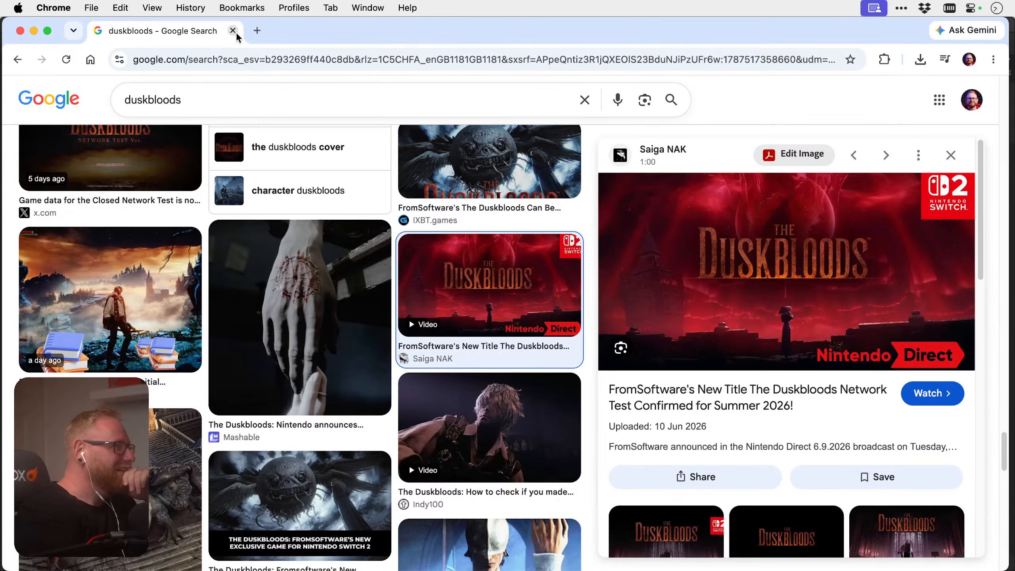
# Switch to Adobe Bridge and preview the red cloud skies, the dark red sunset and the purple nebula images
pyautogui.click(224, 60)
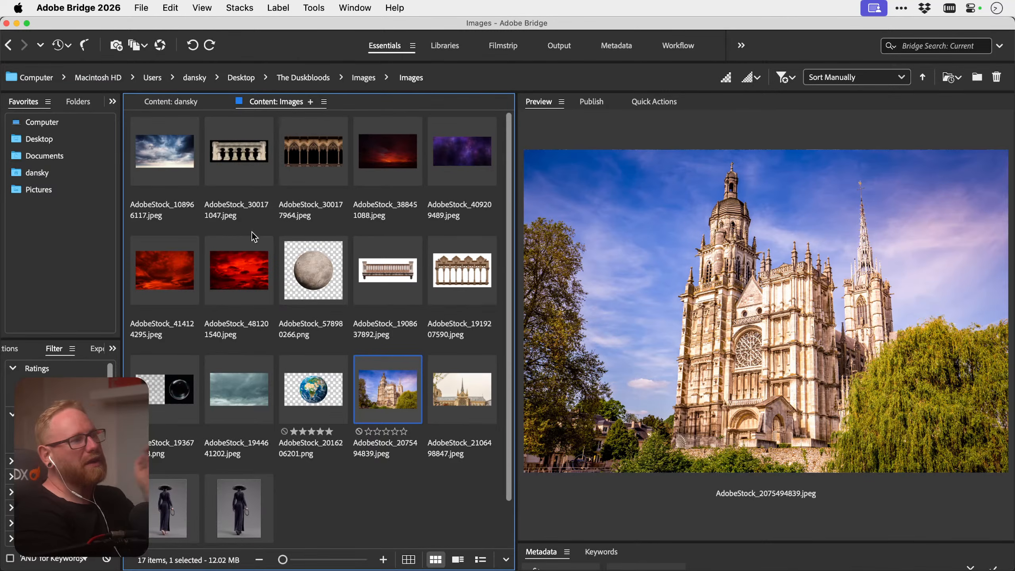
pyautogui.click(162, 273)
pyautogui.click(226, 274)
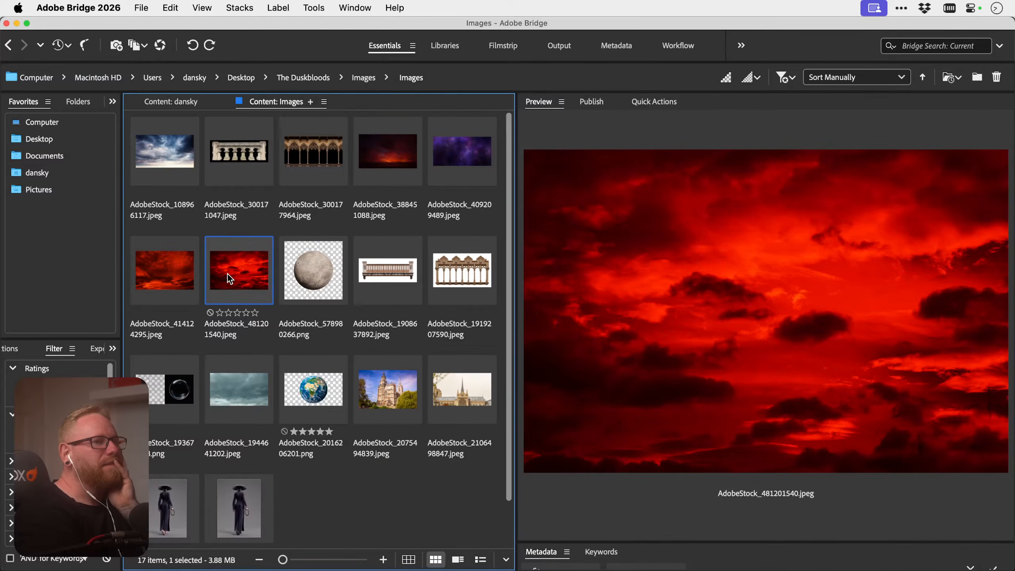
pyautogui.click(389, 165)
pyautogui.click(465, 156)
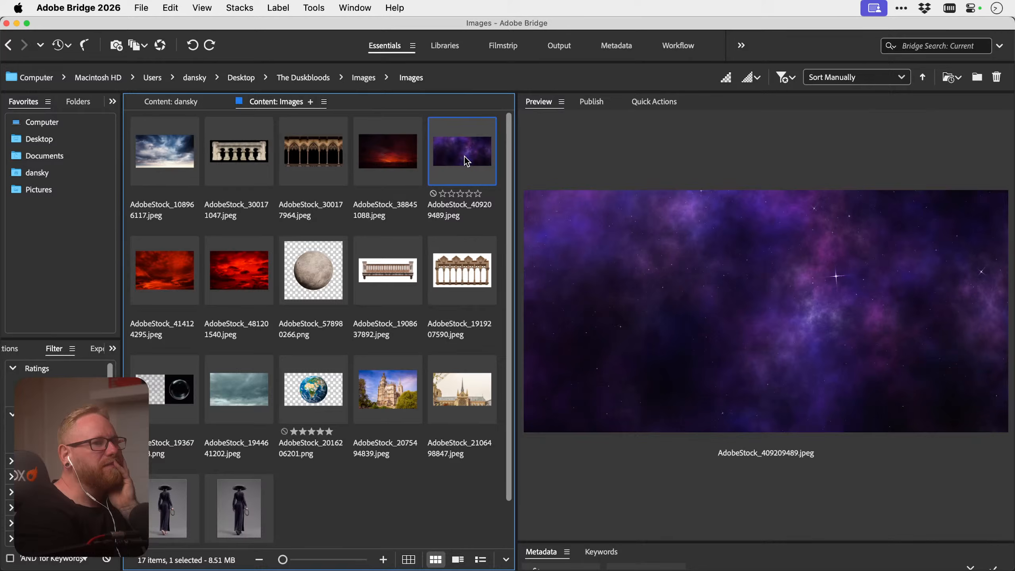
# Preview the gothic arches, stone balustrade, balcony and column arcade images to compare the architectural options
pyautogui.click(331, 149)
pyautogui.click(240, 157)
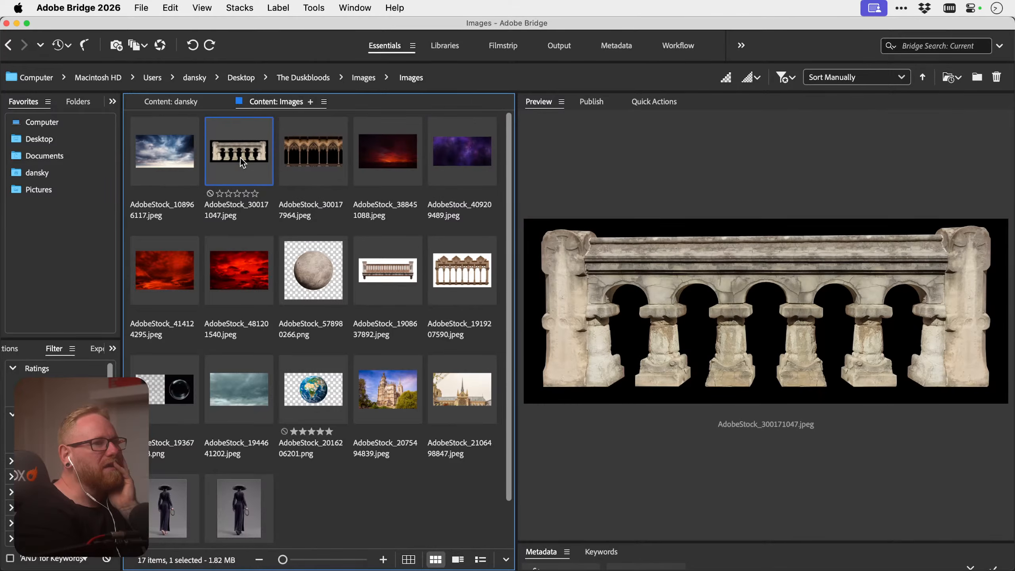
pyautogui.click(373, 270)
pyautogui.click(458, 266)
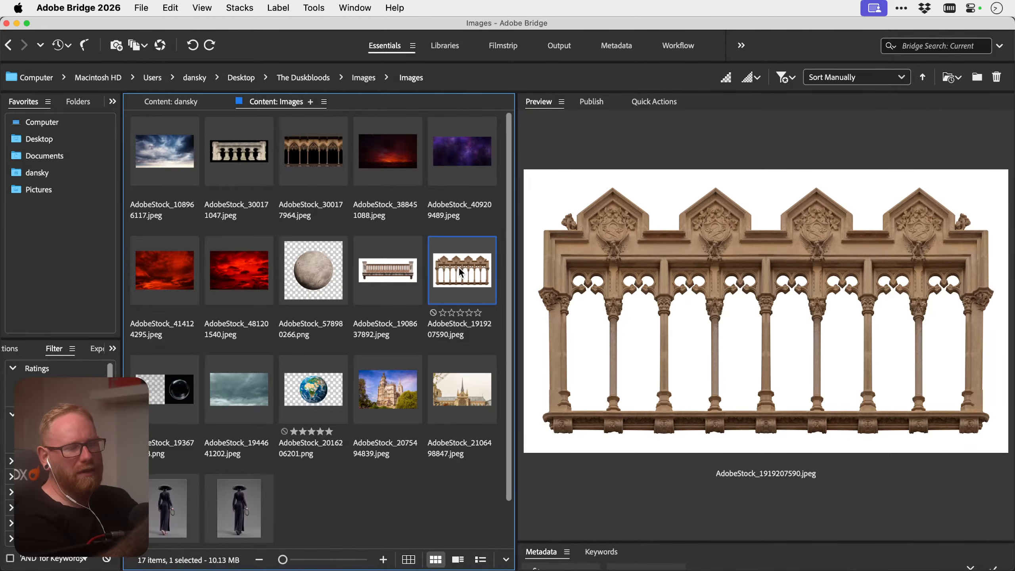
pyautogui.click(400, 277)
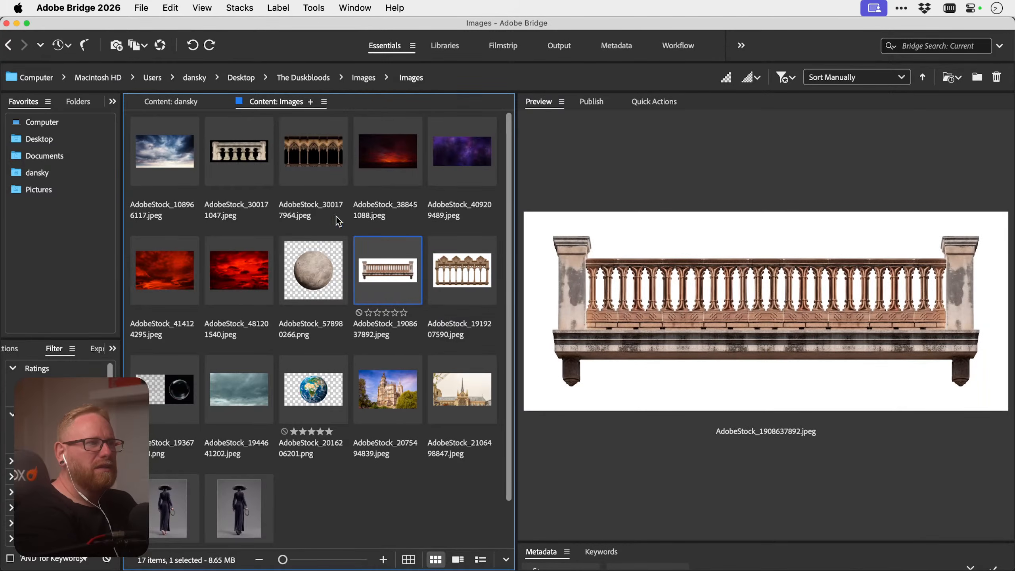
pyautogui.click(306, 149)
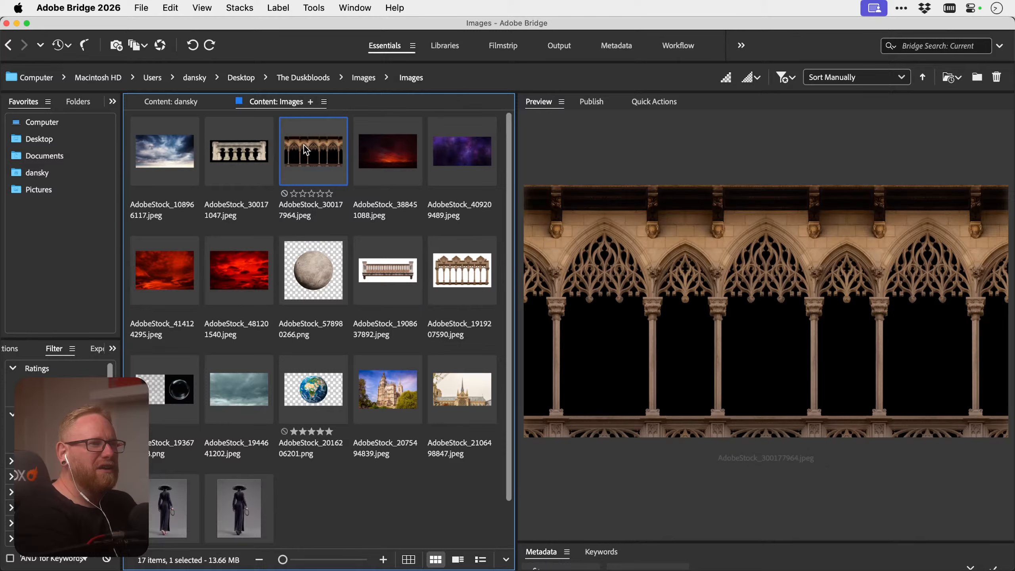
pyautogui.click(226, 150)
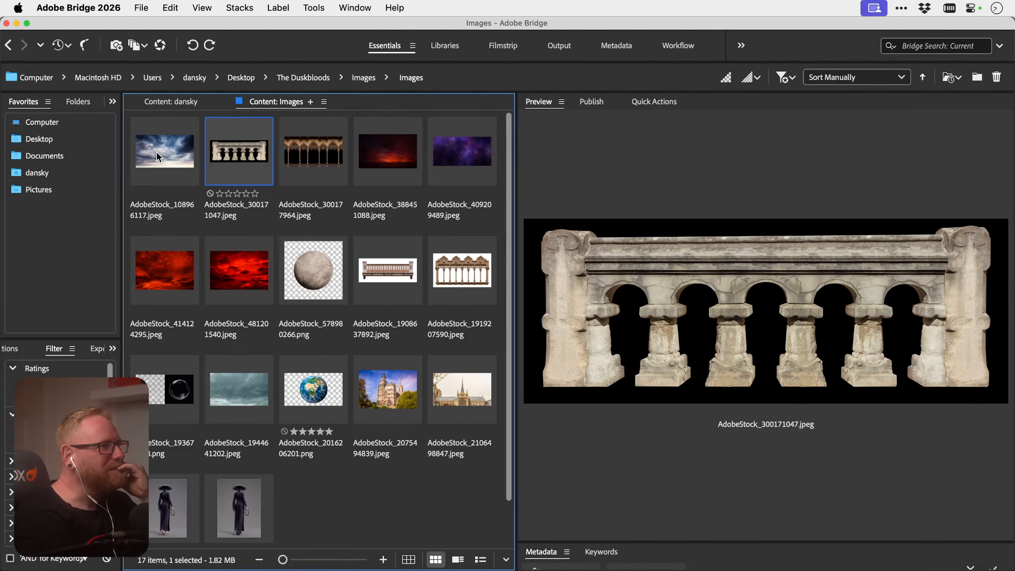
# Preview the moon, bubble and two cathedral images, and the Trang Lanh.png character
pyautogui.click(309, 270)
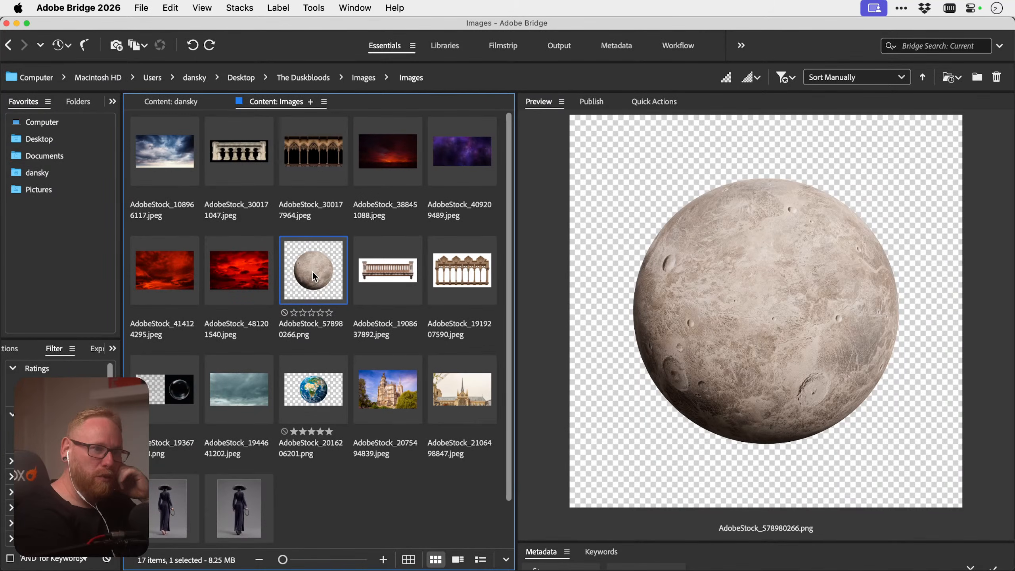
pyautogui.click(172, 392)
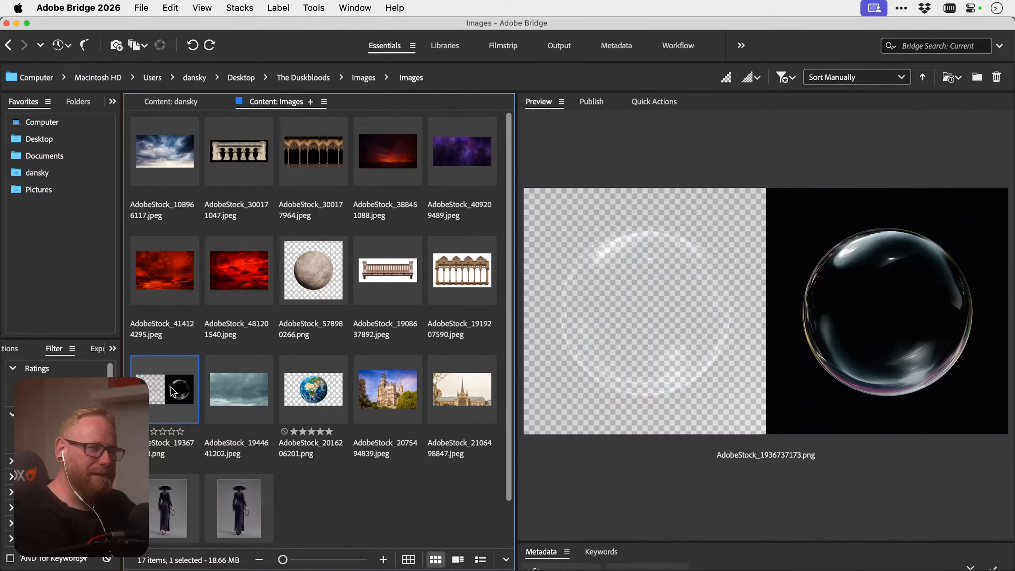
pyautogui.click(363, 419)
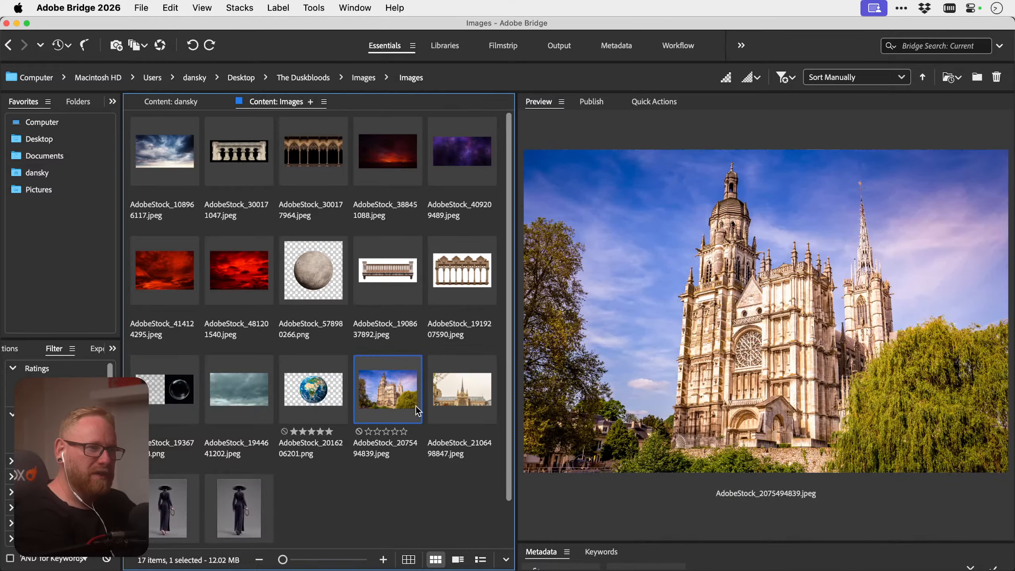
pyautogui.click(471, 387)
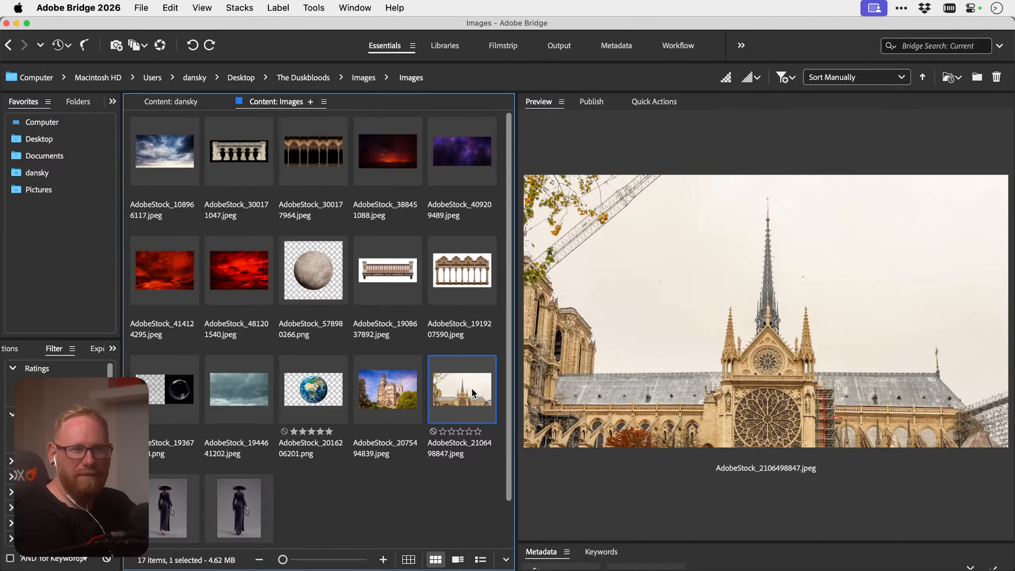
pyautogui.click(391, 386)
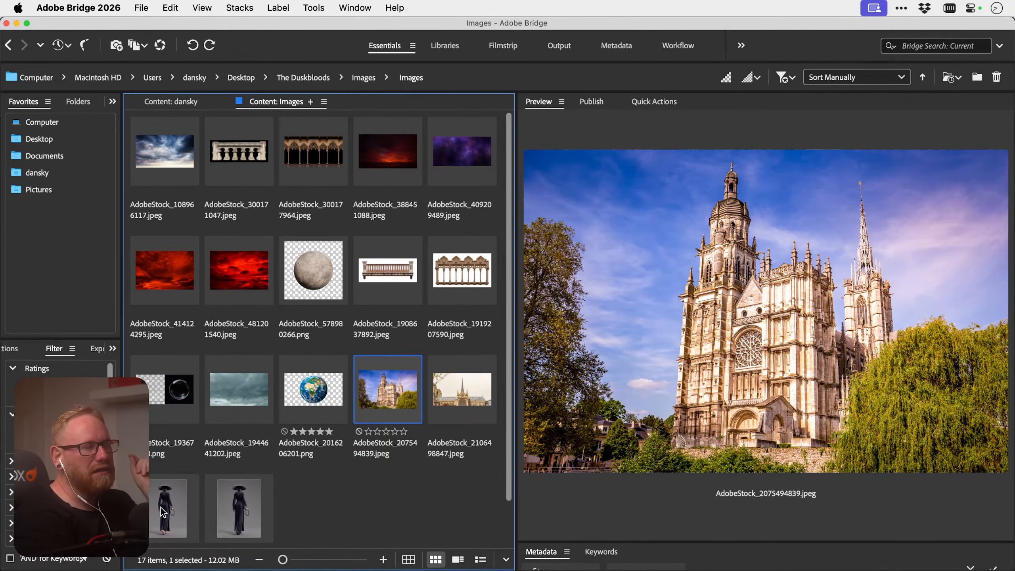
pyautogui.click(235, 513)
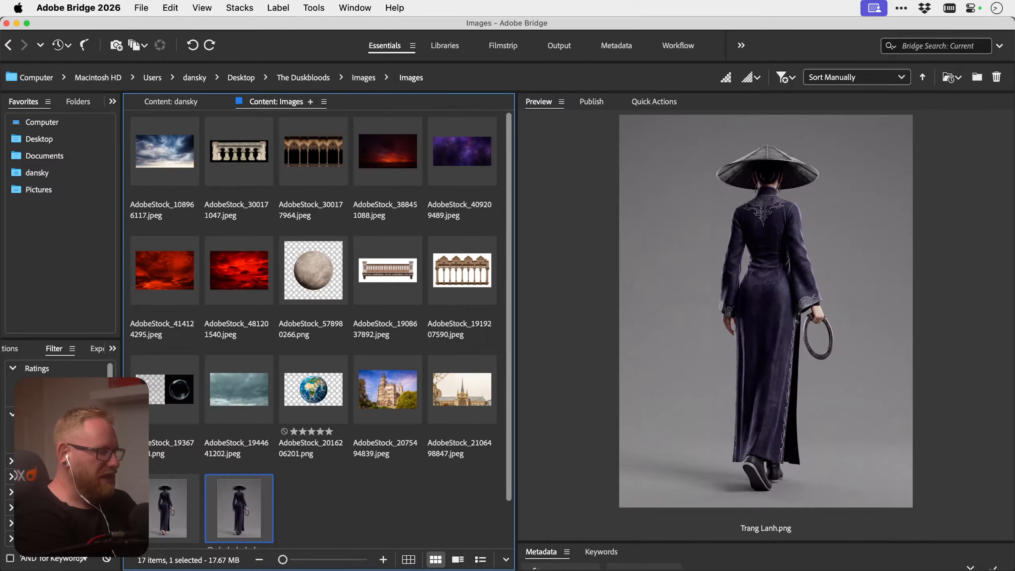
# Switch to Photoshop, compare the two hat-wearing character reference screenshots, and close both documents
pyautogui.press('super+Tab')
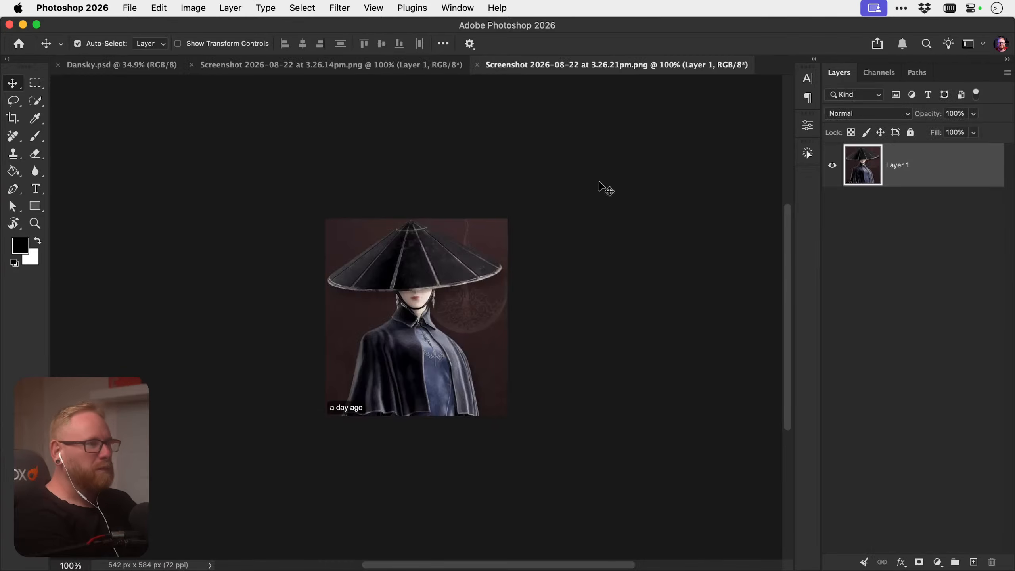
pyautogui.click(439, 272)
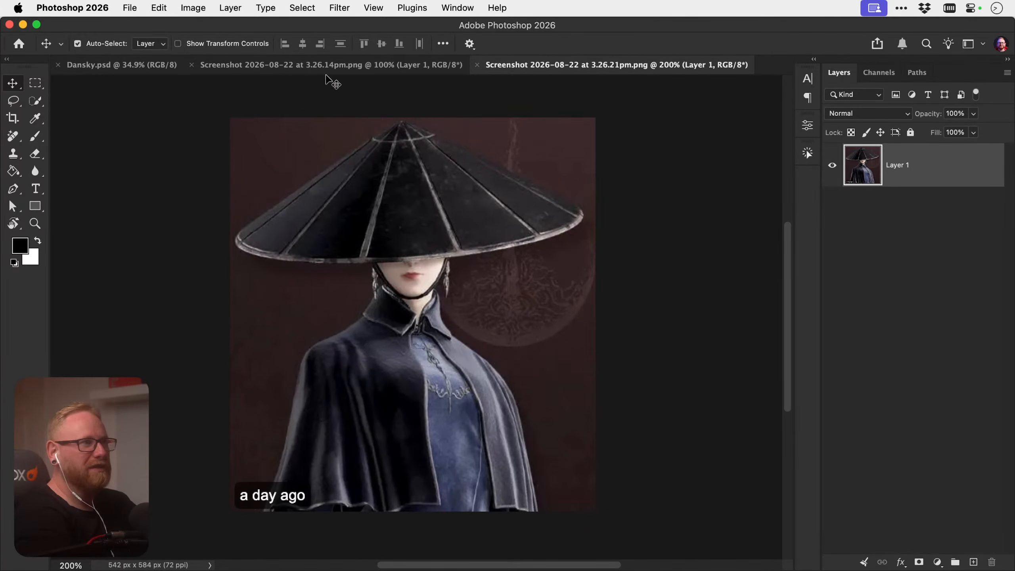
pyautogui.click(339, 67)
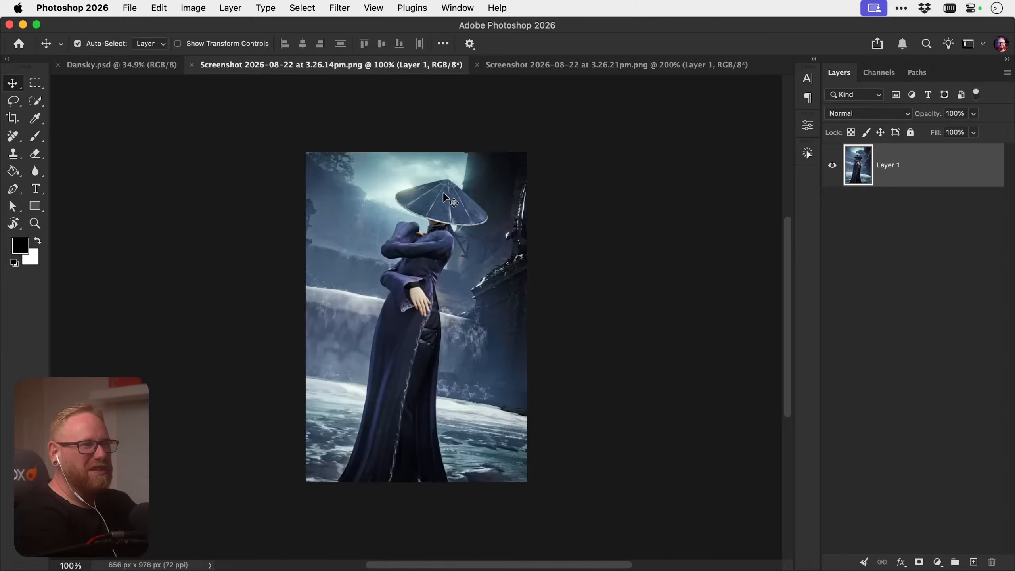
pyautogui.click(597, 67)
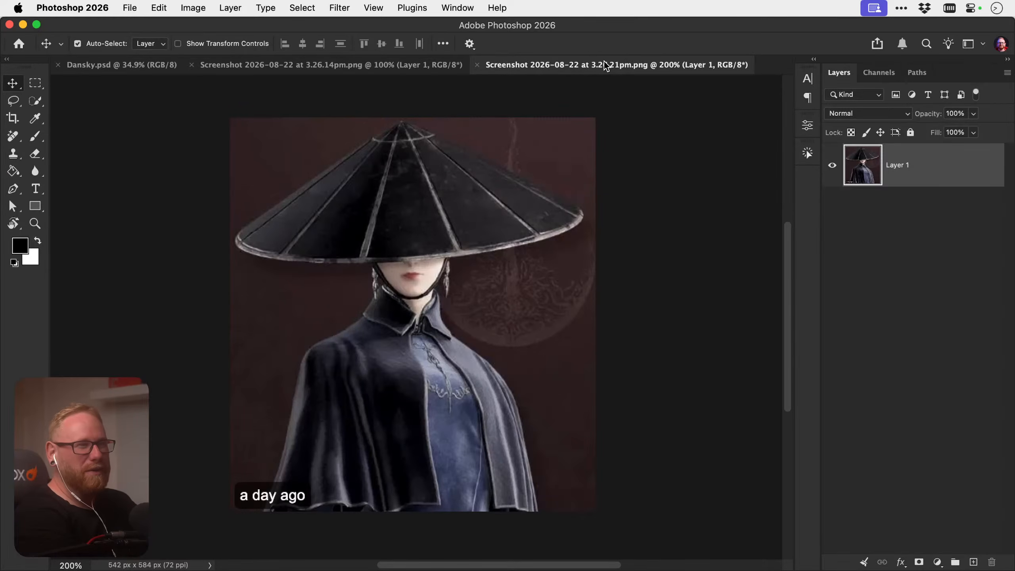
pyautogui.click(477, 65)
pyautogui.press('super+w')
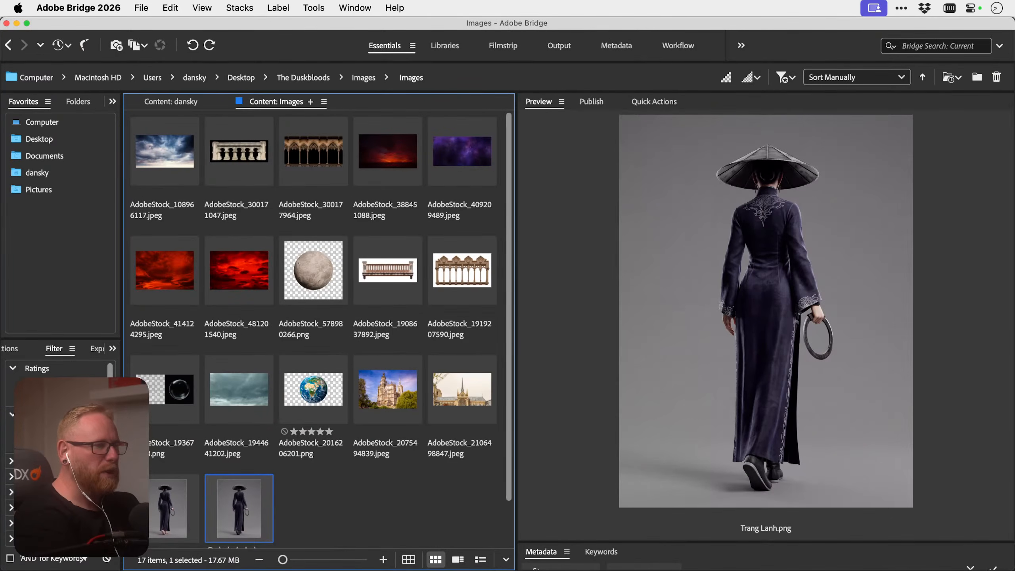
# In Bridge, compare the two Trang Lanh character images and open Trang Lanh 2.png in Photoshop
pyautogui.click(187, 501)
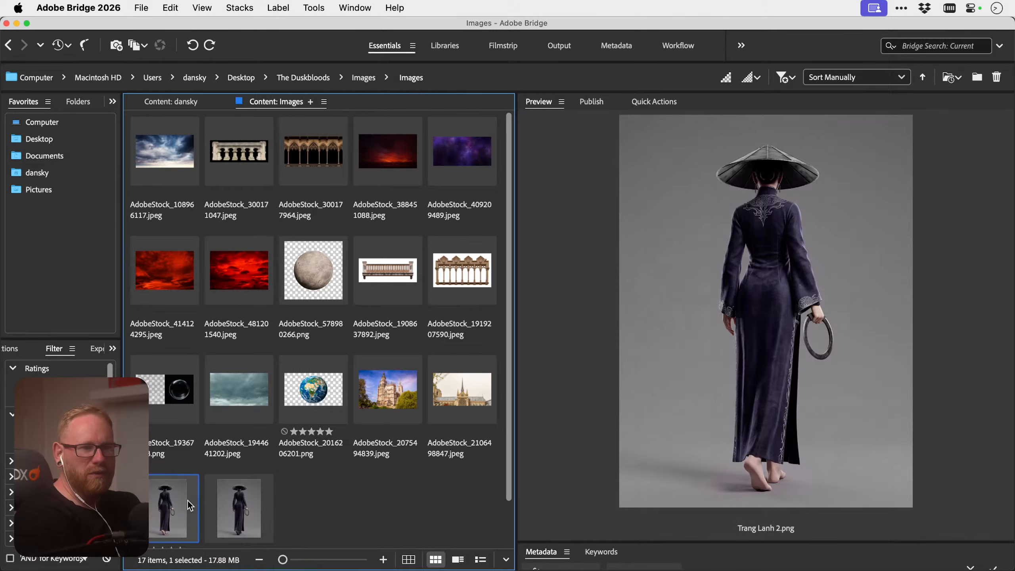
pyautogui.click(232, 508)
pyautogui.click(167, 513)
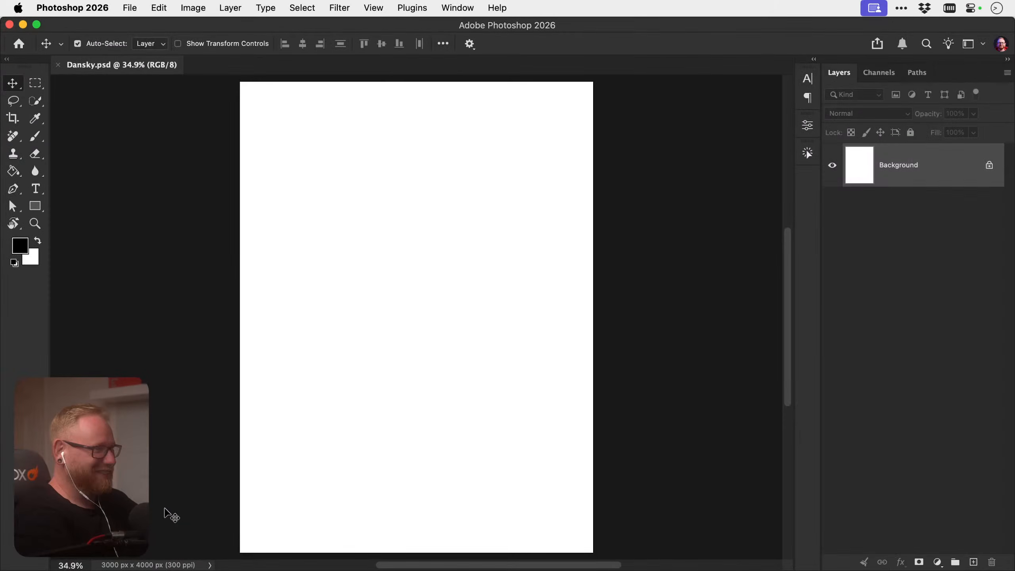
pyautogui.click(165, 513)
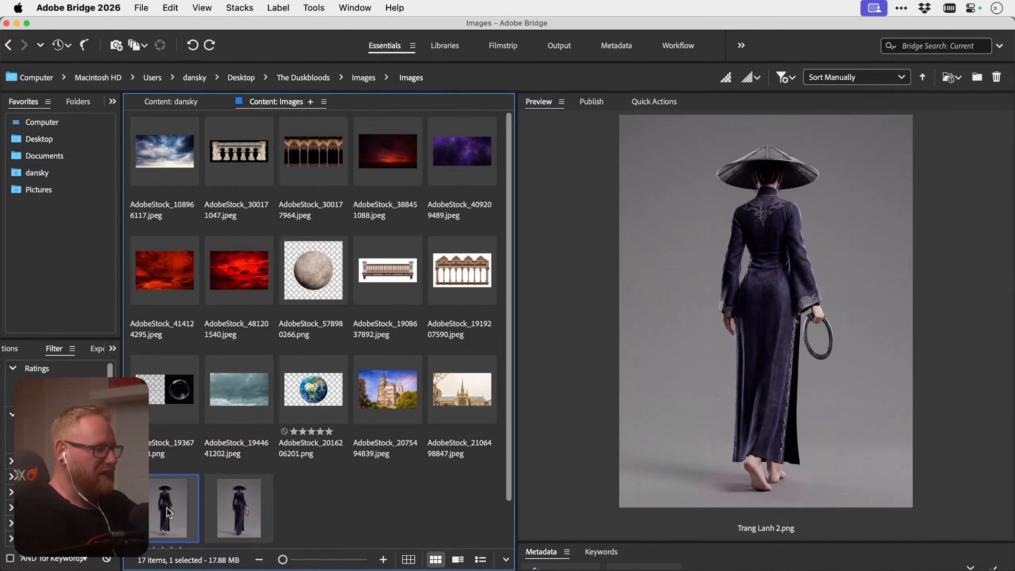
pyautogui.scroll(-2, 167, 508)
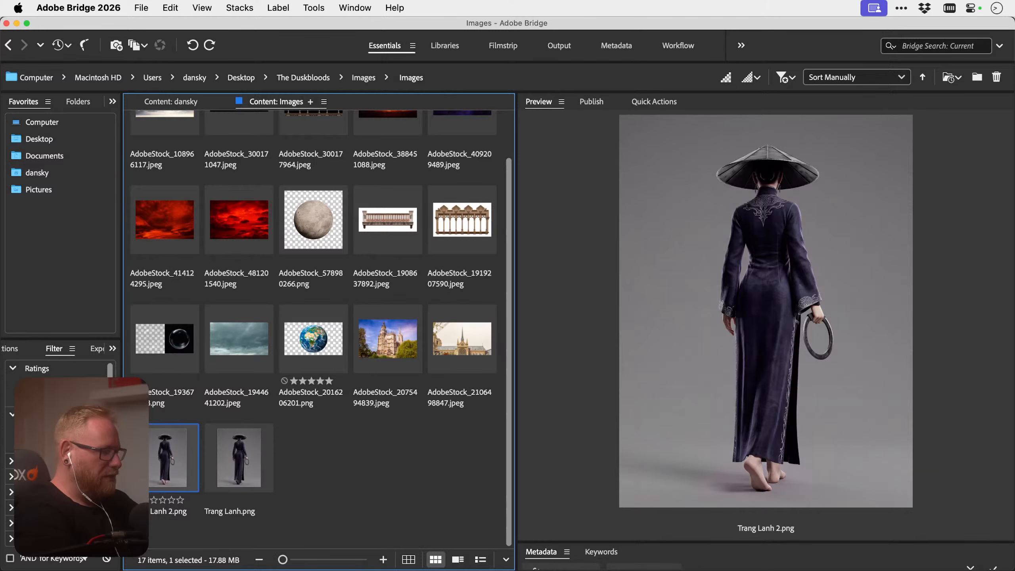
pyautogui.press('super+o')
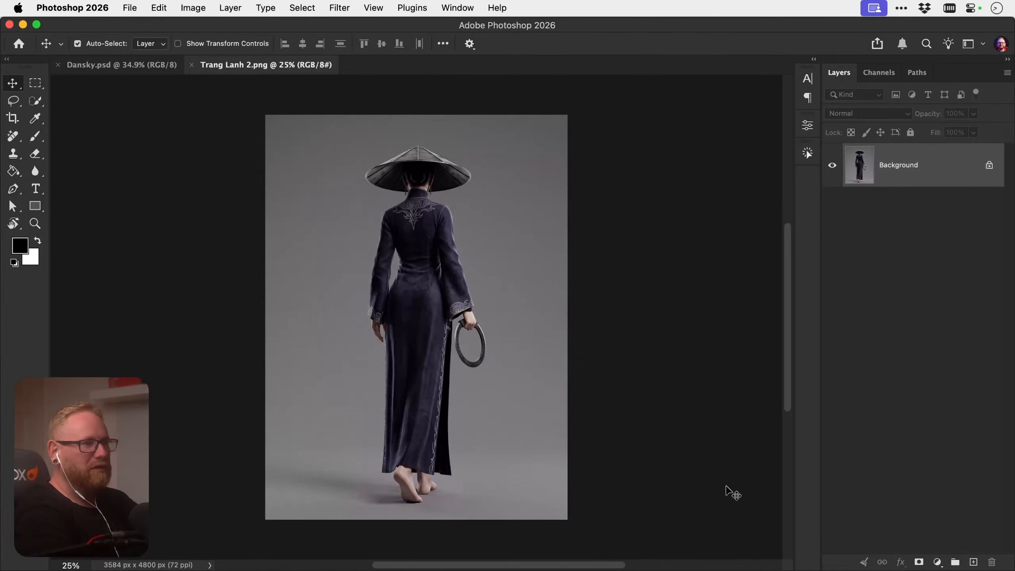
pyautogui.click(898, 8)
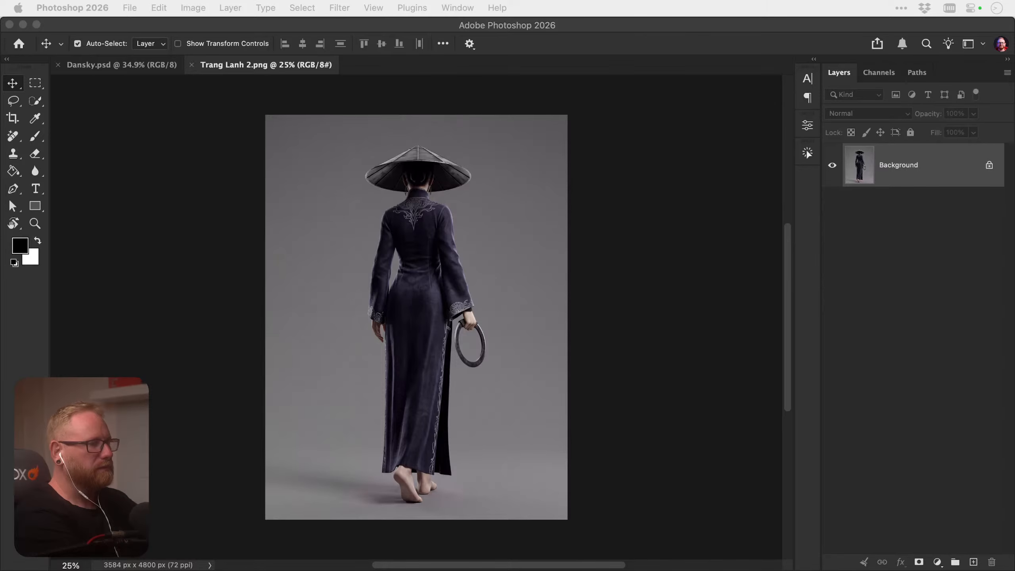
pyautogui.click(449, 279)
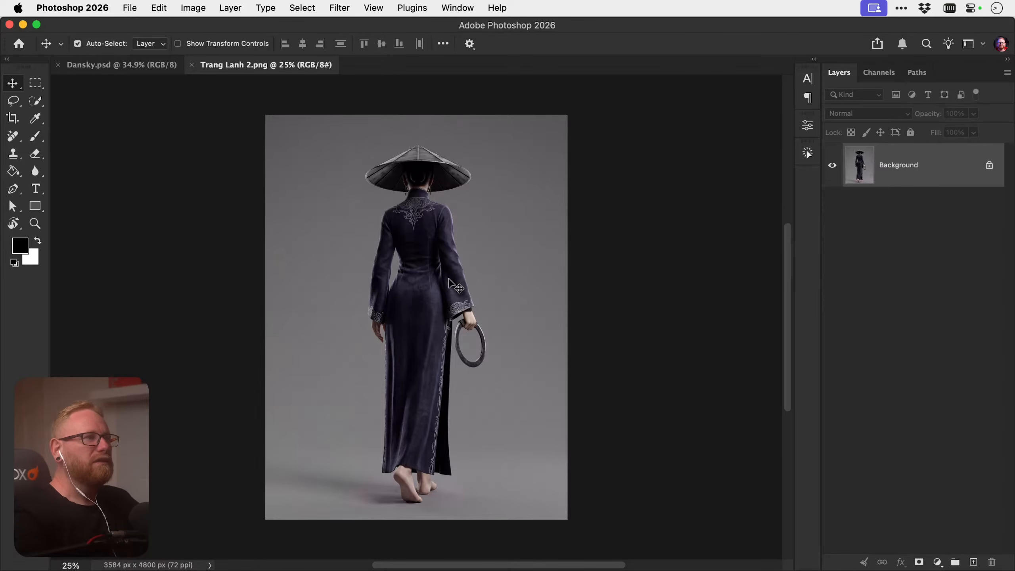
# Cut the character out of the grey background with Select Subject and a layer mask
pyautogui.click(303, 7)
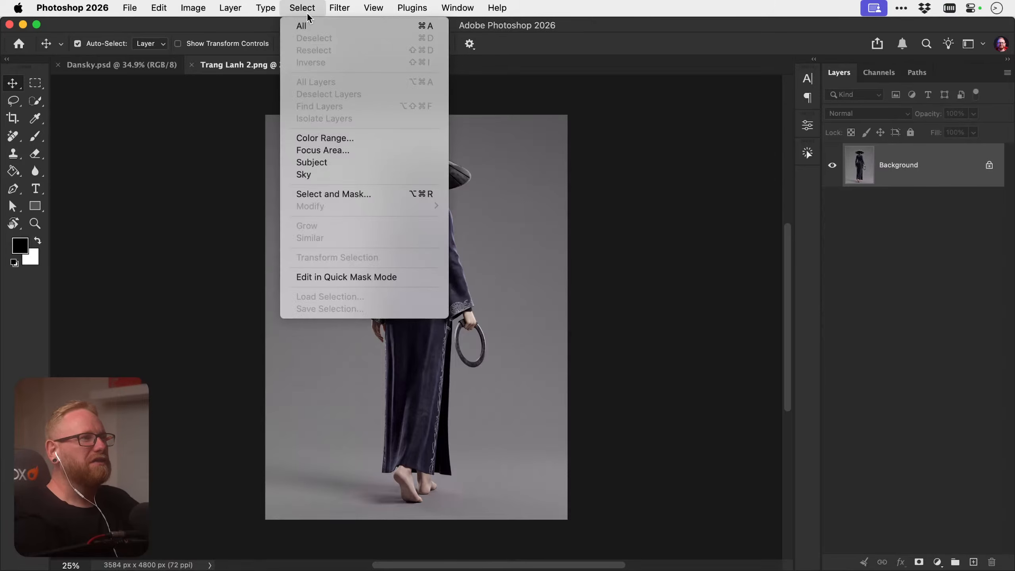
pyautogui.click(331, 163)
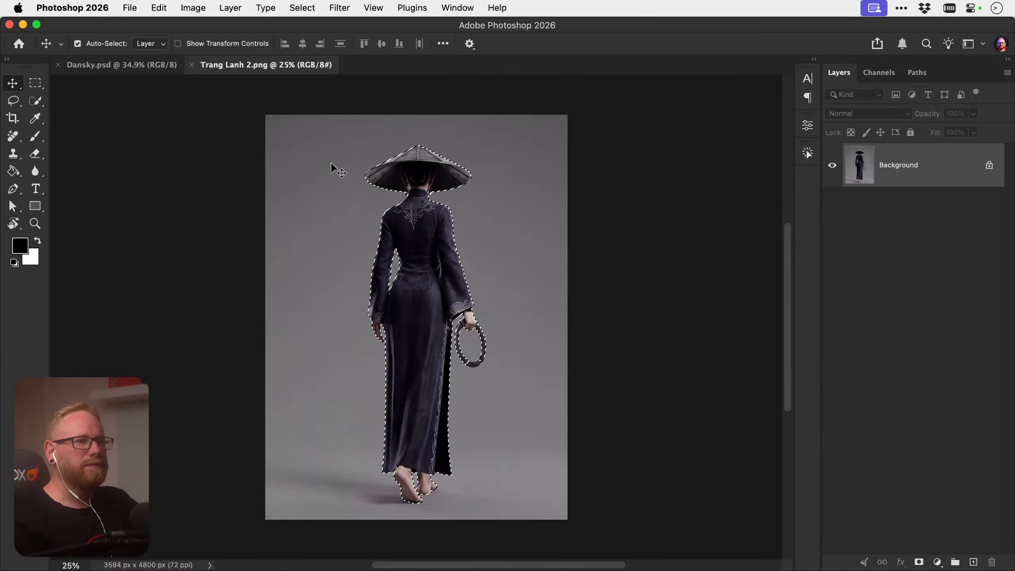
pyautogui.click(918, 562)
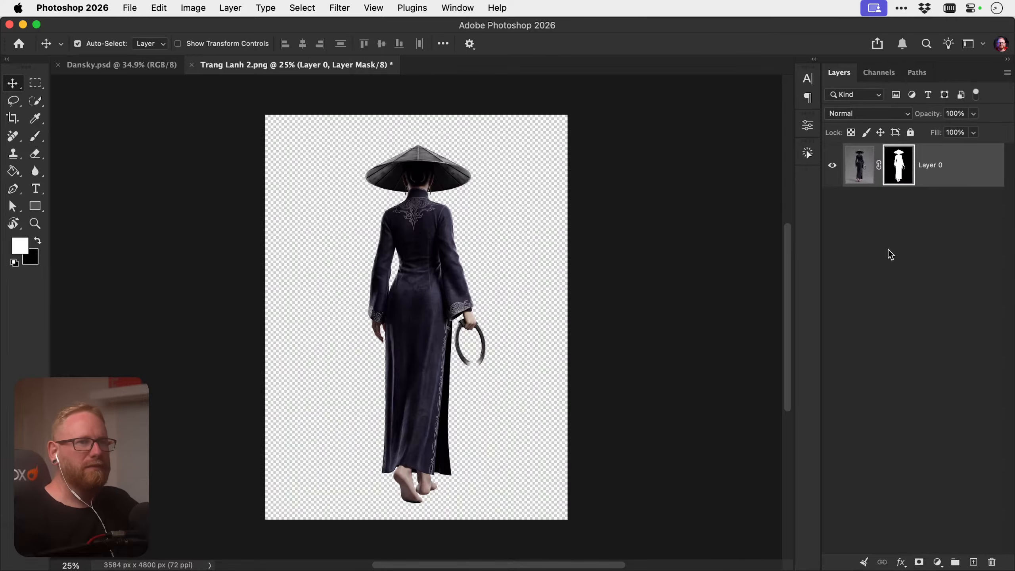
# Rename the masked character layer to Trang and convert it to a smart object
pyautogui.doubleClick(934, 165)
pyautogui.write('Tr')
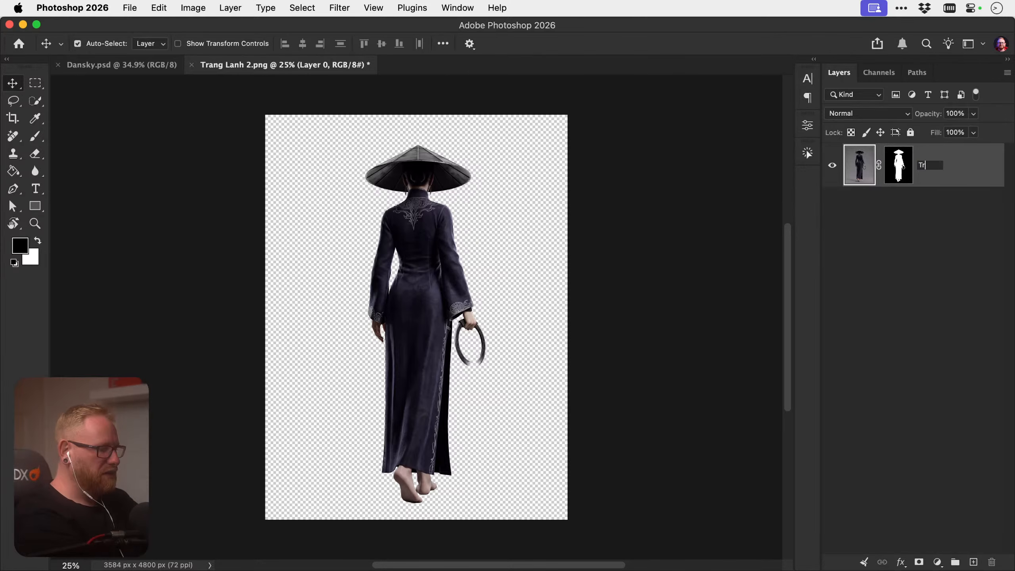
pyautogui.write('ang')
pyautogui.press('Return')
pyautogui.rightClick(927, 164)
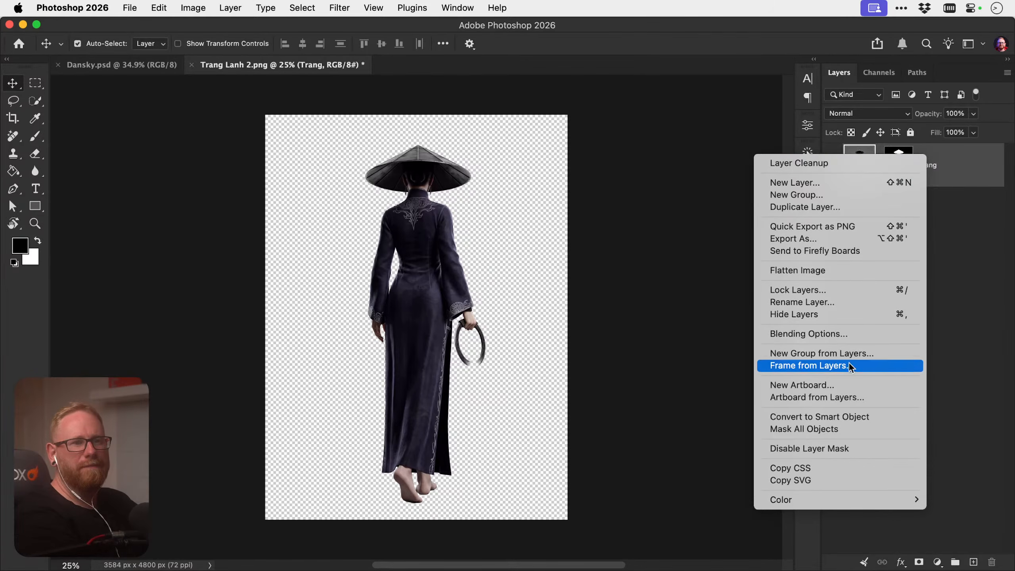
pyautogui.click(826, 417)
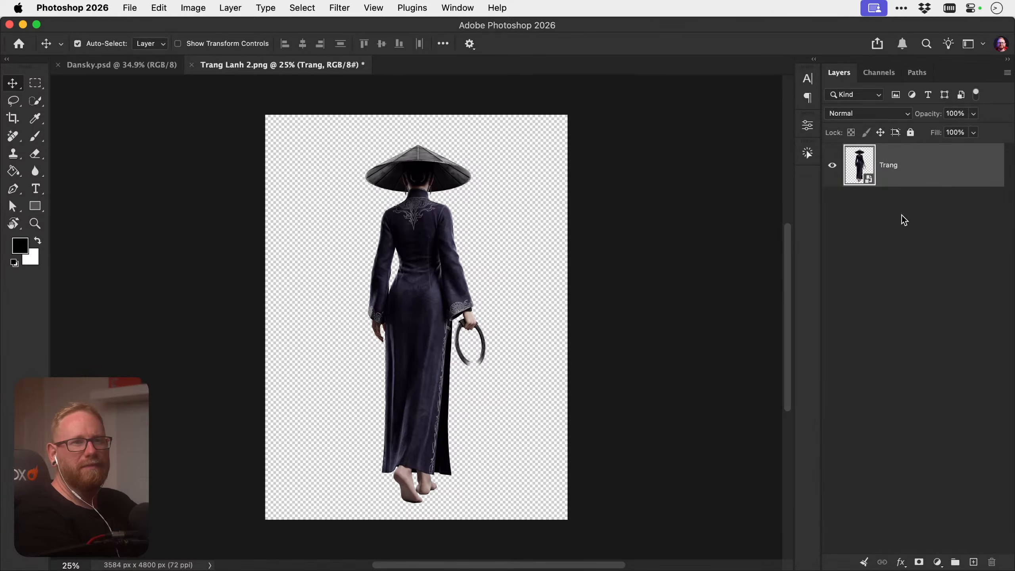
# Duplicate the Trang layer into the Dansky.psd document
pyautogui.rightClick(933, 172)
pyautogui.click(891, 187)
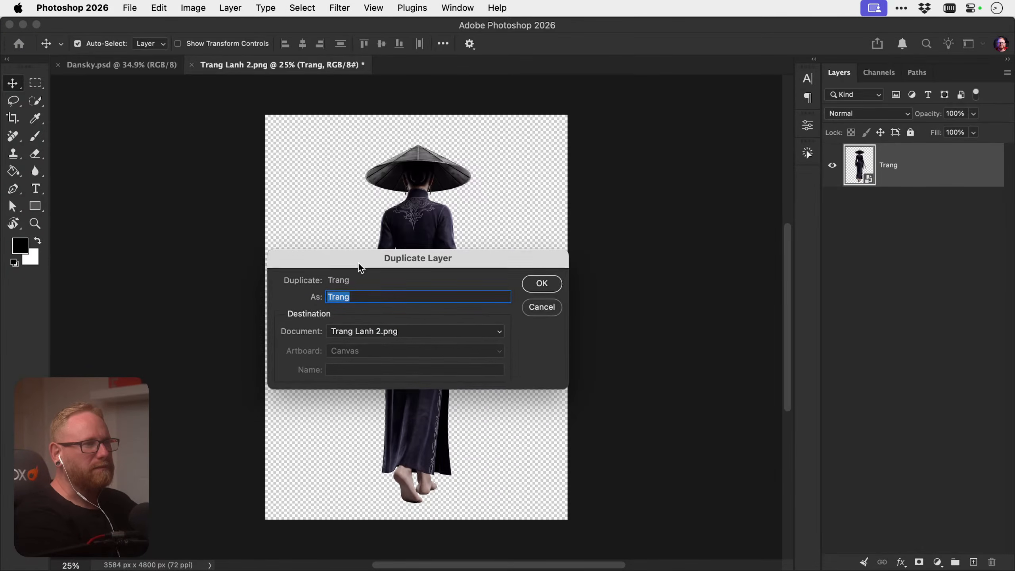
pyautogui.moveTo(358, 263); pyautogui.dragTo(355, 257)
pyautogui.click(392, 330)
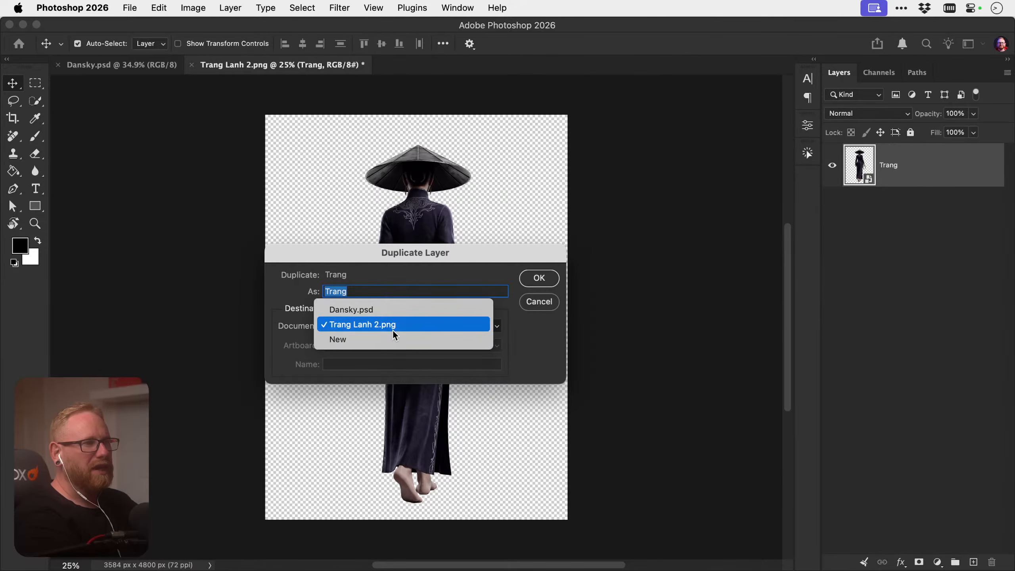
pyautogui.click(371, 310)
pyautogui.press('Return')
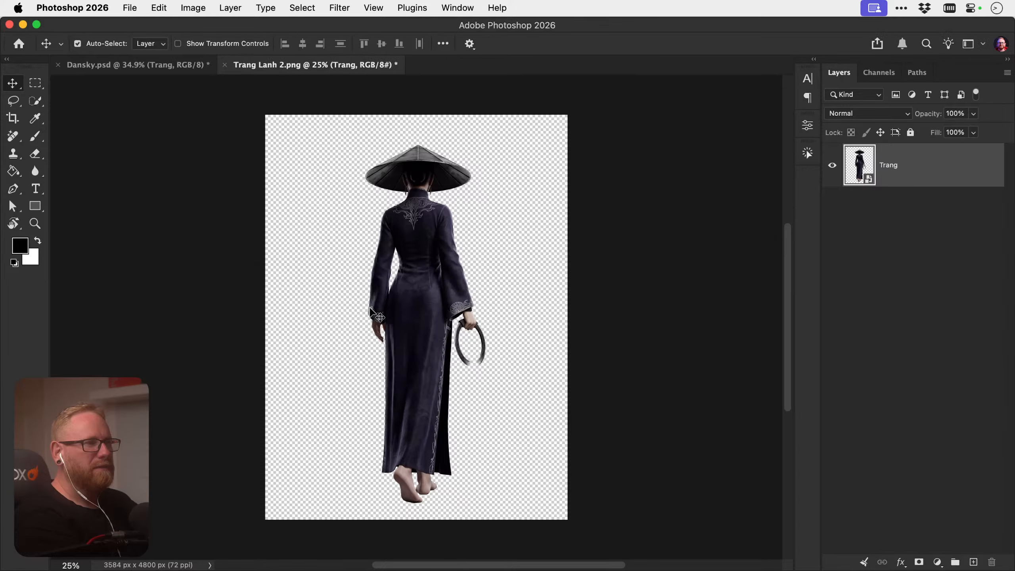
# Close Trang Lanh 2.png without saving, scale the Trang layer in Dansky.psd to 8.88%, and position the character in the lower centre of the canvas
pyautogui.press('super+w')
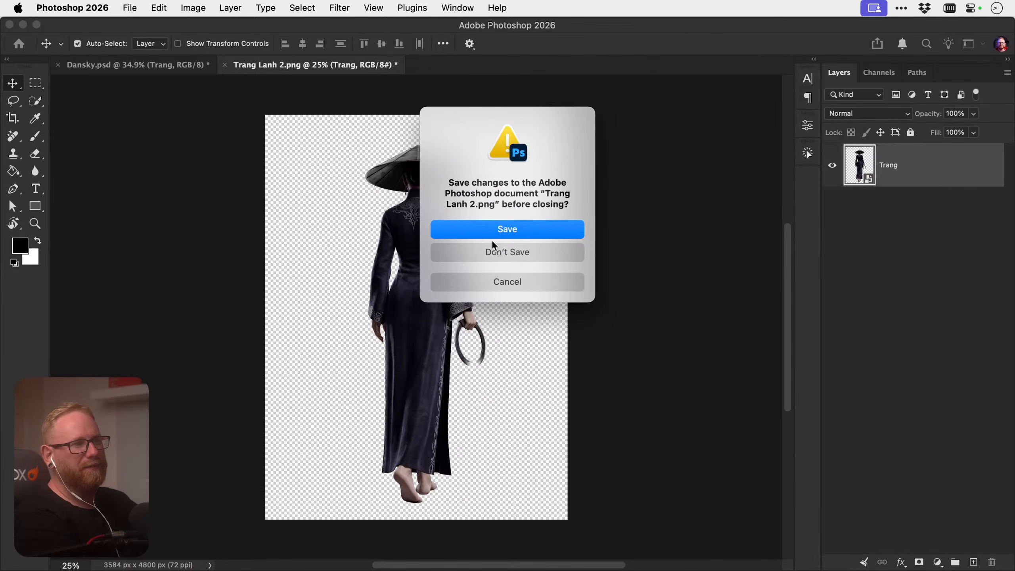
pyautogui.click(493, 250)
pyautogui.moveTo(468, 284); pyautogui.dragTo(439, 285)
pyautogui.press('super+t')
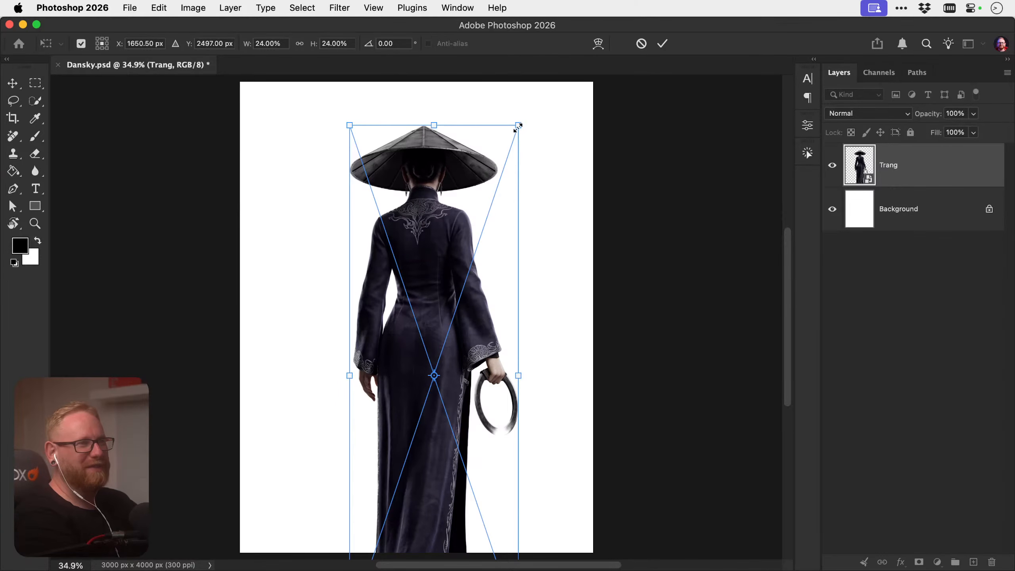
pyautogui.moveTo(518, 124); pyautogui.dragTo(465, 282)
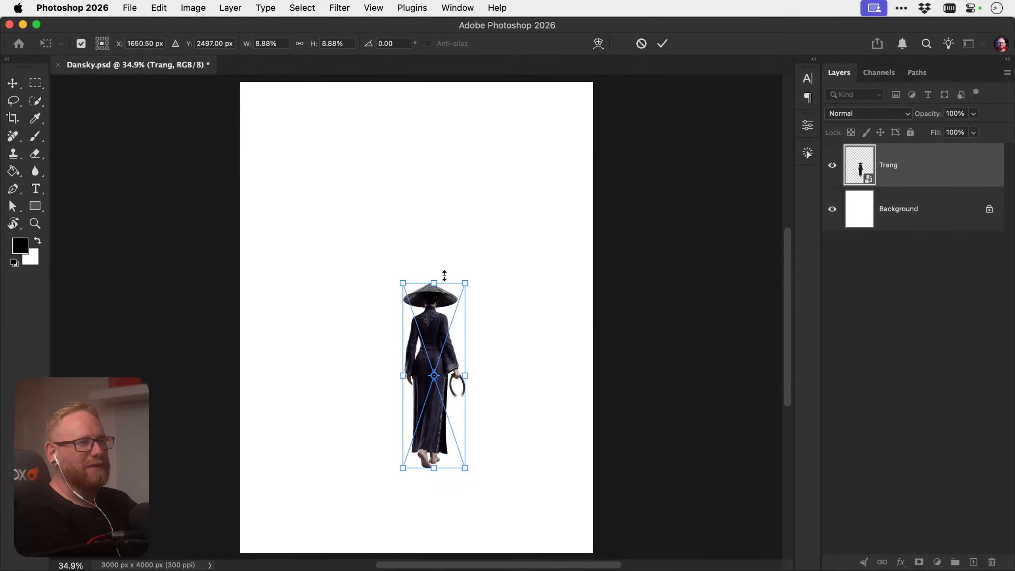
pyautogui.press('Return')
pyautogui.moveTo(434, 318); pyautogui.dragTo(416, 371)
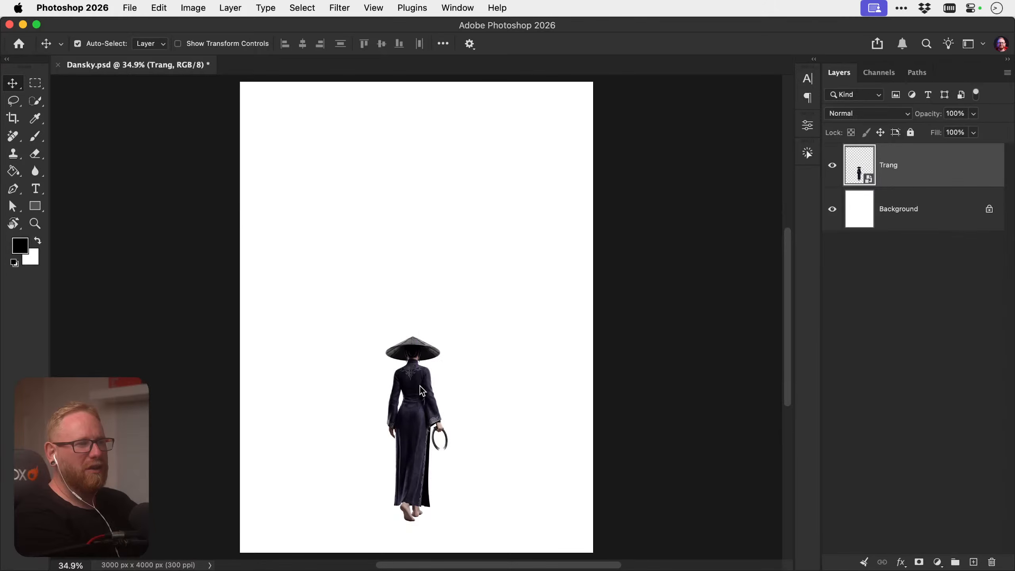
# Open the Trang smart object's contents and target its layer mask at the hand holding the ring blade
pyautogui.doubleClick(853, 165)
pyautogui.press('z')
pyautogui.click(459, 312)
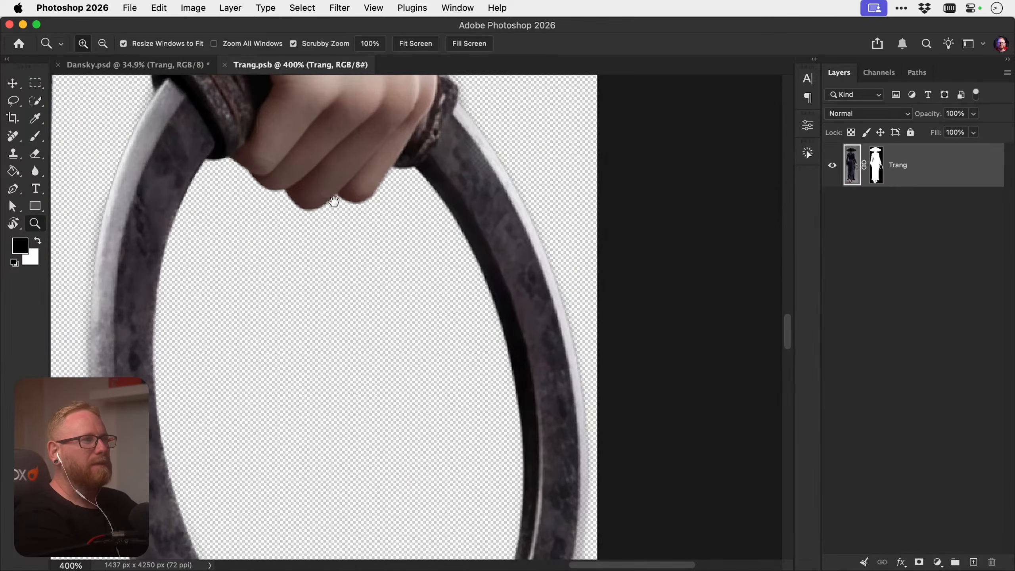
pyautogui.moveTo(333, 201); pyautogui.dragTo(444, 399)
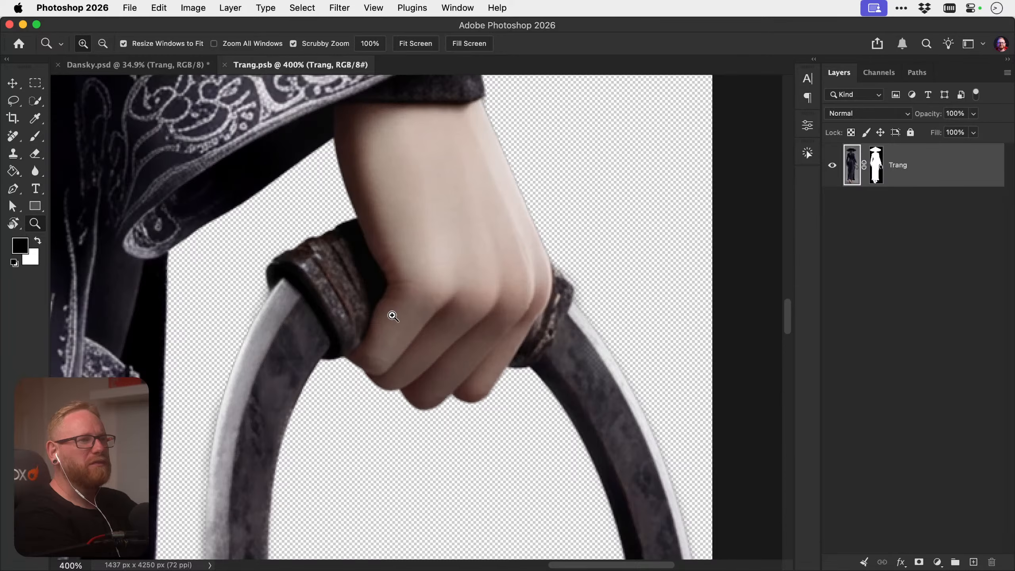
pyautogui.click(874, 170)
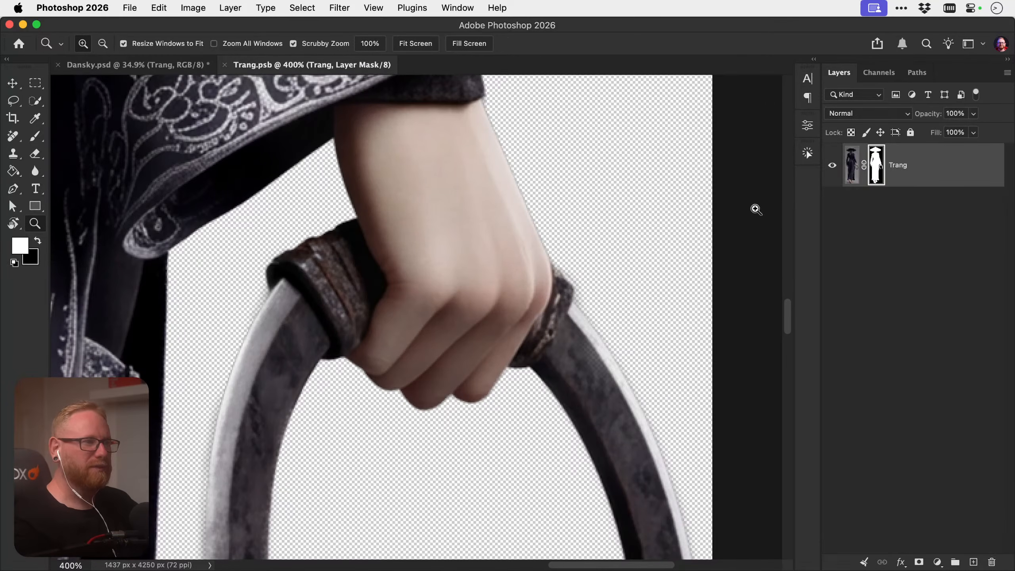
# Set up a black round brush with 90% hardness, 100% flow and a size of 4 px for masking
pyautogui.press('b')
pyautogui.click(97, 42)
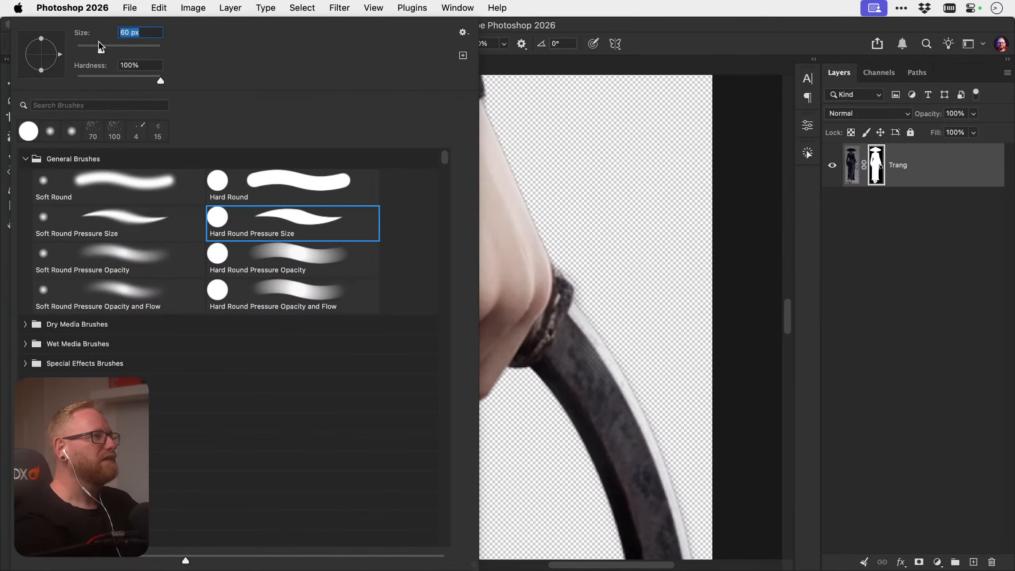
pyautogui.click(97, 292)
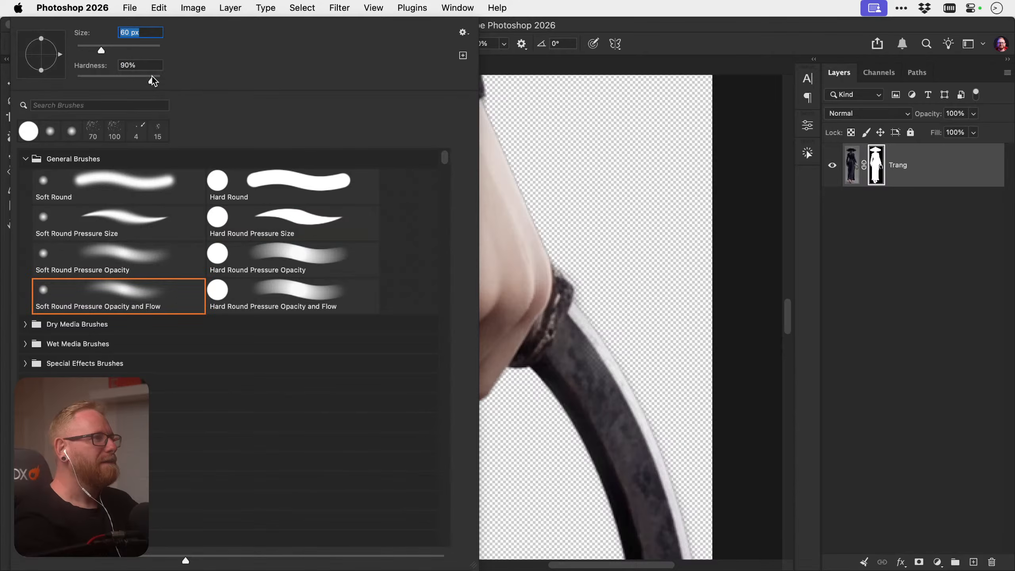
pyautogui.press('Return')
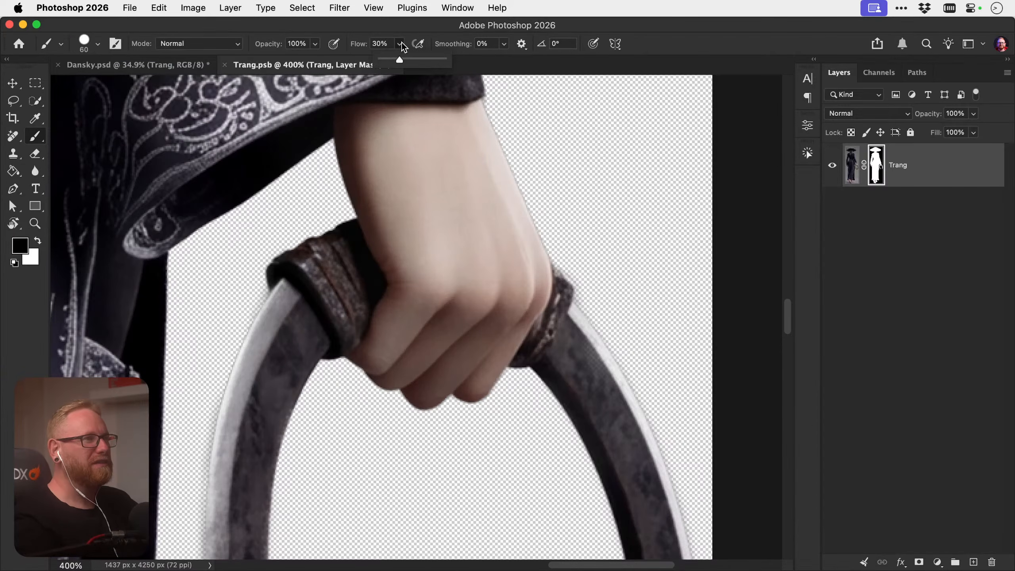
pyautogui.hotkey('shift', '0')
pyautogui.press('[')
pyautogui.press('[')
pyautogui.press('[')
pyautogui.press('[')
pyautogui.press('[')
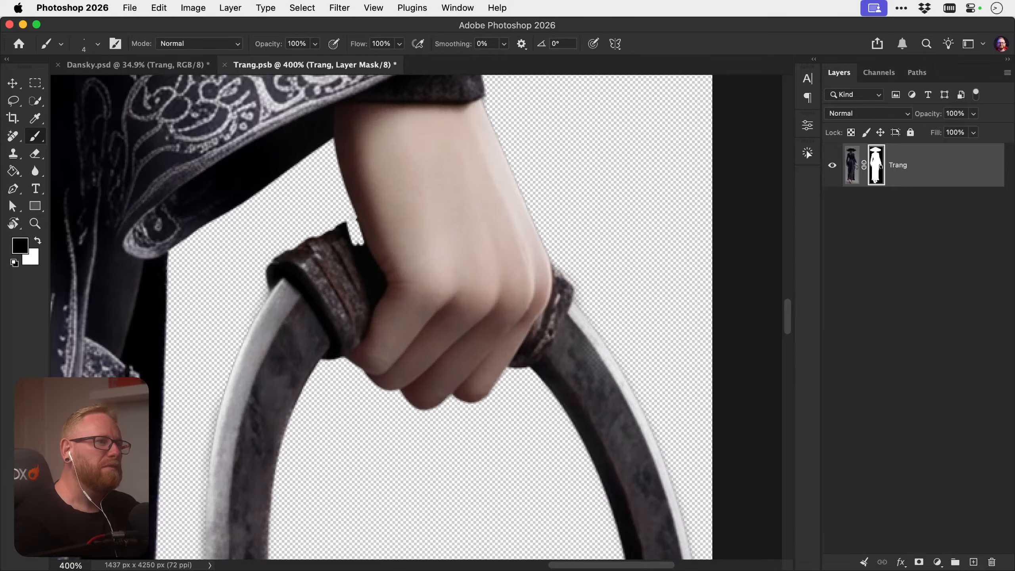
# Mask out the ring's wrapped grip and upper blade on the thumb side of the hand, following the finger outline closely
pyautogui.moveTo(354, 216); pyautogui.dragTo(388, 282)
pyautogui.press('super+z')
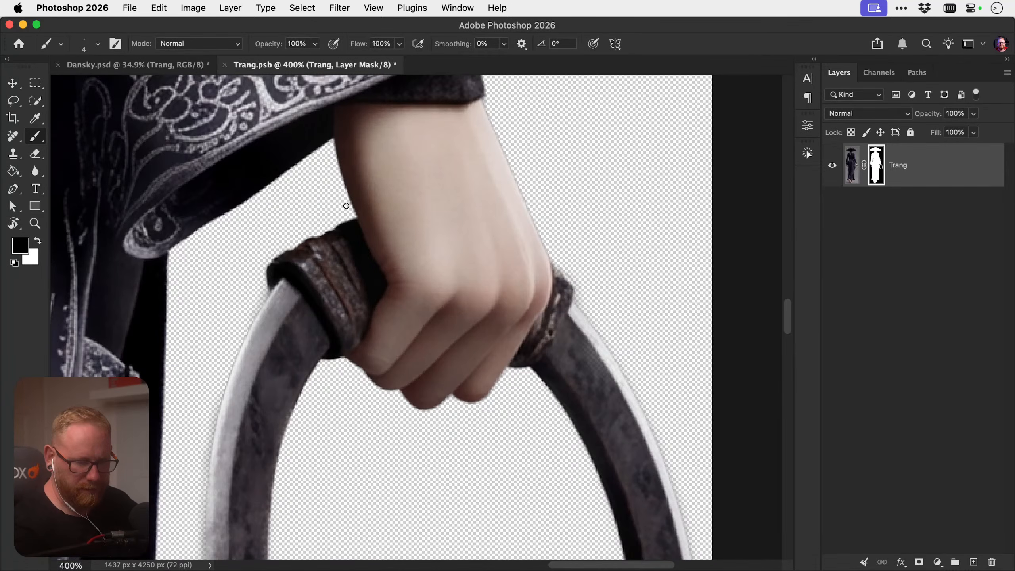
pyautogui.moveTo(353, 218); pyautogui.dragTo(363, 253)
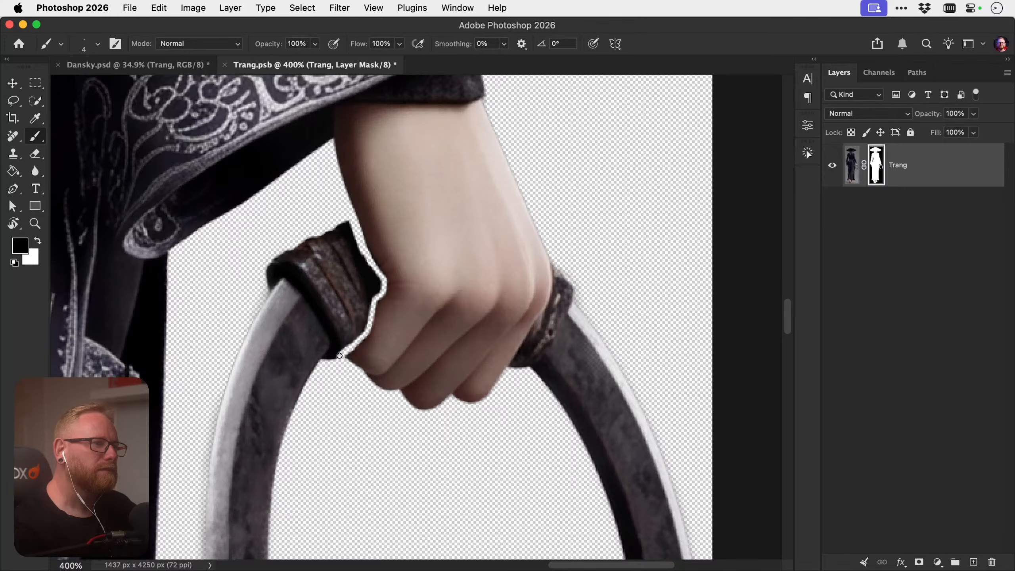
pyautogui.keyDown('shift'); pyautogui.click(283, 276); pyautogui.keyUp('shift')
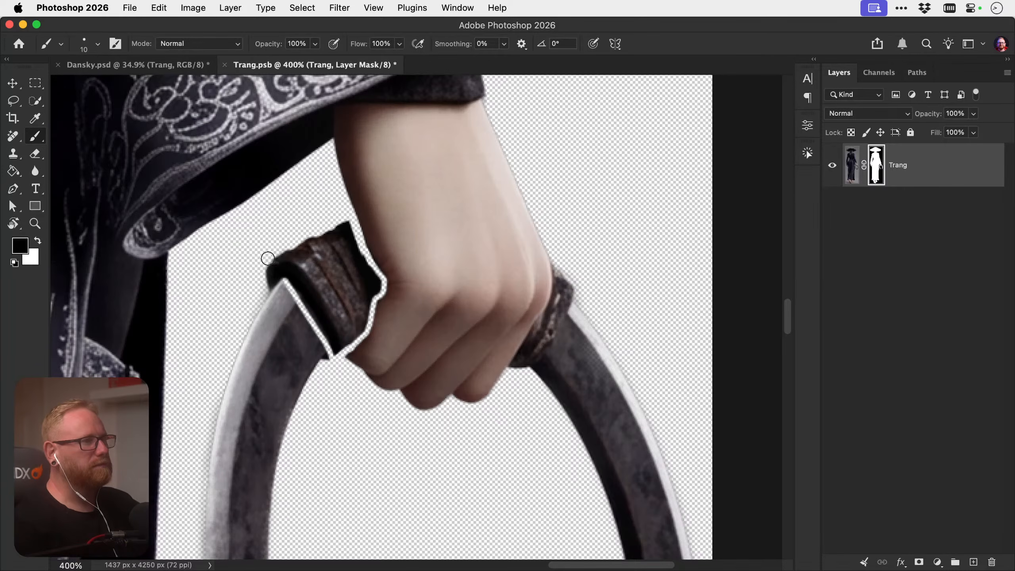
pyautogui.moveTo(267, 258); pyautogui.dragTo(283, 291)
pyautogui.moveTo(296, 241)
pyautogui.mouseDown()
pyautogui.moveTo(316, 259)
pyautogui.moveTo(344, 244)
pyautogui.moveTo(376, 280)
pyautogui.moveTo(336, 348)
pyautogui.moveTo(345, 279)
pyautogui.moveTo(294, 288)
pyautogui.moveTo(324, 295)
pyautogui.moveTo(335, 327)
pyautogui.moveTo(307, 382)
pyautogui.moveTo(277, 363)
pyautogui.moveTo(234, 365)
pyautogui.moveTo(240, 447)
pyautogui.mouseUp()
# Mask out the ring's grip on the outer side of the hand, ending with a 25 px brush along the top of the remaining blade
pyautogui.press(']')
pyautogui.press('[')
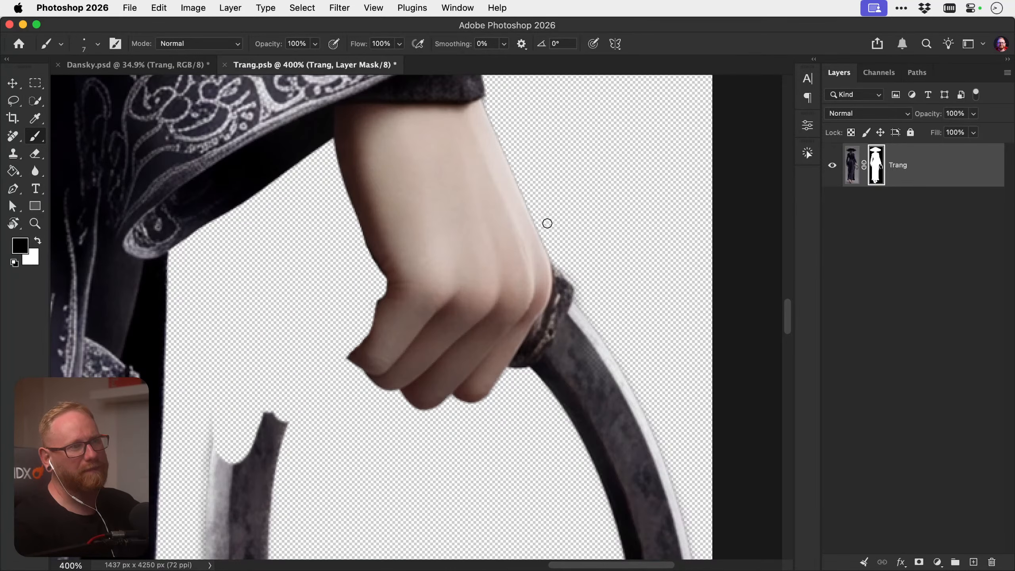
pyautogui.press('[')
pyautogui.press('[')
pyautogui.press('[')
pyautogui.moveTo(555, 256)
pyautogui.mouseDown()
pyautogui.moveTo(551, 304)
pyautogui.moveTo(507, 373)
pyautogui.moveTo(553, 299)
pyautogui.moveTo(555, 252)
pyautogui.moveTo(557, 293)
pyautogui.moveTo(521, 364)
pyautogui.moveTo(553, 300)
pyautogui.mouseUp()
pyautogui.press(']')
pyautogui.moveTo(560, 266)
pyautogui.mouseDown()
pyautogui.moveTo(526, 377)
pyautogui.moveTo(564, 291)
pyautogui.moveTo(550, 338)
pyautogui.moveTo(566, 299)
pyautogui.moveTo(544, 318)
pyautogui.mouseUp()
pyautogui.press(']')
pyautogui.press(']')
pyautogui.press(']')
pyautogui.press(']')
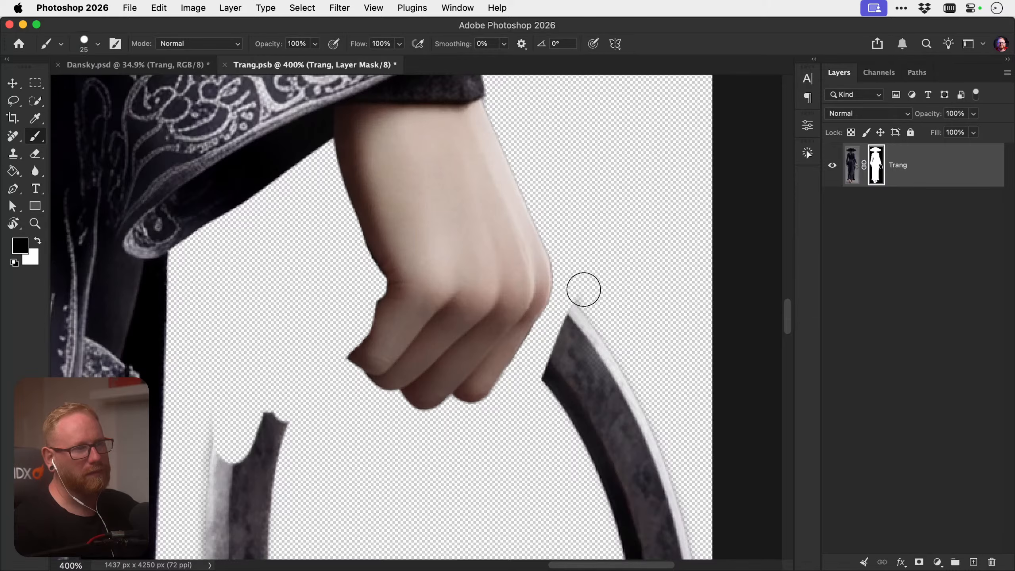
pyautogui.moveTo(582, 287)
pyautogui.mouseDown()
pyautogui.moveTo(541, 409)
pyautogui.moveTo(601, 351)
pyautogui.mouseUp()
# Mask out the rest of the ring blade below the hand, and save and close the Trang smart object's contents
pyautogui.press('super+minus')
pyautogui.press('super+minus')
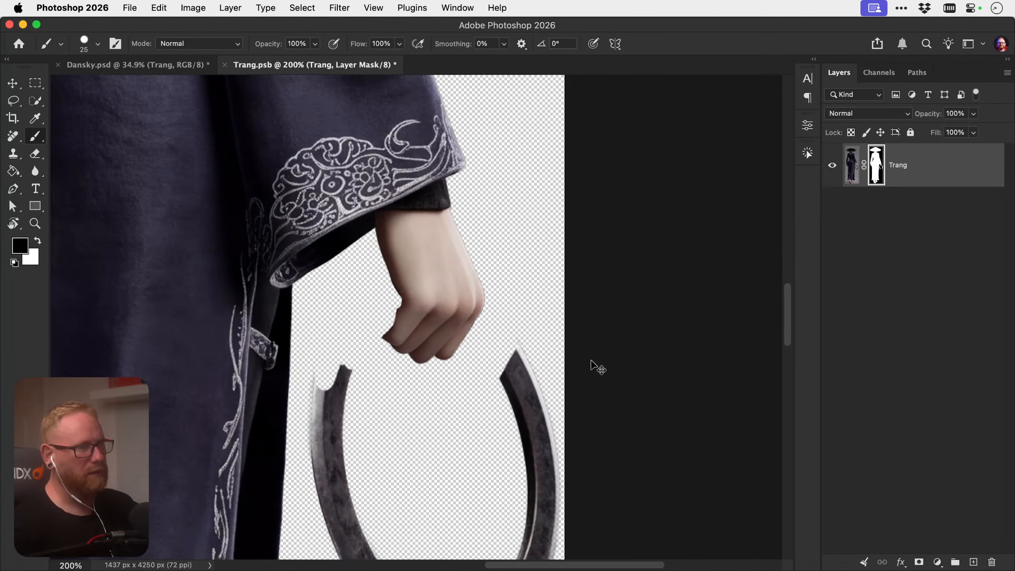
pyautogui.scroll(-5, 427, 405)
pyautogui.moveTo(363, 313)
pyautogui.mouseDown()
pyautogui.moveTo(312, 324)
pyautogui.moveTo(352, 199)
pyautogui.moveTo(316, 326)
pyautogui.moveTo(341, 477)
pyautogui.moveTo(368, 447)
pyautogui.moveTo(371, 480)
pyautogui.moveTo(408, 483)
pyautogui.moveTo(439, 525)
pyautogui.mouseUp()
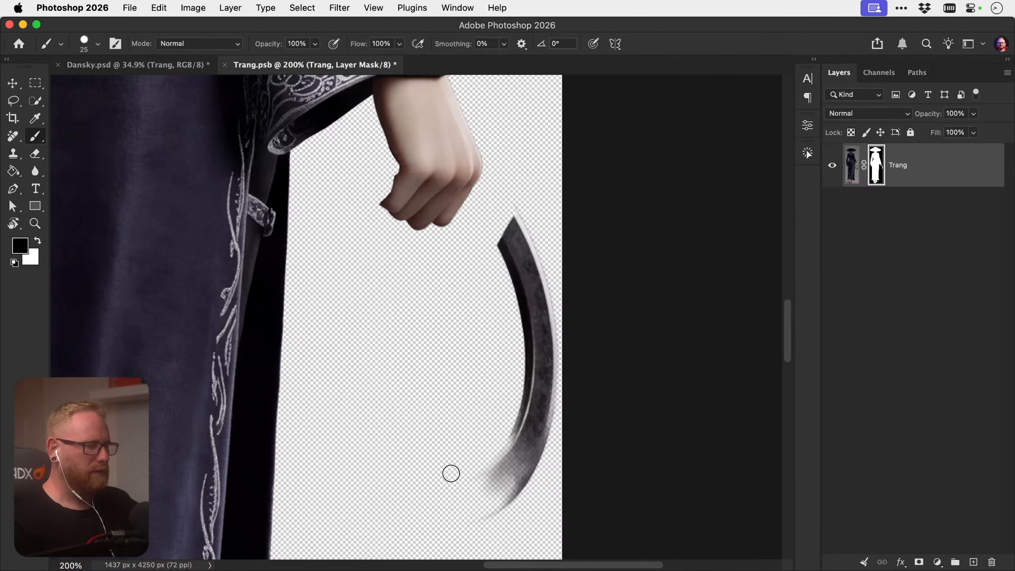
pyautogui.press(']')
pyautogui.press(']')
pyautogui.press(']')
pyautogui.press(']')
pyautogui.moveTo(471, 482)
pyautogui.mouseDown()
pyautogui.moveTo(477, 453)
pyautogui.moveTo(515, 435)
pyautogui.moveTo(524, 511)
pyautogui.moveTo(542, 313)
pyautogui.moveTo(531, 377)
pyautogui.moveTo(503, 263)
pyautogui.moveTo(497, 306)
pyautogui.moveTo(519, 292)
pyautogui.mouseUp()
pyautogui.press('v')
pyautogui.press('super+0')
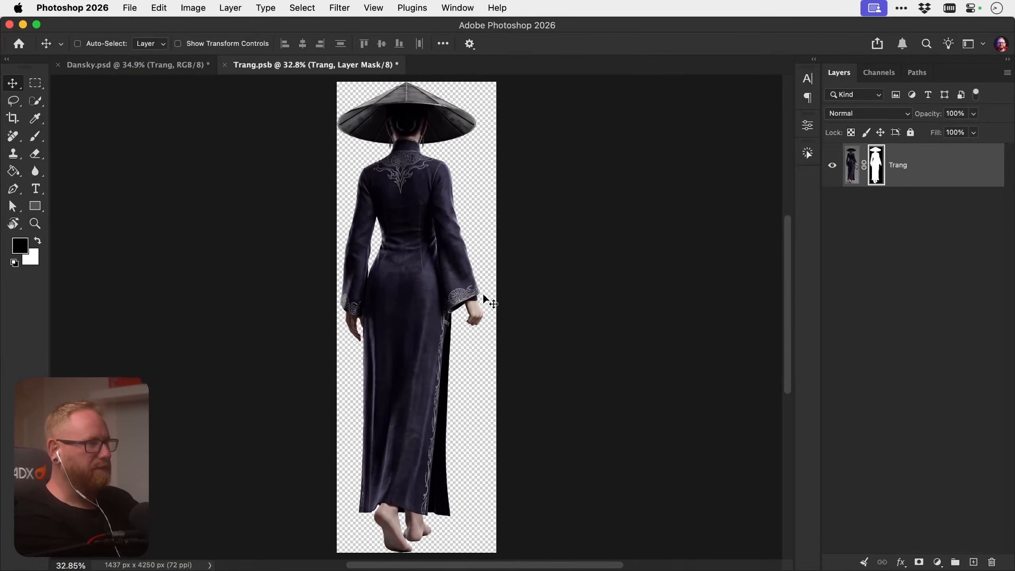
pyautogui.press('super+s')
pyautogui.press('super+w')
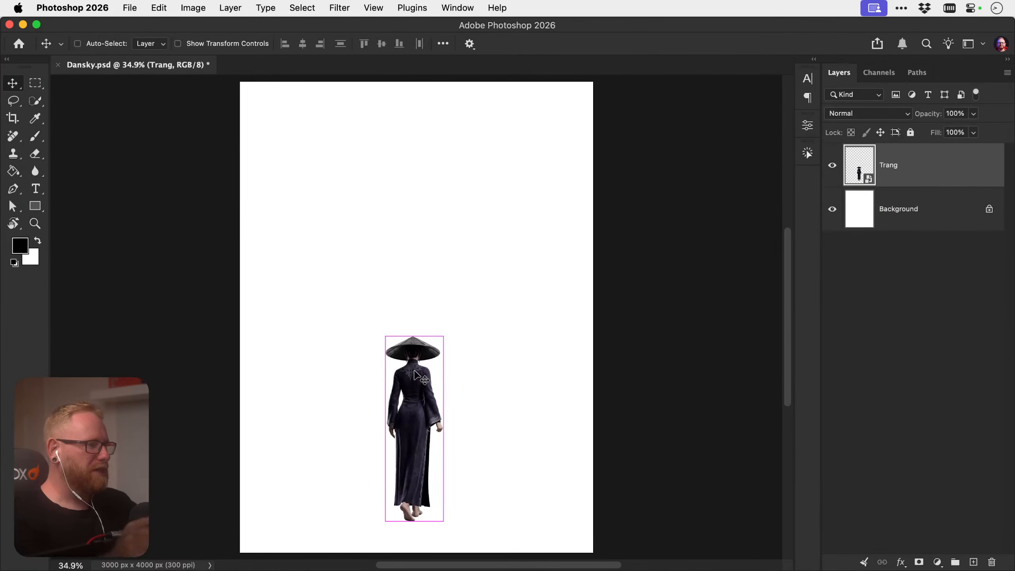
# In Bridge, compare the sky images and open the dark red sunset AdobeStock_388451088.jpeg in Photoshop 2026
pyautogui.press('super+Tab')
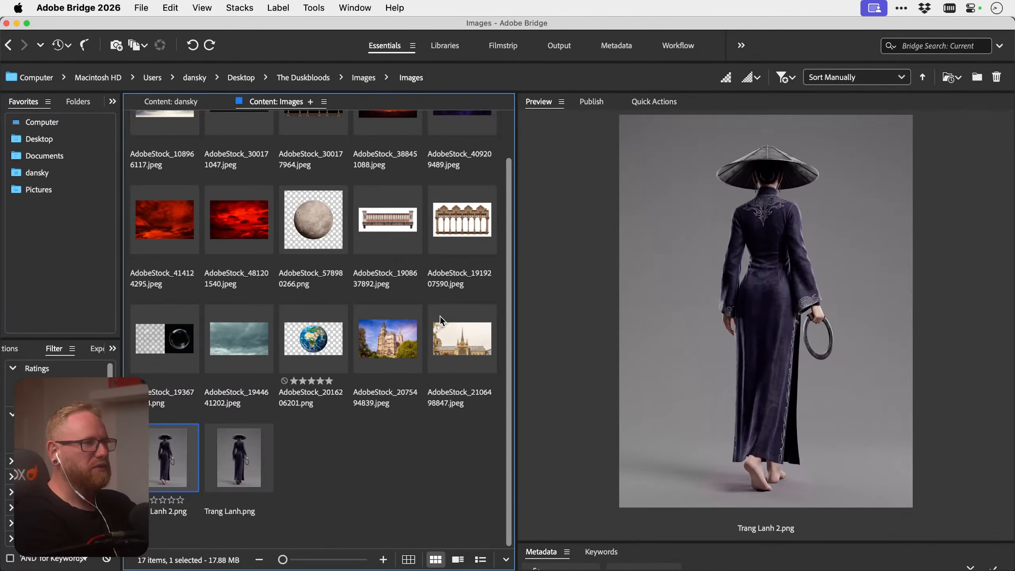
pyautogui.scroll(2, 418, 344)
pyautogui.click(165, 151)
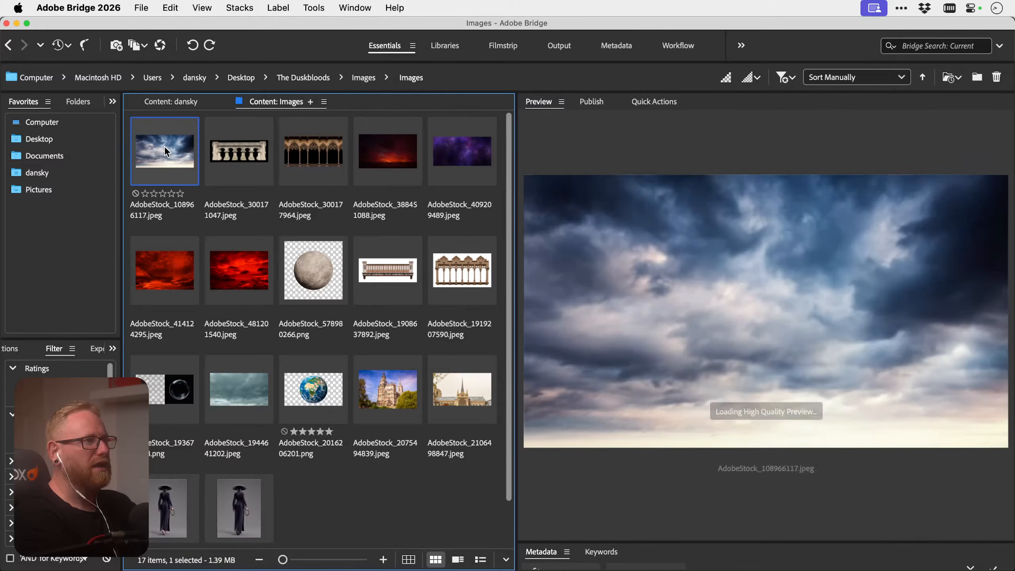
pyautogui.click(375, 158)
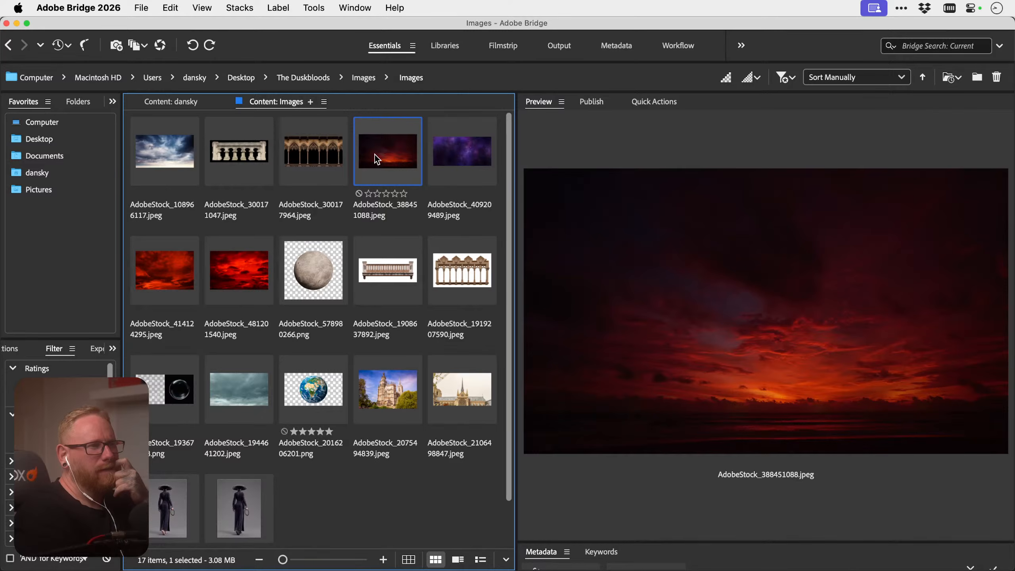
pyautogui.click(230, 271)
pyautogui.click(171, 270)
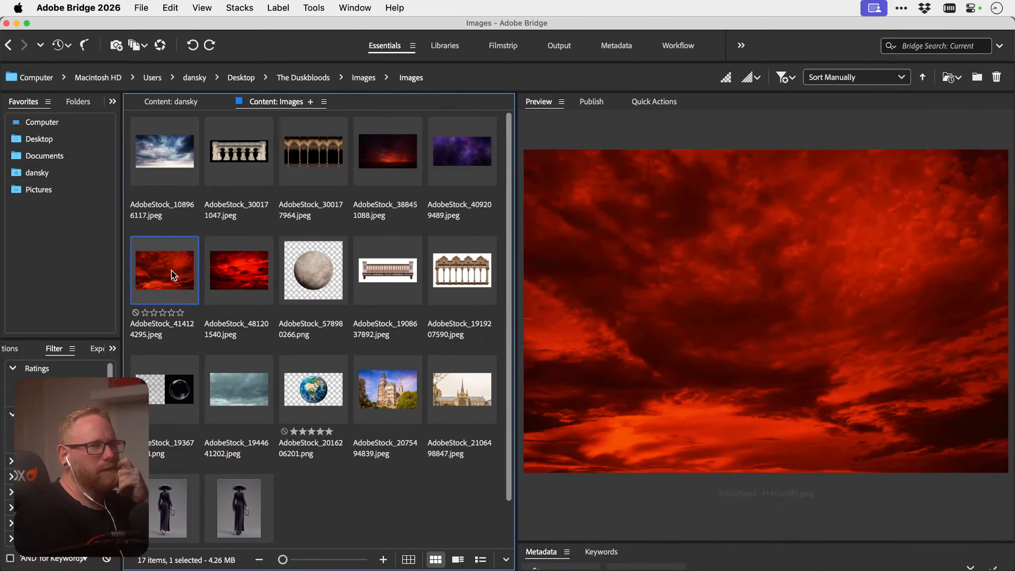
pyautogui.click(216, 380)
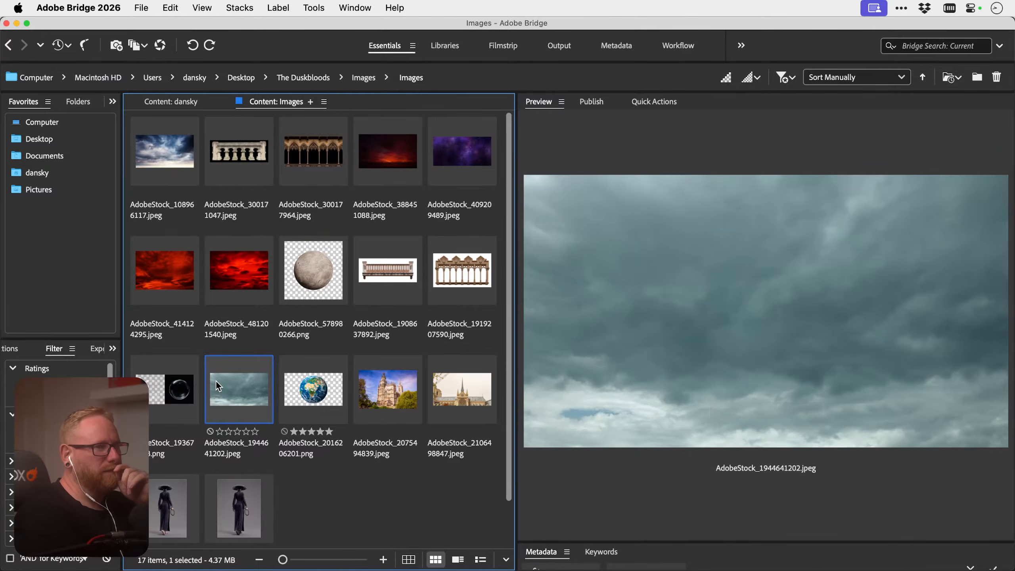
pyautogui.click(185, 162)
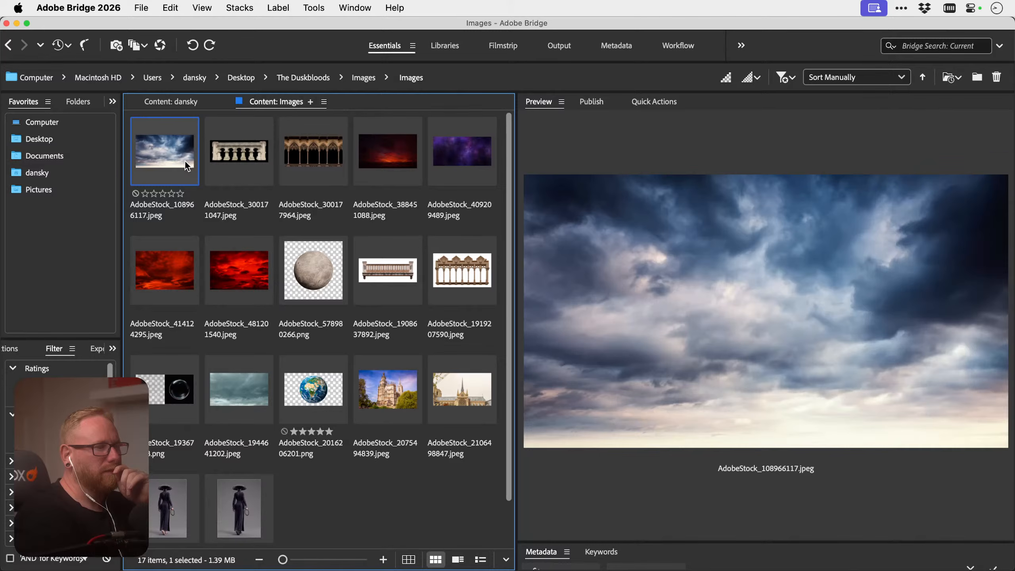
pyautogui.rightClick(386, 160)
pyautogui.moveTo(547, 43)
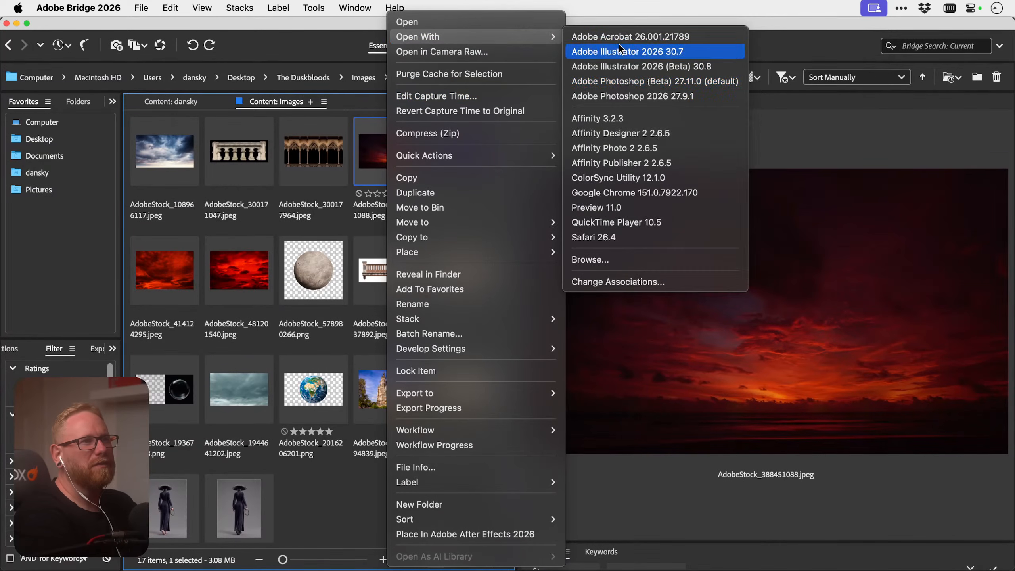
pyautogui.click(630, 89)
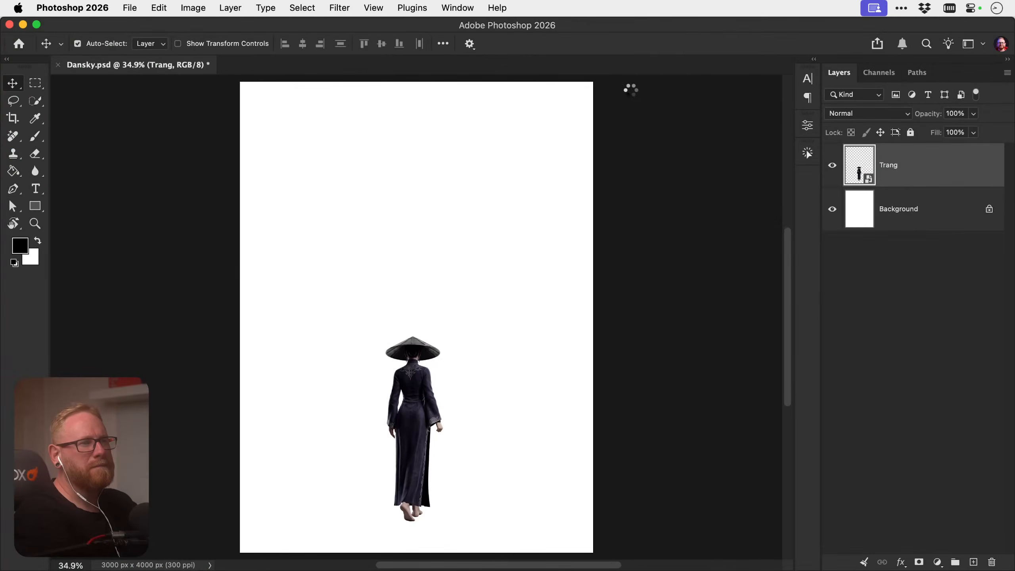
# Copy the entire sunset image into Dansky.psd beneath the Trang layer and convert it to a smart object
pyautogui.press('super+a')
pyautogui.press('super+w')
pyautogui.press('super+v')
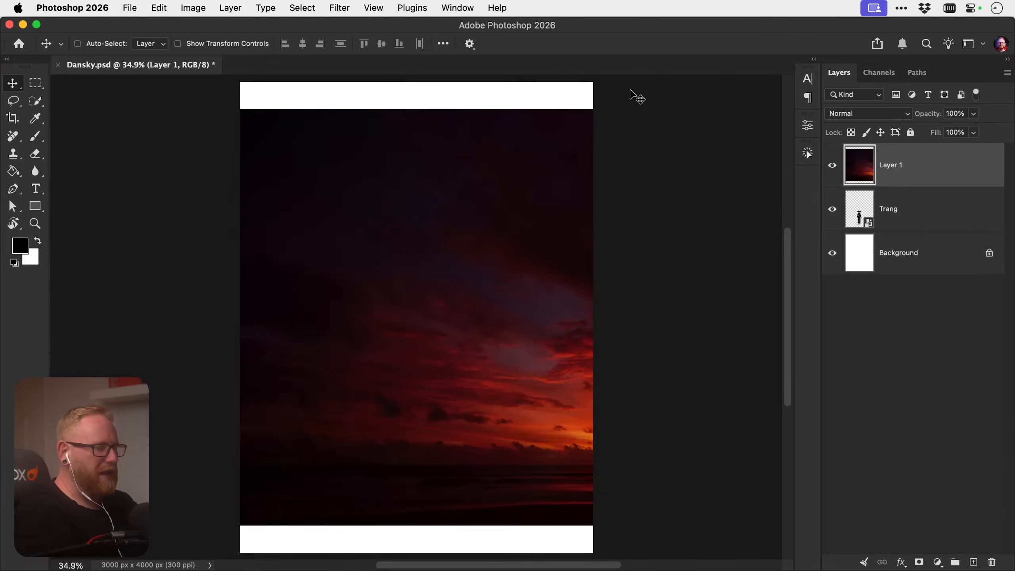
pyautogui.press('super+bracketleft')
pyautogui.rightClick(914, 204)
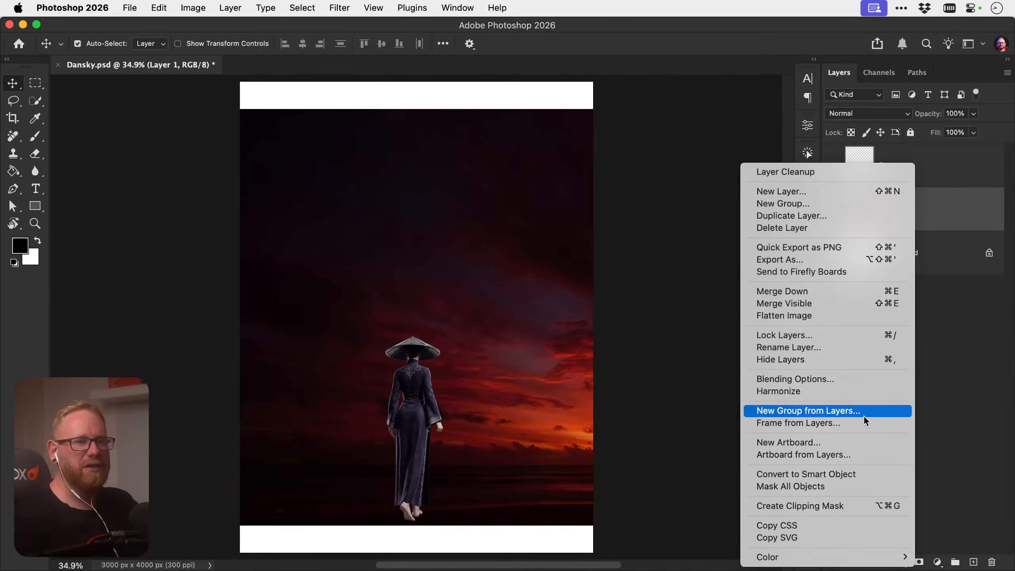
pyautogui.click(839, 476)
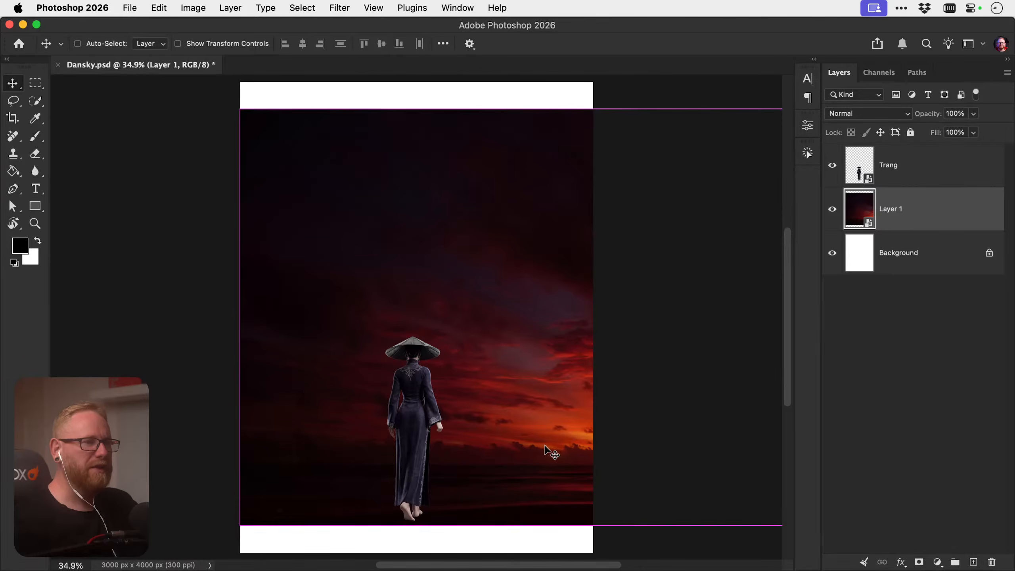
# Move the sunset layer to about X 1482 px, Y 1700.5 px so its glow sits behind the character and it covers the canvas top
pyautogui.press('super+t')
pyautogui.moveTo(550, 453); pyautogui.dragTo(508, 428)
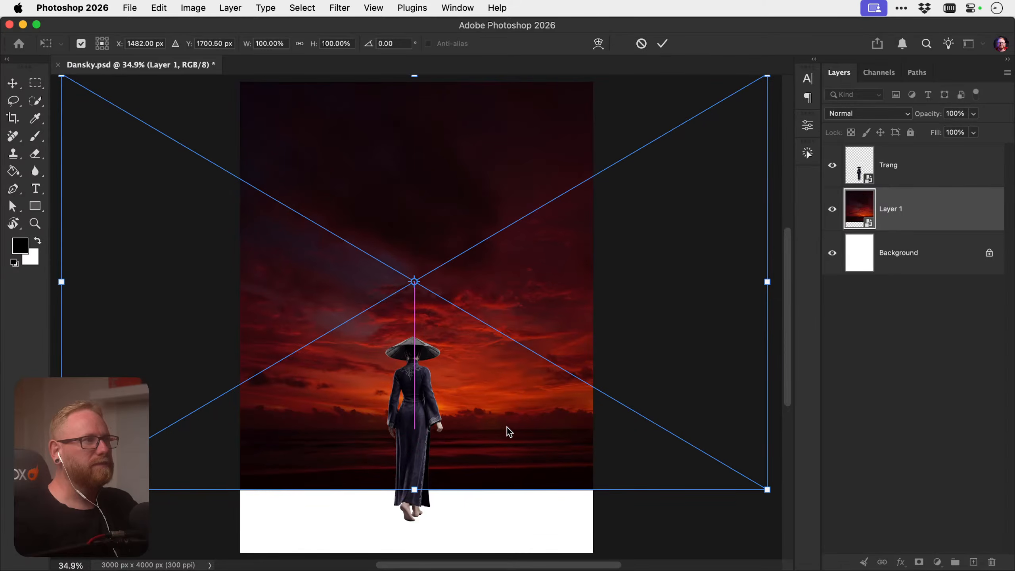
pyautogui.press('super+0')
pyautogui.press('Return')
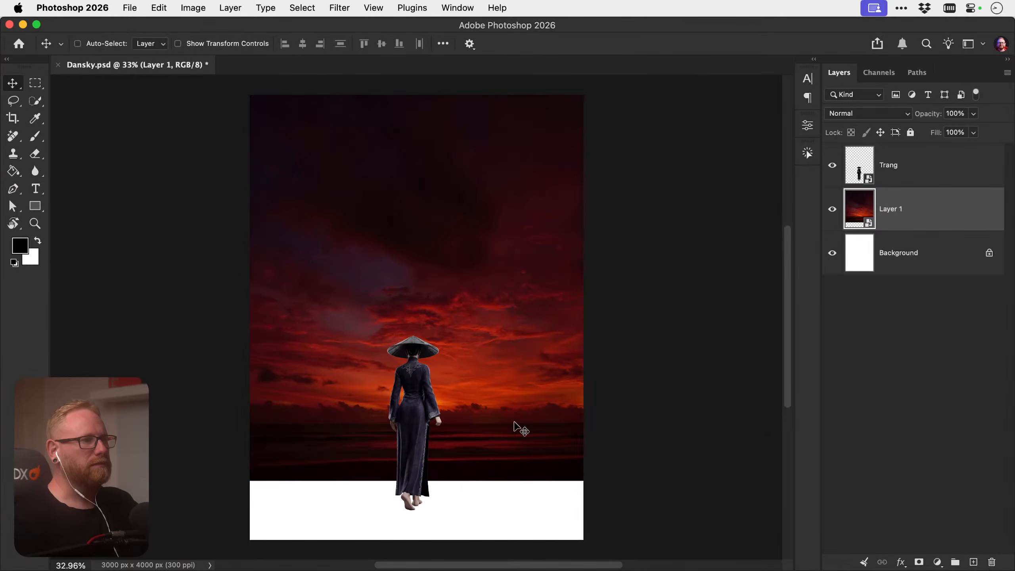
# Switch to Bridge and open the moon image AdobeStock_578980266.png in Photoshop 2026
pyautogui.press('super+alt+o')
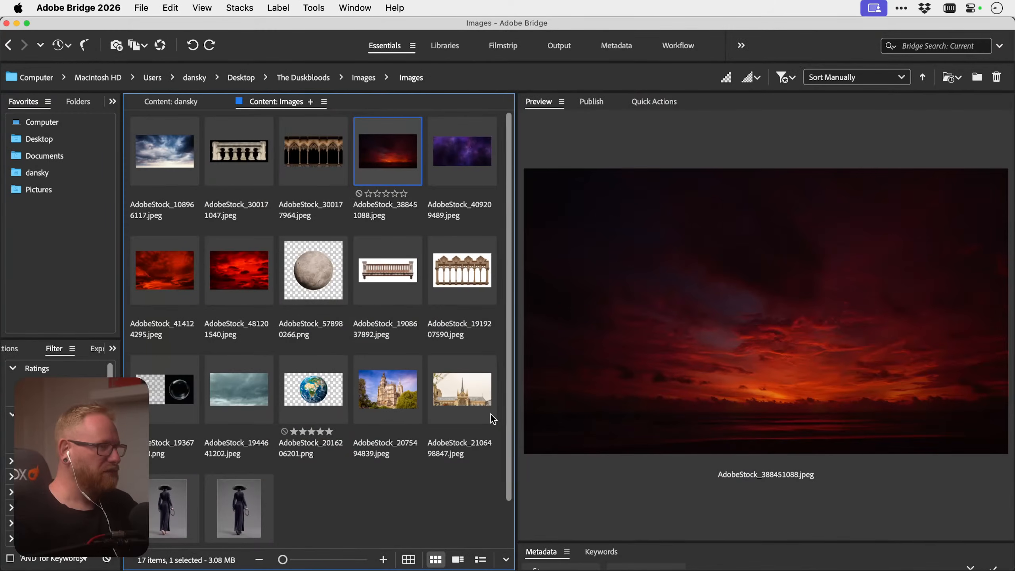
pyautogui.click(331, 293)
pyautogui.rightClick(314, 263)
pyautogui.moveTo(426, 67)
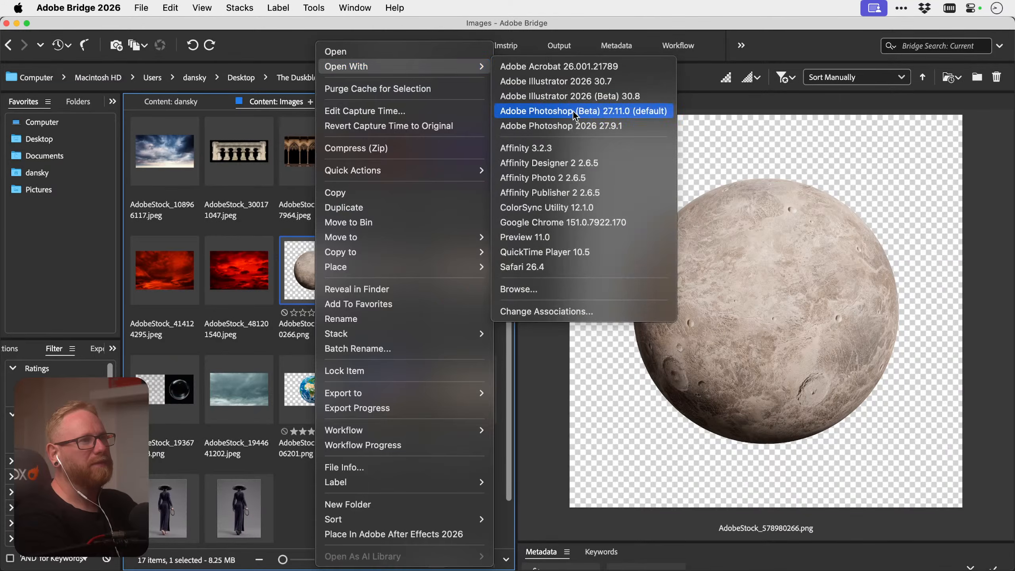
pyautogui.click(571, 125)
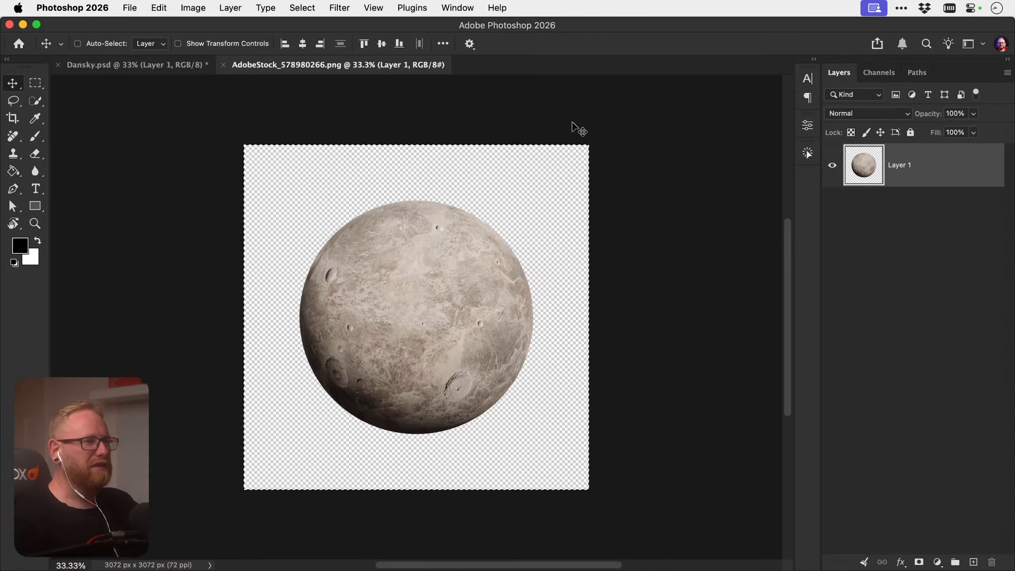
# Copy the moon into Dansky.psd above the sunset layer and position it at about X 1500 px, Y 841 px
pyautogui.press('super+w')
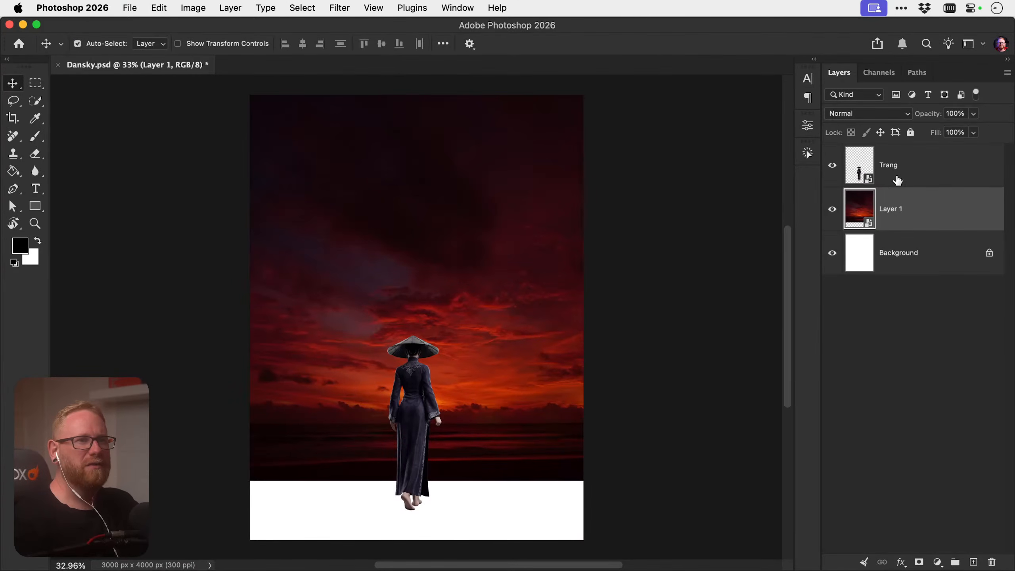
pyautogui.press('super+v')
pyautogui.moveTo(482, 336); pyautogui.dragTo(476, 209)
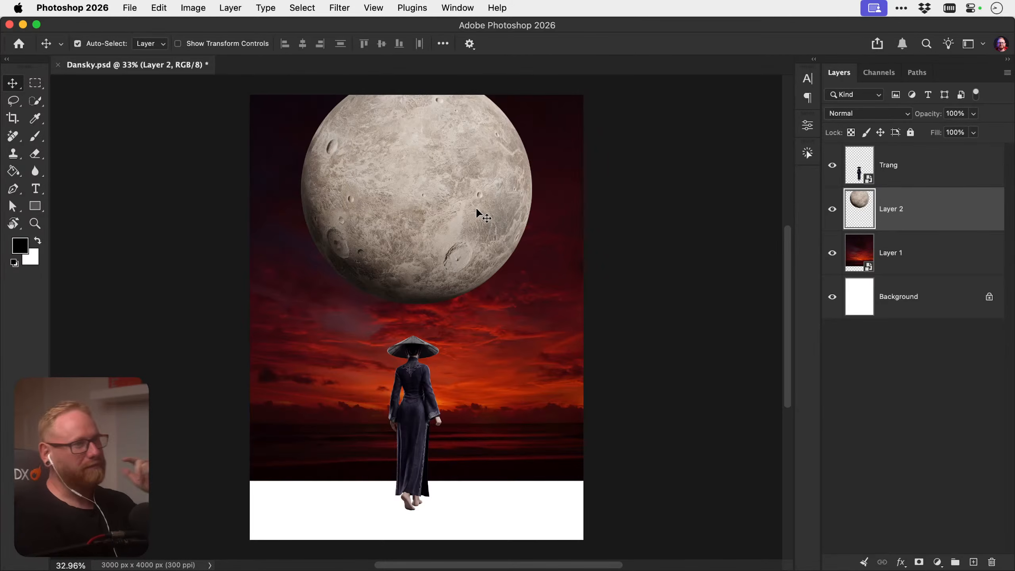
pyautogui.press('super+t')
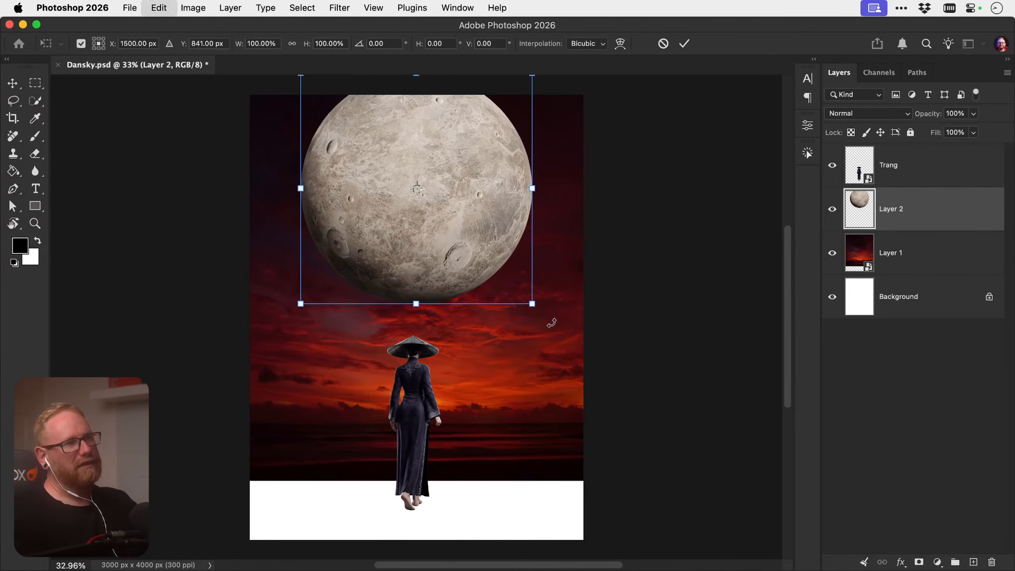
pyautogui.moveTo(534, 304); pyautogui.dragTo(505, 278)
pyautogui.moveTo(472, 219); pyautogui.dragTo(460, 240)
pyautogui.press('Escape')
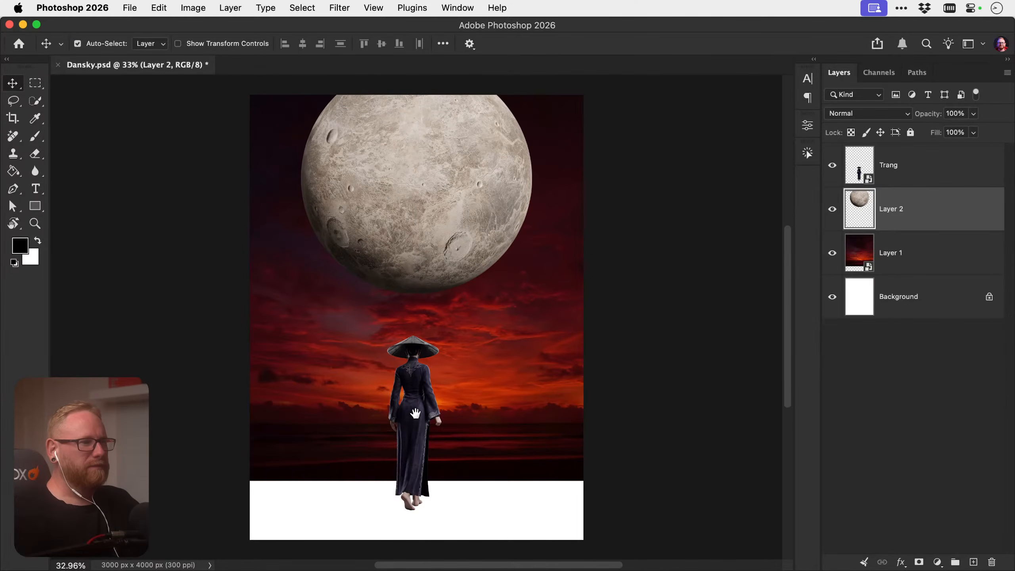
# Scale the Trang character down near the horizon and lower the moon until its whole disc sits inside the canvas
pyautogui.scroll(-2, 417, 400)
pyautogui.click(419, 390)
pyautogui.press('cmd+t')
pyautogui.moveTo(446, 317); pyautogui.dragTo(421, 400)
pyautogui.press('Return')
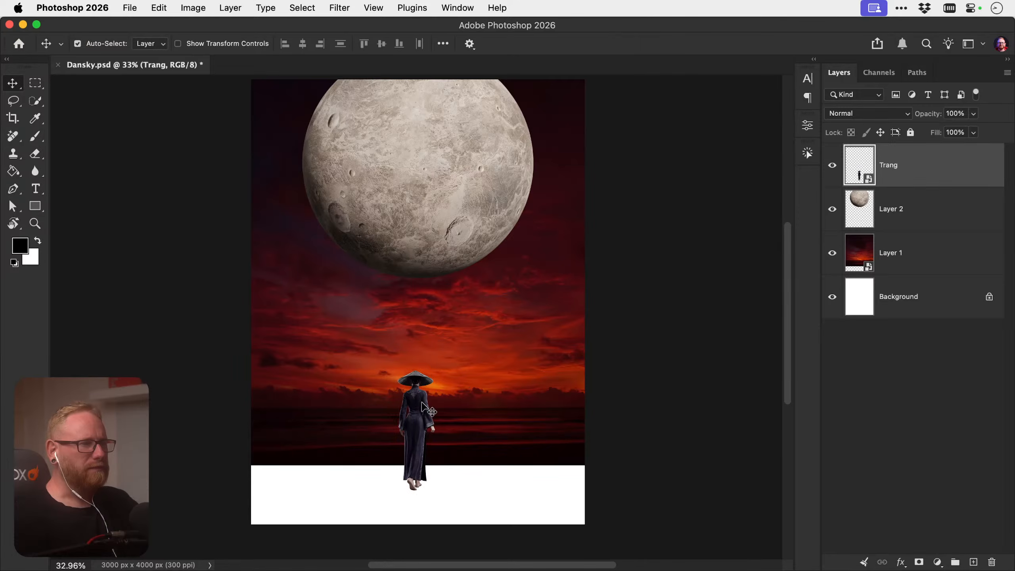
pyautogui.moveTo(431, 202); pyautogui.dragTo(432, 260)
pyautogui.scroll(1, 420, 290)
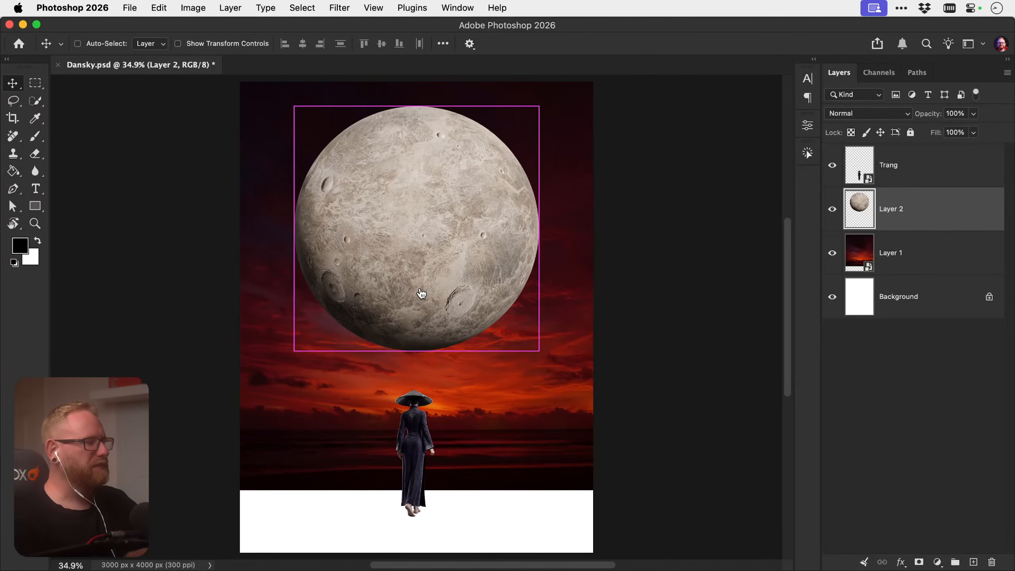
# In Bridge, compare the balustrade and arcade images and open the Gothic arcade AdobeStock_300177964.jpeg in Photoshop 2026
pyautogui.press('super+Tab')
pyautogui.click(387, 267)
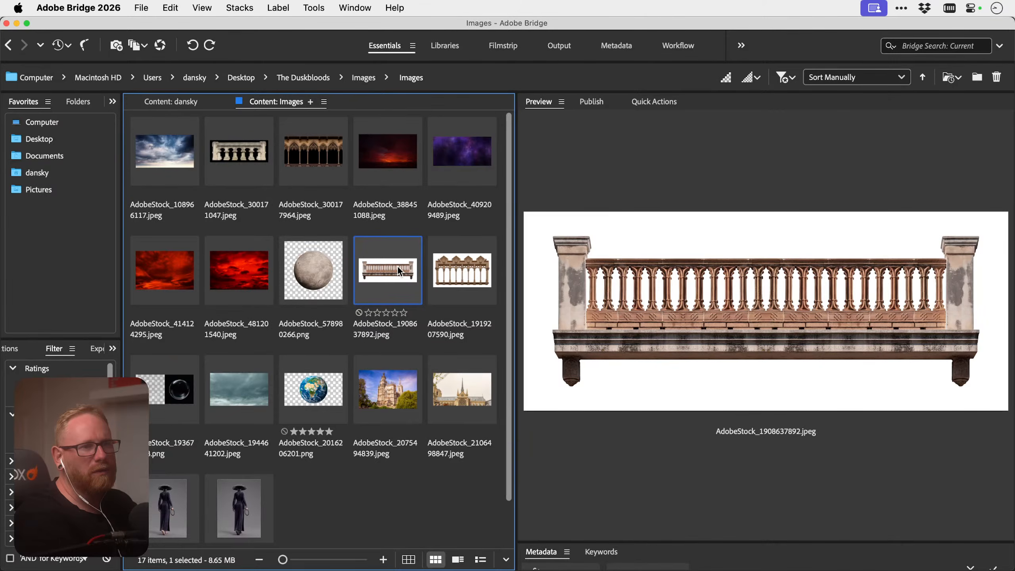
pyautogui.click(467, 275)
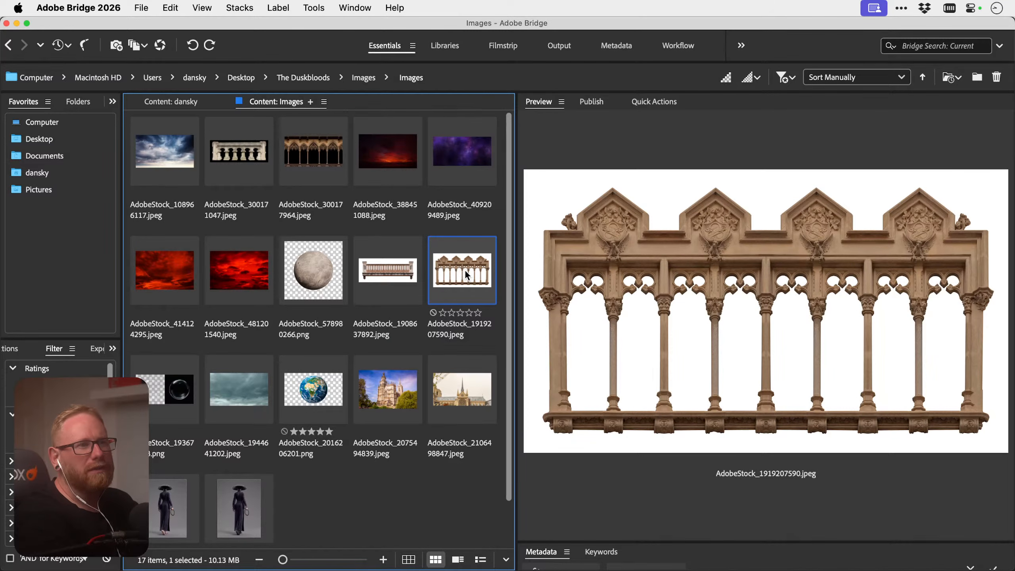
pyautogui.click(317, 160)
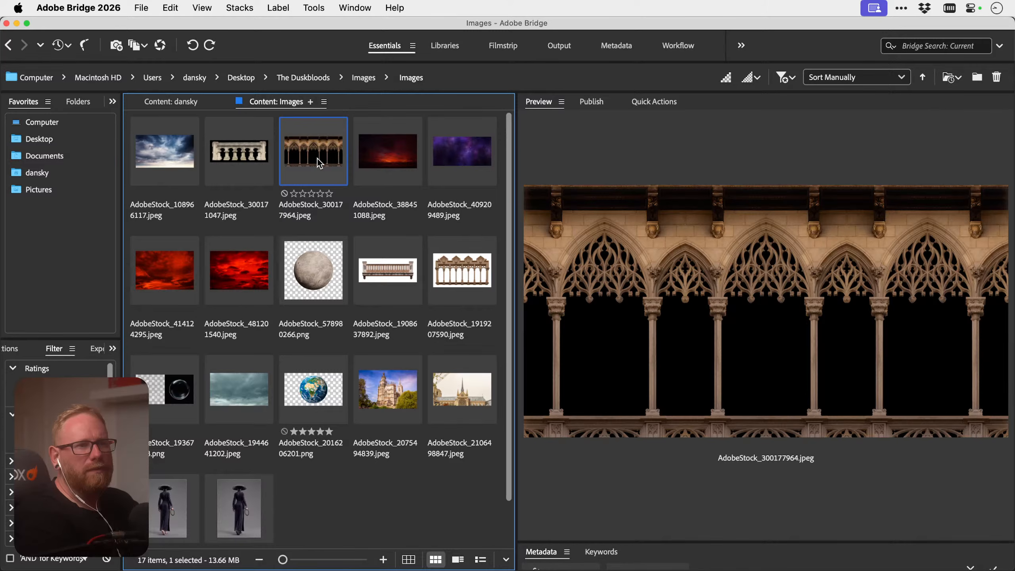
pyautogui.moveTo(317, 158); pyautogui.dragTo(332, 566)
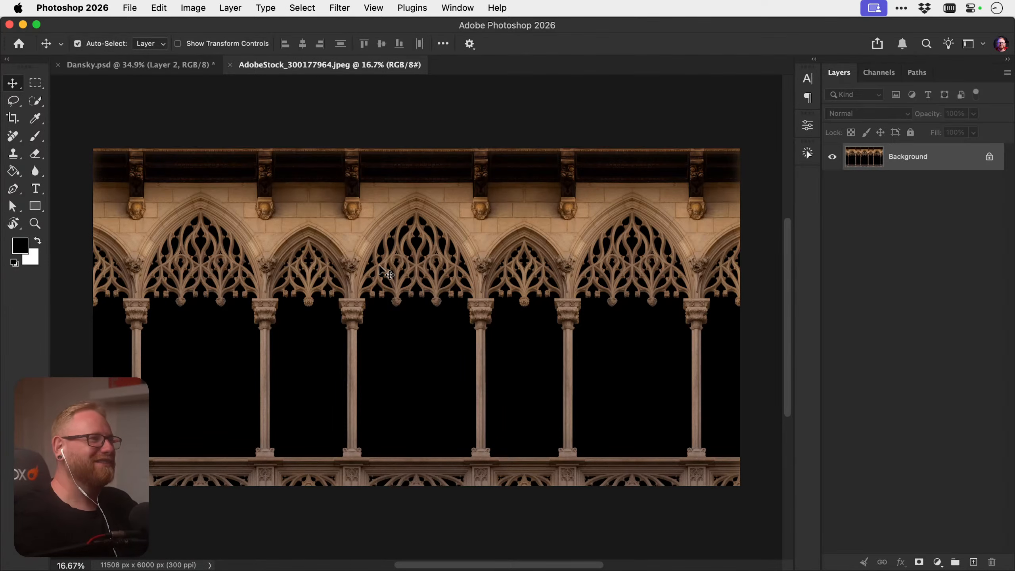
# Mask out the arcade's black background with a Select Subject selection and convert the layer to a smart object
pyautogui.click(302, 8)
pyautogui.click(344, 173)
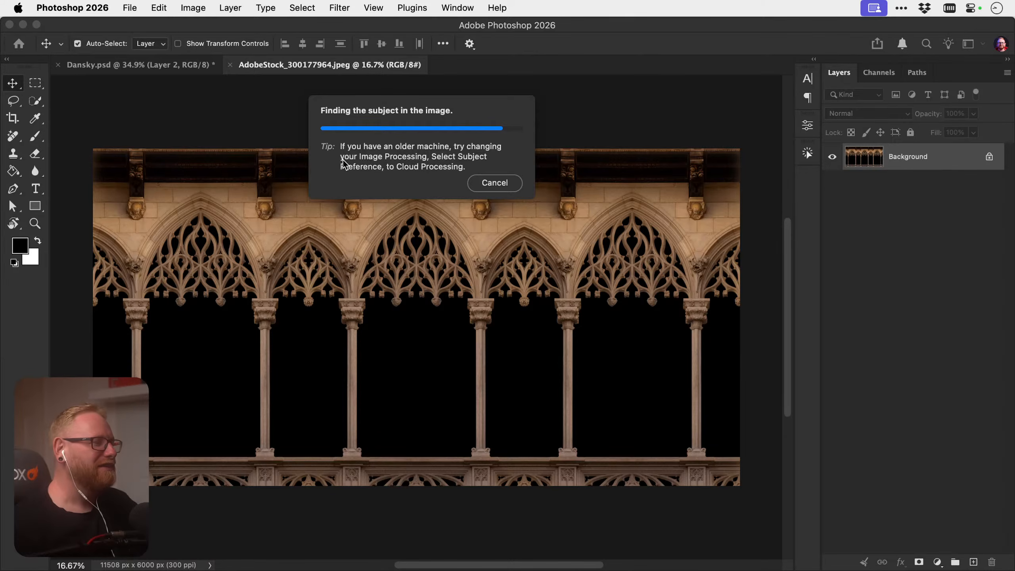
pyautogui.click(919, 562)
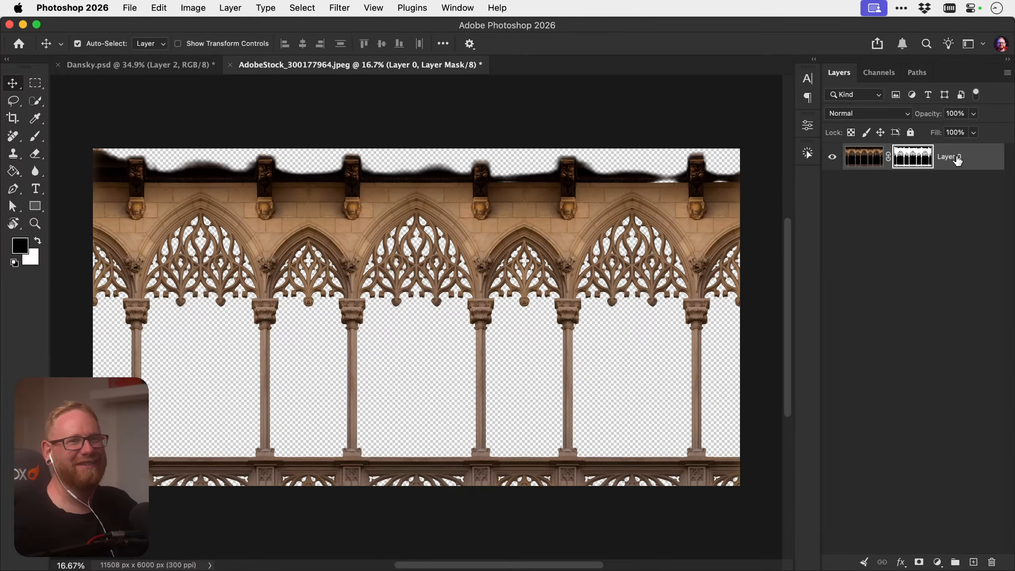
pyautogui.rightClick(958, 160)
pyautogui.click(854, 412)
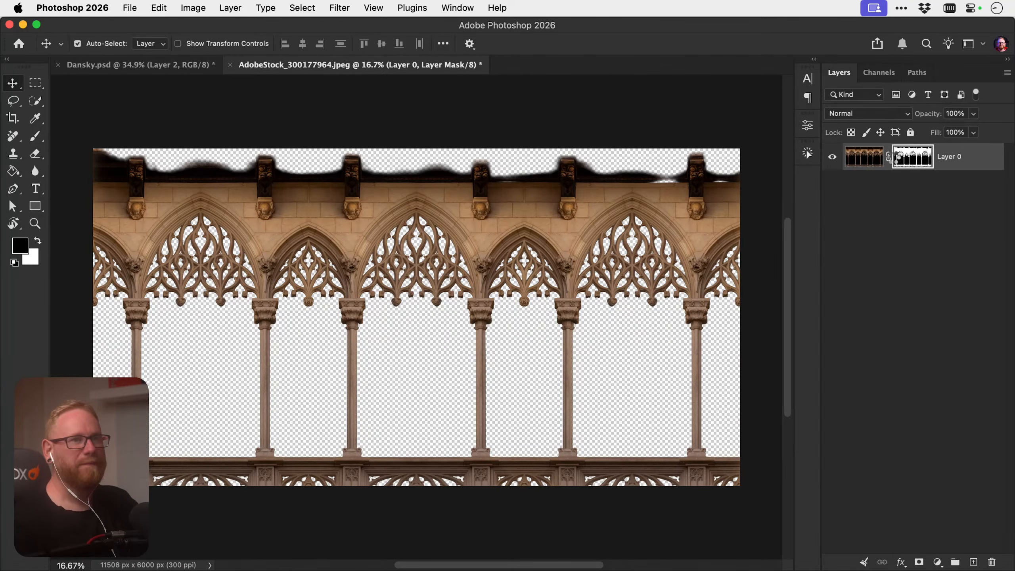
# Duplicate the arcade smart object into Dansky.psd between the moon and Trang, and close the source image
pyautogui.rightClick(910, 159)
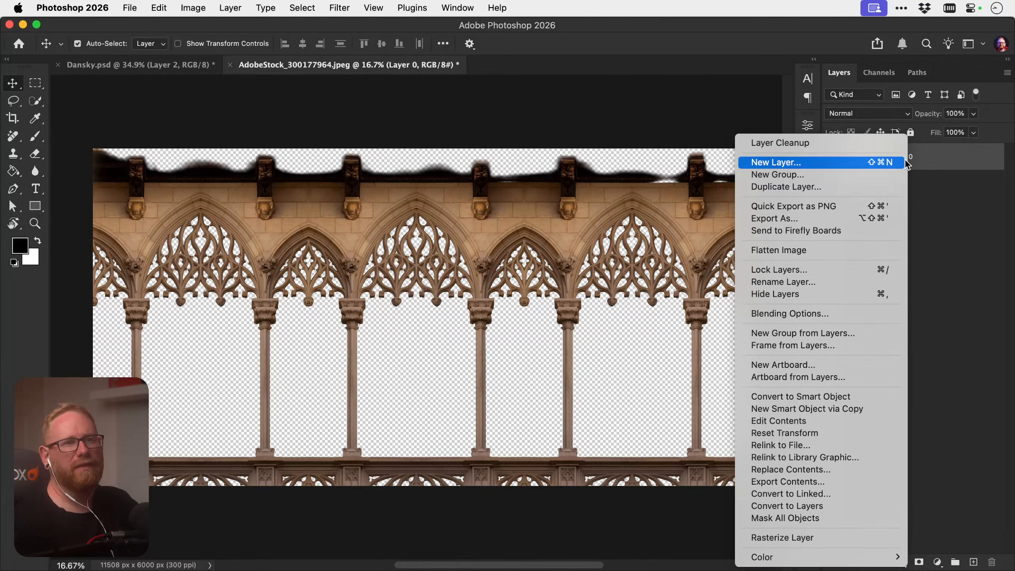
pyautogui.click(877, 187)
pyautogui.click(437, 325)
pyautogui.click(436, 310)
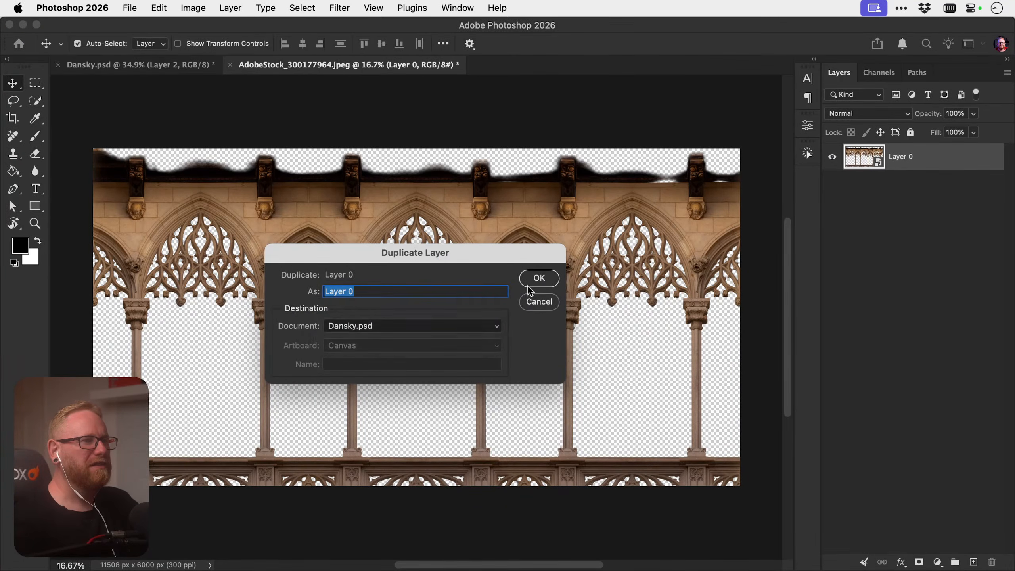
pyautogui.click(527, 279)
pyautogui.press('super+w')
pyautogui.click(522, 267)
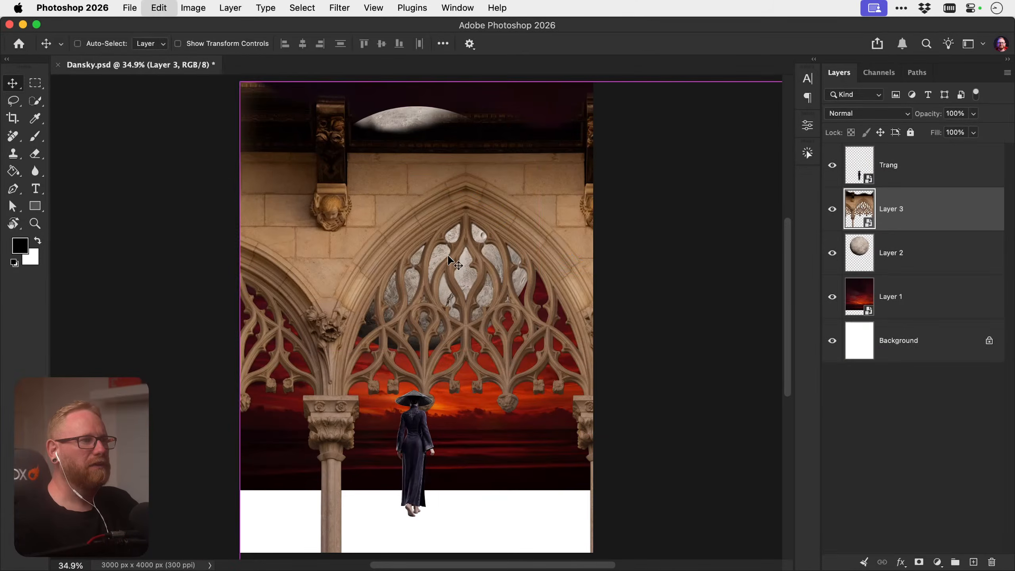
# Turn the arcade upside down, scale it to -33.10%, and place it at X 1499.5 px, Y 2984 px behind Trang
pyautogui.press('super+t')
pyautogui.moveTo(240, 82); pyautogui.dragTo(408, 330)
pyautogui.moveTo(495, 320); pyautogui.dragTo(526, 449)
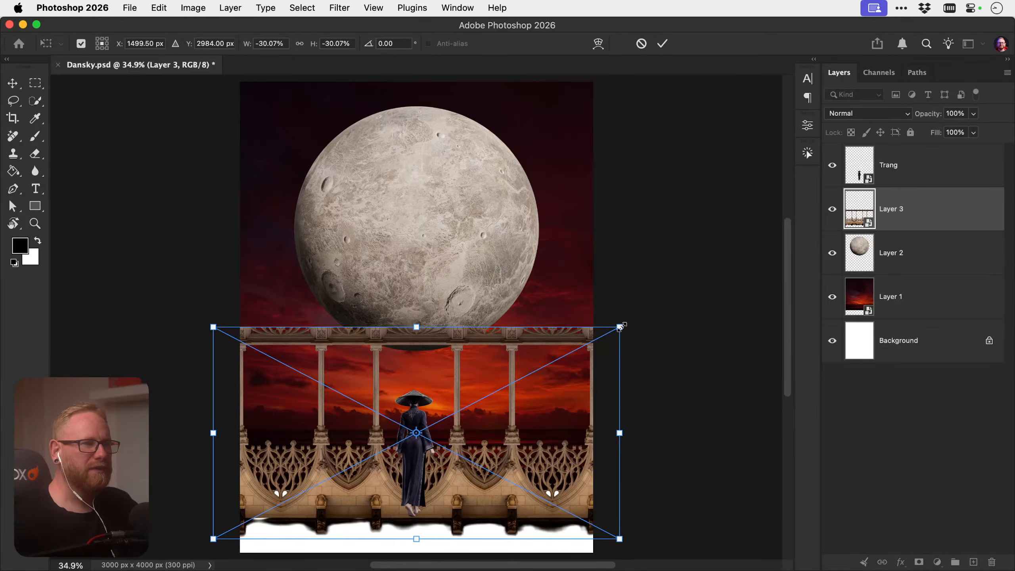
pyautogui.moveTo(619, 327); pyautogui.dragTo(640, 316)
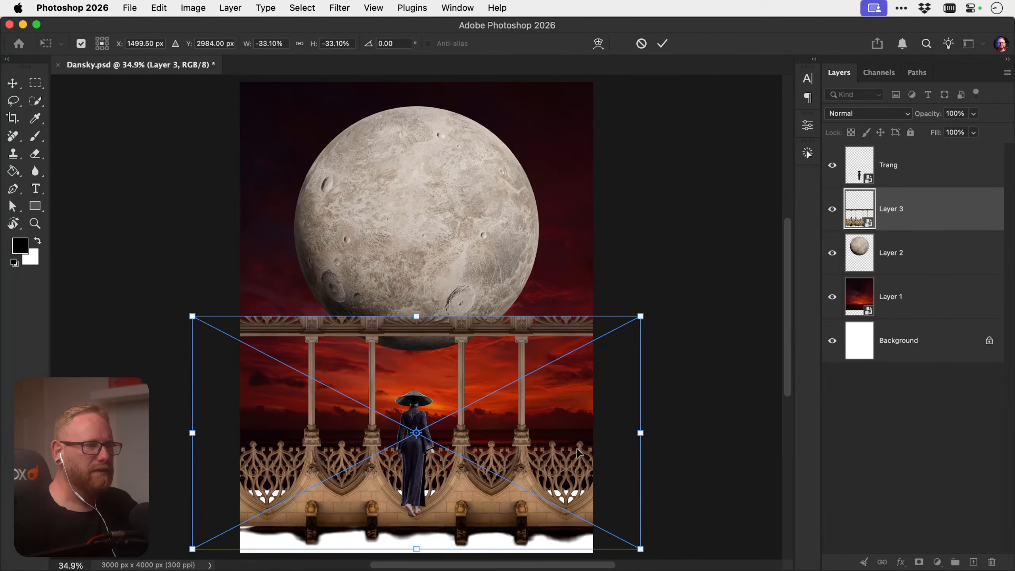
pyautogui.press('Return')
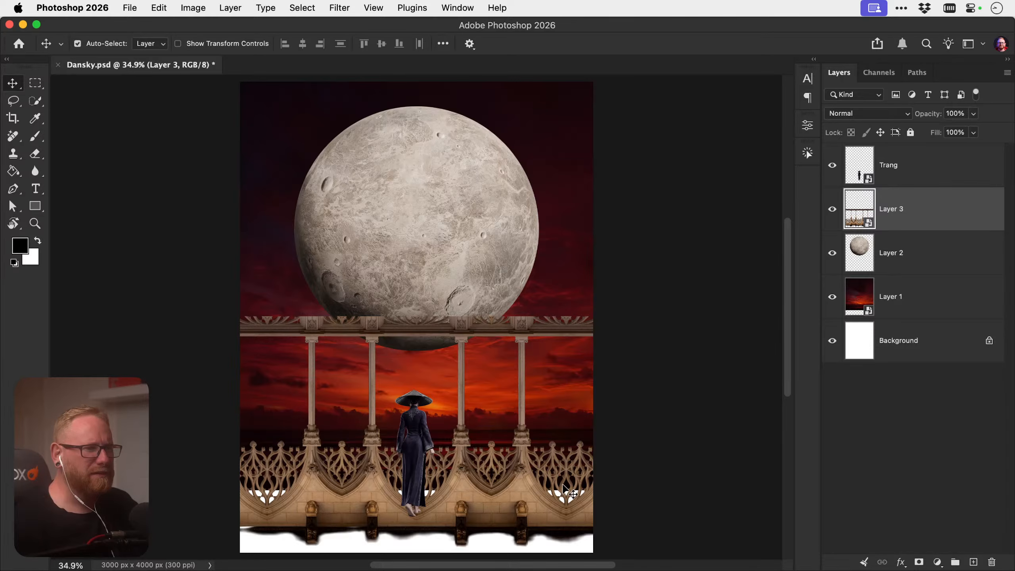
# Raise the upside-down arcade to about X 1500.5 px, Y 2694 px and scale it to -28.72%
pyautogui.moveTo(563, 485); pyautogui.dragTo(564, 451)
pyautogui.press('super+t')
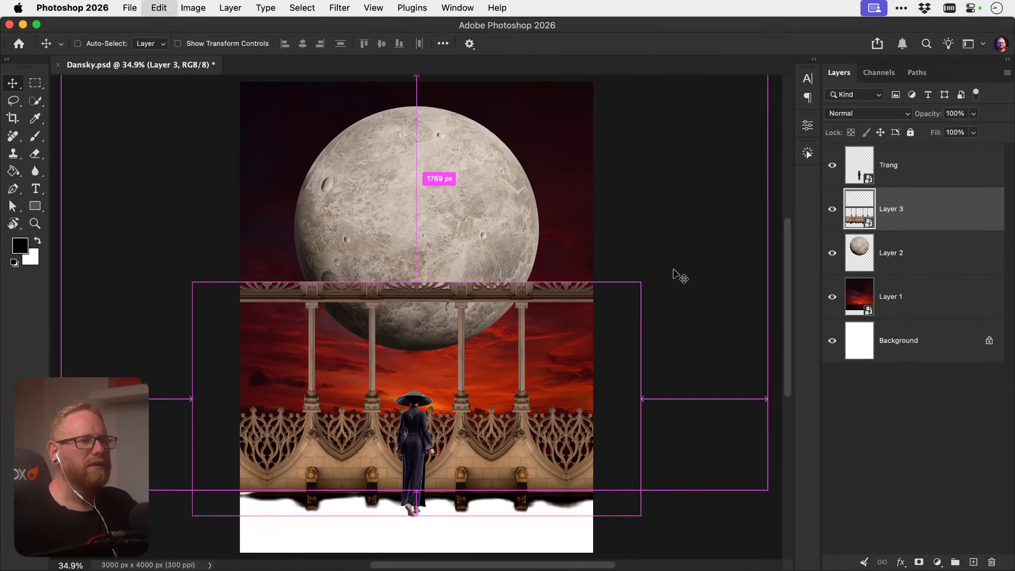
pyautogui.moveTo(217, 281); pyautogui.dragTo(234, 314)
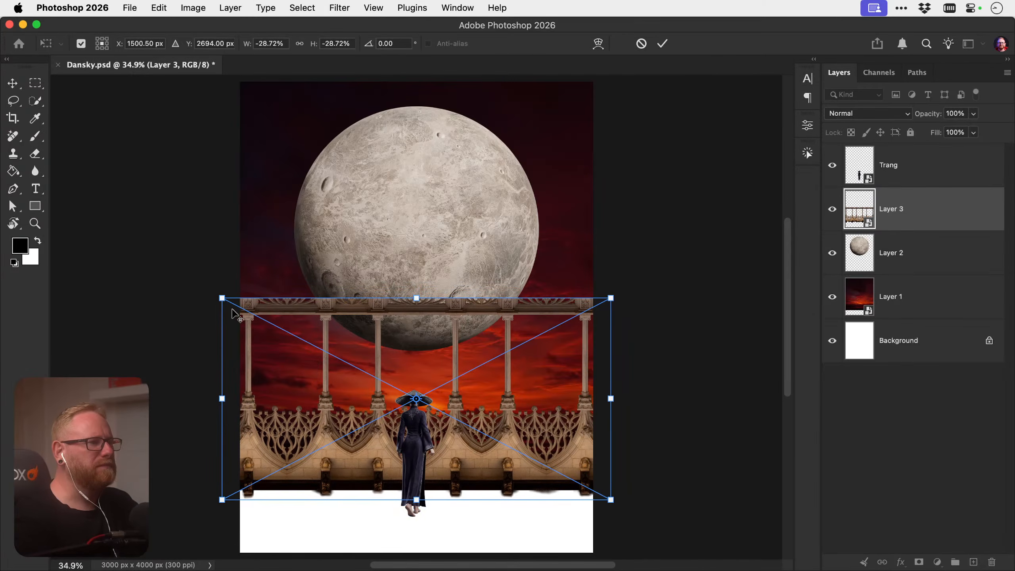
pyautogui.press('Return')
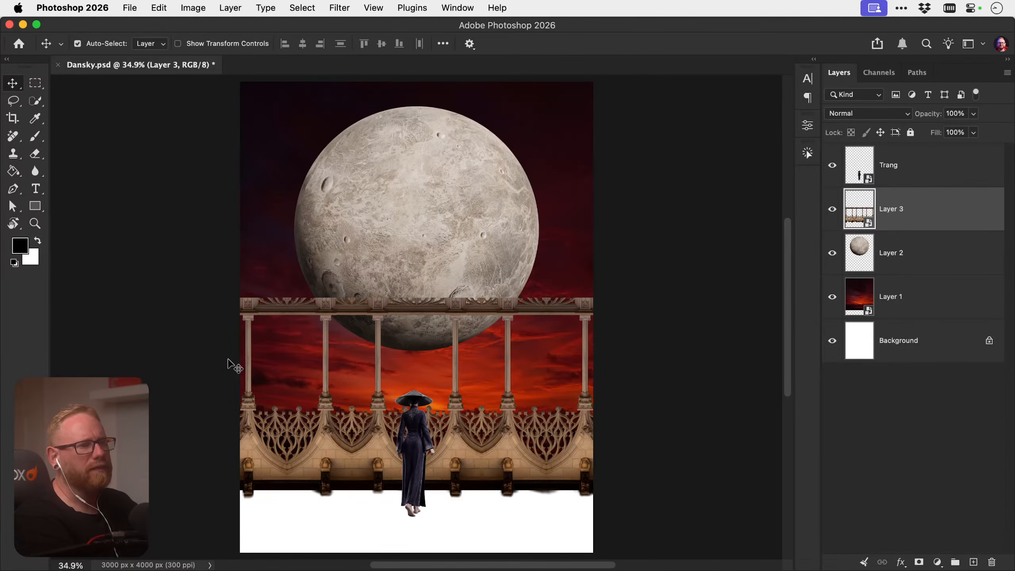
# Switch to Bridge and open the stone balustrade image AdobeStock_300171047.jpeg in Photoshop 2026
pyautogui.press('super+Tab')
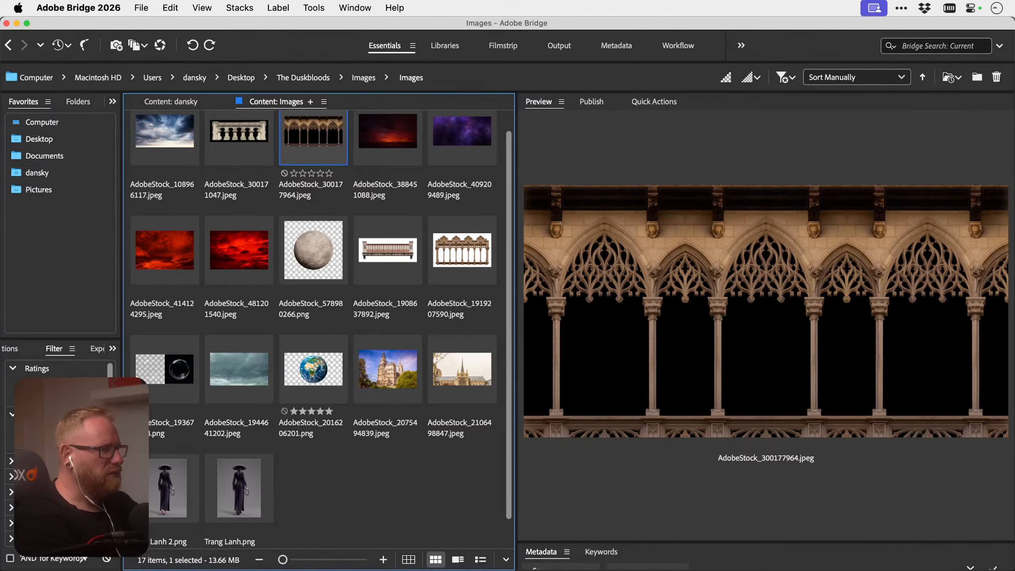
pyautogui.press('super+Tab')
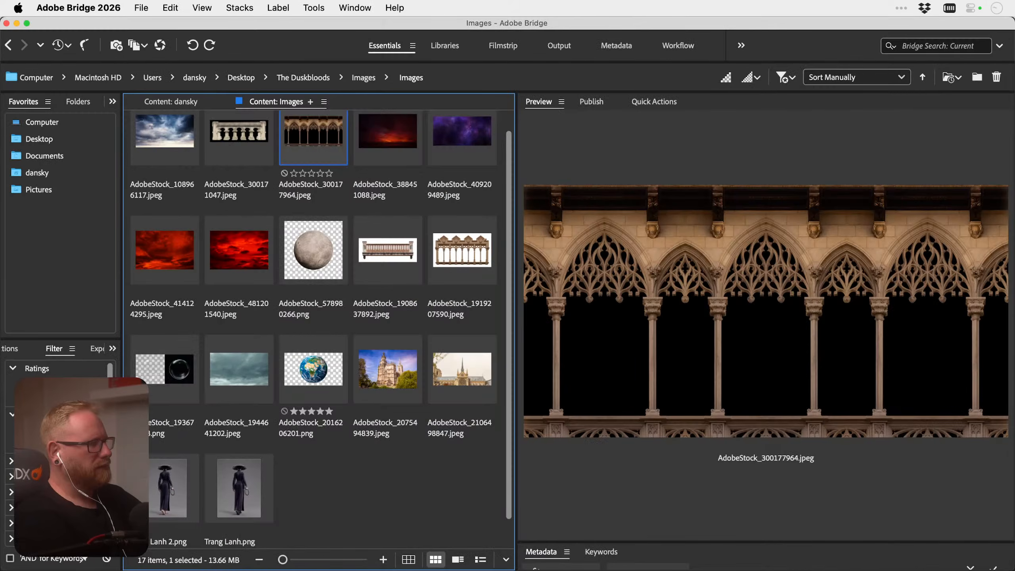
pyautogui.click(241, 137)
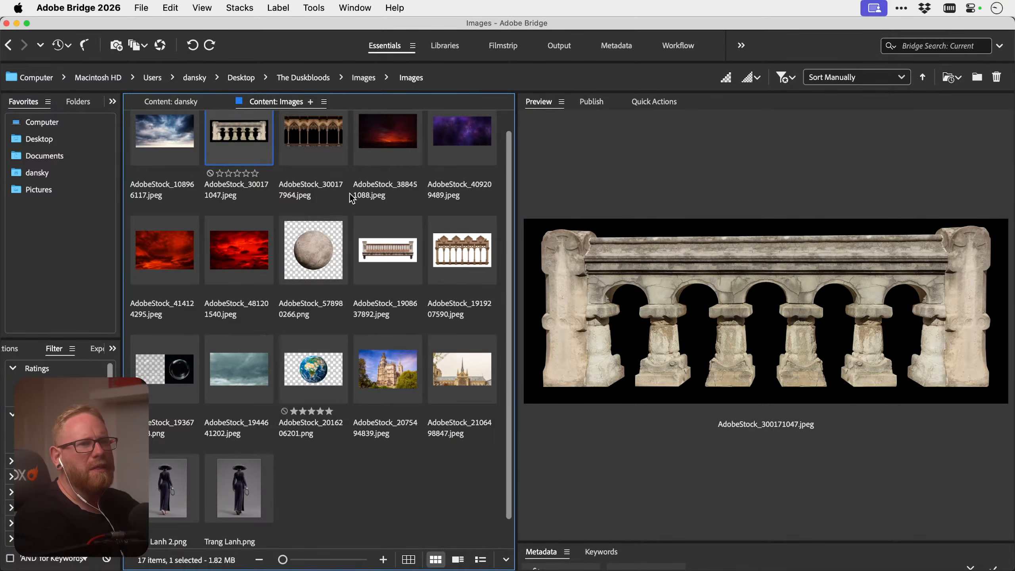
pyautogui.scroll(2, 243, 140)
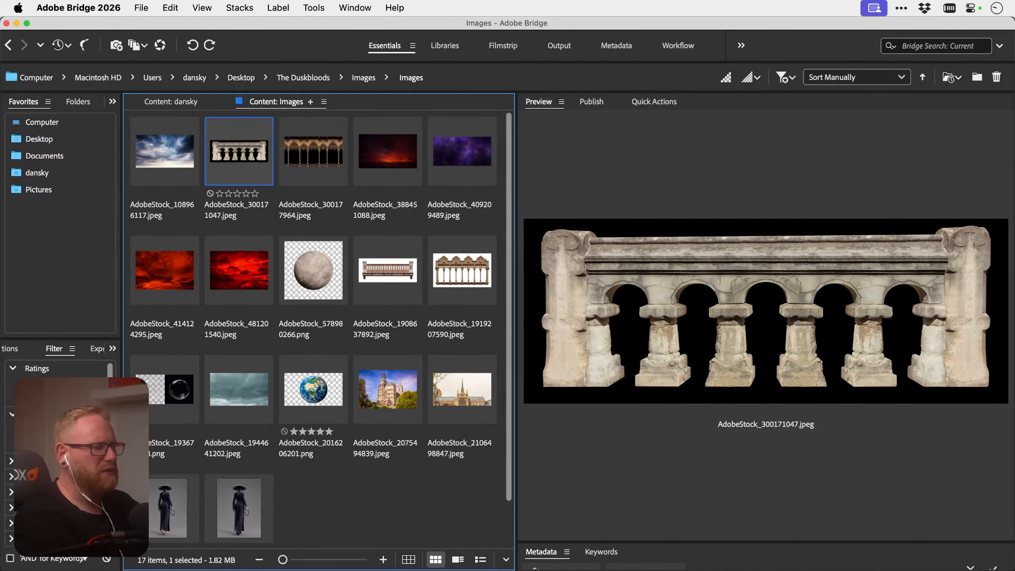
pyautogui.doubleClick(239, 151)
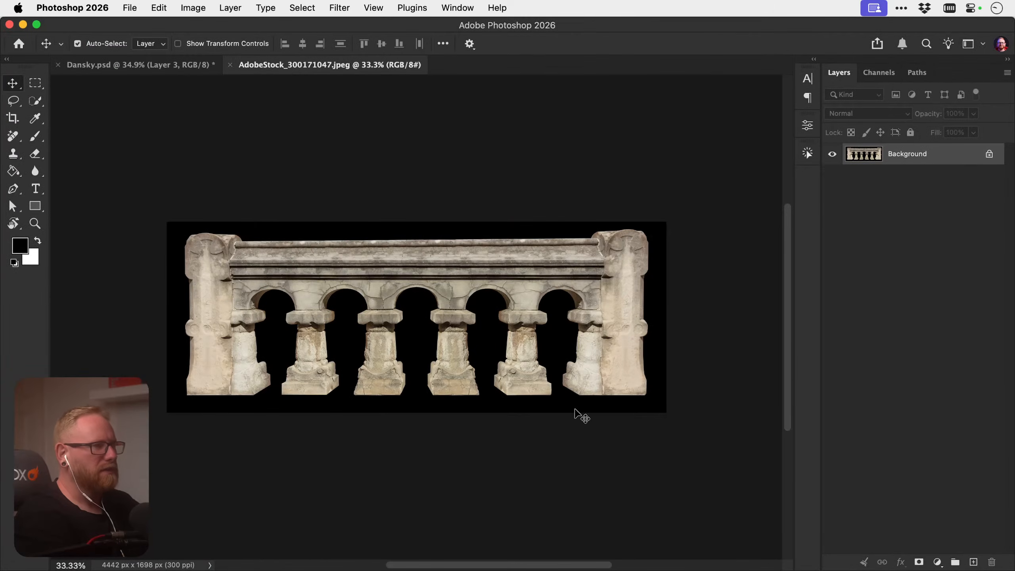
# Select the stone balustrade as the subject and mask out its black background
pyautogui.click(302, 8)
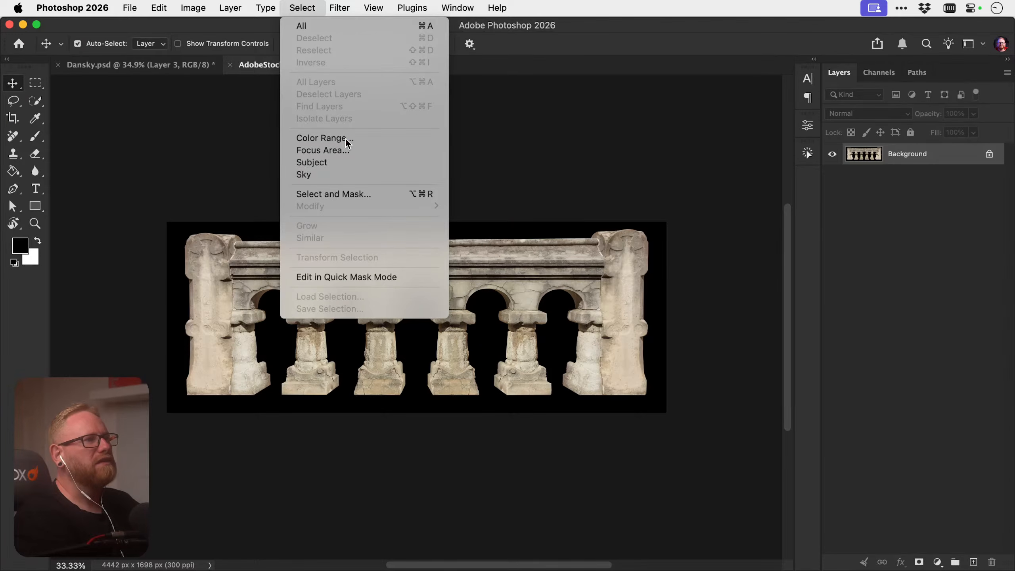
pyautogui.click(353, 165)
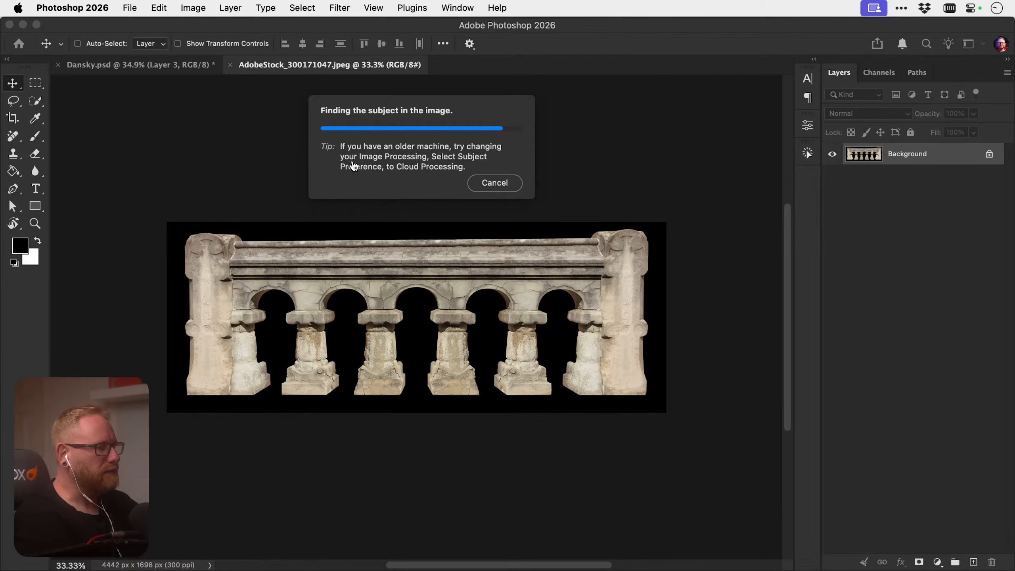
pyautogui.press('super+Tab')
pyautogui.press('super+Tab')
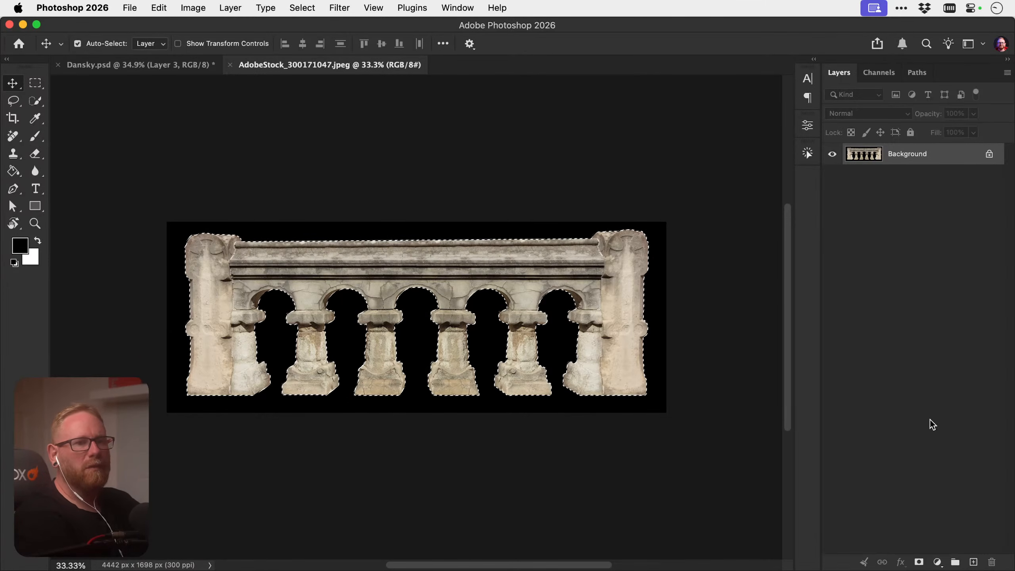
pyautogui.click(918, 562)
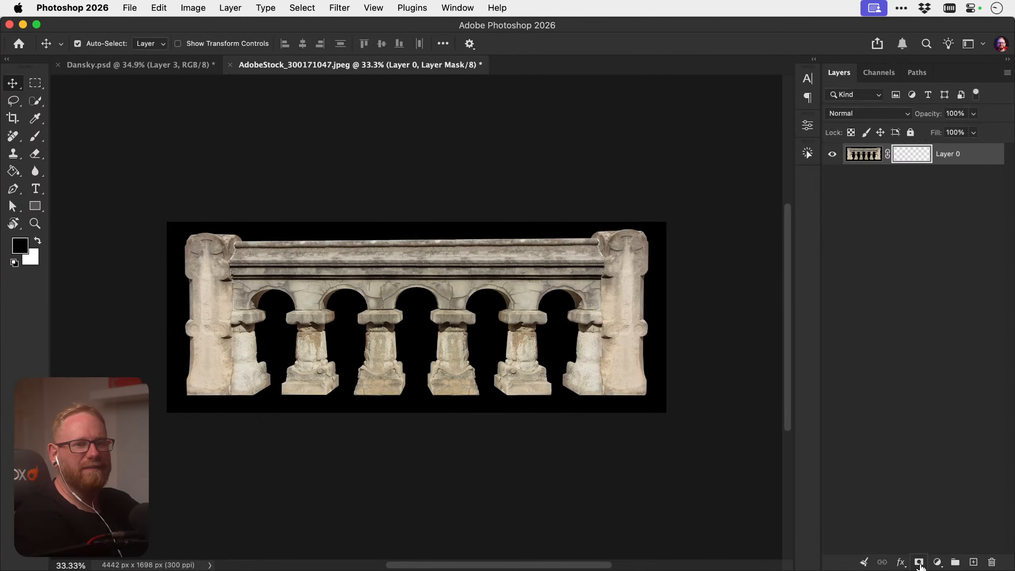
# Rename the masked balustrade layer as Wall and convert it to a smart object
pyautogui.doubleClick(948, 154)
pyautogui.write('Wall')
pyautogui.press('Return')
pyautogui.rightClick(957, 154)
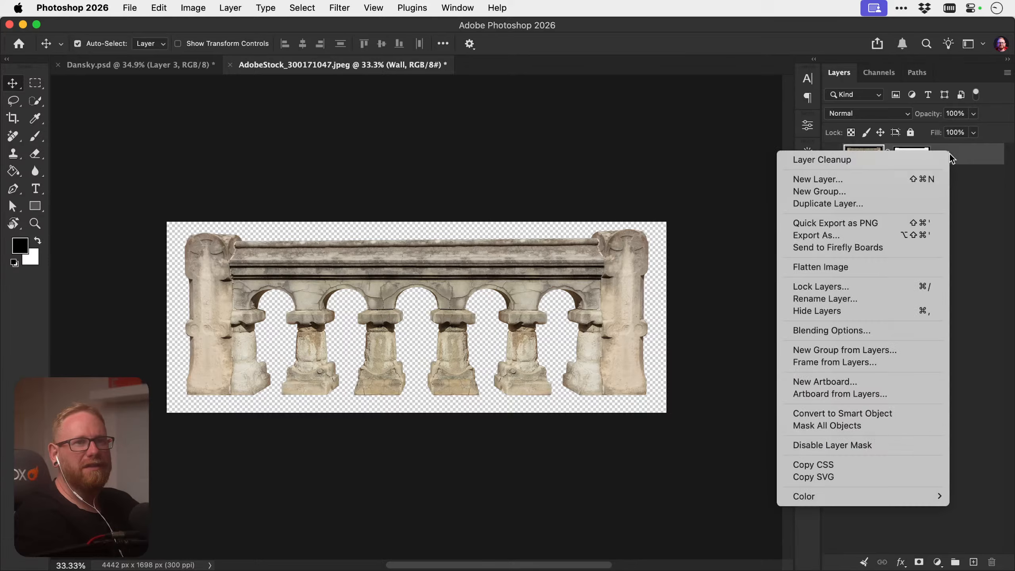
pyautogui.click(842, 413)
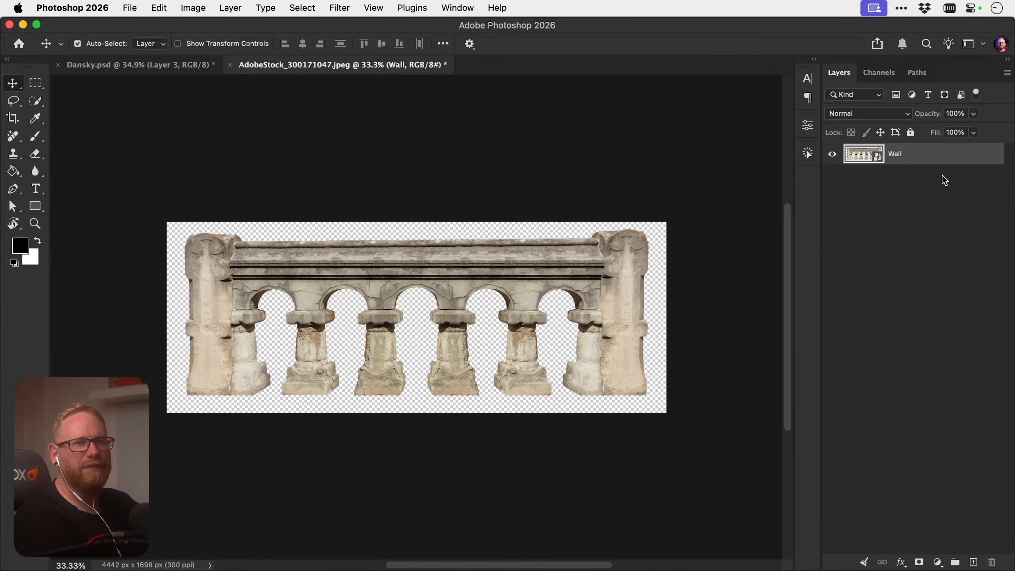
# Duplicate the Wall layer into Dansky.psd and close the balustrade source image
pyautogui.rightClick(904, 159)
pyautogui.click(844, 188)
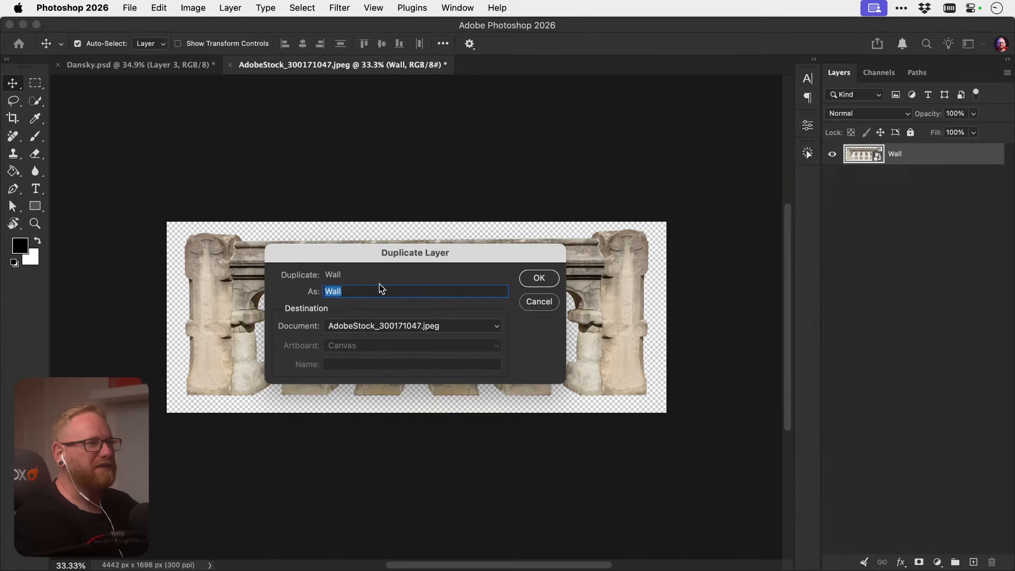
pyautogui.click(370, 326)
pyautogui.click(369, 311)
pyautogui.press('Return')
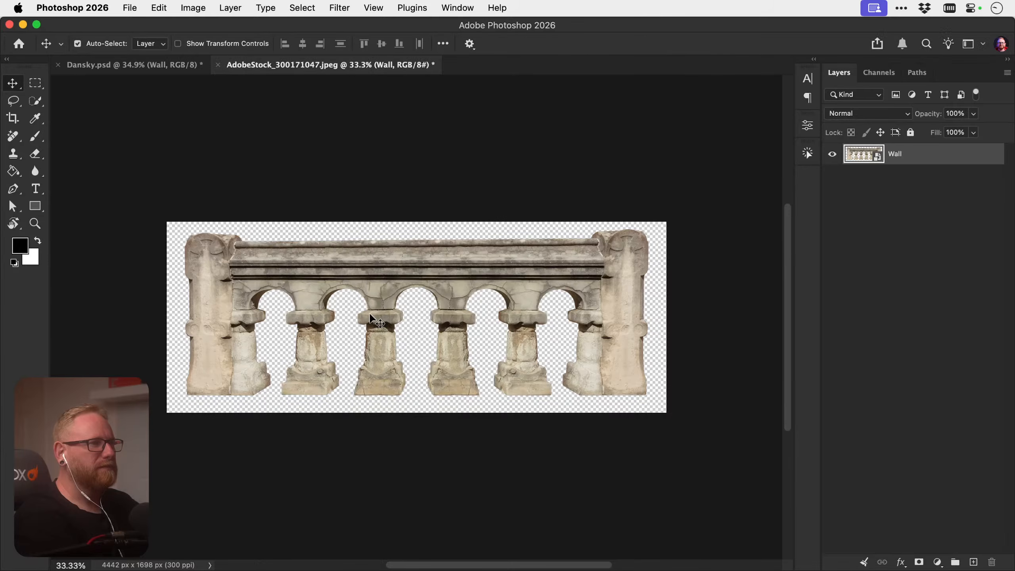
pyautogui.press('super+w')
pyautogui.click(464, 266)
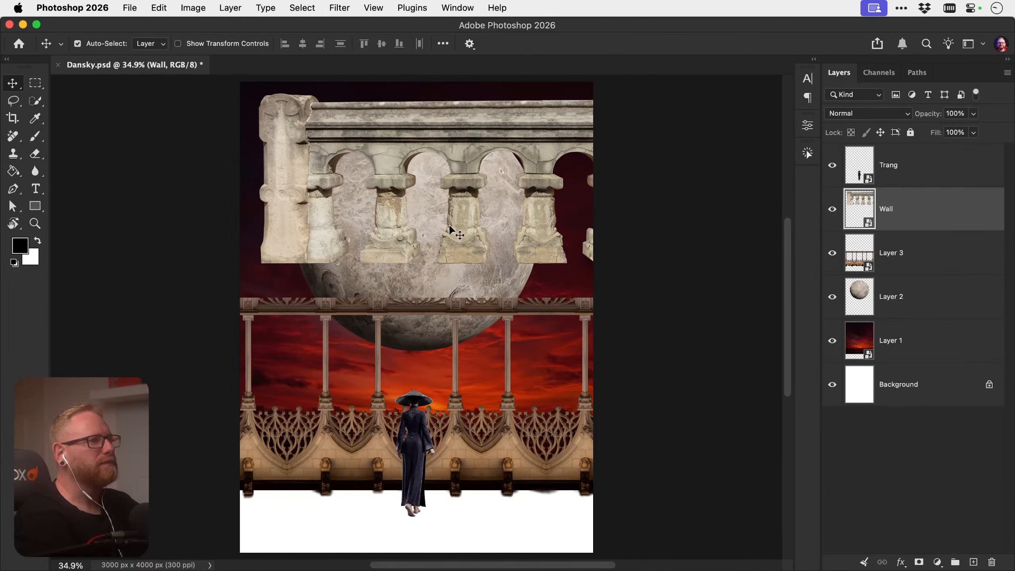
# Hide the arcade on Layer 3, scale the Wall to 35.96%, and place it behind Trang on the right side of the poster
pyautogui.click(832, 253)
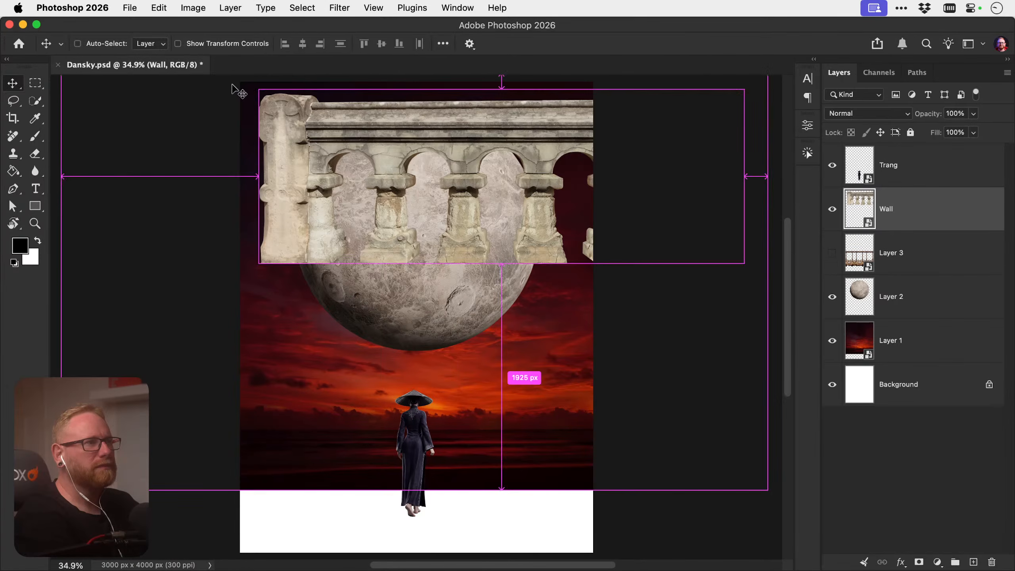
pyautogui.press('super+t')
pyautogui.moveTo(251, 92); pyautogui.dragTo(414, 147)
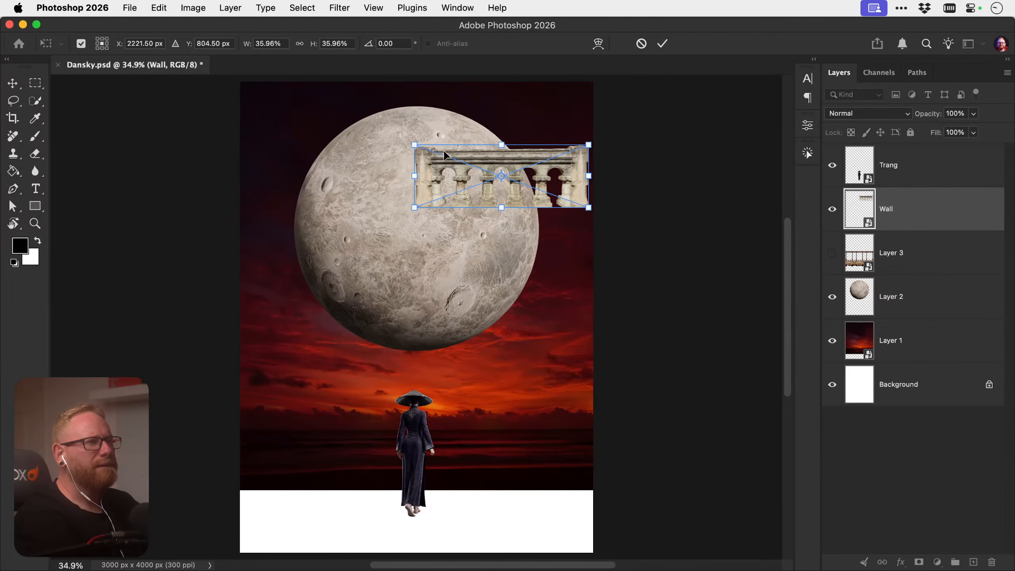
pyautogui.moveTo(466, 174); pyautogui.dragTo(500, 442)
pyautogui.press('Return')
# Duplicate the balustrade to continue it on Trang's left side, and select both Wall layers
pyautogui.press('super+j')
pyautogui.press('super+t')
pyautogui.press('Return')
pyautogui.keyDown('shift'); pyautogui.click(384, 443); pyautogui.keyUp('shift')
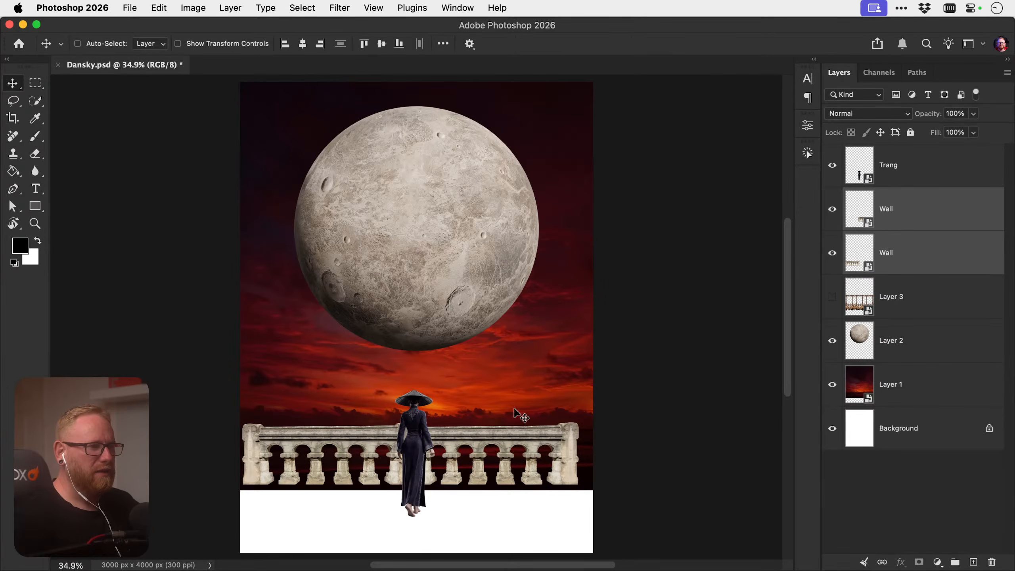
# Resize the two balustrades together so their end posts sit just inside the canvas edges, centred at X 1517.50 px, Y 3142.50 px
pyautogui.press('super+t')
pyautogui.moveTo(581, 429); pyautogui.dragTo(605, 412)
pyautogui.press('Return')
pyautogui.press('super+t')
pyautogui.press('Return')
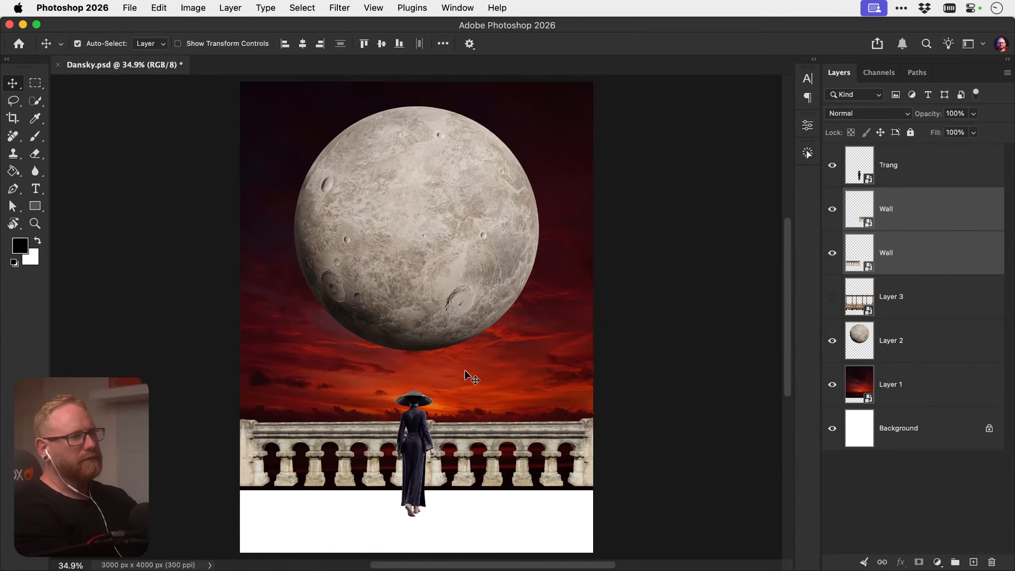
pyautogui.hotkey('ctrl', 't')
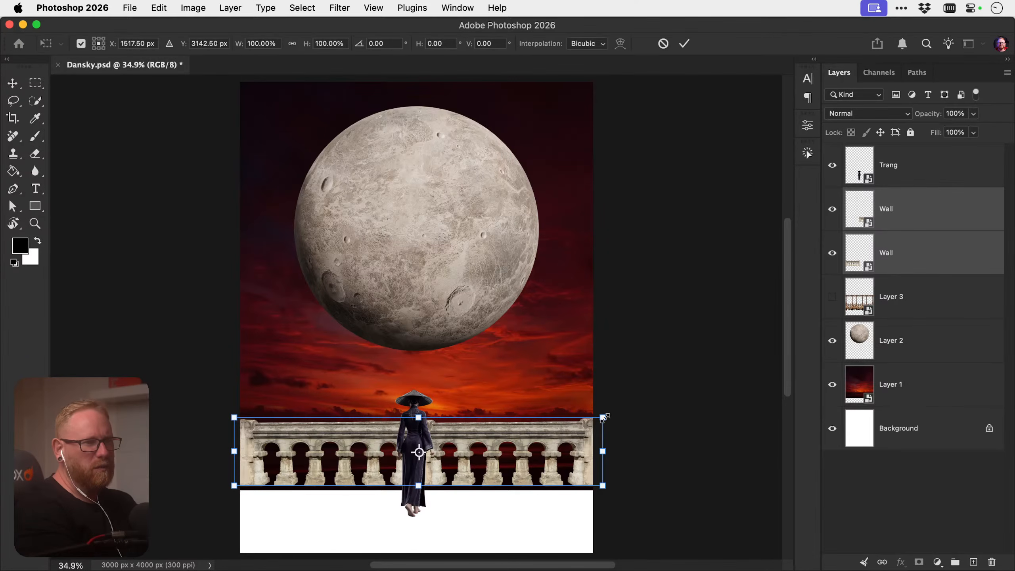
pyautogui.moveTo(602, 417); pyautogui.dragTo(587, 419)
pyautogui.press('Return')
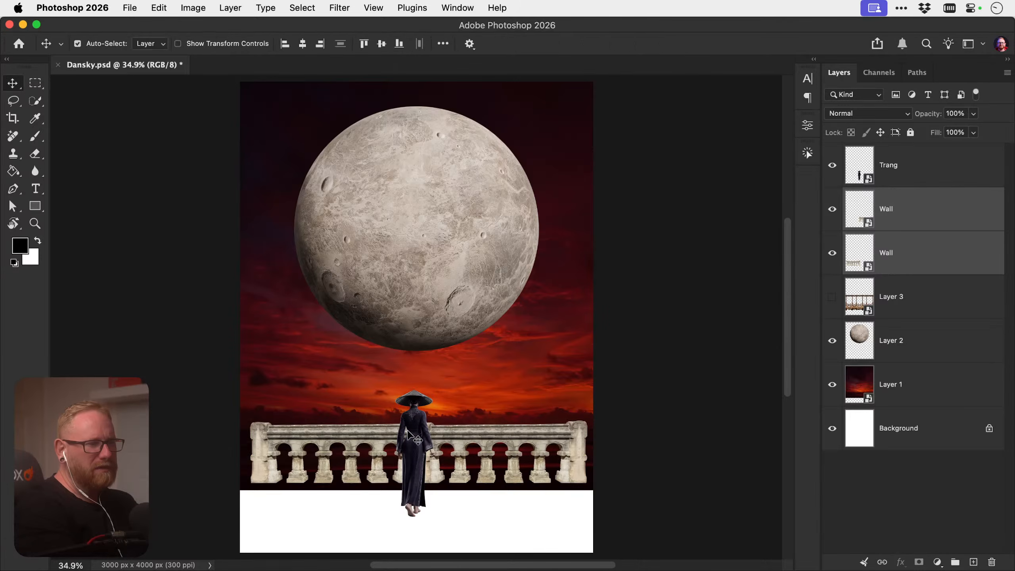
pyautogui.hotkey('ctrl', 't')
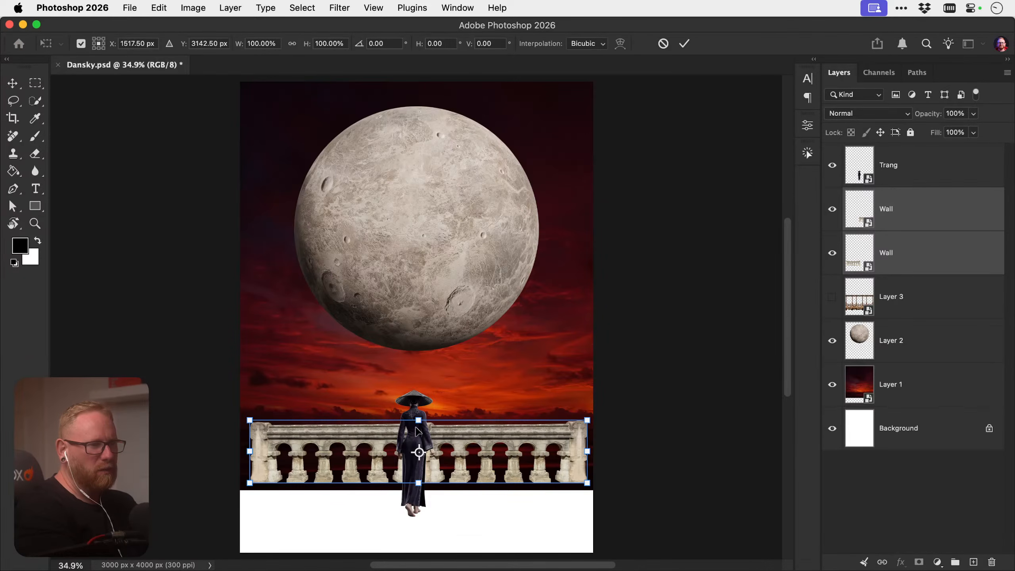
pyautogui.press('Return')
# Scale the moon on Layer 2 down slightly around its centre
pyautogui.click(424, 322)
pyautogui.hotkey('ctrl', 't')
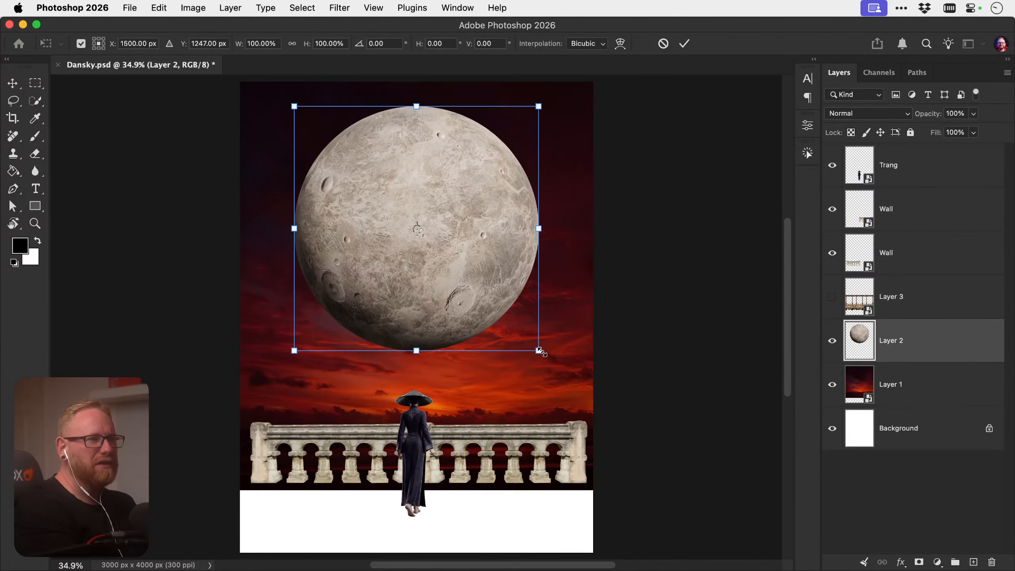
pyautogui.moveTo(543, 360); pyautogui.dragTo(527, 340)
pyautogui.press('Return')
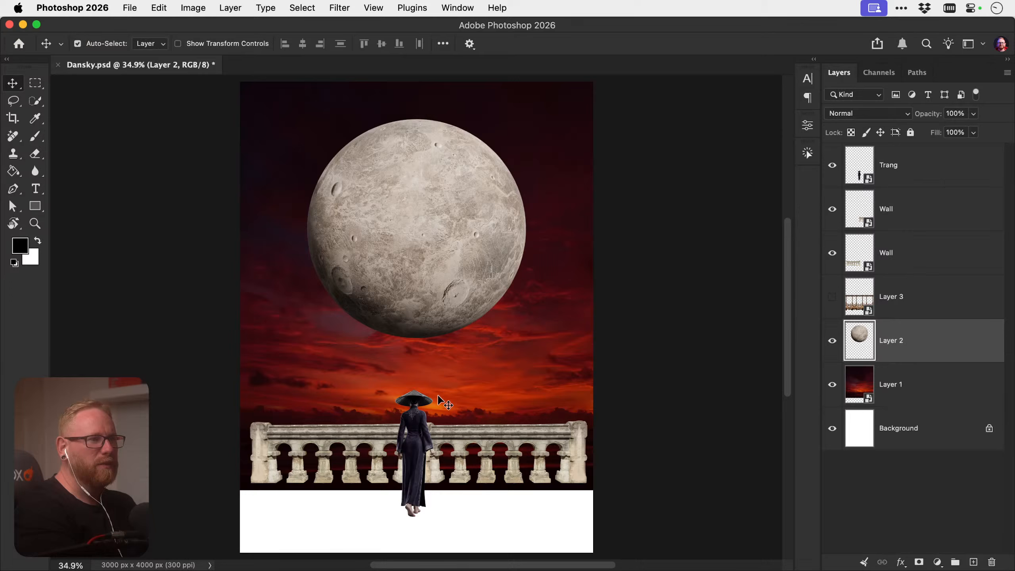
# Scale the Trang figure down slightly, keeping her standing in front of the balustrade
pyautogui.click(415, 416)
pyautogui.hotkey('ctrl', 't')
pyautogui.moveTo(437, 392); pyautogui.dragTo(437, 392)
pyautogui.press('Return')
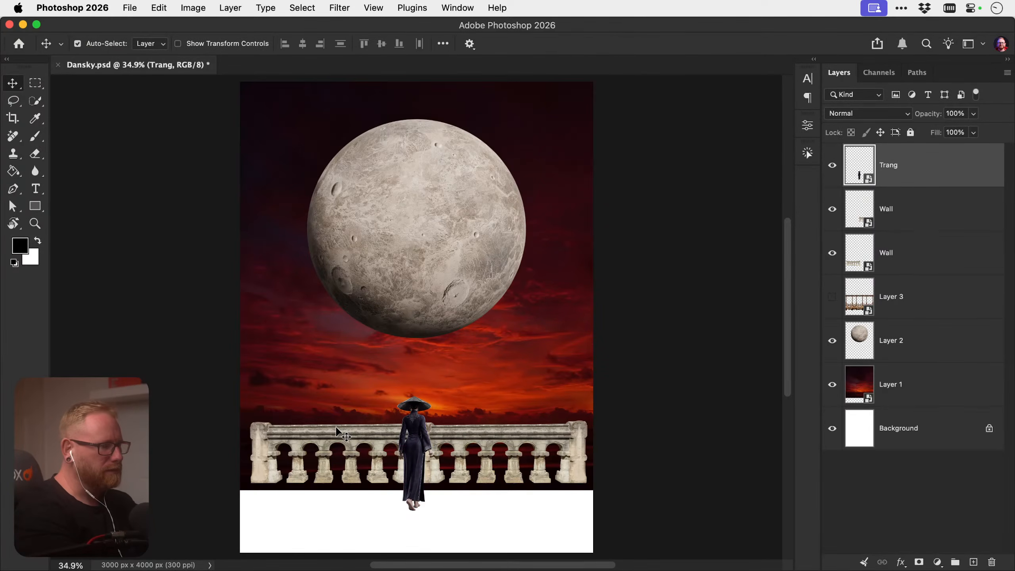
# Copy the pavement strip from AdobeStock_175713769.jpeg into the poster directly above Layer 1, covering the white area beneath the balustrade
pyautogui.press('ctrl')
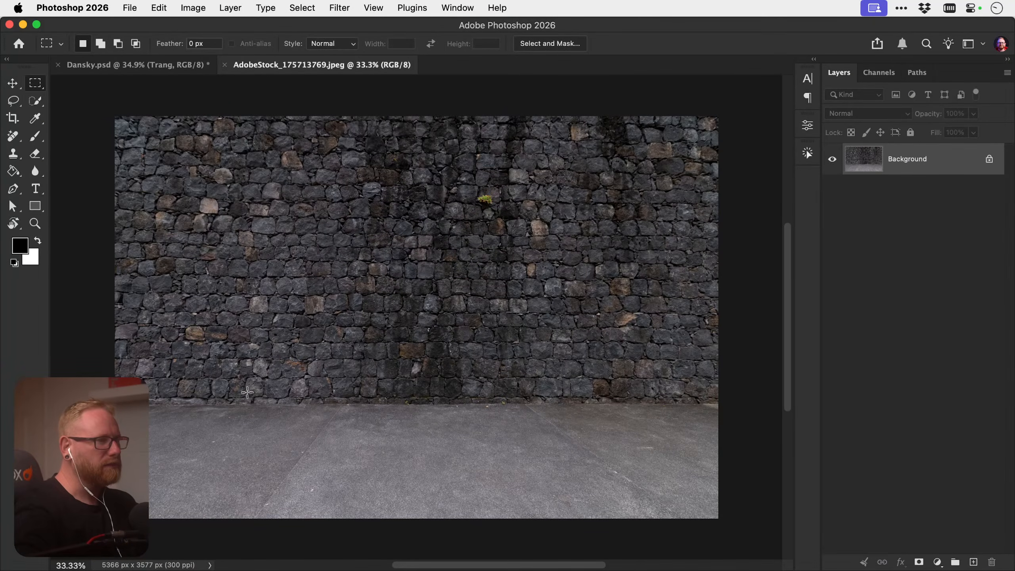
pyautogui.moveTo(121, 386); pyautogui.dragTo(787, 520)
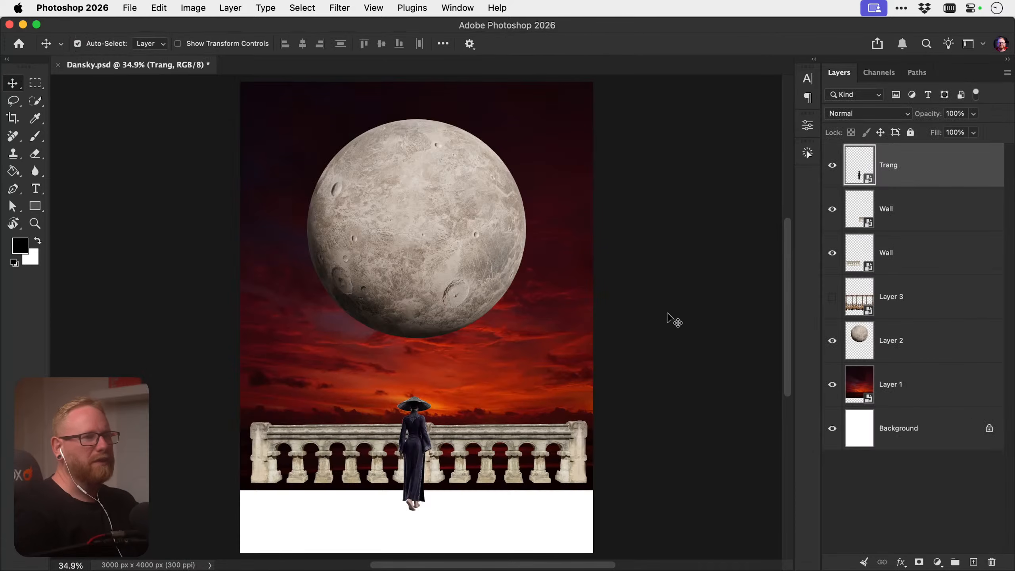
pyautogui.click(913, 385)
pyautogui.press('cmd+v')
pyautogui.moveTo(561, 339); pyautogui.dragTo(559, 559)
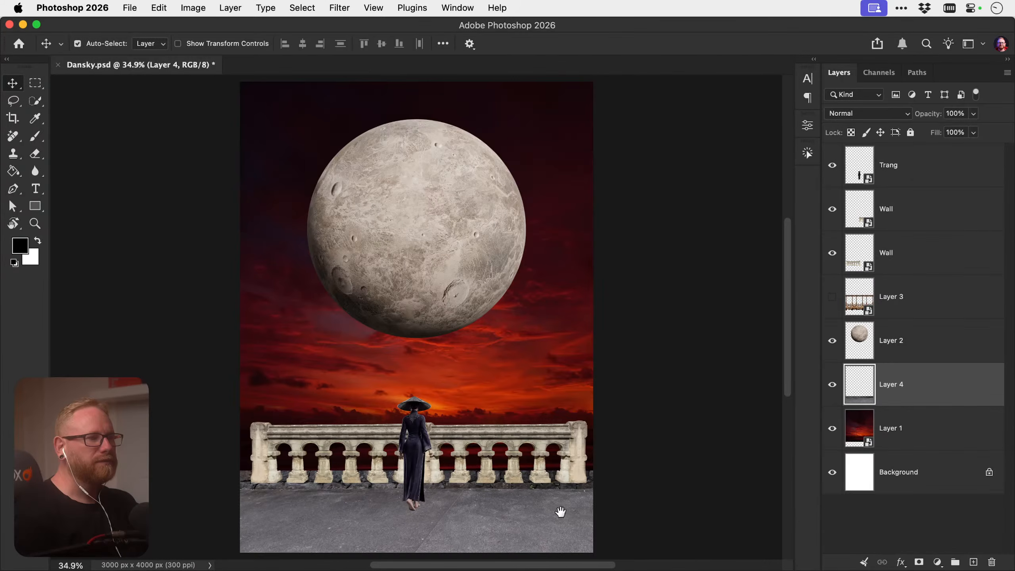
# Convert the pavement layer to a smart object, centre it across the canvas, and scale it down with its top edge at the balustrade's base
pyautogui.scroll(-2, 561, 512)
pyautogui.rightClick(905, 387)
pyautogui.click(819, 475)
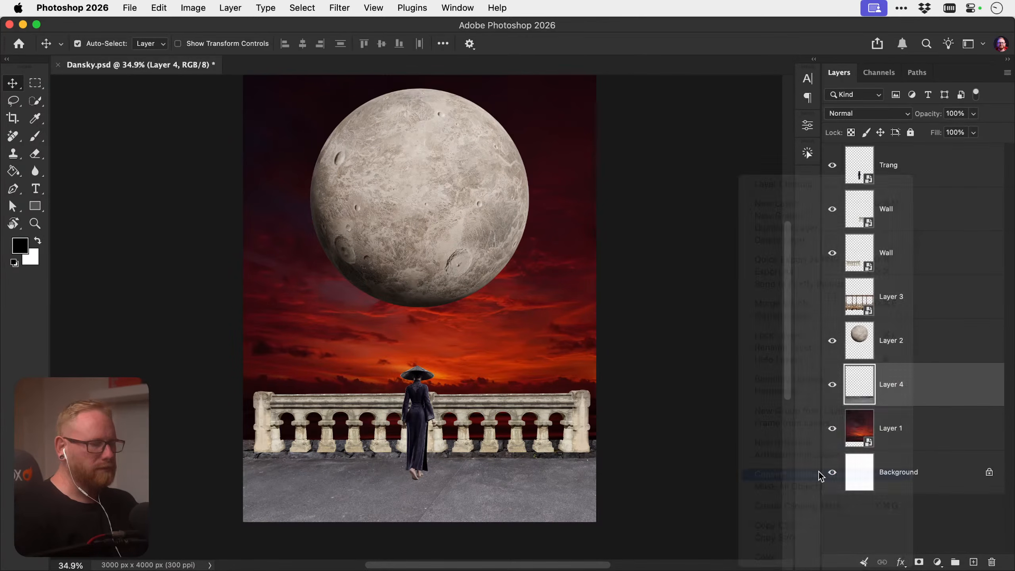
pyautogui.scroll(2, 663, 447)
pyautogui.press('cmd+t')
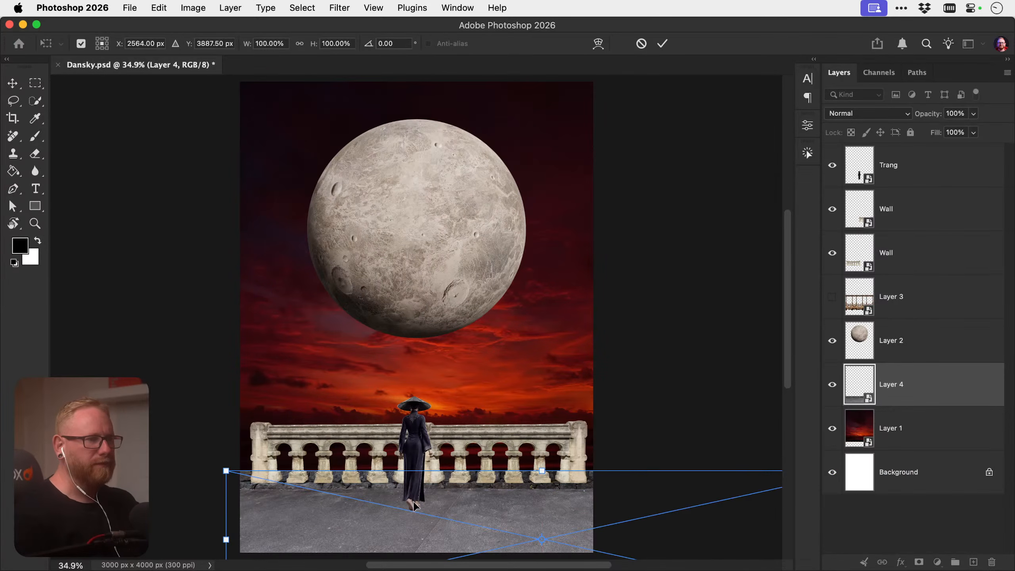
pyautogui.moveTo(414, 506); pyautogui.dragTo(298, 519)
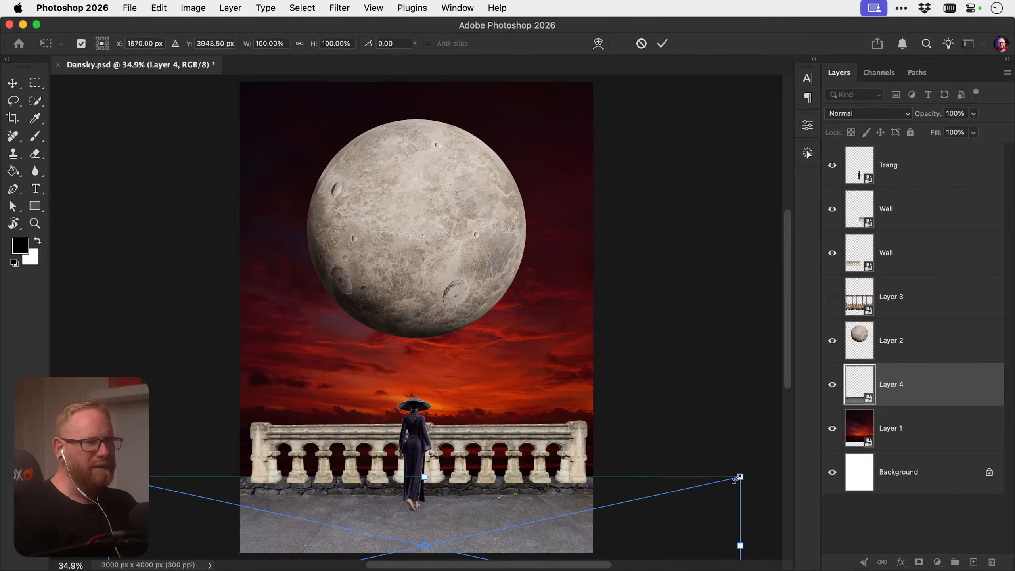
pyautogui.moveTo(739, 477); pyautogui.dragTo(579, 507)
pyautogui.press('Return')
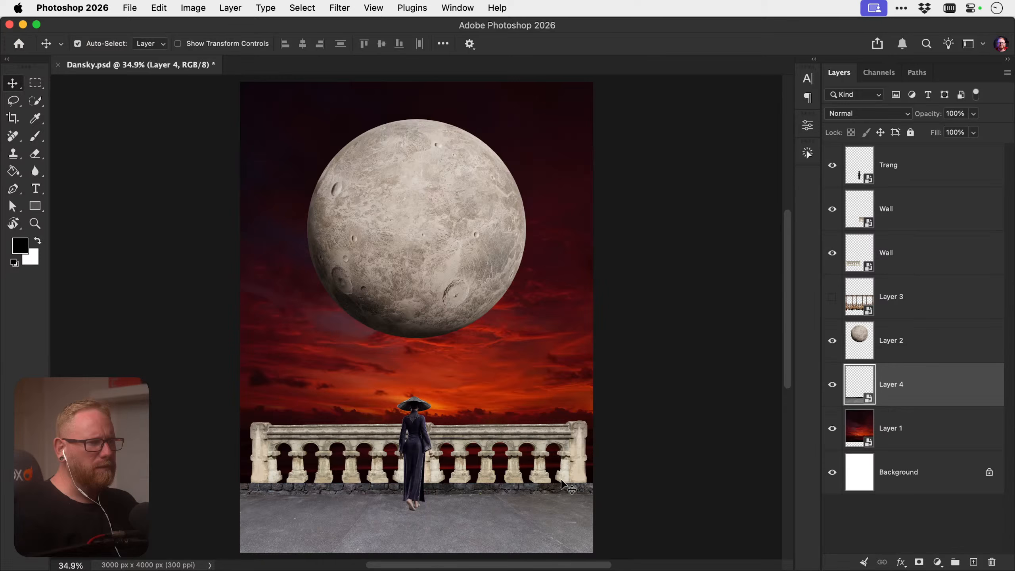
# Move both balustrade sections left and down so their bases rest on the pavement and a post stands beside Trang
pyautogui.click(579, 451)
pyautogui.moveTo(374, 435); pyautogui.dragTo(343, 431)
pyautogui.hotkey('shift', 'Left')
pyautogui.hotkey('shift', 'Left')
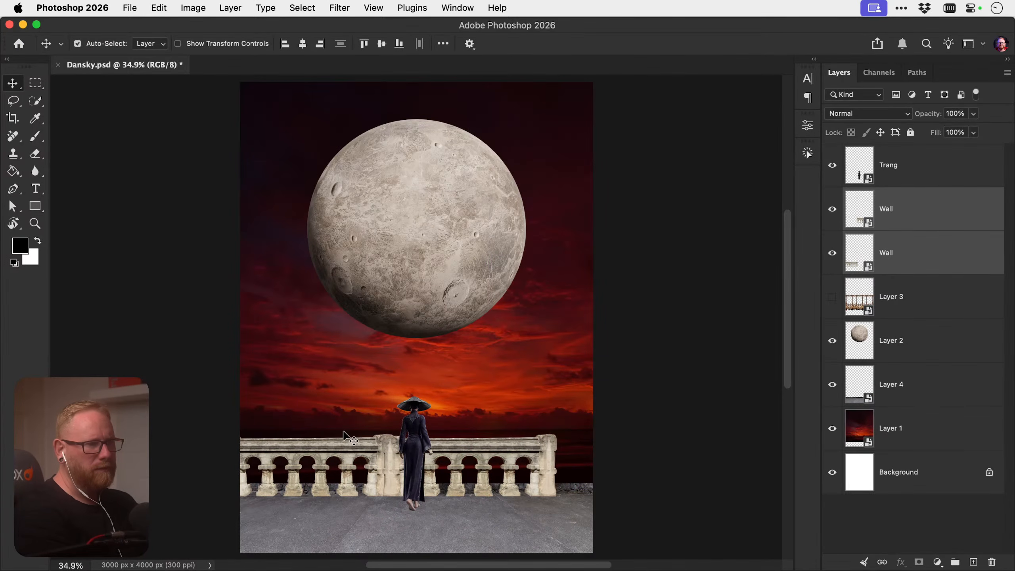
pyautogui.hotkey('shift', 'Up')
pyautogui.press('Down')
pyautogui.press('Down')
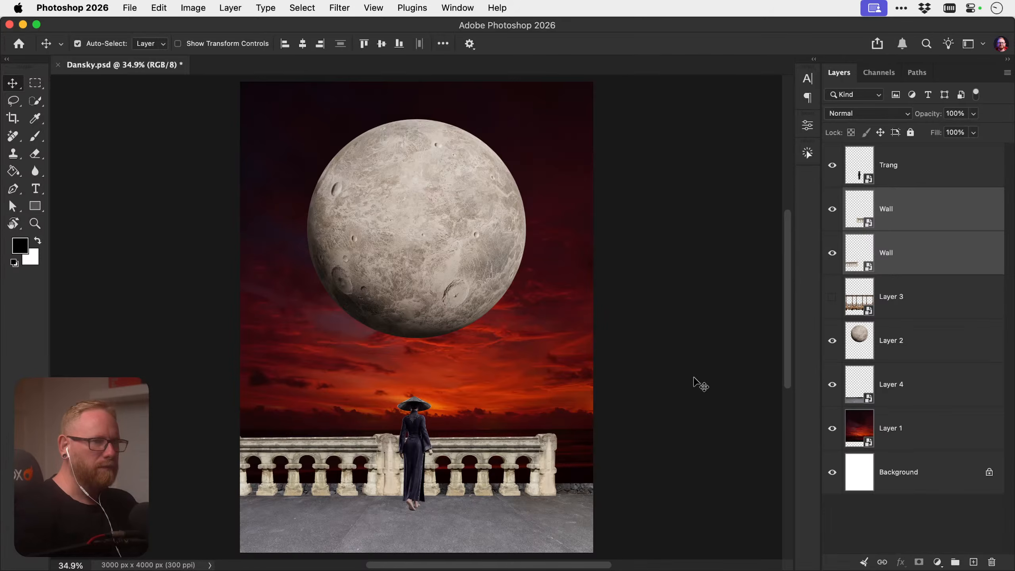
# Duplicate the right balustrade section past the canvas's right edge, and move the copy one level down in the layer order
pyautogui.click(463, 449)
pyautogui.moveTo(457, 447); pyautogui.dragTo(611, 441)
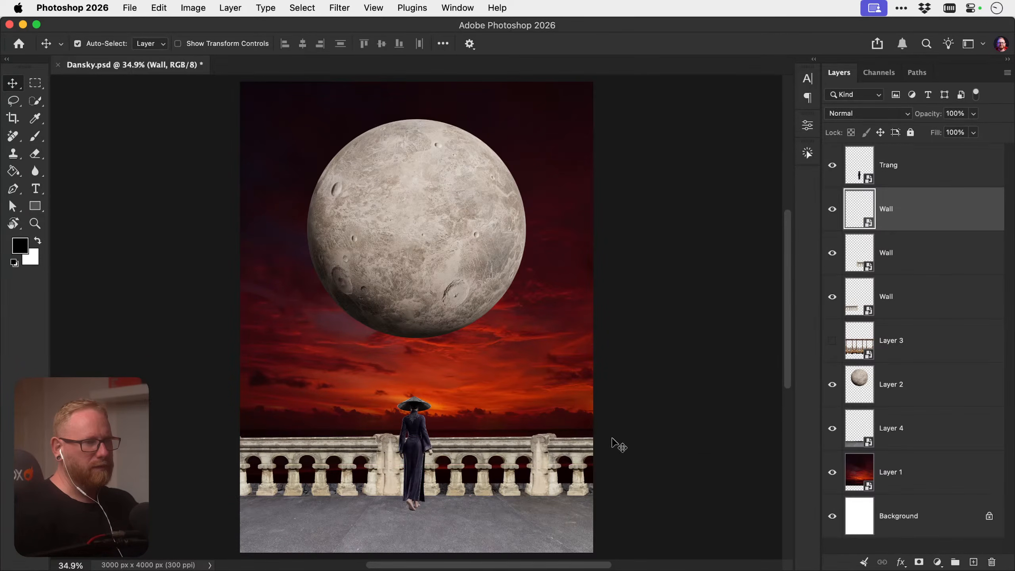
pyautogui.press('super+bracketleft')
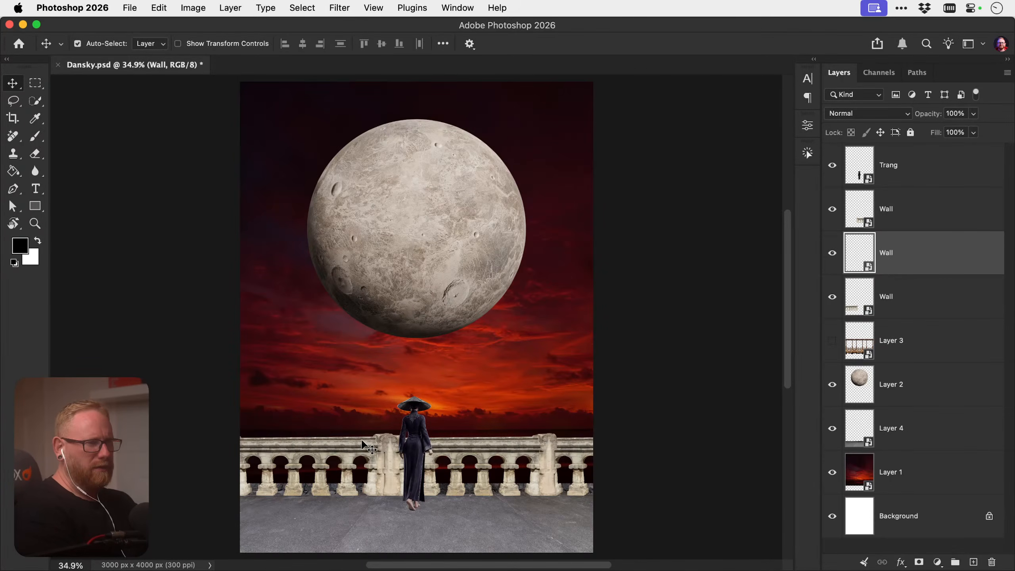
# Scale all three balustrade sections together to 84.13%, centred at X 1563.25 px, Y 3208.21 px
pyautogui.click(451, 453)
pyautogui.keyDown('shift'); pyautogui.click(516, 454); pyautogui.keyUp('shift')
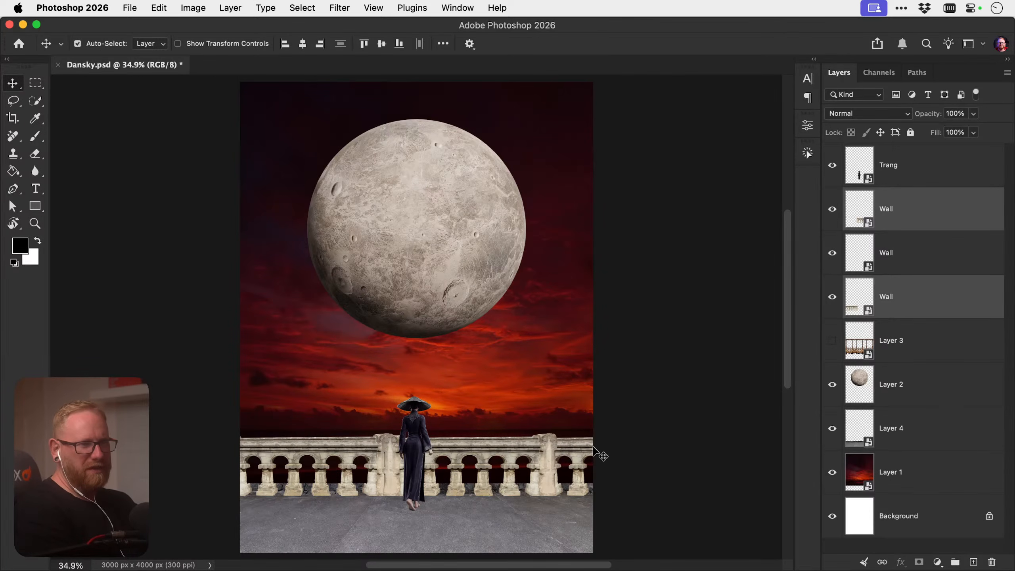
pyautogui.press('super+t')
pyautogui.press('Escape')
pyautogui.keyDown('shift'); pyautogui.click(575, 453); pyautogui.keyUp('shift')
pyautogui.press('super+t')
pyautogui.moveTo(708, 500); pyautogui.dragTo(631, 503)
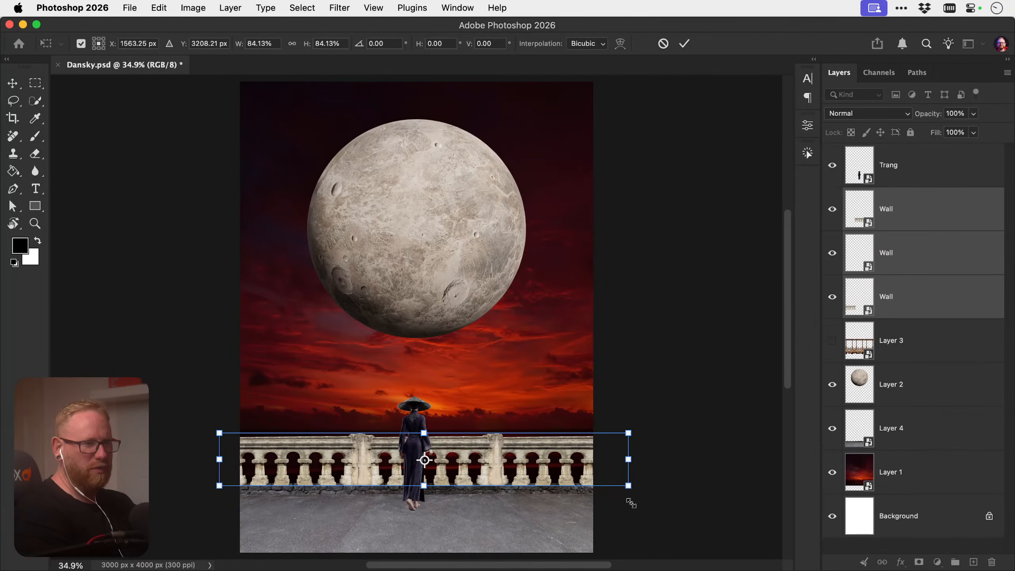
pyautogui.press('Return')
# Lower the three balustrade sections by about 70 px onto the pavement and deselect them
pyautogui.hotkey('shift', 'Down')
pyautogui.hotkey('shift', 'Down')
pyautogui.hotkey('shift', 'Down')
pyautogui.hotkey('shift', 'Down')
pyautogui.hotkey('shift', 'Down')
pyautogui.hotkey('shift', 'Down')
pyautogui.hotkey('shift', 'Down')
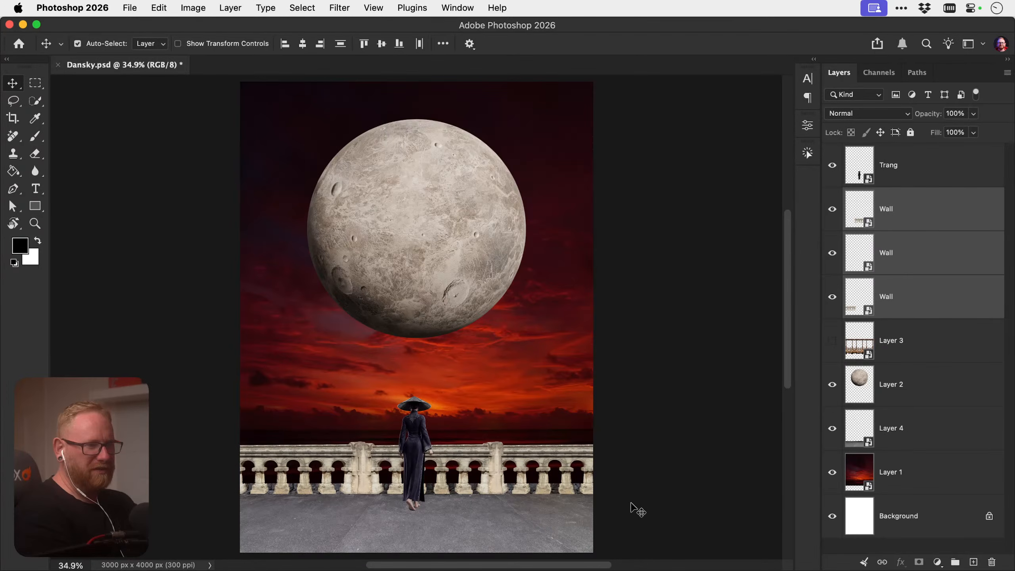
pyautogui.click(716, 330)
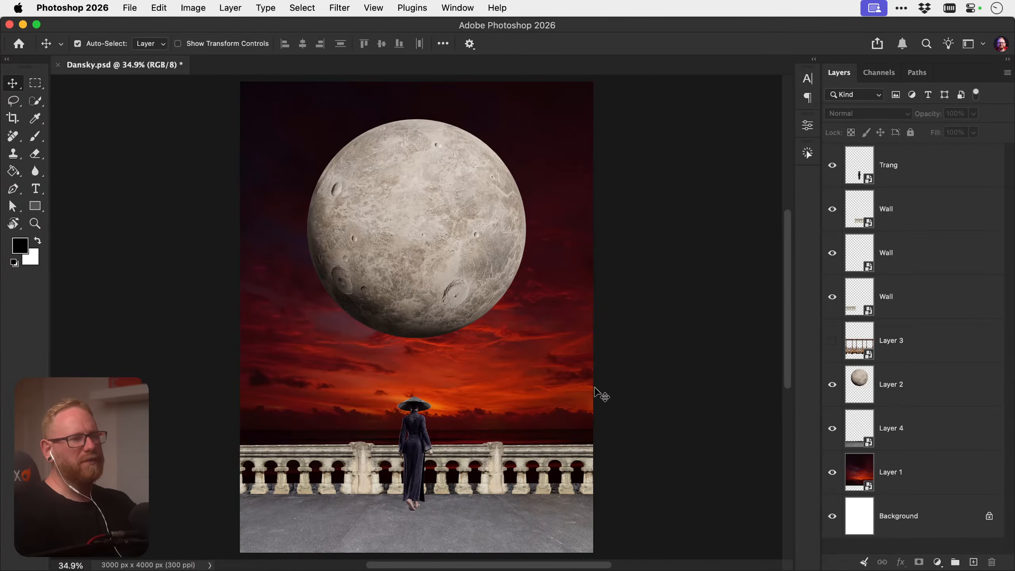
# Move Trang down onto the pavement in front of the balustrade and shift her about 20 px to the right
pyautogui.moveTo(414, 449)
pyautogui.mouseDown()
pyautogui.moveTo(422, 464)
pyautogui.moveTo(416, 451)
pyautogui.mouseUp()
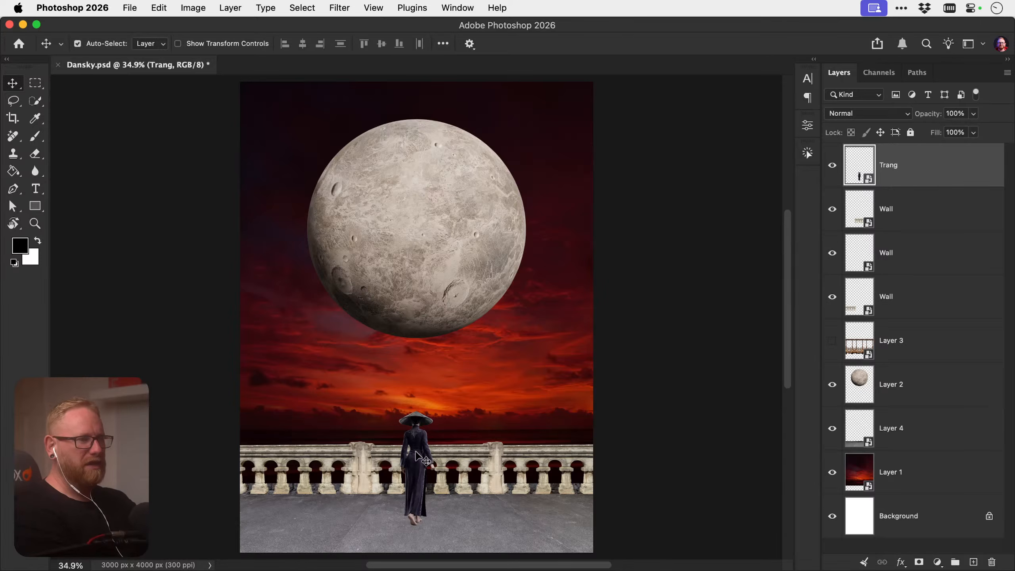
pyautogui.hotkey('shift', 'Right')
pyautogui.hotkey('shift', 'Right')
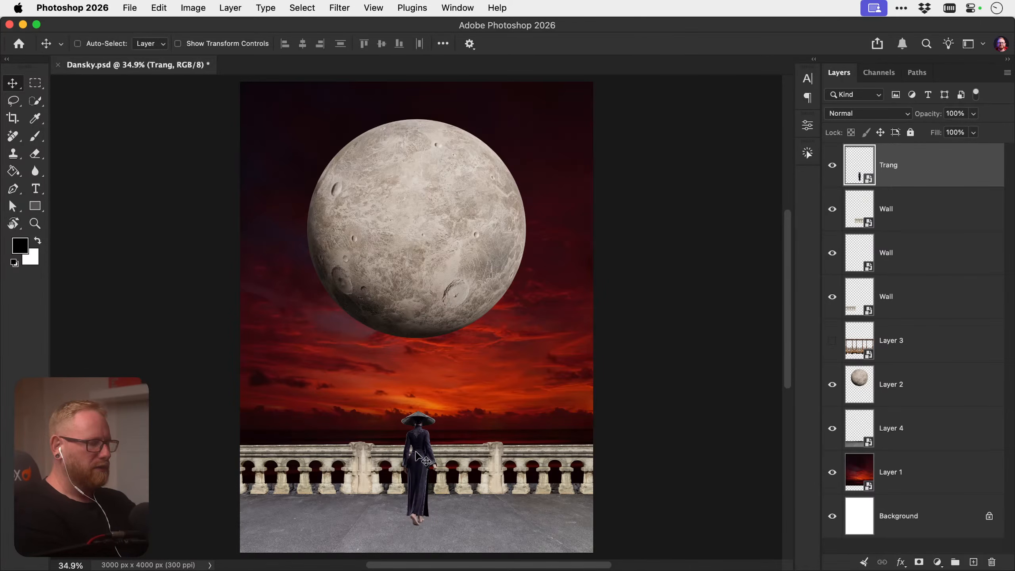
pyautogui.press('super')
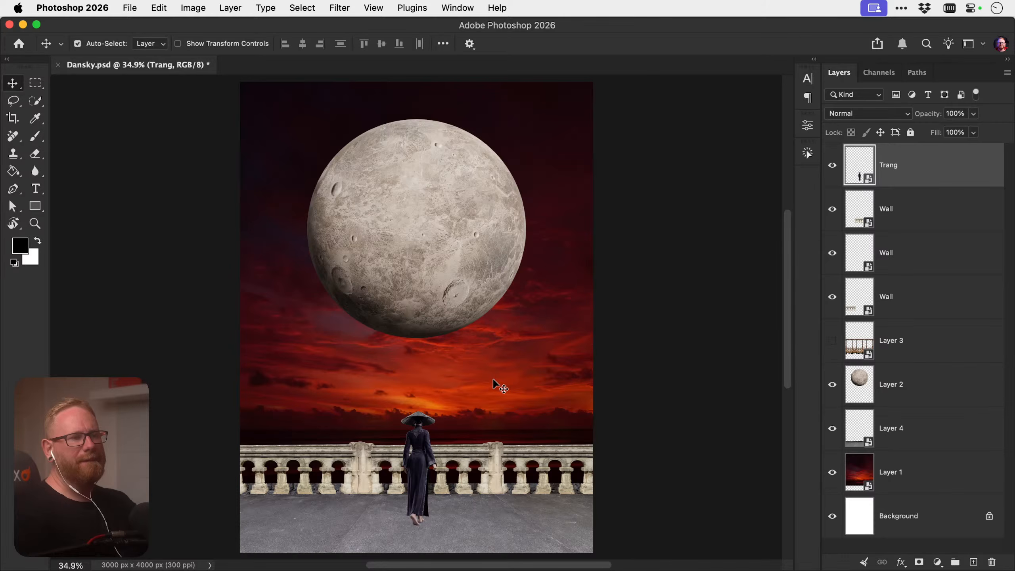
pyautogui.click(370, 10)
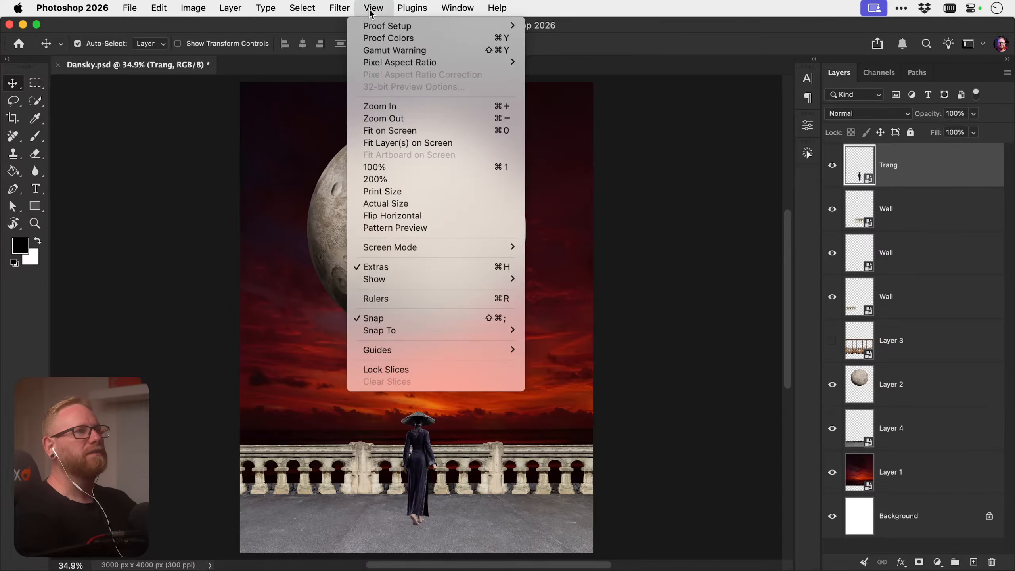
pyautogui.click(371, 10)
pyautogui.click(390, 180)
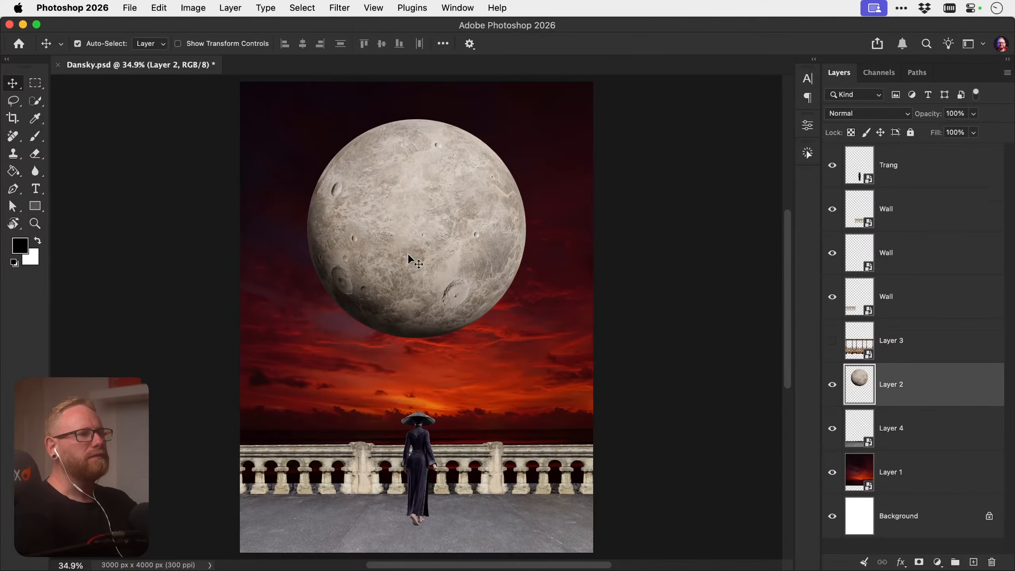
# Align Trang and the moon to the canvas's horizontal centre, deselect both, and make Trang the active layer
pyautogui.keyDown('shift'); pyautogui.click(418, 432); pyautogui.keyUp('shift')
pyautogui.press('super+a')
pyautogui.click(302, 43)
pyautogui.press('super+d')
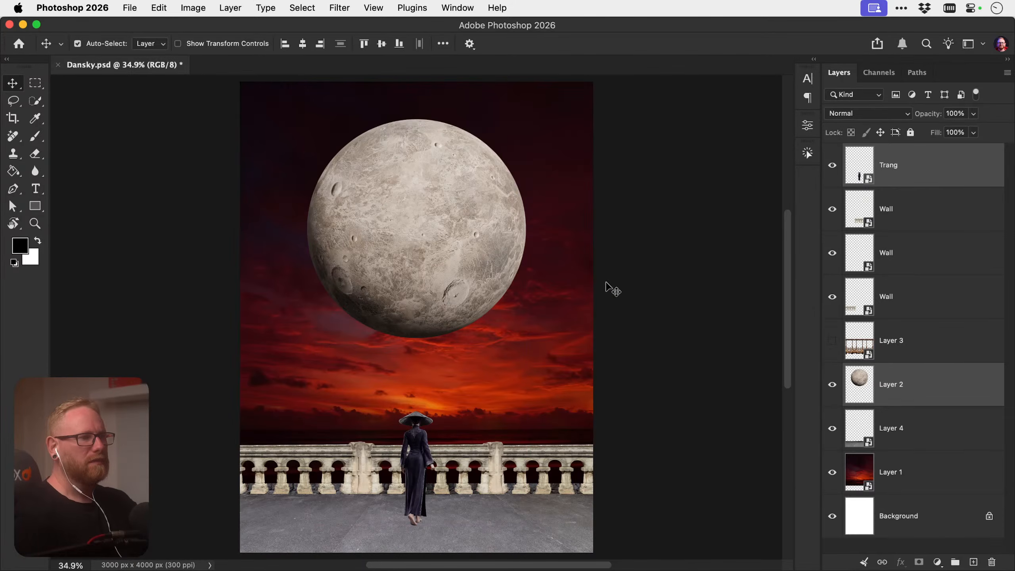
pyautogui.moveTo(421, 456); pyautogui.dragTo(421, 359)
pyautogui.press('super+z')
pyautogui.click(702, 316)
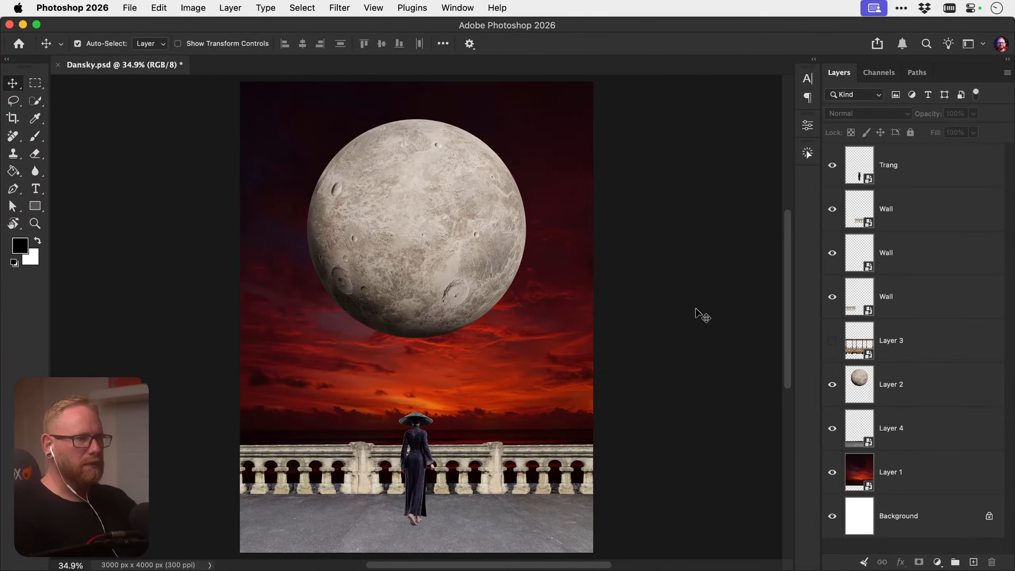
pyautogui.click(422, 461)
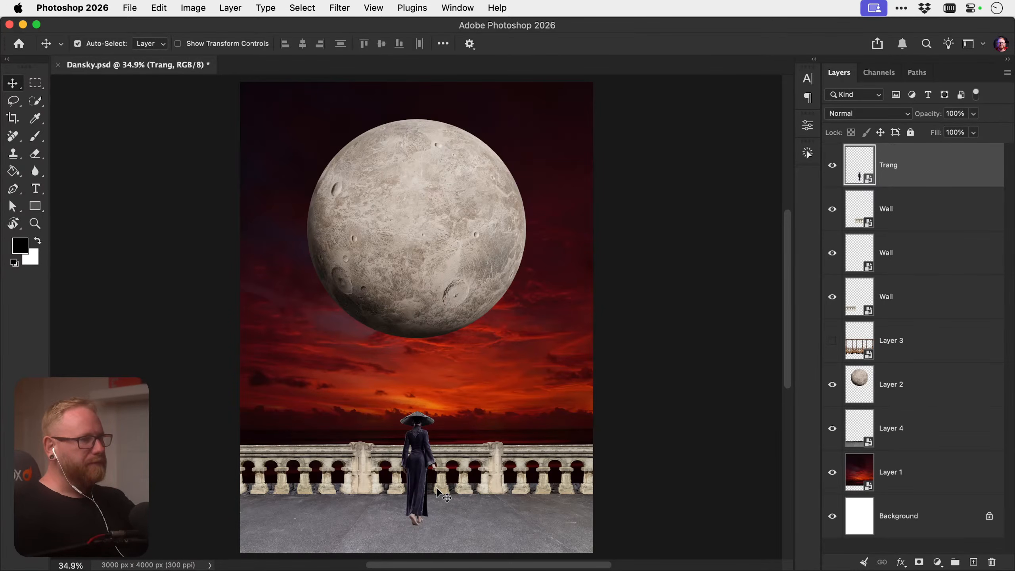
# Switch to Adobe Bridge and preview the alternative arcade and balustrade images, including AdobeStock_1919207590.jpeg and AdobeStock_300177964.jpeg
pyautogui.press('super')
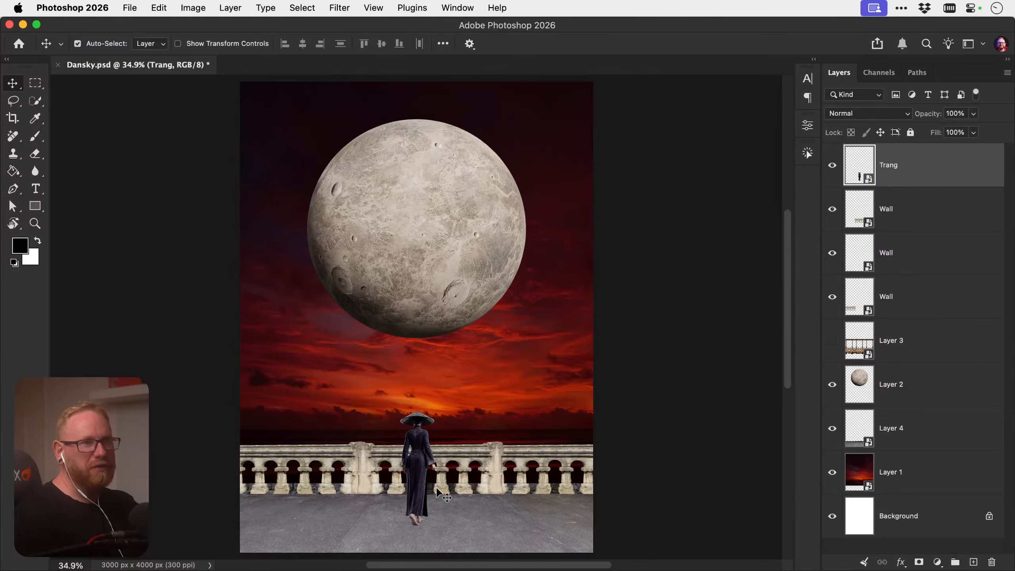
pyautogui.press('alt')
pyautogui.press('super+alt+o')
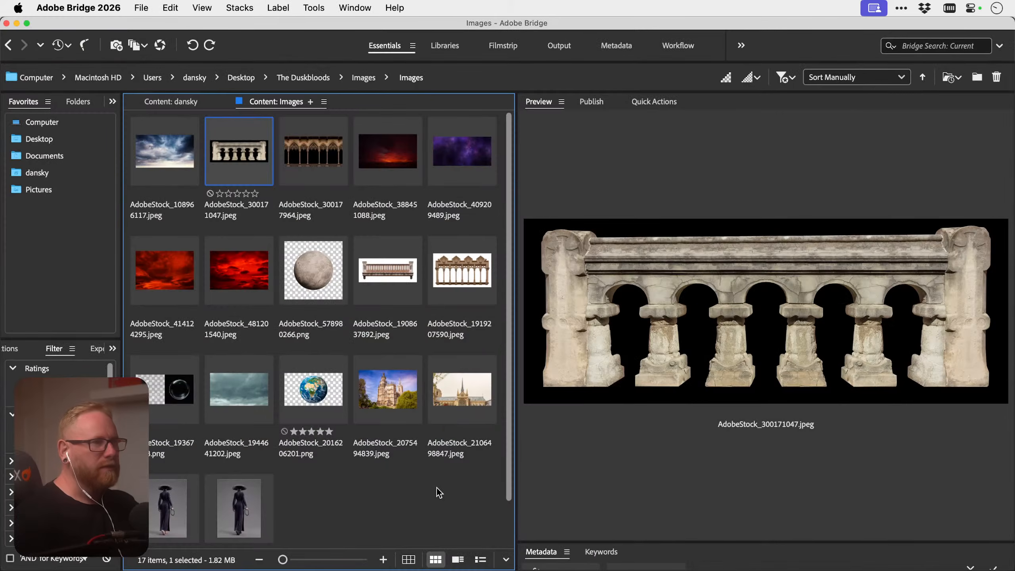
pyautogui.click(458, 283)
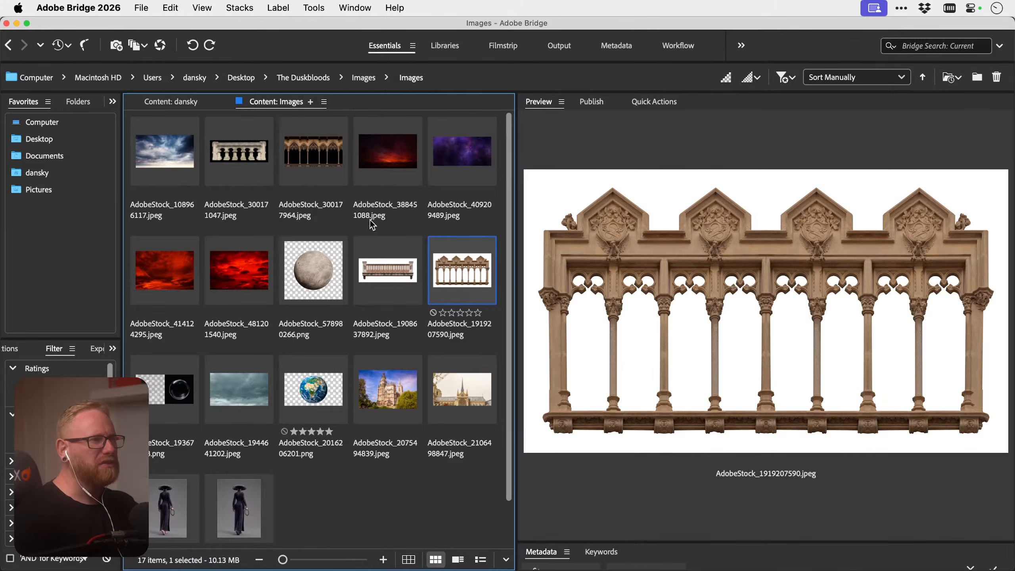
pyautogui.click(329, 160)
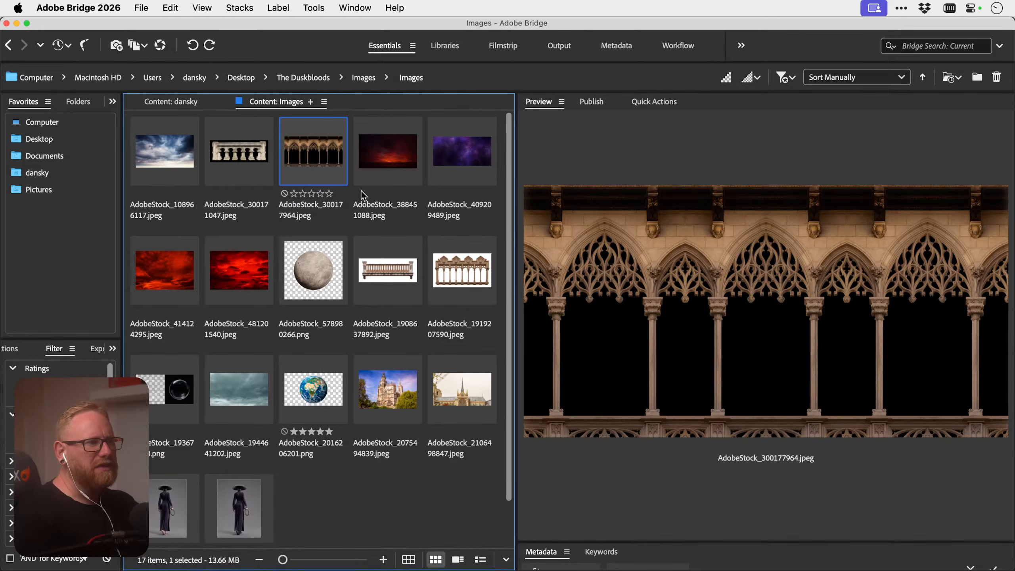
pyautogui.click(398, 262)
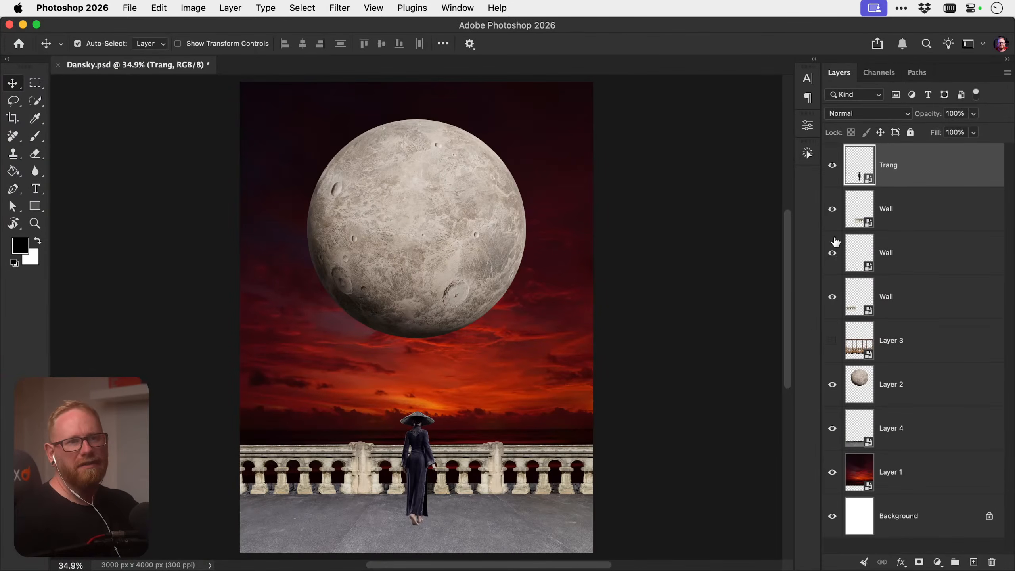
# Back in Photoshop, identify the three Wall layers by toggling their visibility and hide the middle balustrade section behind Trang
pyautogui.click(832, 252)
pyautogui.click(832, 253)
pyautogui.click(833, 297)
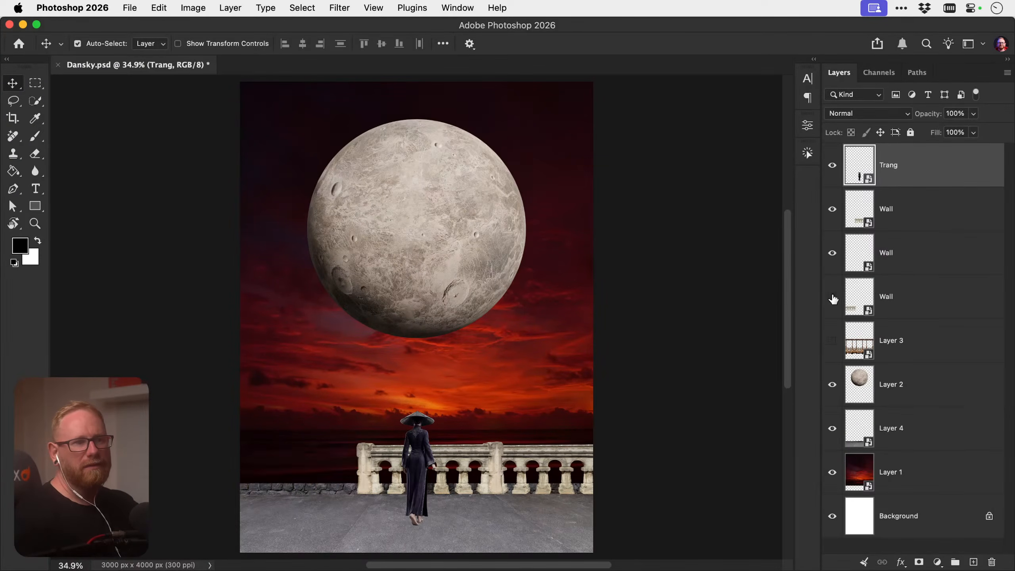
pyautogui.click(833, 297)
pyautogui.click(836, 218)
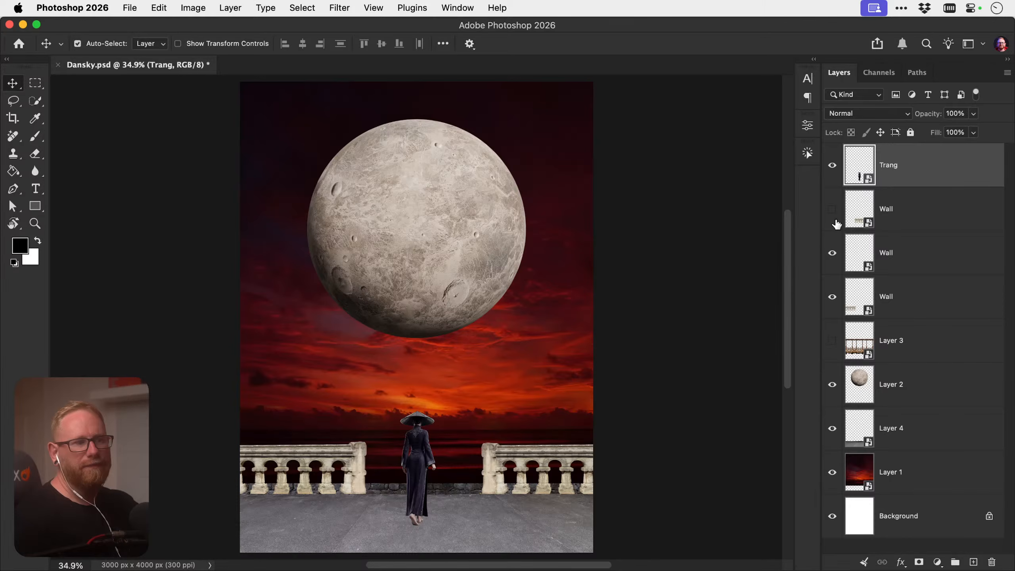
# Show and select the gothic arcade on Layer 3, and hide the two remaining Wall layers
pyautogui.click(832, 340)
pyautogui.click(891, 340)
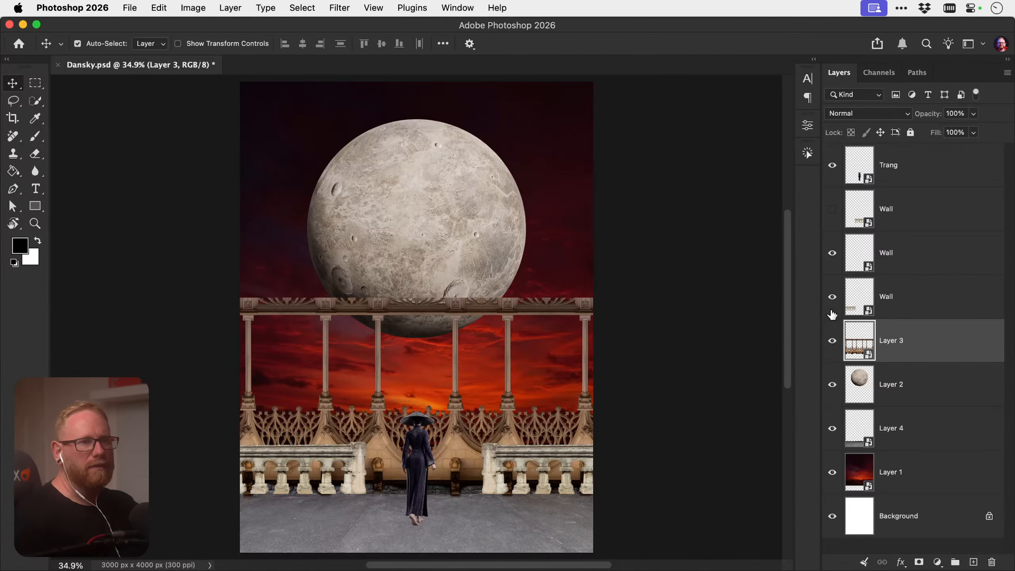
pyautogui.moveTo(832, 315); pyautogui.dragTo(834, 274)
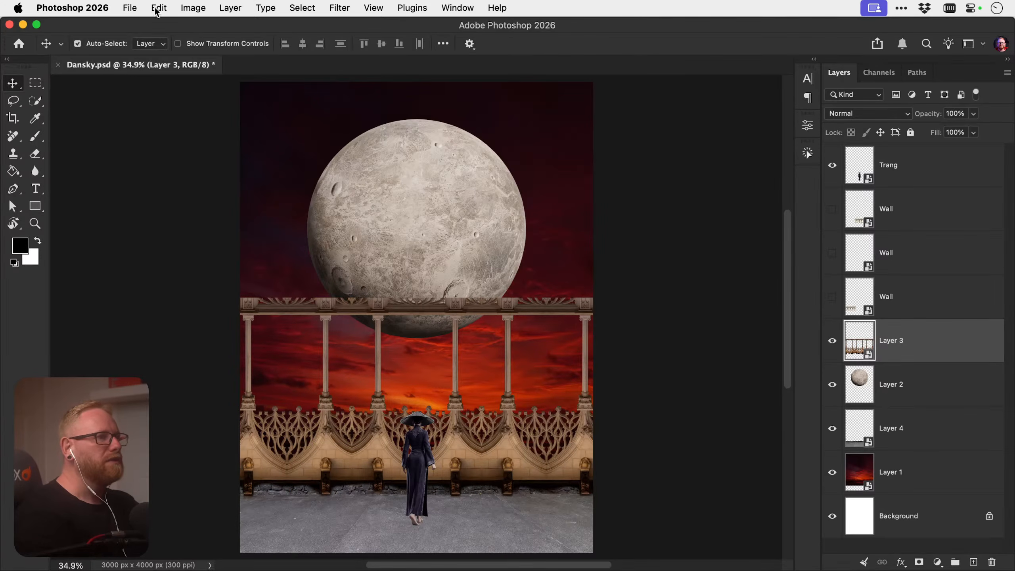
# Add a mask to Layer 3 and hide its columns and beam with a 500 px black brush inside a rectangular selection
pyautogui.click(919, 562)
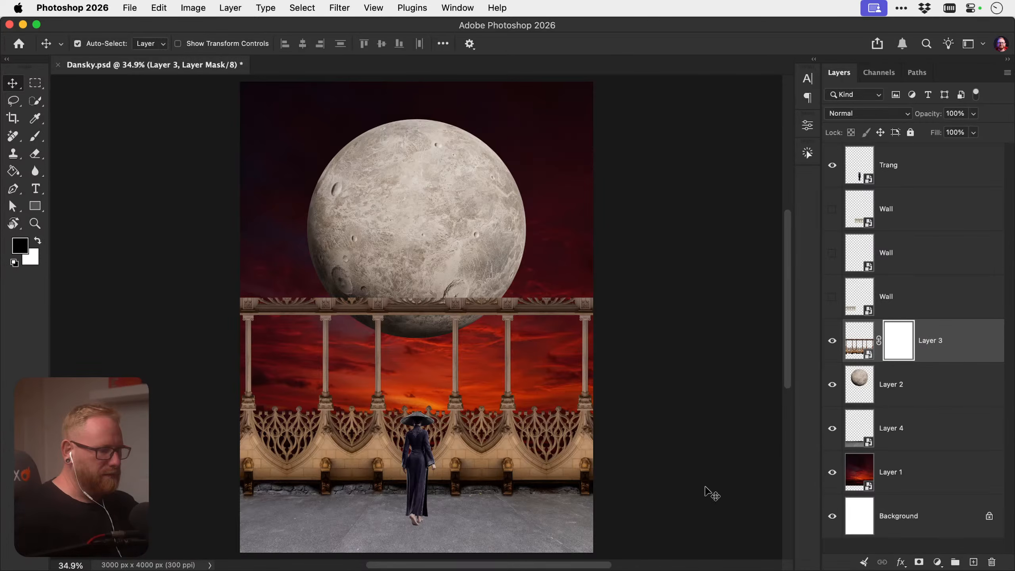
pyautogui.press('m')
pyautogui.moveTo(186, 271)
pyautogui.mouseDown()
pyautogui.moveTo(630, 370)
pyautogui.moveTo(651, 392)
pyautogui.mouseUp()
pyautogui.press('g')
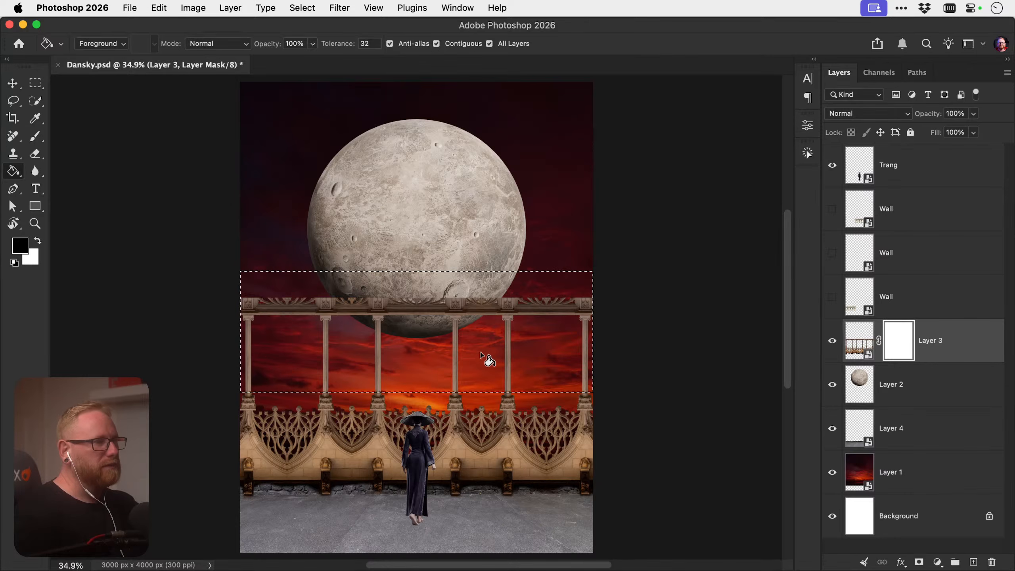
pyautogui.press('b')
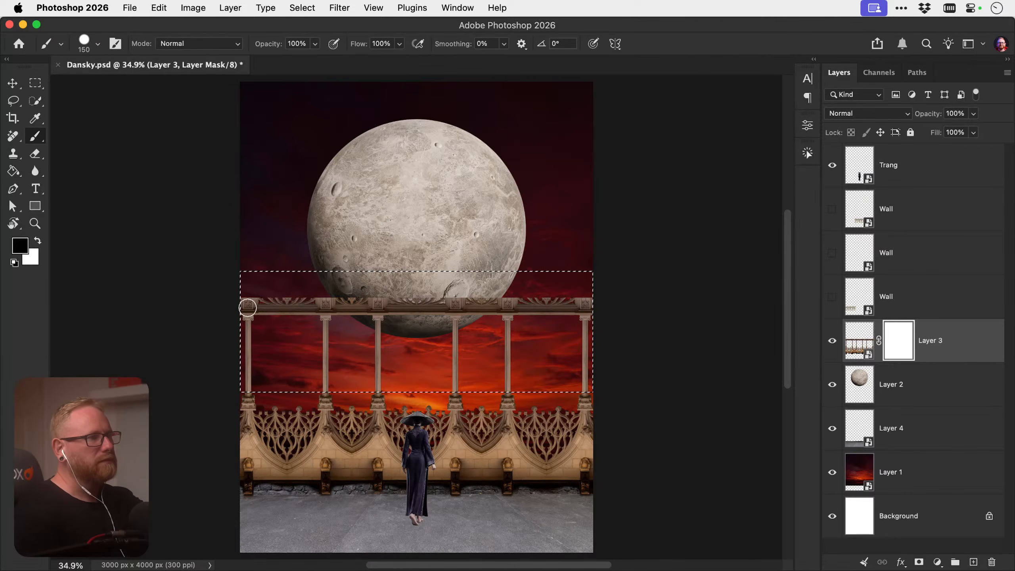
pyautogui.press(']')
pyautogui.press(']')
pyautogui.press(']')
pyautogui.press(']')
pyautogui.press(']')
pyautogui.press(']')
pyautogui.moveTo(250, 277)
pyautogui.mouseDown()
pyautogui.moveTo(249, 396)
pyautogui.moveTo(264, 408)
pyautogui.moveTo(379, 287)
pyautogui.moveTo(548, 296)
pyautogui.moveTo(417, 303)
pyautogui.moveTo(575, 327)
pyautogui.mouseUp()
pyautogui.hotkey('ctrl', 'd')
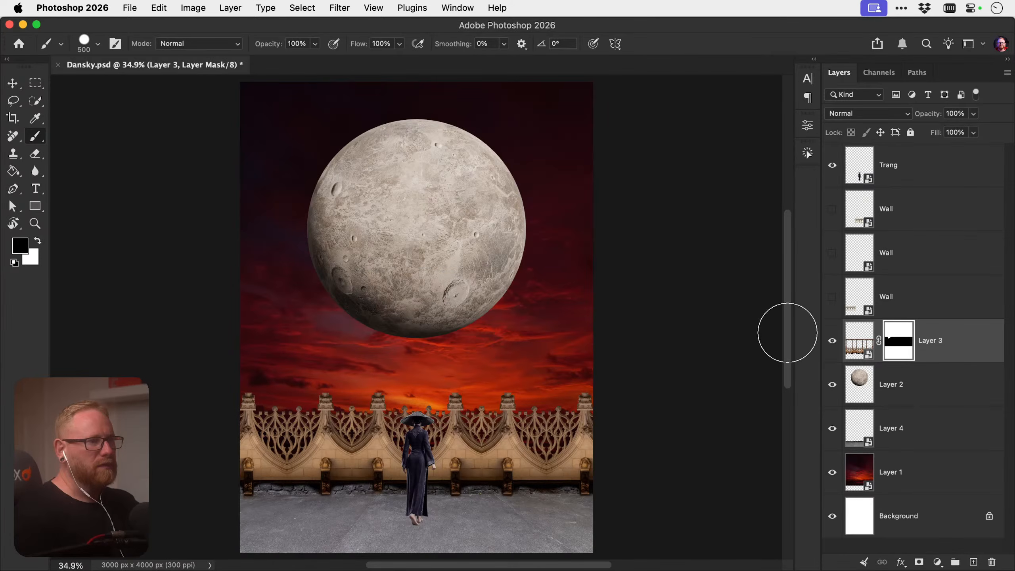
# Convert the masked Layer 3 to a smart object
pyautogui.press('v')
pyautogui.click(859, 339)
pyautogui.rightClick(950, 345)
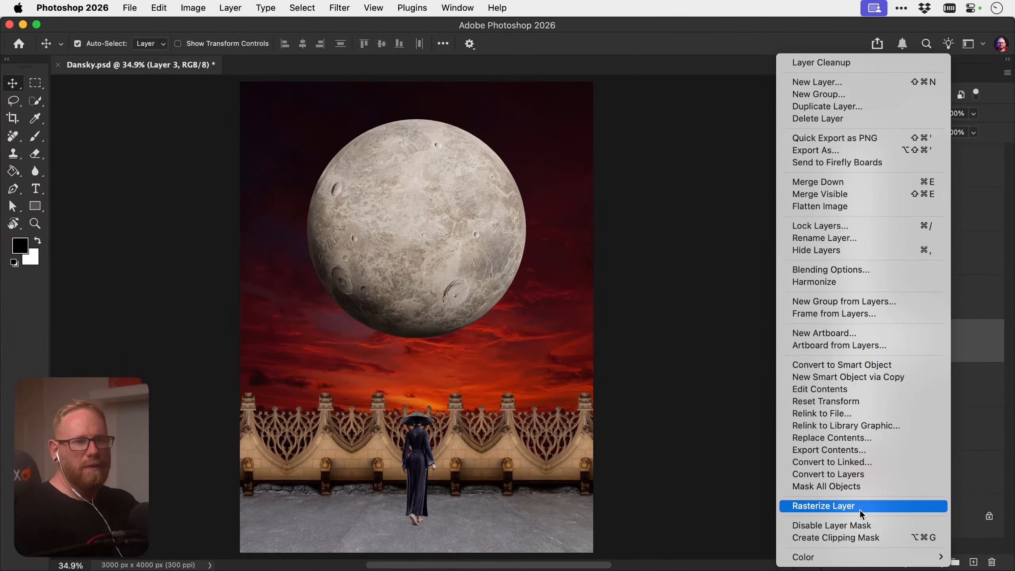
pyautogui.press('Escape')
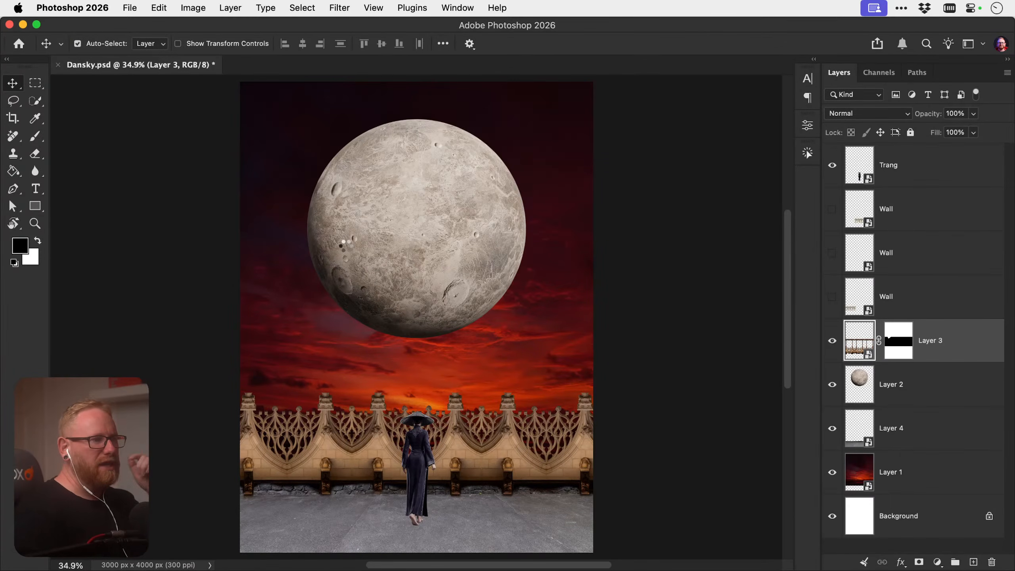
# Try to tilt the gothic parapet on Layer 3 with Rotate Object and discard the rotated layer
pyautogui.click(160, 8)
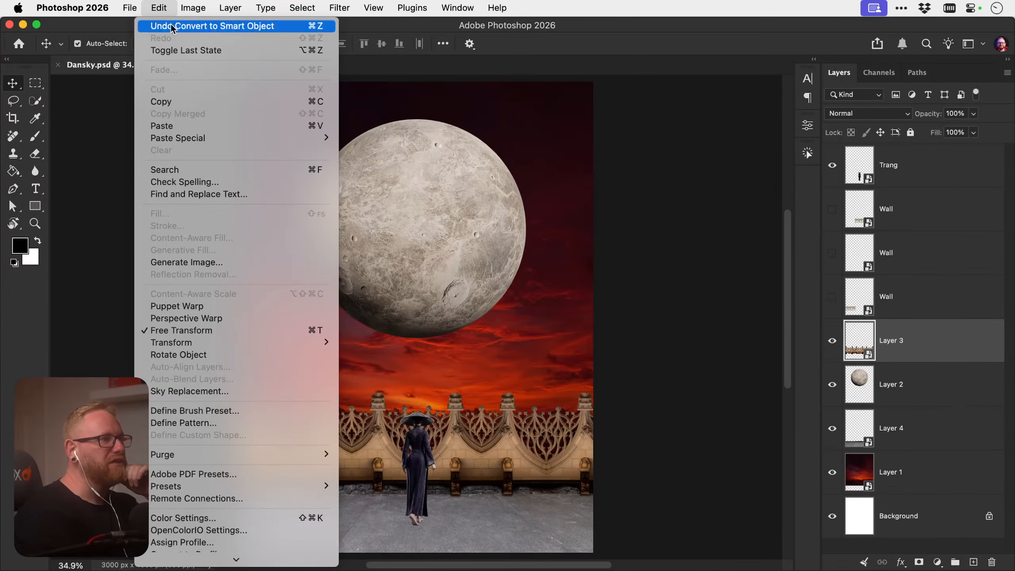
pyautogui.click(199, 355)
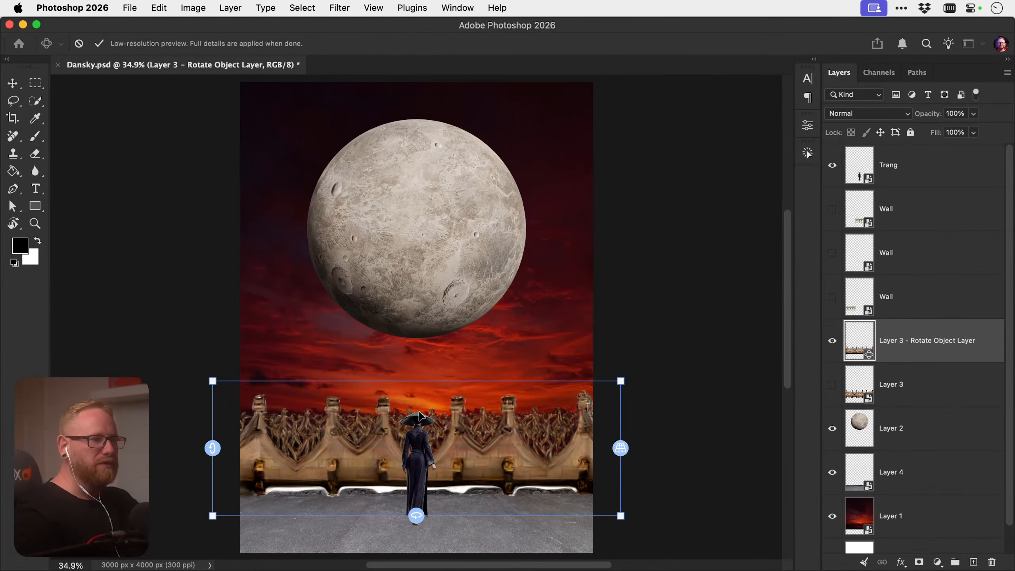
pyautogui.moveTo(212, 447); pyautogui.dragTo(256, 324)
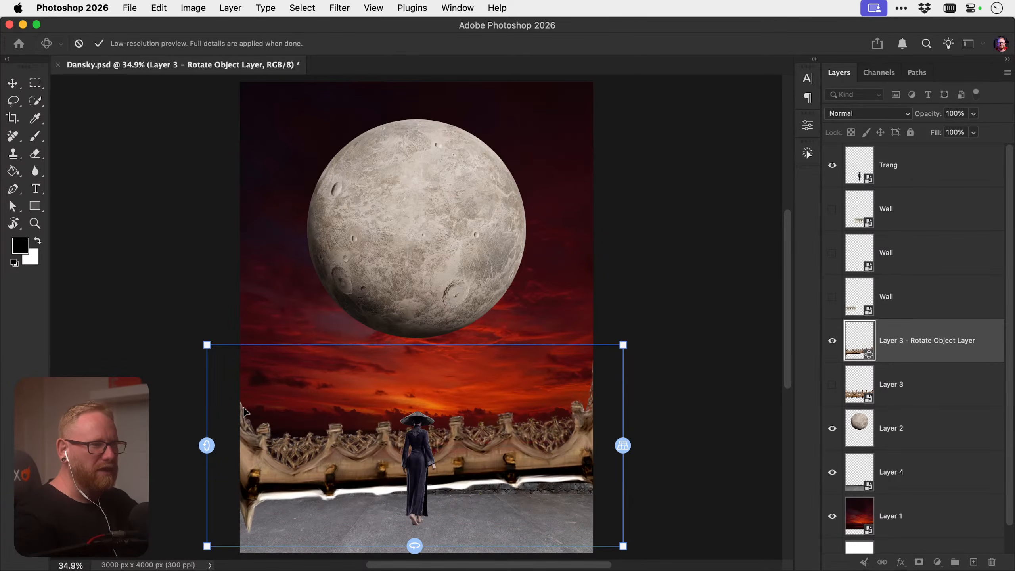
pyautogui.press('Escape')
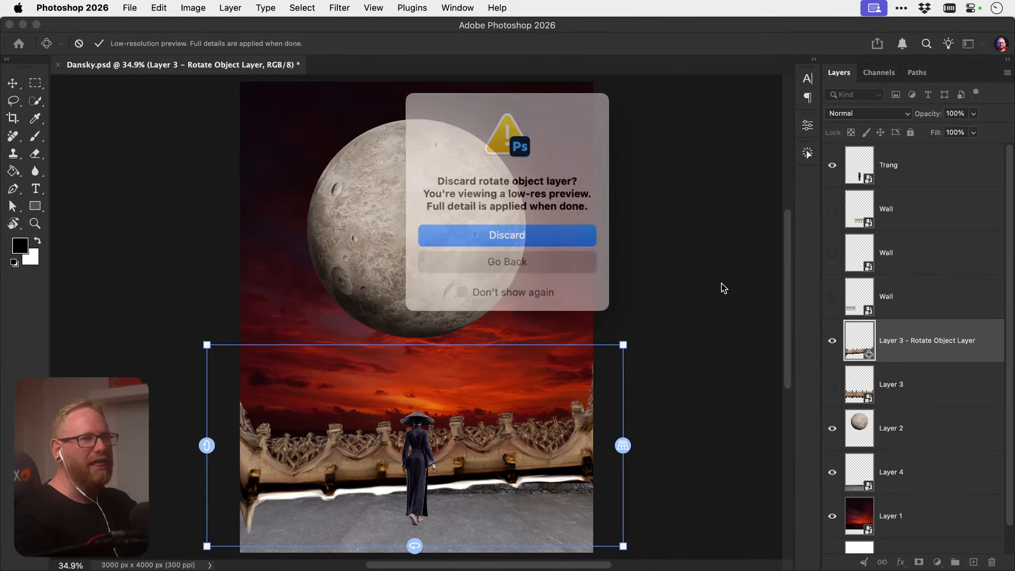
pyautogui.click(539, 232)
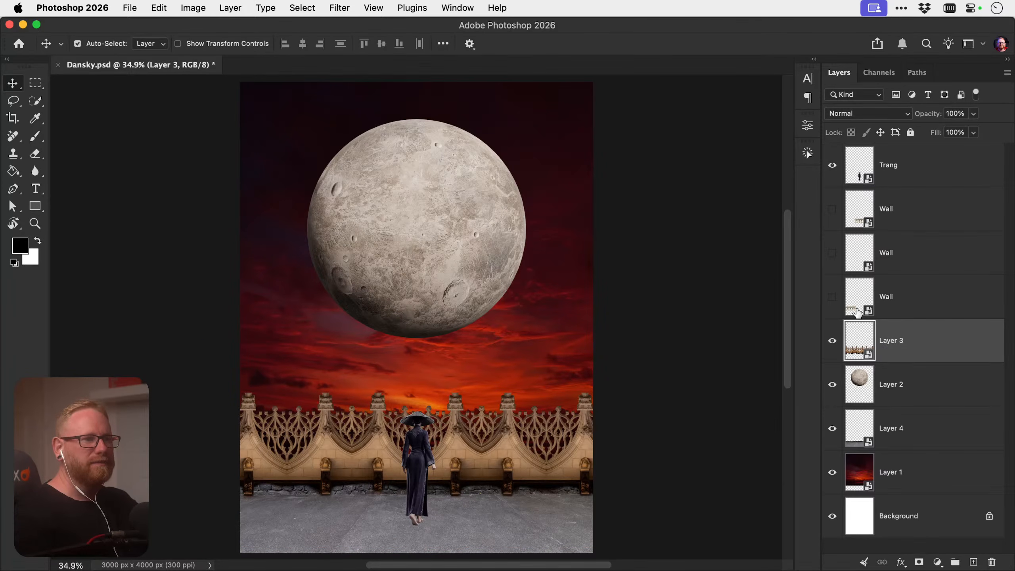
# Delete the gothic parapet on Layer 3 and show only the left and right balustrade sections, keeping the middle one hidden
pyautogui.click(831, 340)
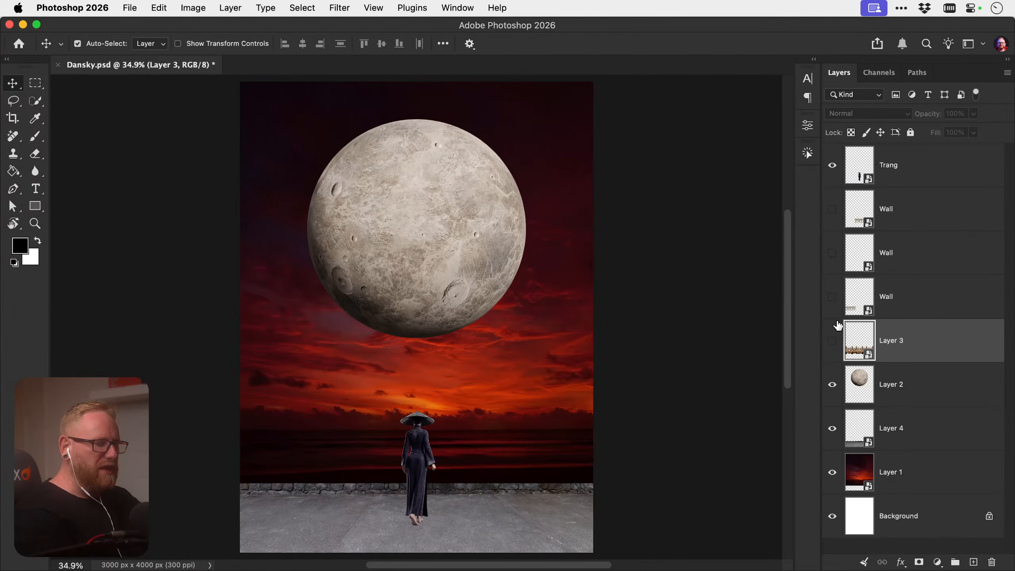
pyautogui.press('BackSpace')
pyautogui.click(832, 297)
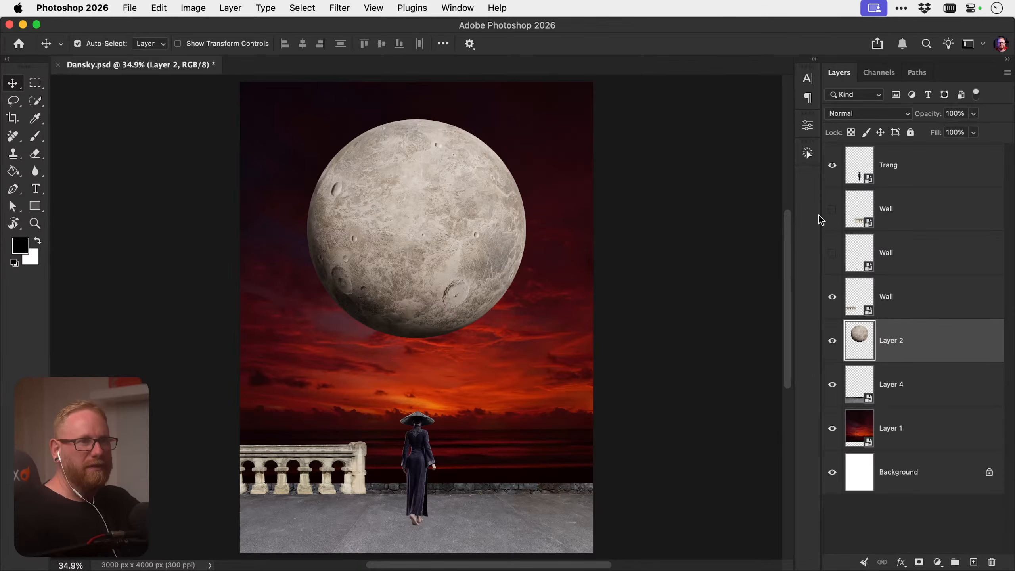
pyautogui.click(832, 209)
pyautogui.click(832, 209)
pyautogui.click(831, 253)
# Move the hidden middle Wall layer one level down and shift the left balustrade section outward for equal 385 px gaps beside Trang
pyautogui.moveTo(888, 220); pyautogui.dragTo(899, 274)
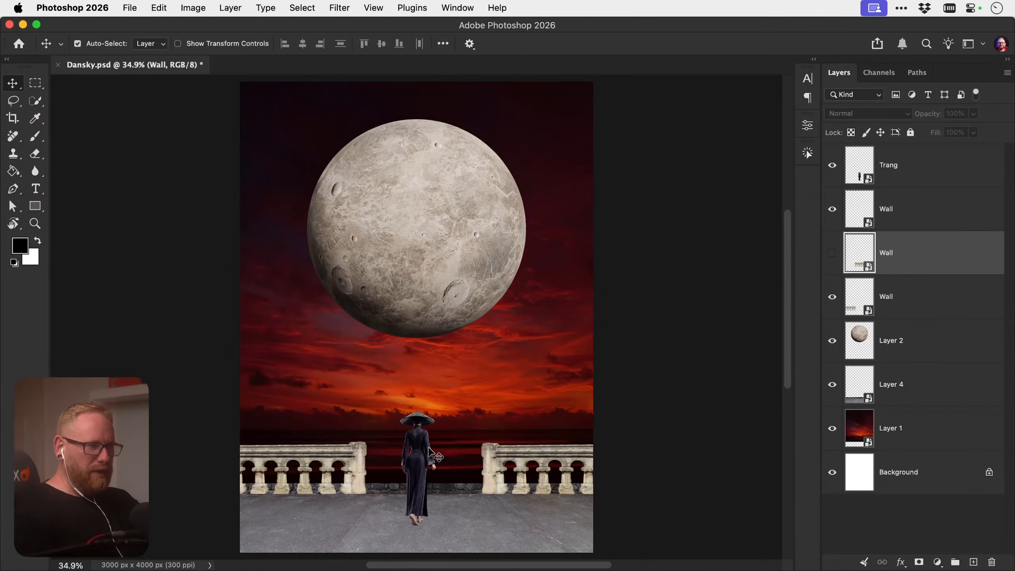
pyautogui.moveTo(355, 453); pyautogui.dragTo(344, 453)
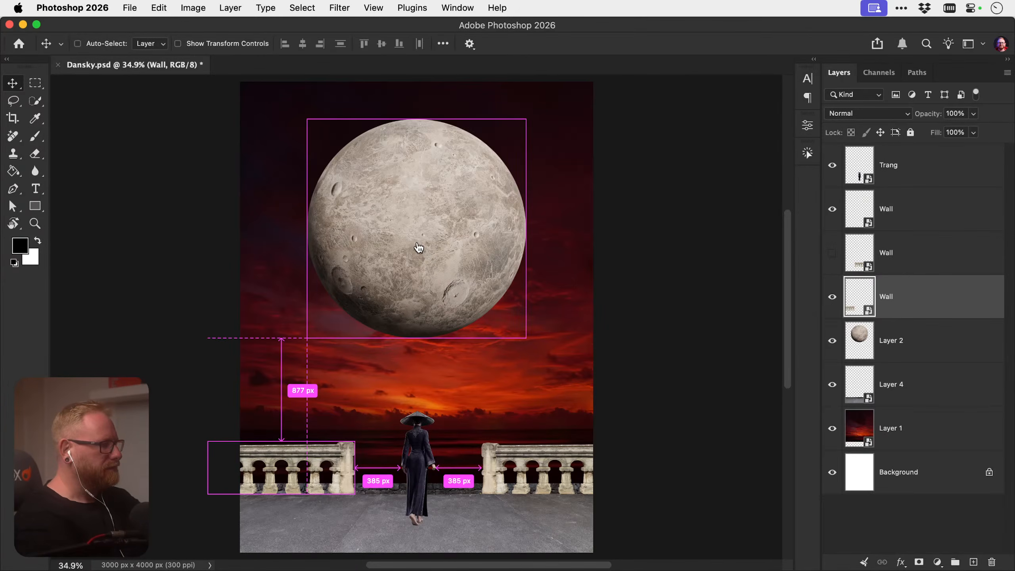
# Open the red cloudy sky AdobeStock_481201540.jpeg from Adobe Bridge in Photoshop, copy the whole image, and close it
pyautogui.press('super+Tab')
pyautogui.click(247, 253)
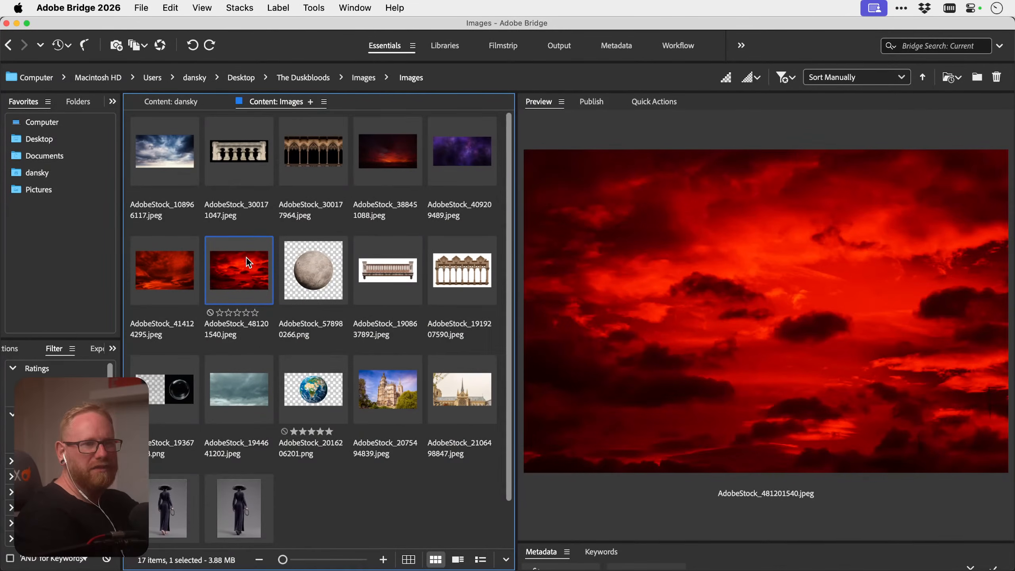
pyautogui.scroll(-1, 246, 257)
pyautogui.doubleClick(246, 257)
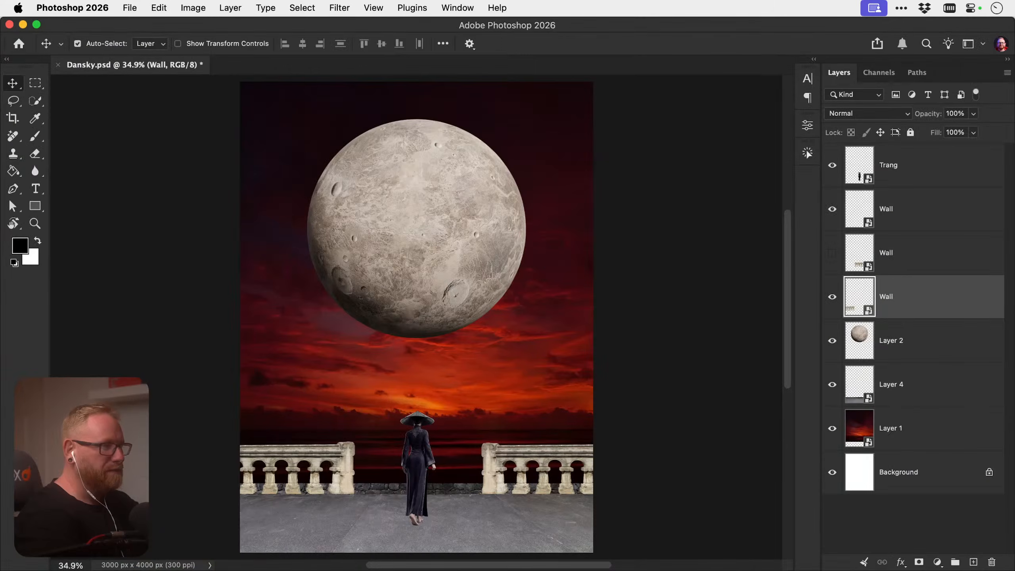
pyautogui.press('super+a')
pyautogui.press('super+c')
pyautogui.press('super+w')
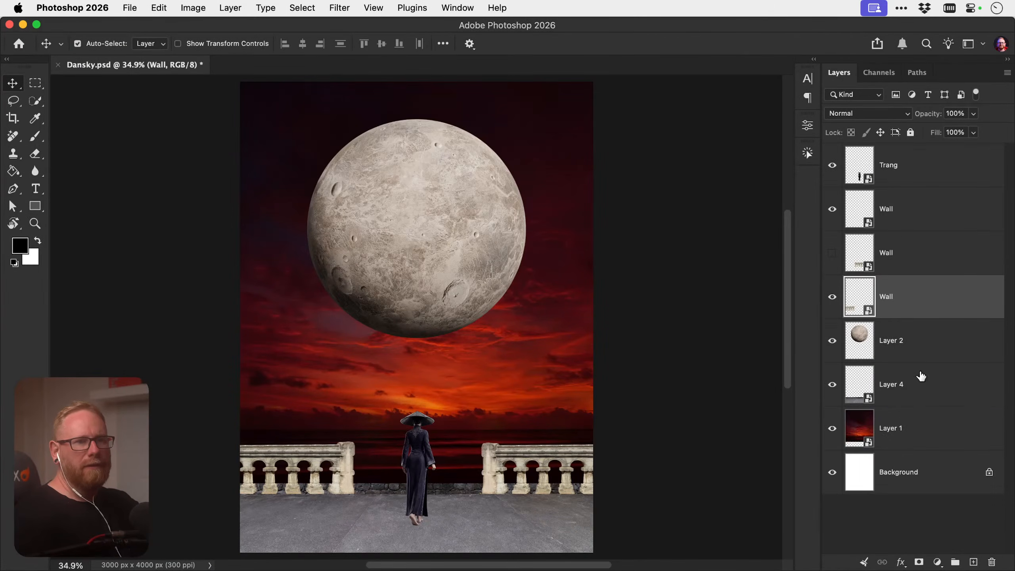
# Paste the red cloudy sky directly above Layer 1 and convert it to a smart object
pyautogui.click(908, 427)
pyautogui.press('super+v')
pyautogui.rightClick(908, 428)
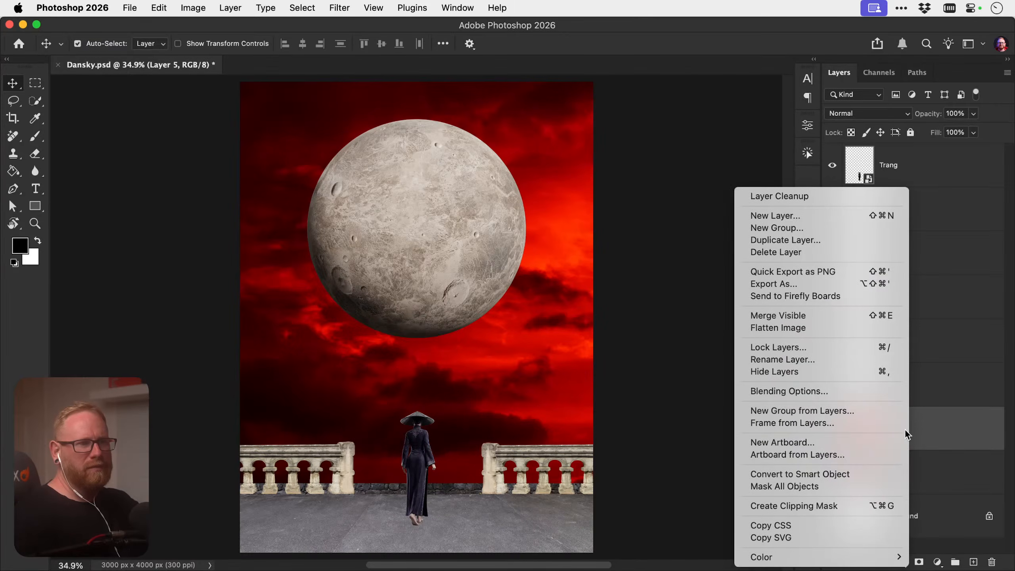
pyautogui.click(823, 474)
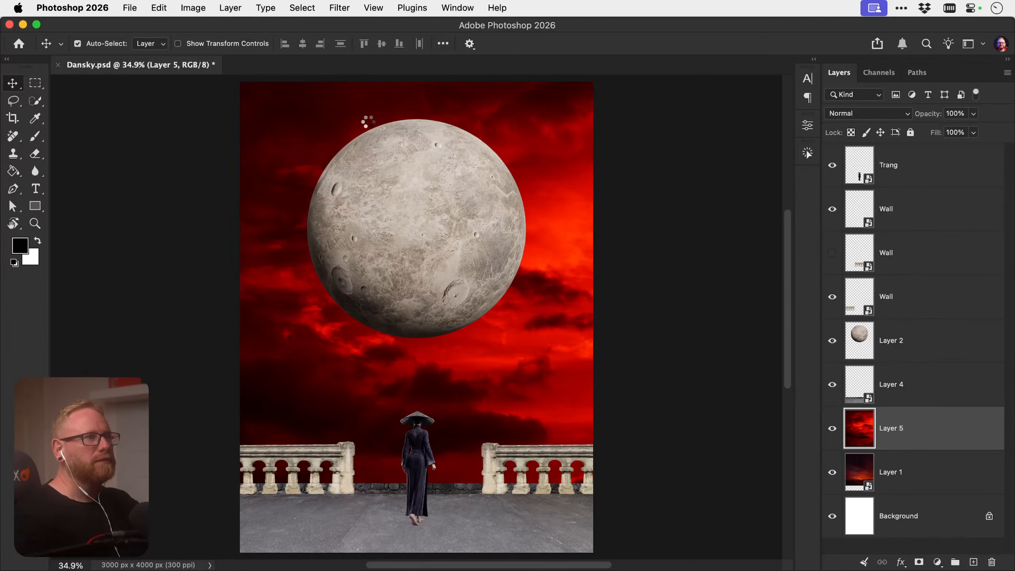
# Scale the red sky on Layer 5 to 75.47%, move it up to Y 1347.55 px, and compare it with the sky beneath
pyautogui.press('super+t')
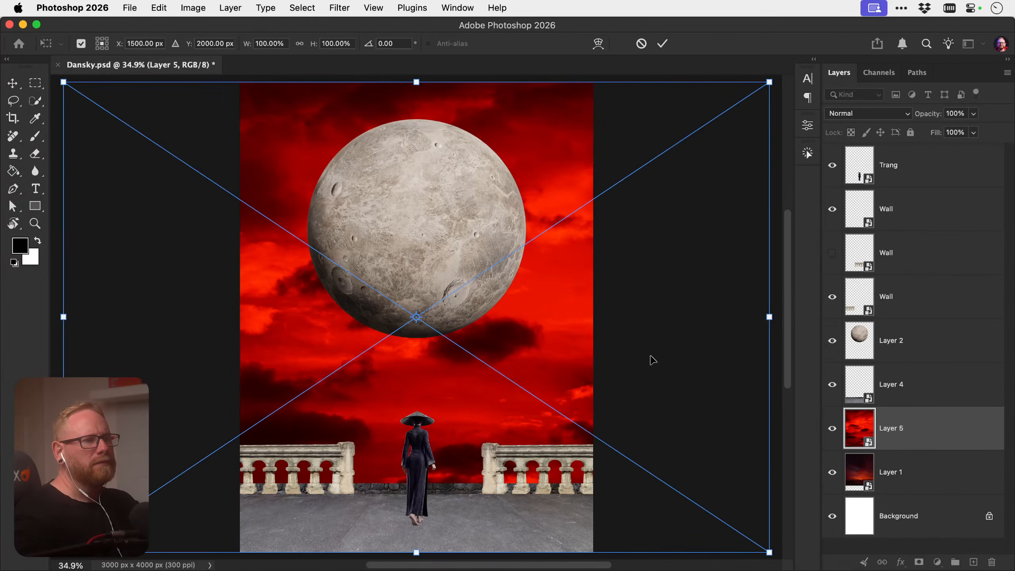
pyautogui.moveTo(769, 552); pyautogui.dragTo(700, 506)
pyautogui.moveTo(575, 332); pyautogui.dragTo(575, 287)
pyautogui.moveTo(700, 460); pyautogui.dragTo(720, 473)
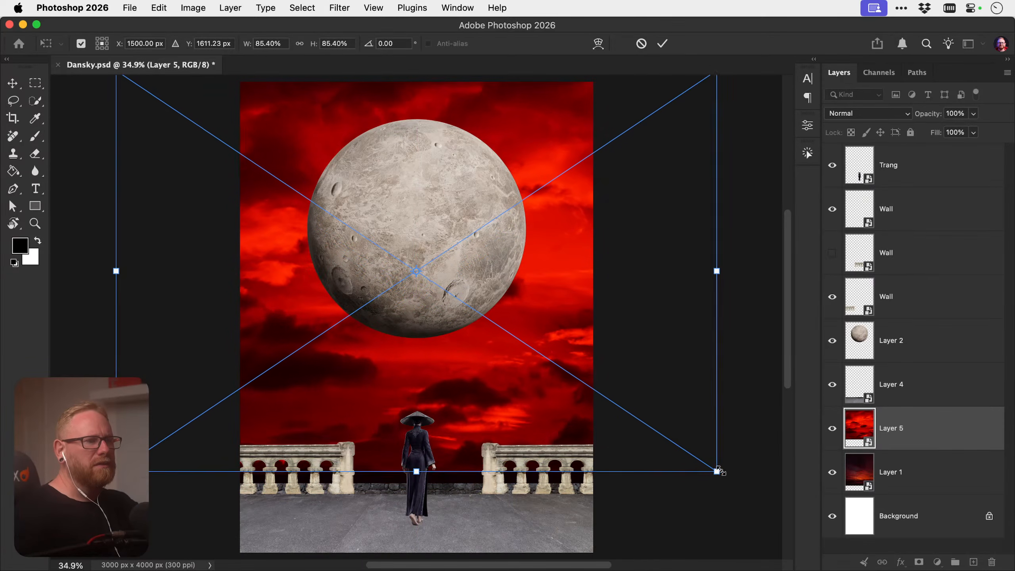
pyautogui.moveTo(656, 422); pyautogui.dragTo(655, 433)
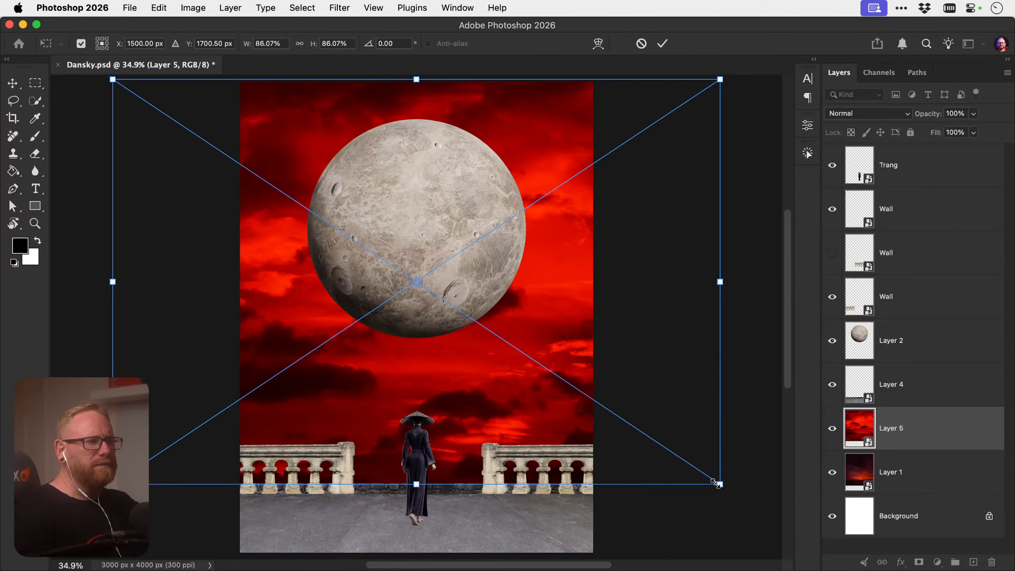
pyautogui.moveTo(716, 483); pyautogui.dragTo(681, 459)
pyautogui.moveTo(561, 403); pyautogui.dragTo(557, 361)
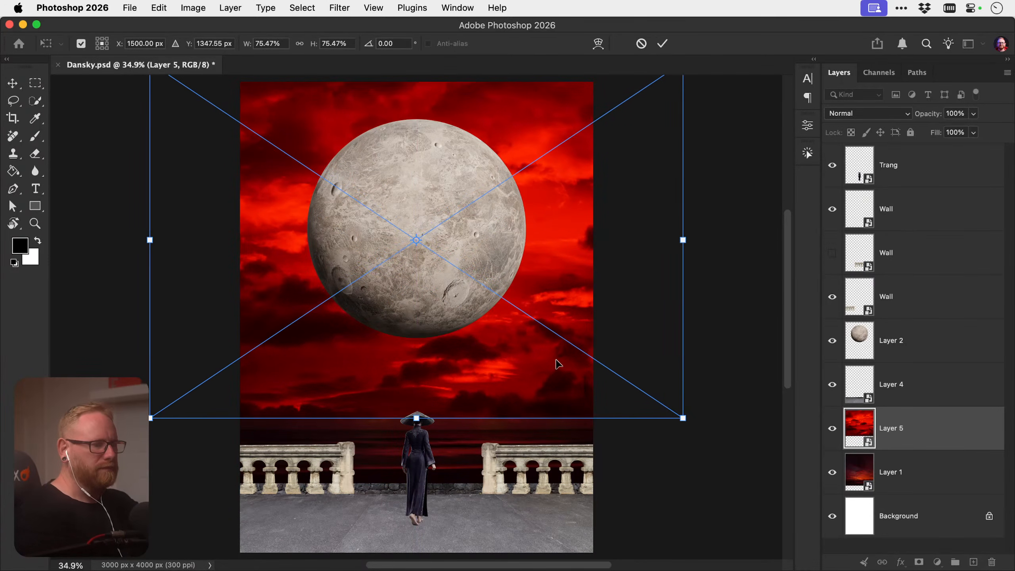
pyautogui.press('Return')
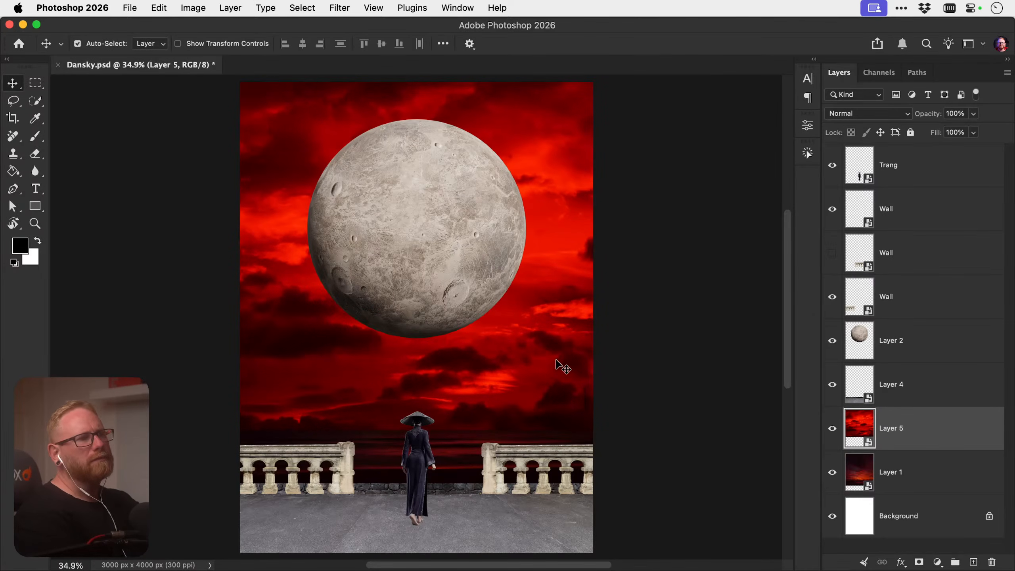
pyautogui.click(831, 431)
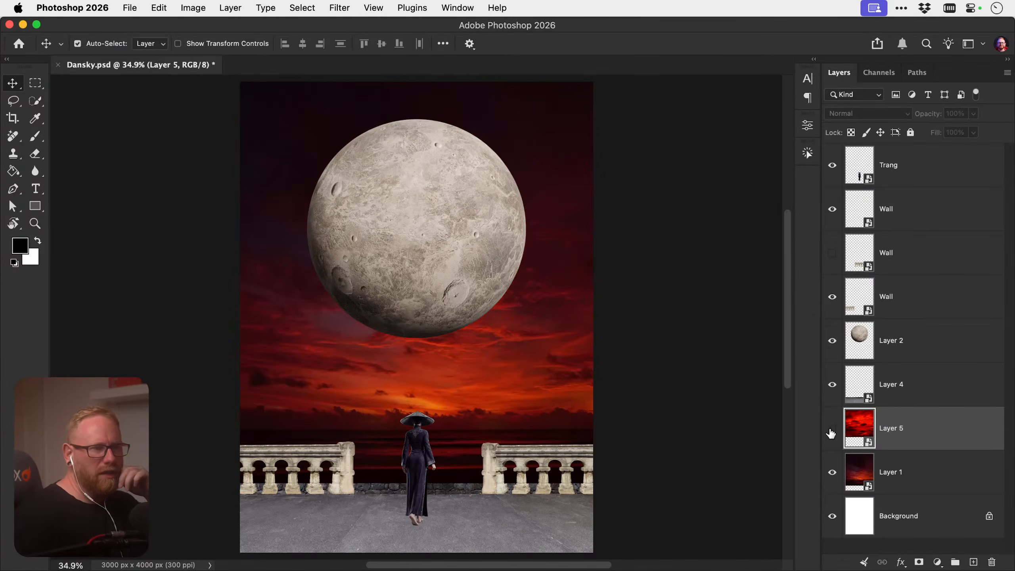
pyautogui.click(832, 429)
pyautogui.click(831, 430)
pyautogui.click(830, 429)
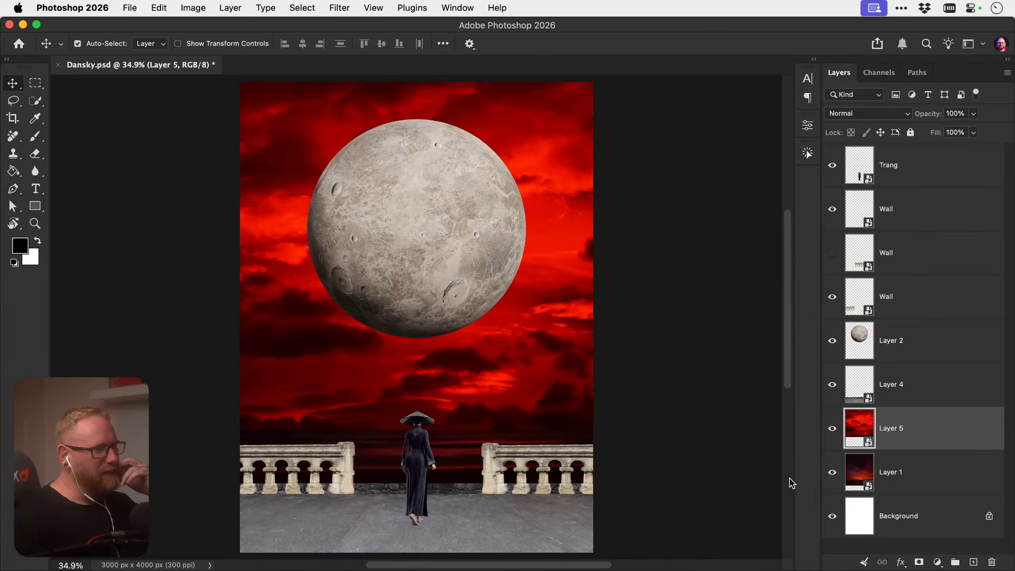
# Add a layer mask to the left balustrade's Wall layer and ready a black brush on it
pyautogui.press('z')
pyautogui.click(317, 476)
pyautogui.click(316, 476)
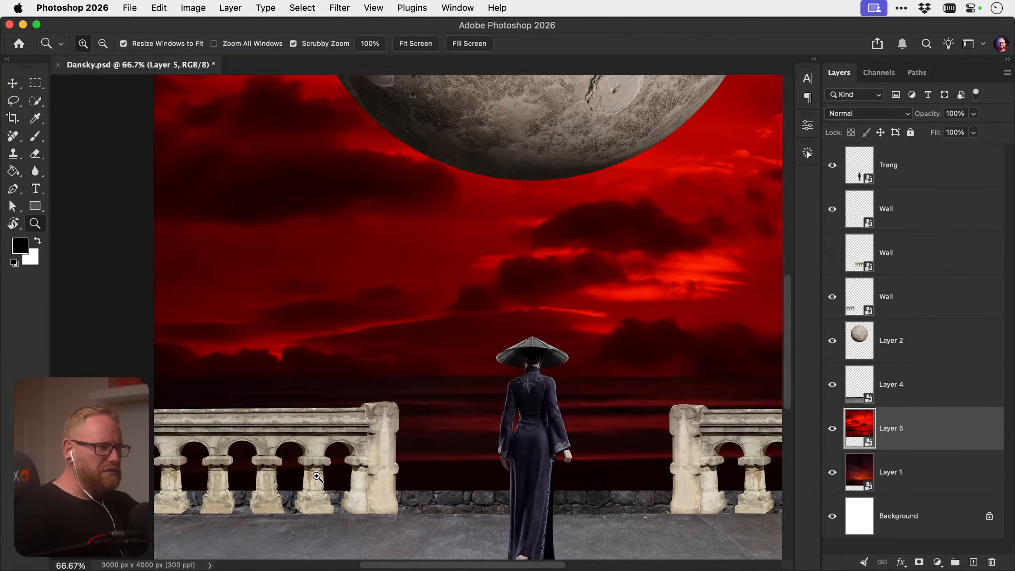
pyautogui.moveTo(316, 477); pyautogui.dragTo(447, 416)
pyautogui.press('v')
pyautogui.click(400, 423)
pyautogui.press('z')
pyautogui.click(919, 561)
pyautogui.press('b')
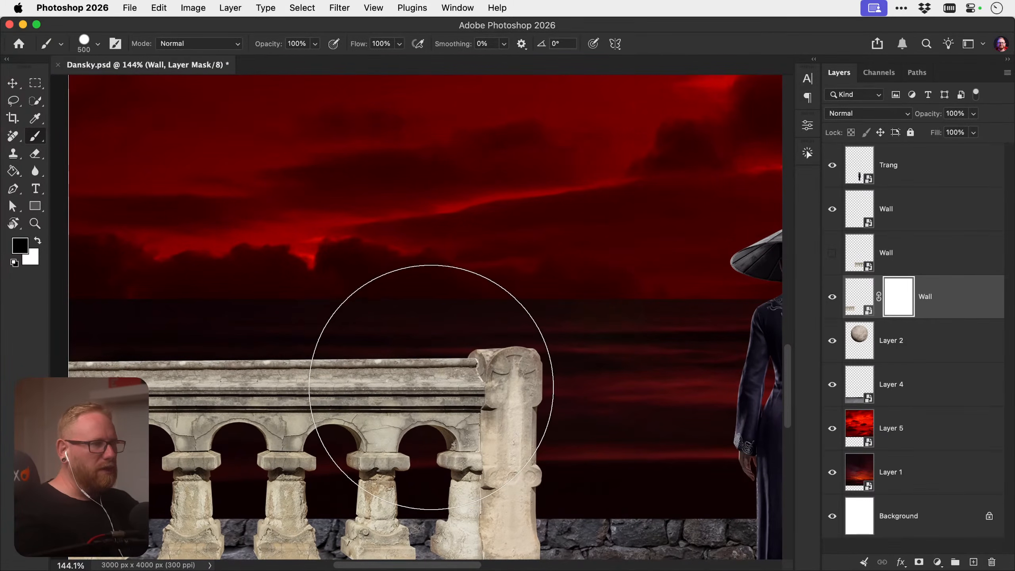
# Mask out the left balustrade's end pillar and the partial baluster beside it, leaving a cut edge beyond the last full baluster
pyautogui.press('[')
pyautogui.press('[')
pyautogui.press('[')
pyautogui.press('[')
pyautogui.press('[')
pyautogui.press('[')
pyautogui.press('[')
pyautogui.press('[')
pyautogui.press('[')
pyautogui.press('[')
pyautogui.press('[')
pyautogui.press('[')
pyautogui.press('[')
pyautogui.press('[')
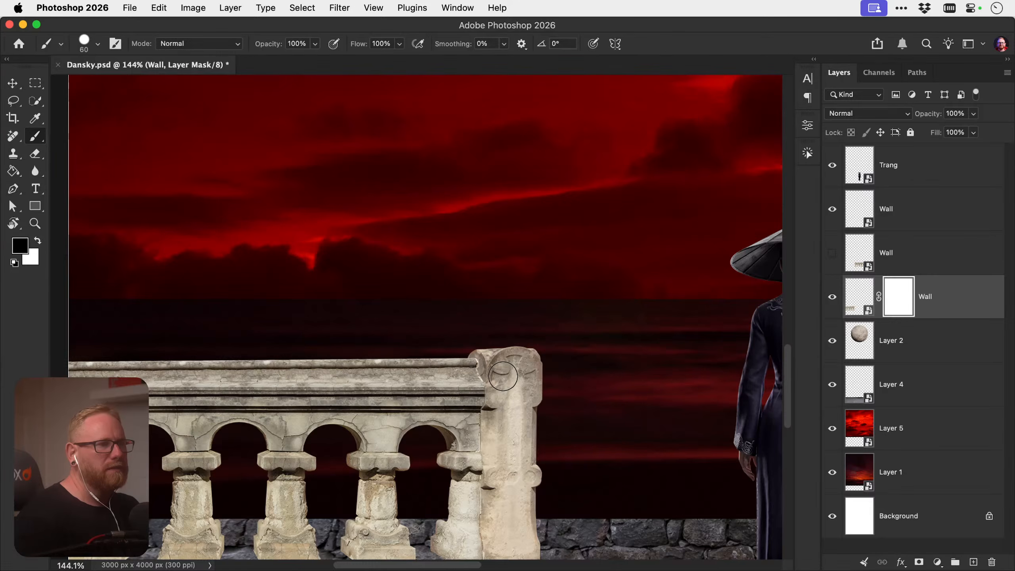
pyautogui.moveTo(429, 346); pyautogui.dragTo(447, 468)
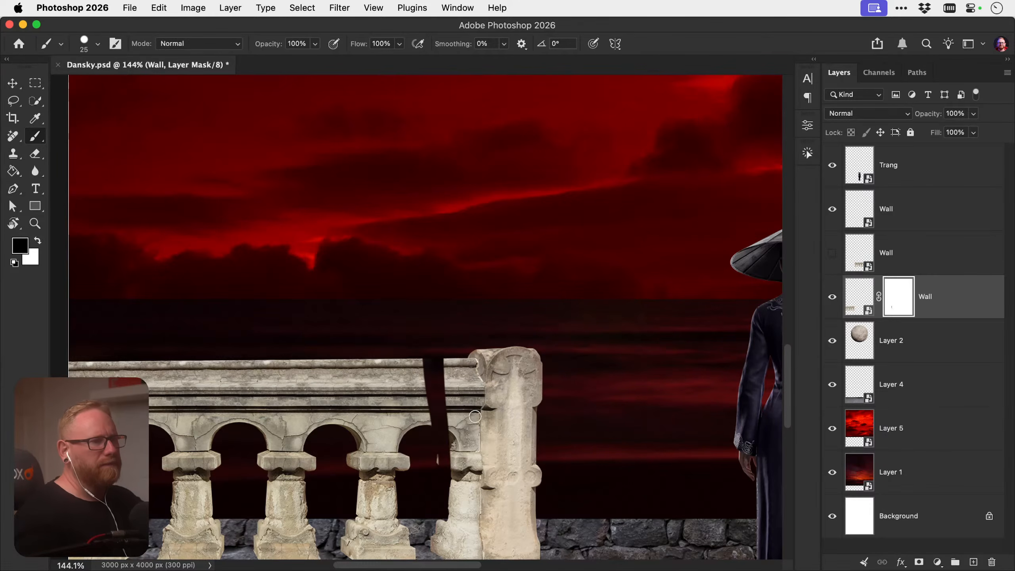
pyautogui.scroll(-5, 405, 421)
pyautogui.hscroll(2, 405, 421)
pyautogui.moveTo(405, 421)
pyautogui.mouseDown()
pyautogui.moveTo(404, 464)
pyautogui.moveTo(390, 458)
pyautogui.moveTo(404, 427)
pyautogui.moveTo(413, 478)
pyautogui.mouseUp()
pyautogui.press(']')
pyautogui.press(']')
pyautogui.press(']')
pyautogui.moveTo(415, 276); pyautogui.dragTo(418, 379)
pyautogui.press(']')
pyautogui.moveTo(418, 299)
pyautogui.mouseDown()
pyautogui.moveTo(446, 396)
pyautogui.moveTo(438, 276)
pyautogui.moveTo(423, 468)
pyautogui.moveTo(468, 372)
pyautogui.moveTo(497, 250)
pyautogui.moveTo(500, 364)
pyautogui.mouseUp()
# With a 1 to 3 px brush, mask a thin gap above the last baluster's cap and a jagged crack through the railing over the arch
pyautogui.press('[')
pyautogui.press('[')
pyautogui.press('[')
pyautogui.press('[')
pyautogui.press('[')
pyautogui.press('[')
pyautogui.press('[')
pyautogui.press('[')
pyautogui.press('[')
pyautogui.press('[')
pyautogui.press('[')
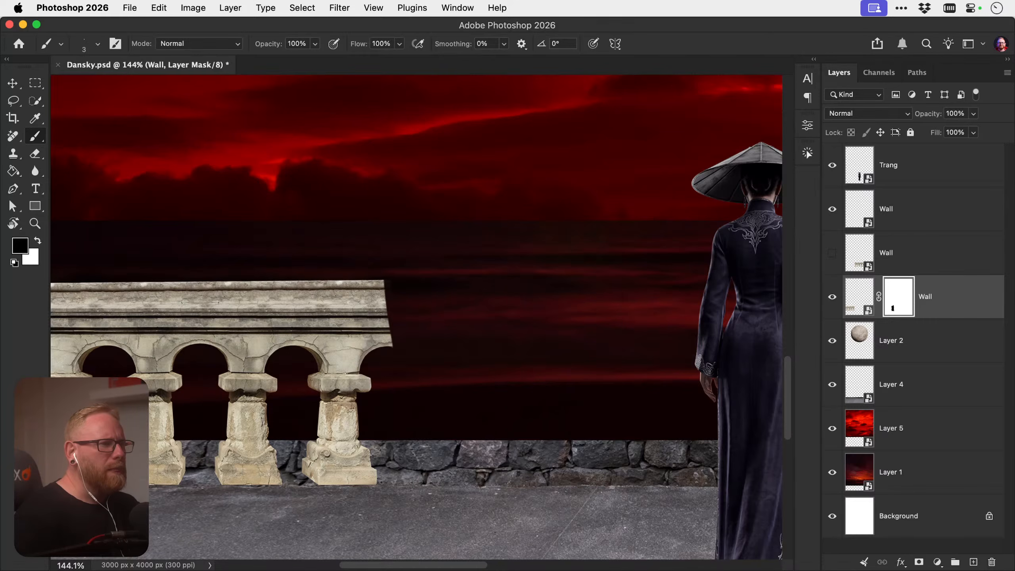
pyautogui.press(']')
pyautogui.moveTo(319, 372)
pyautogui.mouseDown()
pyautogui.moveTo(354, 368)
pyautogui.moveTo(315, 368)
pyautogui.moveTo(362, 370)
pyautogui.moveTo(341, 371)
pyautogui.mouseUp()
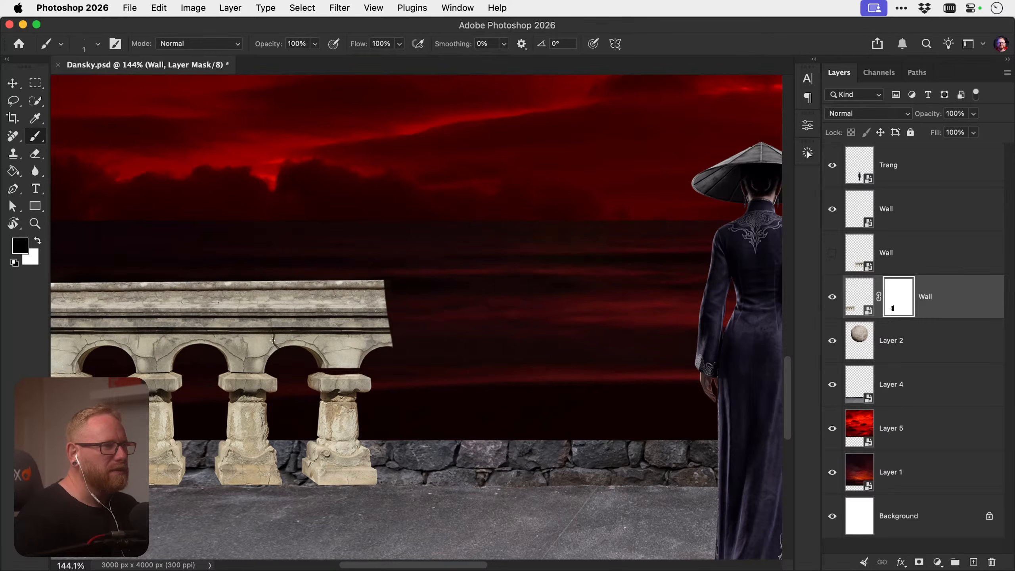
pyautogui.press(']')
pyautogui.press(']')
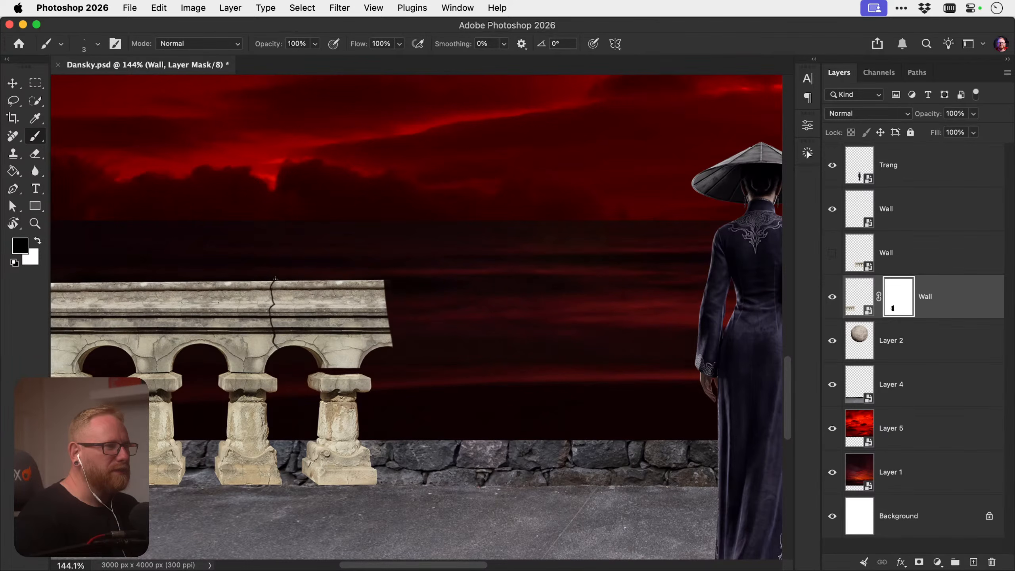
# Mask away the railing between the crack and its cut end, leaving the last baluster standing alone as a ruin
pyautogui.press(']')
pyautogui.press(']')
pyautogui.moveTo(274, 281)
pyautogui.mouseDown()
pyautogui.moveTo(276, 305)
pyautogui.moveTo(276, 279)
pyautogui.moveTo(283, 355)
pyautogui.moveTo(277, 314)
pyautogui.moveTo(288, 273)
pyautogui.moveTo(297, 330)
pyautogui.moveTo(321, 362)
pyautogui.moveTo(373, 361)
pyautogui.moveTo(395, 344)
pyautogui.moveTo(354, 348)
pyautogui.moveTo(306, 334)
pyautogui.moveTo(303, 320)
pyautogui.moveTo(339, 269)
pyautogui.moveTo(387, 338)
pyautogui.mouseUp()
pyautogui.press(']')
pyautogui.press(']')
pyautogui.press(']')
pyautogui.press(']')
pyautogui.press(']')
pyautogui.press(']')
pyautogui.press(']')
pyautogui.press(']')
pyautogui.press(']')
pyautogui.press('v')
pyautogui.press('super+0')
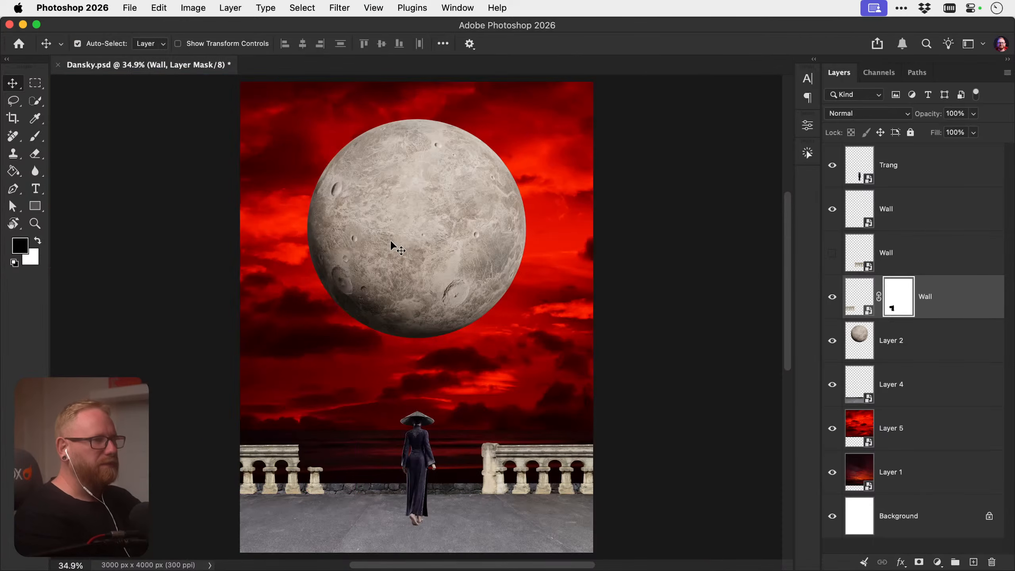
pyautogui.press('z')
pyautogui.click(353, 450)
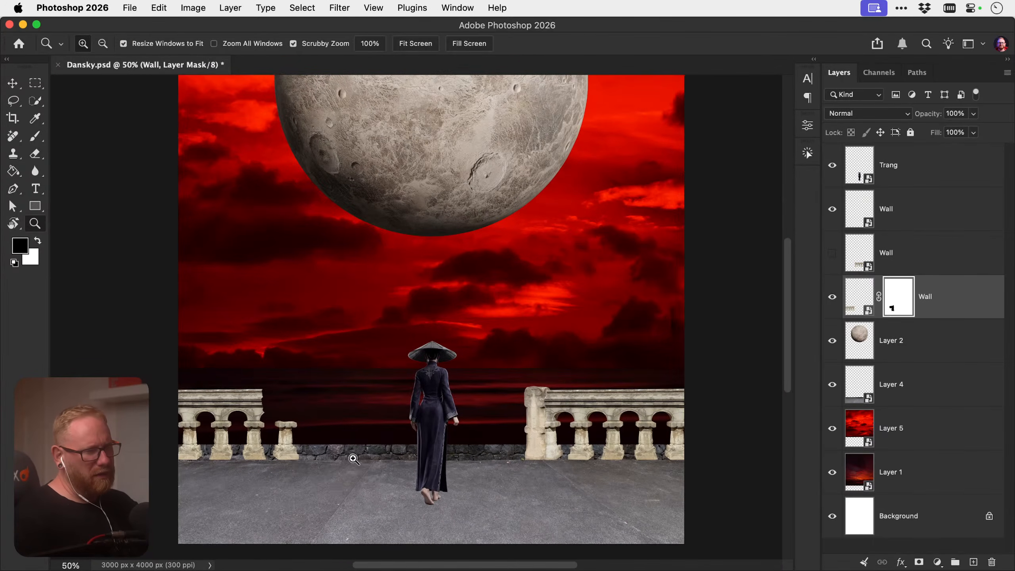
pyautogui.press('v')
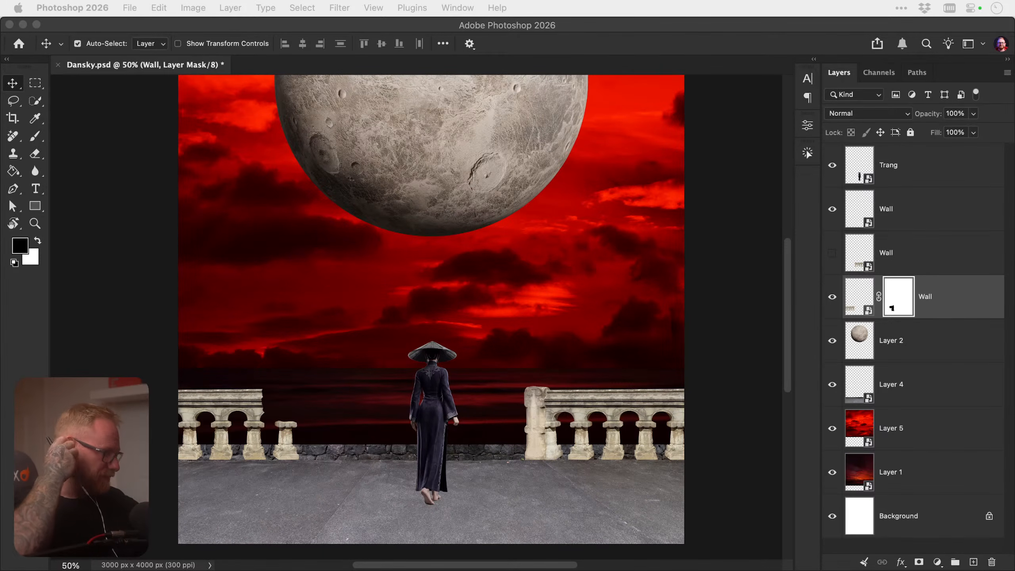
# Open the gravel image AdobeStock_832181203.jpeg, copy the whole image, and close it
pyautogui.moveTo(507, 25); pyautogui.dragTo(451, 0)
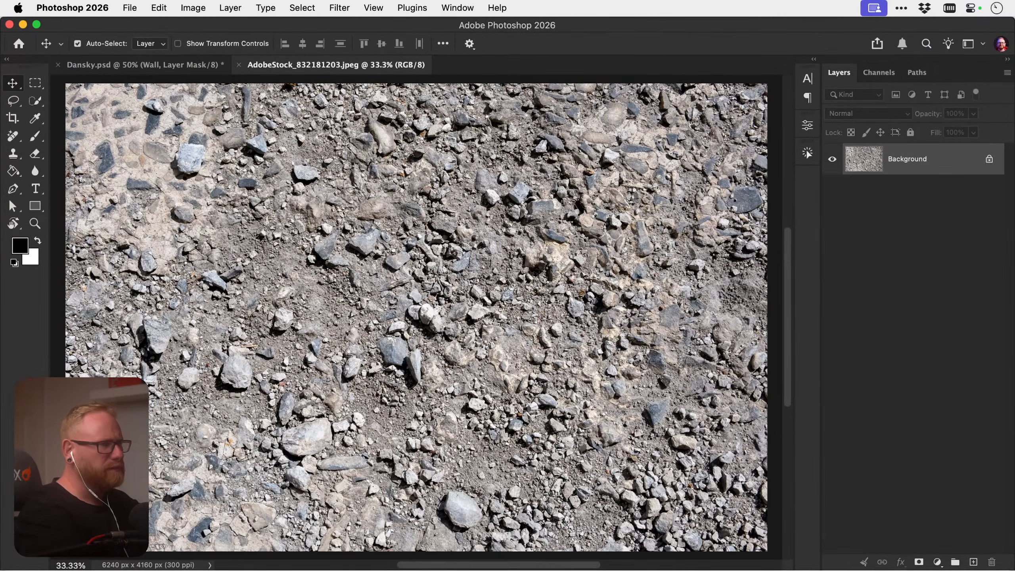
pyautogui.press('super+a')
pyautogui.press('super+c')
pyautogui.press('super+minus')
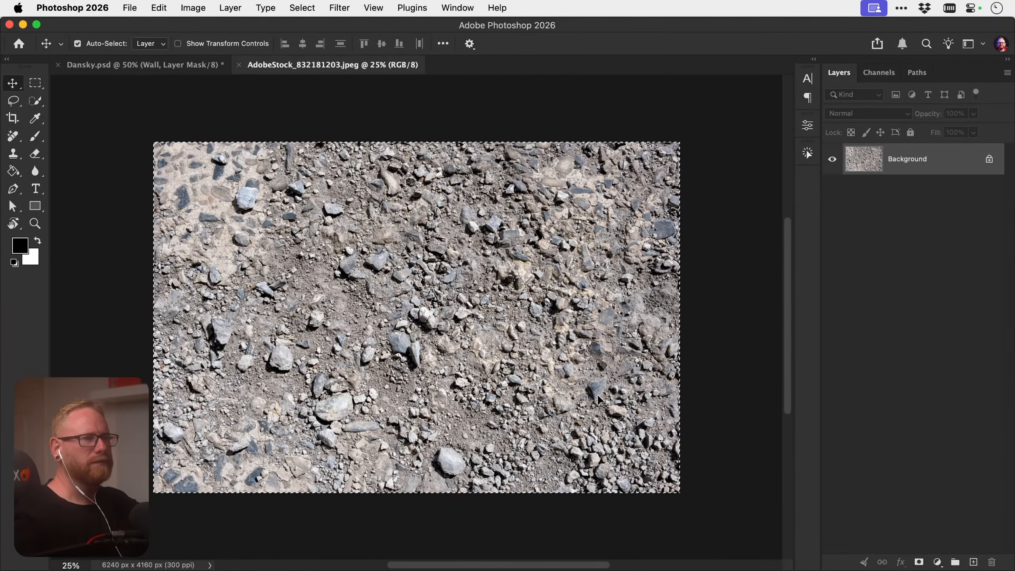
pyautogui.press('super+BackSpace')
pyautogui.click(505, 260)
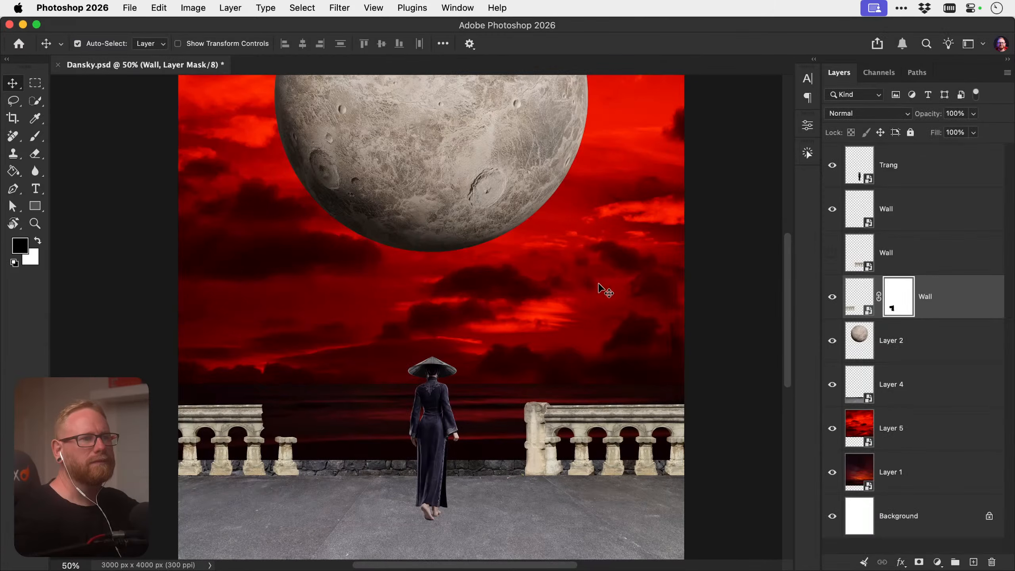
# Paste the gravel directly above Layer 4 and convert it to a smart object
pyautogui.click(894, 383)
pyautogui.press('super+v')
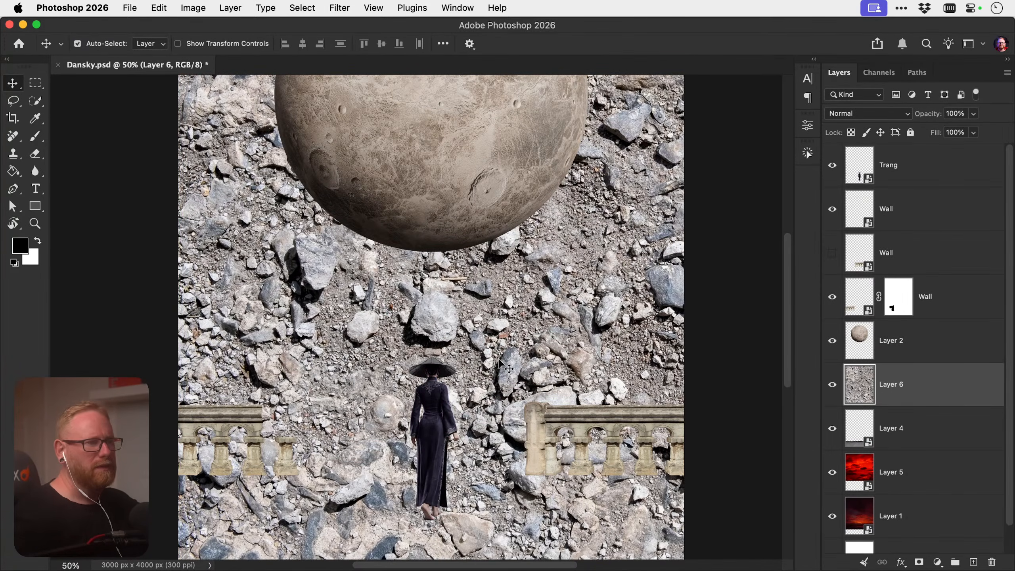
pyautogui.press('super+minus')
pyautogui.press('super+minus')
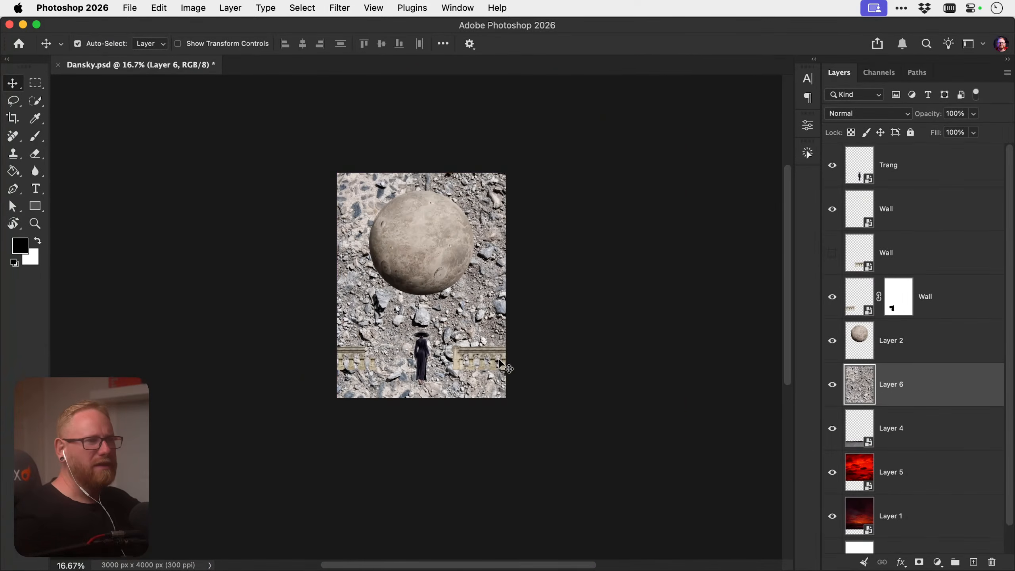
pyautogui.rightClick(918, 378)
pyautogui.click(820, 473)
# Scale the gravel to about 23% and place it over the left pavement with its upper edge along the wall's base
pyautogui.press('super+t')
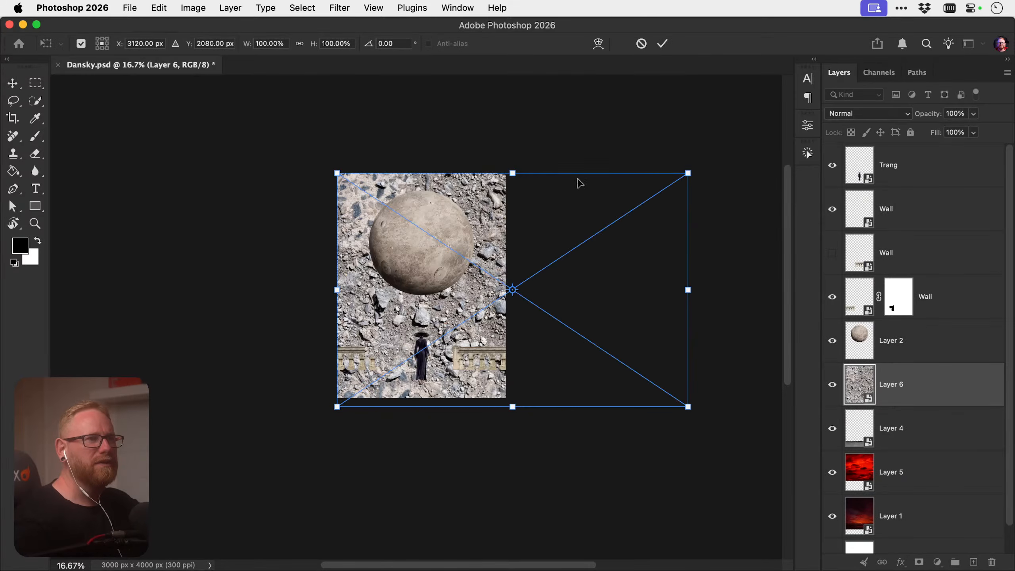
pyautogui.moveTo(687, 172); pyautogui.dragTo(470, 379)
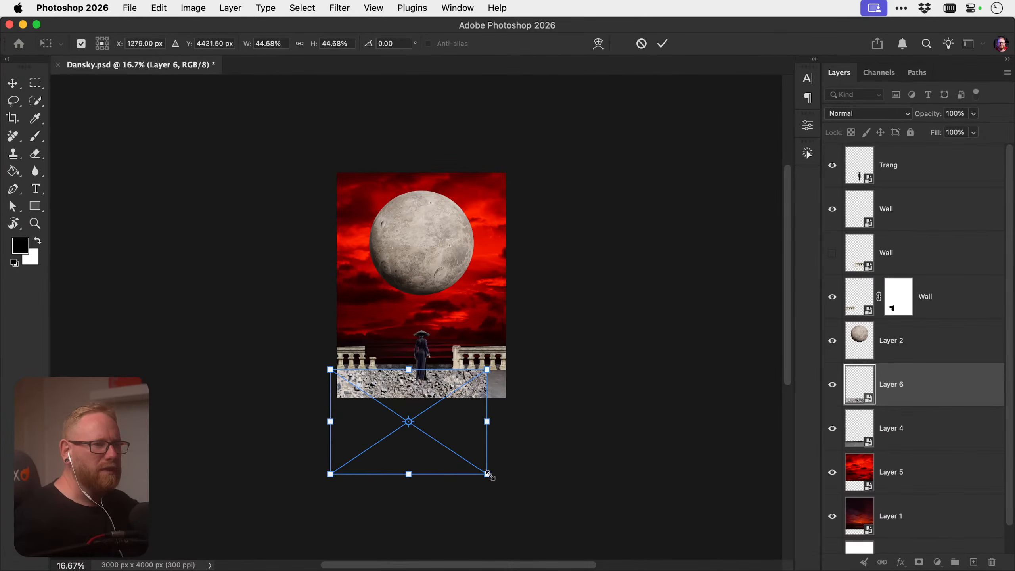
pyautogui.moveTo(487, 472); pyautogui.dragTo(493, 423)
pyautogui.scroll(-3, 550, 487)
pyautogui.moveTo(546, 489); pyautogui.dragTo(443, 429)
pyautogui.hscroll(-5, 400, 294)
pyautogui.scroll(1, 399, 293)
pyautogui.press('super+z')
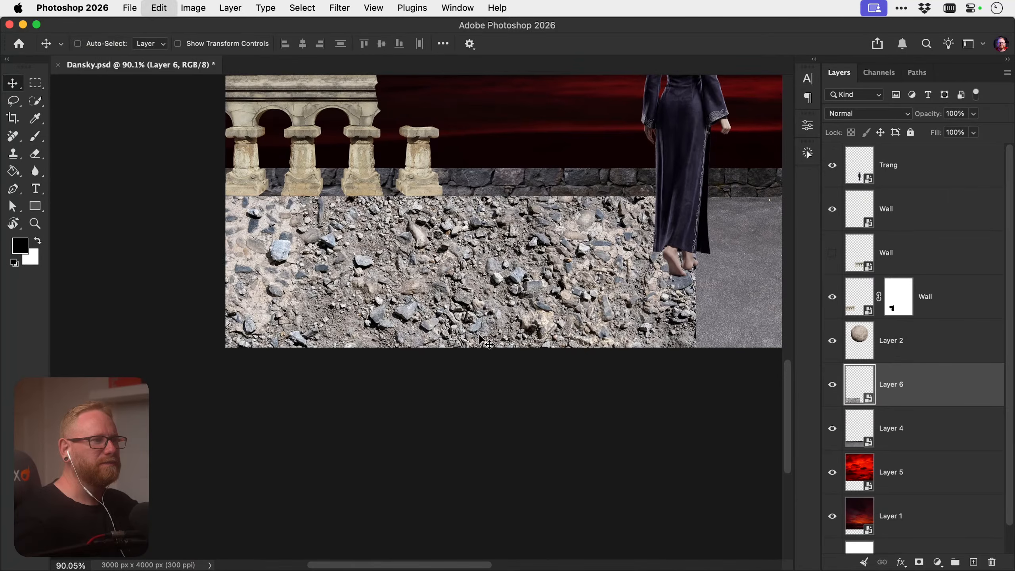
pyautogui.moveTo(697, 534); pyautogui.dragTo(629, 489)
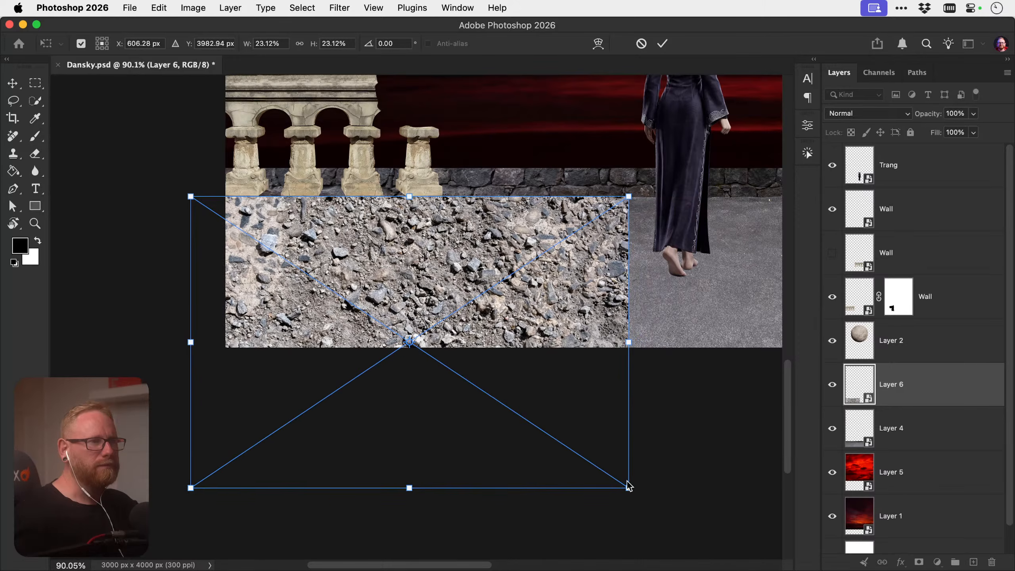
# Distort the gravel into ground perspective by pulling its bottom-left corner outward and its bottom-right corner inward, adjusting the top-left corner
pyautogui.moveTo(191, 487); pyautogui.dragTo(66, 499)
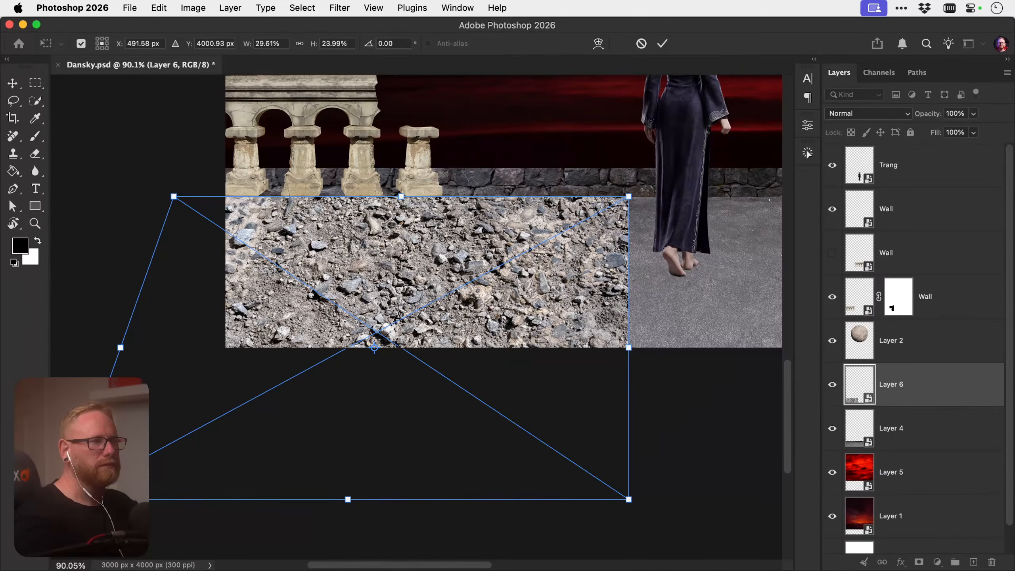
pyautogui.moveTo(629, 500); pyautogui.dragTo(536, 499)
pyautogui.moveTo(173, 196); pyautogui.dragTo(211, 197)
pyautogui.press('Return')
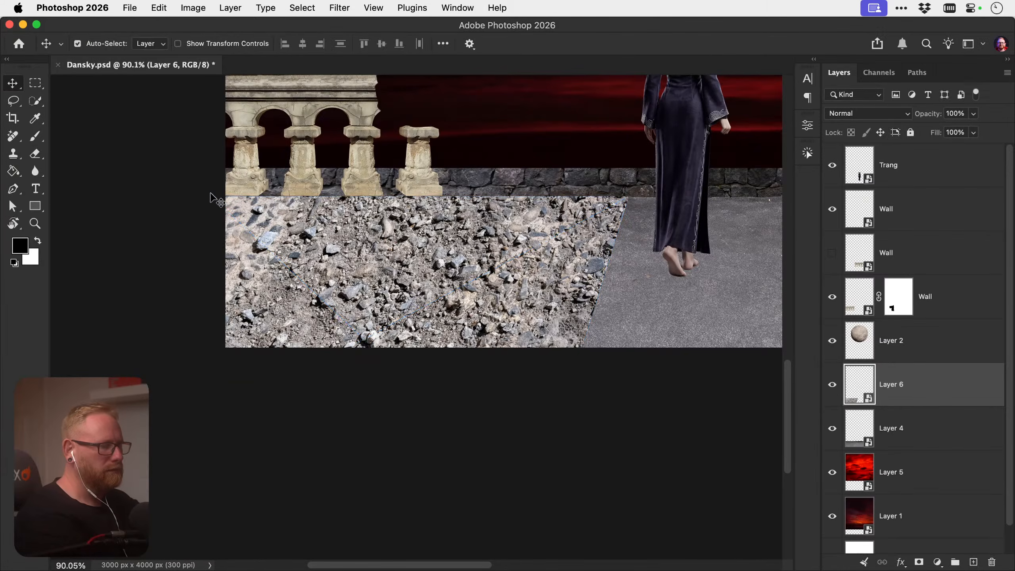
# Set the gravel layer's blend mode to Overlay
pyautogui.press('super+minus')
pyautogui.press('super+minus')
pyautogui.moveTo(524, 358); pyautogui.dragTo(390, 454)
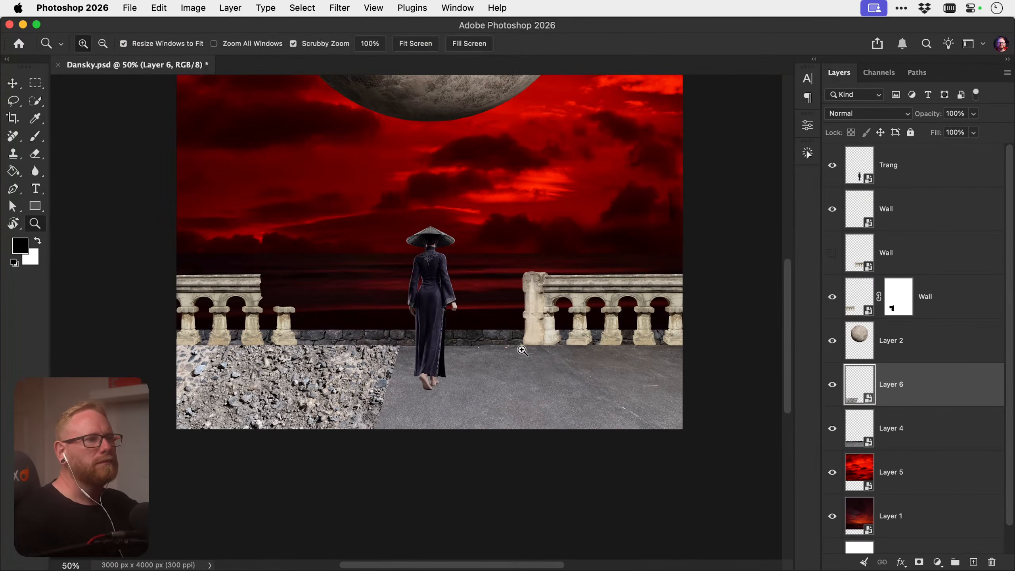
pyautogui.click(879, 113)
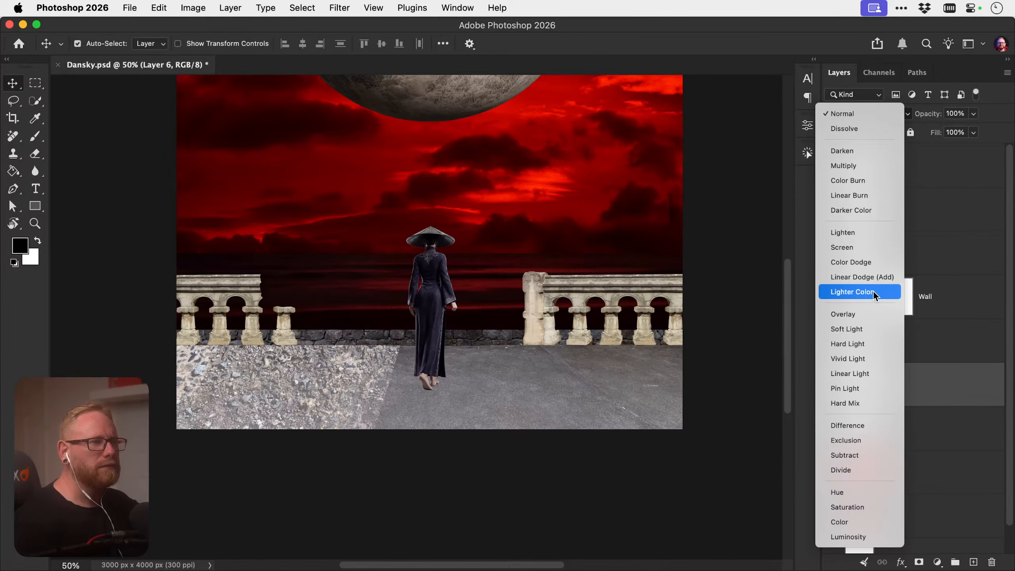
pyautogui.click(865, 313)
# Try covering the pavement's right side with a warped duplicate of the gravel, and remove the duplicate
pyautogui.press('super+t')
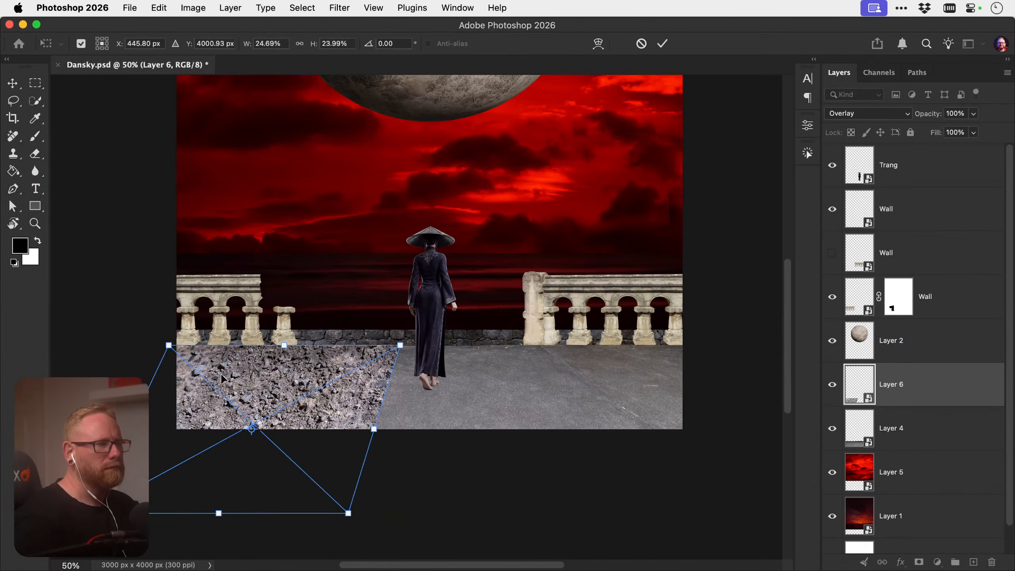
pyautogui.press('Return')
pyautogui.moveTo(317, 386); pyautogui.dragTo(404, 378)
pyautogui.press('super+t')
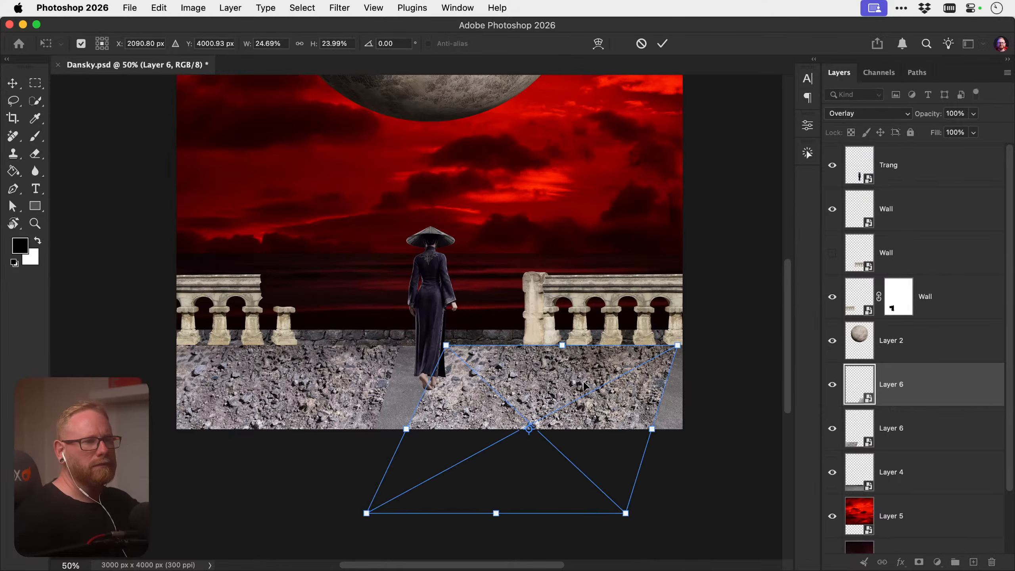
pyautogui.rightClick(586, 386)
pyautogui.click(625, 518)
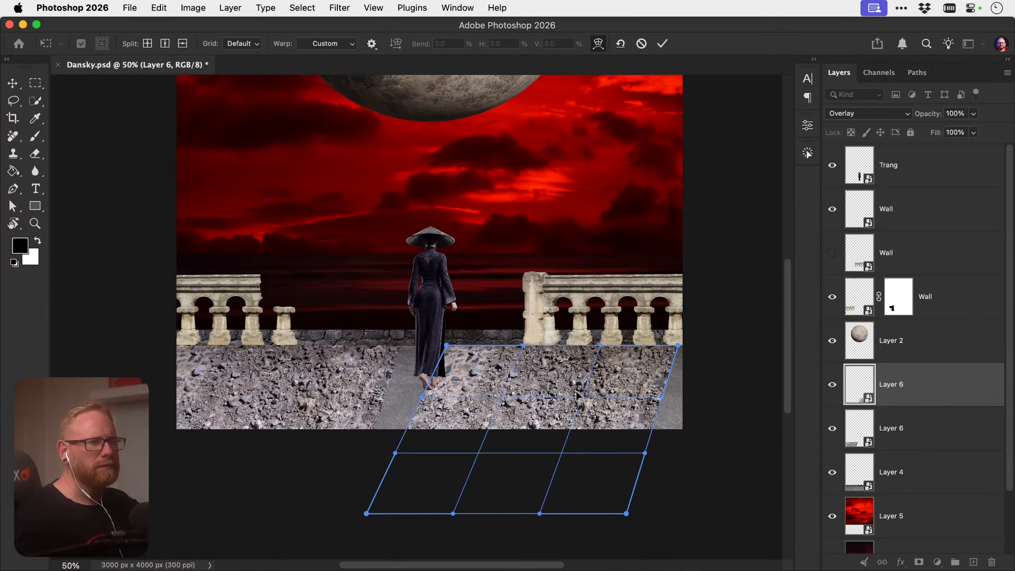
pyautogui.press('Escape')
pyautogui.press('super+z')
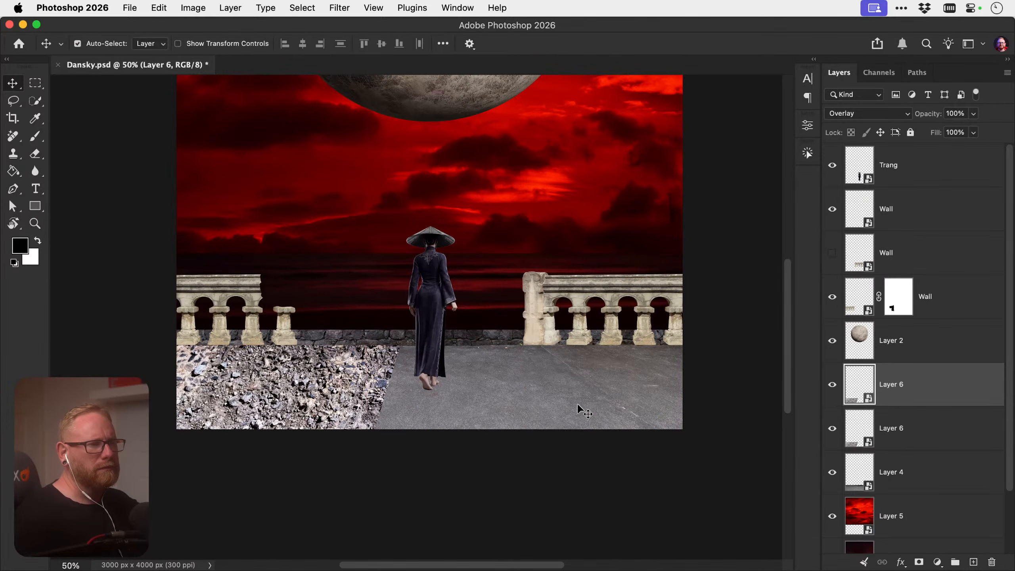
pyautogui.press('BackSpace')
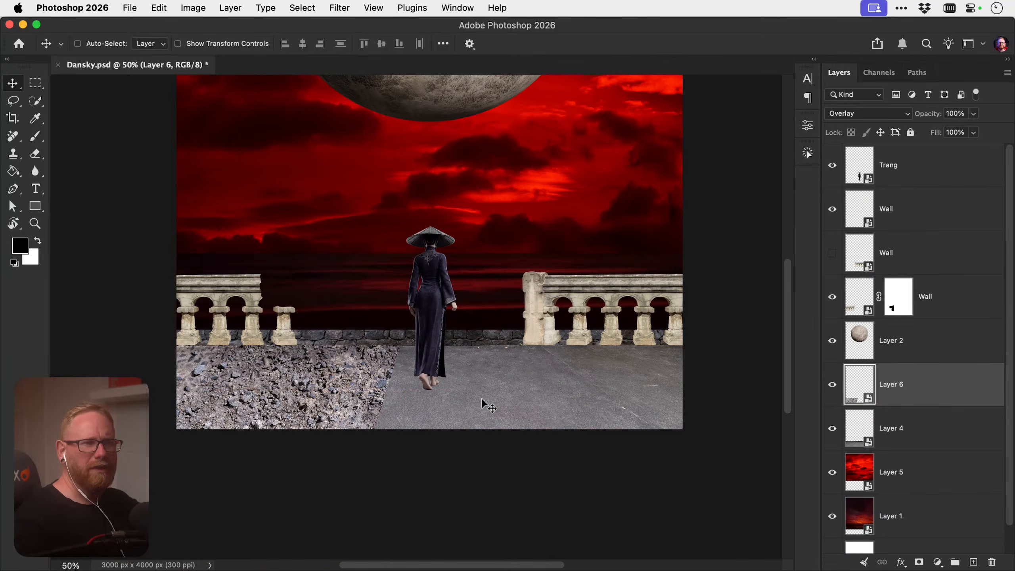
# Undo the gravel layer's perspective distortion and Overlay blending, and open the contents of its smart object
pyautogui.press('super')
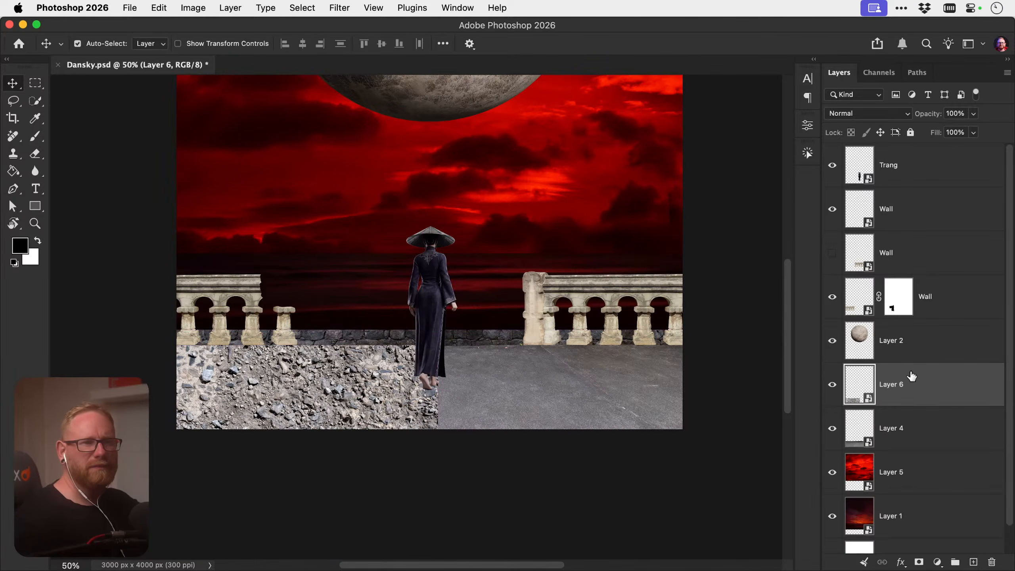
pyautogui.doubleClick(861, 387)
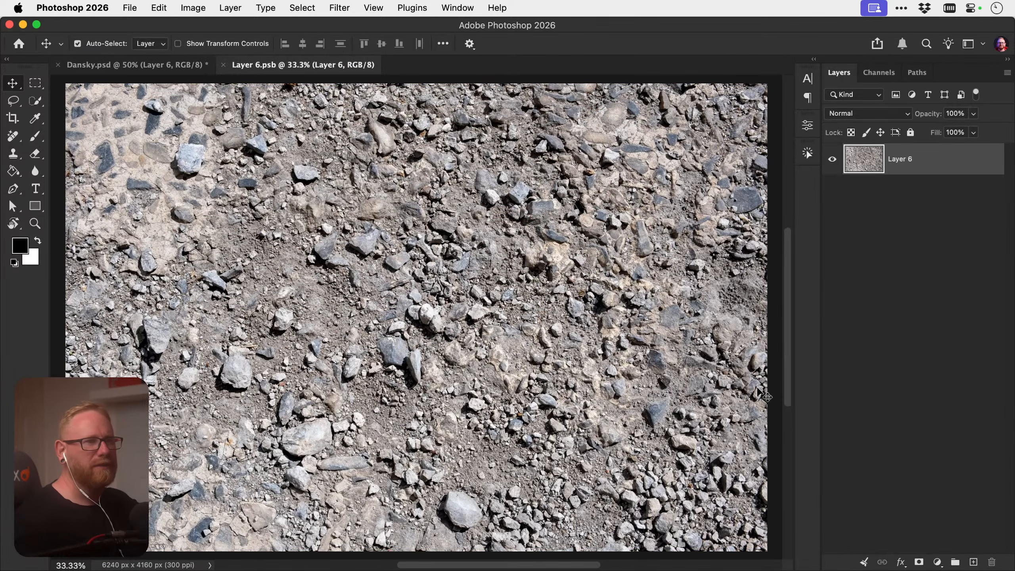
# Widen the gravel document's canvas to 12000 px, keeping the centre anchor
pyautogui.press('super+0')
pyautogui.press('super+minus')
pyautogui.press('super+minus')
pyautogui.press('super+minus')
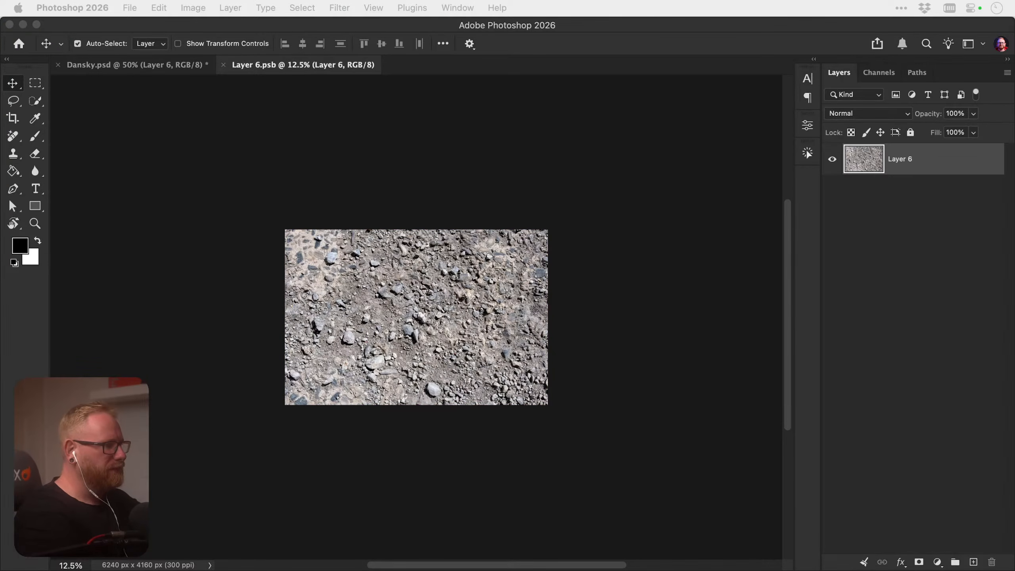
pyautogui.press('alt+super+c')
pyautogui.moveTo(477, 220); pyautogui.dragTo(453, 216)
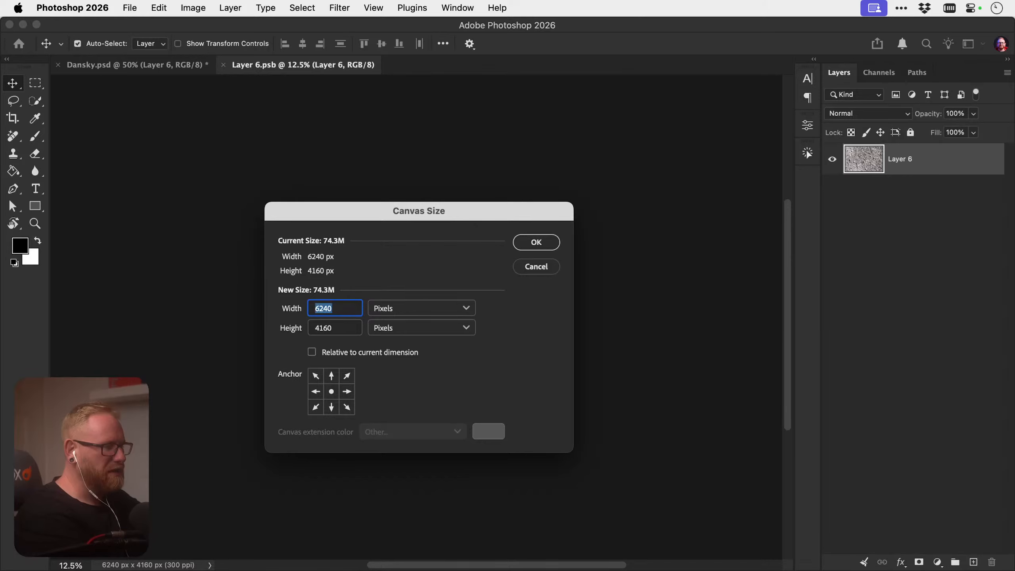
pyautogui.write('12000')
pyautogui.press('Return')
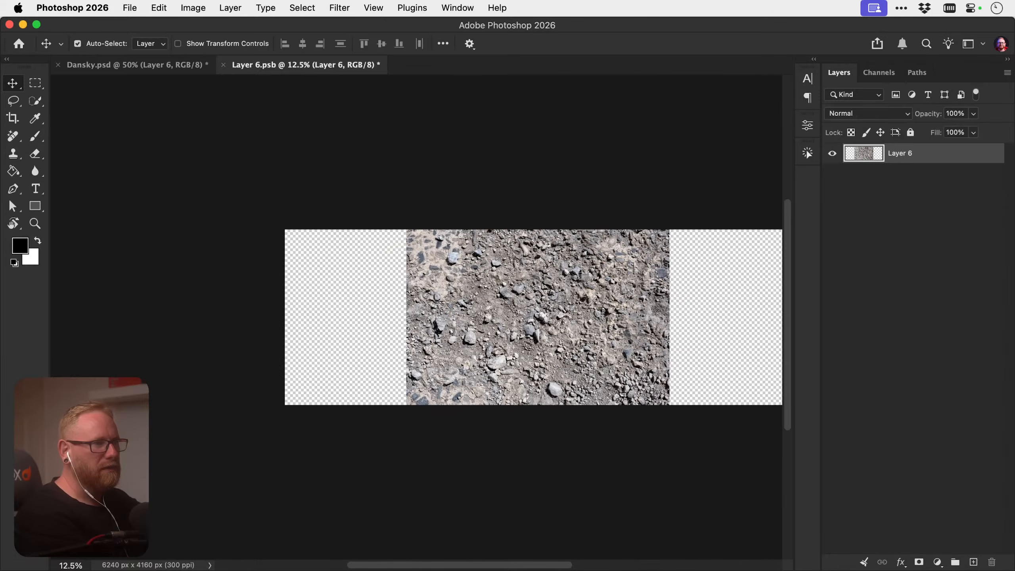
# Place the gravel in the left half of the canvas and fill the right half with a horizontally flipped copy
pyautogui.press('super+minus')
pyautogui.moveTo(484, 314); pyautogui.dragTo(609, 312)
pyautogui.press('super+t')
pyautogui.rightClick(533, 310)
pyautogui.click(583, 542)
pyautogui.press('Return')
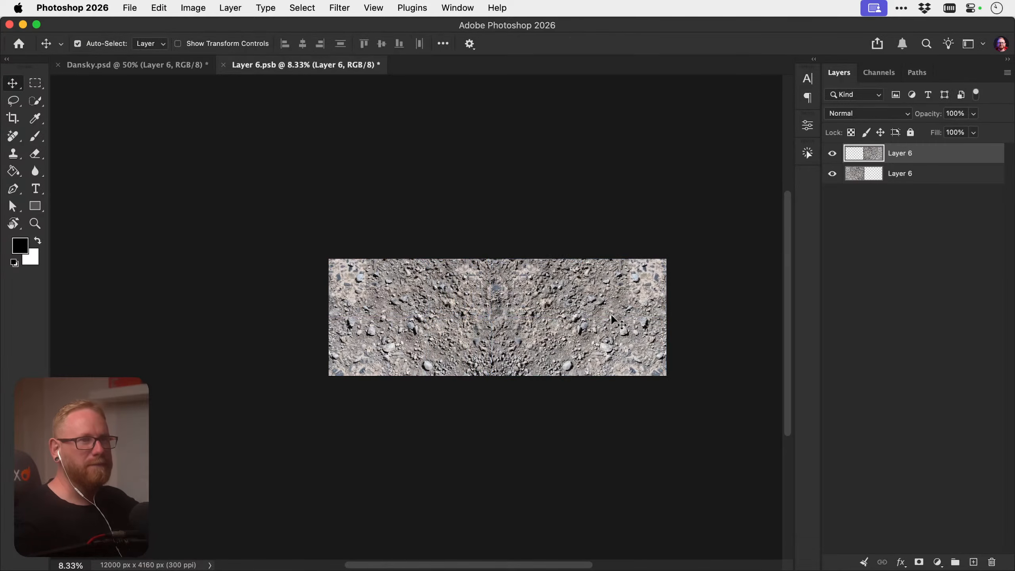
# Merge the two gravel layers into one, then save and close the smart object document
pyautogui.press('super+e')
pyautogui.press('super+s')
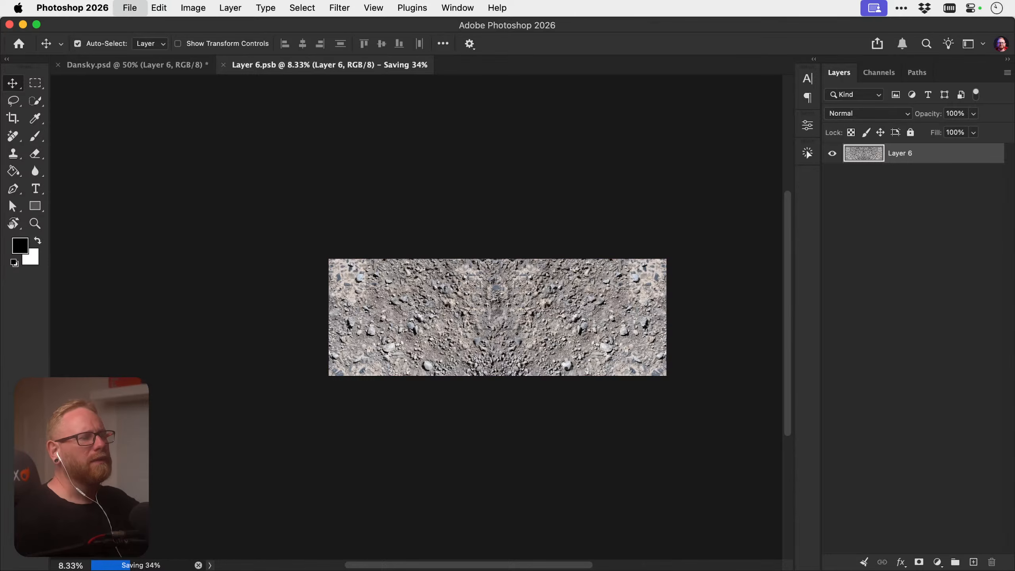
pyautogui.press('super+w')
# Move the widened gravel to span the whole pavement and spread its two lower corners far outward for ground perspective
pyautogui.scroll(-5, 515, 399)
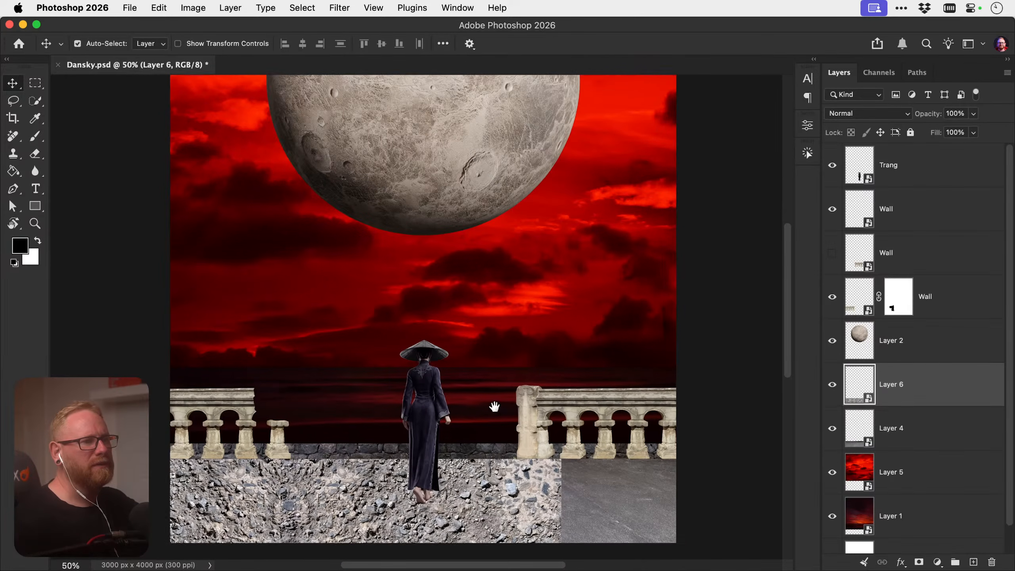
pyautogui.moveTo(507, 414); pyautogui.dragTo(615, 361)
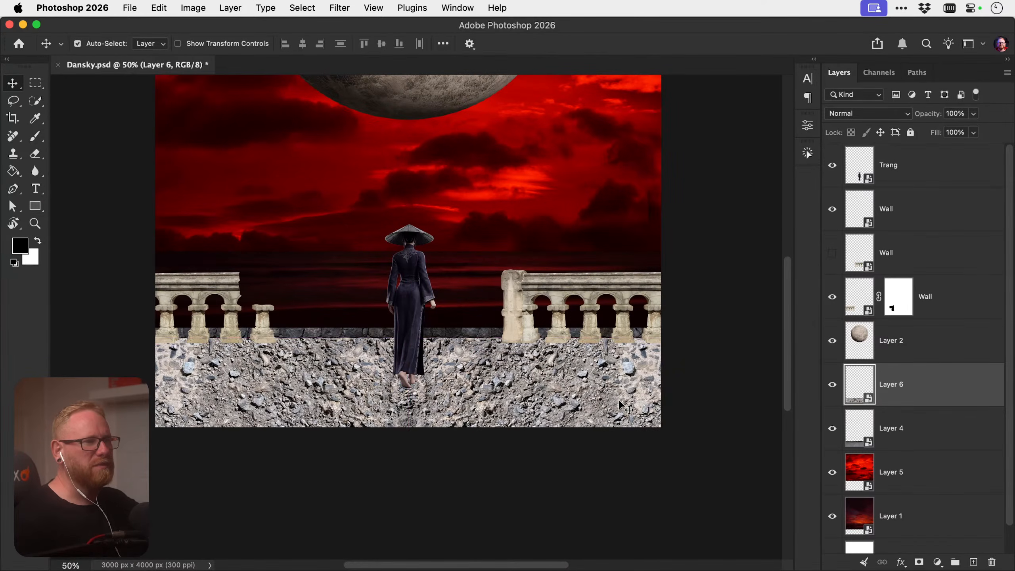
pyautogui.press('z')
pyautogui.scroll(-3, 551, 431)
pyautogui.scroll(2, 550, 430)
pyautogui.press('super+t')
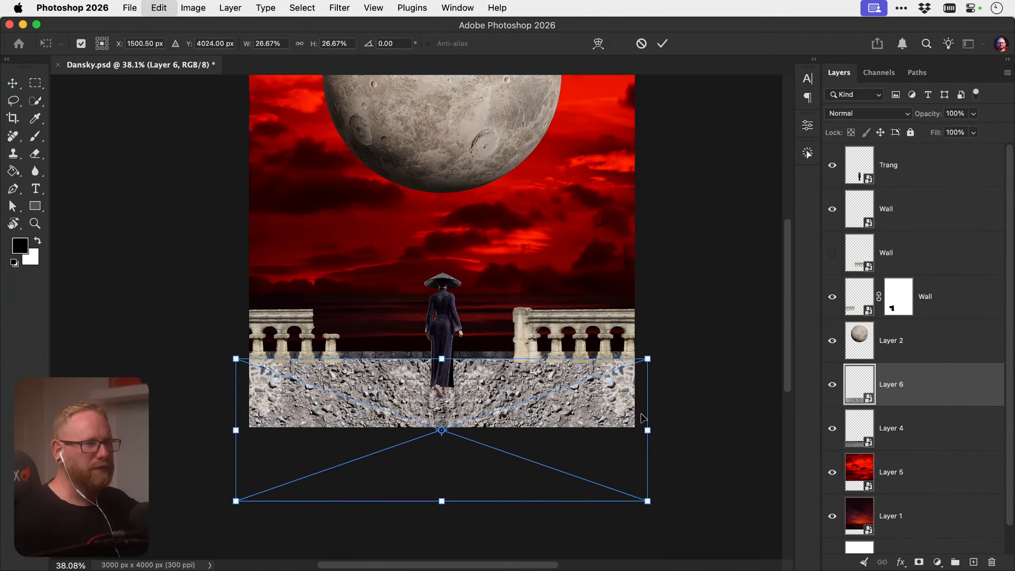
pyautogui.moveTo(648, 501); pyautogui.dragTo(727, 501)
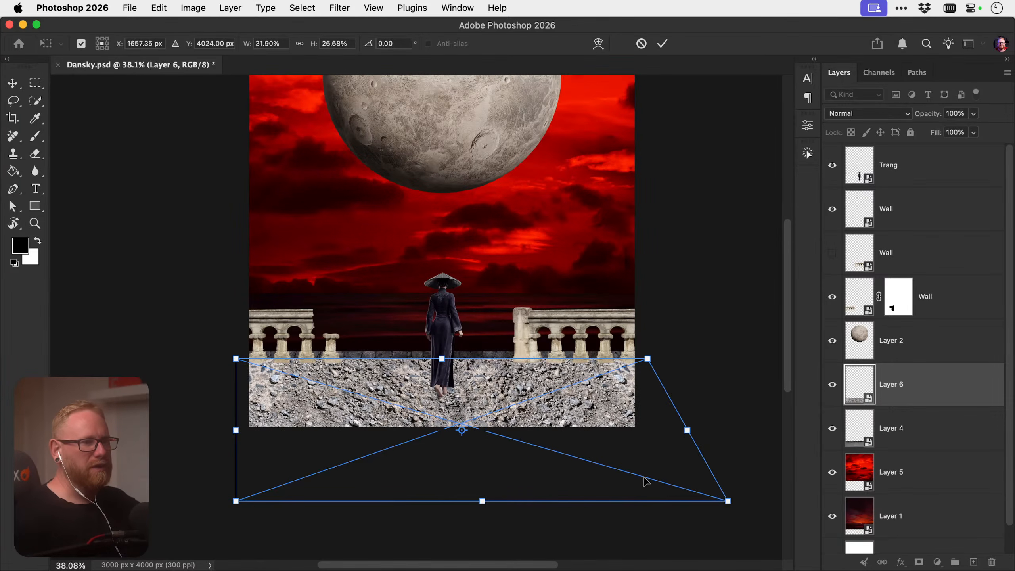
pyautogui.moveTo(236, 501); pyautogui.dragTo(90, 501)
pyautogui.moveTo(727, 501); pyautogui.dragTo(762, 501)
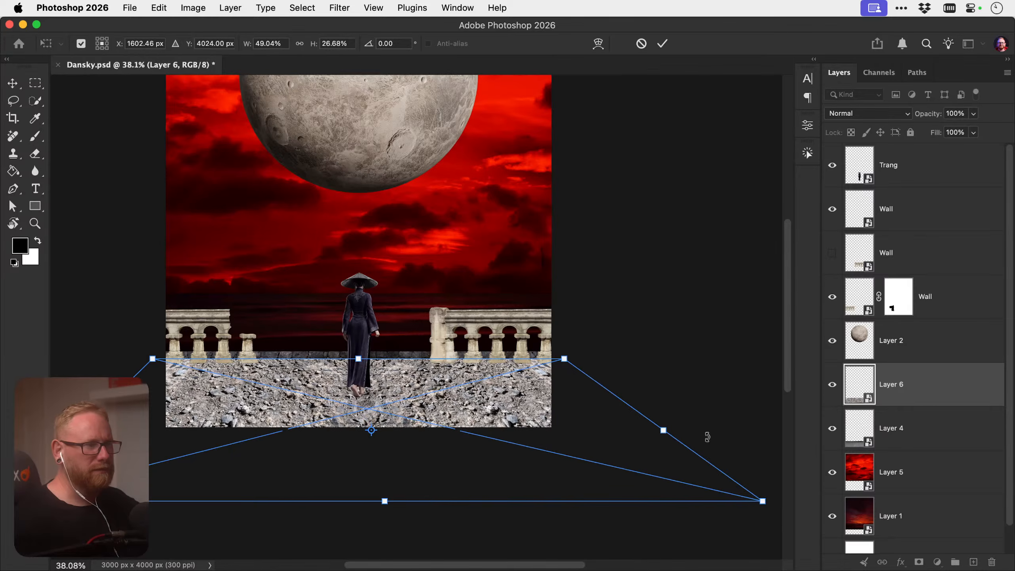
# Pull the gravel's upper corners in to the canvas edges, widen its lower-left corner, raise its lower edge and apply the transform
pyautogui.moveTo(563, 366); pyautogui.dragTo(552, 366)
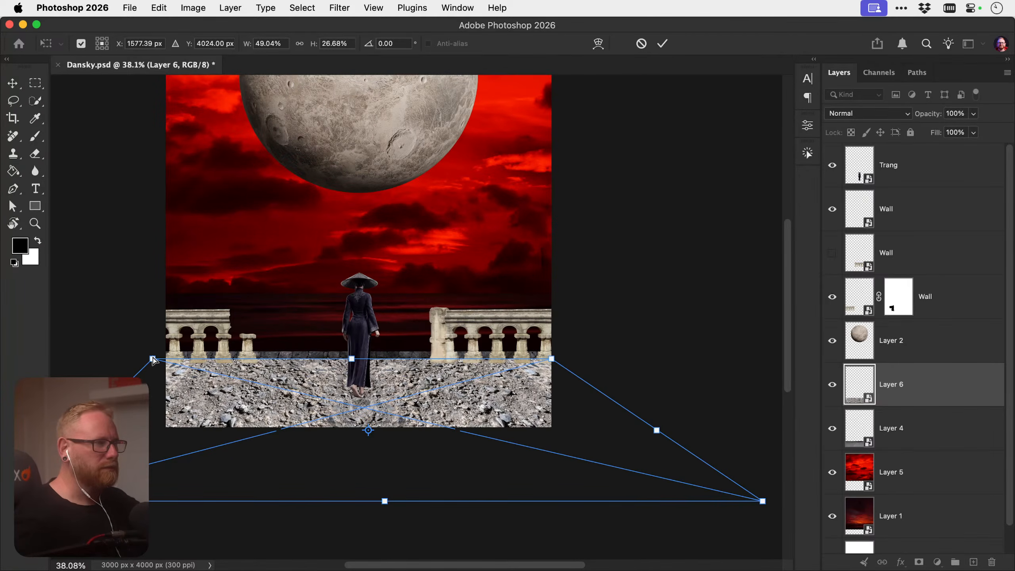
pyautogui.moveTo(153, 360); pyautogui.dragTo(164, 359)
pyautogui.press('super+minus')
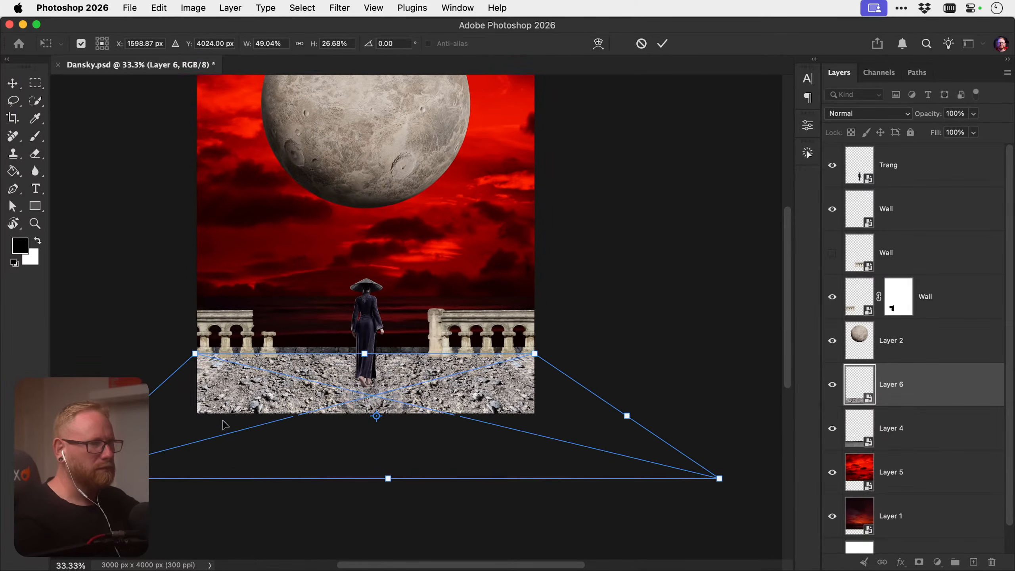
pyautogui.moveTo(224, 424); pyautogui.dragTo(324, 413)
pyautogui.moveTo(210, 396); pyautogui.dragTo(196, 398)
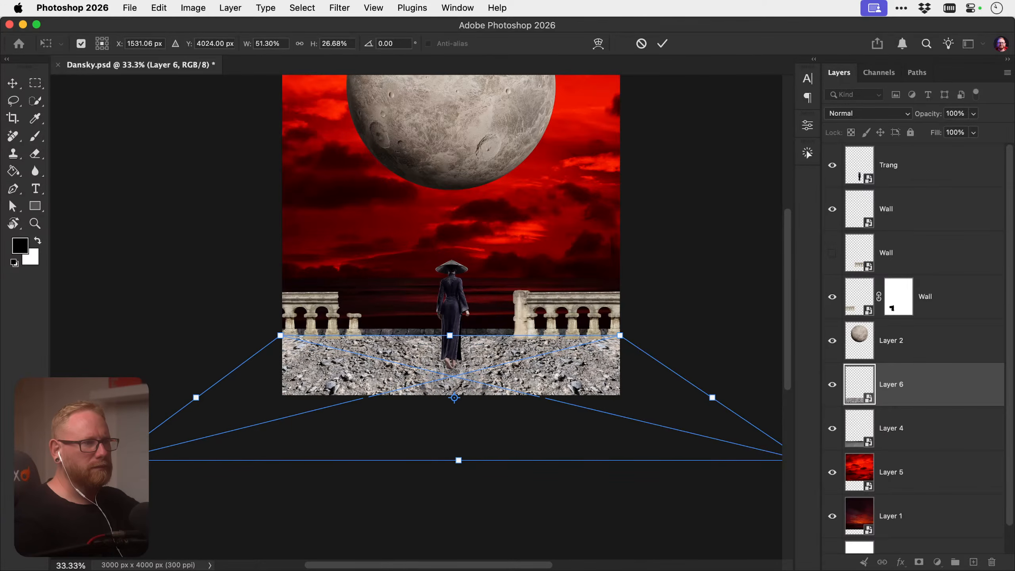
pyautogui.moveTo(459, 461); pyautogui.dragTo(458, 416)
pyautogui.press('Return')
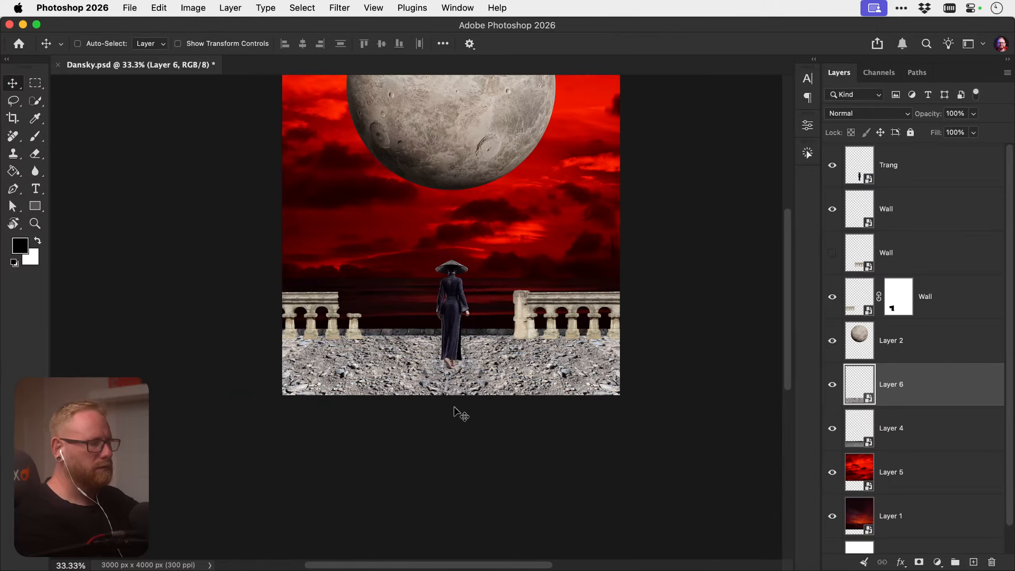
# Set the widened gravel layer's blend mode to Overlay
pyautogui.press('super+0')
pyautogui.click(867, 113)
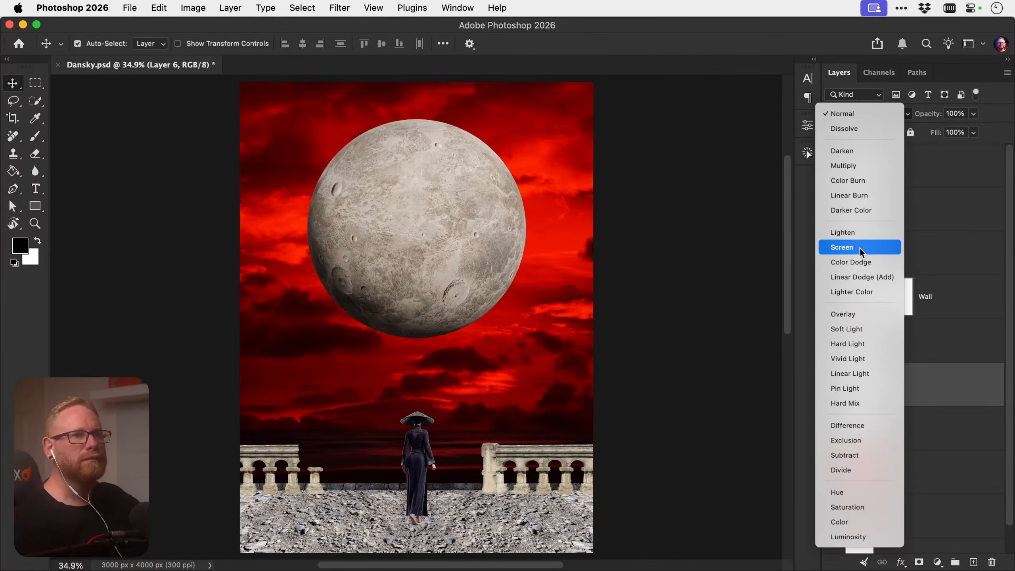
pyautogui.click(860, 315)
# Split the gravel layer's Blend If black sliders to 0/70 for the current layer and 0/142 for the underlying layer
pyautogui.moveTo(477, 511); pyautogui.dragTo(481, 511)
pyautogui.moveTo(482, 511); pyautogui.dragTo(484, 467)
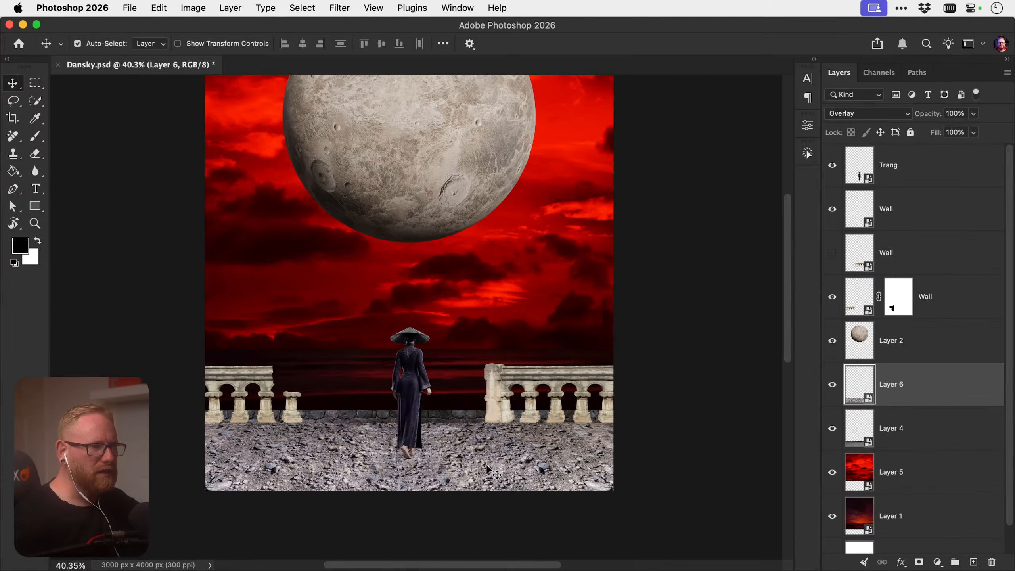
pyautogui.press('space')
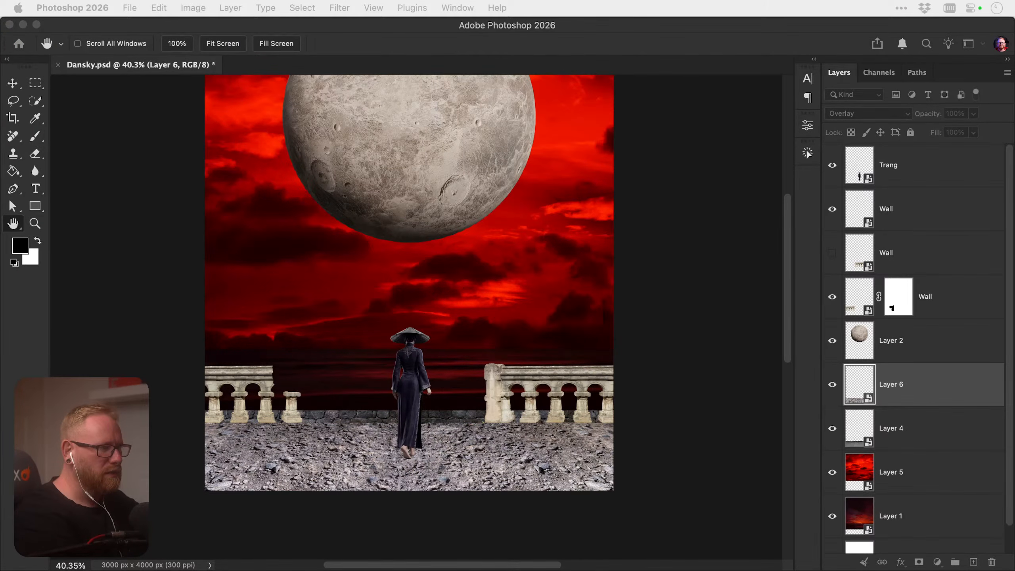
pyautogui.doubleClick(959, 384)
pyautogui.moveTo(705, 83); pyautogui.dragTo(728, 48)
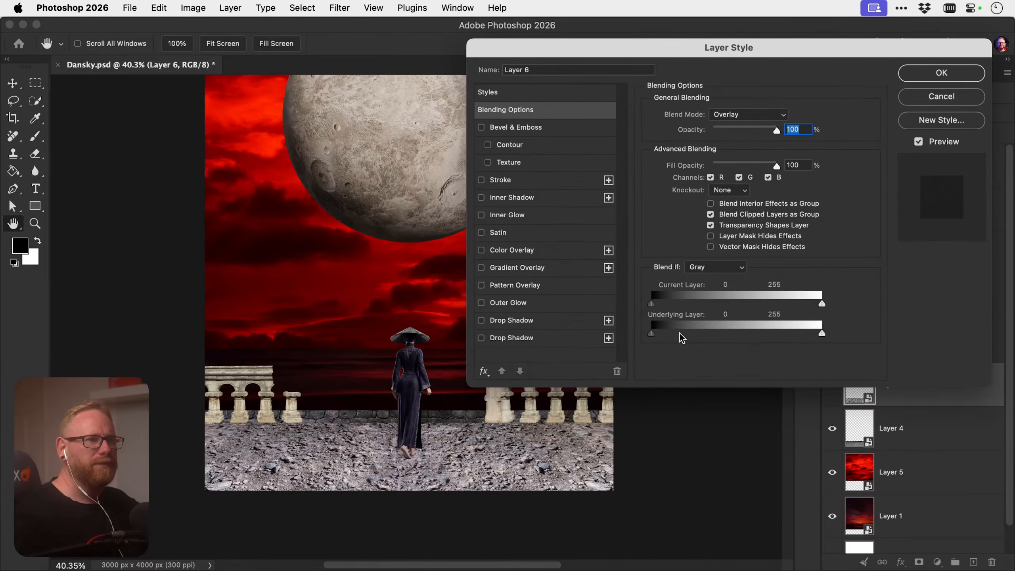
pyautogui.press('alt')
pyautogui.moveTo(666, 336); pyautogui.dragTo(791, 329)
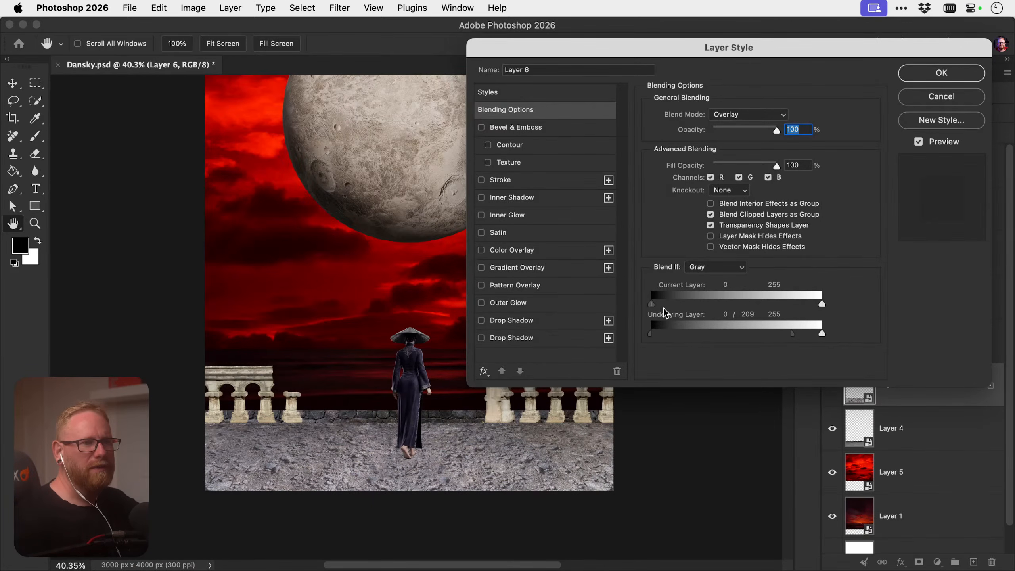
pyautogui.moveTo(655, 304); pyautogui.dragTo(702, 304)
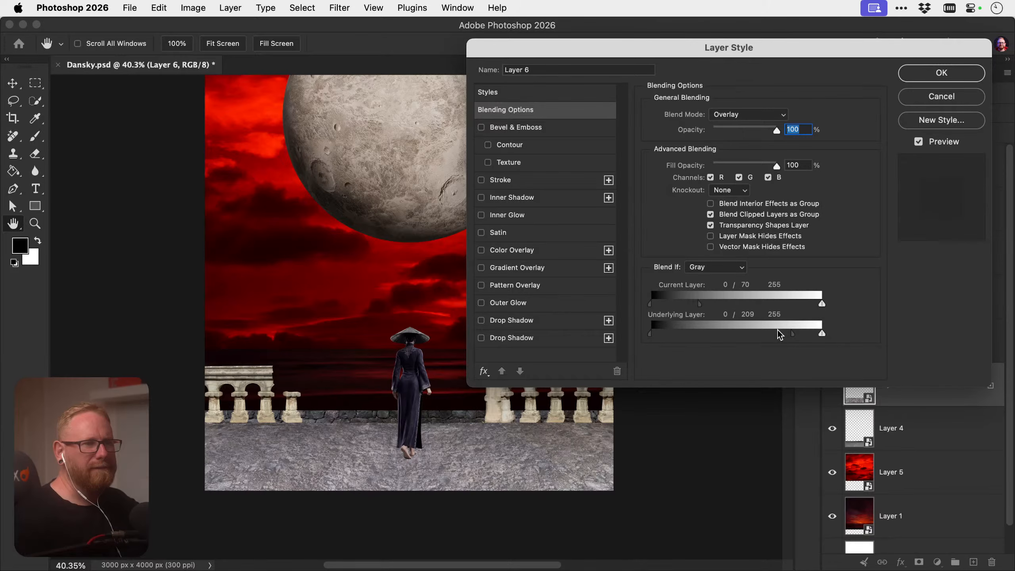
pyautogui.moveTo(791, 332); pyautogui.dragTo(744, 332)
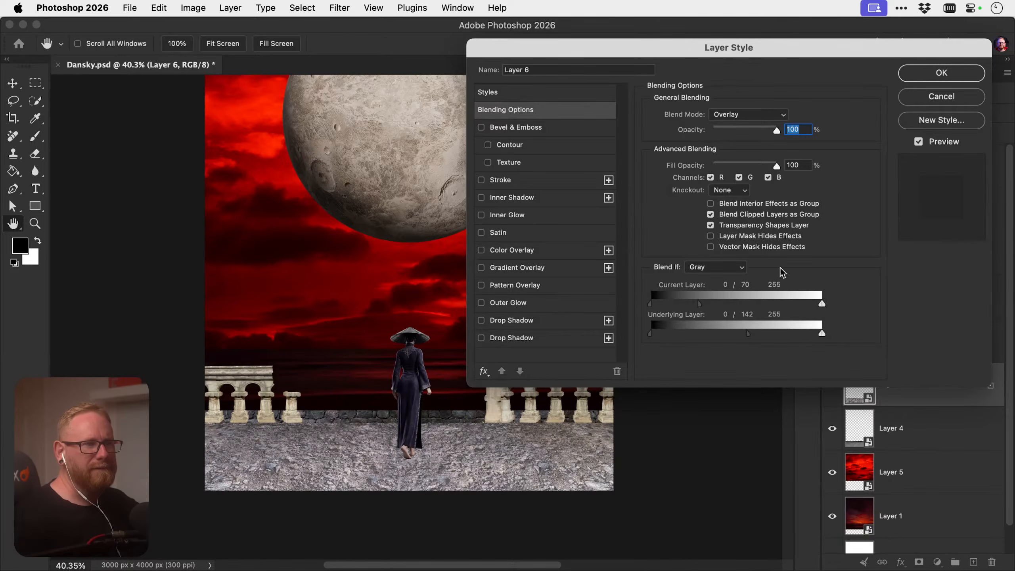
pyautogui.click(942, 73)
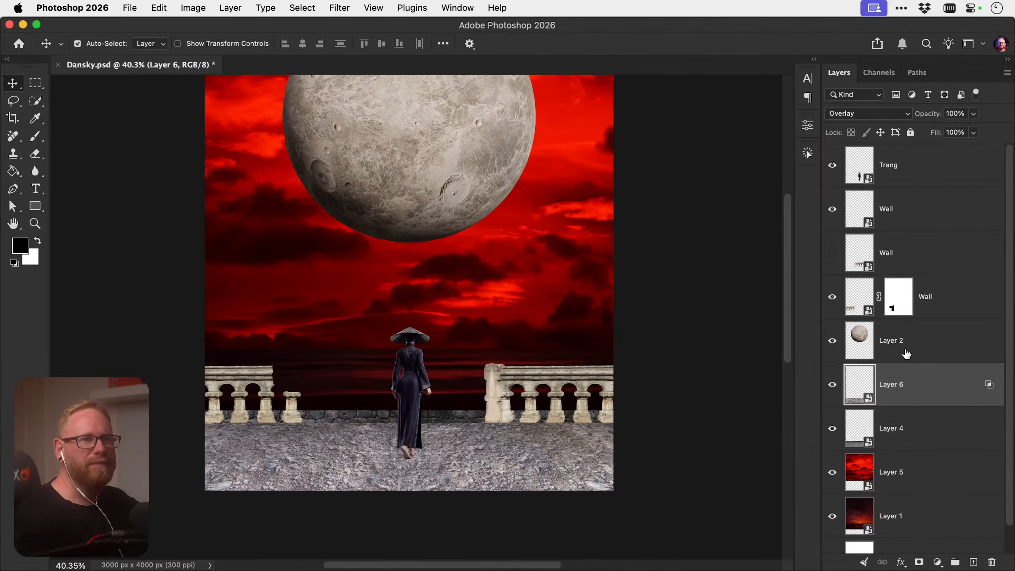
# Hide the gravel behind a black layer mask and ready the Brush tool with white as the foreground colour
pyautogui.keyDown('alt'); pyautogui.click(918, 561); pyautogui.keyUp('alt')
pyautogui.press('b')
pyautogui.press('x')
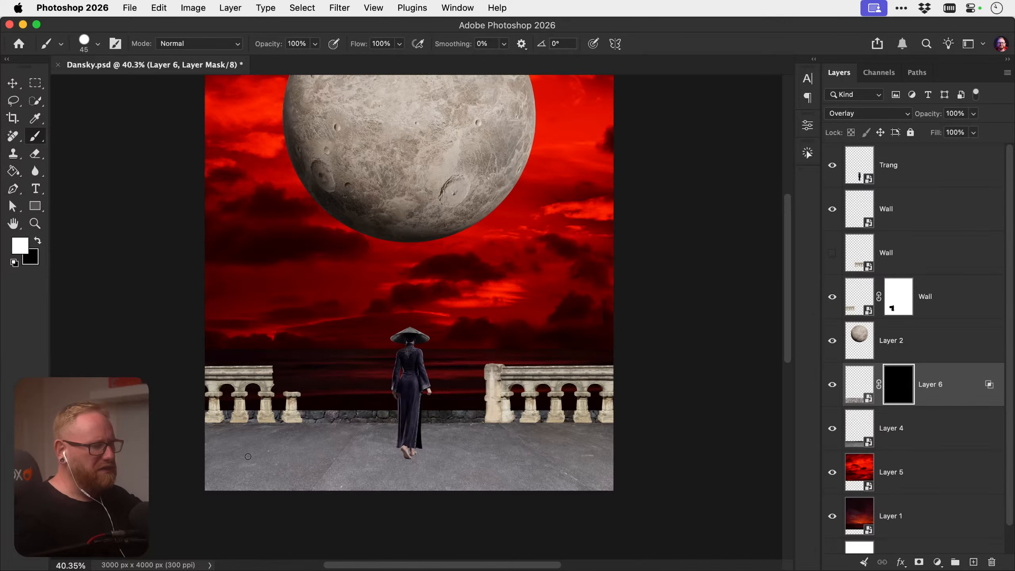
# Enlarge the brush to 600 px and try revealing gravel at the pavement's lower-left corner with its hard edge
pyautogui.press(']')
pyautogui.press(']')
pyautogui.press(']')
pyautogui.press(']')
pyautogui.press(']')
pyautogui.press(']')
pyautogui.press(']')
pyautogui.press(']')
pyautogui.press(']')
pyautogui.press(']')
pyautogui.press(']')
pyautogui.press(']')
pyautogui.press(']')
pyautogui.press(']')
pyautogui.moveTo(210, 487); pyautogui.dragTo(250, 482)
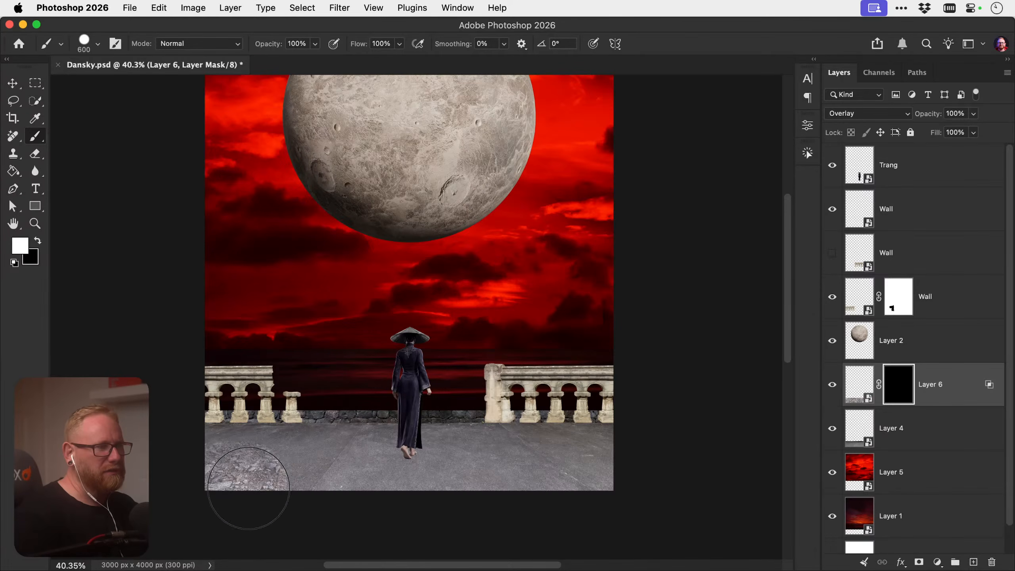
# Switch to a soft round brush and paint white on the mask to reveal gravel across the lower-left pavement
pyautogui.rightClick(112, 71)
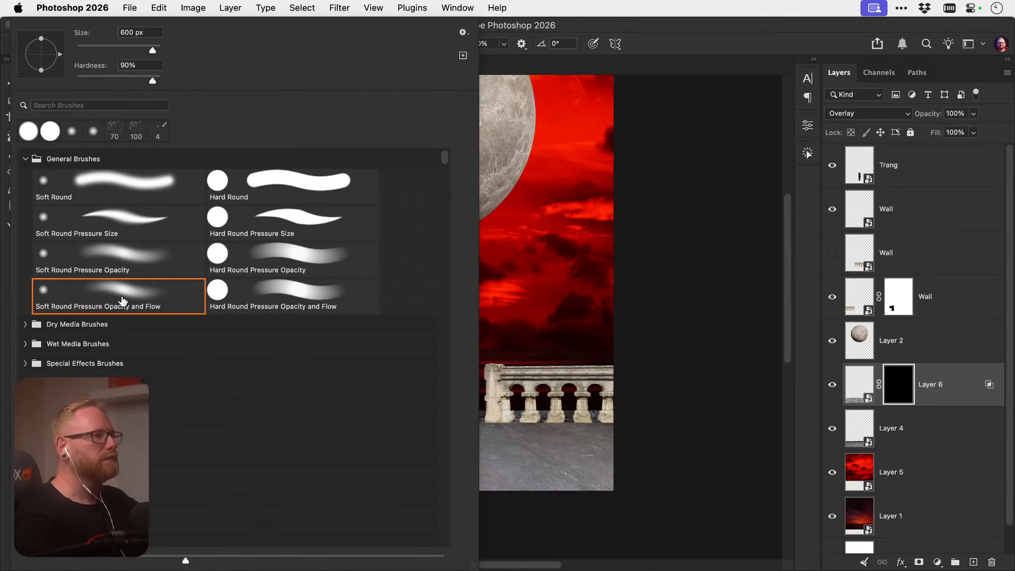
pyautogui.press('Return')
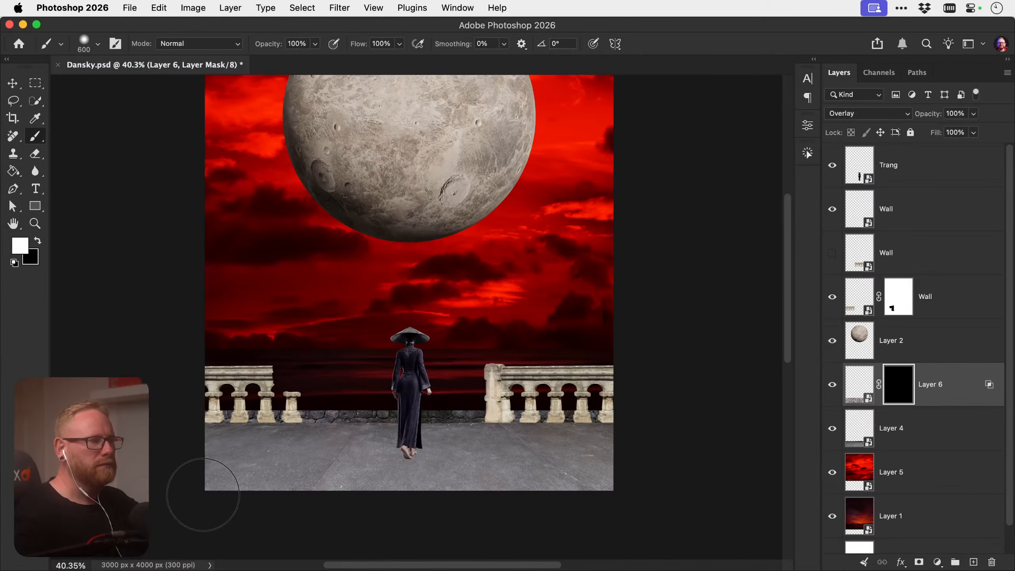
pyautogui.moveTo(200, 494)
pyautogui.mouseDown()
pyautogui.moveTo(249, 494)
pyautogui.moveTo(235, 460)
pyautogui.moveTo(333, 454)
pyautogui.moveTo(283, 464)
pyautogui.moveTo(304, 471)
pyautogui.mouseUp()
# Paint white patches on the gravel mask from the left pavement to its right edge, adjusting the brush between 300 and 400 px
pyautogui.press('[')
pyautogui.press('[')
pyautogui.press('[')
pyautogui.press('[')
pyautogui.press('[')
pyautogui.press('[')
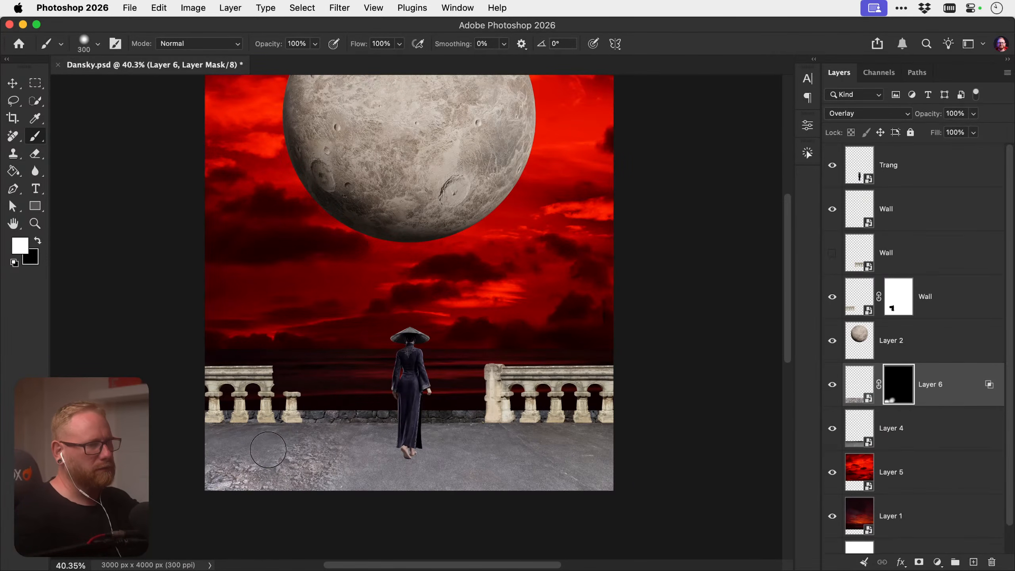
pyautogui.press(']')
pyautogui.press(']')
pyautogui.press(']')
pyautogui.press(']')
pyautogui.moveTo(295, 466)
pyautogui.mouseDown()
pyautogui.moveTo(344, 493)
pyautogui.moveTo(416, 474)
pyautogui.moveTo(518, 476)
pyautogui.moveTo(537, 461)
pyautogui.moveTo(493, 452)
pyautogui.moveTo(564, 465)
pyautogui.moveTo(592, 453)
pyautogui.mouseUp()
pyautogui.press('[')
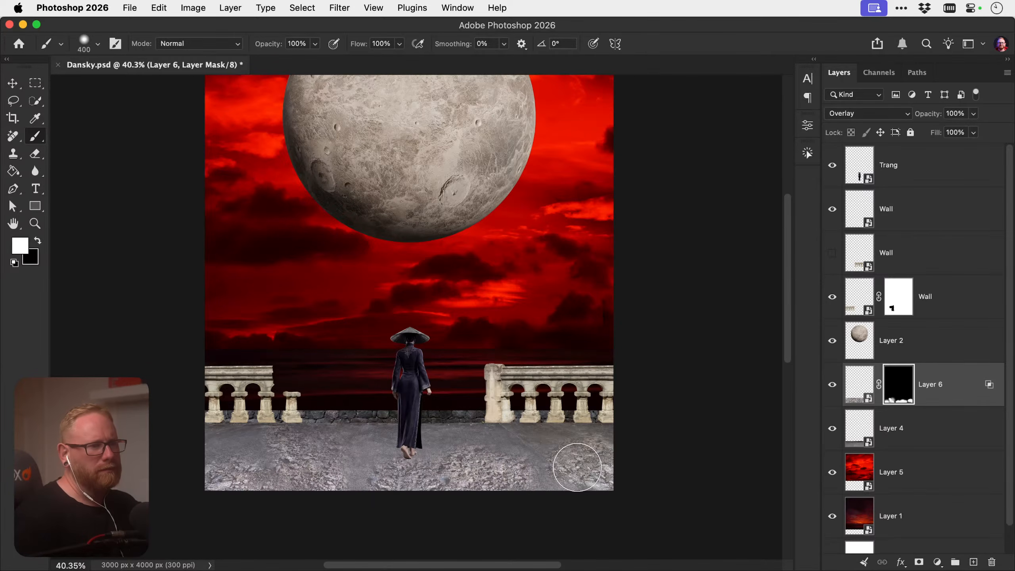
# Blend the gravel patches together on the mask with an 800 px brush at 20% flow, then restore the flow to 100%
pyautogui.press(']')
pyautogui.press(']')
pyautogui.press(']')
pyautogui.press(']')
pyautogui.press(']')
pyautogui.hotkey('shift', '2')
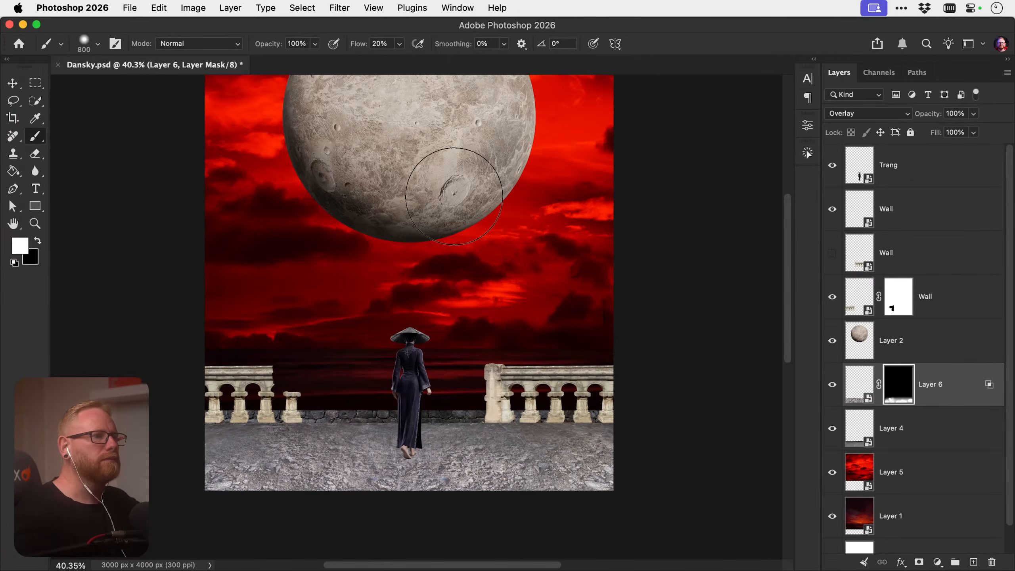
pyautogui.click(399, 44)
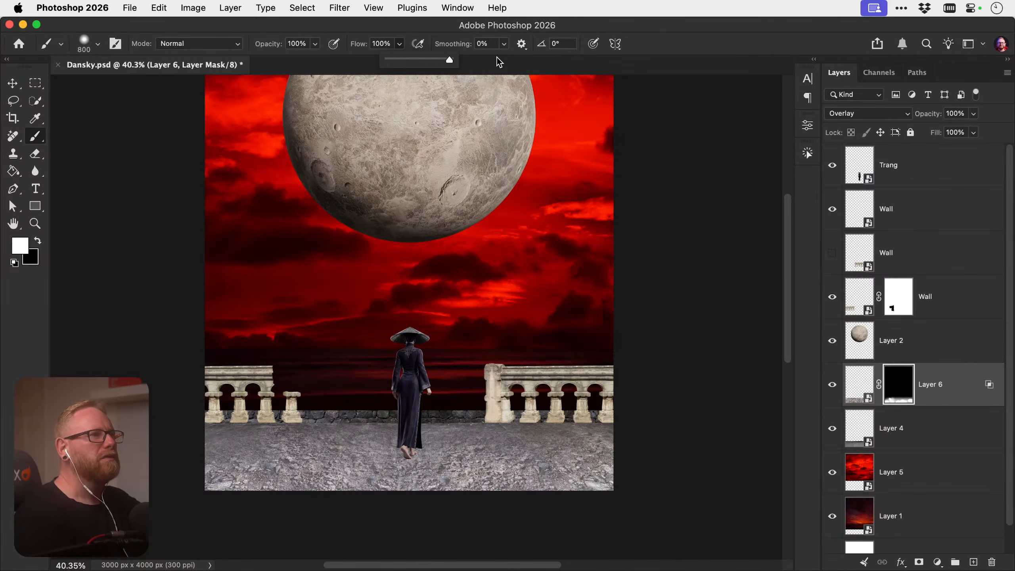
# Compare the ground with the gravel layer hidden and shown, and set that layer's blend mode to Hard Light
pyautogui.press('v')
pyautogui.click(832, 384)
pyautogui.click(832, 385)
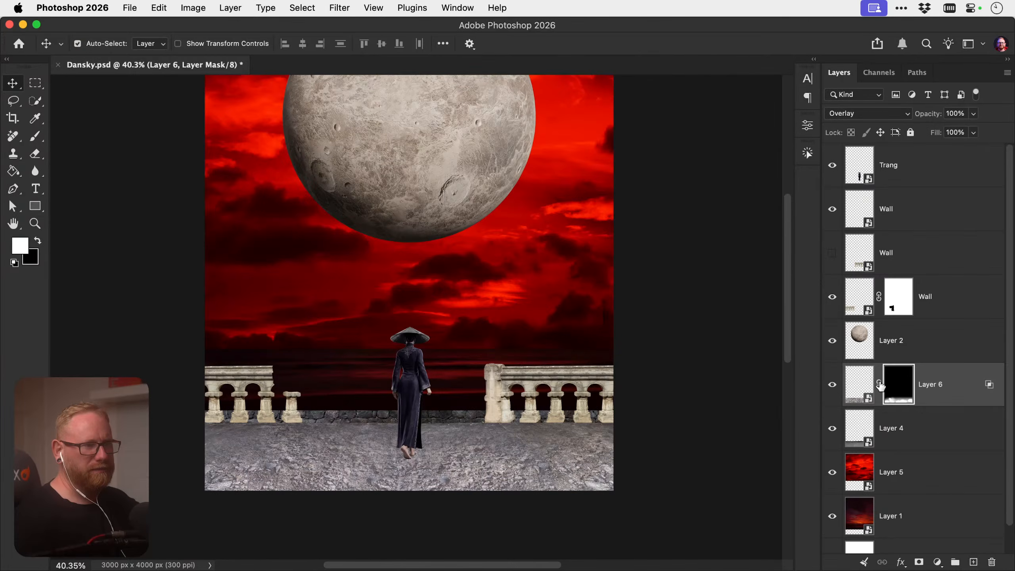
pyautogui.click(870, 385)
pyautogui.click(882, 116)
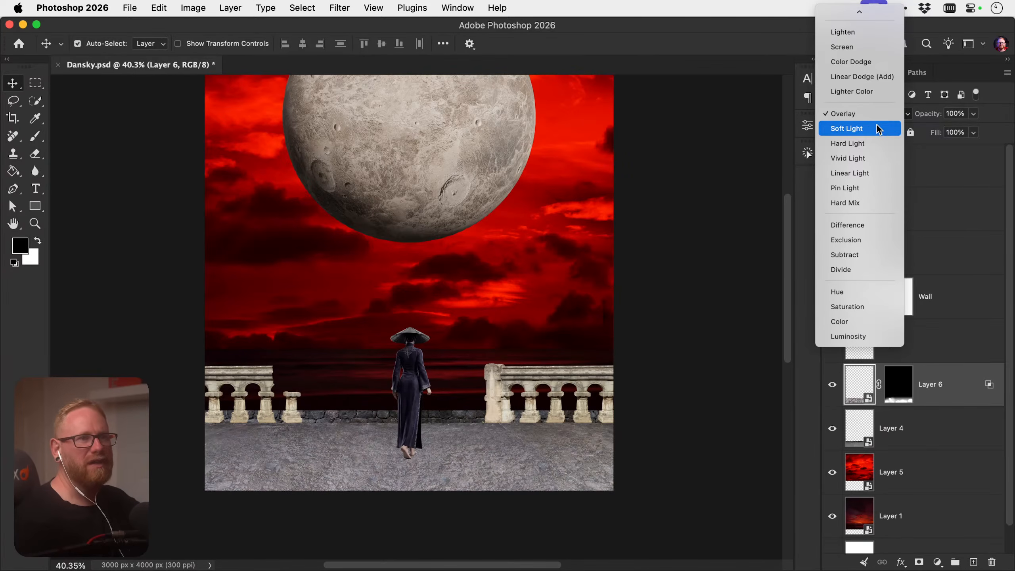
pyautogui.click(872, 144)
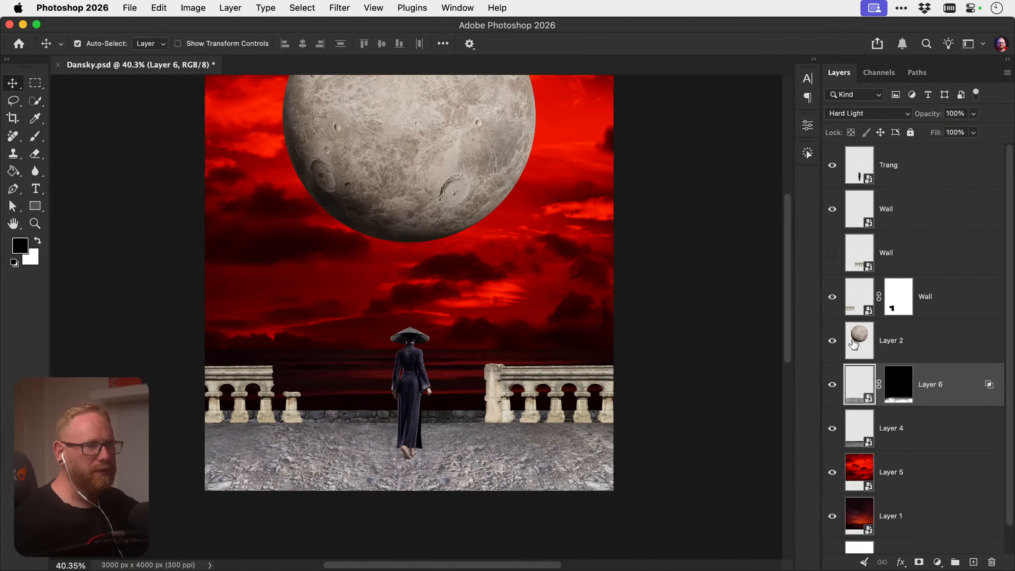
# Check the Hard Light gravel by hiding and showing Layer 6, then view the whole poster
pyautogui.click(833, 386)
pyautogui.click(832, 386)
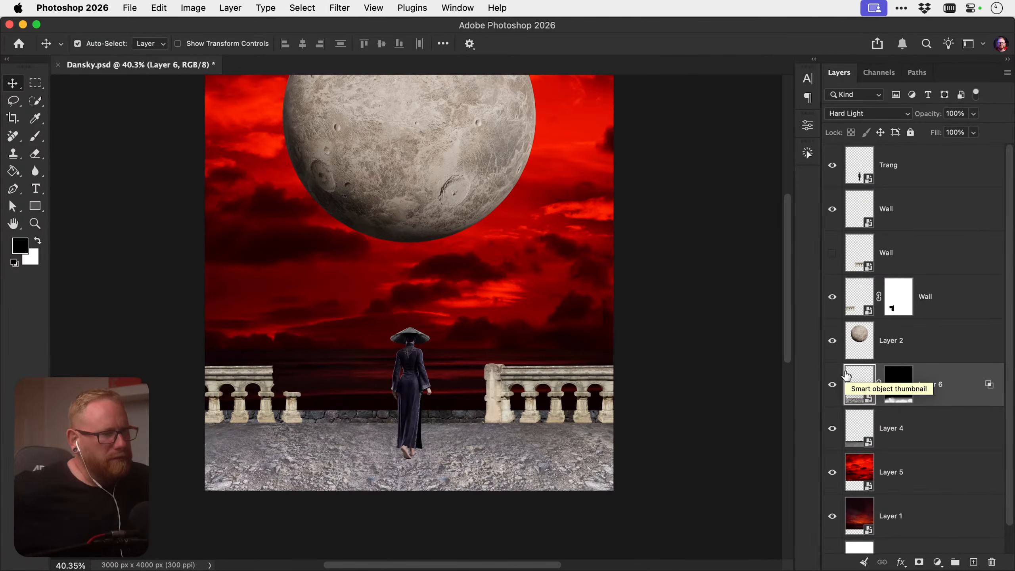
pyautogui.press('super+0')
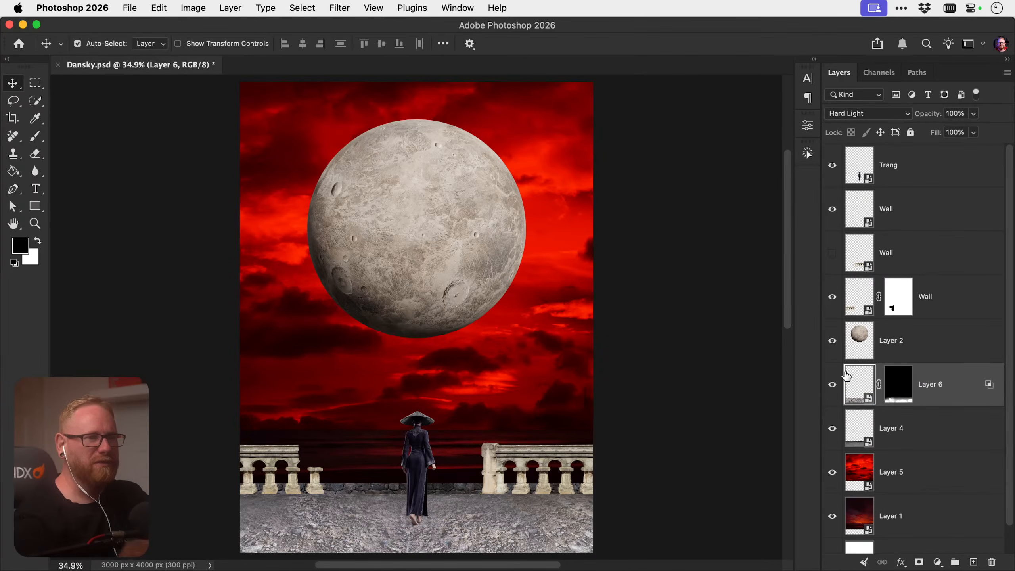
# Move the left and right balustrades inward so each sits closer to the woman
pyautogui.click(498, 476)
pyautogui.hscroll(-10, 355, 456)
pyautogui.click(357, 432)
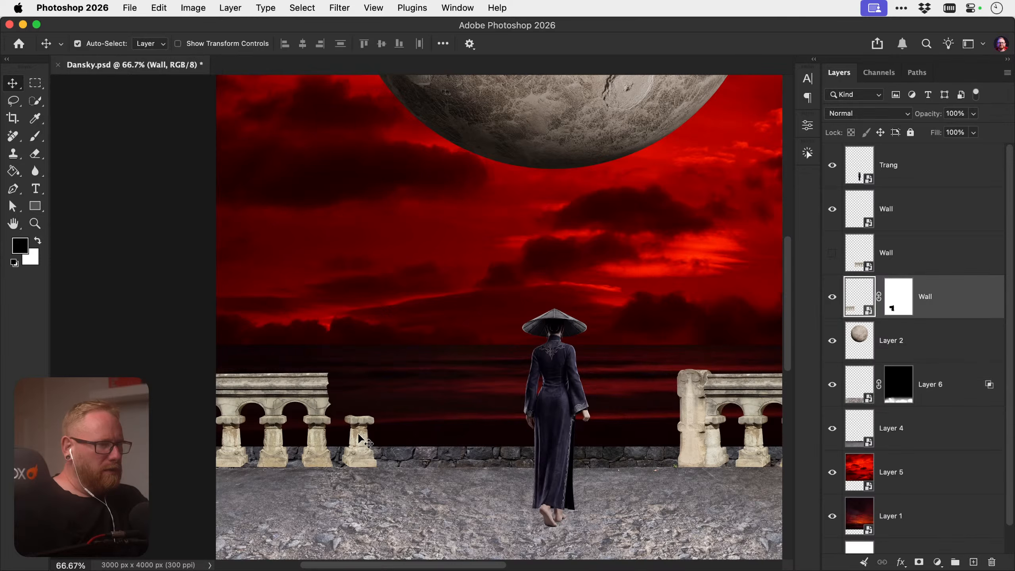
pyautogui.moveTo(311, 406); pyautogui.dragTo(375, 407)
pyautogui.moveTo(561, 415)
pyautogui.mouseDown()
pyautogui.moveTo(549, 414)
pyautogui.moveTo(567, 397)
pyautogui.moveTo(536, 402)
pyautogui.moveTo(567, 422)
pyautogui.mouseUp()
pyautogui.hscroll(5, 548, 414)
pyautogui.click(599, 396)
pyautogui.press('super+z')
pyautogui.press('super+shift+z')
# Add a layer mask to the right balustrade and harden the edge of the round brush for masking
pyautogui.press('z')
pyautogui.click(919, 562)
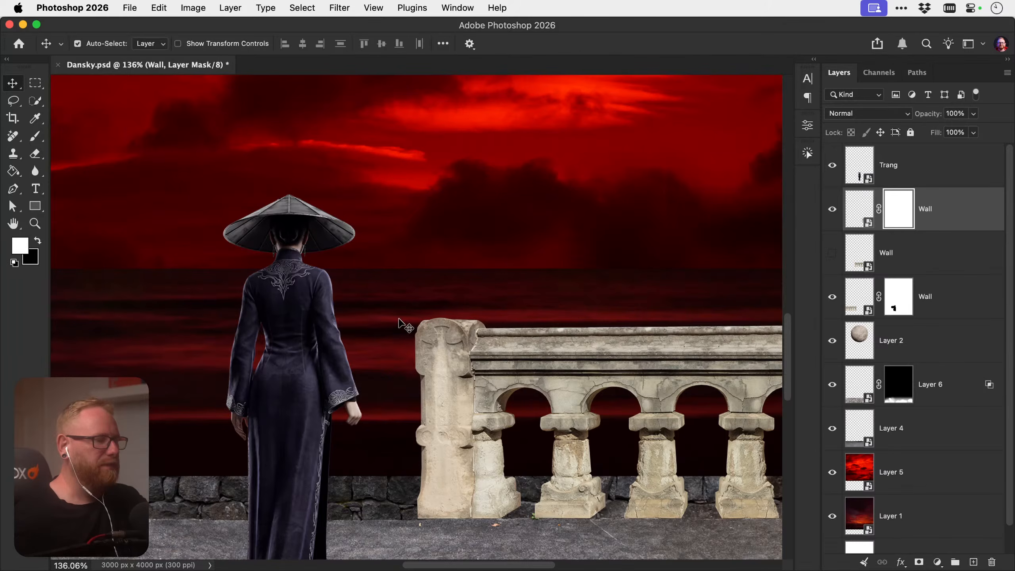
pyautogui.press('b')
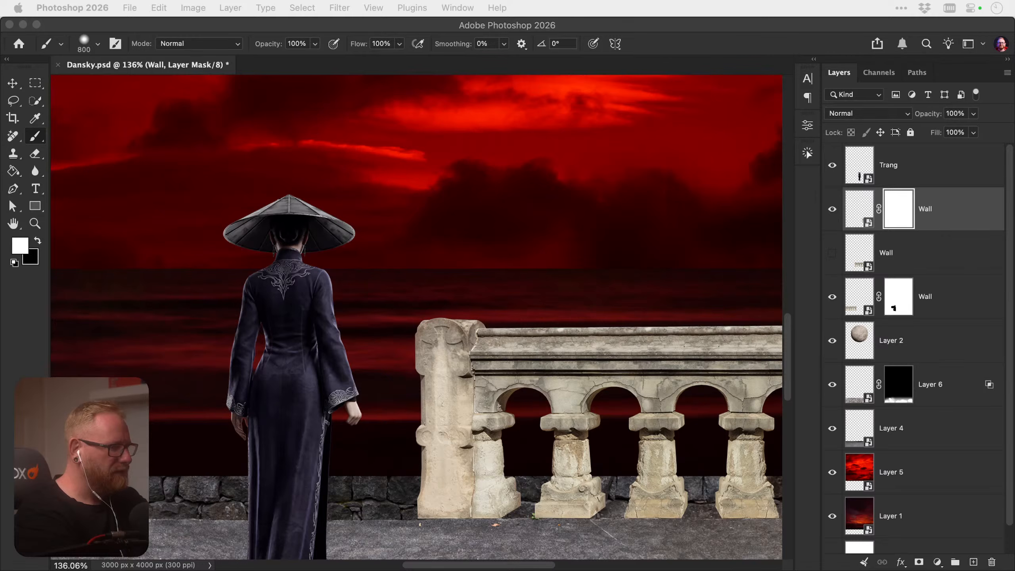
pyautogui.click(537, 240)
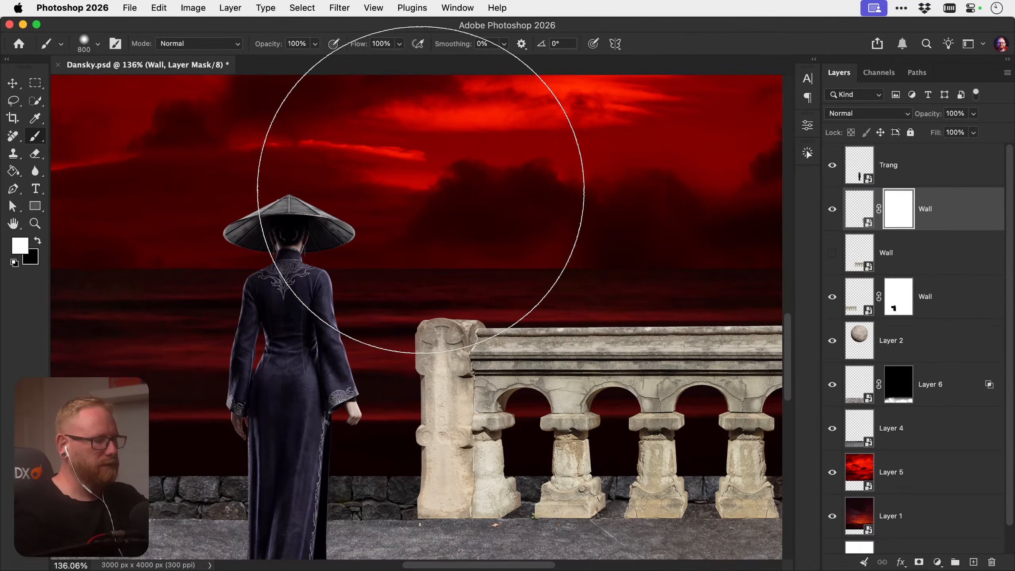
pyautogui.press('[')
pyautogui.press('[')
pyautogui.press('[')
pyautogui.press('[')
pyautogui.press('[')
pyautogui.press('[')
pyautogui.press('[')
pyautogui.click(97, 43)
pyautogui.moveTo(162, 75); pyautogui.dragTo(151, 75)
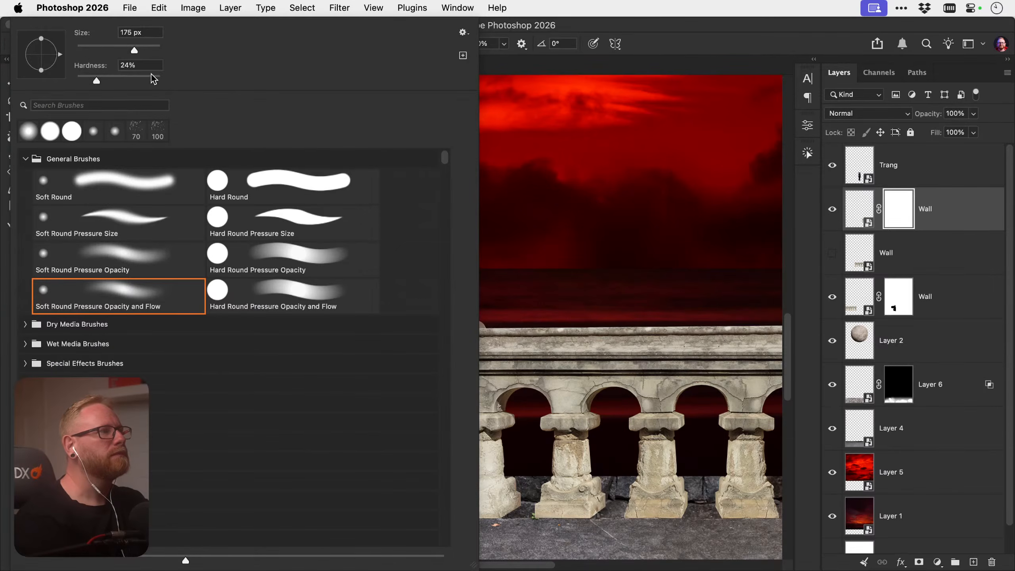
pyautogui.press('Return')
# Paint thin black cracks on the mask with an 8 px brush, across the right balustrade's end pillar and diagonally through its rail
pyautogui.press('[')
pyautogui.press('[')
pyautogui.press('[')
pyautogui.press('[')
pyautogui.press('[')
pyautogui.press('[')
pyautogui.press('[')
pyautogui.press('[')
pyautogui.press('[')
pyautogui.press('[')
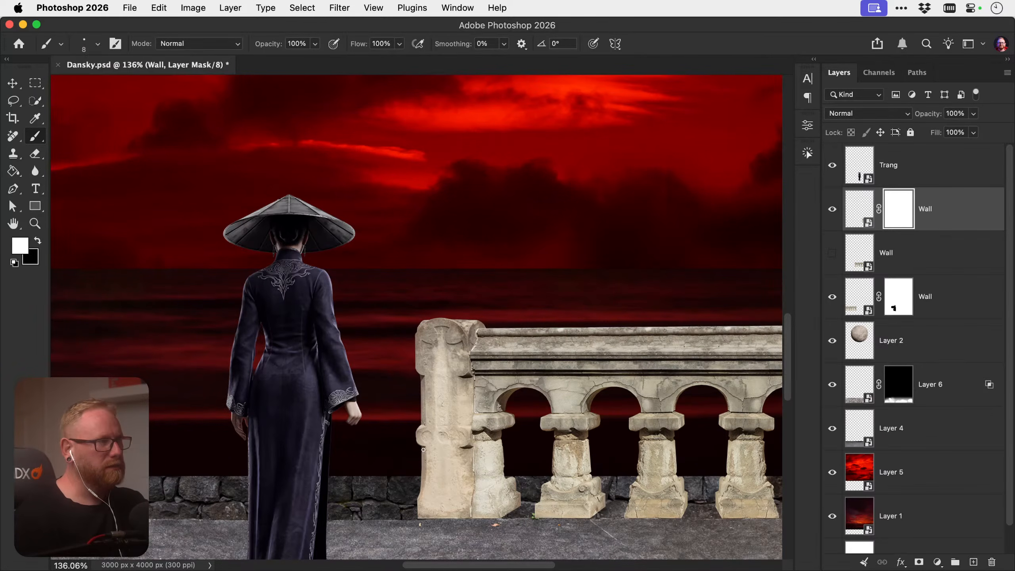
pyautogui.press('x')
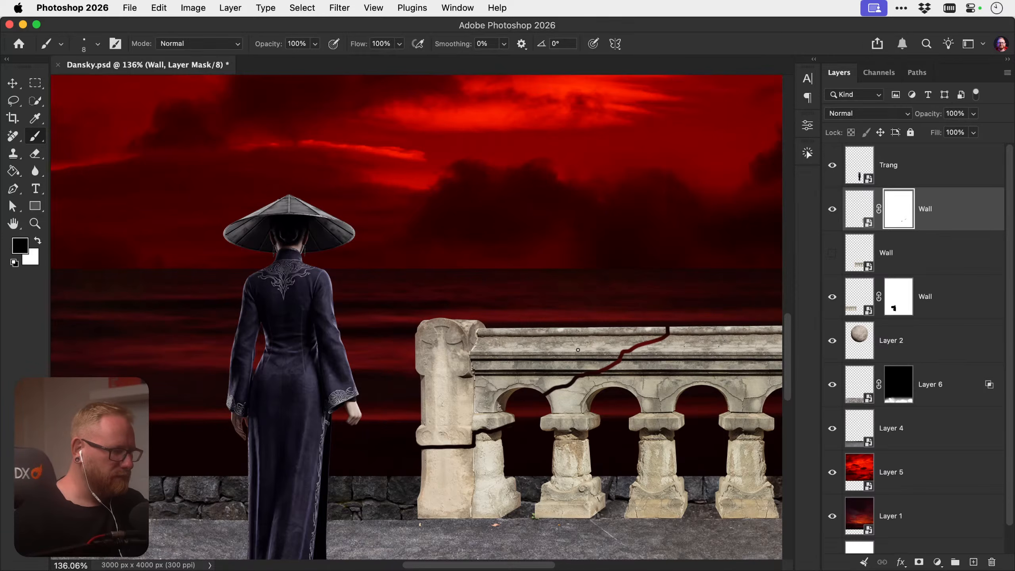
# Widen the diagonal crack through the right balustrade's rail by painting black on the mask with a brush of 15 to 25 px
pyautogui.press(']')
pyautogui.press(']')
pyautogui.press(']')
pyautogui.press(']')
pyautogui.press(']')
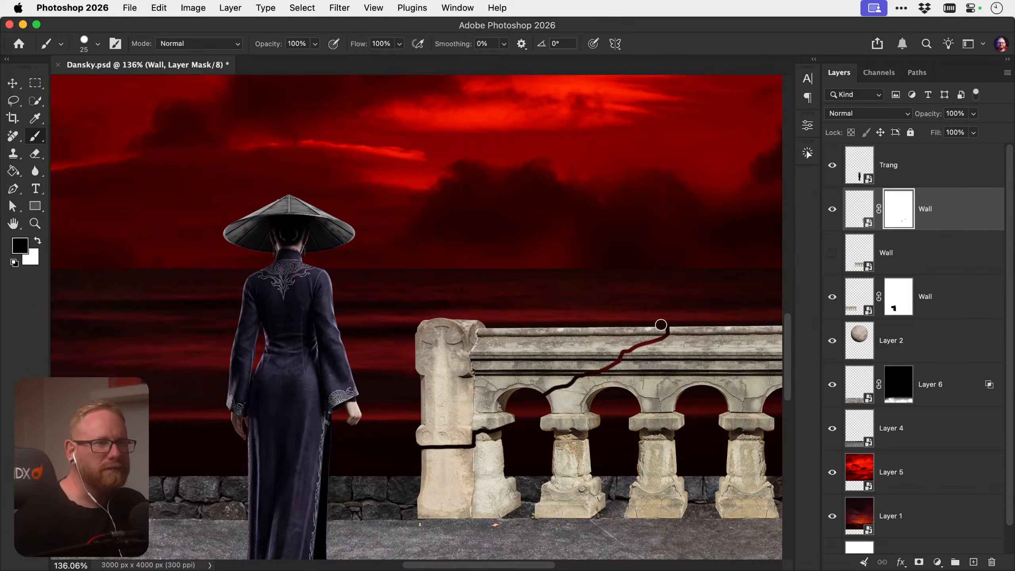
pyautogui.moveTo(659, 331); pyautogui.dragTo(624, 343)
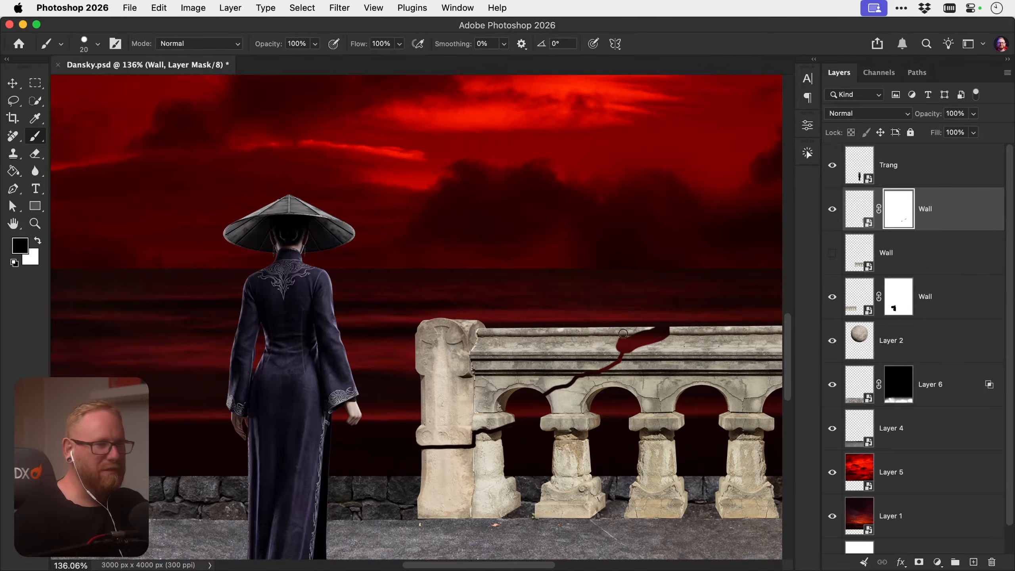
pyautogui.press('[')
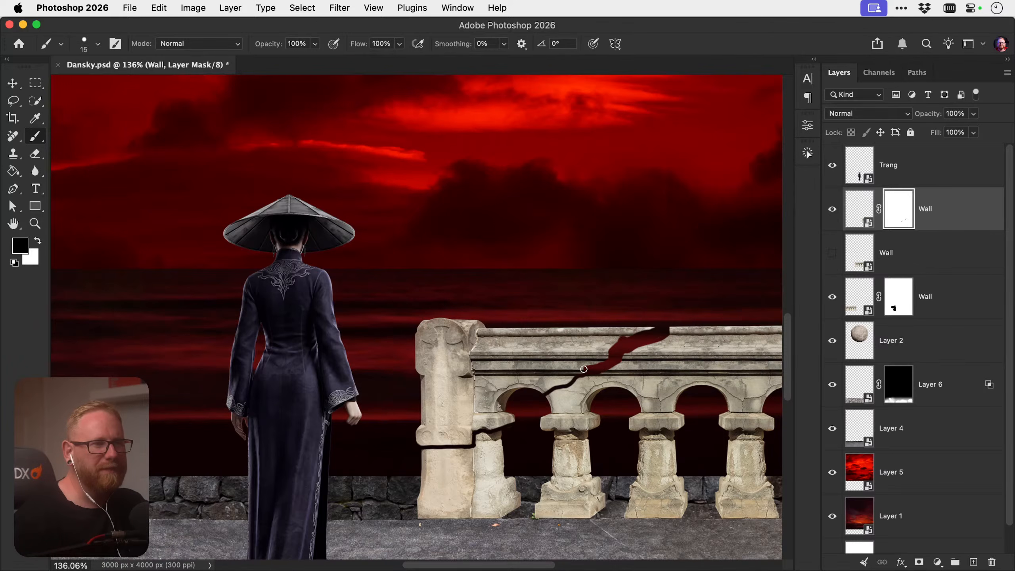
pyautogui.moveTo(544, 385); pyautogui.dragTo(564, 377)
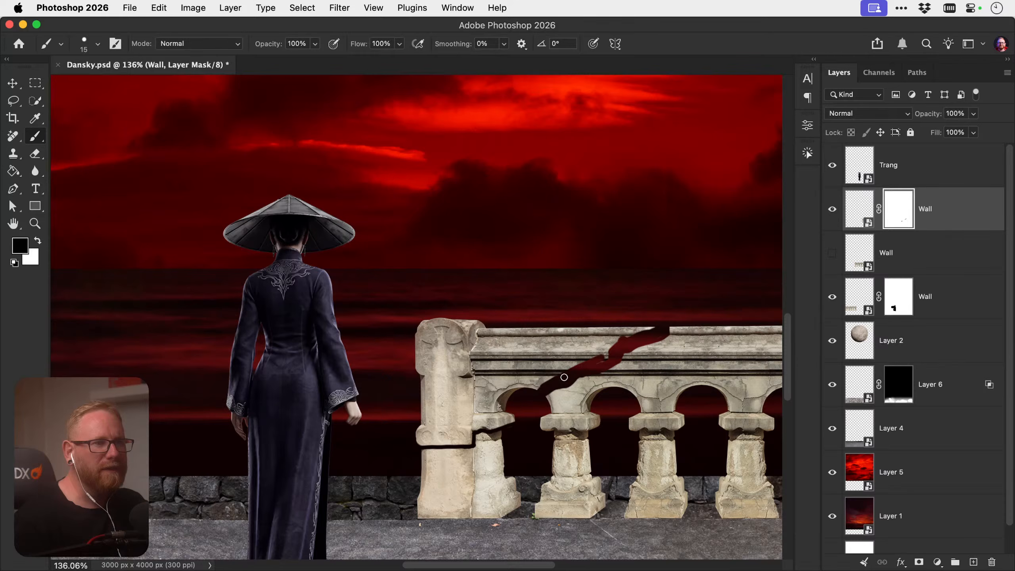
pyautogui.moveTo(657, 326)
pyautogui.mouseDown()
pyautogui.moveTo(550, 381)
pyautogui.moveTo(627, 324)
pyautogui.mouseUp()
pyautogui.moveTo(566, 367); pyautogui.dragTo(559, 366)
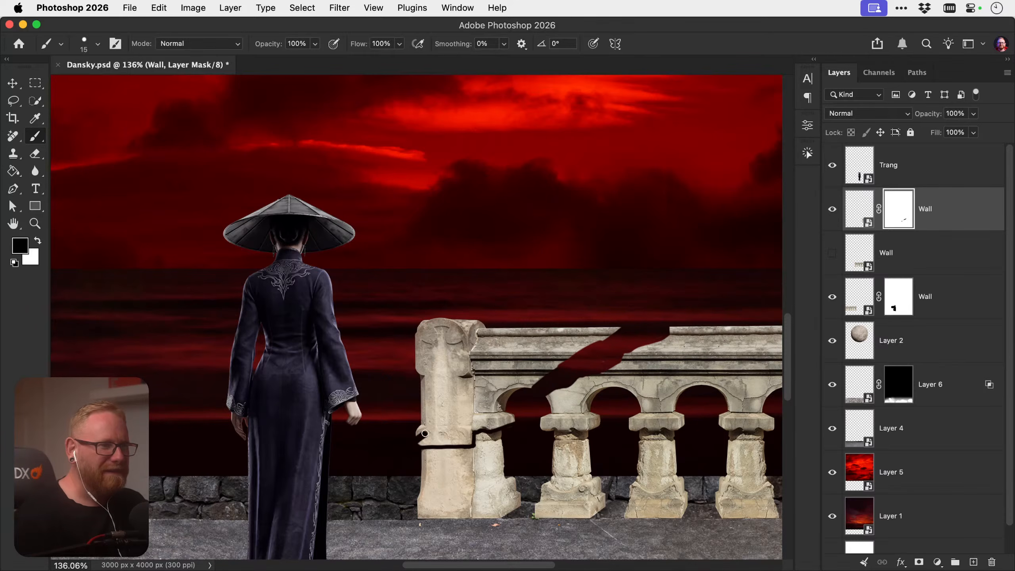
# Mask out the upper end pillar and the detached rail section up to the diagonal crack, using progressively larger brushes
pyautogui.moveTo(425, 433)
pyautogui.mouseDown()
pyautogui.moveTo(444, 419)
pyautogui.moveTo(447, 443)
pyautogui.moveTo(468, 443)
pyautogui.moveTo(471, 432)
pyautogui.moveTo(451, 442)
pyautogui.moveTo(442, 431)
pyautogui.moveTo(526, 413)
pyautogui.moveTo(463, 421)
pyautogui.moveTo(512, 409)
pyautogui.moveTo(510, 426)
pyautogui.moveTo(427, 419)
pyautogui.moveTo(432, 429)
pyautogui.moveTo(467, 420)
pyautogui.moveTo(615, 332)
pyautogui.moveTo(526, 384)
pyautogui.mouseUp()
pyautogui.press(']')
pyautogui.moveTo(607, 355)
pyautogui.mouseDown()
pyautogui.moveTo(593, 333)
pyautogui.moveTo(516, 374)
pyautogui.mouseUp()
pyautogui.press(']')
pyautogui.press(']')
pyautogui.press(']')
pyautogui.moveTo(577, 313)
pyautogui.mouseDown()
pyautogui.moveTo(501, 387)
pyautogui.moveTo(423, 411)
pyautogui.moveTo(439, 373)
pyautogui.moveTo(423, 340)
pyautogui.moveTo(385, 351)
pyautogui.mouseUp()
pyautogui.moveTo(574, 310)
pyautogui.mouseDown()
pyautogui.moveTo(480, 380)
pyautogui.moveTo(469, 406)
pyautogui.moveTo(472, 390)
pyautogui.moveTo(433, 340)
pyautogui.mouseUp()
# Mask a thin jagged crack near the top of the broken baluster beside the pillar base with a 3 px brush
pyautogui.press('z')
pyautogui.moveTo(522, 388); pyautogui.dragTo(457, 388)
pyautogui.moveTo(503, 387); pyautogui.dragTo(459, 385)
pyautogui.moveTo(478, 427); pyautogui.dragTo(519, 418)
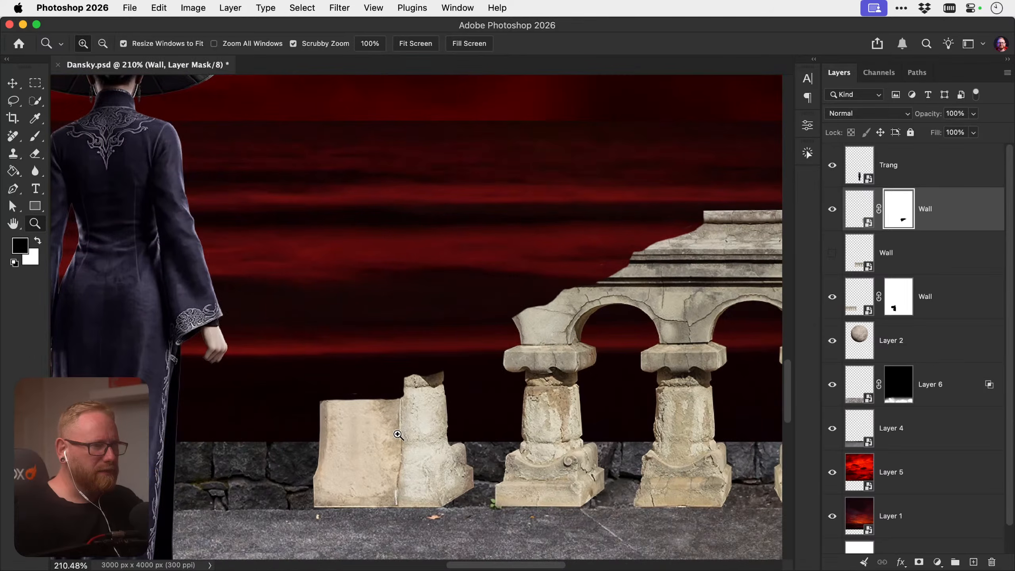
pyautogui.press('b')
pyautogui.press('[')
pyautogui.press('[')
pyautogui.press('[')
pyautogui.press('[')
pyautogui.press('[')
pyautogui.press('[')
pyautogui.press('[')
pyautogui.press('[')
pyautogui.press('[')
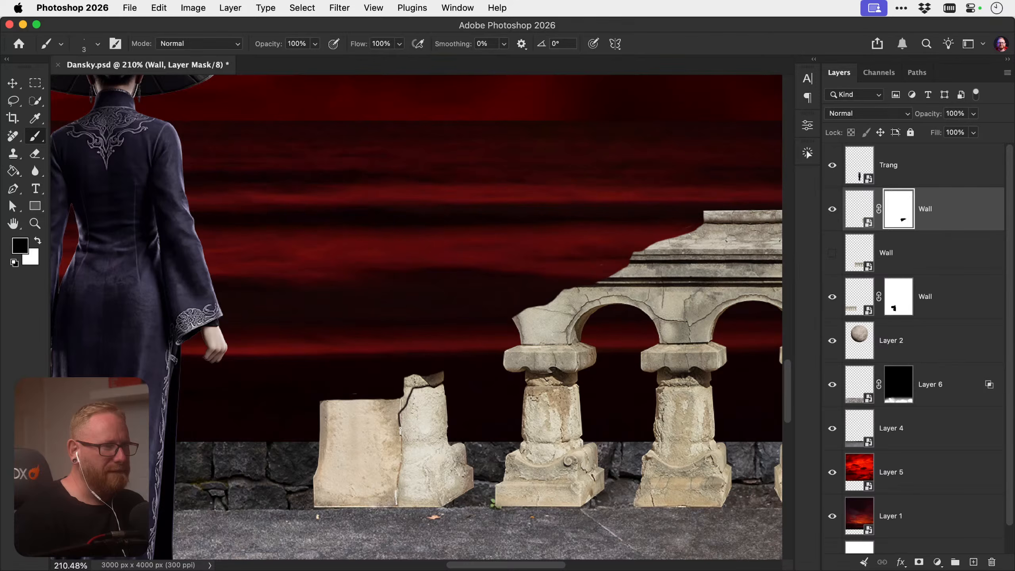
# Break the pillar stump down to a jagged low edge by masking out its upper block with a brush of 5 to 10 px
pyautogui.press(']')
pyautogui.press(']')
pyautogui.press(']')
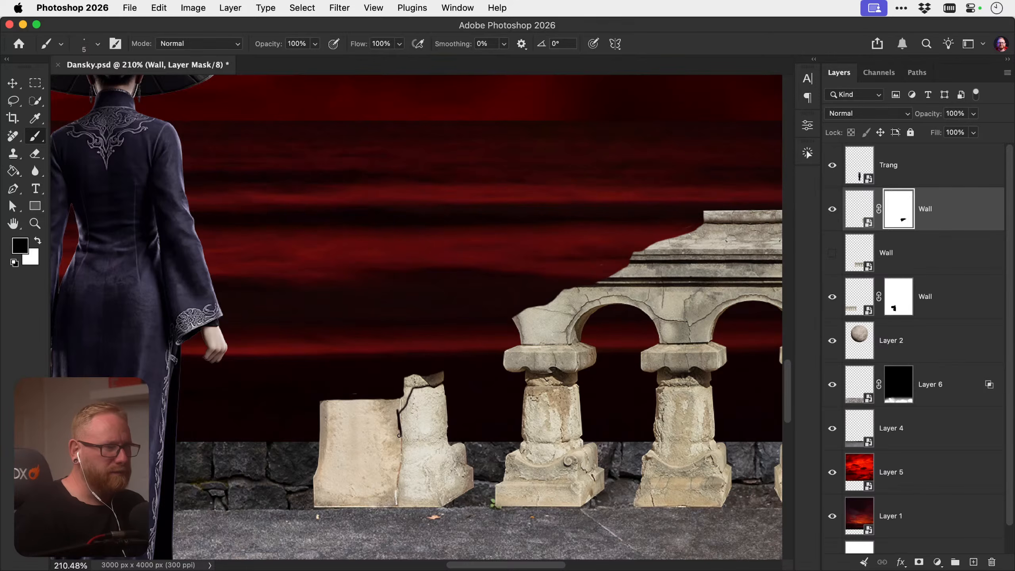
pyautogui.moveTo(396, 438)
pyautogui.mouseDown()
pyautogui.moveTo(313, 459)
pyautogui.moveTo(339, 442)
pyautogui.moveTo(320, 451)
pyautogui.moveTo(393, 437)
pyautogui.moveTo(391, 404)
pyautogui.moveTo(373, 437)
pyautogui.mouseUp()
pyautogui.press(']')
pyautogui.press(']')
pyautogui.press(']')
pyautogui.press(']')
pyautogui.press(']')
pyautogui.press(']')
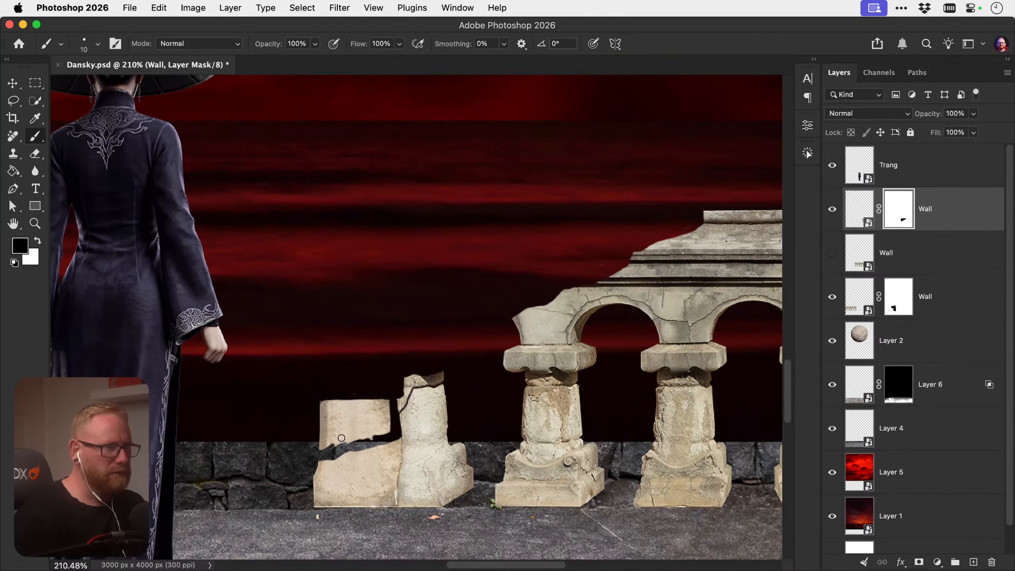
pyautogui.moveTo(308, 447)
pyautogui.mouseDown()
pyautogui.moveTo(388, 430)
pyautogui.moveTo(385, 412)
pyautogui.moveTo(374, 426)
pyautogui.moveTo(345, 422)
pyautogui.moveTo(324, 436)
pyautogui.moveTo(324, 408)
pyautogui.moveTo(324, 430)
pyautogui.moveTo(310, 423)
pyautogui.mouseUp()
# Mask away the broken baluster's top above its crack with an 8 px brush
pyautogui.press('[')
pyautogui.press('[')
pyautogui.press('[')
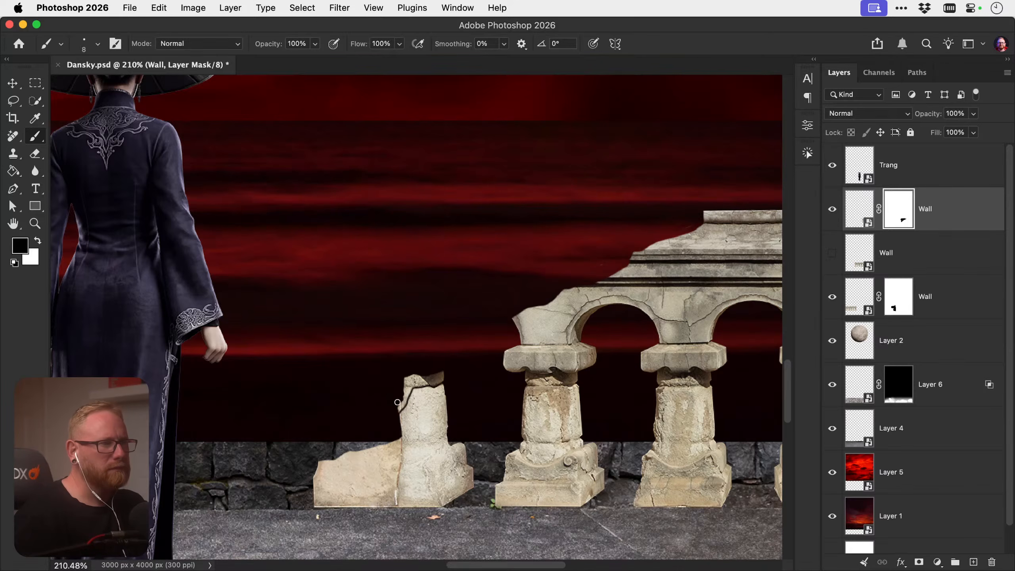
pyautogui.moveTo(401, 405)
pyautogui.mouseDown()
pyautogui.moveTo(408, 366)
pyautogui.moveTo(408, 386)
pyautogui.moveTo(436, 374)
pyautogui.mouseUp()
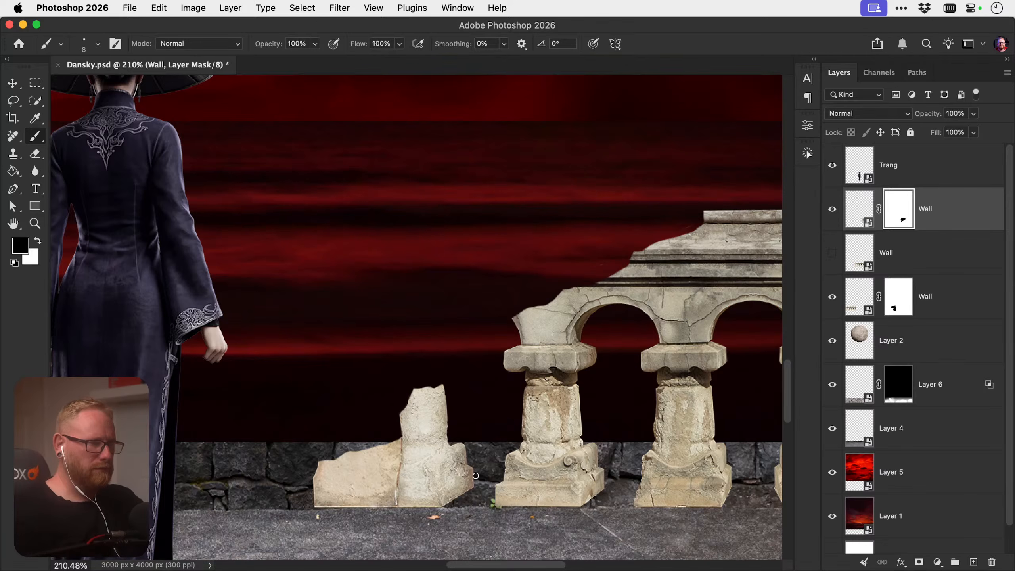
# Shift the right balustrade slightly outward, away from the woman
pyautogui.press('v')
pyautogui.press('super+0')
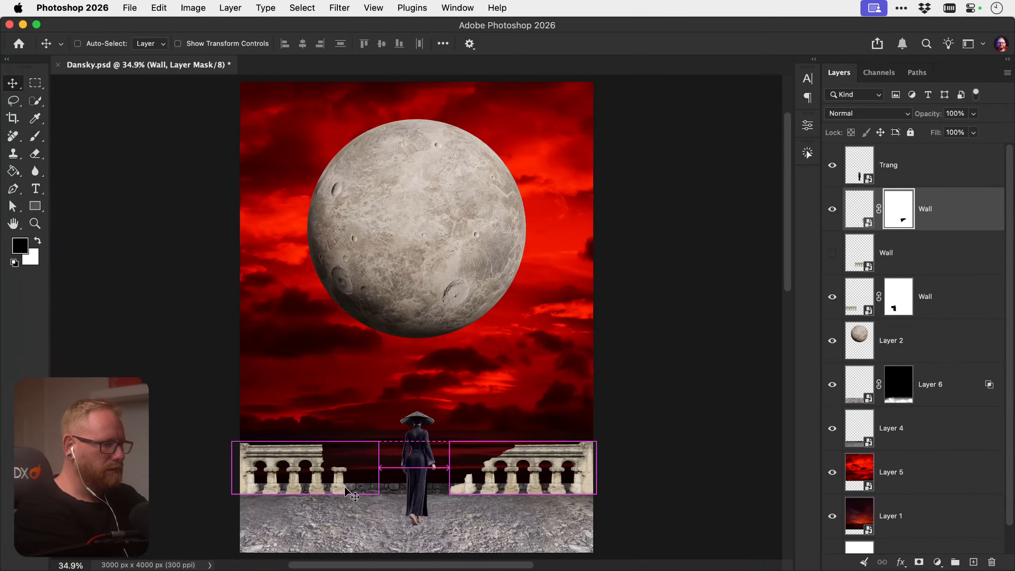
pyautogui.moveTo(621, 396); pyautogui.dragTo(616, 381)
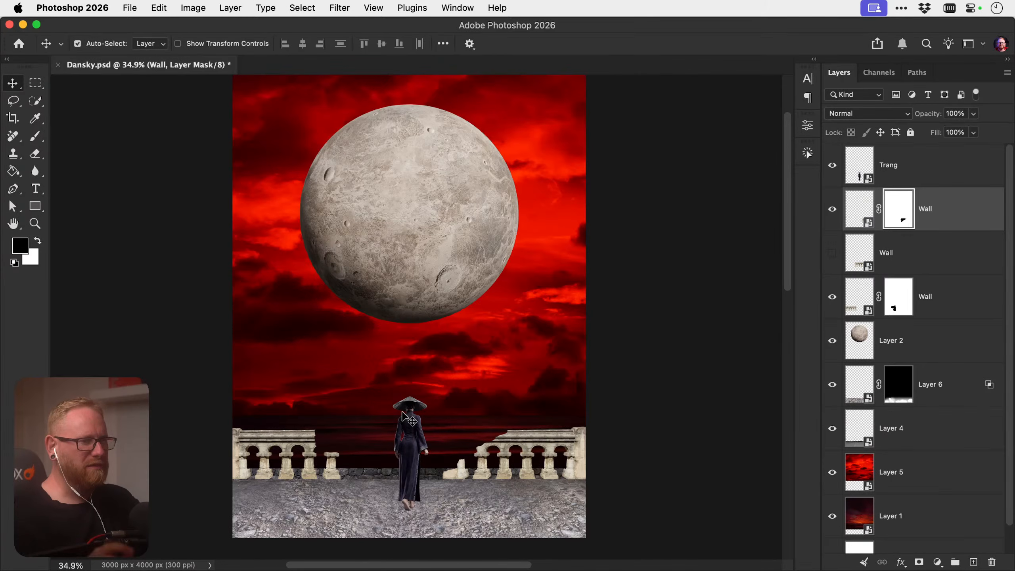
pyautogui.moveTo(539, 442); pyautogui.dragTo(543, 442)
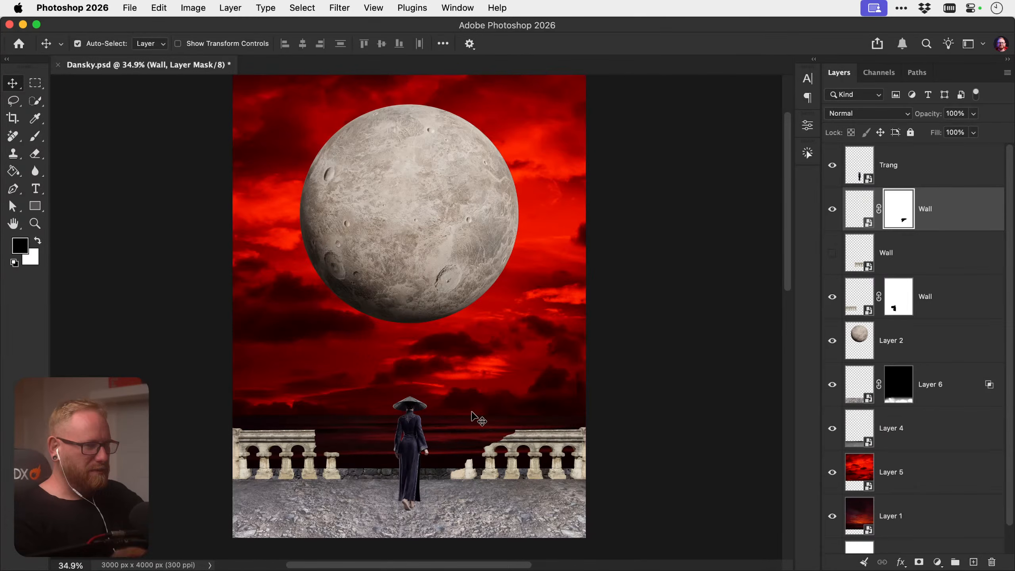
# Nudge the left balustrade in both directions and settle it slightly closer to the woman
pyautogui.click(296, 445)
pyautogui.hotkey('shift', 'Right')
pyautogui.hotkey('shift', 'Right')
pyautogui.hotkey('shift', 'Right')
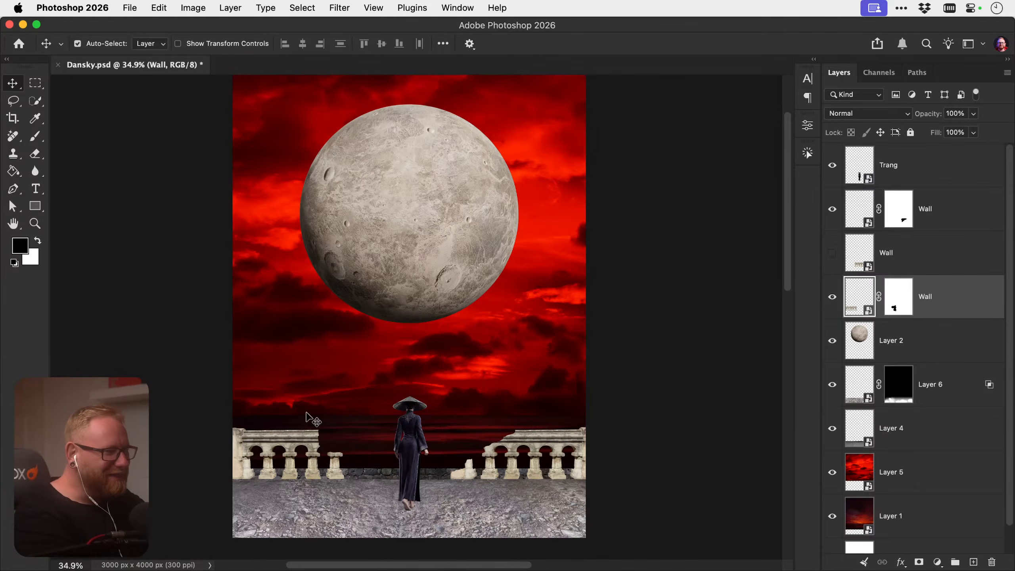
pyautogui.hotkey('shift', 'Left')
pyautogui.hotkey('shift', 'Left')
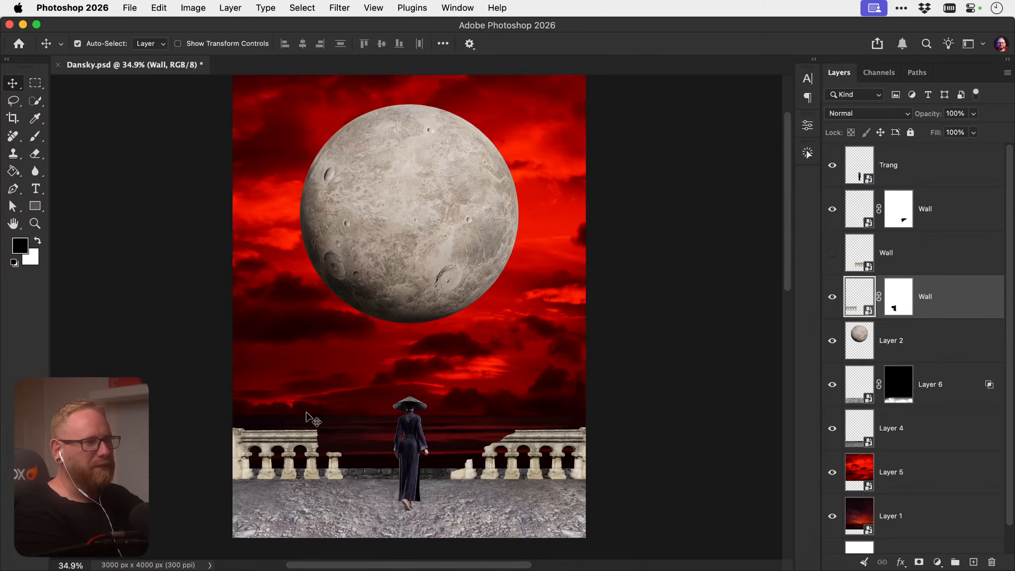
pyautogui.hotkey('shift', 'Left')
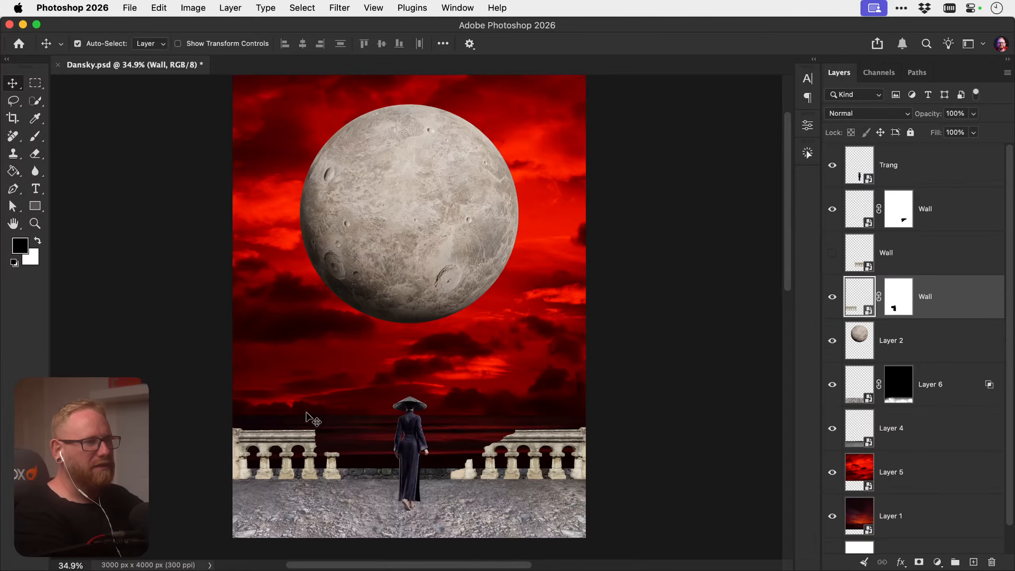
pyautogui.hotkey('shift', 'Right')
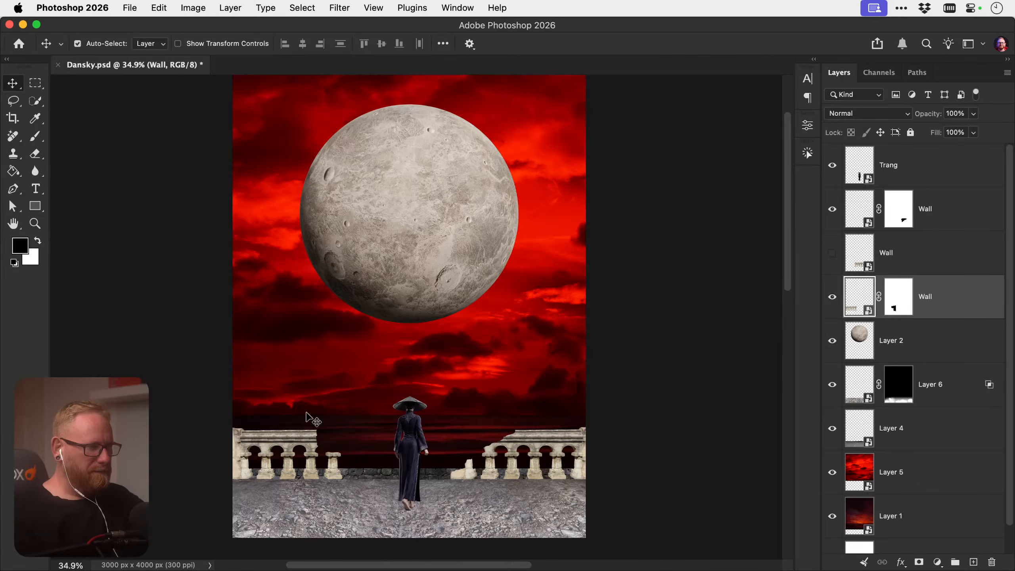
# Add a layer mask to Layer 4, which holds the pavement and the low stone wall
pyautogui.press('z')
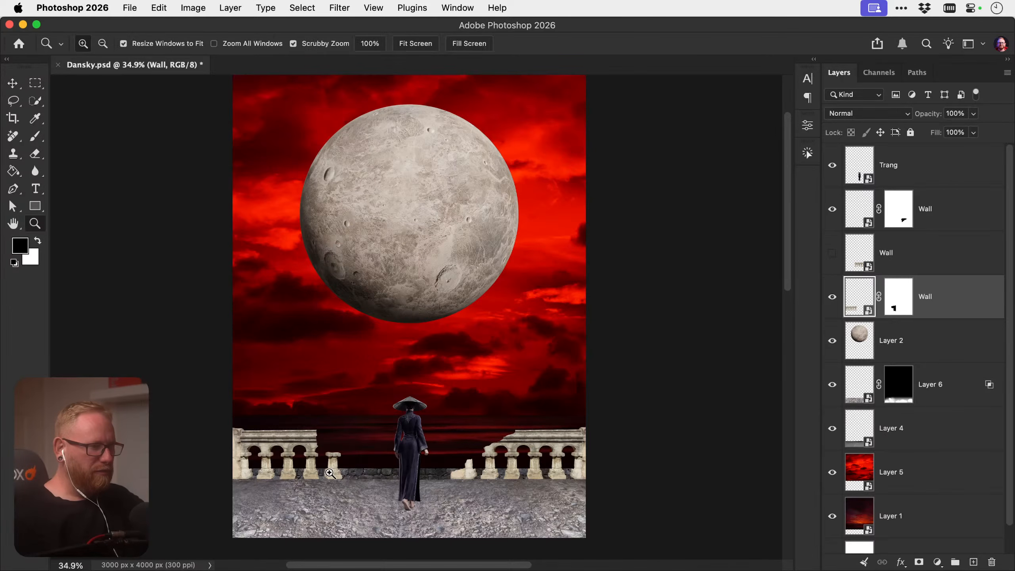
pyautogui.click(294, 478)
pyautogui.click(293, 478)
pyautogui.press('v')
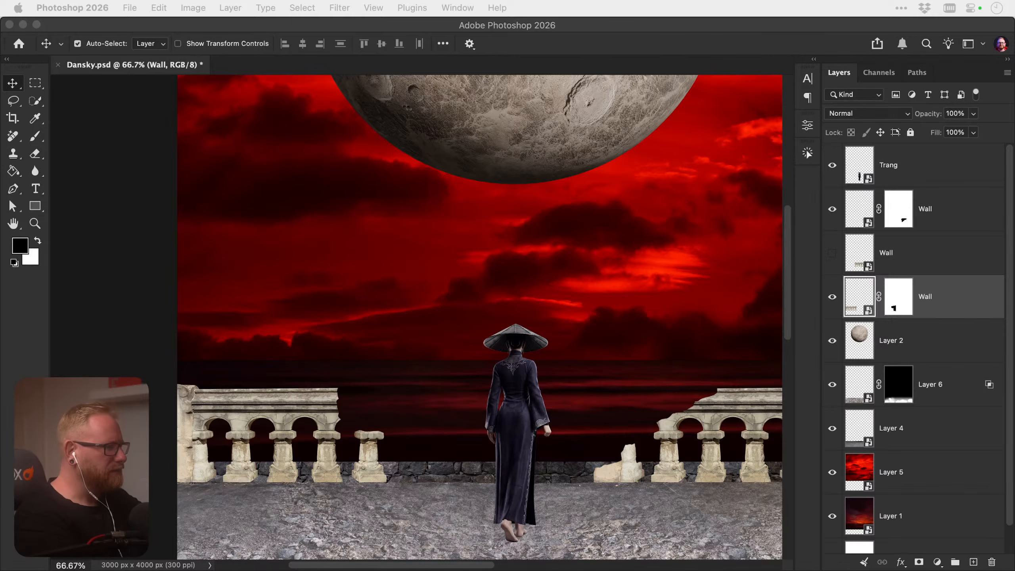
pyautogui.click(605, 356)
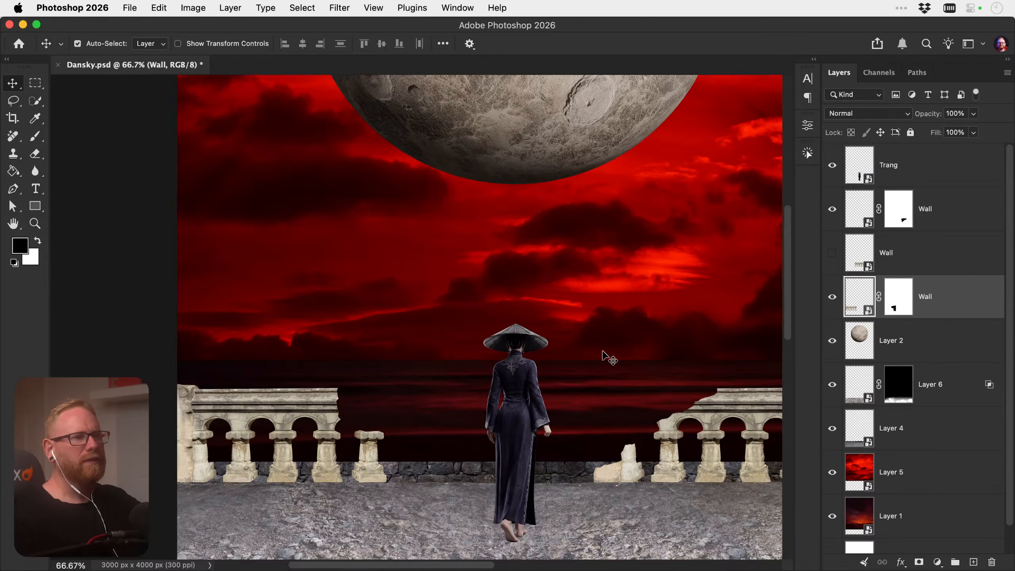
pyautogui.scroll(-5, 606, 357)
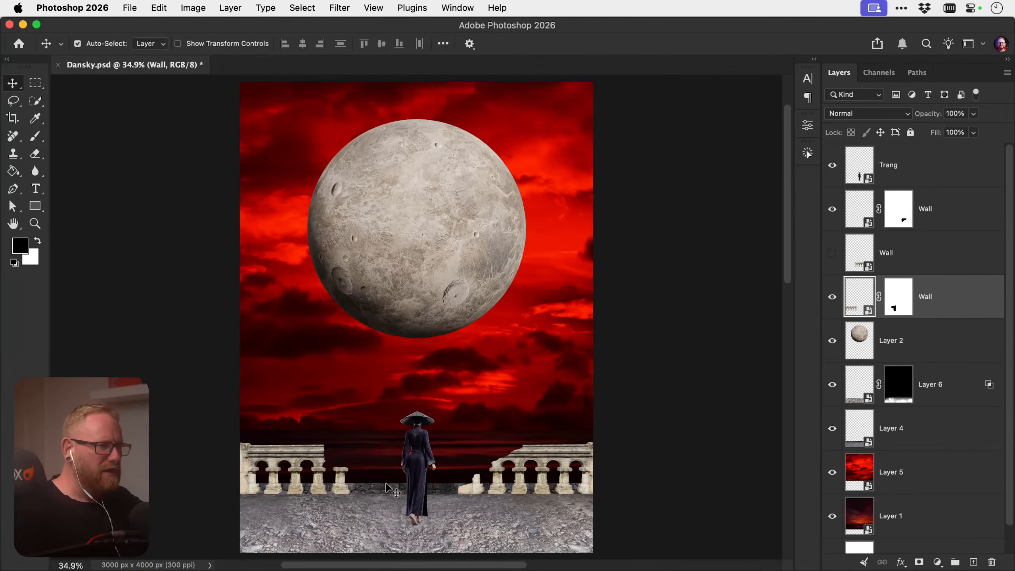
pyautogui.press('z')
pyautogui.scroll(5, 384, 488)
pyautogui.press('v')
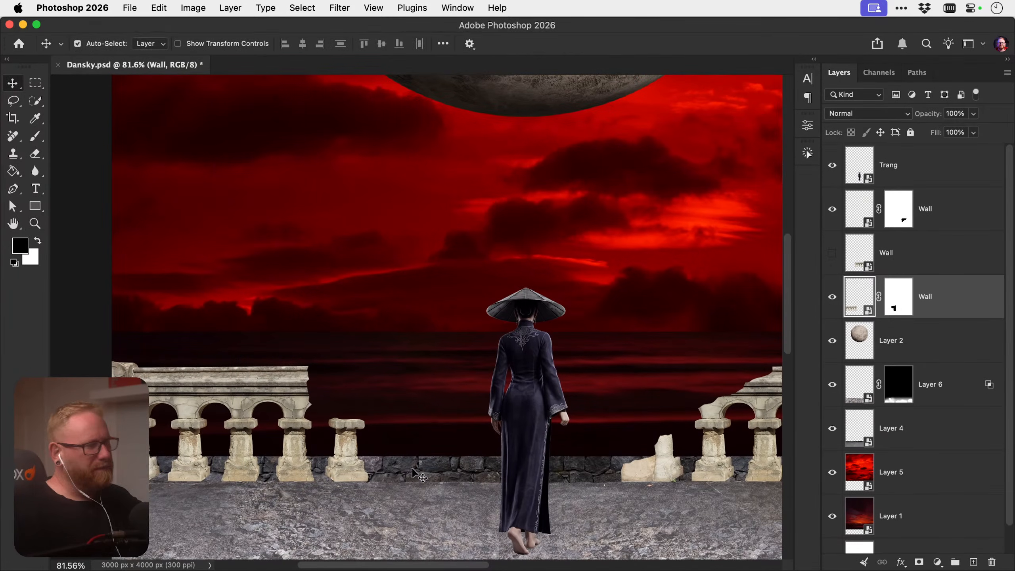
pyautogui.click(424, 472)
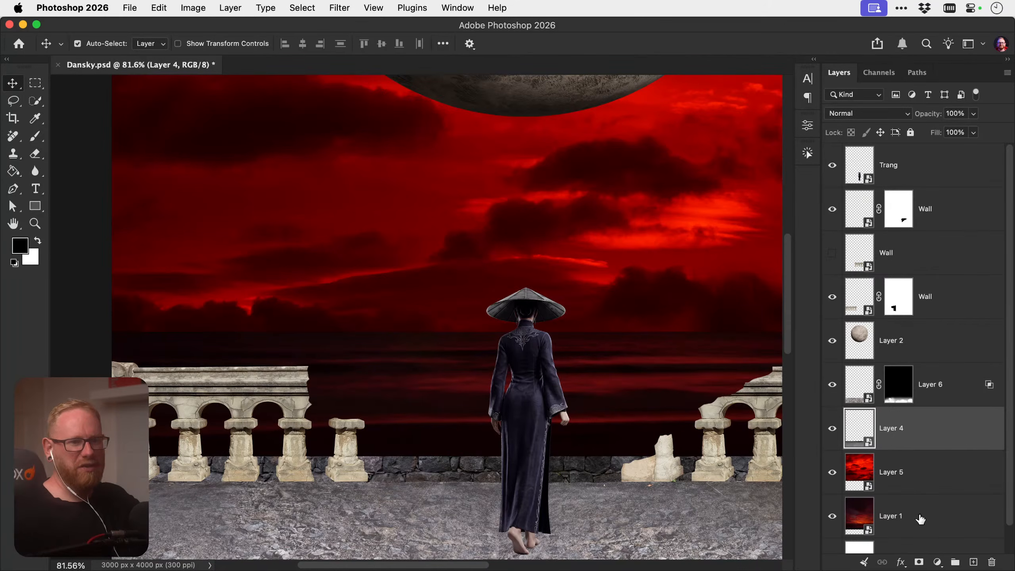
pyautogui.click(918, 562)
# Select a full-width rectangular area from above the woman's hat down to the low stone wall near the pavement's edge
pyautogui.press('m')
pyautogui.scroll(-5, 176, 413)
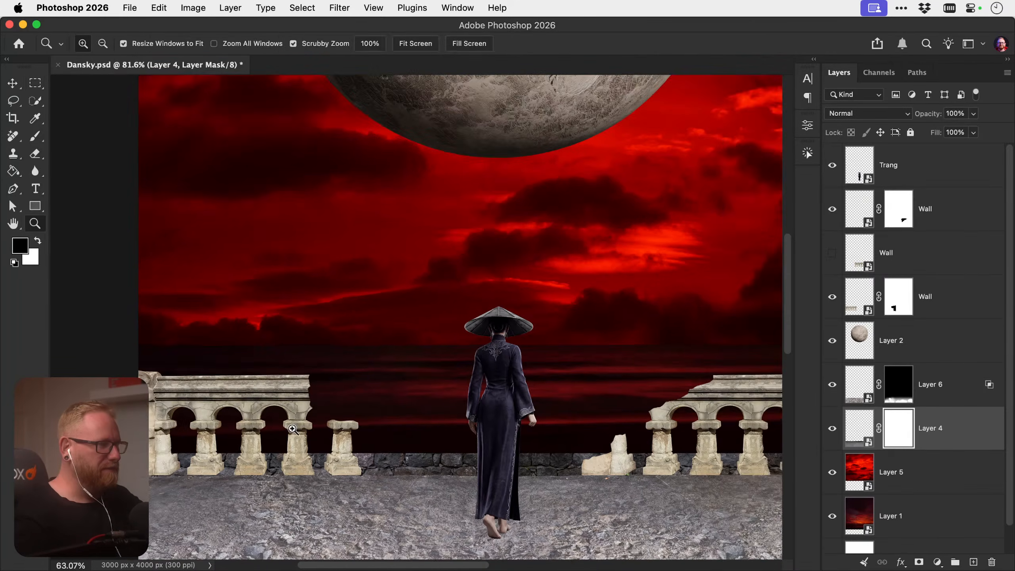
pyautogui.moveTo(172, 358)
pyautogui.mouseDown()
pyautogui.moveTo(646, 438)
pyautogui.moveTo(661, 453)
pyautogui.mouseUp()
pyautogui.press('b')
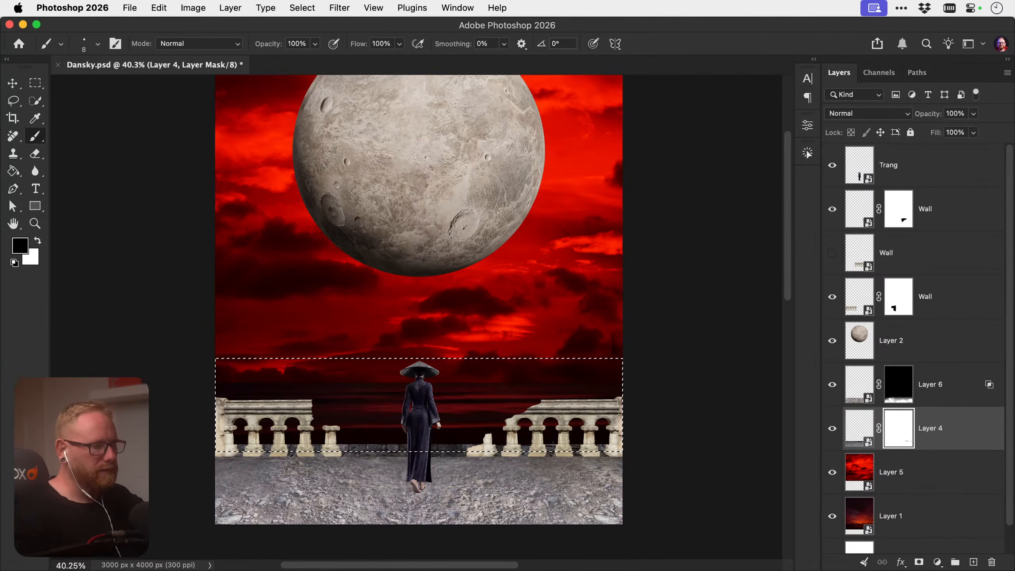
# Mask away the low stone wall inside the selection on Layer 4 with a 175 px black brush, and deselect
pyautogui.press(']')
pyautogui.press(']')
pyautogui.press(']')
pyautogui.press(']')
pyautogui.press(']')
pyautogui.press(']')
pyautogui.press(']')
pyautogui.press(']')
pyautogui.press(']')
pyautogui.press(']')
pyautogui.press(']')
pyautogui.press(']')
pyautogui.press(']')
pyautogui.press(']')
pyautogui.press(']')
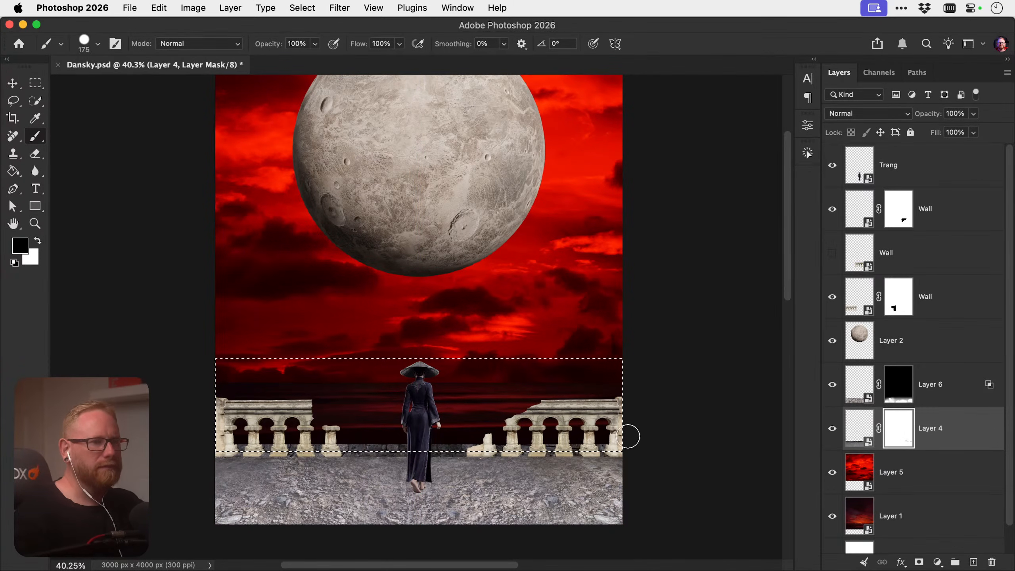
pyautogui.moveTo(208, 463)
pyautogui.mouseDown()
pyautogui.moveTo(556, 440)
pyautogui.moveTo(278, 449)
pyautogui.moveTo(242, 429)
pyautogui.mouseUp()
pyautogui.press('super+d')
pyautogui.press('v')
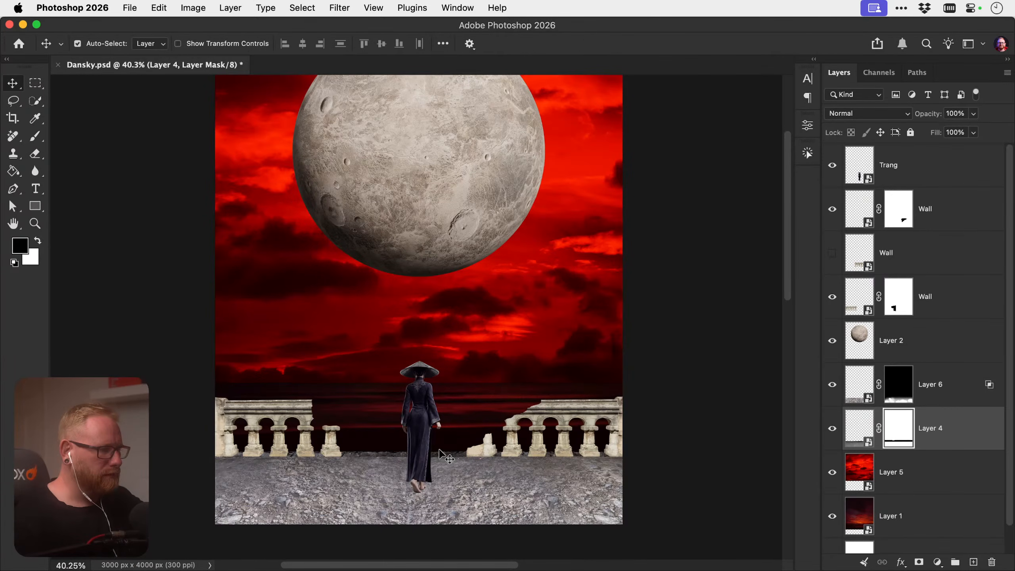
pyautogui.press('z')
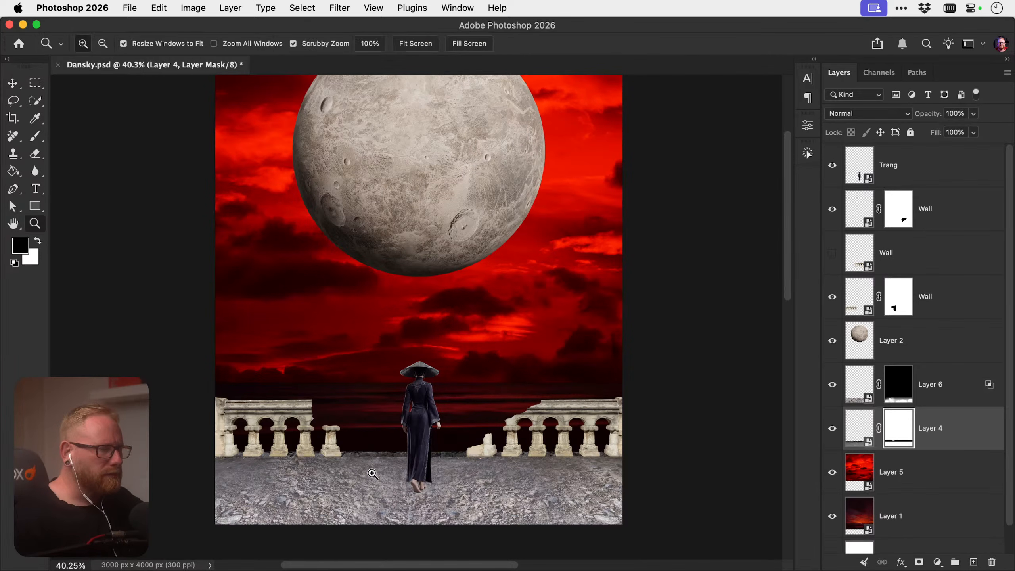
pyautogui.press('v')
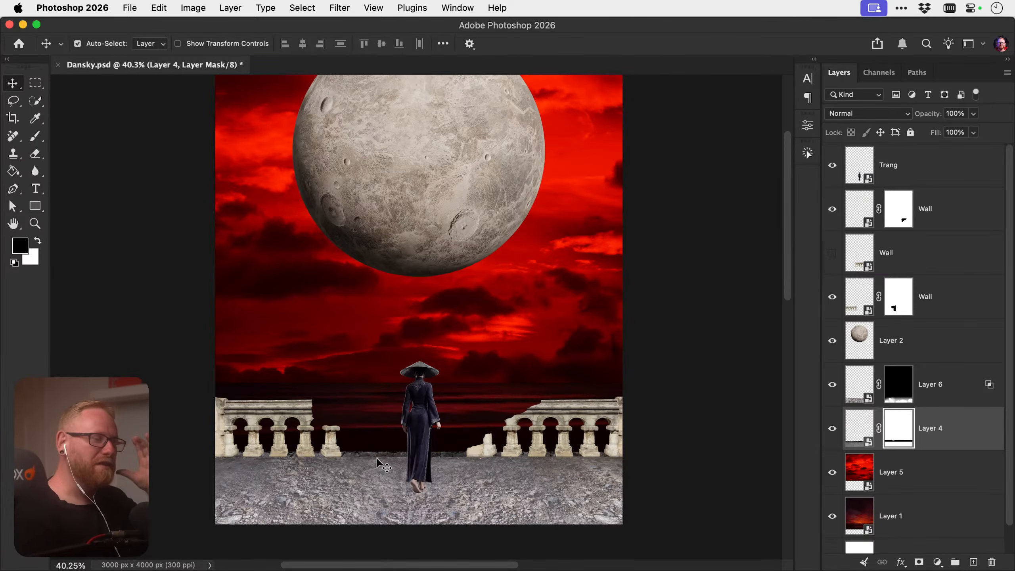
pyautogui.scroll(-2, 379, 464)
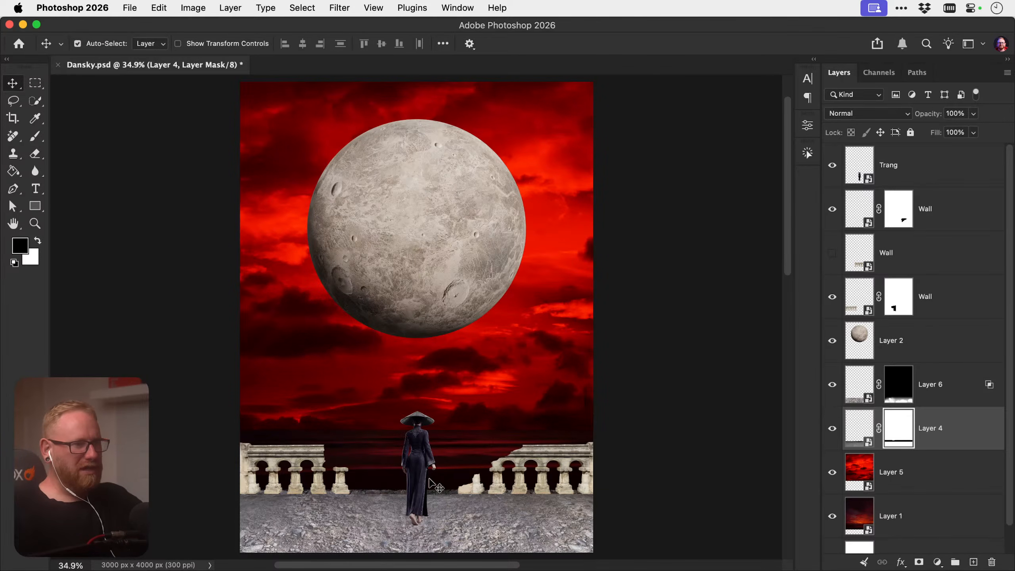
pyautogui.click(416, 463)
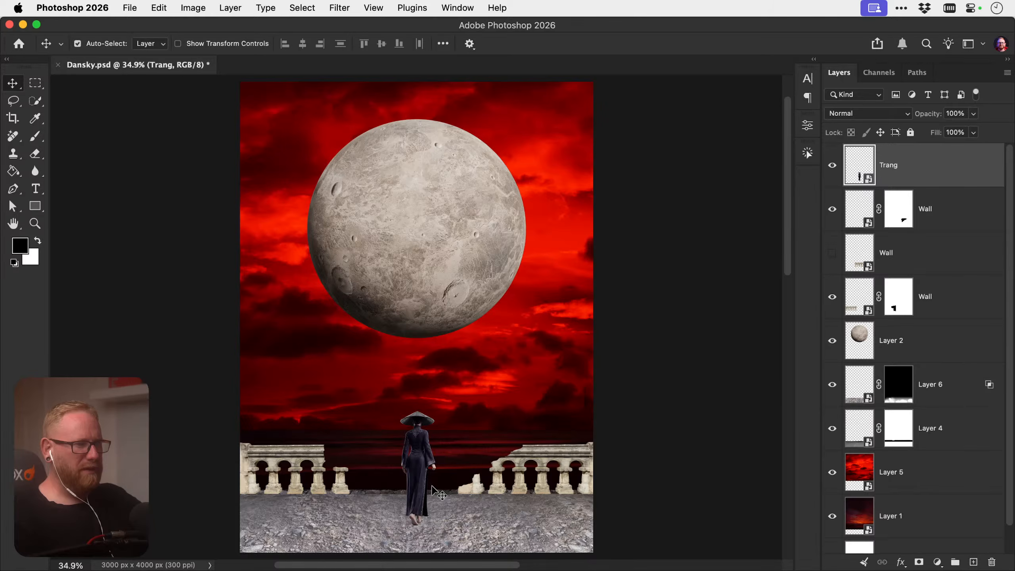
pyautogui.press('z')
pyautogui.moveTo(440, 479); pyautogui.dragTo(444, 456)
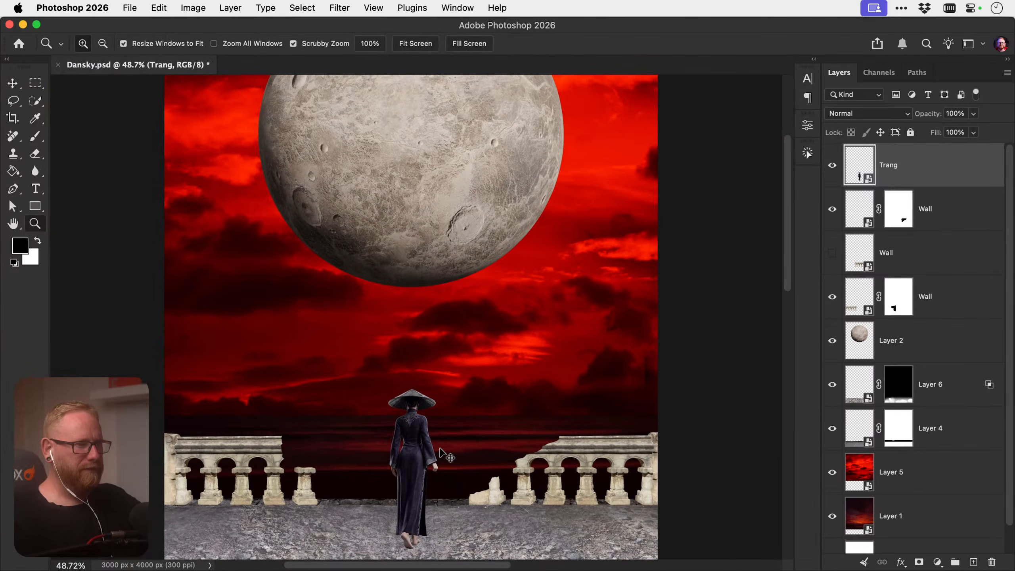
pyautogui.press('v')
pyautogui.press('super+0')
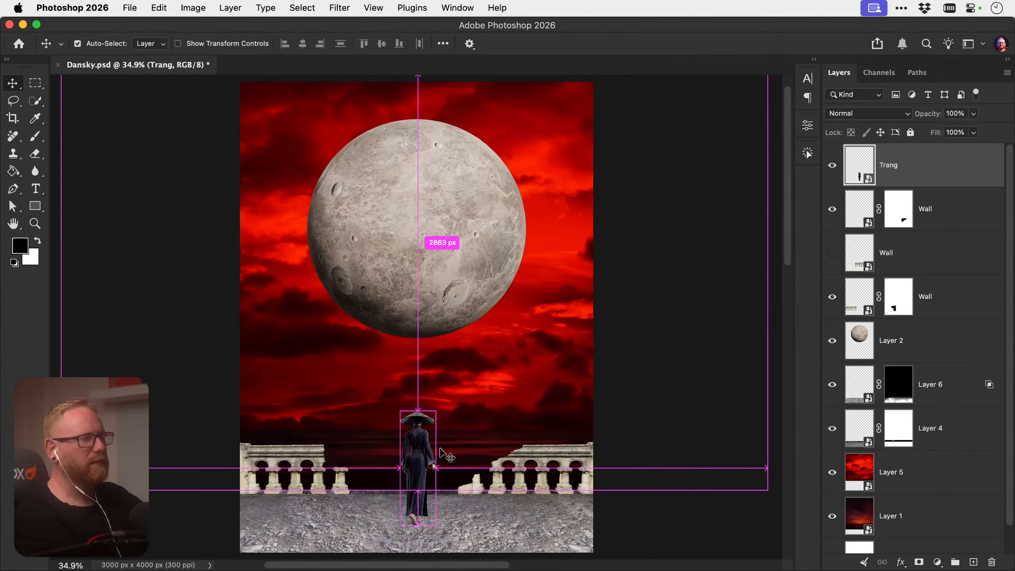
# Scale the moon down slightly about its centre
pyautogui.keyDown('super'); pyautogui.click(460, 306); pyautogui.keyUp('super')
pyautogui.press('super+t')
pyautogui.moveTo(527, 335); pyautogui.dragTo(518, 331)
pyautogui.press('Return')
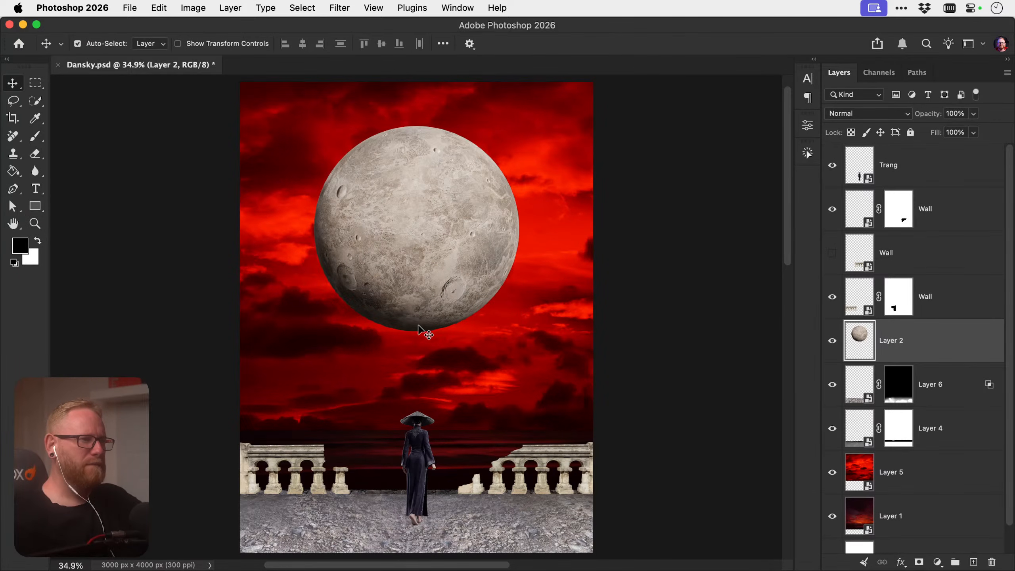
# Nudge the moon vertically, settle it slightly higher in the sky, and save the document
pyautogui.press('z')
pyautogui.moveTo(424, 330); pyautogui.dragTo(400, 340)
pyautogui.press('v')
pyautogui.press('z')
pyautogui.press('v')
pyautogui.moveTo(447, 307); pyautogui.dragTo(442, 295)
pyautogui.hotkey('shift', 'Down')
pyautogui.hotkey('shift', 'Down')
pyautogui.hotkey('shift', 'Down')
pyautogui.hotkey('shift', 'Down')
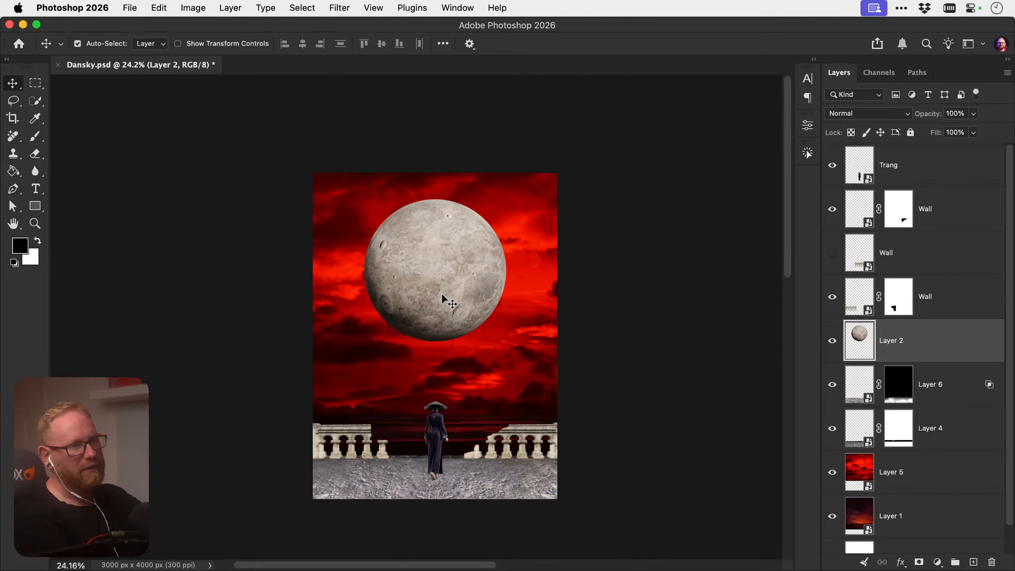
pyautogui.hotkey('shift', 'Up')
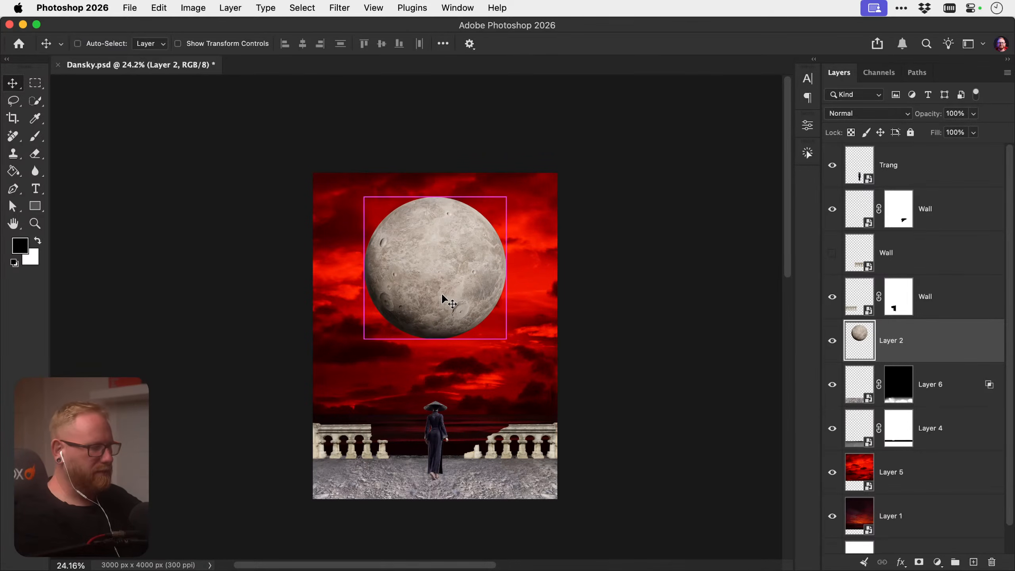
pyautogui.press('super')
pyautogui.press('super')
pyautogui.press('super')
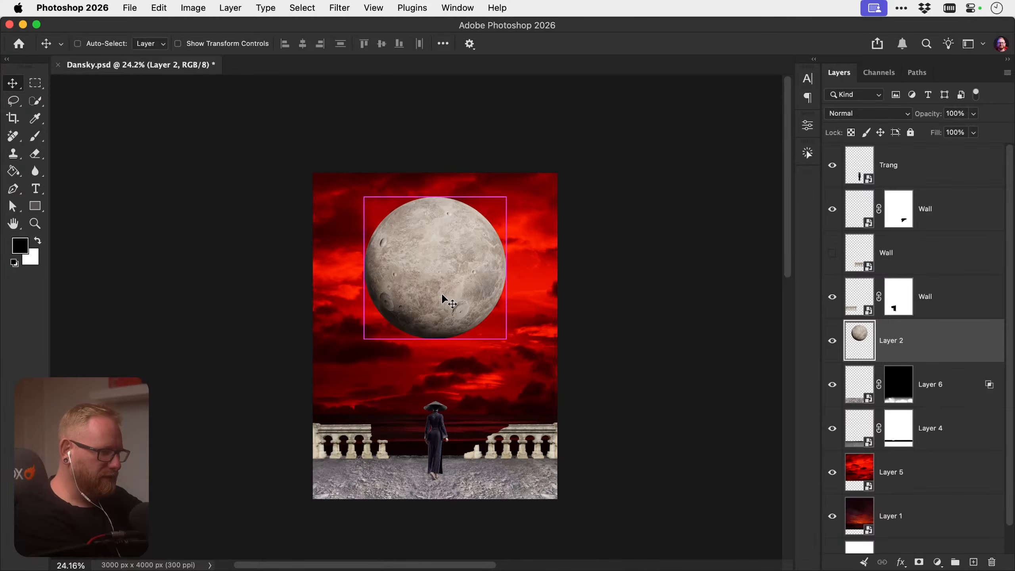
pyautogui.press('super+0')
pyautogui.press('super+s')
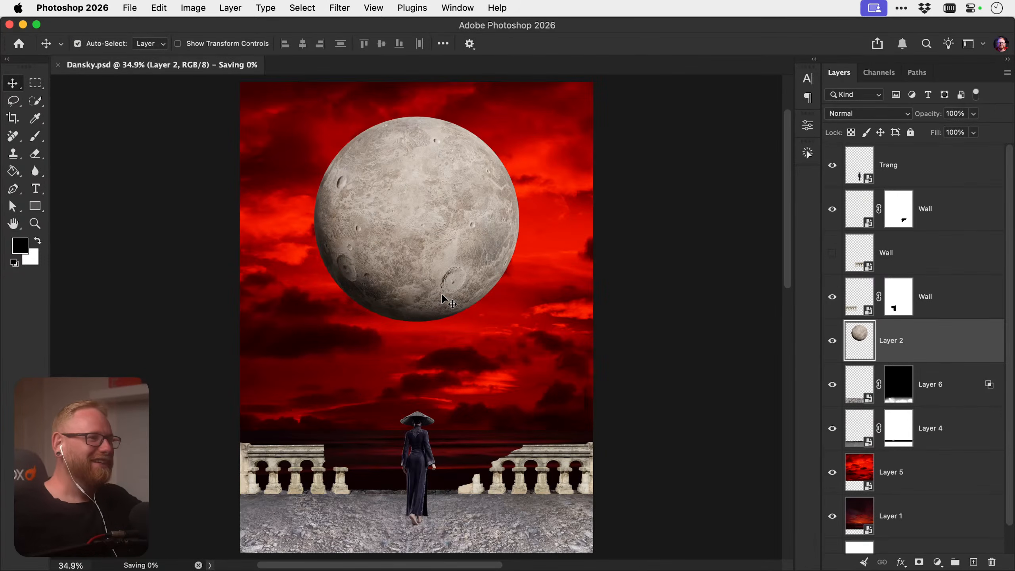
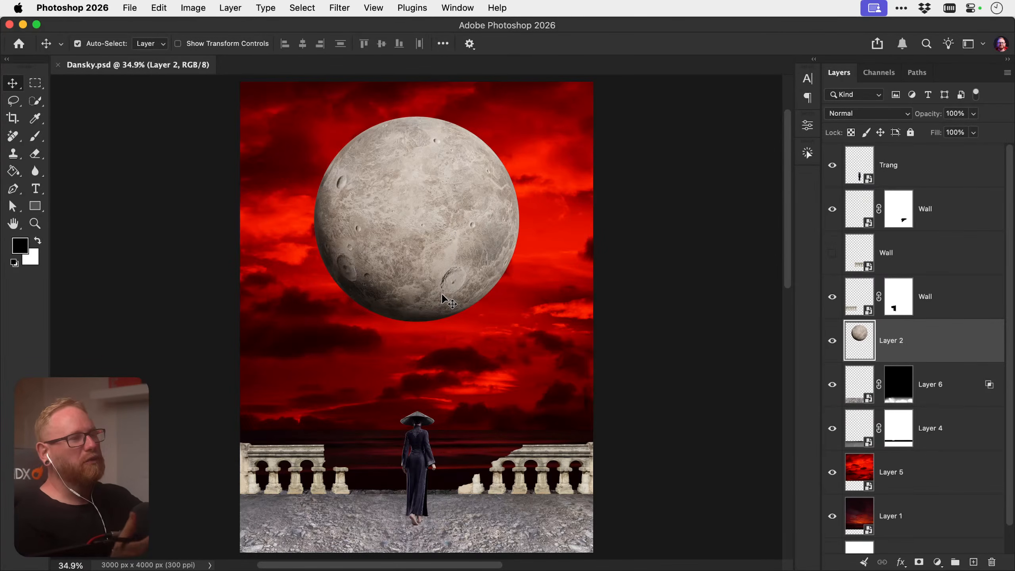
# Rename Layer 2 as Moon and convert it to a smart object
pyautogui.doubleClick(891, 340)
pyautogui.write('Moon')
pyautogui.press('Return')
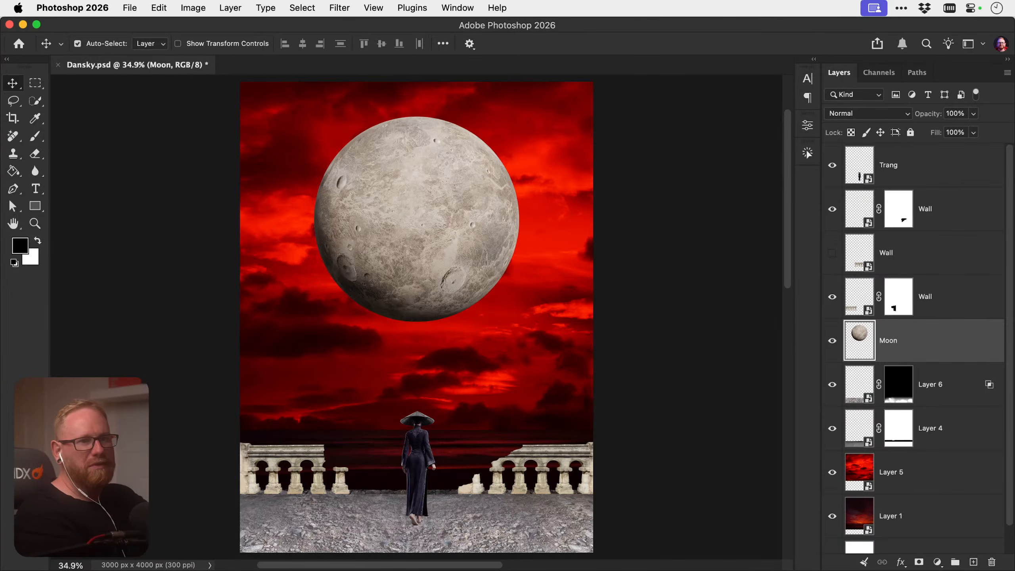
pyautogui.rightClick(889, 341)
pyautogui.click(764, 474)
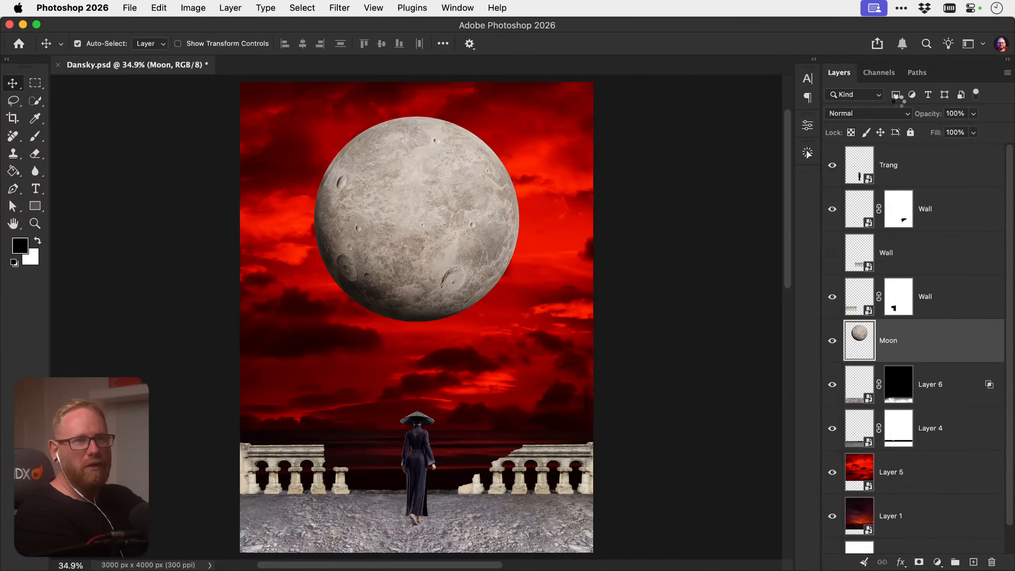
# Preview blend modes such as Hard Light on the Moon layer without applying one
pyautogui.click(869, 112)
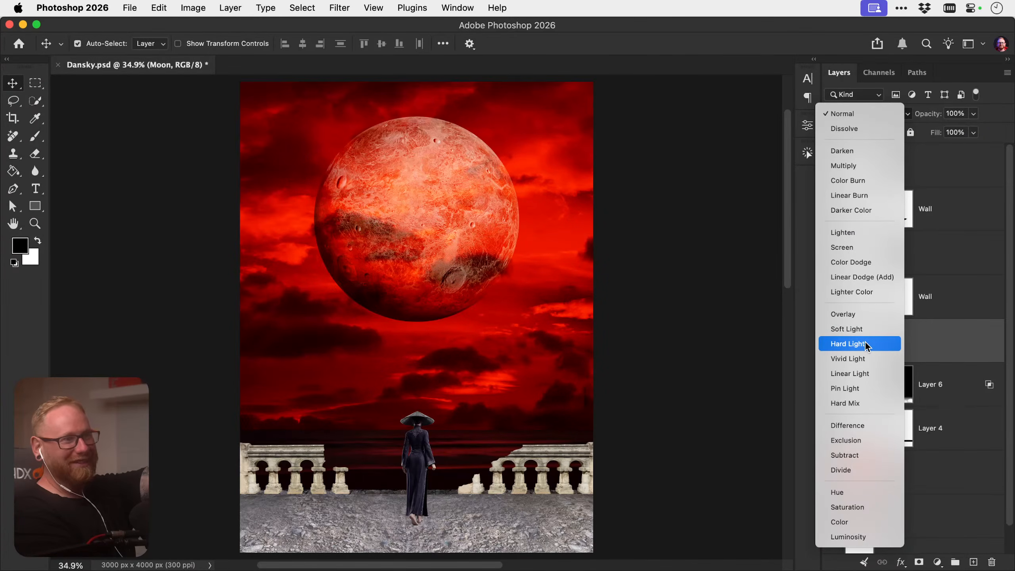
pyautogui.press('Escape')
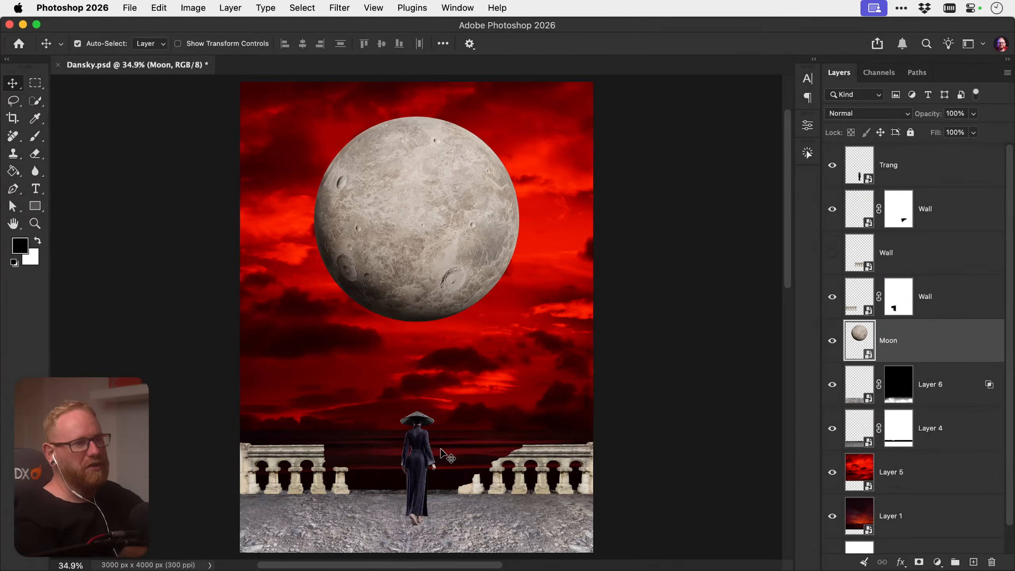
# Paint a rough white drip hanging from the moon's lower edge on a new layer, using a 30 px brush
pyautogui.click(973, 562)
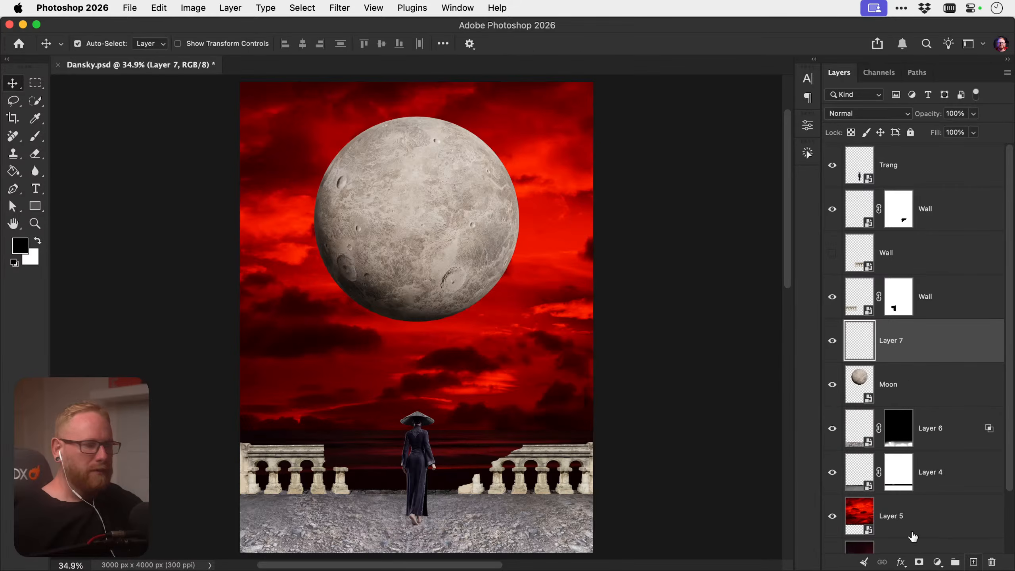
pyautogui.press('b')
pyautogui.press('x')
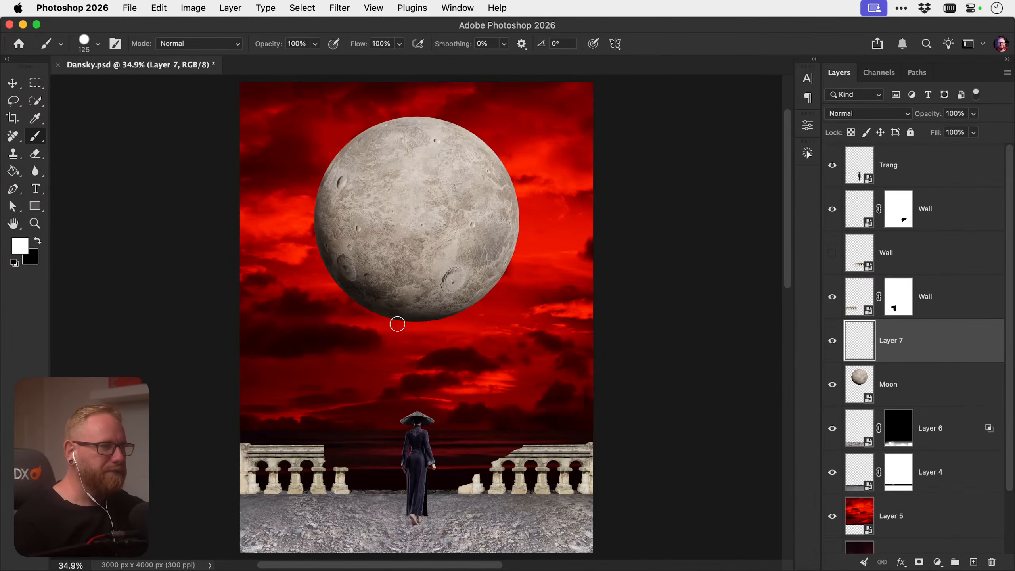
pyautogui.press('[')
pyautogui.press('[')
pyautogui.press('[')
pyautogui.press('[')
pyautogui.press('[')
pyautogui.press('[')
pyautogui.press('[')
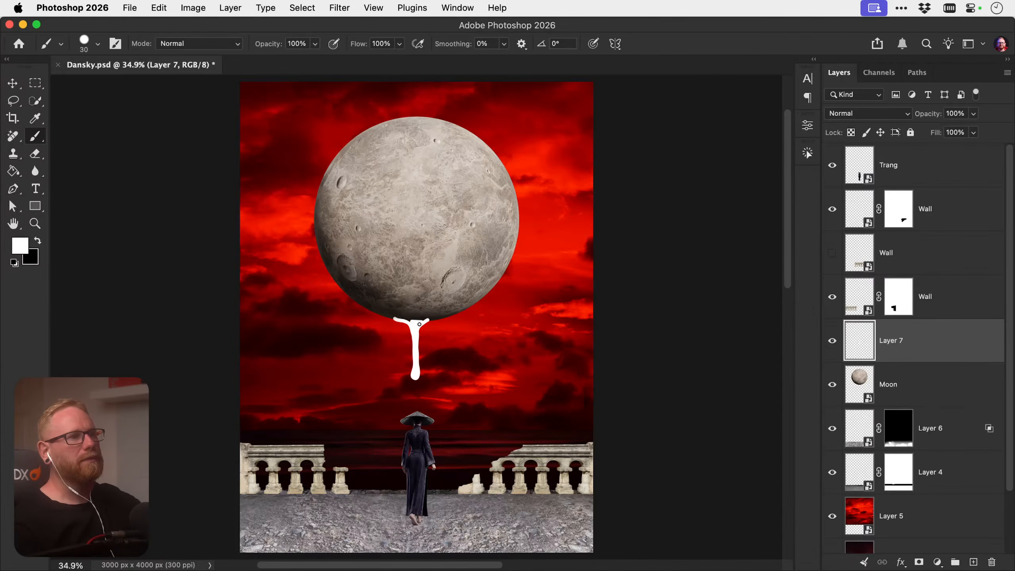
pyautogui.press('v')
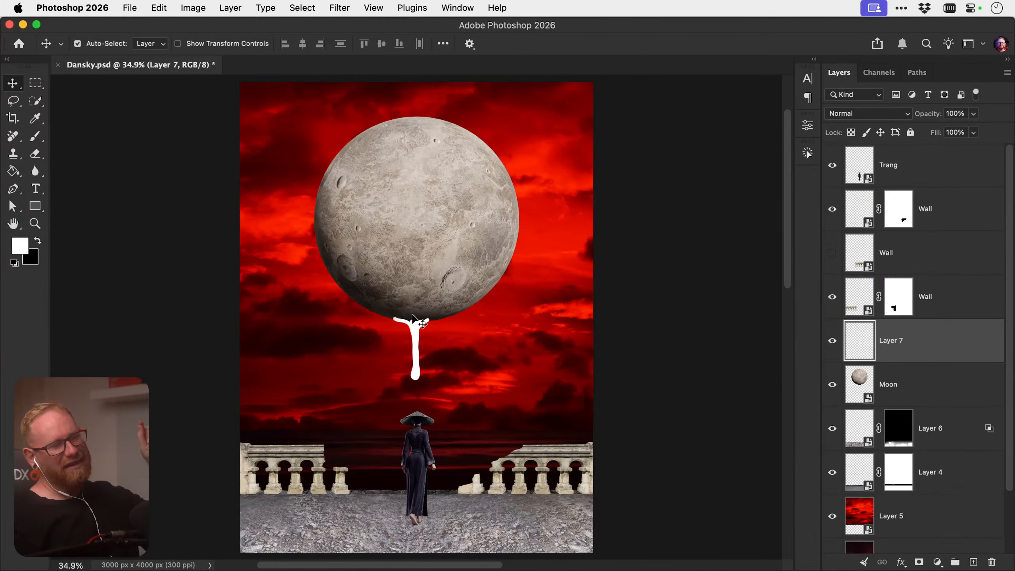
# Scale the robed woman down slightly and nudge her lower on the pavement
pyautogui.click(432, 458)
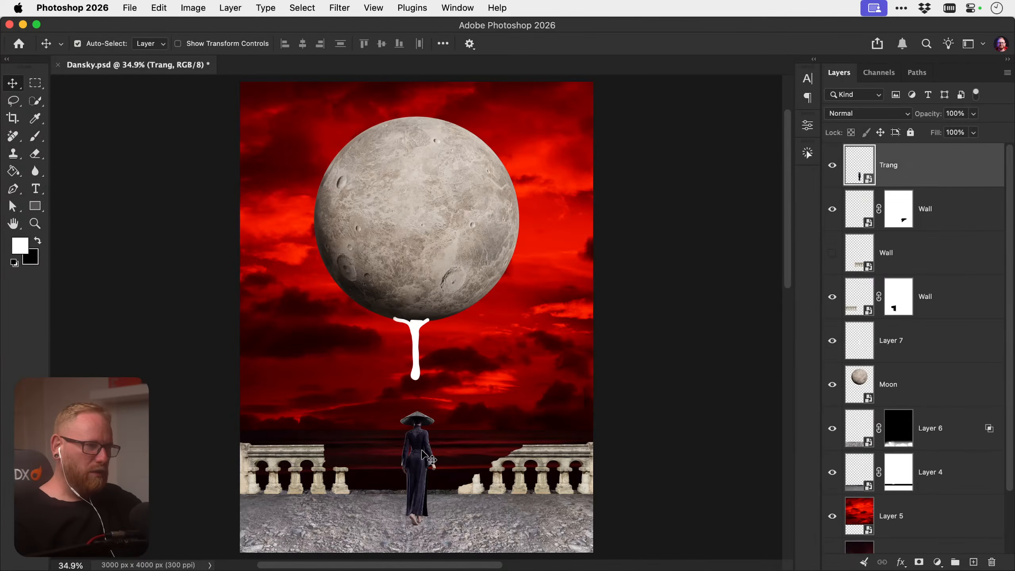
pyautogui.hotkey('ctrl', 't')
pyautogui.moveTo(438, 415); pyautogui.dragTo(436, 419)
pyautogui.press('Return')
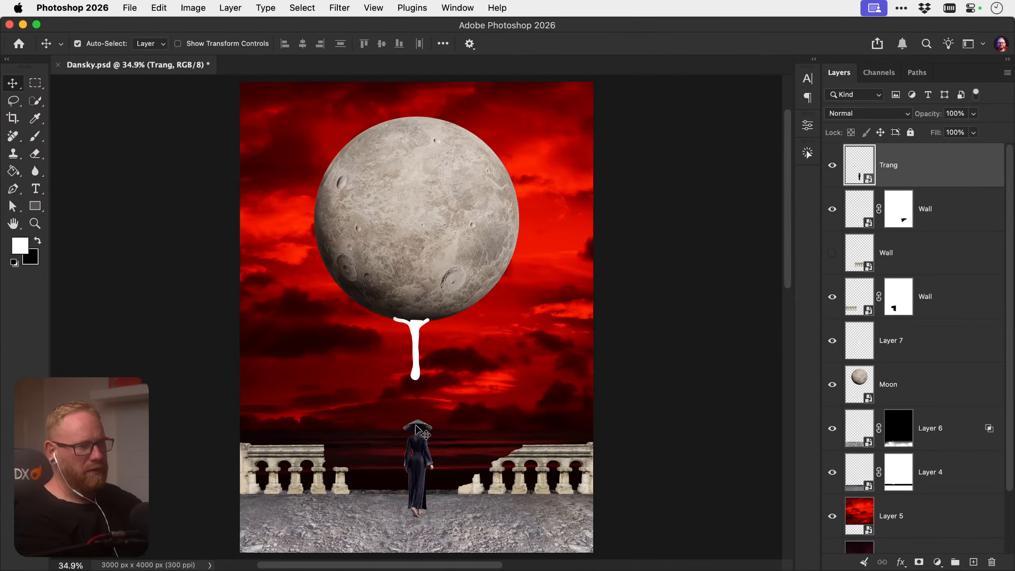
pyautogui.hotkey('shift', 'Down')
pyautogui.hotkey('shift', 'Down')
pyautogui.hotkey('shift', 'Down')
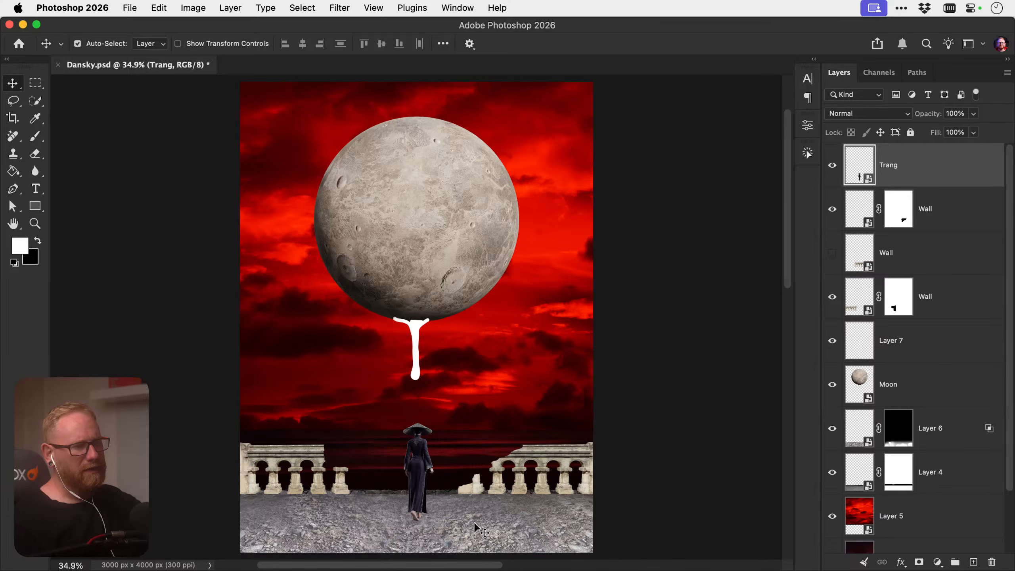
# Compare the pavement with and without Layer 6's gravel texture, leave that layer hidden, and rename Layer 4 as Floor
pyautogui.click(831, 428)
pyautogui.click(830, 429)
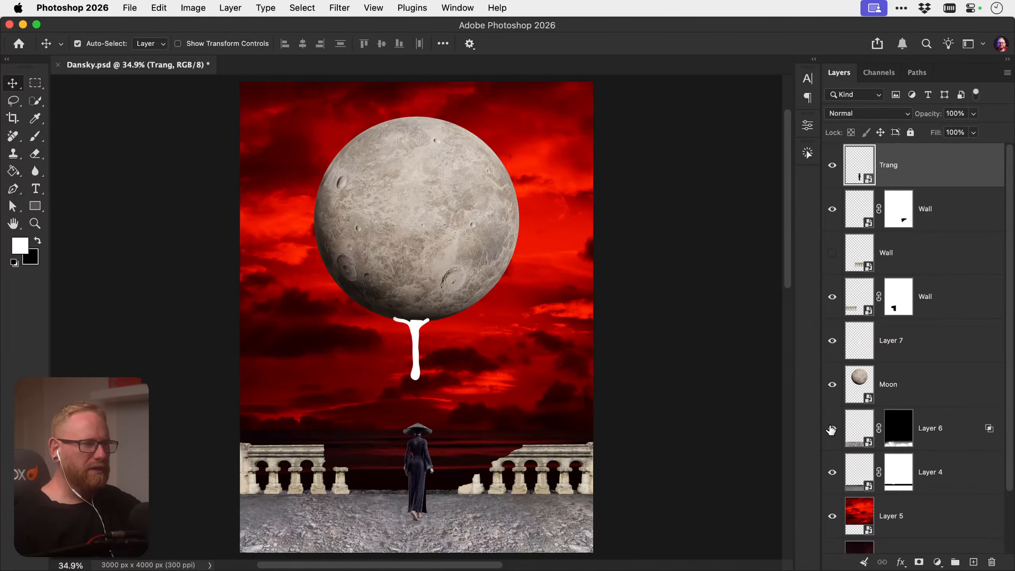
pyautogui.click(830, 429)
pyautogui.click(830, 429)
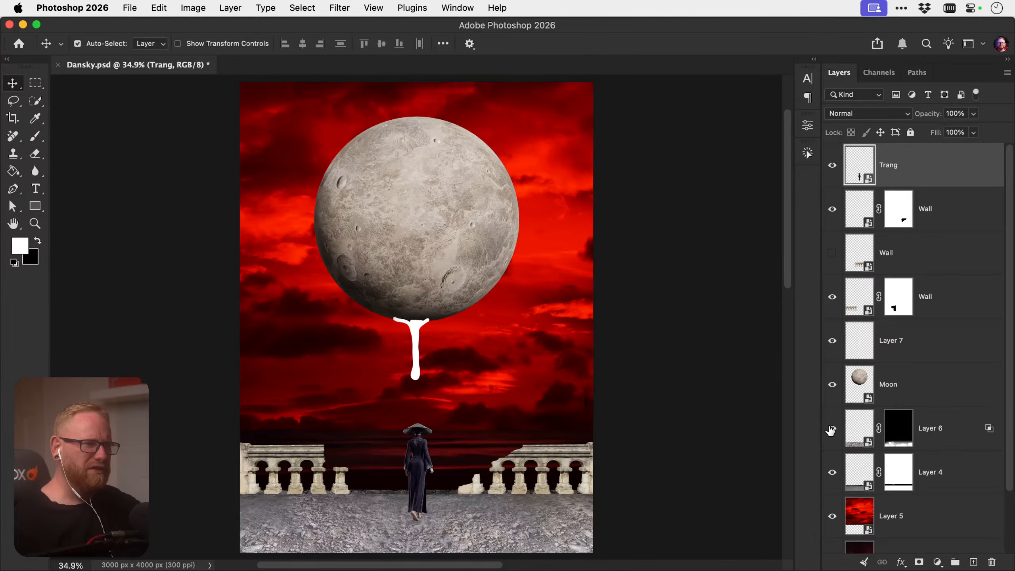
pyautogui.click(830, 430)
pyautogui.doubleClick(928, 471)
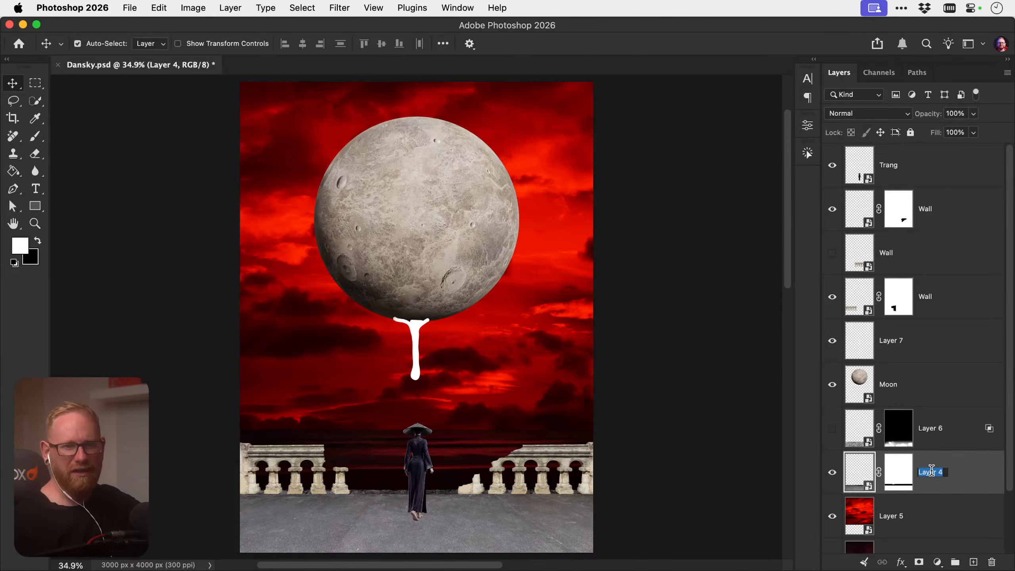
pyautogui.write('Floor')
pyautogui.press('Return')
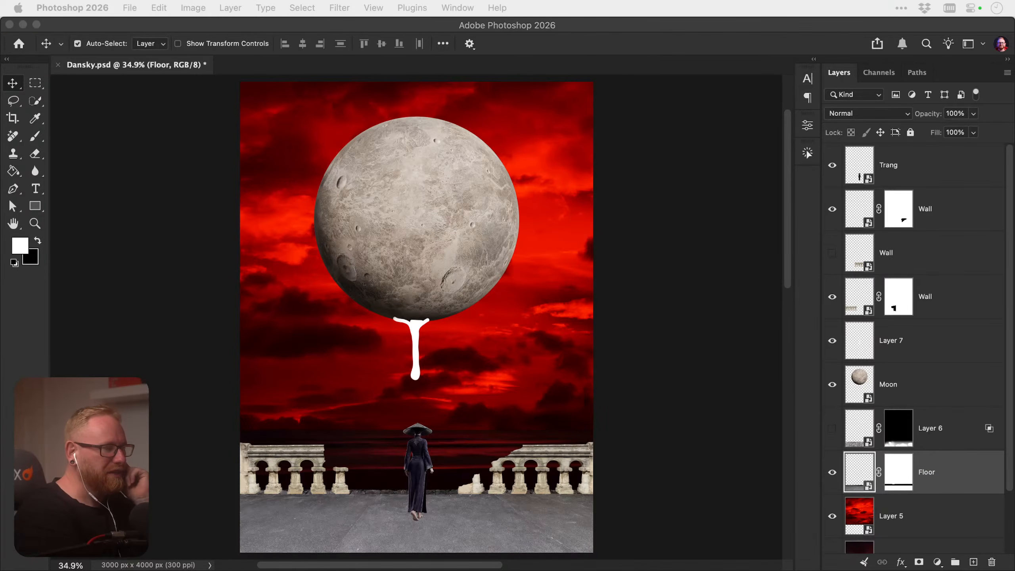
# Switch to Chrome to examine The Duskbloods artwork in the SaigaNAK article, and return to Photoshop
pyautogui.moveTo(896, 544); pyautogui.dragTo(872, 382)
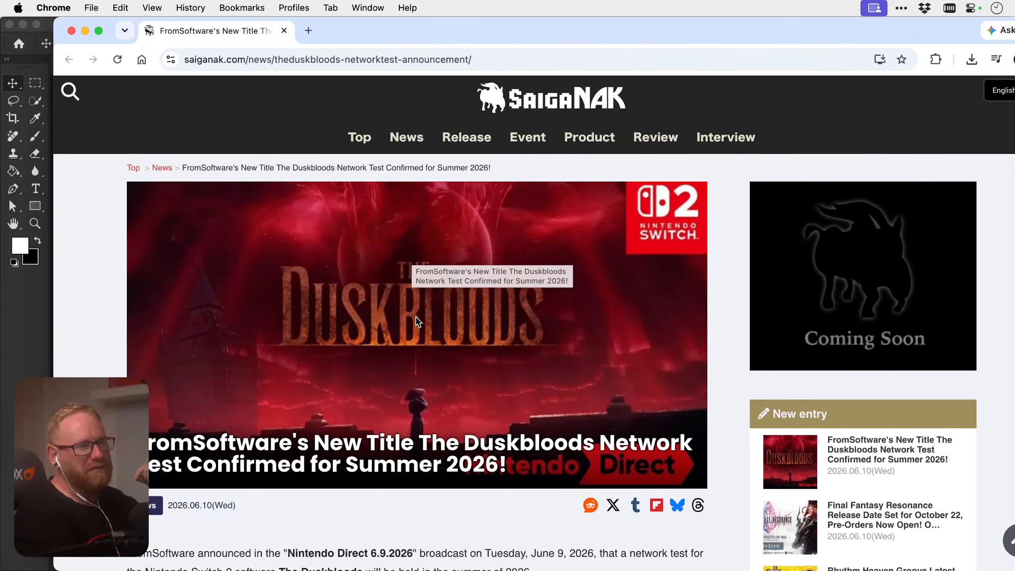
pyautogui.click(85, 31)
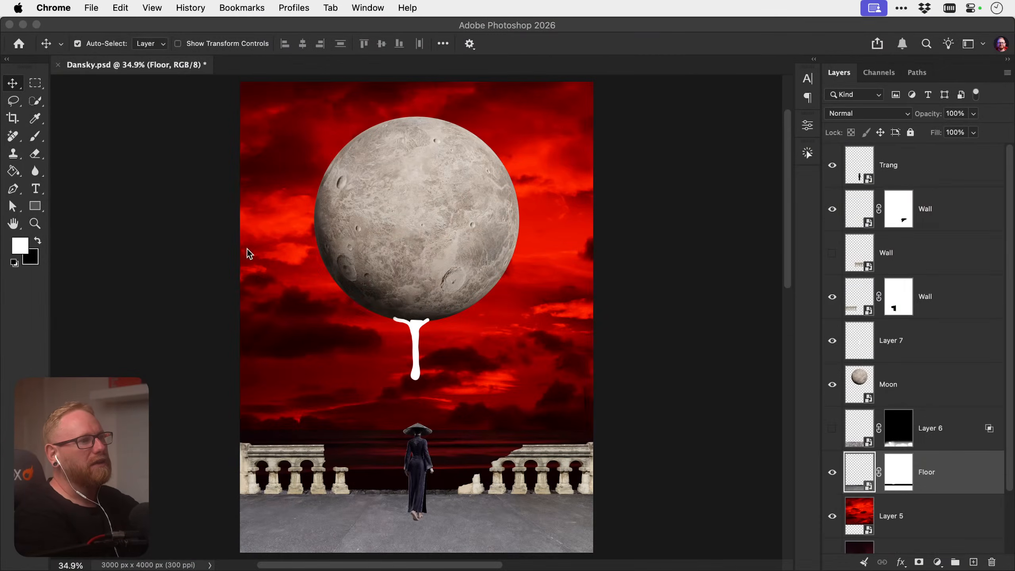
pyautogui.click(669, 313)
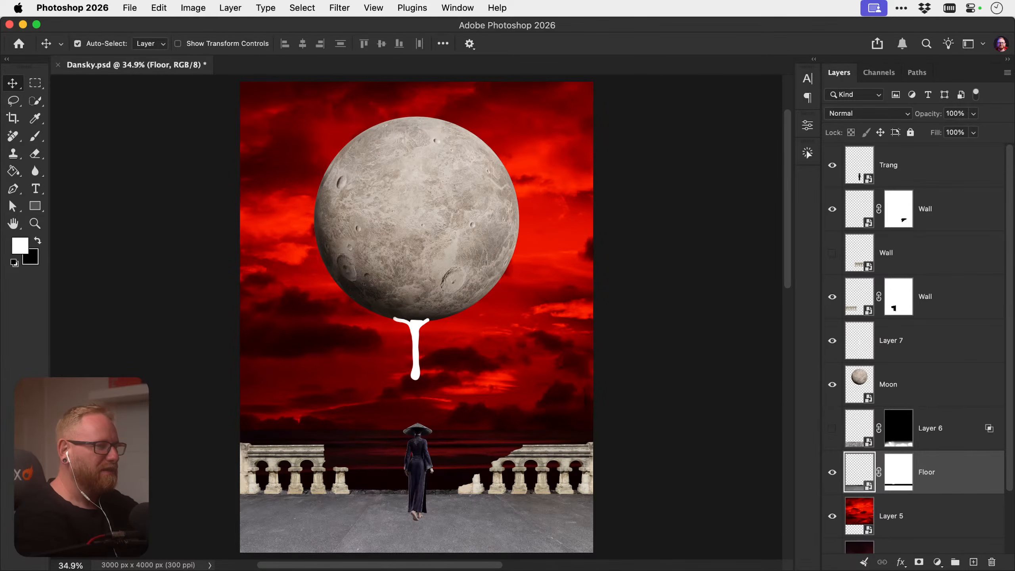
# Check what the hidden, unmasked Wall layer adds to the balustrade, and delete that layer
pyautogui.click(913, 388)
pyautogui.click(832, 341)
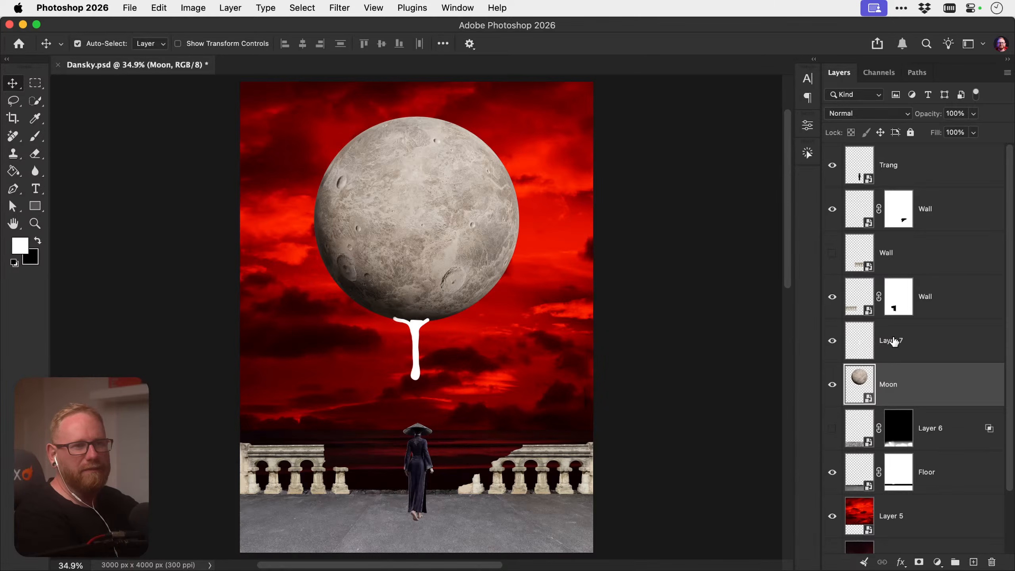
pyautogui.click(833, 253)
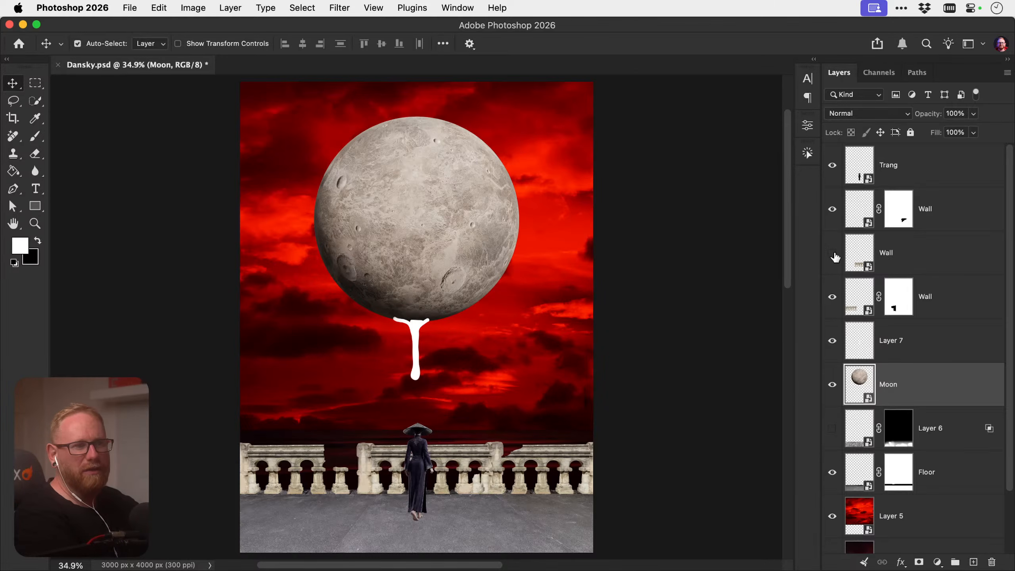
pyautogui.click(832, 252)
pyautogui.click(906, 258)
pyautogui.press('BackSpace')
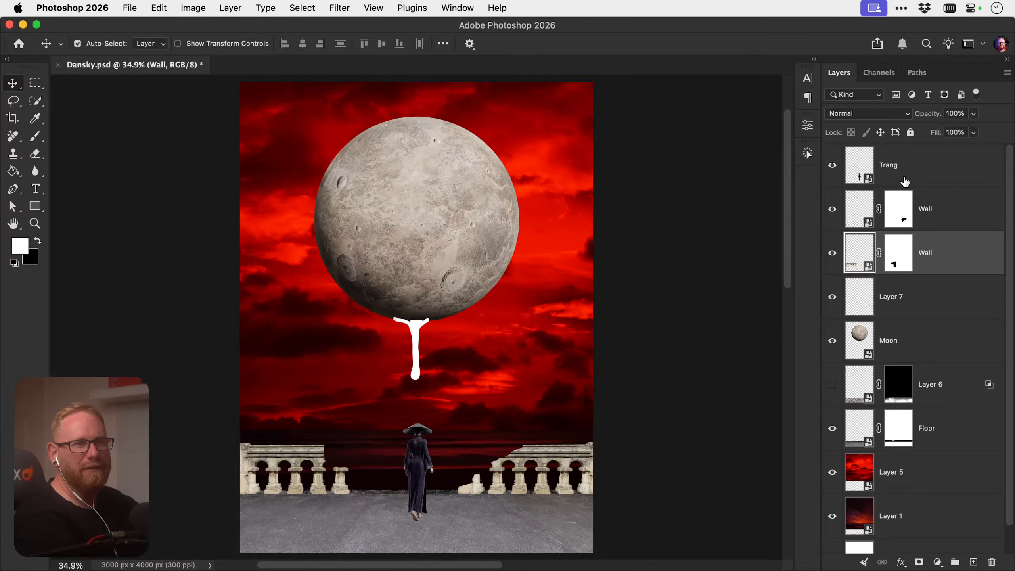
# Delete Layer 7 with the rough white drip beneath the moon
pyautogui.press('z')
pyautogui.moveTo(423, 480); pyautogui.dragTo(419, 463)
pyautogui.press('super+0')
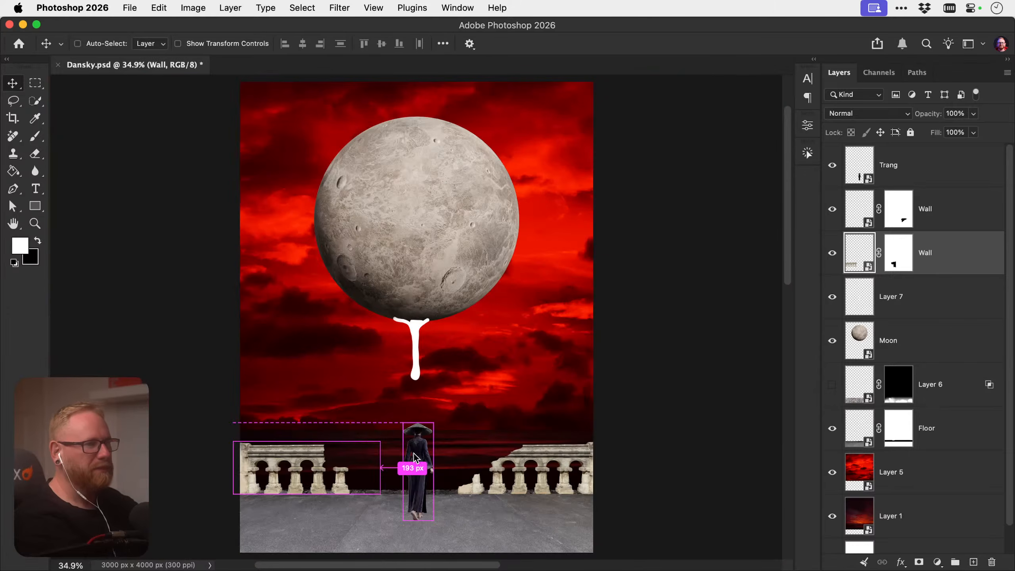
pyautogui.click(418, 374)
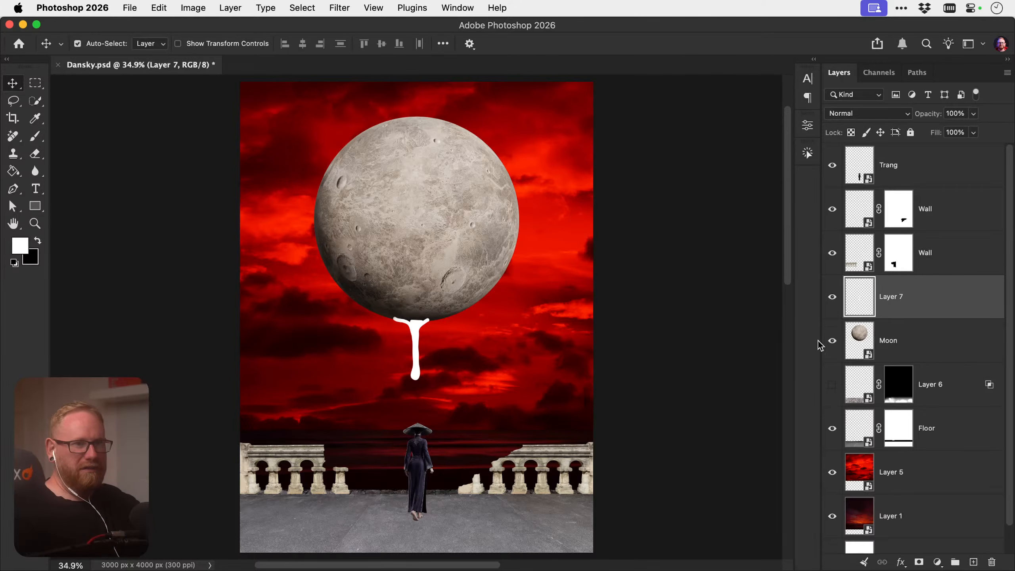
pyautogui.press('BackSpace')
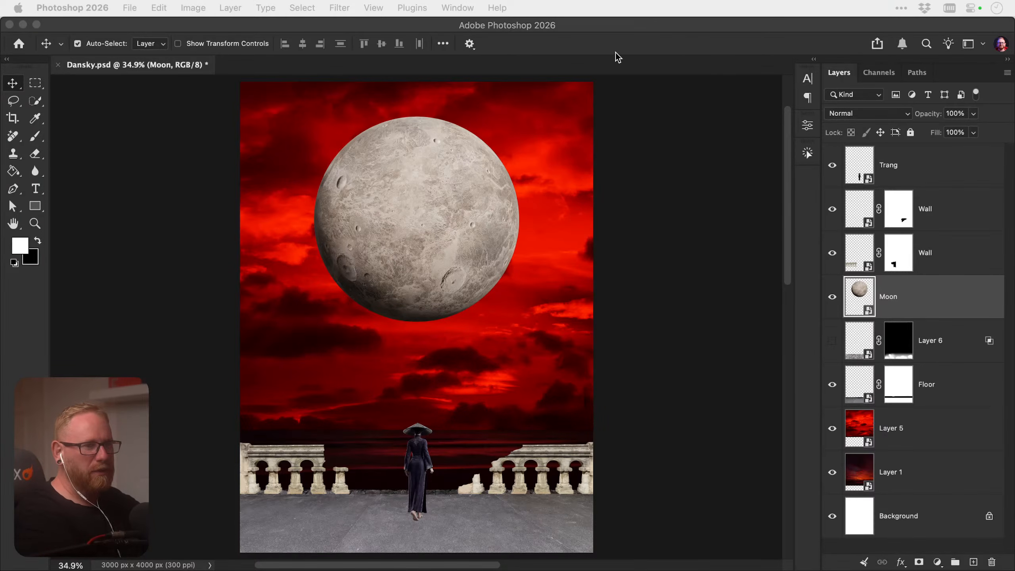
# Examine the robed woman up close and open the Trang smart object's contents for editing
pyautogui.click(741, 385)
pyautogui.press('z')
pyautogui.click(387, 512)
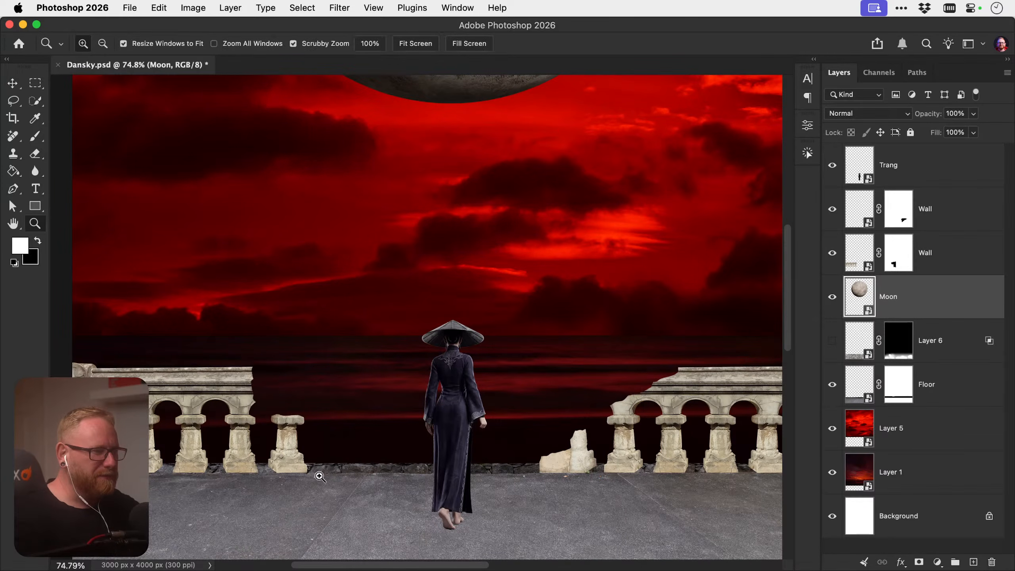
pyautogui.moveTo(455, 422); pyautogui.dragTo(495, 386)
pyautogui.click(858, 165)
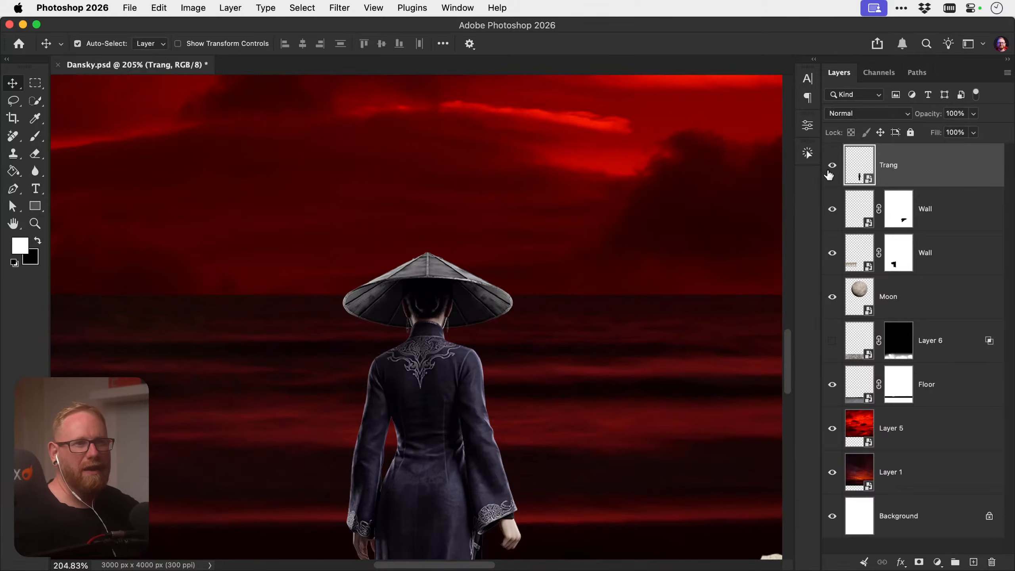
pyautogui.doubleClick(859, 169)
# Enlarge the smart object's canvas to 2000 px wide and 5000 px high, keeping the figure anchored at the centre
pyautogui.press('super+alt+c')
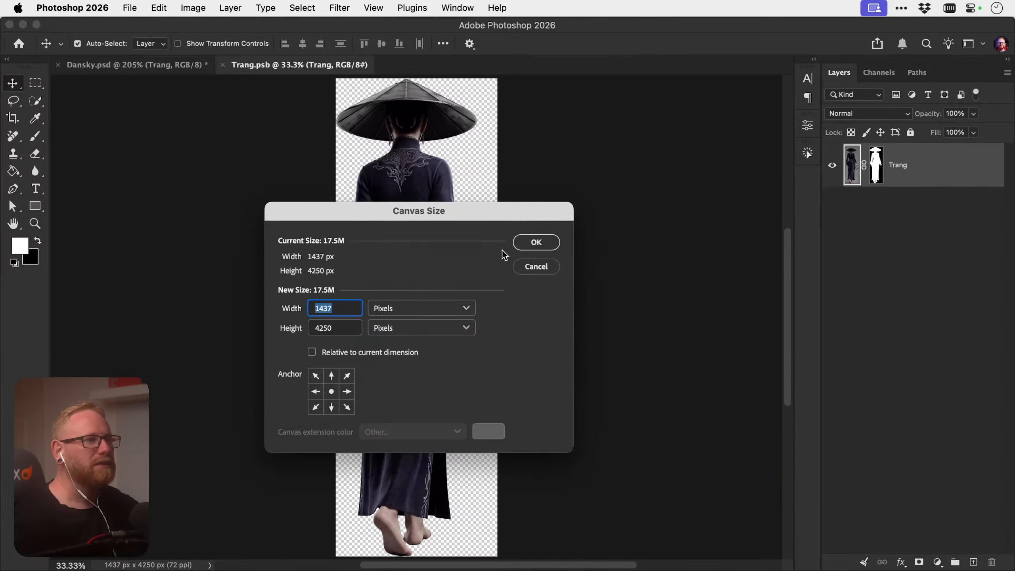
pyautogui.write('2000')
pyautogui.press('Tab')
pyautogui.press('Tab')
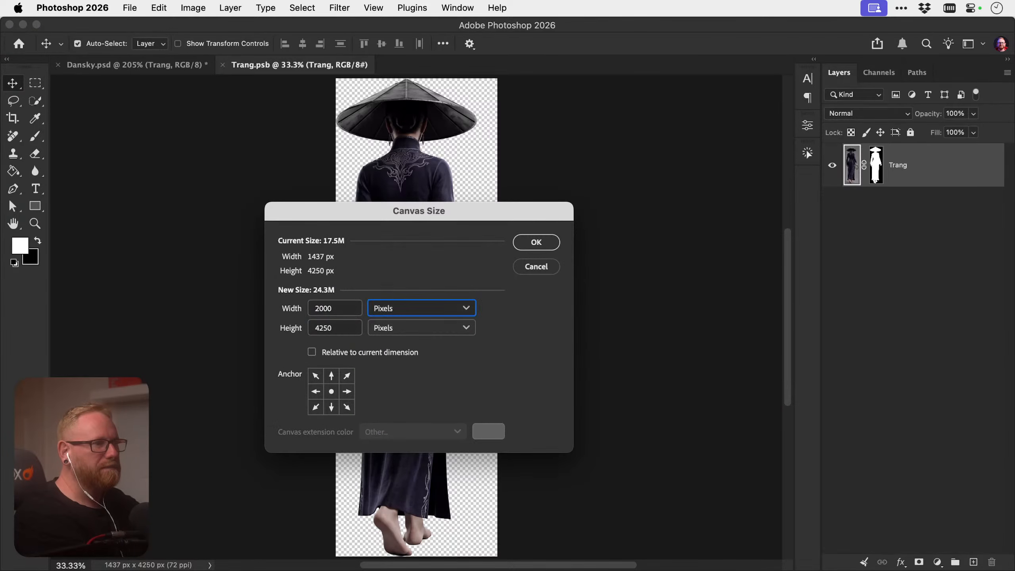
pyautogui.write('4900')
pyautogui.press('Return')
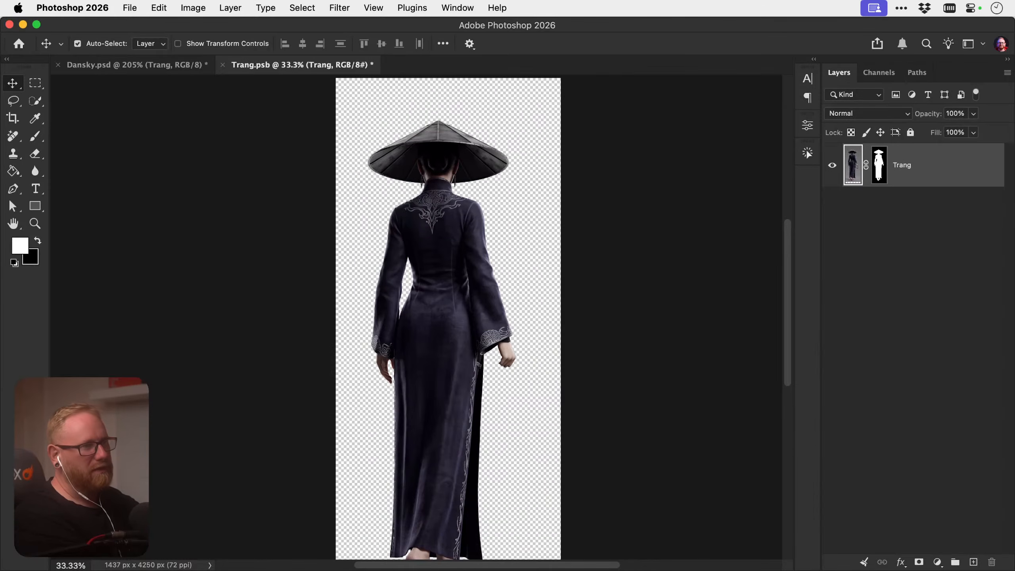
pyautogui.press('super+0')
pyautogui.click(77, 44)
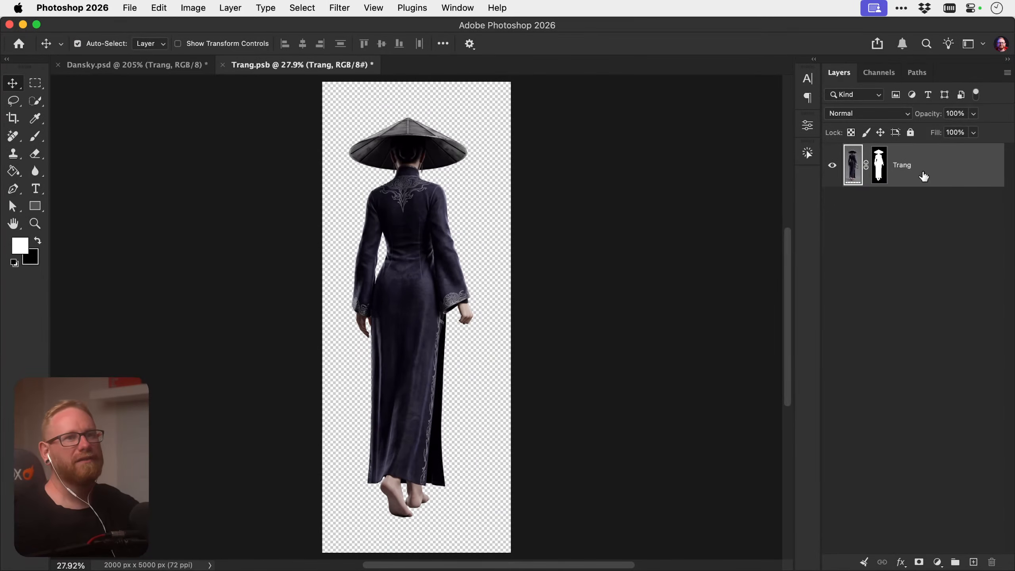
# Duplicate the Trang layer twice and hide the original as a backup
pyautogui.press('super+j')
pyautogui.click(831, 208)
pyautogui.press('z')
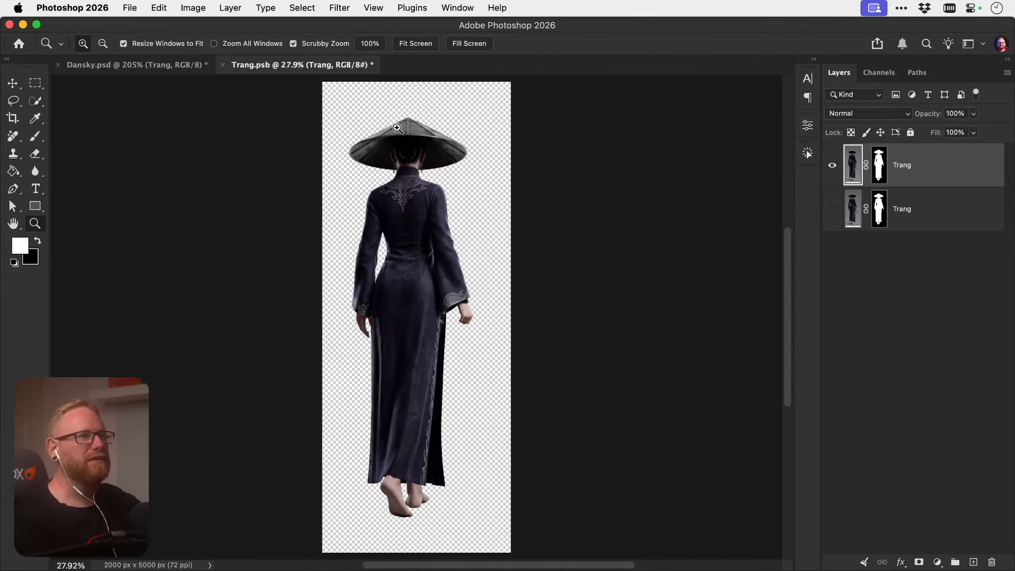
pyautogui.moveTo(396, 129); pyautogui.dragTo(442, 128)
pyautogui.press('v')
pyautogui.press('super+j')
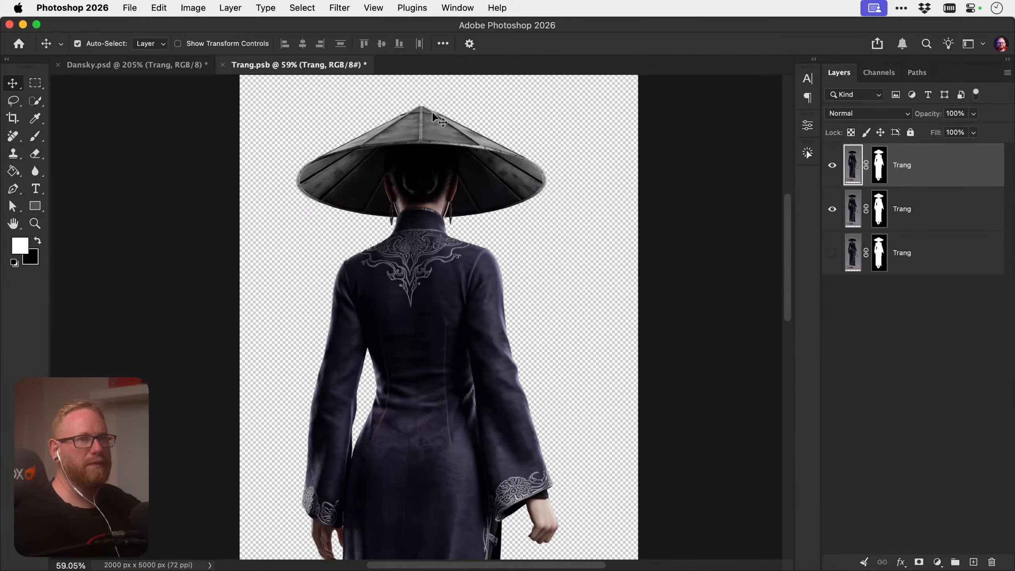
# Rename the middle copy Trang Lower and the uppermost copy Trang Upper
pyautogui.doubleClick(903, 208)
pyautogui.press('Right')
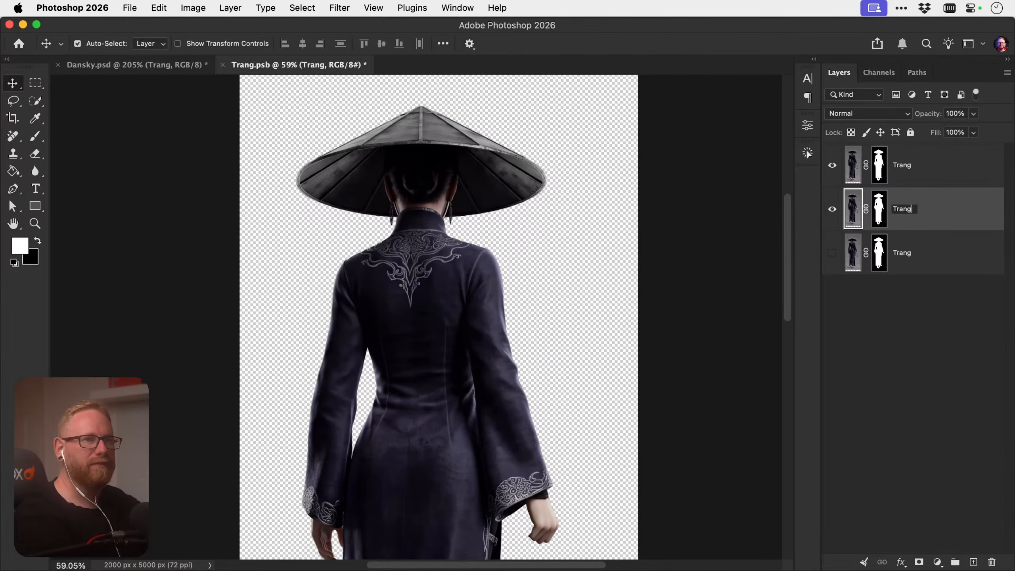
pyautogui.write('Lower')
pyautogui.press('Return')
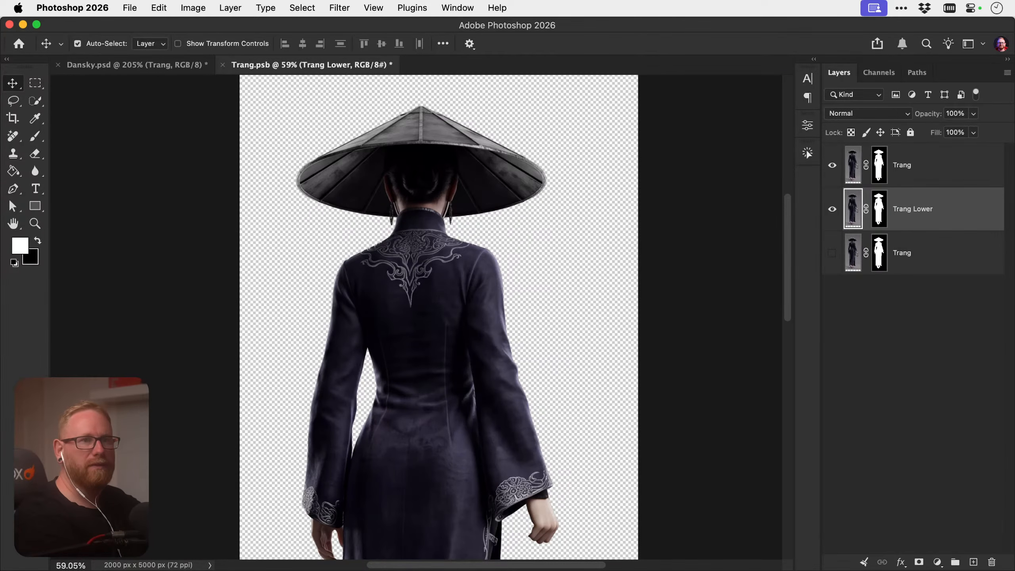
pyautogui.doubleClick(903, 165)
pyautogui.press('Right')
pyautogui.write('Upper')
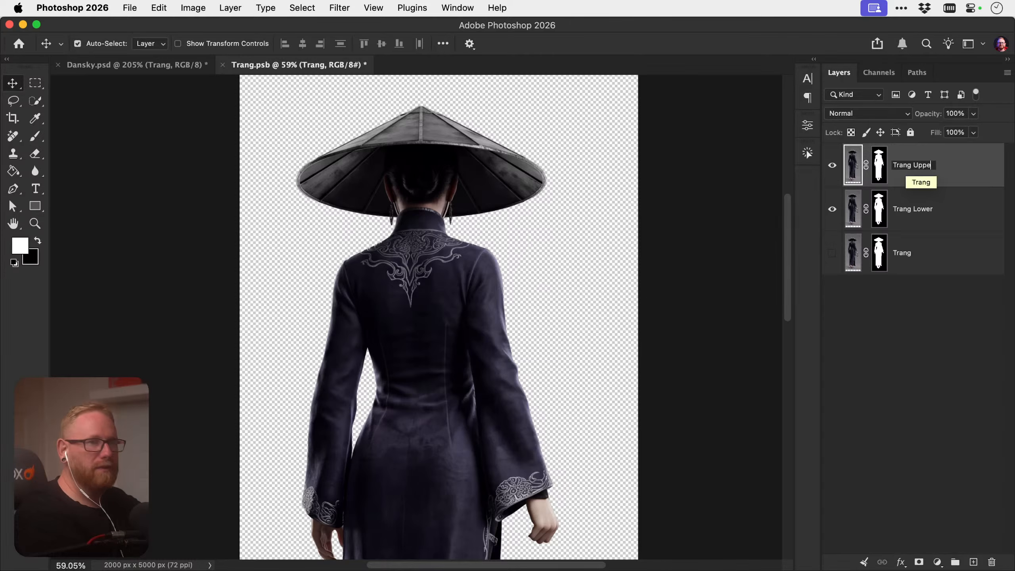
pyautogui.press('Return')
# Hide Trang Lower, target Trang Upper's mask, and trace the curved upper edge of the robe's collar with the Pen tool
pyautogui.click(832, 208)
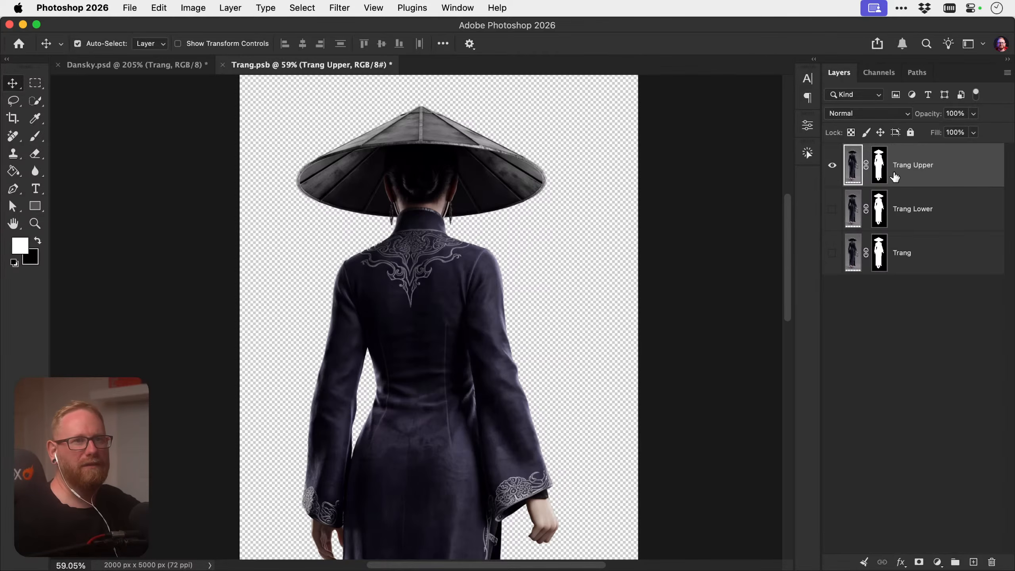
pyautogui.click(879, 173)
pyautogui.press('z')
pyautogui.moveTo(409, 196); pyautogui.dragTo(436, 201)
pyautogui.press('l')
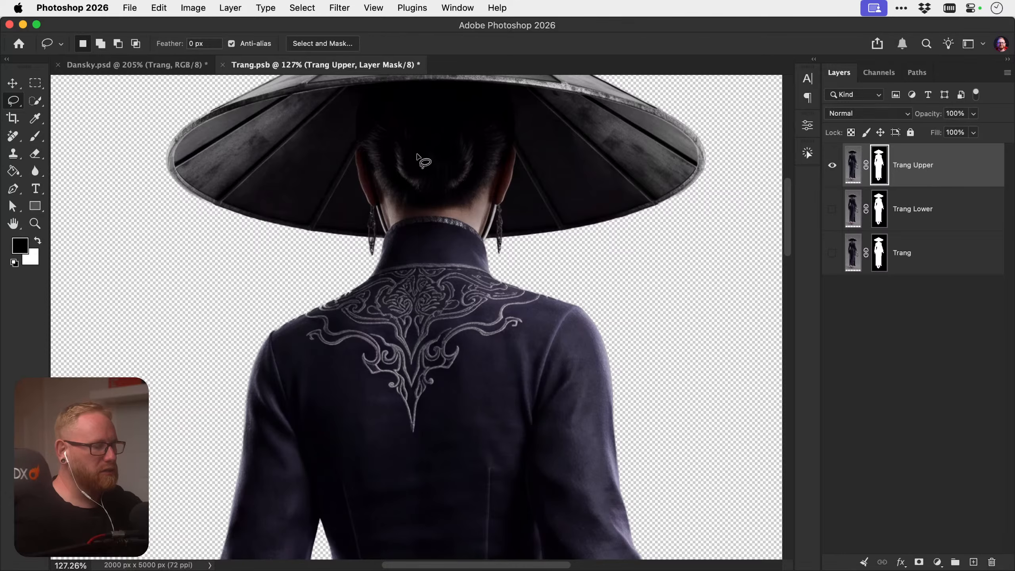
pyautogui.press('p')
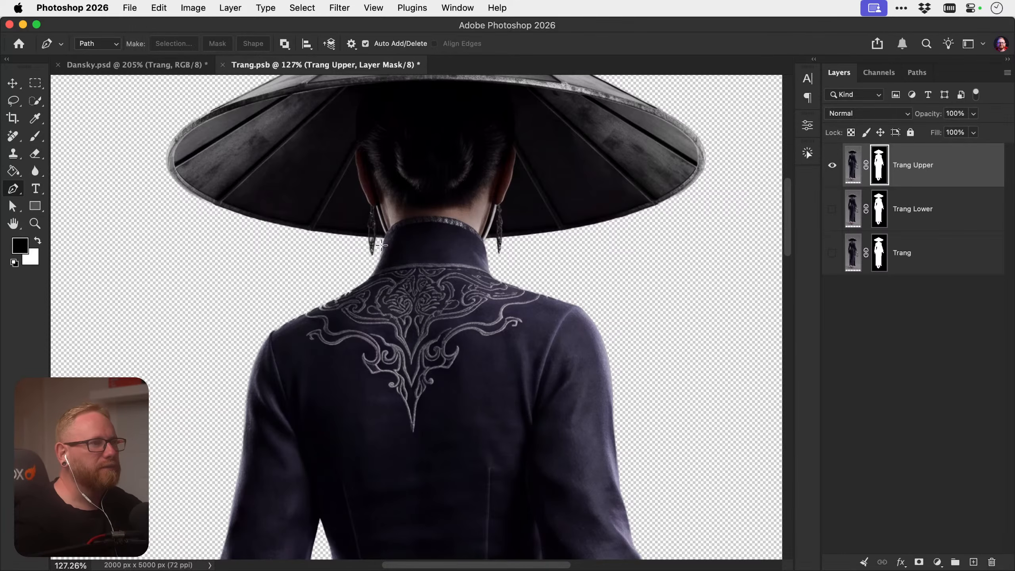
pyautogui.click(381, 245)
pyautogui.moveTo(430, 216); pyautogui.dragTo(480, 219)
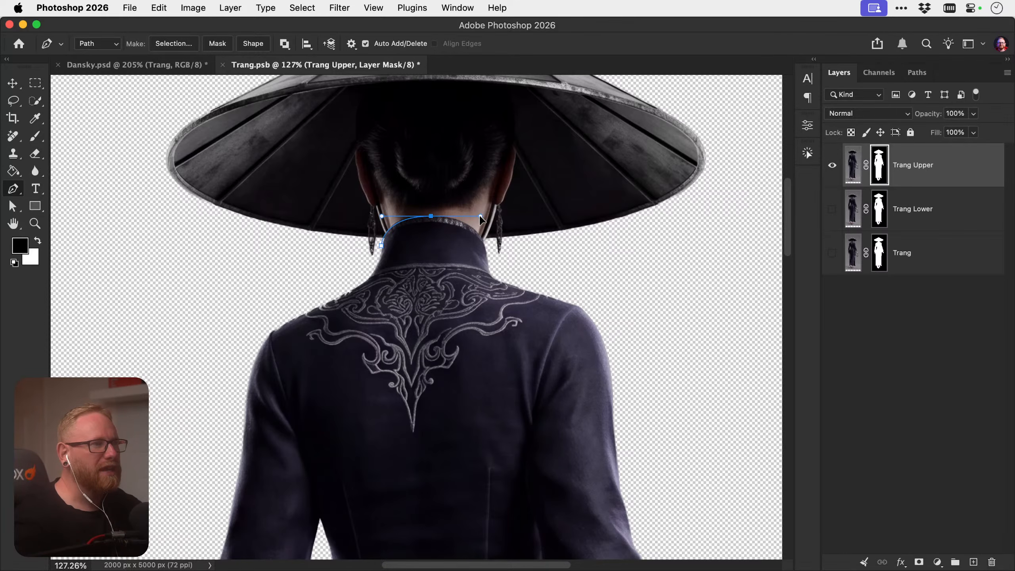
pyautogui.click(487, 250)
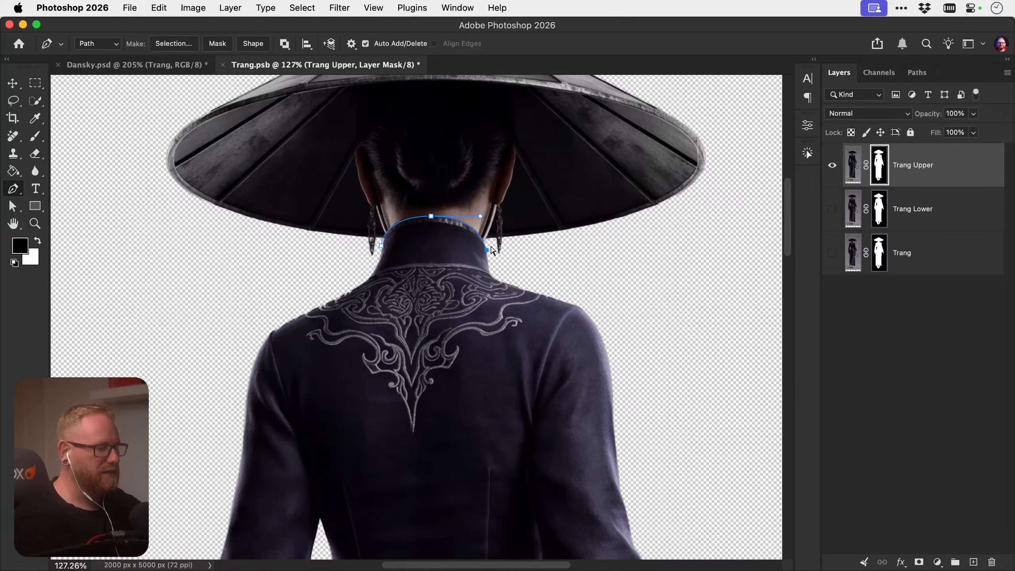
pyautogui.press('super+minus')
pyautogui.press('super+minus')
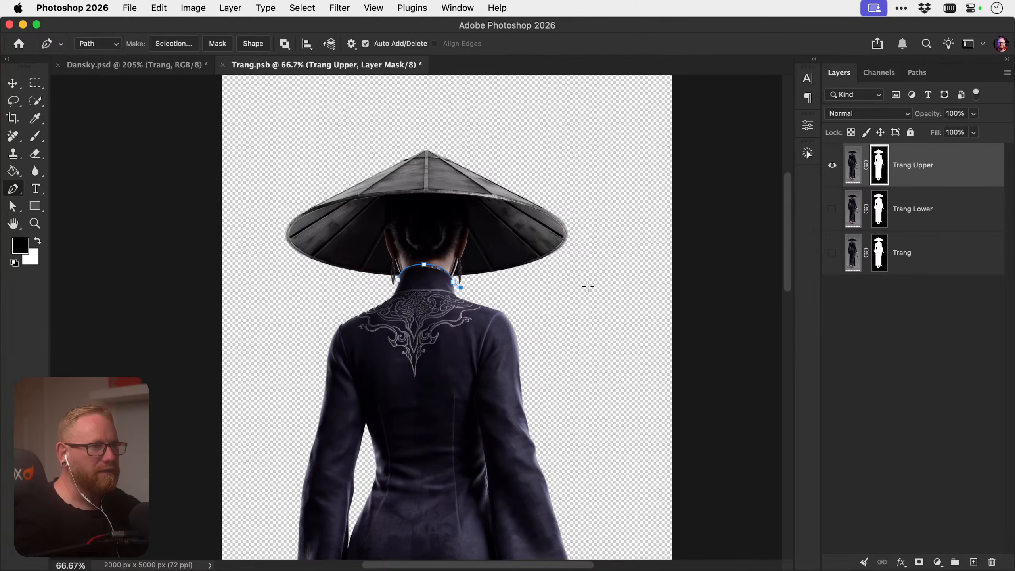
# Continue the path loosely around the hat, close it at the collar, and make an anti-aliased selection with 0 px feather
pyautogui.click(588, 287)
pyautogui.click(582, 159)
pyautogui.click(379, 132)
pyautogui.click(282, 165)
pyautogui.click(258, 237)
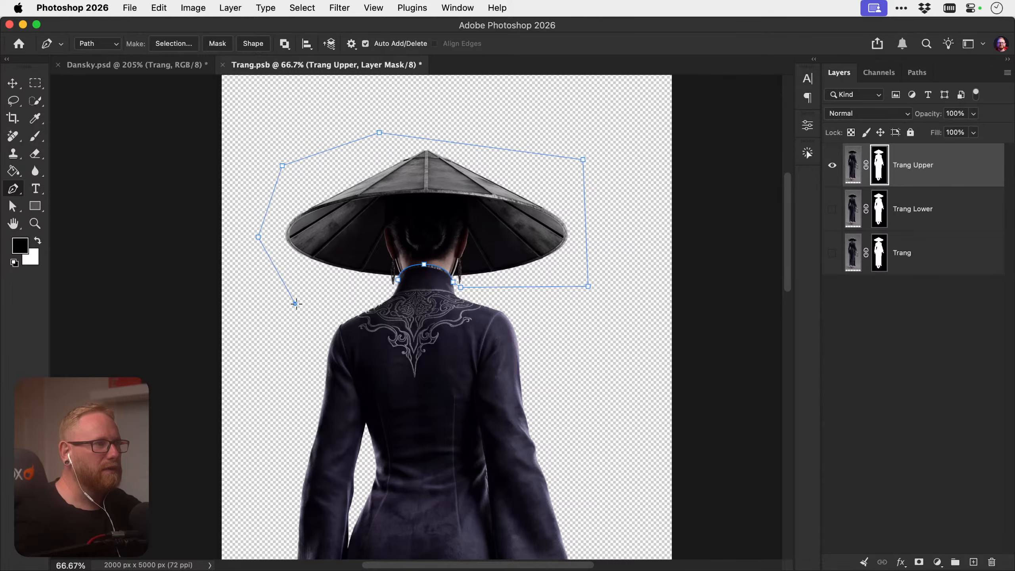
pyautogui.click(384, 293)
pyautogui.click(392, 290)
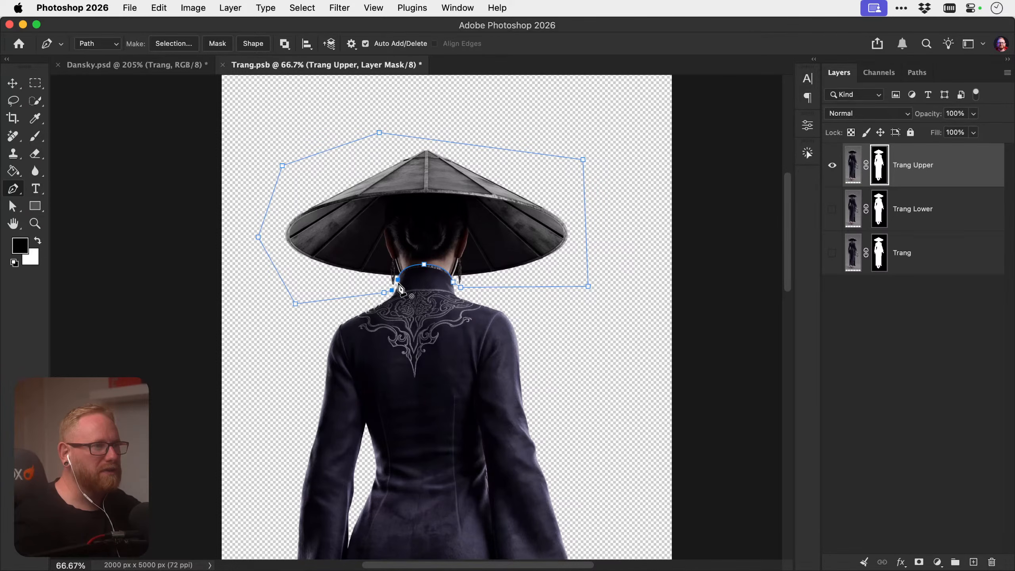
pyautogui.rightClick(408, 279)
pyautogui.click(440, 327)
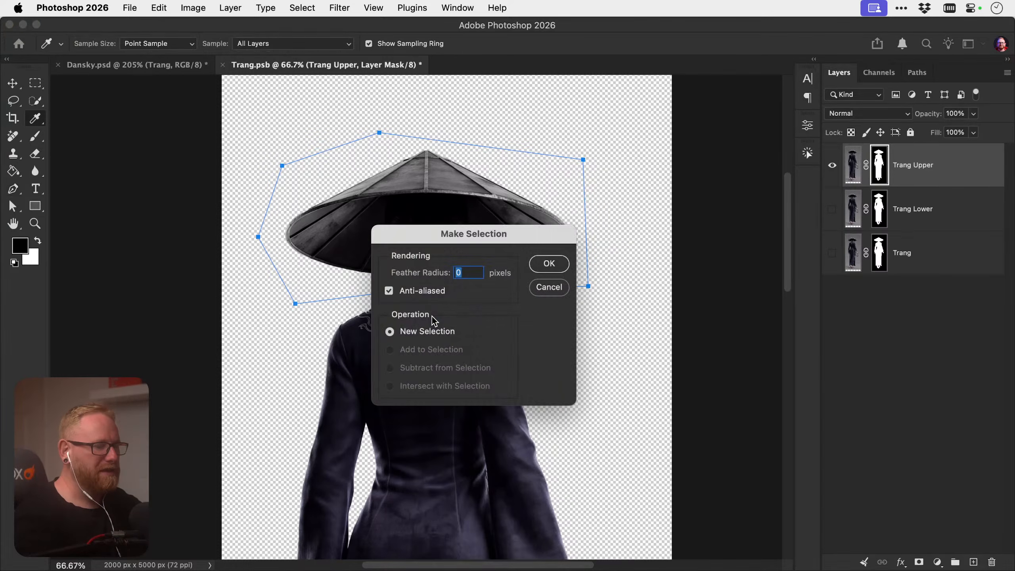
pyautogui.press('Return')
pyautogui.rightClick(881, 175)
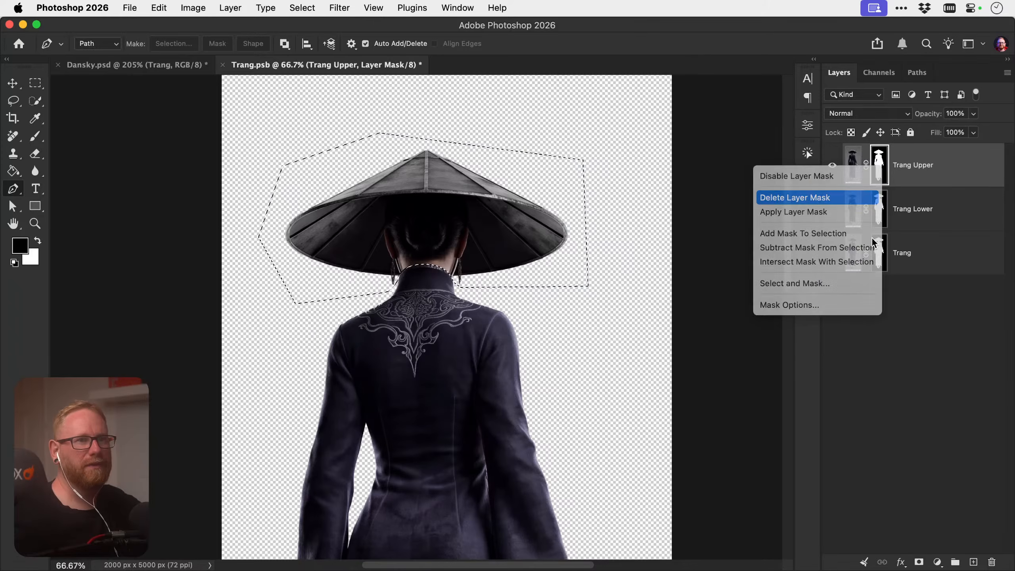
pyautogui.click(799, 197)
pyautogui.press('cmd+z')
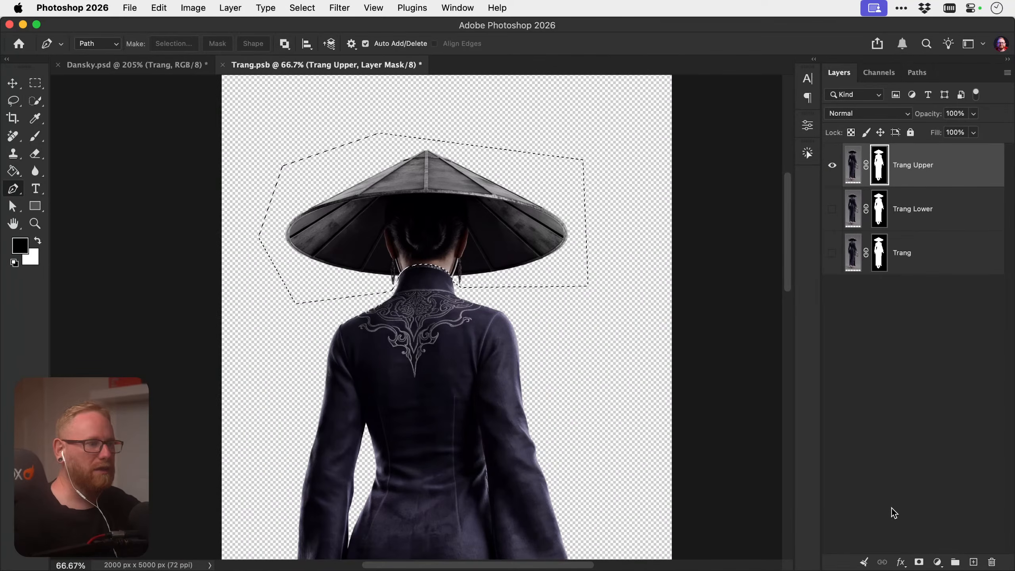
# Invert the selection, paint black over the body on Trang Upper's mask with an 800 px brush so only hat and head remain, and deselect
pyautogui.press('super+shift+i')
pyautogui.press('super+0')
pyautogui.press('b')
pyautogui.press(']')
pyautogui.press(']')
pyautogui.press(']')
pyautogui.press(']')
pyautogui.press(']')
pyautogui.press(']')
pyautogui.press(']')
pyautogui.press(']')
pyautogui.press(']')
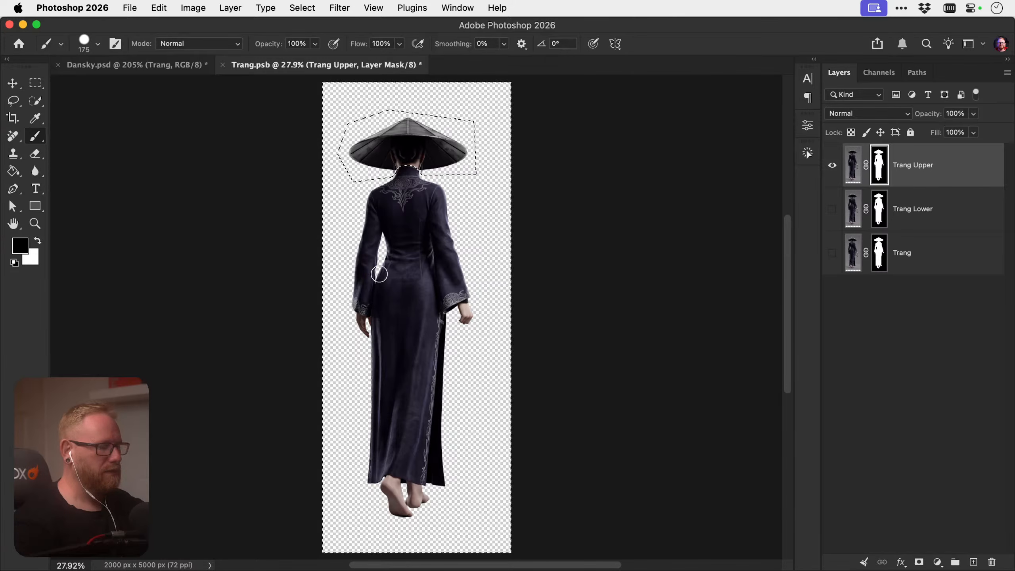
pyautogui.press(']')
pyautogui.press(']')
pyautogui.press(']')
pyautogui.press(']')
pyautogui.press(']')
pyautogui.press(']')
pyautogui.press(']')
pyautogui.press(']')
pyautogui.press(']')
pyautogui.moveTo(379, 248)
pyautogui.mouseDown()
pyautogui.moveTo(428, 164)
pyautogui.moveTo(400, 316)
pyautogui.moveTo(322, 489)
pyautogui.moveTo(362, 516)
pyautogui.mouseUp()
pyautogui.hotkey('ctrl', 'd')
pyautogui.press('x')
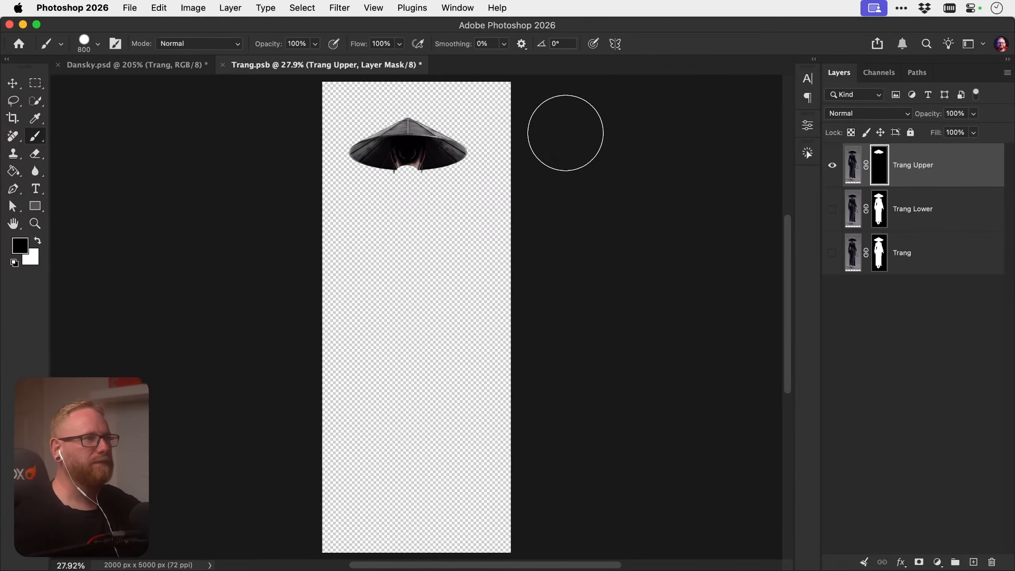
pyautogui.press('v')
pyautogui.click(950, 211)
pyautogui.doubleClick(915, 209)
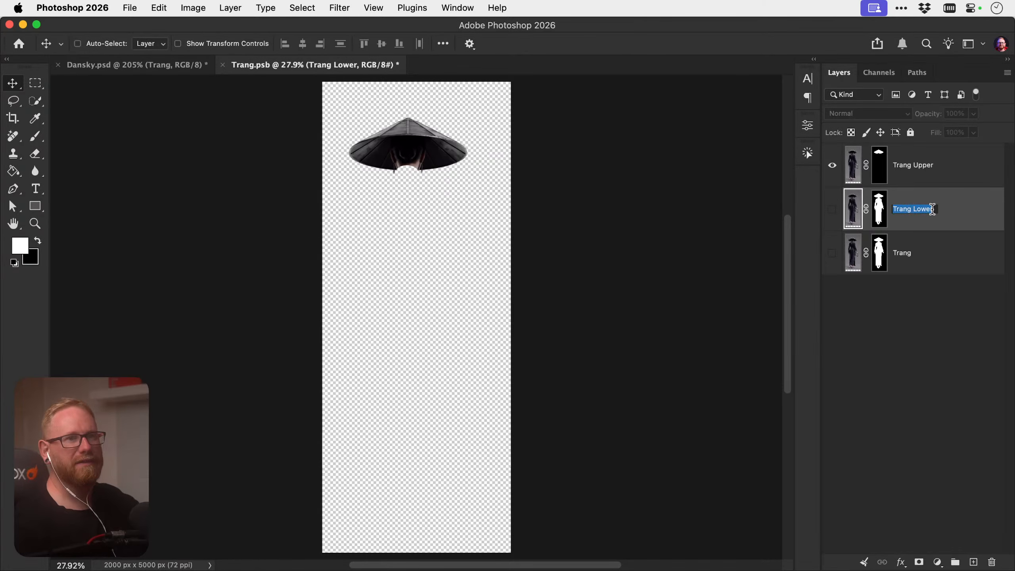
pyautogui.press('Escape')
pyautogui.press('BackSpace')
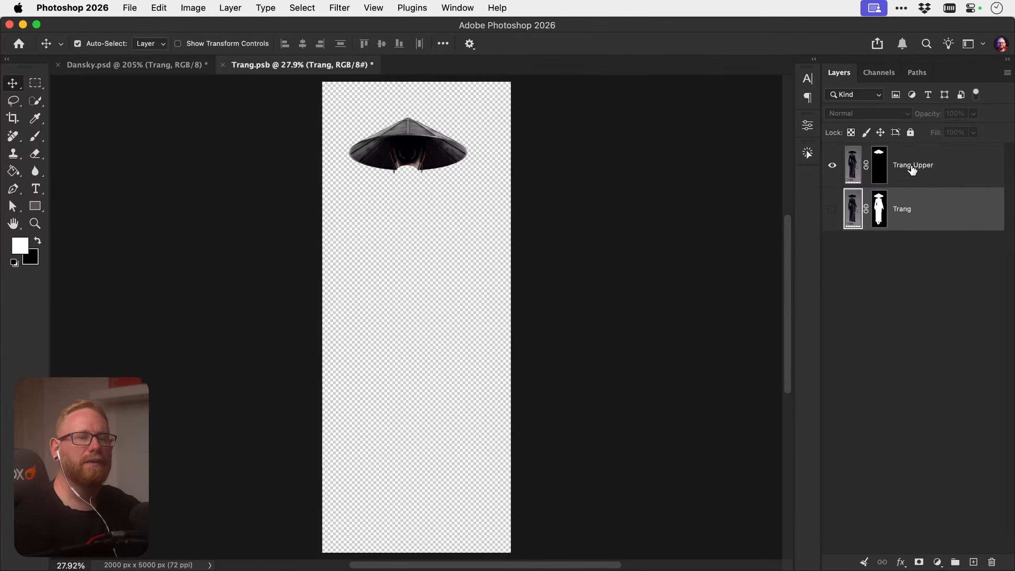
pyautogui.hotkey('ctrl', 'z')
# Show Trang Lower alone, delete its layer mask, and replace it with a copy of Trang Upper's mask
pyautogui.keyDown('alt'); pyautogui.click(832, 209); pyautogui.keyUp('alt')
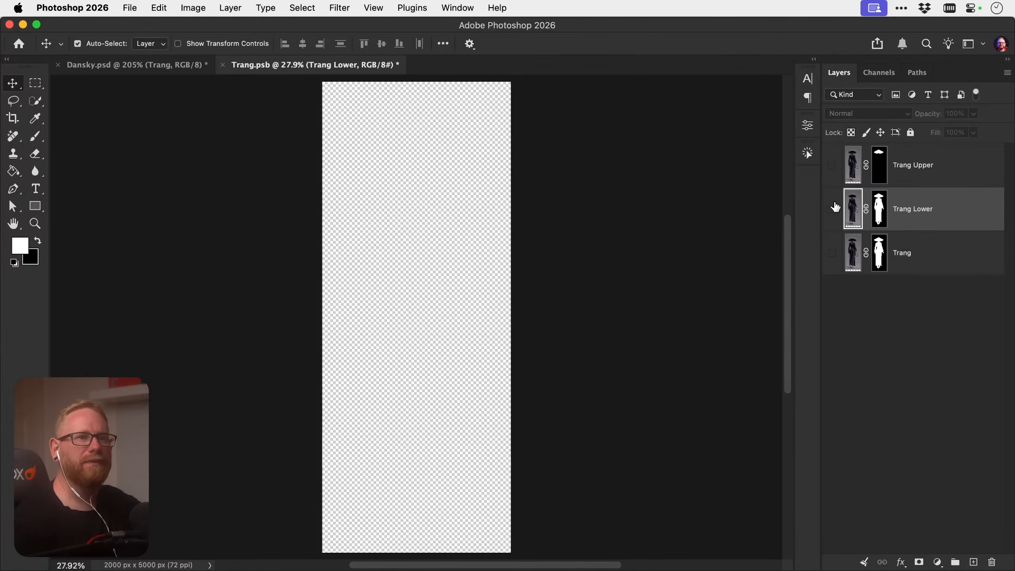
pyautogui.rightClick(879, 201)
pyautogui.click(918, 235)
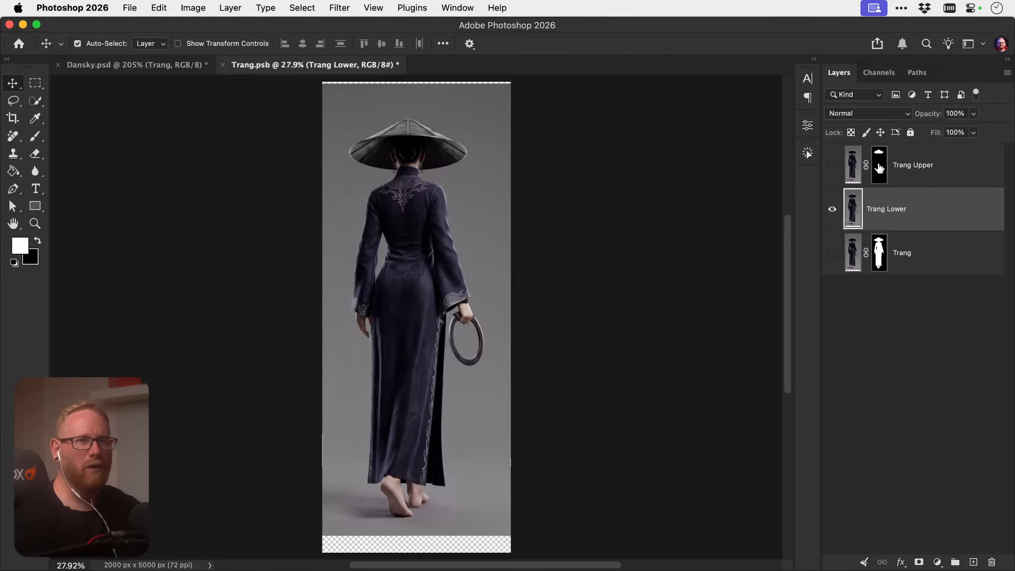
pyautogui.moveTo(879, 168); pyautogui.dragTo(880, 218)
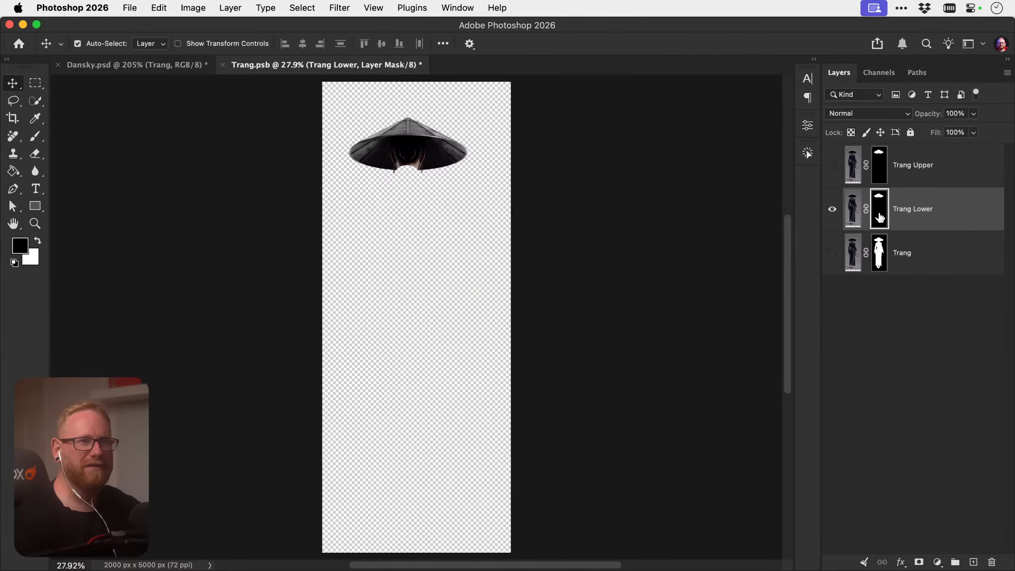
# Invert Trang Lower's layer mask so the hat is hidden, and toggle Trang Upper and Trang Lower to check the split
pyautogui.press('super+i')
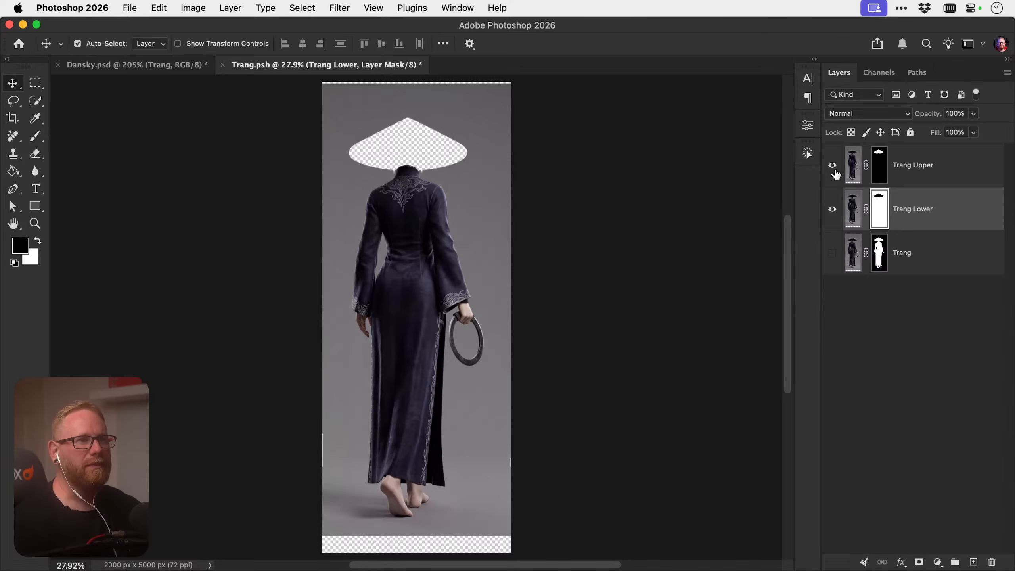
pyautogui.click(834, 170)
pyautogui.click(835, 204)
pyautogui.click(833, 176)
pyautogui.click(833, 210)
pyautogui.click(832, 212)
pyautogui.rightClick(876, 206)
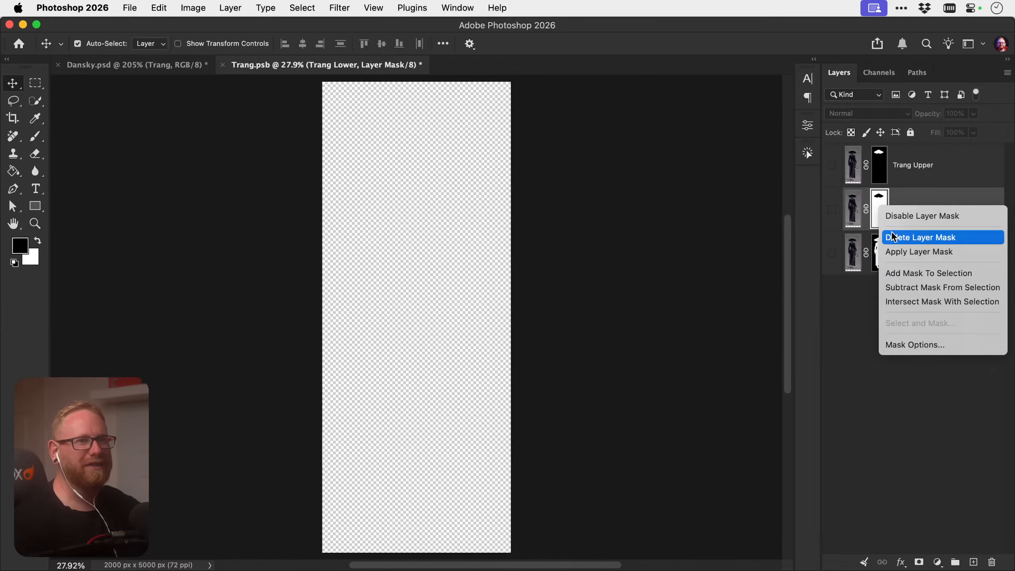
pyautogui.click(846, 212)
pyautogui.click(831, 208)
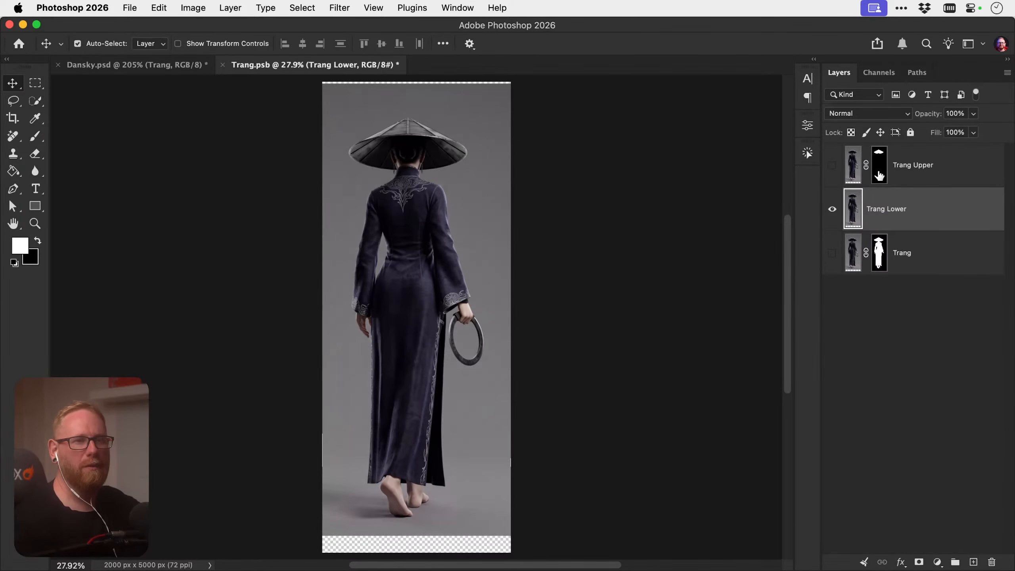
pyautogui.press('super+z')
pyautogui.press('super+z')
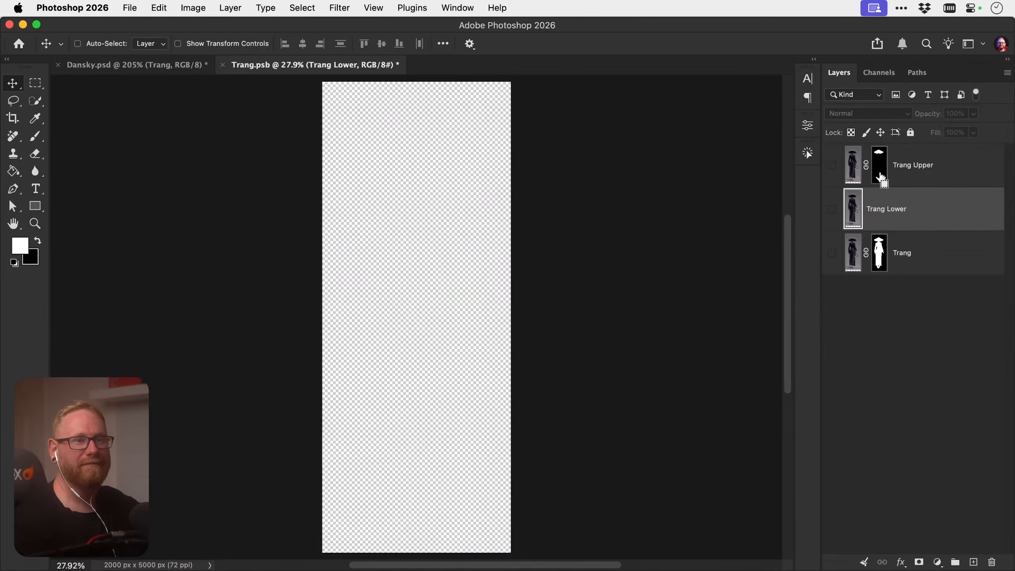
pyautogui.click(922, 217)
pyautogui.press('Delete')
pyautogui.click(931, 176)
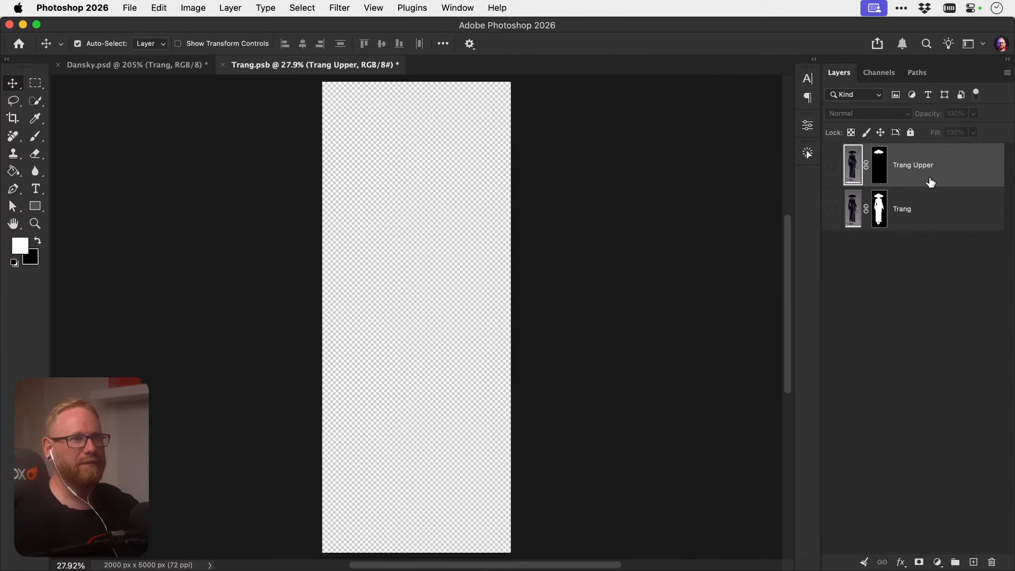
pyautogui.press('super+z')
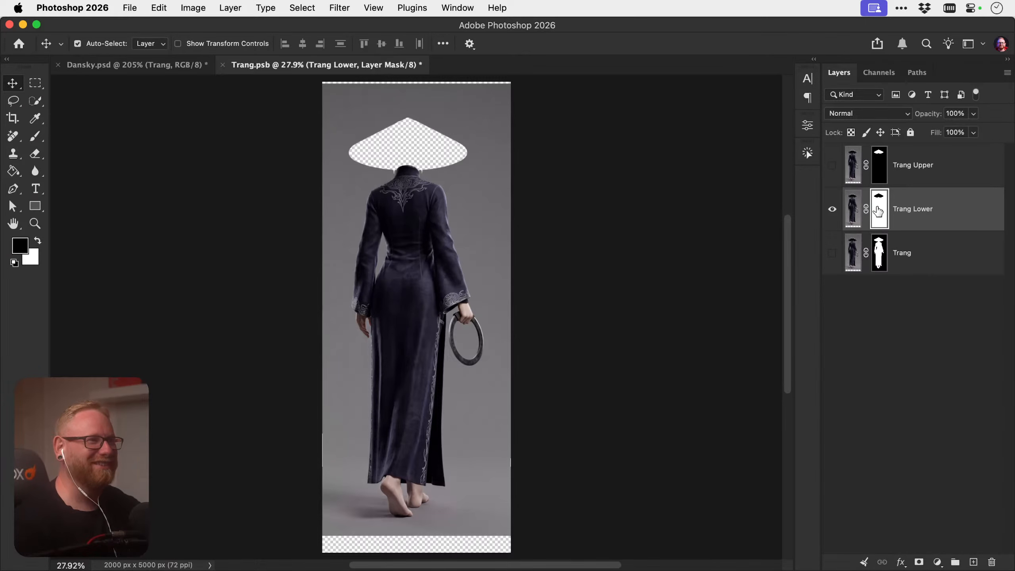
# Make a Select Subject selection of the robed body from the Trang Lower layer
pyautogui.click(853, 209)
pyautogui.click(303, 8)
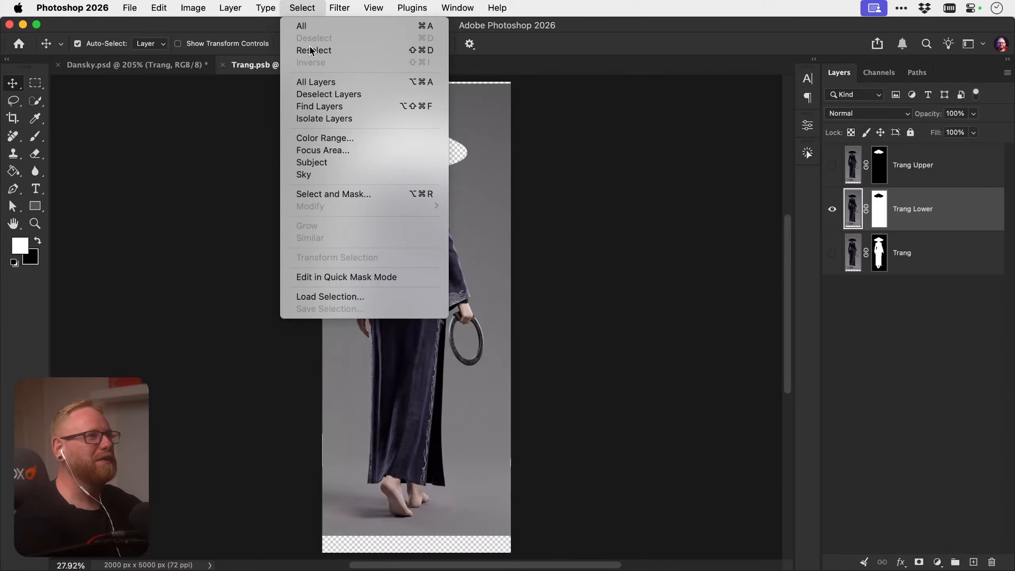
pyautogui.click(338, 165)
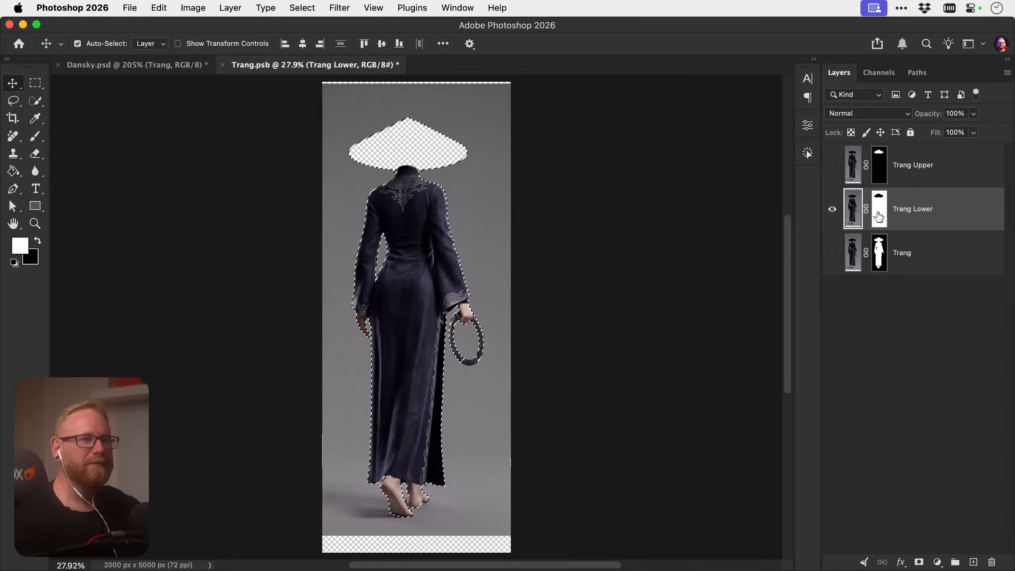
# Invert the selection, paint the grey background out in black on Trang Lower's mask with the 800 px brush, and deselect
pyautogui.click(877, 215)
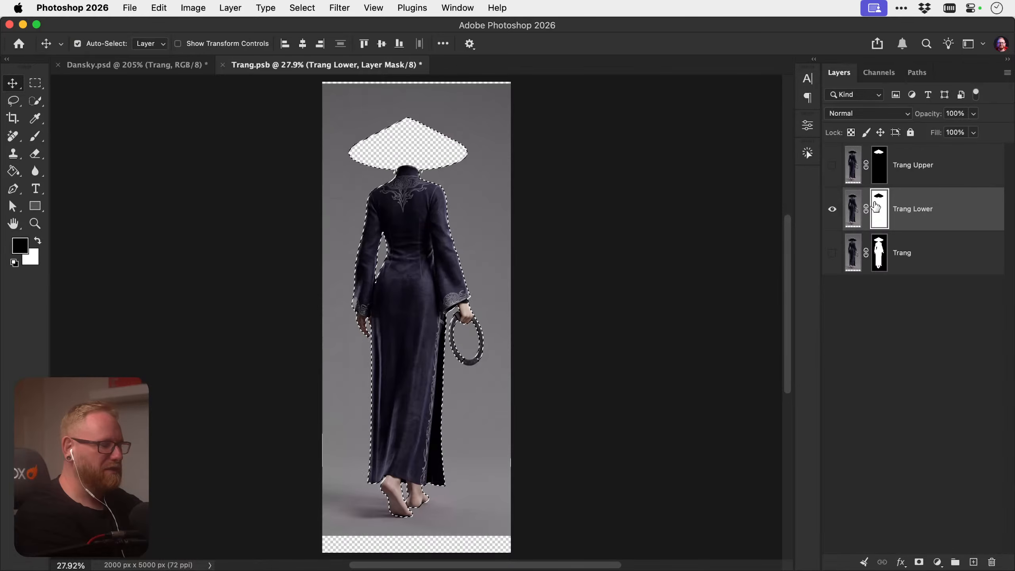
pyautogui.press('super+shift+i')
pyautogui.press('b')
pyautogui.moveTo(402, 218)
pyautogui.mouseDown()
pyautogui.moveTo(407, 82)
pyautogui.moveTo(454, 78)
pyautogui.moveTo(307, 165)
pyautogui.moveTo(509, 130)
pyautogui.moveTo(547, 140)
pyautogui.moveTo(530, 190)
pyautogui.moveTo(308, 362)
pyautogui.moveTo(289, 431)
pyautogui.moveTo(475, 345)
pyautogui.moveTo(572, 351)
pyautogui.moveTo(452, 458)
pyautogui.moveTo(423, 527)
pyautogui.moveTo(431, 549)
pyautogui.mouseUp()
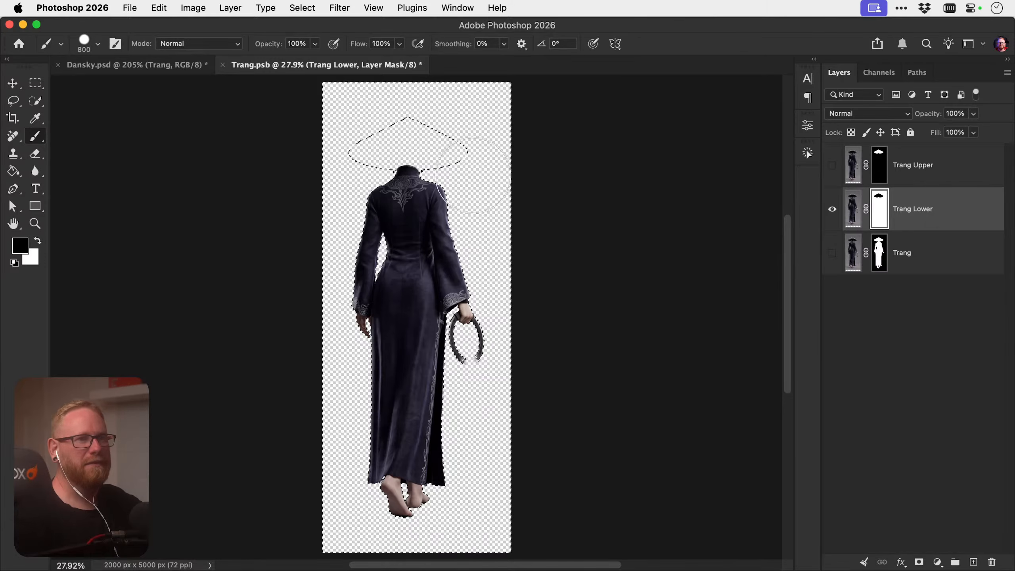
pyautogui.press('super+d')
pyautogui.press('v')
pyautogui.press('super+2')
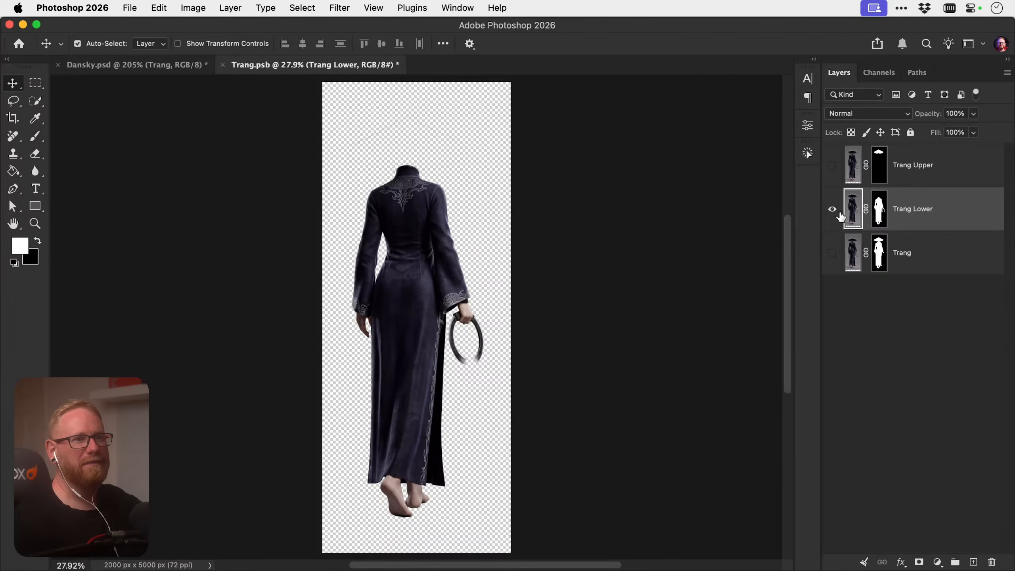
# Show Trang instead of Trang Lower, load Trang Lower's mask as a selection, and target Trang's layer mask with black as foreground colour
pyautogui.click(832, 209)
pyautogui.click(832, 253)
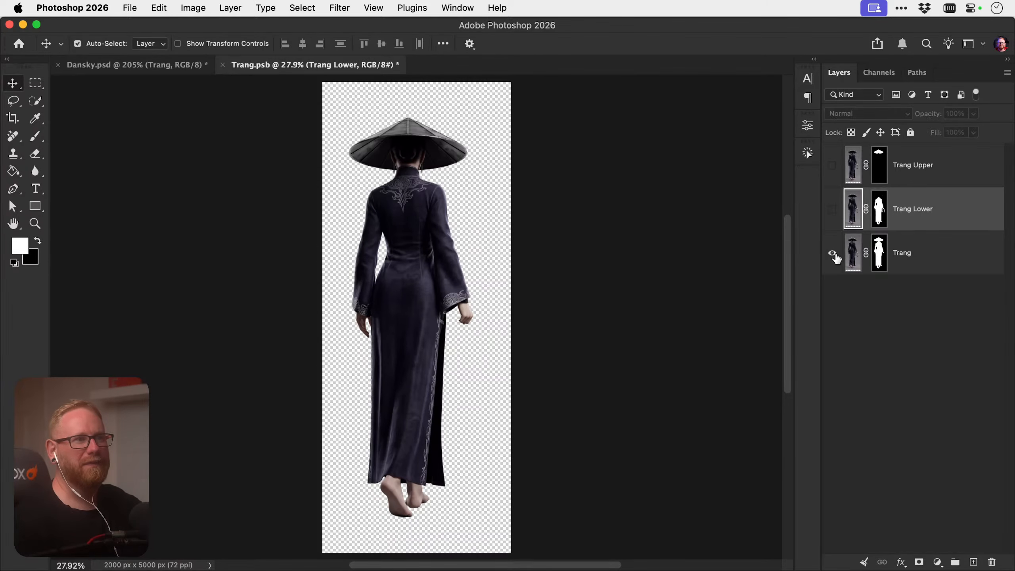
pyautogui.keyDown('super'); pyautogui.click(880, 220); pyautogui.keyUp('super')
pyautogui.click(879, 252)
pyautogui.press('x')
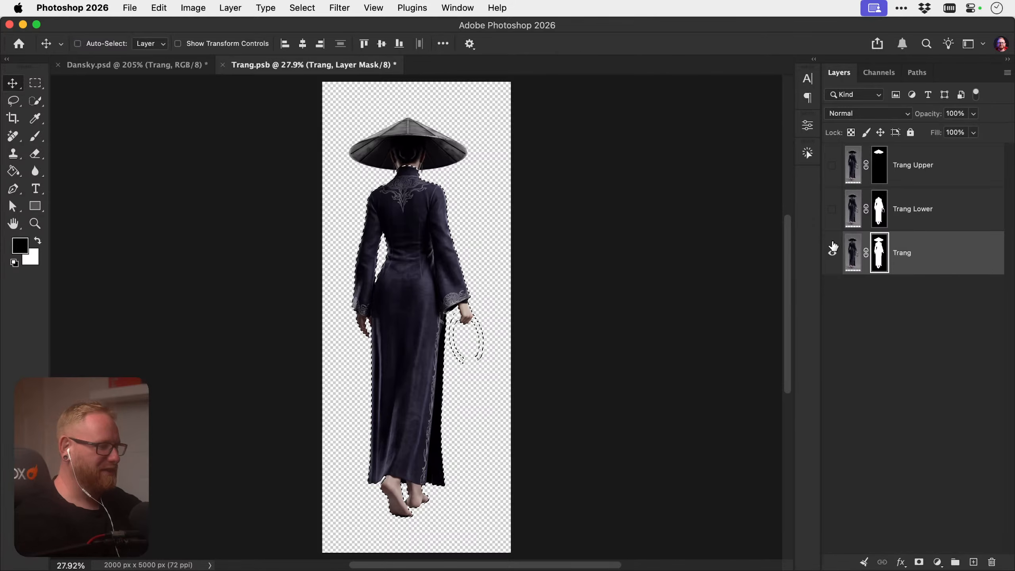
# With the selection inverted, paint black over the hat and head on Trang's mask with the 800 px brush, and deselect
pyautogui.press('b')
pyautogui.moveTo(351, 148); pyautogui.dragTo(471, 147)
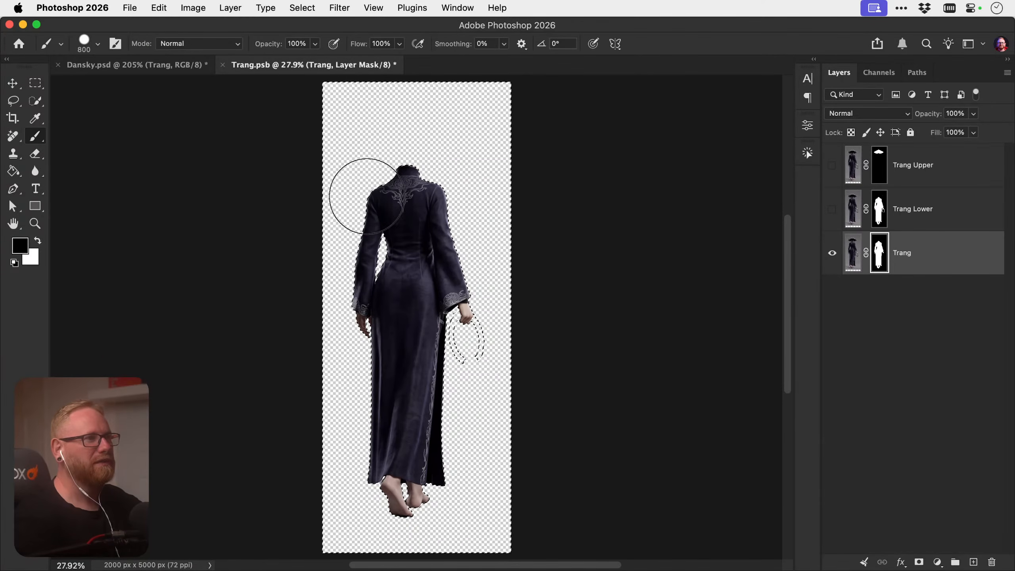
pyautogui.press('super+d')
pyautogui.press('x')
pyautogui.press('v')
# Delete the old Trang Lower layer and rename the remaining Trang layer as Trang Lower
pyautogui.click(955, 219)
pyautogui.doubleClick(914, 210)
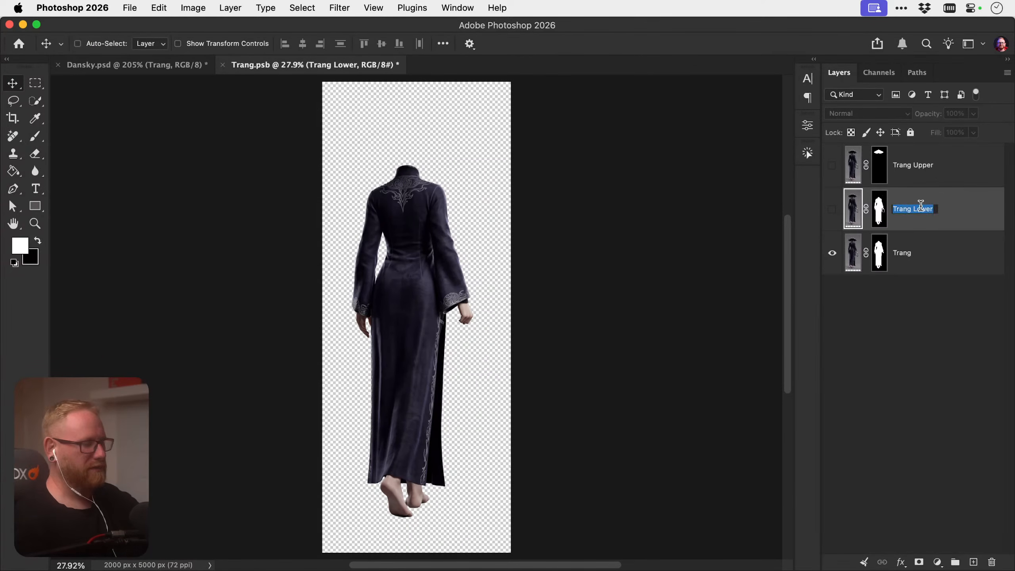
pyautogui.click(953, 208)
pyautogui.doubleClick(902, 209)
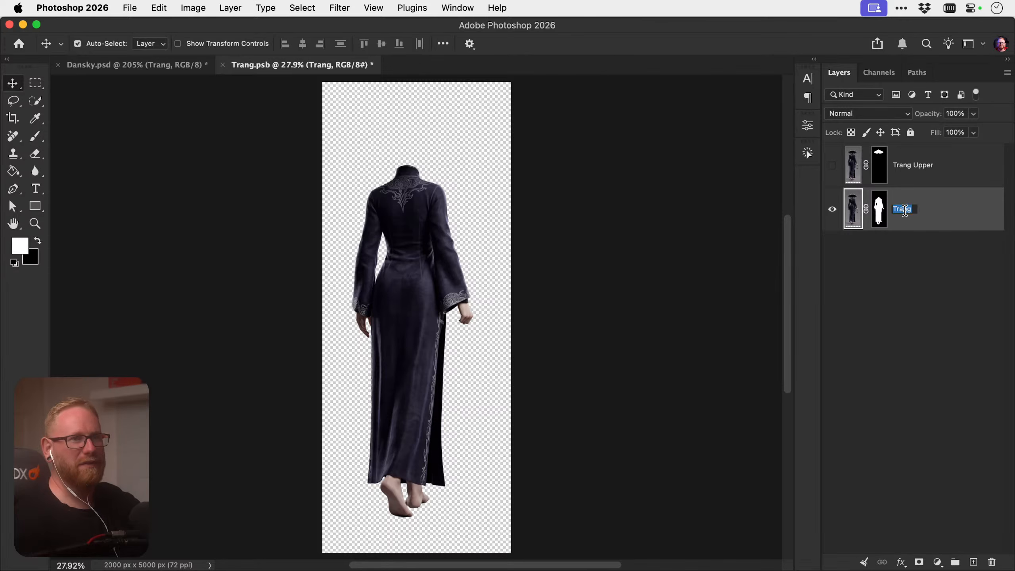
pyautogui.write('Trang Lower')
pyautogui.press('Return')
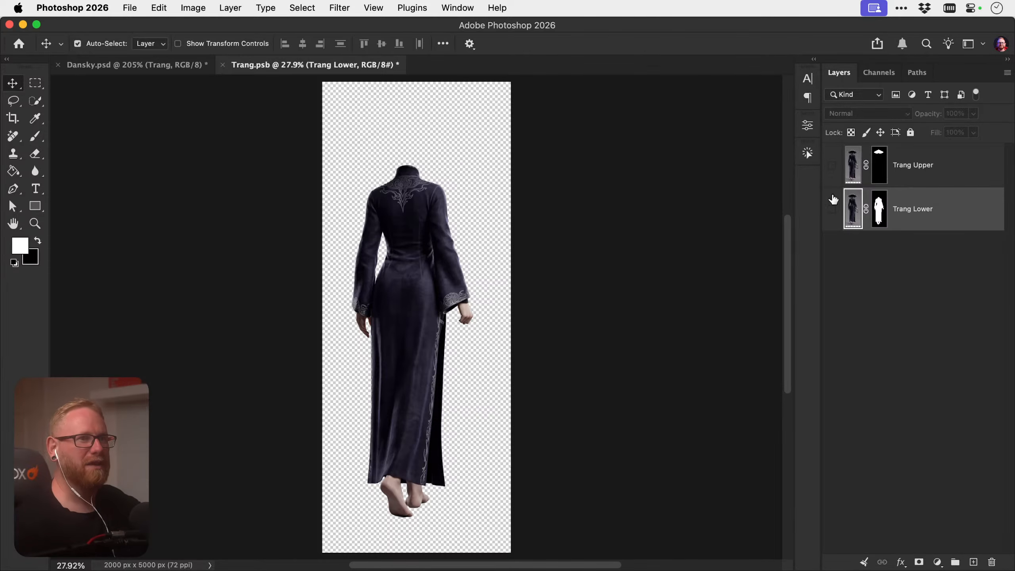
# Show the Trang Upper layer together with Trang Lower so the full figure is displayed
pyautogui.keyDown('alt'); pyautogui.click(833, 169); pyautogui.keyUp('alt')
pyautogui.keyDown('alt'); pyautogui.click(833, 169); pyautogui.keyUp('alt')
pyautogui.click(833, 169)
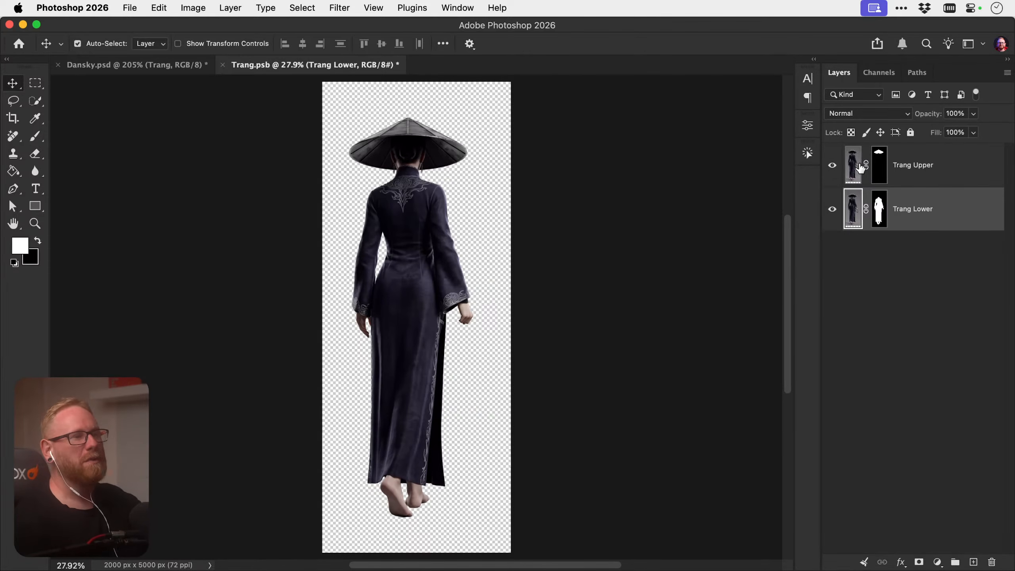
# Duplicate Trang Upper, hide the original, and convert the upper copy to a Smart Object
pyautogui.click(916, 167)
pyautogui.press('super+j')
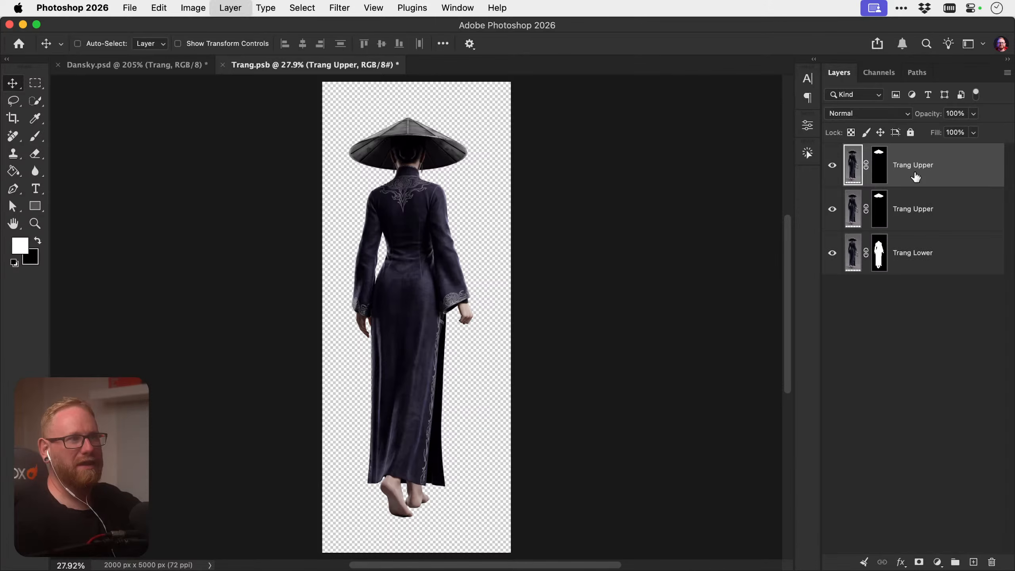
pyautogui.moveTo(414, 146); pyautogui.dragTo(485, 136)
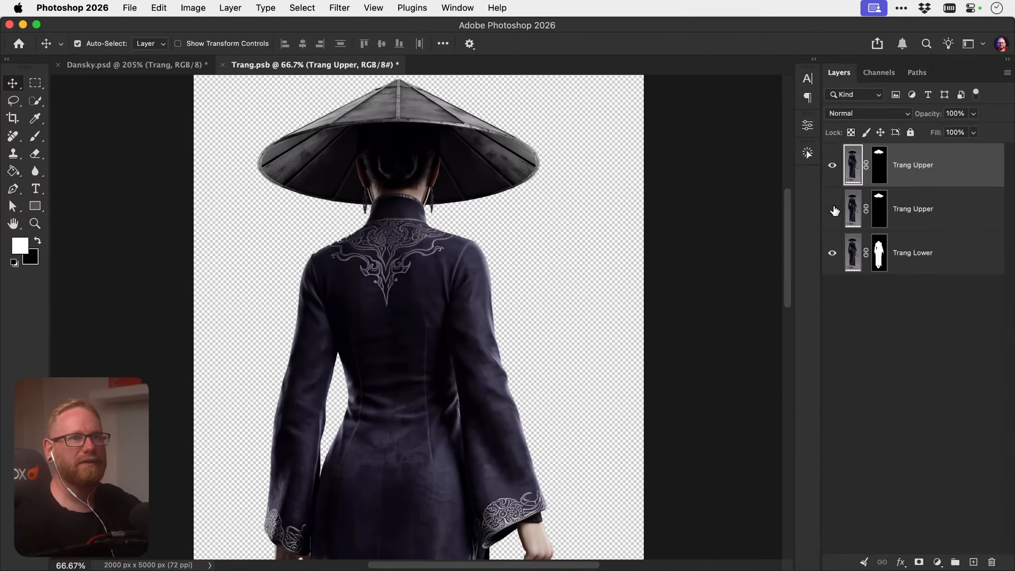
pyautogui.rightClick(922, 164)
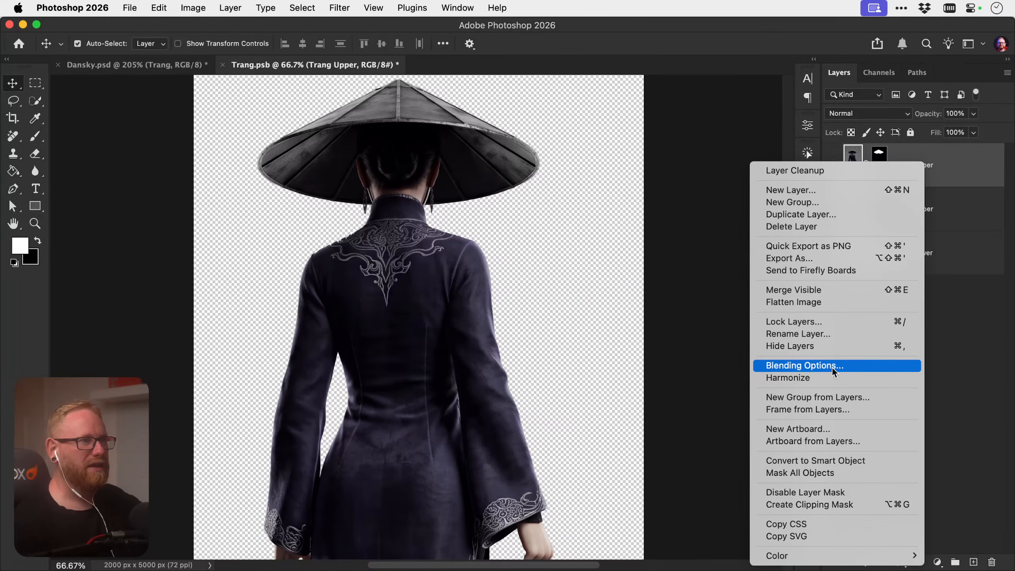
pyautogui.click(821, 460)
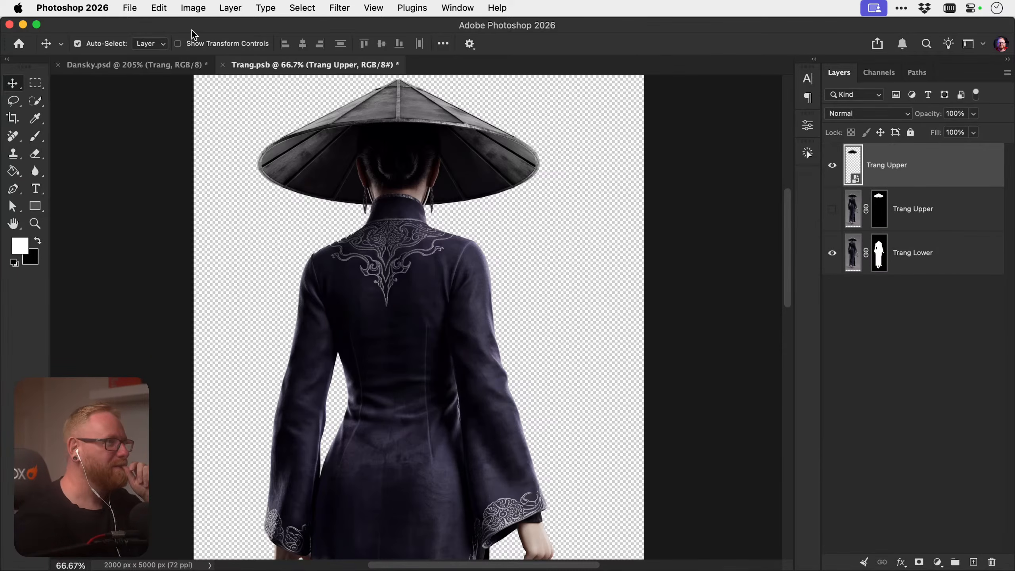
# Apply Rotate Object to the Trang Upper smart object, tilting the hat vertically to show its outer surface, and compare before and after
pyautogui.click(158, 7)
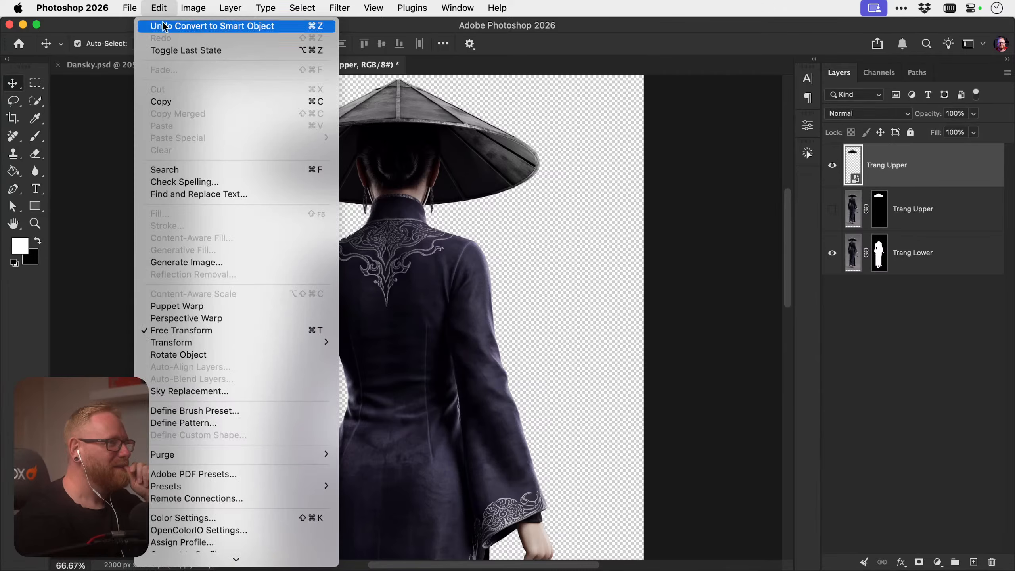
pyautogui.click(223, 354)
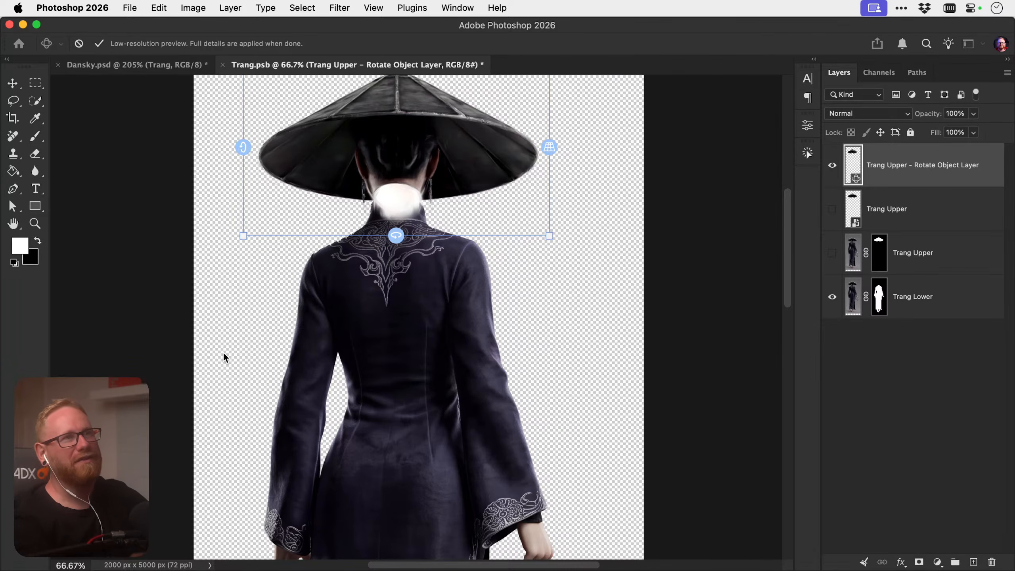
pyautogui.moveTo(243, 149)
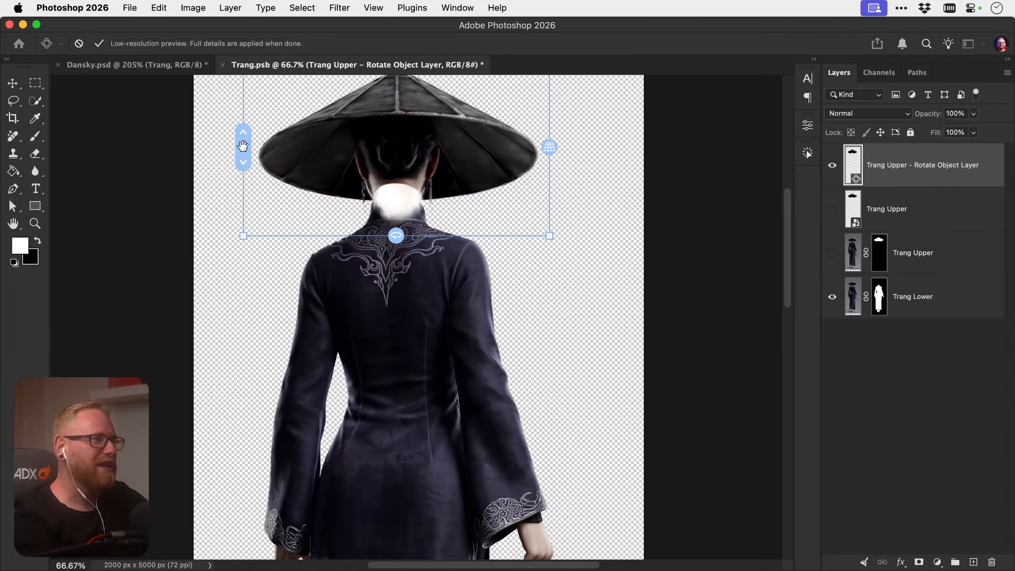
pyautogui.moveTo(243, 152)
pyautogui.mouseDown()
pyautogui.moveTo(230, 226)
pyautogui.moveTo(227, 195)
pyautogui.mouseUp()
pyautogui.press('Return')
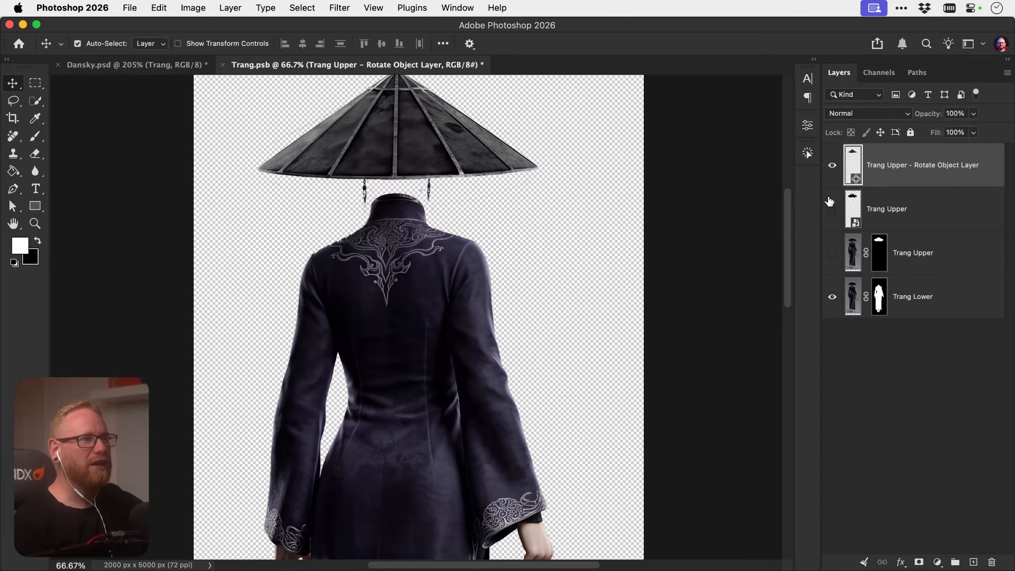
pyautogui.click(832, 165)
pyautogui.click(831, 165)
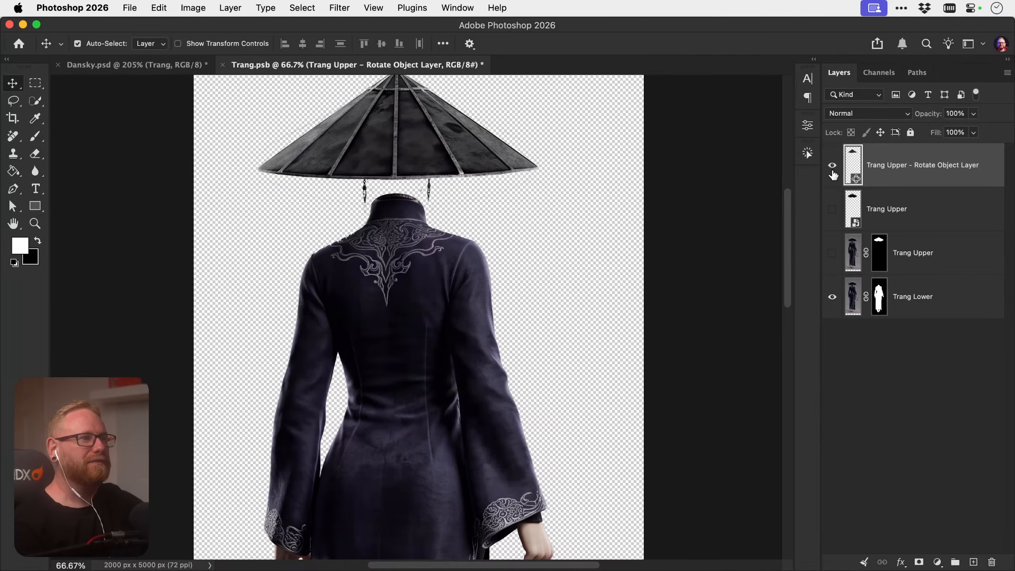
# Reopen the Rotate Object layer, slightly adjust the hat's vertical tilt, commit it, and toggle the layer to compare
pyautogui.doubleClick(852, 172)
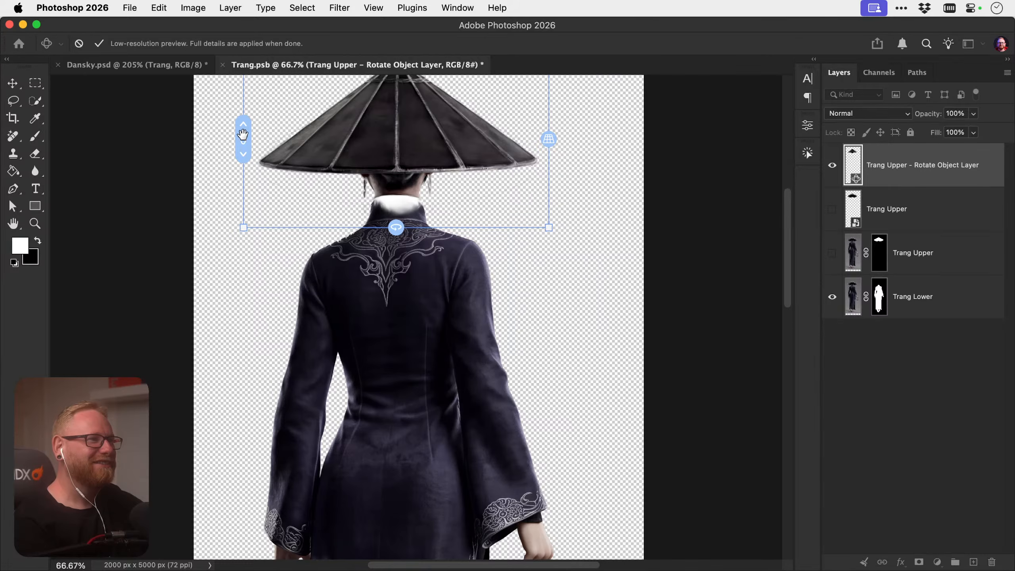
pyautogui.moveTo(242, 137); pyautogui.dragTo(241, 130)
pyautogui.press('Return')
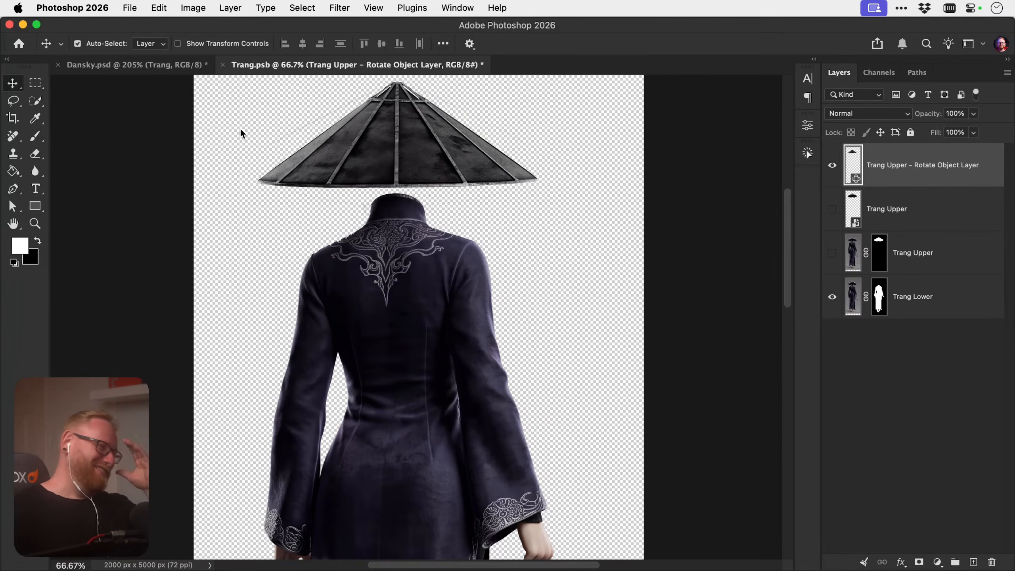
pyautogui.click(831, 165)
pyautogui.click(831, 165)
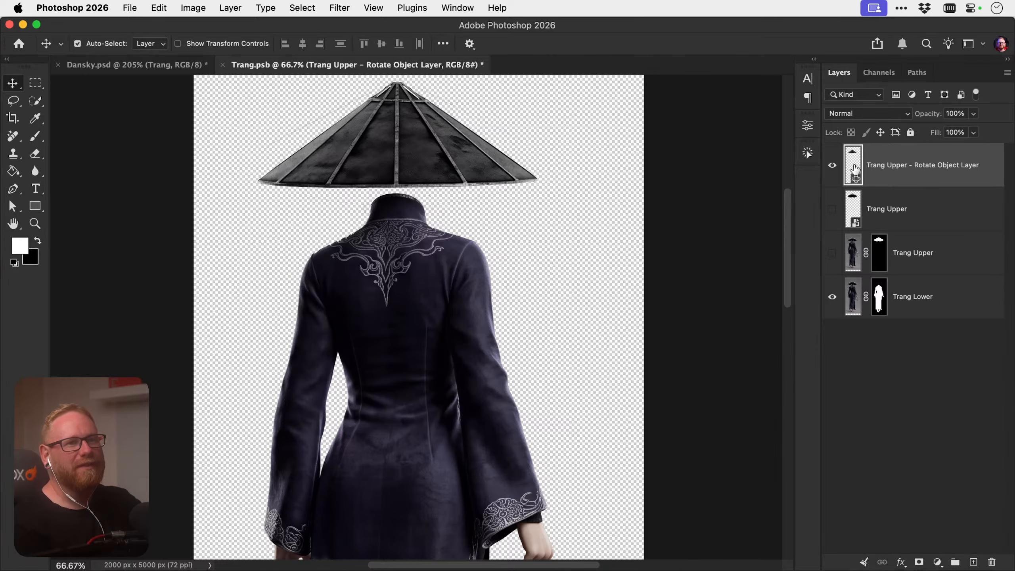
pyautogui.click(832, 165)
pyautogui.click(832, 165)
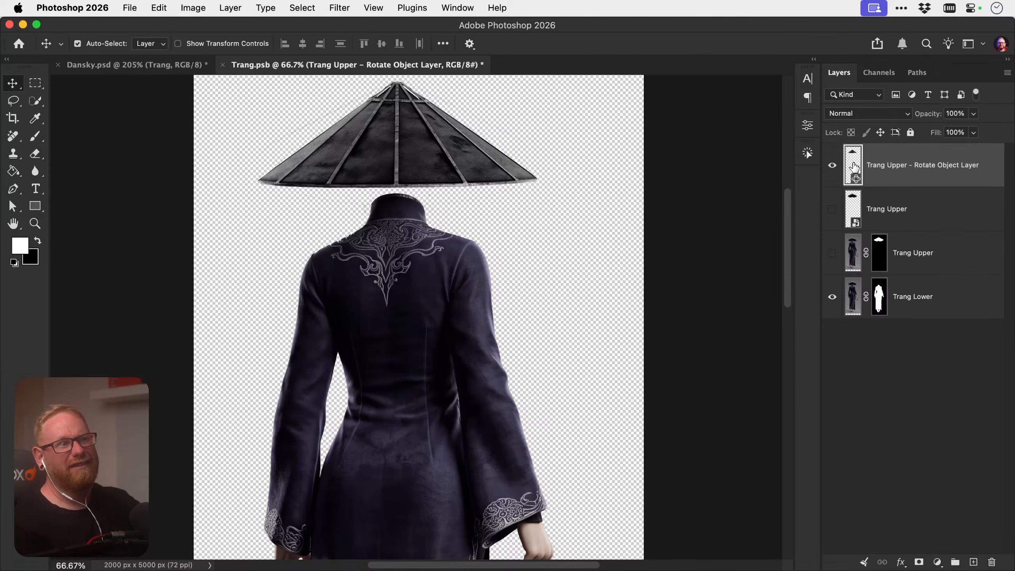
pyautogui.press('super+comma')
pyautogui.press('super+comma')
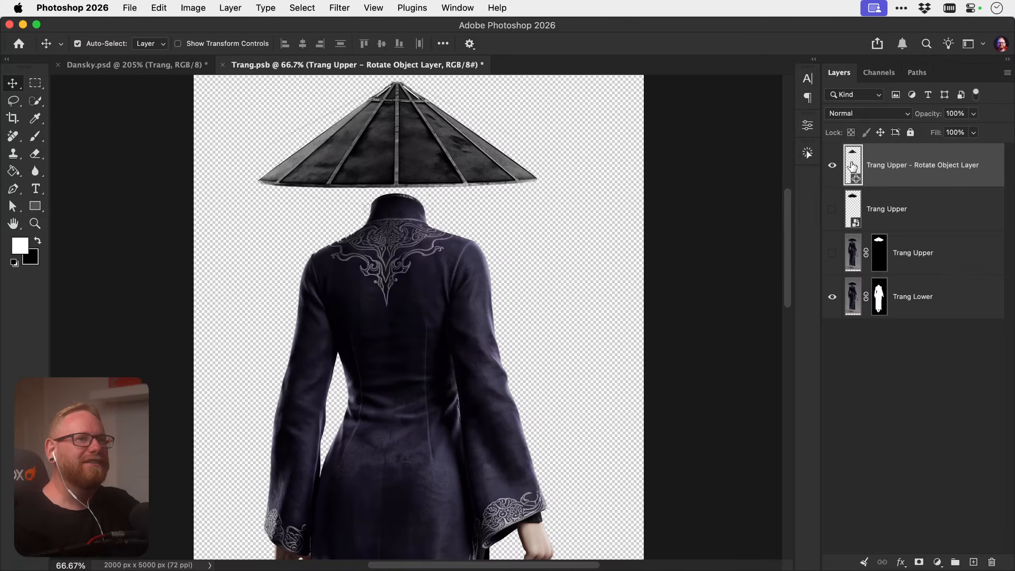
# Readjust the hat's vertical tilt on the Rotate Object layer, then hide that layer and show the Trang Upper smart object instead
pyautogui.doubleClick(852, 167)
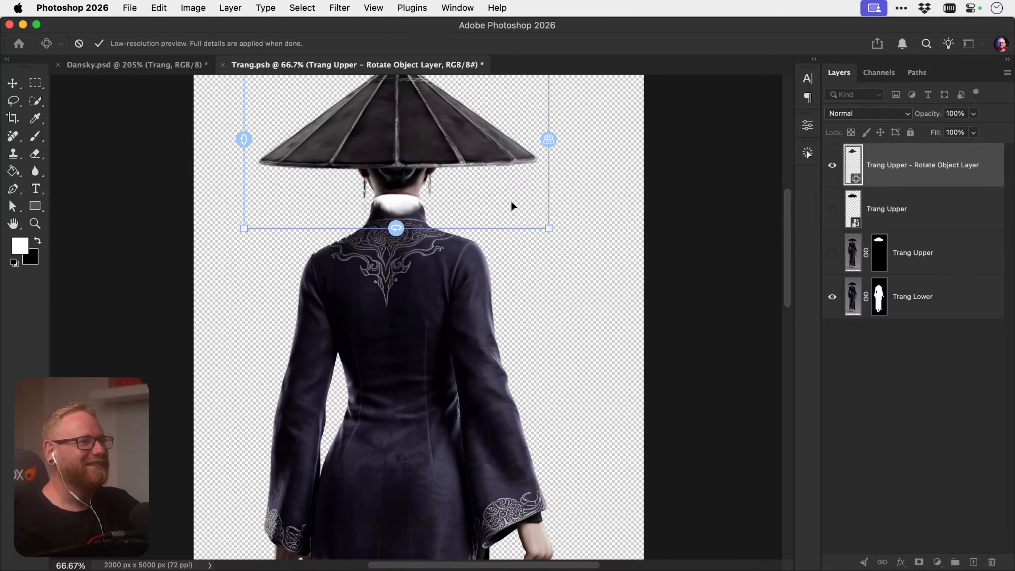
pyautogui.moveTo(243, 140); pyautogui.dragTo(253, 116)
pyautogui.press('Return')
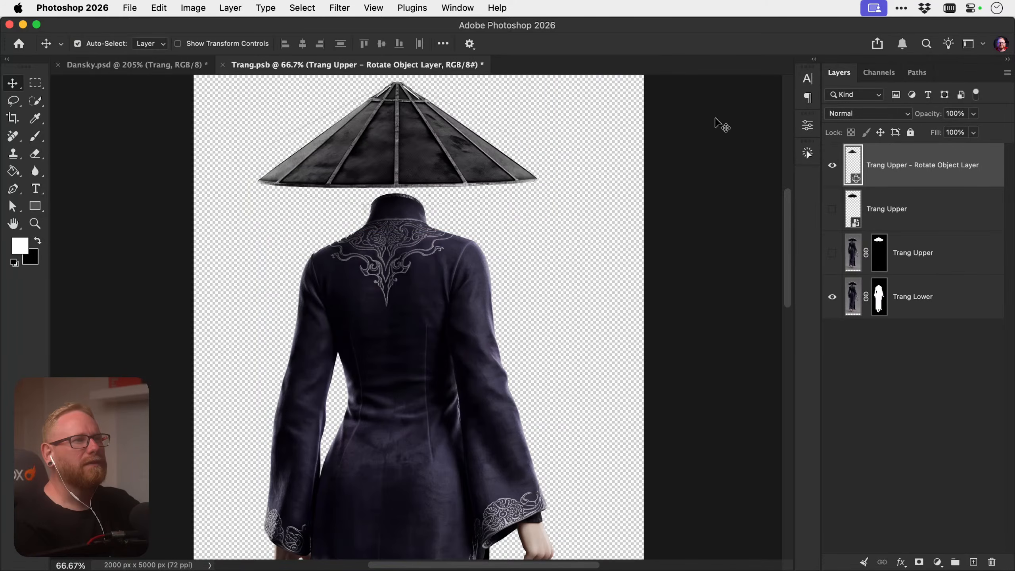
pyautogui.click(832, 165)
pyautogui.click(831, 208)
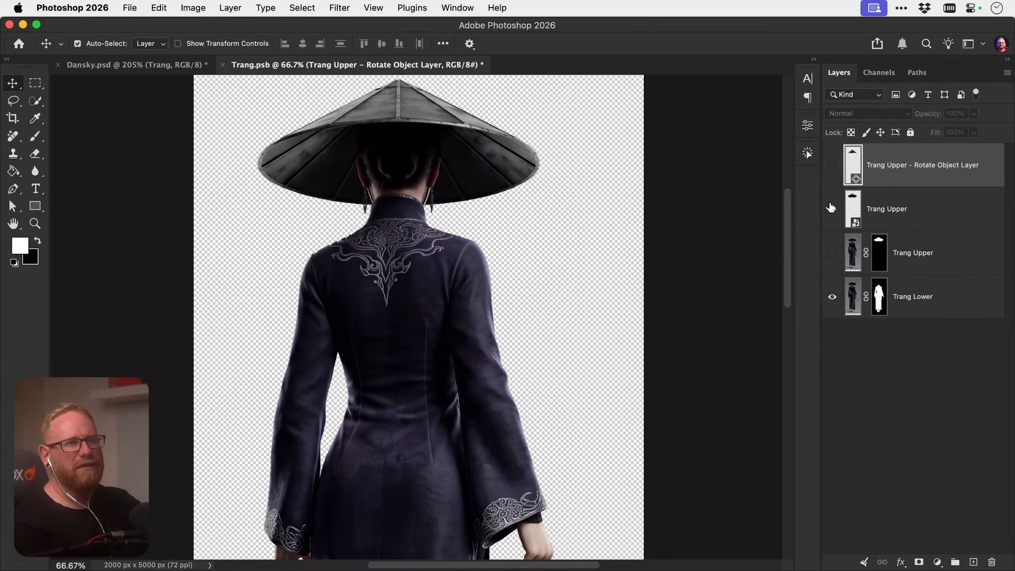
# Delete the Trang Upper – Rotate Object Layer, keeping the Trang Upper smart object beneath it
pyautogui.click(886, 216)
pyautogui.click(896, 164)
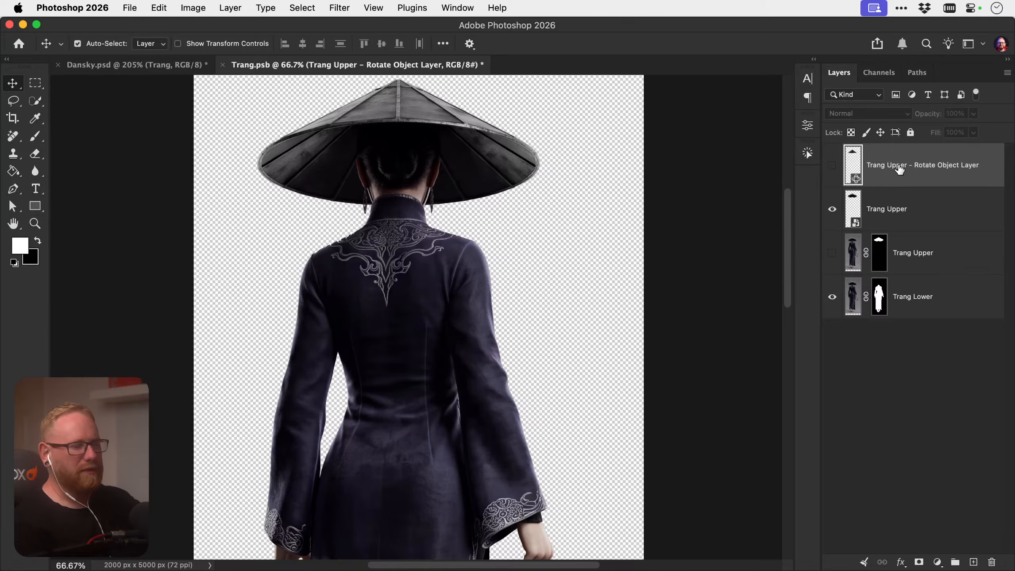
pyautogui.press('BackSpace')
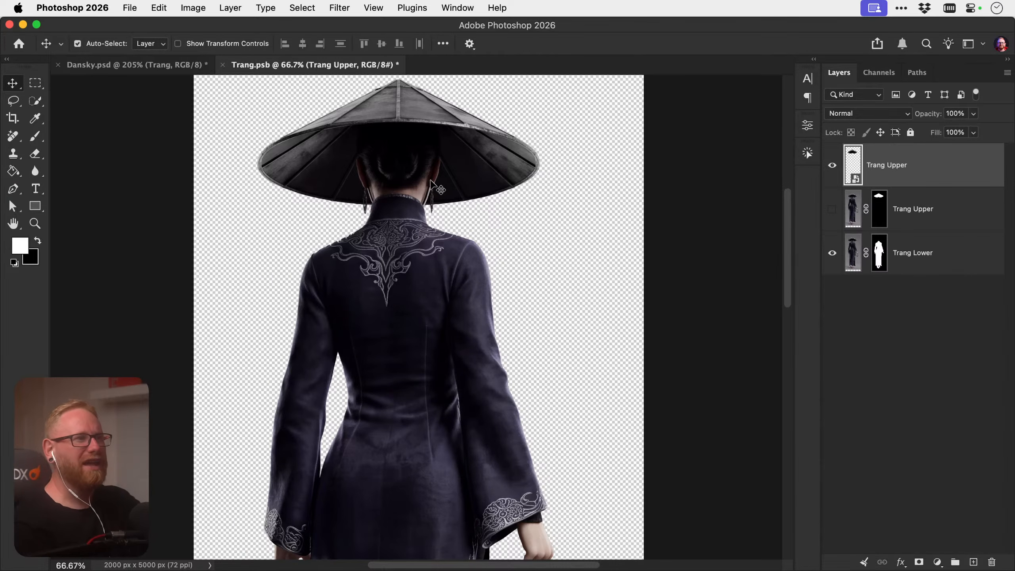
# Try Rotate Object on the Trang Upper smart object again, turning the head sideways and tilting the hat to show its outer surface, and commit it
pyautogui.click(158, 8)
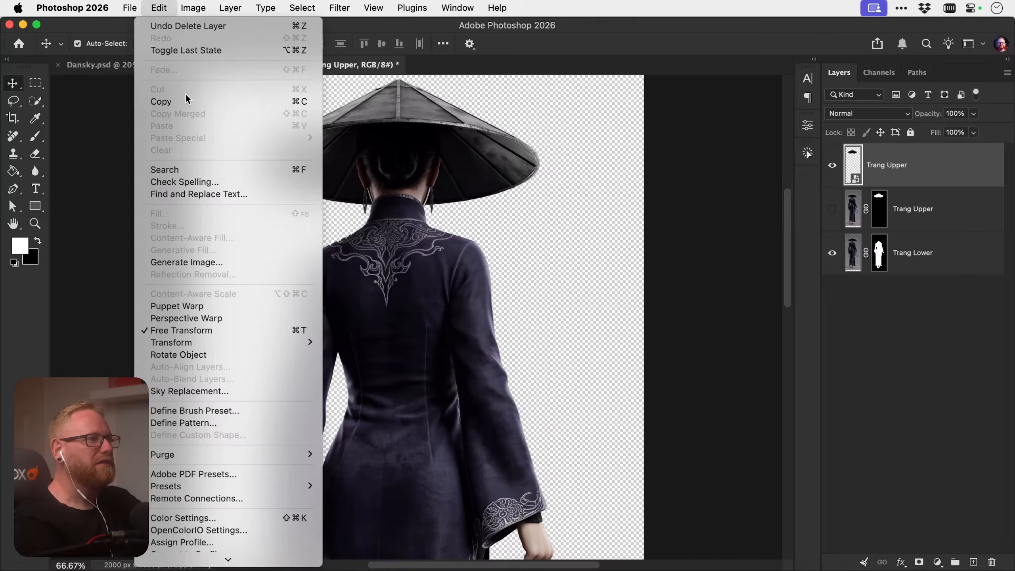
pyautogui.click(229, 353)
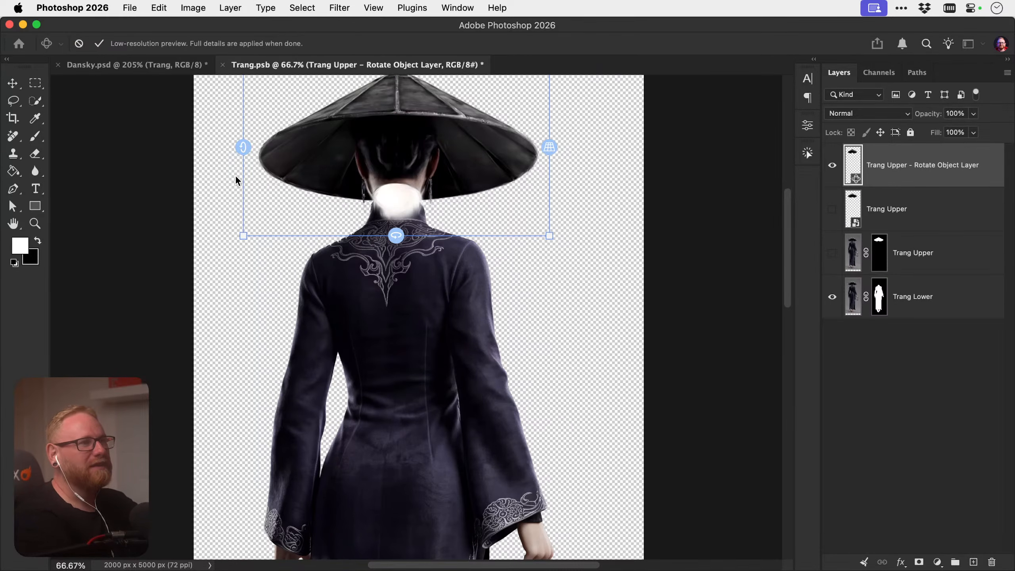
pyautogui.moveTo(399, 236); pyautogui.dragTo(450, 145)
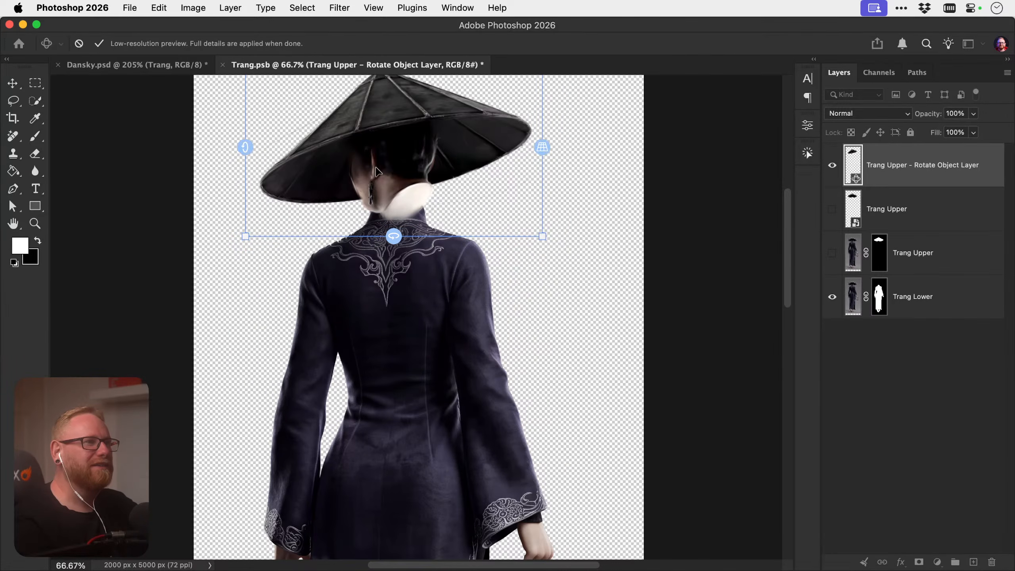
pyautogui.press('Escape')
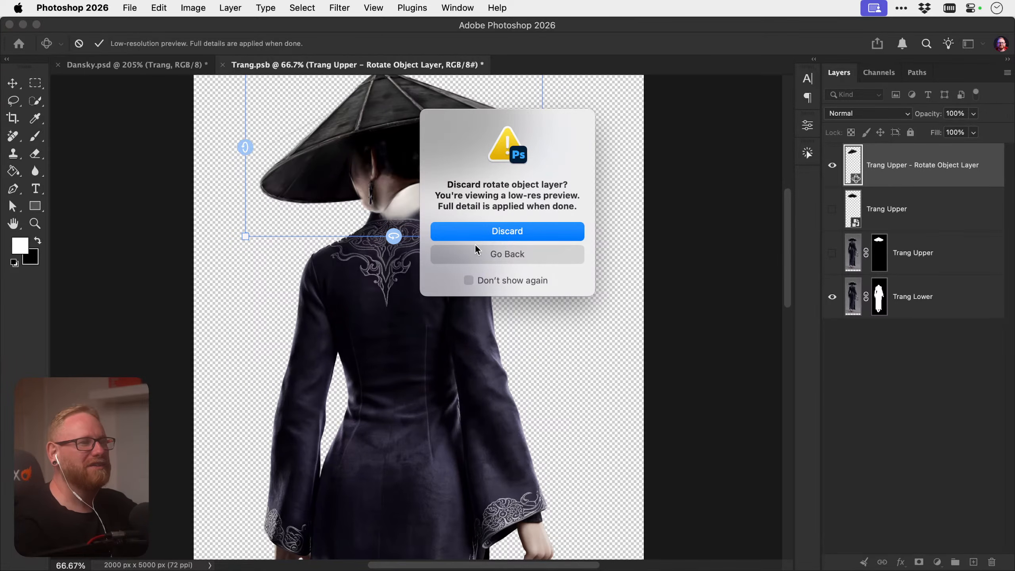
pyautogui.click(475, 254)
pyautogui.moveTo(367, 232); pyautogui.dragTo(281, 191)
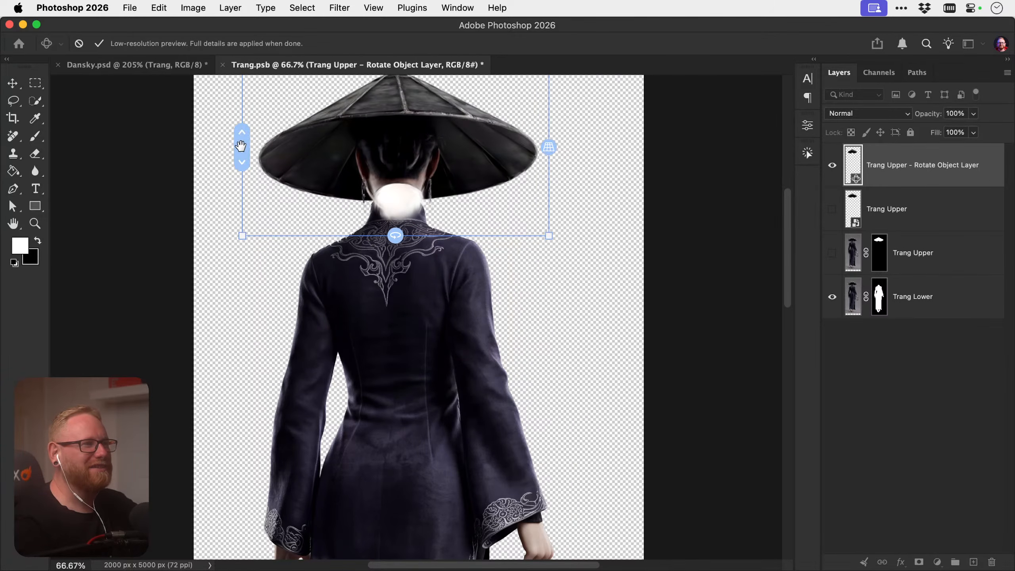
pyautogui.moveTo(241, 146); pyautogui.dragTo(234, 191)
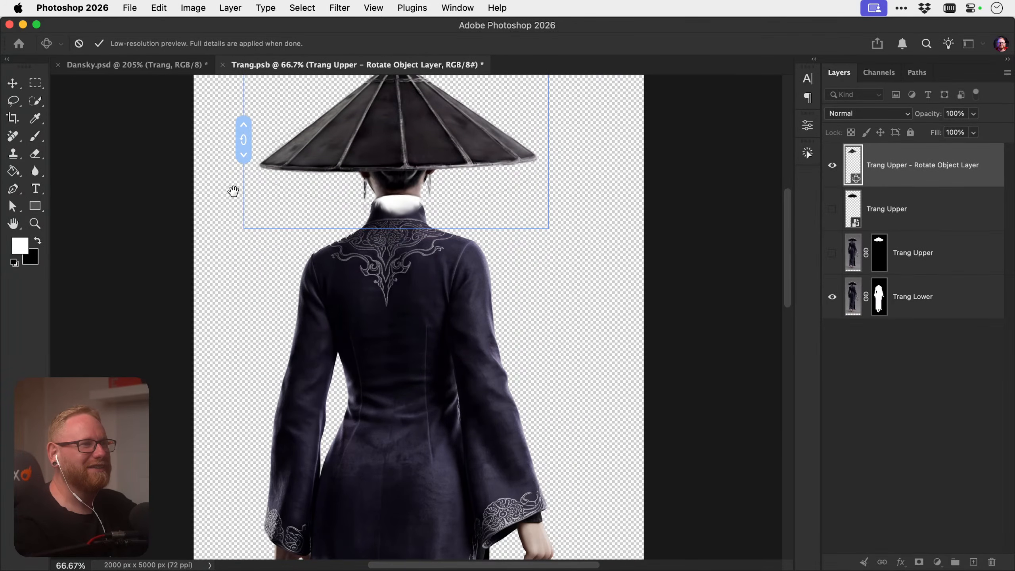
pyautogui.moveTo(392, 227); pyautogui.dragTo(384, 228)
pyautogui.press('Return')
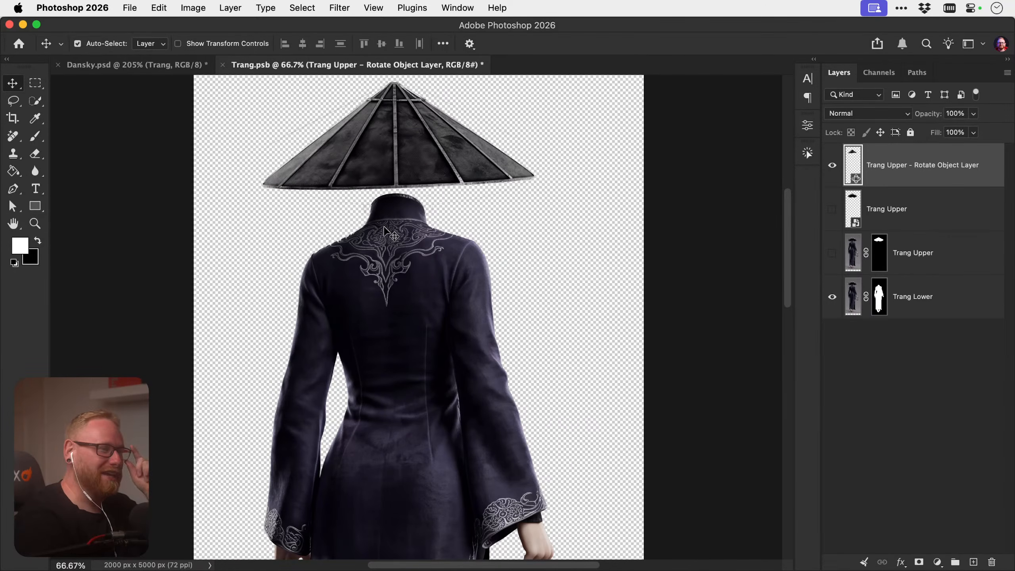
# Compare the full figure with the rotated hat hidden and shown, and delete the Trang Upper – Rotate Object Layer
pyautogui.press('super+0')
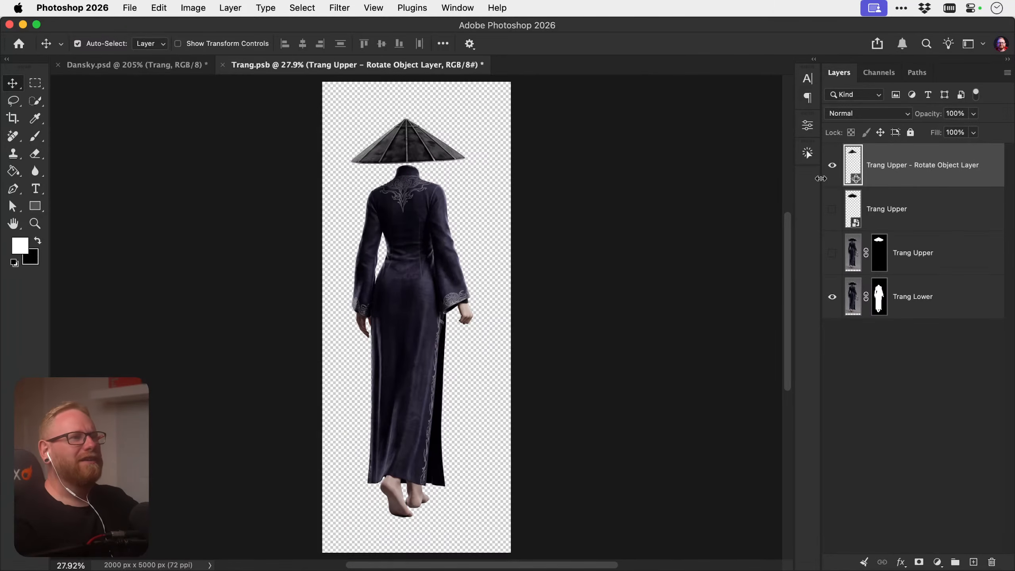
pyautogui.click(831, 165)
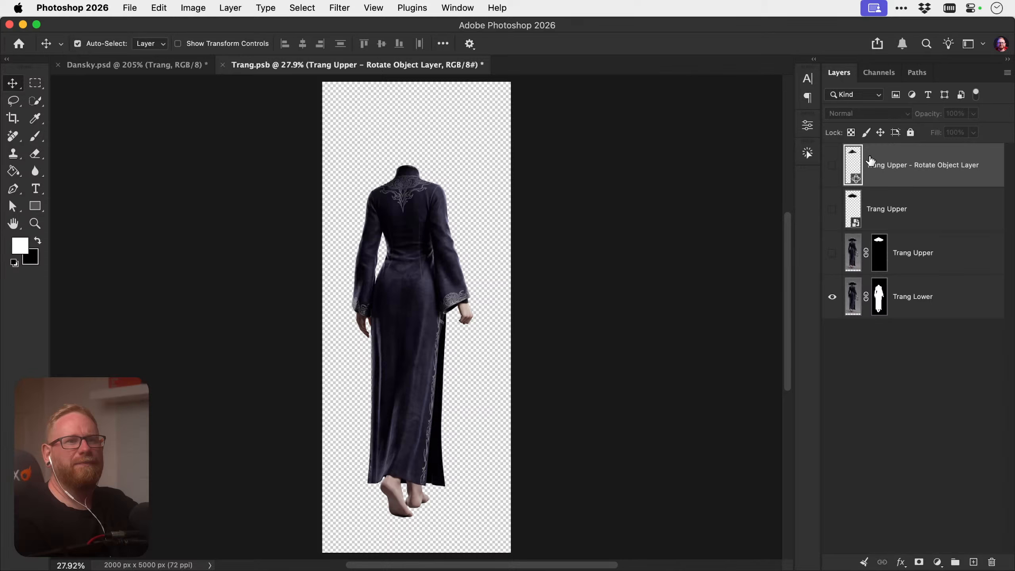
pyautogui.click(832, 165)
pyautogui.press('BackSpace')
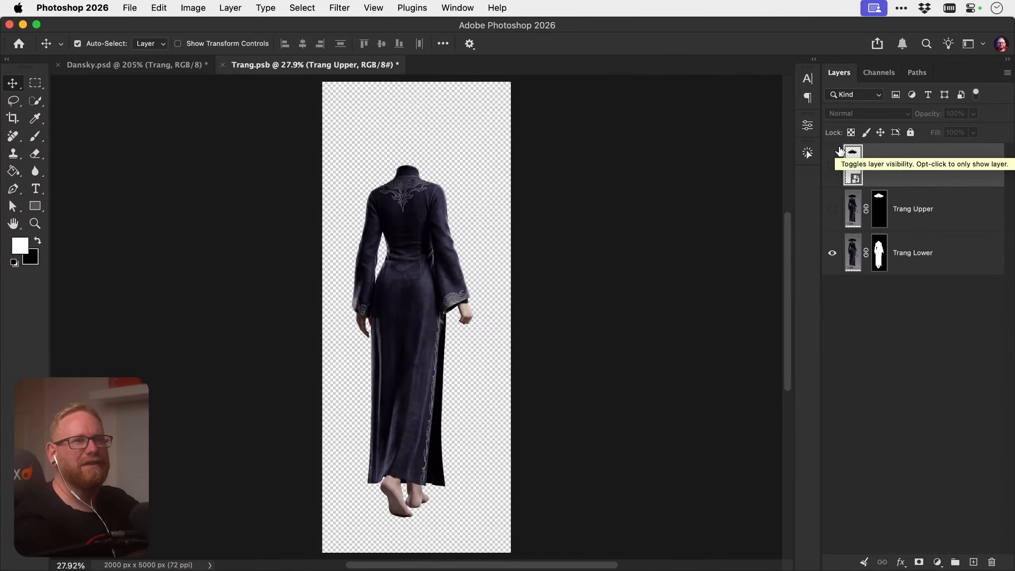
# Show the topmost Trang Upper layer in Trang.psb, then return to the Dansky.psd composite
pyautogui.click(833, 166)
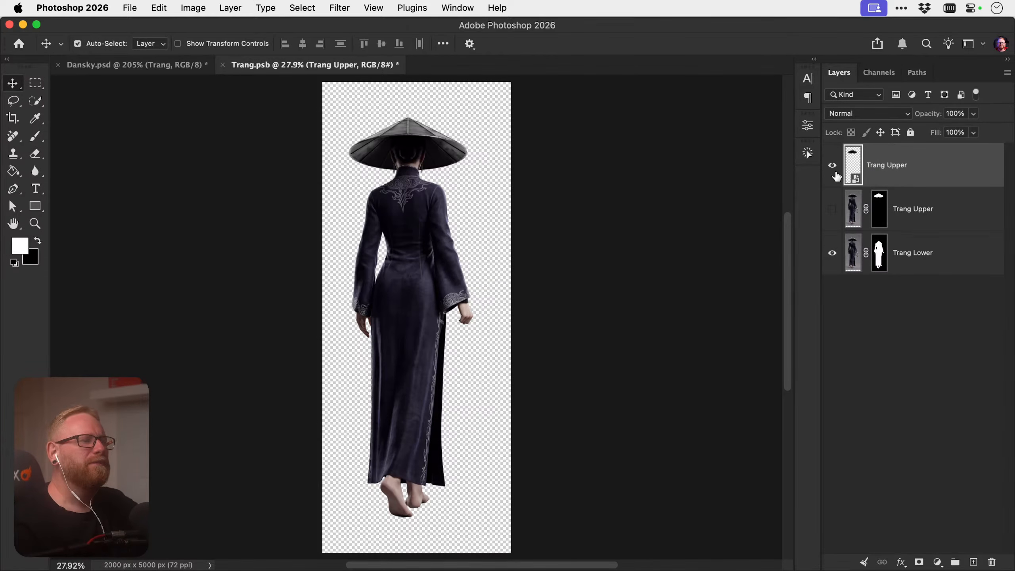
pyautogui.click(157, 68)
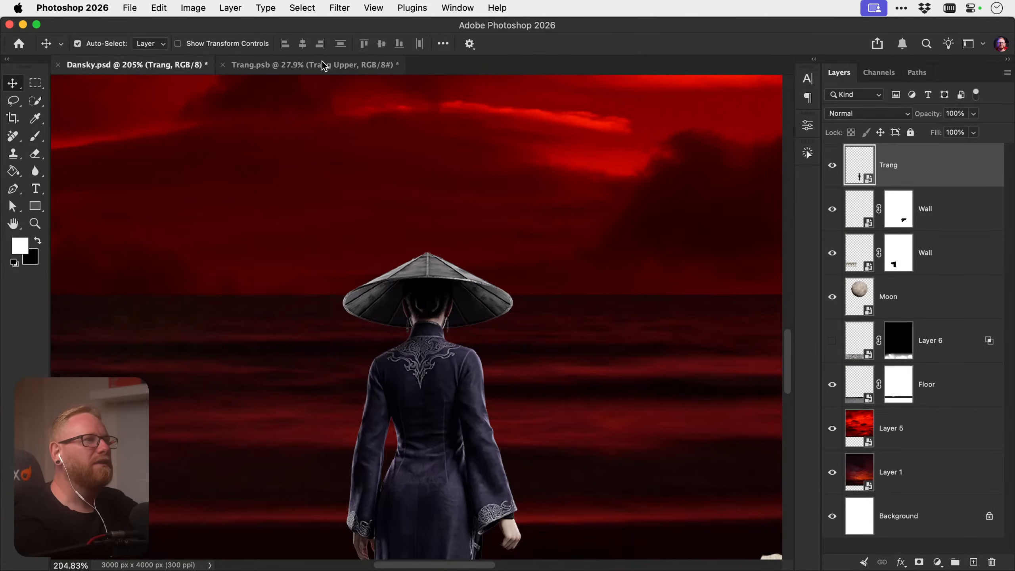
pyautogui.press('super')
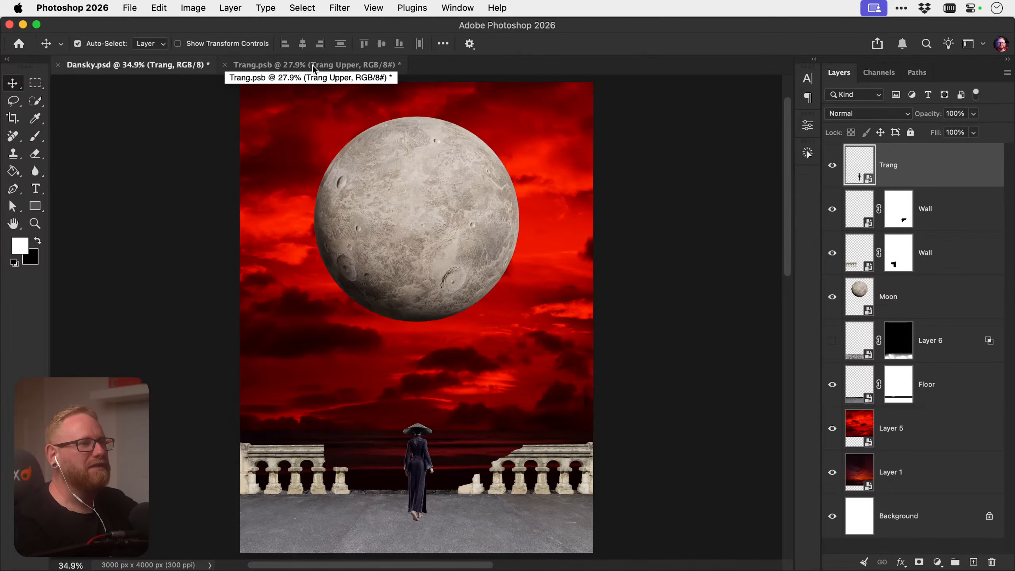
# Start Rotate Object on the Trang layer in the moon scene
pyautogui.press('z')
pyautogui.moveTo(420, 478); pyautogui.dragTo(429, 442)
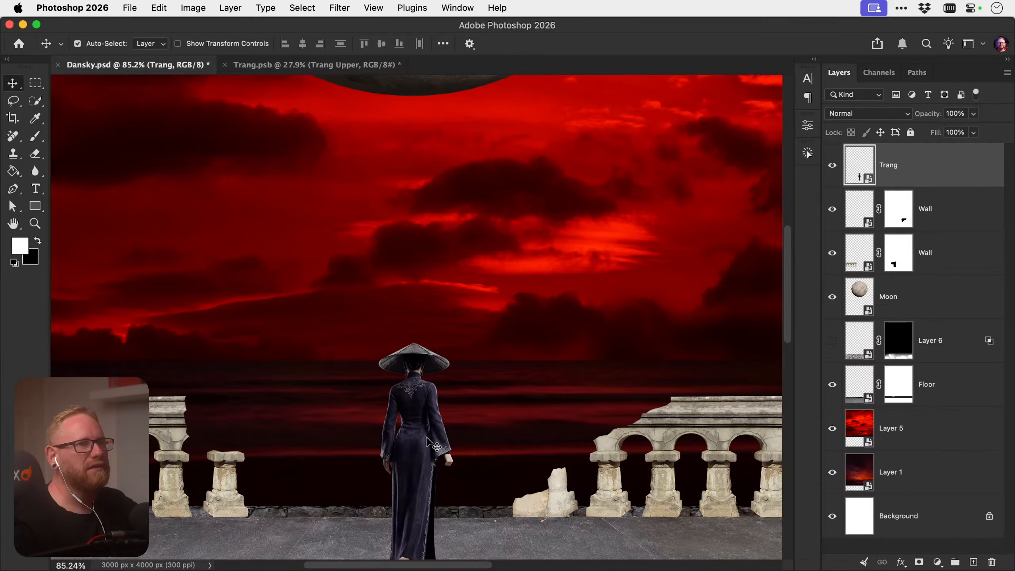
pyautogui.click(161, 8)
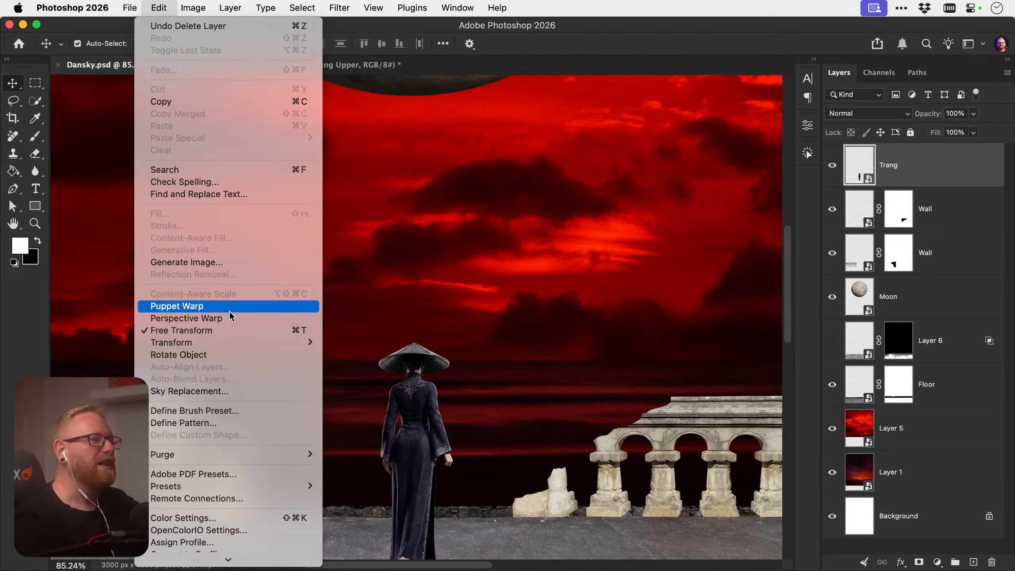
pyautogui.click(226, 355)
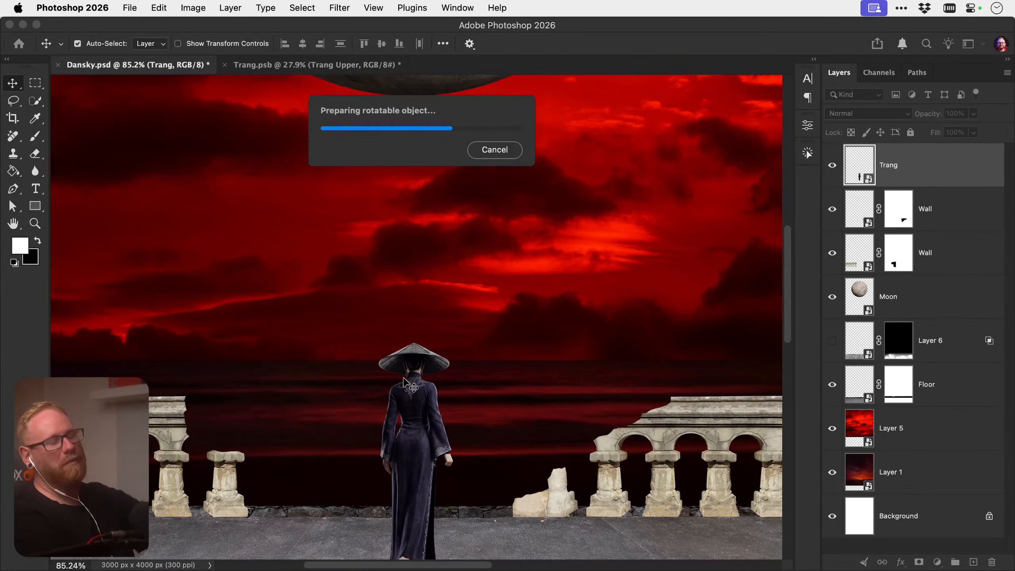
pyautogui.scroll(-5, 527, 328)
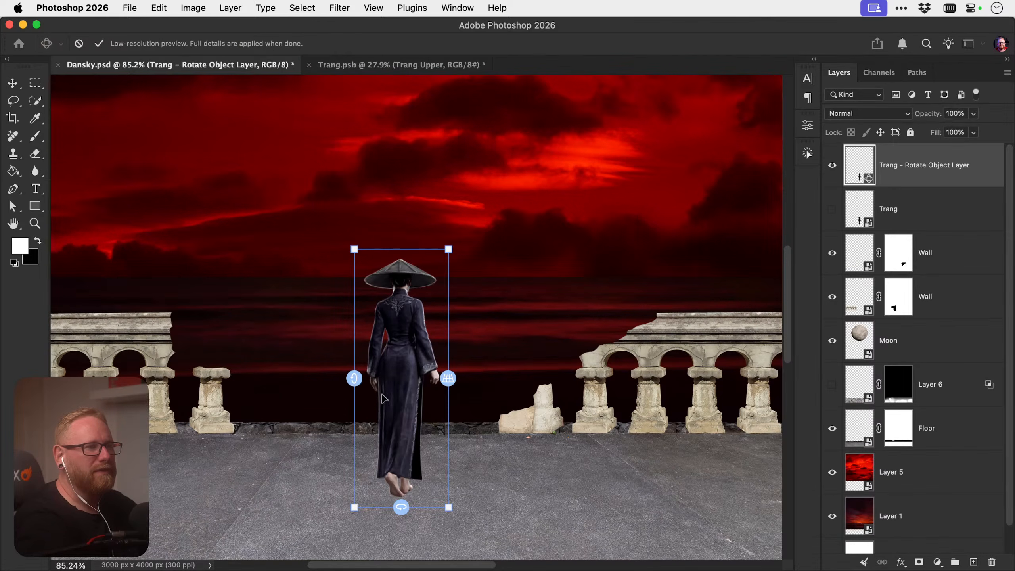
# Tilt the Trang figure slightly to match the floor's perspective, adjust its turn a touch, and apply the object rotation
pyautogui.moveTo(357, 375)
pyautogui.moveTo(356, 374); pyautogui.dragTo(356, 401)
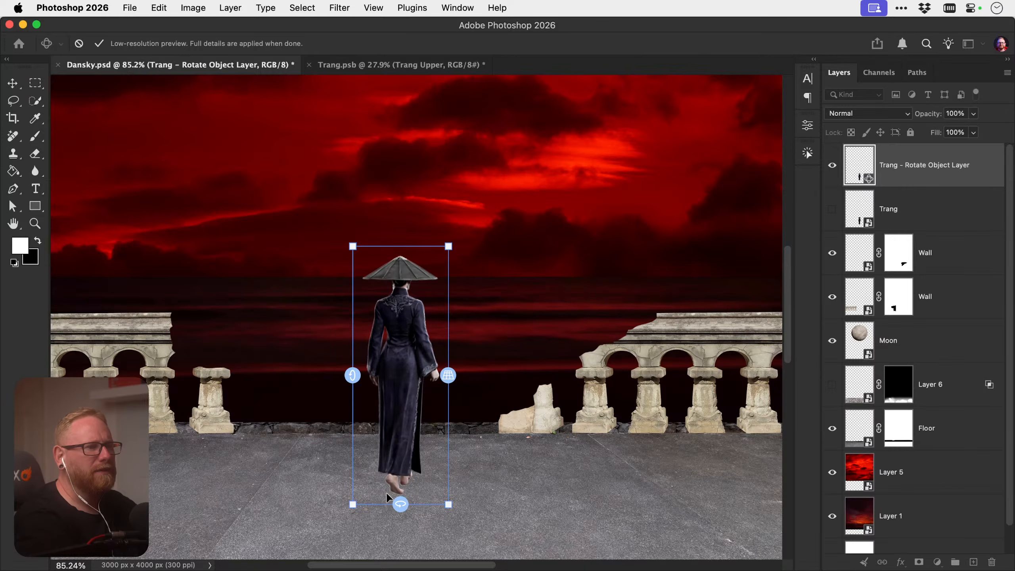
pyautogui.moveTo(404, 503)
pyautogui.moveTo(405, 503); pyautogui.dragTo(406, 503)
pyautogui.moveTo(353, 375)
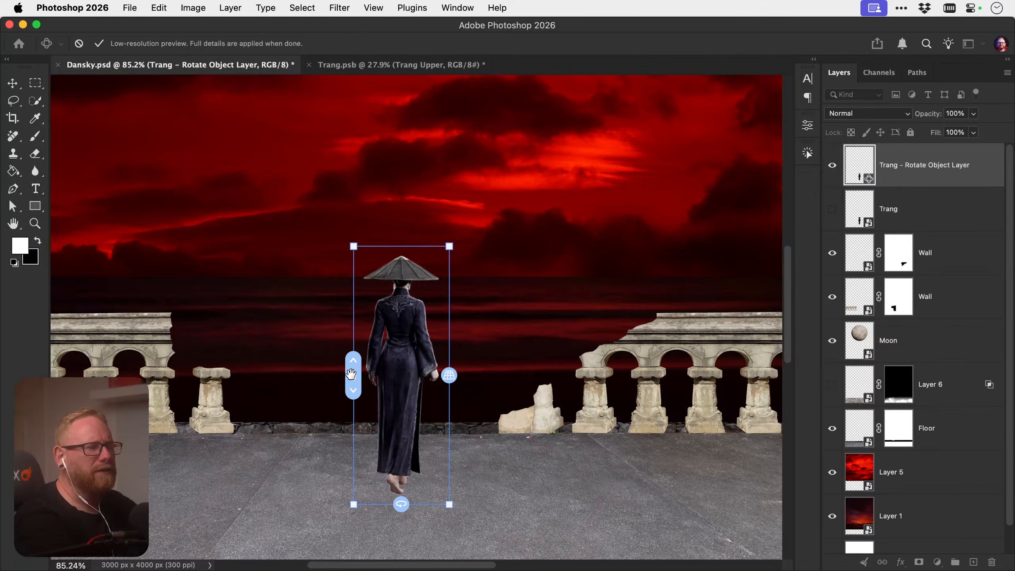
pyautogui.moveTo(352, 377); pyautogui.dragTo(350, 366)
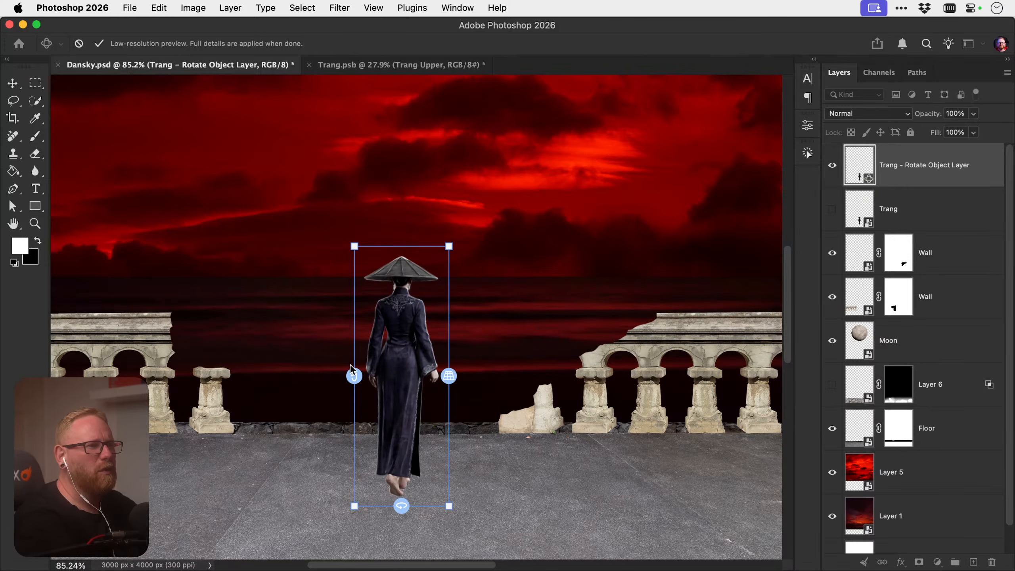
pyautogui.moveTo(353, 373)
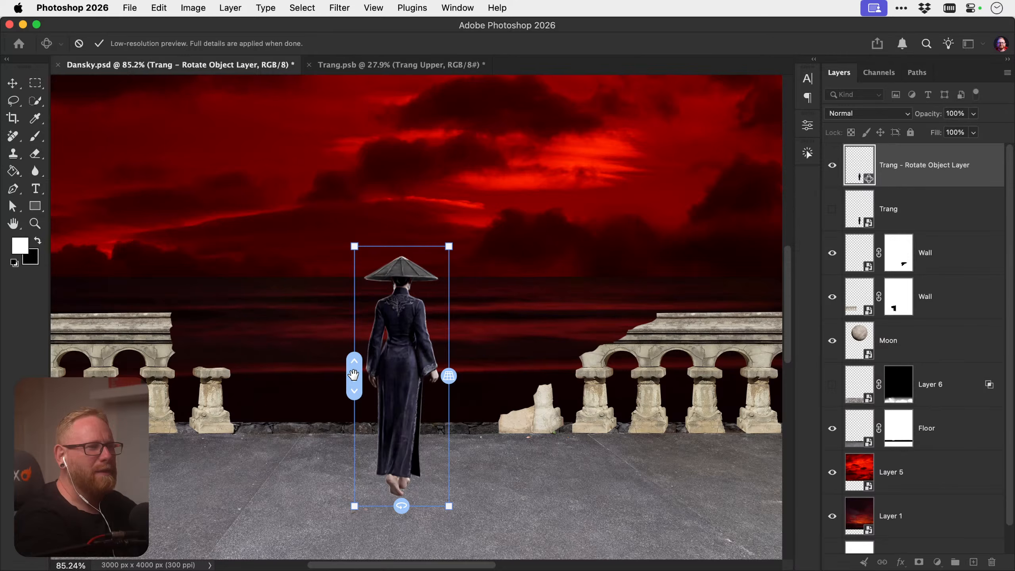
pyautogui.press('Return')
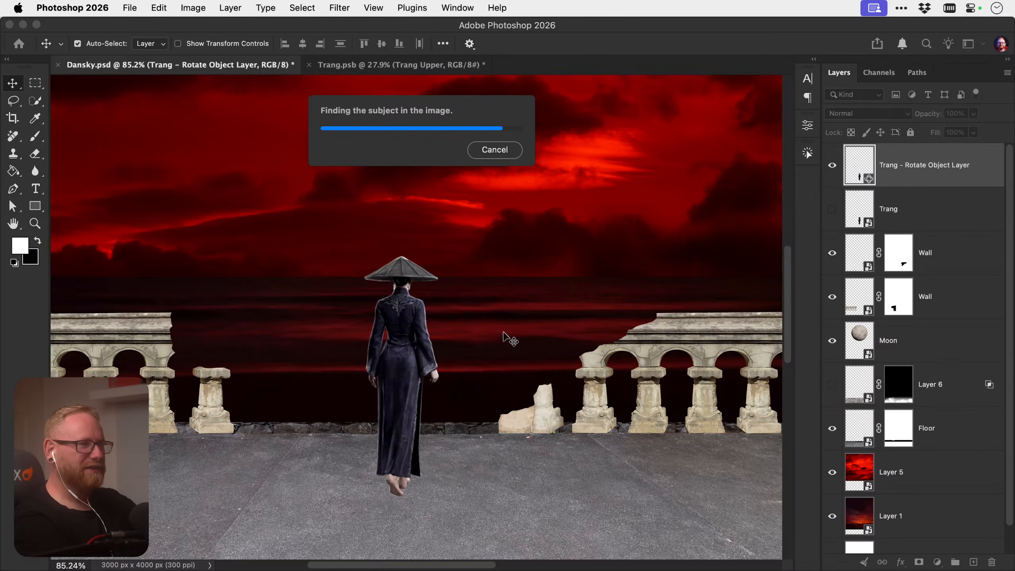
# Compare the original Trang layer with the Trang - Rotate Object Layer by switching their visibility
pyautogui.press('super')
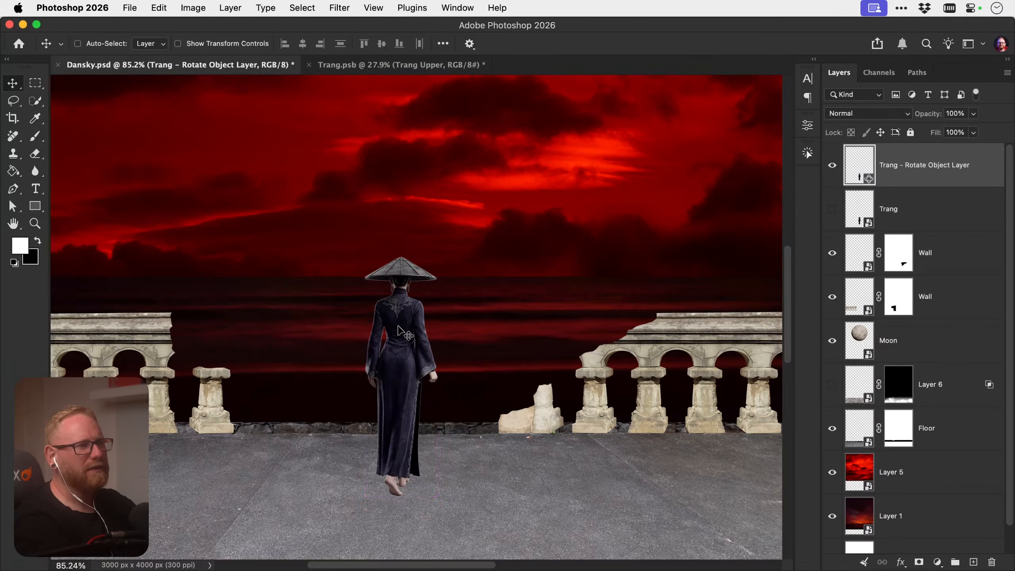
pyautogui.press('super+0')
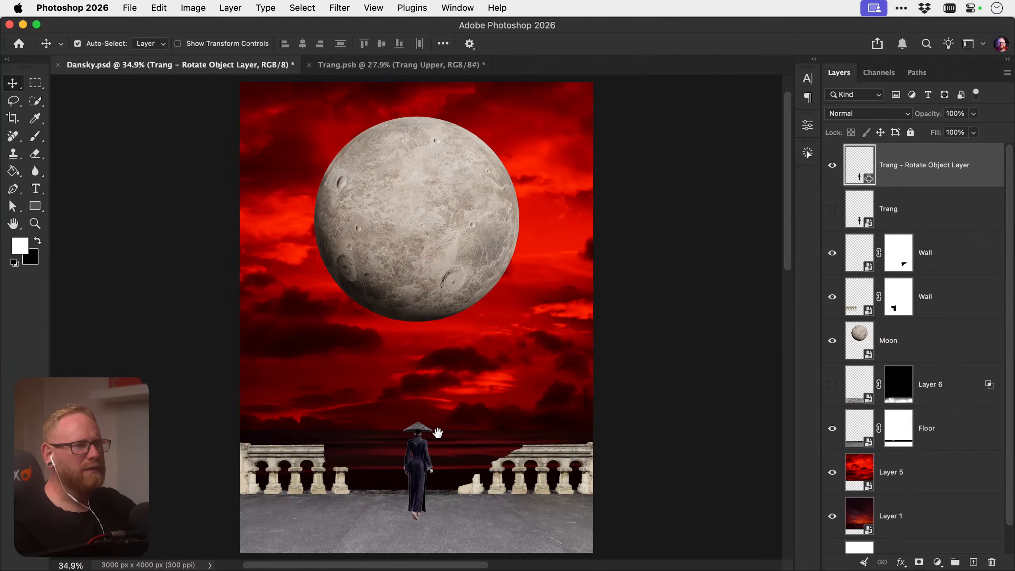
pyautogui.scroll(-2, 435, 432)
pyautogui.press('z')
pyautogui.moveTo(391, 454); pyautogui.dragTo(575, 313)
pyautogui.press('v')
pyautogui.click(832, 165)
pyautogui.click(832, 209)
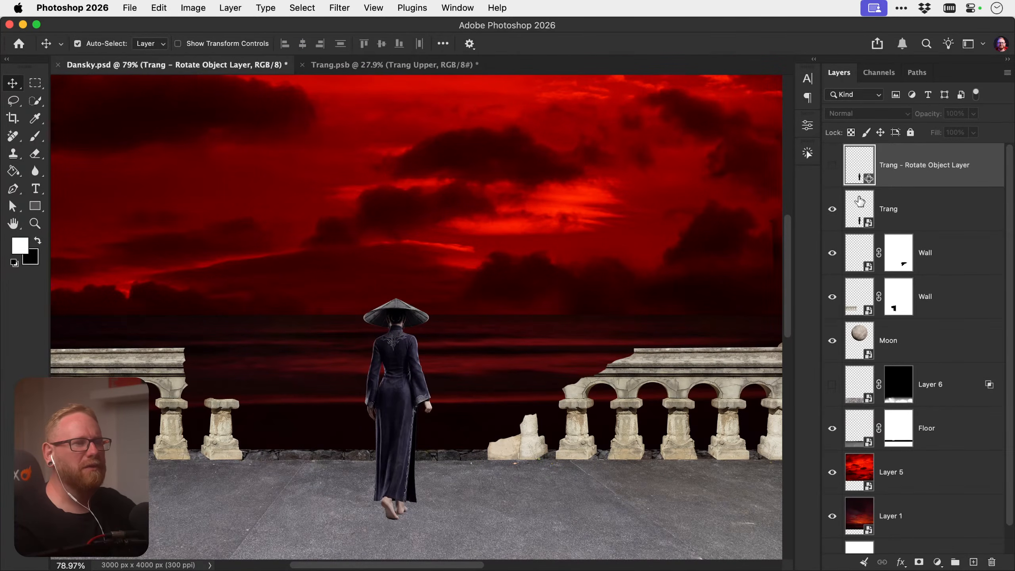
pyautogui.click(832, 165)
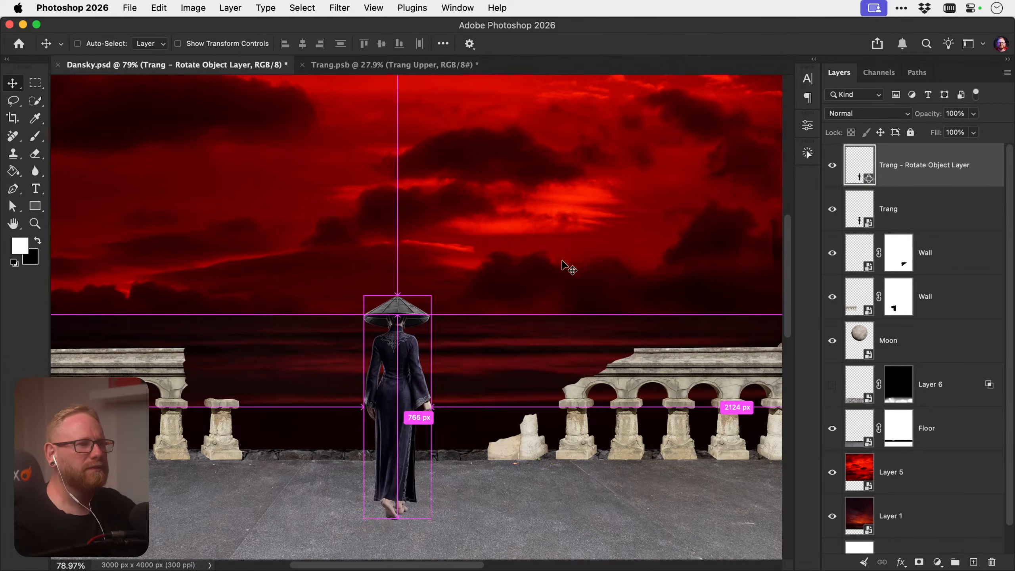
# Free Transform the Trang - Rotate Object Layer with a rotation of about -0.9°
pyautogui.press('super+t')
pyautogui.moveTo(526, 294); pyautogui.dragTo(529, 297)
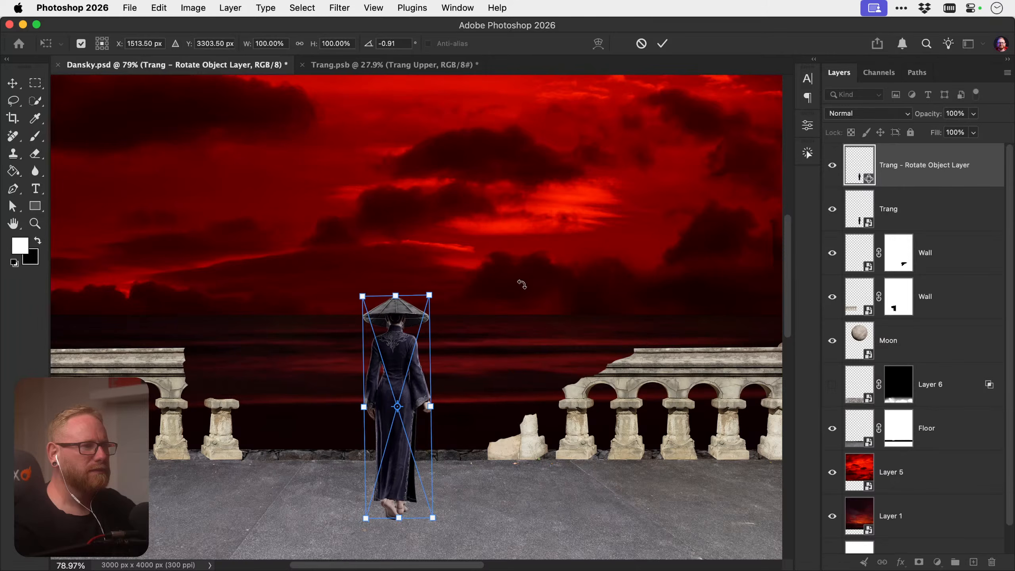
pyautogui.press('Return')
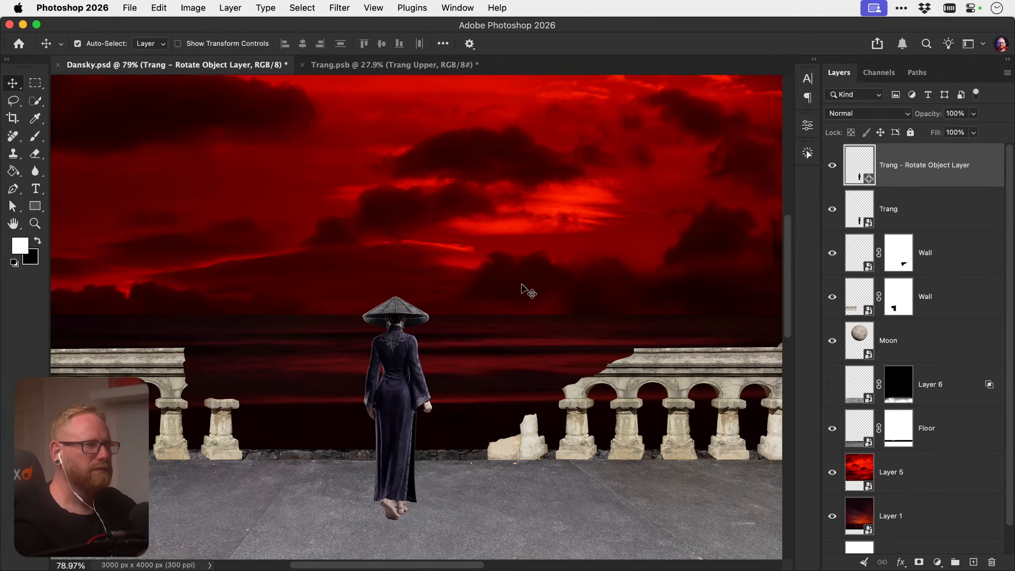
# Compare the rotated figure with the original Trang layer up close, leaving only the rotated version visible
pyautogui.click(831, 209)
pyautogui.press('z')
pyautogui.click(411, 373)
pyautogui.moveTo(410, 373); pyautogui.dragTo(537, 311)
pyautogui.press('v')
pyautogui.click(831, 164)
pyautogui.click(832, 209)
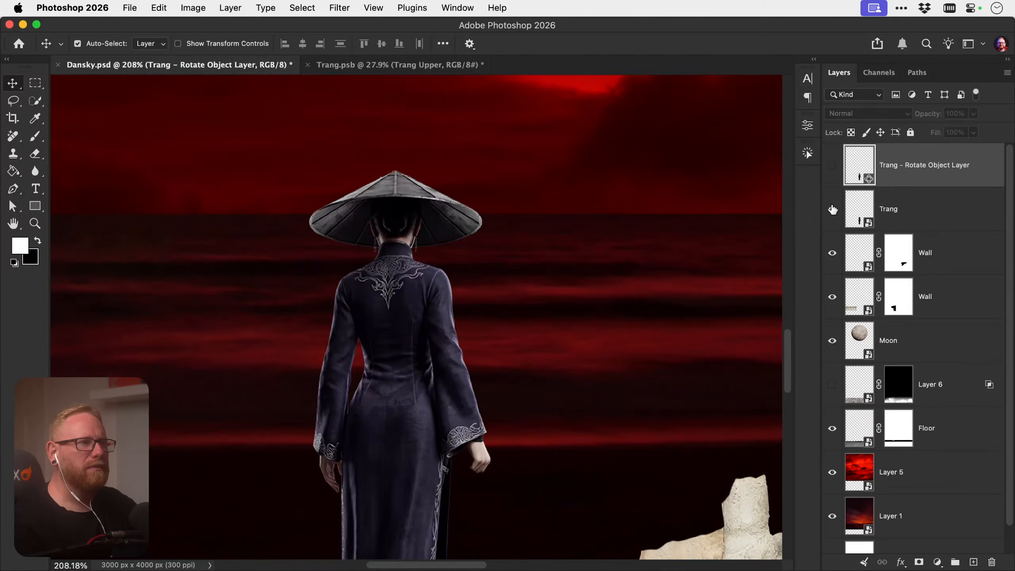
pyautogui.click(832, 209)
pyautogui.click(832, 165)
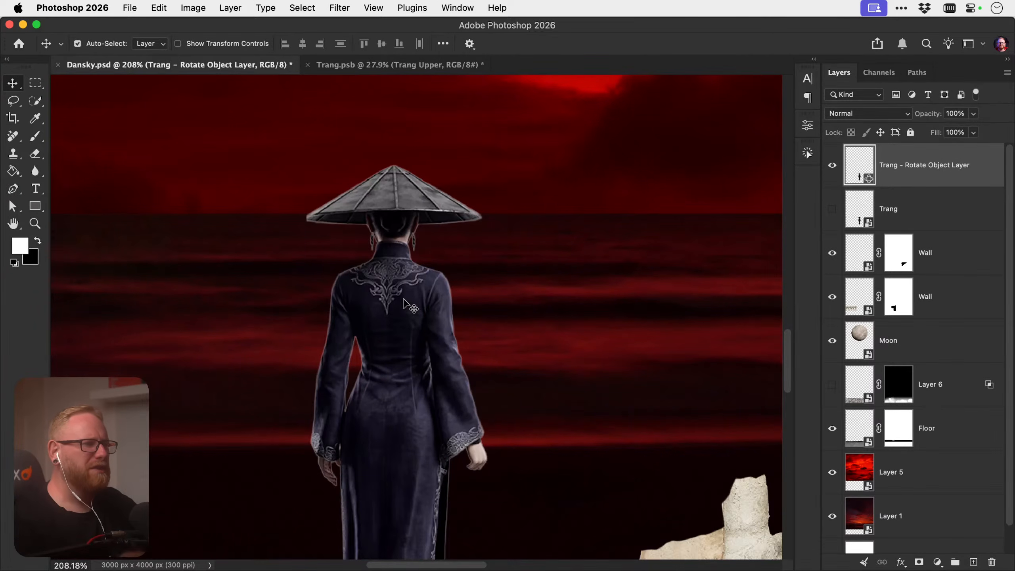
pyautogui.press('super+0')
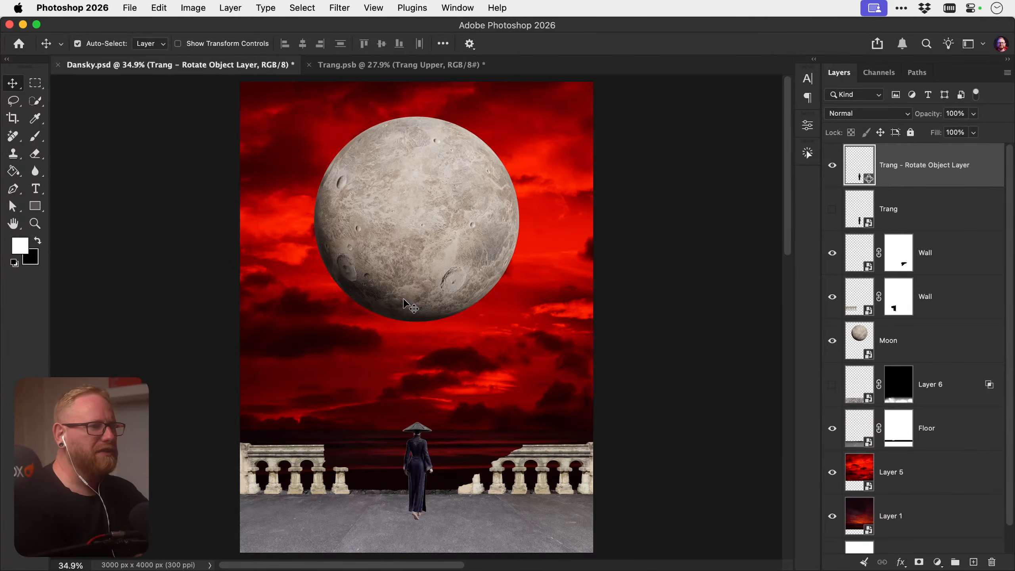
# Load the Trang - Rotate Object Layer's outline as a selection and modify it to tighten the figure's edge
pyautogui.press('z')
pyautogui.moveTo(453, 446); pyautogui.dragTo(471, 359)
pyautogui.click(432, 335)
pyautogui.press('v')
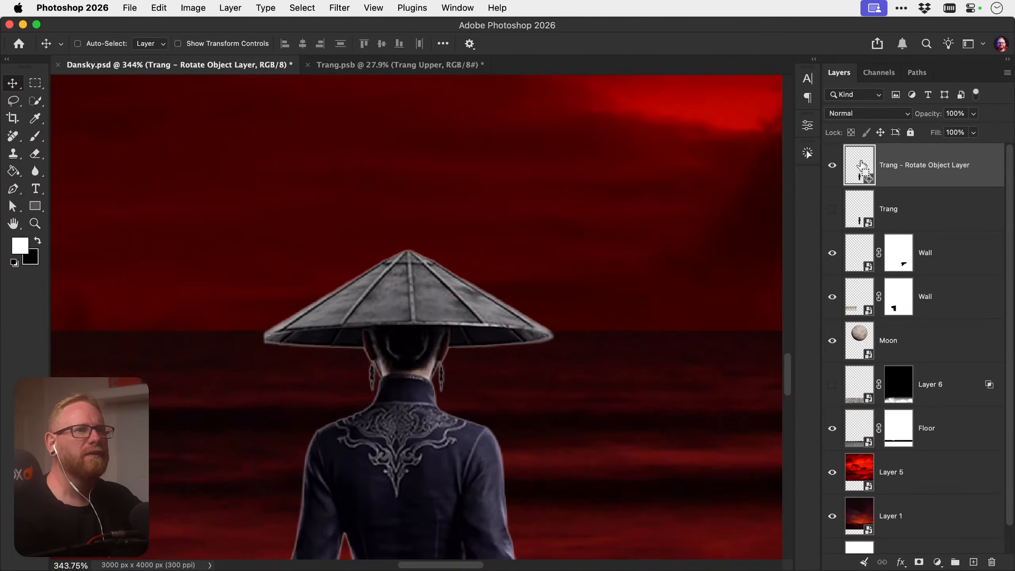
pyautogui.keyDown('super'); pyautogui.click(863, 168); pyautogui.keyUp('super')
pyautogui.click(302, 7)
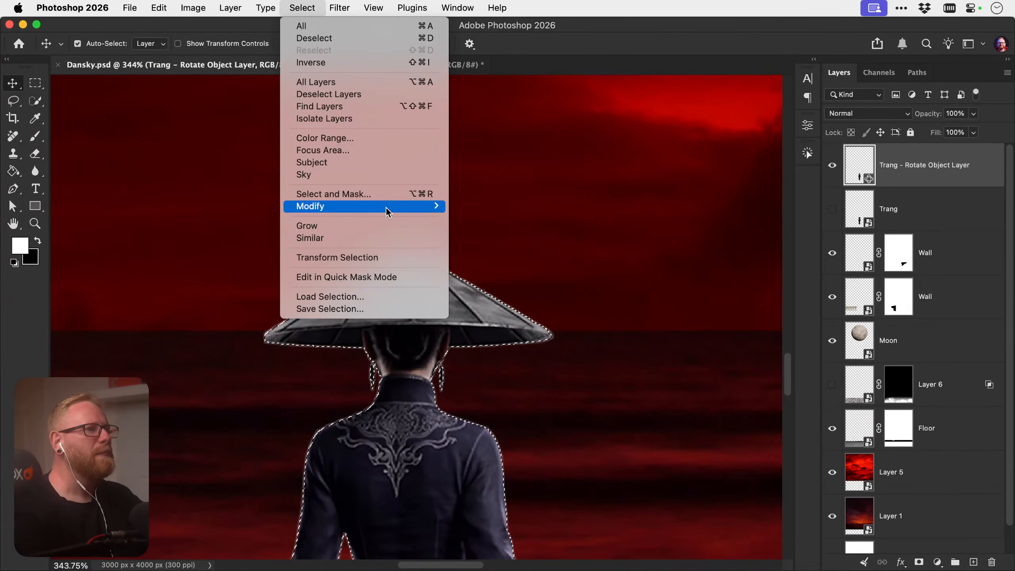
pyautogui.moveTo(385, 206)
pyautogui.click(479, 254)
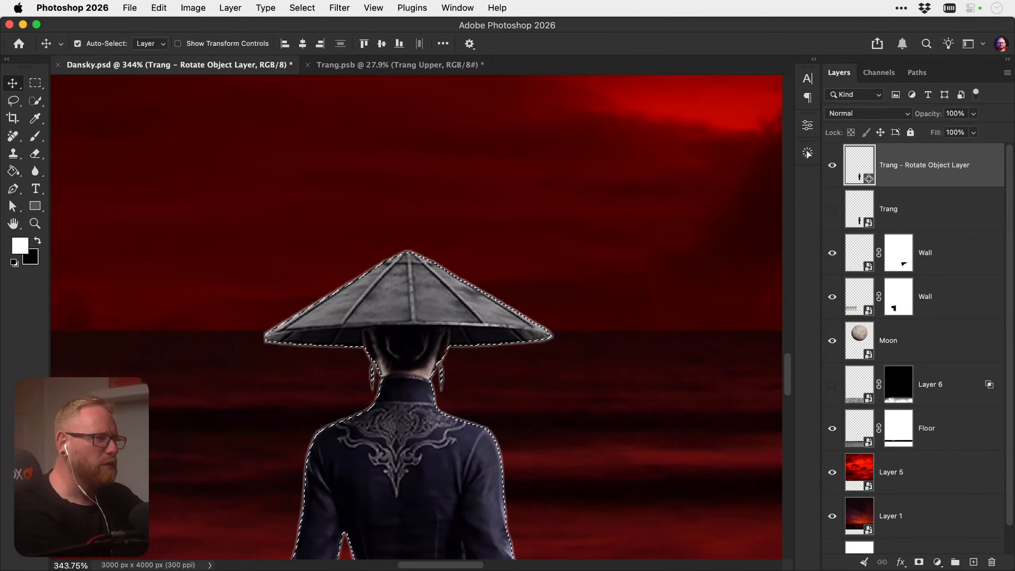
# Add a layer mask to the Trang - Rotate Object Layer from the modified selection and check the figure's edges
pyautogui.click(919, 562)
pyautogui.scroll(-10, 539, 242)
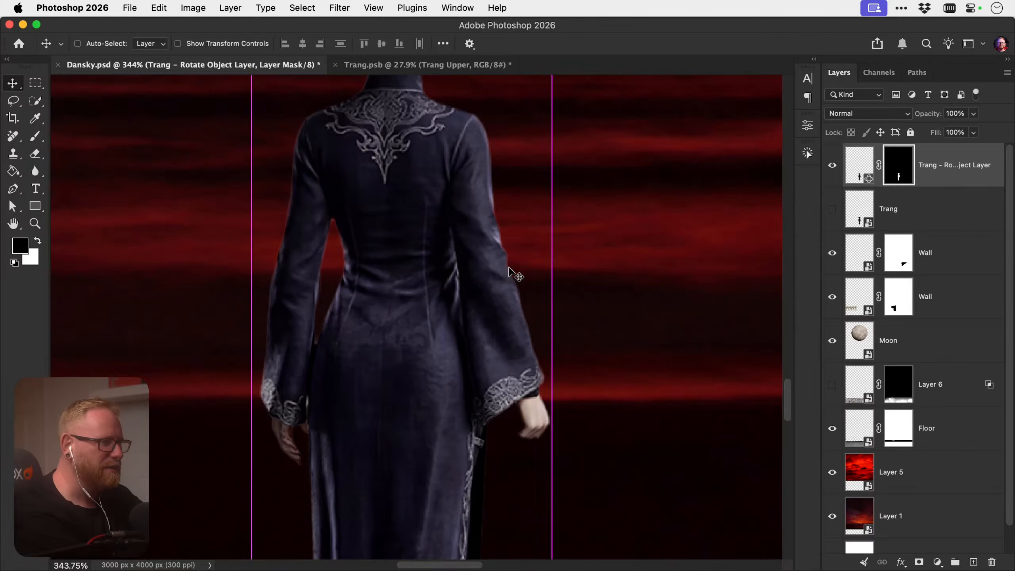
pyautogui.press('super+minus')
pyautogui.press('super+minus')
pyautogui.press('super+minus')
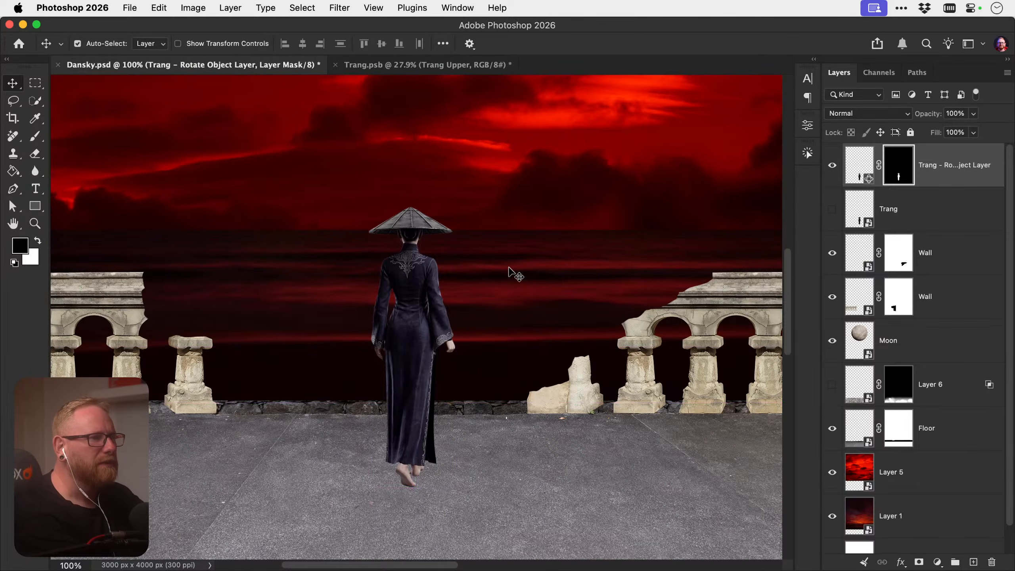
pyautogui.press('super+minus')
pyautogui.press('super+0')
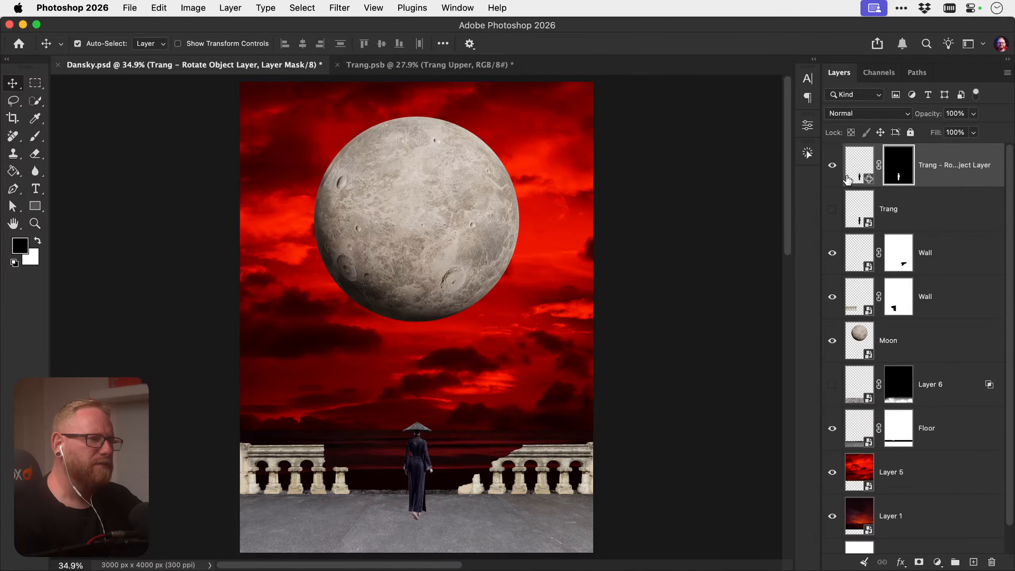
pyautogui.press('super')
pyautogui.press('super+Tab')
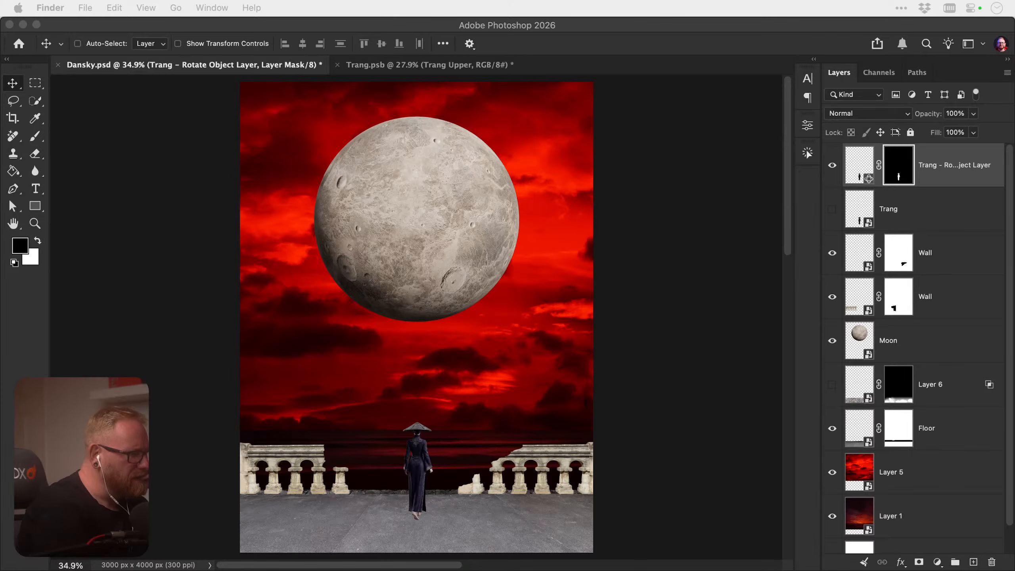
pyautogui.moveTo(507, 25); pyautogui.dragTo(451, 0)
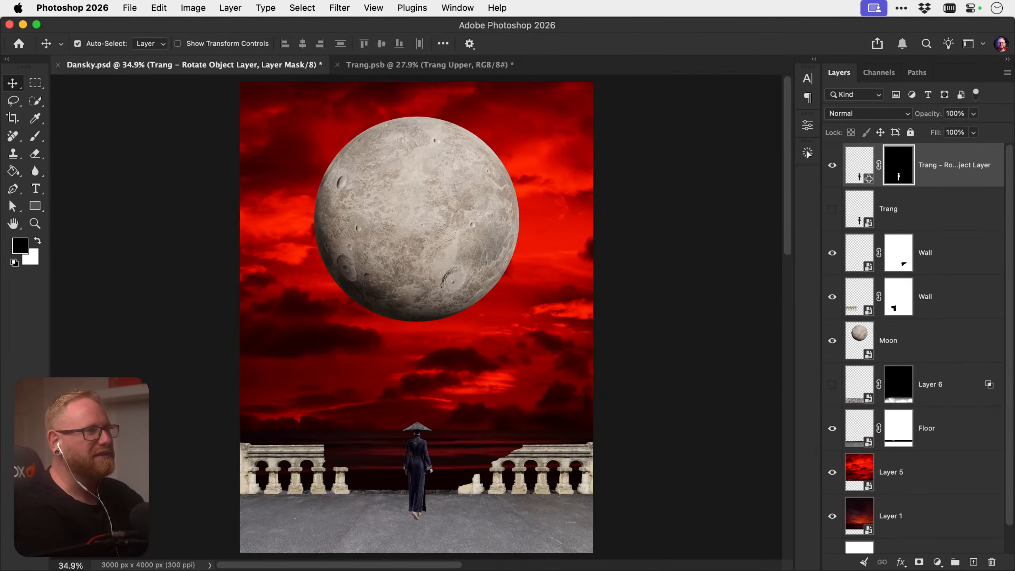
# Switch to Trang.psb and inspect the hat's Trang Upper layer in Free Transform without altering it
pyautogui.click(435, 66)
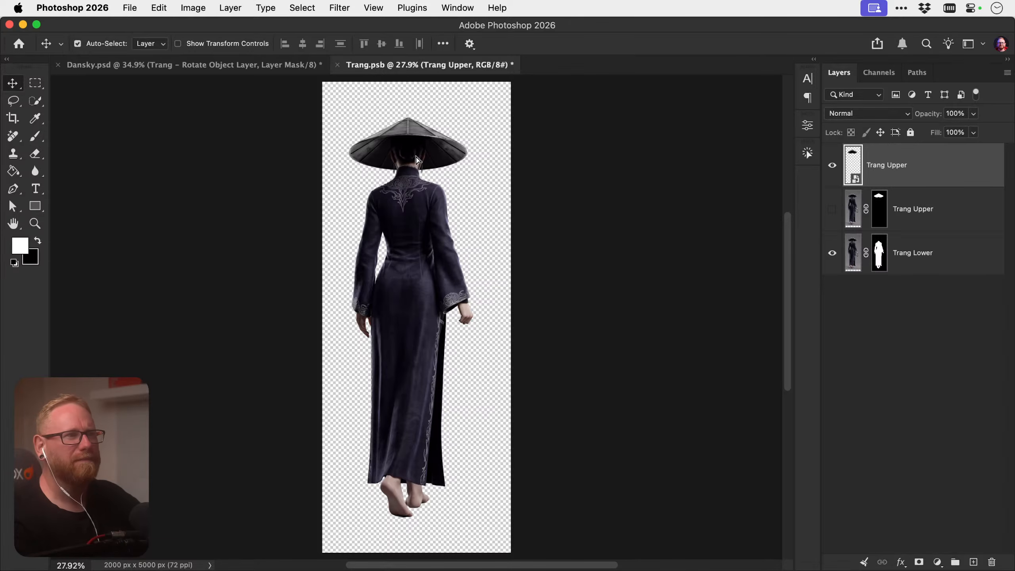
pyautogui.moveTo(407, 157)
pyautogui.mouseDown()
pyautogui.moveTo(414, 172)
pyautogui.moveTo(405, 144)
pyautogui.moveTo(411, 154)
pyautogui.mouseUp()
pyautogui.scroll(5, 411, 155)
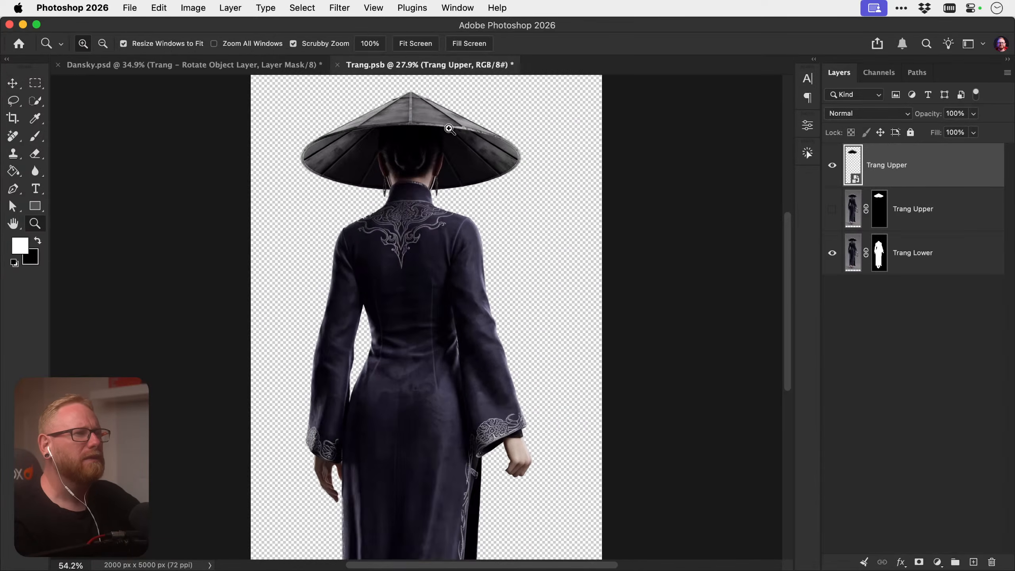
pyautogui.hotkey('ctrl', 't')
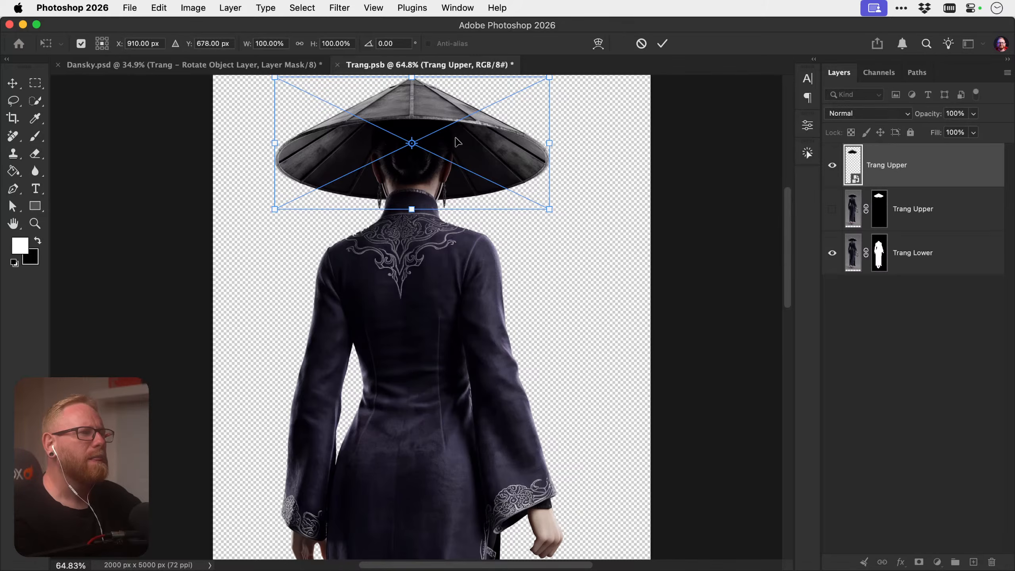
pyautogui.press('Return')
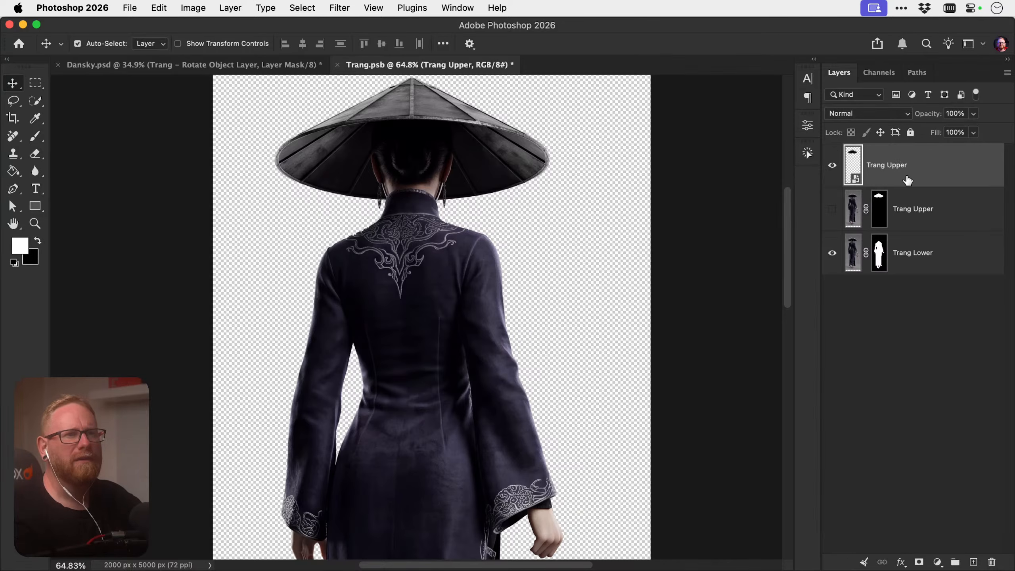
# Select the Trang Lower layer and toggle its visibility to see which part of the figure it holds
pyautogui.click(911, 254)
pyautogui.click(832, 255)
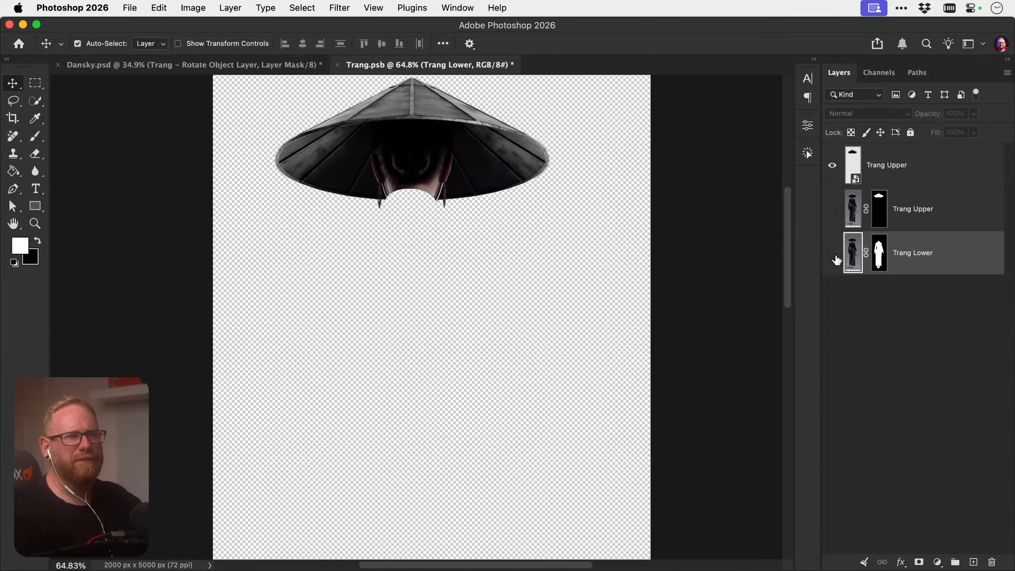
pyautogui.click(832, 256)
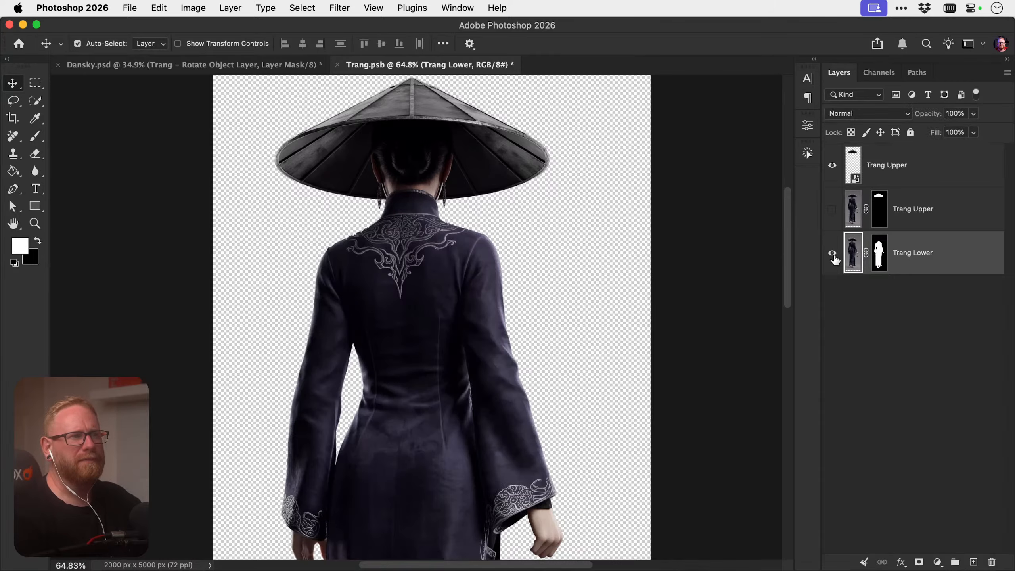
# Toggle the hat layer's visibility as a check and save both Trang.psb and Dansky.psd
pyautogui.click(832, 165)
pyautogui.click(831, 166)
pyautogui.press('super+s')
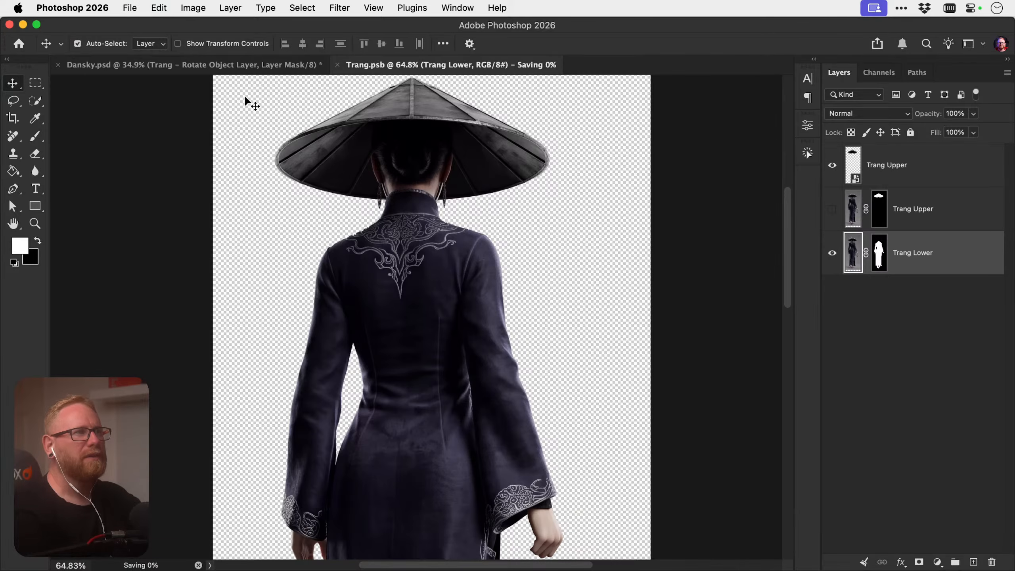
pyautogui.click(255, 67)
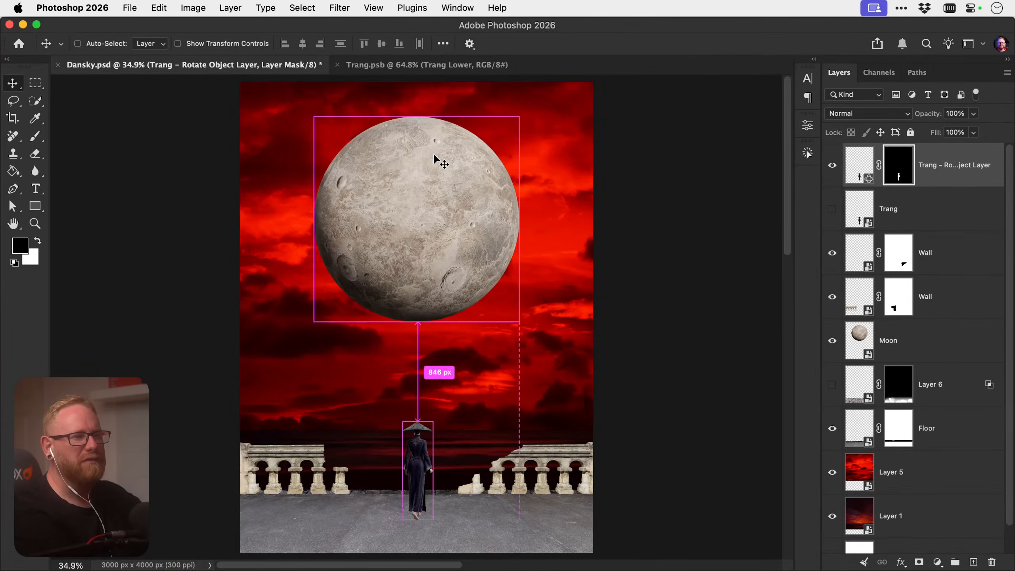
pyautogui.press('super+s')
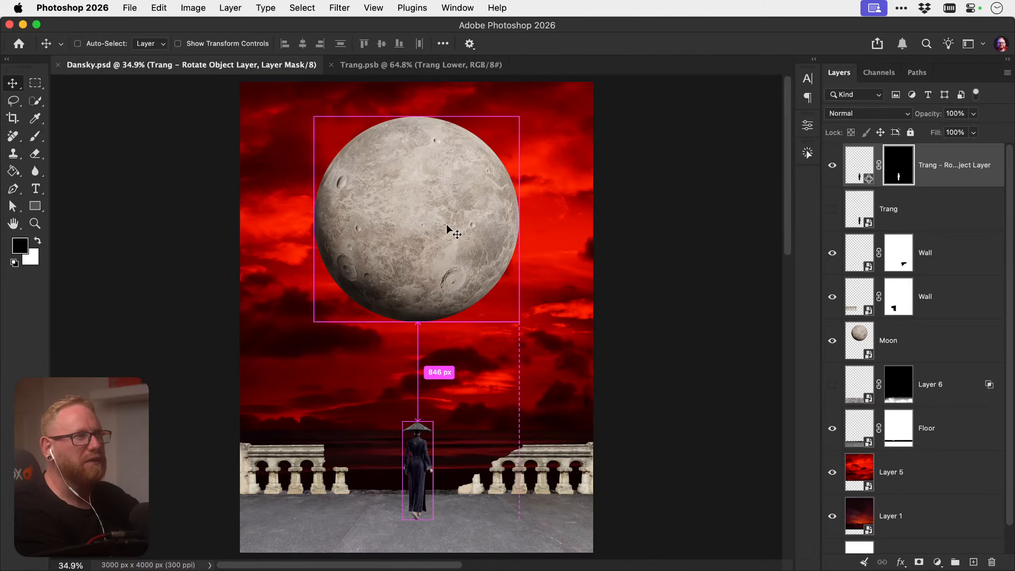
# Close all open documents and reopen Dansky.psd from the recent files
pyautogui.press('super+alt+w')
pyautogui.press('x')
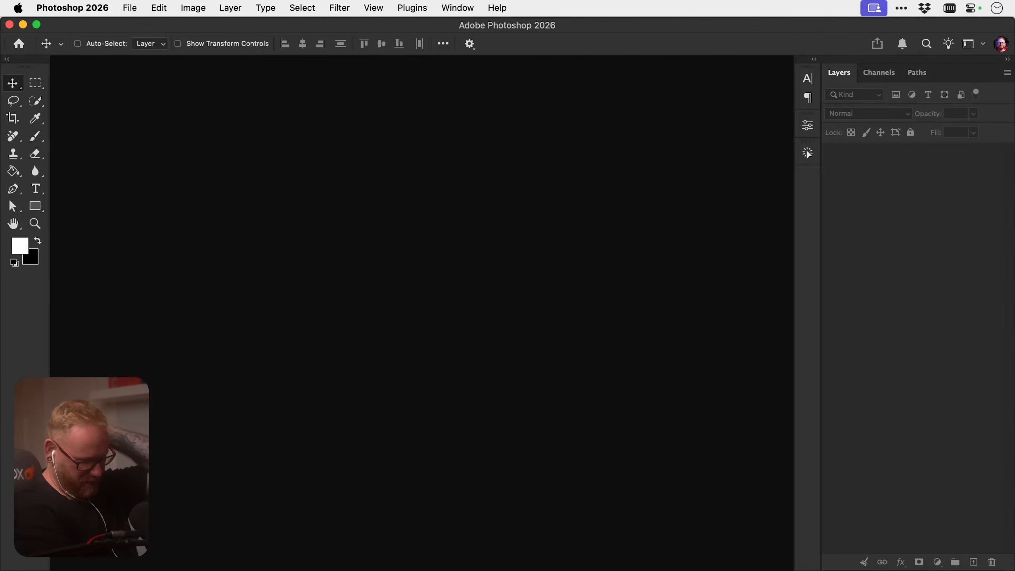
pyautogui.press('super+alt+o')
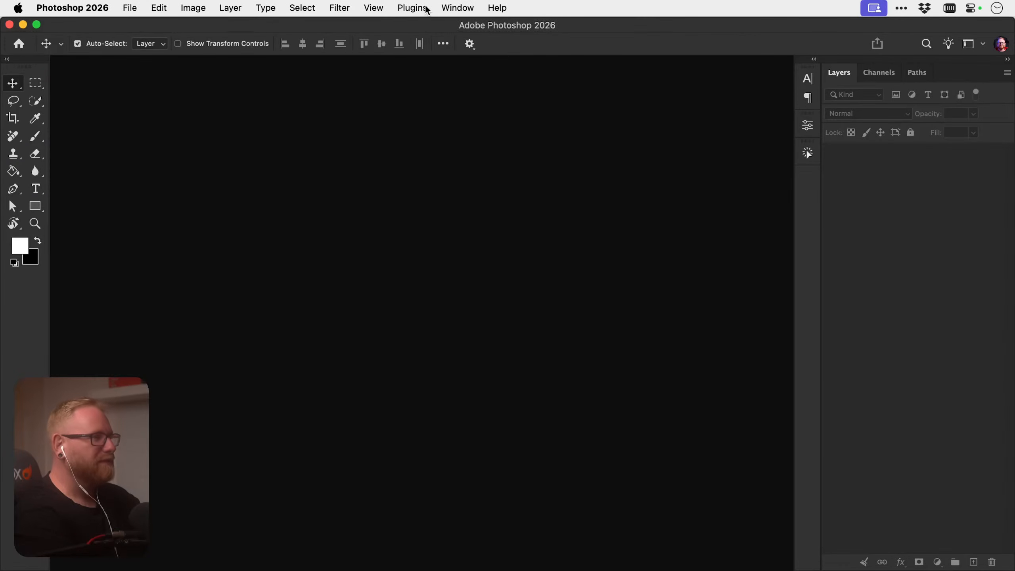
pyautogui.click(130, 8)
pyautogui.moveTo(267, 76)
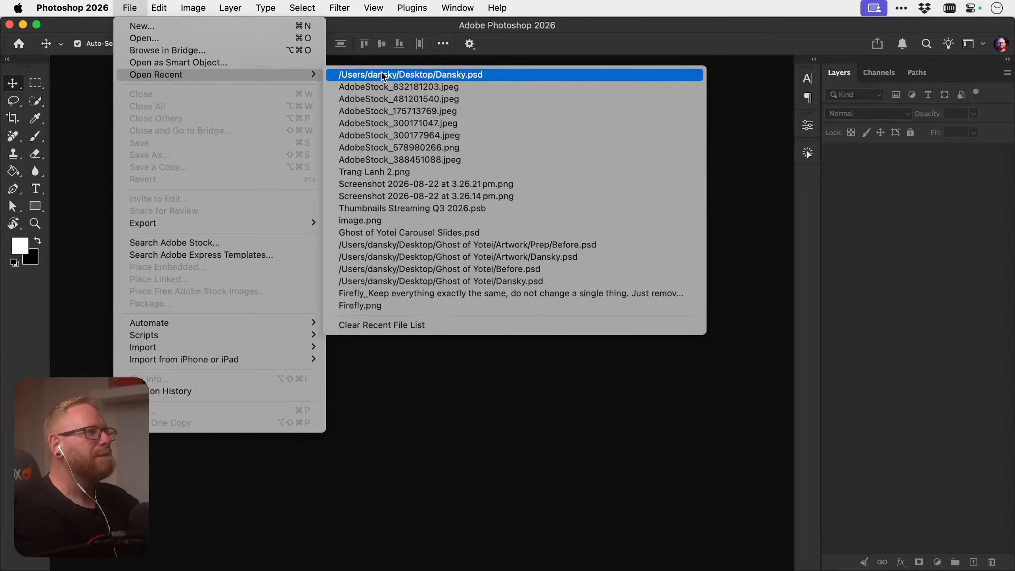
pyautogui.click(381, 73)
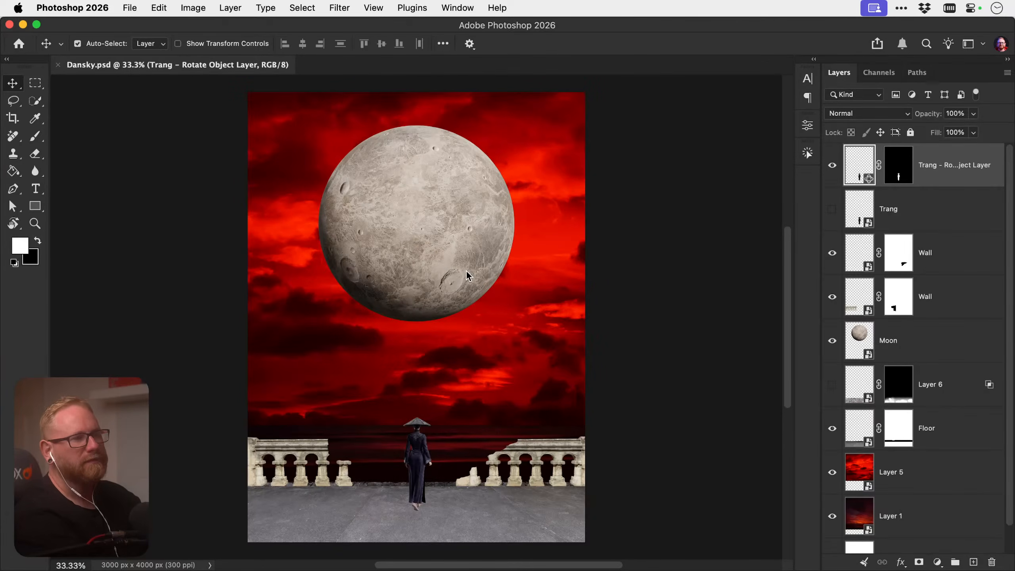
# Hide the Trang - Rotate Object Layer, show the original Trang layer, and open its smart object contents
pyautogui.scroll(-2, 889, 307)
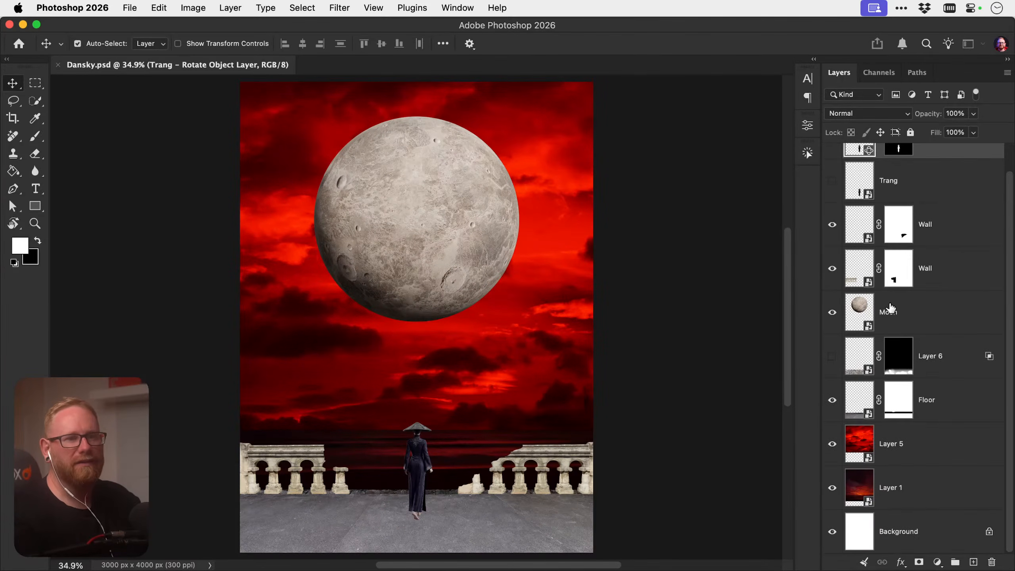
pyautogui.click(855, 182)
pyautogui.scroll(2, 838, 168)
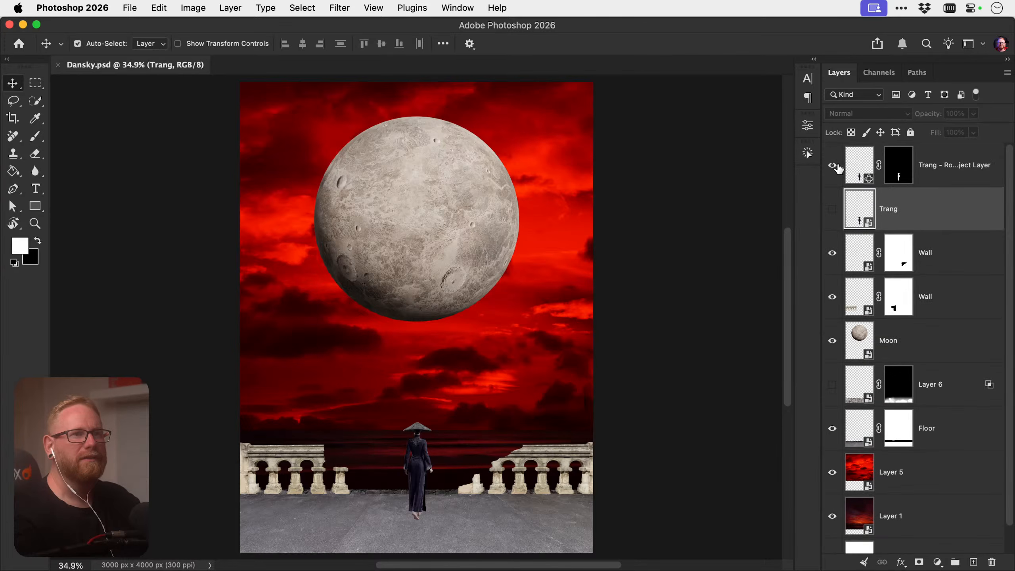
pyautogui.click(832, 165)
pyautogui.click(832, 208)
pyautogui.doubleClick(859, 211)
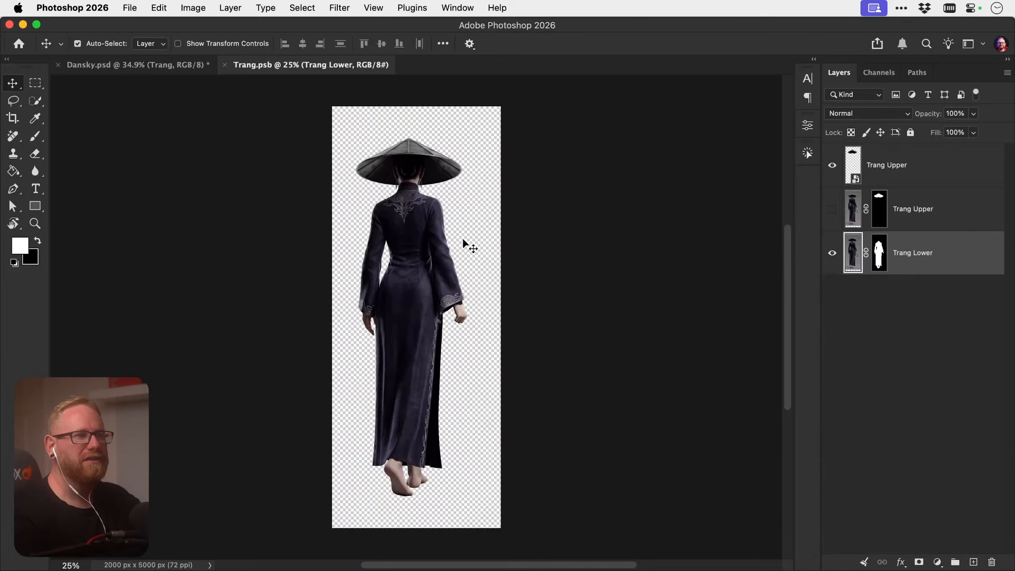
# Rasterize the unmasked Trang Upper smart object layer that holds the hat in Trang.psb
pyautogui.press('z')
pyautogui.click(409, 162)
pyautogui.click(410, 162)
pyautogui.press('v')
pyautogui.click(900, 171)
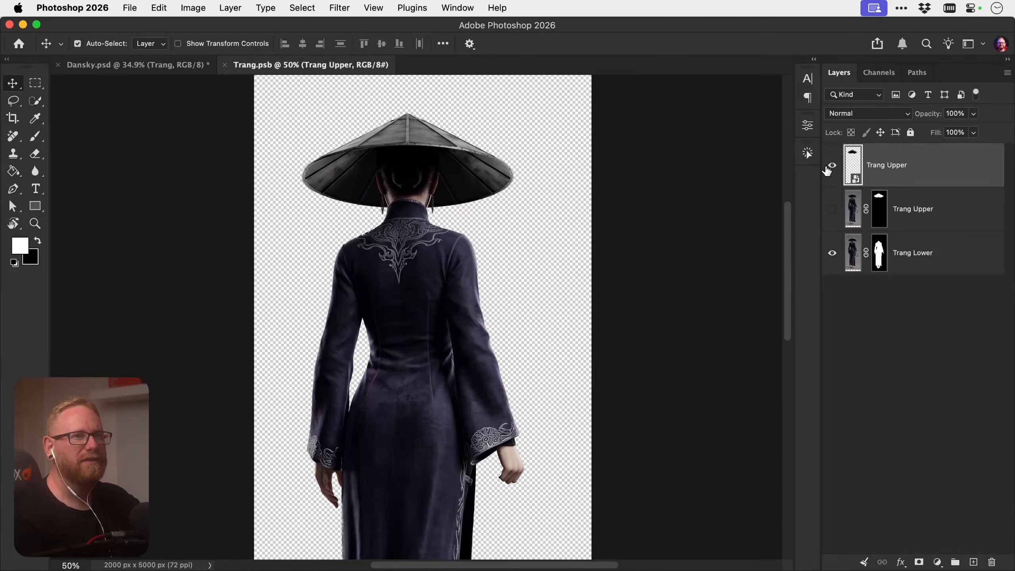
pyautogui.click(831, 165)
pyautogui.click(831, 166)
pyautogui.rightClick(909, 243)
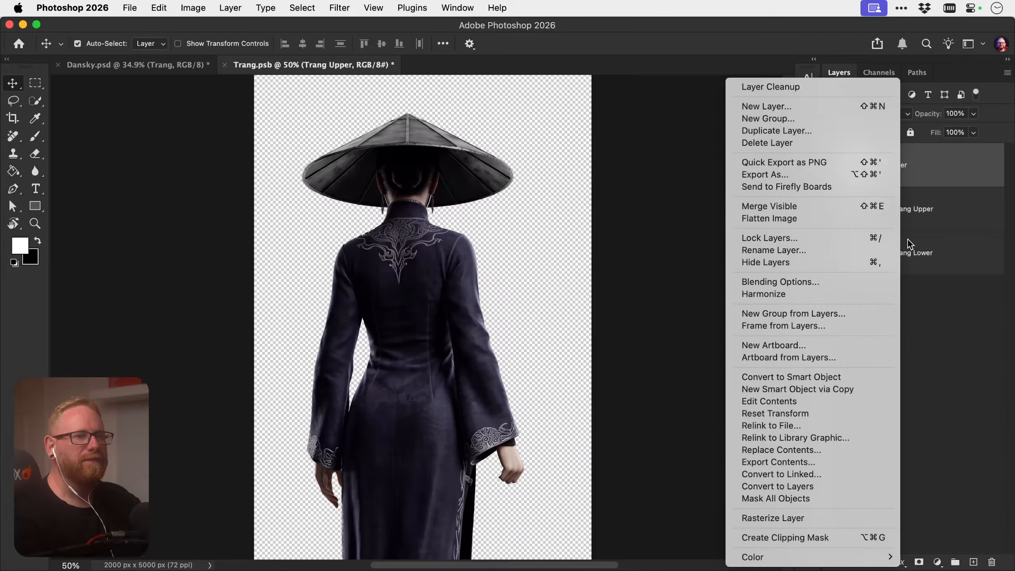
pyautogui.click(839, 517)
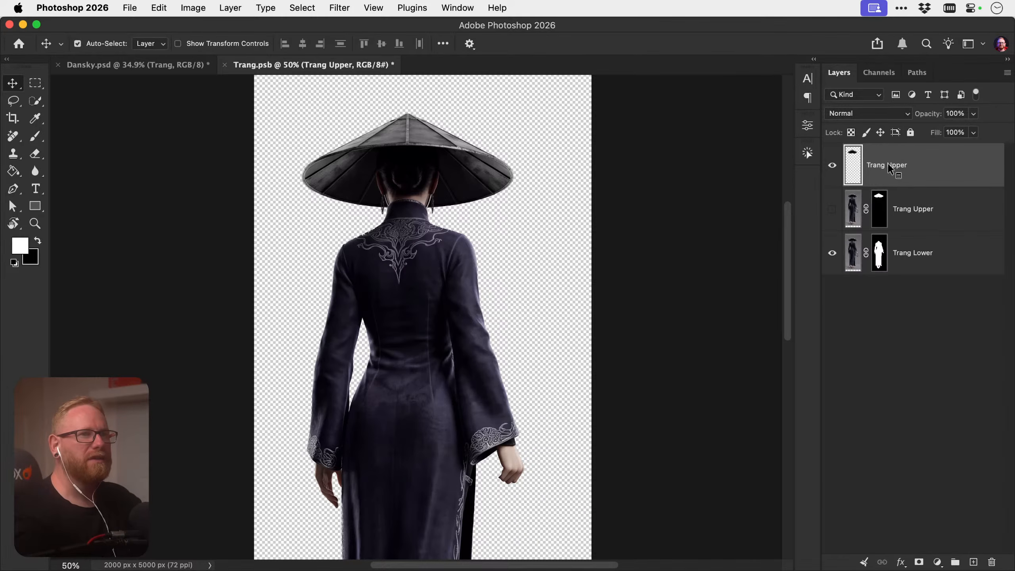
# Apply Rotate Object to the hat layer and tilt it vertically until the hat's top faces the viewer and covers the head
pyautogui.click(167, 9)
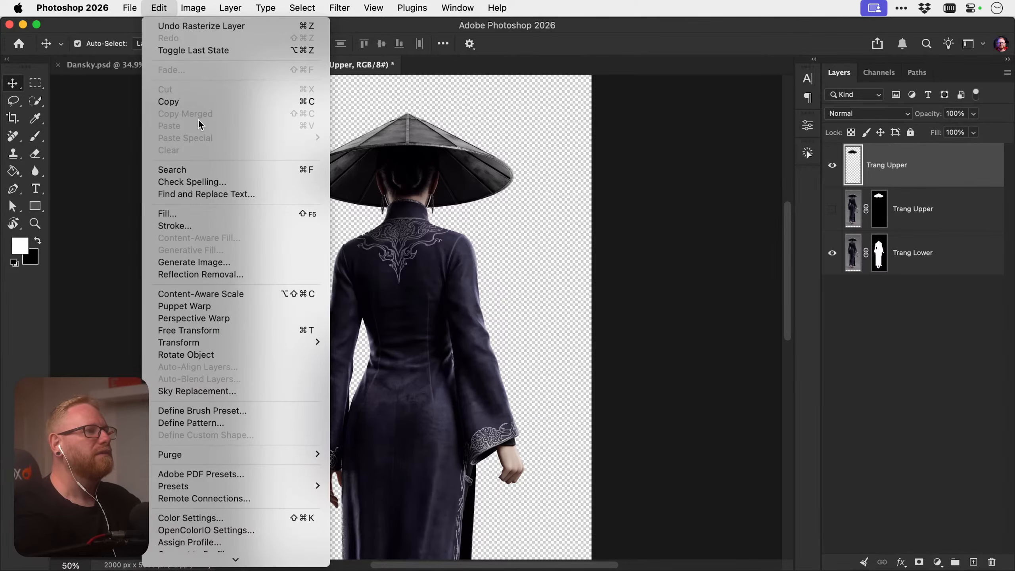
pyautogui.click(224, 355)
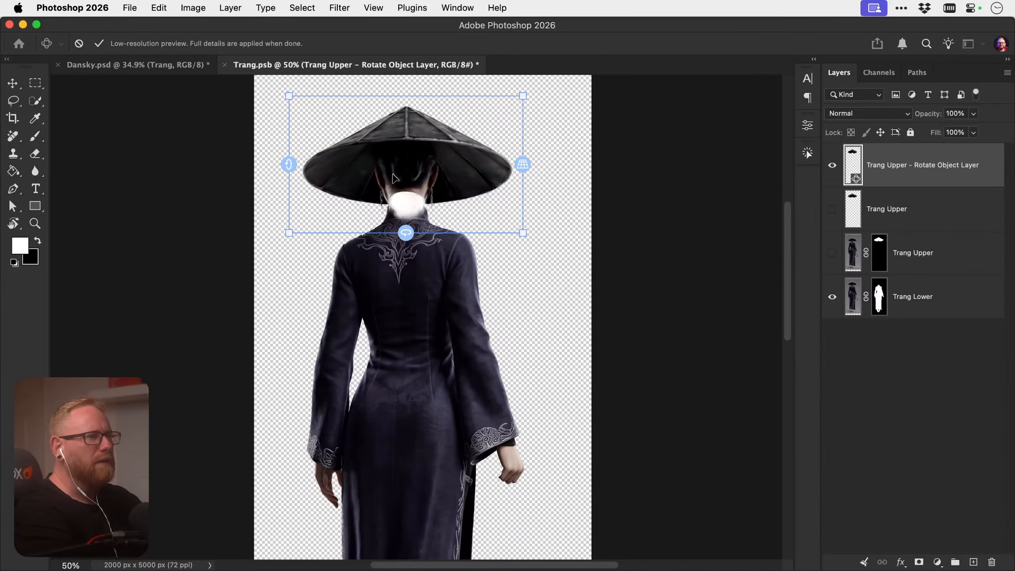
pyautogui.moveTo(289, 168)
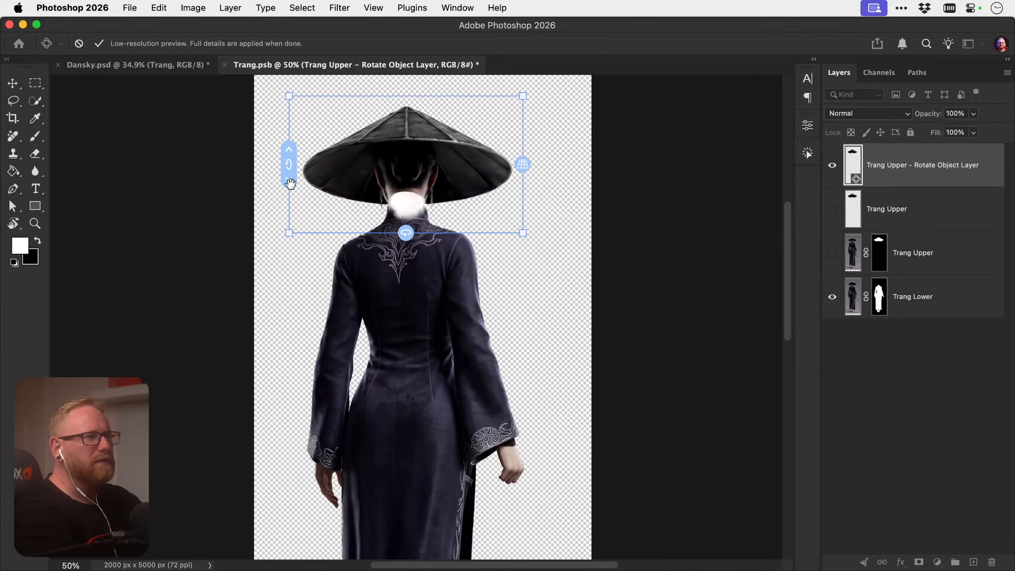
pyautogui.moveTo(290, 183); pyautogui.dragTo(288, 222)
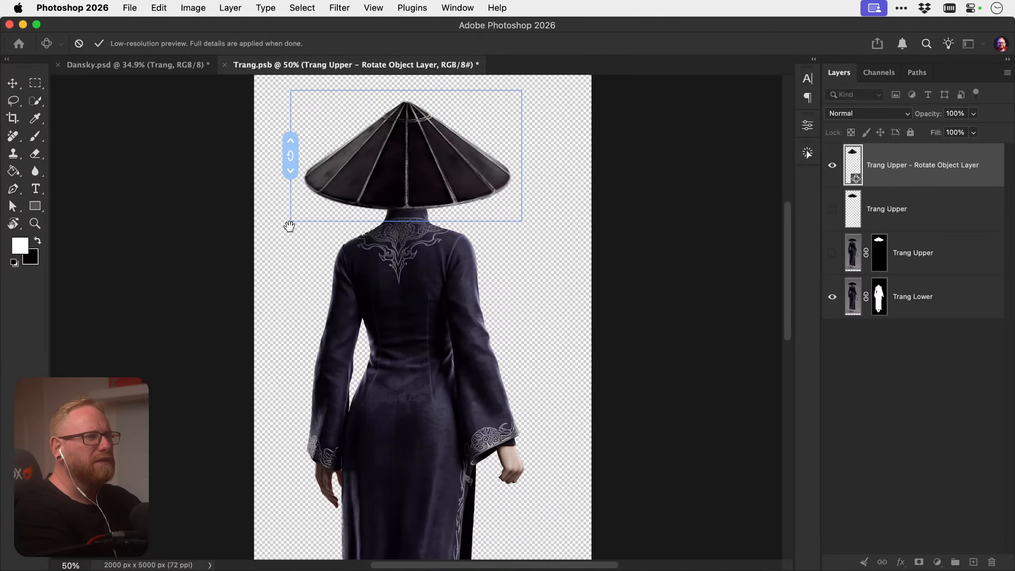
pyautogui.press('Return')
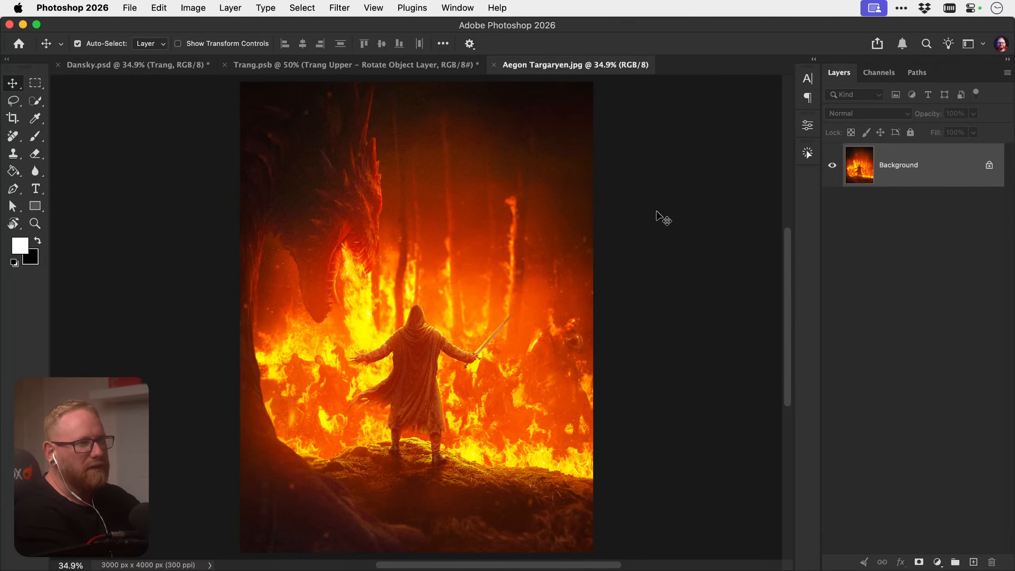
# Examine the reference artwork Aegon Targaryen.jpg up close and as a whole, and close it
pyautogui.press('super')
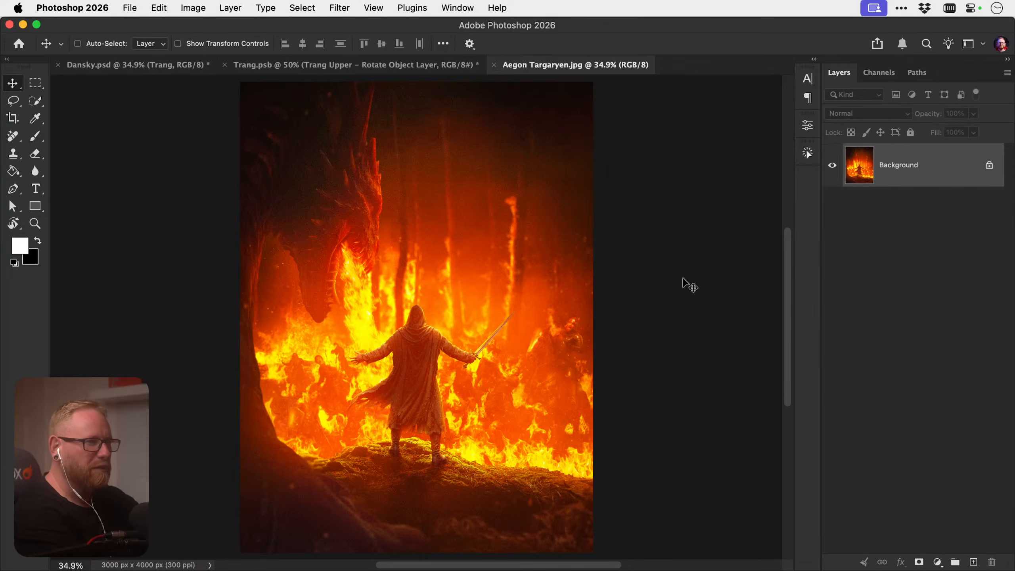
pyautogui.press('super+equal')
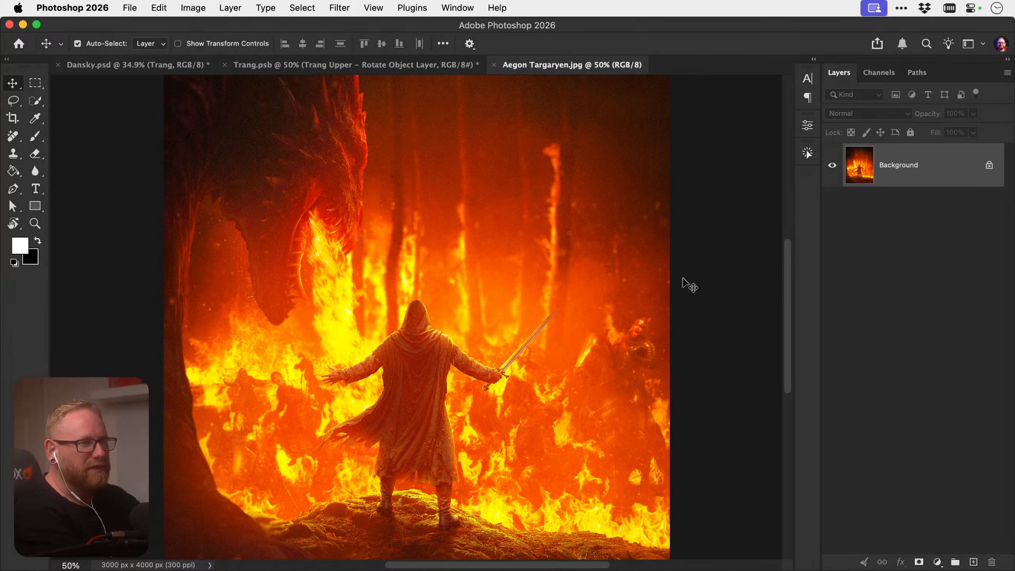
pyautogui.press('super')
pyautogui.press('super+minus')
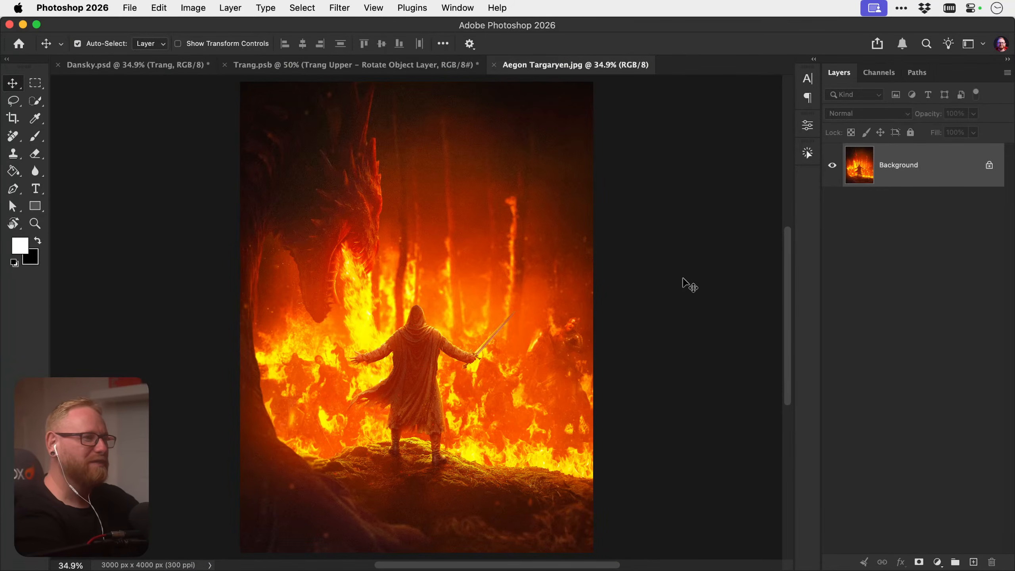
pyautogui.press('super')
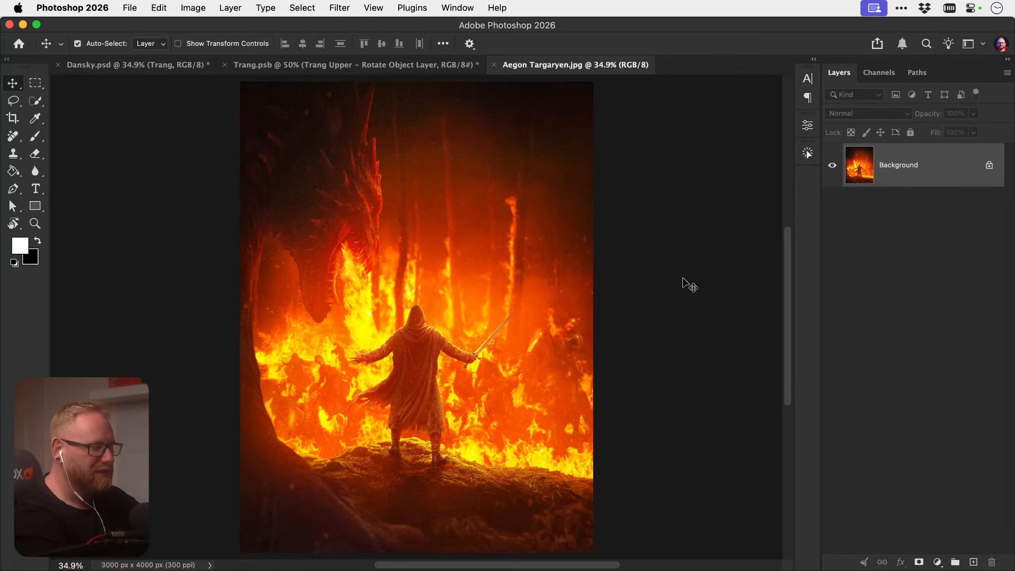
pyautogui.press('super+w')
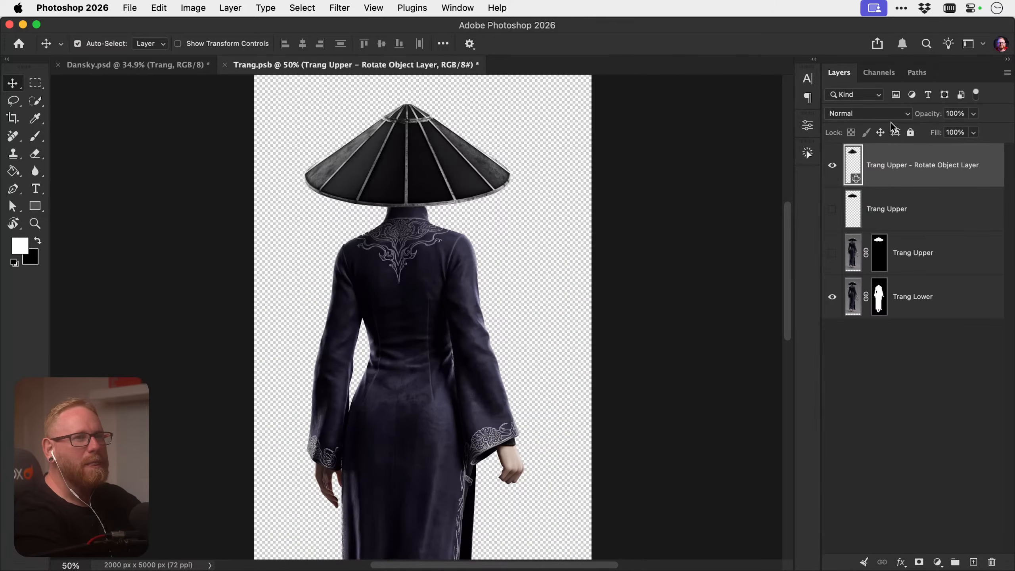
# Save Trang.psb with the rotated hat and inspect the updated figure at 200% in Dansky.psd
pyautogui.press('super+s')
pyautogui.press('super+0')
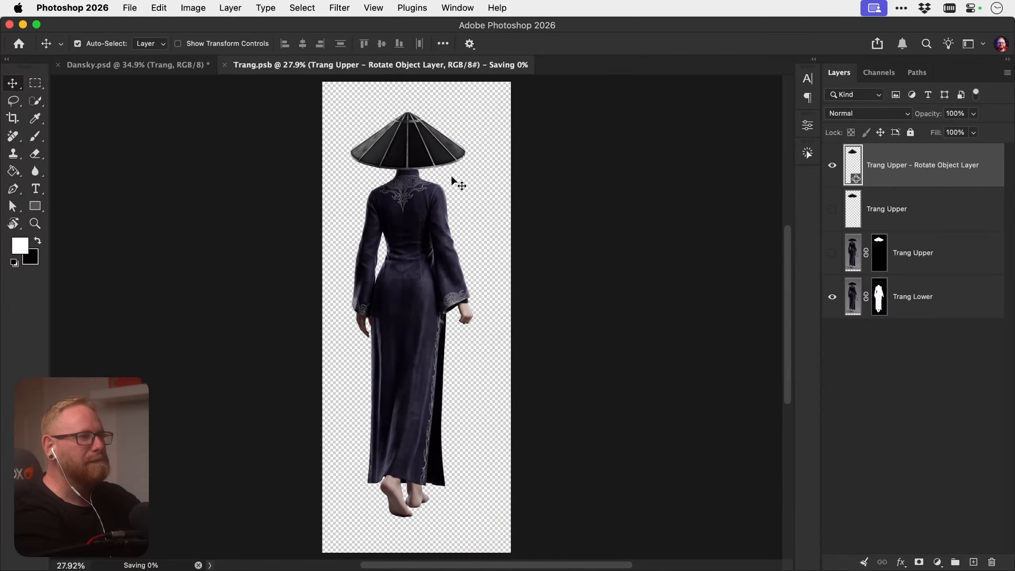
pyautogui.click(146, 65)
pyautogui.press('z')
pyautogui.click(422, 441)
pyautogui.click(422, 441)
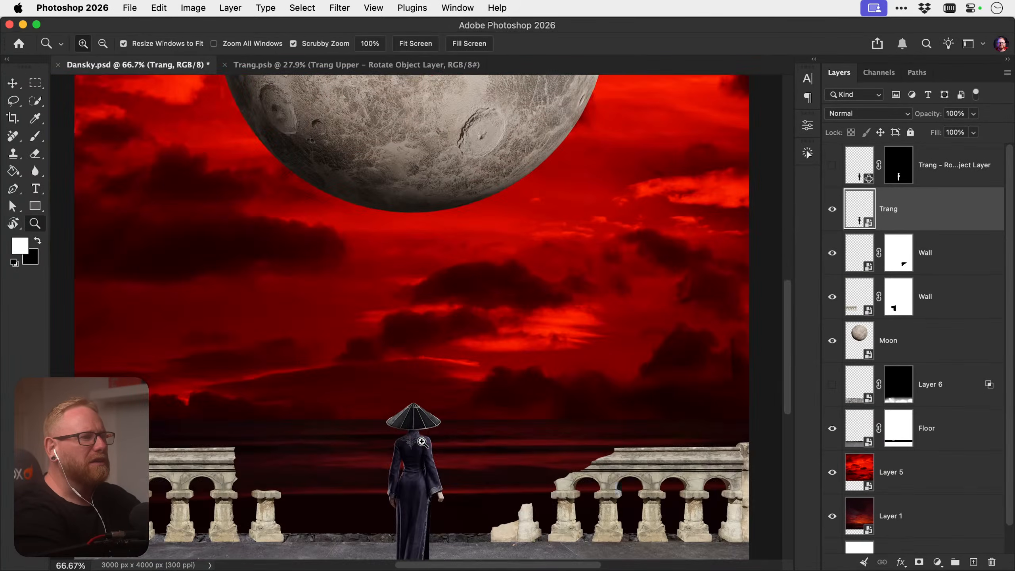
pyautogui.click(421, 442)
pyautogui.click(421, 442)
pyautogui.press('v')
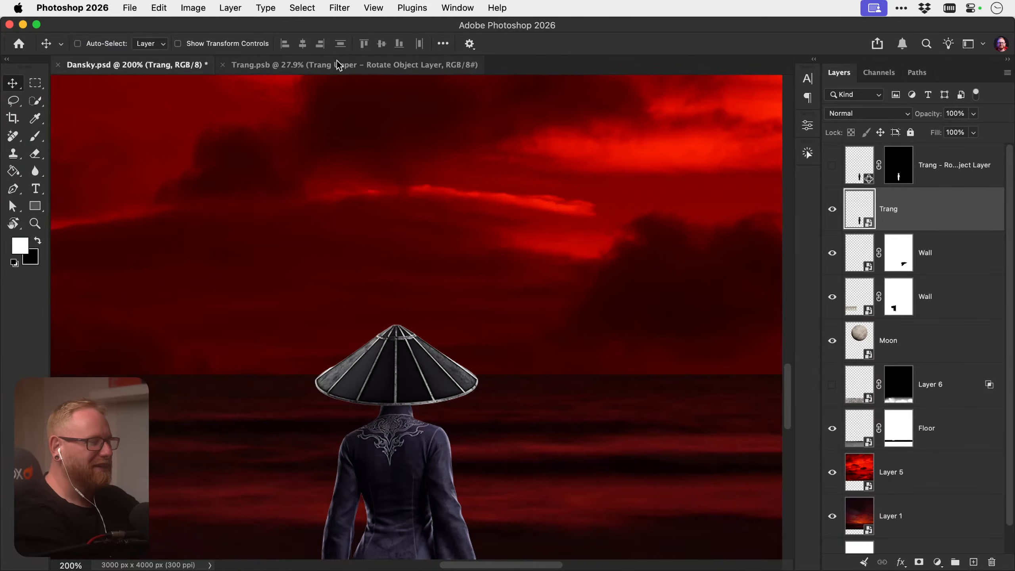
# Close Trang.psb and show the whole Dansky.psd composite
pyautogui.hotkey('ctrl', 'Tab')
pyautogui.press('super+w')
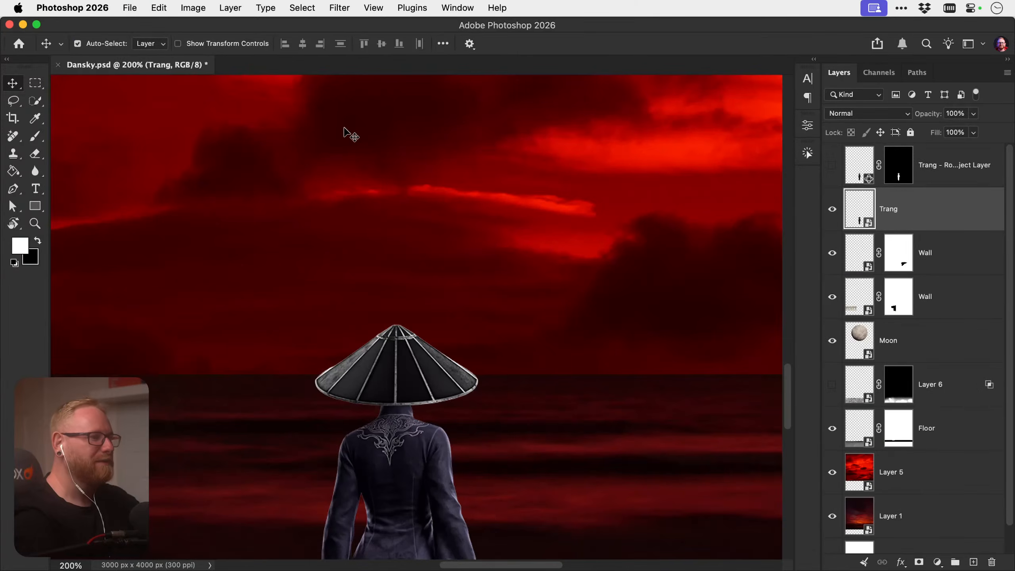
pyautogui.press('super+0')
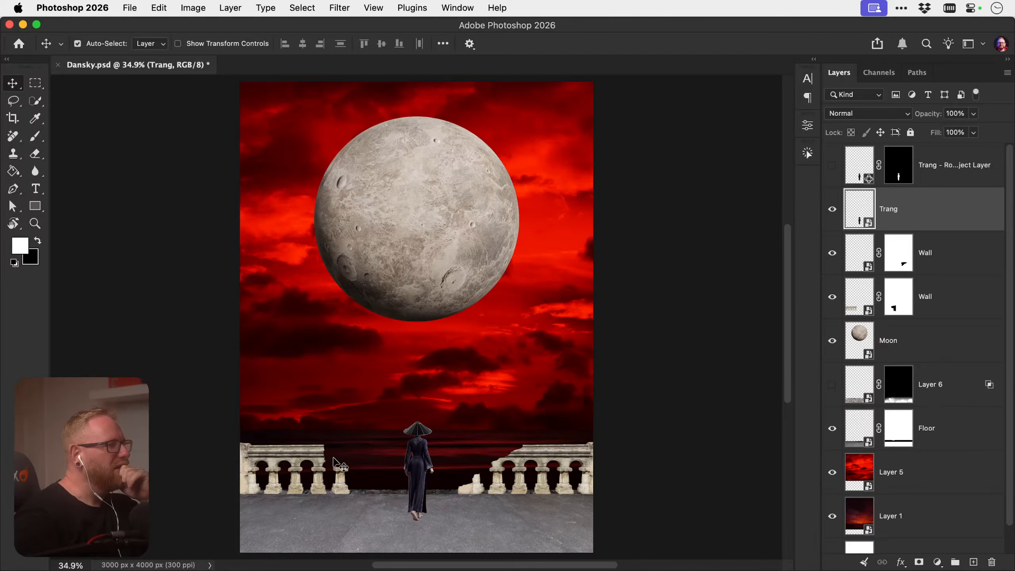
pyautogui.click(318, 459)
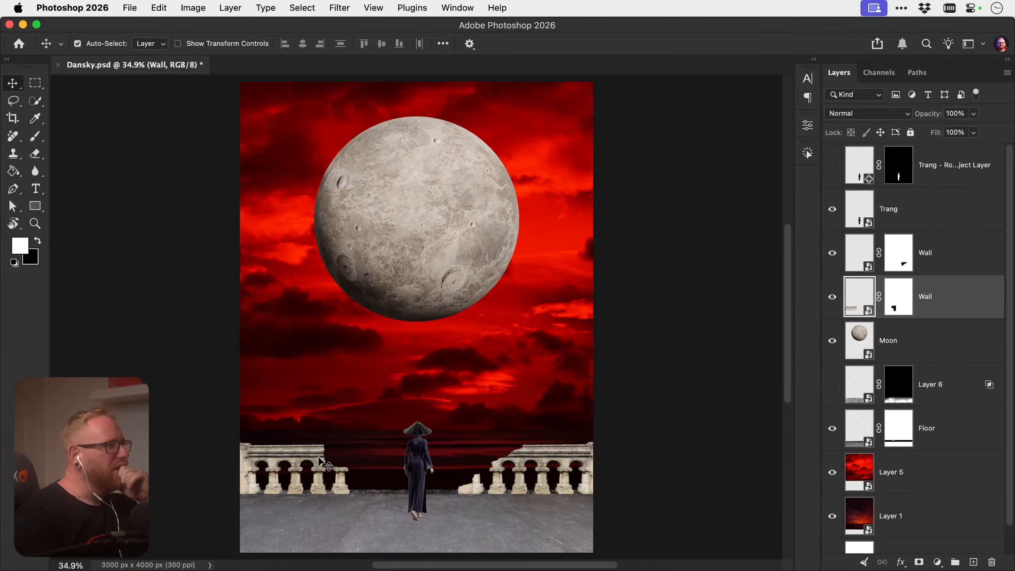
pyautogui.click(945, 179)
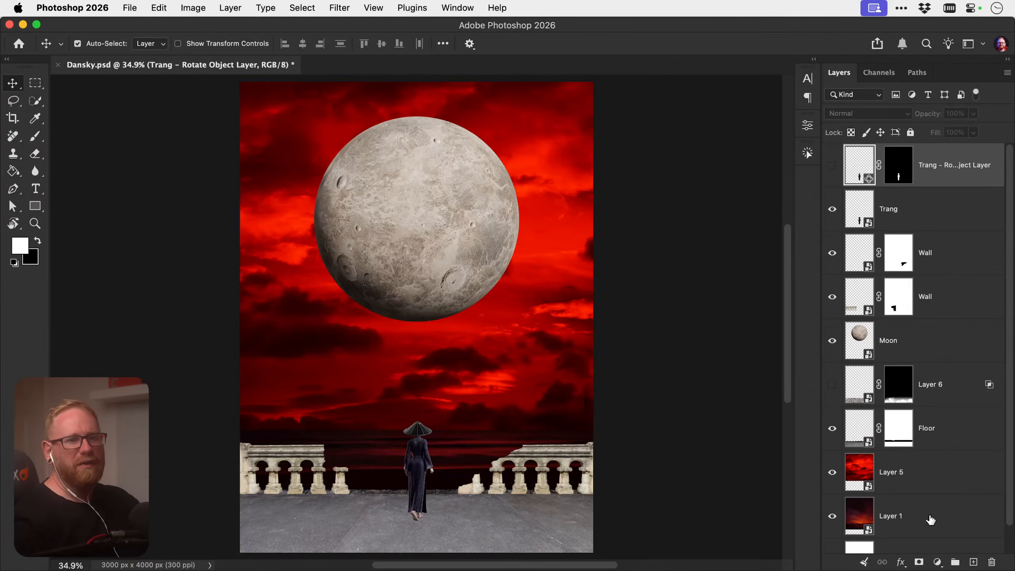
pyautogui.click(937, 562)
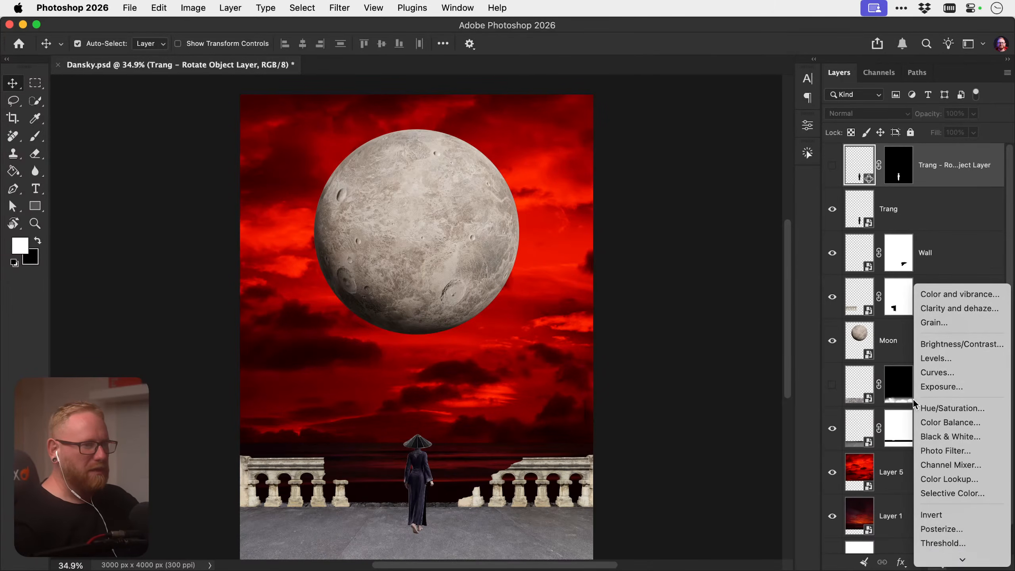
pyautogui.click(671, 355)
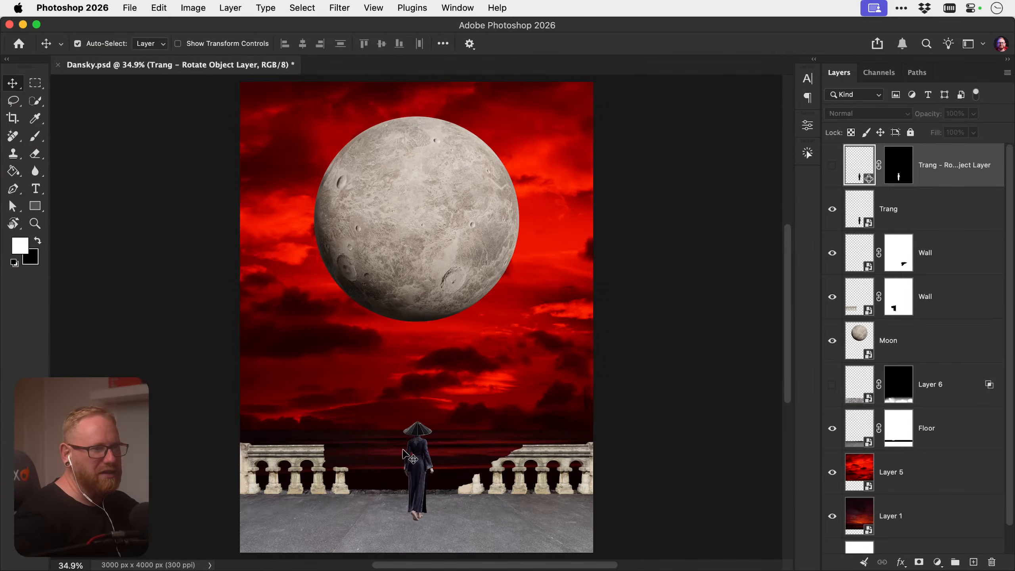
# Select both Wall layers and scale the balustrades down slightly with Free Transform
pyautogui.click(318, 464)
pyautogui.keyDown('shift'); pyautogui.click(566, 460); pyautogui.keyUp('shift')
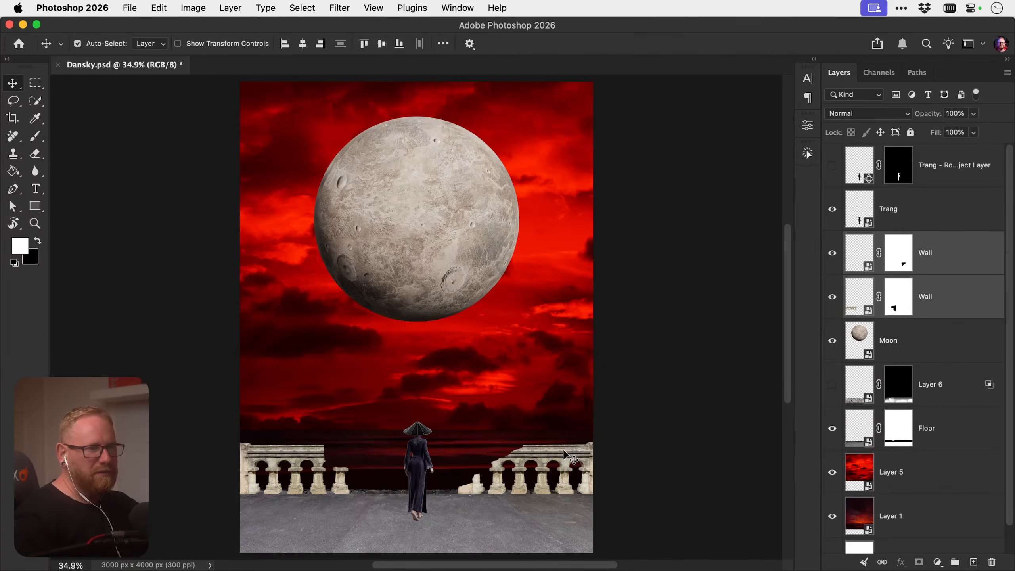
pyautogui.press('super+t')
pyautogui.moveTo(599, 444)
pyautogui.mouseDown()
pyautogui.moveTo(588, 437)
pyautogui.moveTo(584, 449)
pyautogui.mouseUp()
pyautogui.press('Return')
pyautogui.click(675, 390)
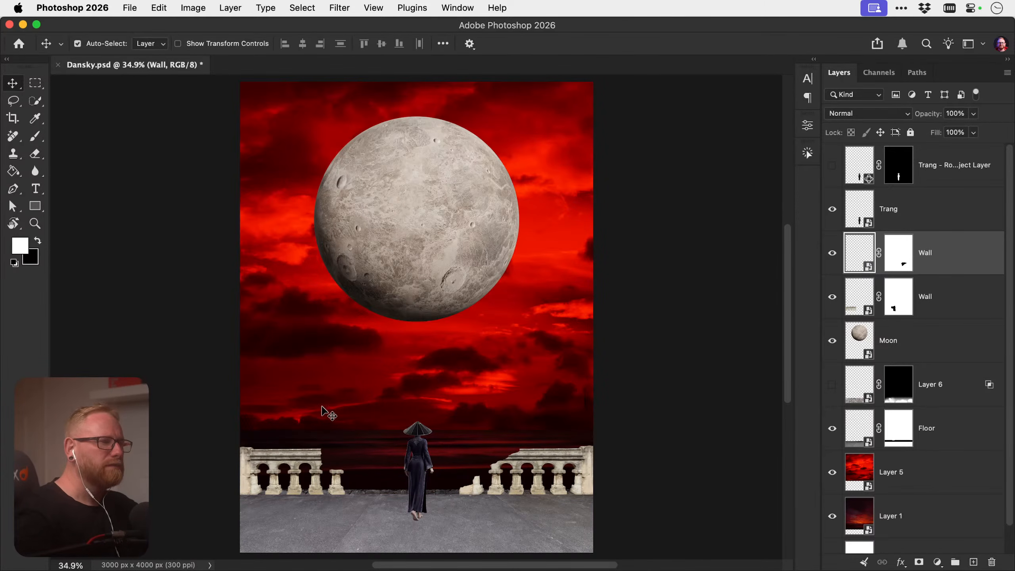
pyautogui.keyDown('shift'); pyautogui.click(303, 466); pyautogui.keyUp('shift')
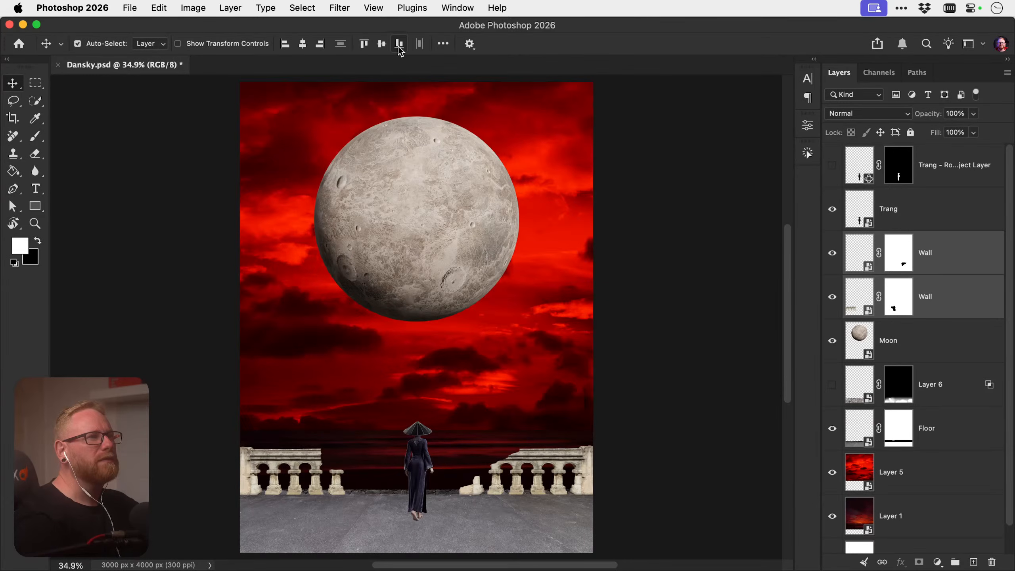
pyautogui.click(691, 291)
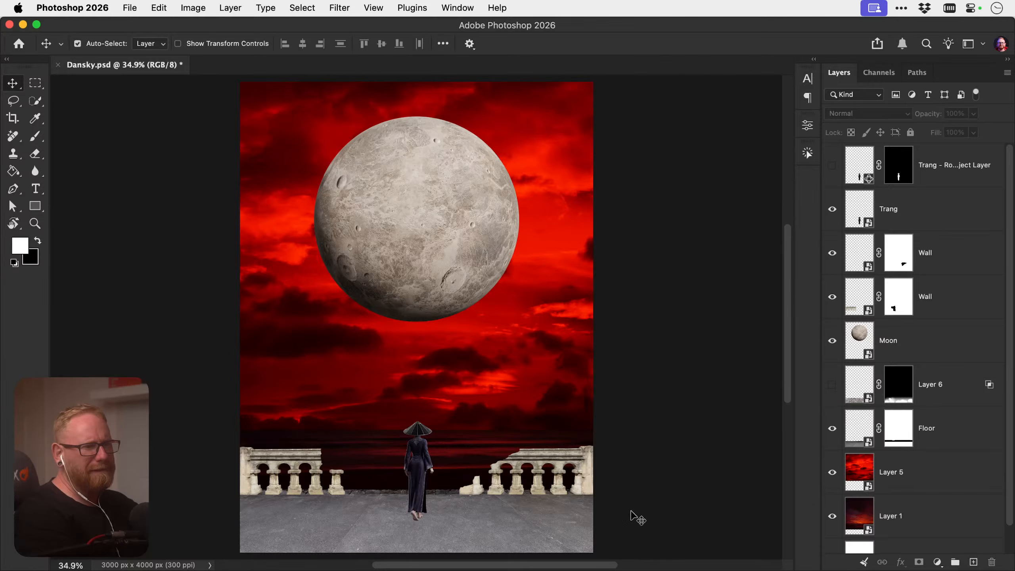
# Scale the Floor layer down proportionally with Free Transform until it is narrower than the canvas
pyautogui.click(521, 529)
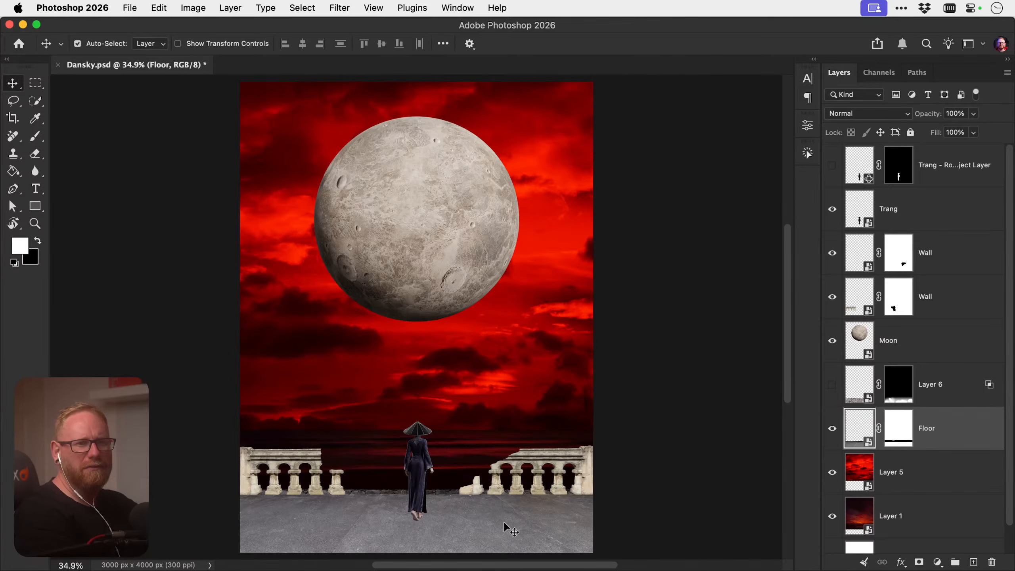
pyautogui.press('super+t')
pyautogui.scroll(-5, 567, 409)
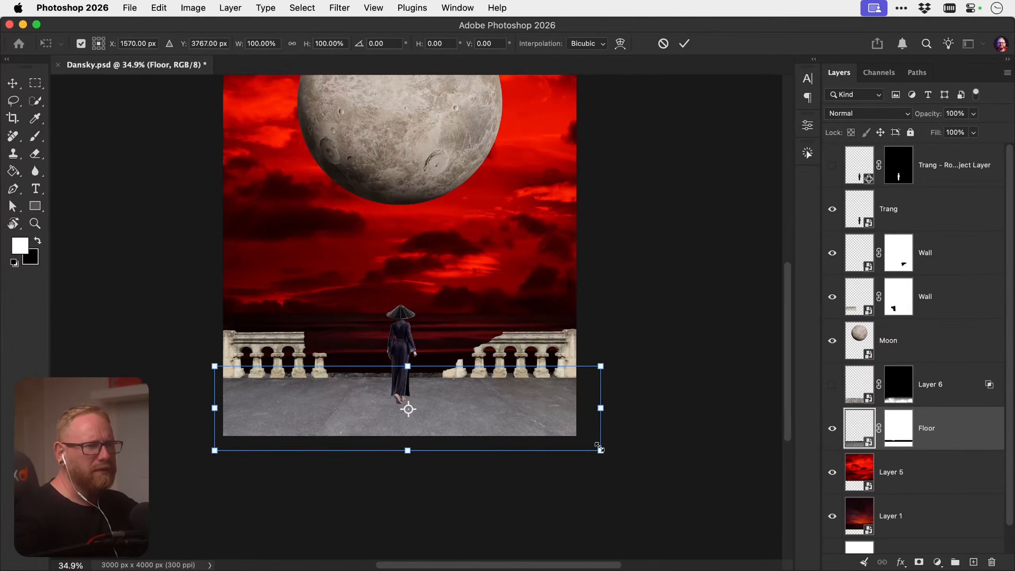
pyautogui.moveTo(600, 450); pyautogui.dragTo(478, 410)
pyautogui.press('Return')
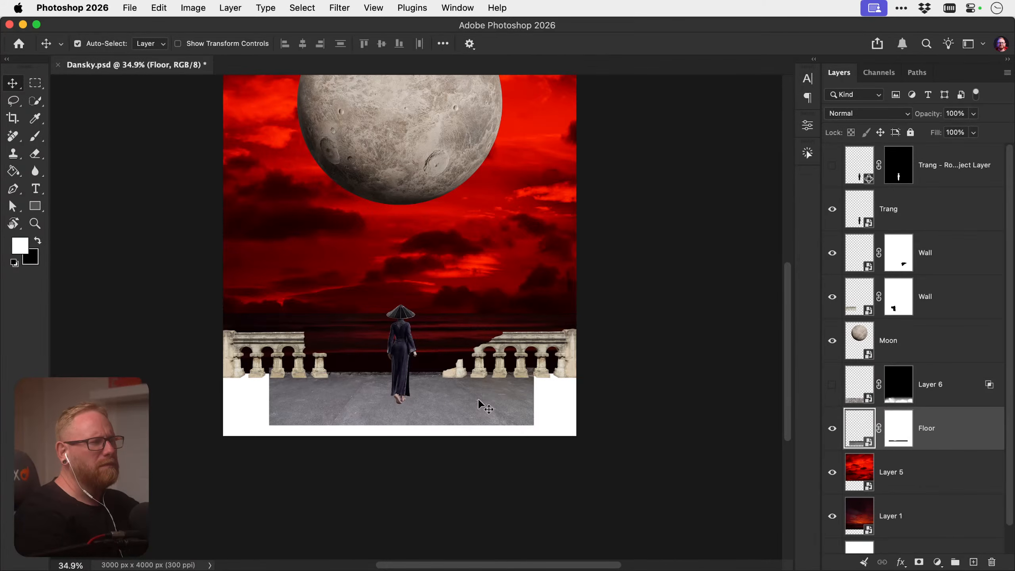
# Nudge the reduced Floor layer slightly downward in small increments
pyautogui.press('Down')
pyautogui.press('Down')
pyautogui.press('Down')
pyautogui.press('Down')
pyautogui.press('Down')
pyautogui.press('Down')
pyautogui.press('Down')
pyautogui.press('Down')
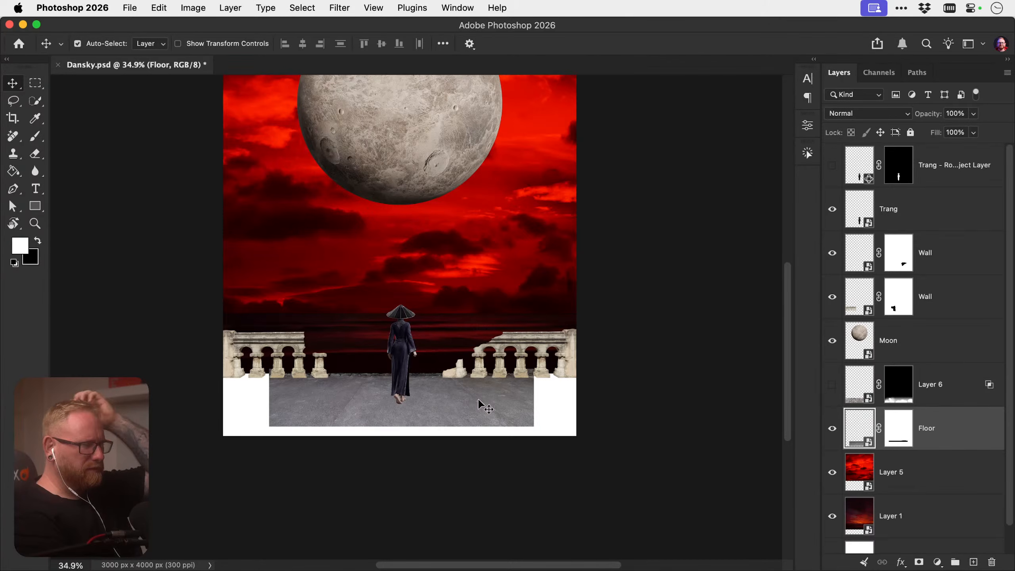
# Open the Floor layer's smart object contents and enlarge its canvas to 9406 x 2053 px on all sides using Generative Expand
pyautogui.doubleClick(860, 427)
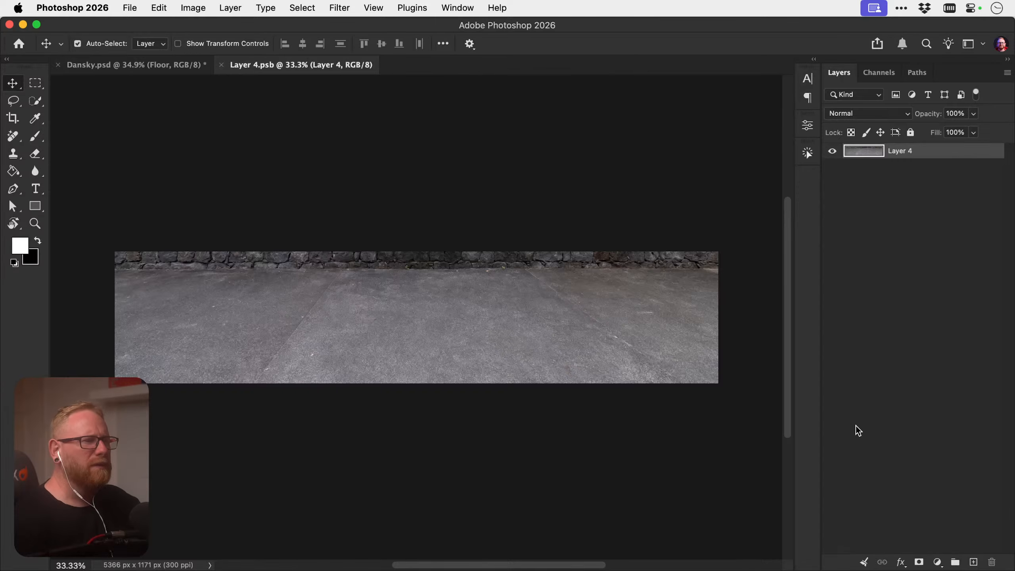
pyautogui.press('super+minus')
pyautogui.press('super+minus')
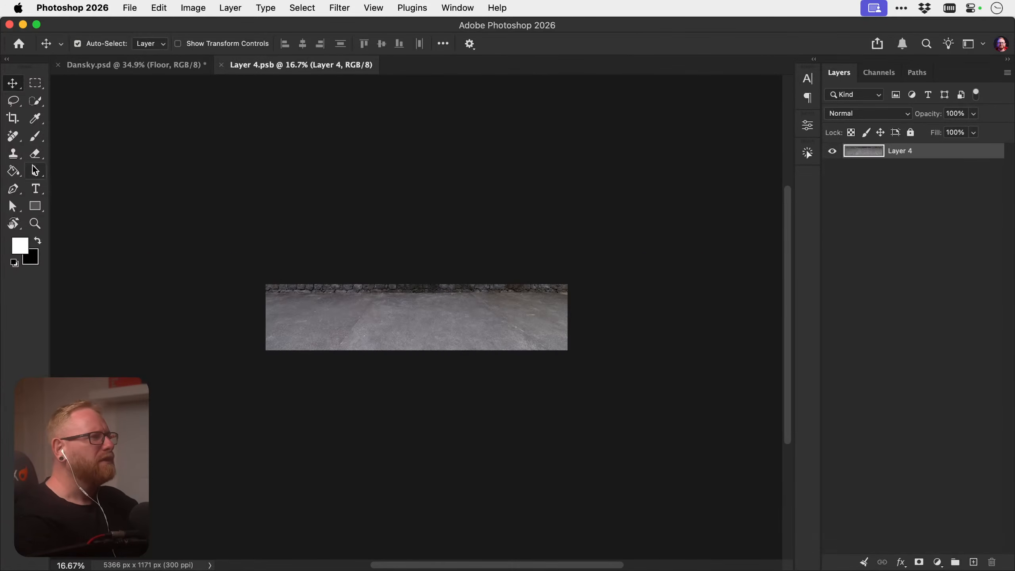
pyautogui.click(12, 119)
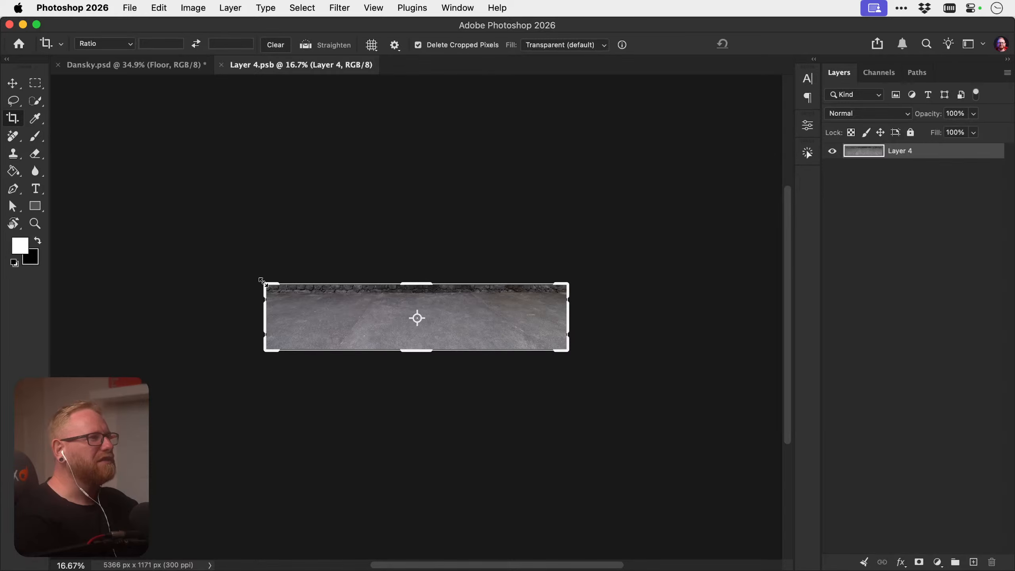
pyautogui.moveTo(262, 279); pyautogui.dragTo(180, 203)
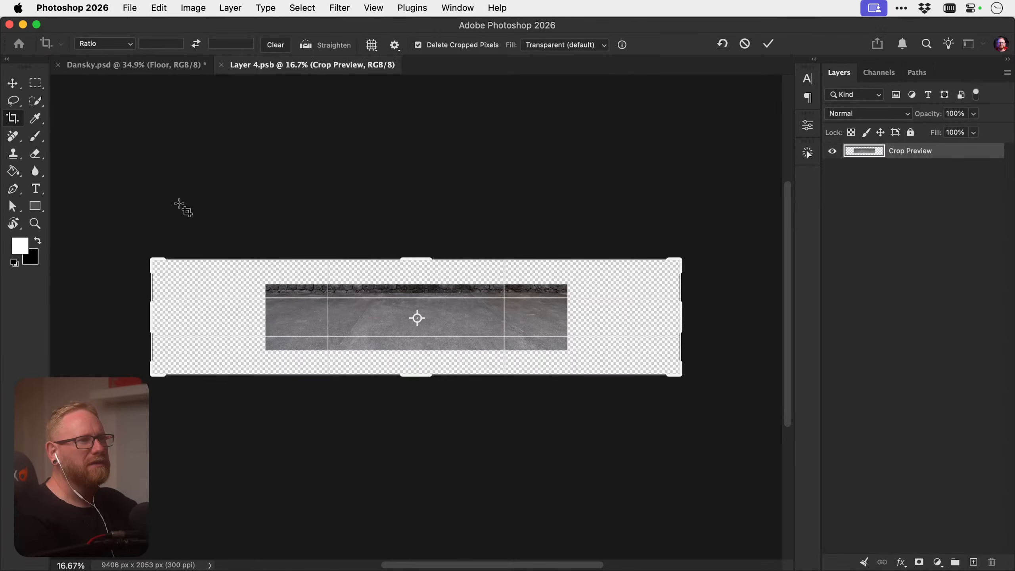
pyautogui.click(561, 44)
pyautogui.click(561, 60)
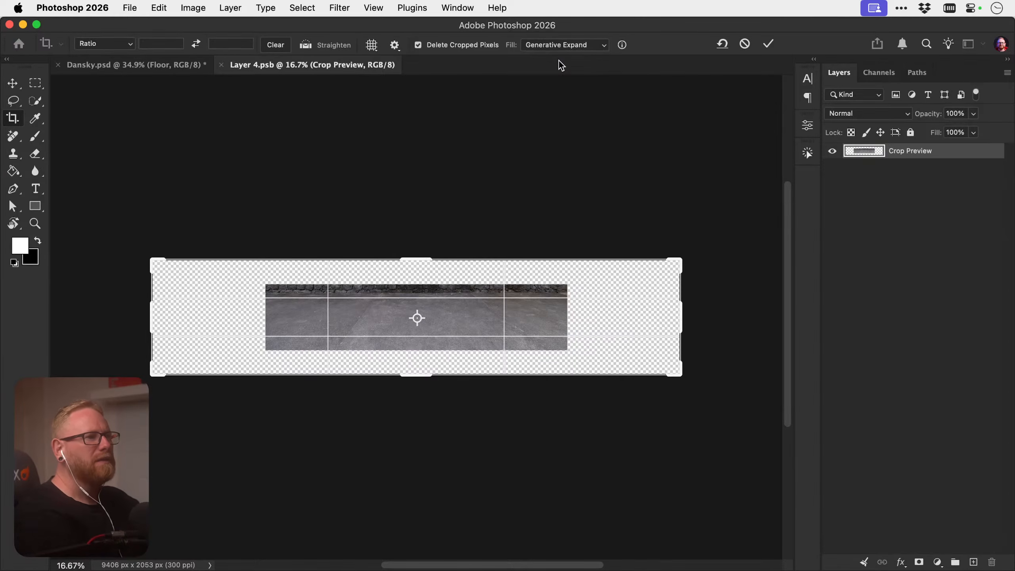
pyautogui.press('Return')
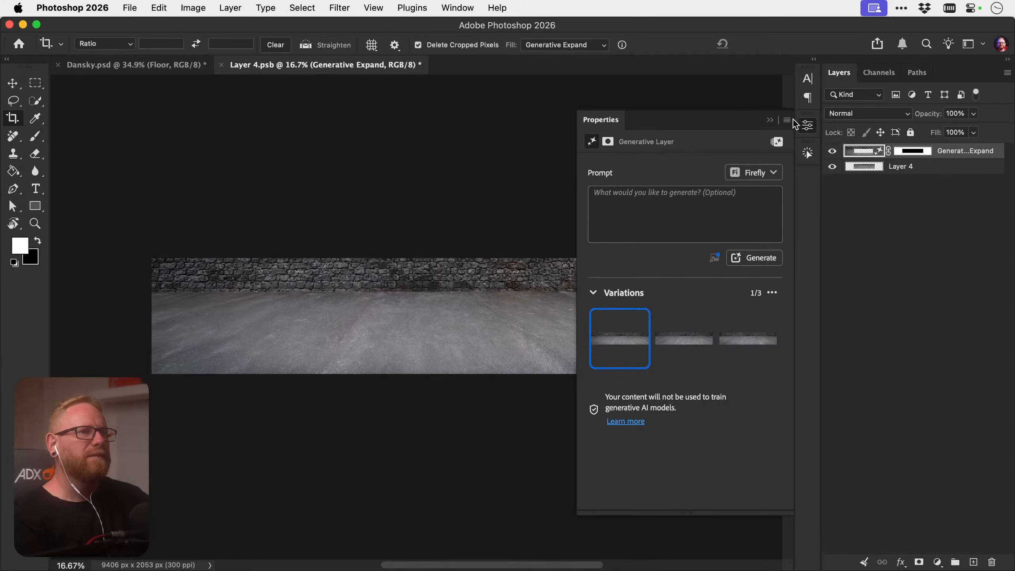
# Keep the first generated variation, save Layer 4.psb and close it to update the floor in Dansky.psd
pyautogui.click(805, 124)
pyautogui.press('cmd+s')
pyautogui.press('v')
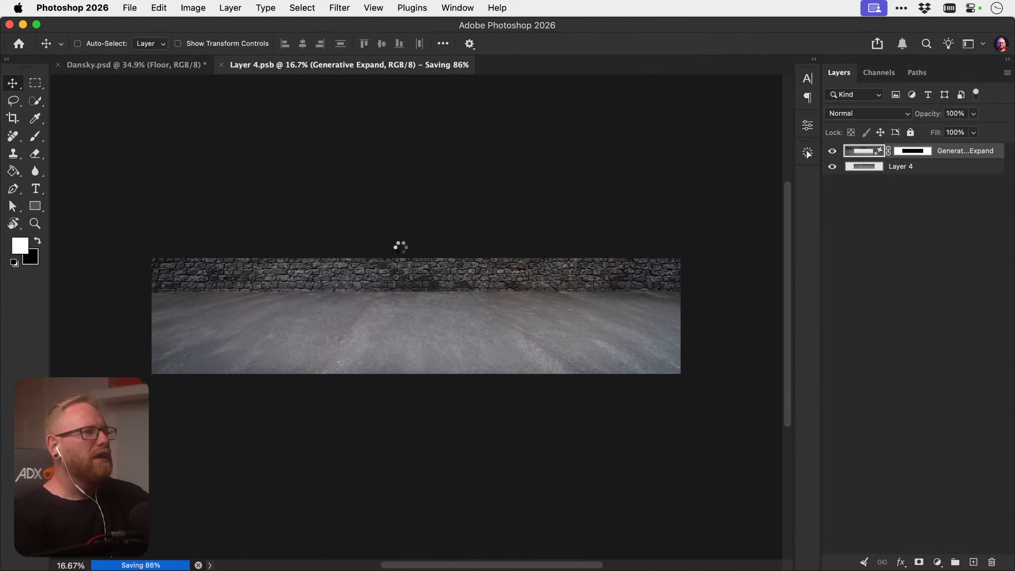
pyautogui.press('cmd+w')
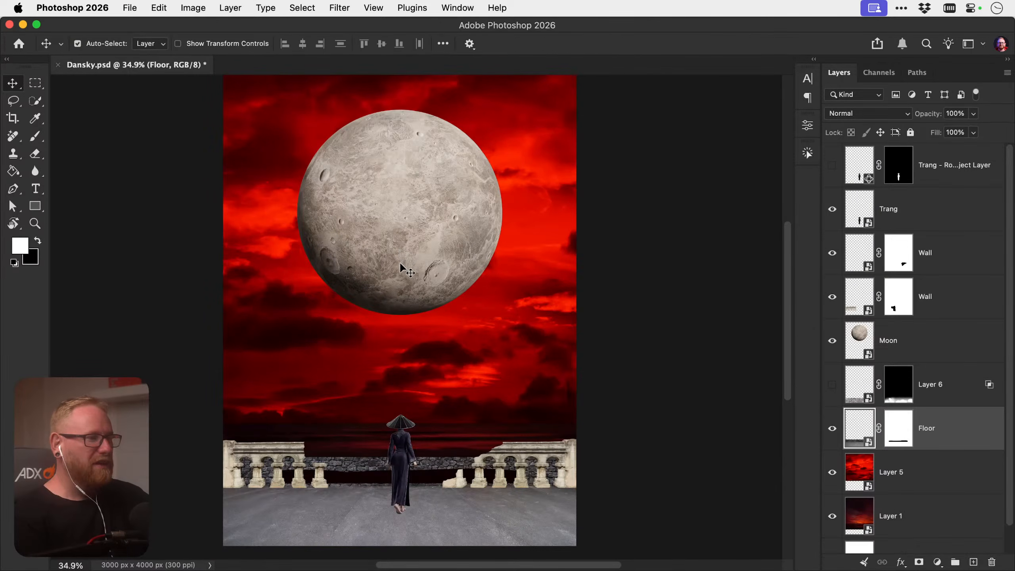
# Scale the expanded Floor layer to about 83.38% with Free Transform so it spans the canvas bottom below the balustrades
pyautogui.press('cmd+t')
pyautogui.scroll(-5, 532, 354)
pyautogui.moveTo(617, 367); pyautogui.dragTo(582, 376)
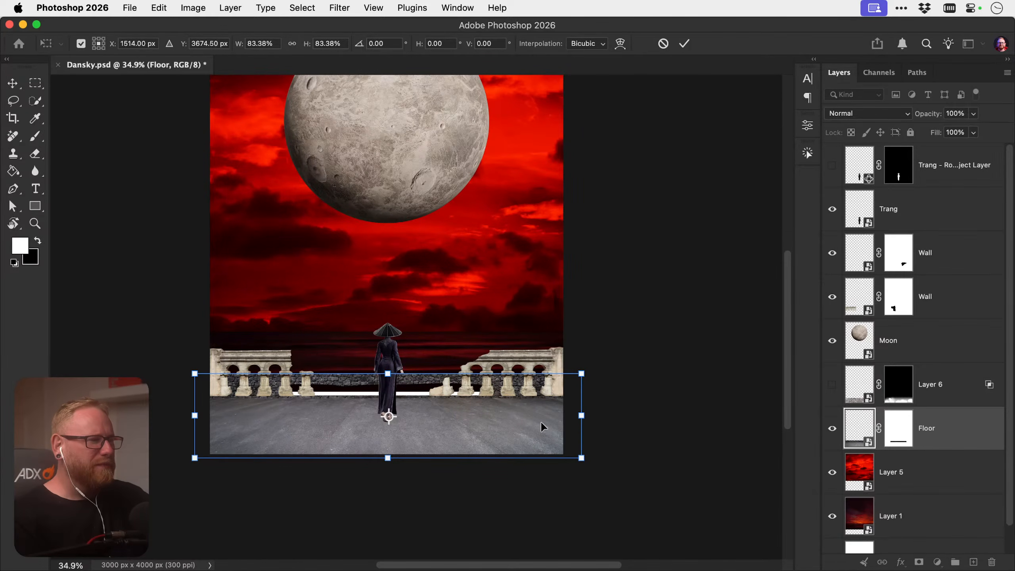
pyautogui.press('Return')
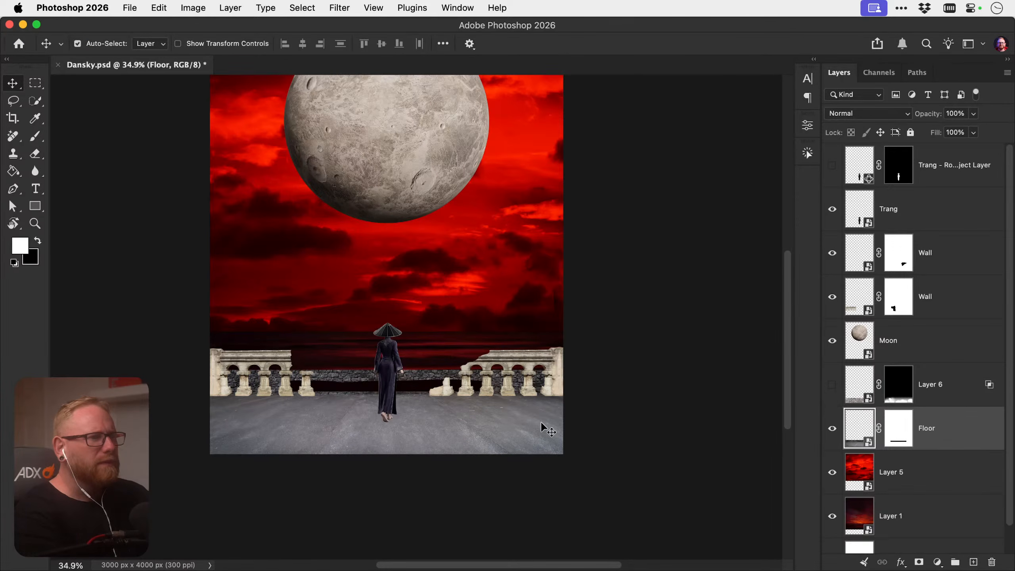
# Target the Floor layer's mask and paint out part of the stone wall behind the balustrades with a 50 px black brush
pyautogui.click(901, 440)
pyautogui.press('x')
pyautogui.press('b')
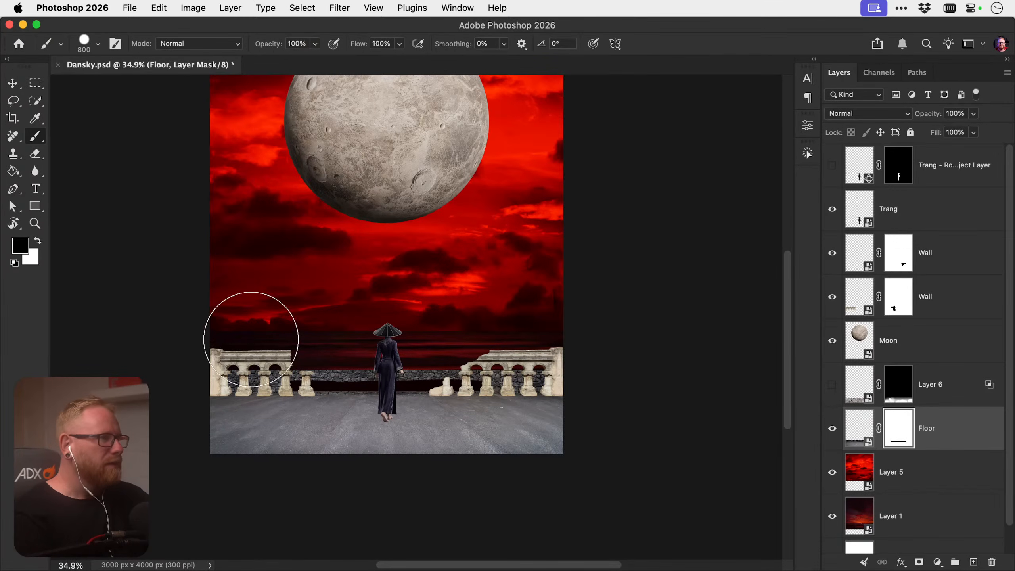
pyautogui.press('[')
pyautogui.press('[')
pyautogui.press('[')
pyautogui.press('[')
pyautogui.press('[')
pyautogui.press('[')
pyautogui.press('[')
pyautogui.press('[')
pyautogui.press('[')
pyautogui.press('[')
pyautogui.press('[')
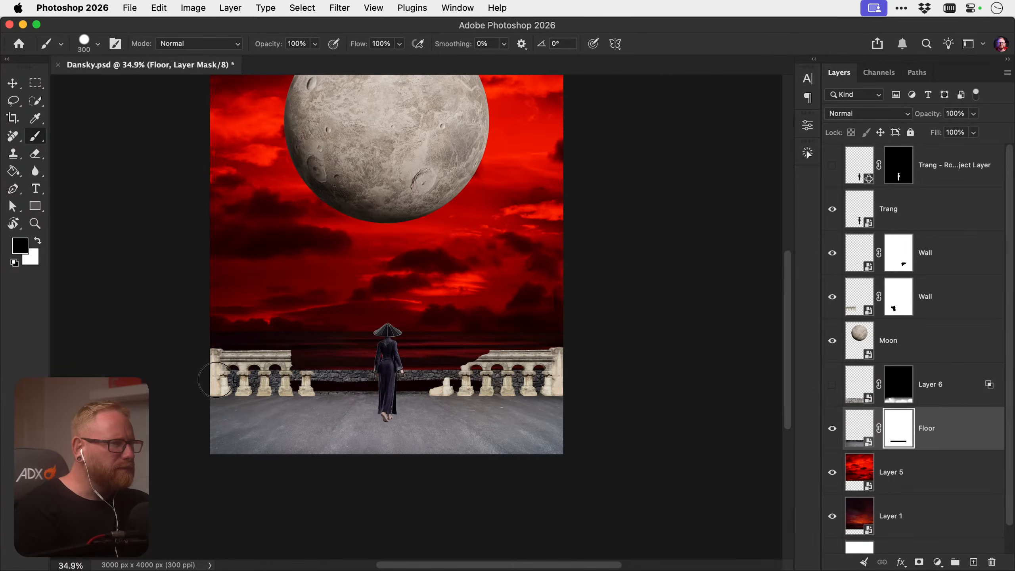
pyautogui.press('[')
pyautogui.press('[')
pyautogui.press('[')
pyautogui.press('[')
pyautogui.press('[')
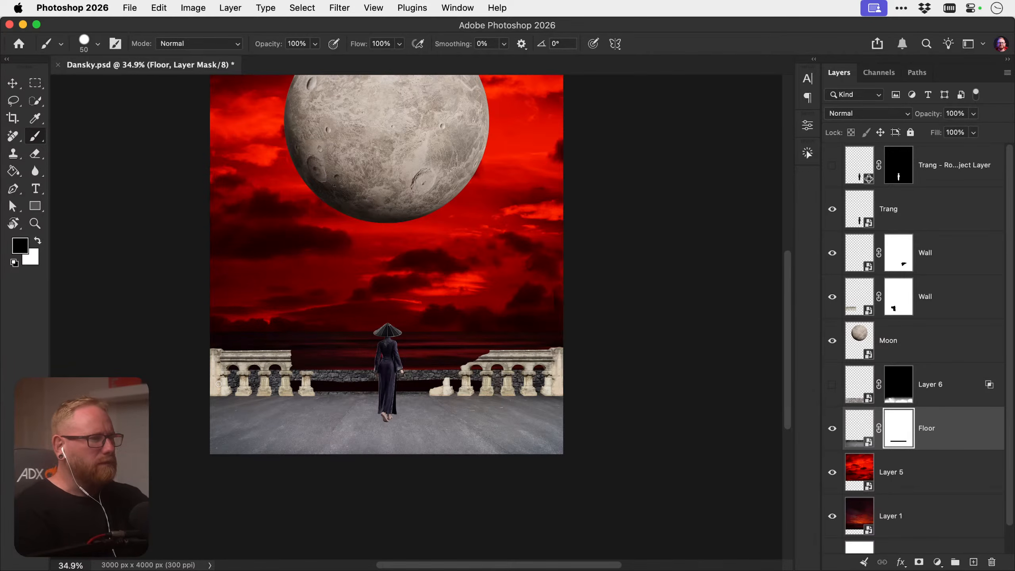
pyautogui.moveTo(219, 384)
pyautogui.mouseDown()
pyautogui.moveTo(498, 371)
pyautogui.moveTo(578, 386)
pyautogui.moveTo(158, 399)
pyautogui.mouseUp()
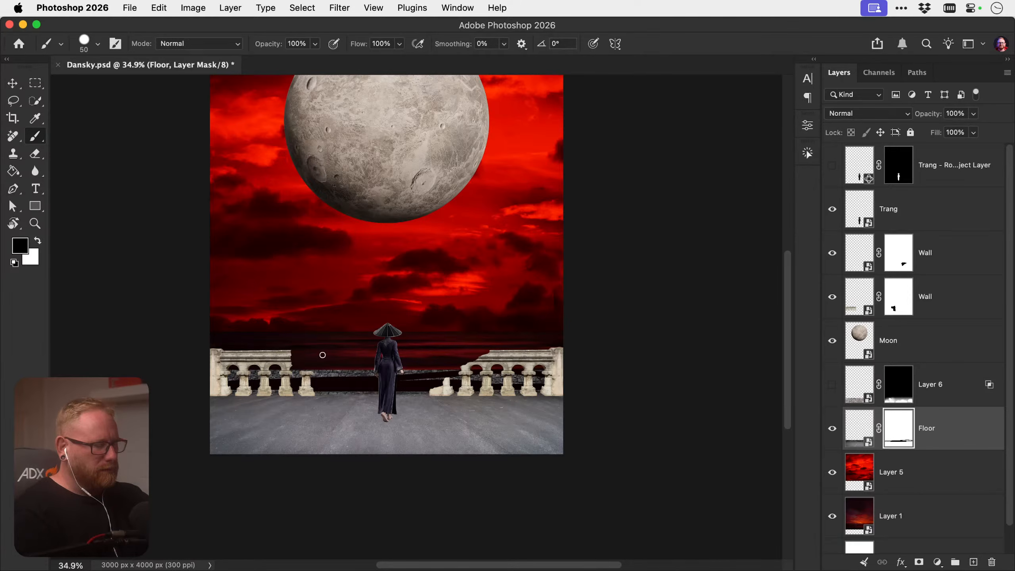
# Mask out the remaining stone wall and the area above it across the Floor layer, using black brushes of 90 and 200 px
pyautogui.press(']')
pyautogui.press(']')
pyautogui.press(']')
pyautogui.press(']')
pyautogui.moveTo(235, 377)
pyautogui.mouseDown()
pyautogui.moveTo(486, 366)
pyautogui.moveTo(359, 375)
pyautogui.moveTo(562, 380)
pyautogui.moveTo(401, 378)
pyautogui.moveTo(495, 369)
pyautogui.mouseUp()
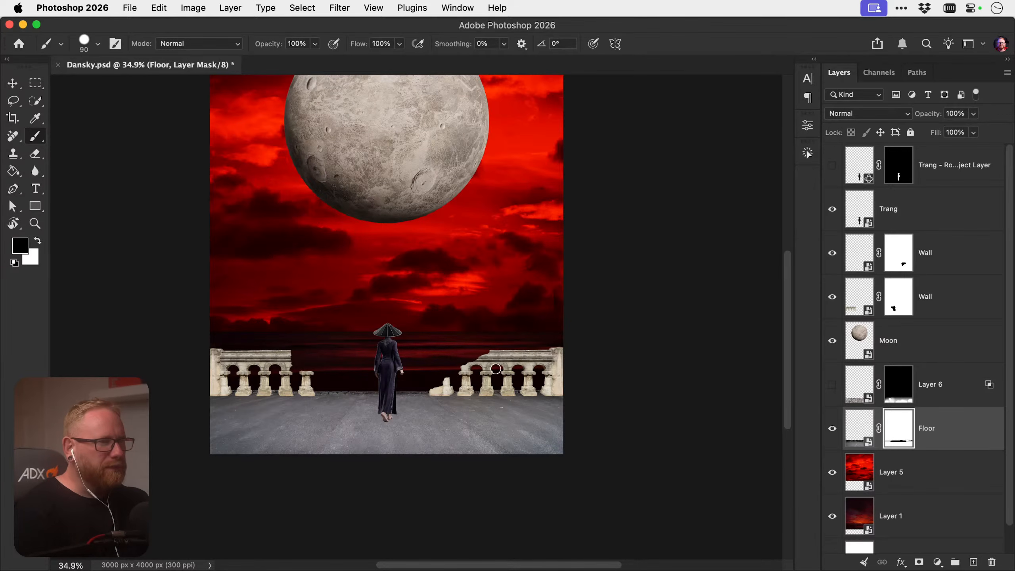
pyautogui.press(']')
pyautogui.press(']')
pyautogui.press(']')
pyautogui.press(']')
pyautogui.press(']')
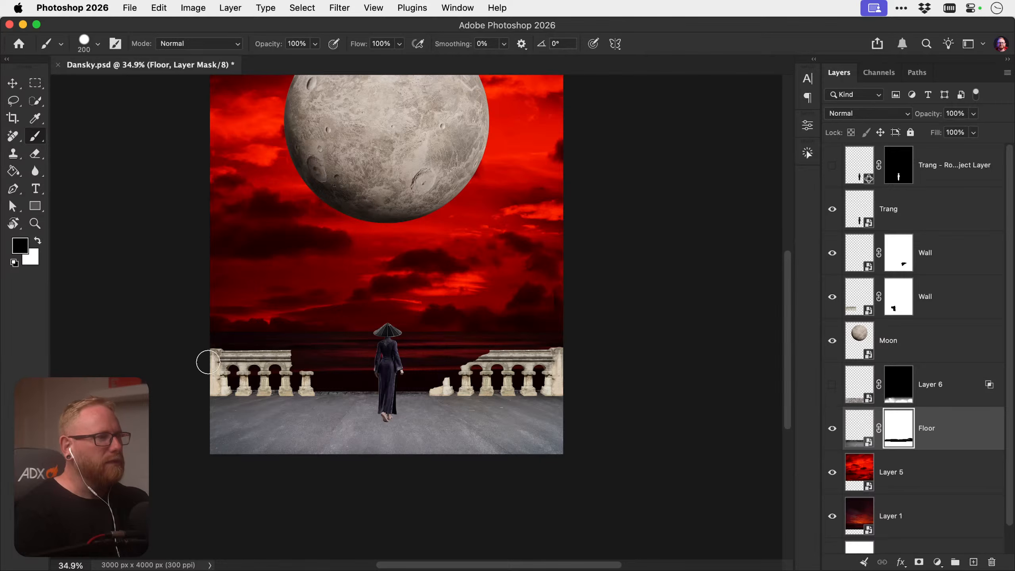
pyautogui.moveTo(209, 358); pyautogui.dragTo(537, 362)
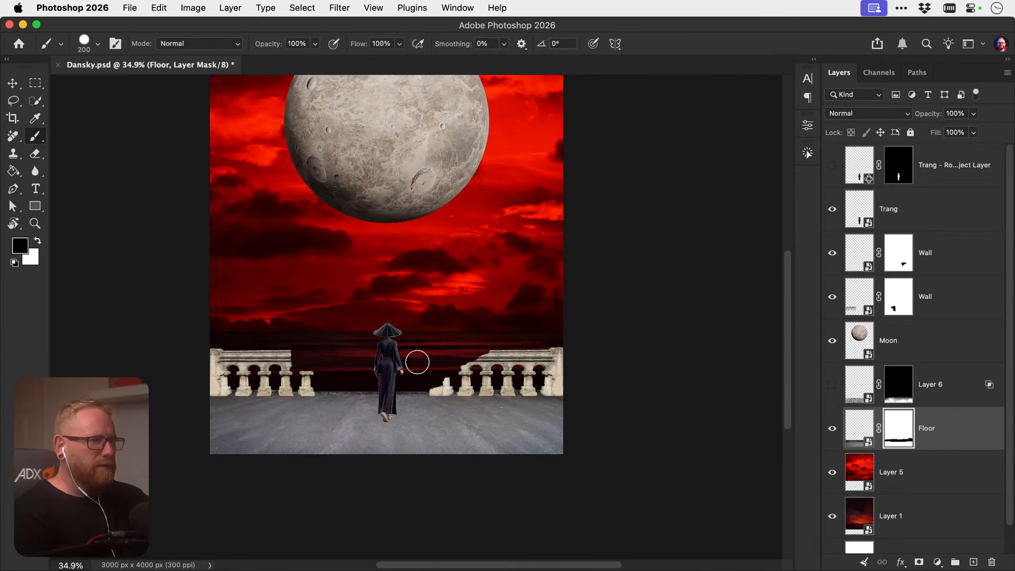
pyautogui.press('v')
pyautogui.scroll(5, 485, 338)
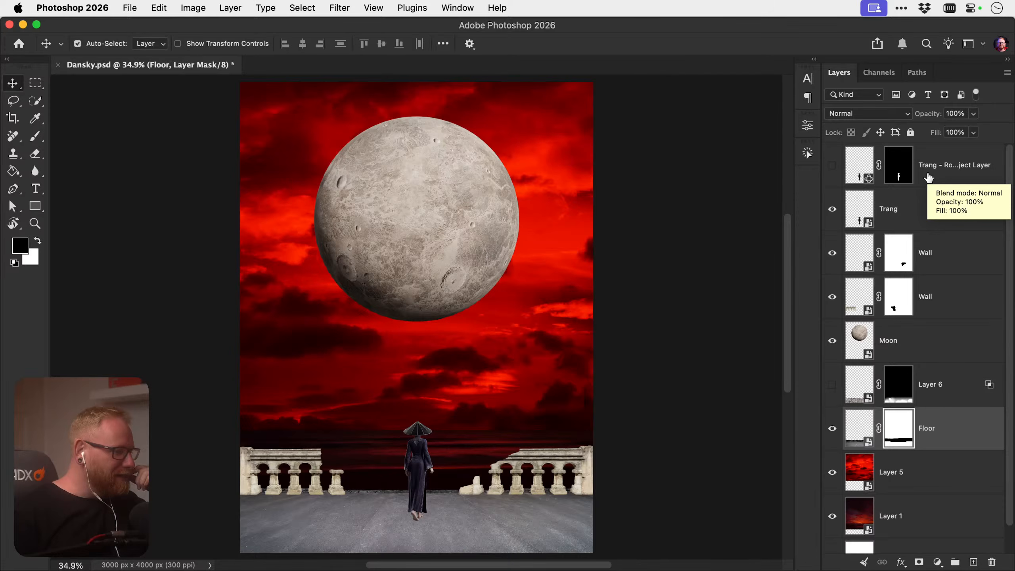
# Select the left balustrade's Wall layer and convert it with its mask to a Smart Object
pyautogui.click(718, 381)
pyautogui.press('z')
pyautogui.press('x')
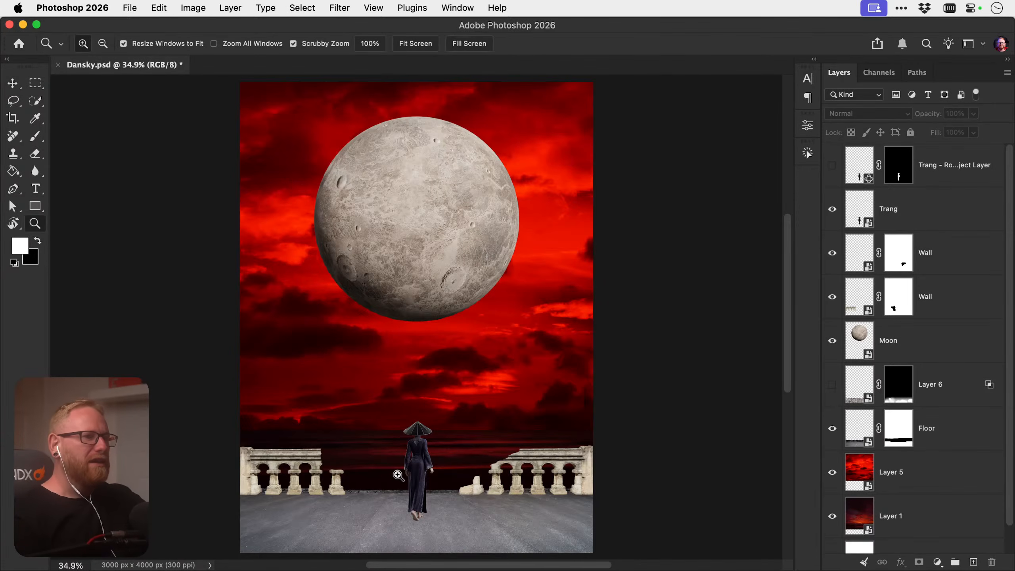
pyautogui.moveTo(394, 476); pyautogui.dragTo(389, 360)
pyautogui.press('v')
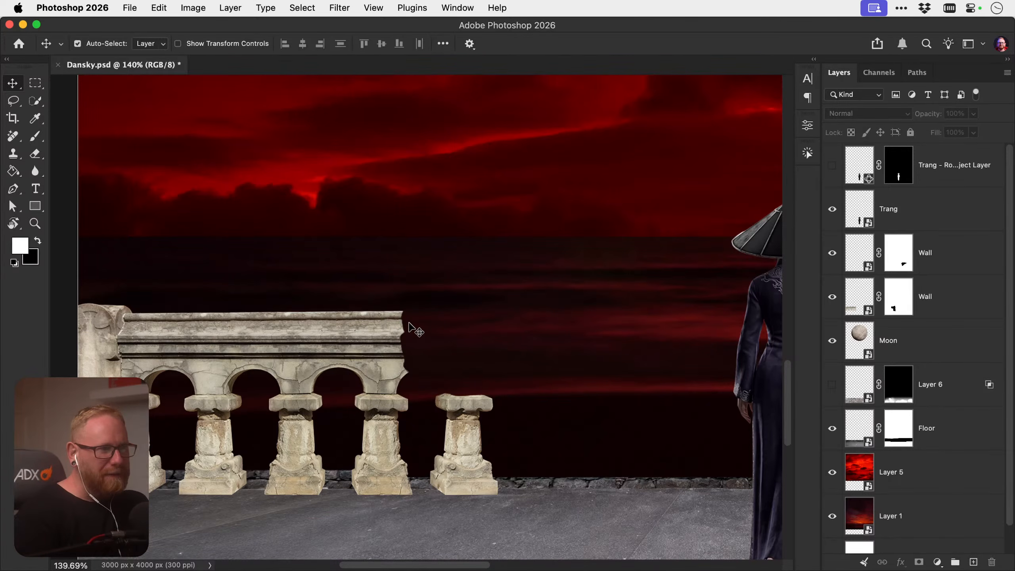
pyautogui.click(389, 398)
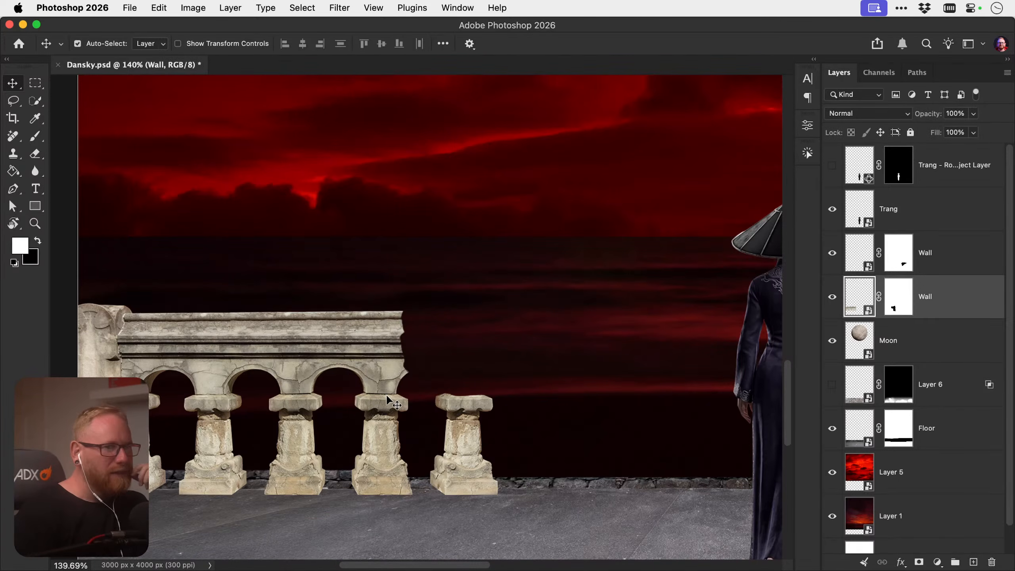
pyautogui.rightClick(952, 305)
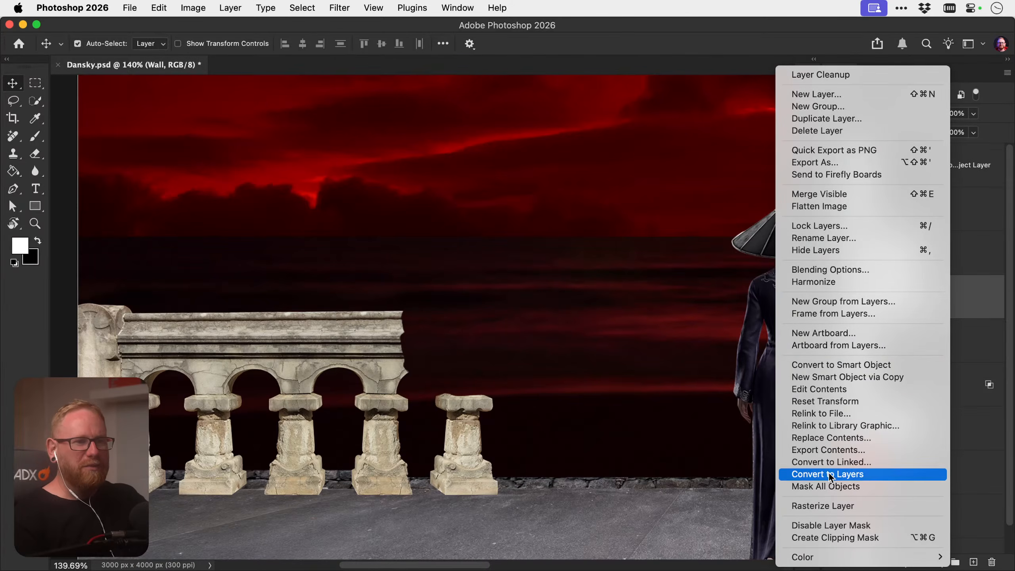
pyautogui.click(846, 365)
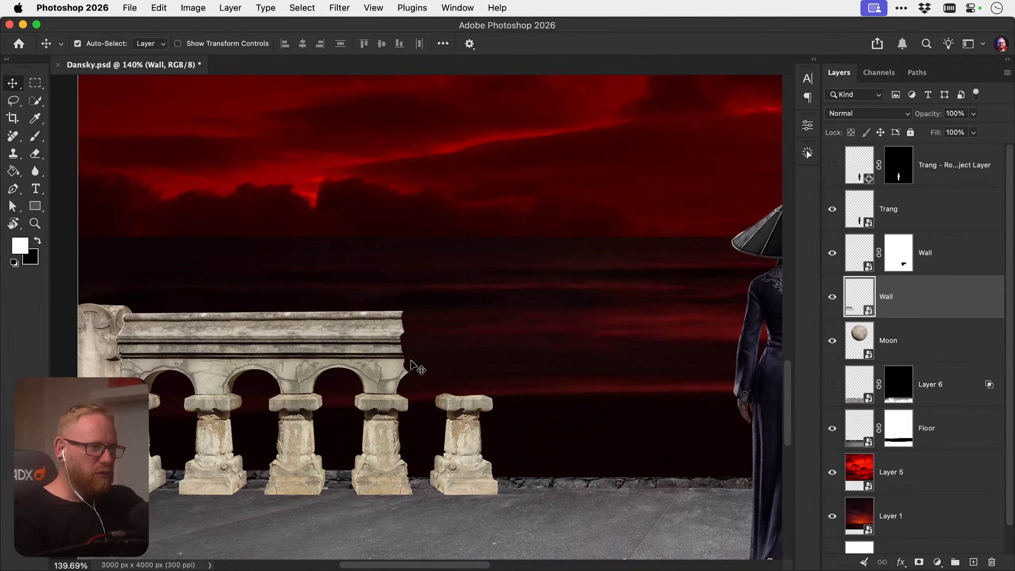
# Start Rotate Object on the left Wall layer and enlarge the generated balustrade slightly
pyautogui.click(161, 8)
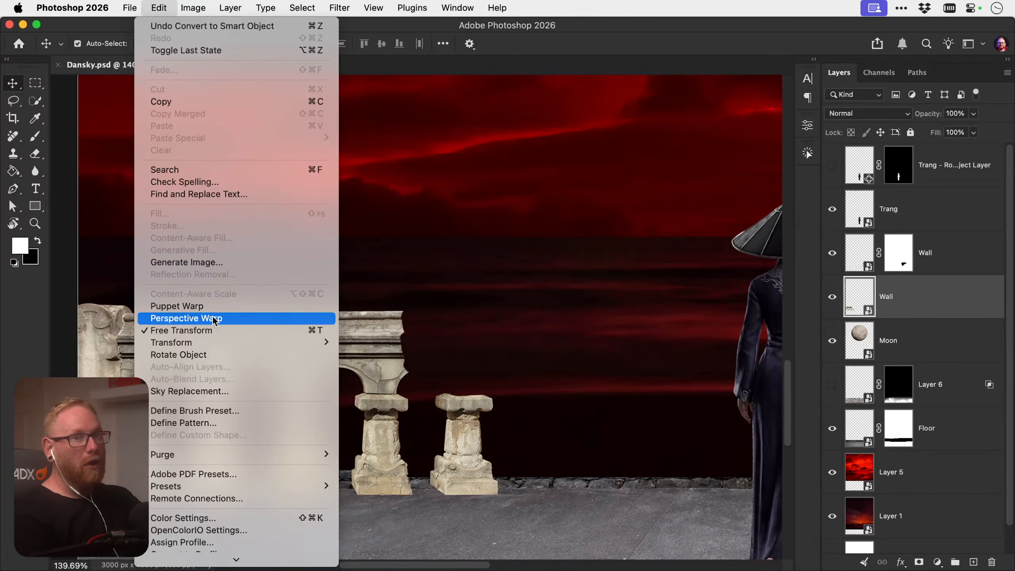
pyautogui.click(213, 355)
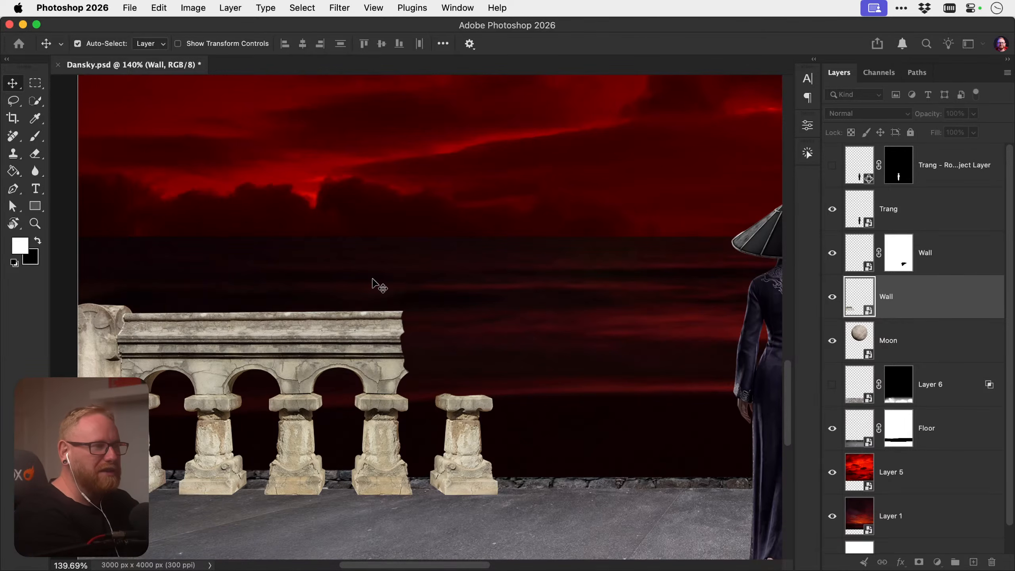
pyautogui.moveTo(510, 401); pyautogui.dragTo(523, 281)
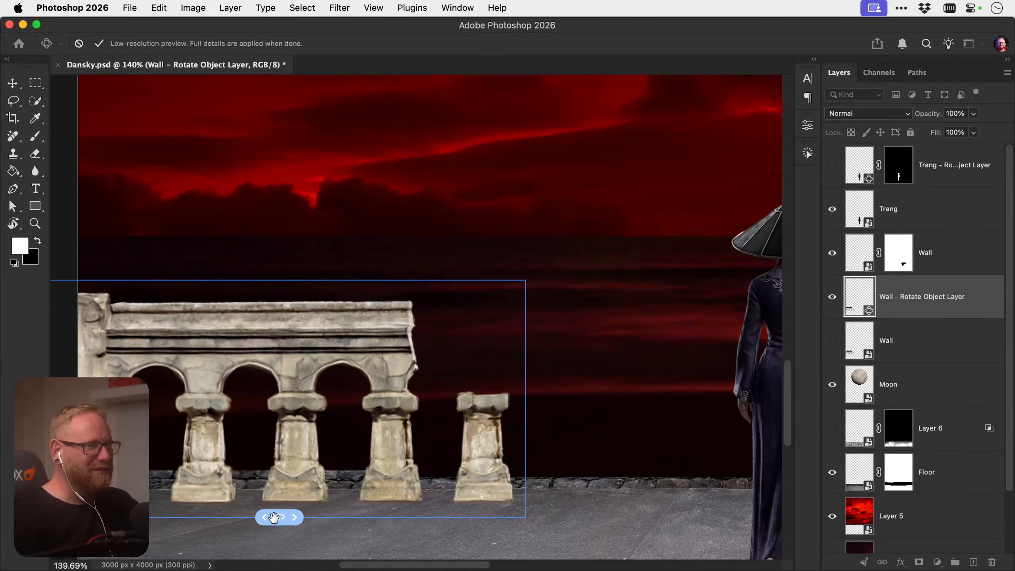
# Try rotating the left balustrade slightly around both axes with Rotate Object and apply the result
pyautogui.moveTo(273, 517); pyautogui.dragTo(279, 518)
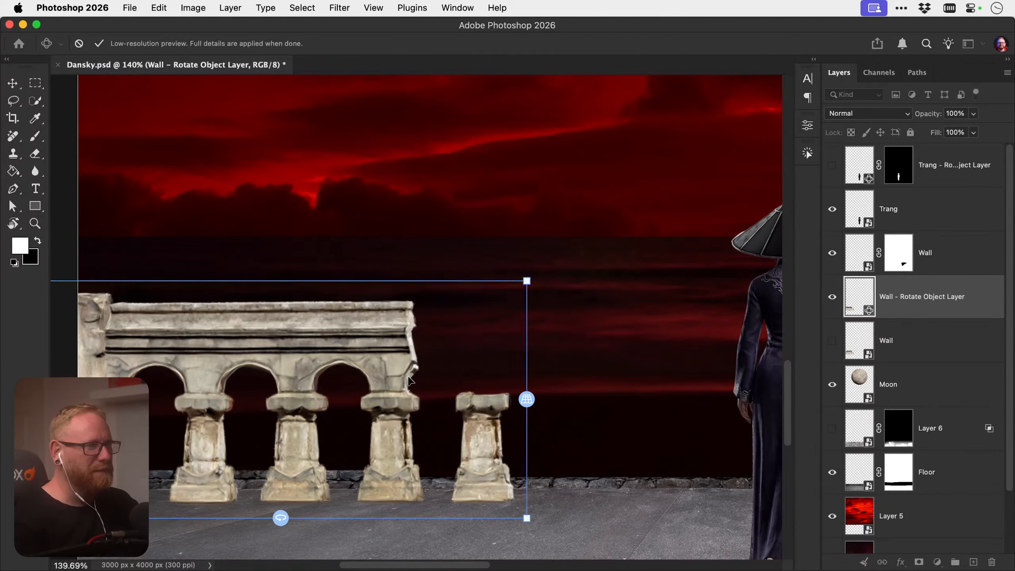
pyautogui.press('super+minus')
pyautogui.press('super+minus')
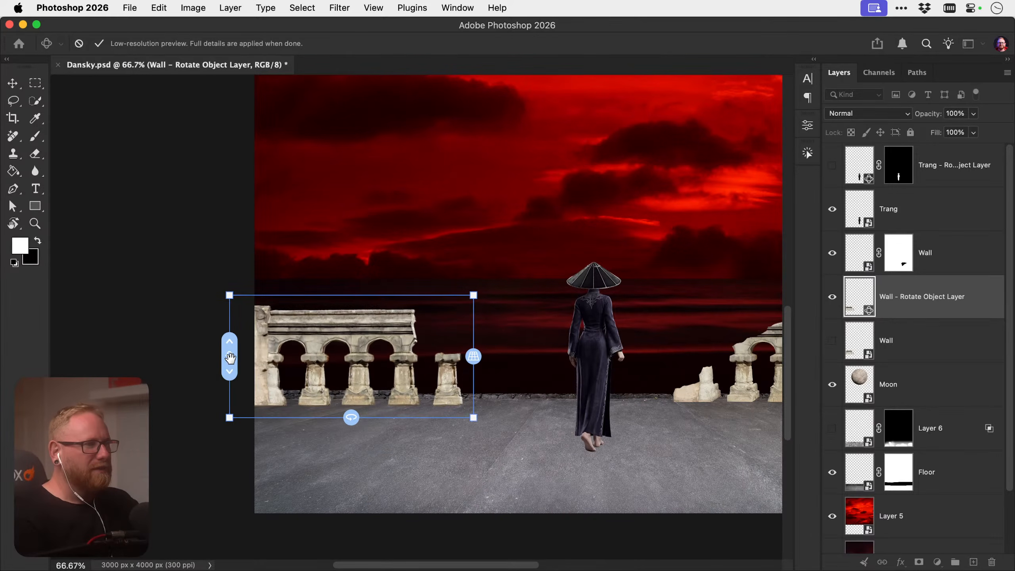
pyautogui.moveTo(230, 354); pyautogui.dragTo(230, 359)
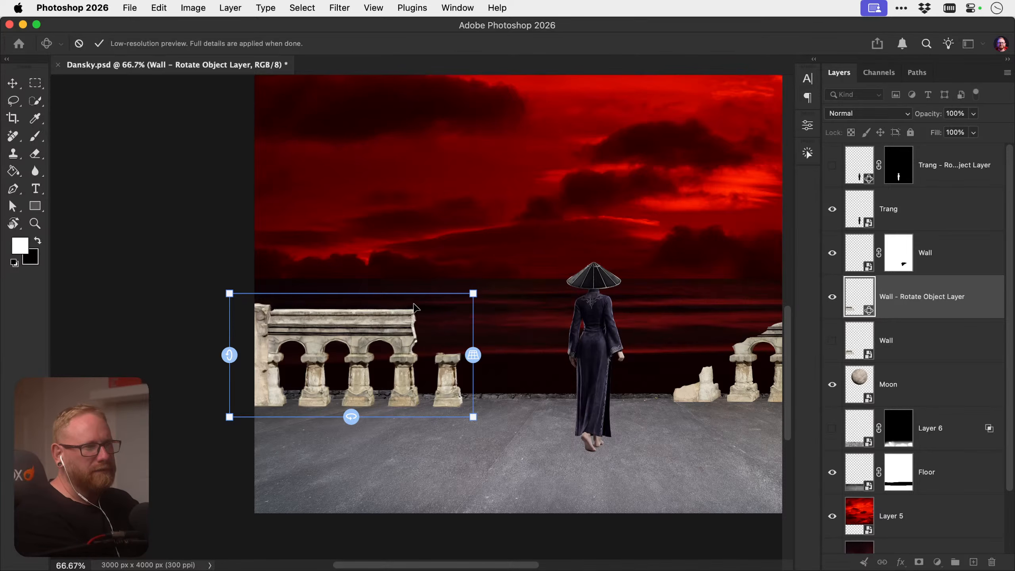
pyautogui.press('Return')
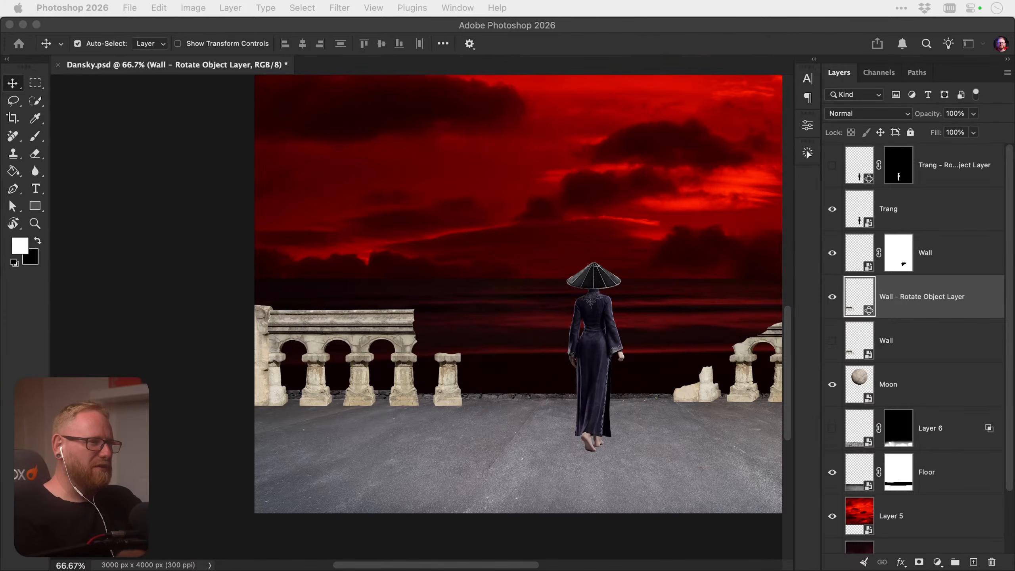
# Undo the Rotate Object transformation of the left balustrade to restore its original Wall layer
pyautogui.click(419, 352)
pyautogui.hscroll(5, 359, 372)
pyautogui.press('super')
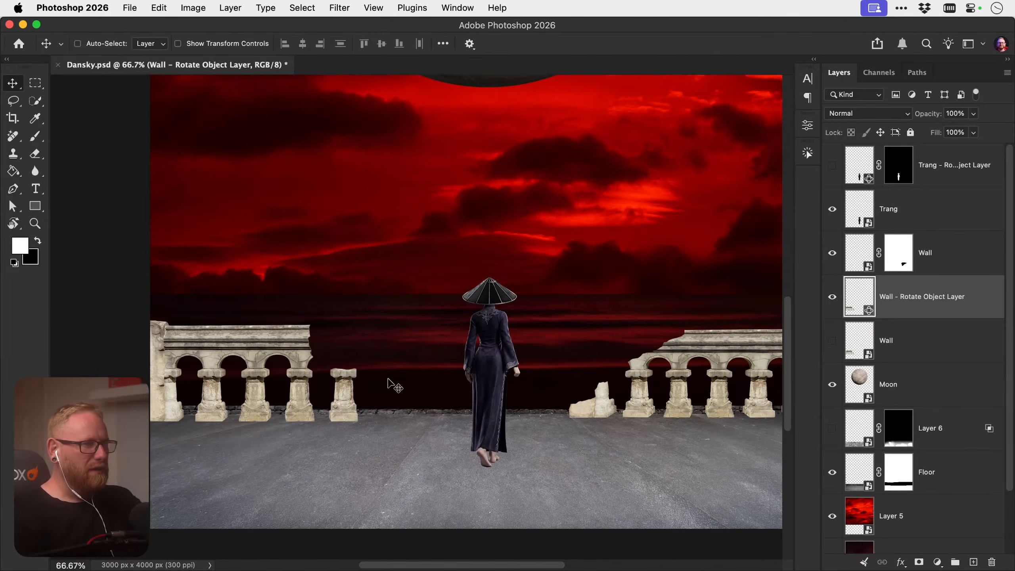
pyautogui.moveTo(387, 385); pyautogui.dragTo(369, 385)
pyautogui.press('super+z')
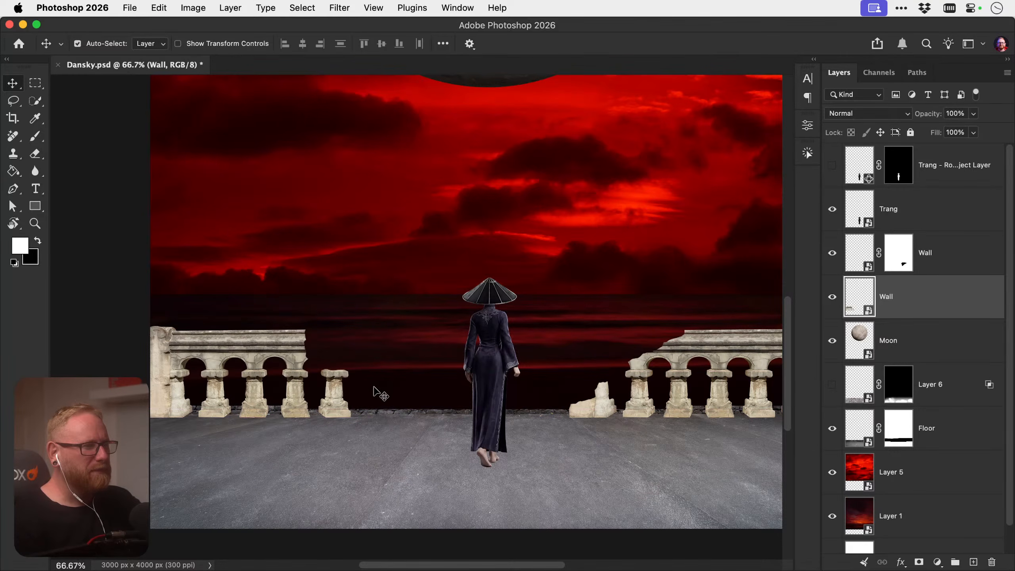
# Delete the hidden Rotate Object layer of the Trang figure
pyautogui.press('space')
pyautogui.moveTo(444, 390); pyautogui.dragTo(364, 403)
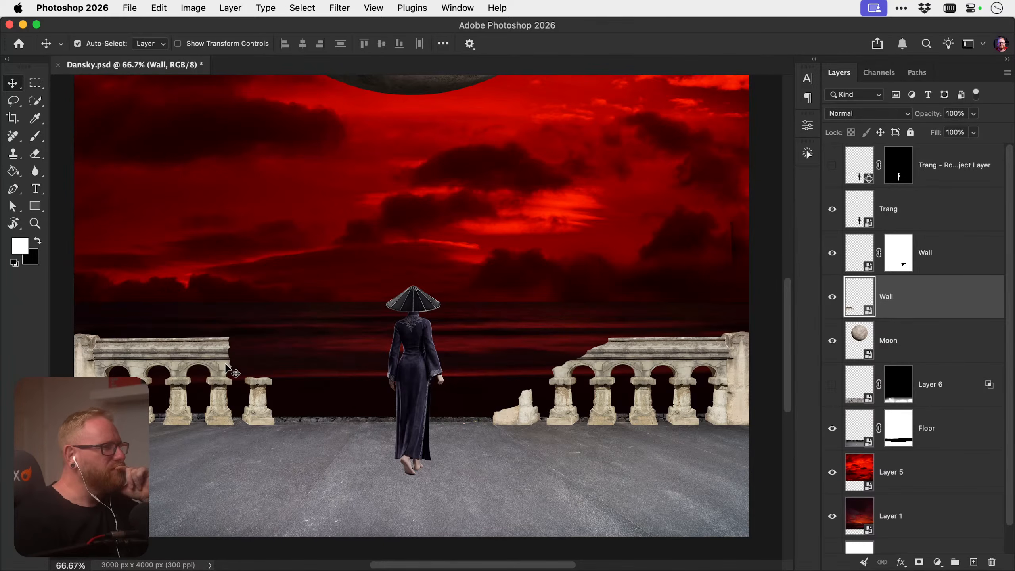
pyautogui.press('super+0')
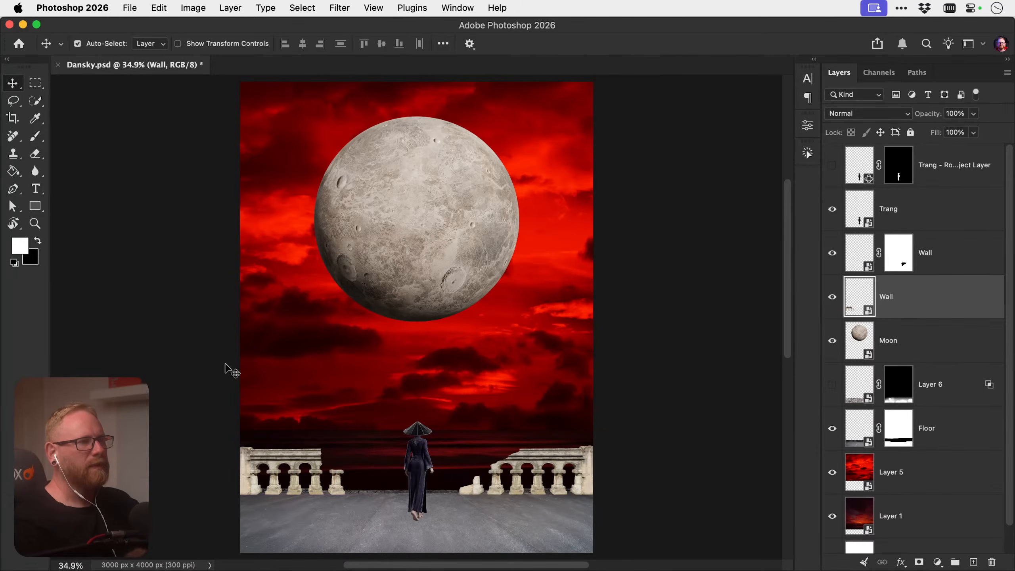
pyautogui.click(964, 165)
pyautogui.press('Delete')
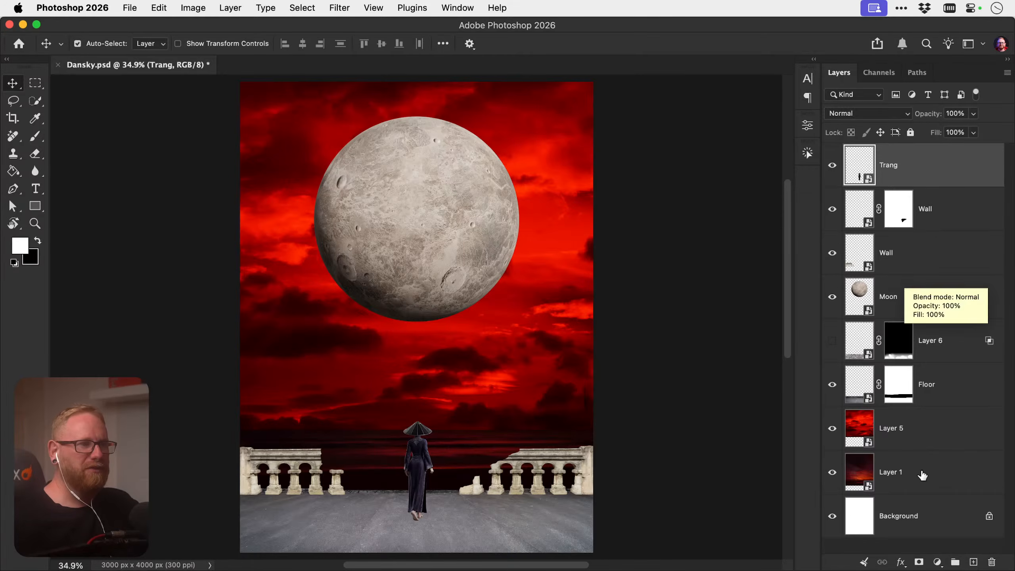
pyautogui.click(936, 561)
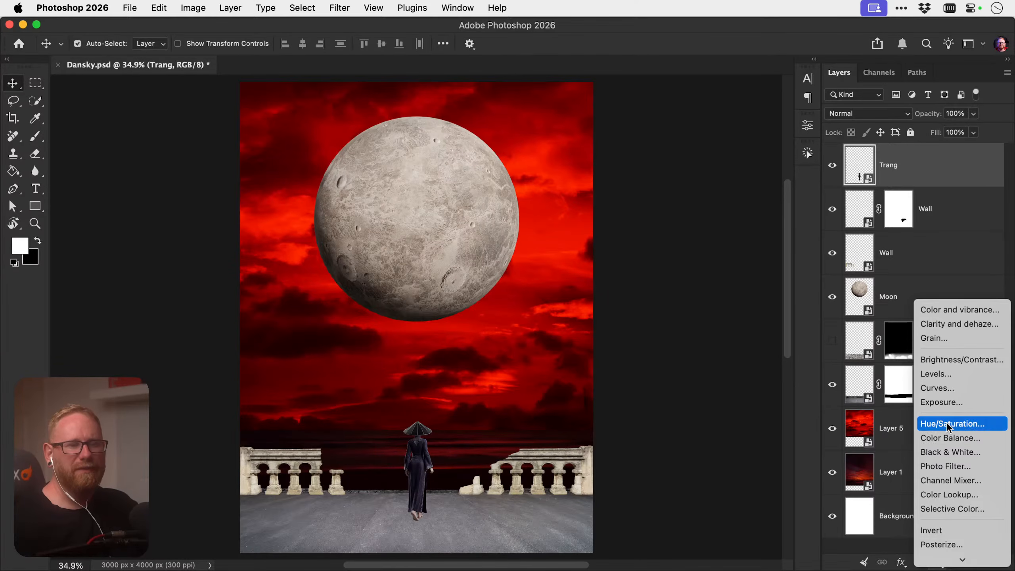
pyautogui.click(953, 403)
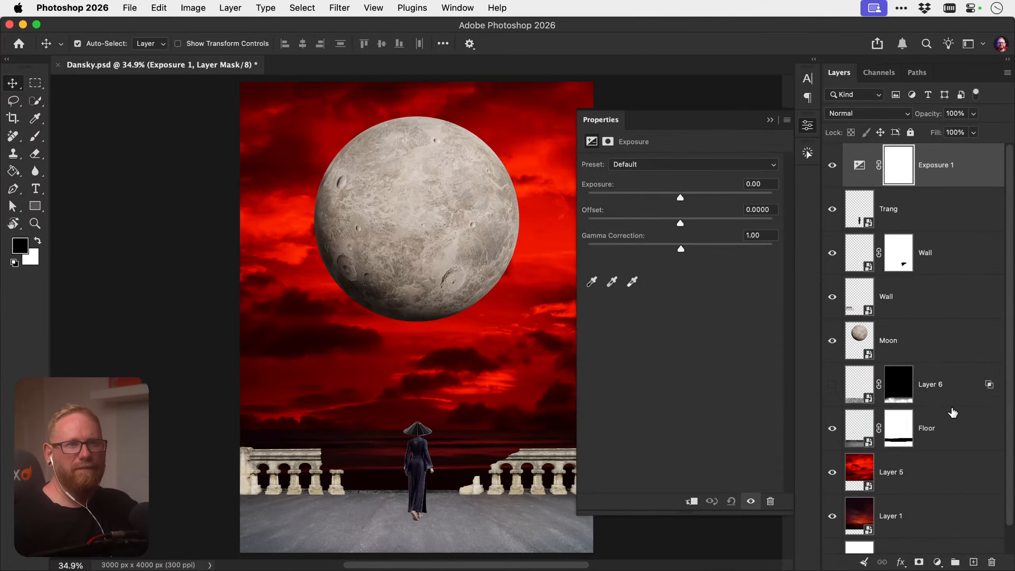
pyautogui.press('super+z')
# Add a Hue/Saturation adjustment above all layers with Saturation -100 and name it Exp. Checker
pyautogui.click(937, 561)
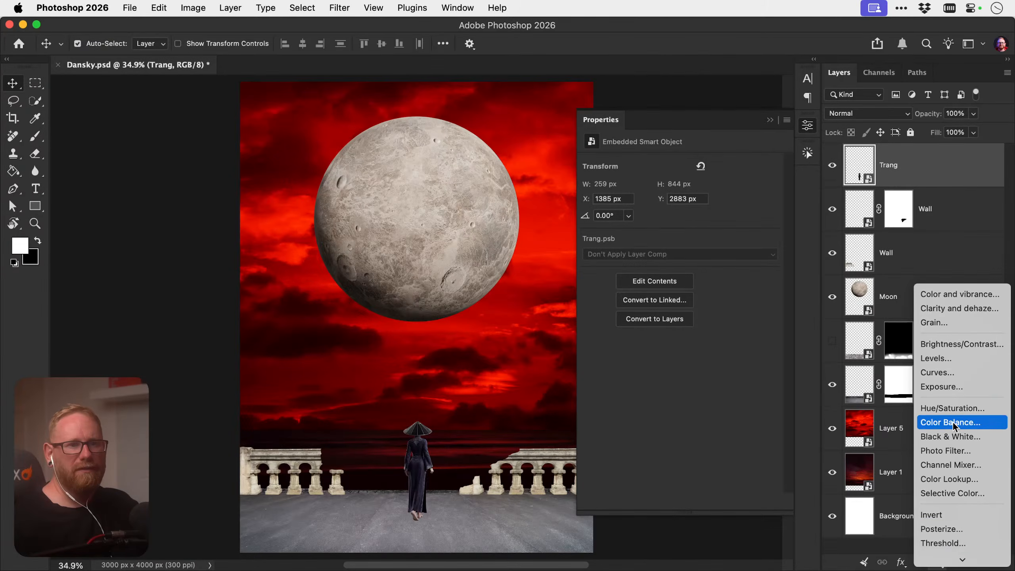
pyautogui.click(943, 408)
pyautogui.moveTo(657, 253); pyautogui.dragTo(567, 219)
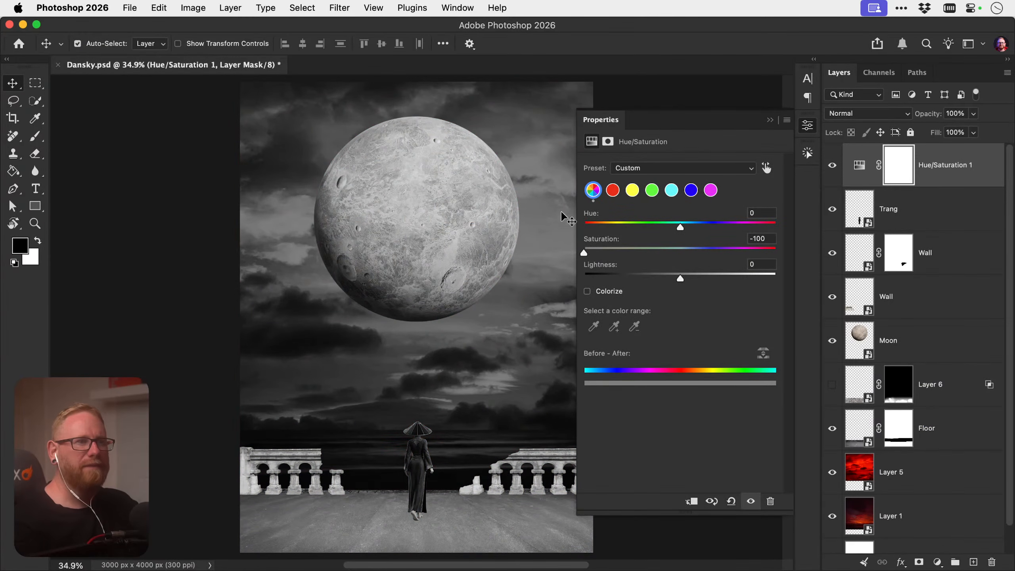
pyautogui.doubleClick(933, 167)
pyautogui.write('Exp.')
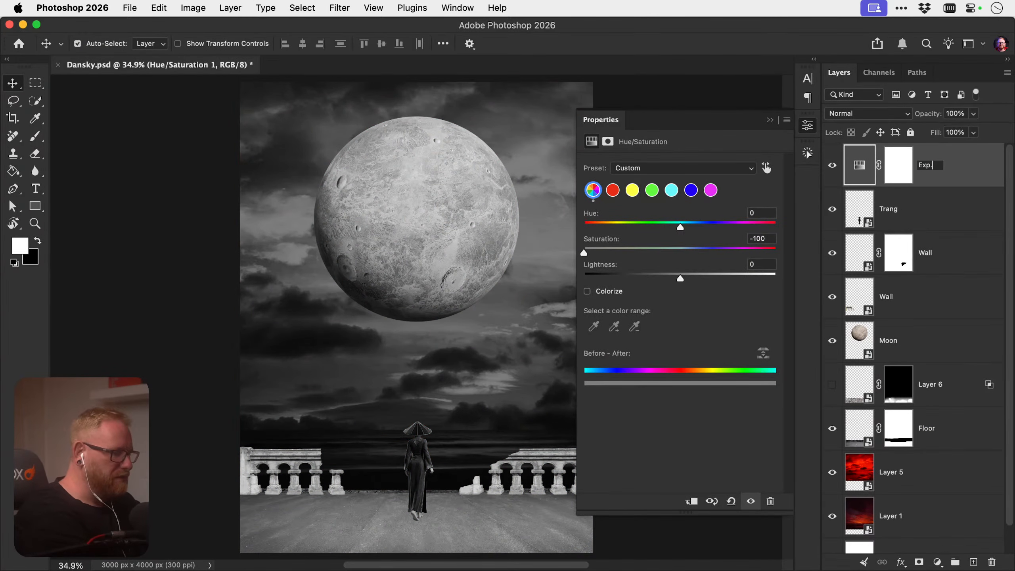
pyautogui.write(' Checker')
pyautogui.press('Return')
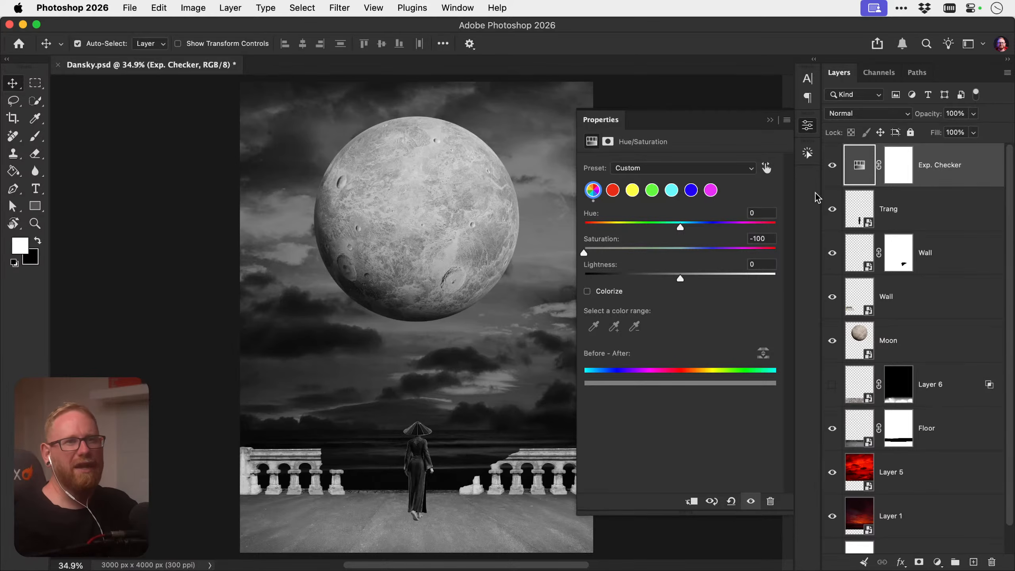
# Toggle the Exp. Checker layer and examine the greyscale brightness of the figure, balustrades, moon and sky
pyautogui.click(831, 167)
pyautogui.click(831, 166)
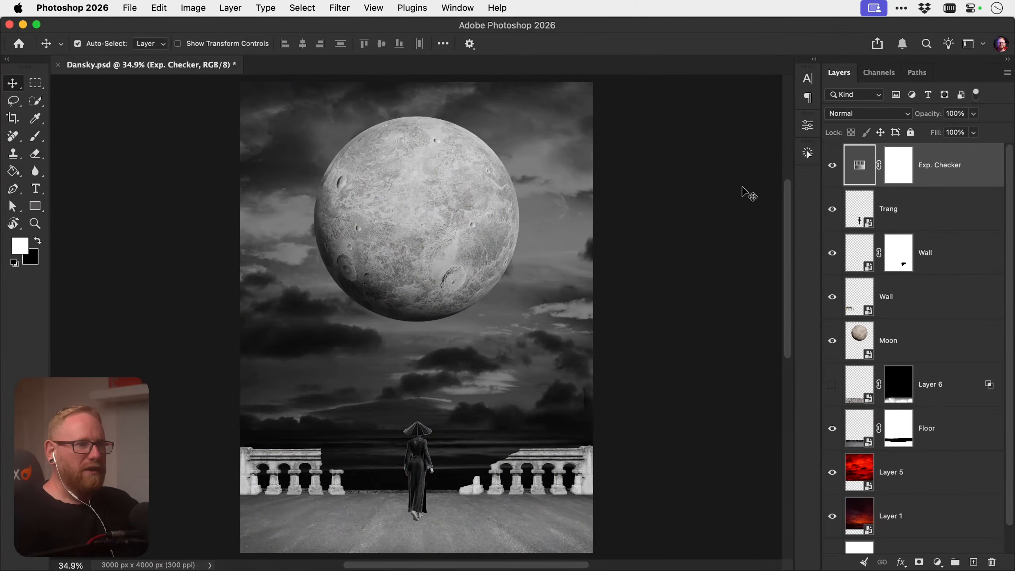
pyautogui.click(807, 126)
pyautogui.press('z')
pyautogui.scroll(5, 421, 424)
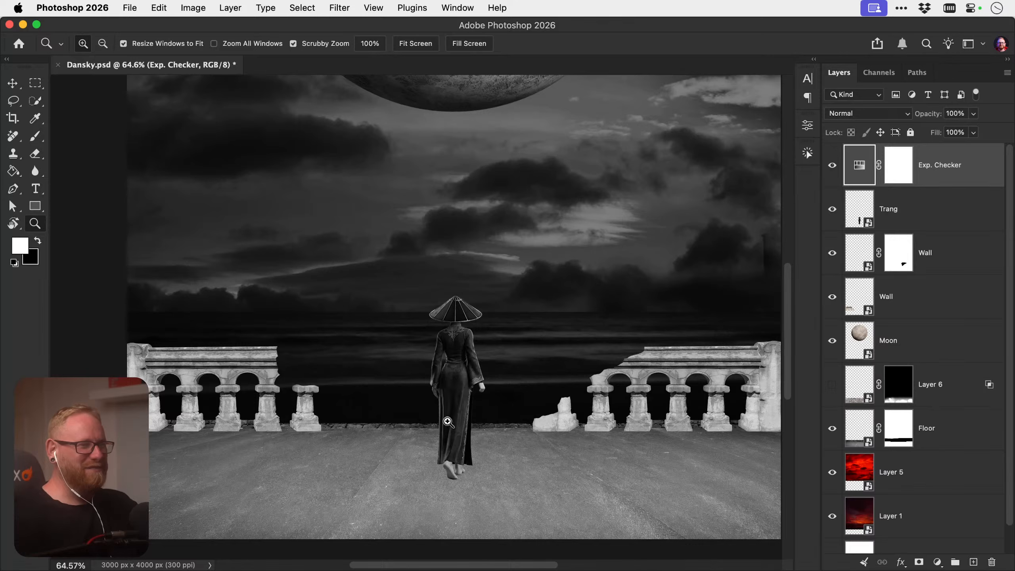
pyautogui.scroll(-4, 465, 425)
pyautogui.scroll(4, 452, 409)
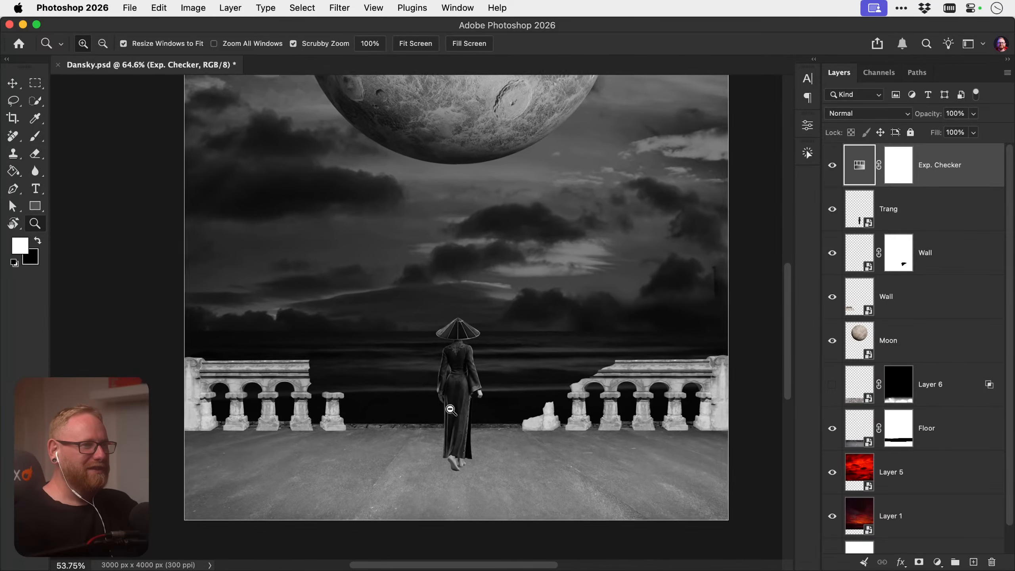
pyautogui.press('v')
pyautogui.scroll(3, 471, 392)
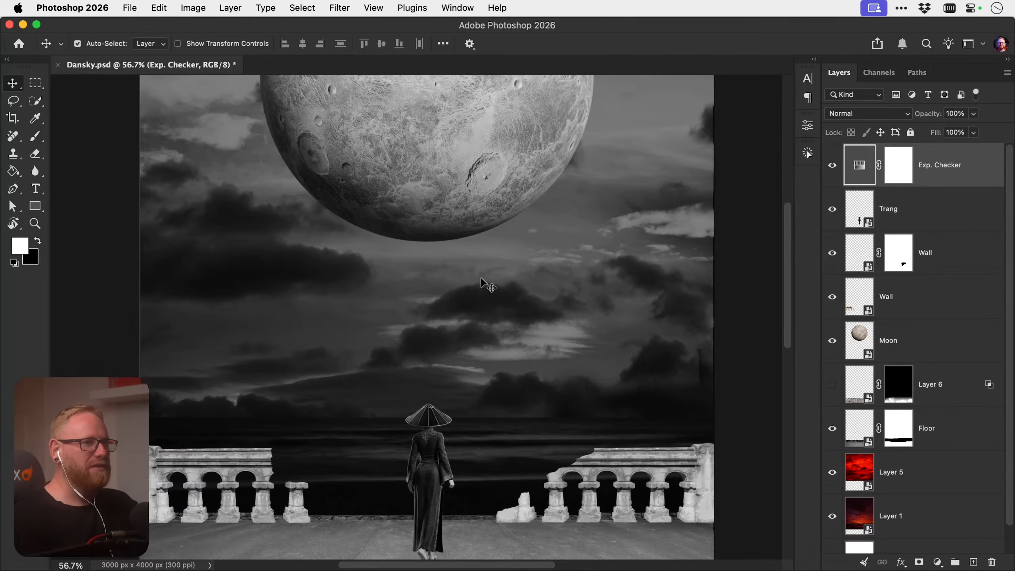
pyautogui.scroll(3, 447, 320)
pyautogui.hscroll(2, 448, 319)
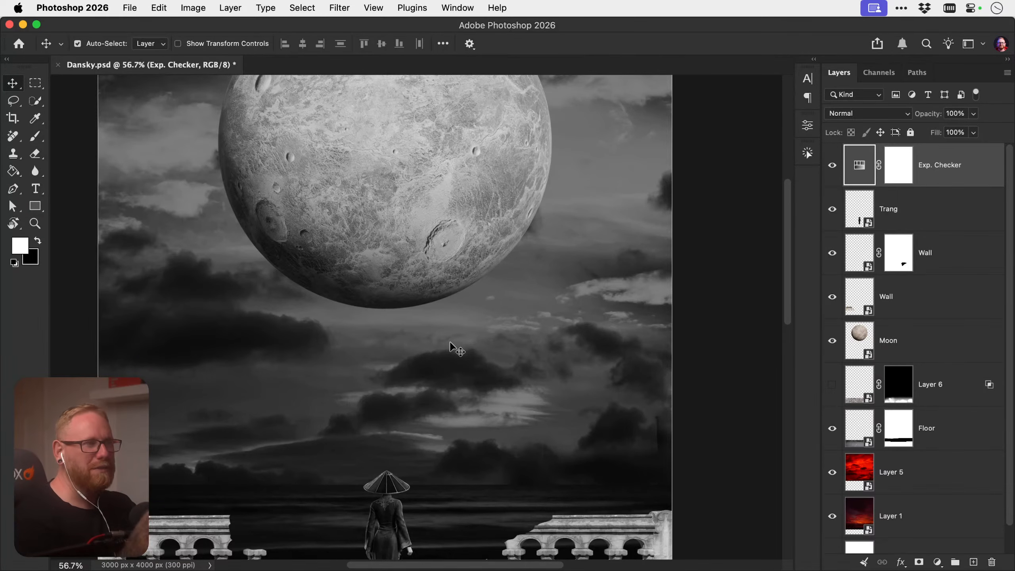
pyautogui.scroll(-5, 455, 347)
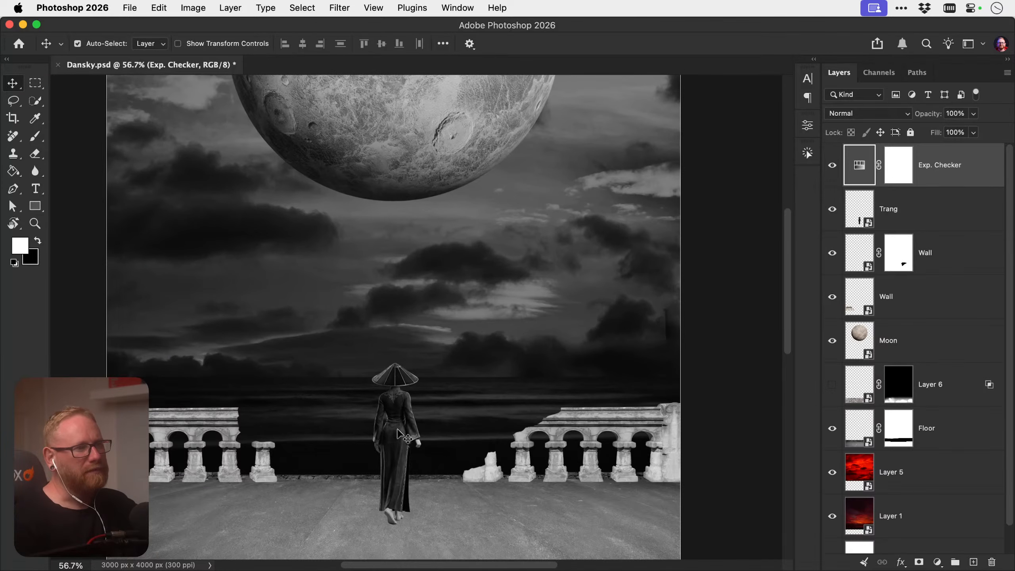
# Try darkening the left balustrade with a clipped Exposure adjustment of -1.53, and undo that adjustment
pyautogui.press('z')
pyautogui.moveTo(234, 445); pyautogui.dragTo(244, 443)
pyautogui.press('v')
pyautogui.click(234, 409)
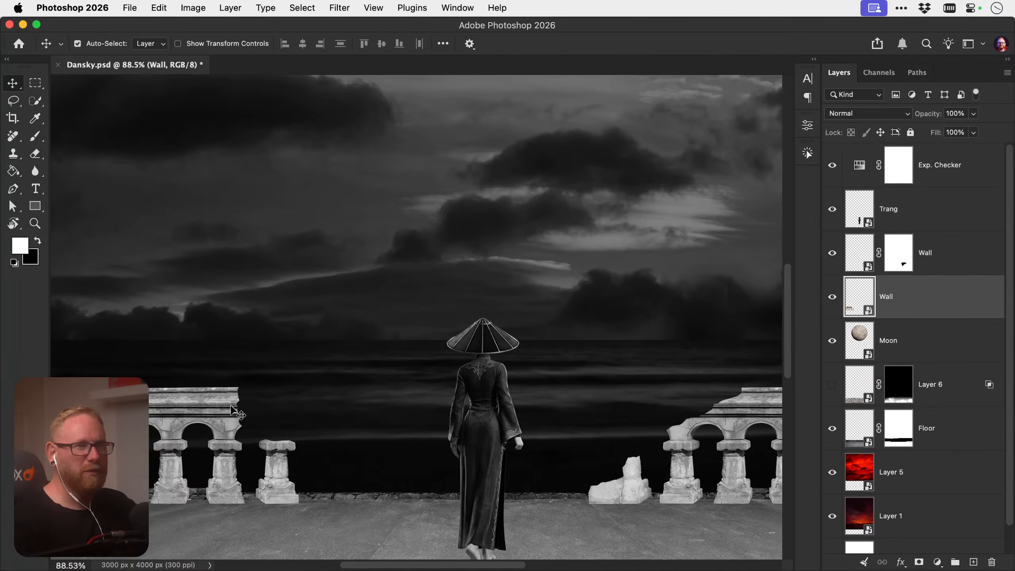
pyautogui.click(937, 561)
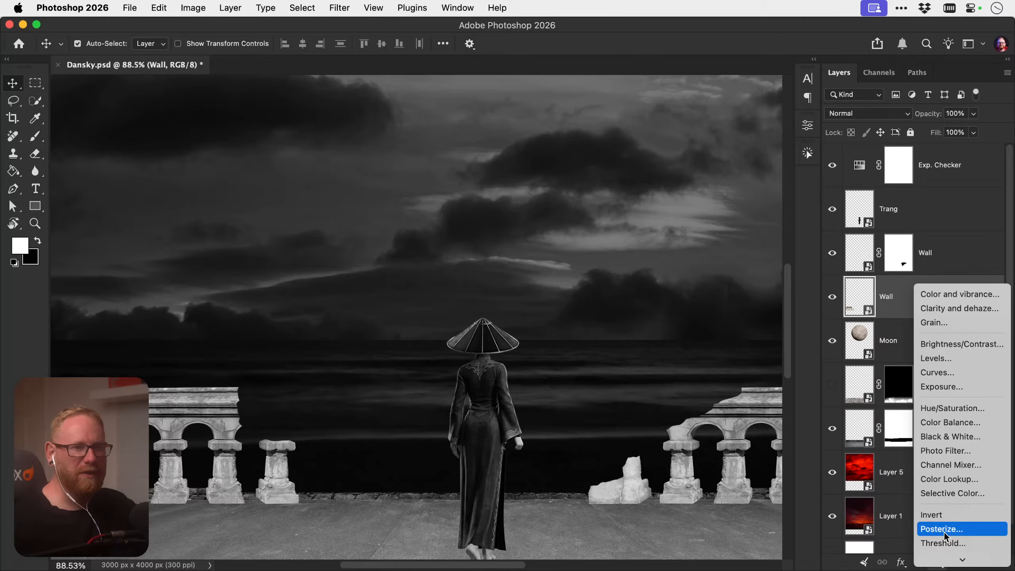
pyautogui.click(958, 387)
pyautogui.keyDown('alt'); pyautogui.click(951, 318); pyautogui.keyUp('alt')
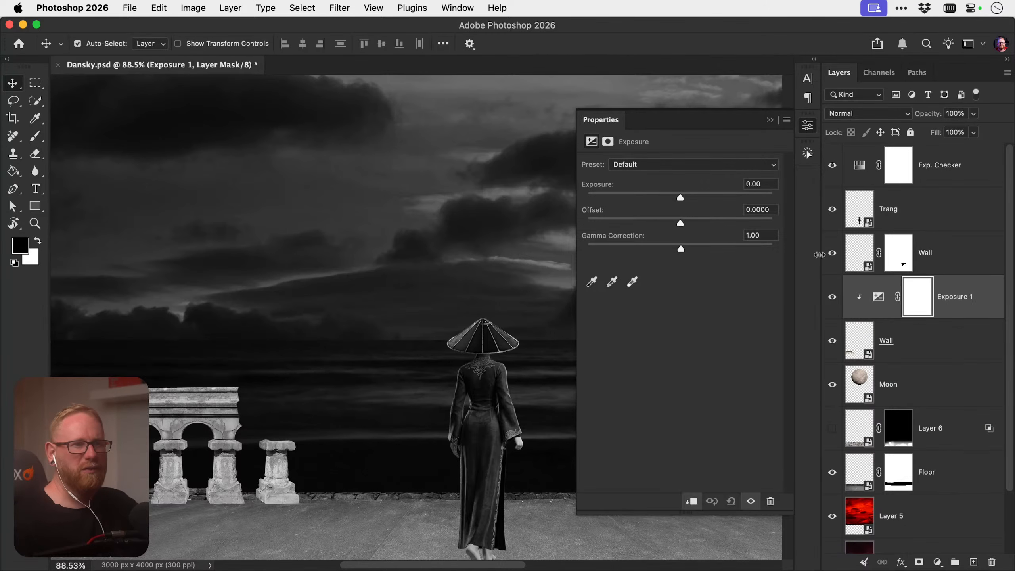
pyautogui.moveTo(672, 197); pyautogui.dragTo(659, 197)
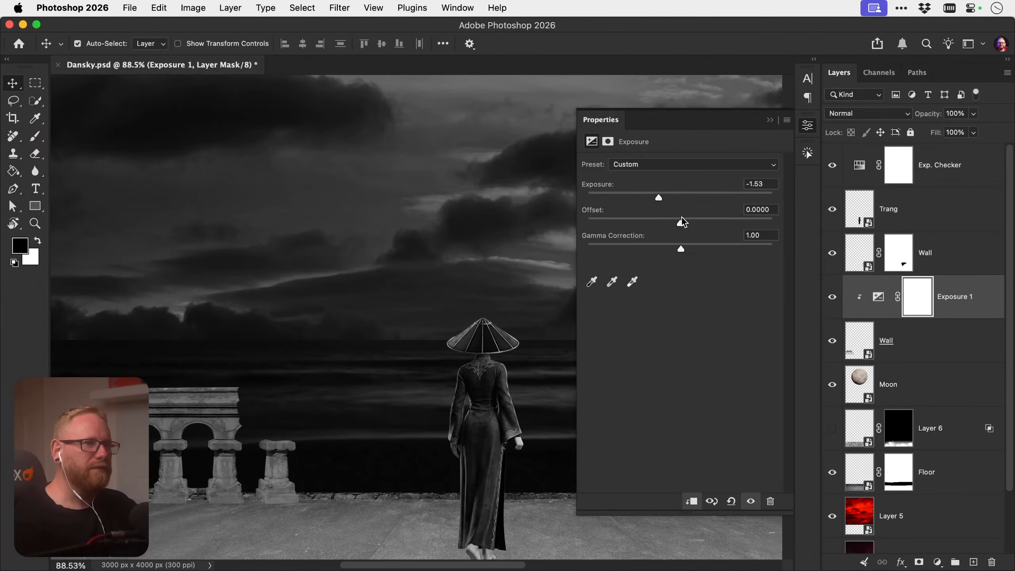
pyautogui.press('super+z')
pyautogui.press('super+z')
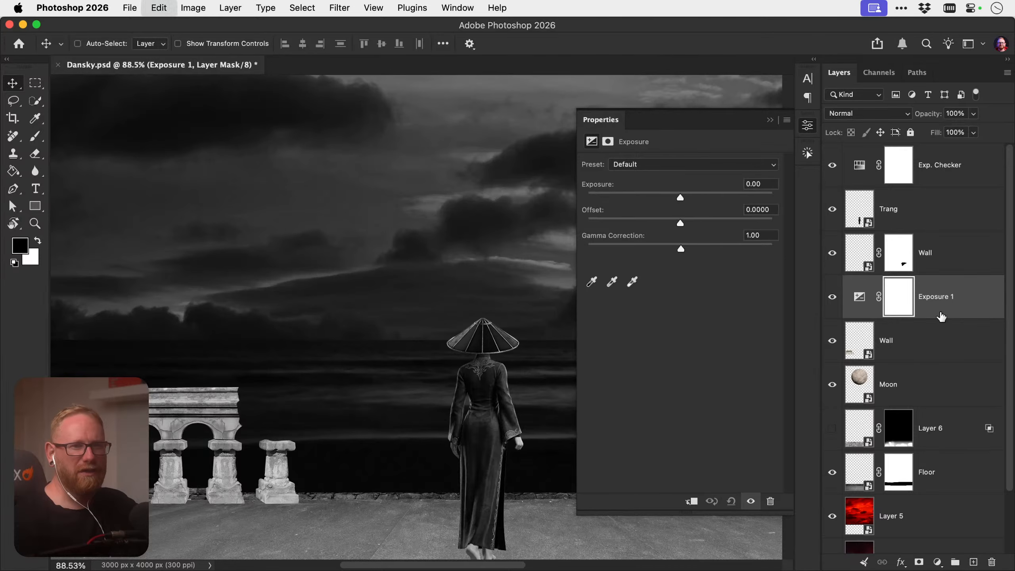
pyautogui.press('super+z')
# Add a Curves adjustment above the left balustrade's Wall layer and clip it to that layer
pyautogui.click(936, 315)
pyautogui.click(938, 561)
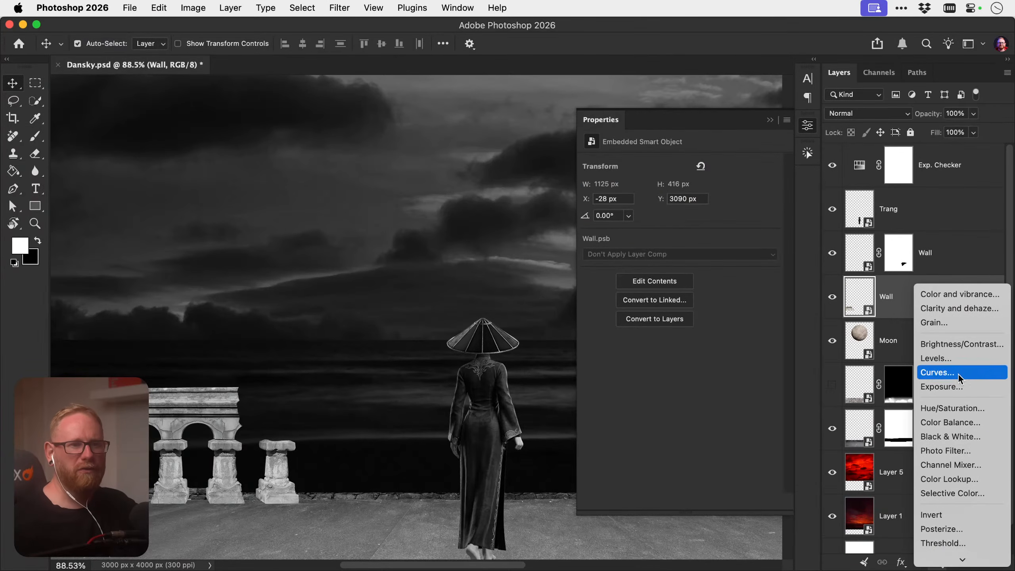
pyautogui.click(964, 372)
pyautogui.keyDown('alt'); pyautogui.click(939, 318); pyautogui.keyUp('alt')
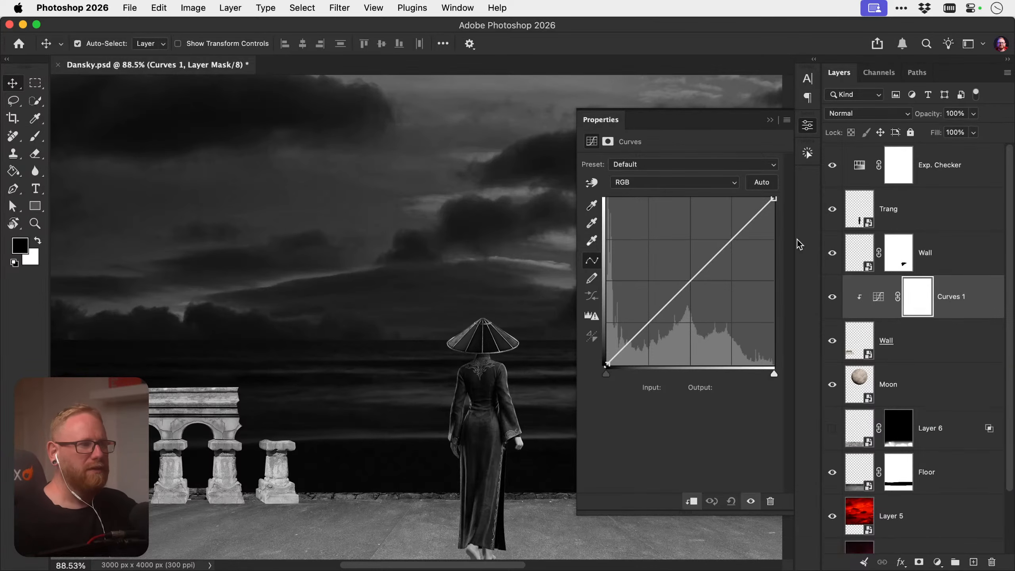
# Darken the left balustrade by lowering the curve's white endpoint and pulling the midtones to input 138, output 36
pyautogui.moveTo(769, 205); pyautogui.dragTo(772, 233)
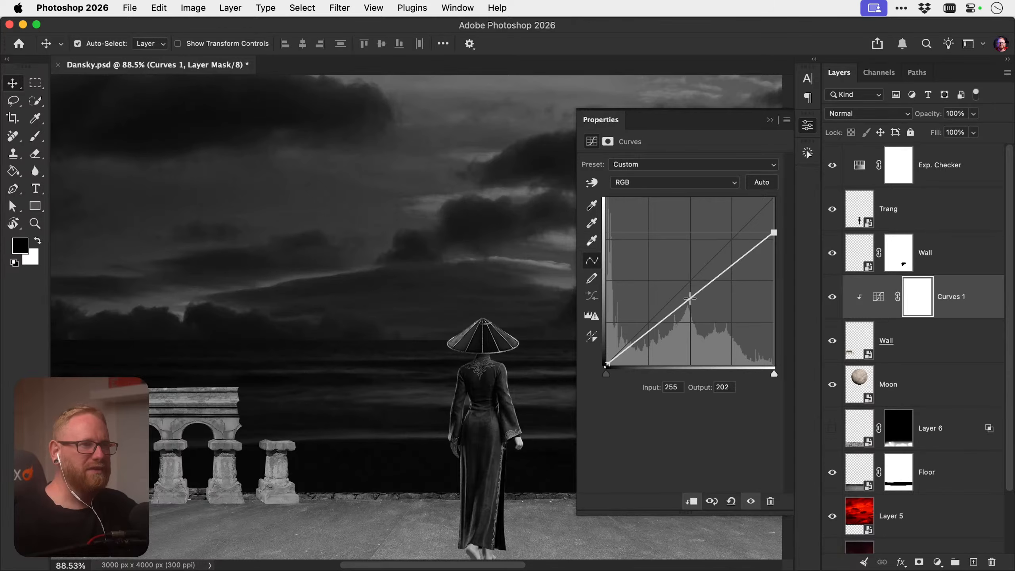
pyautogui.moveTo(689, 297); pyautogui.dragTo(696, 320)
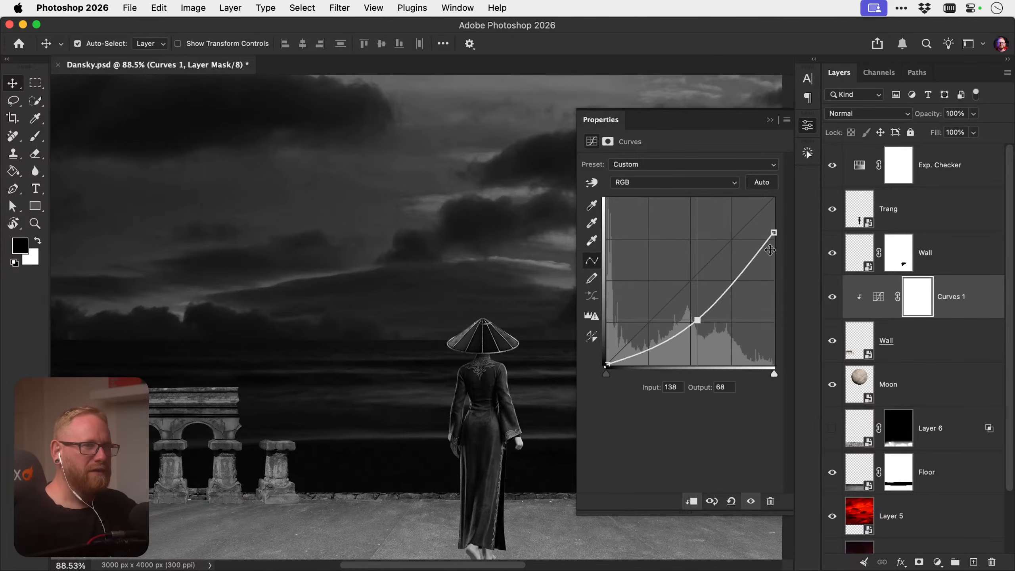
pyautogui.moveTo(772, 233); pyautogui.dragTo(773, 237)
pyautogui.moveTo(697, 320); pyautogui.dragTo(699, 340)
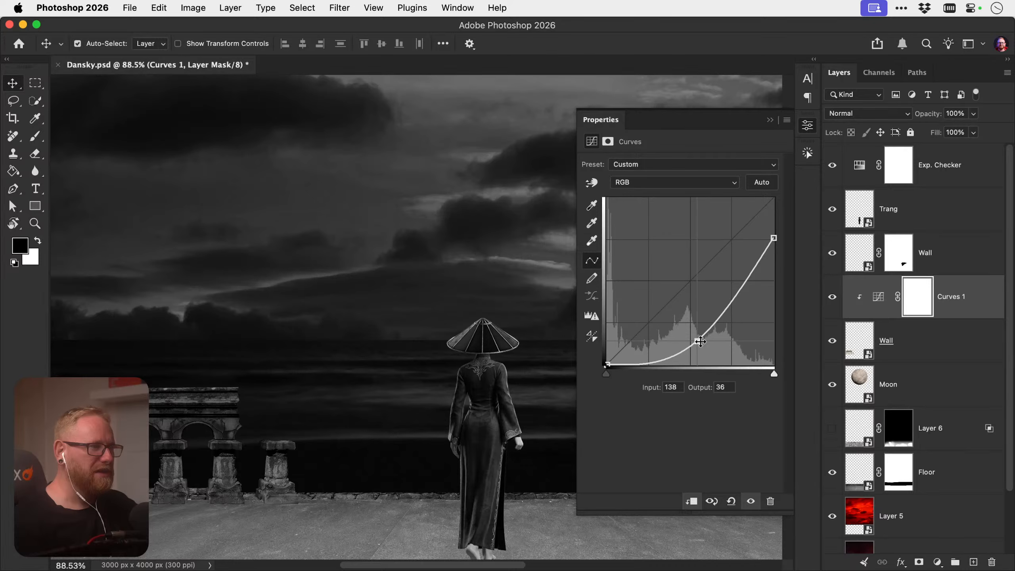
pyautogui.press('super+minus')
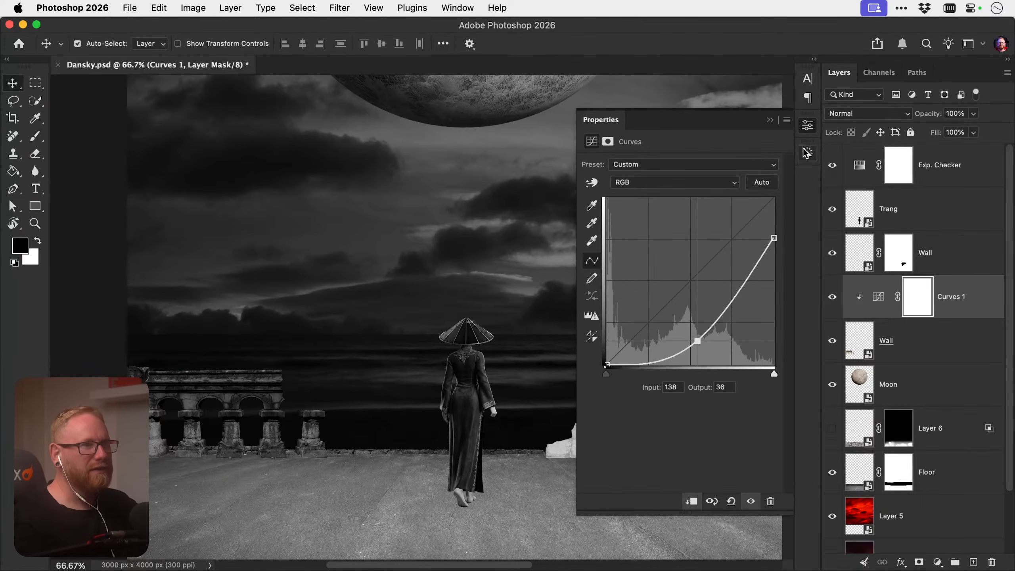
pyautogui.click(807, 127)
pyautogui.moveTo(605, 336); pyautogui.dragTo(559, 335)
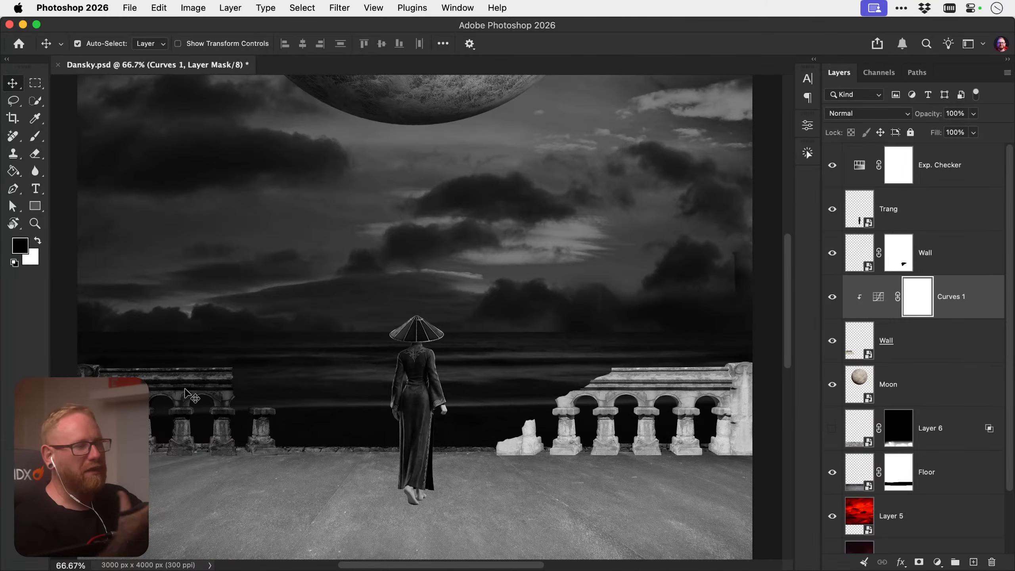
pyautogui.scroll(3, 440, 372)
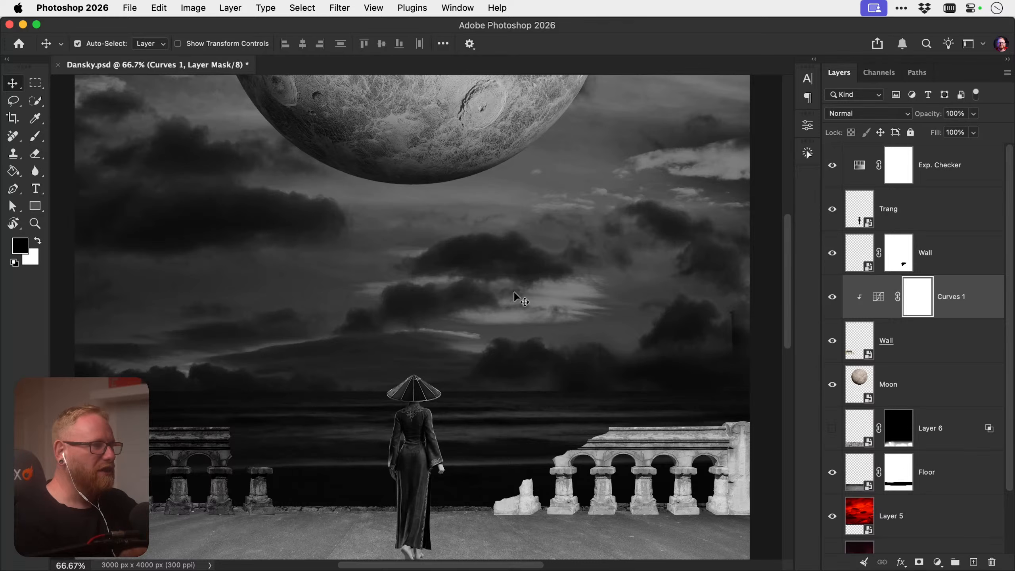
pyautogui.scroll(-1, 376, 401)
pyautogui.press('super')
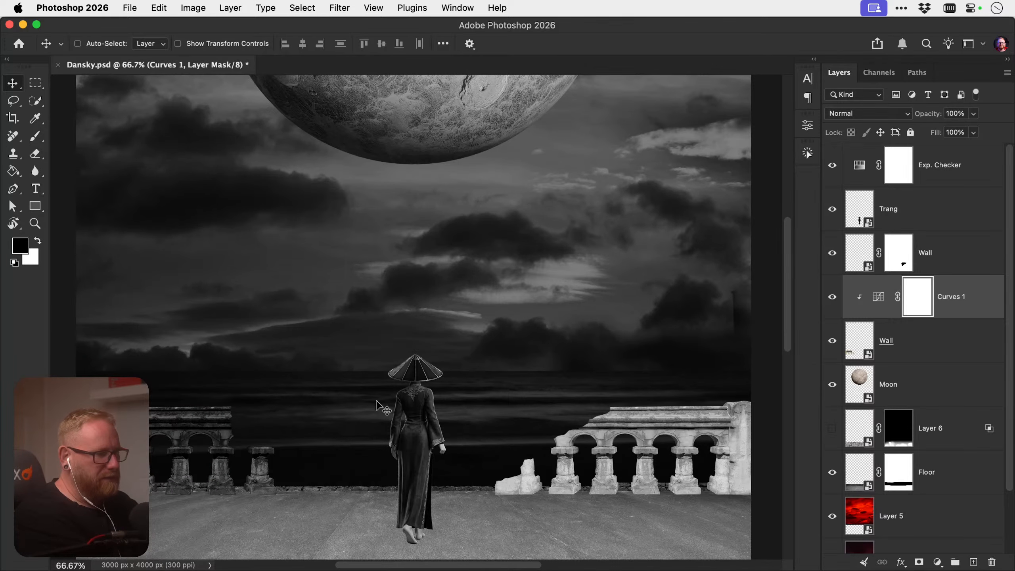
# Duplicate the left balustrade's Curves adjustment above the right balustrade's Wall layer, clipped to that layer
pyautogui.press('super+0')
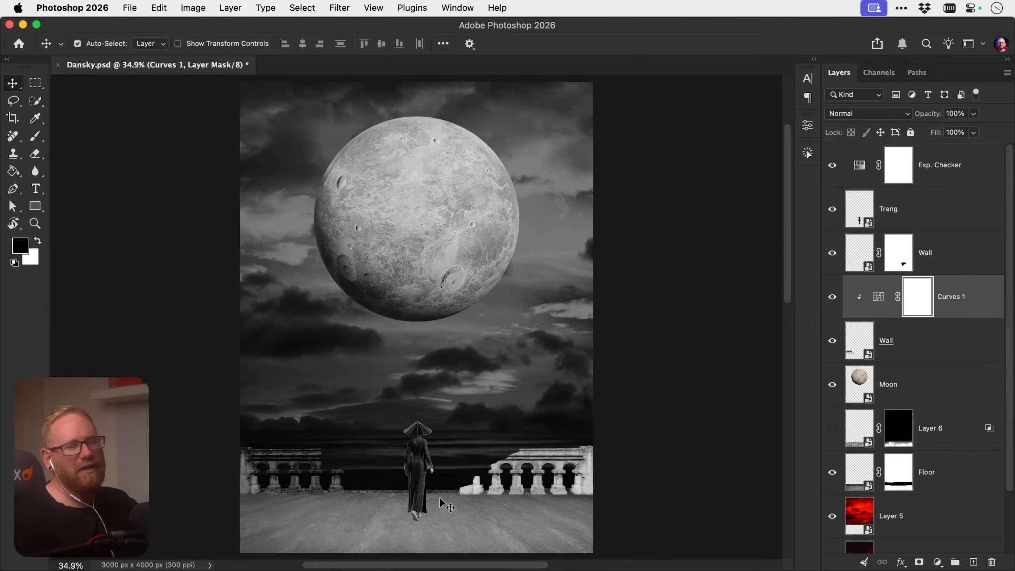
pyautogui.press('z')
pyautogui.click(455, 483)
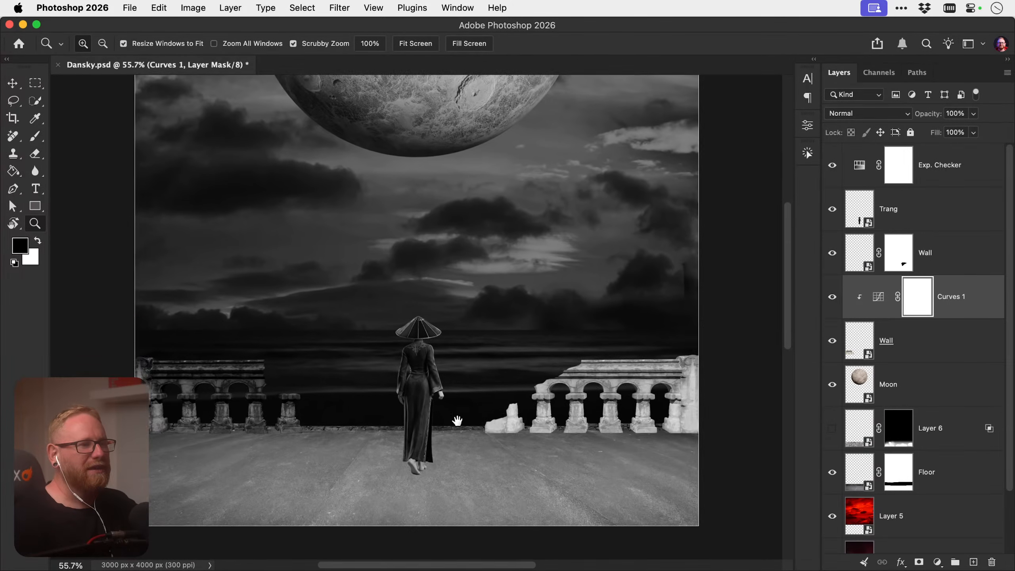
pyautogui.press('v')
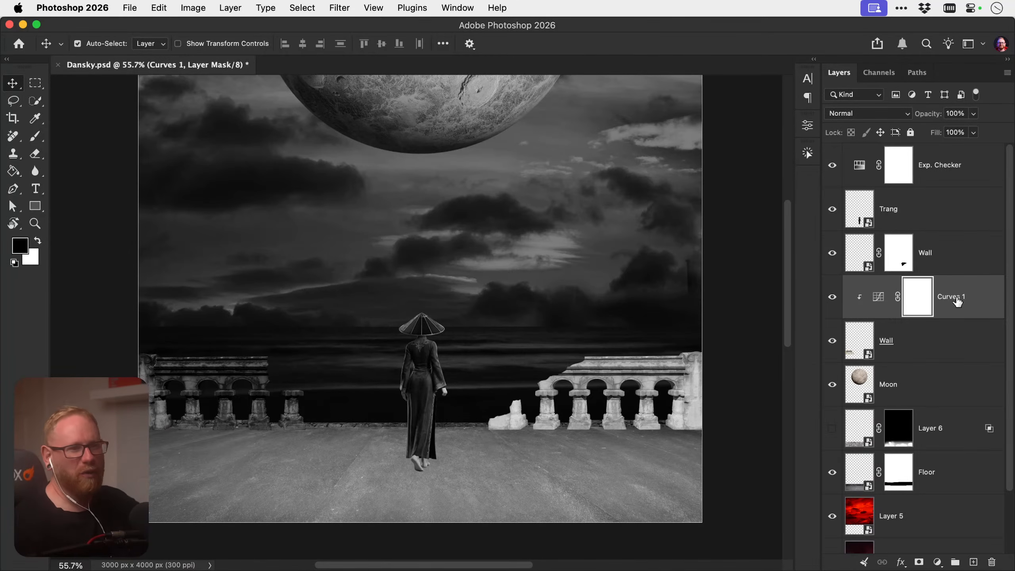
pyautogui.moveTo(958, 303); pyautogui.dragTo(960, 244)
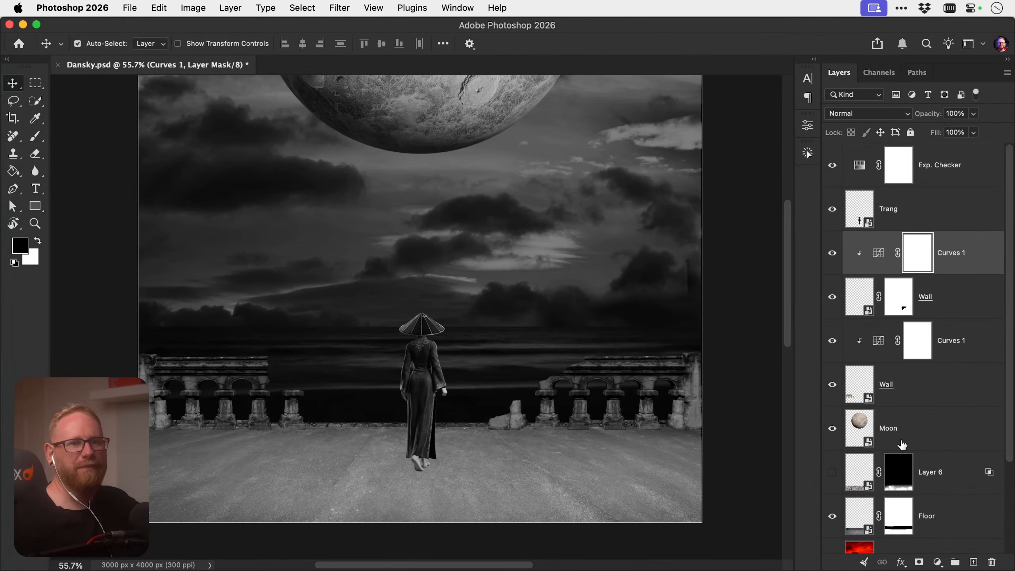
# Duplicate the same Curves adjustment above the Floor layer and clip it to the floor
pyautogui.scroll(-3, 941, 480)
pyautogui.click(944, 415)
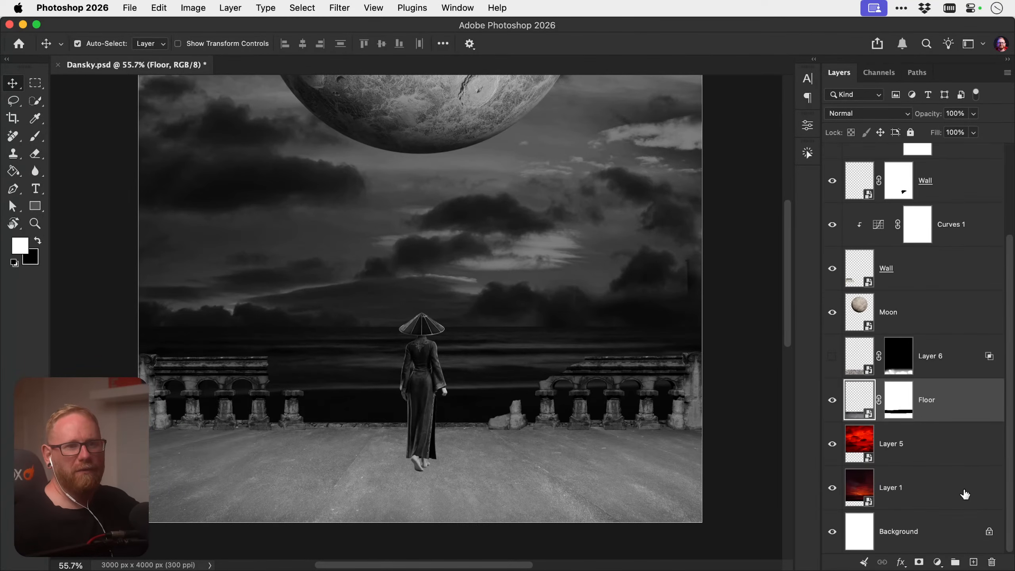
pyautogui.moveTo(951, 239); pyautogui.dragTo(931, 418)
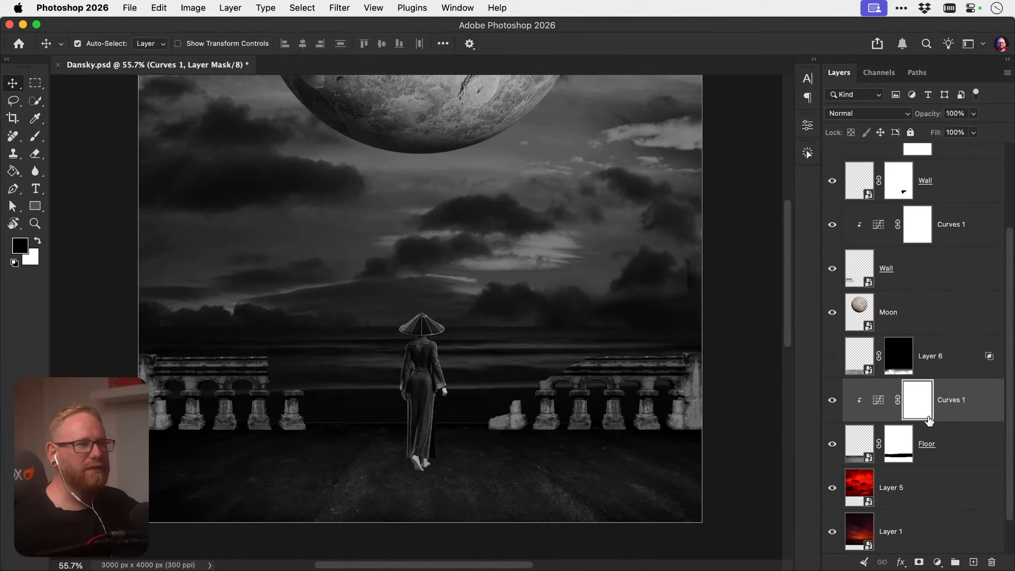
# Reshape the floor's curve by raising an upper highlight point and setting the midtone point to input 112, output 48
pyautogui.doubleClick(878, 399)
pyautogui.moveTo(698, 341); pyautogui.dragTo(680, 325)
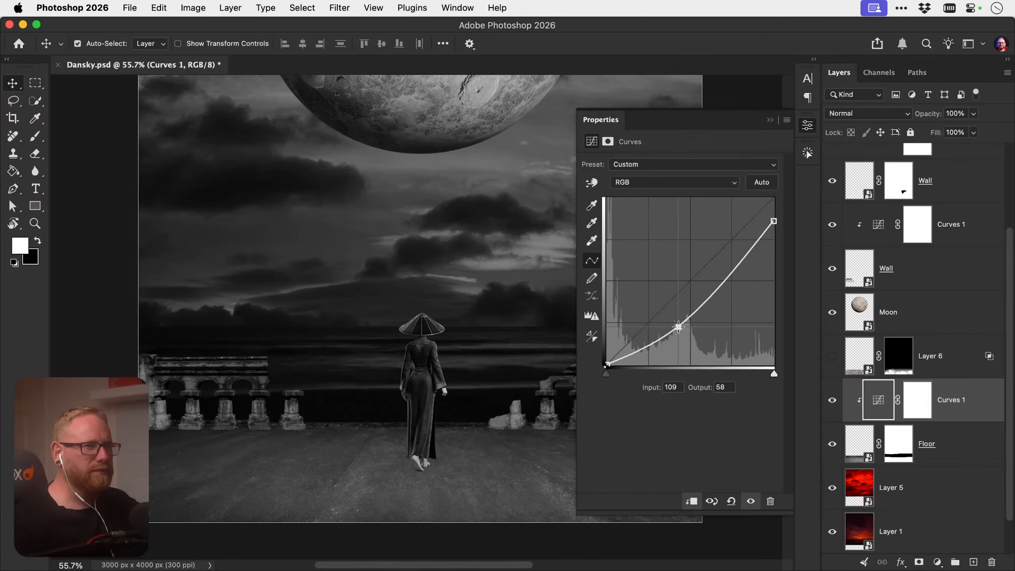
pyautogui.moveTo(719, 281); pyautogui.dragTo(719, 277)
pyautogui.moveTo(680, 324); pyautogui.dragTo(680, 332)
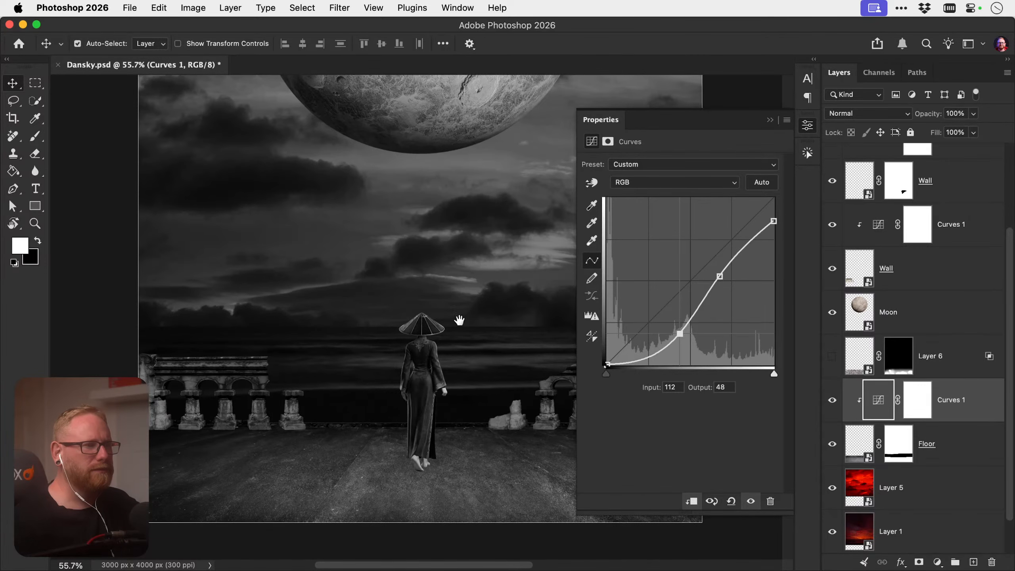
pyautogui.moveTo(459, 320); pyautogui.dragTo(420, 334)
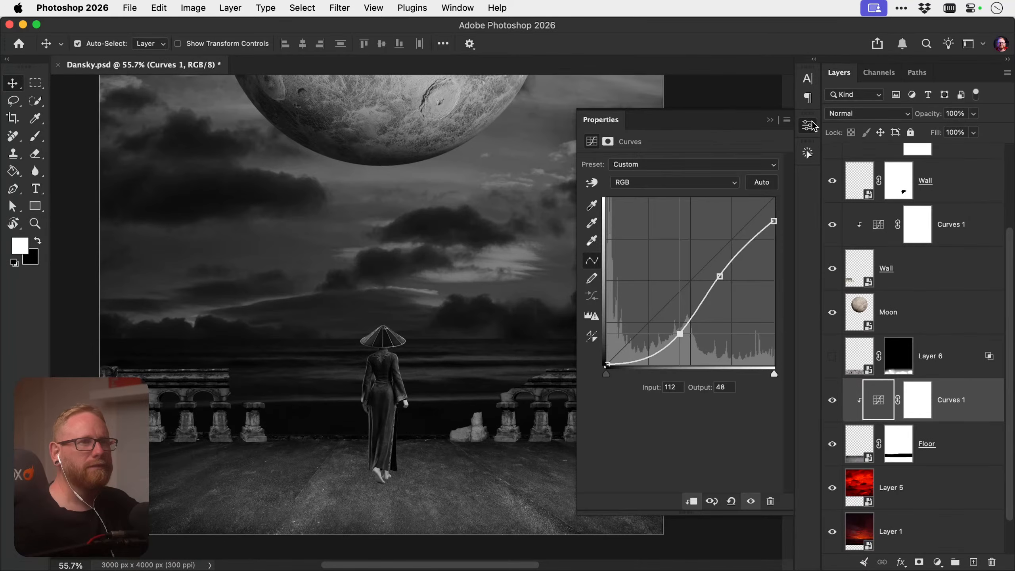
pyautogui.click(808, 125)
# Save the document and hide the Exp. Checker layer to return to the full-colour view
pyautogui.press('super+0')
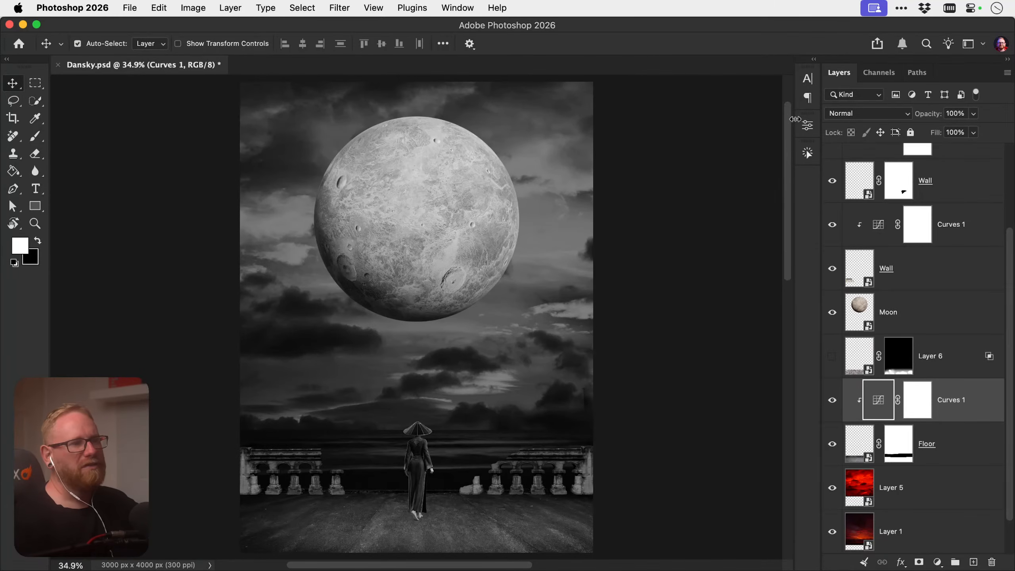
pyautogui.press('super+s')
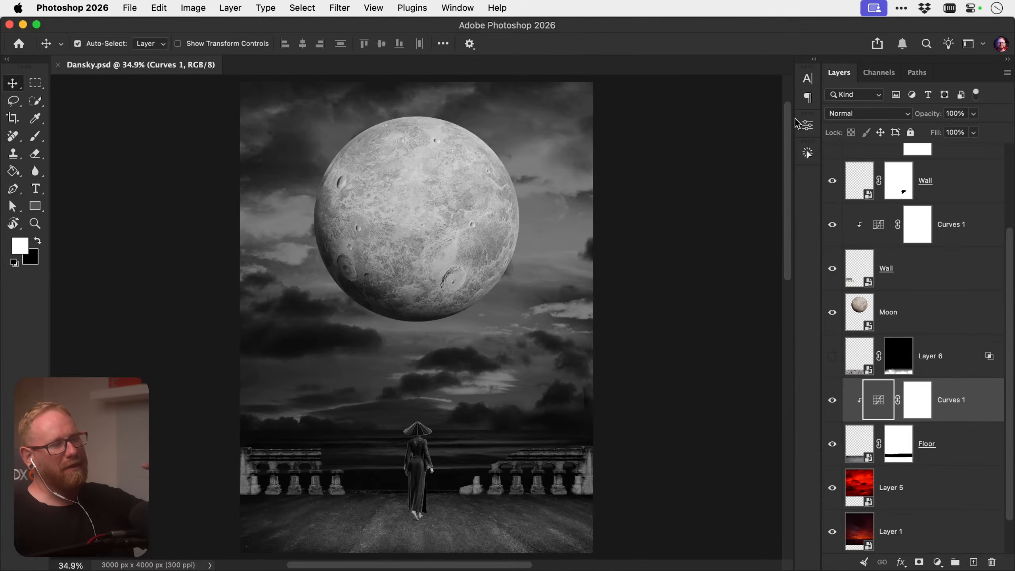
pyautogui.scroll(3, 890, 275)
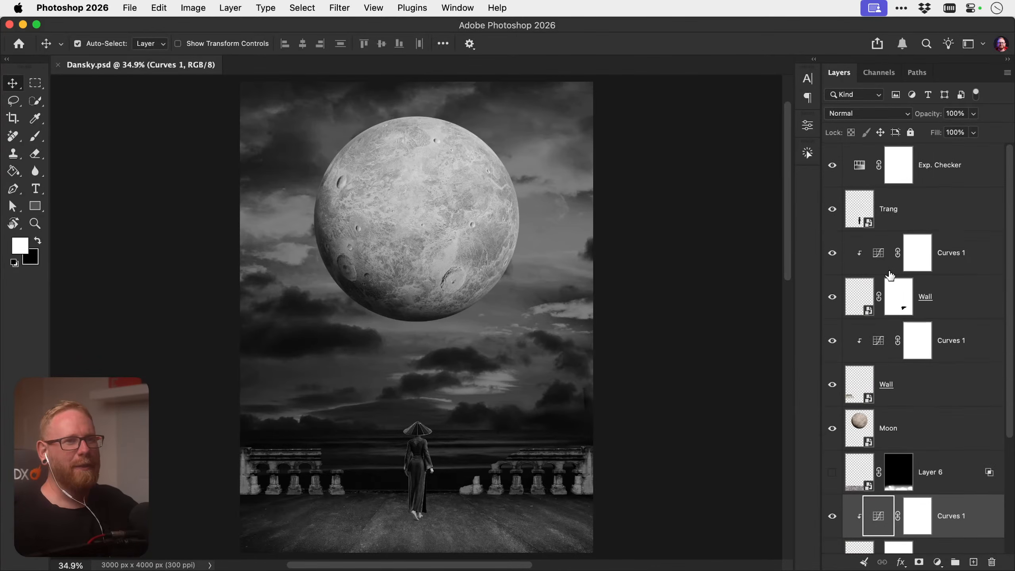
pyautogui.click(832, 165)
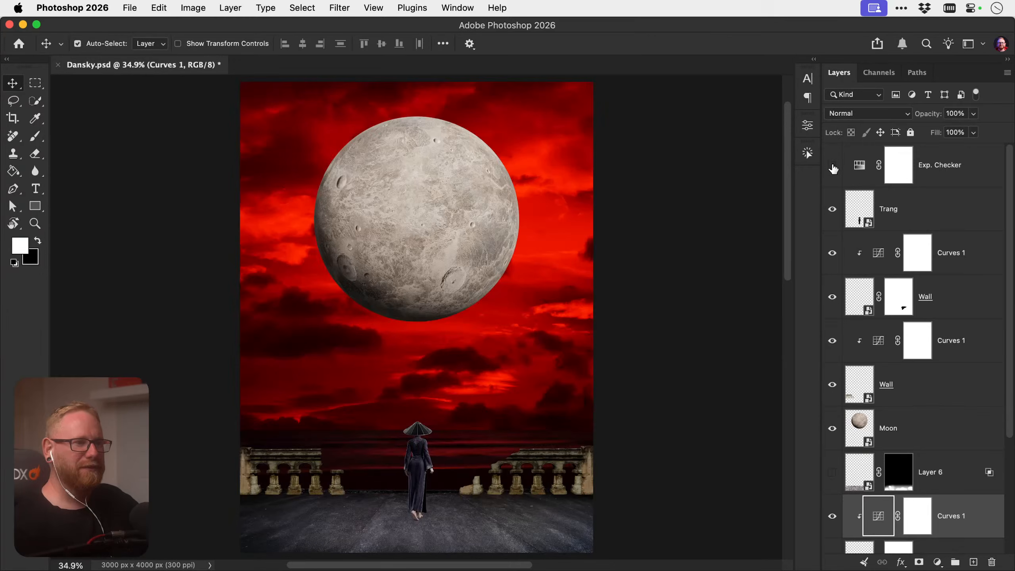
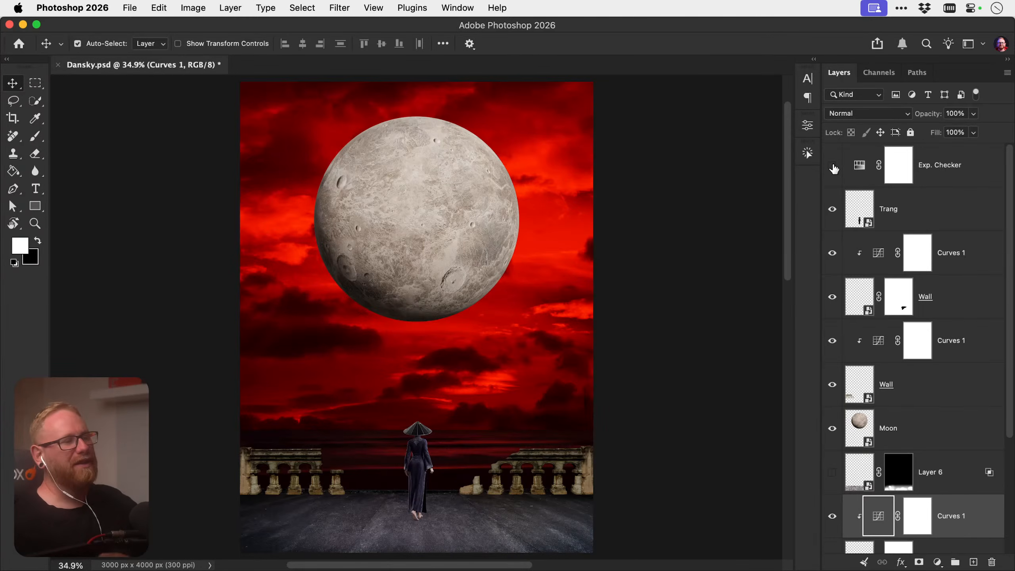
# Remove the yellow colour from the left balustrade's Wall layer by lowering its saturation with a Hue/Saturation smart filter
pyautogui.click(919, 386)
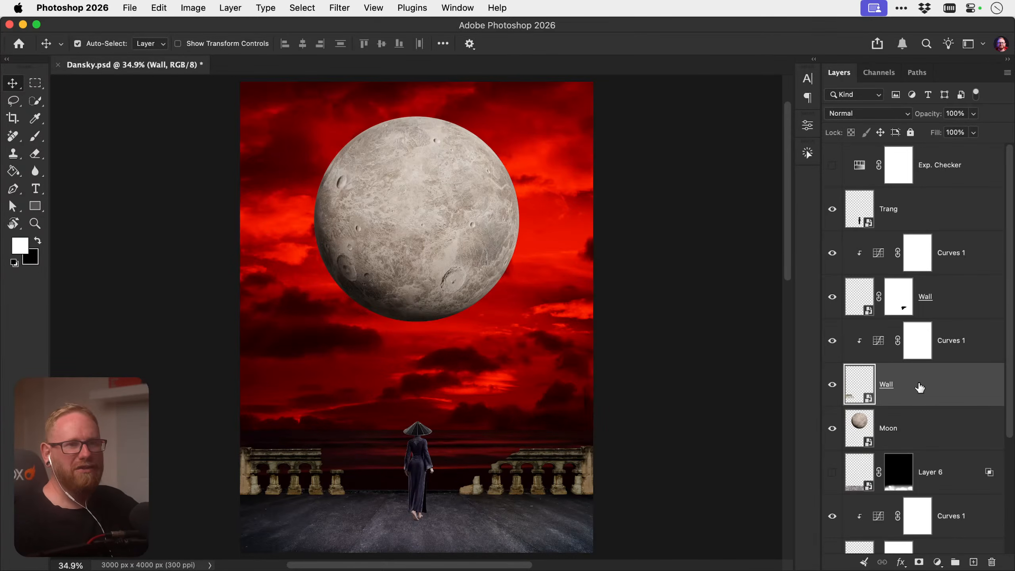
pyautogui.press('i')
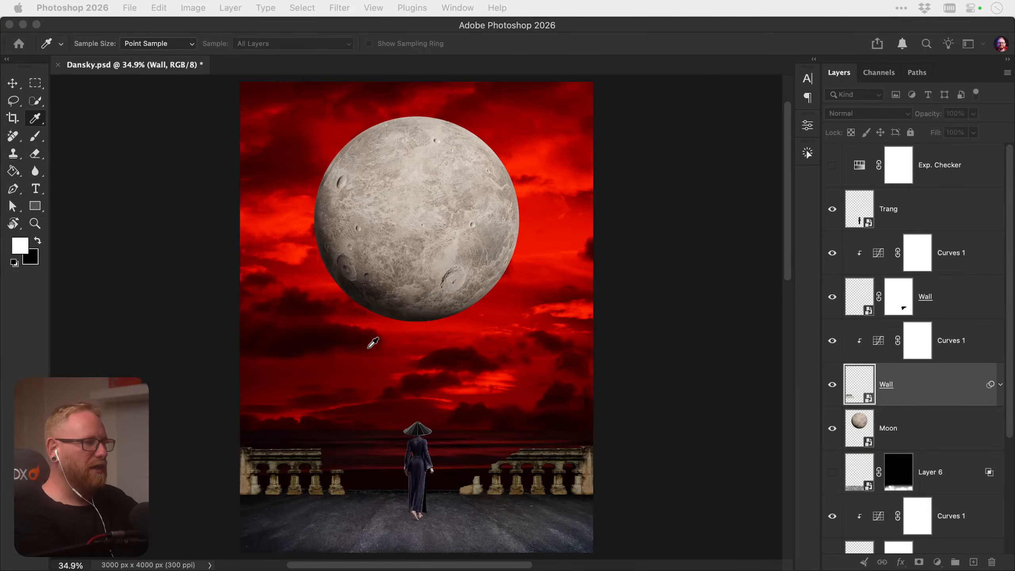
pyautogui.press('super+u')
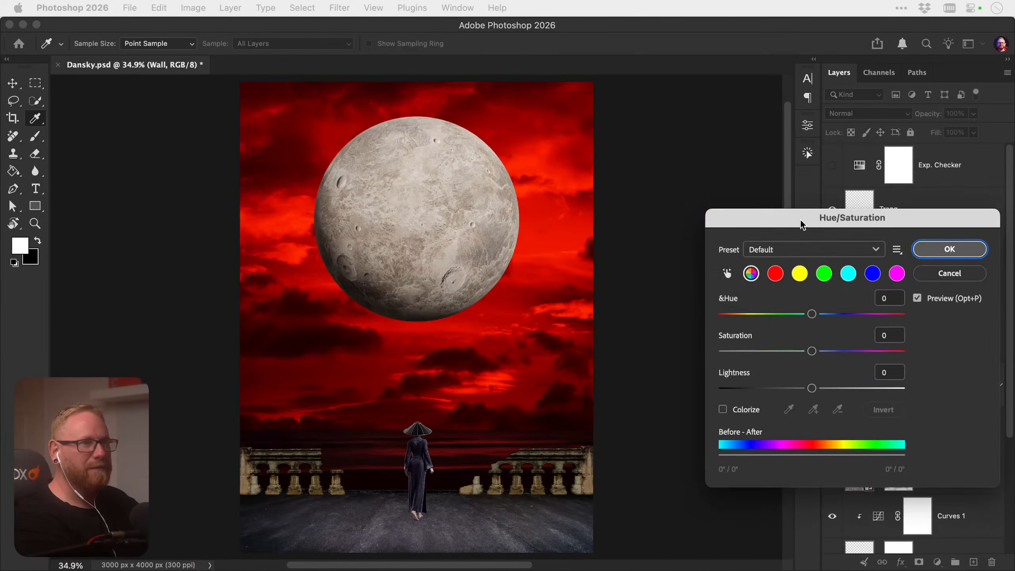
pyautogui.moveTo(802, 222); pyautogui.dragTo(564, 109)
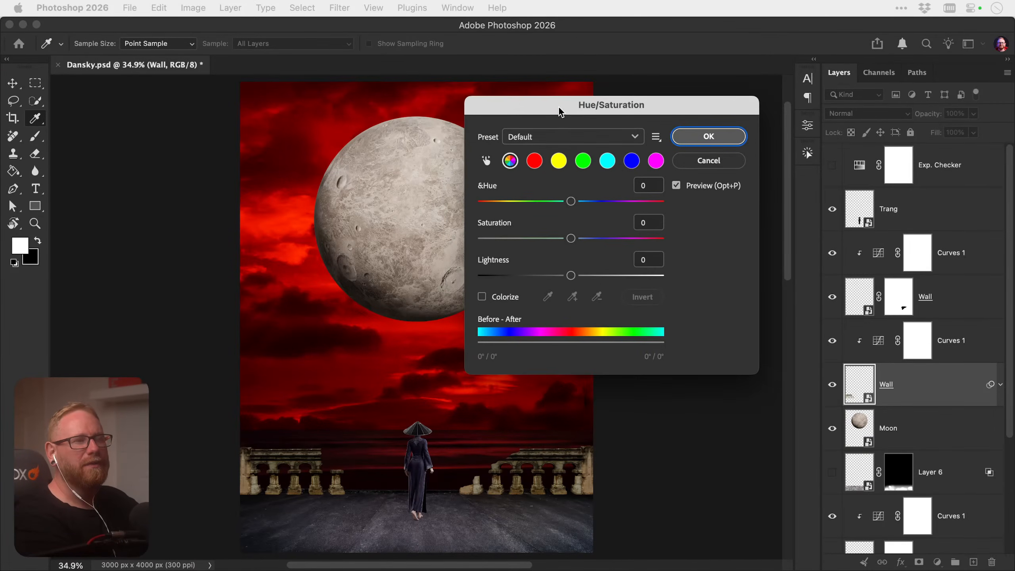
pyautogui.click(531, 239)
pyautogui.press('Return')
pyautogui.press('v')
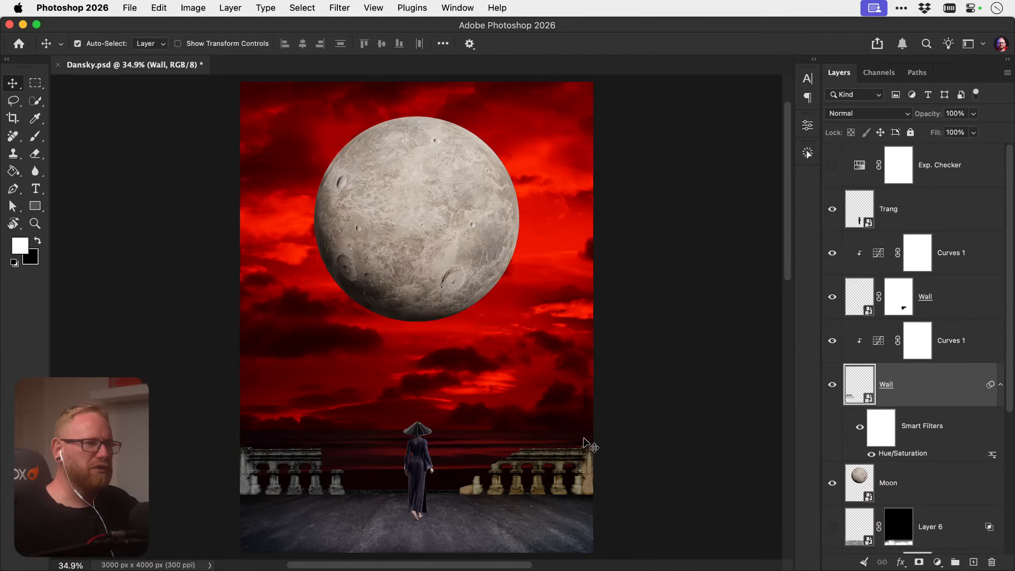
# Desaturate the right balustrade's Wall layer to -100 by reusing the Hue/Saturation settings
pyautogui.click(582, 455)
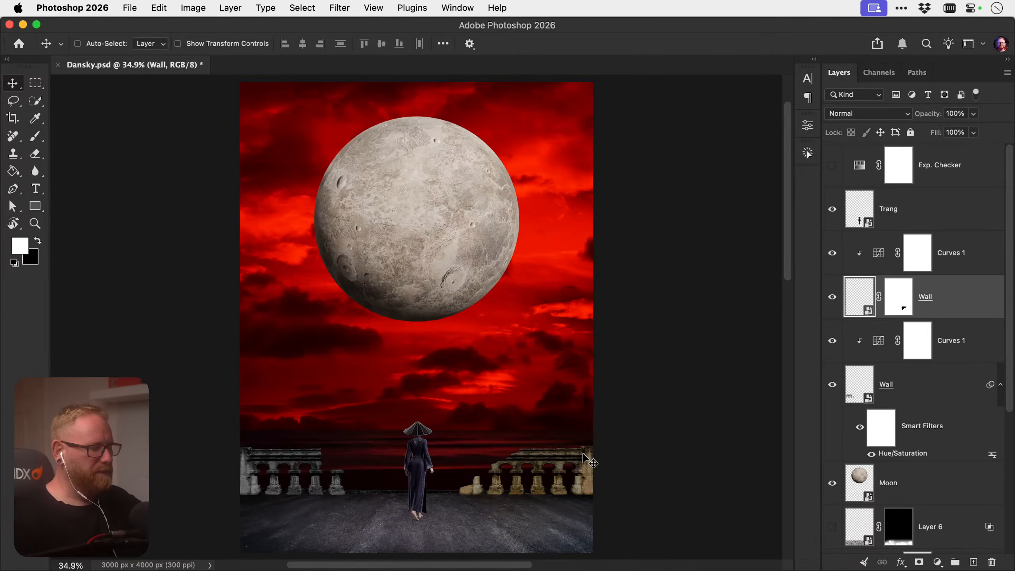
pyautogui.press('alt+super+u')
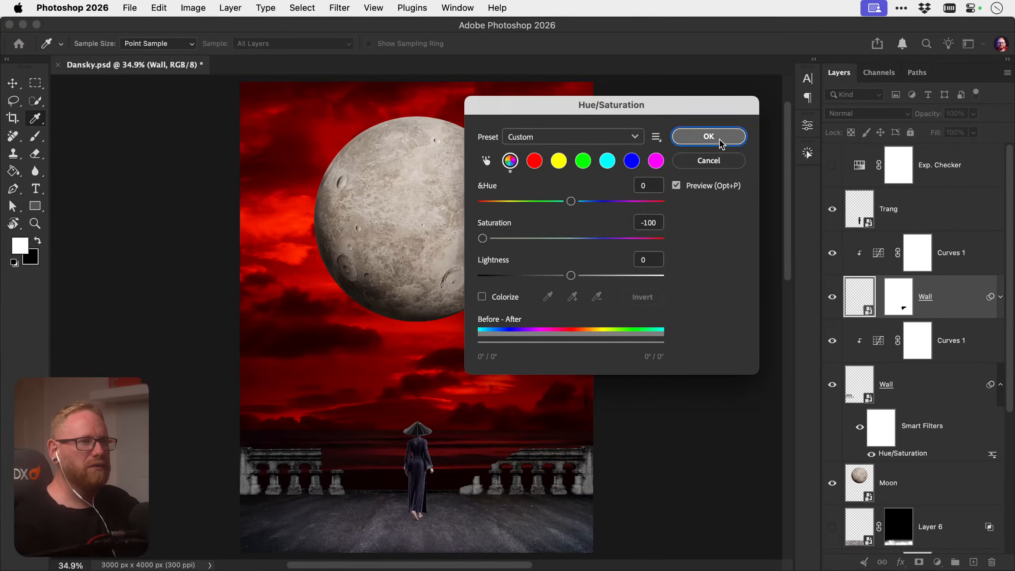
pyautogui.click(708, 136)
# Apply Hue/Saturation to the Floor layer with the saturation set to -100
pyautogui.click(531, 534)
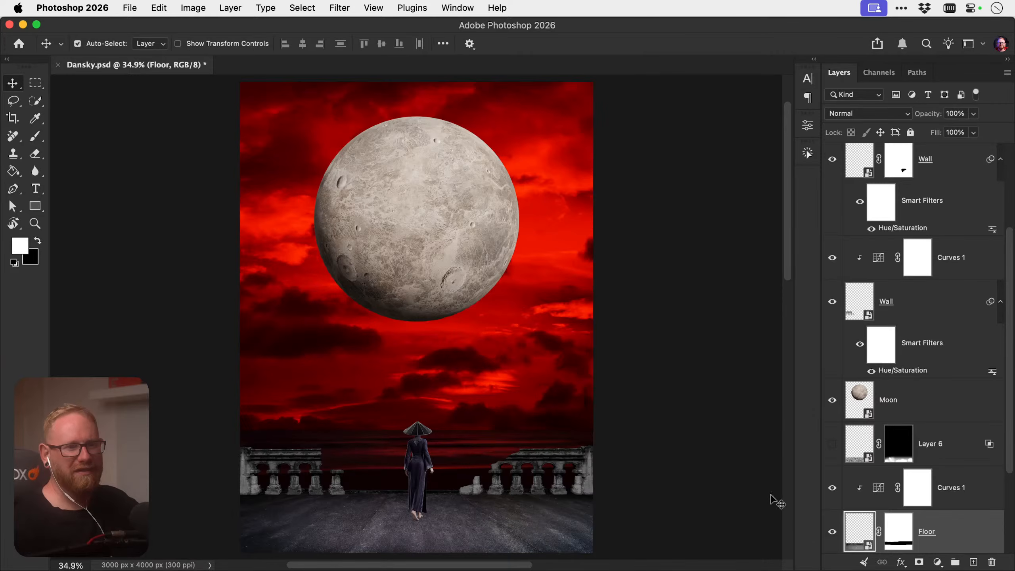
pyautogui.press('super+u')
pyautogui.moveTo(517, 238); pyautogui.dragTo(459, 235)
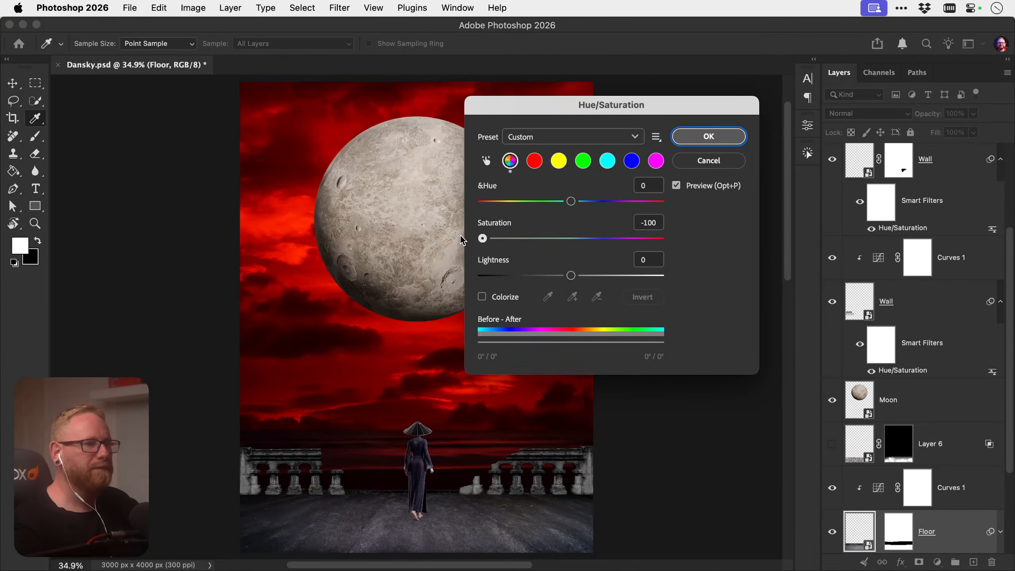
pyautogui.click(701, 141)
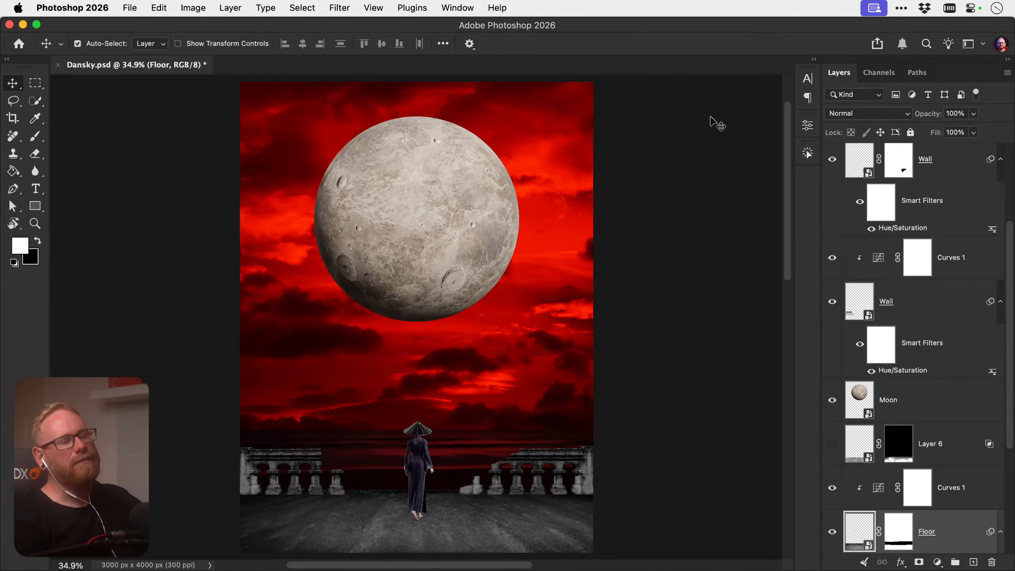
# Apply Hue/Saturation to the Trang figure with a saturation of -15, comparing it with the original in the preview
pyautogui.click(422, 472)
pyautogui.keyDown('super'); pyautogui.click(424, 489); pyautogui.keyUp('super')
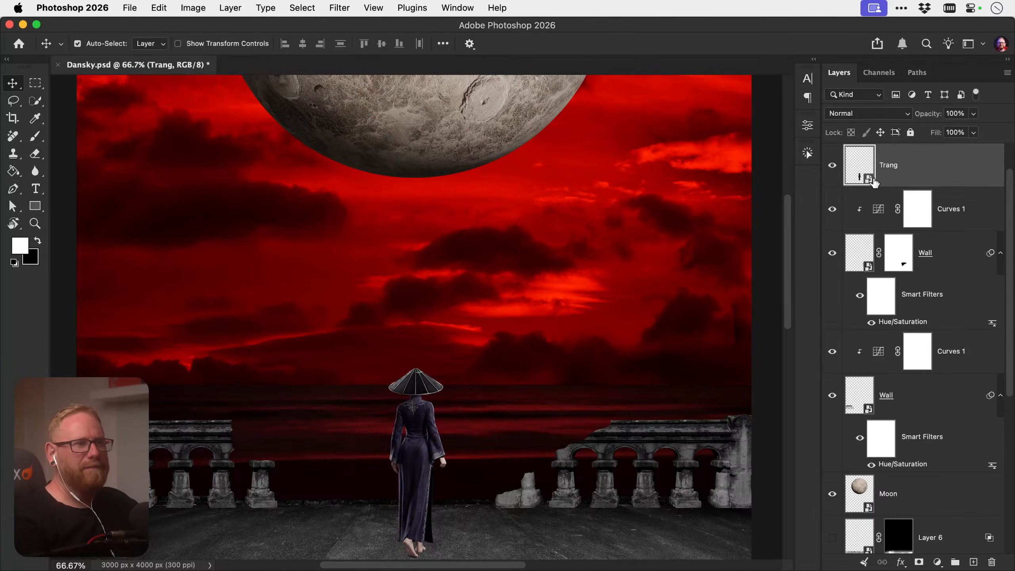
pyautogui.press('super+u')
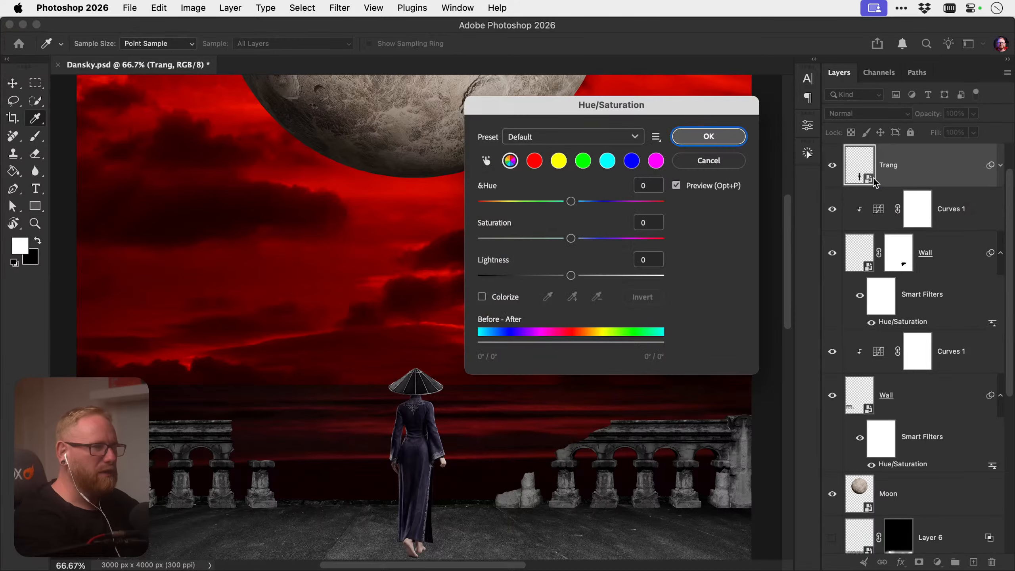
pyautogui.moveTo(551, 239)
pyautogui.mouseDown()
pyautogui.moveTo(523, 241)
pyautogui.moveTo(557, 240)
pyautogui.mouseUp()
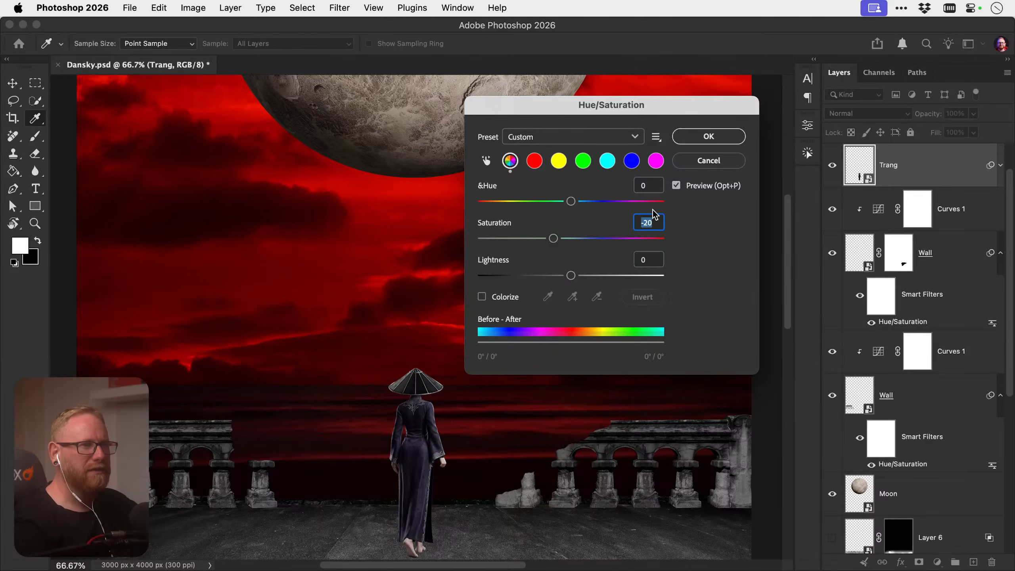
pyautogui.click(676, 185)
pyautogui.click(675, 185)
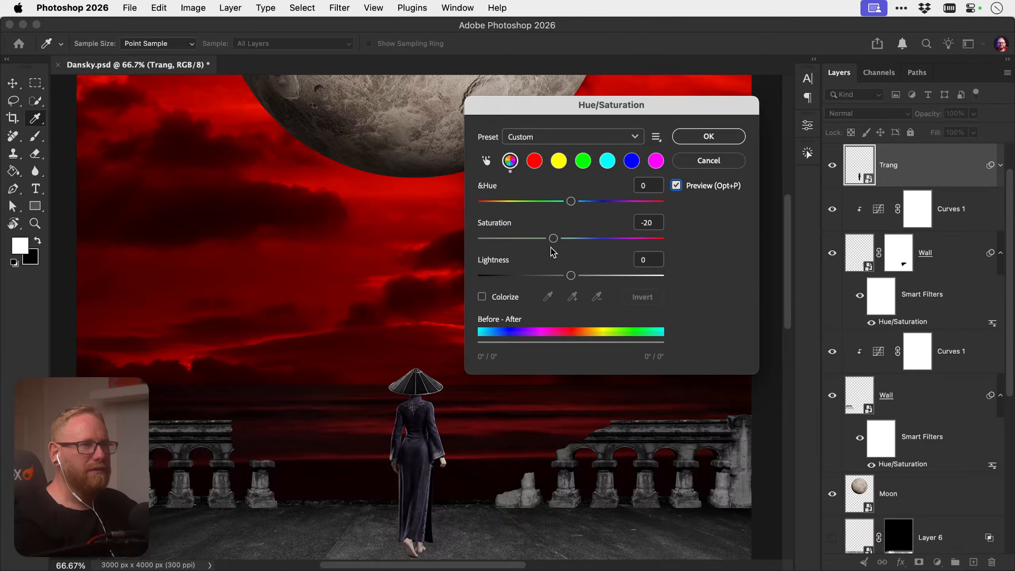
pyautogui.moveTo(553, 240); pyautogui.dragTo(558, 240)
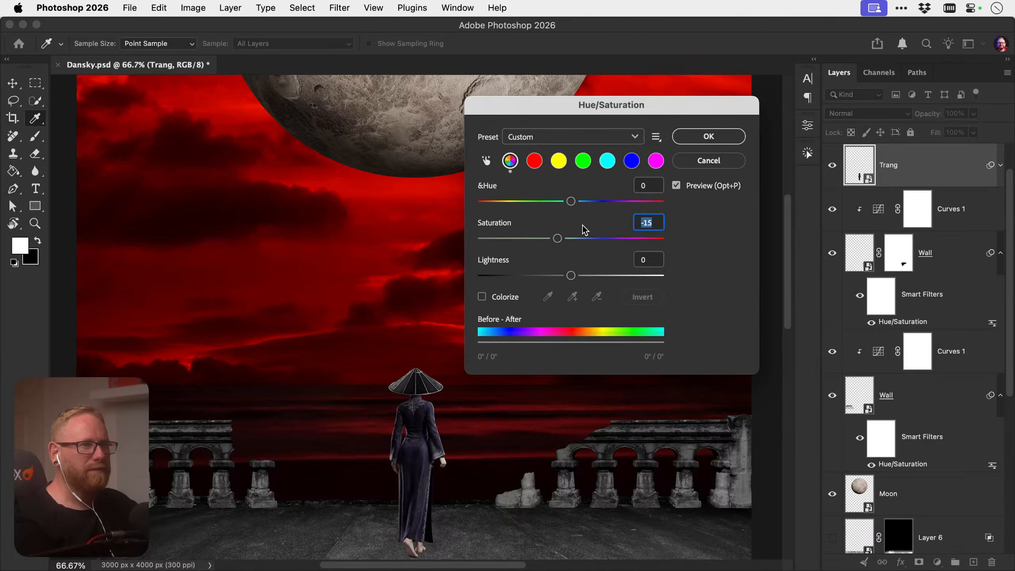
pyautogui.click(709, 136)
pyautogui.press('super+0')
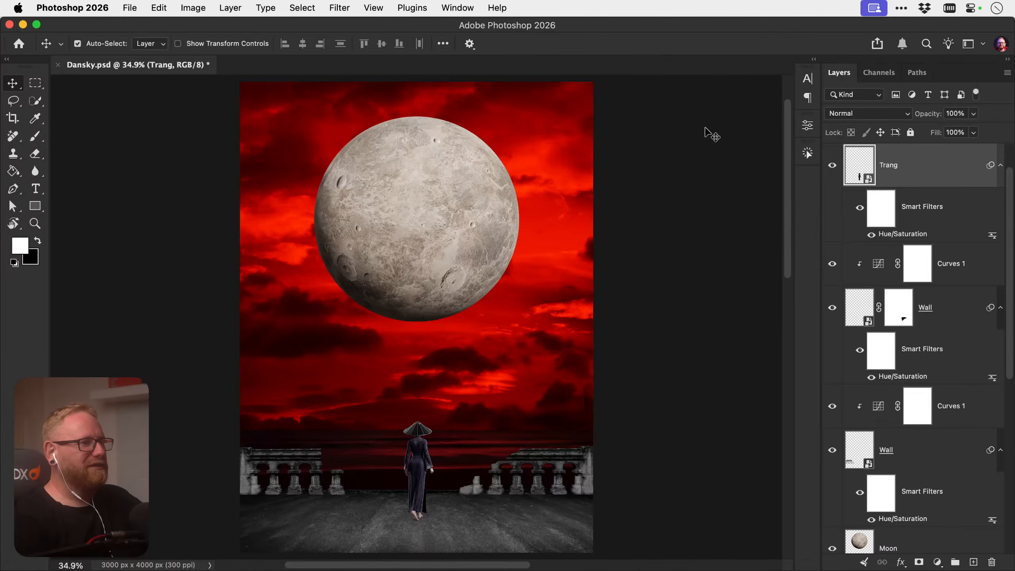
# Toggle the Moon layer's visibility and preview different blend modes for it against the red sky, keeping Normal
pyautogui.click(415, 235)
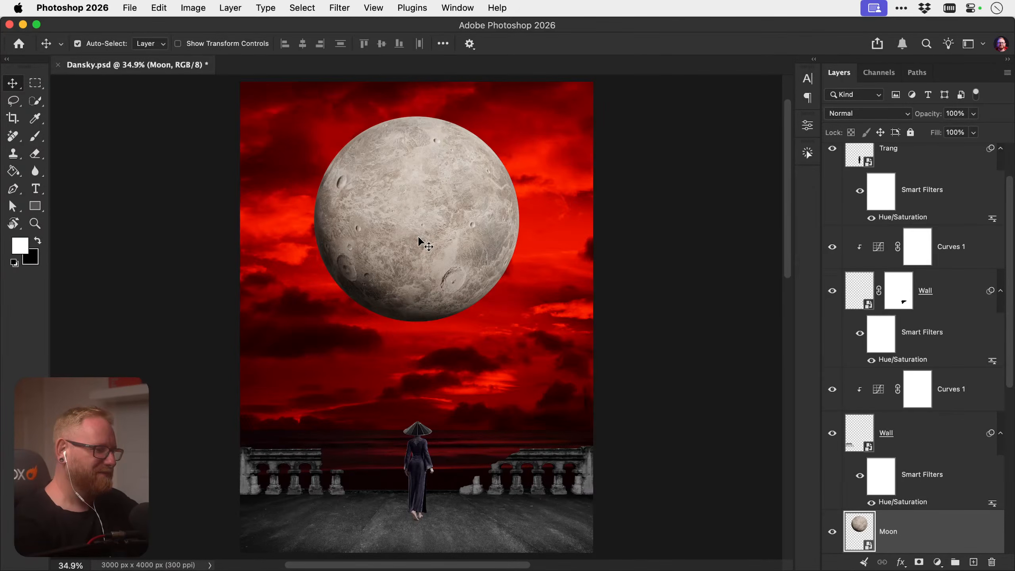
pyautogui.click(832, 531)
pyautogui.click(832, 531)
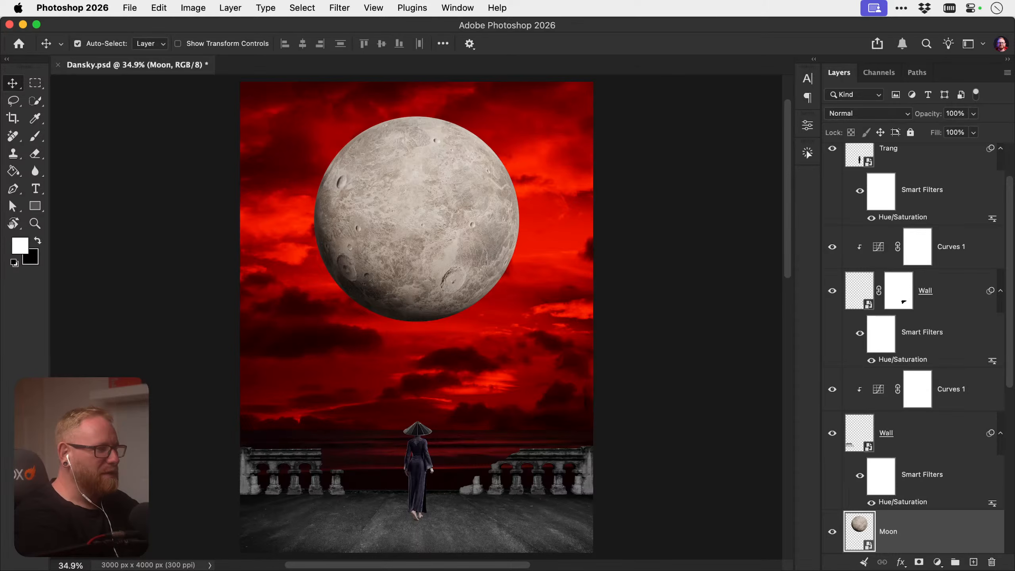
pyautogui.press('super+Tab')
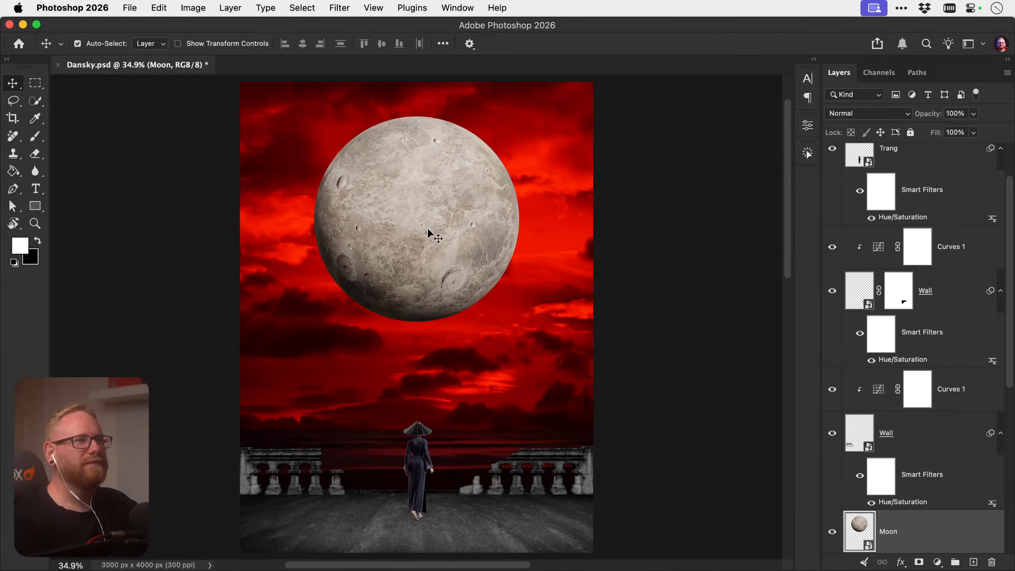
pyautogui.click(861, 114)
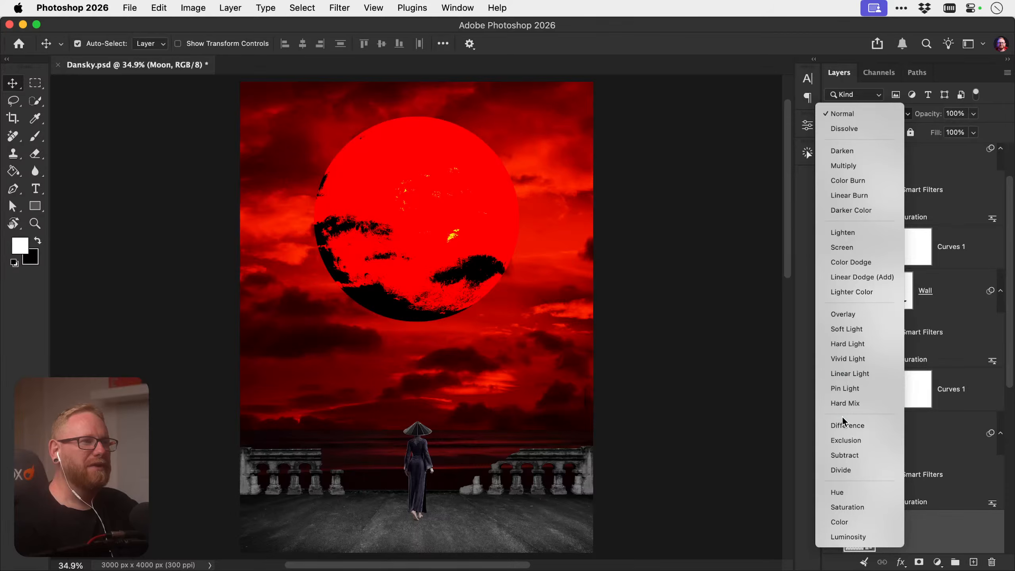
pyautogui.click(728, 325)
pyautogui.press('super')
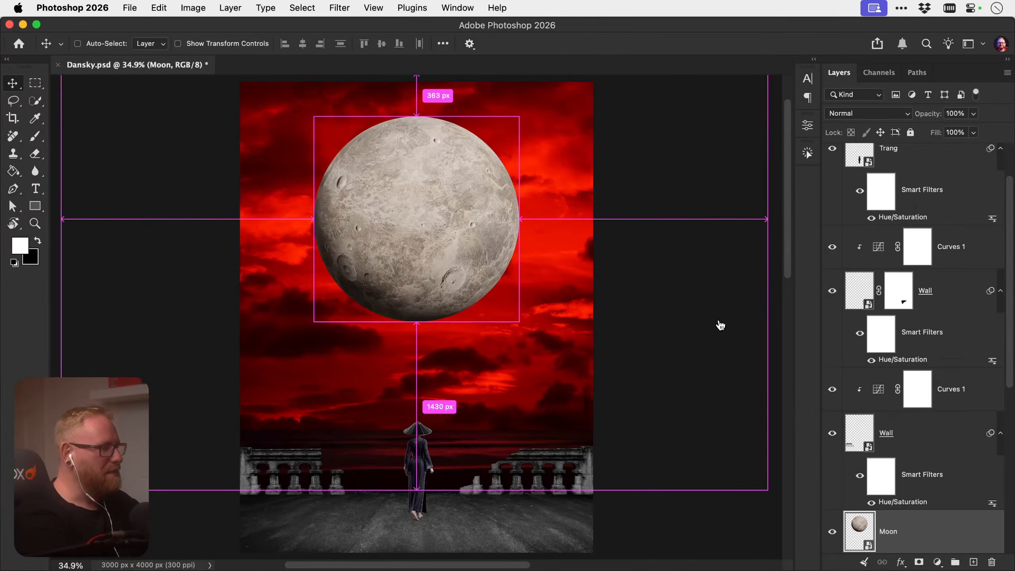
# Switch to Adobe Bridge and open the soap bubble image AdobeStock_1936737173.png in Photoshop
pyautogui.press('super+Tab')
pyautogui.click(163, 388)
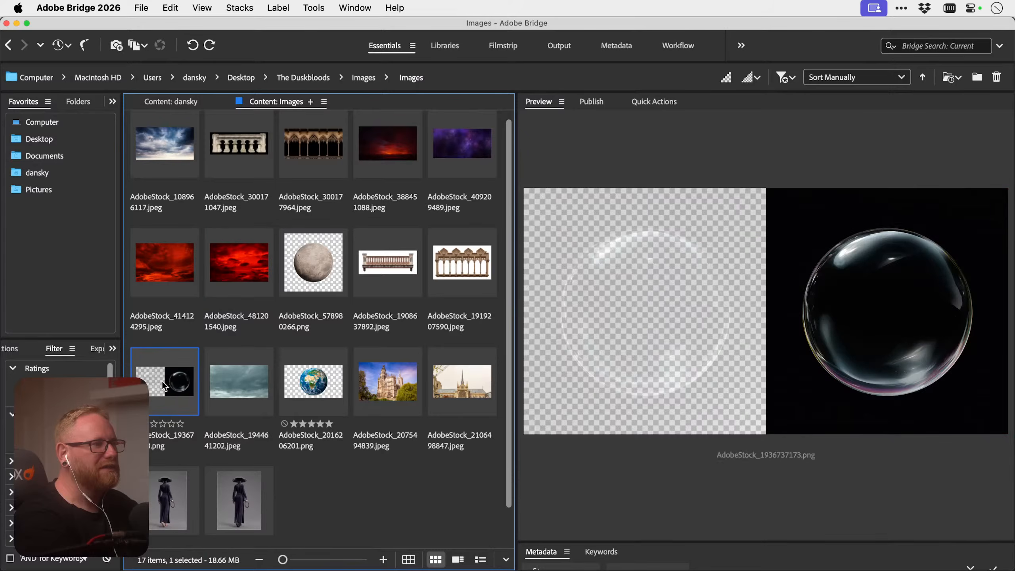
pyautogui.scroll(-1, 174, 388)
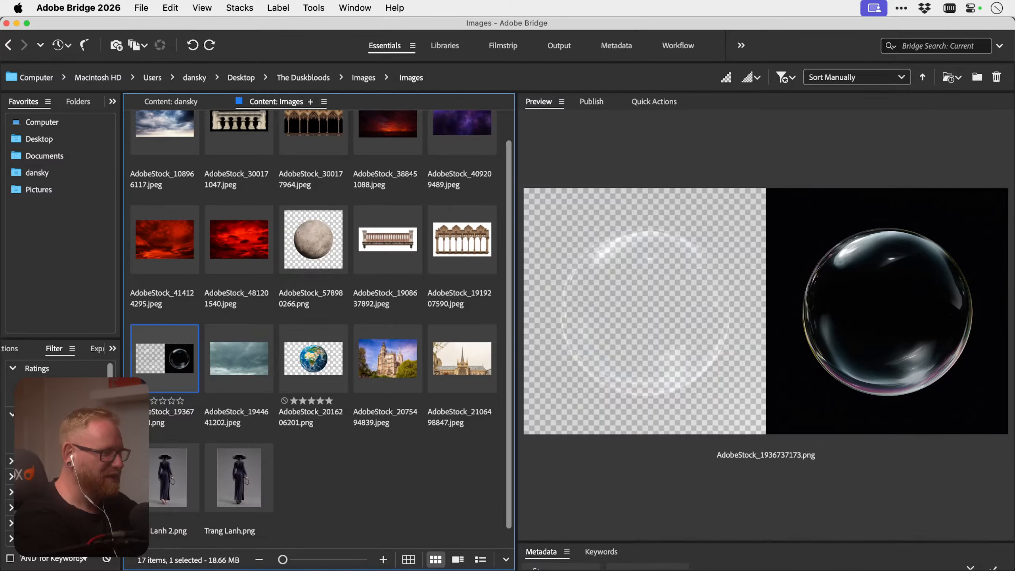
pyautogui.press('super+Tab')
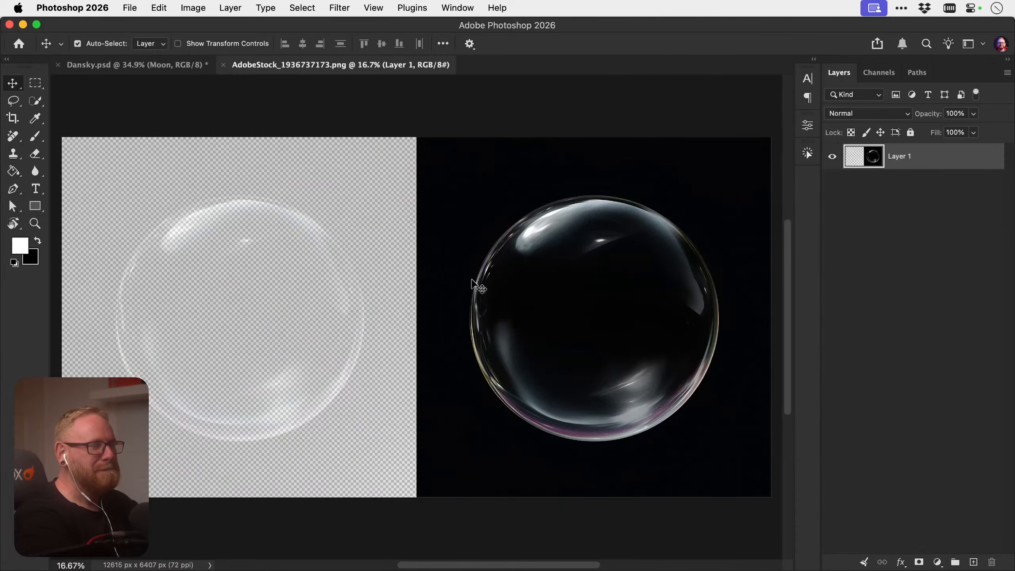
# Select the black-background half of the bubble image with the Rectangular Marquee and cut it to the clipboard
pyautogui.press('m')
pyautogui.hscroll(5, 483, 167)
pyautogui.scroll(1, 483, 167)
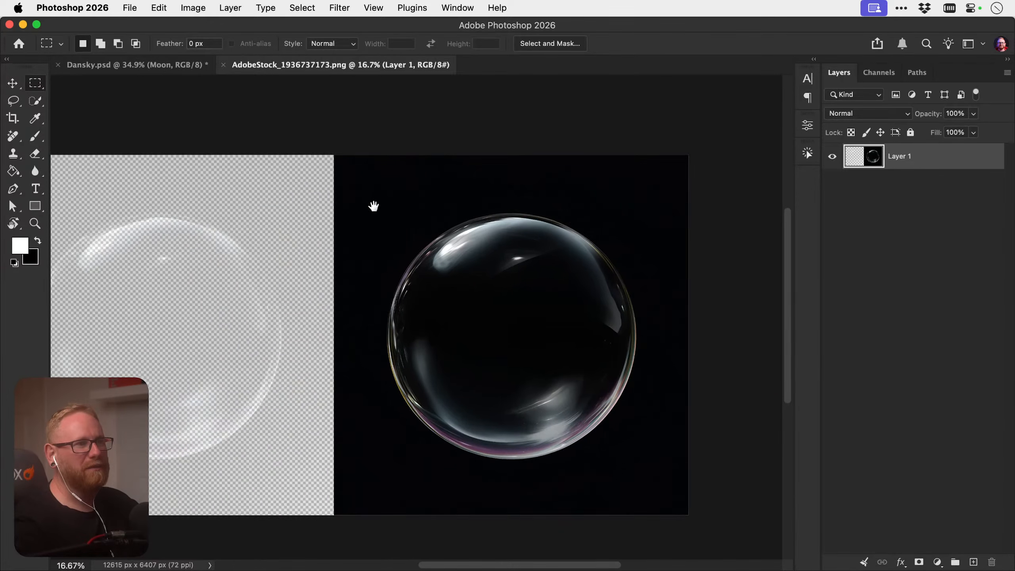
pyautogui.moveTo(331, 154); pyautogui.dragTo(696, 532)
pyautogui.press('super+c')
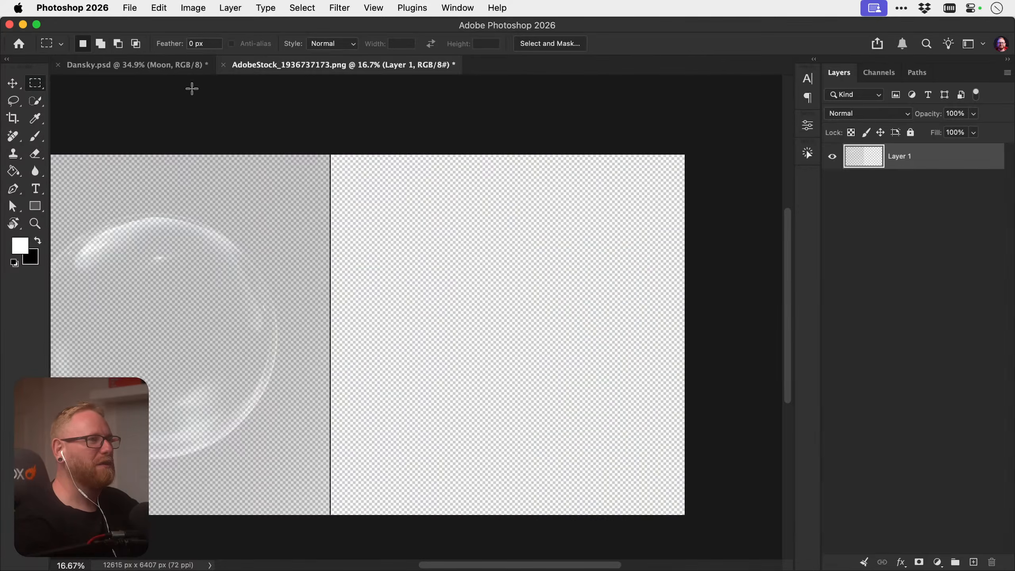
# Paste the bubble above the Moon layer in Dansky.psd and close the stock bubble document
pyautogui.click(175, 66)
pyautogui.press('v')
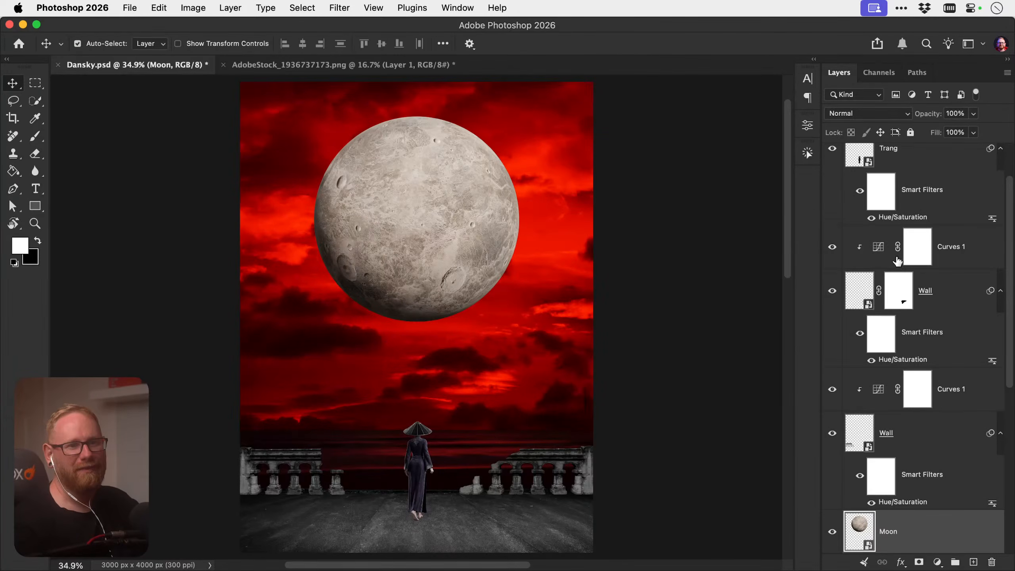
pyautogui.press('super+v')
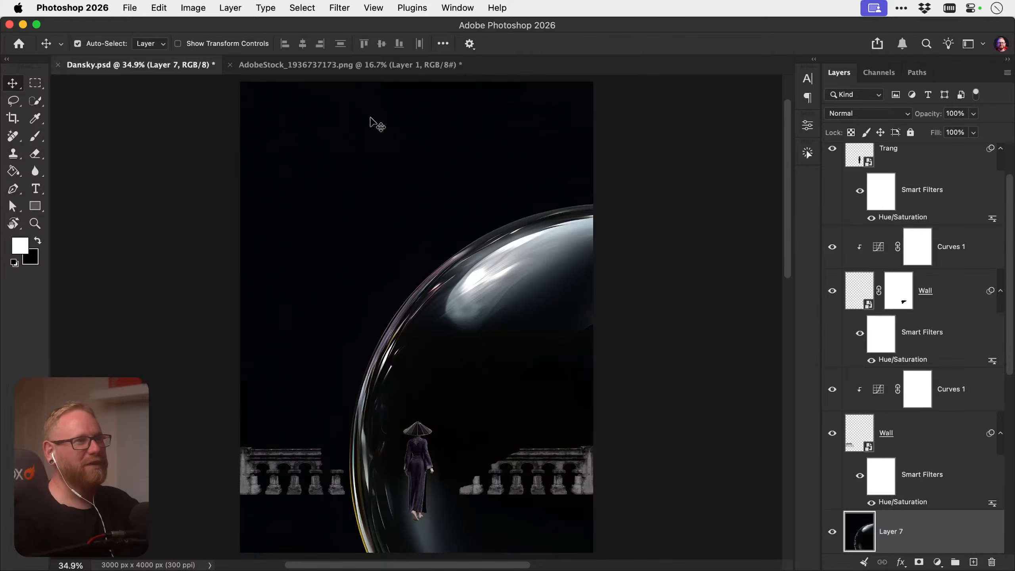
pyautogui.click(290, 63)
pyautogui.press('super+w')
pyautogui.click(482, 260)
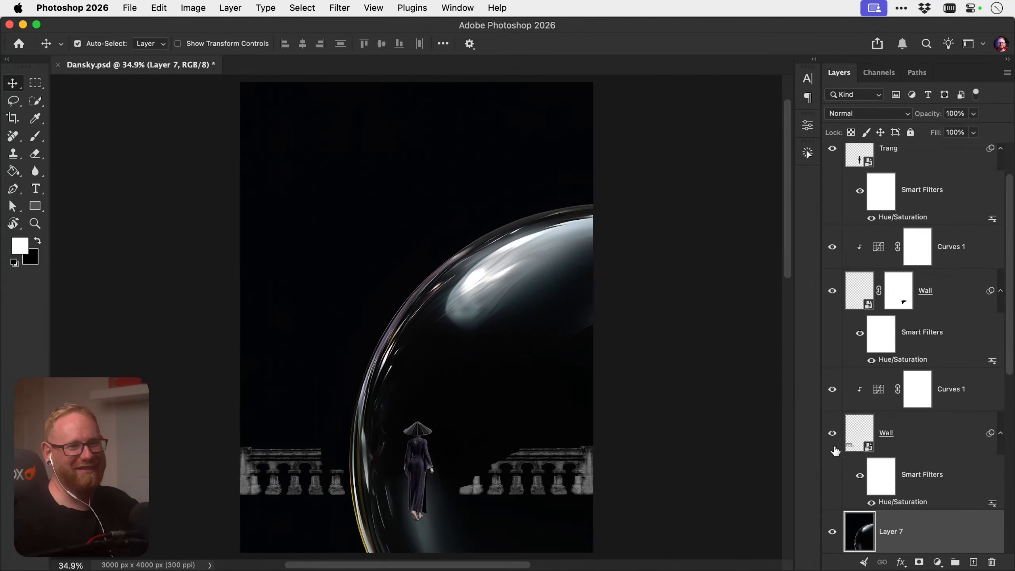
# Set the bubble layer's blend mode to Screen and scale it to about 41%, centred around the moon
pyautogui.click(855, 113)
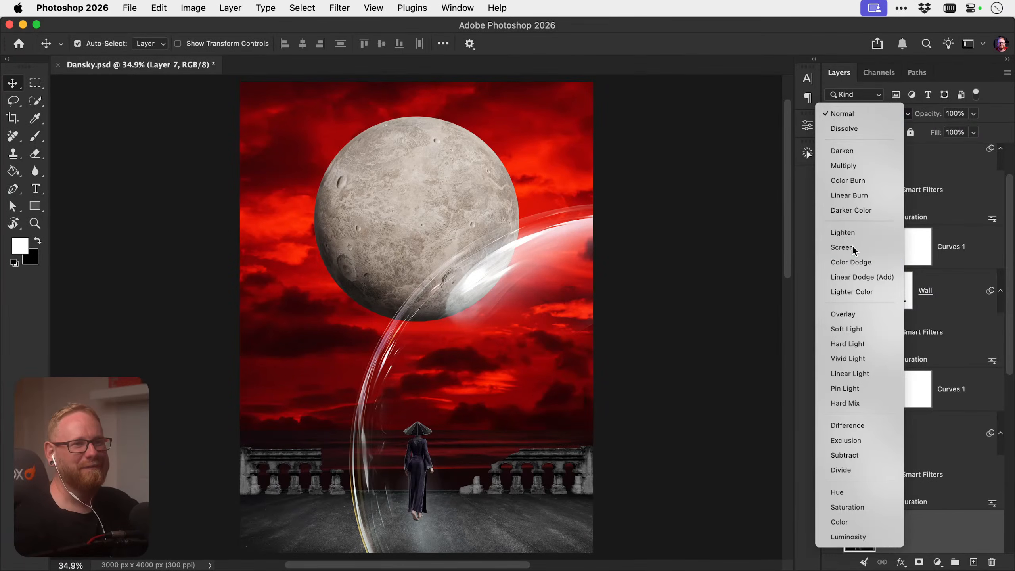
pyautogui.click(851, 245)
pyautogui.press('super+t')
pyautogui.moveTo(243, 84); pyautogui.dragTo(451, 273)
pyautogui.moveTo(587, 413); pyautogui.dragTo(391, 166)
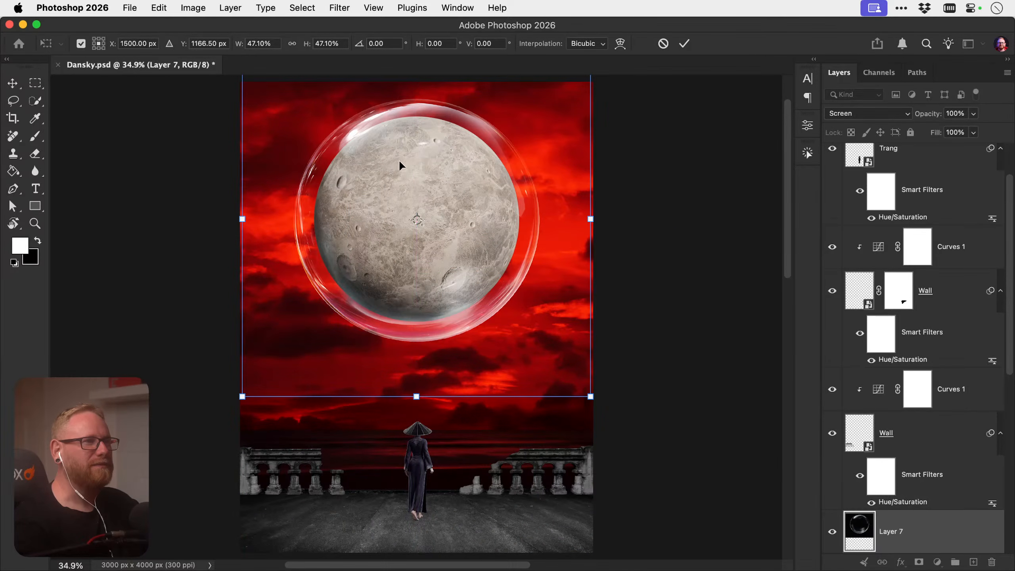
pyautogui.moveTo(590, 396); pyautogui.dragTo(564, 369)
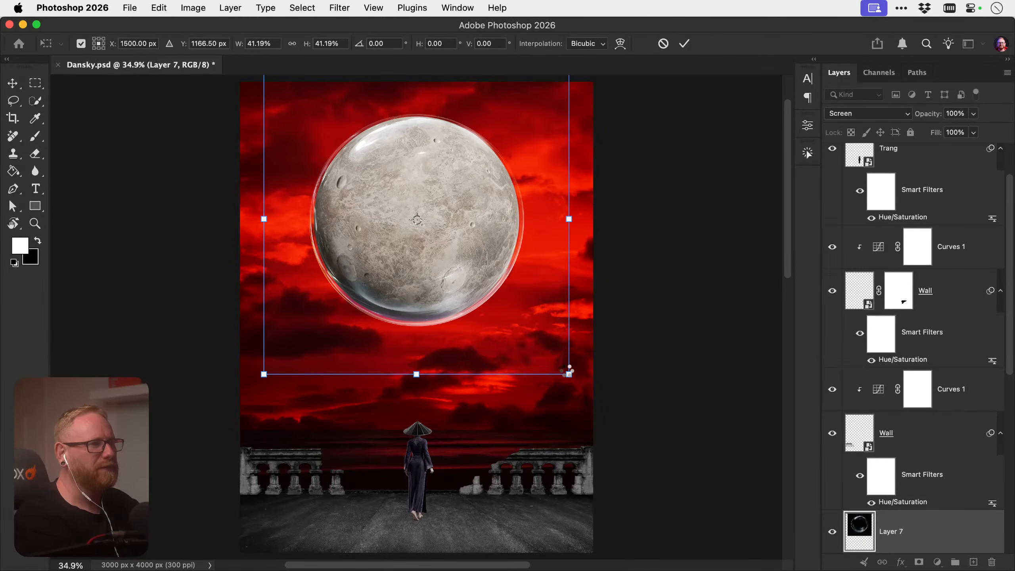
pyautogui.press('Return')
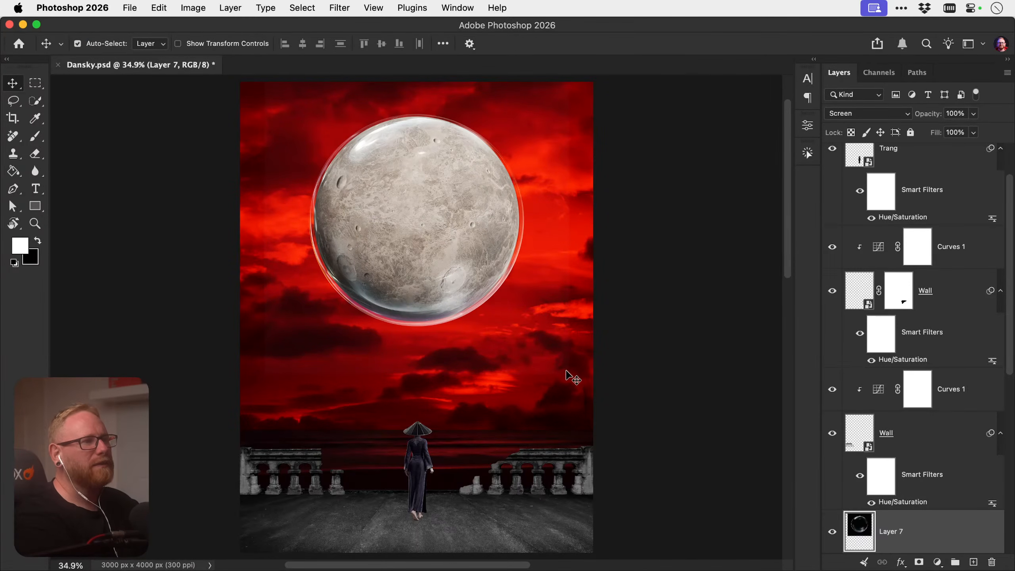
# Scale the bubble layer to about 96.7% so its rim fits the moon's edge
pyautogui.hotkey('ctrl', 't')
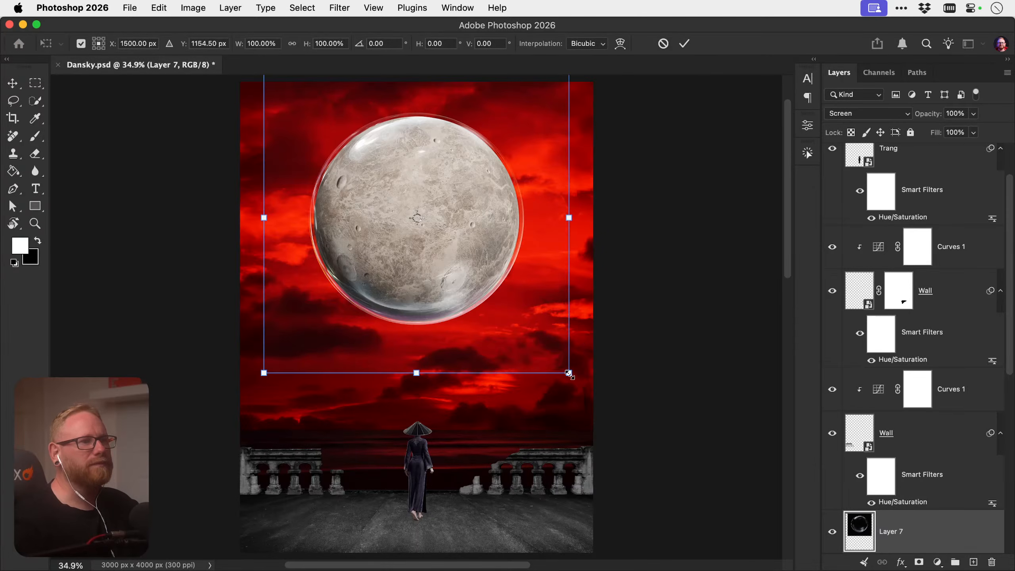
pyautogui.moveTo(569, 371); pyautogui.dragTo(563, 368)
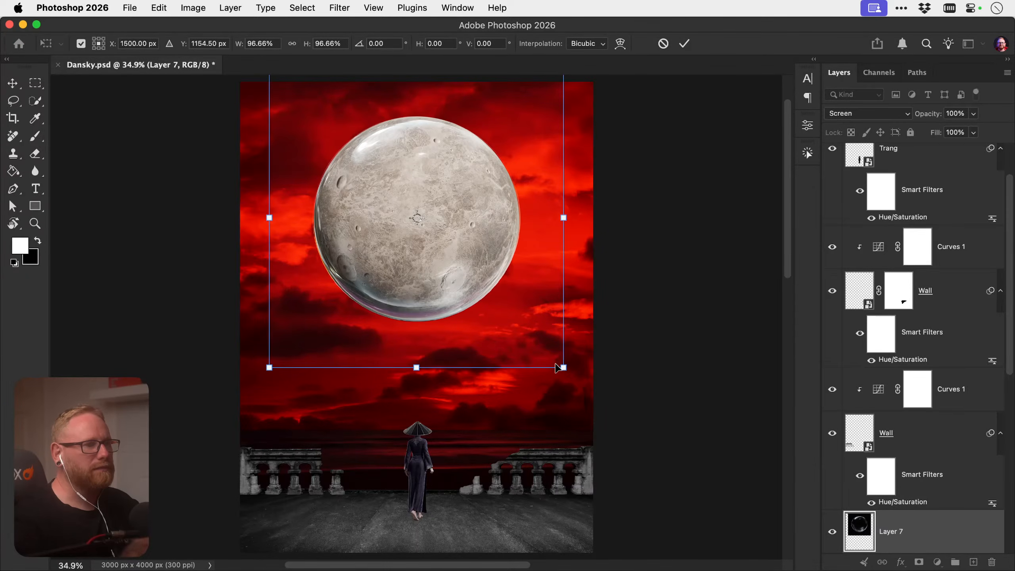
pyautogui.press('Return')
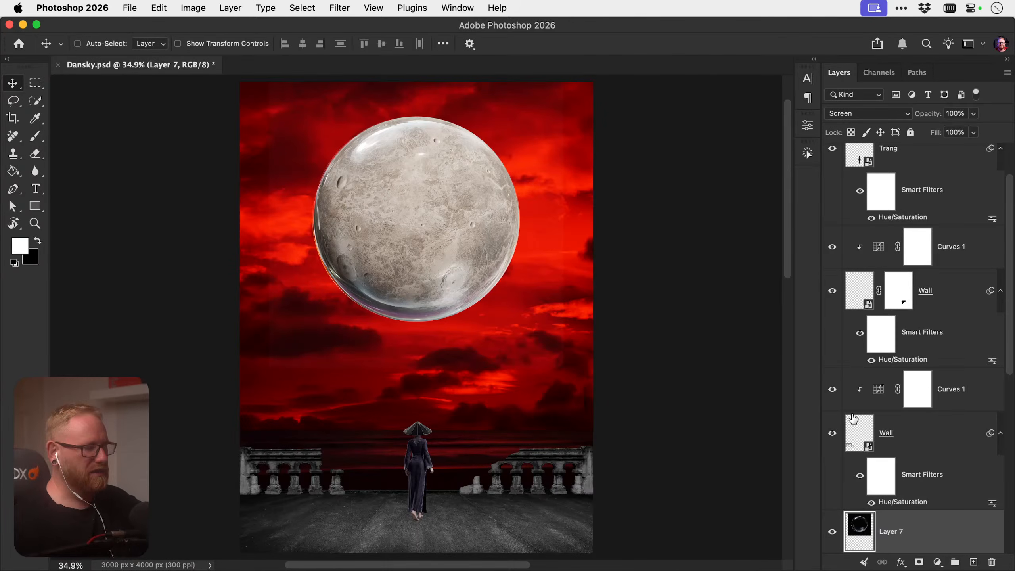
# Change the Moon layer's blend mode to Hard Light
pyautogui.scroll(-3, 907, 492)
pyautogui.click(912, 474)
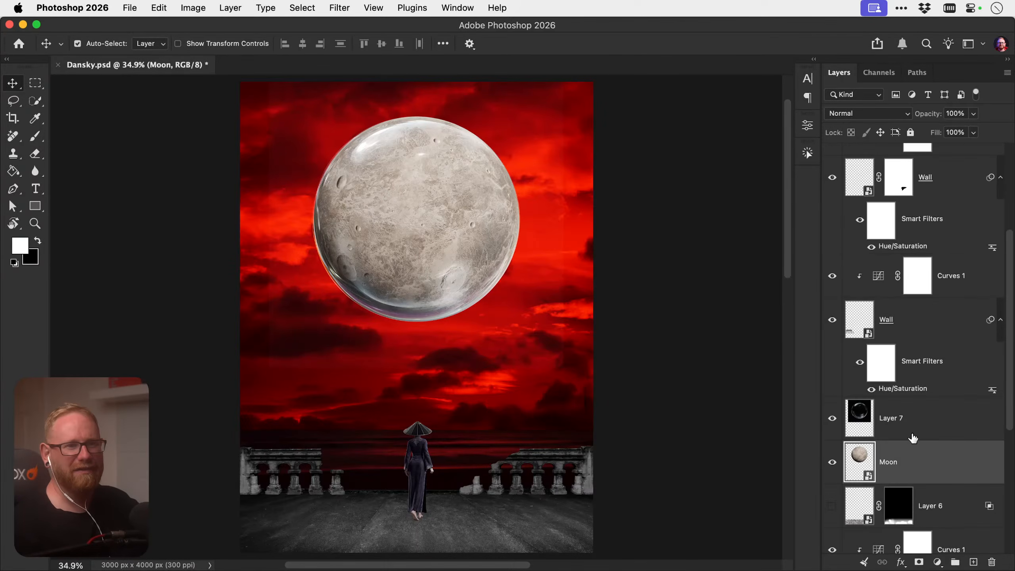
pyautogui.click(866, 114)
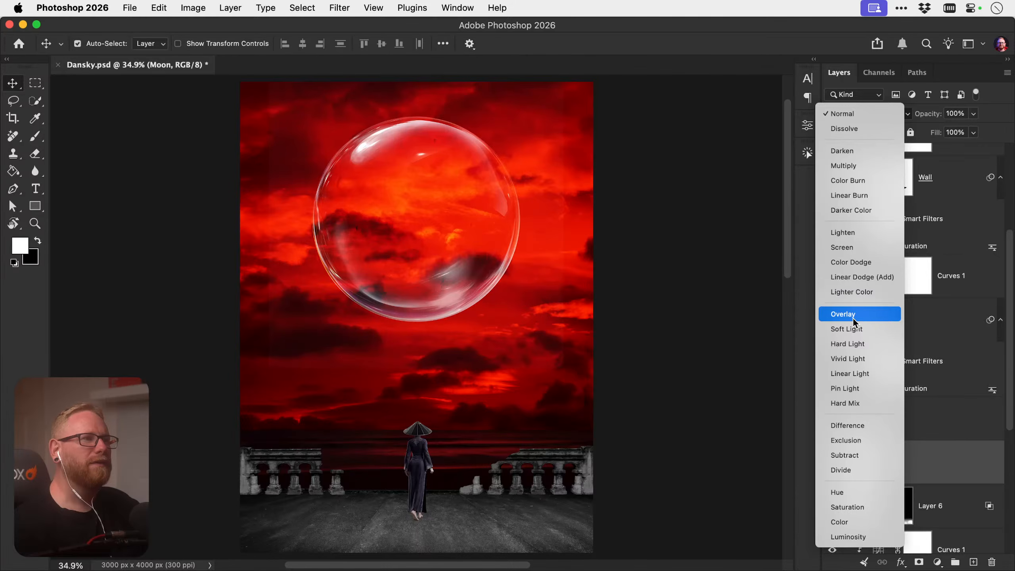
pyautogui.click(851, 344)
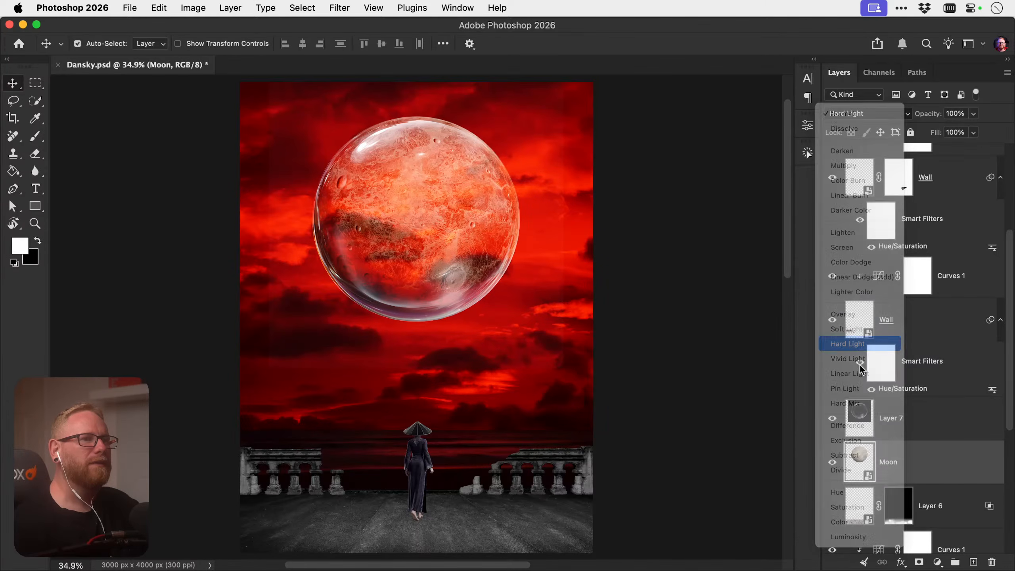
# Apply a colorized Hue/Saturation filter to the Moon layer with hue 360 and saturation 50
pyautogui.press('super+u')
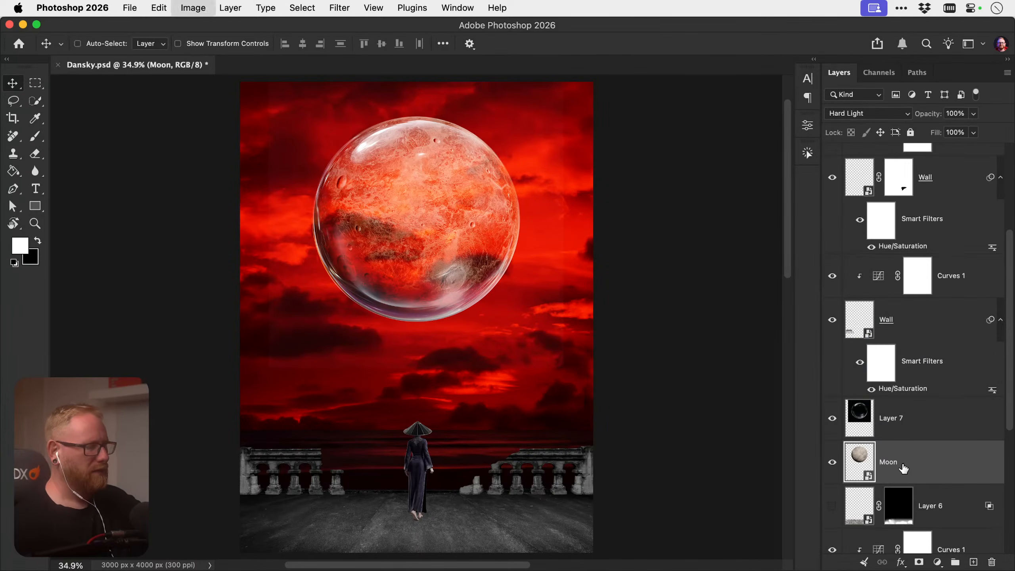
pyautogui.click(506, 297)
pyautogui.moveTo(609, 238); pyautogui.dragTo(581, 239)
pyautogui.moveTo(600, 201); pyautogui.dragTo(708, 203)
pyautogui.moveTo(583, 239)
pyautogui.mouseDown()
pyautogui.moveTo(561, 240)
pyautogui.moveTo(572, 239)
pyautogui.mouseUp()
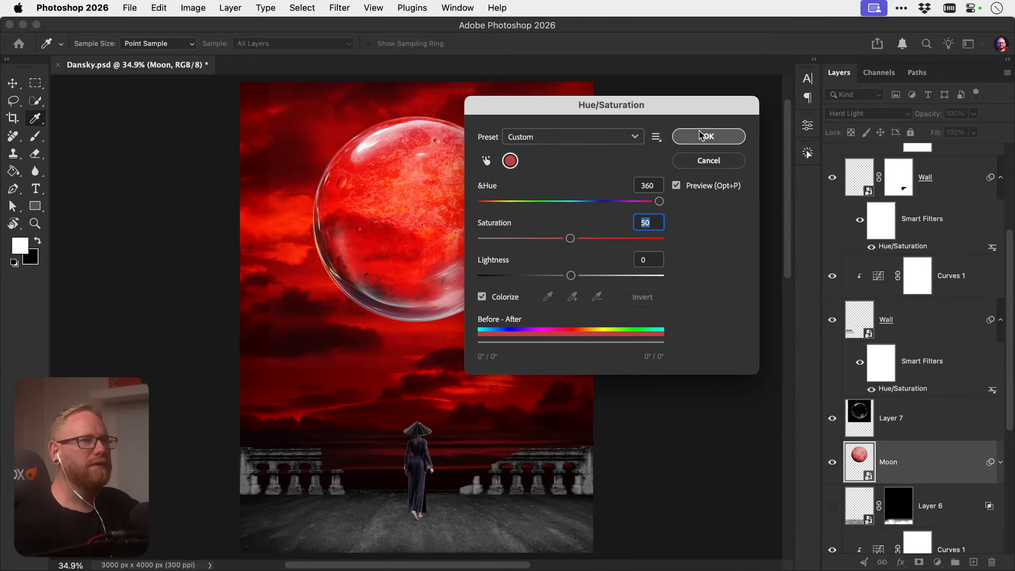
pyautogui.click(708, 136)
# Toggle the visibility of the bubble and Moon layers to compare their effect on the composite
pyautogui.click(831, 418)
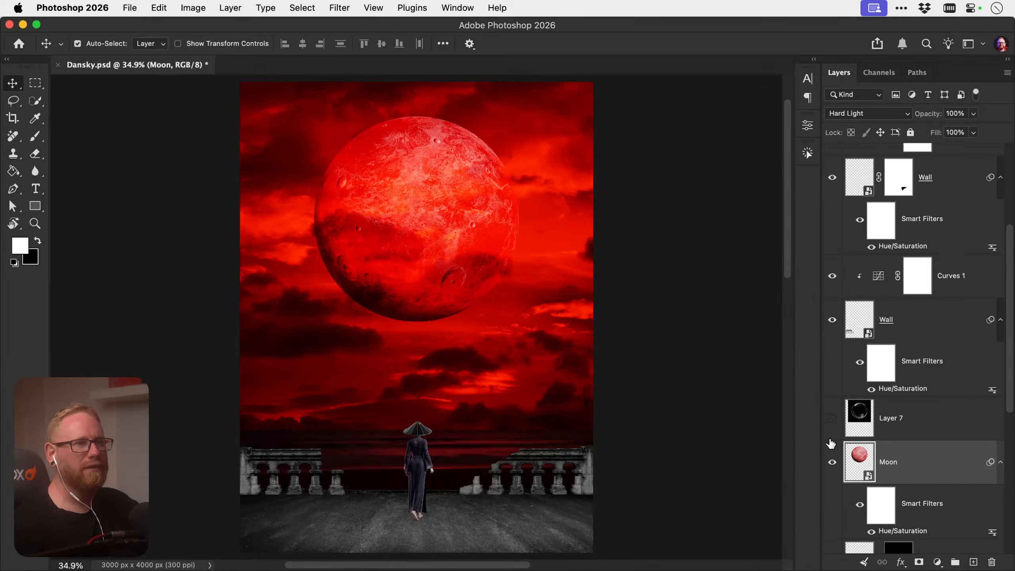
pyautogui.click(832, 464)
pyautogui.click(831, 463)
pyautogui.click(832, 419)
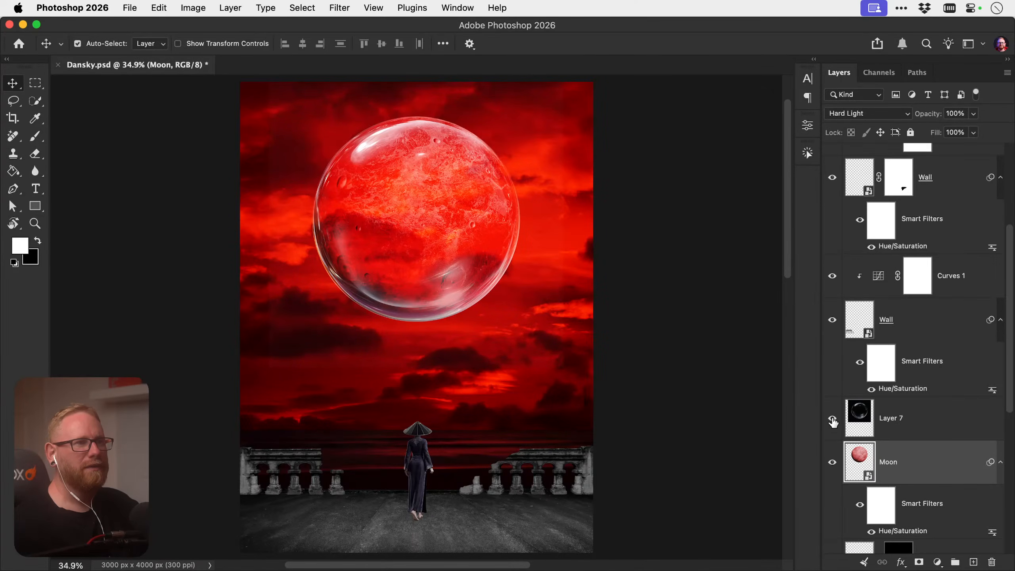
# Preview other blend modes such as Overlay on the bubble layer, keeping Screen
pyautogui.click(899, 425)
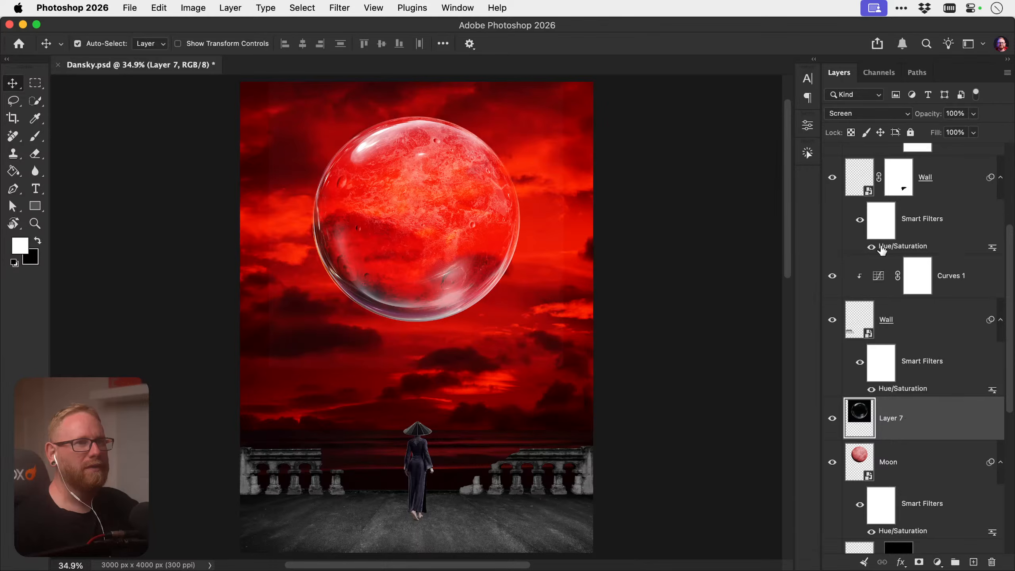
pyautogui.click(875, 113)
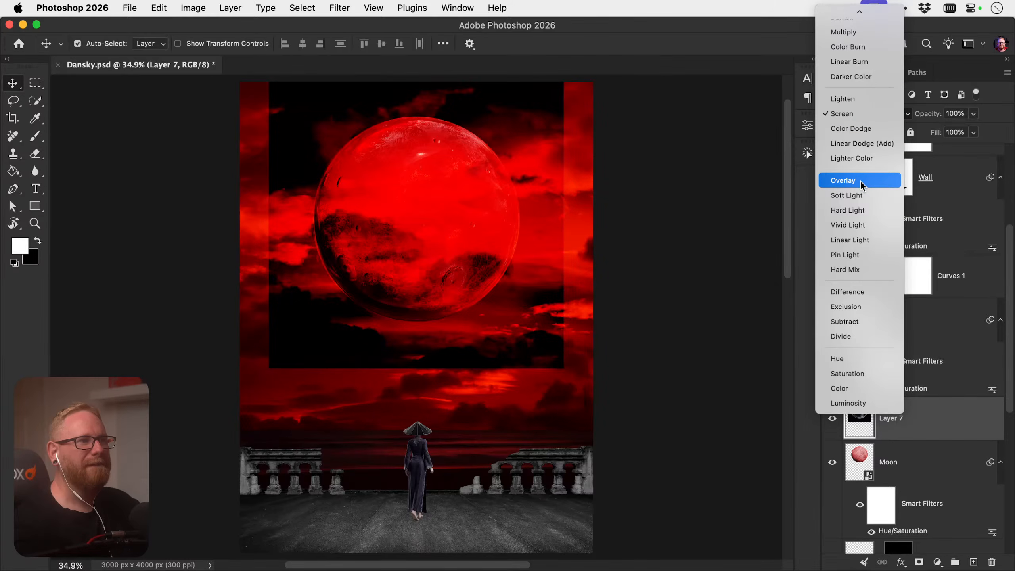
pyautogui.click(934, 424)
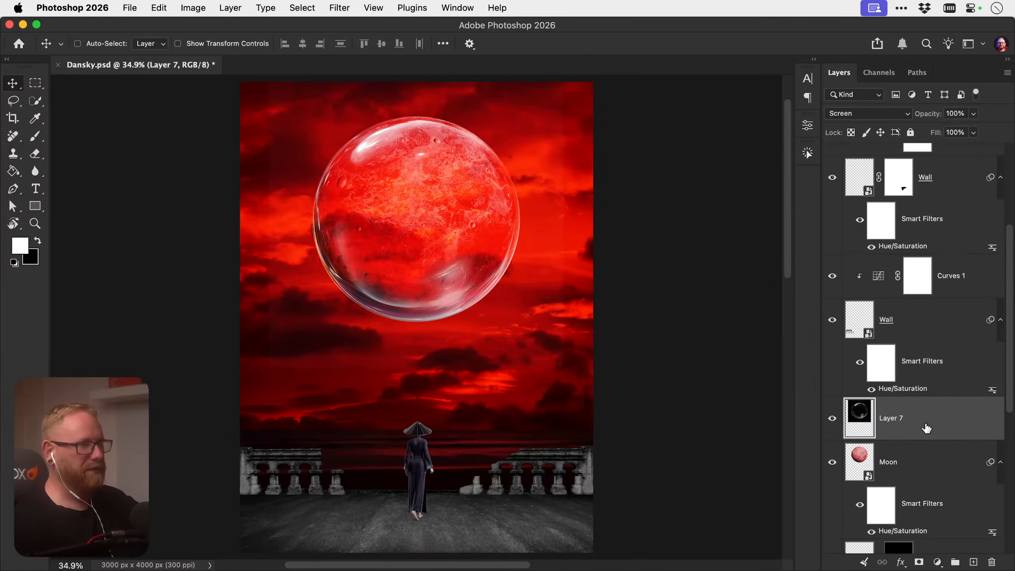
# Clip a colorized Hue/Saturation adjustment with hue 0 and saturation 100 to the bubble layer and compare the bubble on and off
pyautogui.click(937, 562)
pyautogui.press('Escape')
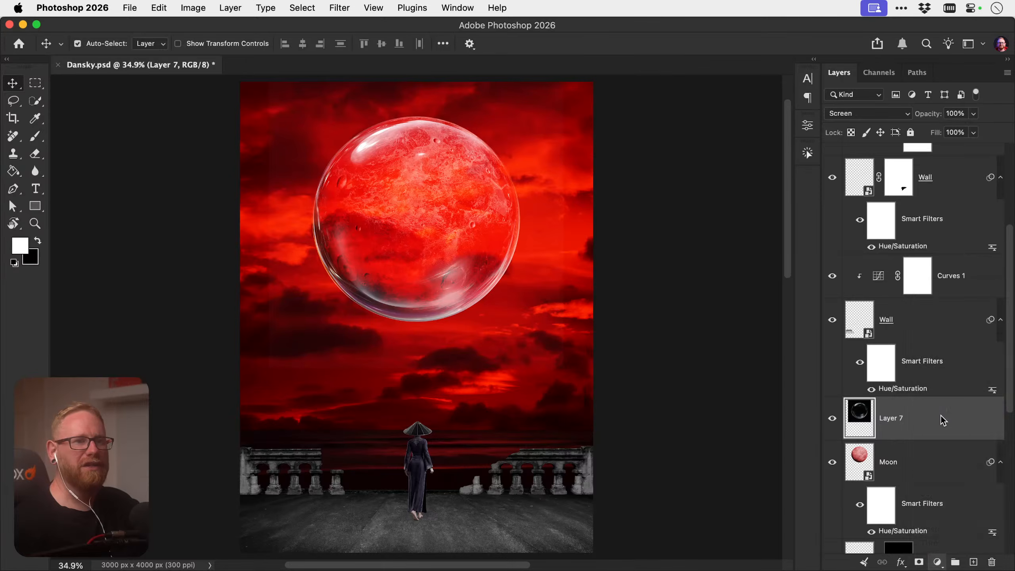
pyautogui.press('super+alt+g')
pyautogui.click(608, 290)
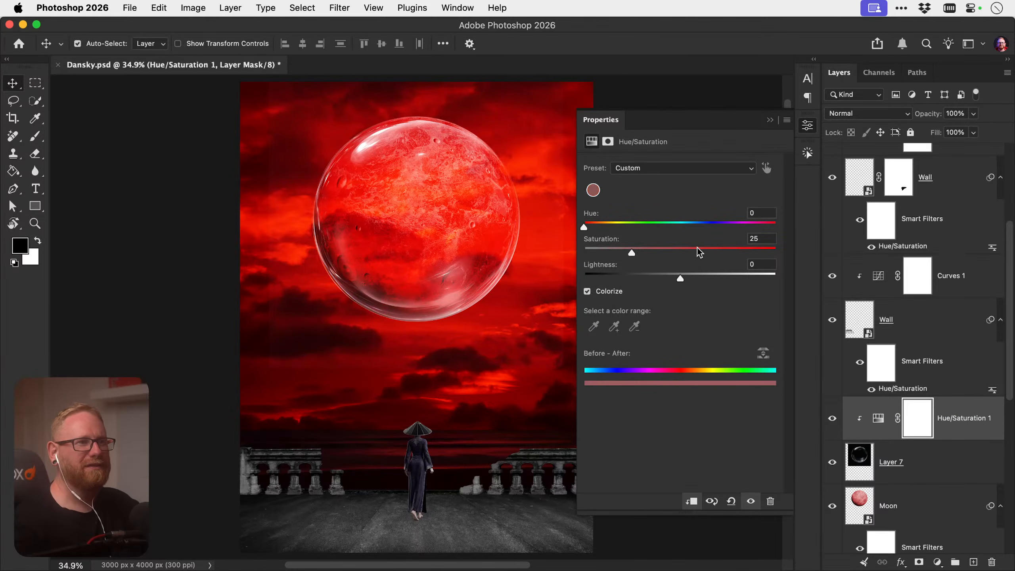
pyautogui.moveTo(698, 251); pyautogui.dragTo(816, 246)
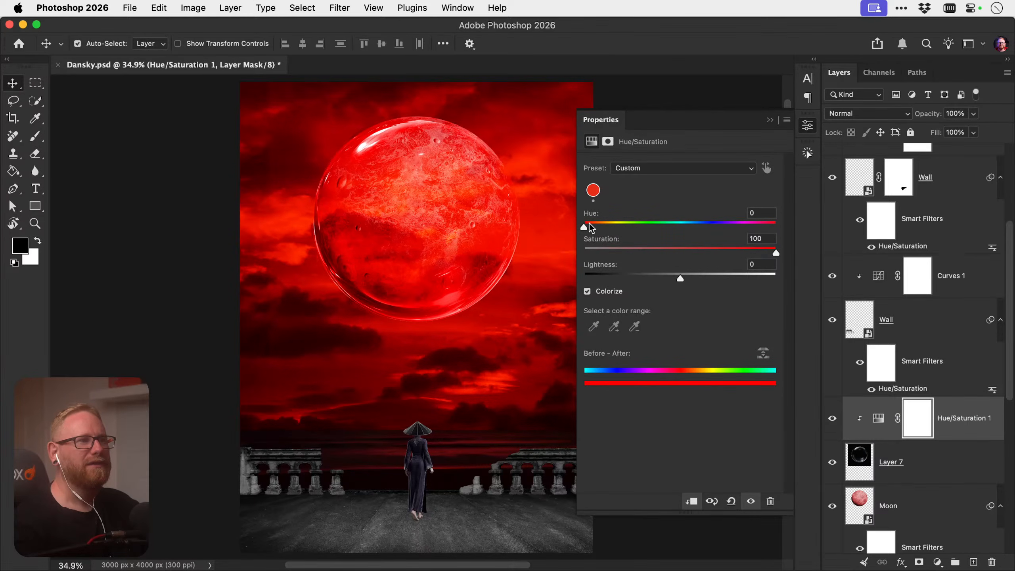
pyautogui.moveTo(589, 225); pyautogui.dragTo(579, 226)
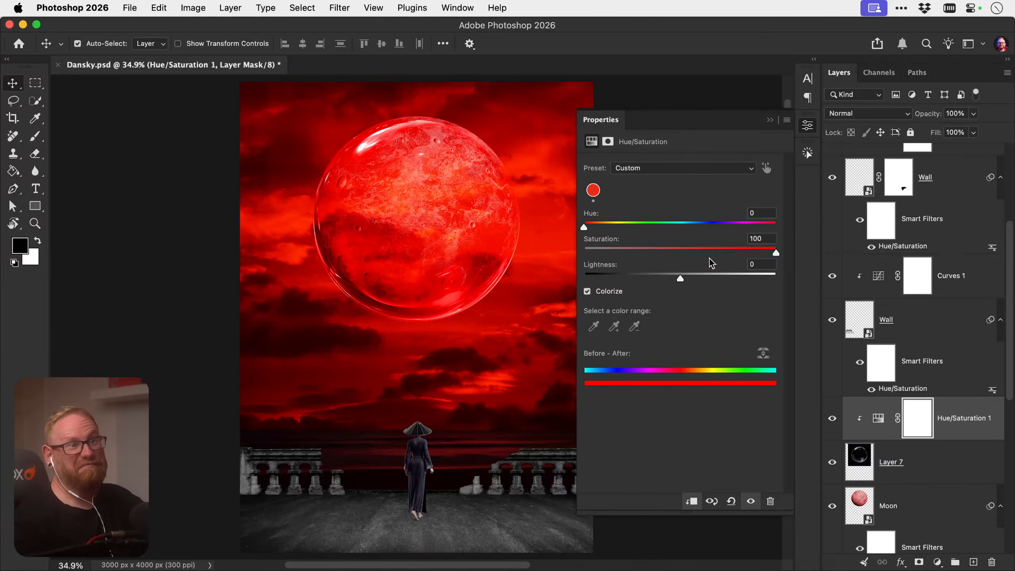
pyautogui.click(807, 126)
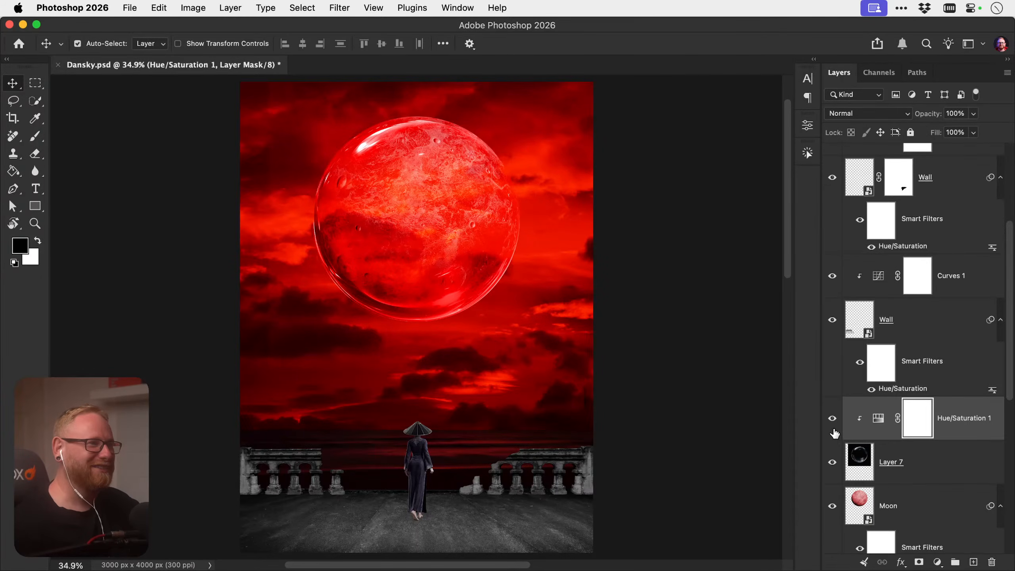
pyautogui.click(832, 462)
pyautogui.click(832, 461)
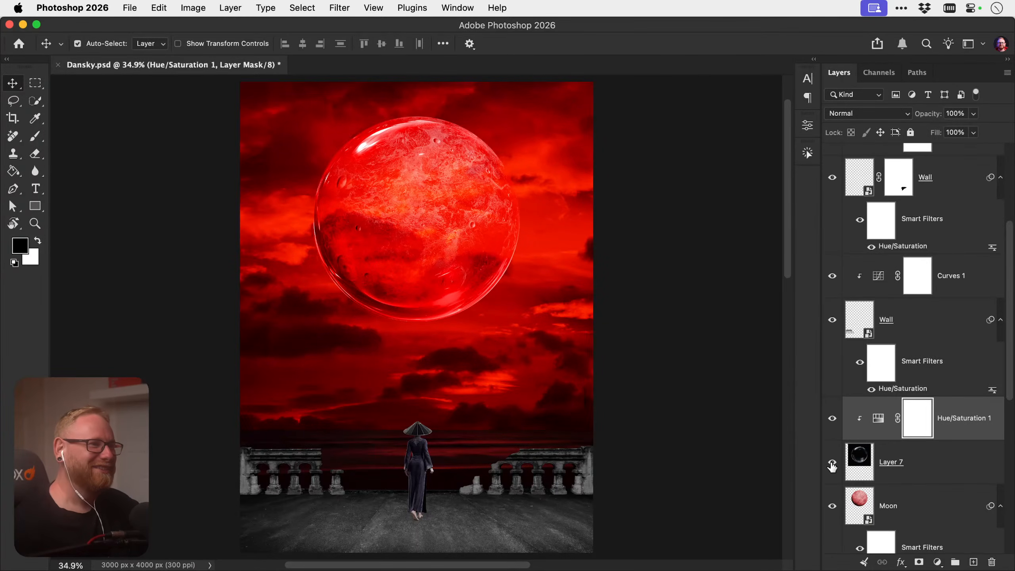
# Add a black-filled mask to the bubble layer and set the brush hardness to 0%
pyautogui.click(873, 453)
pyautogui.keyDown('alt'); pyautogui.click(919, 561); pyautogui.keyUp('alt')
pyautogui.press('b')
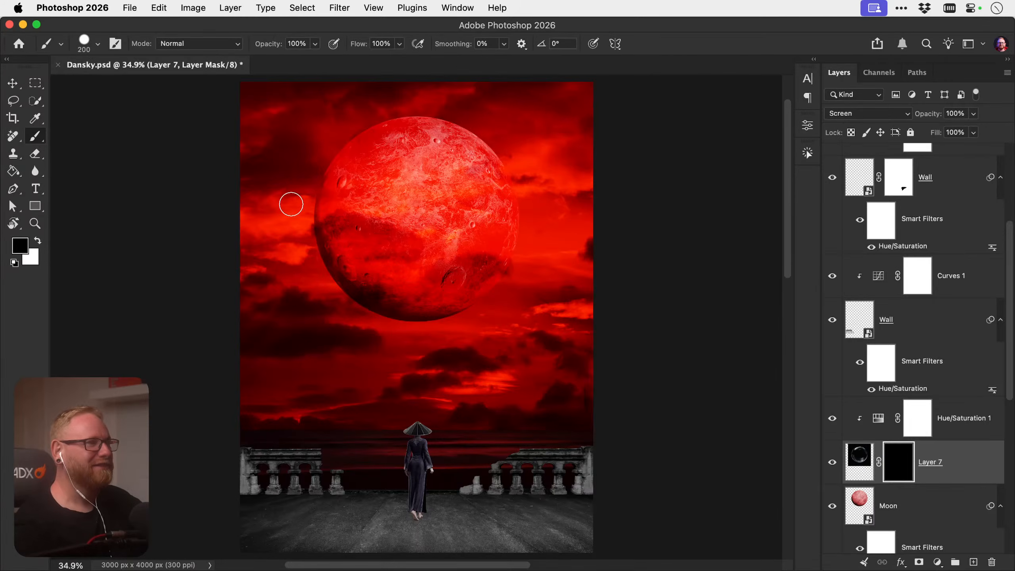
pyautogui.click(97, 44)
pyautogui.press('Tab')
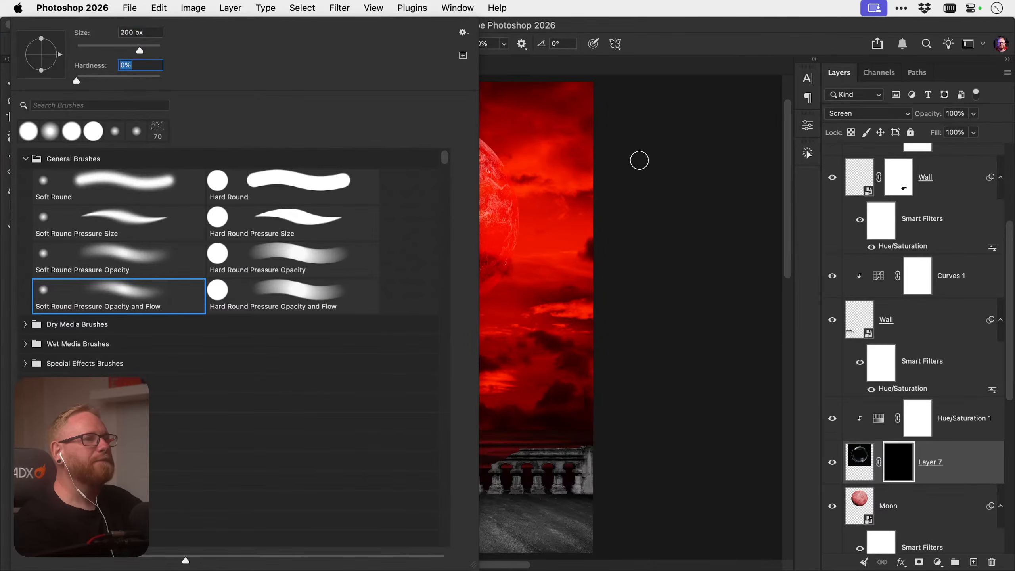
pyautogui.press('Return')
# Paint white on the bubble layer's mask with an enlarged soft brush to reveal the bubble's highlights over the moon
pyautogui.press('x')
pyautogui.moveTo(328, 254)
pyautogui.mouseDown()
pyautogui.moveTo(330, 207)
pyautogui.moveTo(319, 199)
pyautogui.moveTo(335, 149)
pyautogui.moveTo(372, 124)
pyautogui.moveTo(363, 130)
pyautogui.moveTo(440, 120)
pyautogui.moveTo(402, 128)
pyautogui.moveTo(378, 147)
pyautogui.mouseUp()
pyautogui.press(']')
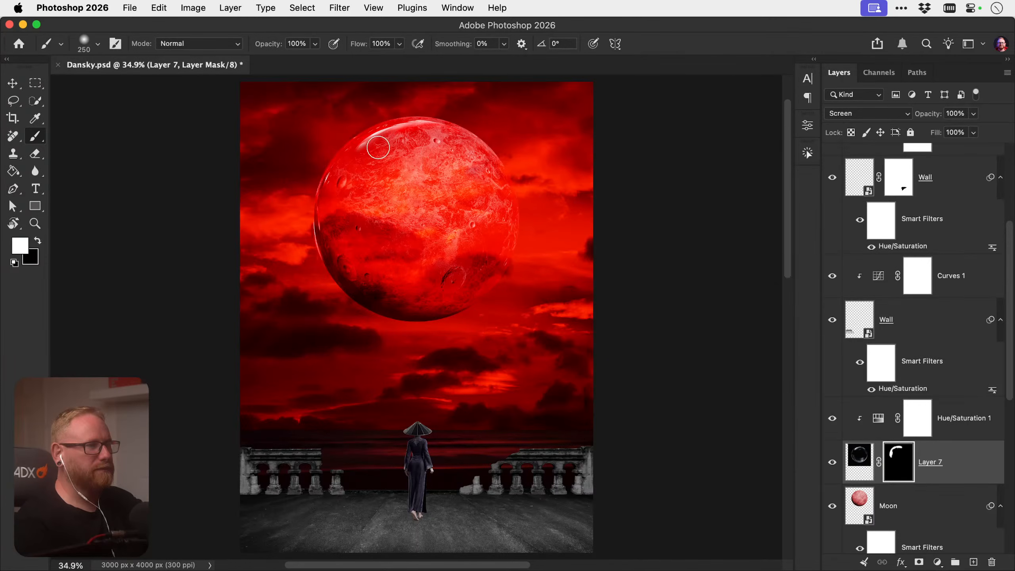
pyautogui.press(']')
pyautogui.press(']')
pyautogui.press(']')
pyautogui.moveTo(340, 217)
pyautogui.mouseDown()
pyautogui.moveTo(369, 240)
pyautogui.moveTo(337, 249)
pyautogui.moveTo(345, 273)
pyautogui.moveTo(374, 272)
pyautogui.moveTo(402, 293)
pyautogui.moveTo(408, 283)
pyautogui.moveTo(421, 306)
pyautogui.moveTo(476, 278)
pyautogui.moveTo(495, 229)
pyautogui.moveTo(490, 181)
pyautogui.moveTo(431, 146)
pyautogui.moveTo(442, 137)
pyautogui.moveTo(483, 165)
pyautogui.moveTo(510, 243)
pyautogui.moveTo(481, 262)
pyautogui.moveTo(399, 243)
pyautogui.moveTo(451, 265)
pyautogui.moveTo(472, 230)
pyautogui.moveTo(397, 171)
pyautogui.moveTo(369, 223)
pyautogui.moveTo(470, 260)
pyautogui.moveTo(457, 223)
pyautogui.moveTo(348, 255)
pyautogui.mouseUp()
pyautogui.press('v')
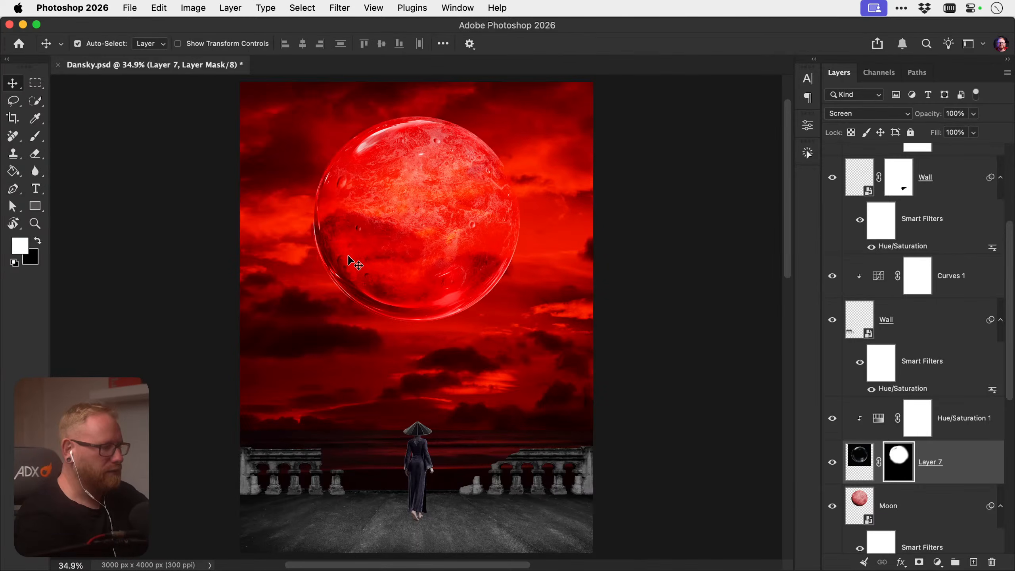
# Save the document and rename the bubble layer as Bubble
pyautogui.press('super+s')
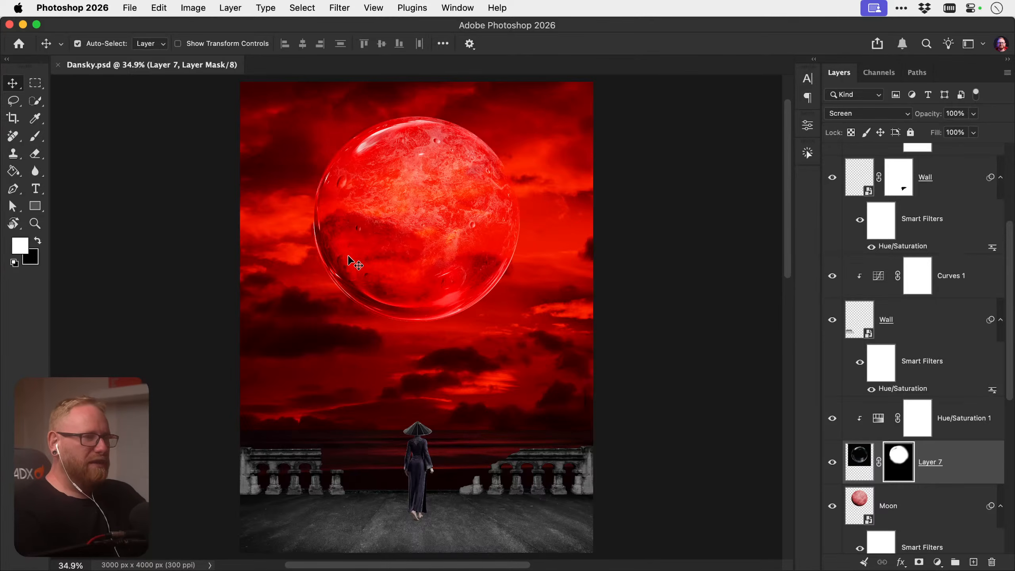
pyautogui.moveTo(317, 470); pyautogui.dragTo(444, 446)
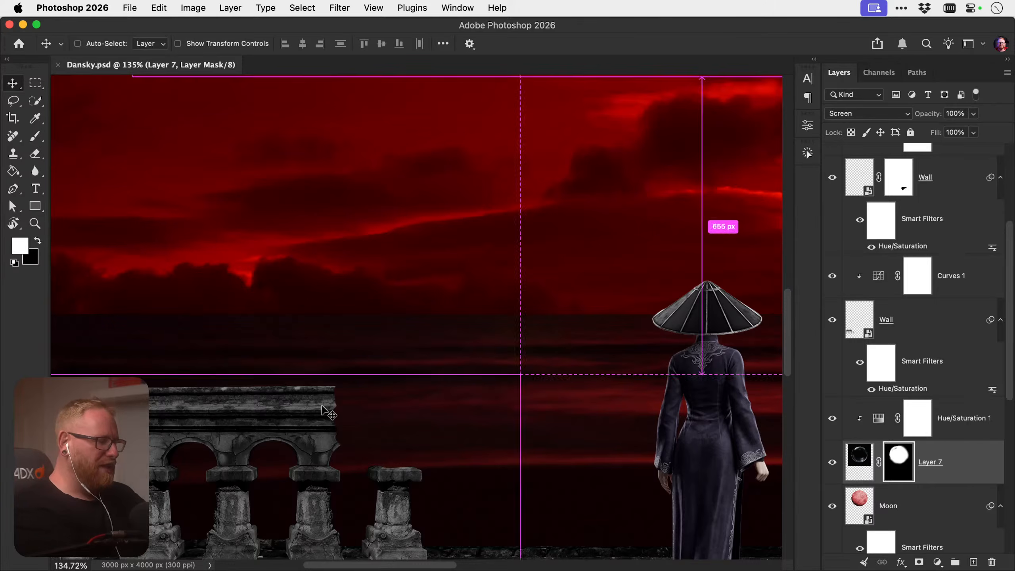
pyautogui.press('super+0')
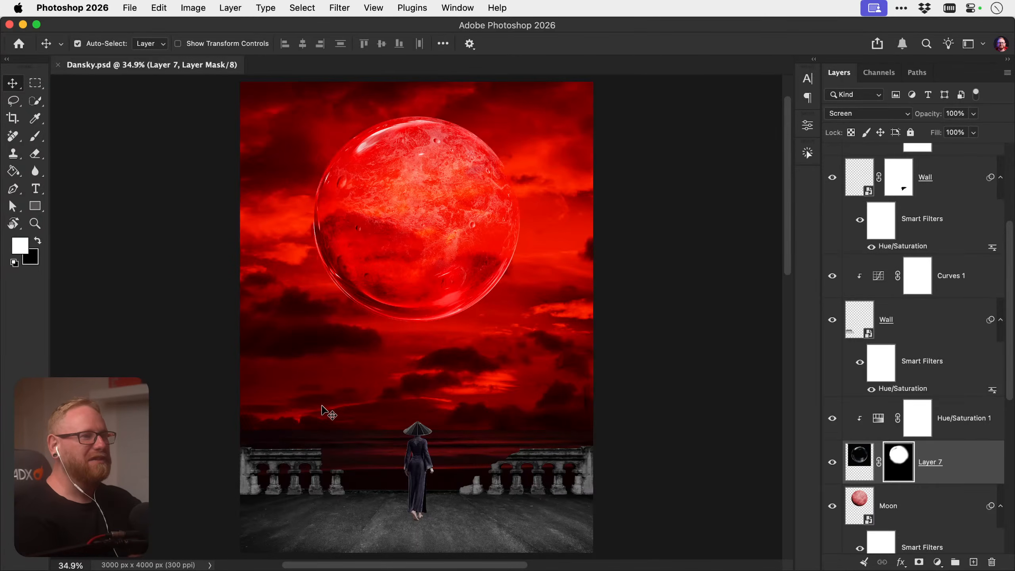
pyautogui.press('super')
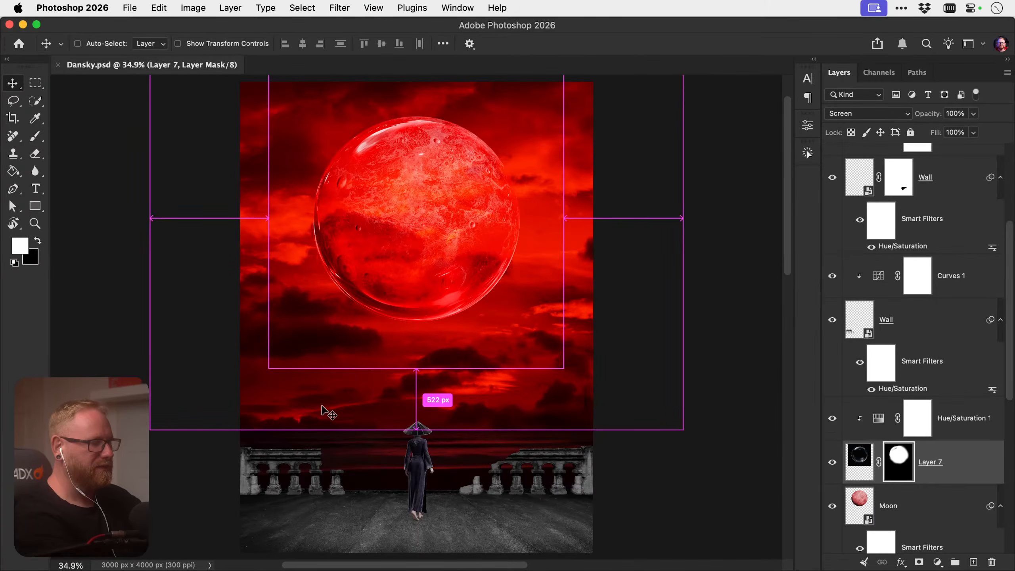
pyautogui.doubleClick(923, 464)
pyautogui.write('Bubble')
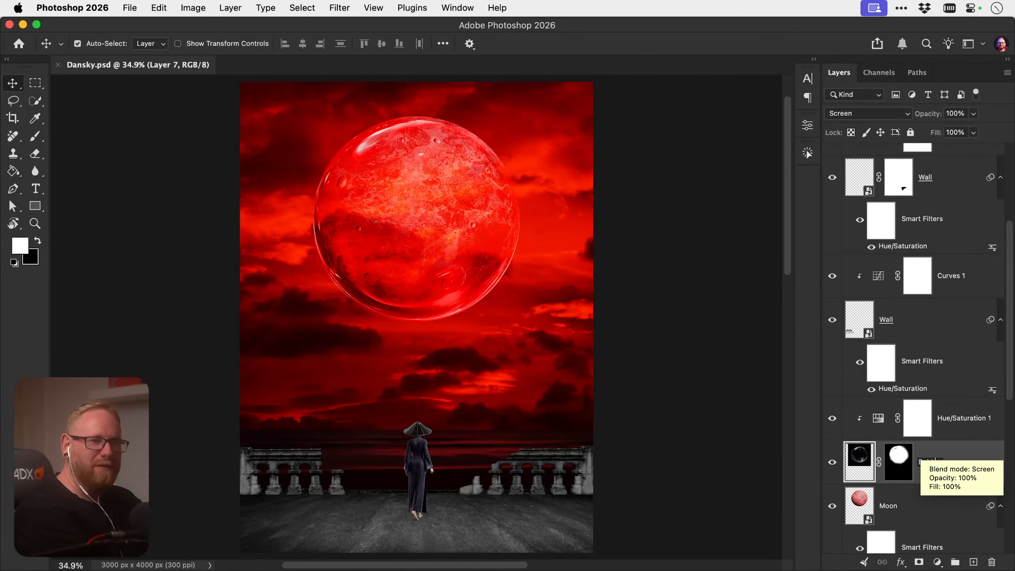
pyautogui.press('Return')
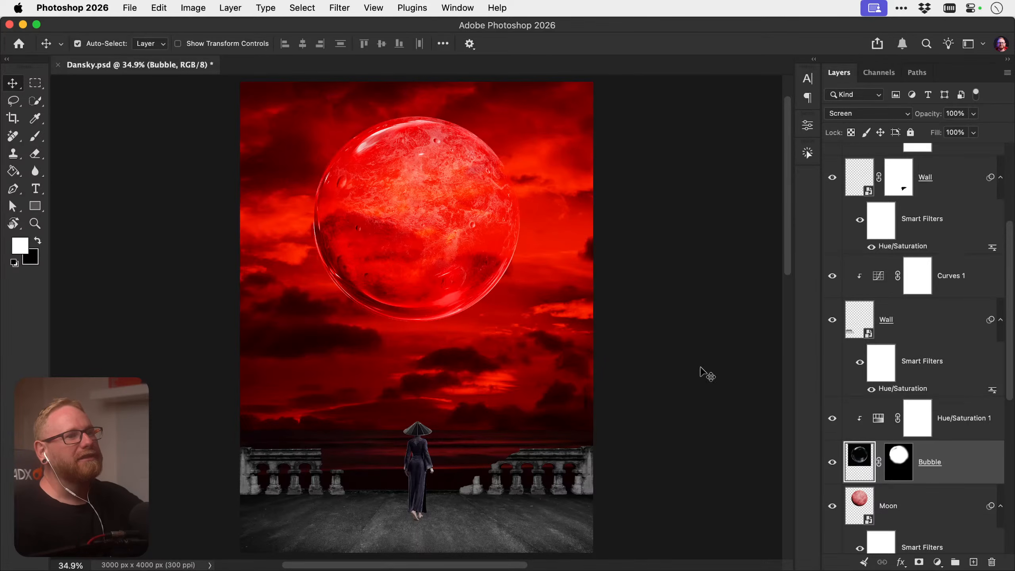
# Add a new empty layer directly above the Trang layer
pyautogui.scroll(5, 911, 360)
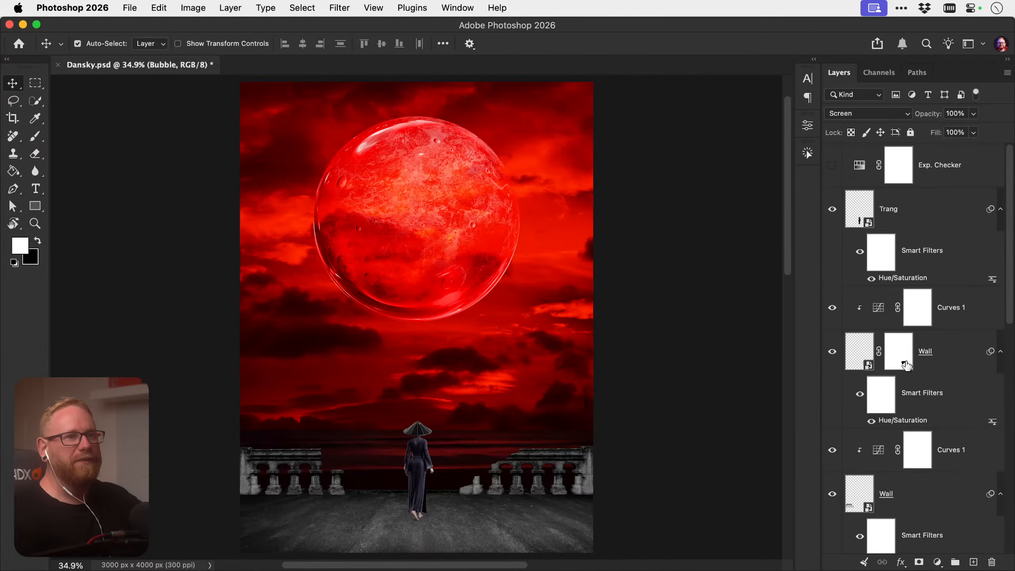
pyautogui.click(931, 209)
pyautogui.click(973, 562)
# Set the foreground colour to a bright, saturated red
pyautogui.press('z')
pyautogui.moveTo(400, 308); pyautogui.dragTo(328, 333)
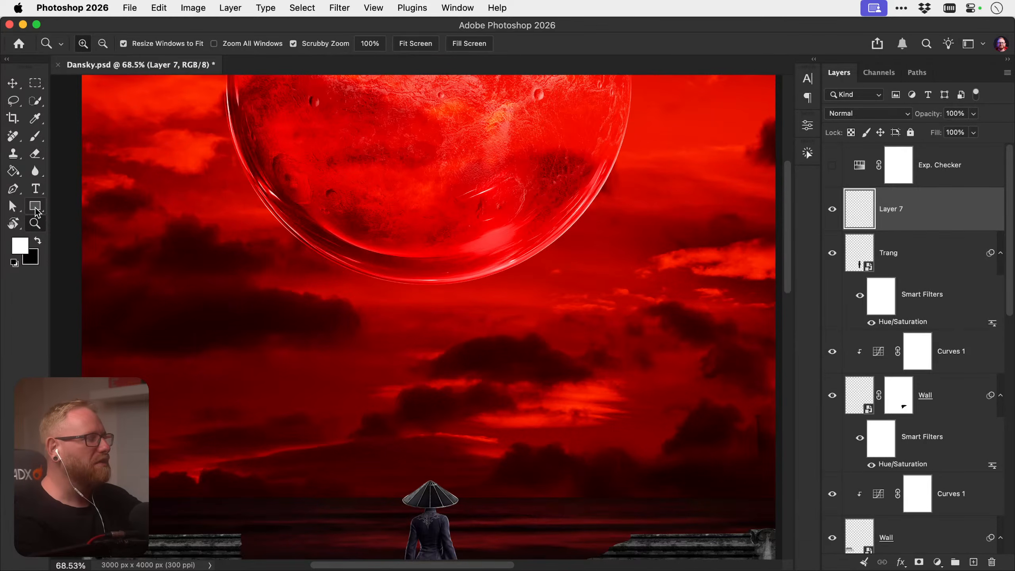
pyautogui.press('b')
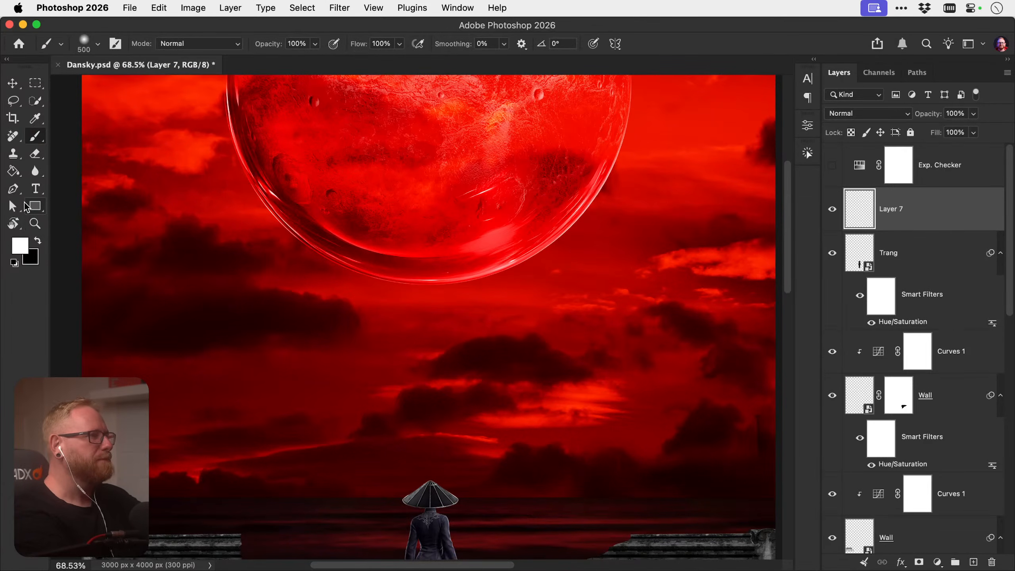
pyautogui.press('i')
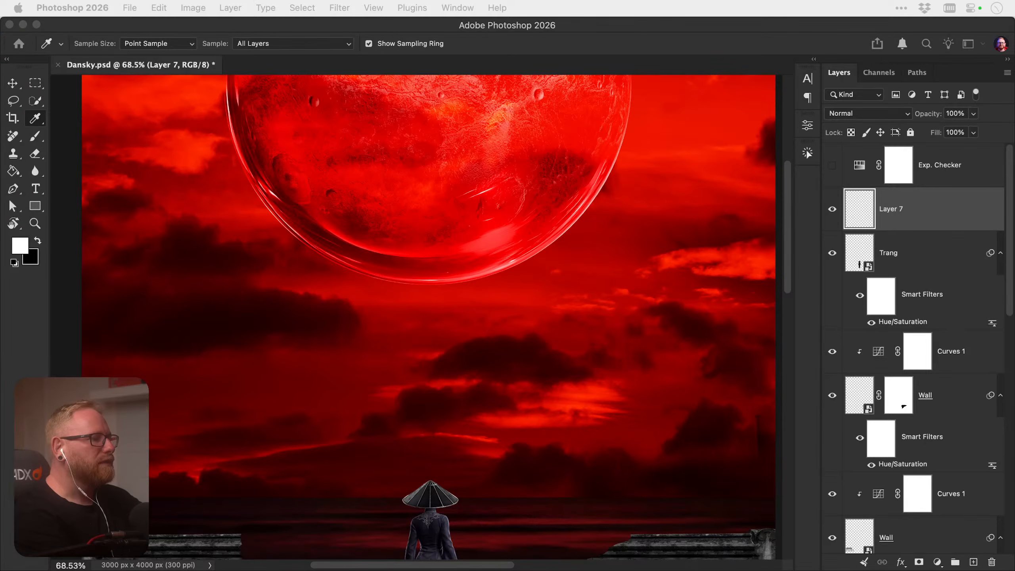
pyautogui.click(20, 245)
pyautogui.moveTo(566, 284); pyautogui.dragTo(192, 297)
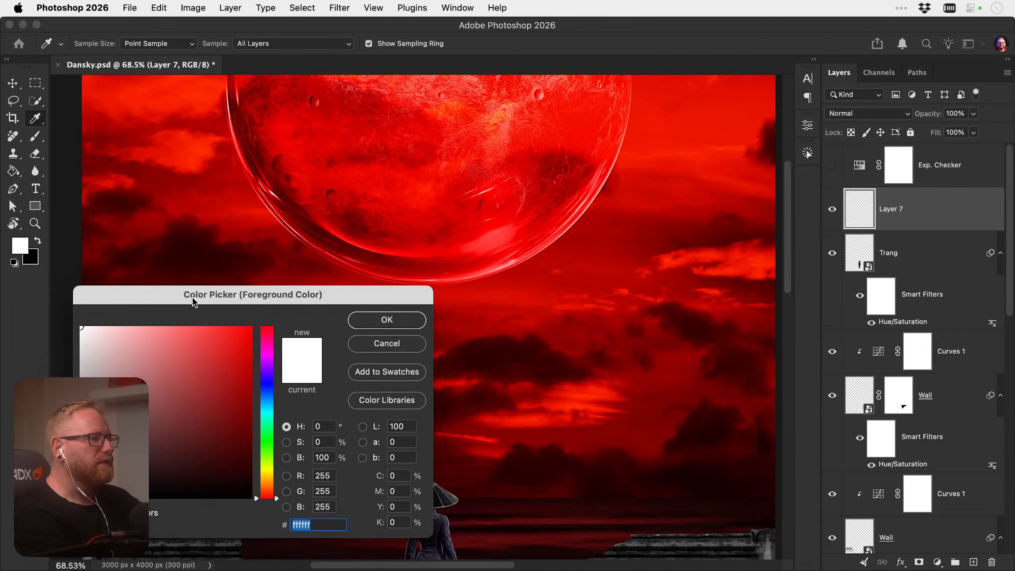
pyautogui.click(267, 327)
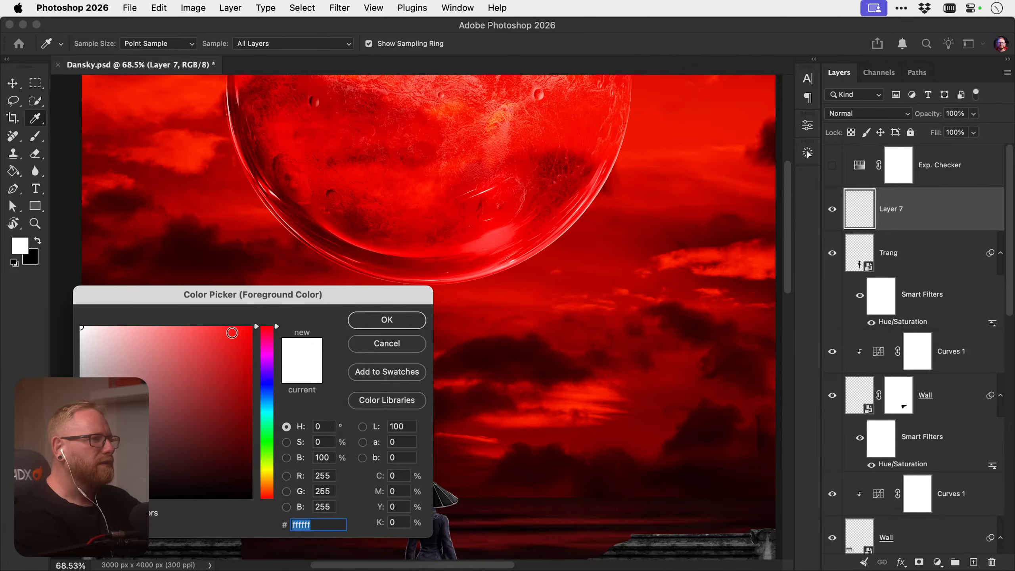
pyautogui.click(232, 333)
pyautogui.click(387, 319)
# Paint a soft red glow at the moon's lower edge on the new layer with an enlarged 1300 px brush at 30% flow
pyautogui.press('b')
pyautogui.press('v')
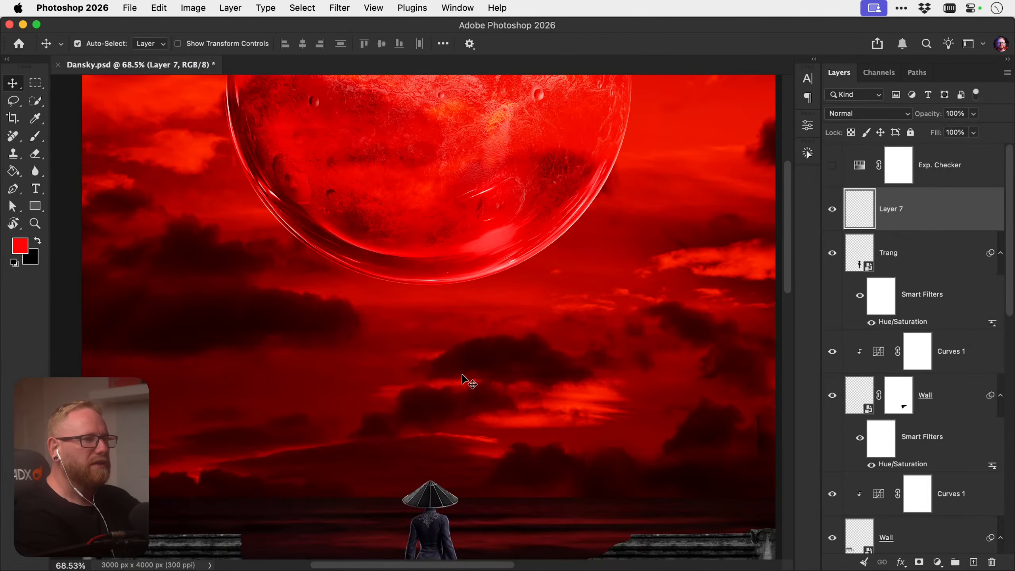
pyautogui.press('b')
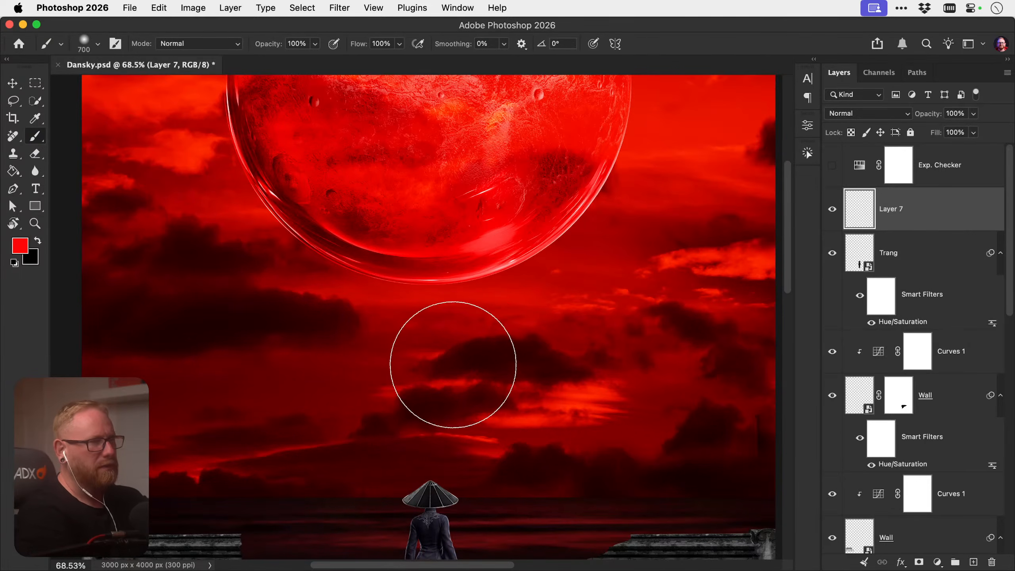
pyautogui.press(']')
pyautogui.press(']')
pyautogui.press(']')
pyautogui.press(']')
pyautogui.press(']')
pyautogui.press(']')
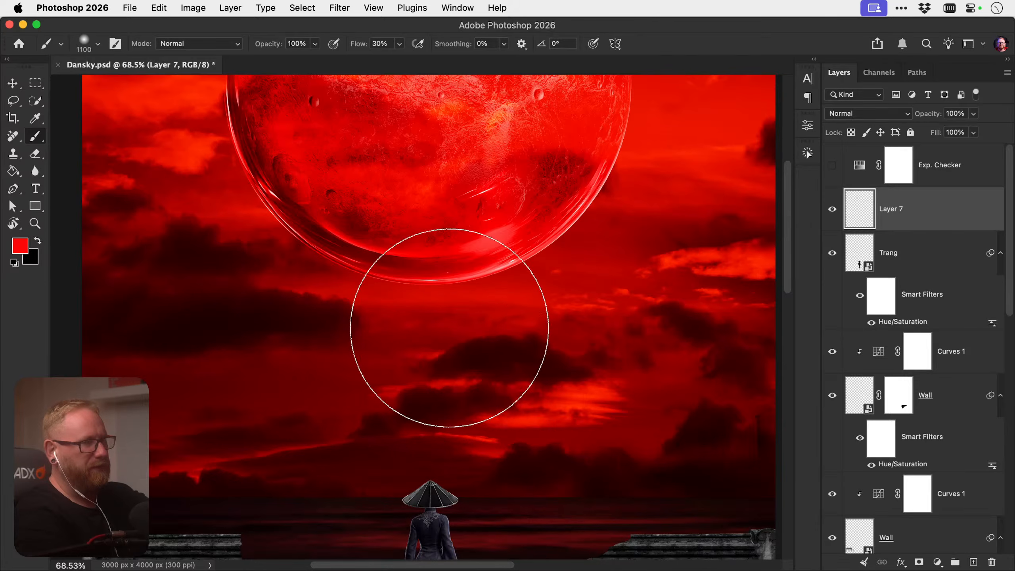
pyautogui.click(432, 269)
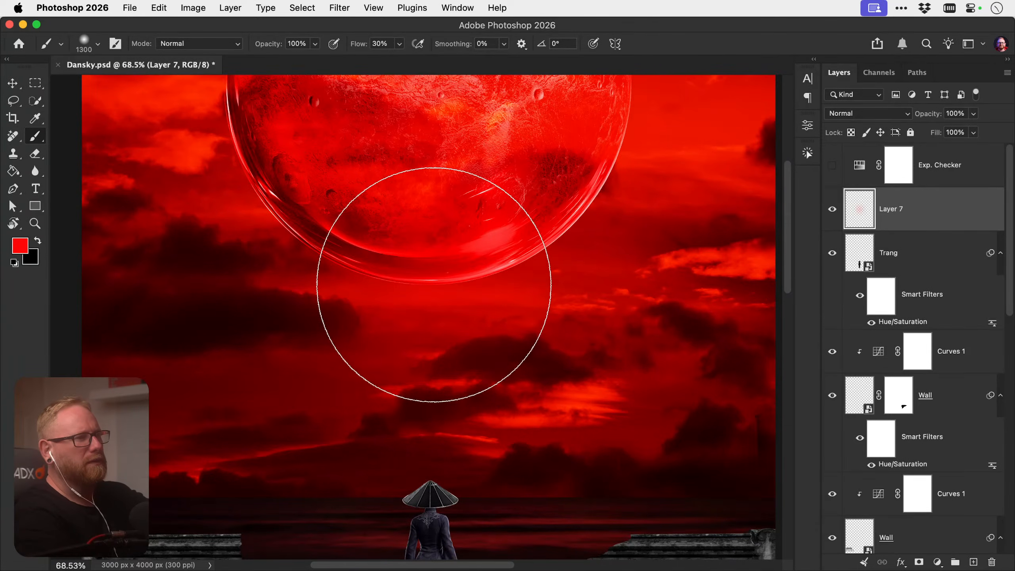
# Intensify the red glow's centre with progressively smaller dabs, reducing the brush to 500 px
pyautogui.press('[')
pyautogui.press('[')
pyautogui.press('[')
pyautogui.press('[')
pyautogui.press('[')
pyautogui.press('[')
pyautogui.press('[')
pyautogui.press('[')
pyautogui.press('[')
pyautogui.press('[')
pyautogui.press('[')
pyautogui.press('[')
pyautogui.press('[')
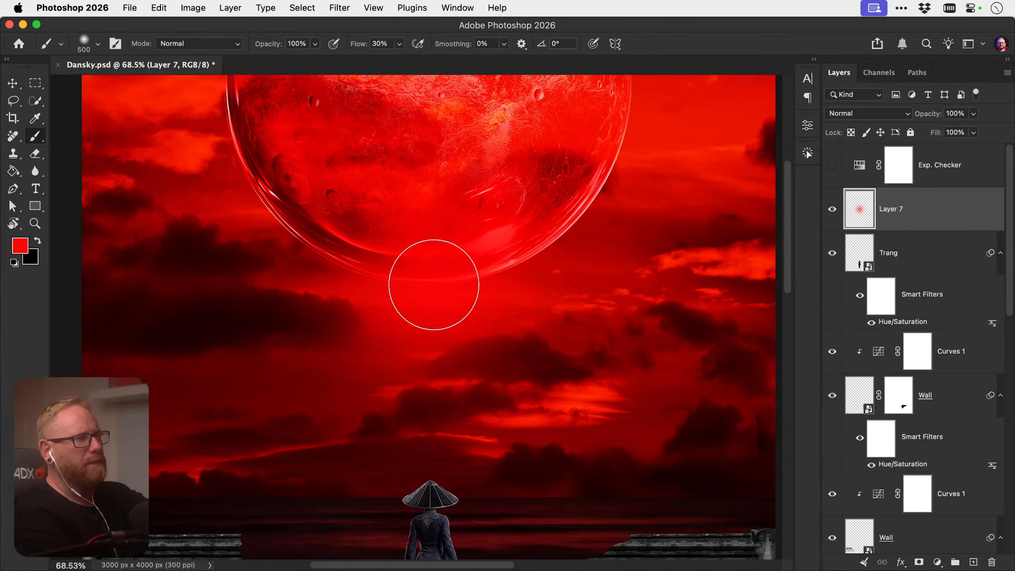
# Duplicate the glow layer and adjust the copy's Hue/Saturation to saturation 69 and lightness 49
pyautogui.press('v')
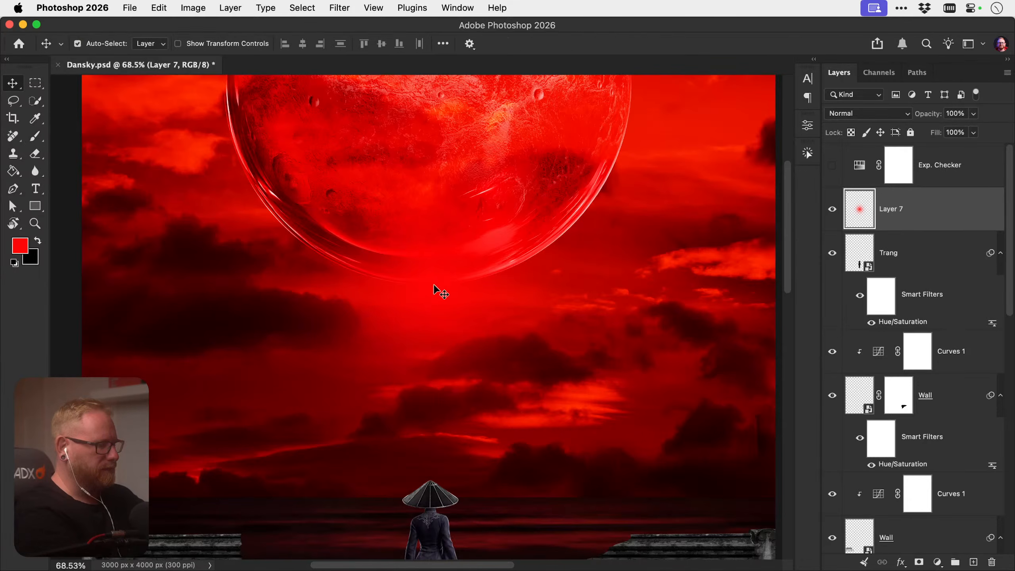
pyautogui.press('super+t')
pyautogui.press('super+minus')
pyautogui.press('super+minus')
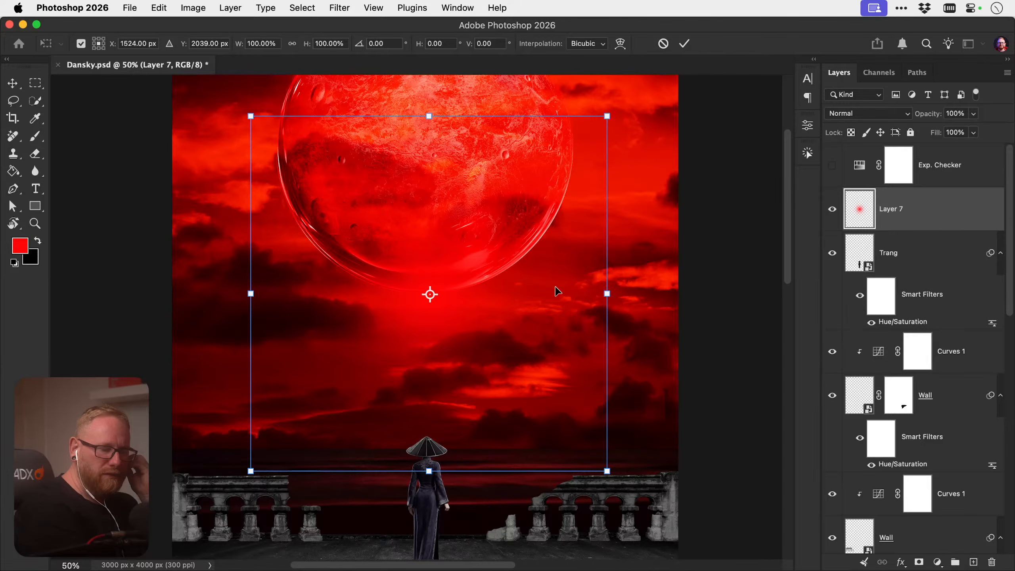
pyautogui.press('Return')
pyautogui.press('super+j')
pyautogui.press('super+u')
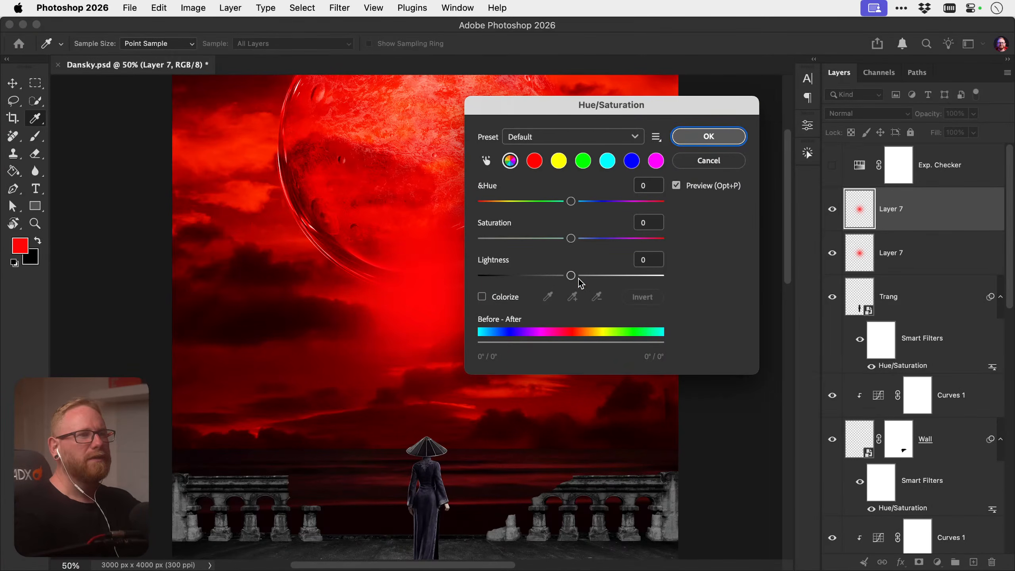
pyautogui.moveTo(579, 279); pyautogui.dragTo(627, 279)
pyautogui.moveTo(573, 240); pyautogui.dragTo(636, 241)
pyautogui.moveTo(573, 276); pyautogui.dragTo(607, 275)
pyautogui.click(708, 136)
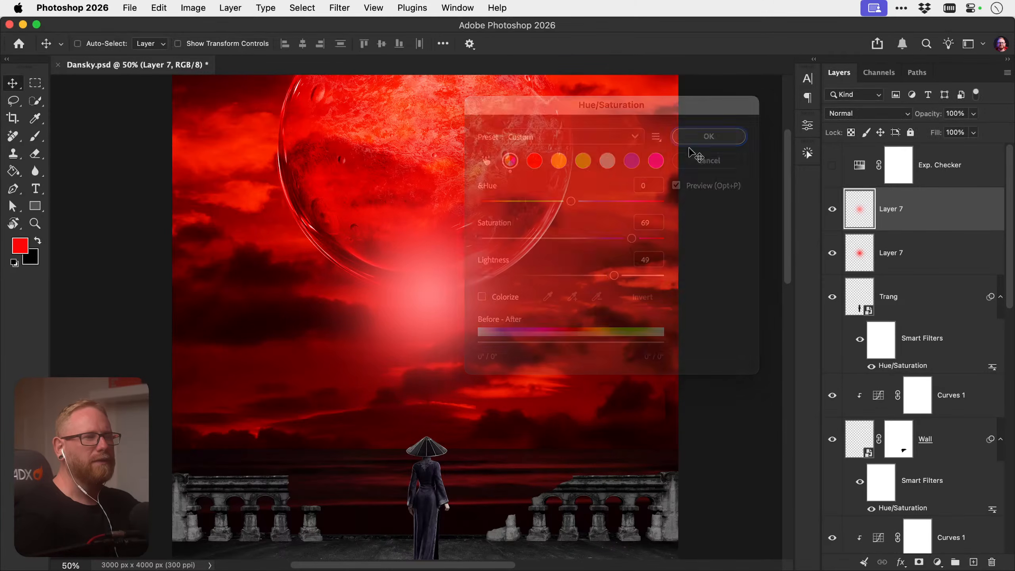
# Scale the lightened glow copy to about 50% from its centre and merge it down into the red glow layer
pyautogui.press('super+t')
pyautogui.moveTo(611, 128); pyautogui.dragTo(519, 204)
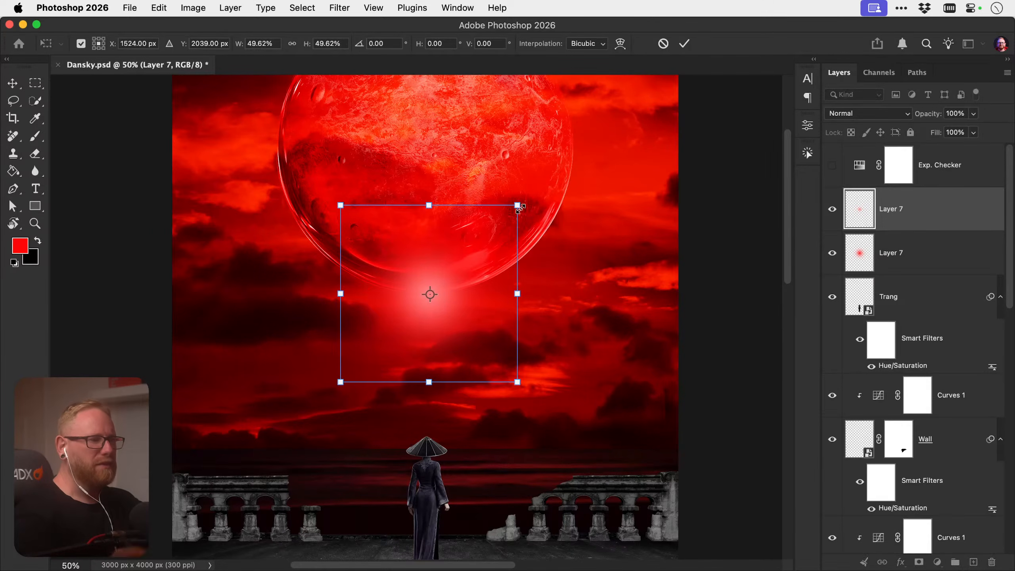
pyautogui.press('Return')
pyautogui.press('super+e')
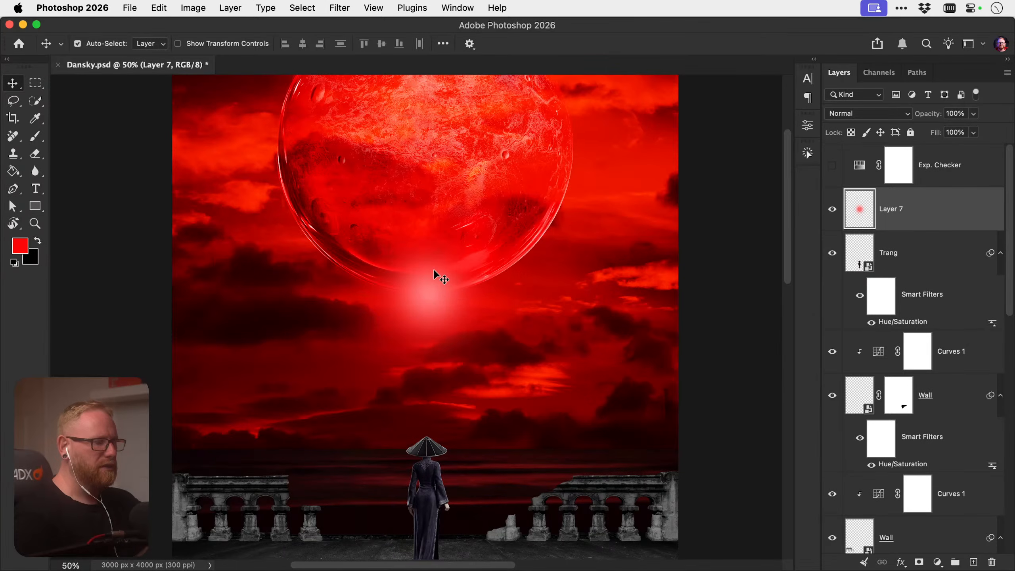
pyautogui.press('super+i')
pyautogui.press('super+z')
pyautogui.press('super+t')
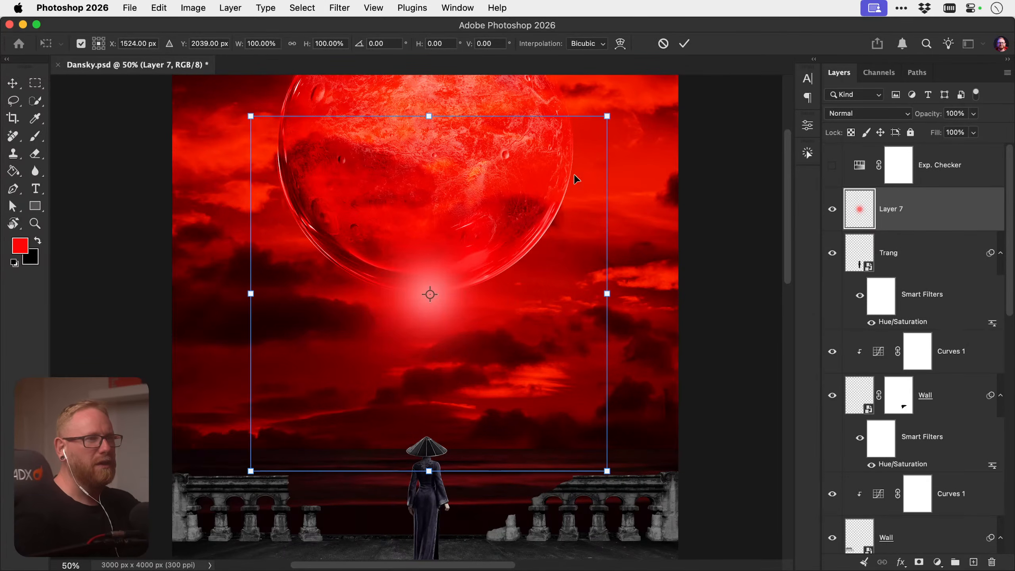
pyautogui.press('Return')
# Duplicate the merged glow with the original hidden, and stretch the copy into a thin streak extending beyond both canvas sides
pyautogui.press('super+j')
pyautogui.click(832, 253)
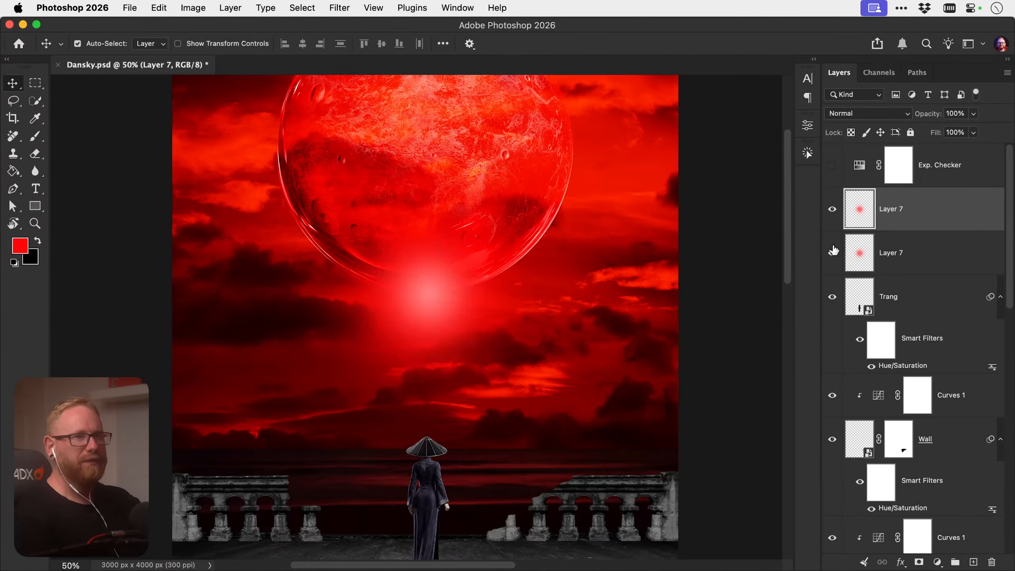
pyautogui.press('super+t')
pyautogui.moveTo(607, 116)
pyautogui.mouseDown()
pyautogui.moveTo(684, 263)
pyautogui.moveTo(734, 272)
pyautogui.mouseUp()
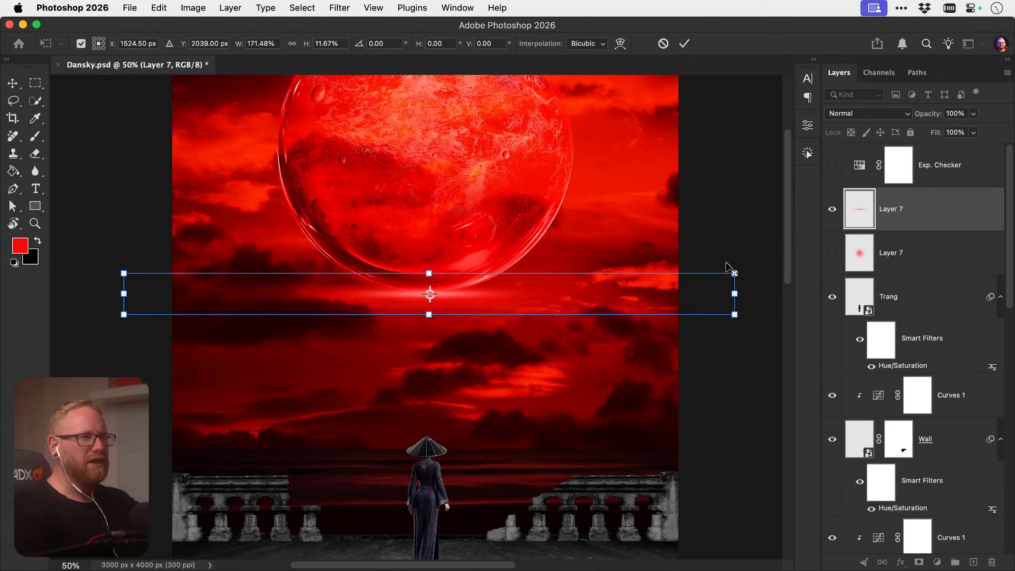
pyautogui.press('super+minus')
pyautogui.moveTo(608, 282); pyautogui.dragTo(679, 304)
pyautogui.press('Return')
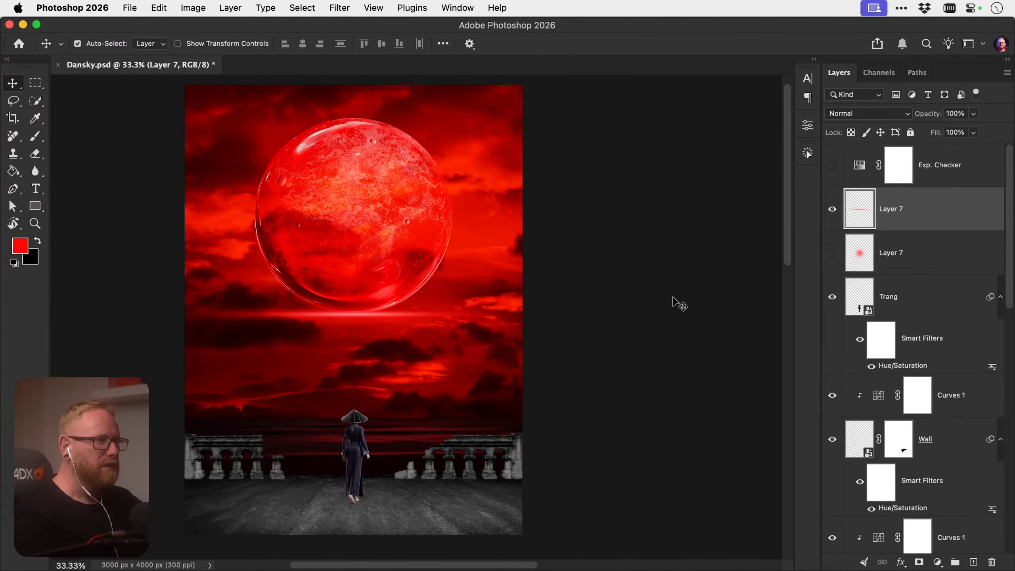
# Move the light streak down the sky to just above the figure's hat, centred on the canvas
pyautogui.press('super+t')
pyautogui.moveTo(373, 320); pyautogui.dragTo(409, 281)
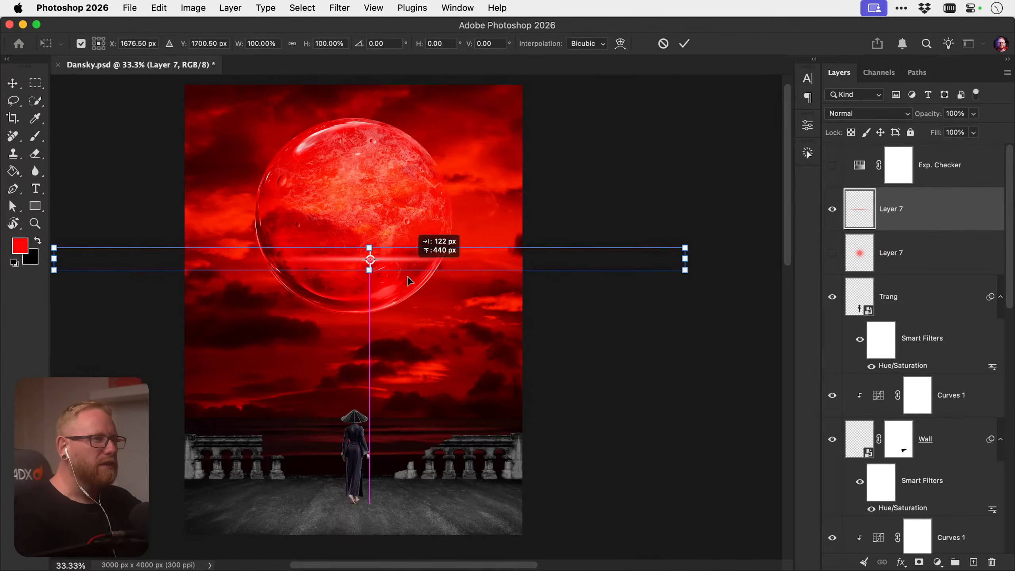
pyautogui.press('super+z')
pyautogui.moveTo(412, 321); pyautogui.dragTo(400, 386)
pyautogui.press('Return')
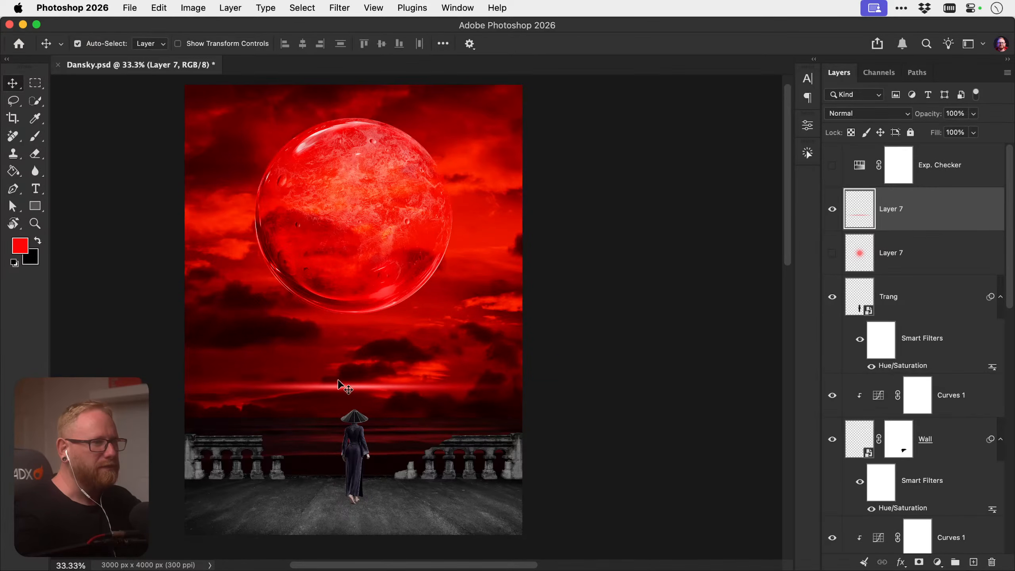
# Warp the light streak above the figure with the Arc preset at a bend of 100%
pyautogui.press('super+t')
pyautogui.rightClick(335, 393)
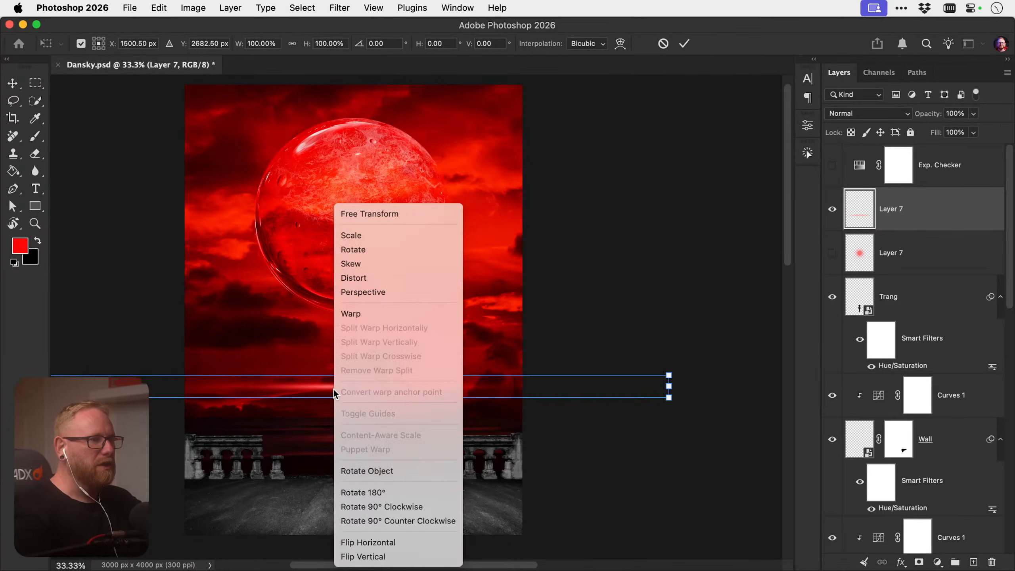
pyautogui.click(356, 315)
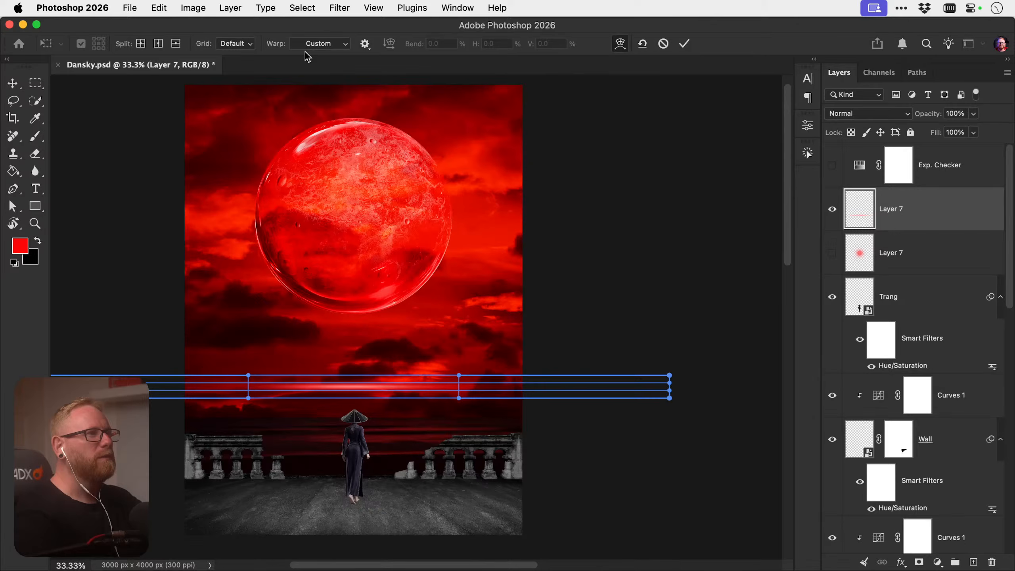
pyautogui.click(255, 44)
pyautogui.click(323, 43)
pyautogui.click(323, 43)
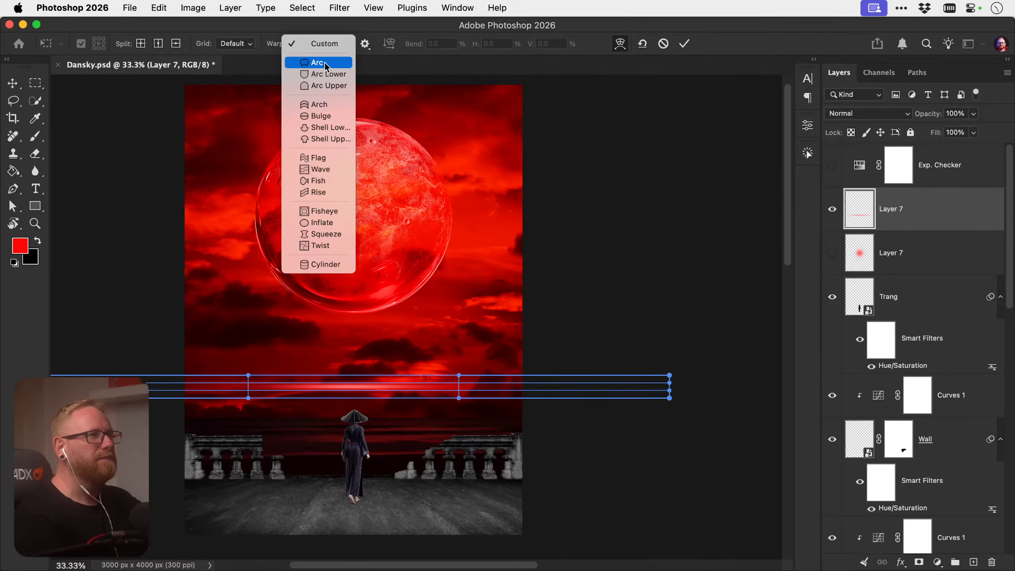
pyautogui.click(325, 62)
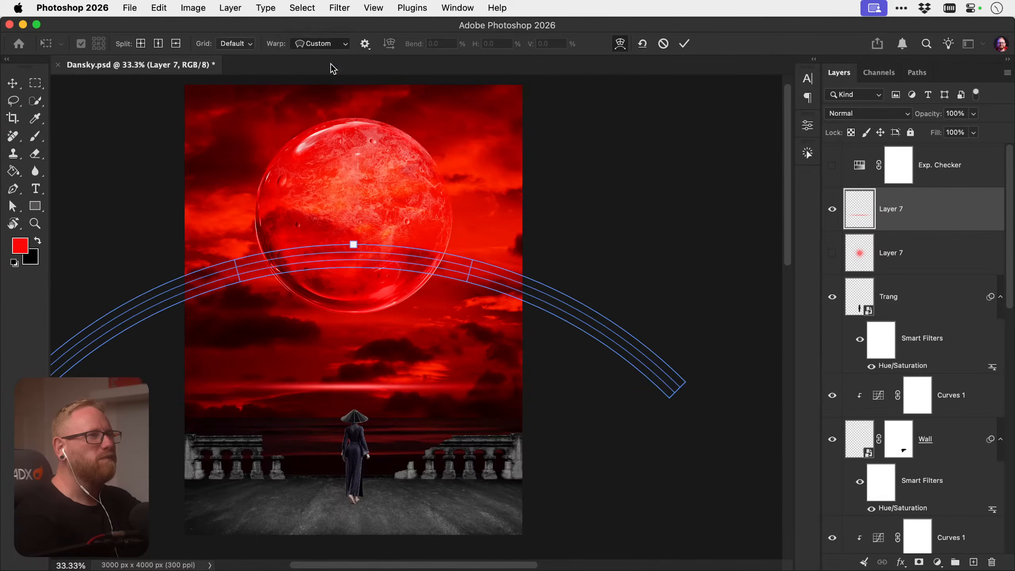
pyautogui.moveTo(404, 44); pyautogui.dragTo(514, 46)
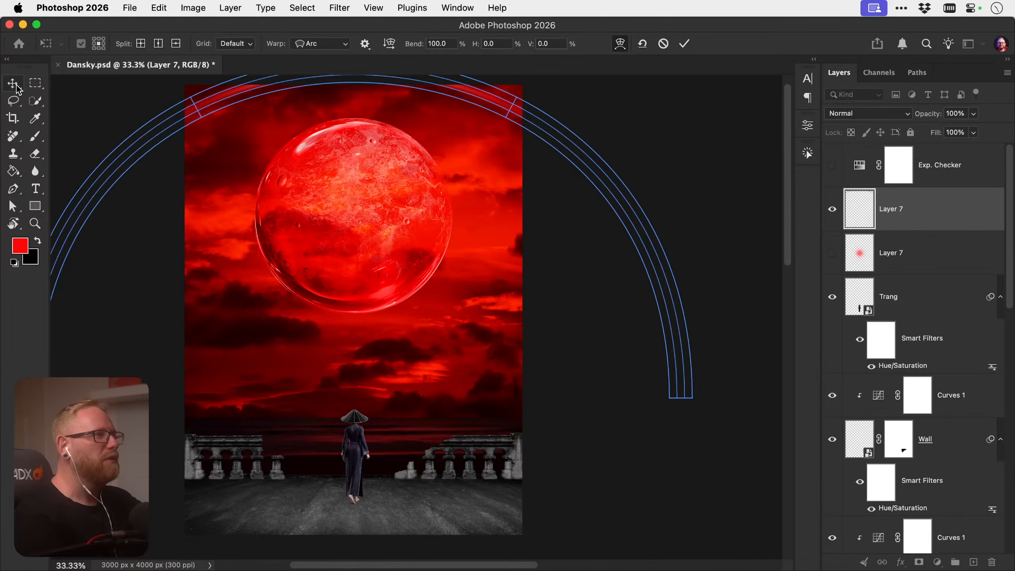
# Flip the arc upside down and scale it to about 45% width and 66% height, placing it along the bubble's lower rim
pyautogui.press('super+t')
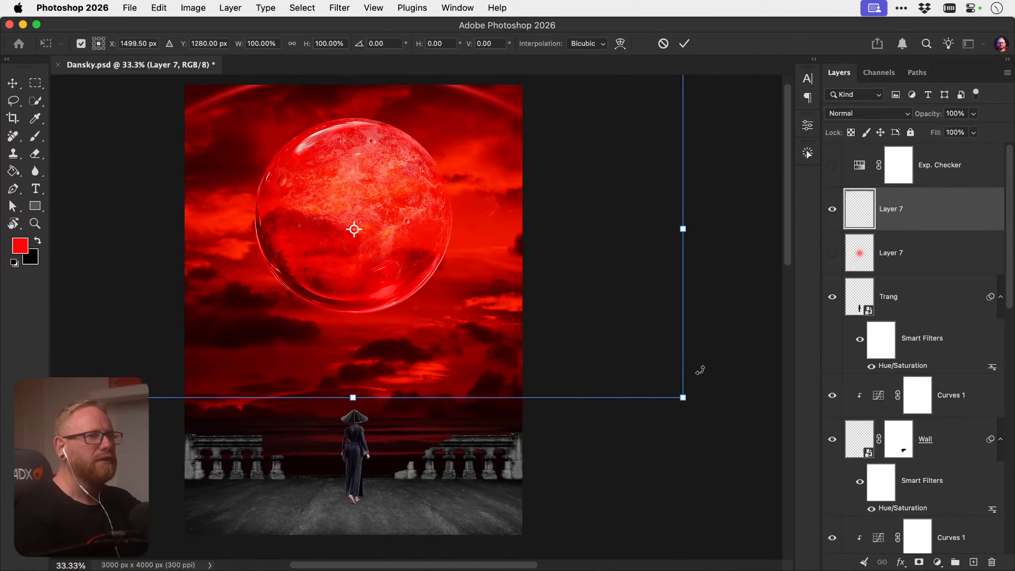
pyautogui.moveTo(682, 399); pyautogui.dragTo(537, 284)
pyautogui.moveTo(370, 121); pyautogui.dragTo(384, 318)
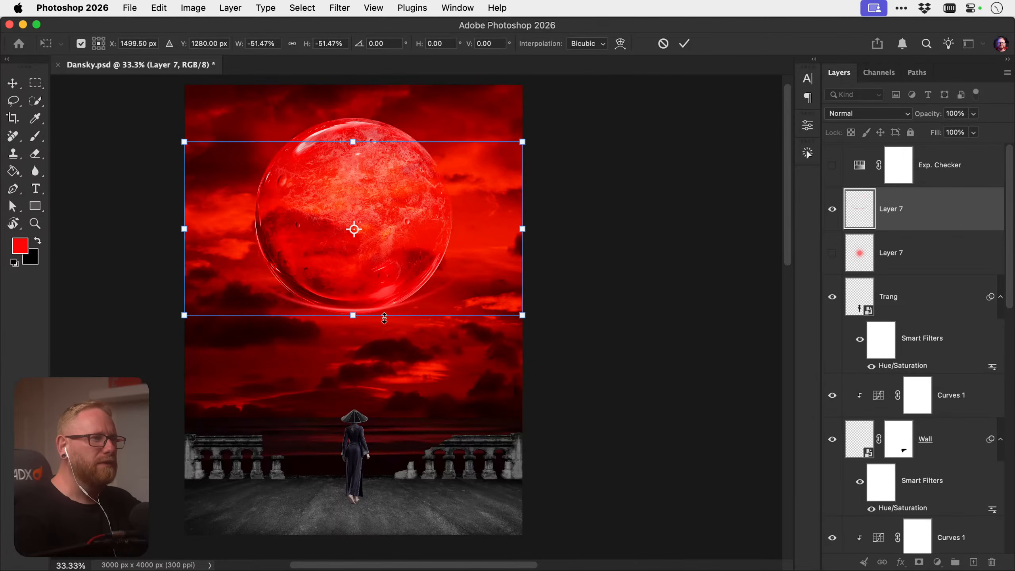
pyautogui.moveTo(522, 316); pyautogui.dragTo(568, 339)
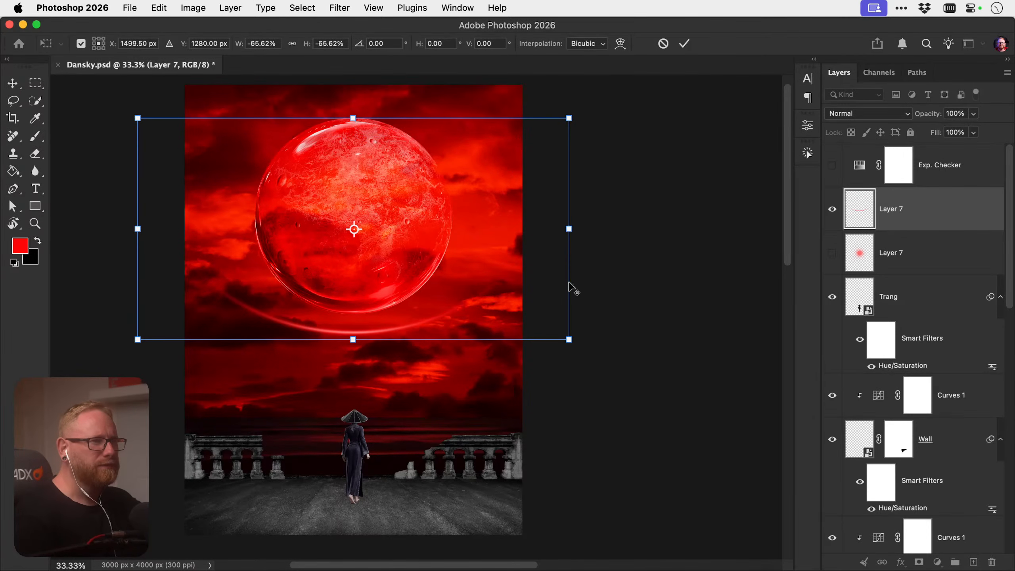
pyautogui.moveTo(571, 228); pyautogui.dragTo(504, 240)
pyautogui.moveTo(406, 326); pyautogui.dragTo(404, 303)
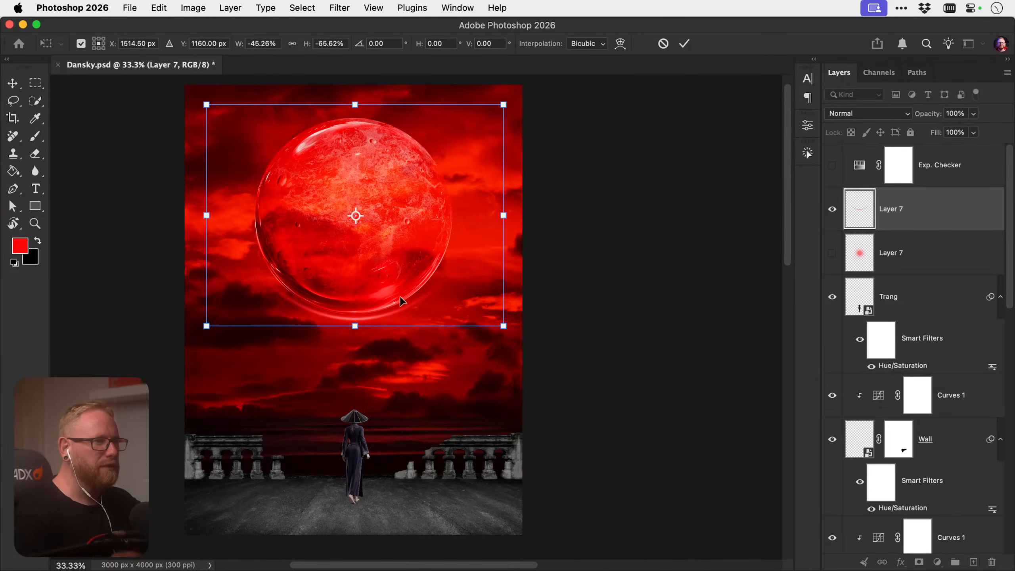
# Nudge the arc to Y 1110 px against the bubble's lower rim, narrow it slightly about its centre and apply the transform
pyautogui.hotkey('shift', 'Down')
pyautogui.hotkey('shift', 'Down')
pyautogui.hotkey('shift', 'Down')
pyautogui.hotkey('shift', 'Down')
pyautogui.hotkey('shift', 'Down')
pyautogui.hotkey('shift', 'Down')
pyautogui.hotkey('shift', 'Down')
pyautogui.hotkey('shift', 'Down')
pyautogui.hotkey('shift', 'Down')
pyautogui.hotkey('shift', 'Up')
pyautogui.hotkey('shift', 'Up')
pyautogui.hotkey('shift', 'Up')
pyautogui.hotkey('shift', 'Up')
pyautogui.hotkey('shift', 'Up')
pyautogui.hotkey('shift', 'Up')
pyautogui.hotkey('shift', 'Up')
pyautogui.hotkey('shift', 'Up')
pyautogui.hotkey('shift', 'Up')
pyautogui.hotkey('shift', 'Up')
pyautogui.hotkey('shift', 'Up')
pyautogui.hotkey('shift', 'Up')
pyautogui.hotkey('shift', 'Up')
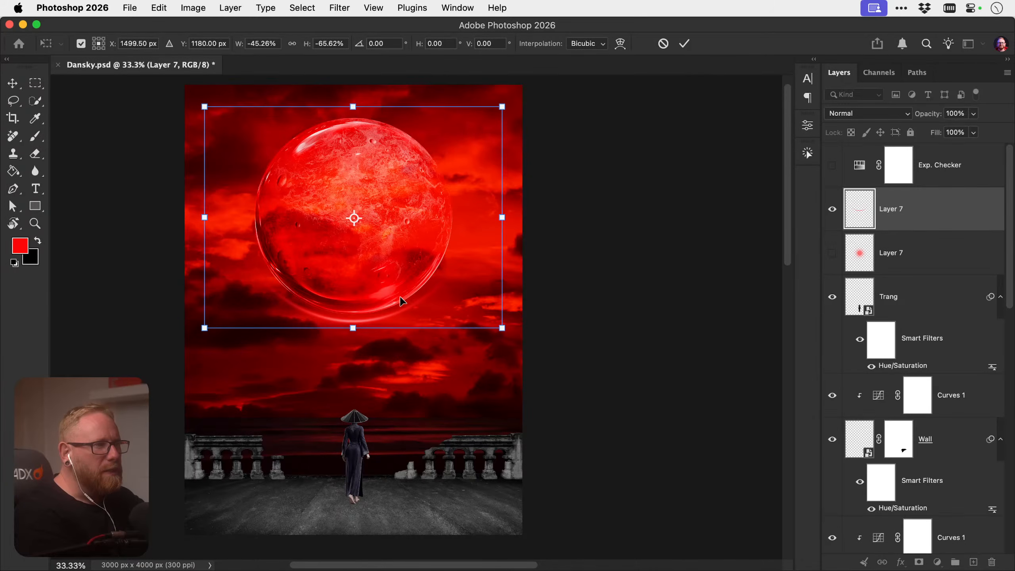
pyautogui.hotkey('shift', 'Up')
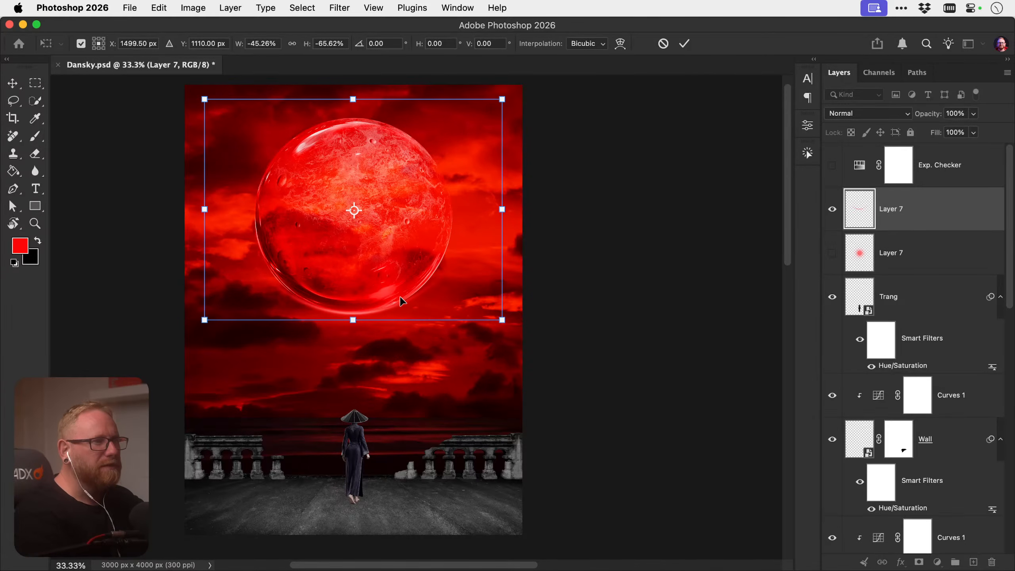
pyautogui.moveTo(503, 209); pyautogui.dragTo(484, 209)
pyautogui.press('Return')
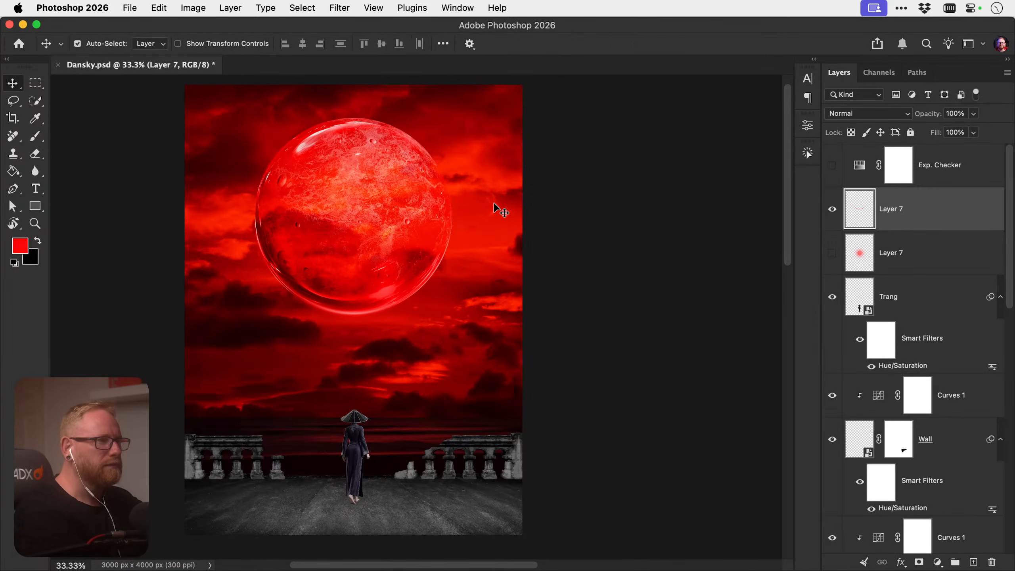
# Set the arc layer's blend mode to Linear Dodge (Add), and duplicate it once with the copy set to Screen
pyautogui.click(852, 114)
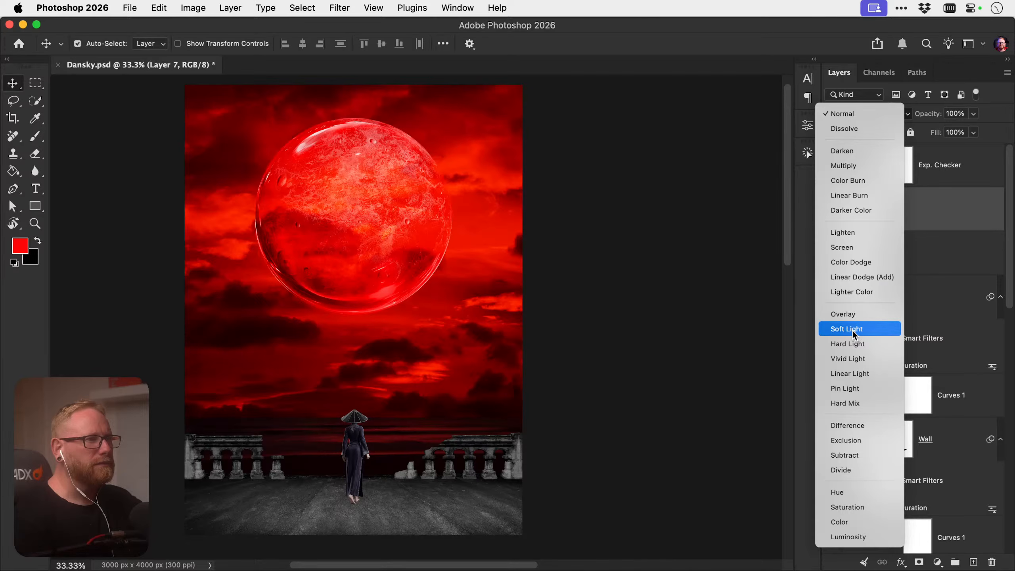
pyautogui.click(854, 273)
pyautogui.press('super+j')
pyautogui.press('super+j')
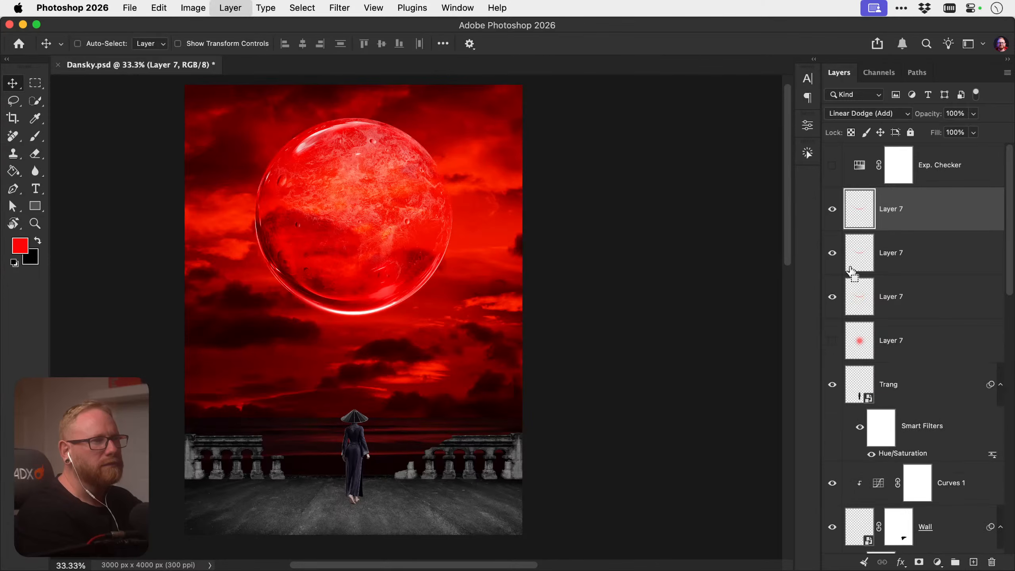
pyautogui.press('super+z')
pyautogui.click(858, 113)
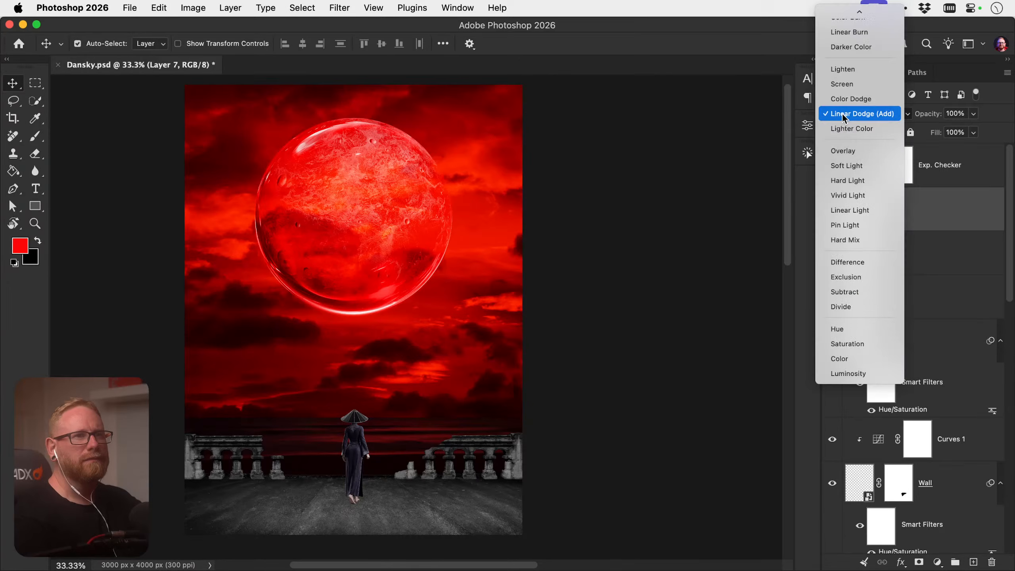
pyautogui.click(843, 85)
# Compare the bubble's lower rim with each arc layer and the original glow layer hidden and shown
pyautogui.click(834, 219)
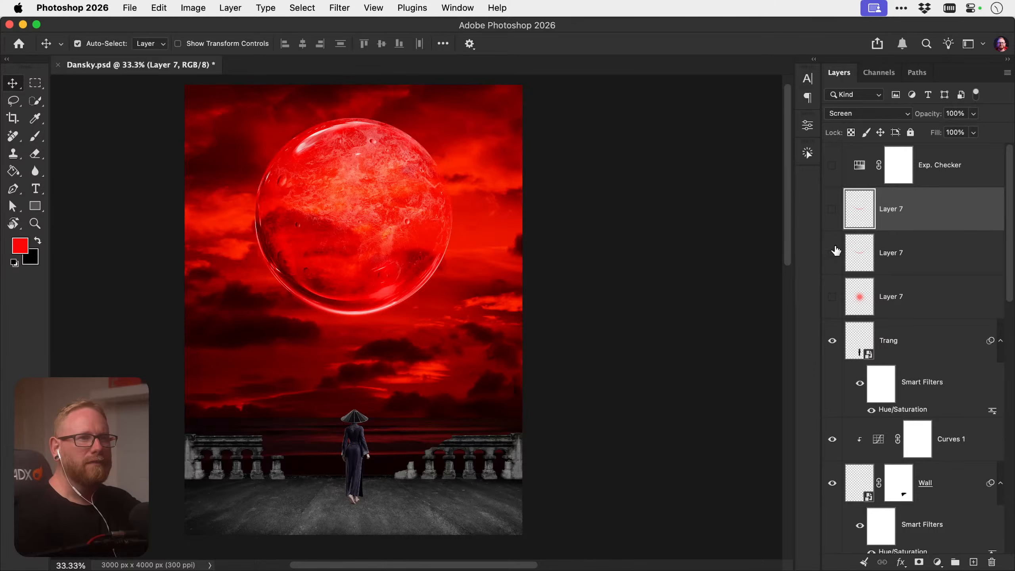
pyautogui.click(834, 249)
pyautogui.click(832, 228)
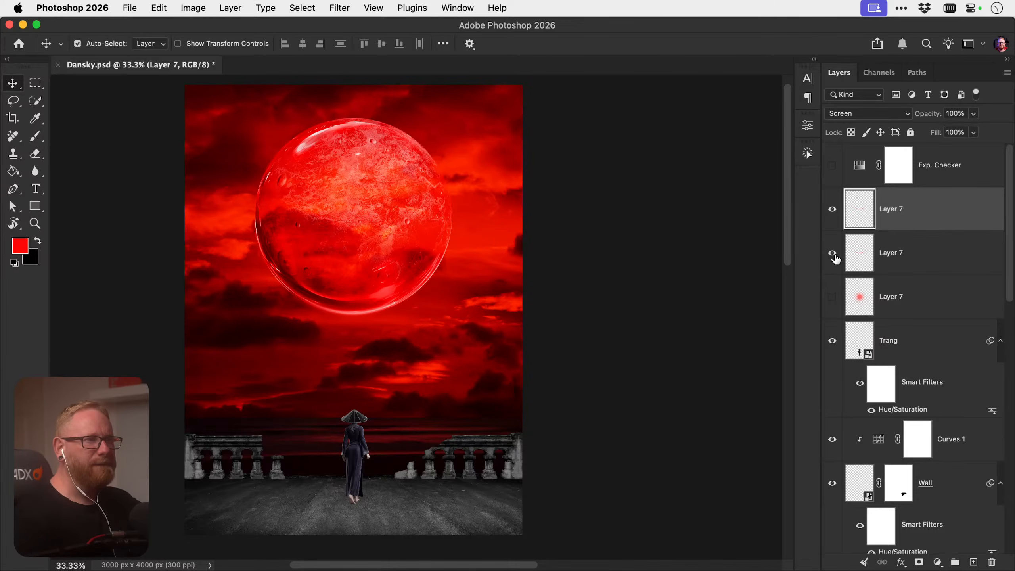
pyautogui.click(833, 220)
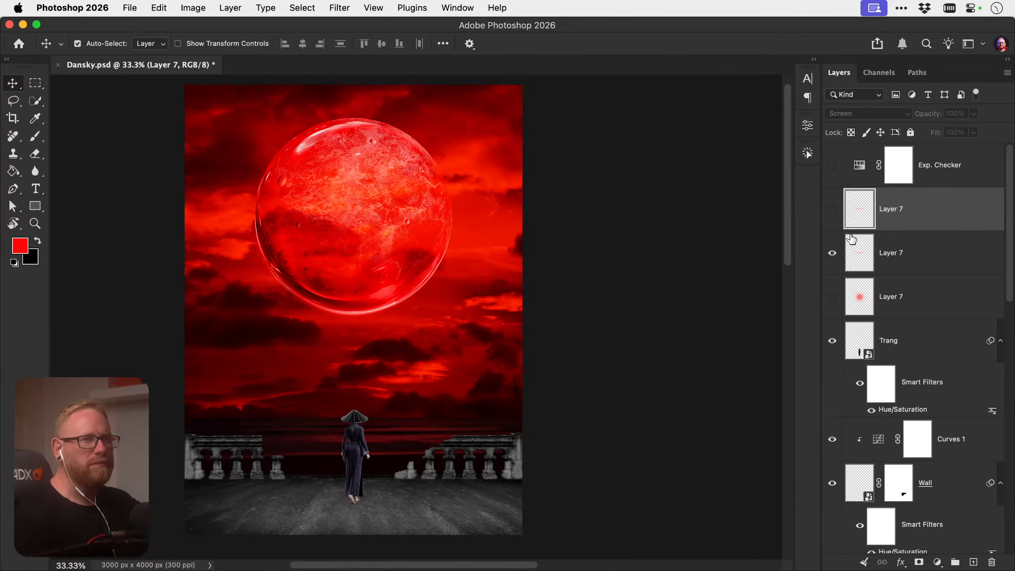
pyautogui.click(834, 252)
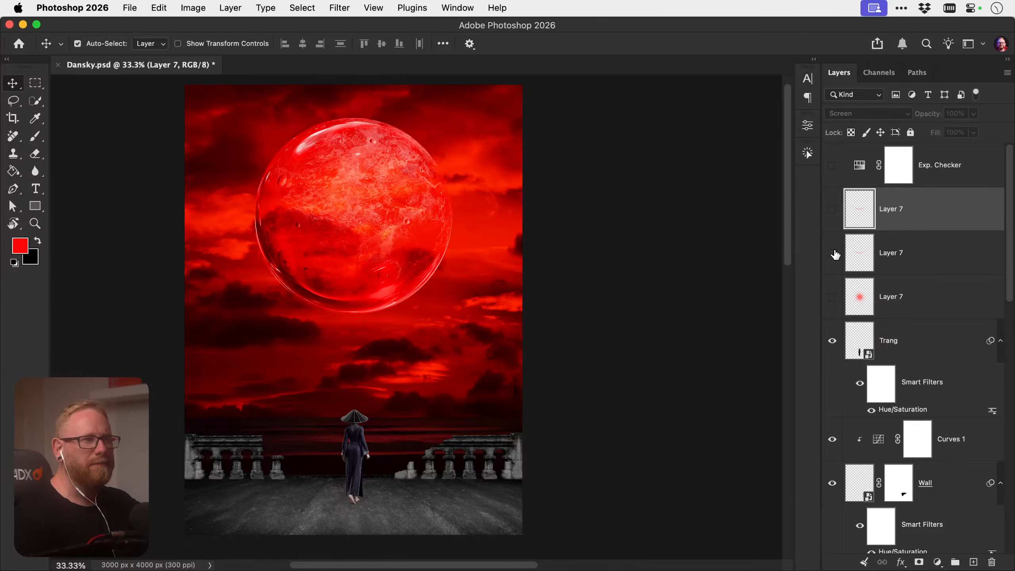
pyautogui.click(833, 297)
pyautogui.click(833, 299)
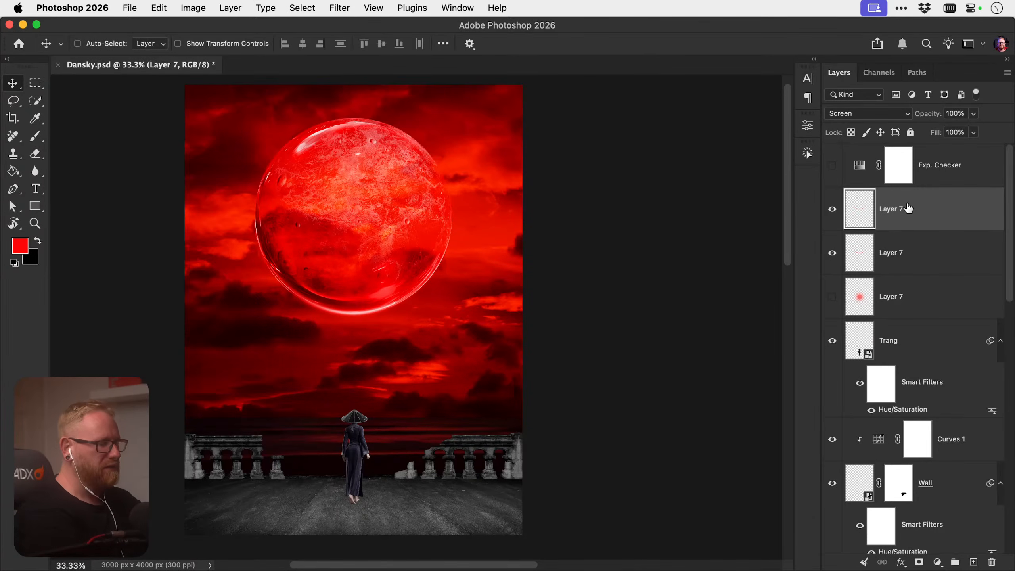
# Duplicate the Screen arc layer and colorize the copy with Hue/Saturation at saturation 90 and lightness 100
pyautogui.press('super+j')
pyautogui.press('super+u')
pyautogui.moveTo(570, 276); pyautogui.dragTo(684, 273)
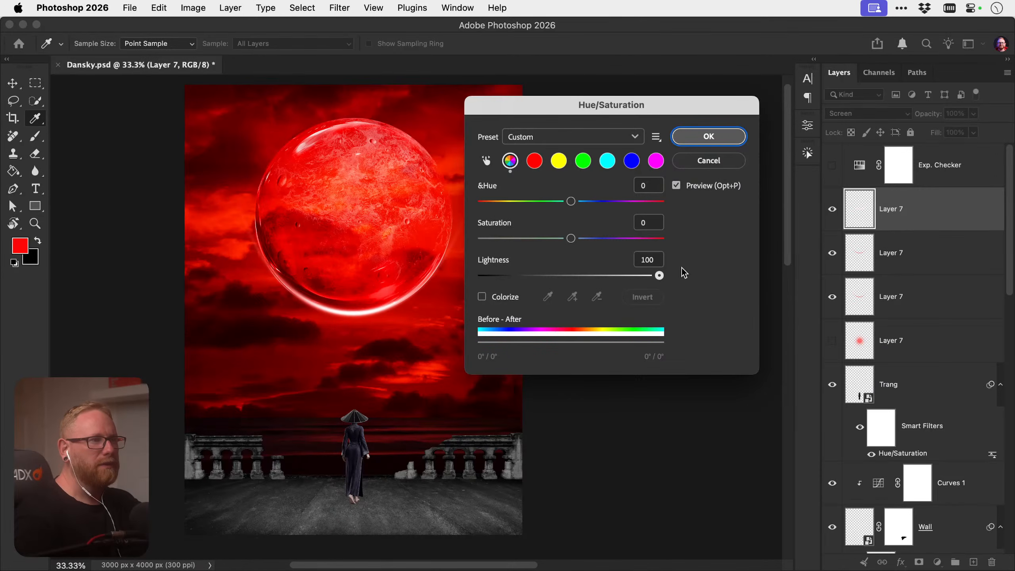
pyautogui.click(481, 296)
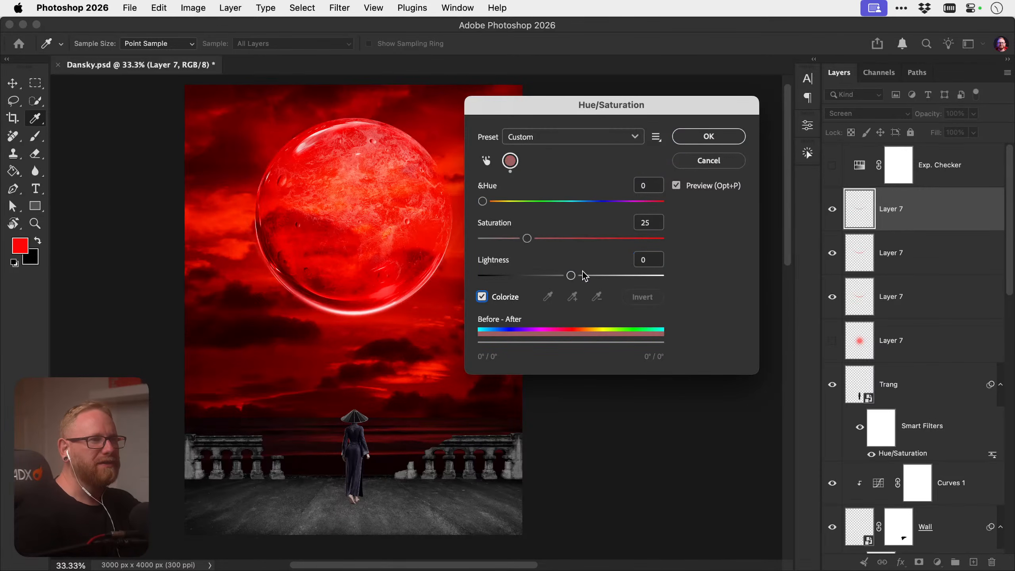
pyautogui.moveTo(584, 276); pyautogui.dragTo(661, 275)
pyautogui.moveTo(526, 238); pyautogui.dragTo(642, 238)
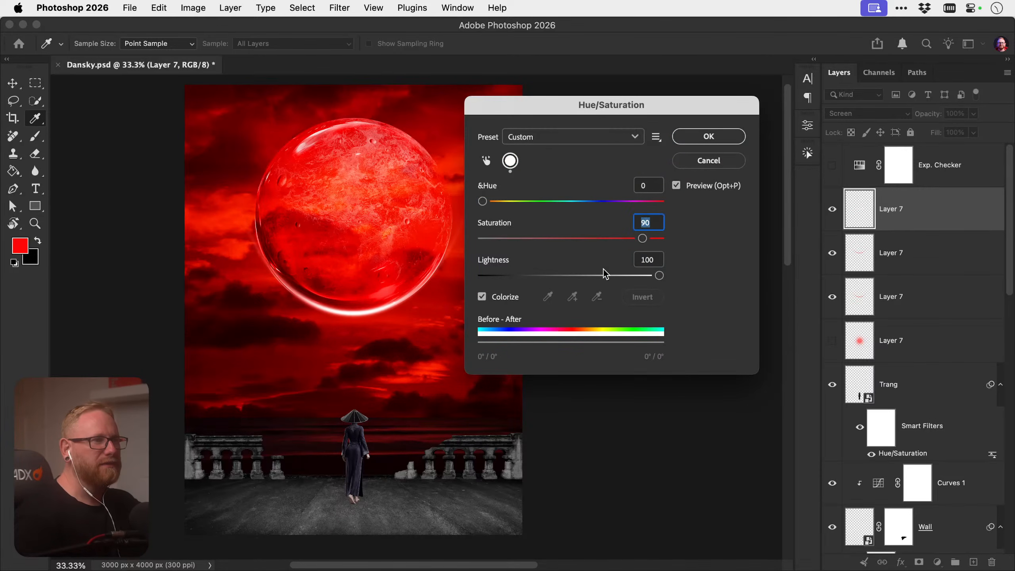
pyautogui.moveTo(605, 276); pyautogui.dragTo(664, 276)
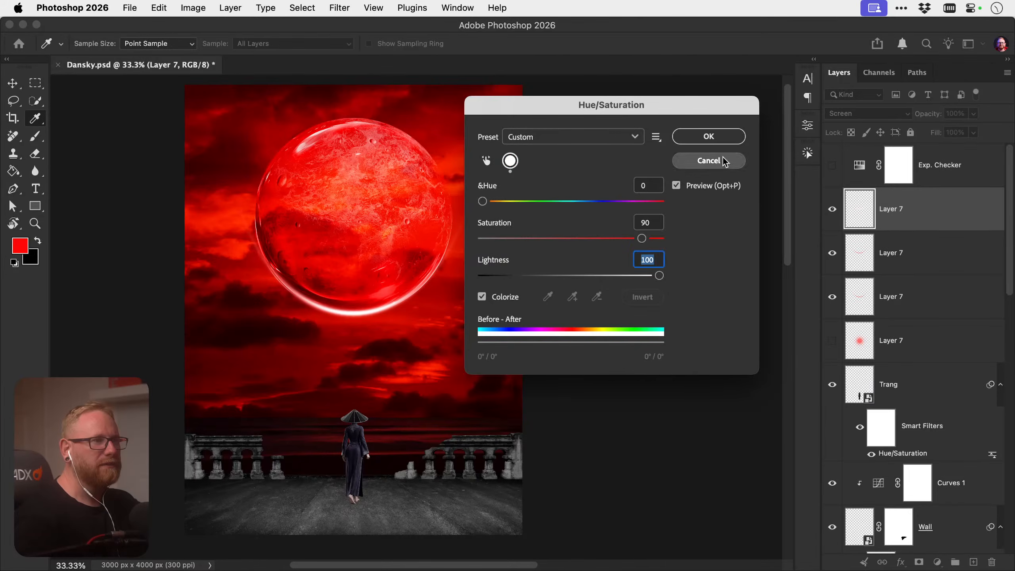
pyautogui.click(709, 137)
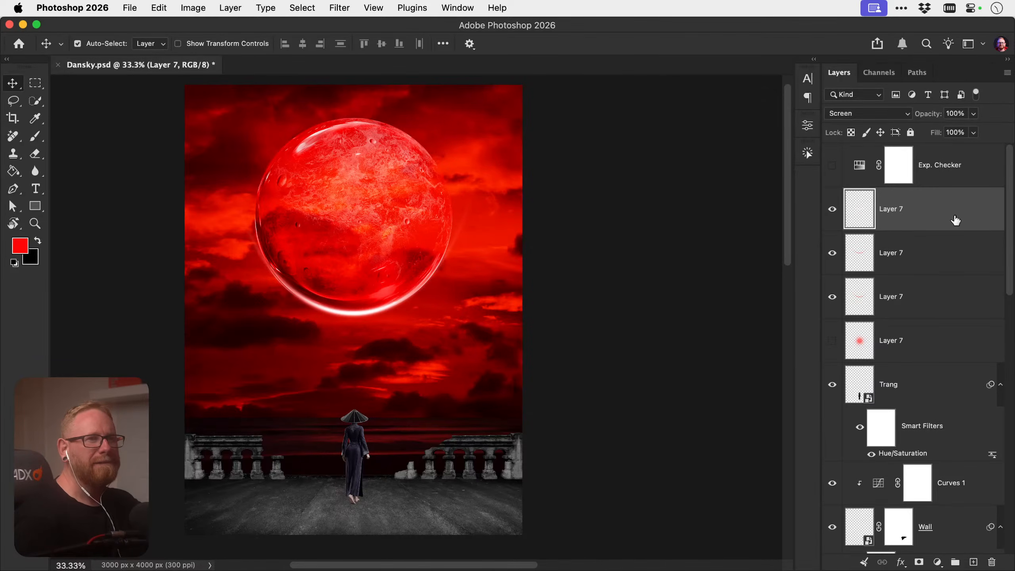
# Add a Color Overlay in light pink ffaeae at 100% opacity to the lightened arc copy
pyautogui.doubleClick(955, 220)
pyautogui.click(541, 249)
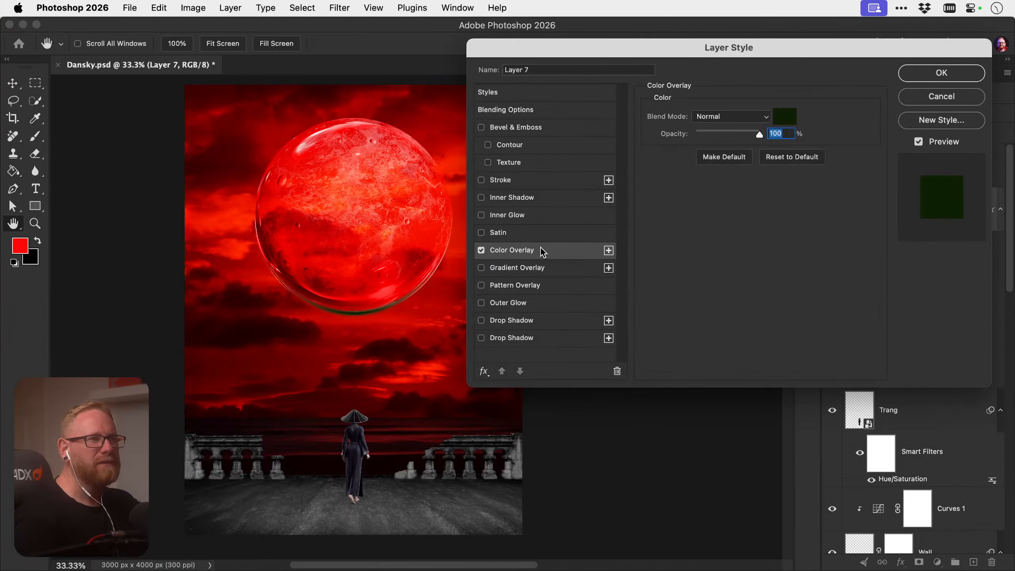
pyautogui.click(784, 116)
pyautogui.moveTo(266, 355); pyautogui.dragTo(266, 326)
pyautogui.moveTo(322, 297); pyautogui.dragTo(863, 287)
pyautogui.moveTo(783, 322)
pyautogui.mouseDown()
pyautogui.moveTo(793, 316)
pyautogui.moveTo(757, 318)
pyautogui.moveTo(729, 286)
pyautogui.moveTo(687, 315)
pyautogui.moveTo(673, 306)
pyautogui.mouseUp()
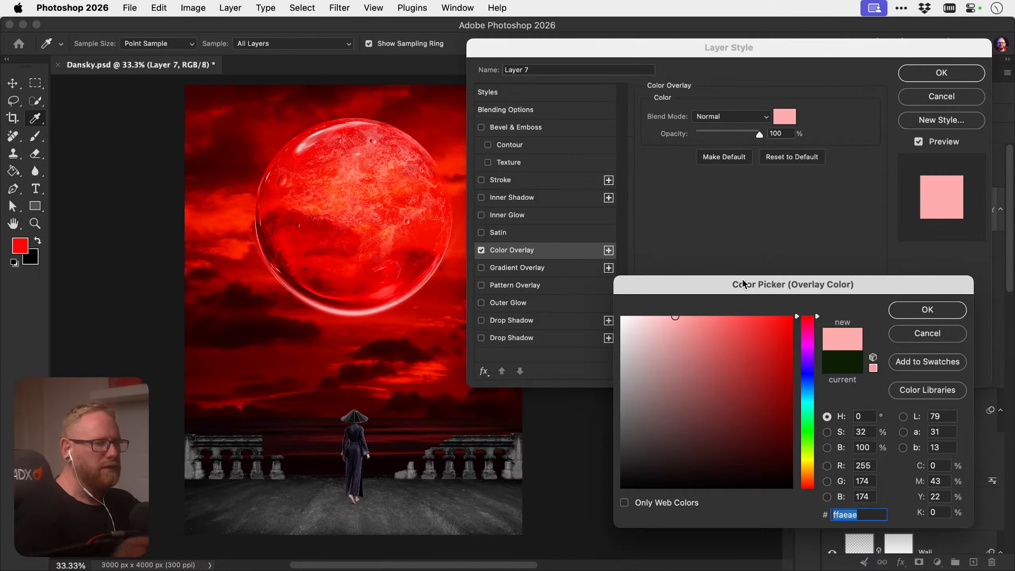
pyautogui.press('Return')
pyautogui.press('Return')
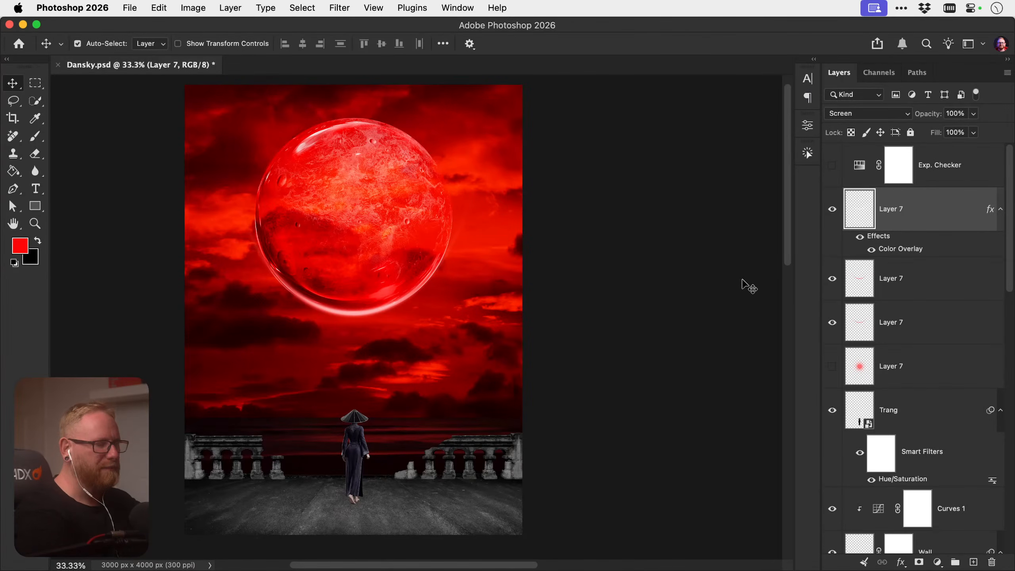
# Collapse the pink arc layer's effects list and compare the rim light with the three arc layers hidden and shown
pyautogui.press('super+z')
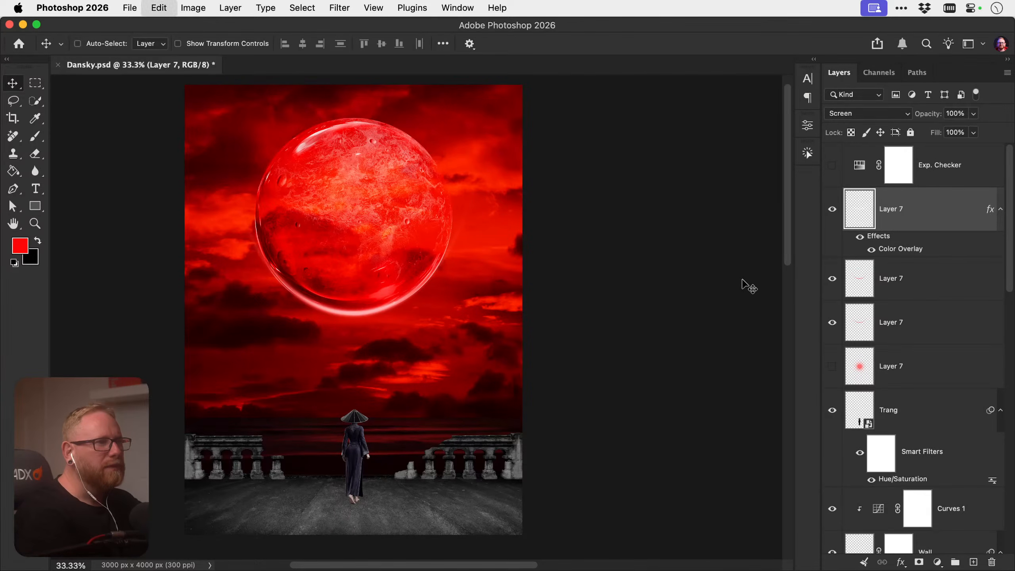
pyautogui.click(991, 215)
pyautogui.moveTo(835, 216); pyautogui.dragTo(835, 298)
pyautogui.click(832, 218)
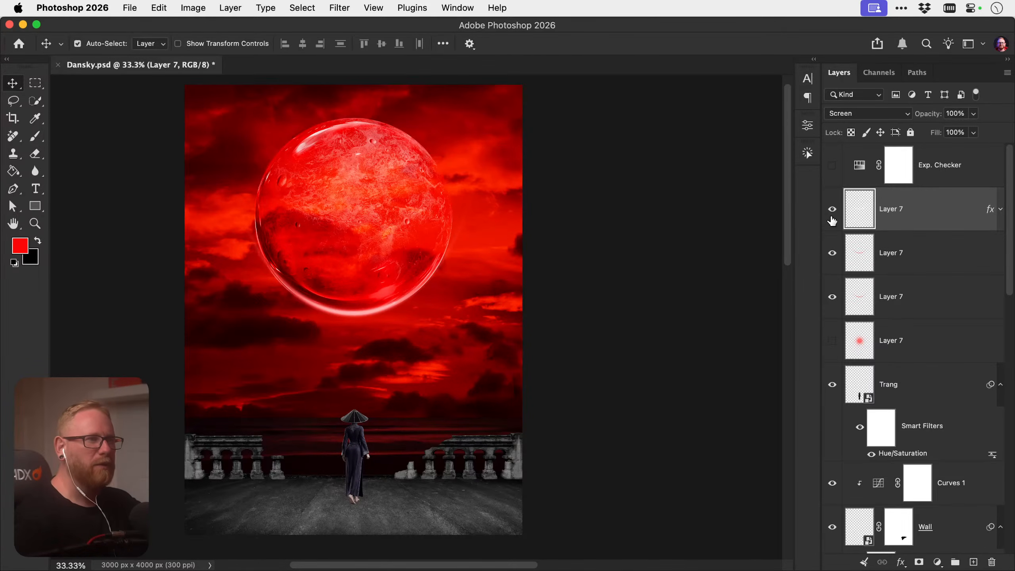
pyautogui.click(831, 242)
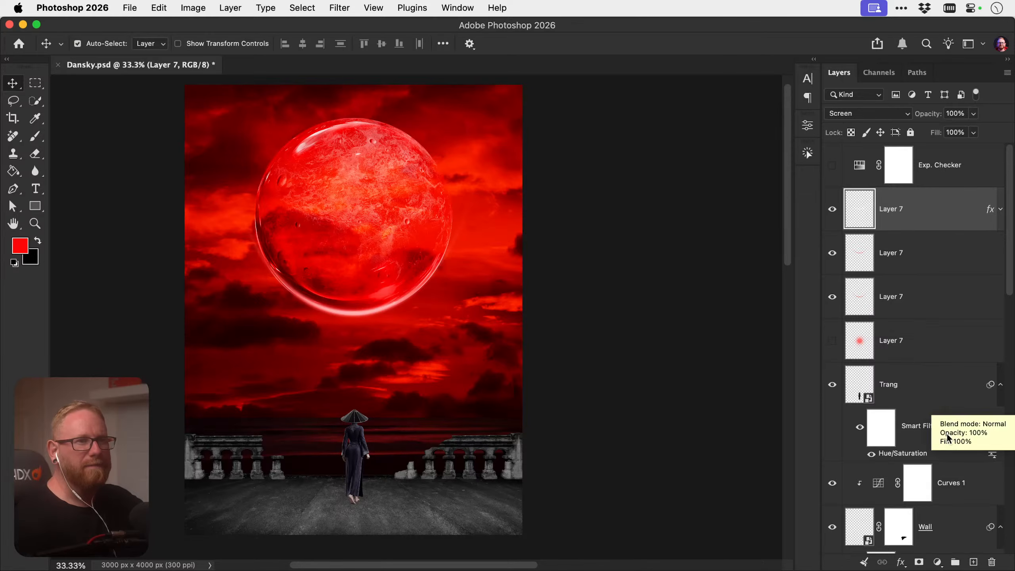
# Draw a circle about 1601 px in diameter over the moon on a new layer, filled light orange with no stroke
pyautogui.click(973, 562)
pyautogui.moveTo(36, 205); pyautogui.dragTo(64, 221)
pyautogui.moveTo(277, 136); pyautogui.dragTo(467, 312)
pyautogui.press('v')
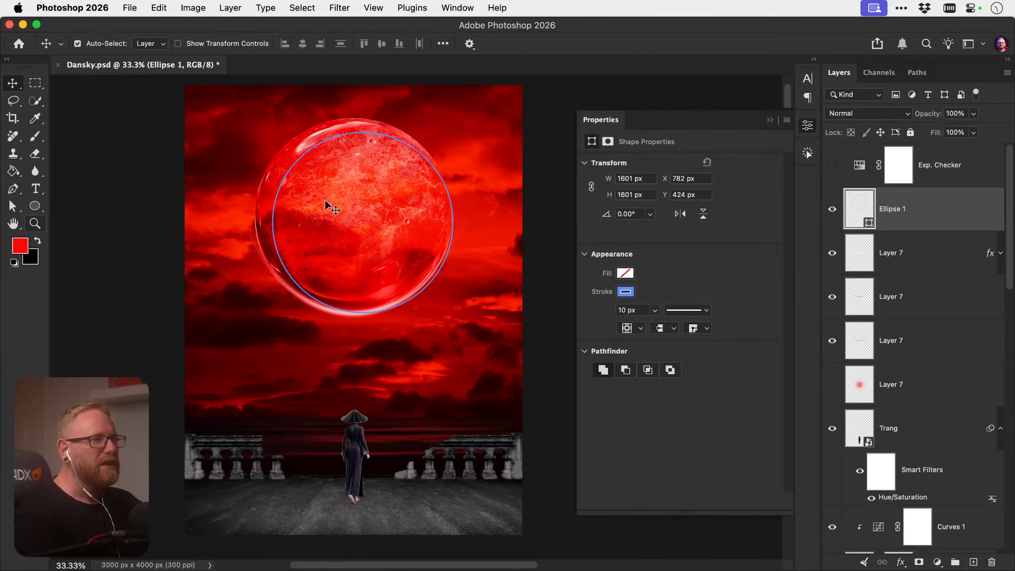
pyautogui.click(625, 273)
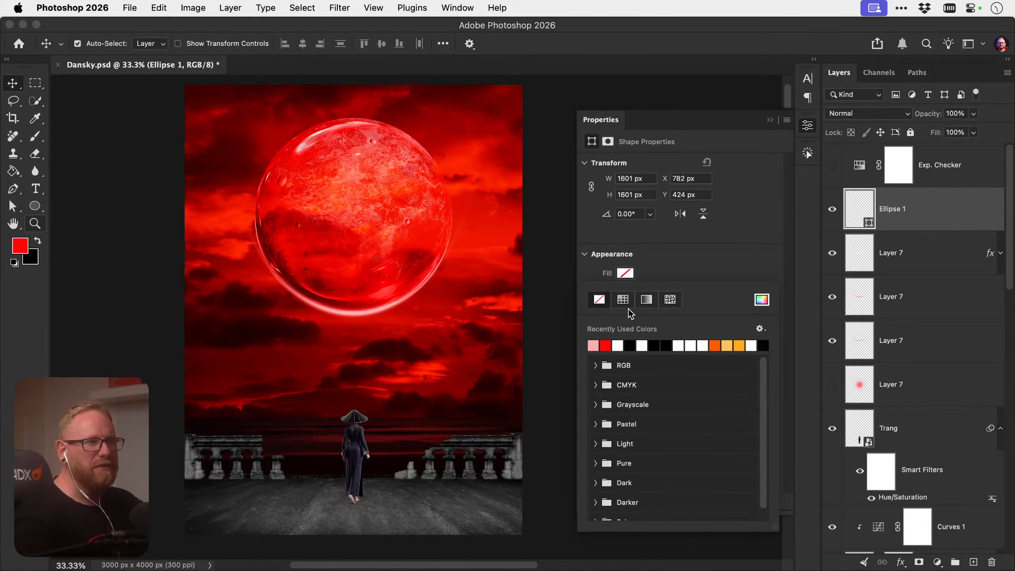
pyautogui.click(593, 345)
pyautogui.click(726, 344)
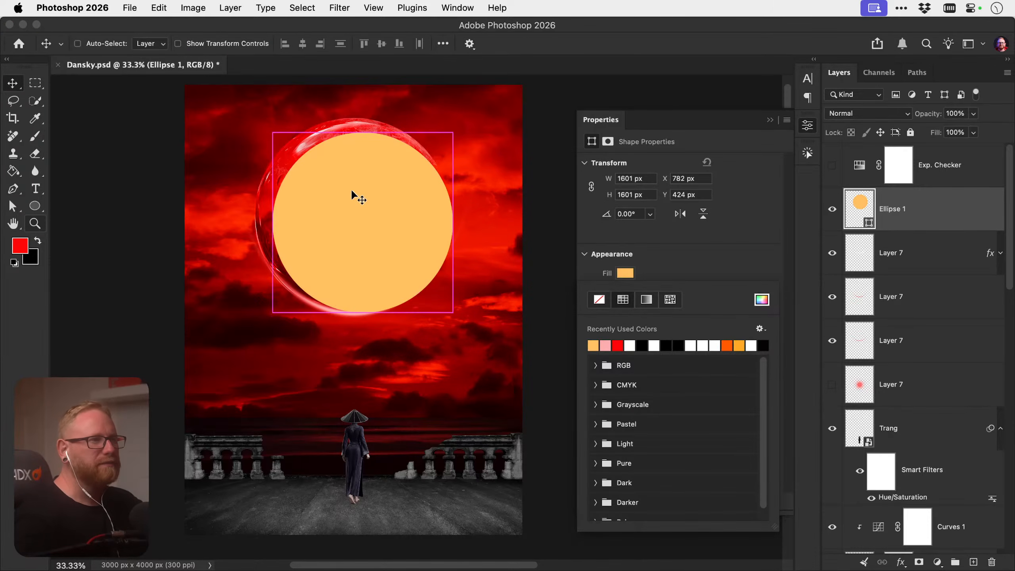
# Enlarge the orange circle to about 1757 px in diameter and nudge it over the moon to X 620.5, Y 280.5 px
pyautogui.click(322, 173)
pyautogui.press('super+t')
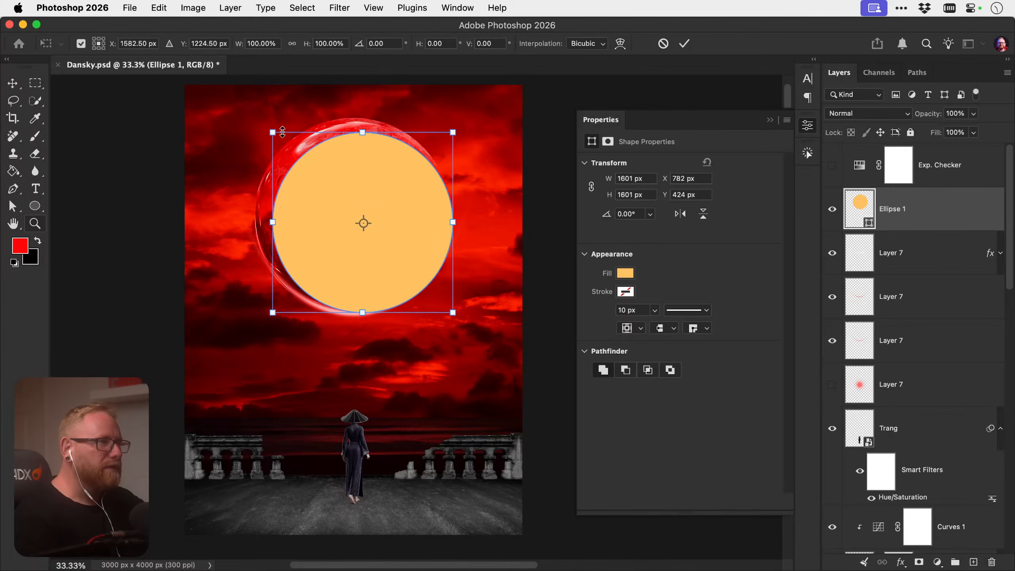
pyautogui.moveTo(269, 130); pyautogui.dragTo(246, 108)
pyautogui.press('Return')
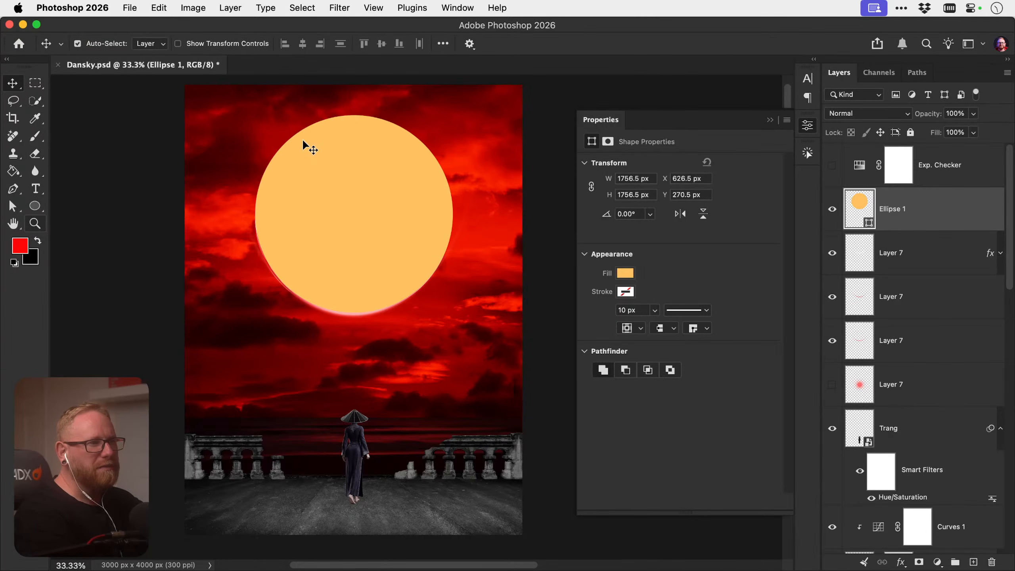
pyautogui.press('Down')
pyautogui.press('Down')
pyautogui.press('Down')
pyautogui.press('Down')
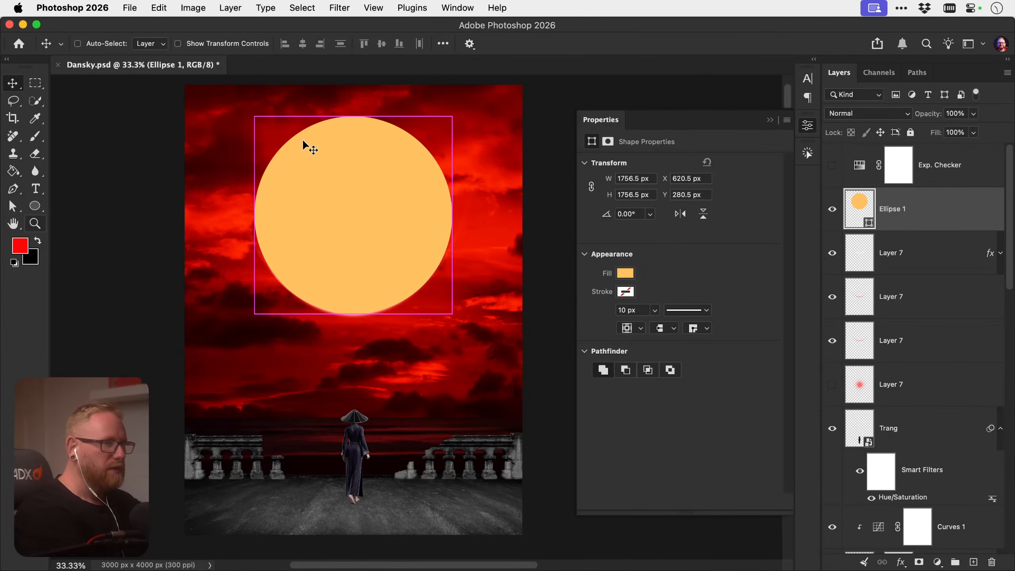
# Duplicate the orange circle, move the copy up 30 px, and fill it with red
pyautogui.press('super+j')
pyautogui.hotkey('shift', 'Up')
pyautogui.hotkey('shift', 'Up')
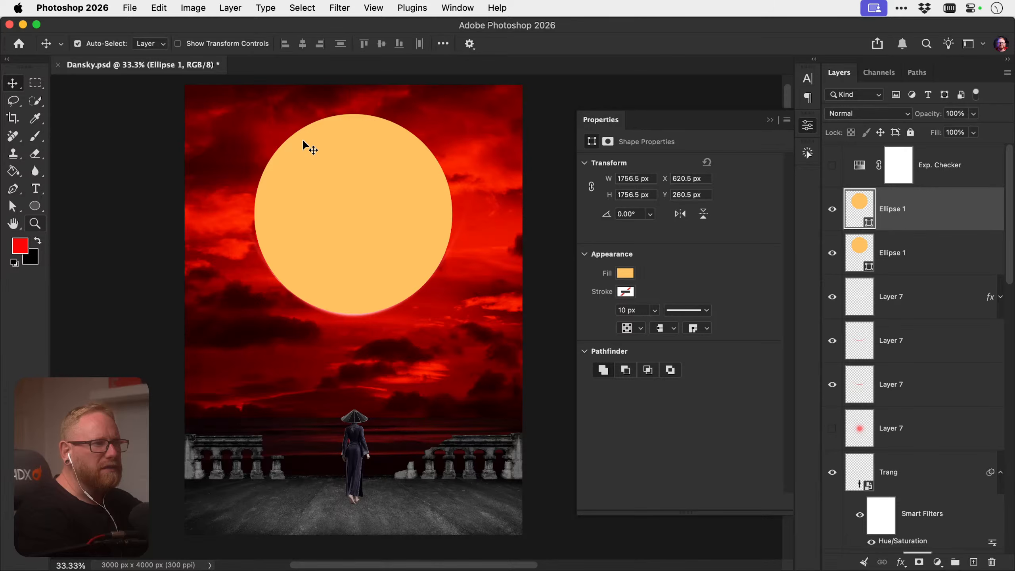
pyautogui.click(625, 273)
pyautogui.click(593, 345)
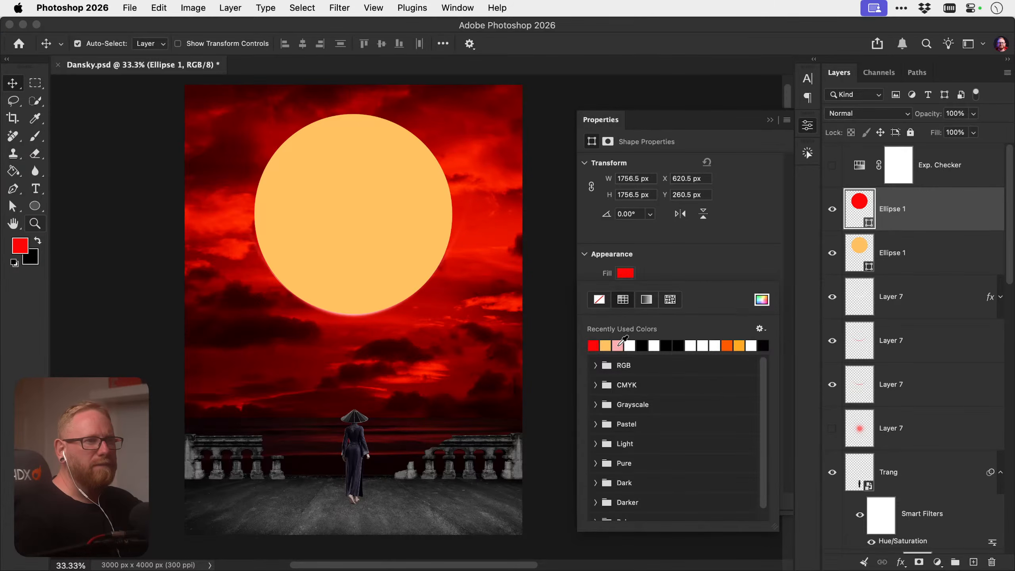
pyautogui.click(392, 275)
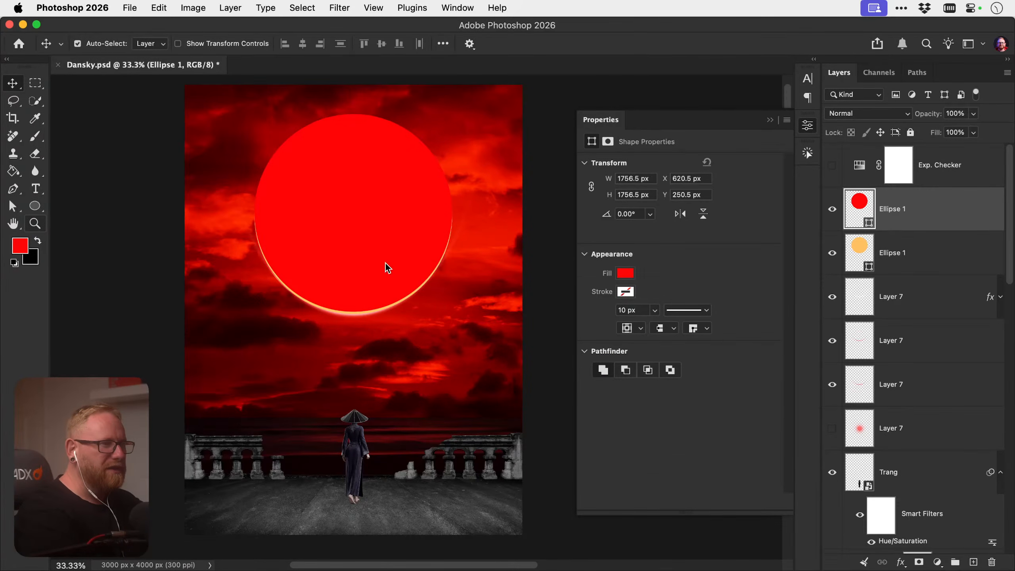
pyautogui.hotkey('shift', 'Up')
pyautogui.keyDown('shift'); pyautogui.click(921, 261); pyautogui.keyUp('shift')
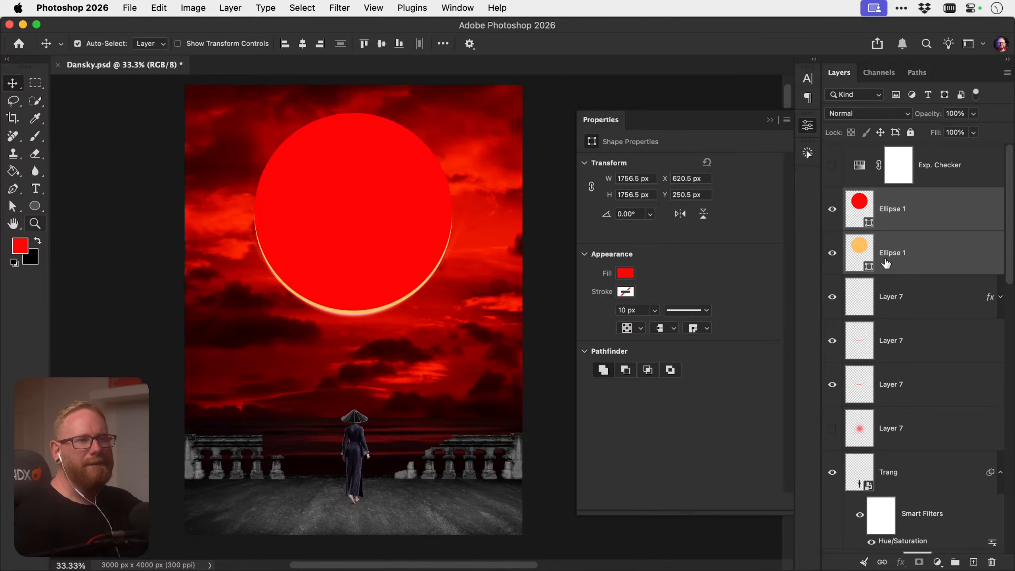
pyautogui.click(629, 371)
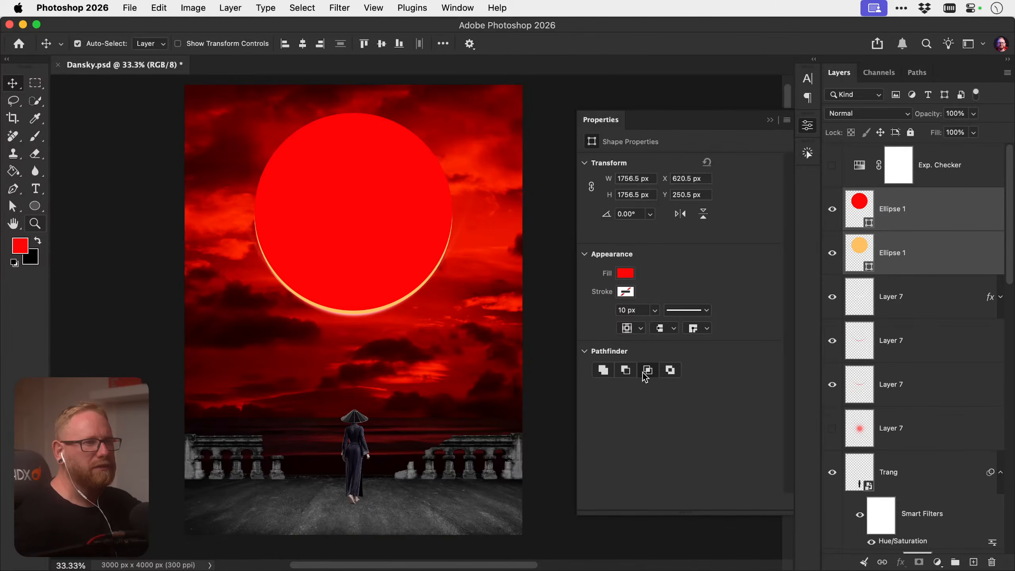
pyautogui.click(604, 368)
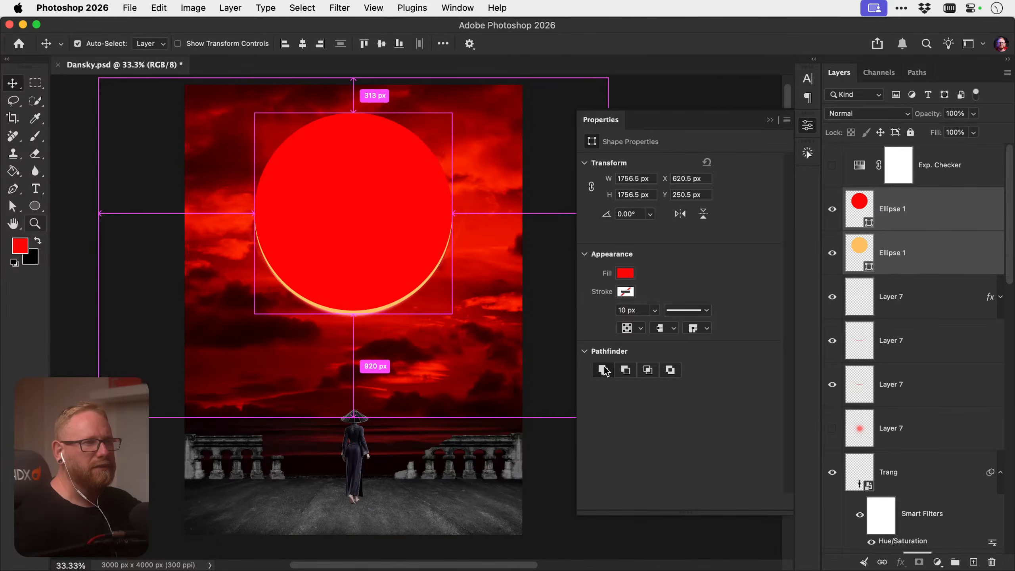
# Hide the red circle and use its outline as an inverted layer mask on the orange circle to leave a thin crescent
pyautogui.click(892, 223)
pyautogui.keyDown('super'); pyautogui.click(859, 212); pyautogui.keyUp('super')
pyautogui.press('super+comma')
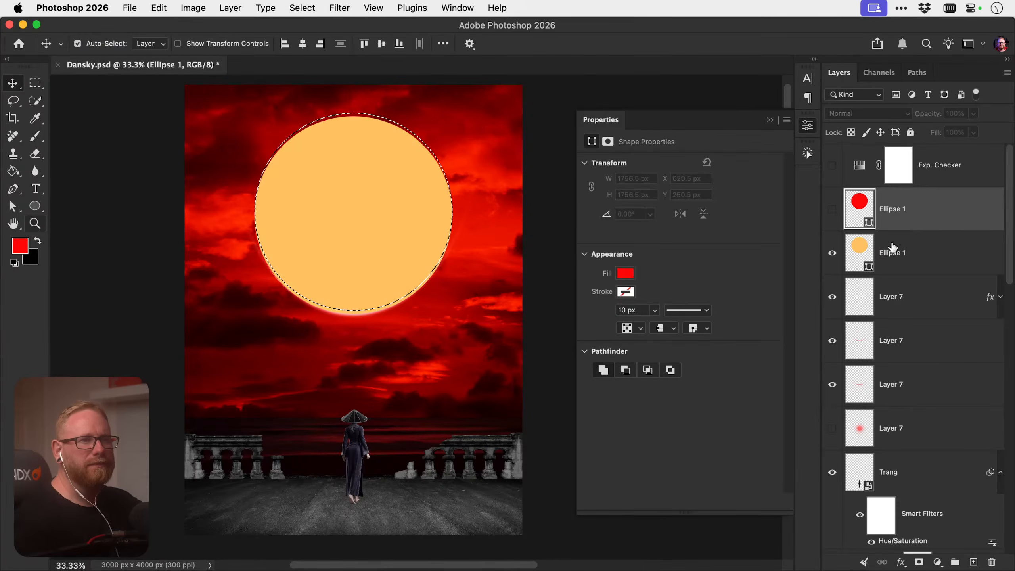
pyautogui.click(893, 247)
pyautogui.click(918, 562)
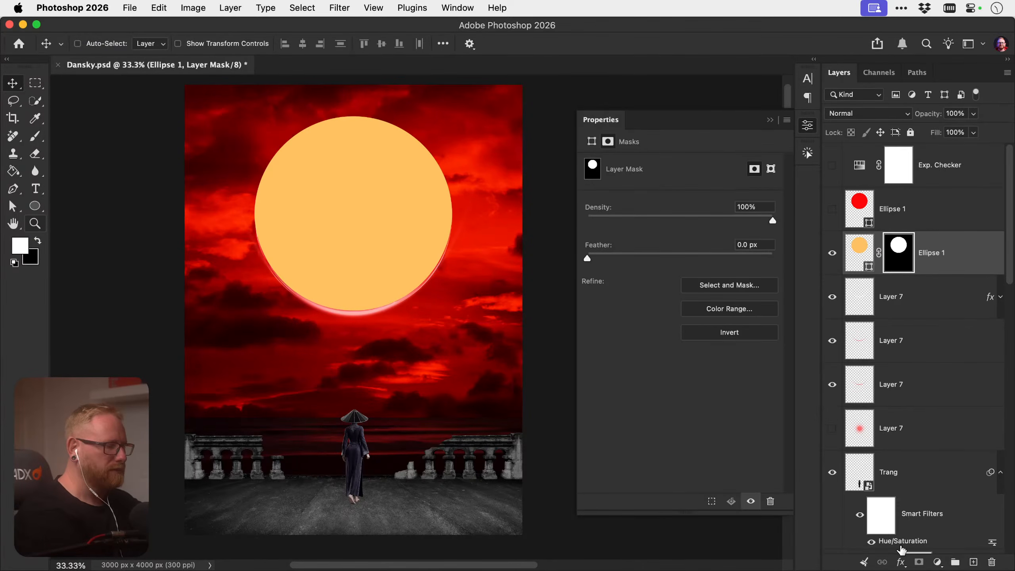
pyautogui.press('super+i')
pyautogui.click(871, 218)
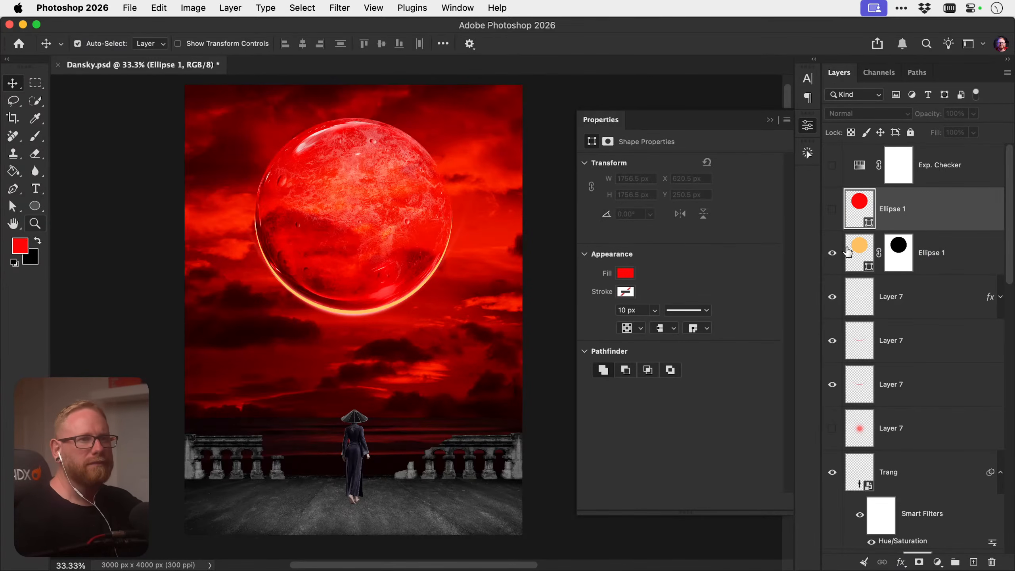
# Change the masked crescent's fill color from orange to pink ff8e9e
pyautogui.doubleClick(860, 254)
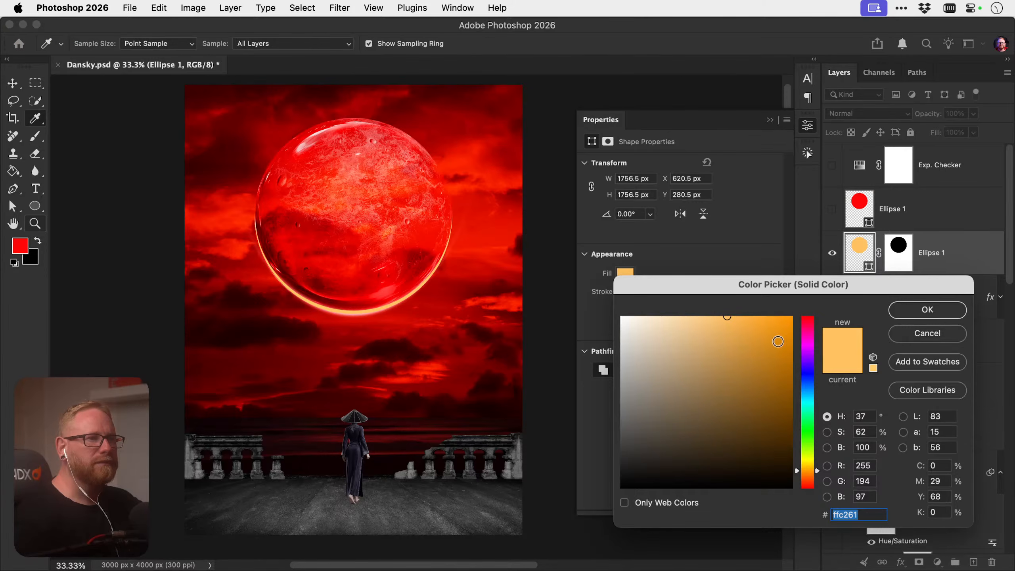
pyautogui.moveTo(809, 322); pyautogui.dragTo(814, 311)
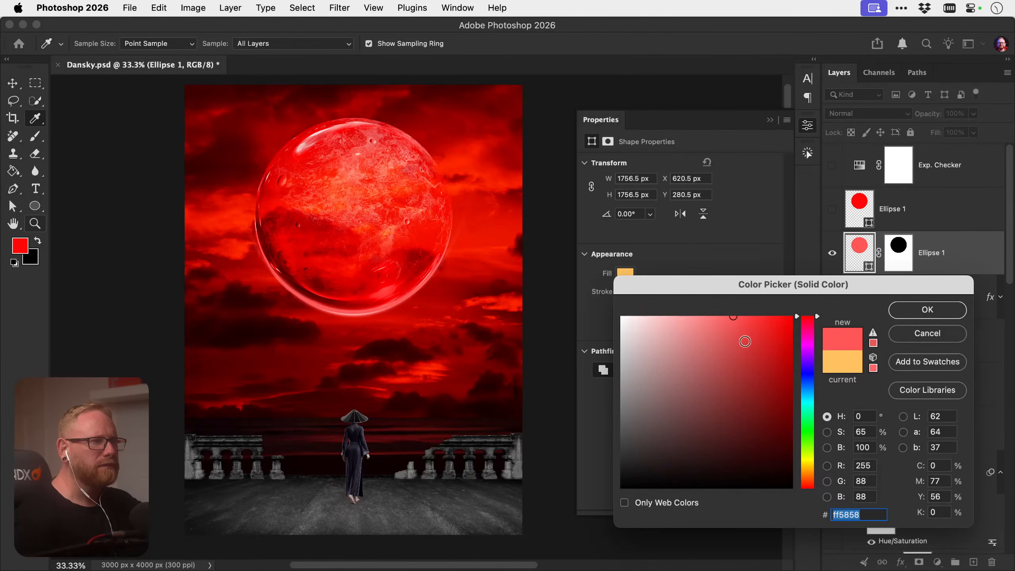
pyautogui.moveTo(745, 340)
pyautogui.mouseDown()
pyautogui.moveTo(656, 303)
pyautogui.moveTo(666, 304)
pyautogui.mouseUp()
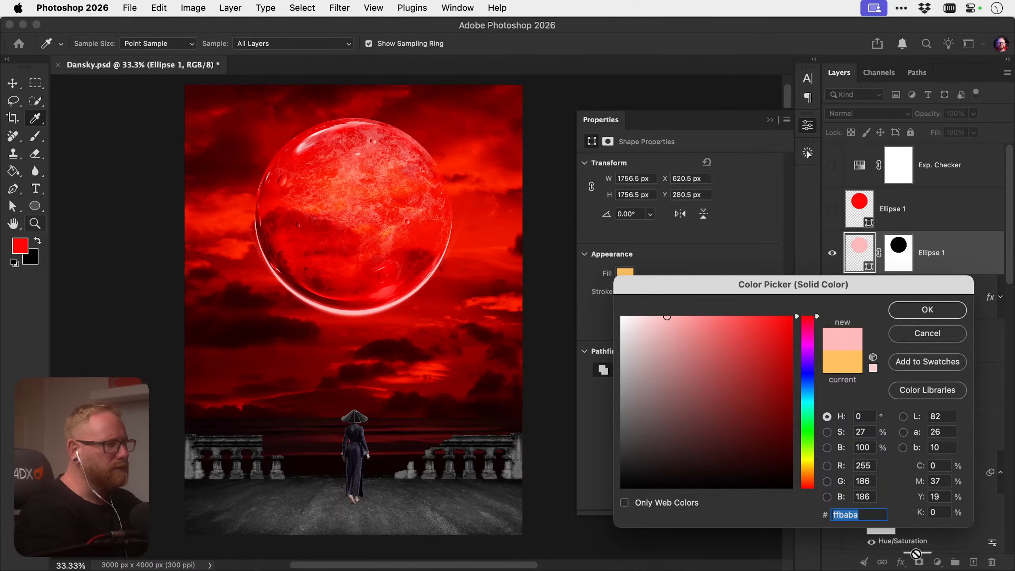
pyautogui.press('super+Tab')
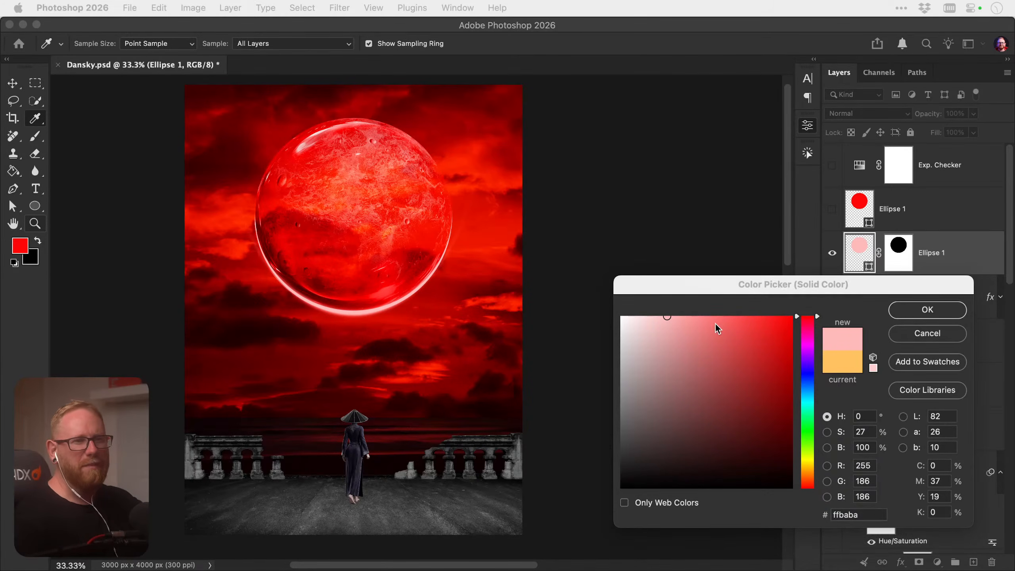
pyautogui.click(698, 329)
pyautogui.moveTo(698, 330)
pyautogui.mouseDown()
pyautogui.moveTo(710, 299)
pyautogui.moveTo(732, 304)
pyautogui.moveTo(711, 320)
pyautogui.moveTo(697, 307)
pyautogui.mouseUp()
pyautogui.click(807, 321)
pyautogui.click(808, 322)
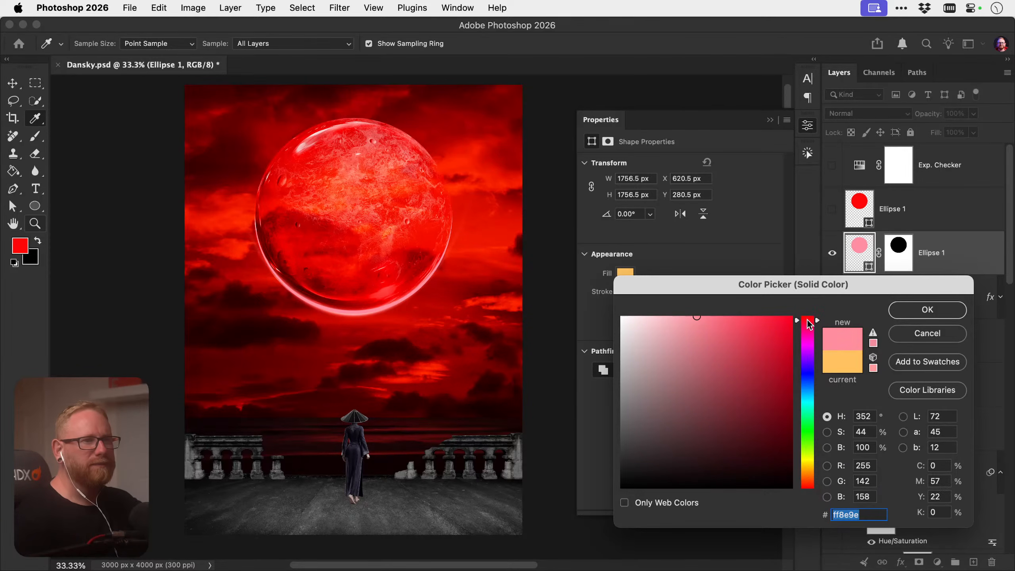
pyautogui.click(920, 312)
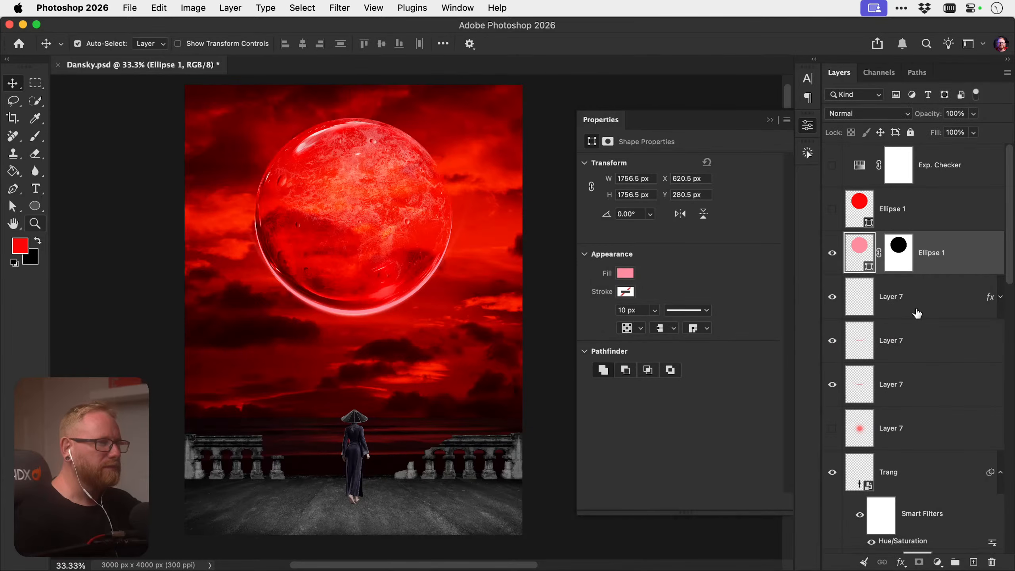
pyautogui.click(807, 125)
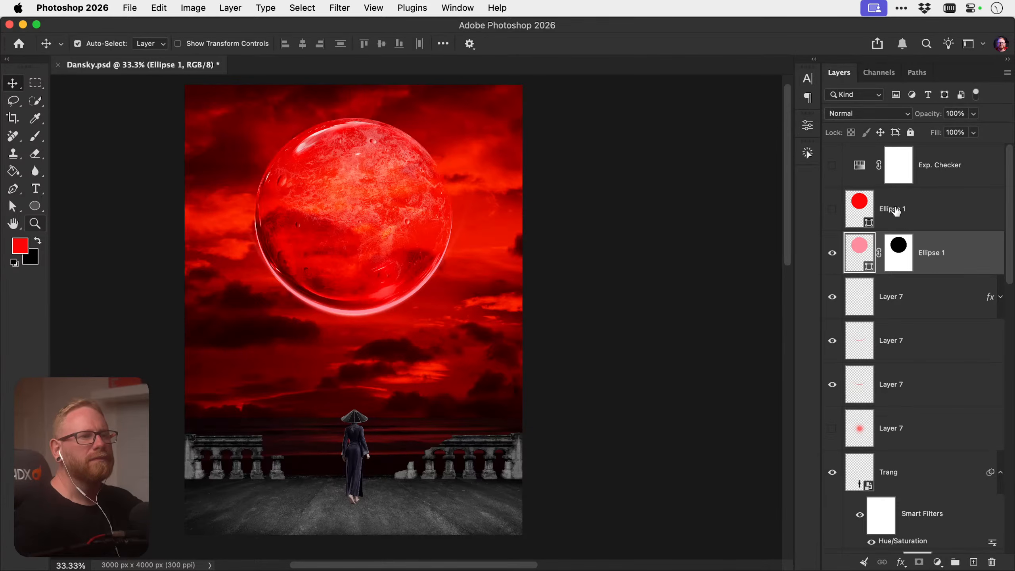
# Duplicate the masked pink circle layer and delete the layer mask from the copy
pyautogui.click(908, 215)
pyautogui.click(832, 210)
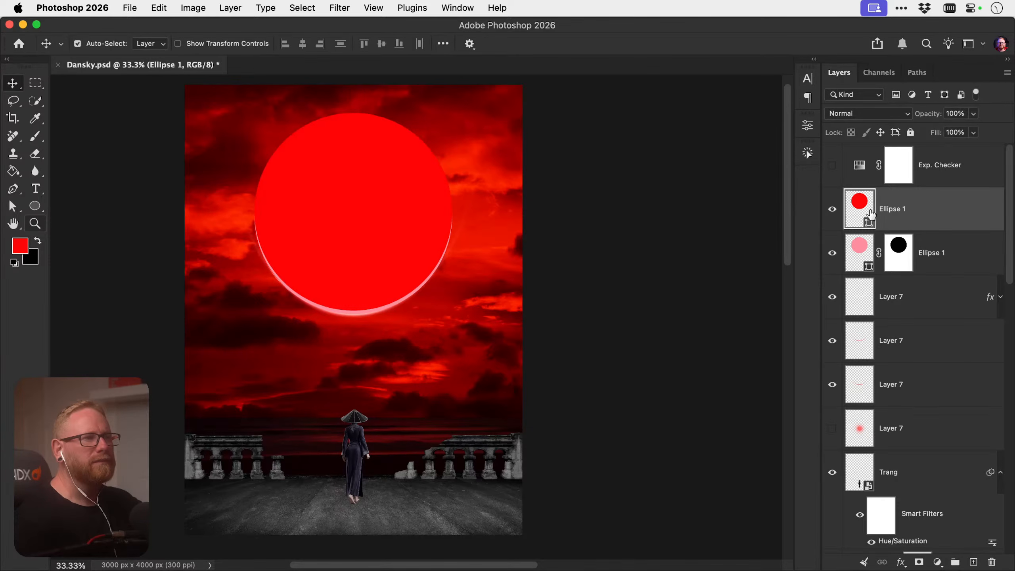
pyautogui.click(923, 252)
pyautogui.press('super+j')
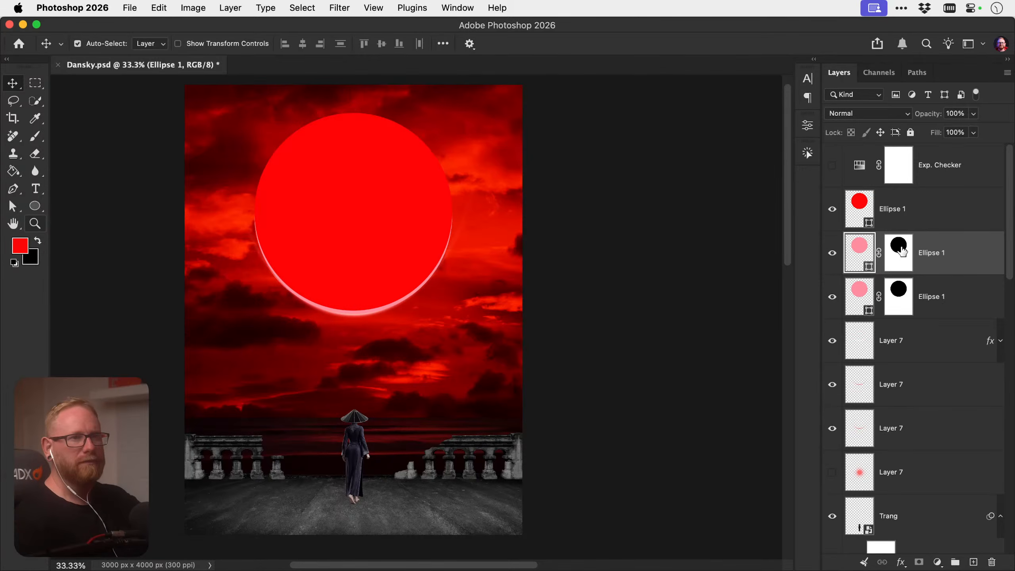
pyautogui.rightClick(897, 248)
pyautogui.click(880, 278)
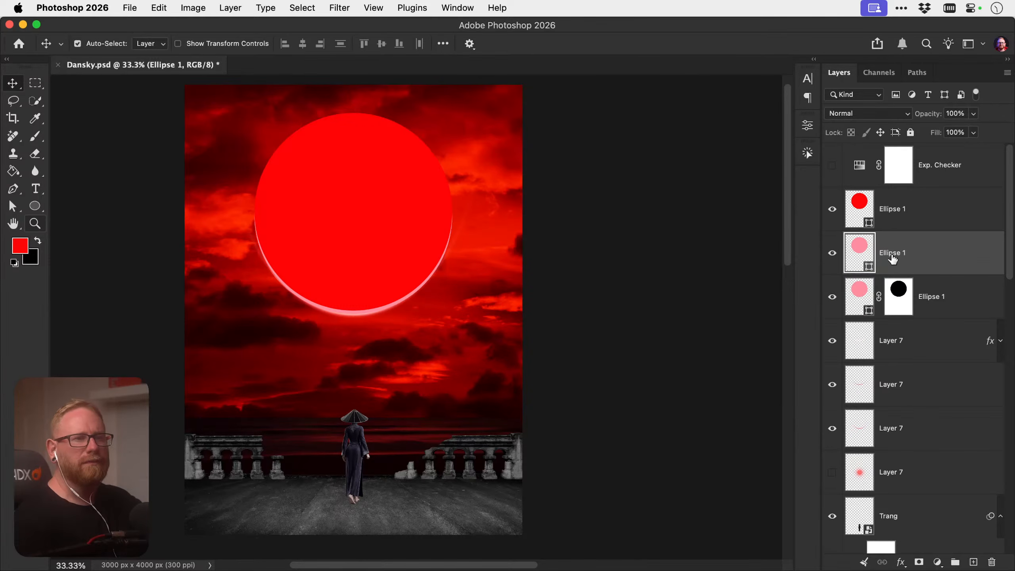
# Set the unmasked pink circle's fill to 0% and keep the red circle layer above it hidden
pyautogui.click(973, 133)
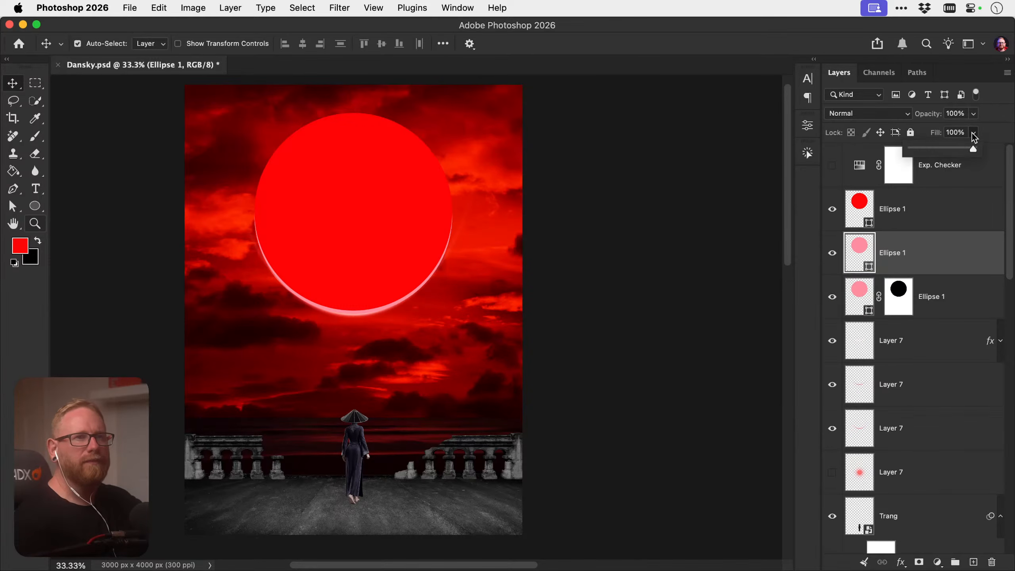
pyautogui.doubleClick(959, 256)
pyautogui.press('Escape')
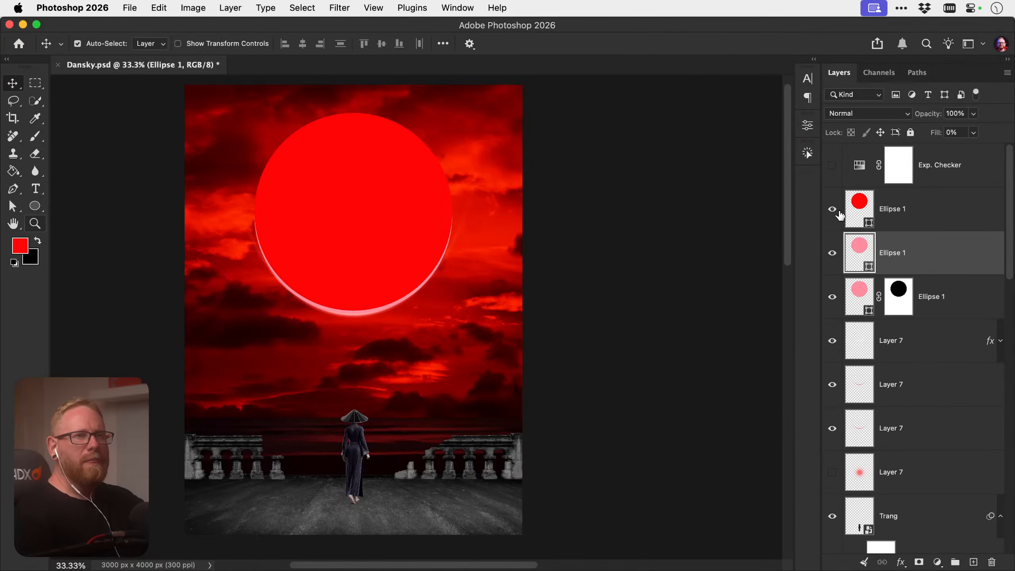
pyautogui.click(833, 209)
# Add an Outer Glow to the unmasked circle copy at 100% opacity in light red ff5e5e
pyautogui.doubleClick(969, 259)
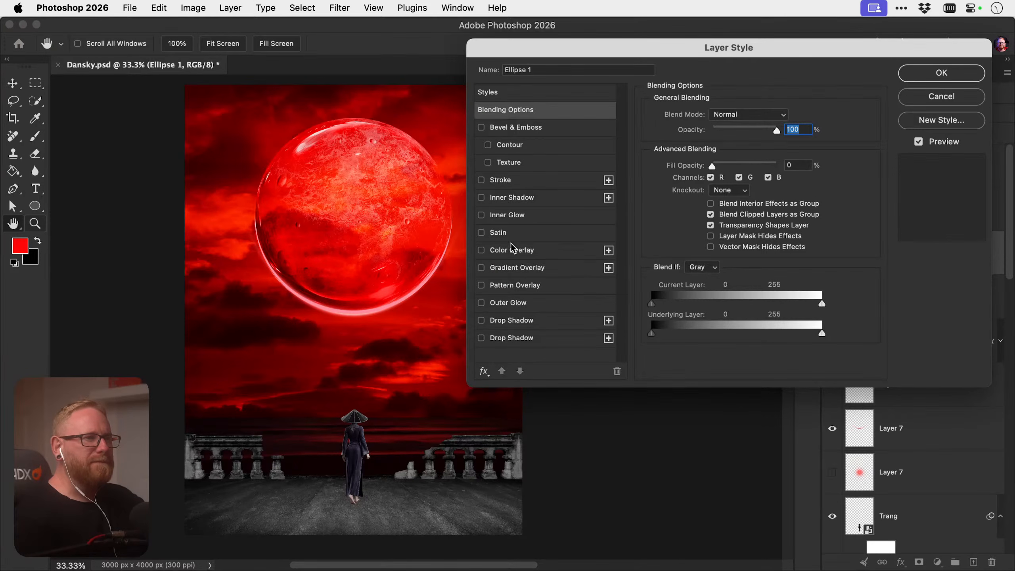
pyautogui.click(508, 303)
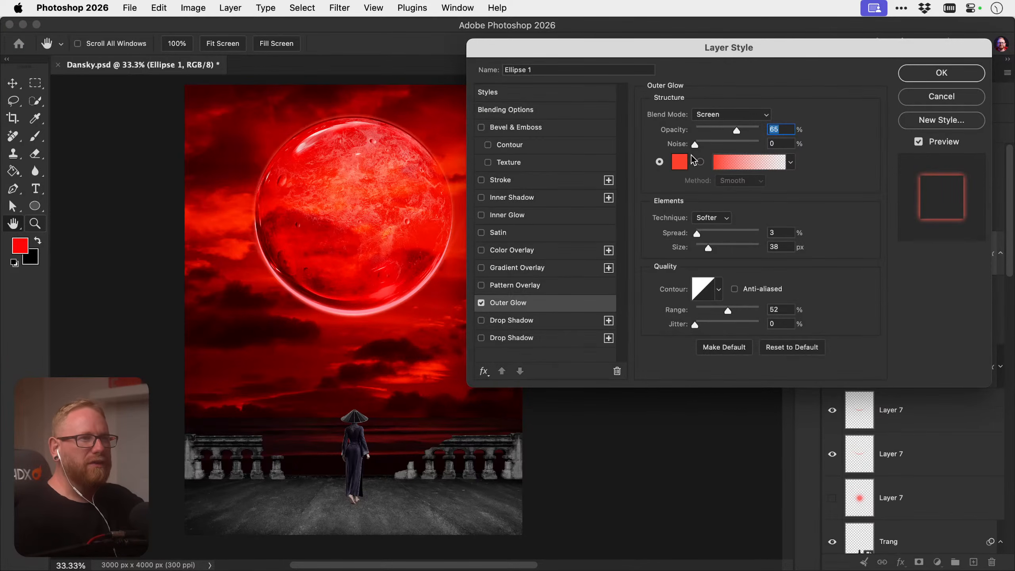
pyautogui.moveTo(737, 130); pyautogui.dragTo(759, 130)
pyautogui.click(679, 161)
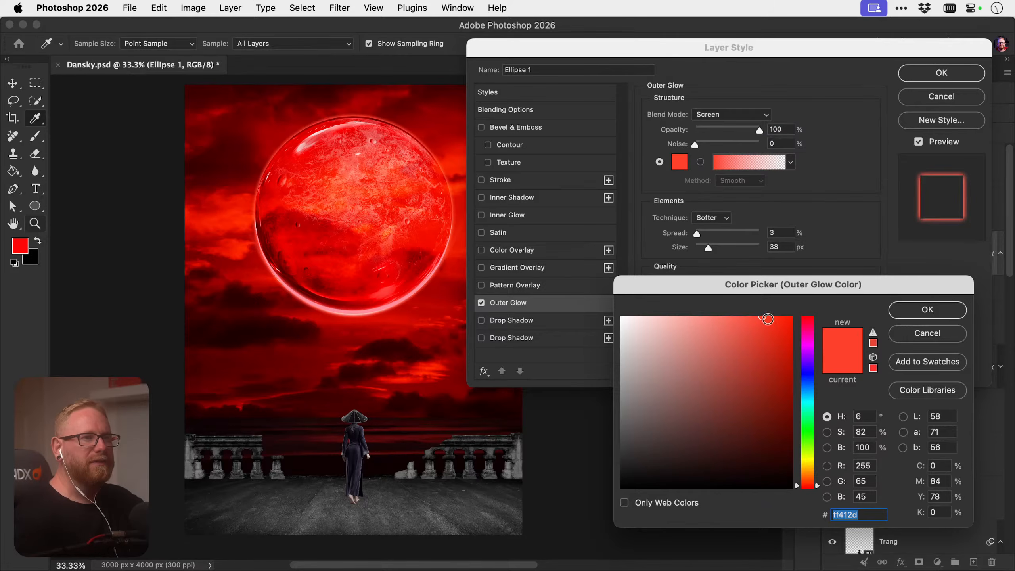
pyautogui.click(811, 316)
pyautogui.click(729, 317)
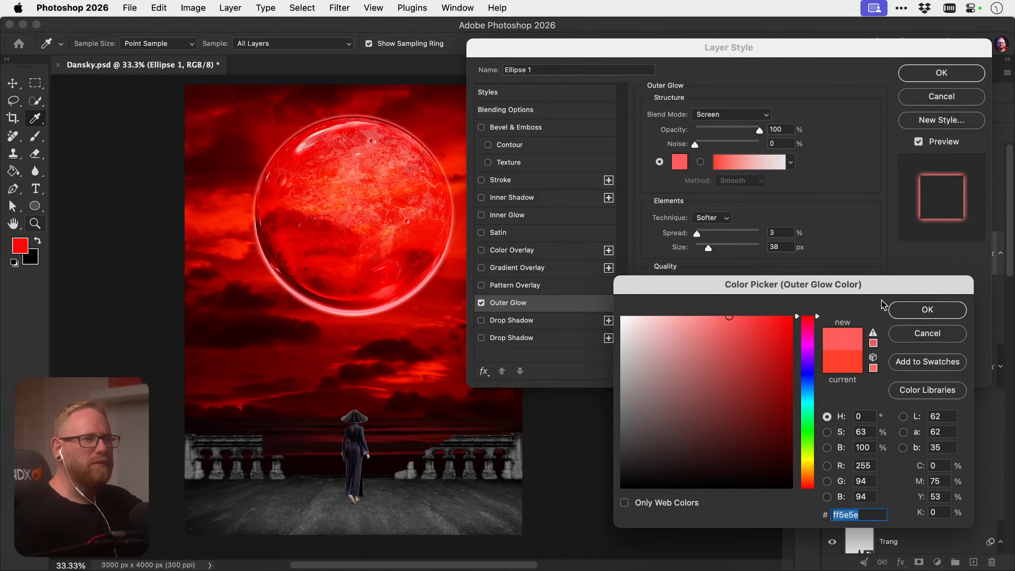
pyautogui.click(895, 309)
# Enlarge the outer glow's size to about 92 px, fine-tune its spread, and apply the layer style
pyautogui.moveTo(706, 235)
pyautogui.mouseDown()
pyautogui.moveTo(752, 233)
pyautogui.moveTo(704, 232)
pyautogui.moveTo(738, 247)
pyautogui.moveTo(695, 233)
pyautogui.moveTo(735, 242)
pyautogui.moveTo(722, 244)
pyautogui.mouseUp()
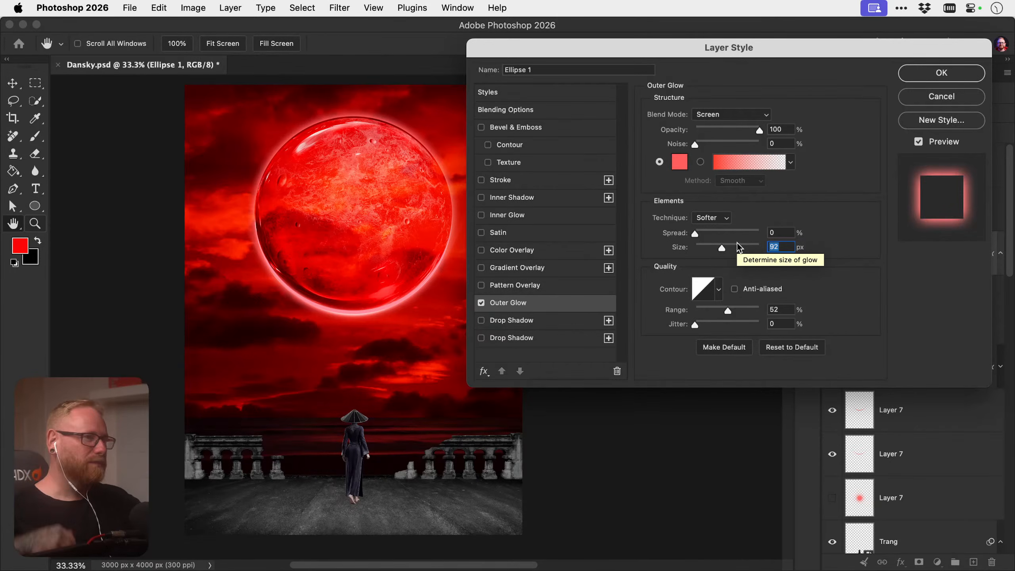
pyautogui.moveTo(717, 240)
pyautogui.mouseDown()
pyautogui.moveTo(748, 245)
pyautogui.moveTo(701, 231)
pyautogui.mouseUp()
pyautogui.press('Return')
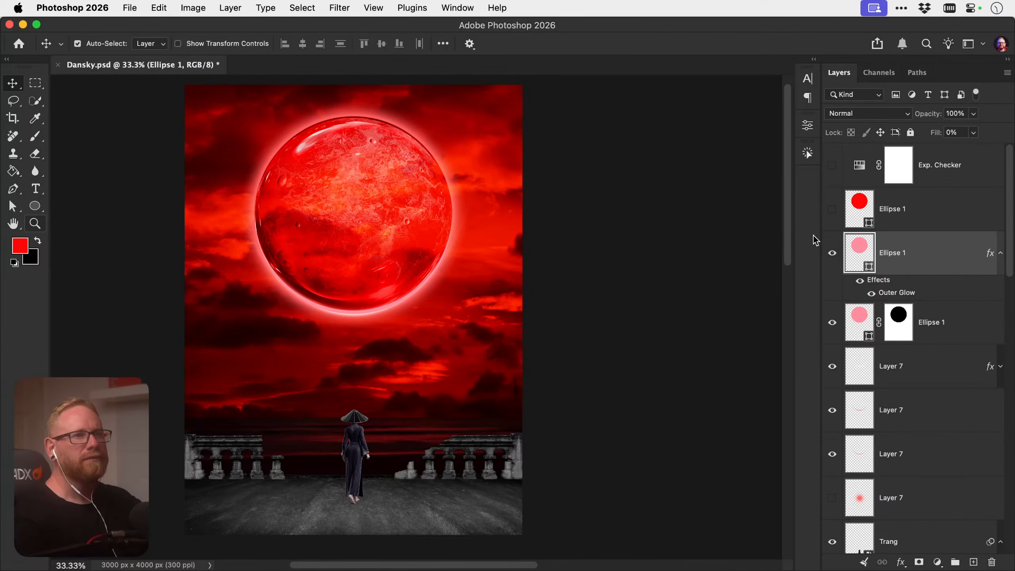
# Compare the image with and without the circle's outer glow, and with and without the Moon layer
pyautogui.click(833, 253)
pyautogui.click(833, 253)
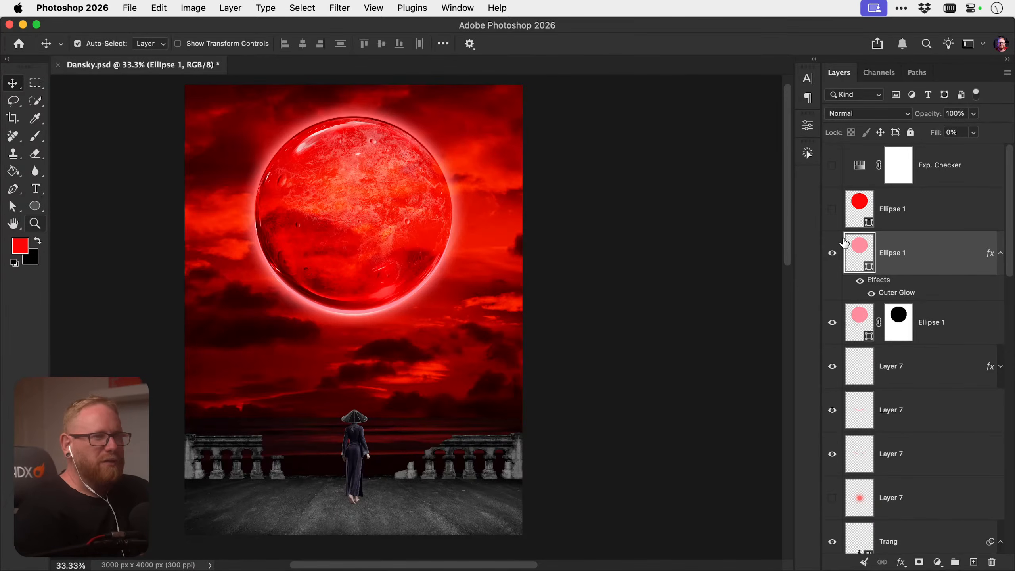
pyautogui.scroll(-10, 906, 396)
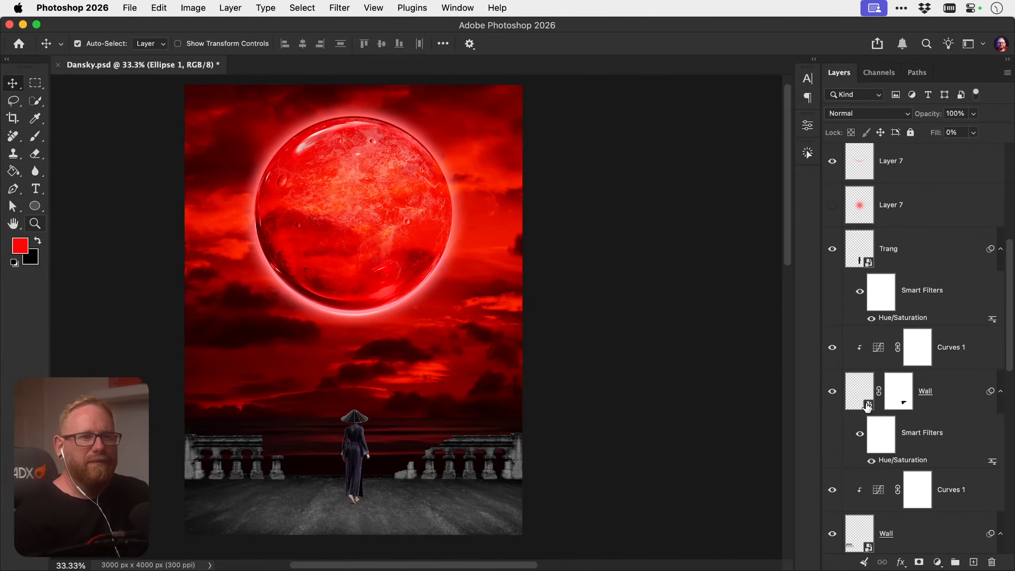
pyautogui.scroll(-2, 862, 416)
pyautogui.click(832, 437)
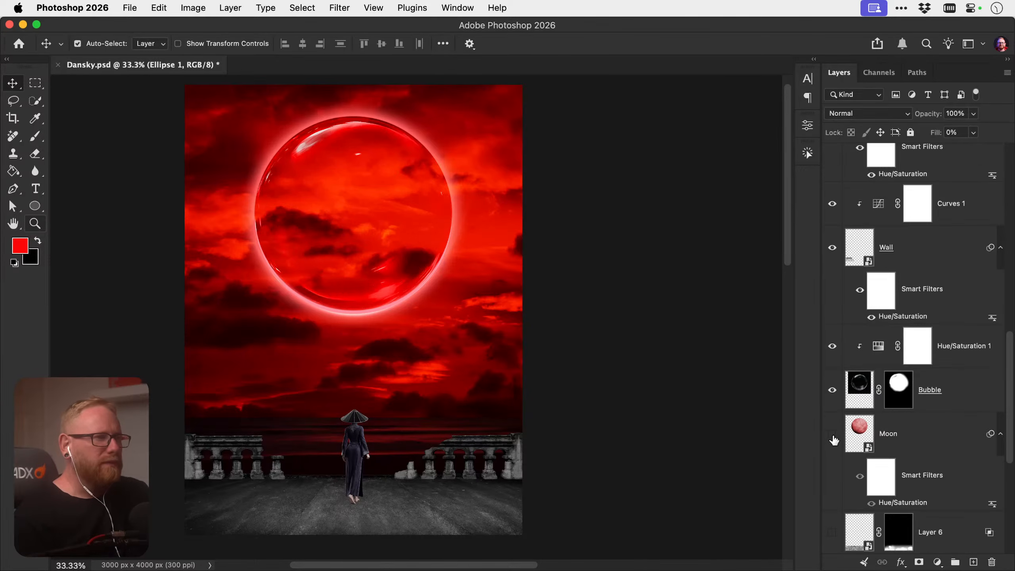
pyautogui.click(833, 438)
# Hide the Bubble layer and check the glow with the Moon off, leaving the Moon visible
pyautogui.click(832, 391)
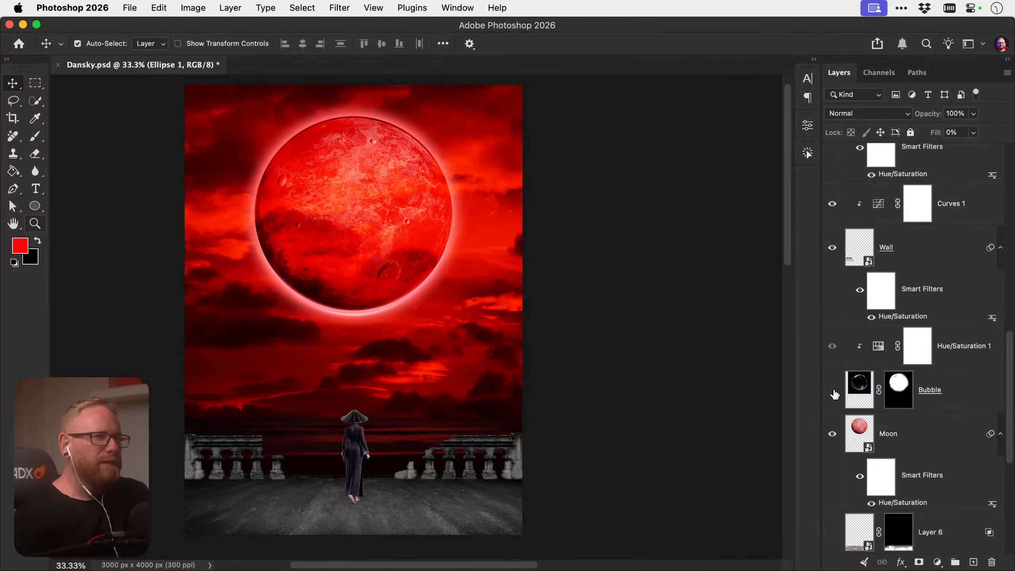
pyautogui.click(830, 430)
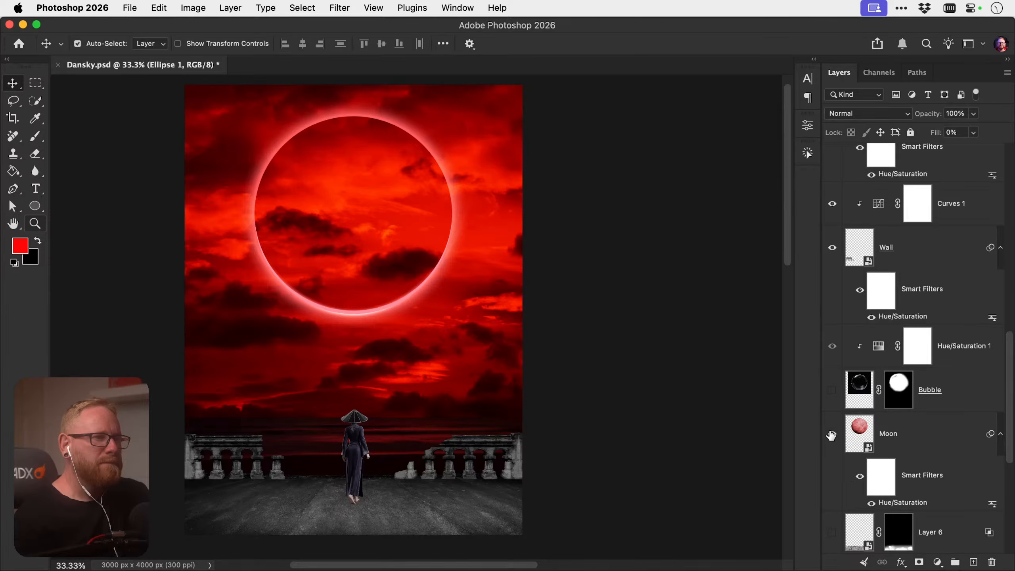
pyautogui.click(831, 434)
pyautogui.scroll(12, 859, 400)
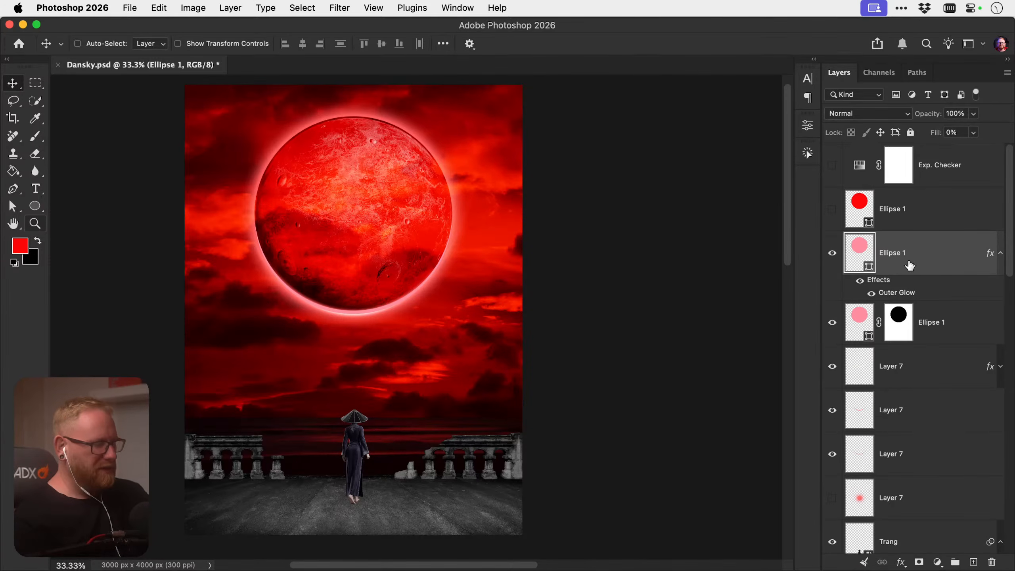
# Duplicate the outer-glow circle layer and hide the original glow circle, the masked circle and the Moon layer
pyautogui.press('super+j')
pyautogui.moveTo(832, 322); pyautogui.dragTo(832, 379)
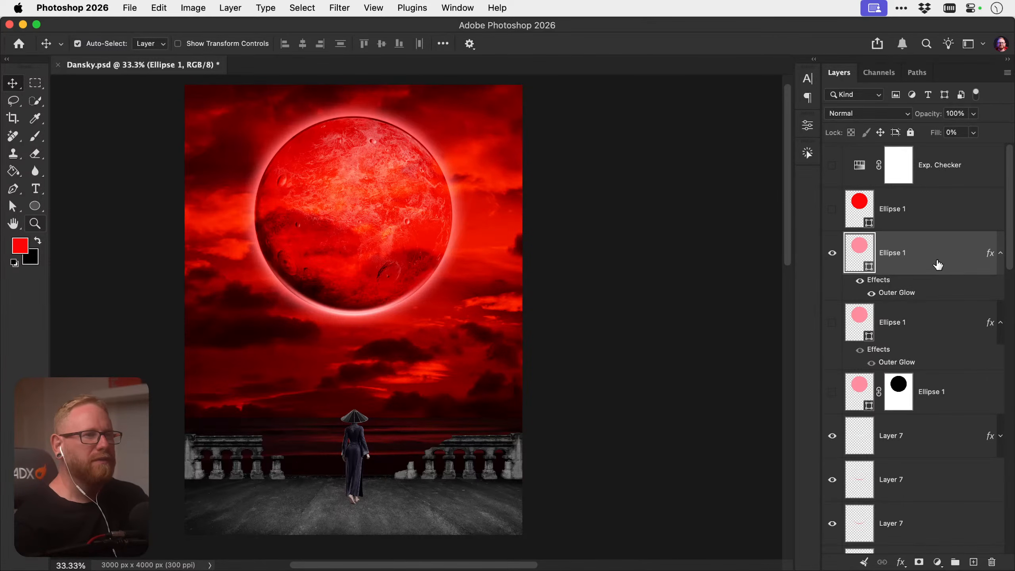
pyautogui.scroll(-10, 936, 268)
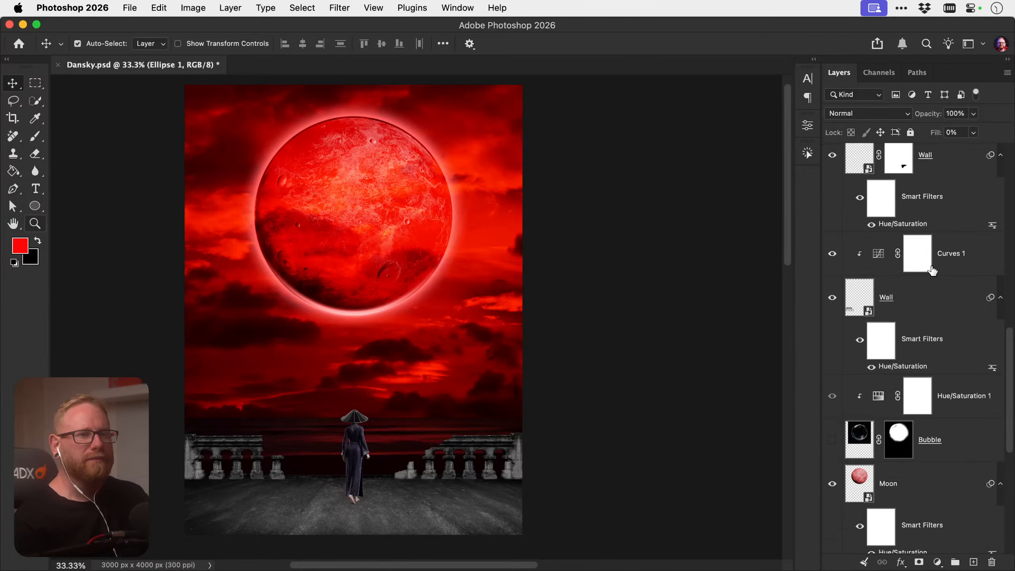
pyautogui.click(831, 418)
pyautogui.scroll(10, 906, 360)
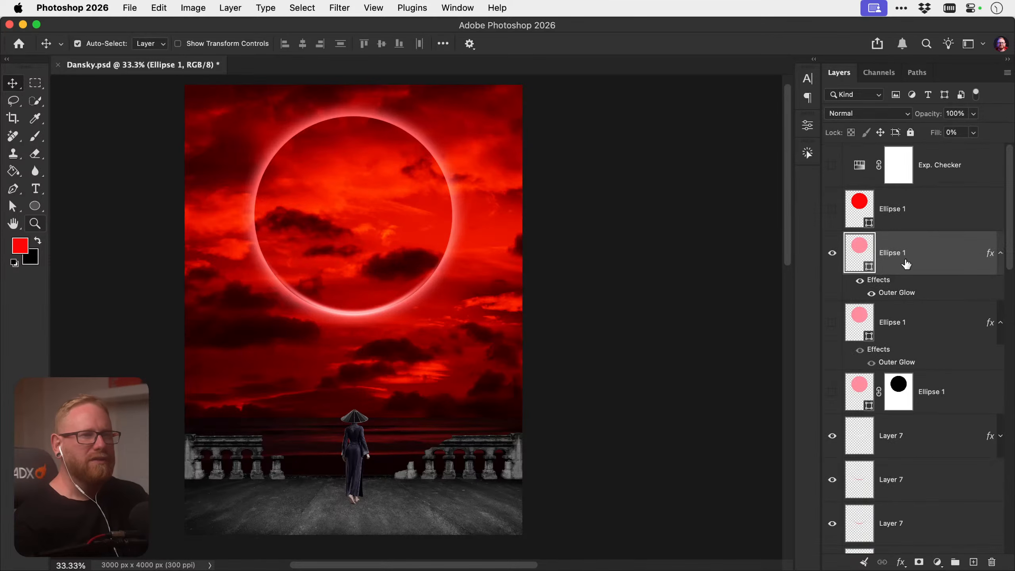
# Replace the top pink circle copy's Outer Glow with a Gradient Overlay in the Radial style
pyautogui.moveTo(903, 293); pyautogui.dragTo(992, 562)
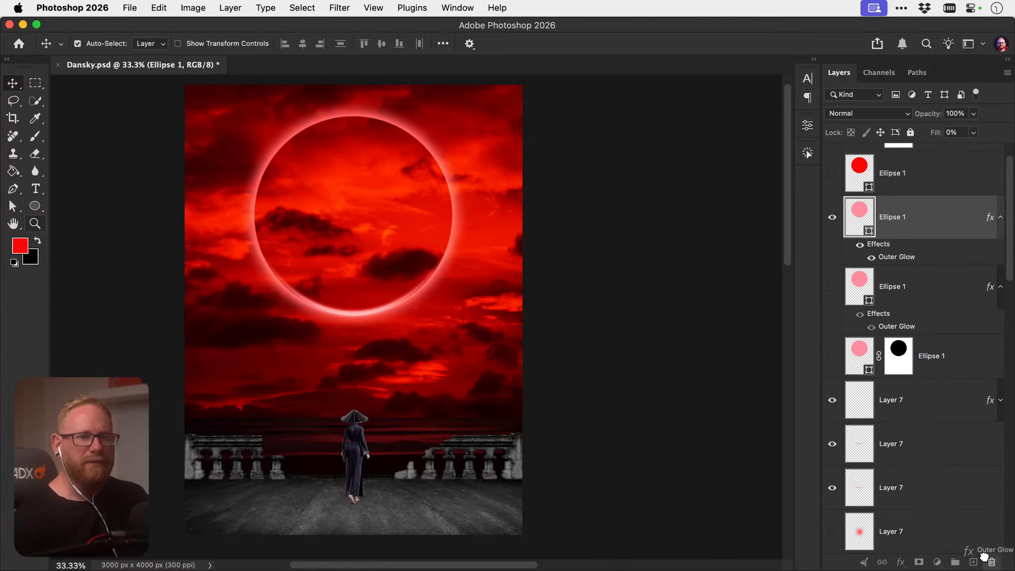
pyautogui.doubleClick(955, 224)
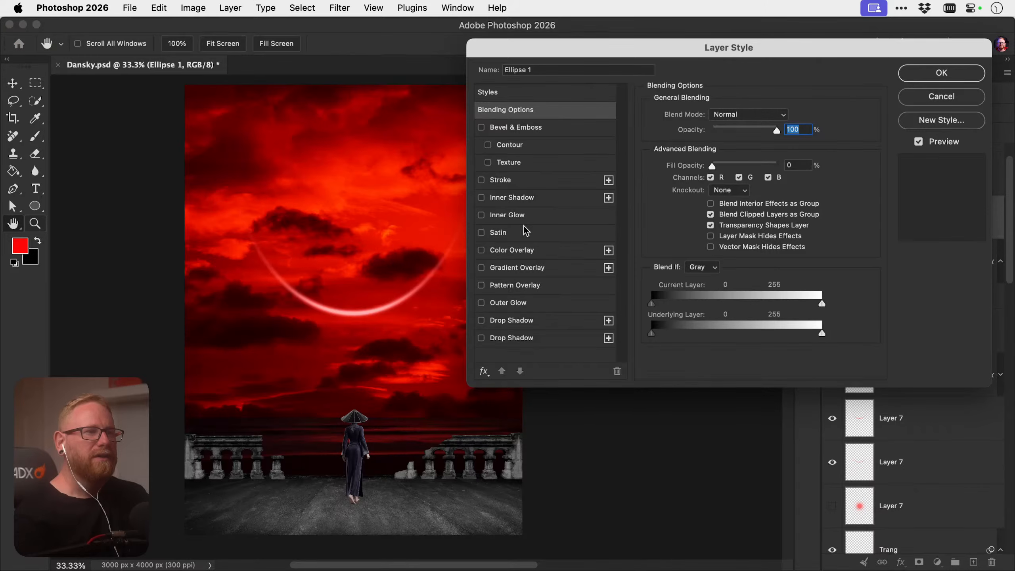
pyautogui.click(517, 268)
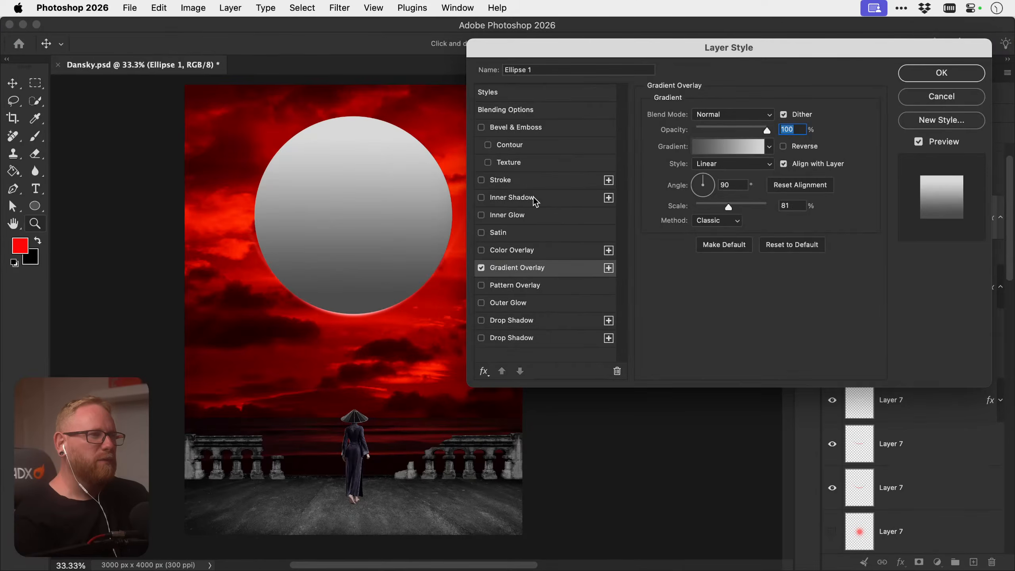
pyautogui.click(718, 150)
pyautogui.press('Escape')
pyautogui.click(721, 164)
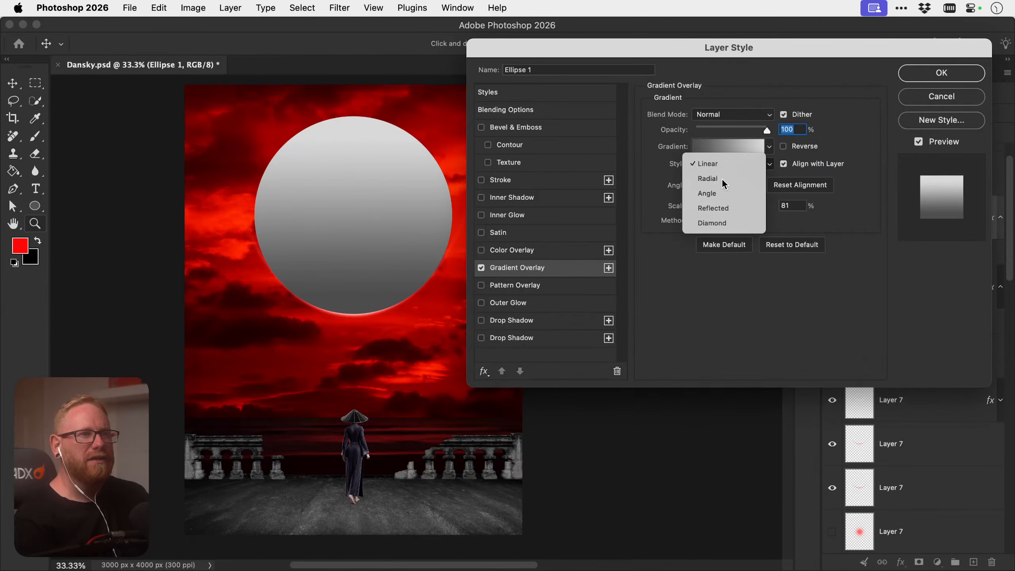
pyautogui.click(721, 178)
# Set the overlay's gradient to the Foreground to Background preset, running from red to black
pyautogui.click(702, 149)
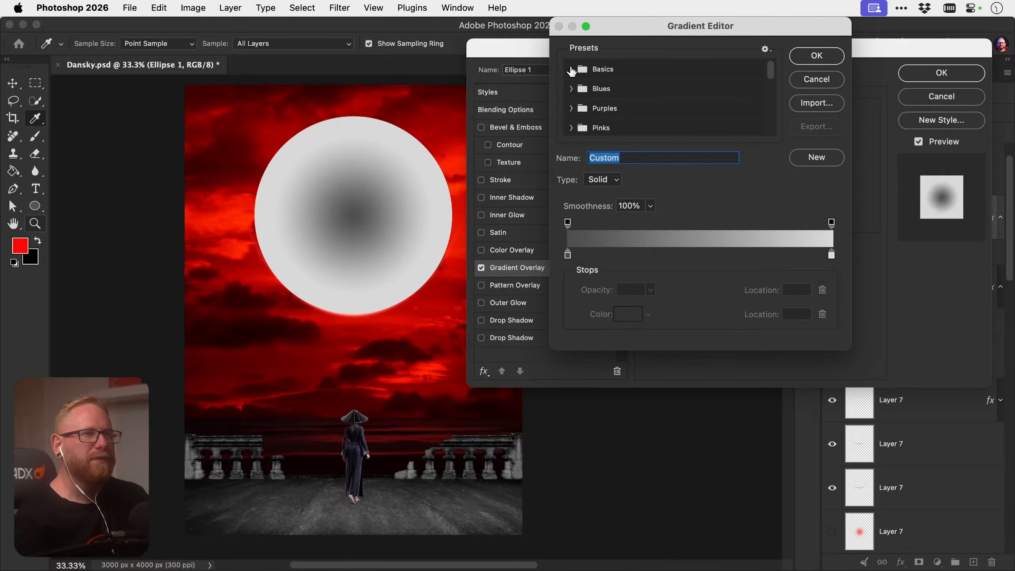
pyautogui.click(571, 69)
pyautogui.click(588, 90)
pyautogui.click(567, 254)
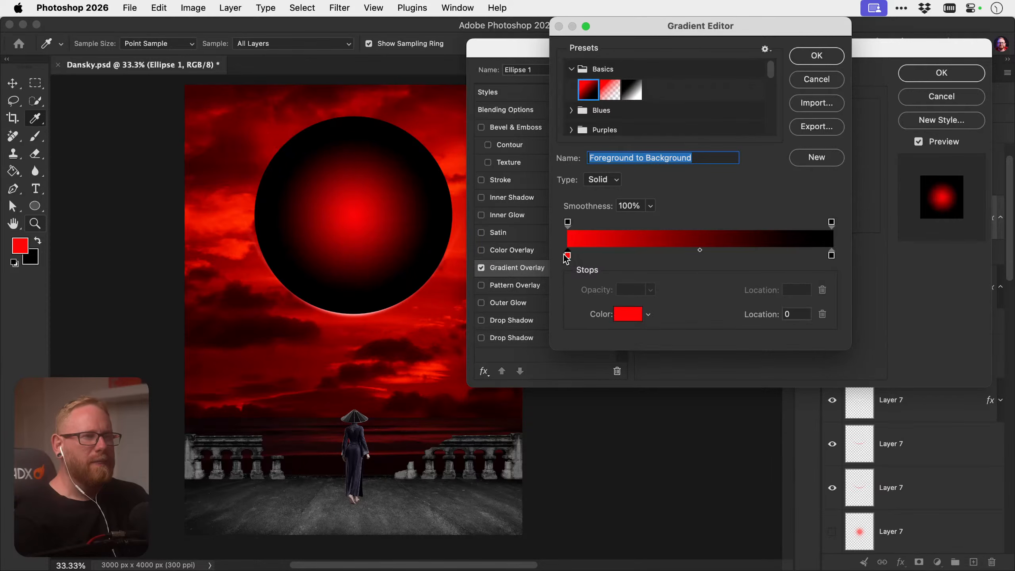
pyautogui.click(815, 55)
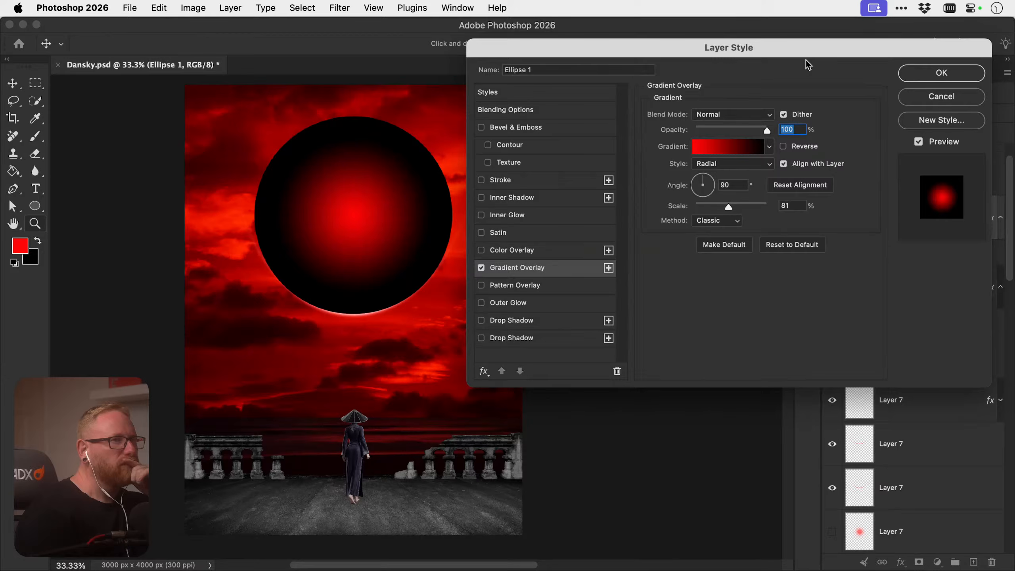
# Set the gradient overlay's blend mode to Screen and reverse the gradient
pyautogui.click(744, 117)
pyautogui.click(723, 246)
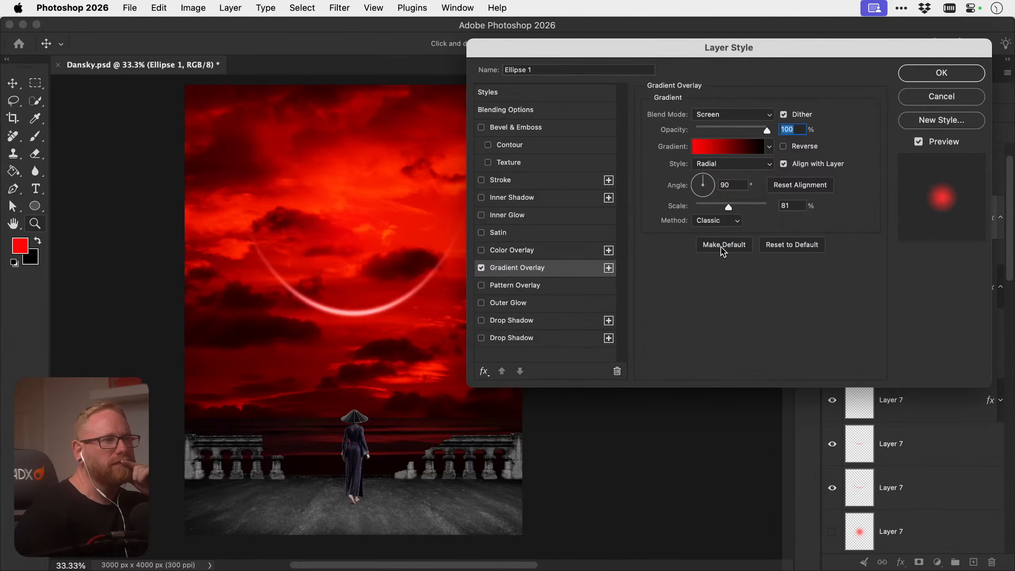
pyautogui.click(708, 147)
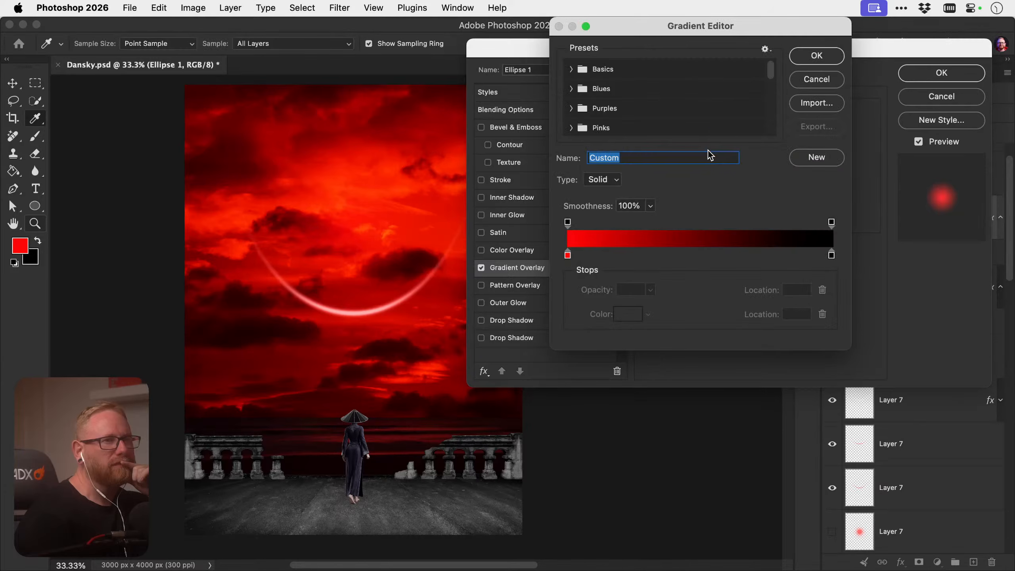
pyautogui.click(817, 62)
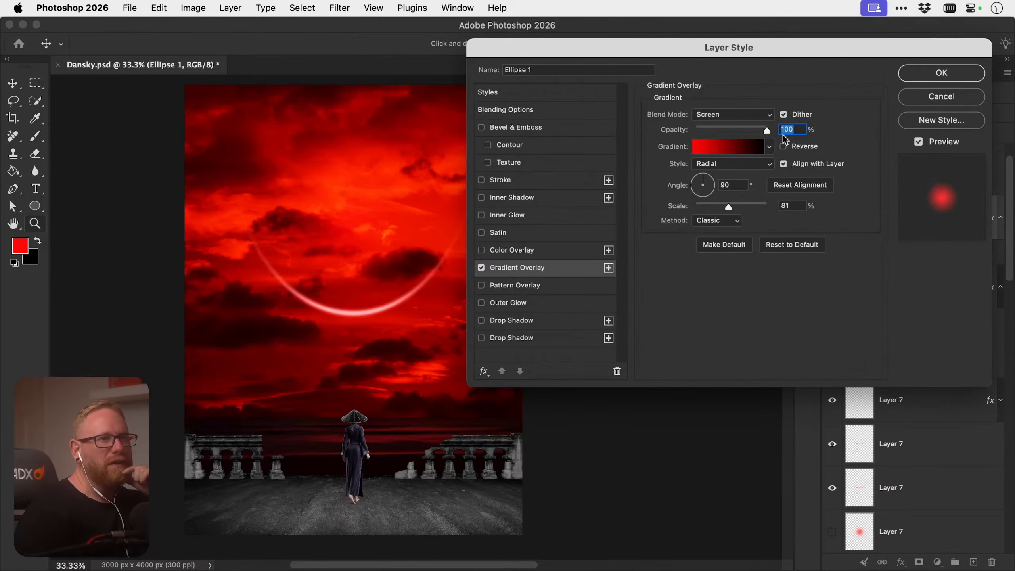
pyautogui.click(793, 150)
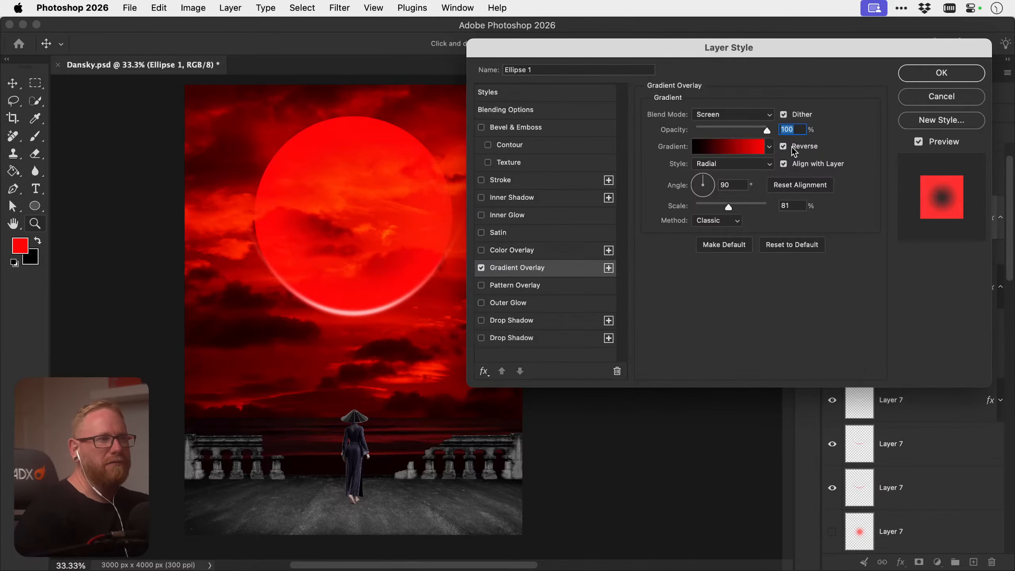
# Edit the overlay's gradient, shifting its midpoint toward red and adding a second red stop near the first
pyautogui.click(718, 151)
pyautogui.click(831, 254)
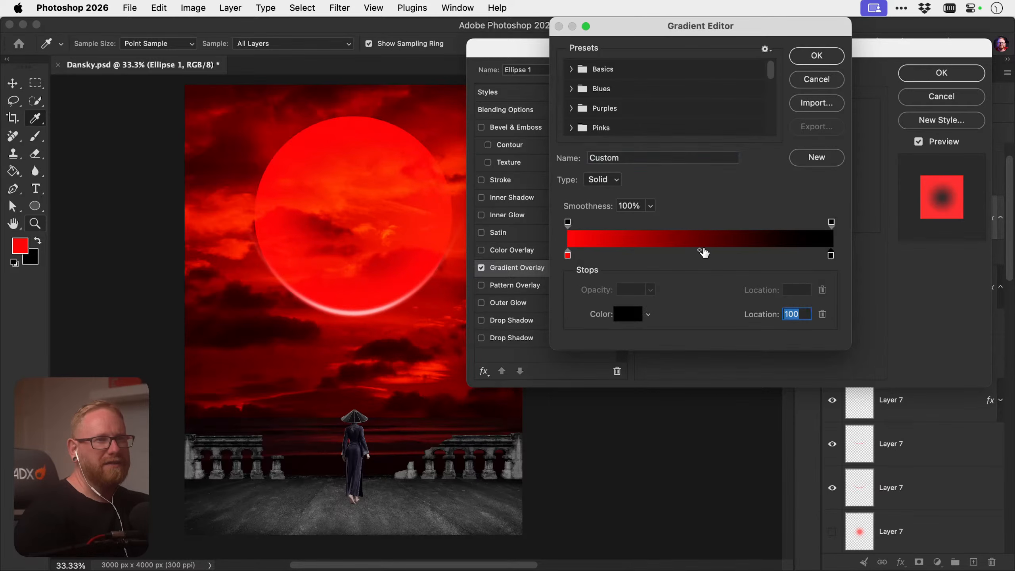
pyautogui.moveTo(699, 249); pyautogui.dragTo(638, 251)
pyautogui.moveTo(567, 254); pyautogui.dragTo(620, 258)
# Change the gradient's first color stop at location 0 to light red ff7474
pyautogui.click(568, 256)
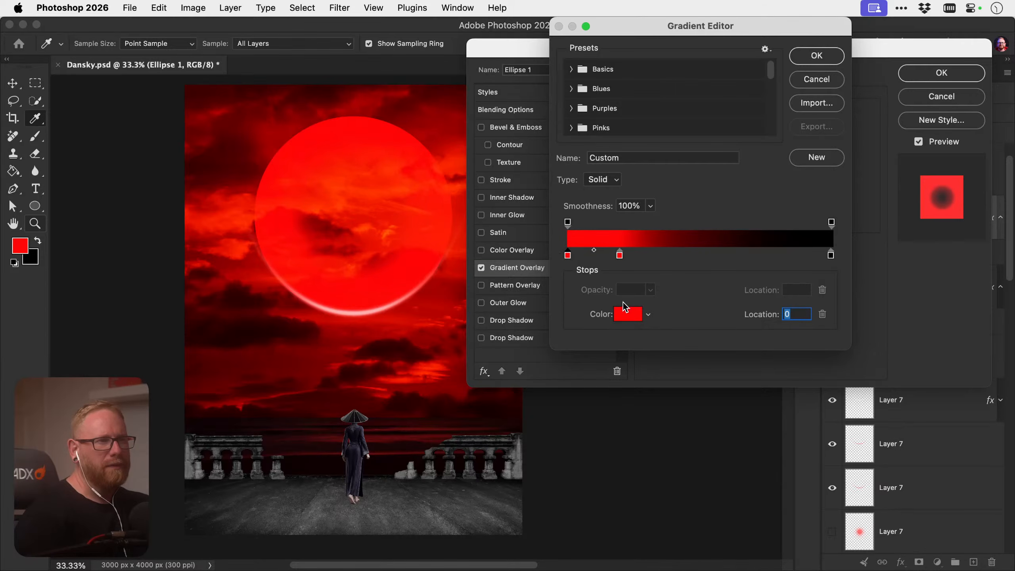
pyautogui.click(627, 313)
pyautogui.click(714, 317)
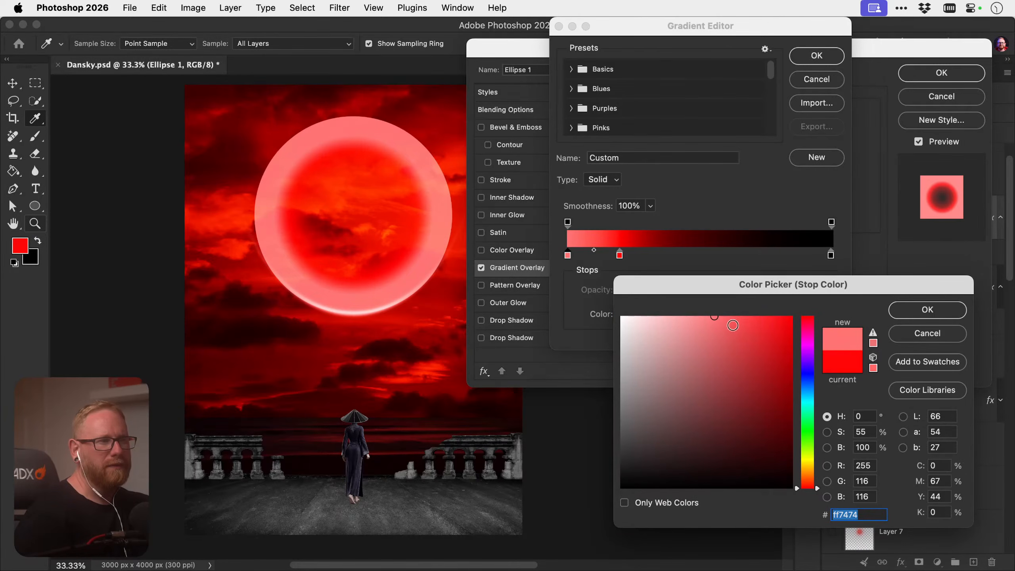
pyautogui.moveTo(758, 325)
pyautogui.mouseDown()
pyautogui.moveTo(750, 299)
pyautogui.moveTo(716, 310)
pyautogui.mouseUp()
pyautogui.click(927, 309)
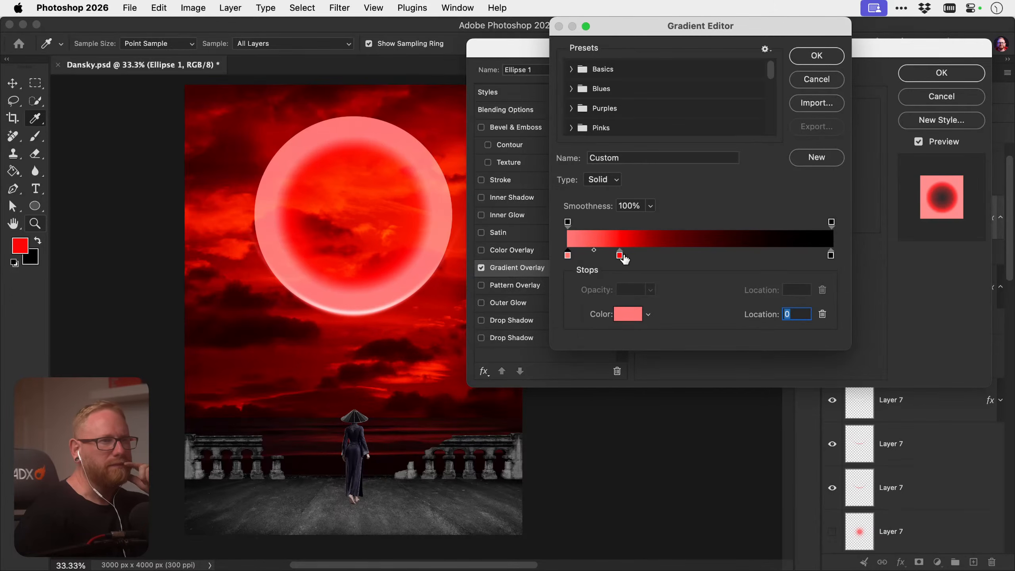
# Remove the intermediate red stop from the gradient and select the light red stop
pyautogui.moveTo(624, 256); pyautogui.dragTo(586, 251)
pyautogui.moveTo(649, 256); pyautogui.dragTo(641, 295)
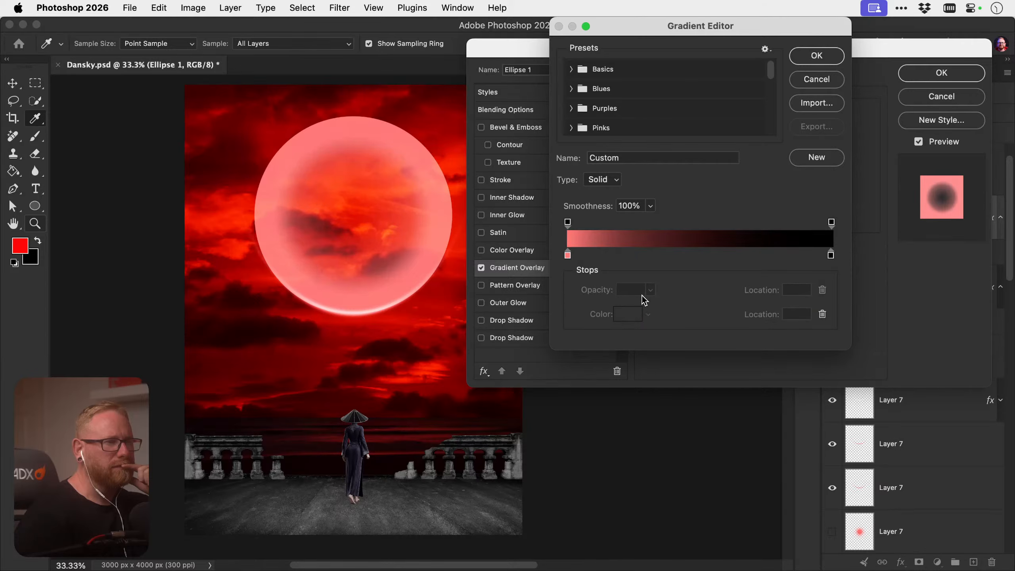
pyautogui.click(568, 256)
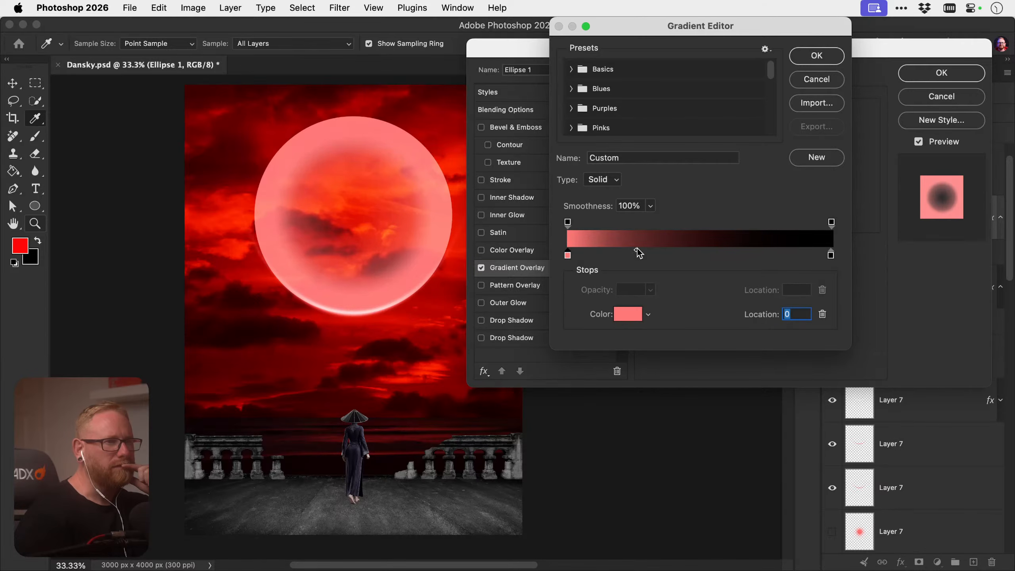
# Move the gradient's black stop to location 67 and its midpoint to 30, and accept the gradient
pyautogui.moveTo(637, 250); pyautogui.dragTo(661, 251)
pyautogui.moveTo(831, 255); pyautogui.dragTo(754, 255)
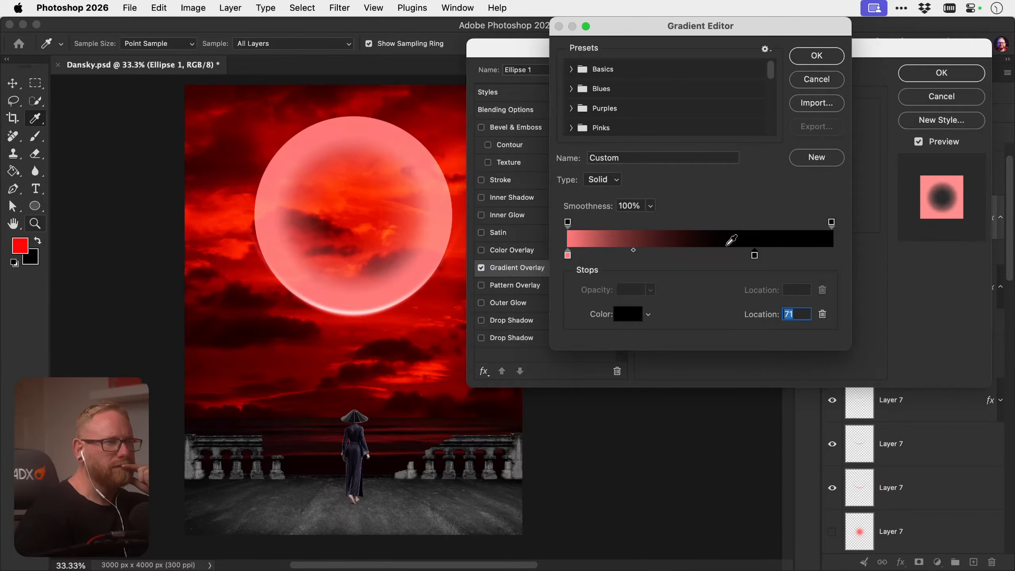
pyautogui.moveTo(633, 250)
pyautogui.mouseDown()
pyautogui.moveTo(599, 252)
pyautogui.moveTo(648, 251)
pyautogui.mouseUp()
pyautogui.moveTo(754, 255)
pyautogui.mouseDown()
pyautogui.moveTo(700, 256)
pyautogui.moveTo(744, 255)
pyautogui.mouseUp()
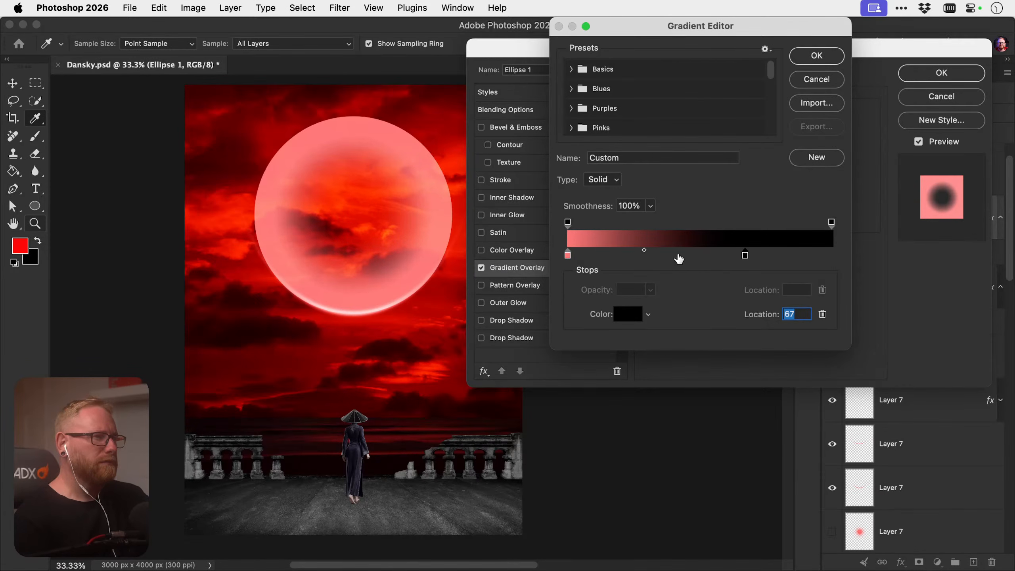
pyautogui.moveTo(643, 250); pyautogui.dragTo(621, 250)
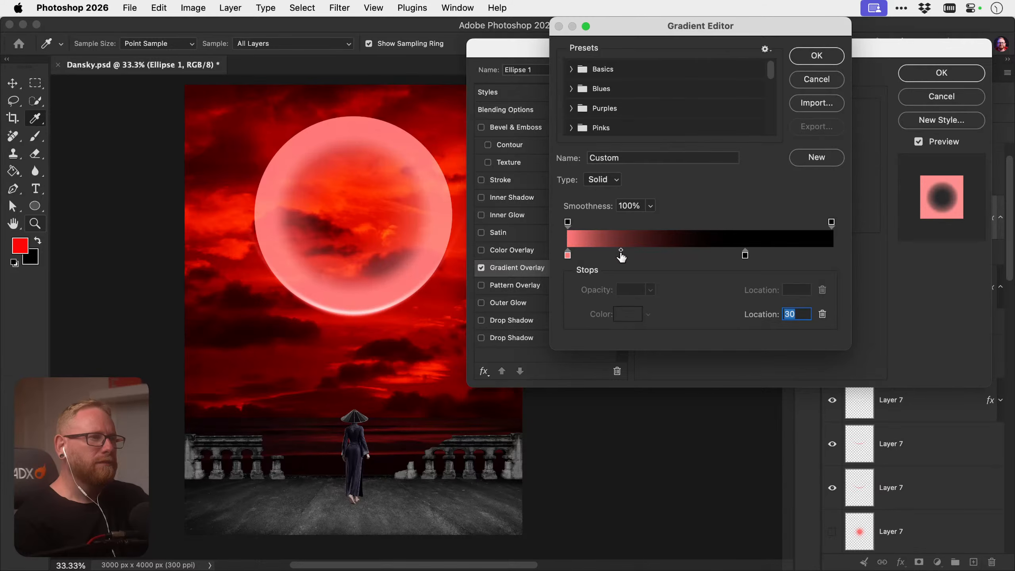
pyautogui.click(817, 56)
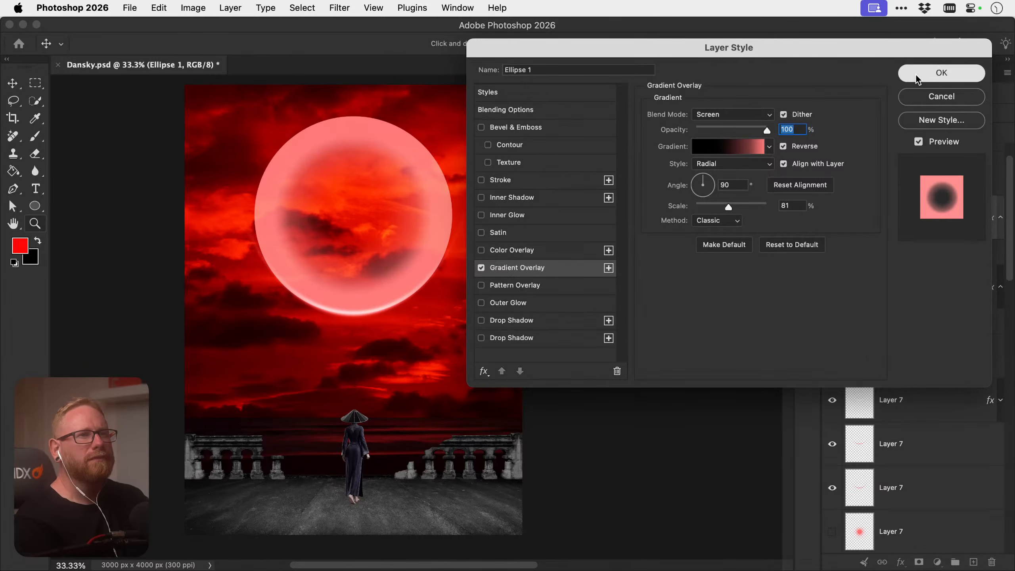
# Try Linear Dodge (Add) and Color Dodge for the gradient overlay, return it to Screen, and apply the layer style
pyautogui.click(766, 114)
pyautogui.click(751, 145)
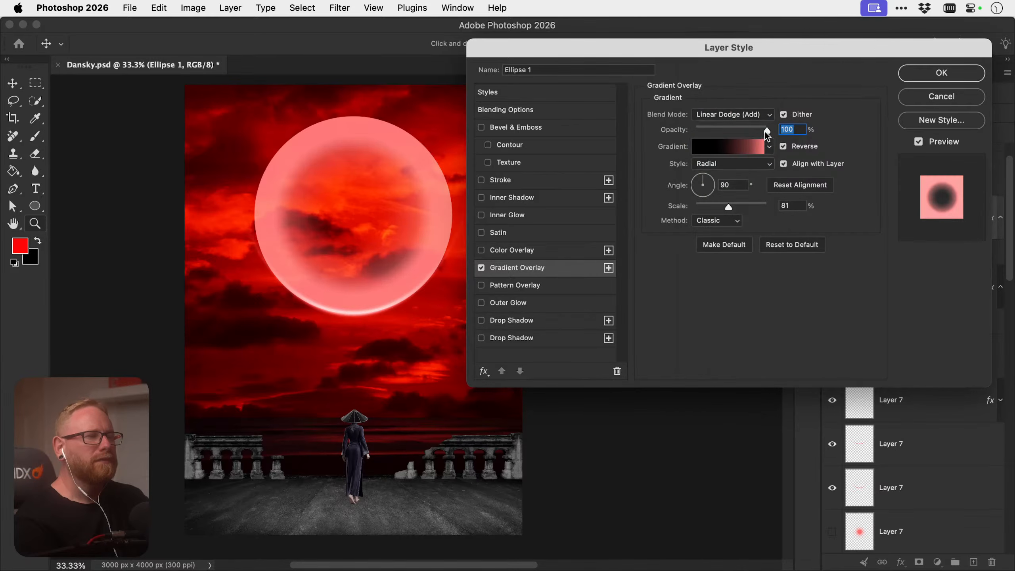
pyautogui.click(749, 116)
pyautogui.click(748, 100)
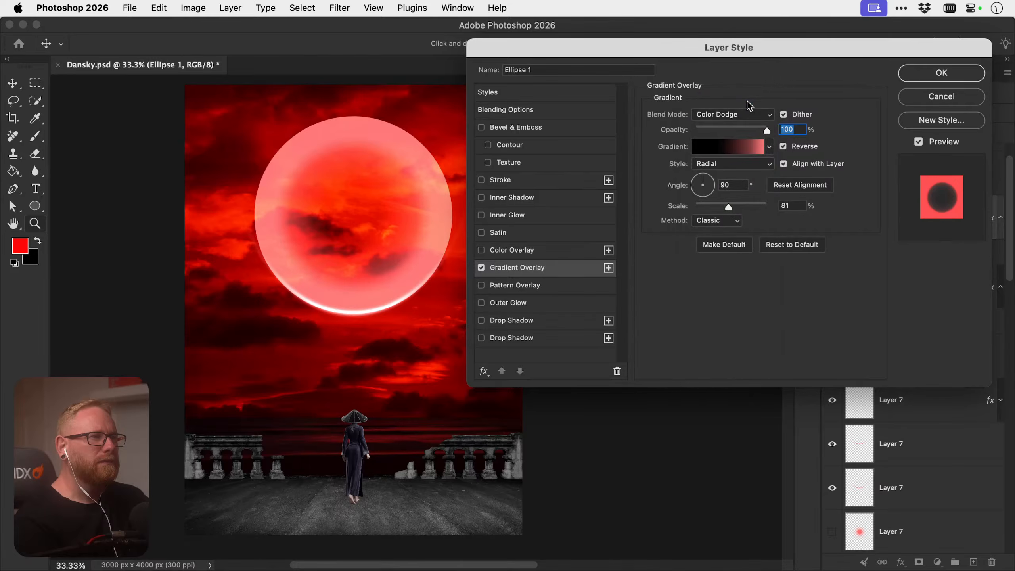
pyautogui.click(748, 115)
pyautogui.click(745, 103)
pyautogui.click(942, 72)
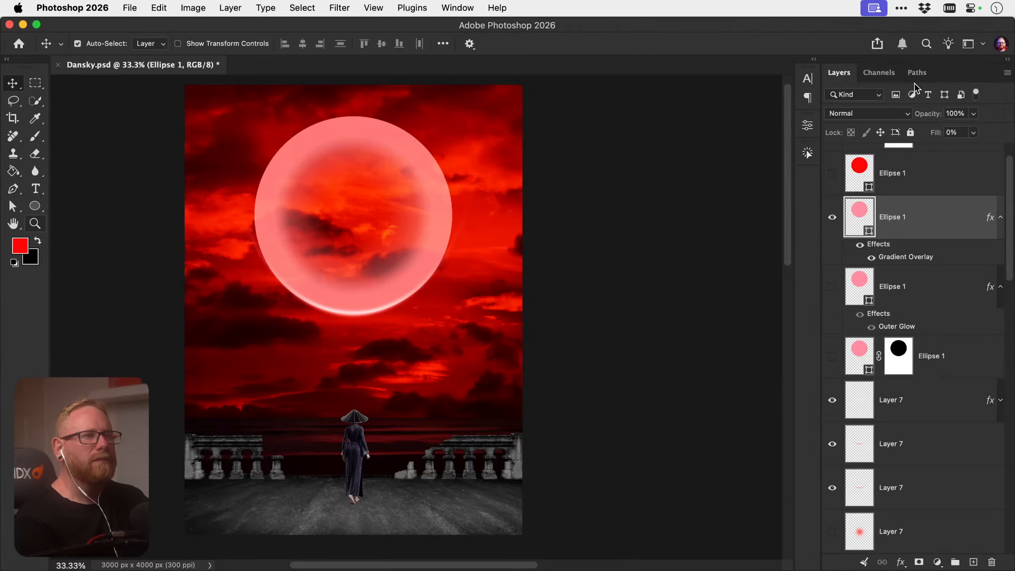
# Show the outer-glow Ellipse 1, masked Ellipse 1 and Moon layers, and briefly preview the Bubble layer
pyautogui.click(832, 287)
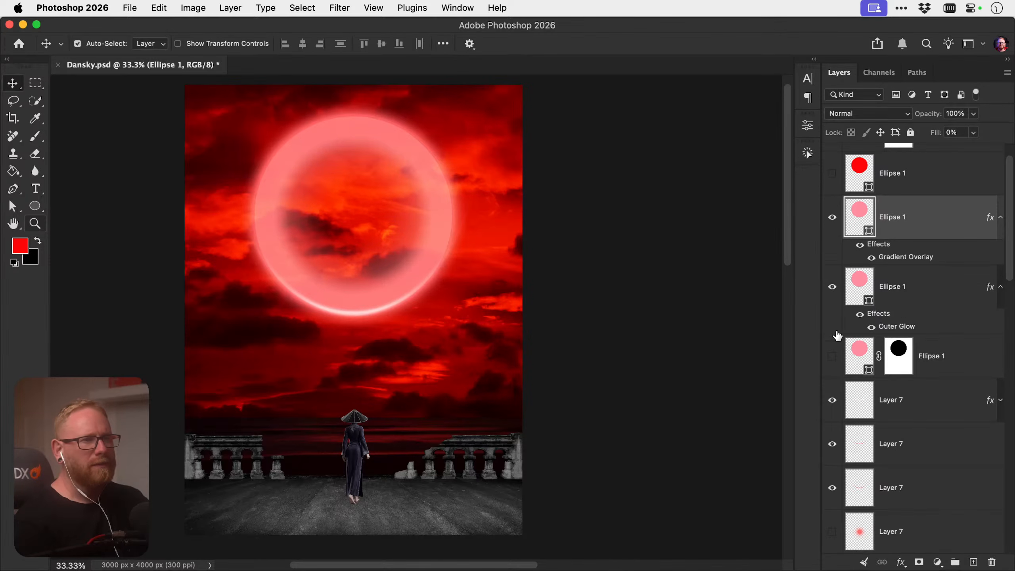
pyautogui.click(832, 356)
pyautogui.scroll(-15, 833, 360)
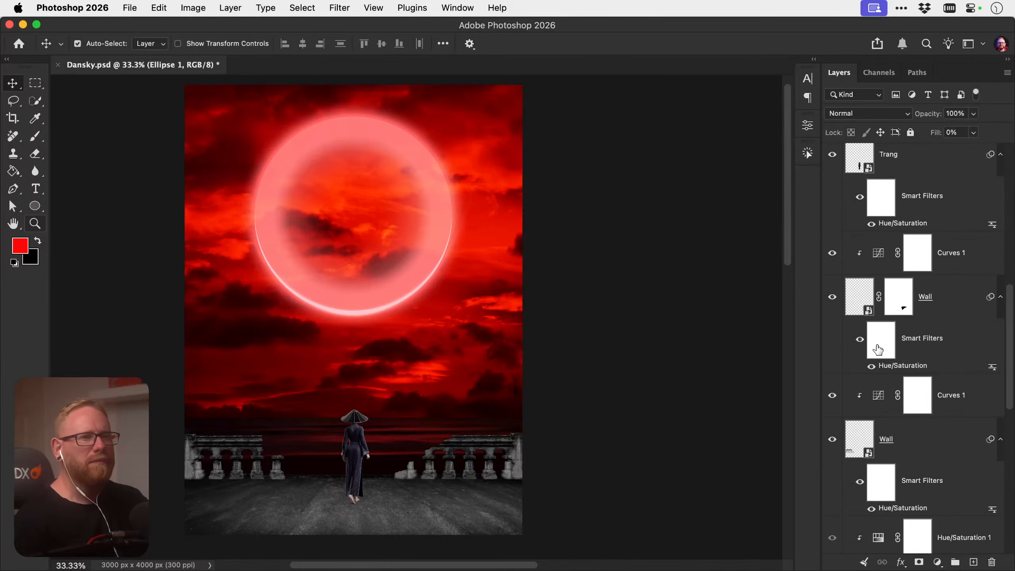
pyautogui.click(832, 254)
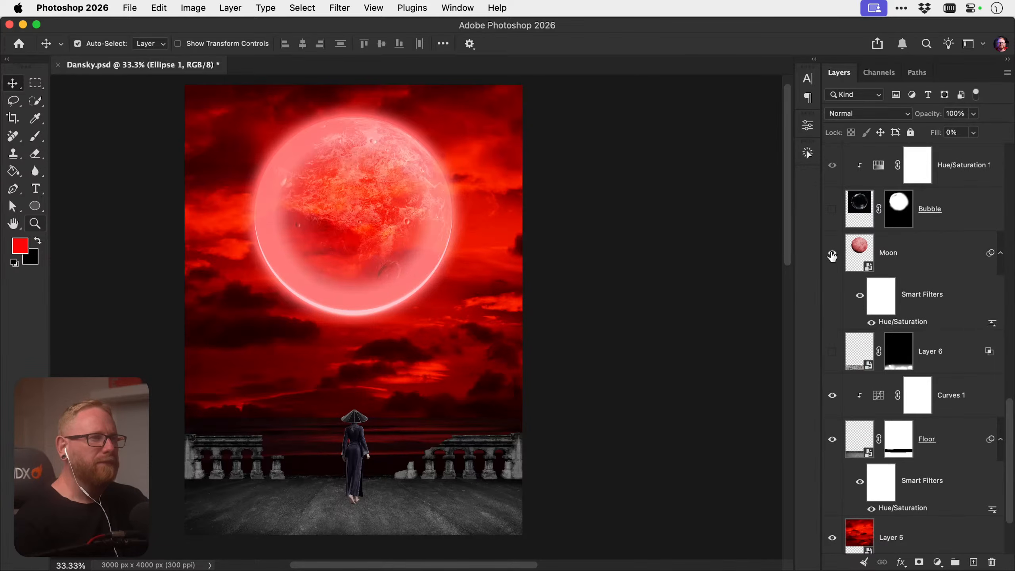
pyautogui.click(832, 209)
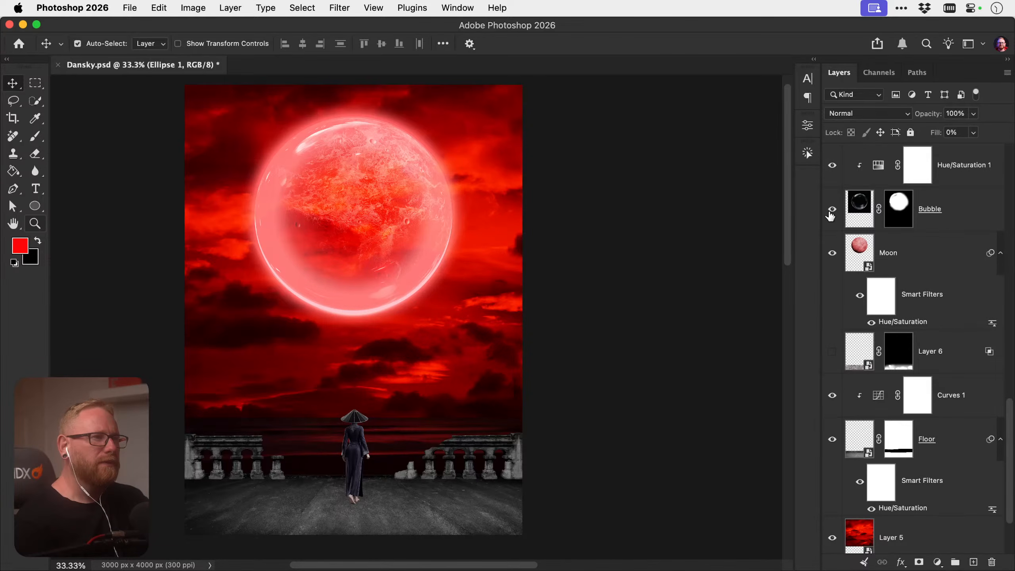
pyautogui.click(832, 209)
# Toggle the Moon layer's visibility and browse its blend modes, keeping Hard Light
pyautogui.click(903, 262)
pyautogui.click(832, 253)
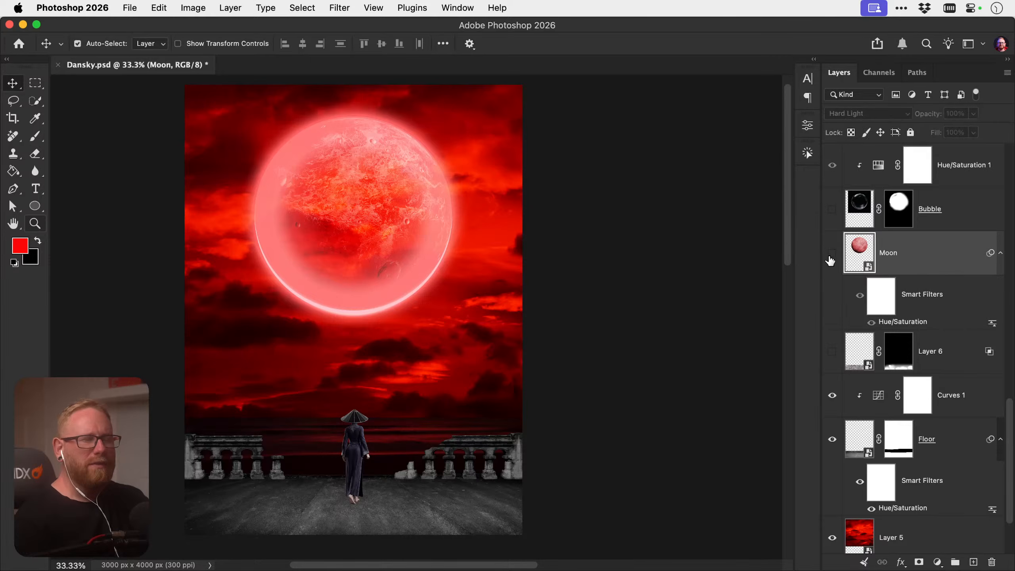
pyautogui.click(831, 255)
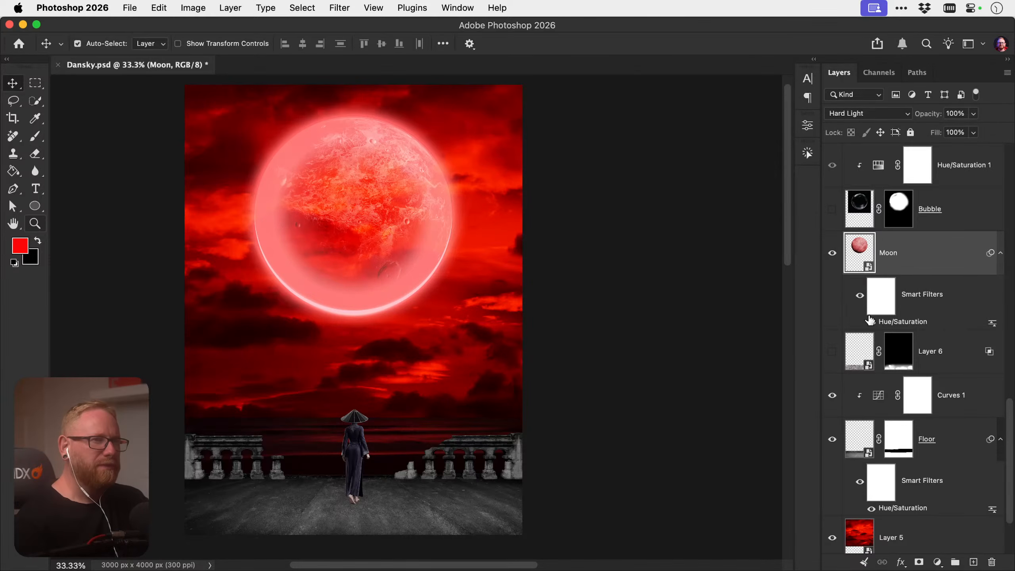
pyautogui.click(873, 113)
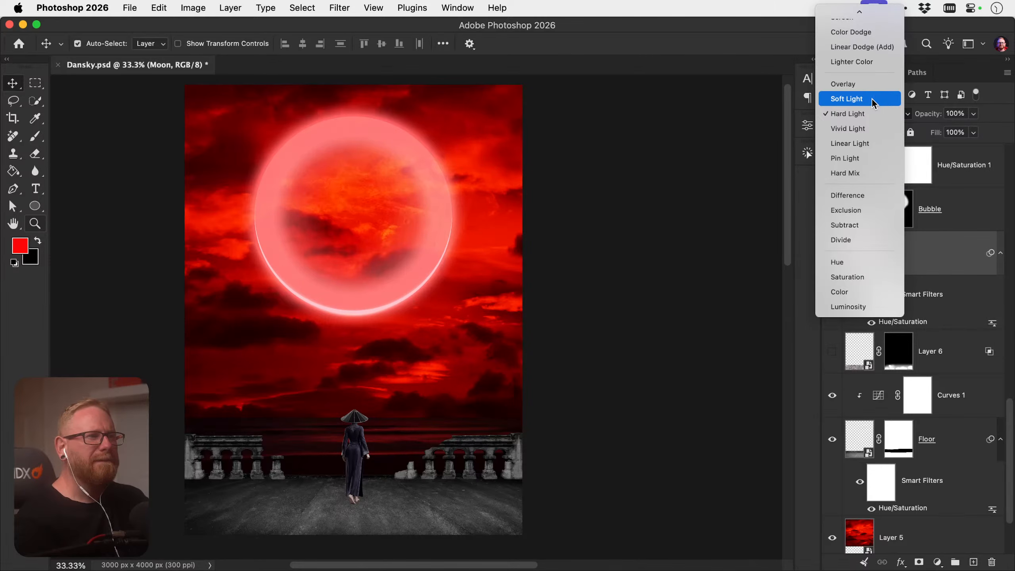
pyautogui.scroll(5, 870, 95)
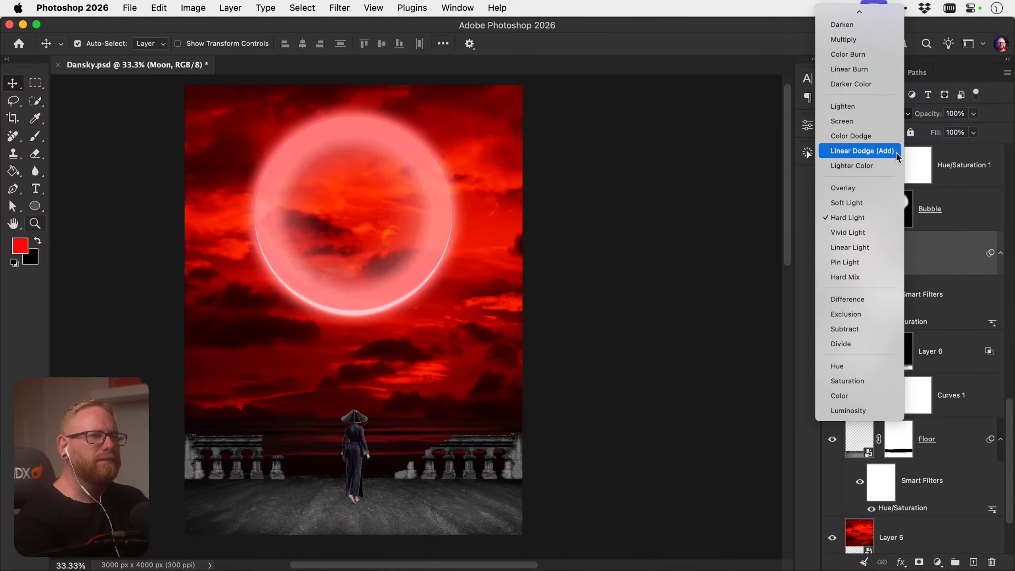
pyautogui.click(948, 262)
pyautogui.press('super+0')
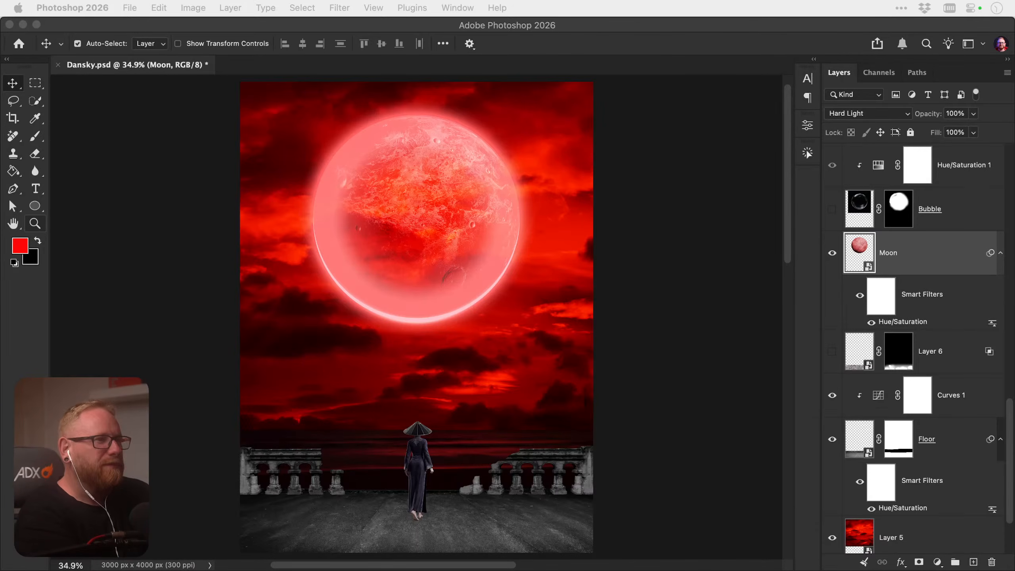
# Hide the Moon layer and toggle the Bubble layer on and off to compare the glow ring
pyautogui.click(835, 254)
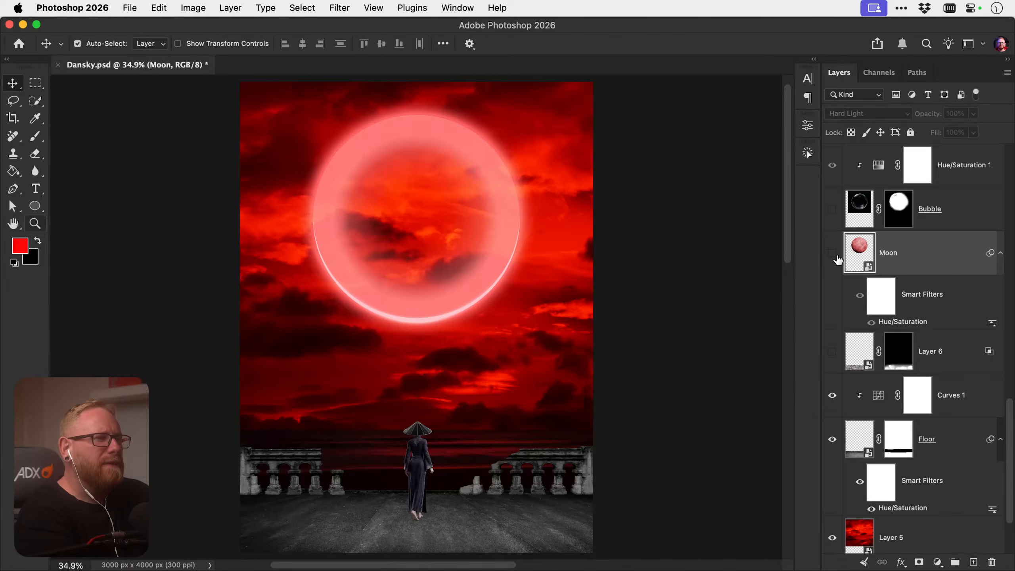
pyautogui.scroll(3, 837, 260)
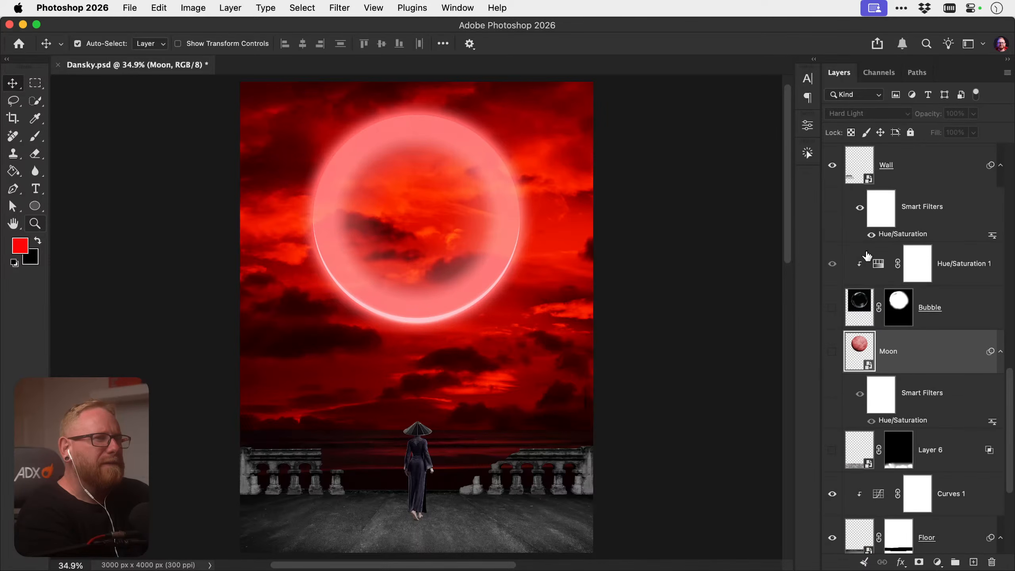
pyautogui.click(832, 306)
pyautogui.click(834, 306)
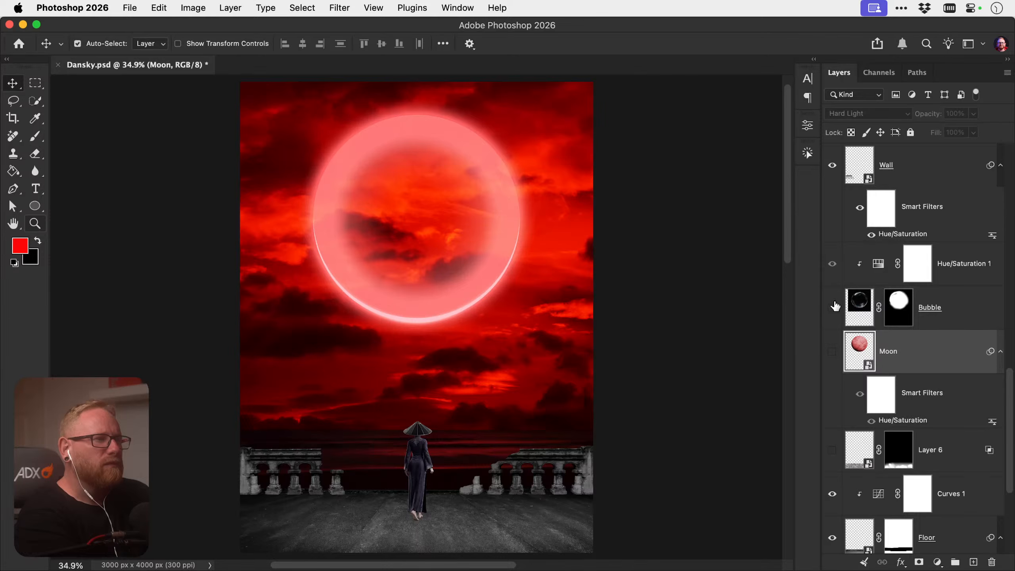
pyautogui.click(833, 308)
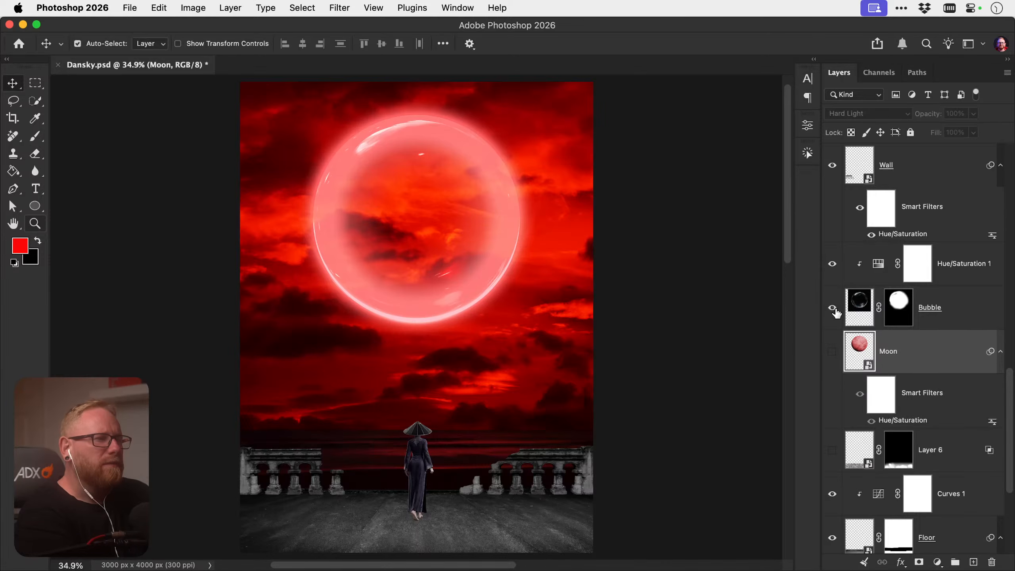
pyautogui.click(834, 308)
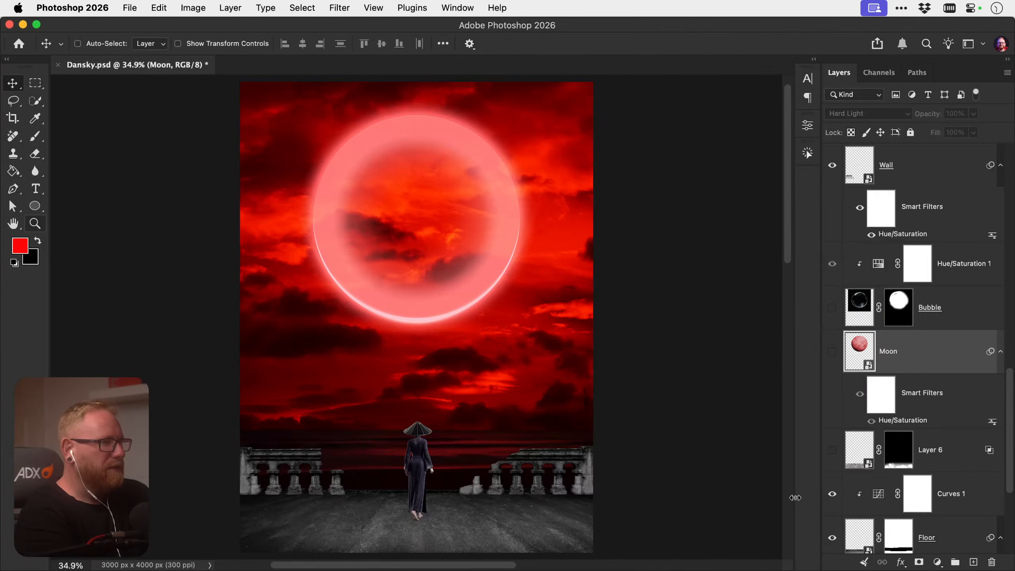
# Paste the copied Duskbloods reference image as a new layer and move it above the Exp. Checker layer
pyautogui.scroll(10, 951, 212)
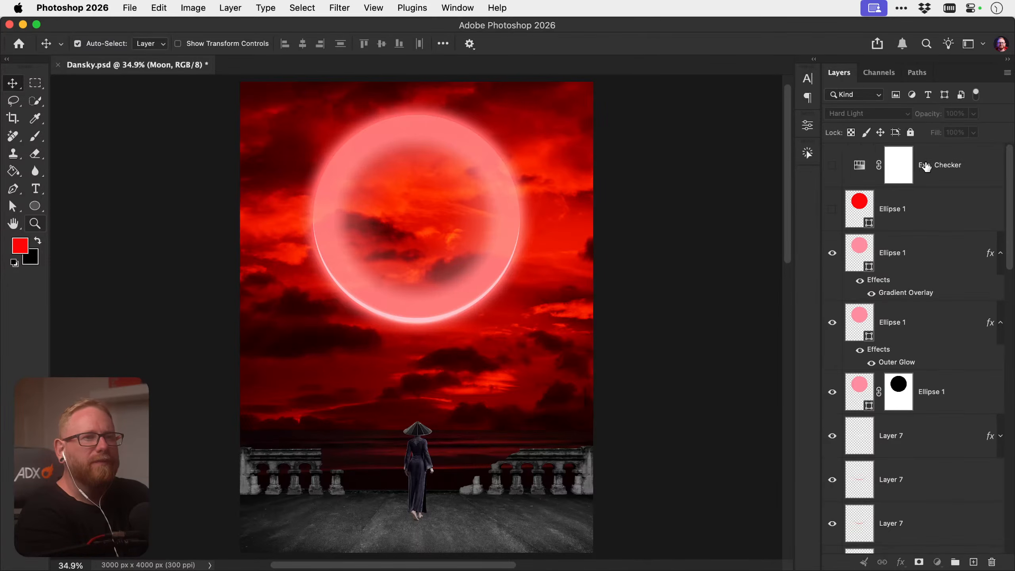
pyautogui.click(933, 166)
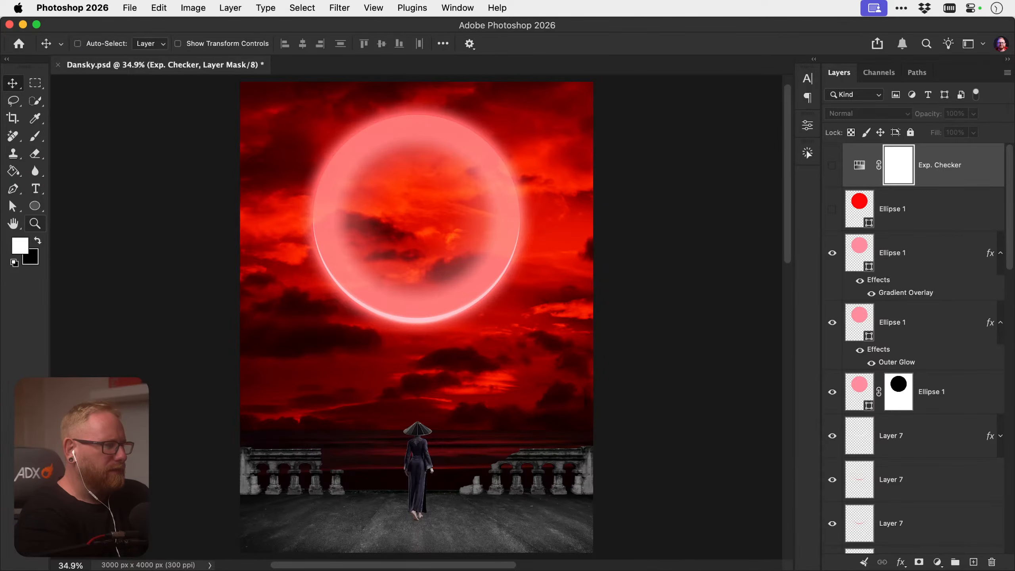
pyautogui.press('super+Tab')
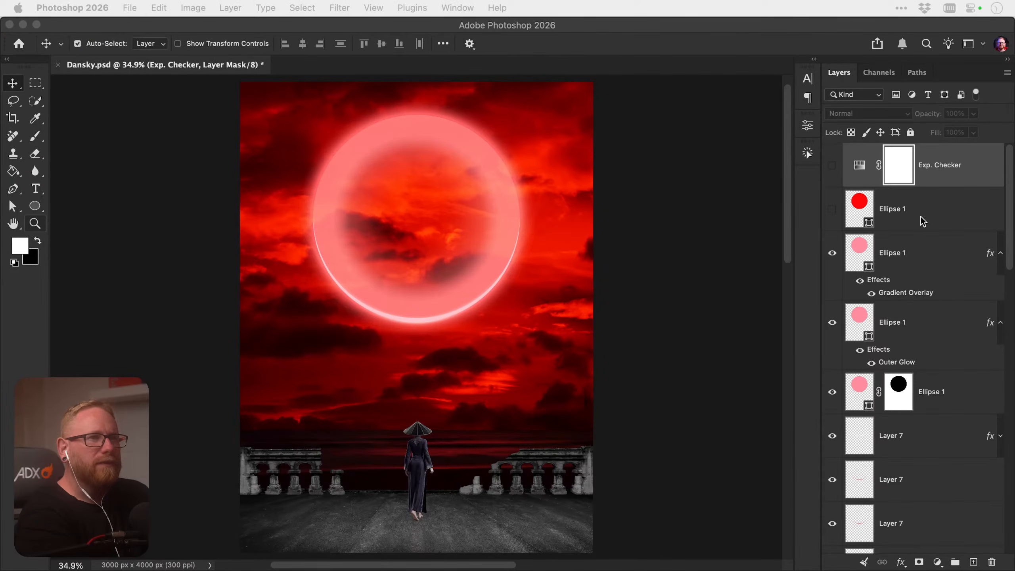
pyautogui.press('super+Tab')
pyautogui.press('super+v')
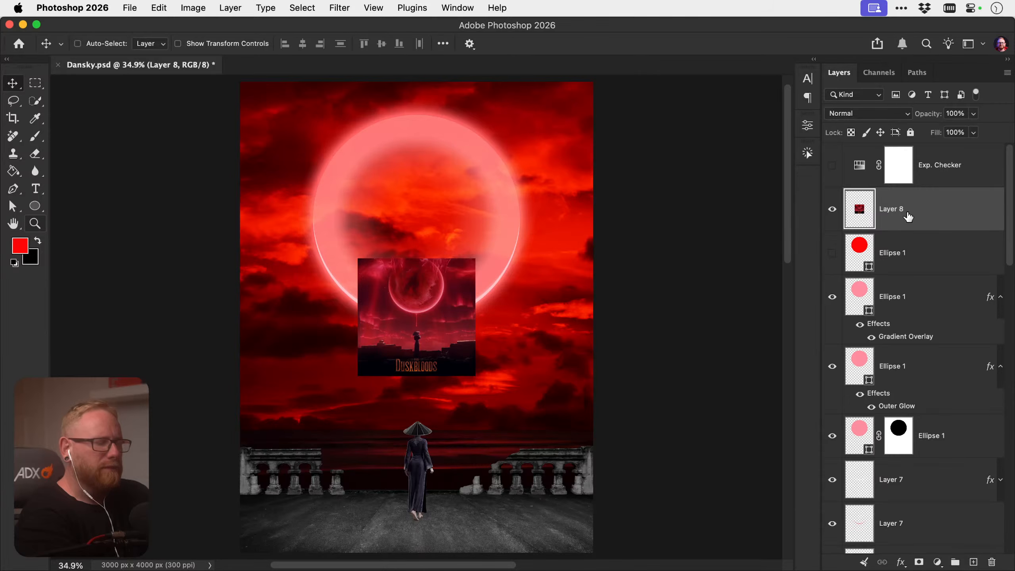
pyautogui.moveTo(909, 216); pyautogui.dragTo(858, 156)
# Scale the Duskbloods reference image up from its center until it spans the full canvas width
pyautogui.press('super+t')
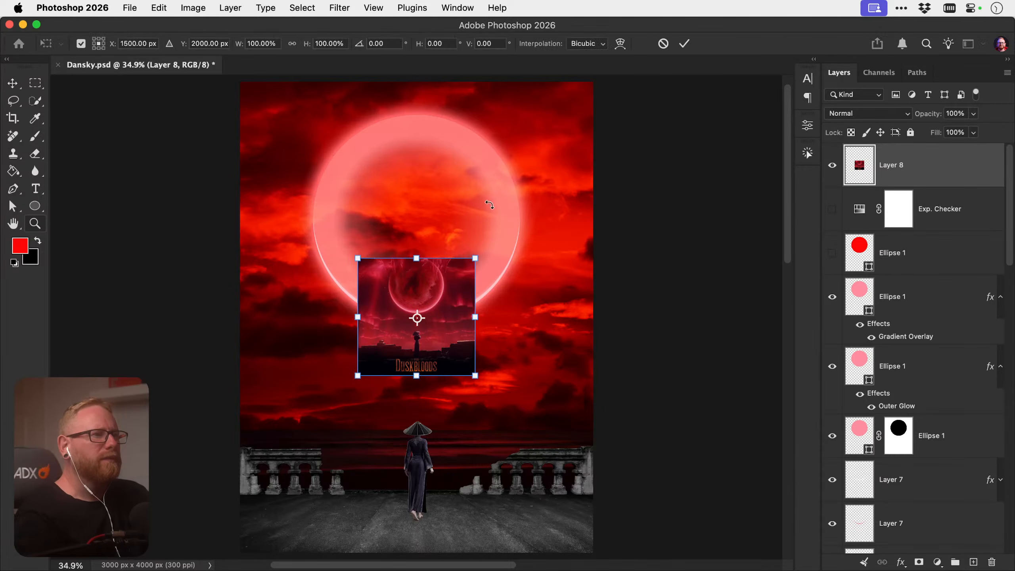
pyautogui.moveTo(475, 258); pyautogui.dragTo(512, 220)
pyautogui.moveTo(571, 172); pyautogui.dragTo(648, 86)
pyautogui.press('Return')
# Examine the rim light, surface and glow of the moon in the reference image up close
pyautogui.press('z')
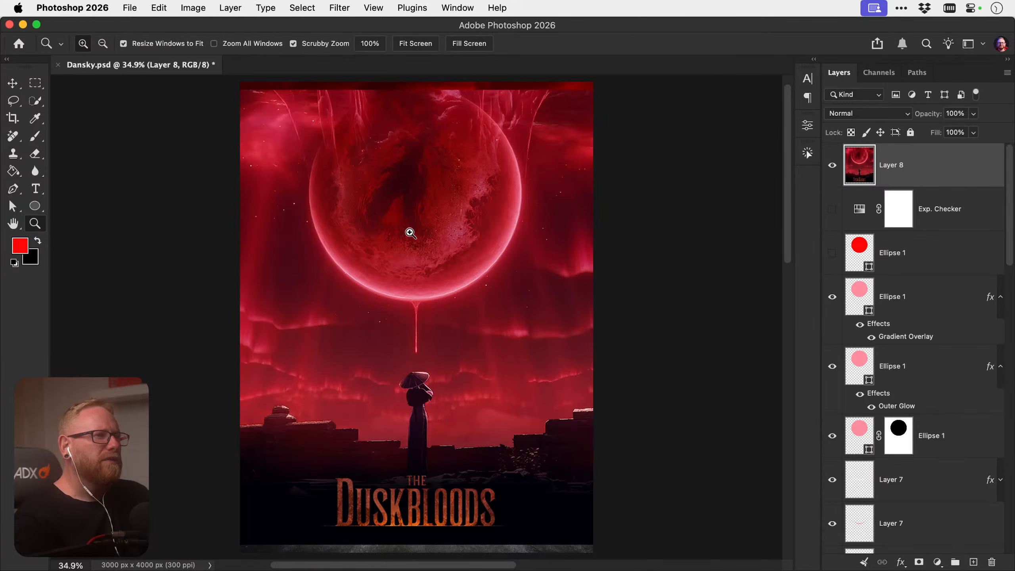
pyautogui.moveTo(410, 231); pyautogui.dragTo(449, 234)
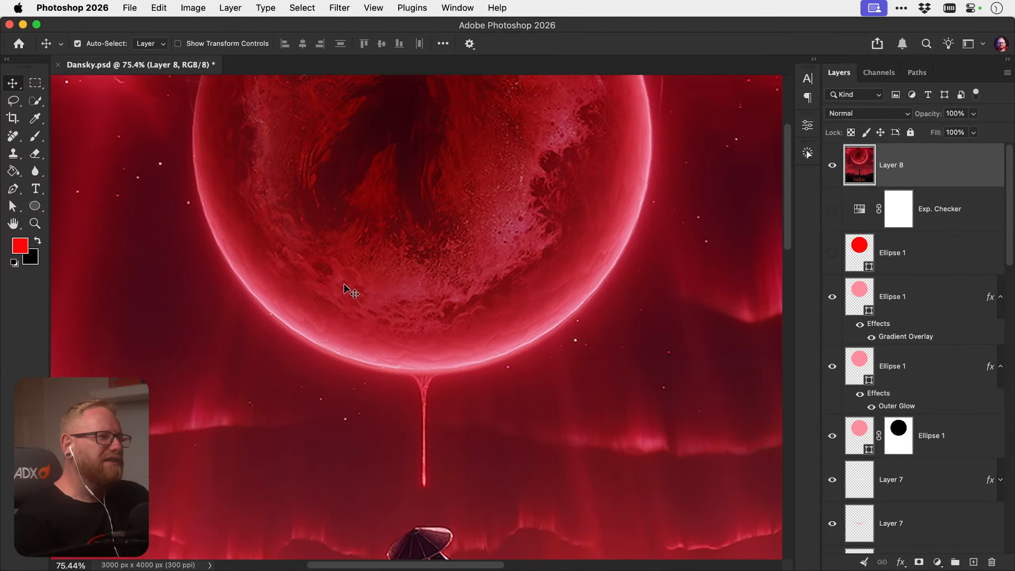
pyautogui.scroll(5, 416, 335)
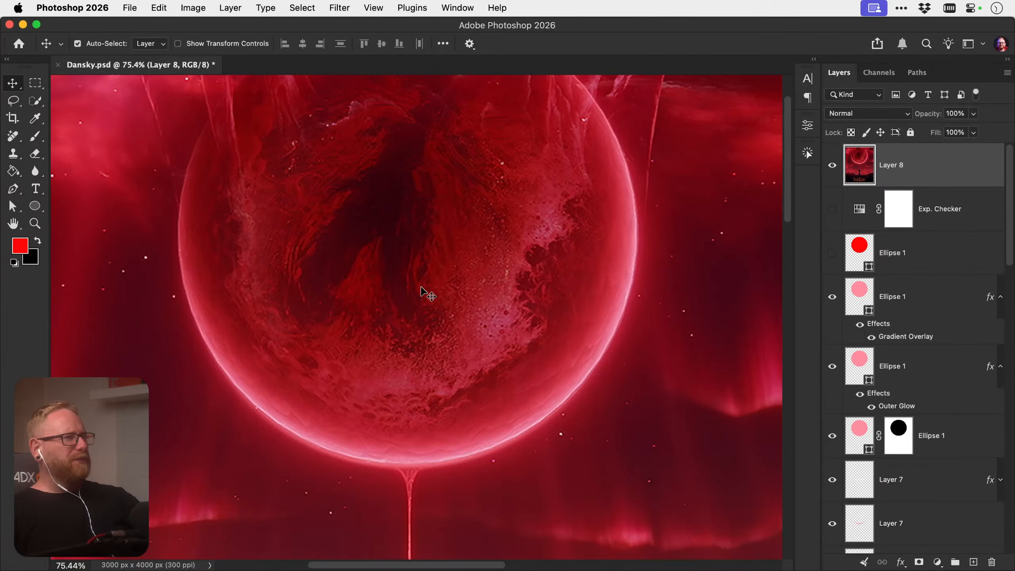
pyautogui.moveTo(410, 260); pyautogui.dragTo(426, 330)
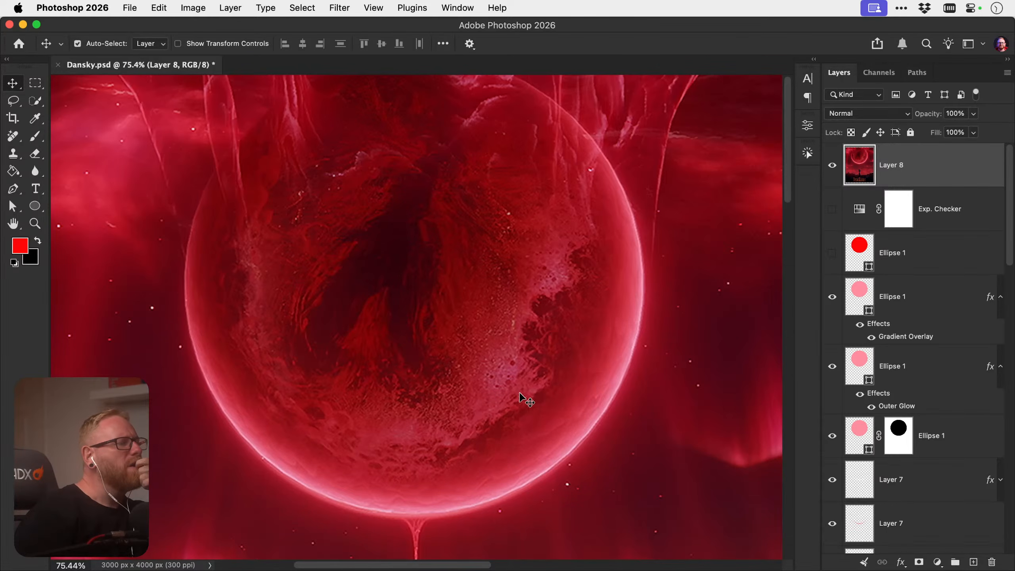
pyautogui.press('super+0')
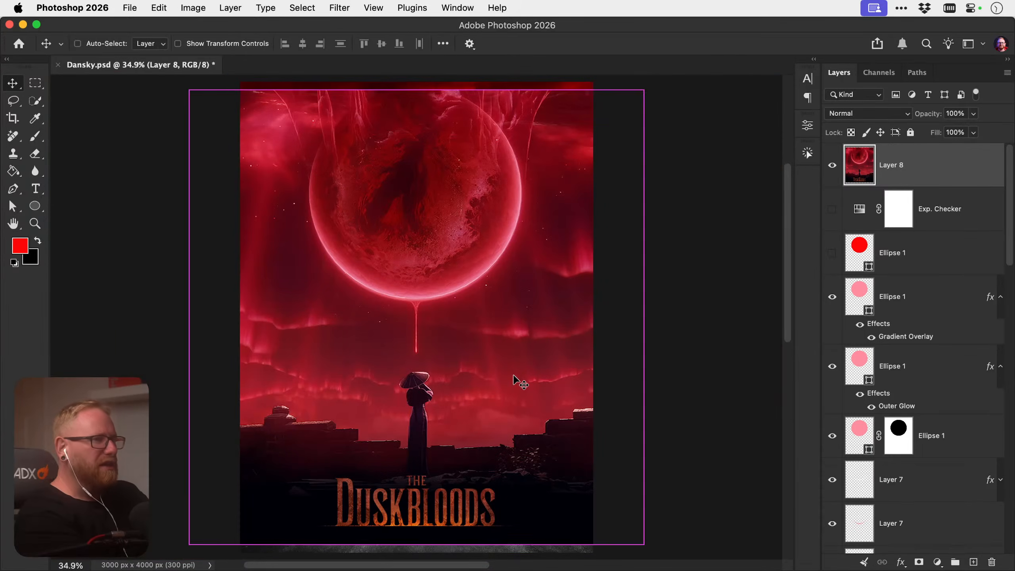
# Toggle the reference image's visibility to compare it with the composite, and leave it hidden
pyautogui.click(832, 167)
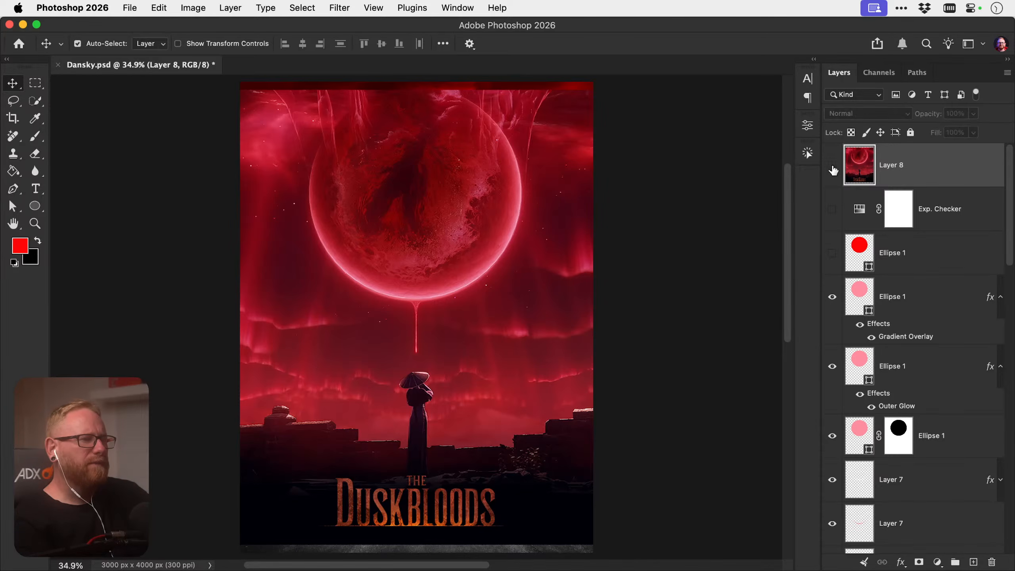
pyautogui.click(832, 167)
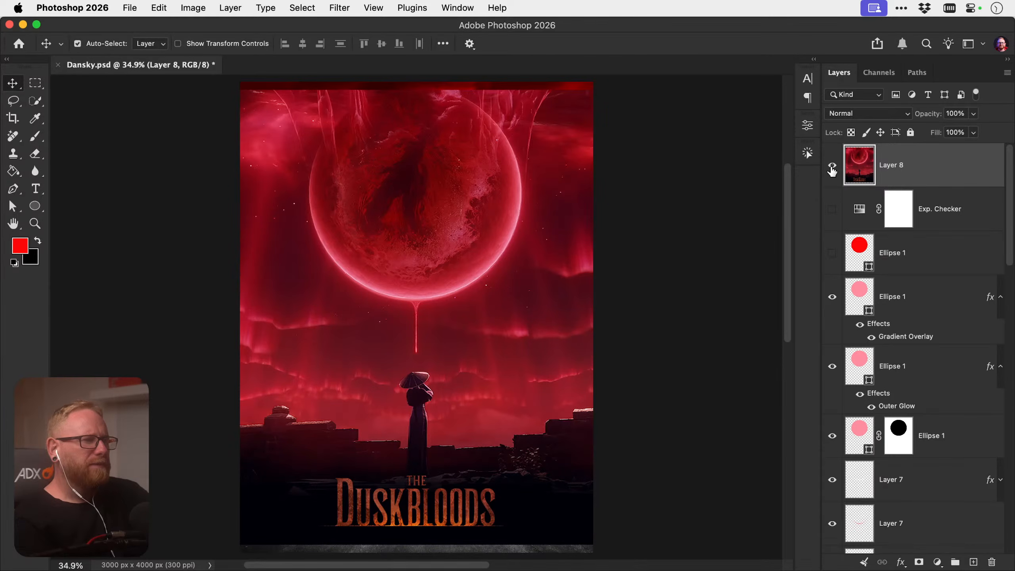
pyautogui.click(831, 168)
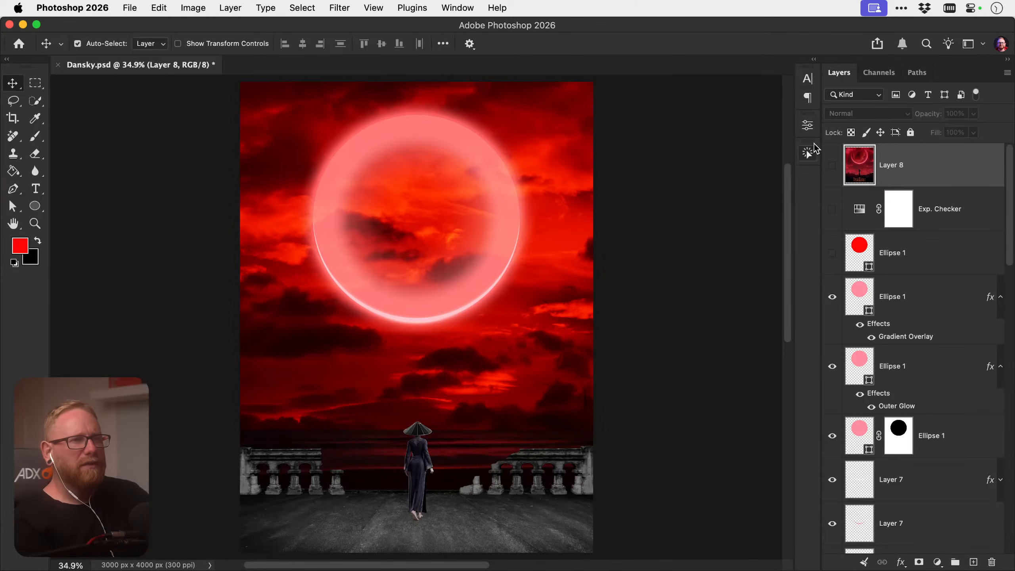
pyautogui.click(831, 168)
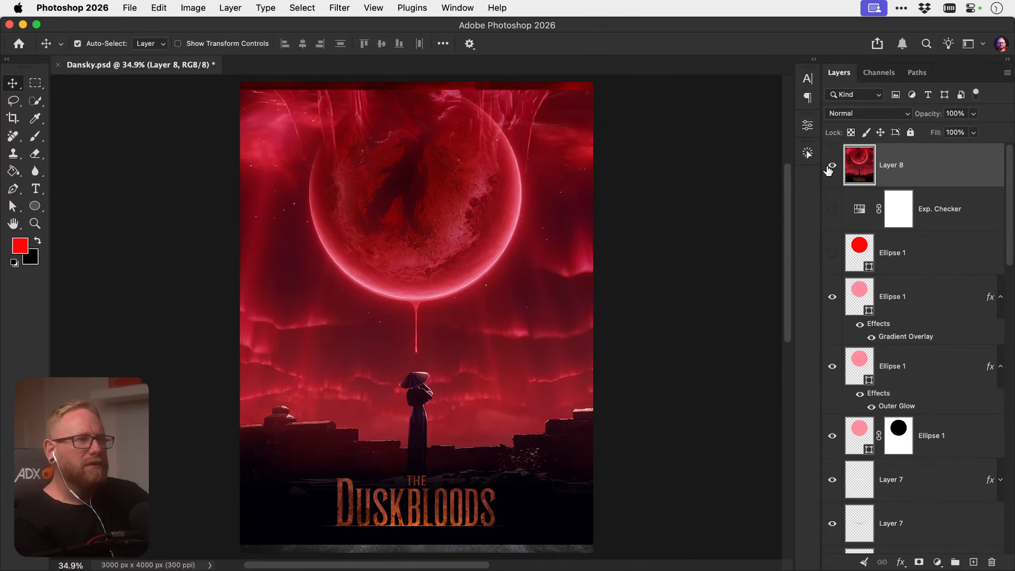
pyautogui.click(831, 167)
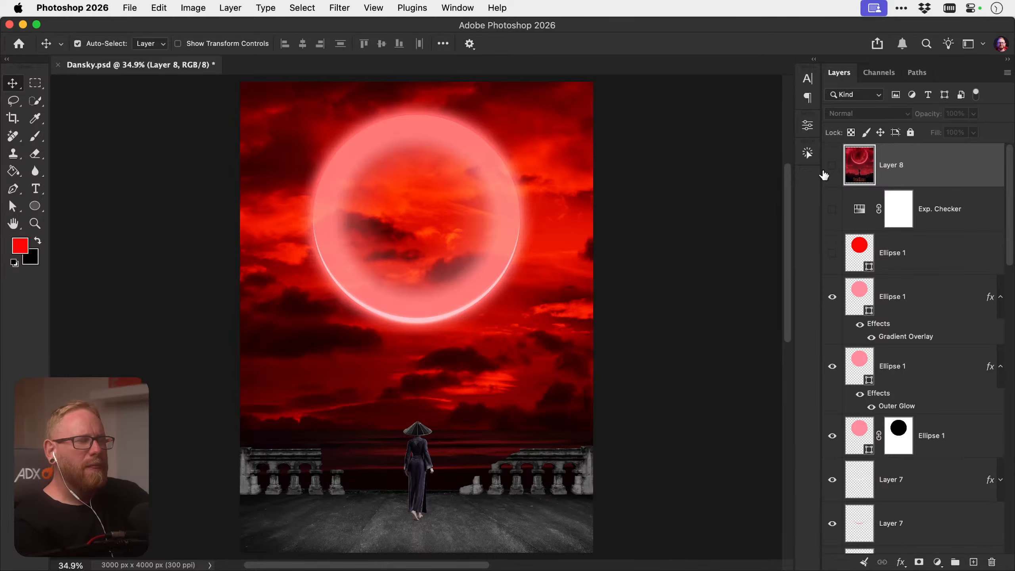
# Show the Moon layer and hide the gradient-overlay, outer-glow and masked Ellipse 1 layers
pyautogui.scroll(-10, 879, 303)
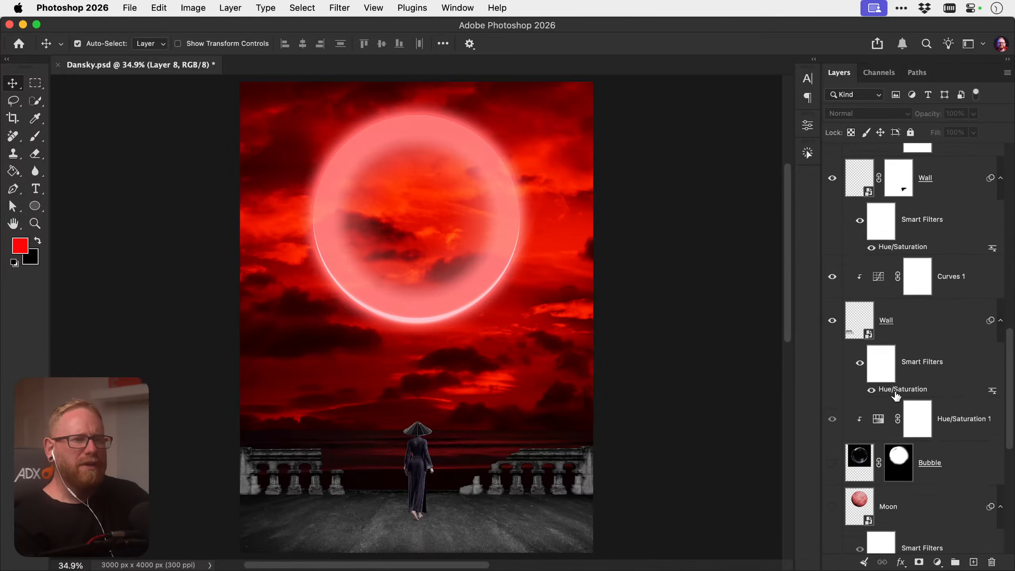
pyautogui.scroll(-3, 863, 426)
pyautogui.click(832, 430)
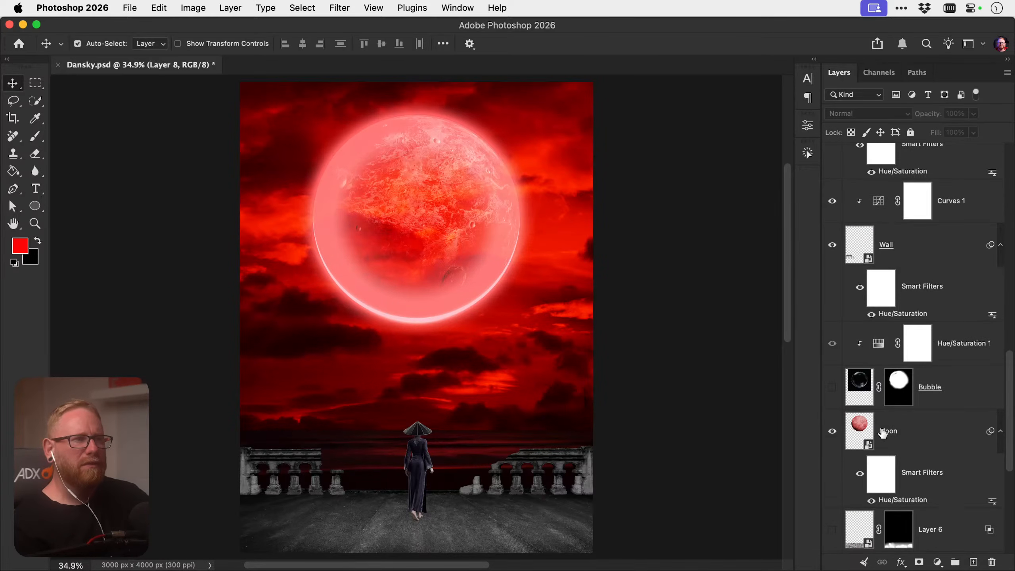
pyautogui.scroll(10, 881, 431)
pyautogui.scroll(6, 881, 431)
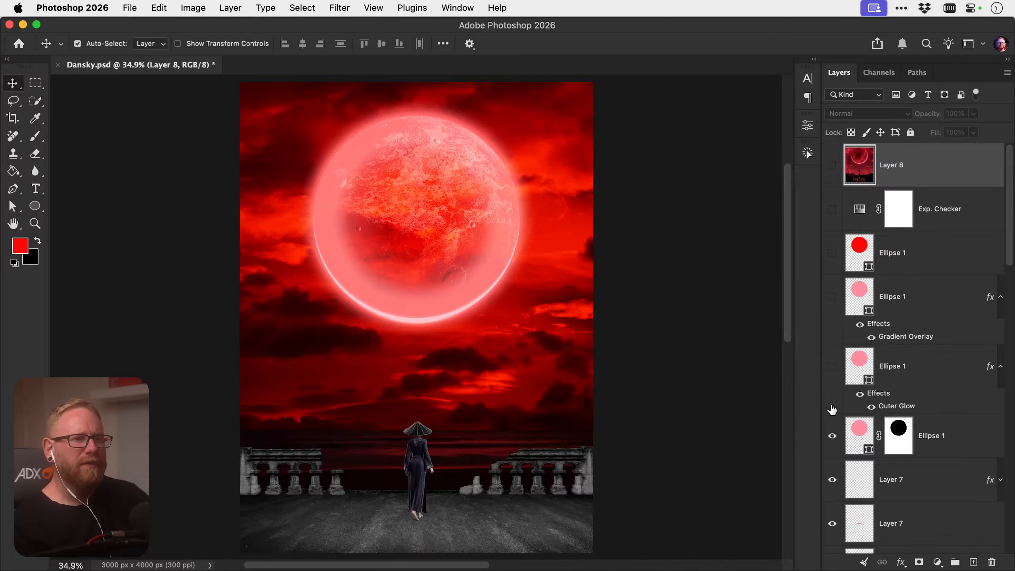
pyautogui.click(831, 435)
# Change the Moon layer's blend mode to Normal
pyautogui.scroll(-10, 851, 435)
pyautogui.scroll(-3, 858, 435)
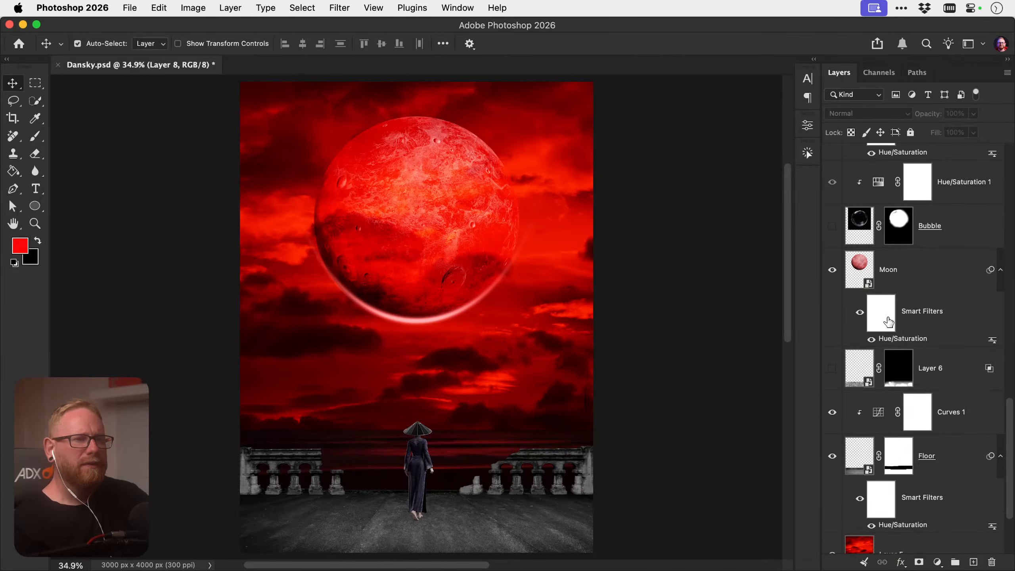
pyautogui.click(897, 287)
pyautogui.click(857, 115)
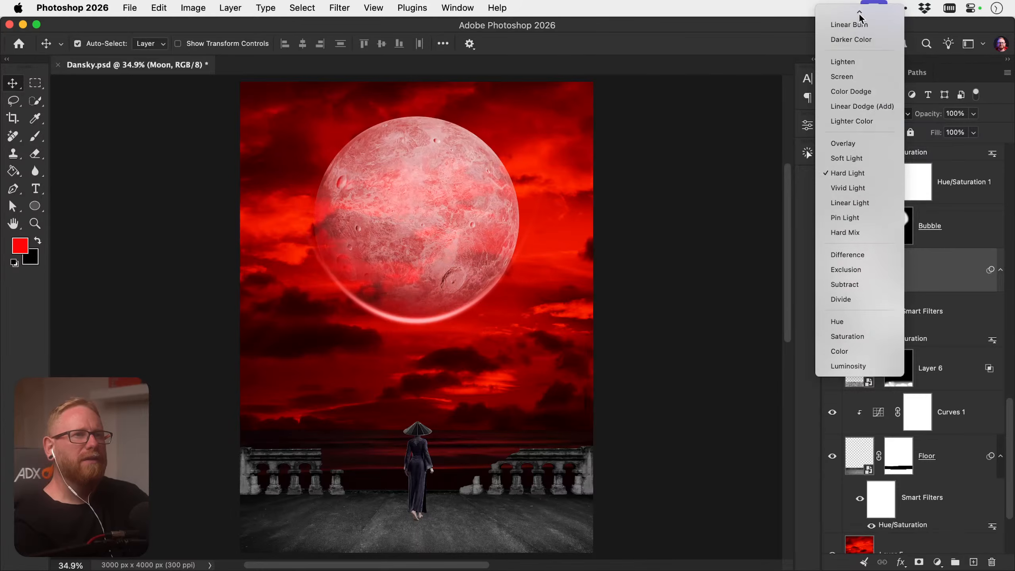
pyautogui.click(859, 19)
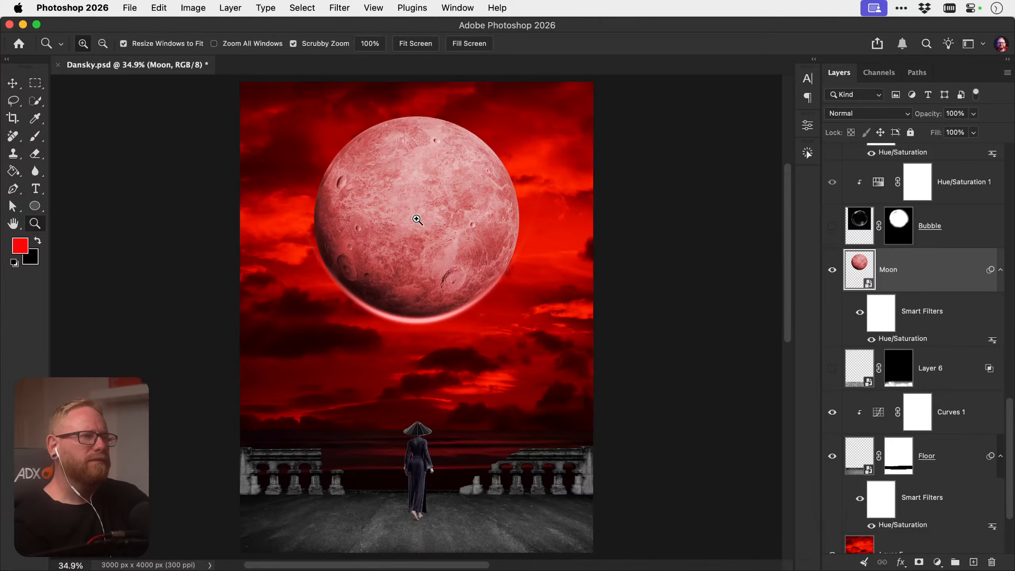
# Toggle the Moon layer and its Hue/Saturation smart filter to compare the moon's surface with and without them
pyautogui.keyDown('super'); pyautogui.click(421, 222); pyautogui.keyUp('super')
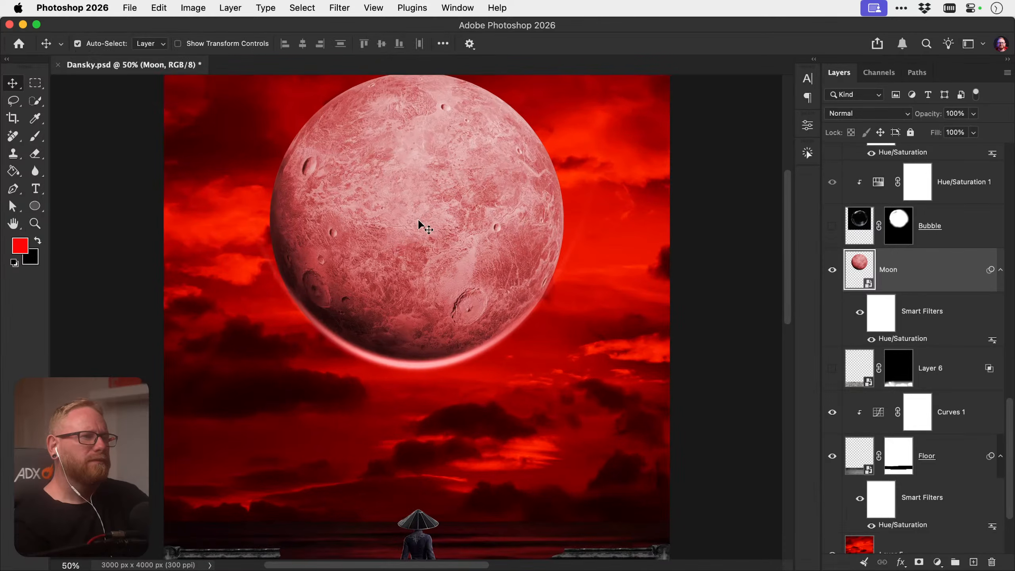
pyautogui.click(832, 270)
pyautogui.click(832, 270)
pyautogui.click(871, 340)
pyautogui.click(871, 339)
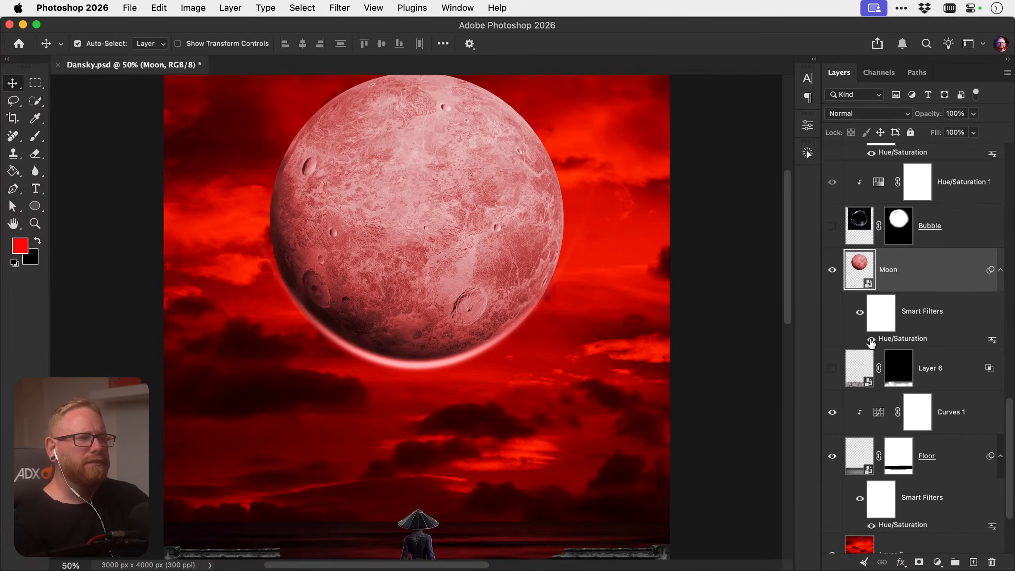
# Hide the Layer 7 rim-light layers that brighten the moon's lower edge
pyautogui.scroll(-15, 870, 339)
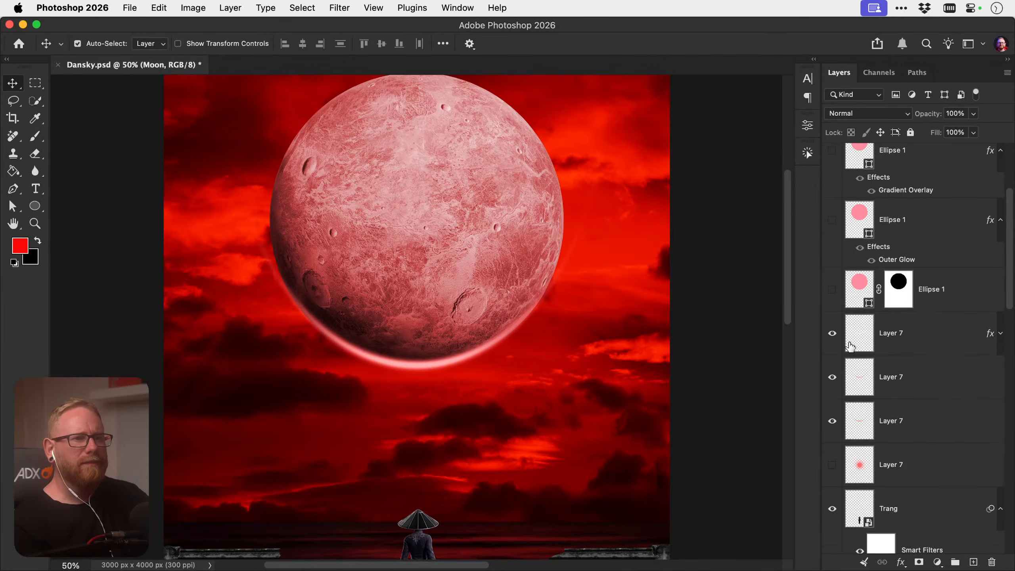
pyautogui.click(831, 408)
# Add a gradient overlay to the Moon layer using the black-to-white gradient from the Basics presets
pyautogui.scroll(-10, 851, 388)
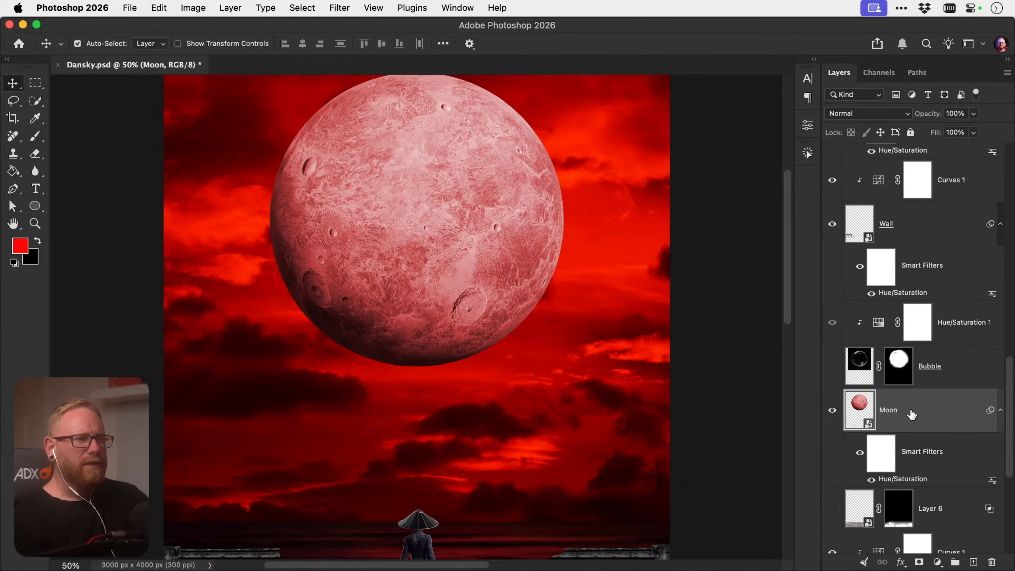
pyautogui.doubleClick(950, 422)
pyautogui.click(526, 270)
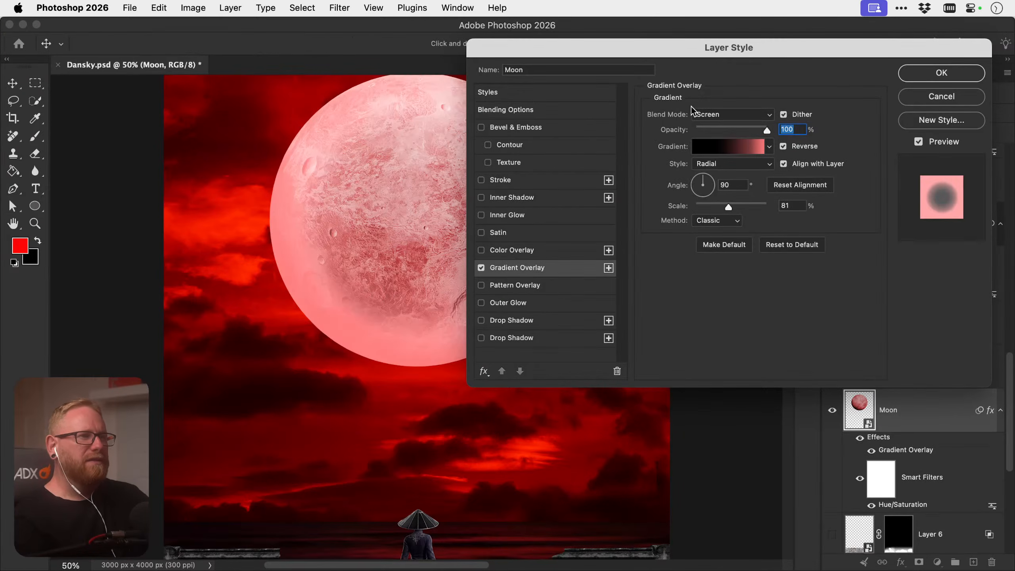
pyautogui.click(705, 152)
pyautogui.click(575, 70)
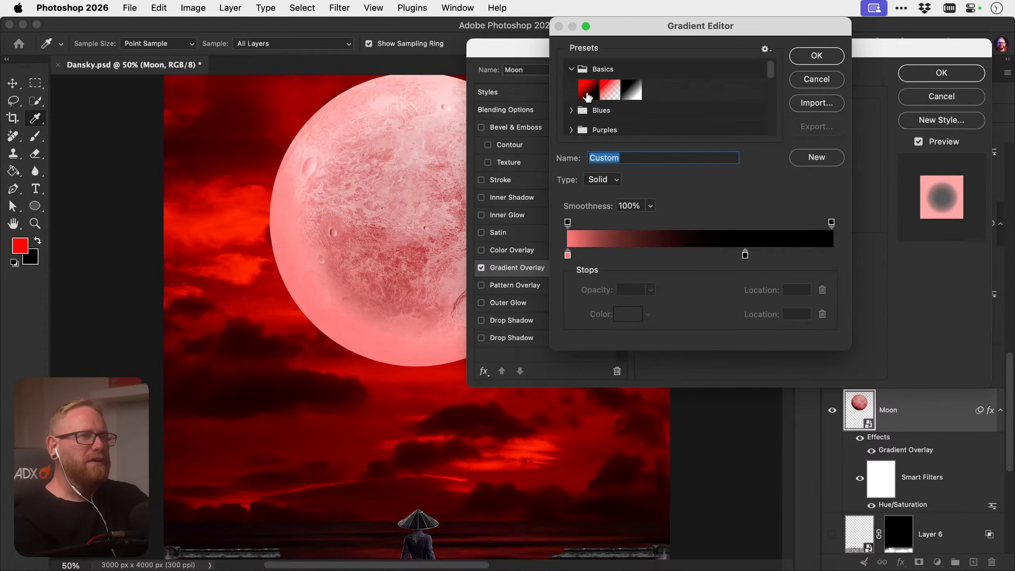
pyautogui.click(590, 90)
pyautogui.click(633, 84)
pyautogui.click(799, 58)
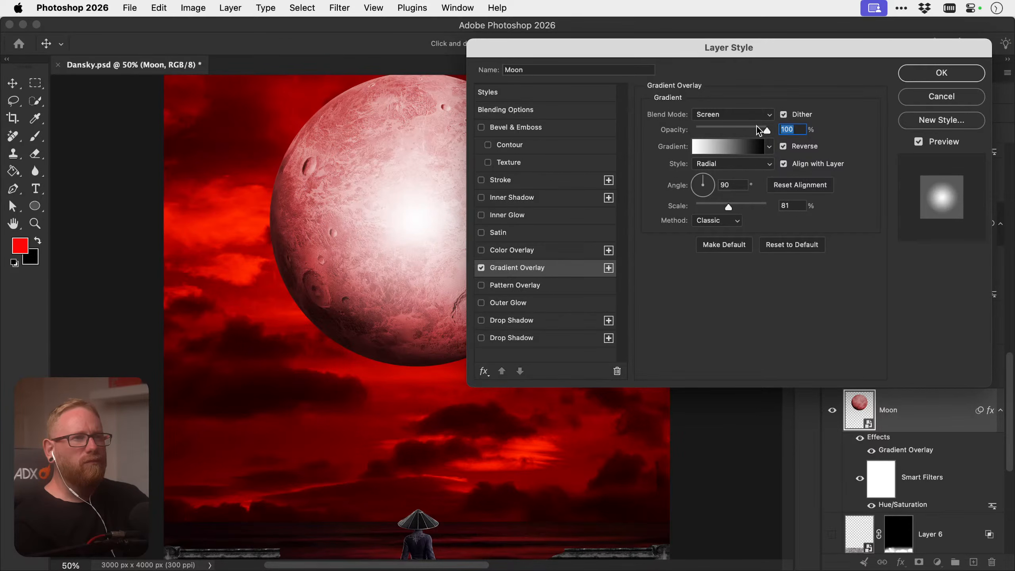
# Set the Moon's gradient overlay to Multiply blend mode with a scale of 129%, and apply the style
pyautogui.moveTo(763, 129)
pyautogui.mouseDown()
pyautogui.moveTo(695, 133)
pyautogui.moveTo(766, 132)
pyautogui.mouseUp()
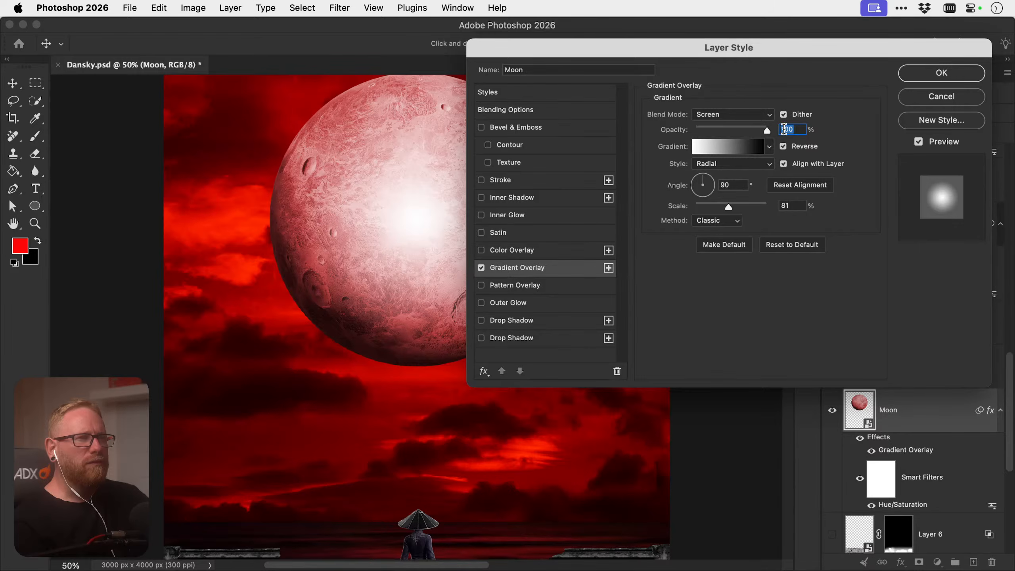
pyautogui.click(744, 115)
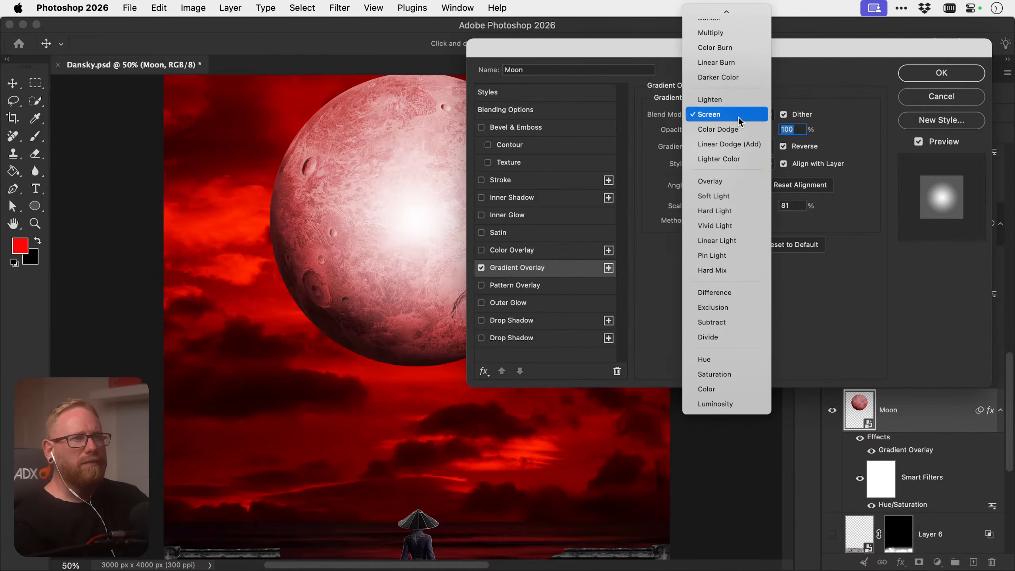
pyautogui.click(730, 33)
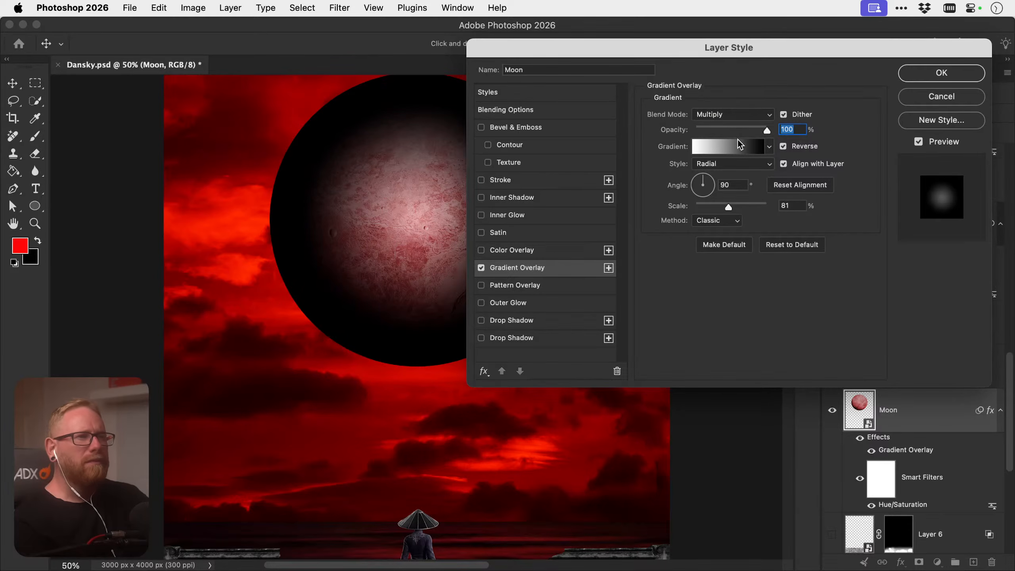
pyautogui.moveTo(726, 201); pyautogui.dragTo(779, 190)
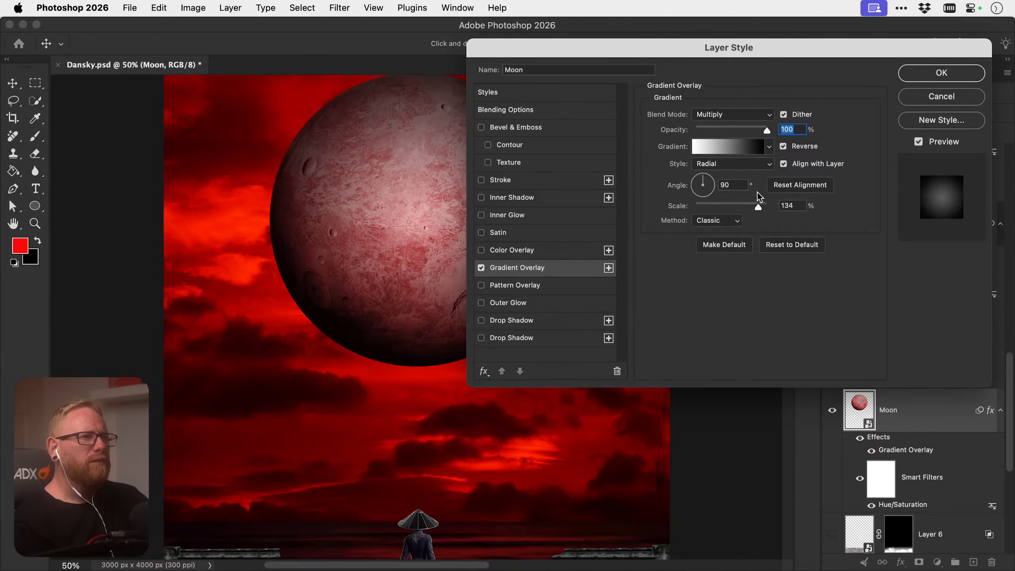
pyautogui.click(789, 205)
pyautogui.click(941, 73)
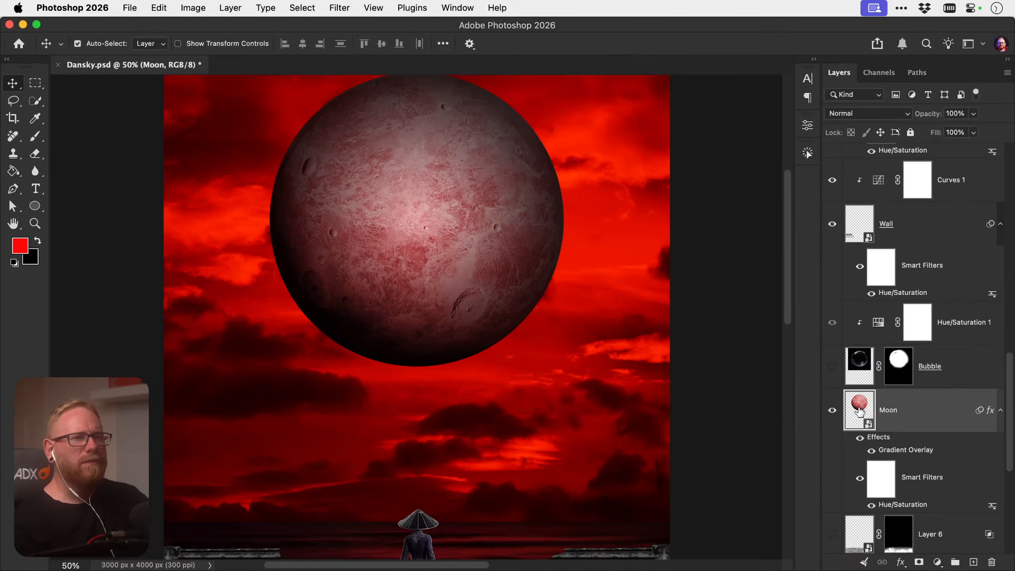
# Compare the moon with and without its gradient overlay, and reduce the overlay's opacity to 56%
pyautogui.click(871, 450)
pyautogui.click(870, 450)
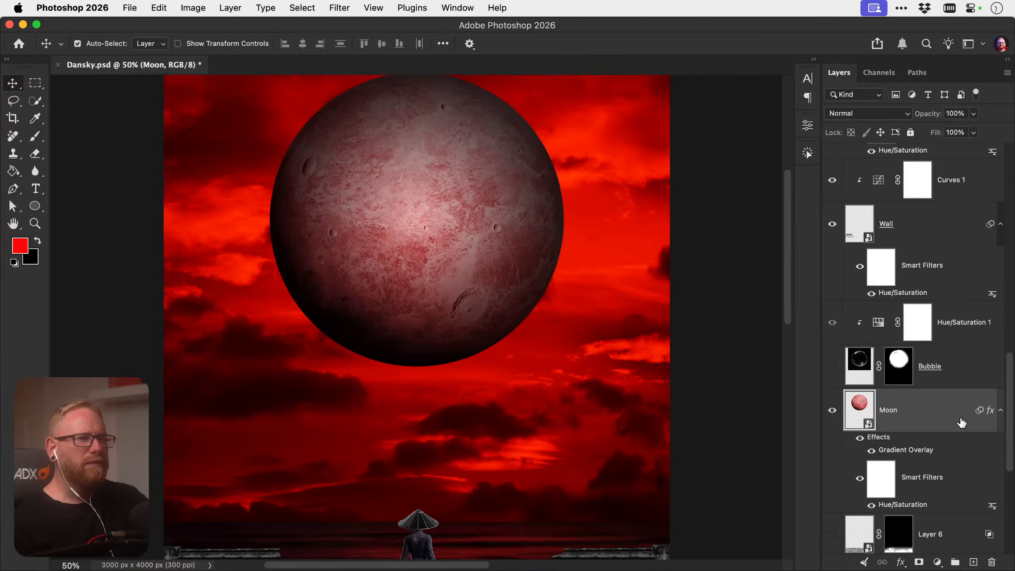
pyautogui.doubleClick(915, 456)
pyautogui.moveTo(766, 130); pyautogui.dragTo(725, 128)
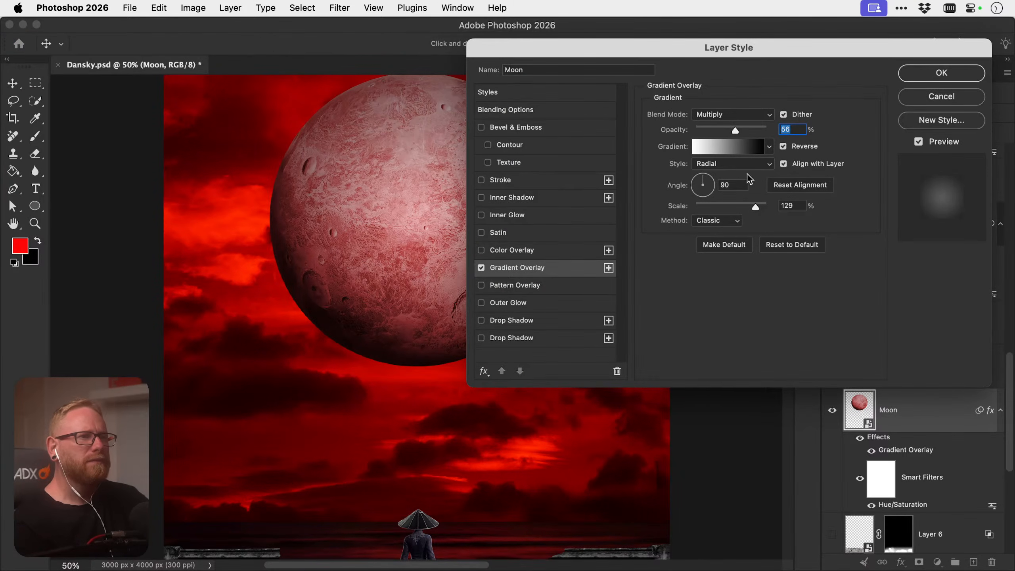
# Edit the overlay gradient, moving its midpoint to 27% toward the black stop and pulling the white stop inward
pyautogui.click(744, 151)
pyautogui.click(567, 254)
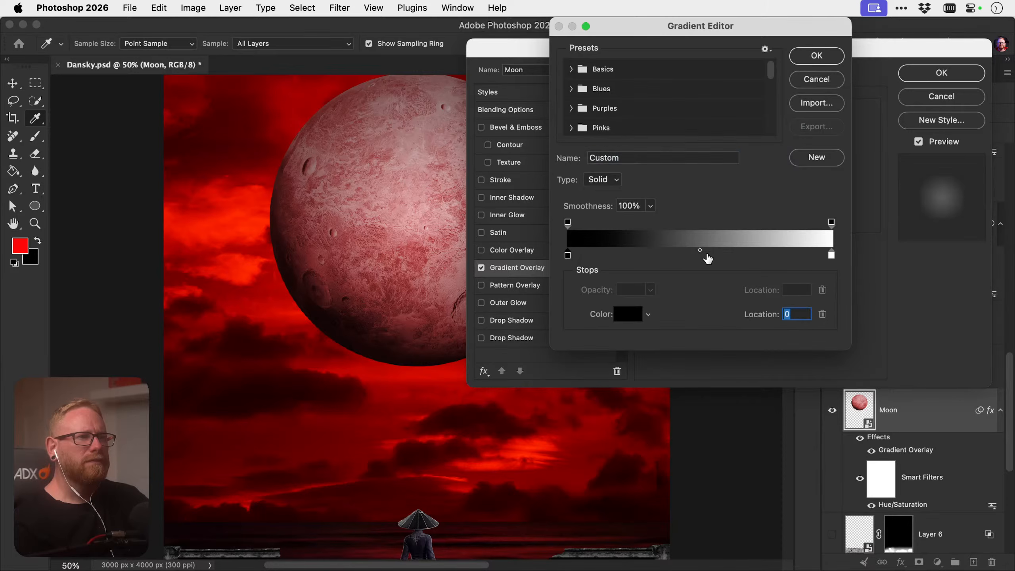
pyautogui.moveTo(699, 251); pyautogui.dragTo(623, 251)
pyautogui.moveTo(831, 255); pyautogui.dragTo(748, 254)
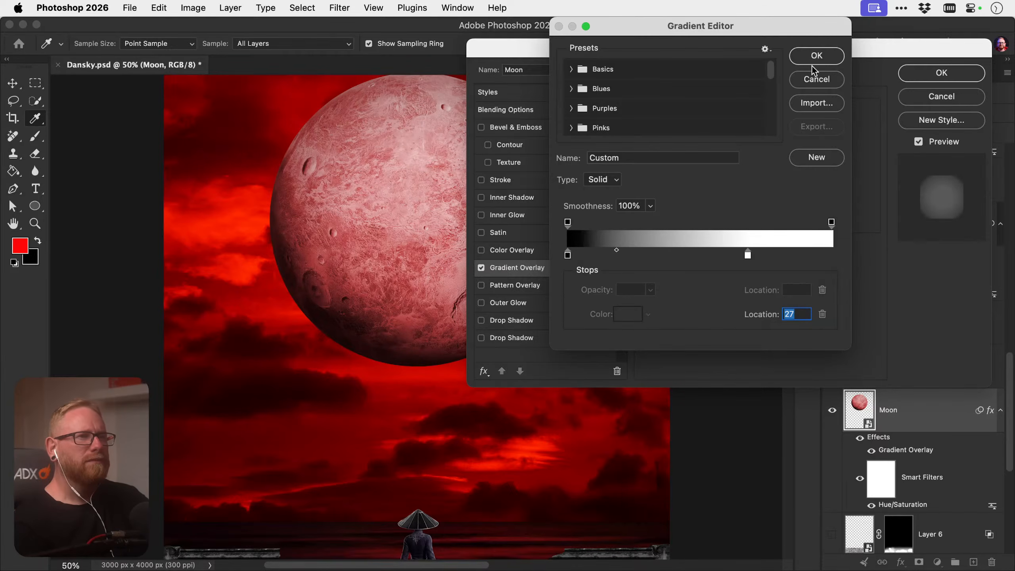
pyautogui.click(816, 60)
# Reduce the gradient overlay's scale, apply it, and compare the whole composite with and without the overlay
pyautogui.moveTo(755, 206); pyautogui.dragTo(736, 207)
pyautogui.click(924, 73)
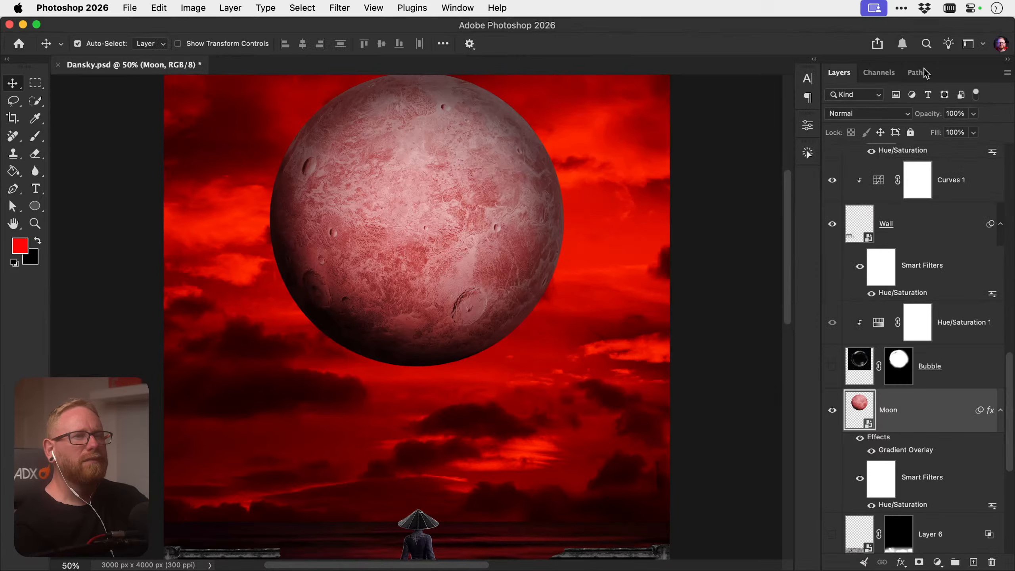
pyautogui.press('super+0')
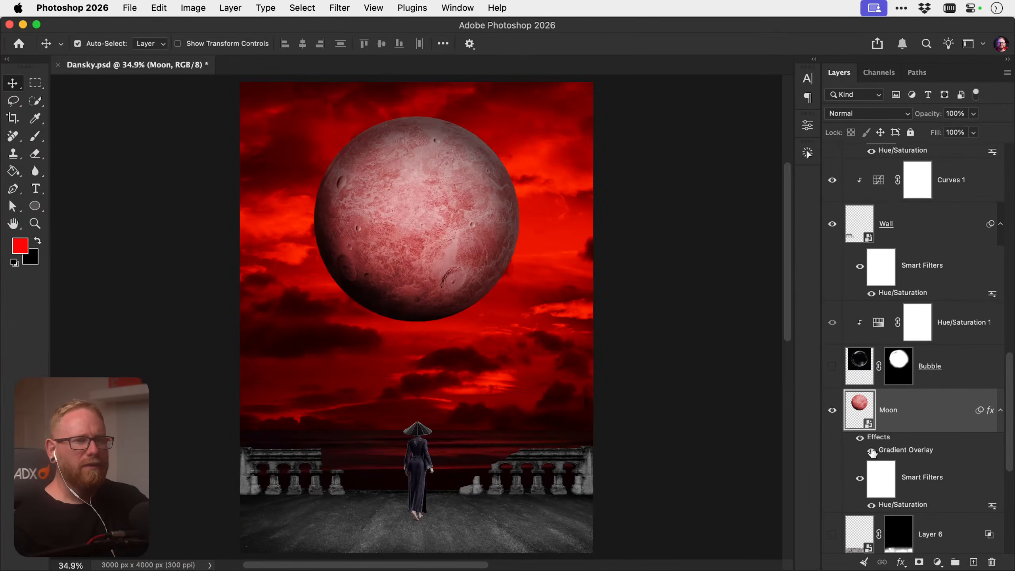
pyautogui.click(871, 450)
pyautogui.click(871, 450)
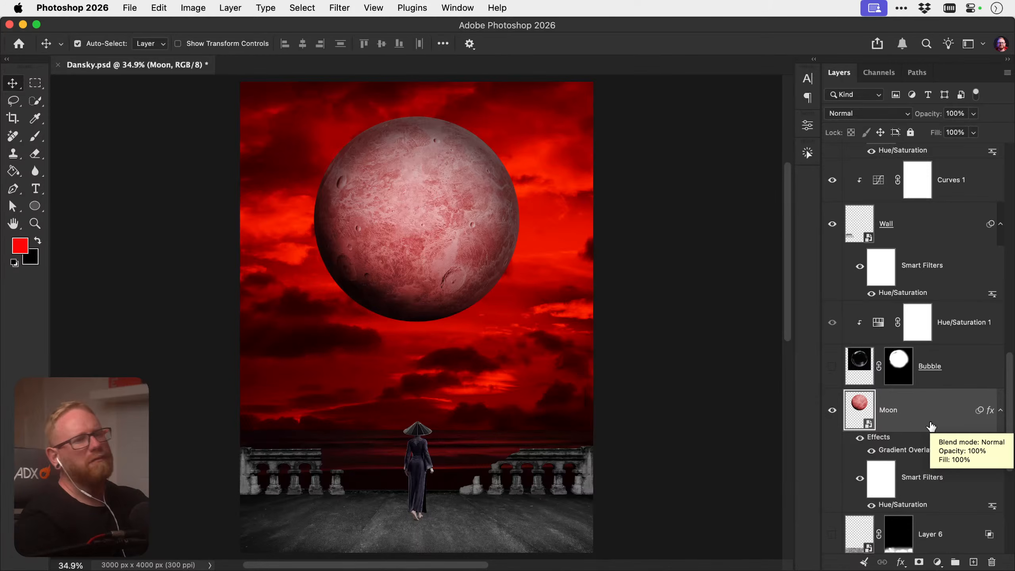
# Open the Moon smart object and draw a 1524 px circle on a new layer with no fill and a 10 px stroke
pyautogui.doubleClick(861, 411)
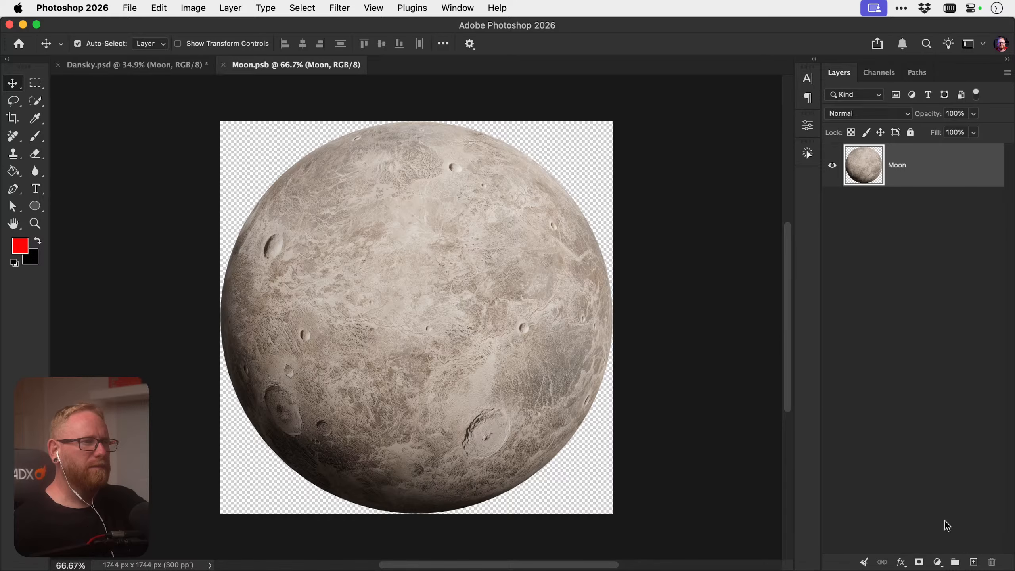
pyautogui.click(973, 561)
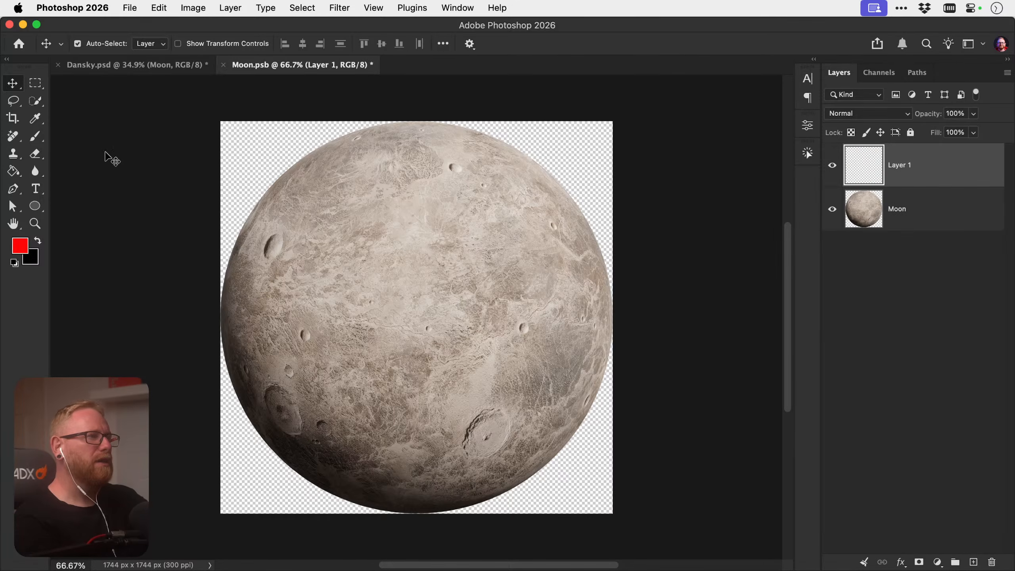
pyautogui.click(35, 206)
pyautogui.moveTo(257, 162); pyautogui.dragTo(612, 505)
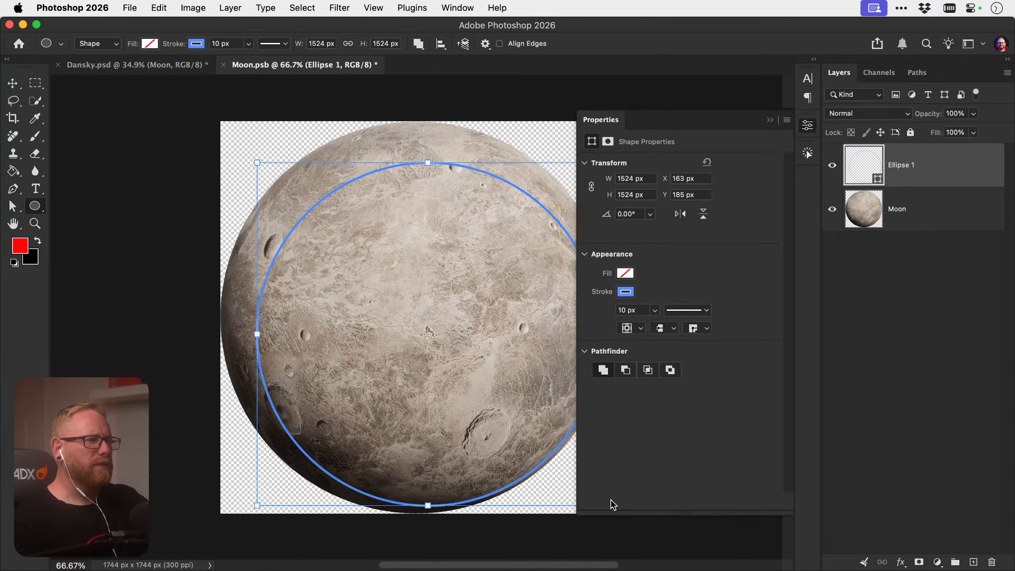
# Centre the ellipse over the moon and change it from an outline to a solid coral fill with no stroke
pyautogui.press('v')
pyautogui.moveTo(409, 220); pyautogui.dragTo(503, 174)
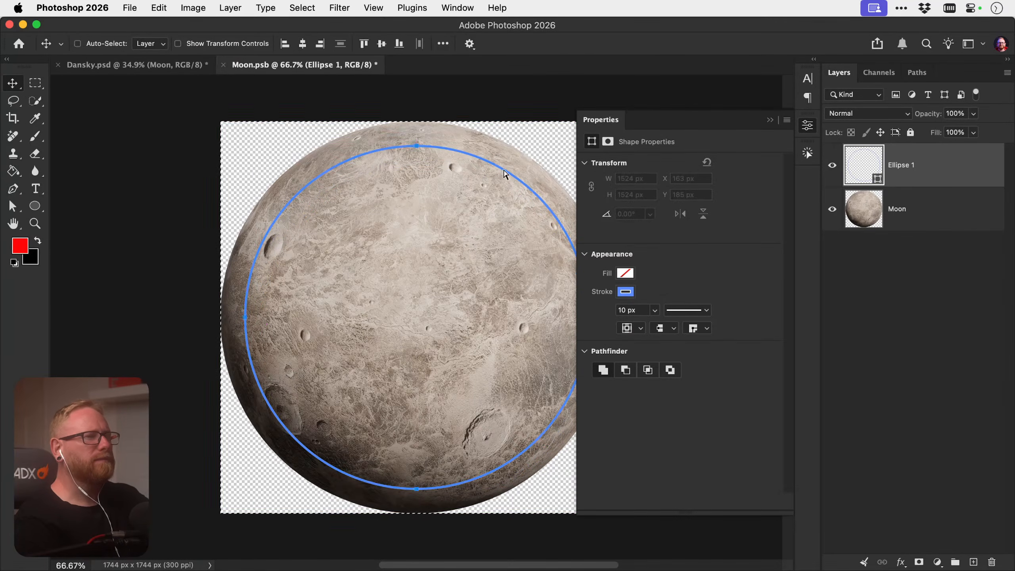
pyautogui.click(625, 273)
pyautogui.click(641, 275)
pyautogui.click(626, 292)
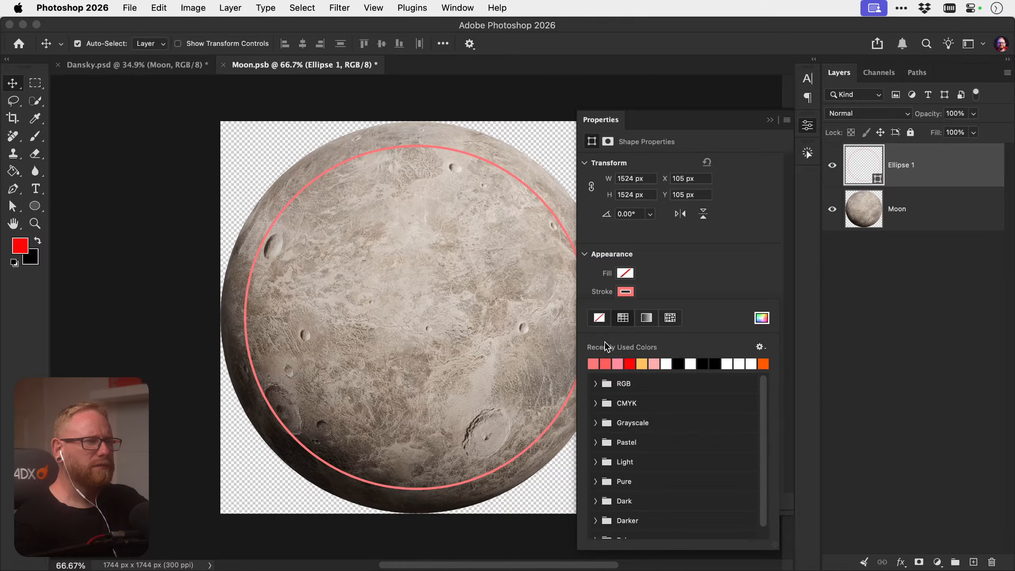
pyautogui.click(599, 318)
pyautogui.click(625, 273)
pyautogui.click(593, 345)
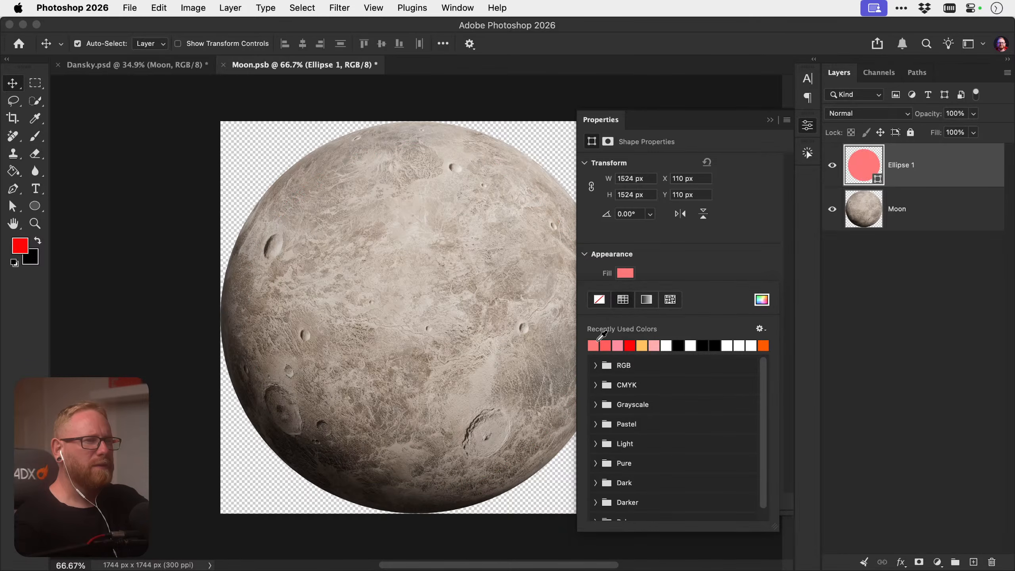
pyautogui.click(514, 281)
# Scale the coral ellipse down about its centre to about 92.7%
pyautogui.press('super+t')
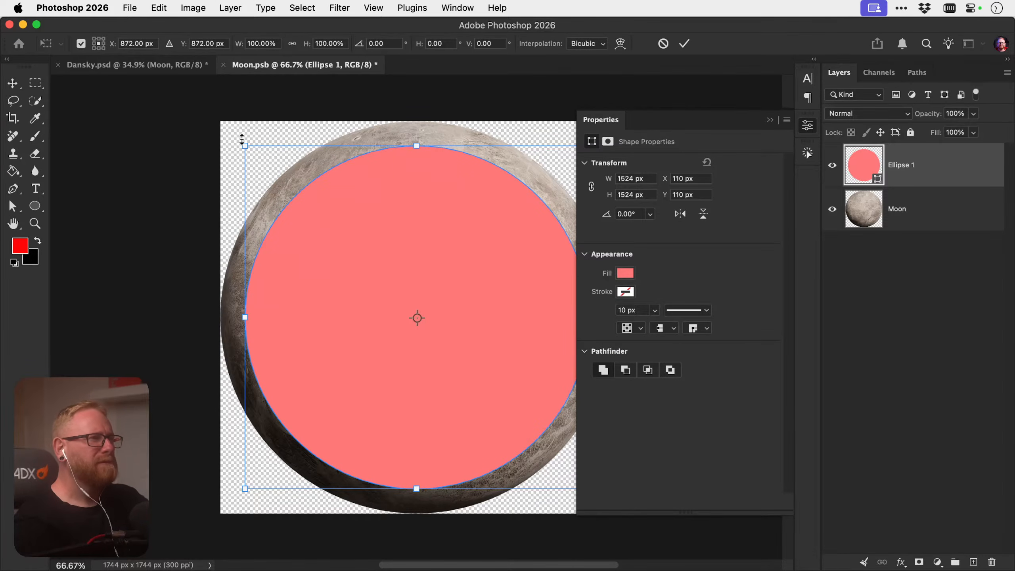
pyautogui.moveTo(242, 139); pyautogui.dragTo(255, 154)
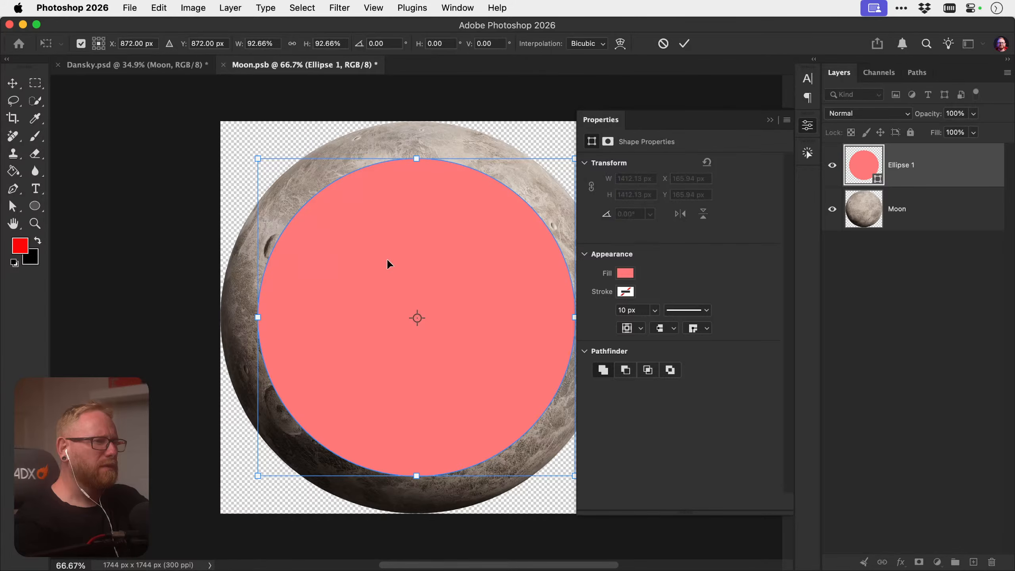
pyautogui.press('Return')
# Place the Ellipse 1 layer beneath the Moon layer and clip the moon texture to the circle
pyautogui.moveTo(898, 179); pyautogui.dragTo(915, 213)
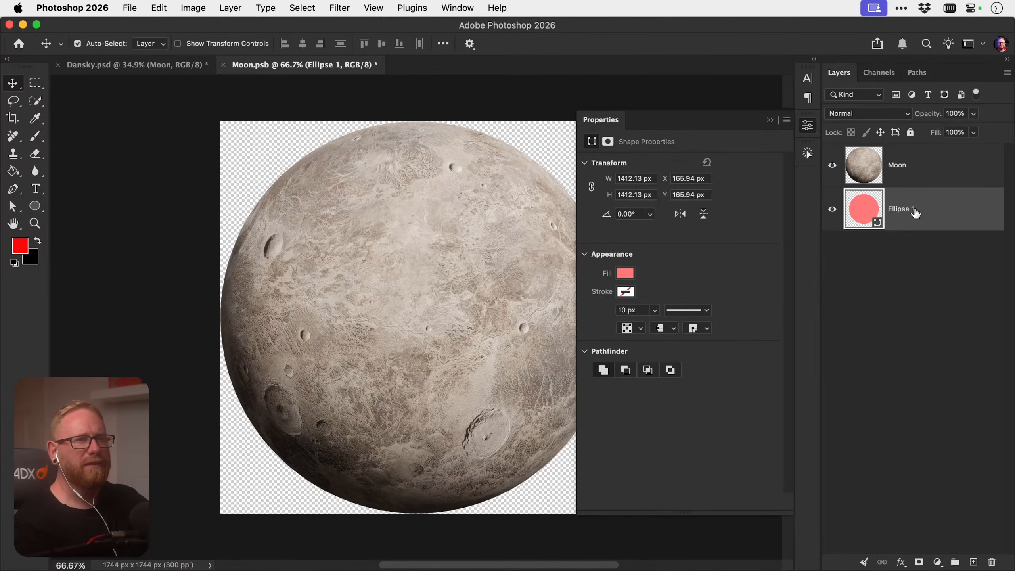
pyautogui.click(918, 185)
pyautogui.press('super+0')
pyautogui.keyDown('alt'); pyautogui.click(918, 188); pyautogui.keyUp('alt')
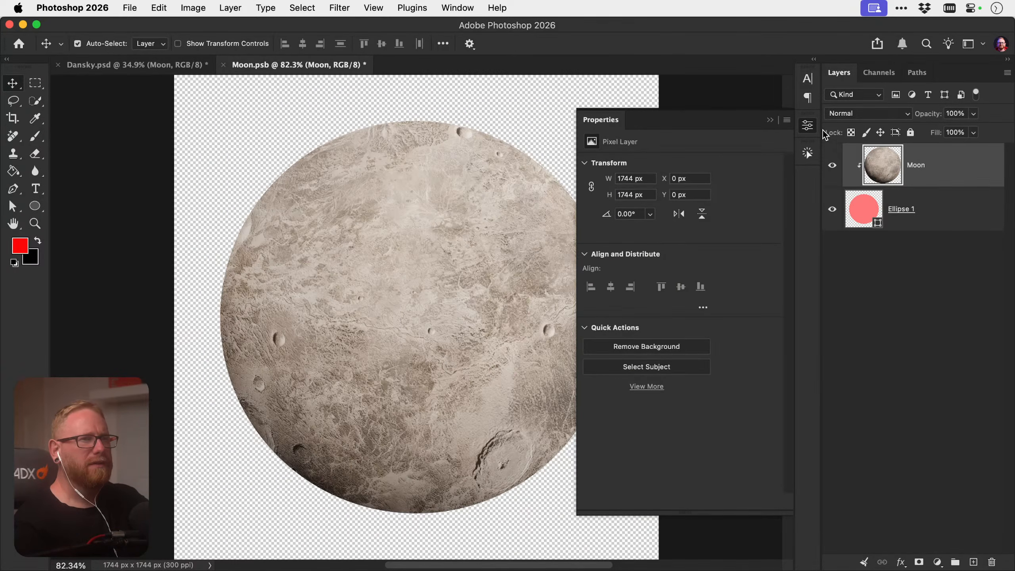
# Save the edited Moon.psb smart object contents and close that document to return to the composite
pyautogui.click(808, 126)
pyautogui.press('super+s')
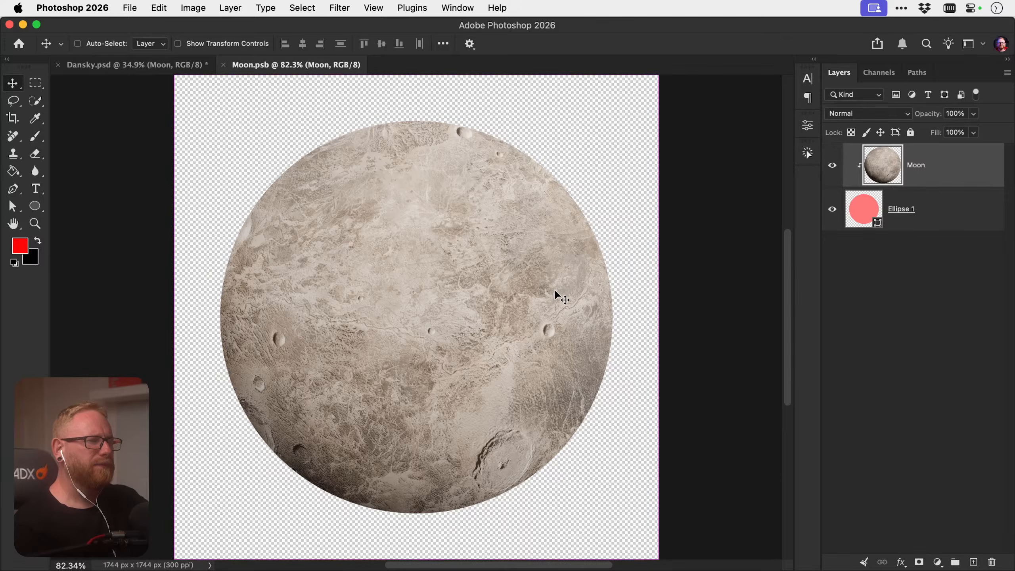
pyautogui.press('super+w')
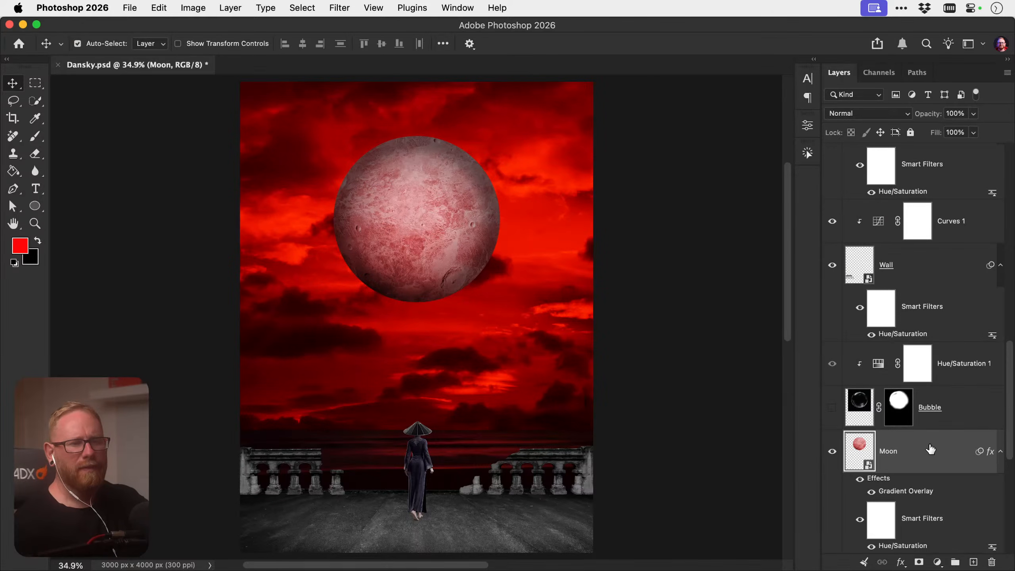
# Enlarge the moon in the sky proportionally about its centre
pyautogui.press('super+t')
pyautogui.moveTo(519, 117); pyautogui.dragTo(541, 96)
pyautogui.press('Return')
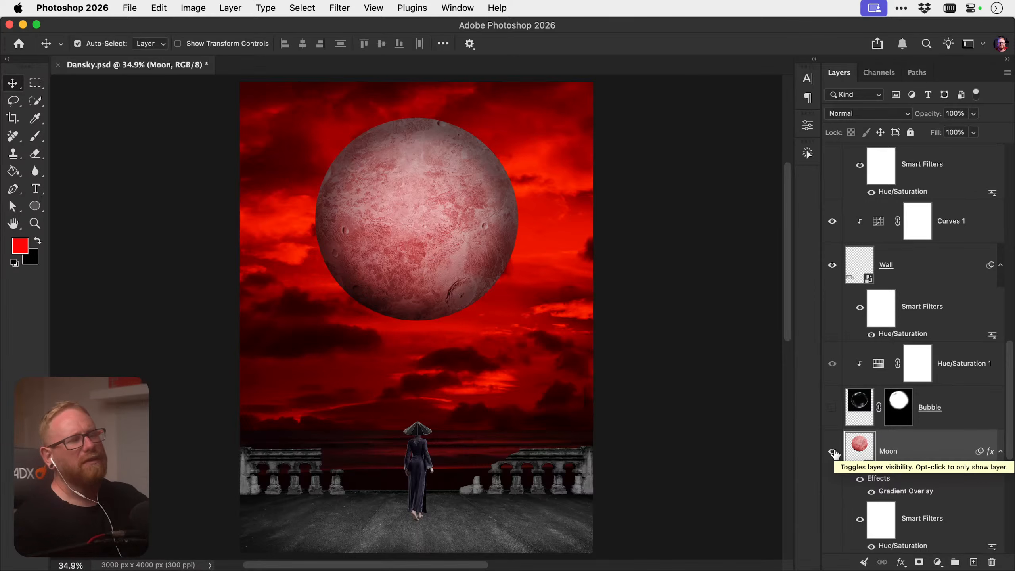
# Preview blend modes such as Multiply on the Moon layer, keeping it set to Normal
pyautogui.click(853, 114)
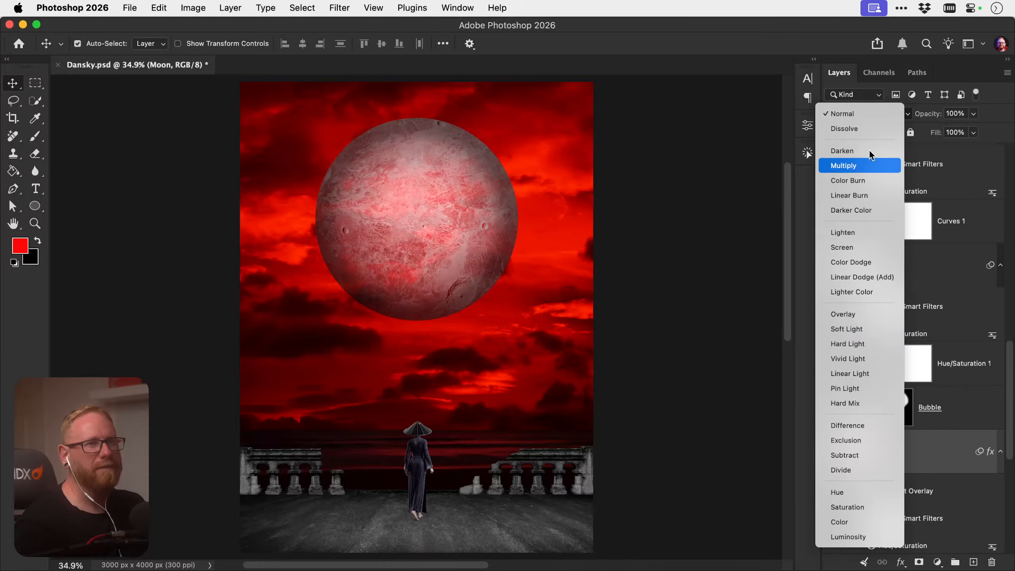
pyautogui.click(867, 115)
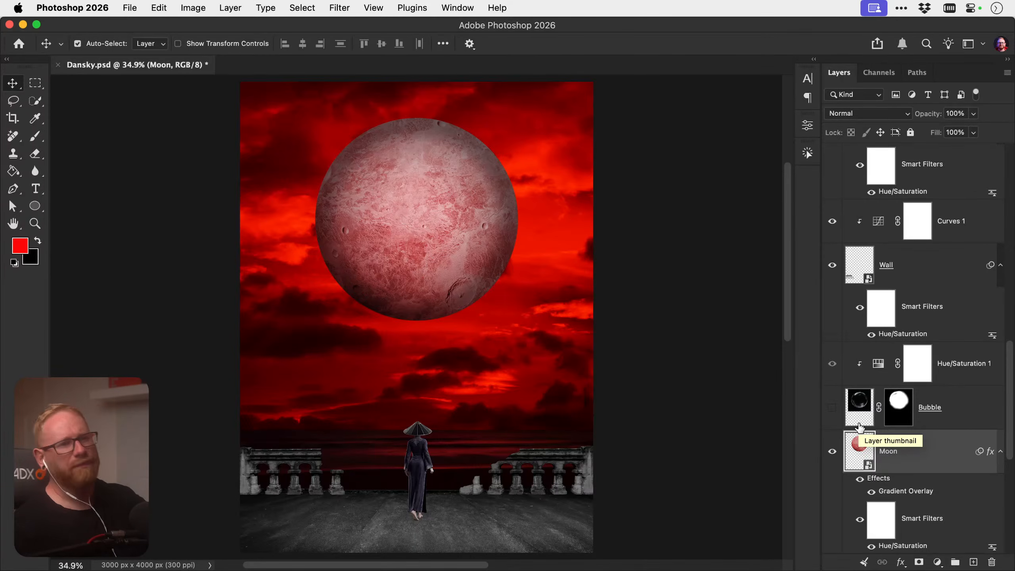
# Duplicate the red sky layer, Layer 5, and apply a Gaussian Blur with a radius of about 158.9 pixels to the copy
pyautogui.scroll(-3, 859, 416)
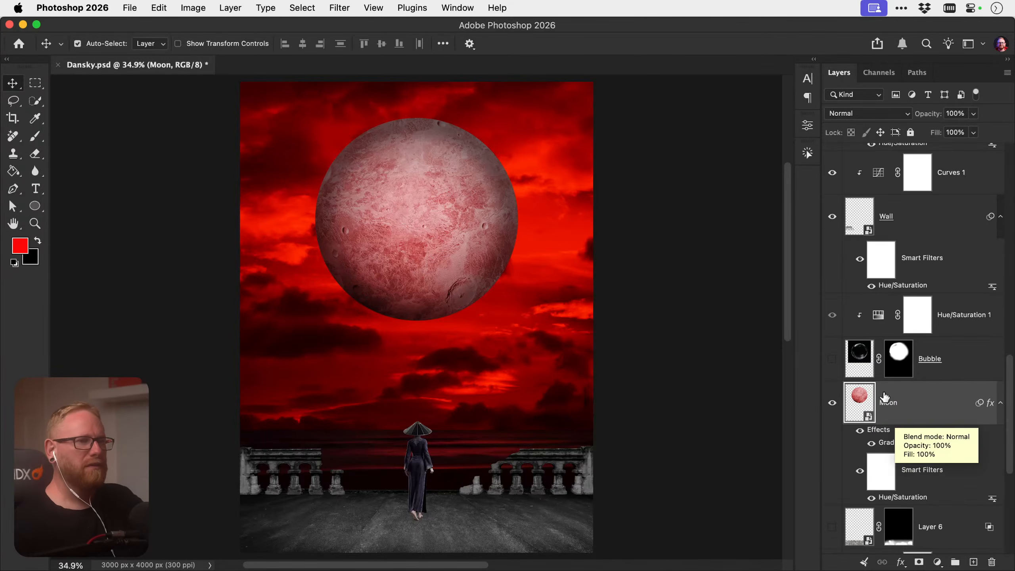
pyautogui.scroll(-5, 883, 396)
pyautogui.click(908, 472)
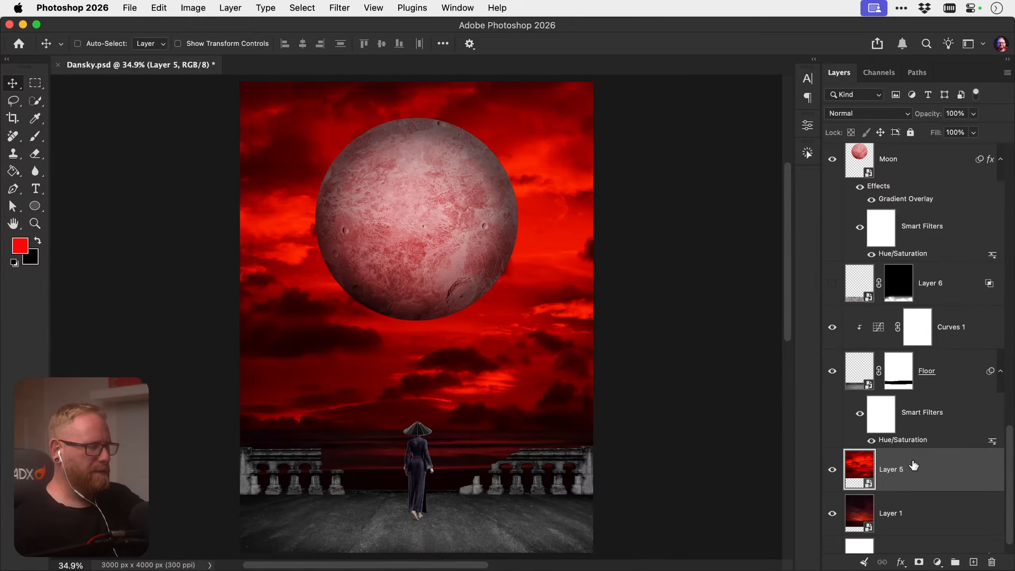
pyautogui.press('super+j')
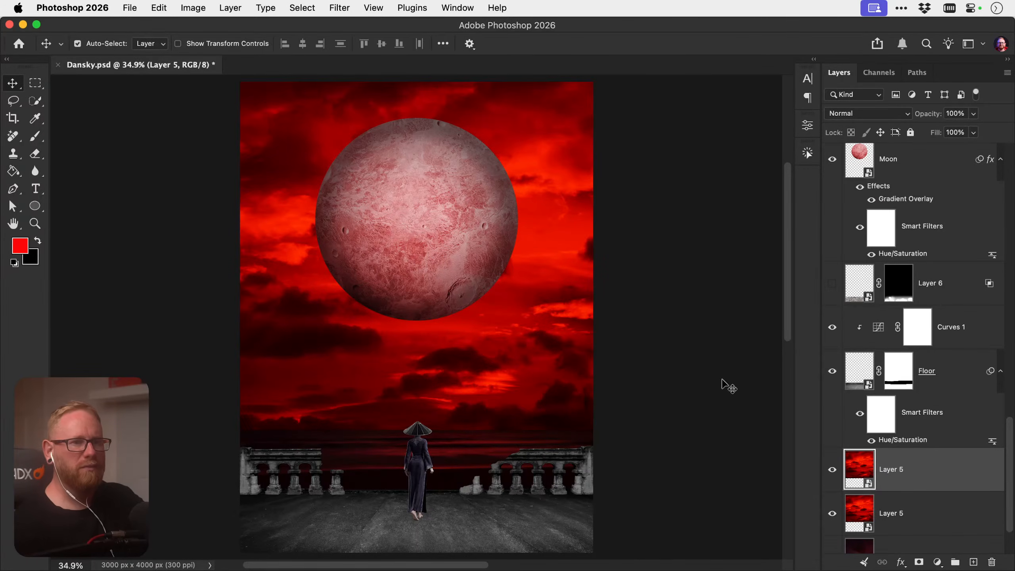
pyautogui.click(338, 7)
pyautogui.moveTo(406, 196)
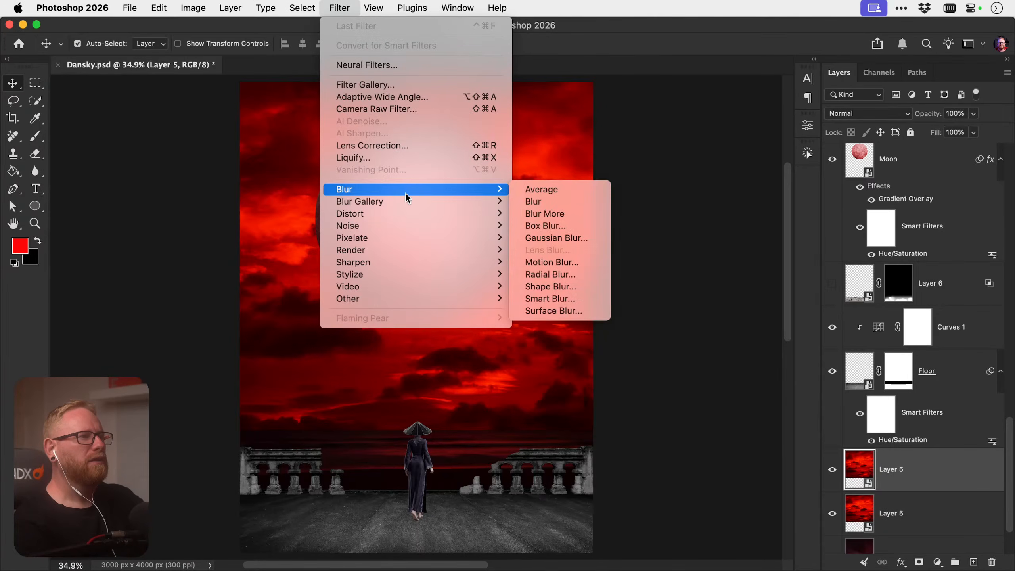
pyautogui.click(553, 239)
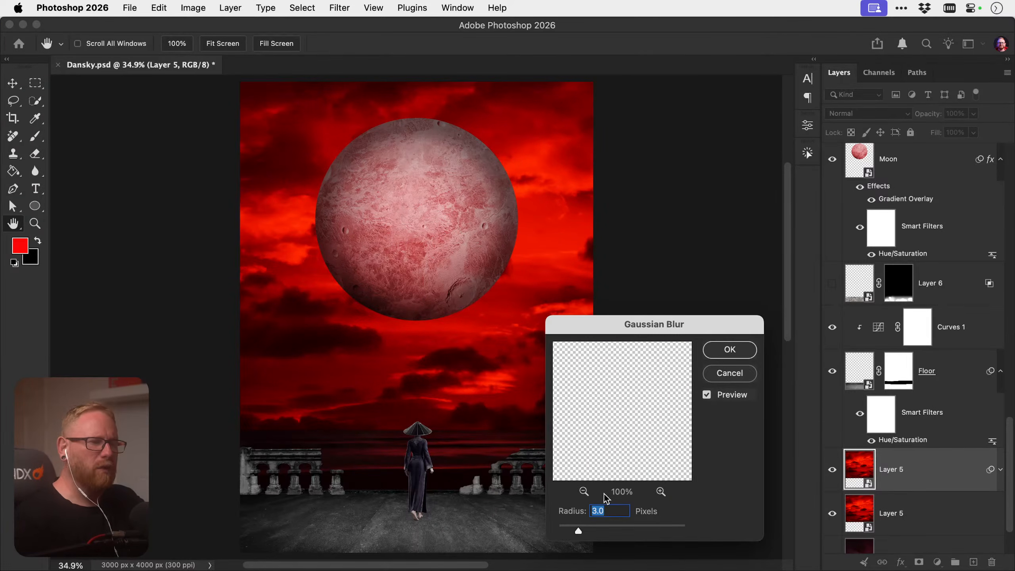
pyautogui.moveTo(620, 528); pyautogui.dragTo(653, 527)
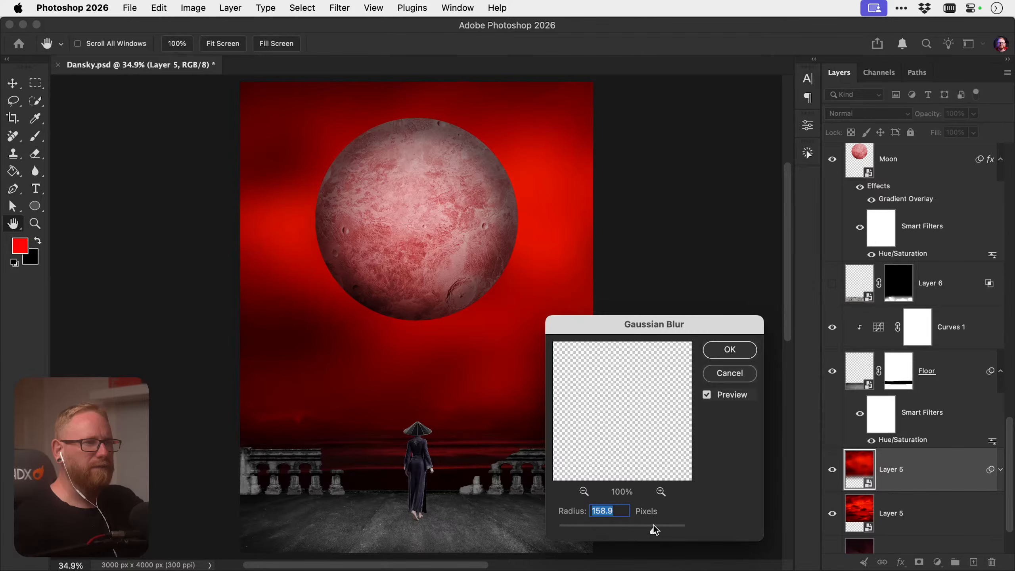
pyautogui.click(728, 350)
# Mask the blurred sky copy to the moon's circular outline using a selection loaded from the Moon layer
pyautogui.keyDown('super'); pyautogui.click(859, 158); pyautogui.keyUp('super')
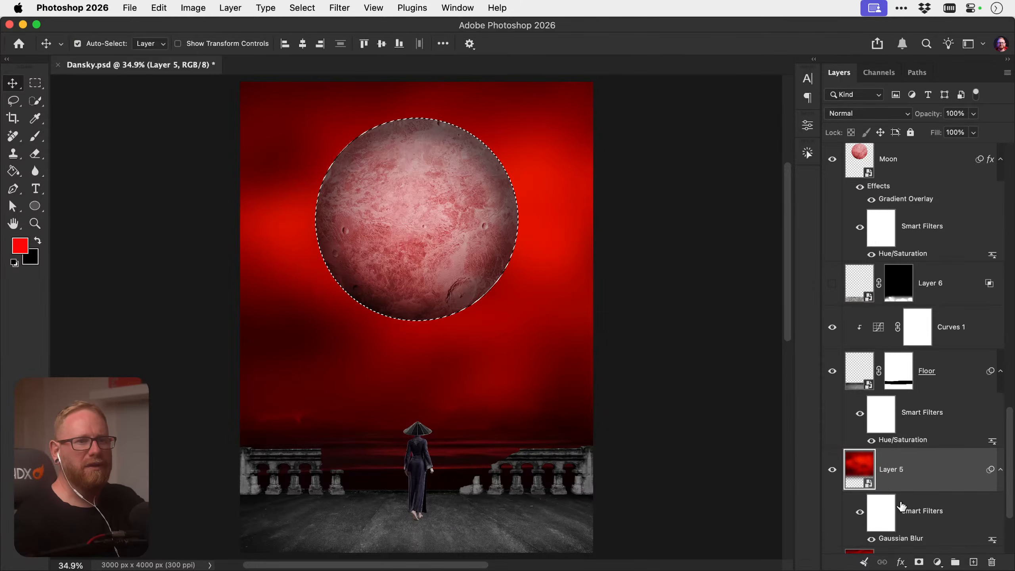
pyautogui.click(919, 563)
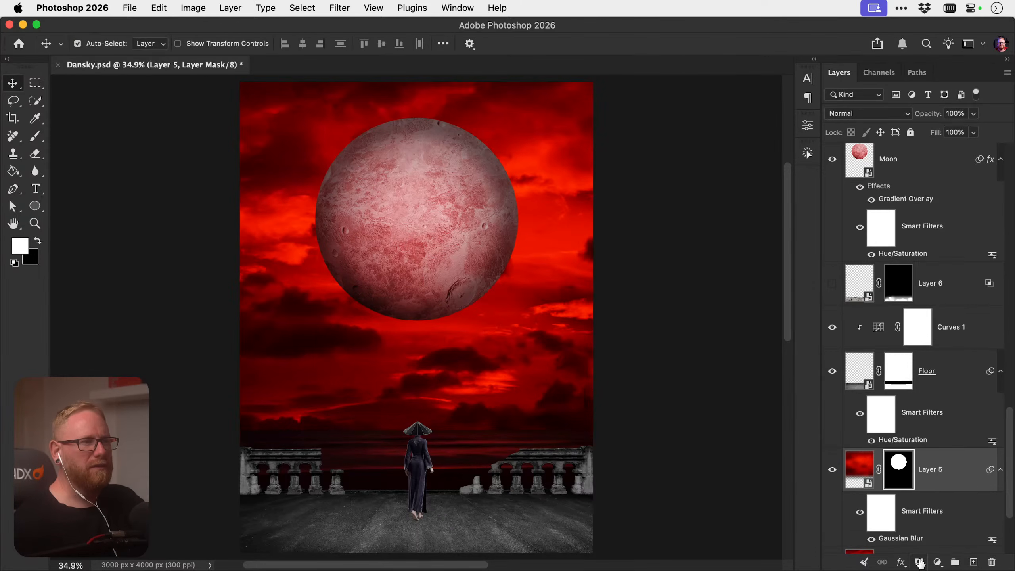
# Select the moon and shift it aside to check the blurred disc behind it, and undo the move
pyautogui.click(473, 238)
pyautogui.moveTo(466, 252); pyautogui.dragTo(303, 254)
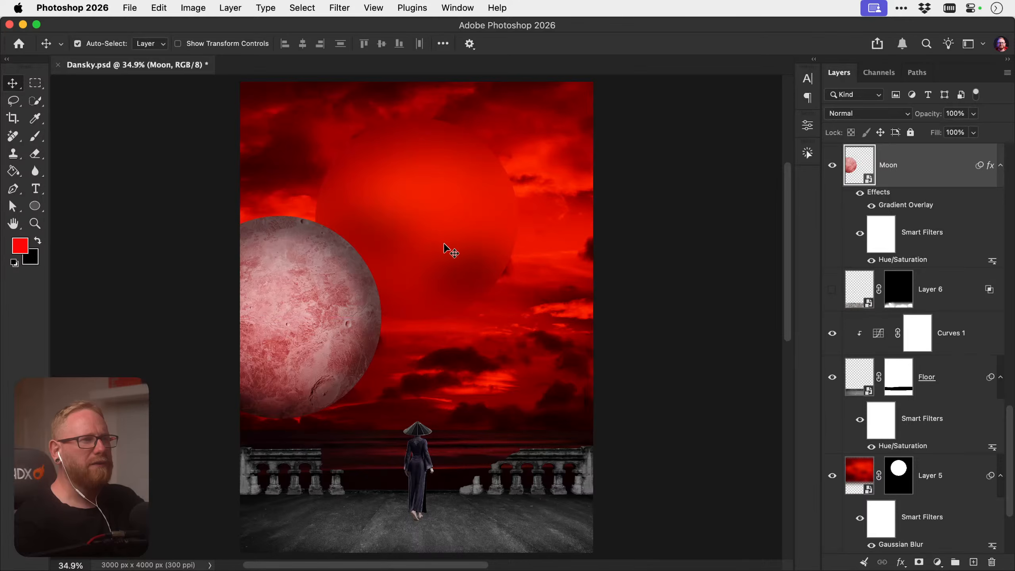
pyautogui.press('super+z')
# Set the Moon layer's blend mode to Linear Burn
pyautogui.click(855, 115)
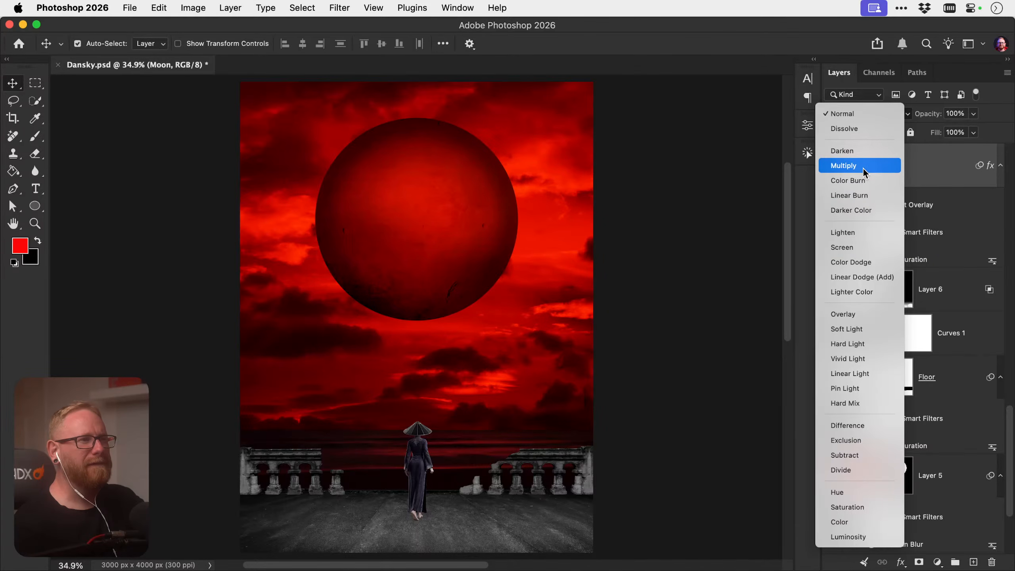
pyautogui.click(863, 195)
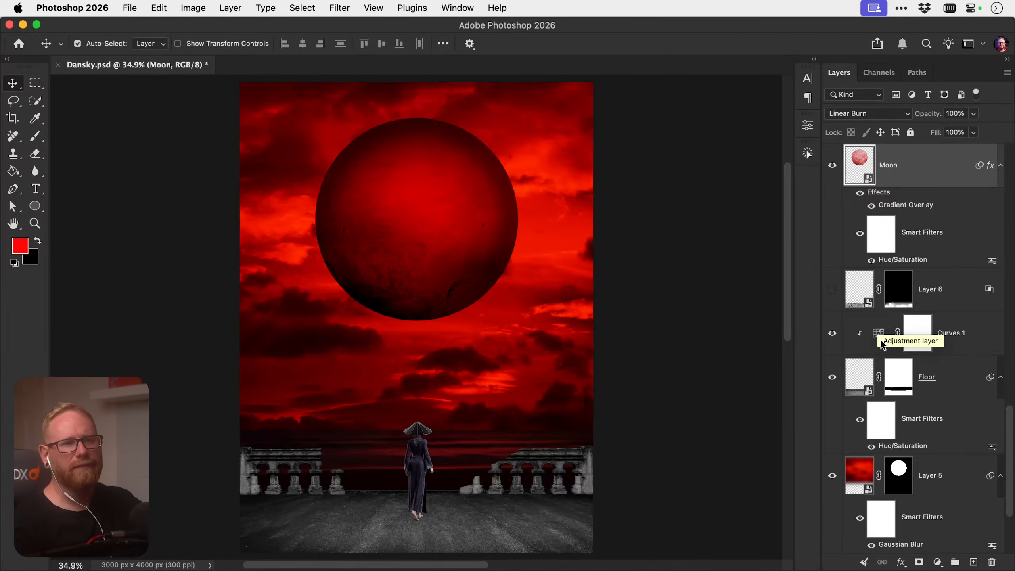
# Compare the moon with and without its Gradient Overlay effect, leaving the effect visible
pyautogui.click(871, 206)
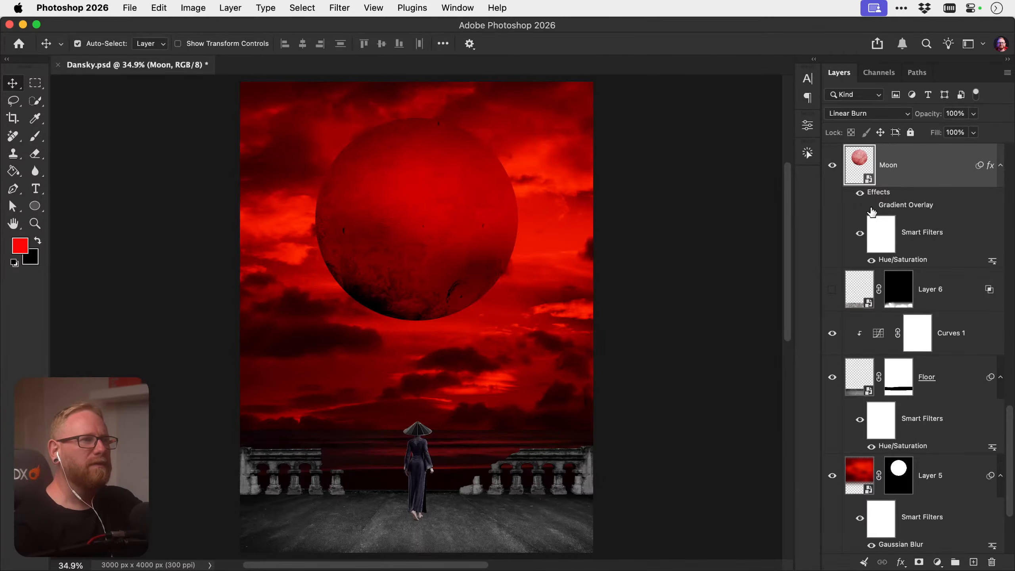
pyautogui.click(871, 206)
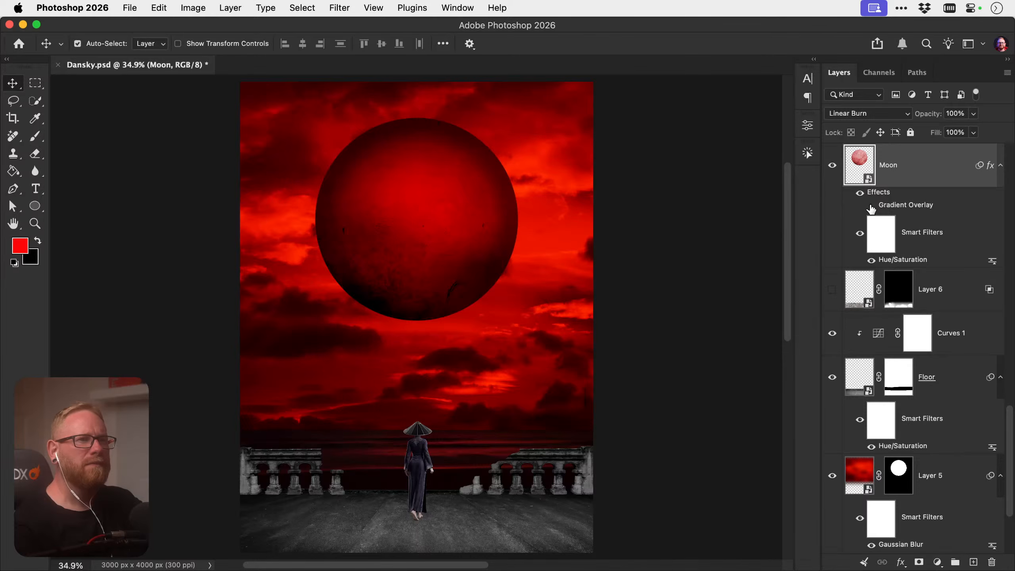
pyautogui.click(872, 206)
pyautogui.click(872, 206)
pyautogui.scroll(3, 873, 207)
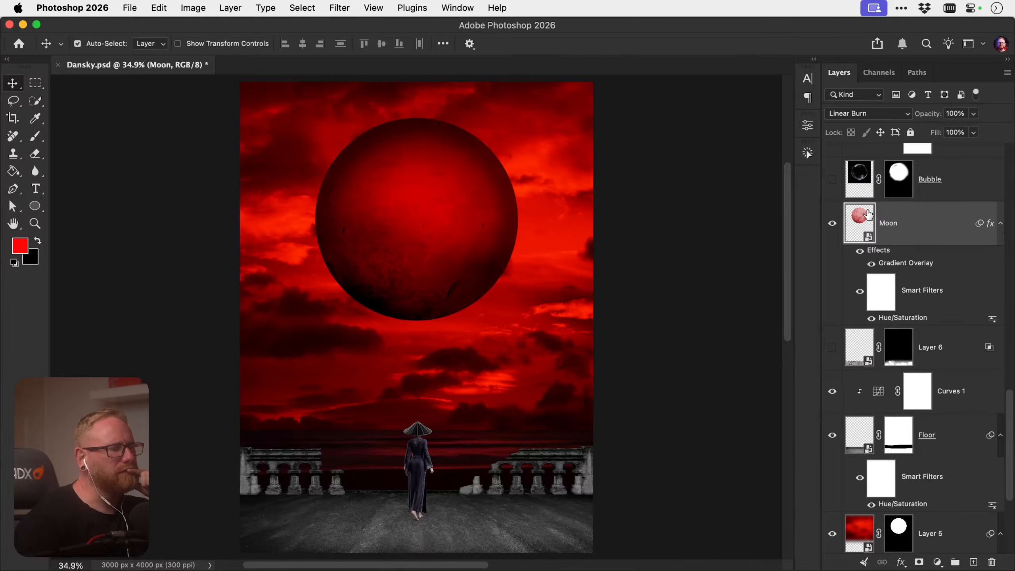
pyautogui.doubleClick(899, 263)
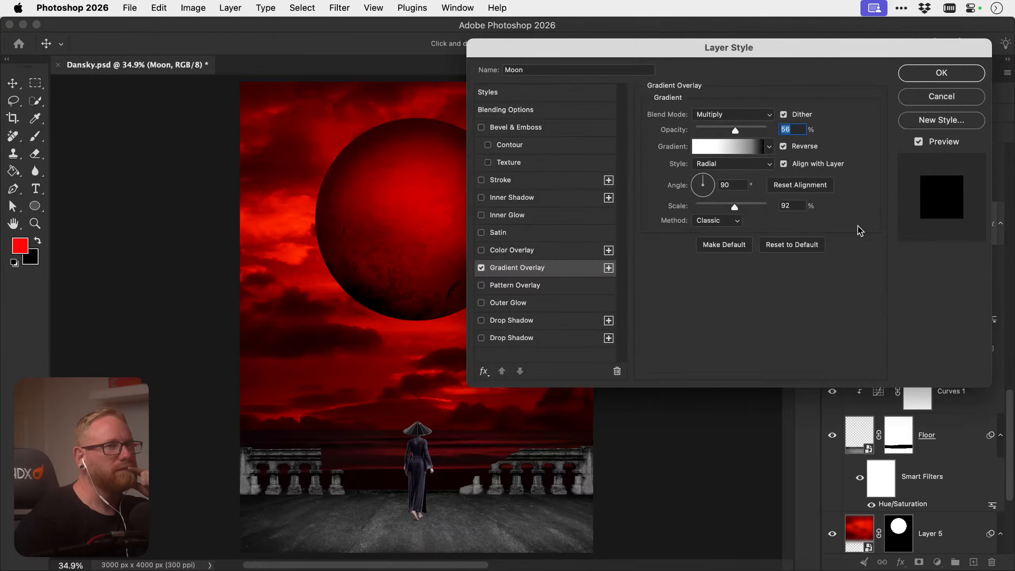
pyautogui.click(783, 147)
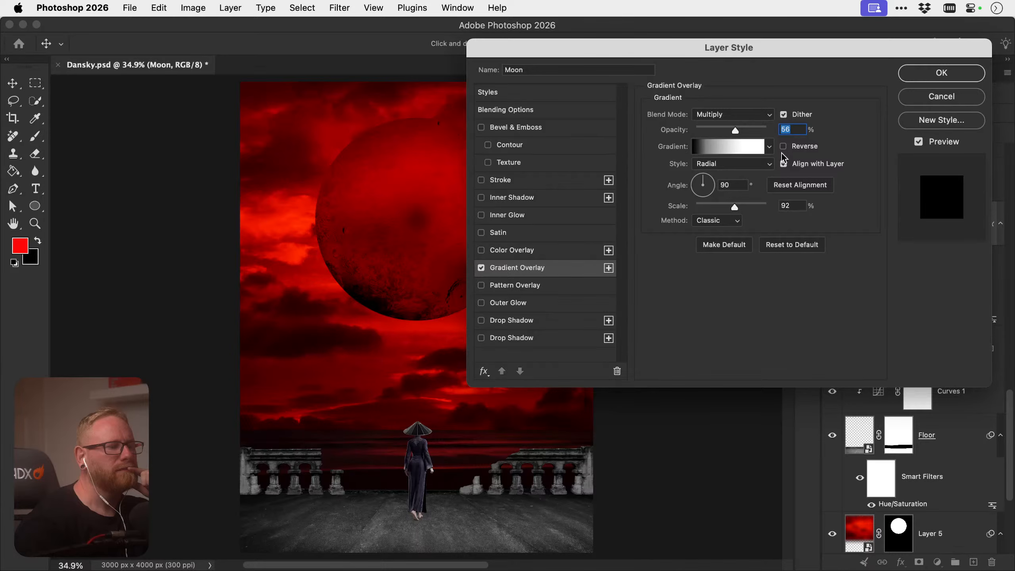
pyautogui.click(757, 149)
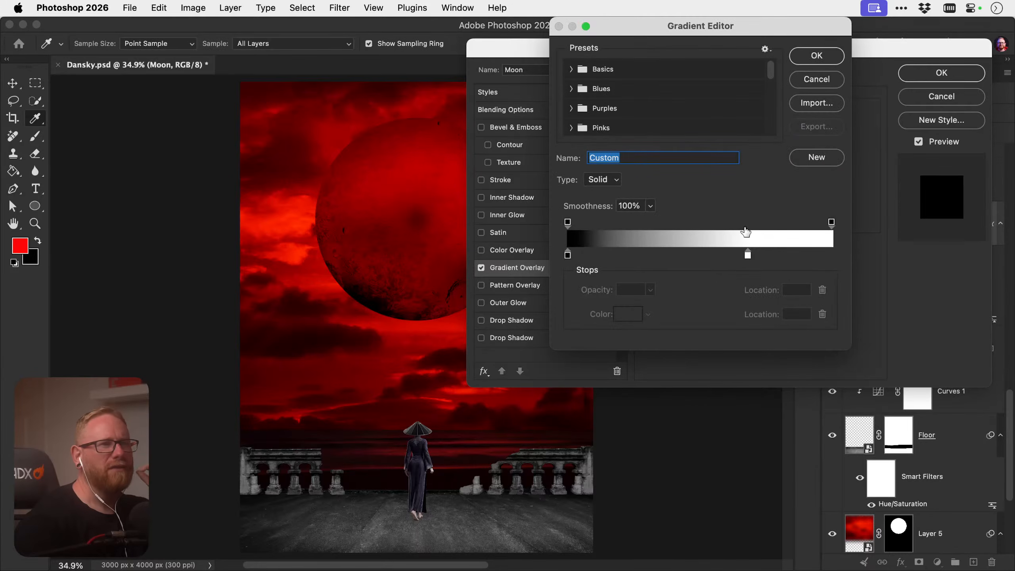
pyautogui.moveTo(749, 255); pyautogui.dragTo(831, 255)
pyautogui.moveTo(640, 251); pyautogui.dragTo(704, 251)
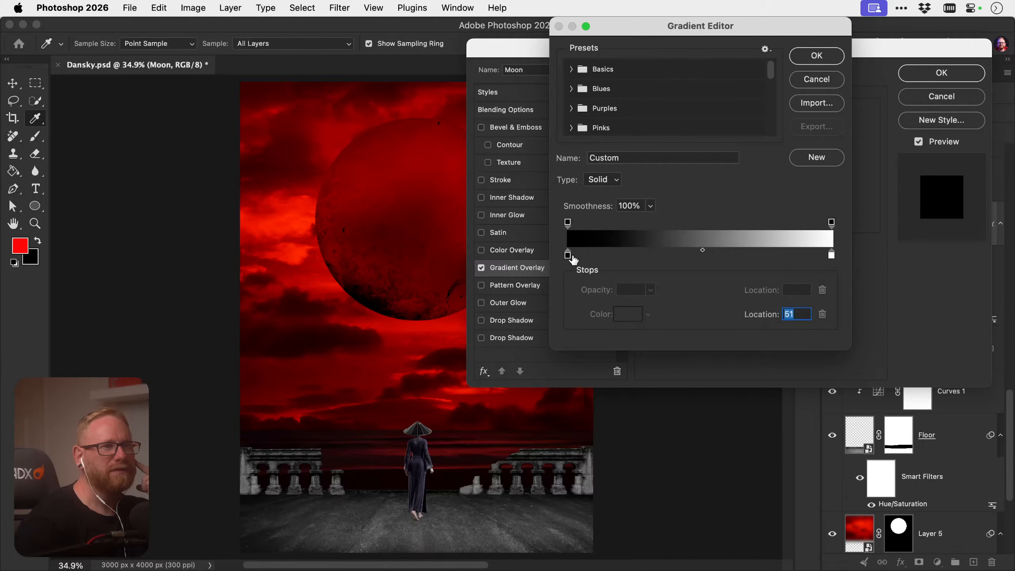
pyautogui.moveTo(570, 256); pyautogui.dragTo(658, 255)
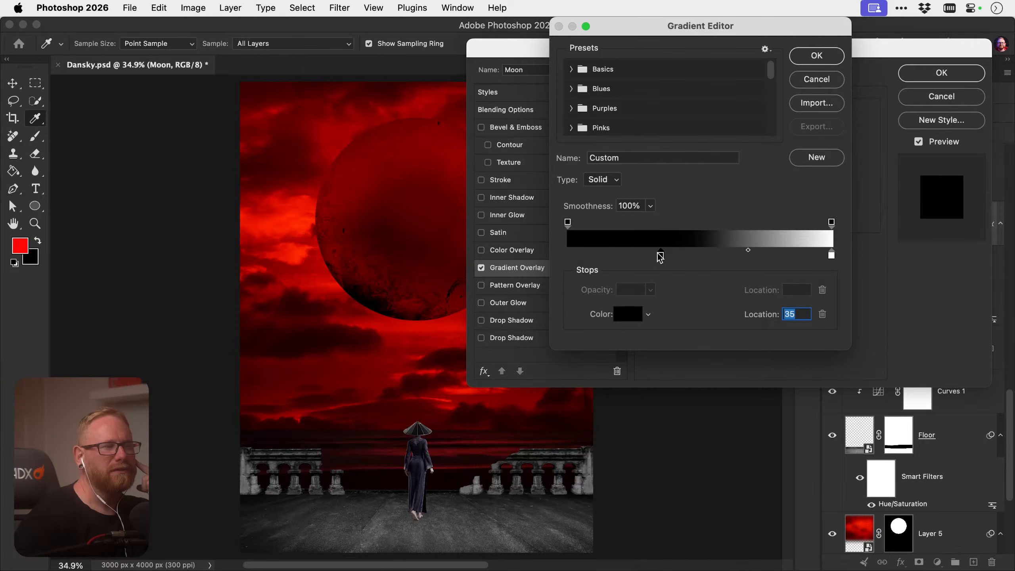
pyautogui.click(828, 79)
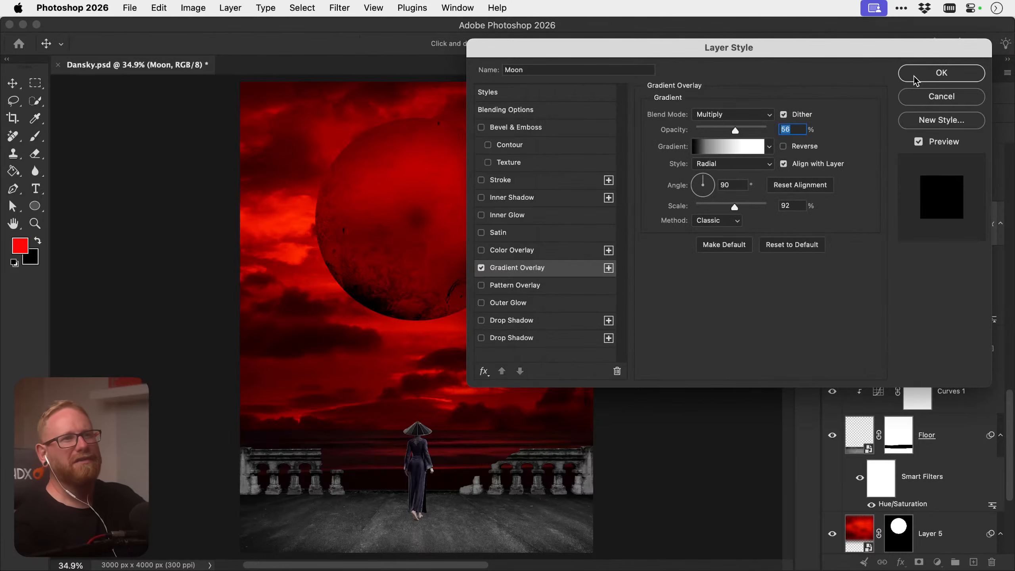
pyautogui.click(929, 102)
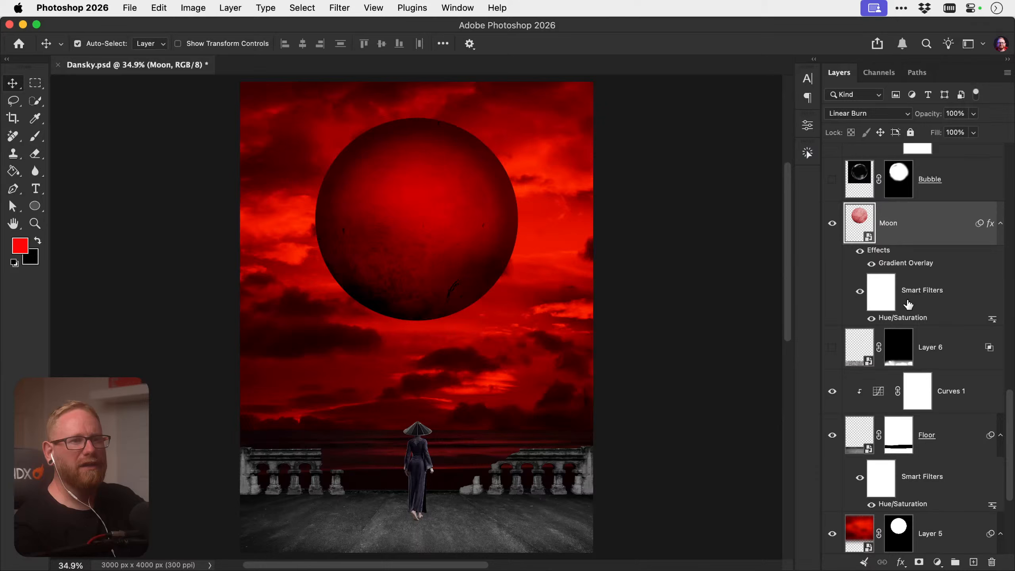
# Hide the Moon layer's Gradient Overlay effect
pyautogui.click(871, 264)
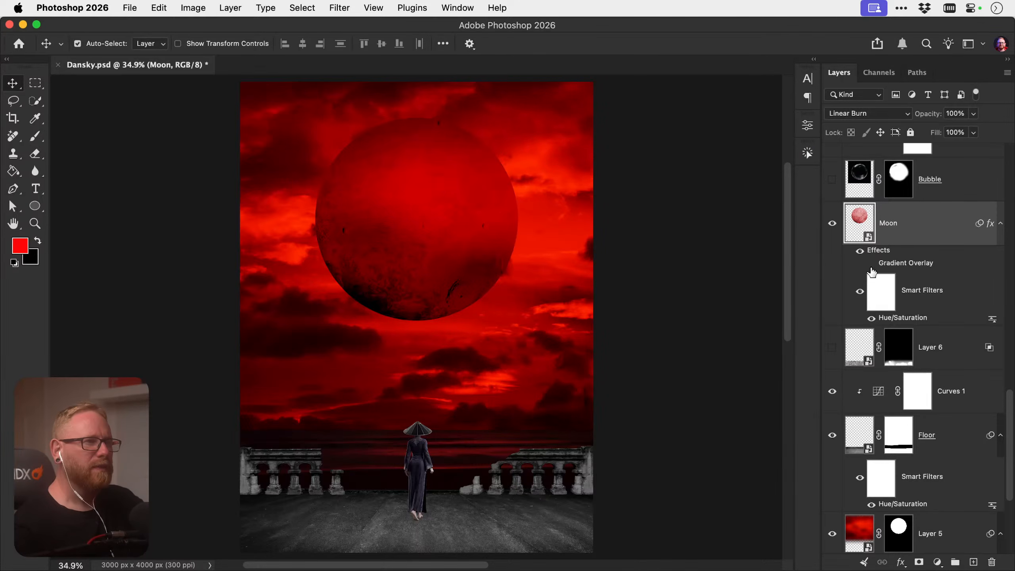
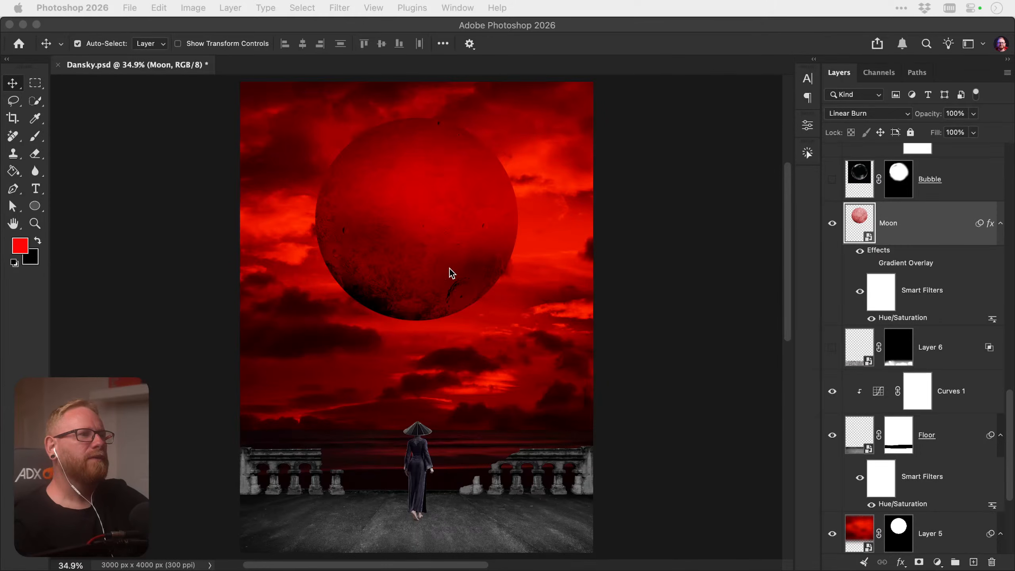
# Rotate the Moon layer counterclockwise about its centre in two passes, ending the second at about -25°
pyautogui.press('super+t')
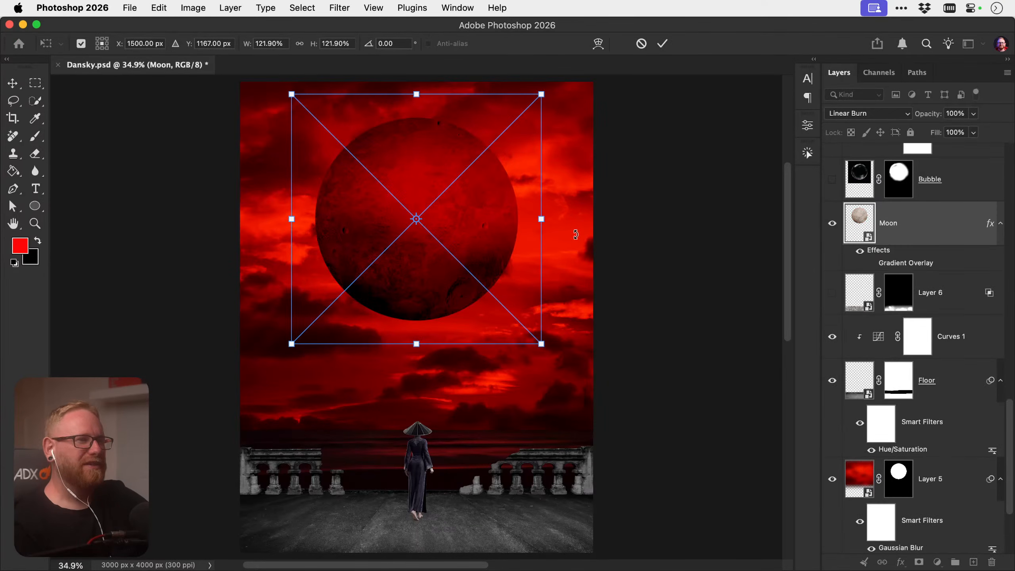
pyautogui.moveTo(580, 252); pyautogui.dragTo(536, 201)
pyautogui.press('Return')
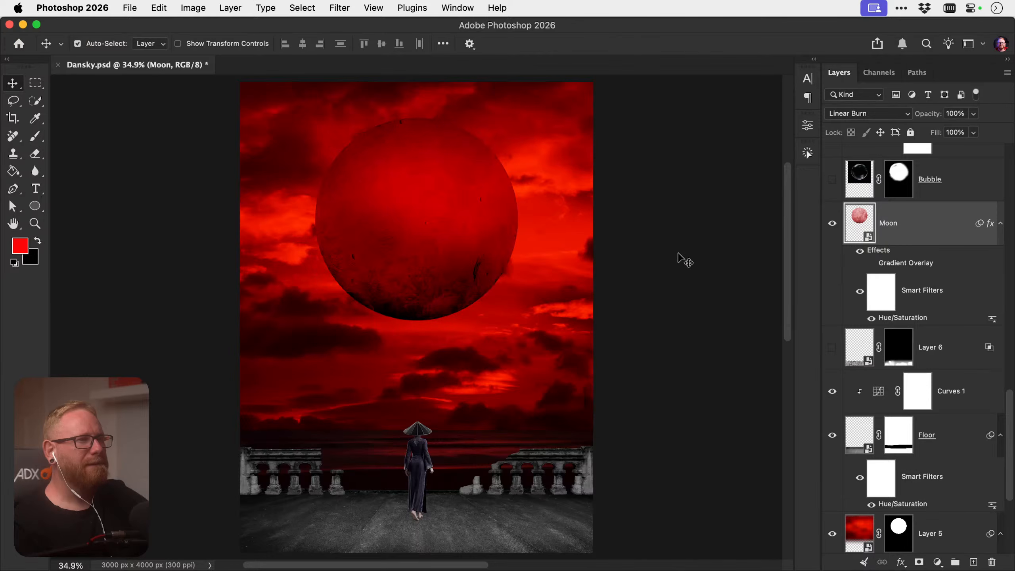
pyautogui.hotkey('ctrl', 't')
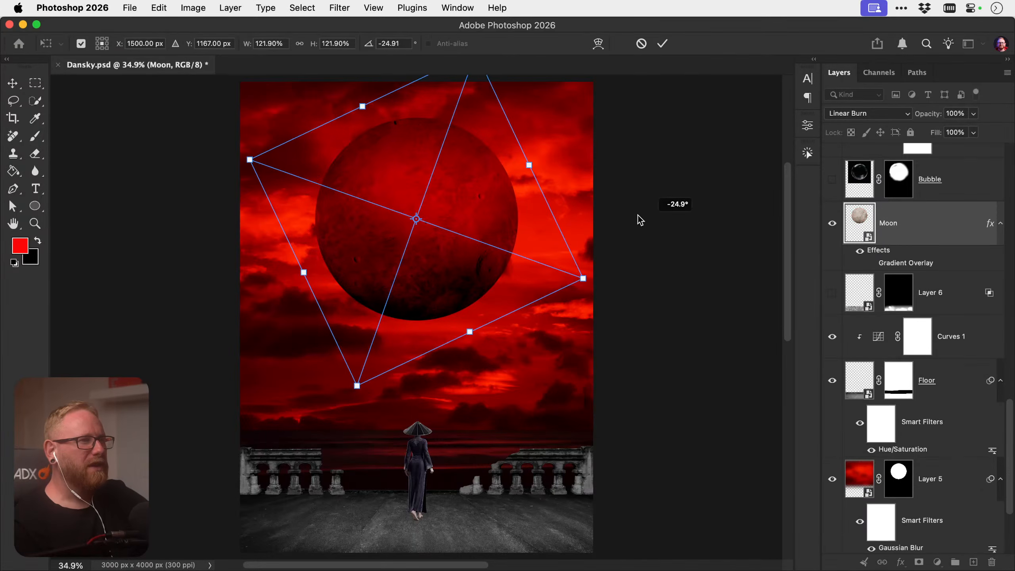
pyautogui.press('Return')
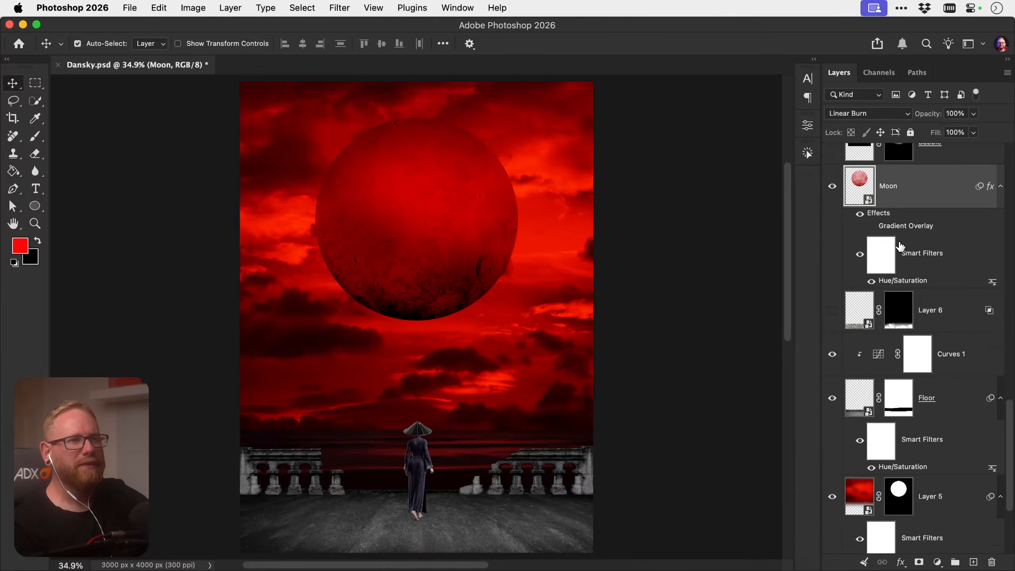
# Show the two Layer 7 rim highlights below the moon, previewing the red glow and the styled Layer 7 but leaving both hidden
pyautogui.scroll(15, 875, 272)
pyautogui.scroll(-10, 884, 311)
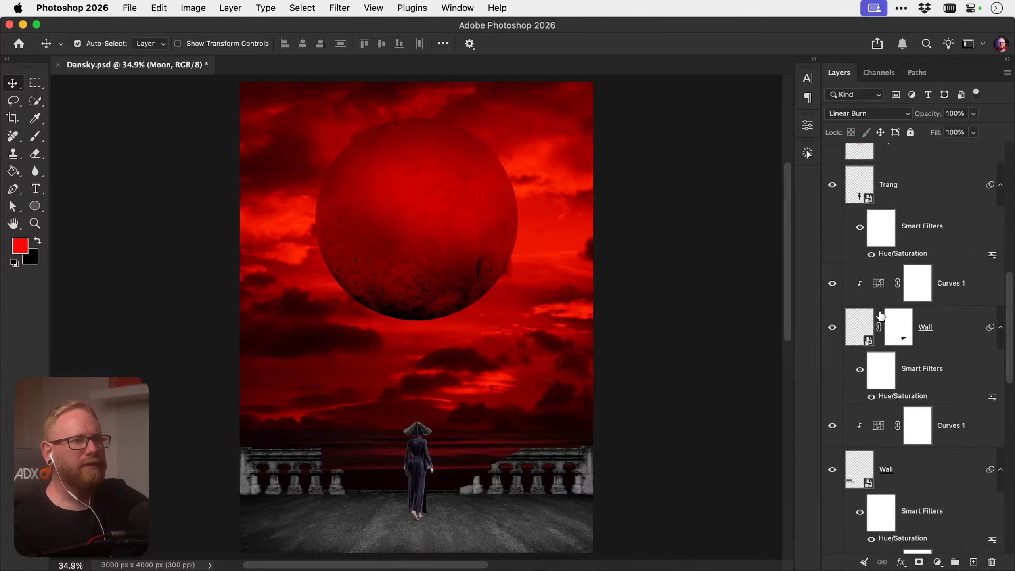
pyautogui.click(832, 252)
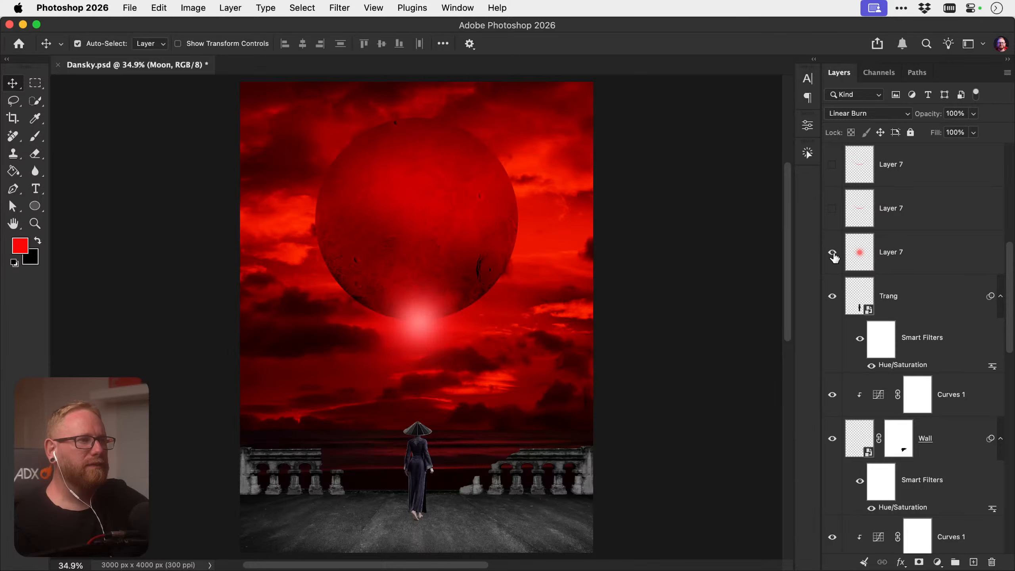
pyautogui.click(832, 252)
pyautogui.click(832, 209)
pyautogui.scroll(2, 832, 204)
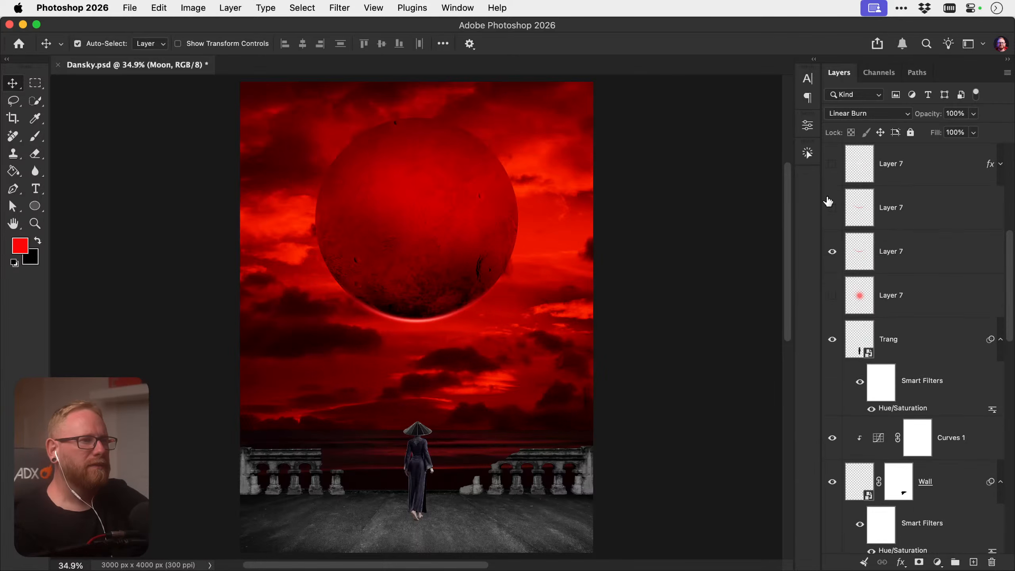
pyautogui.click(832, 221)
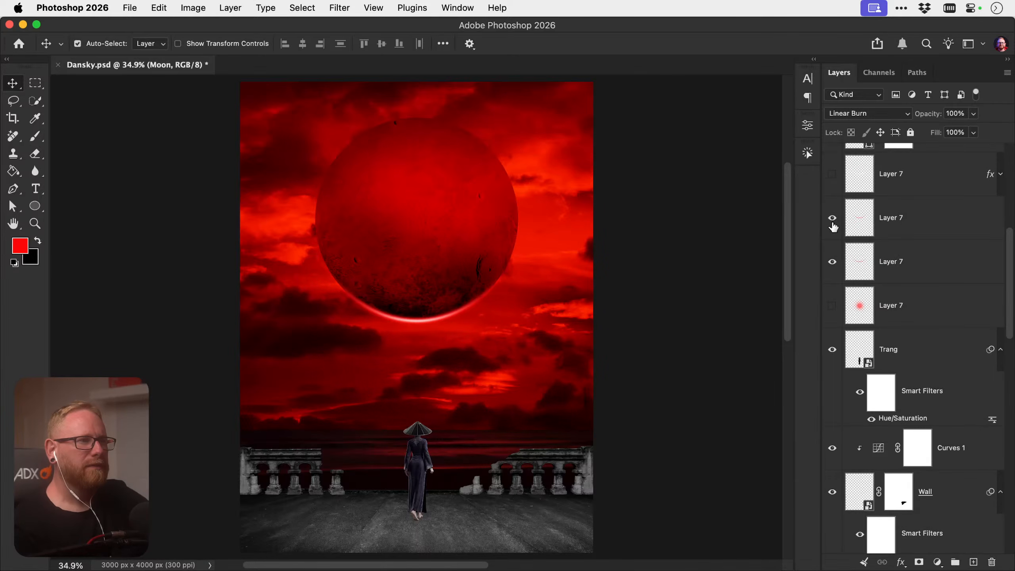
pyautogui.click(832, 174)
pyautogui.click(832, 175)
# Inspect the blend modes of the two visible Layer 7 rim highlights
pyautogui.click(888, 226)
pyautogui.keyDown('shift'); pyautogui.click(891, 252); pyautogui.keyUp('shift')
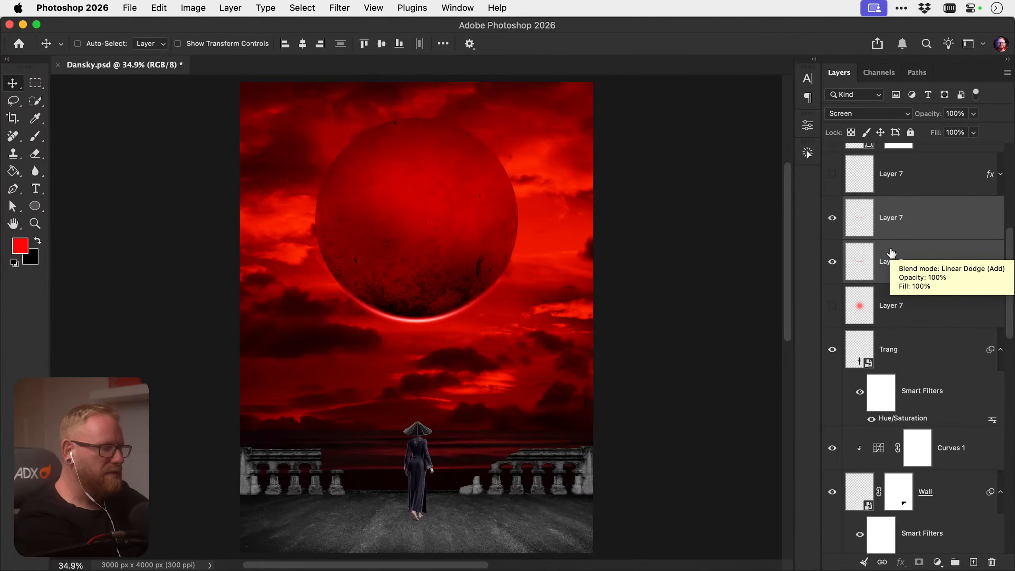
pyautogui.click(911, 227)
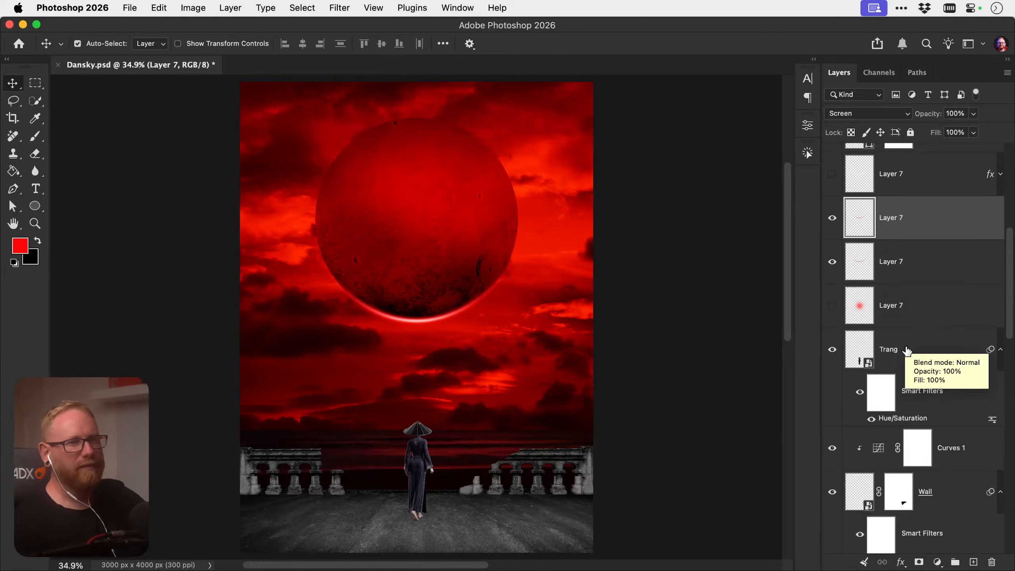
# Add an Exposure adjustment clipped to the Moon layer and slightly lower its exposure to darken the moon
pyautogui.scroll(-10, 915, 276)
pyautogui.click(931, 304)
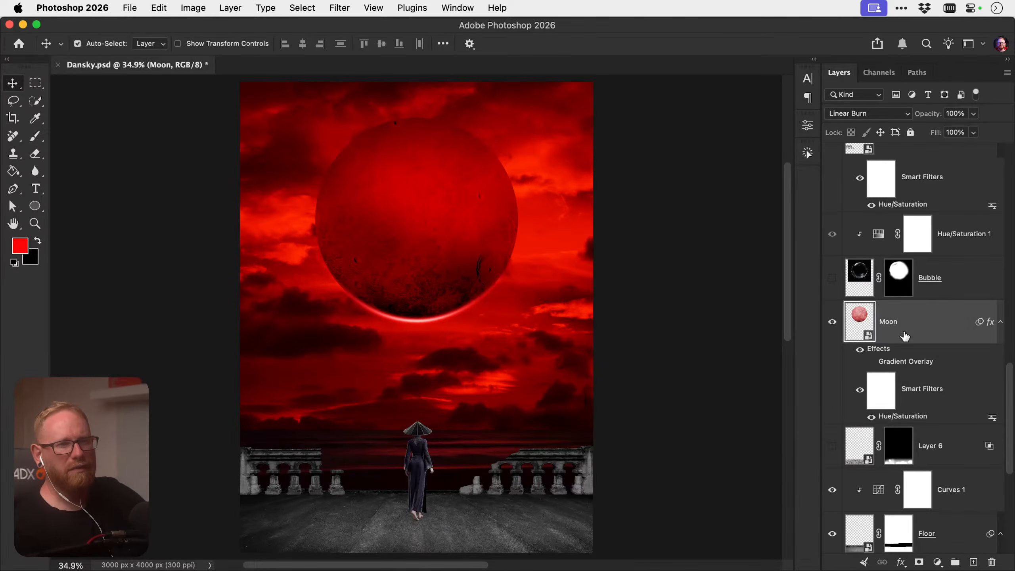
pyautogui.click(936, 561)
pyautogui.click(942, 402)
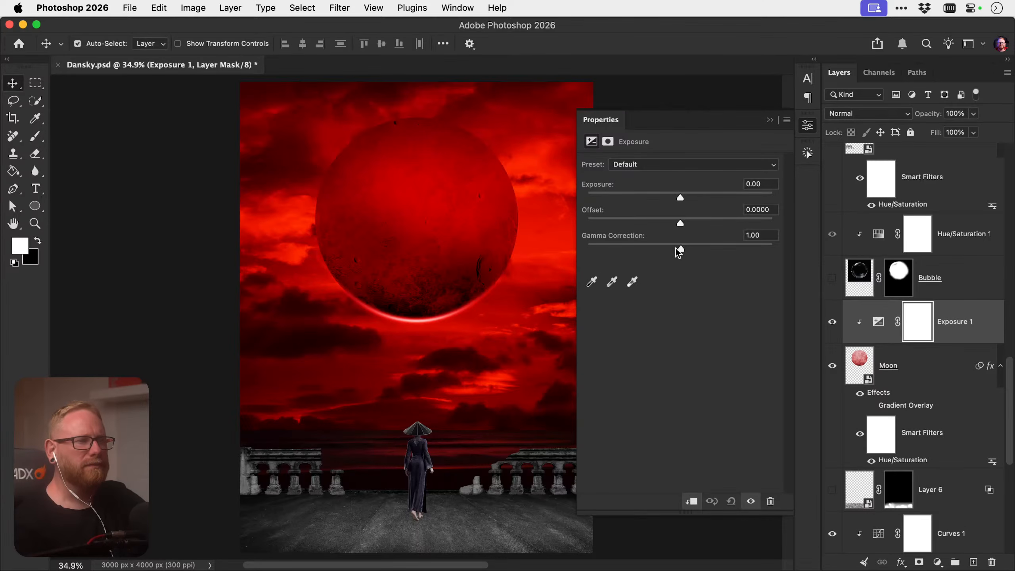
pyautogui.moveTo(675, 248)
pyautogui.mouseDown()
pyautogui.moveTo(667, 247)
pyautogui.moveTo(680, 249)
pyautogui.mouseUp()
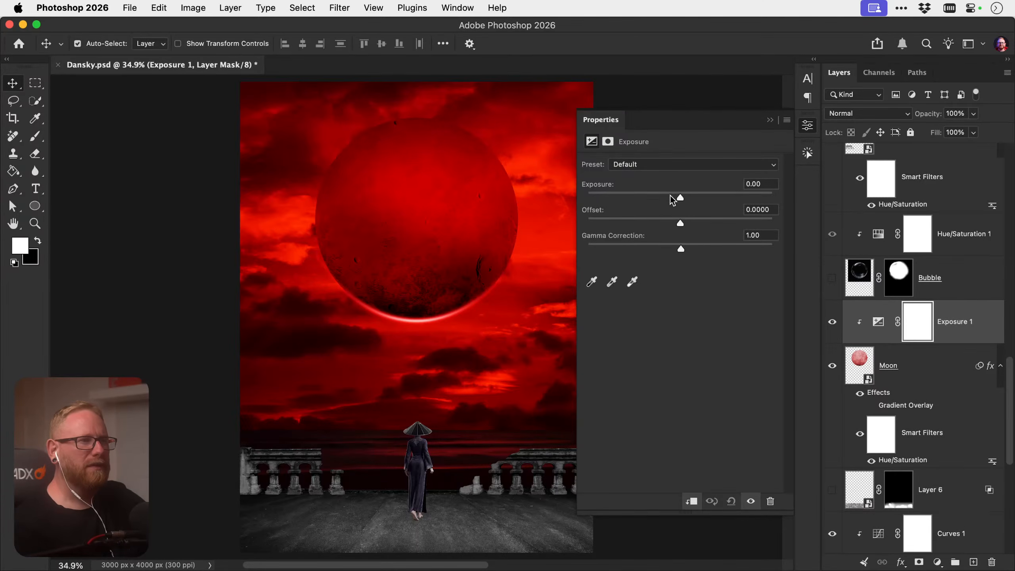
pyautogui.moveTo(680, 197)
pyautogui.mouseDown()
pyautogui.moveTo(642, 197)
pyautogui.moveTo(679, 197)
pyautogui.moveTo(670, 197)
pyautogui.mouseUp()
pyautogui.click(811, 127)
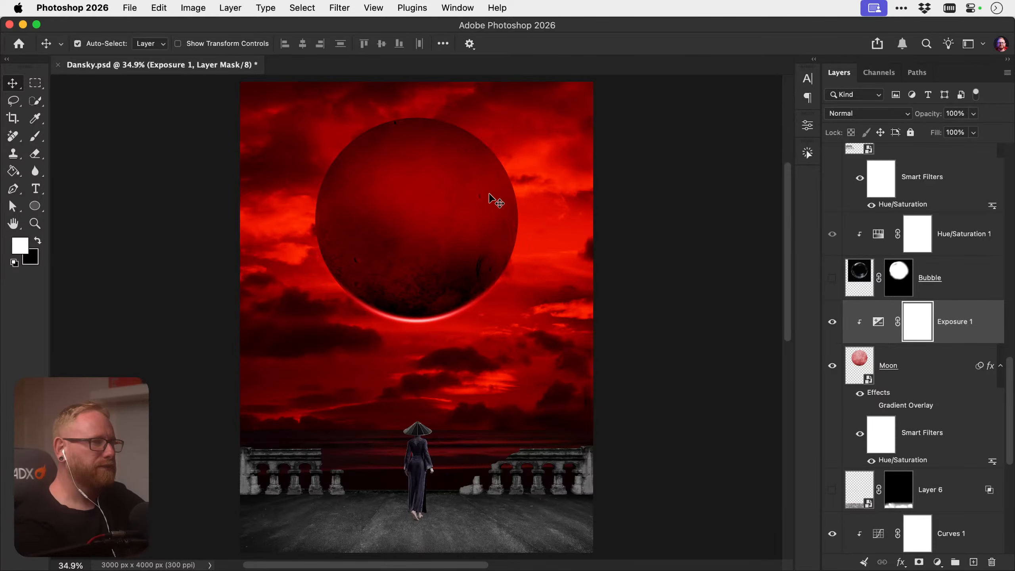
# Mask the Exposure adjustment off the moon's centre with a soft black brush of 1500 to 1600 px at 100% flow
pyautogui.press('b')
pyautogui.press('x')
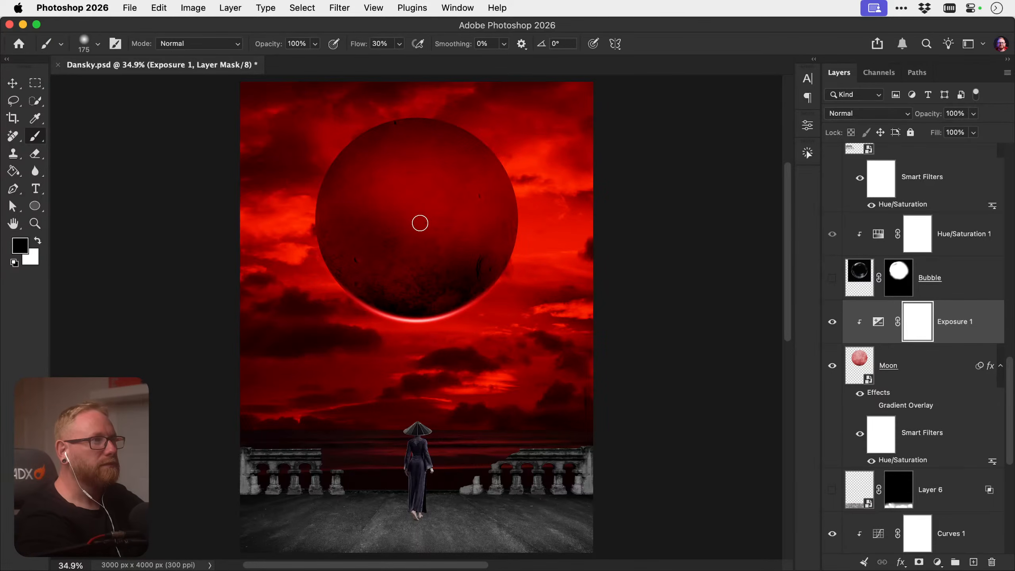
pyautogui.press(']')
pyautogui.press(']')
pyautogui.press(']')
pyautogui.press(']')
pyautogui.press(']')
pyautogui.press(']')
pyautogui.press(']')
pyautogui.press(']')
pyautogui.press(']')
pyautogui.press(']')
pyautogui.press(']')
pyautogui.press(']')
pyautogui.press(']')
pyautogui.press(']')
pyautogui.press(']')
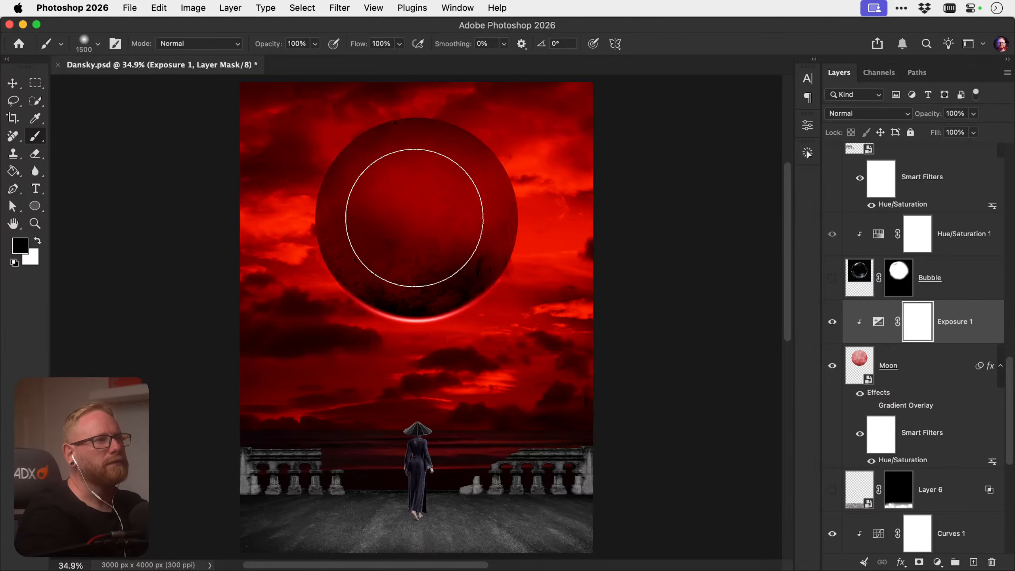
pyautogui.click(416, 219)
pyautogui.press(']')
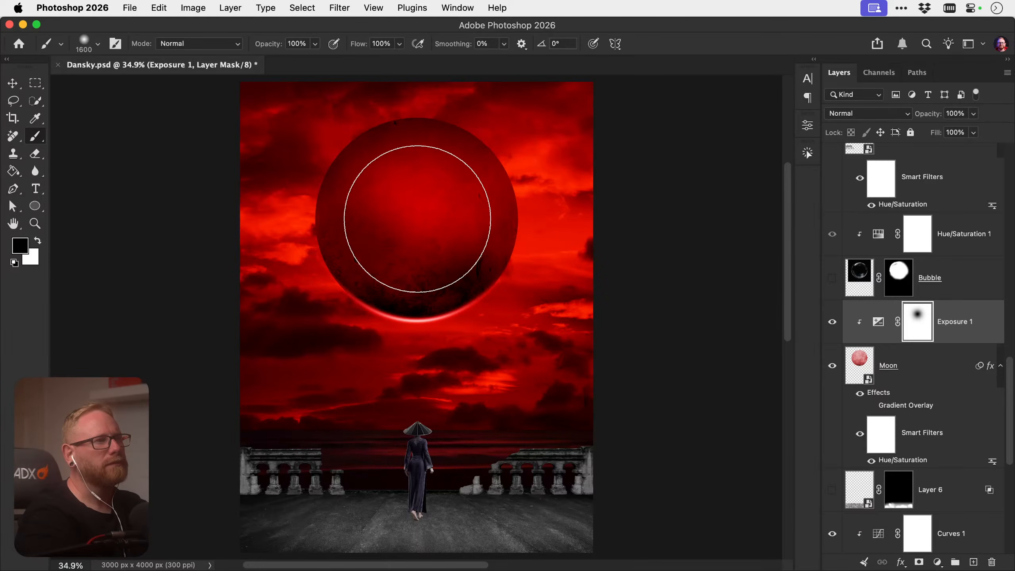
pyautogui.press('[')
pyautogui.press('[')
pyautogui.press('[')
pyautogui.press(']')
pyautogui.press(']')
pyautogui.press(']')
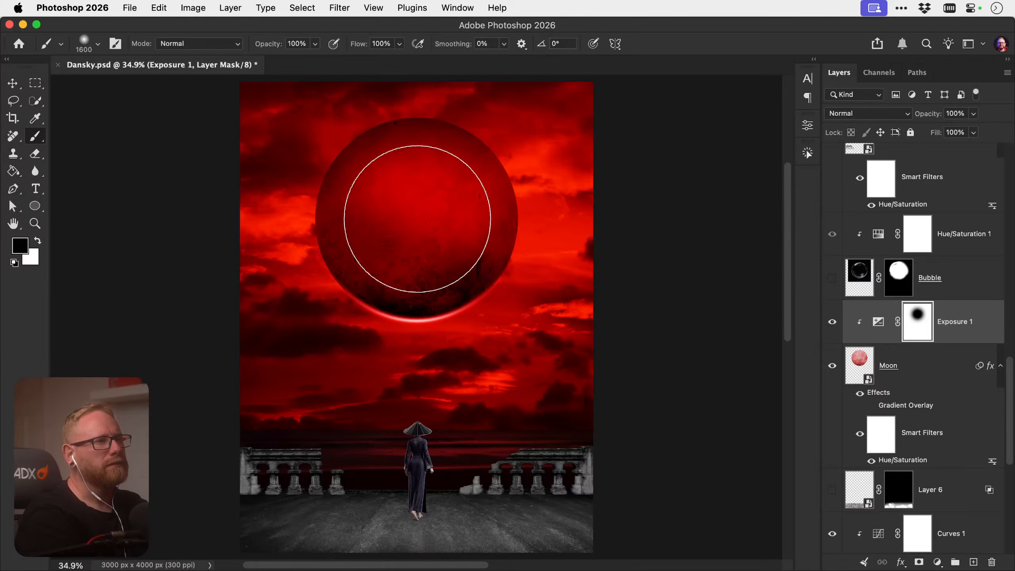
# Compare the moon with and without the Exposure 1 adjustment, leaving it visible
pyautogui.click(832, 323)
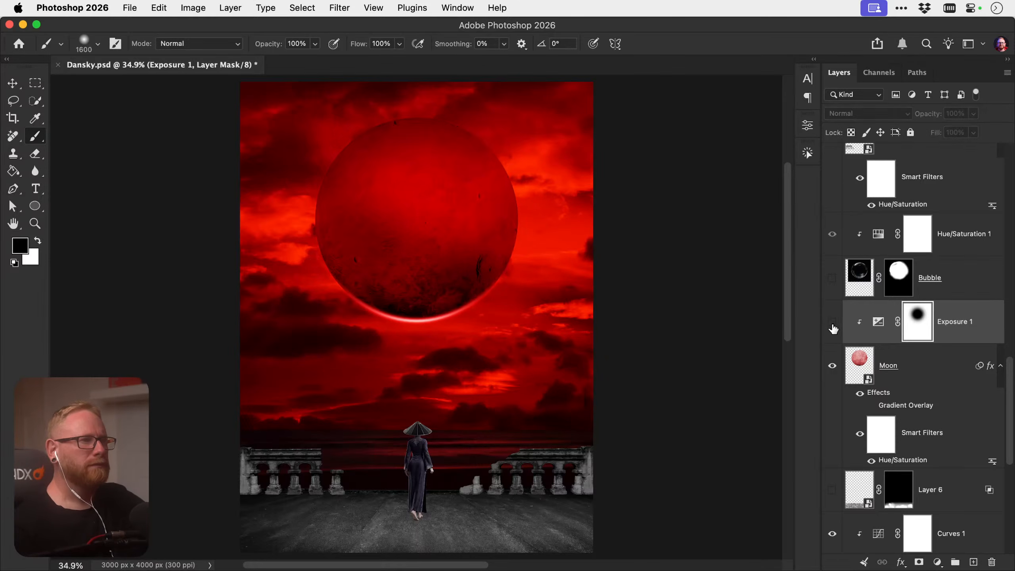
pyautogui.click(831, 324)
pyautogui.press('v')
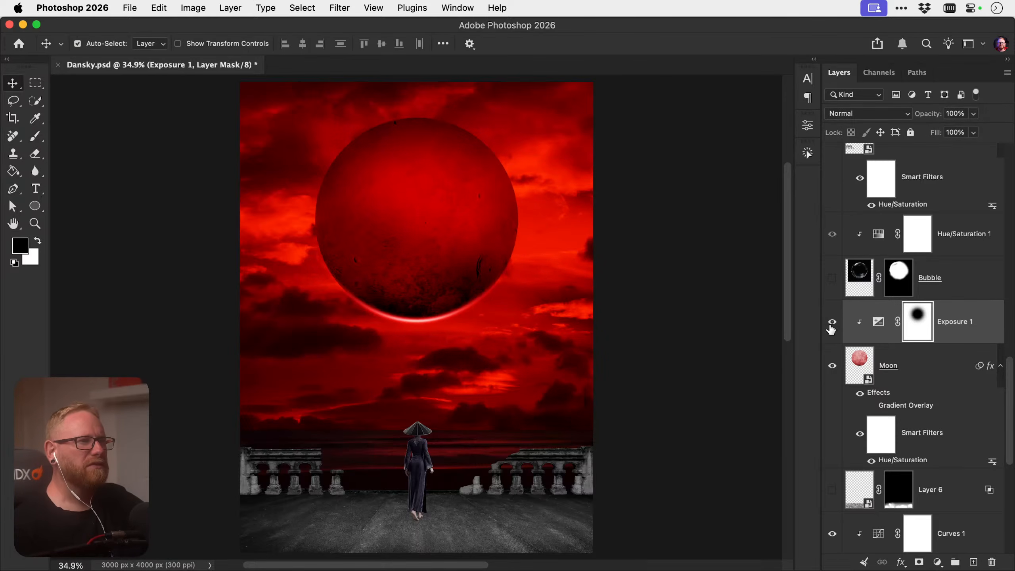
pyautogui.click(830, 331)
pyautogui.click(829, 333)
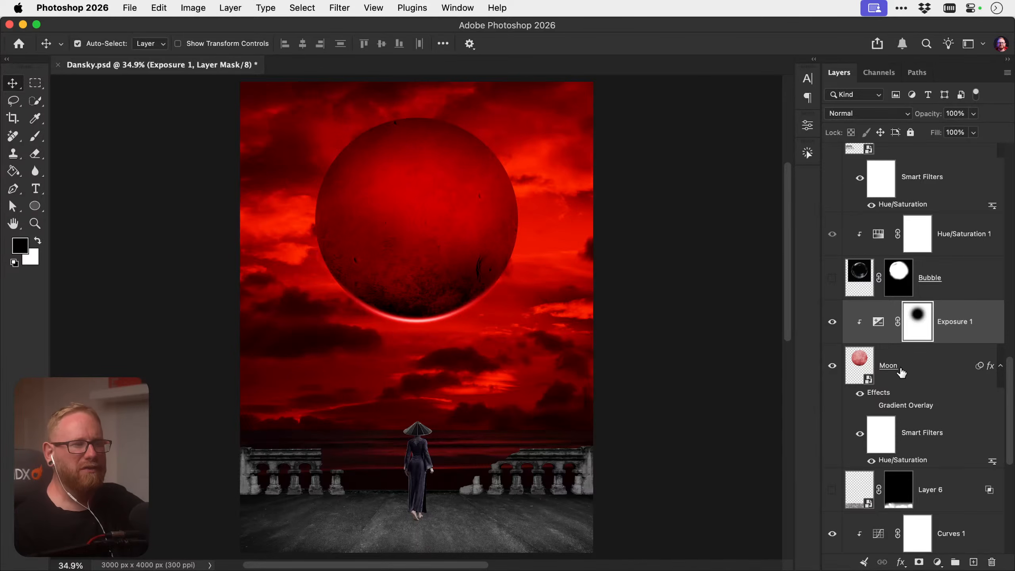
# Load the moon's outline as a selection and create a new layer above Exposure 1
pyautogui.keyDown('super'); pyautogui.click(859, 365); pyautogui.keyUp('super')
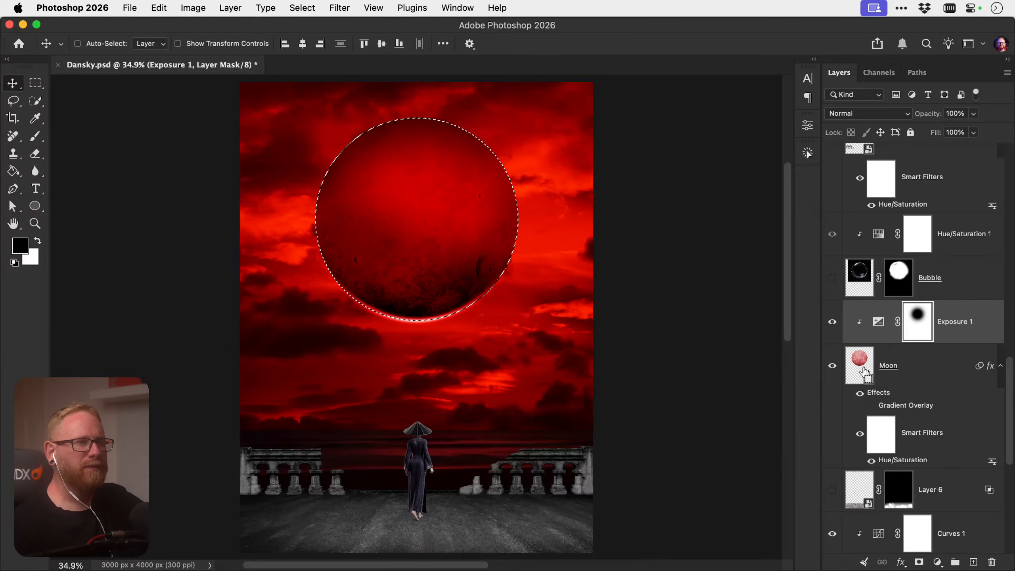
pyautogui.click(973, 562)
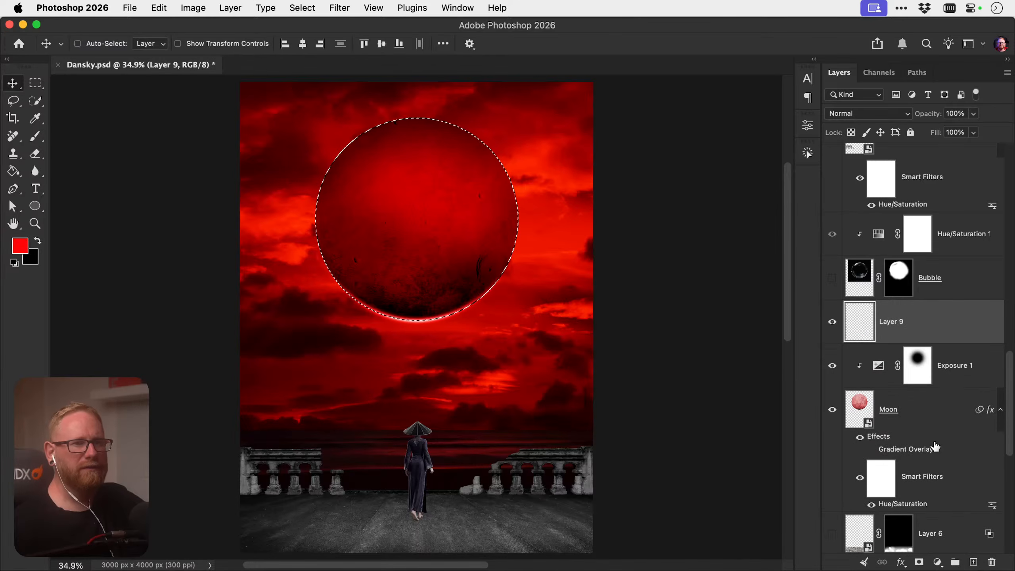
pyautogui.press('g')
pyautogui.click(425, 240)
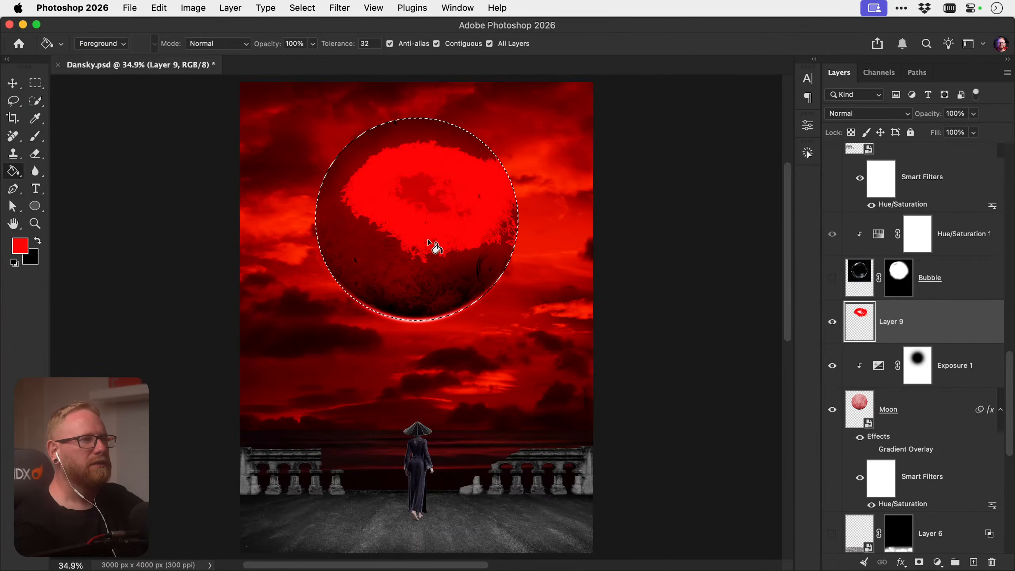
pyautogui.press('super+z')
# Paint the entire moon selection solid red on Layer 9 with the Brush tool, and deselect
pyautogui.press('b')
pyautogui.moveTo(414, 265)
pyautogui.mouseDown()
pyautogui.moveTo(363, 302)
pyautogui.moveTo(494, 167)
pyautogui.moveTo(340, 265)
pyautogui.moveTo(358, 302)
pyautogui.mouseUp()
pyautogui.hotkey('ctrl', 'd')
pyautogui.press('v')
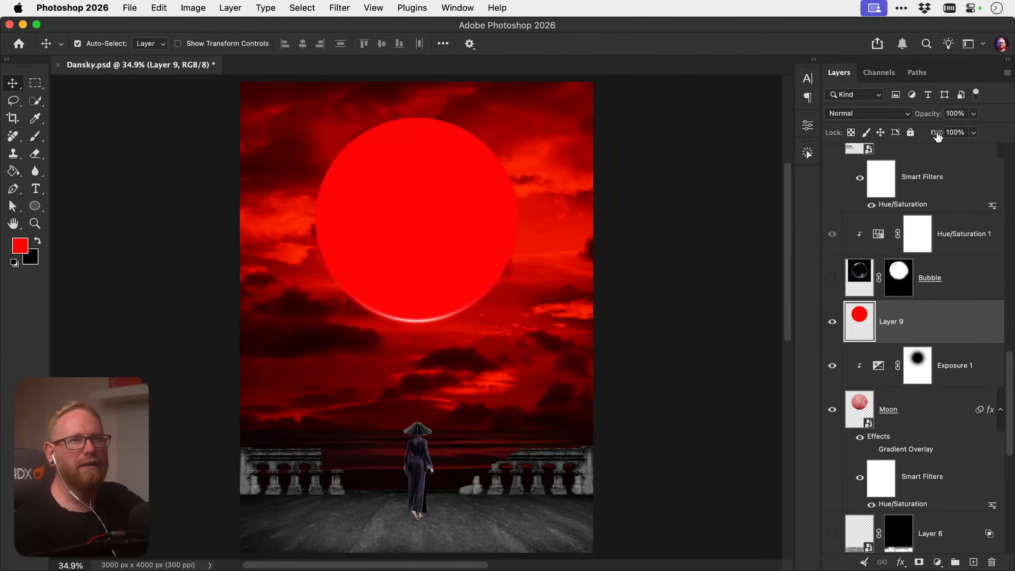
# Reduce the Fill of the red disc layer to 0%, keeping its blend mode Normal and opacity 100%
pyautogui.click(882, 113)
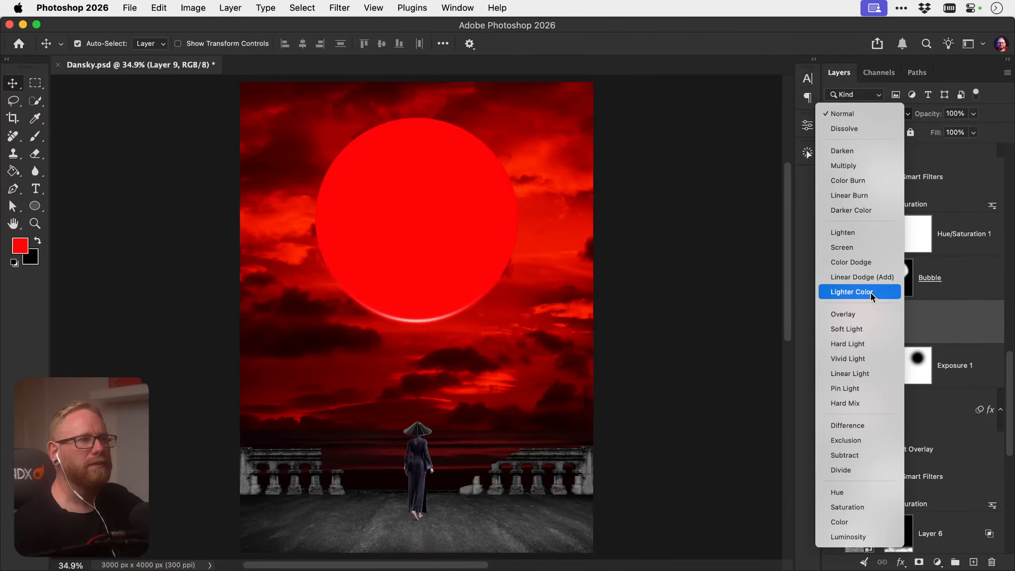
pyautogui.click(973, 114)
pyautogui.moveTo(967, 122); pyautogui.dragTo(908, 152)
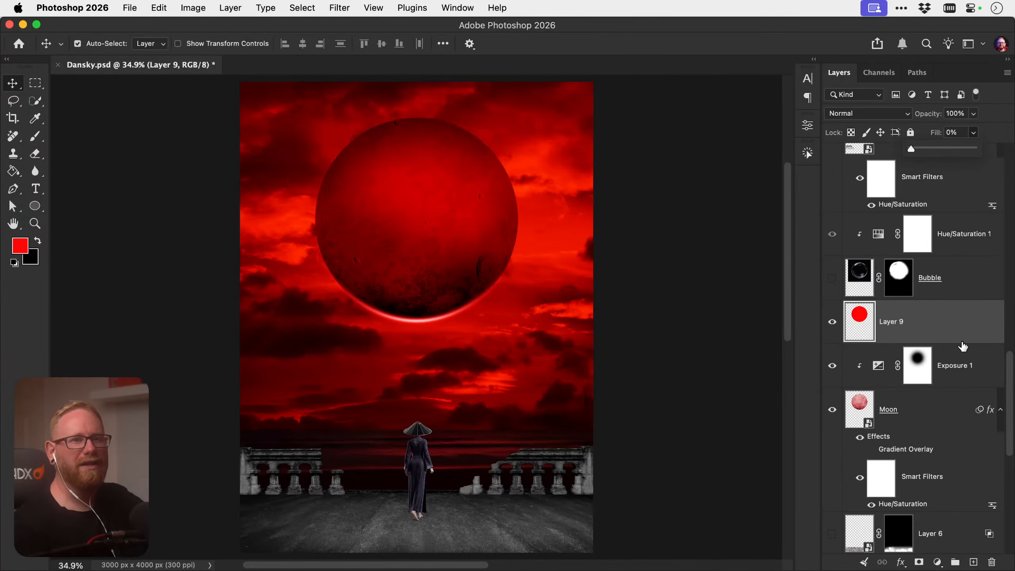
# Apply a Screen Outer Glow to Layer 9 at 100% opacity, with spread 10% and size 62 px
pyautogui.doubleClick(964, 335)
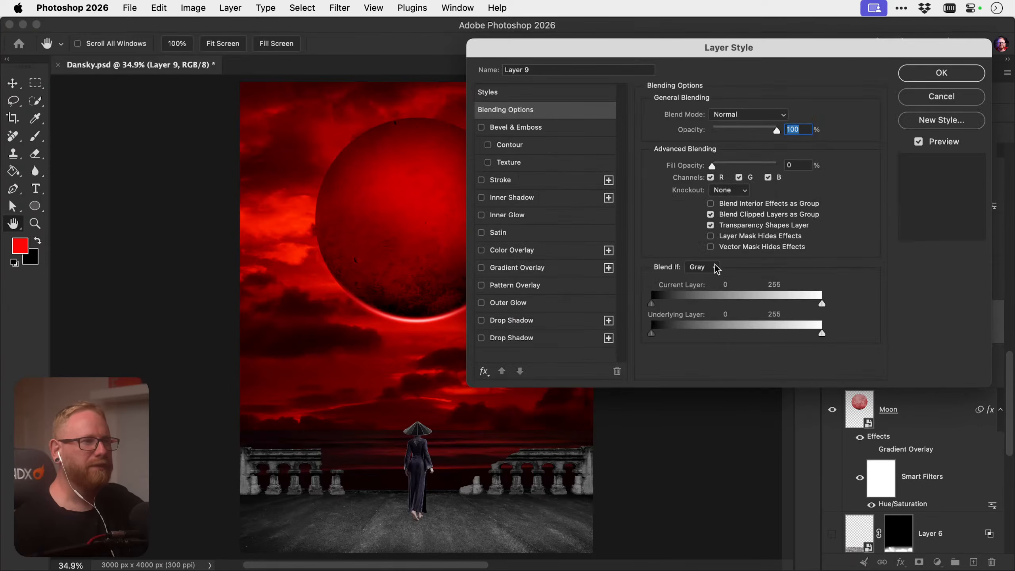
pyautogui.click(515, 303)
pyautogui.hscroll(3, 430, 295)
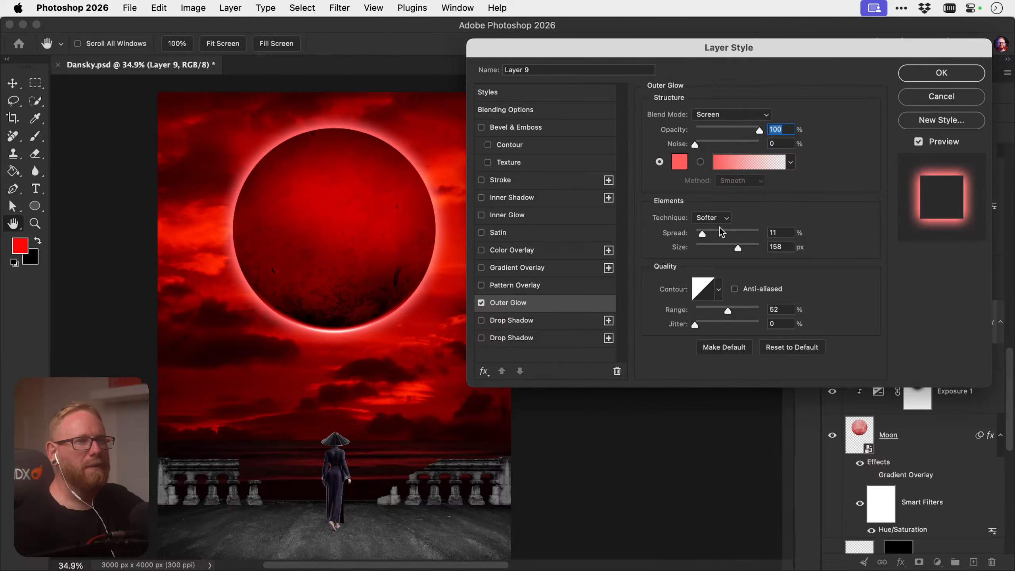
pyautogui.moveTo(702, 234)
pyautogui.mouseDown()
pyautogui.moveTo(757, 245)
pyautogui.moveTo(713, 247)
pyautogui.mouseUp()
pyautogui.click(714, 249)
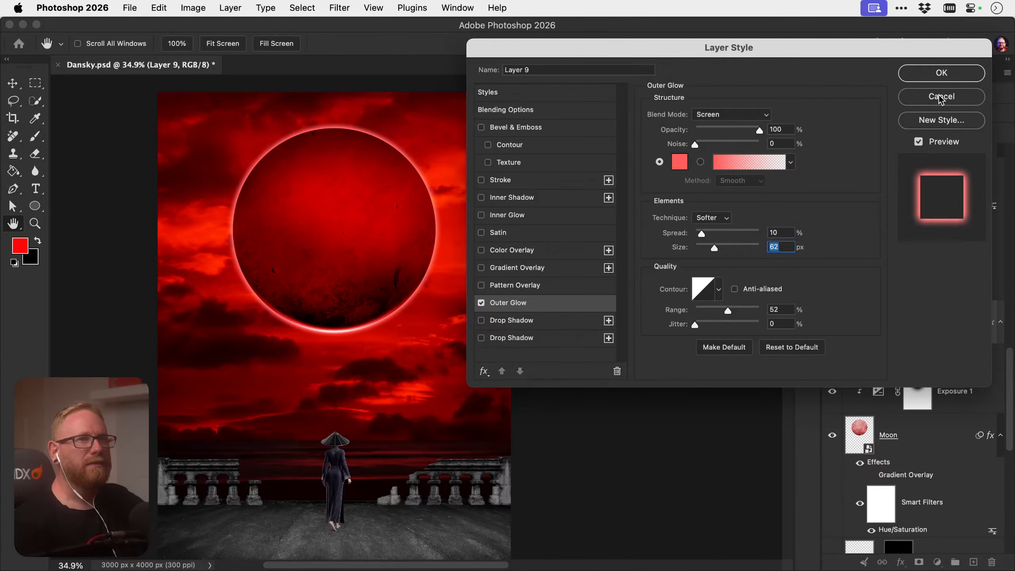
pyautogui.click(941, 76)
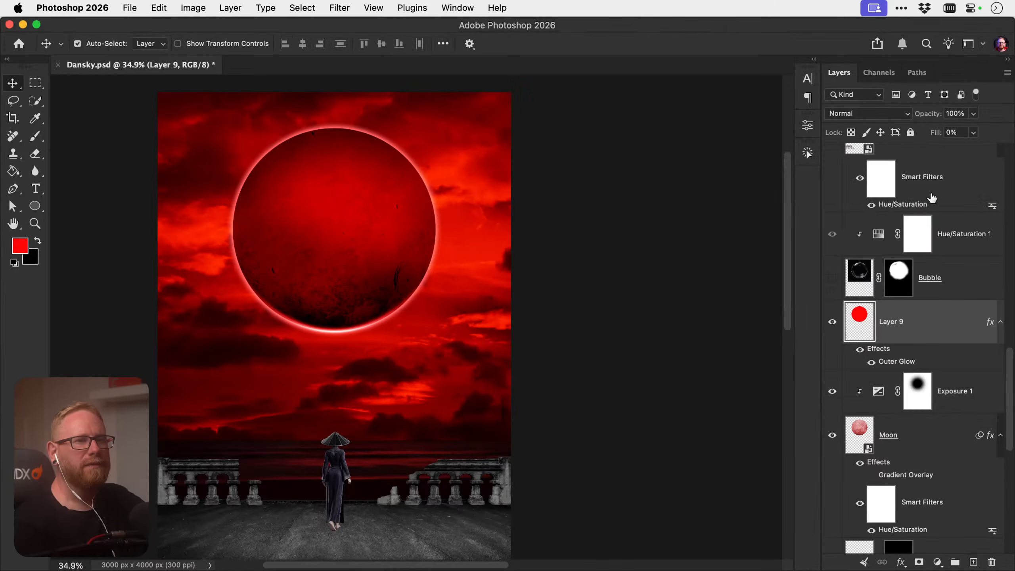
# Enable a Screen Drop Shadow on Layer 9 and match its colour to the Outer Glow's ff5e5e
pyautogui.doubleClick(896, 361)
pyautogui.click(510, 322)
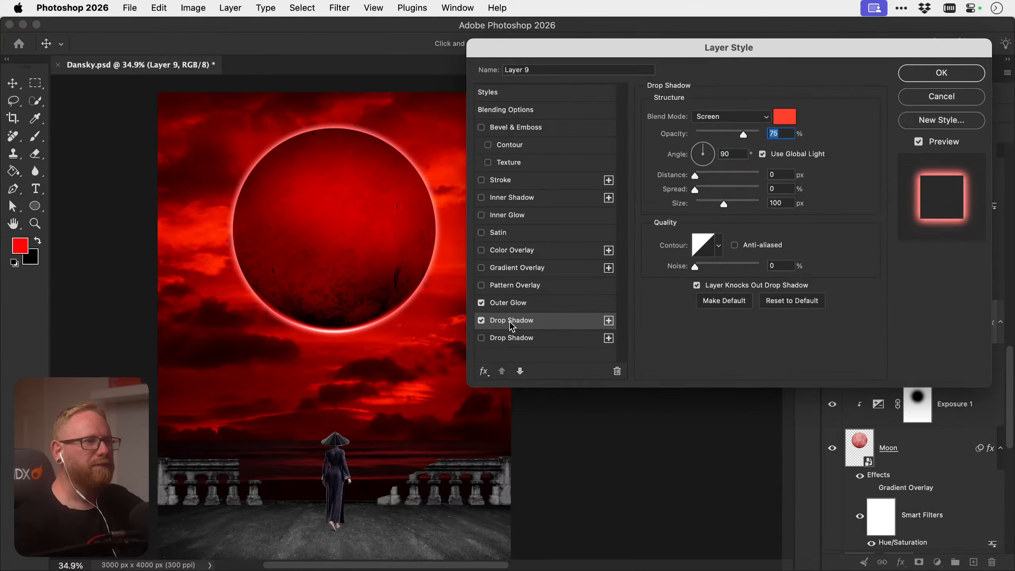
pyautogui.click(548, 303)
pyautogui.click(681, 163)
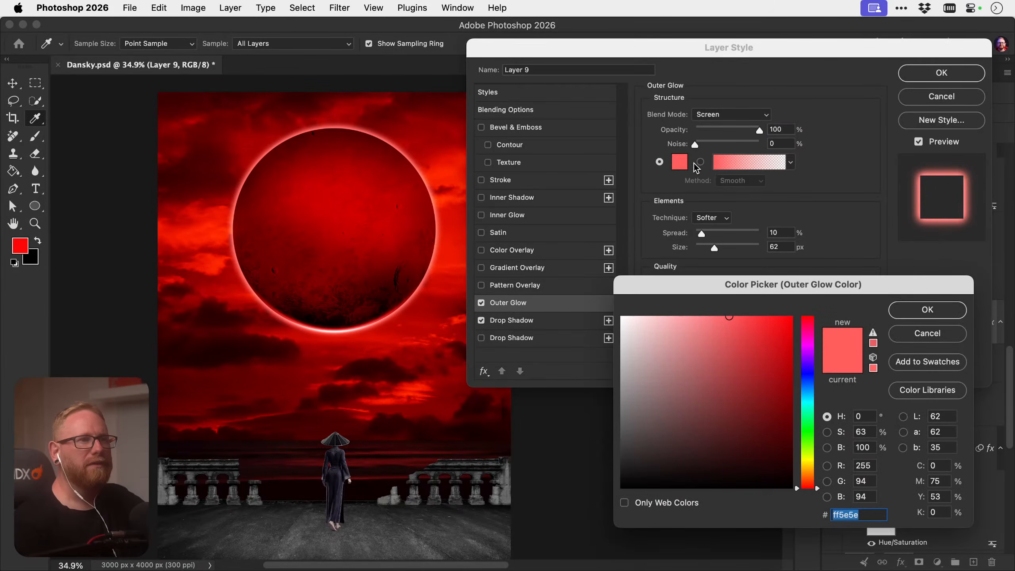
pyautogui.click(897, 300)
pyautogui.click(515, 323)
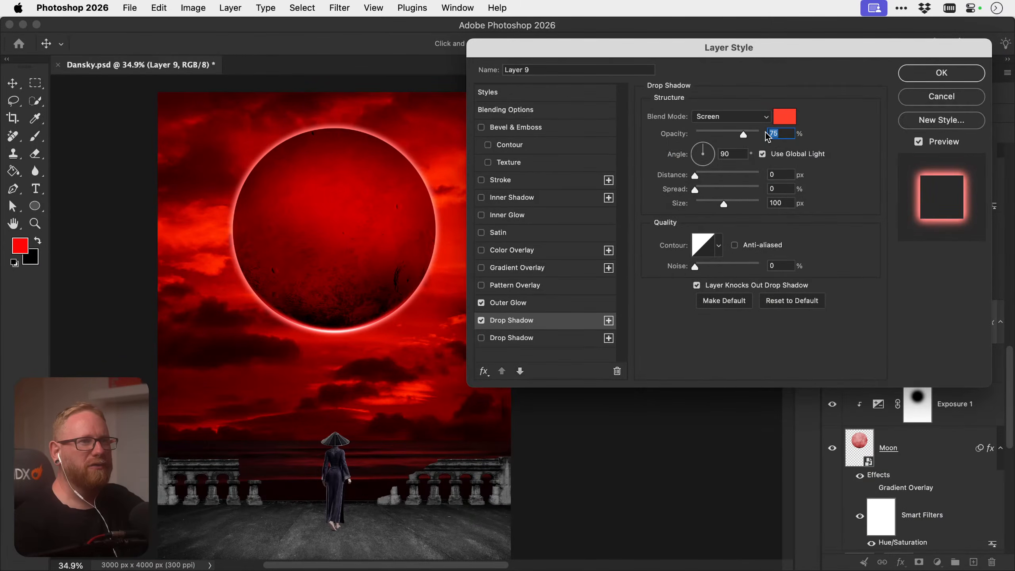
pyautogui.click(783, 116)
pyautogui.click(899, 310)
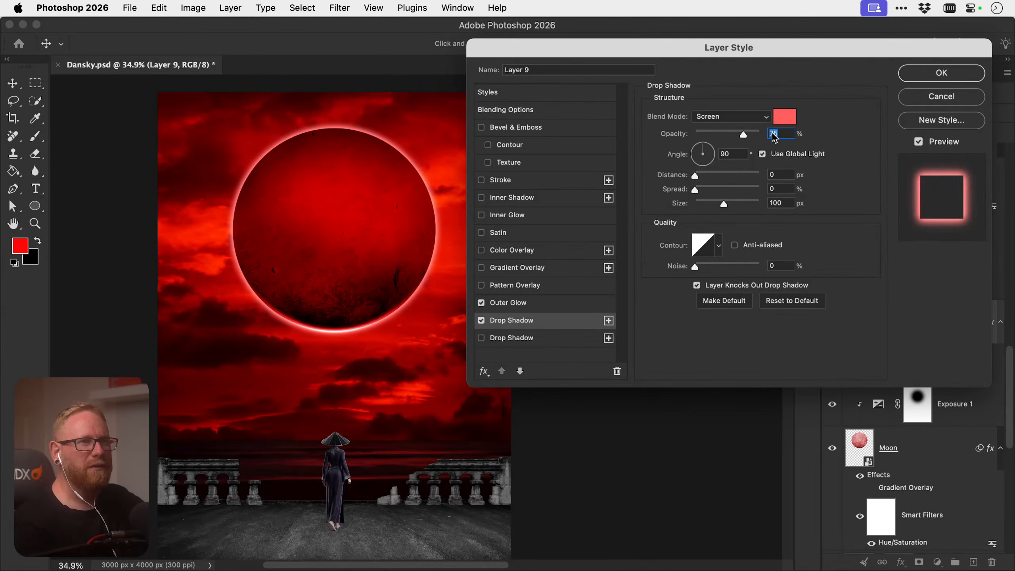
# Set Layer 9's Drop Shadow to 100% opacity, 0 px distance, 39% spread and 204 px size, and compare with the layer hidden
pyautogui.moveTo(751, 133); pyautogui.dragTo(759, 140)
pyautogui.click(676, 174)
pyautogui.moveTo(704, 203); pyautogui.dragTo(751, 206)
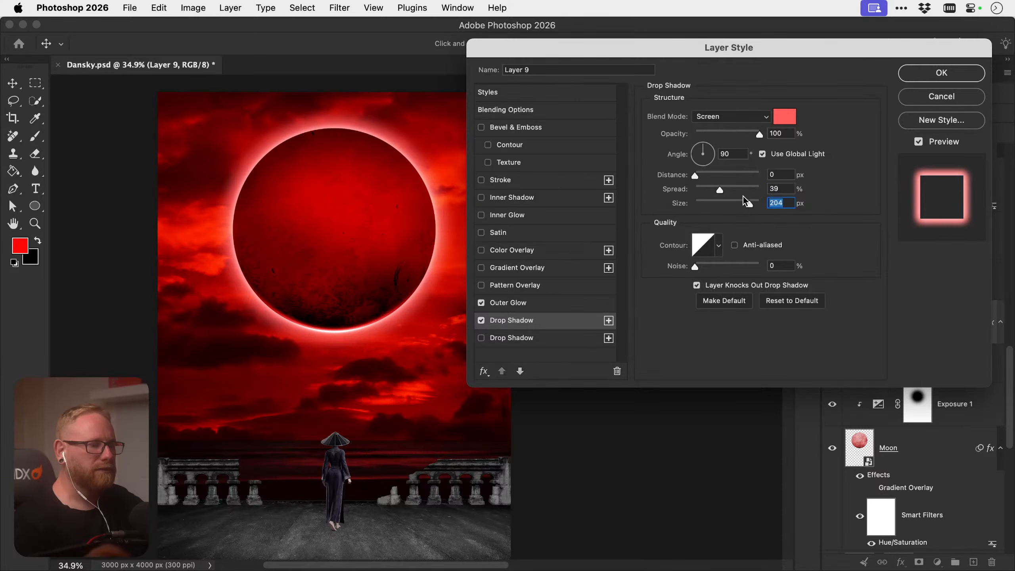
pyautogui.press('Return')
pyautogui.click(832, 323)
pyautogui.click(832, 322)
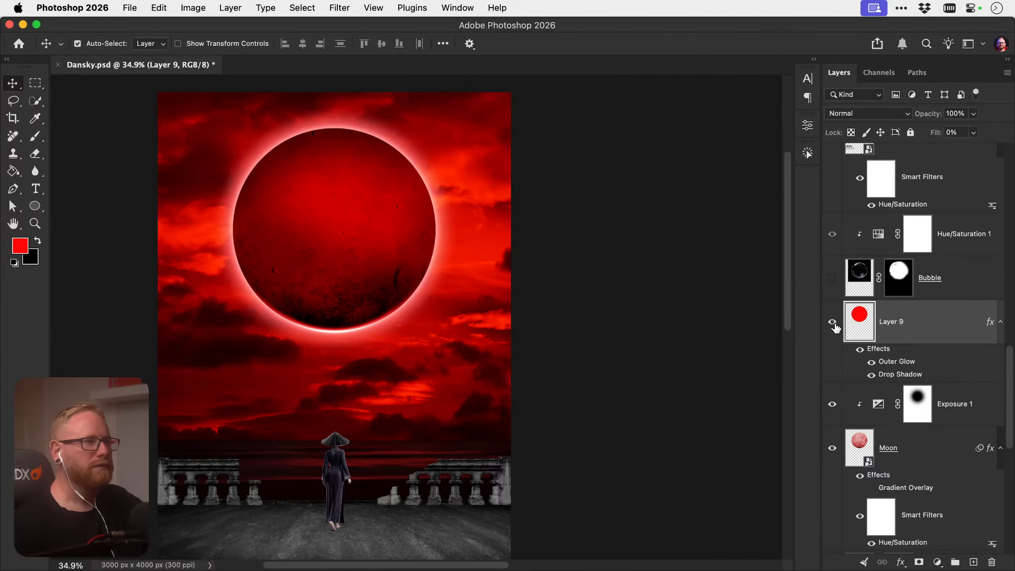
pyautogui.click(832, 277)
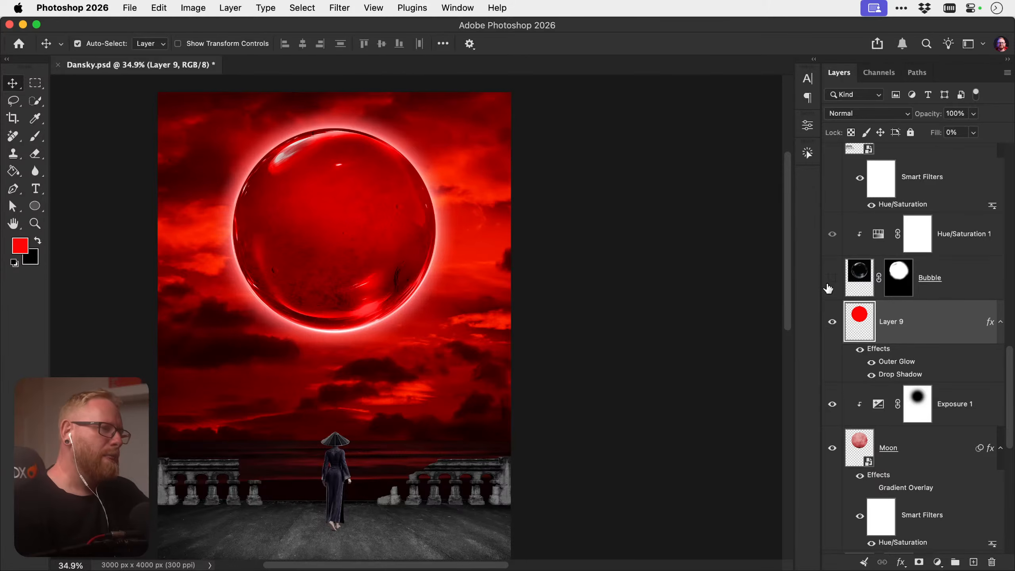
pyautogui.click(832, 277)
pyautogui.click(930, 280)
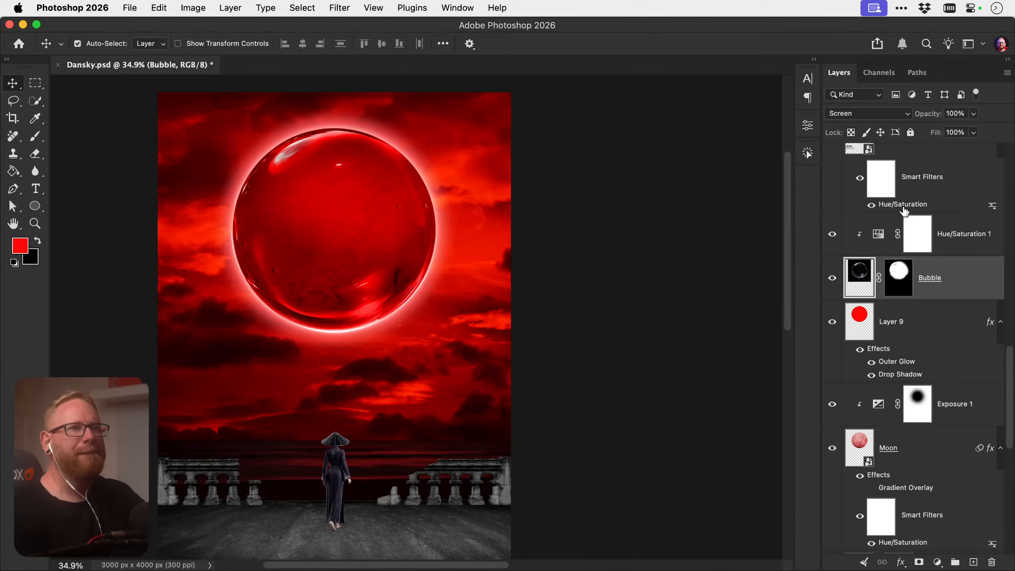
pyautogui.click(886, 115)
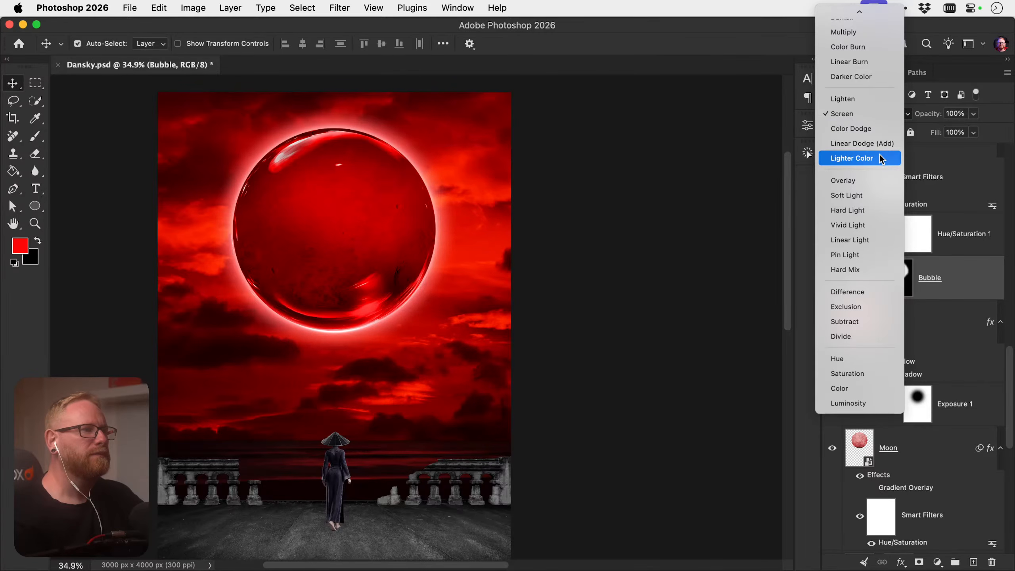
pyautogui.click(965, 275)
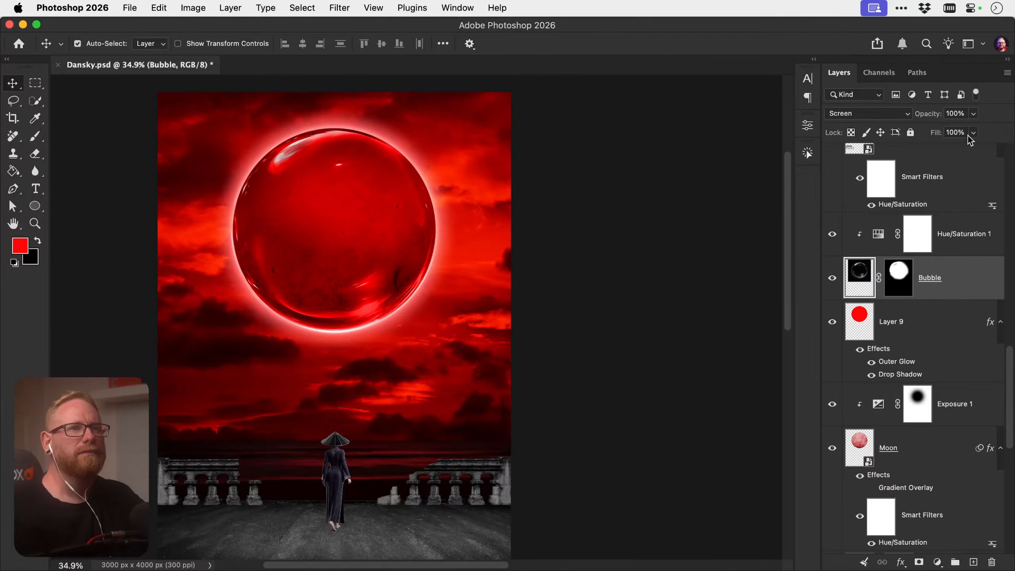
pyautogui.doubleClick(974, 277)
pyautogui.moveTo(651, 334); pyautogui.dragTo(652, 303)
pyautogui.moveTo(822, 304); pyautogui.dragTo(651, 333)
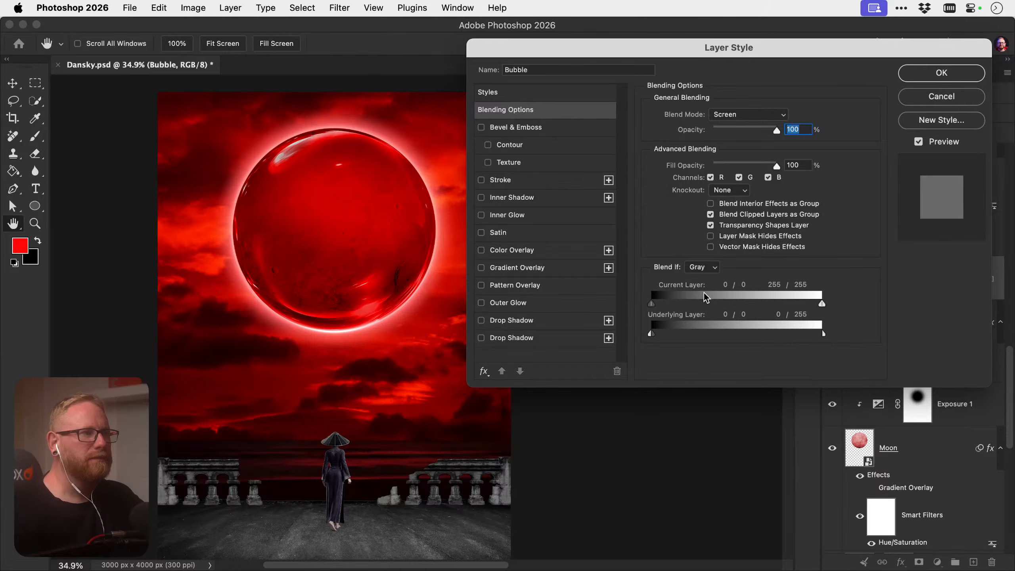
pyautogui.click(927, 99)
pyautogui.click(832, 278)
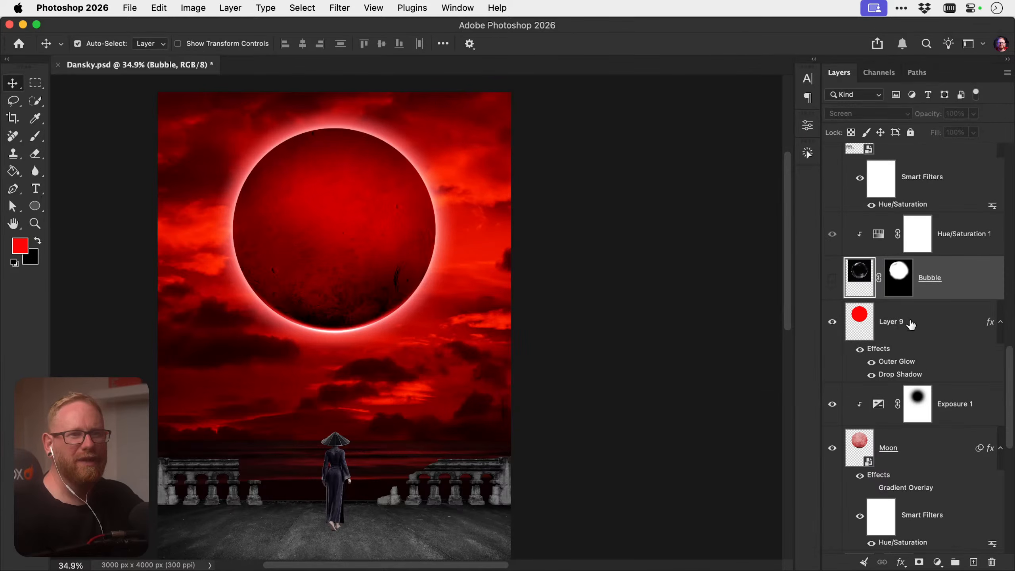
# Select Layer 9, fit the whole composite in the view and save the document
pyautogui.click(907, 325)
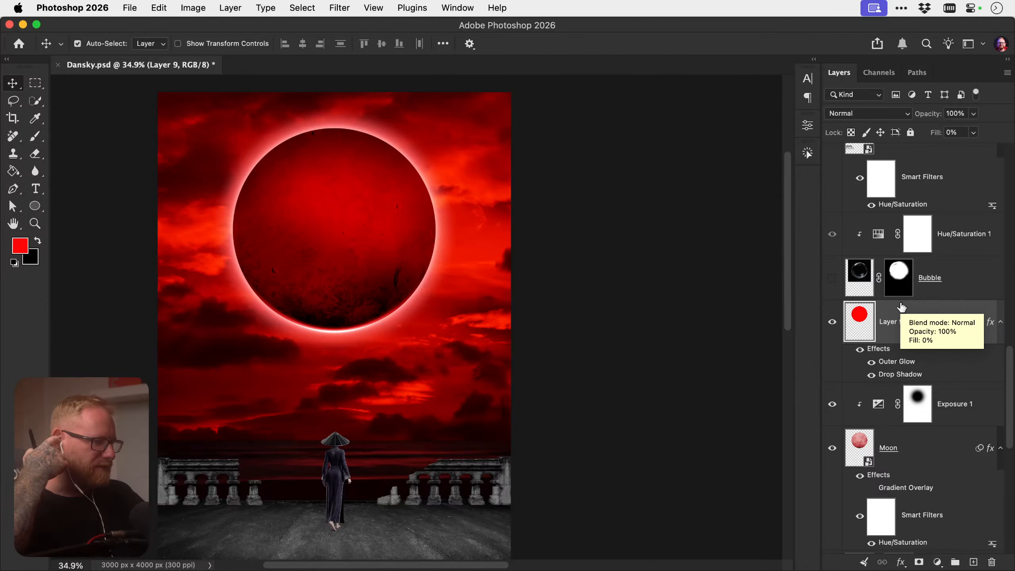
pyautogui.press('super+0')
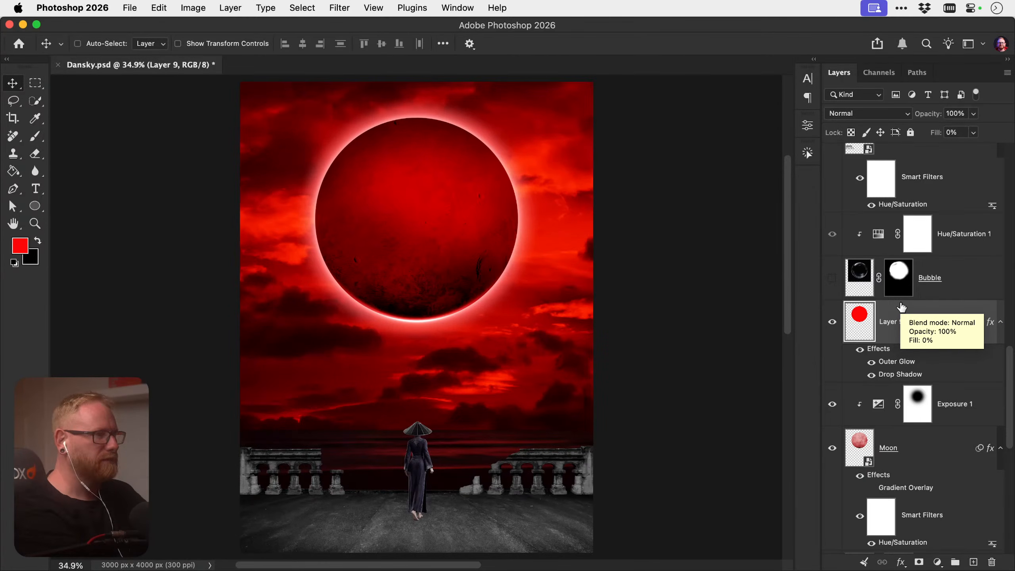
pyautogui.press('super+s')
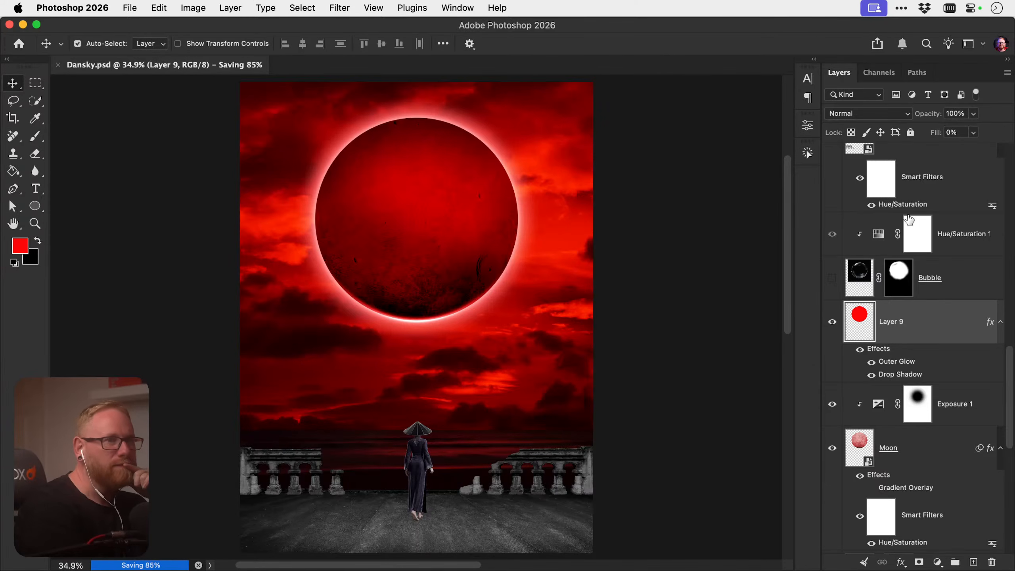
# Compare the composite with the Duskbloods poster reference on Layer 8 and with the Ellipse 1 layer carrying an Outer Glow
pyautogui.scroll(10, 919, 223)
pyautogui.click(832, 165)
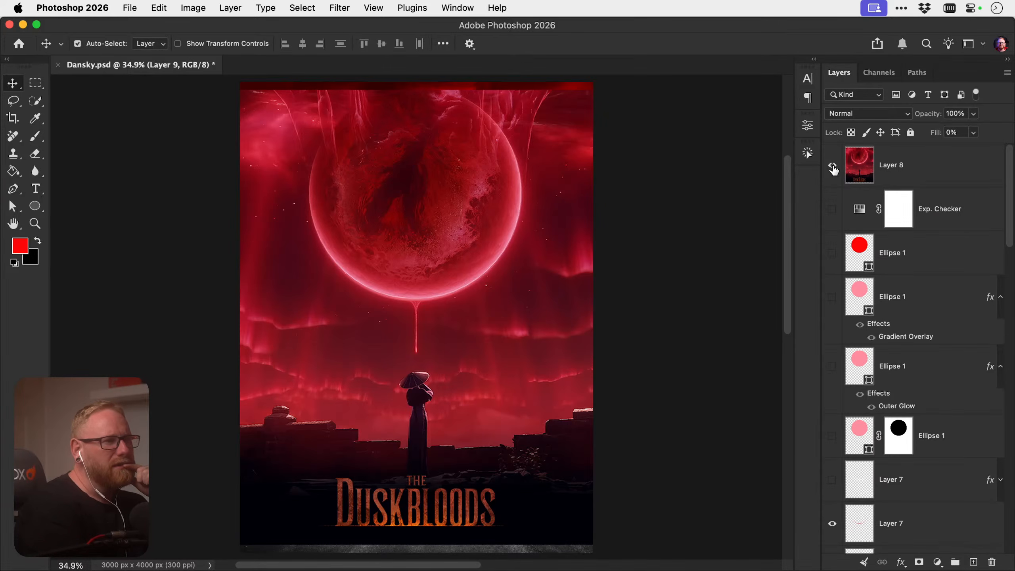
pyautogui.click(833, 170)
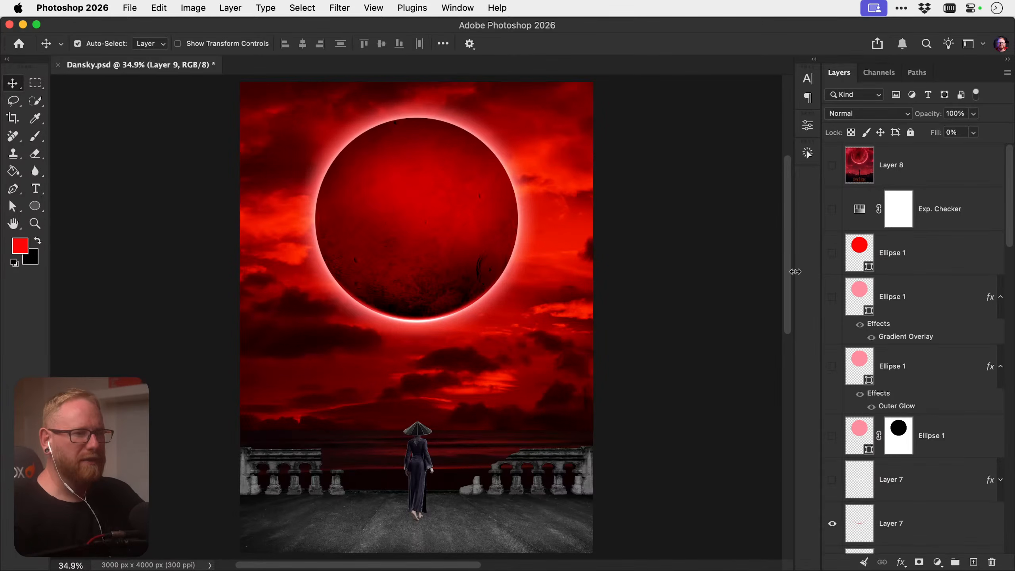
pyautogui.scroll(-2, 851, 284)
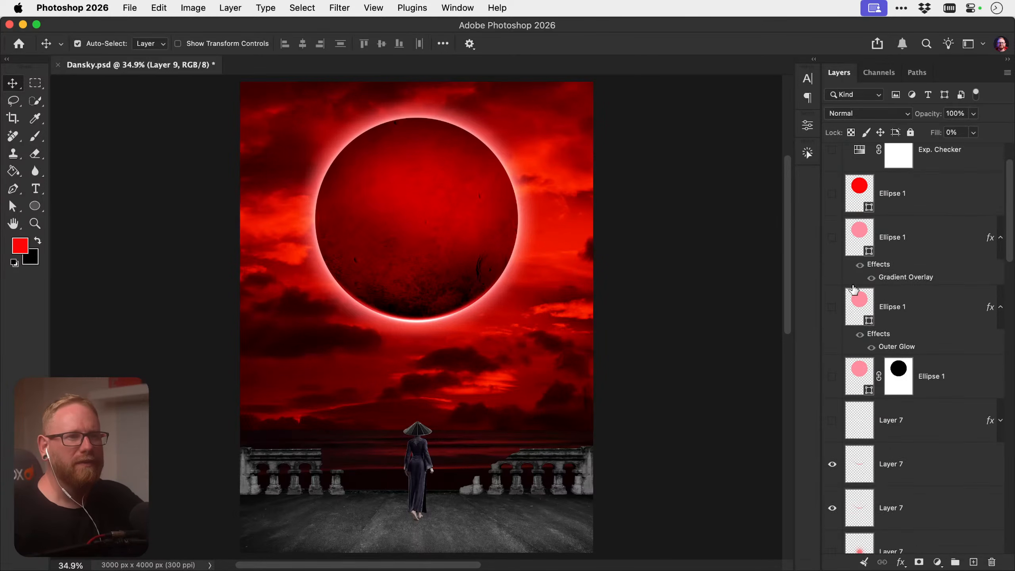
pyautogui.click(832, 307)
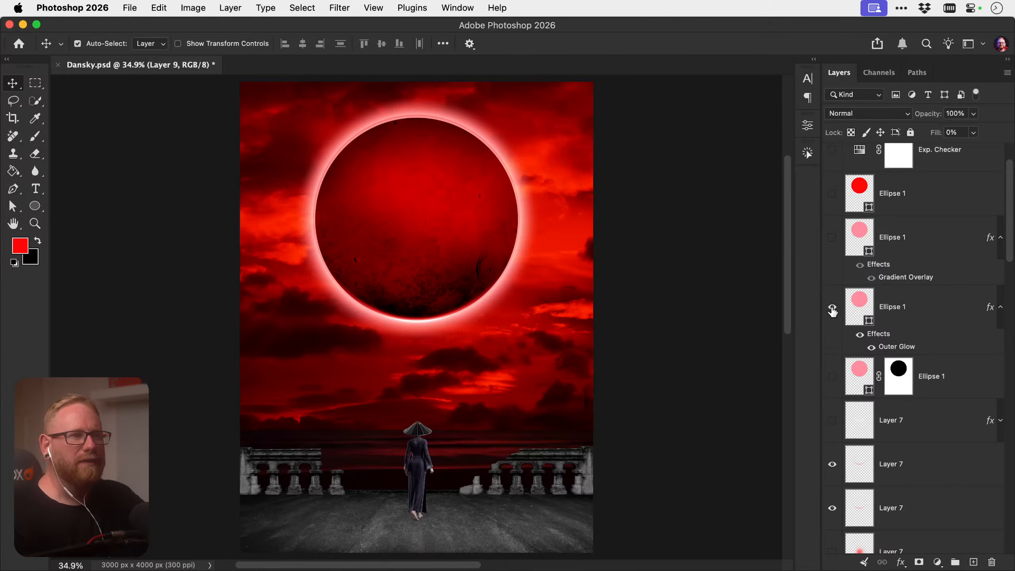
pyautogui.click(832, 308)
pyautogui.scroll(2, 839, 310)
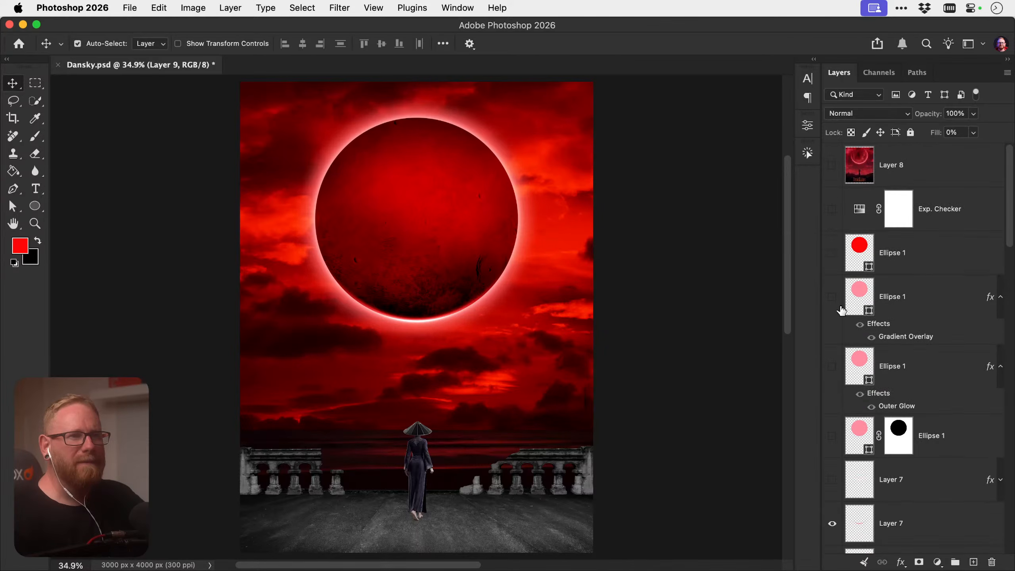
# Compare the moon with and without the glow of Layer 9
pyautogui.scroll(5, 841, 310)
pyautogui.scroll(5, 841, 311)
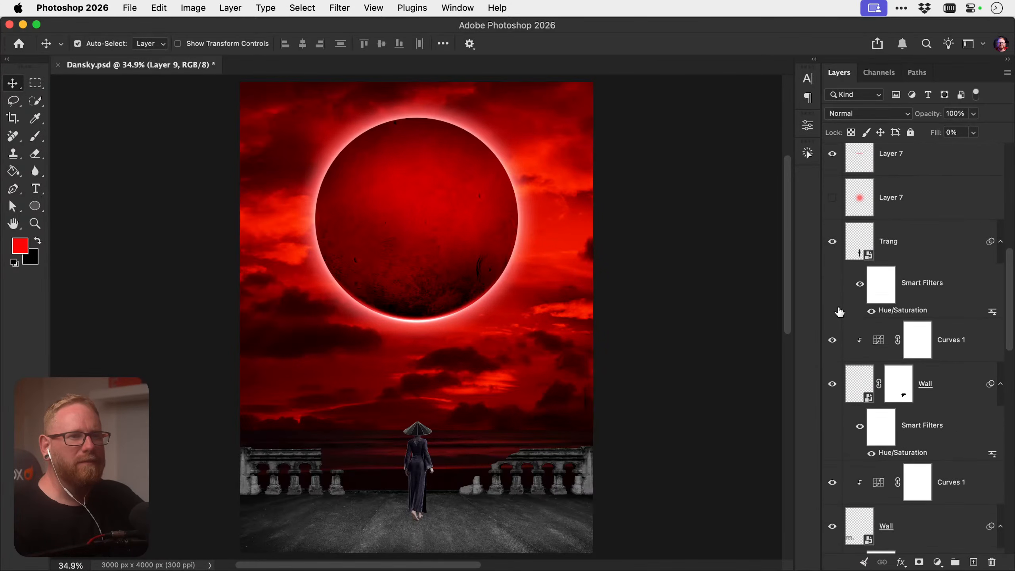
pyautogui.scroll(5, 838, 313)
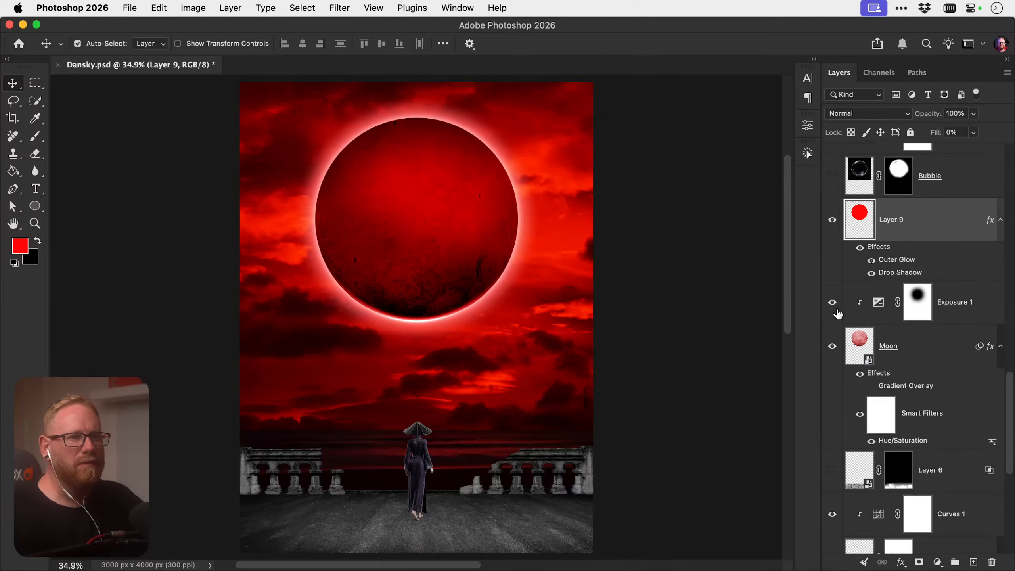
pyautogui.click(832, 238)
pyautogui.click(832, 239)
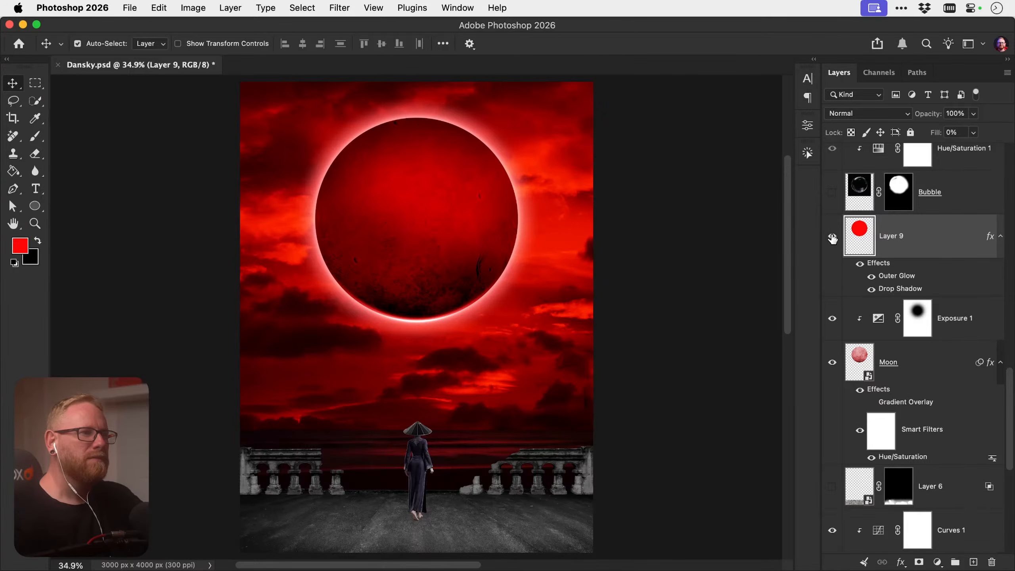
pyautogui.click(832, 241)
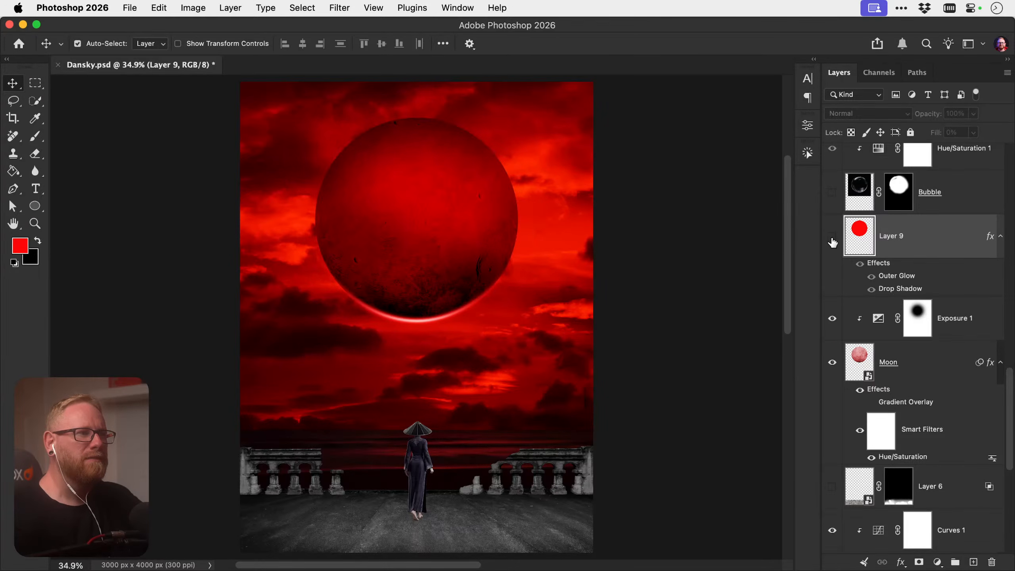
pyautogui.click(832, 240)
# Try to scale the Layer 9 glow disc down to 96.78% about its centre
pyautogui.press('super+t')
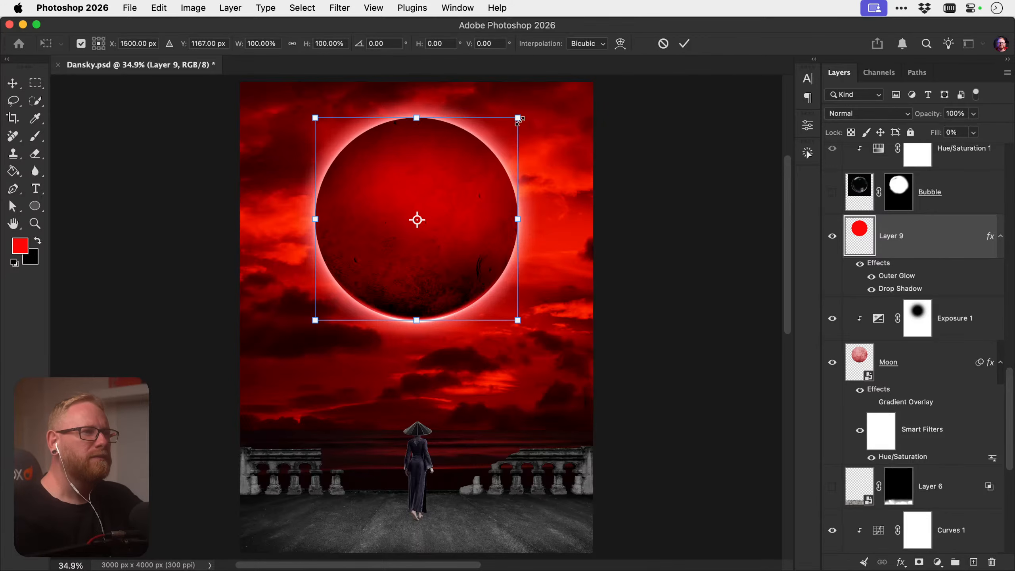
pyautogui.moveTo(519, 119); pyautogui.dragTo(514, 121)
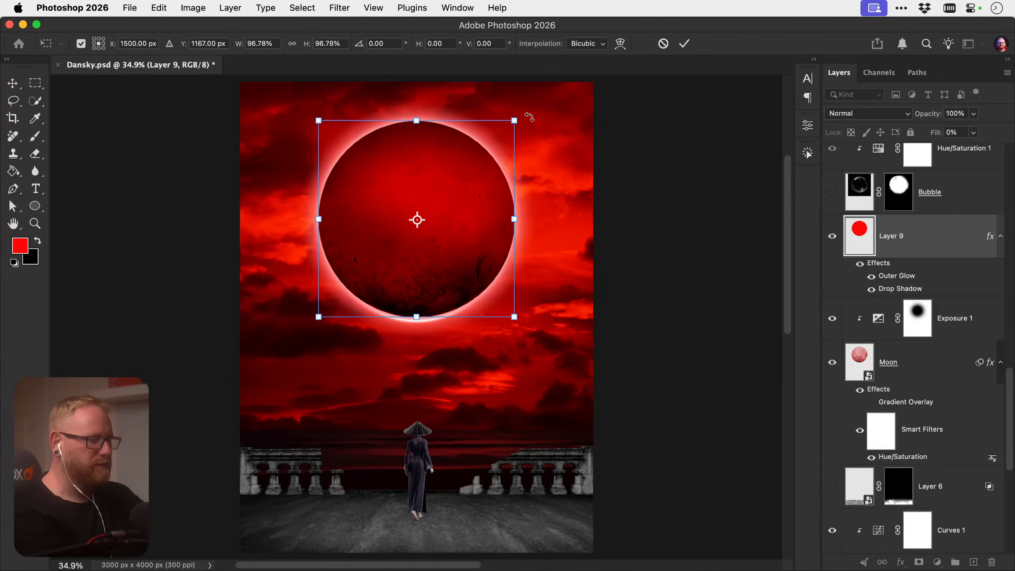
pyautogui.press('Return')
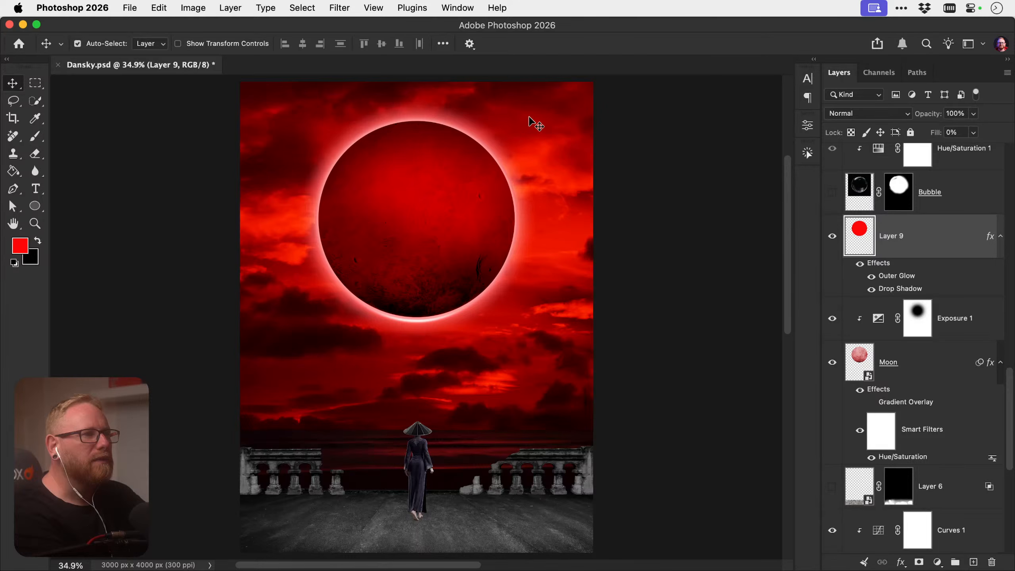
pyautogui.press('super+z')
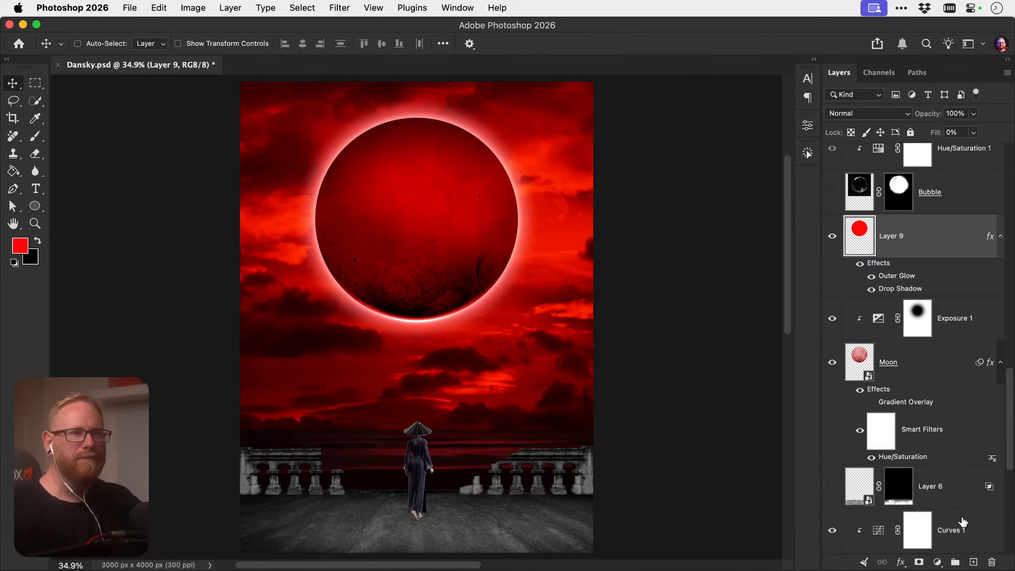
# Duplicate Layer 9, remove the copy's layer effects and shift its hue by 124 to make it green
pyautogui.press('super+j')
pyautogui.moveTo(878, 263); pyautogui.dragTo(992, 560)
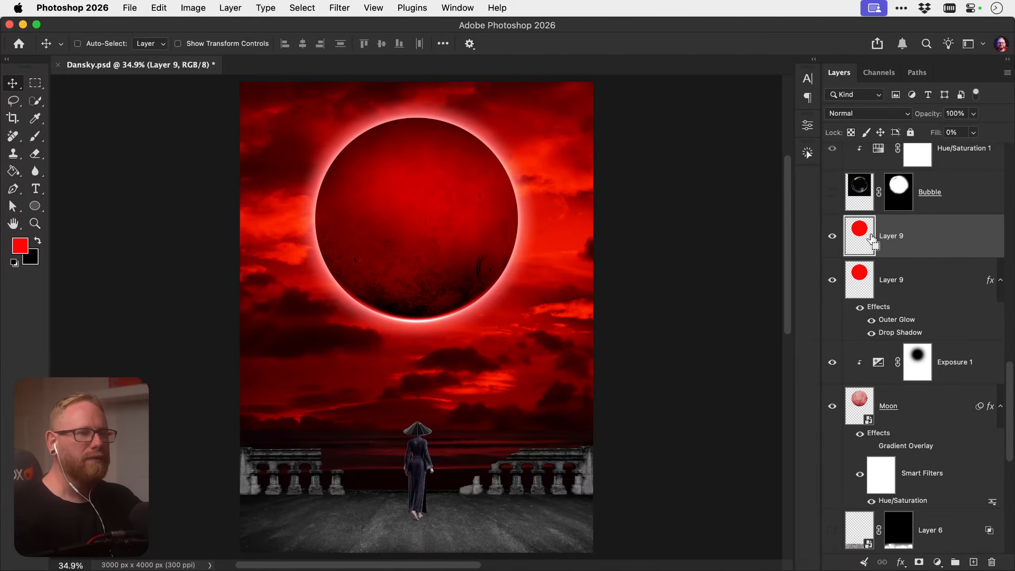
pyautogui.press('super+u')
pyautogui.moveTo(570, 201); pyautogui.dragTo(631, 201)
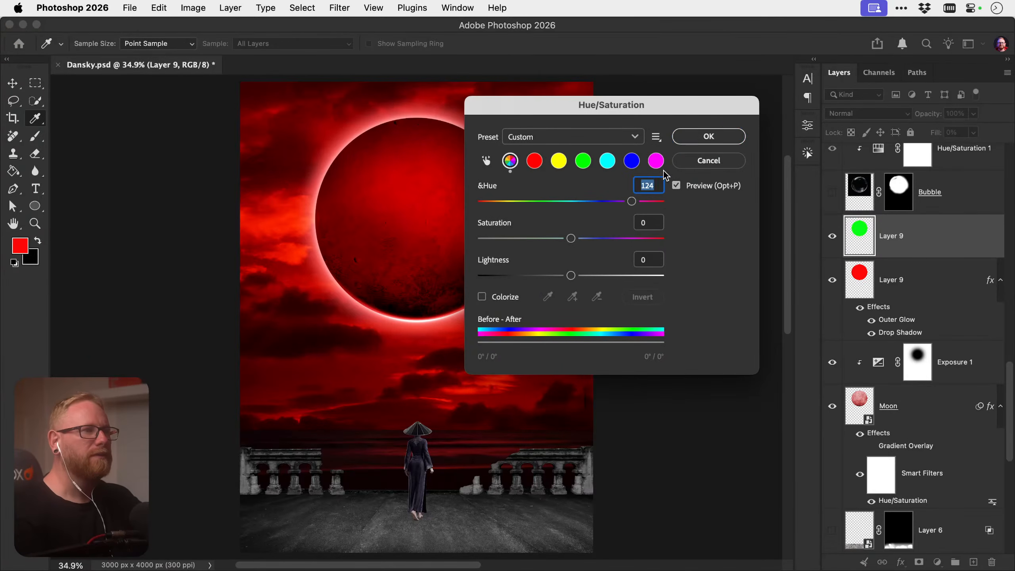
pyautogui.click(709, 137)
# Raise the green disc layer's Fill to 100% and duplicate the layer
pyautogui.press('v')
pyautogui.moveTo(973, 133); pyautogui.dragTo(1006, 149)
pyautogui.moveTo(720, 177); pyautogui.dragTo(719, 180)
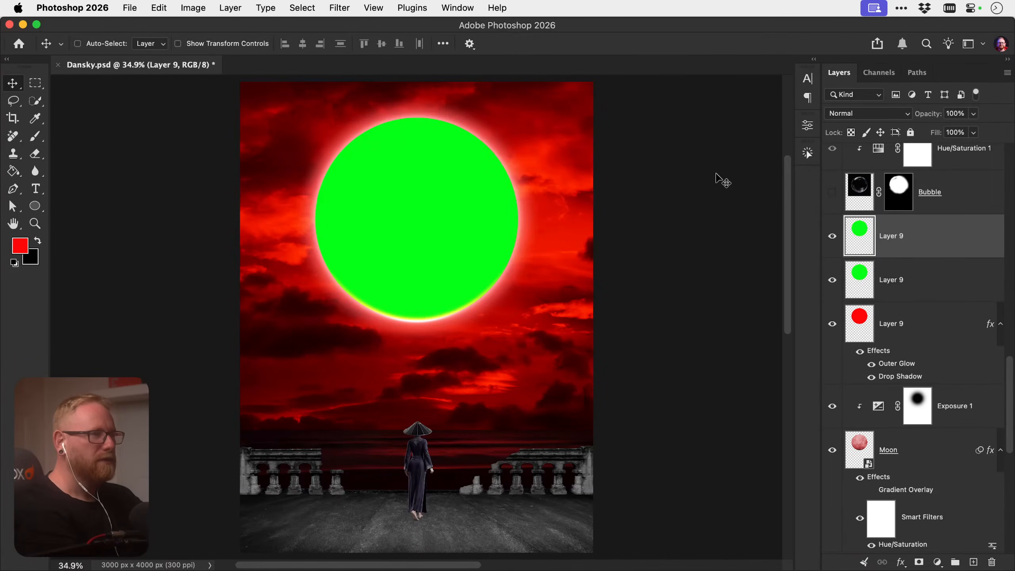
# Scale the upper green disc down slightly about its centre so it sits just inside the lower one
pyautogui.press('super+t')
pyautogui.moveTo(519, 117); pyautogui.dragTo(514, 118)
pyautogui.press('Return')
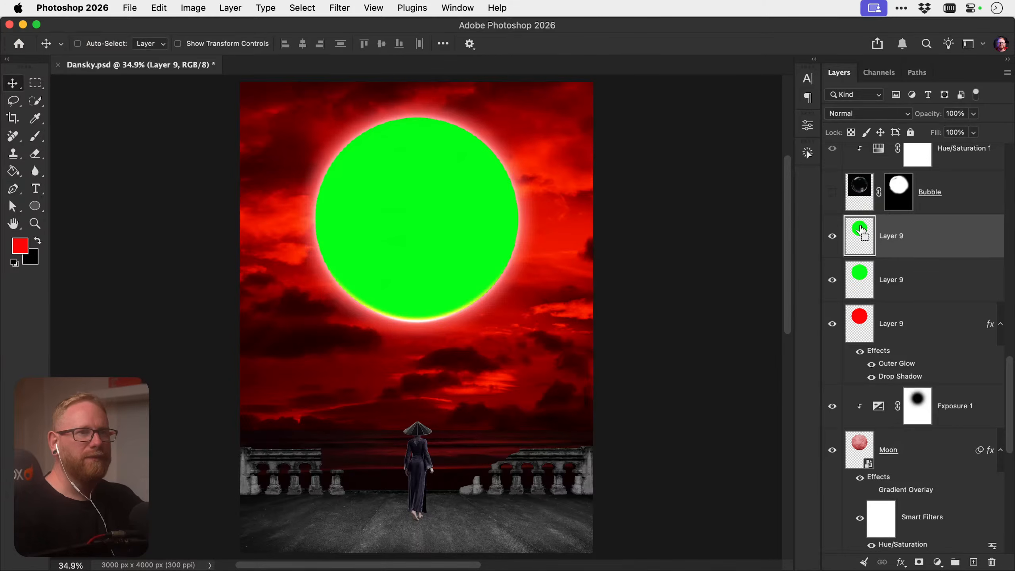
# Cut the smaller disc's outline out of the larger green disc to leave a thin ring, deselect, and delete the smaller disc's layer
pyautogui.keyDown('super'); pyautogui.click(860, 235); pyautogui.keyUp('super')
pyautogui.click(831, 236)
pyautogui.click(889, 280)
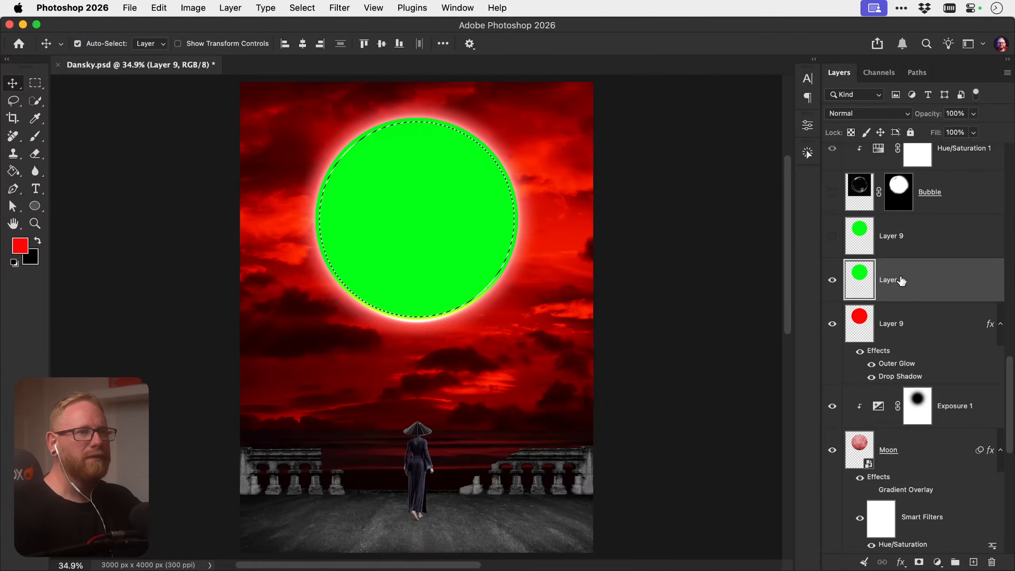
pyautogui.press('Delete')
pyautogui.press('super+d')
pyautogui.click(899, 245)
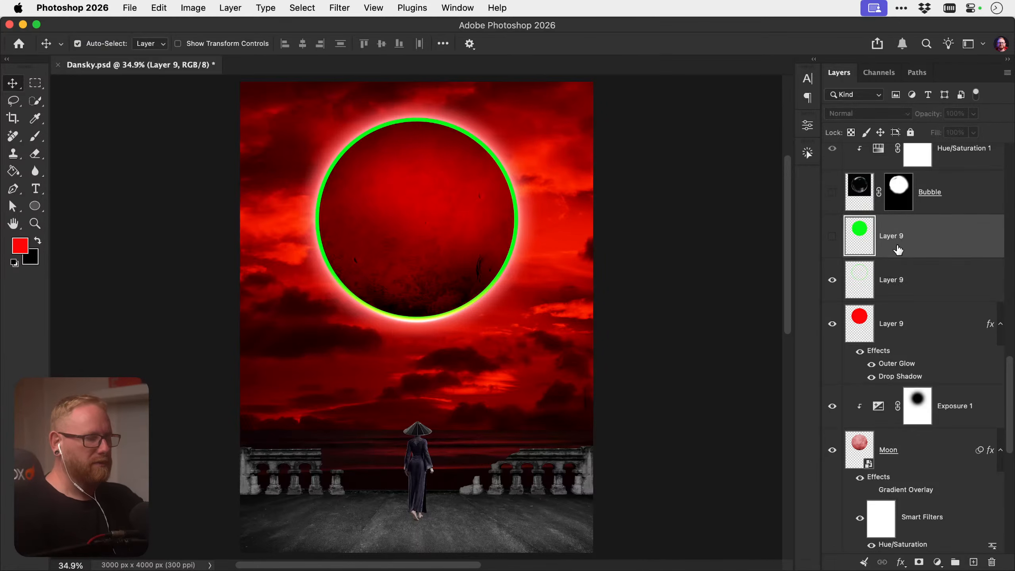
pyautogui.press('Delete')
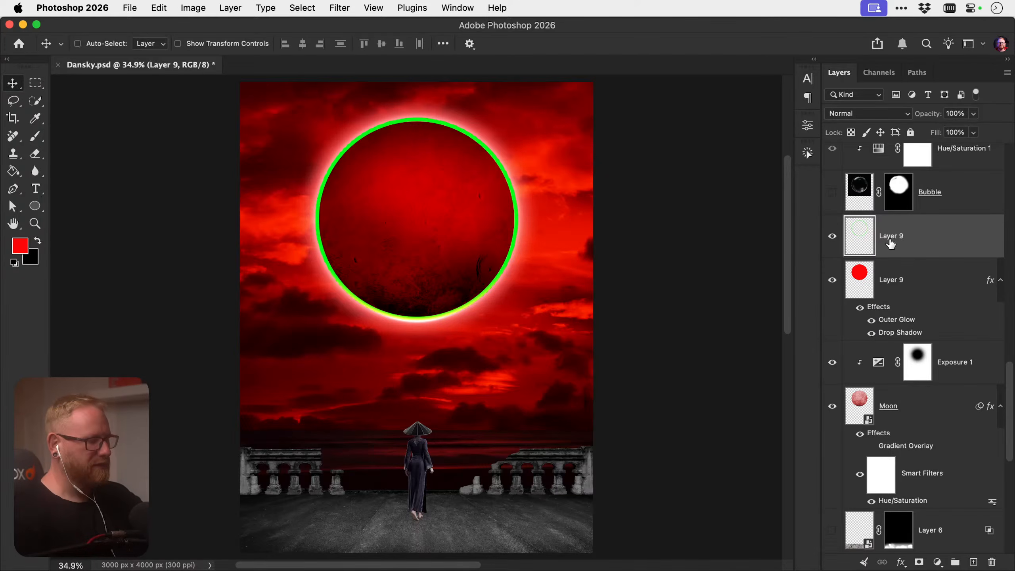
# Recolour the green ring to a pale pinkish red using Hue/Saturation with Colorize, increasing its saturation and lightness
pyautogui.press('super+u')
pyautogui.moveTo(598, 201); pyautogui.dragTo(501, 201)
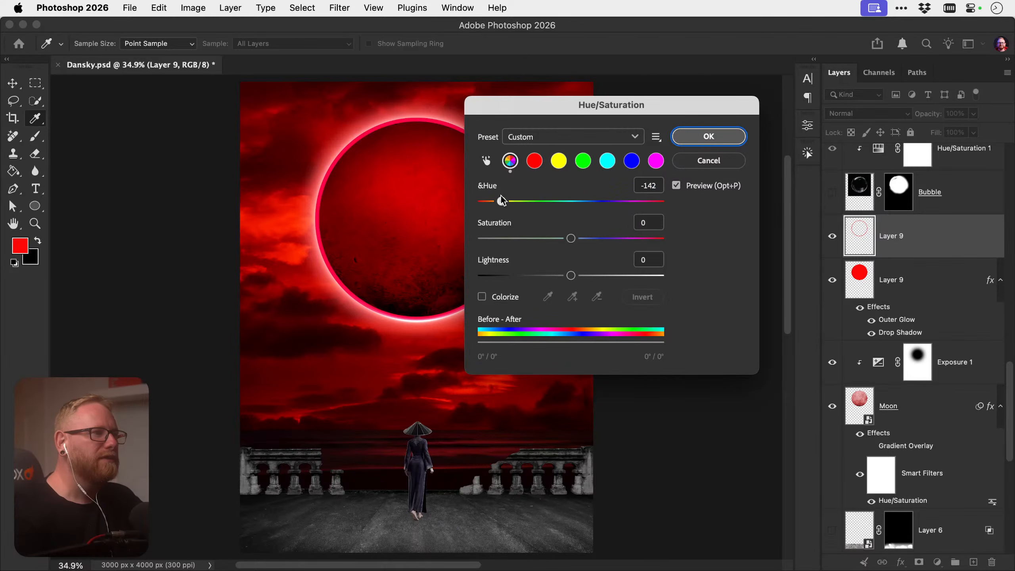
pyautogui.moveTo(570, 275); pyautogui.dragTo(603, 275)
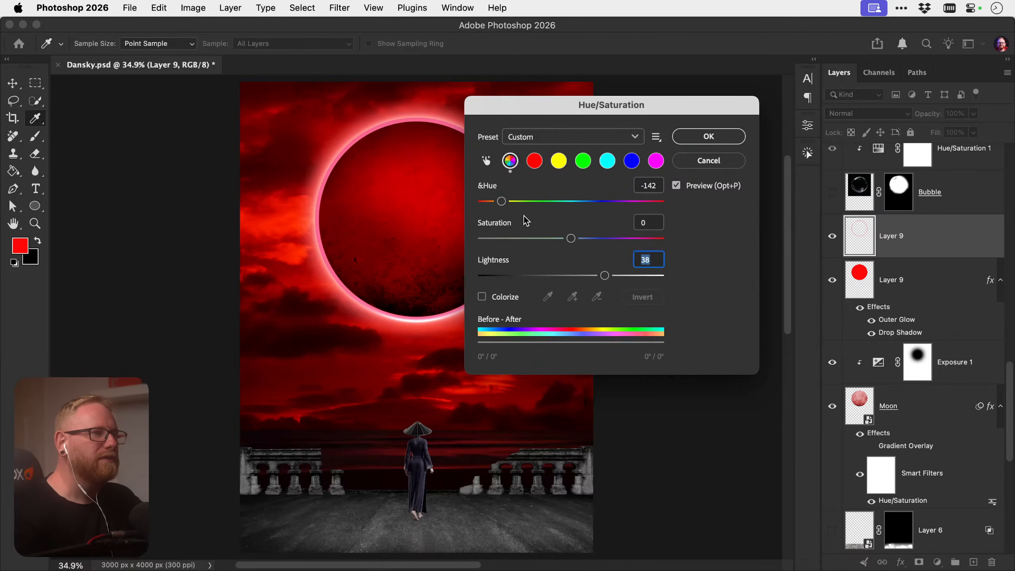
pyautogui.moveTo(501, 201); pyautogui.dragTo(471, 211)
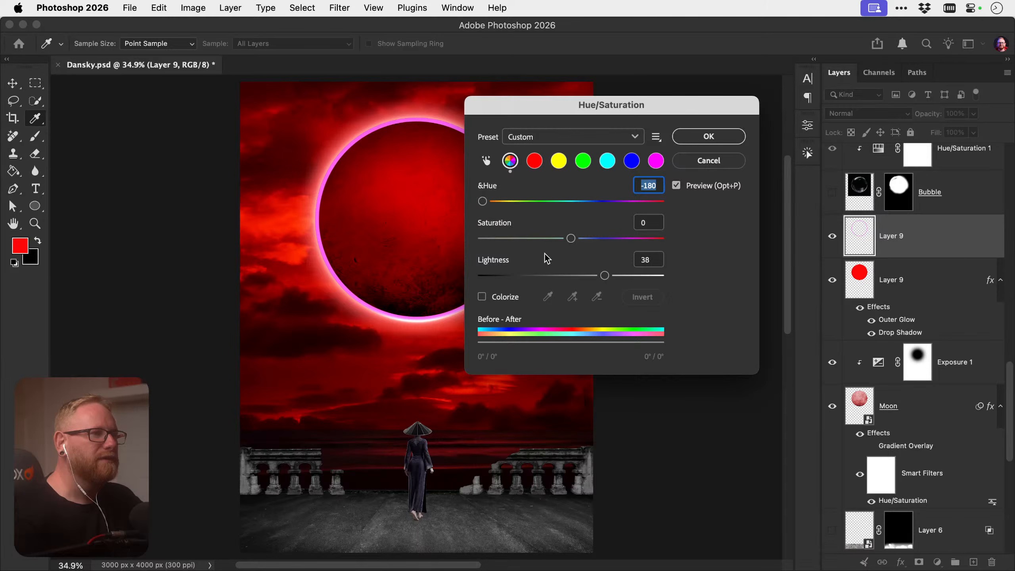
pyautogui.click(495, 297)
pyautogui.click(556, 239)
pyautogui.moveTo(576, 239); pyautogui.dragTo(638, 239)
pyautogui.moveTo(583, 277); pyautogui.dragTo(612, 277)
pyautogui.click(708, 136)
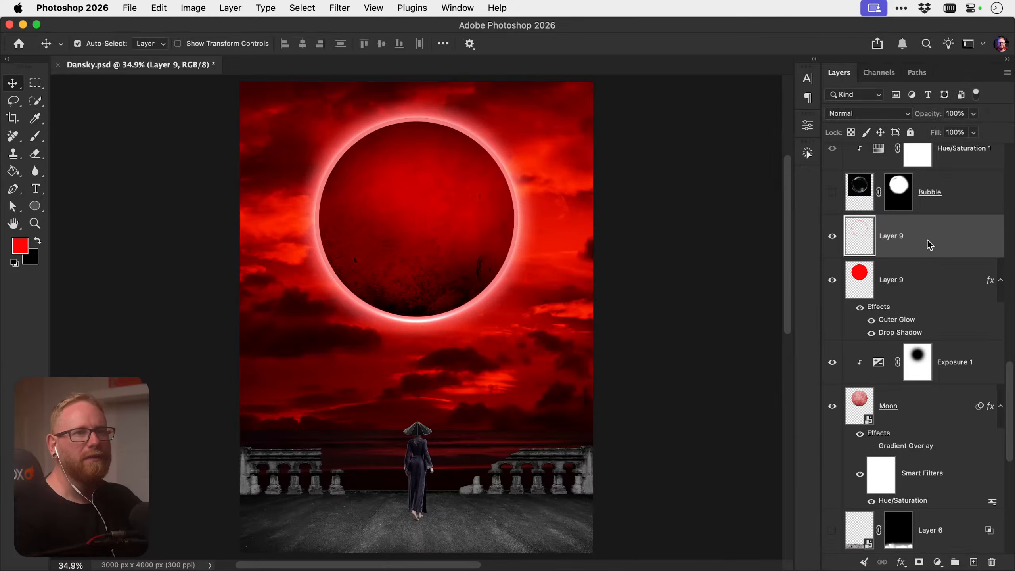
# Convert the pale red ring layer to a smart object and apply a Gaussian Blur of about 8 pixels
pyautogui.rightClick(931, 241)
pyautogui.click(838, 473)
pyautogui.click(340, 8)
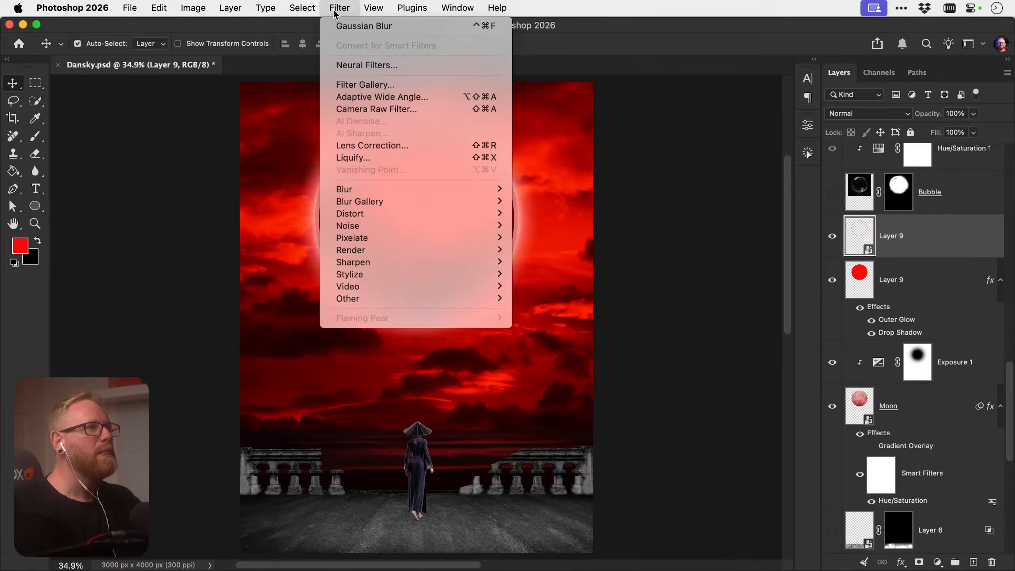
pyautogui.moveTo(420, 191)
pyautogui.click(553, 236)
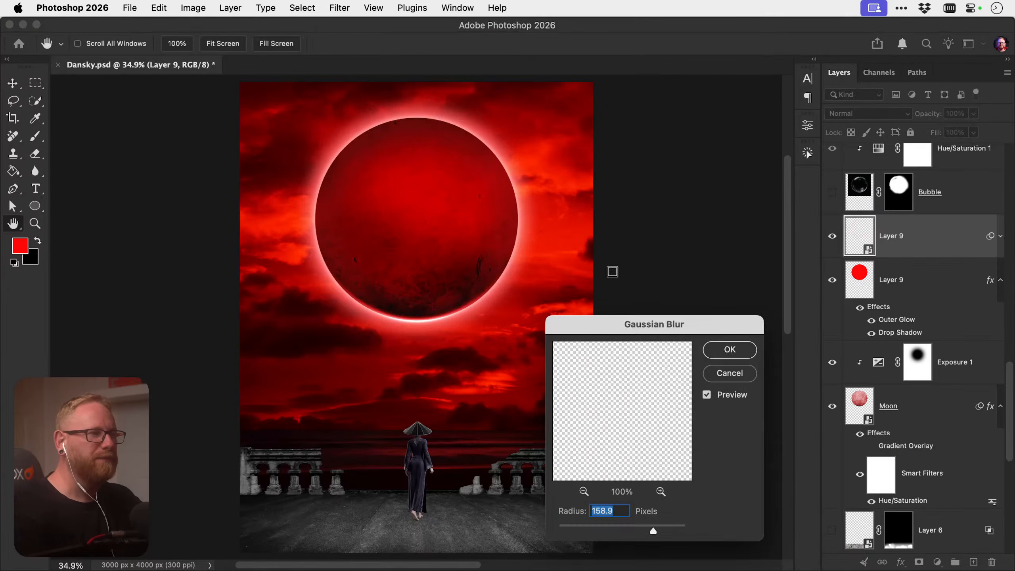
pyautogui.moveTo(594, 527); pyautogui.dragTo(622, 523)
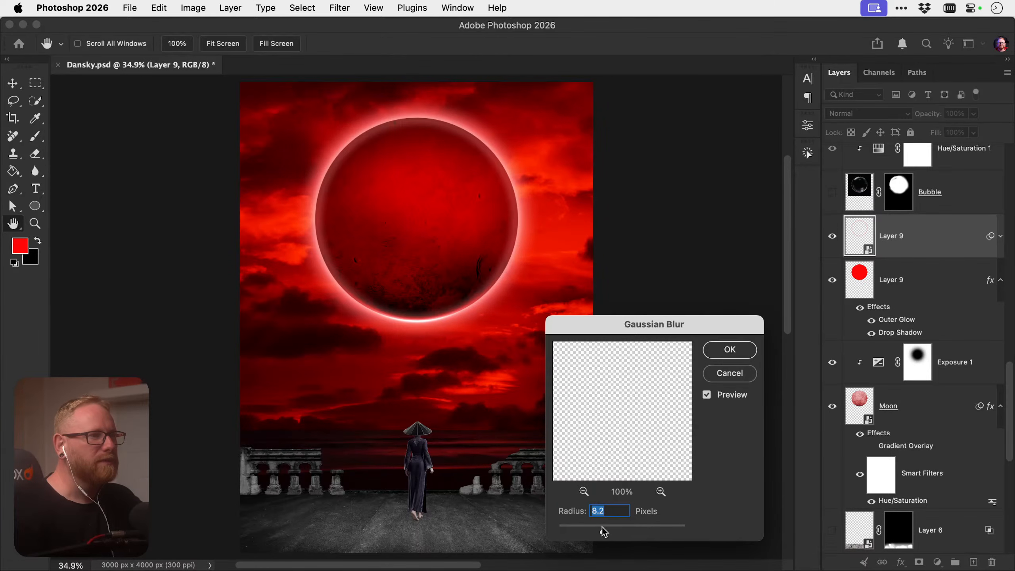
pyautogui.click(727, 353)
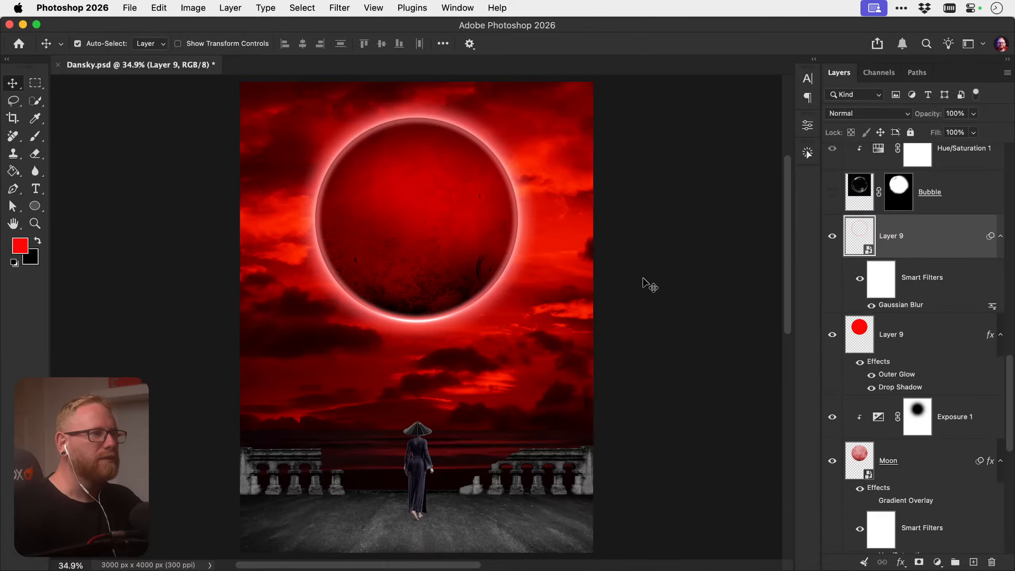
# Adjust the size of the blurred ring slightly with Free Transform so it fits the moon's edge
pyautogui.press('super+t')
pyautogui.moveTo(519, 116); pyautogui.dragTo(525, 124)
pyautogui.press('Return')
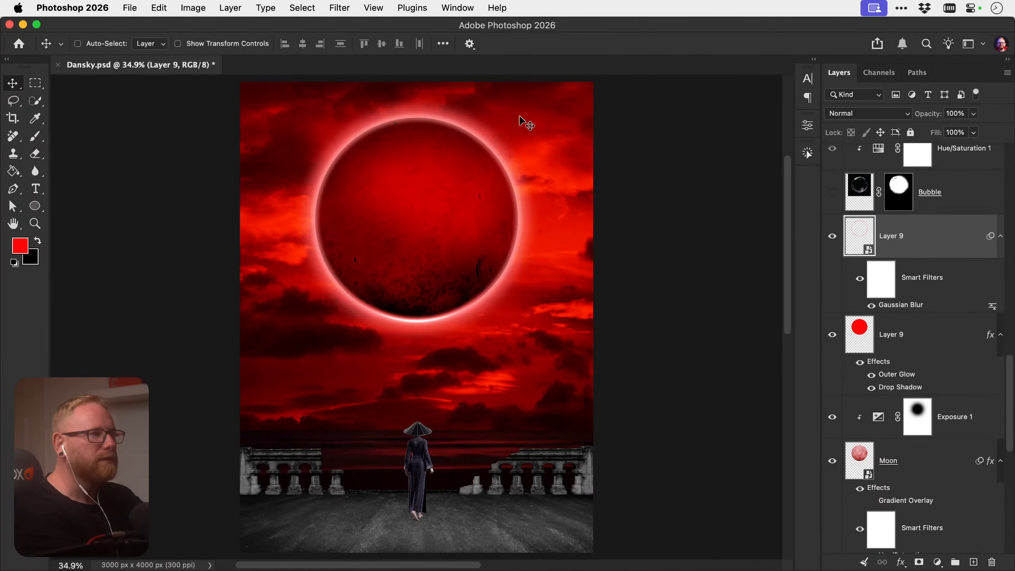
# Try stacking two duplicates of the blurred ring layer to strengthen the rim, and undo both
pyautogui.press('super+j')
pyautogui.press('super+j')
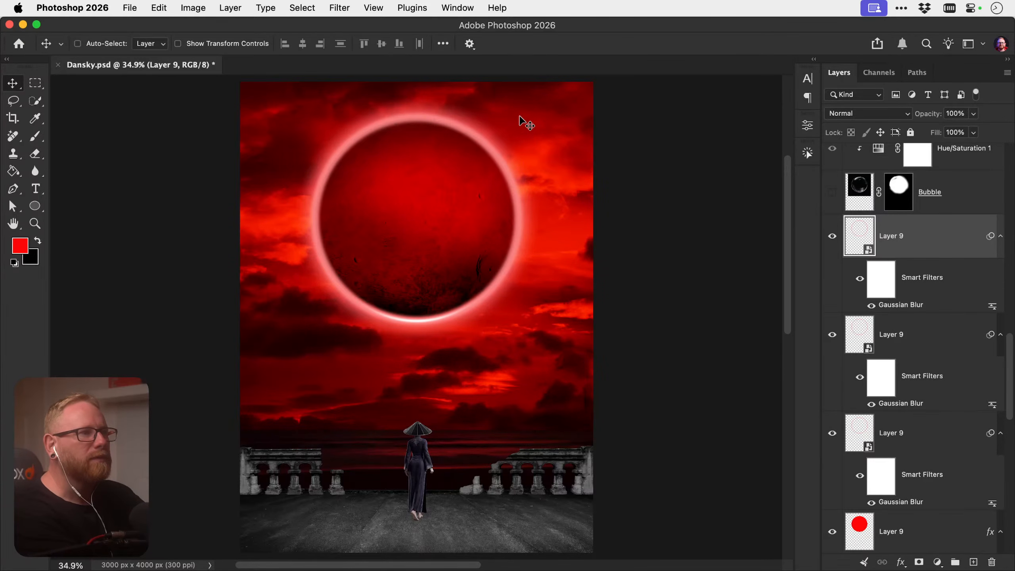
pyautogui.press('super+z')
pyautogui.press('super+z')
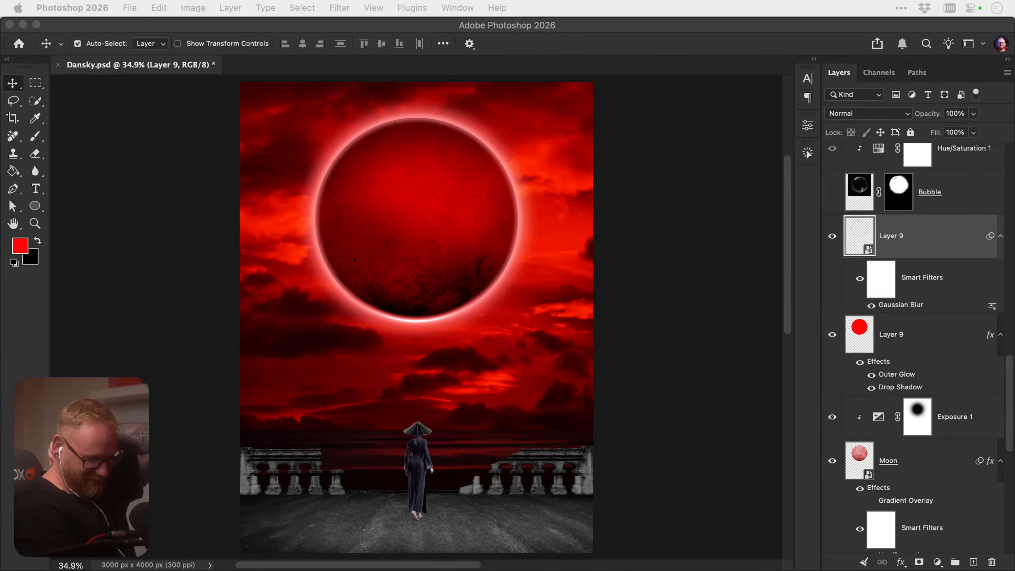
# Open the blue moon stock image AdobeStock_190526597.jpeg and copy the whole picture
pyautogui.press('F11')
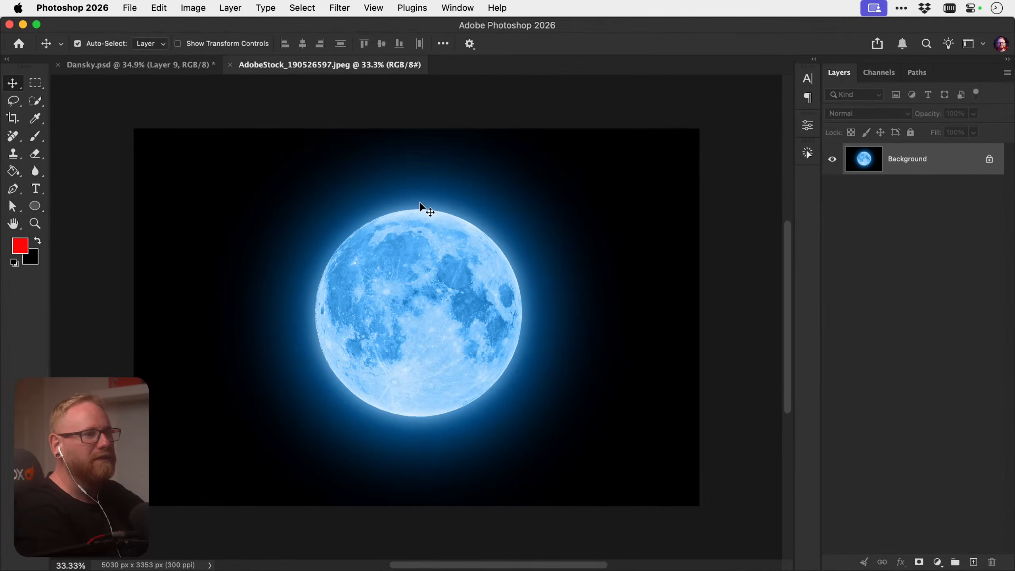
pyautogui.press('super+a')
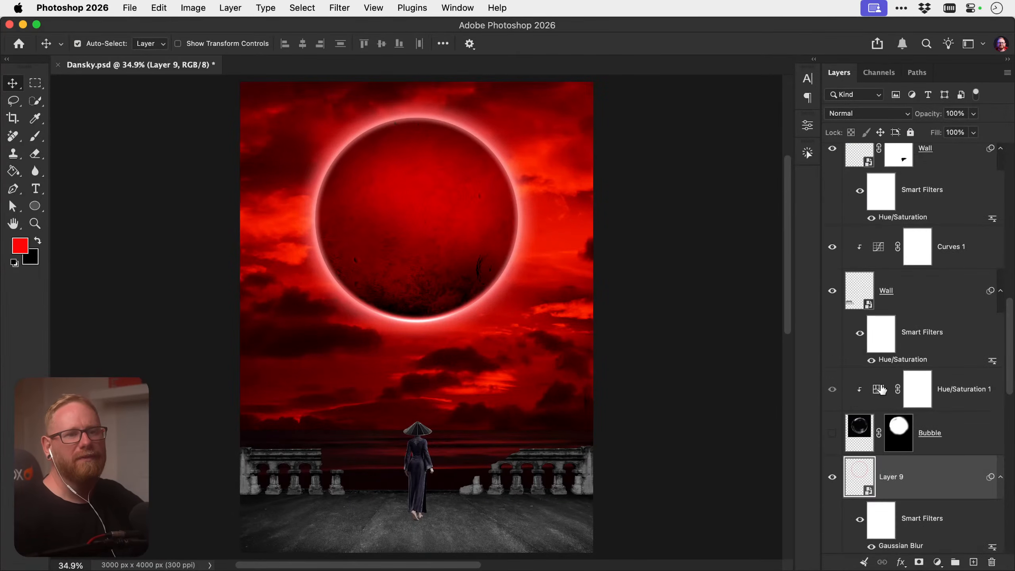
# Hide the red disc, Exposure 1 and Moon layers in Dansky.psd and paste the blue moon above the ring layer
pyautogui.scroll(5, 875, 388)
pyautogui.scroll(-5, 867, 386)
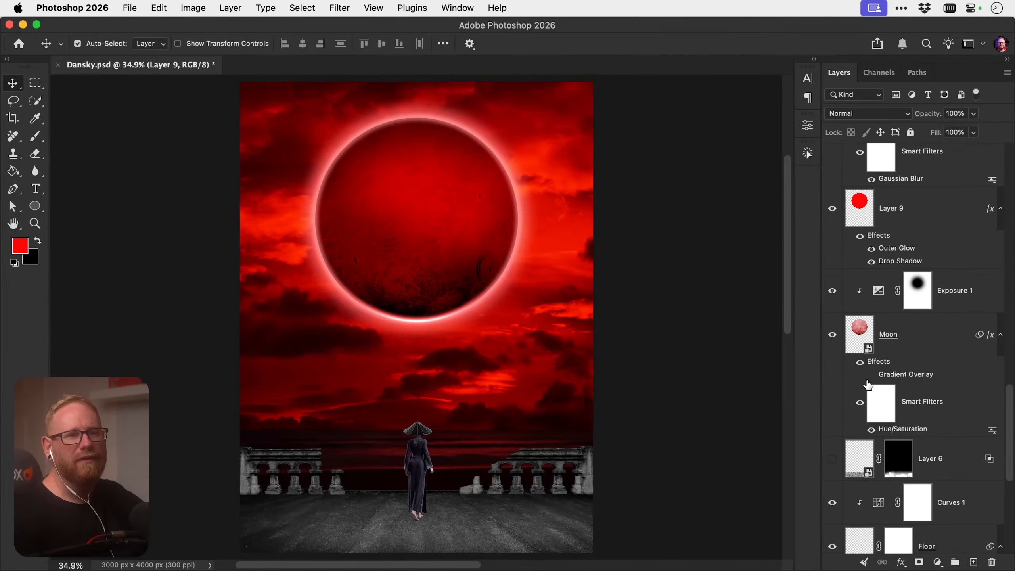
pyautogui.moveTo(828, 226); pyautogui.dragTo(843, 345)
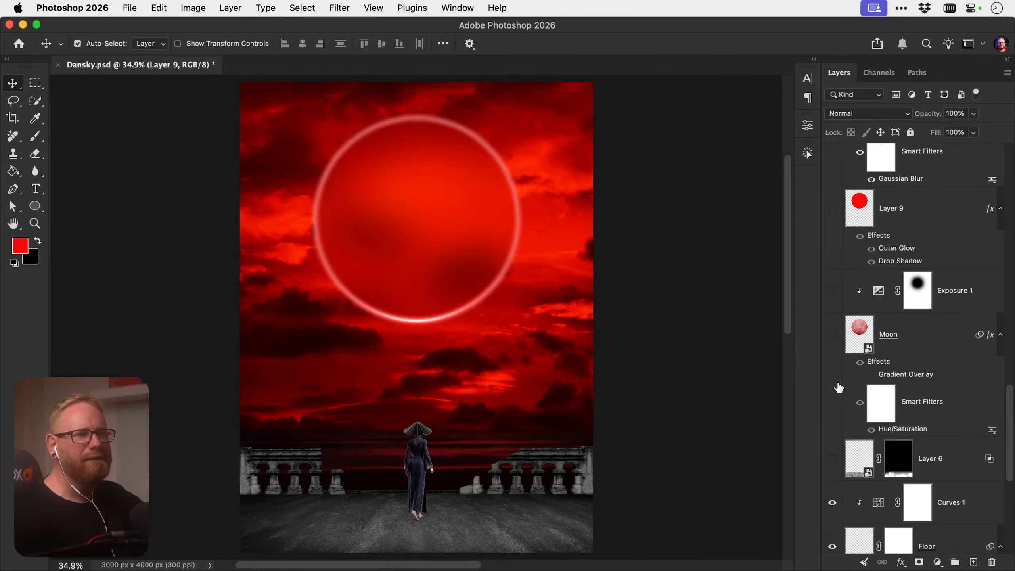
pyautogui.press('super+v')
pyautogui.moveTo(558, 339); pyautogui.dragTo(467, 344)
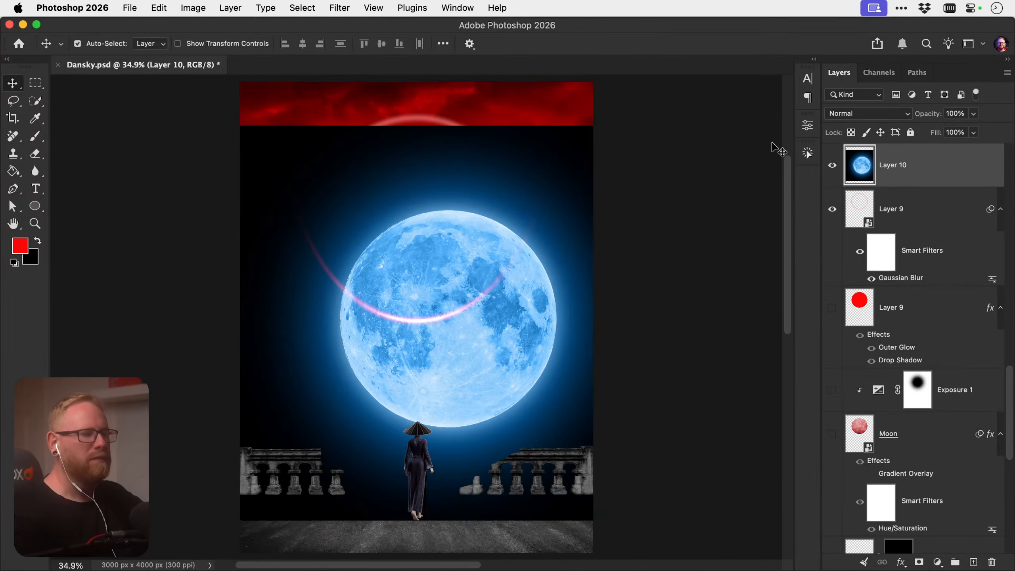
# Turn the pasted blue moon red with Hue/Saturation, shifting its hue to about 141
pyautogui.press('super+u')
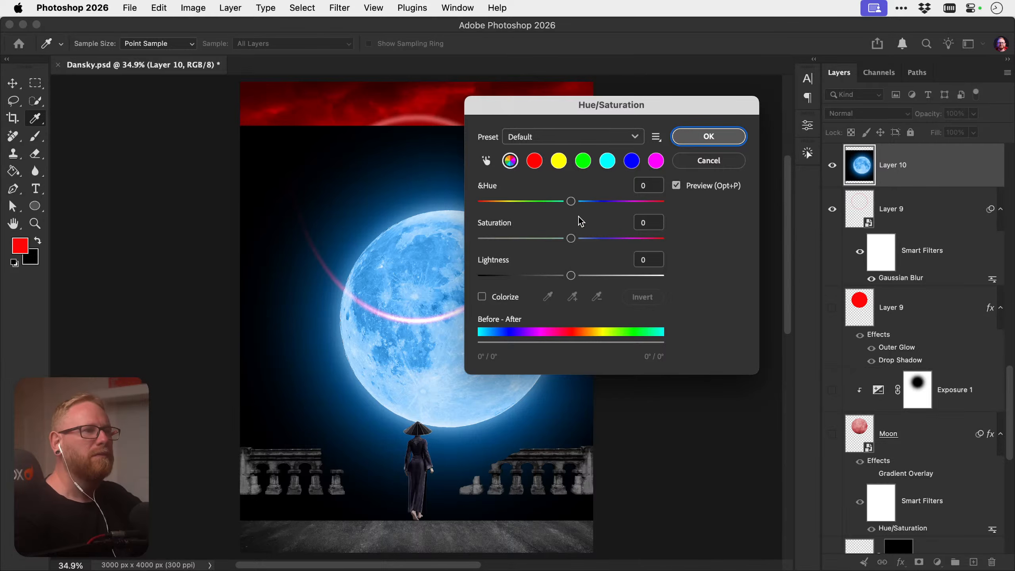
pyautogui.moveTo(570, 201); pyautogui.dragTo(640, 201)
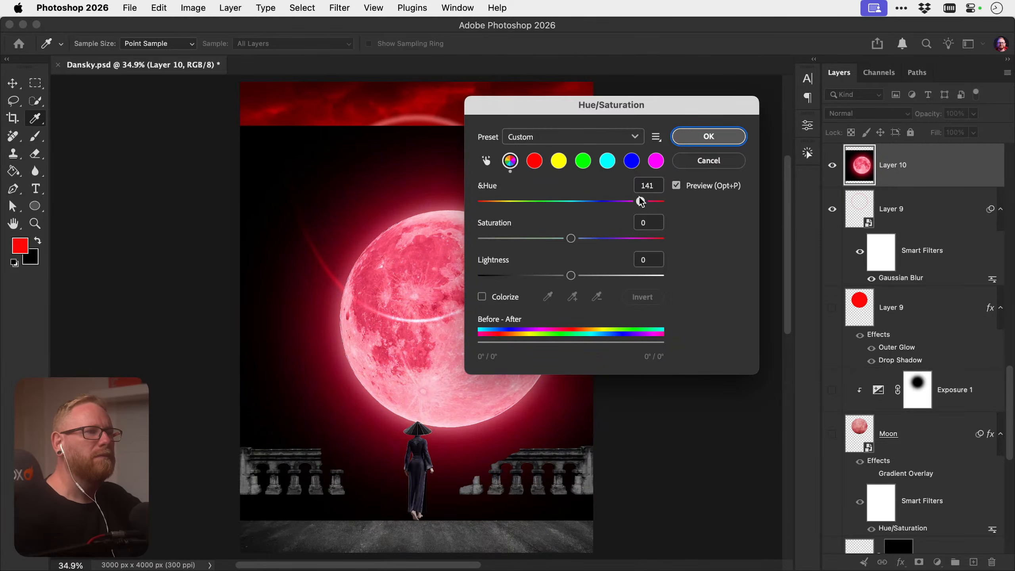
pyautogui.click(734, 136)
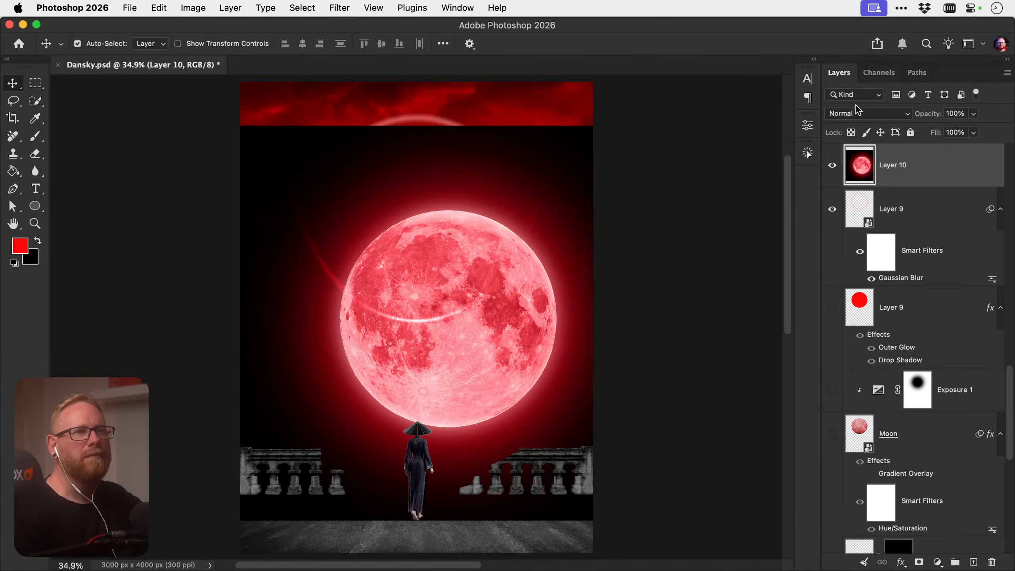
# Set the pasted moon layer's blend mode to Hard Light and move the moon up over the ring
pyautogui.click(856, 112)
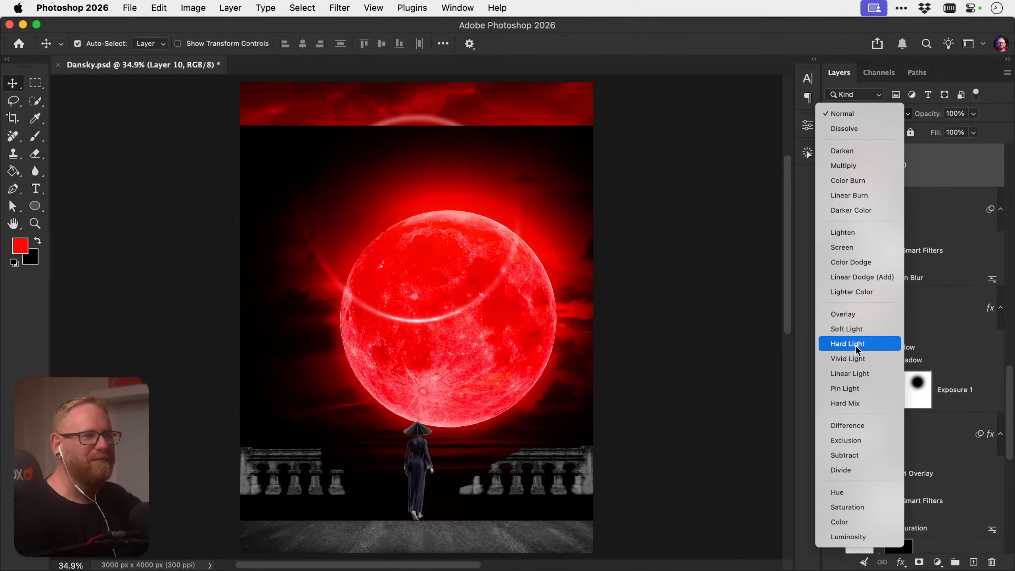
pyautogui.click(855, 346)
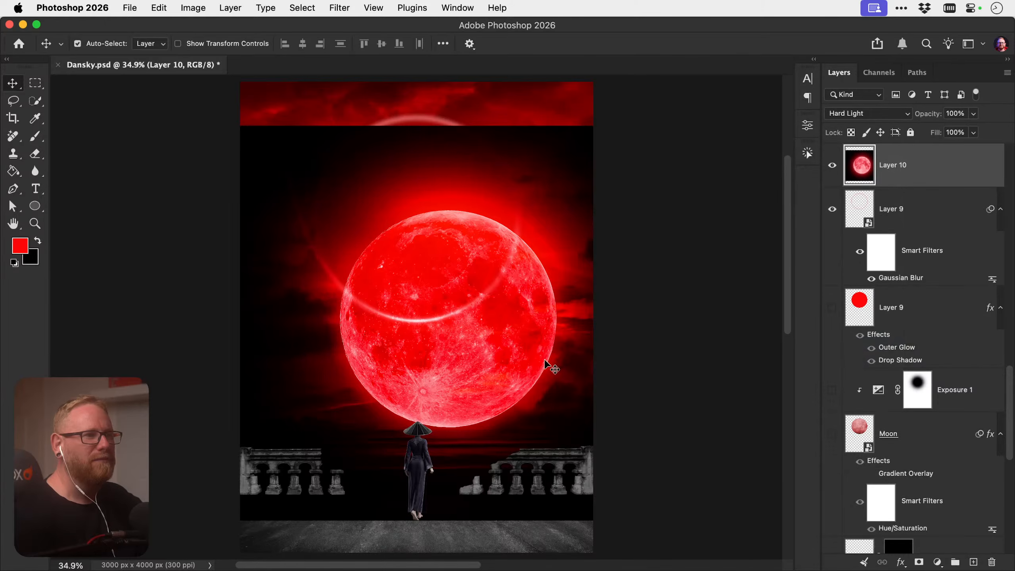
pyautogui.moveTo(537, 354); pyautogui.dragTo(507, 260)
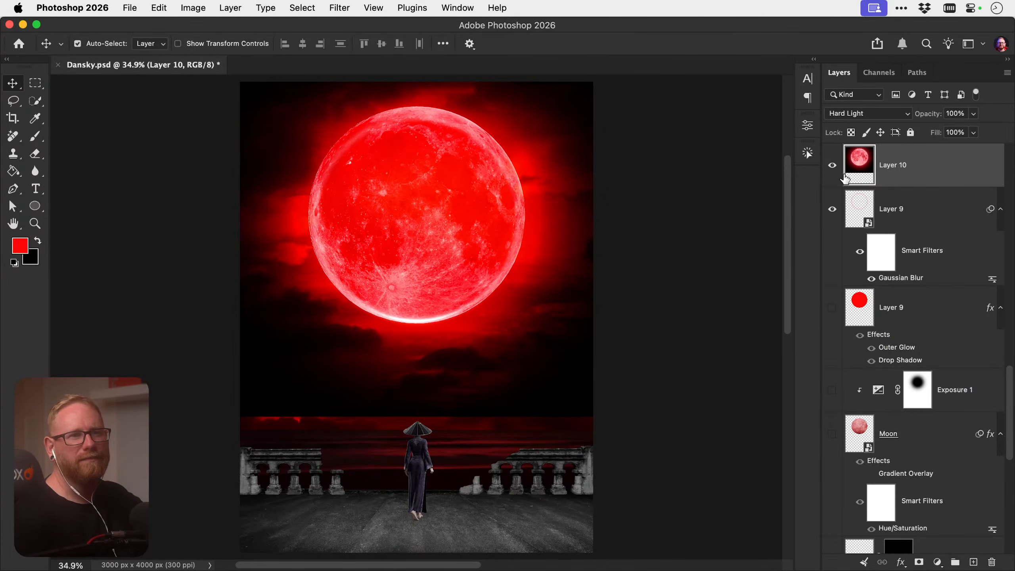
# Hide the ring layer and mask the pasted moon layer to the outline of the red disc
pyautogui.scroll(4, 868, 188)
pyautogui.click(832, 367)
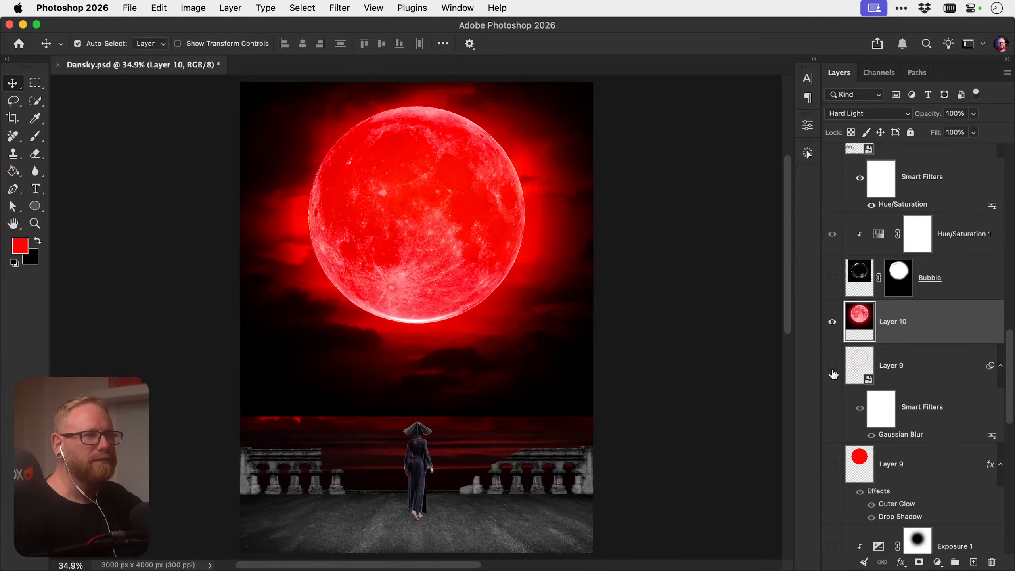
pyautogui.scroll(2, 833, 352)
pyautogui.scroll(-3, 847, 400)
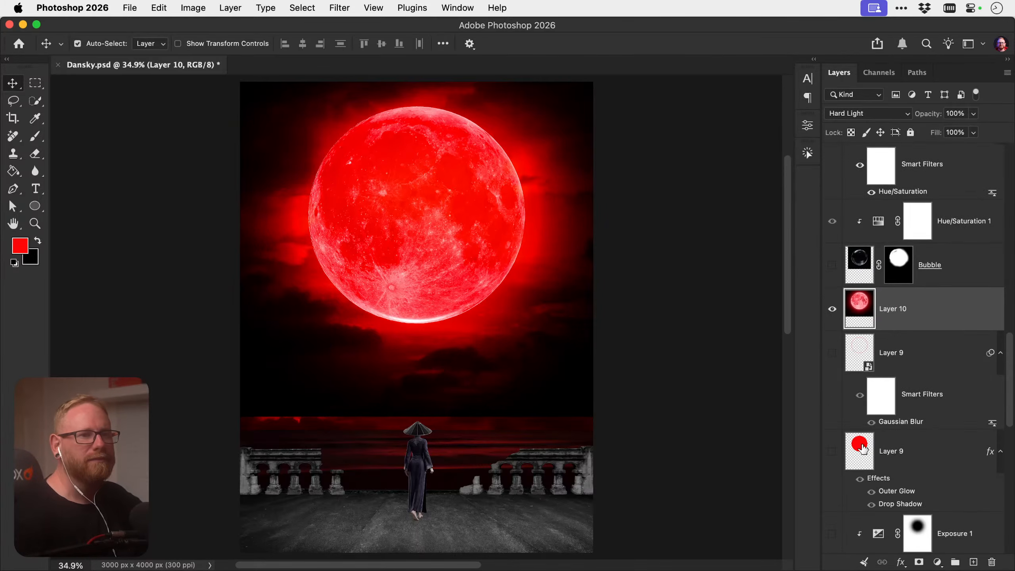
pyautogui.keyDown('super'); pyautogui.click(861, 451); pyautogui.keyUp('super')
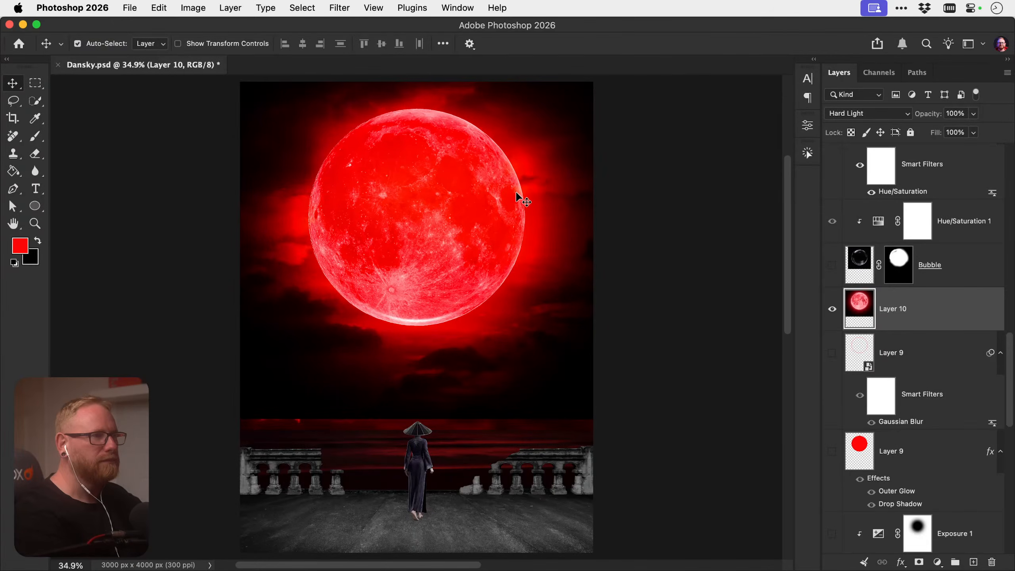
pyautogui.click(918, 561)
# Place the masked moon layer beneath the ring layer, and show the ring and glowing red disc layers again
pyautogui.moveTo(843, 322); pyautogui.dragTo(881, 382)
pyautogui.click(833, 319)
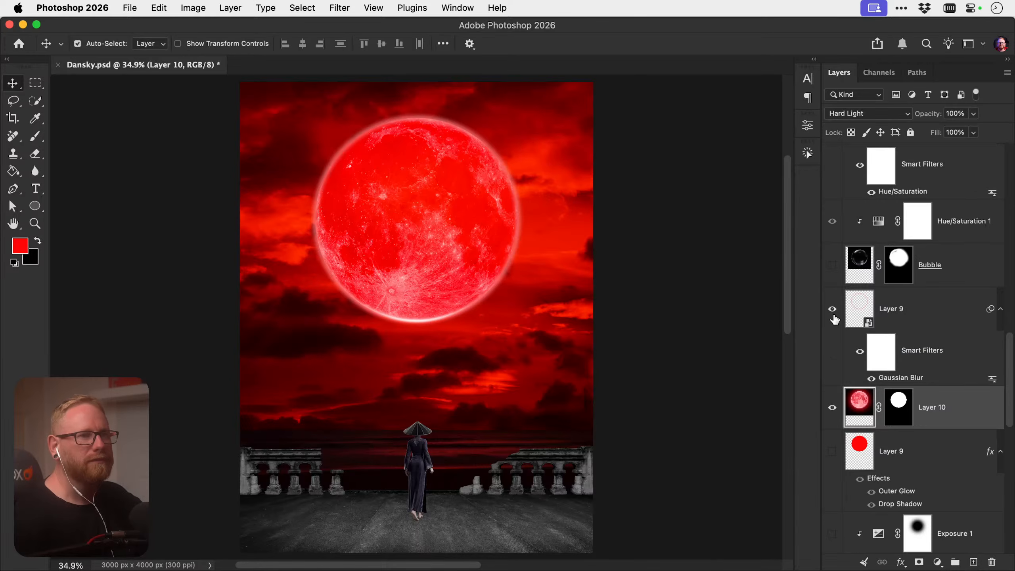
pyautogui.click(832, 449)
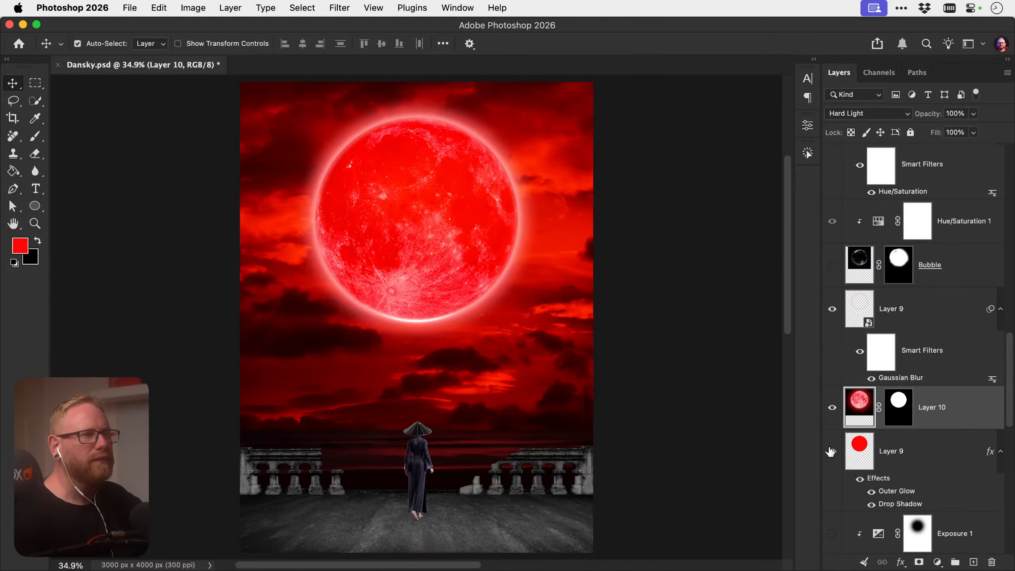
# Compare the composite with and without the Bubble and original Moon layers
pyautogui.scroll(1, 836, 280)
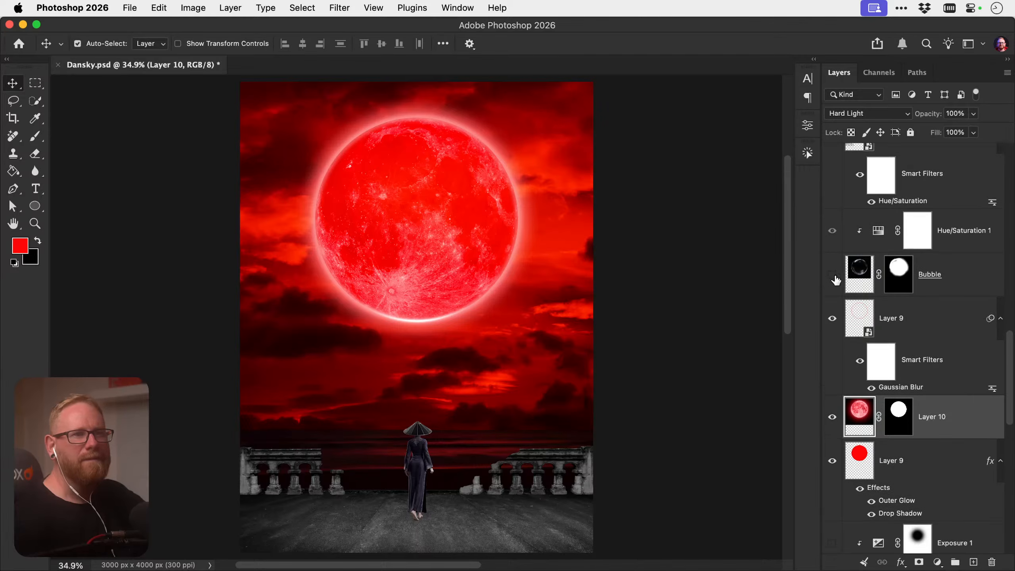
pyautogui.click(832, 277)
pyautogui.click(831, 276)
pyautogui.scroll(3, 831, 279)
pyautogui.scroll(-8, 832, 283)
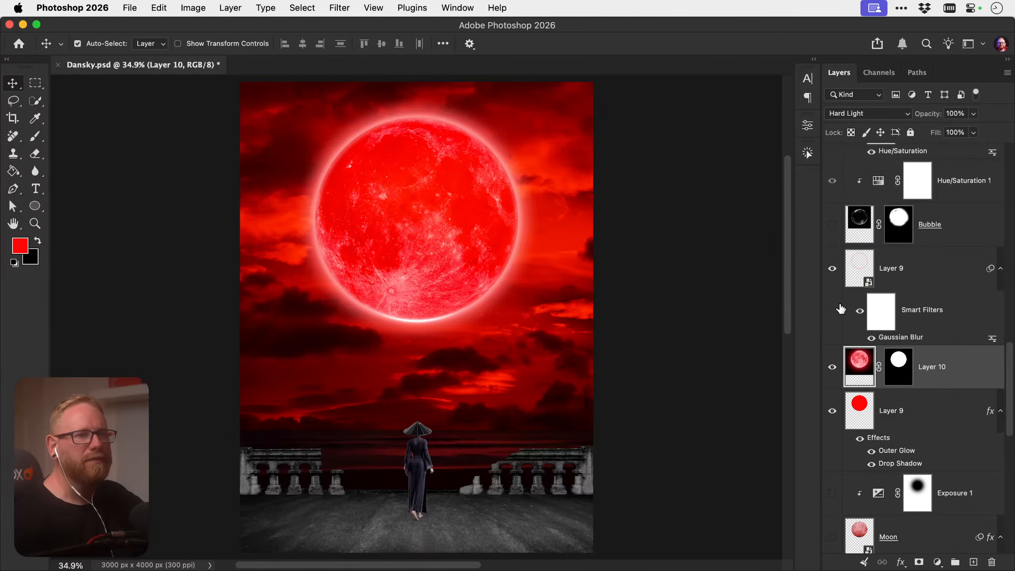
pyautogui.click(833, 351)
pyautogui.click(832, 352)
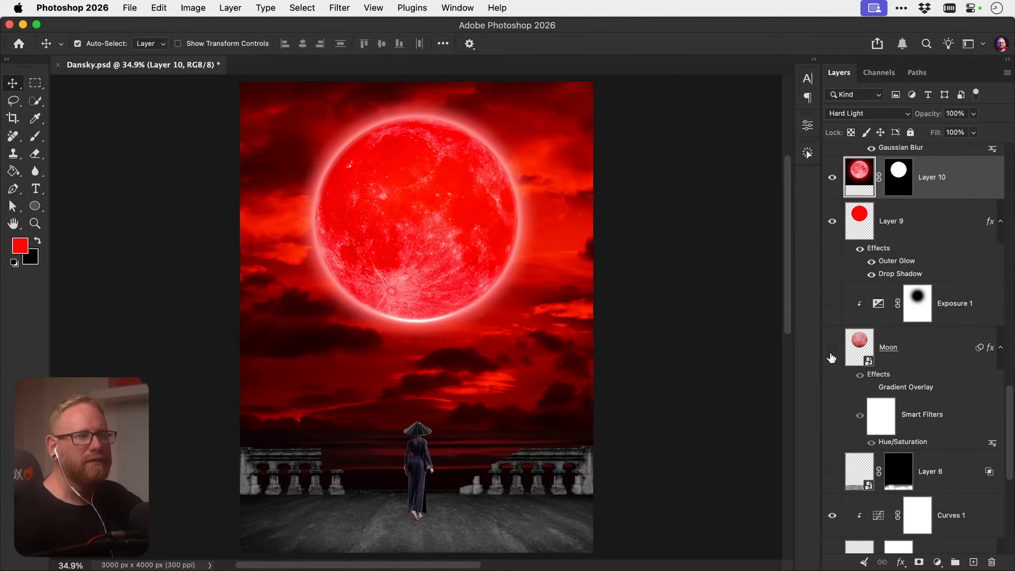
# Compare the ground with and without the Layer 6 floor texture
pyautogui.scroll(-3, 833, 356)
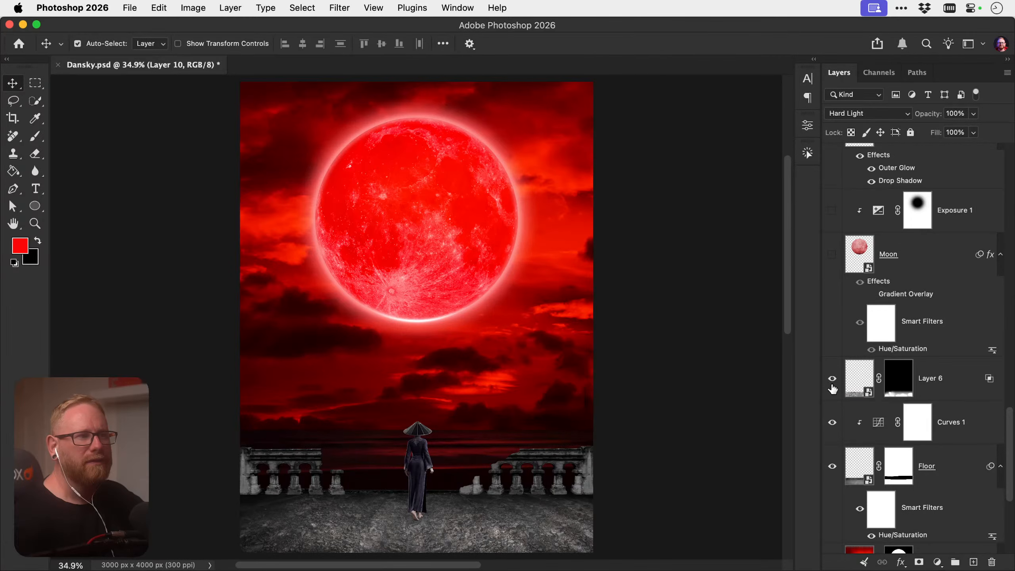
pyautogui.click(832, 387)
pyautogui.click(832, 387)
pyautogui.click(831, 387)
pyautogui.click(831, 387)
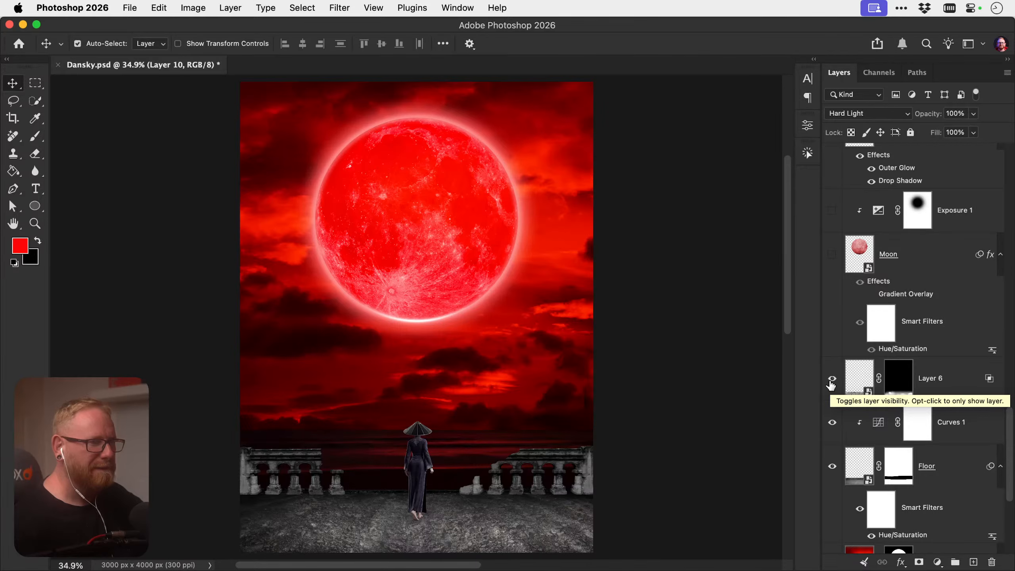
pyautogui.click(831, 385)
pyautogui.click(831, 385)
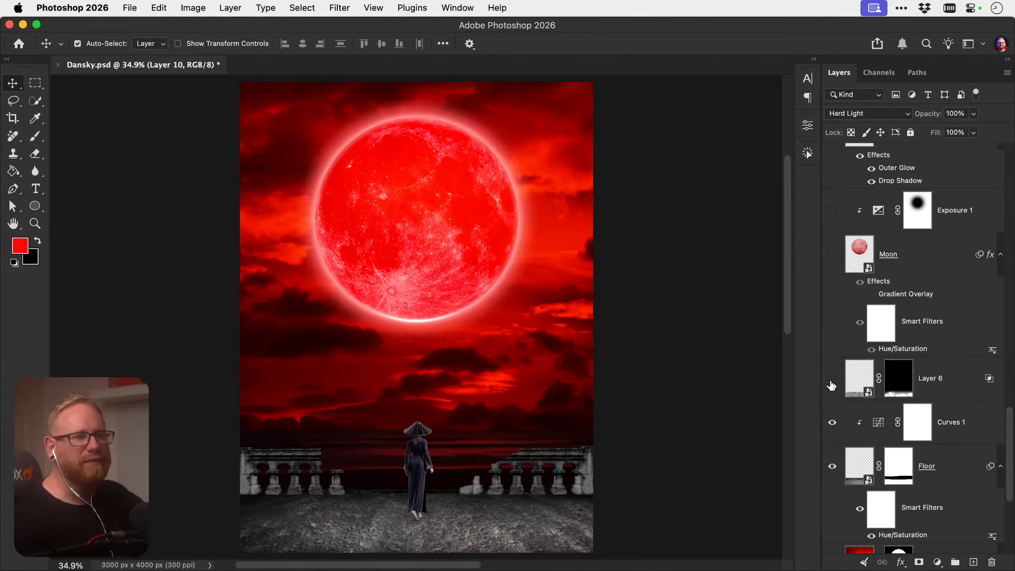
pyautogui.click(831, 385)
# Compare the moon with and without the masked moon texture and the glowing red disc
pyautogui.scroll(1, 831, 385)
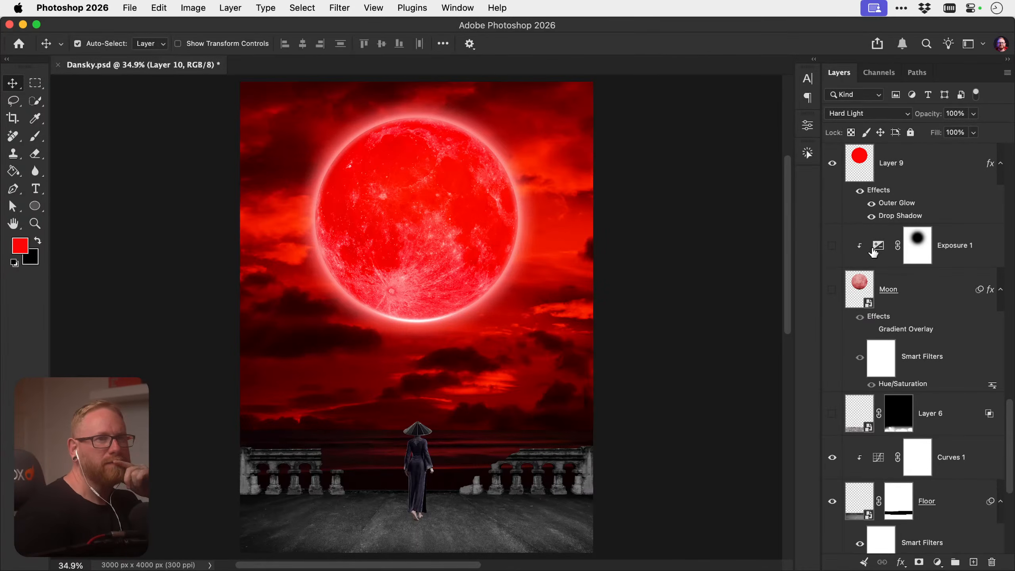
pyautogui.scroll(3, 855, 224)
pyautogui.scroll(1, 853, 224)
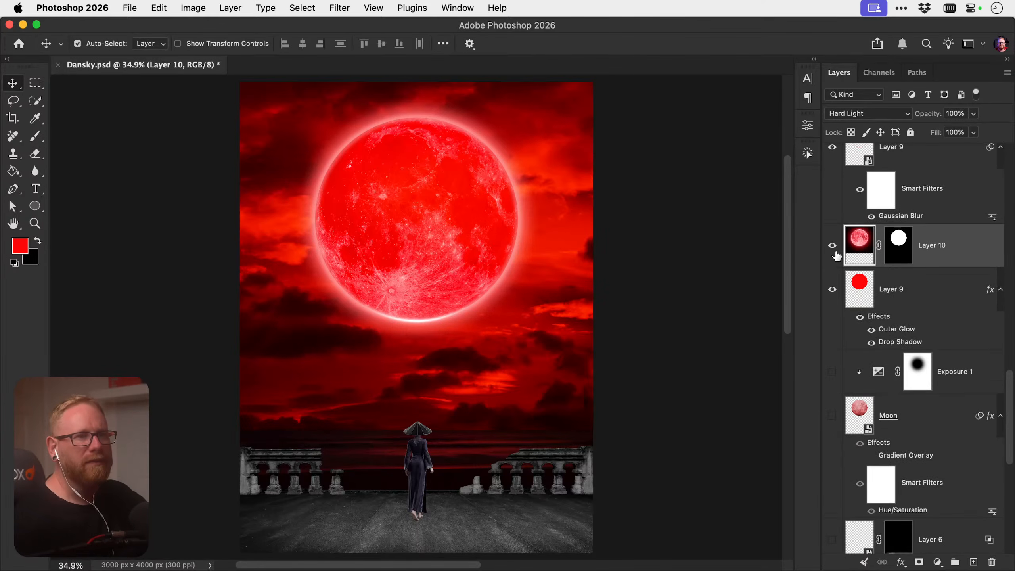
pyautogui.click(832, 245)
pyautogui.click(832, 245)
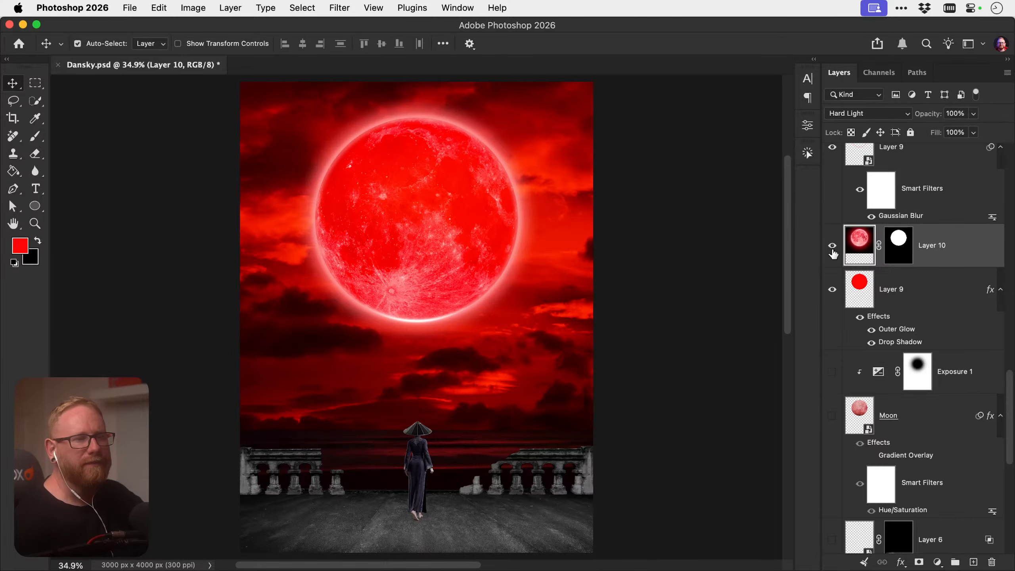
pyautogui.click(832, 289)
pyautogui.click(833, 289)
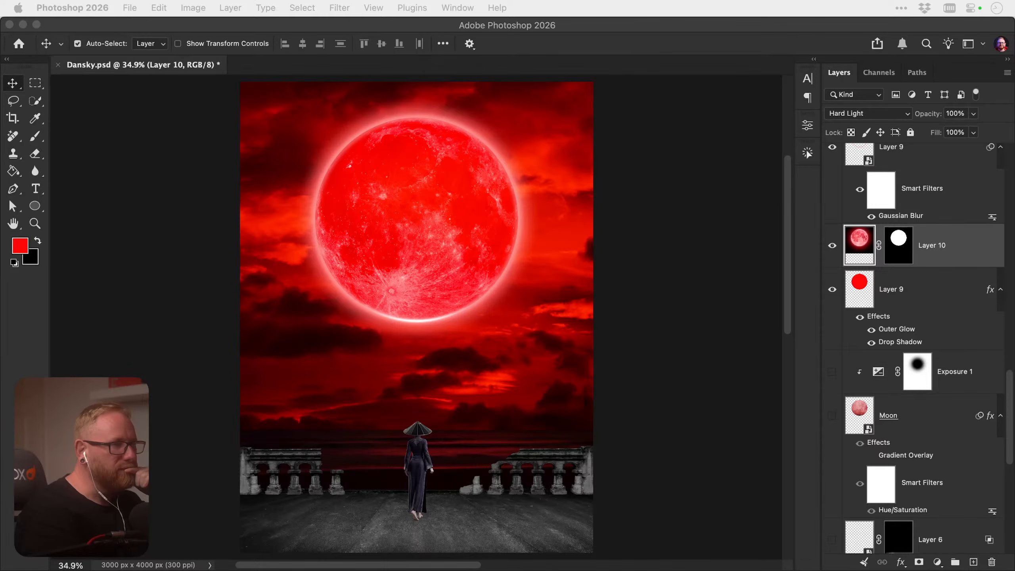
pyautogui.click(969, 255)
pyautogui.scroll(3, 968, 255)
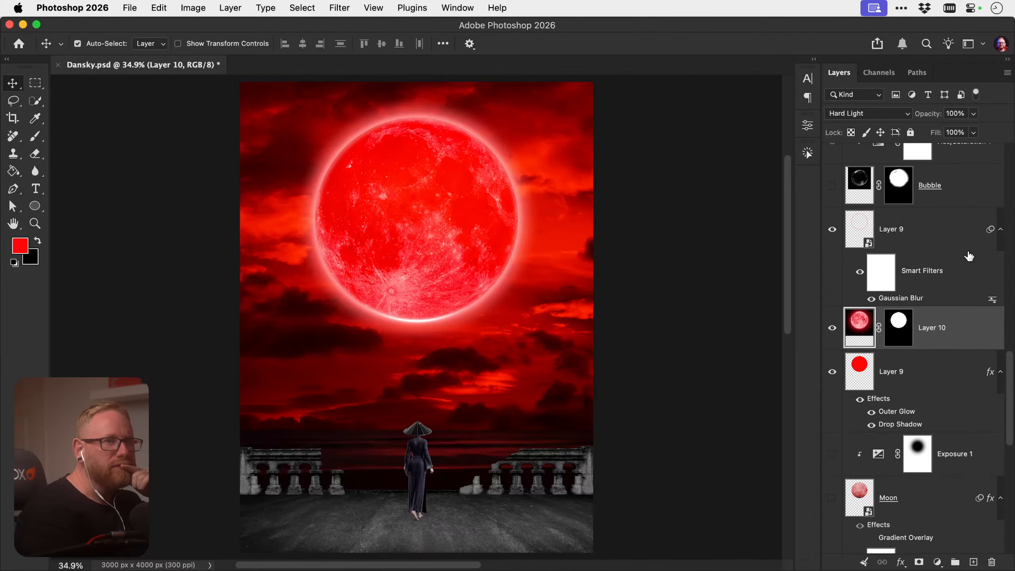
pyautogui.scroll(7, 839, 232)
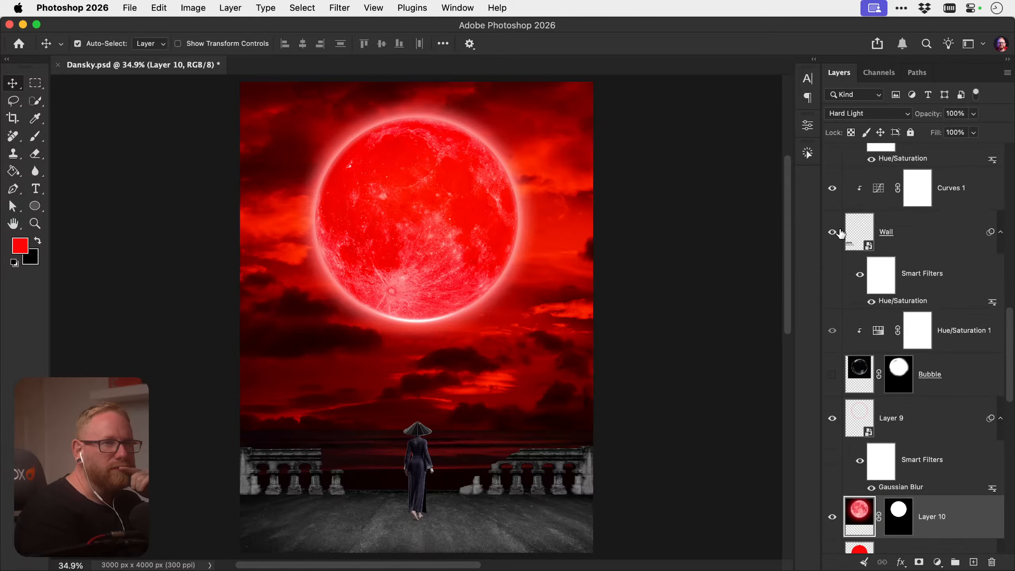
# Hide the masked moon texture on Layer 10 and compare the moon with and without the glowing red disc
pyautogui.scroll(4, 836, 242)
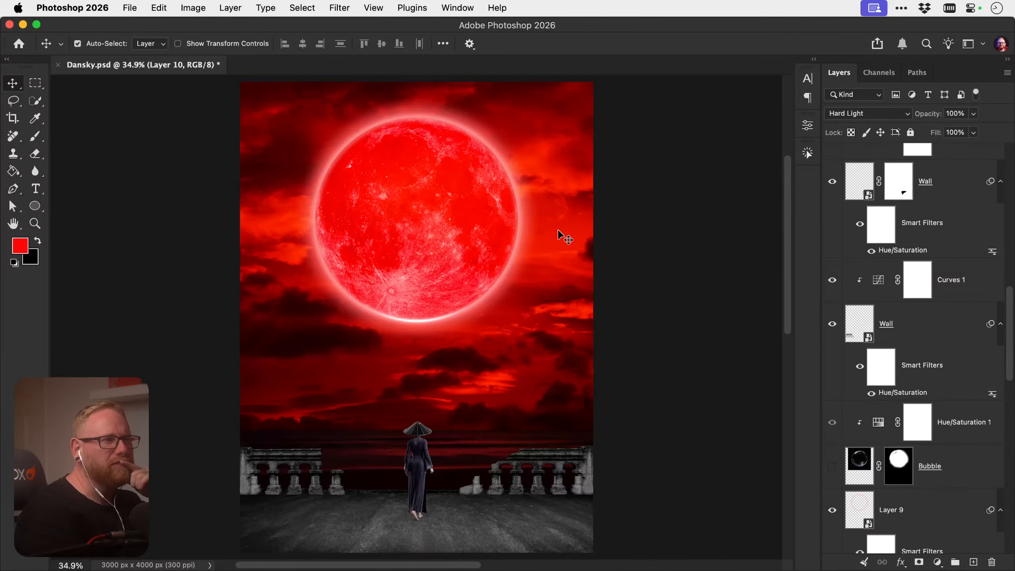
pyautogui.scroll(5, 901, 326)
pyautogui.scroll(-6, 901, 325)
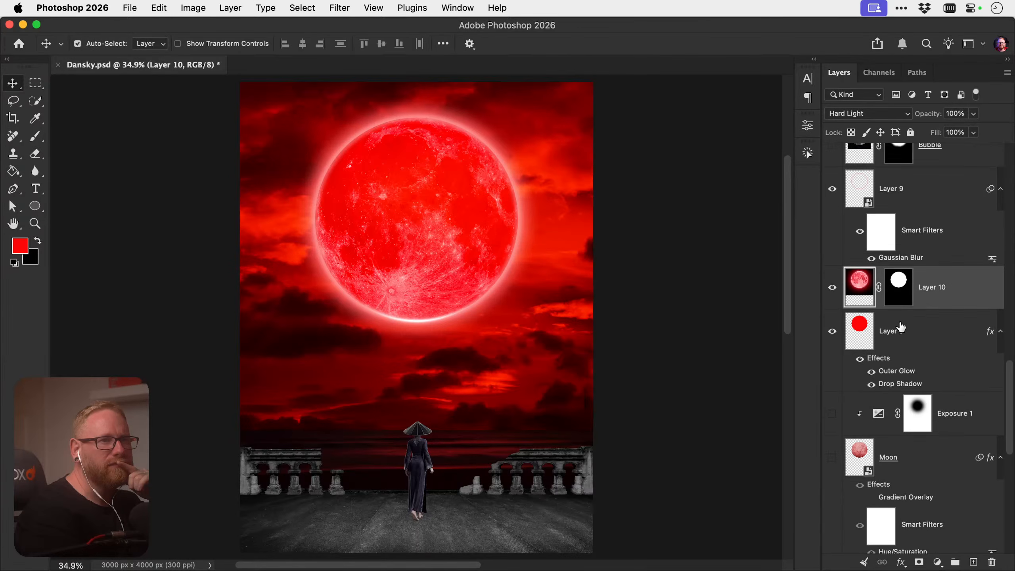
pyautogui.click(831, 253)
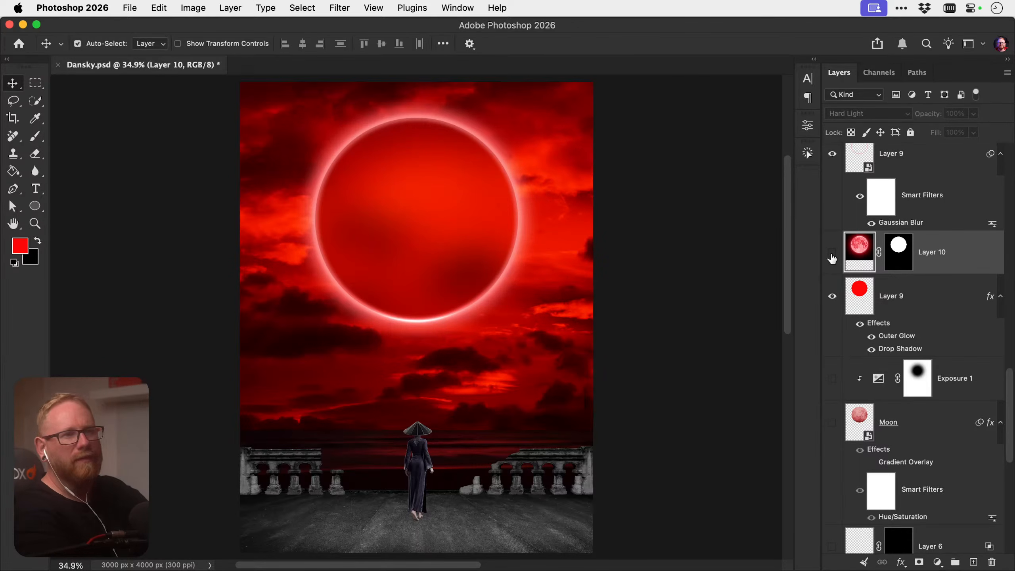
pyautogui.click(832, 297)
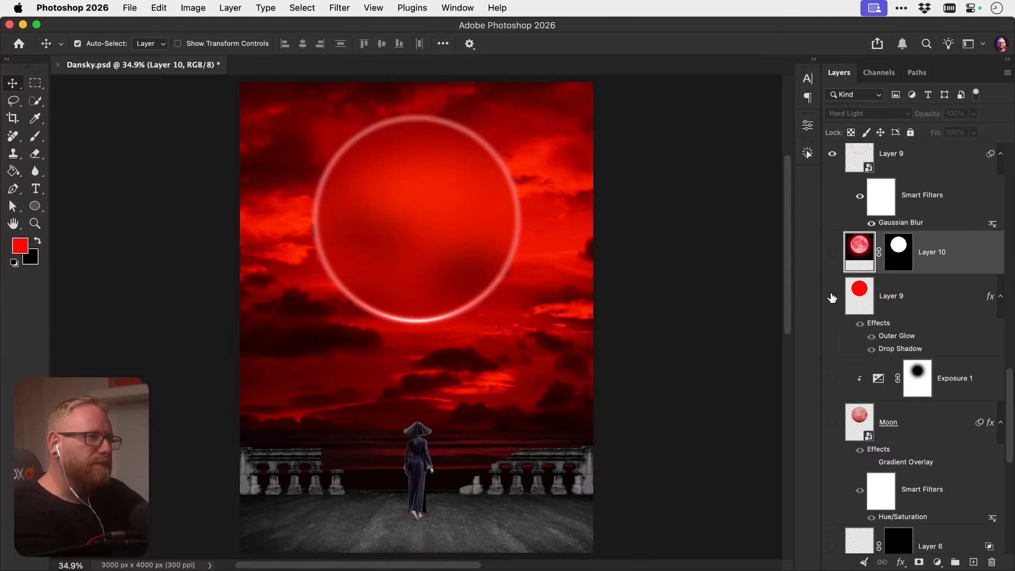
pyautogui.click(832, 297)
# Show the original Moon layer and add a Curves adjustment clipped to it
pyautogui.scroll(-4, 832, 297)
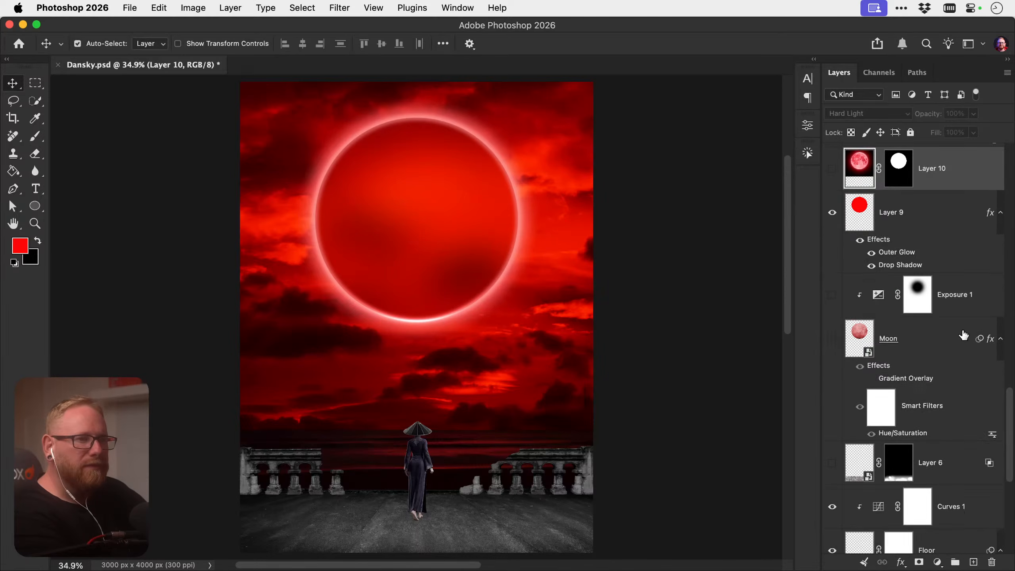
pyautogui.click(832, 294)
pyautogui.scroll(4, 835, 296)
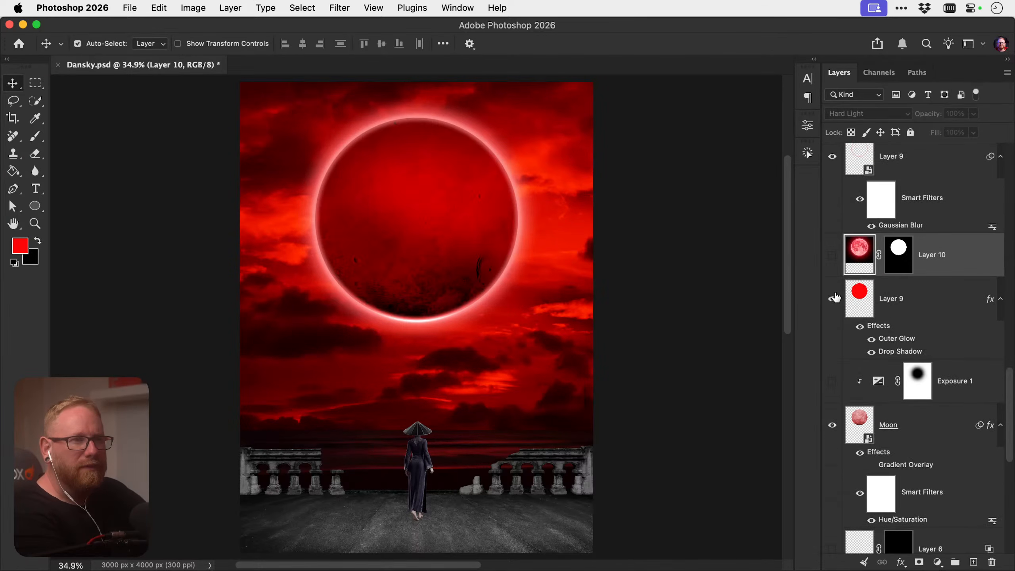
pyautogui.scroll(3, 835, 259)
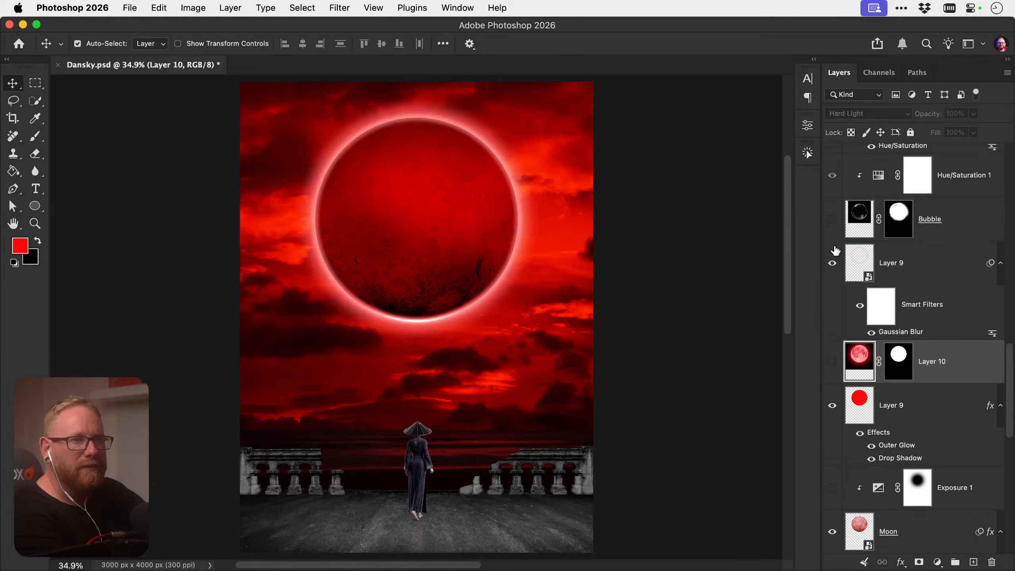
pyautogui.scroll(3, 835, 260)
pyautogui.scroll(-8, 834, 264)
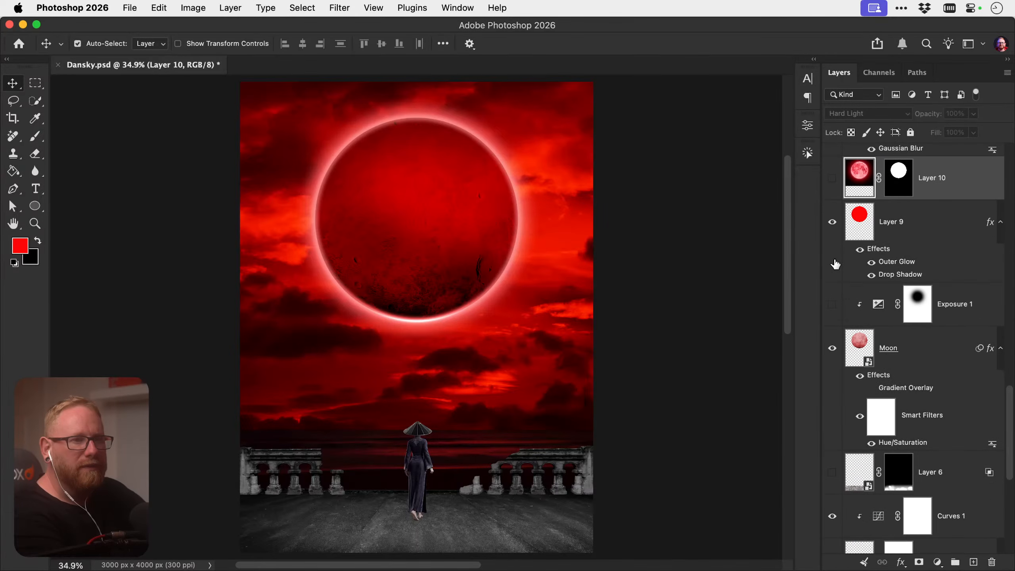
pyautogui.click(897, 351)
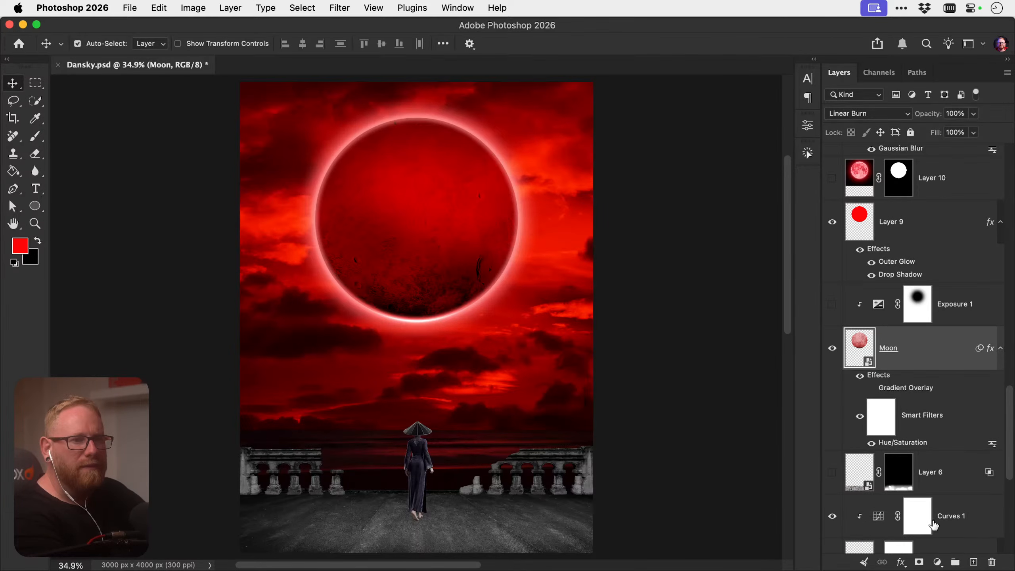
pyautogui.click(936, 561)
pyautogui.click(936, 401)
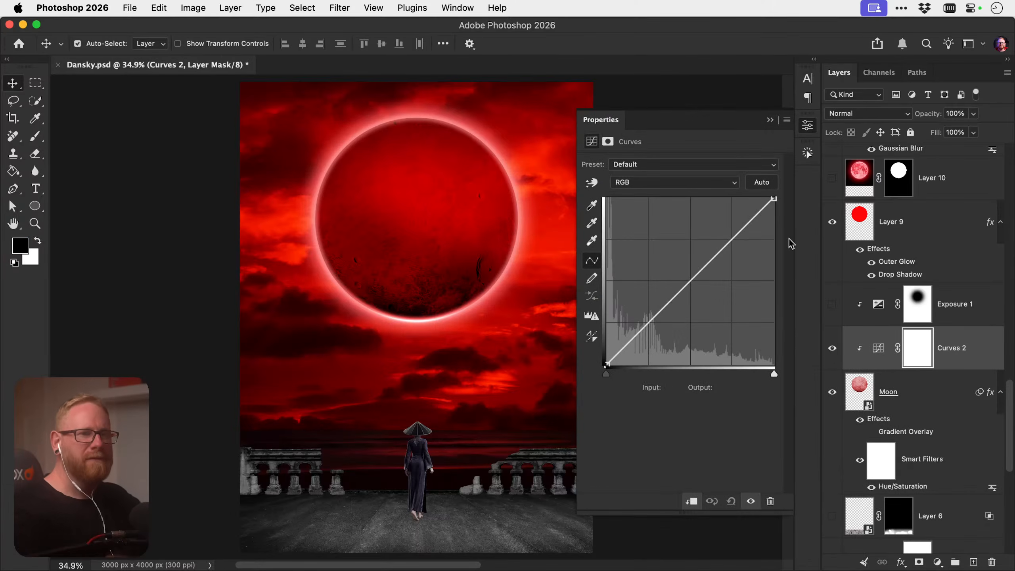
# Brighten the Moon's RGB curve by raising the black point to output 82 and the midpoint at input 128 to output 174
pyautogui.moveTo(680, 288)
pyautogui.mouseDown()
pyautogui.moveTo(679, 249)
pyautogui.moveTo(686, 274)
pyautogui.mouseUp()
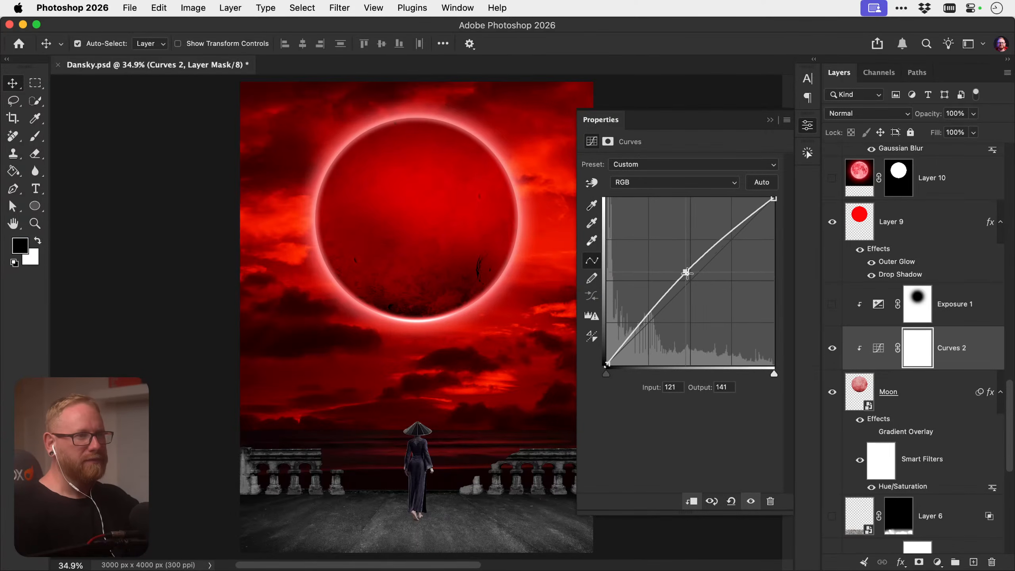
pyautogui.moveTo(606, 365); pyautogui.dragTo(607, 311)
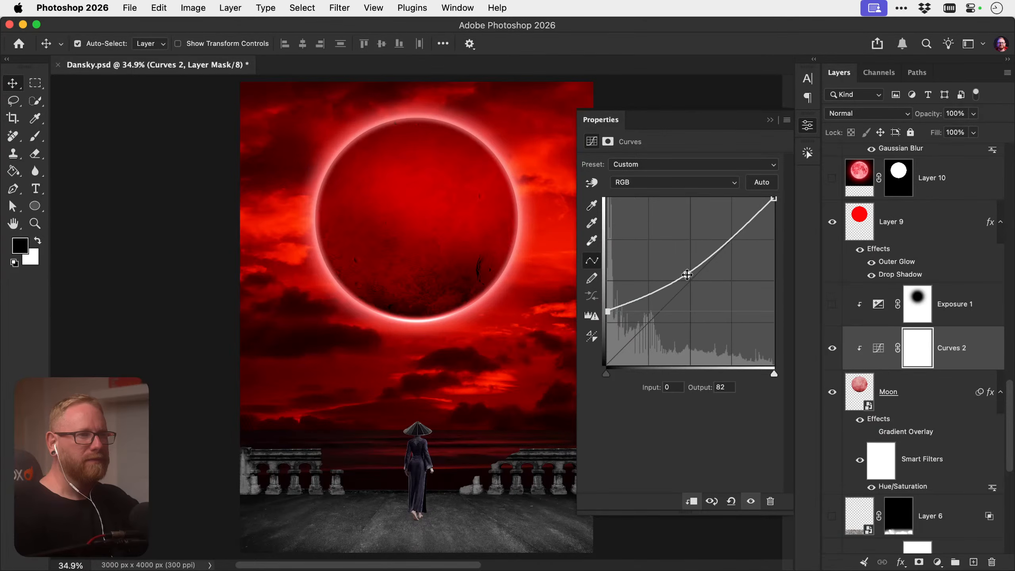
pyautogui.moveTo(686, 274); pyautogui.dragTo(690, 250)
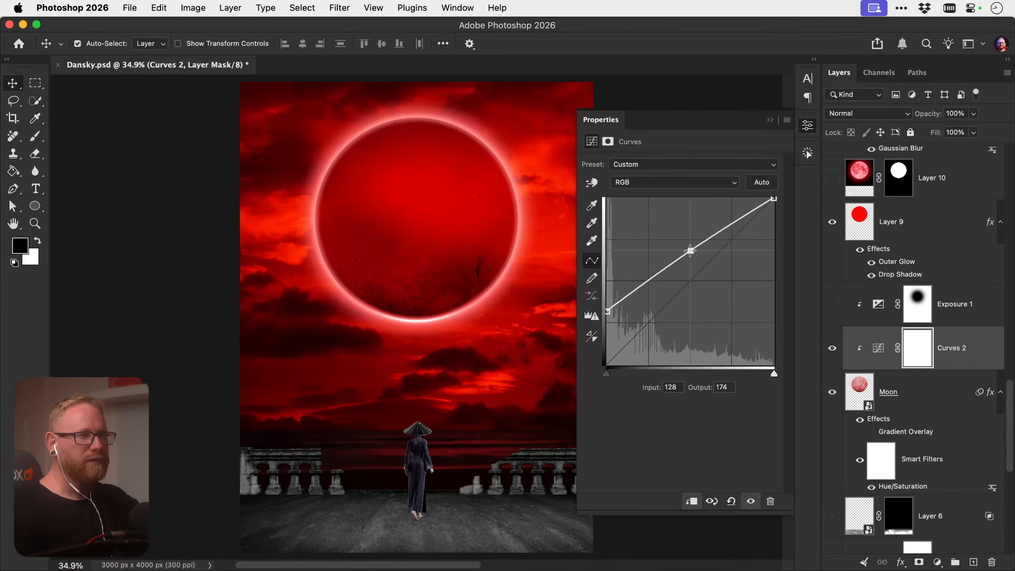
pyautogui.click(770, 120)
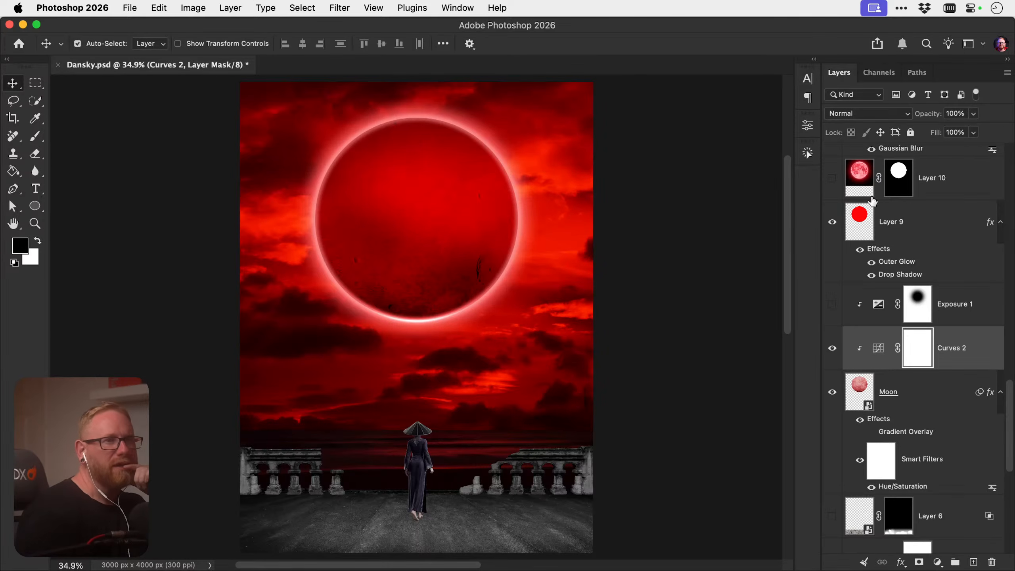
# Compare the composite with the Duskbloods reference poster on Layer 8
pyautogui.scroll(10, 859, 200)
pyautogui.click(833, 165)
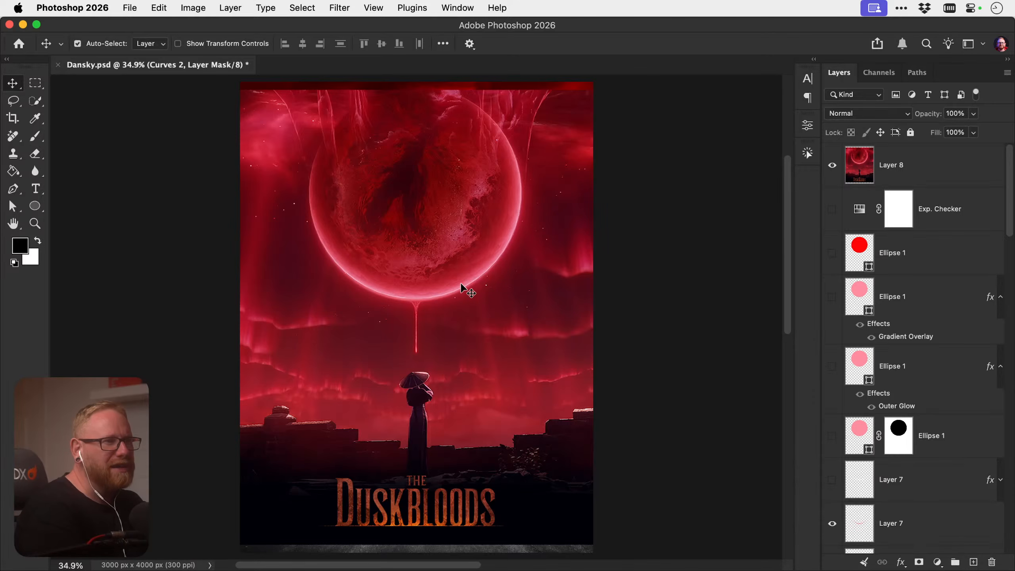
pyautogui.click(829, 172)
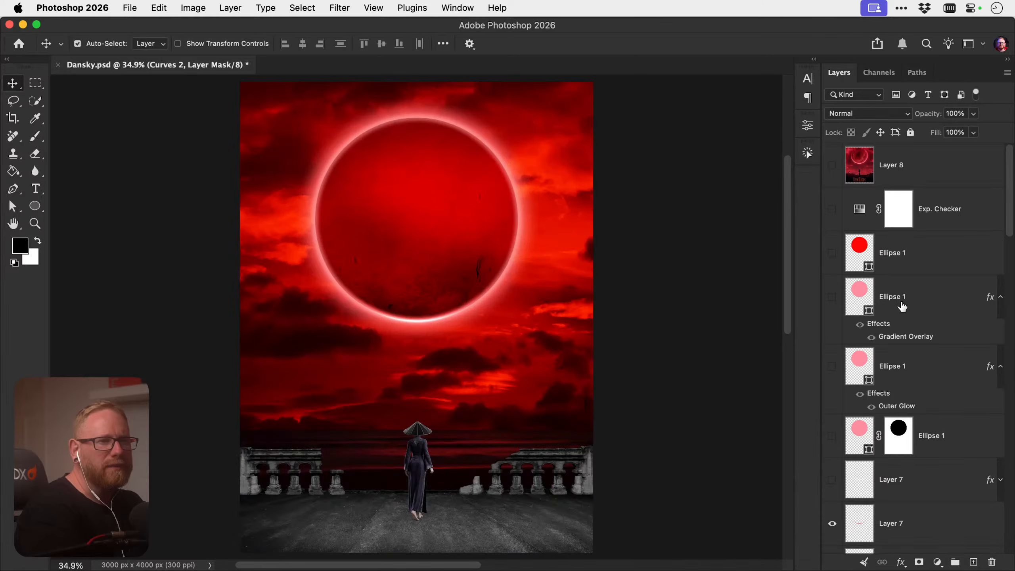
# Hide the original Moon layer and the glowing red disc layer
pyautogui.scroll(-10, 902, 306)
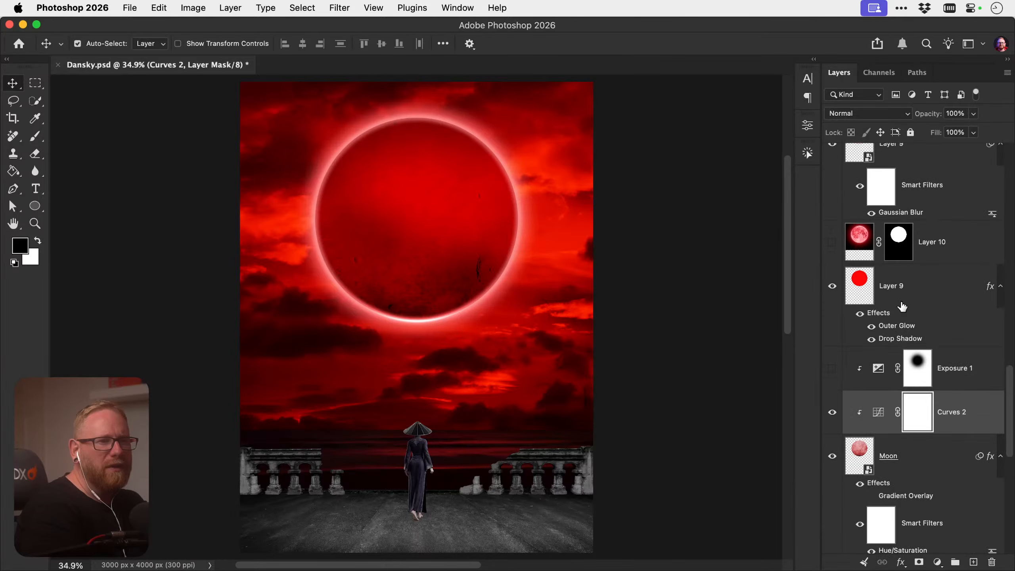
pyautogui.click(832, 456)
pyautogui.scroll(-8, 836, 465)
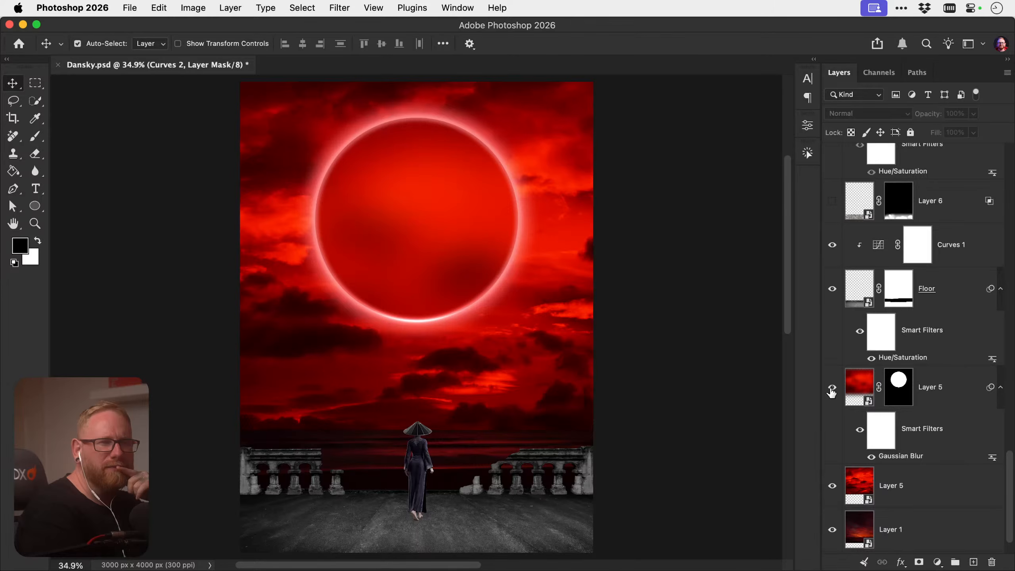
pyautogui.scroll(8, 831, 392)
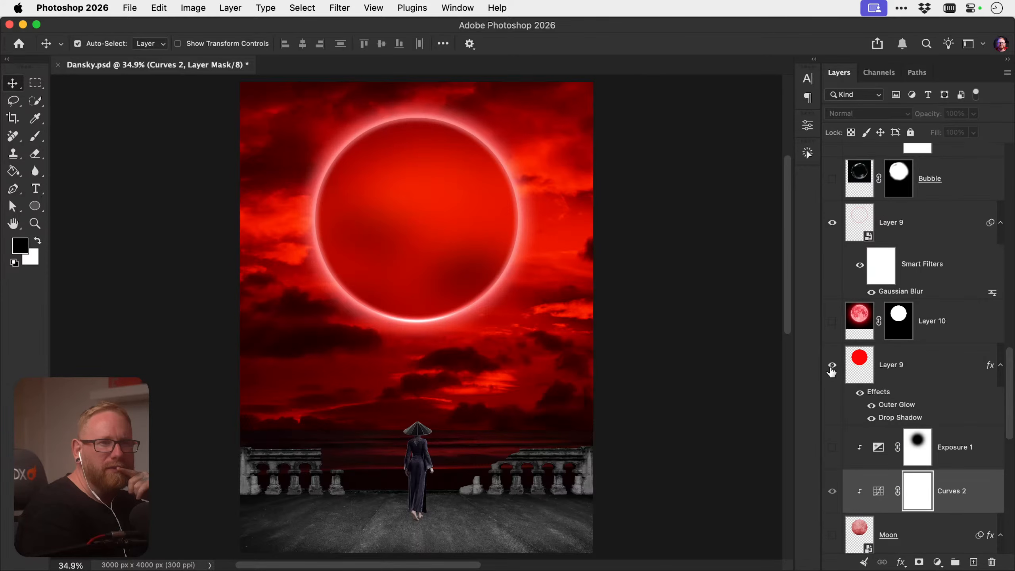
pyautogui.click(832, 365)
# Hide the blurred ring layer and the Layer 7 highlight along the moon's lower edge
pyautogui.scroll(3, 832, 372)
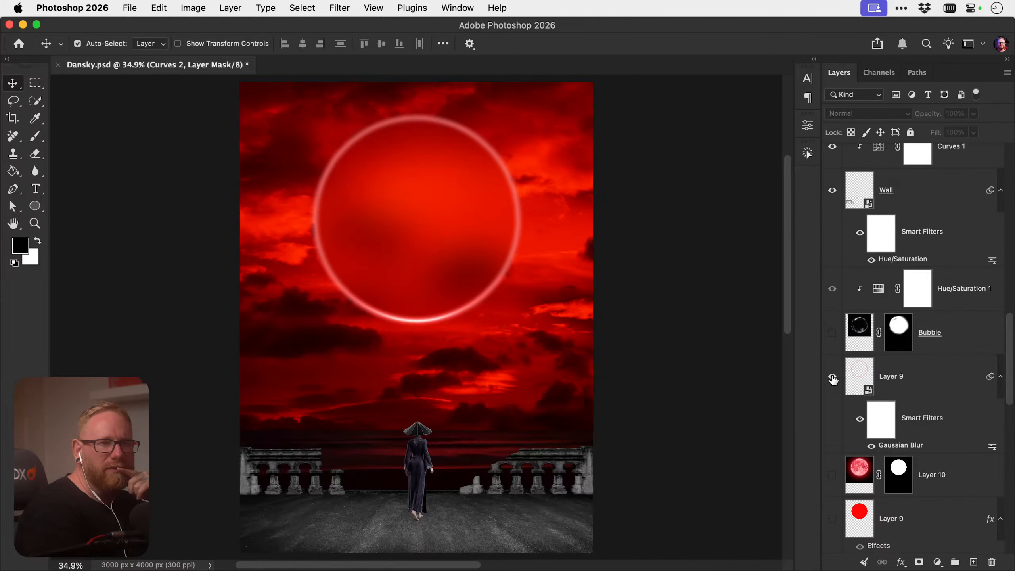
pyautogui.click(832, 378)
pyautogui.scroll(5, 831, 351)
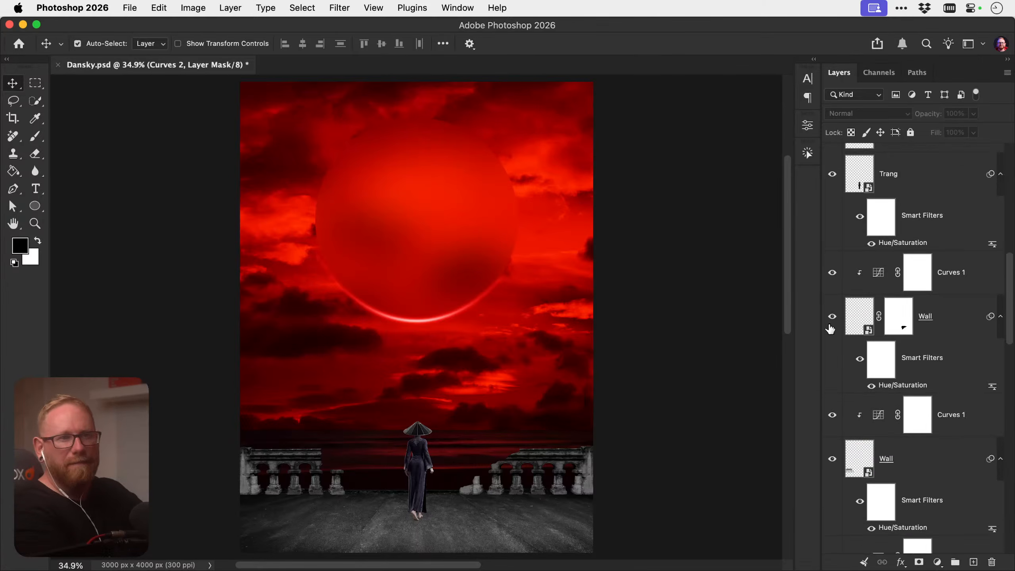
pyautogui.scroll(6, 830, 328)
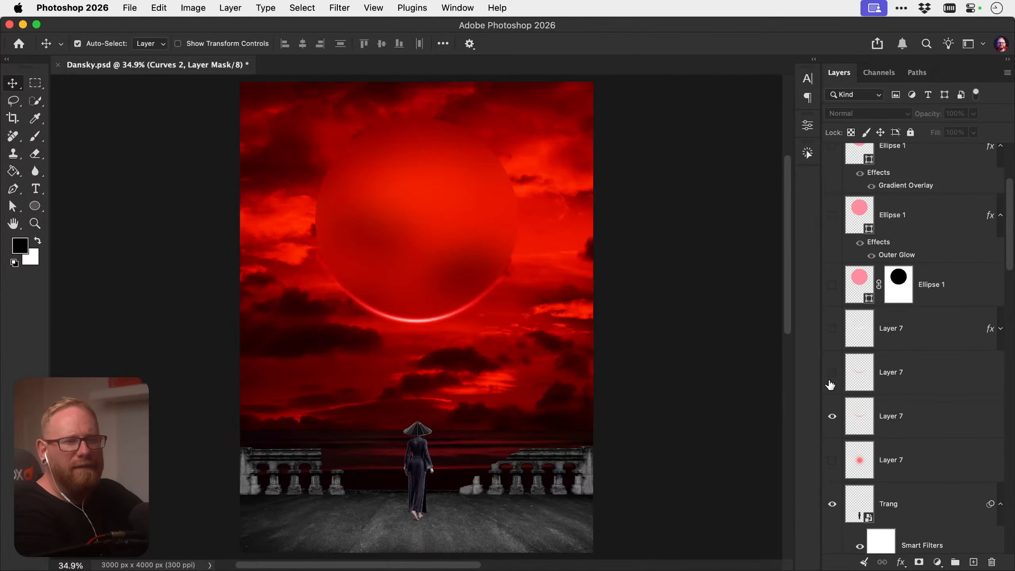
pyautogui.click(830, 410)
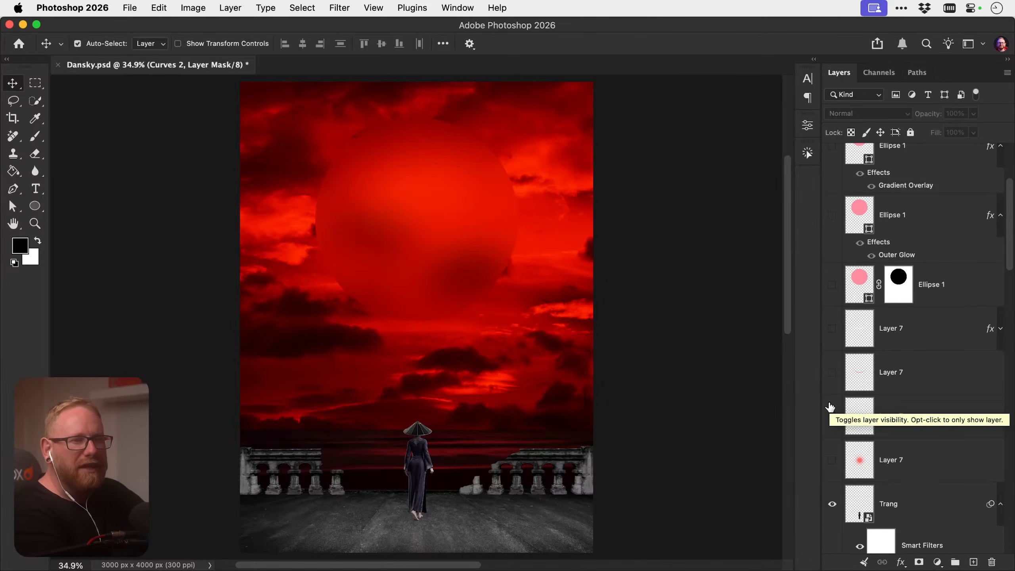
# Show the pink Ellipse 1 layer that has the Outer Glow and delete its layer effects
pyautogui.click(832, 216)
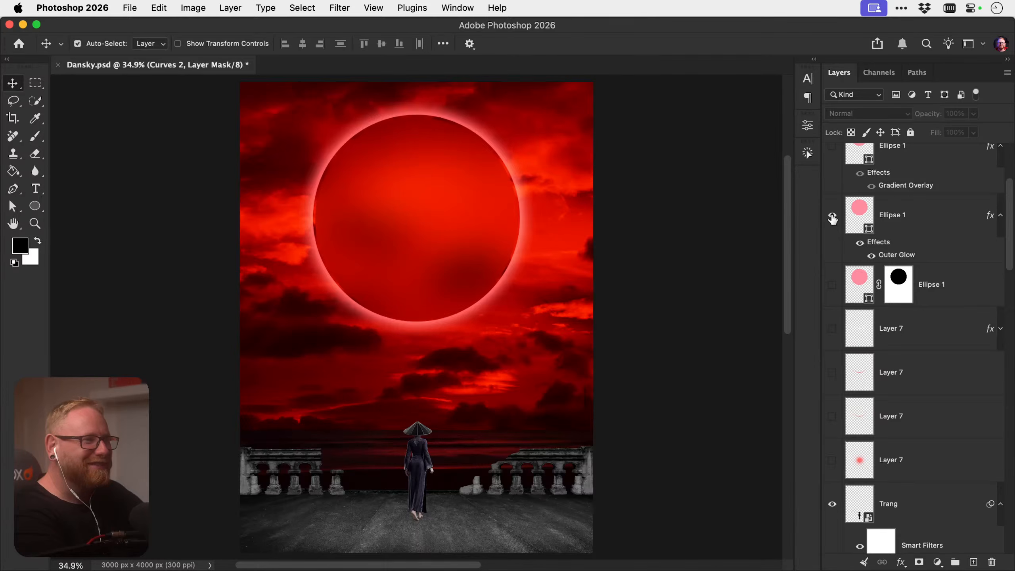
pyautogui.click(832, 218)
pyautogui.scroll(4, 832, 237)
pyautogui.keyDown('super'); pyautogui.click(860, 358); pyautogui.keyUp('super')
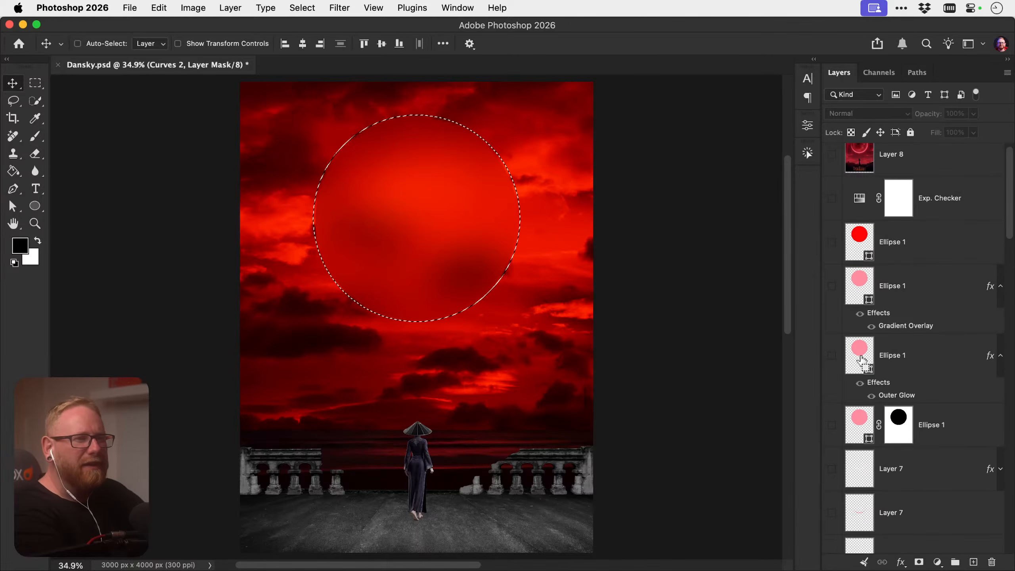
pyautogui.press('super+d')
pyautogui.click(831, 356)
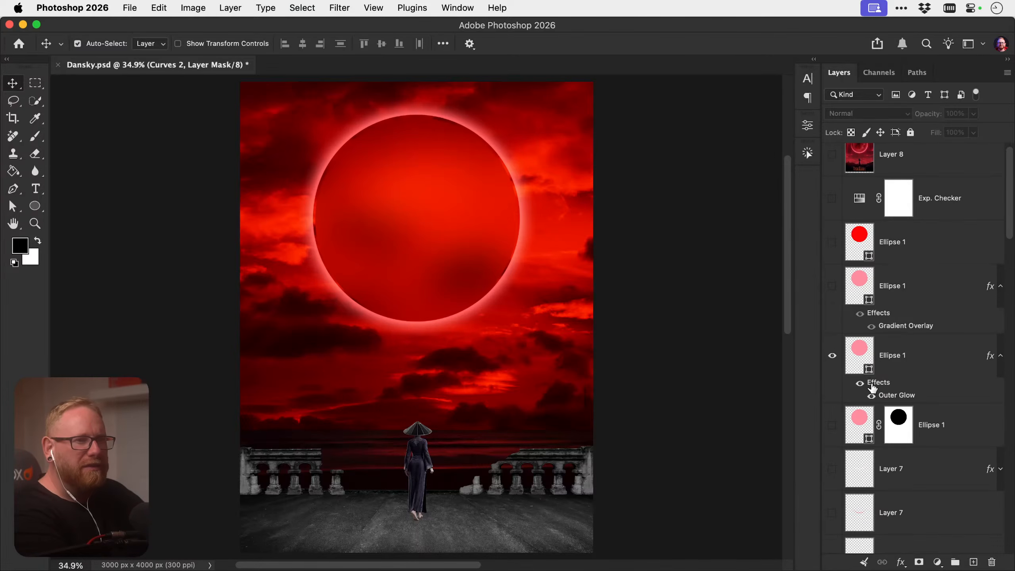
pyautogui.moveTo(872, 387); pyautogui.dragTo(991, 562)
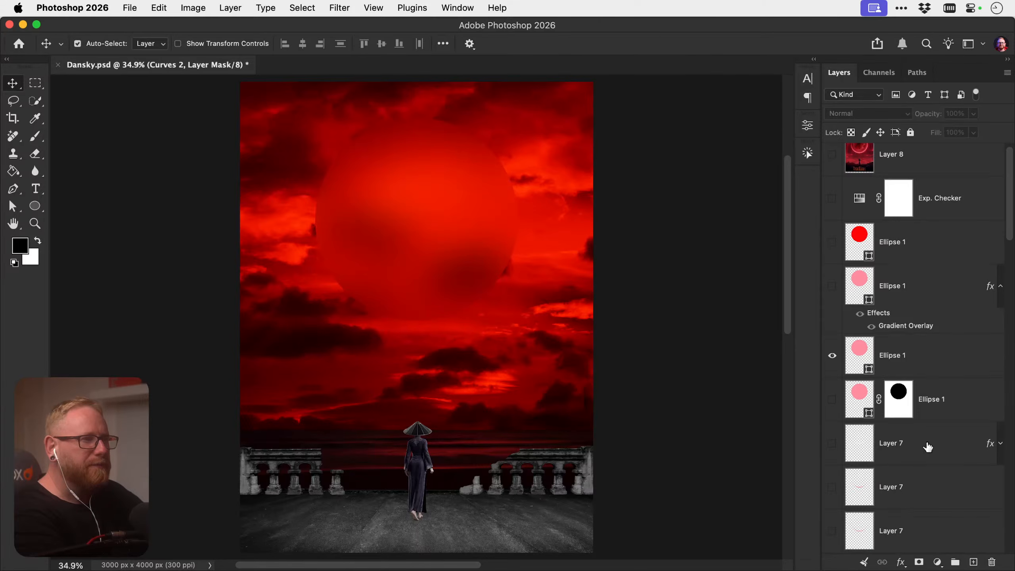
# Set the fill of the visible pink Ellipse 1 layer to 100%
pyautogui.click(866, 358)
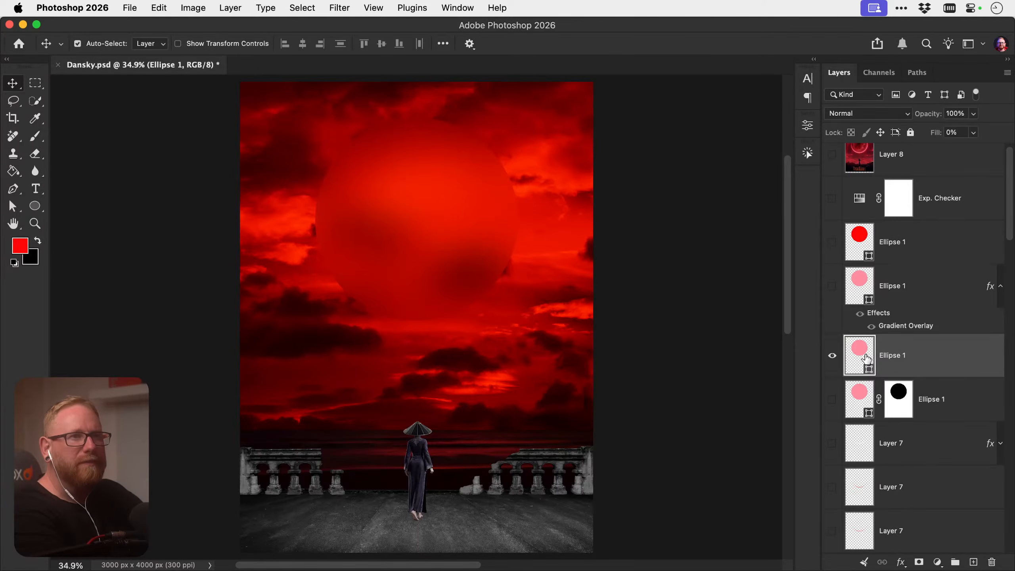
pyautogui.doubleClick(866, 358)
pyautogui.press('Escape')
pyautogui.click(973, 132)
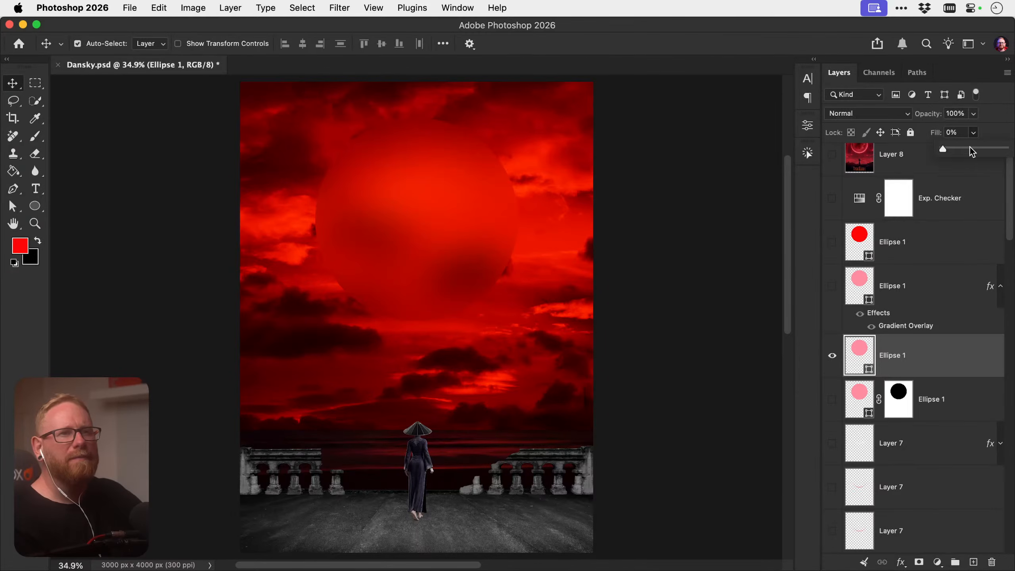
pyautogui.moveTo(971, 152); pyautogui.dragTo(1011, 144)
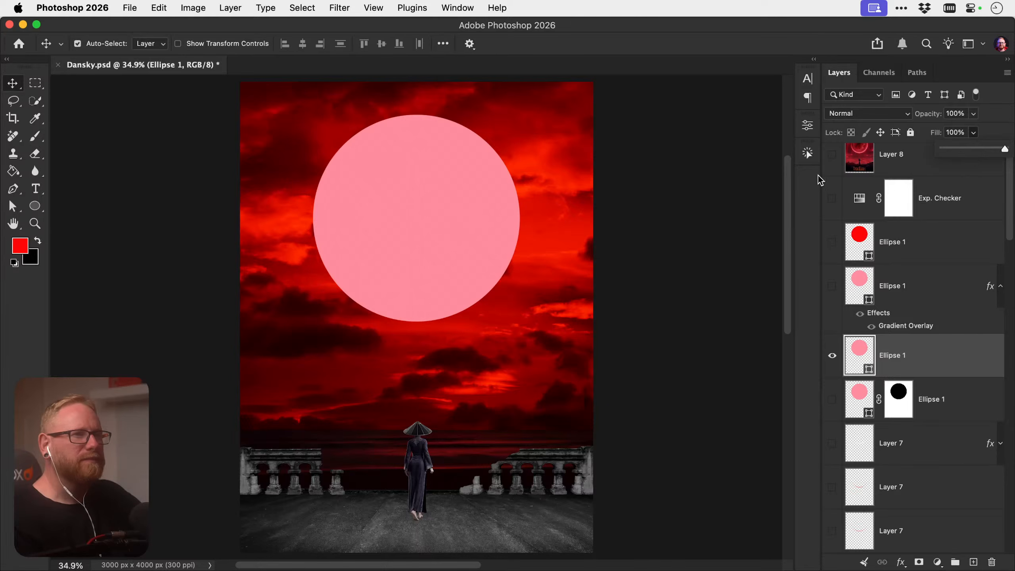
# Check the pink circle against the moon in the Layer 8 reference poster
pyautogui.click(897, 162)
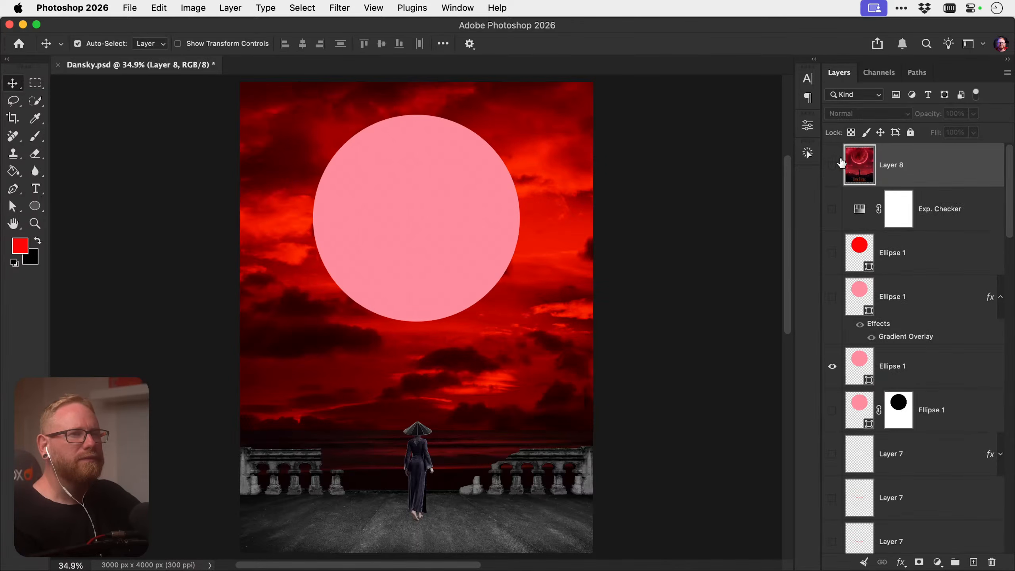
pyautogui.click(832, 167)
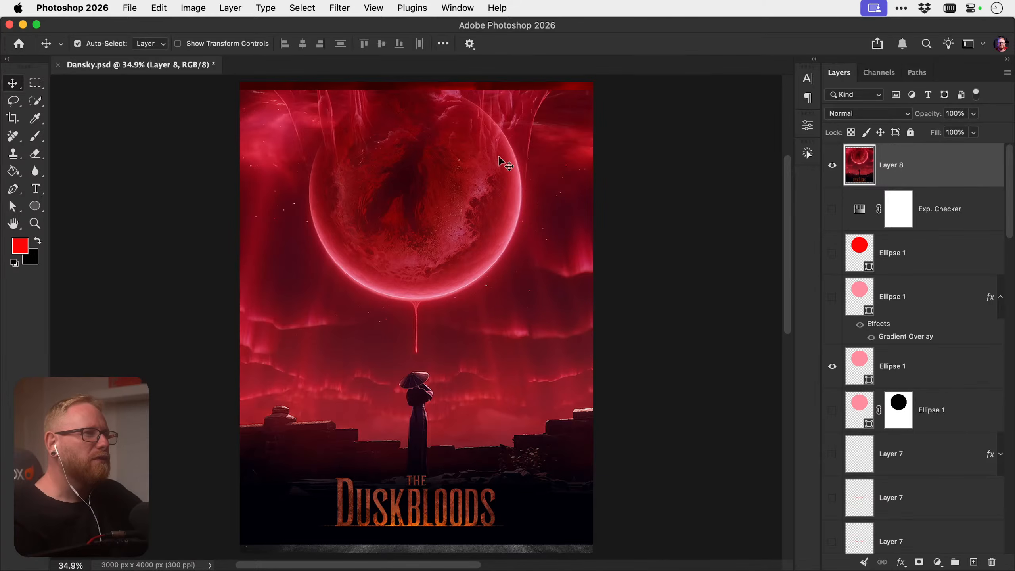
pyautogui.click(832, 167)
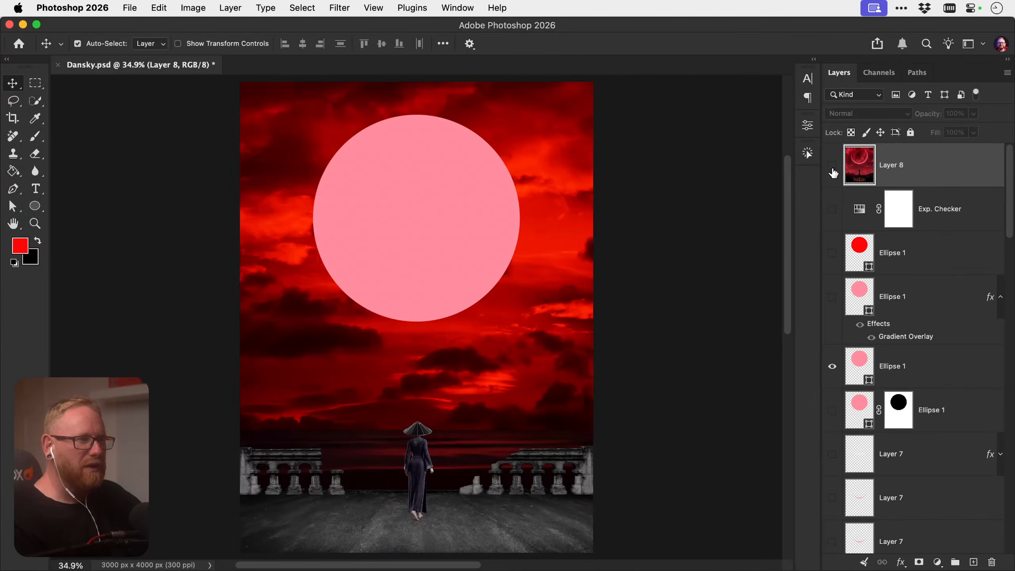
# Duplicate the visible pink Ellipse 1 layer and fill the upper copy with black (000000)
pyautogui.click(907, 365)
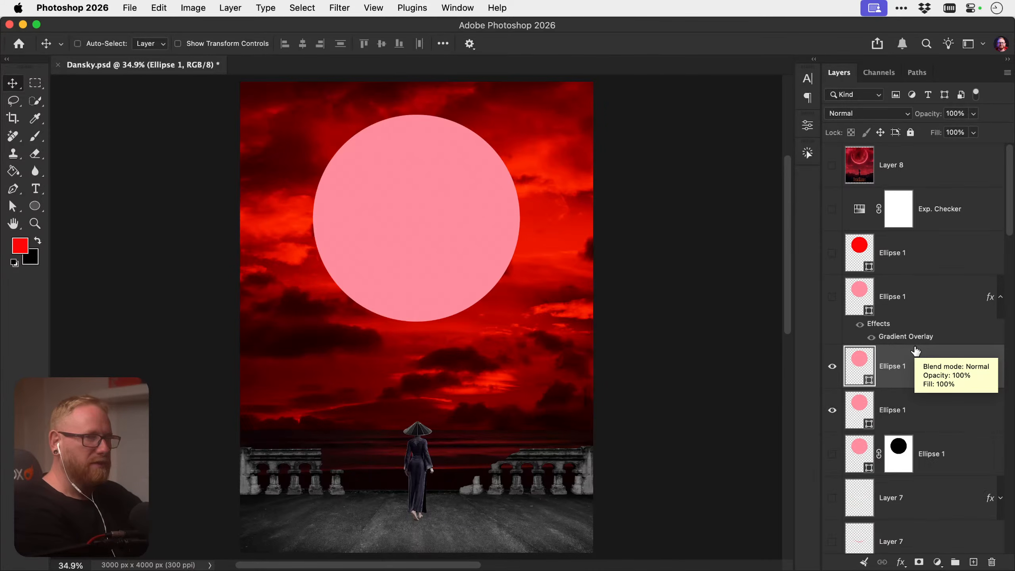
pyautogui.doubleClick(859, 358)
pyautogui.write('000000')
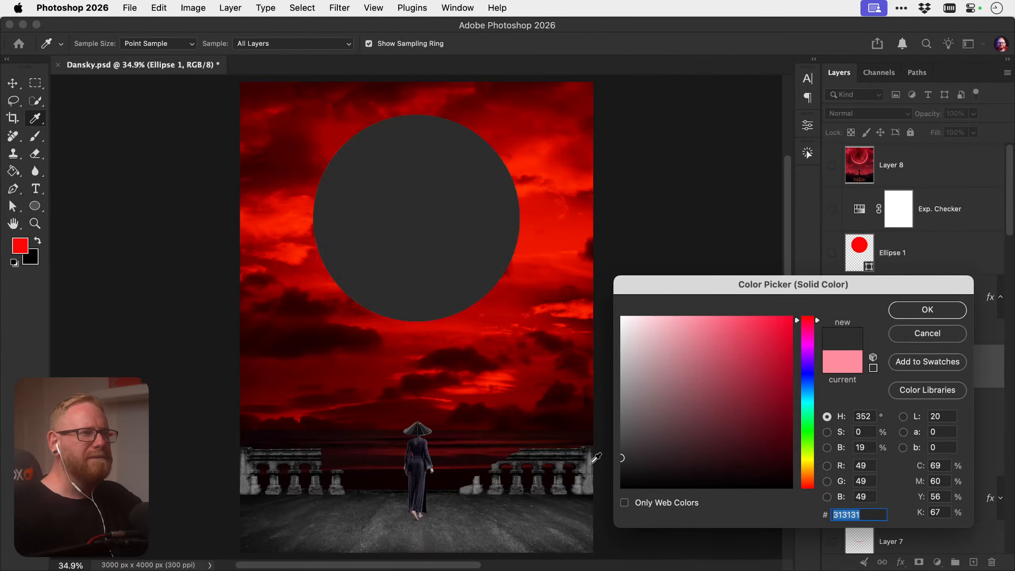
pyautogui.click(915, 312)
# Scale the black circle to about 98.56% around its centre and nudge it slightly upward over the pink circle
pyautogui.hotkey('ctrl', 't')
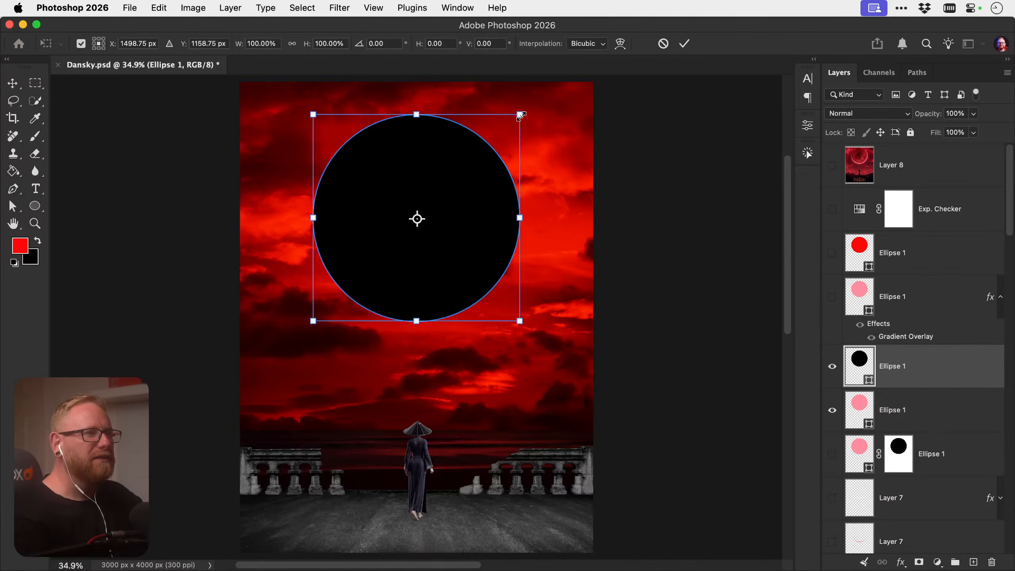
pyautogui.moveTo(521, 115); pyautogui.dragTo(519, 116)
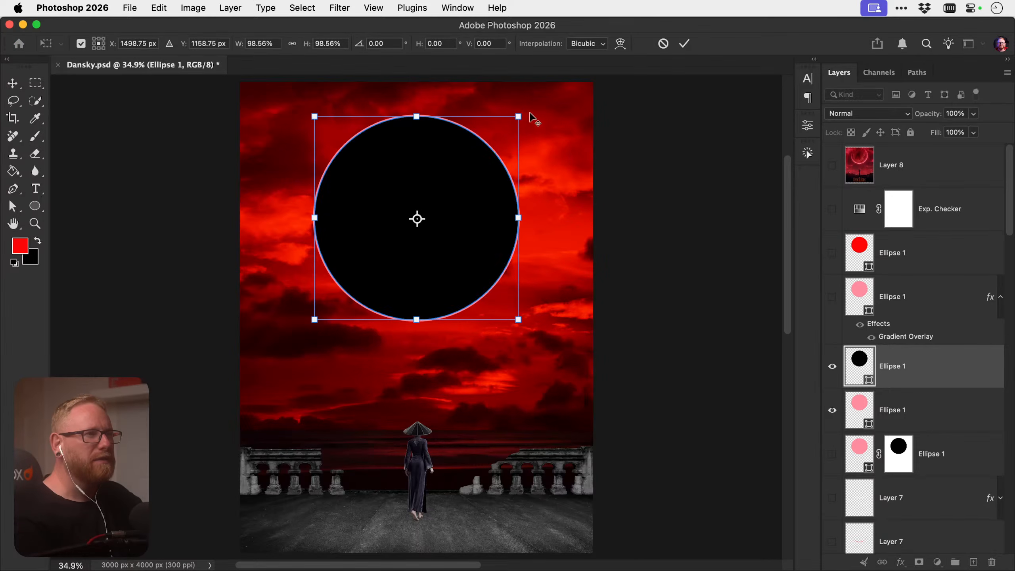
pyautogui.press('Return')
pyautogui.press('Up')
pyautogui.press('Up')
pyautogui.press('Up')
pyautogui.press('Up')
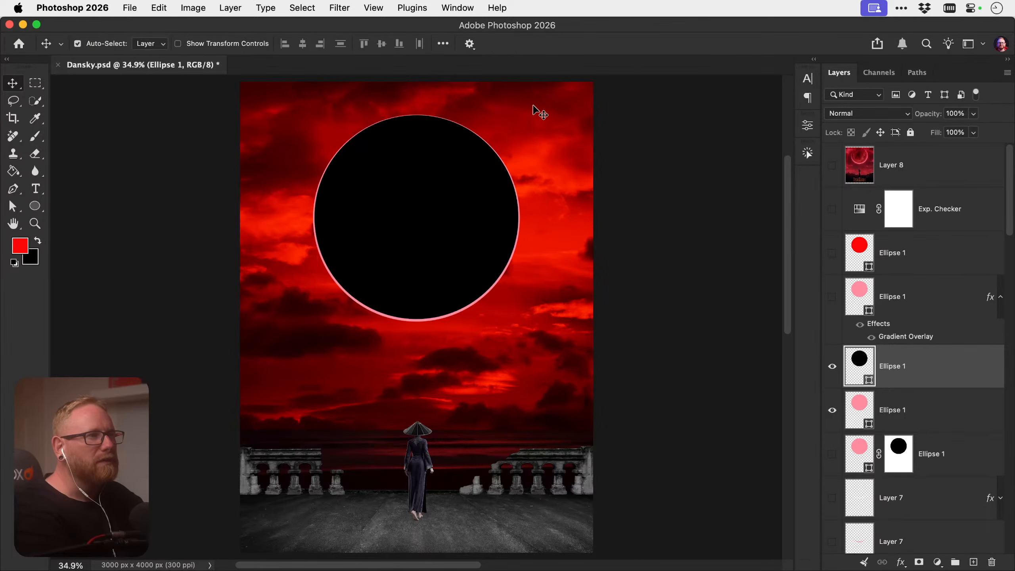
# Fine-tune the black circle's size so a thin, even pink rim shows around it
pyautogui.press('super+t')
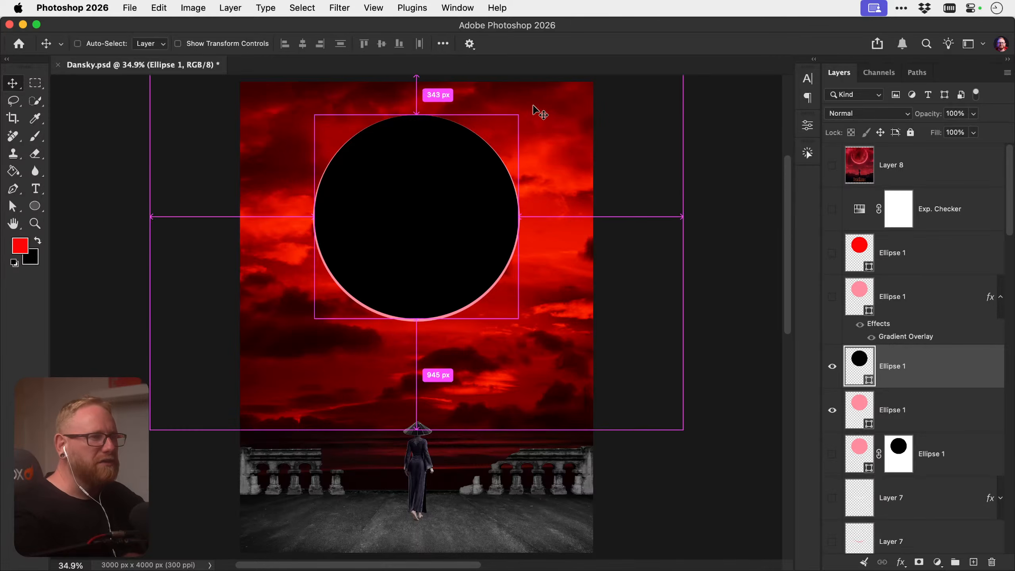
pyautogui.moveTo(518, 318); pyautogui.dragTo(519, 320)
pyautogui.press('Return')
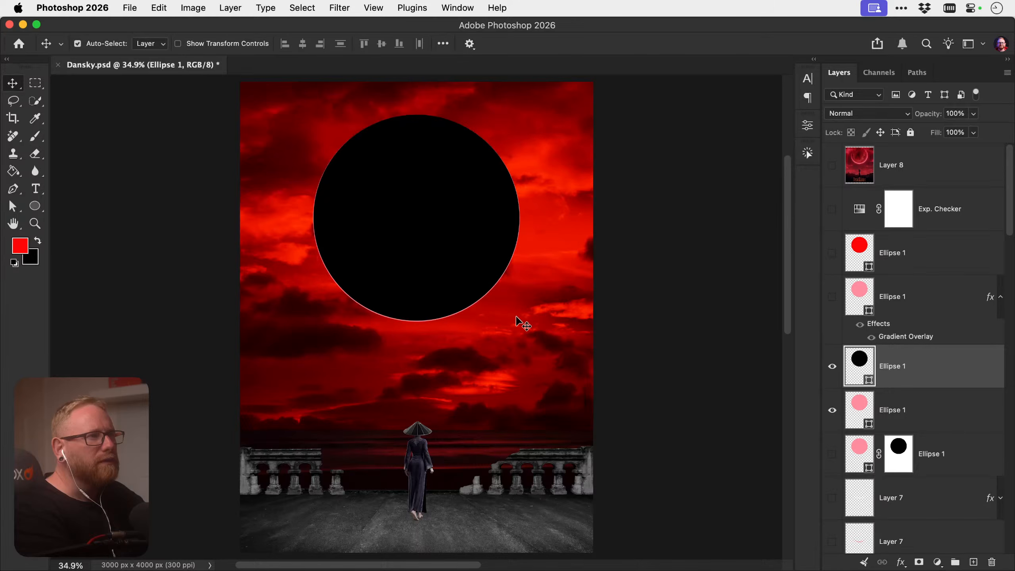
pyautogui.press('super+t')
pyautogui.scroll(3, 480, 297)
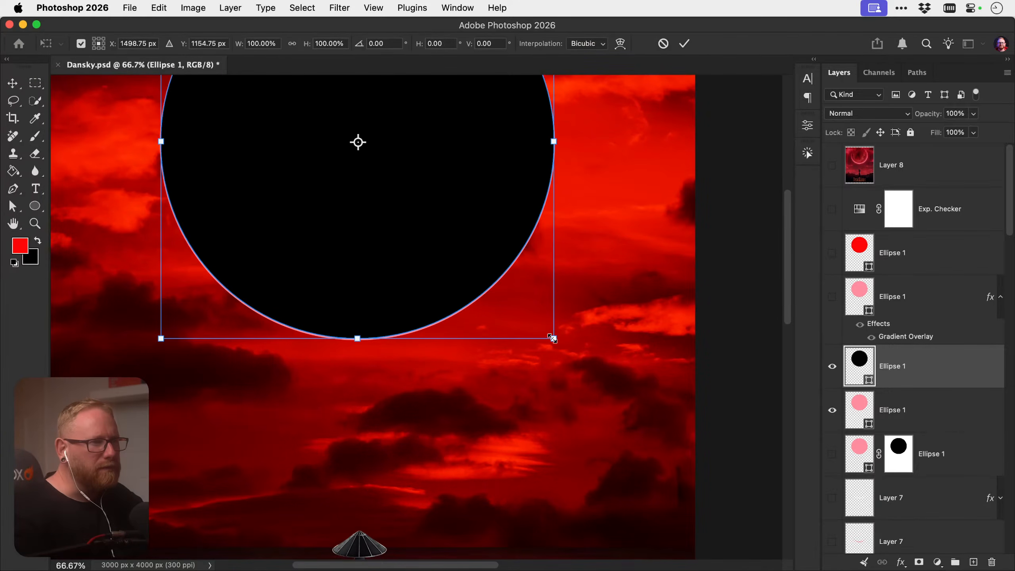
pyautogui.moveTo(553, 339); pyautogui.dragTo(552, 338)
pyautogui.press('Return')
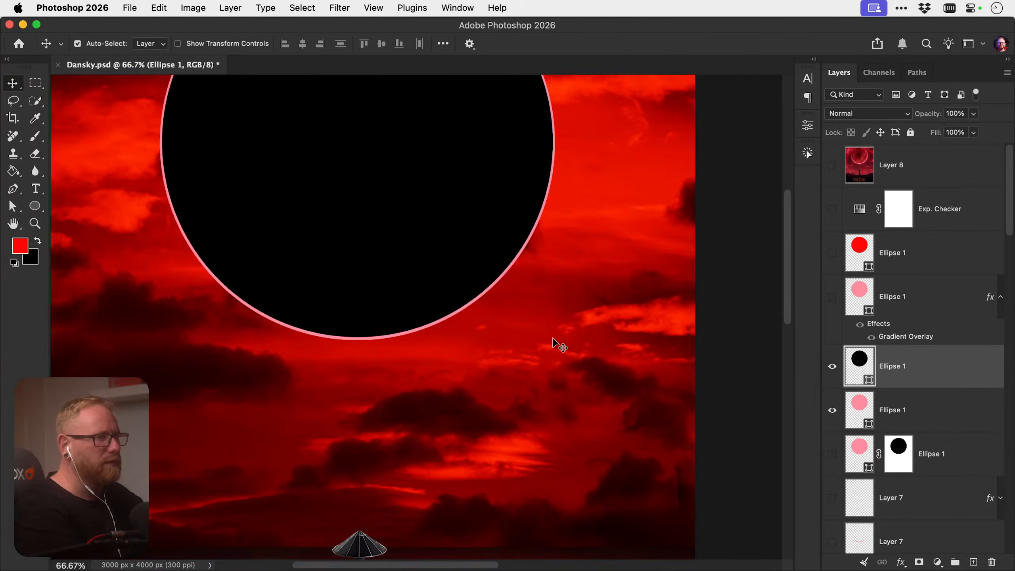
# Nudge the black circle upward and adjust its size slightly so the pink rim is thinnest at the moon's top edge
pyautogui.scroll(5, 553, 343)
pyautogui.hotkey('shift', 'Up')
pyautogui.hotkey('shift', 'Up')
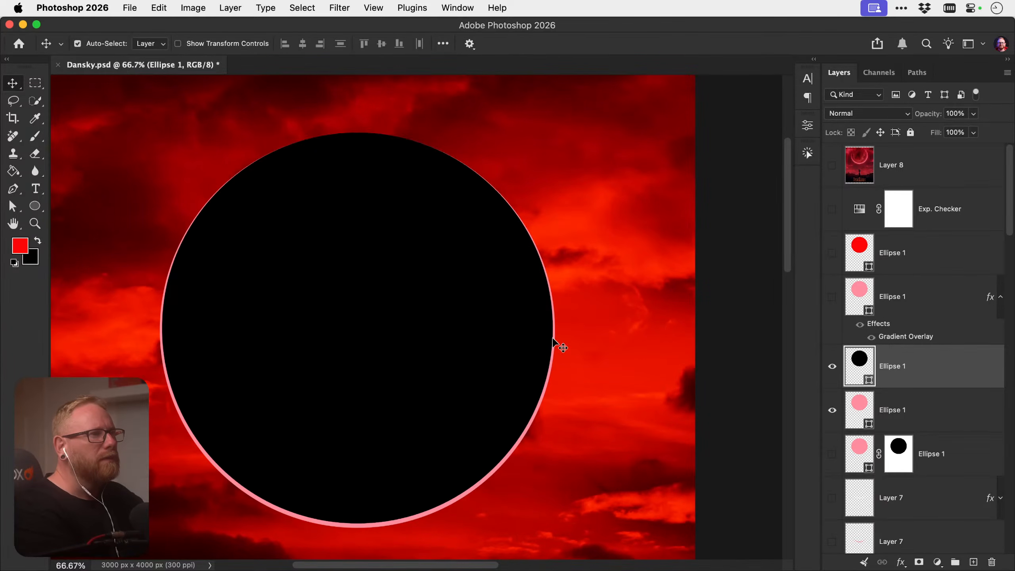
pyautogui.hotkey('ctrl', 't')
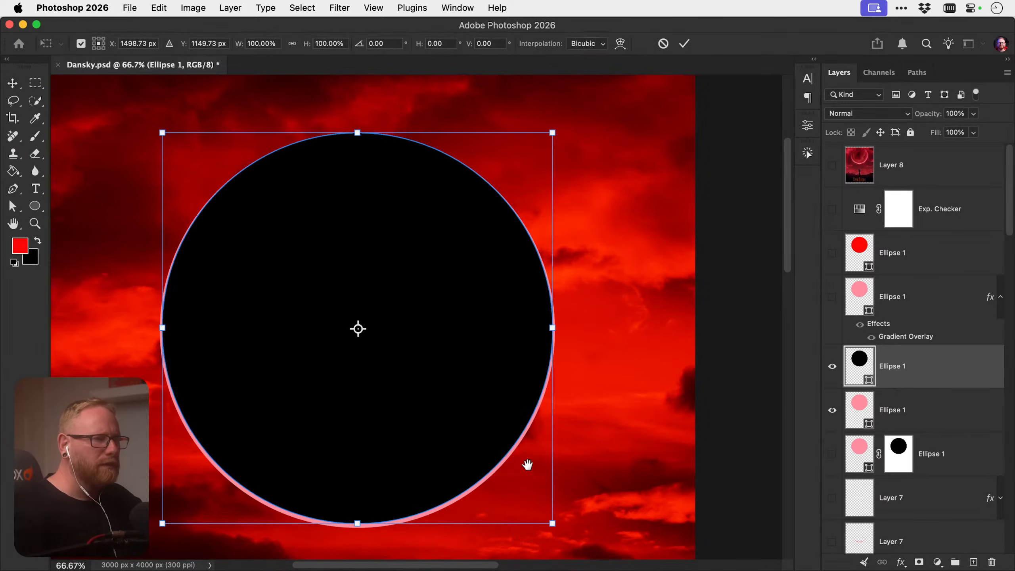
pyautogui.scroll(-2, 549, 427)
pyautogui.moveTo(544, 442); pyautogui.dragTo(549, 437)
pyautogui.press('Return')
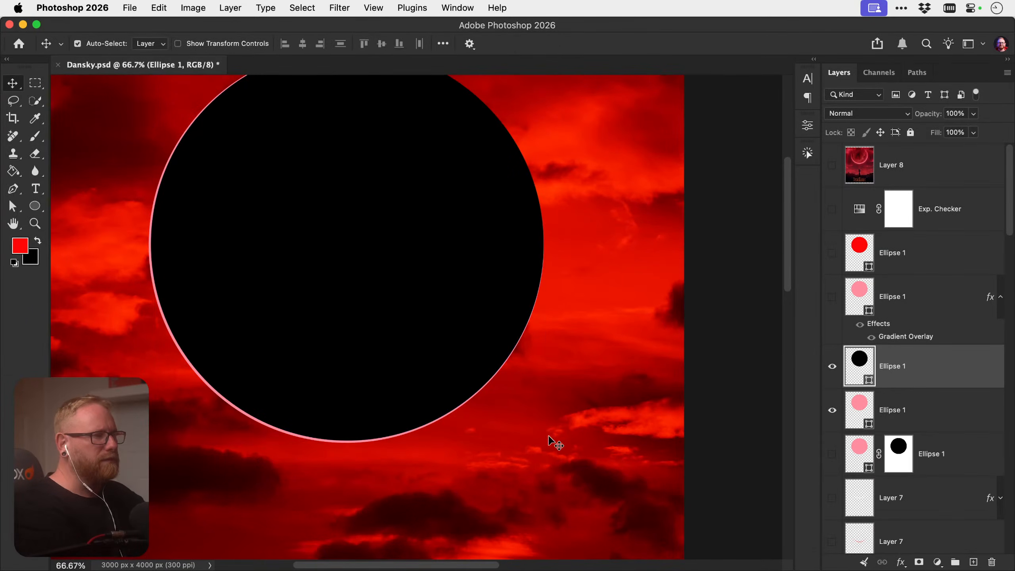
pyautogui.hotkey('ctrl', 'a')
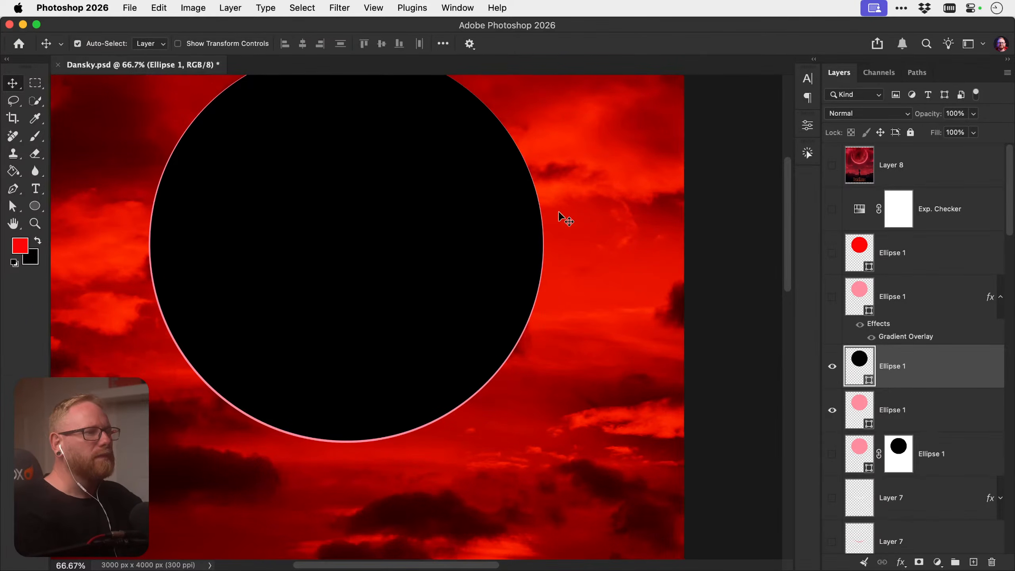
# Load the black circle as a selection, hide its layer, and mask that area out of the pink Ellipse 1 layer below
pyautogui.keyDown('ctrl'); pyautogui.click(859, 370); pyautogui.keyUp('ctrl')
pyautogui.click(834, 371)
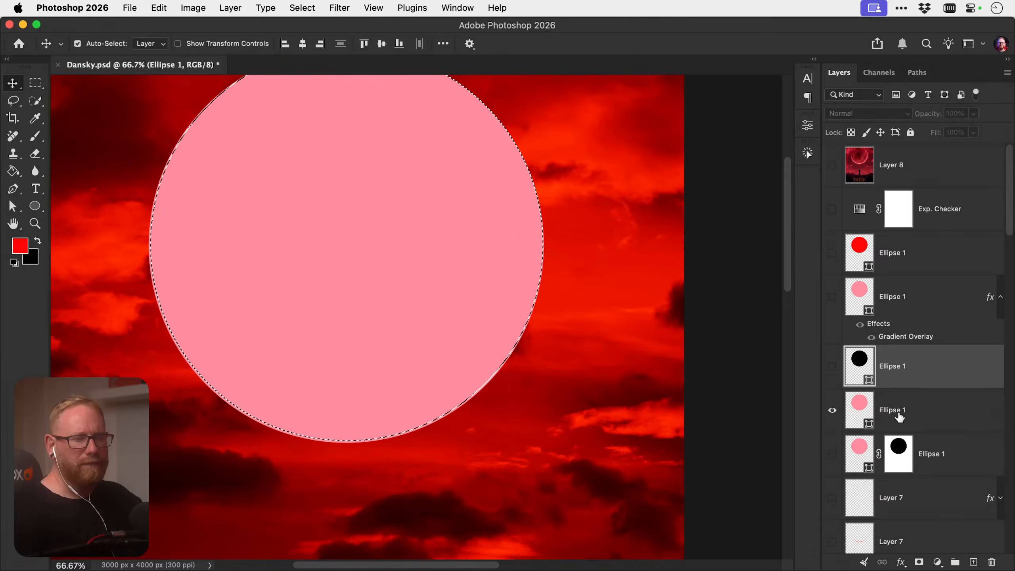
pyautogui.click(891, 410)
pyautogui.click(918, 561)
pyautogui.hotkey('ctrl', 'i')
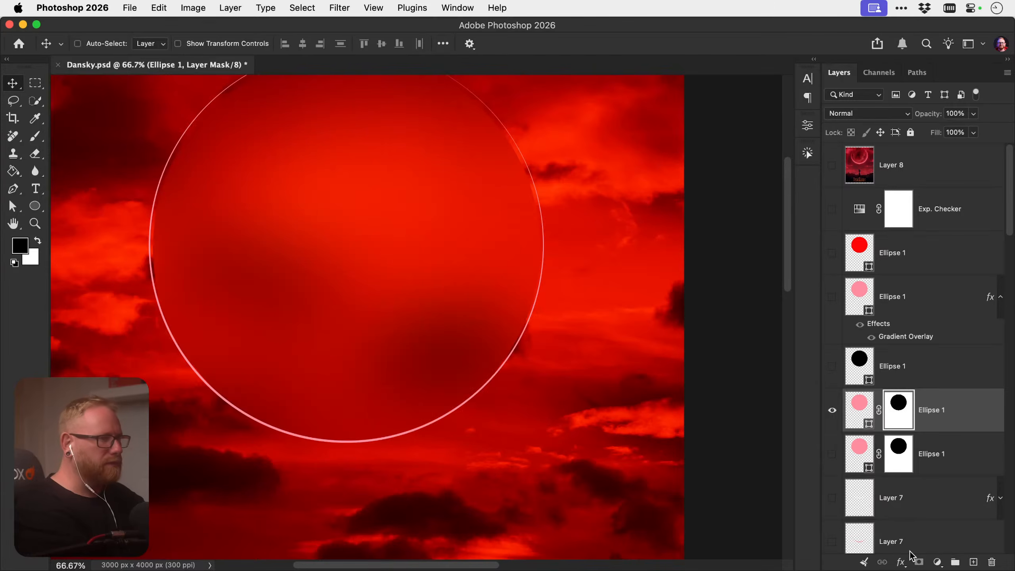
# Hide the blurred, masked Layer 5 copy above the original sky layer
pyautogui.scroll(-10, 892, 395)
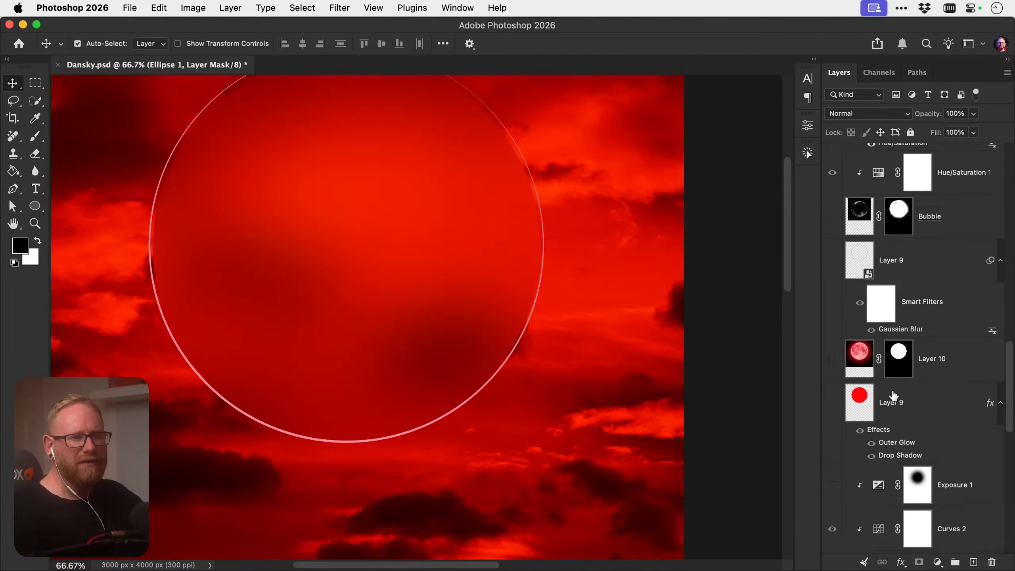
pyautogui.scroll(-5, 856, 398)
pyautogui.click(832, 345)
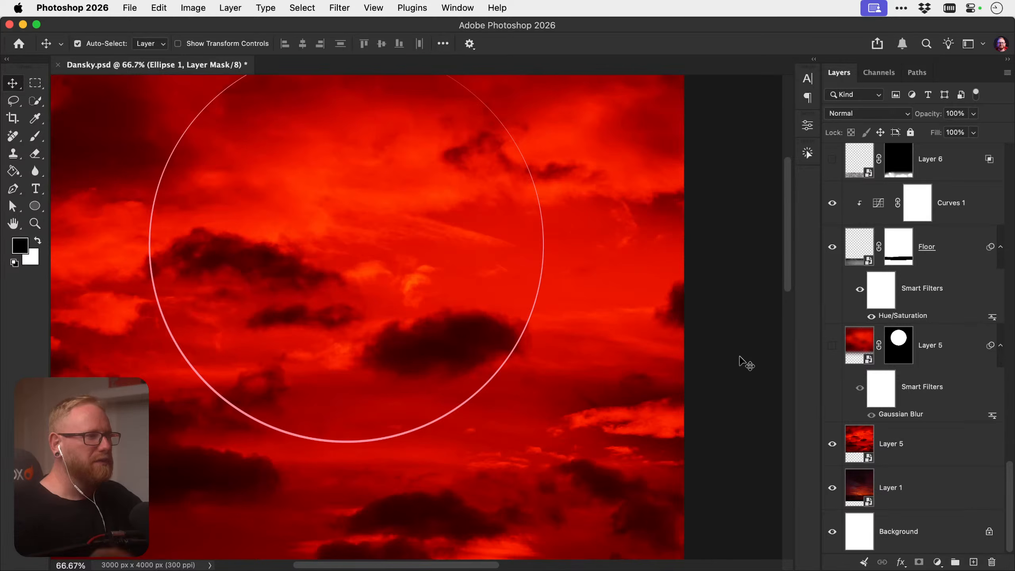
pyautogui.press('ctrl')
pyautogui.hotkey('ctrl', '-')
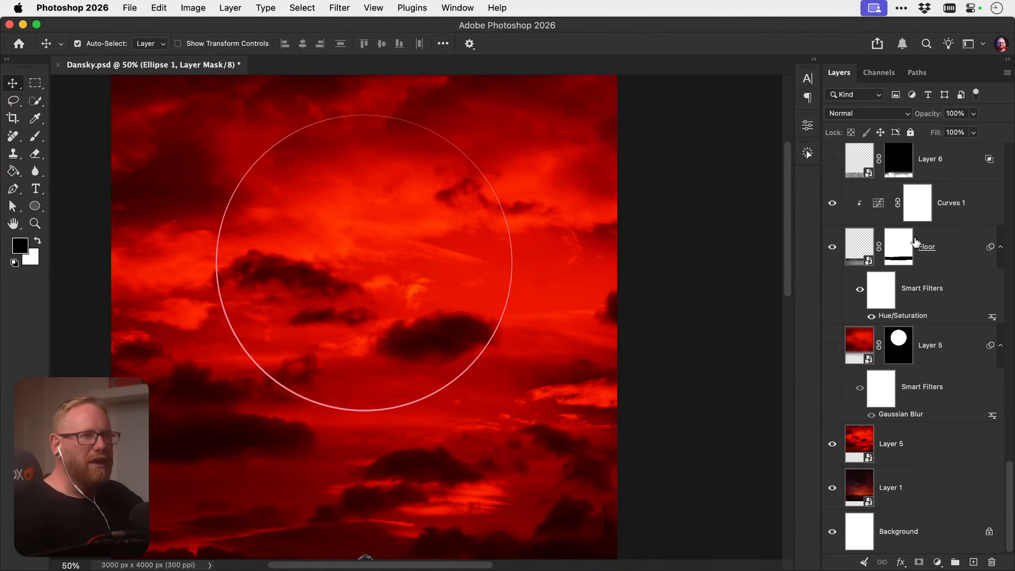
# Rename the newly masked pink Ellipse 1 layer as Outer Thin Ring
pyautogui.scroll(5, 901, 254)
pyautogui.scroll(5, 901, 256)
pyautogui.click(859, 408)
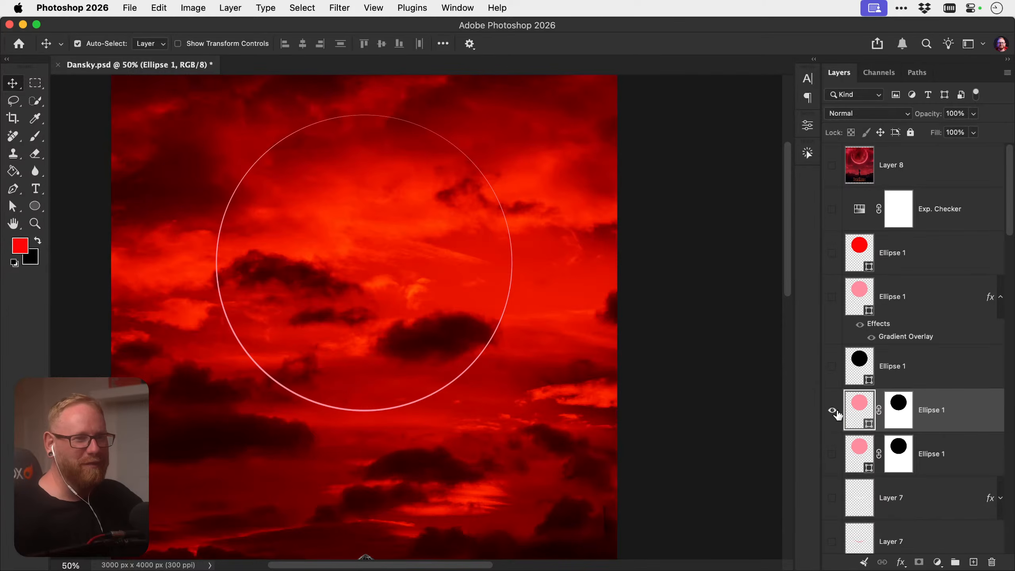
pyautogui.click(832, 411)
pyautogui.click(832, 410)
pyautogui.doubleClick(931, 410)
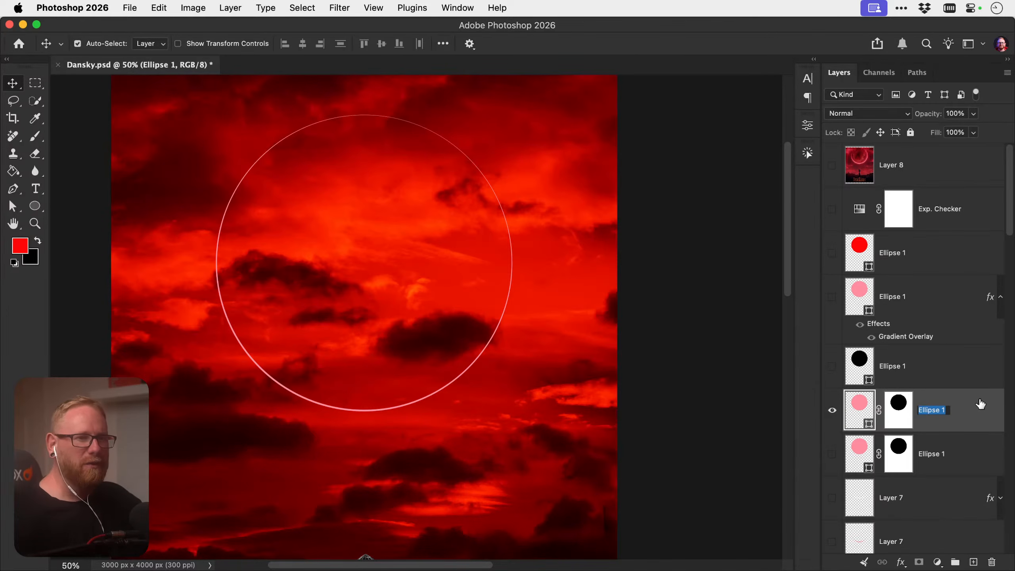
pyautogui.write('Outer')
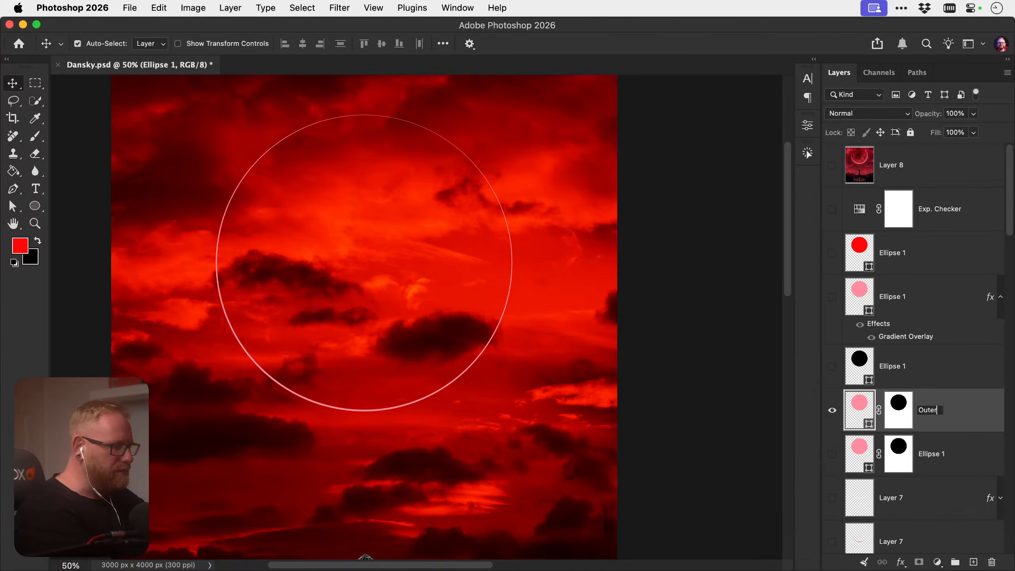
pyautogui.write(' Thing Ring')
pyautogui.press('Return')
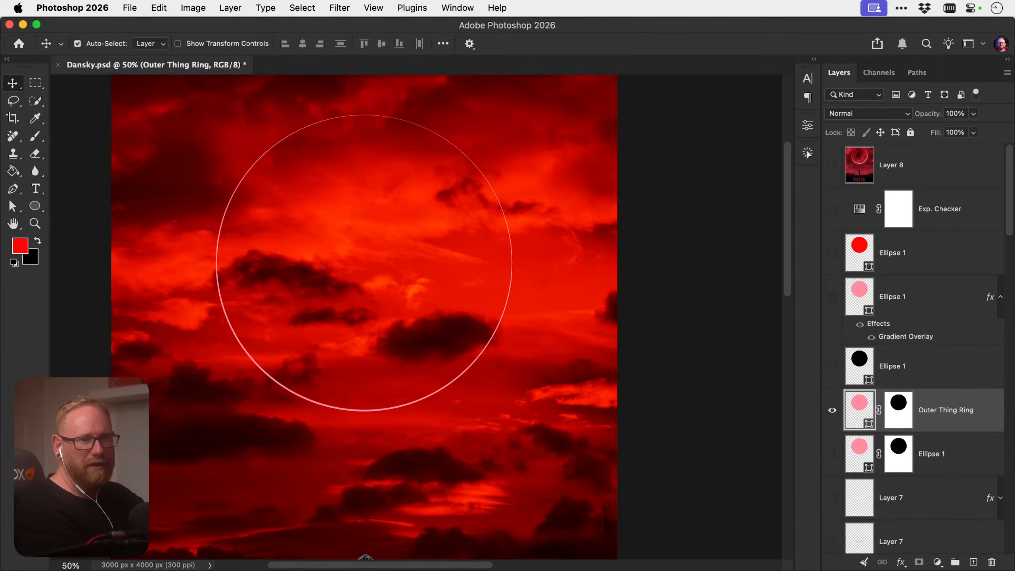
pyautogui.doubleClick(954, 412)
pyautogui.click(957, 408)
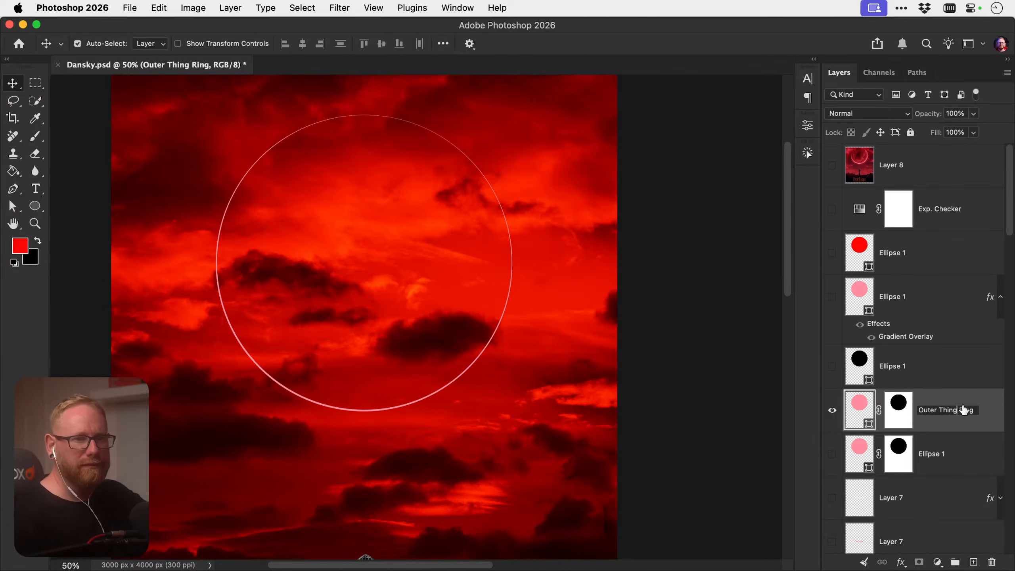
pyautogui.press('BackSpace')
pyautogui.press('Return')
# Compare the thin ring with the moon in the Layer 8 reference poster and with the older masked Ellipse 1 ring
pyautogui.click(831, 165)
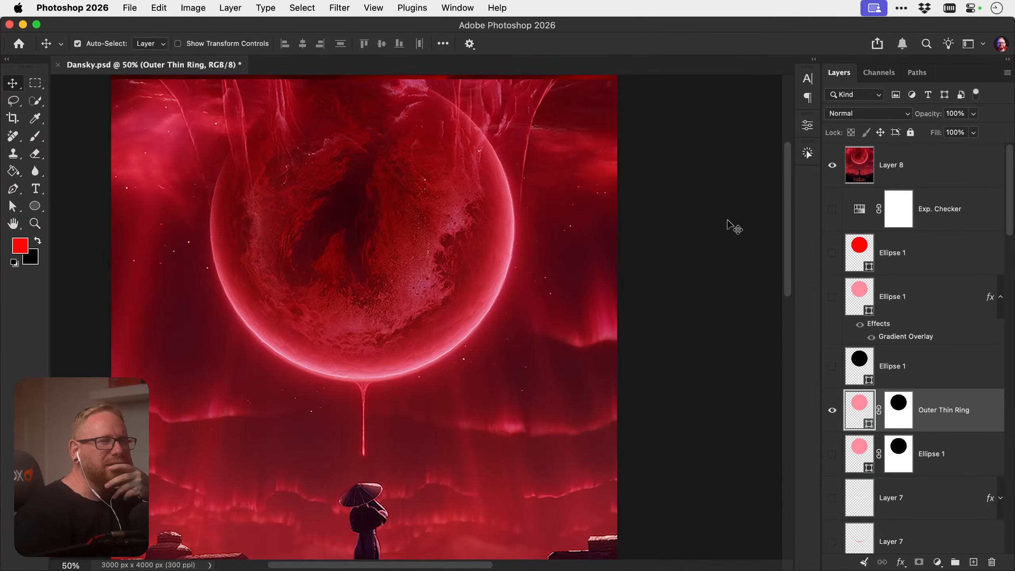
pyautogui.click(832, 167)
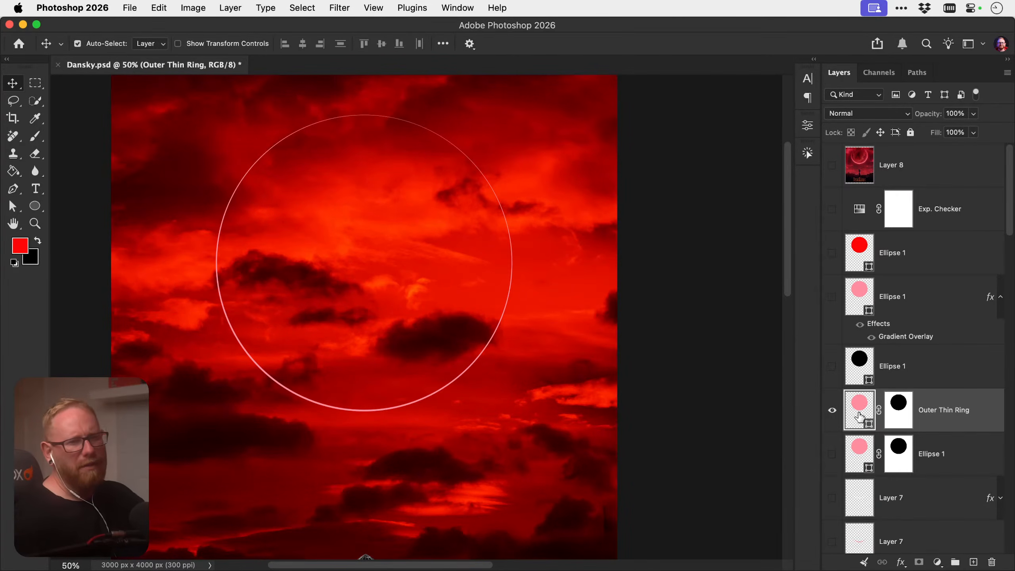
pyautogui.click(834, 413)
pyautogui.click(837, 415)
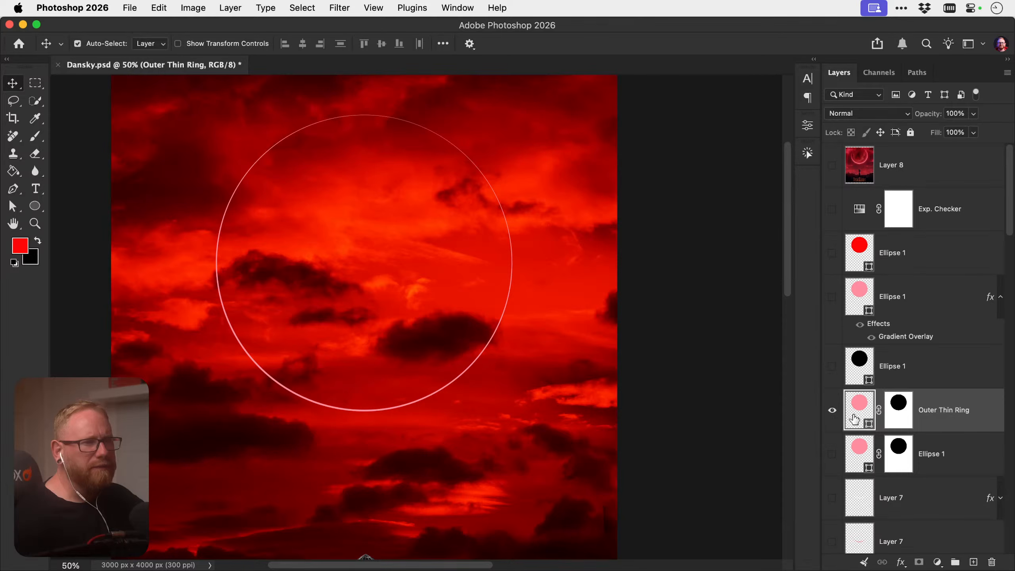
pyautogui.click(832, 454)
pyautogui.click(834, 455)
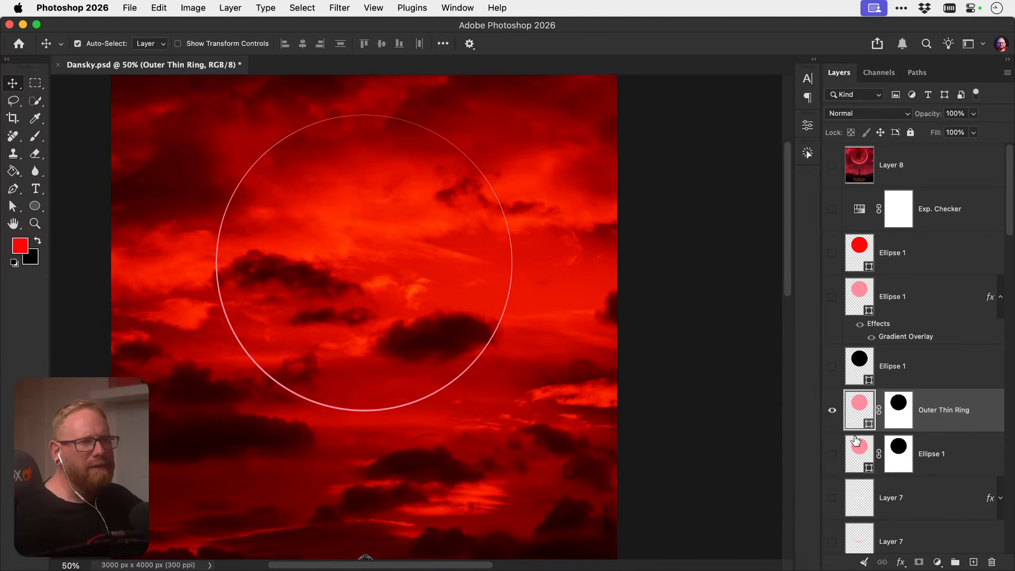
# Duplicate the Outer Thin Ring layer and delete the layer mask from the upper copy
pyautogui.press('super+j')
pyautogui.rightClick(900, 418)
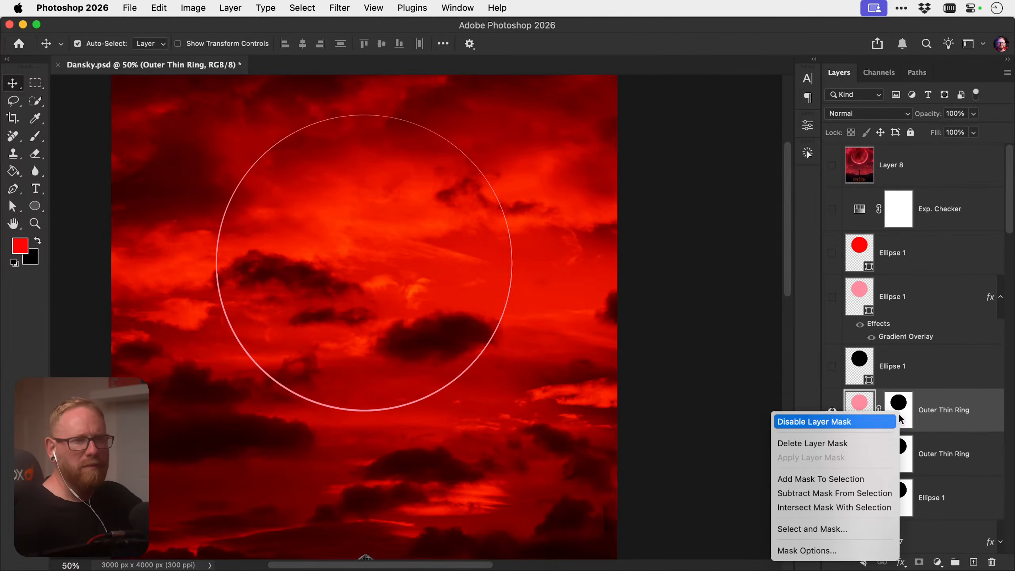
pyautogui.click(874, 444)
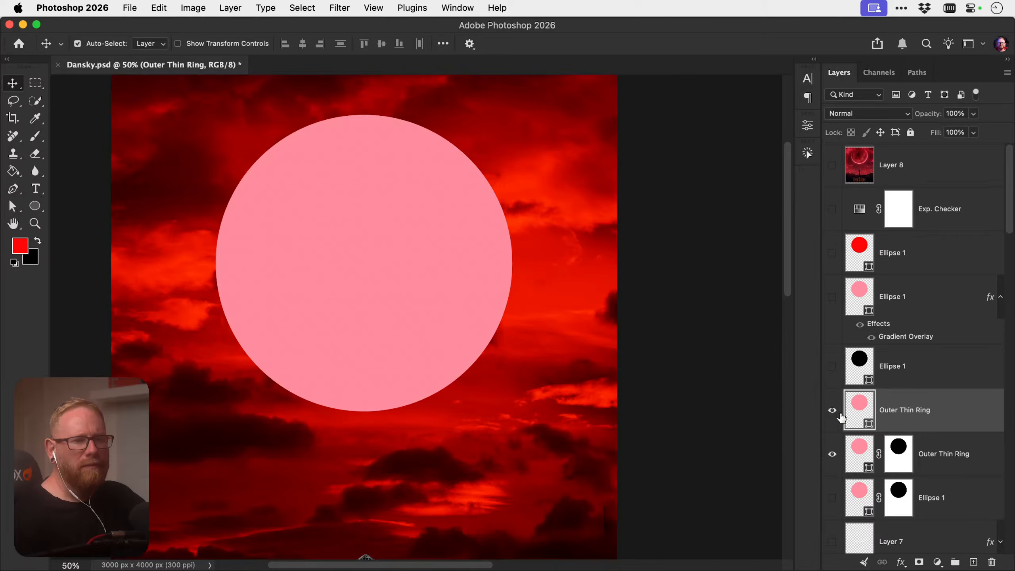
# Set the unmasked Outer Thin Ring copy's fill opacity to 0% and add an Inner Glow at 100% opacity
pyautogui.doubleClick(962, 417)
pyautogui.moveTo(728, 167); pyautogui.dragTo(643, 163)
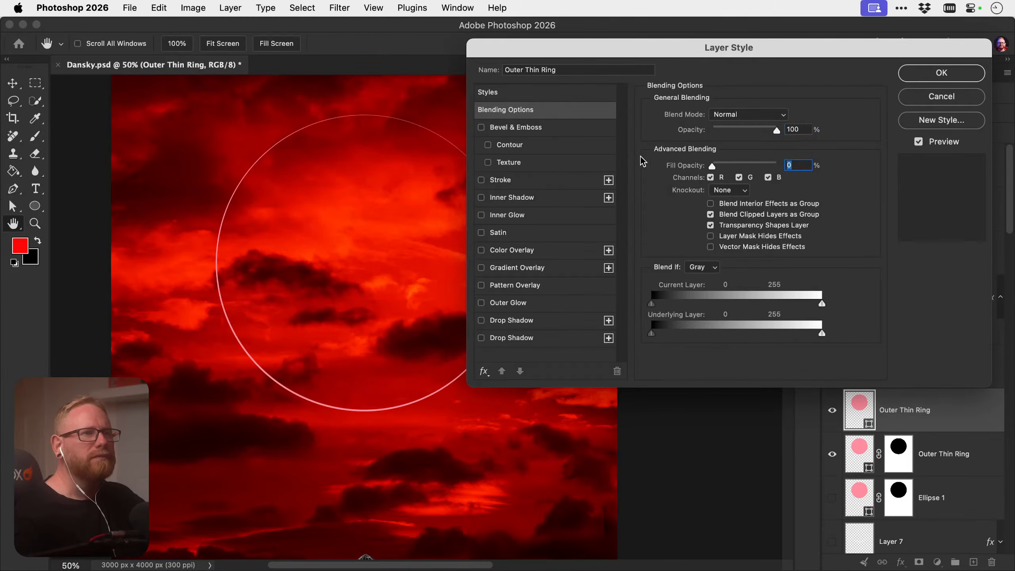
pyautogui.click(507, 216)
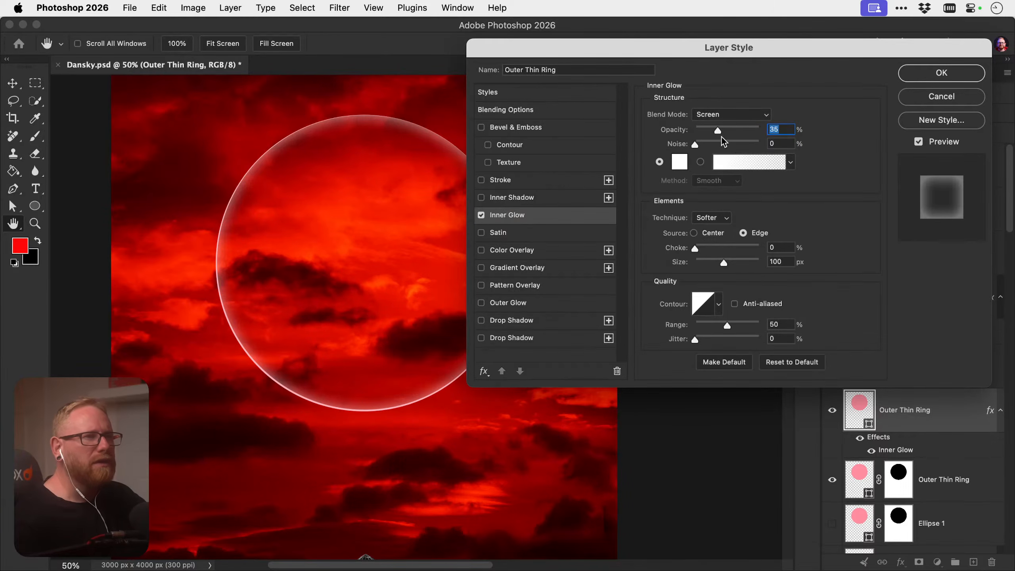
pyautogui.moveTo(758, 131); pyautogui.dragTo(780, 127)
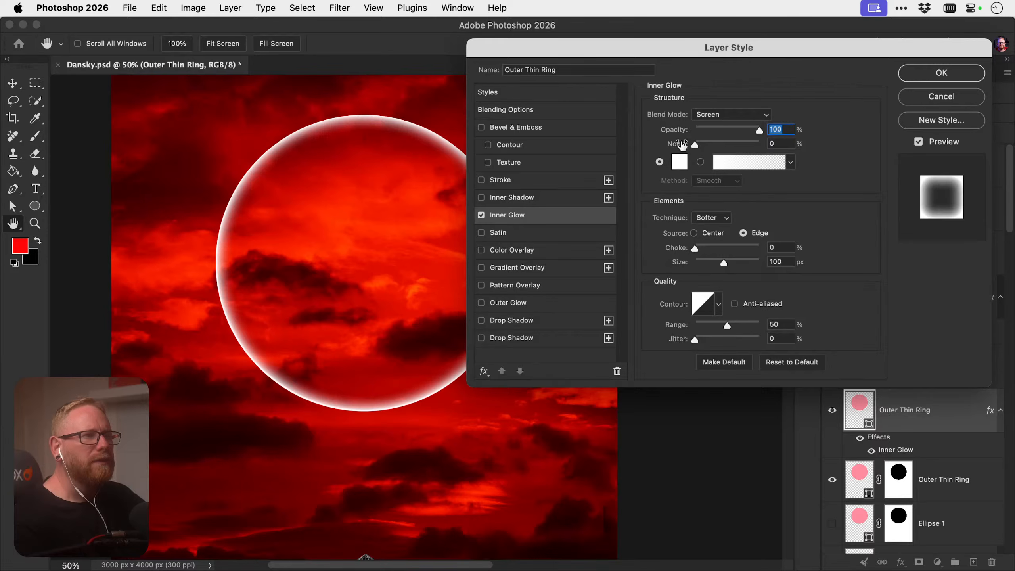
# Color the Inner Glow light pink (ff9c9c), increase its size for a broader glow, and apply the layer style
pyautogui.click(680, 162)
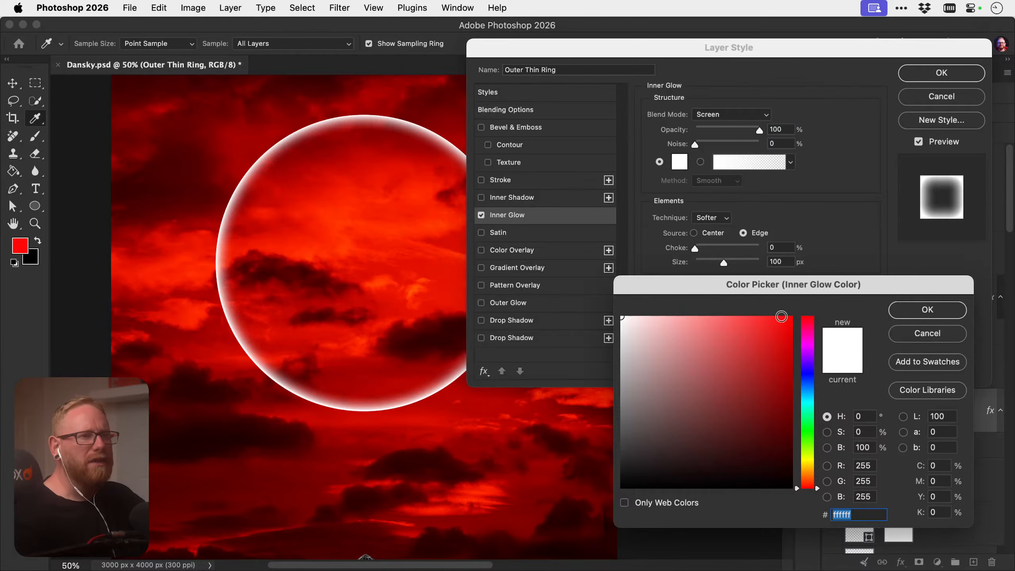
pyautogui.moveTo(781, 316)
pyautogui.mouseDown()
pyautogui.moveTo(695, 324)
pyautogui.moveTo(693, 294)
pyautogui.mouseUp()
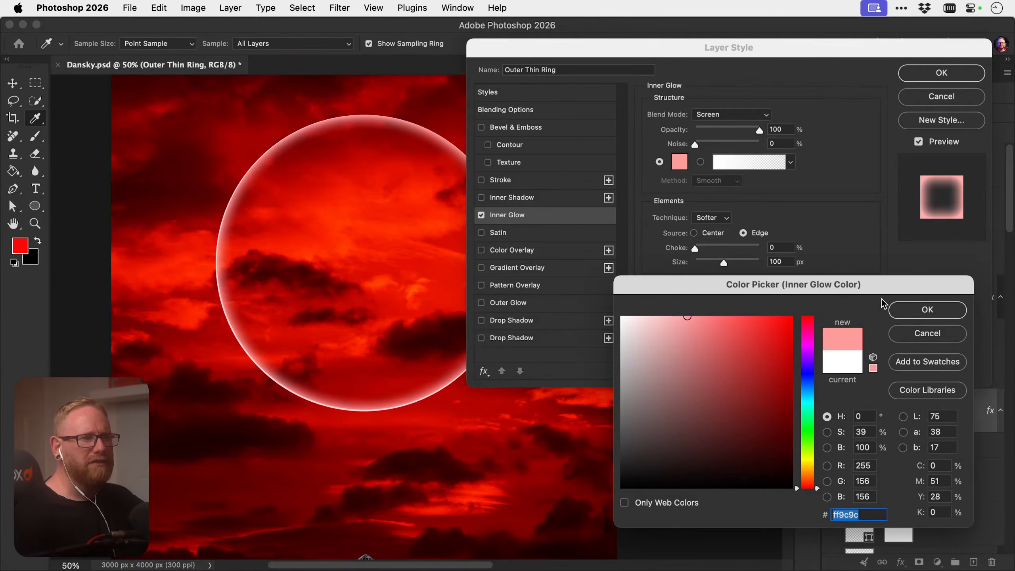
pyautogui.click(897, 309)
pyautogui.moveTo(720, 261); pyautogui.dragTo(751, 263)
pyautogui.click(913, 76)
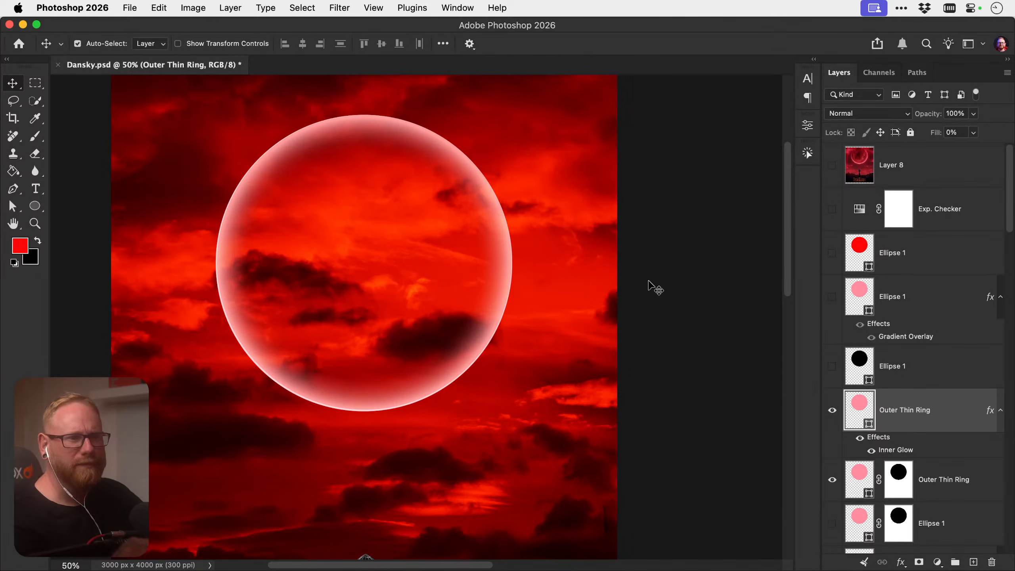
# Rename the unmasked Outer Thin Ring layer that carries the glow effect to "Inner Glow"
pyautogui.scroll(-3, 940, 387)
pyautogui.click(832, 285)
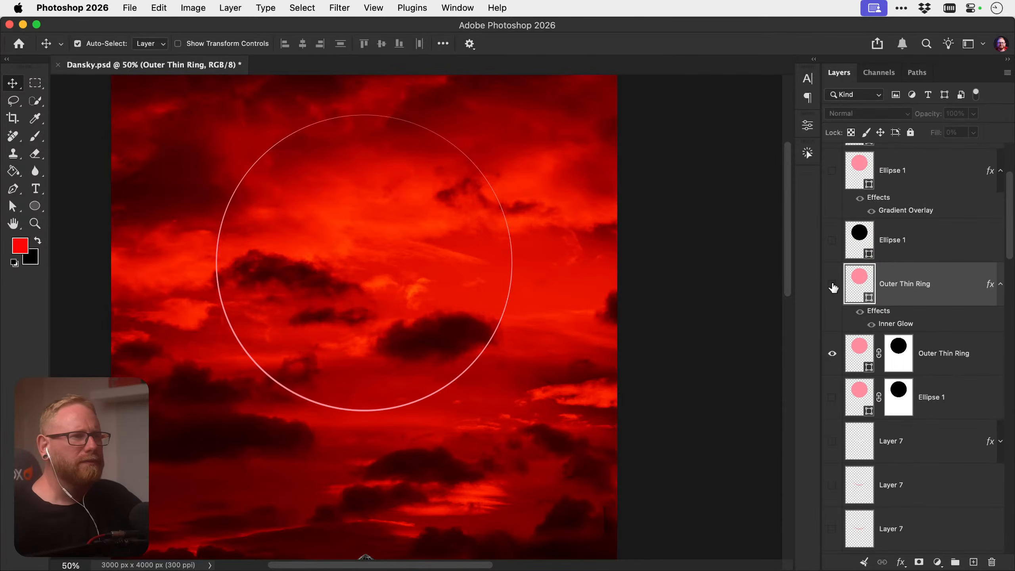
pyautogui.click(832, 284)
pyautogui.doubleClick(903, 281)
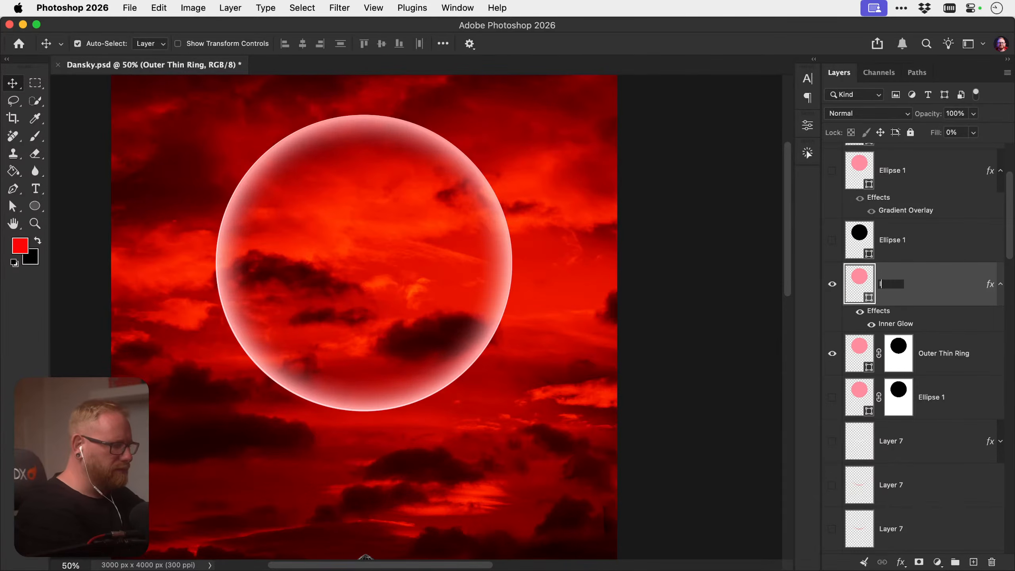
pyautogui.write('Inner Glow')
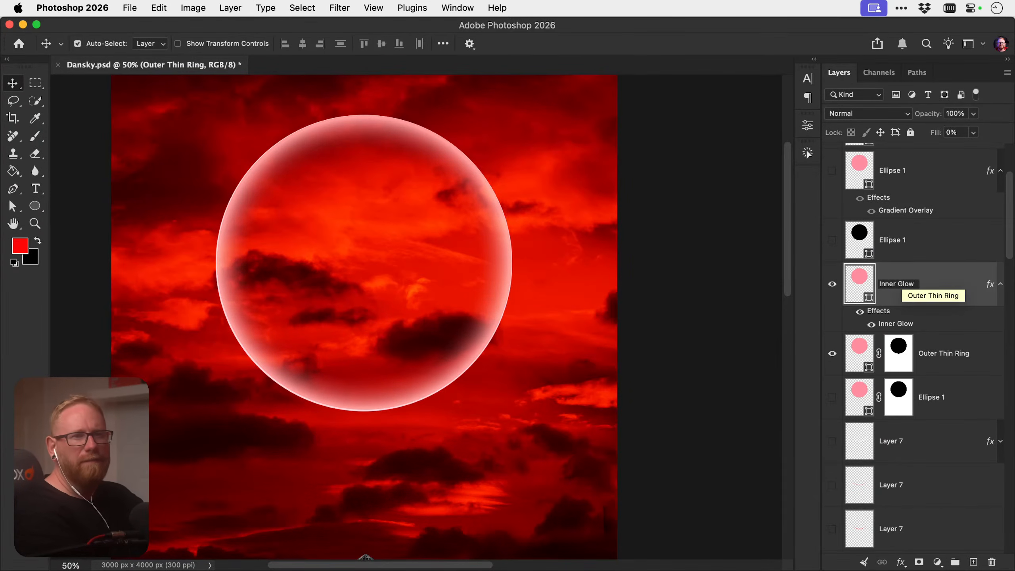
pyautogui.press('Return')
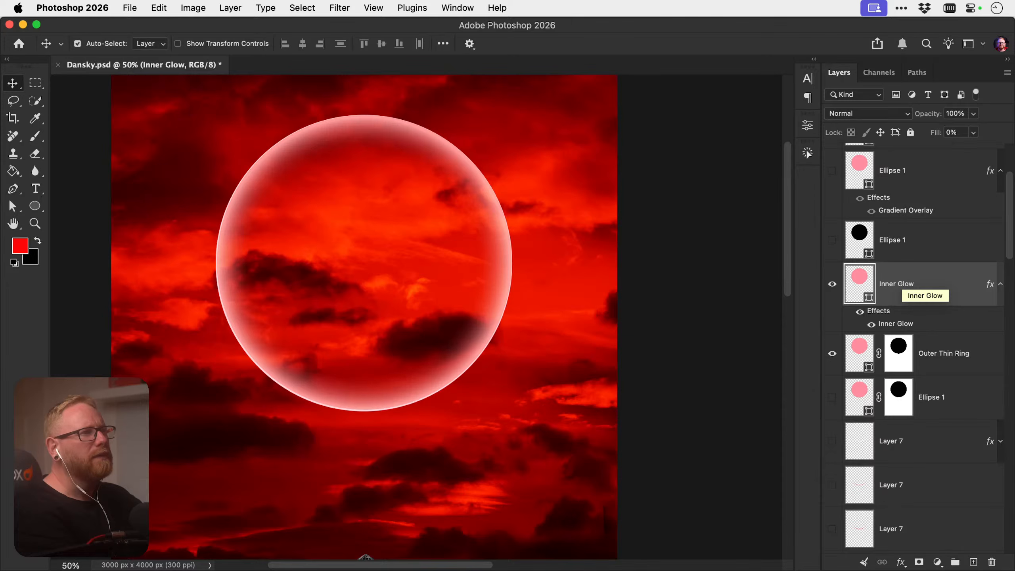
# Compare the glowing ring with the moon in the Layer 8 reference poster and with the Inner Glow layer hidden
pyautogui.scroll(3, 879, 239)
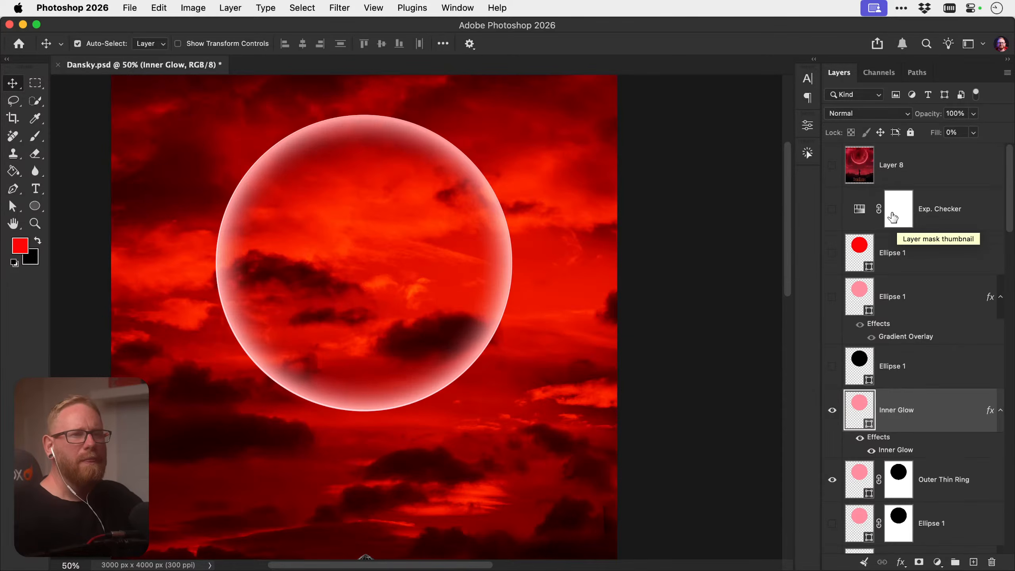
pyautogui.click(832, 165)
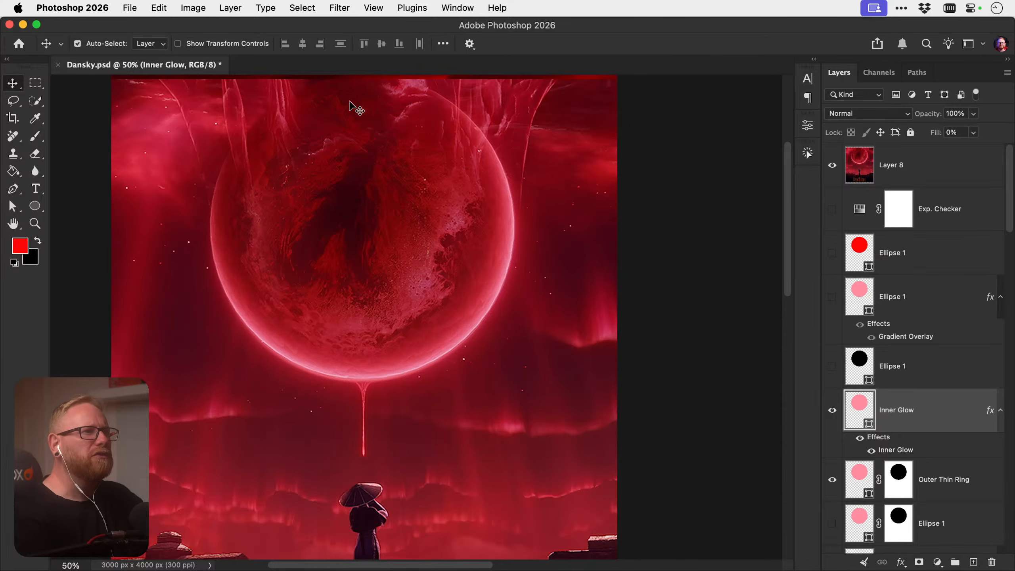
pyautogui.click(832, 165)
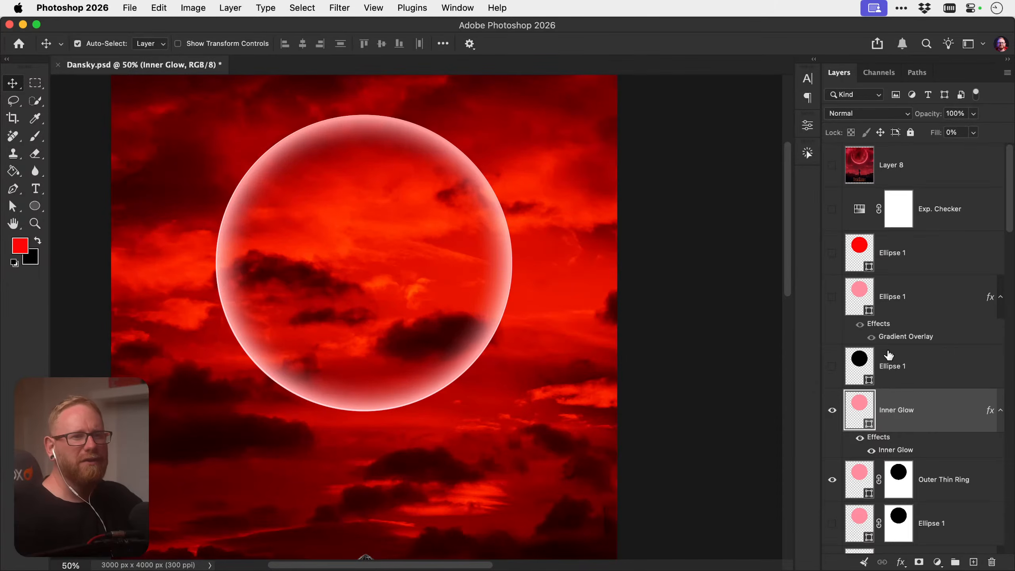
pyautogui.scroll(-2, 887, 355)
pyautogui.click(832, 363)
pyautogui.click(833, 363)
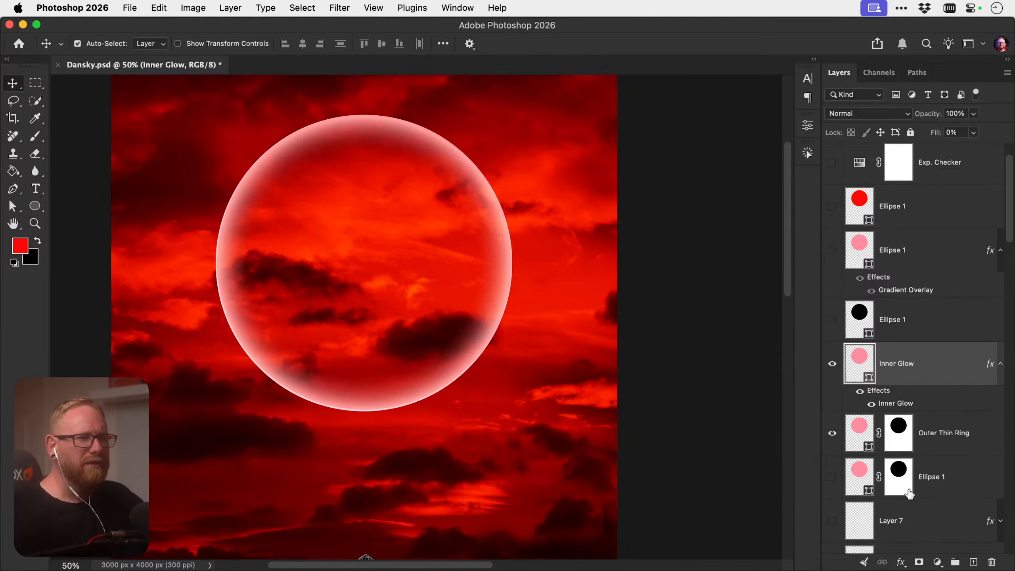
pyautogui.rightClick(936, 372)
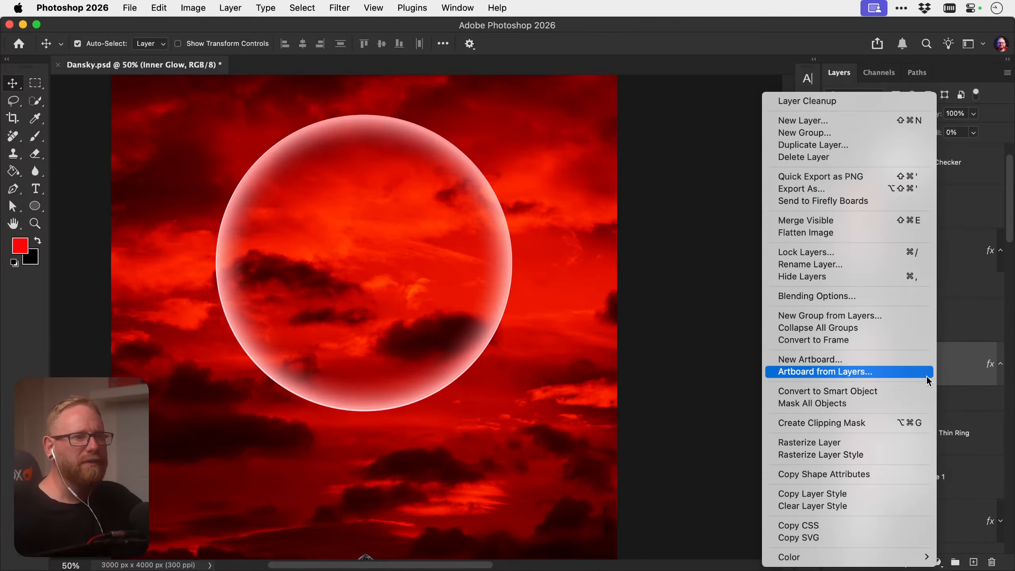
pyautogui.click(954, 373)
pyautogui.click(918, 564)
pyautogui.press('d')
pyautogui.press('b')
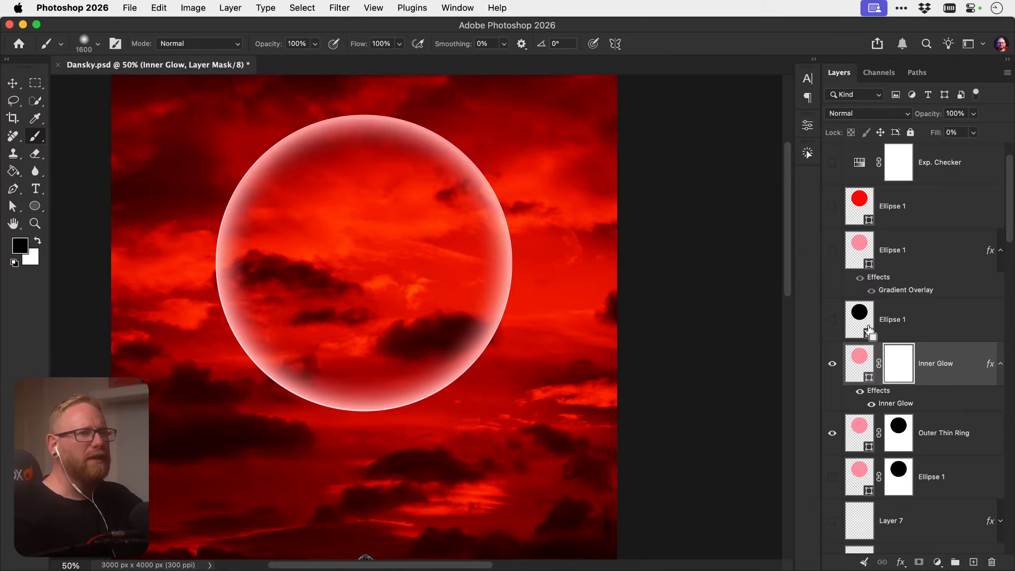
pyautogui.rightClick(899, 366)
pyautogui.click(805, 396)
# Convert the Inner Glow layer to a Smart Object and add a white layer mask to it
pyautogui.rightClick(935, 364)
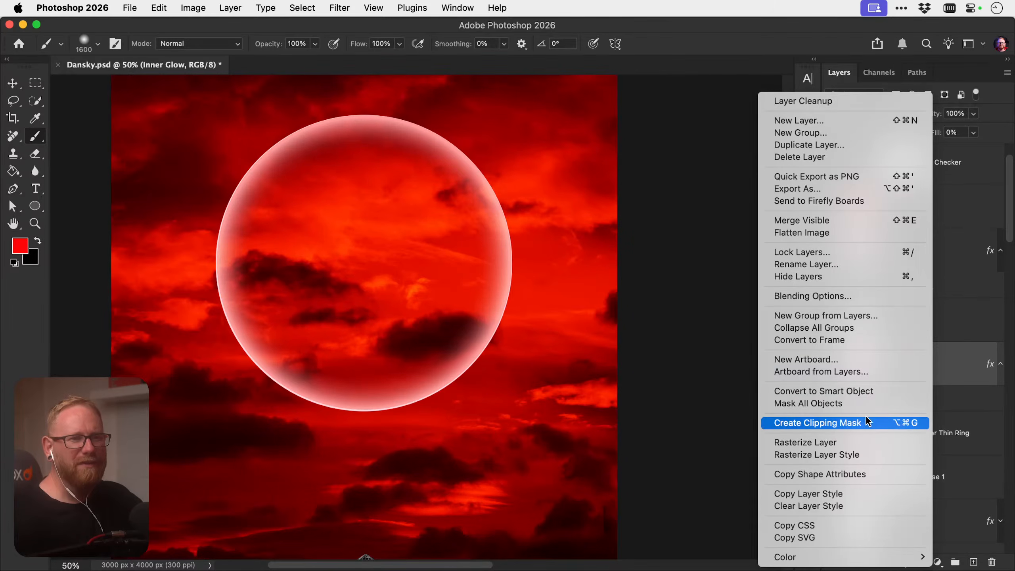
pyautogui.click(828, 391)
pyautogui.click(919, 563)
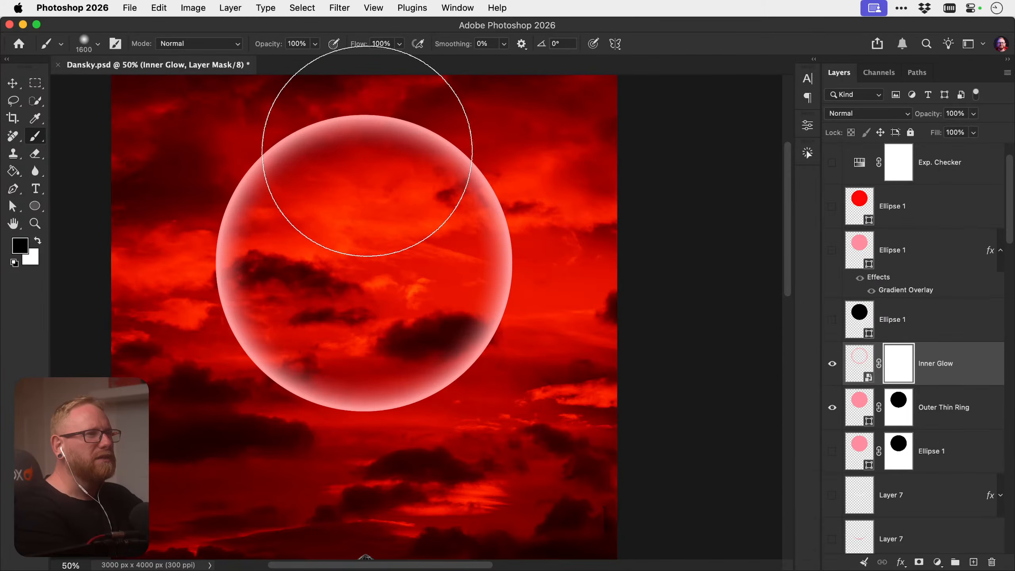
pyautogui.click(365, 117)
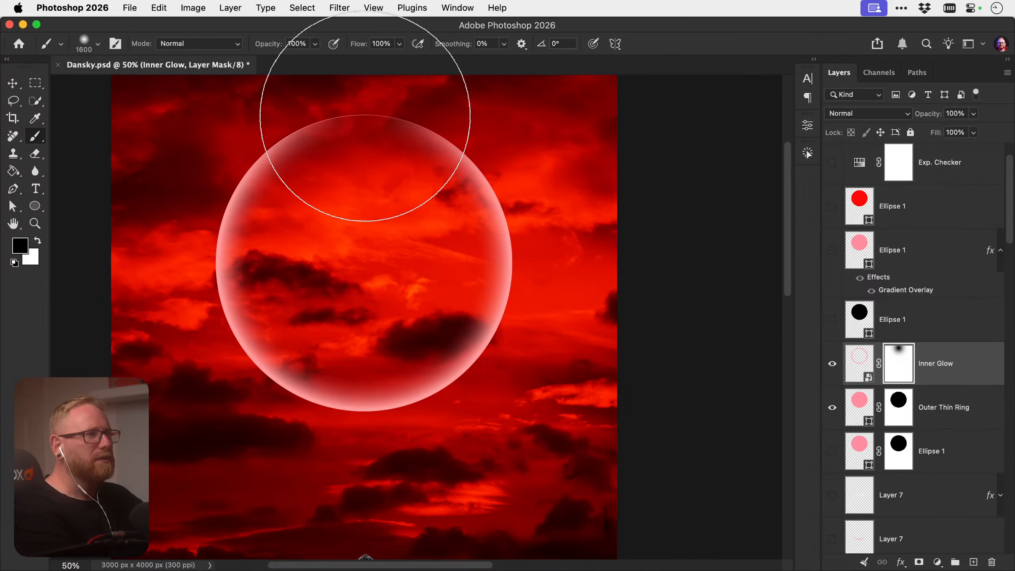
pyautogui.press(']')
pyautogui.press(']')
pyautogui.press(']')
pyautogui.press(']')
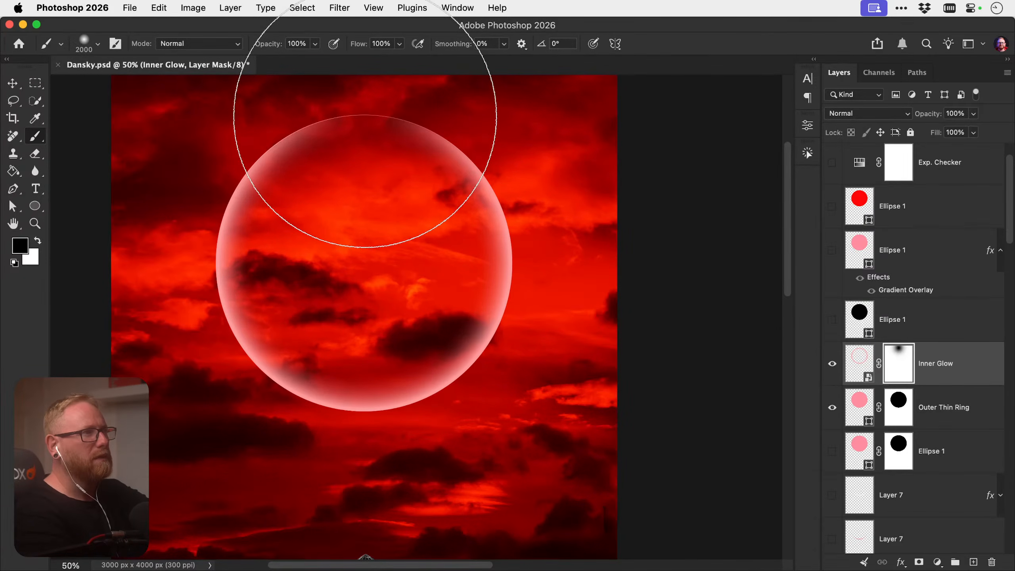
pyautogui.press('super+z')
# Fade the top of the glow on the Inner Glow mask with black brush dabs at 30% flow, growing the brush from 1700 to 2800 px
pyautogui.hotkey('shift', '3')
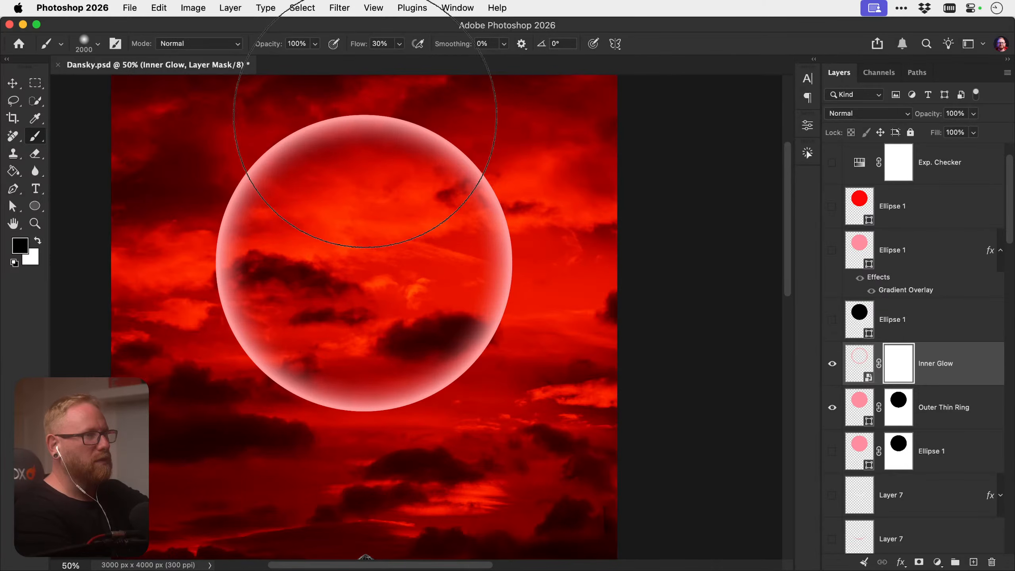
pyautogui.press('[')
pyautogui.press('[')
pyautogui.press('[')
pyautogui.click(365, 115)
pyautogui.click(365, 115)
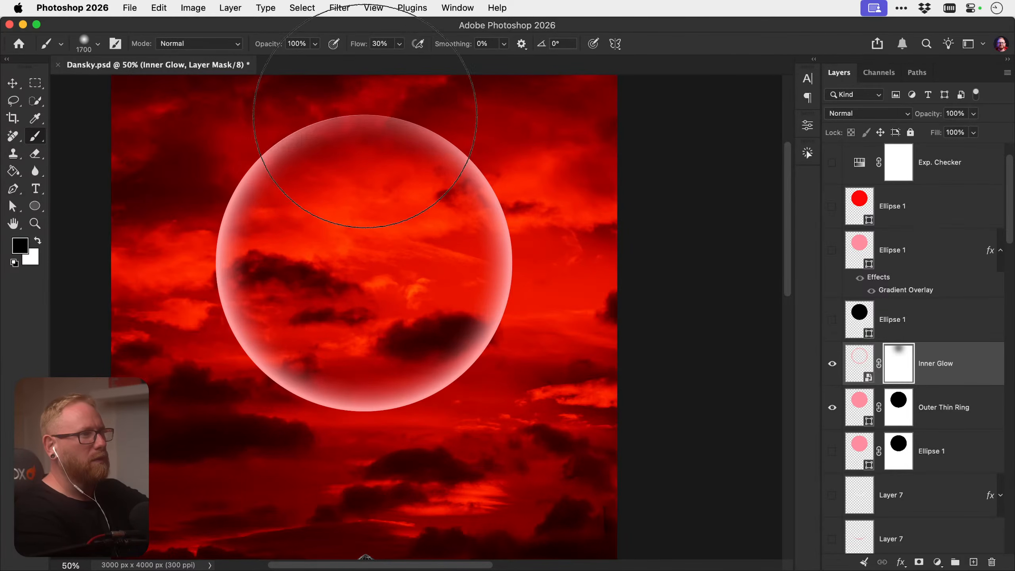
pyautogui.press(']')
pyautogui.press(']')
pyautogui.press(']')
pyautogui.press(']')
pyautogui.press(']')
pyautogui.press(']')
pyautogui.press(']')
pyautogui.press(']')
pyautogui.press(']')
pyautogui.press(']')
pyautogui.press(']')
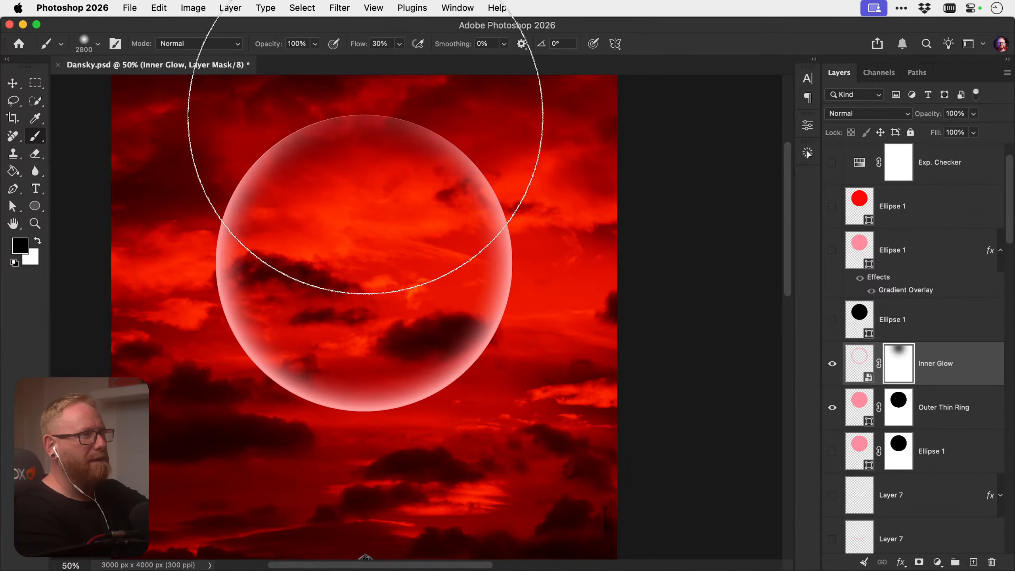
# Convert the masked Outer Thin Ring layer to a Smart Object and add a new white layer mask
pyautogui.click(945, 412)
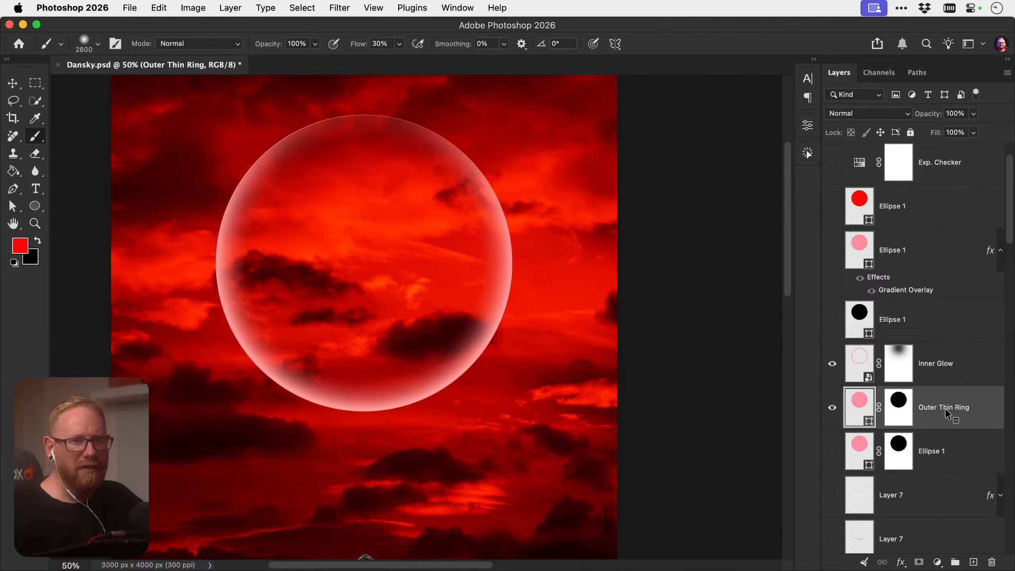
pyautogui.rightClick(945, 412)
pyautogui.click(853, 422)
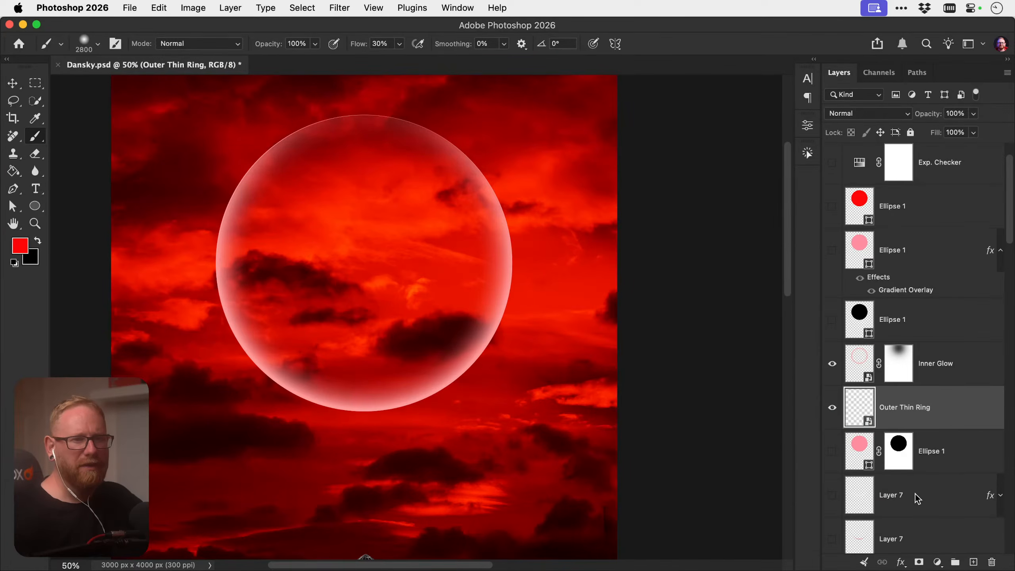
pyautogui.click(918, 562)
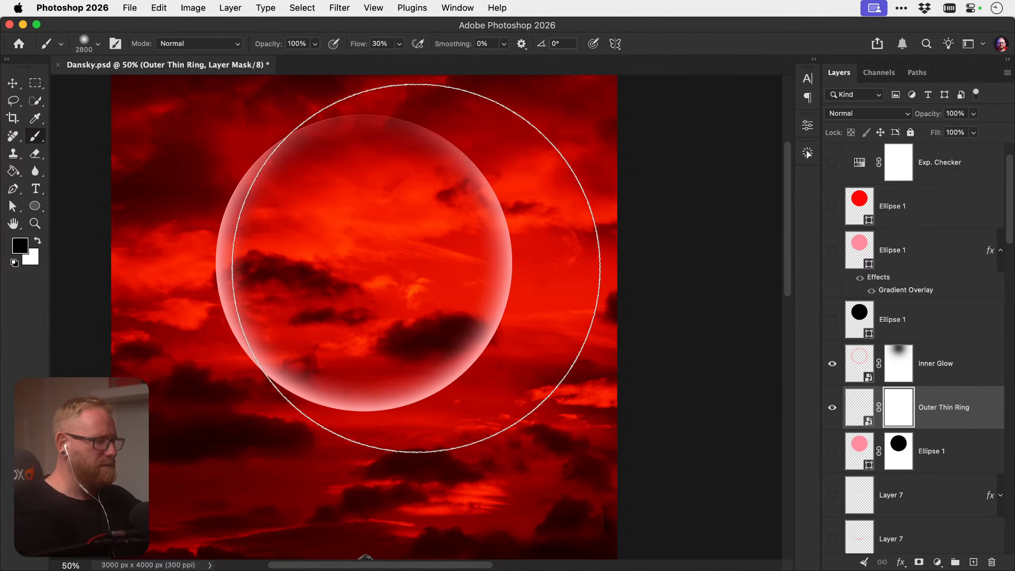
# Fade the top of the thin ring on the Outer Thin Ring mask with large black brush dabs at 30% flow
pyautogui.press('[')
pyautogui.press('[')
pyautogui.press('[')
pyautogui.press('[')
pyautogui.press('[')
pyautogui.press('[')
pyautogui.press('[')
pyautogui.press('[')
pyautogui.press('[')
pyautogui.press('[')
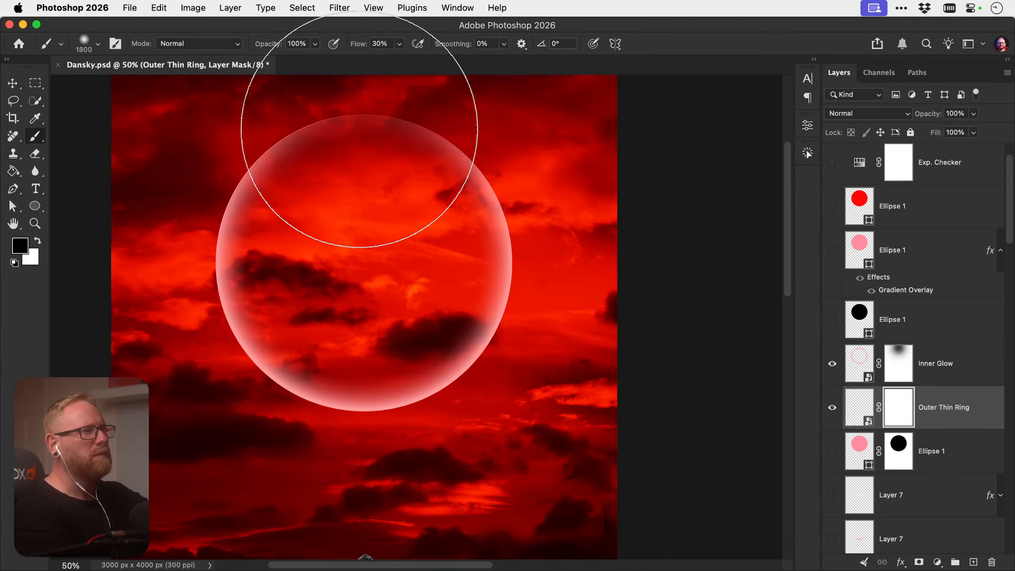
pyautogui.press('[')
pyautogui.press('[')
pyautogui.press('[')
pyautogui.press('[')
pyautogui.press('[')
pyautogui.press('[')
pyautogui.press('[')
pyautogui.press('[')
pyautogui.press('[')
pyautogui.press('[')
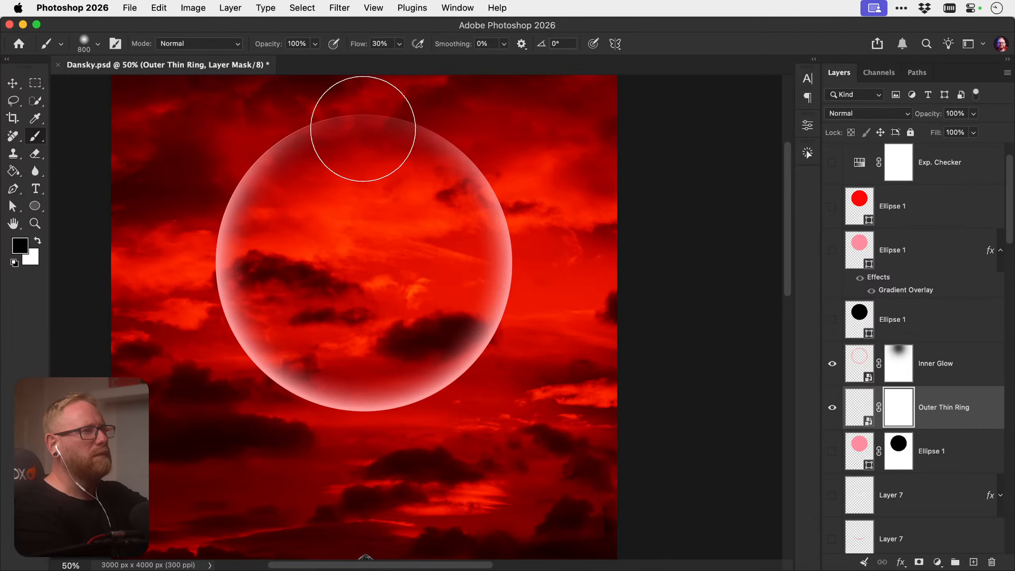
pyautogui.press(']')
pyautogui.press(']')
pyautogui.press(']')
pyautogui.press(']')
pyautogui.press(']')
pyautogui.click(363, 129)
pyautogui.press(']')
pyautogui.press(']')
pyautogui.press(']')
pyautogui.press(']')
pyautogui.press(']')
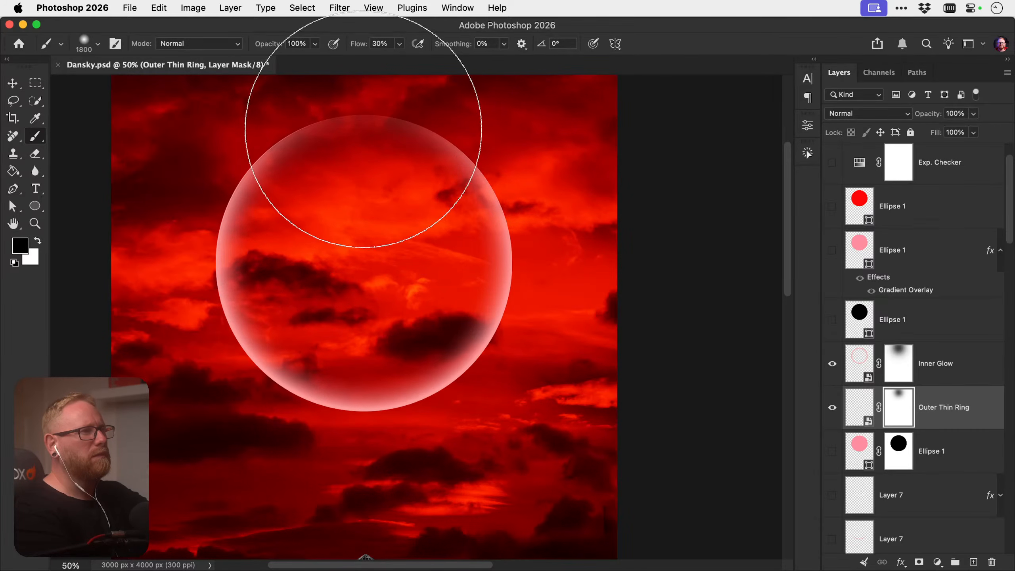
pyautogui.press(']')
pyautogui.press(']')
pyautogui.press(']')
pyautogui.click(362, 129)
pyautogui.press('v')
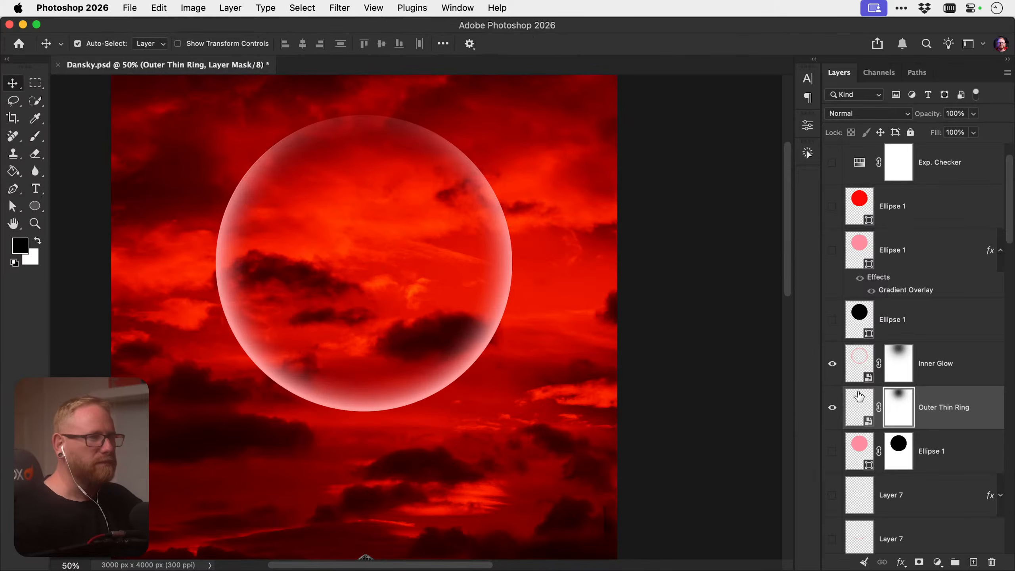
# Try to brighten the Outer Thin Ring layer with a Hue/Saturation adjustment
pyautogui.press('super+2')
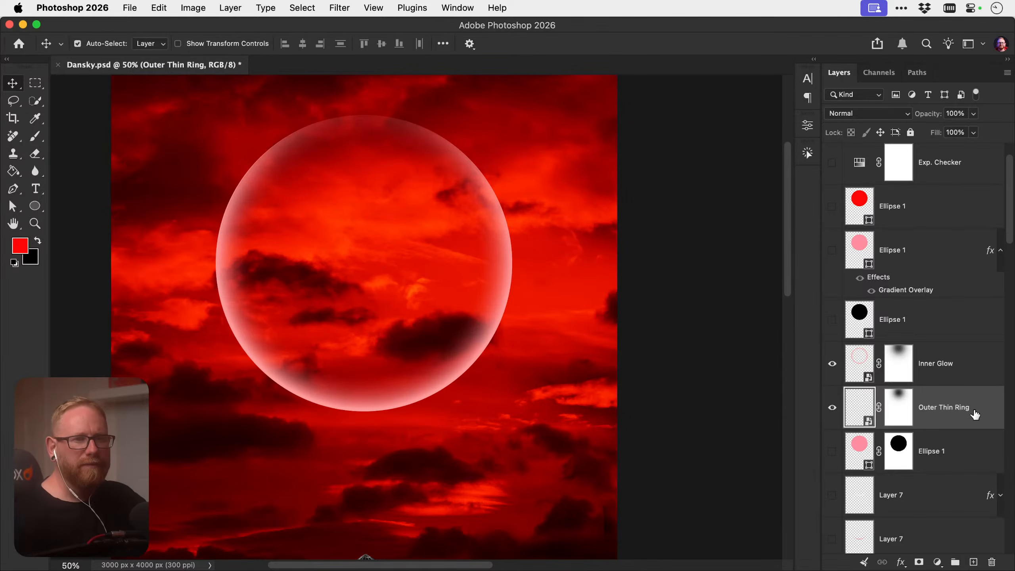
pyautogui.press('super+u')
pyautogui.moveTo(570, 275); pyautogui.dragTo(663, 275)
pyautogui.press('Return')
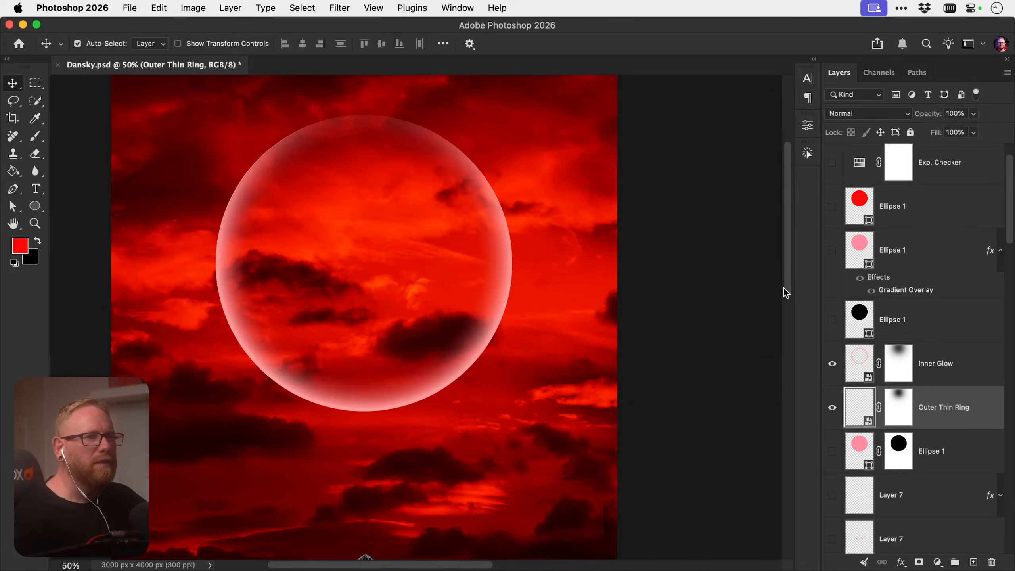
# Recolor the ellipse inside the Outer Thin Ring Smart Object to pale pink (ffd3d9), then save and close its contents
pyautogui.doubleClick(857, 413)
pyautogui.doubleClick(858, 173)
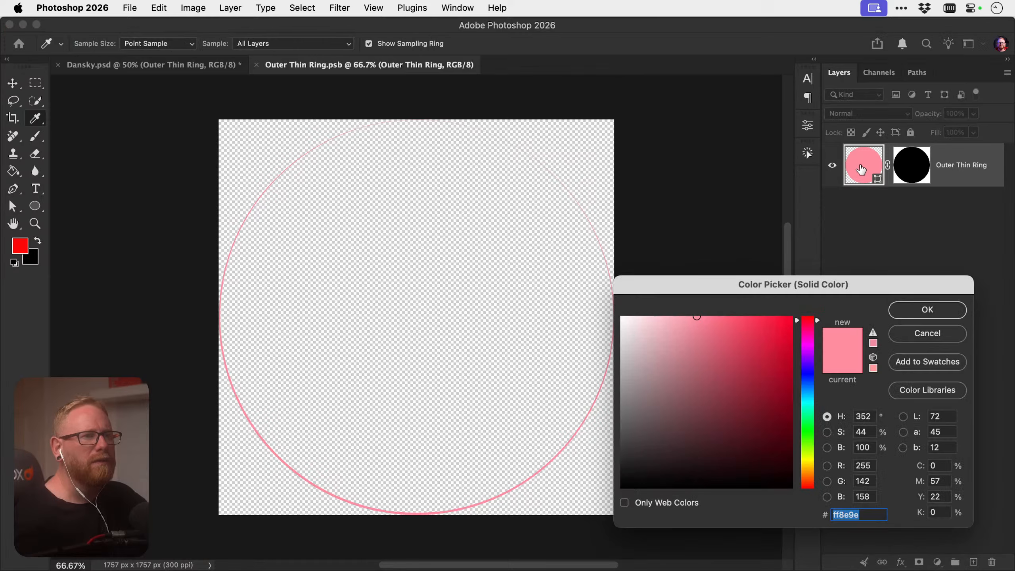
pyautogui.moveTo(679, 336)
pyautogui.mouseDown()
pyautogui.moveTo(663, 300)
pyautogui.moveTo(665, 310)
pyautogui.moveTo(641, 299)
pyautogui.mouseUp()
pyautogui.press('Return')
pyautogui.press('super+s')
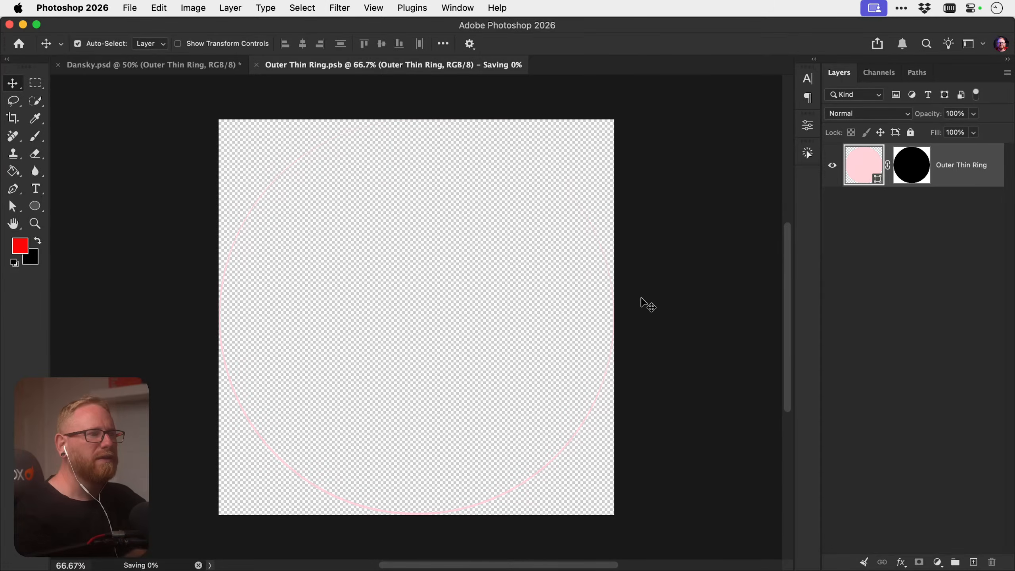
pyautogui.press('super+w')
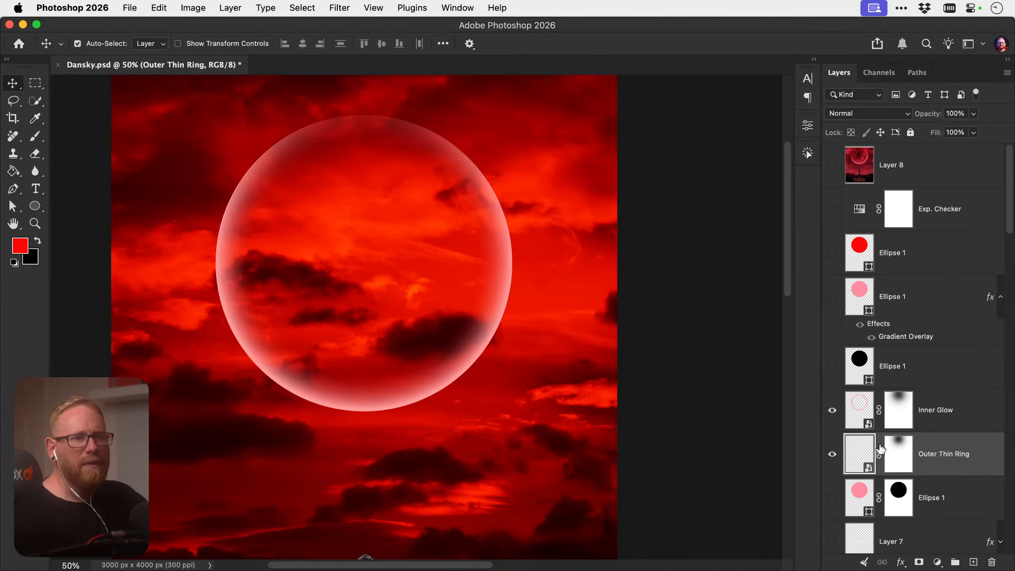
# Try to lighten the ellipse's fill color further inside the Outer Thin Ring Smart Object, then close its contents
pyautogui.doubleClick(861, 456)
pyautogui.doubleClick(859, 171)
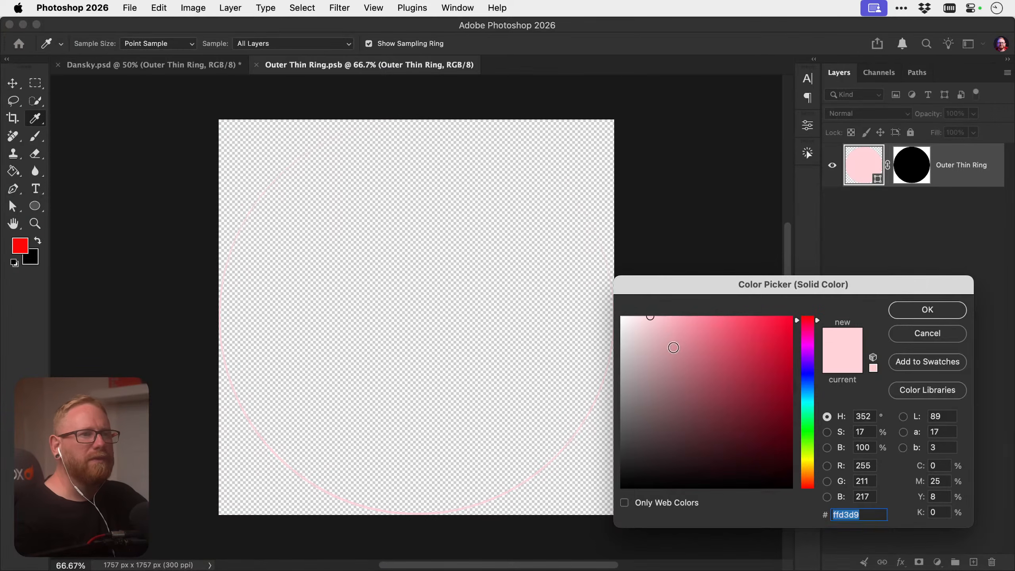
pyautogui.moveTo(673, 347)
pyautogui.mouseDown()
pyautogui.moveTo(736, 331)
pyautogui.moveTo(698, 356)
pyautogui.moveTo(611, 236)
pyautogui.moveTo(656, 244)
pyautogui.moveTo(646, 239)
pyautogui.mouseUp()
pyautogui.press('Return')
pyautogui.press('super+s')
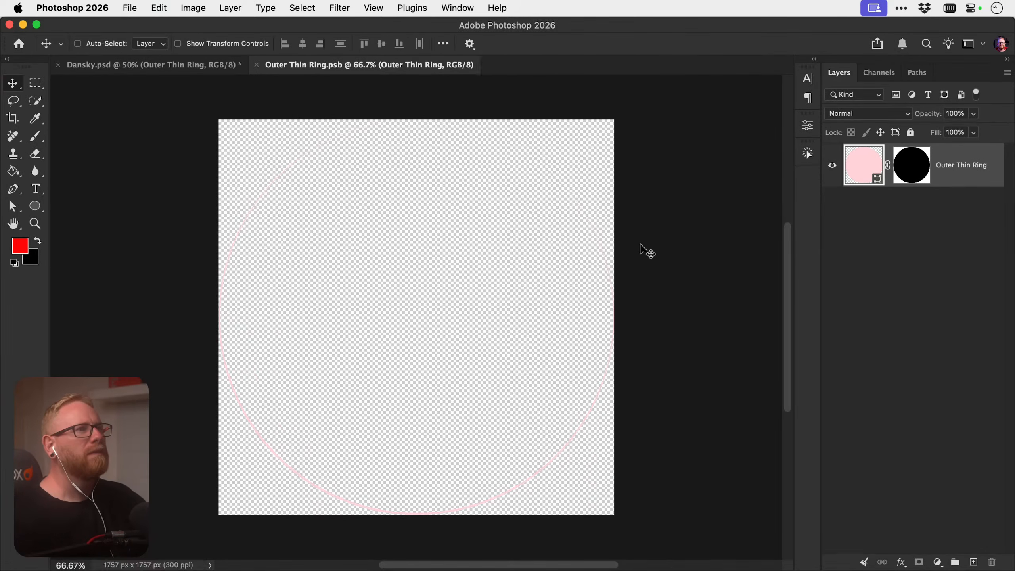
pyautogui.press('super+w')
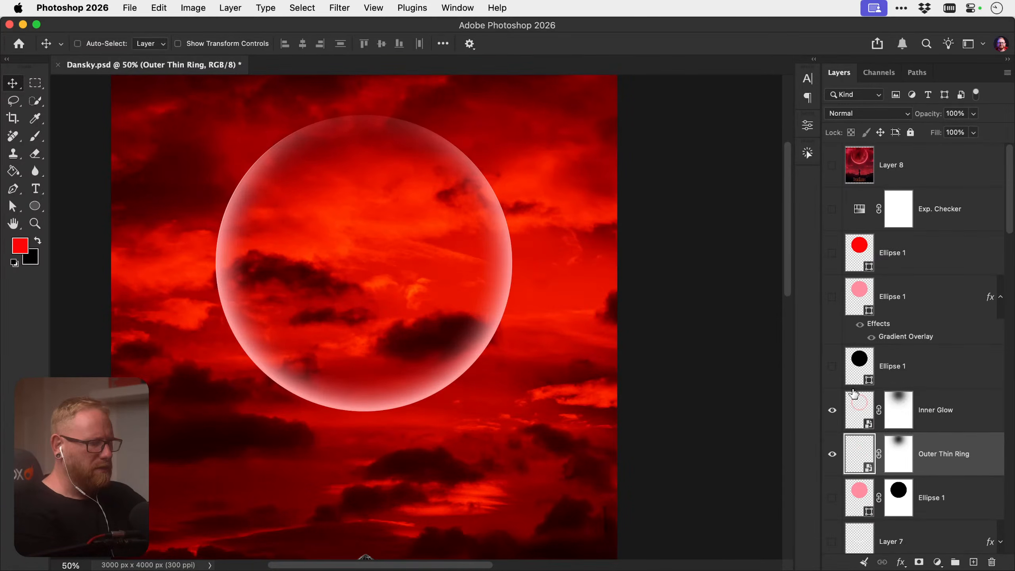
# Move the Outer Thin Ring layer above the Inner Glow layer and save the document
pyautogui.press('super+]')
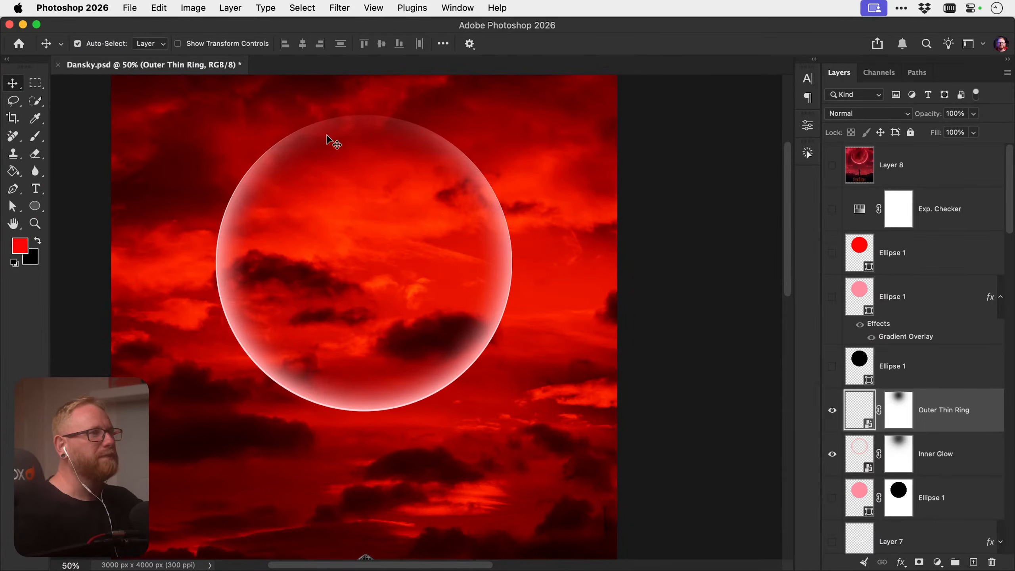
pyautogui.press('super+s')
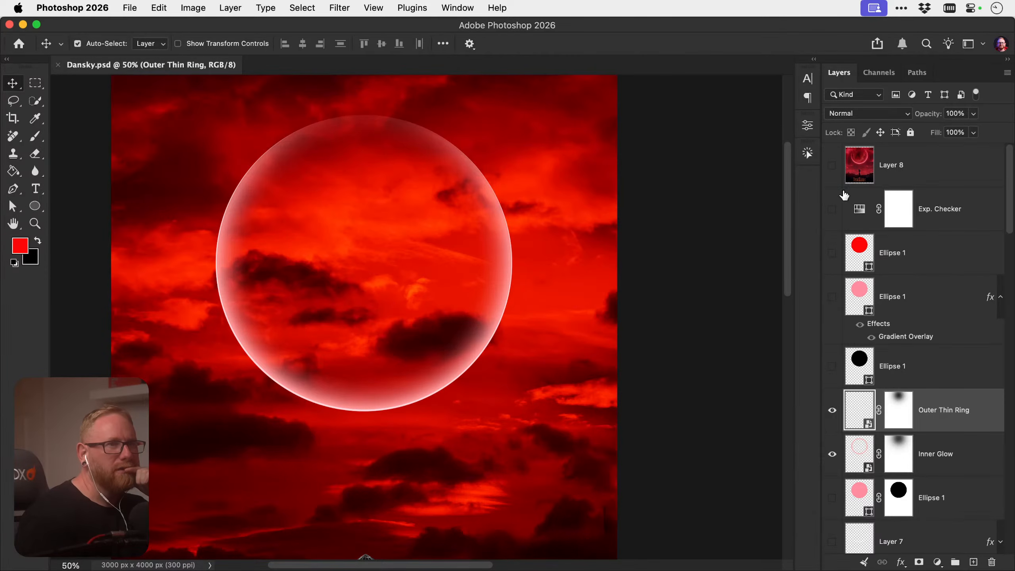
# Compare the moon with the reference poster in Layer 8 and check what the Inner Glow layer contributes
pyautogui.click(832, 166)
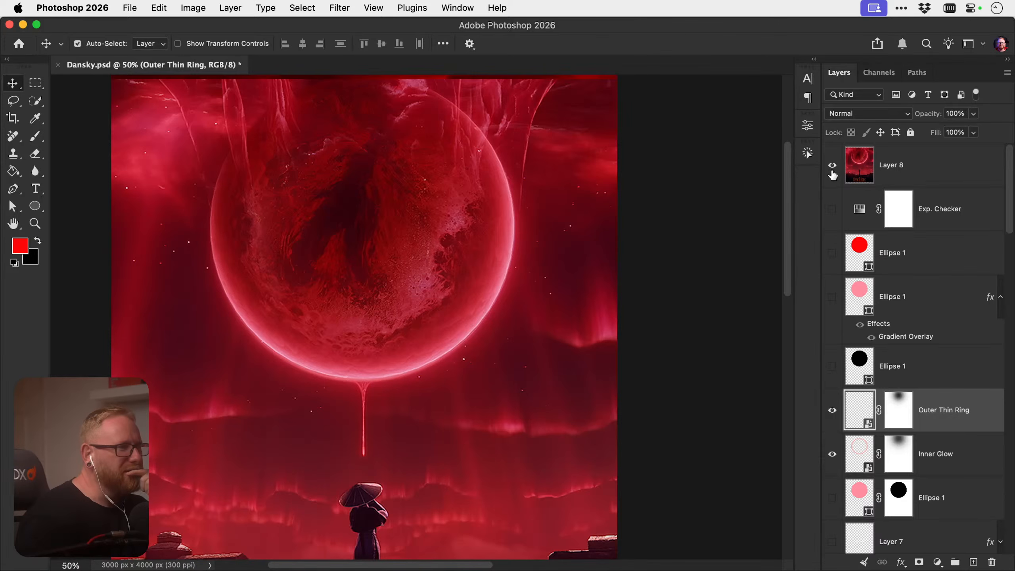
pyautogui.click(833, 172)
pyautogui.click(934, 463)
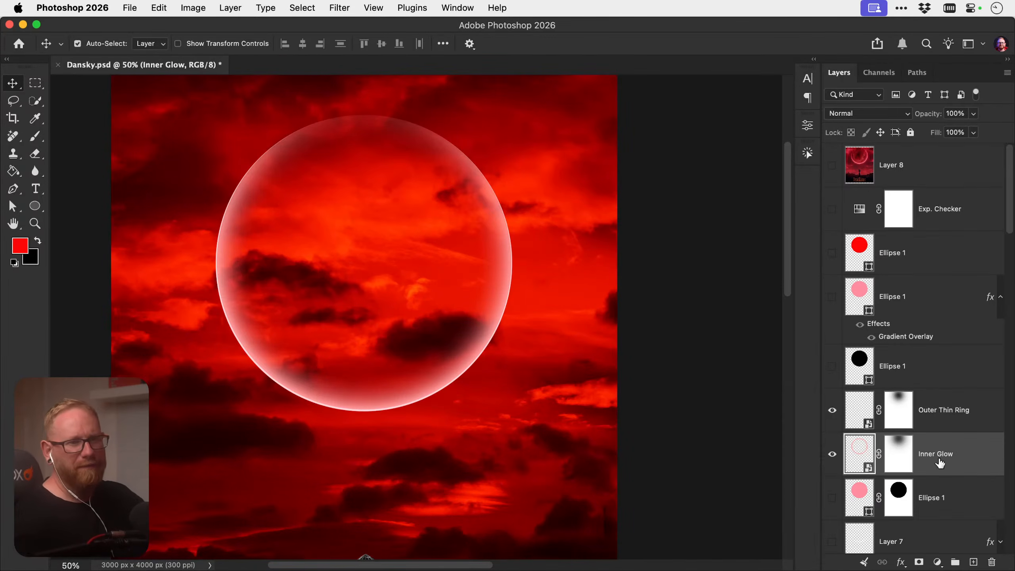
pyautogui.click(833, 455)
pyautogui.click(833, 455)
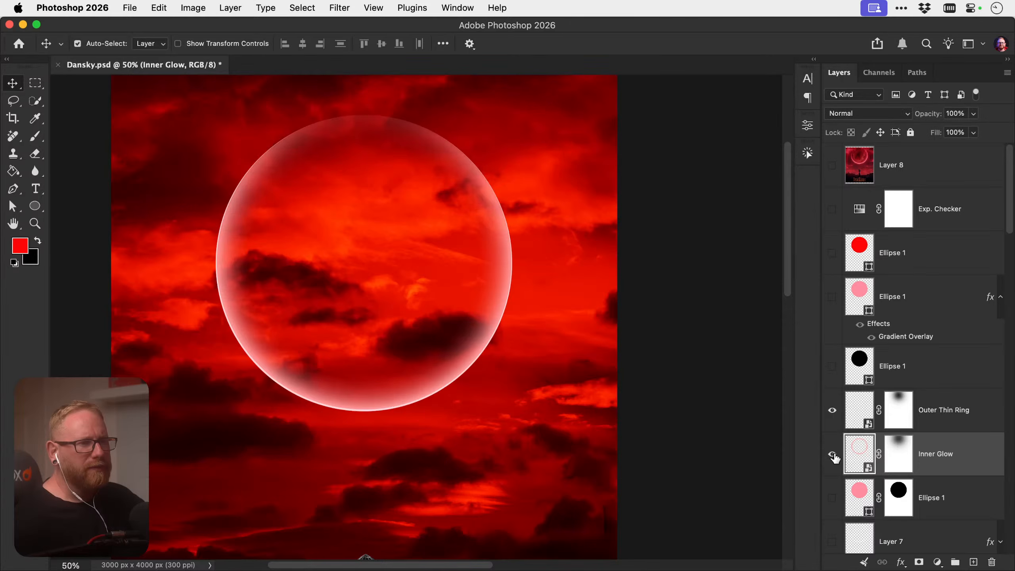
# Duplicate the masked pink Ellipse 1 layer beneath Inner Glow and delete the copy's layer mask
pyautogui.scroll(-3, 932, 474)
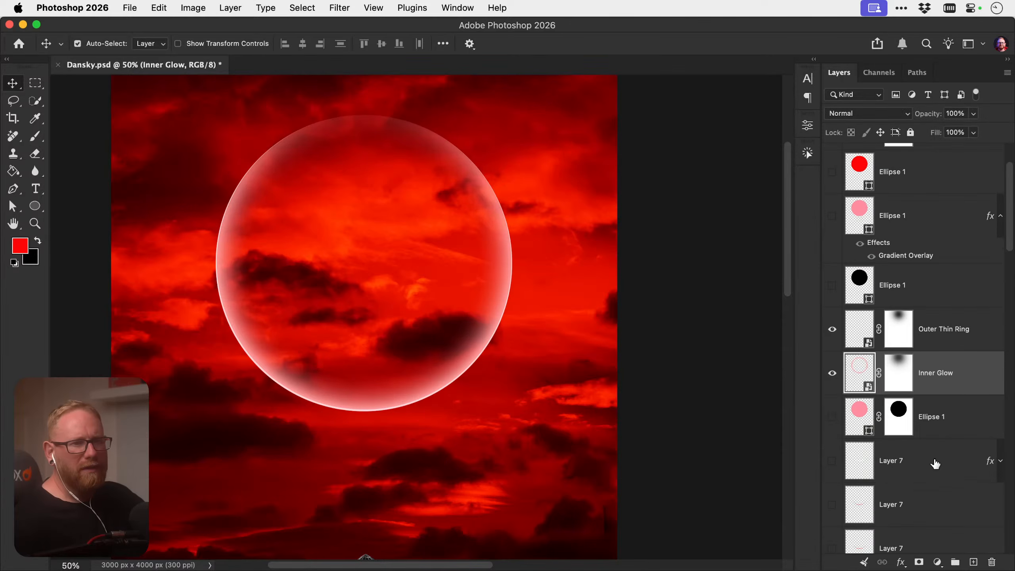
pyautogui.click(935, 418)
pyautogui.press('super+j')
pyautogui.rightClick(899, 416)
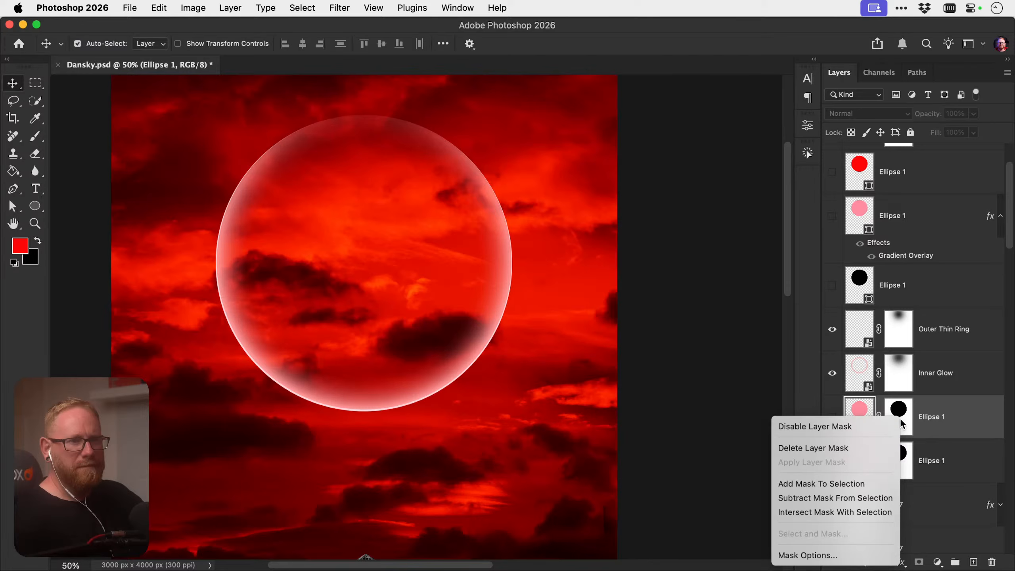
pyautogui.click(872, 448)
# Recolor the unmasked Ellipse 1 copy to deeper pink (ff5e75) and scale it up from its center to about 102.66%
pyautogui.doubleClick(857, 416)
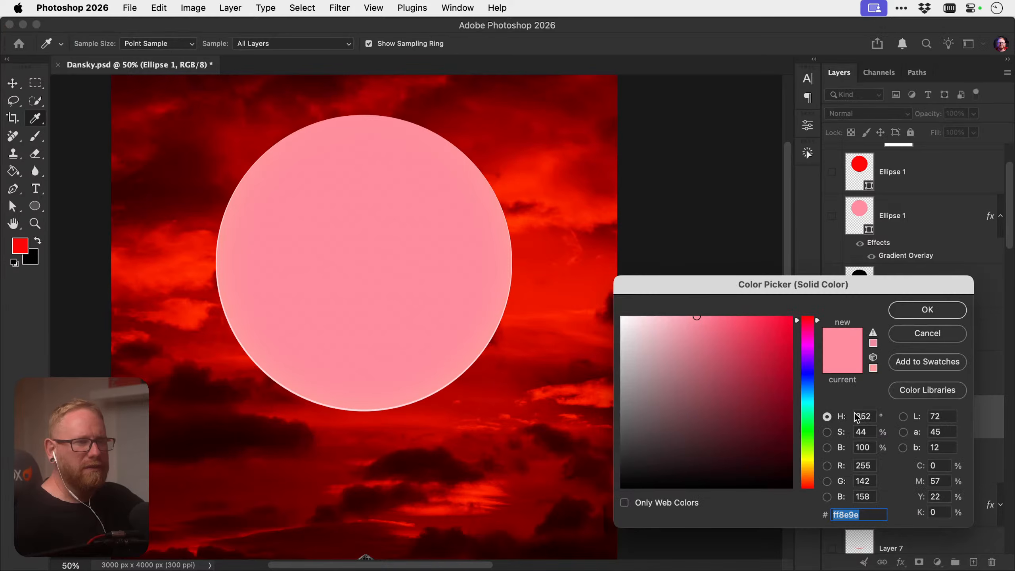
pyautogui.moveTo(735, 334); pyautogui.dragTo(729, 299)
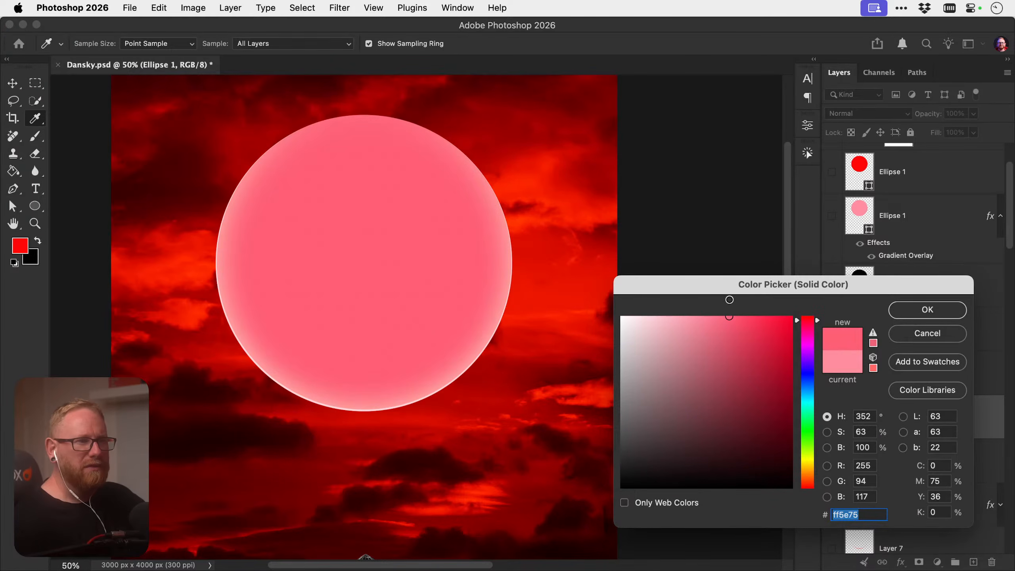
pyautogui.click(926, 308)
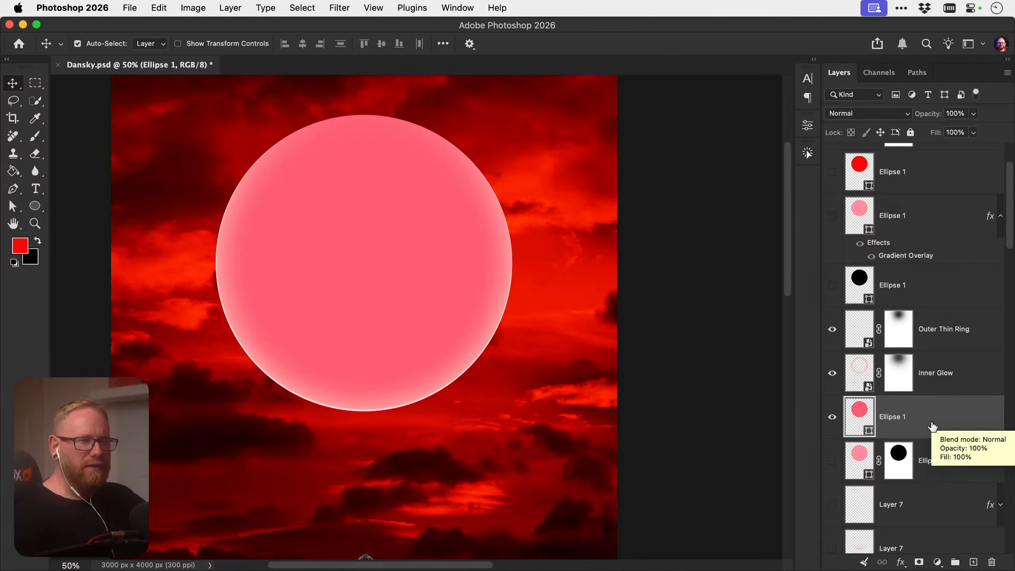
pyautogui.press('super+t')
pyautogui.moveTo(513, 412); pyautogui.dragTo(518, 417)
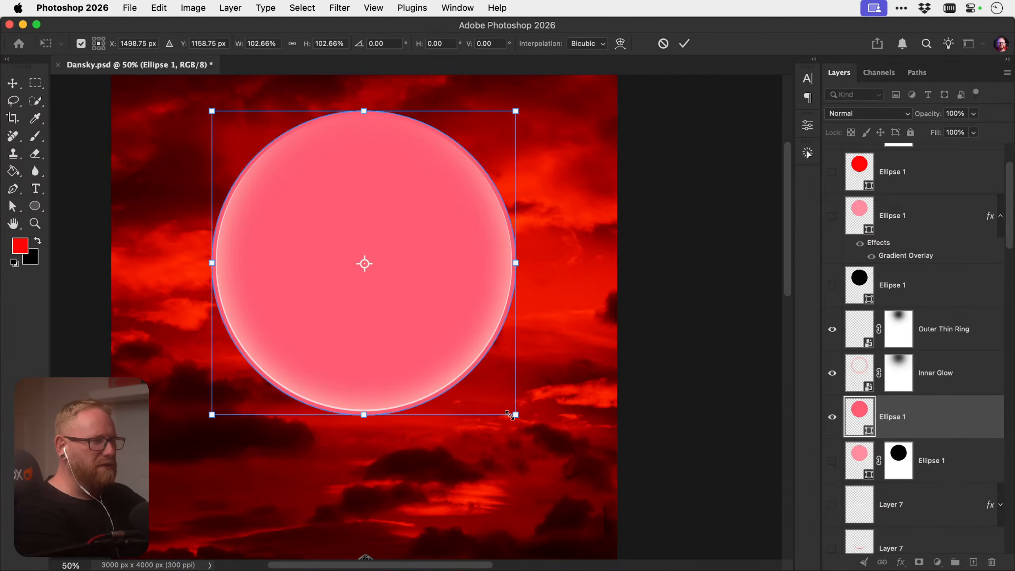
pyautogui.press('Return')
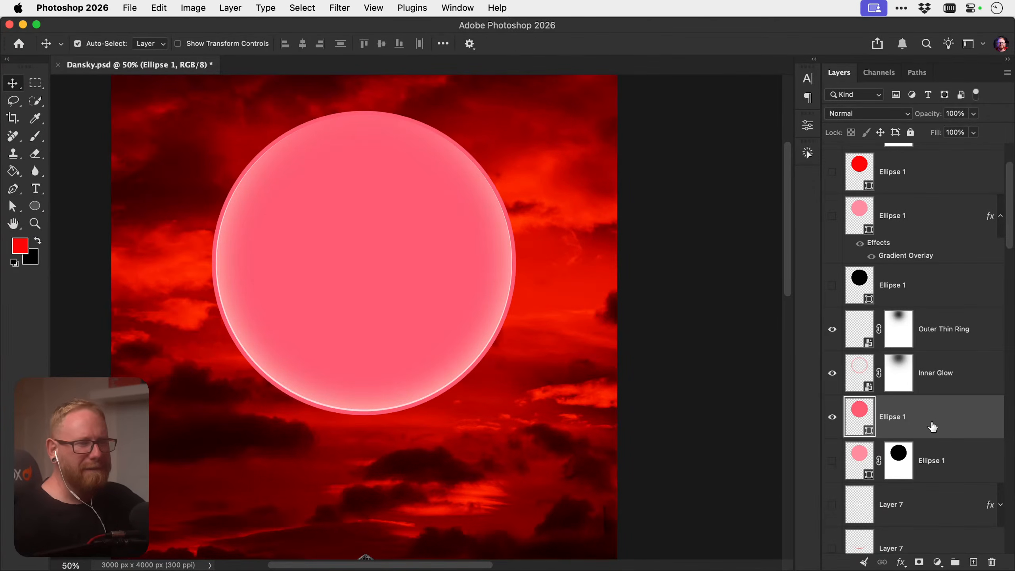
# Add a black mask to the enlarged ellipse and reveal the moon's lower edge with white dabs of 1500 and 1200 px soft brushes
pyautogui.keyDown('alt'); pyautogui.click(917, 563); pyautogui.keyUp('alt')
pyautogui.press('b')
pyautogui.press('d')
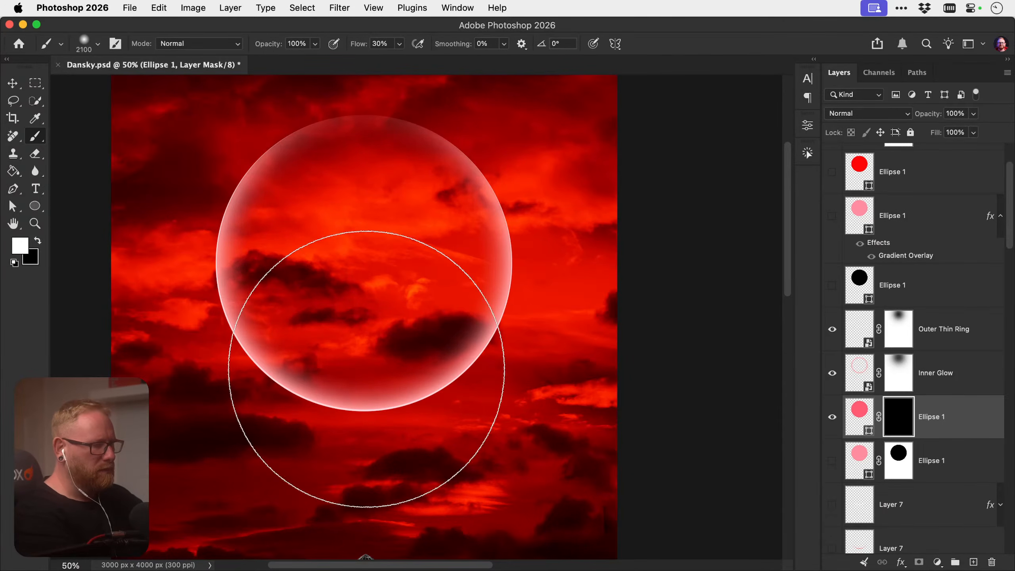
pyautogui.press('[')
pyautogui.press('[')
pyautogui.press('[')
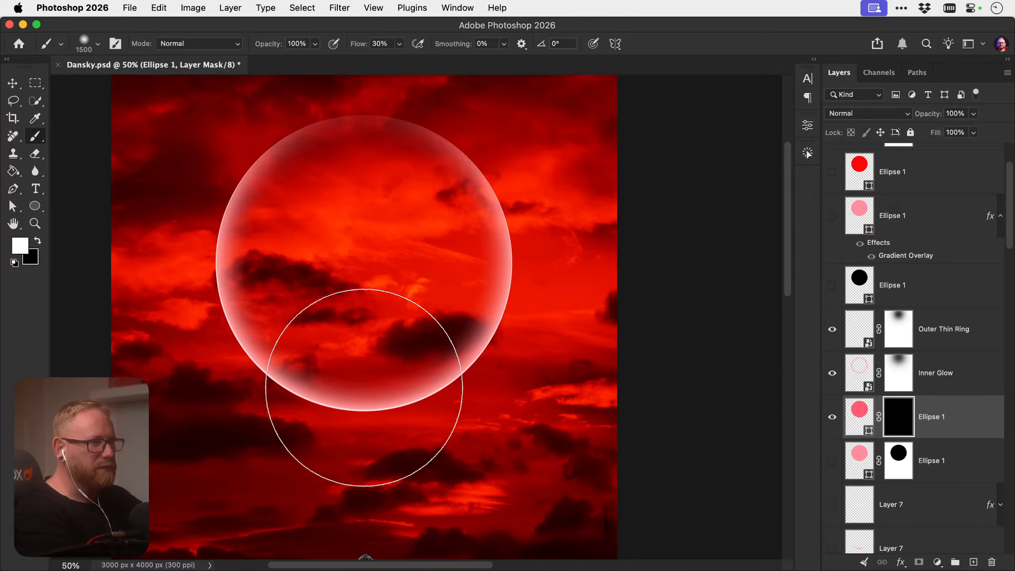
pyautogui.click(363, 387)
pyautogui.press('[')
pyautogui.press('[')
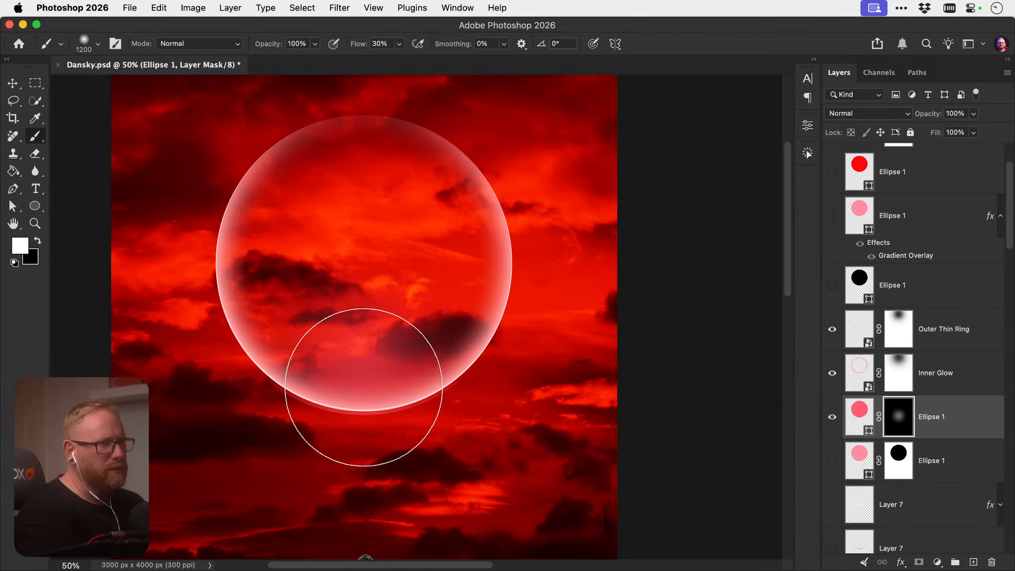
pyautogui.click(364, 386)
pyautogui.click(364, 388)
# Widen the reveal around the moon's lower edge on the mask with white dabs of increasingly larger brushes, up to 2400 px
pyautogui.press(']')
pyautogui.press(']')
pyautogui.press(']')
pyautogui.press(']')
pyautogui.click(364, 388)
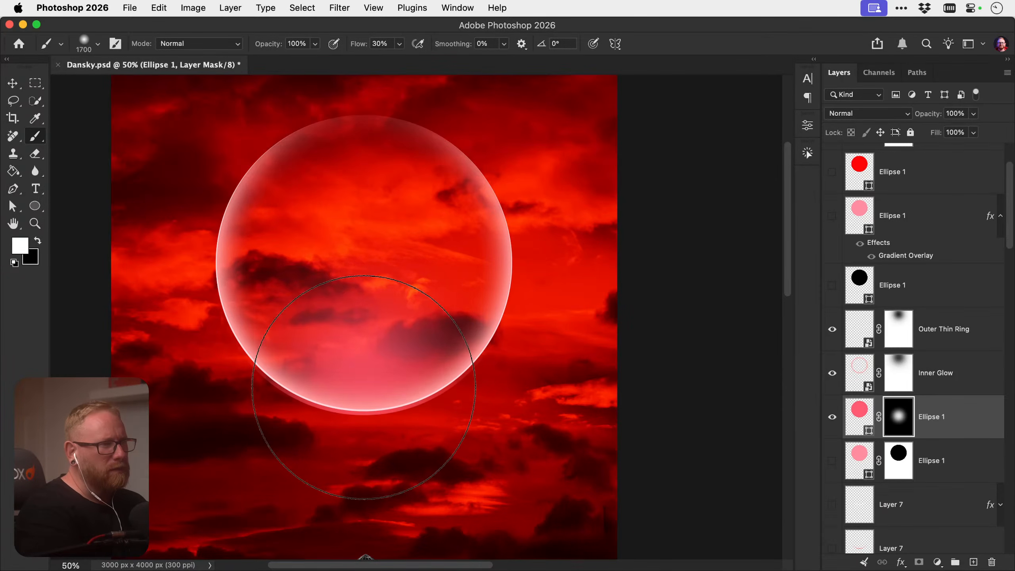
pyautogui.press(']')
pyautogui.press(']')
pyautogui.press(']')
pyautogui.click(364, 387)
pyautogui.press(']')
pyautogui.press(']')
pyautogui.click(364, 387)
pyautogui.click(363, 388)
pyautogui.press(']')
pyautogui.click(364, 387)
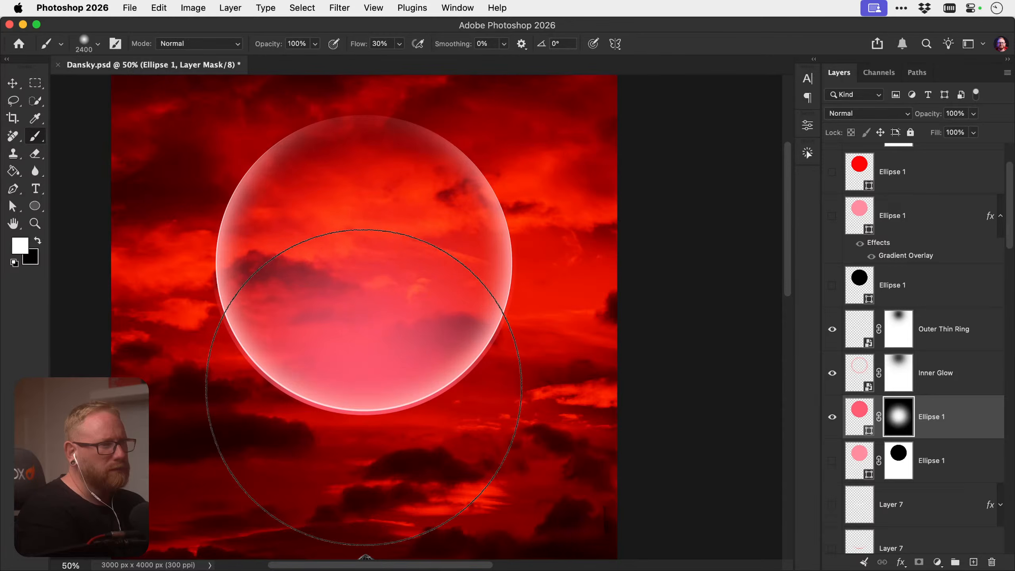
# Load the enlarged ellipse's outline as a selection and contract it twice to match the thin ring's outer edge
pyautogui.keyDown('super'); pyautogui.click(866, 427); pyautogui.keyUp('super')
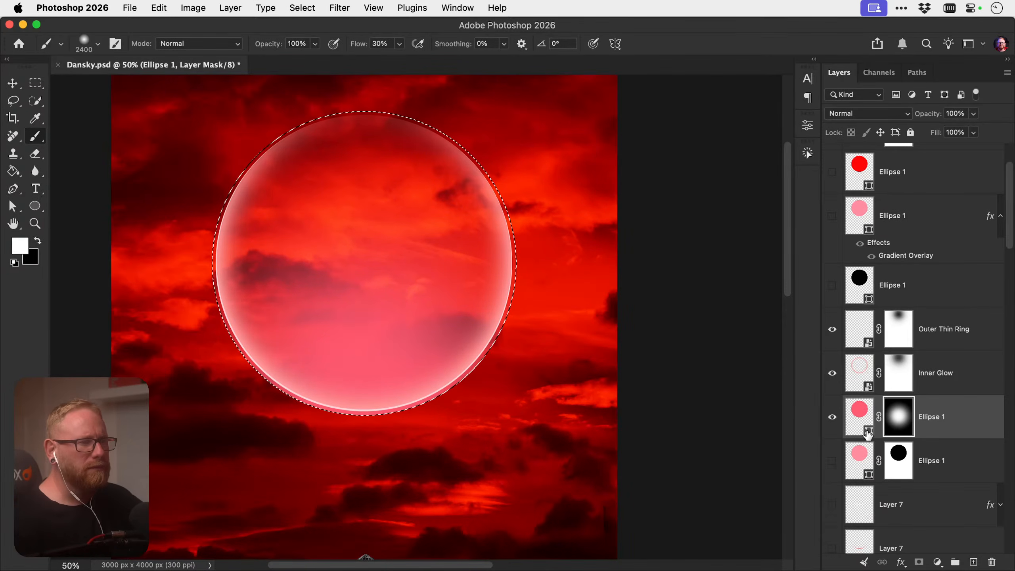
pyautogui.press('super+h')
pyautogui.keyDown('super'); pyautogui.click(862, 416); pyautogui.keyUp('super')
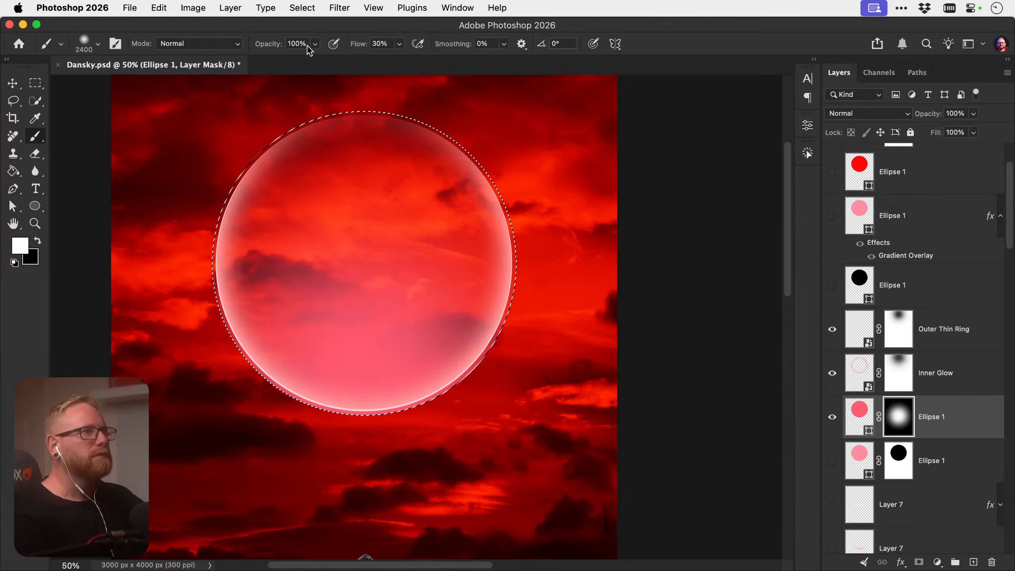
pyautogui.click(302, 7)
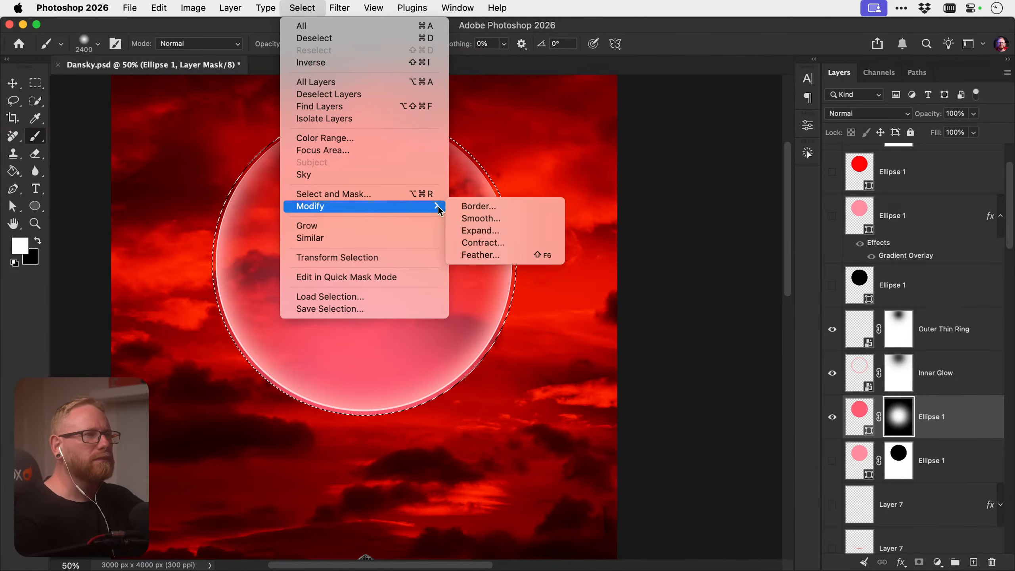
pyautogui.click(457, 235)
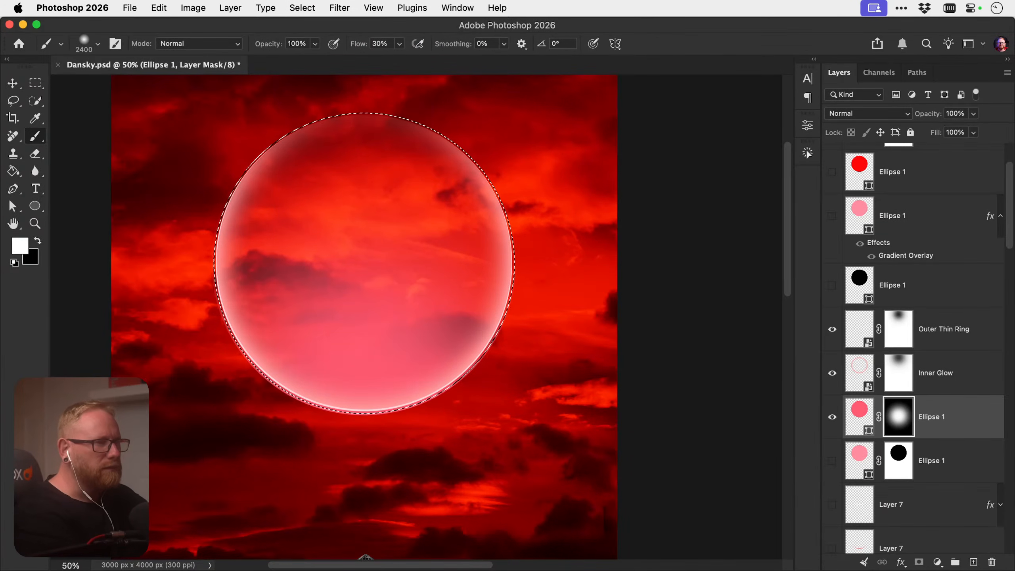
pyautogui.press('Return')
pyautogui.click(302, 8)
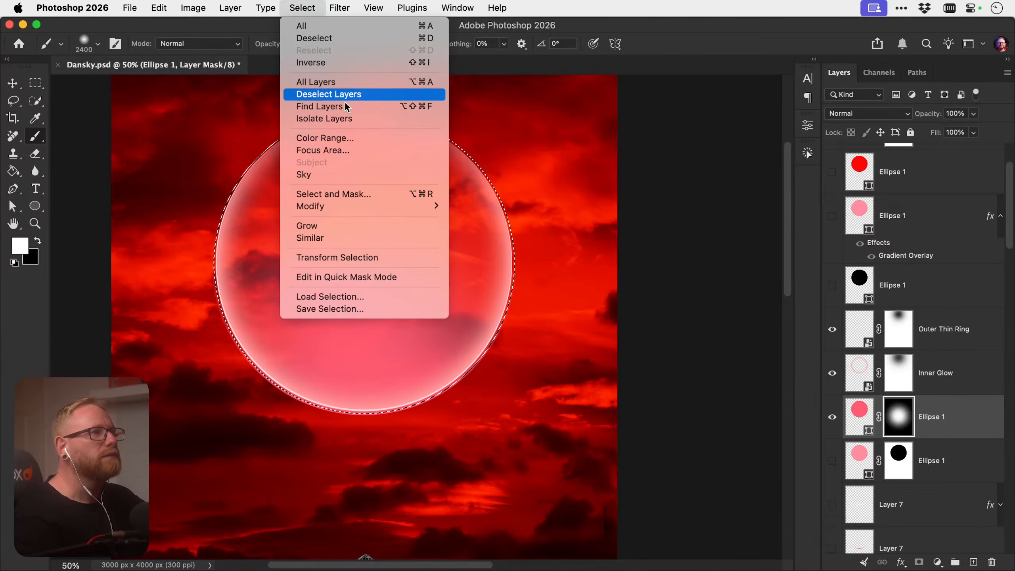
pyautogui.moveTo(368, 206)
pyautogui.click(481, 242)
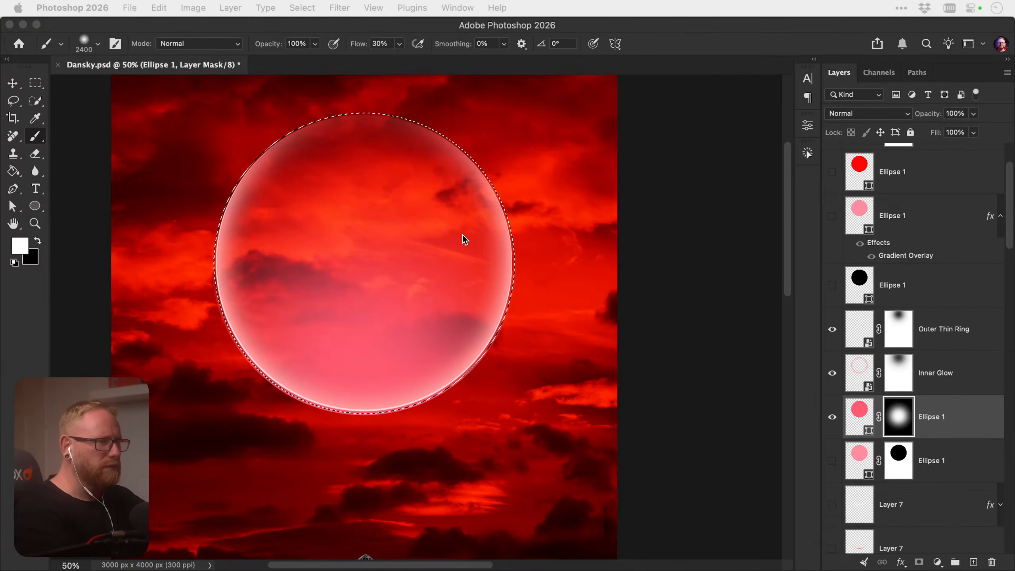
# Paint black inside the selection on the ellipse's mask to leave only the outer rim, and deselect
pyautogui.press('x')
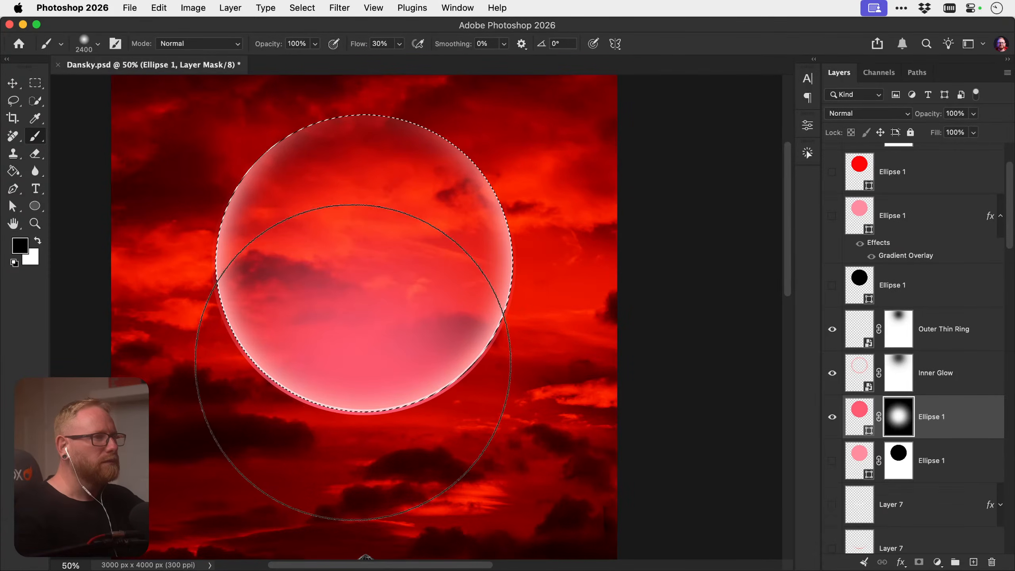
pyautogui.moveTo(358, 374)
pyautogui.mouseDown()
pyautogui.moveTo(397, 317)
pyautogui.moveTo(266, 292)
pyautogui.mouseUp()
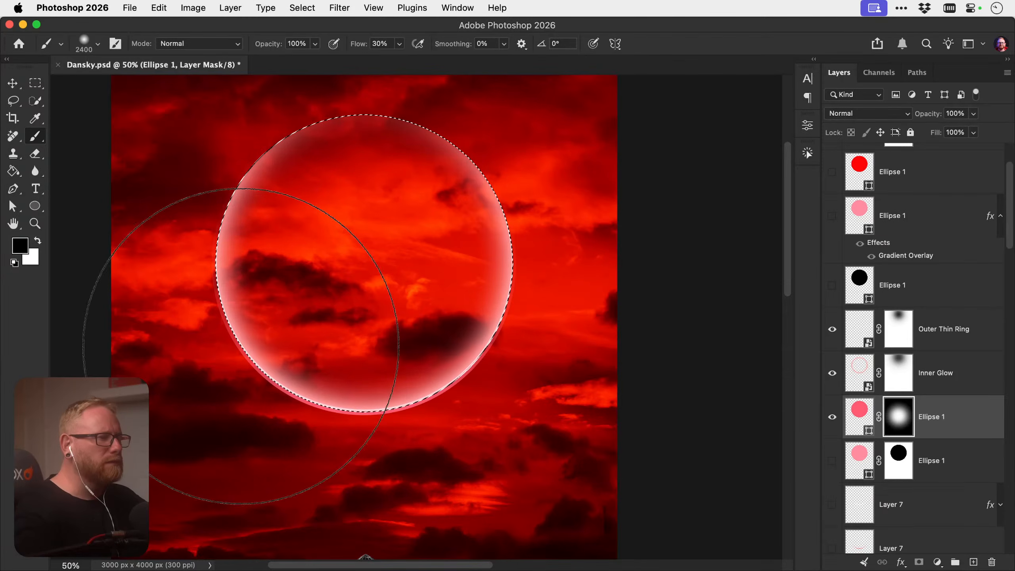
pyautogui.press('super+d')
pyautogui.press('v')
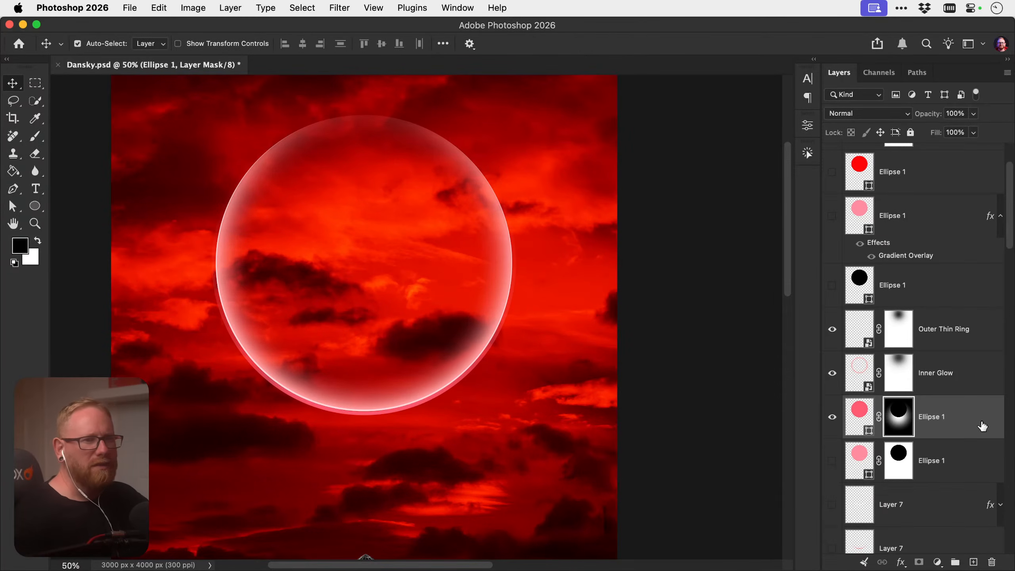
# Compare the moon with and without the new pink outer rim layer and the Outer Thin Ring layer
pyautogui.click(859, 416)
pyautogui.click(832, 418)
pyautogui.click(833, 421)
pyautogui.click(833, 420)
pyautogui.click(833, 420)
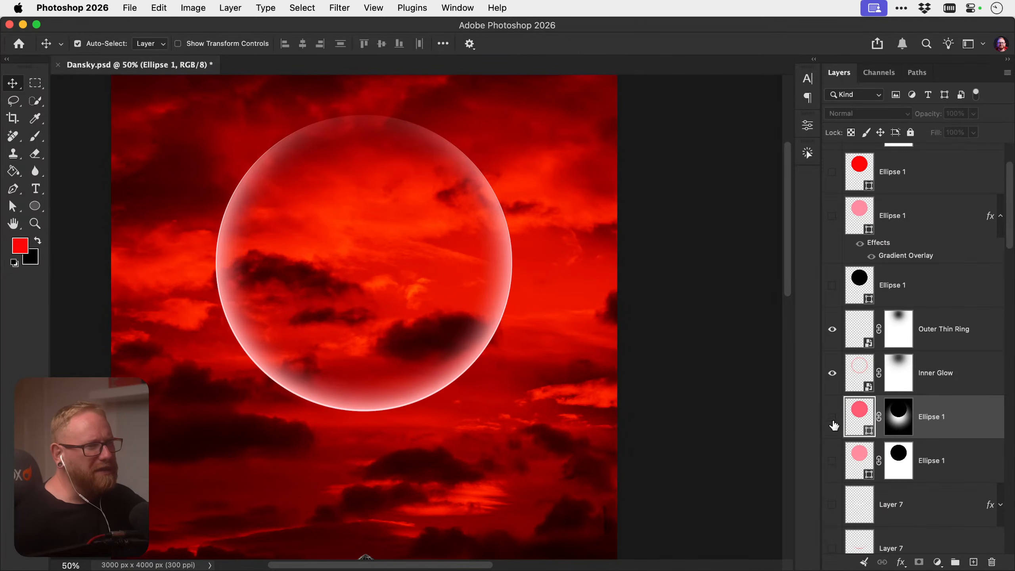
pyautogui.click(833, 421)
pyautogui.click(834, 420)
pyautogui.click(833, 421)
pyautogui.click(833, 422)
pyautogui.click(833, 423)
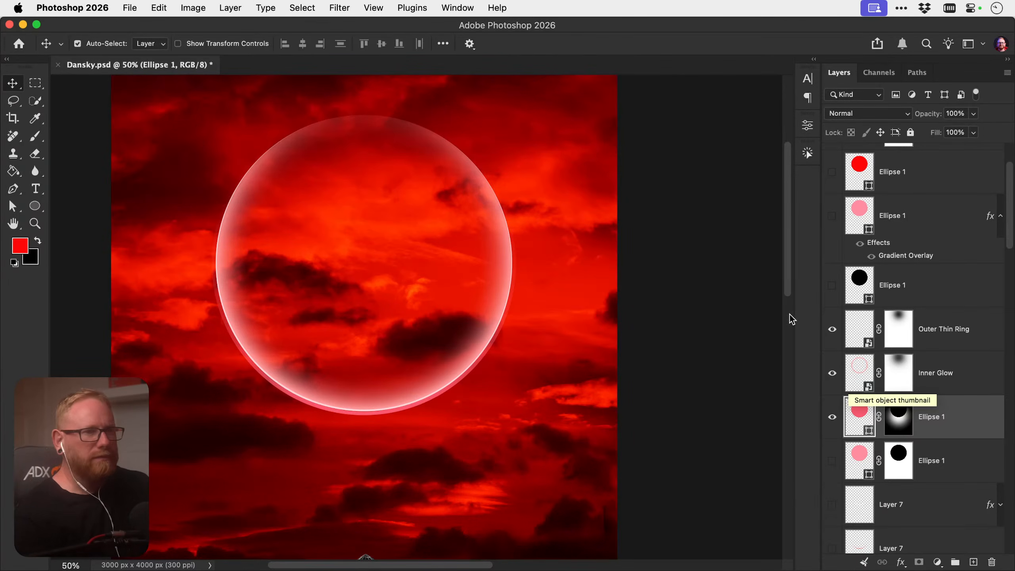
pyautogui.click(831, 332)
pyautogui.click(832, 333)
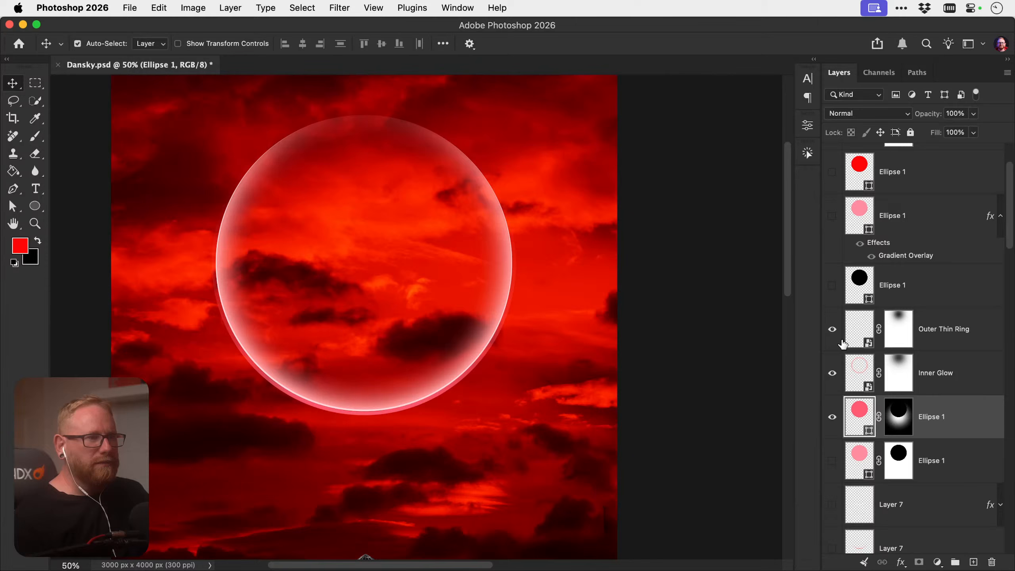
# Add a Color Overlay in salmon pink (ff8282) to the Inner Glow layer
pyautogui.click(861, 372)
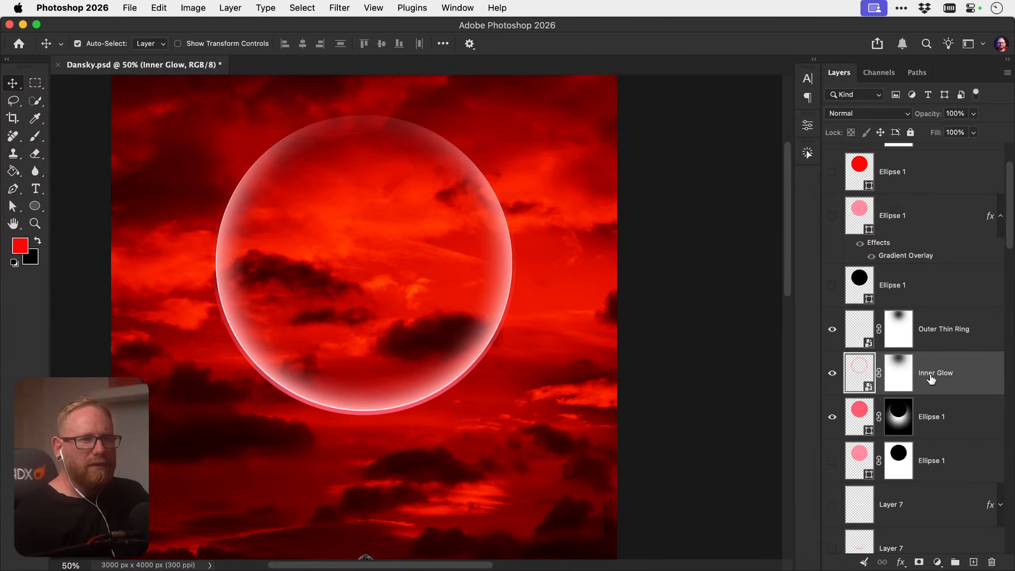
pyautogui.doubleClick(973, 390)
pyautogui.click(529, 253)
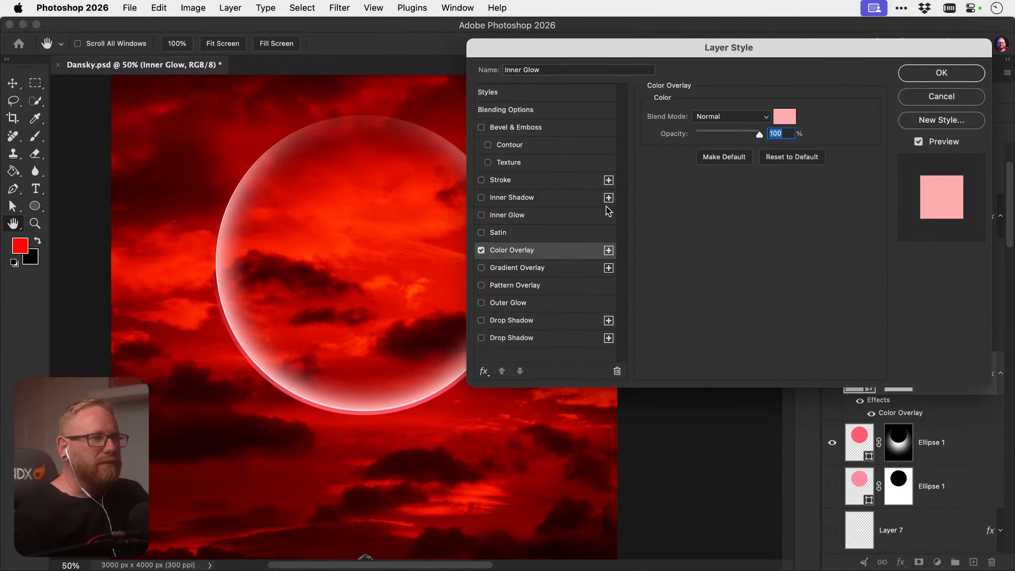
pyautogui.click(785, 117)
pyautogui.click(719, 341)
pyautogui.click(766, 321)
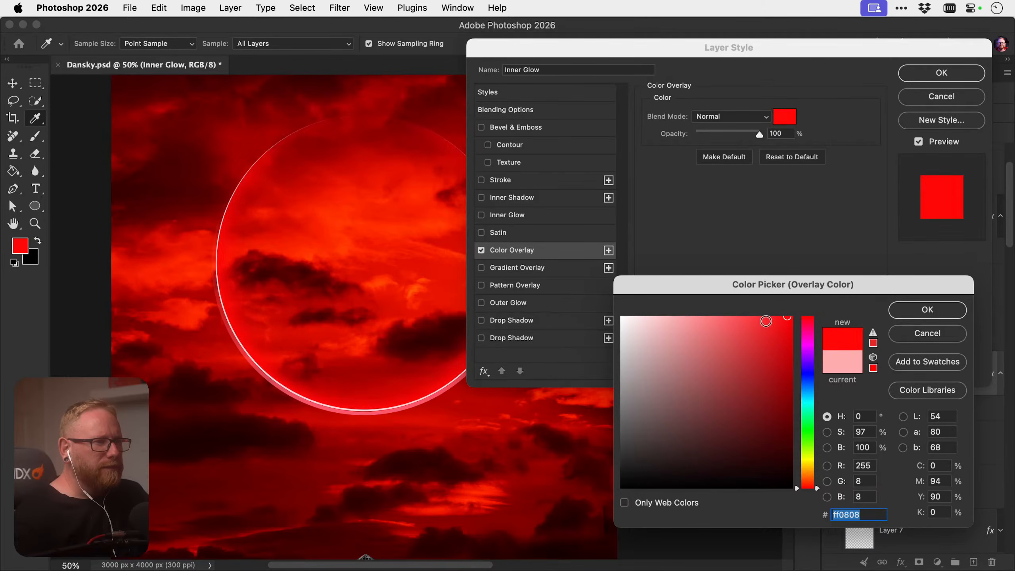
pyautogui.click(730, 323)
pyautogui.click(728, 317)
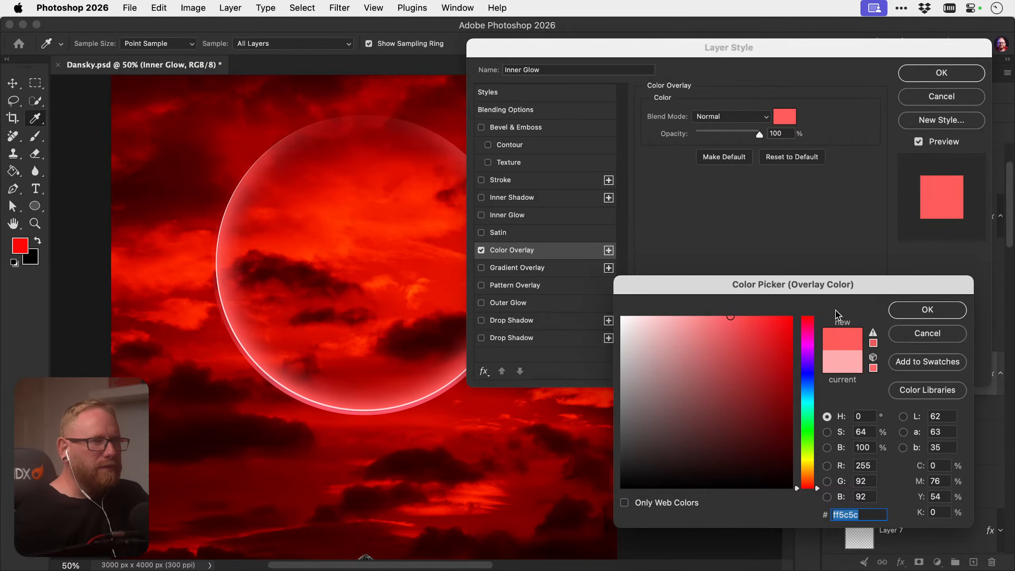
pyautogui.moveTo(757, 320); pyautogui.dragTo(708, 302)
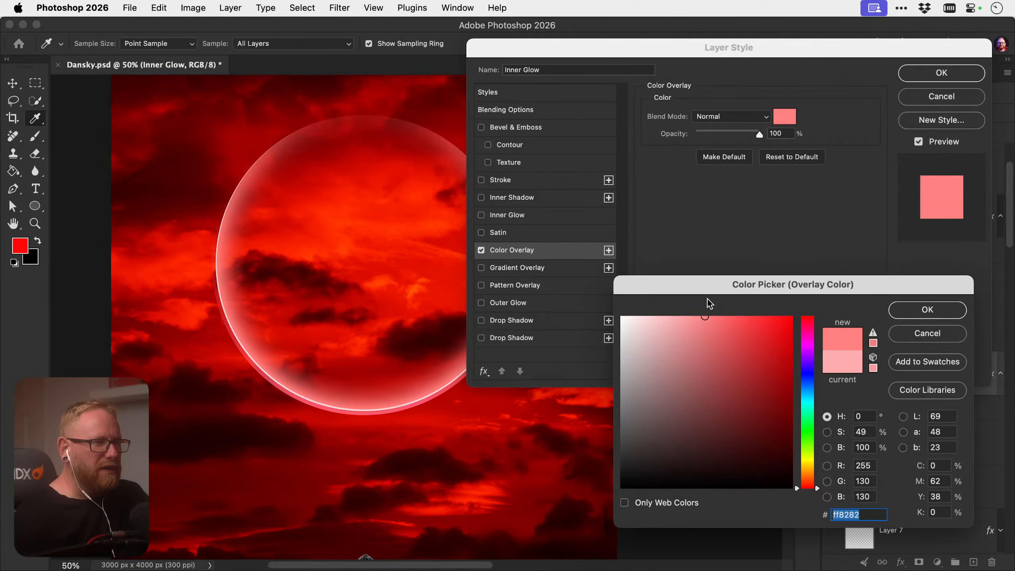
pyautogui.click(893, 315)
pyautogui.click(930, 74)
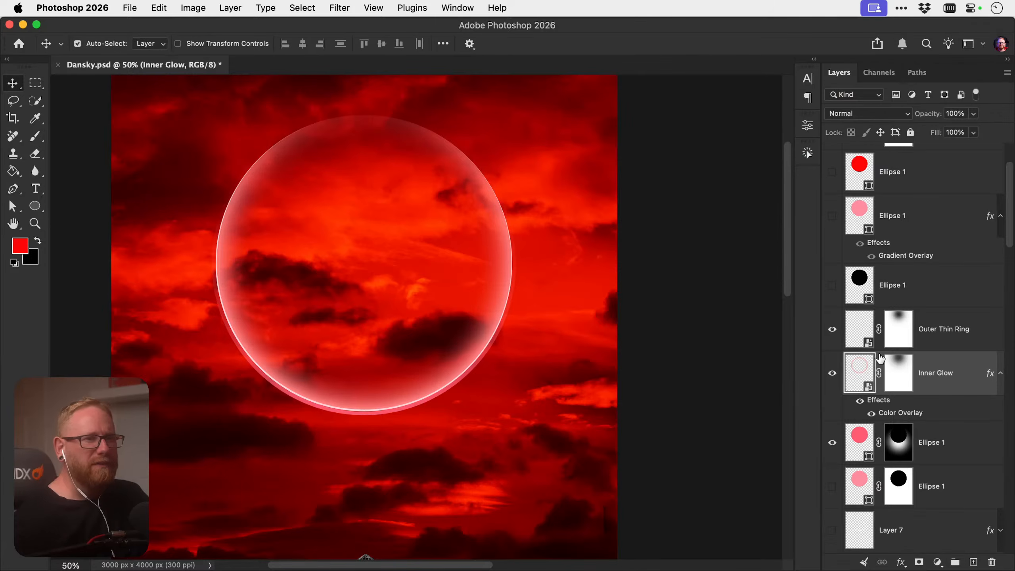
# Add a Color Overlay in a pale pink, lighter than the ff8282 overlay color, to the Outer Thin Ring layer
pyautogui.click(831, 328)
pyautogui.click(832, 329)
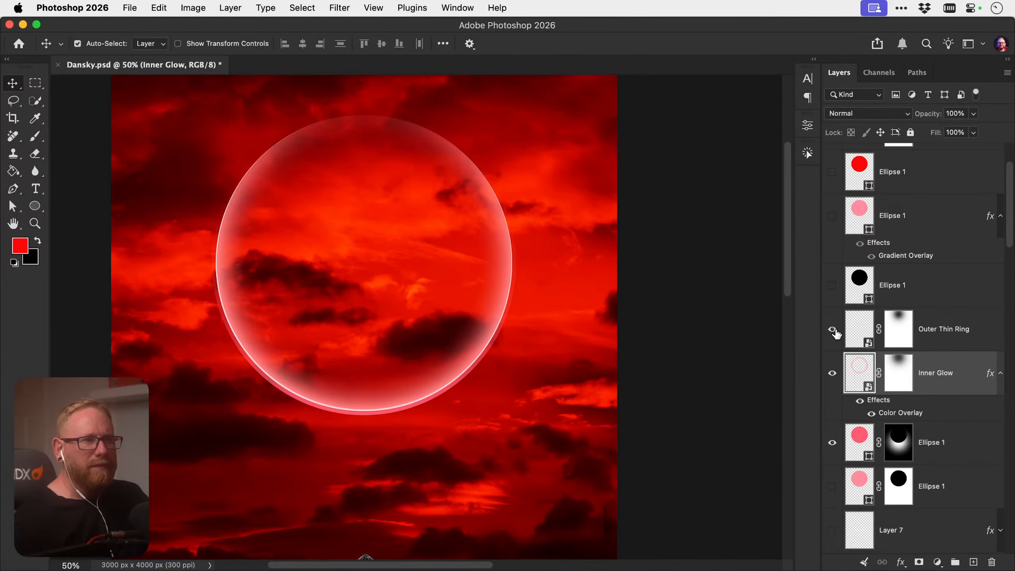
pyautogui.doubleClick(977, 346)
pyautogui.click(543, 250)
pyautogui.click(784, 116)
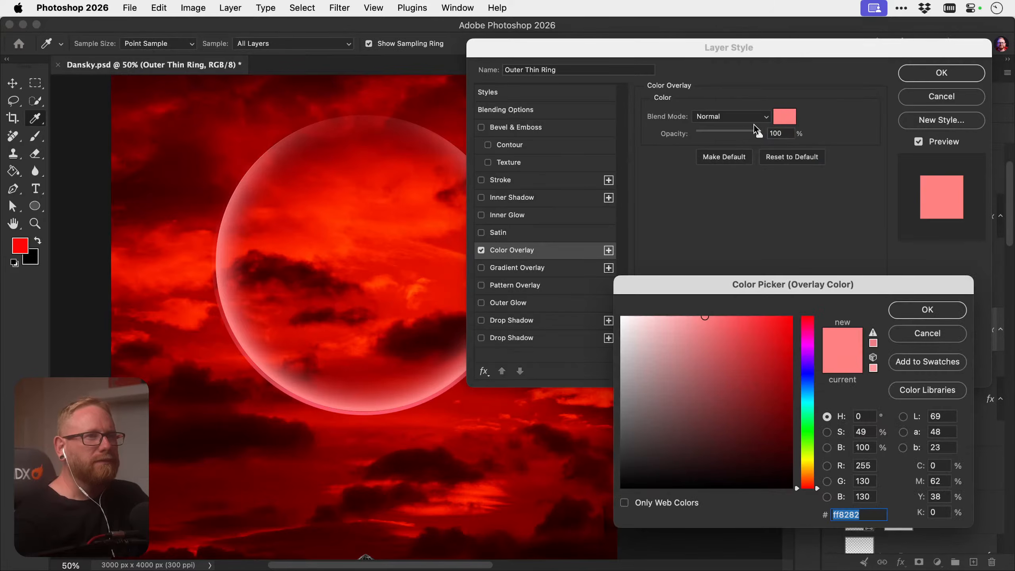
pyautogui.moveTo(704, 316); pyautogui.dragTo(670, 292)
pyautogui.press('Return')
pyautogui.press('Return')
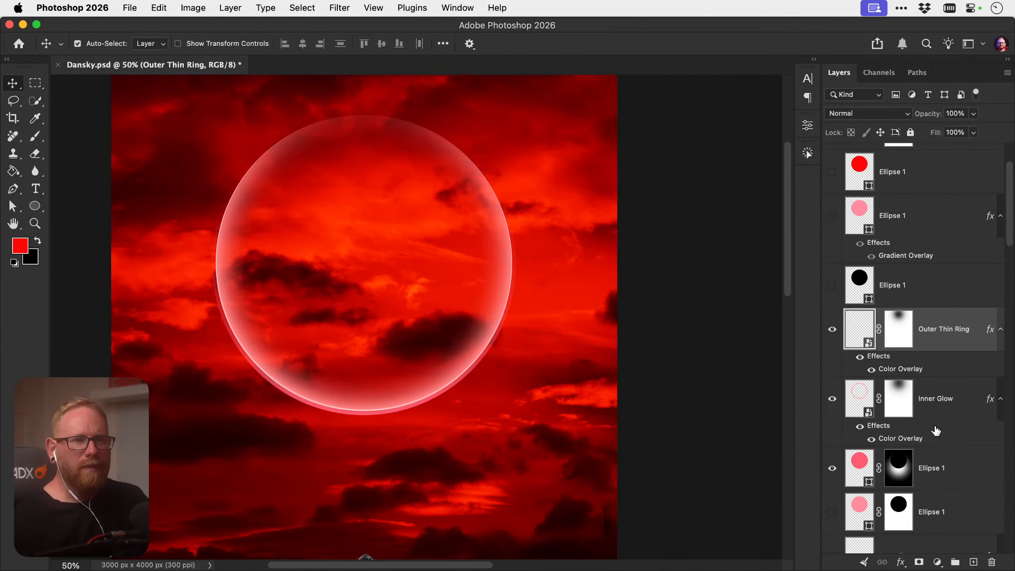
# Convert the visible masked Ellipse 1 rim layer directly below Inner Glow to a Smart Object
pyautogui.click(852, 468)
pyautogui.rightClick(947, 465)
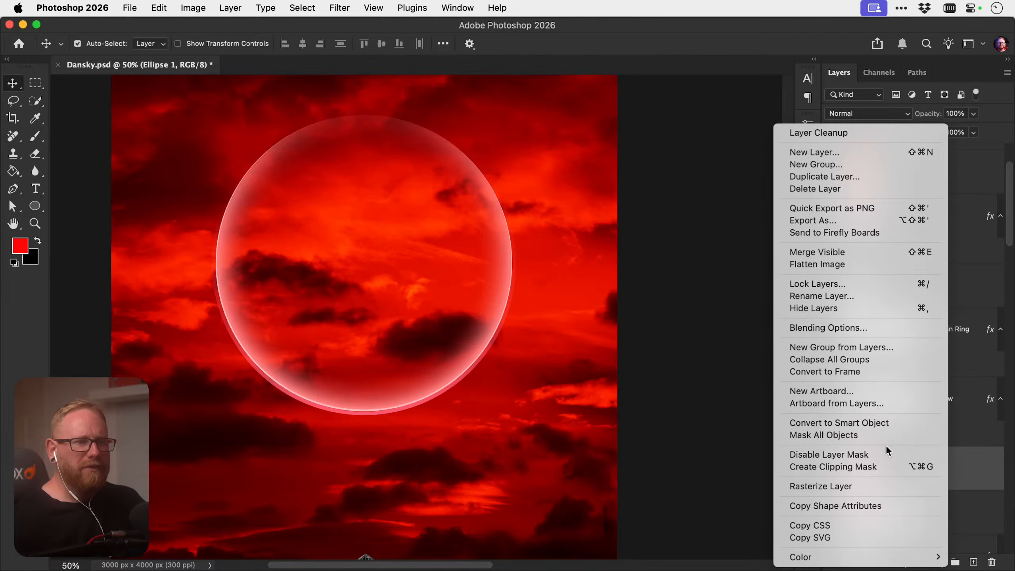
pyautogui.click(873, 424)
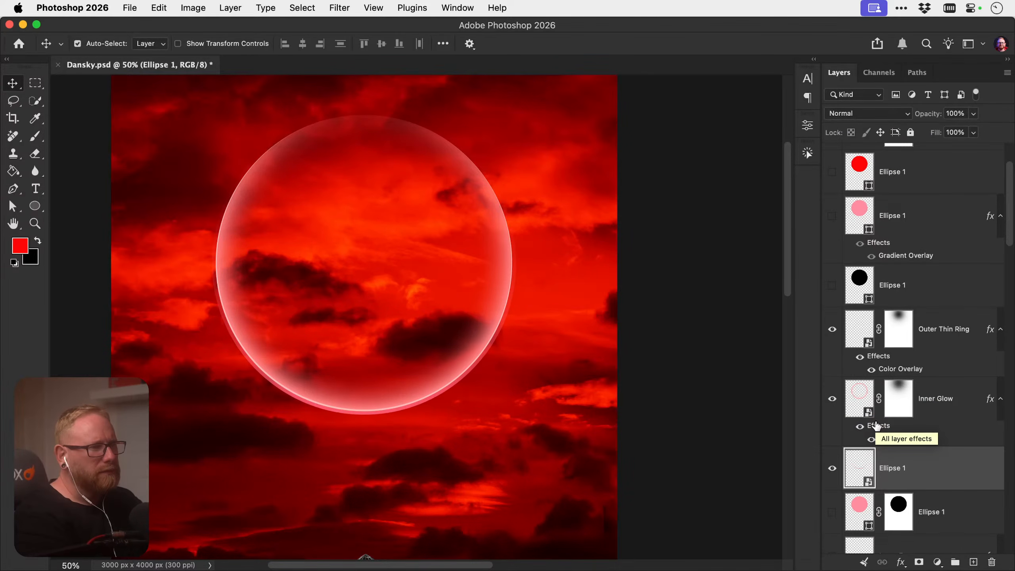
# Compare the whole moon with the Duskbloods reference poster on Layer 8
pyautogui.press('super+minus')
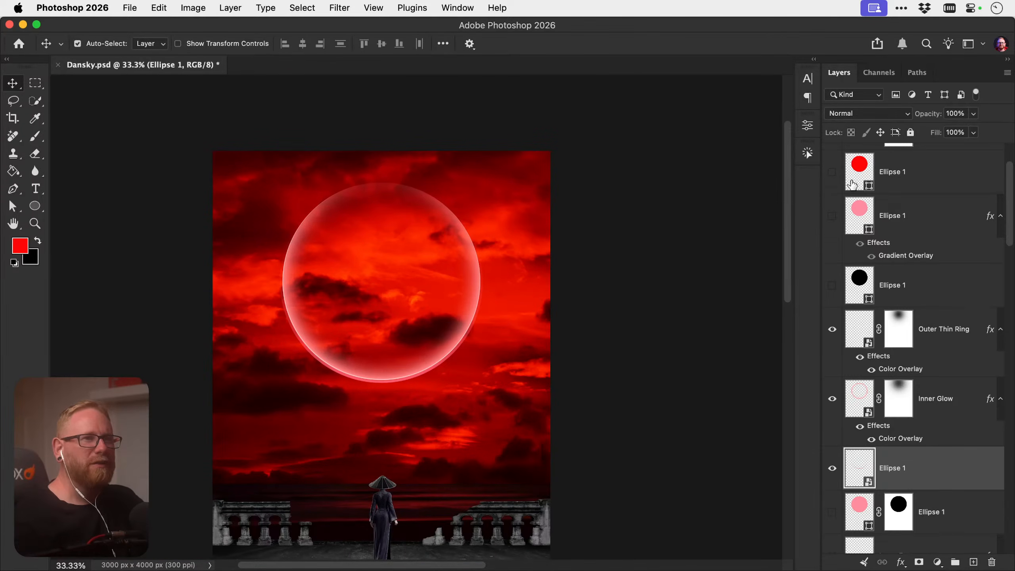
pyautogui.scroll(3, 849, 184)
pyautogui.click(832, 168)
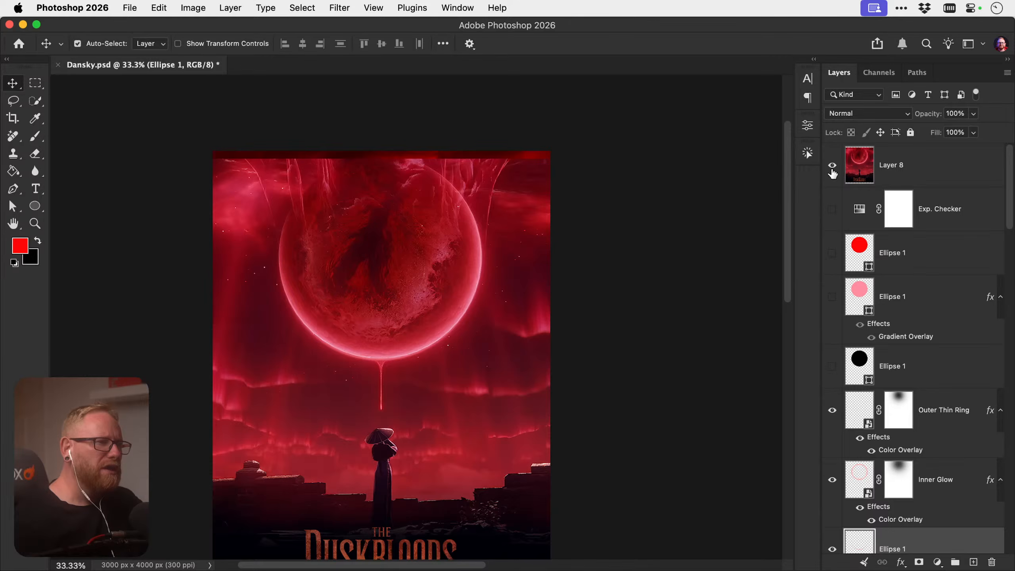
pyautogui.click(832, 165)
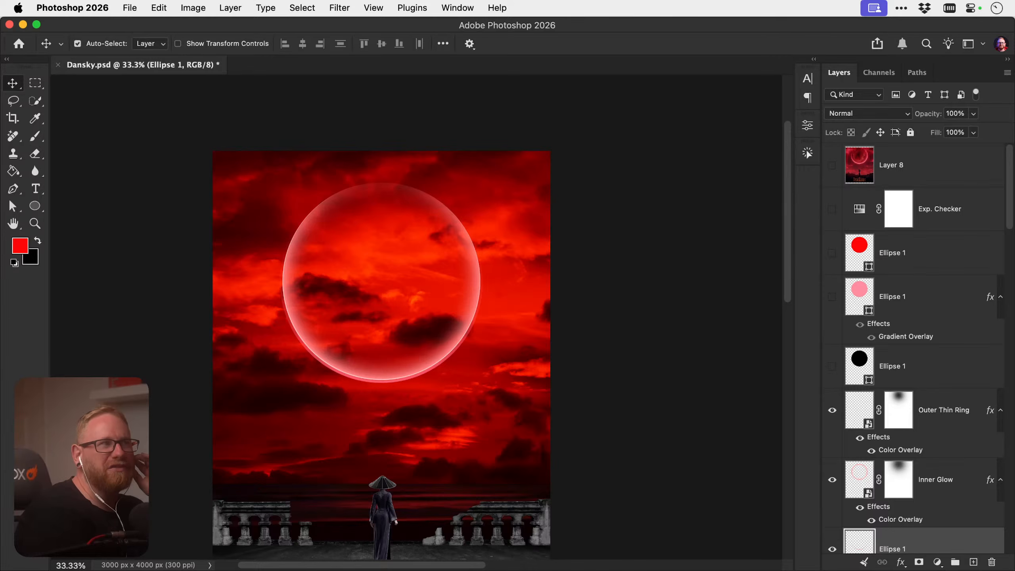
# Deselect all layers and save the Dansky.psd document
pyautogui.click(660, 312)
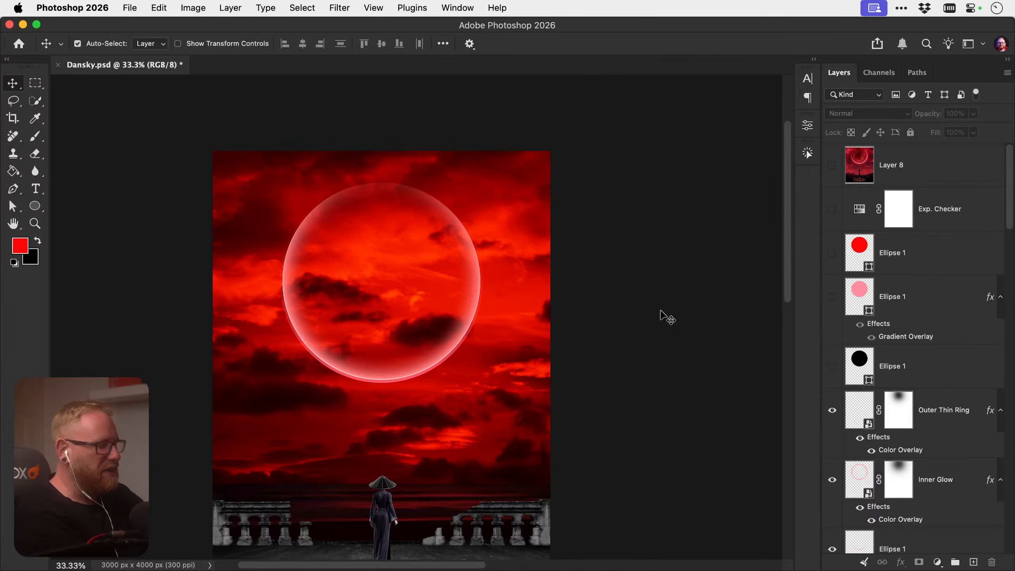
pyautogui.scroll(1, 661, 312)
pyautogui.press('super+s')
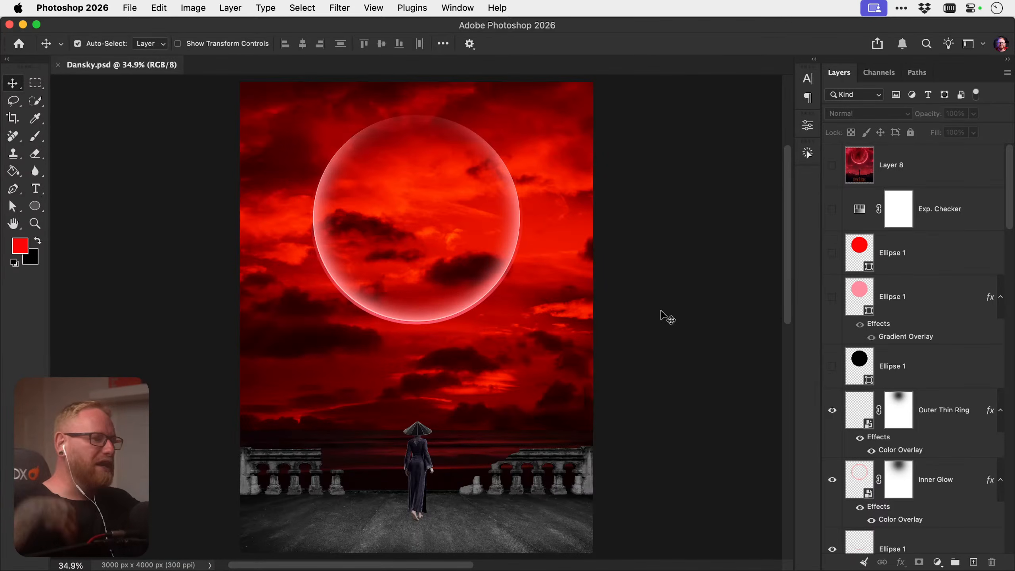
# Review the moon layers, compare the composite with the Layer 8 reference again and inspect the moon's lower rim up close
pyautogui.scroll(-5, 890, 364)
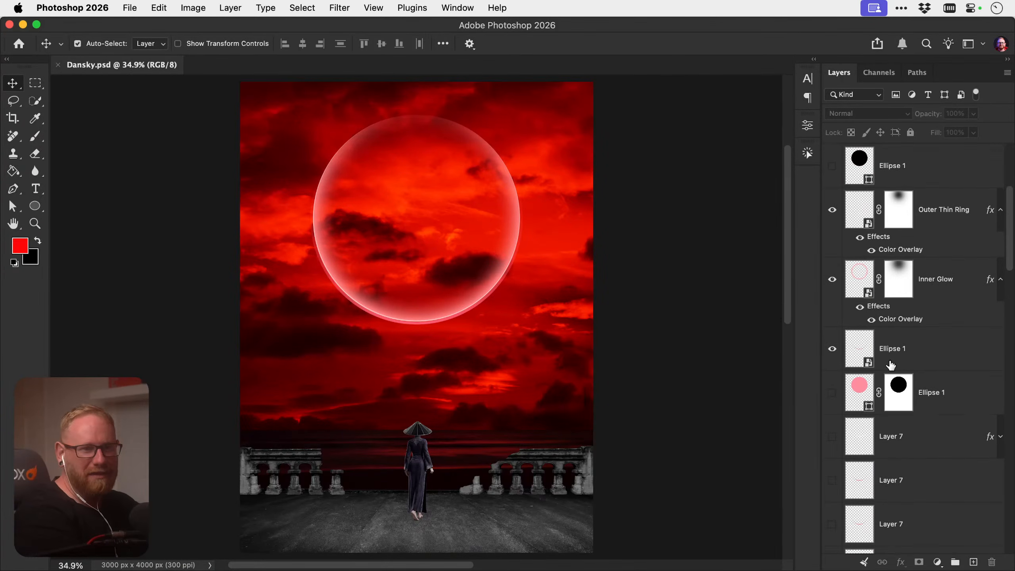
pyautogui.scroll(5, 890, 364)
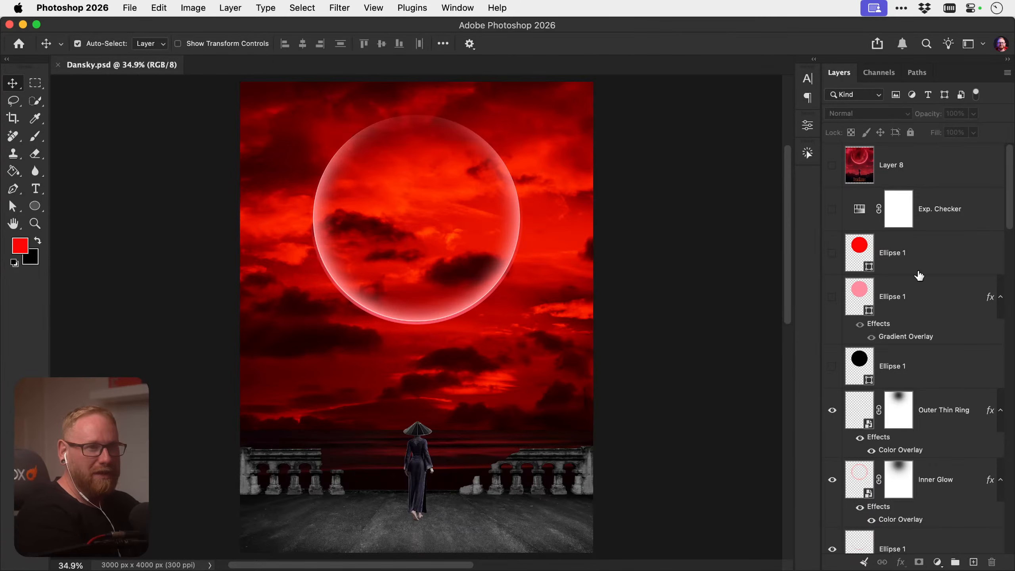
pyautogui.click(832, 165)
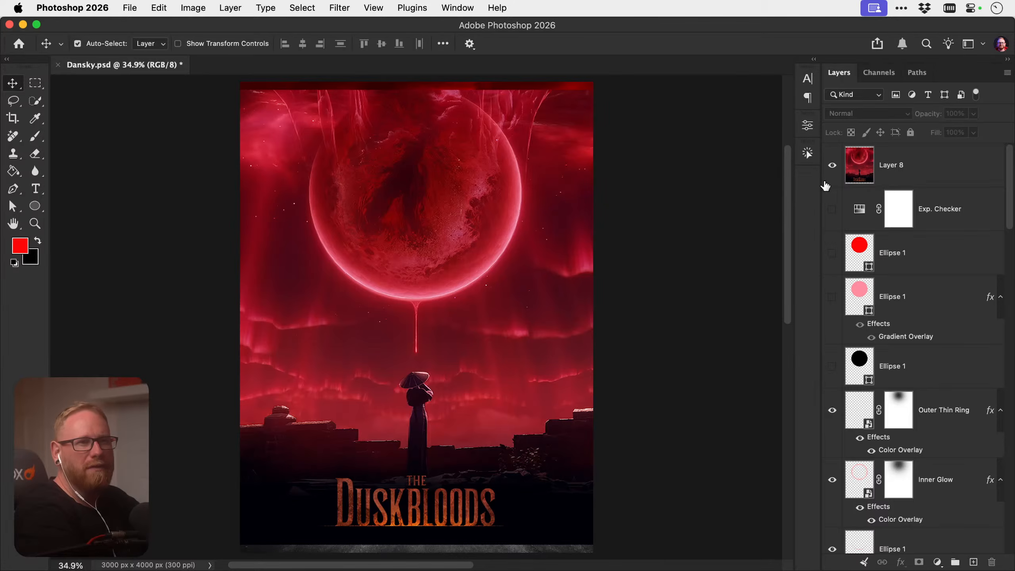
pyautogui.click(832, 165)
pyautogui.click(831, 165)
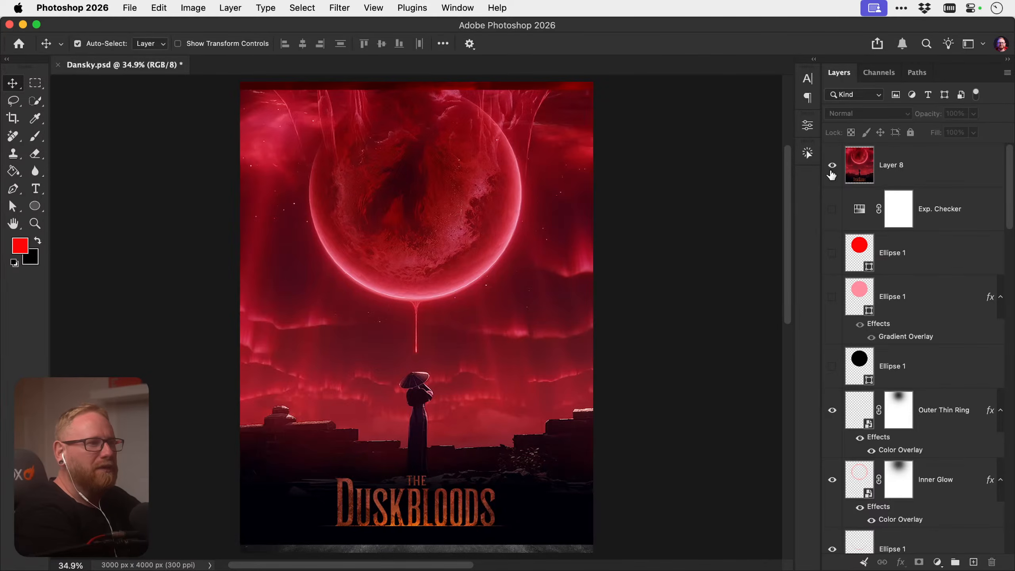
pyautogui.click(832, 165)
pyautogui.press('z')
pyautogui.click(420, 316)
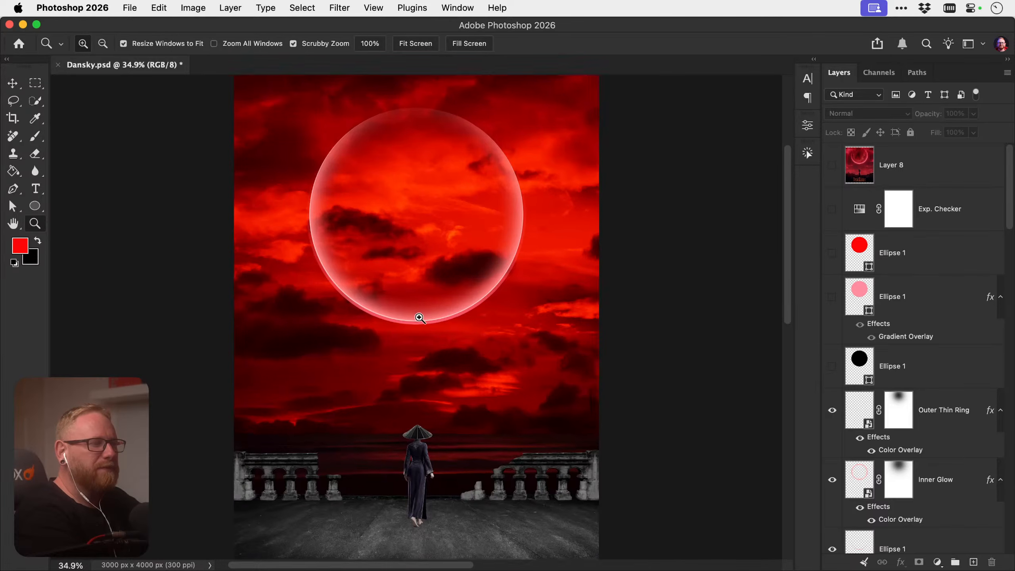
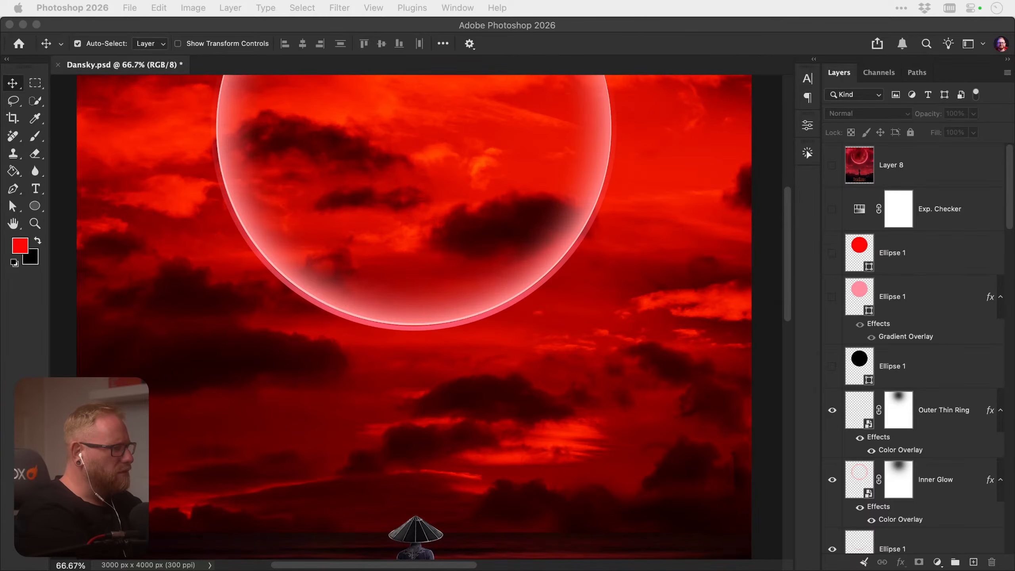
# Switch to Adobe Stock in Chrome, search for "planet" and download the Pluto globe image on a white background
pyautogui.press('super+Tab')
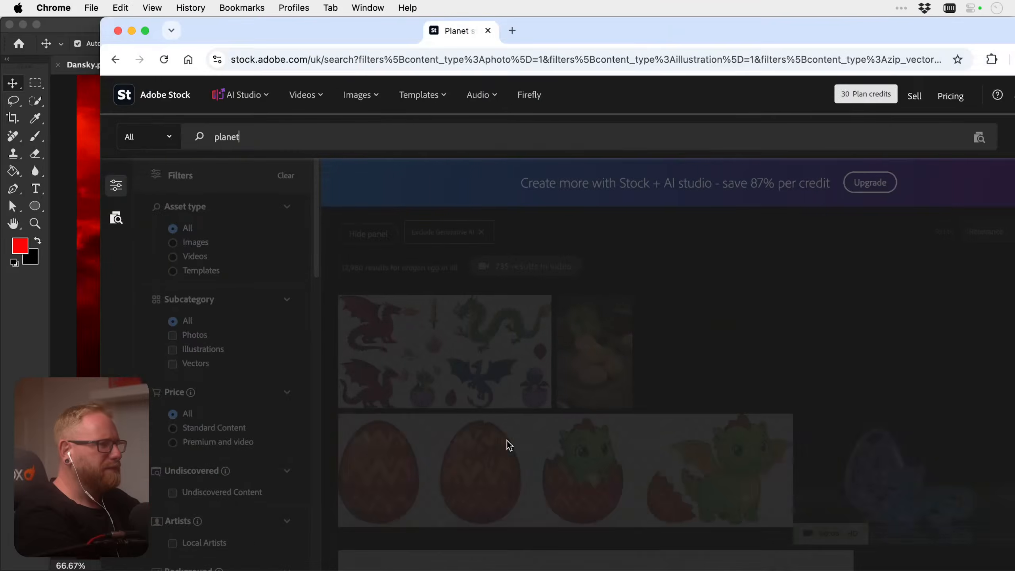
pyautogui.moveTo(186, 42); pyautogui.dragTo(57, 42)
pyautogui.scroll(-6, 465, 272)
pyautogui.scroll(-2, 467, 273)
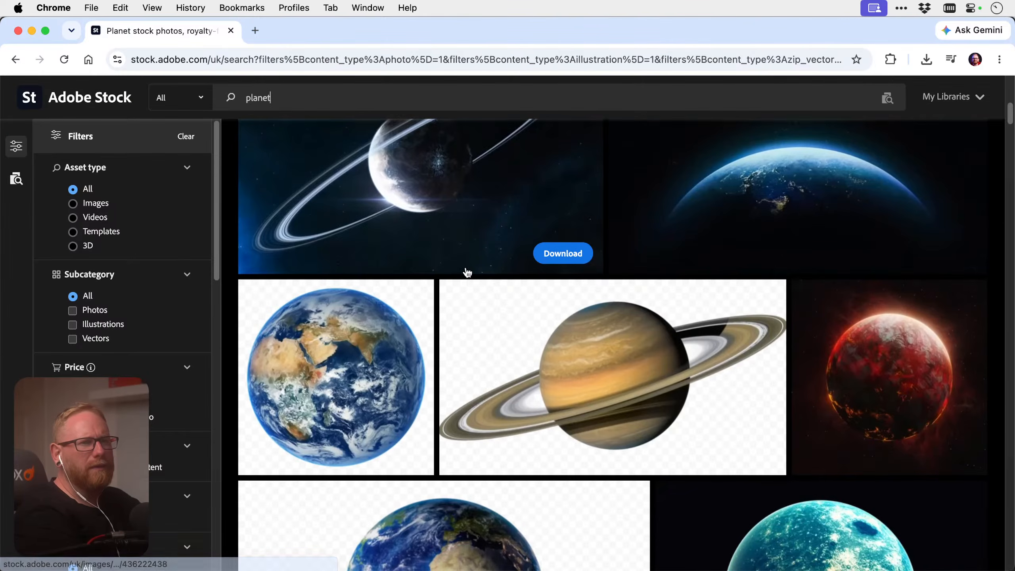
pyautogui.scroll(-3, 467, 272)
pyautogui.scroll(-1, 467, 272)
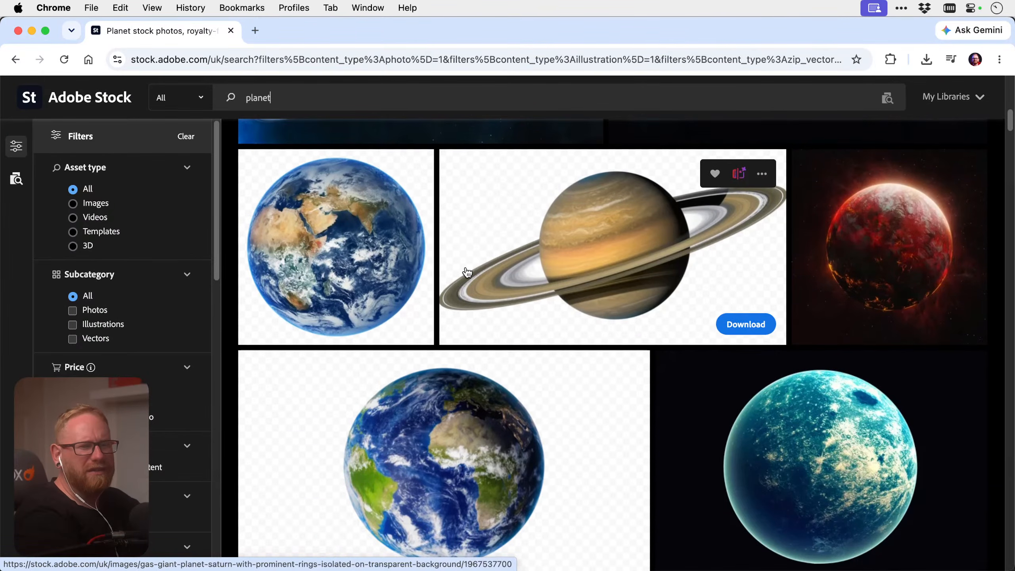
pyautogui.scroll(-8, 466, 273)
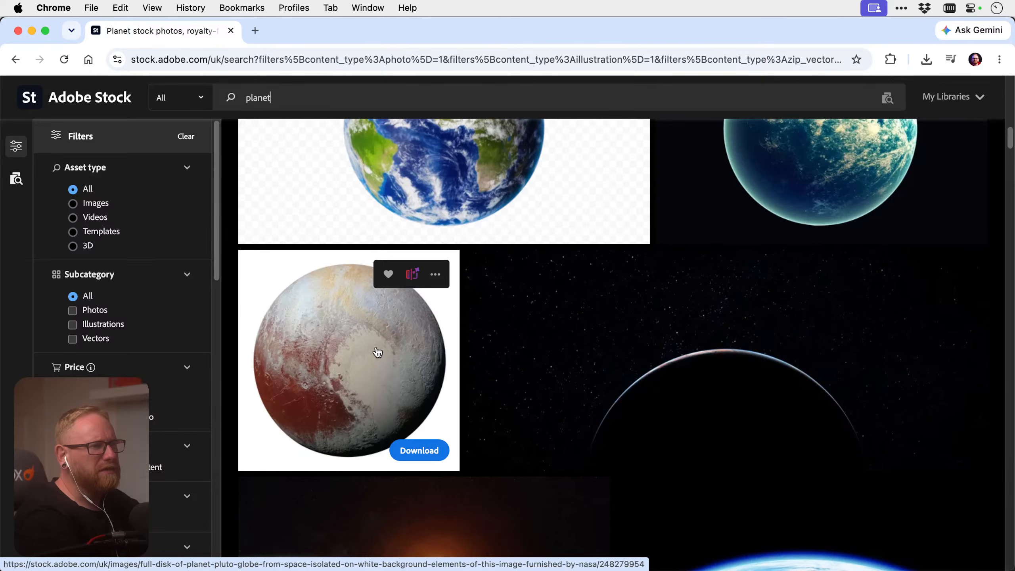
pyautogui.click(419, 451)
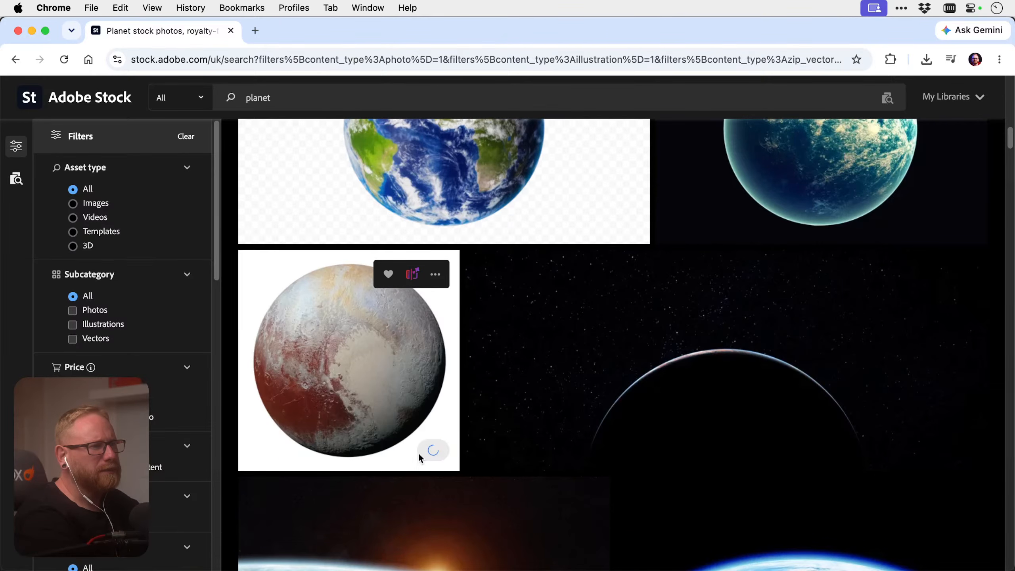
# Find the frozen blue planet isolated on black among the planet results and download it
pyautogui.scroll(-10, 618, 358)
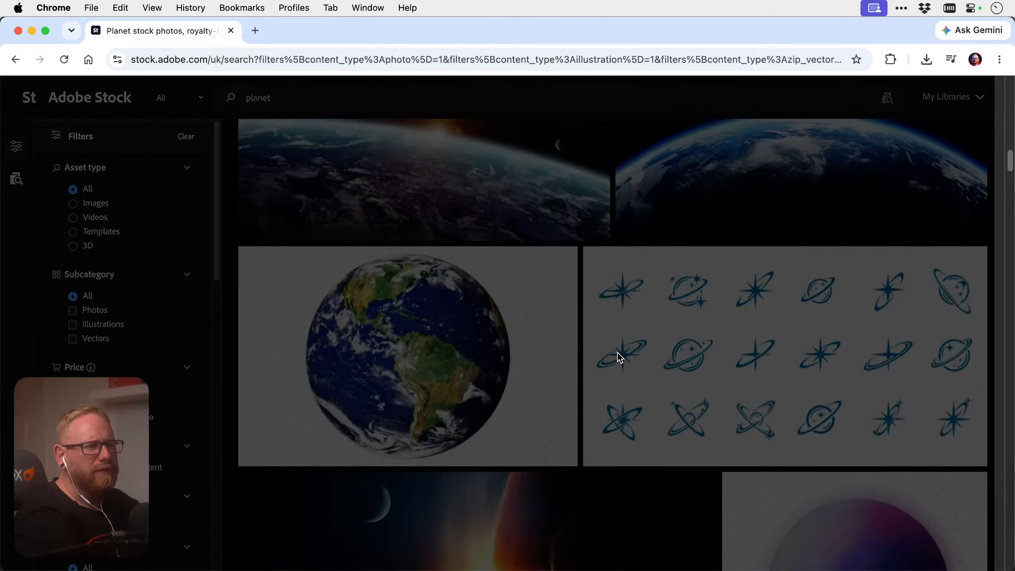
pyautogui.scroll(-12, 618, 358)
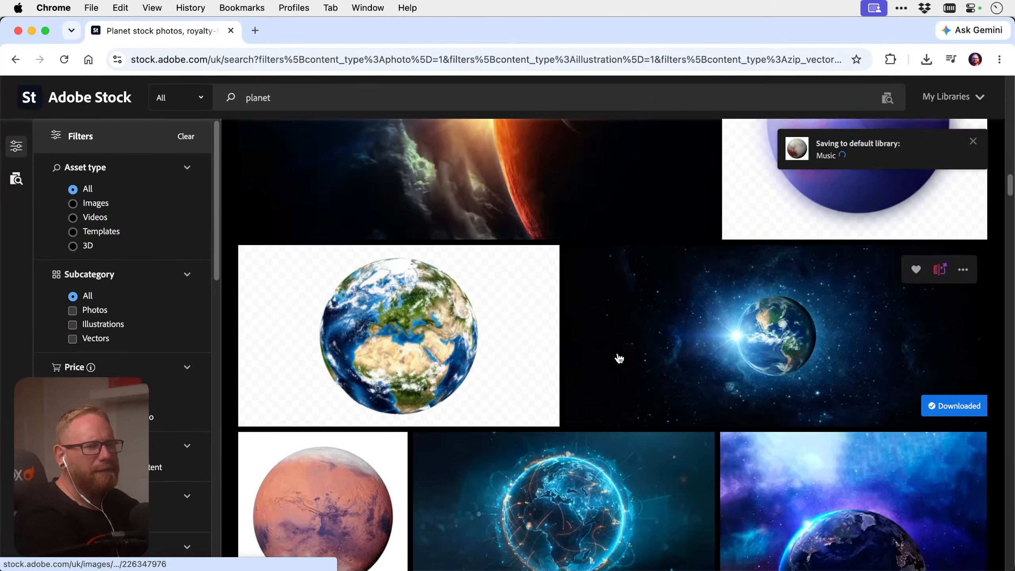
pyautogui.scroll(-8, 618, 358)
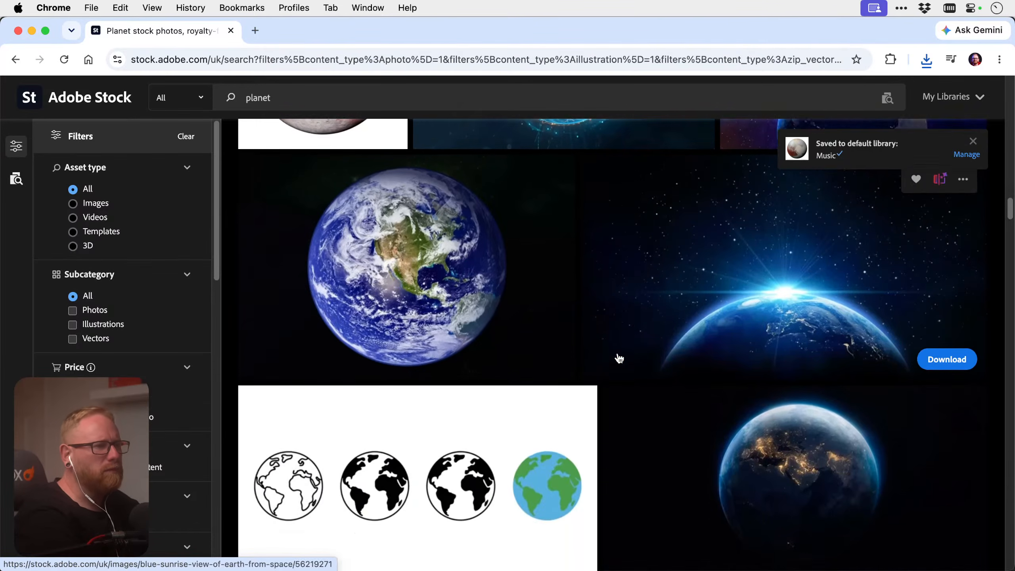
pyautogui.scroll(-10, 618, 358)
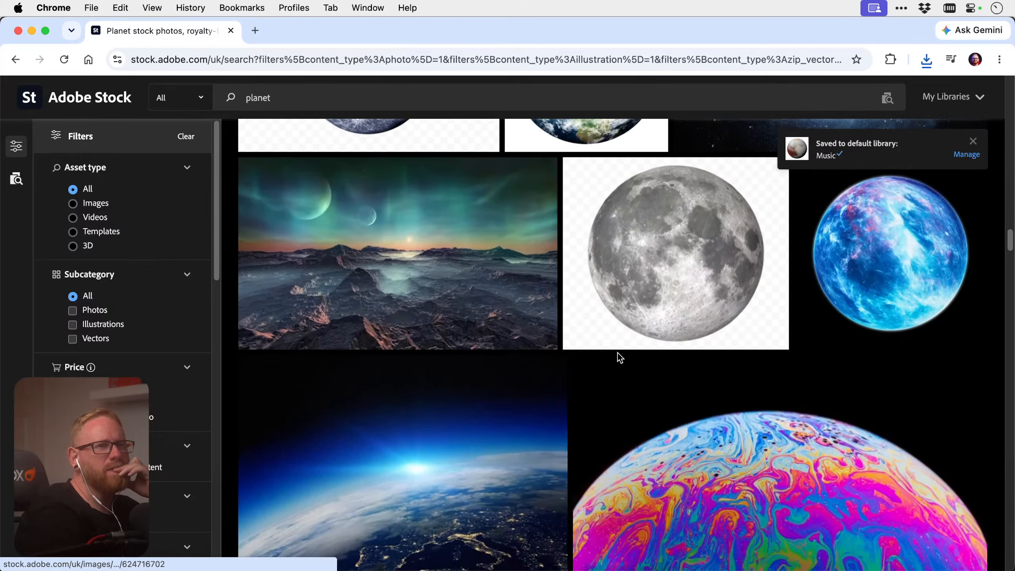
pyautogui.moveTo(879, 244)
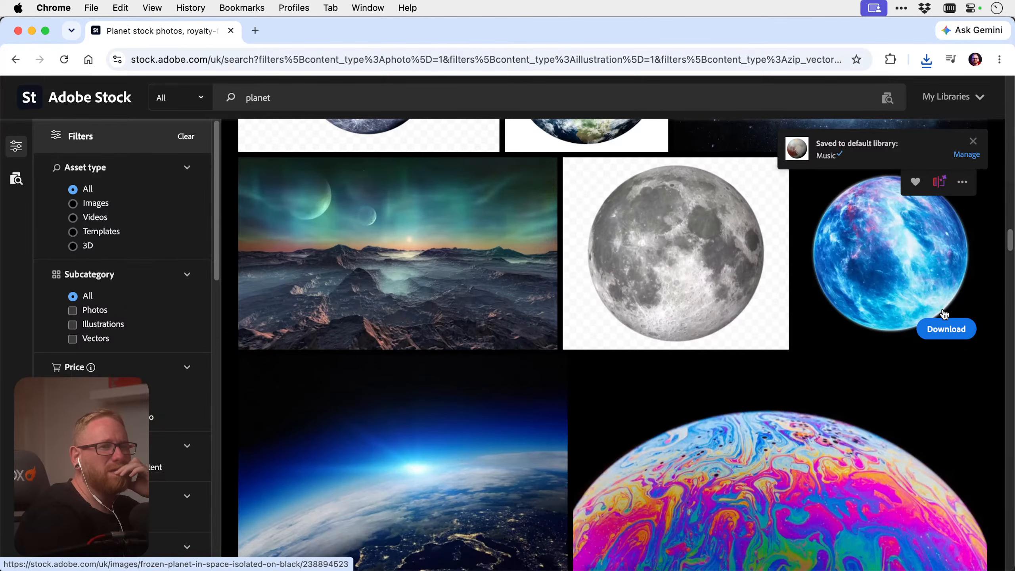
pyautogui.click(946, 329)
# Browse further through the planet results for more surface textures that could suit the moon
pyautogui.scroll(-10, 872, 284)
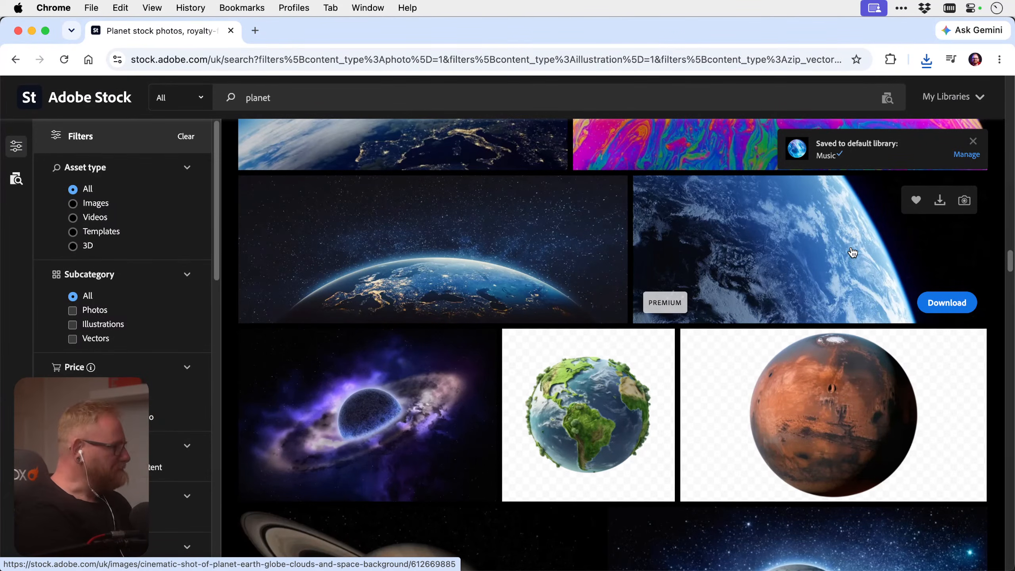
pyautogui.scroll(-2, 853, 252)
pyautogui.scroll(-7, 852, 252)
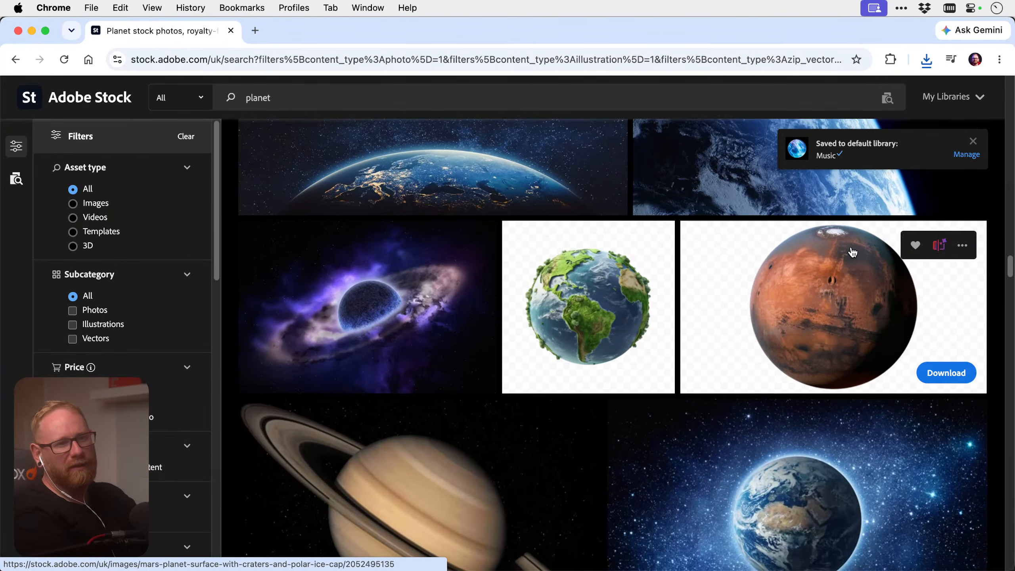
pyautogui.scroll(-9, 852, 252)
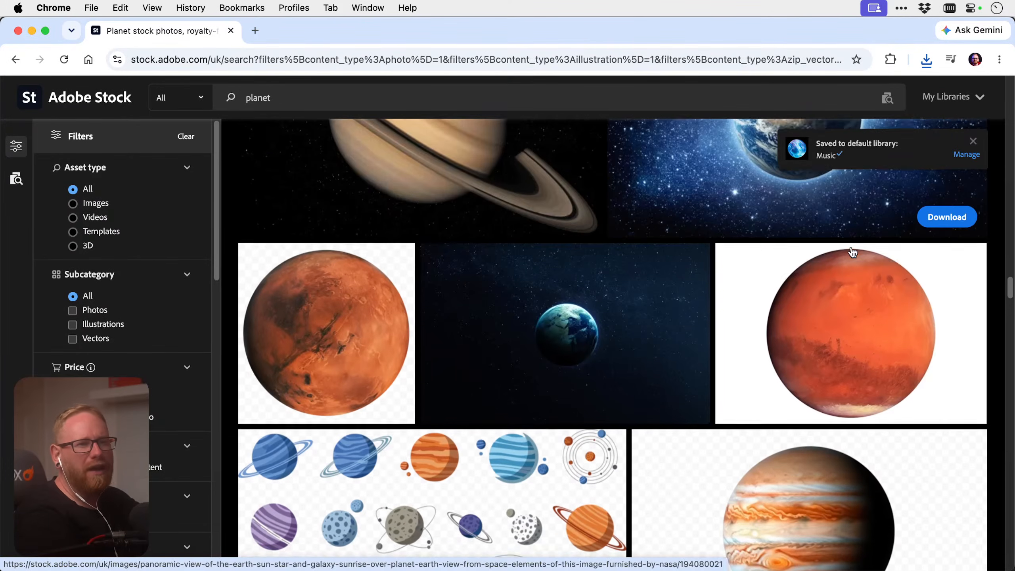
pyautogui.scroll(1, 852, 252)
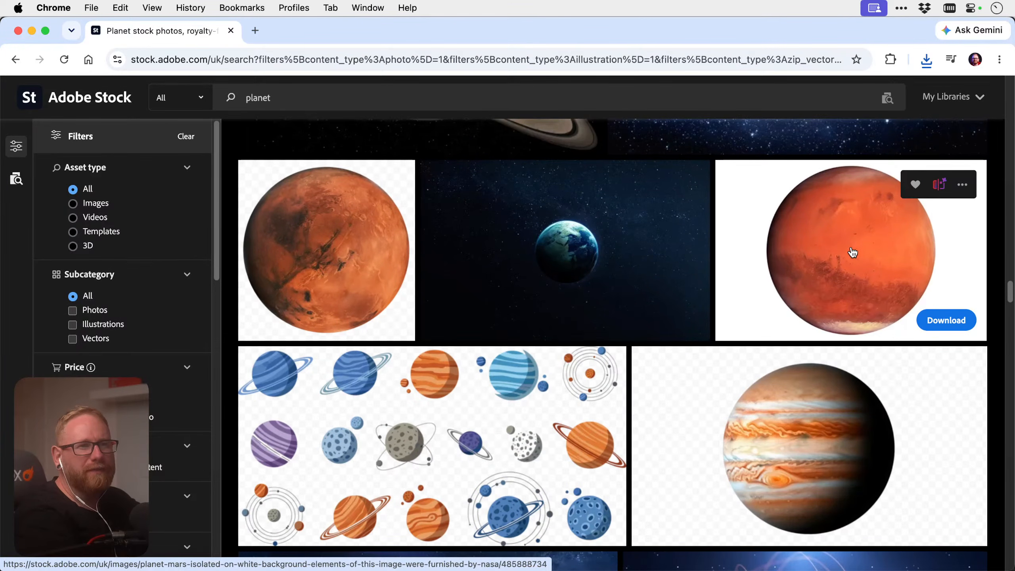
pyautogui.scroll(-15, 852, 252)
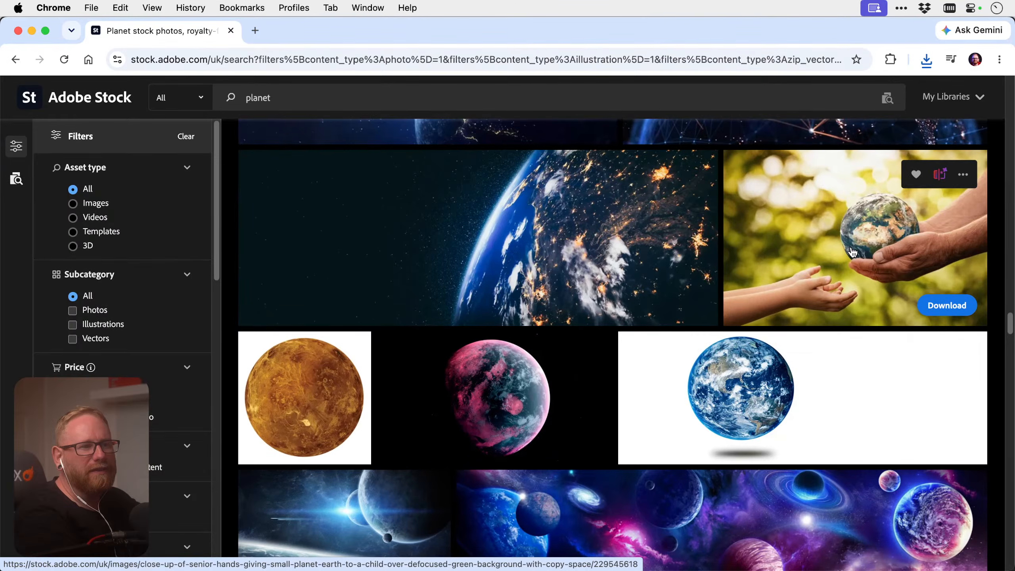
pyautogui.scroll(-15, 852, 252)
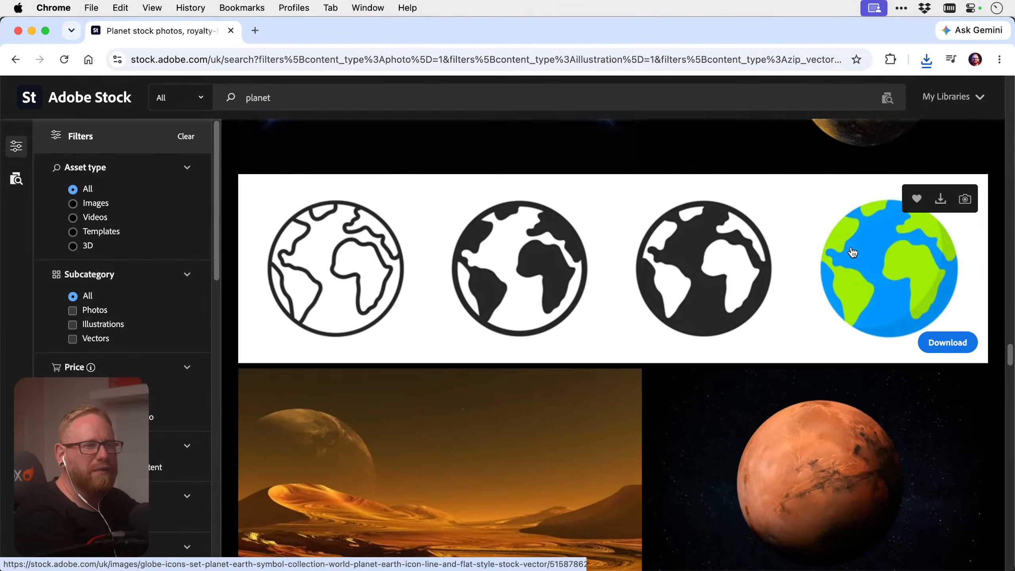
pyautogui.scroll(-14, 853, 251)
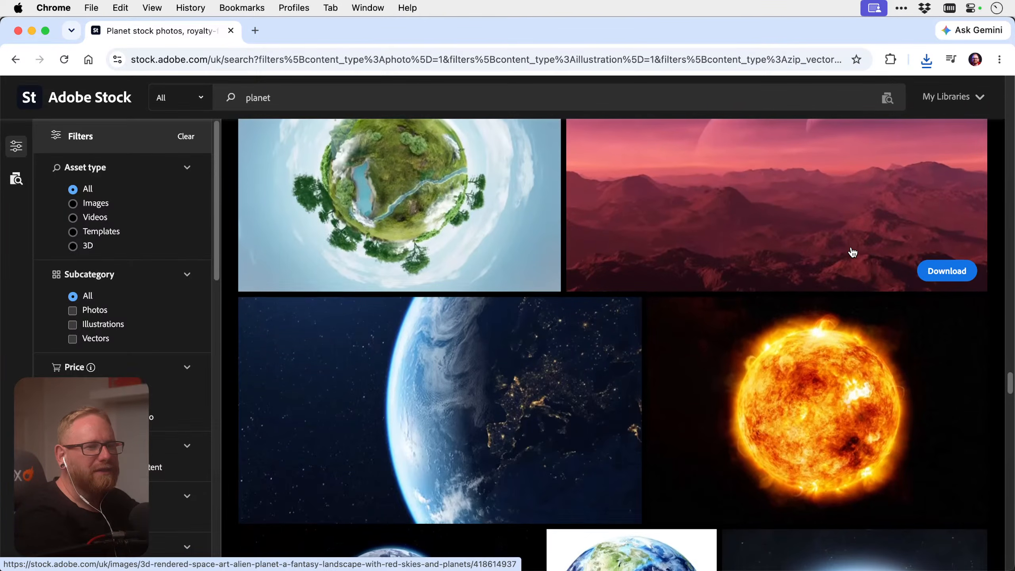
pyautogui.scroll(-18, 852, 251)
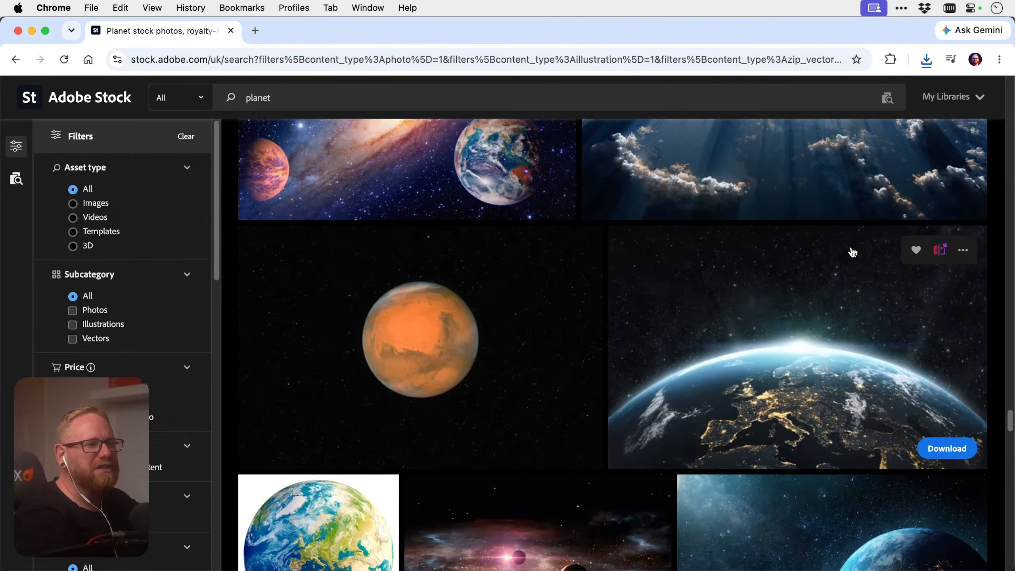
pyautogui.scroll(-1, 853, 252)
pyautogui.scroll(-8, 853, 251)
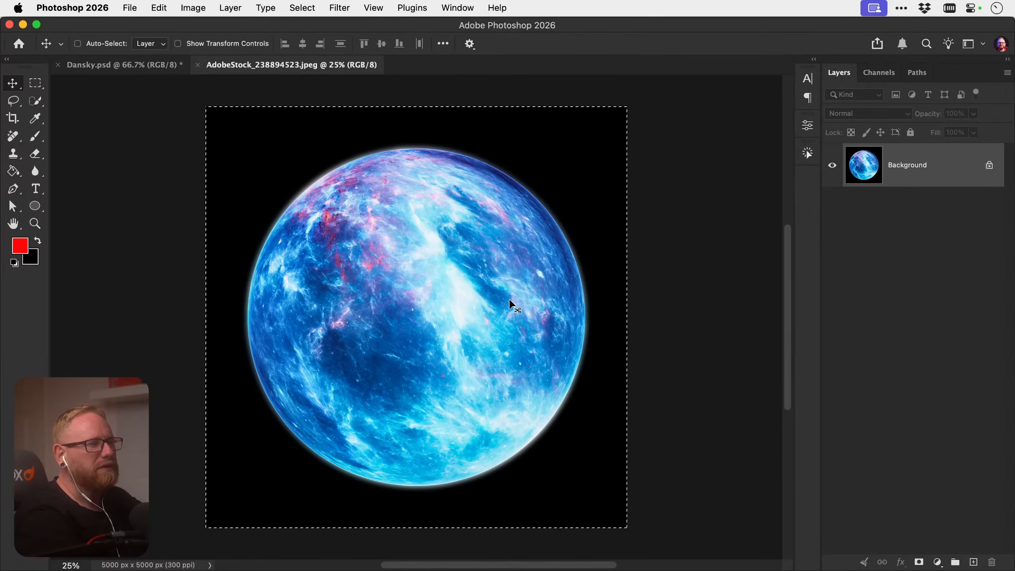
# Close the stock planet image, paste the copied planet above the Outer Thin Ring layer and set its blend mode to Screen
pyautogui.press('super+w')
pyautogui.press('super+0')
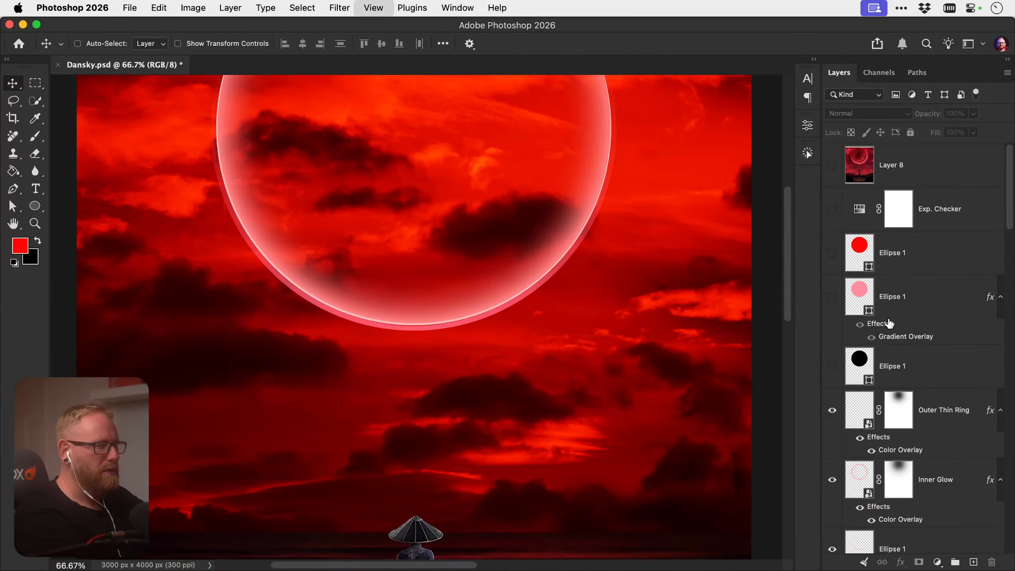
pyautogui.click(937, 407)
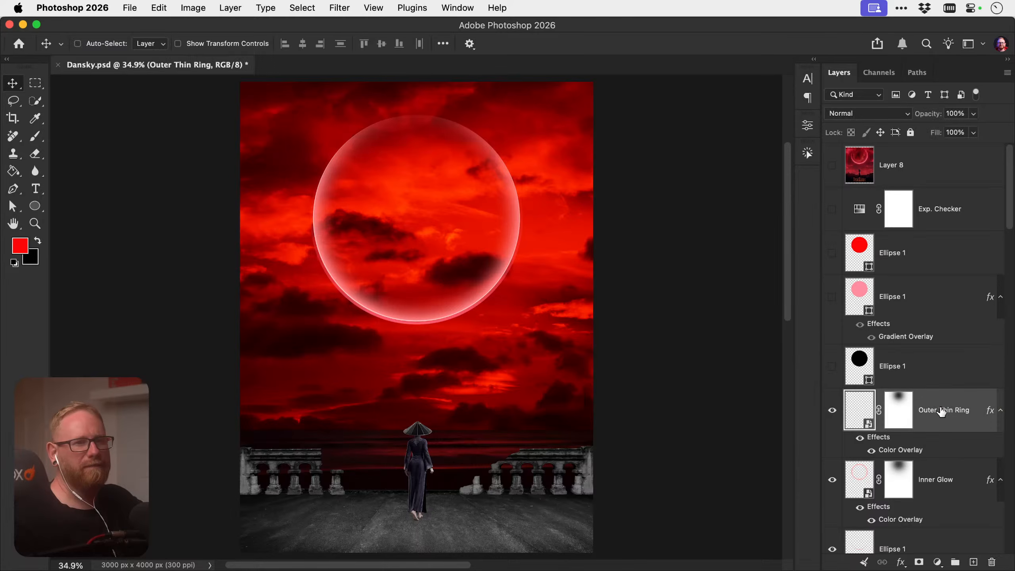
pyautogui.press('super+v')
pyautogui.click(829, 113)
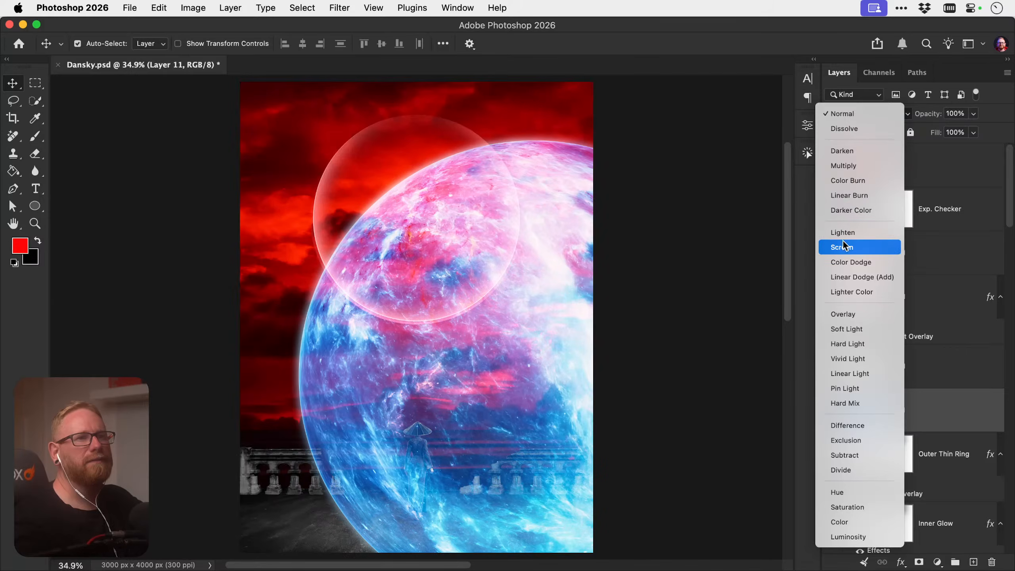
pyautogui.click(845, 247)
# Colorize the pasted planet red with Hue/Saturation, using hue 0 and saturation 91
pyautogui.press('super+u')
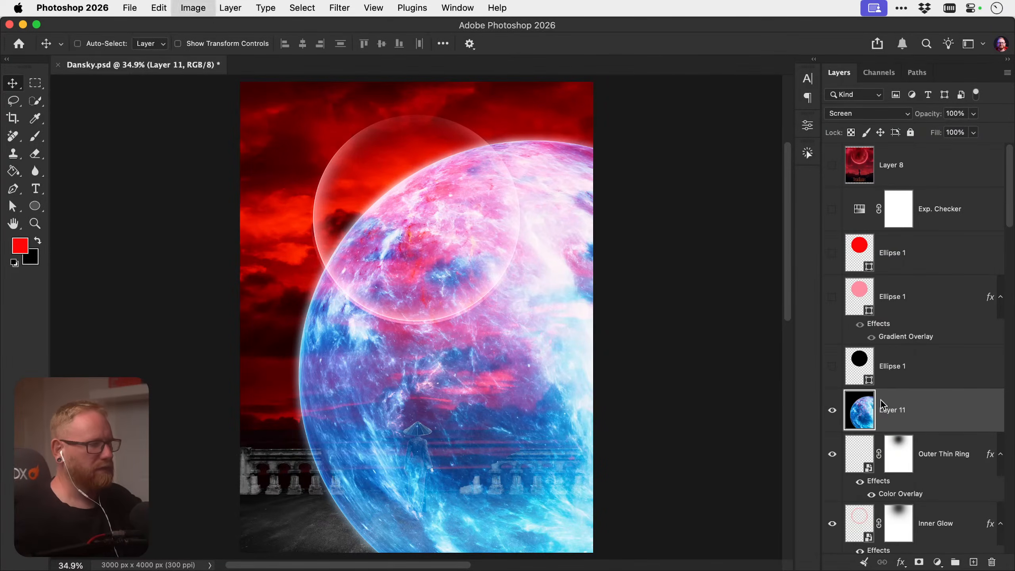
pyautogui.moveTo(570, 201); pyautogui.dragTo(648, 196)
pyautogui.click(502, 296)
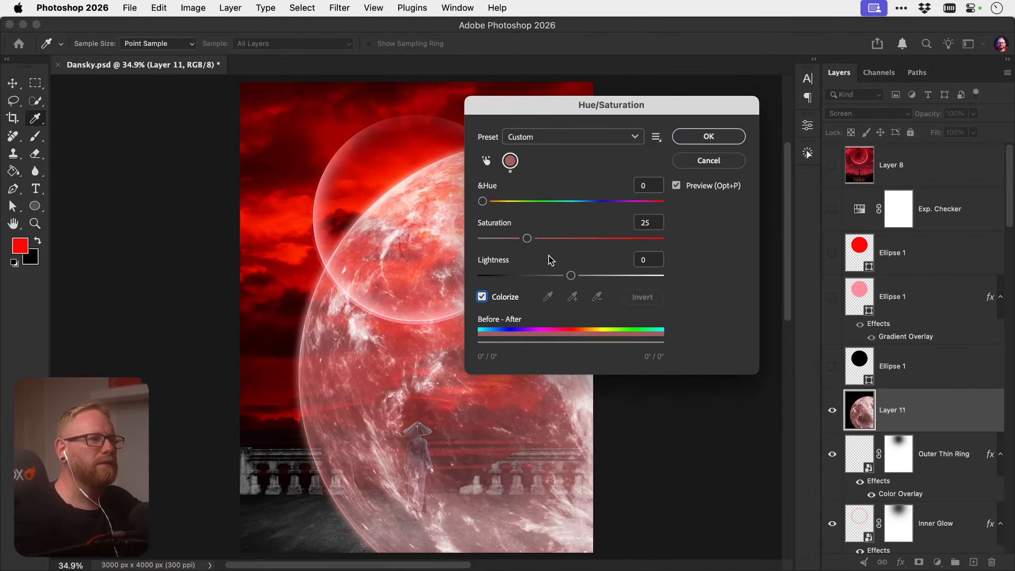
pyautogui.moveTo(566, 235); pyautogui.dragTo(646, 239)
pyautogui.press('Return')
pyautogui.press('v')
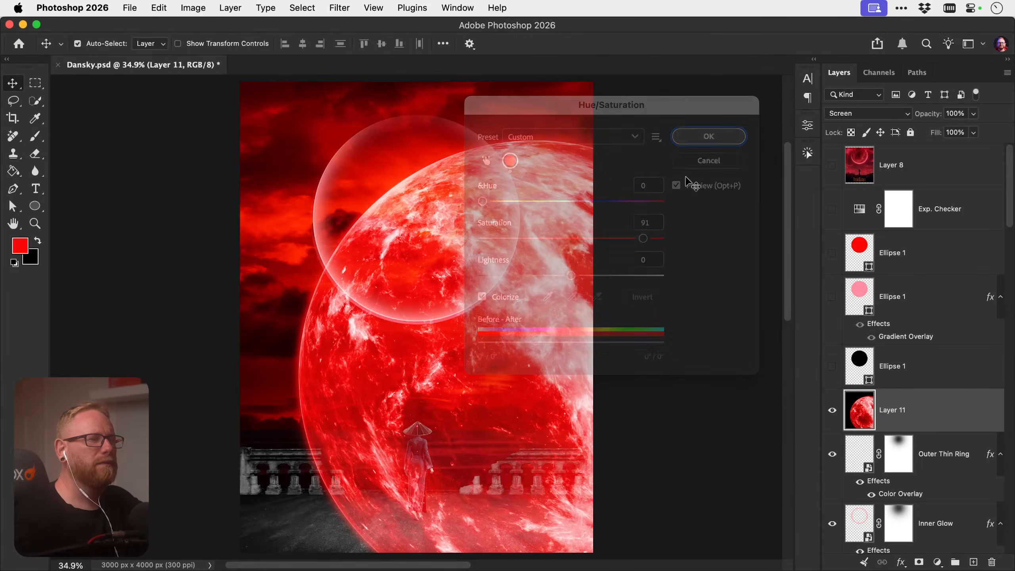
# Scale the planet to about 43.64%, fit it over the moon's ring and set its blend mode to Lighter Color
pyautogui.press('super+t')
pyautogui.moveTo(235, 81); pyautogui.dragTo(430, 271)
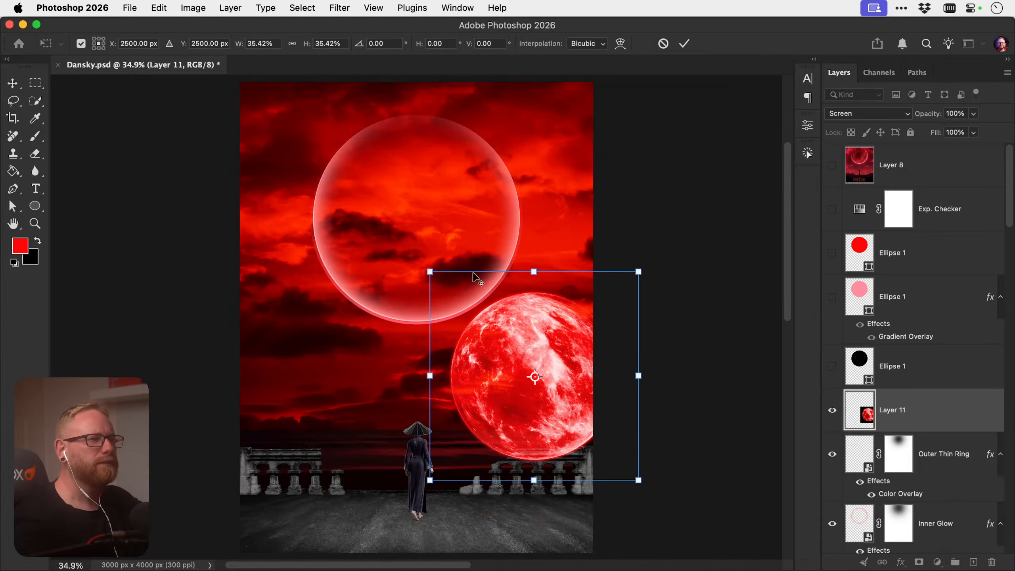
pyautogui.moveTo(499, 324); pyautogui.dragTo(384, 178)
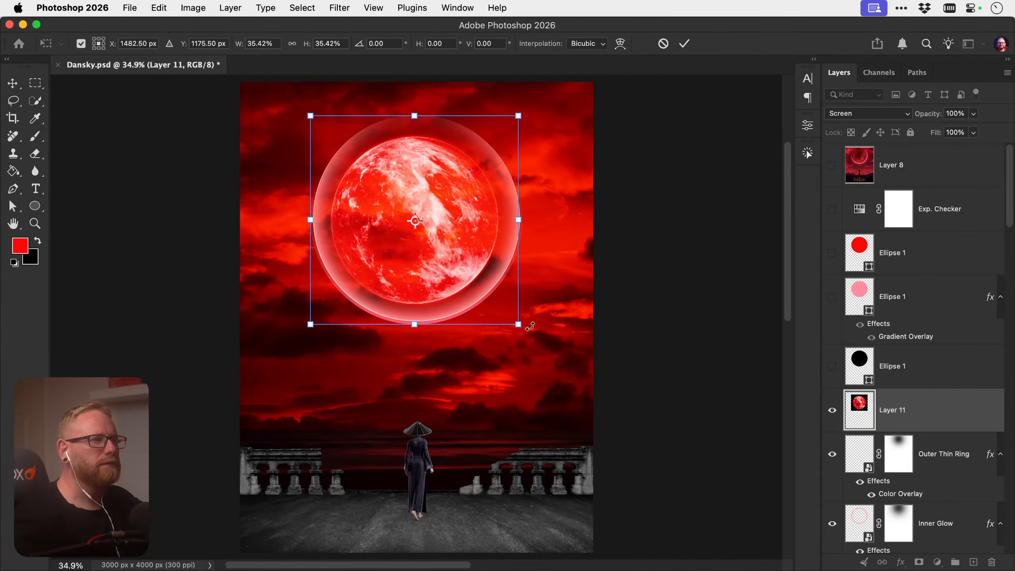
pyautogui.moveTo(518, 323); pyautogui.dragTo(546, 352)
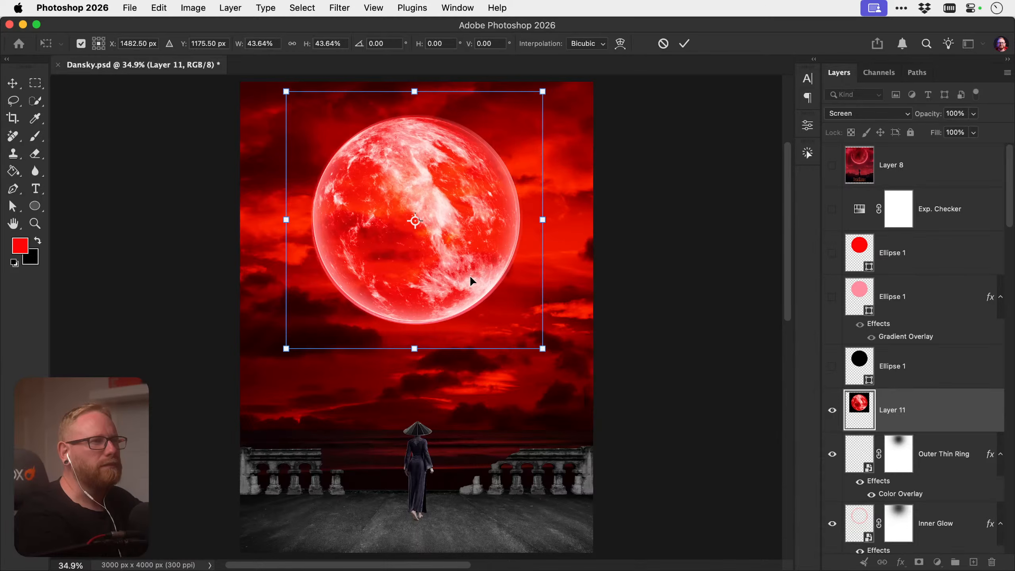
pyautogui.press('Return')
pyautogui.click(867, 113)
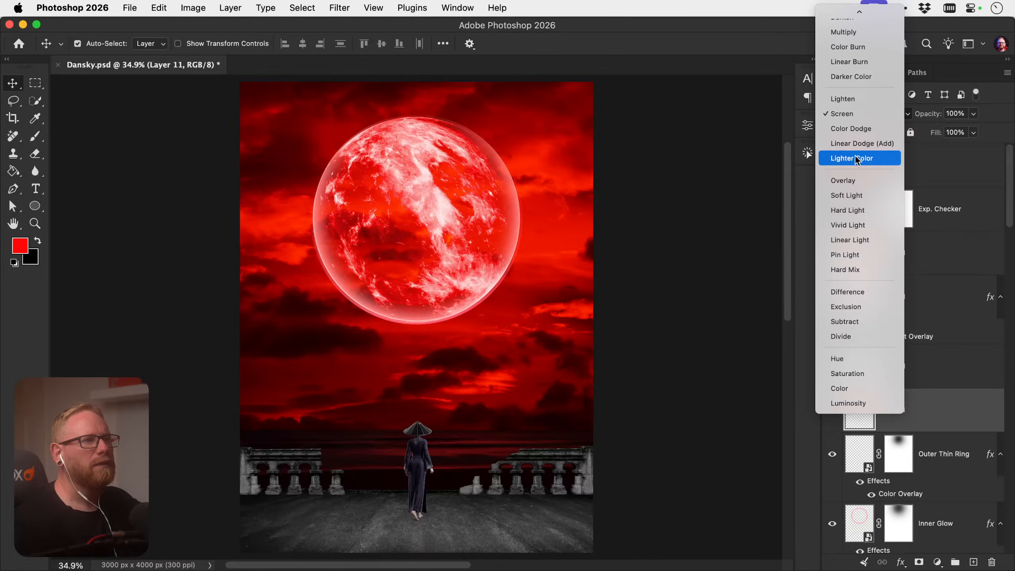
pyautogui.click(855, 157)
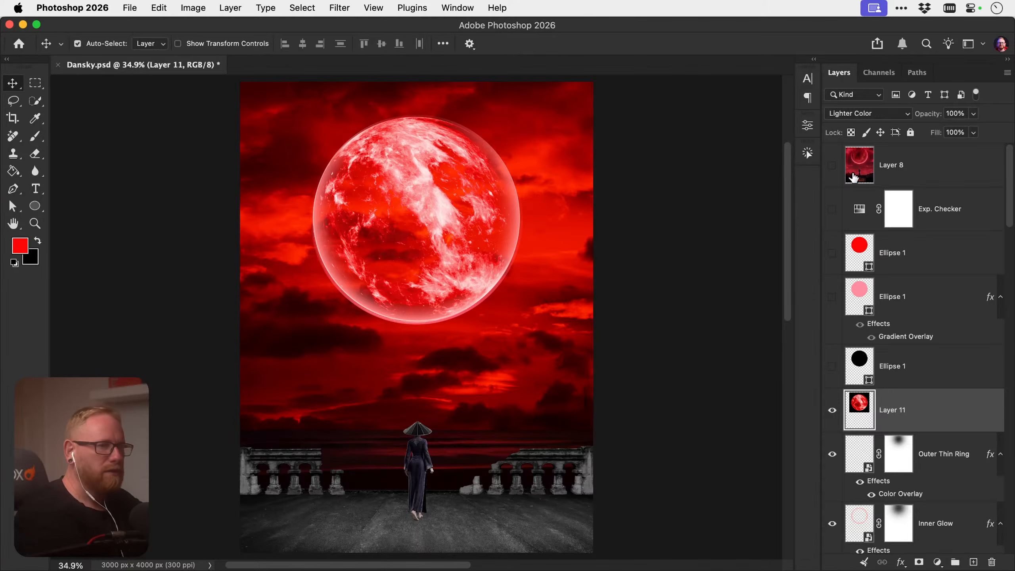
# Add a Curves adjustment clipped to Layer 11 and test the end points of its Red channel
pyautogui.click(937, 561)
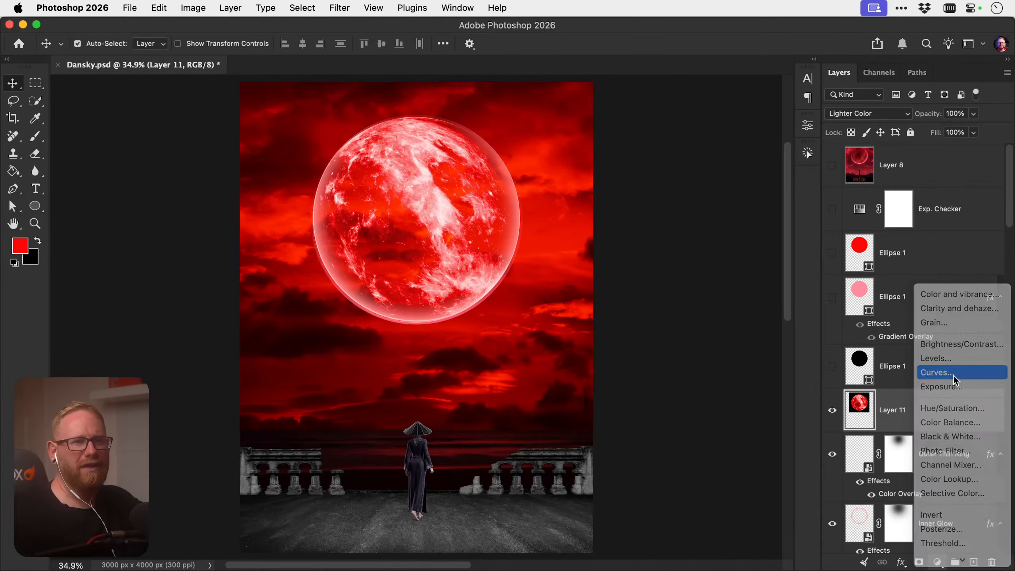
pyautogui.click(955, 378)
pyautogui.keyDown('alt'); pyautogui.click(941, 429); pyautogui.keyUp('alt')
pyautogui.click(665, 182)
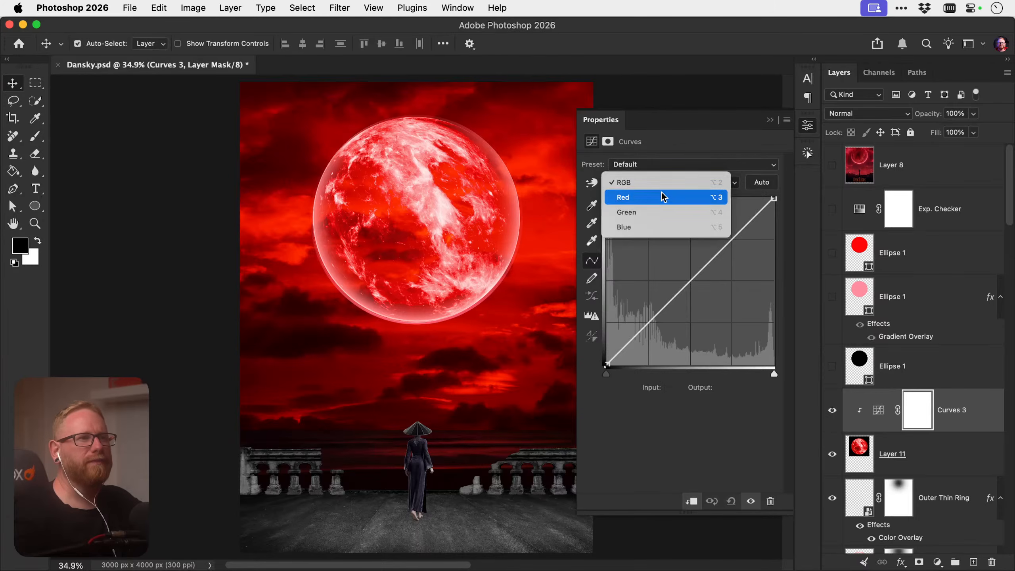
pyautogui.click(662, 197)
pyautogui.moveTo(773, 198)
pyautogui.mouseDown()
pyautogui.moveTo(691, 197)
pyautogui.moveTo(747, 196)
pyautogui.moveTo(794, 233)
pyautogui.moveTo(789, 188)
pyautogui.mouseUp()
pyautogui.moveTo(607, 364)
pyautogui.mouseDown()
pyautogui.moveTo(666, 356)
pyautogui.moveTo(607, 363)
pyautogui.mouseUp()
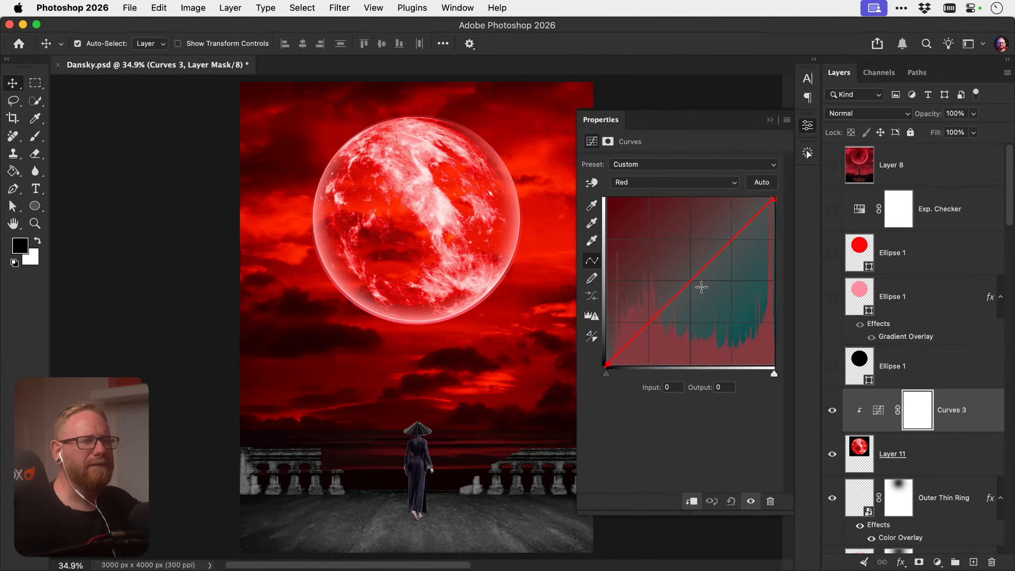
pyautogui.moveTo(771, 200)
pyautogui.mouseDown()
pyautogui.moveTo(682, 197)
pyautogui.moveTo(774, 197)
pyautogui.mouseUp()
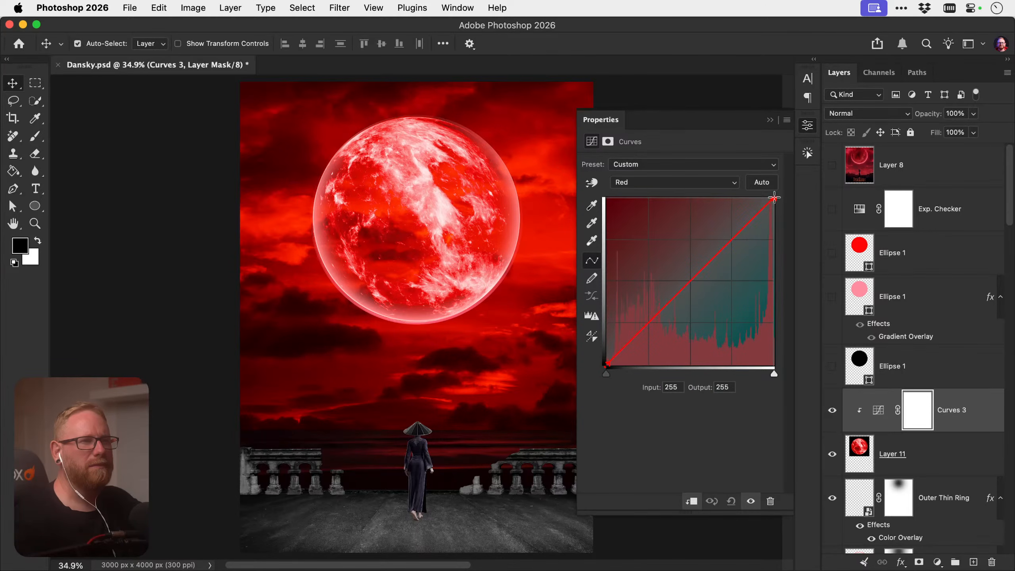
# Try inverting the colors of Layer 11 and undo the inversion
pyautogui.click(927, 460)
pyautogui.press('super+i')
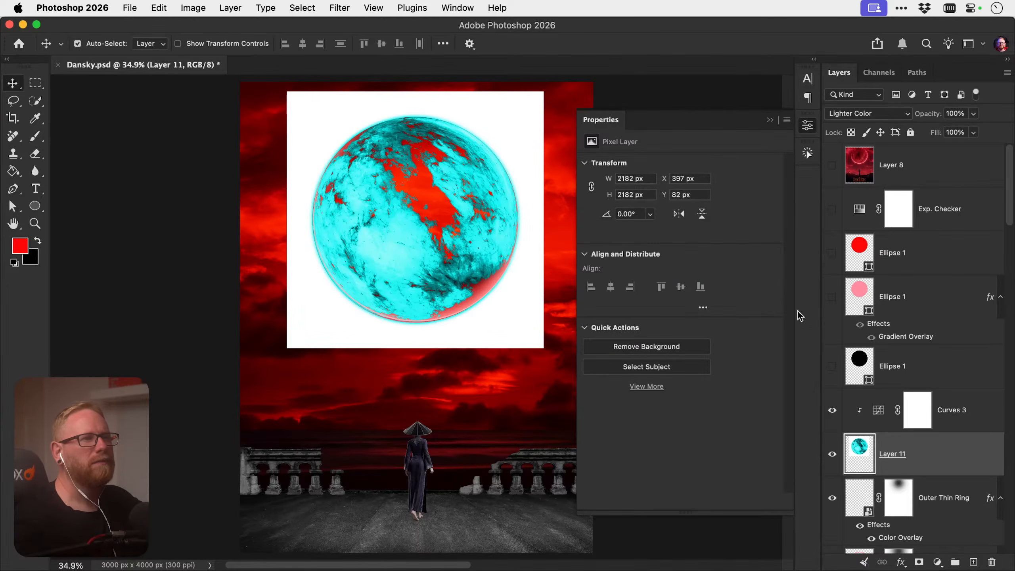
pyautogui.press('super+z')
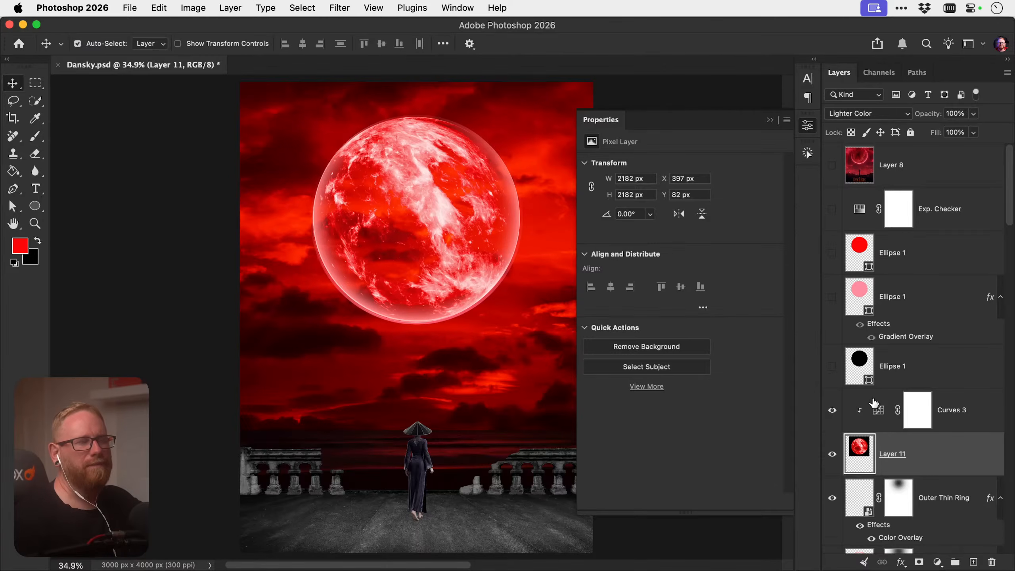
# Raise the black point of the Red channel in the Curves 3 adjustment to an output of 96
pyautogui.click(877, 410)
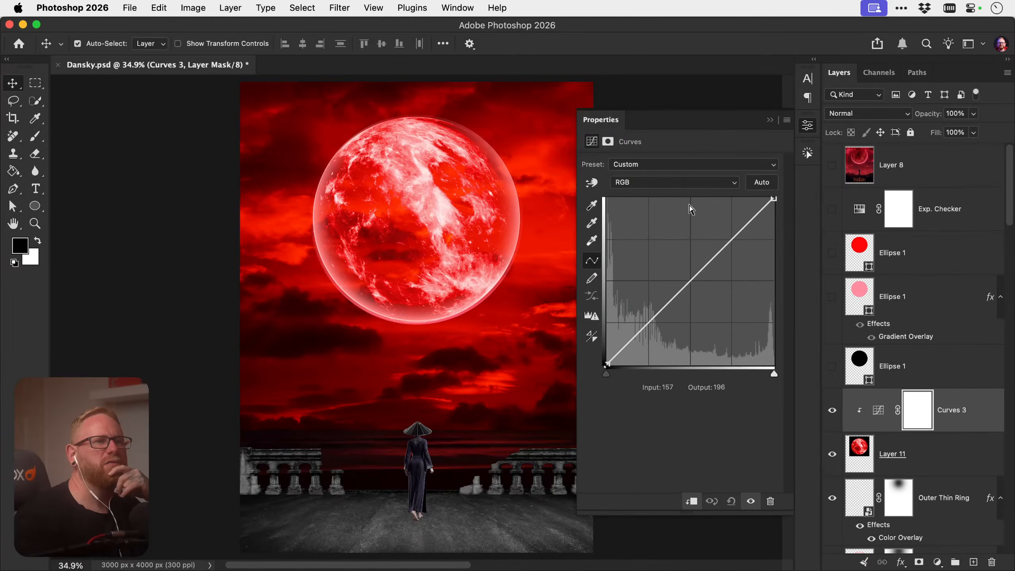
pyautogui.click(677, 182)
pyautogui.click(673, 196)
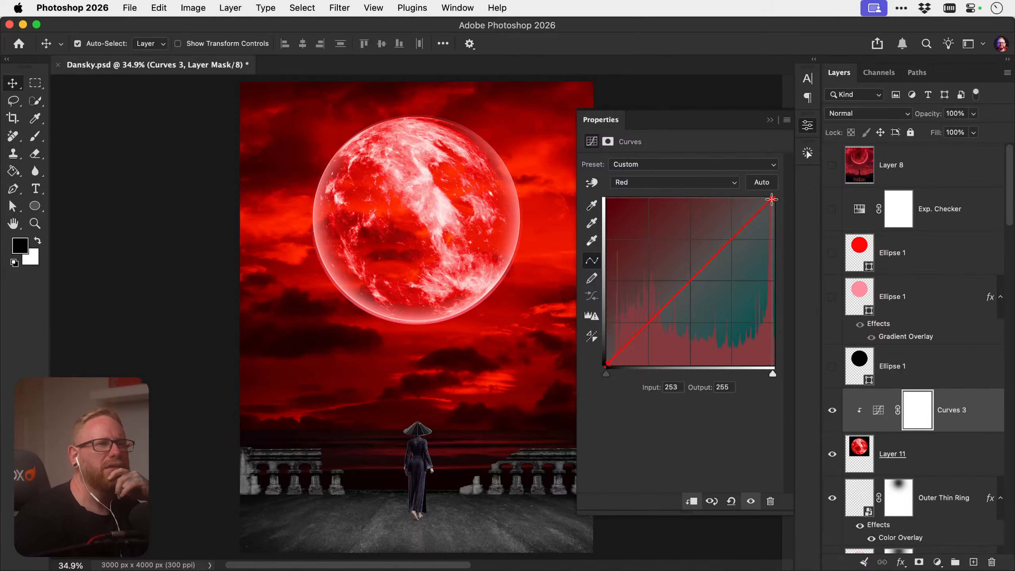
pyautogui.moveTo(772, 199)
pyautogui.mouseDown()
pyautogui.moveTo(732, 210)
pyautogui.moveTo(736, 198)
pyautogui.moveTo(780, 196)
pyautogui.mouseUp()
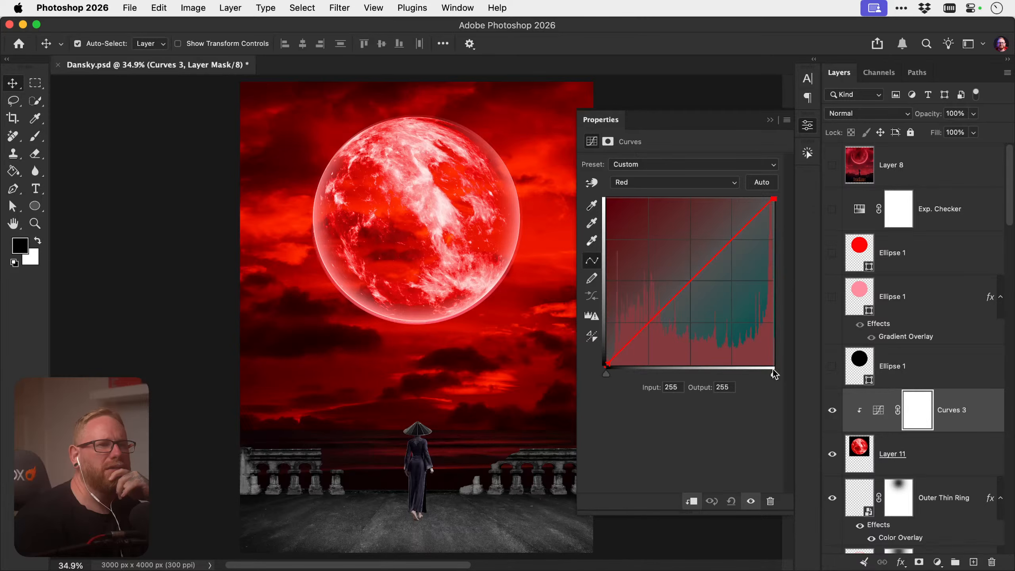
pyautogui.moveTo(773, 373); pyautogui.dragTo(582, 302)
pyautogui.press('super+z')
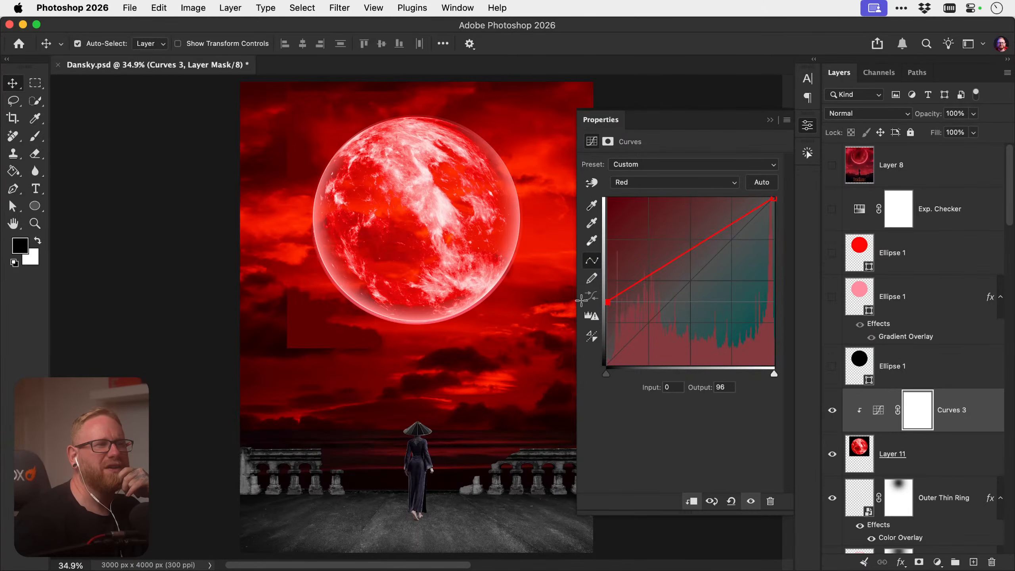
# Set the blend mode of Layer 11 to Pin Light and compare the moon with and without the layer
pyautogui.click(935, 456)
pyautogui.click(857, 114)
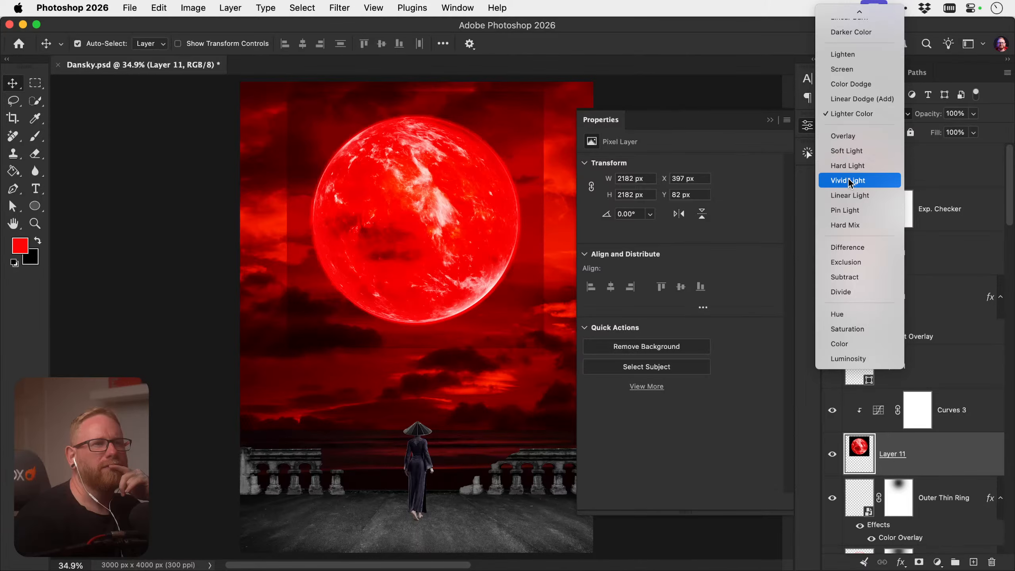
pyautogui.click(850, 210)
pyautogui.click(832, 454)
pyautogui.click(832, 454)
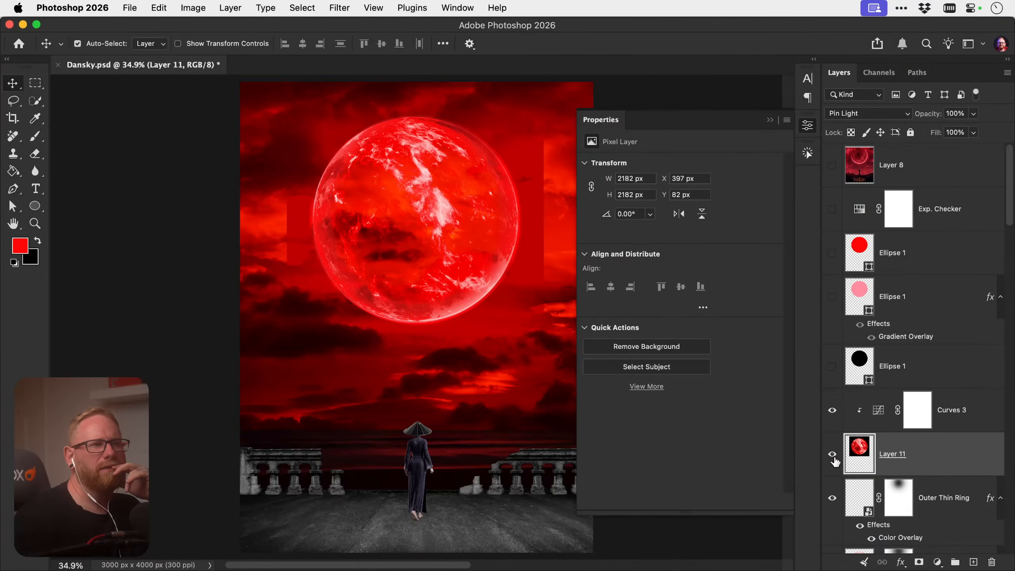
# Split the Blend If white point of Layer 11's current layer range to 45 / 255
pyautogui.doubleClick(965, 457)
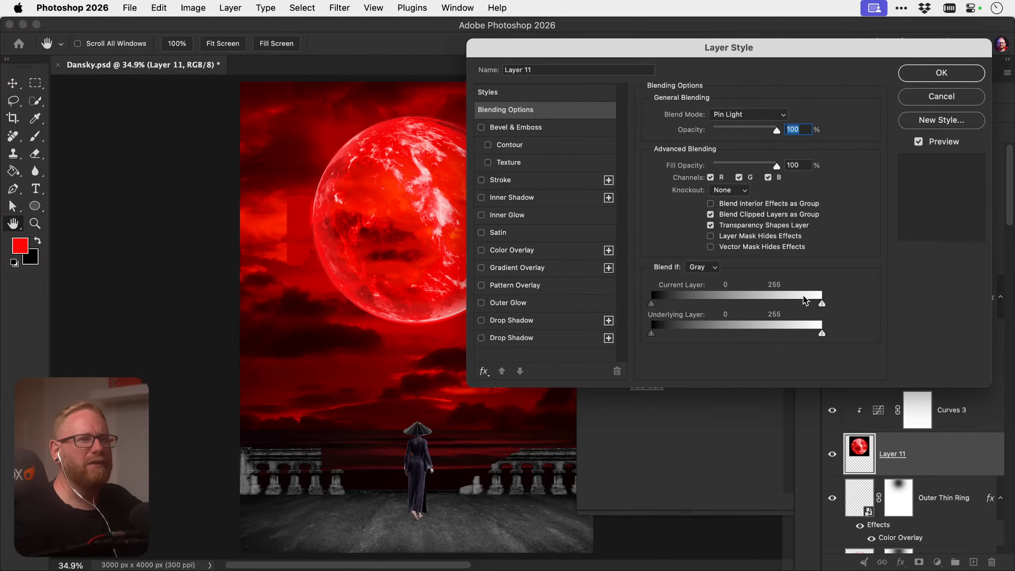
pyautogui.moveTo(821, 303); pyautogui.dragTo(724, 307)
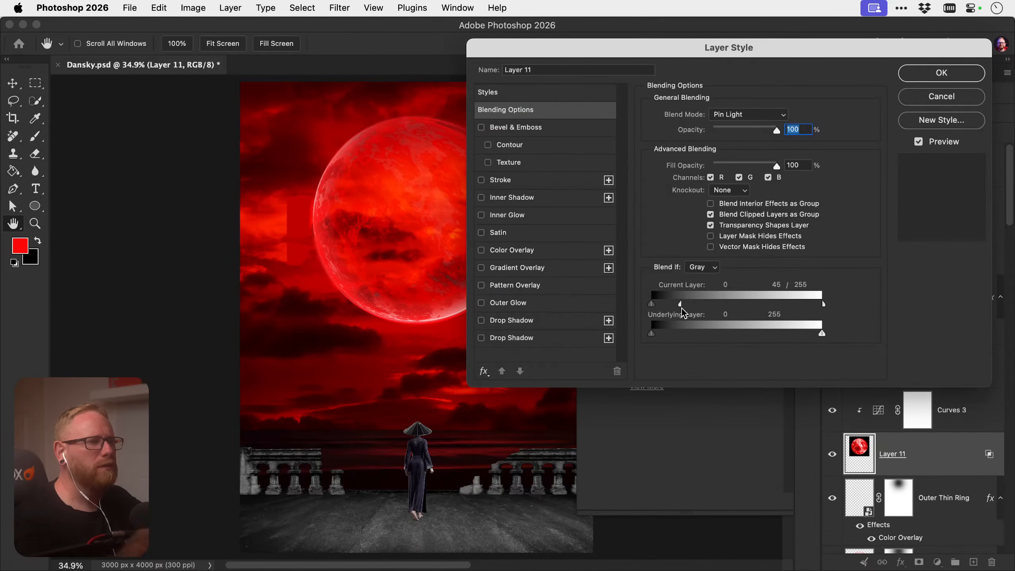
pyautogui.press('Return')
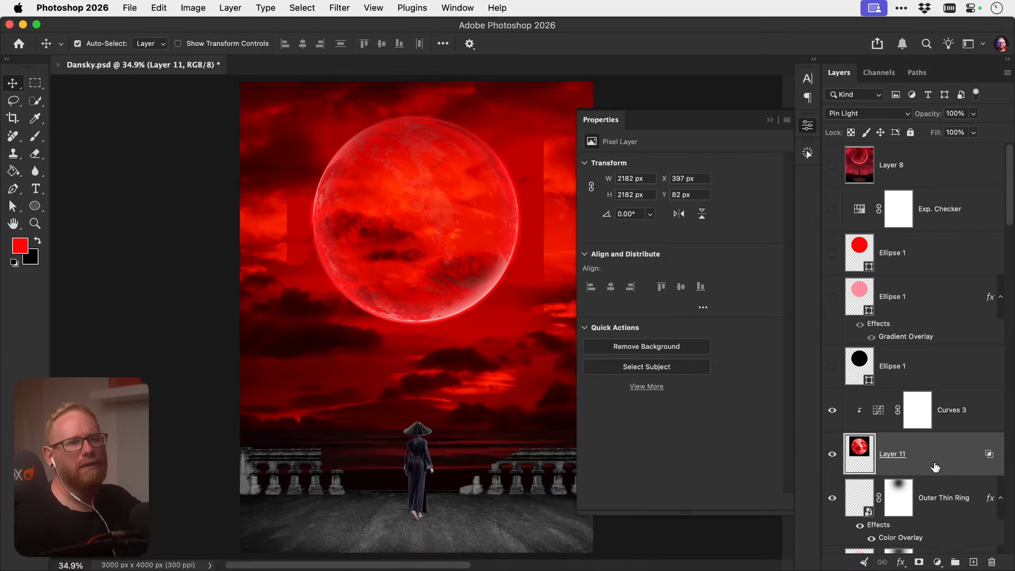
# Nudge Layer 11 by 30 px to the right and mask it to the circle of the masked pink ellipse layer
pyautogui.hotkey('shift', 'Right')
pyautogui.hotkey('shift', 'Right')
pyautogui.hotkey('shift', 'Right')
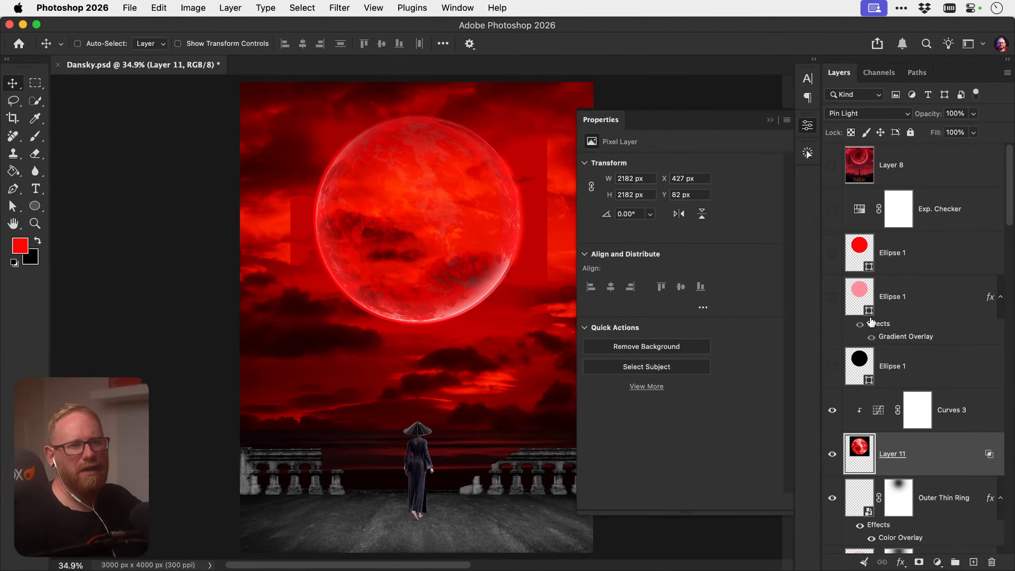
pyautogui.scroll(-5, 879, 339)
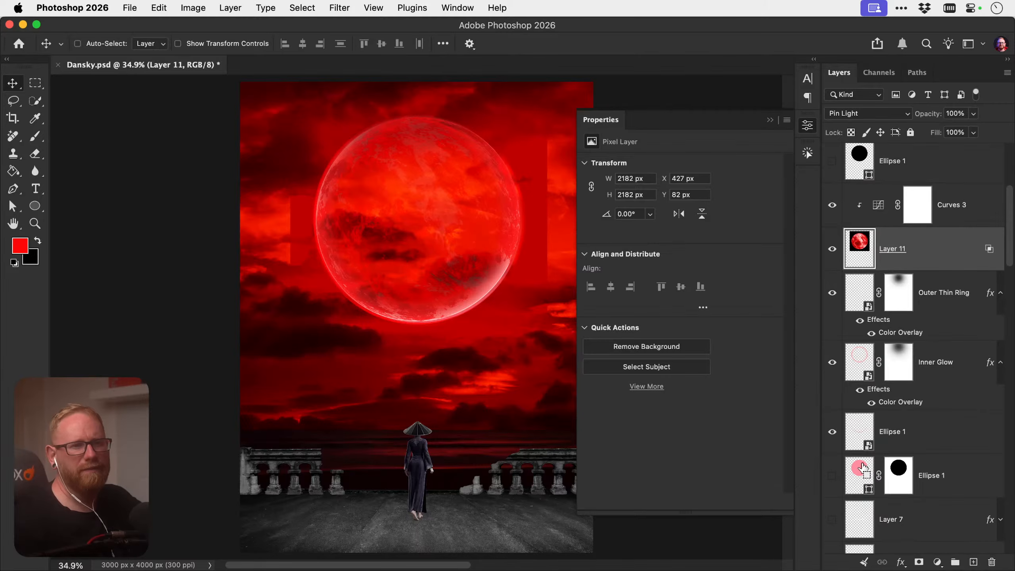
pyautogui.keyDown('super'); pyautogui.click(860, 467); pyautogui.keyUp('super')
pyautogui.click(919, 561)
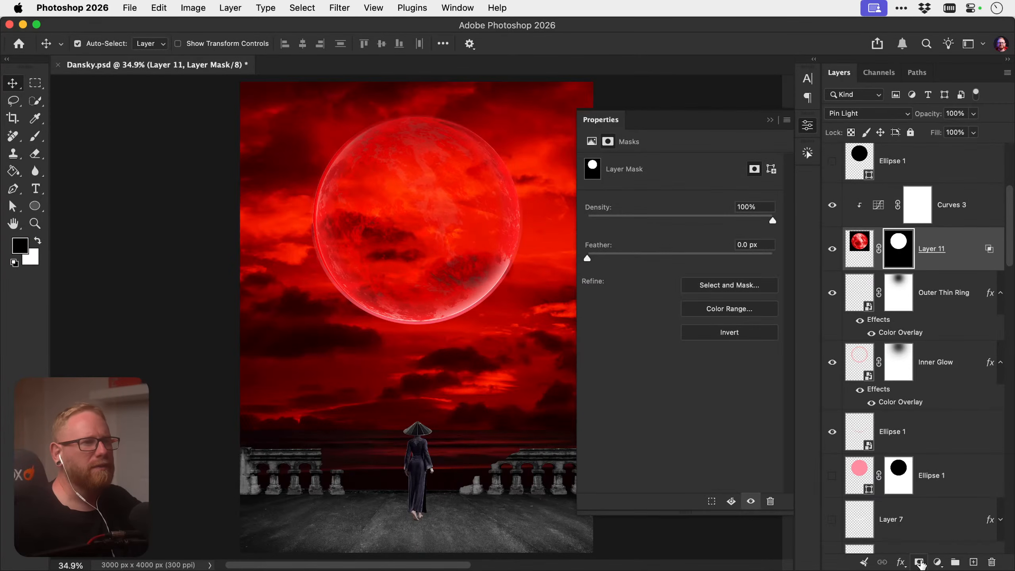
# Compare the moon with and without the masked planet texture of Layer 11
pyautogui.click(833, 250)
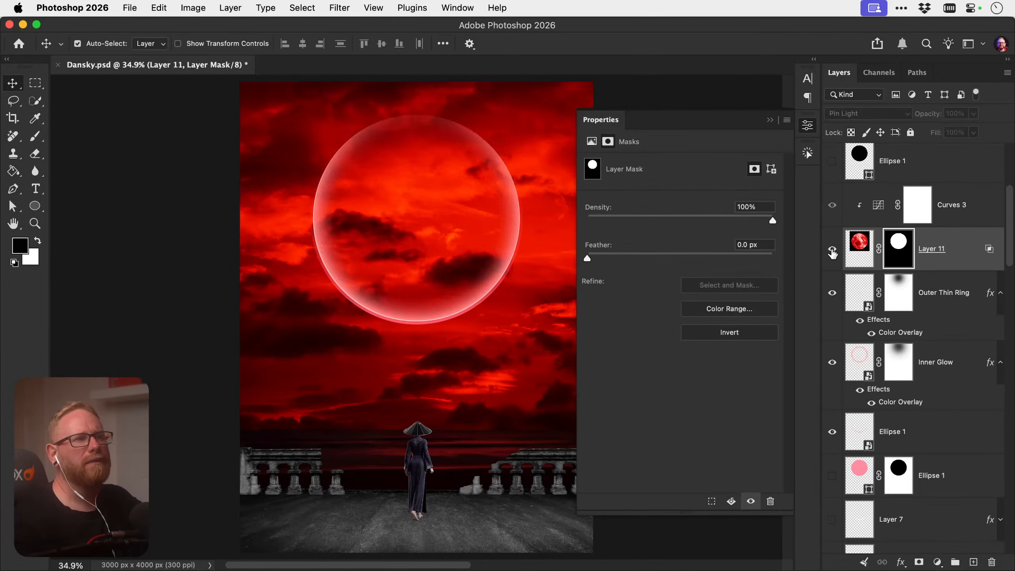
pyautogui.click(833, 251)
pyautogui.click(831, 252)
pyautogui.click(831, 252)
# Compare the moon with and without the blurred, circle-masked Layer 5 sky behind it
pyautogui.scroll(-10, 878, 305)
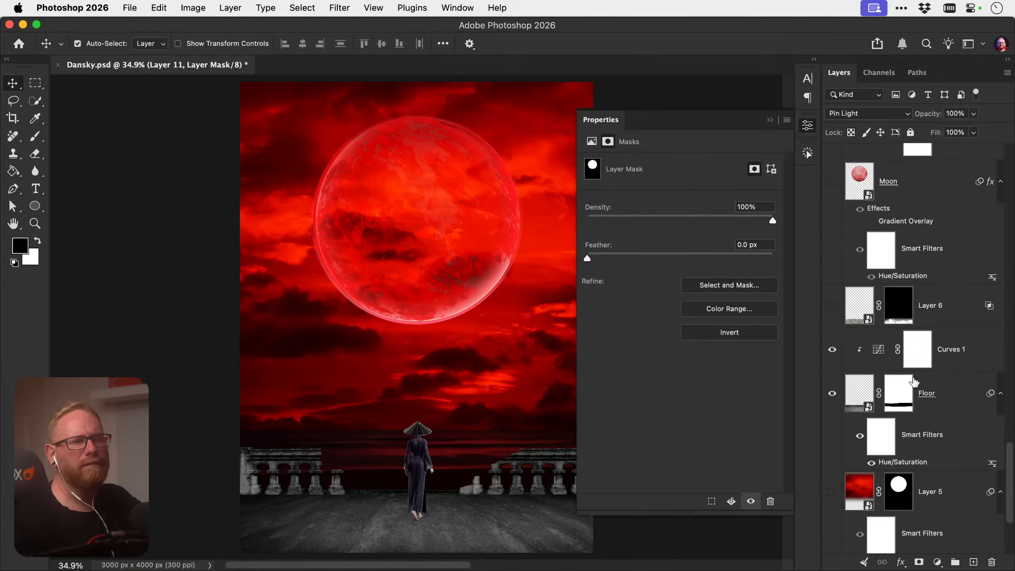
pyautogui.click(833, 346)
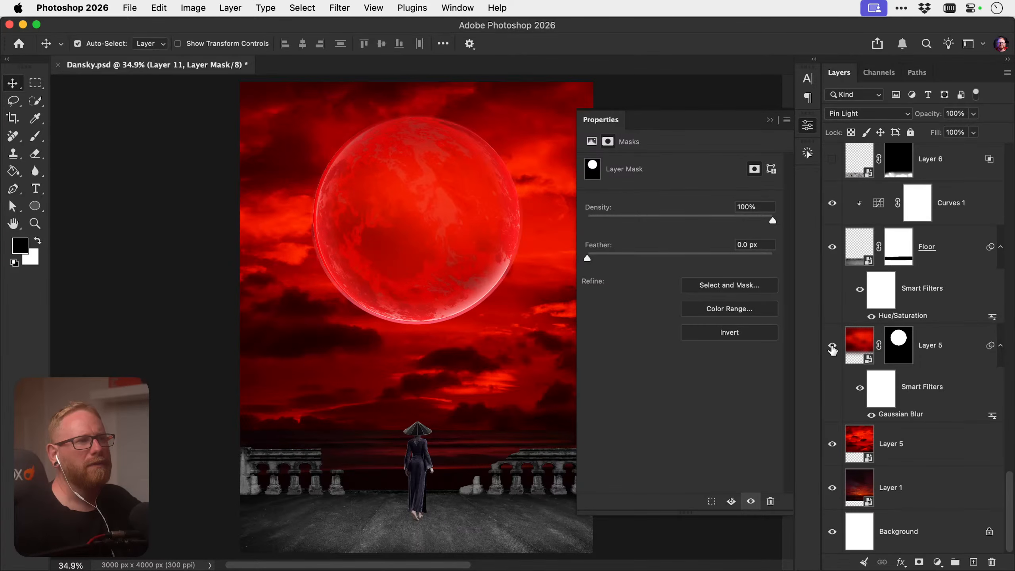
pyautogui.click(833, 347)
pyautogui.click(833, 347)
pyautogui.click(833, 347)
pyautogui.scroll(10, 835, 350)
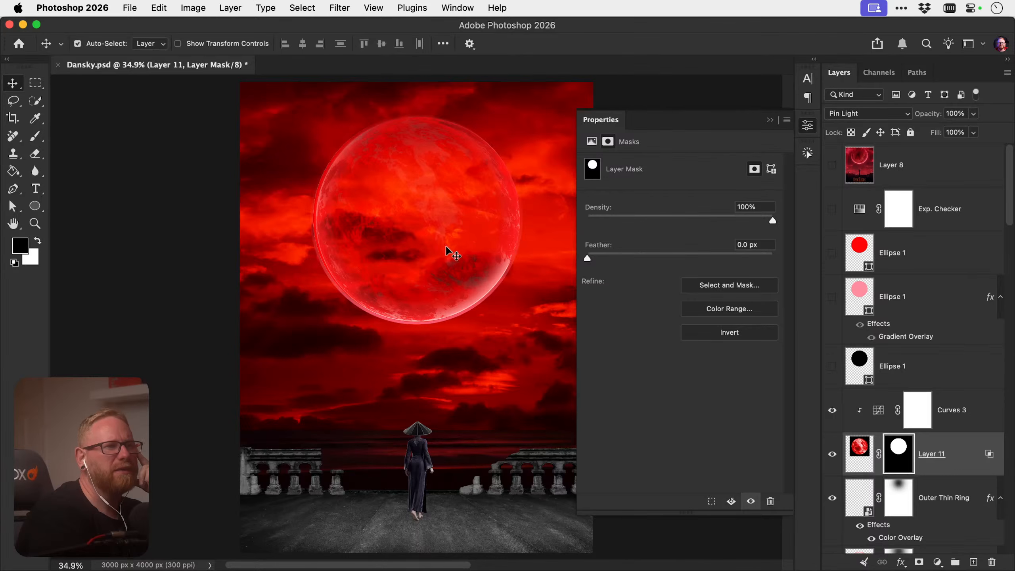
# Reduce the Gaussian Blur radius on the circle-masked Layer 5 sky to 0.1 pixels
pyautogui.click(806, 128)
pyautogui.scroll(-10, 864, 294)
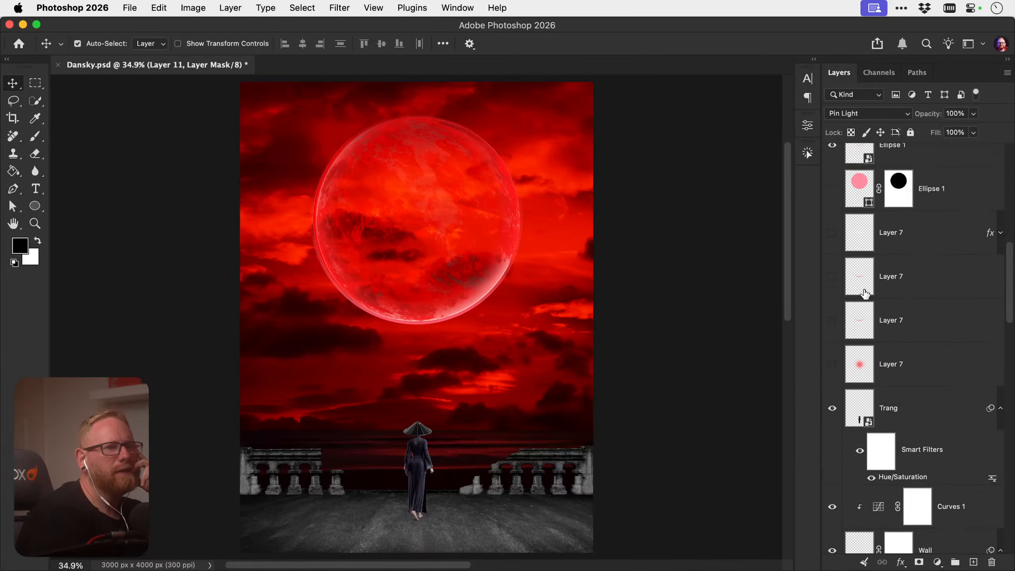
pyautogui.scroll(-8, 865, 295)
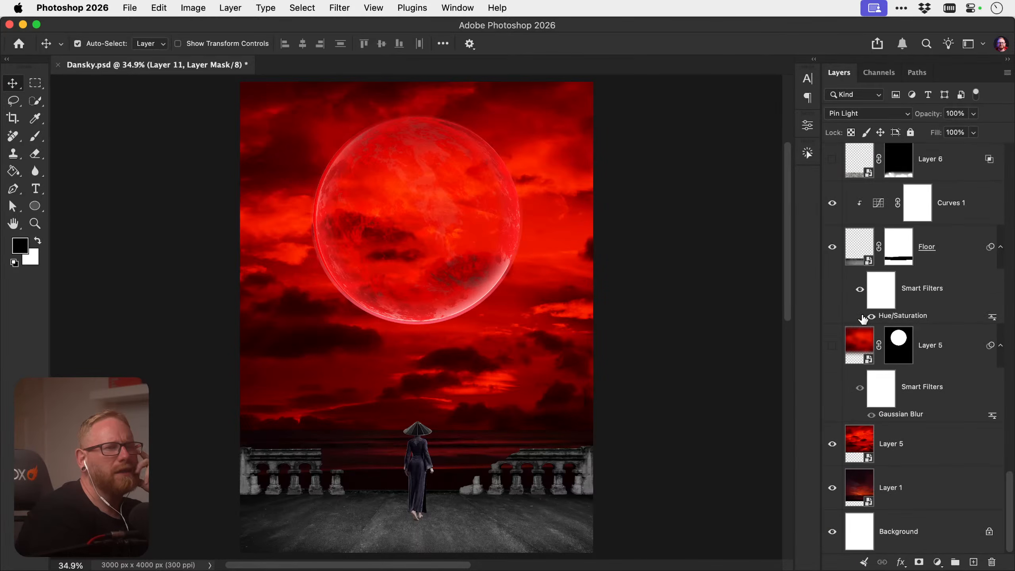
pyautogui.doubleClick(897, 414)
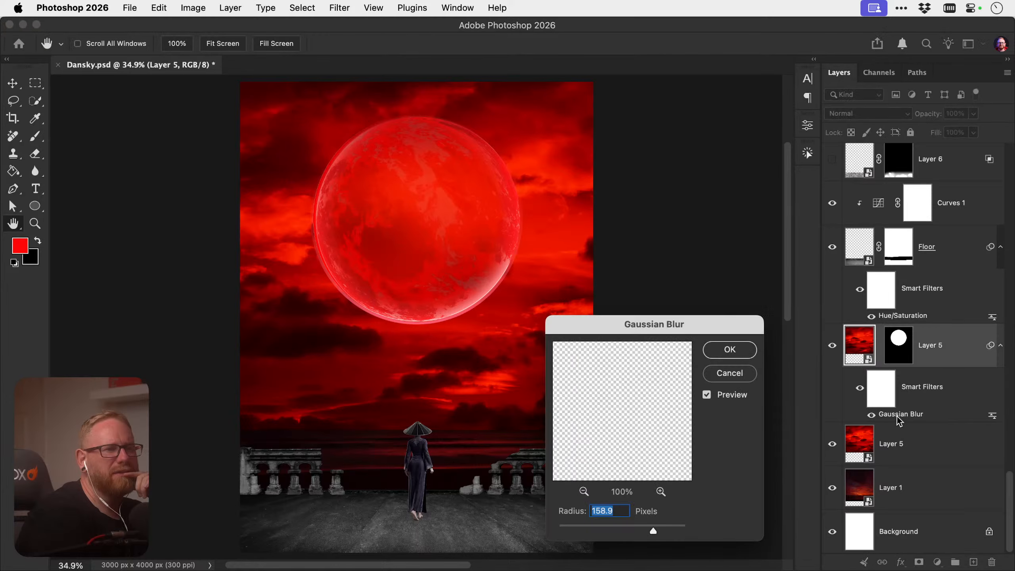
pyautogui.moveTo(577, 530); pyautogui.dragTo(557, 506)
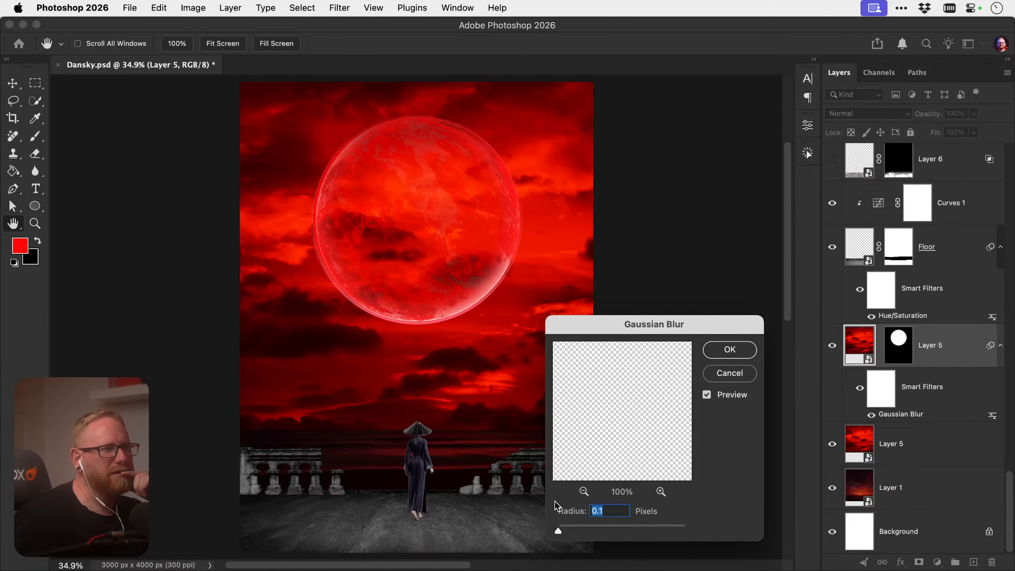
pyautogui.click(715, 355)
# Add an Exposure adjustment clipped to the masked Layer 5, set gamma correction to 1.66 and slightly lower the exposure
pyautogui.click(937, 561)
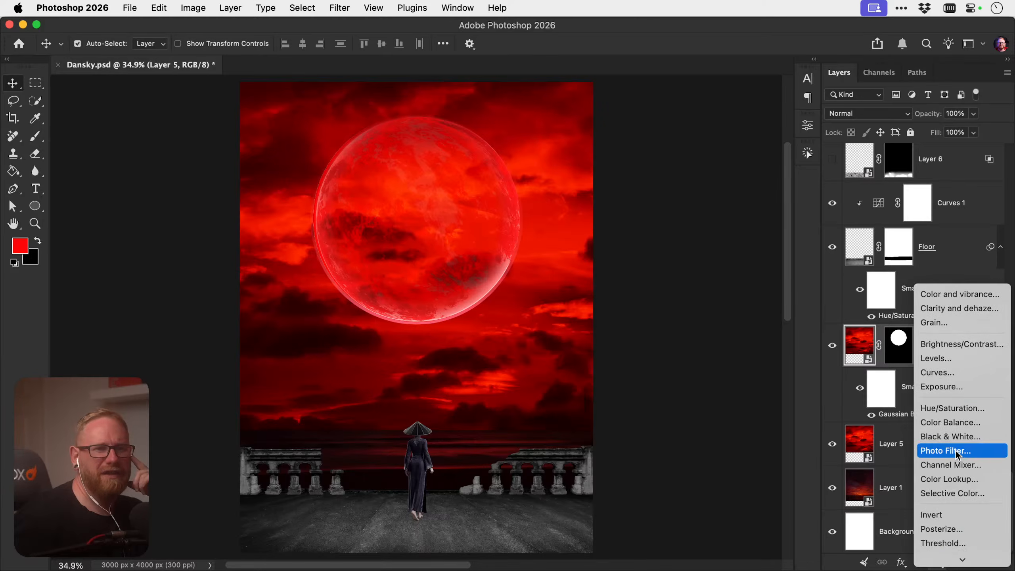
pyautogui.click(955, 386)
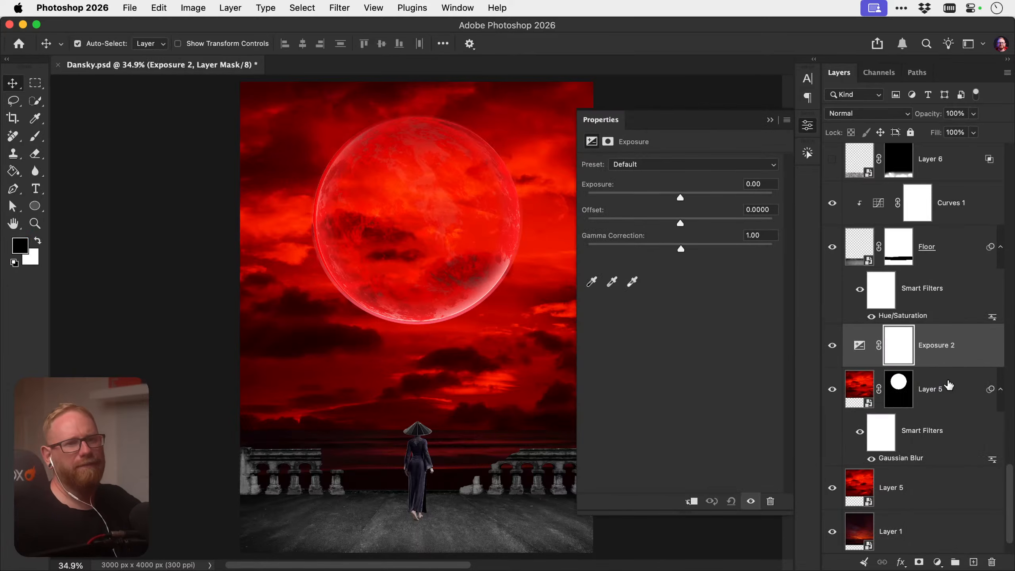
pyautogui.moveTo(696, 200); pyautogui.dragTo(620, 223)
pyautogui.press('super+z')
pyautogui.press('super+z')
pyautogui.moveTo(681, 249); pyautogui.dragTo(646, 247)
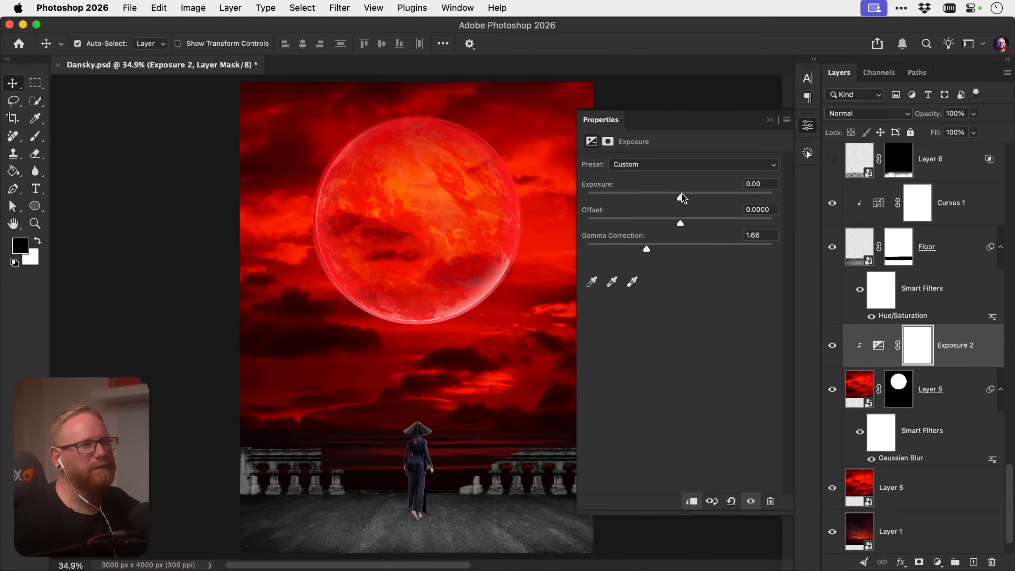
pyautogui.moveTo(681, 197)
pyautogui.mouseDown()
pyautogui.moveTo(656, 199)
pyautogui.moveTo(699, 200)
pyautogui.moveTo(667, 202)
pyautogui.mouseUp()
pyautogui.click(807, 125)
# Compare the moon with and without the Exposure 2 adjustment, leaving the adjustment hidden
pyautogui.click(834, 351)
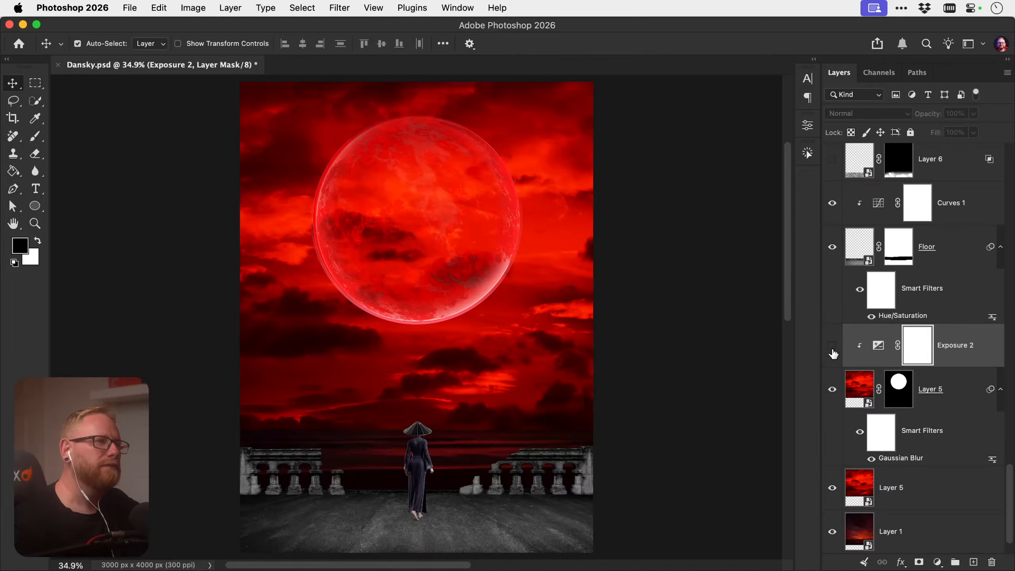
pyautogui.click(832, 354)
pyautogui.click(831, 359)
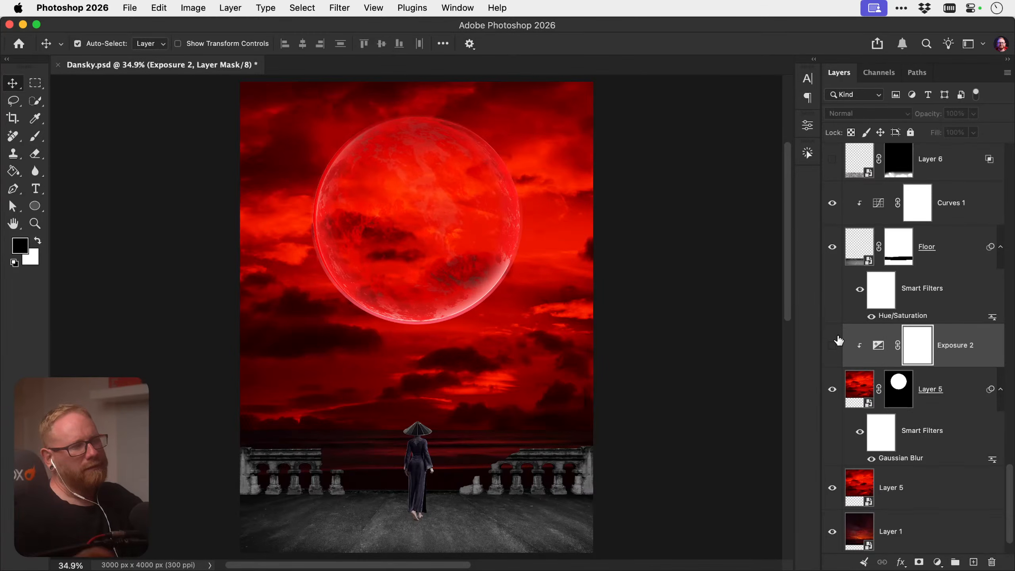
# Compare the moon with and without the Inner Glow layer
pyautogui.scroll(15, 911, 343)
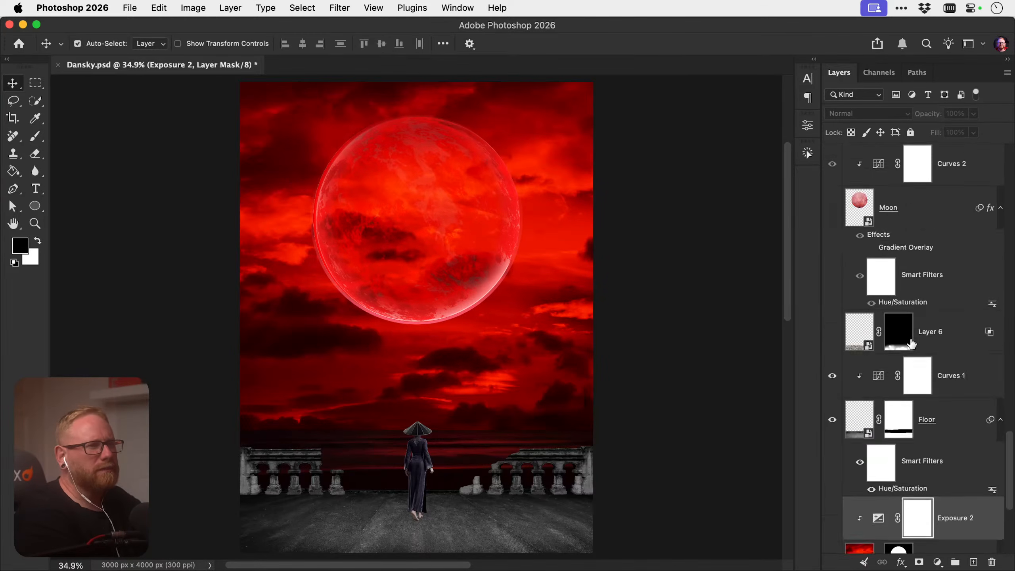
pyautogui.scroll(-6, 913, 349)
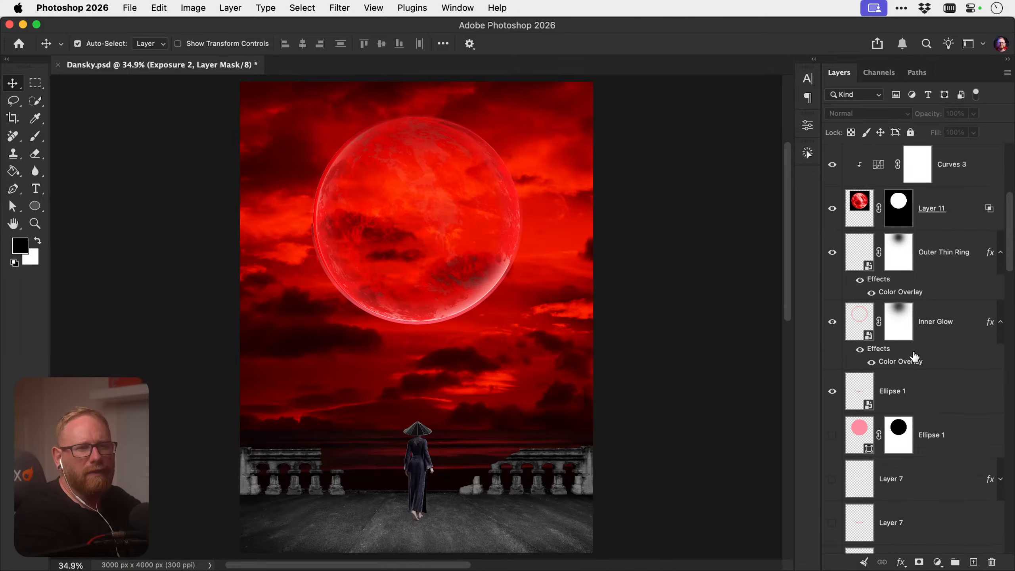
pyautogui.click(942, 284)
pyautogui.scroll(1, 942, 284)
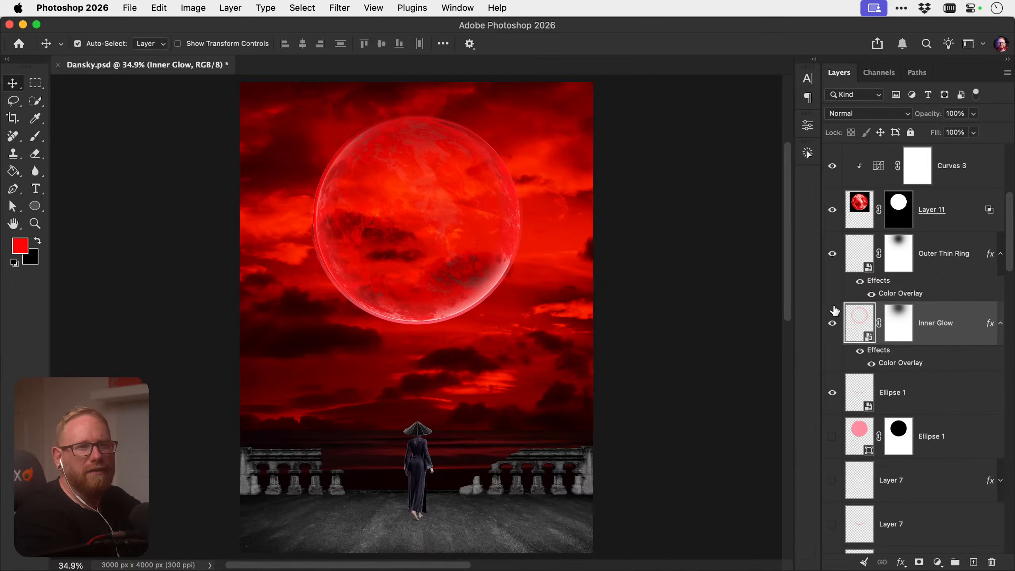
pyautogui.click(835, 332)
pyautogui.click(835, 332)
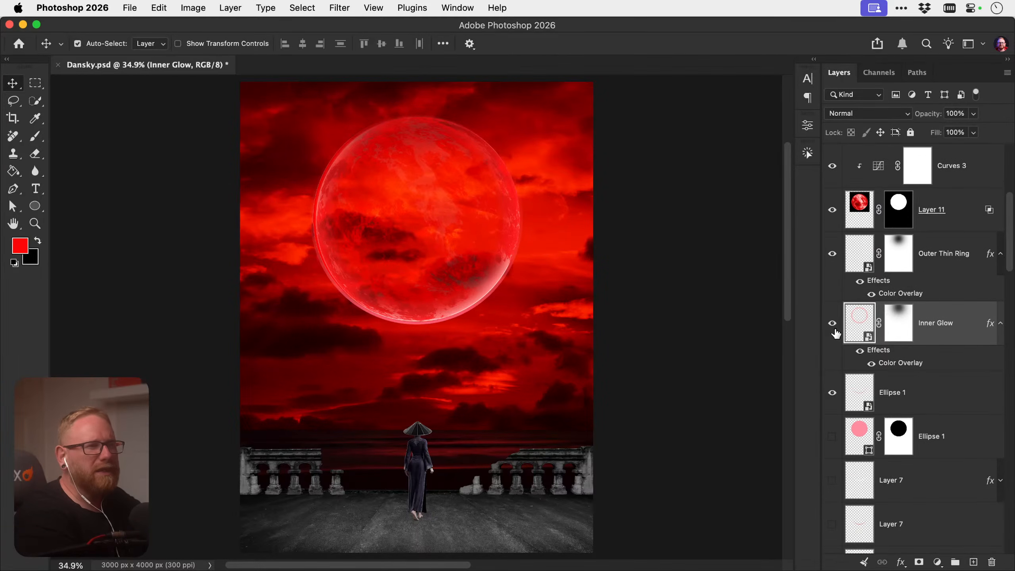
# Add a new empty layer directly above Curves 3 in the layer stack
pyautogui.scroll(1, 843, 320)
pyautogui.scroll(2, 881, 240)
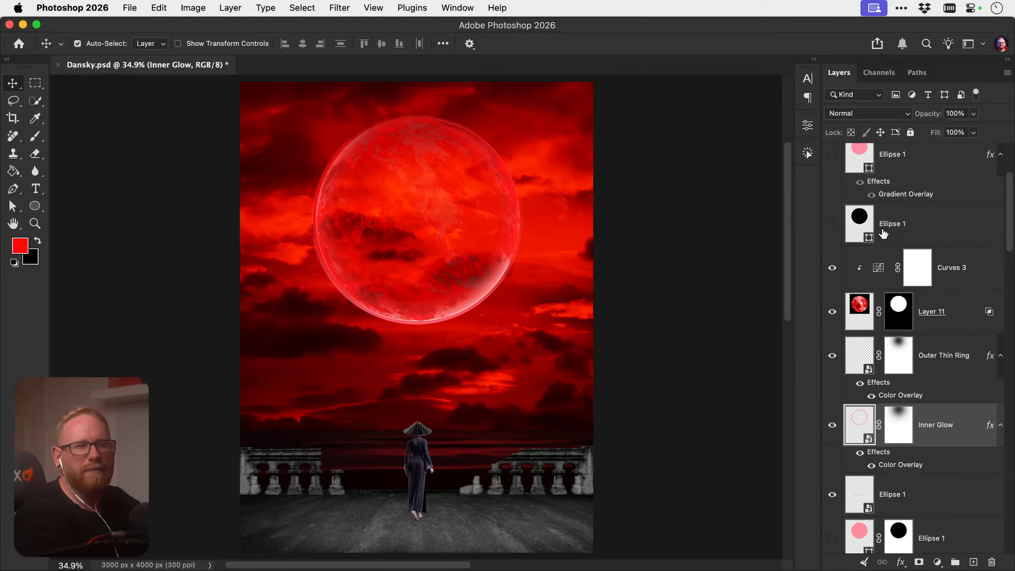
pyautogui.click(972, 280)
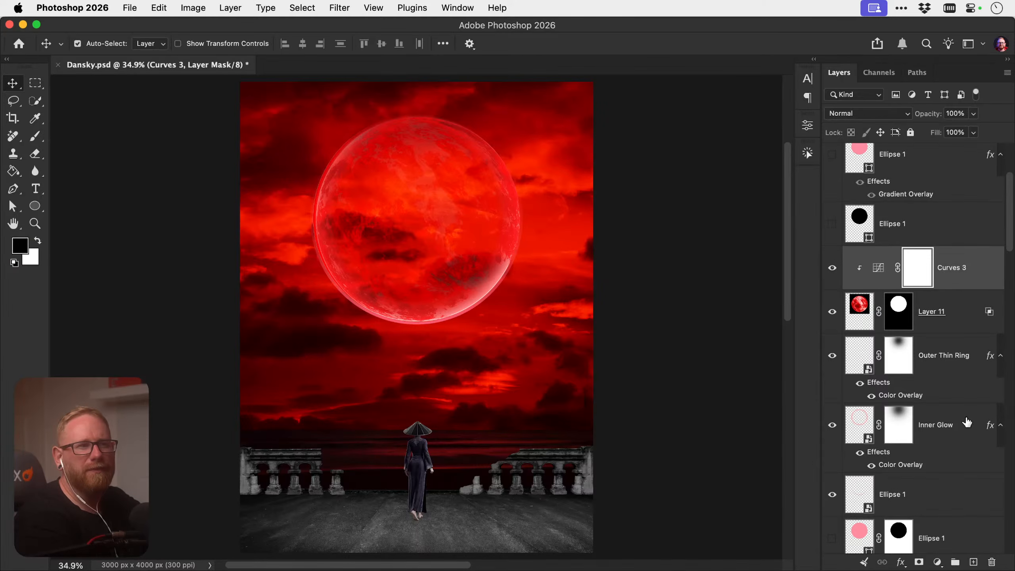
pyautogui.click(972, 563)
# Sample the light pink along the moon's lower rim as the foreground color
pyautogui.press('z')
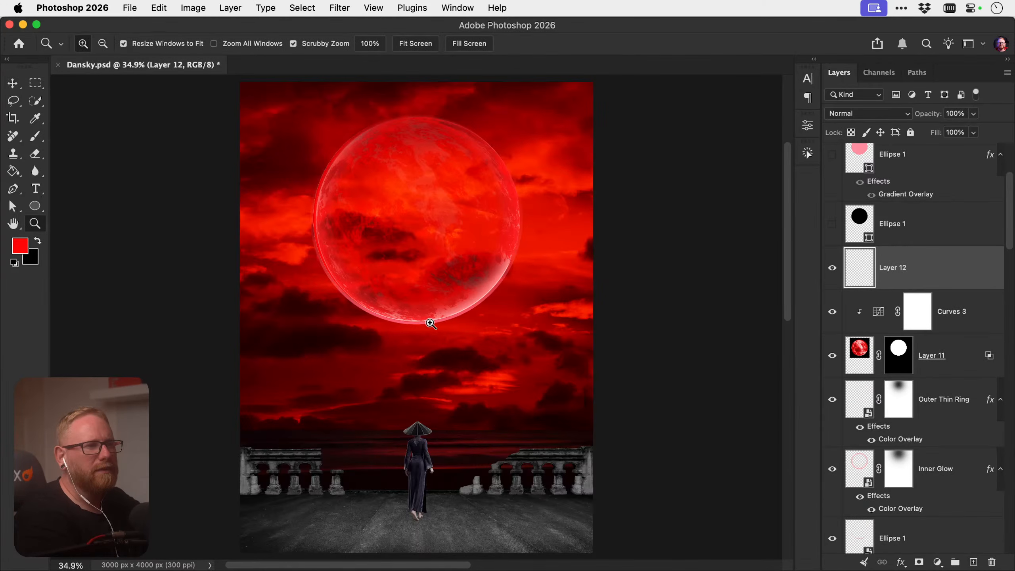
pyautogui.moveTo(430, 323); pyautogui.dragTo(430, 323)
pyautogui.press('v')
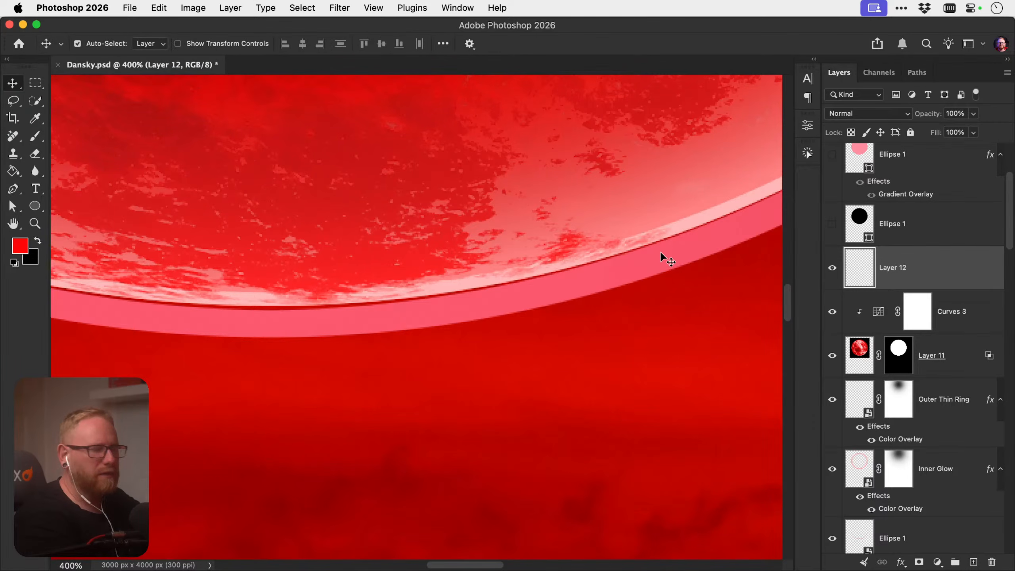
pyautogui.press('i')
pyautogui.click(688, 224)
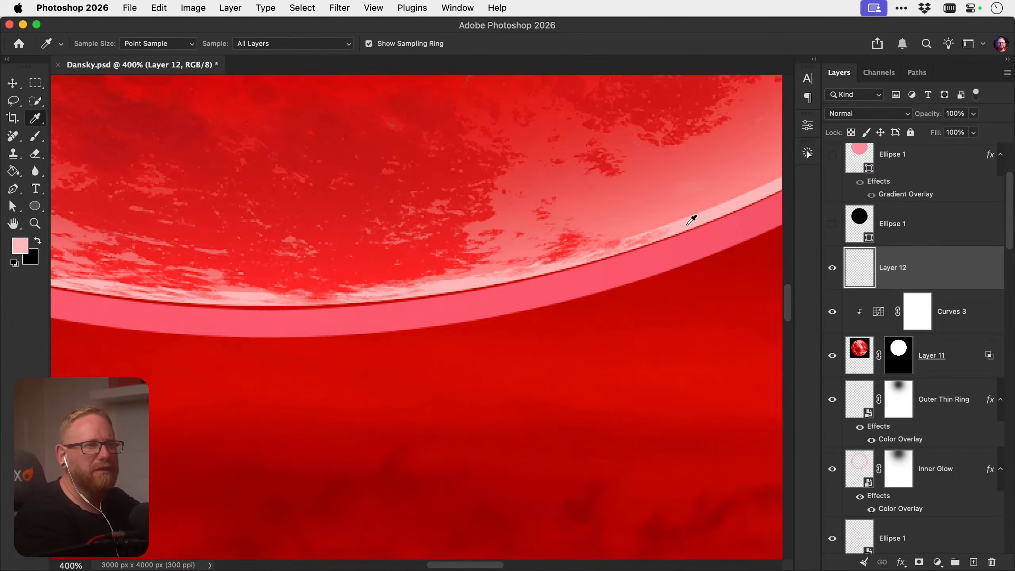
pyautogui.press('v')
# Configure the Brush tool with 93% hardness, 100% flow and a size of 35 px
pyautogui.press('b')
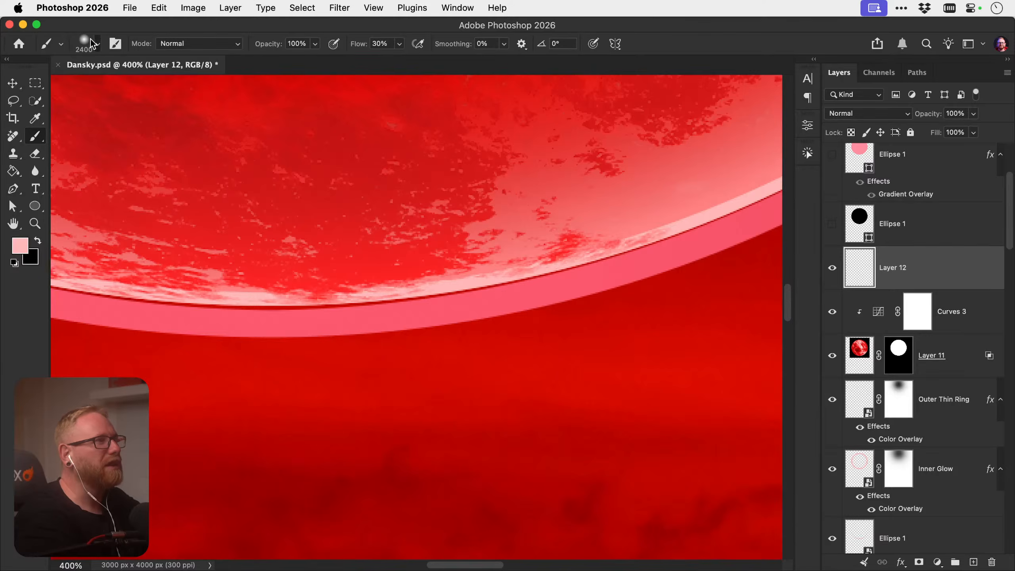
pyautogui.click(90, 39)
pyautogui.moveTo(151, 78); pyautogui.dragTo(154, 78)
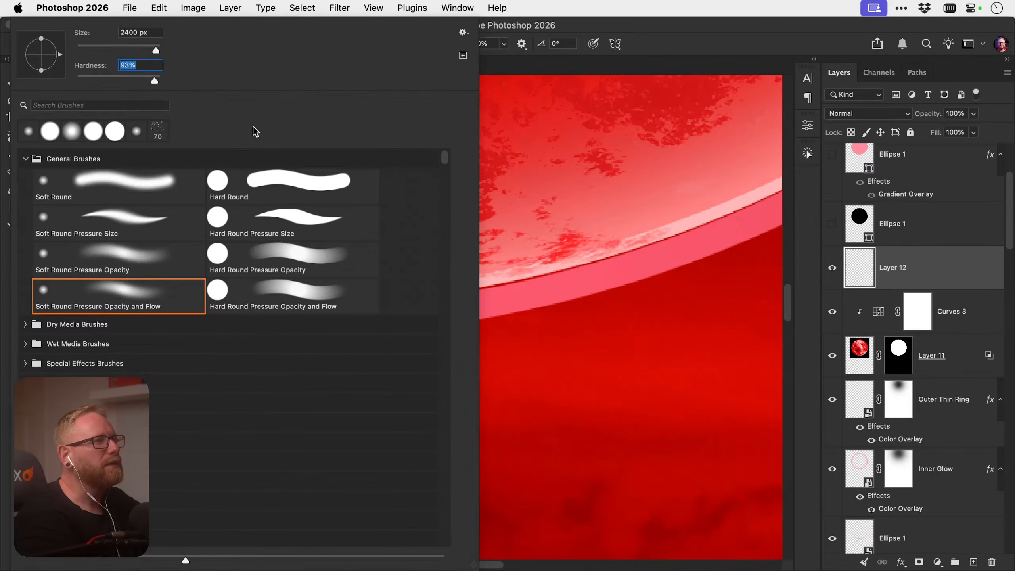
pyautogui.click(512, 359)
pyautogui.click(462, 361)
pyautogui.press('super+z')
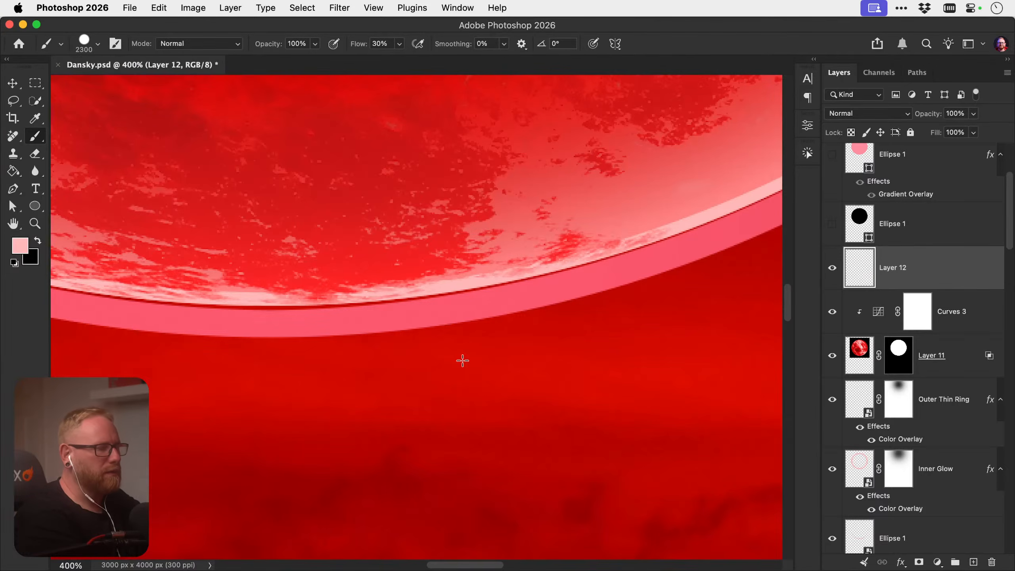
pyautogui.hotkey('shift', '0')
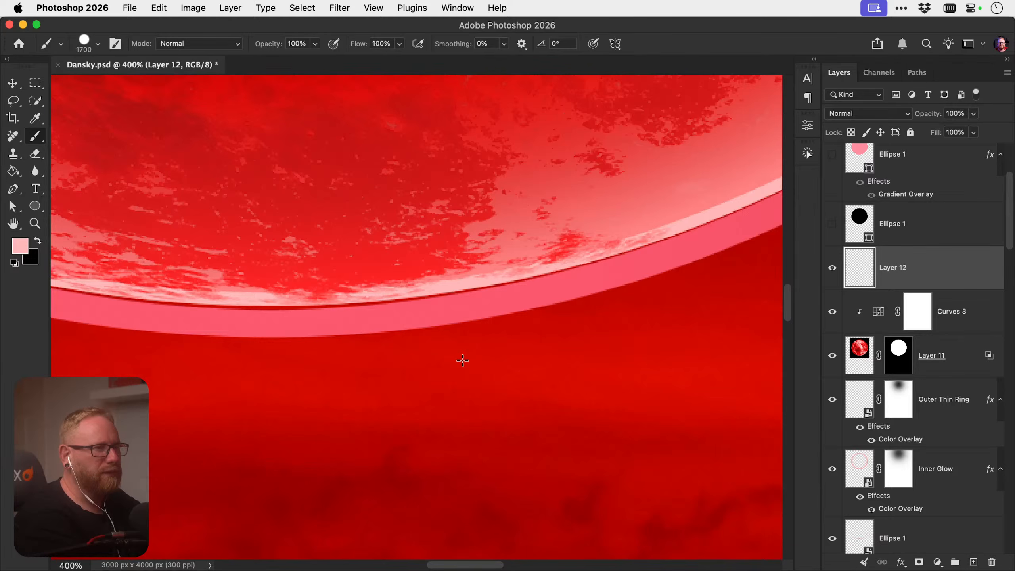
pyautogui.press('[')
pyautogui.press('[')
pyautogui.press('[')
pyautogui.press('[')
pyautogui.press('[')
pyautogui.press('[')
pyautogui.press('[')
pyautogui.press('[')
pyautogui.press('[')
pyautogui.press('[')
pyautogui.press('[')
pyautogui.press('[')
pyautogui.press('[')
pyautogui.press('[')
pyautogui.press('[')
pyautogui.press('[')
pyautogui.press('[')
pyautogui.press('[')
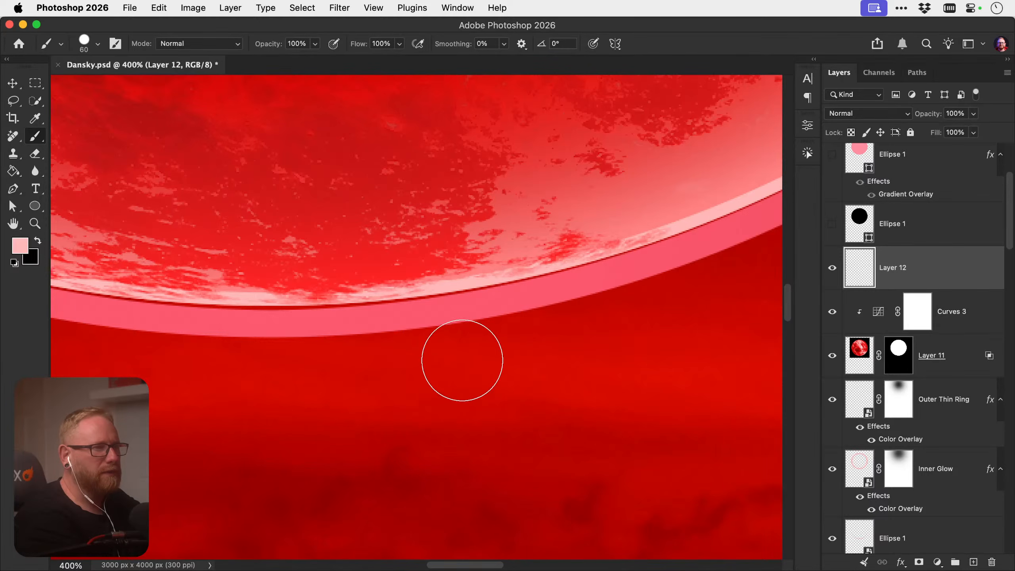
# Compare the composite with the Duskbloods poster reference in Layer 8, both as a whole and around the moon's lower edge
pyautogui.press('super+0')
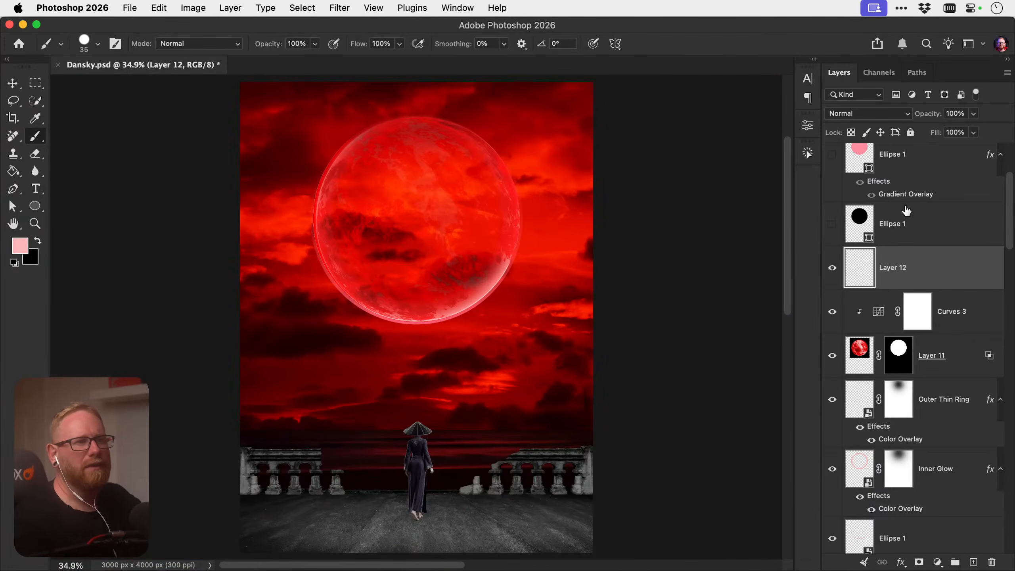
pyautogui.scroll(3, 899, 212)
pyautogui.click(833, 167)
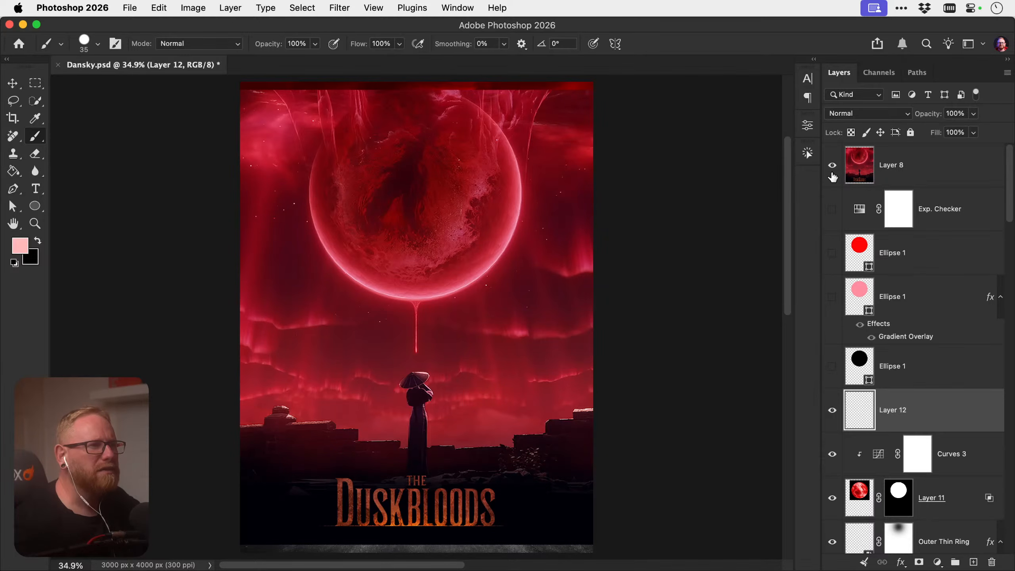
pyautogui.click(832, 175)
pyautogui.click(833, 176)
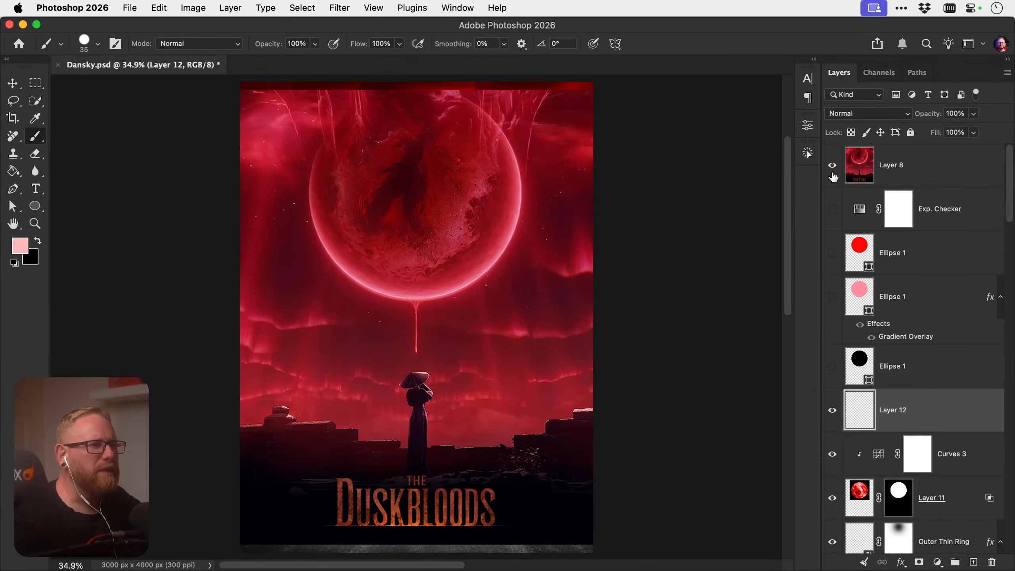
pyautogui.click(832, 176)
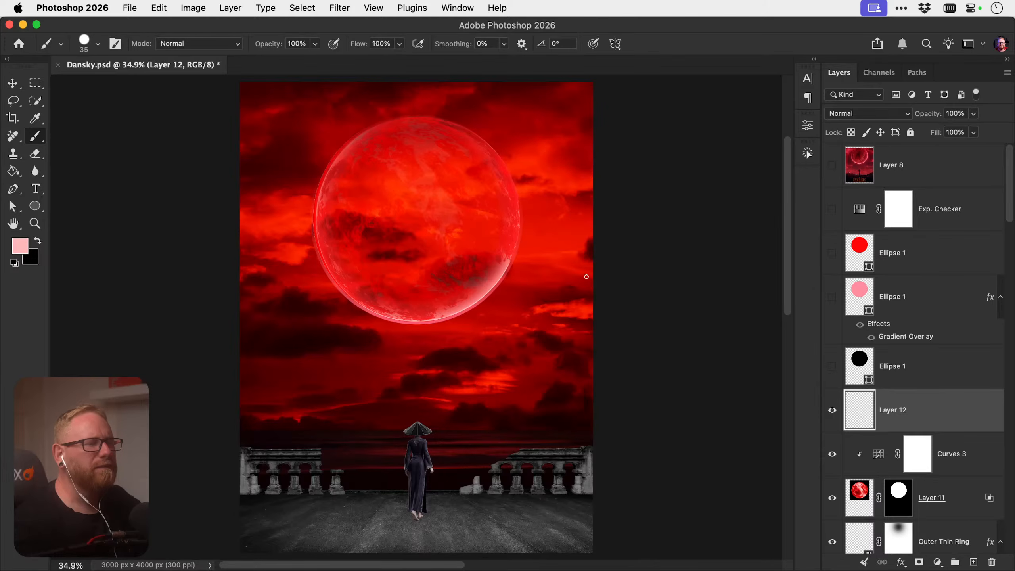
pyautogui.press('z')
pyautogui.click(422, 330)
pyautogui.press('v')
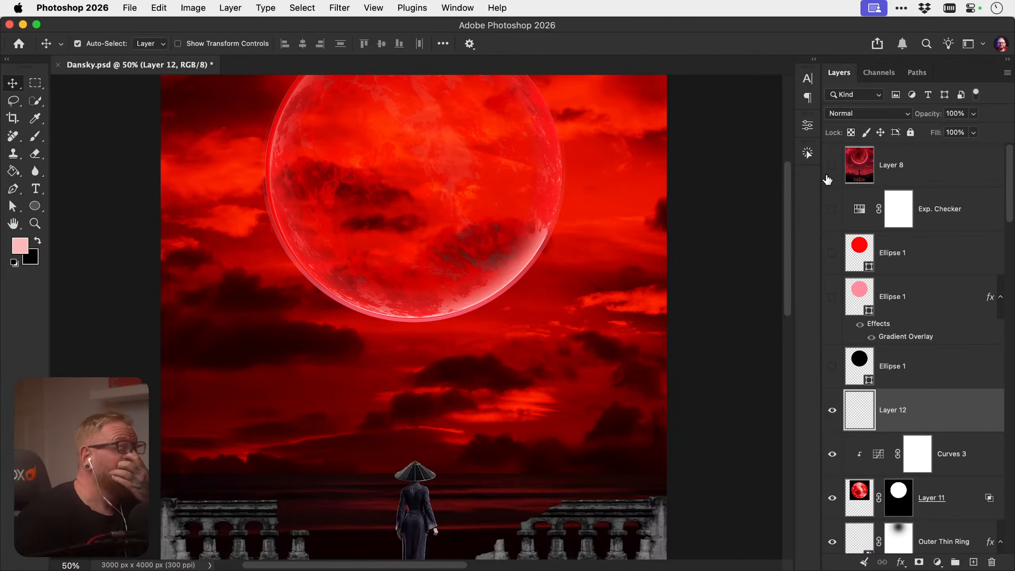
pyautogui.click(832, 166)
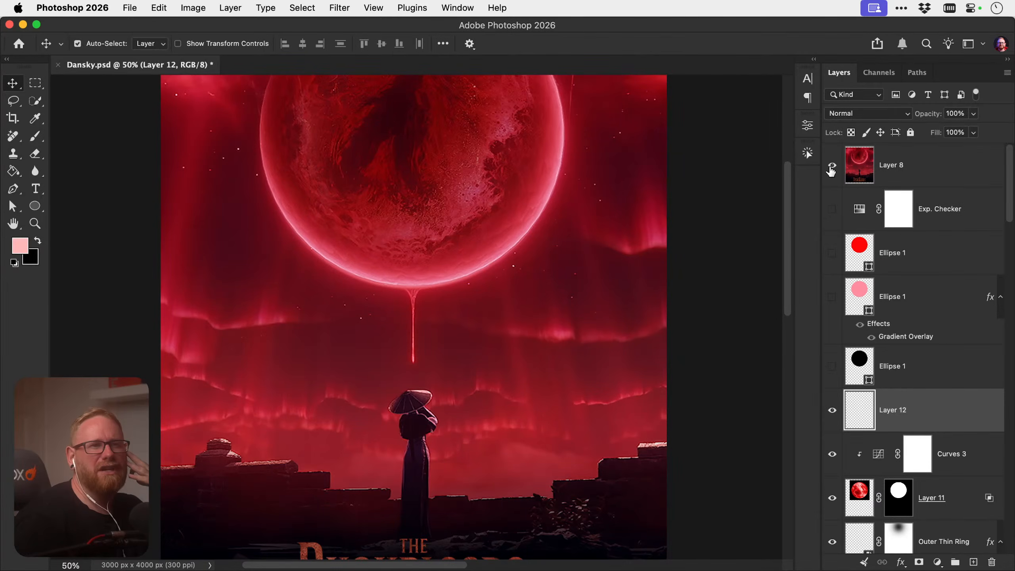
pyautogui.click(831, 167)
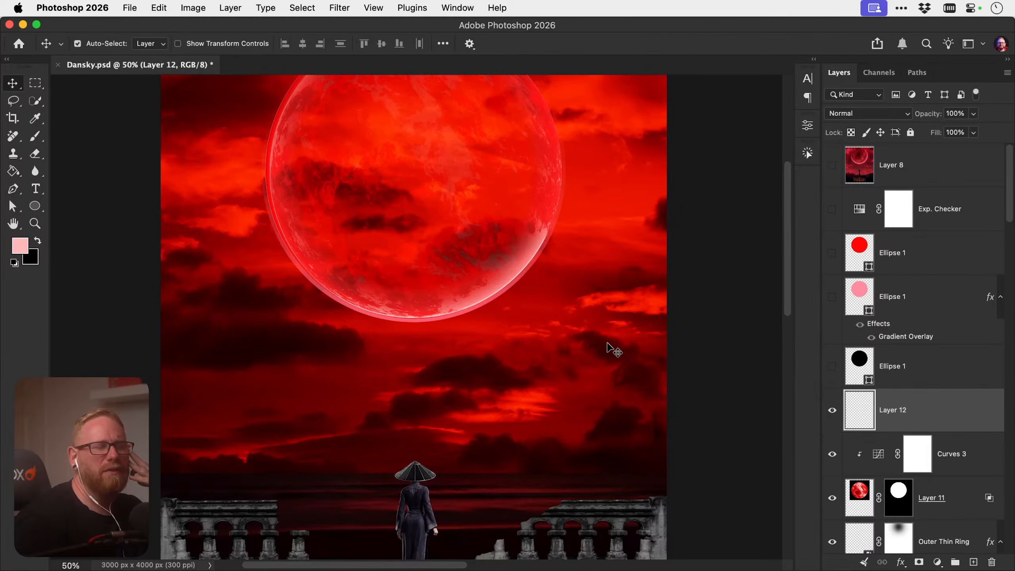
# Add a Hue/Saturation adjustment above the unmasked Layer 5 sky with hue -16 and saturation -23
pyautogui.scroll(-10, 917, 412)
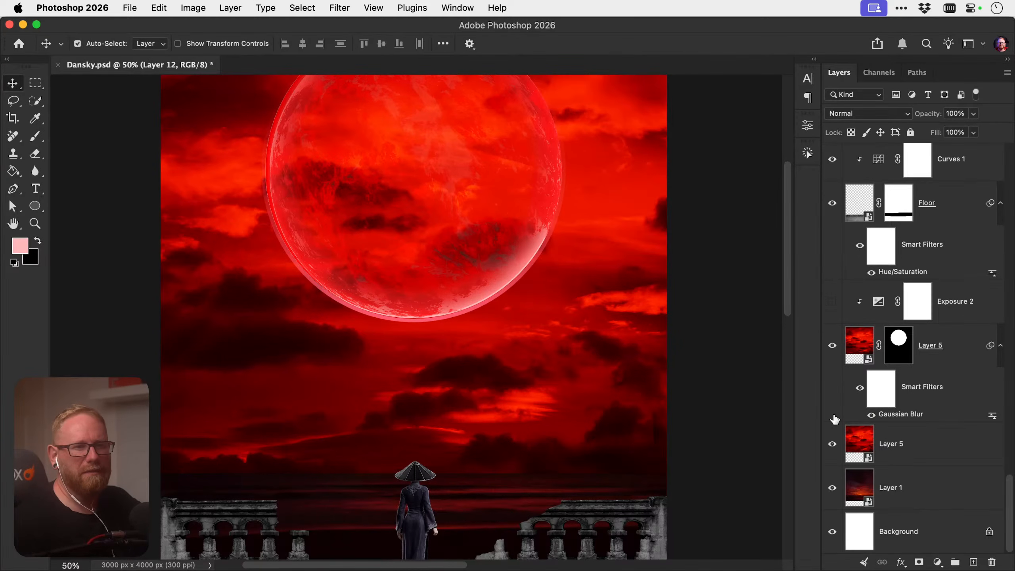
pyautogui.click(901, 443)
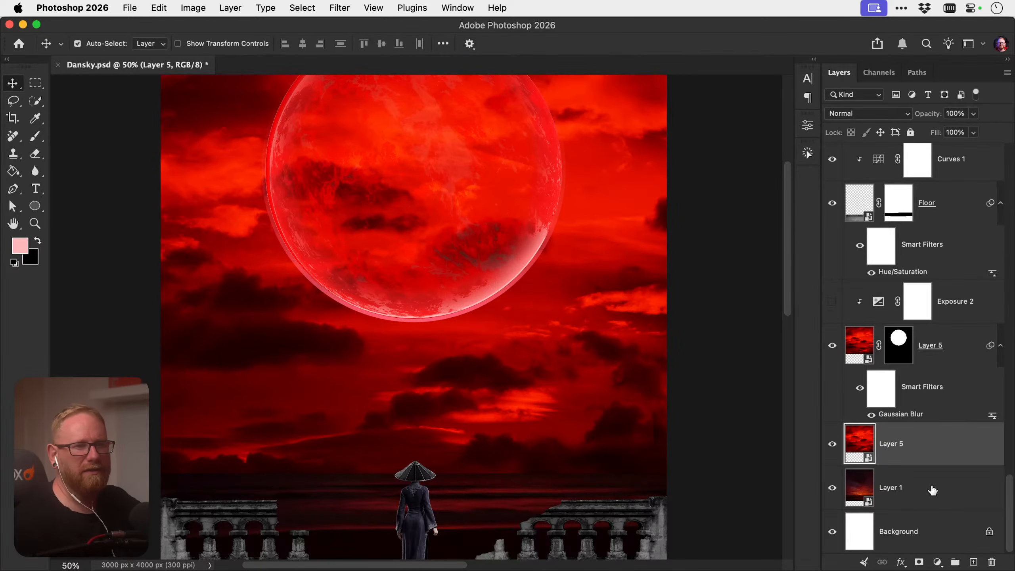
pyautogui.click(937, 562)
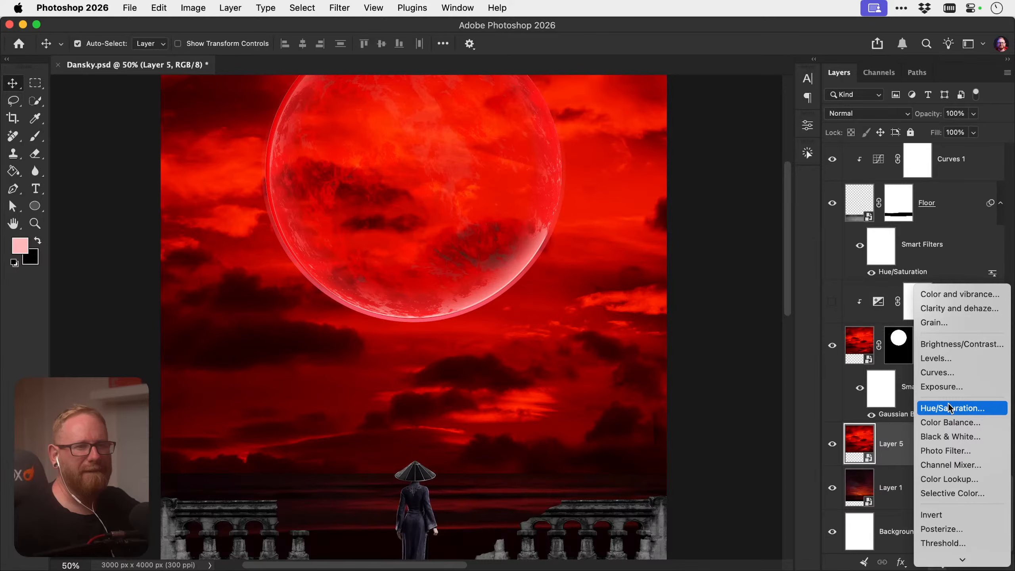
pyautogui.click(950, 408)
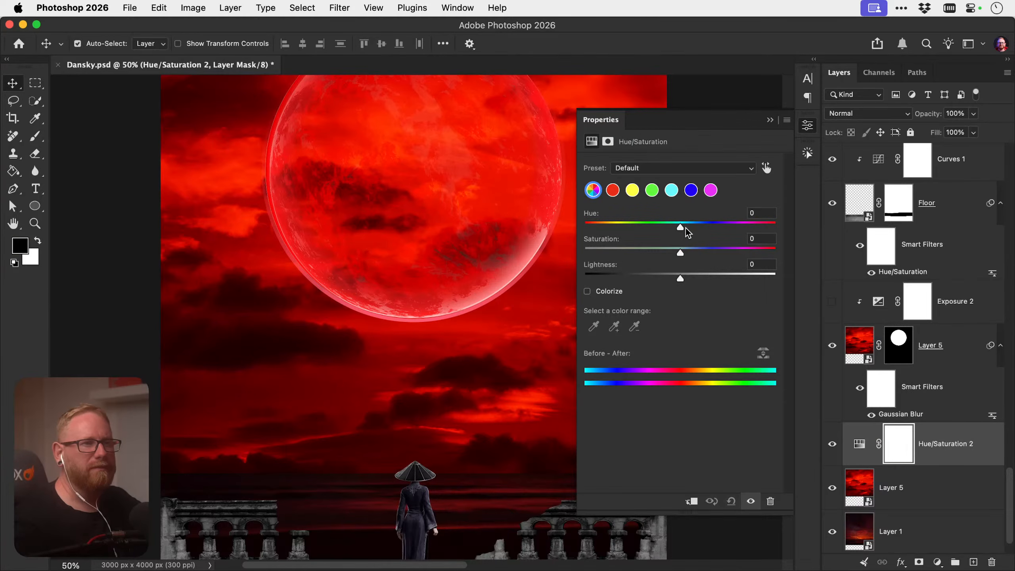
pyautogui.moveTo(686, 228); pyautogui.dragTo(658, 249)
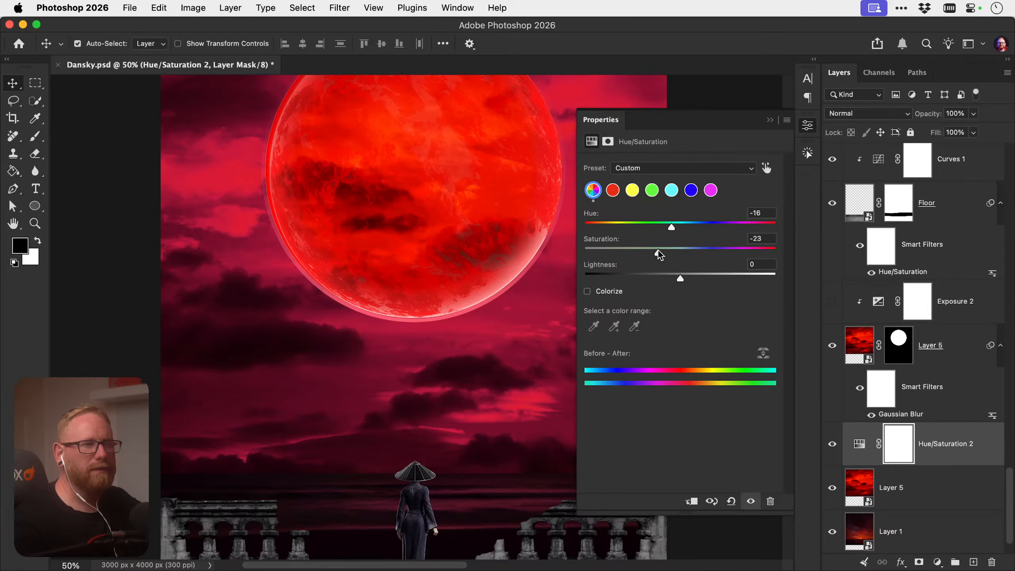
# Clip the Hue/Saturation adjustment to the unmasked Layer 5 sky and add a Curves adjustment clipped above it
pyautogui.keyDown('alt'); pyautogui.click(953, 464); pyautogui.keyUp('alt')
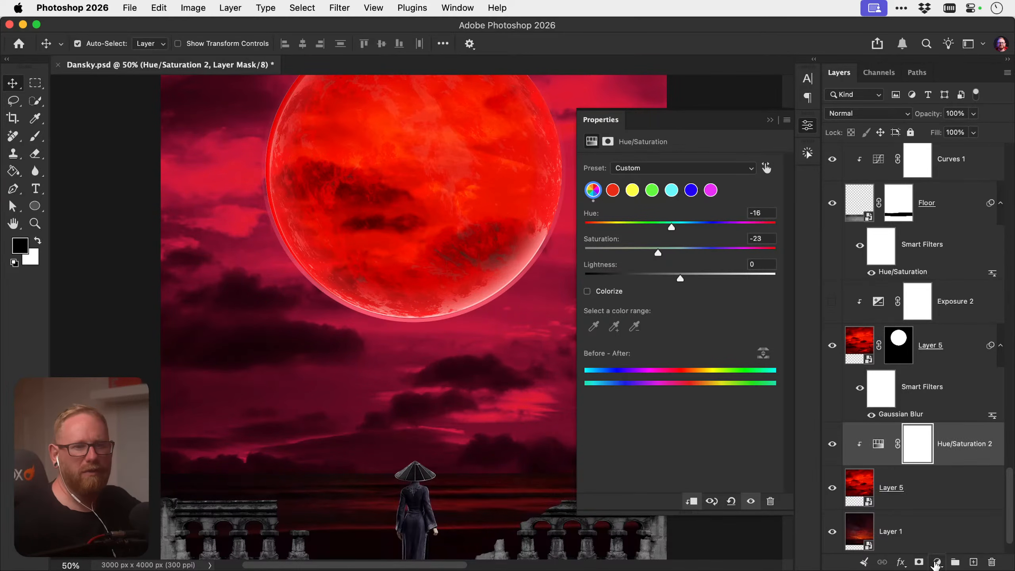
pyautogui.click(936, 562)
pyautogui.click(955, 391)
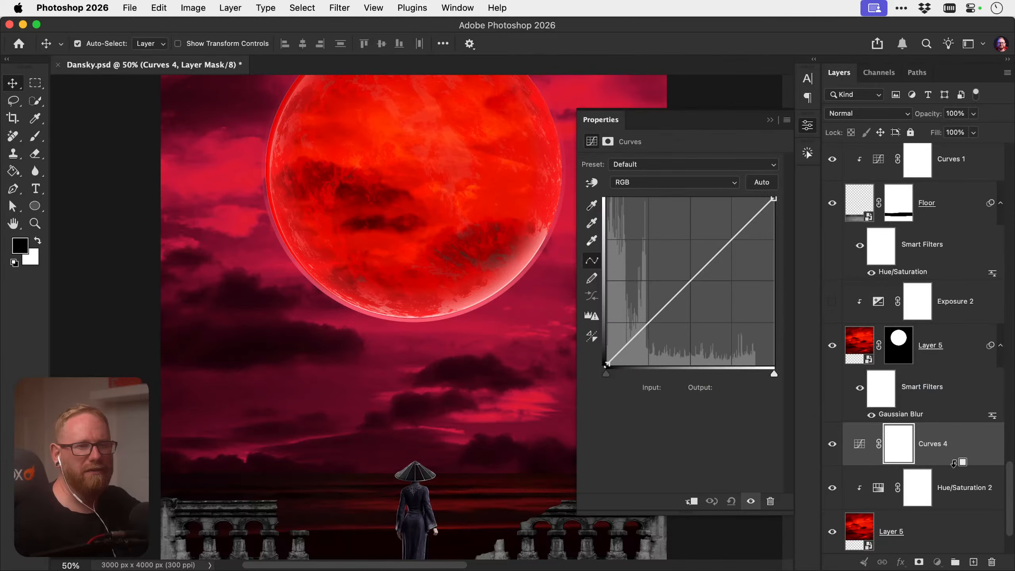
pyautogui.keyDown('alt'); pyautogui.click(954, 463); pyautogui.keyUp('alt')
# Raise the Red channel's black point to output 24 in the new Curves adjustment and lift its midtones slightly
pyautogui.click(645, 184)
pyautogui.click(646, 196)
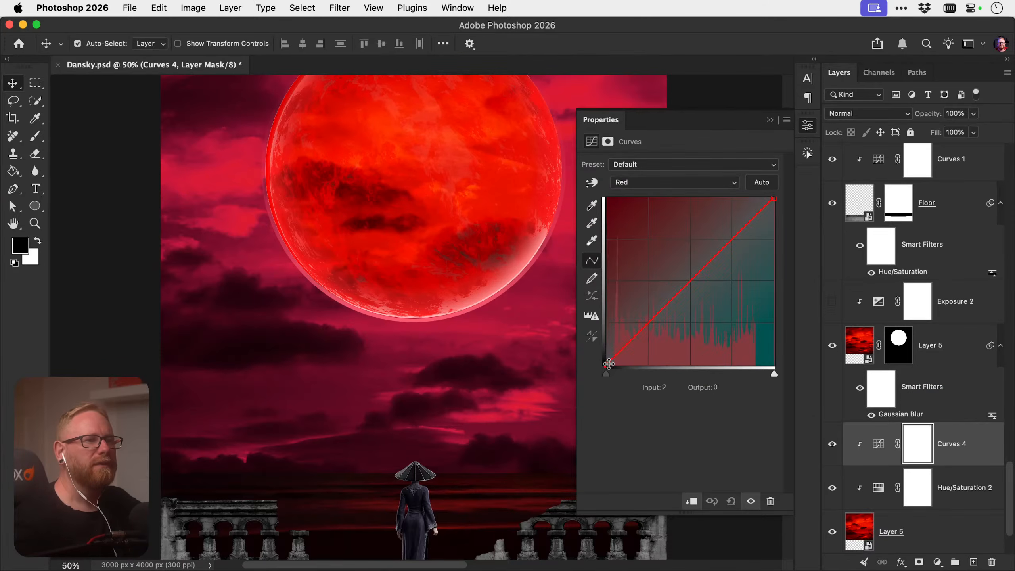
pyautogui.moveTo(608, 365); pyautogui.dragTo(604, 347)
pyautogui.moveTo(691, 273); pyautogui.dragTo(690, 262)
pyautogui.moveTo(609, 349); pyautogui.dragTo(608, 350)
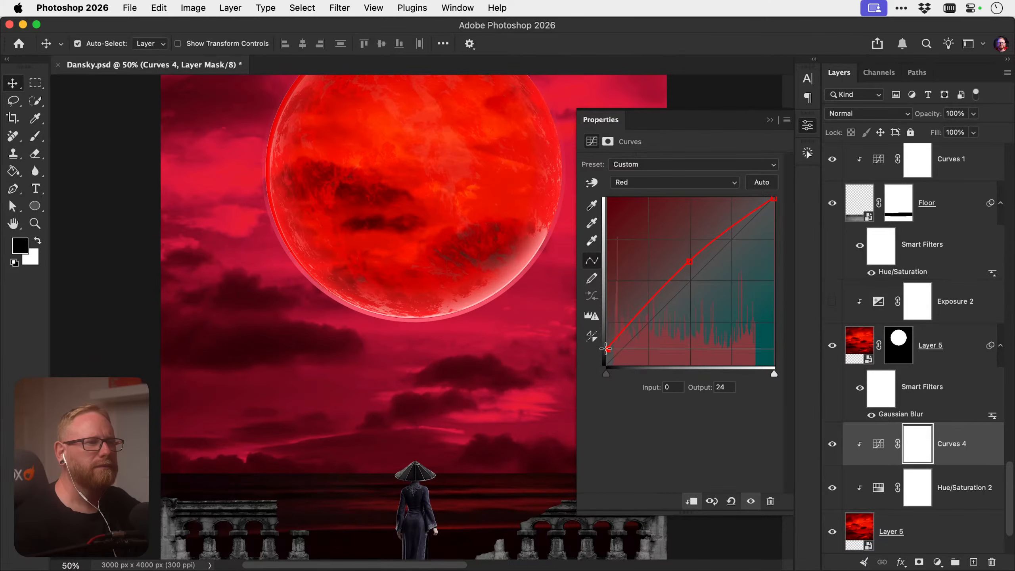
pyautogui.click(797, 122)
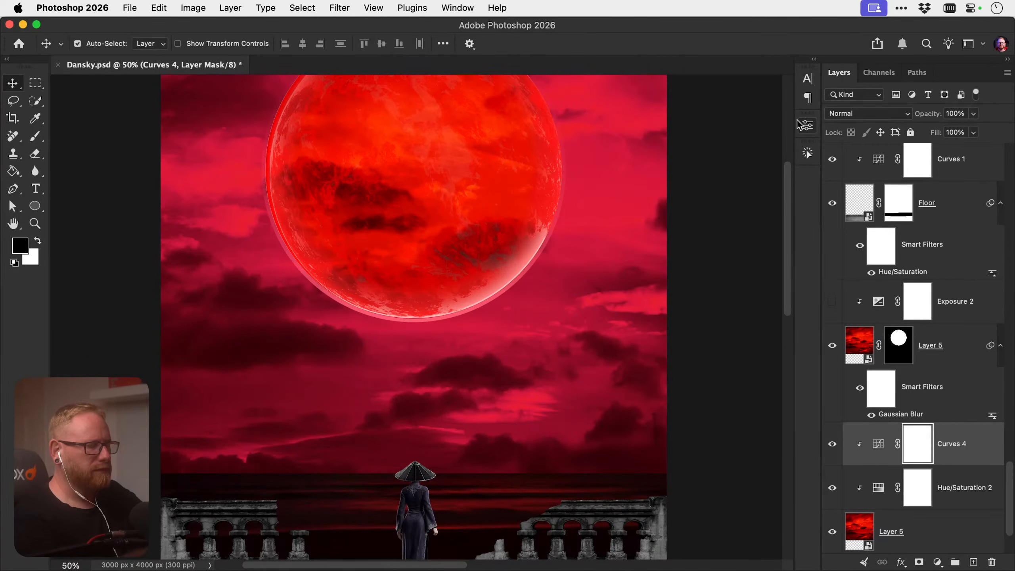
# Compare the whole composite with the Curves 4 adjustment turned off and on
pyautogui.press('super+minus')
pyautogui.press('super+0')
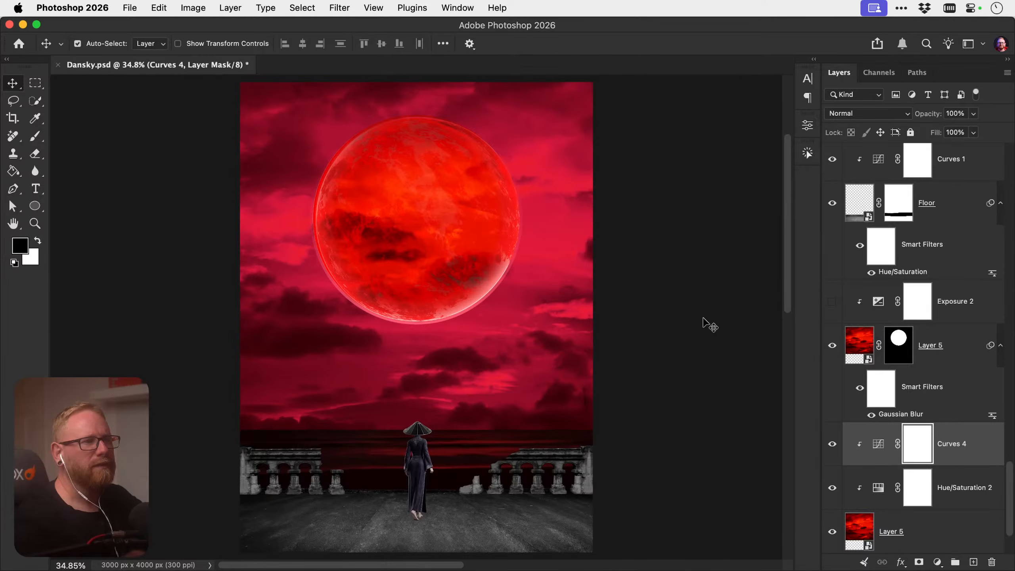
pyautogui.click(832, 445)
pyautogui.click(833, 445)
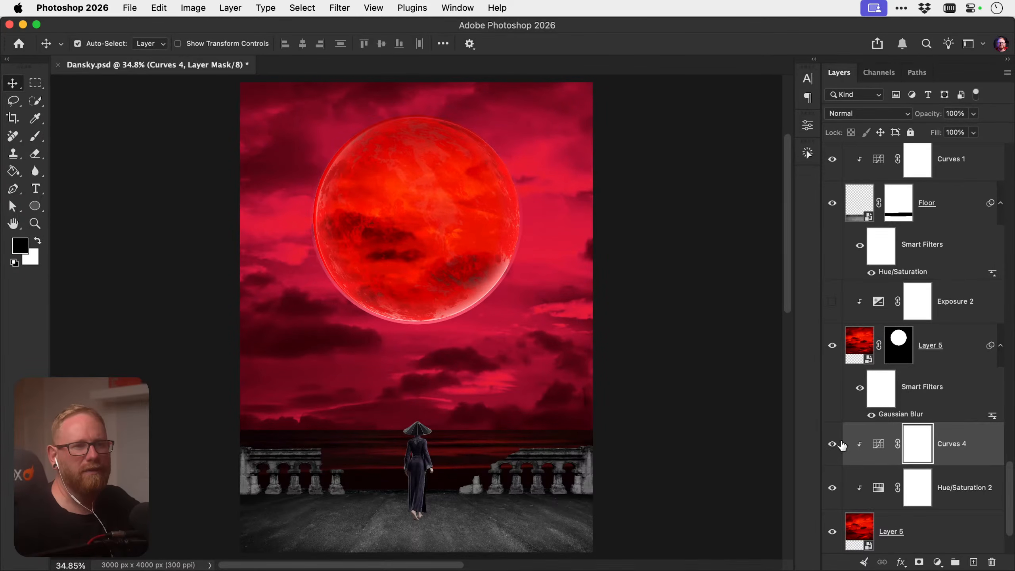
# Duplicate the Curves 4 and Hue/Saturation 2 adjustments as clipped layers above the masked Layer 5, and hide that masked layer
pyautogui.keyDown('shift'); pyautogui.click(956, 487); pyautogui.keyUp('shift')
pyautogui.moveTo(955, 452); pyautogui.dragTo(950, 326)
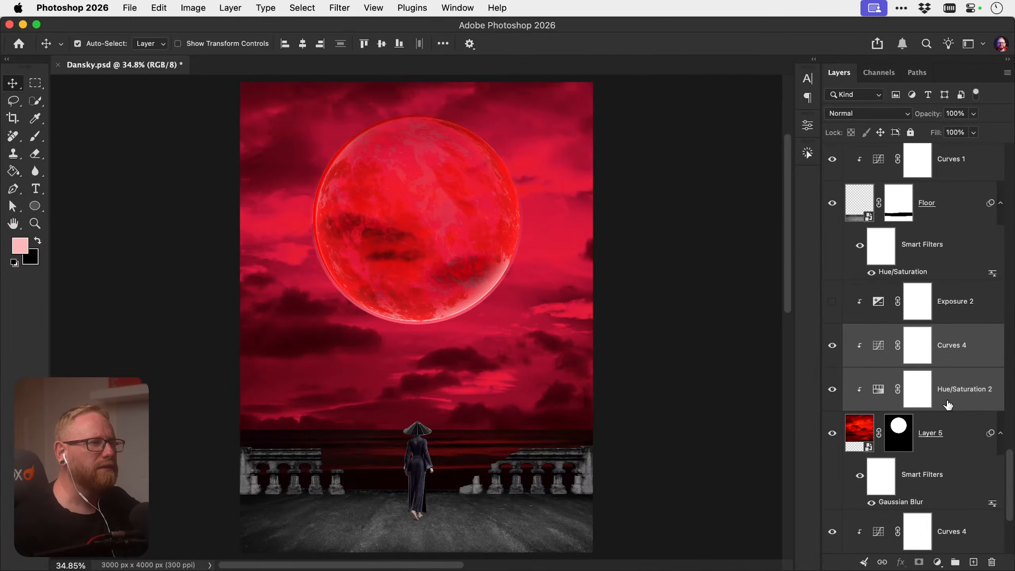
pyautogui.click(833, 434)
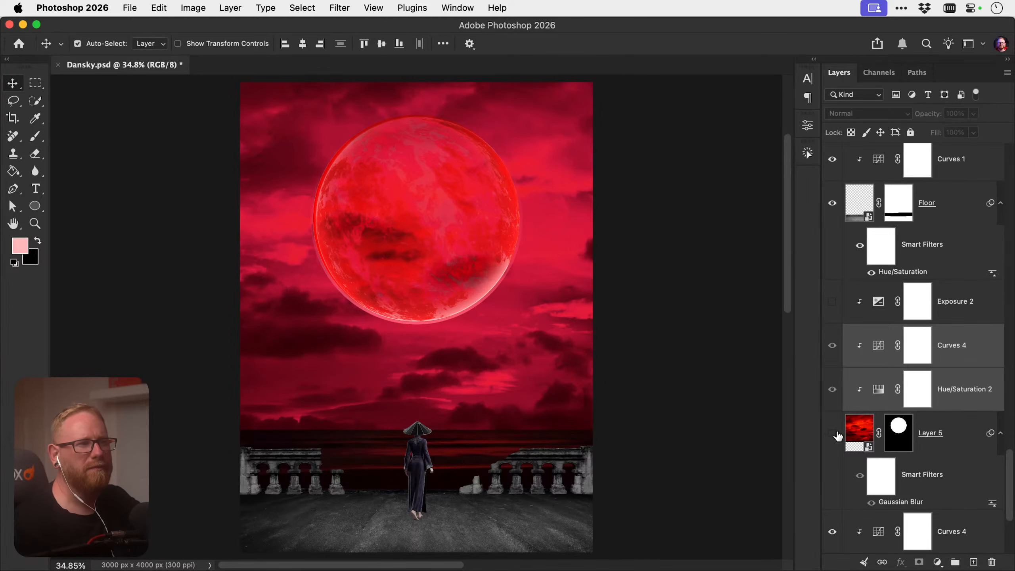
pyautogui.scroll(15, 851, 425)
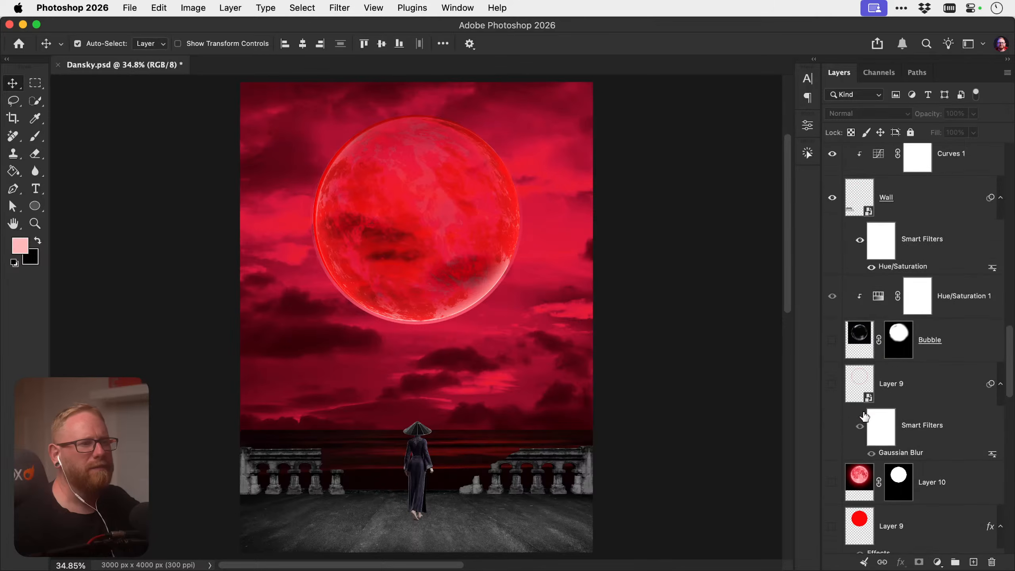
# Select Layer 12 and sample the pink of the ring under the moon as the foreground colour
pyautogui.scroll(10, 864, 415)
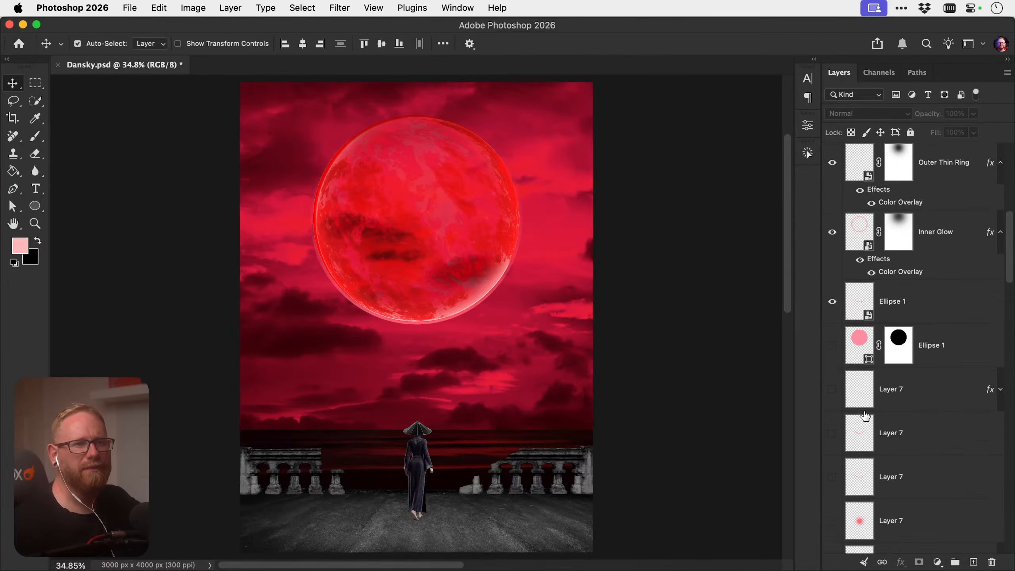
pyautogui.scroll(8, 864, 416)
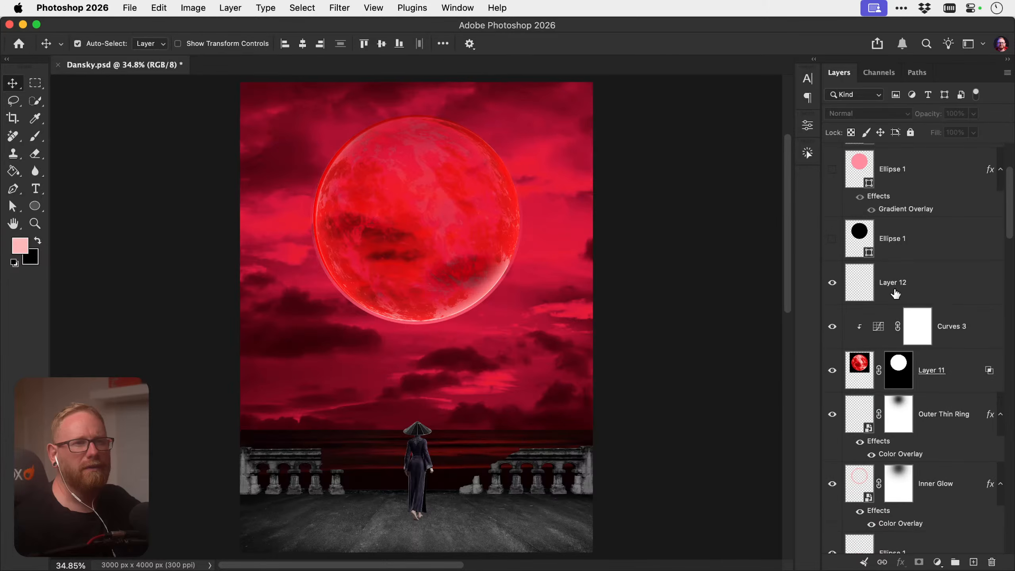
pyautogui.click(895, 293)
pyautogui.press('z')
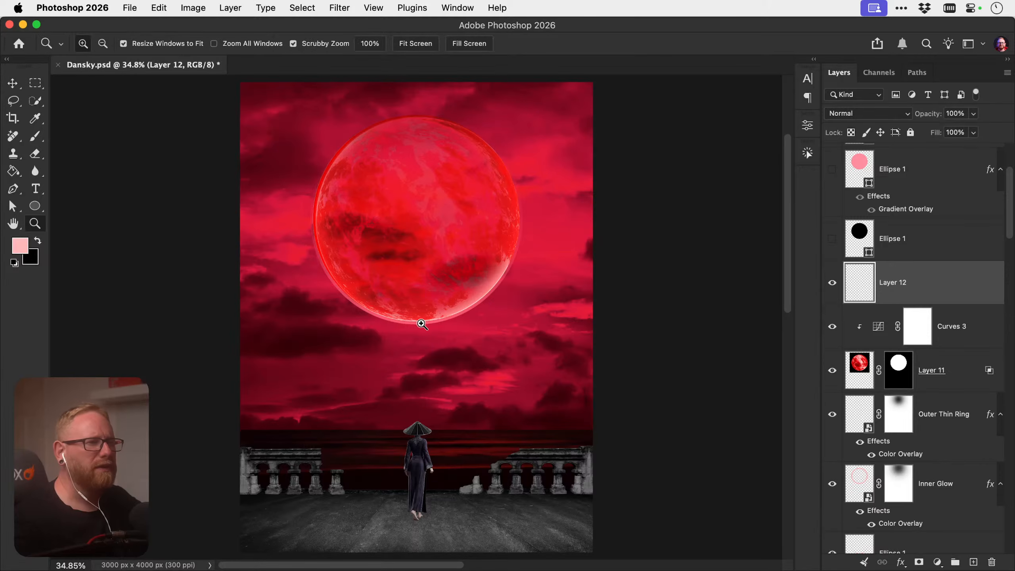
pyautogui.moveTo(421, 324); pyautogui.dragTo(422, 324)
pyautogui.press('i')
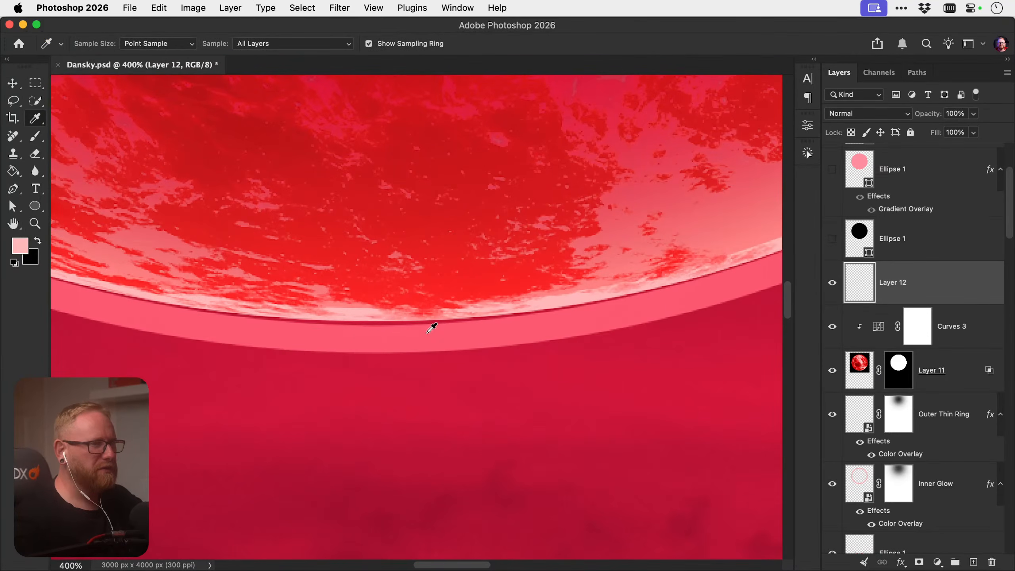
pyautogui.click(426, 333)
# Paint a short vertical line in the sky below the moon on Layer 12 with a 9 px brush
pyautogui.press('b')
pyautogui.press('super+minus')
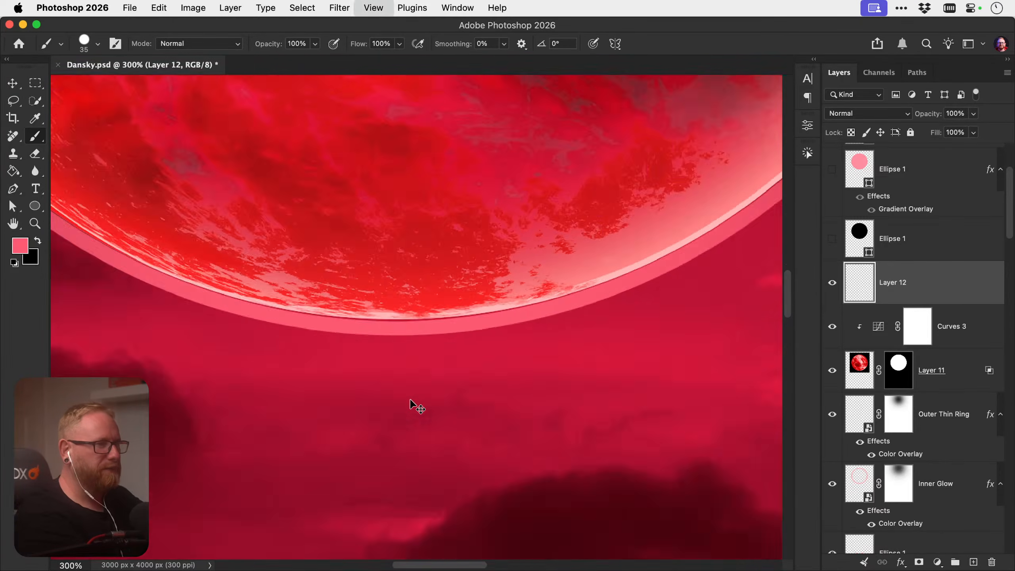
pyautogui.press('super+minus')
pyautogui.press('super+minus')
pyautogui.press('super+minus')
pyautogui.press('[')
pyautogui.press('[')
pyautogui.press('[')
pyautogui.press('[')
pyautogui.press('[')
pyautogui.press('[')
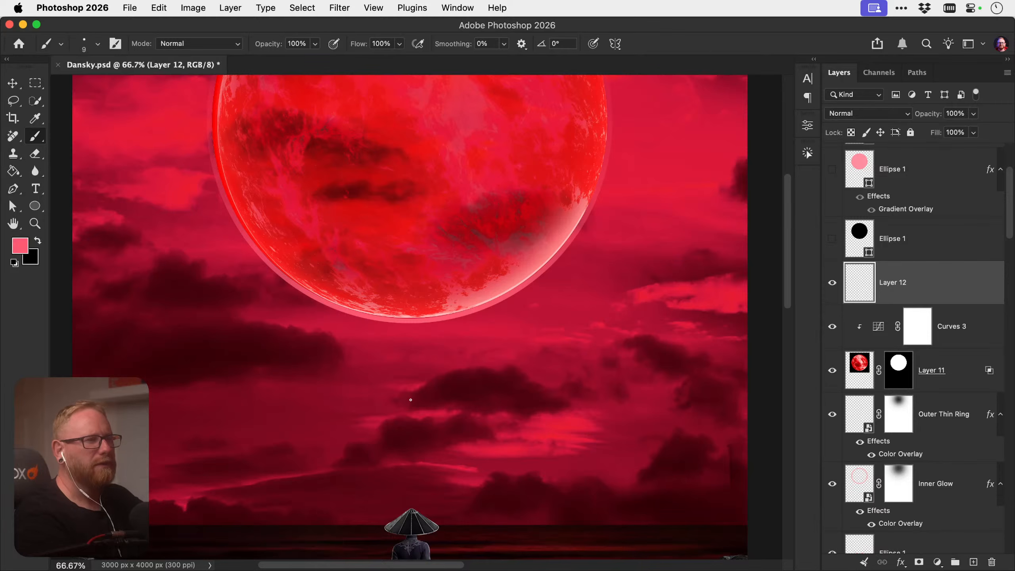
pyautogui.moveTo(406, 359); pyautogui.dragTo(406, 420)
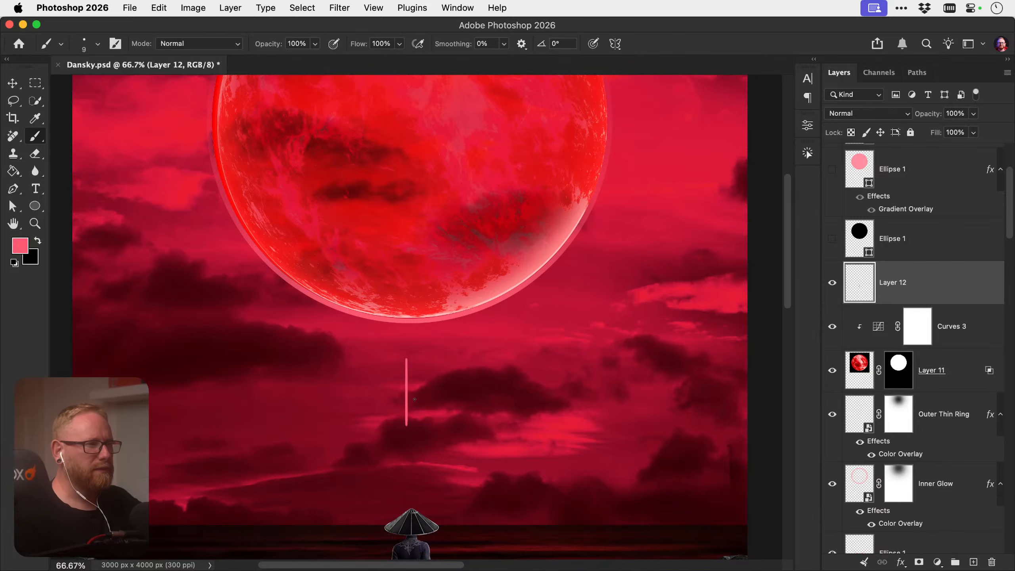
# Centre the painted line horizontally on the canvas, adjust its height below the moon and clear the selection
pyautogui.press('v')
pyautogui.press('super+a')
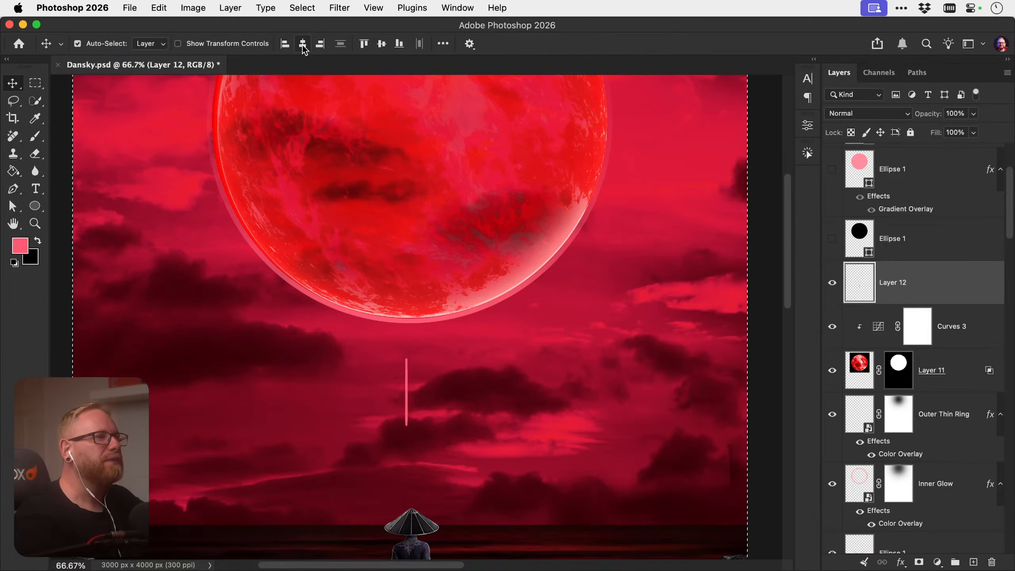
pyautogui.click(302, 44)
pyautogui.hotkey('shift', 'Up')
pyautogui.hotkey('shift', 'Up')
pyautogui.hotkey('shift', 'Up')
pyautogui.hotkey('shift', 'Up')
pyautogui.hotkey('shift', 'Up')
pyautogui.hotkey('shift', 'Up')
pyautogui.press('super+d')
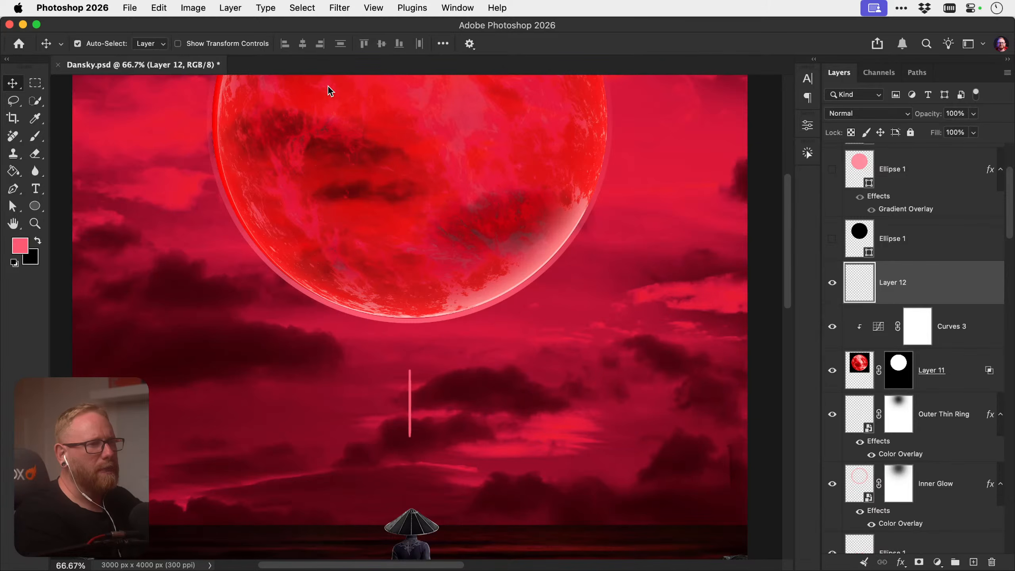
# Create a new layer above Layer 12 and paint a thinner vertical line just below the moon with a 6 px brush
pyautogui.press('super+shift+alt+n')
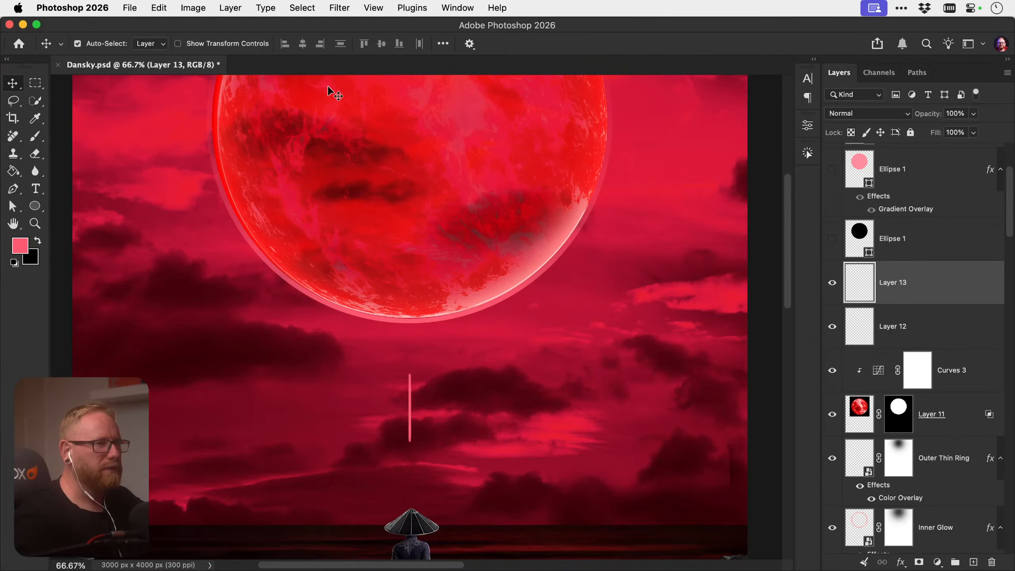
pyautogui.press('b')
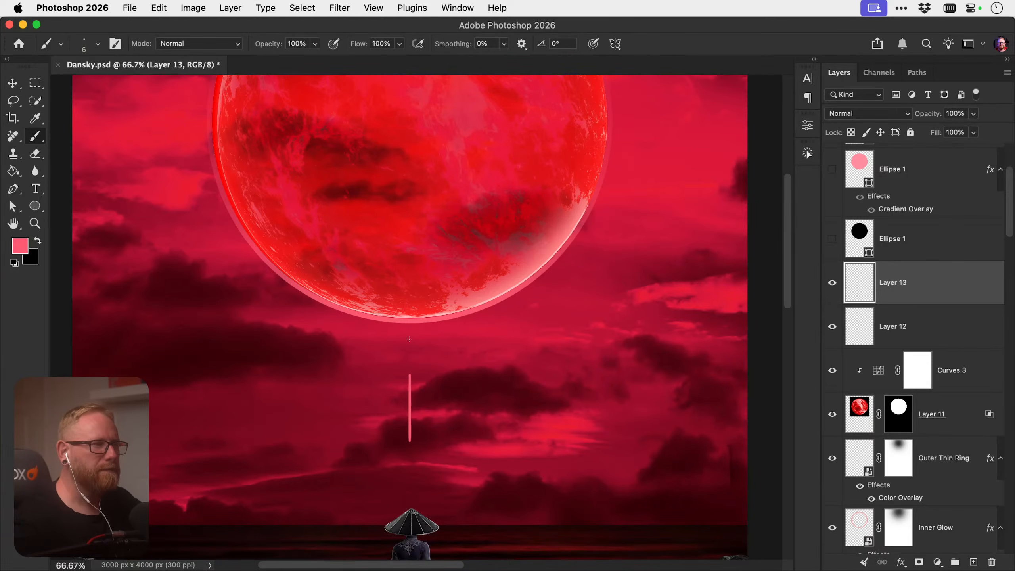
pyautogui.press('super+z')
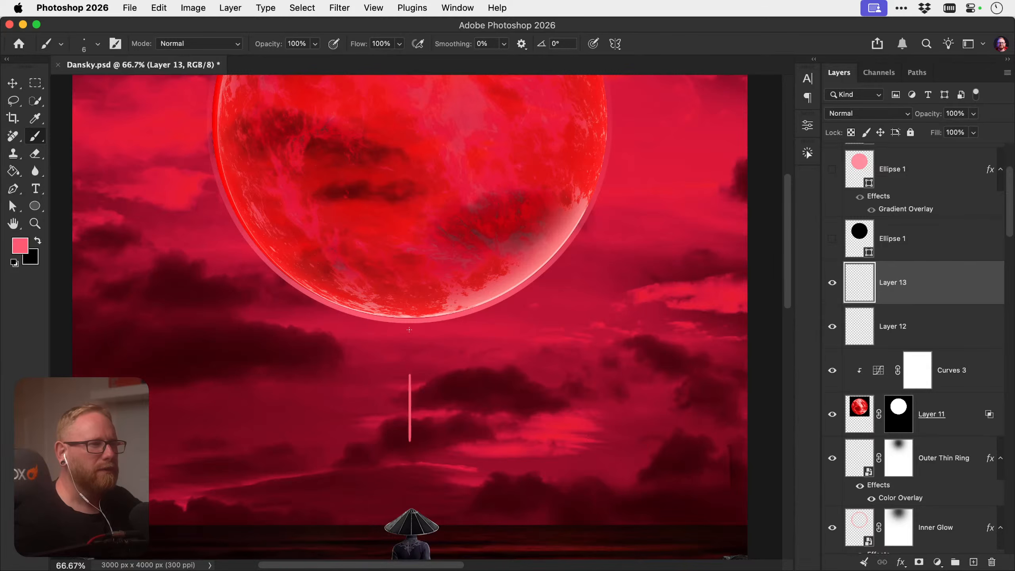
# Delete Layer 12 with the thicker line and make Layer 13 the active layer
pyautogui.press('v')
pyautogui.click(915, 326)
pyautogui.press('BackSpace')
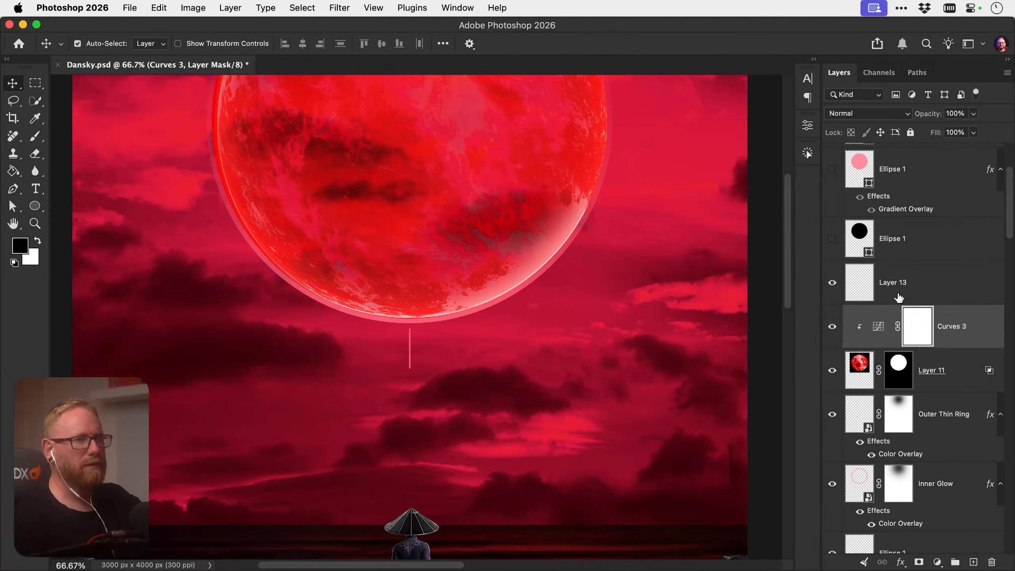
pyautogui.click(893, 288)
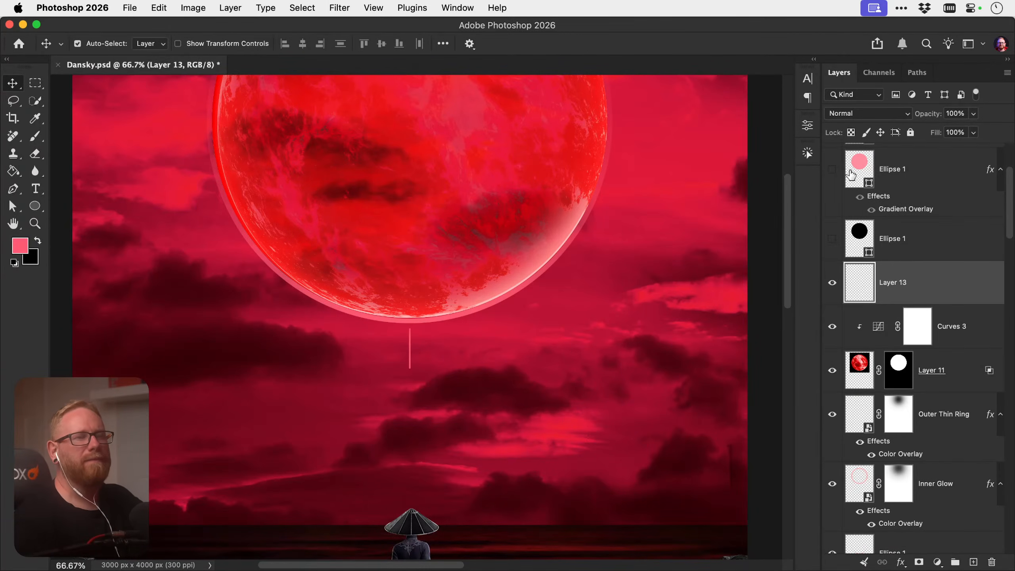
# Show the Layer 8 reference image to study its drip, and hide it again
pyautogui.scroll(3, 831, 165)
pyautogui.click(831, 166)
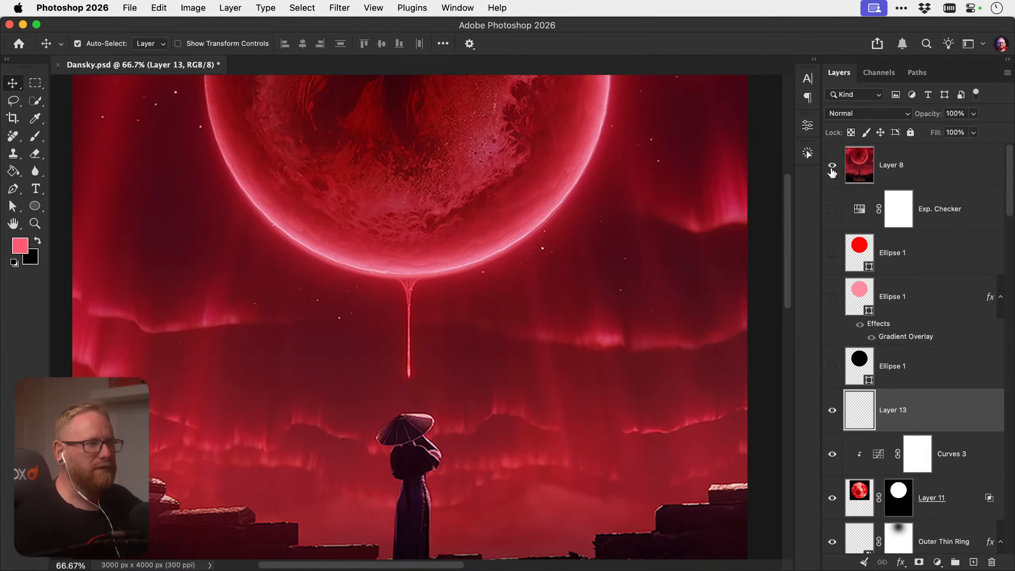
pyautogui.click(832, 167)
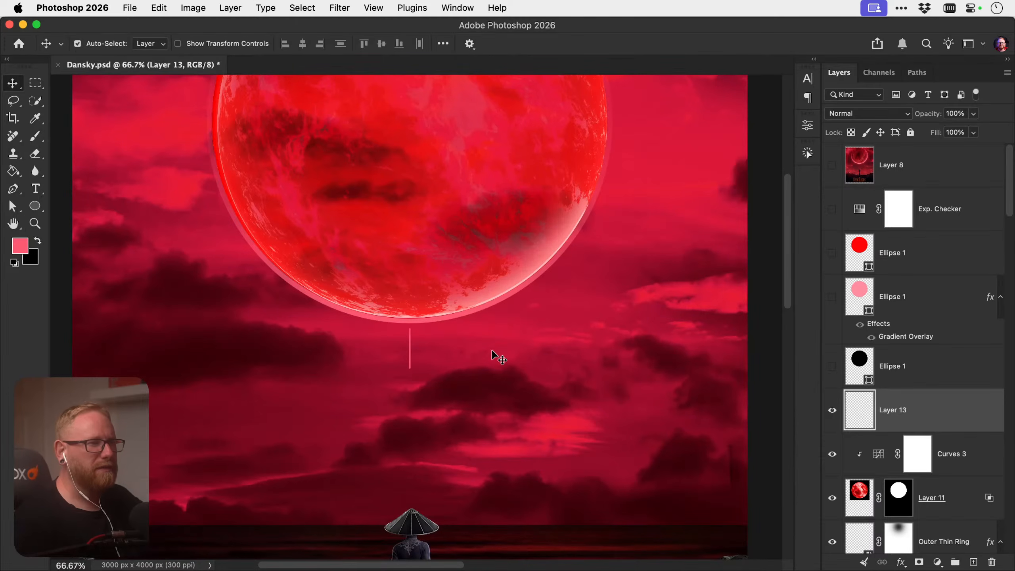
# Nudge the thin line on Layer 13 slightly lower, leaving room for strands between it and the moon's rim
pyautogui.press('z')
pyautogui.click(411, 359)
pyautogui.press('v')
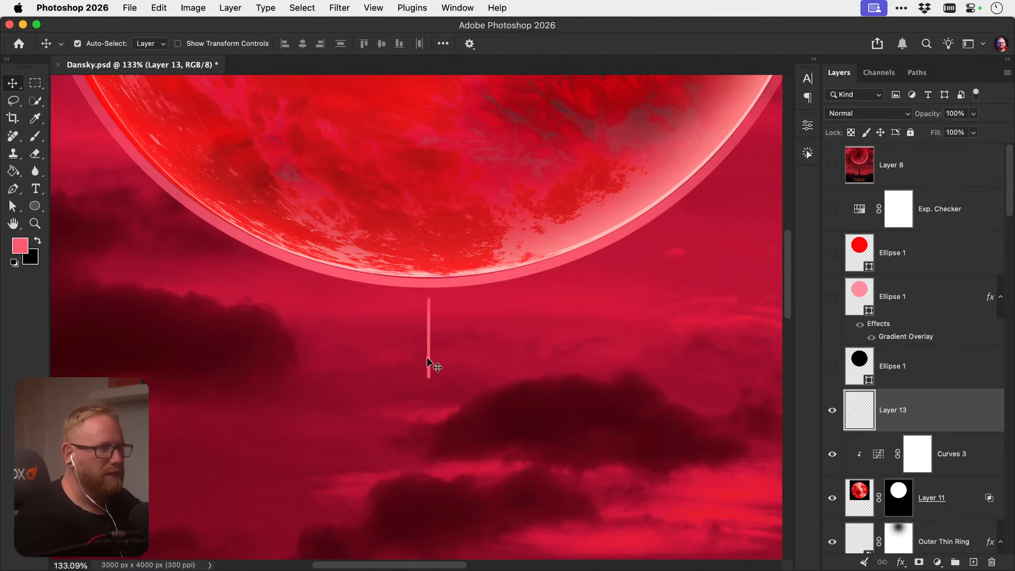
pyautogui.hotkey('shift', 'Down')
pyautogui.hotkey('shift', 'Down')
pyautogui.hotkey('shift', 'Down')
pyautogui.hotkey('shift', 'Down')
pyautogui.hotkey('shift', 'Down')
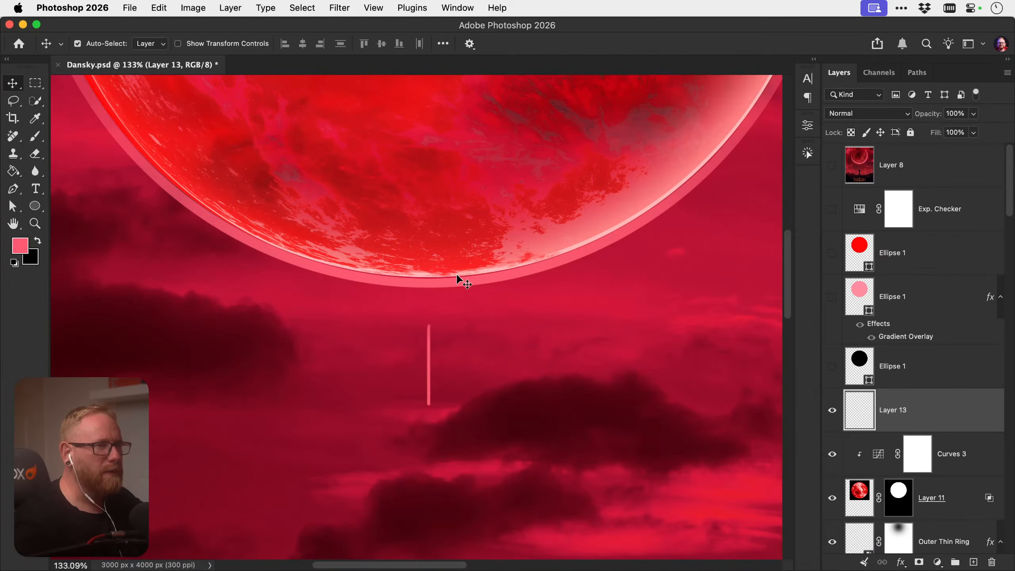
pyautogui.hotkey('shift', 'Up')
pyautogui.hotkey('shift', 'Up')
pyautogui.hotkey('shift', 'Up')
# Paint curved strands joining the line to the moon's rim and a filled teardrop at its lower end, using a 4 px brush
pyautogui.press('b')
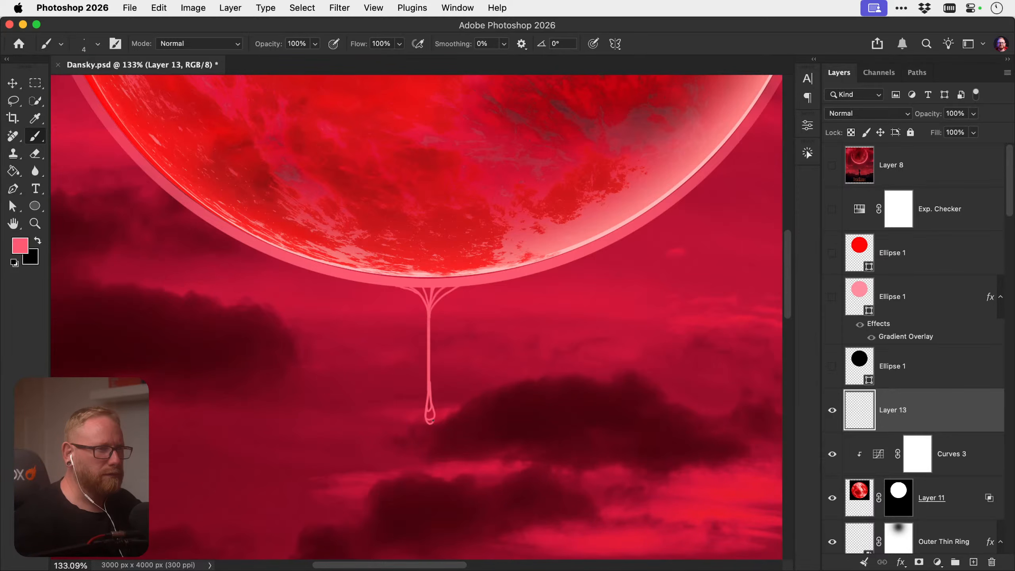
pyautogui.moveTo(431, 398); pyautogui.dragTo(408, 313)
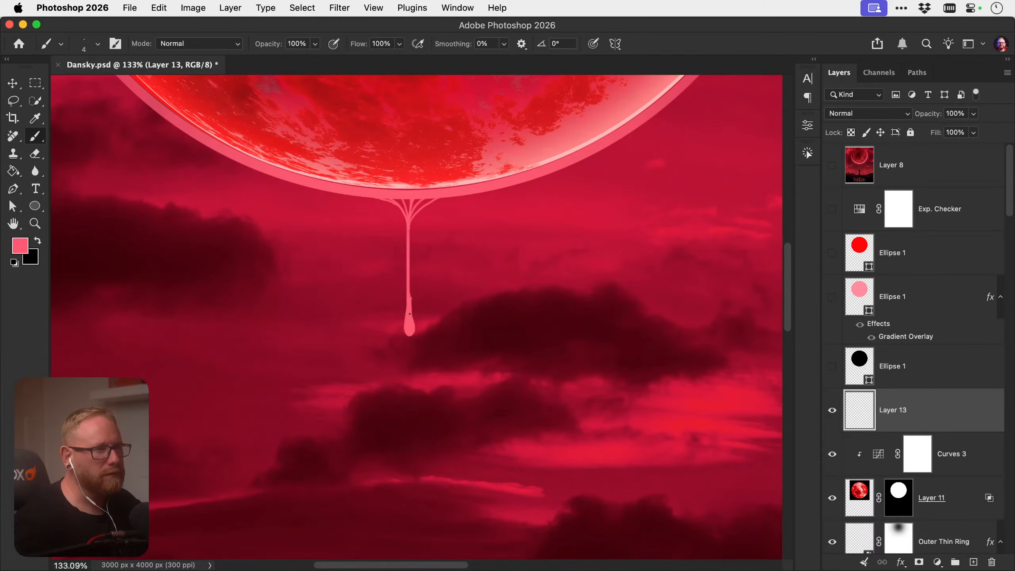
# Refine the edges of the teardrop at the end of the drip with a 4 px eraser
pyautogui.press('z')
pyautogui.moveTo(409, 287); pyautogui.dragTo(426, 301)
pyautogui.press('e')
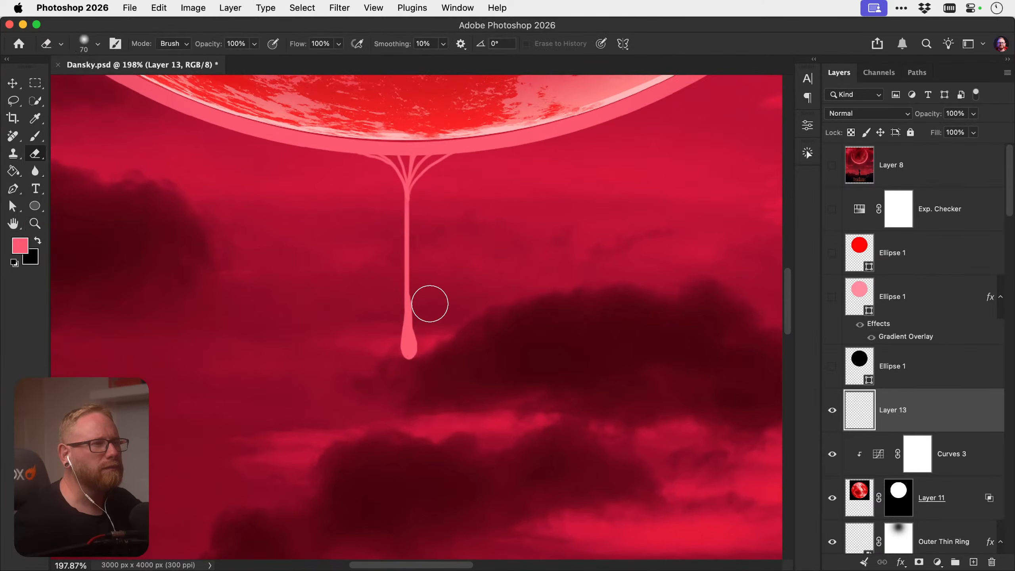
pyautogui.press('[')
pyautogui.press('[')
pyautogui.press('[')
pyautogui.press('[')
pyautogui.press('[')
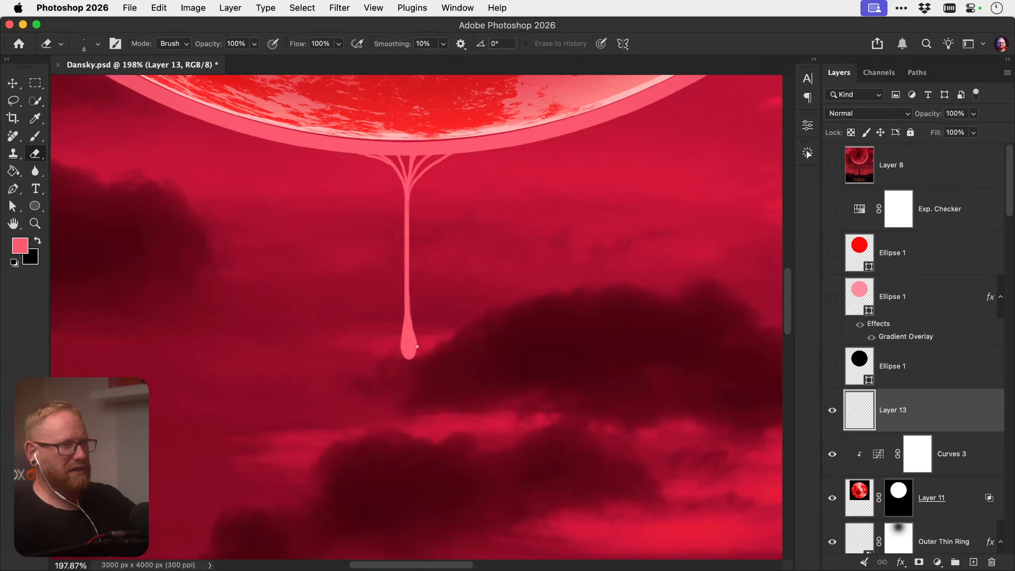
# Scale the drip on Layer 13 to about 130% and position it under the moon's lower rim
pyautogui.press('v')
pyautogui.press('super+0')
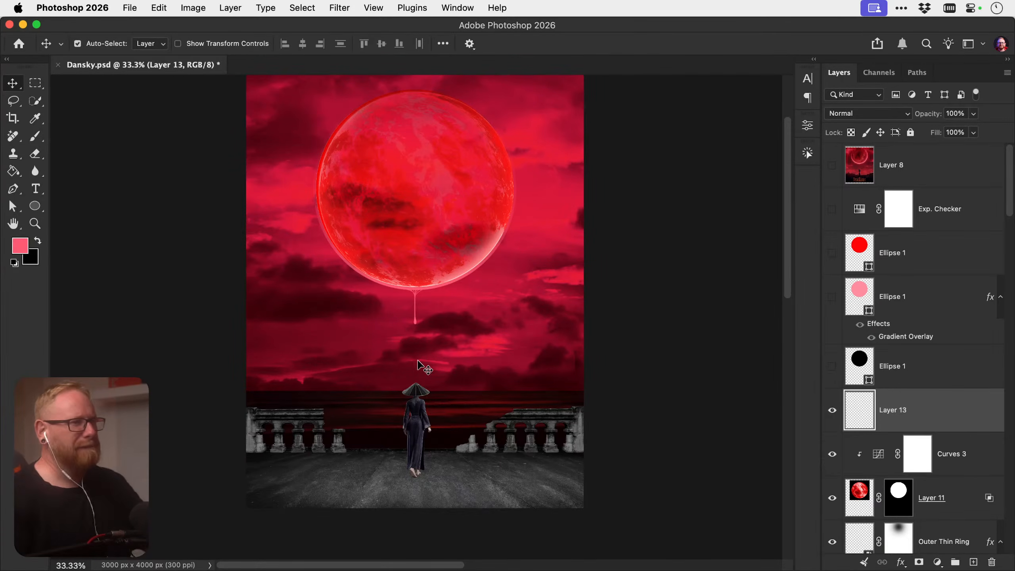
pyautogui.press('super+t')
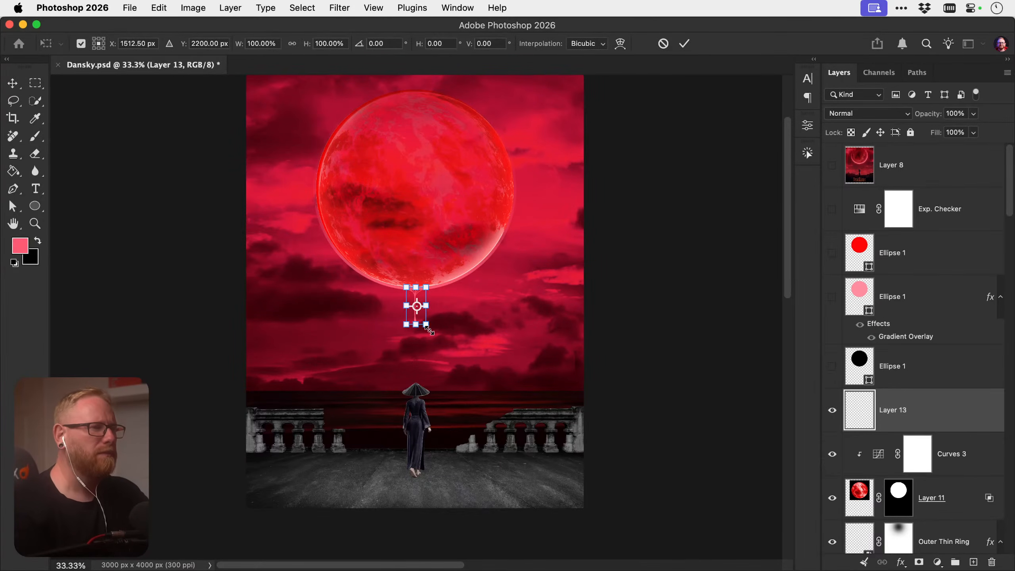
pyautogui.moveTo(425, 325); pyautogui.dragTo(429, 330)
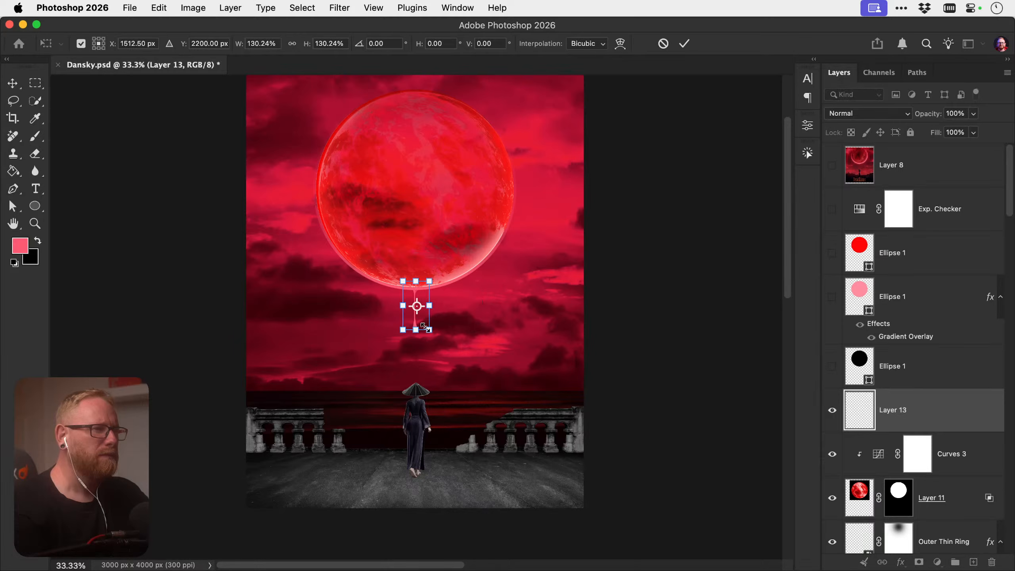
pyautogui.press('Return')
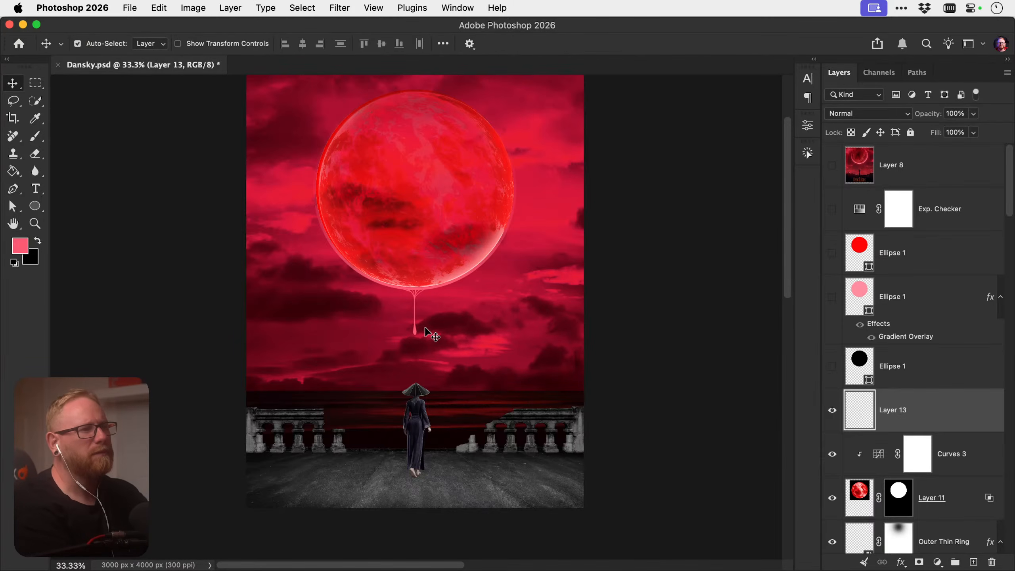
# Touch up the drip's strands beneath the moon's rim with the brush and a 4 px eraser
pyautogui.press('z')
pyautogui.moveTo(411, 290); pyautogui.dragTo(504, 272)
pyautogui.press('b')
pyautogui.press('e')
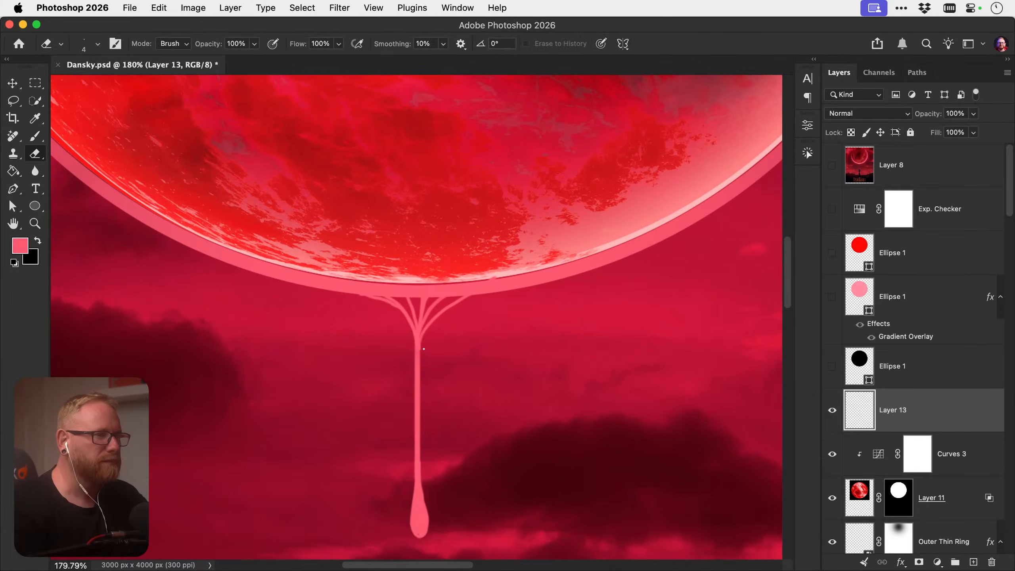
pyautogui.press('v')
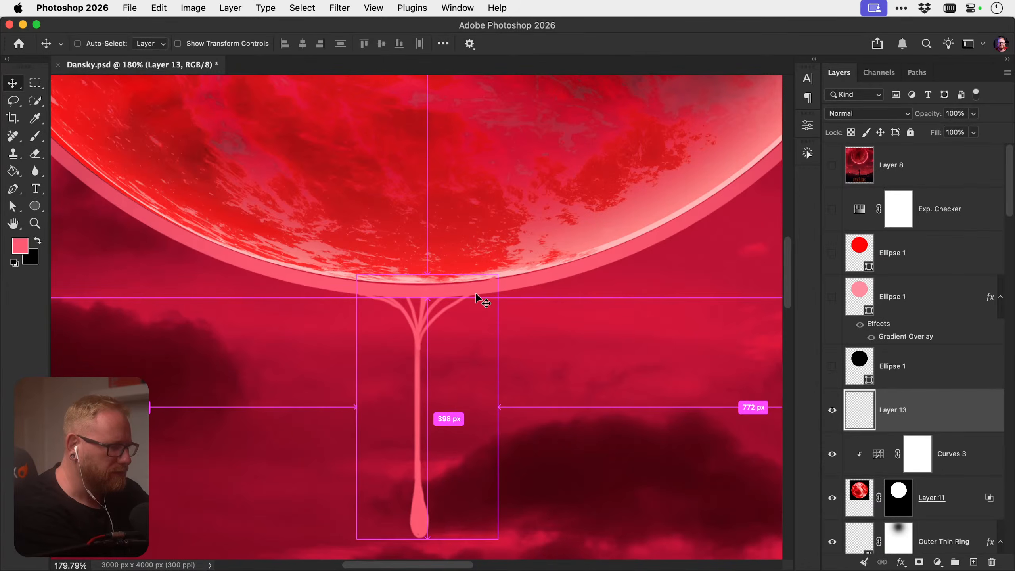
pyautogui.press('super+0')
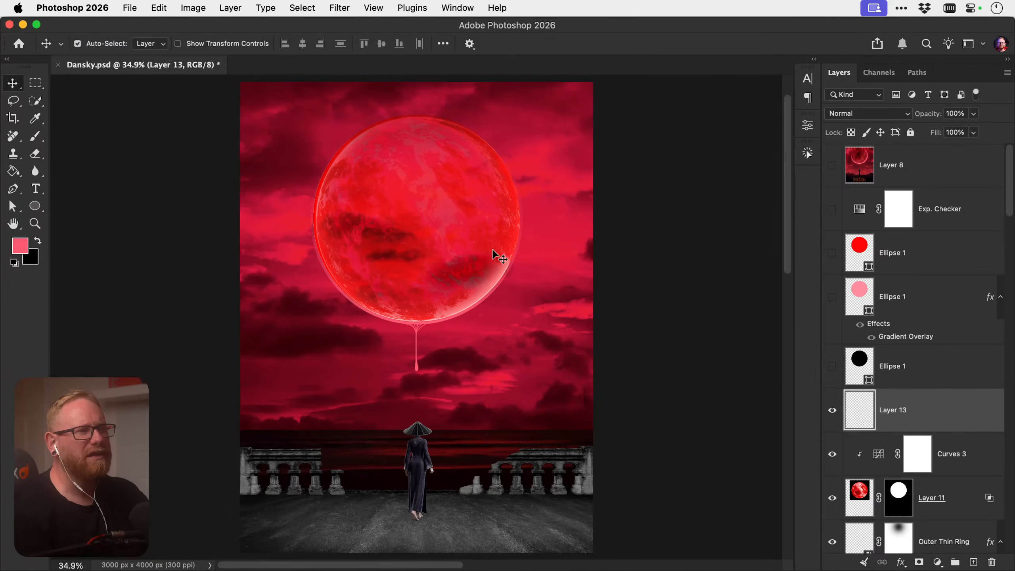
# Toggle Layer 11 off and on to compare the moon with and without it
pyautogui.scroll(-2, 863, 280)
pyautogui.scroll(-2, 862, 283)
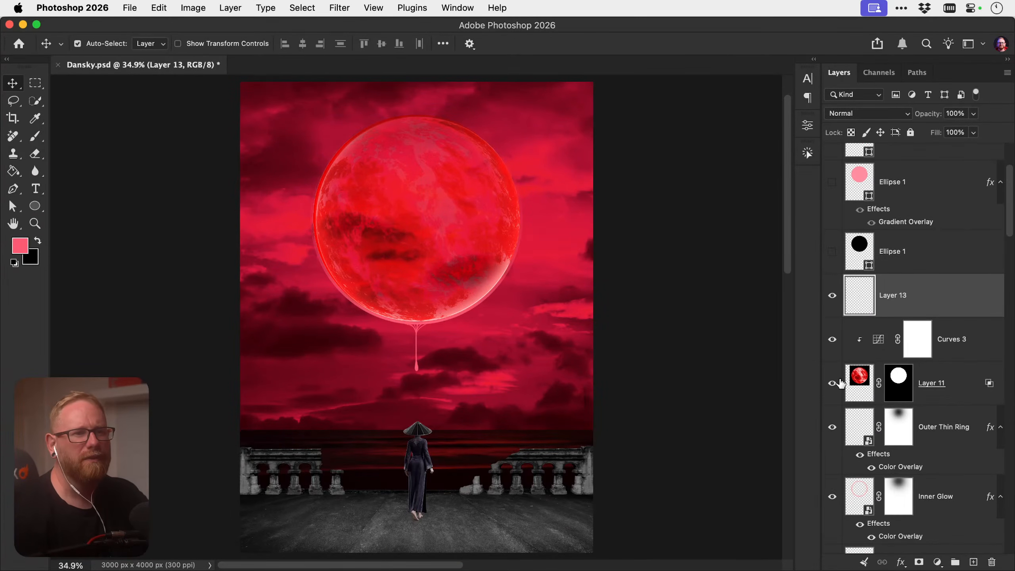
pyautogui.click(832, 383)
pyautogui.click(832, 383)
pyautogui.scroll(-6, 843, 387)
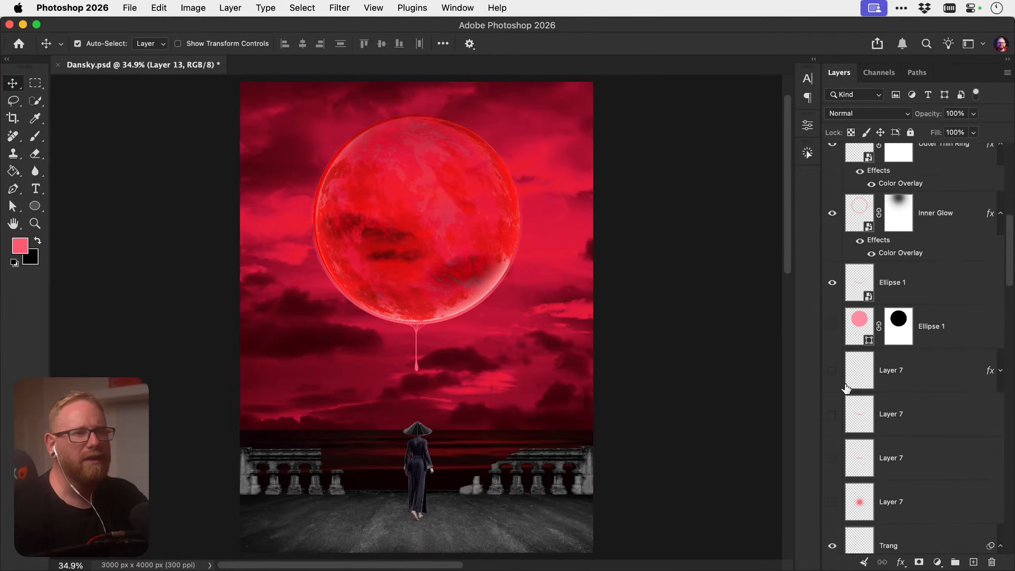
# Place the Curves 4 and Hue/Saturation 2 adjustments from above the masked Layer 5 directly above Layer 11, clipped to it
pyautogui.scroll(5, 855, 387)
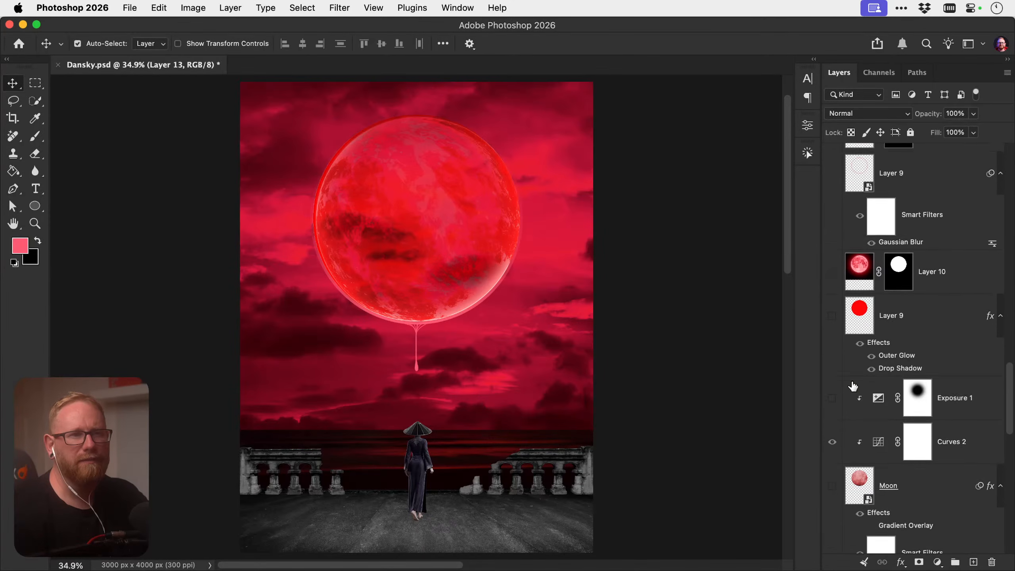
pyautogui.scroll(-2, 853, 386)
pyautogui.scroll(-10, 852, 386)
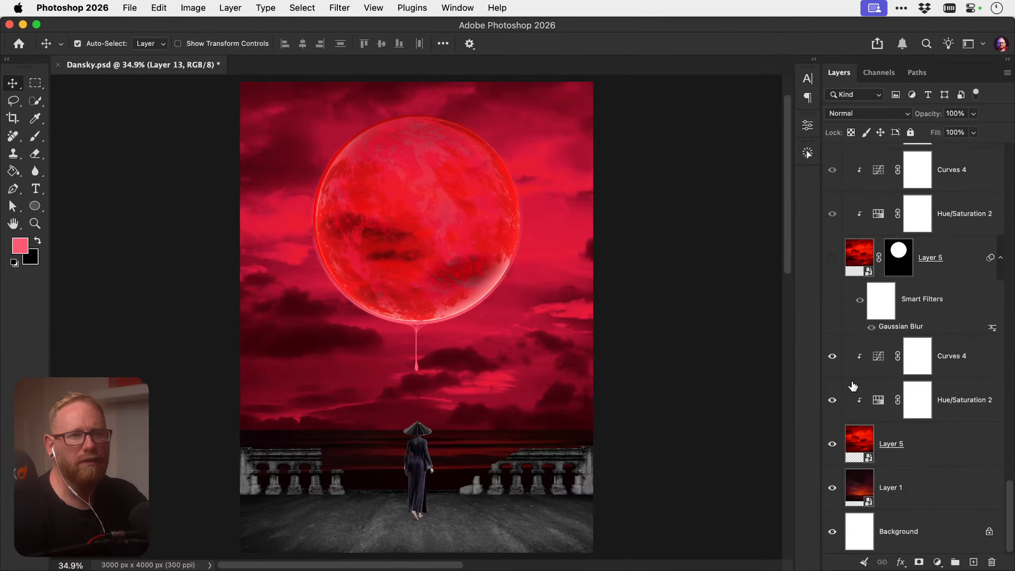
pyautogui.scroll(1, 853, 385)
pyautogui.click(958, 343)
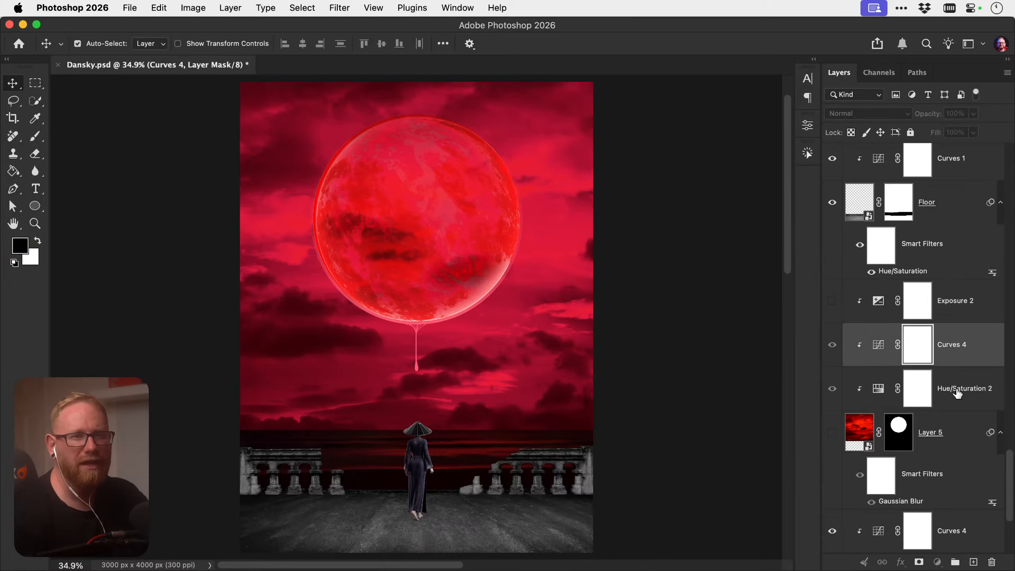
pyautogui.keyDown('shift'); pyautogui.click(957, 391); pyautogui.keyUp('shift')
pyautogui.moveTo(953, 362); pyautogui.dragTo(934, 386)
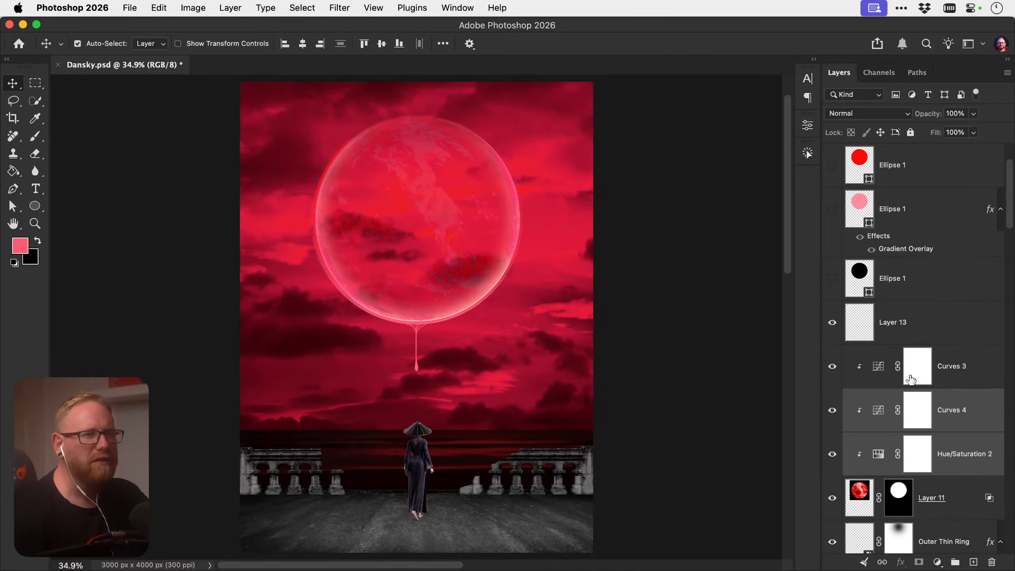
# Toggle the Hue/Saturation 2 and Curves 3 adjustments off and on to compare their effect on the moon
pyautogui.click(952, 408)
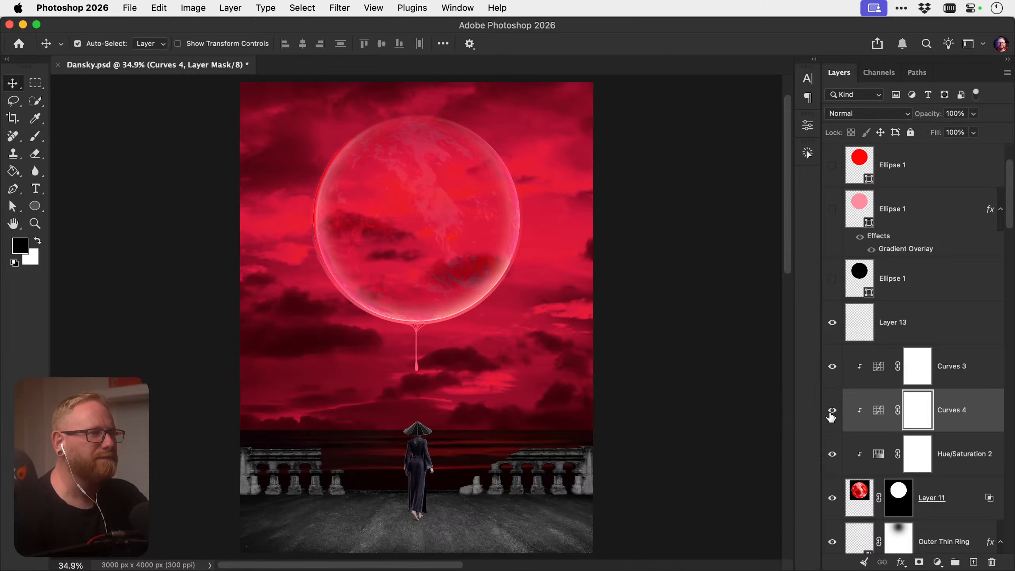
pyautogui.click(832, 453)
pyautogui.click(831, 453)
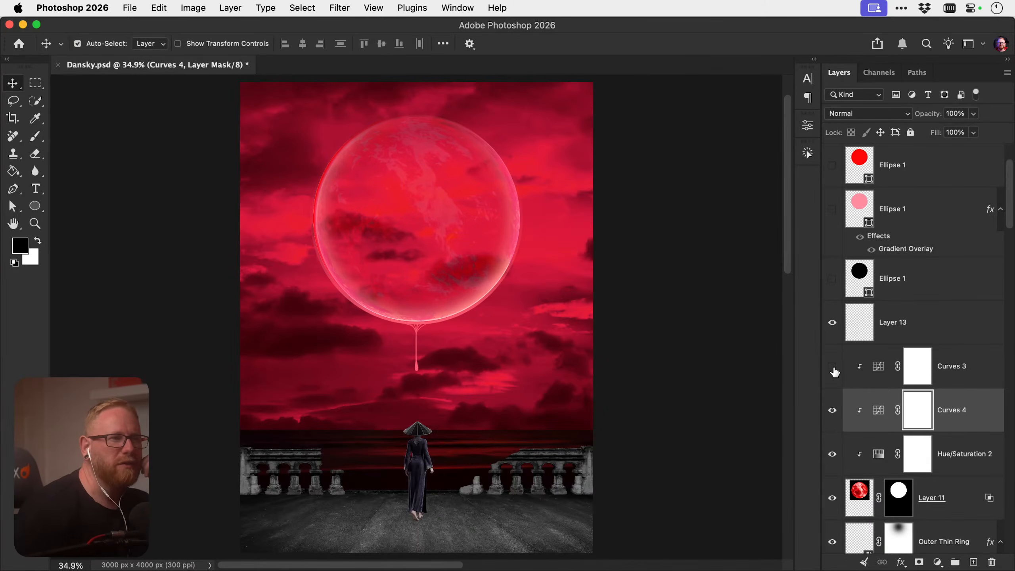
pyautogui.click(831, 367)
pyautogui.click(831, 366)
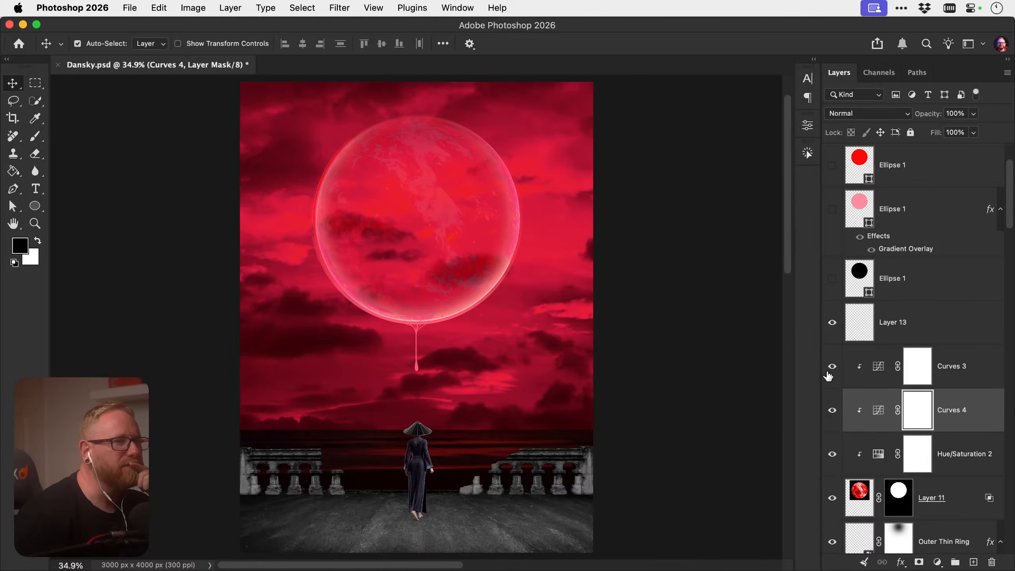
# Preview the pink gradient Ellipse 1 and the red Ellipse 1 over the moon, leaving only the pink one visible
pyautogui.click(832, 209)
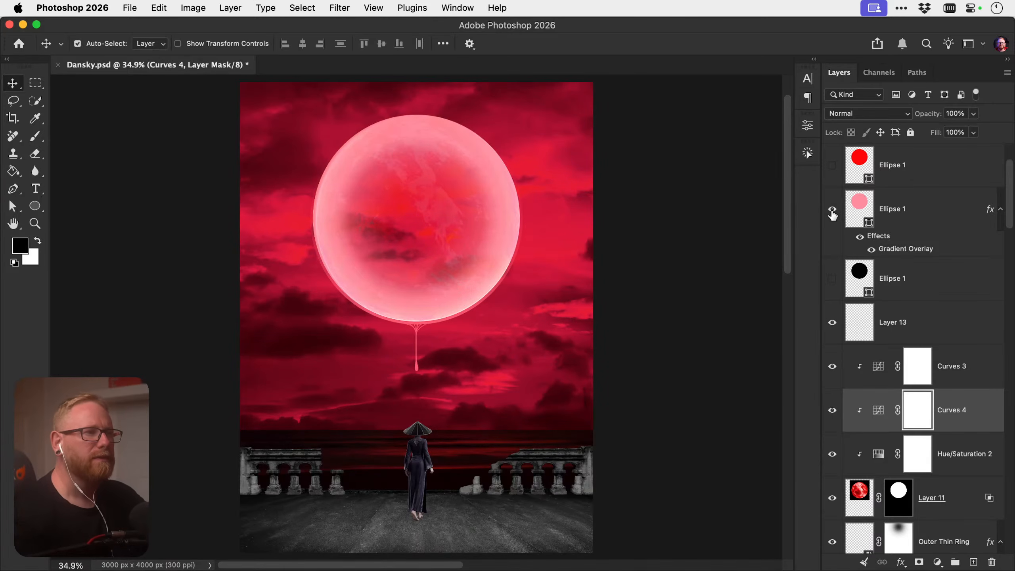
pyautogui.click(832, 208)
pyautogui.click(832, 165)
pyautogui.click(832, 166)
pyautogui.click(832, 208)
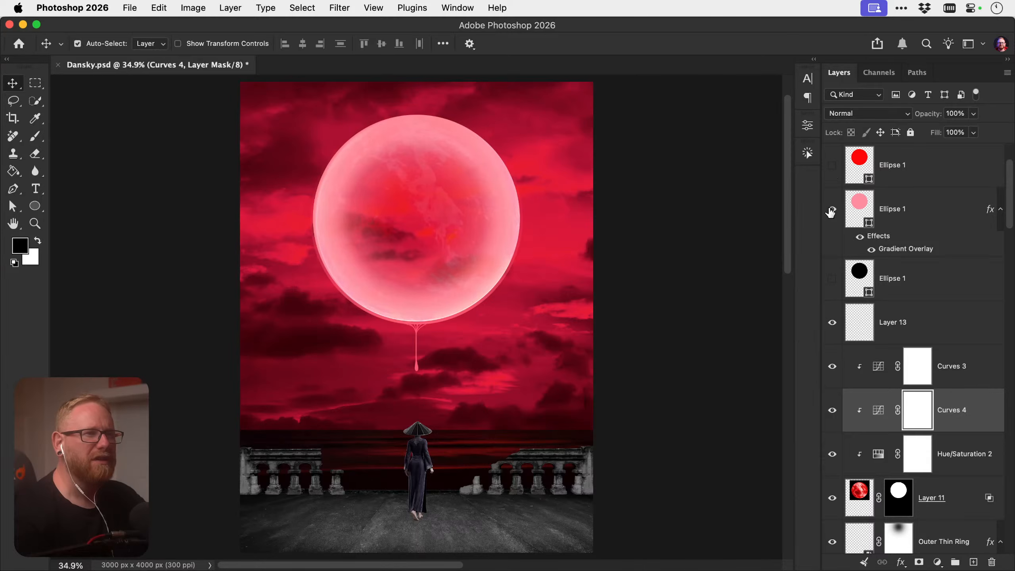
# Try adjusting the opacity of the pink gradient Ellipse 1, compare the moon with and without it, and hide it
pyautogui.click(907, 211)
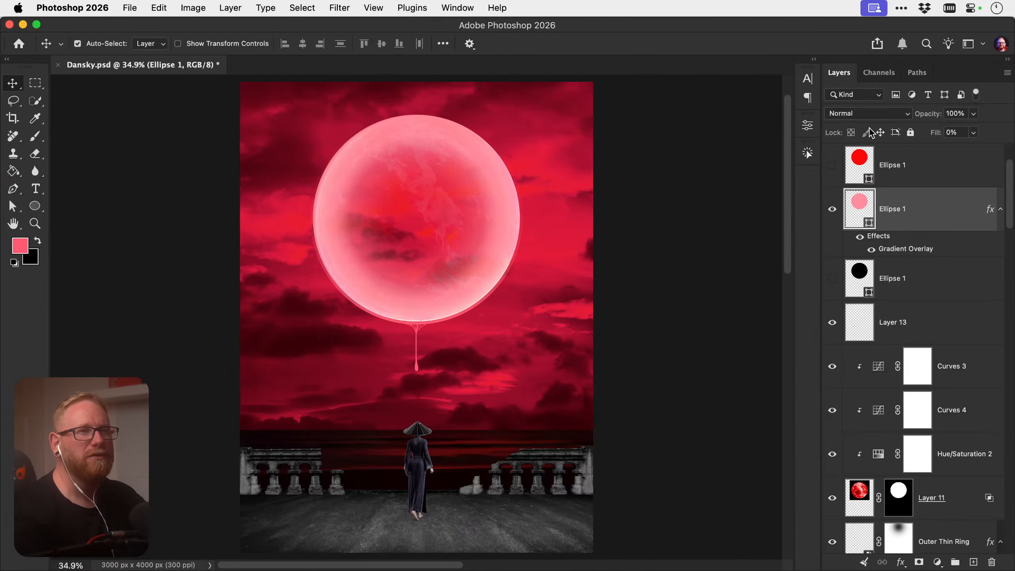
pyautogui.click(832, 208)
pyautogui.click(832, 208)
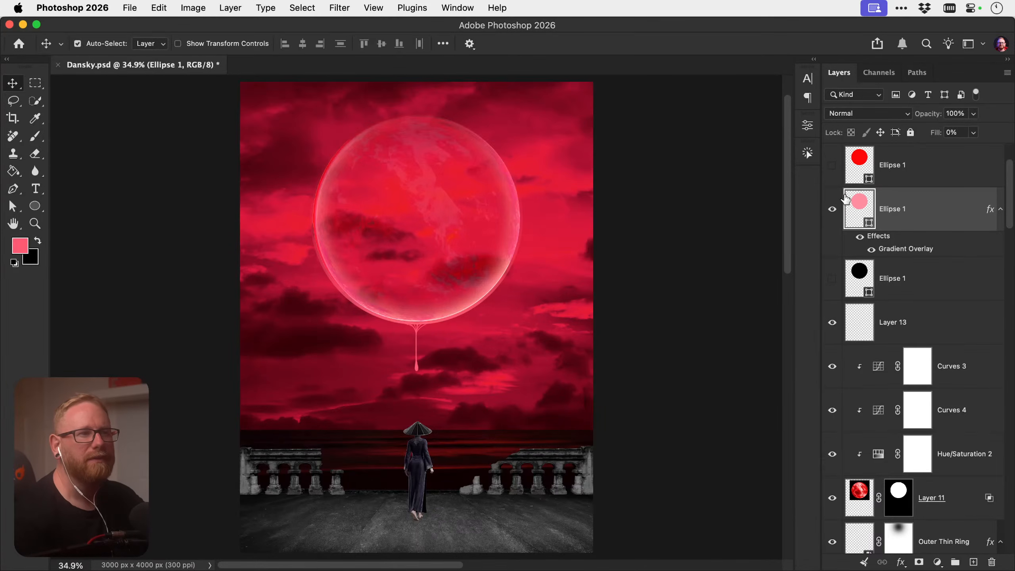
pyautogui.click(973, 114)
pyautogui.moveTo(971, 120); pyautogui.dragTo(993, 133)
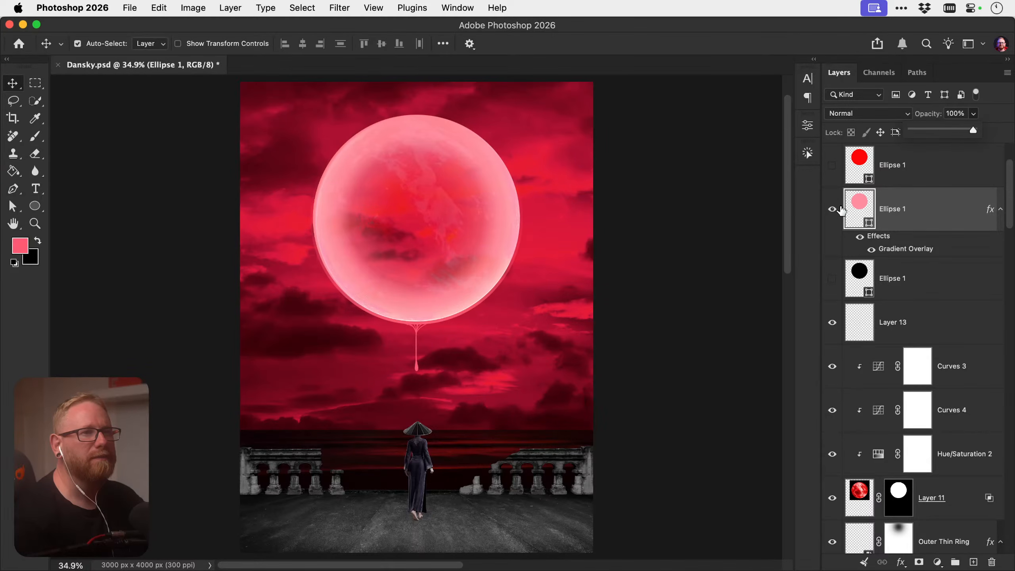
pyautogui.click(833, 209)
# Toggle Layer 13 and Layer 11 off and on to check what each contributes to the moon and drip
pyautogui.scroll(-2, 847, 320)
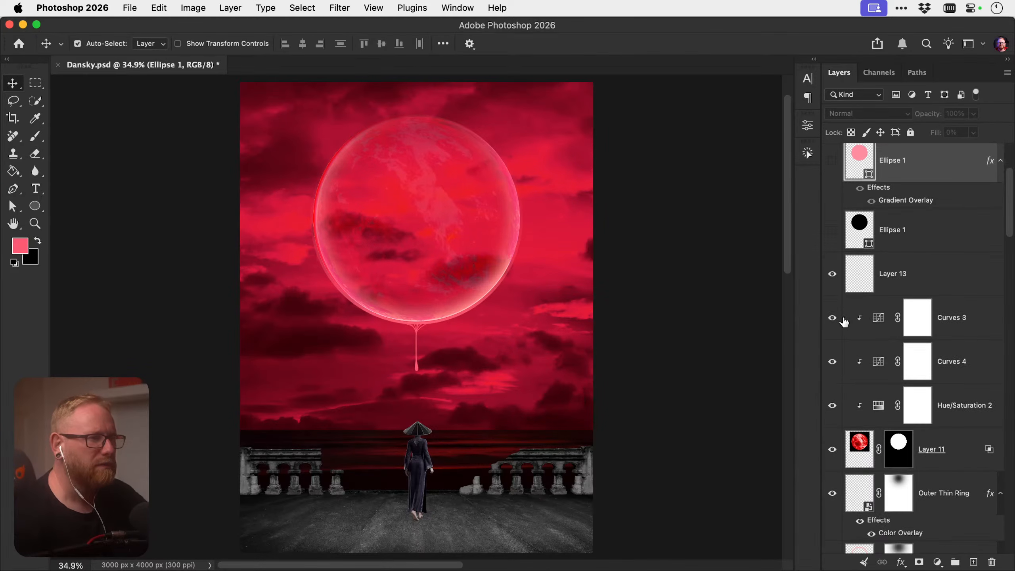
pyautogui.scroll(-1, 841, 322)
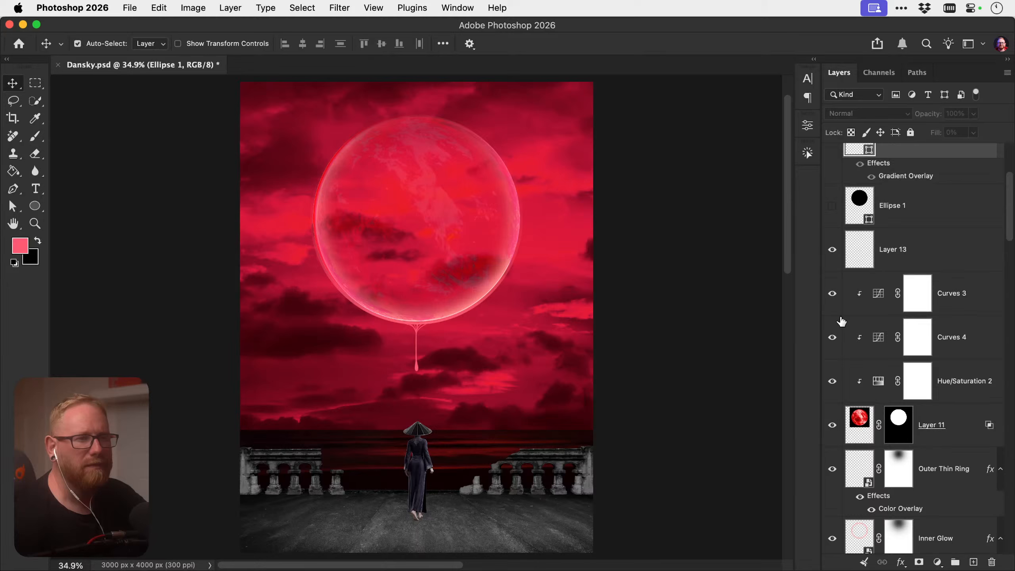
pyautogui.click(832, 250)
pyautogui.click(832, 250)
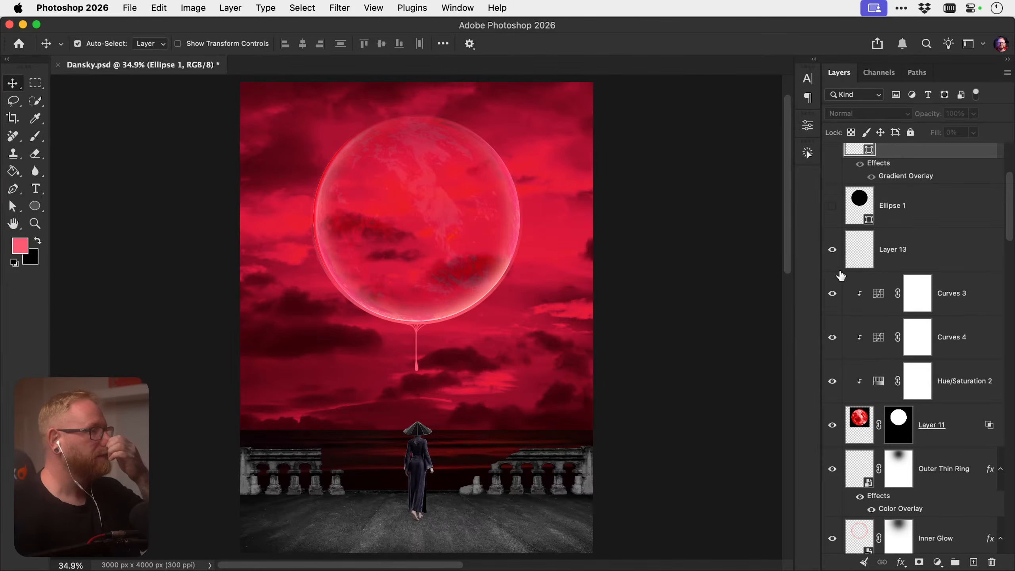
pyautogui.scroll(-3, 838, 288)
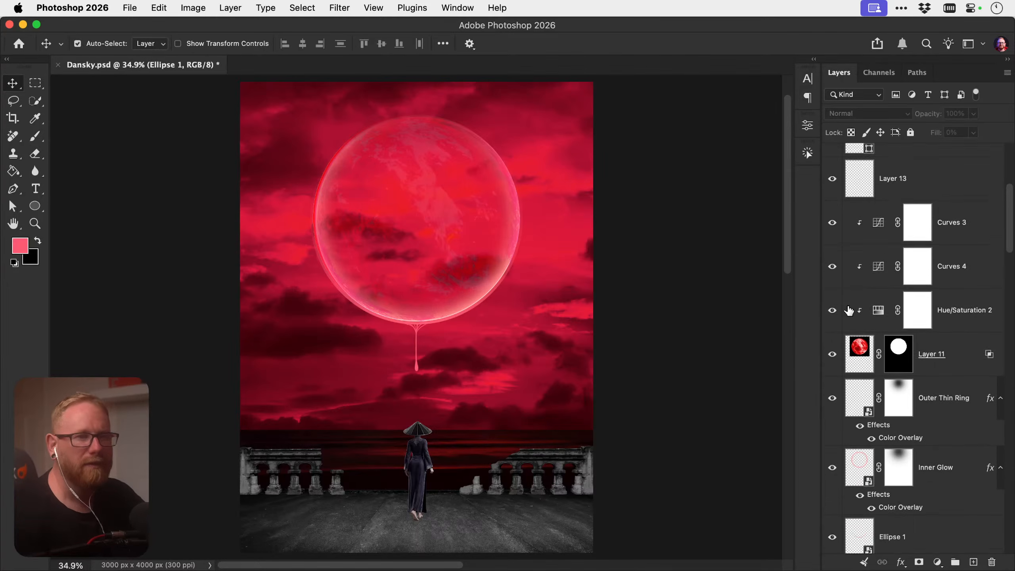
pyautogui.click(832, 344)
pyautogui.click(832, 345)
pyautogui.scroll(-3, 833, 349)
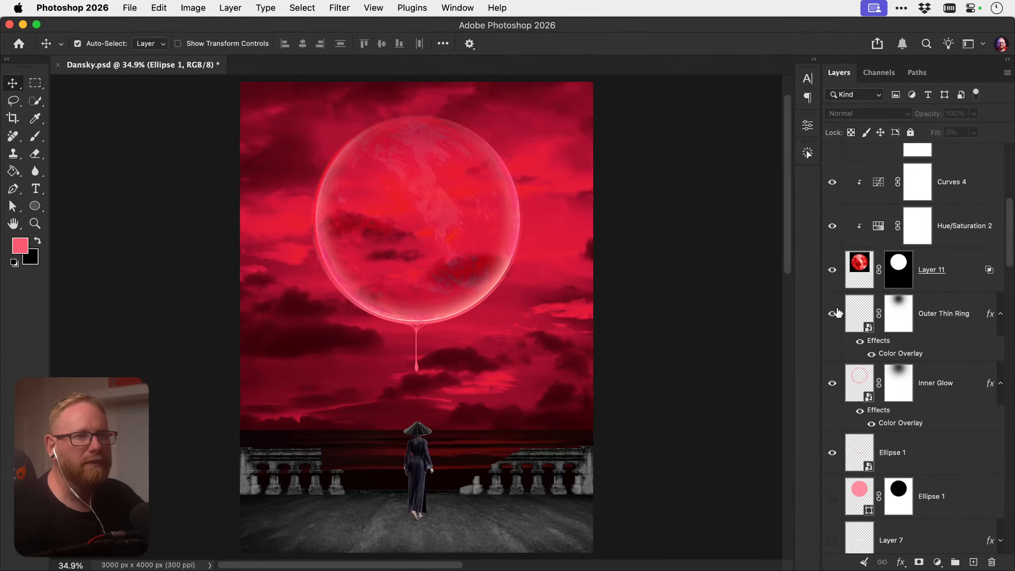
pyautogui.click(832, 272)
pyautogui.click(832, 271)
# Move the Outer Thin Ring layer directly above Curves 3, beneath Layer 13
pyautogui.click(833, 316)
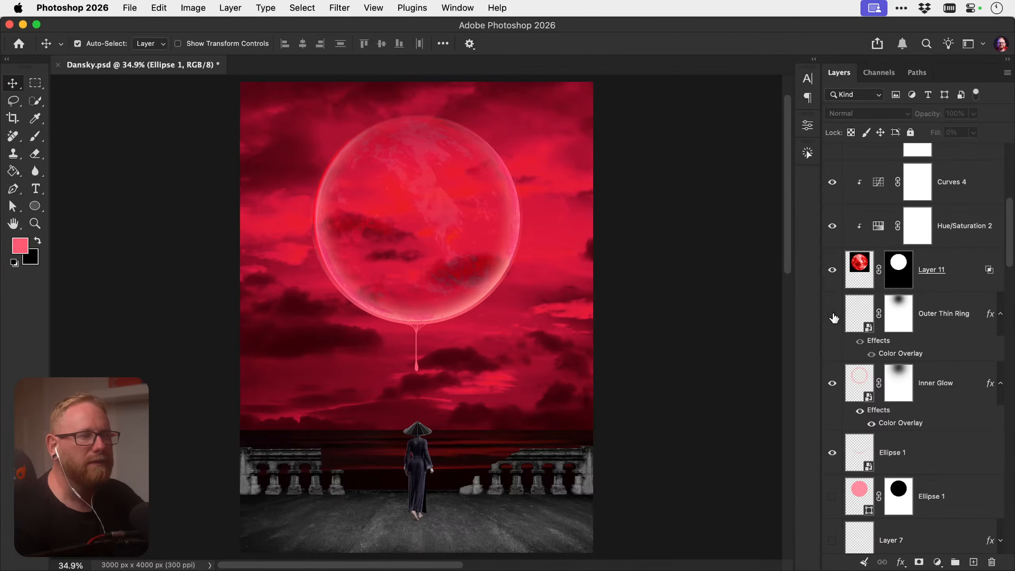
pyautogui.click(832, 318)
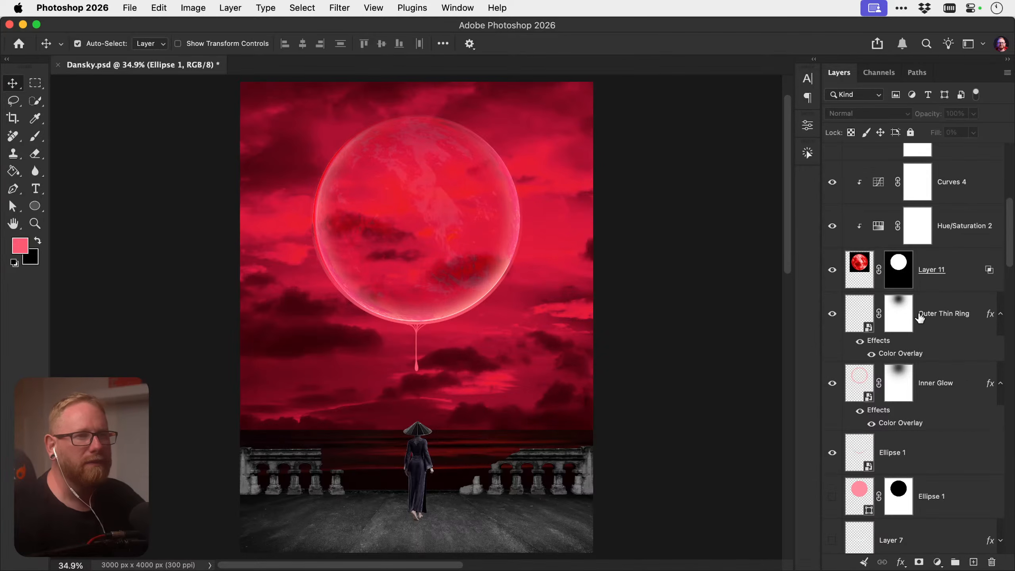
pyautogui.moveTo(920, 318); pyautogui.dragTo(927, 227)
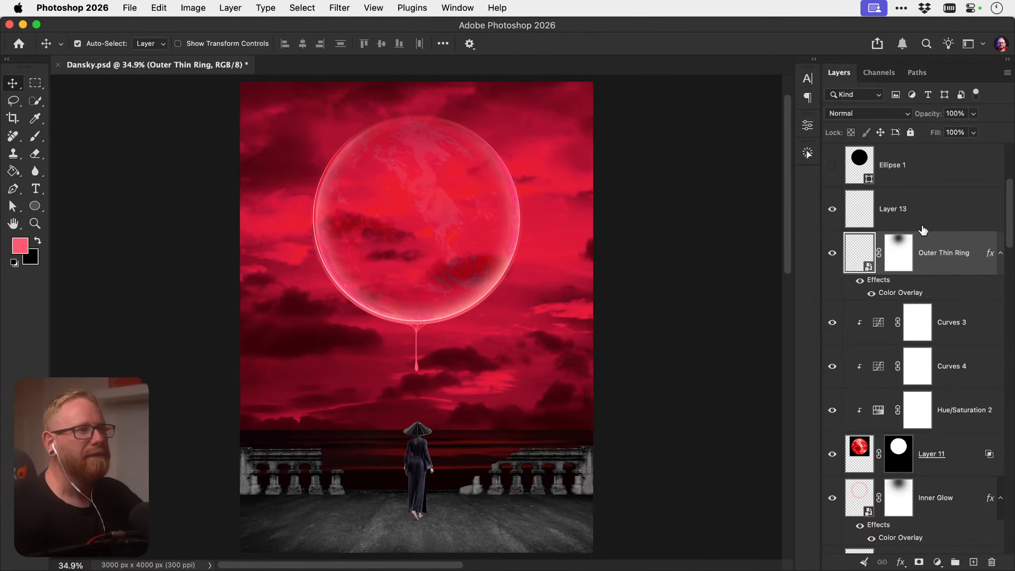
# Hide the textured moon on Layer 11 and inspect the rim and drip up close without it
pyautogui.scroll(-2, 856, 412)
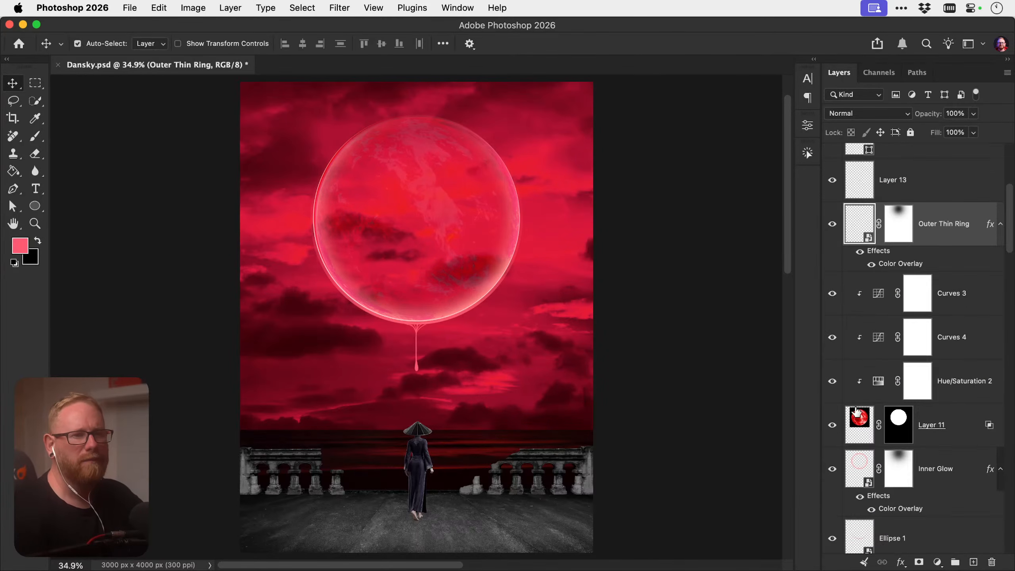
pyautogui.click(833, 428)
pyautogui.click(832, 428)
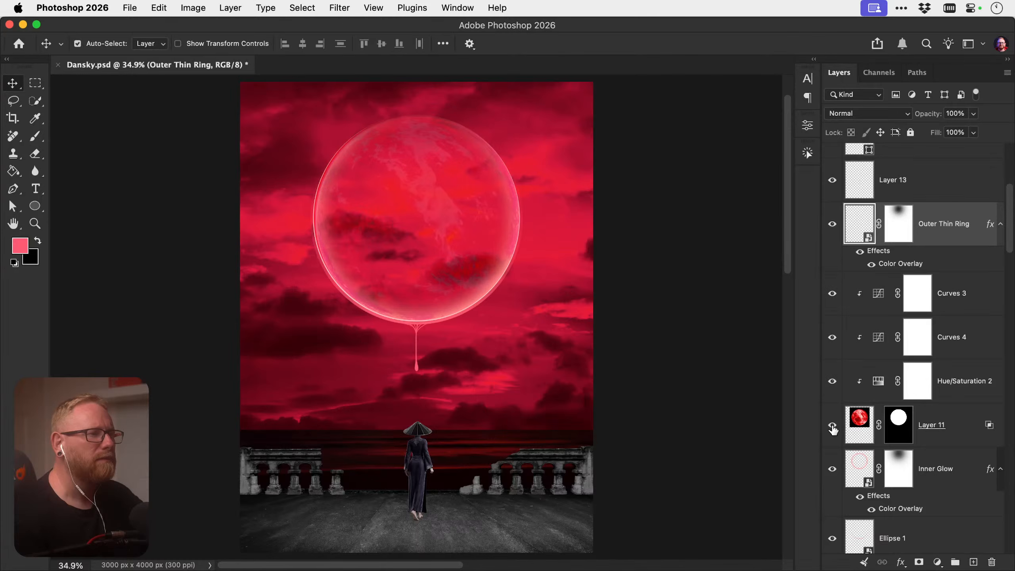
pyautogui.click(833, 428)
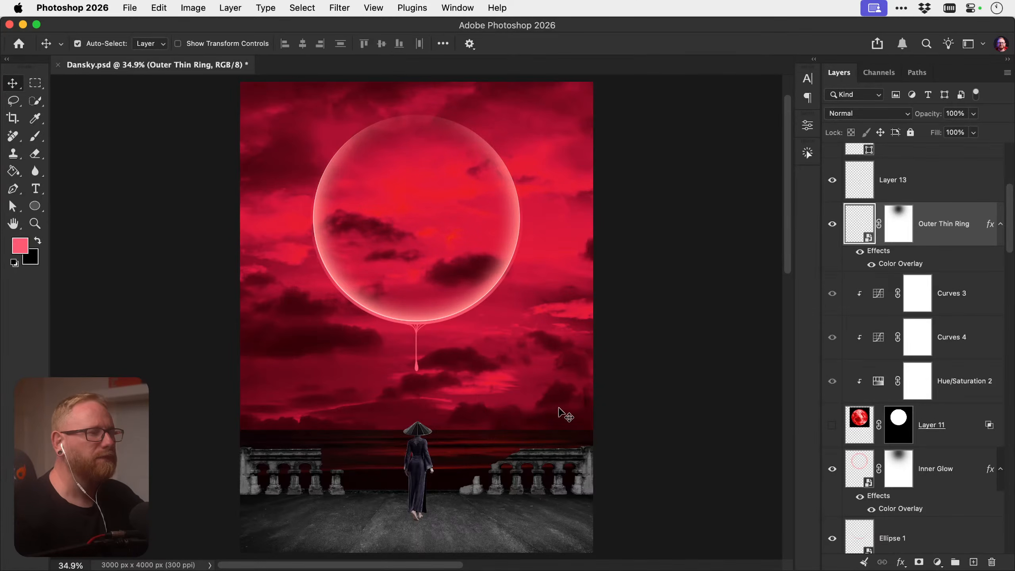
pyautogui.press('z')
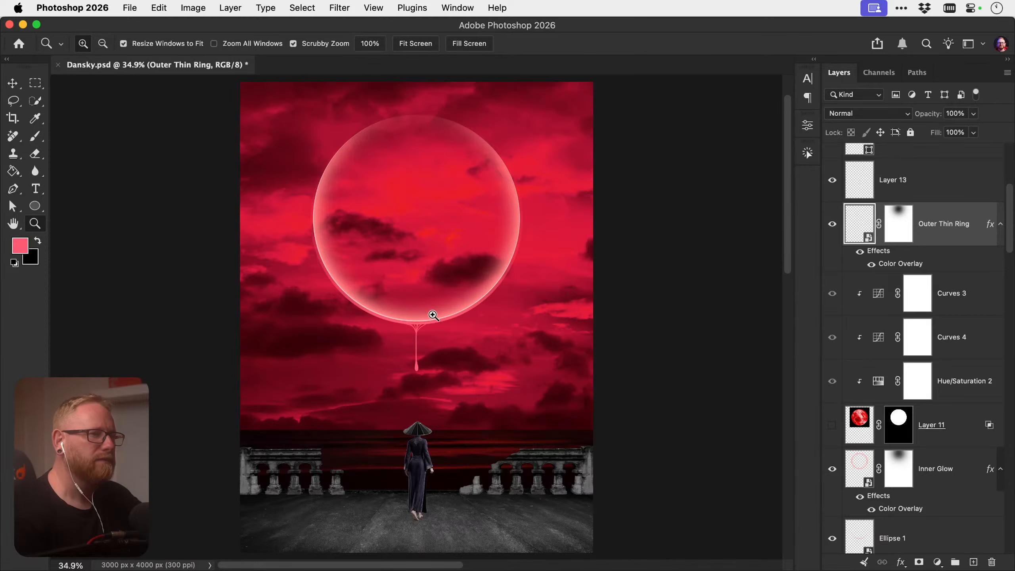
pyautogui.moveTo(408, 325); pyautogui.dragTo(433, 323)
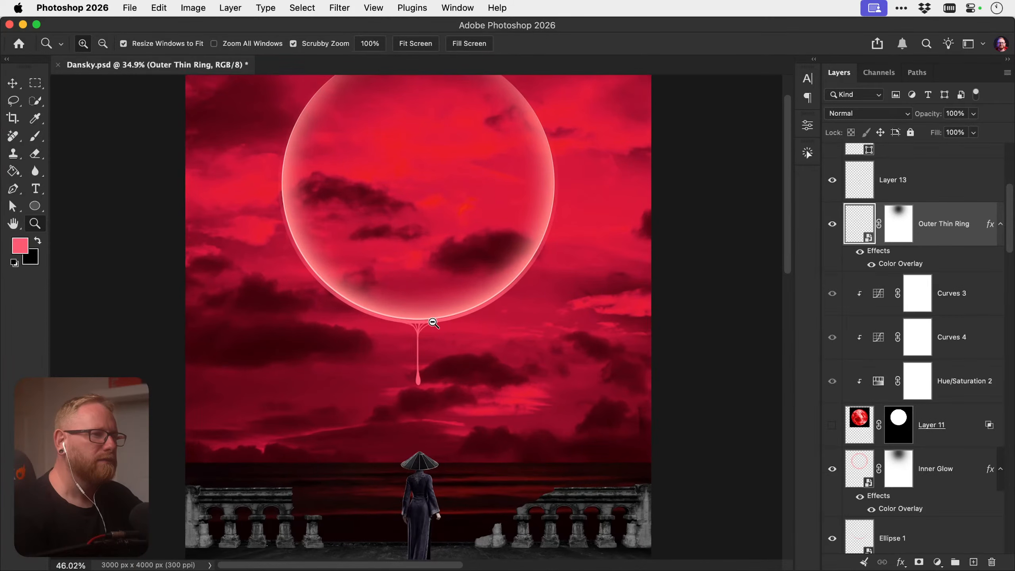
pyautogui.press('v')
pyautogui.scroll(-3, 432, 332)
pyautogui.press('super+0')
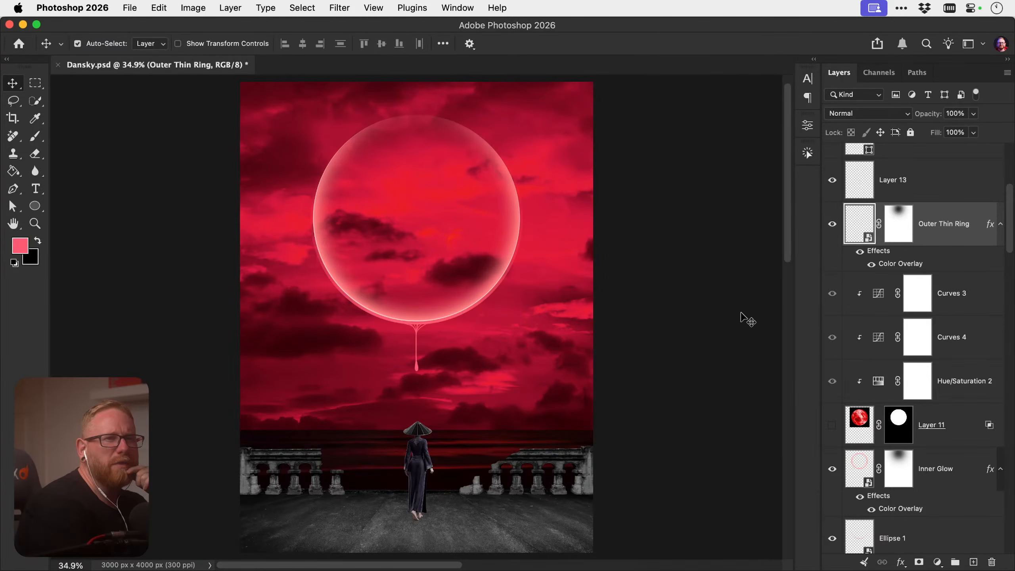
# Toggle the reference poster on Layer 8 on and off to compare it with the composite, leaving it hidden
pyautogui.scroll(5, 883, 310)
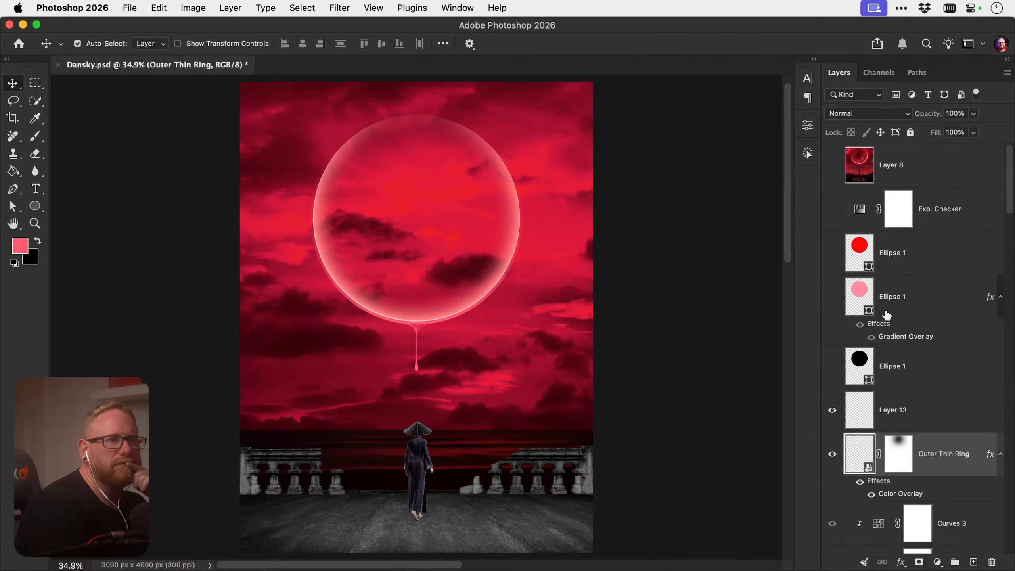
pyautogui.click(833, 164)
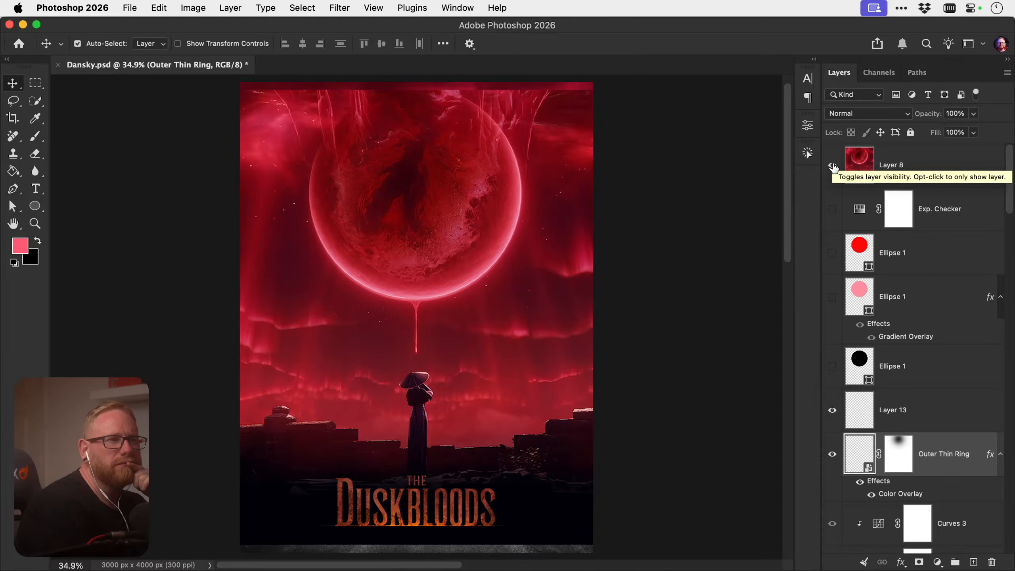
pyautogui.click(833, 166)
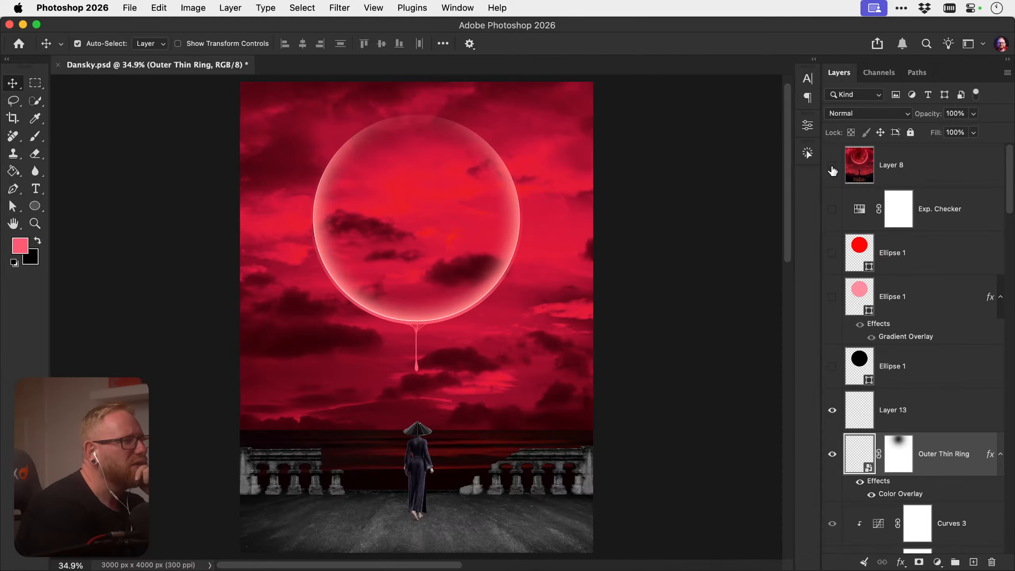
pyautogui.click(833, 168)
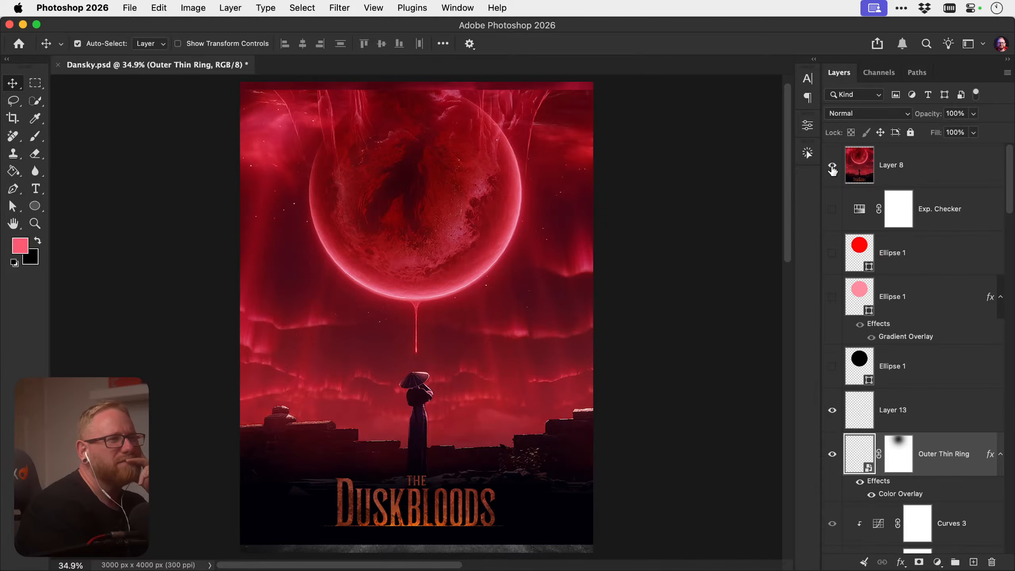
pyautogui.click(832, 170)
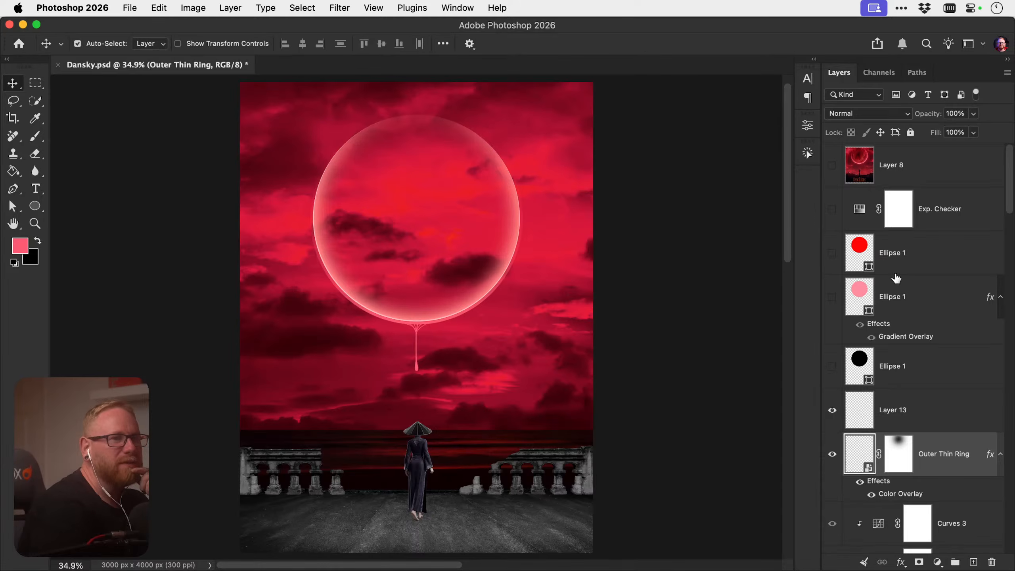
pyautogui.click(832, 165)
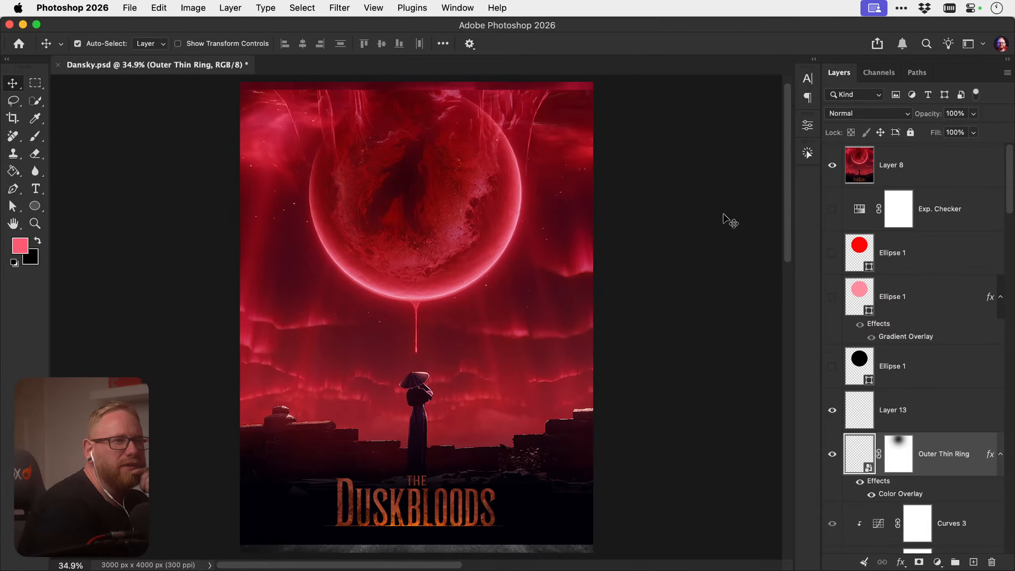
pyautogui.click(830, 166)
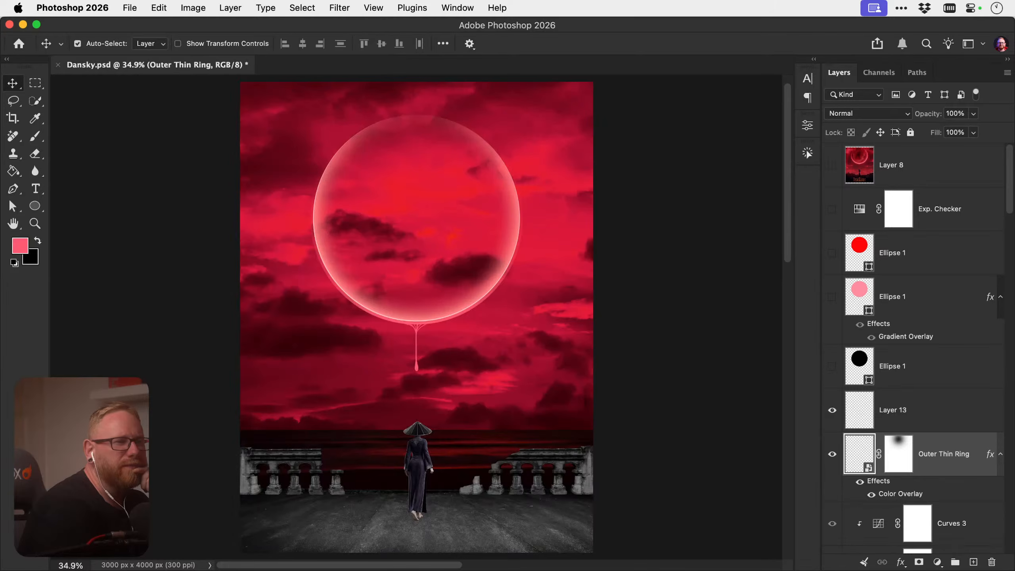
# Switch to Chrome and open the eight-planet set on white from the Adobe Stock planet results in a new tab
pyautogui.press('super+Tab')
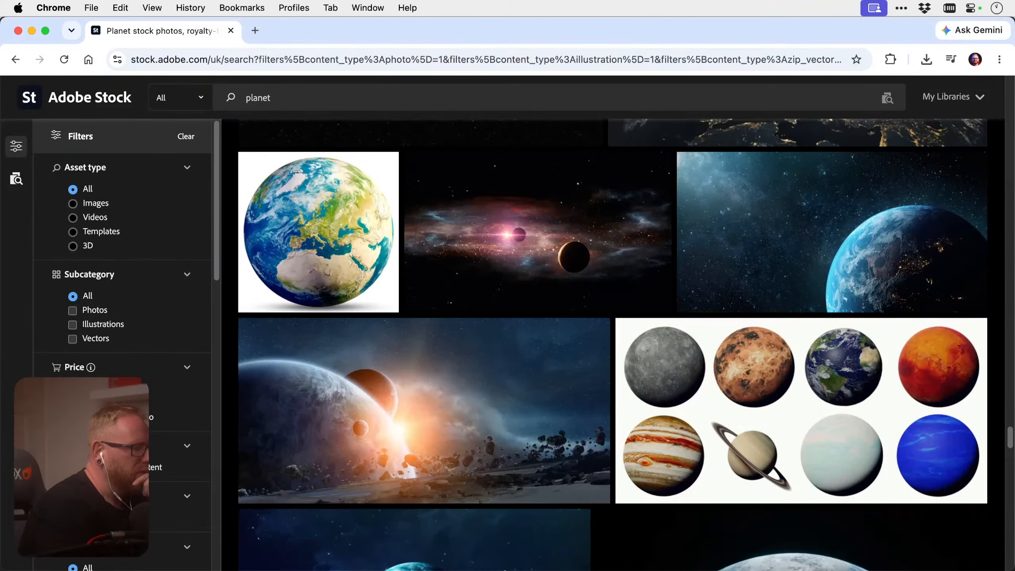
pyautogui.scroll(-2, 559, 192)
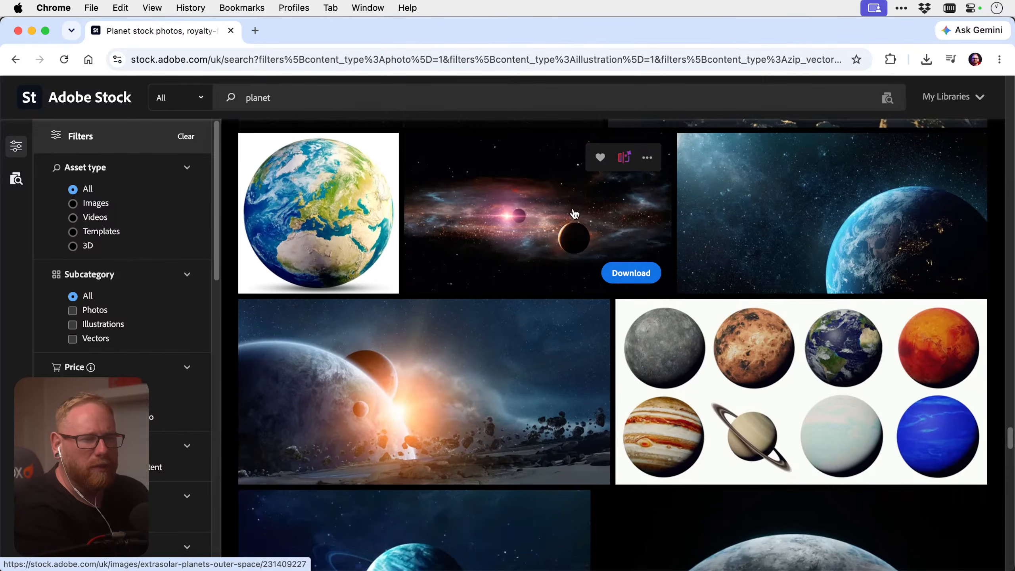
pyautogui.scroll(-5, 574, 214)
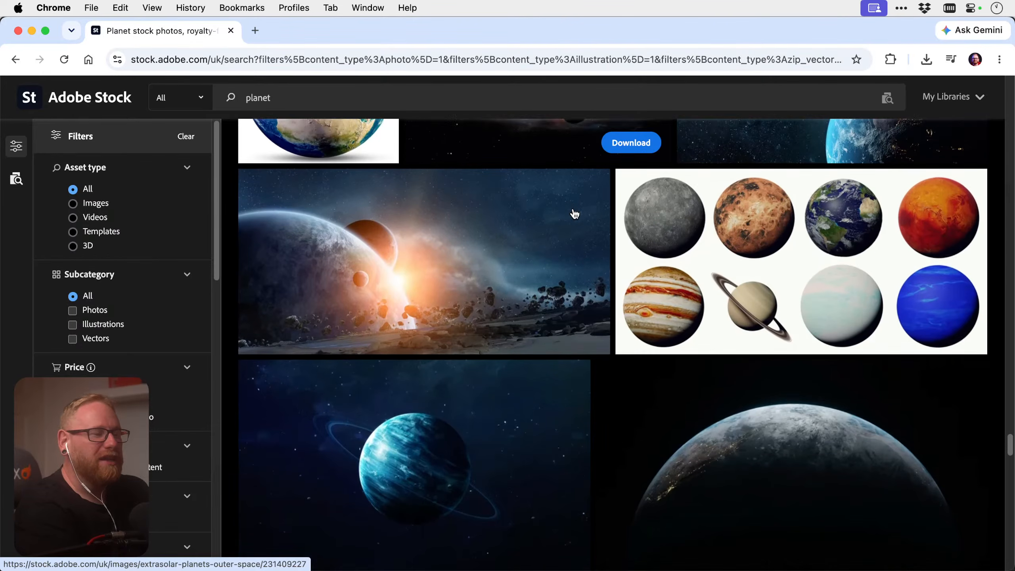
pyautogui.scroll(2, 574, 214)
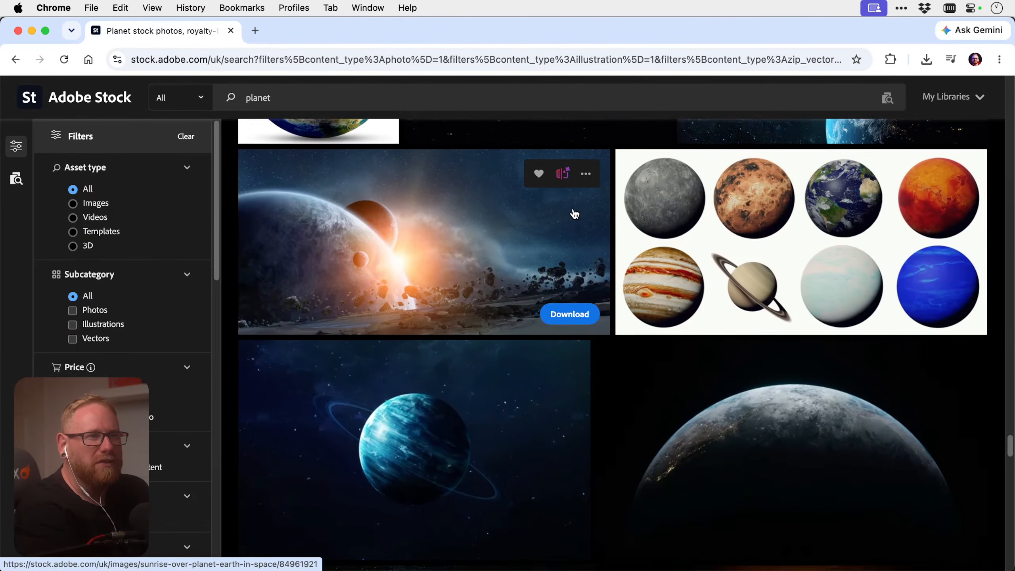
pyautogui.rightClick(665, 213)
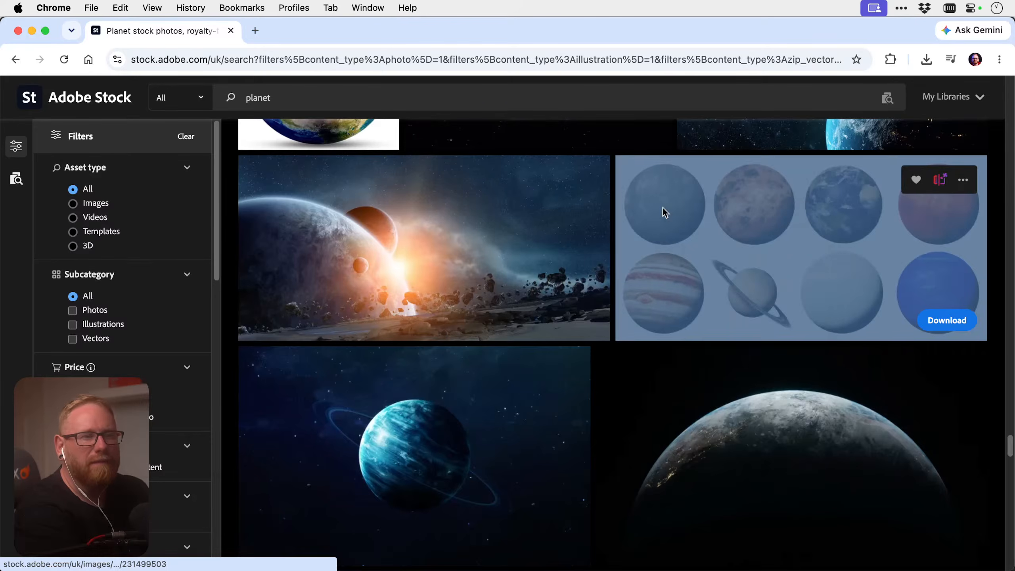
pyautogui.click(577, 181)
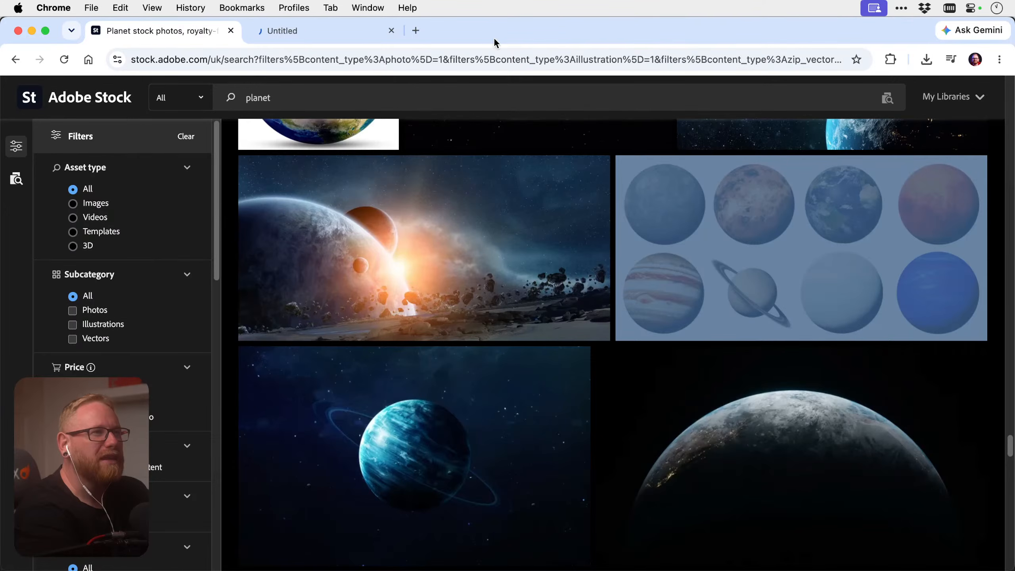
# Browse further down the planet results and open the lava-covered planet image on black in a new tab
pyautogui.scroll(-15, 529, 248)
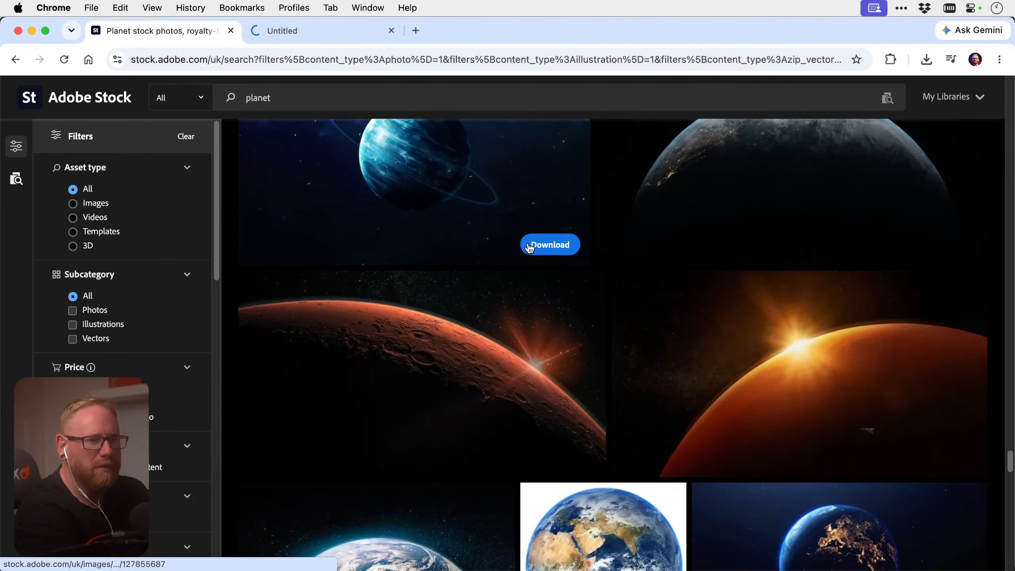
pyautogui.scroll(-10, 529, 248)
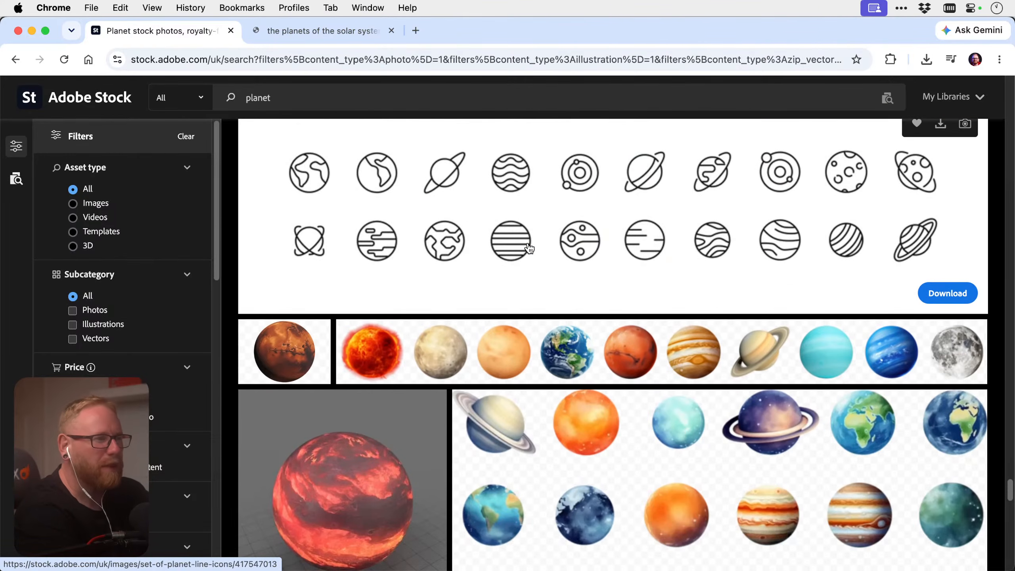
pyautogui.scroll(-4, 529, 248)
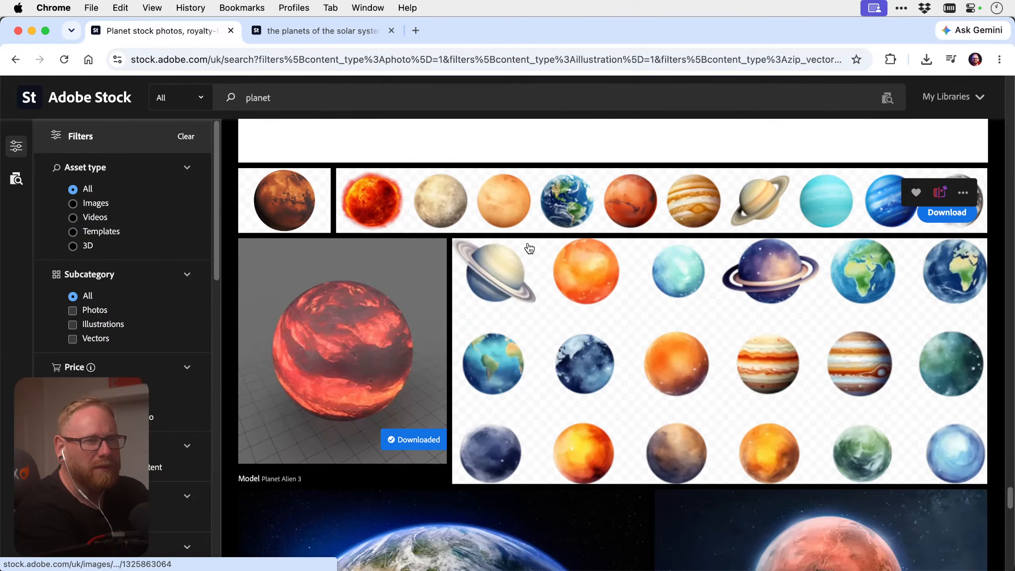
pyautogui.scroll(-10, 530, 248)
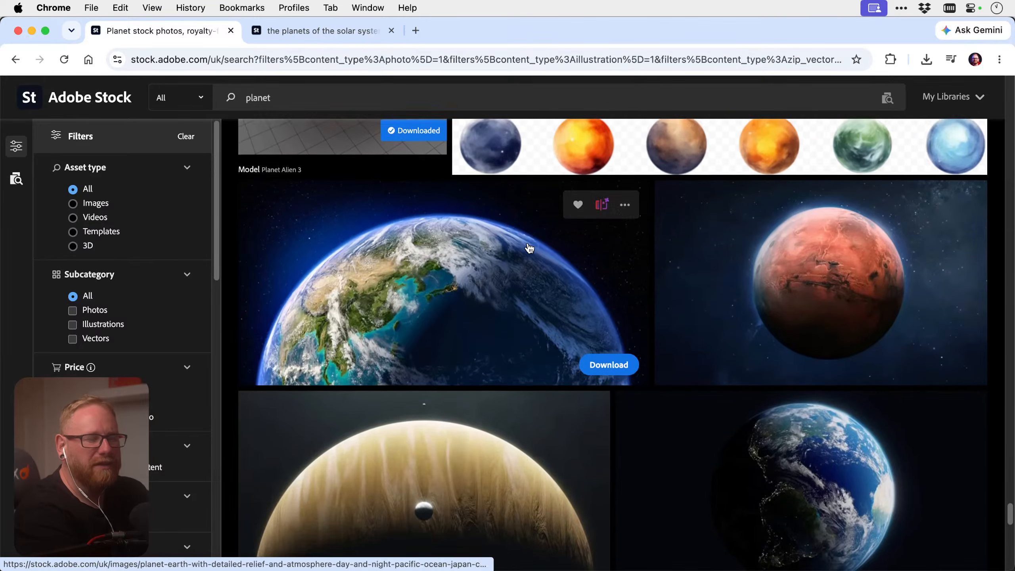
pyautogui.scroll(-4, 529, 248)
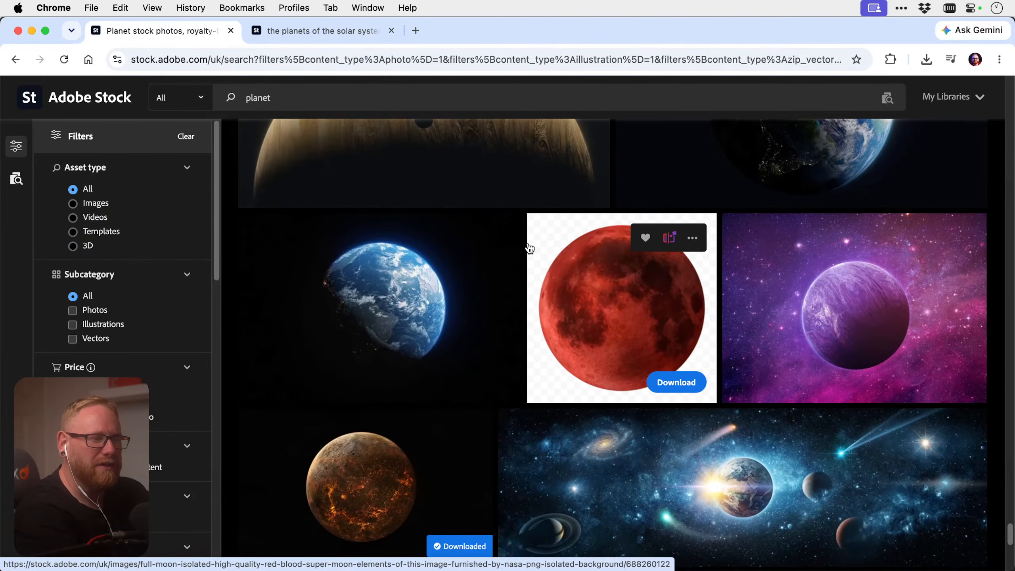
pyautogui.scroll(-3, 529, 248)
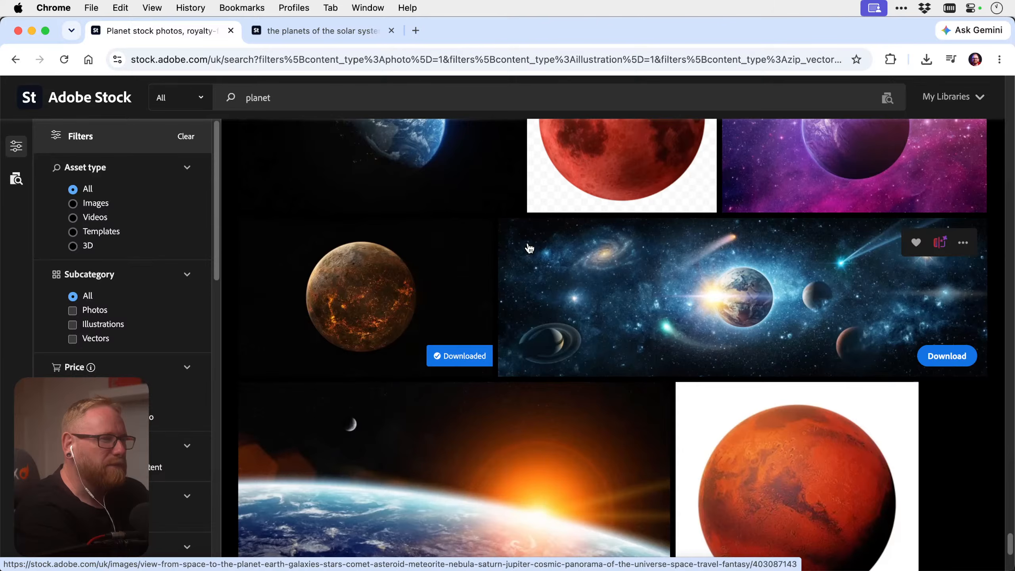
pyautogui.scroll(-1, 529, 248)
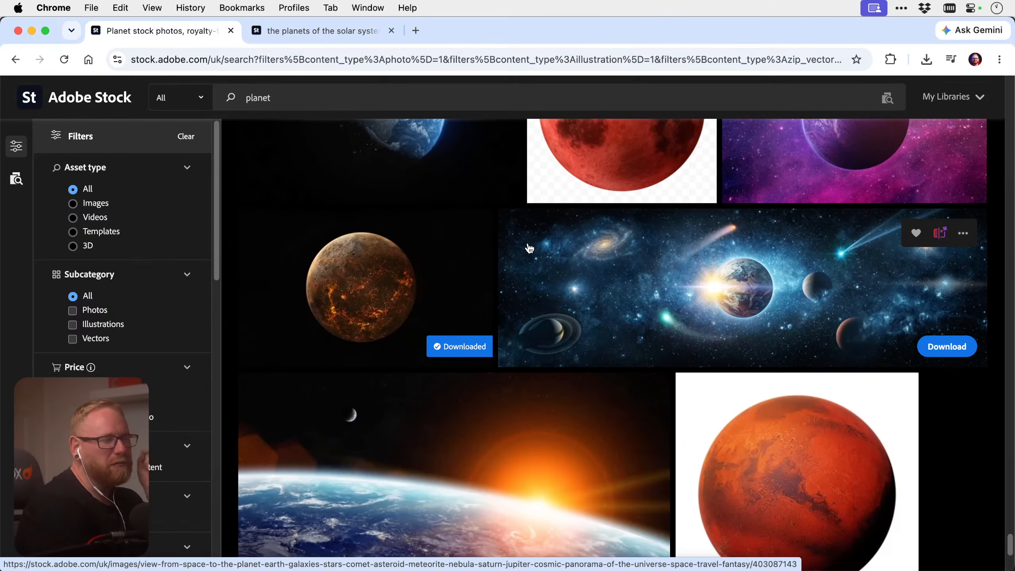
pyautogui.scroll(-1, 439, 249)
pyautogui.rightClick(450, 251)
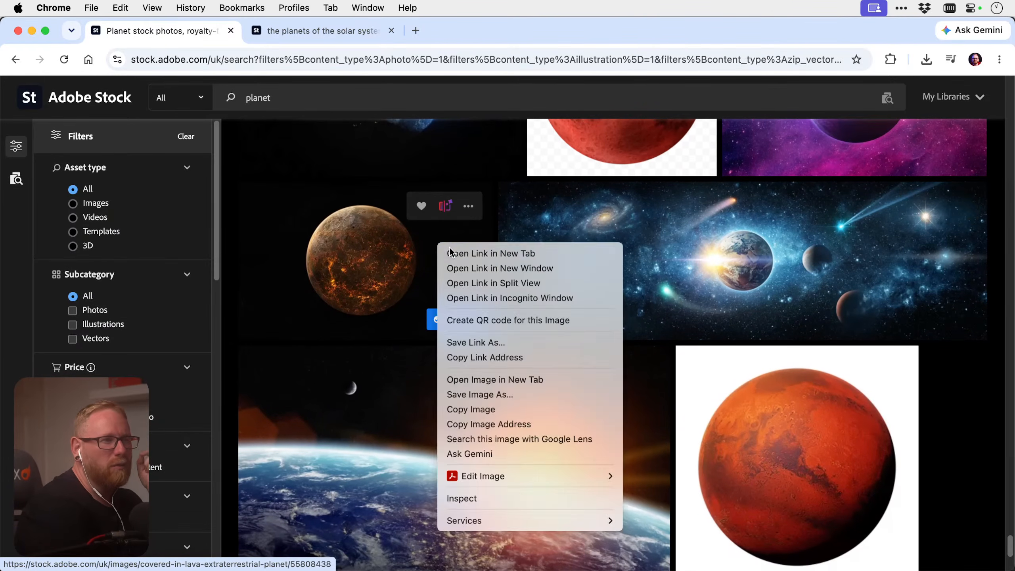
pyautogui.click(450, 251)
# Go to the second page of planet results and look through it for a suitable planet texture
pyautogui.scroll(-5, 596, 290)
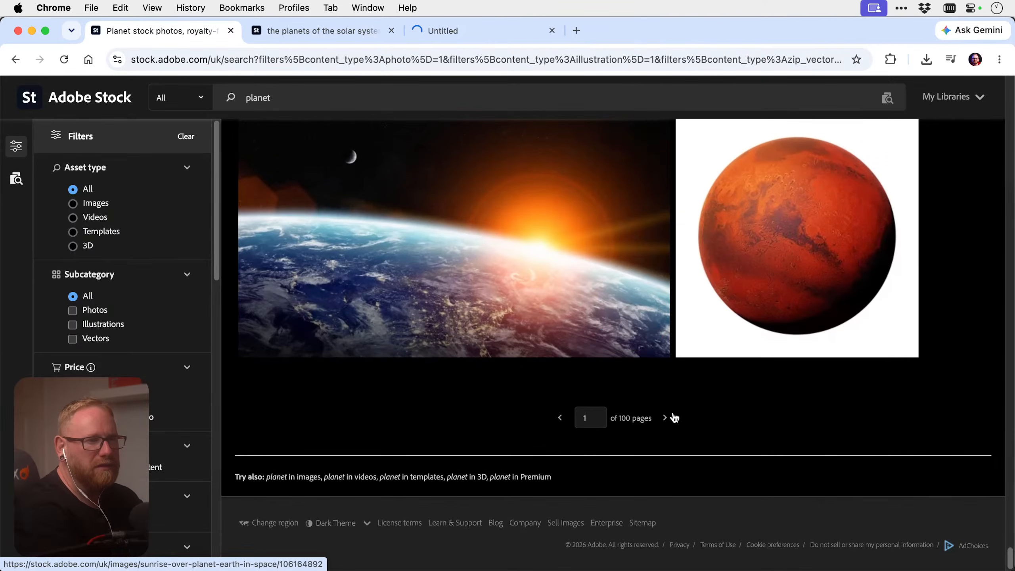
pyautogui.click(665, 418)
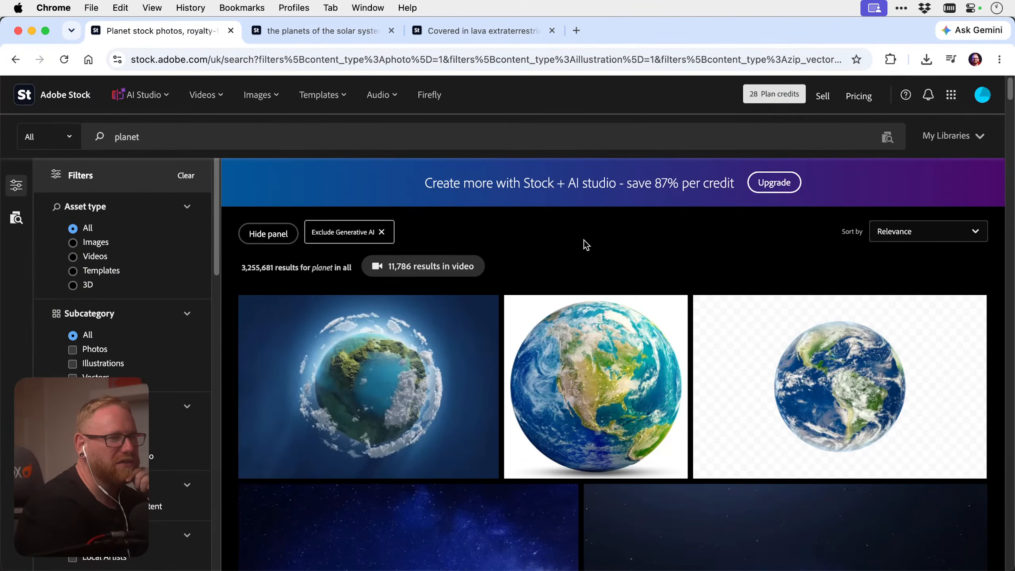
pyautogui.scroll(-12, 583, 240)
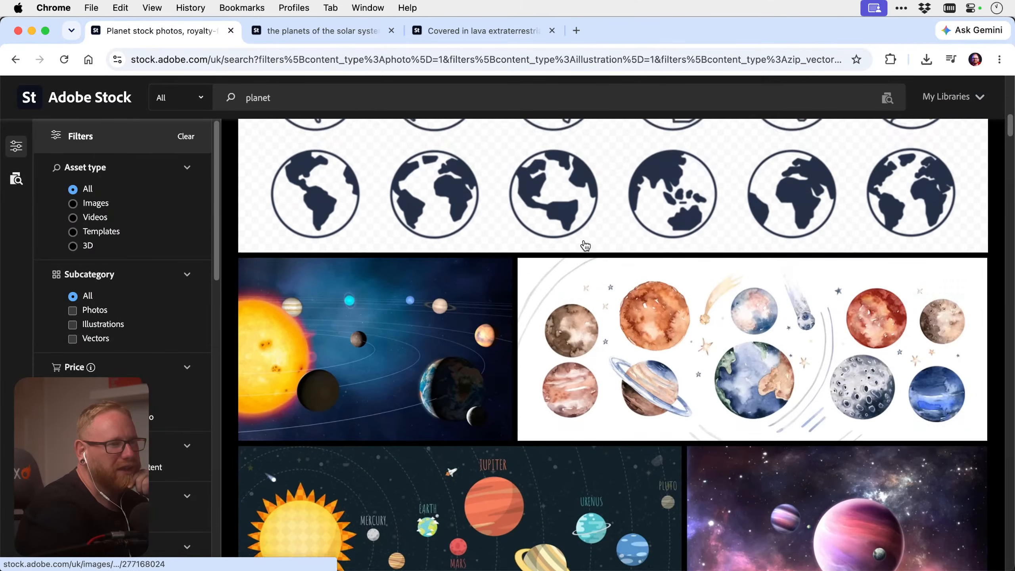
pyautogui.scroll(-1, 585, 245)
pyautogui.scroll(-6, 585, 245)
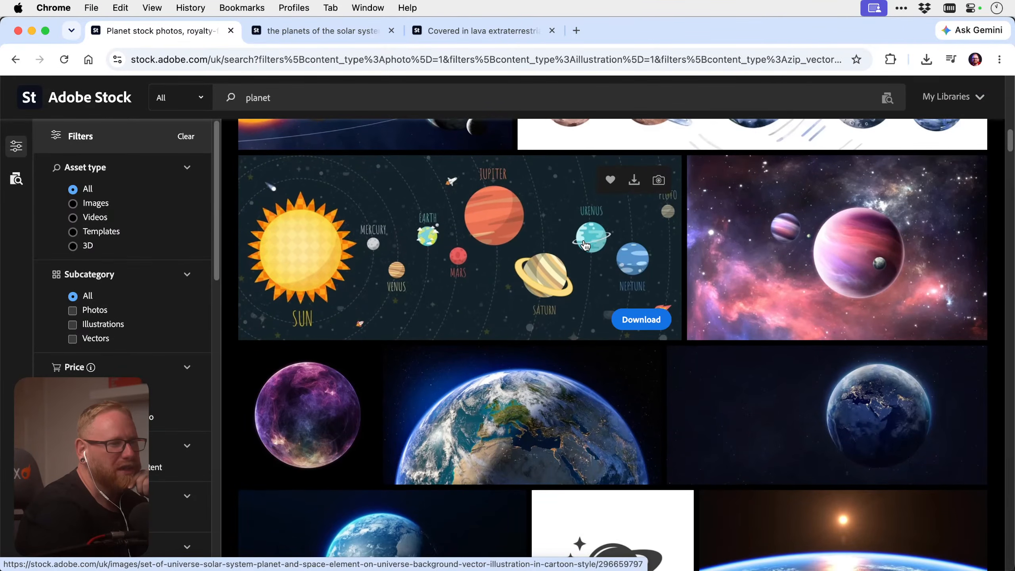
pyautogui.scroll(-10, 586, 245)
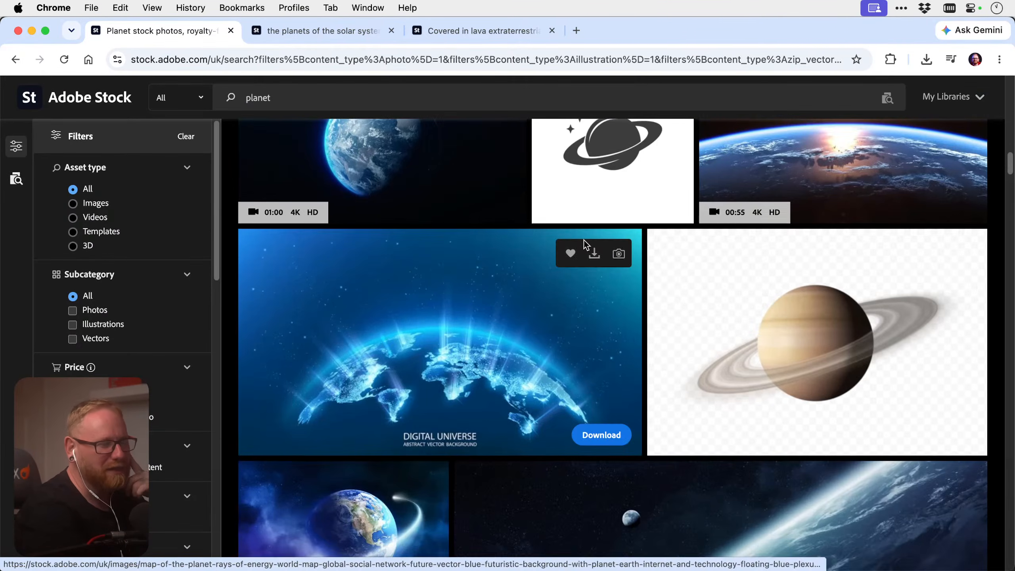
pyautogui.scroll(-11, 584, 240)
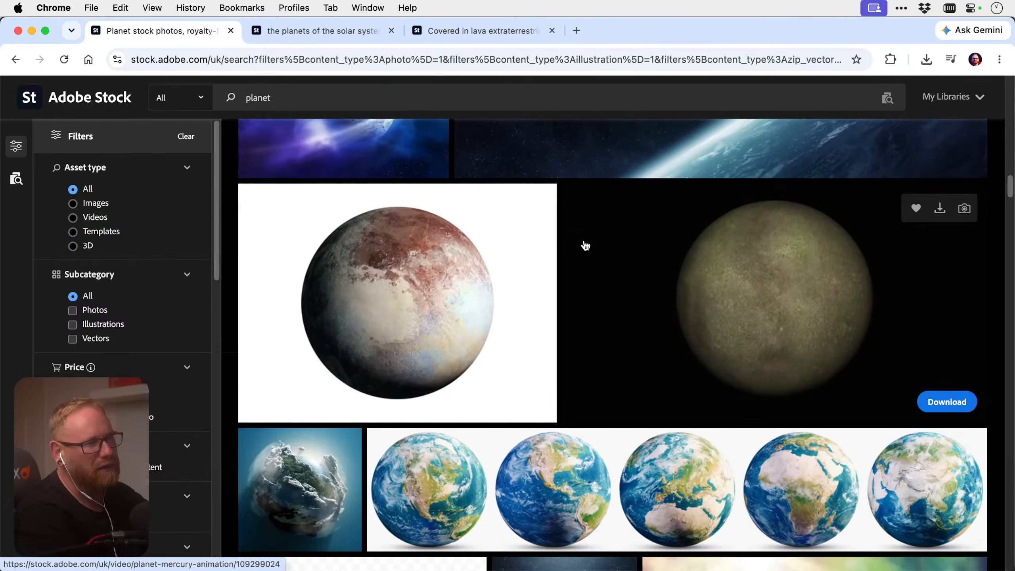
pyautogui.scroll(-6, 585, 244)
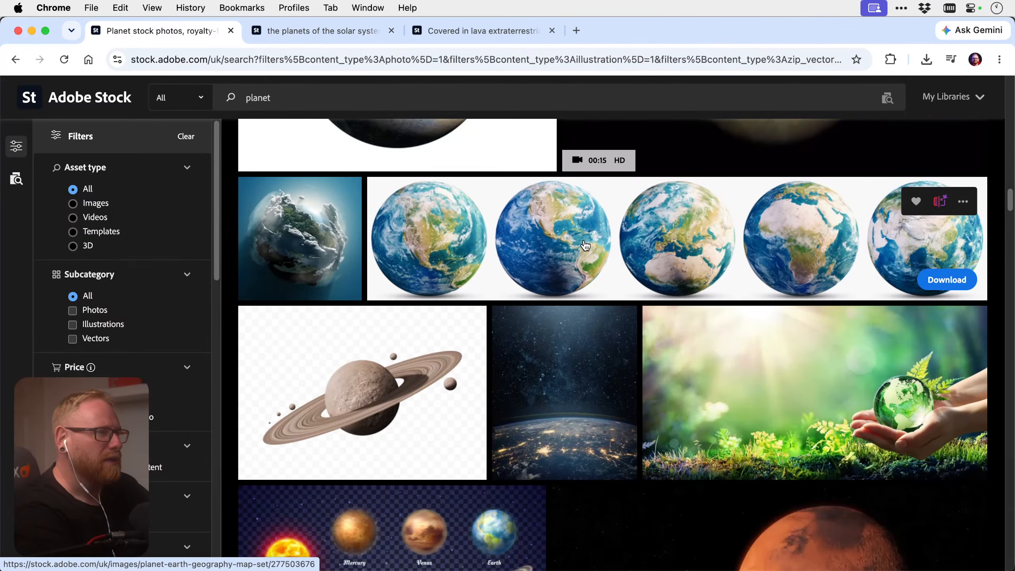
pyautogui.scroll(-13, 586, 245)
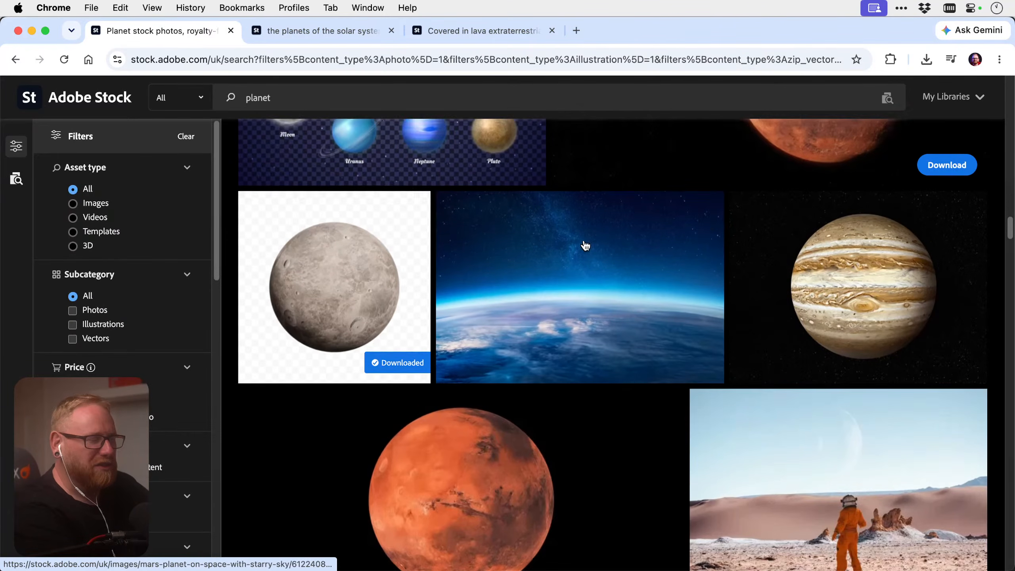
pyautogui.scroll(-6, 585, 245)
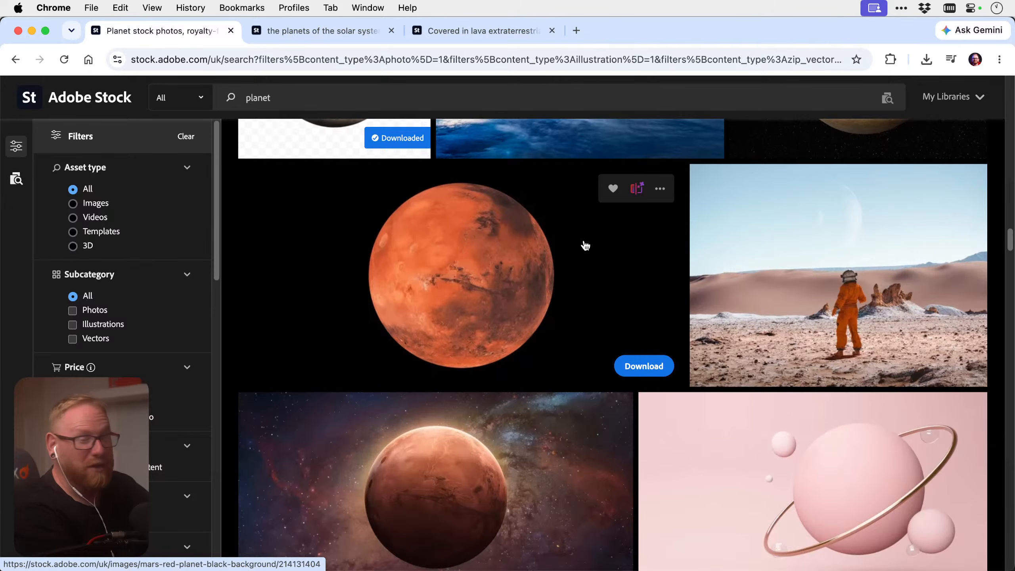
pyautogui.scroll(-12, 585, 245)
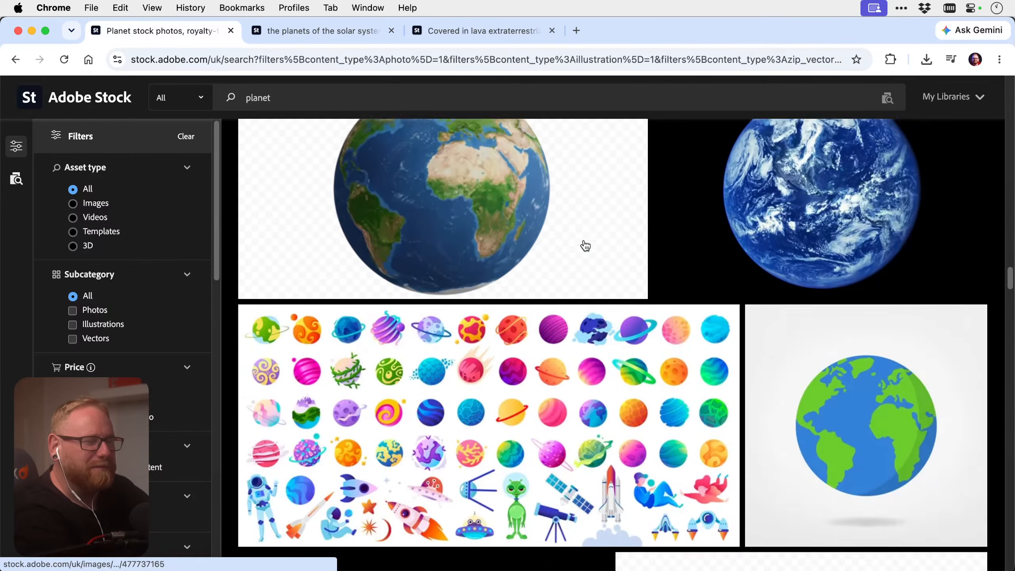
pyautogui.scroll(-13, 585, 245)
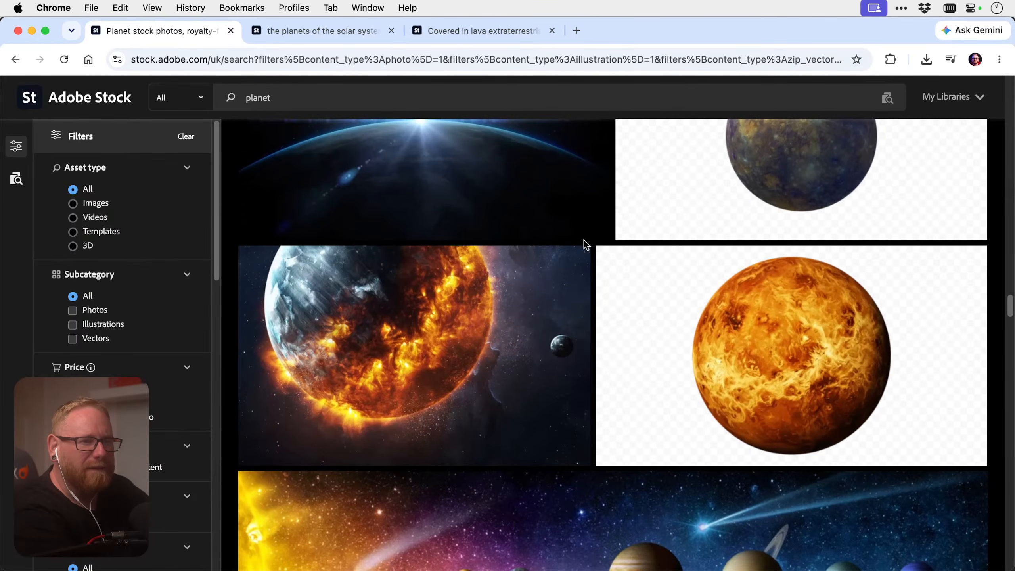
pyautogui.scroll(-15, 585, 245)
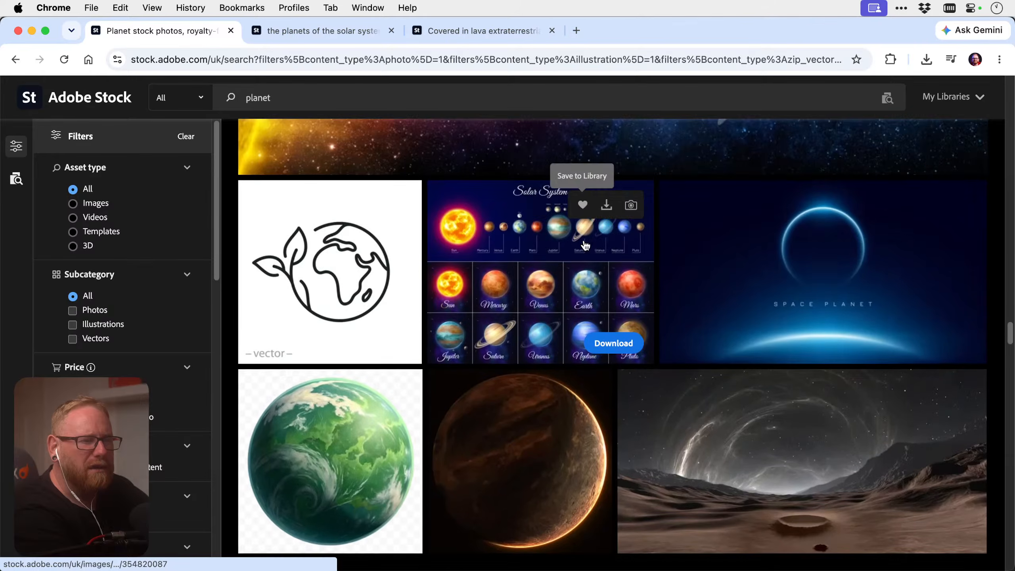
pyautogui.scroll(-7, 586, 245)
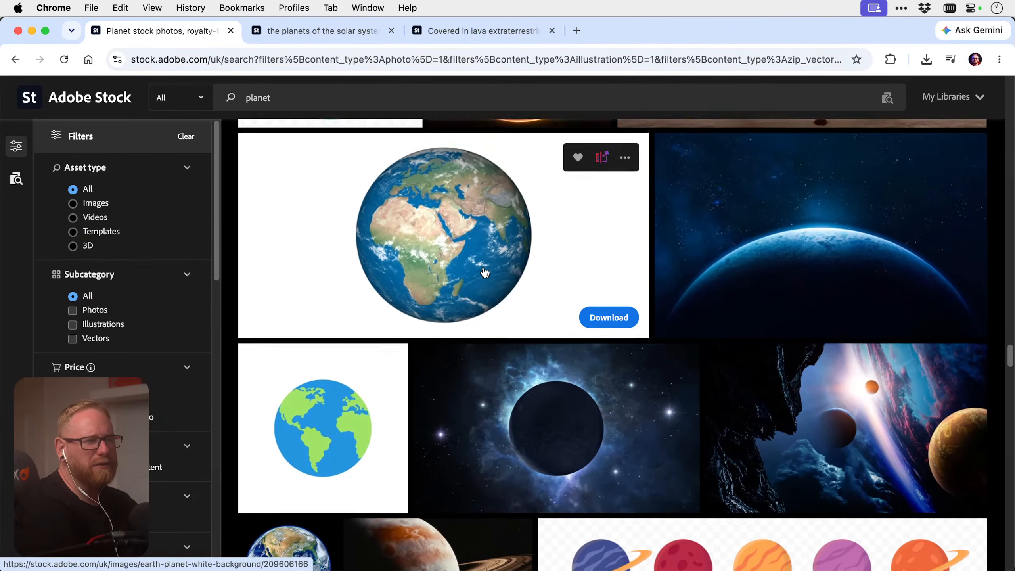
# Search Adobe Stock for "planet scale" and look through the results for a usable planet texture
pyautogui.click(280, 104)
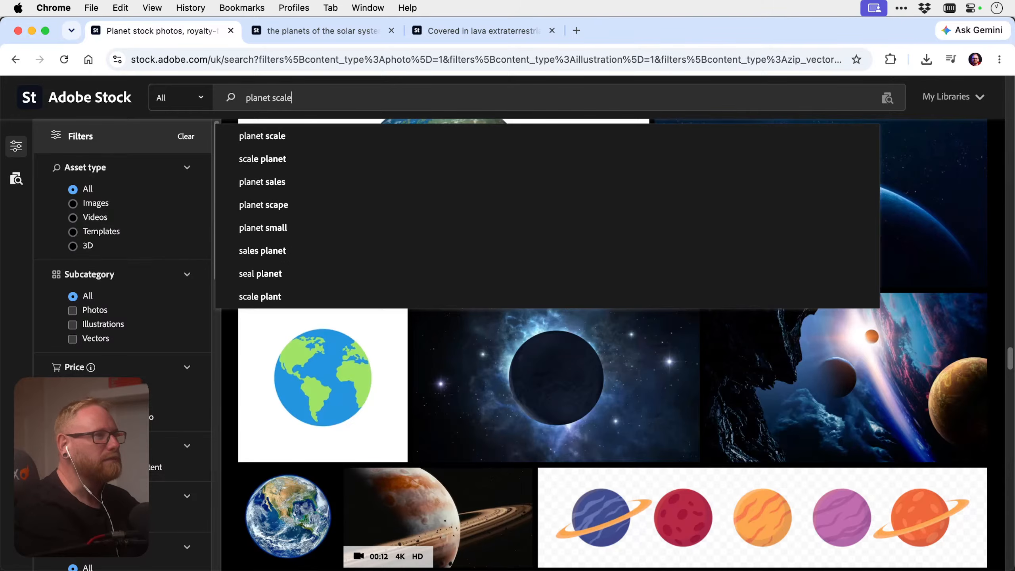
pyautogui.press('Return')
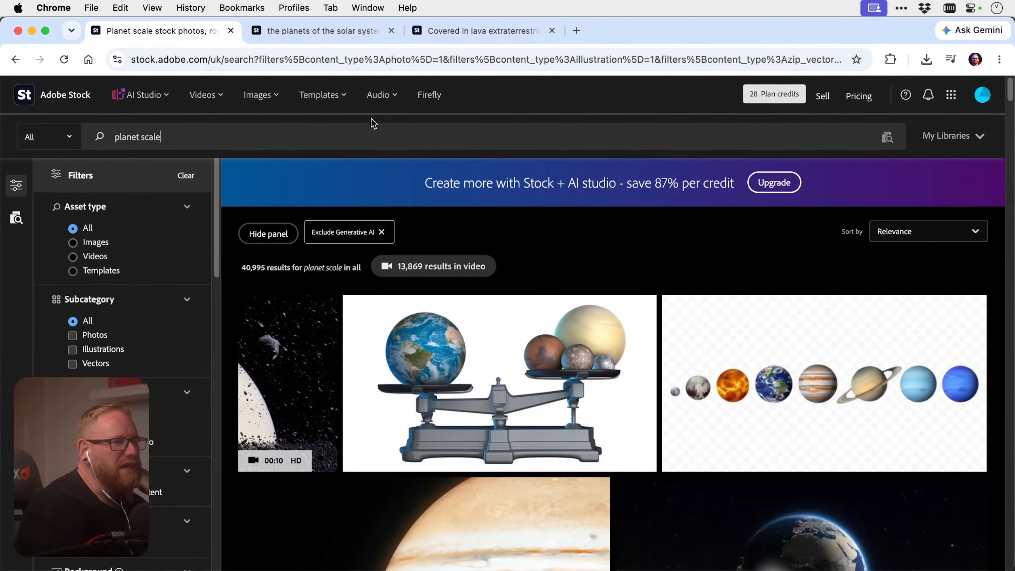
pyautogui.scroll(-10, 617, 242)
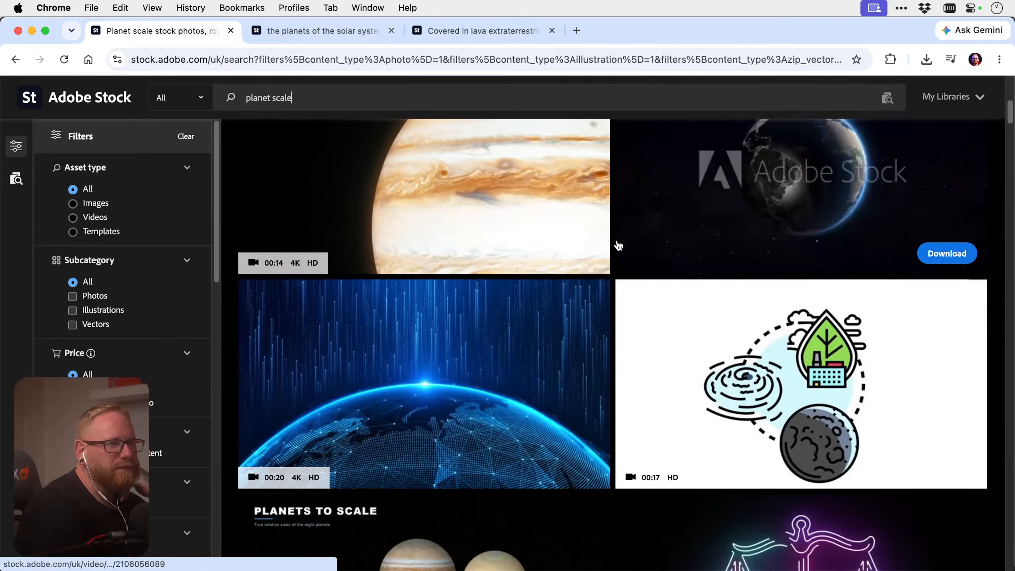
pyautogui.scroll(-15, 618, 244)
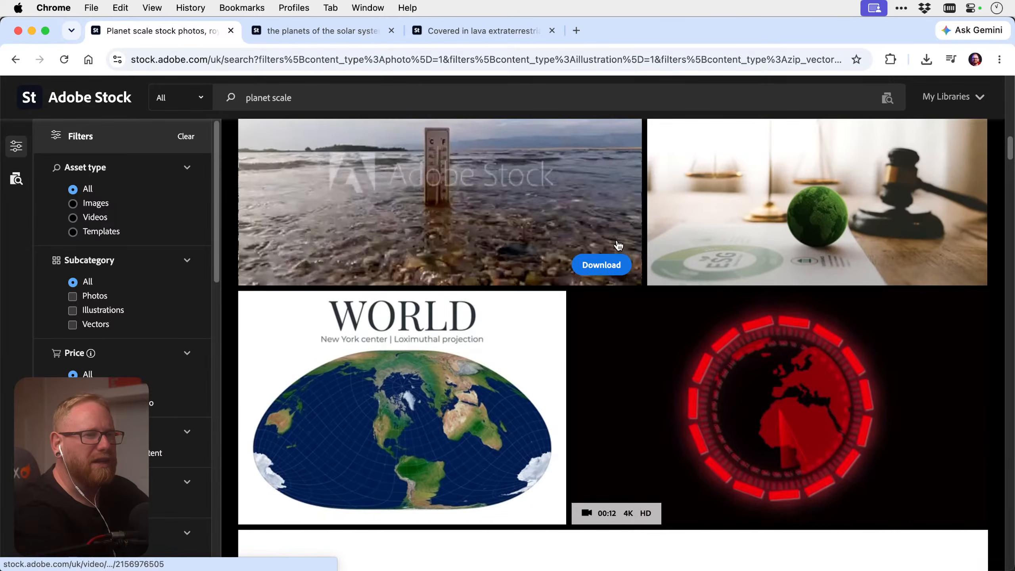
pyautogui.scroll(-5, 619, 244)
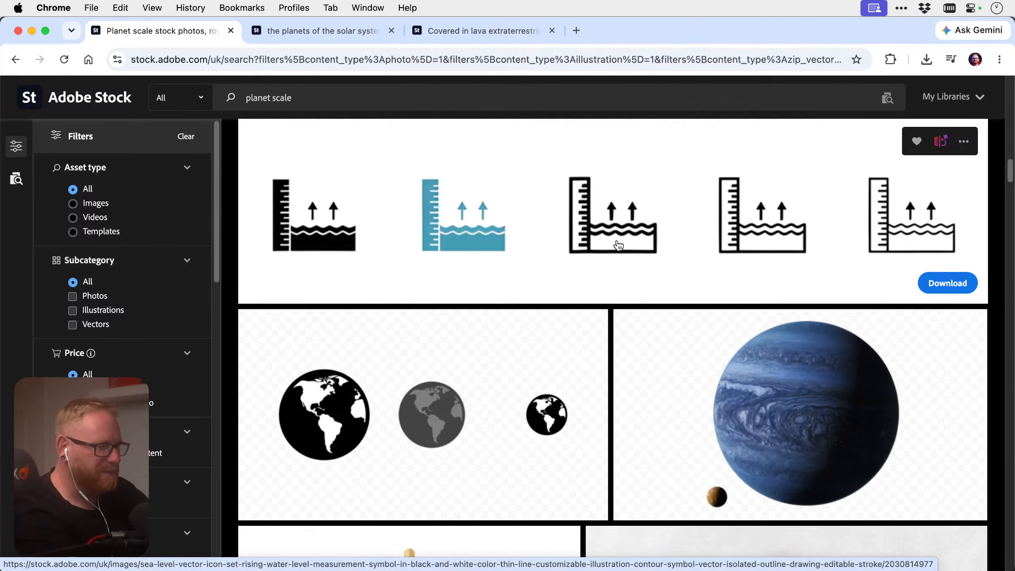
pyautogui.scroll(-10, 618, 245)
pyautogui.scroll(-8, 618, 245)
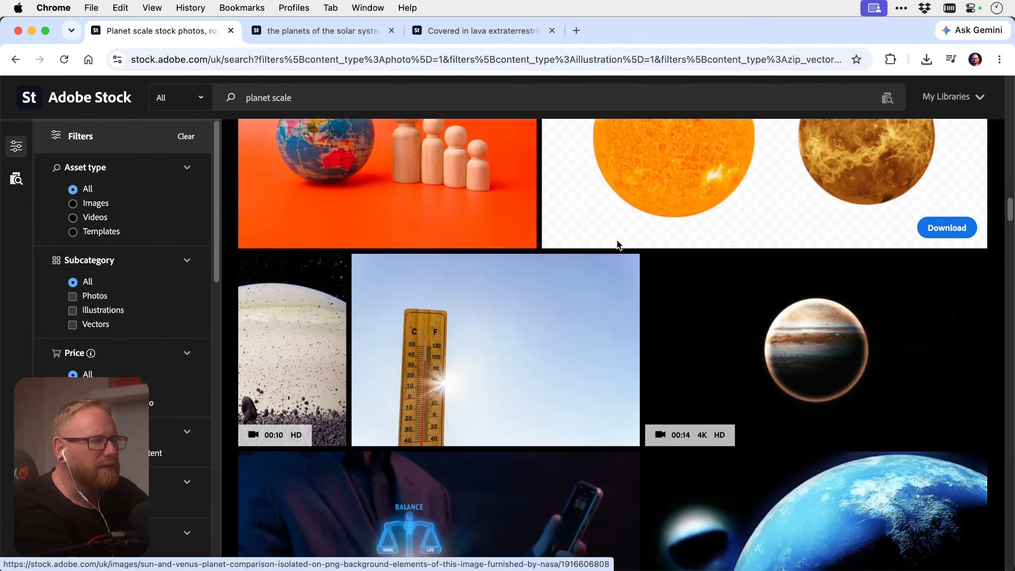
pyautogui.scroll(-3, 618, 245)
pyautogui.scroll(-20, 618, 245)
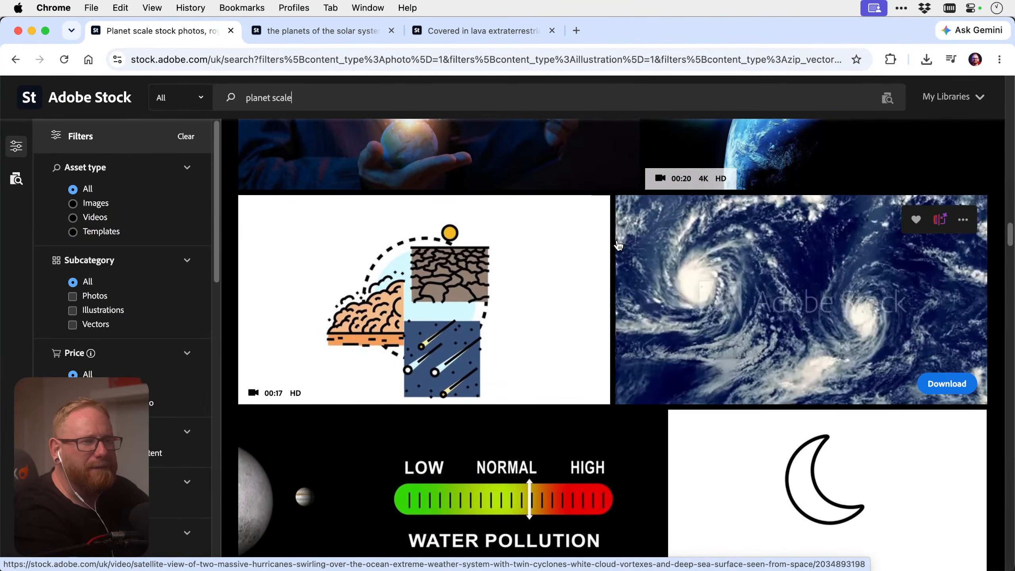
pyautogui.scroll(-19, 618, 245)
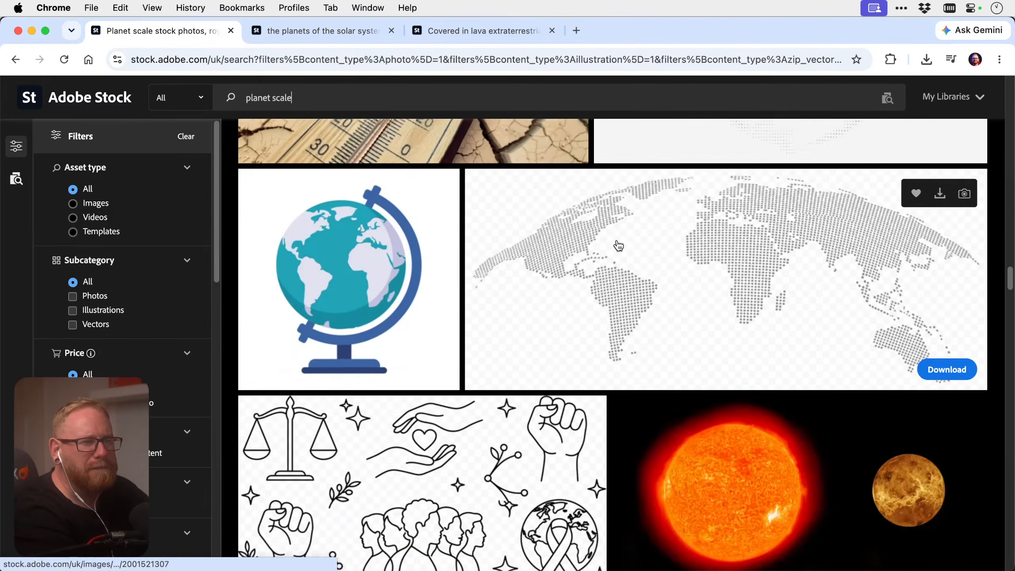
pyautogui.scroll(-8, 618, 245)
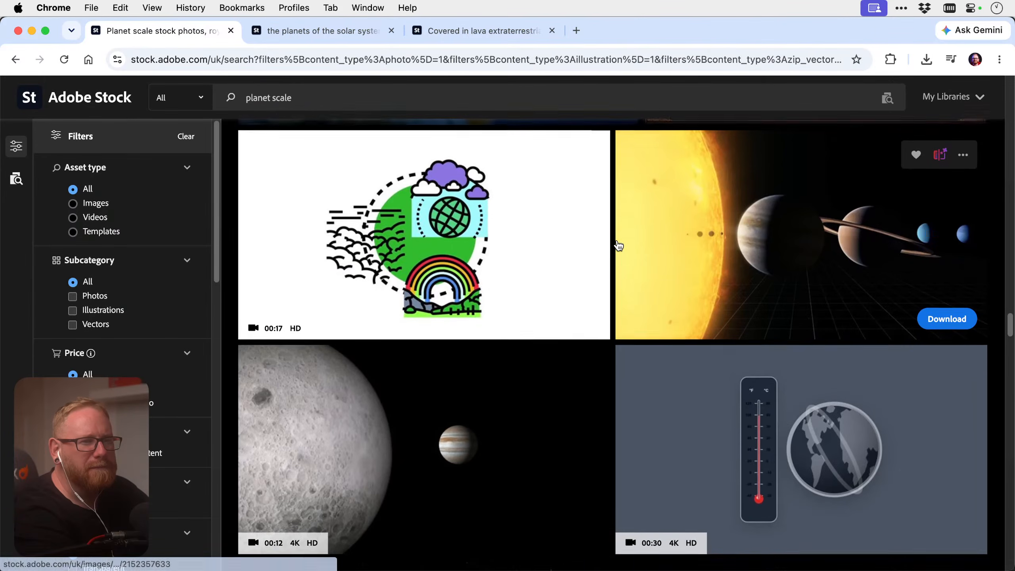
pyautogui.scroll(-10, 618, 245)
pyautogui.scroll(-14, 618, 245)
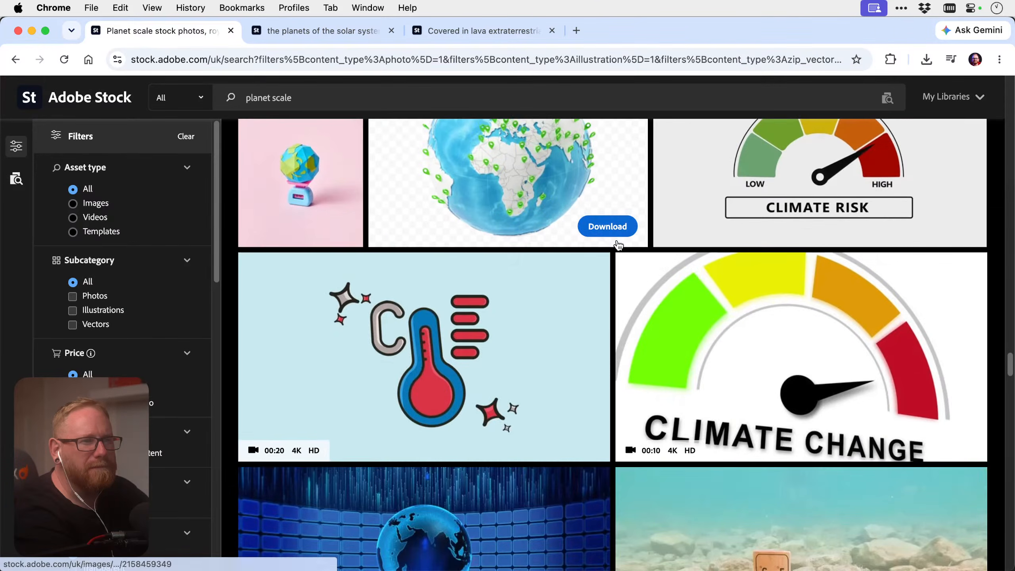
pyautogui.scroll(-14, 618, 245)
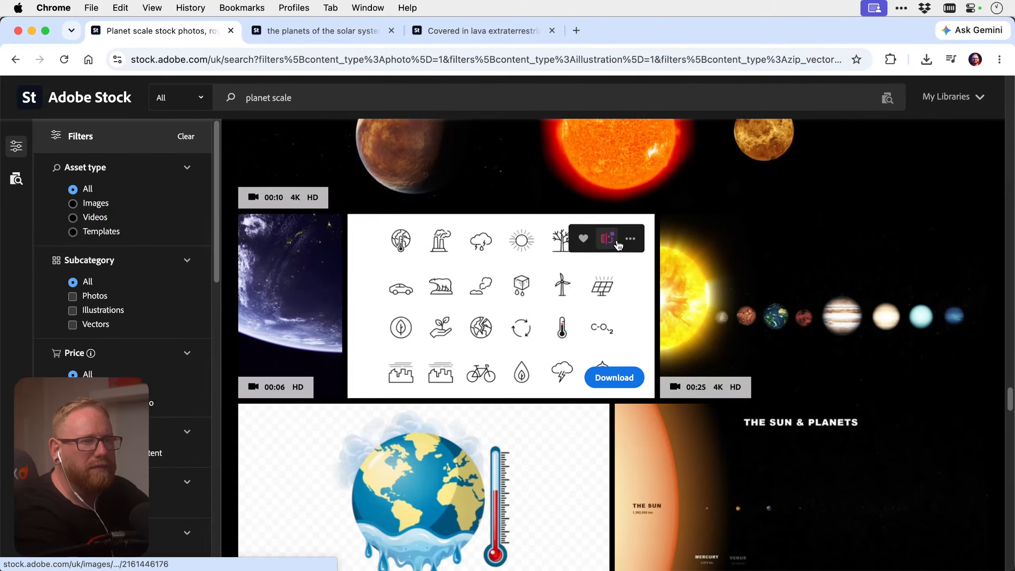
# Replace the stock search with "scale egg" and run it
pyautogui.click(338, 101)
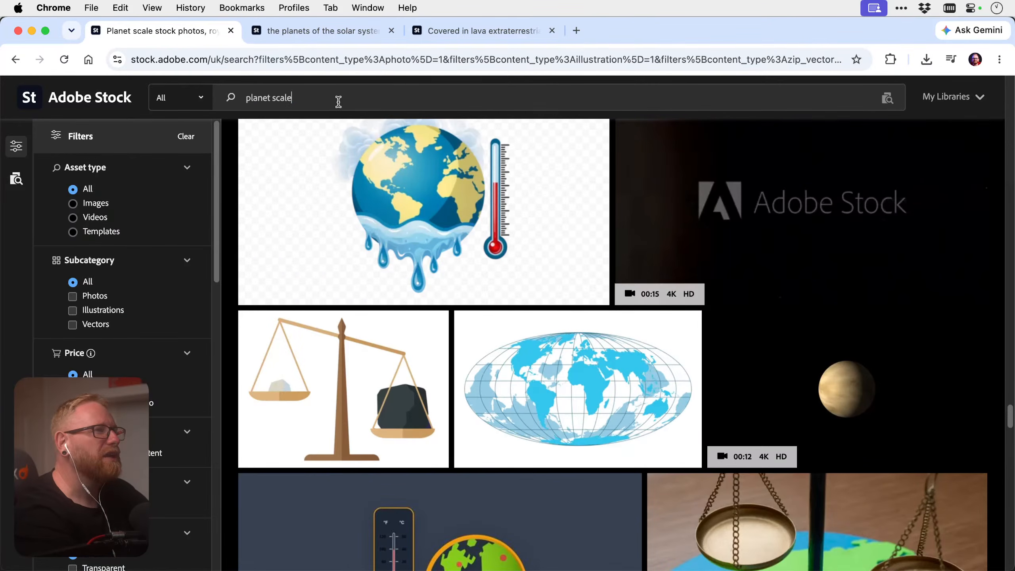
pyautogui.write('scale egg')
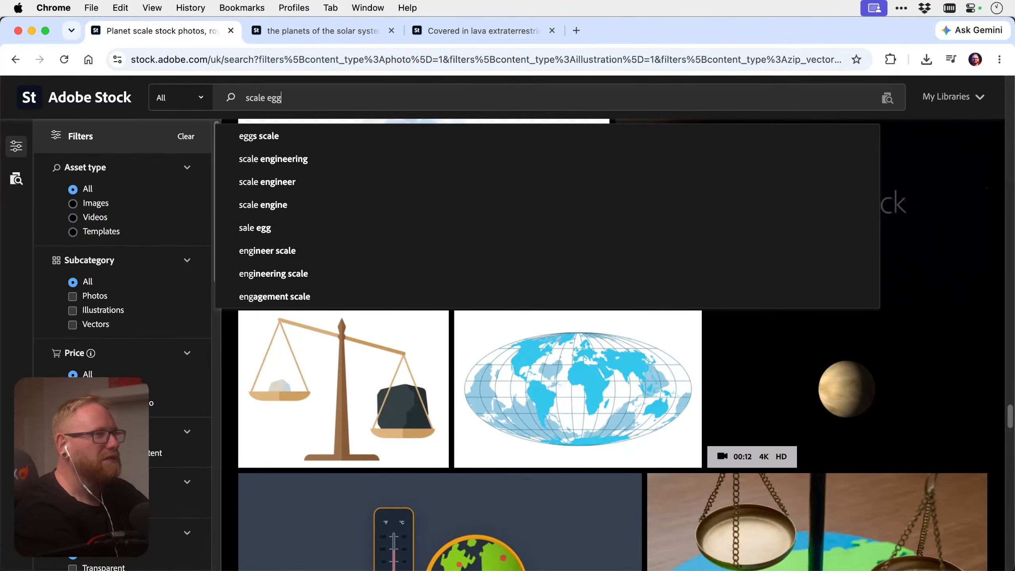
pyautogui.press('Return')
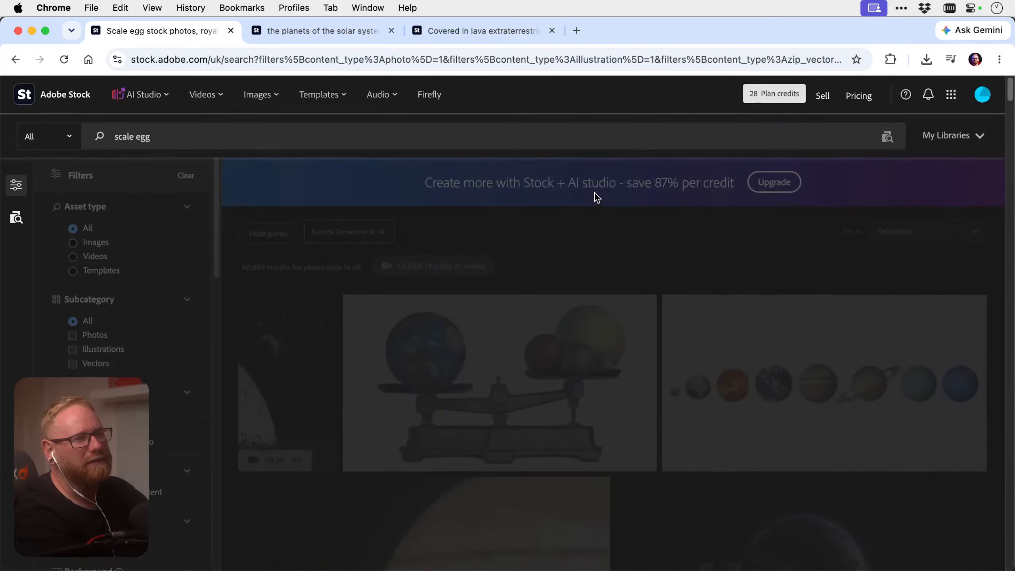
# Skim the egg results, replace the stock search with "dragon scale" and run it
pyautogui.scroll(-5, 637, 256)
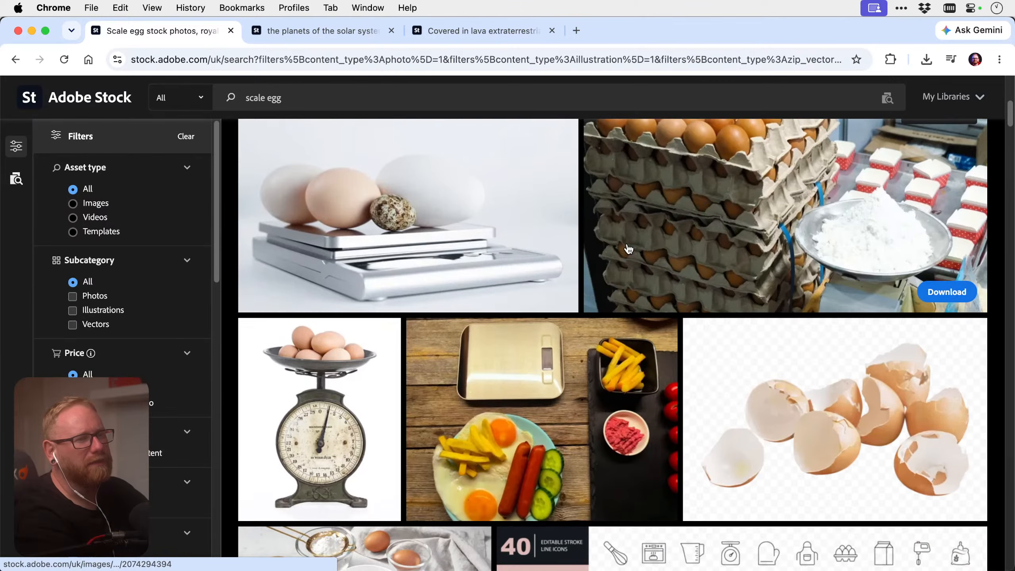
pyautogui.tripleClick(309, 101)
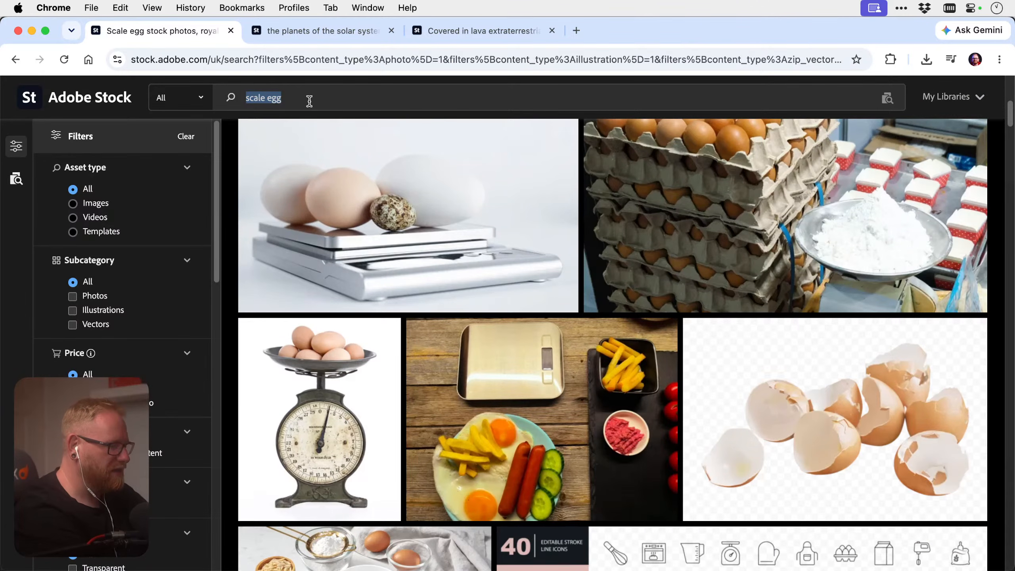
pyautogui.write('l')
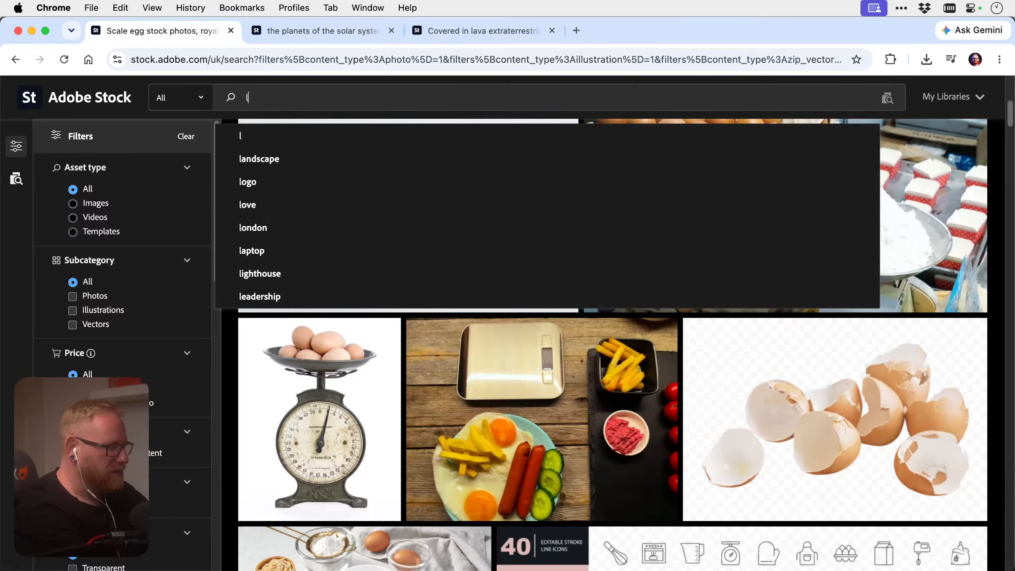
pyautogui.press('BackSpace')
pyautogui.write('dragon scal')
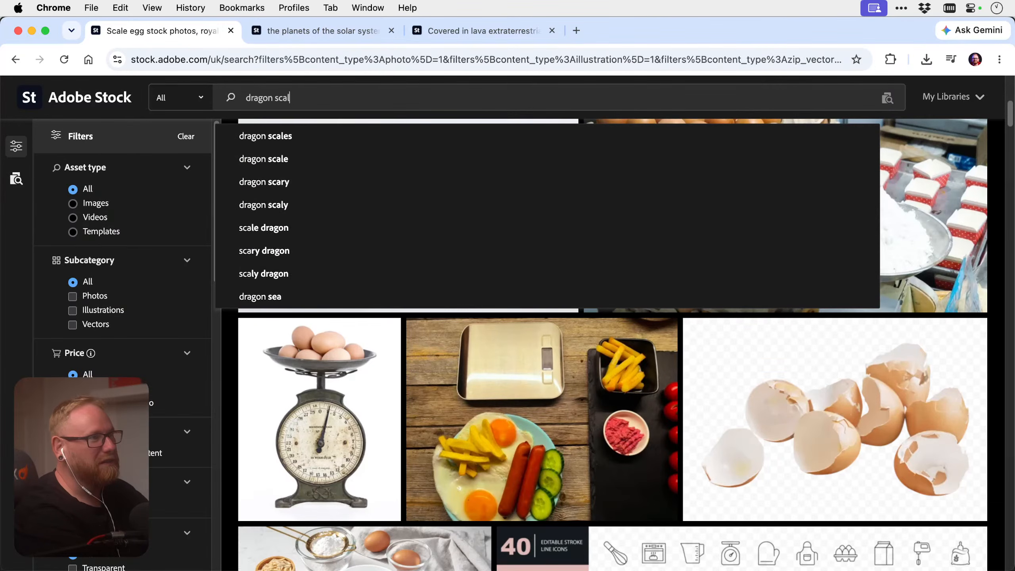
pyautogui.write('e')
pyautogui.press('Return')
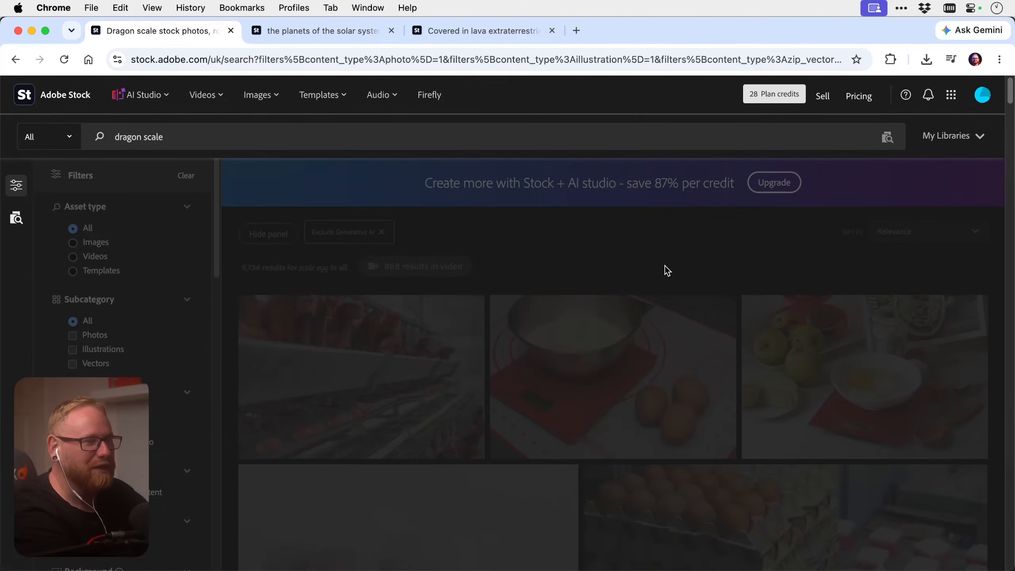
# Look through the first page of dragon scale results for a scaly surface texture that could suit the moon
pyautogui.scroll(-5, 598, 242)
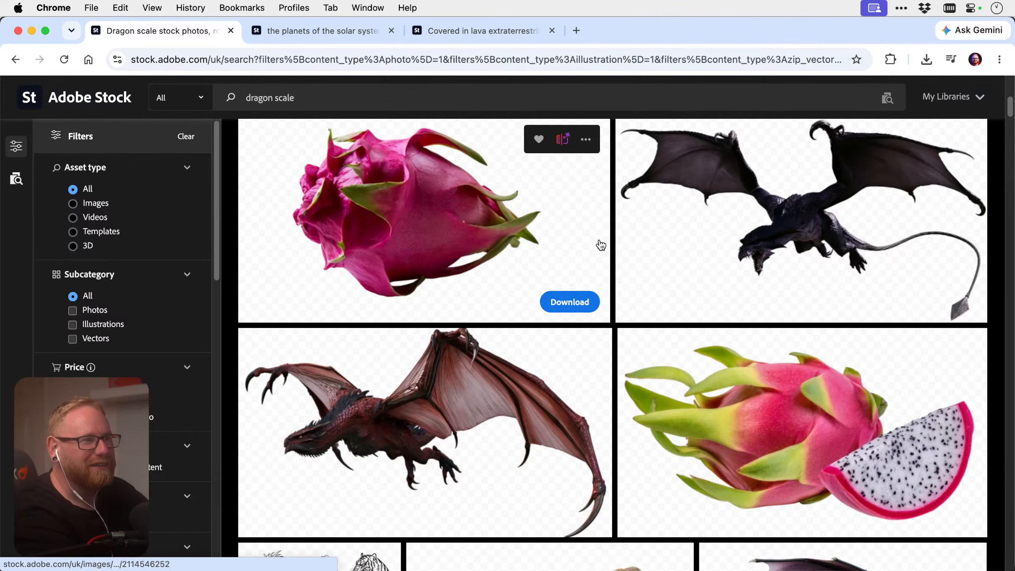
pyautogui.scroll(-5, 601, 245)
pyautogui.scroll(-15, 601, 244)
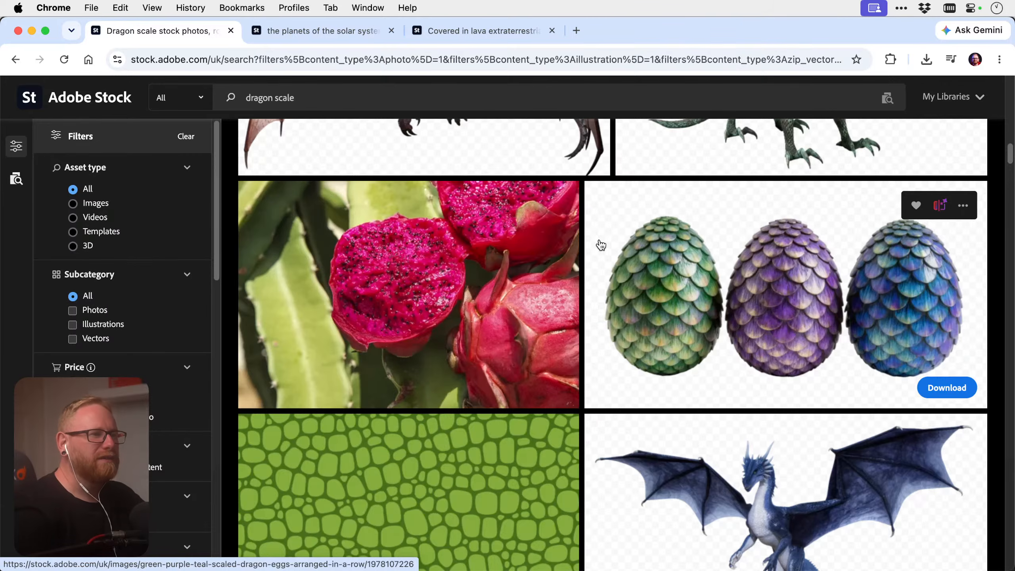
pyautogui.scroll(-17, 600, 245)
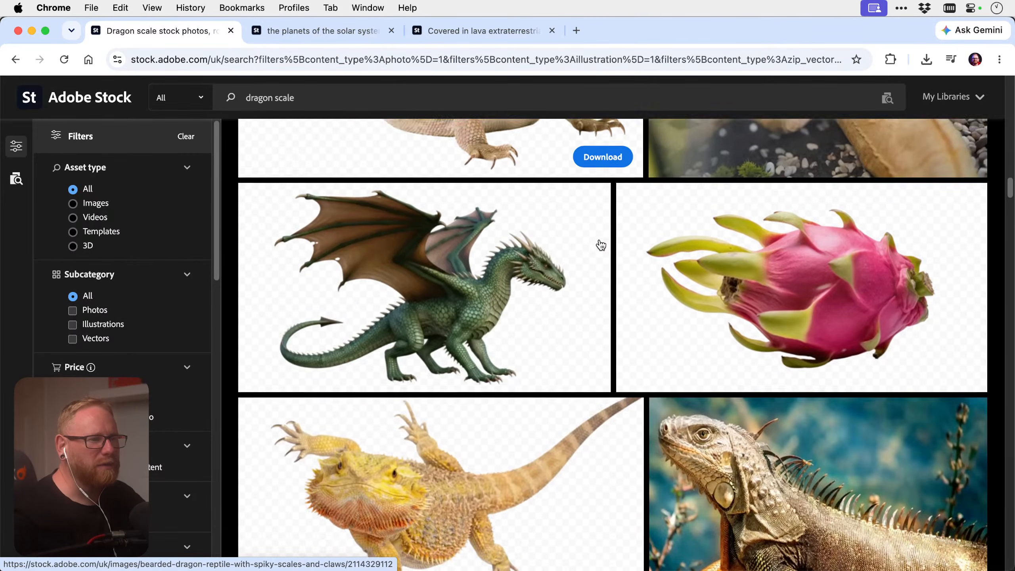
pyautogui.scroll(-20, 600, 244)
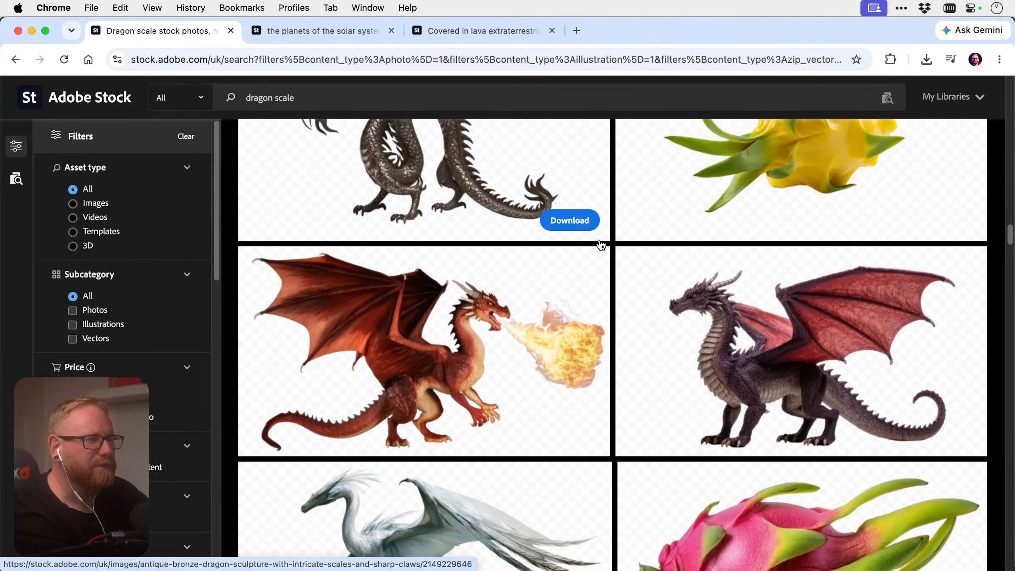
pyautogui.scroll(3, 601, 244)
pyautogui.scroll(-4, 600, 244)
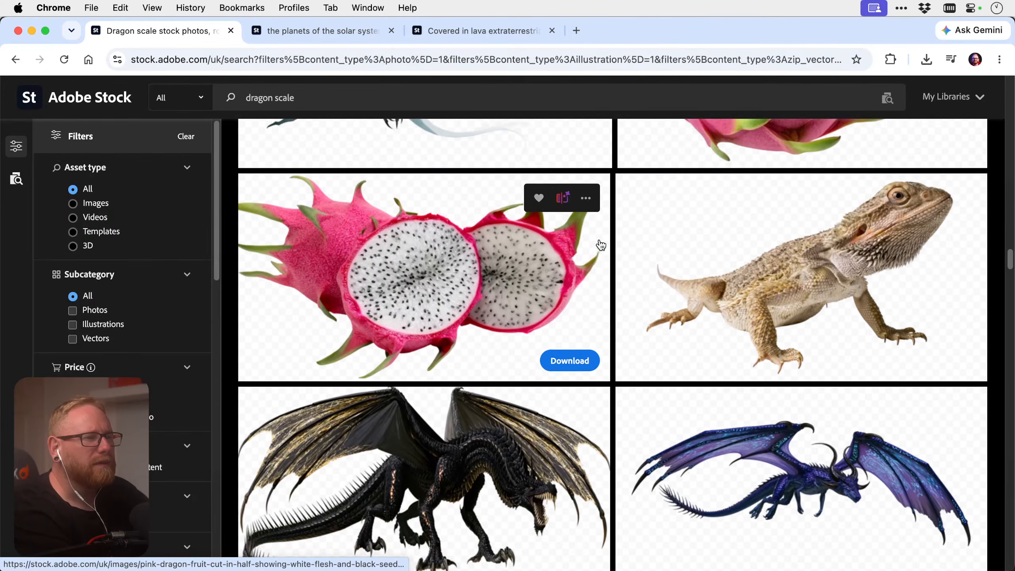
pyautogui.scroll(-20, 601, 245)
pyautogui.scroll(8, 600, 244)
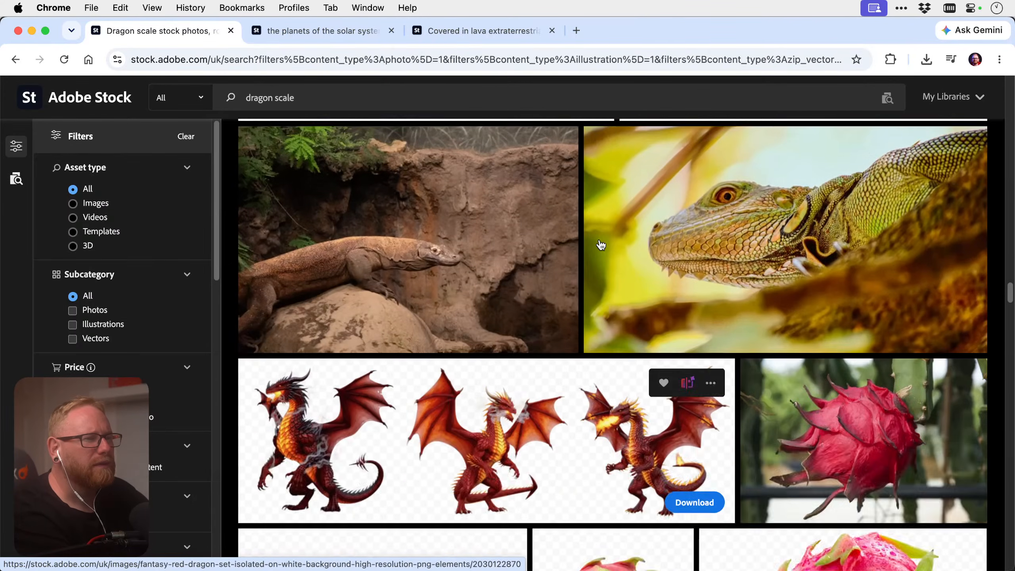
pyautogui.scroll(1, 600, 245)
pyautogui.scroll(-10, 600, 245)
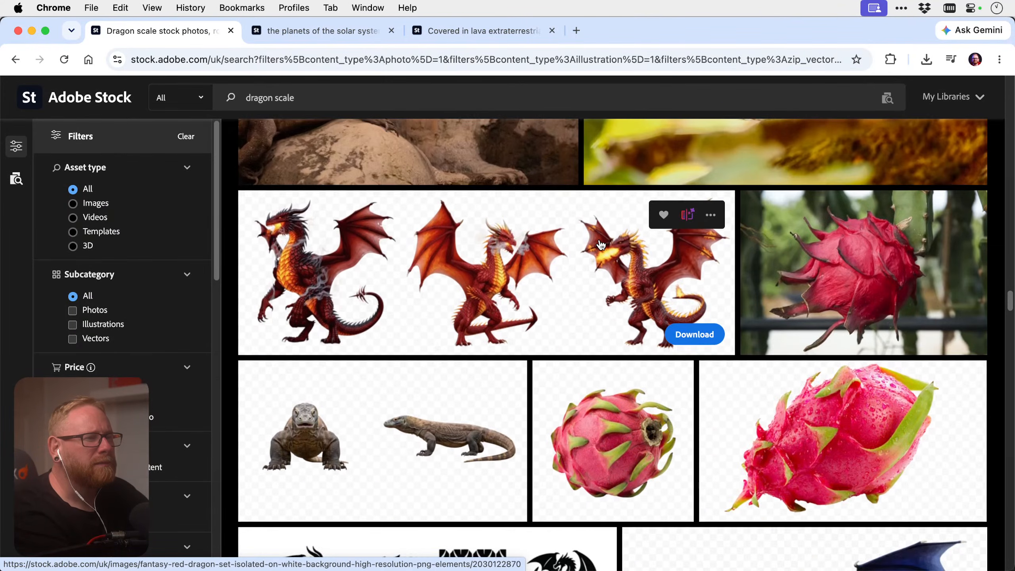
pyautogui.scroll(-15, 601, 245)
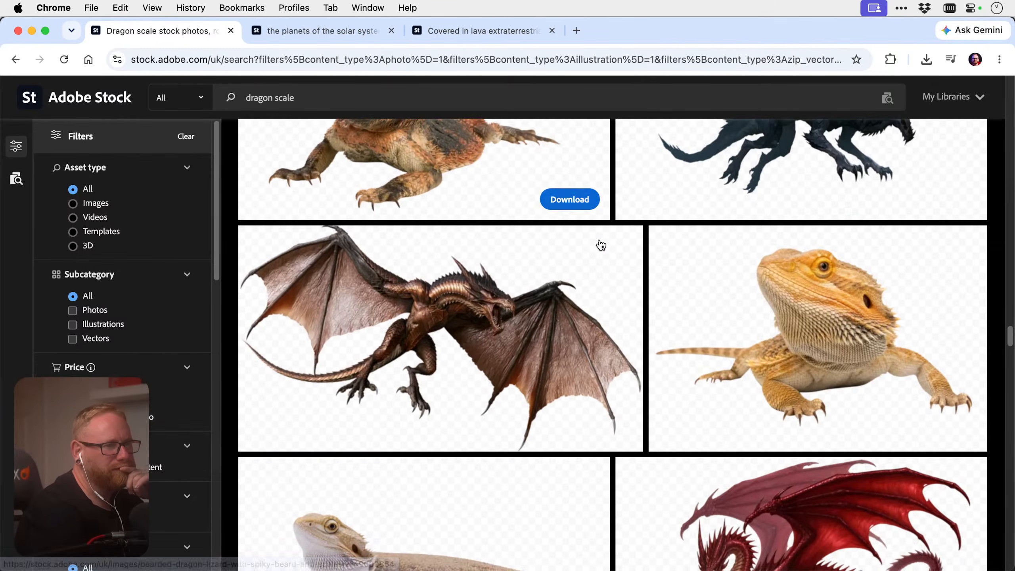
pyautogui.scroll(-15, 600, 245)
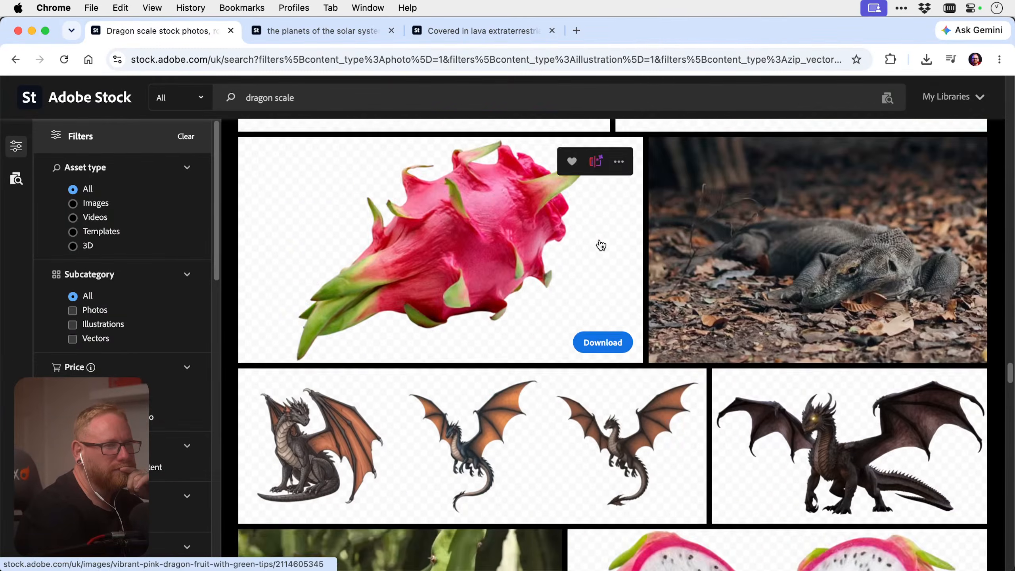
pyautogui.scroll(-4, 602, 244)
pyautogui.scroll(4, 601, 244)
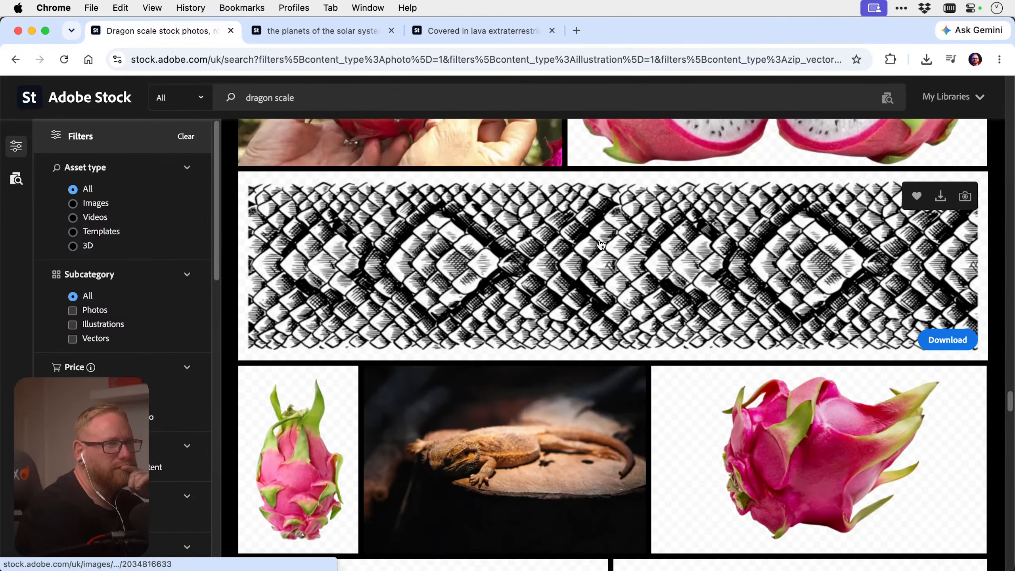
pyautogui.scroll(-15, 618, 239)
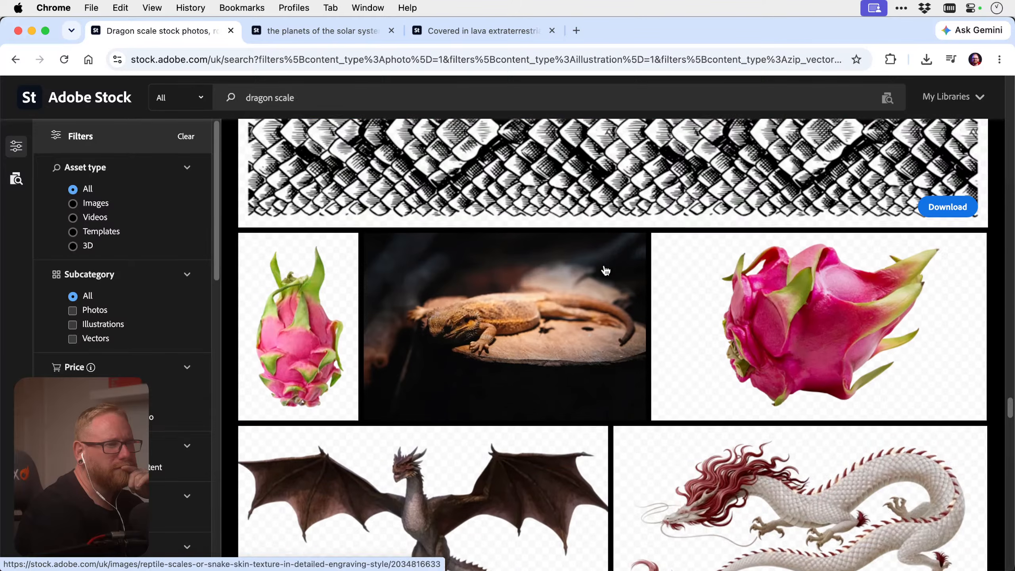
pyautogui.scroll(-5, 606, 270)
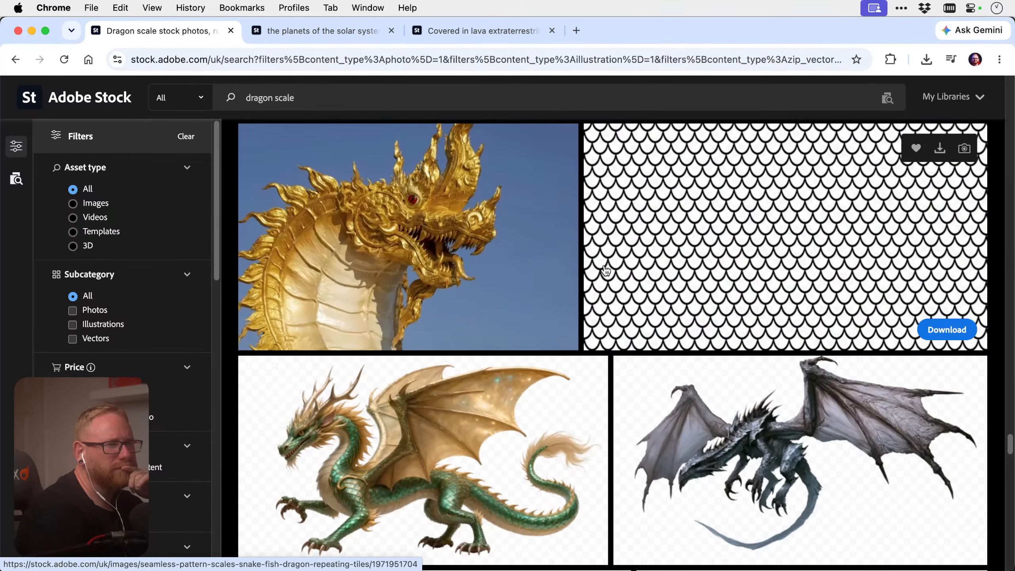
pyautogui.scroll(-15, 605, 271)
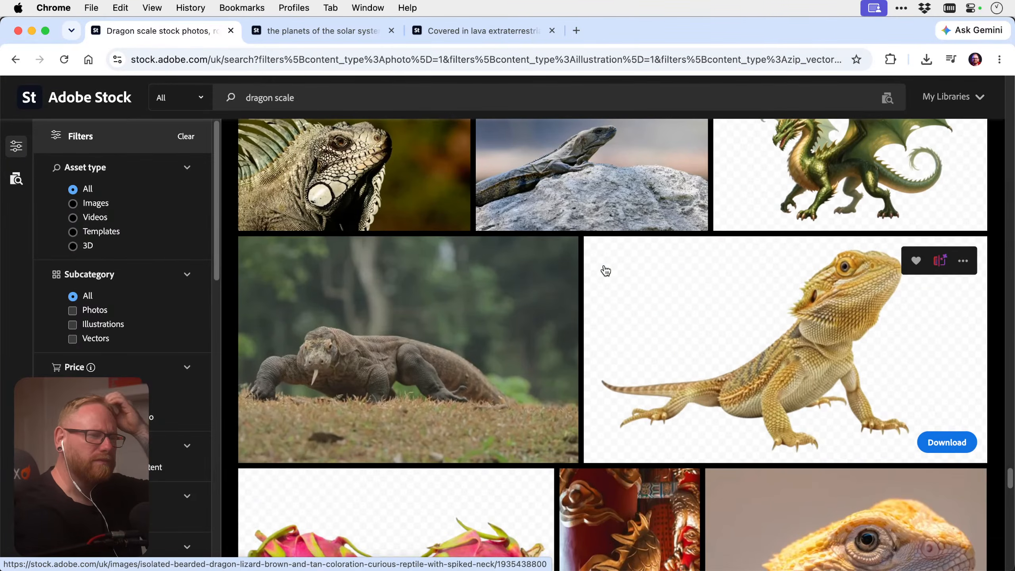
pyautogui.scroll(-15, 606, 271)
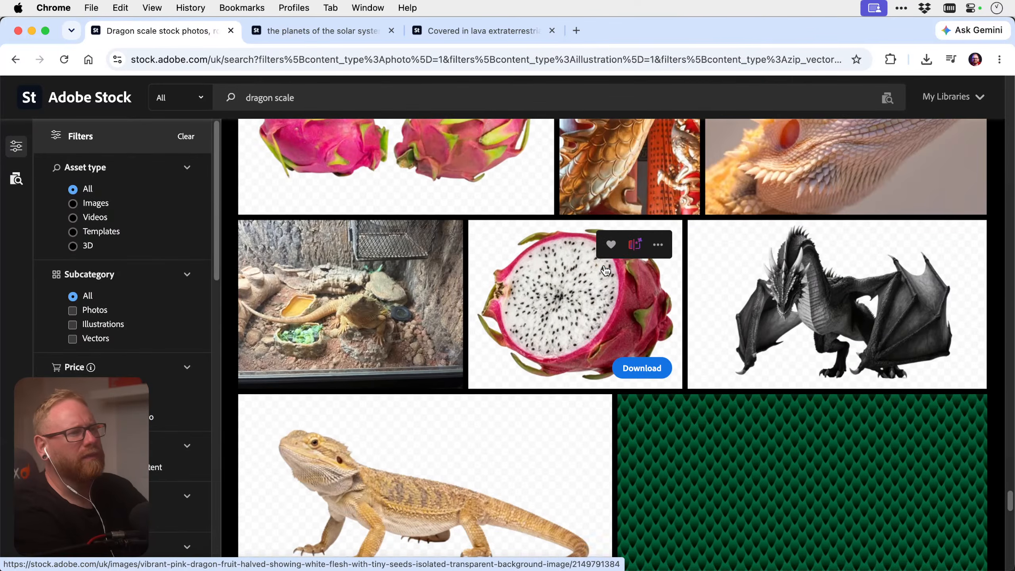
pyautogui.scroll(-10, 606, 271)
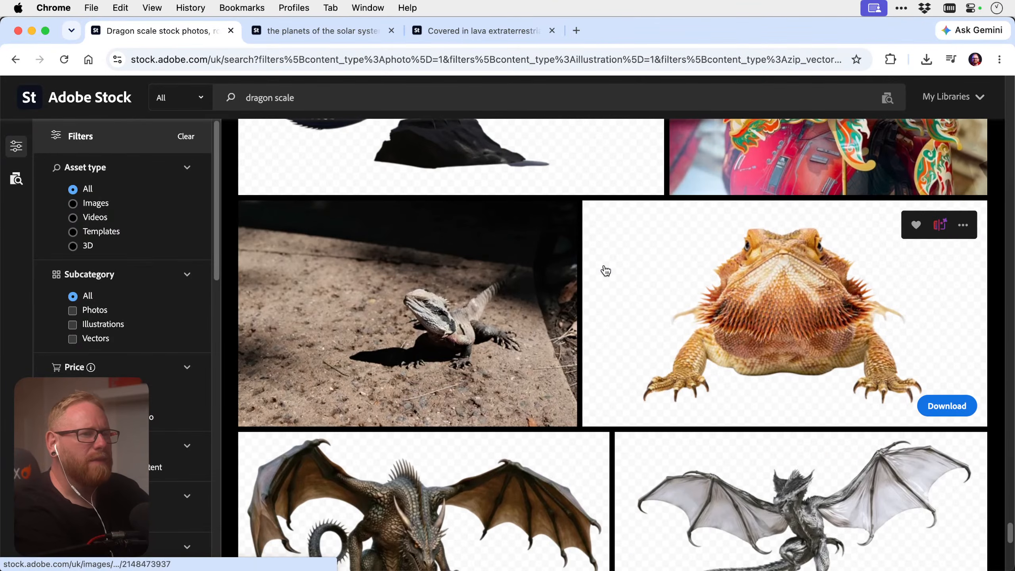
pyautogui.scroll(-10, 605, 267)
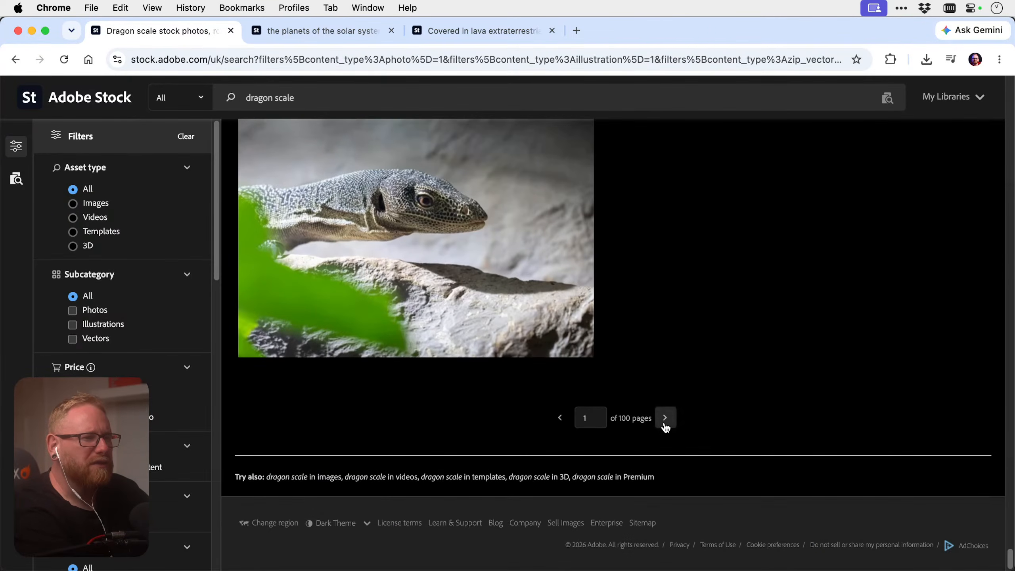
# Browse the second page of dragon scale results and check the moon composite in Photoshop before returning to Chrome
pyautogui.click(665, 418)
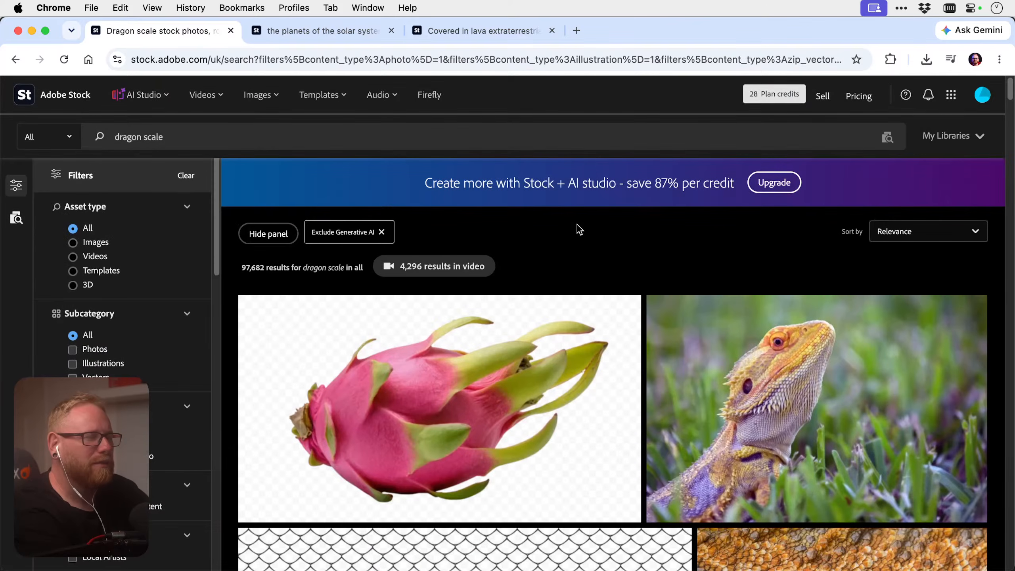
pyautogui.scroll(-15, 630, 243)
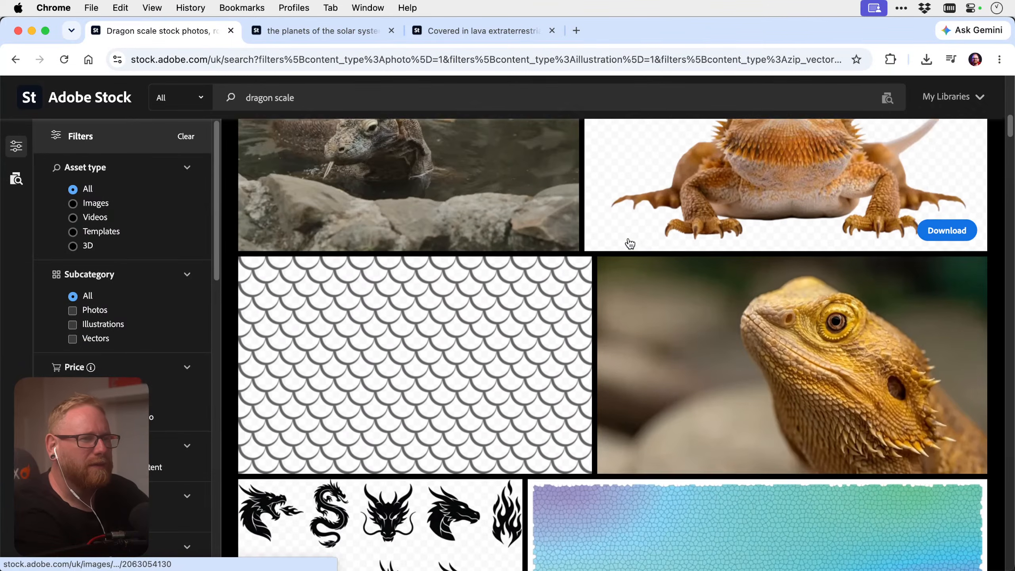
pyautogui.press('super+Tab')
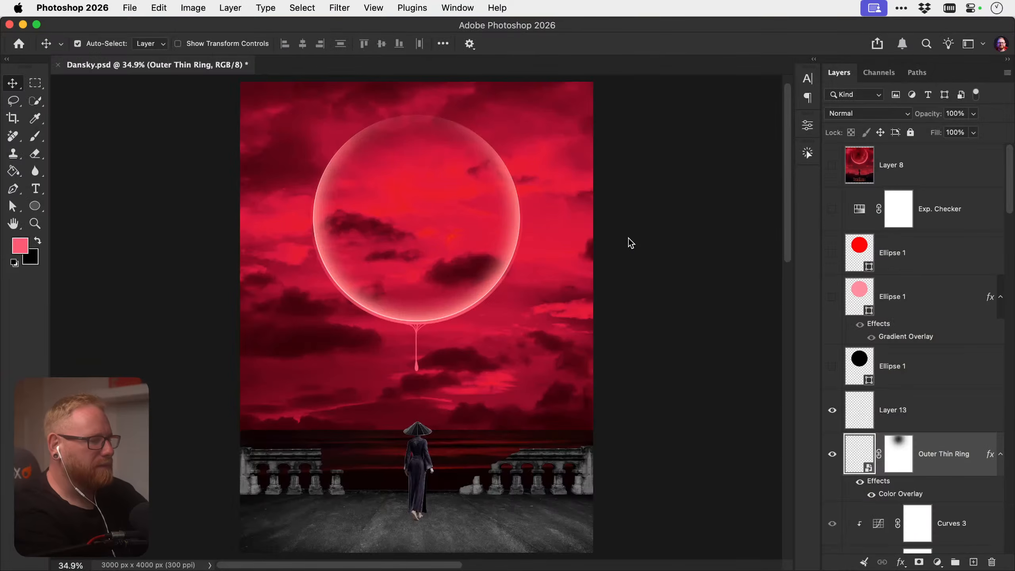
pyautogui.press('super+Tab')
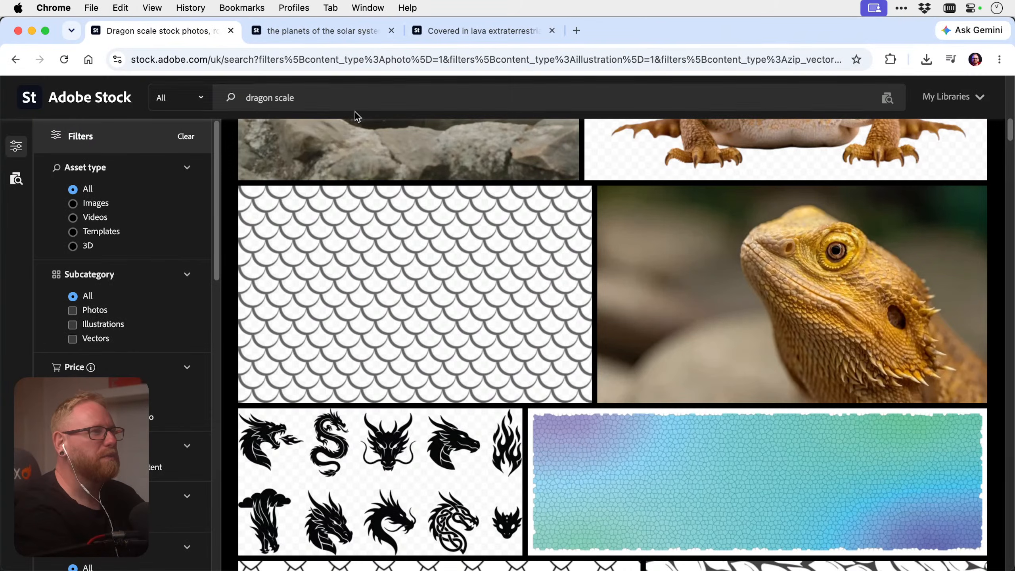
# Replace the stock search with "scorched planet" and run it
pyautogui.write('scorche')
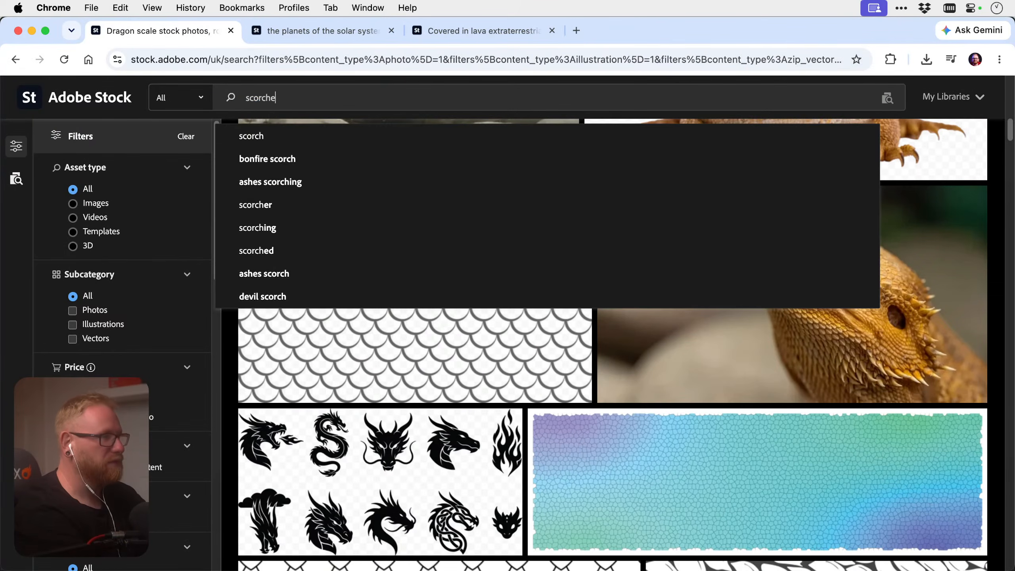
pyautogui.write('d planet')
pyautogui.press('Return')
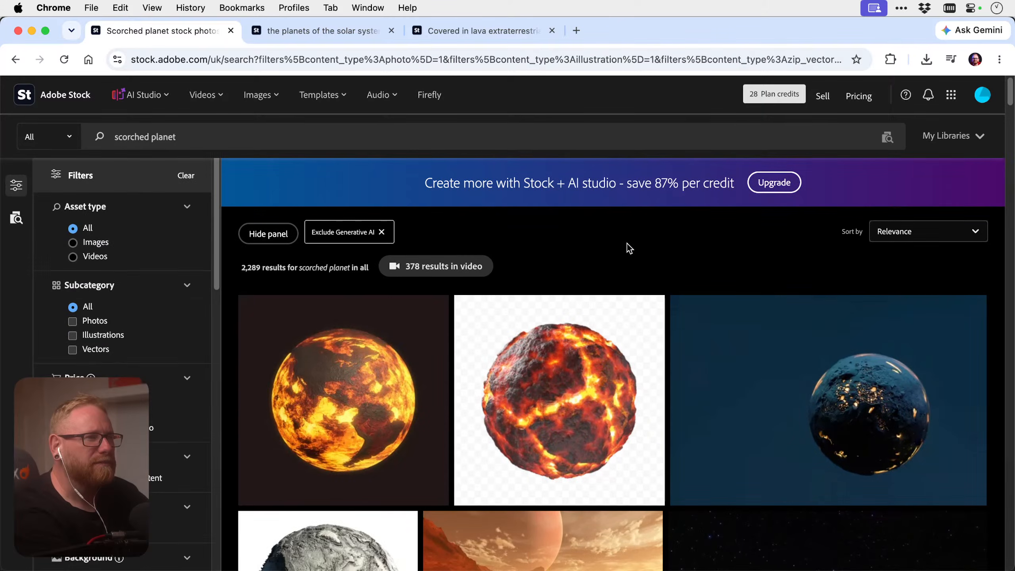
# Look through the scorched planet results and open the grey dead planet Earth image on black in a new tab
pyautogui.scroll(-1, 629, 248)
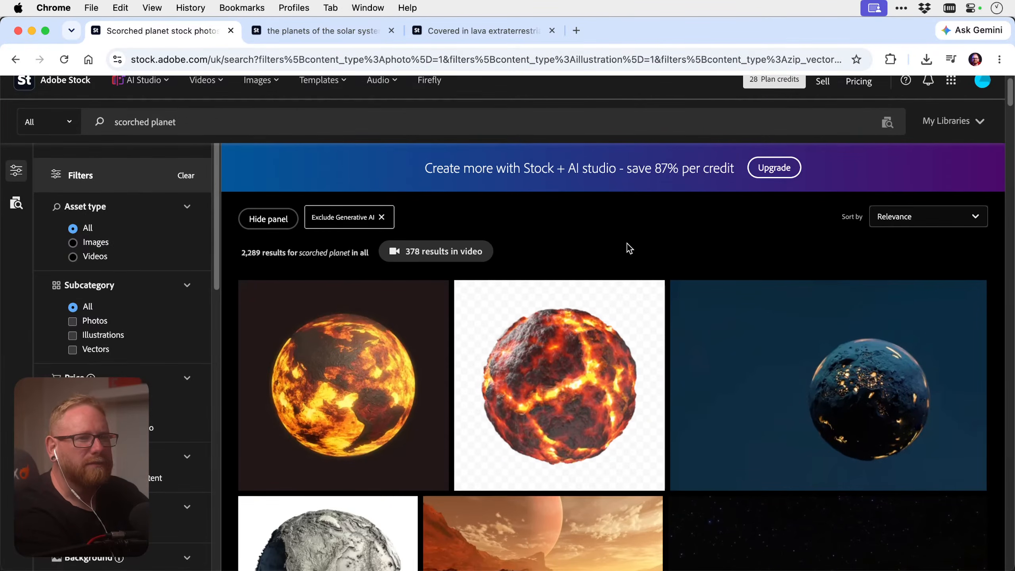
pyautogui.scroll(-1, 629, 247)
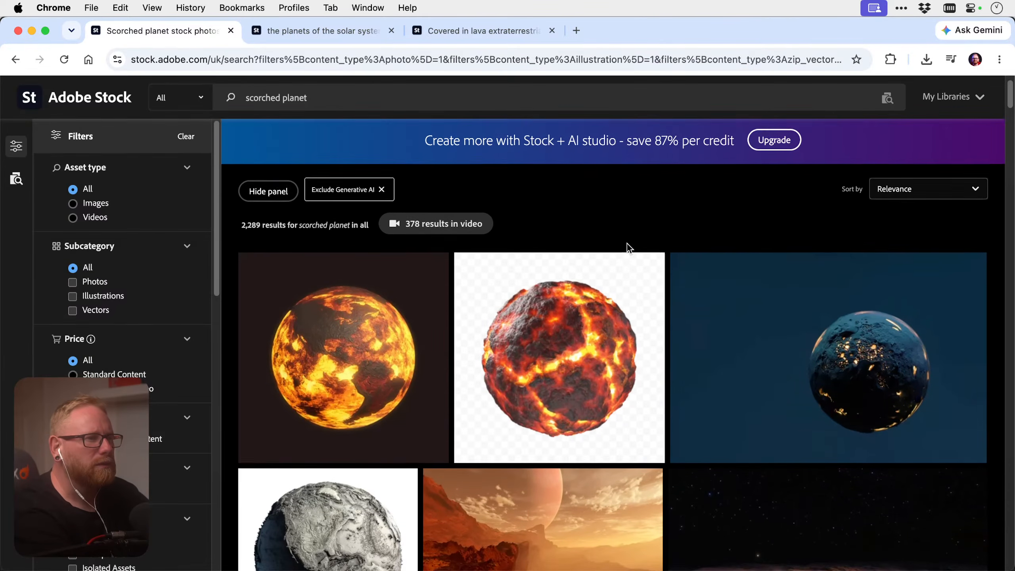
pyautogui.scroll(-3, 629, 248)
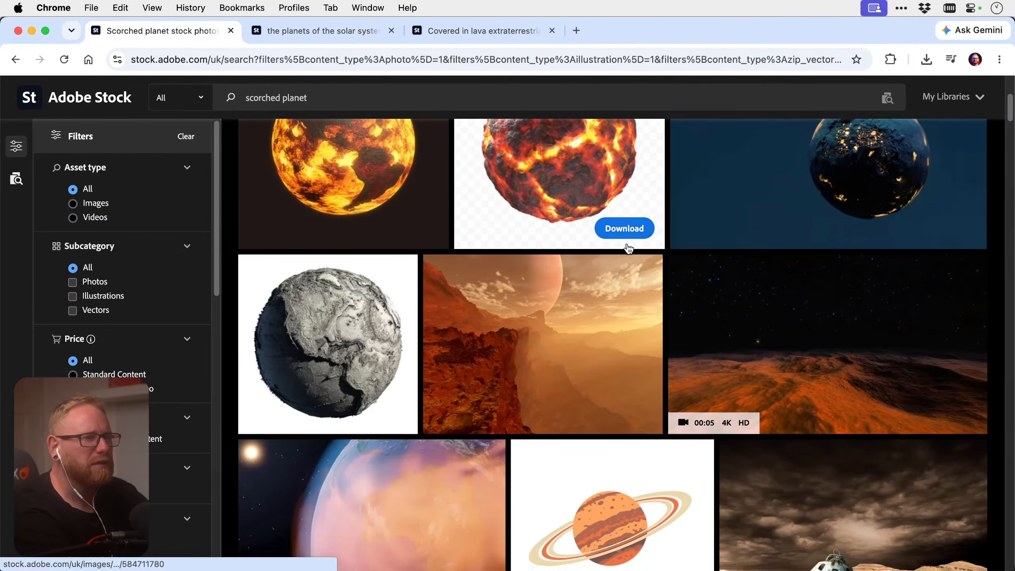
pyautogui.scroll(-6, 629, 248)
pyautogui.scroll(-15, 628, 248)
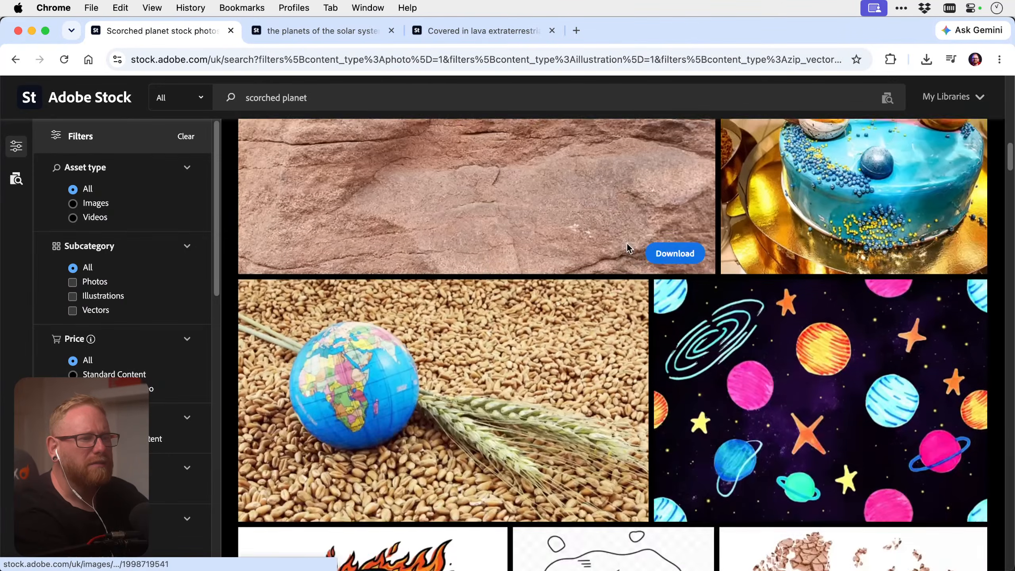
pyautogui.scroll(-4, 628, 249)
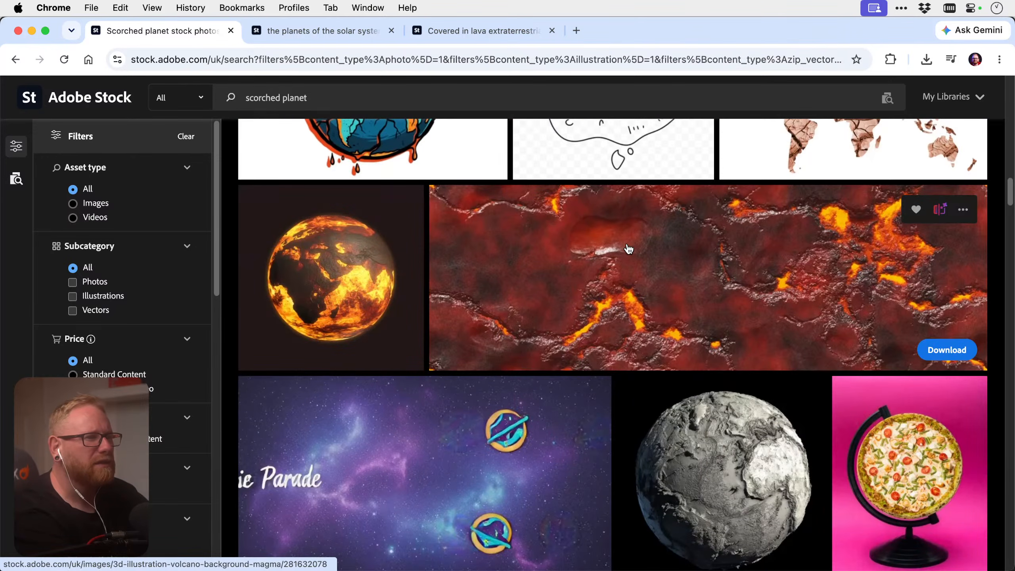
pyautogui.scroll(-5, 628, 248)
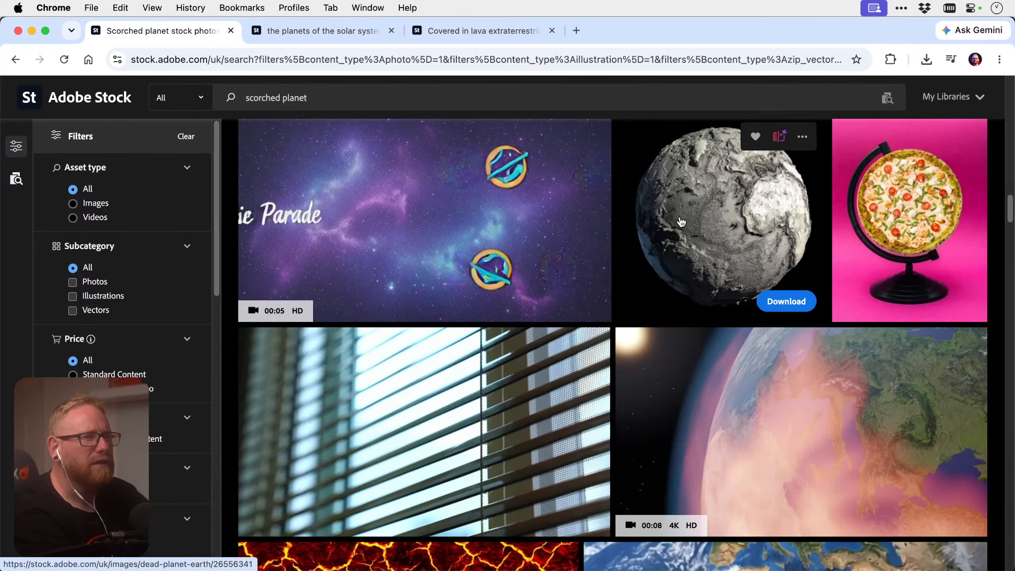
pyautogui.rightClick(727, 217)
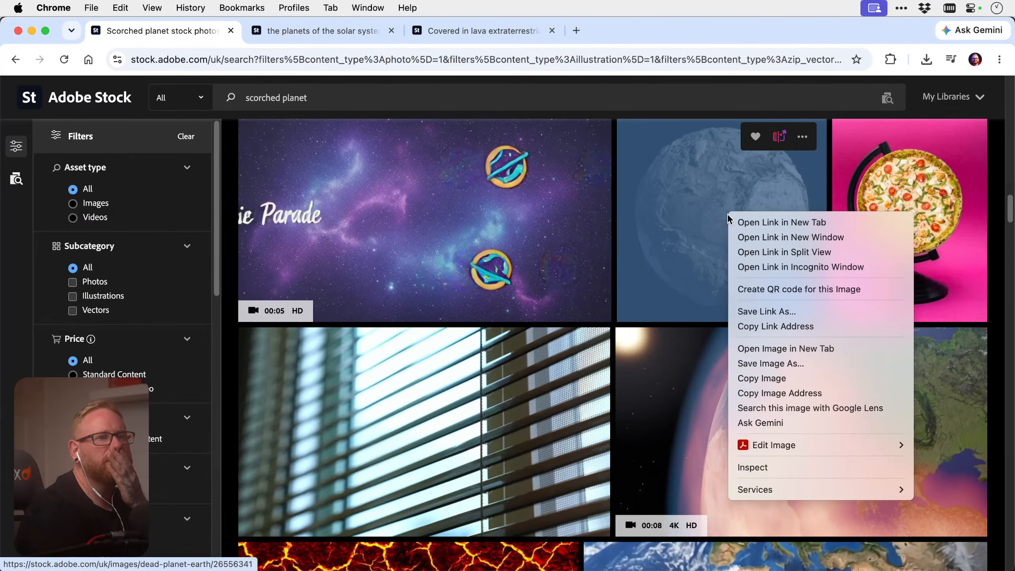
pyautogui.click(739, 221)
pyautogui.scroll(-1, 700, 227)
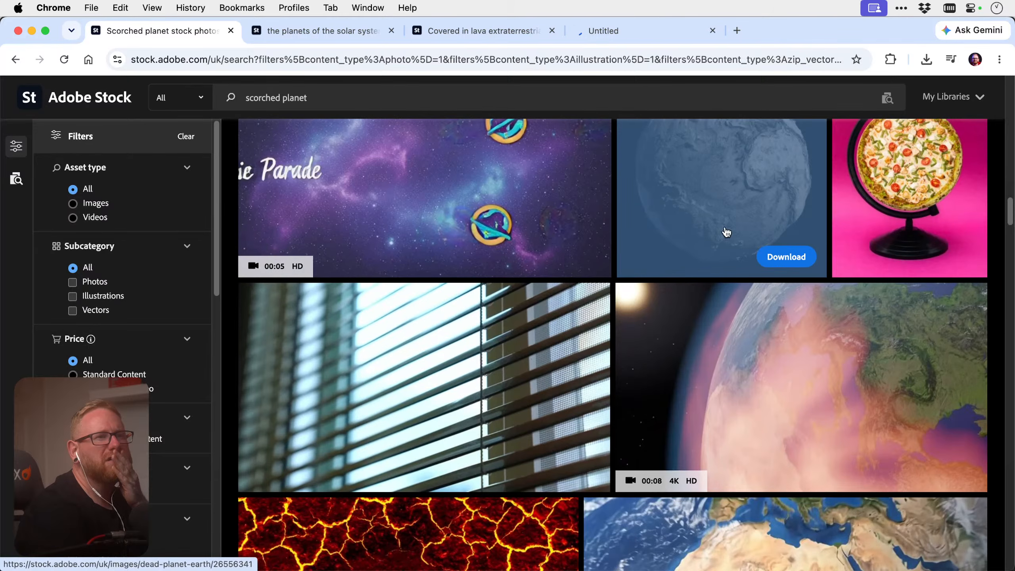
# Look through the remaining scorched planet results and compare the opened lava-covered planet and dead planet Earth images
pyautogui.scroll(-13, 622, 287)
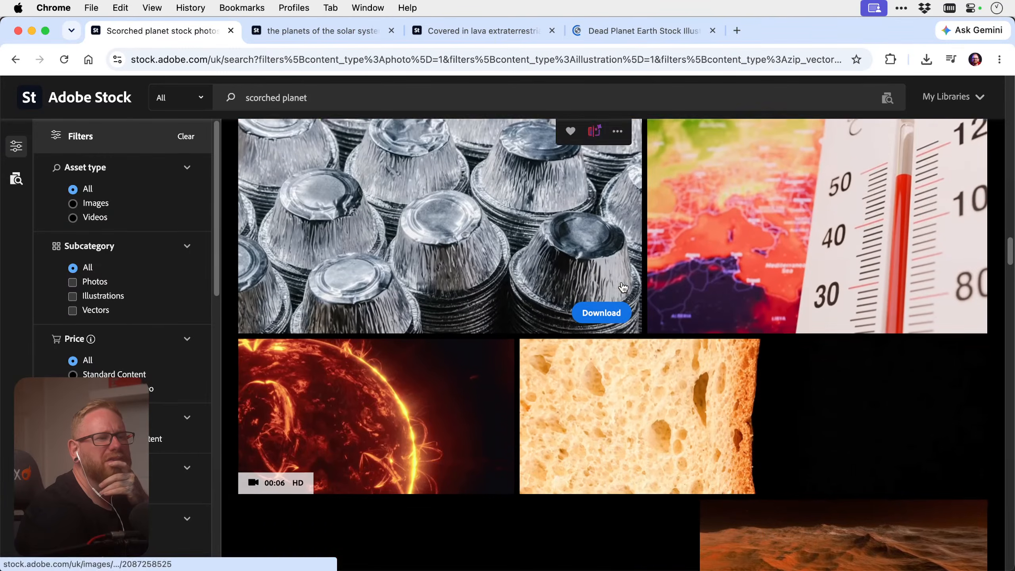
pyautogui.scroll(6, 622, 287)
pyautogui.scroll(10, 622, 286)
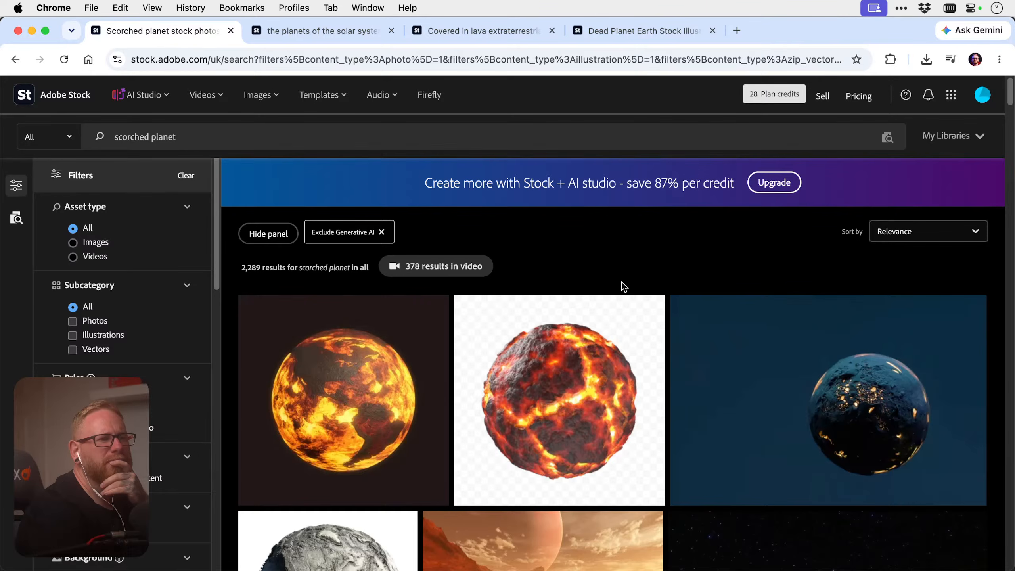
pyautogui.moveTo(586, 360)
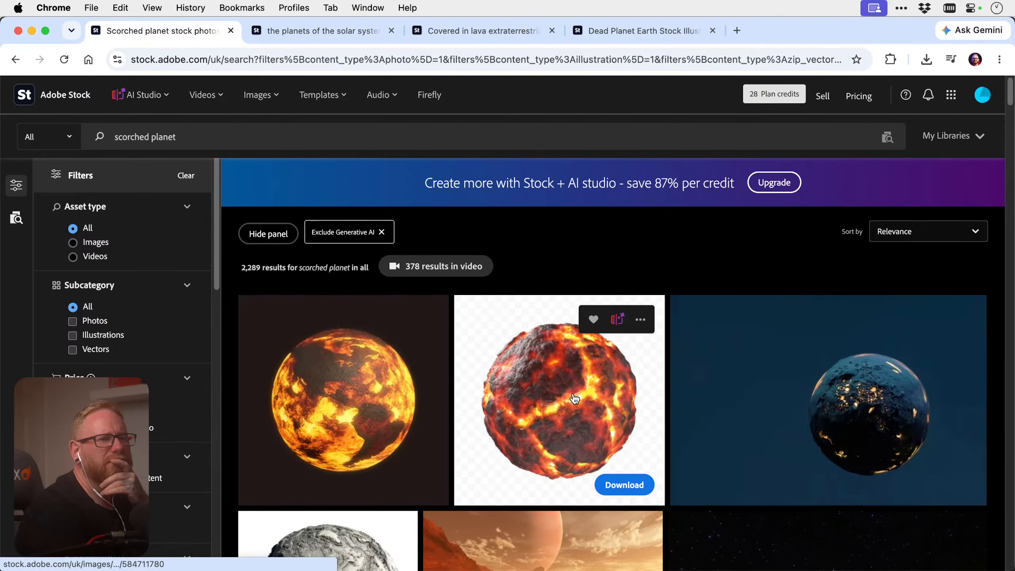
pyautogui.scroll(-5, 574, 399)
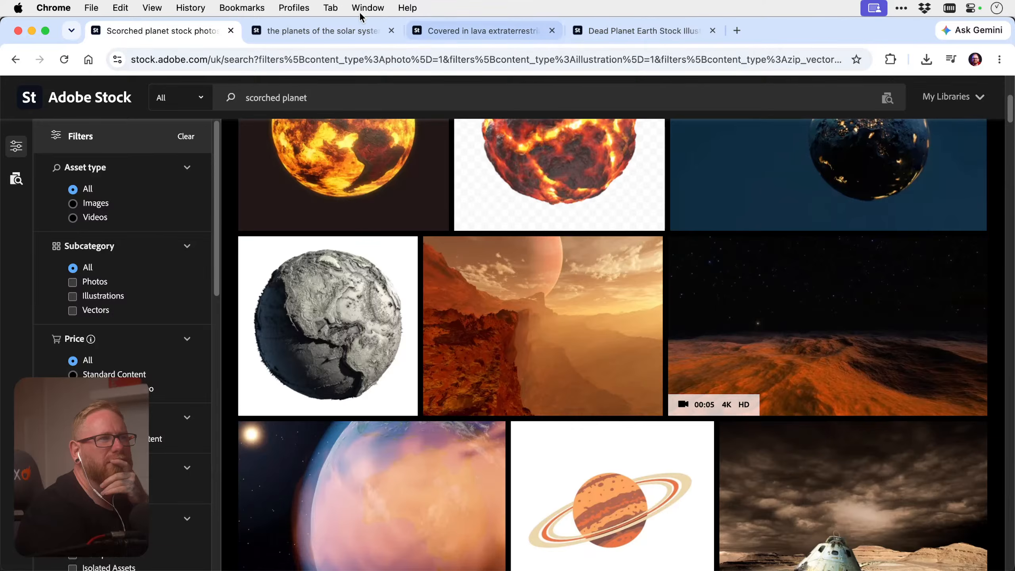
pyautogui.click(329, 29)
pyautogui.click(453, 38)
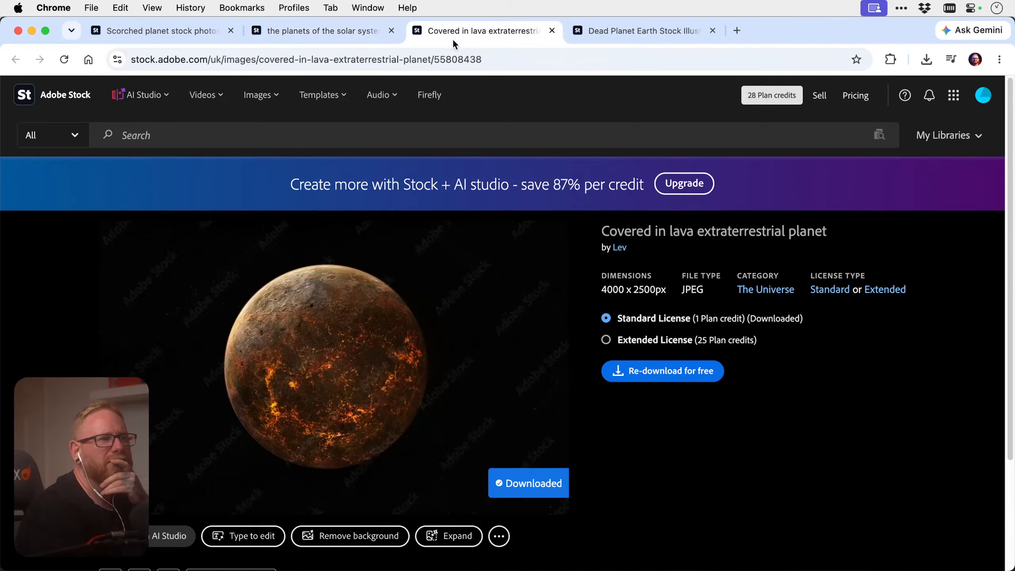
pyautogui.click(633, 30)
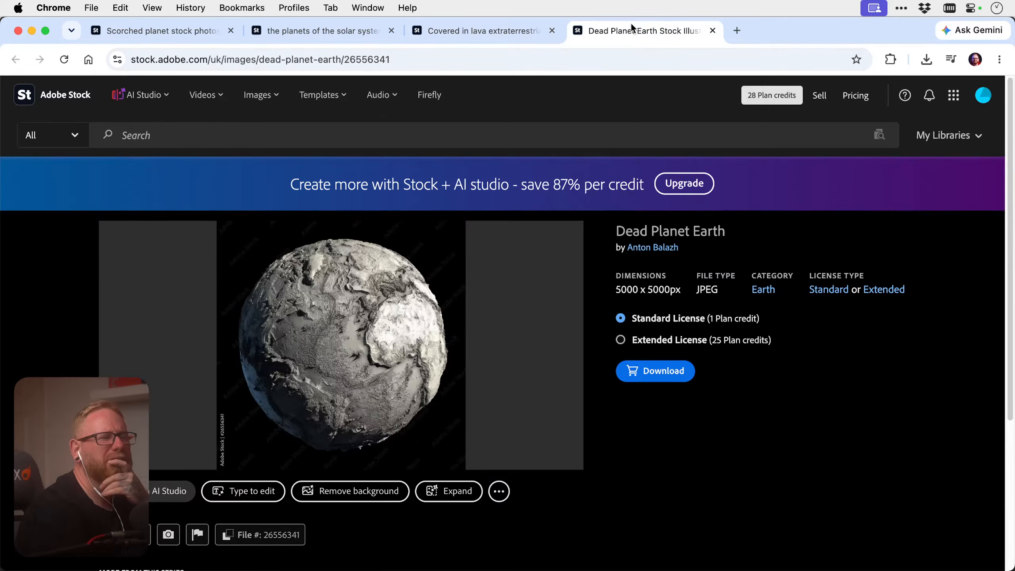
pyautogui.click(485, 30)
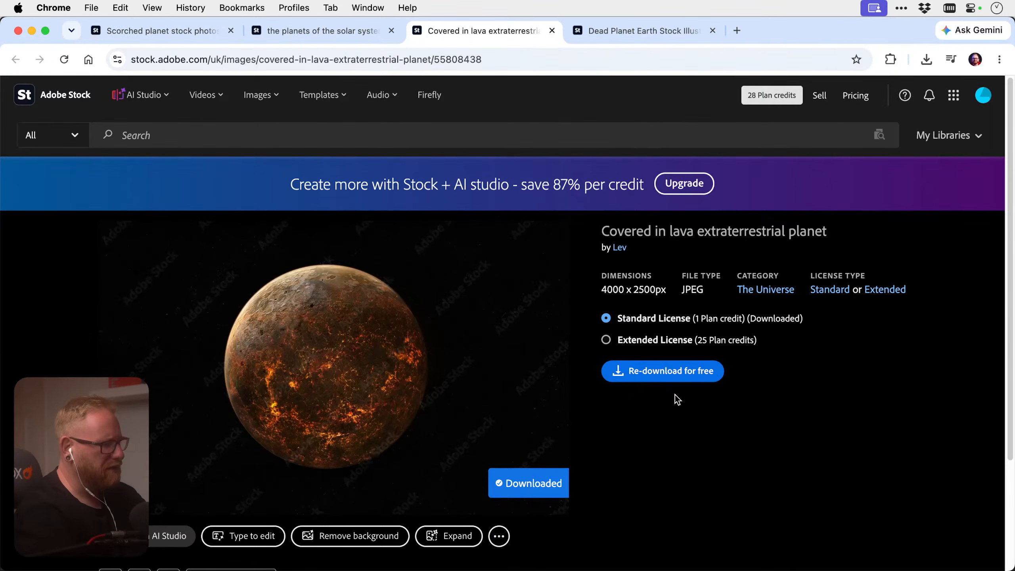
# Re-download the "Covered in lava extraterrestrial planet" image from Adobe Stock and open it in Photoshop
pyautogui.press('F11')
pyautogui.press('F11')
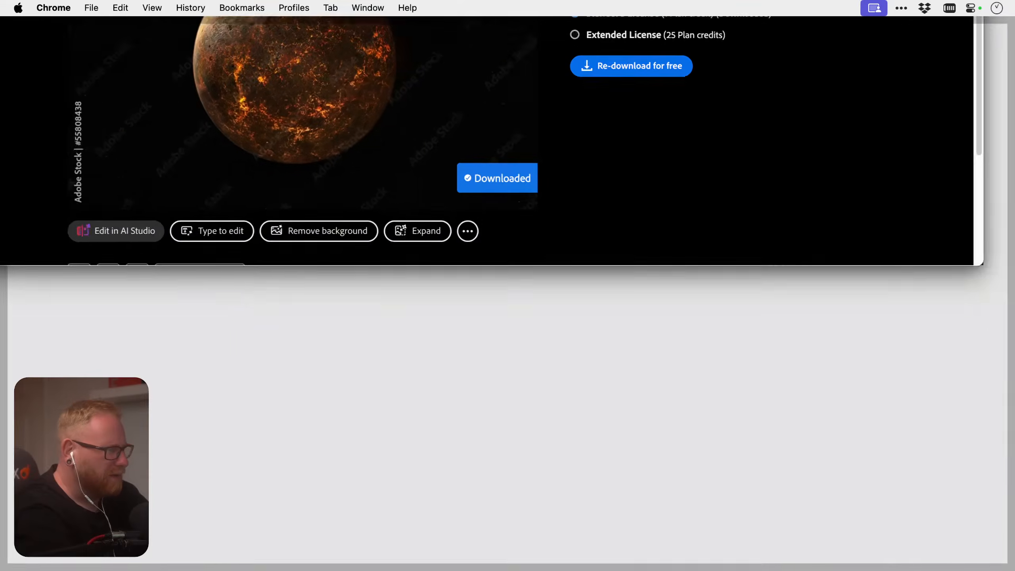
pyautogui.click(670, 367)
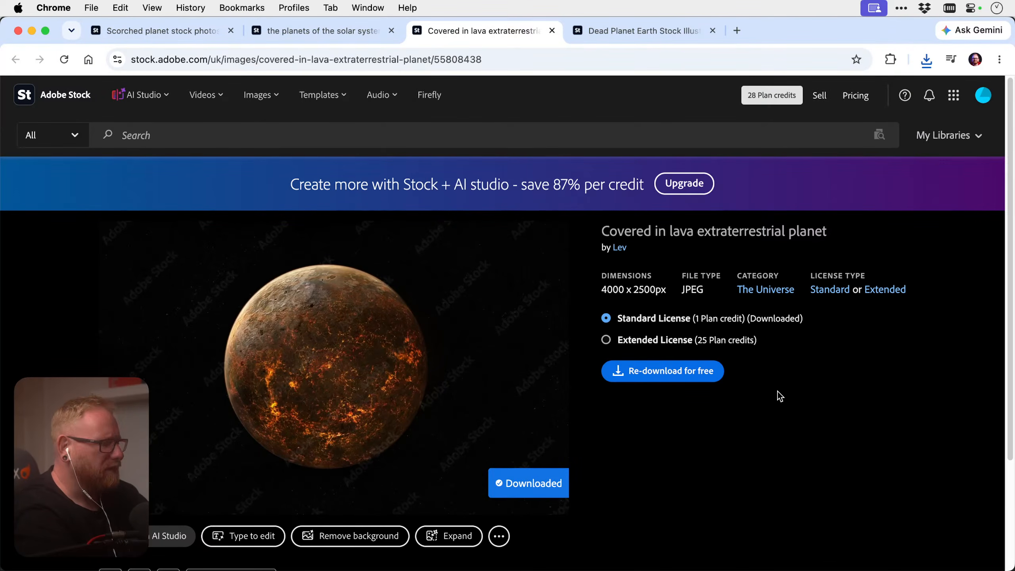
pyautogui.press('F11')
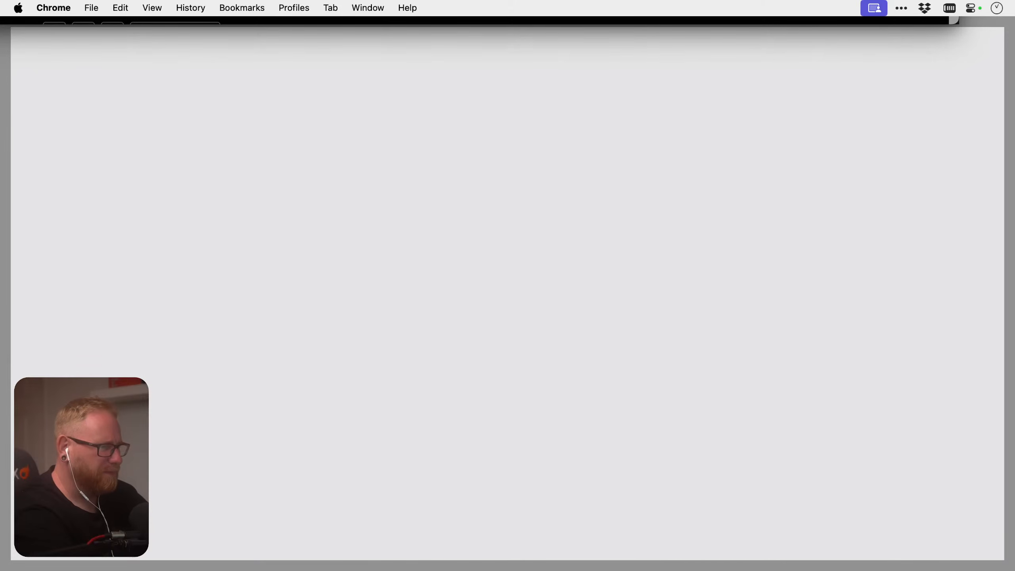
pyautogui.press('super+Tab')
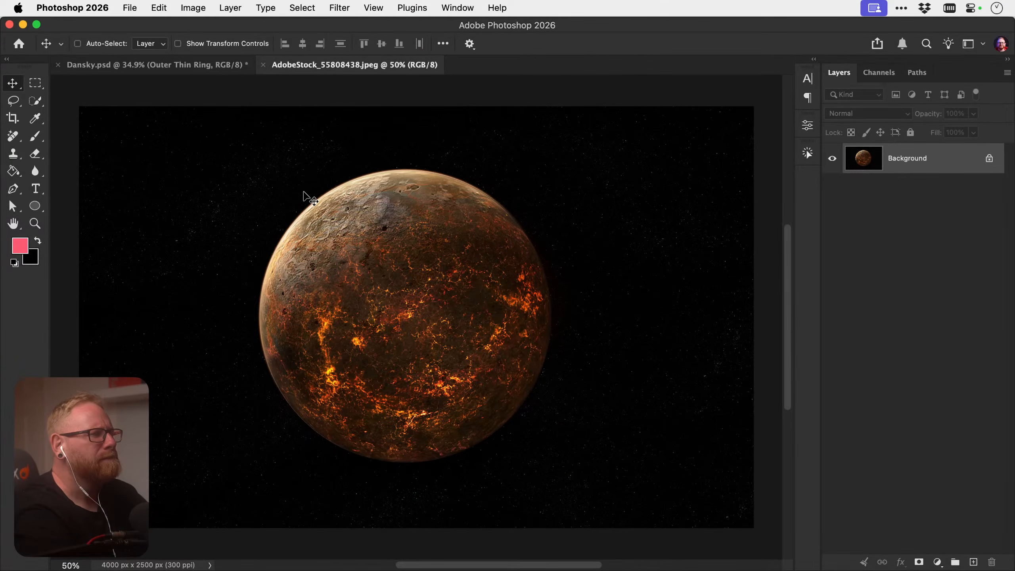
# Draw an unfilled circle about 1676 px wide with a blue 10 px stroke over the lava planet and nudge it into line with the disc
pyautogui.click(36, 206)
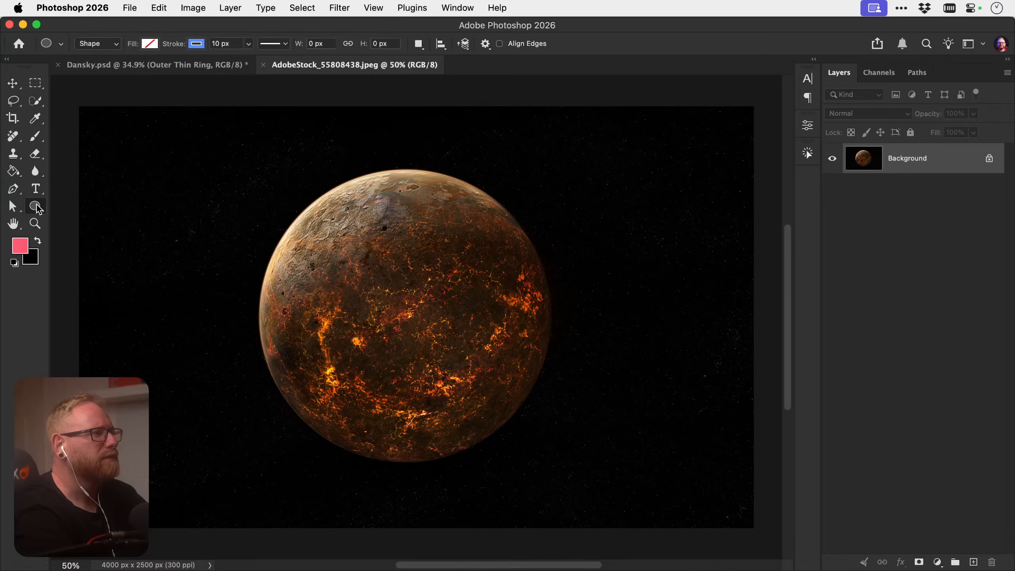
pyautogui.moveTo(384, 325); pyautogui.dragTo(544, 448)
pyautogui.press('v')
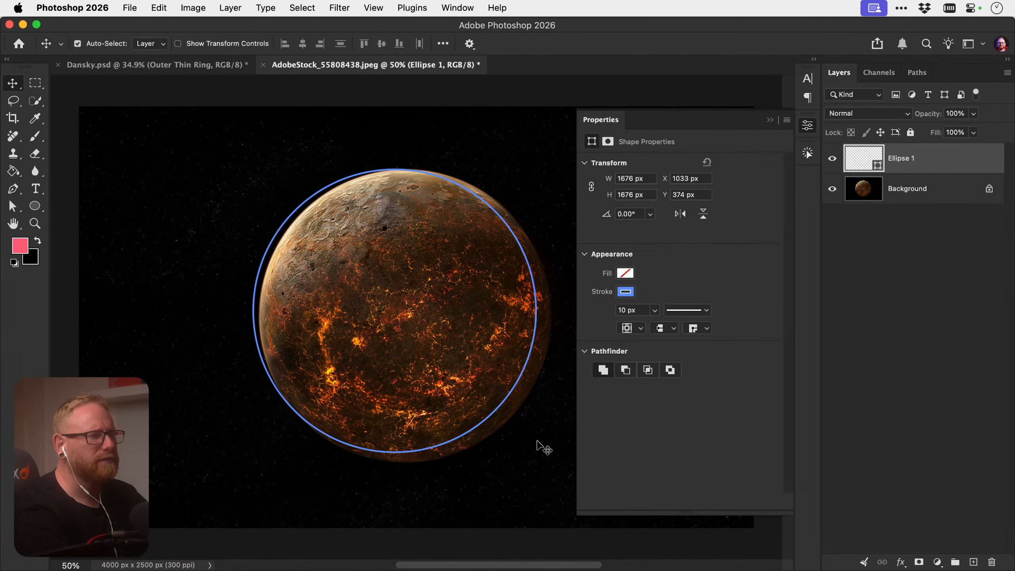
pyautogui.hotkey('shift', 'Right')
pyautogui.hotkey('shift', 'Right')
pyautogui.hotkey('shift', 'Right')
pyautogui.hotkey('shift', 'Down')
pyautogui.hotkey('shift', 'Down')
pyautogui.hotkey('shift', 'Down')
pyautogui.hotkey('shift', 'Right')
pyautogui.hotkey('shift', 'Right')
pyautogui.hotkey('shift', 'Right')
pyautogui.hotkey('shift', 'Right')
pyautogui.hotkey('shift', 'Left')
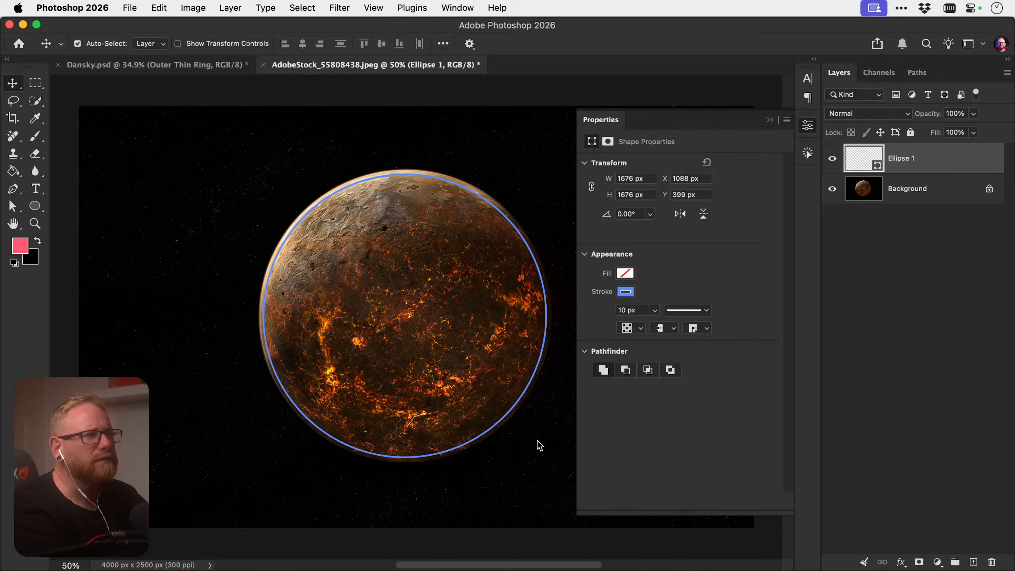
pyautogui.press('Up')
pyautogui.press('Up')
pyautogui.press('Up')
pyautogui.press('Up')
# Scale the circle up to about 1704 px so it follows the planet's outer edge
pyautogui.press('super+t')
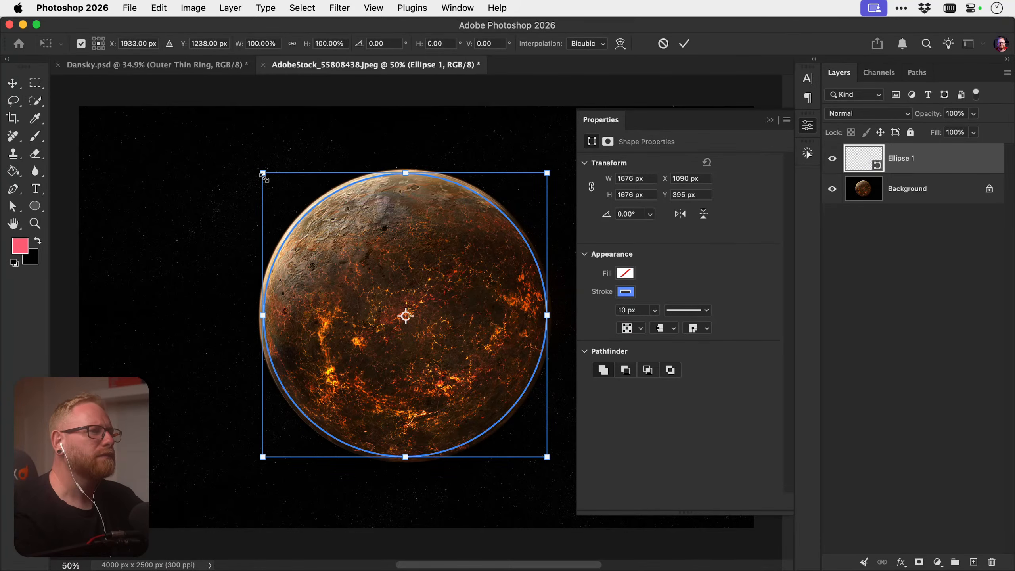
pyautogui.moveTo(262, 174); pyautogui.dragTo(260, 172)
pyautogui.press('Return')
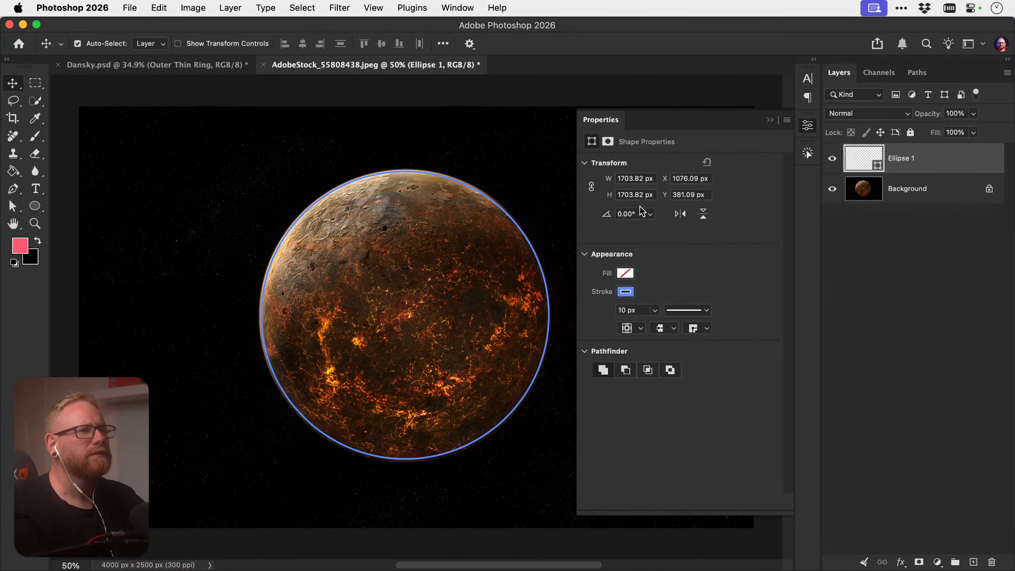
# Remove the circle's stroke and fill the shape with the recently used pink
pyautogui.click(626, 292)
pyautogui.click(600, 317)
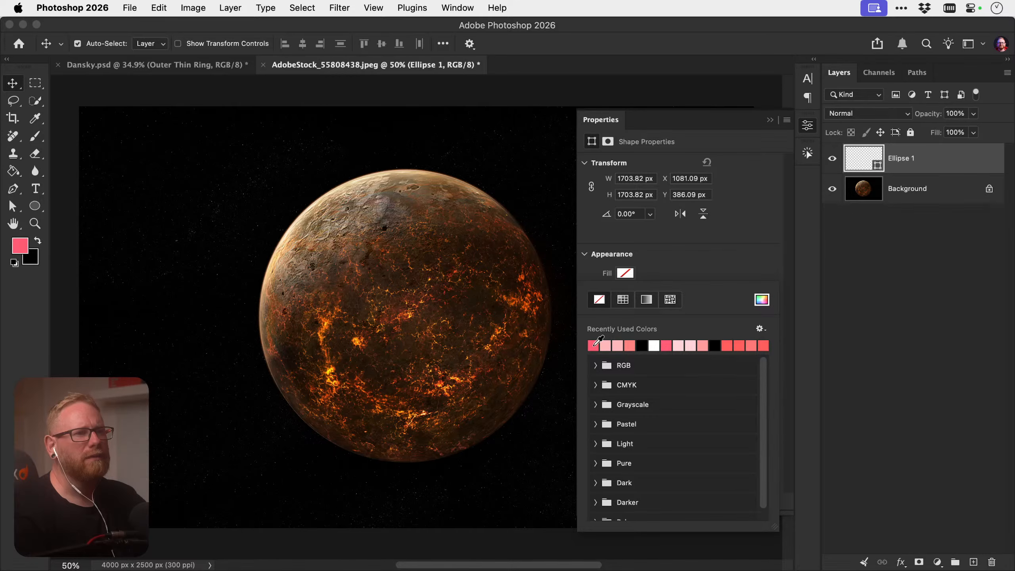
pyautogui.click(593, 344)
# Mask the planet image to the circle's outline and hide the pink circle layer
pyautogui.keyDown('super'); pyautogui.click(873, 165); pyautogui.keyUp('super')
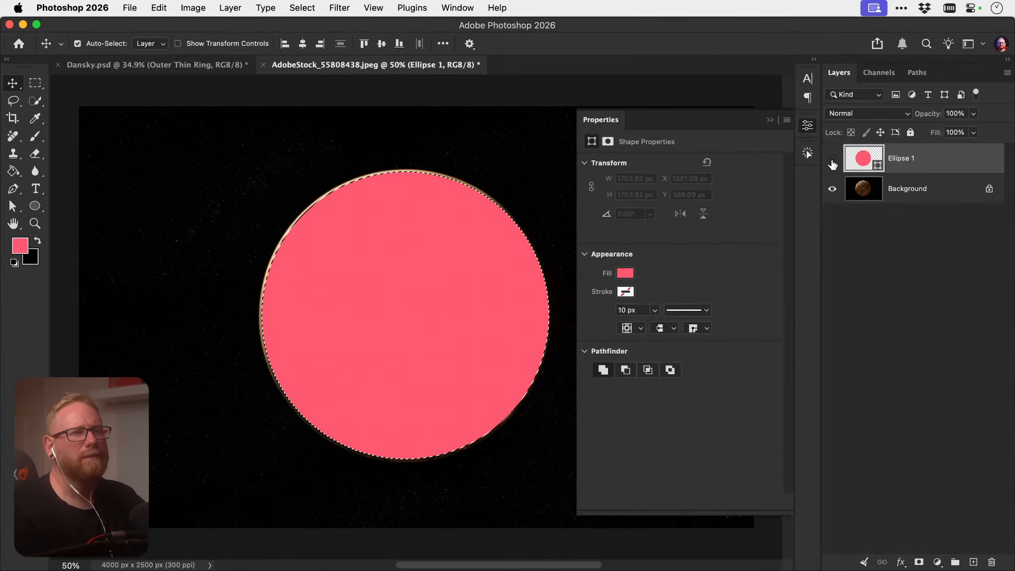
pyautogui.click(832, 159)
pyautogui.click(915, 188)
pyautogui.click(919, 562)
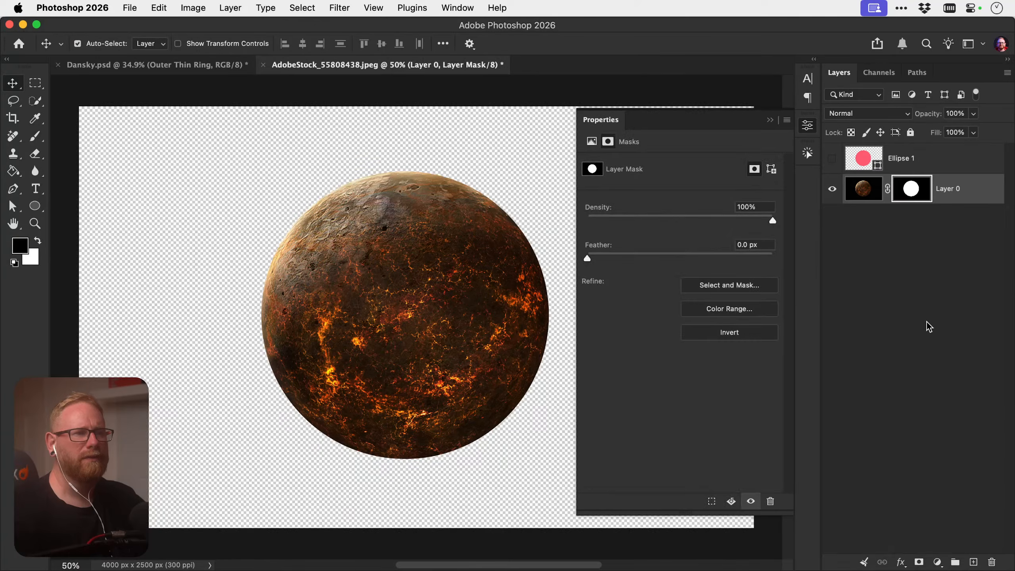
# Convert the masked planet to a smart object and duplicate it into the Dansky.psd document
pyautogui.rightClick(958, 198)
pyautogui.click(872, 460)
pyautogui.rightClick(931, 191)
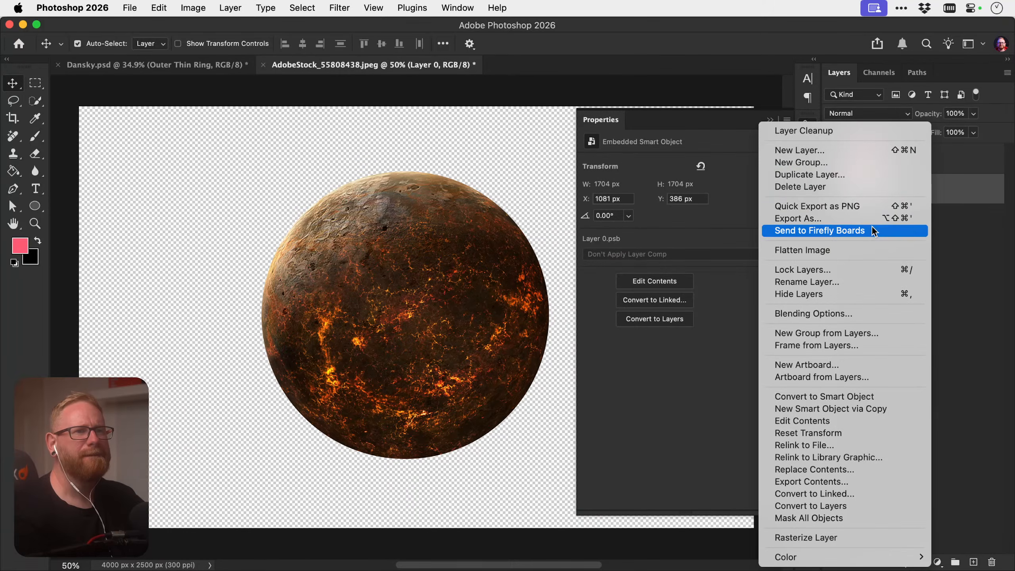
pyautogui.click(822, 175)
pyautogui.click(411, 326)
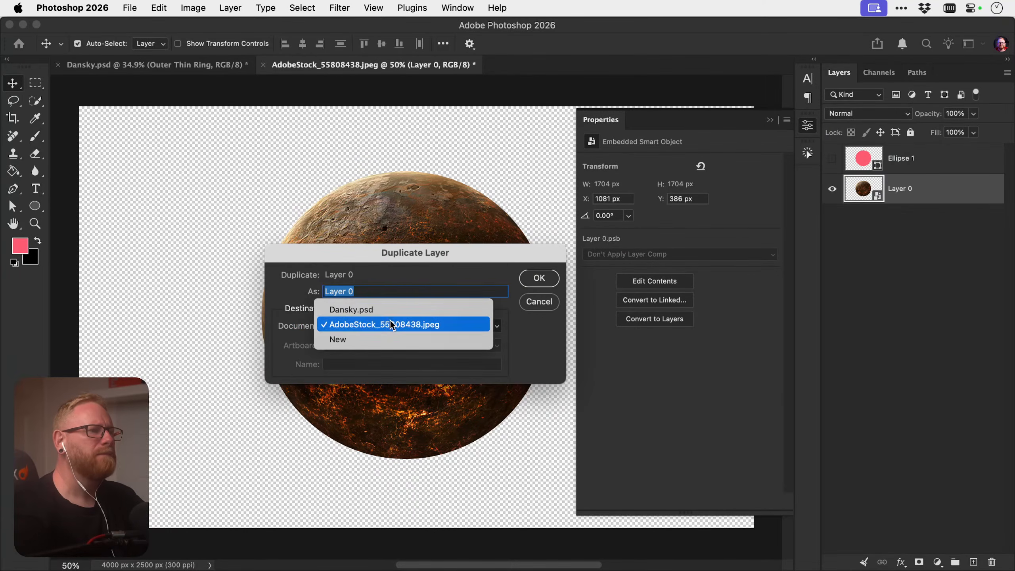
pyautogui.click(360, 306)
pyautogui.click(538, 277)
pyautogui.click(174, 68)
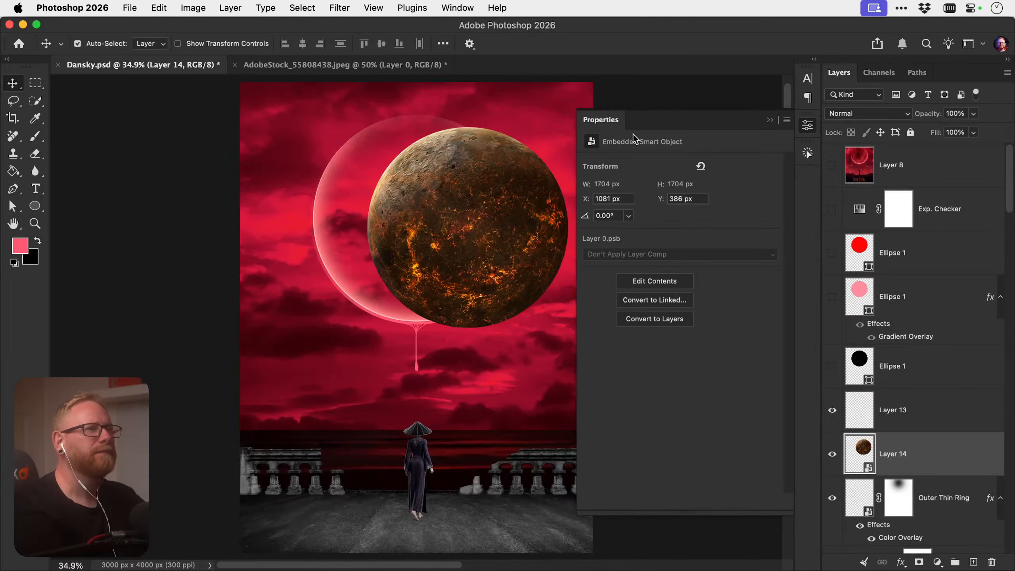
# Place the lava planet over the moon, turned so its lit grey edge faces down, and centre it horizontally on the canvas
pyautogui.click(808, 126)
pyautogui.moveTo(504, 240); pyautogui.dragTo(354, 211)
pyautogui.press('super+t')
pyautogui.press('Return')
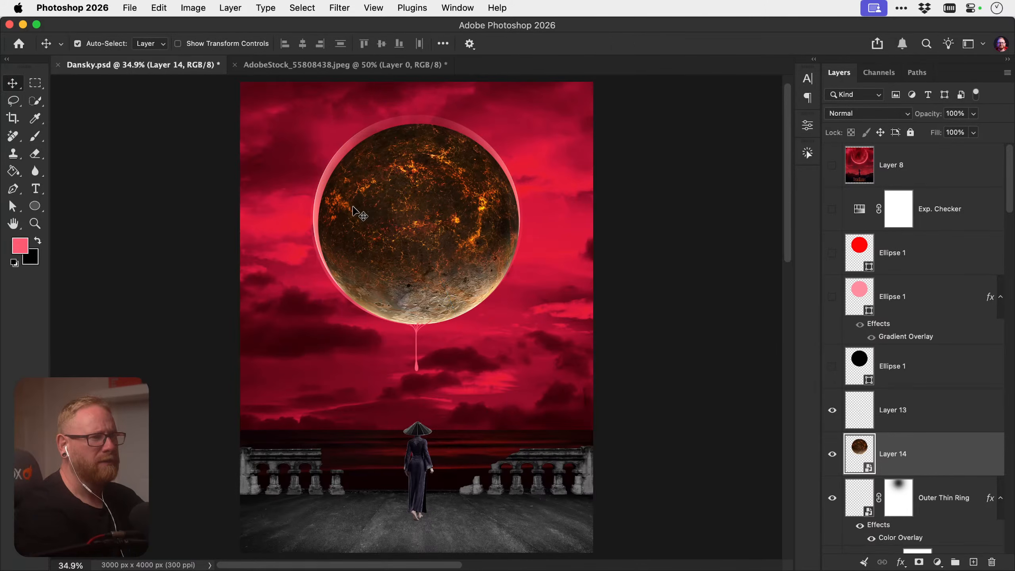
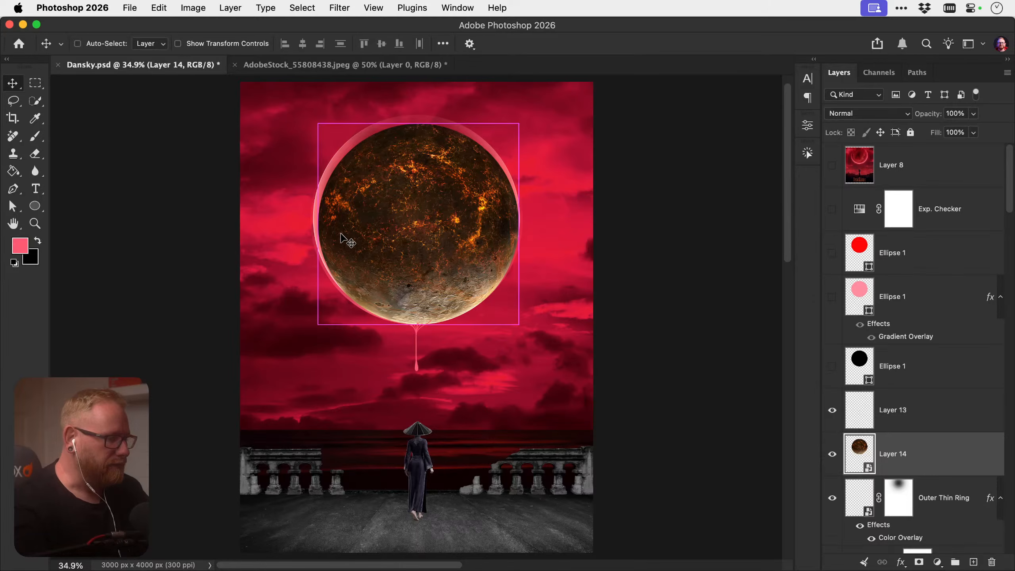
pyautogui.press('super+a')
pyautogui.click(303, 44)
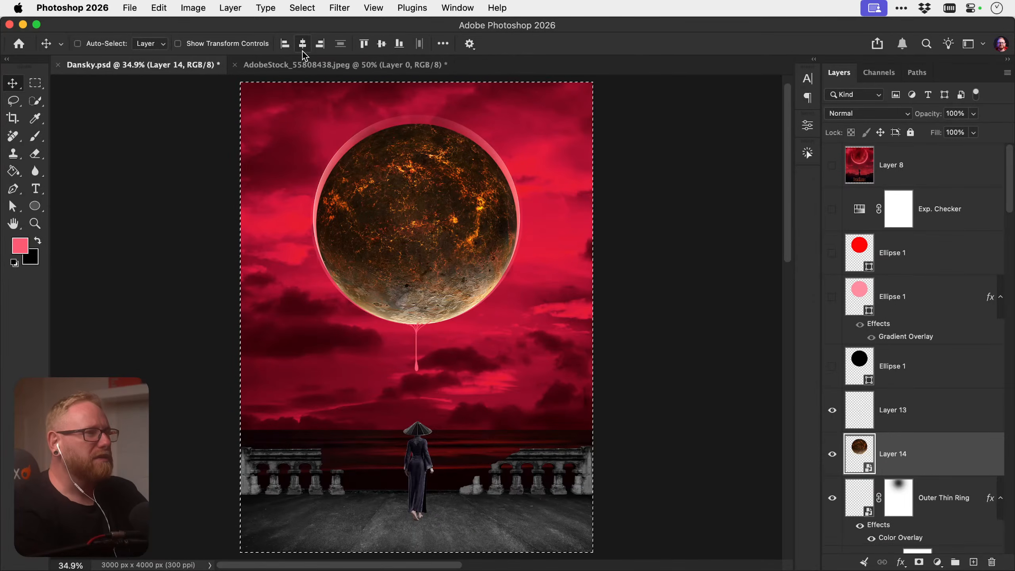
# Return to Adobe Stock in Chrome and search for "spider nets"
pyautogui.press('super+Tab')
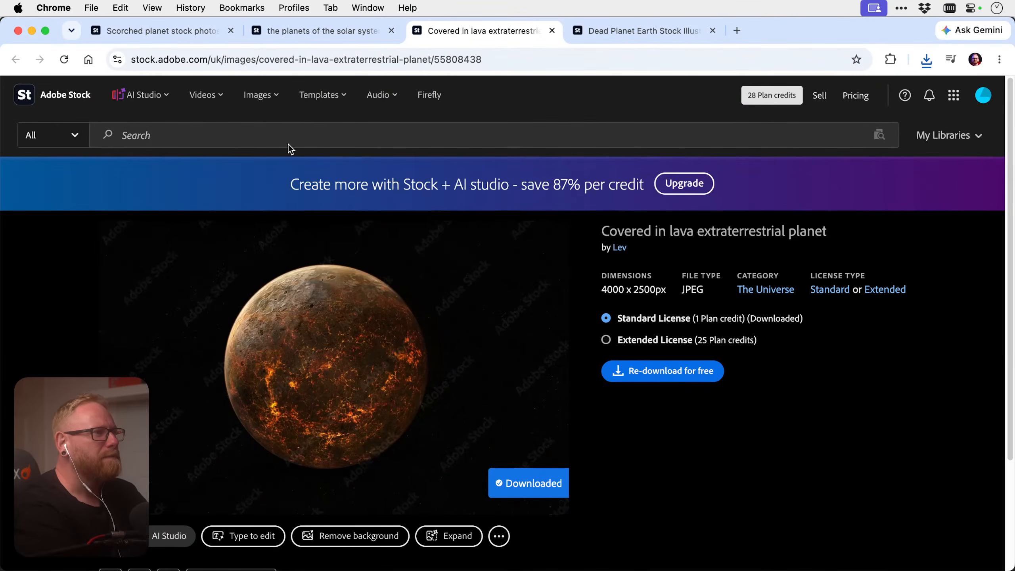
pyautogui.click(304, 129)
pyautogui.write('spider')
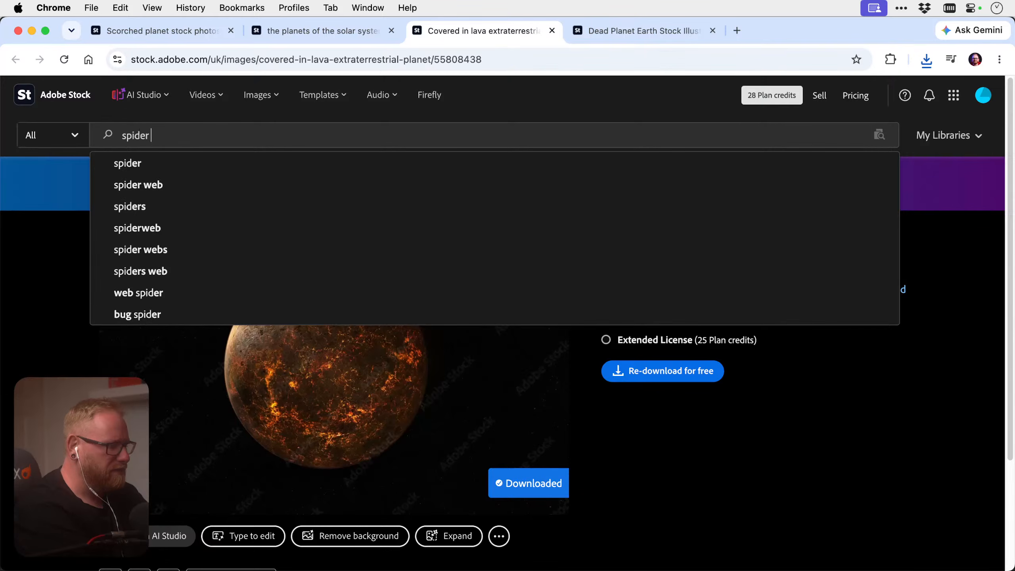
pyautogui.write(' nets')
pyautogui.press('Return')
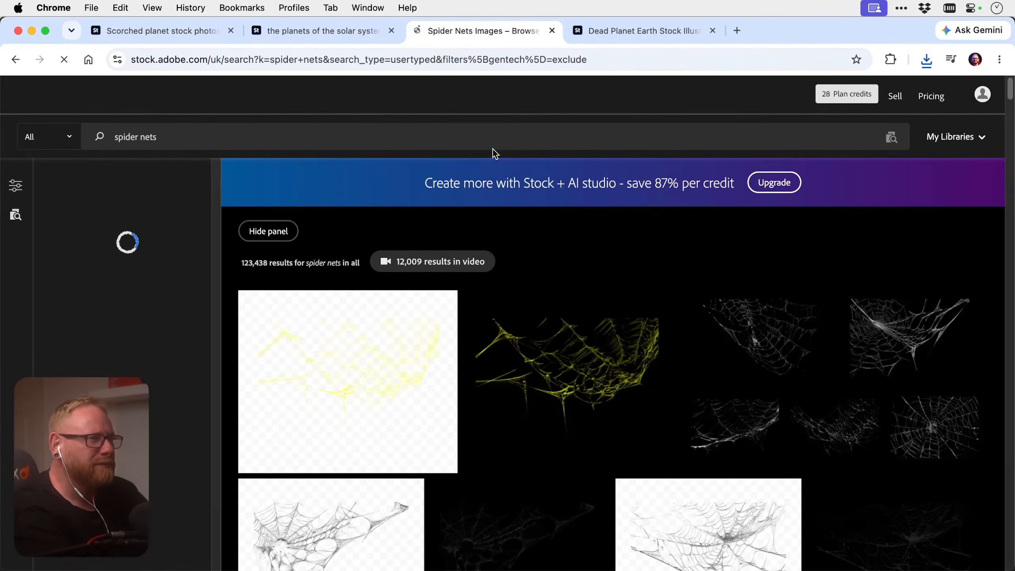
# Look through the spider nets results for a web texture that could suit the moon, and return to the composite in Photoshop
pyautogui.scroll(-3, 493, 152)
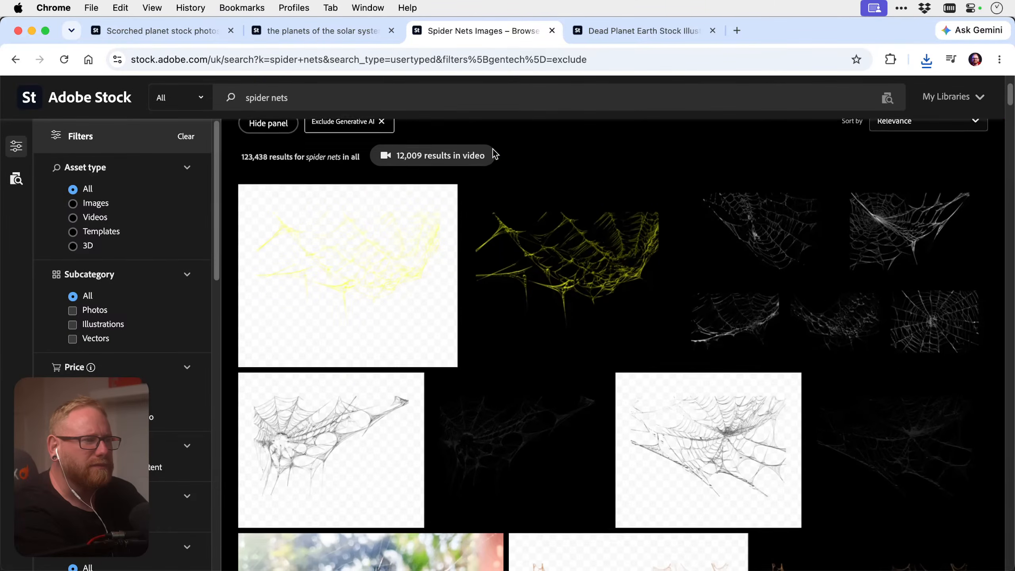
pyautogui.scroll(-10, 495, 154)
pyautogui.scroll(8, 493, 147)
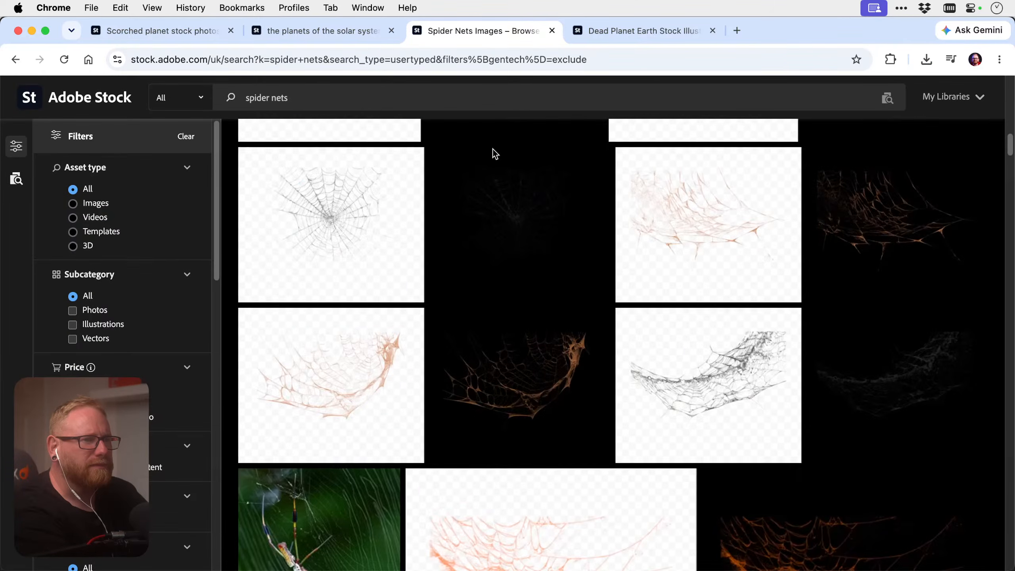
pyautogui.scroll(-16, 492, 147)
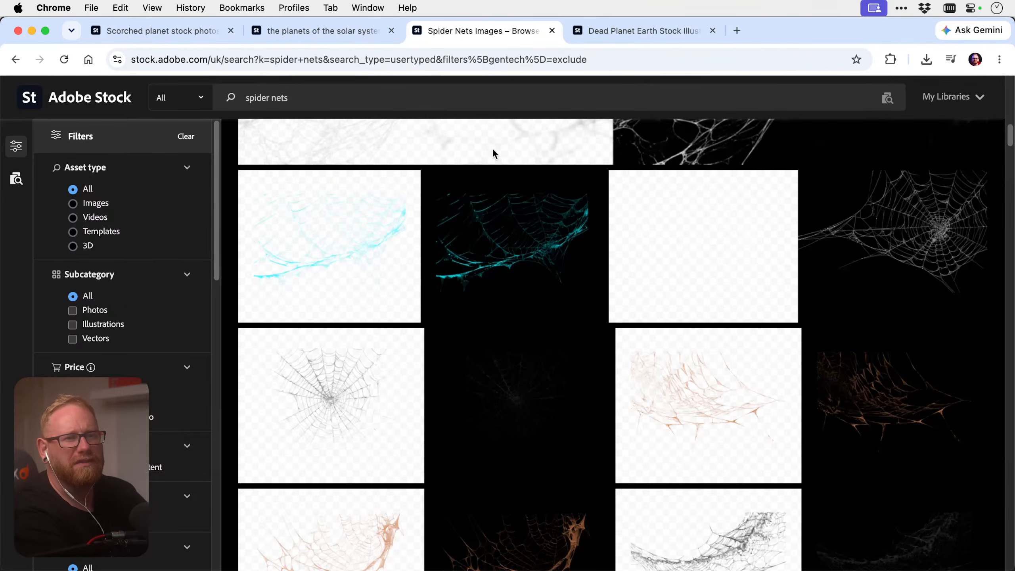
pyautogui.scroll(-9, 492, 147)
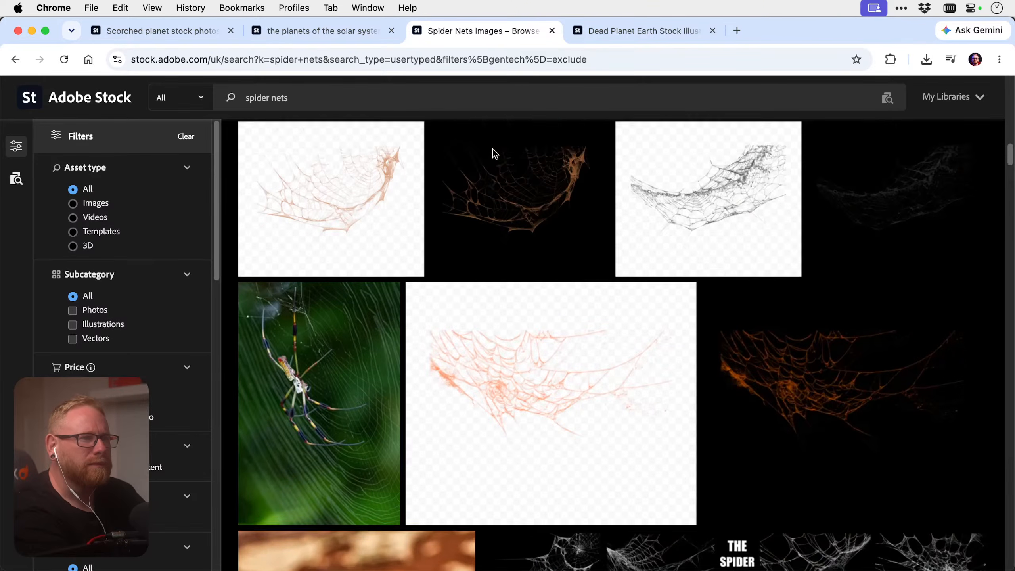
pyautogui.scroll(-20, 495, 154)
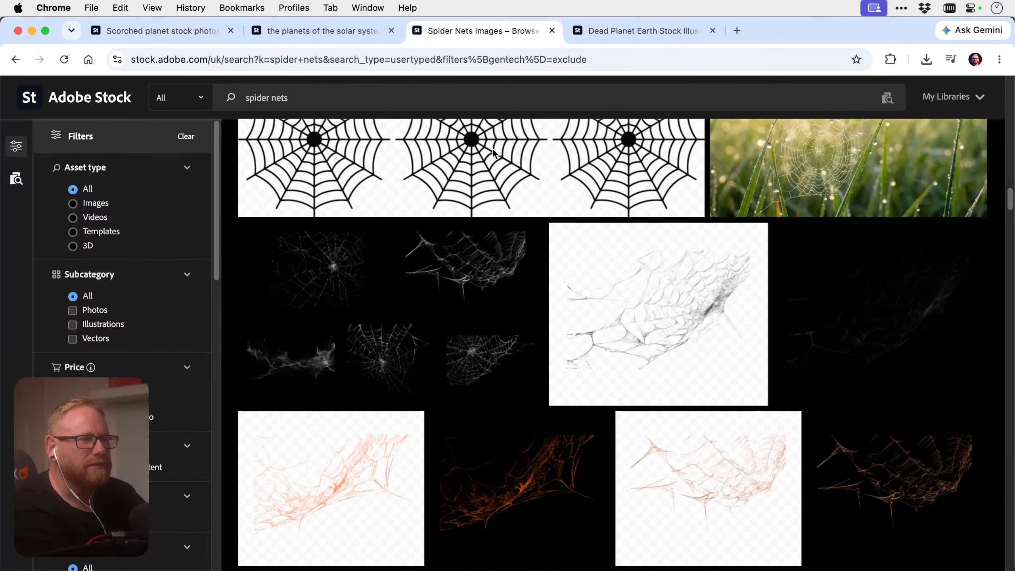
pyautogui.scroll(-2, 494, 153)
pyautogui.scroll(1, 494, 153)
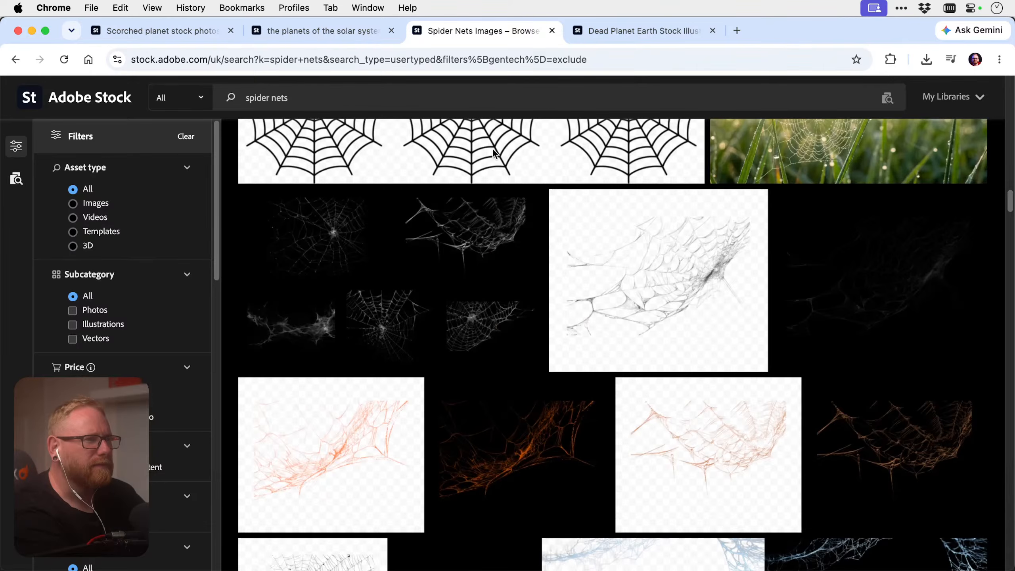
pyautogui.scroll(-1, 492, 149)
pyautogui.press('super+Tab')
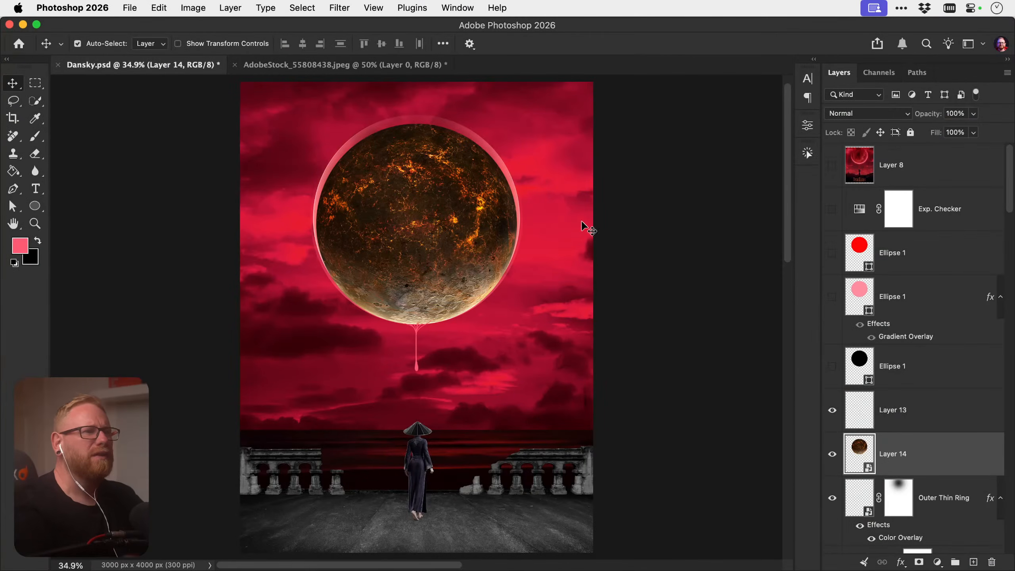
# Move the lava planet up to align with the moon's ring and scale it to about 103% from its centre
pyautogui.moveTo(452, 270); pyautogui.dragTo(450, 262)
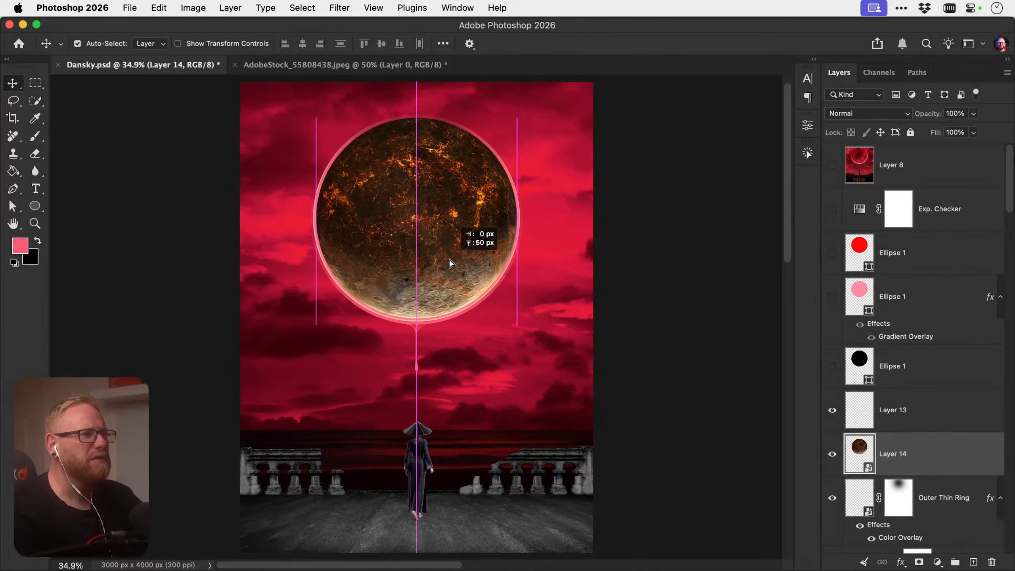
pyautogui.hotkey('ctrl', 't')
pyautogui.moveTo(524, 326); pyautogui.dragTo(531, 314)
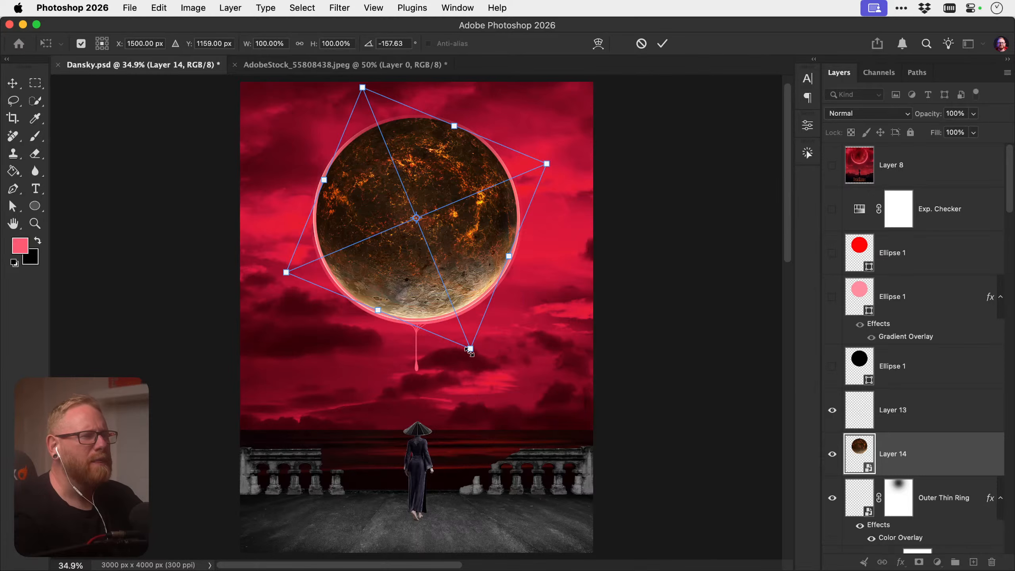
pyautogui.moveTo(470, 349)
pyautogui.mouseDown()
pyautogui.moveTo(467, 334)
pyautogui.moveTo(470, 354)
pyautogui.mouseUp()
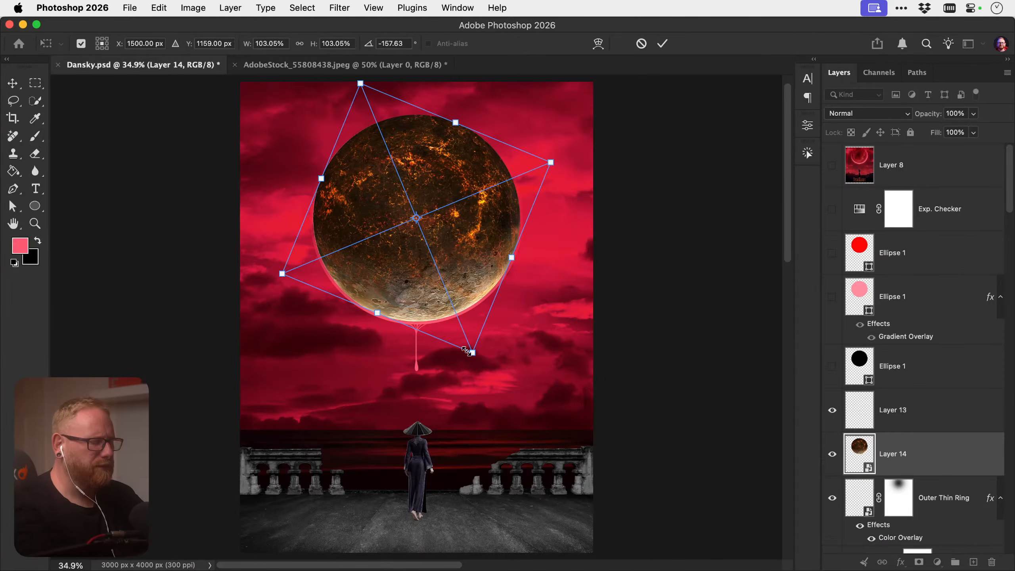
pyautogui.press('Return')
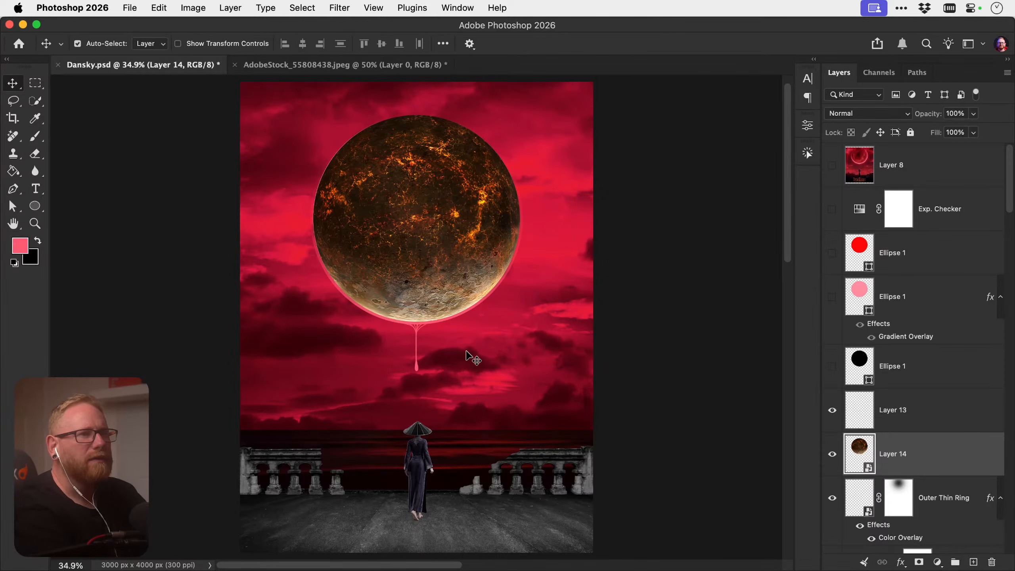
# Try a Gaussian Blur with a radius of 120.7 pixels on the lower, unmasked Layer 5 red sky
pyautogui.scroll(-10, 939, 208)
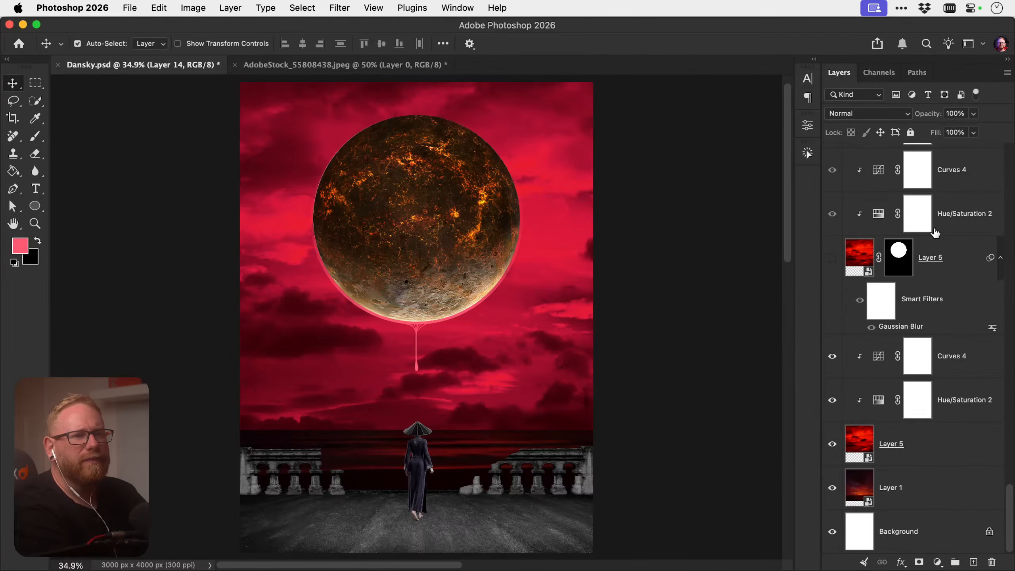
pyautogui.scroll(3, 949, 285)
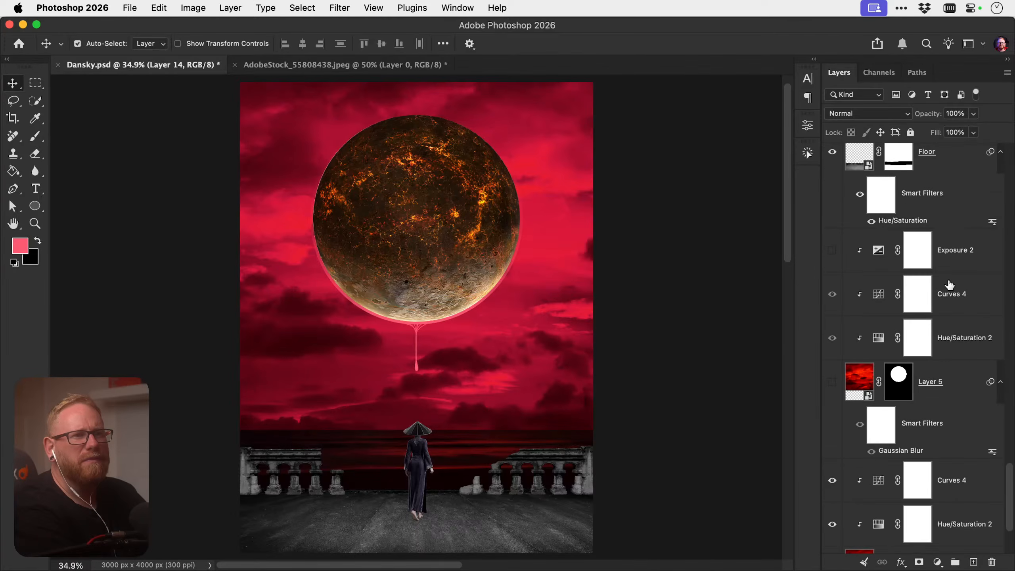
pyautogui.click(959, 260)
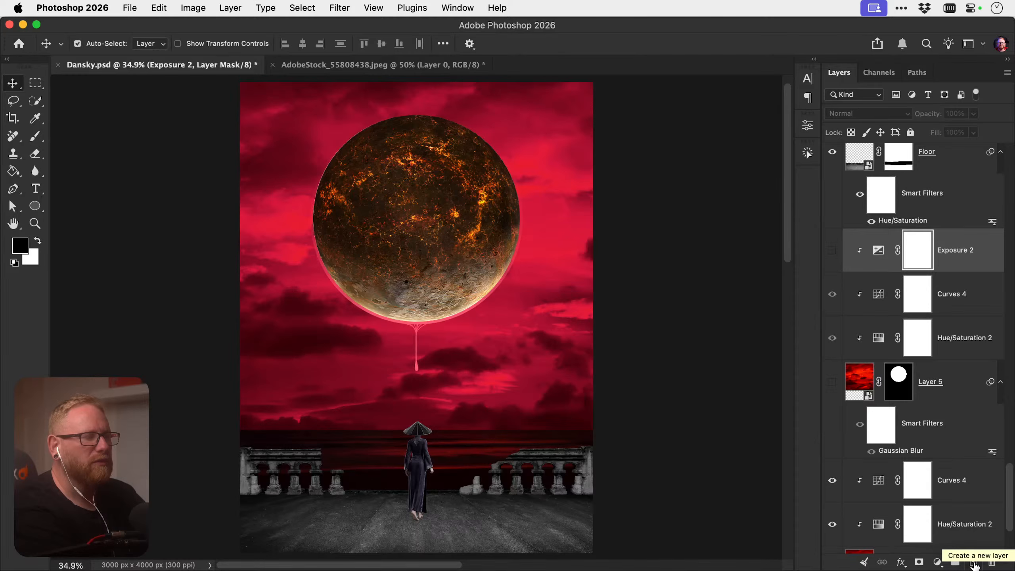
pyautogui.scroll(-3, 909, 395)
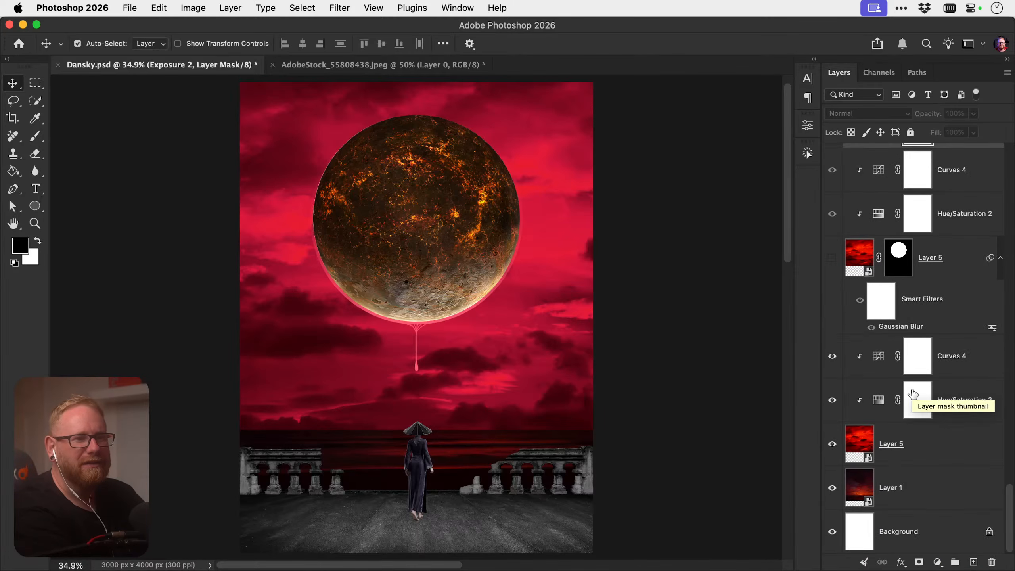
pyautogui.click(911, 451)
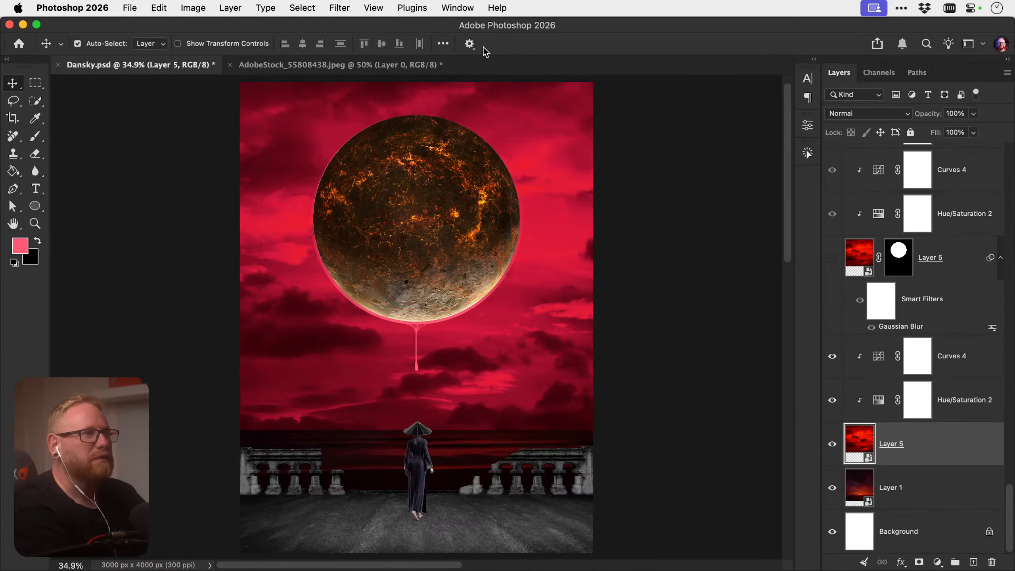
pyautogui.click(325, 8)
pyautogui.moveTo(460, 191)
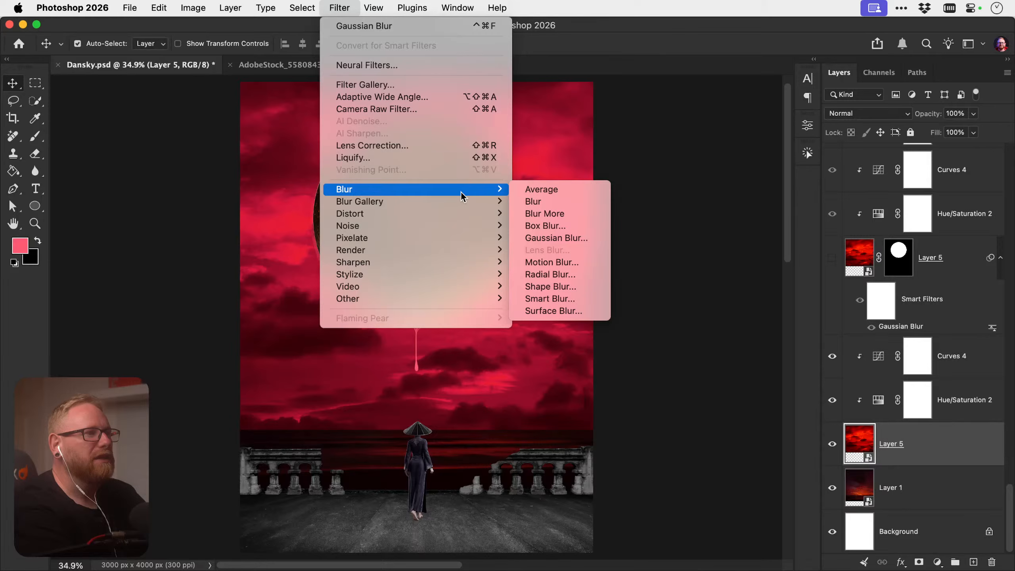
pyautogui.click(559, 233)
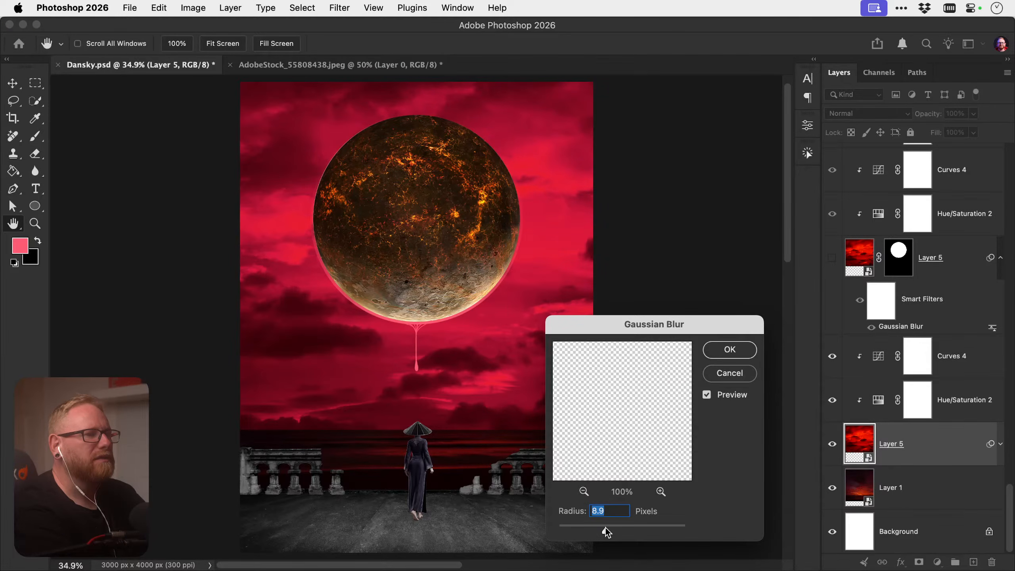
pyautogui.moveTo(627, 527); pyautogui.dragTo(645, 527)
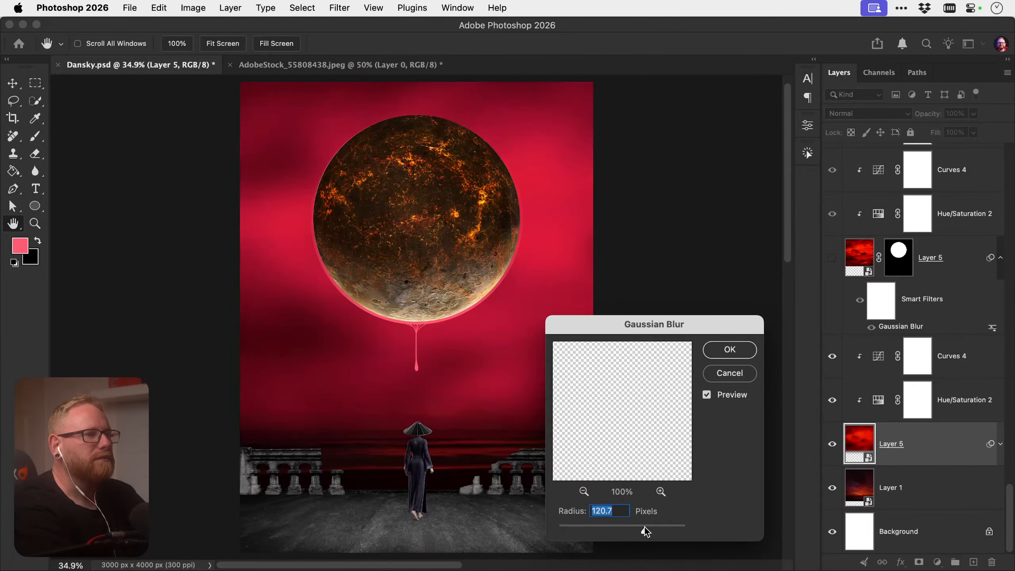
pyautogui.click(728, 373)
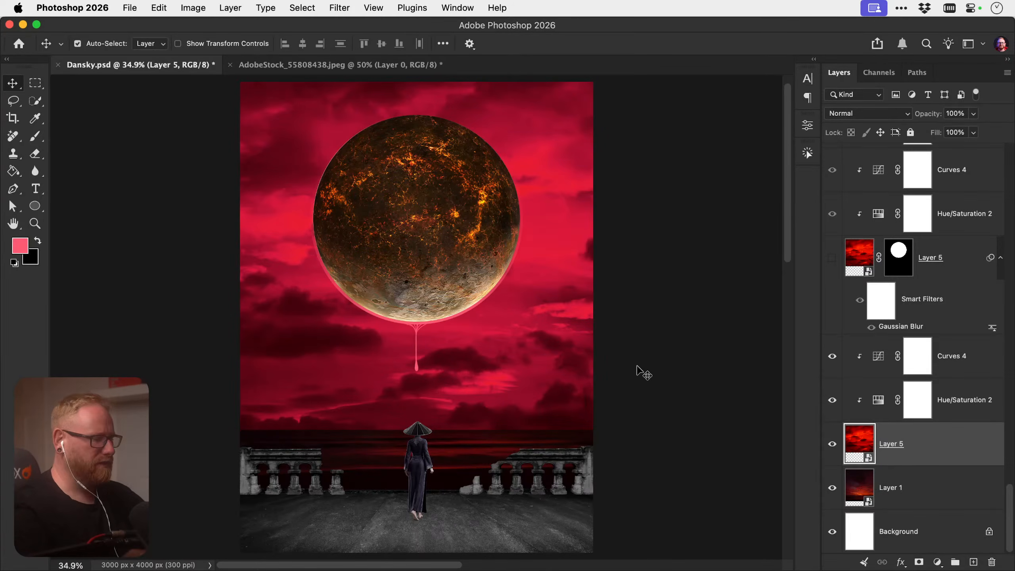
# Compare the composite with the Layer 8 reference poster, hide it again, and sample dark red from a sky cloud as the foreground colour
pyautogui.press('i')
pyautogui.scroll(15, 880, 189)
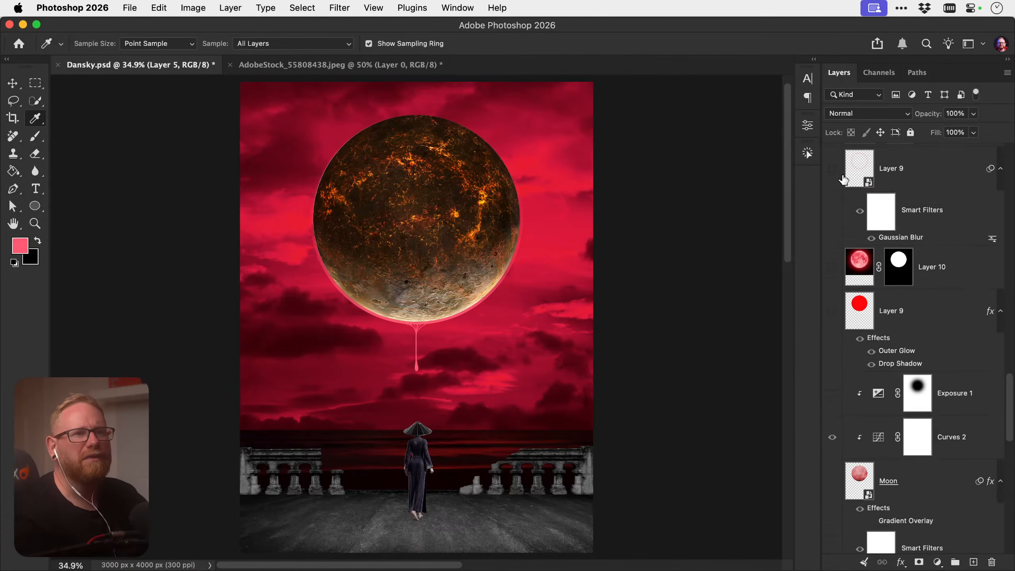
pyautogui.click(832, 166)
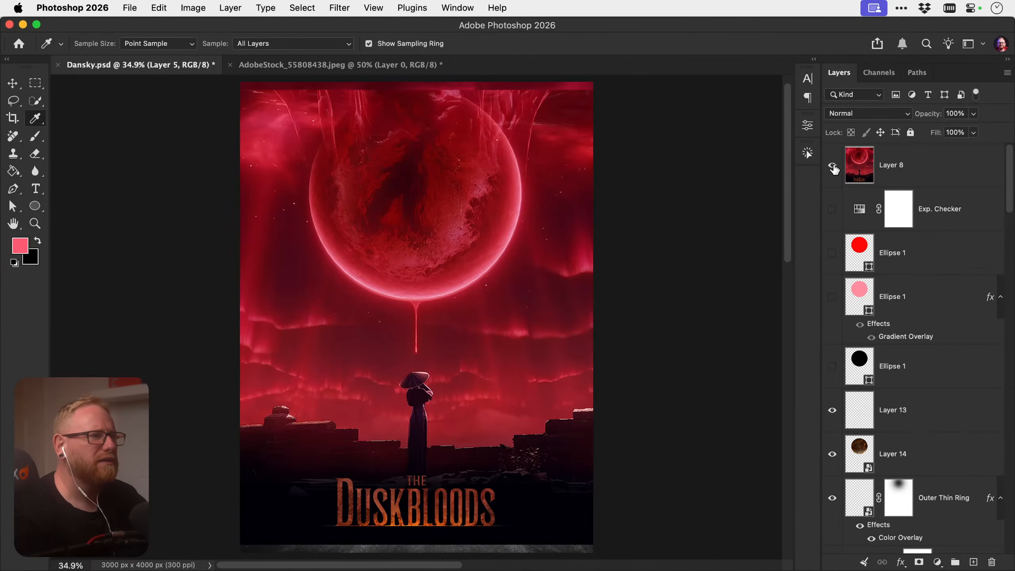
pyautogui.click(832, 166)
pyautogui.scroll(-3, 338, 302)
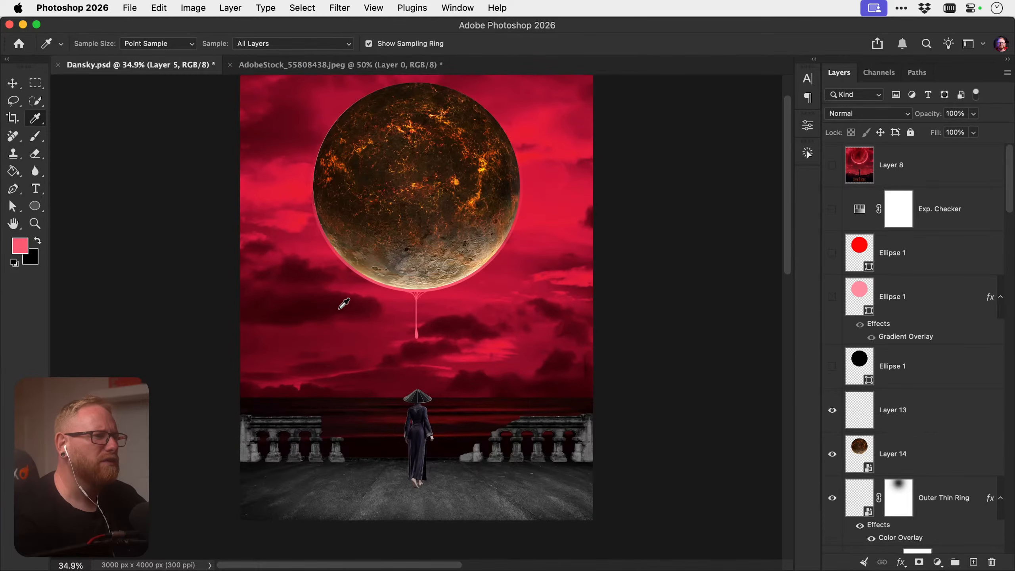
pyautogui.click(340, 303)
# Add a new layer above the lower sky's Curves 4 adjustment and fill it with the sampled dark red, with All Layers off
pyautogui.scroll(-10, 923, 368)
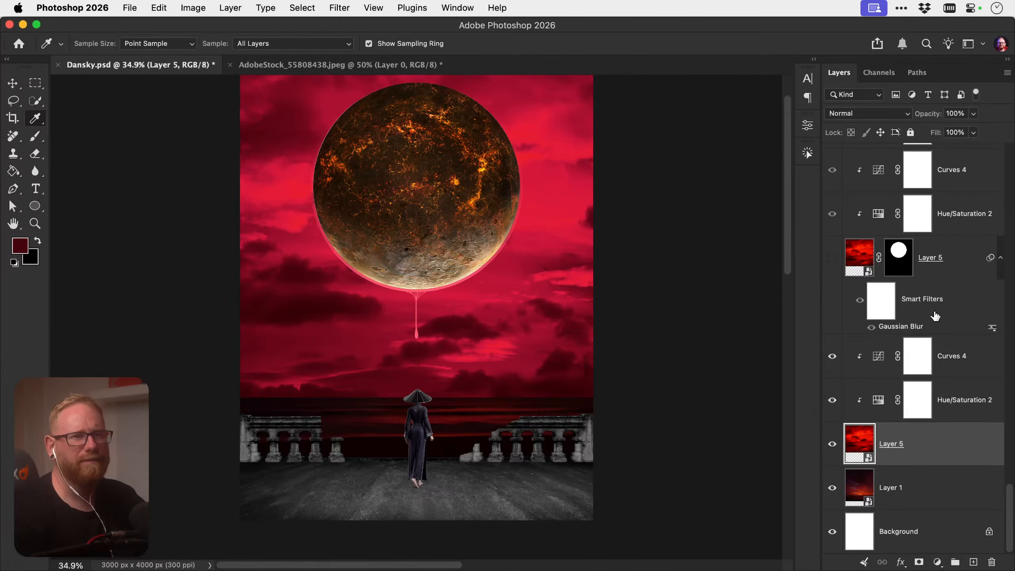
pyautogui.click(953, 370)
pyautogui.click(972, 560)
pyautogui.press('g')
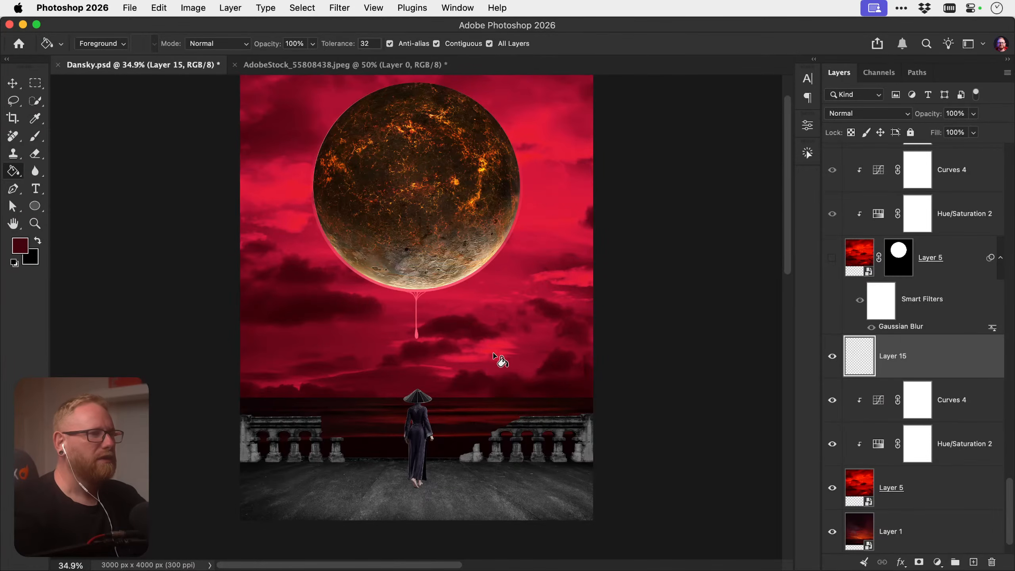
pyautogui.click(499, 353)
pyautogui.press('super+z')
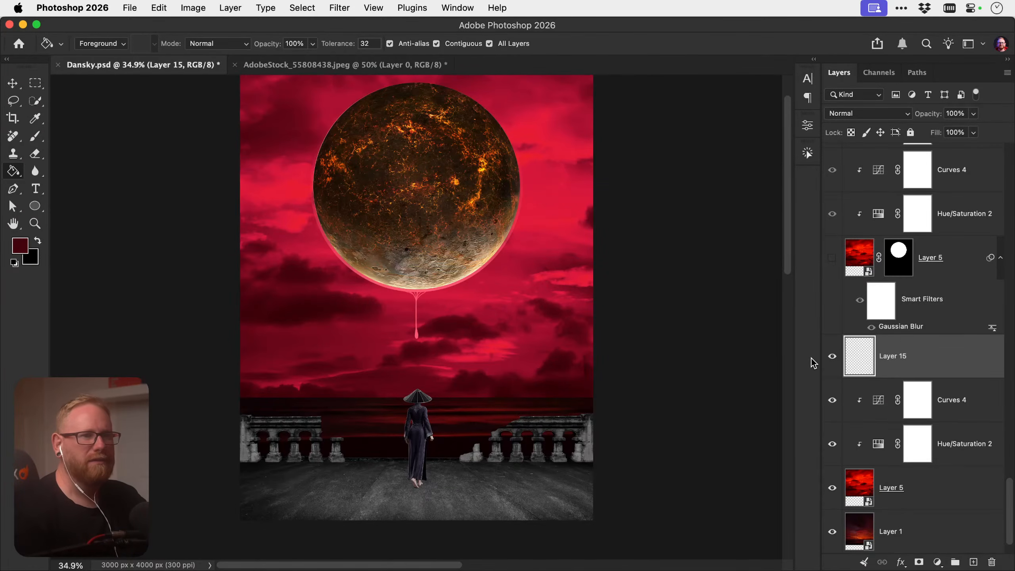
pyautogui.click(487, 342)
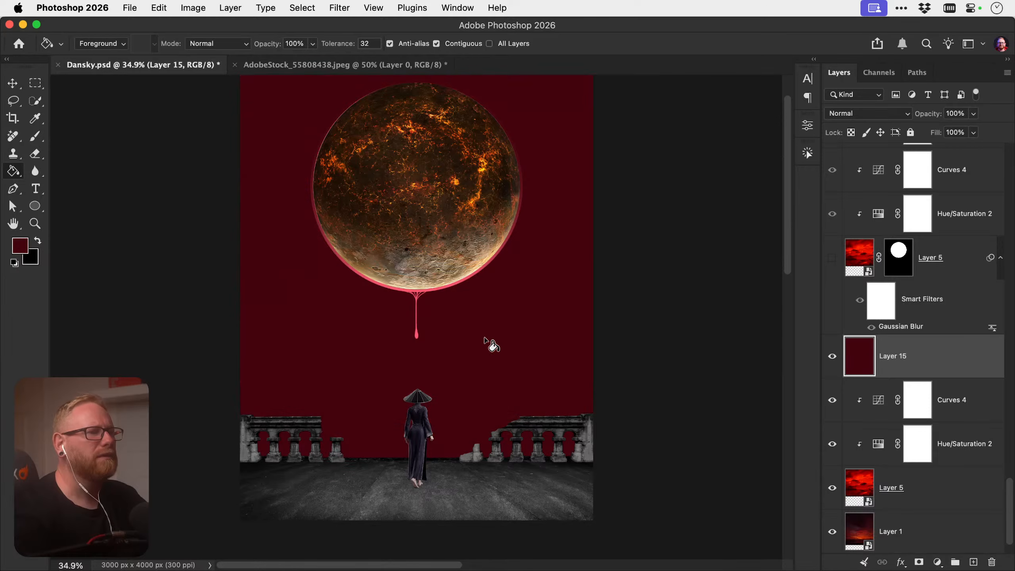
pyautogui.press('v')
pyautogui.scroll(2, 436, 316)
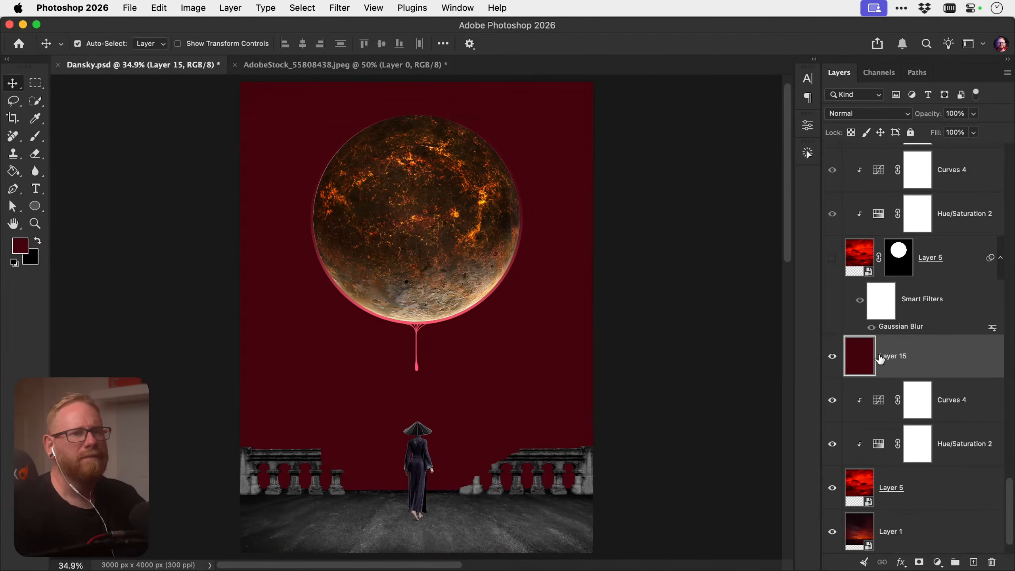
# Add a Solid Color fill layer above the dark red layer in bright pinkish red, about #ff2141, and invert its mask to black
pyautogui.click(936, 562)
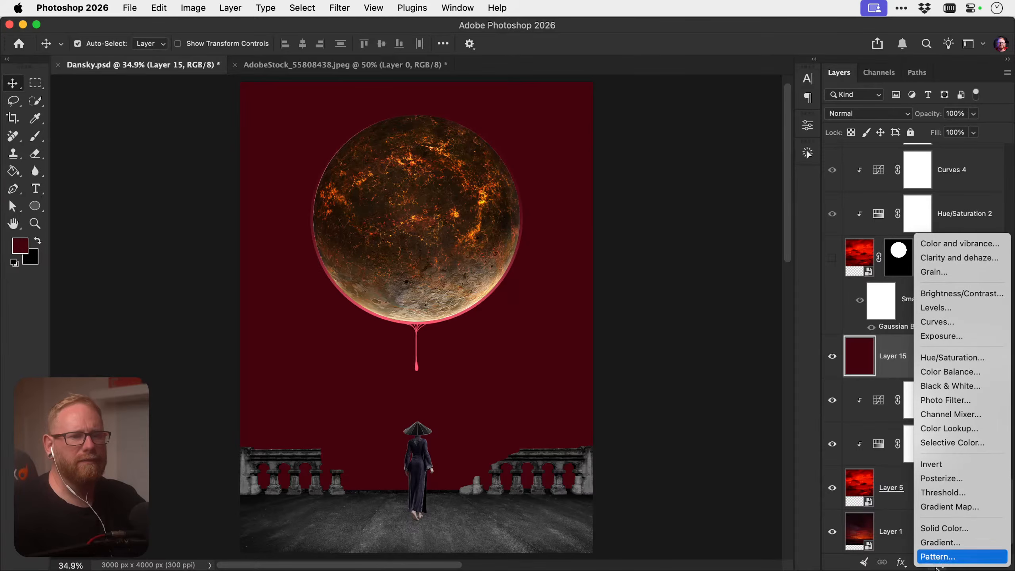
pyautogui.click(949, 529)
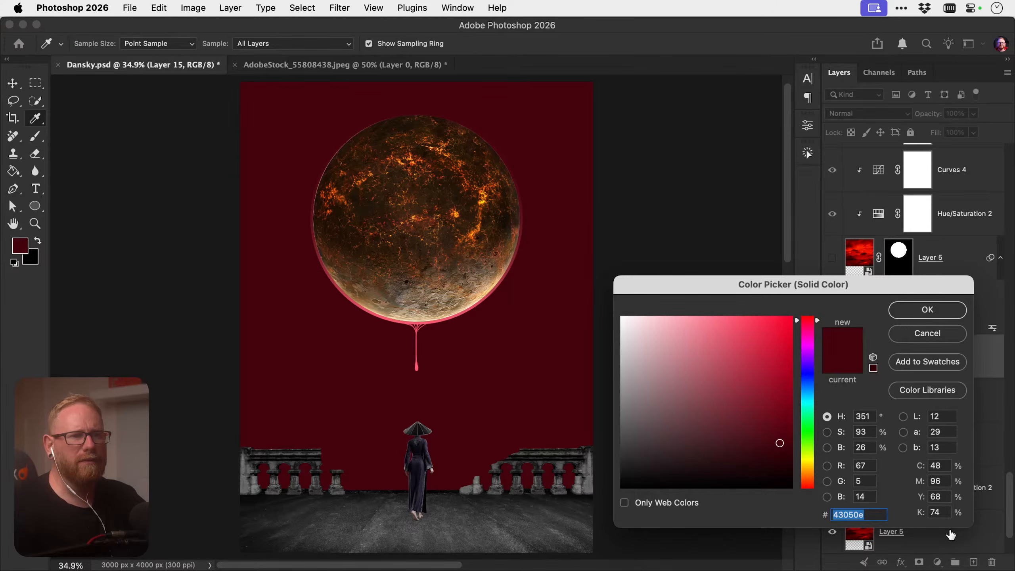
pyautogui.press('Escape')
pyautogui.click(937, 563)
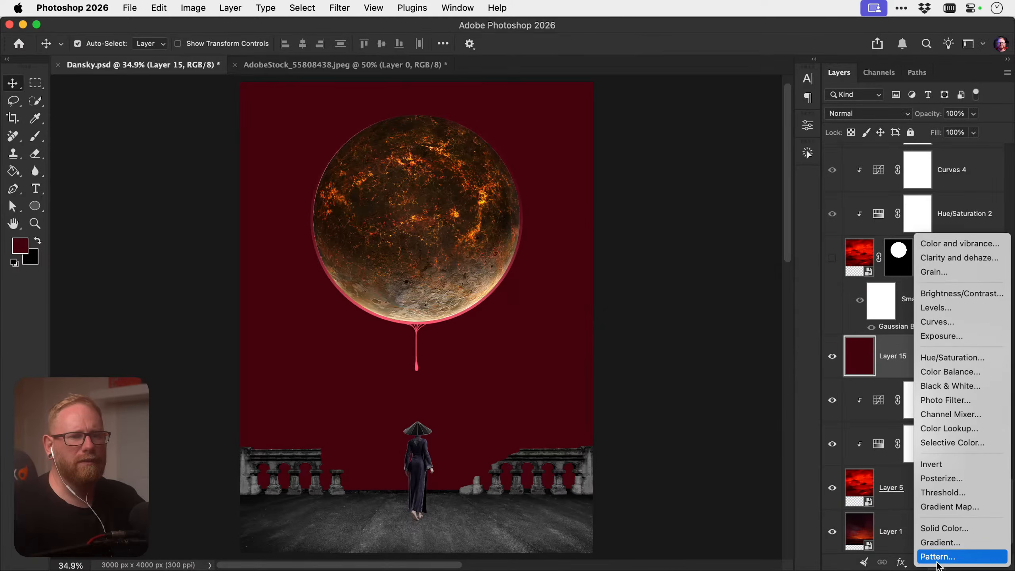
pyautogui.click(945, 530)
pyautogui.click(731, 317)
pyautogui.moveTo(731, 318); pyautogui.dragTo(792, 319)
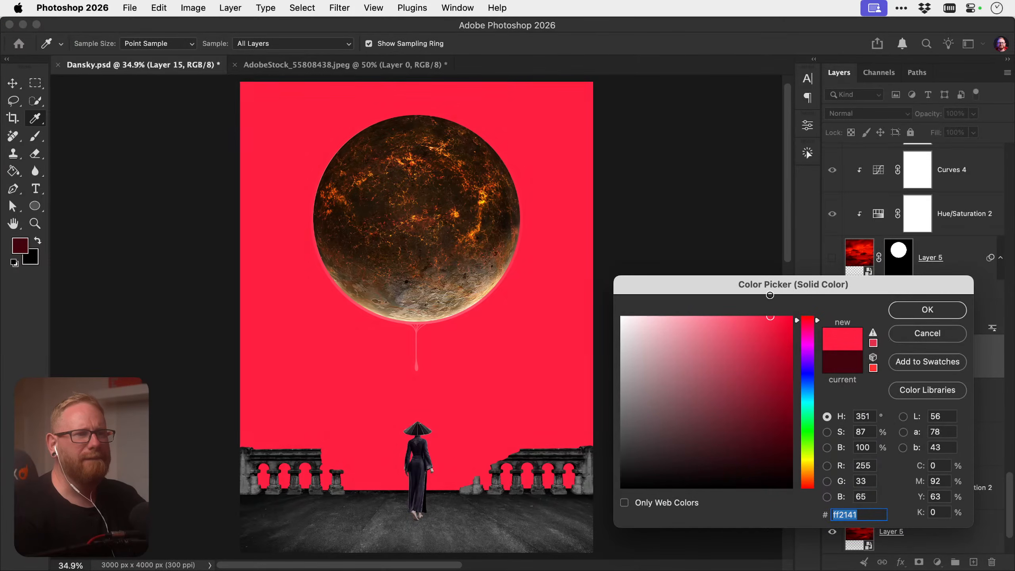
pyautogui.click(914, 315)
pyautogui.click(899, 354)
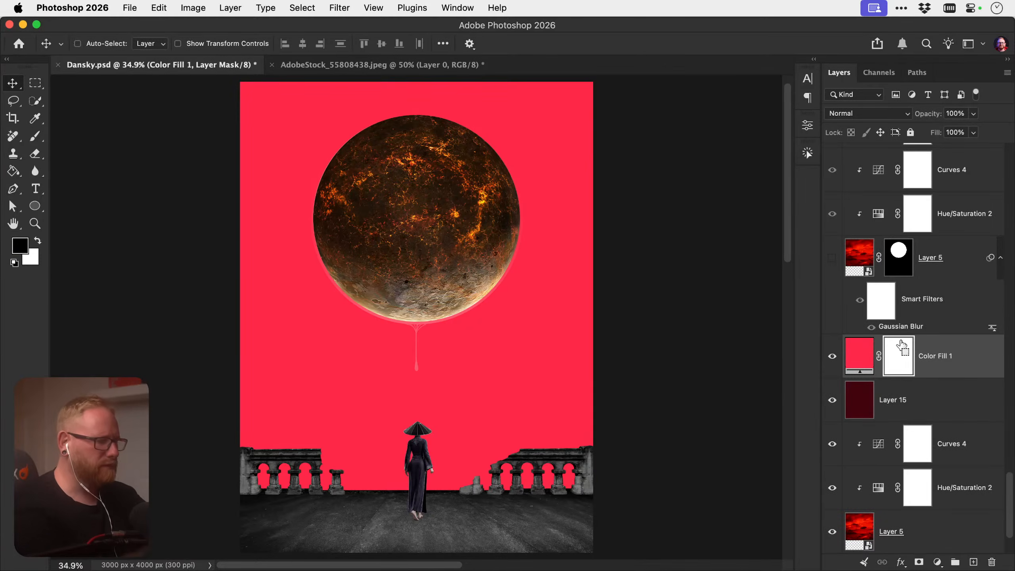
pyautogui.press('super+i')
# Choose the Aurora_Brush_1 preset from the Aurora Photoshop Brushes set for the Brush tool
pyautogui.press('b')
pyautogui.rightClick(260, 149)
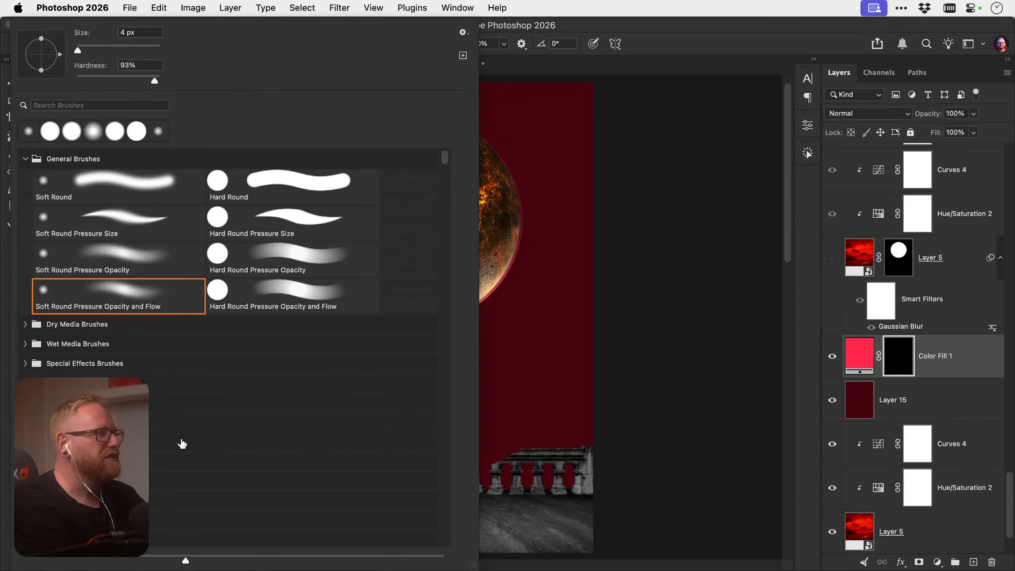
pyautogui.scroll(-10, 182, 443)
pyautogui.scroll(-10, 182, 442)
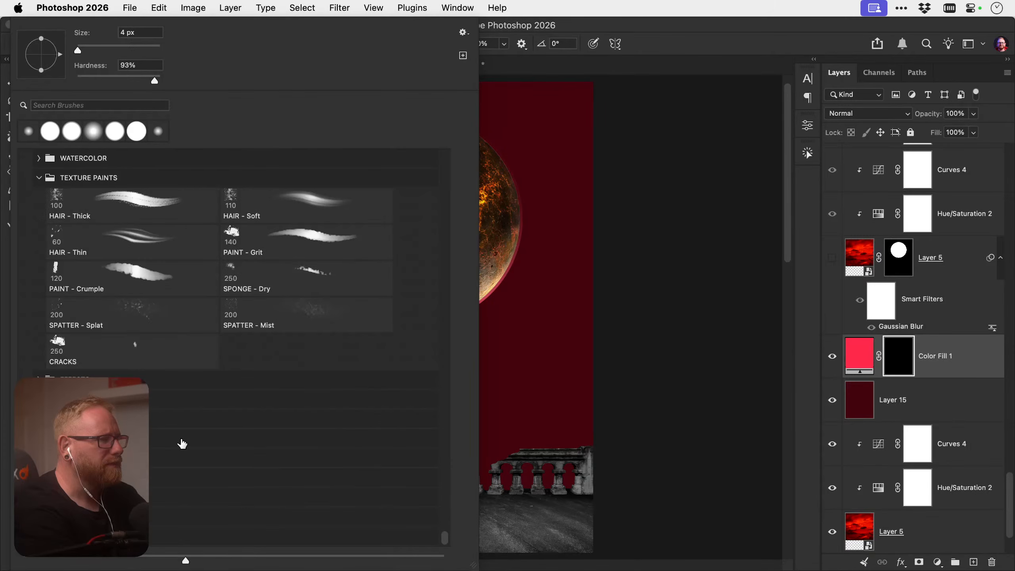
pyautogui.scroll(-10, 189, 469)
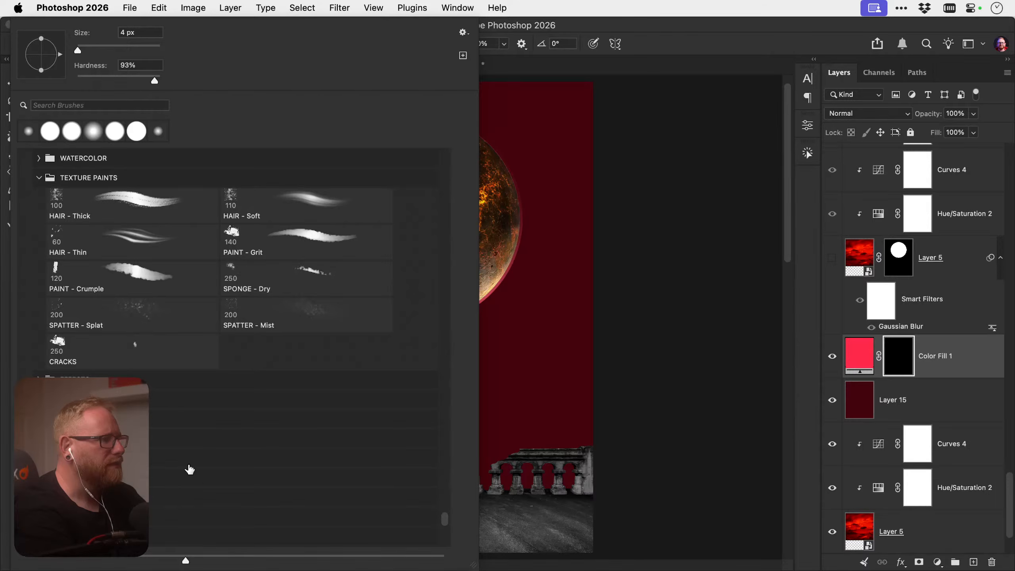
pyautogui.scroll(-10, 140, 248)
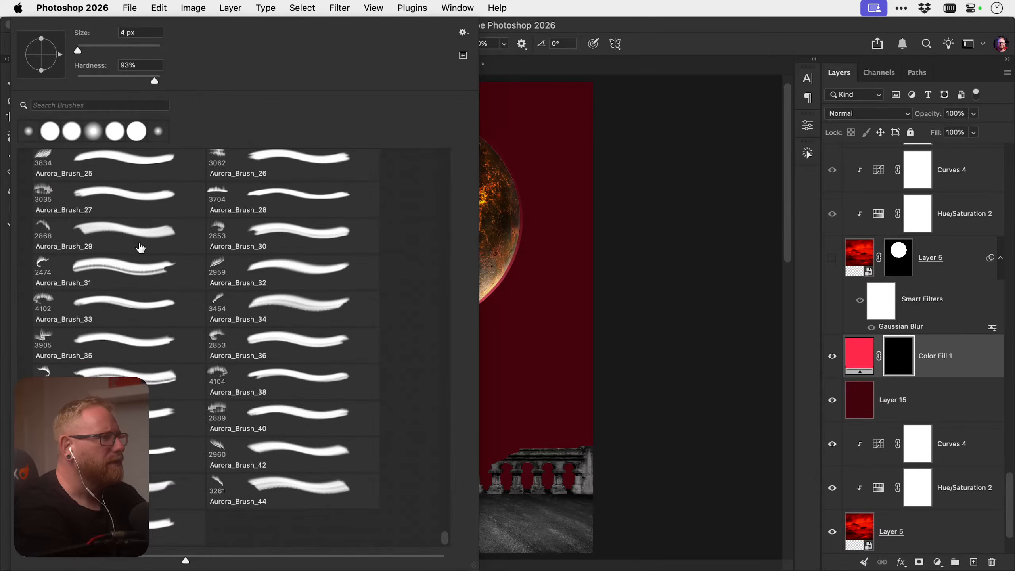
pyautogui.scroll(12, 129, 209)
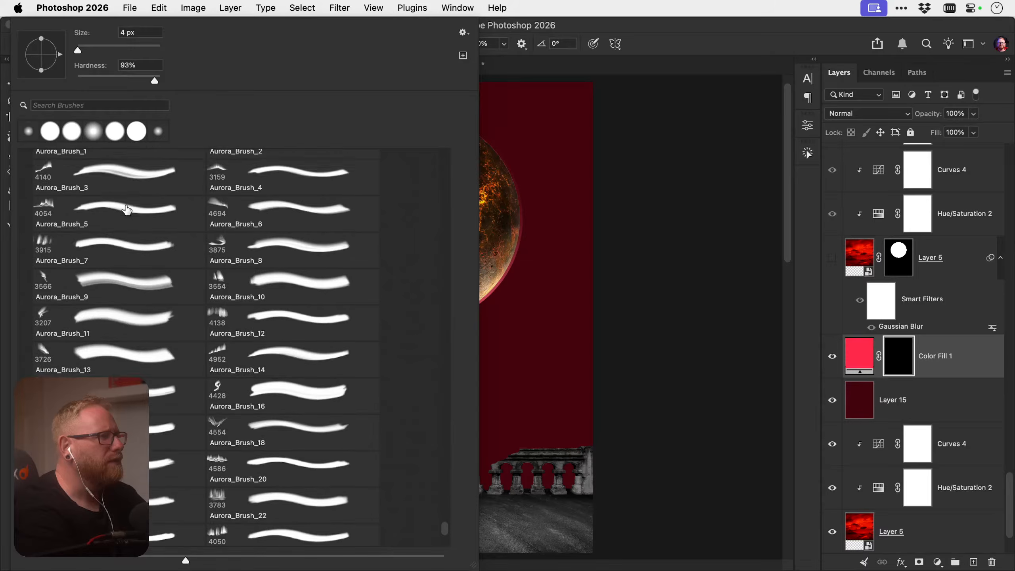
pyautogui.click(98, 328)
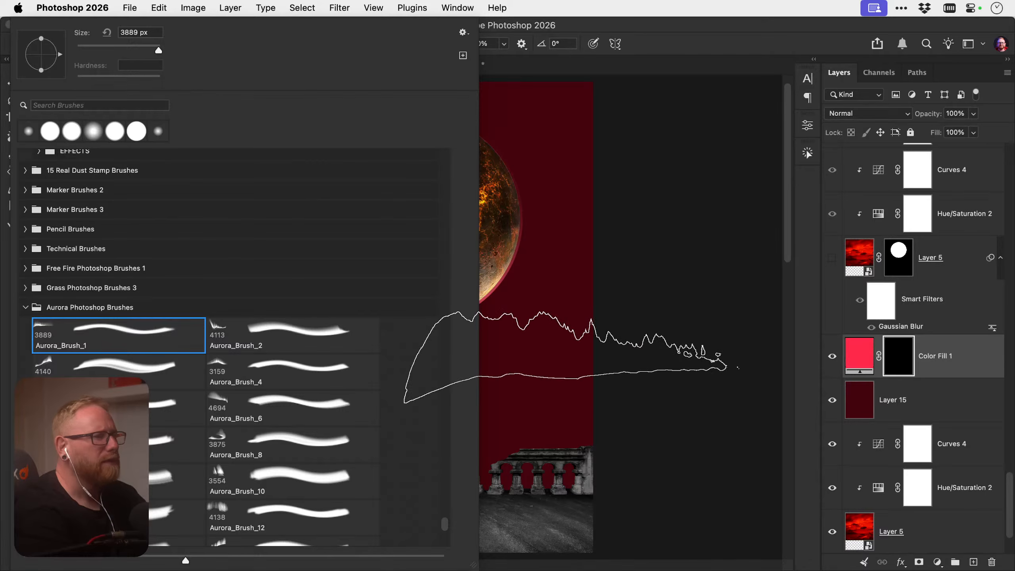
# Reduce the aurora brush to 2600 px and stamp a white aurora streak on the Color Fill 1 mask, in the left sky below the moon
pyautogui.click(567, 352)
pyautogui.press('cmd+z')
pyautogui.press('[')
pyautogui.press('[')
pyautogui.press('[')
pyautogui.press('[')
pyautogui.press('[')
pyautogui.press('[')
pyautogui.press('[')
pyautogui.press('[')
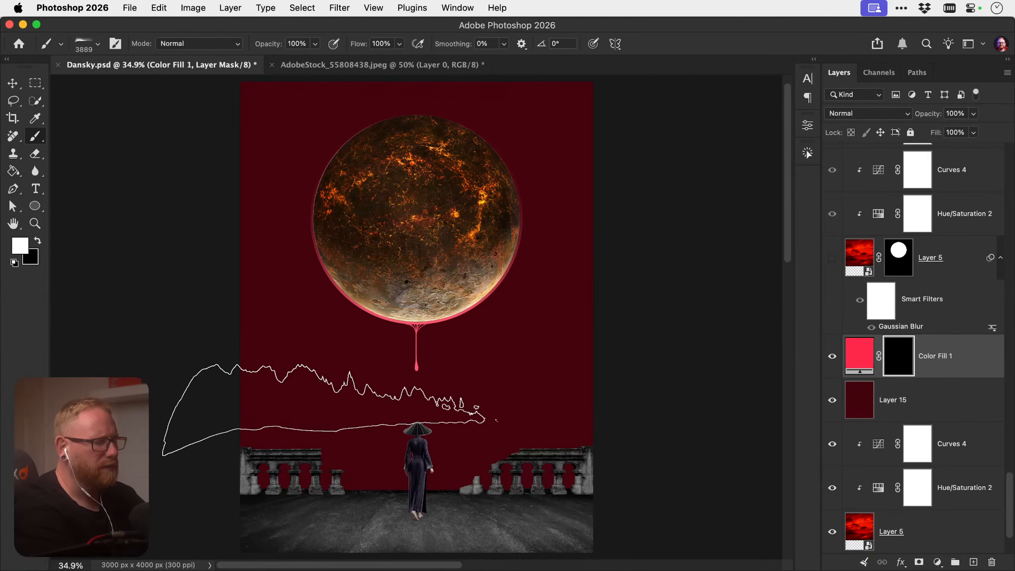
pyautogui.press('[')
pyautogui.press('[')
pyautogui.press('[')
pyautogui.press('[')
pyautogui.press('[')
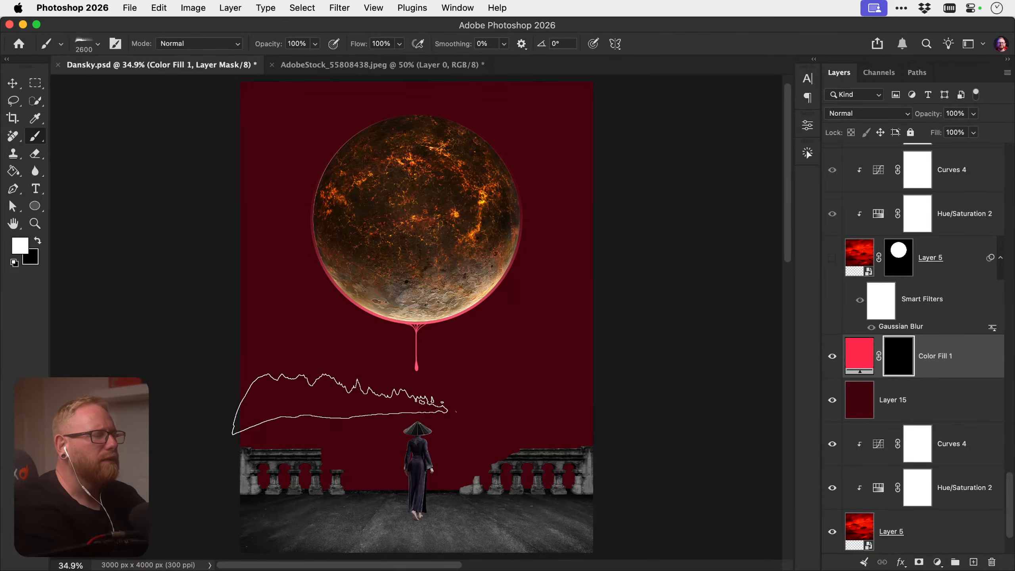
pyautogui.click(316, 355)
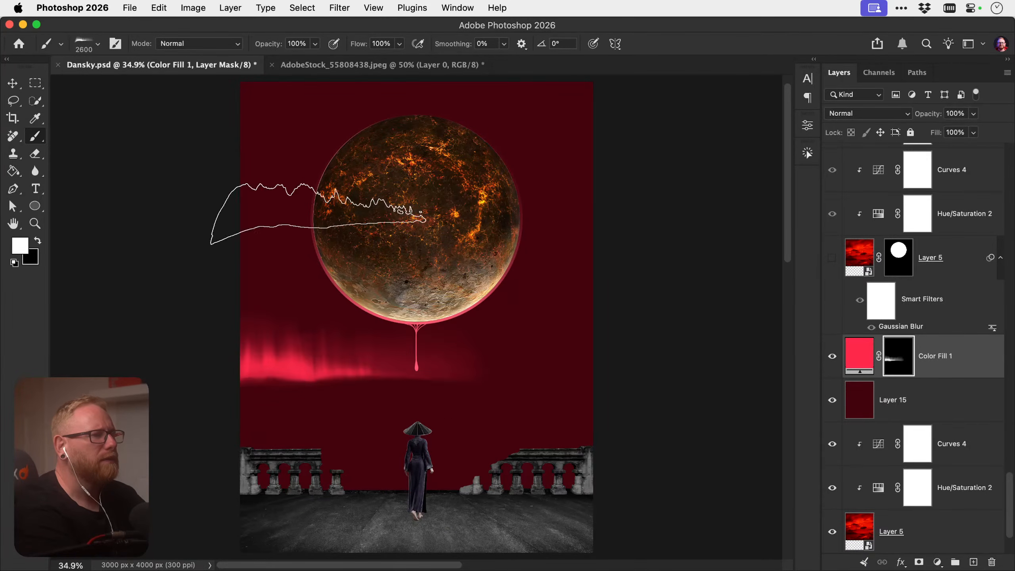
# Undo the last aurora streak and stamp it lower in the left sky on the Color Fill 1 mask
pyautogui.press('cmd+z')
pyautogui.click(306, 398)
# Choose the 4054 px aurora brush preset and try stamping it at full size across the lower right sky
pyautogui.click(96, 44)
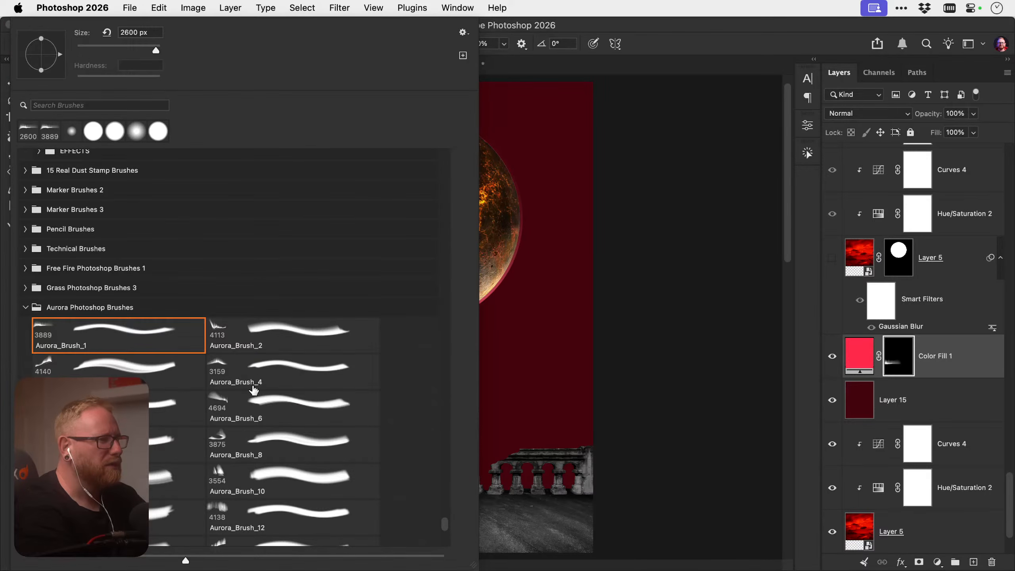
pyautogui.click(124, 368)
pyautogui.click(175, 405)
pyautogui.click(634, 328)
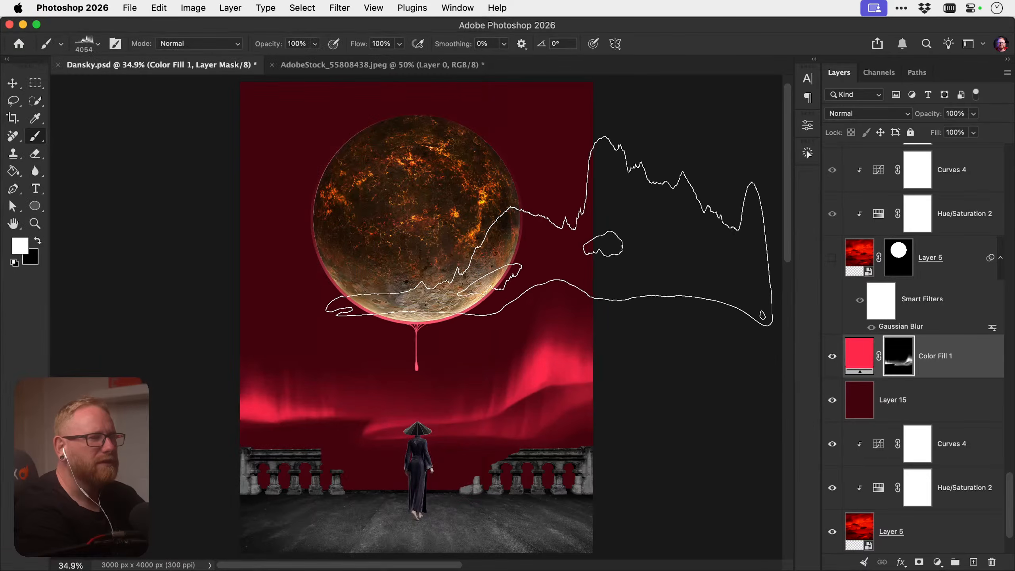
pyautogui.press('super+z')
# Reduce the aurora brush to 2900 px and stamp an aurora in the right sky beside and below the moon
pyautogui.press('[')
pyautogui.press('[')
pyautogui.press('[')
pyautogui.press('[')
pyautogui.press('[')
pyautogui.press('[')
pyautogui.press('[')
pyautogui.press('[')
pyautogui.press('[')
pyautogui.press('[')
pyautogui.press('[')
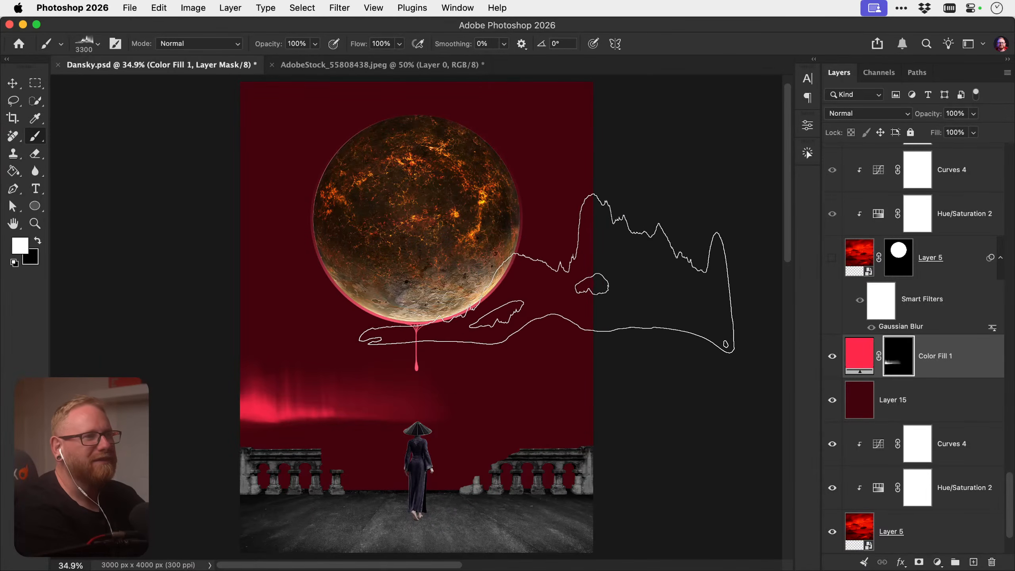
pyautogui.press('[')
pyautogui.click(513, 301)
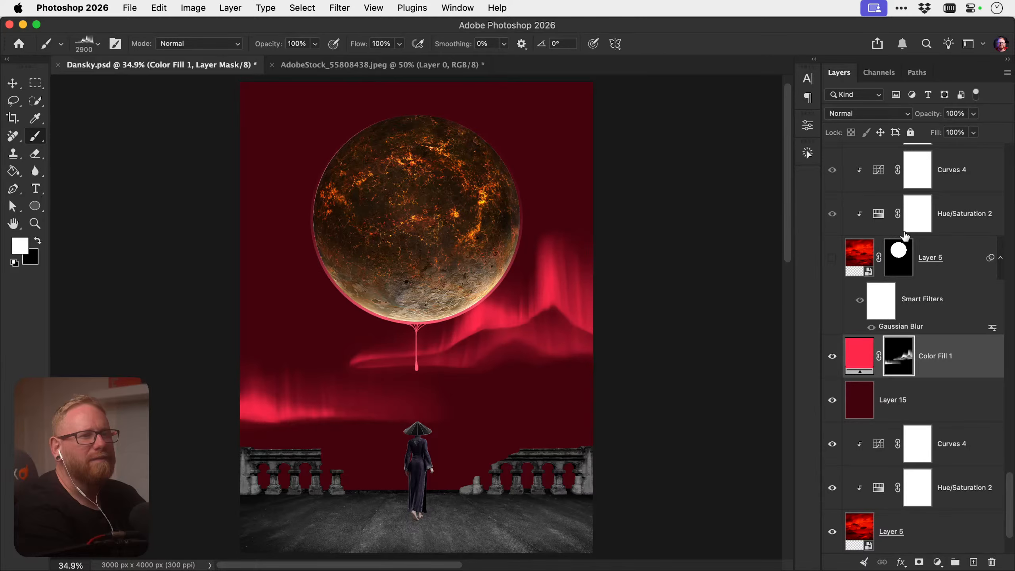
# Check the reference poster on Layer 8 and try stamping the Aurora_Brush_12 preset around the moon on the Color Fill 1 mask
pyautogui.scroll(10, 904, 236)
pyautogui.click(832, 165)
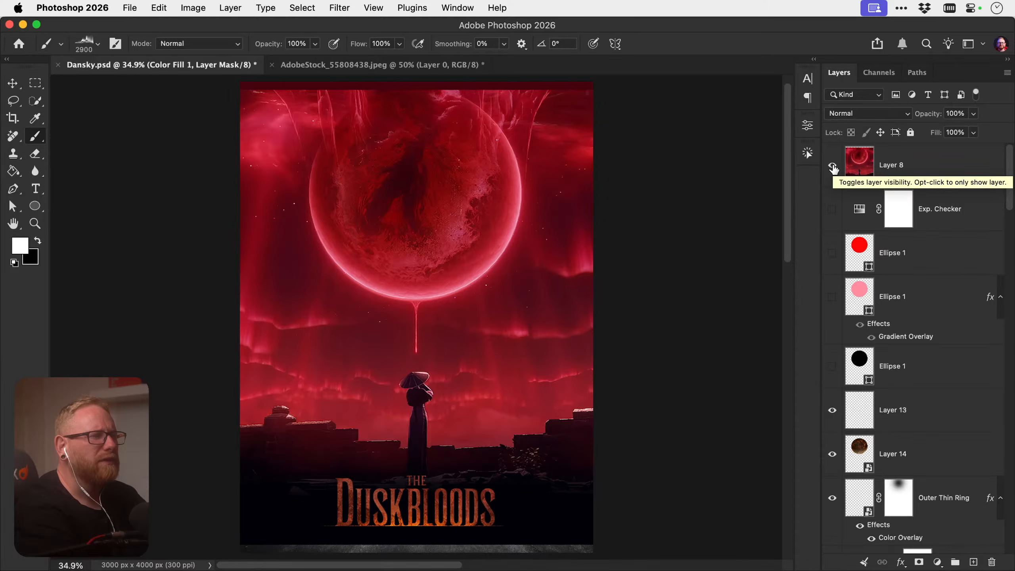
pyautogui.click(832, 165)
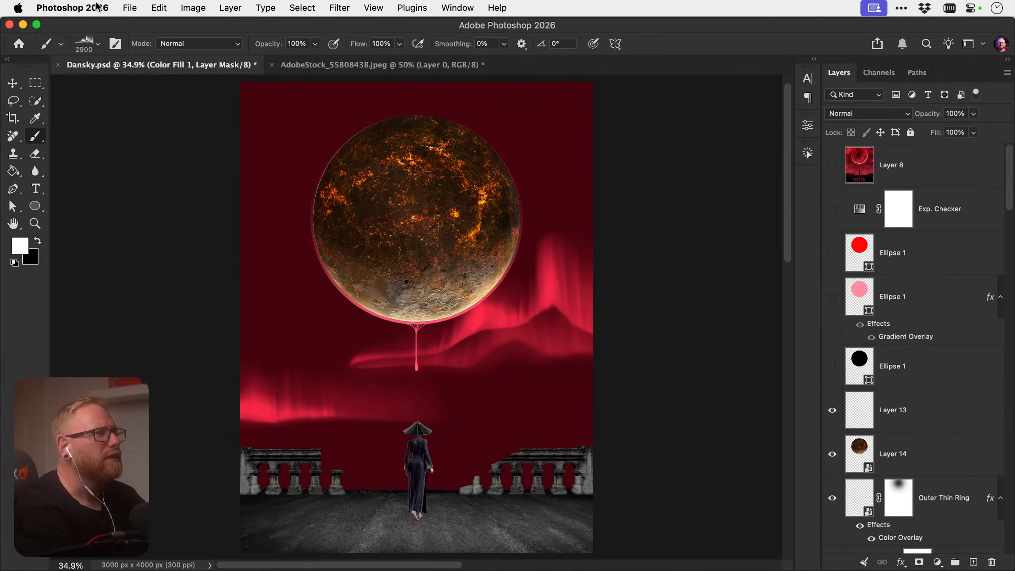
pyautogui.click(98, 47)
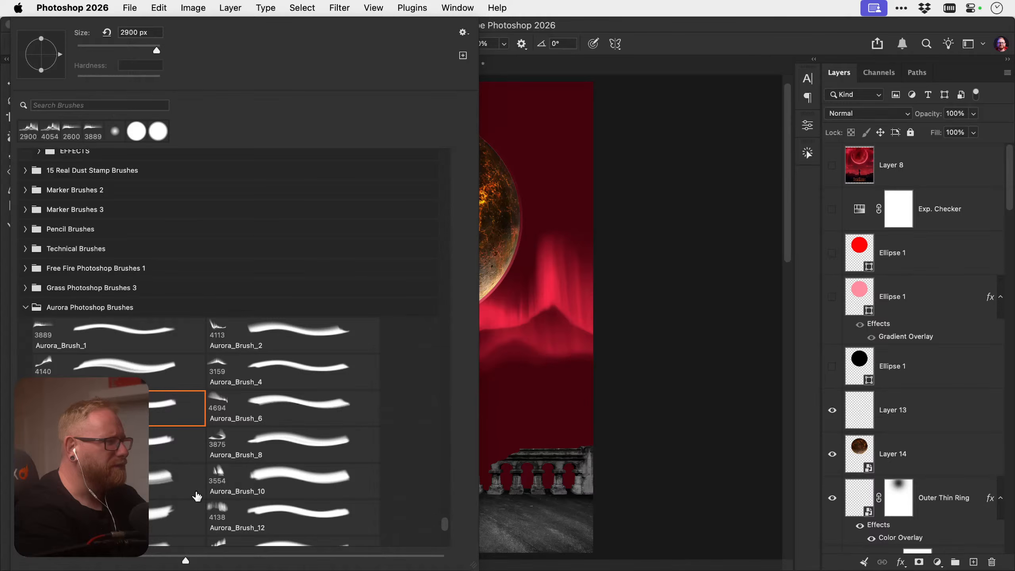
pyautogui.doubleClick(246, 514)
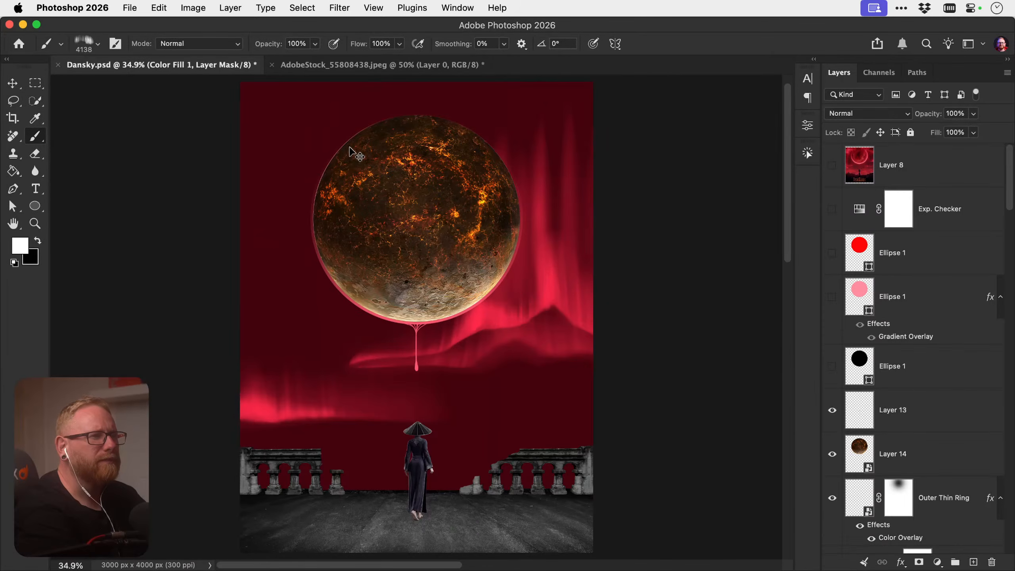
pyautogui.press('[')
pyautogui.click(329, 139)
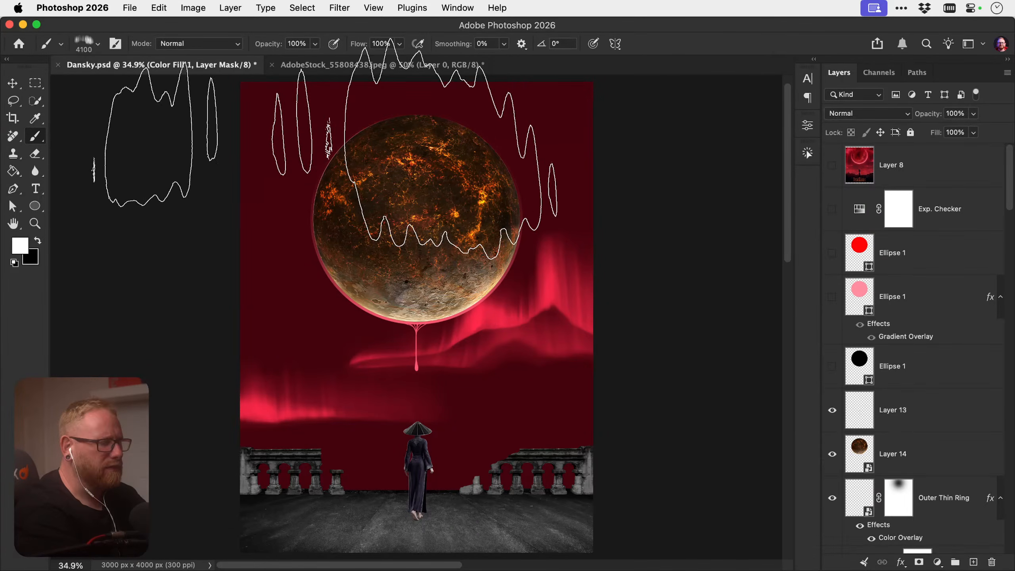
pyautogui.press('[')
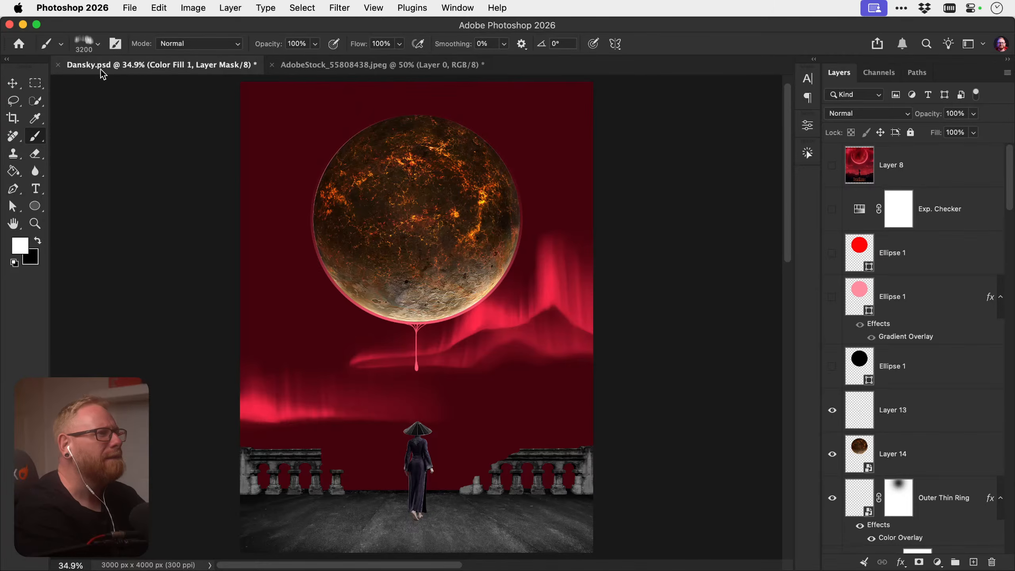
# Choose the Aurora_Brush_4 preset for the Brush tool
pyautogui.click(99, 43)
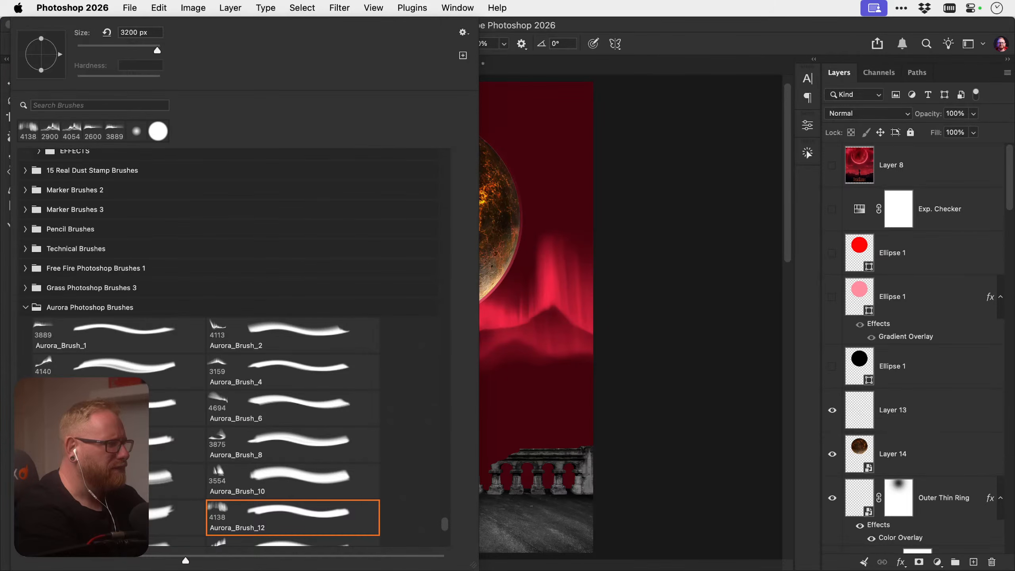
pyautogui.click(71, 131)
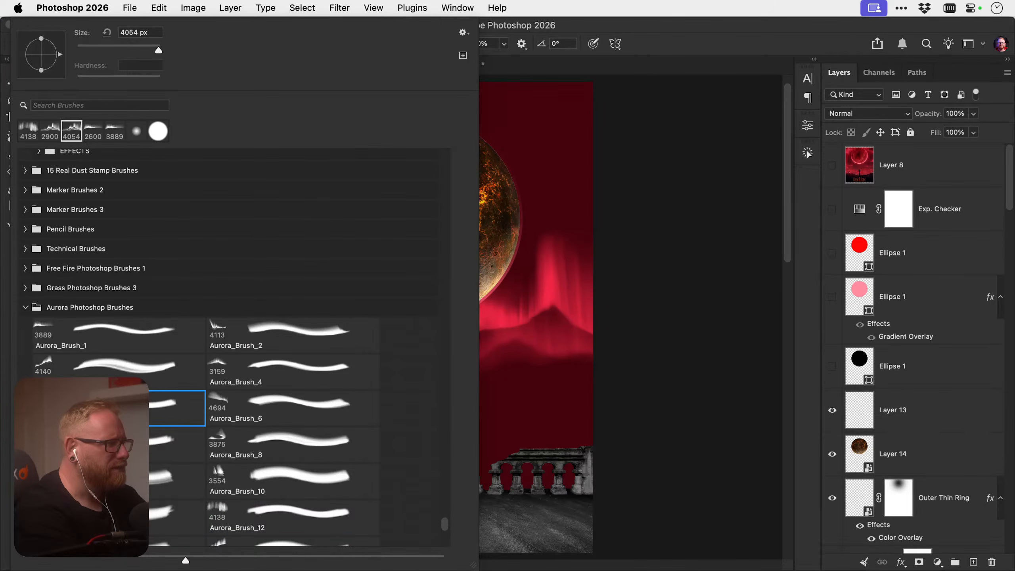
pyautogui.click(233, 358)
pyautogui.press('Return')
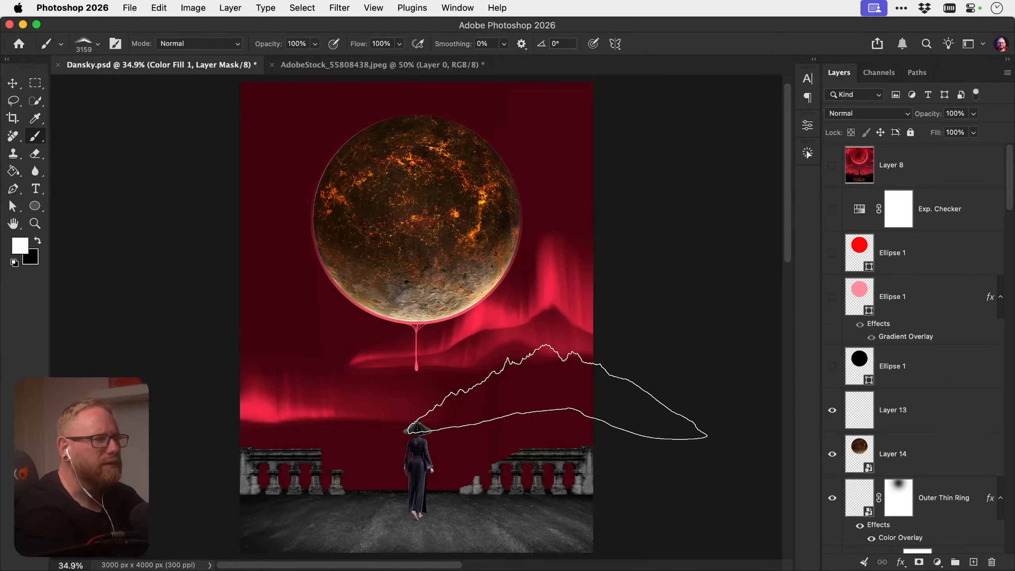
# Reduce the aurora brush to 2200 px and stamp an aurora in the lower right sky just above the balustrade
pyautogui.press('[')
pyautogui.press('[')
pyautogui.press('[')
pyautogui.press('[')
pyautogui.press('[')
pyautogui.press('[')
pyautogui.press('[')
pyautogui.press('[')
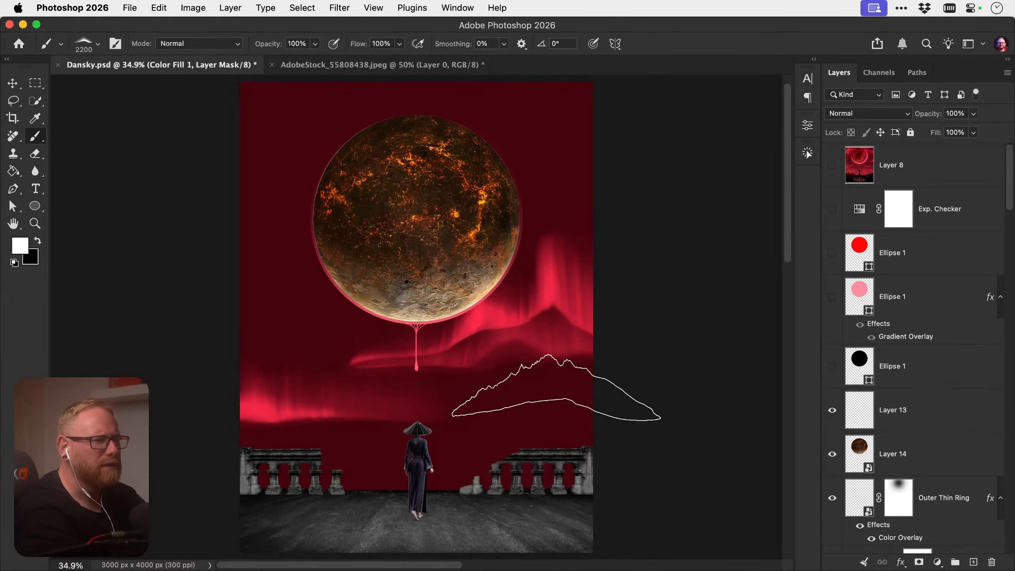
pyautogui.click(554, 401)
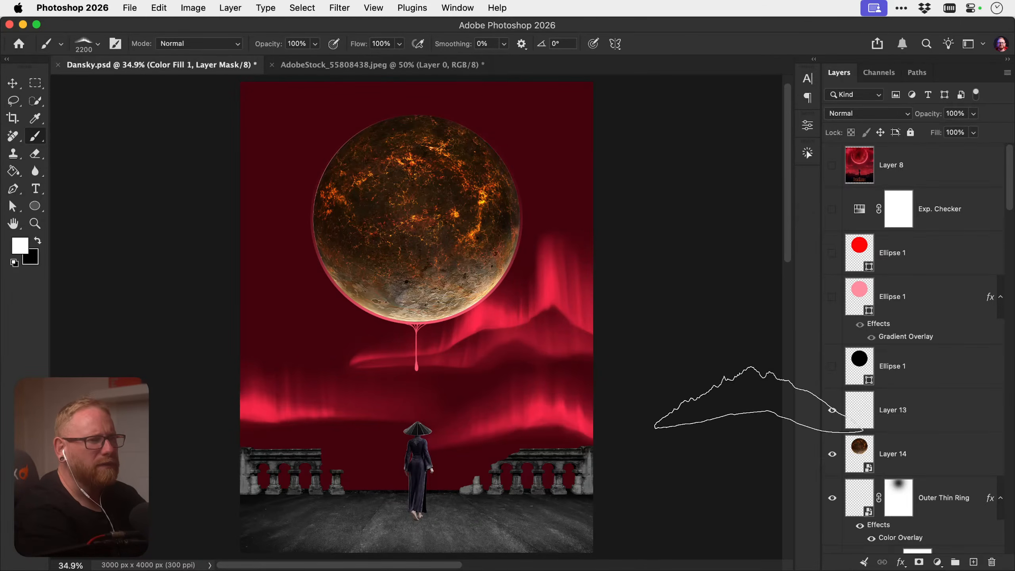
# Try stamping the 3063 px aurora preset at 2700 px with a -15° angle in the left sky beside the moon
pyautogui.click(97, 48)
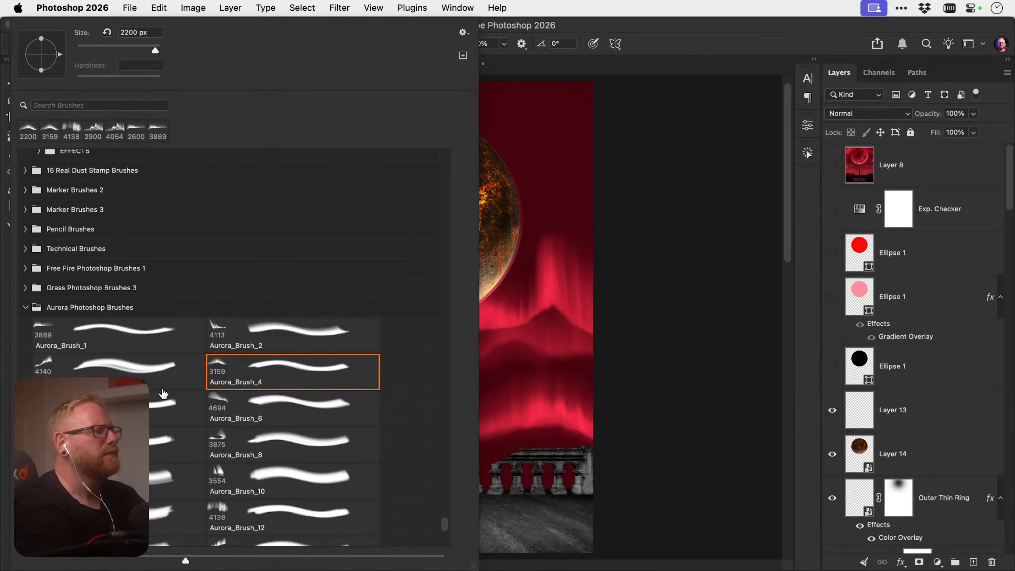
pyautogui.scroll(-10, 163, 394)
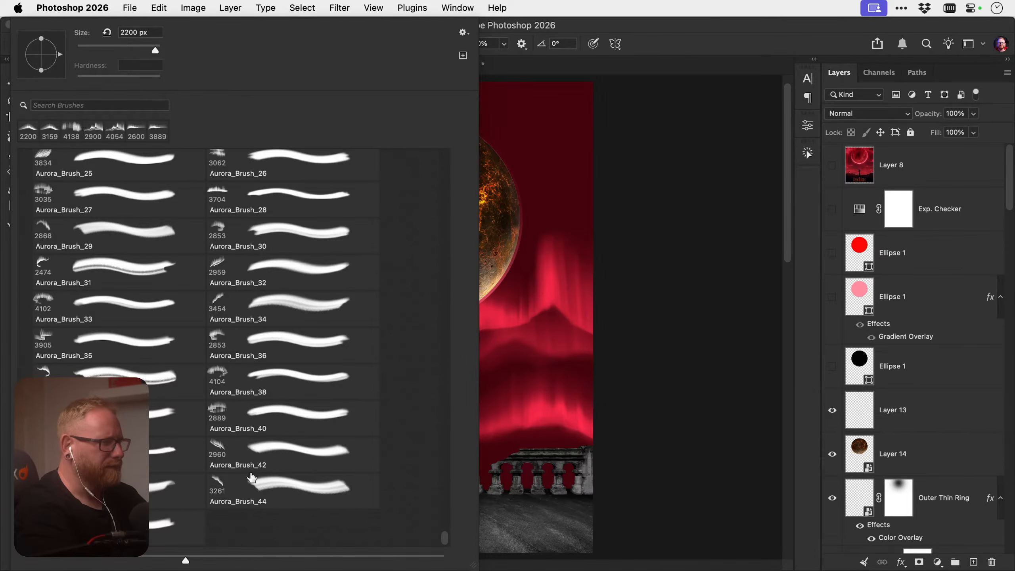
pyautogui.click(178, 418)
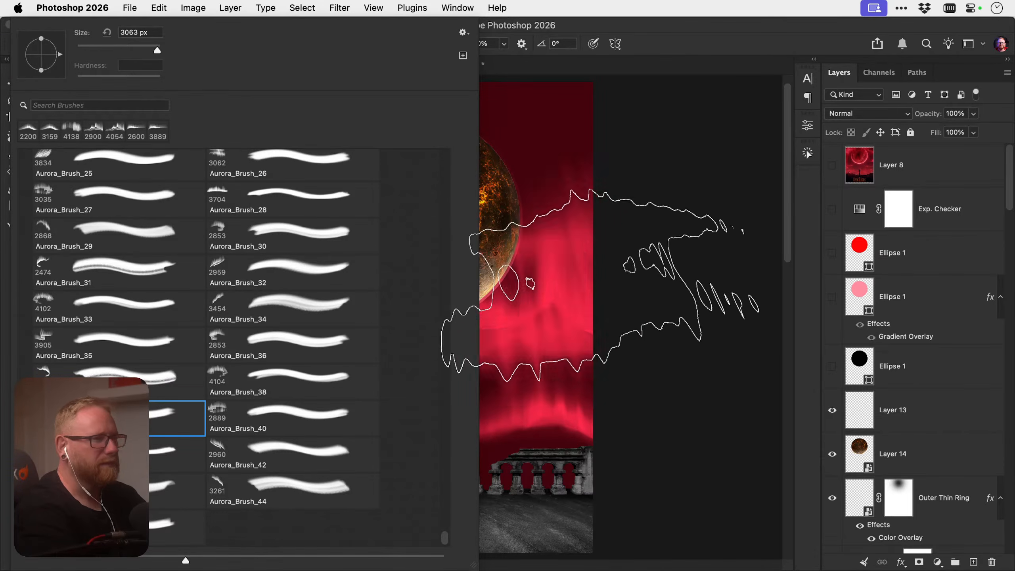
pyautogui.press('Return')
pyautogui.press('[')
pyautogui.press('[')
pyautogui.press('[')
pyautogui.press('[')
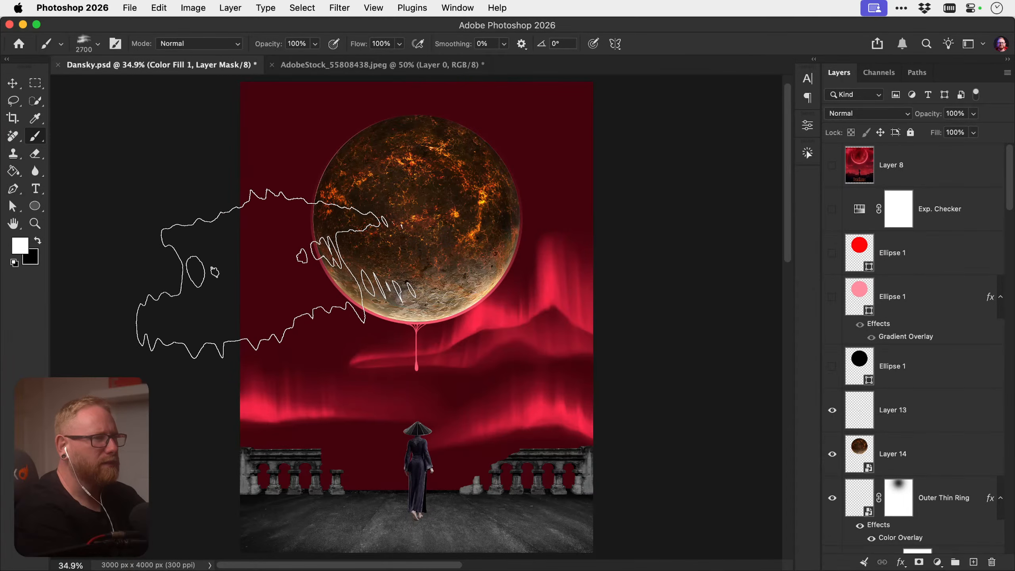
pyautogui.hotkey('shift', 'Right')
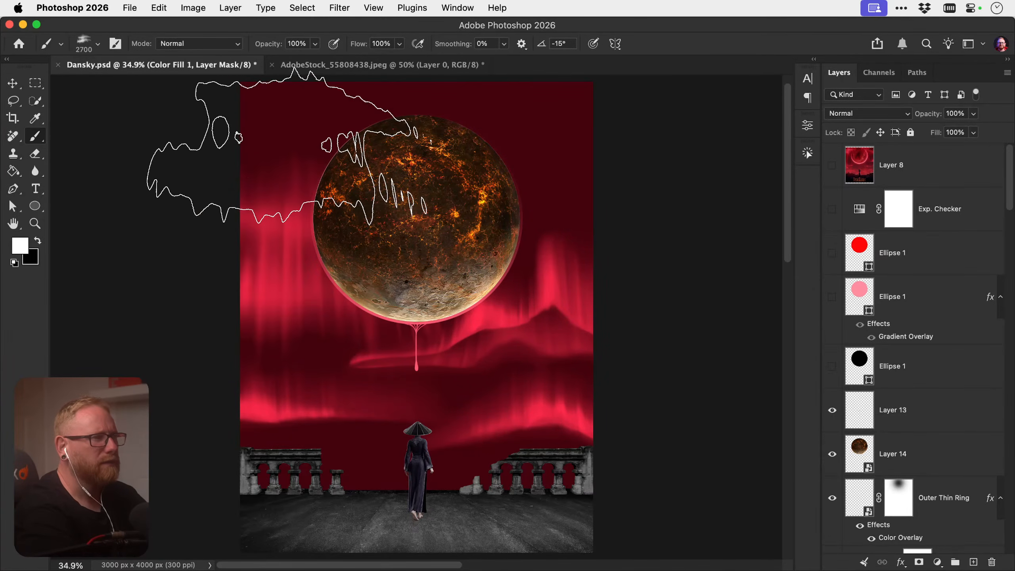
# Choose the Aurora_Brush_28 preset for the Brush tool and set its size to 396 px
pyautogui.click(97, 45)
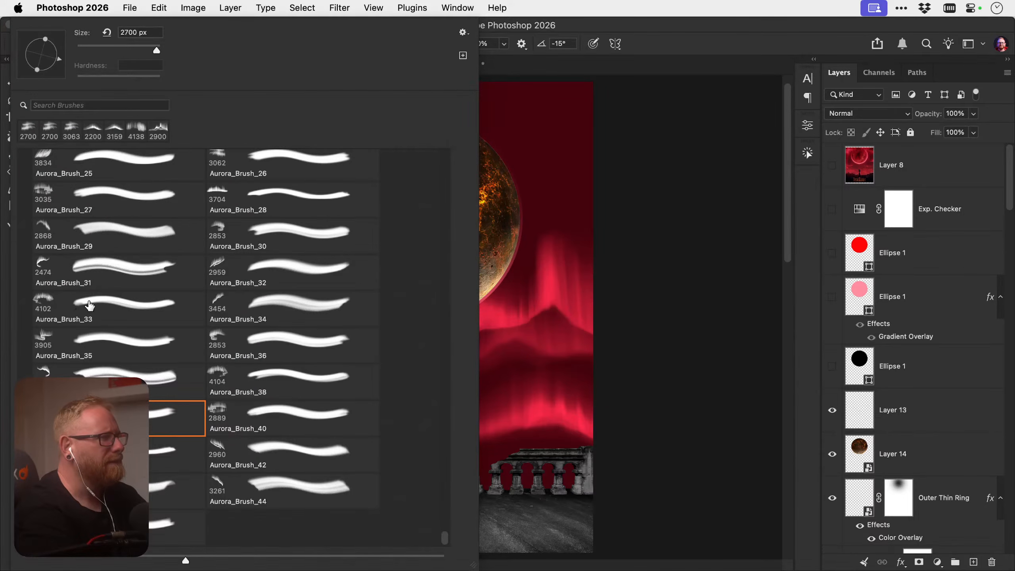
pyautogui.click(259, 208)
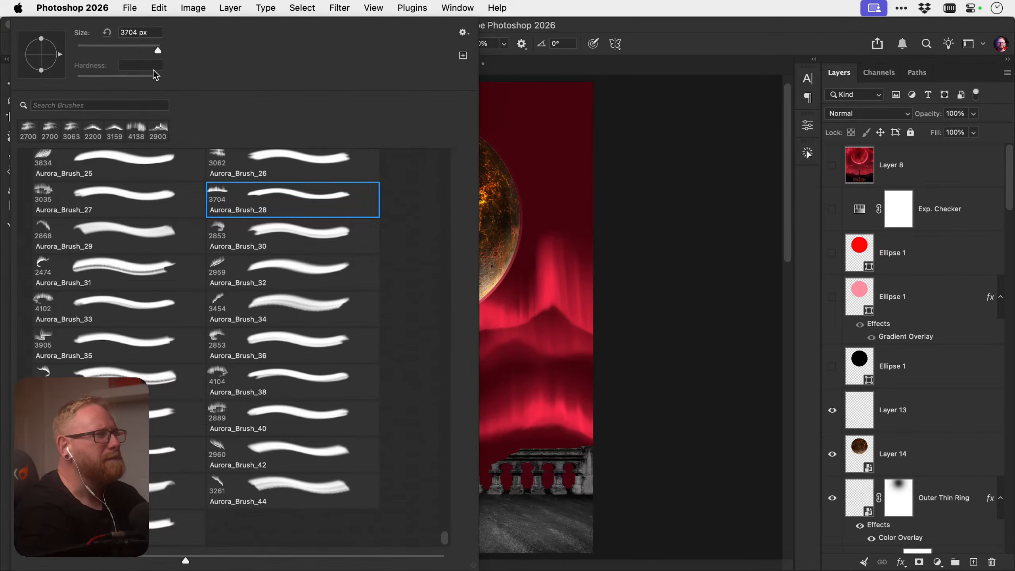
pyautogui.write('396')
pyautogui.press('Return')
# Enlarge the aurora brush to 2200 px and stamp an aurora low in the sky behind the left balustrade
pyautogui.press(']')
pyautogui.press(']')
pyautogui.press(']')
pyautogui.press(']')
pyautogui.press(']')
pyautogui.press(']')
pyautogui.press(']')
pyautogui.press(']')
pyautogui.press(']')
pyautogui.press(']')
pyautogui.press(']')
pyautogui.press(']')
pyautogui.press(']')
pyautogui.press(']')
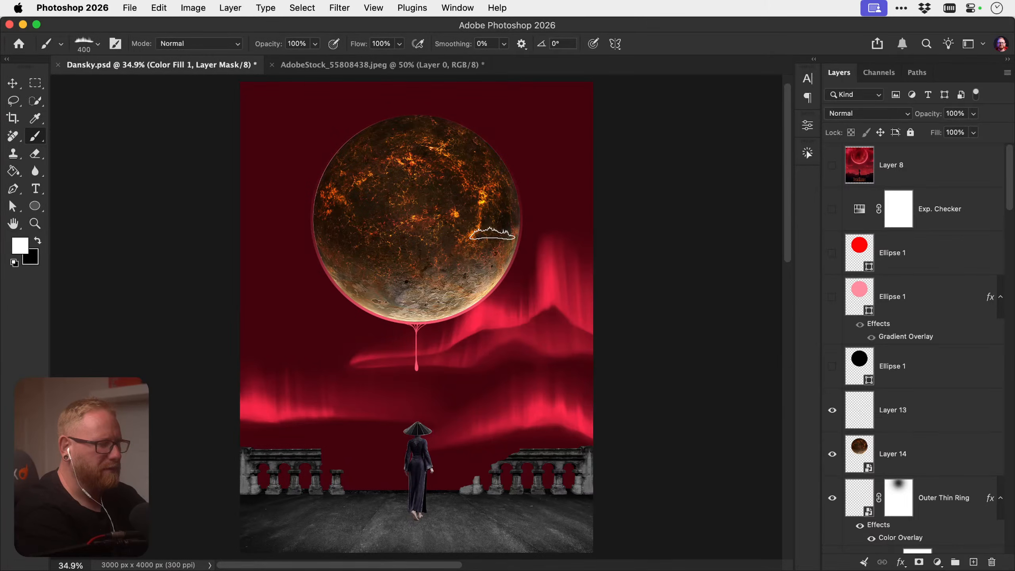
pyautogui.press(']')
pyautogui.press(']')
pyautogui.press(']')
pyautogui.press(']')
pyautogui.press(']')
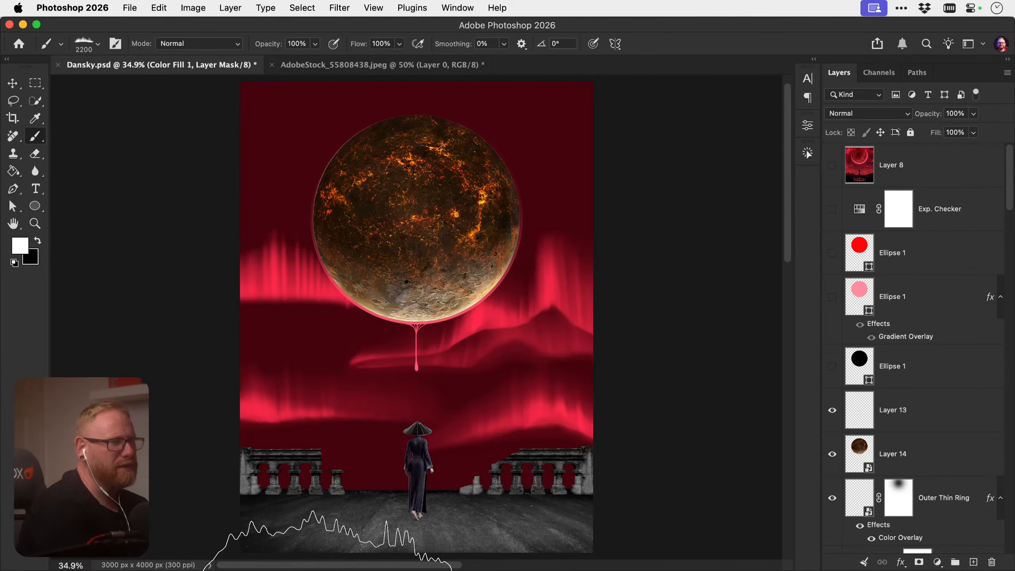
pyautogui.click(322, 502)
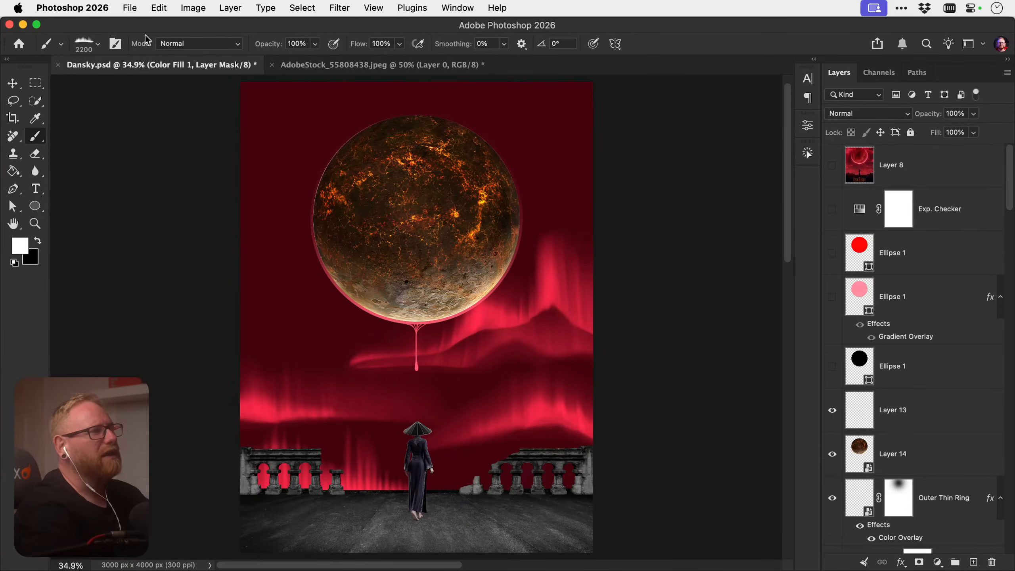
# Choose the Aurora_Brush_22 preset for the Brush tool and set its size to 1400 px
pyautogui.click(97, 43)
pyautogui.scroll(4, 156, 259)
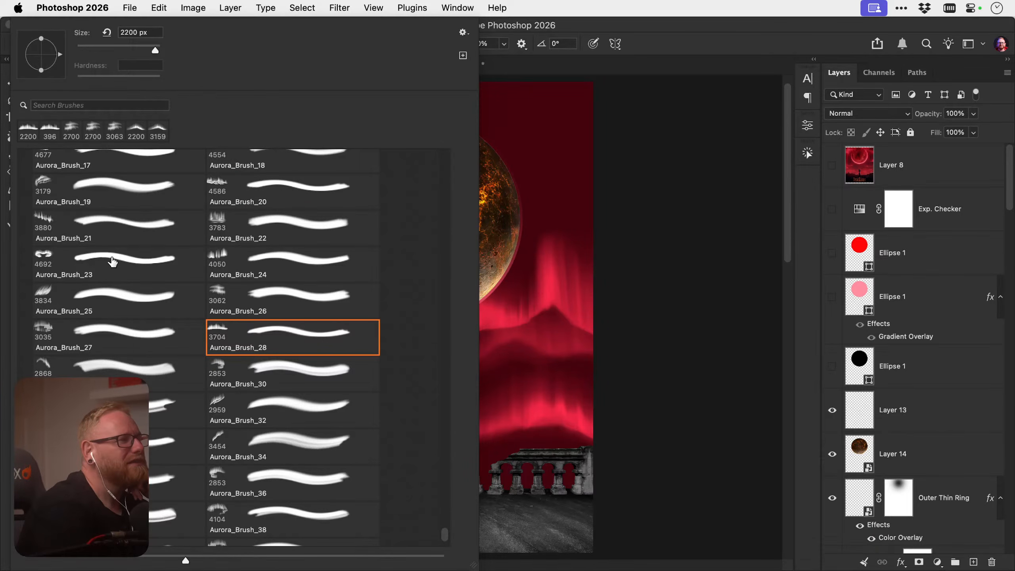
pyautogui.click(282, 236)
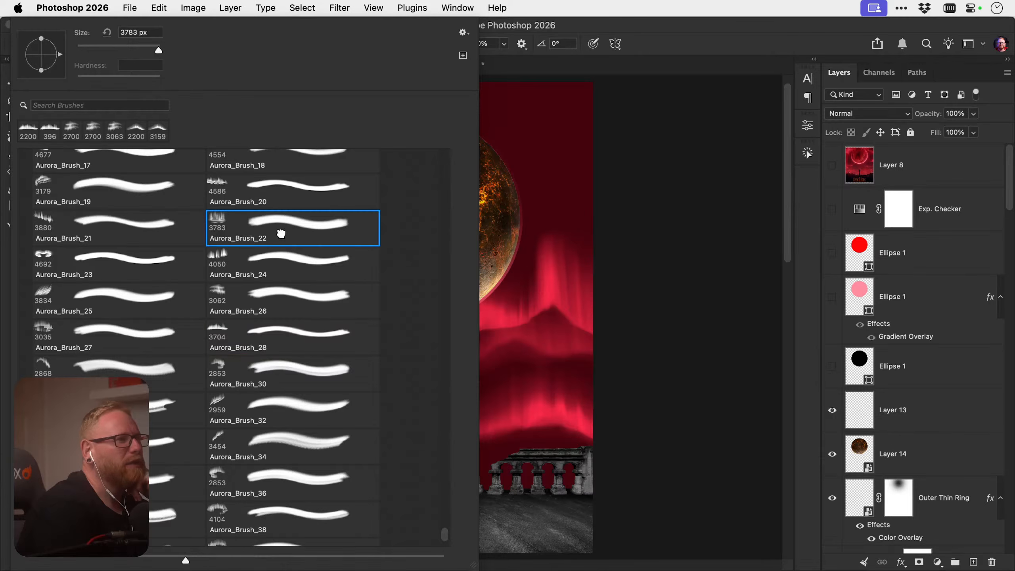
pyautogui.moveTo(149, 47); pyautogui.dragTo(154, 48)
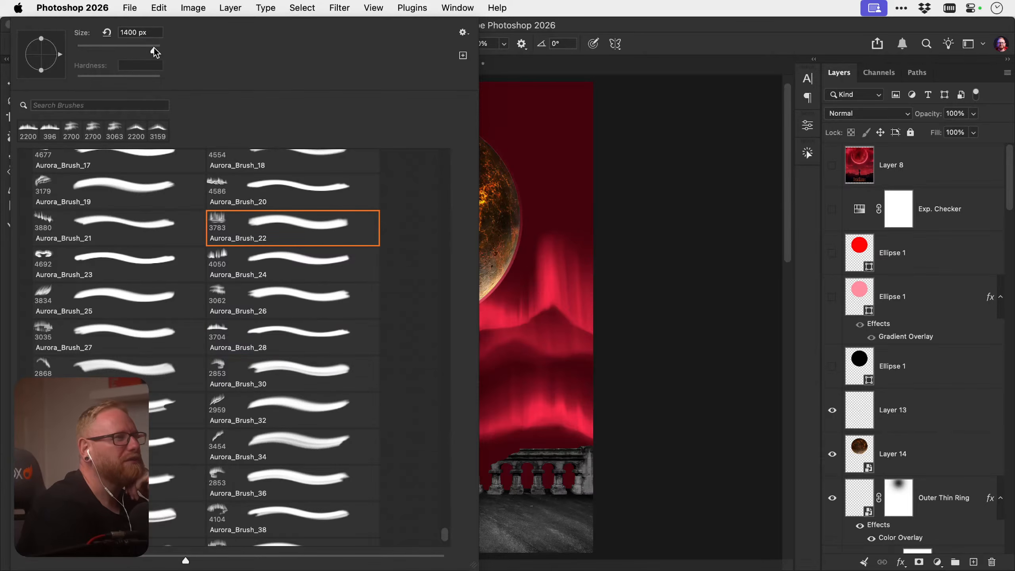
pyautogui.press('Return')
# Enlarge the aurora brush to 1700 px and stamp an aurora in the left sky beside the moon's lower edge
pyautogui.press('super+z')
pyautogui.press(']')
pyautogui.press(']')
pyautogui.press(']')
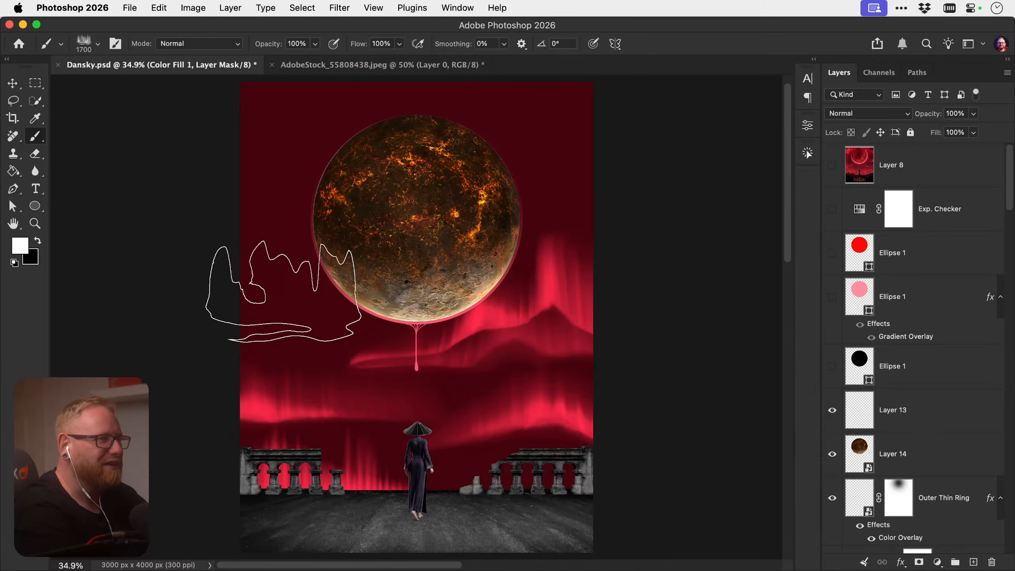
pyautogui.click(284, 295)
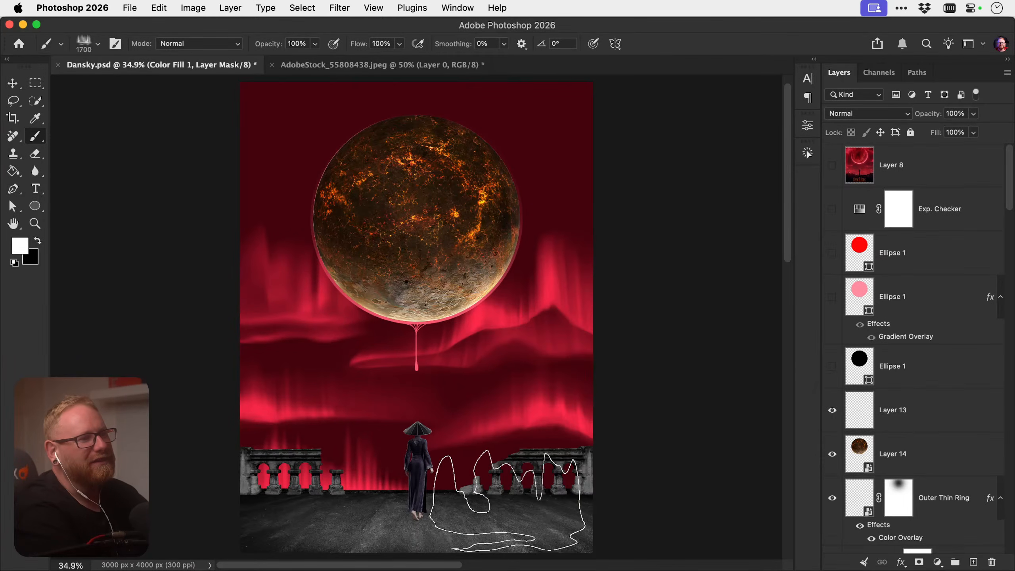
pyautogui.press('super+z')
pyautogui.press('v')
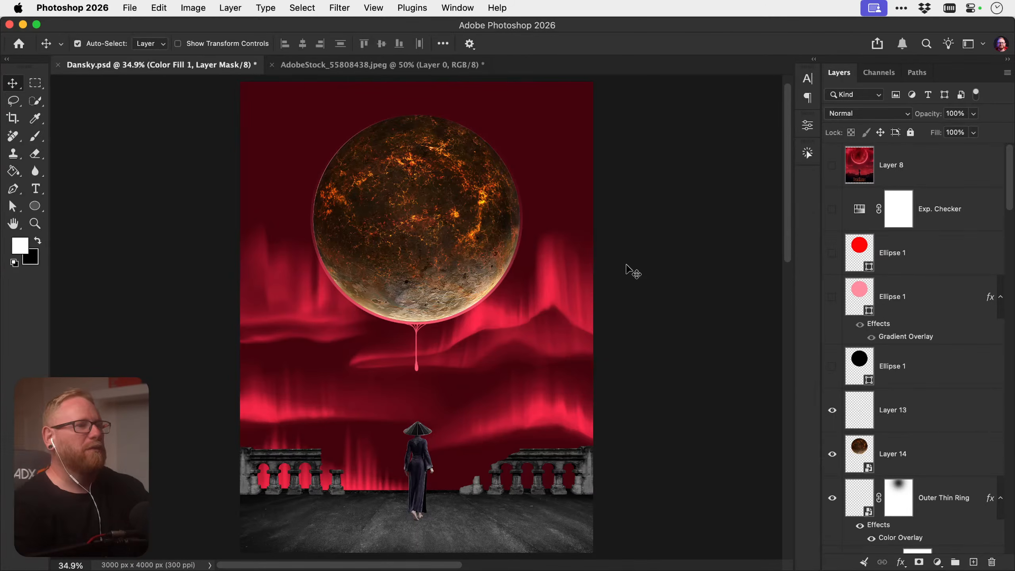
# Stamp soft black shading onto the dark red Layer 15 with the aurora brush enlarged to 3700 px and black as the foreground color
pyautogui.scroll(-10, 930, 408)
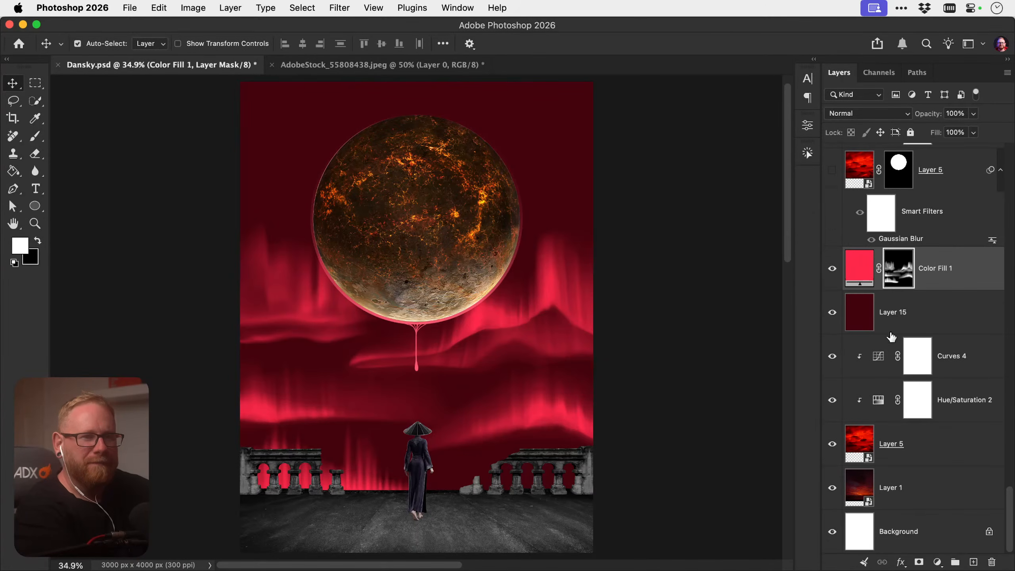
pyautogui.click(833, 316)
pyautogui.click(833, 316)
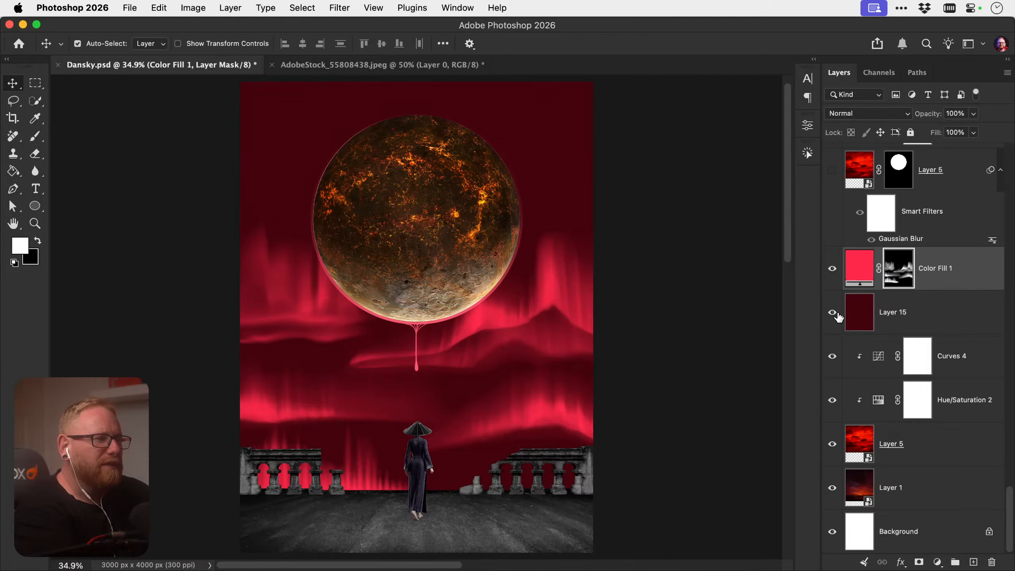
pyautogui.click(884, 326)
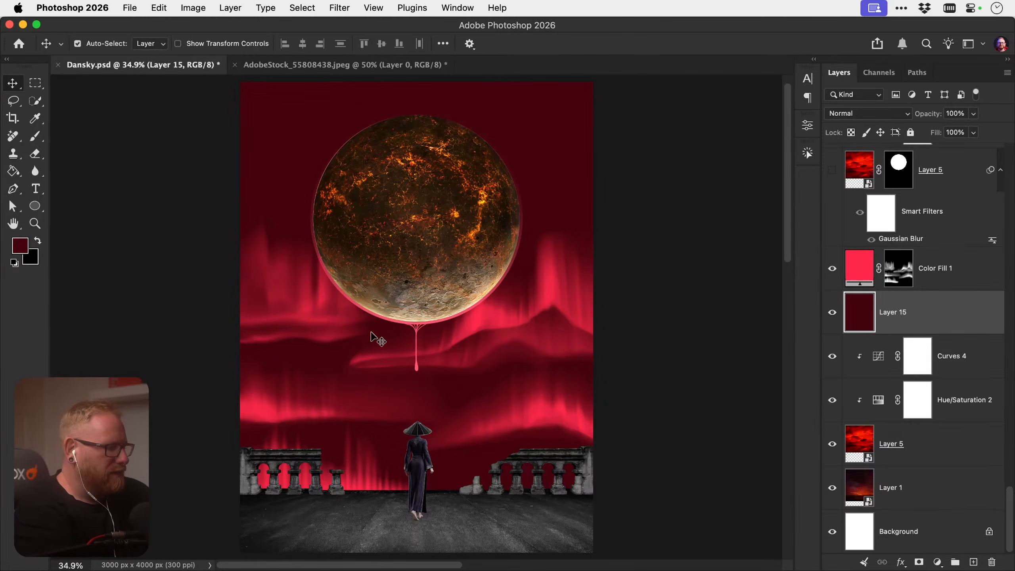
pyautogui.press('b')
pyautogui.press('x')
pyautogui.press(']')
pyautogui.press(']')
pyautogui.press(']')
pyautogui.press(']')
pyautogui.press(']')
pyautogui.press(']')
pyautogui.press(']')
pyautogui.press(']')
pyautogui.press(']')
pyautogui.press(']')
pyautogui.press(']')
pyautogui.press(']')
pyautogui.press(']')
pyautogui.press(']')
pyautogui.press(']')
pyautogui.press(']')
pyautogui.press(']')
pyautogui.press(']')
pyautogui.press(']')
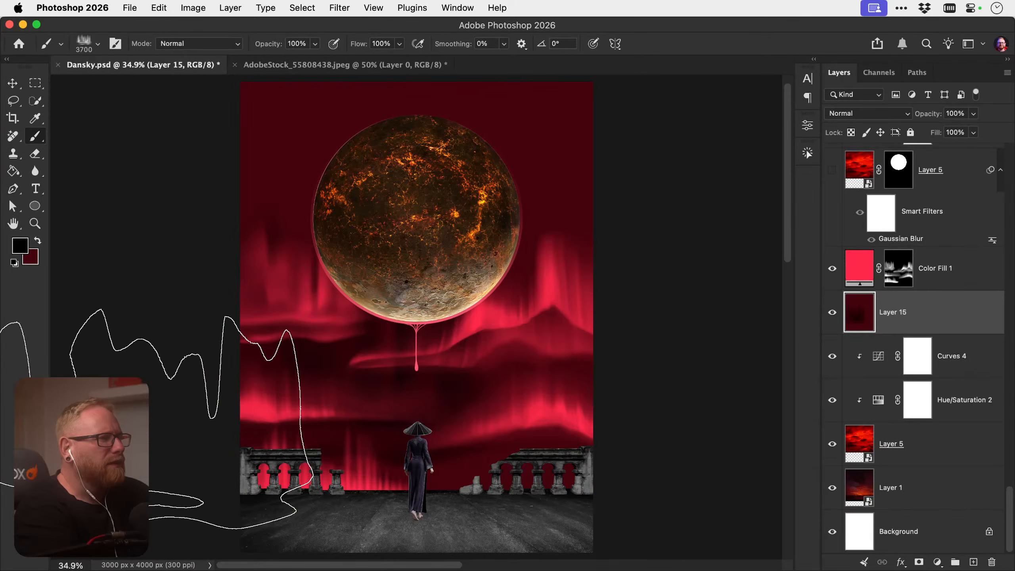
# Lower Layer 15's opacity to 80% and toggle the layer's visibility to compare the sky with and without it
pyautogui.press('v')
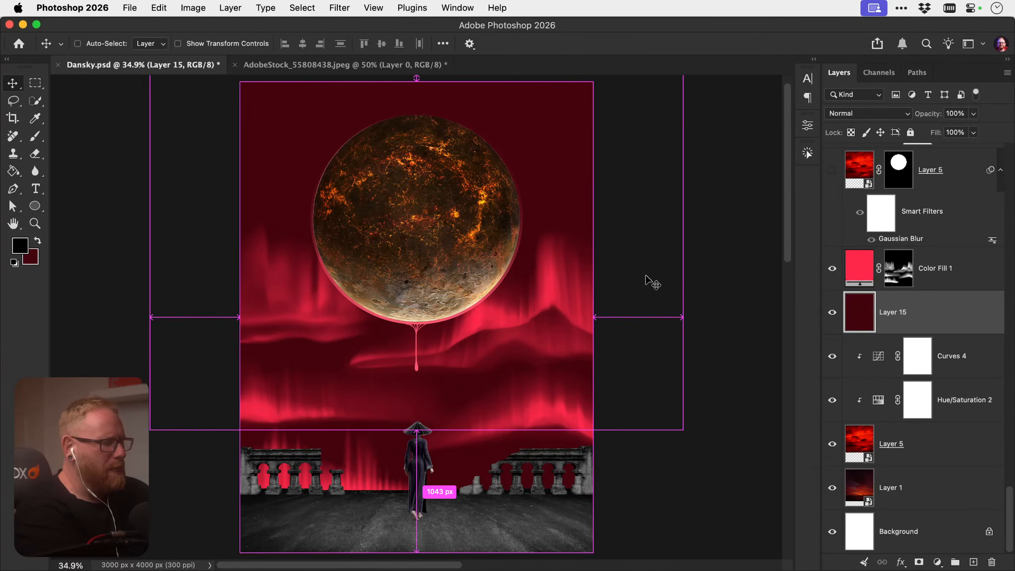
pyautogui.press('super')
pyautogui.click(898, 284)
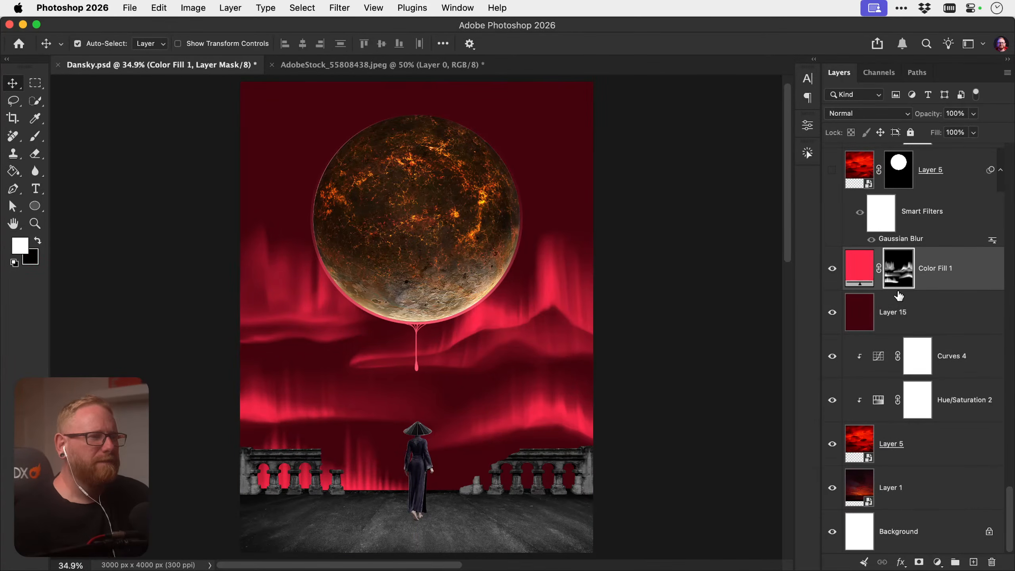
pyautogui.click(903, 312)
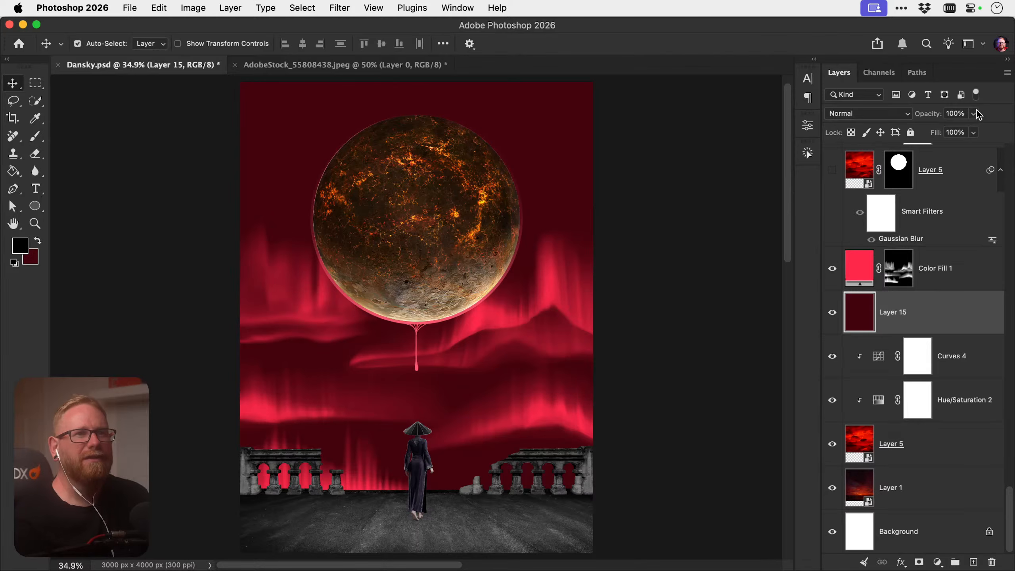
pyautogui.click(973, 132)
pyautogui.moveTo(963, 132); pyautogui.dragTo(960, 132)
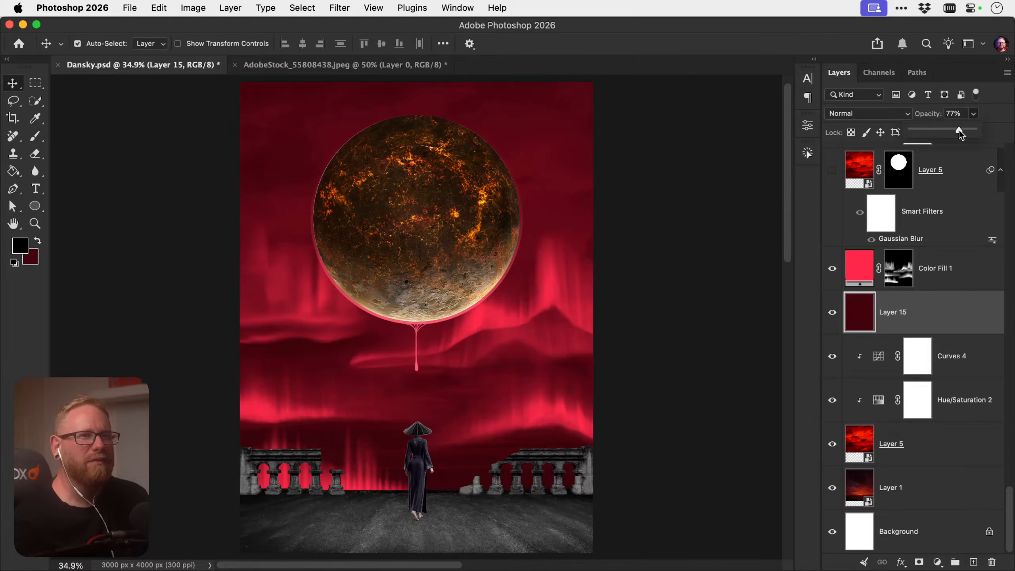
pyautogui.moveTo(961, 130); pyautogui.dragTo(961, 130)
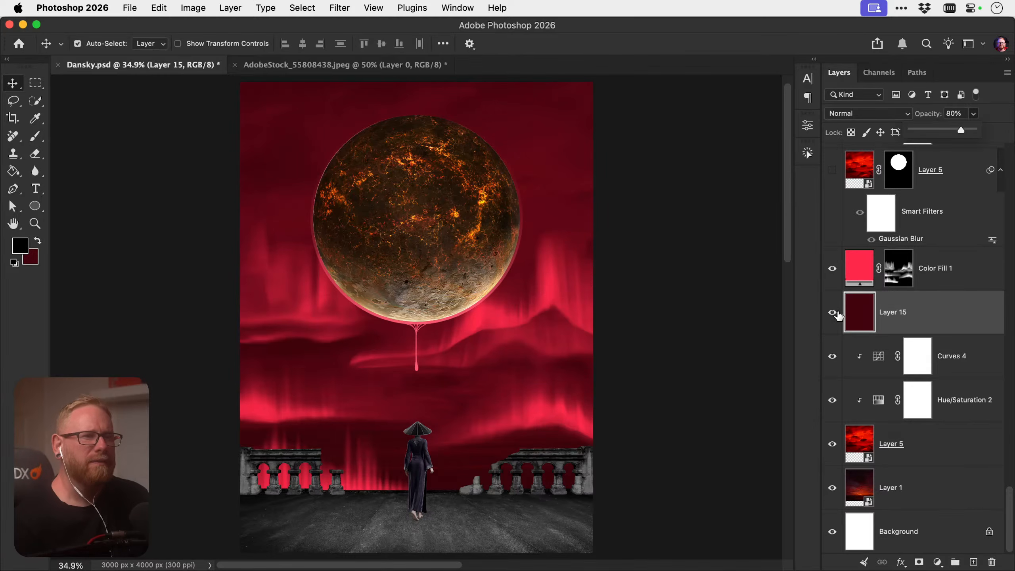
pyautogui.click(833, 313)
pyautogui.click(833, 314)
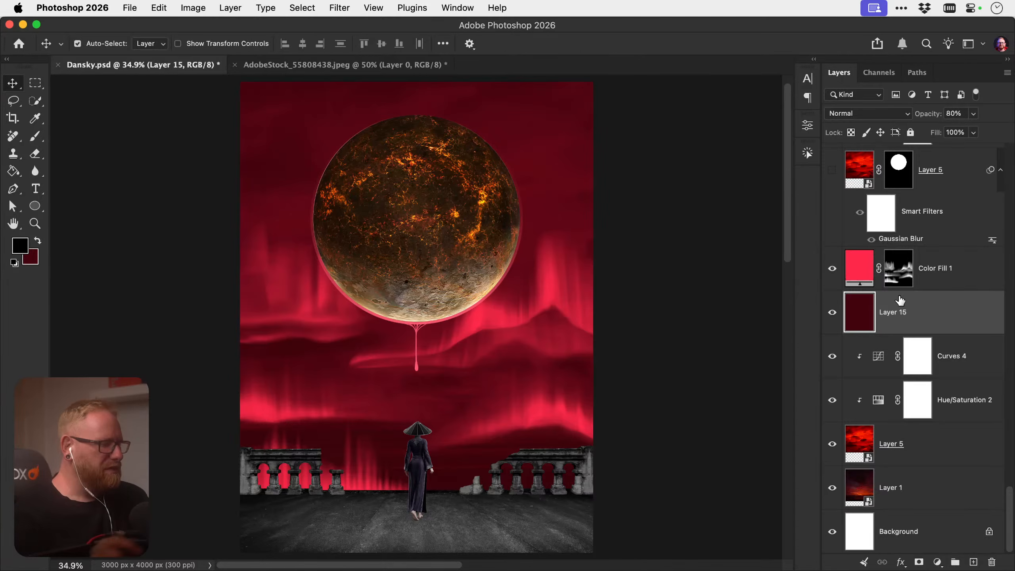
# Set Layer 15's opacity to 85%
pyautogui.press('b')
pyautogui.press('8')
pyautogui.press('5')
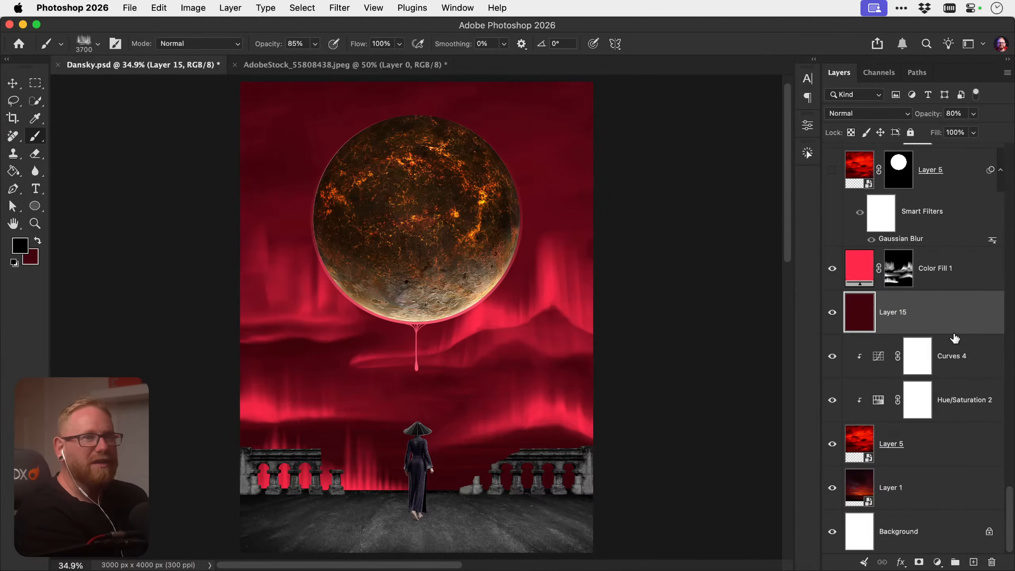
pyautogui.click(957, 113)
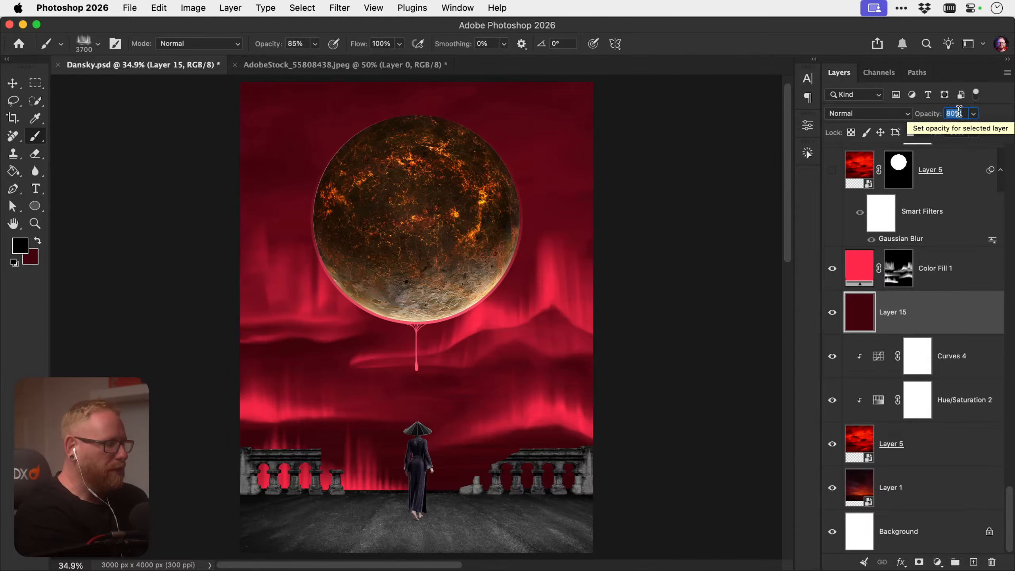
pyautogui.write('85')
pyautogui.press('Return')
pyautogui.hotkey('ctrl', 'd')
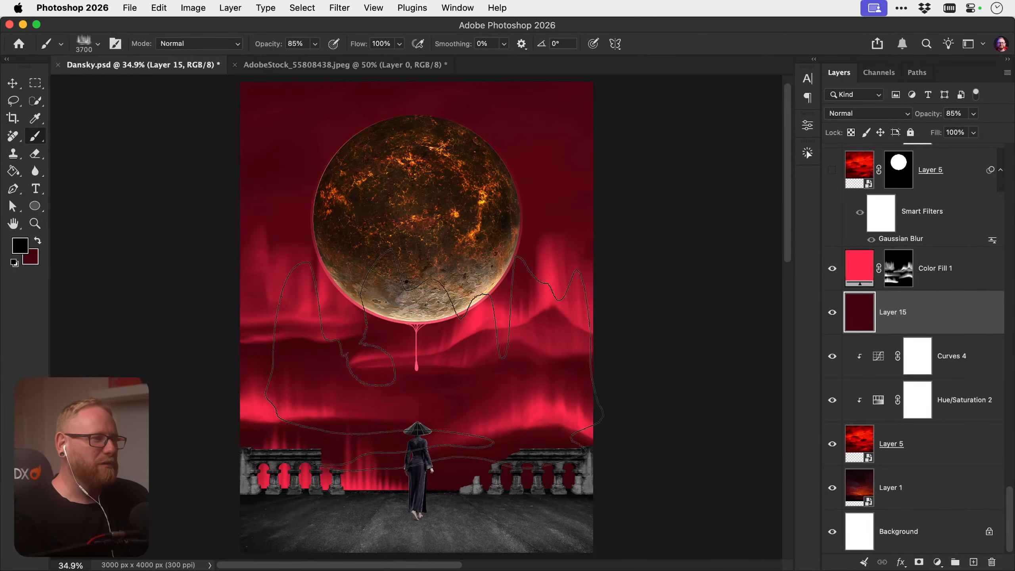
pyautogui.press('v')
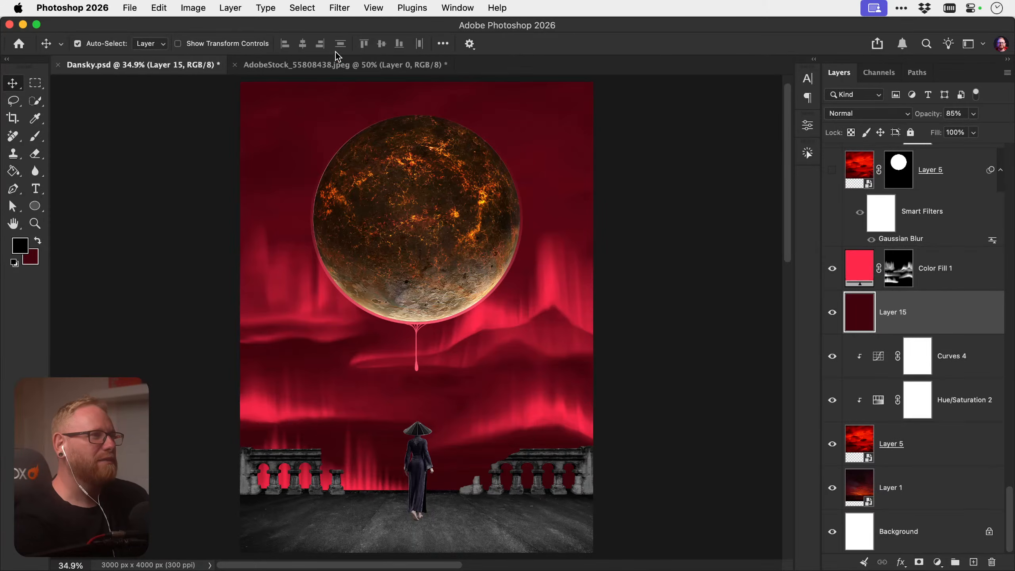
# Close the AdobeStock_55808438.jpeg document without saving its changes and save Dansky.psd
pyautogui.click(331, 65)
pyautogui.press('super+w')
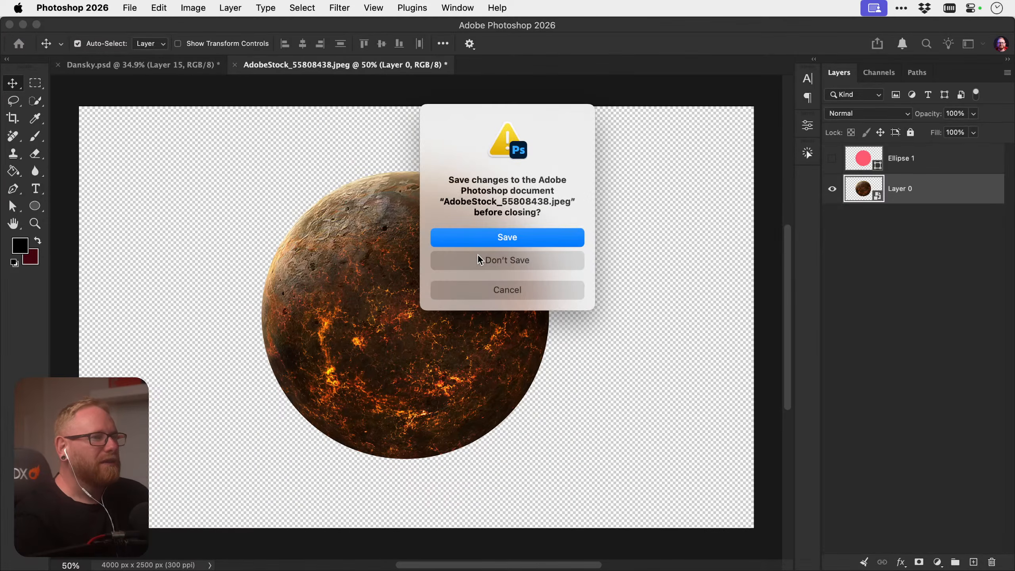
pyautogui.click(479, 258)
pyautogui.press('super+s')
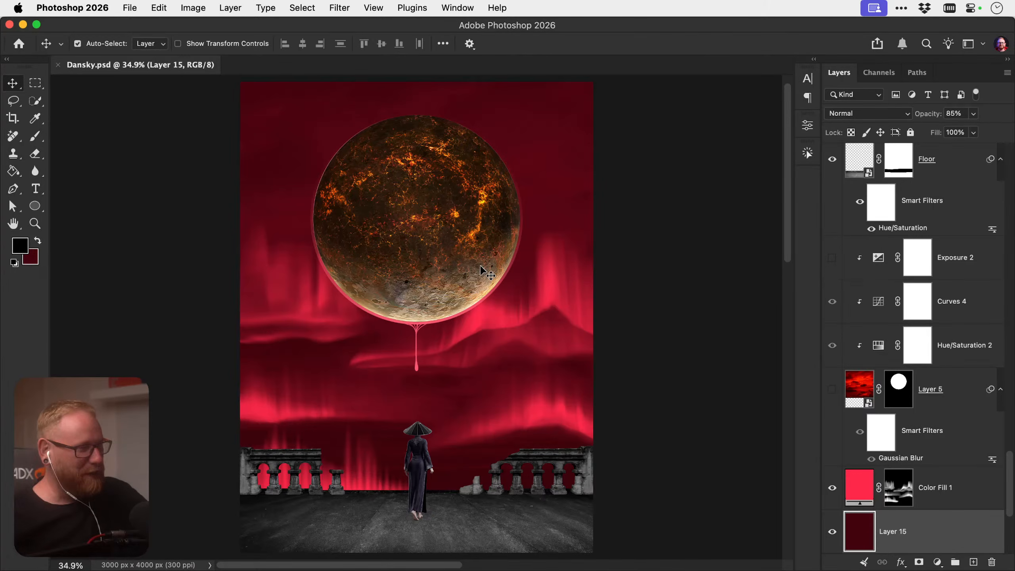
# Briefly show the hidden masked Layer 5 and Layer 6 to check what each adds to the composite
pyautogui.click(932, 398)
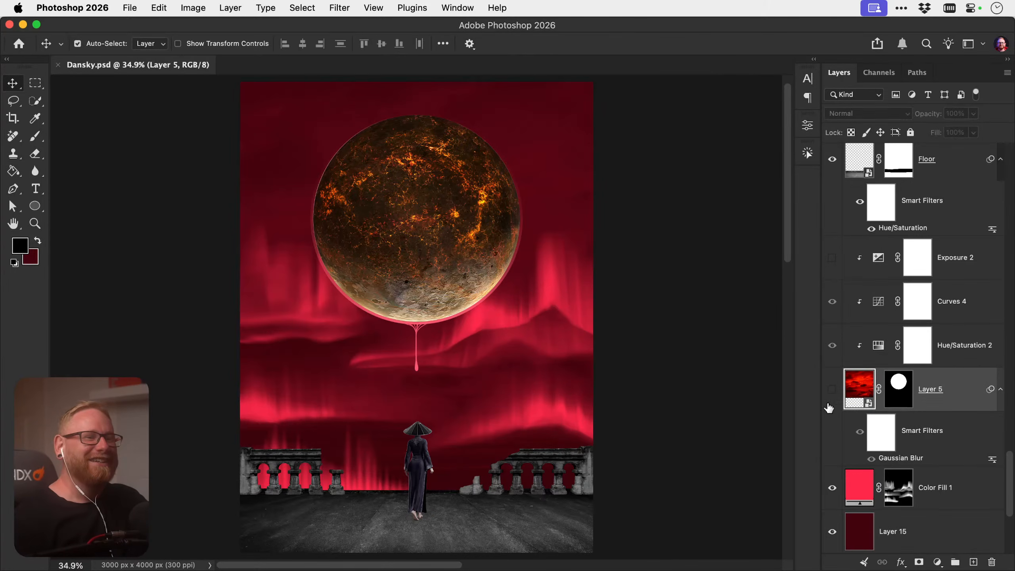
pyautogui.click(832, 389)
pyautogui.click(832, 391)
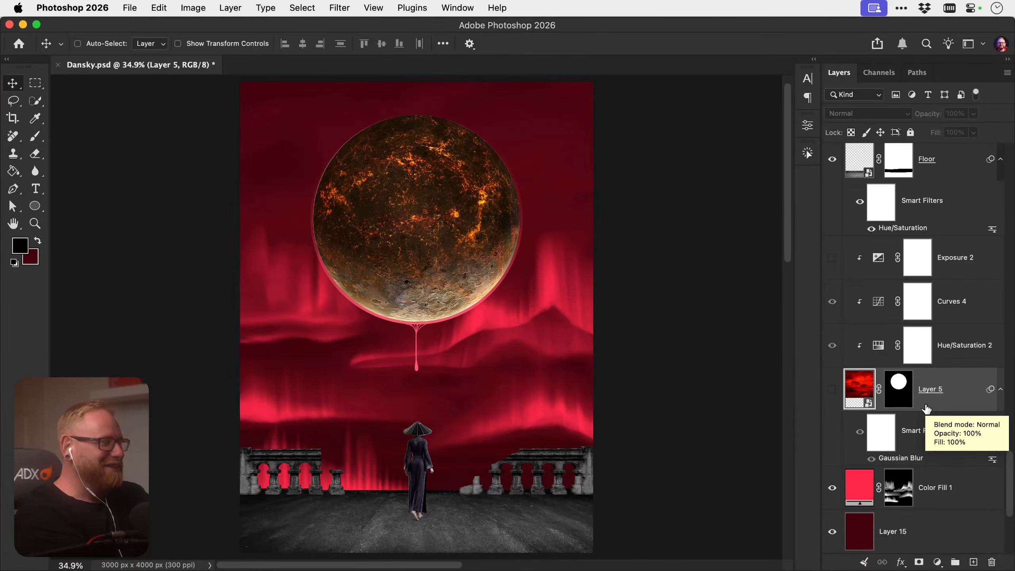
pyautogui.press('super+s')
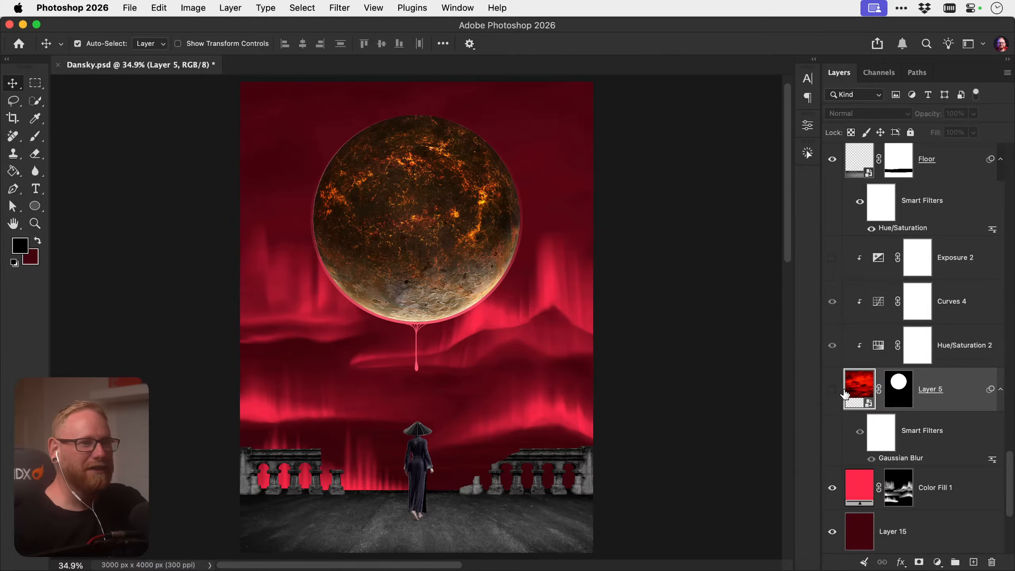
pyautogui.scroll(4, 847, 394)
pyautogui.scroll(3, 853, 393)
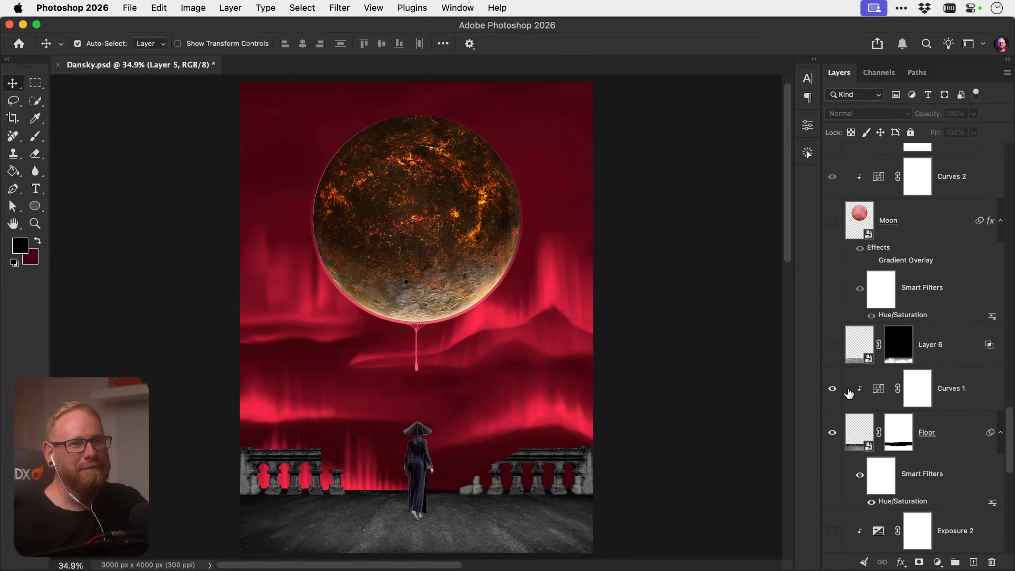
pyautogui.click(832, 345)
pyautogui.click(832, 346)
pyautogui.scroll(3, 839, 325)
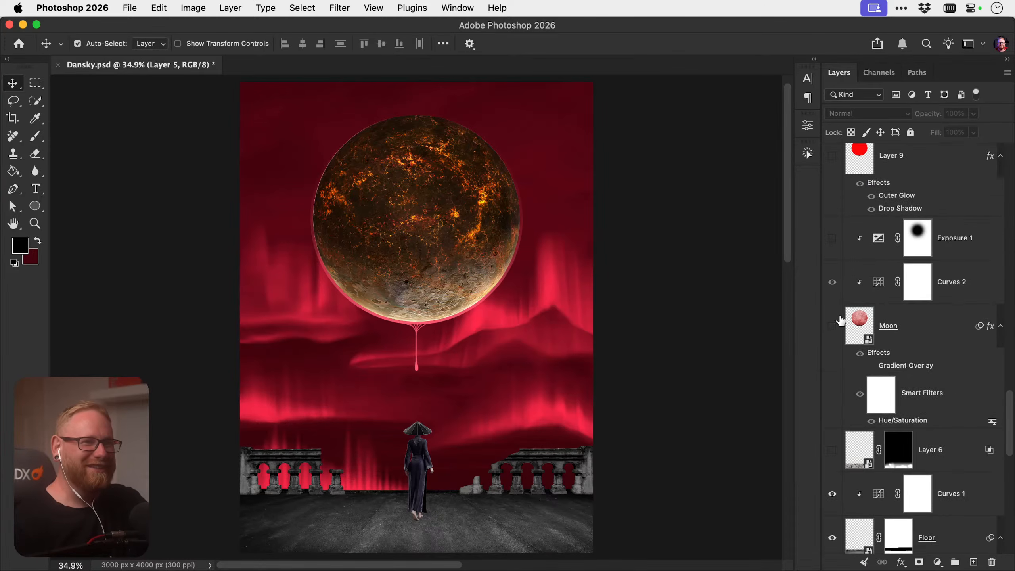
# Briefly show the hidden Moon layer, the red disc Layer 9 and the blurred ring Layer 9 to check their effect
pyautogui.click(832, 327)
pyautogui.click(832, 327)
pyautogui.scroll(5, 833, 330)
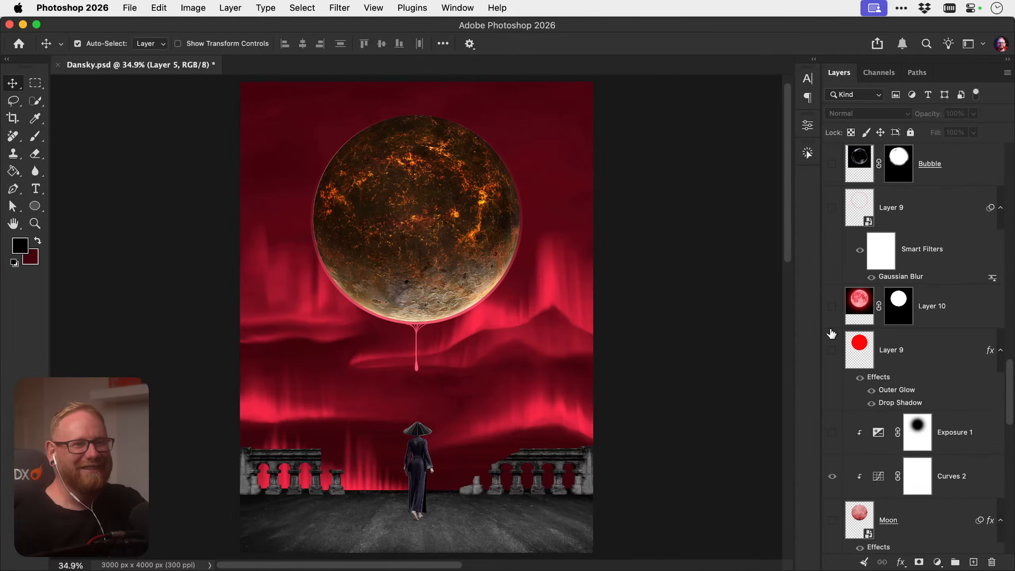
pyautogui.click(832, 351)
pyautogui.click(832, 352)
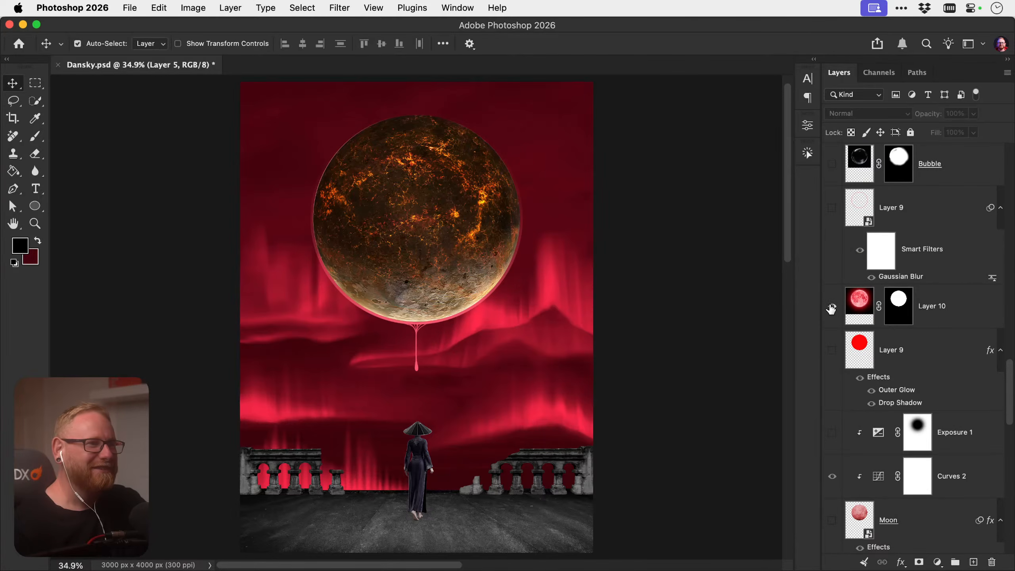
pyautogui.scroll(6, 830, 337)
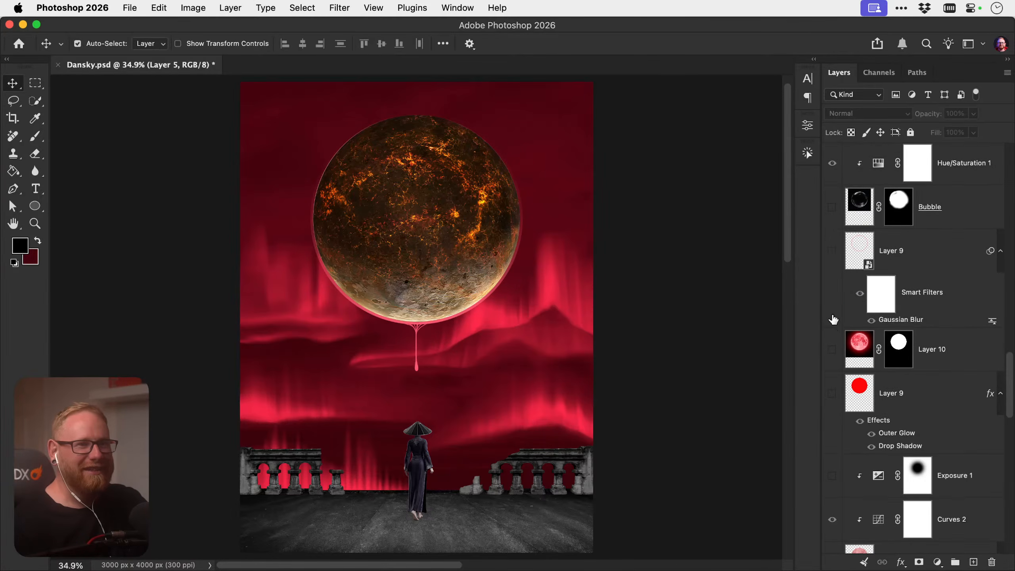
pyautogui.click(832, 376)
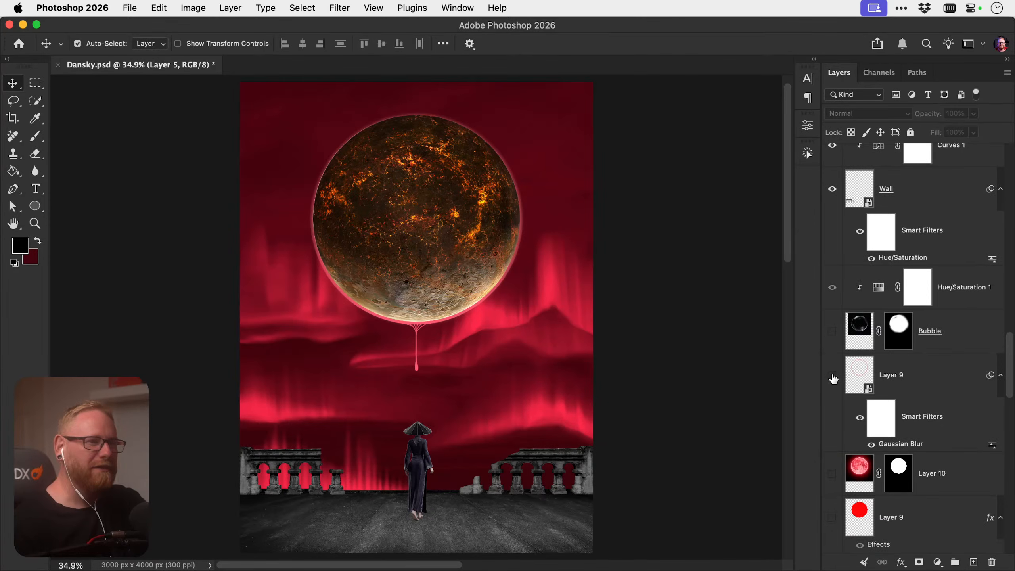
pyautogui.click(832, 376)
pyautogui.scroll(-2, 832, 344)
pyautogui.scroll(3, 834, 324)
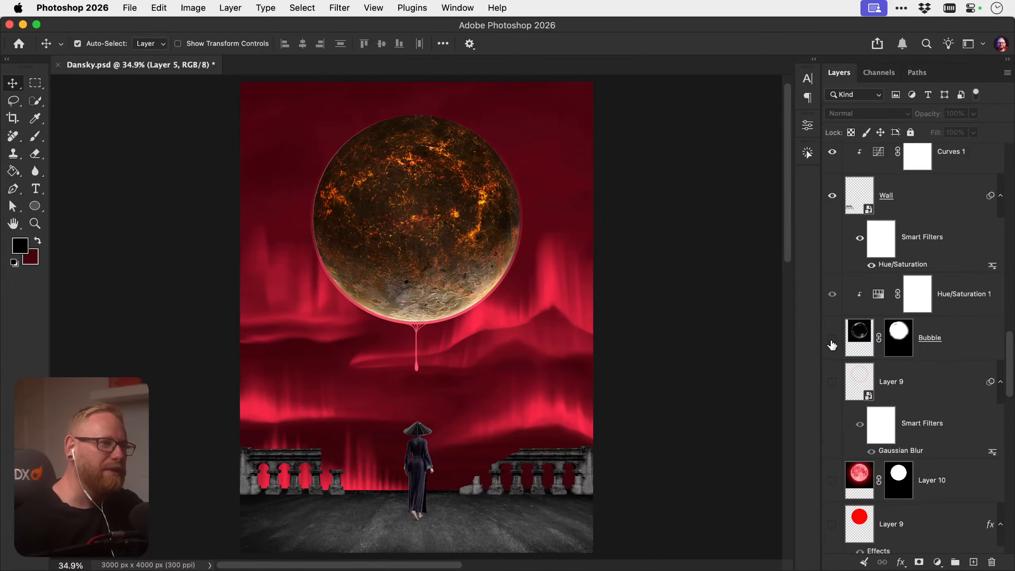
# Check the hidden red glow Layer 7, the Layer 7 copies above it and masked Ellipse 1 by toggling their visibility
pyautogui.scroll(8, 833, 345)
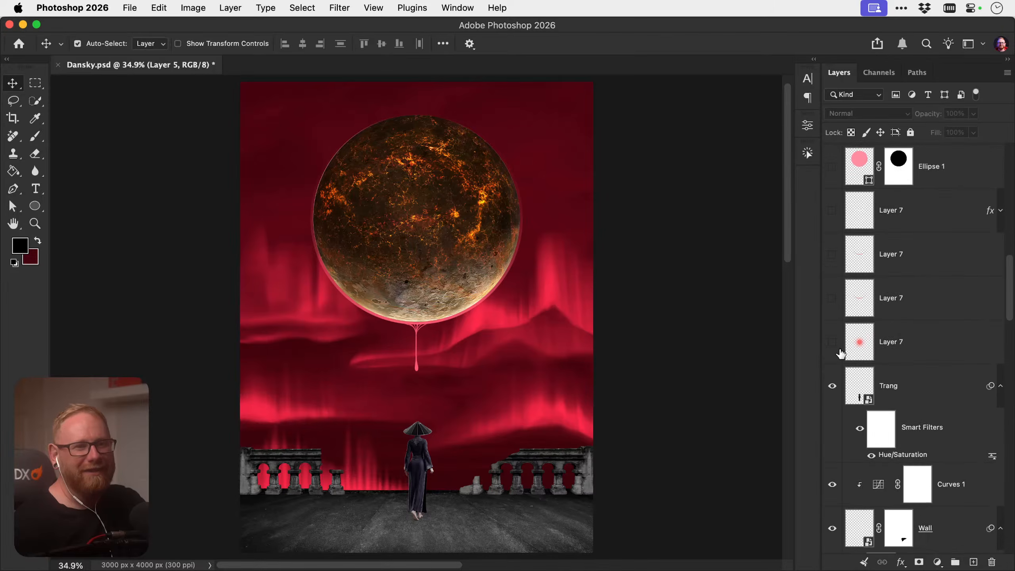
pyautogui.rightClick(832, 347)
pyautogui.click(834, 345)
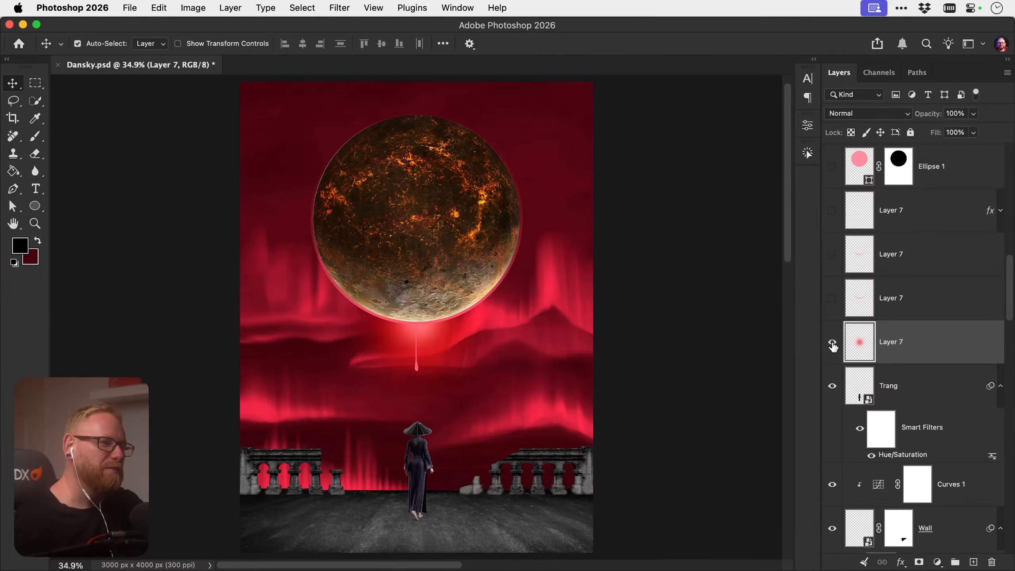
pyautogui.click(833, 343)
pyautogui.click(832, 299)
pyautogui.click(832, 300)
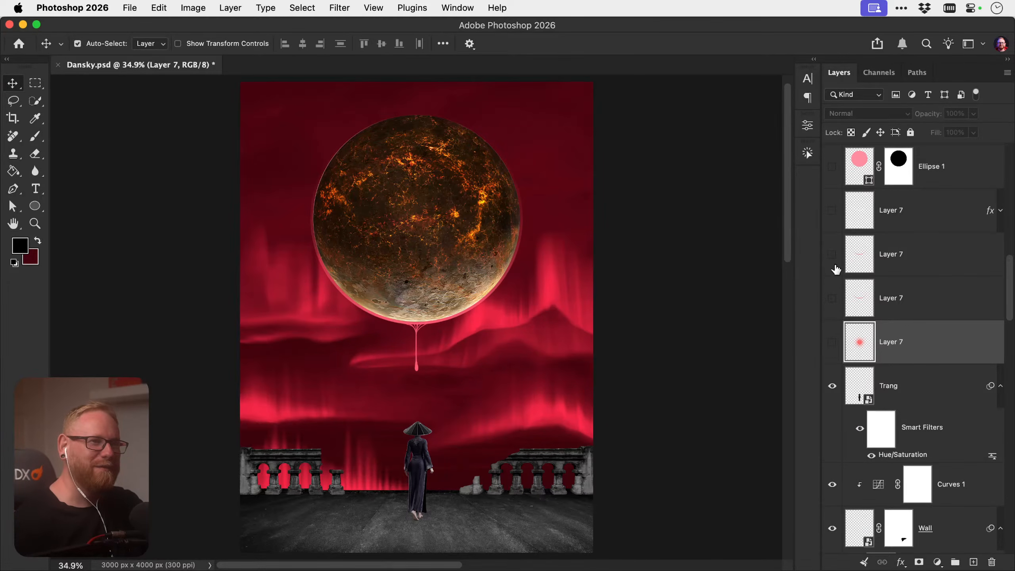
pyautogui.click(831, 256)
pyautogui.click(832, 211)
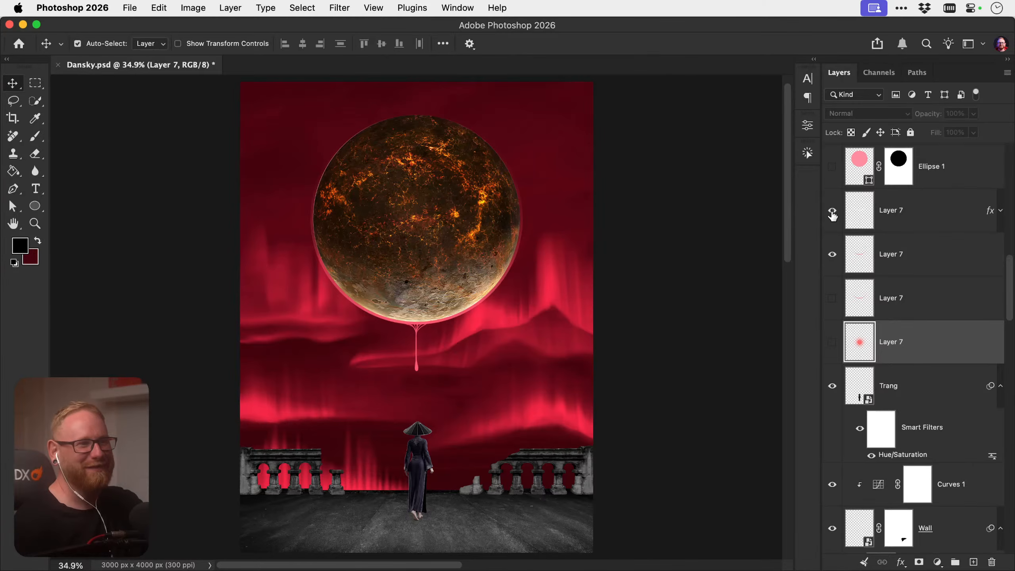
pyautogui.click(831, 256)
pyautogui.click(832, 210)
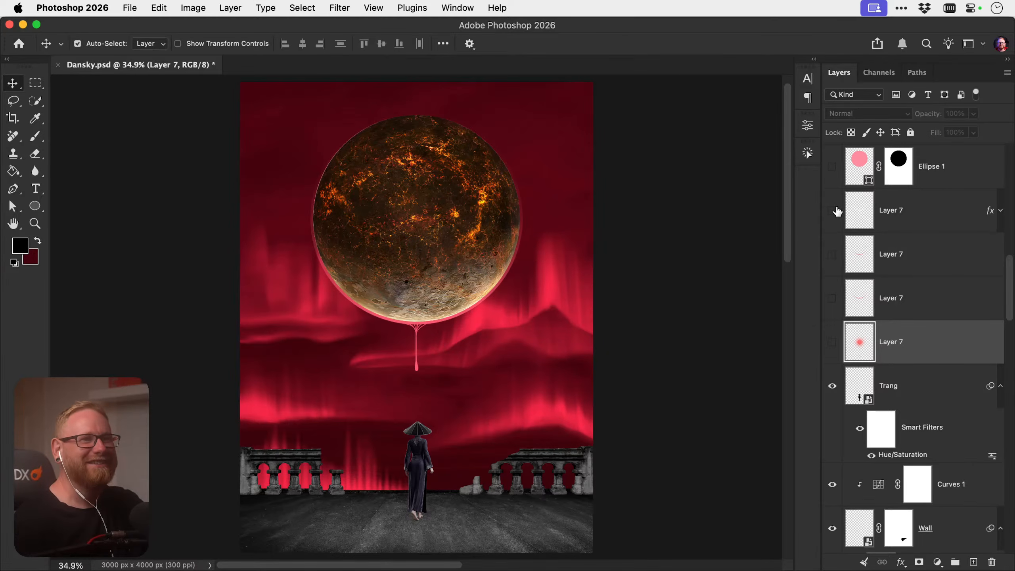
pyautogui.click(832, 168)
pyautogui.scroll(-10, 832, 260)
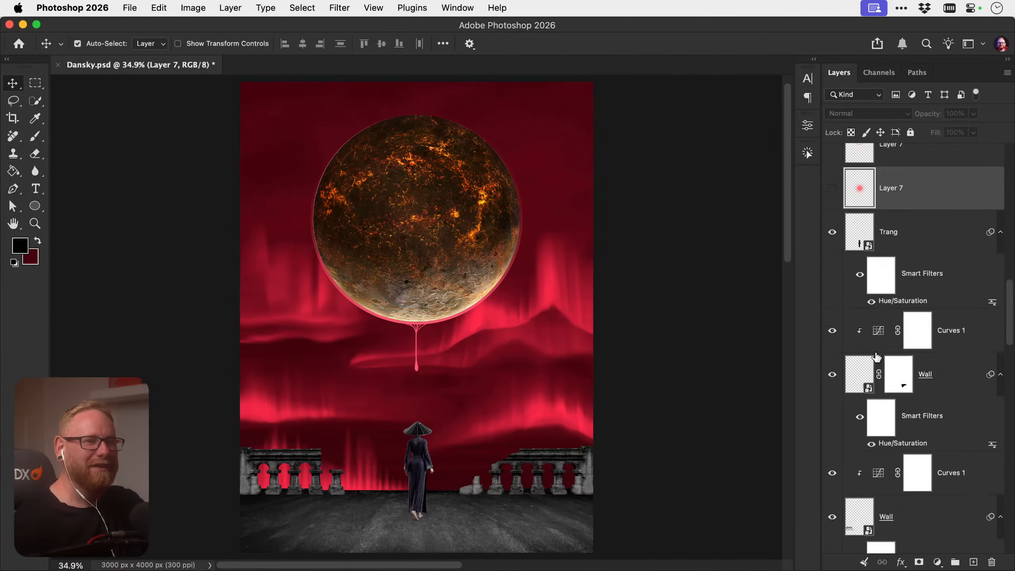
pyautogui.click(833, 348)
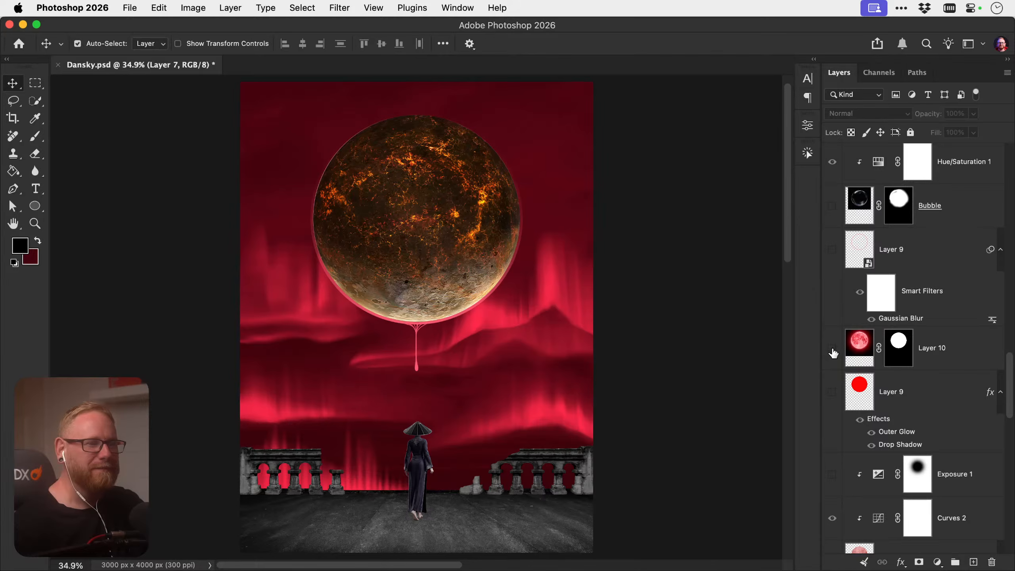
pyautogui.scroll(-8, 833, 360)
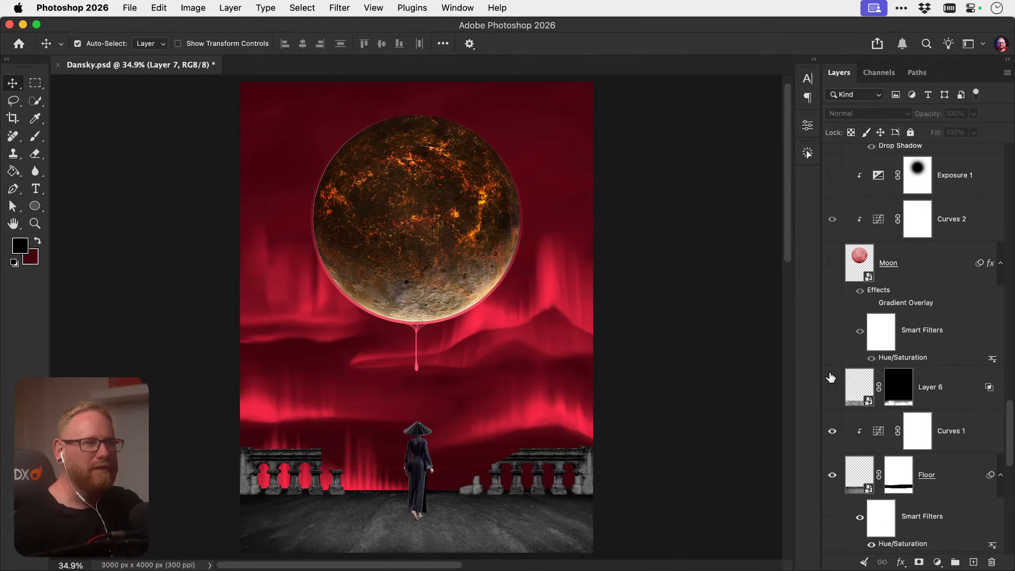
# Set the blend mode of the lava moon's Layer 14 to Hard Light
pyautogui.click(488, 280)
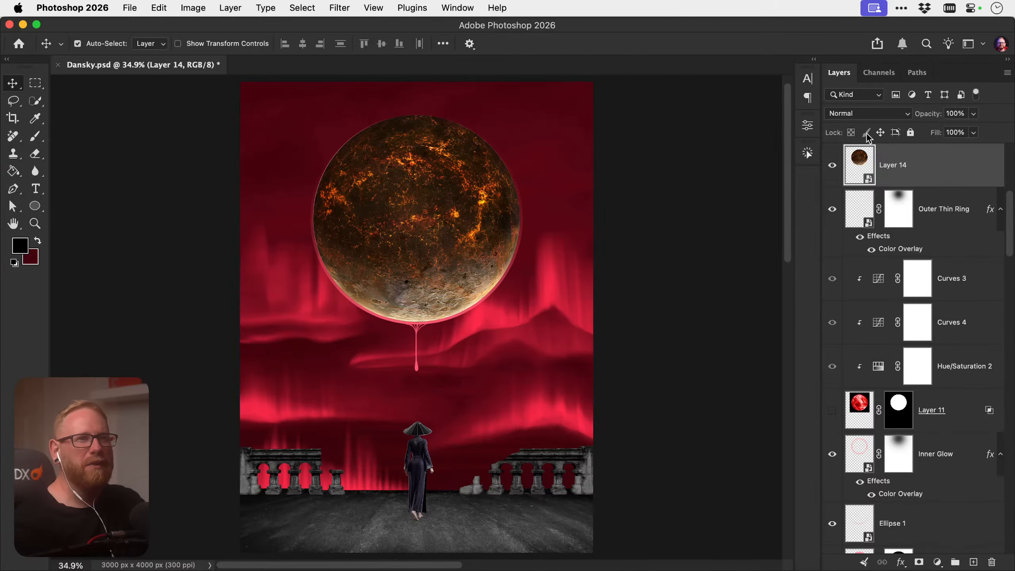
pyautogui.click(870, 114)
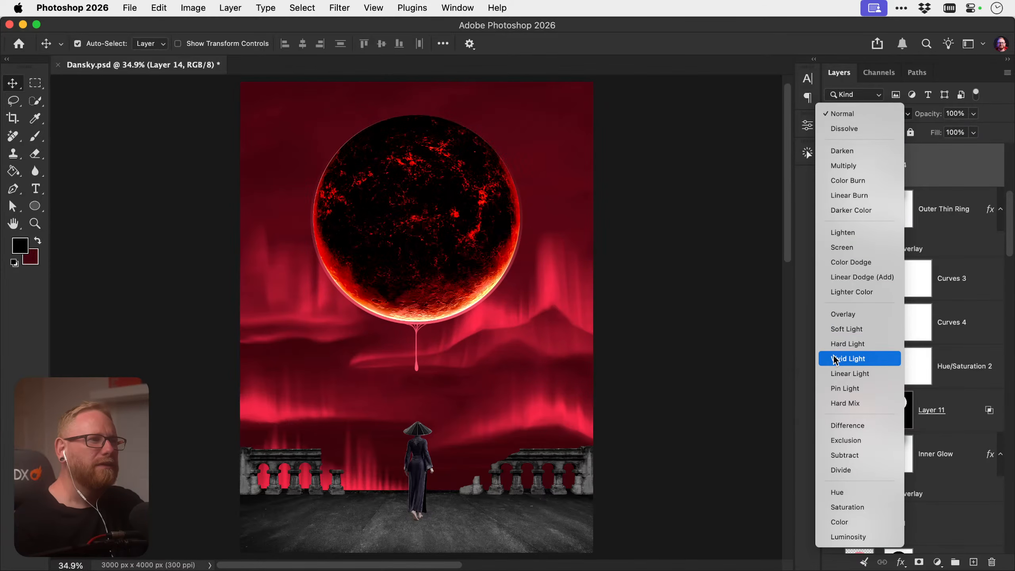
pyautogui.click(836, 343)
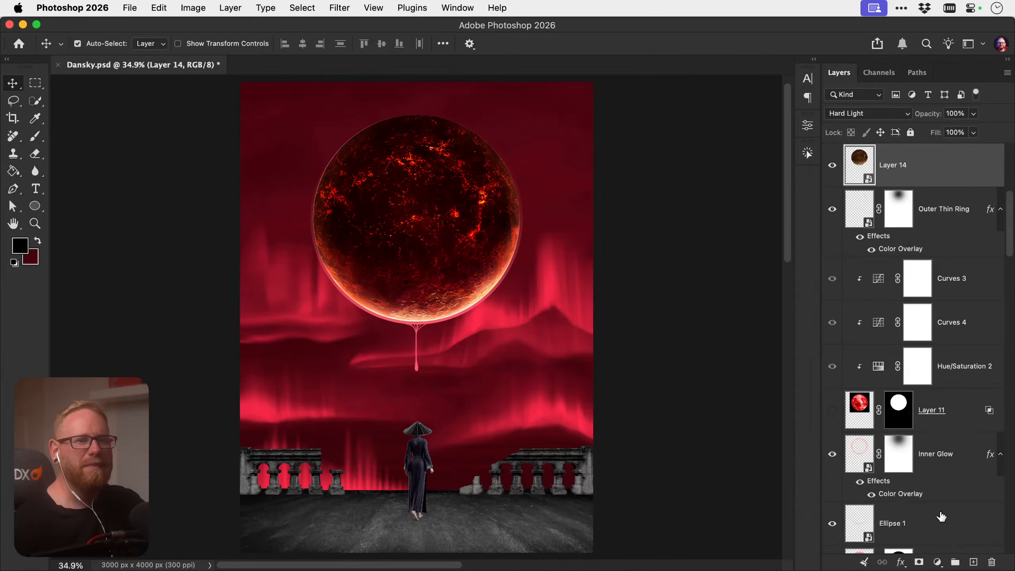
# Apply a Hue/Saturation adjustment with hue -46 to the lava moon on Layer 14
pyautogui.press('super+u')
pyautogui.moveTo(571, 201); pyautogui.dragTo(549, 205)
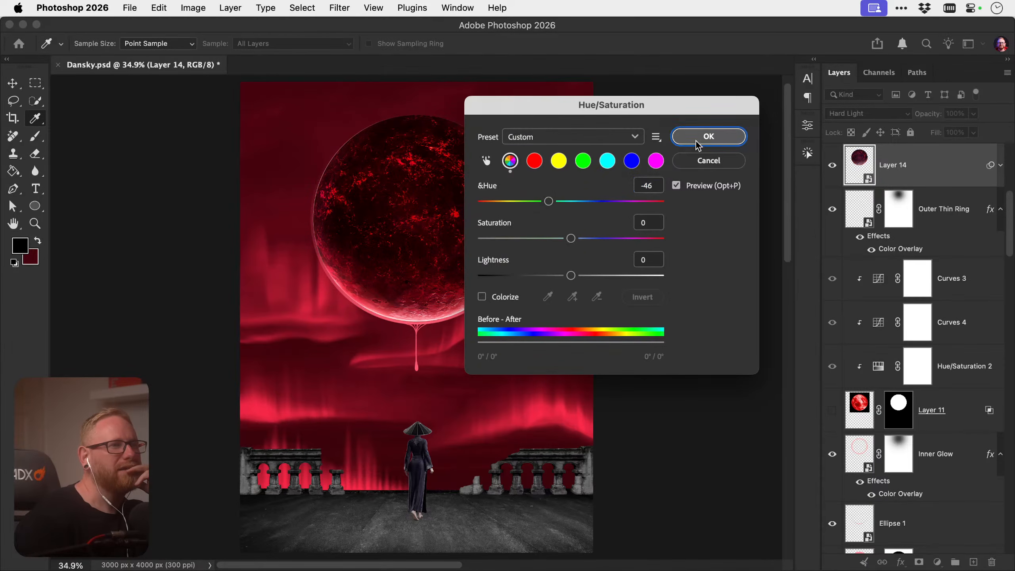
pyautogui.click(709, 136)
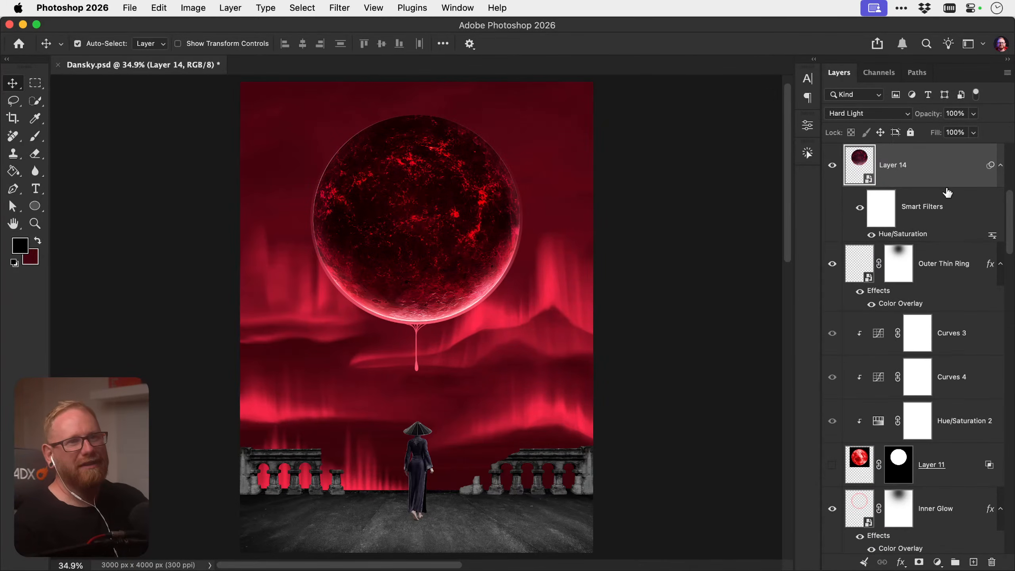
# Set Layer 14's Blend If ranges to 0/33 and 174/255 for the current layer, 0/55 and about 98/255 for the underlying layer
pyautogui.doubleClick(958, 180)
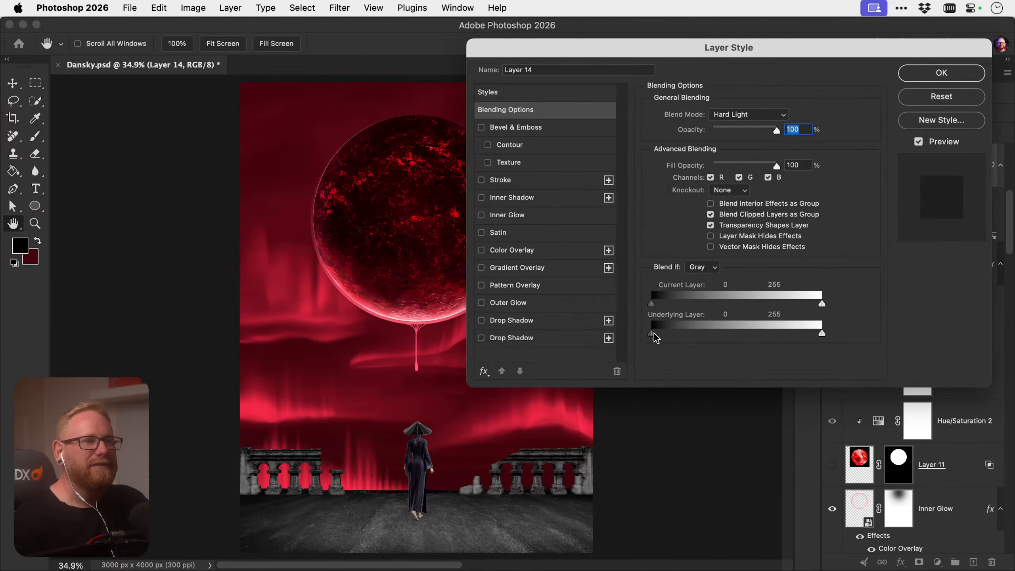
pyautogui.moveTo(650, 333); pyautogui.dragTo(690, 334)
pyautogui.moveTo(652, 303); pyautogui.dragTo(673, 302)
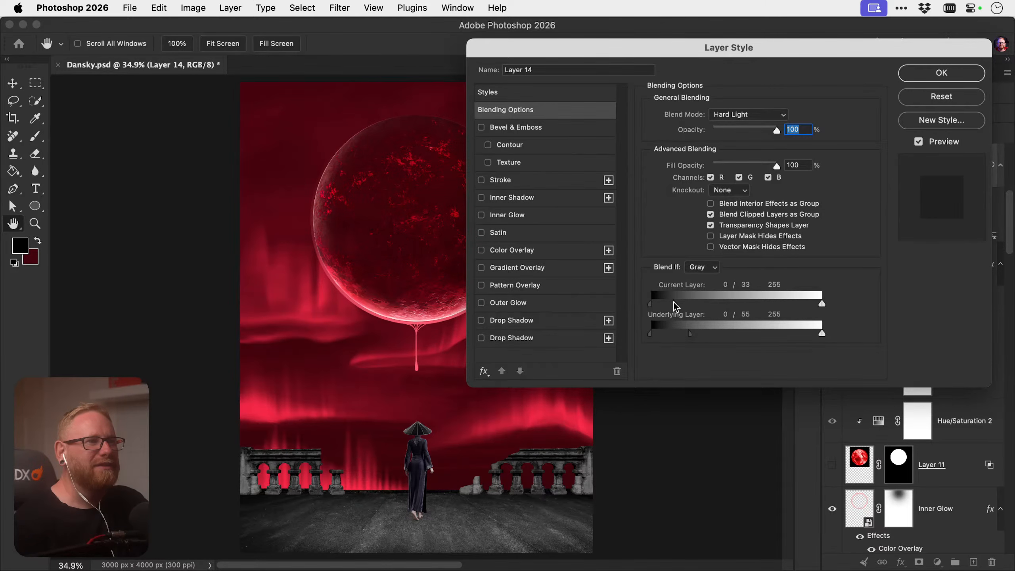
pyautogui.moveTo(821, 304); pyautogui.dragTo(766, 303)
pyautogui.moveTo(823, 334); pyautogui.dragTo(718, 332)
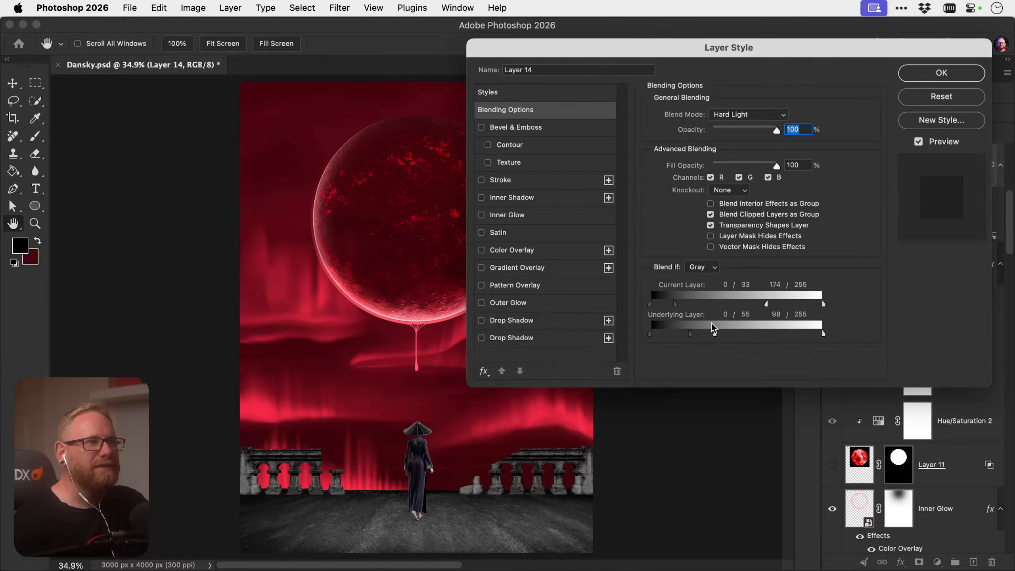
pyautogui.press('Return')
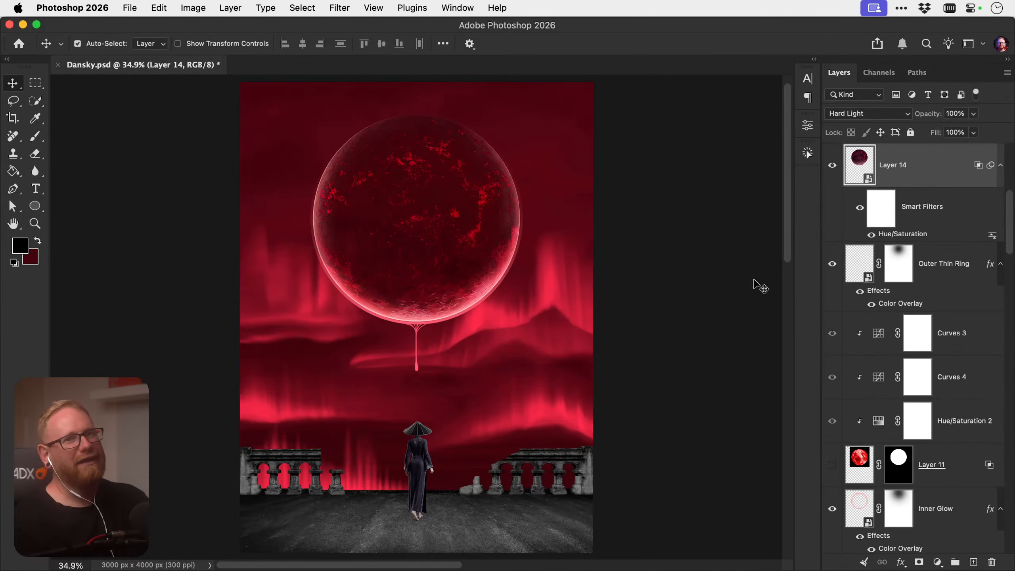
# Hide Color Fill 1 and the dark red Layer 15 to bring back the cloudy red sky
pyautogui.scroll(-10, 889, 308)
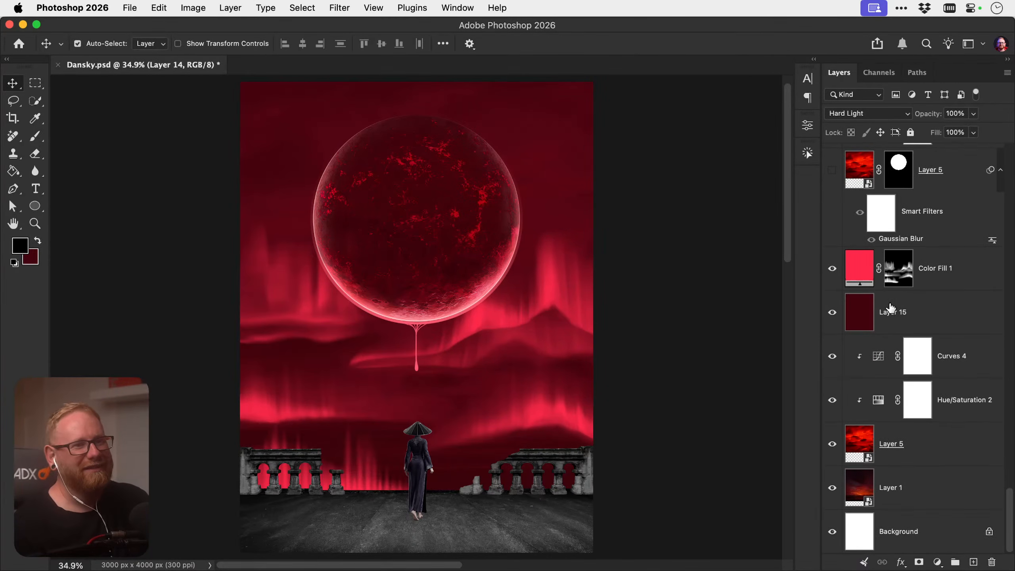
pyautogui.moveTo(832, 312)
pyautogui.mouseDown()
pyautogui.moveTo(831, 279)
pyautogui.moveTo(833, 310)
pyautogui.mouseUp()
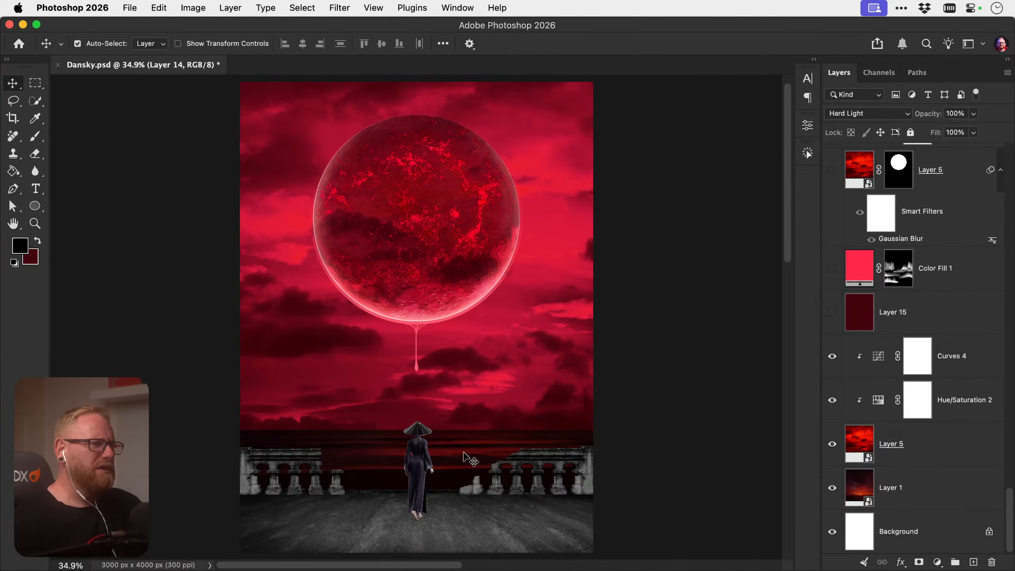
pyautogui.press('super')
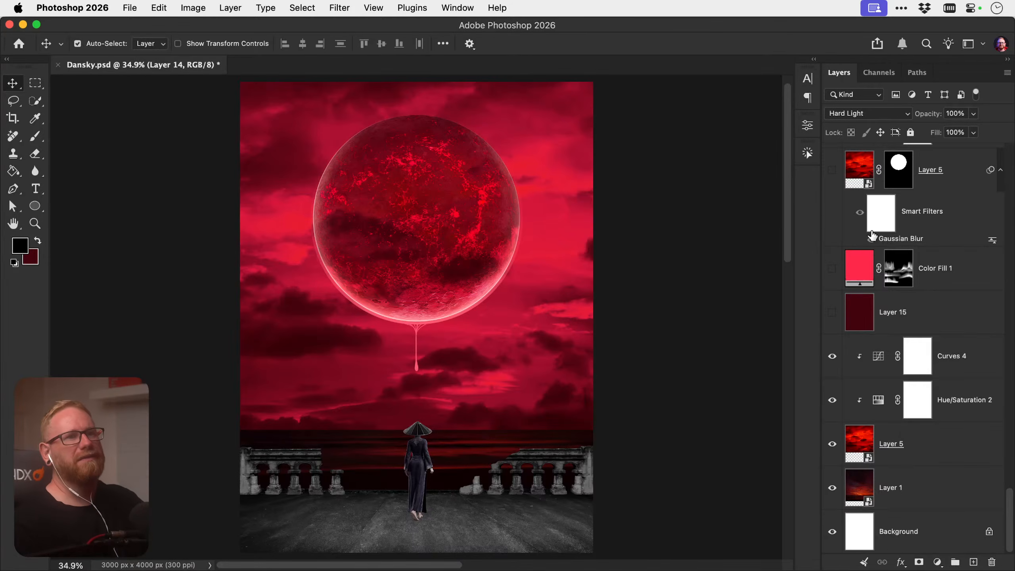
# Briefly show the reference poster on Layer 8 to compare it with the composite
pyautogui.scroll(10, 871, 236)
pyautogui.click(831, 165)
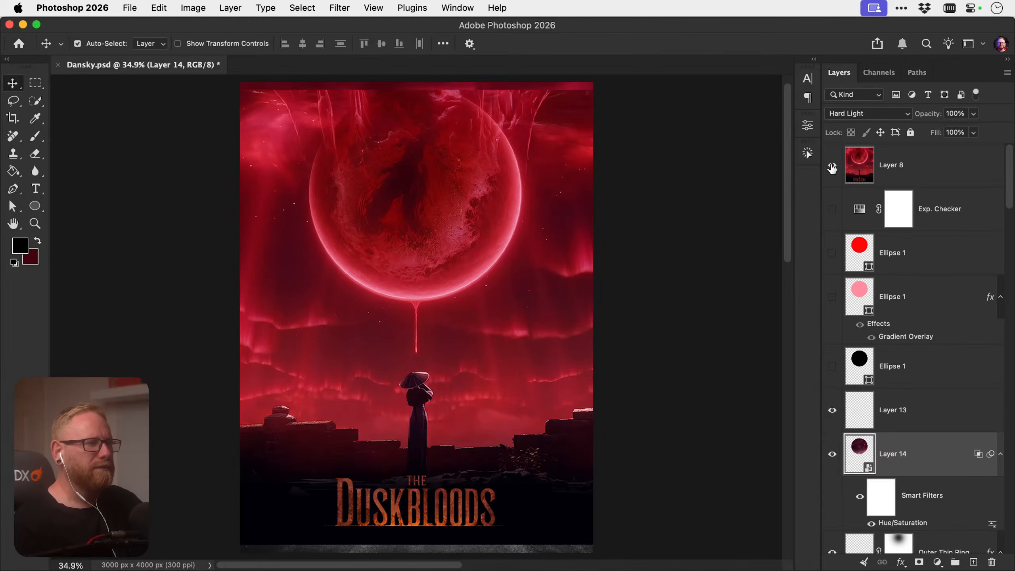
pyautogui.click(830, 170)
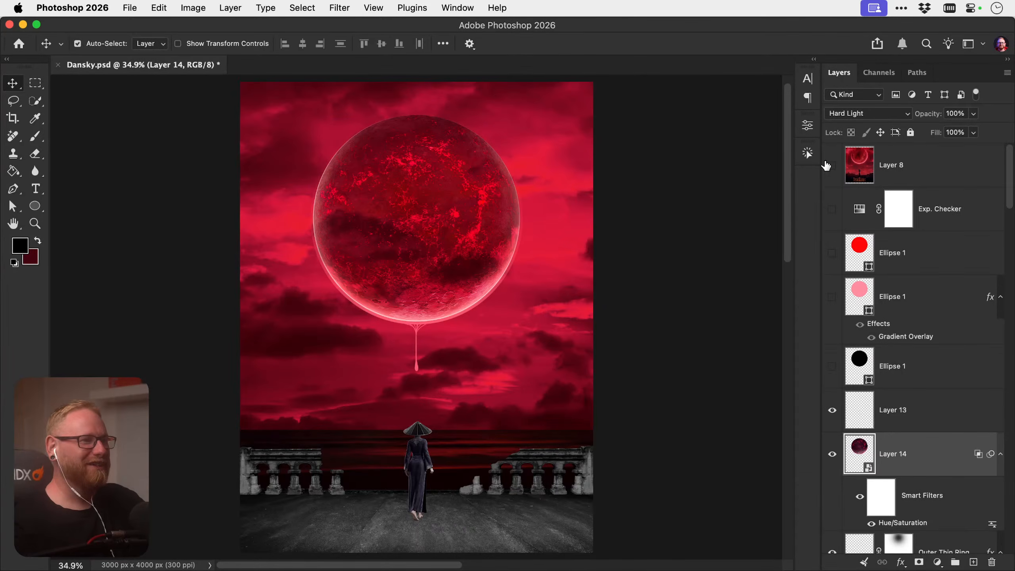
pyautogui.press('z')
pyautogui.moveTo(415, 335); pyautogui.dragTo(347, 328)
pyautogui.press('v')
pyautogui.click(427, 311)
pyautogui.press('z')
pyautogui.press('v')
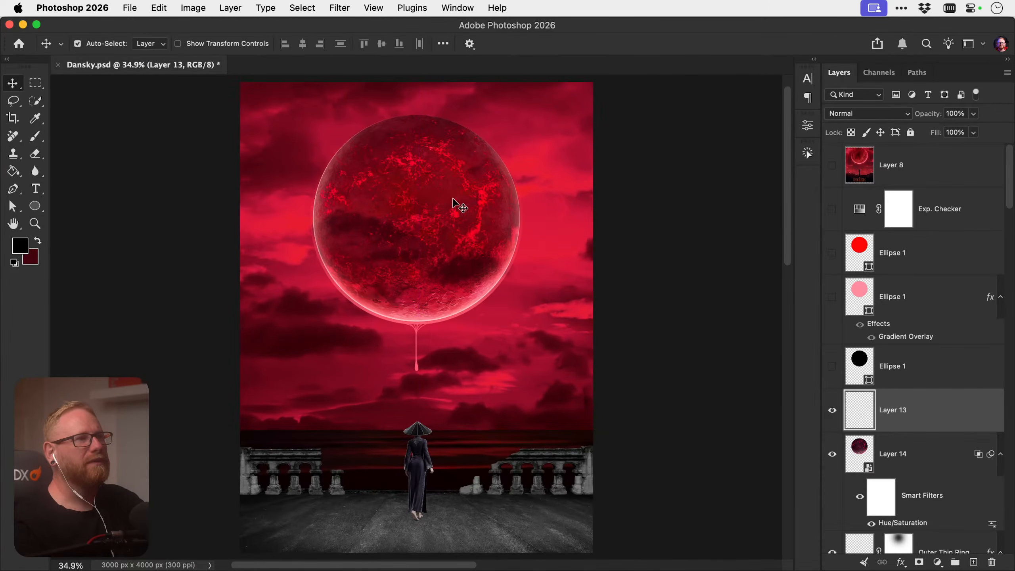
# Add a layer mask to the lava moon on Layer 14
pyautogui.press('z')
pyautogui.moveTo(424, 182); pyautogui.dragTo(430, 188)
pyautogui.press('v')
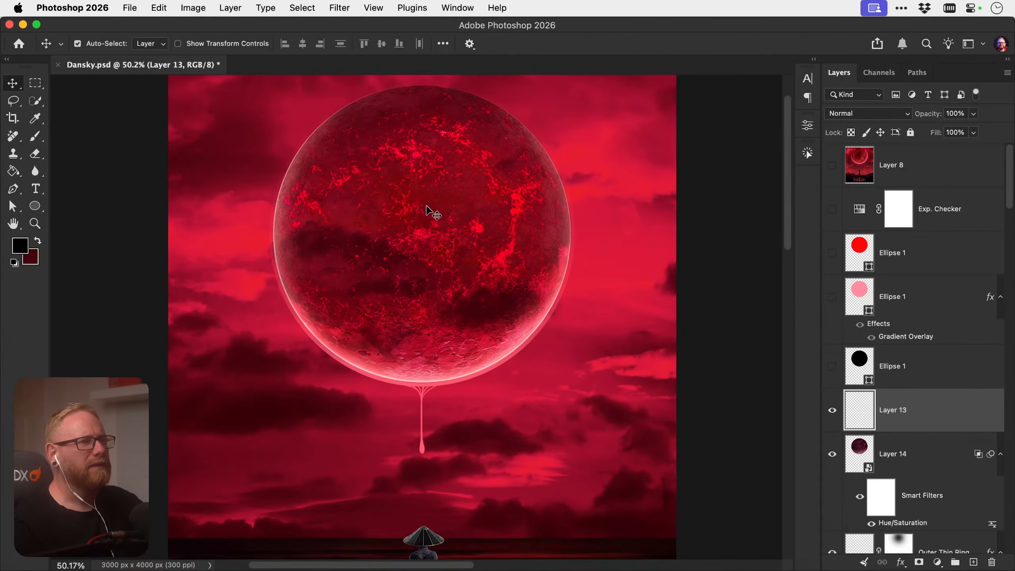
pyautogui.click(430, 212)
pyautogui.click(919, 563)
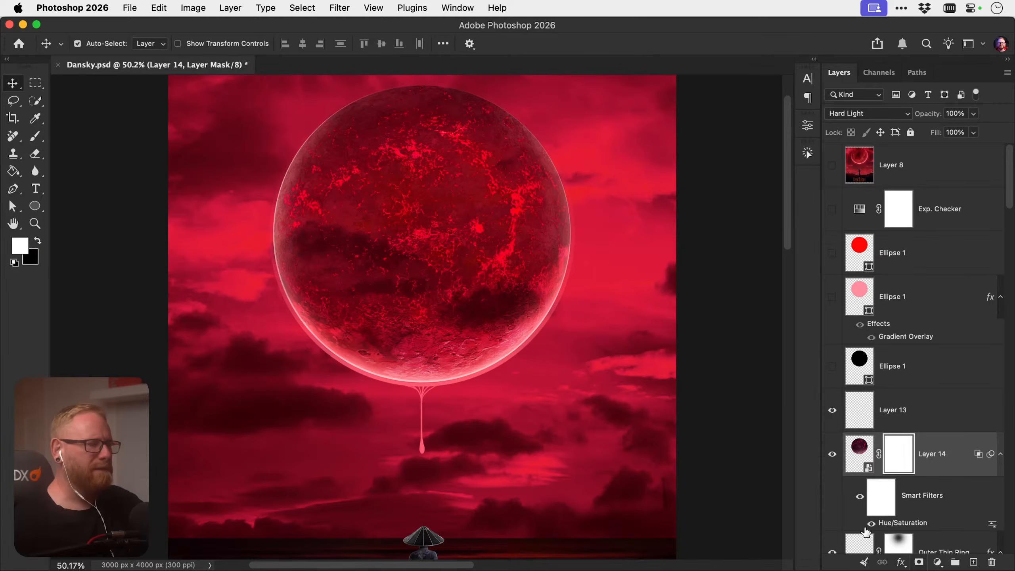
# Set up a black Soft Round Pressure Opacity and Flow brush and reduce its size to 1500 px
pyautogui.press('b')
pyautogui.press('d')
pyautogui.press('x')
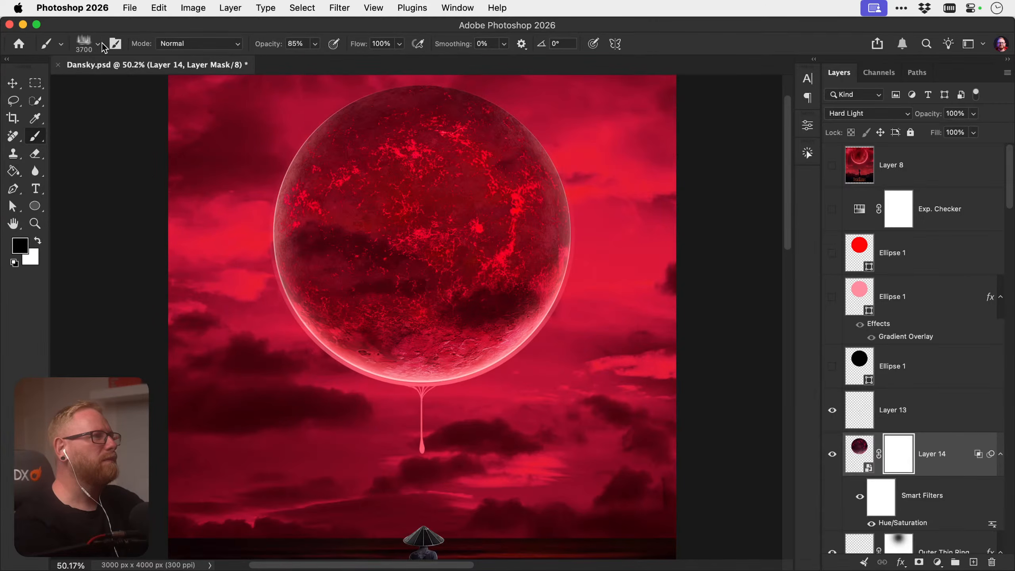
pyautogui.click(98, 44)
pyautogui.moveTo(448, 542); pyautogui.dragTo(447, 159)
pyautogui.click(93, 300)
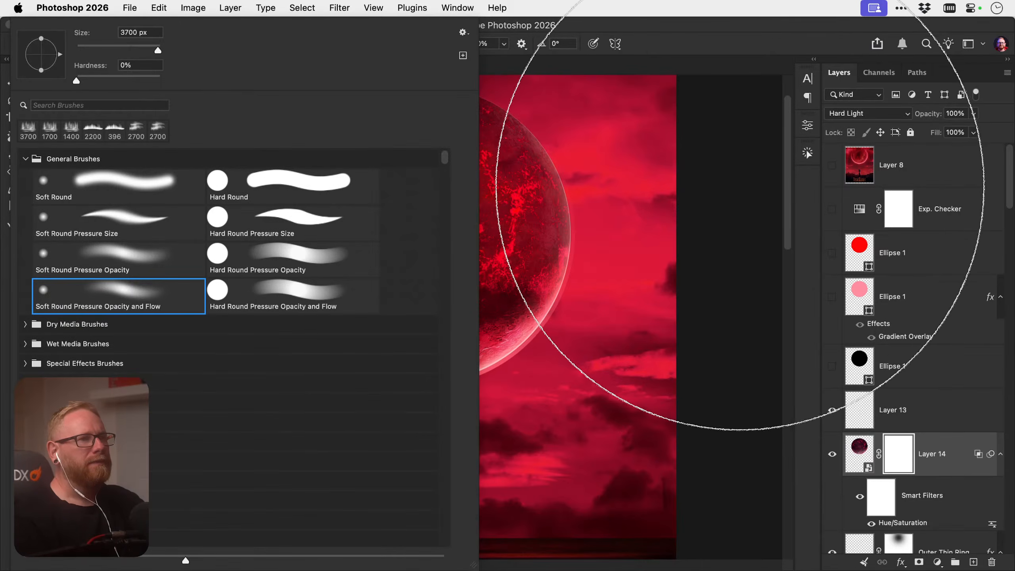
pyautogui.click(725, 194)
pyautogui.press('super+z')
pyautogui.press('[')
pyautogui.press('[')
pyautogui.press('[')
pyautogui.press('[')
pyautogui.press('[')
pyautogui.press('[')
pyautogui.press('[')
pyautogui.press('[')
pyautogui.press('[')
pyautogui.press('[')
pyautogui.press('[')
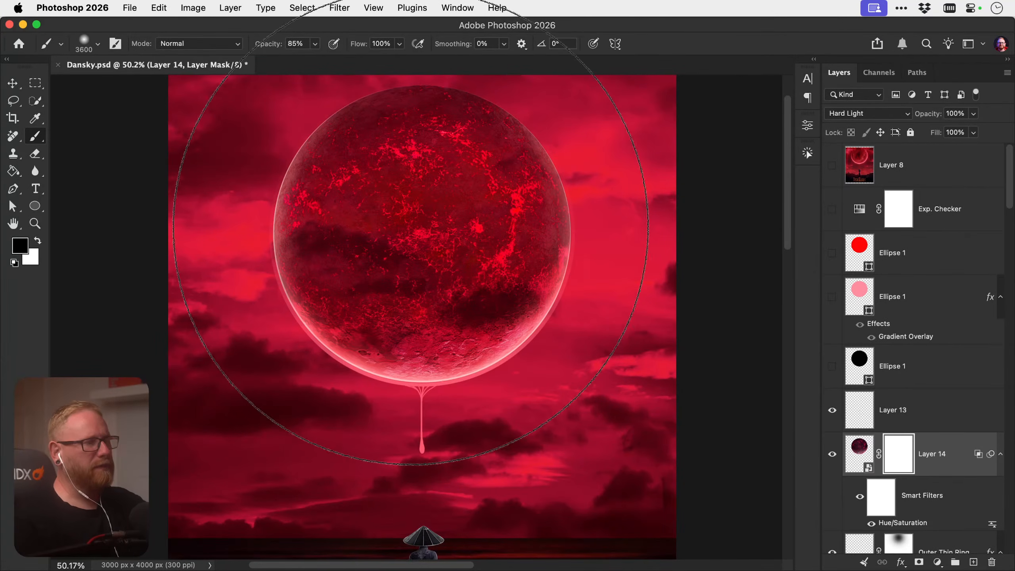
pyautogui.press('[')
pyautogui.press('[')
pyautogui.press('[')
pyautogui.press('[')
pyautogui.press('[')
pyautogui.press('[')
pyautogui.press('[')
pyautogui.press('[')
pyautogui.press('[')
pyautogui.press('[')
pyautogui.press('[')
pyautogui.press('[')
pyautogui.press('[')
pyautogui.press('[')
pyautogui.press('[')
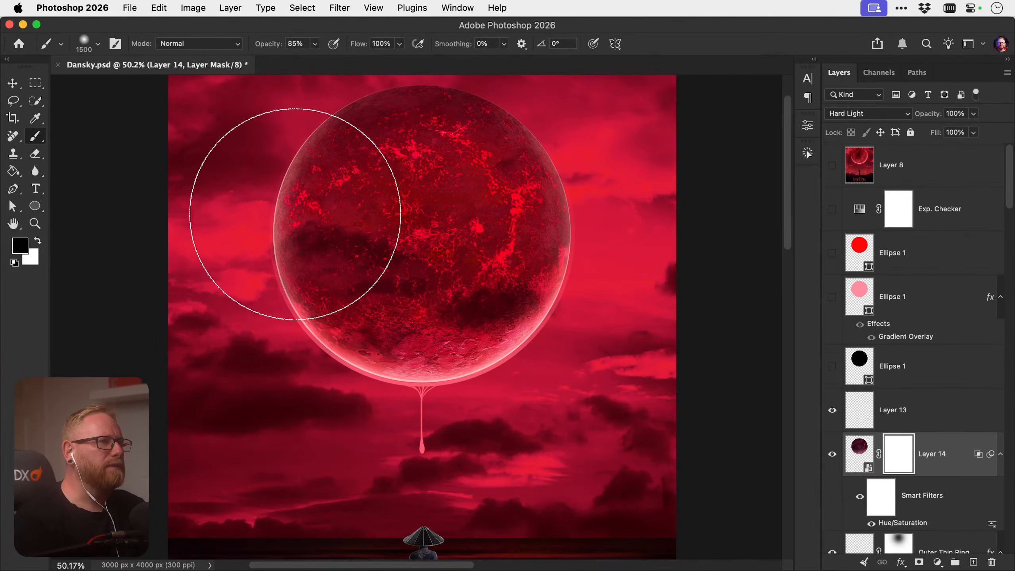
# Try masking the upper edge of the lava moon with a black brush at 100% flow, then undo the strokes
pyautogui.moveTo(301, 178)
pyautogui.mouseDown()
pyautogui.moveTo(385, 106)
pyautogui.moveTo(497, 77)
pyautogui.moveTo(598, 75)
pyautogui.mouseUp()
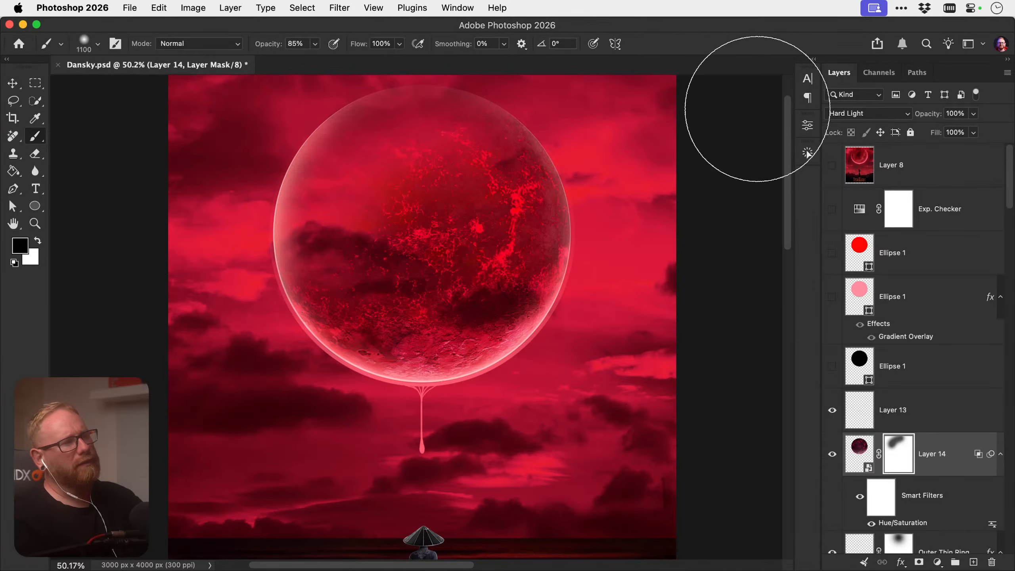
pyautogui.press('super+z')
pyautogui.moveTo(245, 218)
pyautogui.mouseDown()
pyautogui.moveTo(385, 99)
pyautogui.moveTo(443, 82)
pyautogui.mouseUp()
pyautogui.press('super+z')
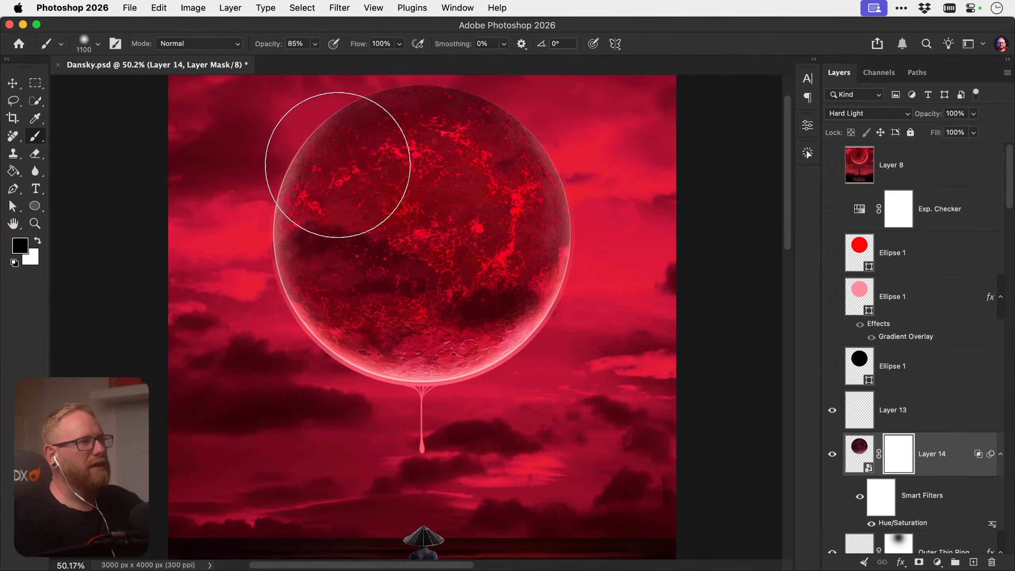
# Set the brush flow to 30% and paint black around the moon's edges on Layer 14's mask to fade the lava texture
pyautogui.hotkey('shift', '3')
pyautogui.moveTo(235, 199); pyautogui.dragTo(595, 269)
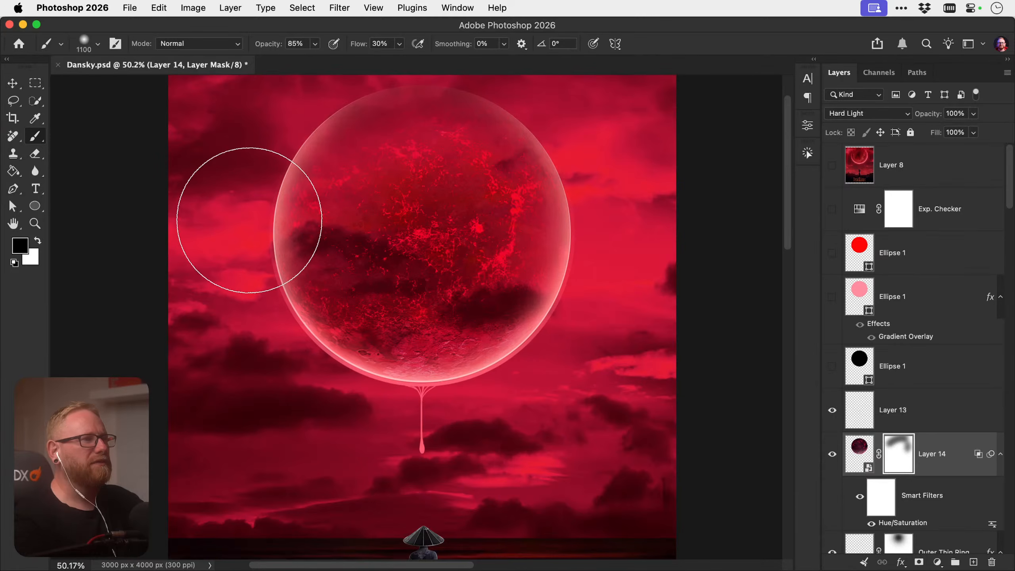
pyautogui.moveTo(250, 215); pyautogui.dragTo(589, 374)
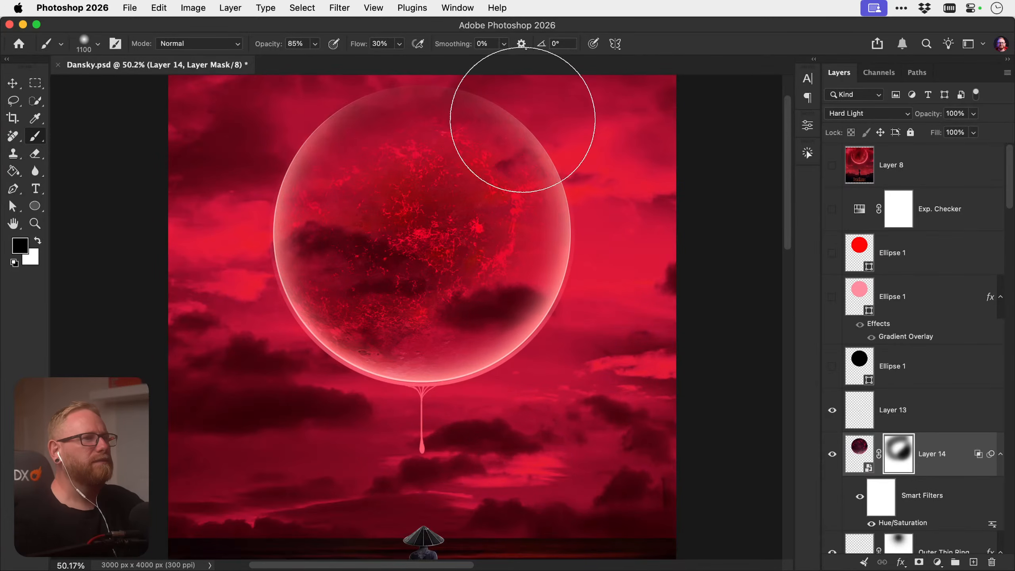
pyautogui.moveTo(522, 120)
pyautogui.mouseDown()
pyautogui.moveTo(523, 172)
pyautogui.moveTo(541, 214)
pyautogui.mouseUp()
pyautogui.press('v')
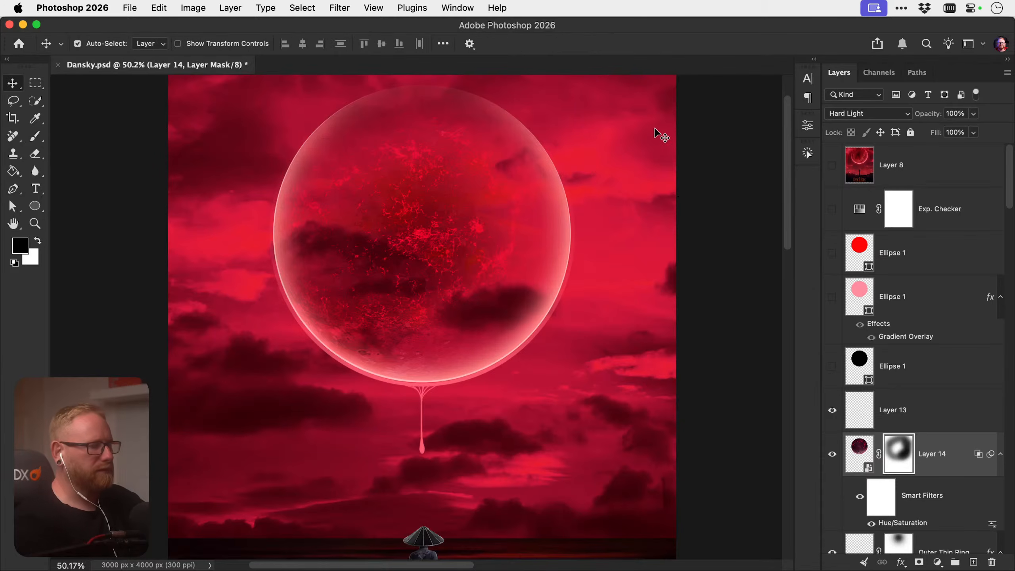
# Disable and re-enable Layer 14's mask to compare the moon with and without it
pyautogui.press('super+0')
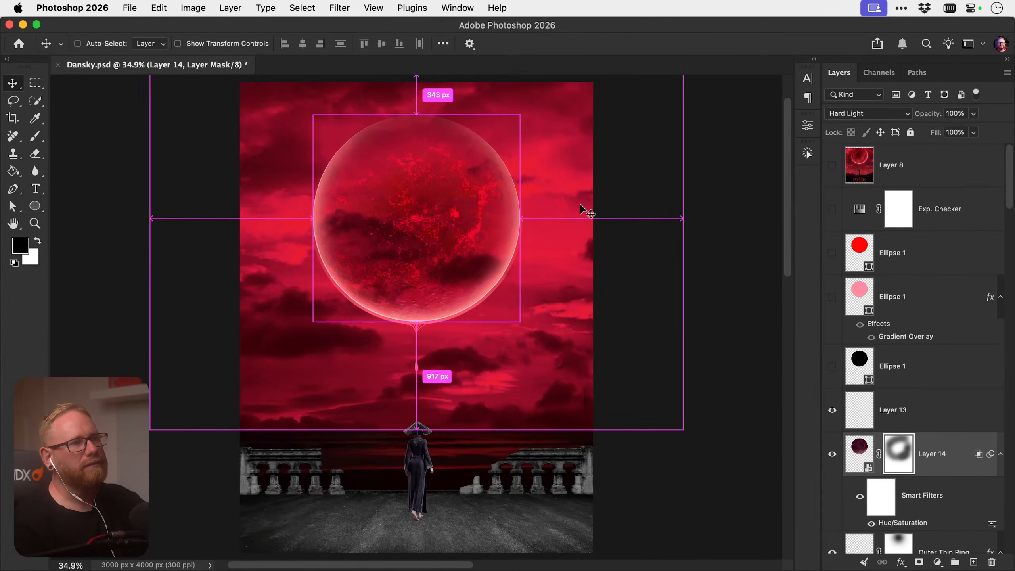
pyautogui.keyDown('shift'); pyautogui.click(898, 454); pyautogui.keyUp('shift')
pyautogui.keyDown('shift'); pyautogui.click(898, 455); pyautogui.keyUp('shift')
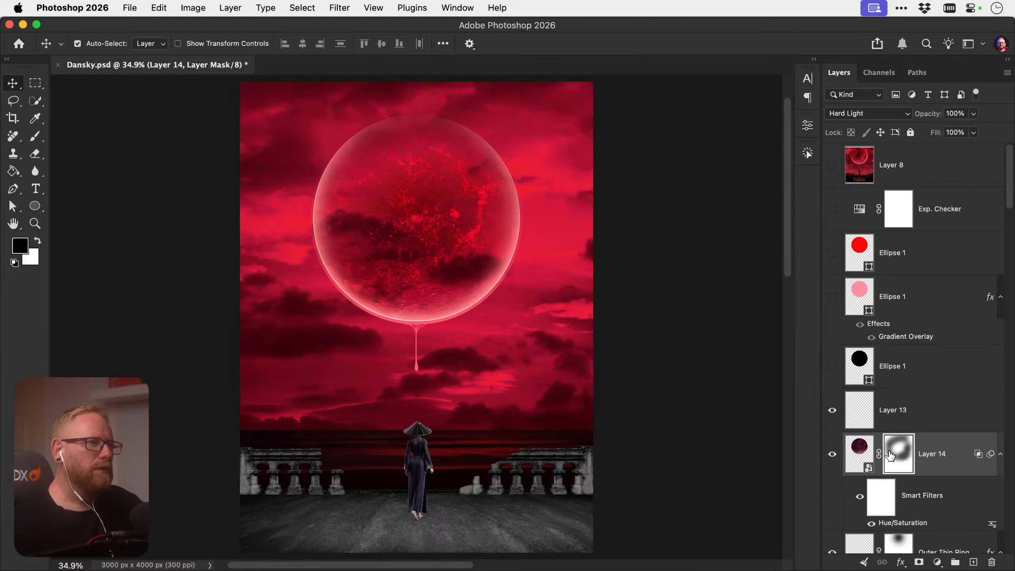
# Apply a Gaussian Blur with a 2.0 px radius to the Ellipse 1 crescent along the moon's lower rim
pyautogui.press('z')
pyautogui.moveTo(439, 319); pyautogui.dragTo(467, 319)
pyautogui.press('v')
pyautogui.click(454, 323)
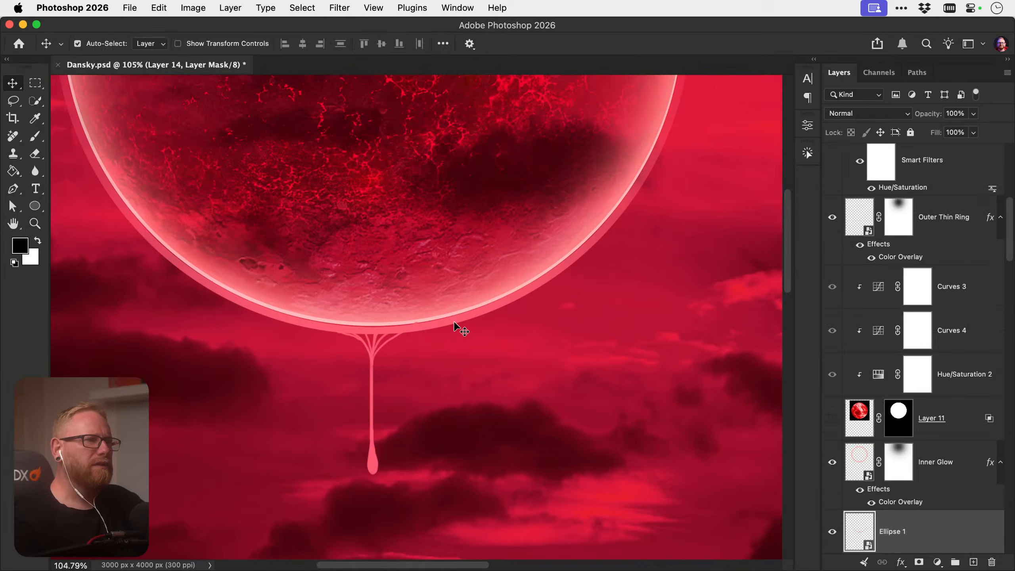
pyautogui.click(833, 532)
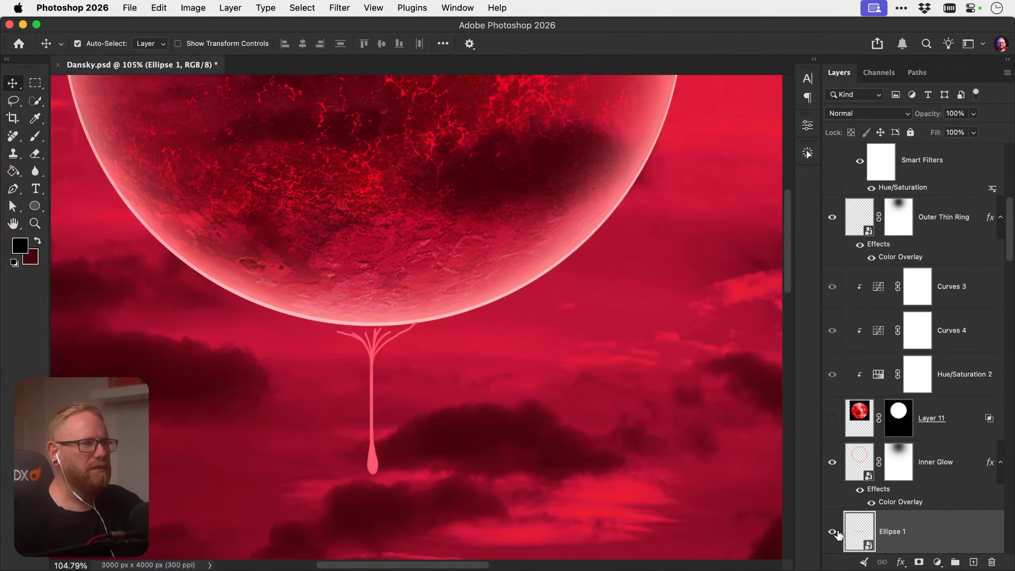
pyautogui.click(339, 7)
pyautogui.moveTo(391, 189)
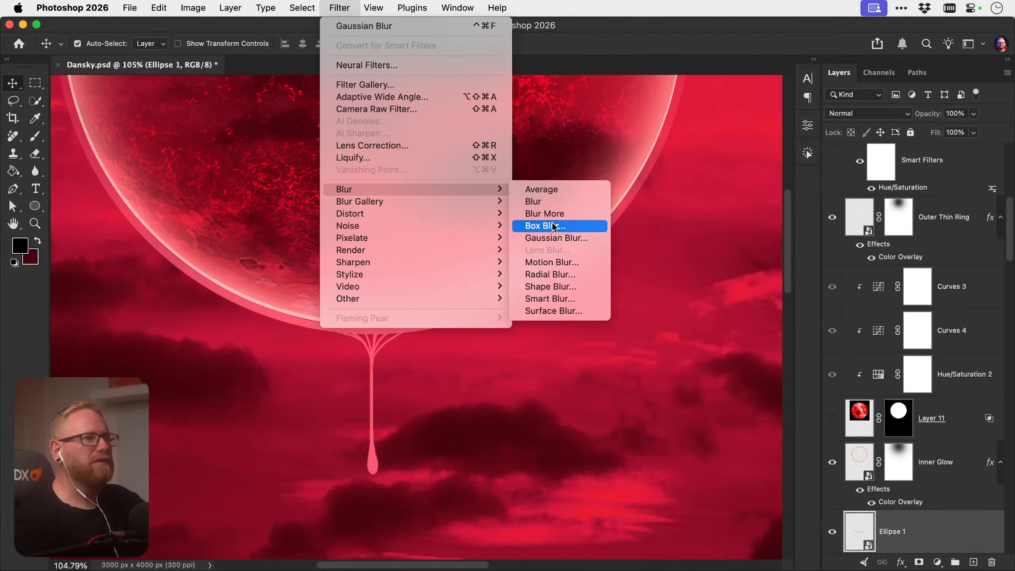
pyautogui.click(555, 238)
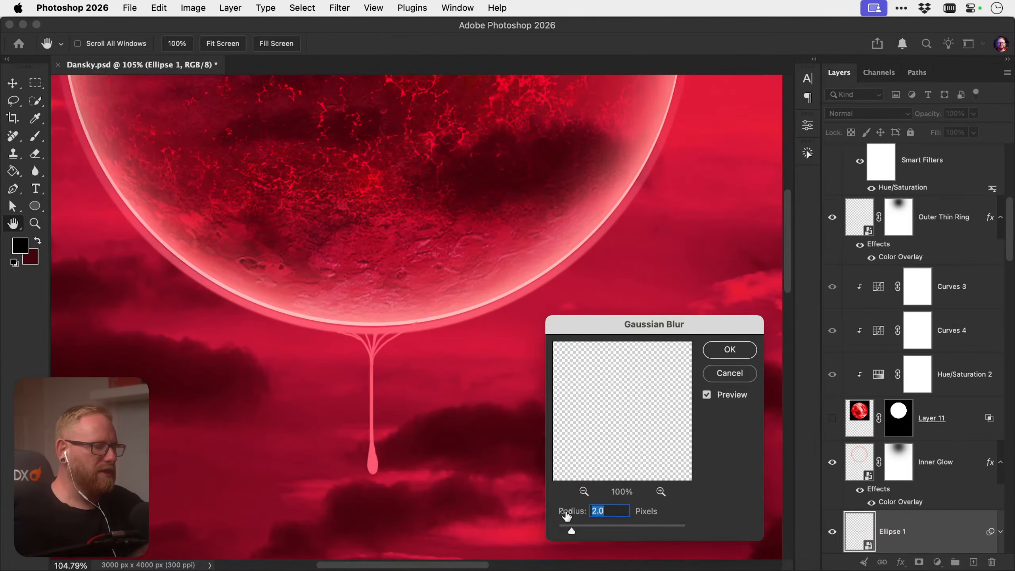
pyautogui.press('Return')
pyautogui.press('super+0')
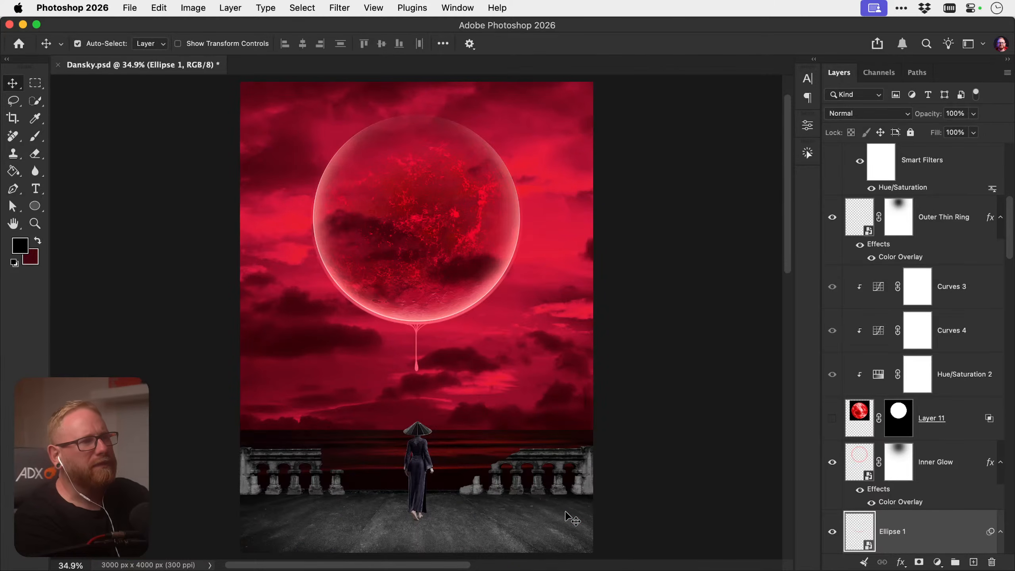
# Try the Screen blend mode on the blurred Ellipse 1 crescent, then undo it
pyautogui.click(867, 114)
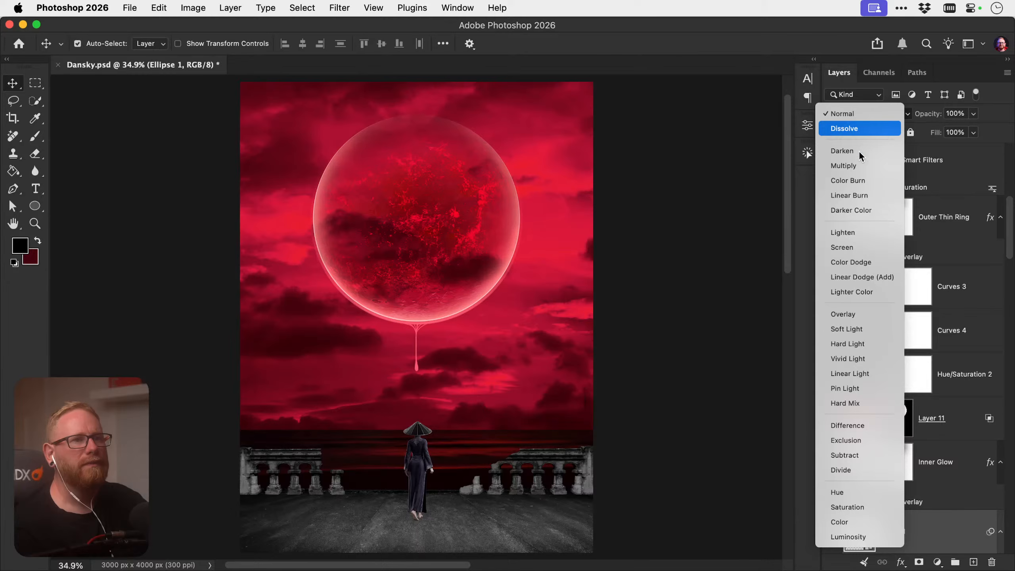
pyautogui.click(842, 249)
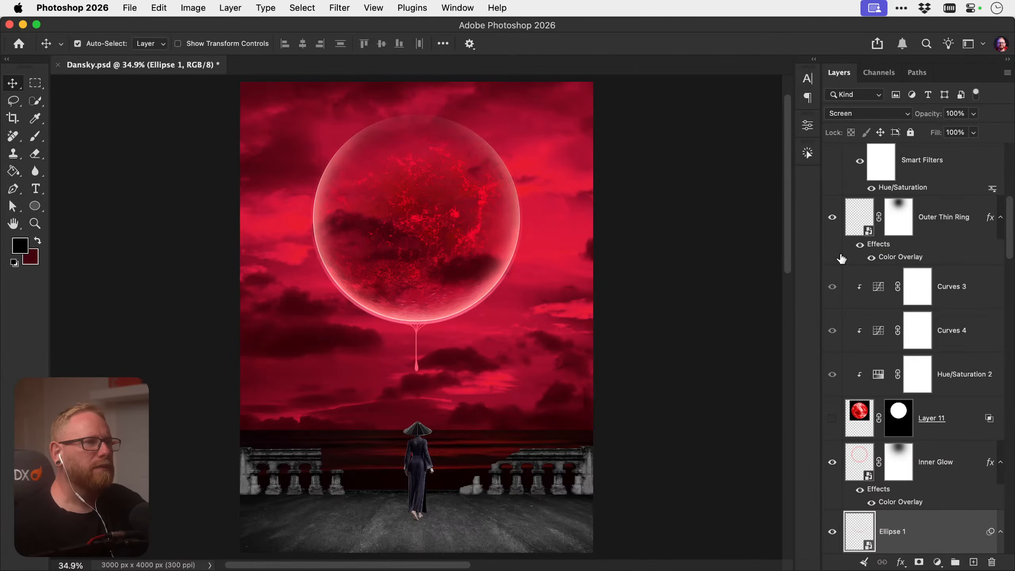
pyautogui.press('super+z')
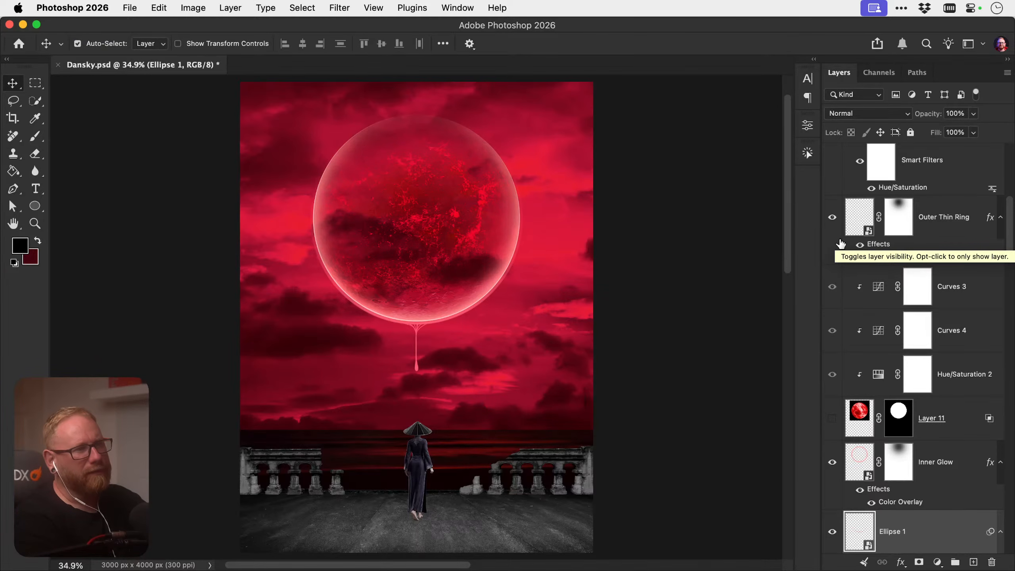
# Toggle the visibility of the Inner Glow layer to check its effect on the moon
pyautogui.scroll(-5, 840, 348)
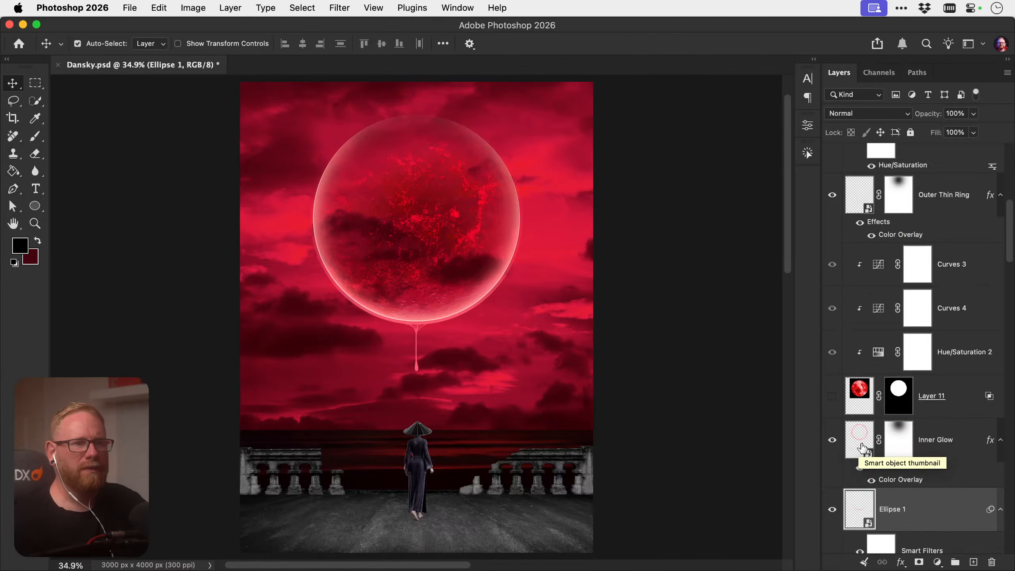
pyautogui.click(832, 272)
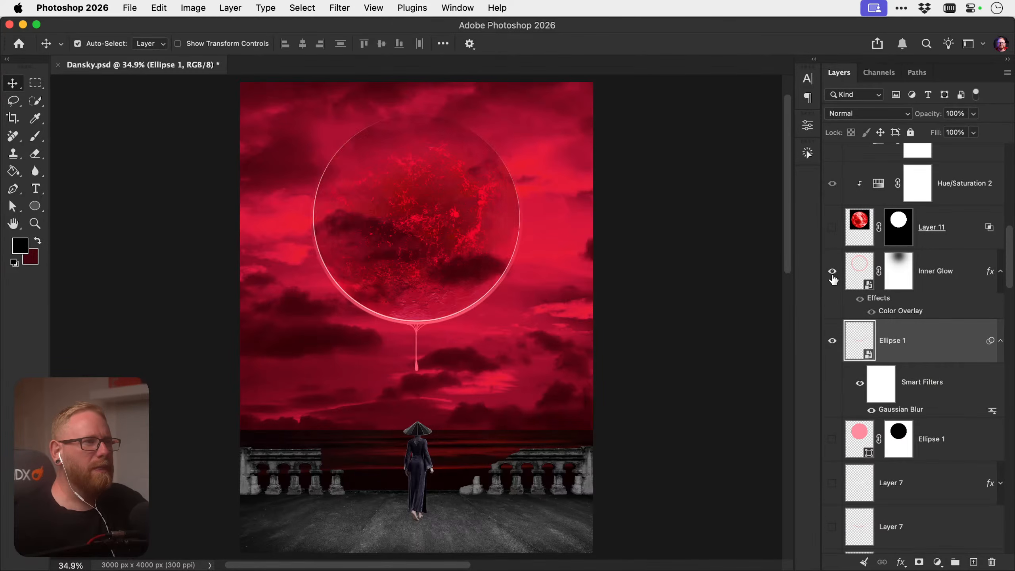
pyautogui.click(832, 272)
# Paint black on the Inner Glow layer mask across the moon's upper edge with a 1300 px soft brush
pyautogui.click(903, 278)
pyautogui.press('d')
pyautogui.press('b')
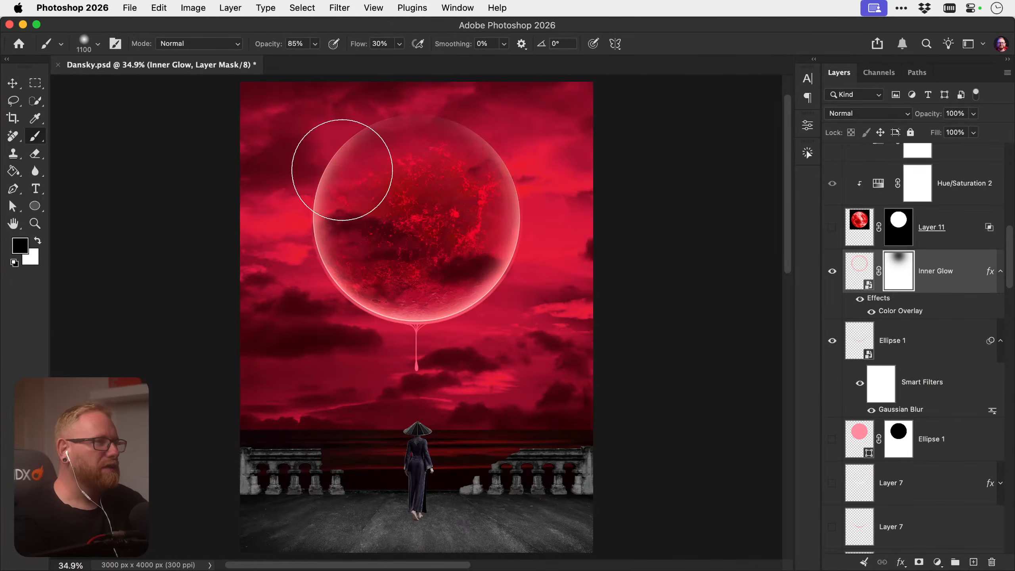
pyautogui.press(']')
pyautogui.press(']')
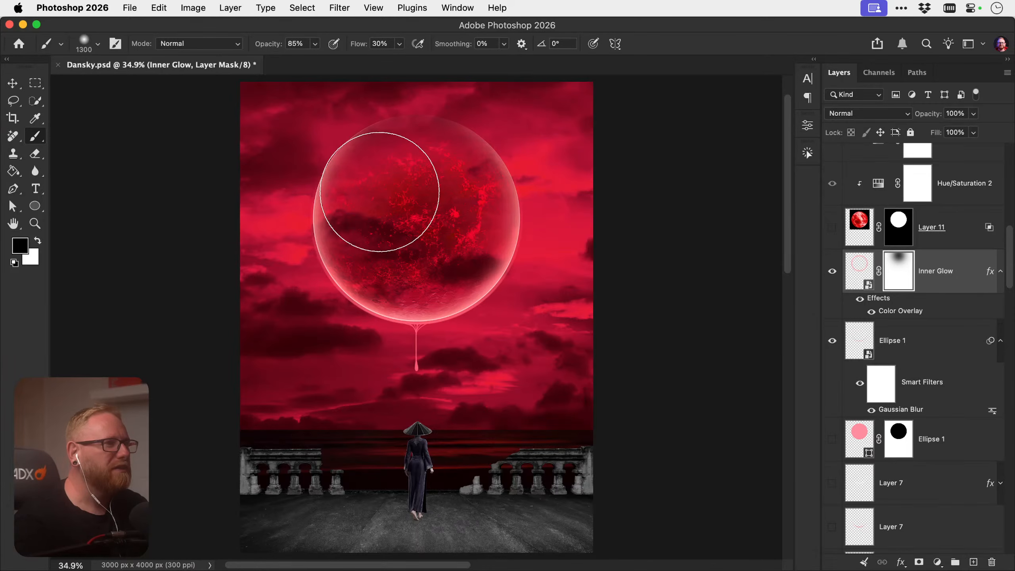
pyautogui.moveTo(388, 141)
pyautogui.mouseDown()
pyautogui.moveTo(478, 126)
pyautogui.moveTo(468, 137)
pyautogui.moveTo(461, 129)
pyautogui.moveTo(471, 119)
pyautogui.moveTo(444, 147)
pyautogui.moveTo(370, 148)
pyautogui.mouseUp()
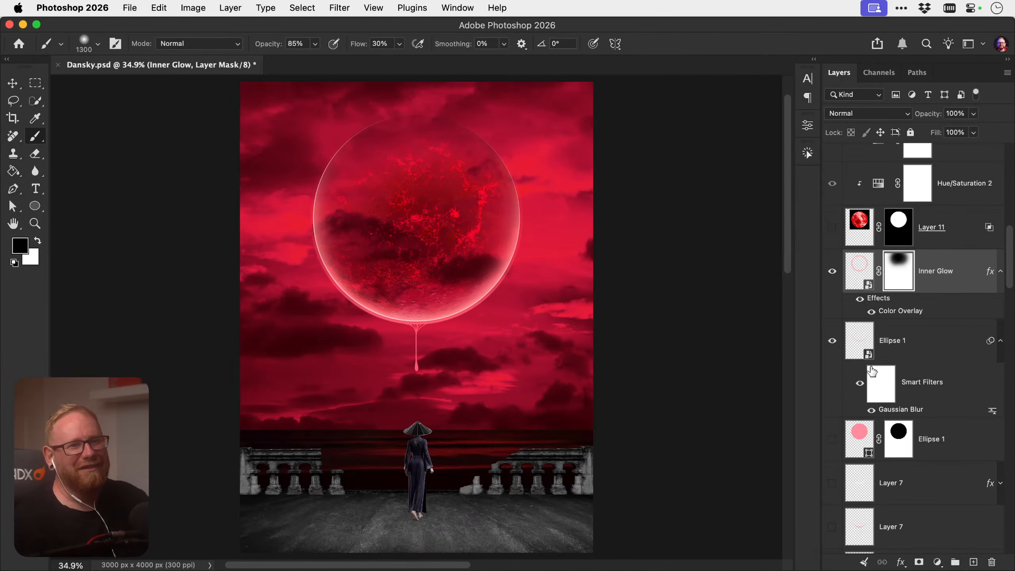
# Toggle the blurred Ellipse 1 crescent to check its effect and look through the full layer stack
pyautogui.scroll(3, 869, 416)
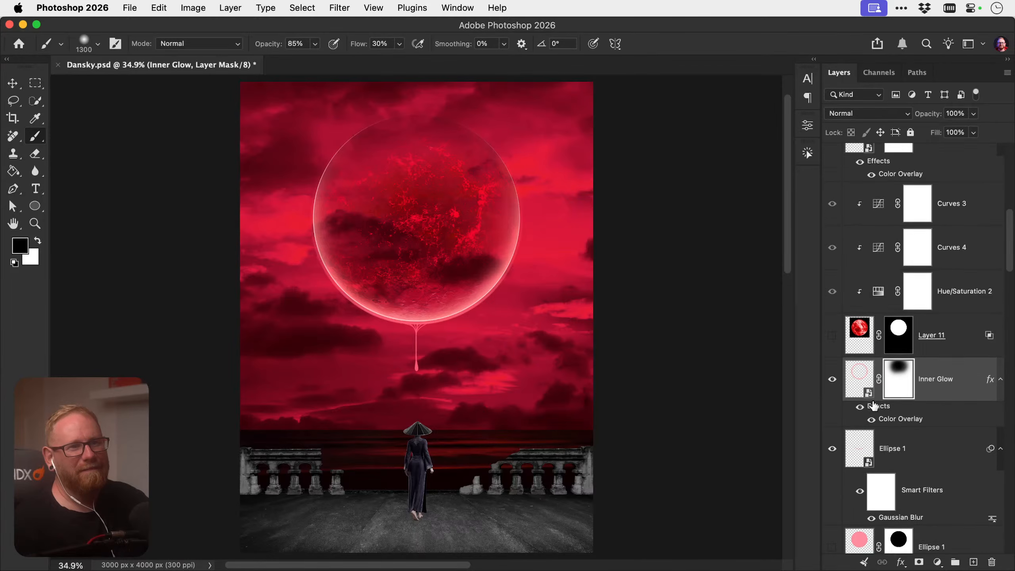
pyautogui.click(832, 407)
pyautogui.click(832, 405)
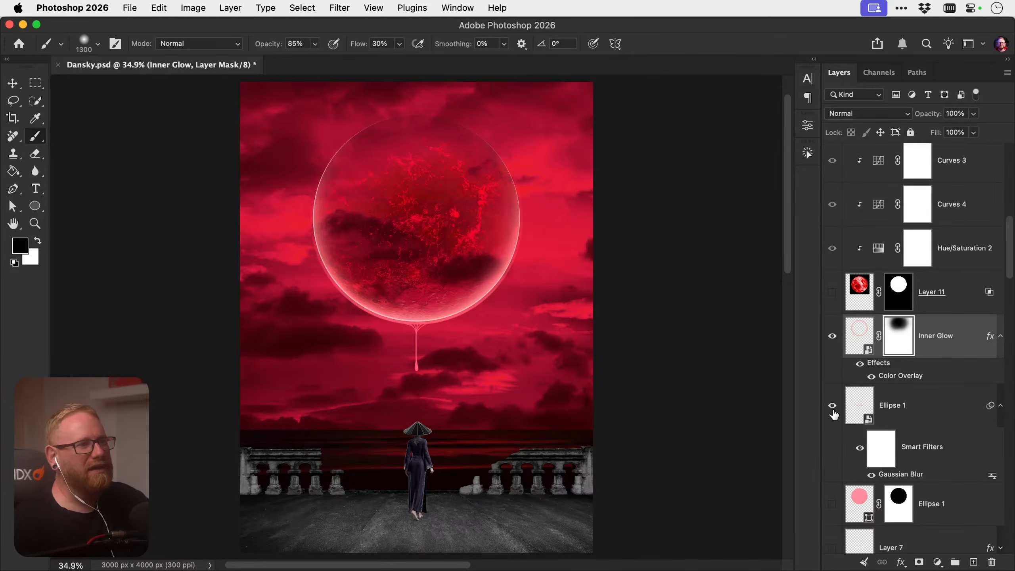
pyautogui.scroll(-10, 874, 410)
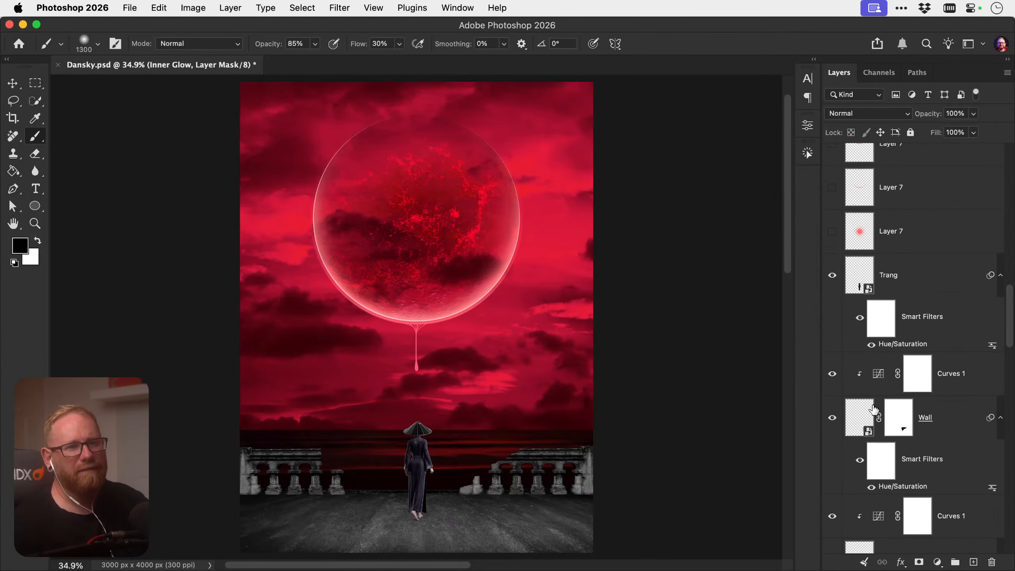
pyautogui.scroll(-3, 873, 410)
pyautogui.scroll(-5, 871, 409)
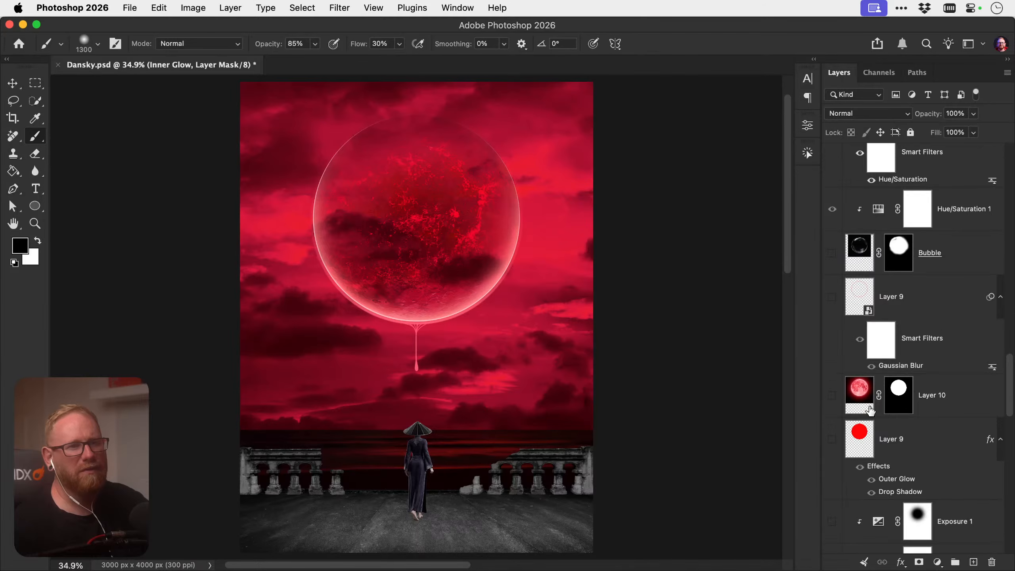
pyautogui.scroll(-10, 870, 410)
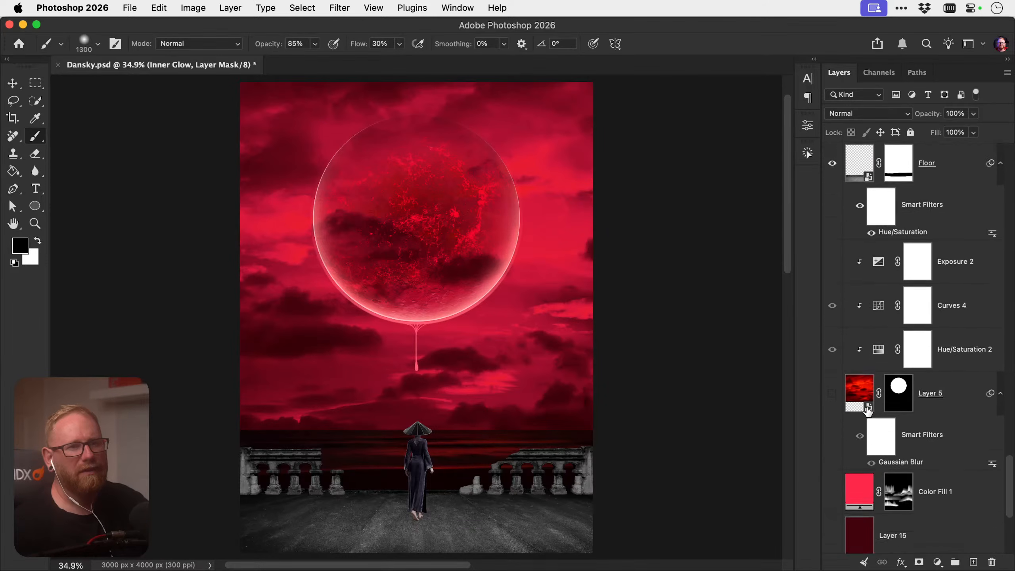
pyautogui.scroll(-5, 867, 410)
pyautogui.scroll(3, 865, 413)
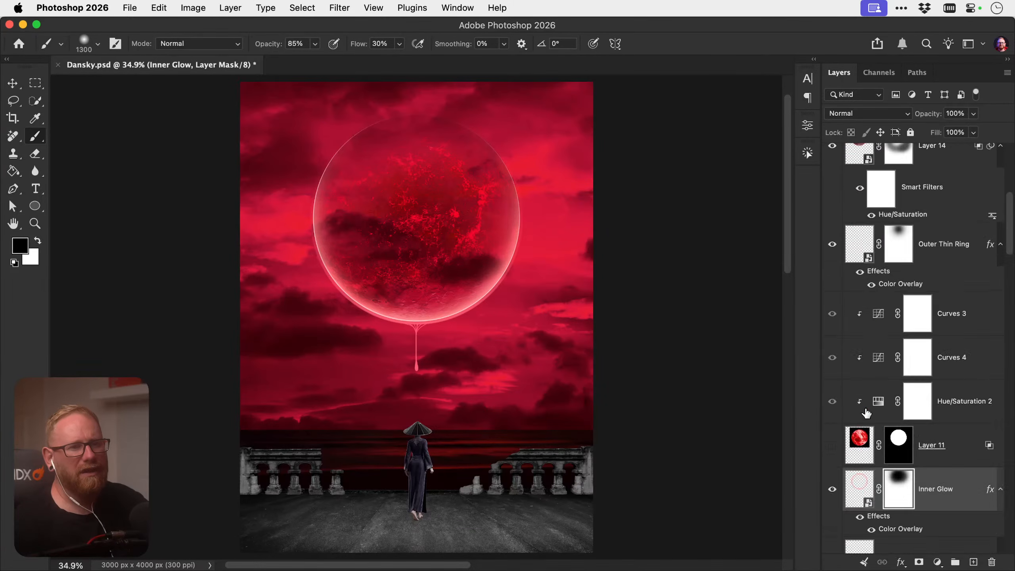
pyautogui.scroll(5, 866, 413)
pyautogui.scroll(-3, 864, 415)
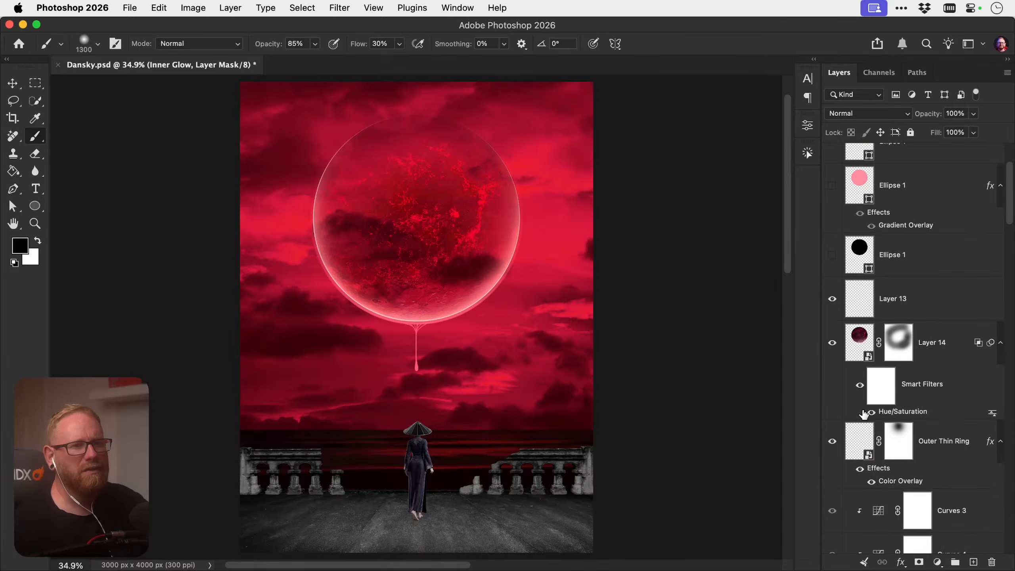
# Toggle the Layer 13 drip, Layer 11, Inner Glow and Ellipse 1 layers one at a time to examine their contributions
pyautogui.click(831, 307)
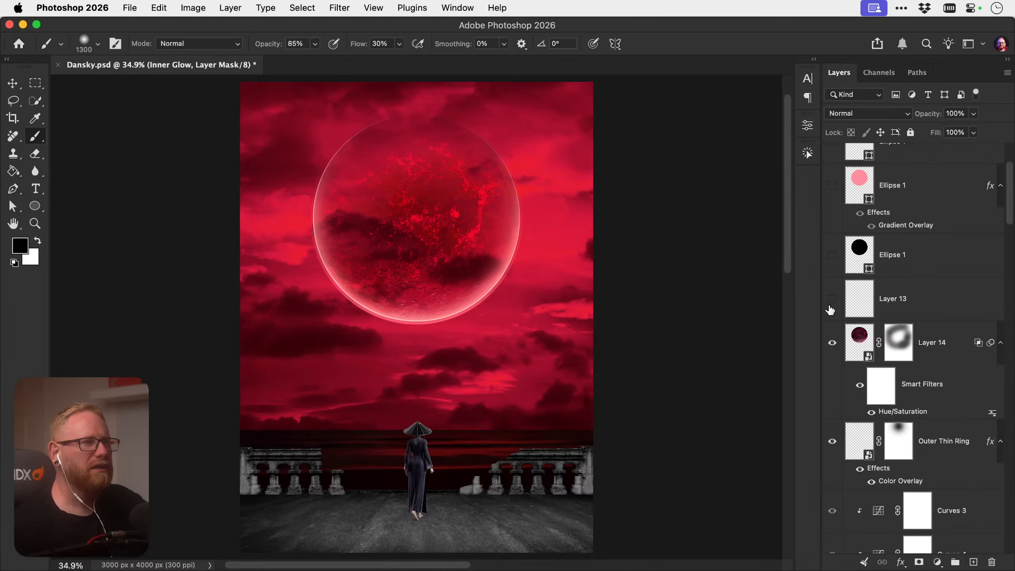
pyautogui.click(831, 308)
pyautogui.scroll(-5, 832, 312)
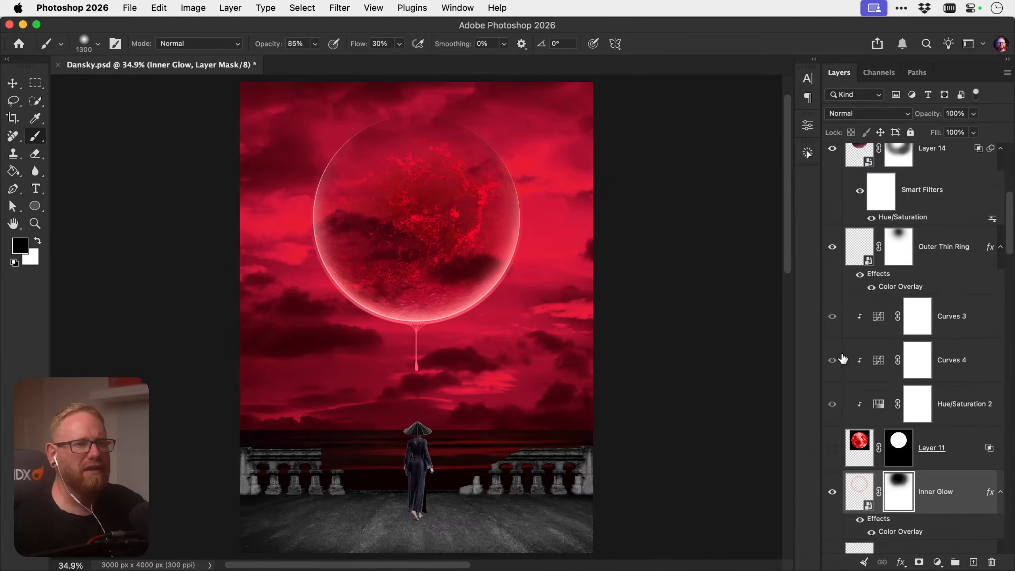
pyautogui.scroll(-3, 843, 359)
pyautogui.click(832, 350)
pyautogui.click(832, 351)
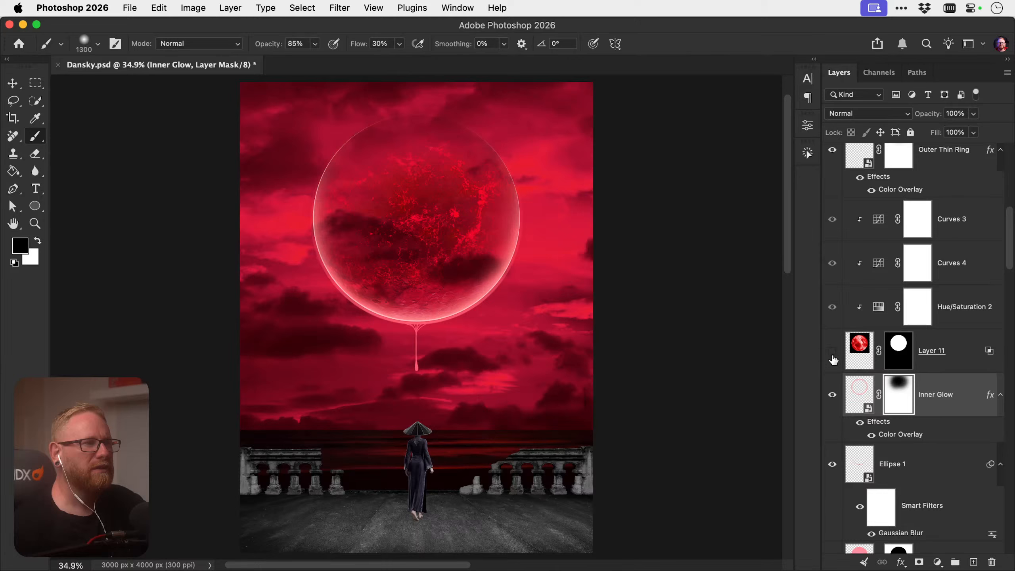
pyautogui.click(833, 395)
pyautogui.click(833, 395)
pyautogui.scroll(-3, 834, 395)
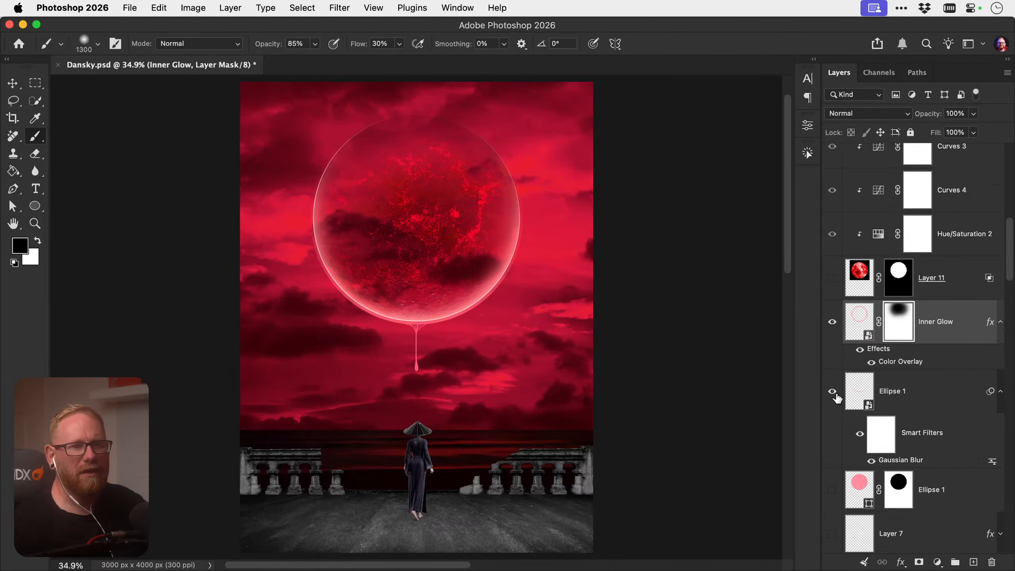
pyautogui.click(832, 360)
pyautogui.click(831, 360)
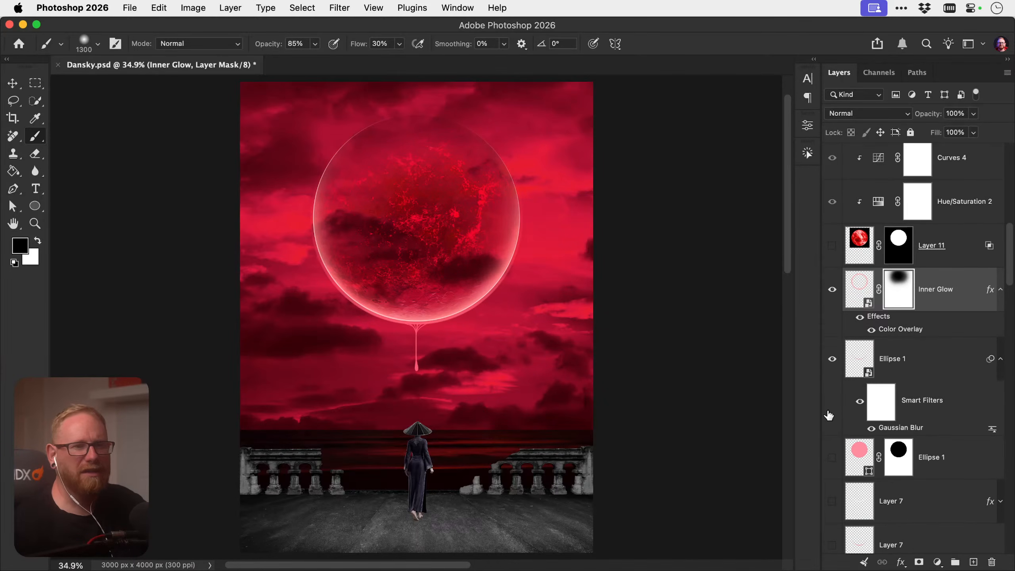
# Preview the hidden Layer 10 moon and the Layer 9 outer glow, hiding each one again
pyautogui.scroll(-10, 828, 415)
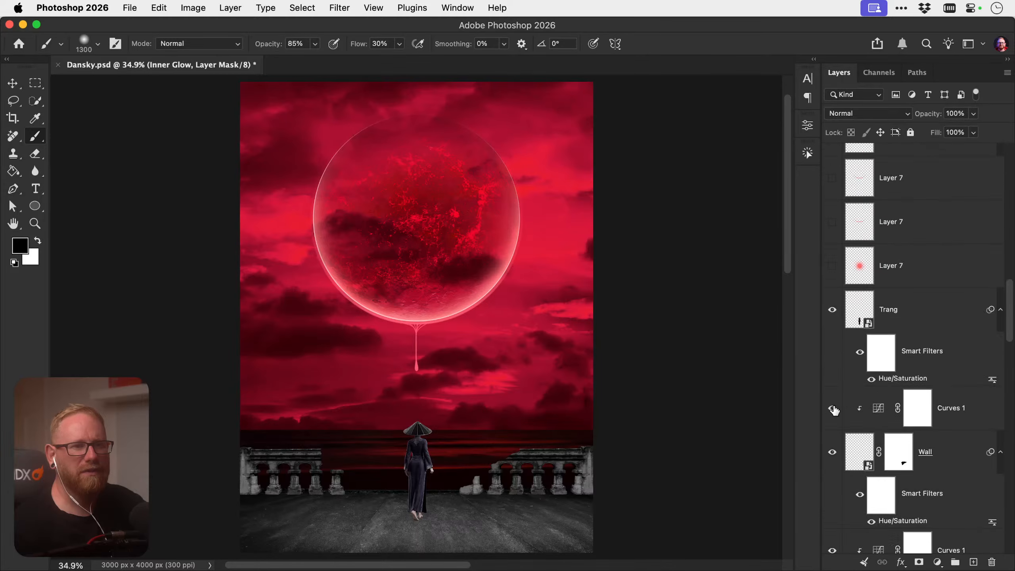
pyautogui.scroll(-6, 833, 409)
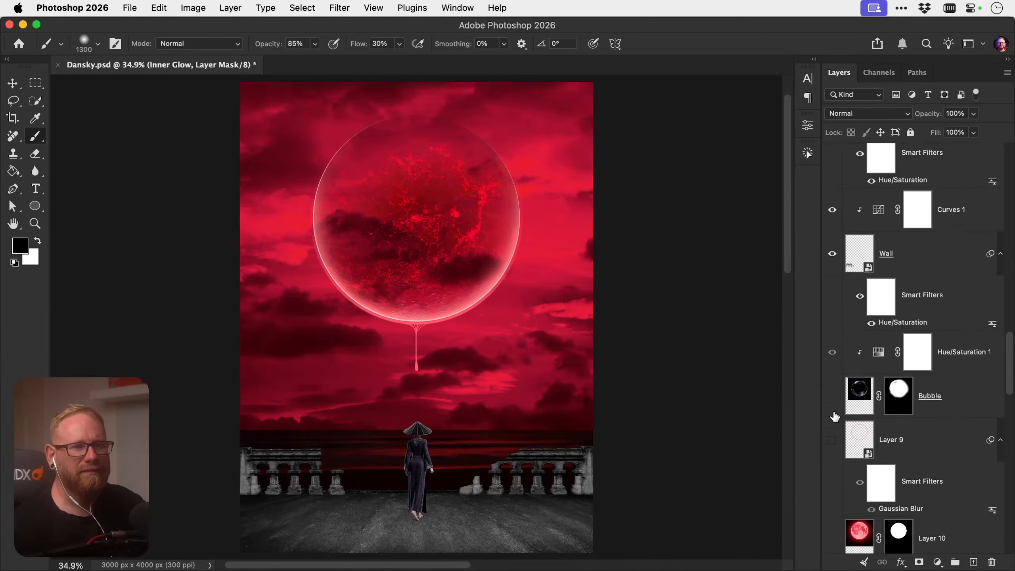
pyautogui.scroll(-3, 834, 417)
pyautogui.scroll(-2, 834, 416)
pyautogui.click(831, 376)
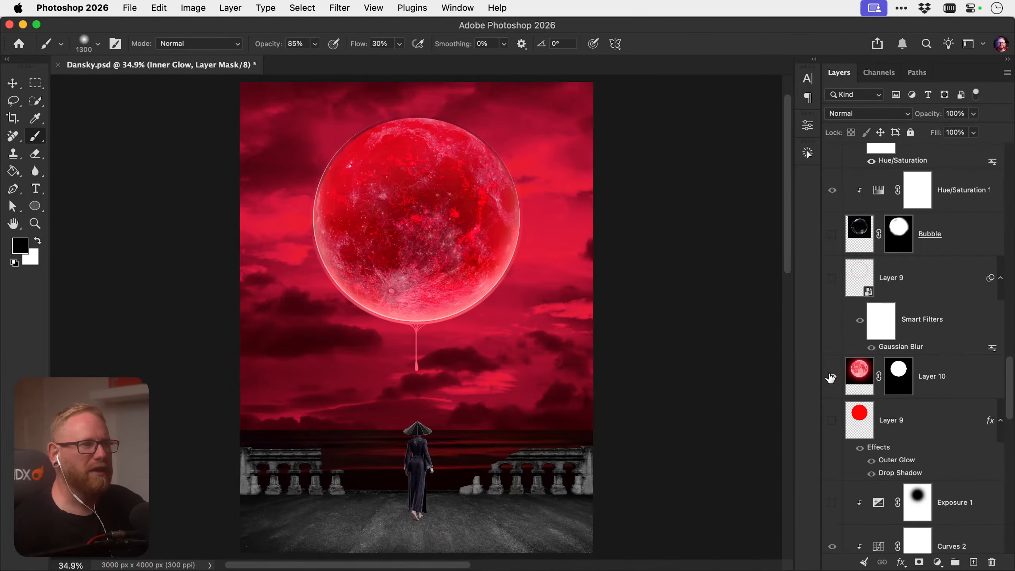
pyautogui.click(831, 377)
pyautogui.click(831, 420)
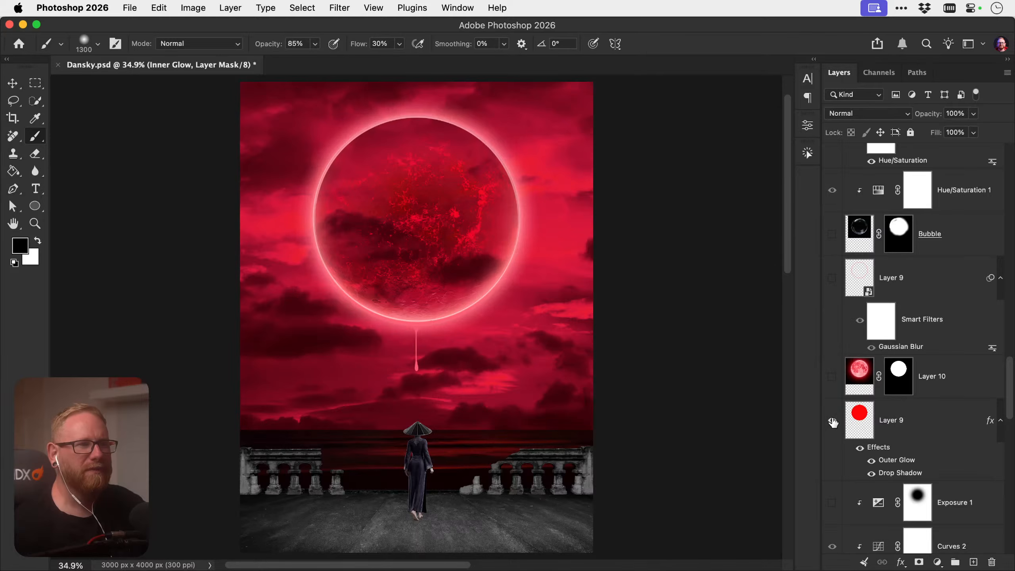
pyautogui.click(831, 421)
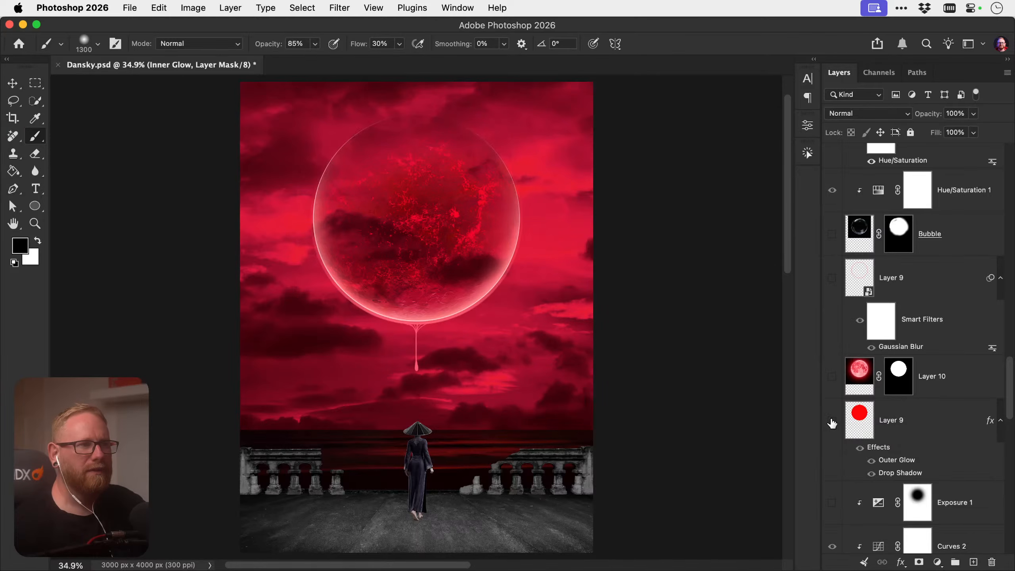
# Show the Layer 9 outer glow around the moon and convert it to a smart object
pyautogui.scroll(-1, 831, 423)
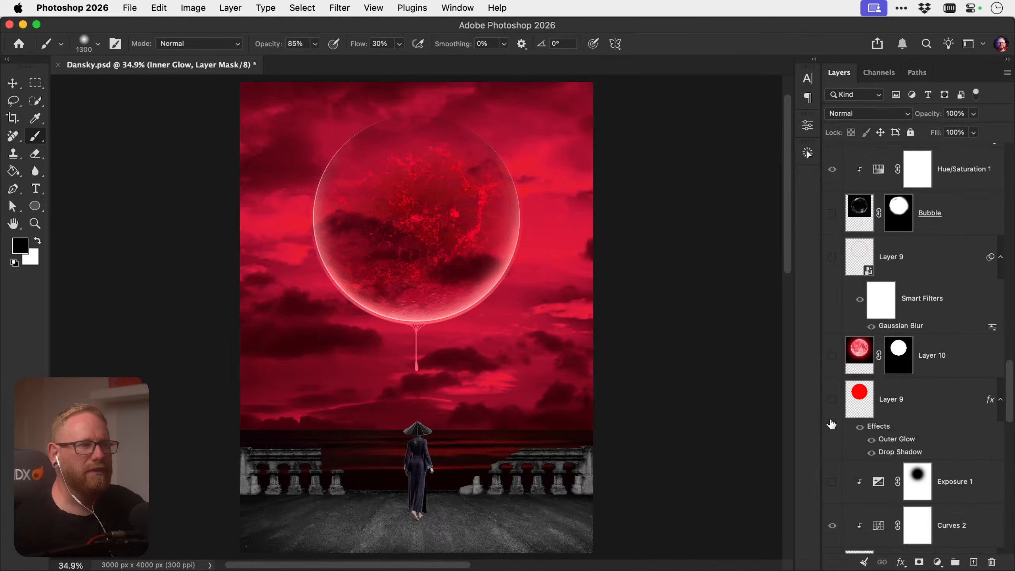
pyautogui.click(832, 399)
pyautogui.click(895, 400)
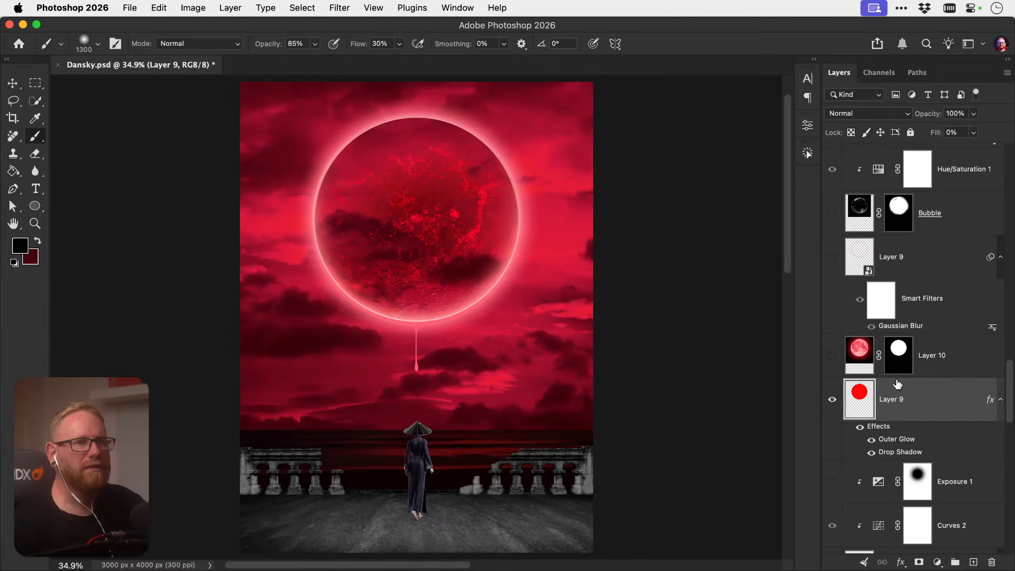
pyautogui.rightClick(918, 401)
pyautogui.click(855, 423)
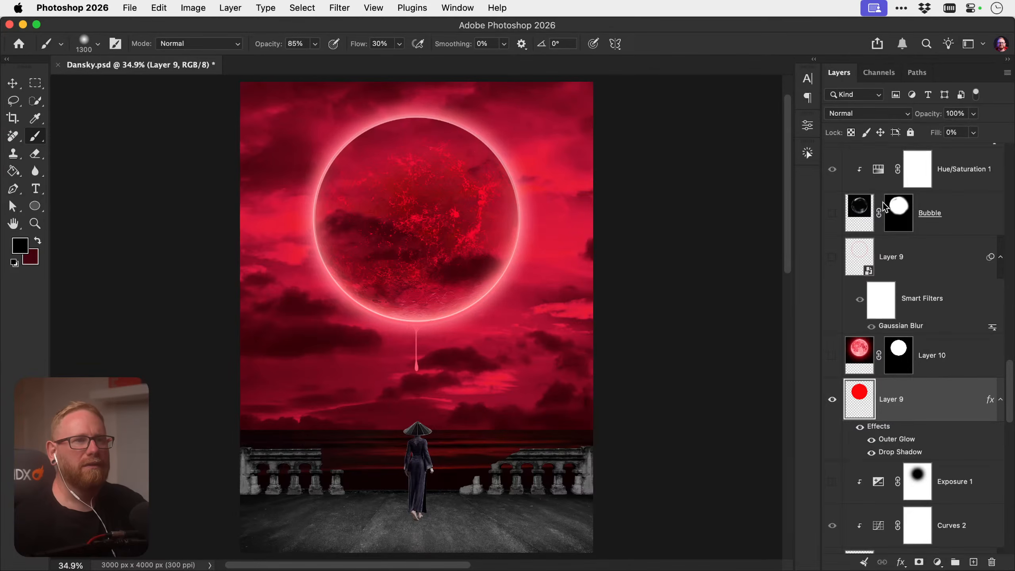
# Set the Layer 9 glow's blend mode to Lighter Color
pyautogui.click(864, 113)
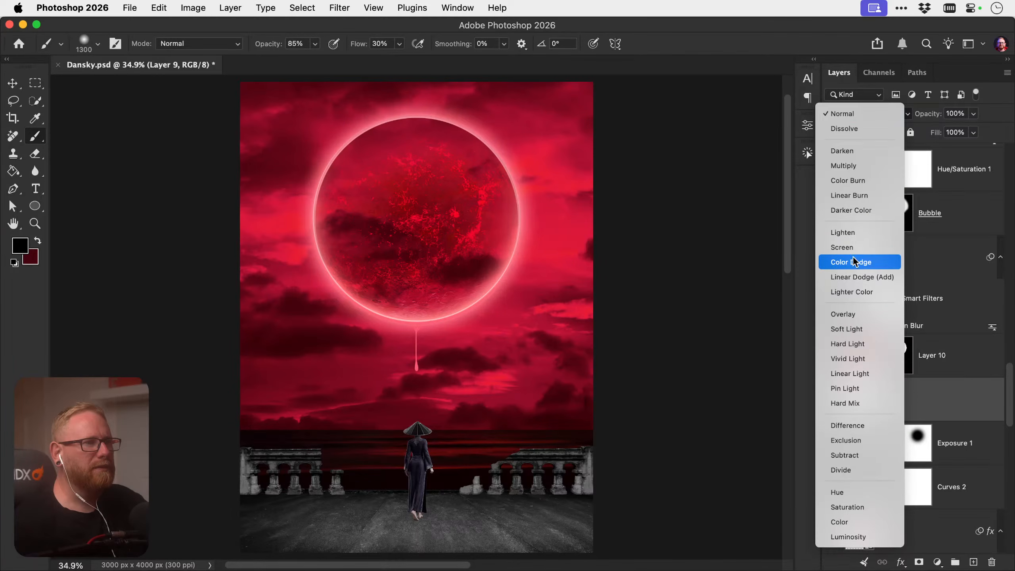
pyautogui.click(848, 280)
pyautogui.click(860, 114)
pyautogui.click(858, 128)
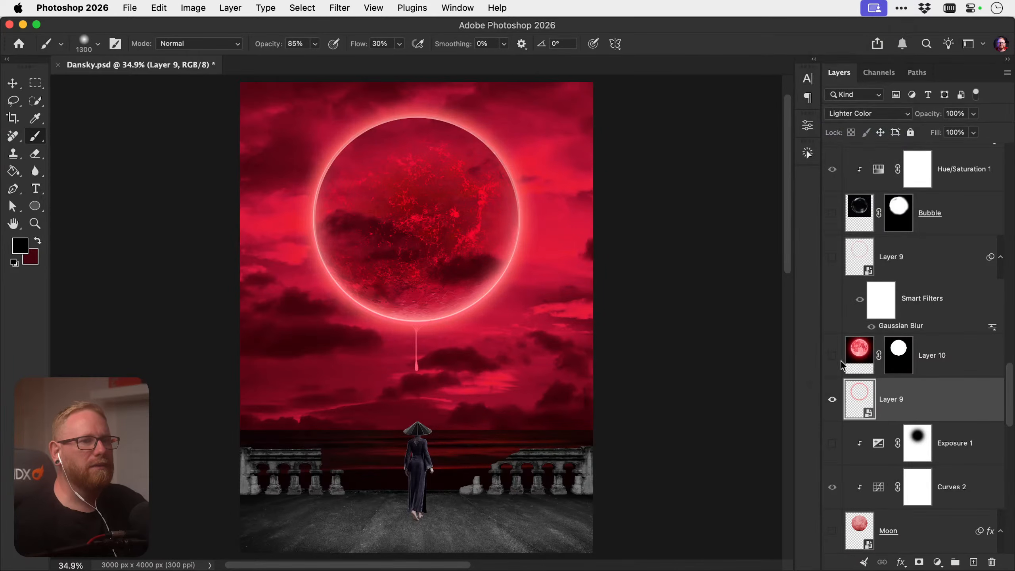
# Compare the composite with and without the Layer 9 glow, leaving the glow shown
pyautogui.click(832, 399)
pyautogui.click(832, 399)
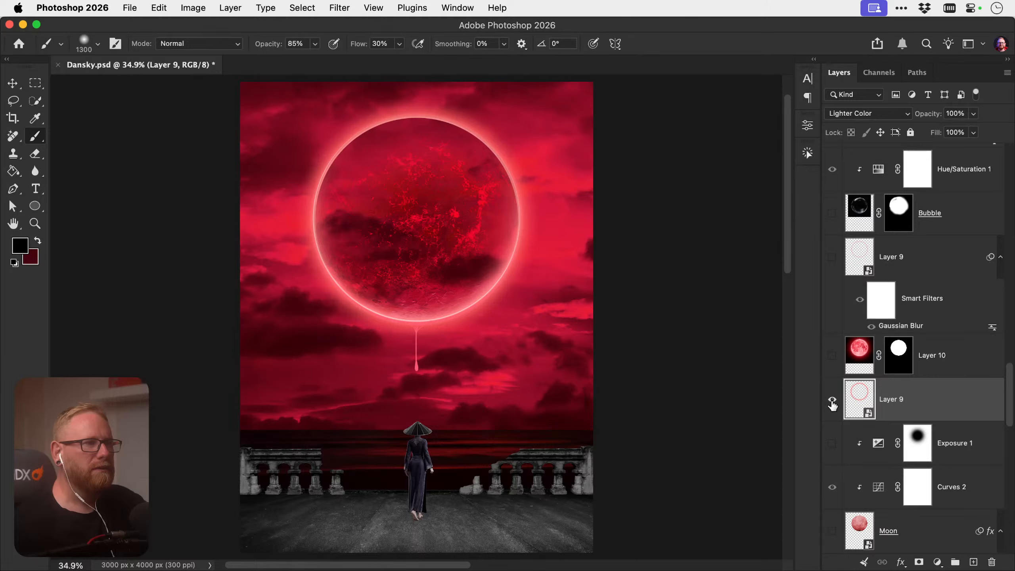
pyautogui.click(832, 399)
pyautogui.click(832, 400)
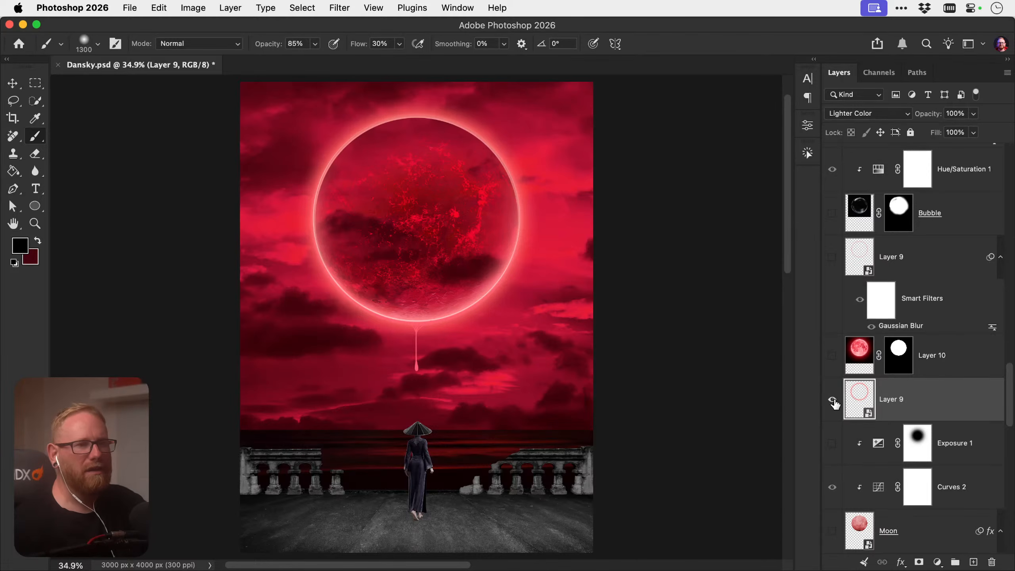
# Preview the hidden Moon layer and Layer 6, hiding each one again
pyautogui.scroll(-3, 835, 402)
pyautogui.click(832, 446)
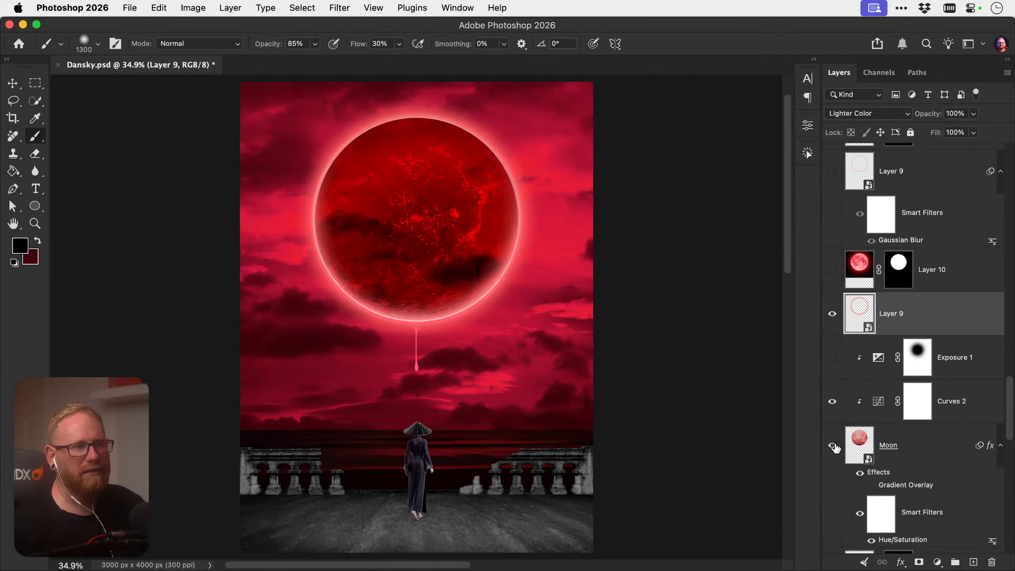
pyautogui.click(832, 446)
pyautogui.scroll(-6, 834, 446)
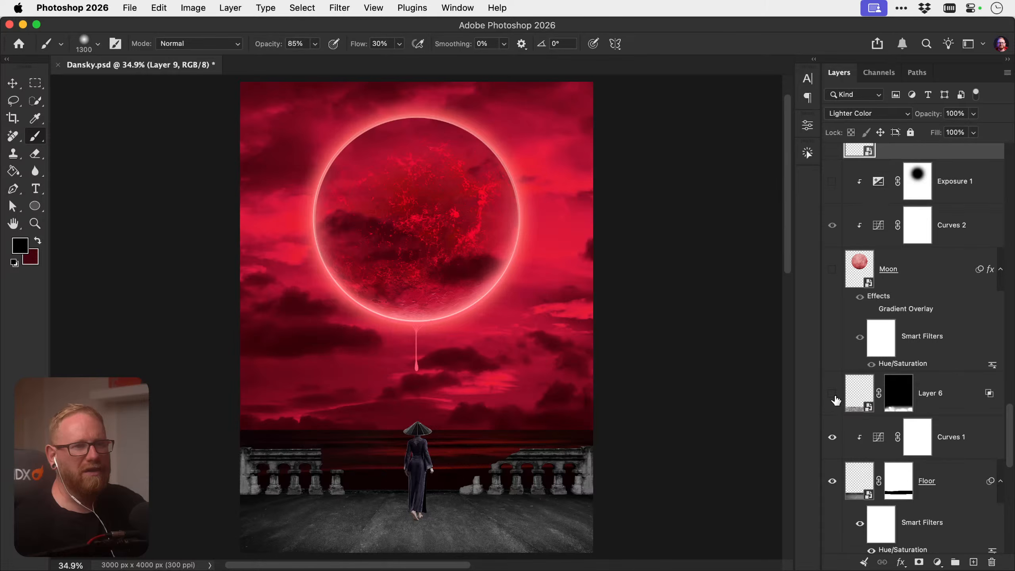
pyautogui.click(832, 394)
pyautogui.click(831, 396)
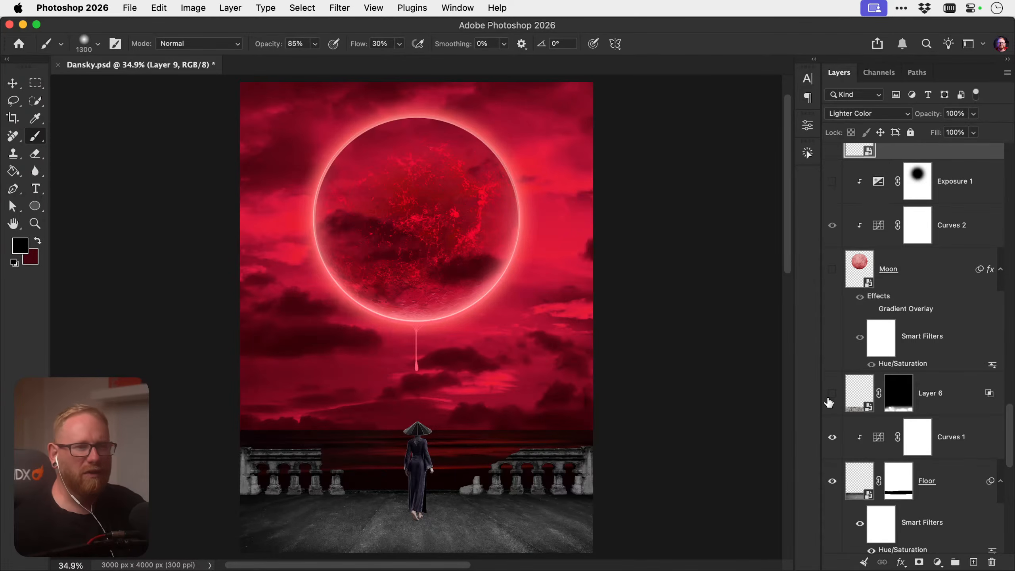
# Check the Layer 7 and blurred Ellipse 1 layers by toggling them, and select the blurred Ellipse 1 crescent
pyautogui.scroll(-10, 828, 401)
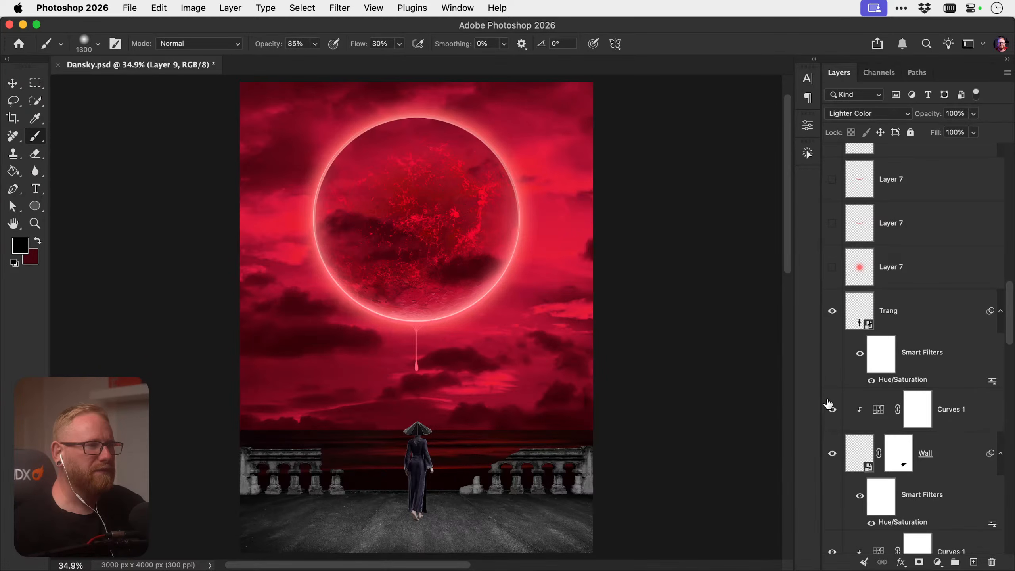
pyautogui.scroll(5, 828, 402)
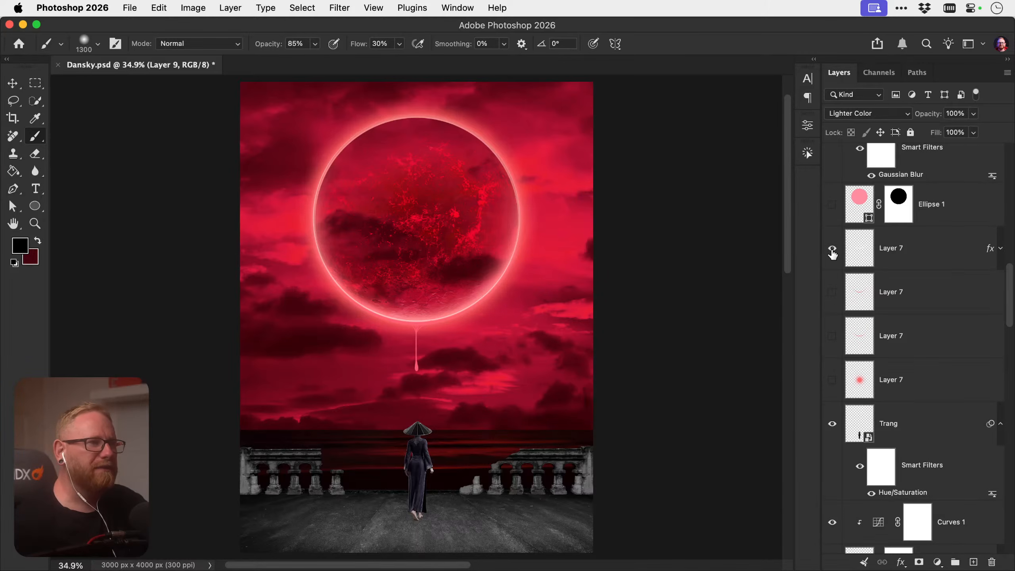
pyautogui.scroll(4, 832, 254)
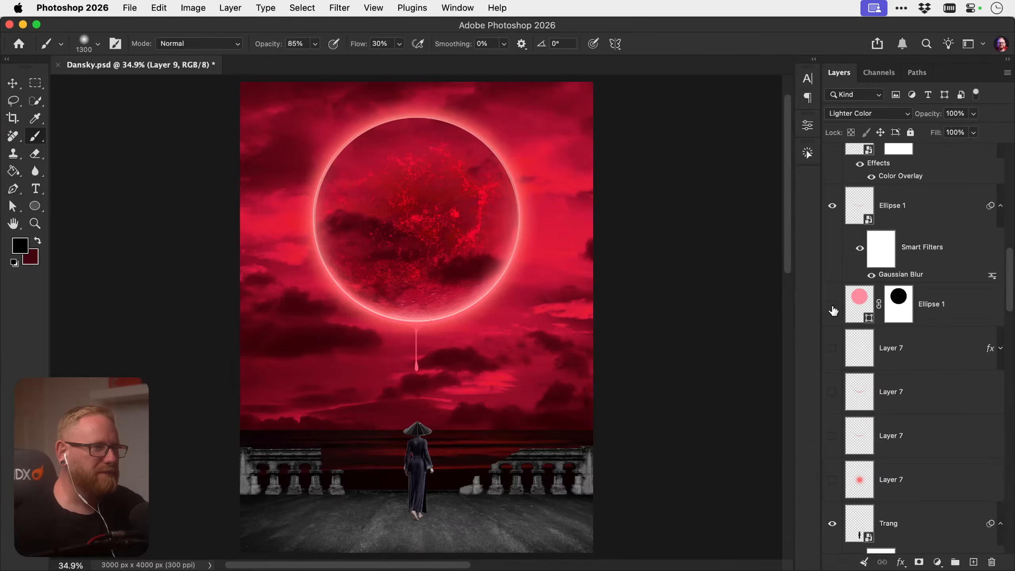
pyautogui.scroll(5, 832, 314)
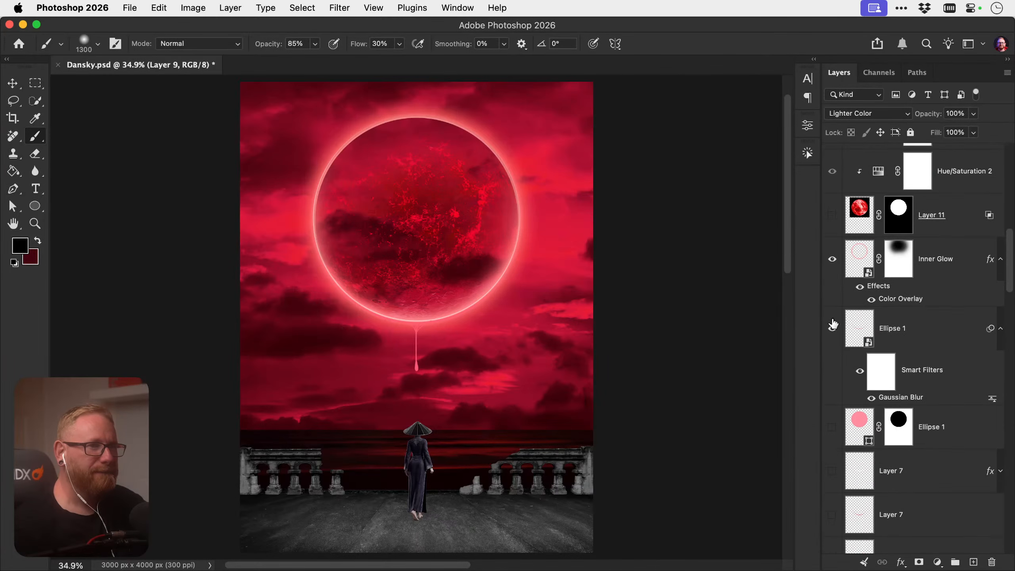
pyautogui.click(833, 331)
pyautogui.click(832, 331)
pyautogui.click(926, 342)
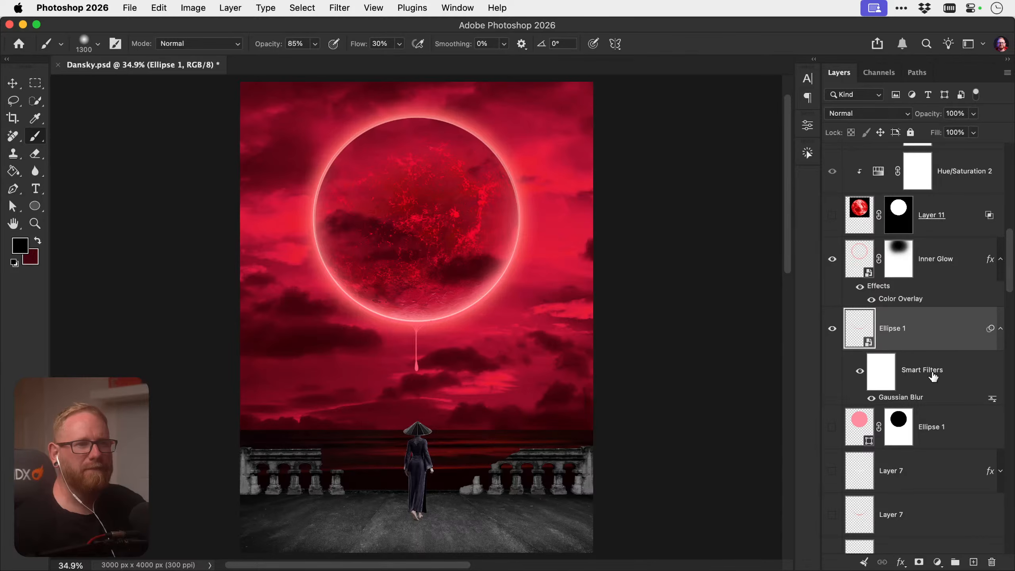
# Preview other blend modes on the blurred Ellipse 1 crescent, keeping Normal, and compare the moon with and without the Inner Glow
pyautogui.click(867, 112)
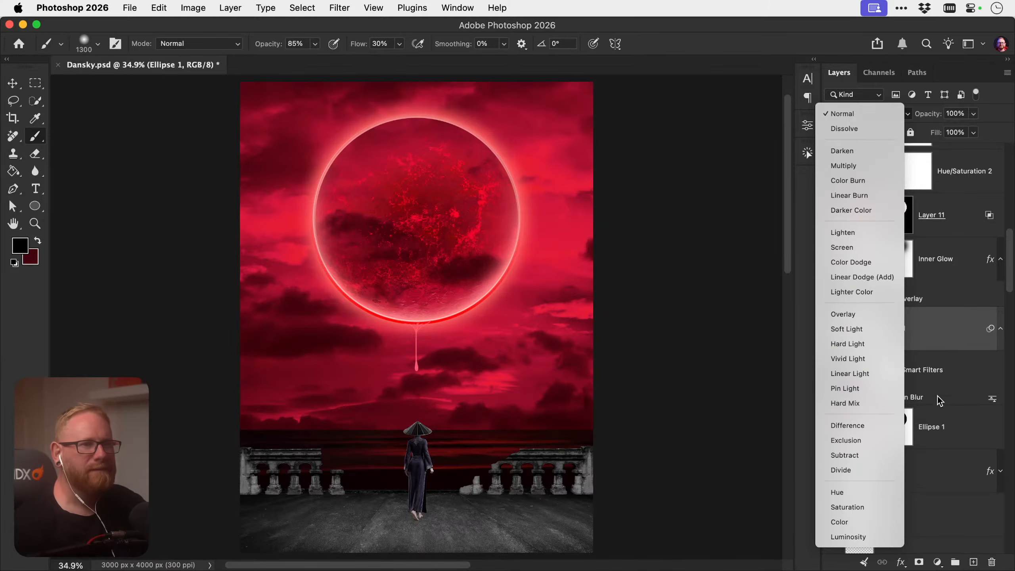
pyautogui.click(946, 323)
pyautogui.click(832, 258)
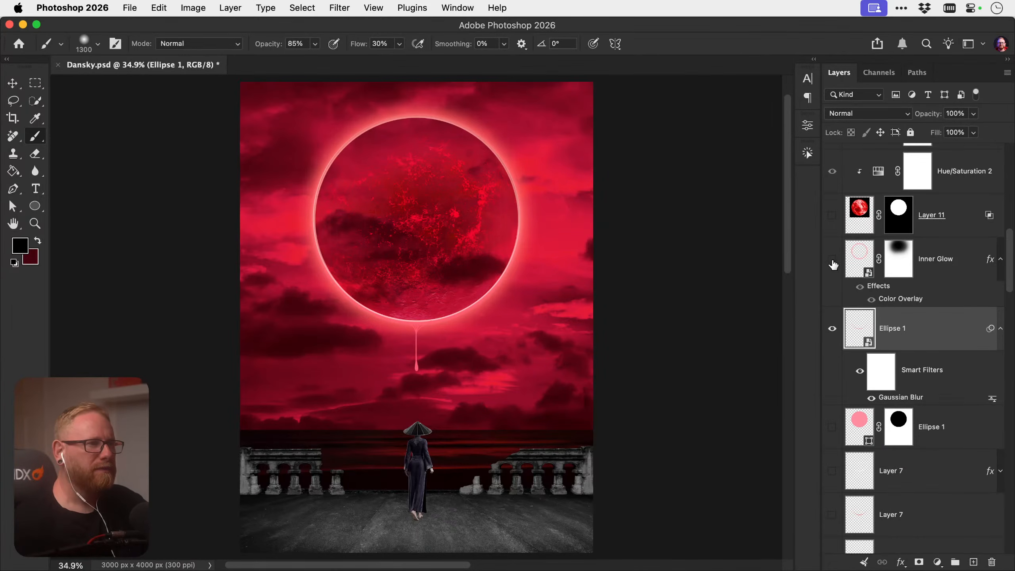
pyautogui.click(832, 258)
pyautogui.click(920, 258)
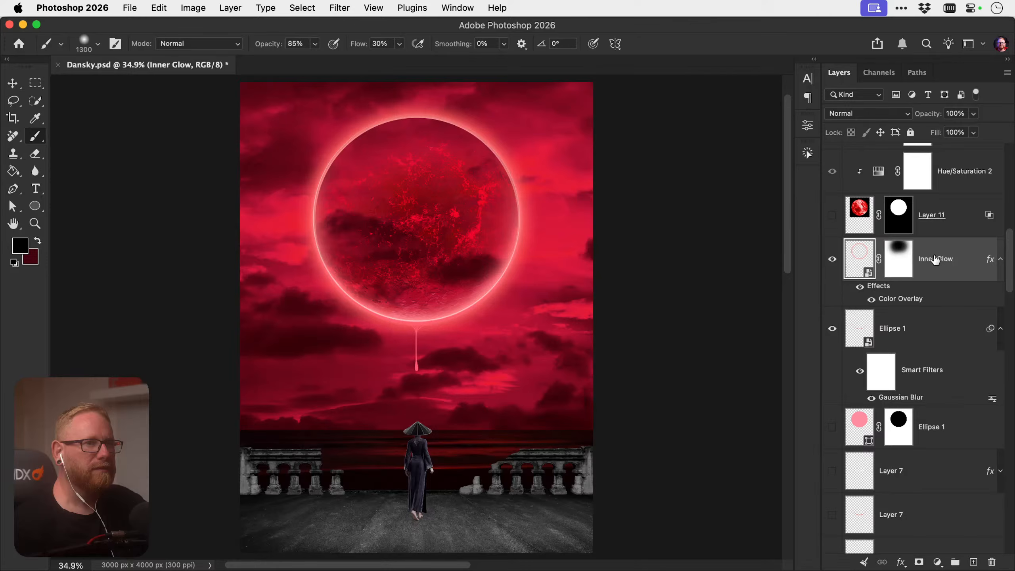
# Preview other blend modes on the Inner Glow layer, keeping Normal, and check its Color Overlay effect by toggling it
pyautogui.click(869, 114)
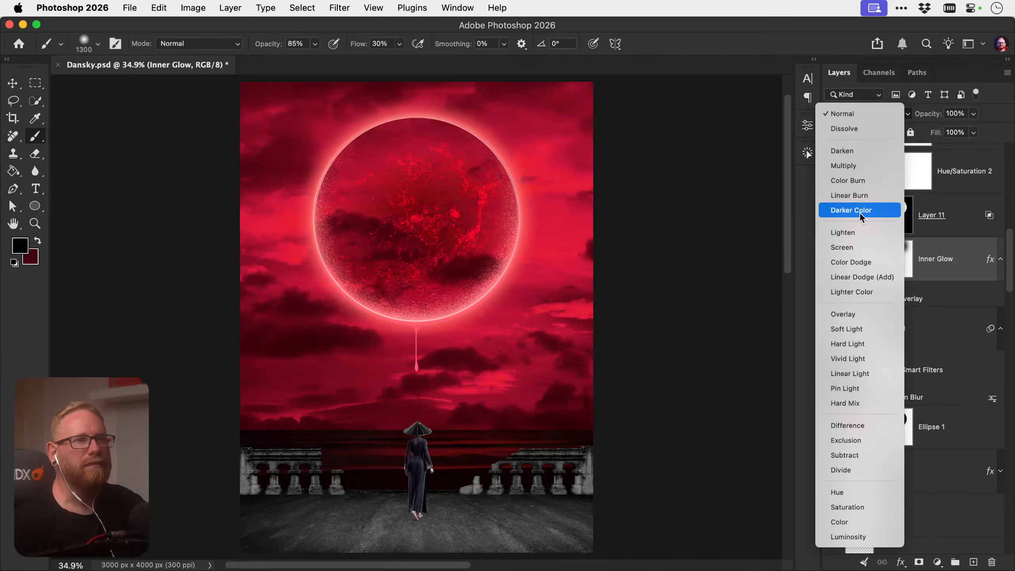
pyautogui.click(845, 299)
pyautogui.click(871, 300)
pyautogui.click(871, 300)
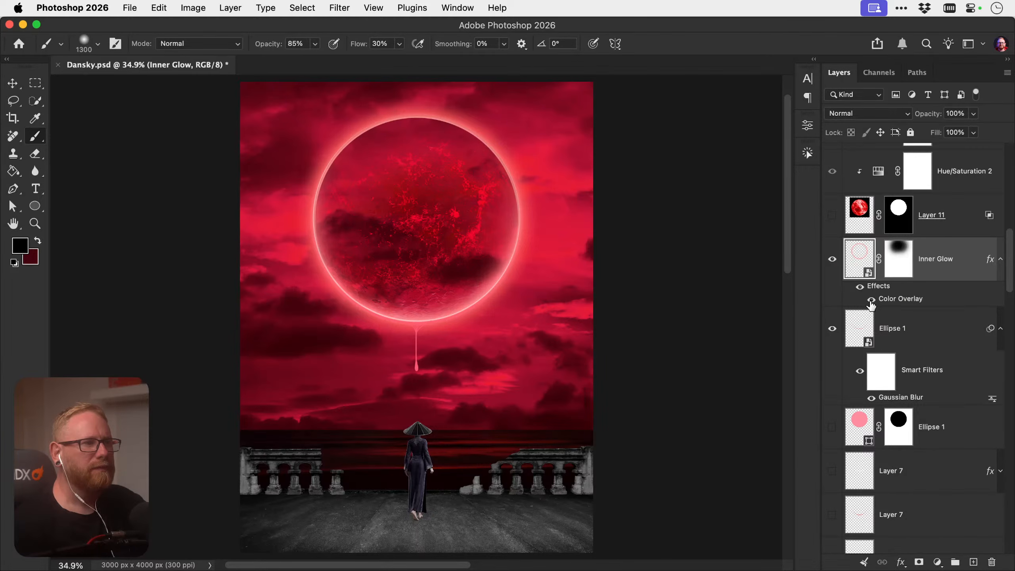
pyautogui.click(871, 301)
# Preview the hidden Layer 11 and the black, pink and red Ellipse 1 layers, hiding each one again
pyautogui.scroll(3, 882, 276)
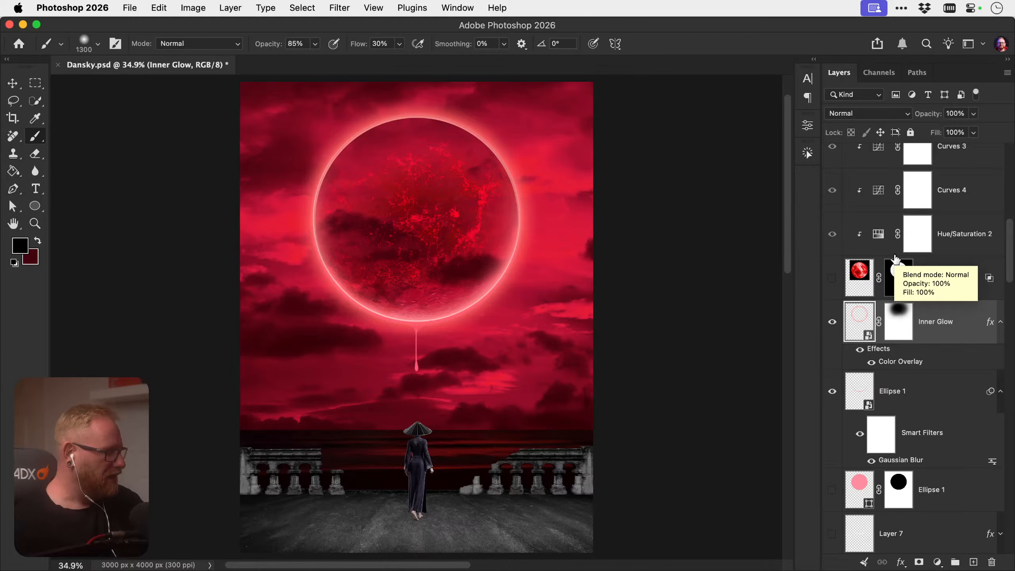
pyautogui.click(832, 278)
pyautogui.click(832, 280)
pyautogui.scroll(10, 834, 280)
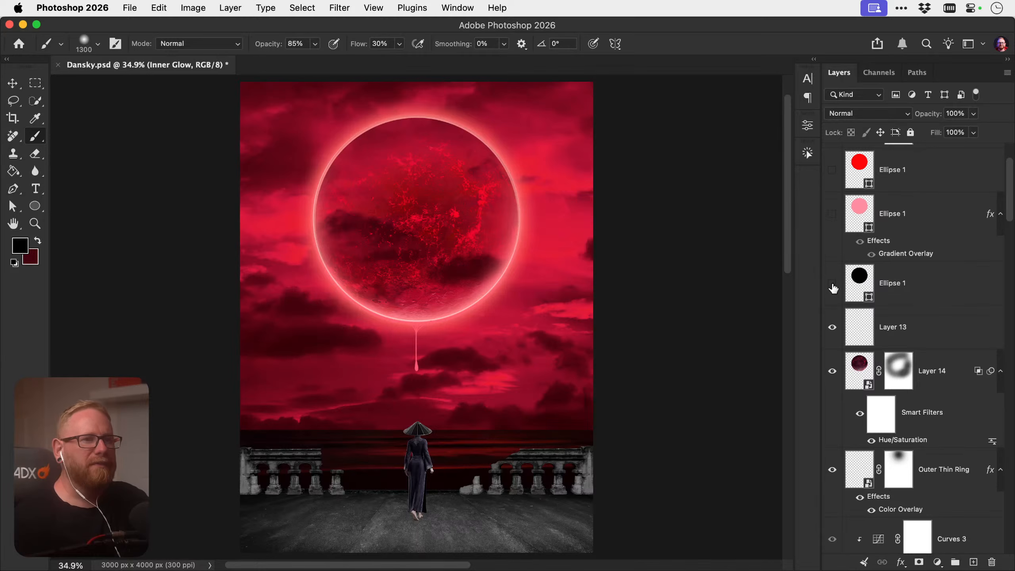
pyautogui.click(832, 284)
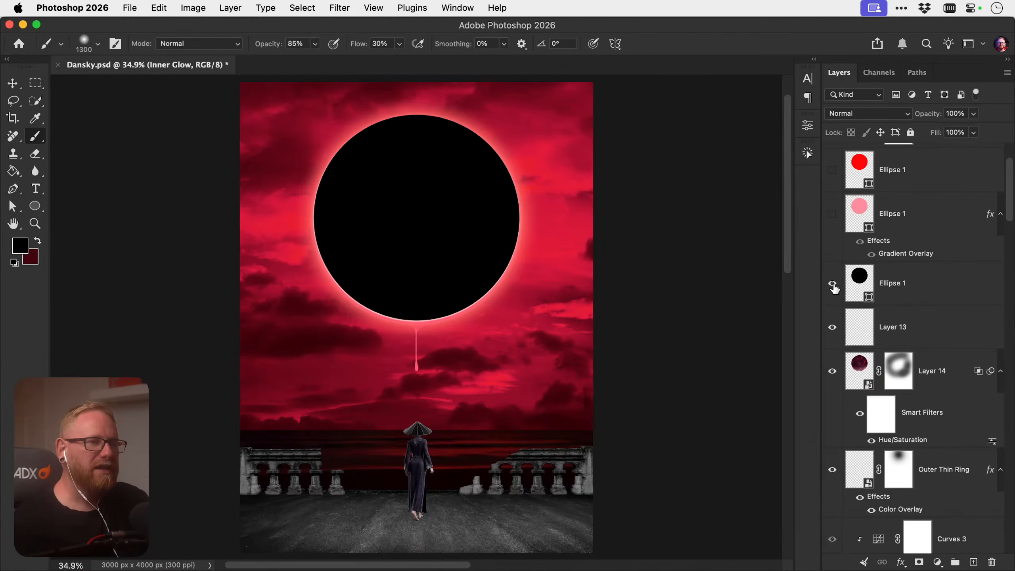
pyautogui.click(832, 283)
pyautogui.scroll(4, 833, 288)
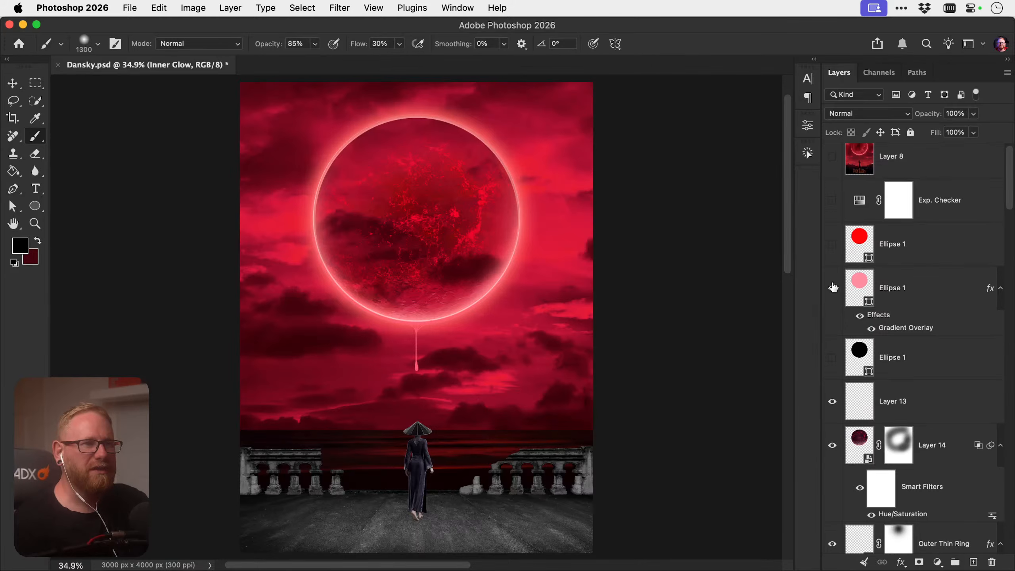
pyautogui.click(833, 287)
pyautogui.click(832, 287)
pyautogui.click(831, 246)
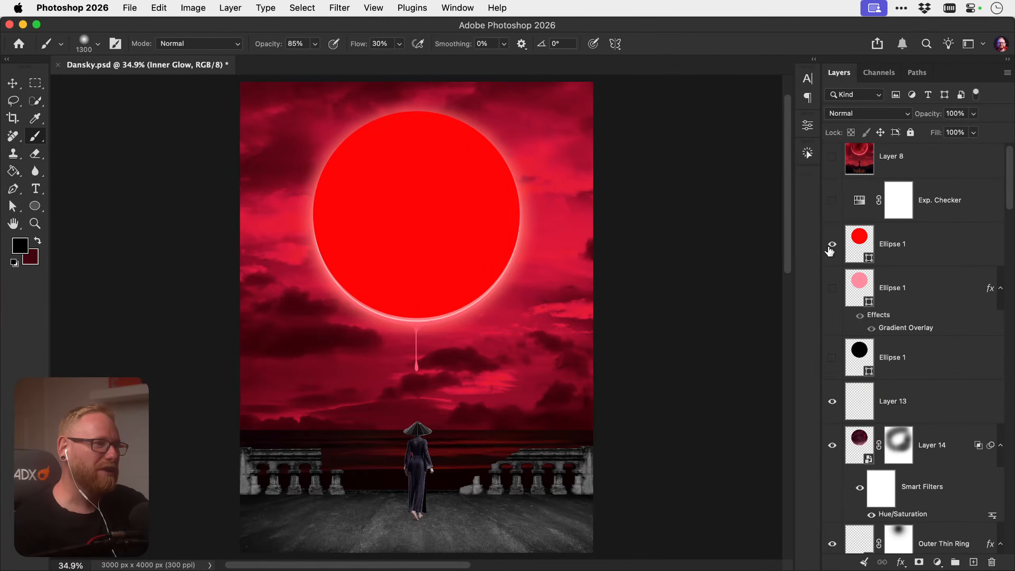
pyautogui.click(829, 251)
pyautogui.scroll(1, 831, 258)
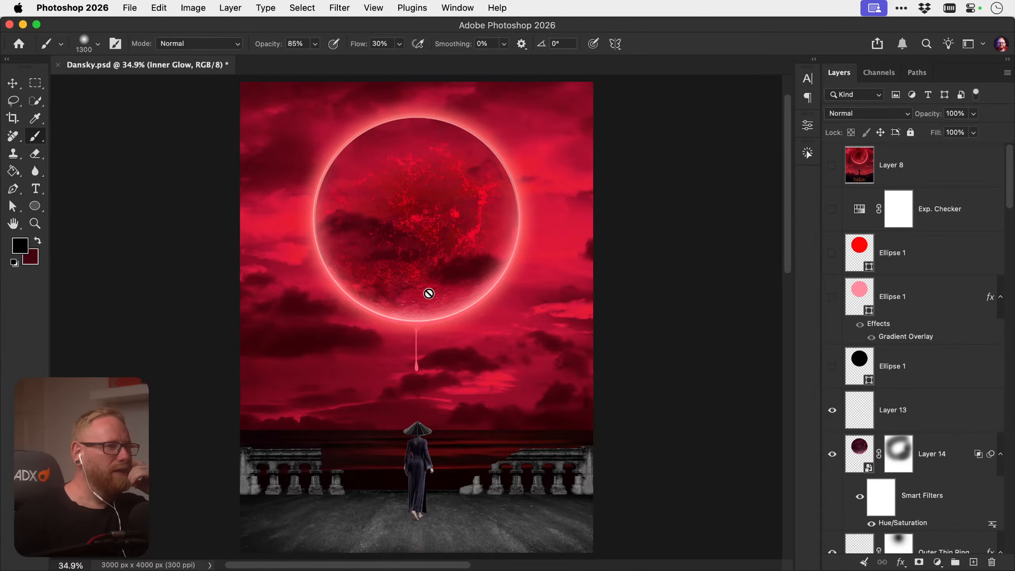
# Look through the moon's layers and compare the composite with and without Layer 14, leaving it shown
pyautogui.scroll(-12, 895, 364)
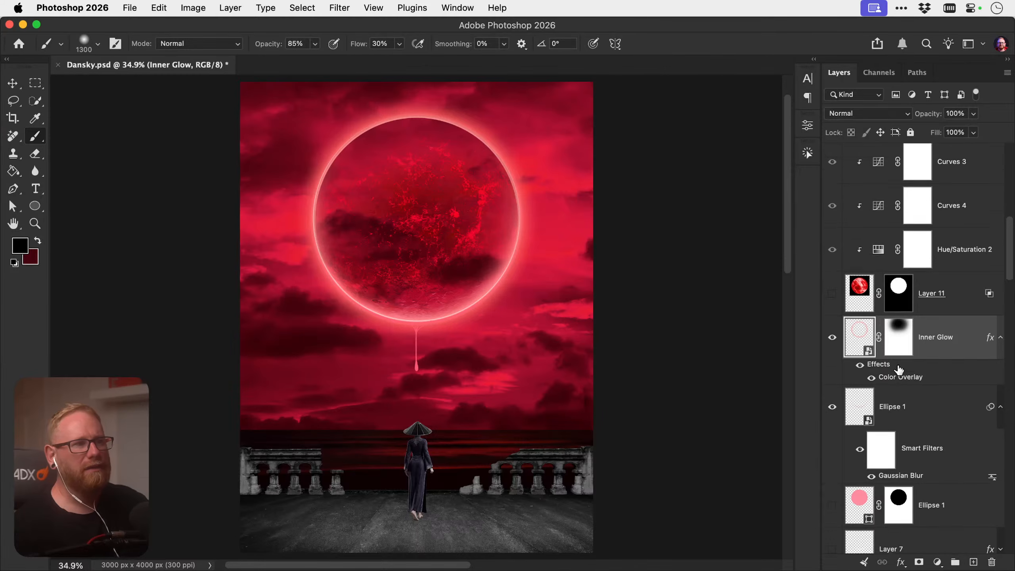
pyautogui.scroll(6, 895, 370)
pyautogui.scroll(2, 896, 371)
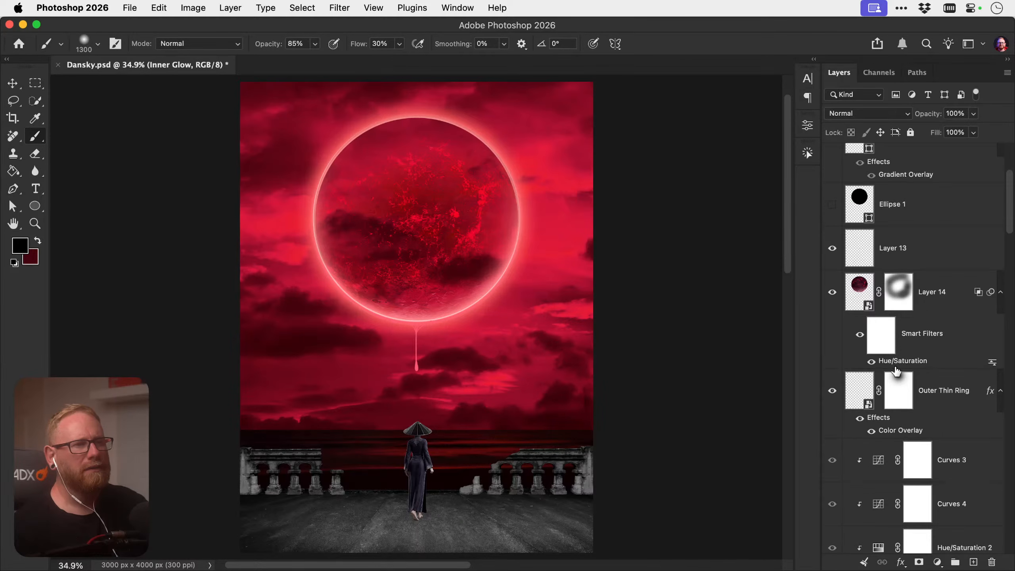
pyautogui.scroll(-6, 895, 372)
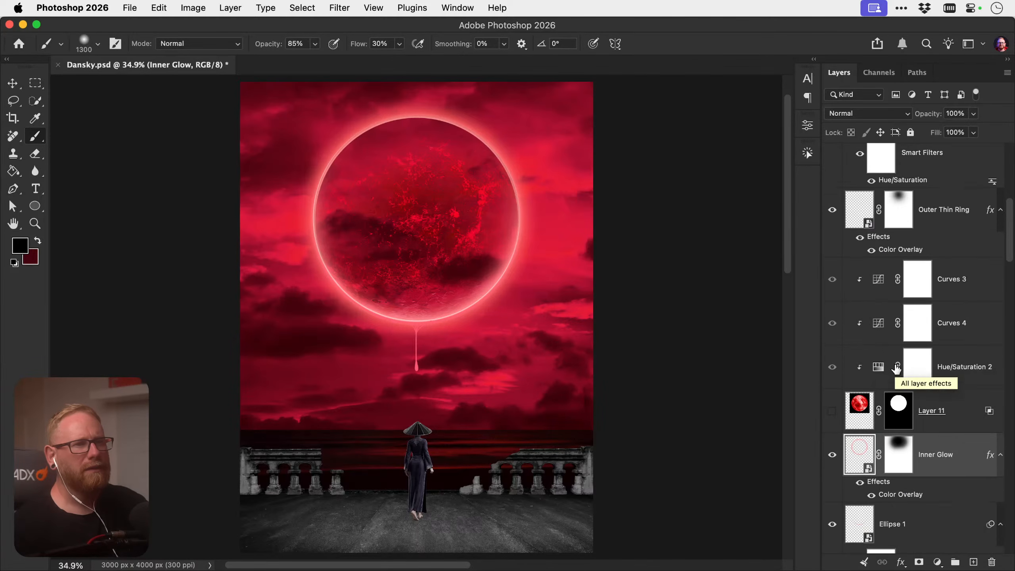
pyautogui.scroll(3, 897, 372)
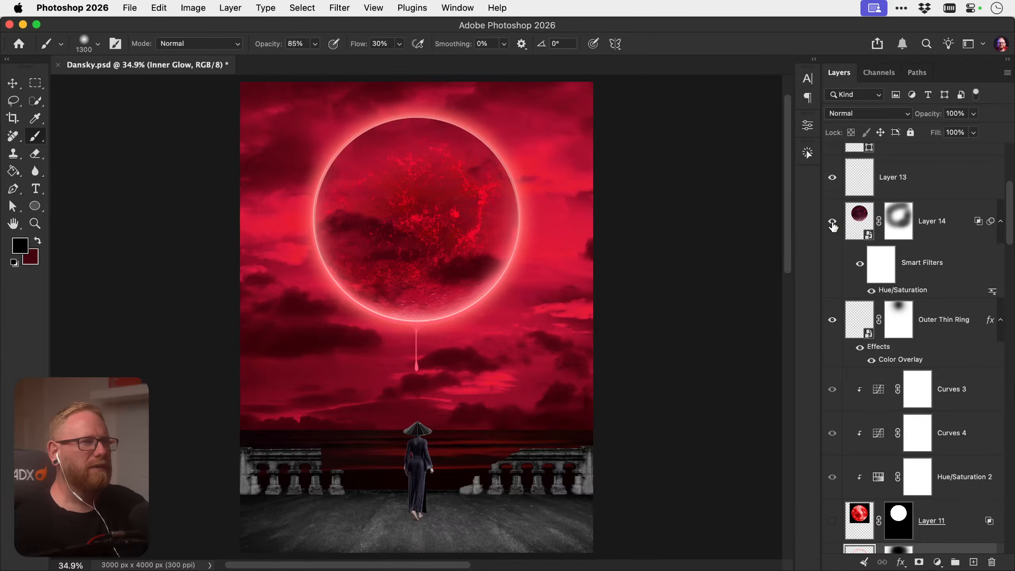
pyautogui.click(832, 222)
pyautogui.click(832, 221)
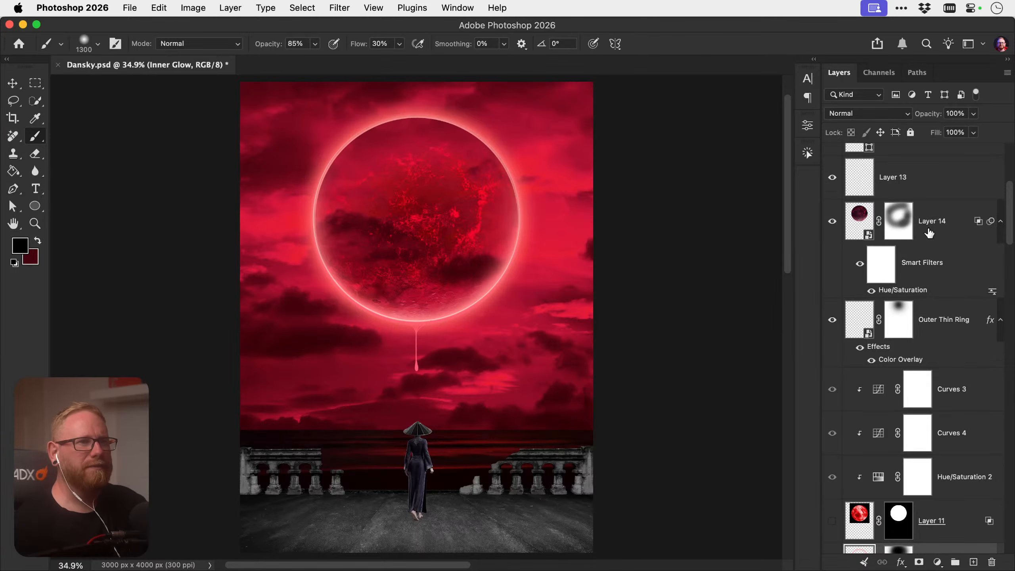
# Load Layer 14's moon shape as a selection and add a new empty layer directly above it
pyautogui.click(937, 228)
pyautogui.scroll(3, 936, 229)
pyautogui.keyDown('super'); pyautogui.click(860, 354); pyautogui.keyUp('super')
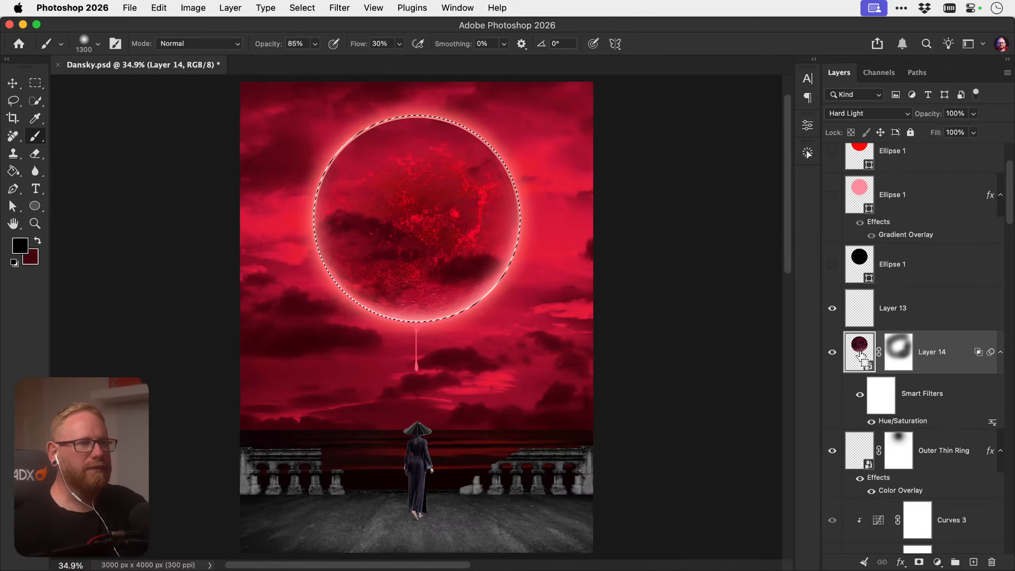
pyautogui.click(972, 561)
# Draw a linear gradient sideways from the moon's centre with the Gradient tool, filling the circular selection
pyautogui.press('g')
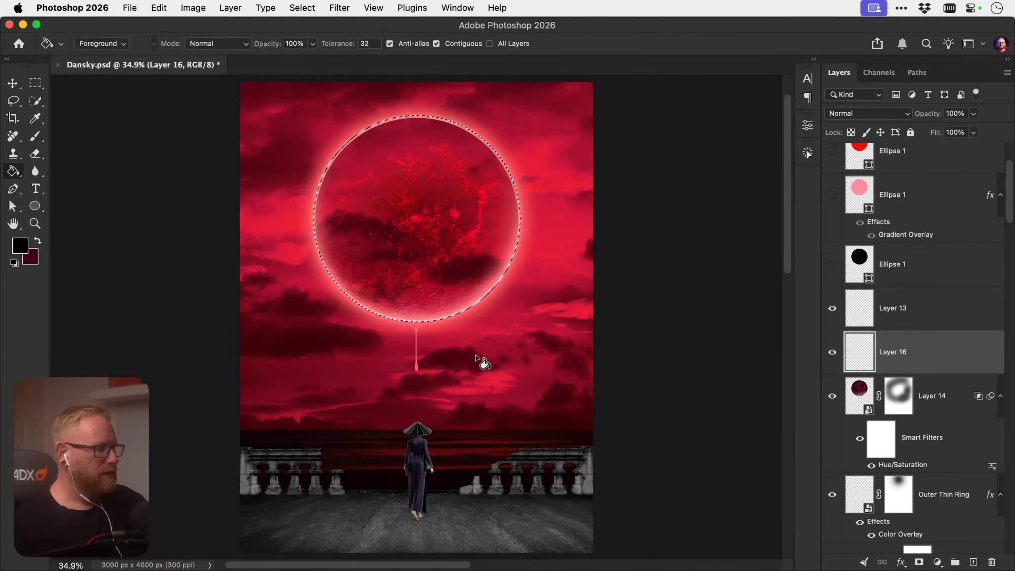
pyautogui.hotkey('shift', 'g')
pyautogui.click(216, 43)
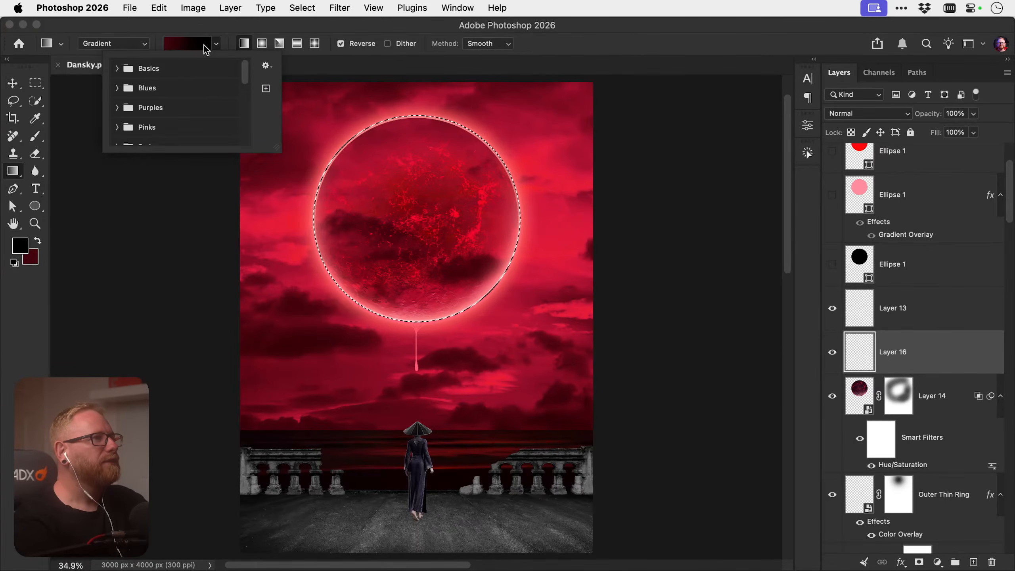
pyautogui.click(117, 68)
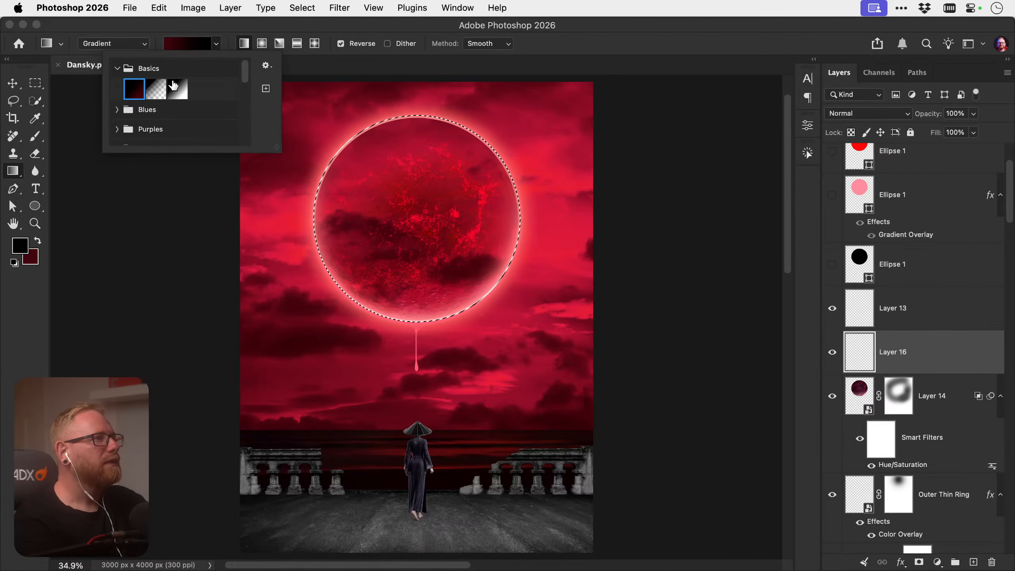
pyautogui.click(242, 45)
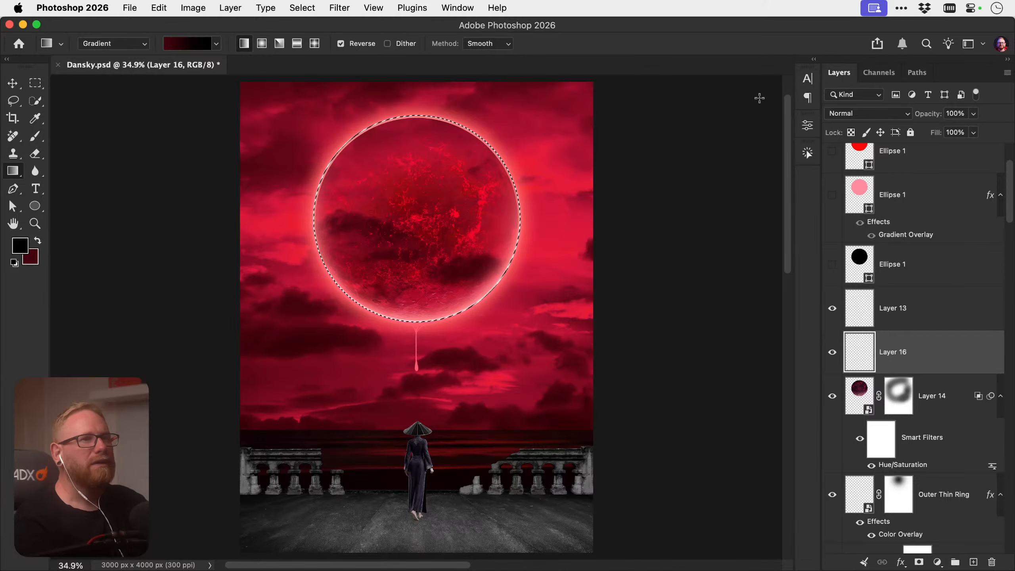
pyautogui.moveTo(415, 223); pyautogui.dragTo(473, 222)
# Change the dark red colour stop of Gradient Fill 1 to white
pyautogui.doubleClick(413, 223)
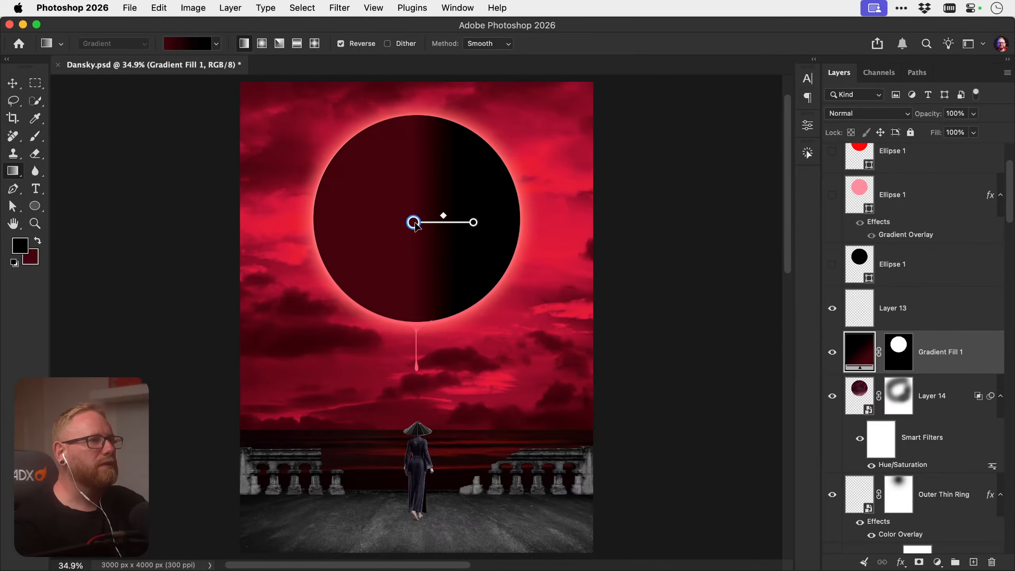
pyautogui.moveTo(646, 353); pyautogui.dragTo(602, 301)
pyautogui.click(916, 312)
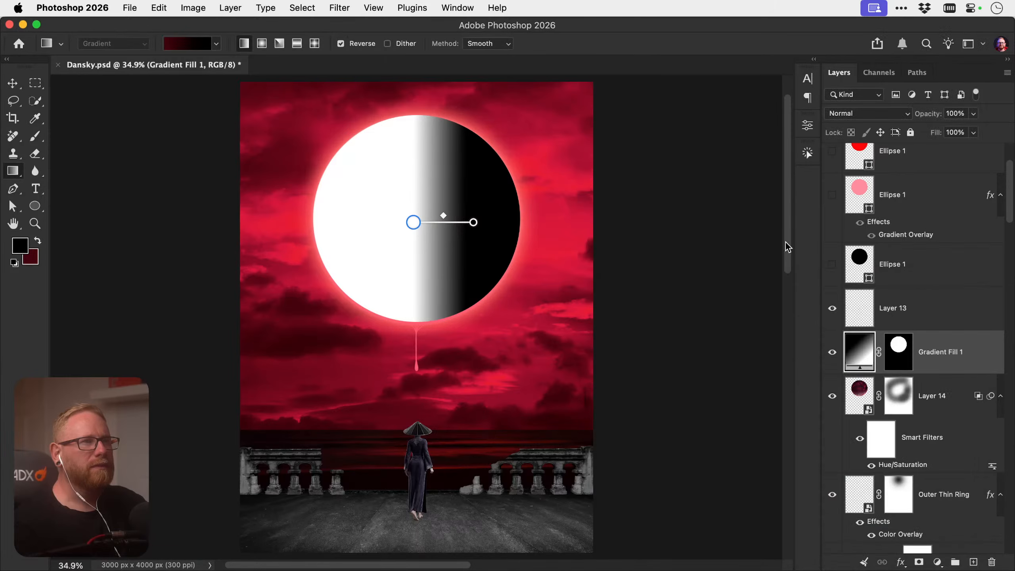
# Try to redraw Gradient Fill 1 as a radial gradient inside the moon
pyautogui.click(257, 47)
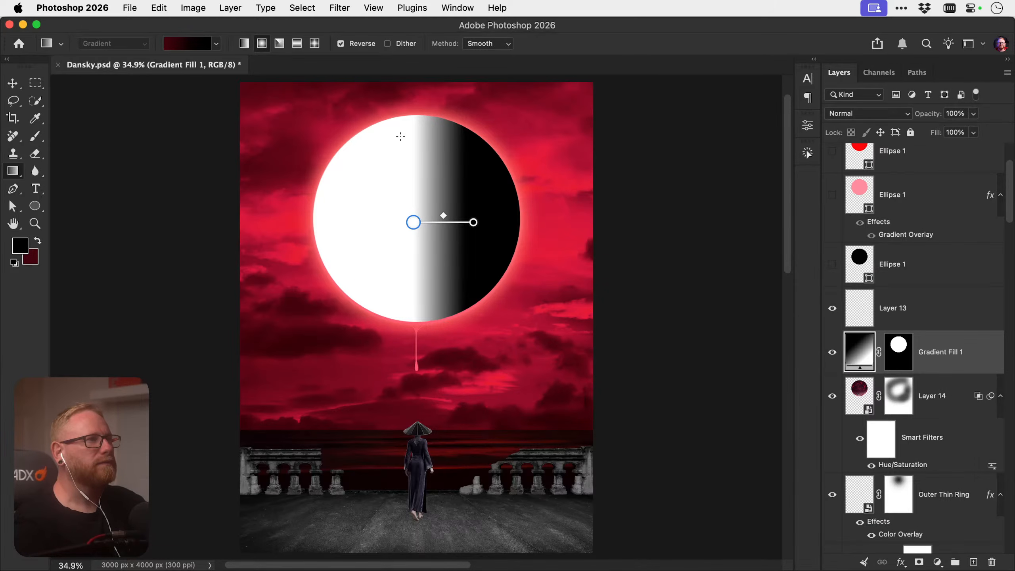
pyautogui.moveTo(416, 202); pyautogui.dragTo(481, 202)
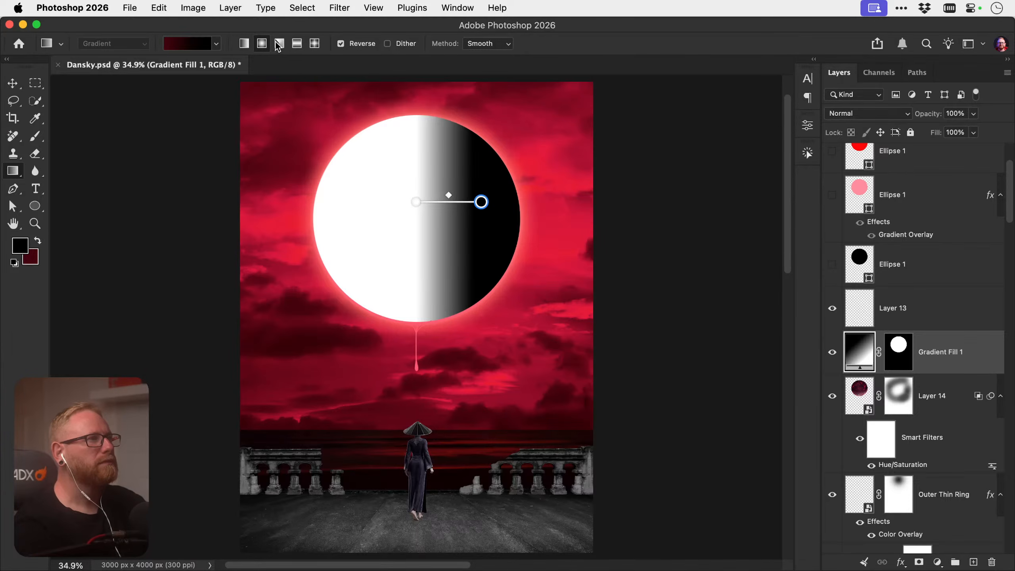
pyautogui.moveTo(419, 249); pyautogui.dragTo(435, 211)
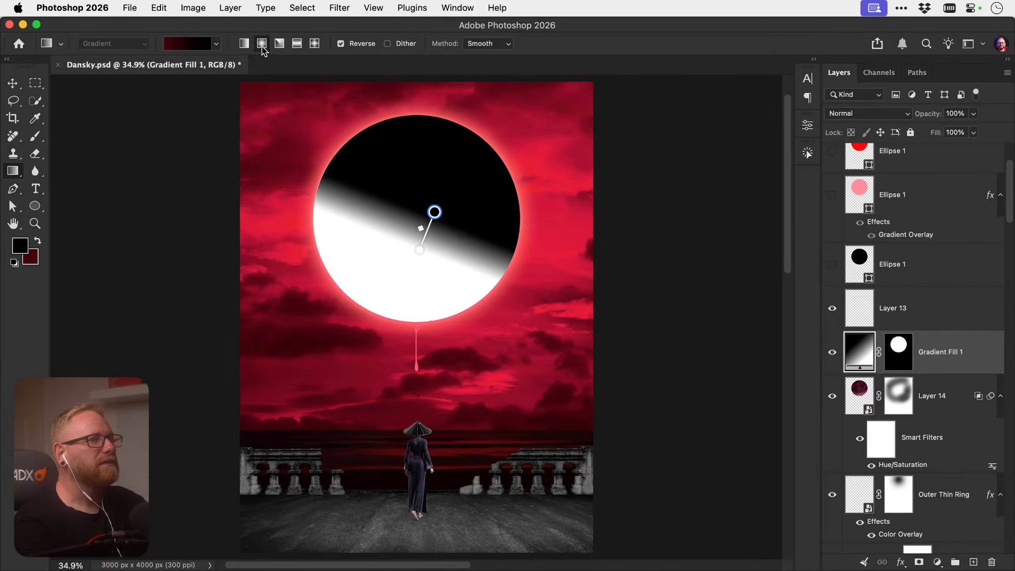
# Set the style of Gradient Fill 1 to Radial in its fill settings
pyautogui.doubleClick(861, 342)
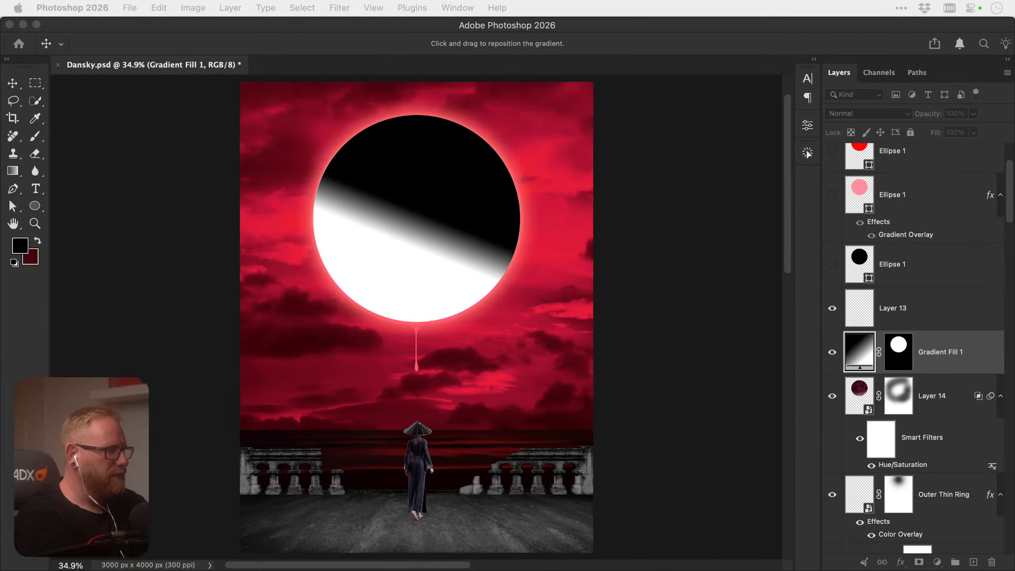
pyautogui.moveTo(740, 562); pyautogui.dragTo(742, 350)
pyautogui.click(592, 400)
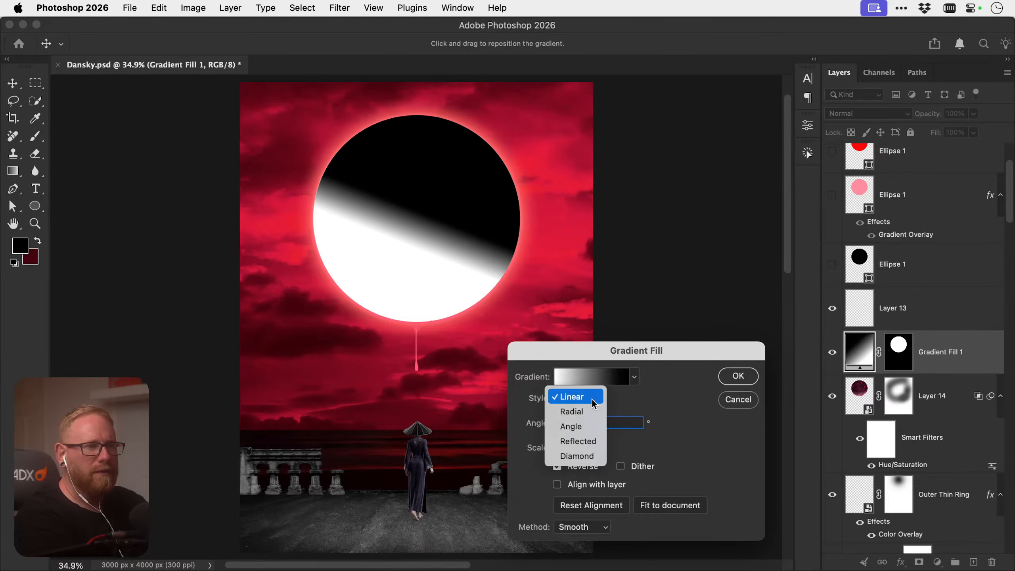
pyautogui.click(571, 412)
pyautogui.press('Return')
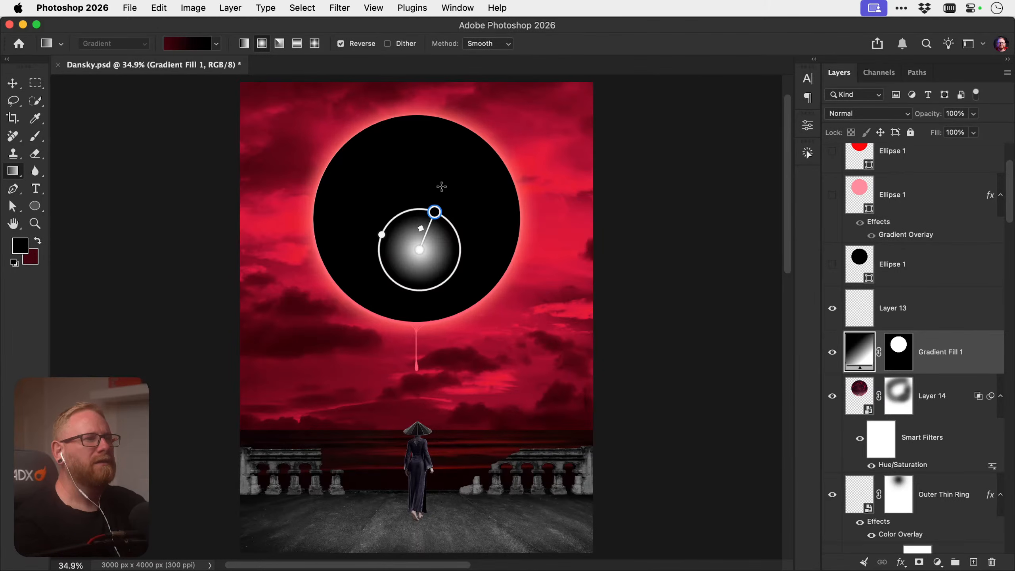
# Redraw the radial gradient outward from near the moon's centre and set the fill layer's blend mode to Multiply
pyautogui.moveTo(441, 187); pyautogui.dragTo(439, 168)
pyautogui.moveTo(416, 227); pyautogui.dragTo(487, 225)
pyautogui.click(831, 115)
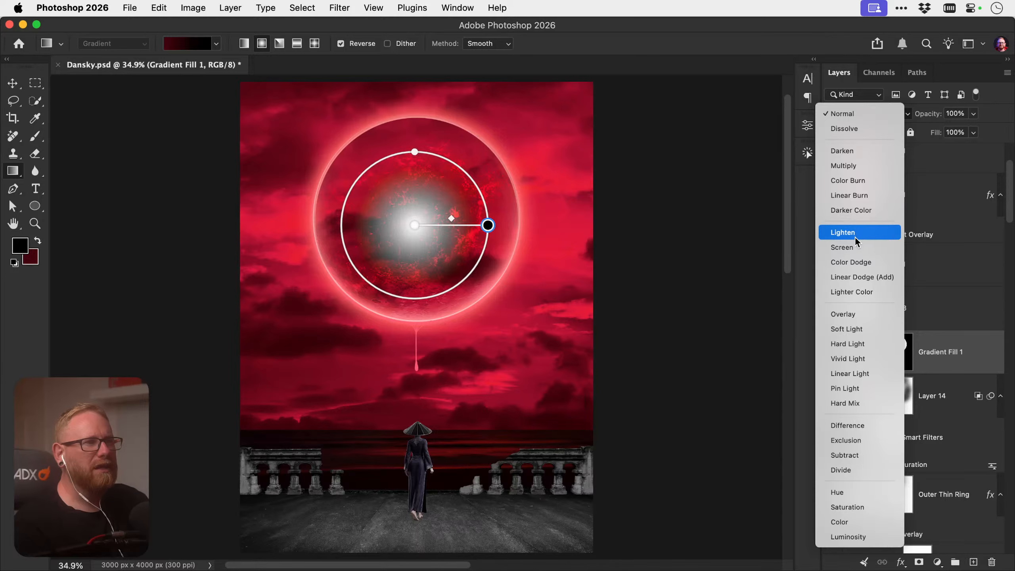
pyautogui.click(855, 165)
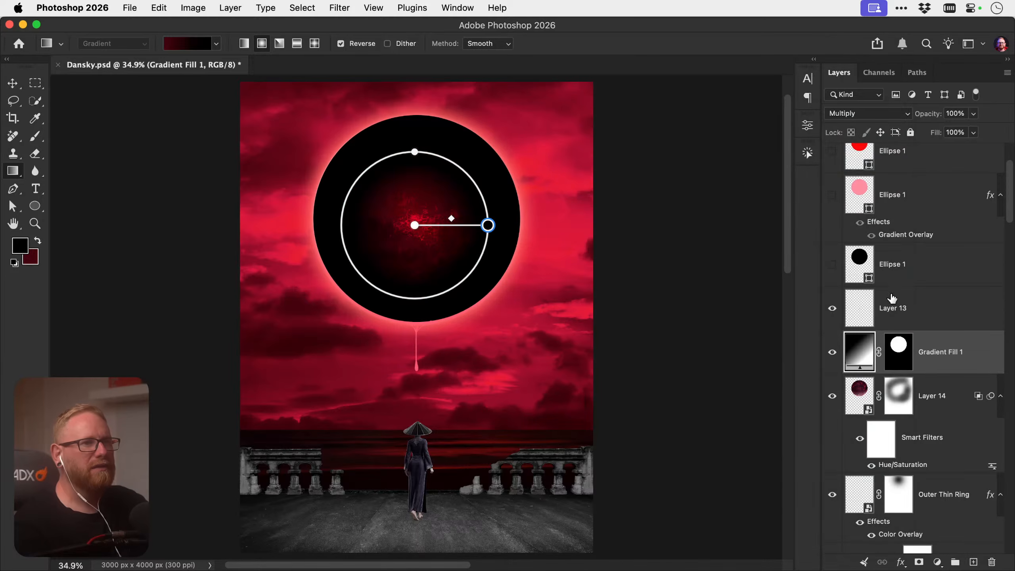
# Turn off Reverse for Gradient Fill 1, then recentre the gradient on the moon and widen it to nearly reach the rim
pyautogui.doubleClick(860, 353)
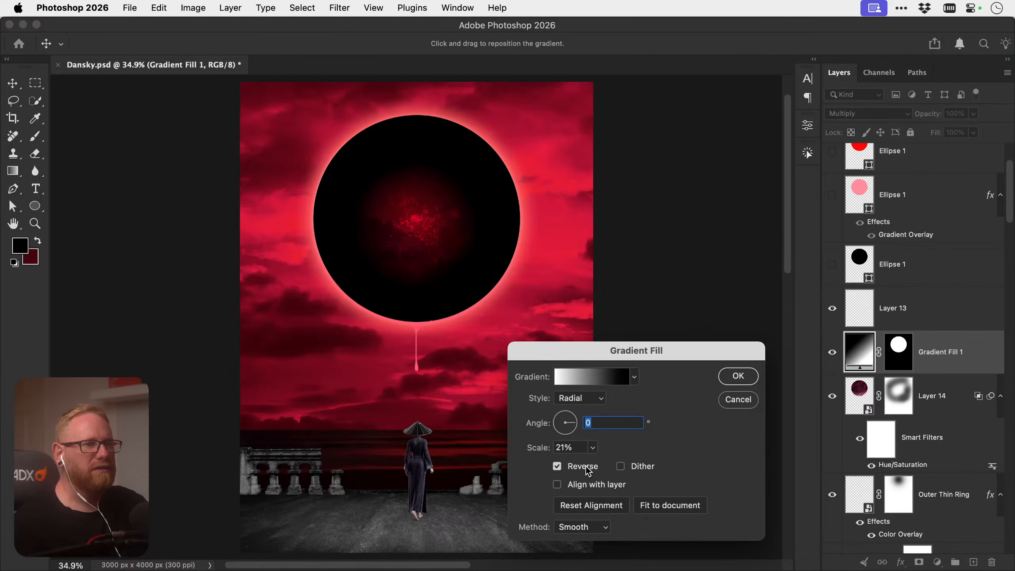
pyautogui.click(736, 377)
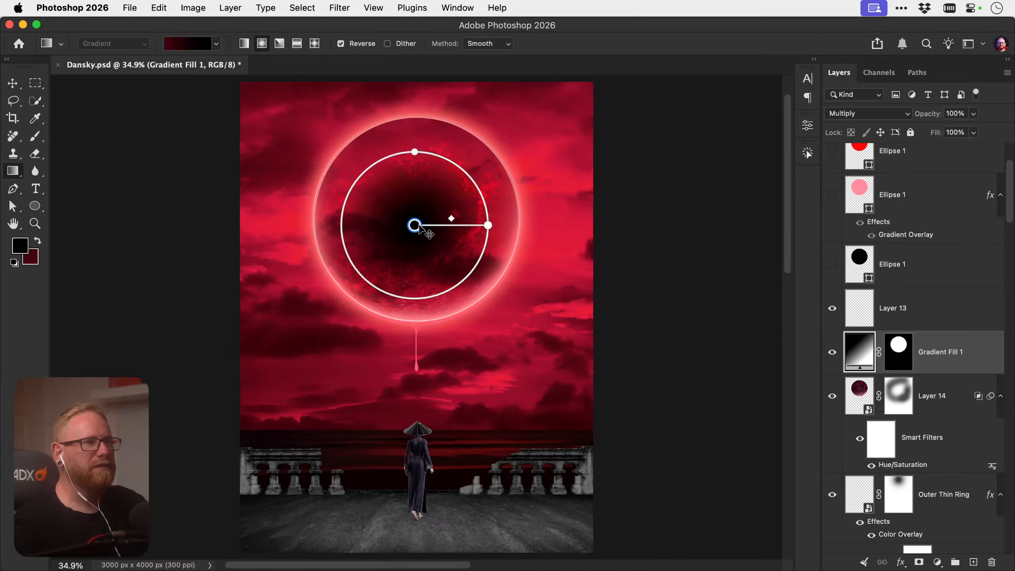
pyautogui.moveTo(415, 226); pyautogui.dragTo(417, 220)
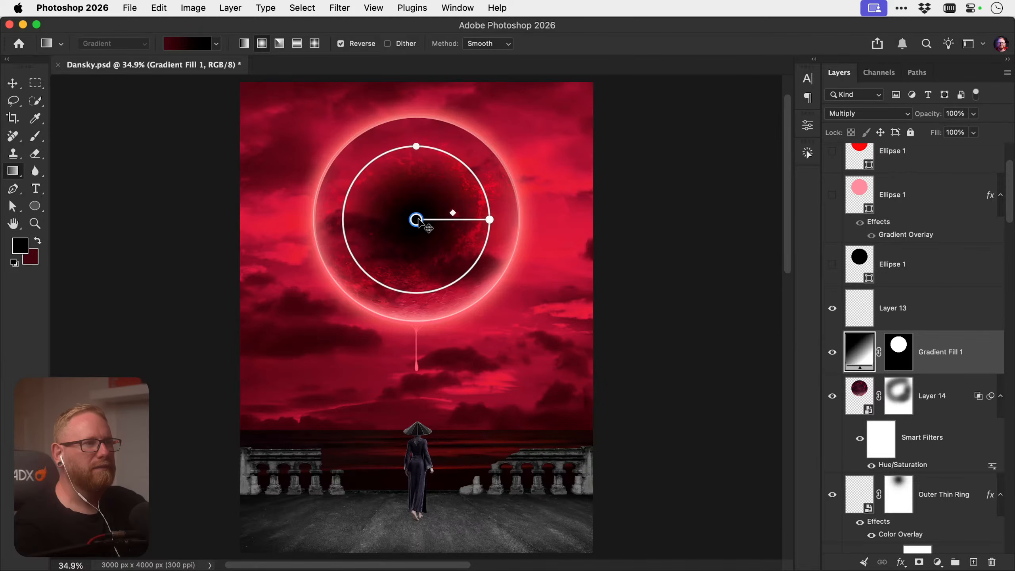
pyautogui.moveTo(490, 220)
pyautogui.mouseDown()
pyautogui.moveTo(521, 220)
pyautogui.moveTo(504, 220)
pyautogui.mouseUp()
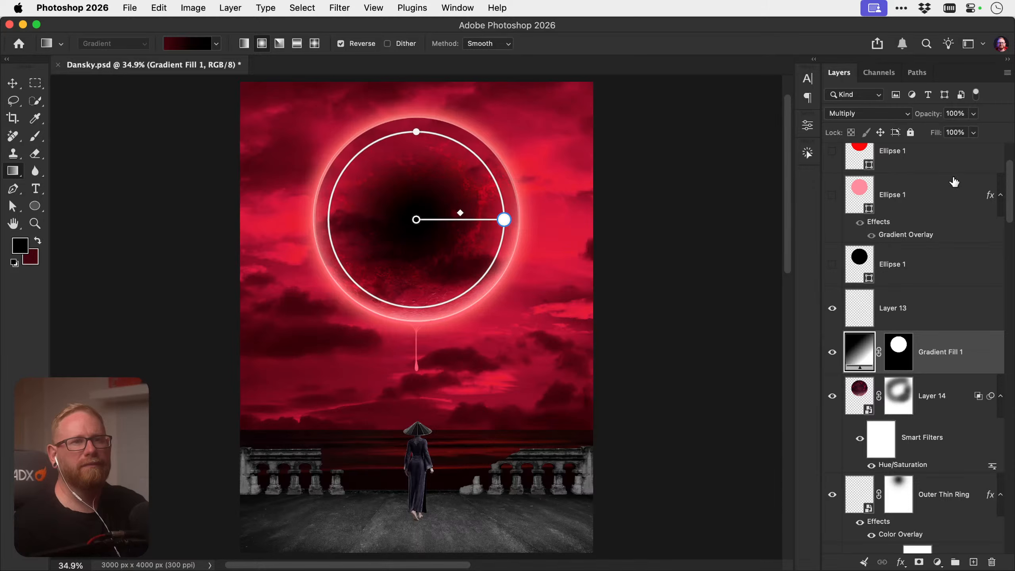
# Lower the opacity of Gradient Fill 1 to 51% and put away its on-canvas gradient controls
pyautogui.click(973, 113)
pyautogui.moveTo(962, 132)
pyautogui.mouseDown()
pyautogui.moveTo(899, 132)
pyautogui.moveTo(944, 130)
pyautogui.mouseUp()
pyautogui.press('v')
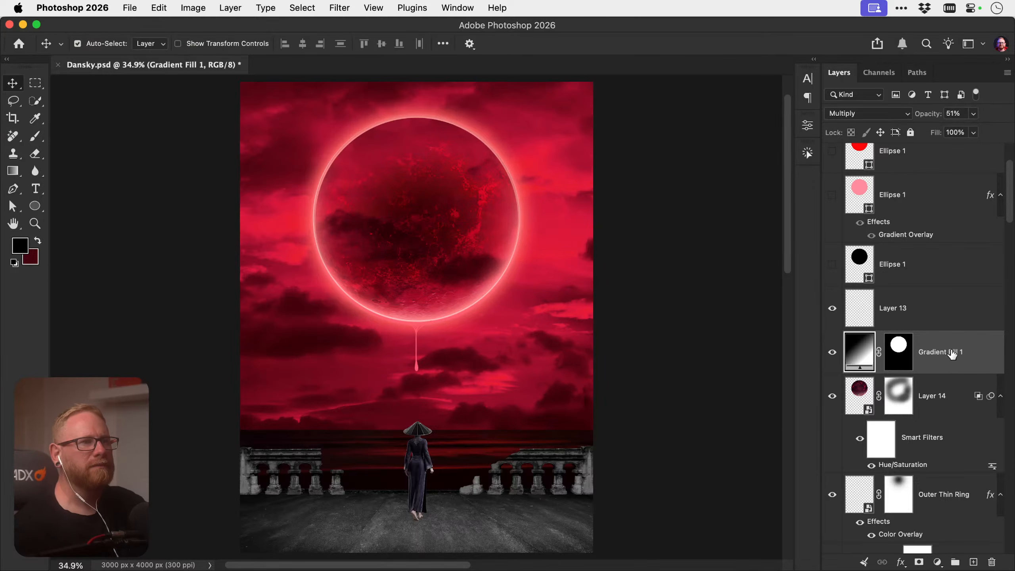
# Compare the moon with and without Gradient Fill 1, then leave that fill layer hidden
pyautogui.click(831, 352)
pyautogui.click(832, 352)
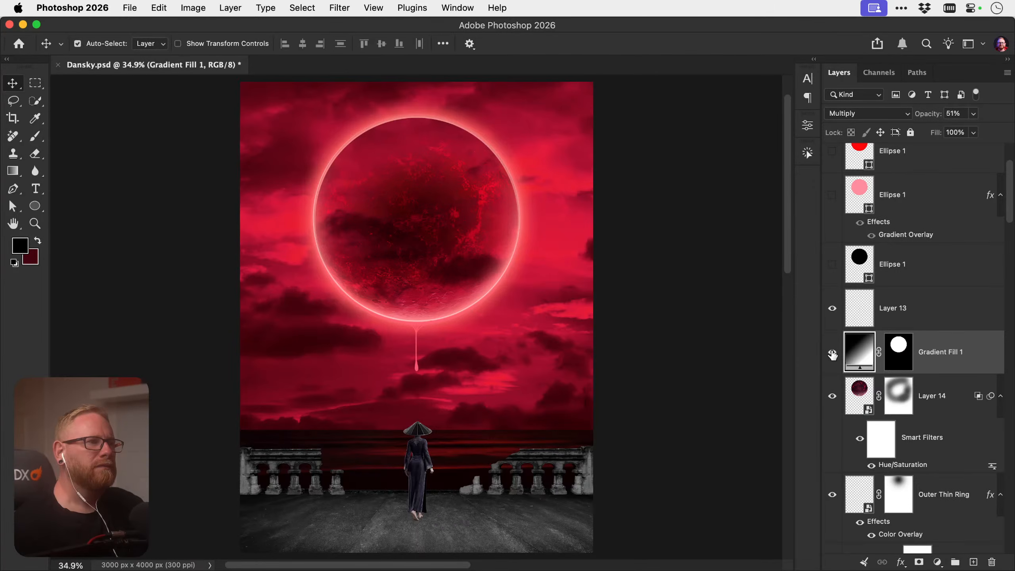
pyautogui.click(833, 353)
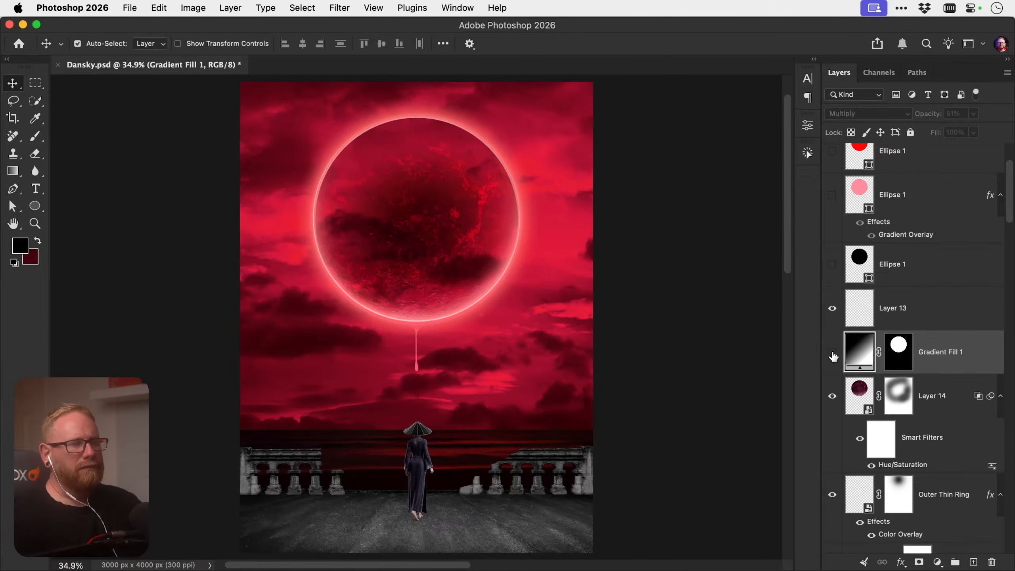
pyautogui.click(832, 354)
pyautogui.click(831, 356)
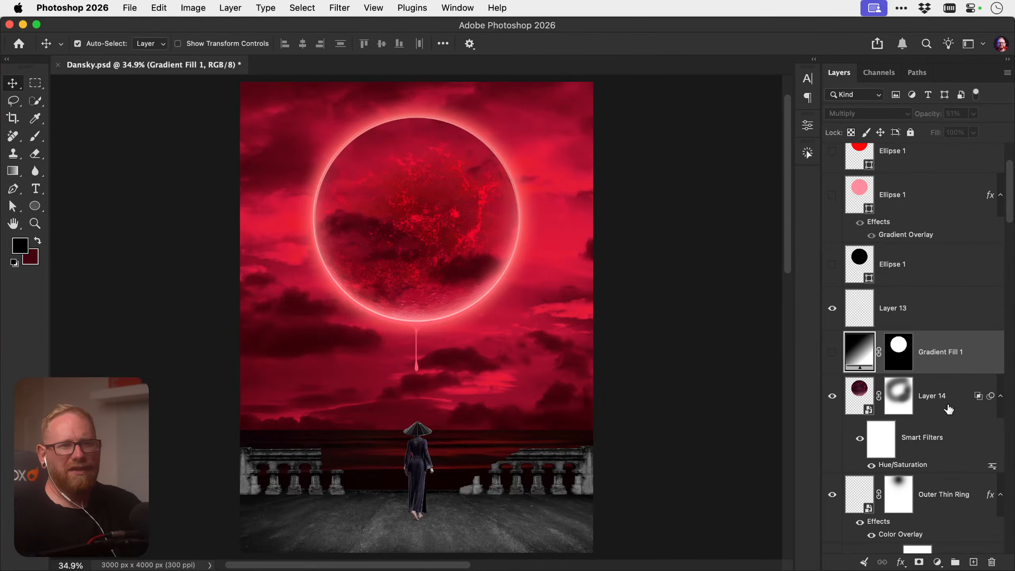
# Add a Curves adjustment layer directly above Layer 14 and clip it to that layer
pyautogui.click(928, 405)
pyautogui.click(937, 561)
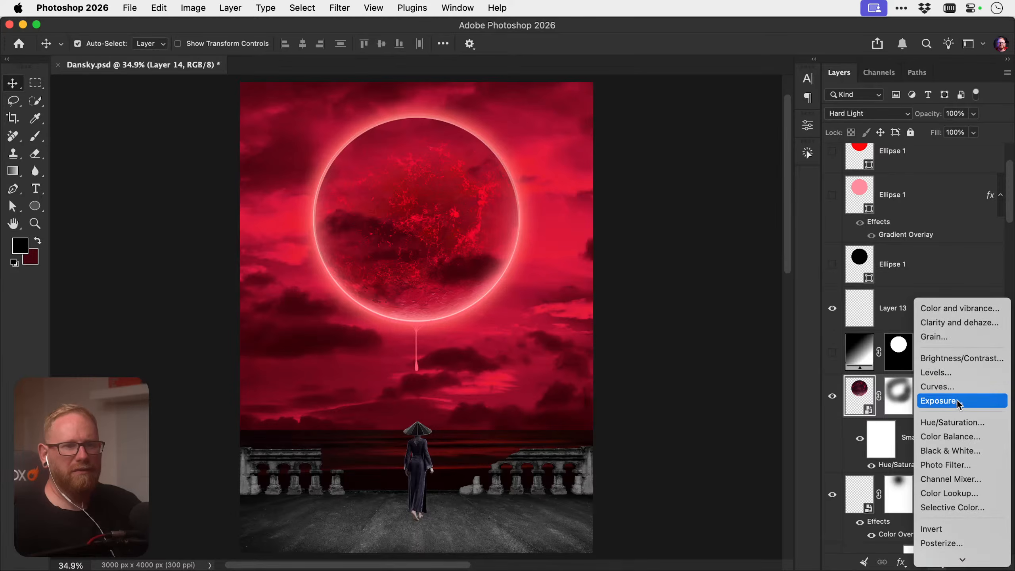
pyautogui.click(962, 380)
pyautogui.keyDown('alt'); pyautogui.click(943, 416); pyautogui.keyUp('alt')
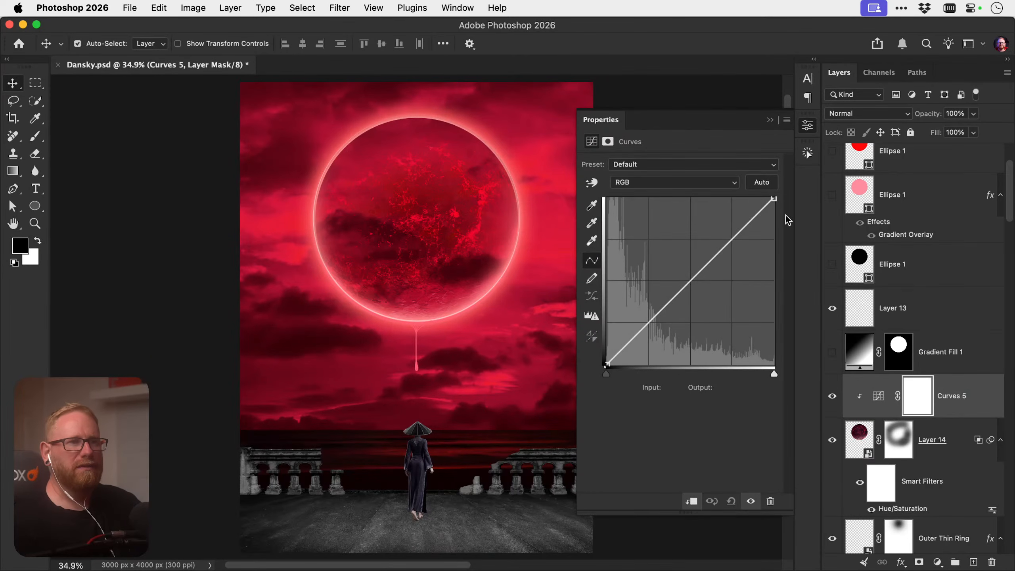
# Try darkening Layer 14 with its clipped Curves adjustment by lowering the highlight point to output 128 and pulling down the midtones
pyautogui.moveTo(772, 199); pyautogui.dragTo(773, 211)
pyautogui.moveTo(726, 269); pyautogui.dragTo(700, 305)
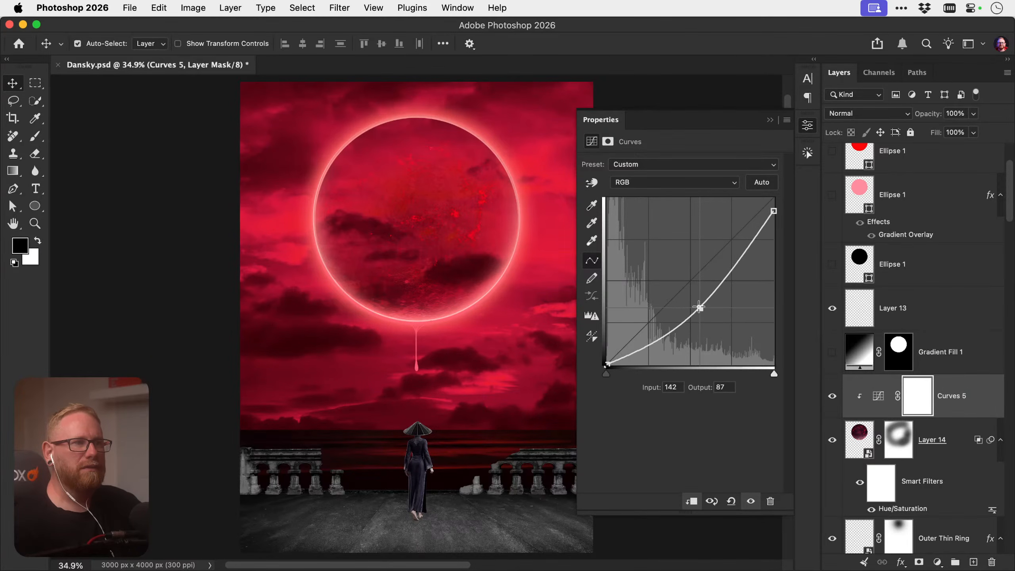
pyautogui.moveTo(773, 211); pyautogui.dragTo(774, 282)
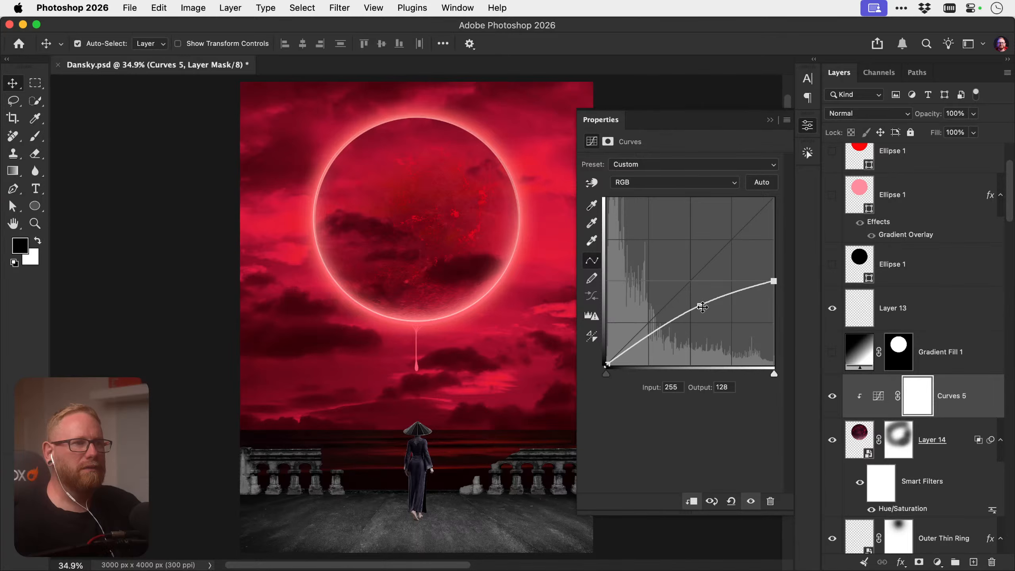
pyautogui.moveTo(700, 305); pyautogui.dragTo(683, 339)
# Delete the Curves 5 adjustment layer clipped to Layer 14
pyautogui.click(957, 399)
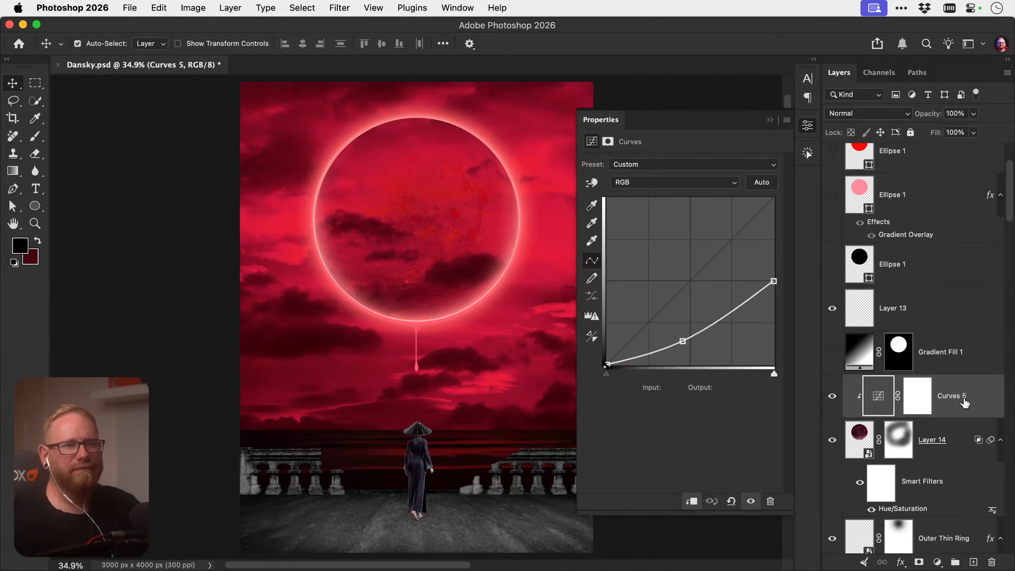
pyautogui.press('Delete')
pyautogui.click(853, 353)
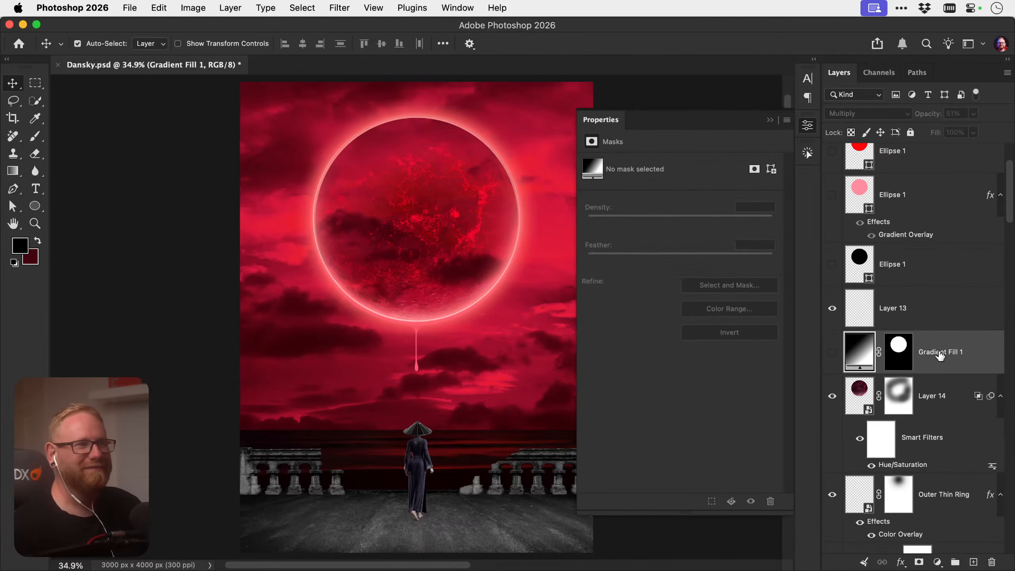
# Add a black (000000) solid color fill layer above Layer 14 and release its clipping mask
pyautogui.click(941, 395)
pyautogui.click(937, 562)
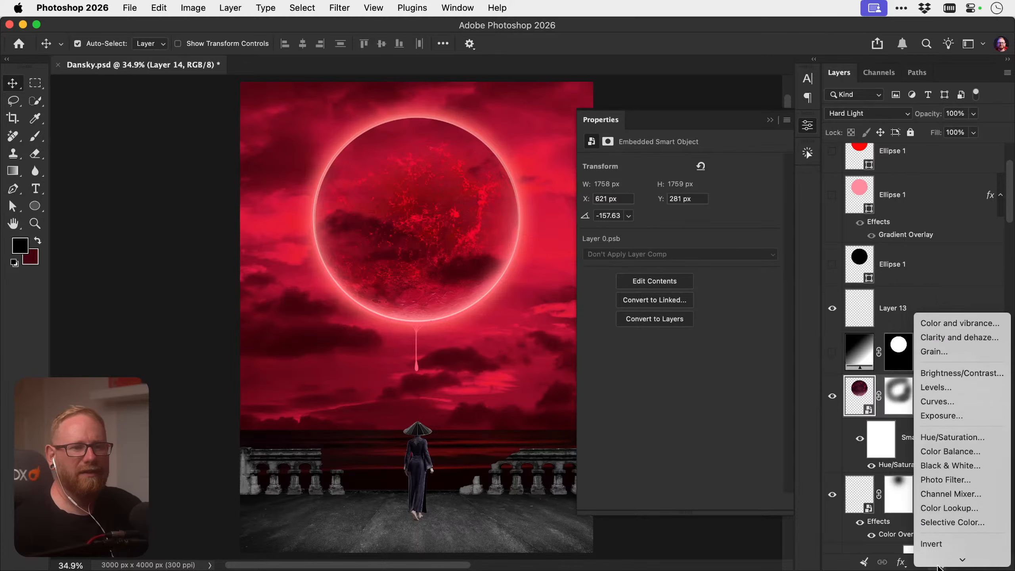
pyautogui.click(943, 528)
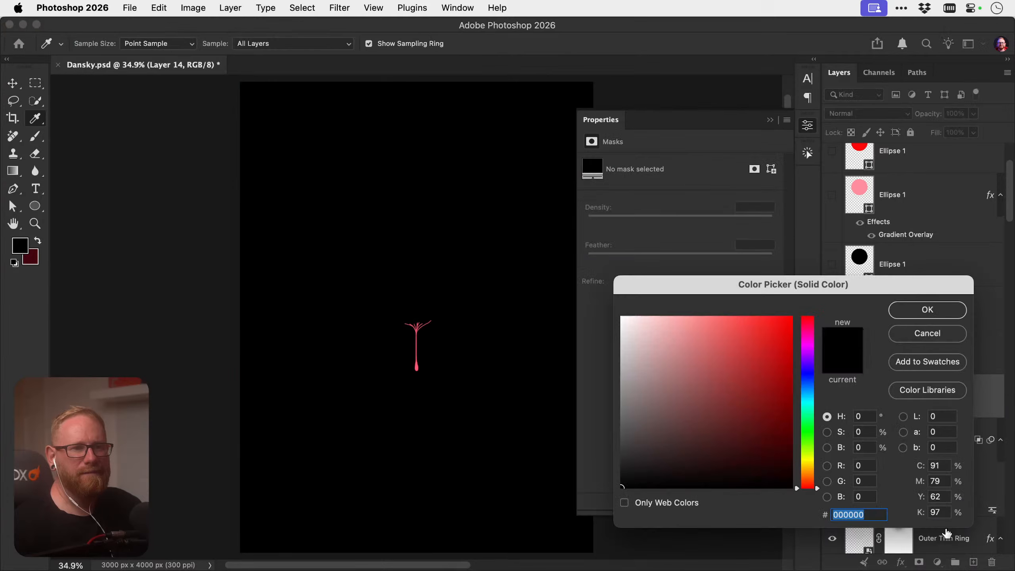
pyautogui.click(916, 315)
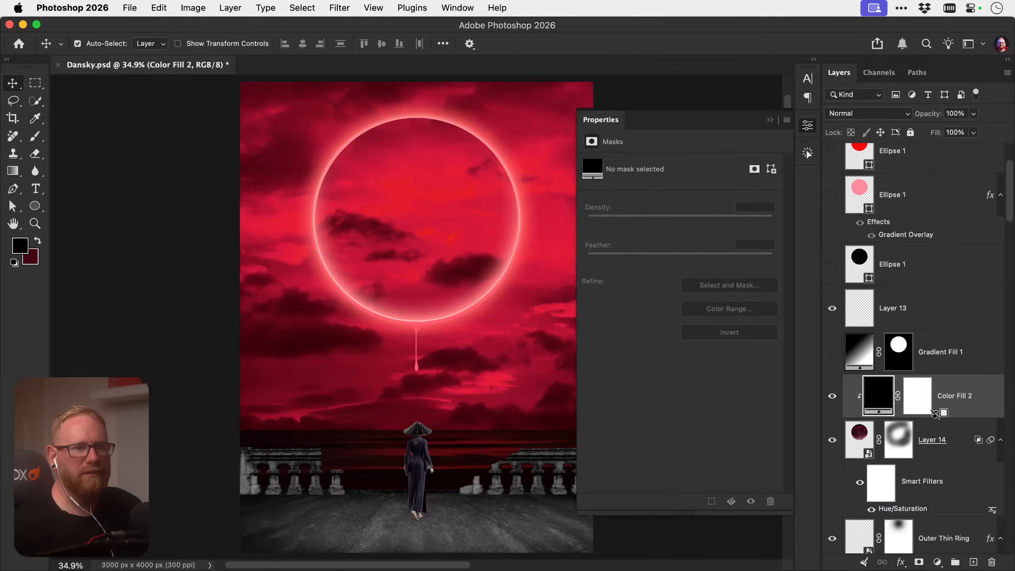
pyautogui.keyDown('alt'); pyautogui.click(943, 417); pyautogui.keyUp('alt')
pyautogui.keyDown('alt'); pyautogui.click(941, 417); pyautogui.keyUp('alt')
# Replace the black fill's layer mask with a circular mask made from Layer 14's moon outline
pyautogui.rightClick(897, 395)
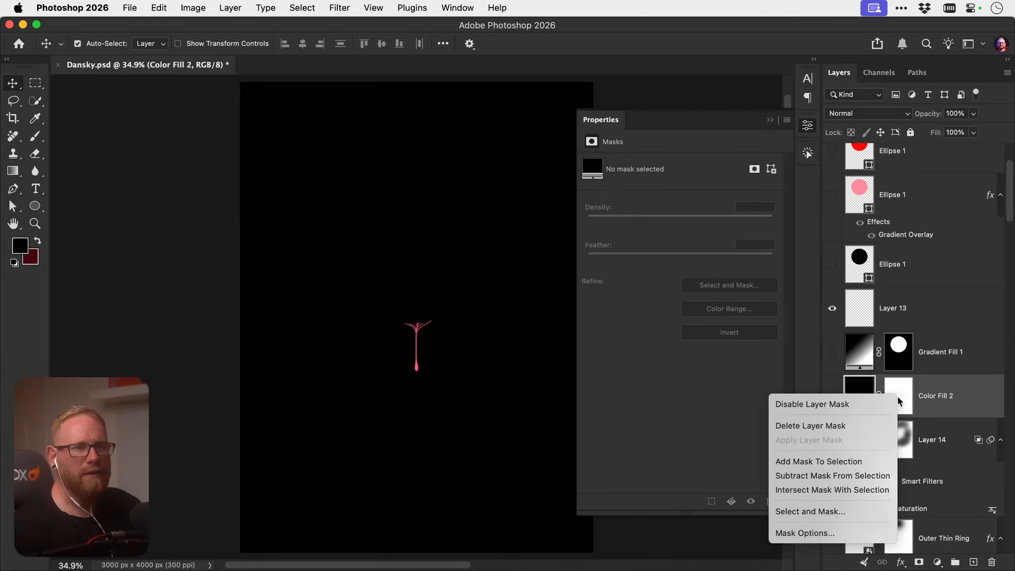
pyautogui.click(875, 426)
pyautogui.keyDown('super'); pyautogui.click(861, 439); pyautogui.keyUp('super')
pyautogui.click(919, 562)
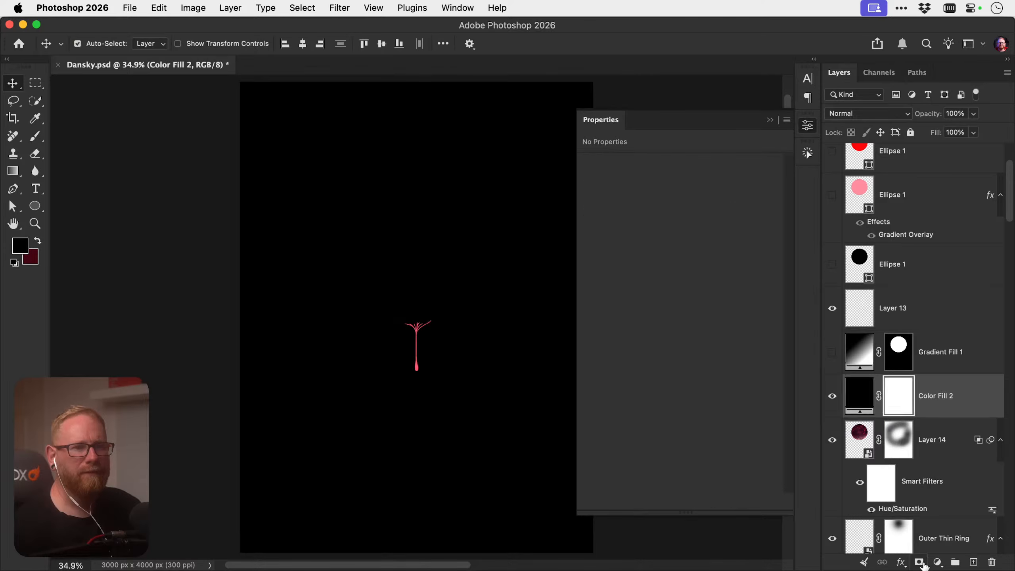
# Set the black fill layer to Multiply and try adjusting its Blend If underlying-layer shadows
pyautogui.click(873, 114)
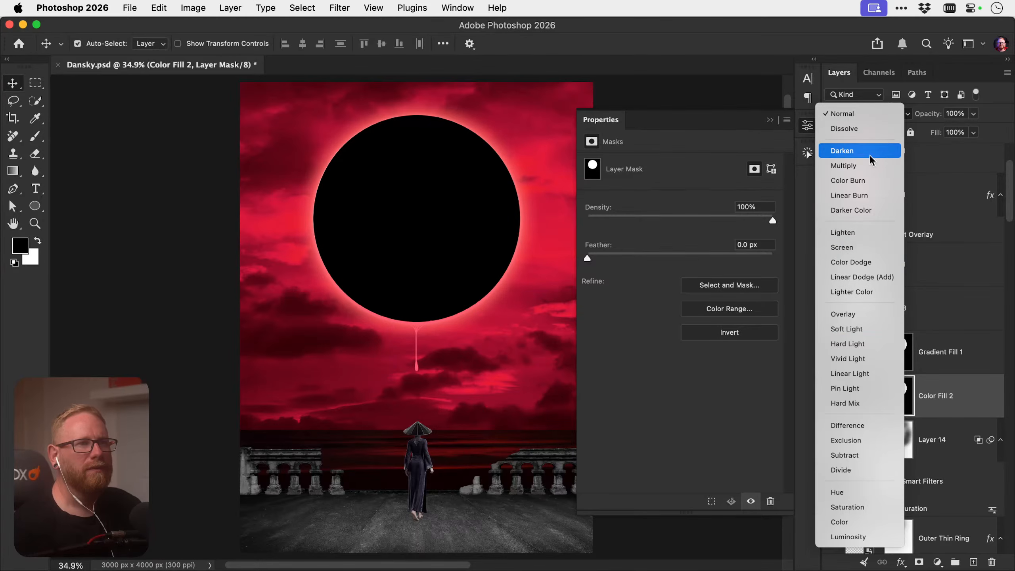
pyautogui.click(843, 165)
pyautogui.doubleClick(974, 412)
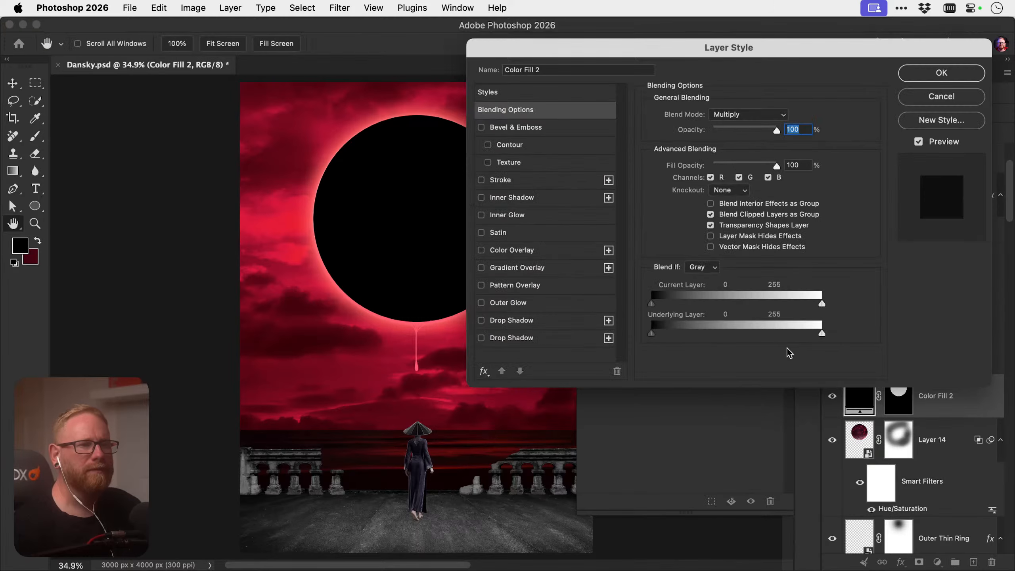
pyautogui.moveTo(651, 333); pyautogui.dragTo(640, 307)
pyautogui.press('Return')
# Try brushing black over the fill's mask to reveal parts of the moon, and delete the Color Fill 2 layer
pyautogui.click(895, 392)
pyautogui.press('b')
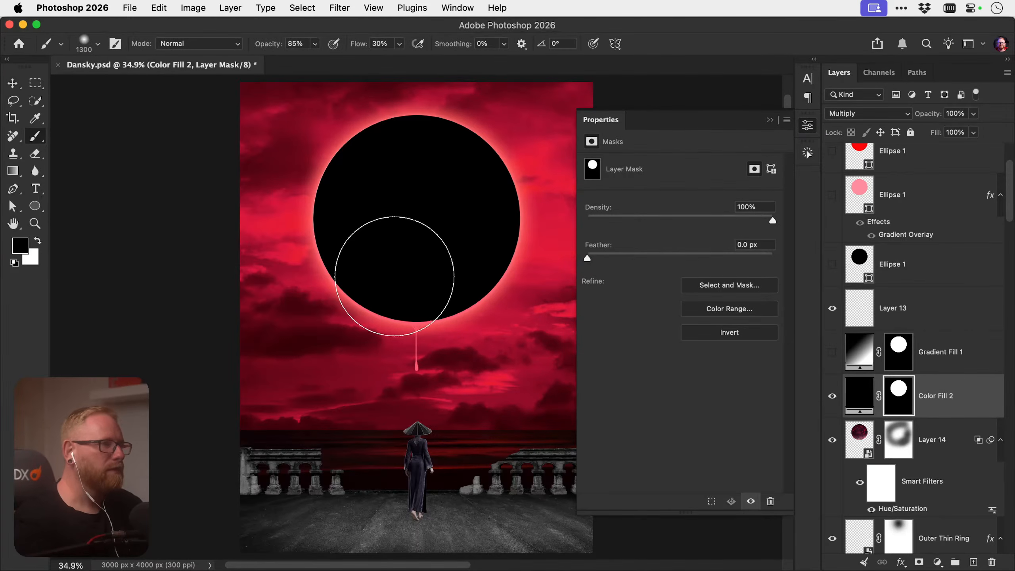
pyautogui.moveTo(312, 243)
pyautogui.mouseDown()
pyautogui.moveTo(366, 180)
pyautogui.moveTo(450, 171)
pyautogui.moveTo(362, 187)
pyautogui.moveTo(353, 149)
pyautogui.moveTo(544, 160)
pyautogui.moveTo(445, 332)
pyautogui.moveTo(475, 328)
pyautogui.moveTo(317, 300)
pyautogui.moveTo(461, 330)
pyautogui.moveTo(539, 258)
pyautogui.mouseUp()
pyautogui.press('v')
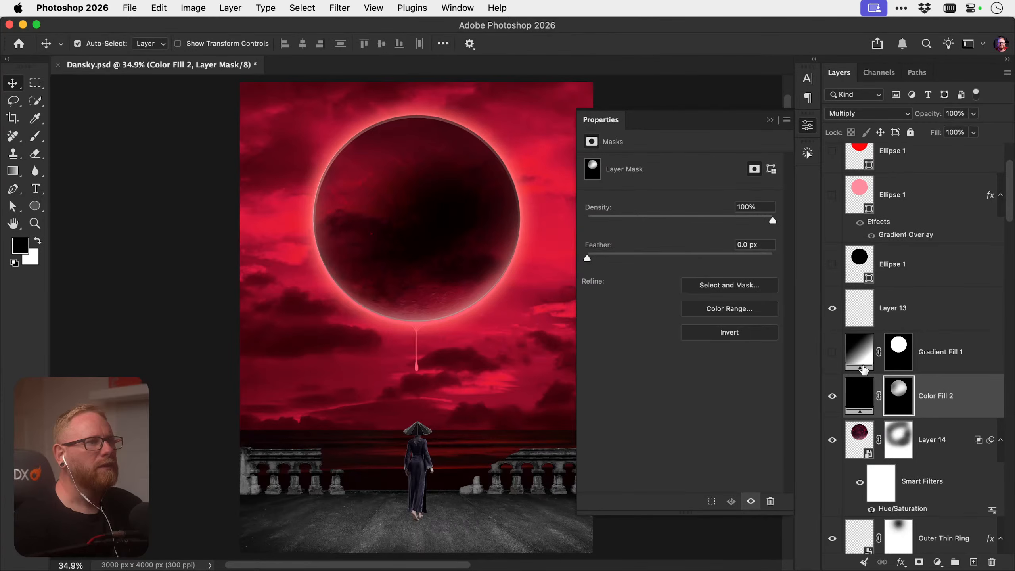
pyautogui.click(963, 405)
pyautogui.press('BackSpace')
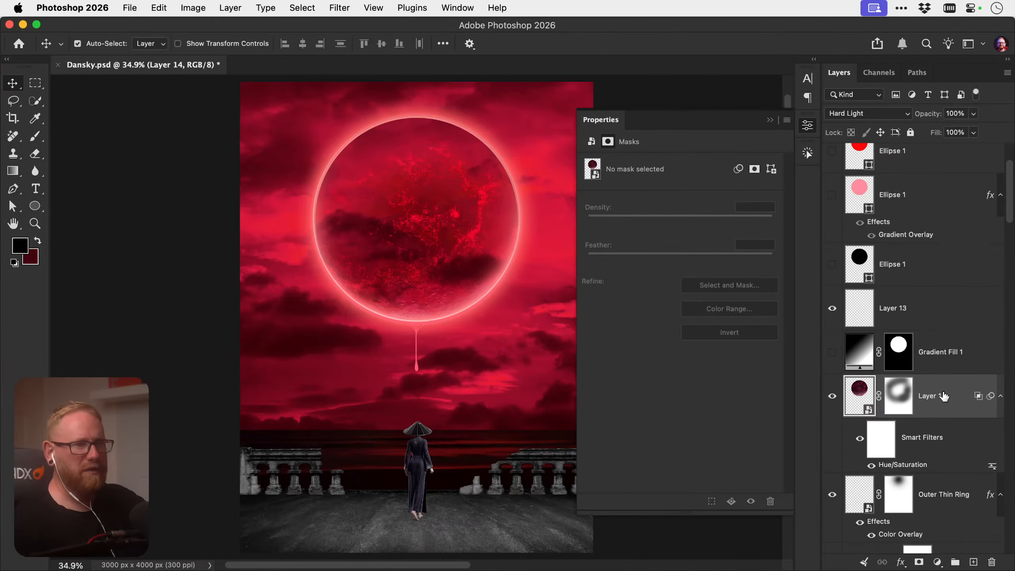
# Turn on the visibility of the Gradient Fill 1 layer over the moon and check its gradient settings
pyautogui.click(832, 354)
pyautogui.click(864, 357)
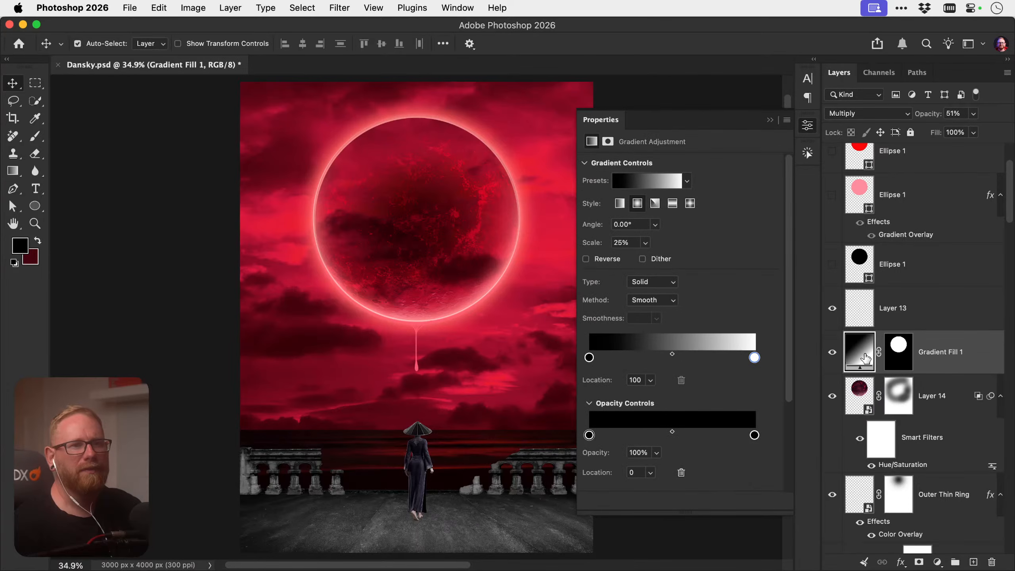
pyautogui.click(807, 125)
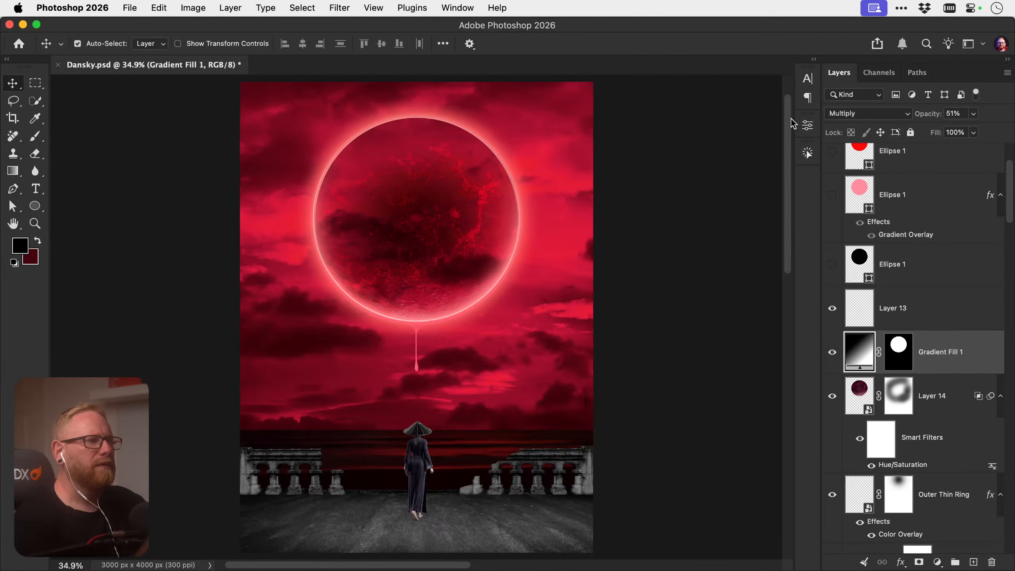
# Add a Curves adjustment layer clipped to the unmasked sky layer, Layer 5, near the bottom of the layer stack
pyautogui.press('z')
pyautogui.moveTo(418, 334)
pyautogui.mouseDown()
pyautogui.moveTo(459, 315)
pyautogui.moveTo(423, 318)
pyautogui.mouseUp()
pyautogui.press('v')
pyautogui.scroll(-20, 953, 390)
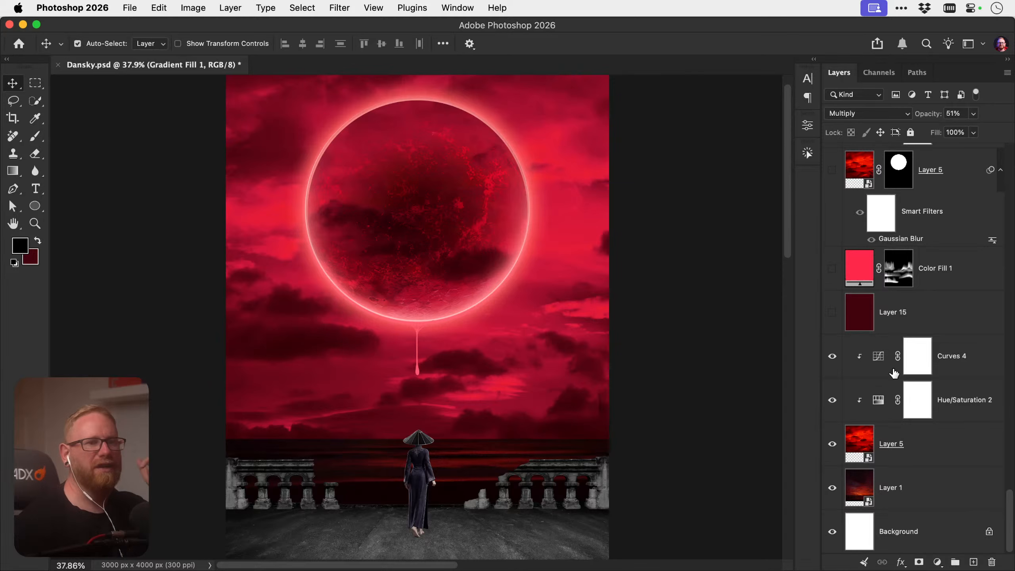
pyautogui.click(931, 449)
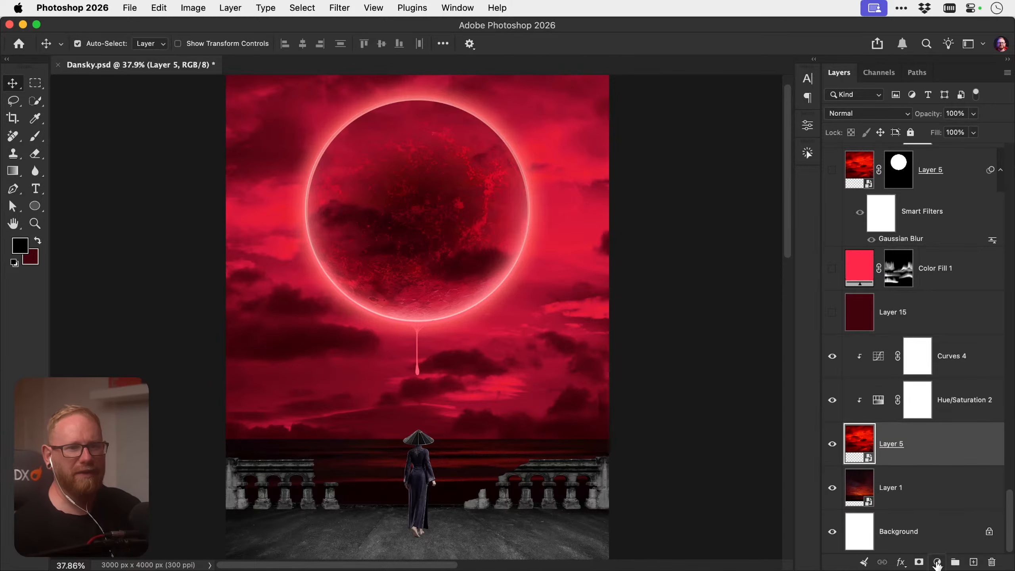
pyautogui.click(936, 561)
pyautogui.click(890, 384)
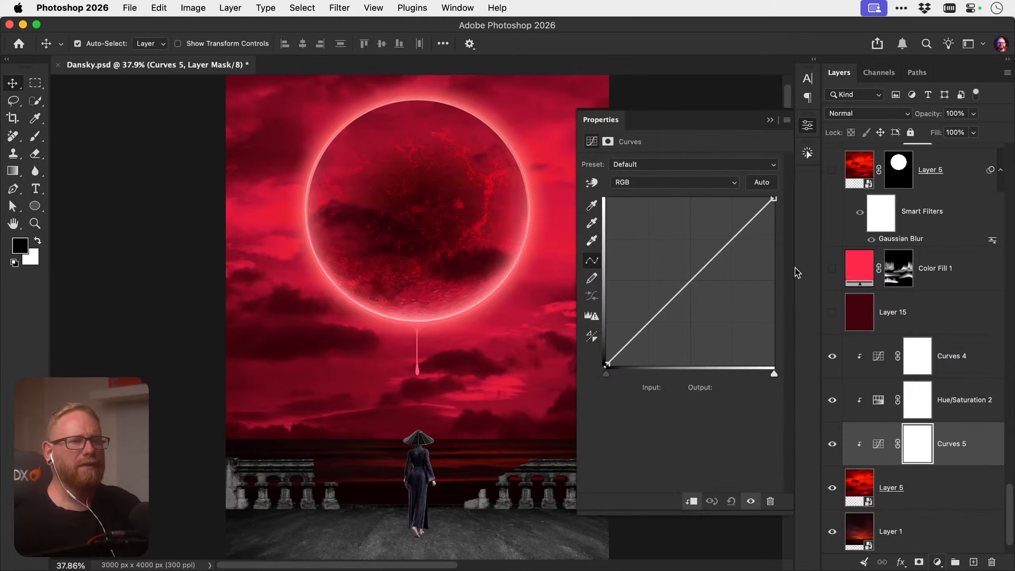
# Darken the sky by lowering the curve's midtones and its highlight point to output 208, and compare with the adjustment hidden
pyautogui.moveTo(773, 199); pyautogui.dragTo(797, 248)
pyautogui.moveTo(689, 306); pyautogui.dragTo(689, 314)
pyautogui.moveTo(773, 245); pyautogui.dragTo(773, 229)
pyautogui.click(832, 444)
pyautogui.click(832, 444)
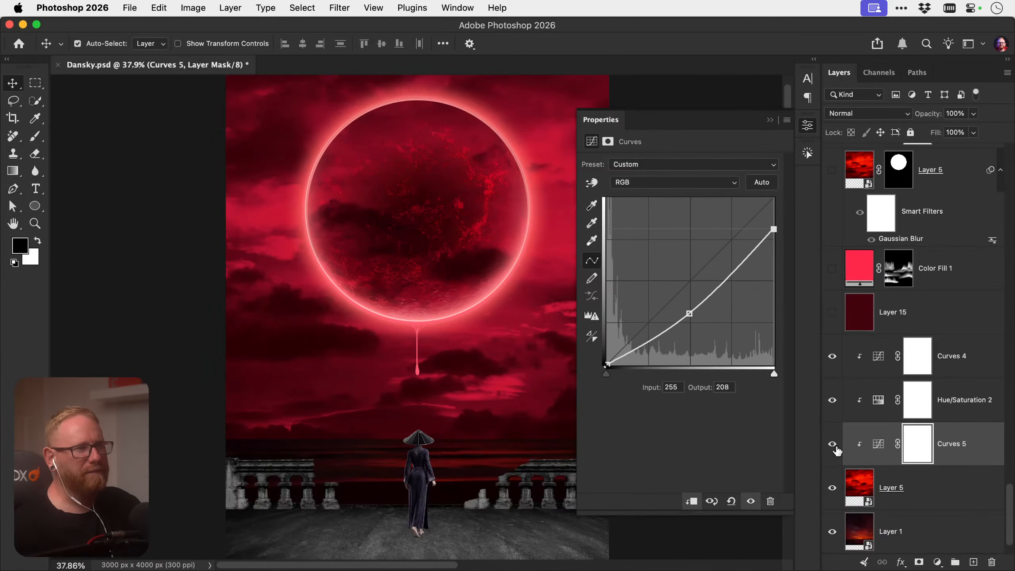
# Save the document with the whole artwork in view, and select the sky's Curves 5 adjustment layer
pyautogui.click(808, 126)
pyautogui.scroll(-1, 688, 286)
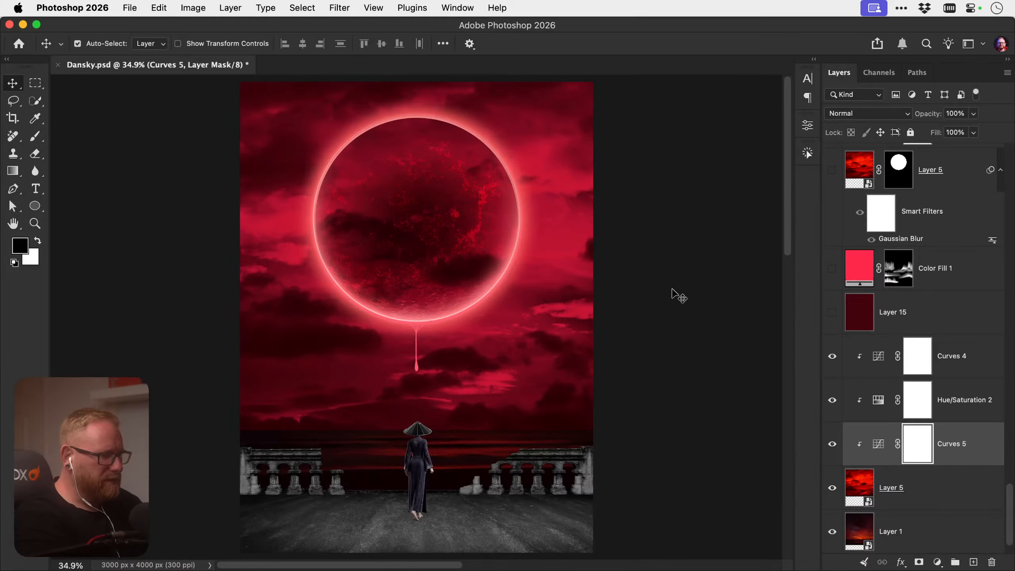
pyautogui.press('super+s')
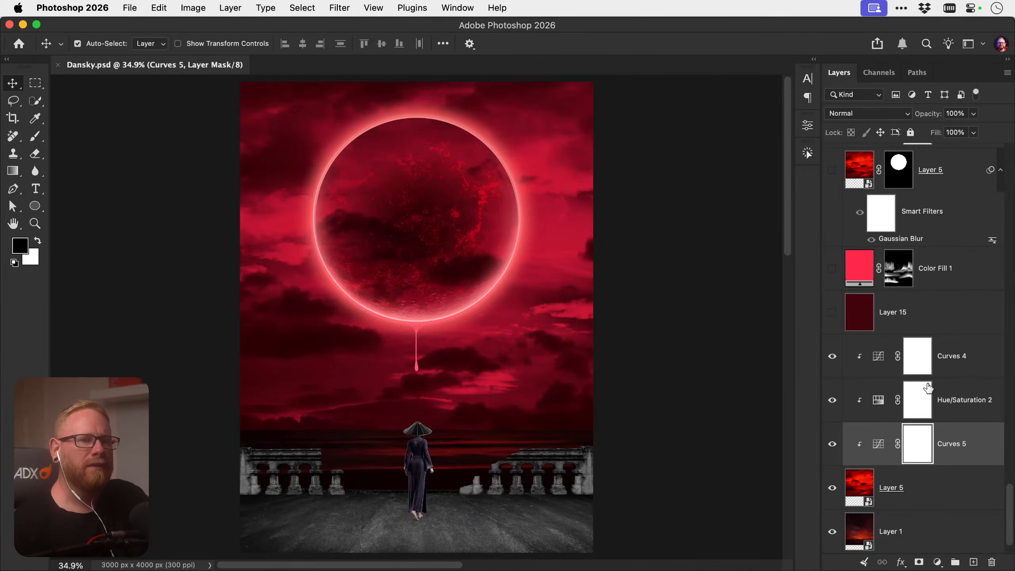
pyautogui.click(972, 450)
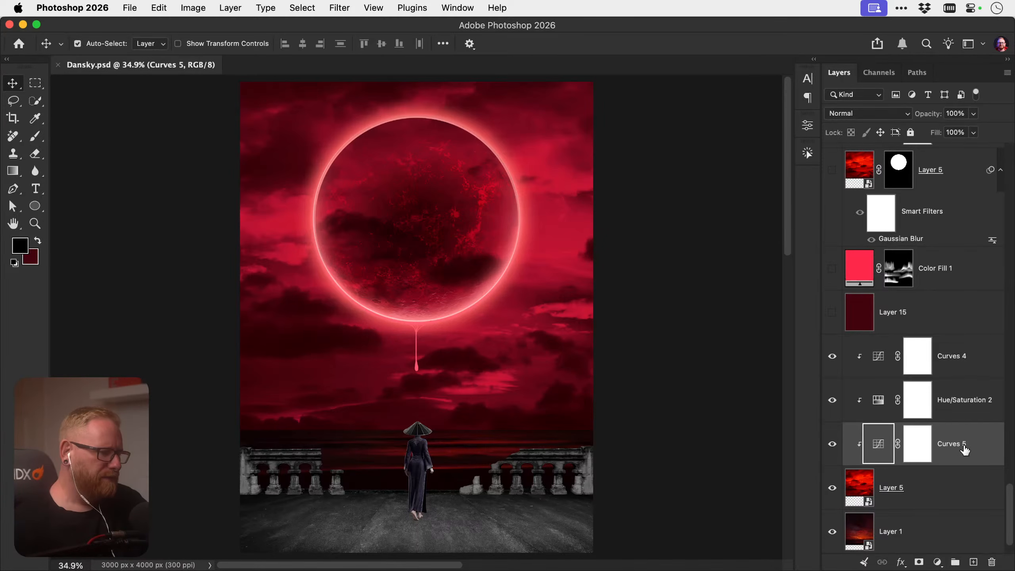
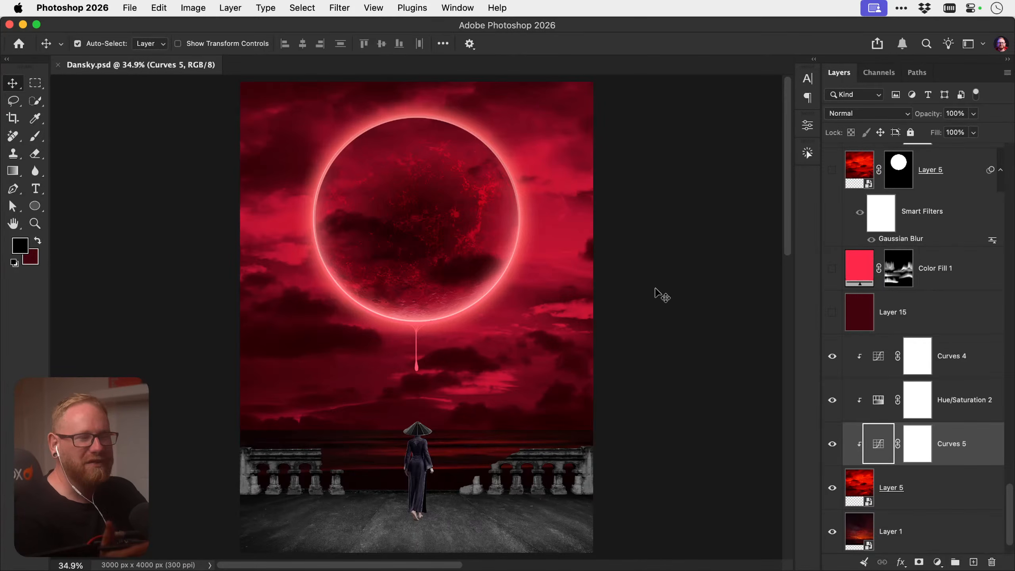
# Distort the drip on Layer 13 by pulling its upper corner slightly outward to the left, and check it at 100% and fitted size
pyautogui.press('z')
pyautogui.moveTo(420, 330); pyautogui.dragTo(501, 309)
pyautogui.press('v')
pyautogui.press('z')
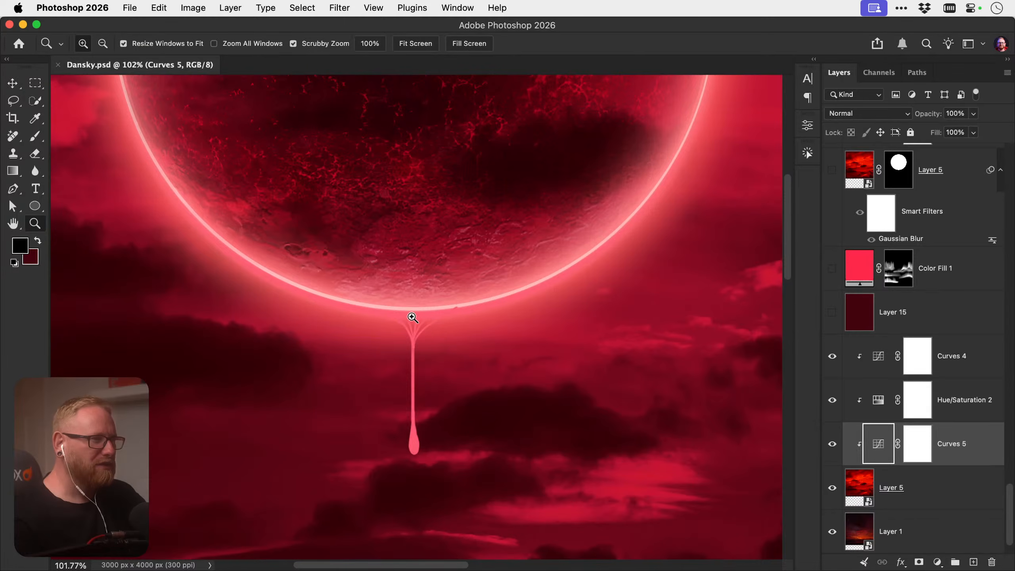
pyautogui.moveTo(413, 316); pyautogui.dragTo(433, 313)
pyautogui.press('v')
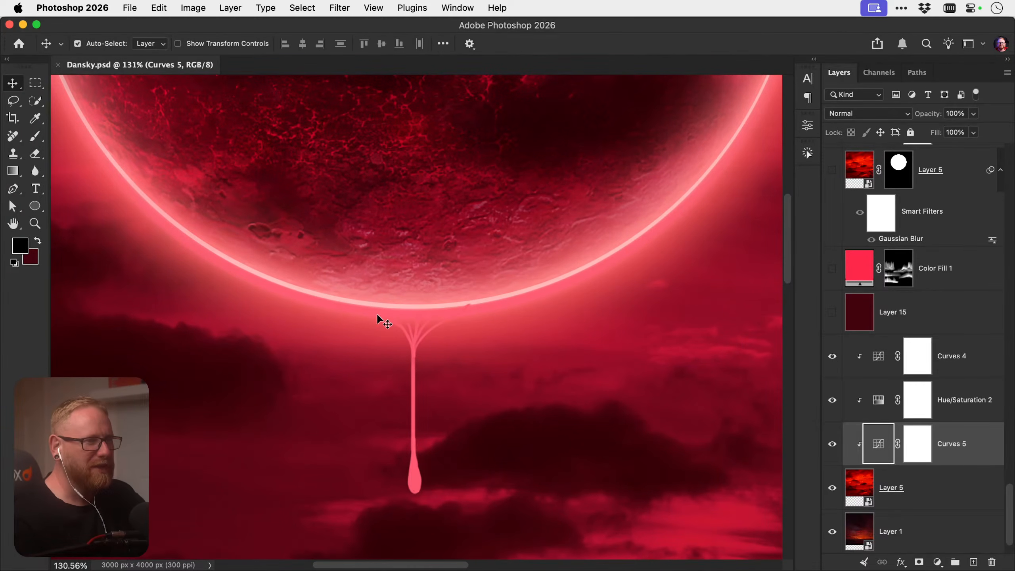
pyautogui.click(413, 365)
pyautogui.hotkey('ctrl', 't')
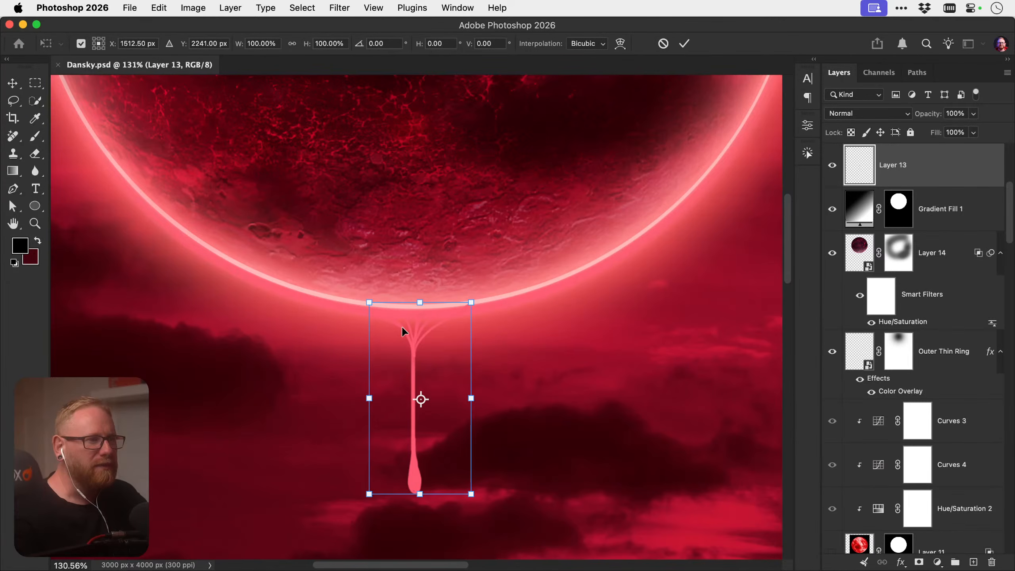
pyautogui.moveTo(369, 303); pyautogui.dragTo(362, 304)
pyautogui.press('super+z')
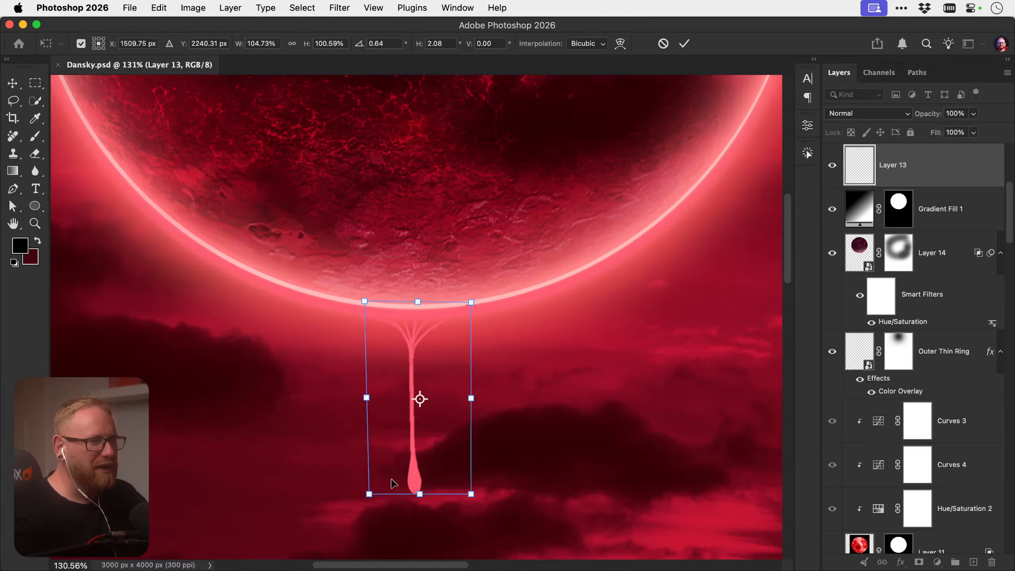
pyautogui.moveTo(369, 496); pyautogui.dragTo(368, 492)
pyautogui.press('Return')
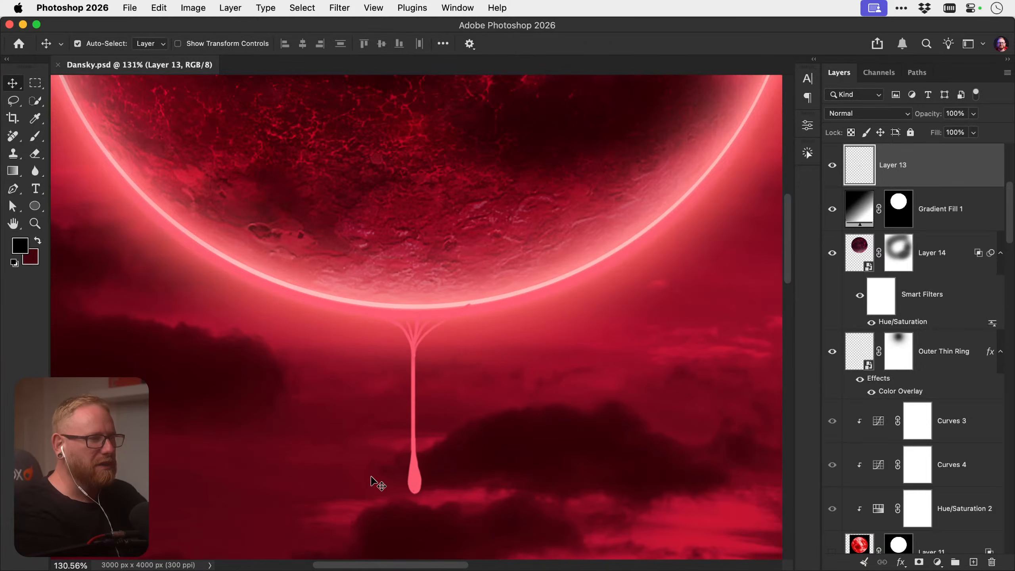
pyautogui.press('super+1')
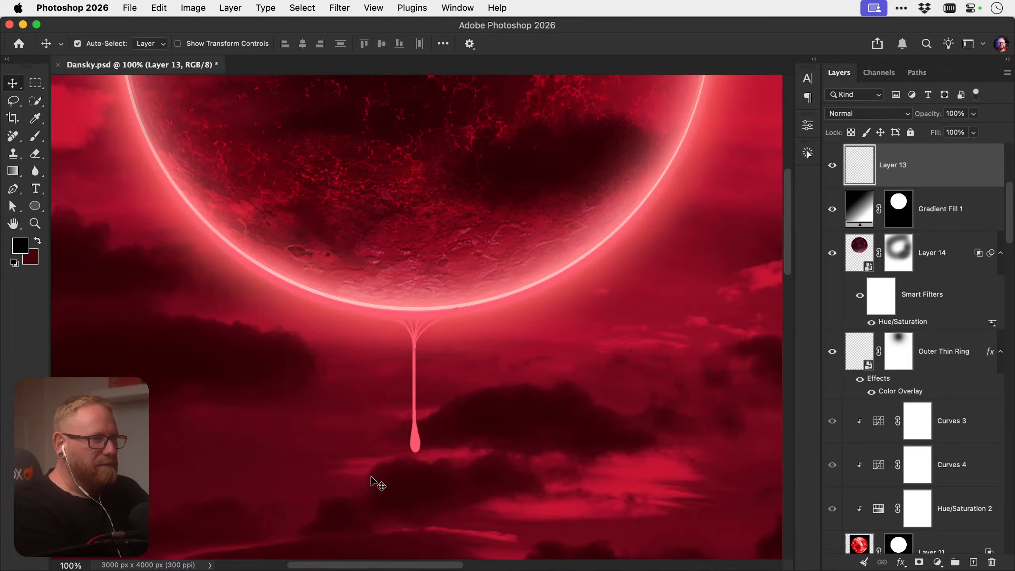
pyautogui.press('super+0')
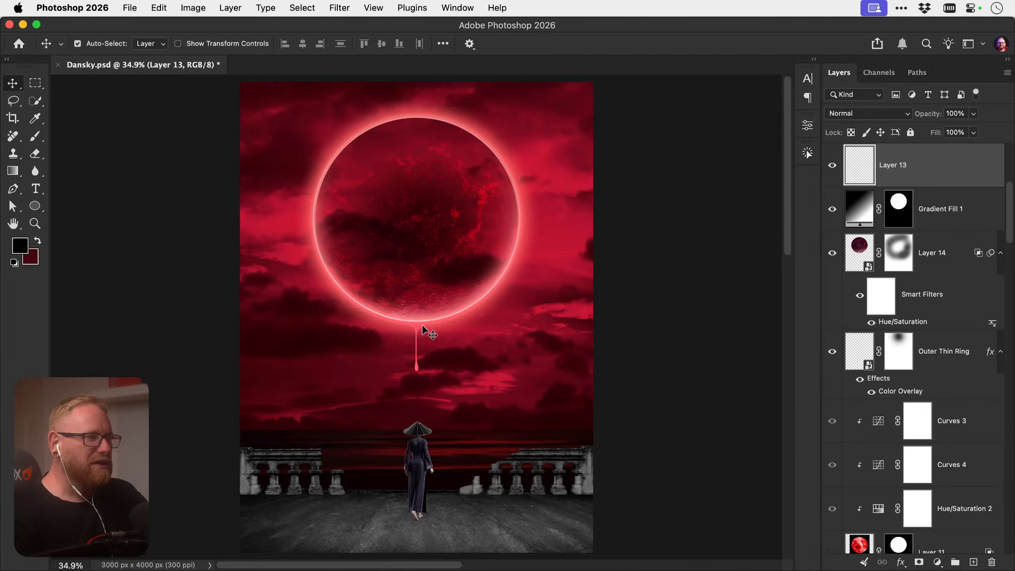
# Lock the position of the Gradient Fill 1 layer covering the moon, and pick the layer beneath it at the ring above the drip
pyautogui.press('z')
pyautogui.scroll(2, 423, 328)
pyautogui.scroll(3, 443, 323)
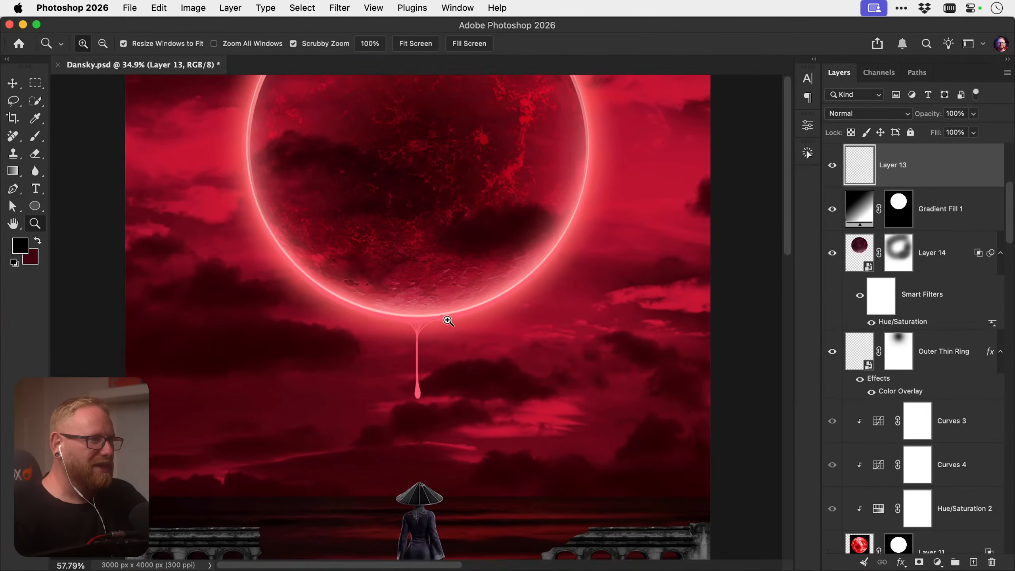
pyautogui.scroll(3, 454, 320)
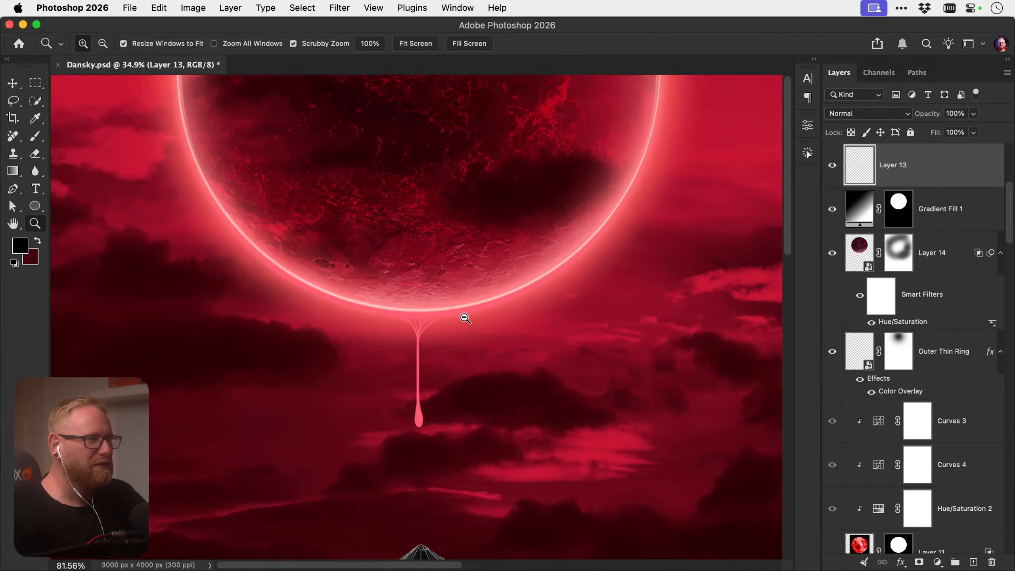
pyautogui.press('v')
pyautogui.press('z')
pyautogui.scroll(6, 455, 304)
pyautogui.press('v')
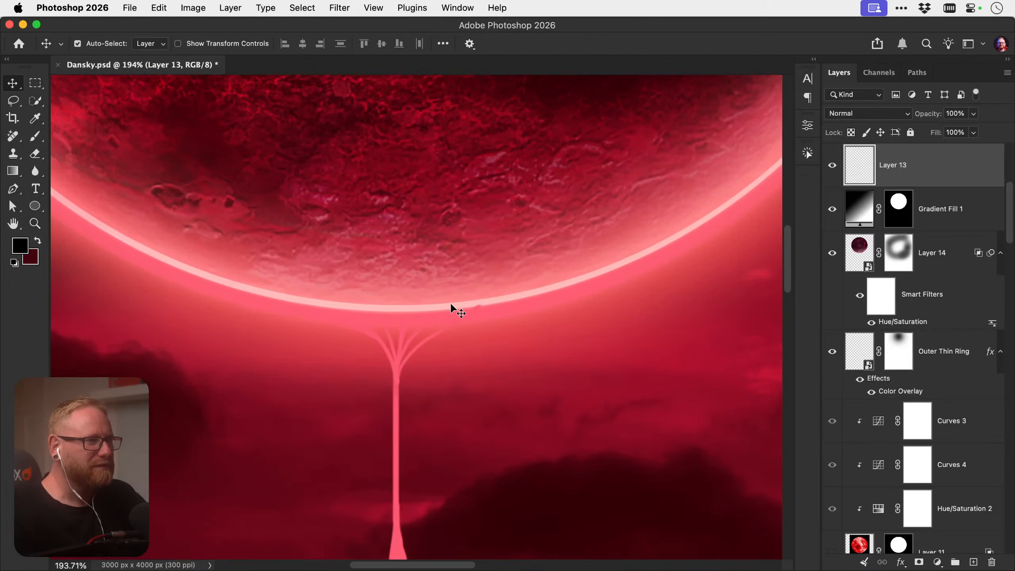
pyautogui.click(444, 304)
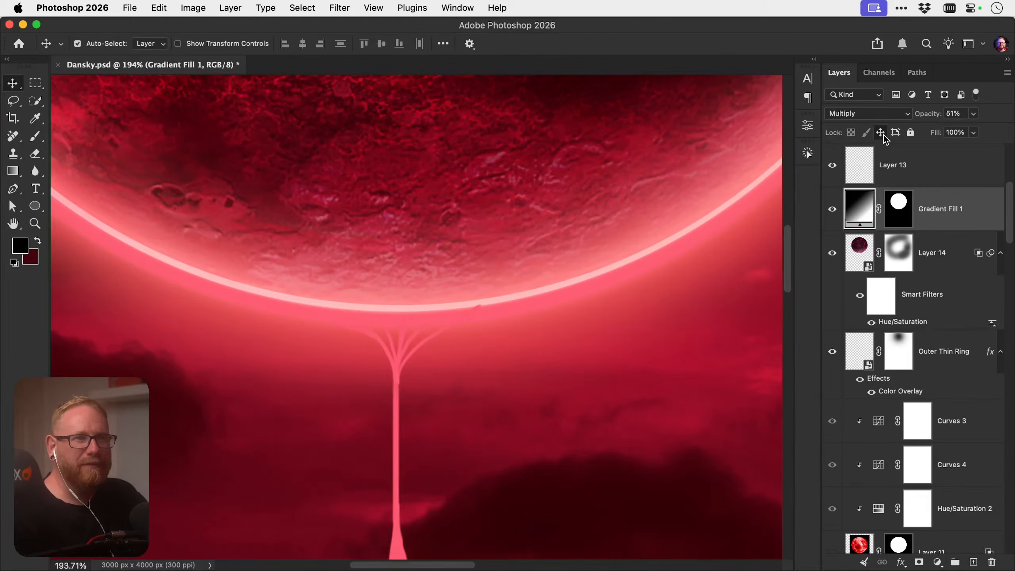
pyautogui.click(424, 306)
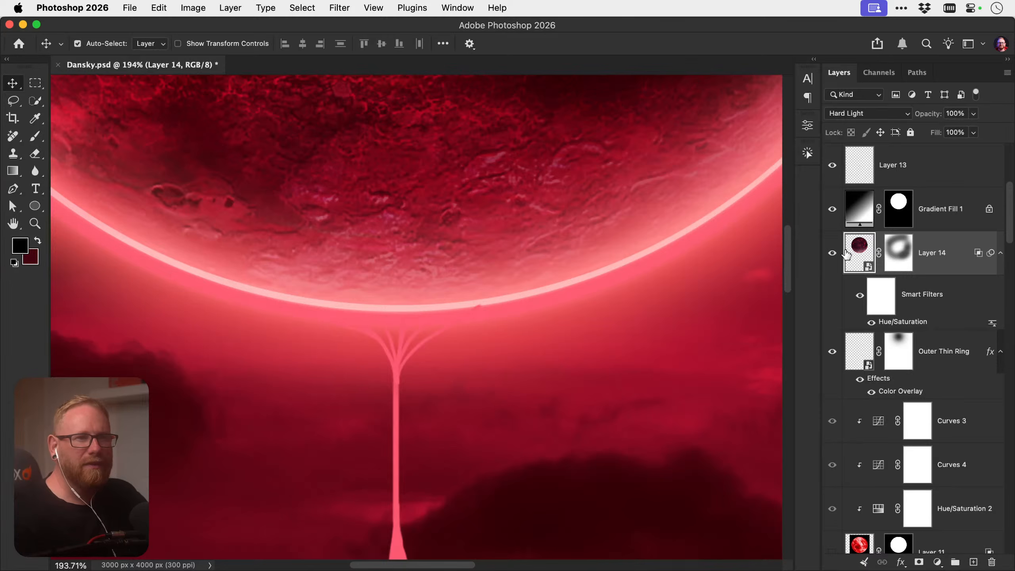
# Hide and show Layer 14, Inner Glow and the blurred Ellipse 1 in turn to look for the bright thin ring
pyautogui.click(832, 254)
pyautogui.click(833, 254)
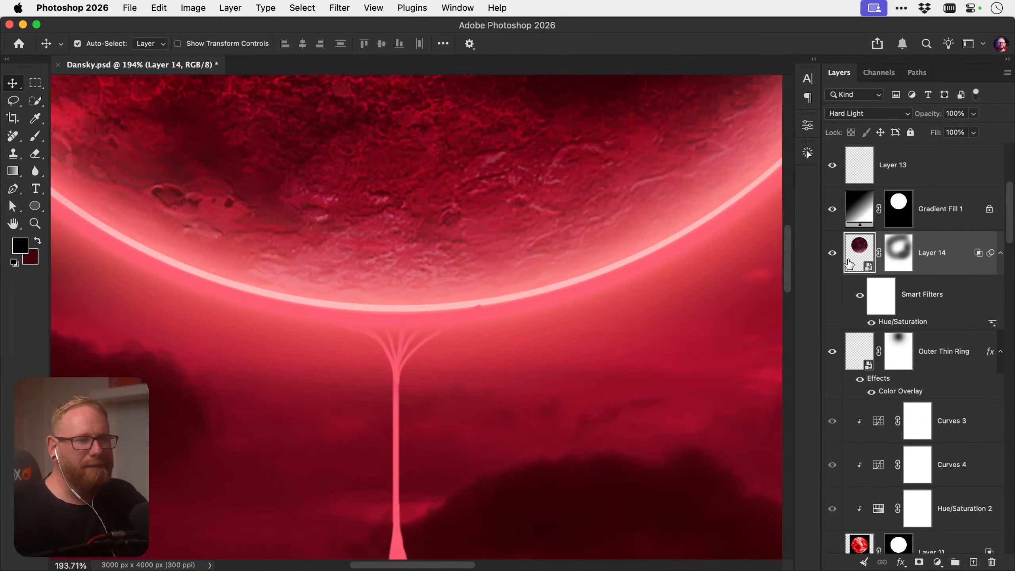
pyautogui.press('super+minus')
pyautogui.press('super+minus')
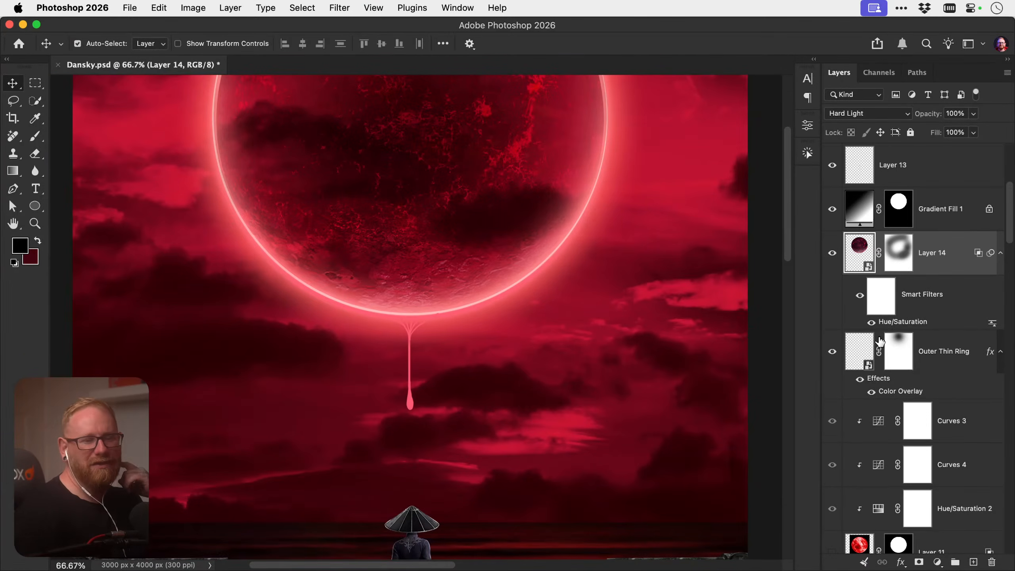
pyautogui.scroll(-8, 880, 344)
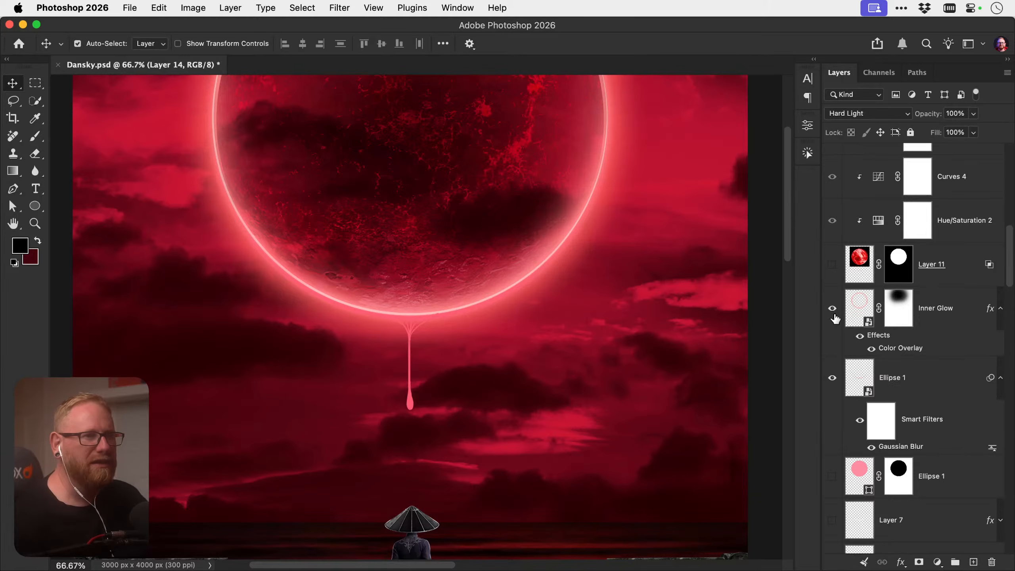
pyautogui.click(832, 309)
pyautogui.click(832, 308)
pyautogui.click(832, 377)
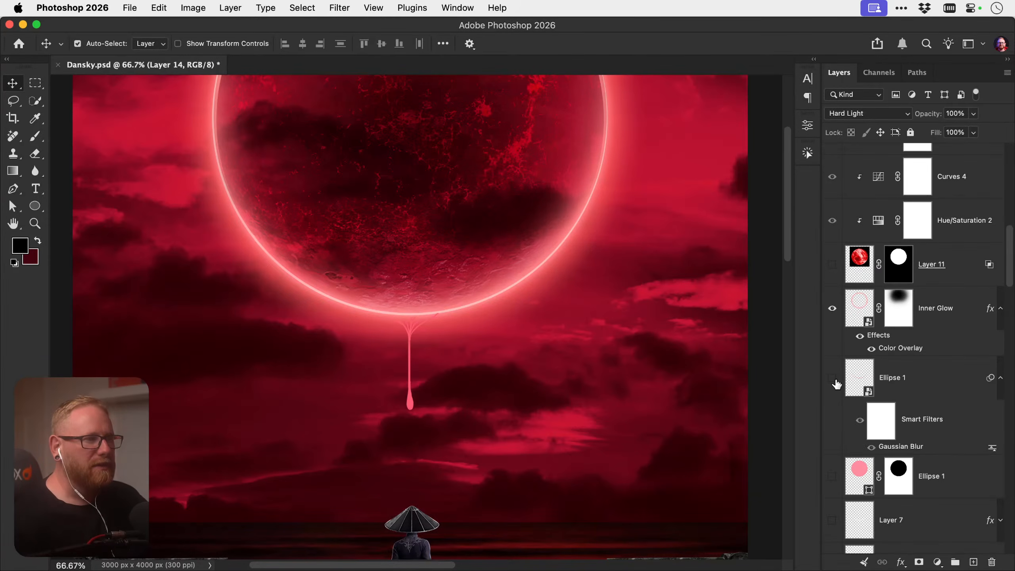
pyautogui.click(834, 381)
pyautogui.click(833, 379)
pyautogui.click(832, 380)
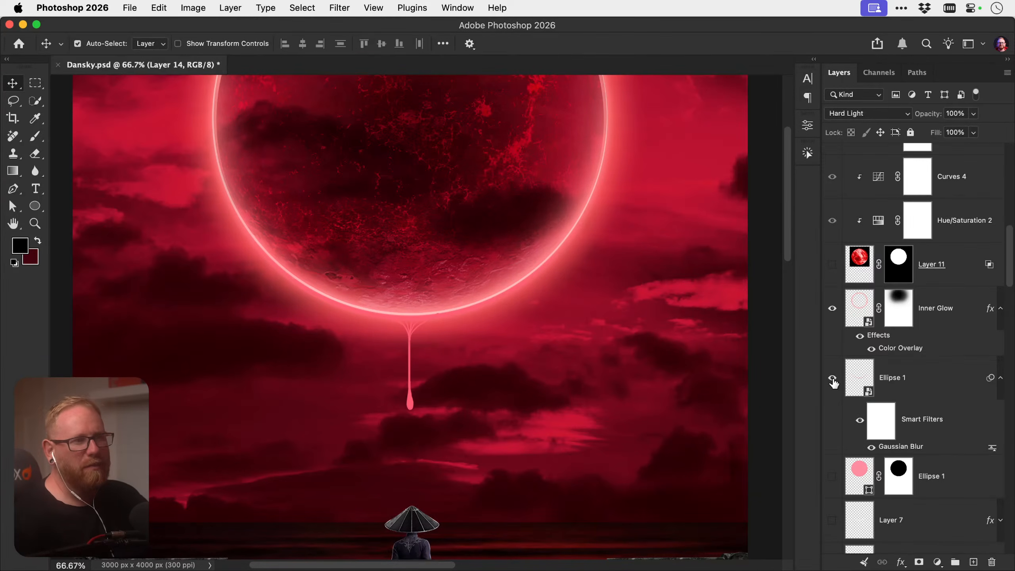
# Hide and show the woman's layer and the visible Layer 9 ring further down the stack, and select that Layer 9
pyautogui.scroll(-2, 834, 382)
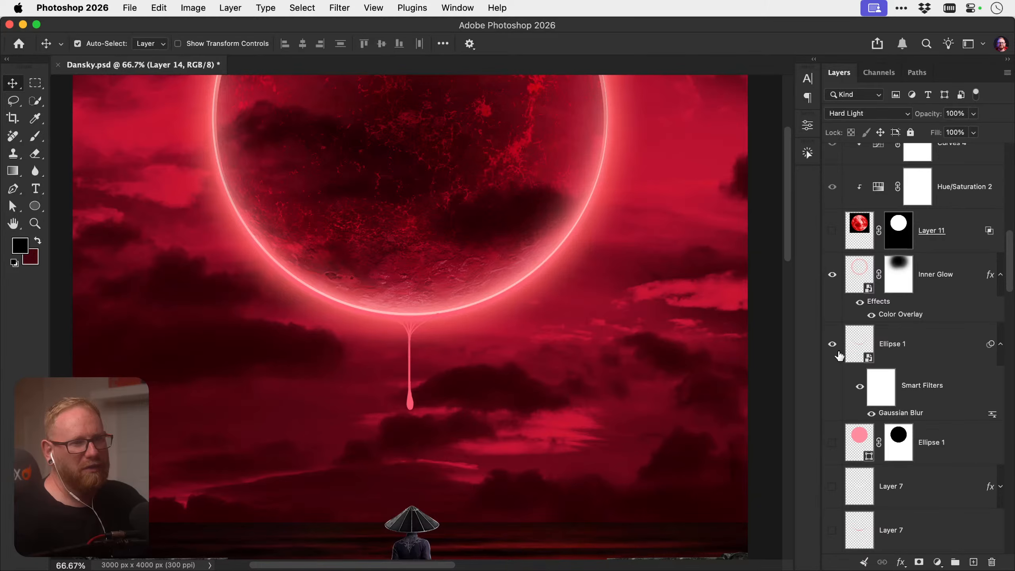
pyautogui.scroll(-15, 839, 355)
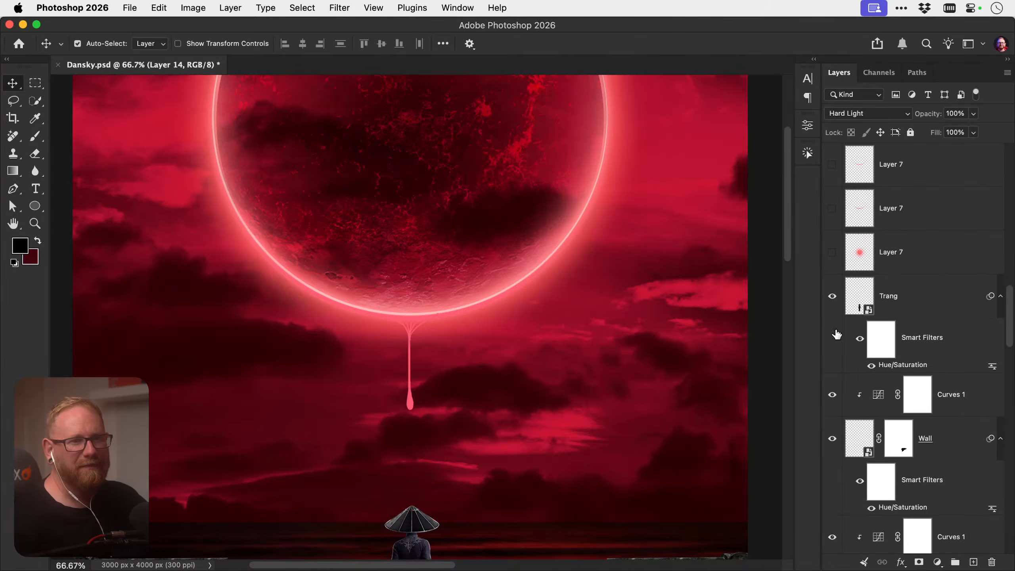
pyautogui.click(832, 296)
pyautogui.click(832, 296)
pyautogui.scroll(-3, 839, 319)
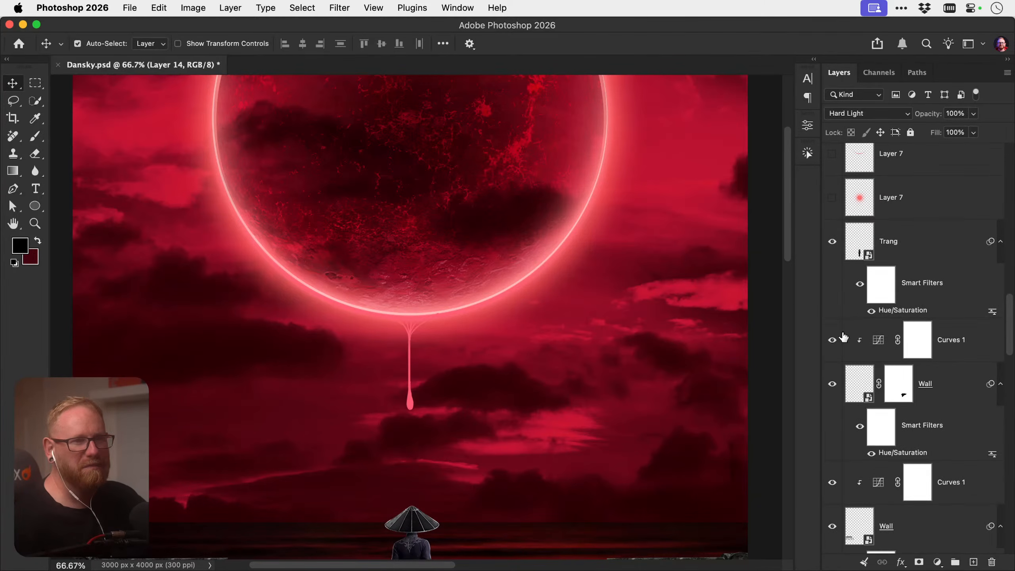
pyautogui.scroll(-18, 837, 380)
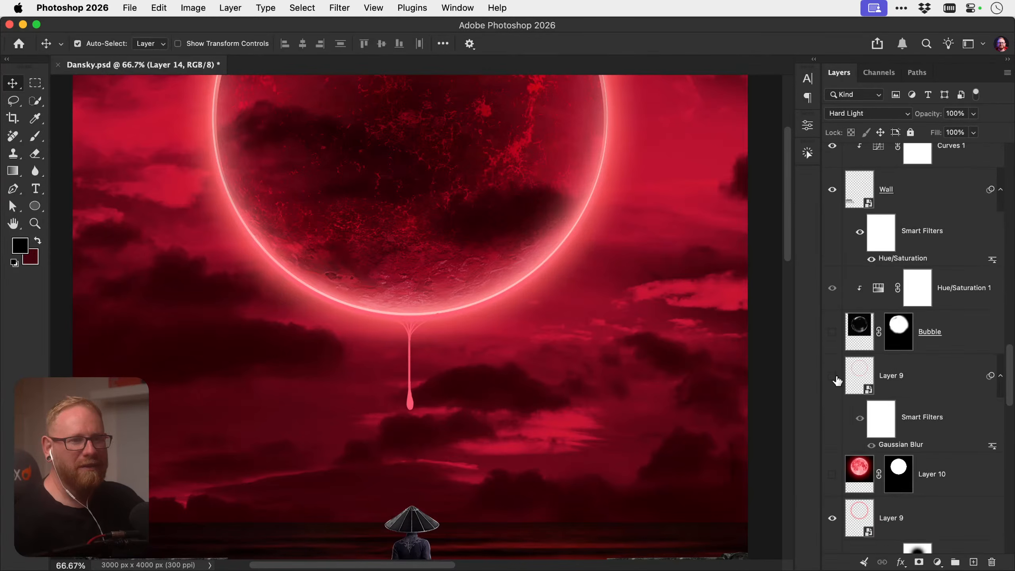
pyautogui.scroll(-6, 837, 381)
pyautogui.click(832, 407)
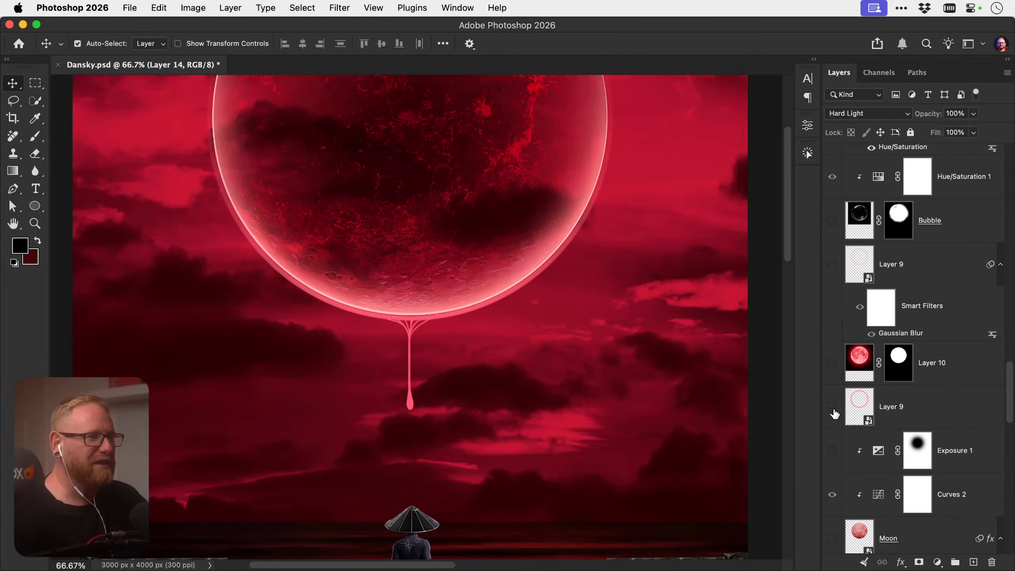
pyautogui.click(833, 407)
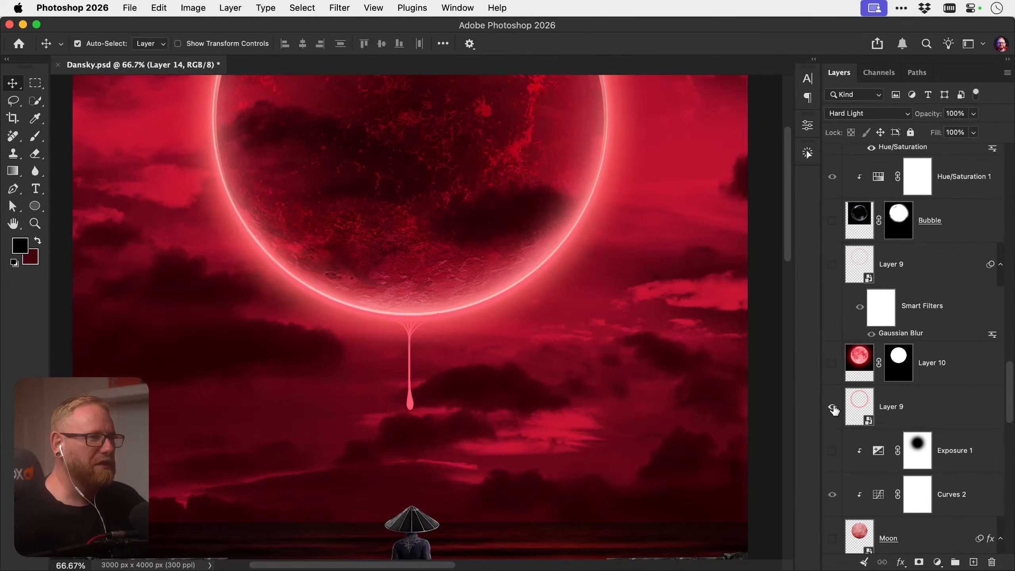
pyautogui.click(900, 406)
# Check the Floor layer's visibility and look through the remaining layers down to the Background for the thin ring
pyautogui.scroll(-6, 878, 374)
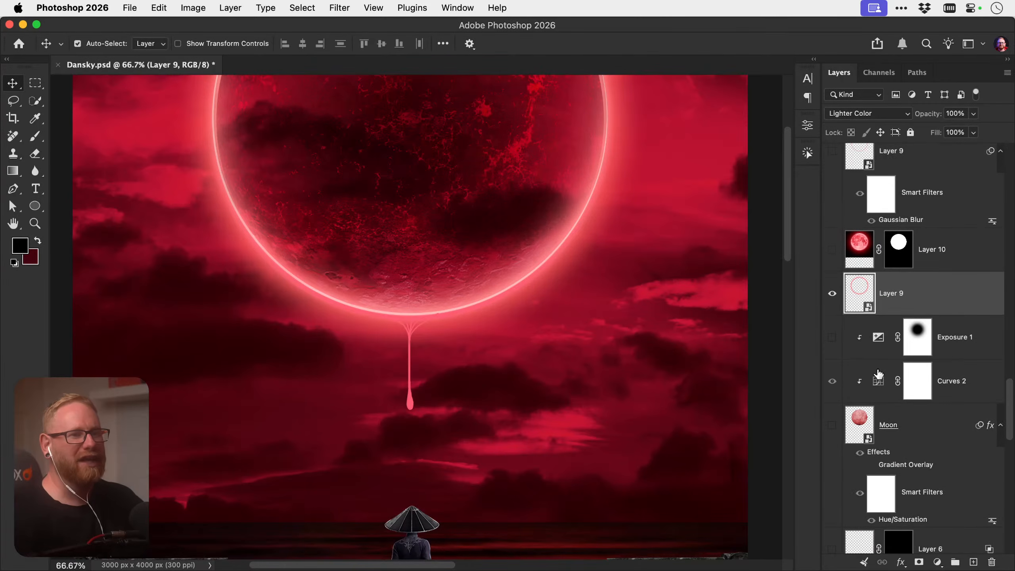
pyautogui.scroll(-2, 859, 396)
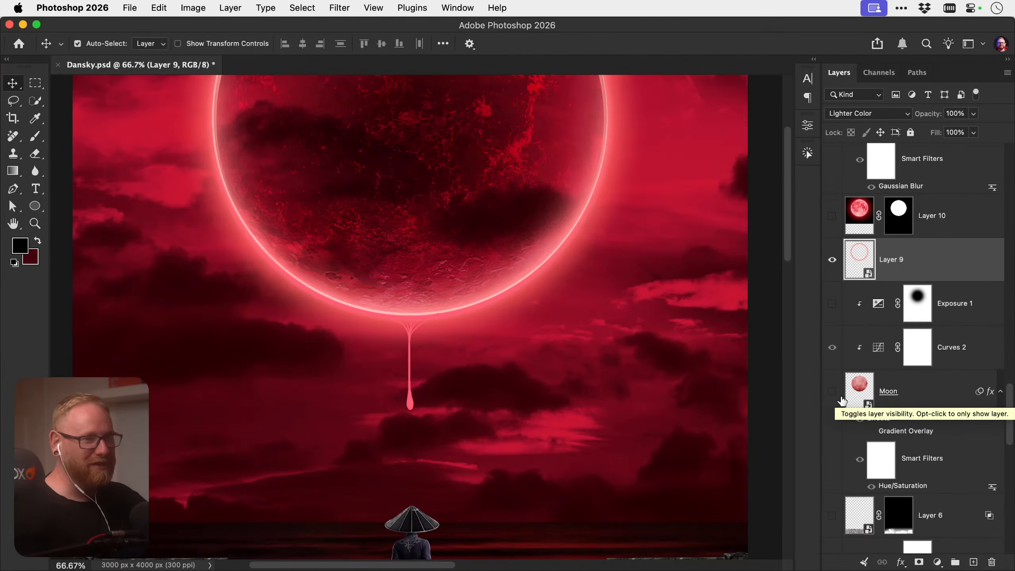
pyautogui.scroll(-10, 842, 400)
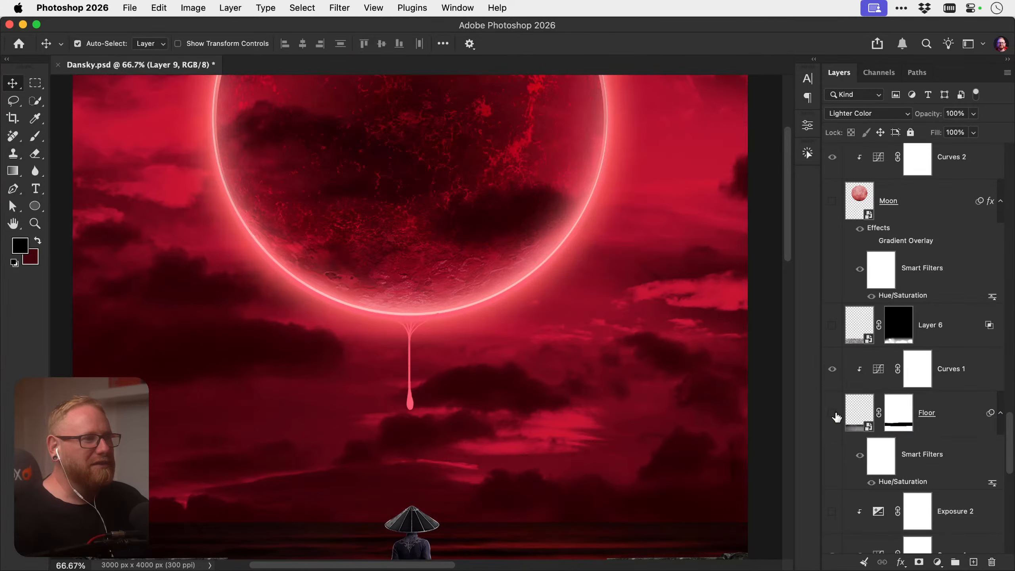
pyautogui.click(835, 415)
pyautogui.scroll(-12, 835, 414)
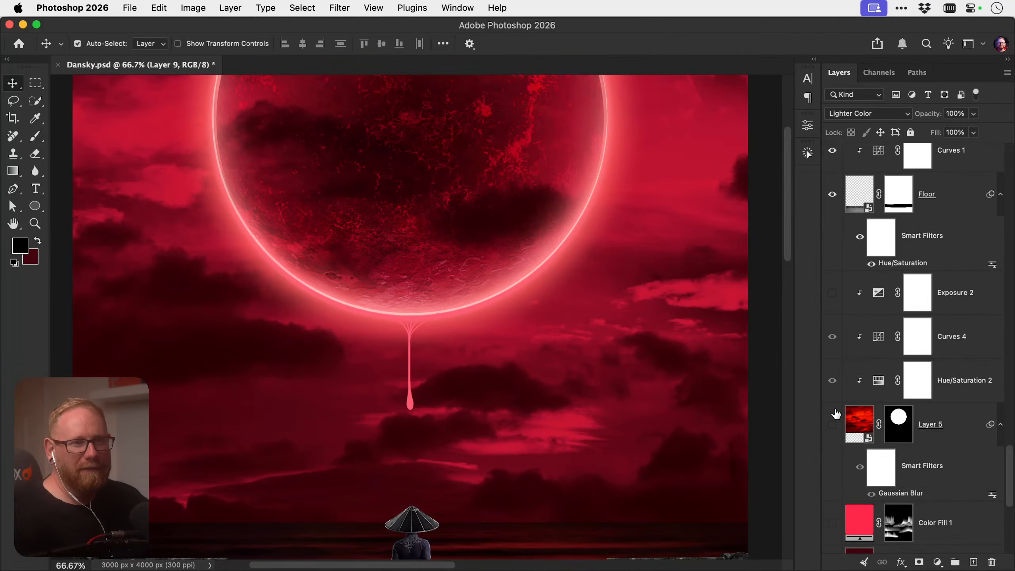
pyautogui.scroll(-15, 835, 415)
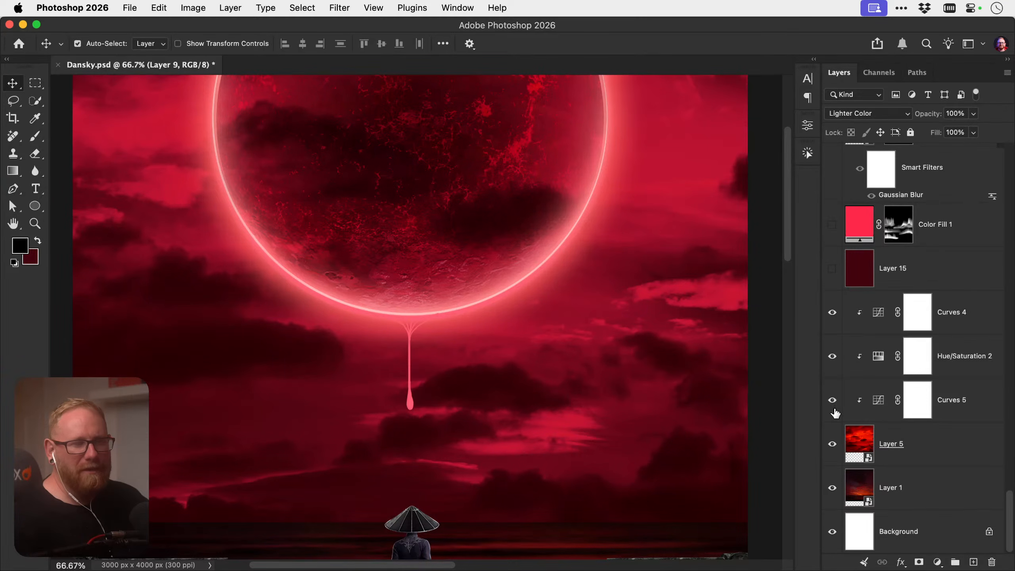
pyautogui.scroll(18, 835, 414)
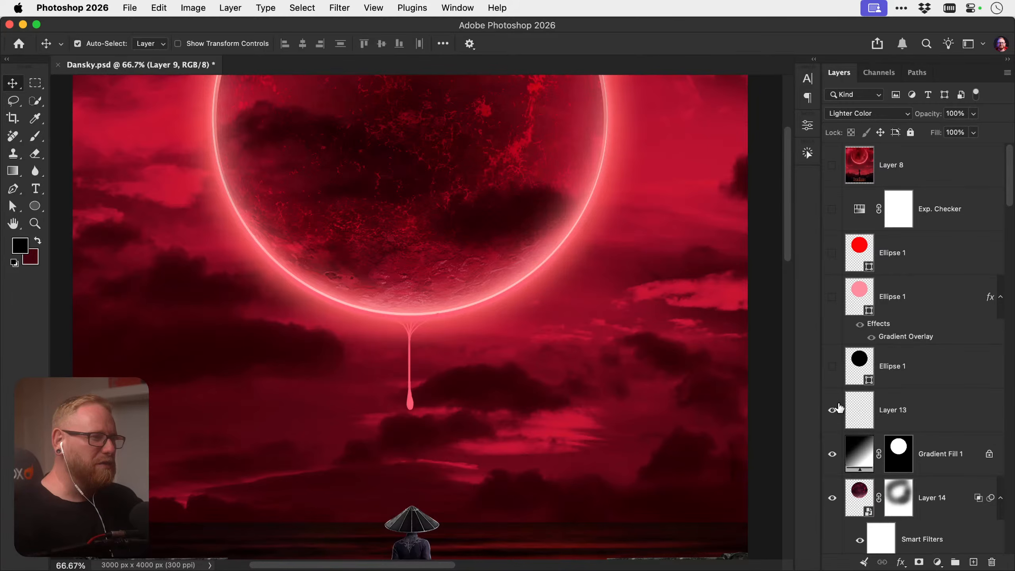
# Hide and show Layer 13, Layer 14 and Outer Thin Ring to identify the layer holding the bright ring
pyautogui.click(832, 412)
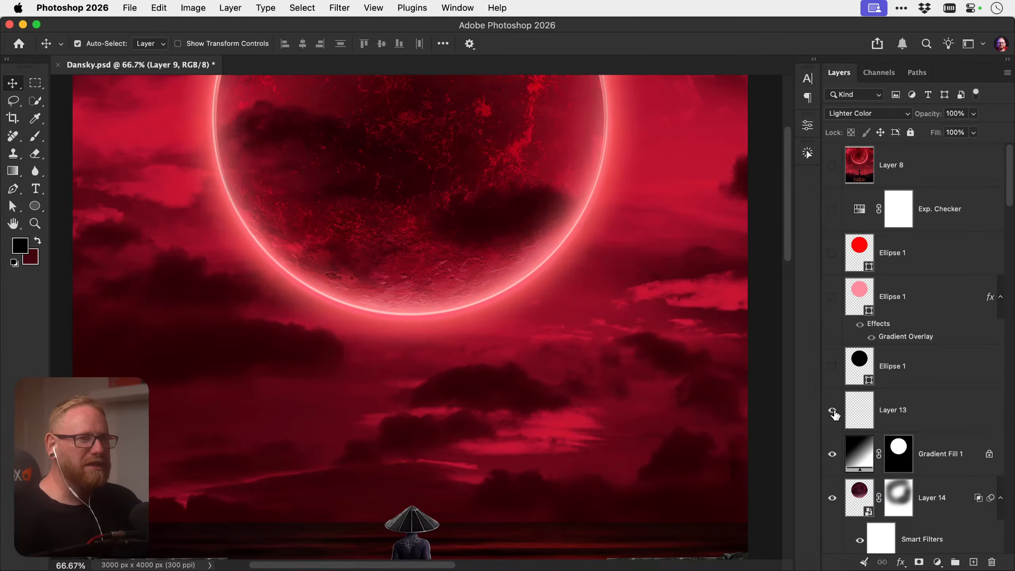
pyautogui.click(832, 411)
pyautogui.scroll(-6, 838, 414)
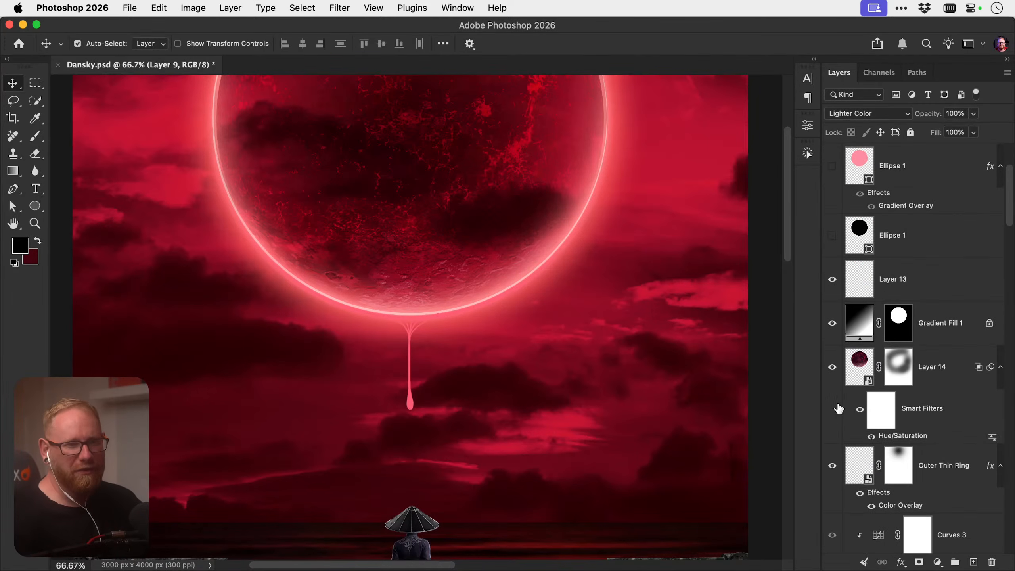
pyautogui.click(833, 368)
pyautogui.click(832, 368)
pyautogui.scroll(-4, 834, 380)
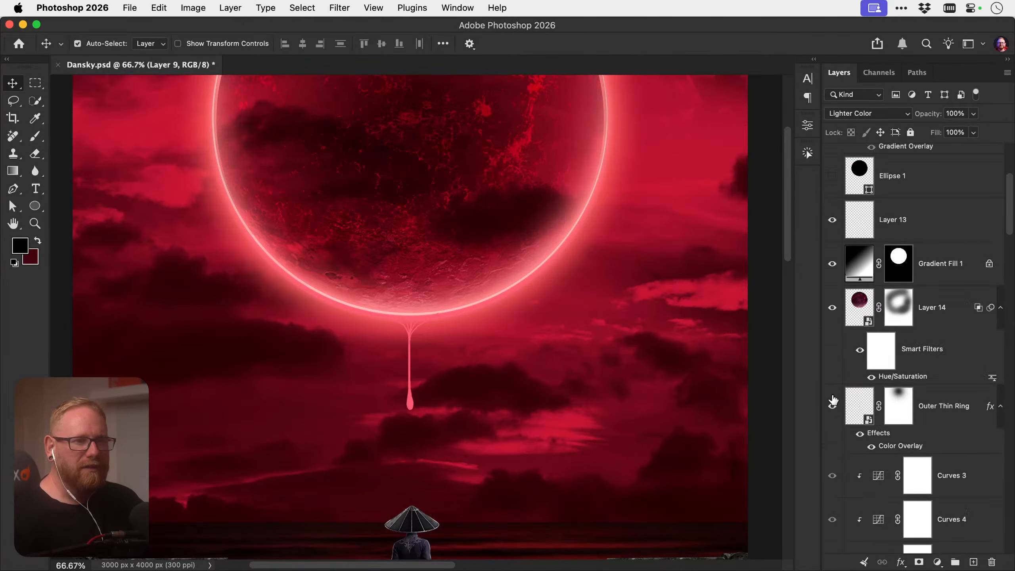
pyautogui.click(833, 390)
pyautogui.click(832, 389)
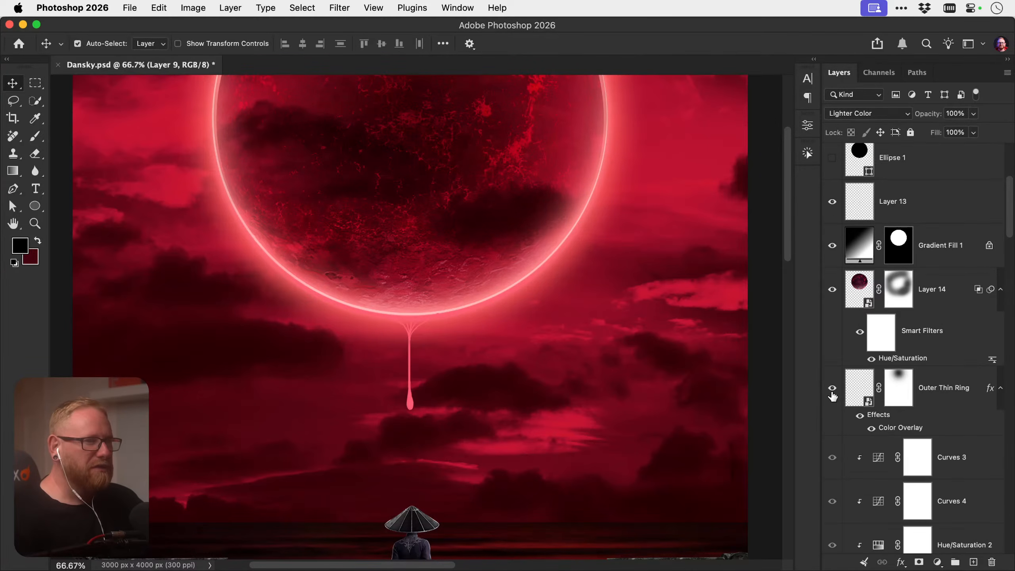
# Convert the Outer Thin Ring layer to a smart object and apply a Gaussian Blur with a 1-pixel radius
pyautogui.click(939, 390)
pyautogui.rightClick(947, 392)
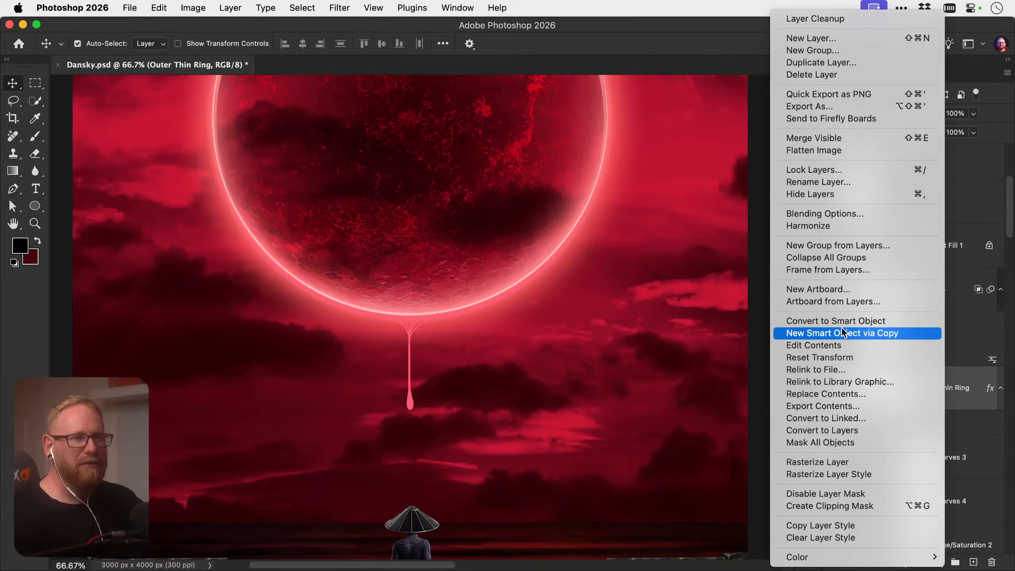
pyautogui.click(823, 320)
pyautogui.click(339, 8)
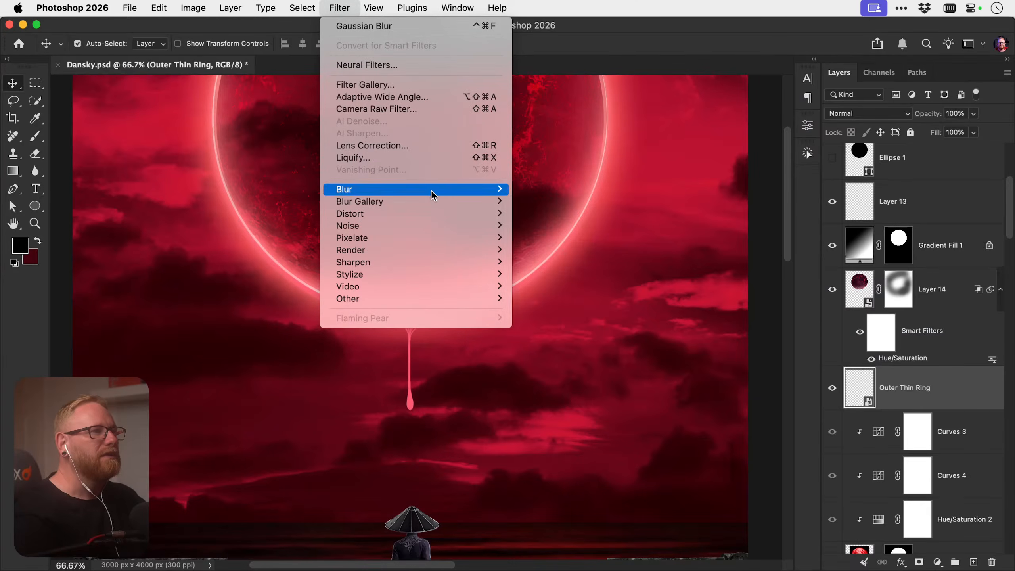
pyautogui.moveTo(432, 195)
pyautogui.click(533, 232)
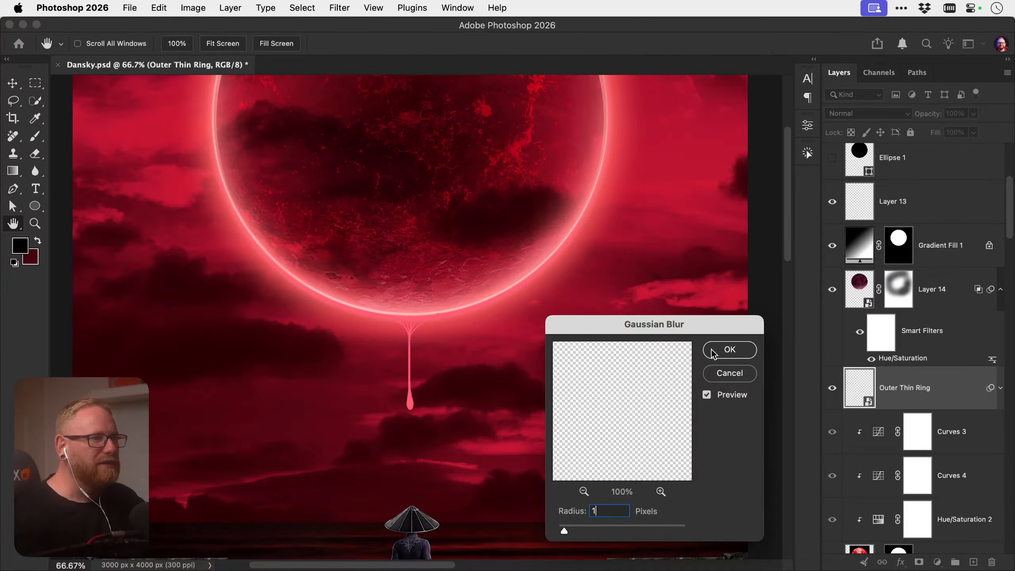
pyautogui.click(729, 349)
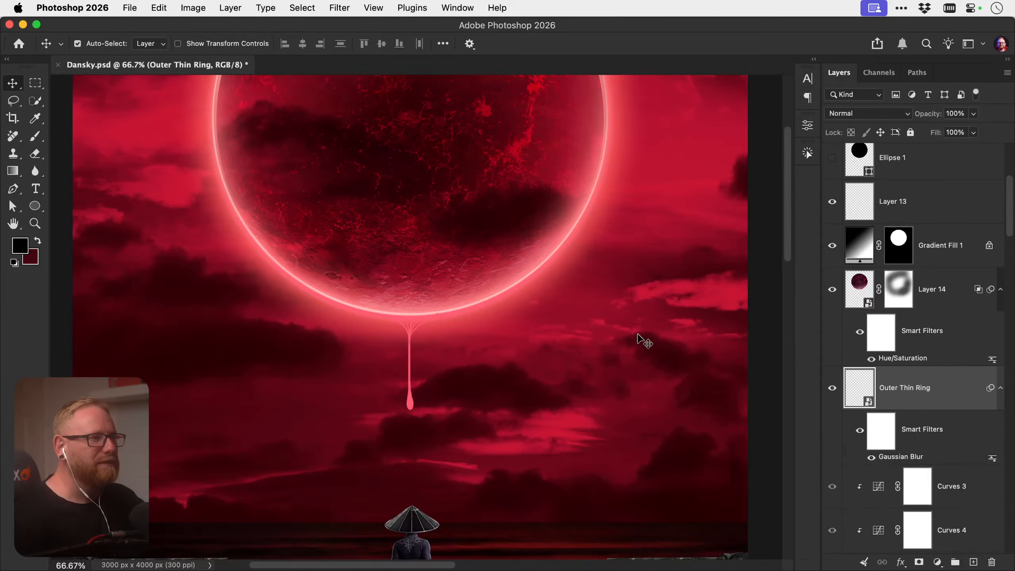
pyautogui.press('v')
pyautogui.scroll(5, 413, 301)
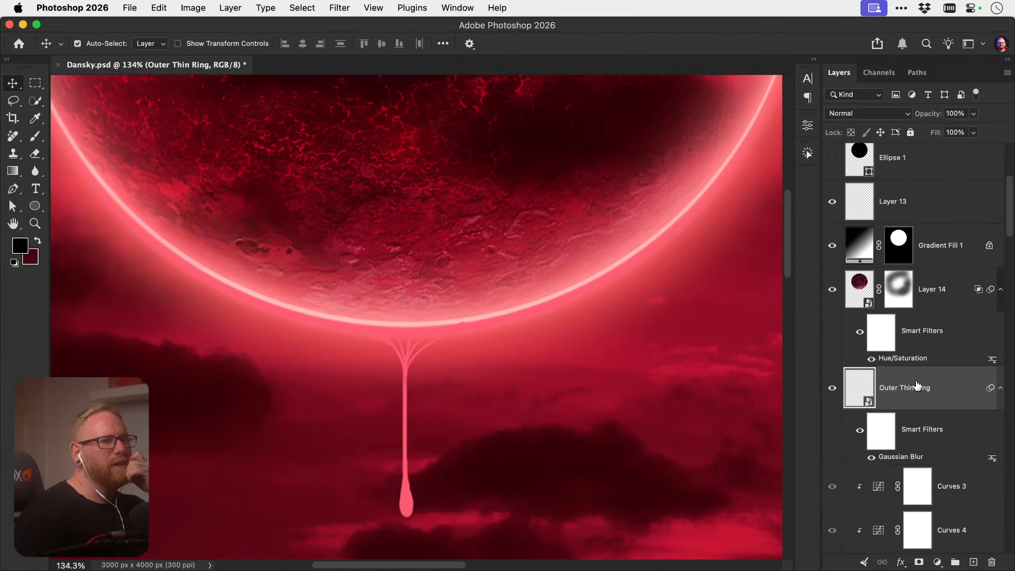
# Open the Outer Thin Ring layer in the Liquify filter and expand the Liquify window to fill the screen
pyautogui.click(340, 7)
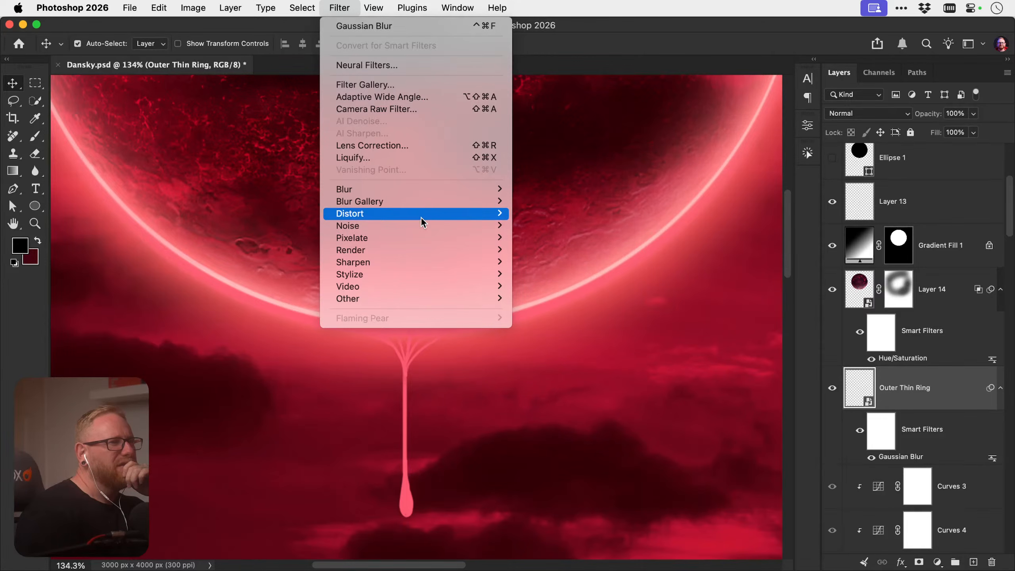
pyautogui.click(402, 158)
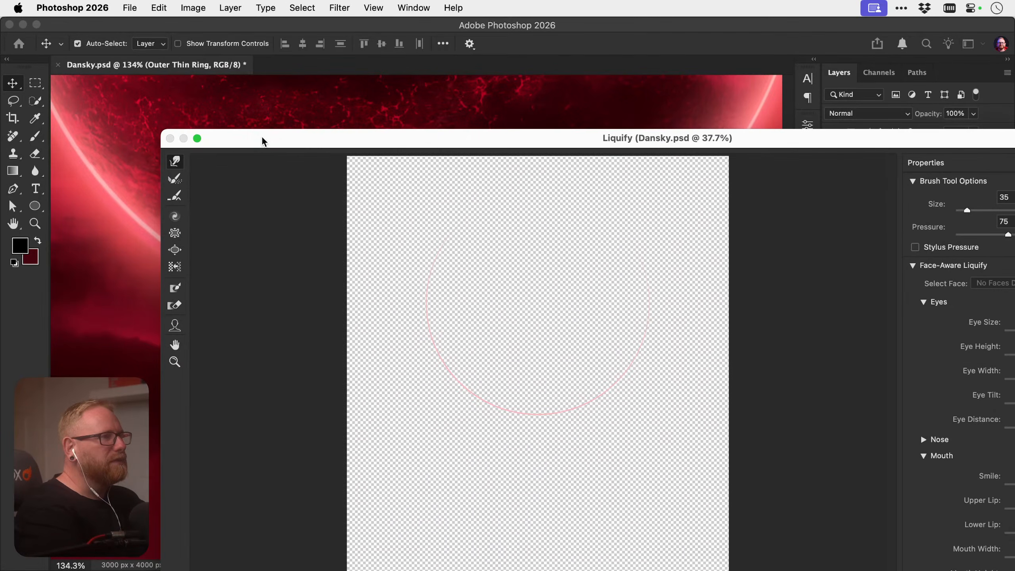
pyautogui.click(197, 139)
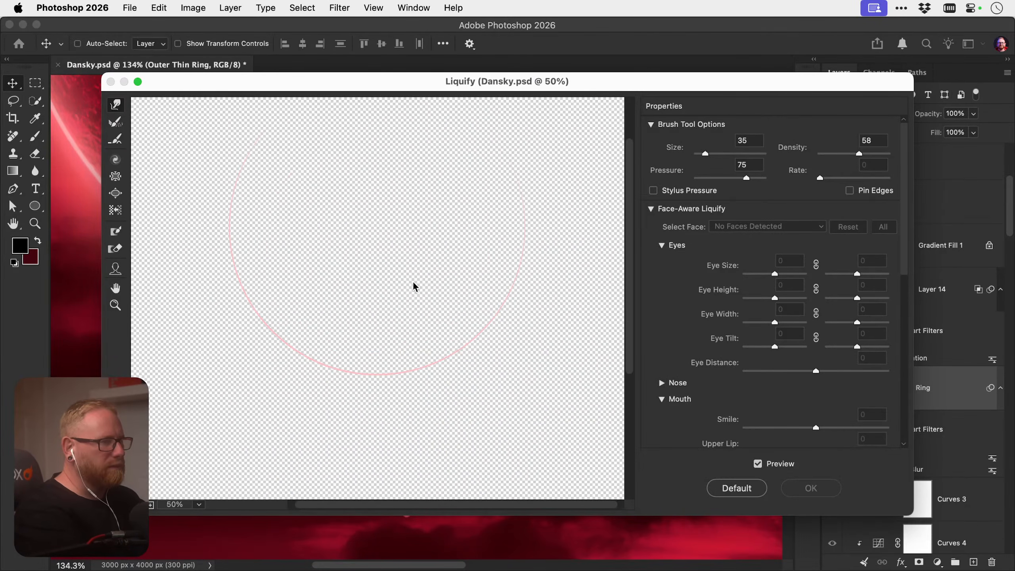
pyautogui.press('super+equal')
pyautogui.click(137, 82)
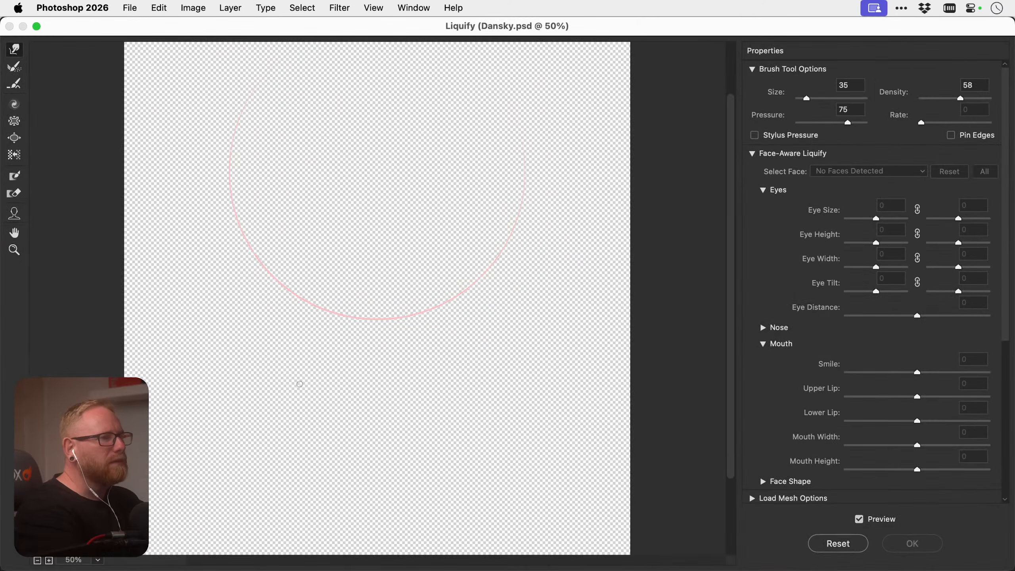
# Try Liquify warping on the ring's lower edge with a brush reduced to size 175, and undo the applied filter
pyautogui.press('super+equal')
pyautogui.press('super+equal')
pyautogui.press('super+equal')
pyautogui.press('super+equal')
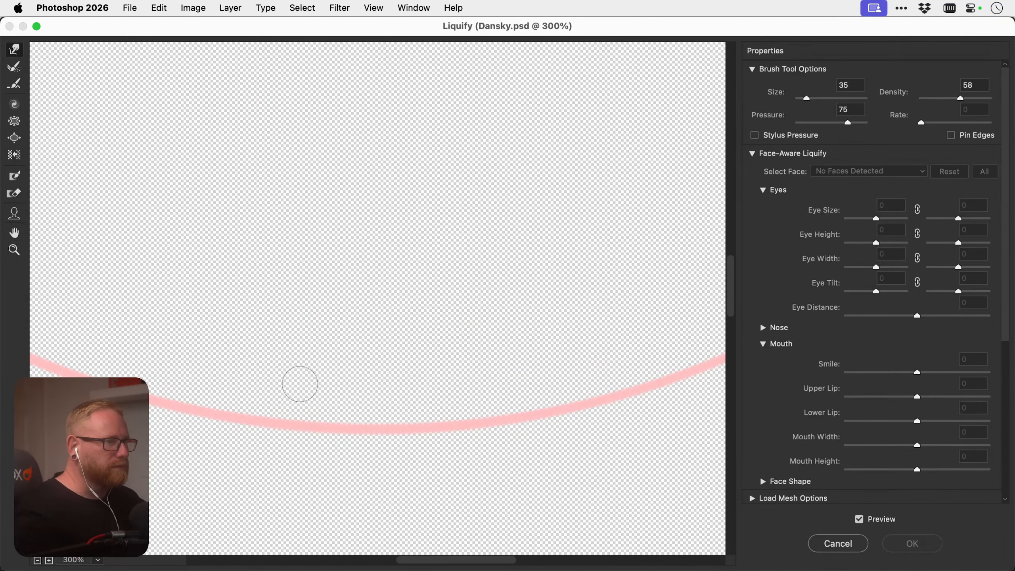
pyautogui.press('super+minus')
pyautogui.press('super+minus')
pyautogui.press('super+minus')
pyautogui.press(']')
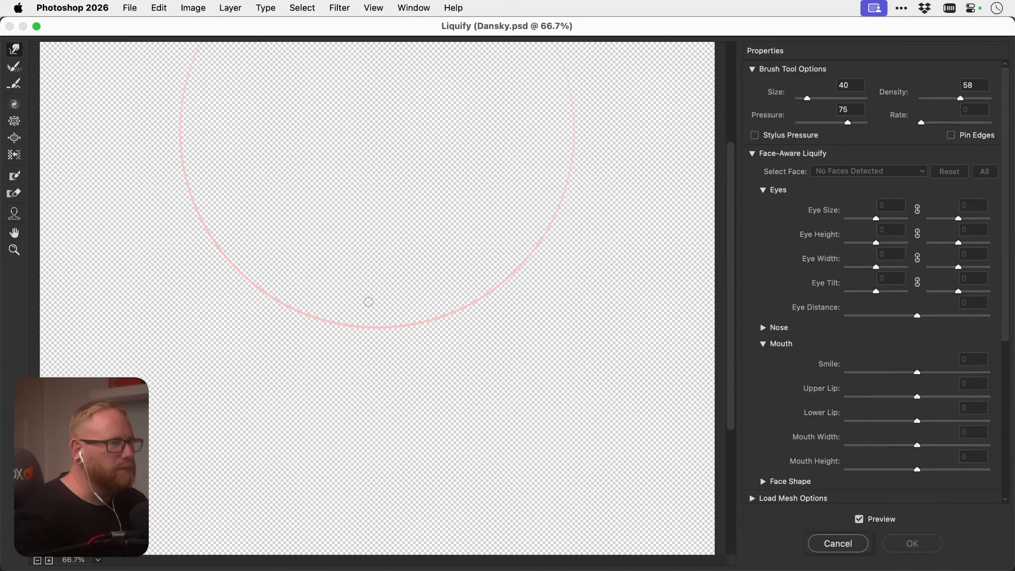
pyautogui.press(']')
pyautogui.press(']')
pyautogui.press(']')
pyautogui.press(']')
pyautogui.press(']')
pyautogui.press(']')
pyautogui.press(']')
pyautogui.press(']')
pyautogui.press(']')
pyautogui.press(']')
pyautogui.press(']')
pyautogui.press(']')
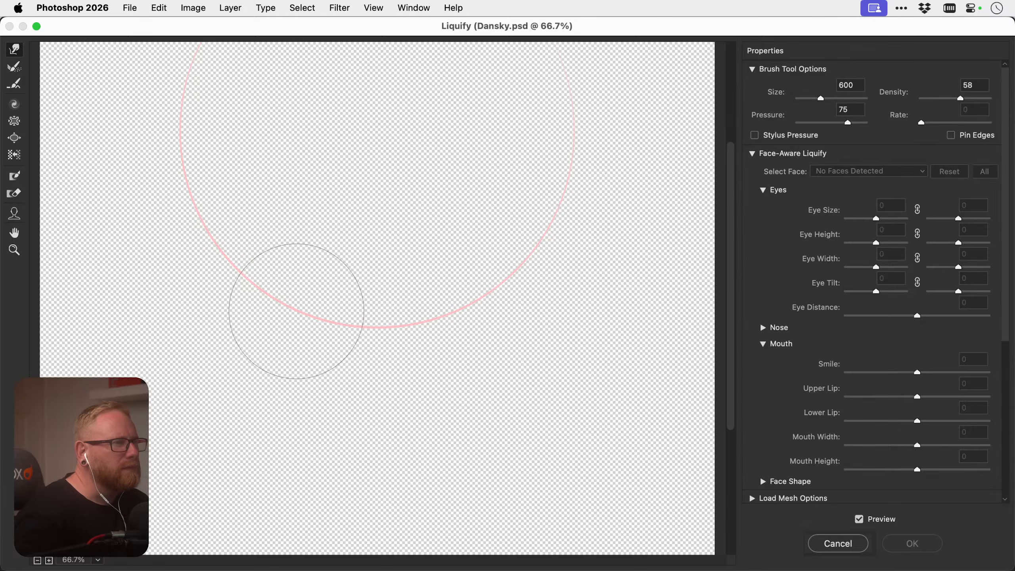
pyautogui.press('[')
pyautogui.press('[')
pyautogui.press('[')
pyautogui.press('[')
pyautogui.press('[')
pyautogui.press('[')
pyautogui.press('[')
pyautogui.press('[')
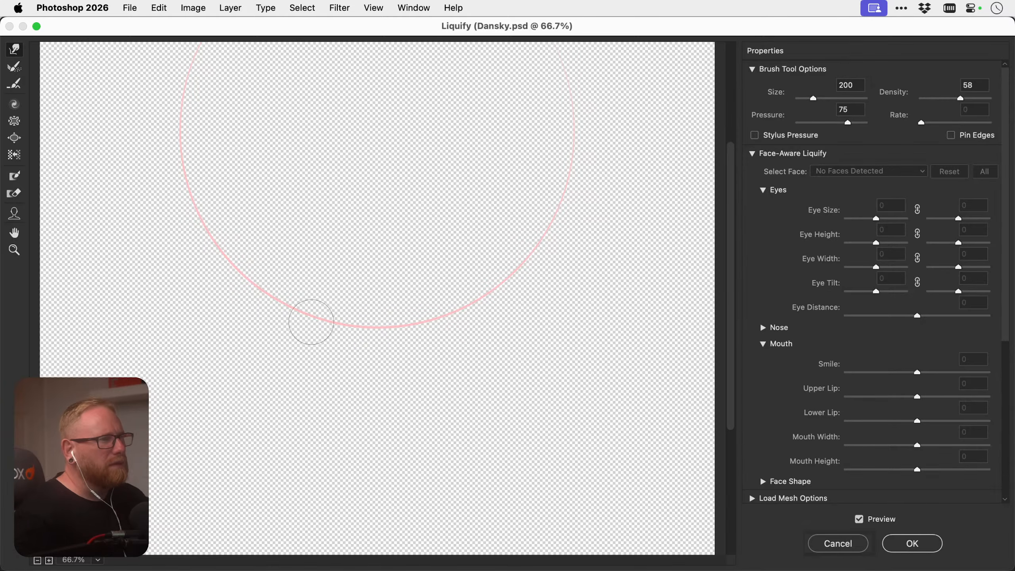
pyautogui.press('[')
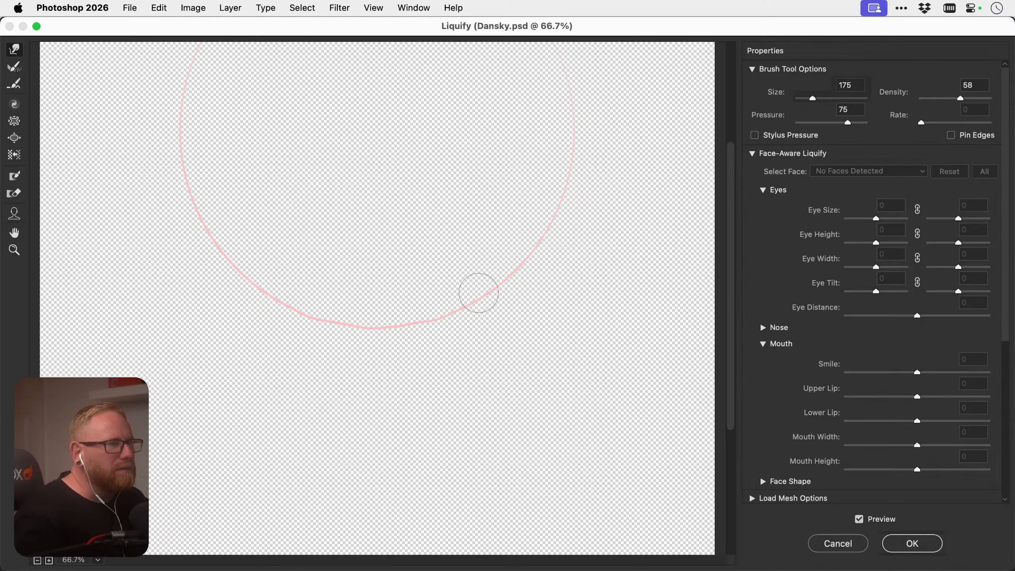
pyautogui.press('Return')
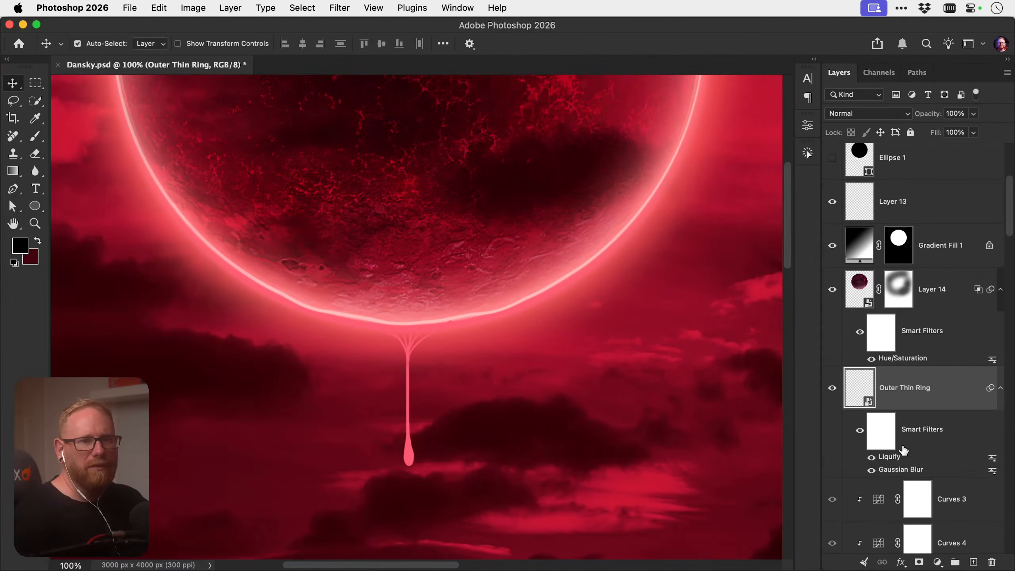
pyautogui.press('super+z')
# Reapply Liquify to Outer Thin Ring, warping its lower arc into subtle uneven waves with a size 45 brush
pyautogui.click(339, 7)
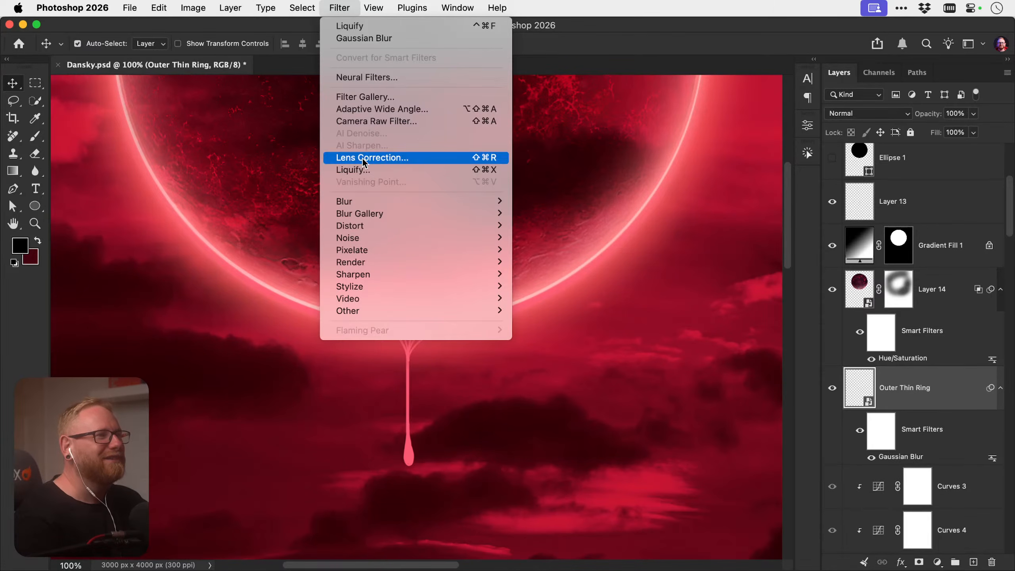
pyautogui.click(365, 169)
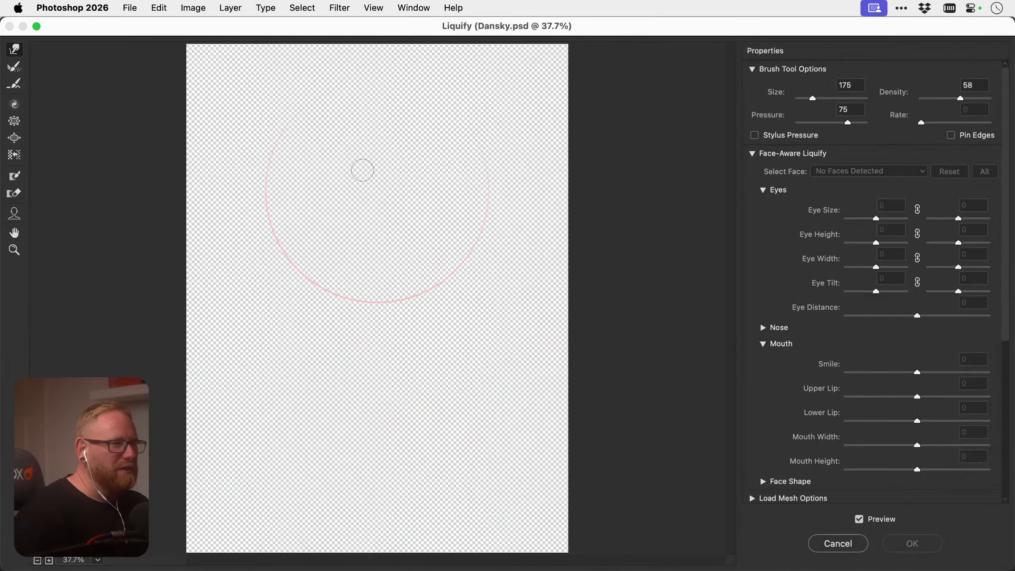
pyautogui.press('[')
pyautogui.press('[')
pyautogui.press('[')
pyautogui.press('[')
pyautogui.press('[')
pyautogui.press('[')
pyautogui.press('[')
pyautogui.press('[')
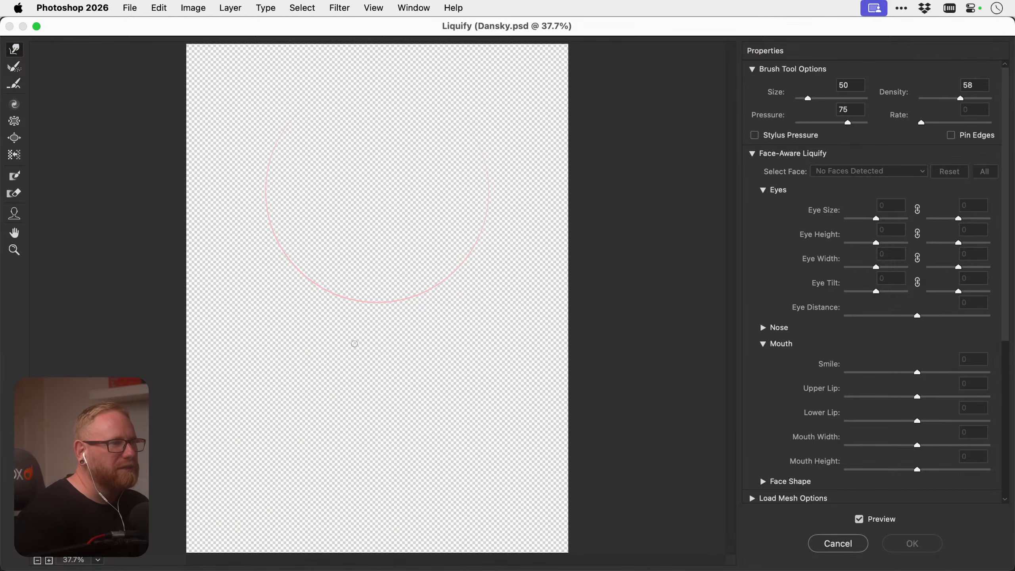
pyautogui.press(']')
pyautogui.press('super+plus')
pyautogui.press('super+plus')
pyautogui.press('super+plus')
pyautogui.press('super+plus')
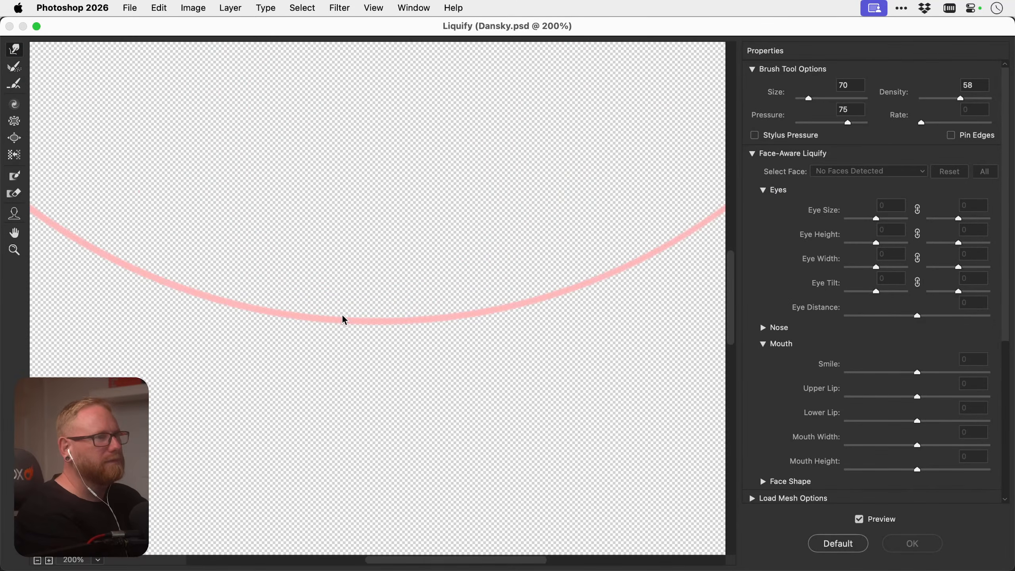
pyautogui.press('[')
pyautogui.press('[')
pyautogui.press('[')
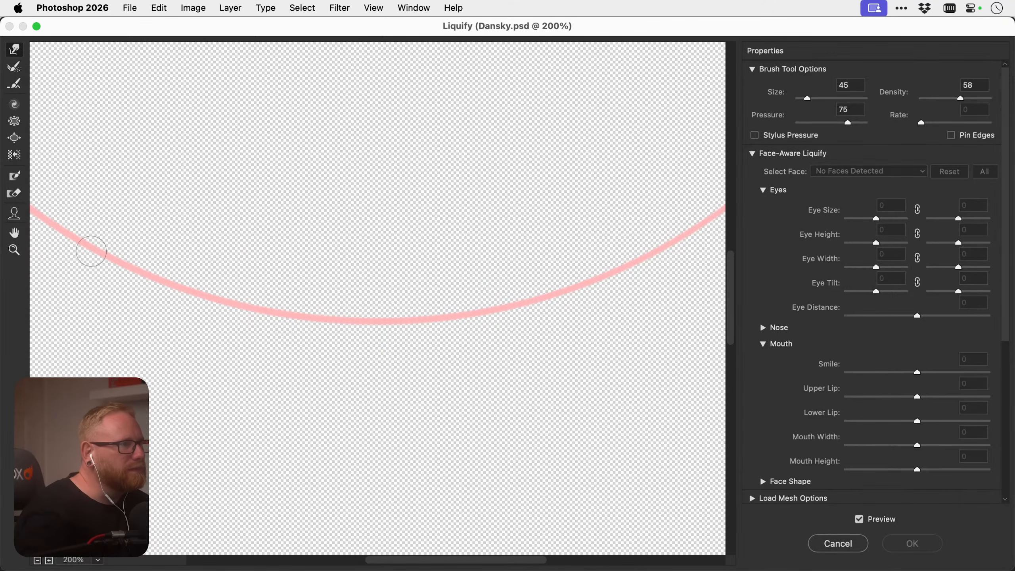
pyautogui.moveTo(103, 260)
pyautogui.mouseDown()
pyautogui.moveTo(262, 314)
pyautogui.moveTo(395, 322)
pyautogui.moveTo(550, 293)
pyautogui.moveTo(693, 227)
pyautogui.mouseUp()
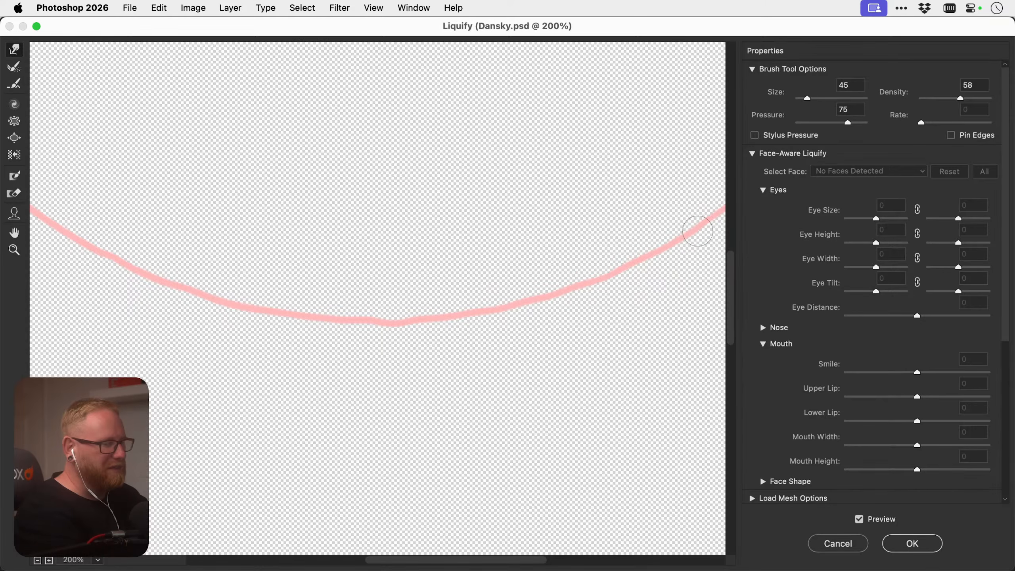
pyautogui.press('Return')
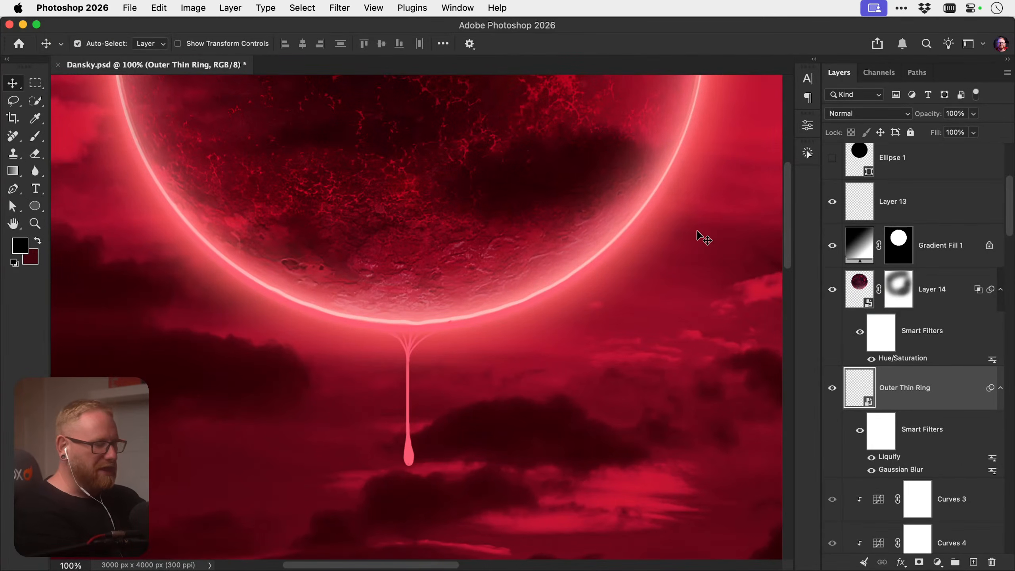
# Examine the warped ring on the whole poster and up close, and hide and show the Ellipse 1 glow below Inner Glow
pyautogui.press('super+minus')
pyautogui.press('super+minus')
pyautogui.press('super+minus')
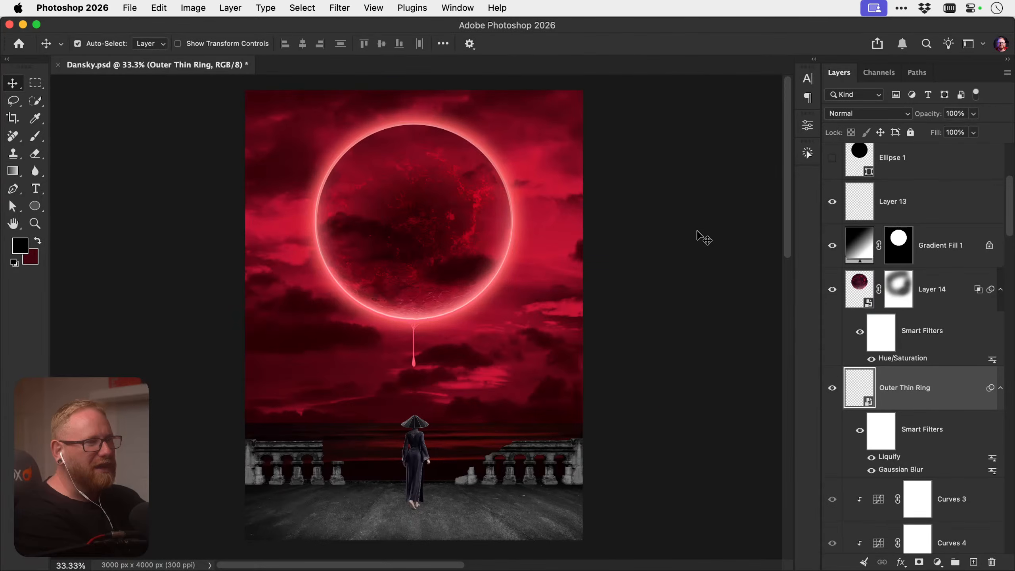
pyautogui.press('super+plus')
pyautogui.press('super+plus')
pyautogui.press('super+plus')
pyautogui.press('super+plus')
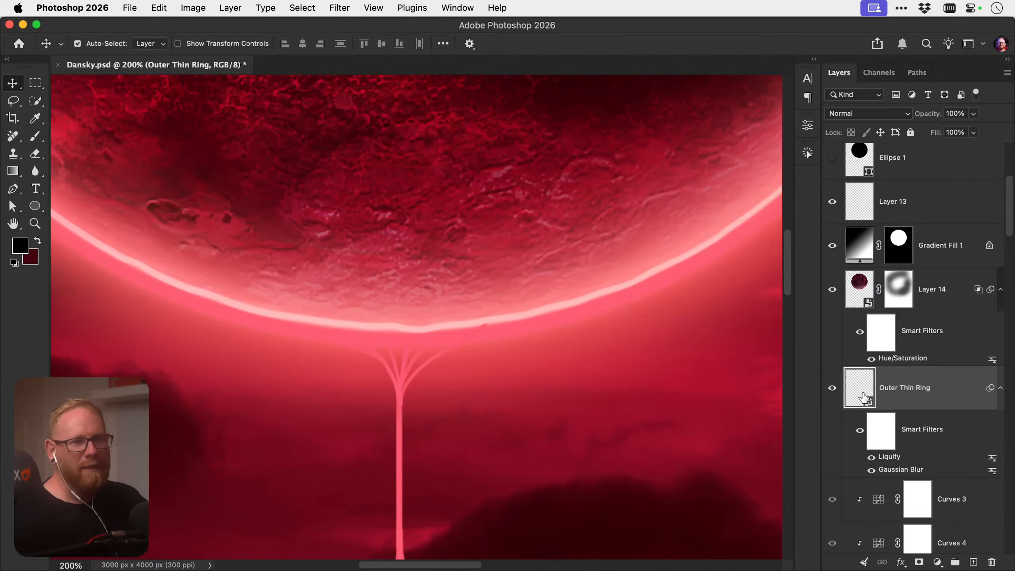
pyautogui.scroll(-3, 863, 398)
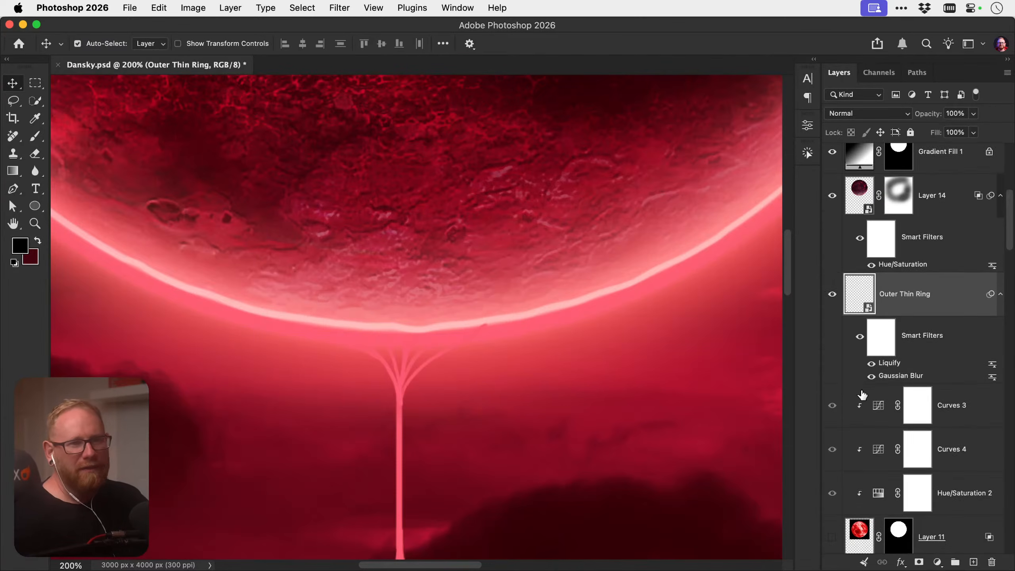
pyautogui.click(502, 335)
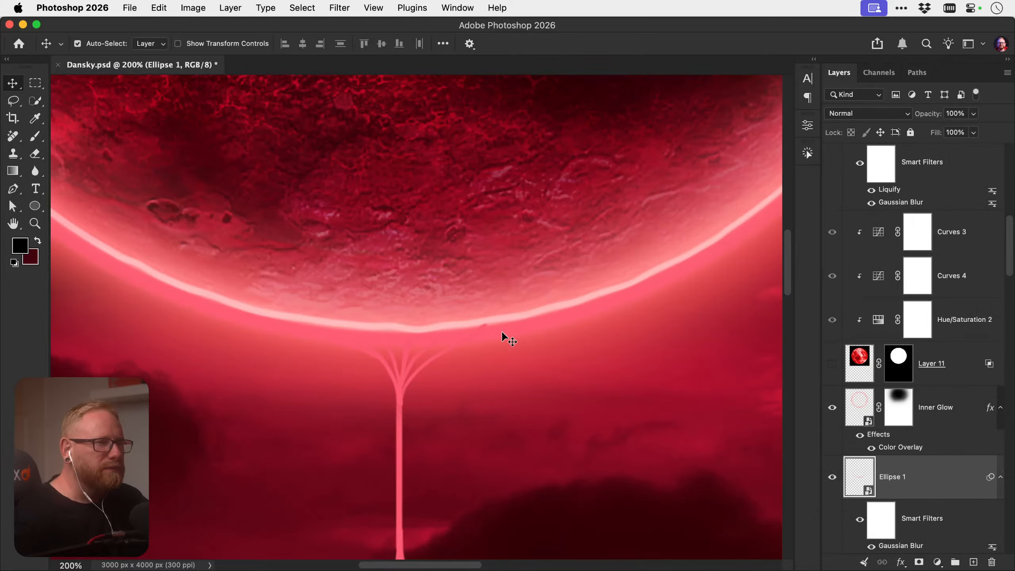
pyautogui.click(833, 477)
pyautogui.click(834, 477)
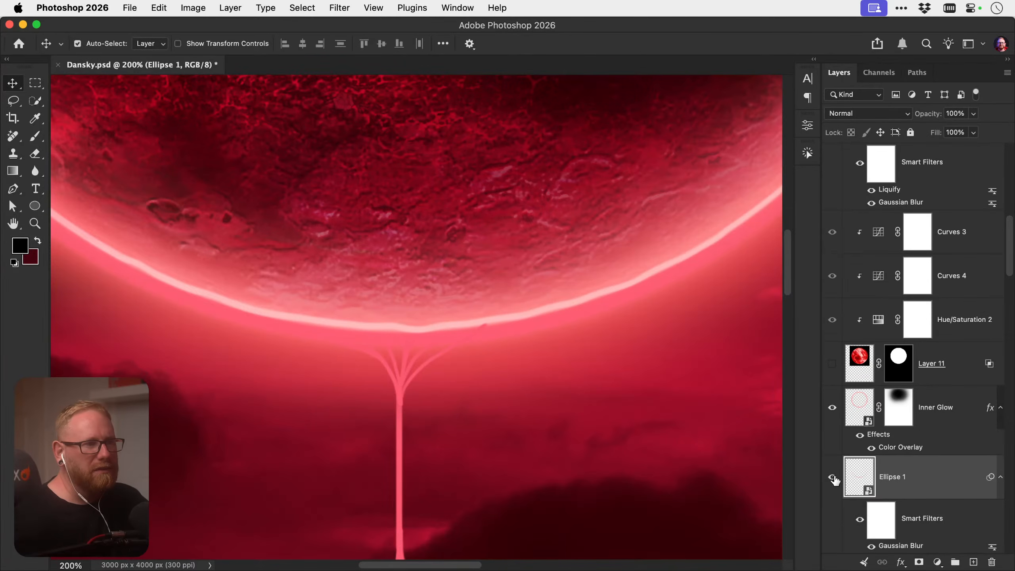
pyautogui.scroll(-1, 859, 440)
pyautogui.scroll(2, 878, 419)
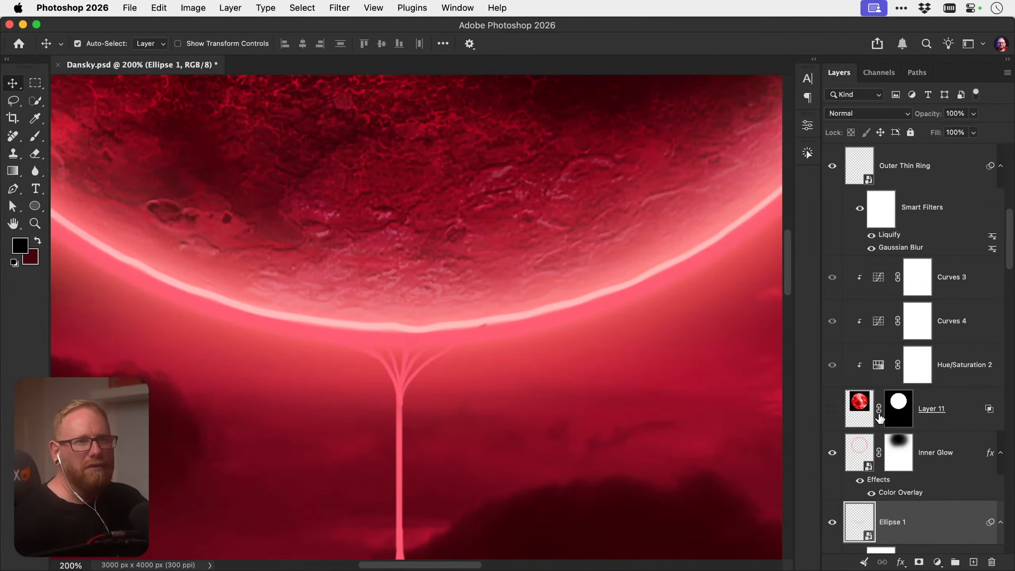
# Select the layer holding the drip beneath the moon and rename it "Drippy Thing"
pyautogui.click(408, 488)
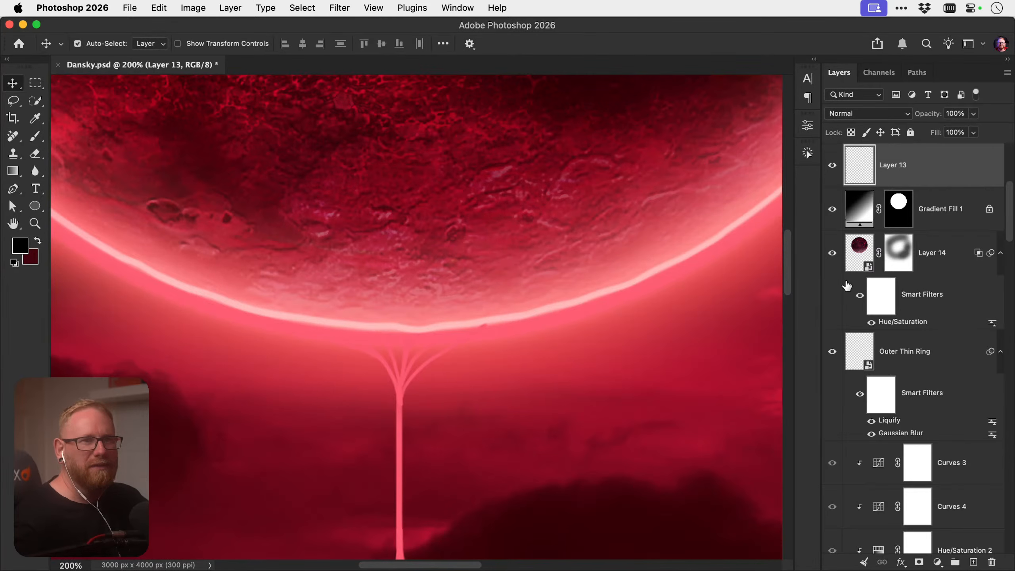
pyautogui.scroll(3, 878, 276)
pyautogui.doubleClick(892, 288)
pyautogui.write('Dri')
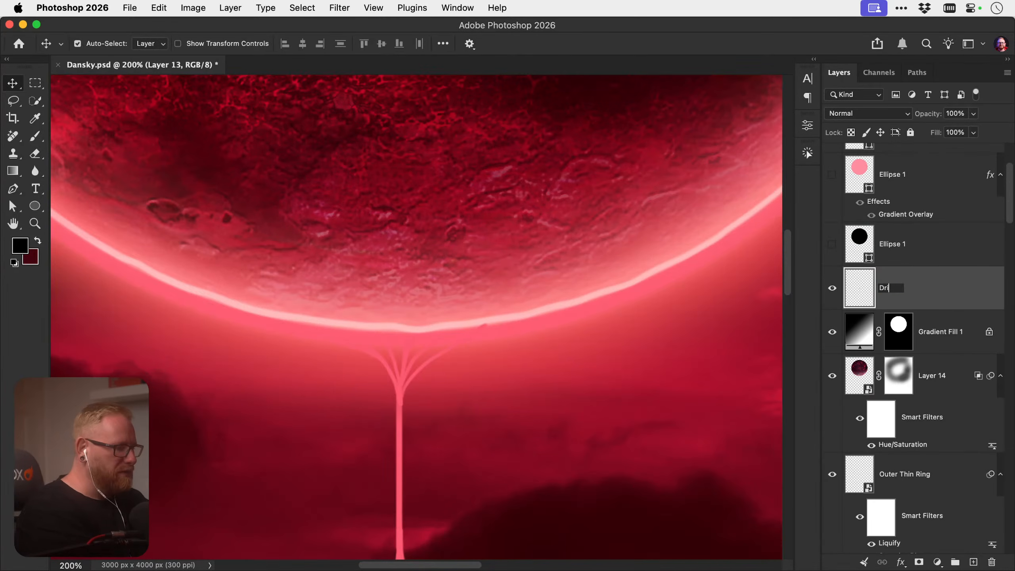
pyautogui.write('ppy Thing')
pyautogui.press('Return')
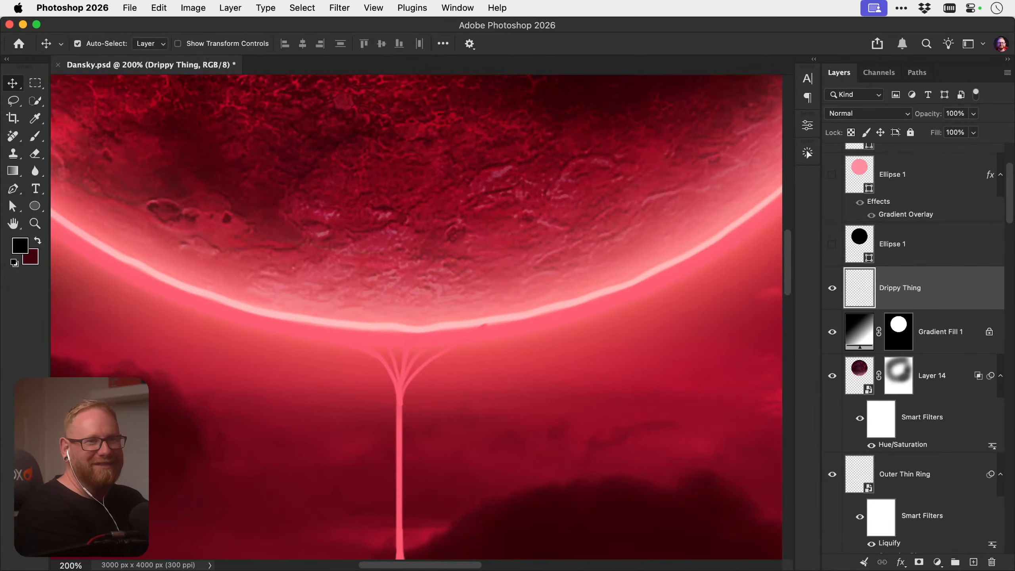
# Add a new layer above Drippy Thing and clip it to the drip
pyautogui.click(973, 561)
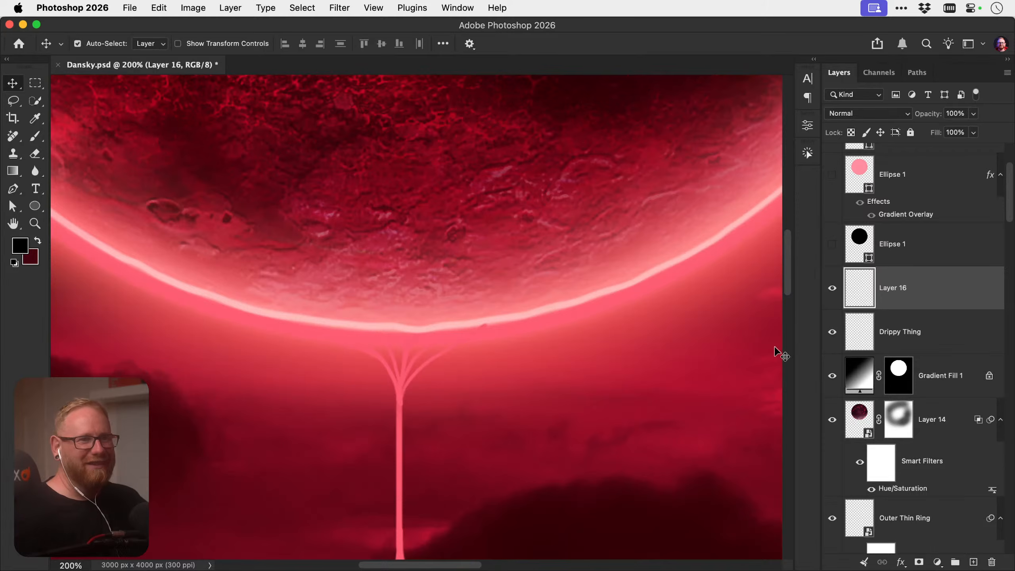
pyautogui.scroll(-5, 575, 386)
pyautogui.press('z')
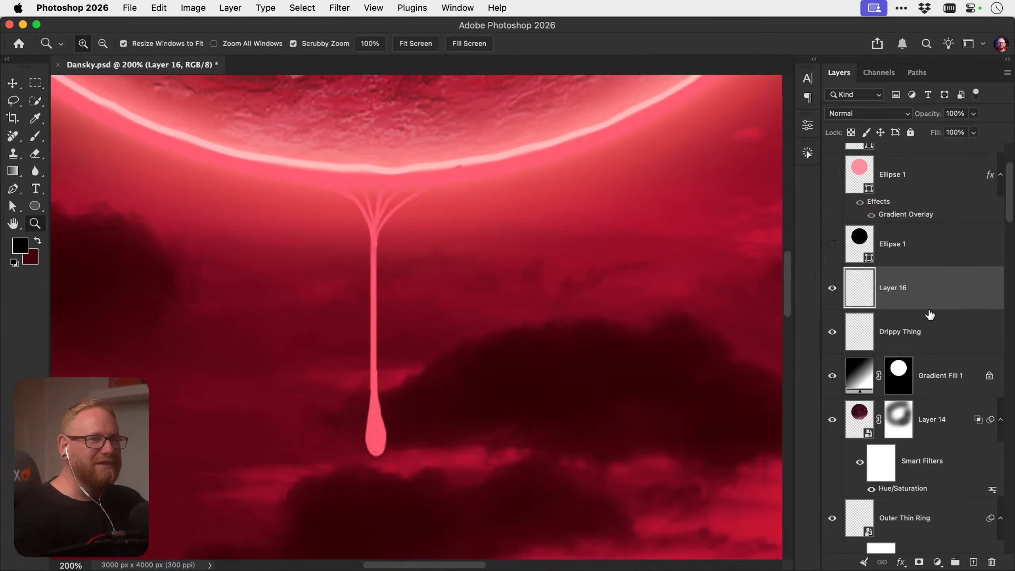
pyautogui.keyDown('alt'); pyautogui.click(933, 309); pyautogui.keyUp('alt')
# Paint a soft white highlight in the centre of the drip's bulb on the clipped layer with a small brush
pyautogui.press('b')
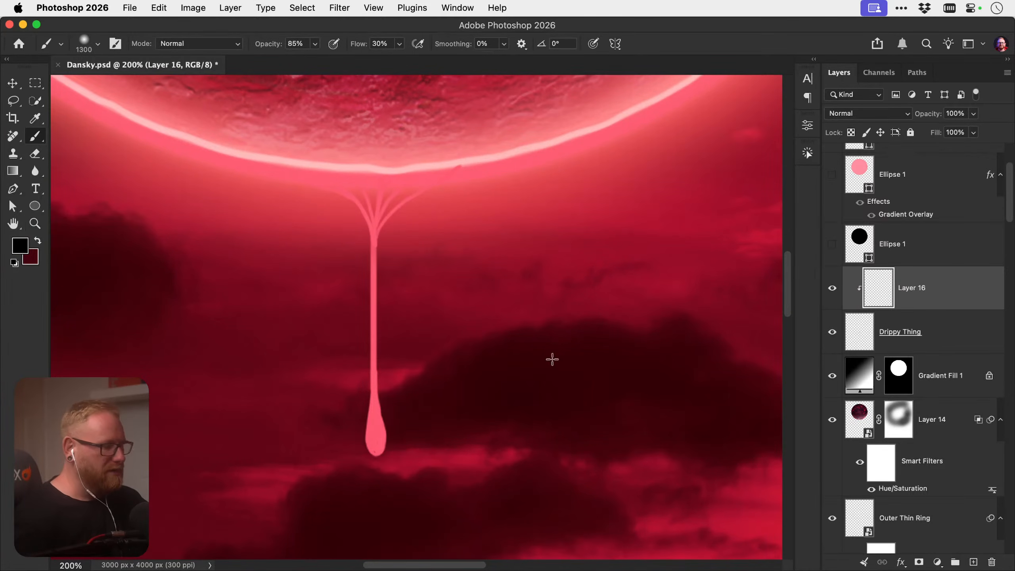
pyautogui.press('x')
pyautogui.press('d')
pyautogui.press('x')
pyautogui.press('[')
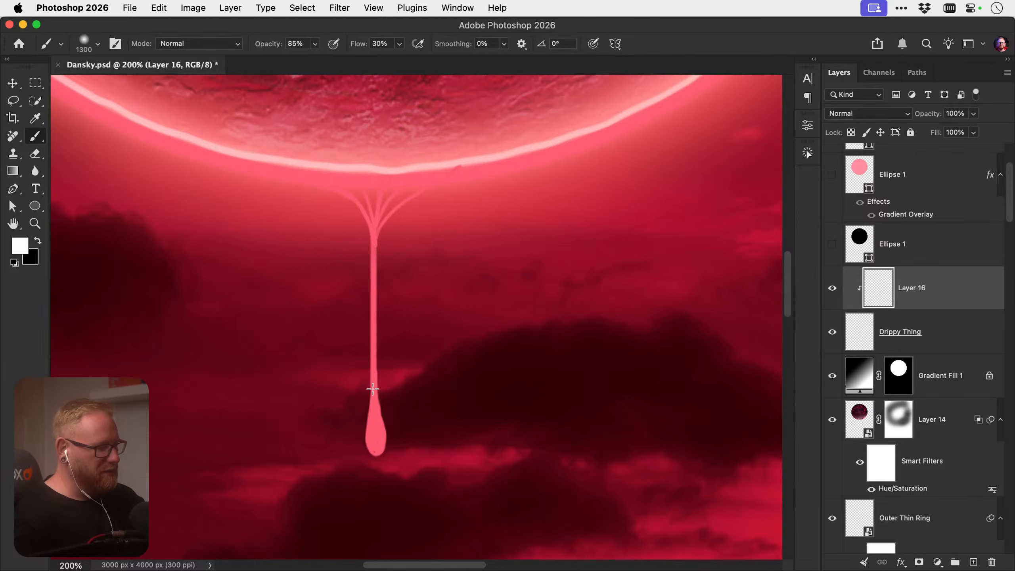
pyautogui.press('[')
pyautogui.press('[')
pyautogui.press('[')
pyautogui.press('[')
pyautogui.press('[')
pyautogui.press('[')
pyautogui.press('[')
pyautogui.press('[')
pyautogui.press('[')
pyautogui.press('[')
pyautogui.press('[')
pyautogui.press('[')
pyautogui.press('[')
pyautogui.press('[')
pyautogui.press('[')
pyautogui.press('[')
pyautogui.press('[')
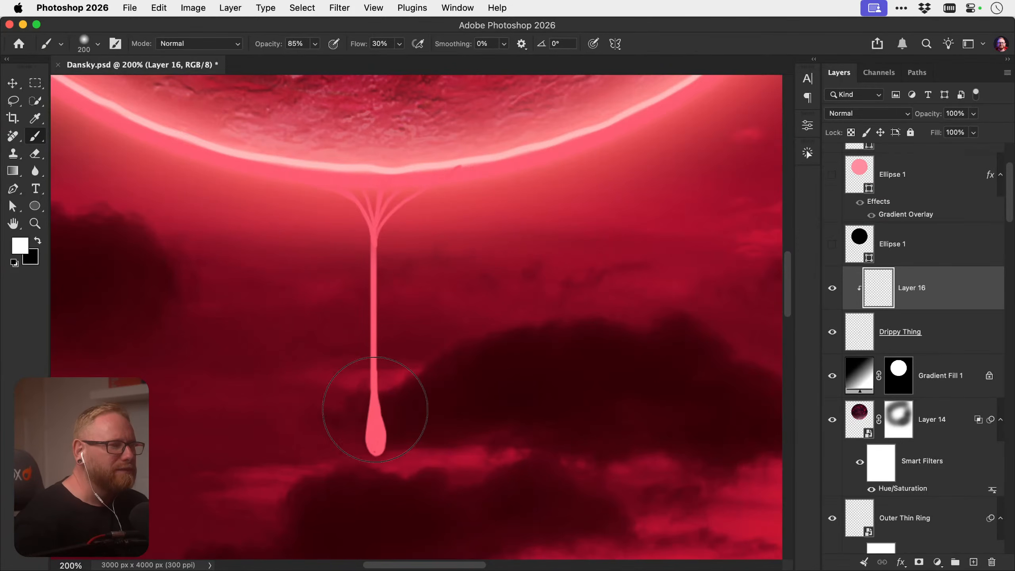
pyautogui.press('[')
pyautogui.press('[')
pyautogui.press('[')
pyautogui.press('[')
pyautogui.press('[')
pyautogui.press('[')
pyautogui.press('[')
pyautogui.moveTo(376, 423)
pyautogui.mouseDown()
pyautogui.moveTo(378, 436)
pyautogui.moveTo(374, 419)
pyautogui.moveTo(377, 427)
pyautogui.mouseUp()
pyautogui.press(']')
pyautogui.press(']')
pyautogui.press(']')
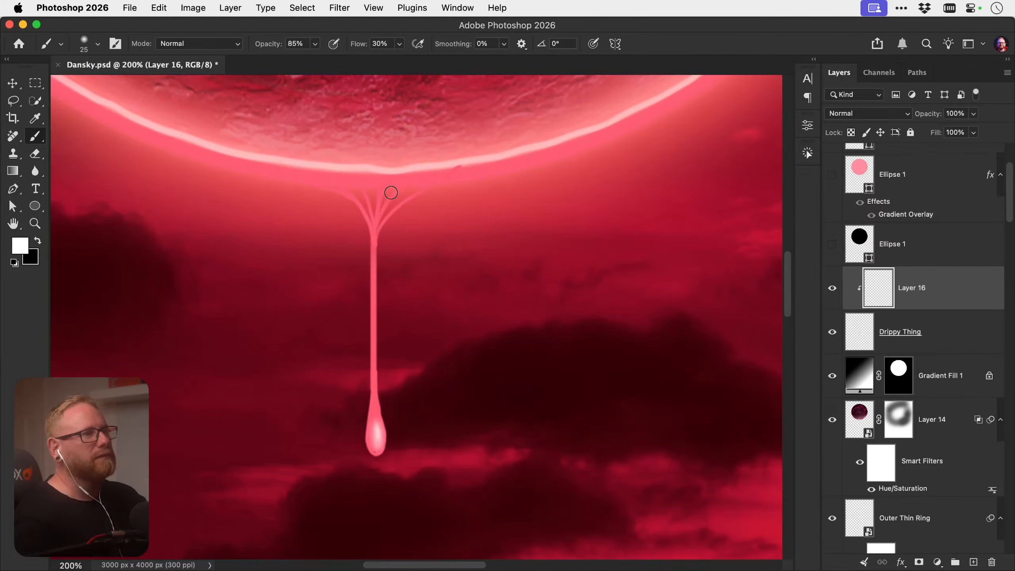
# Shrink the brush and paint a thin white highlight up the drip's narrow neck just above the bulb
pyautogui.press('[')
pyautogui.press('[')
pyautogui.press('[')
pyautogui.press('[')
pyautogui.press('[')
pyautogui.press('[')
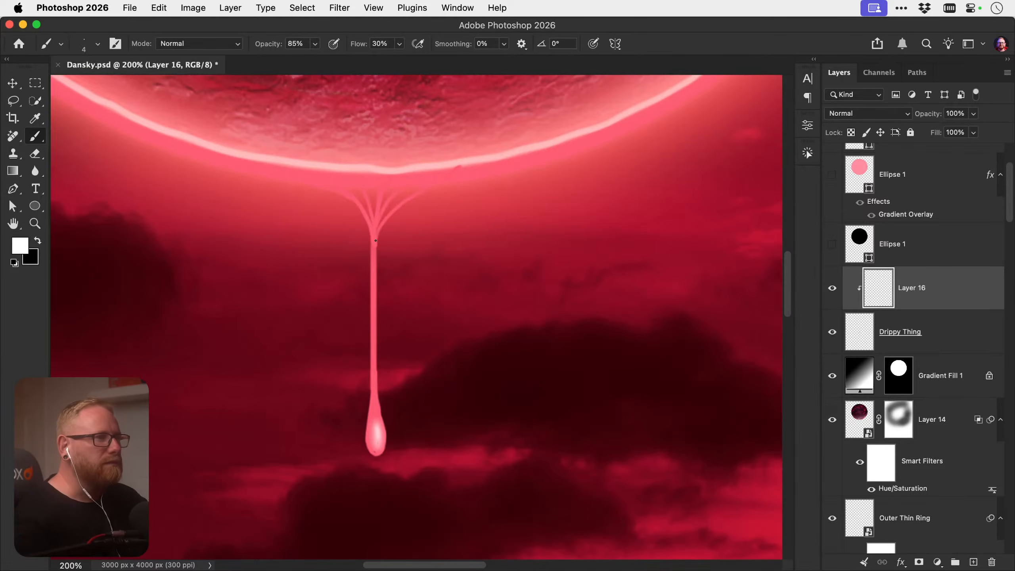
pyautogui.press('[')
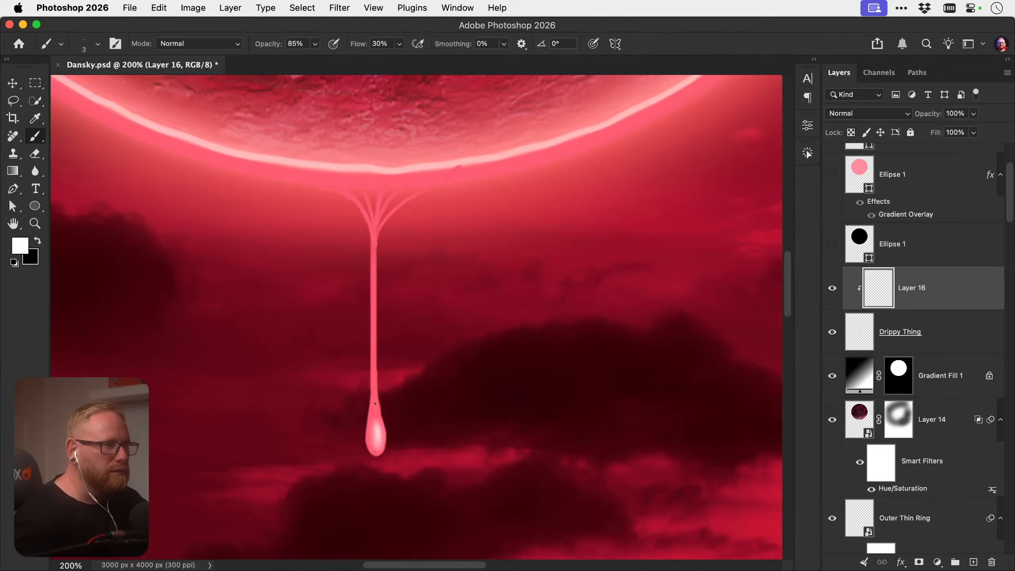
pyautogui.moveTo(375, 406)
pyautogui.mouseDown()
pyautogui.moveTo(374, 426)
pyautogui.moveTo(374, 370)
pyautogui.mouseUp()
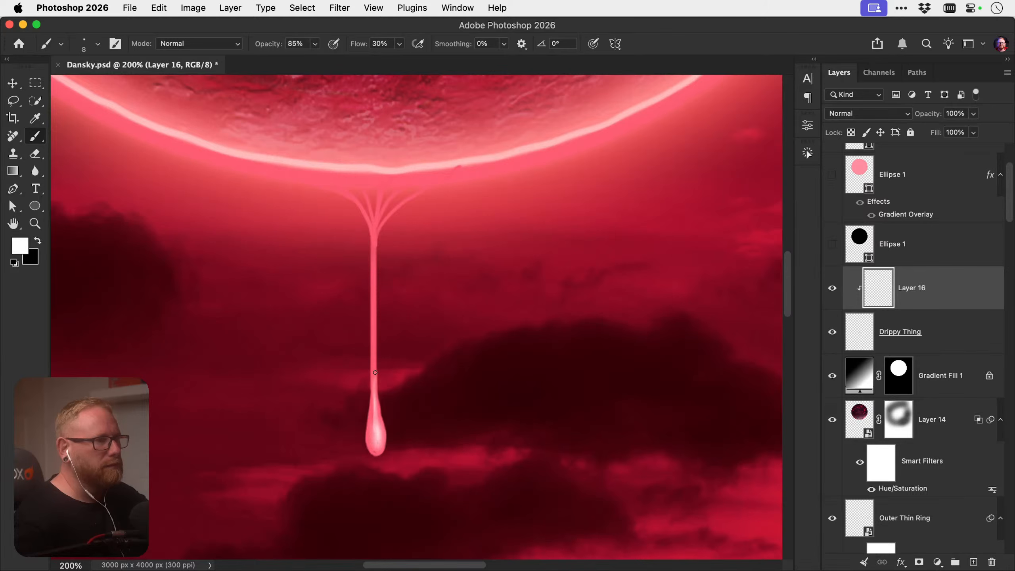
# Set the brush to 4 px with 50% flow and paint a thin white highlight along the inner right strand atop the drip
pyautogui.press(']')
pyautogui.press(']')
pyautogui.press(']')
pyautogui.press(']')
pyautogui.press(']')
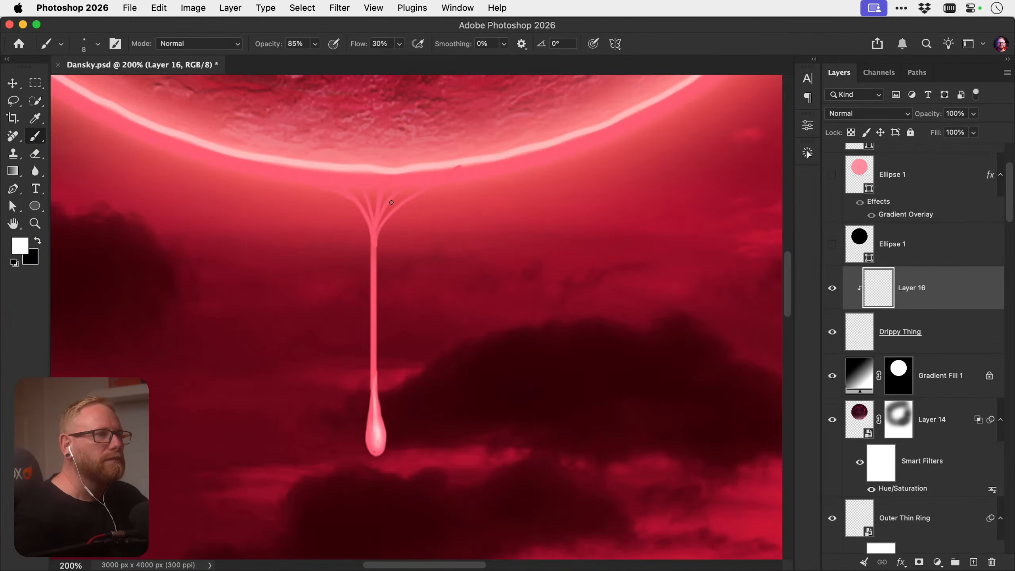
pyautogui.press('[')
pyautogui.press('[')
pyautogui.press('[')
pyautogui.press('[')
pyautogui.moveTo(378, 212)
pyautogui.mouseDown()
pyautogui.moveTo(390, 182)
pyautogui.moveTo(383, 193)
pyautogui.mouseUp()
pyautogui.moveTo(373, 234)
pyautogui.mouseDown()
pyautogui.moveTo(391, 196)
pyautogui.moveTo(384, 213)
pyautogui.mouseUp()
pyautogui.press('super+z')
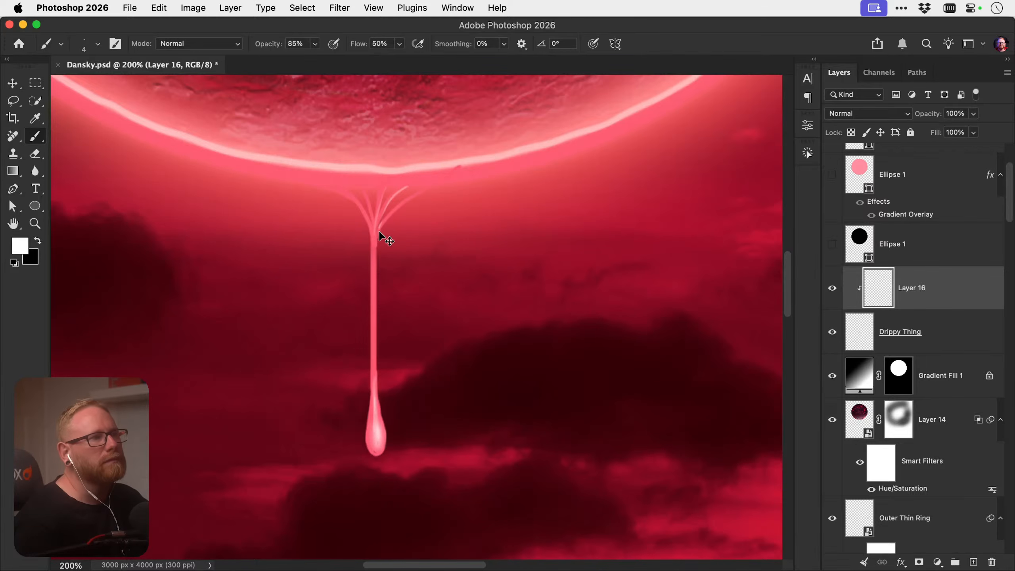
# Paint a thin white highlight along the outermost right strand at the top of the drip, redoing the first stroke shorter
pyautogui.press('e')
pyautogui.press('b')
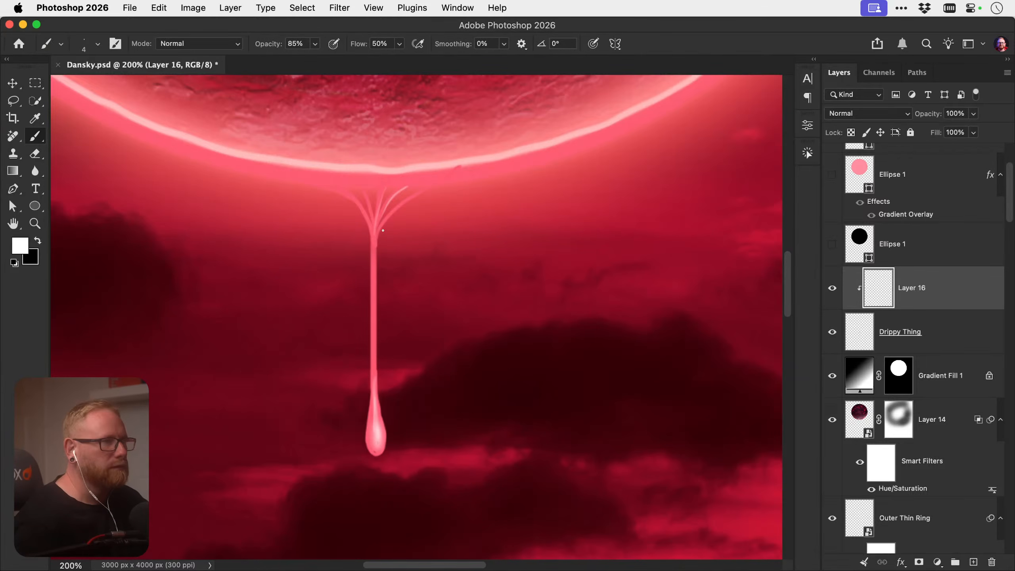
pyautogui.moveTo(376, 239); pyautogui.dragTo(440, 180)
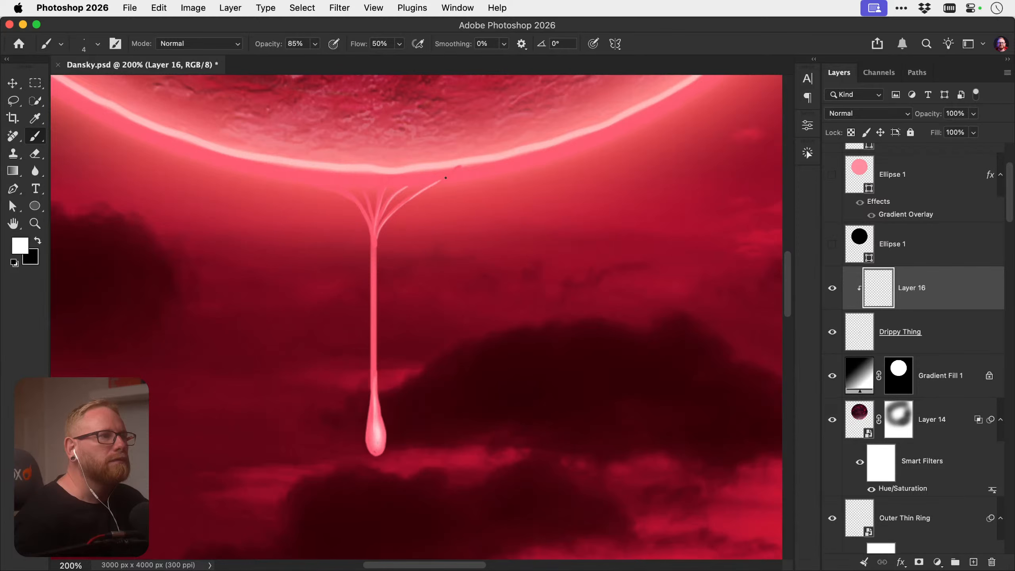
pyautogui.press('super+z')
pyautogui.moveTo(376, 239); pyautogui.dragTo(429, 186)
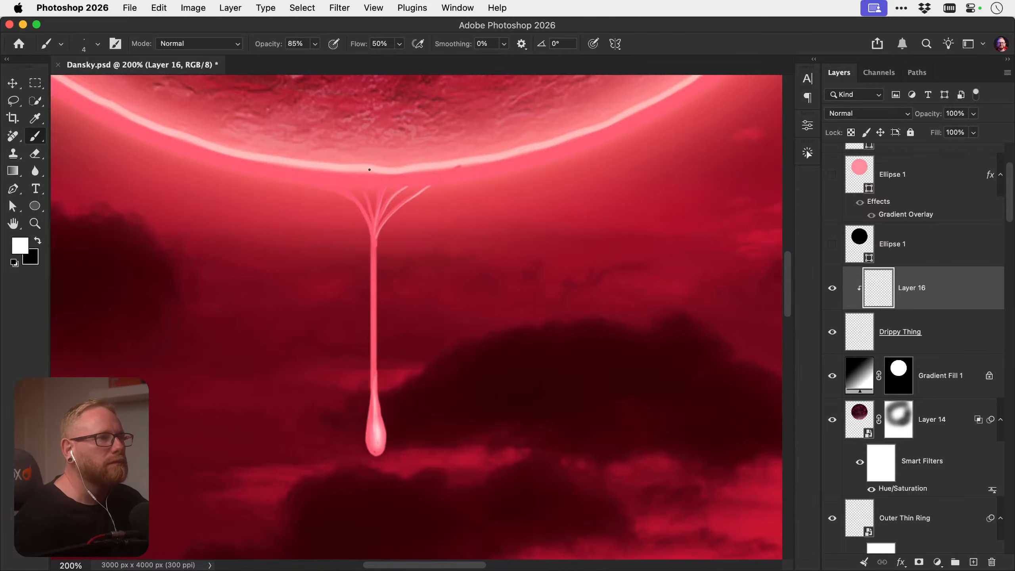
# Paint a thin white highlight down the inner left strand at the top of the drip, redoing the first stroke
pyautogui.moveTo(365, 191); pyautogui.dragTo(377, 226)
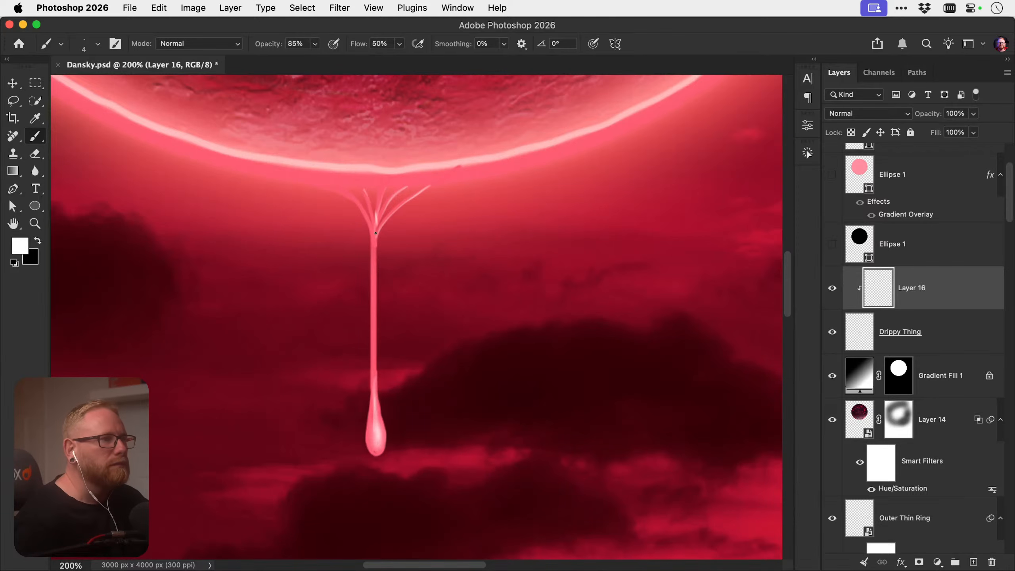
pyautogui.press('super+z')
pyautogui.moveTo(363, 187); pyautogui.dragTo(375, 224)
pyautogui.press('e')
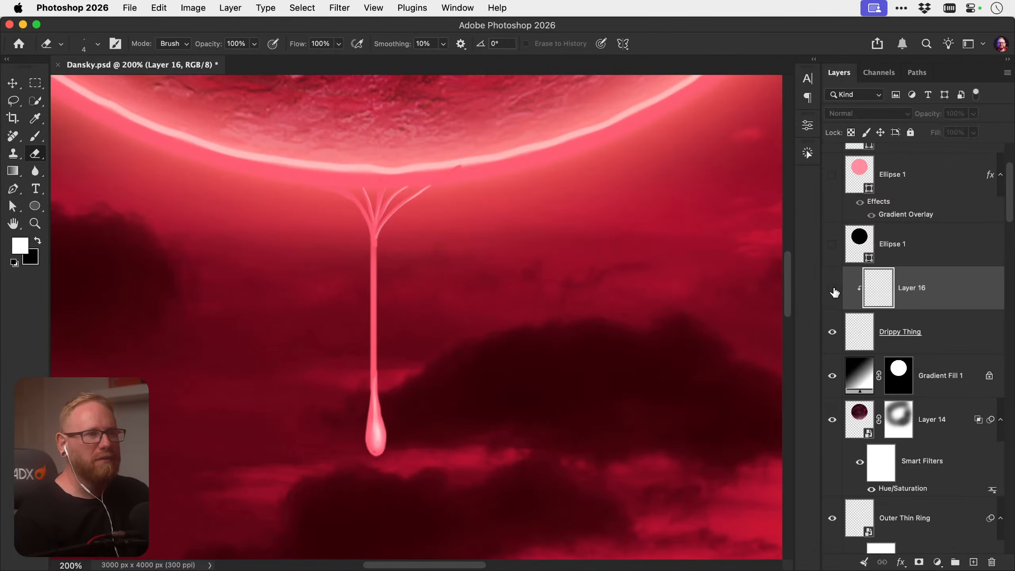
# Add a Curves adjustment layer clipped directly above the Drippy Thing layer
pyautogui.press('v')
pyautogui.click(920, 325)
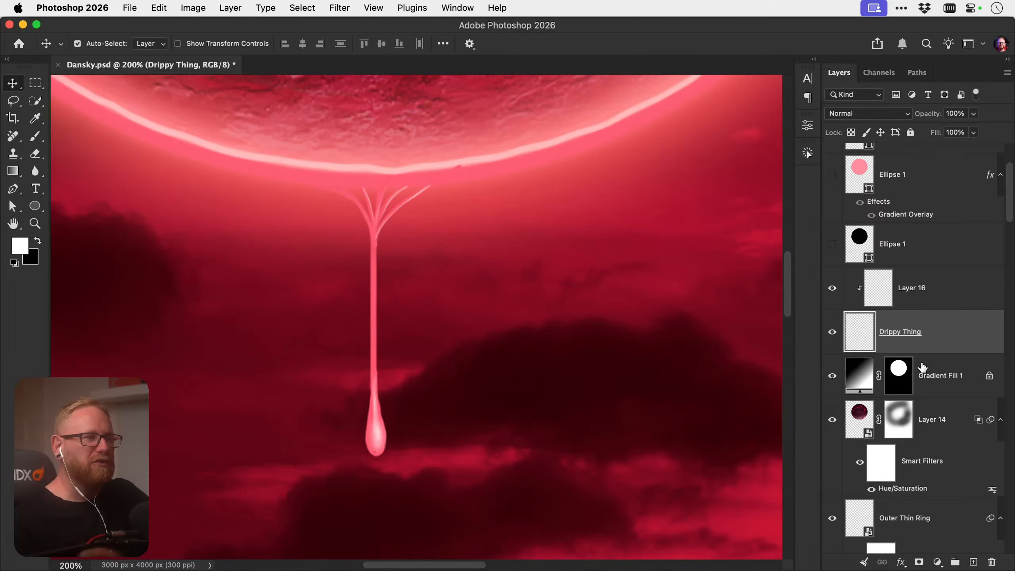
pyautogui.moveTo(922, 367)
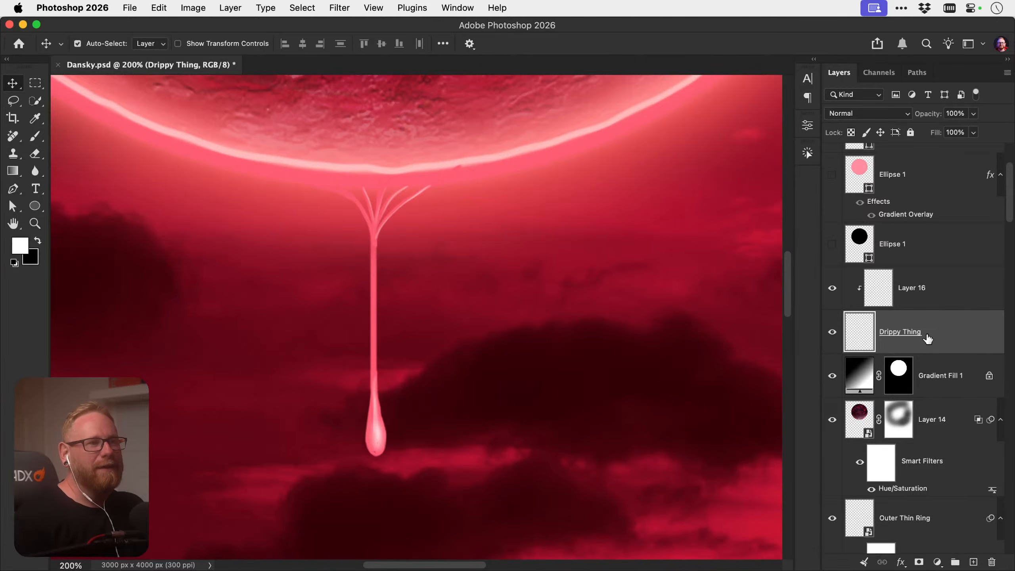
pyautogui.press('super+0')
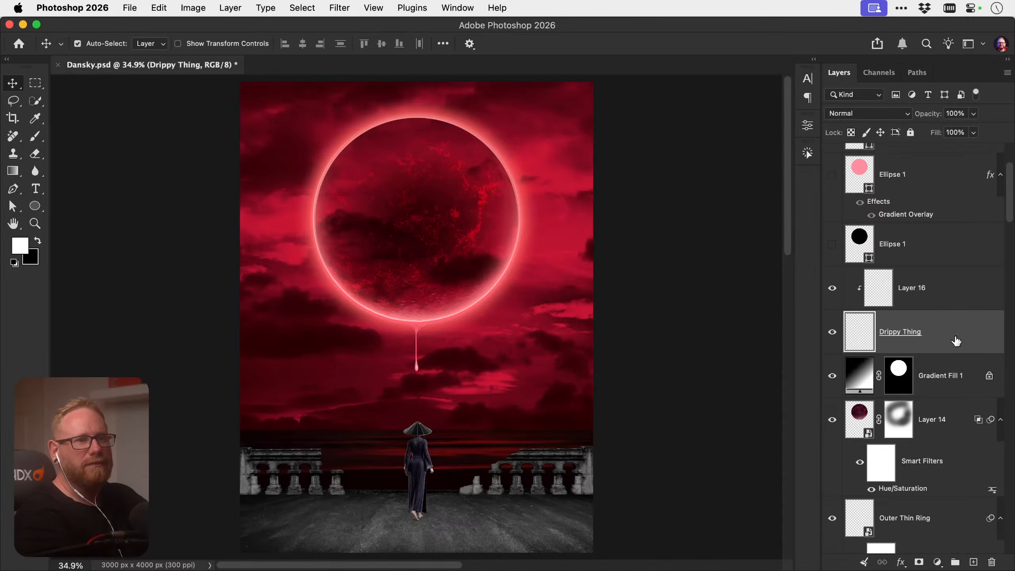
pyautogui.press('z')
pyautogui.moveTo(419, 345); pyautogui.dragTo(490, 351)
pyautogui.press('v')
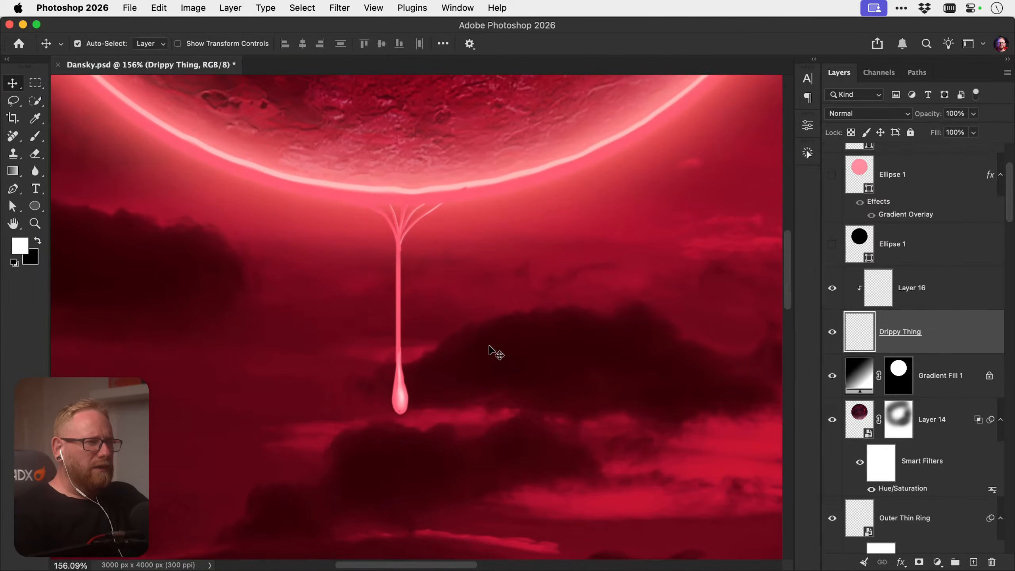
pyautogui.click(937, 562)
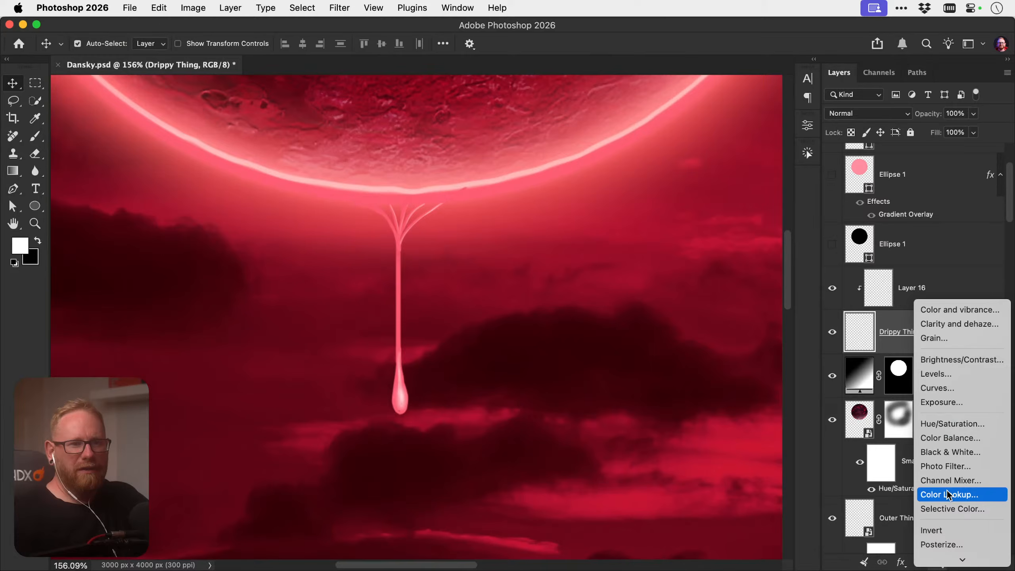
pyautogui.click(952, 388)
# Darken the curve to output 39 at input 130 and output 126 at input 255, and invert the adjustment's mask to black
pyautogui.moveTo(775, 202); pyautogui.dragTo(783, 261)
pyautogui.moveTo(692, 312); pyautogui.dragTo(692, 338)
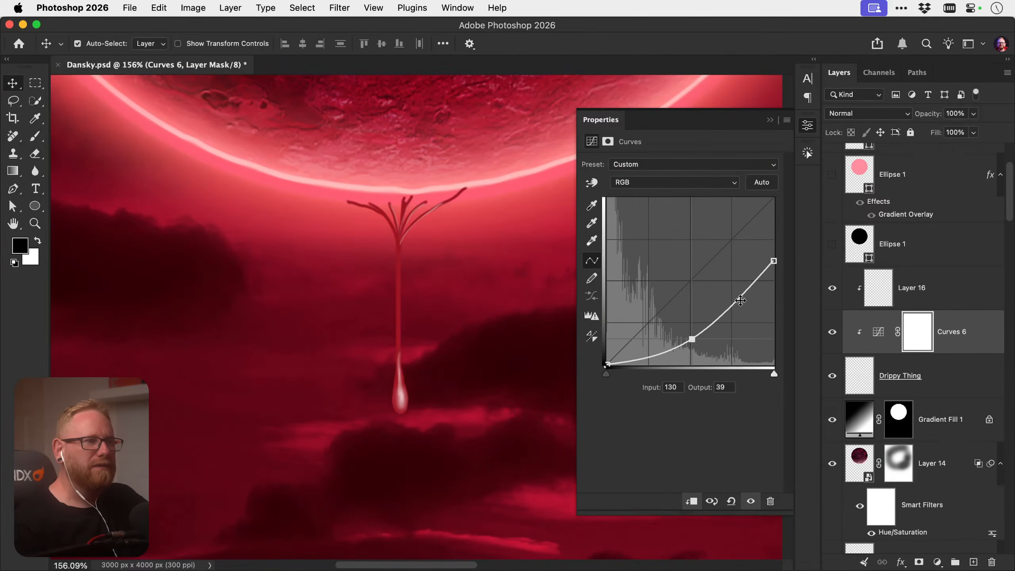
pyautogui.moveTo(773, 260); pyautogui.dragTo(771, 279)
pyautogui.hotkey('ctrl', 'i')
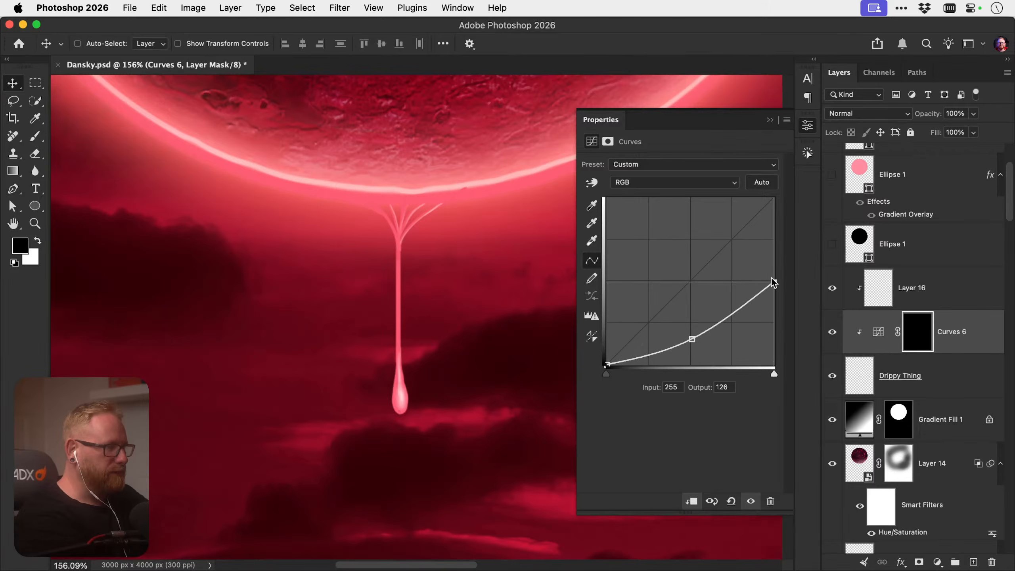
# Paint white on the Curves mask with a soft brush of about 35 px to shade the left edge of the drip's bulb
pyautogui.press('z')
pyautogui.moveTo(400, 379); pyautogui.dragTo(435, 377)
pyautogui.press('b')
pyautogui.press('x')
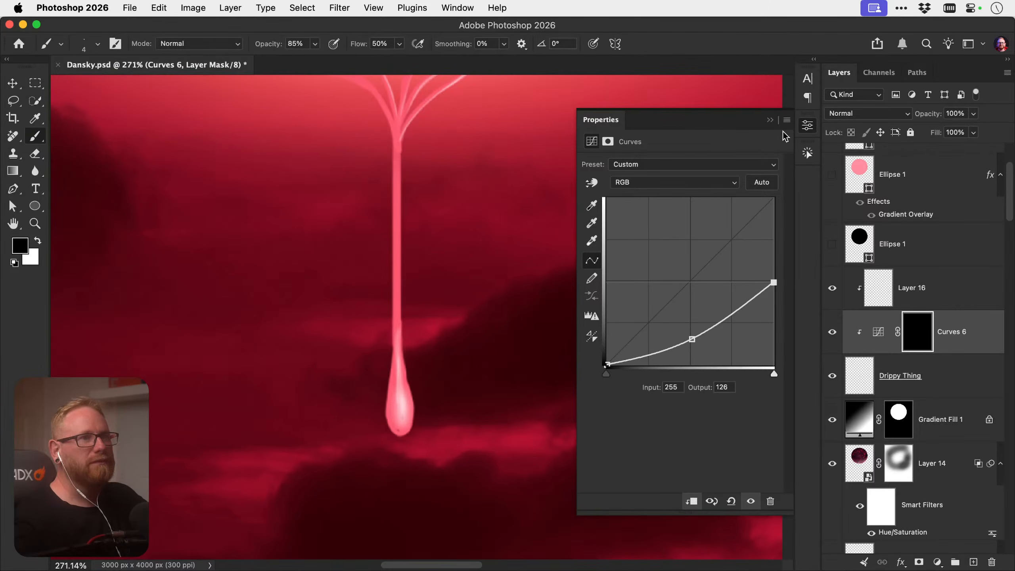
pyautogui.click(807, 125)
pyautogui.press(']')
pyautogui.press(']')
pyautogui.press(']')
pyautogui.press(']')
pyautogui.press(']')
pyautogui.press(']')
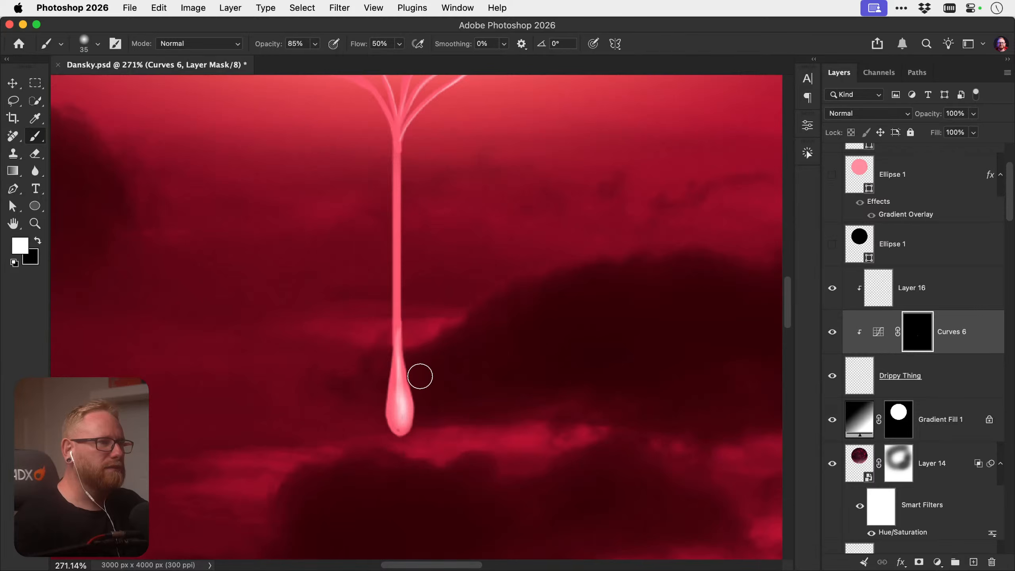
pyautogui.press('[')
pyautogui.moveTo(377, 378); pyautogui.dragTo(373, 422)
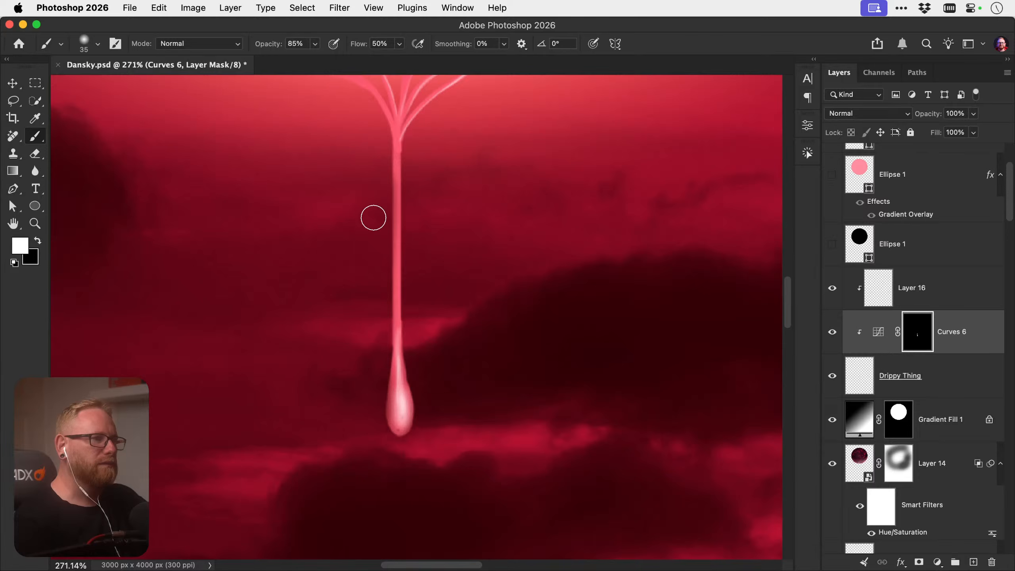
# Shrink the brush to 15 px and paint shading down the left edge of the drip's long stem on the mask
pyautogui.press('[')
pyautogui.press('[')
pyautogui.moveTo(390, 151)
pyautogui.mouseDown()
pyautogui.moveTo(392, 313)
pyautogui.moveTo(378, 392)
pyautogui.mouseUp()
# Paint subtle shading on the upper strands of the drip on the Curves mask with a small brush at 20% flow
pyautogui.scroll(5, 392, 306)
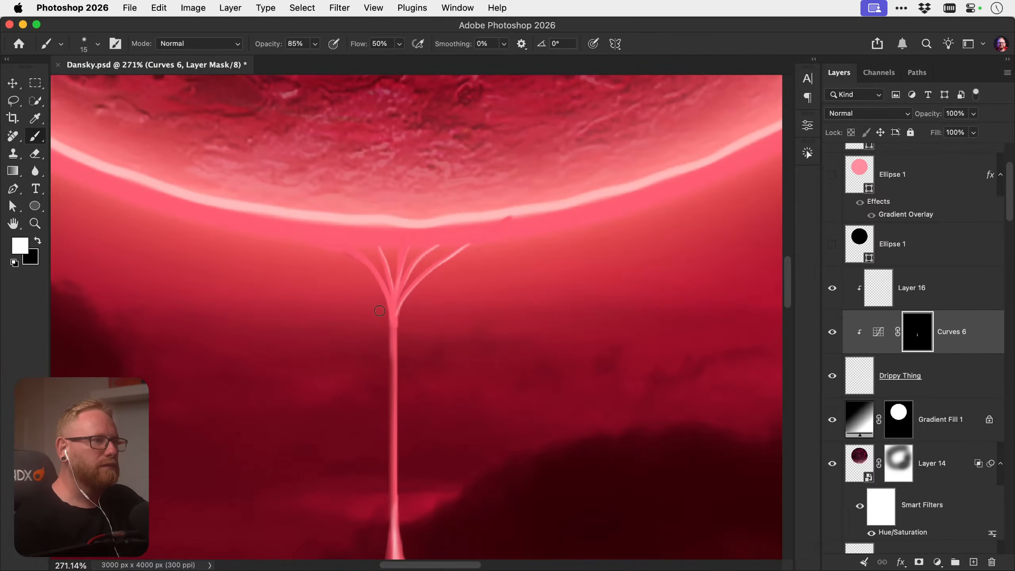
pyautogui.moveTo(347, 253); pyautogui.dragTo(362, 270)
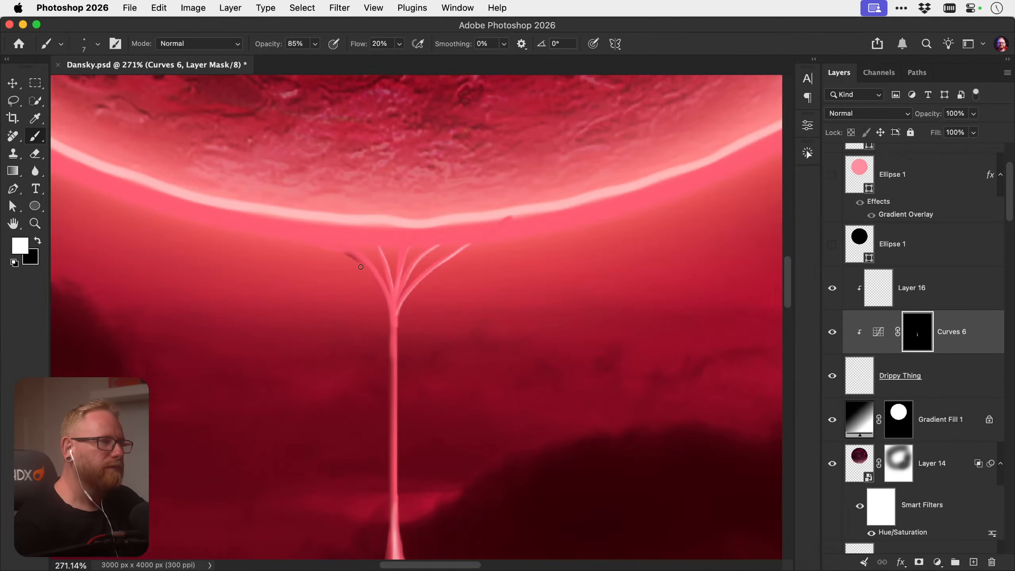
pyautogui.moveTo(360, 267); pyautogui.dragTo(377, 316)
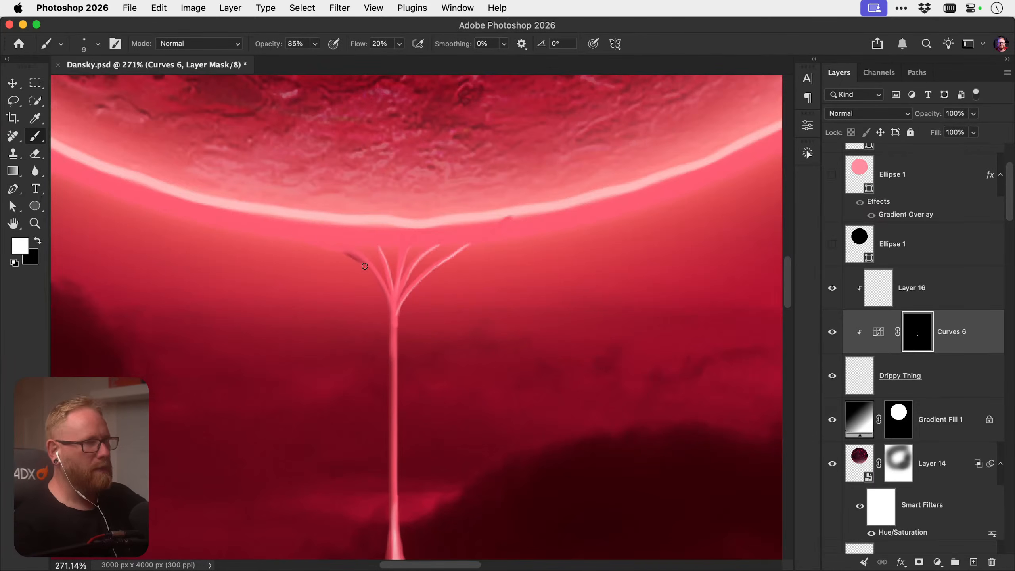
pyautogui.moveTo(397, 251); pyautogui.dragTo(396, 296)
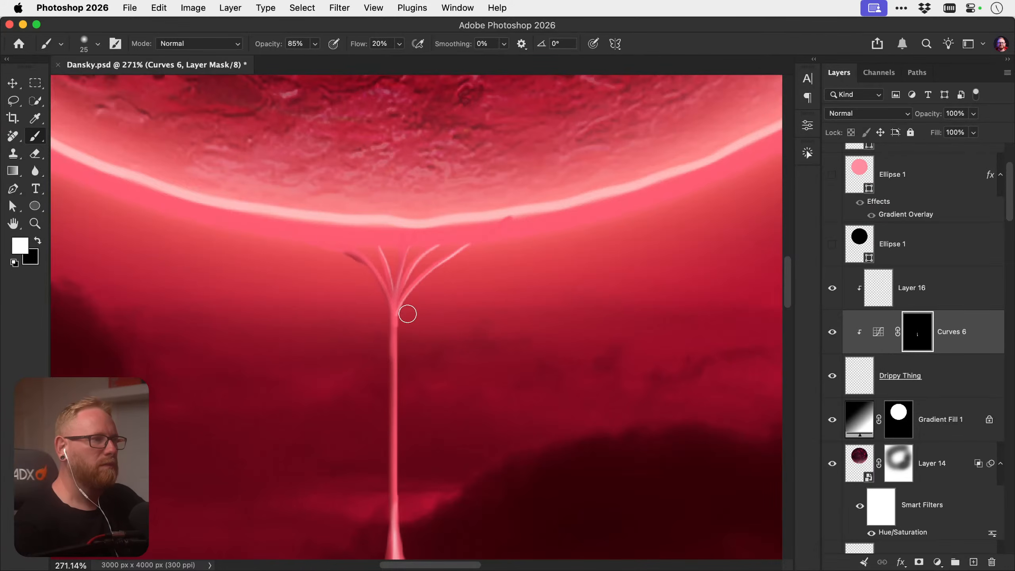
# Set the blend mode of the drip's highlight layer, Layer 16, to Overlay
pyautogui.press('super+1')
pyautogui.press('z')
pyautogui.moveTo(442, 331)
pyautogui.mouseDown()
pyautogui.moveTo(410, 324)
pyautogui.moveTo(435, 353)
pyautogui.mouseUp()
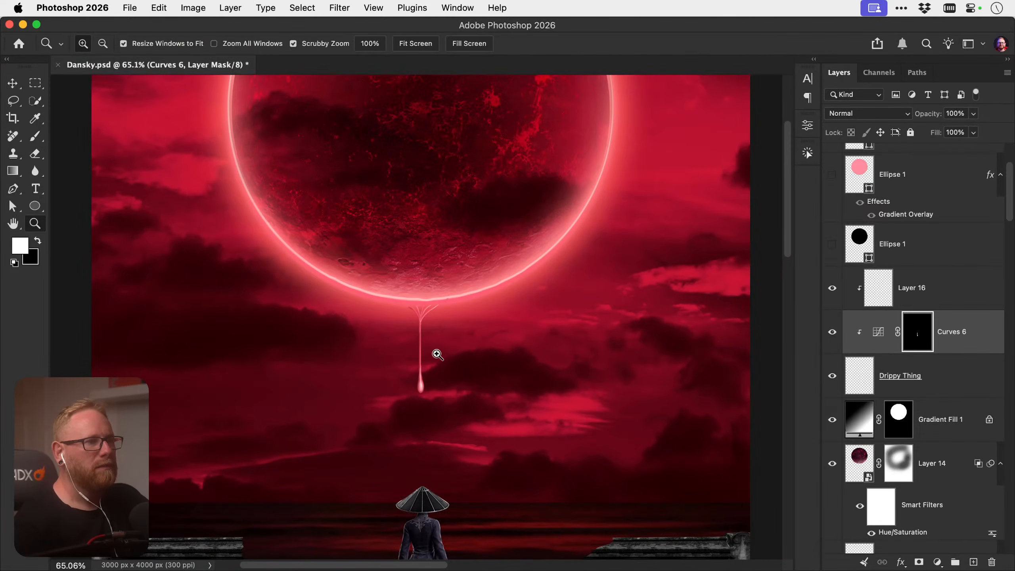
pyautogui.press('b')
pyautogui.press('v')
pyautogui.scroll(5, 421, 399)
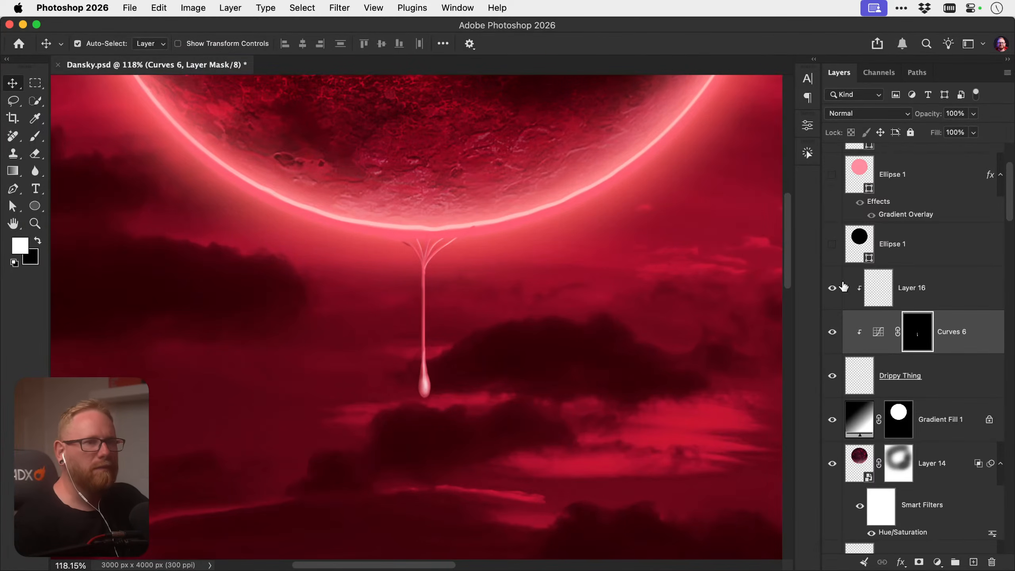
pyautogui.click(943, 292)
pyautogui.click(857, 112)
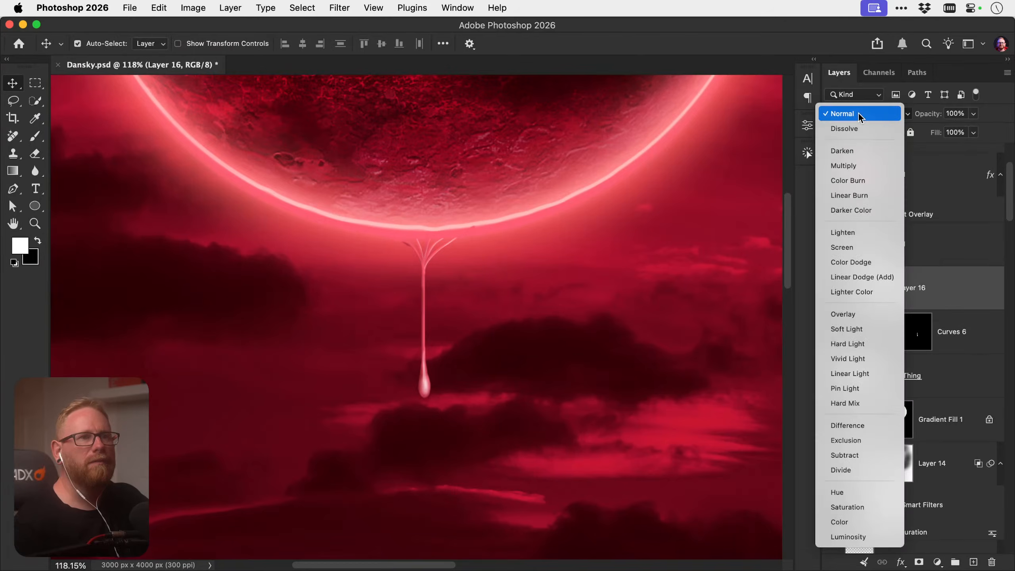
pyautogui.click(848, 314)
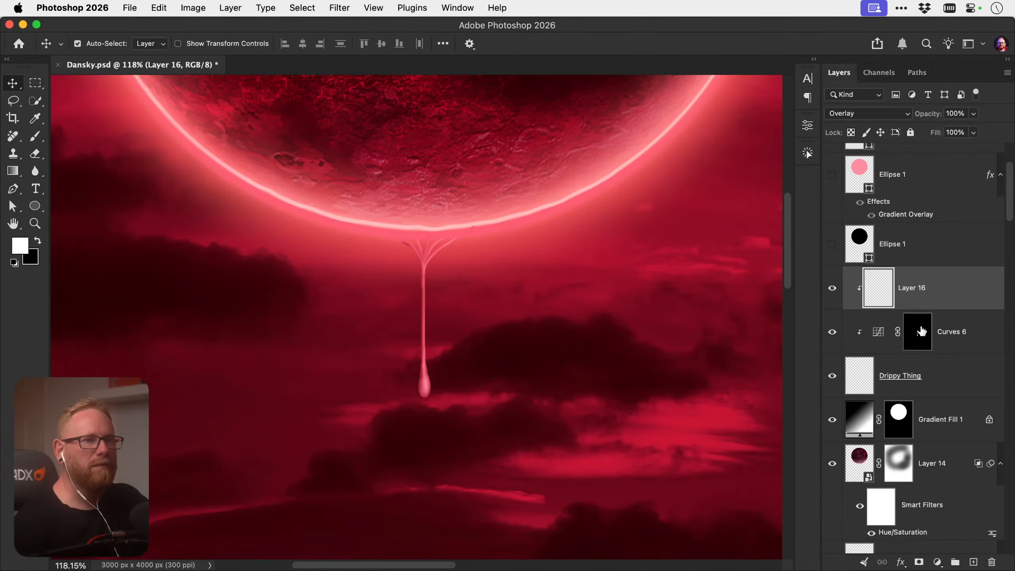
# Lower the opacity of the Curves 6 adjustment layer to 38%
pyautogui.click(955, 336)
pyautogui.click(831, 333)
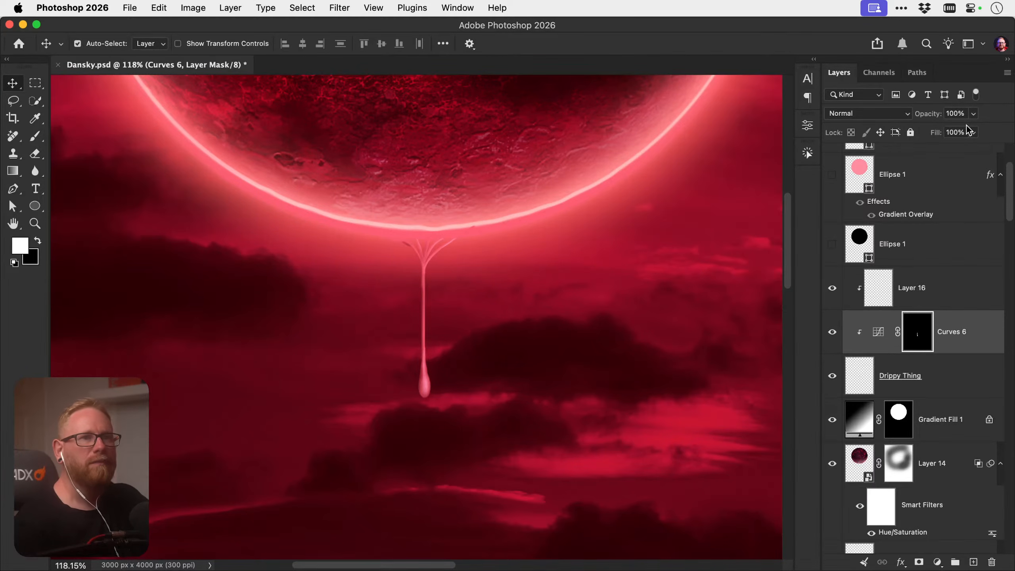
pyautogui.moveTo(954, 138); pyautogui.dragTo(923, 131)
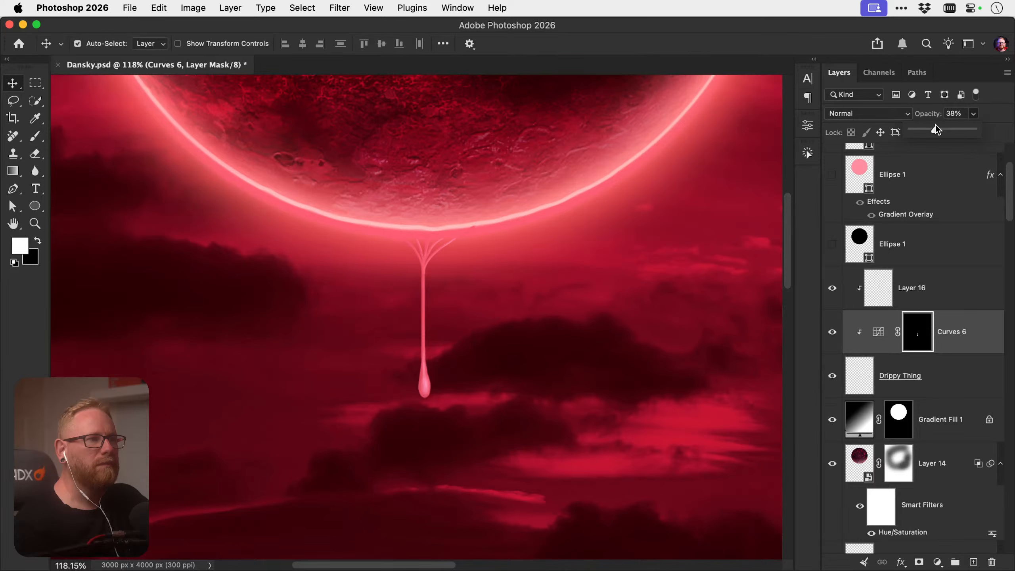
# Examine the whole poster with the drip in place, and inspect the moon and its glowing rim up close
pyautogui.press('super+minus')
pyautogui.press('super+minus')
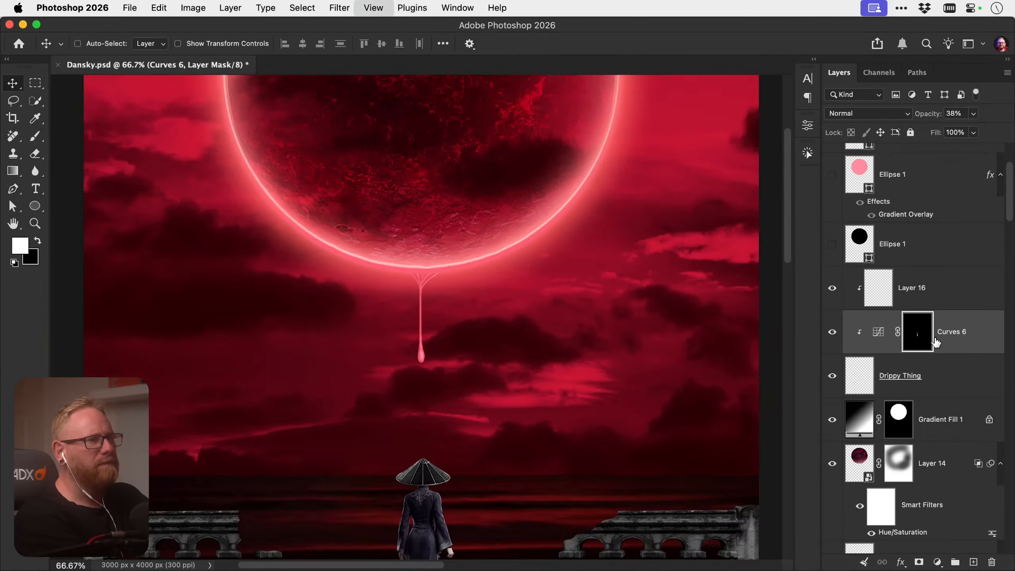
pyautogui.press('super+minus')
pyautogui.press('super+minus')
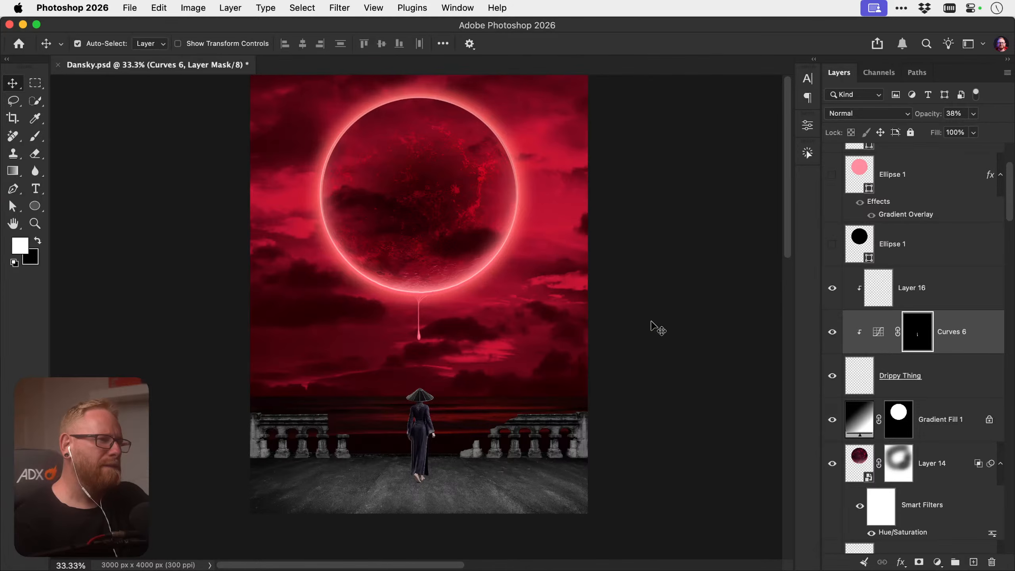
pyautogui.moveTo(625, 313); pyautogui.dragTo(623, 332)
pyautogui.scroll(1, 612, 324)
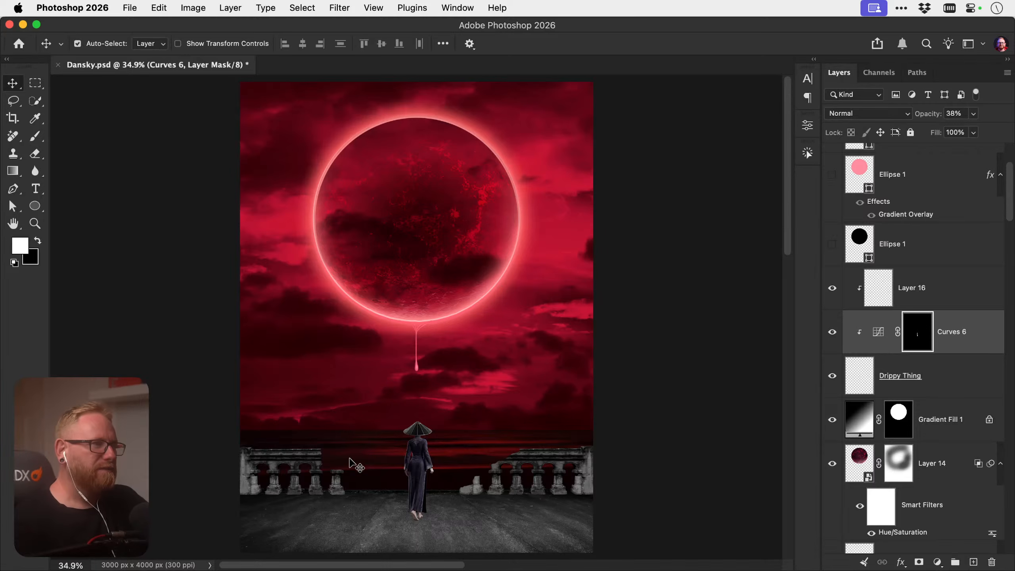
pyautogui.press('z')
pyautogui.click(337, 166)
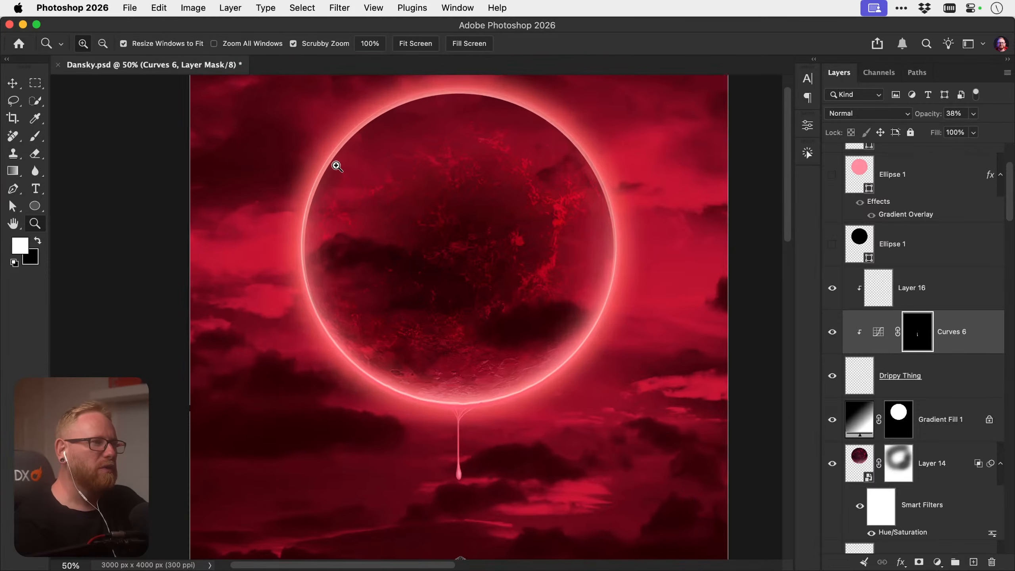
pyautogui.click(337, 166)
pyautogui.press('v')
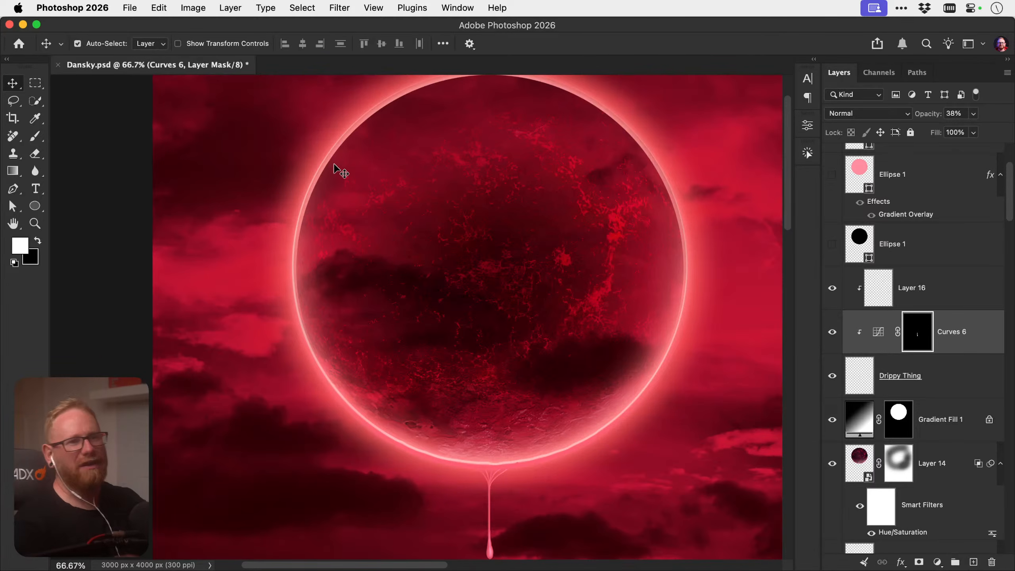
pyautogui.press('super+minus')
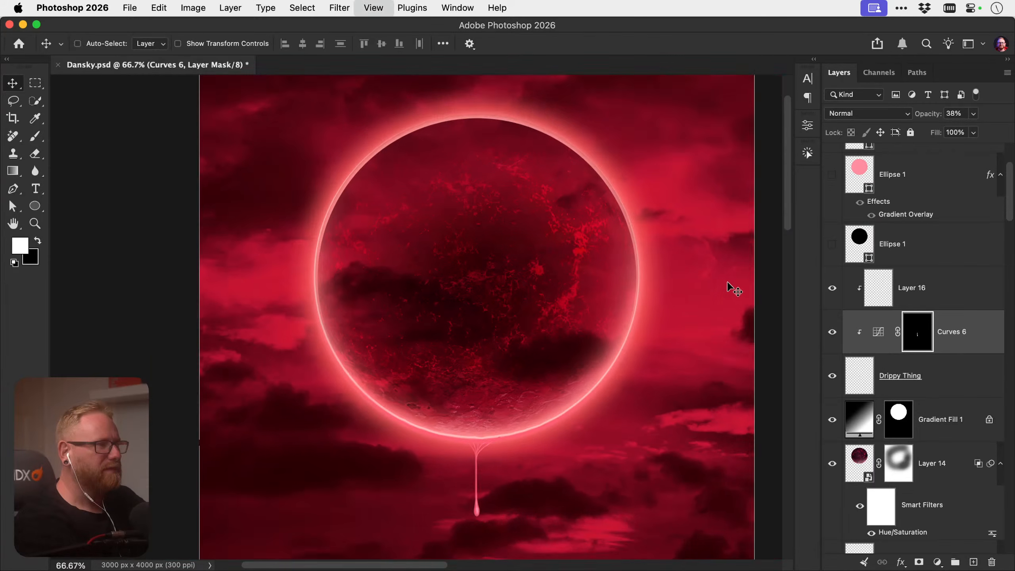
# Compare the moon with and without the texture of Layer 14 by toggling that layer's visibility
pyautogui.click(833, 463)
pyautogui.click(833, 463)
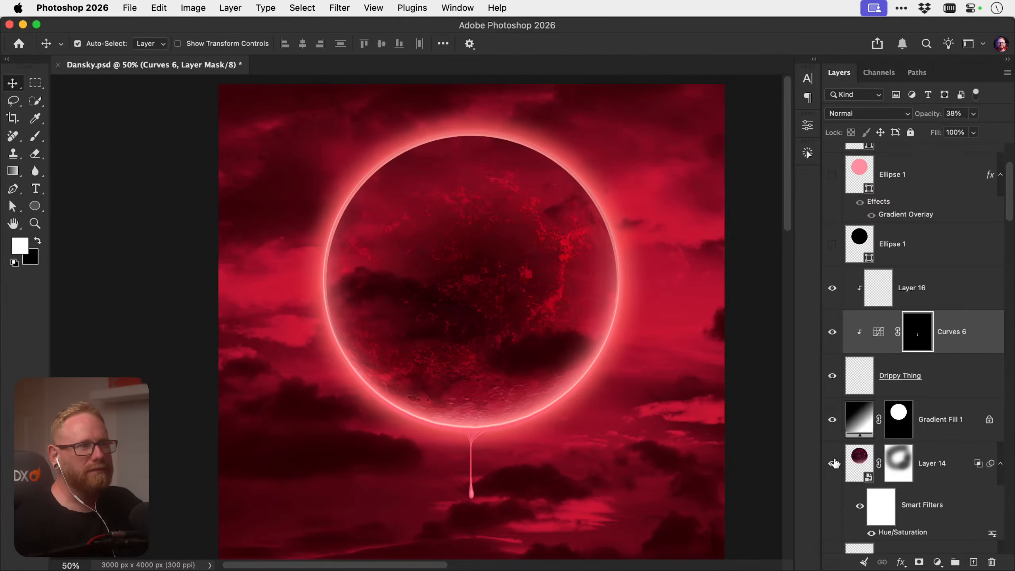
pyautogui.click(834, 463)
pyautogui.click(834, 463)
pyautogui.click(932, 463)
pyautogui.press('super+t')
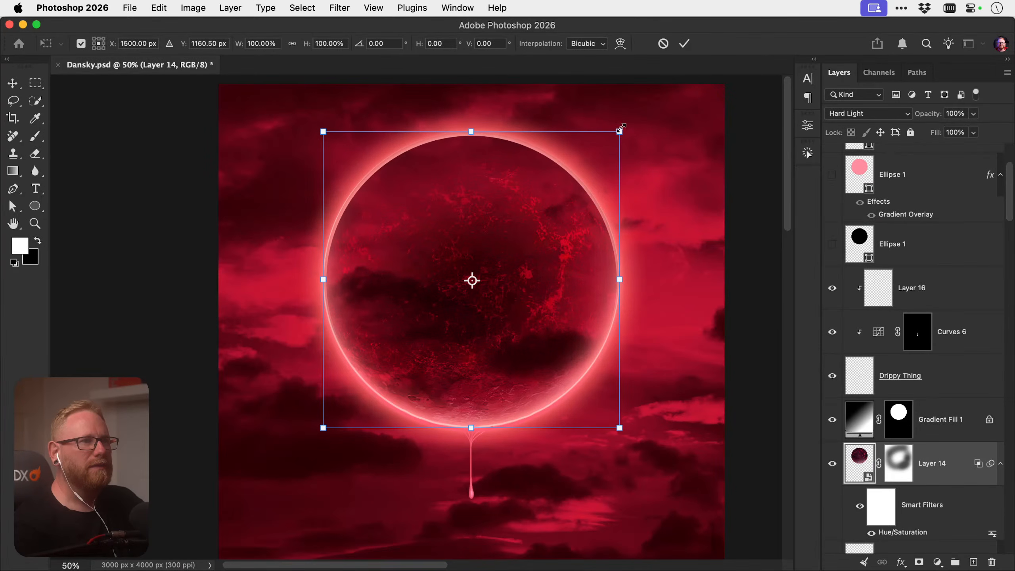
pyautogui.moveTo(620, 129)
pyautogui.mouseDown()
pyautogui.moveTo(628, 123)
pyautogui.moveTo(620, 131)
pyautogui.mouseUp()
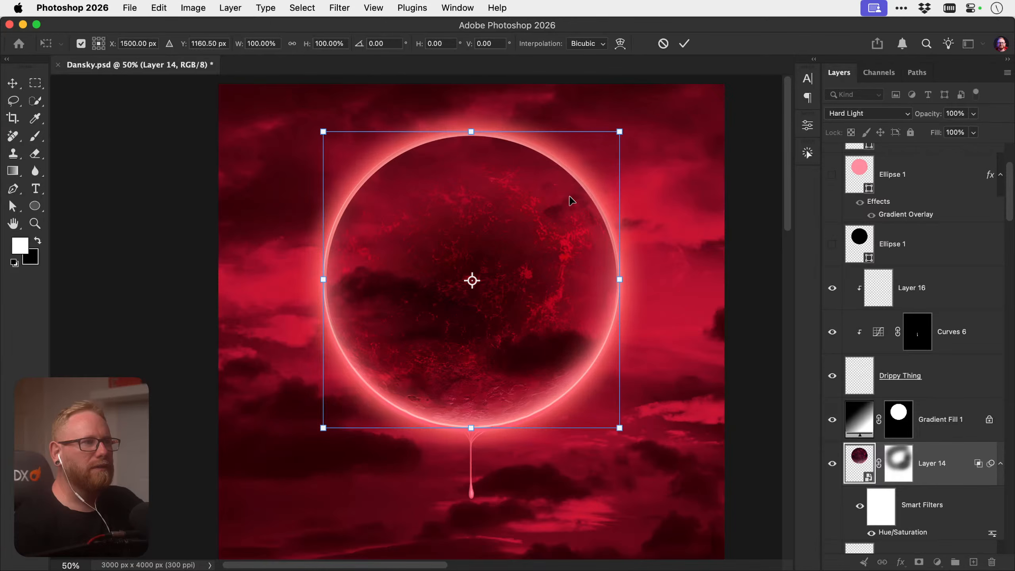
pyautogui.press('Escape')
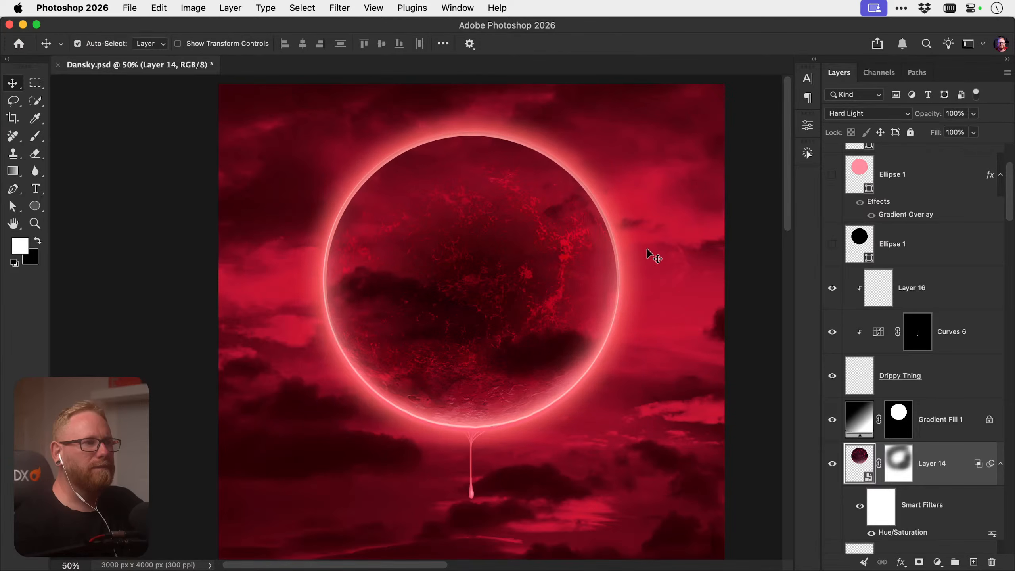
# Darken the standing woman with an Exposure adjustment layer clipped to her layer, setting the exposure to -2.01
pyautogui.press('super+0')
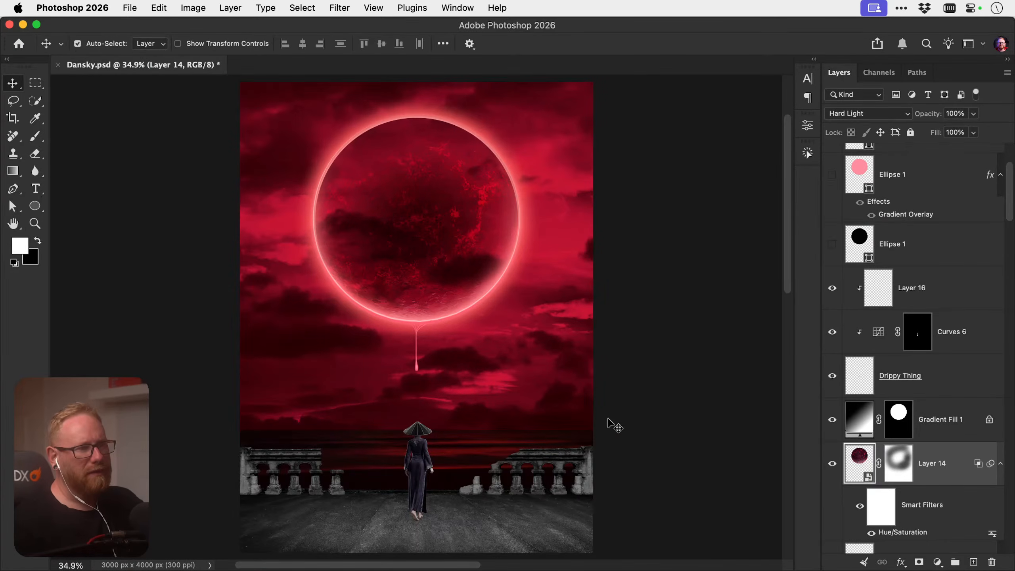
pyautogui.press('z')
pyautogui.click(396, 507)
pyautogui.press('v')
pyautogui.click(424, 457)
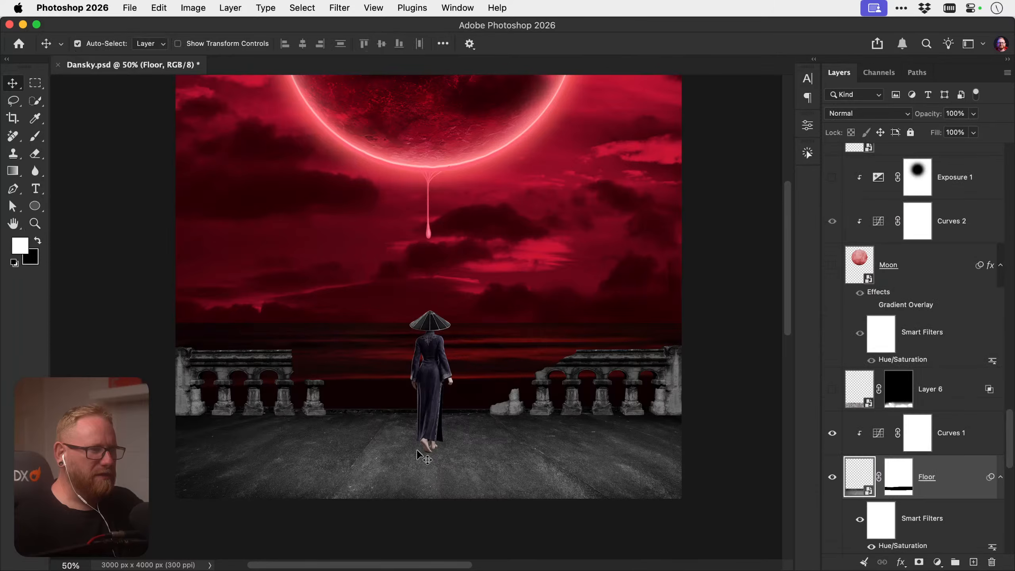
pyautogui.scroll(2, 919, 181)
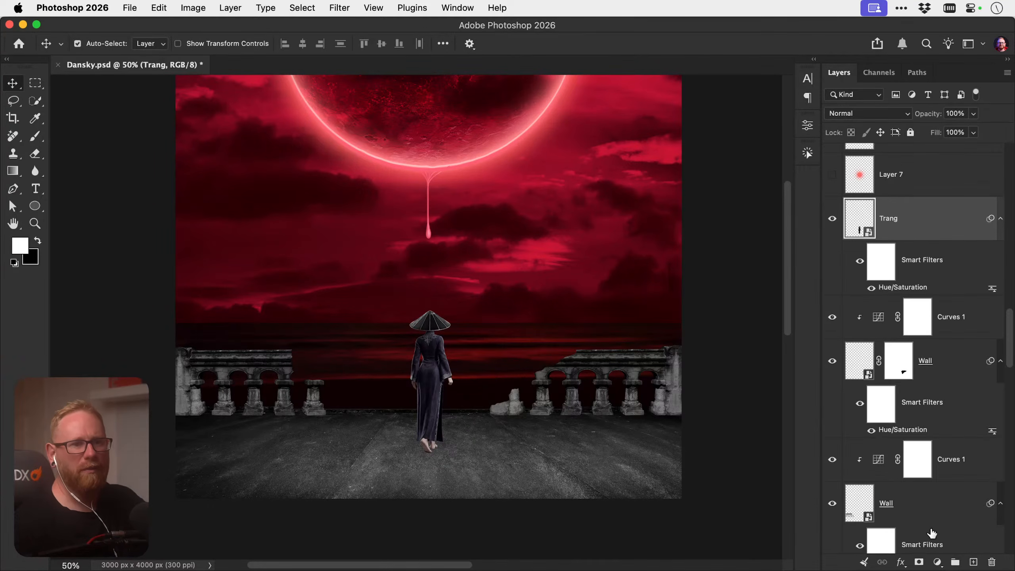
pyautogui.click(936, 562)
pyautogui.click(921, 408)
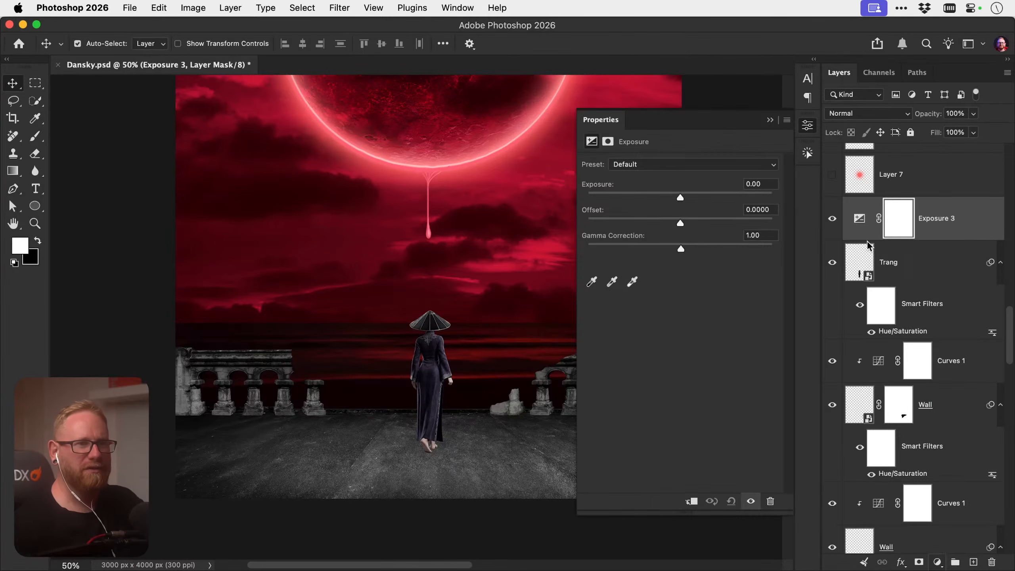
pyautogui.keyDown('alt'); pyautogui.click(932, 241); pyautogui.keyUp('alt')
pyautogui.moveTo(680, 197); pyautogui.dragTo(652, 197)
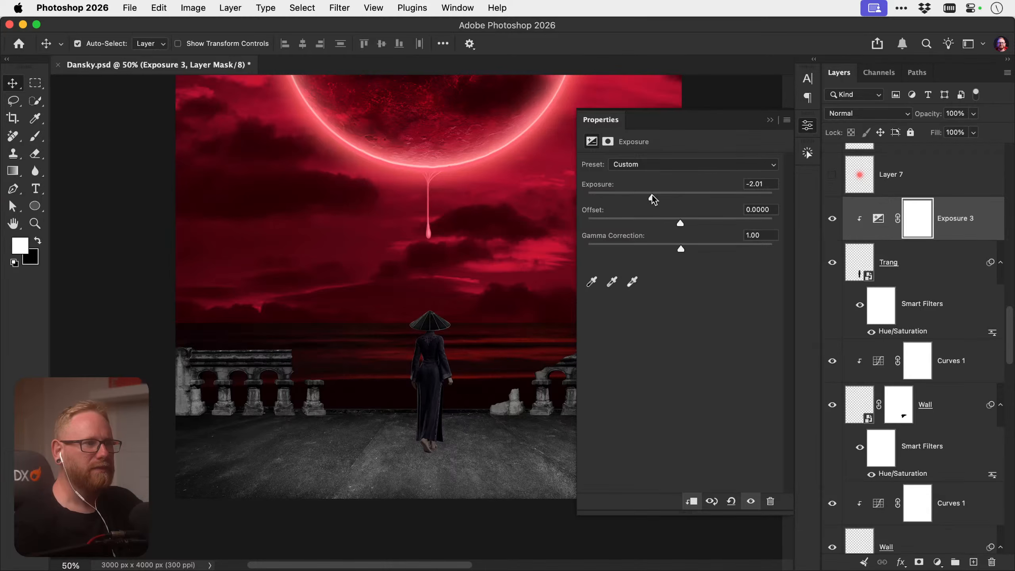
pyautogui.click(807, 125)
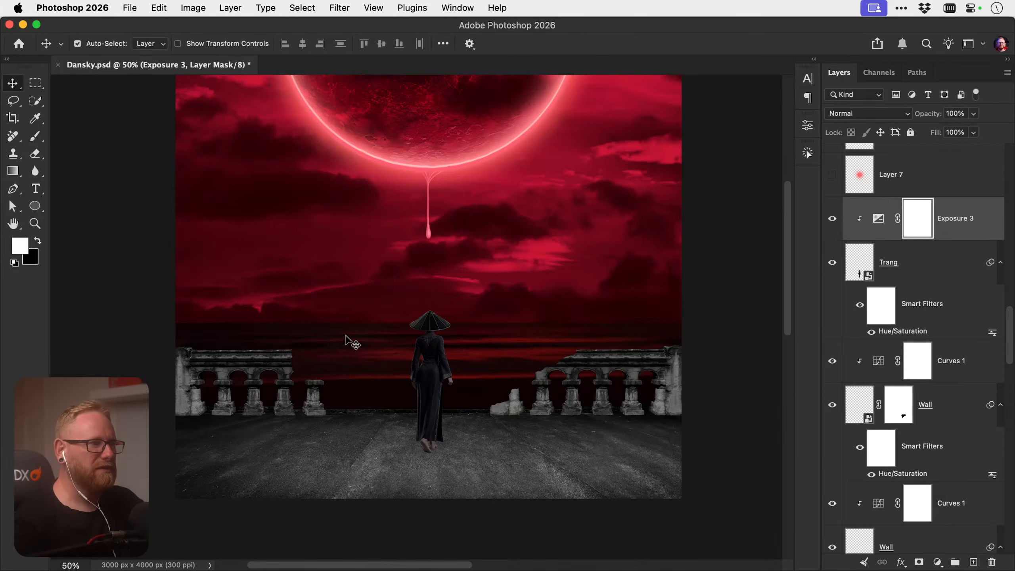
# Darken the left wall with an Exposure adjustment layer clipped to it, lowering the exposure
pyautogui.click(285, 358)
pyautogui.click(935, 563)
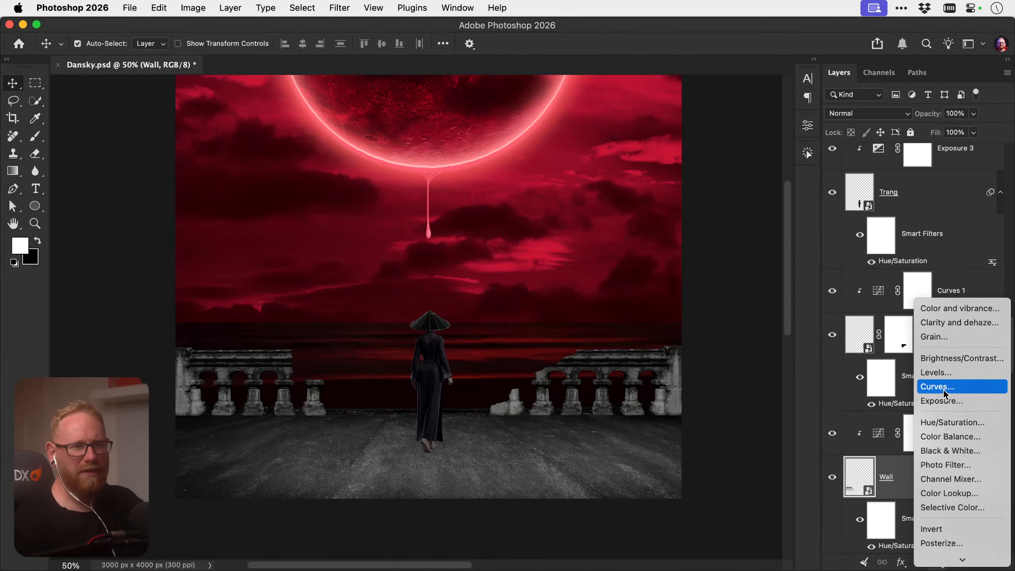
pyautogui.click(941, 400)
pyautogui.moveTo(950, 476); pyautogui.dragTo(923, 406)
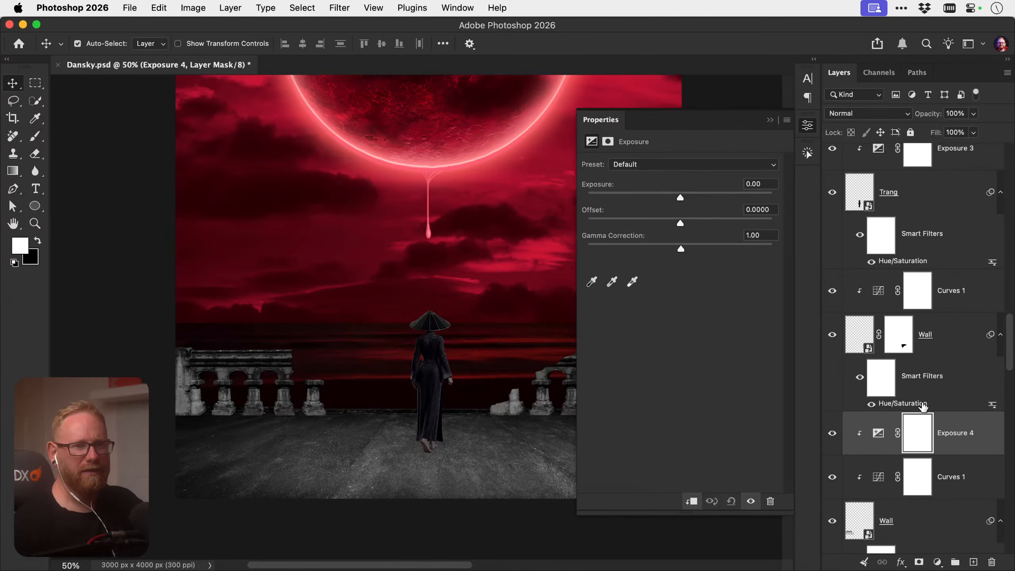
pyautogui.moveTo(680, 197); pyautogui.dragTo(646, 196)
pyautogui.click(810, 120)
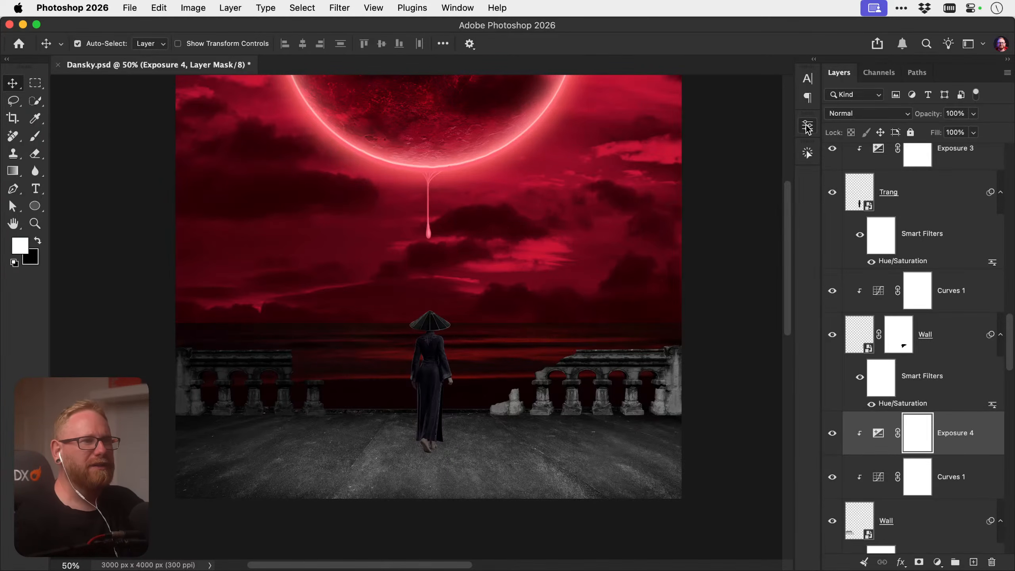
# Duplicate the left wall's Exposure adjustment above the right wall's Curves layer and clip the copy to that wall
pyautogui.moveTo(959, 433); pyautogui.dragTo(960, 318)
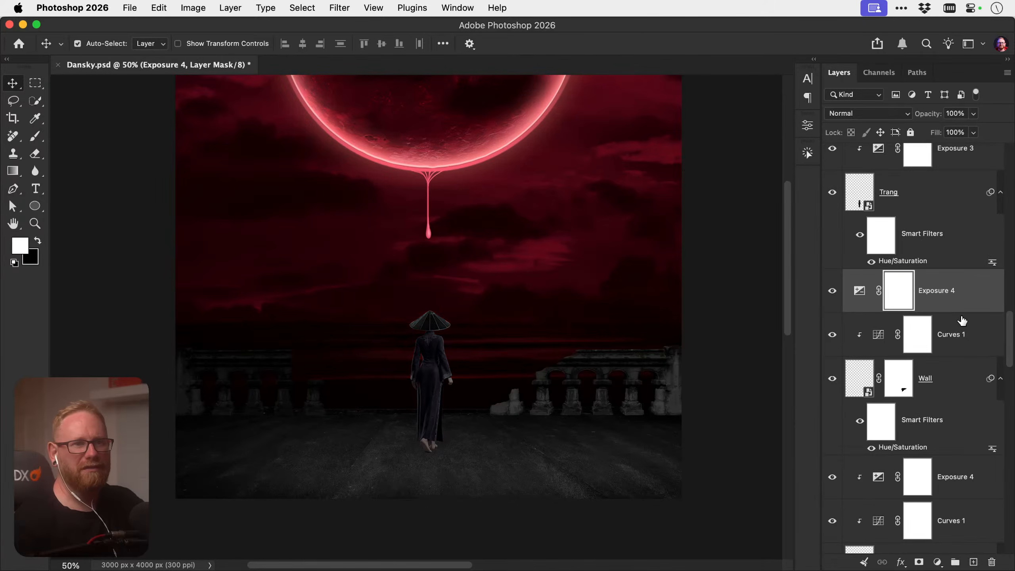
pyautogui.keyDown('alt'); pyautogui.click(960, 313); pyautogui.keyUp('alt')
pyautogui.press('super+0')
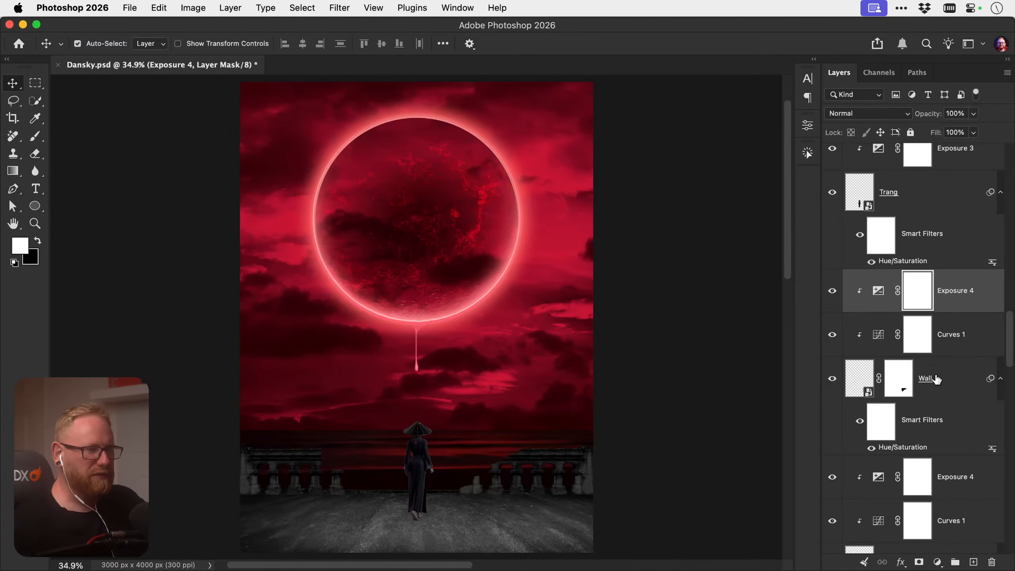
# Add an Exposure adjustment layer clipped to the Floor layer and set the exposure to -0.85
pyautogui.scroll(-10, 947, 363)
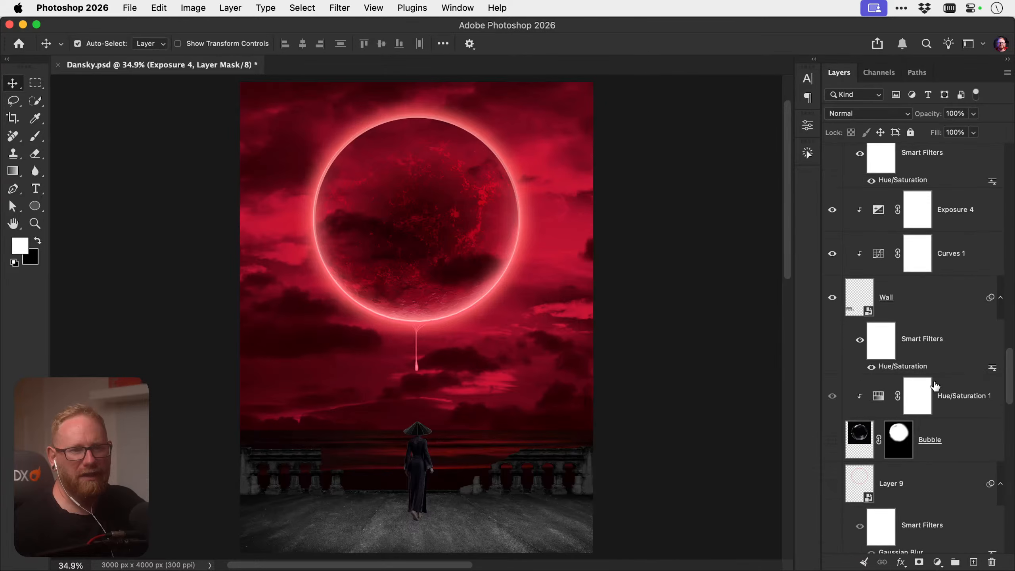
pyautogui.scroll(-2, 907, 449)
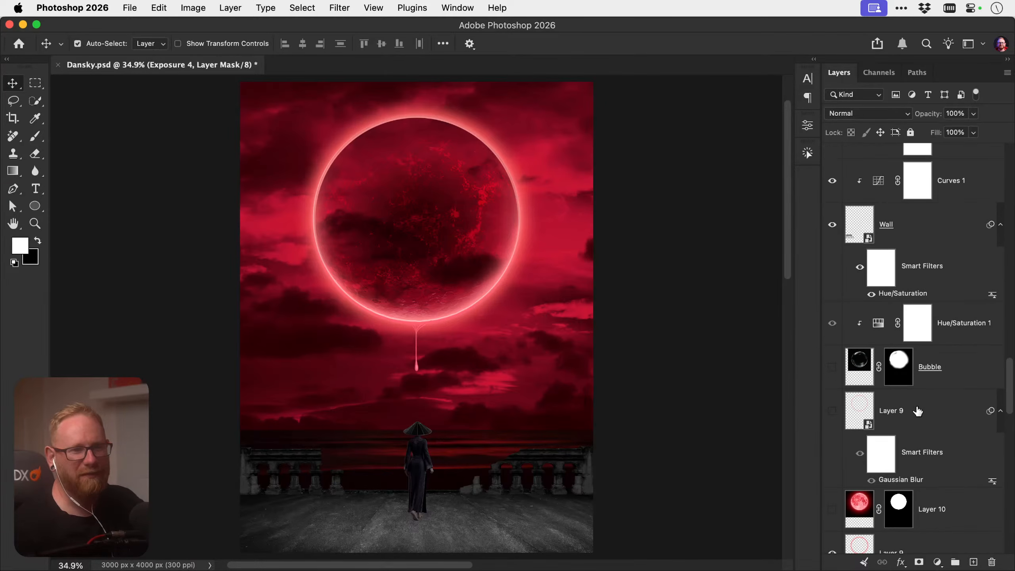
pyautogui.scroll(-2, 918, 411)
pyautogui.scroll(9, 909, 401)
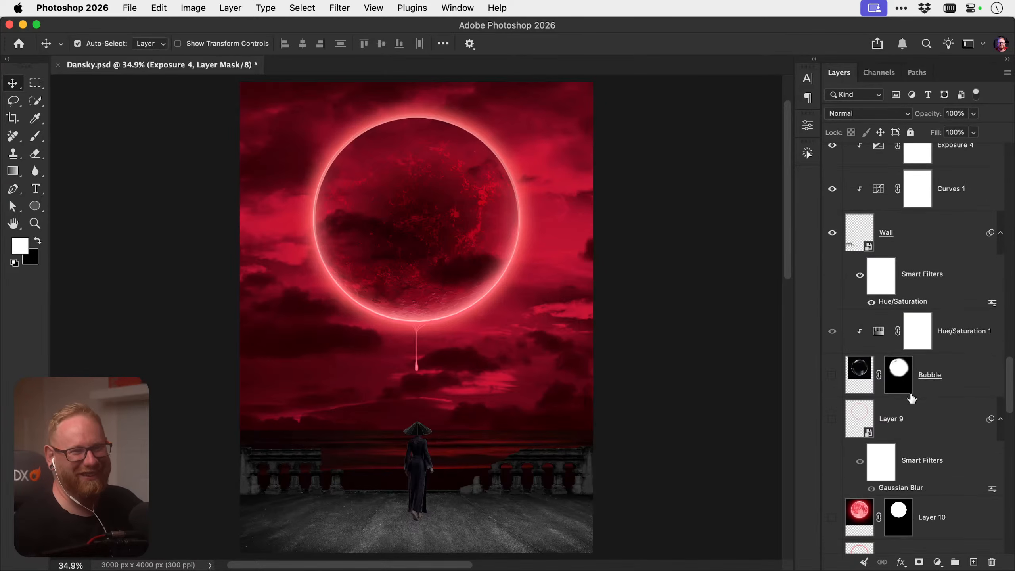
pyautogui.scroll(9, 904, 406)
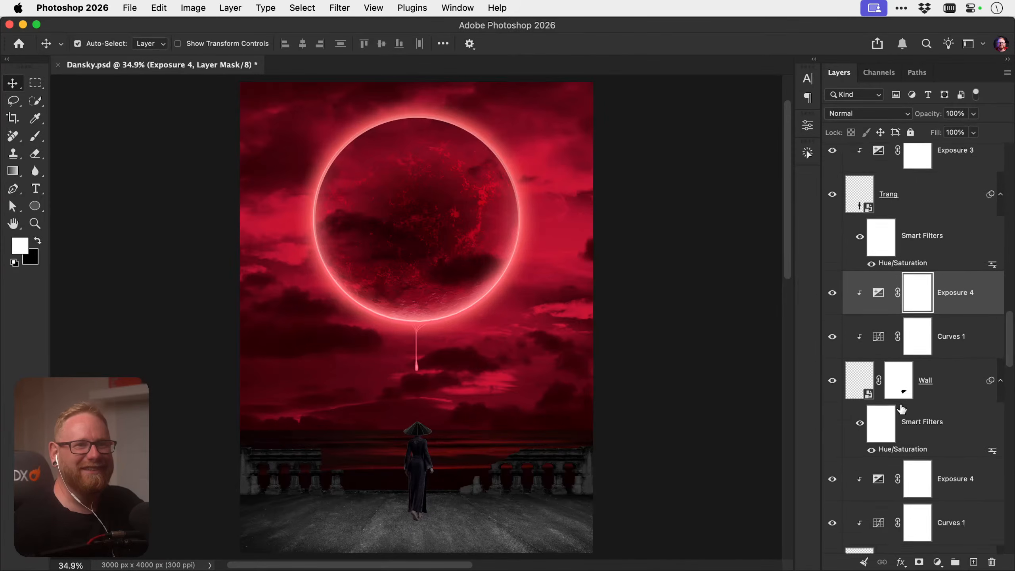
pyautogui.scroll(-9, 900, 411)
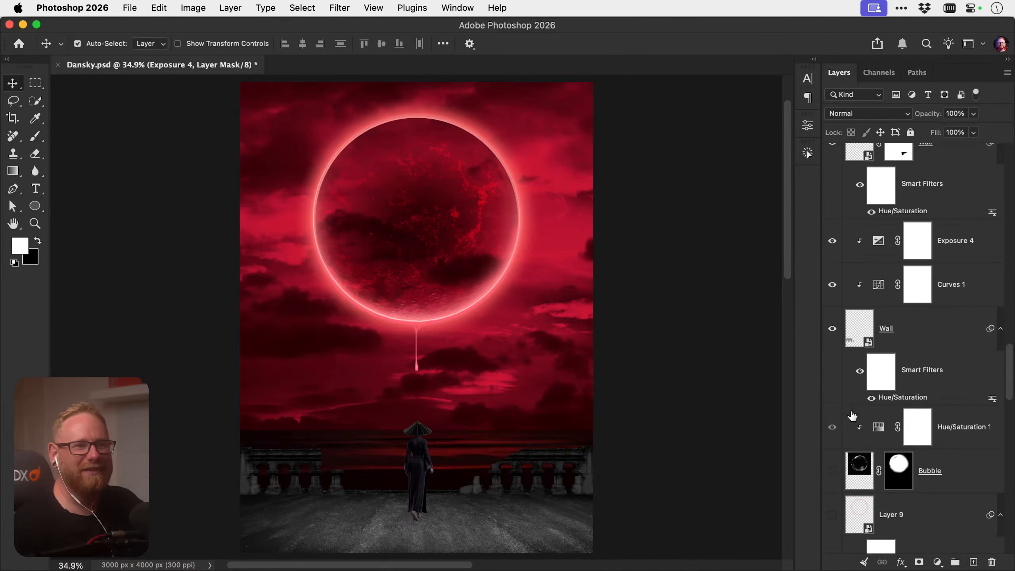
pyautogui.click(494, 539)
pyautogui.click(937, 561)
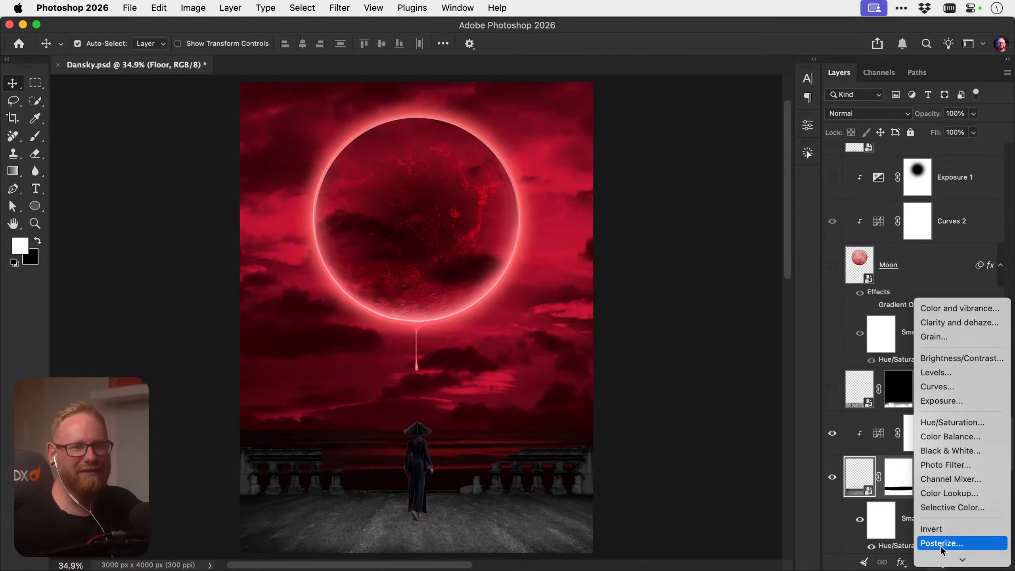
pyautogui.click(938, 399)
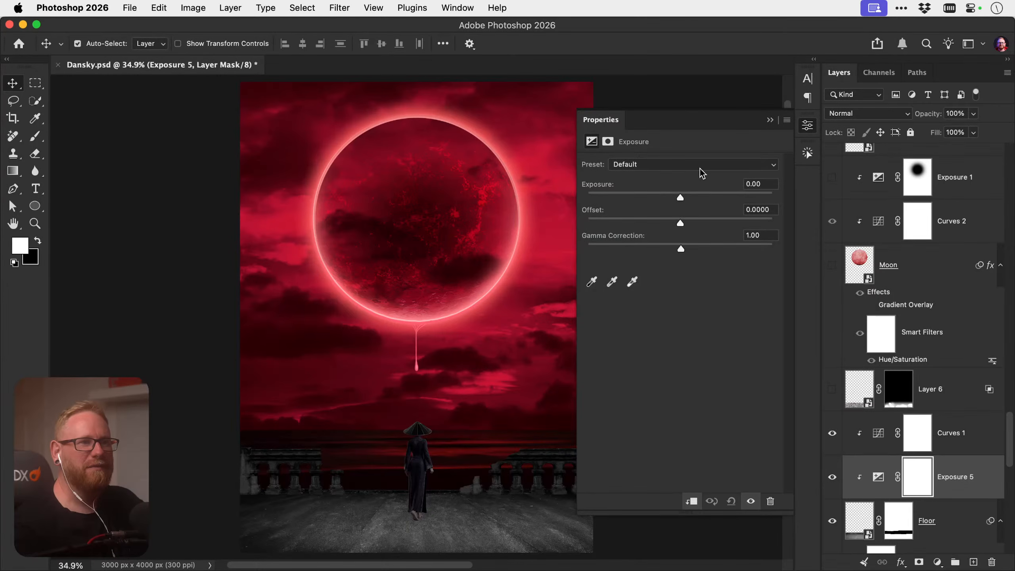
pyautogui.moveTo(679, 199)
pyautogui.mouseDown()
pyautogui.moveTo(660, 198)
pyautogui.moveTo(669, 200)
pyautogui.mouseUp()
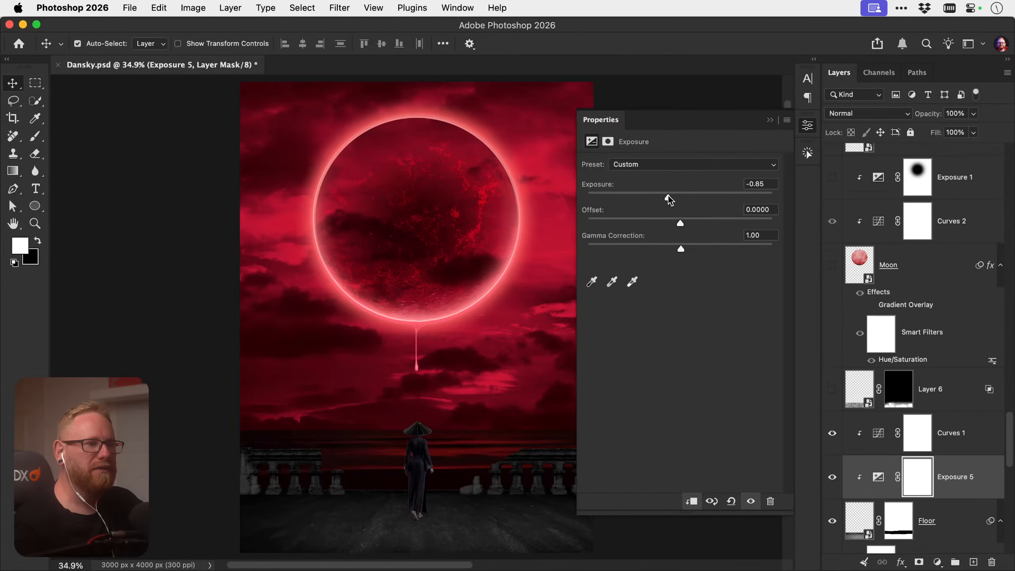
pyautogui.click(806, 127)
# Draw a reversed radial gradient on the floor's Exposure mask around the woman's feet and move its centre up onto her body
pyautogui.scroll(-5, 579, 376)
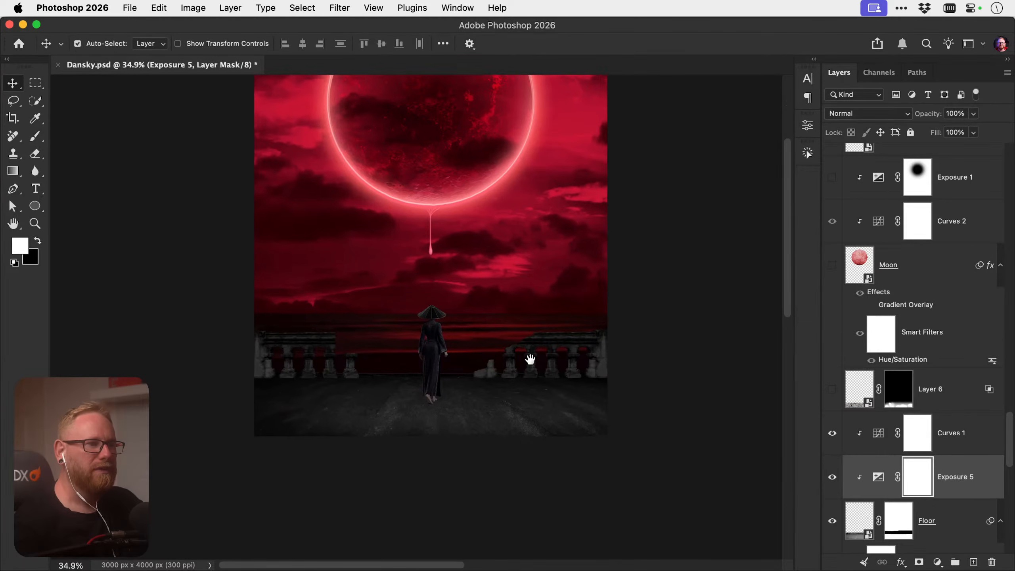
pyautogui.press('z')
pyautogui.press('b')
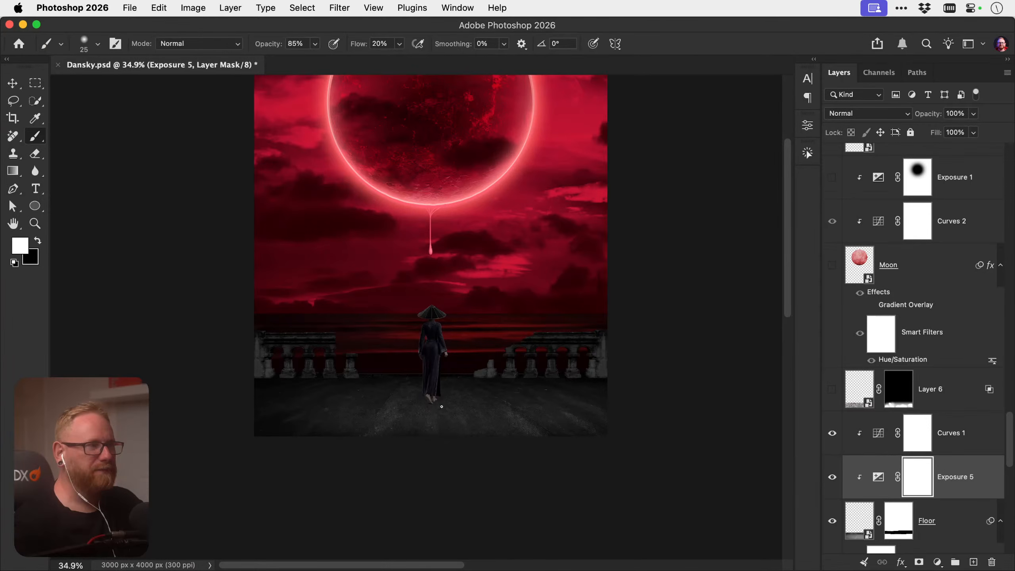
pyautogui.press('g')
pyautogui.moveTo(427, 400); pyautogui.dragTo(522, 400)
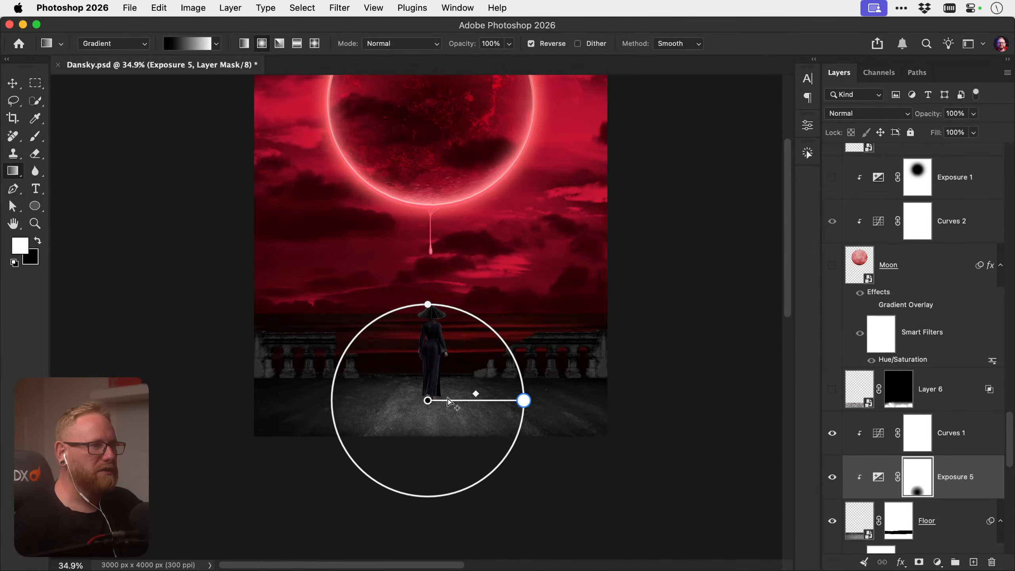
pyautogui.moveTo(428, 399); pyautogui.dragTo(433, 358)
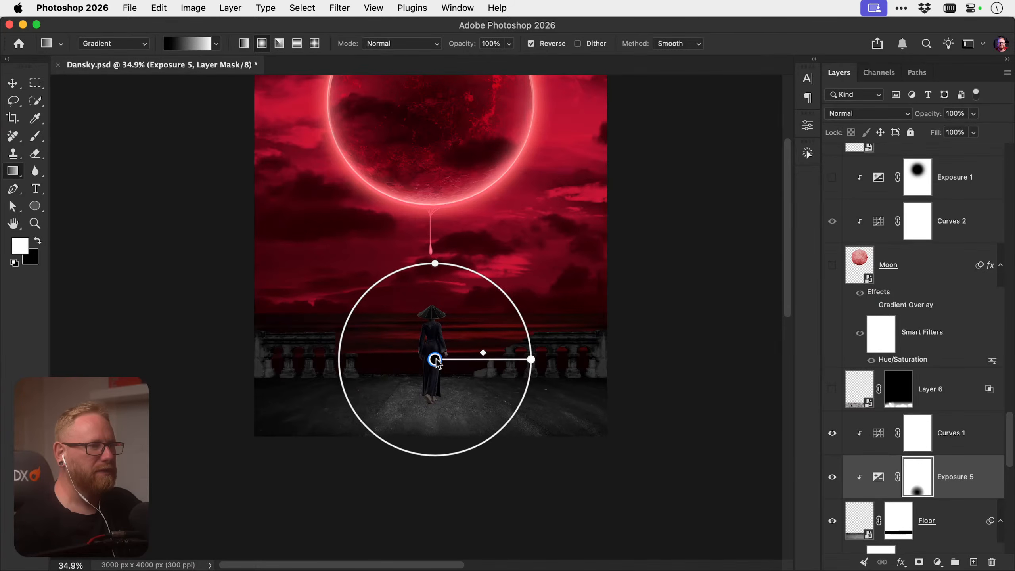
pyautogui.press('v')
# Compare the floor with and without its Exposure adjustment and set the exposure to -0.70
pyautogui.click(832, 477)
pyautogui.click(832, 478)
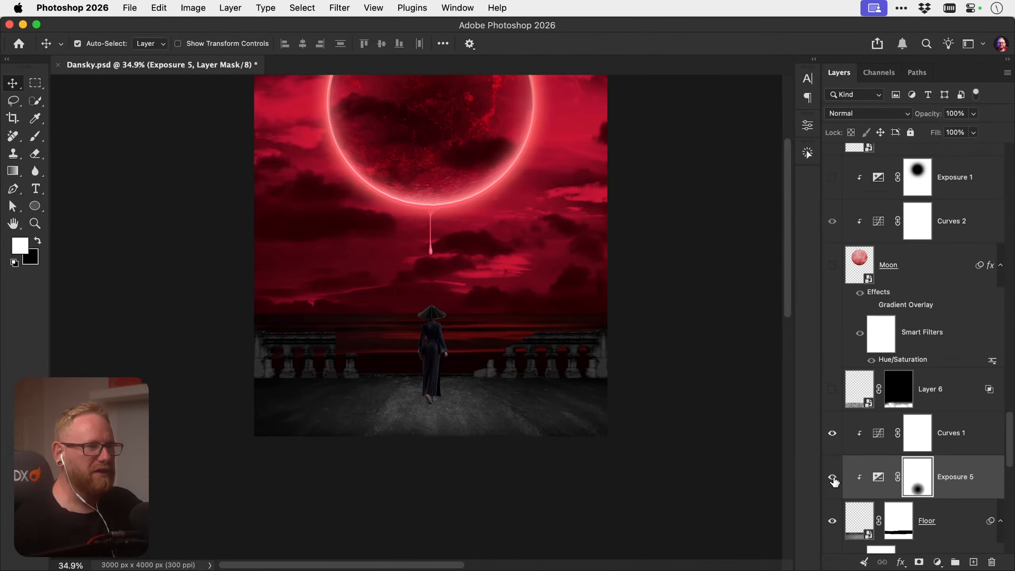
pyautogui.doubleClick(877, 476)
pyautogui.click(670, 196)
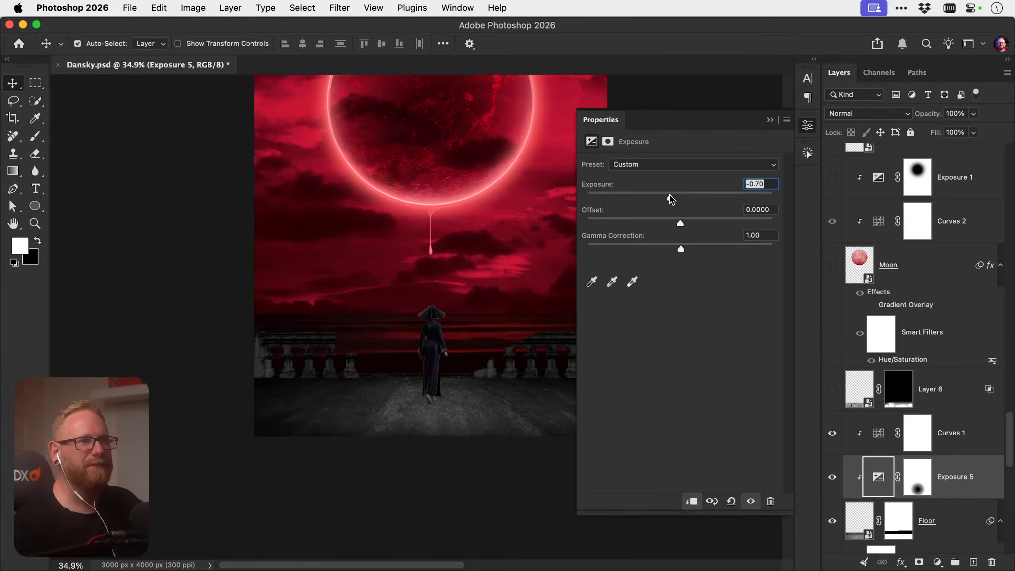
pyautogui.click(807, 125)
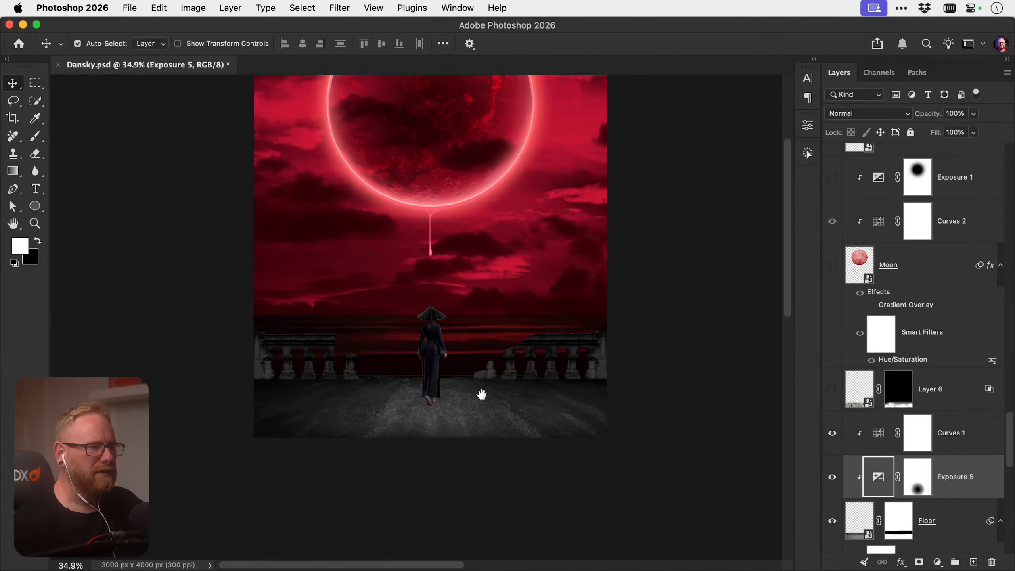
# Examine the darkened woman, walls and floor up close and in the full poster
pyautogui.moveTo(480, 394); pyautogui.dragTo(482, 441)
pyautogui.press('z')
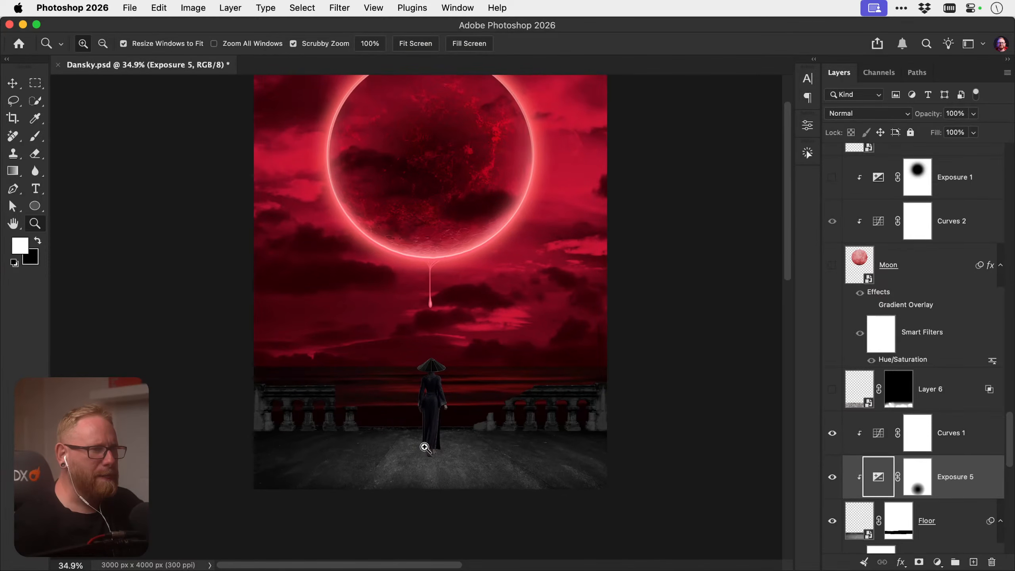
pyautogui.click(424, 447)
pyautogui.click(424, 447)
pyautogui.press('v')
pyautogui.press('super')
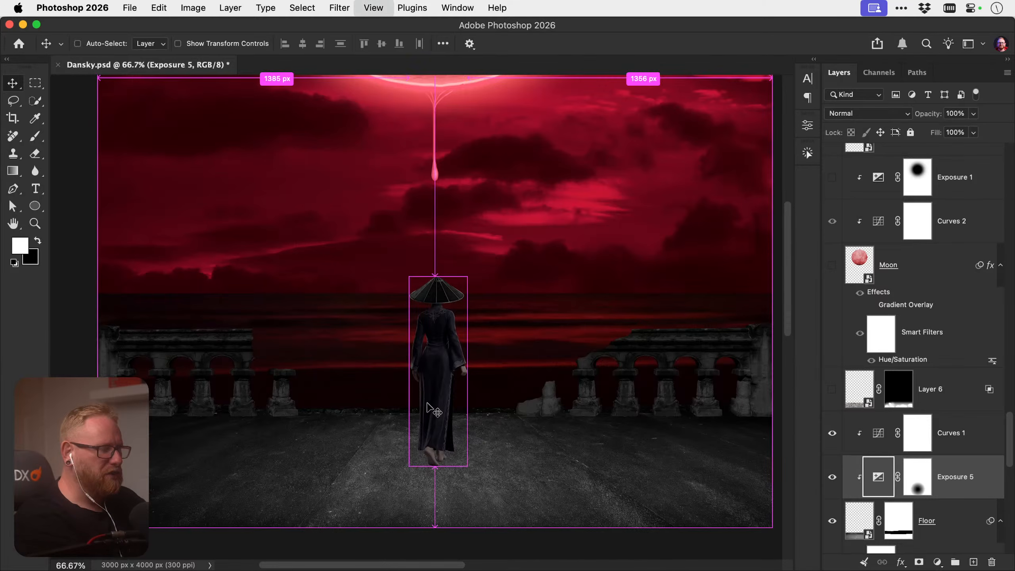
pyautogui.press('super+0')
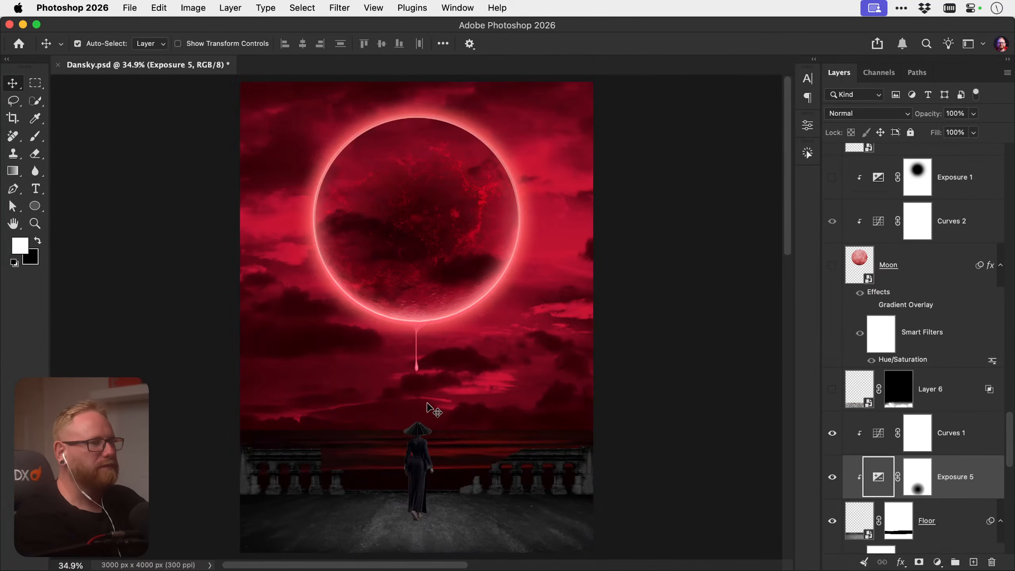
# Add an unclipped Exposure adjustment layer directly beneath the woman's layer and set the exposure to -3.66
pyautogui.press('z')
pyautogui.click(415, 529)
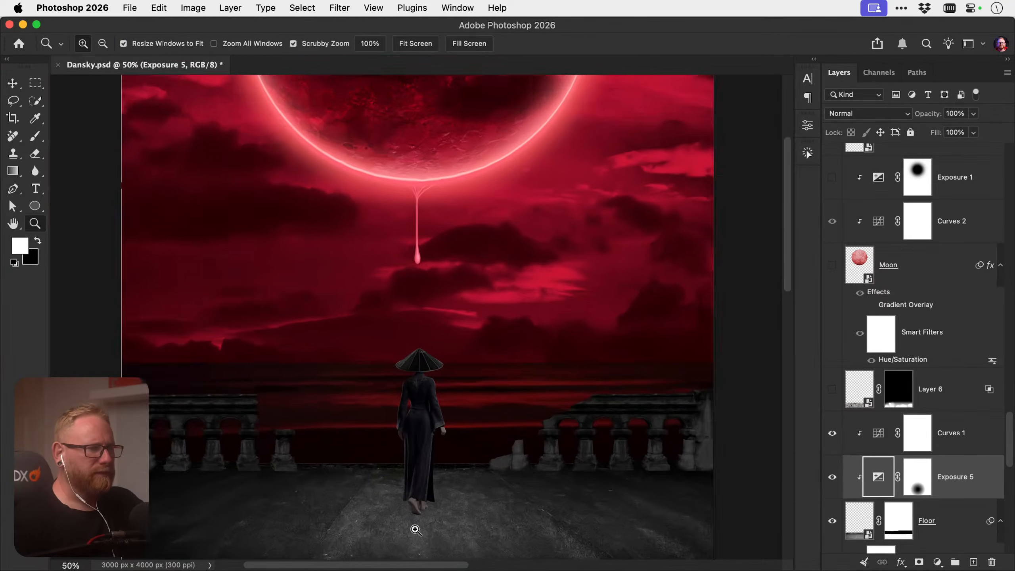
pyautogui.click(415, 528)
pyautogui.click(414, 529)
pyautogui.click(414, 528)
pyautogui.press('v')
pyautogui.click(430, 452)
pyautogui.scroll(2, 934, 283)
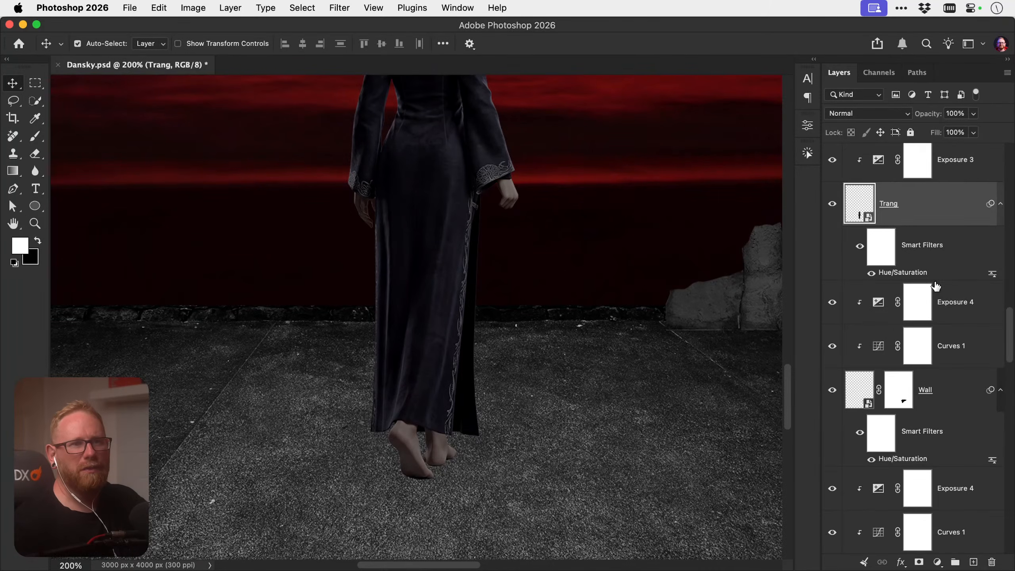
pyautogui.click(949, 316)
pyautogui.click(936, 561)
pyautogui.click(945, 399)
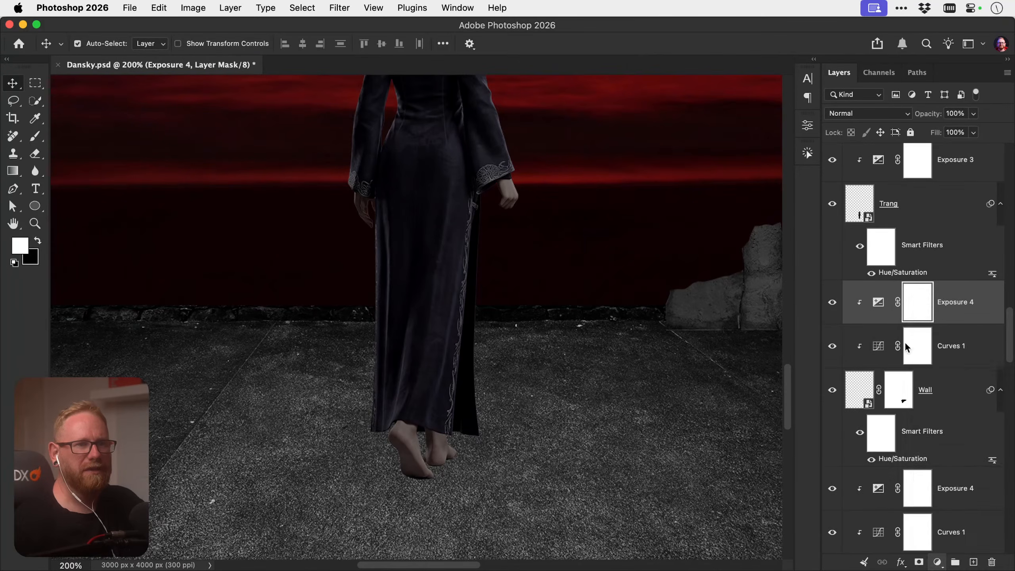
pyautogui.moveTo(678, 195); pyautogui.dragTo(630, 198)
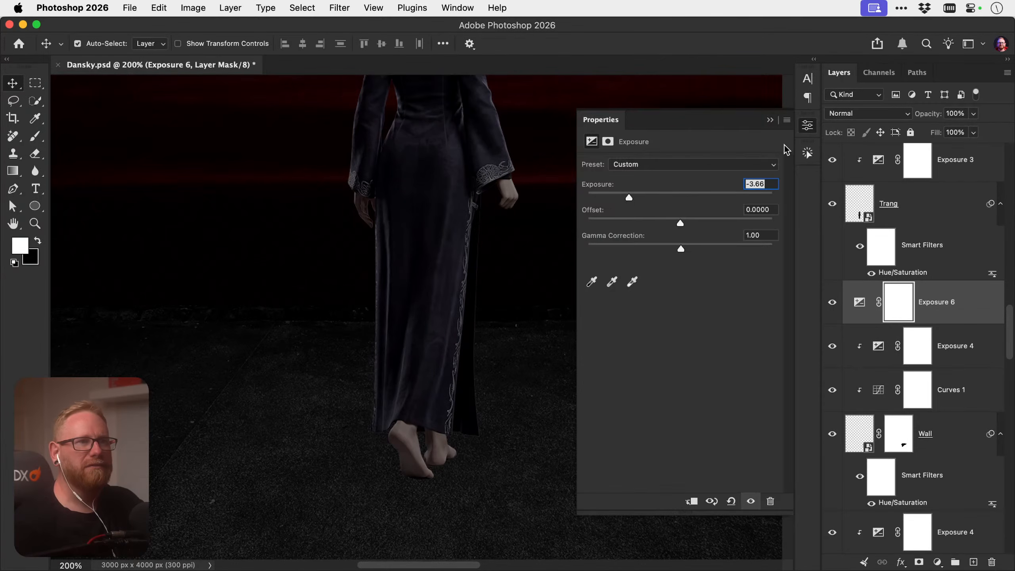
pyautogui.click(806, 132)
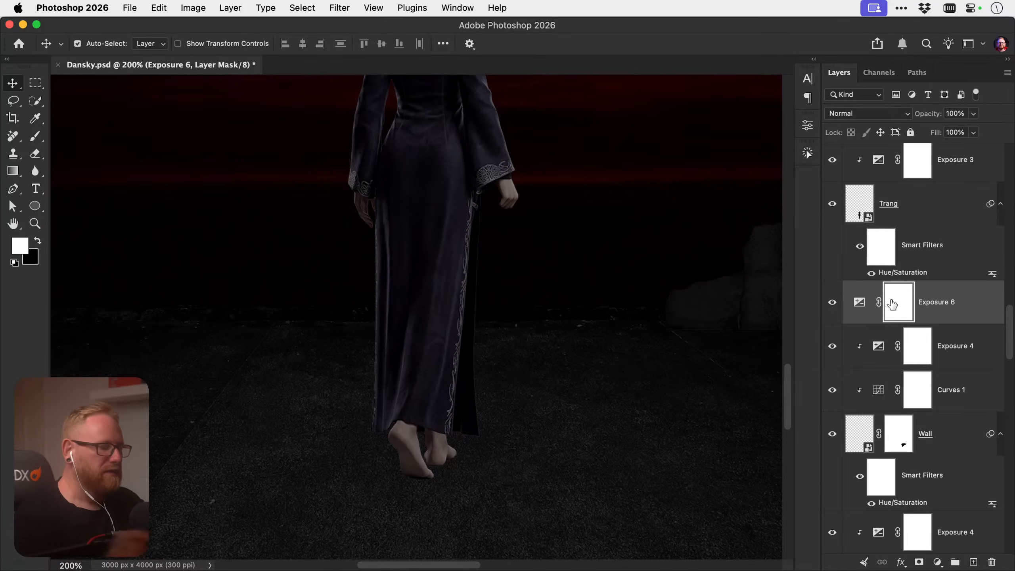
# Invert the new Exposure adjustment's mask to black to hide the darkening across the whole poster
pyautogui.press('super+0')
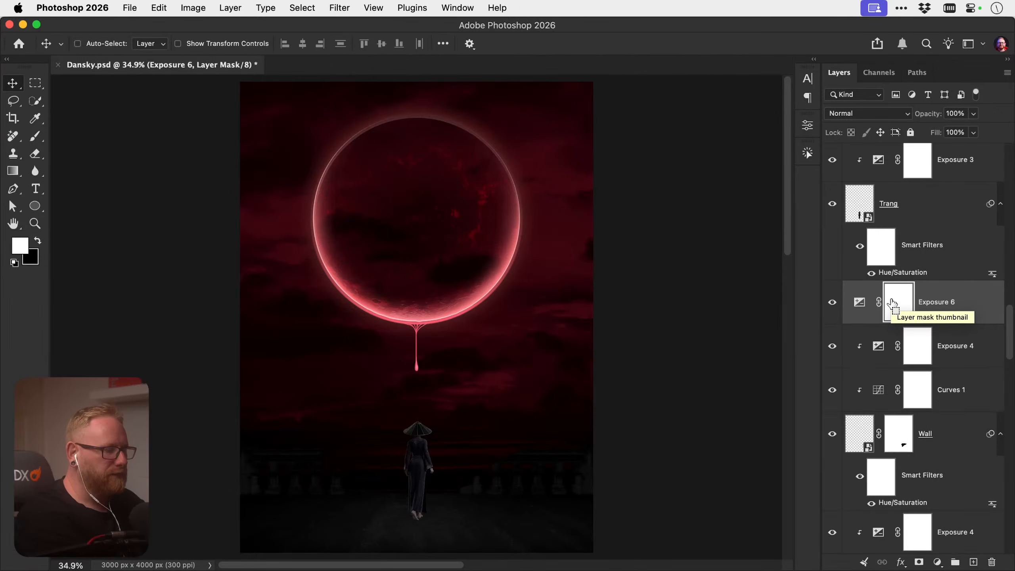
pyautogui.press('super+i')
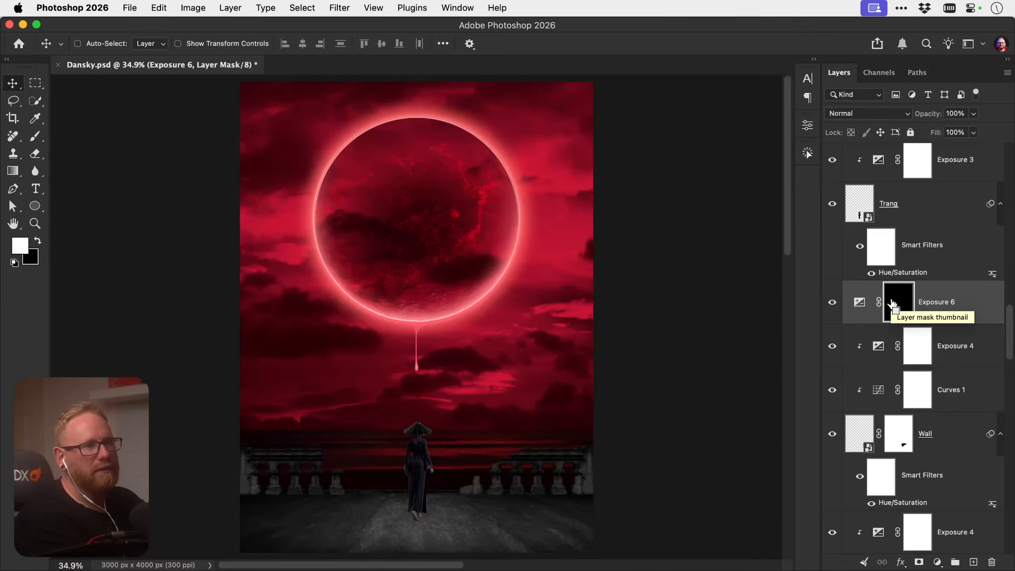
pyautogui.press('super+z')
pyautogui.press('super+i')
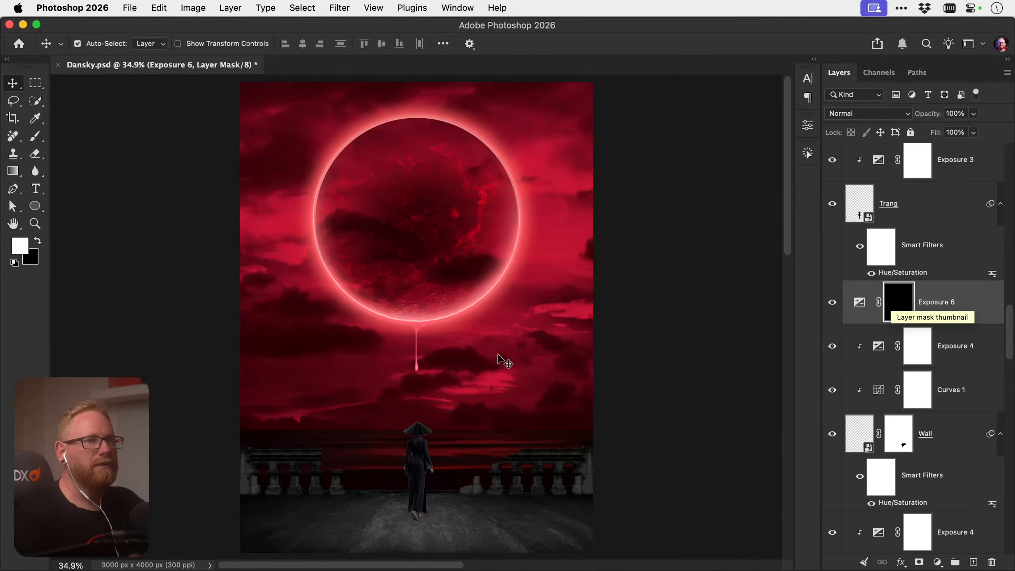
# Set up a white brush for the Exposure mask with 100% opacity and 38% flow, working around the woman's feet
pyautogui.scroll(-5, 460, 355)
pyautogui.press('z')
pyautogui.moveTo(411, 421)
pyautogui.mouseDown()
pyautogui.moveTo(447, 412)
pyautogui.moveTo(440, 382)
pyautogui.mouseUp()
pyautogui.press('b')
pyautogui.press('z')
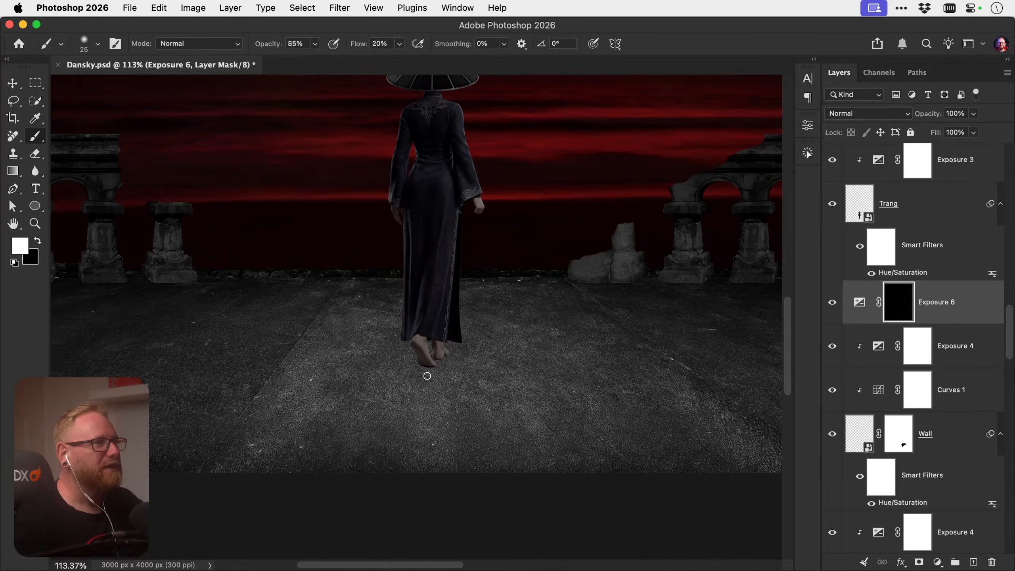
pyautogui.click(315, 44)
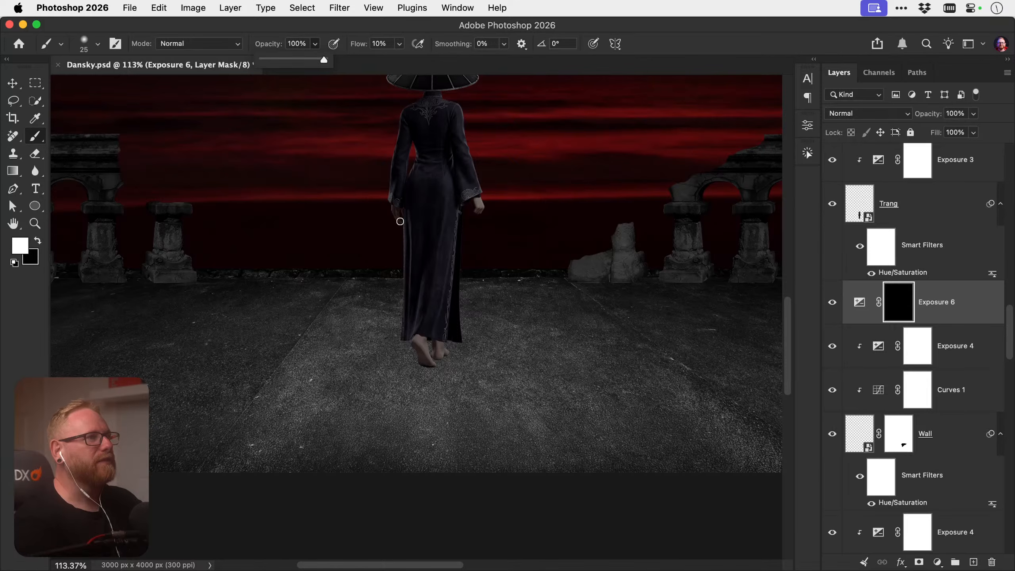
pyautogui.press(']')
pyautogui.press(']')
pyautogui.press(']')
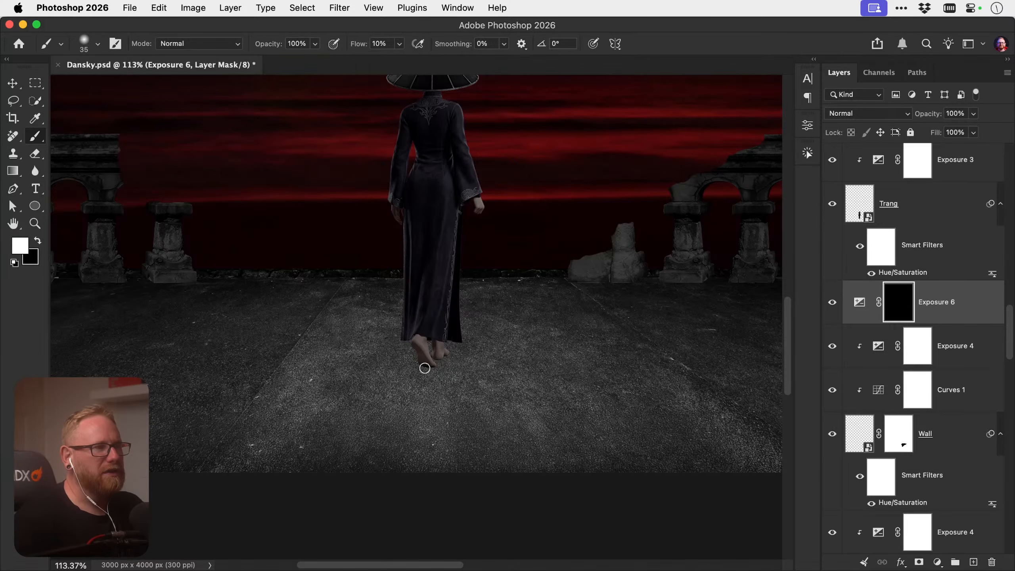
pyautogui.click(399, 44)
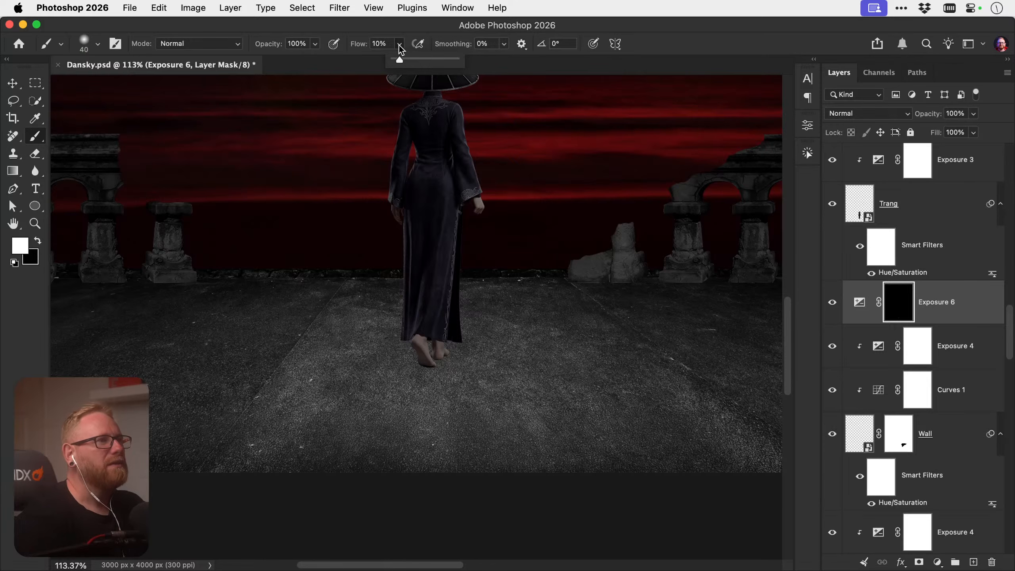
pyautogui.click(426, 360)
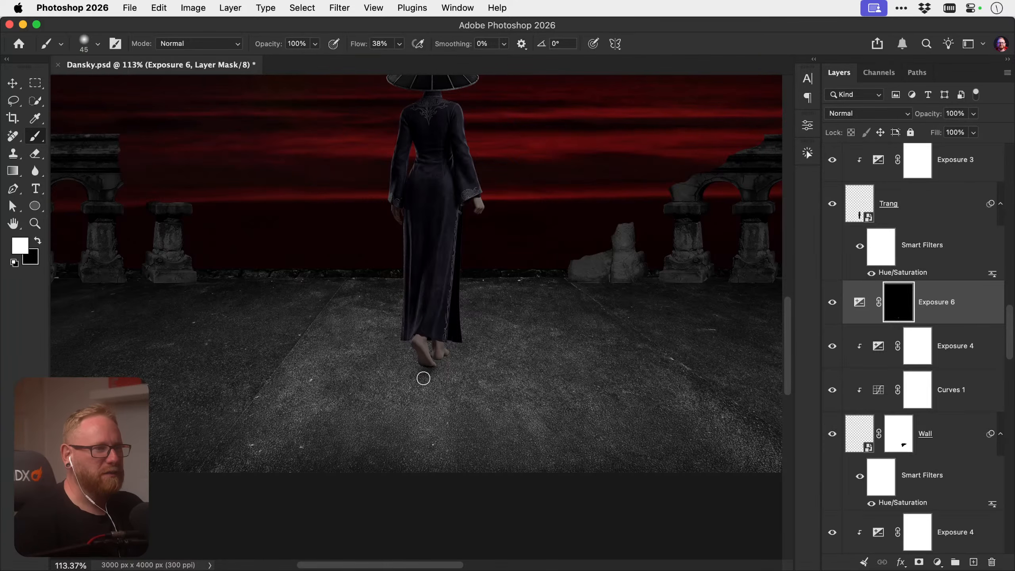
# Paint two soft shadow streaks on the Exposure mask from the woman's feet towards the poster's lower edge, varying the brush size from 35 to 100
pyautogui.press(']')
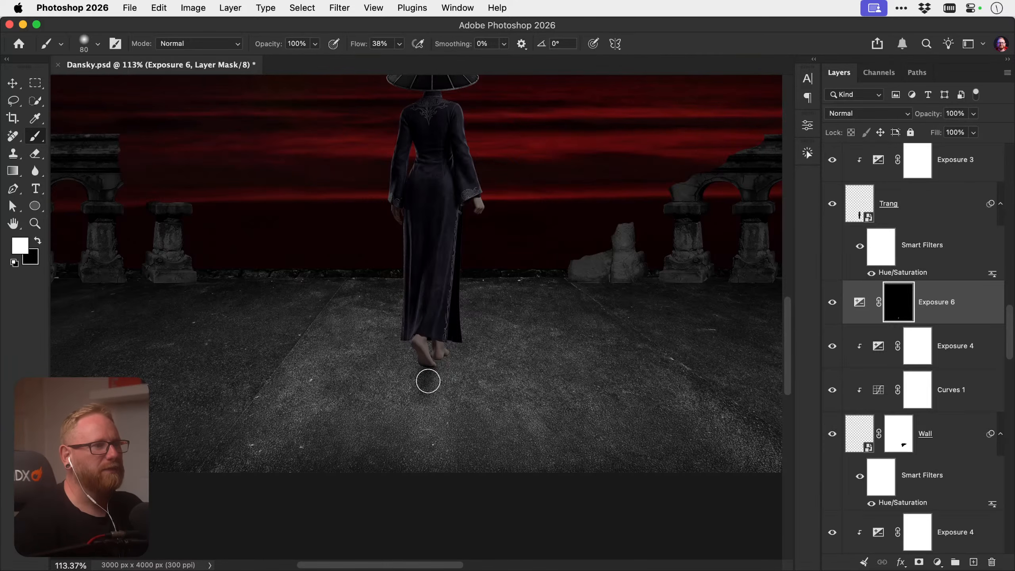
pyautogui.press(']')
pyautogui.press(']')
pyautogui.press(']')
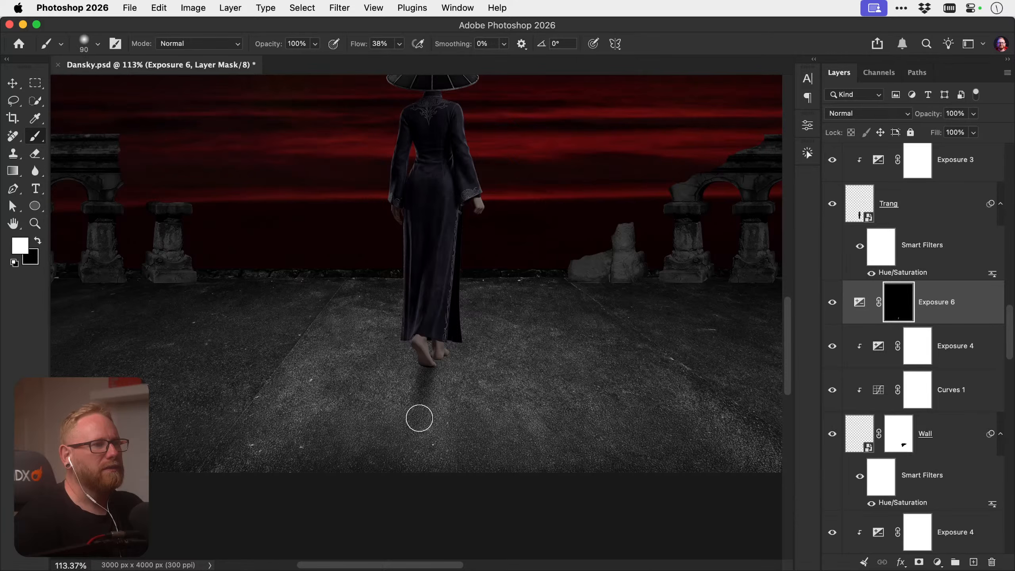
pyautogui.press('[')
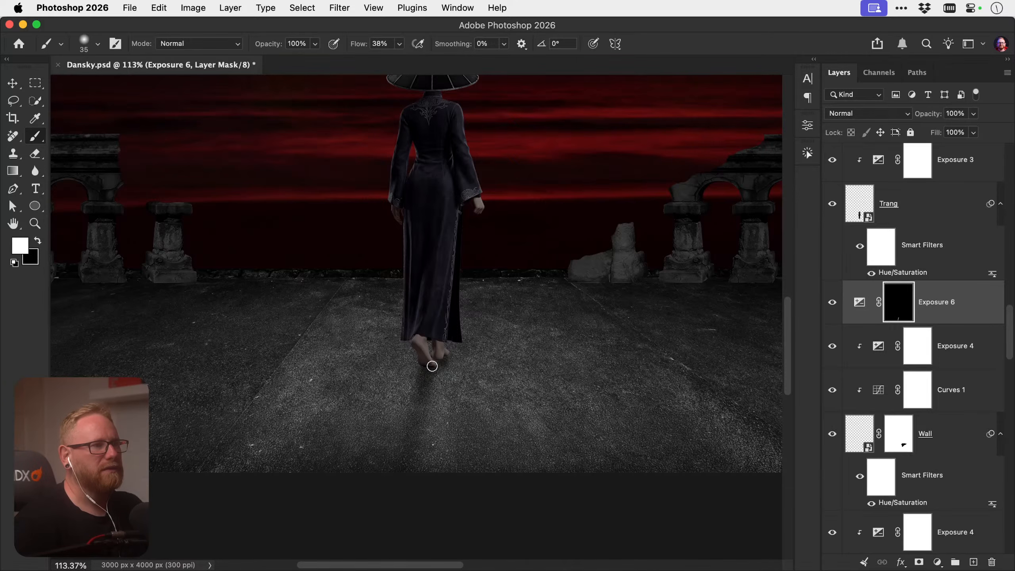
pyautogui.press(']')
pyautogui.press(']')
pyautogui.press(']')
pyautogui.press(']')
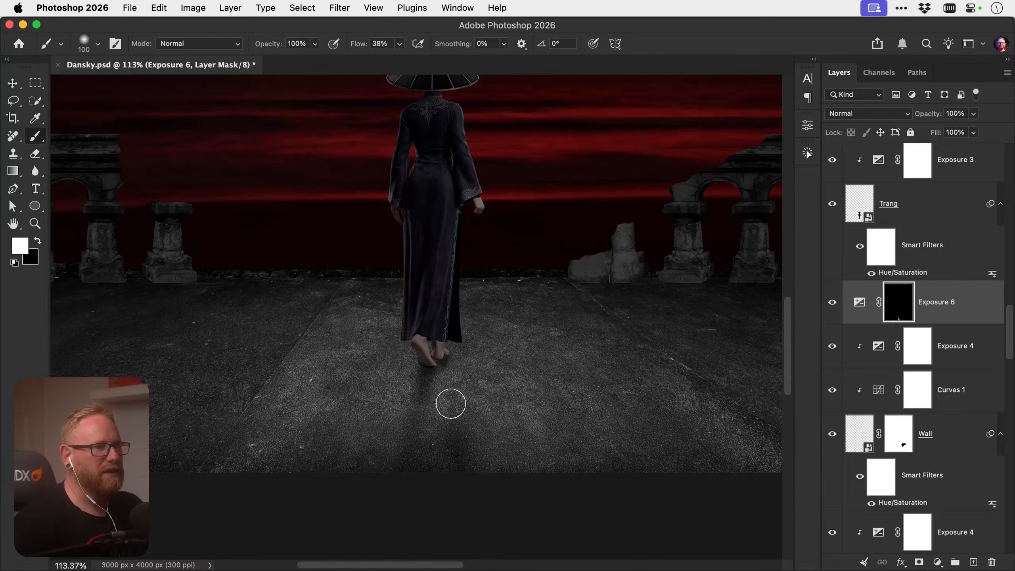
# Fill and widen the woman's floor shadow towards the poster's lower edge with a brush size growing from 90 to 150
pyautogui.press('[')
pyautogui.press('[')
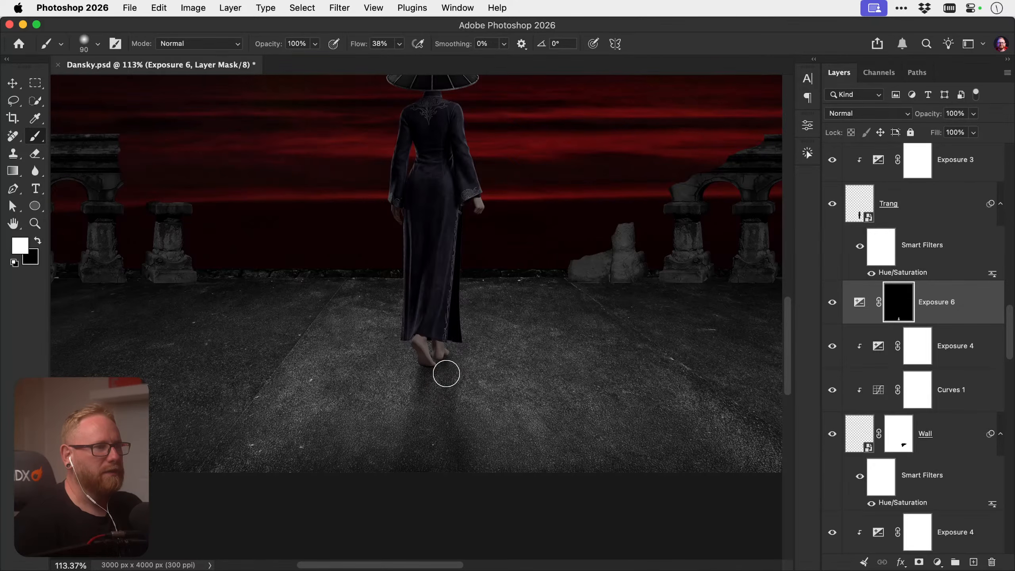
pyautogui.press(']')
pyautogui.press(']')
pyautogui.press(']')
pyautogui.press(']')
pyautogui.press(']')
pyautogui.press(']')
pyautogui.press(']')
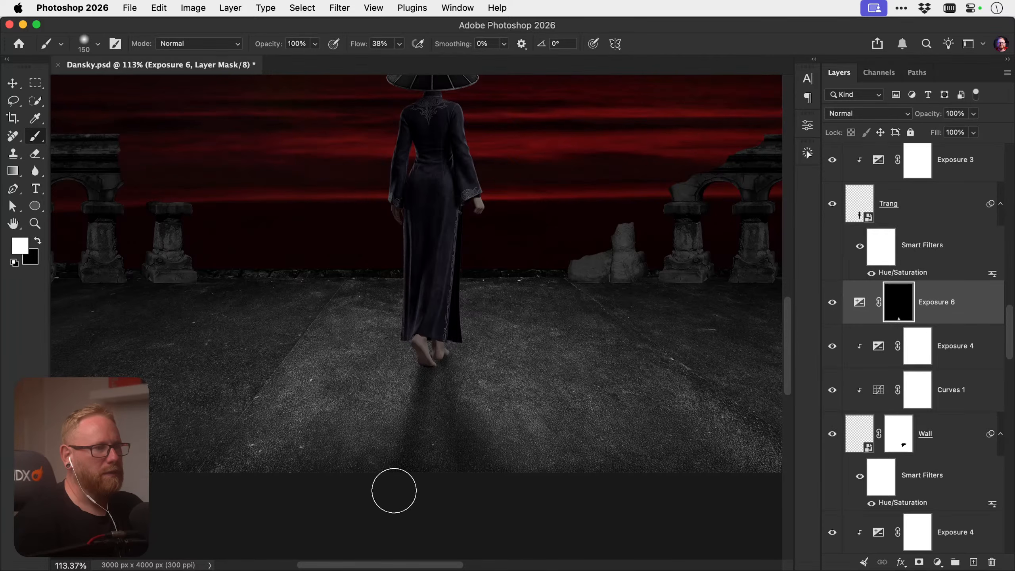
pyautogui.press('super+minus')
pyautogui.press('super+minus')
pyautogui.press('super+minus')
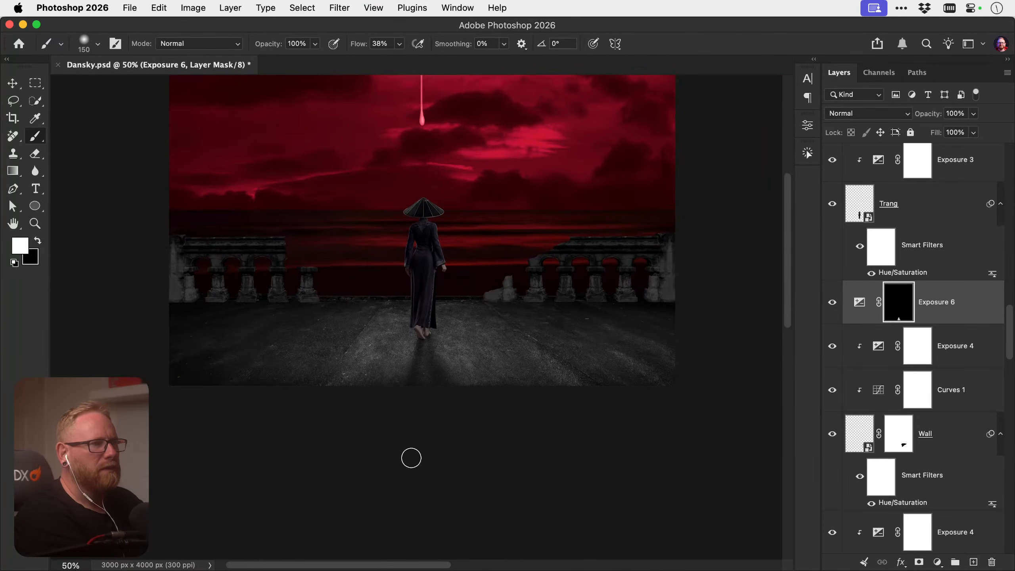
pyautogui.press('v')
pyautogui.press('super+minus')
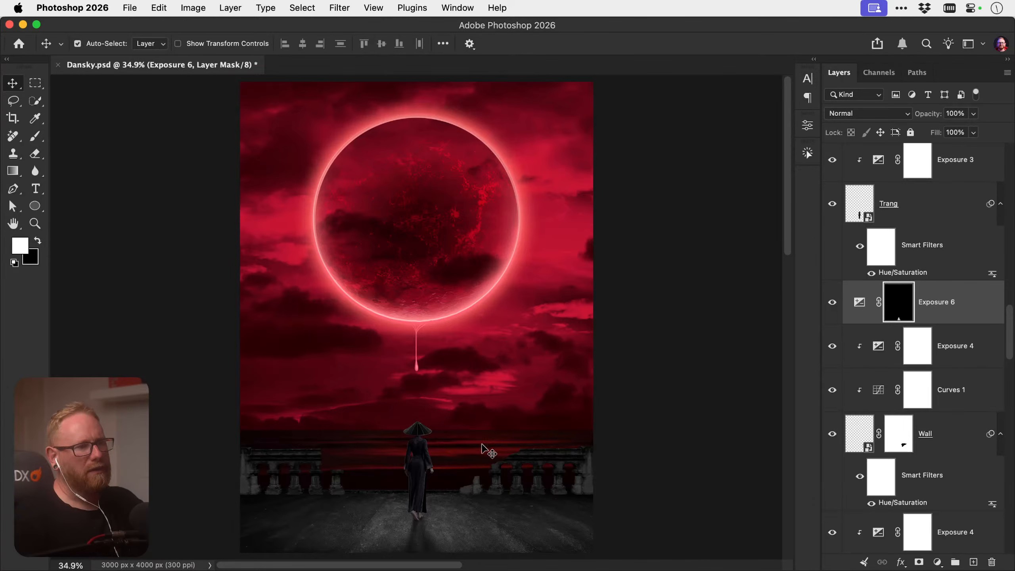
# Refine the floor shadow close beneath the woman's feet with a smaller brush at sizes 80 to 100
pyautogui.press('z')
pyautogui.moveTo(482, 449); pyautogui.dragTo(466, 436)
pyautogui.press('b')
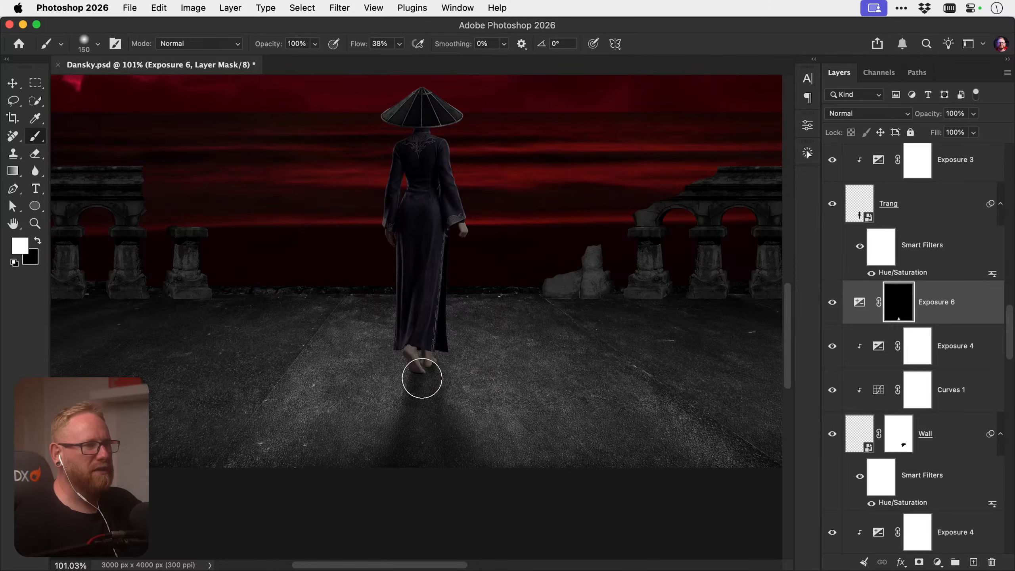
pyautogui.press('[')
pyautogui.press('[')
pyautogui.press('[')
pyautogui.press('[')
pyautogui.press('[')
pyautogui.press('[')
pyautogui.press('[')
pyautogui.press('[')
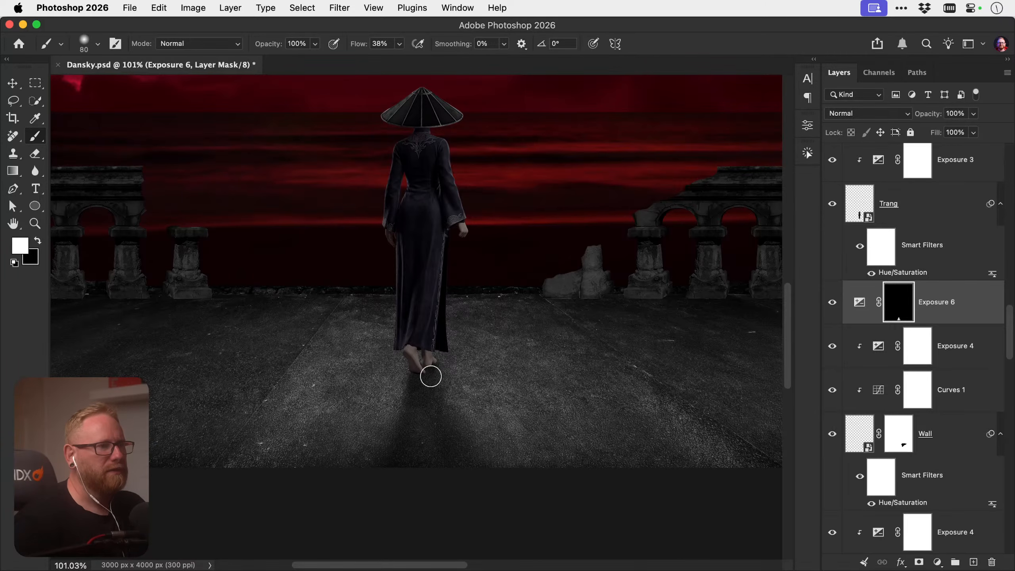
pyautogui.press(']')
pyautogui.press(']')
pyautogui.press(']')
pyautogui.press(']')
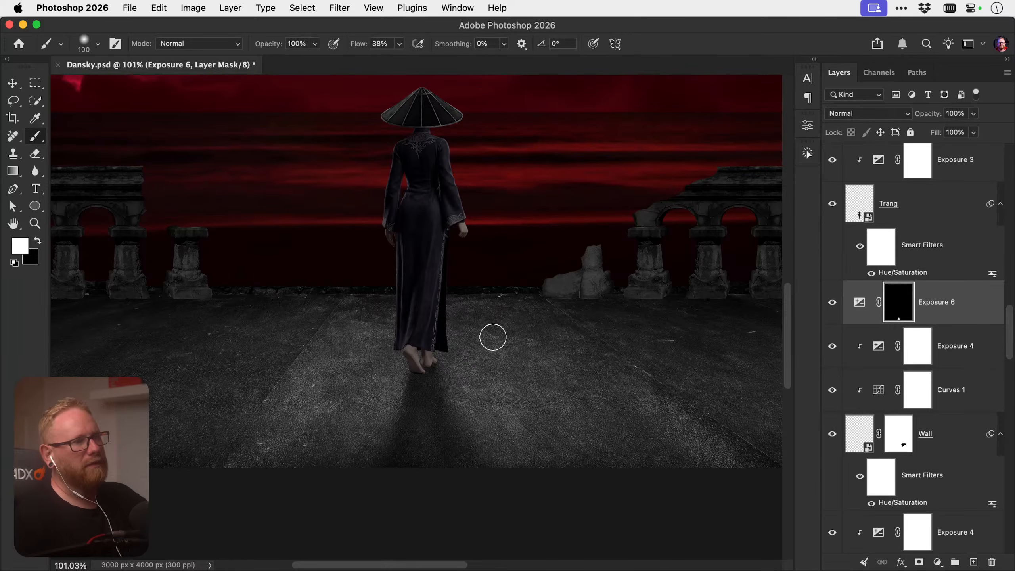
pyautogui.press('v')
pyautogui.press('super+0')
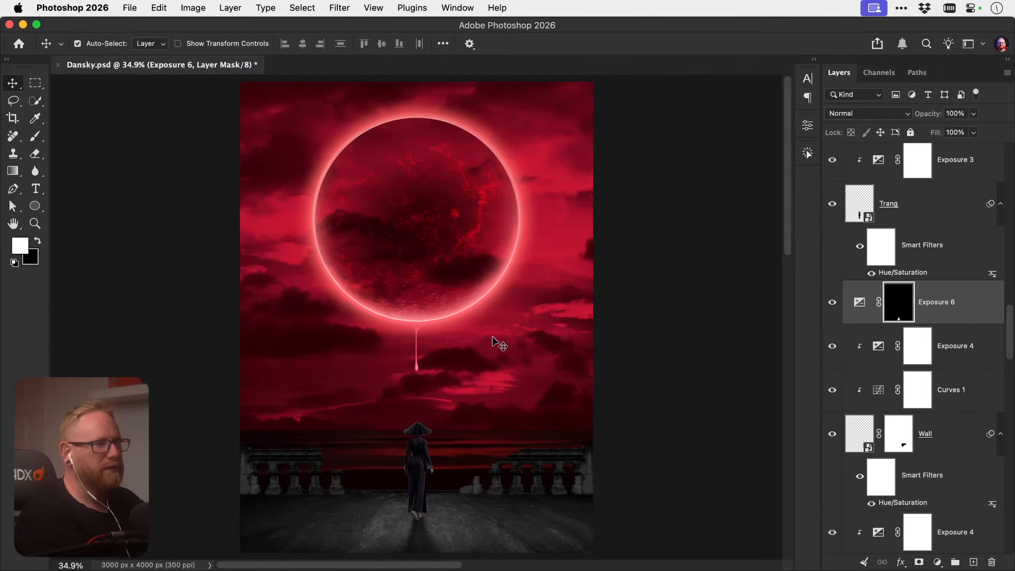
# Soften the woman's floor shadow by setting its Exposure adjustment to -2.40
pyautogui.click(919, 304)
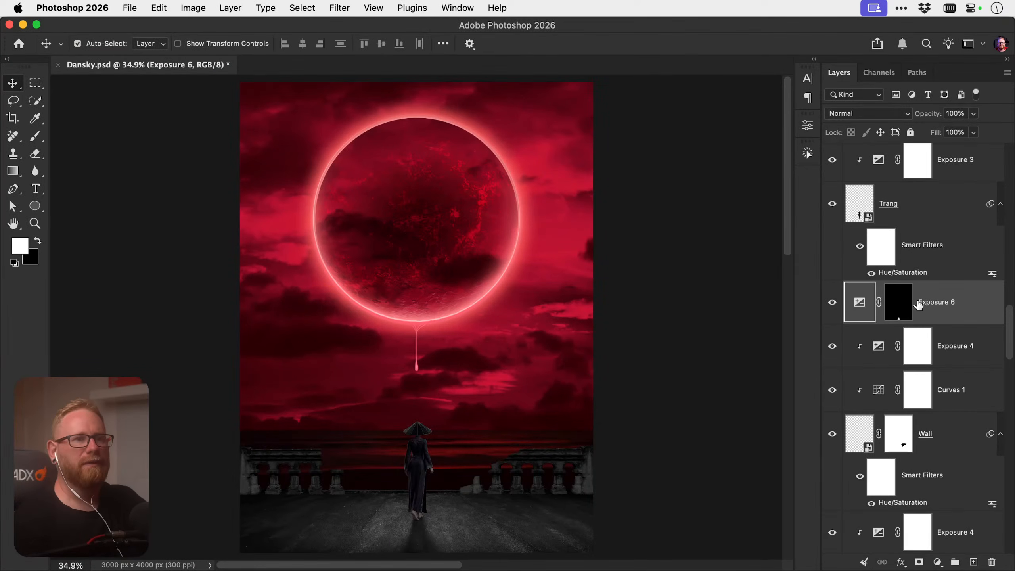
pyautogui.doubleClick(860, 303)
pyautogui.moveTo(633, 200)
pyautogui.mouseDown()
pyautogui.moveTo(656, 200)
pyautogui.moveTo(647, 200)
pyautogui.mouseUp()
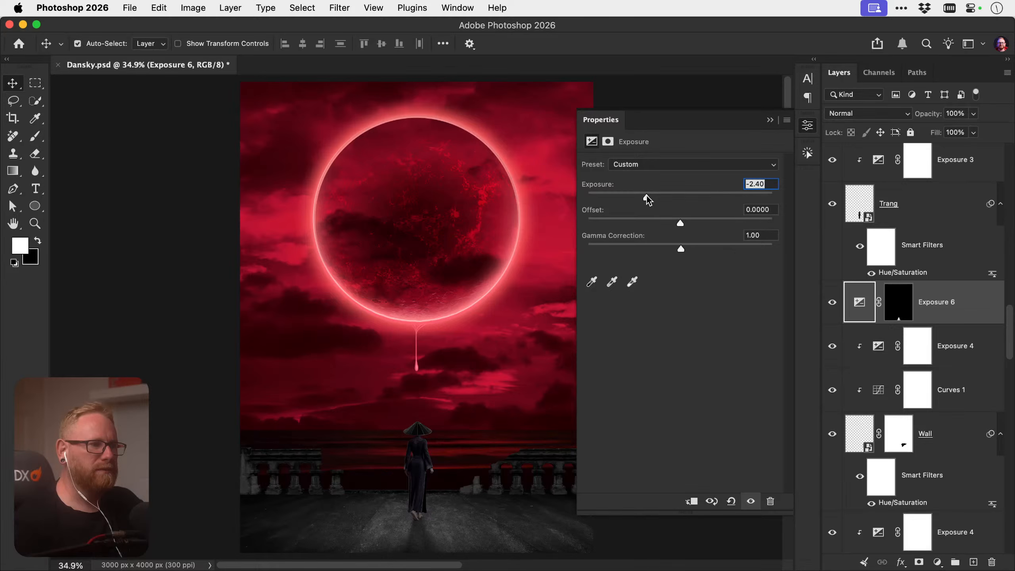
pyautogui.click(795, 125)
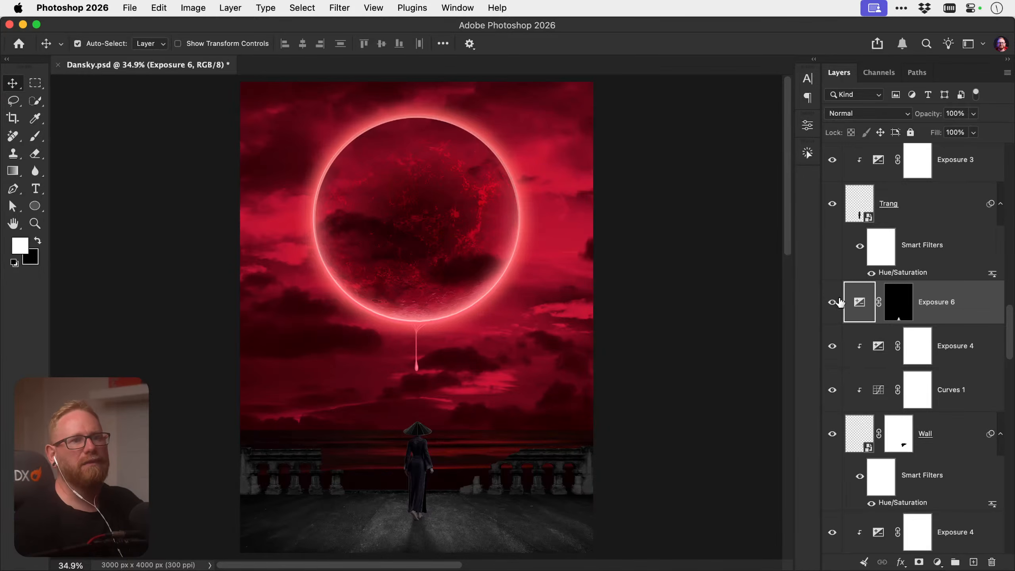
# Compare the floor with and without the shadow adjustment and save the poster
pyautogui.click(832, 305)
pyautogui.click(831, 306)
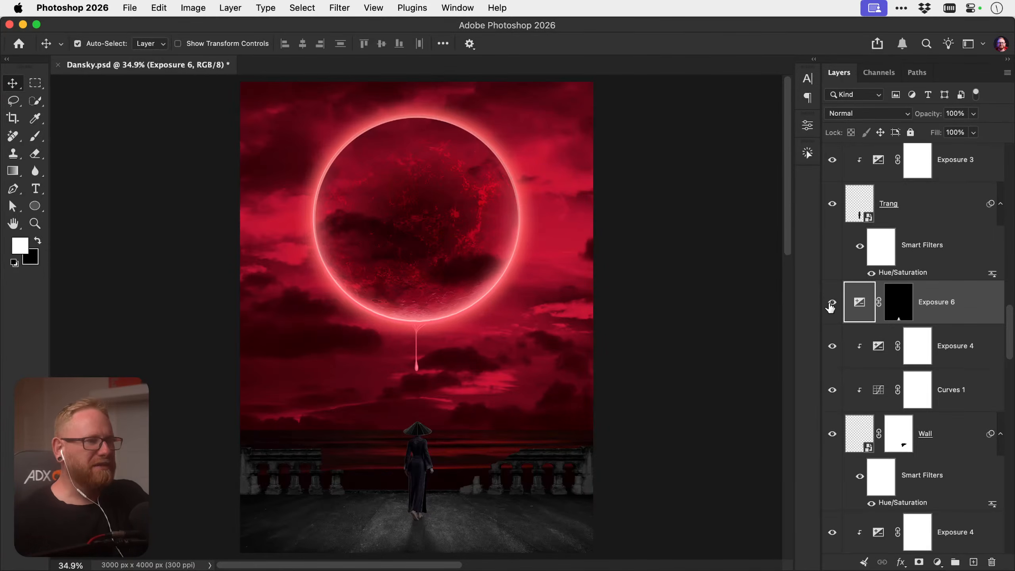
pyautogui.press('super+s')
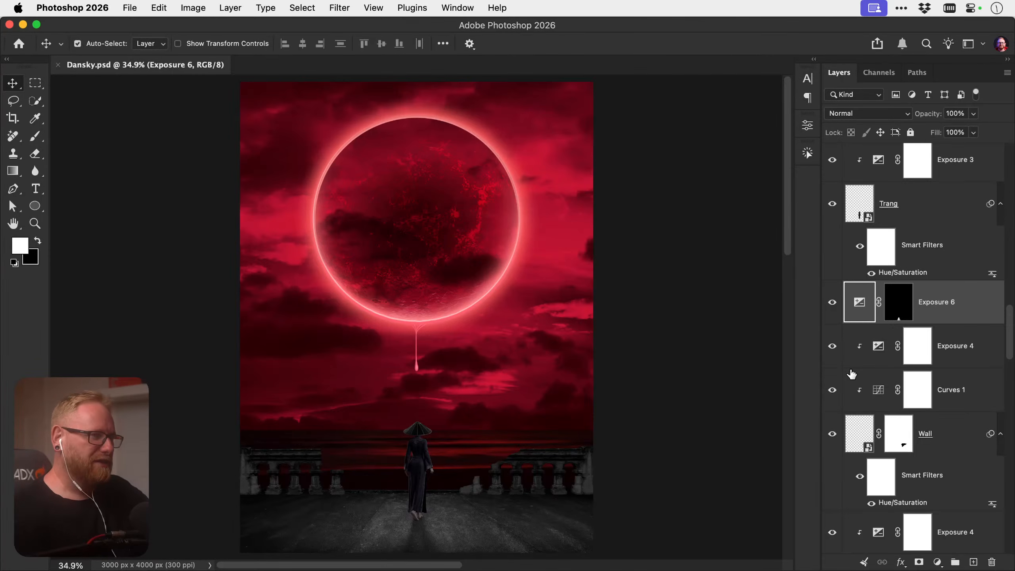
# Compare the poster with and without the woman, the flat dark red Layer 15 and the Color Fill 1 layer
pyautogui.press('super')
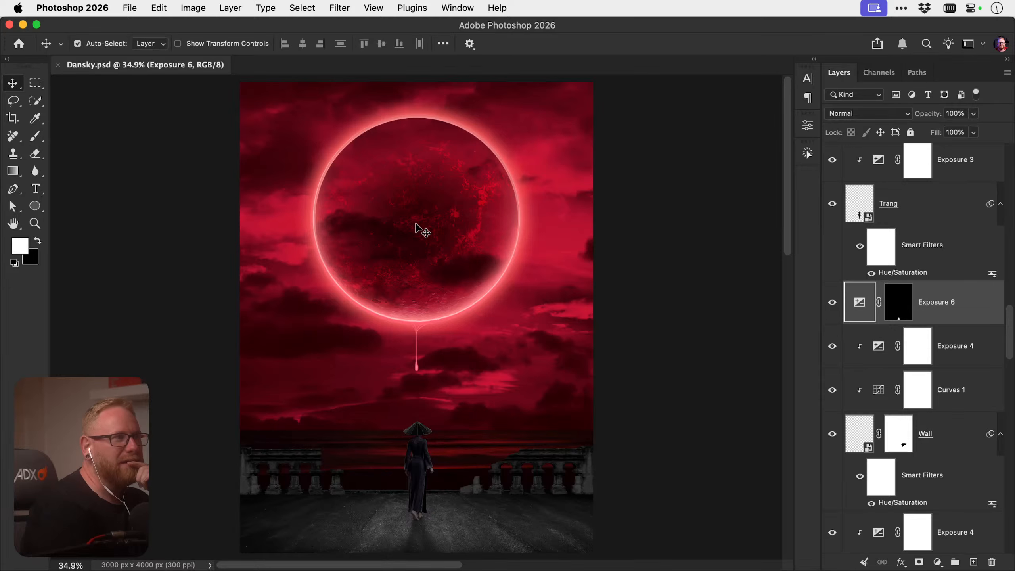
pyautogui.scroll(3, 915, 219)
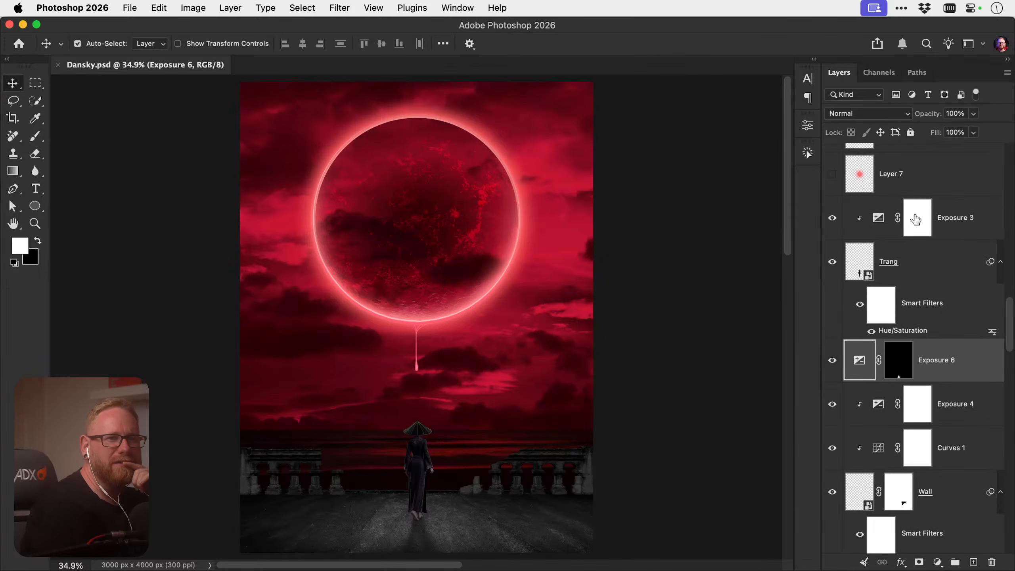
pyautogui.click(831, 263)
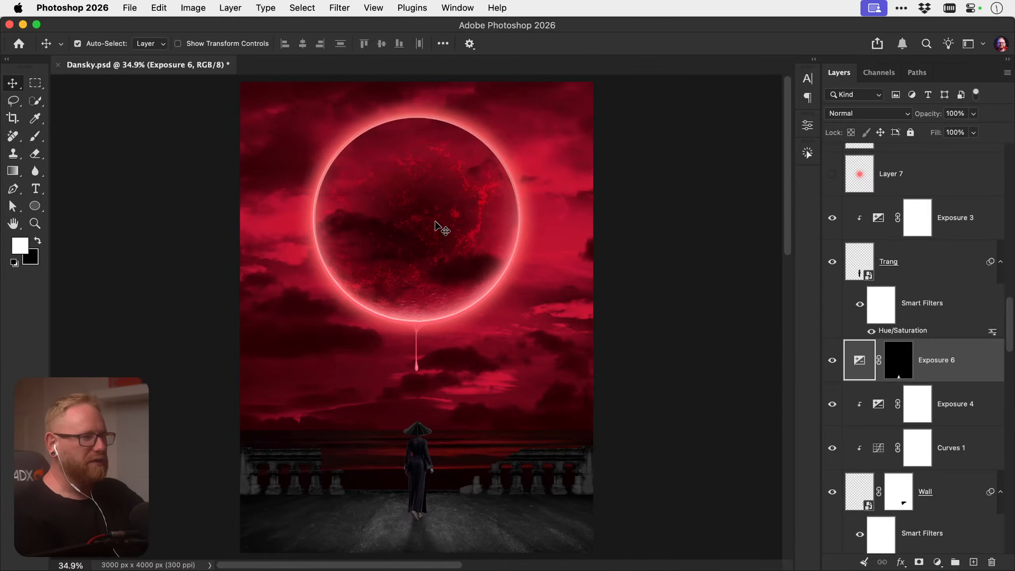
pyautogui.scroll(-10, 887, 375)
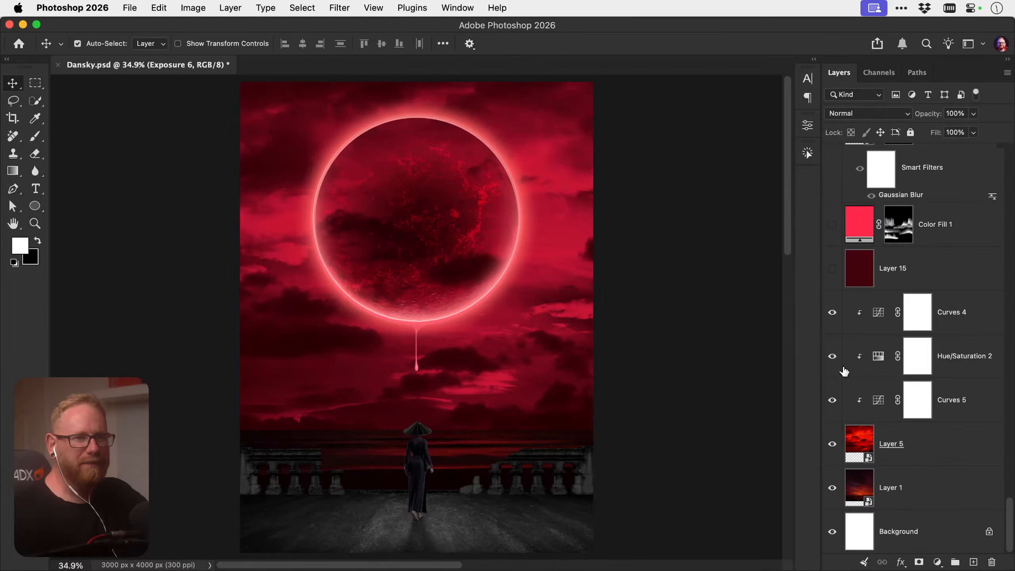
pyautogui.click(831, 270)
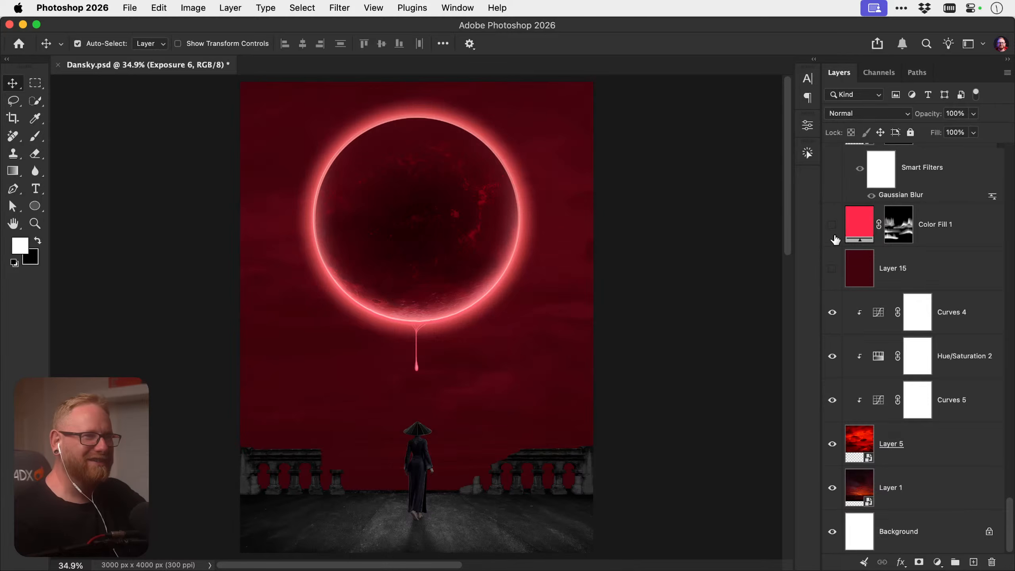
pyautogui.click(833, 229)
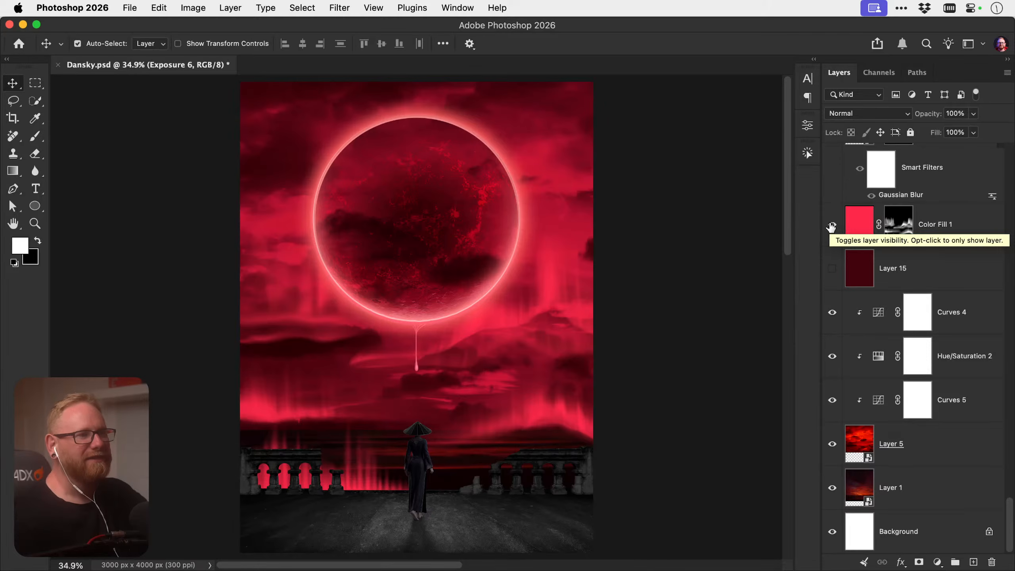
pyautogui.click(831, 227)
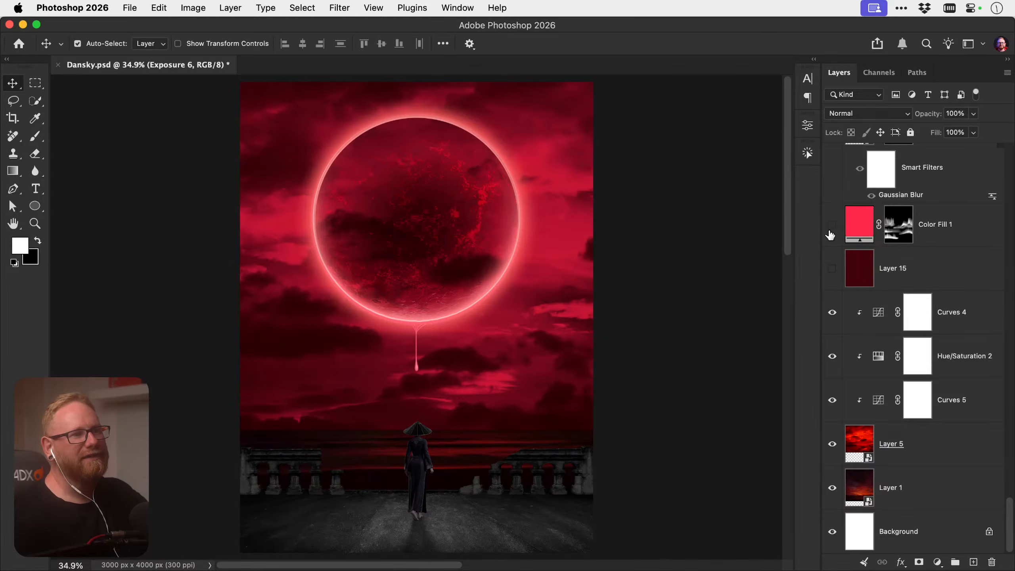
# Add a clipped Curves adjustment to the Layer 5 sky and raise its Red channel black point output to 76
pyautogui.click(918, 454)
pyautogui.click(937, 562)
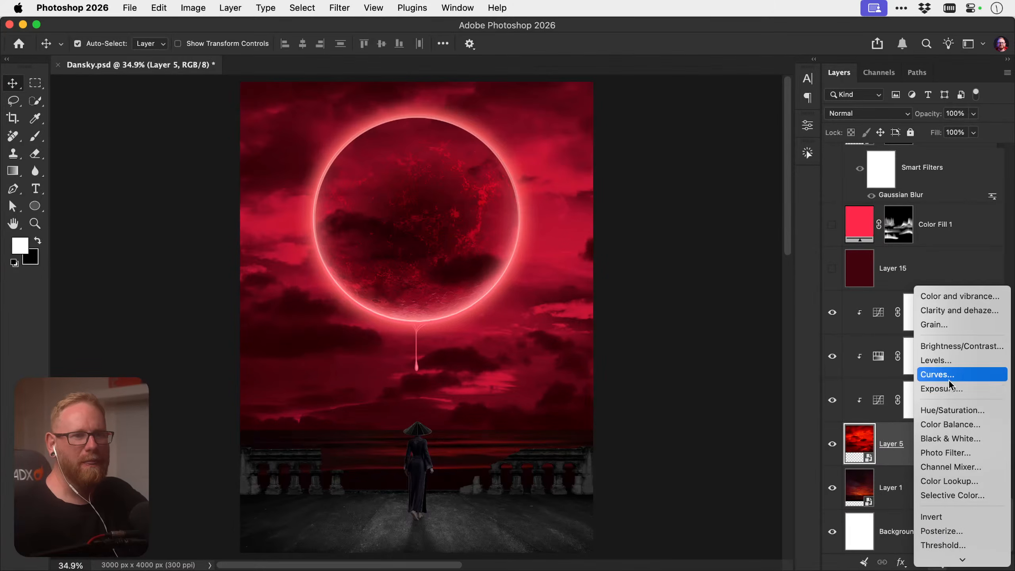
pyautogui.click(770, 273)
pyautogui.click(630, 183)
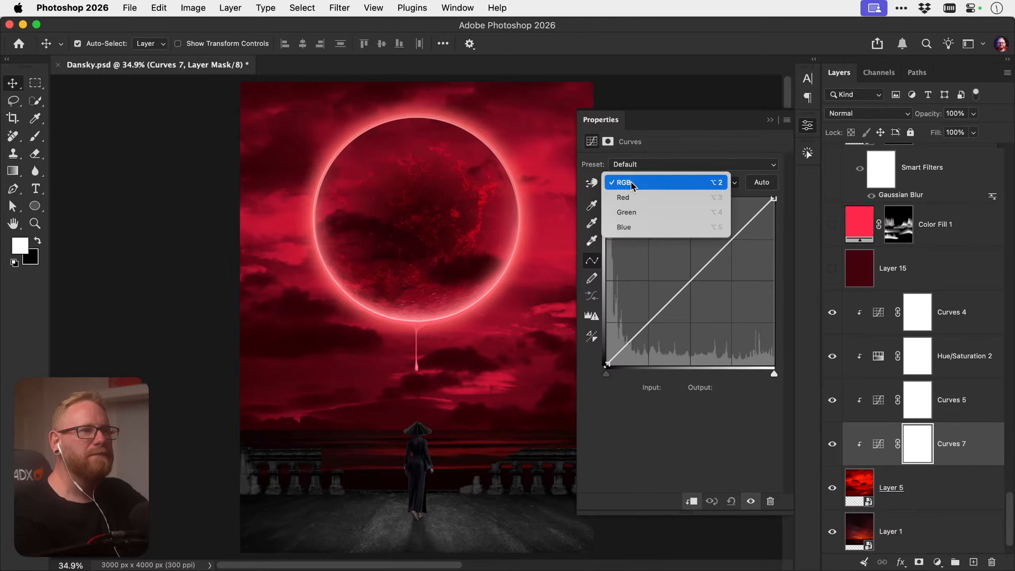
pyautogui.click(629, 200)
pyautogui.moveTo(606, 362); pyautogui.dragTo(599, 312)
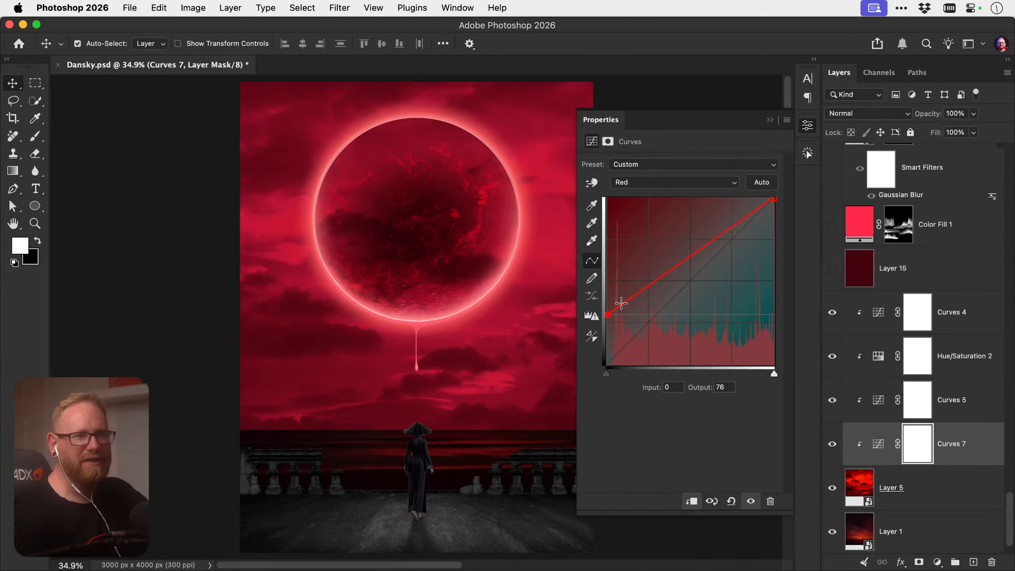
# Darken the sky's Curves 5 adjustment by lowering the RGB curve's midpoint and its white point
pyautogui.hotkey('alt', ']')
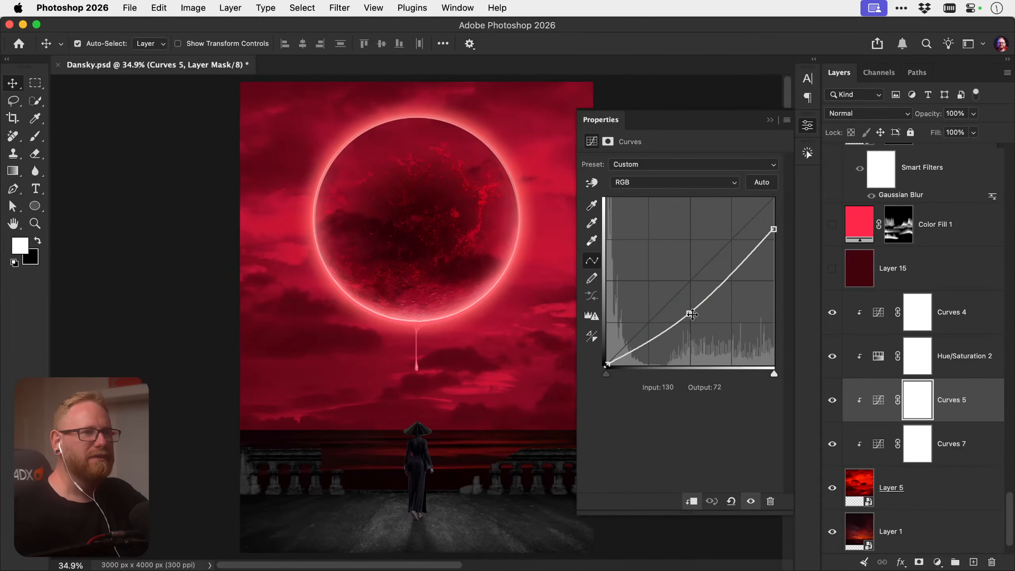
pyautogui.moveTo(689, 313); pyautogui.dragTo(690, 329)
pyautogui.moveTo(776, 228); pyautogui.dragTo(774, 259)
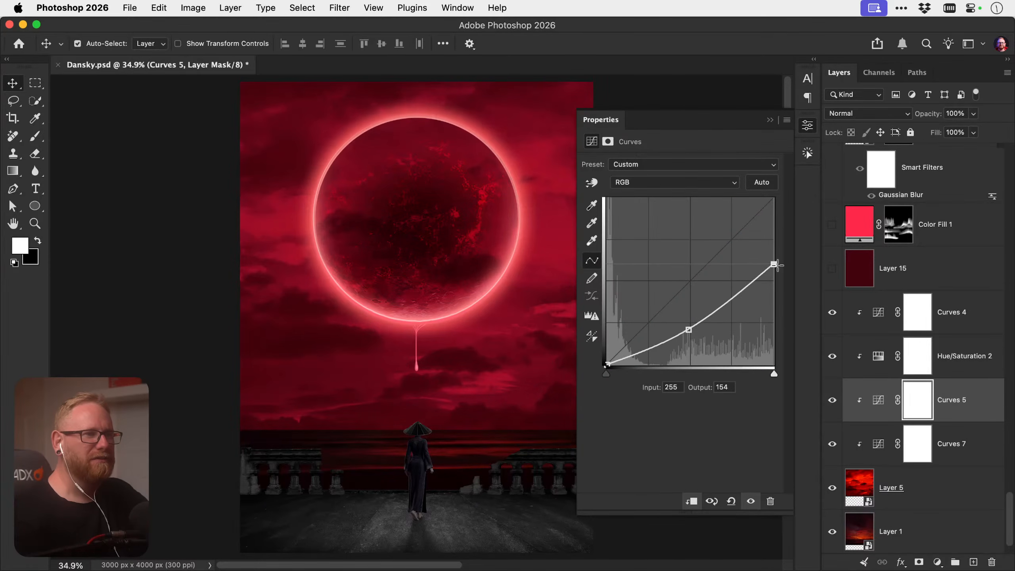
pyautogui.moveTo(688, 332); pyautogui.dragTo(689, 335)
# Raise the Red channel black point output of the sky's Curves 7 adjustment to 94
pyautogui.click(875, 444)
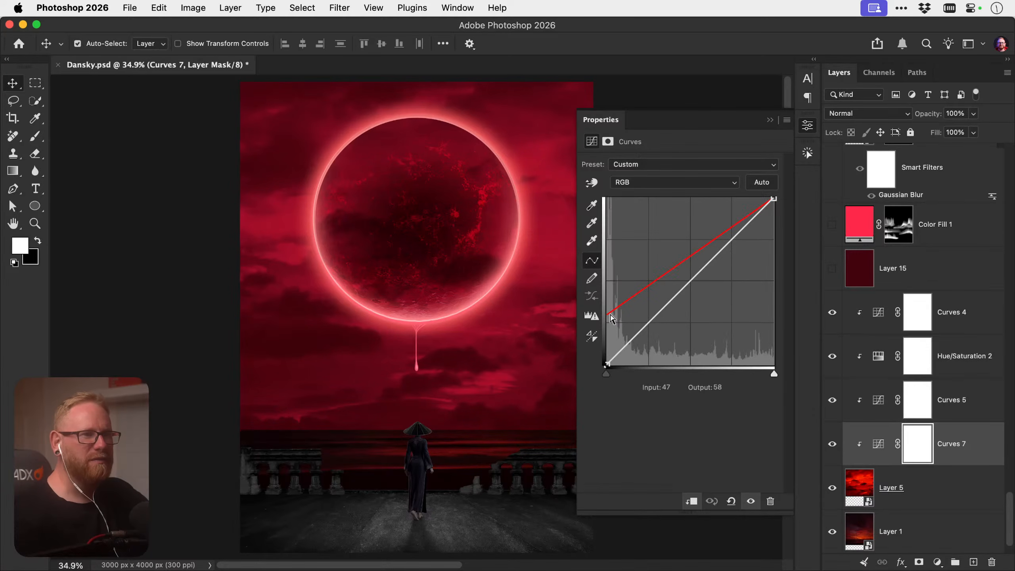
pyautogui.click(648, 184)
pyautogui.click(639, 197)
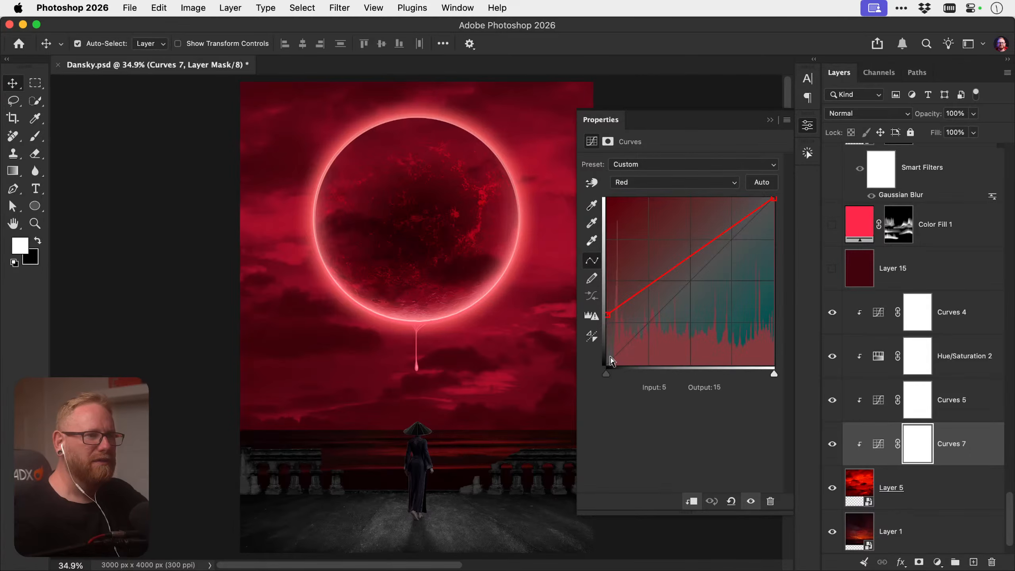
pyautogui.moveTo(607, 315)
pyautogui.mouseDown()
pyautogui.moveTo(605, 285)
pyautogui.moveTo(604, 303)
pyautogui.mouseUp()
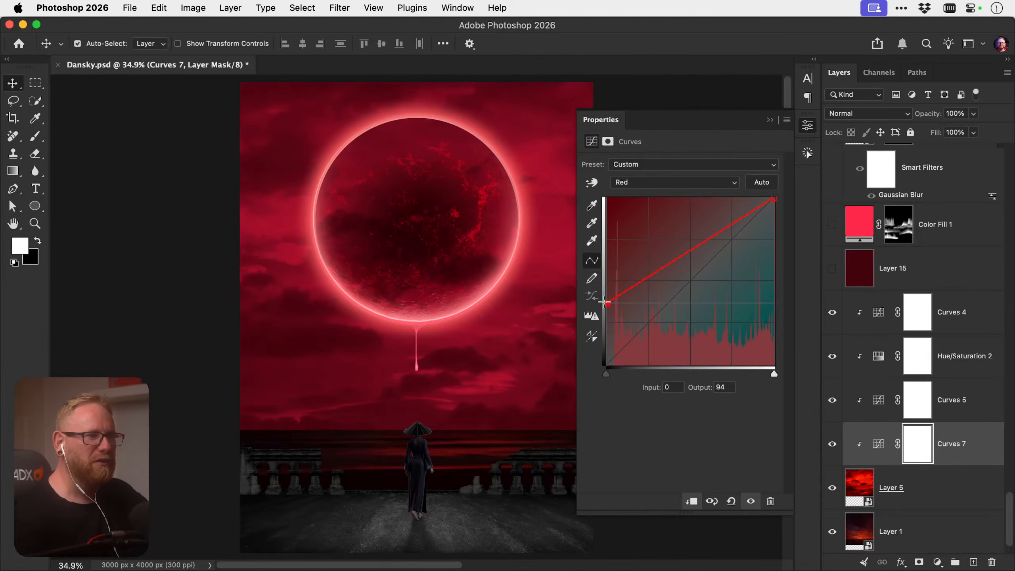
# Lower the RGB midpoint of the sky's Curves 5 adjustment to input 127, output 42
pyautogui.click(877, 404)
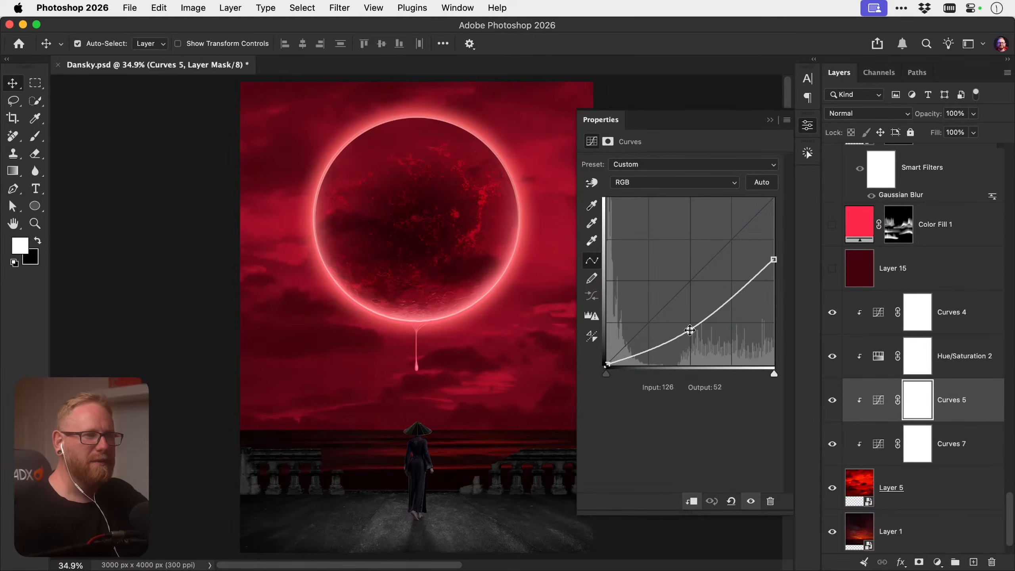
pyautogui.moveTo(690, 330); pyautogui.dragTo(691, 337)
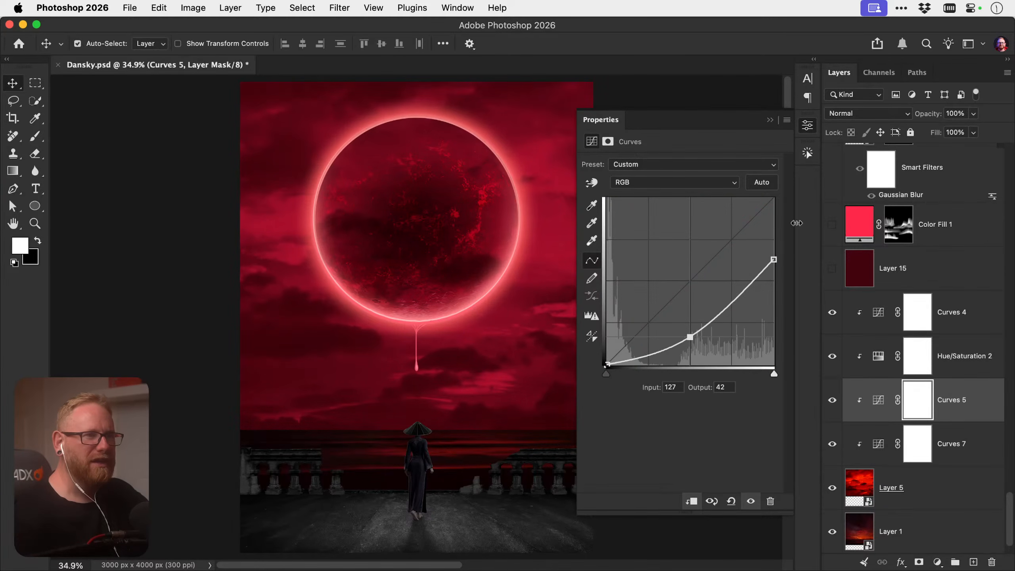
pyautogui.click(809, 125)
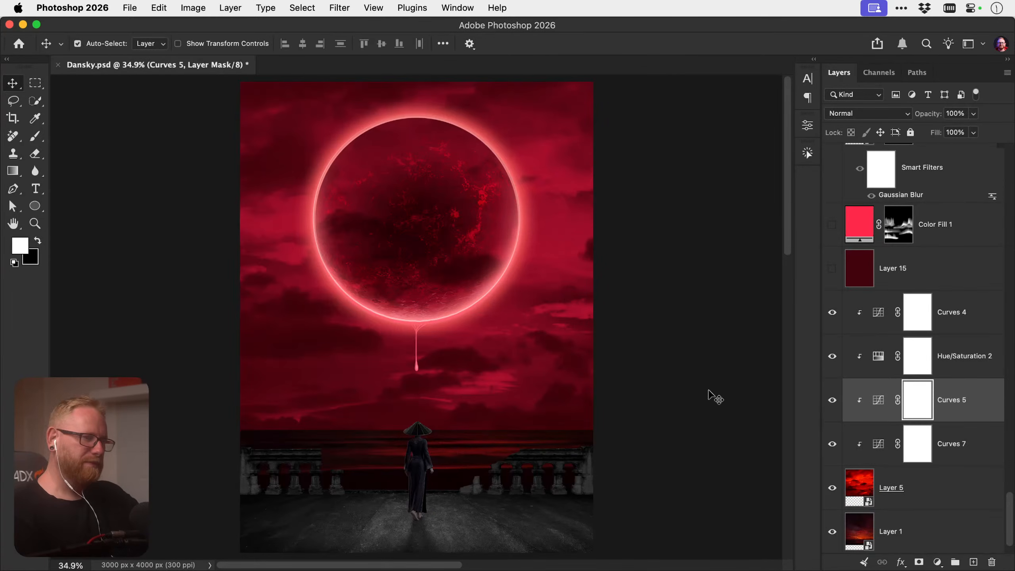
# Add a clipped #ff2c4f solid color fill to the woman's layer and move it above Exposure 3
pyautogui.press('z')
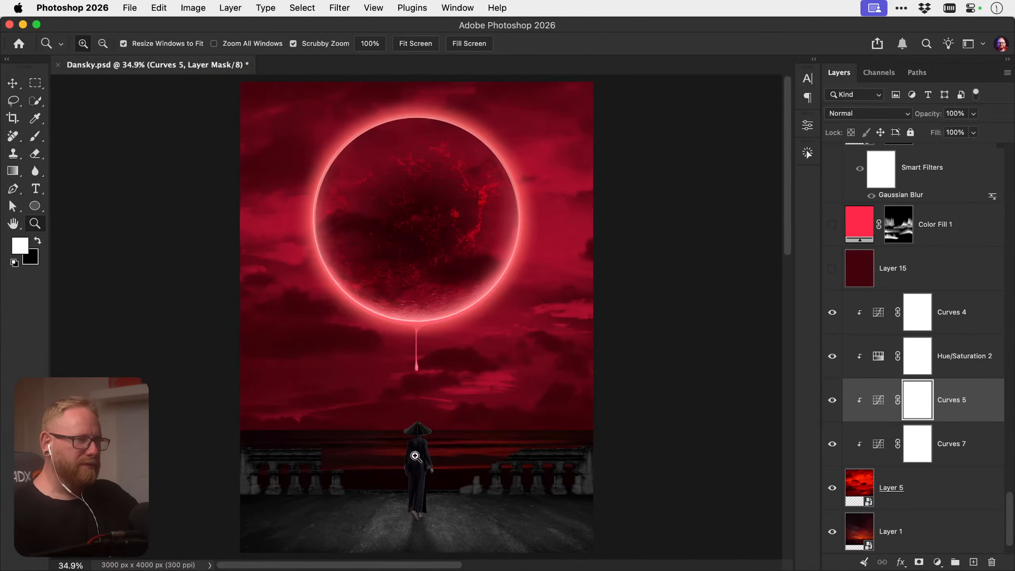
pyautogui.moveTo(415, 456); pyautogui.dragTo(452, 447)
pyautogui.press('v')
pyautogui.click(431, 450)
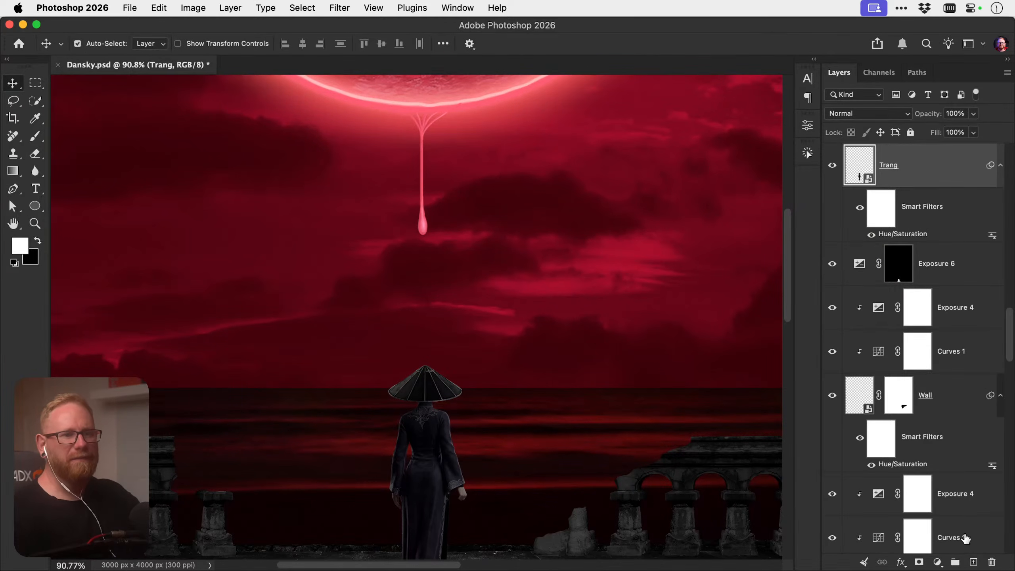
pyautogui.click(937, 561)
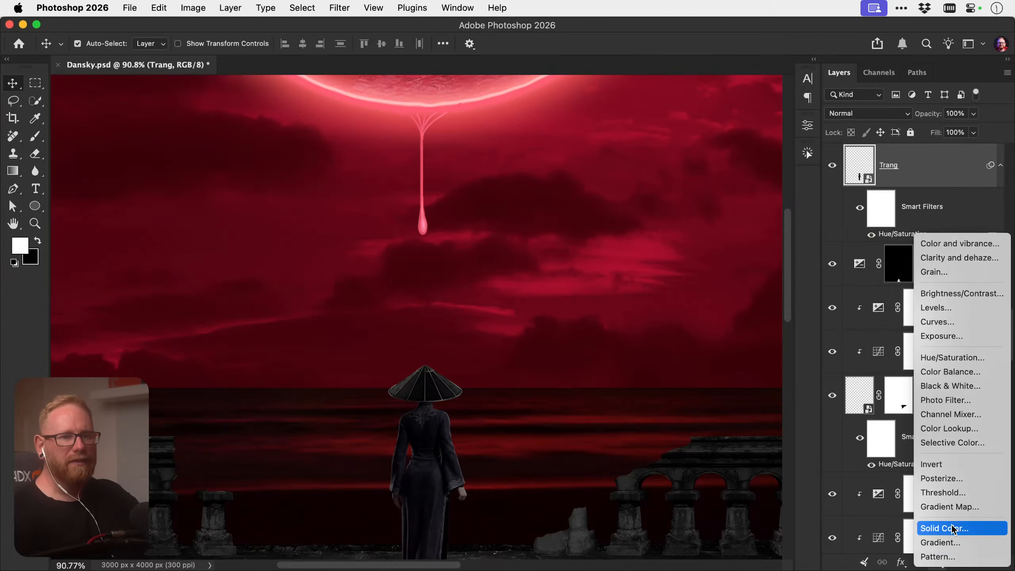
pyautogui.click(952, 529)
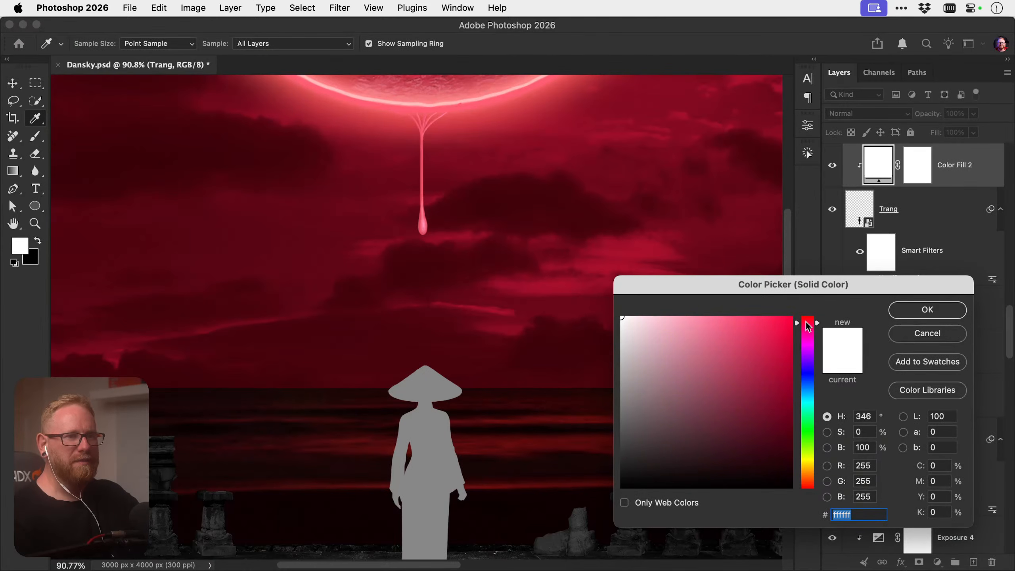
pyautogui.moveTo(807, 326); pyautogui.dragTo(771, 310)
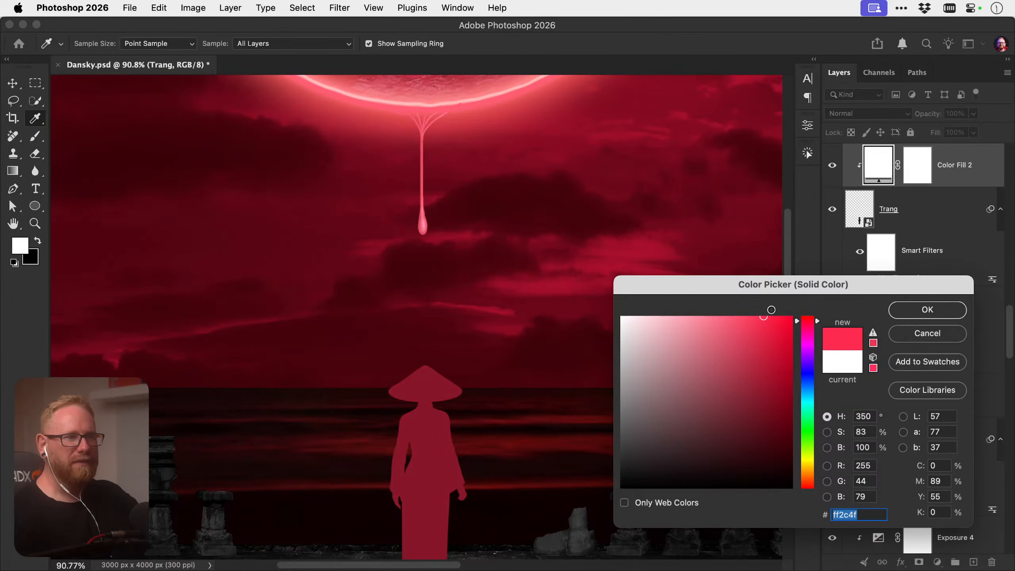
pyautogui.click(927, 309)
pyautogui.scroll(10, 935, 236)
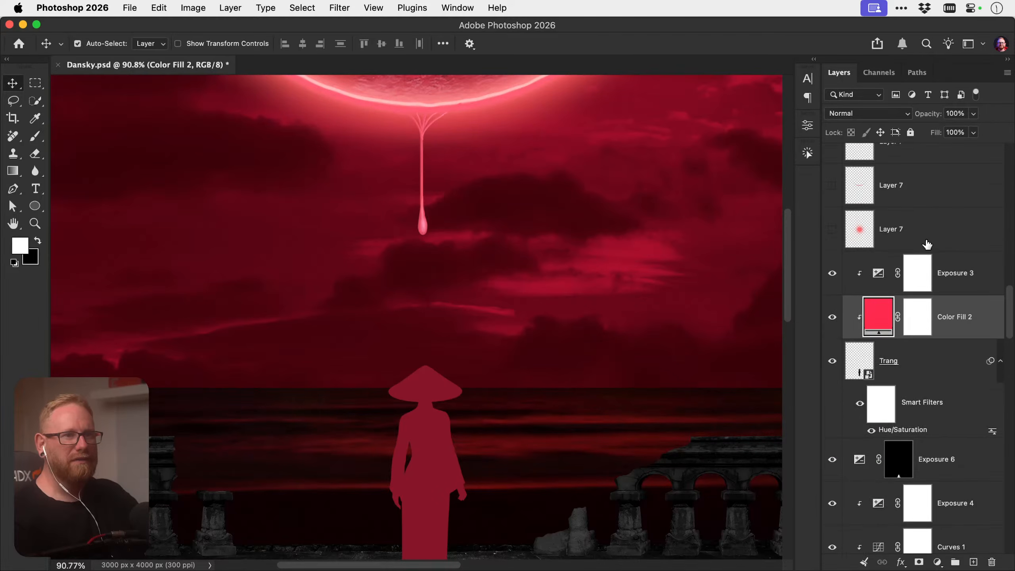
pyautogui.moveTo(960, 404); pyautogui.dragTo(956, 368)
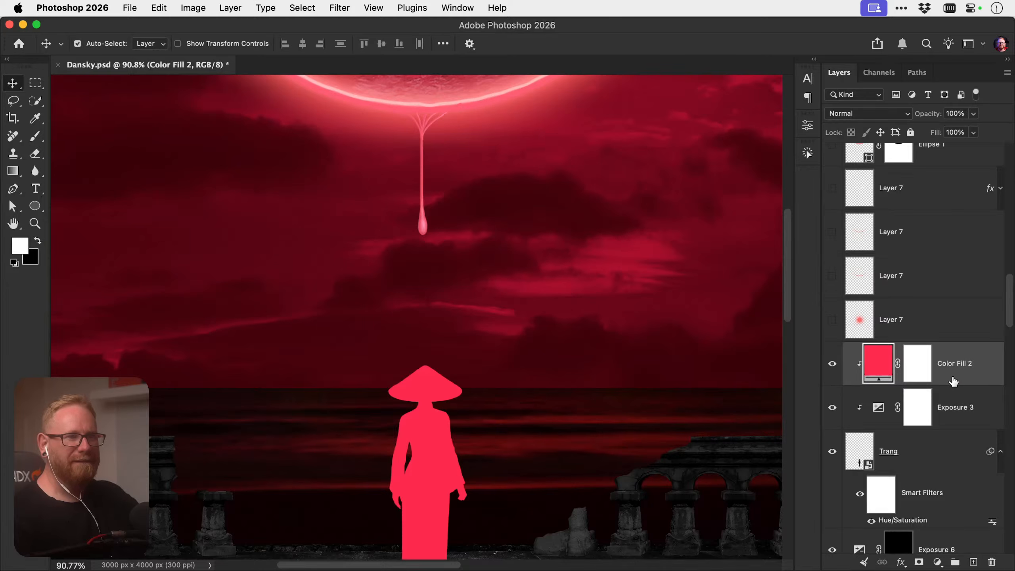
# Set the woman's red fill to Overlay blending and hide it with an inverted black mask
pyautogui.click(917, 370)
pyautogui.press('super+i')
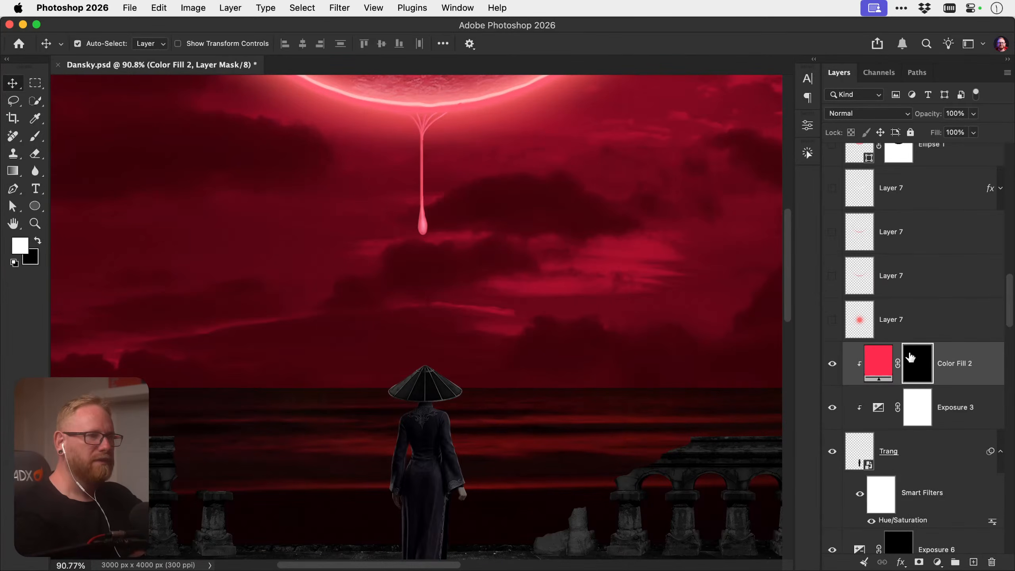
pyautogui.click(865, 115)
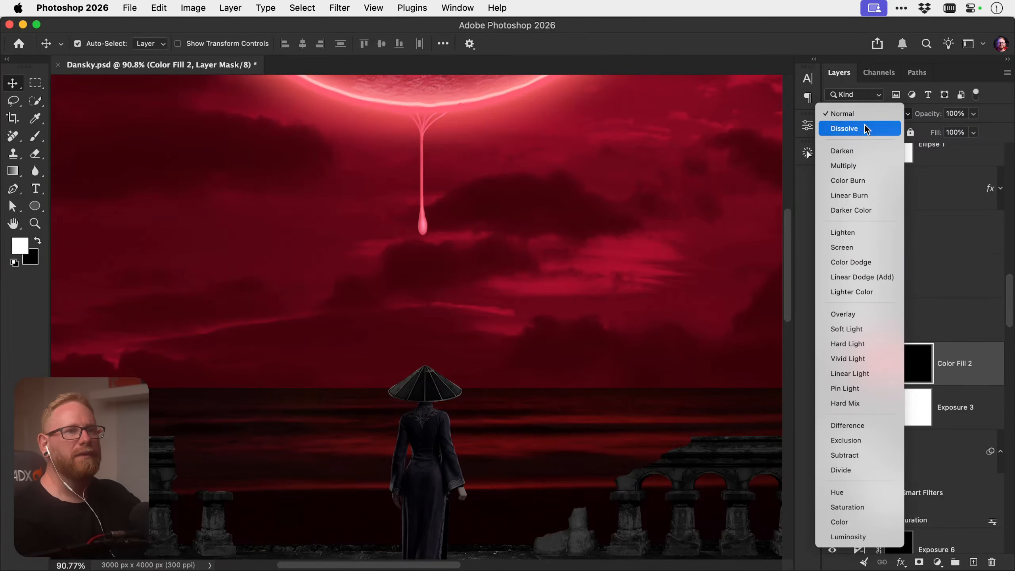
pyautogui.click(859, 311)
pyautogui.press('super+i')
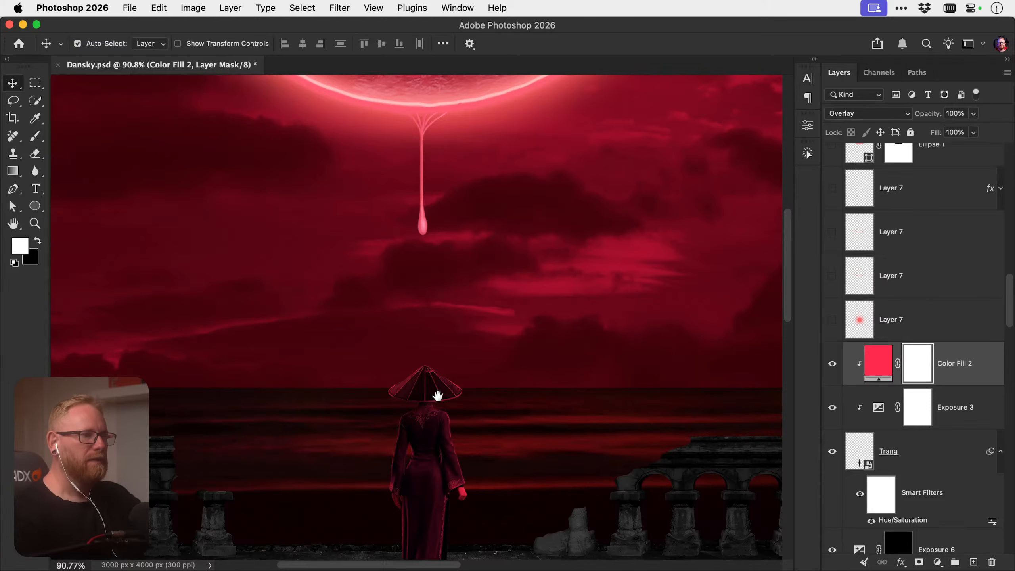
pyautogui.scroll(-3, 438, 394)
pyautogui.press('z')
pyautogui.moveTo(430, 359); pyautogui.dragTo(438, 355)
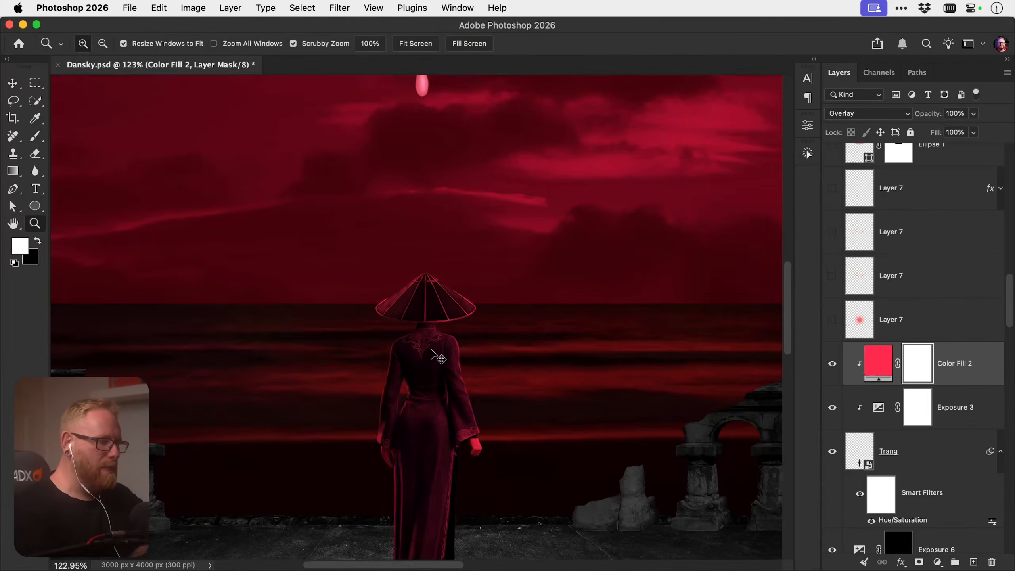
pyautogui.press('super+i')
# Paint white on the fill's mask over the hat and the woman's left side, using 10% flow and brush sizes from 100 to 60
pyautogui.press('b')
pyautogui.click(365, 303)
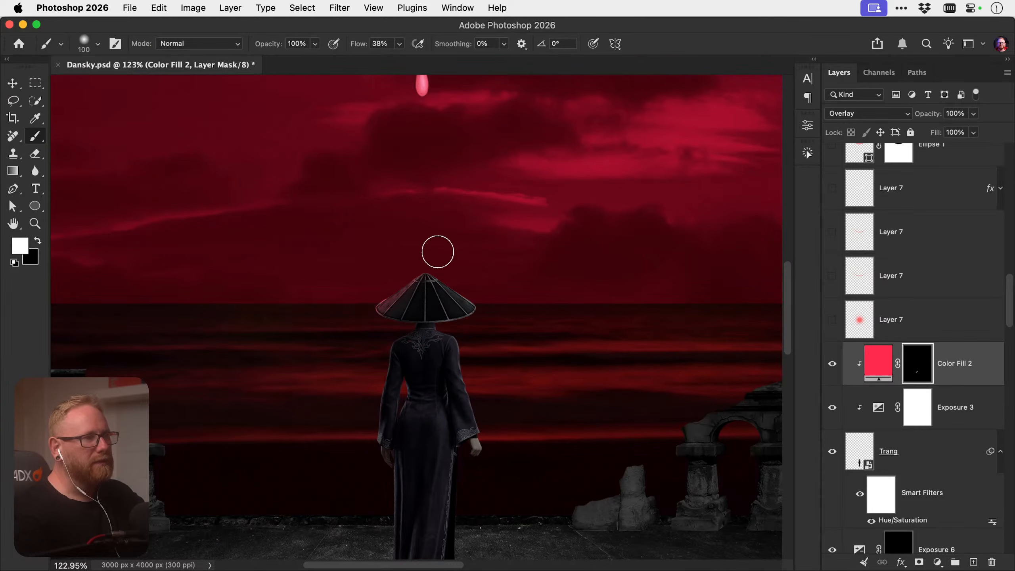
pyautogui.hotkey('shift', '1')
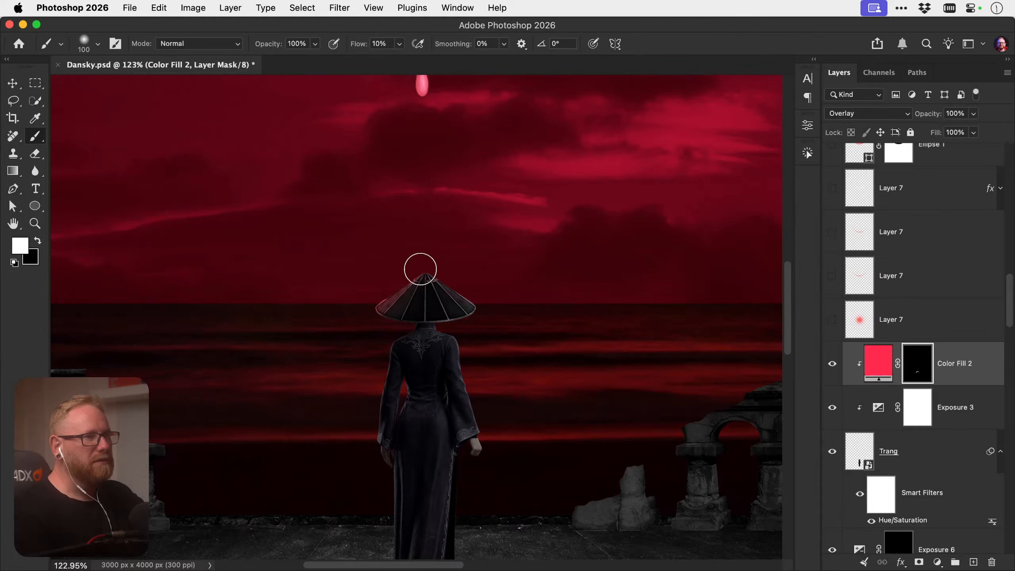
pyautogui.press('[')
pyautogui.press('[')
pyautogui.press('[')
pyautogui.press('[')
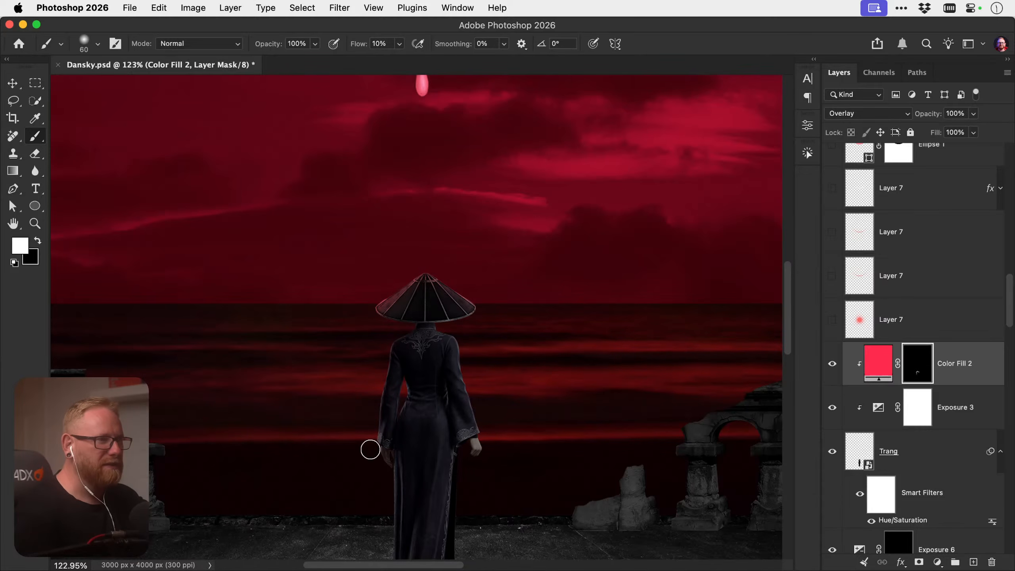
# Paint white on the woman's red fill mask over her right sleeve, shoulder and the hat, with soft brush sizes between 60 and 150
pyautogui.press(']')
pyautogui.press(']')
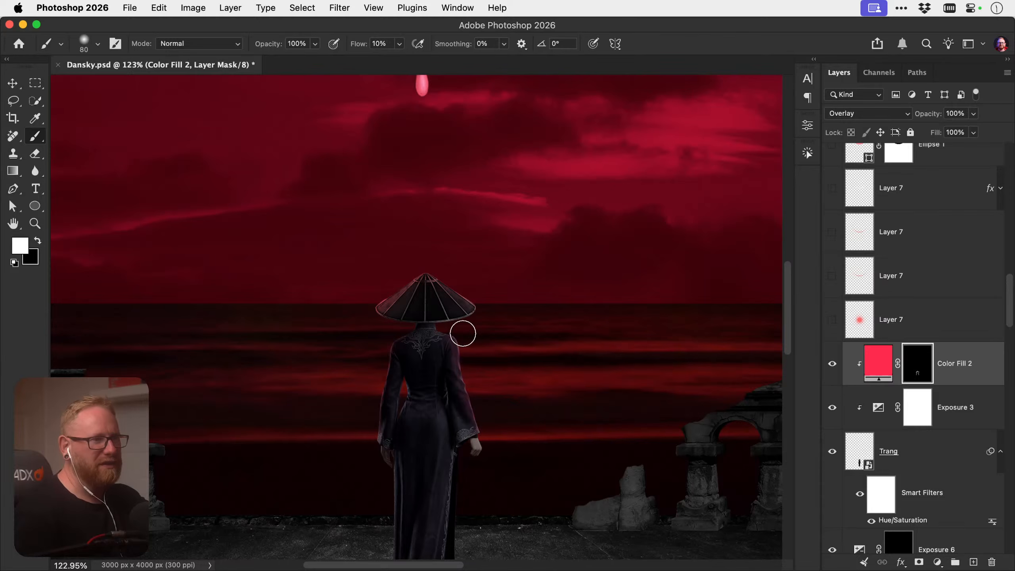
pyautogui.press(']')
pyautogui.press(']')
pyautogui.press(']')
pyautogui.press('[')
pyautogui.press('[')
pyautogui.press('[')
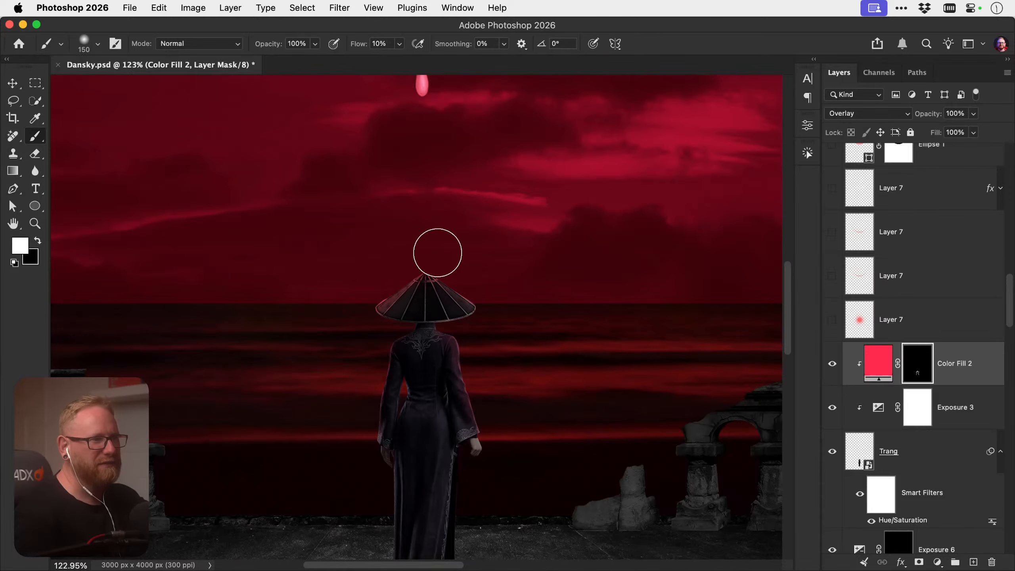
pyautogui.press('[')
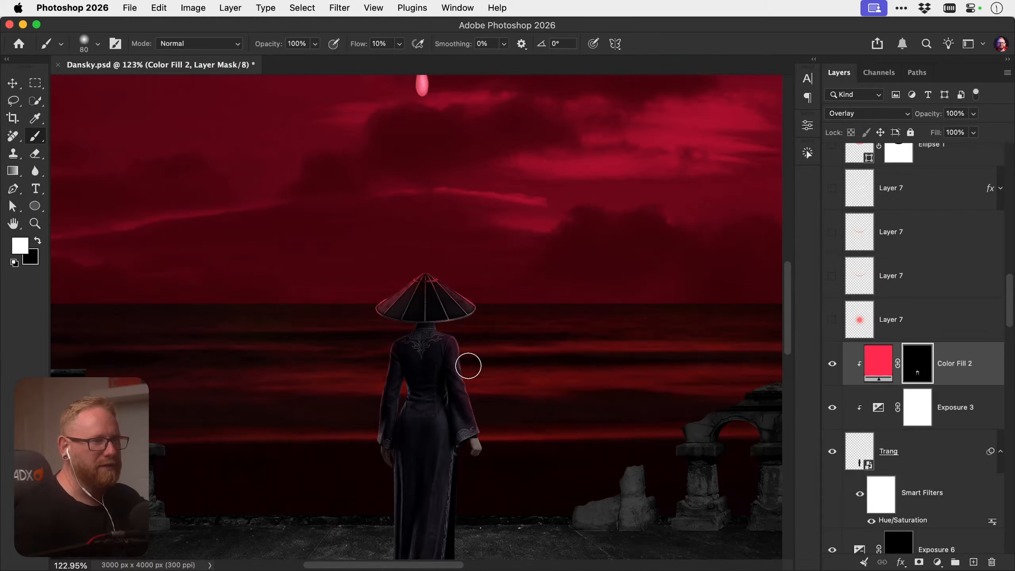
pyautogui.press(']')
pyautogui.press(']')
pyautogui.press(']')
pyautogui.press('[')
pyautogui.press('[')
pyautogui.press('[')
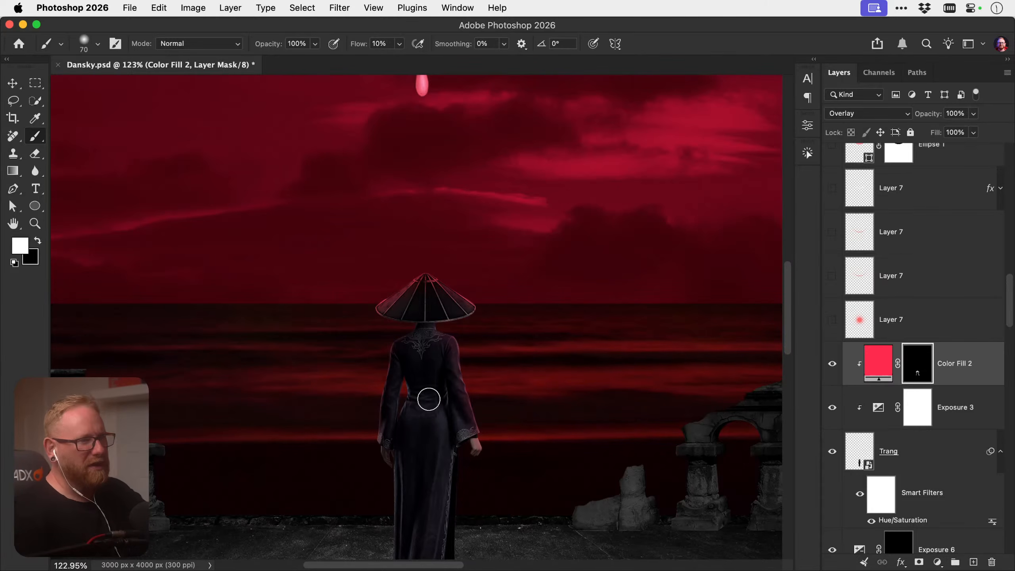
# Paint fine red light along the woman's left sleeve, hand and dress edge on the fill's mask with a size 40 brush
pyautogui.press('z')
pyautogui.moveTo(390, 401); pyautogui.dragTo(437, 381)
pyautogui.press('[')
pyautogui.press('[')
pyautogui.press('[')
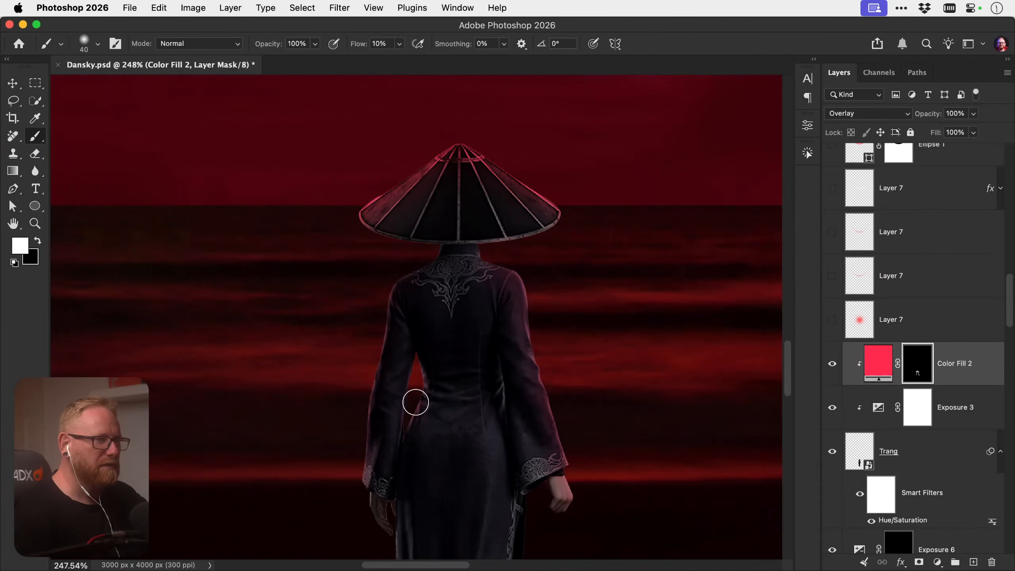
pyautogui.moveTo(444, 453); pyautogui.dragTo(452, 352)
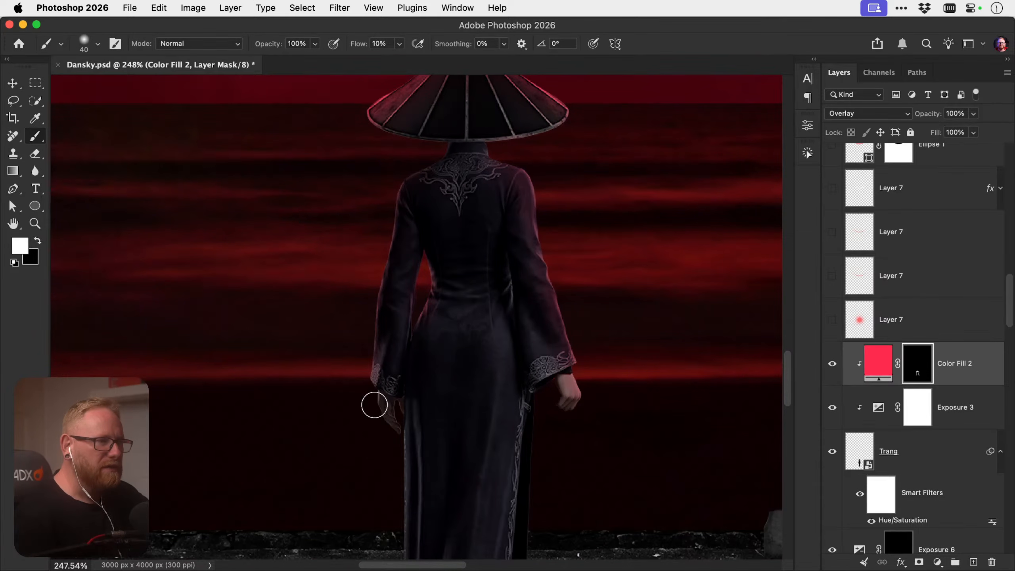
pyautogui.moveTo(406, 454); pyautogui.dragTo(392, 350)
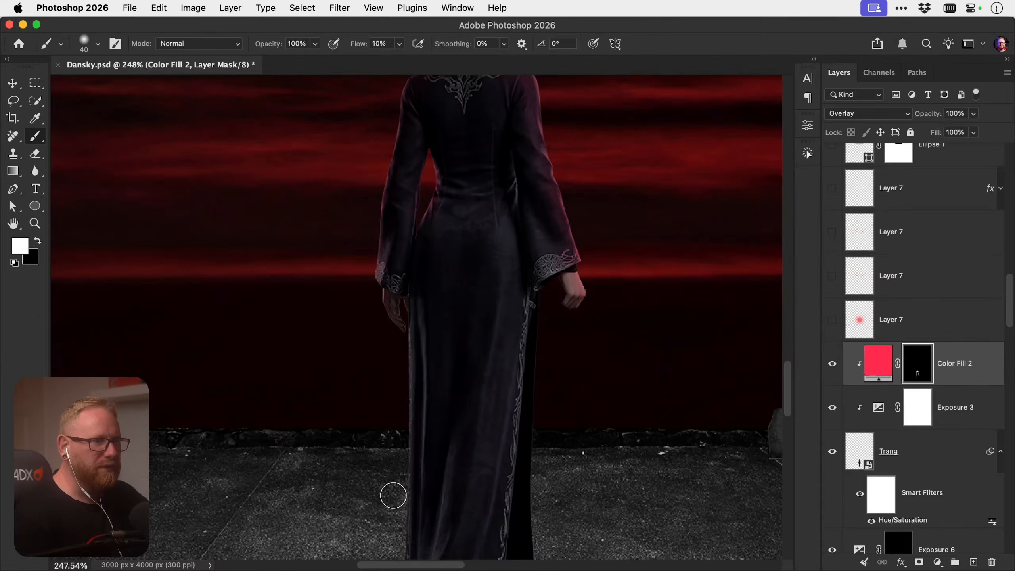
# Paint white on the mask over the lower dress with brush sizes 45 to 100, and undo the last stroke
pyautogui.press('super+minus')
pyautogui.press('super+minus')
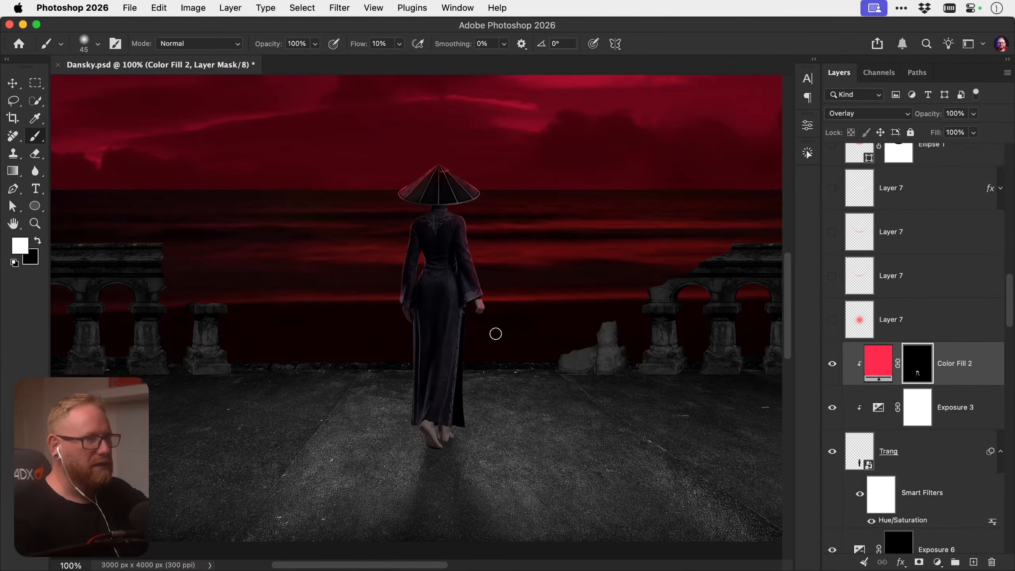
pyautogui.press(']')
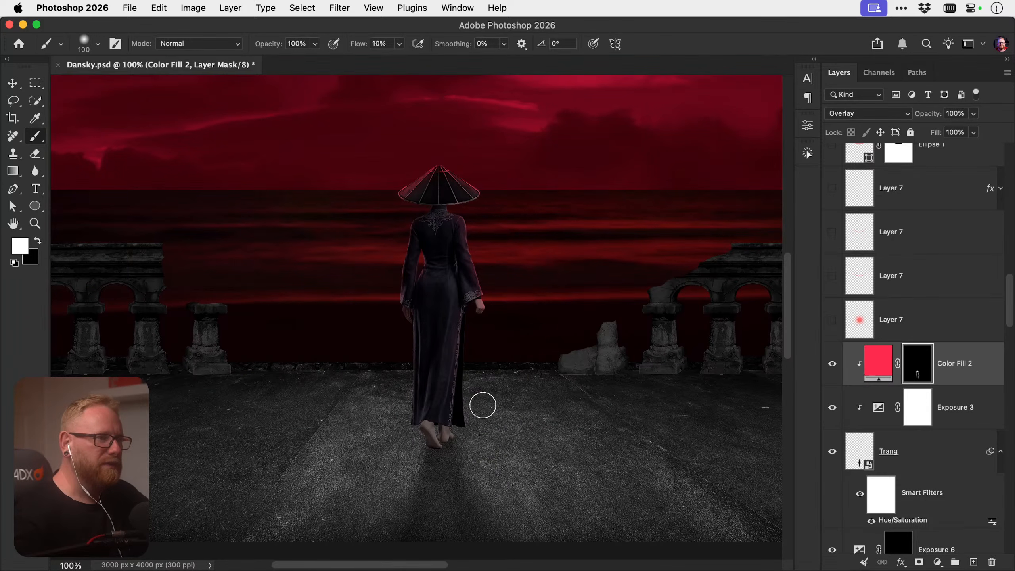
pyautogui.press('super+z')
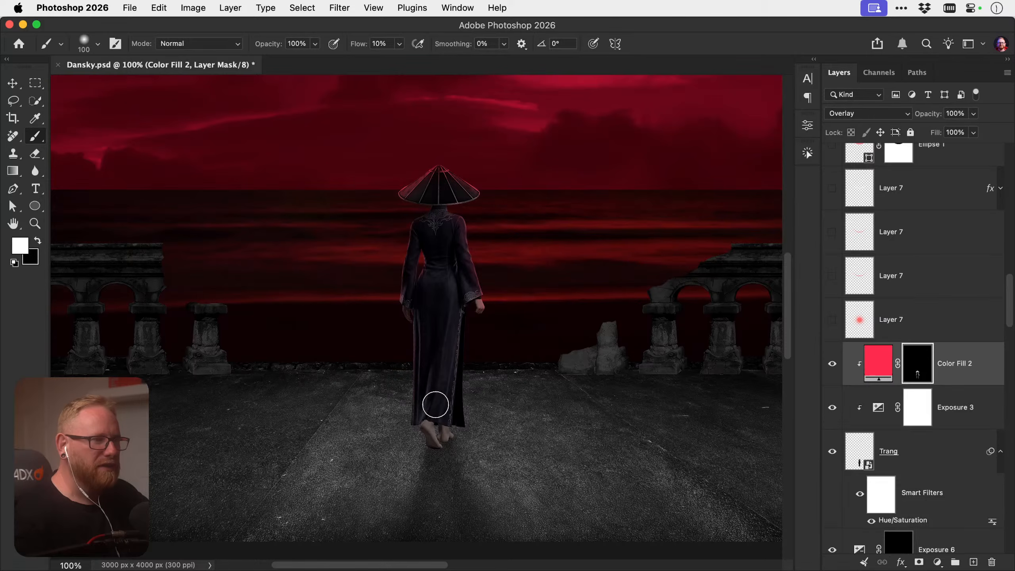
# Paint white on the fill's mask over the woman's feet and the dress hem, with brush sizes from 60 to 20 and 45
pyautogui.press('z')
pyautogui.moveTo(435, 405)
pyautogui.mouseDown()
pyautogui.moveTo(473, 442)
pyautogui.moveTo(480, 421)
pyautogui.mouseUp()
pyautogui.press('b')
pyautogui.press('[')
pyautogui.press('[')
pyautogui.press('[')
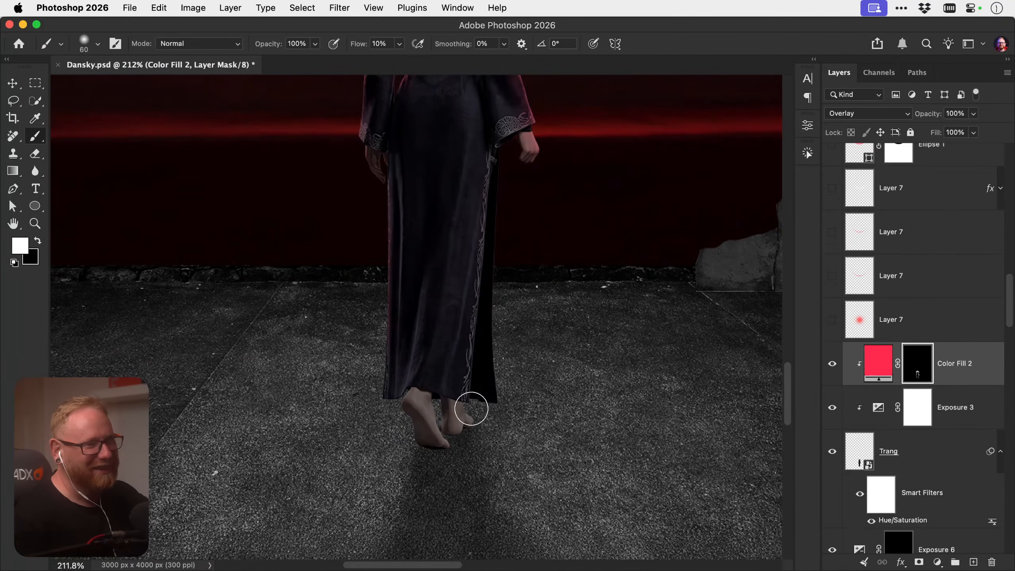
pyautogui.press('[')
pyautogui.press('[')
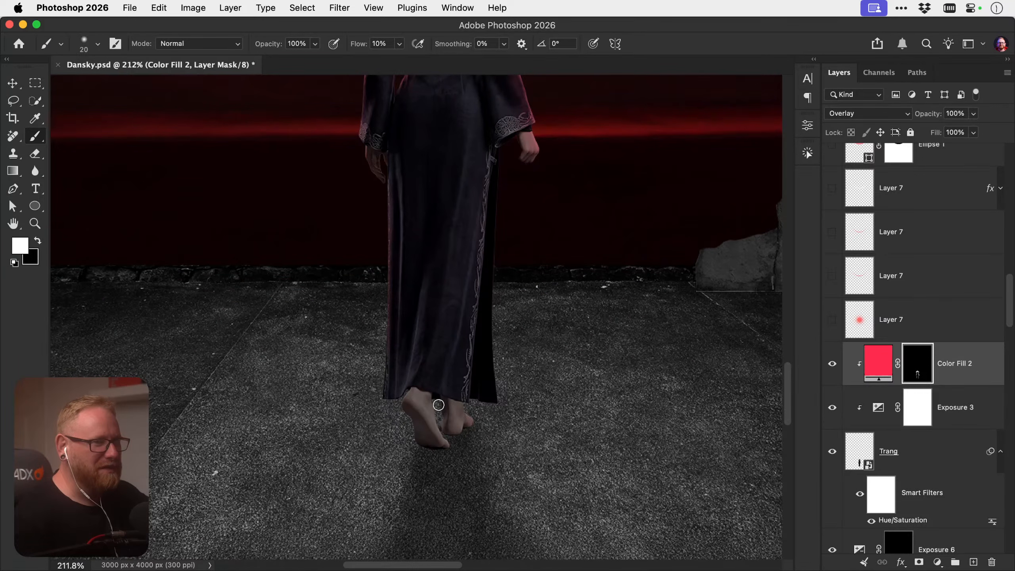
pyautogui.press(']')
pyautogui.press(']')
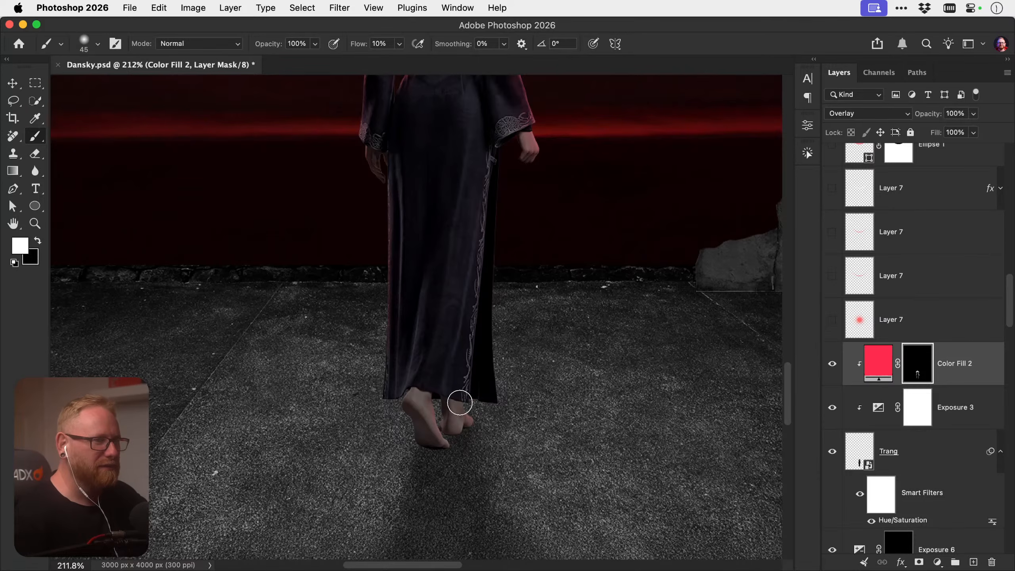
pyautogui.press('x')
pyautogui.press('v')
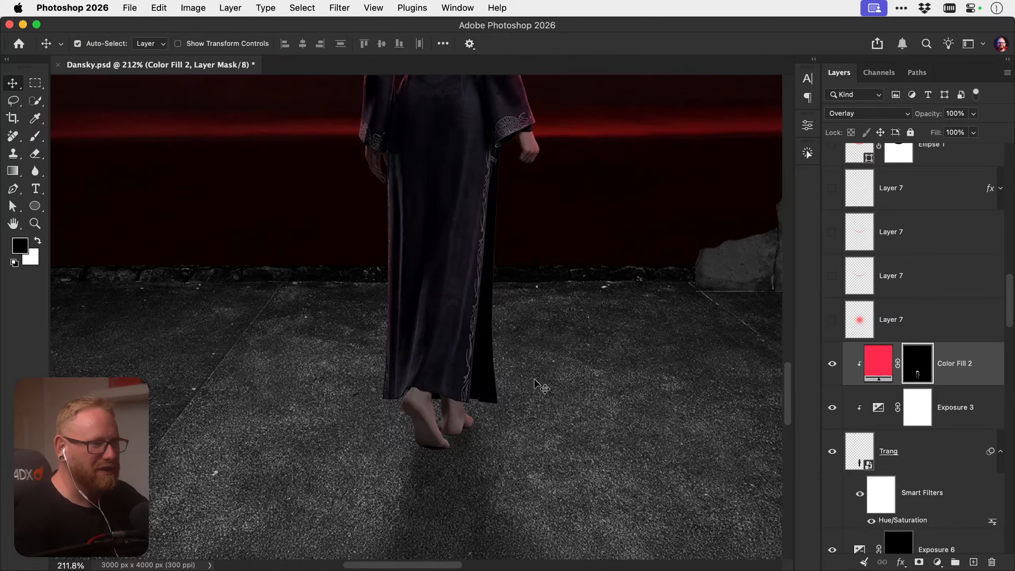
# Touch up the red light on the hat with a white size 45 brush, and compare the poster with and without Color Fill 2
pyautogui.scroll(10, 537, 385)
pyautogui.moveTo(475, 407); pyautogui.dragTo(480, 447)
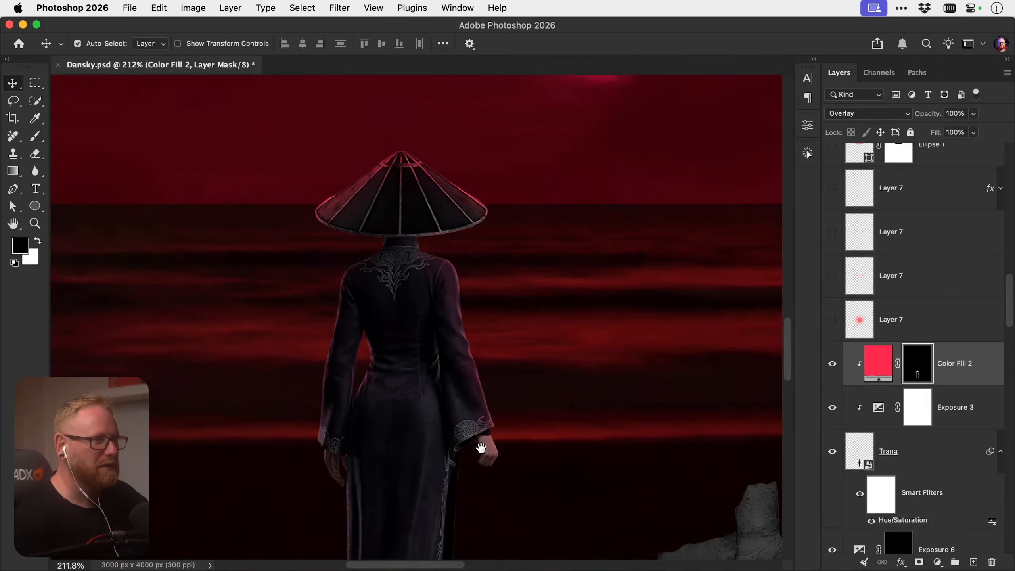
pyautogui.press('b')
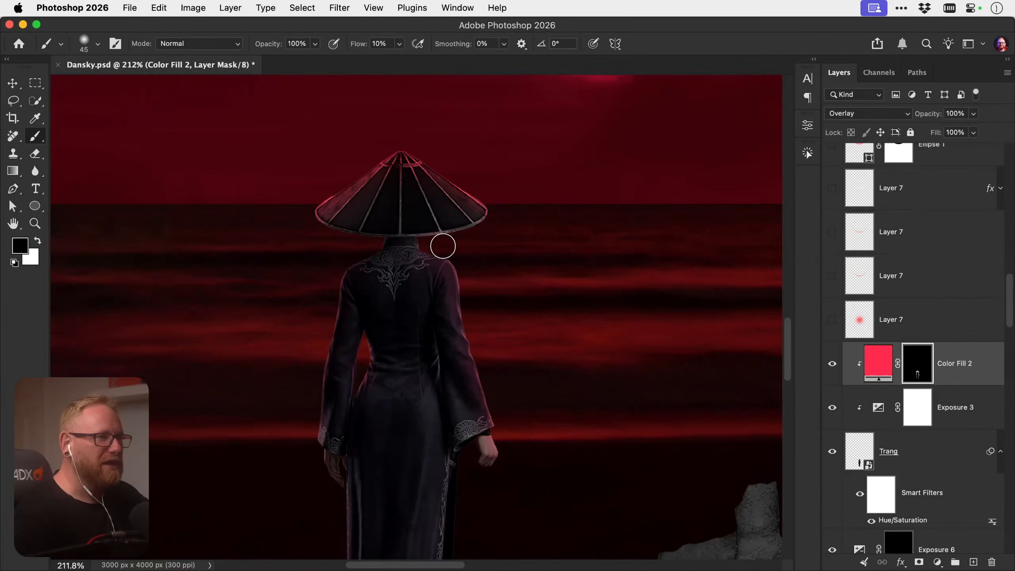
pyautogui.press('x')
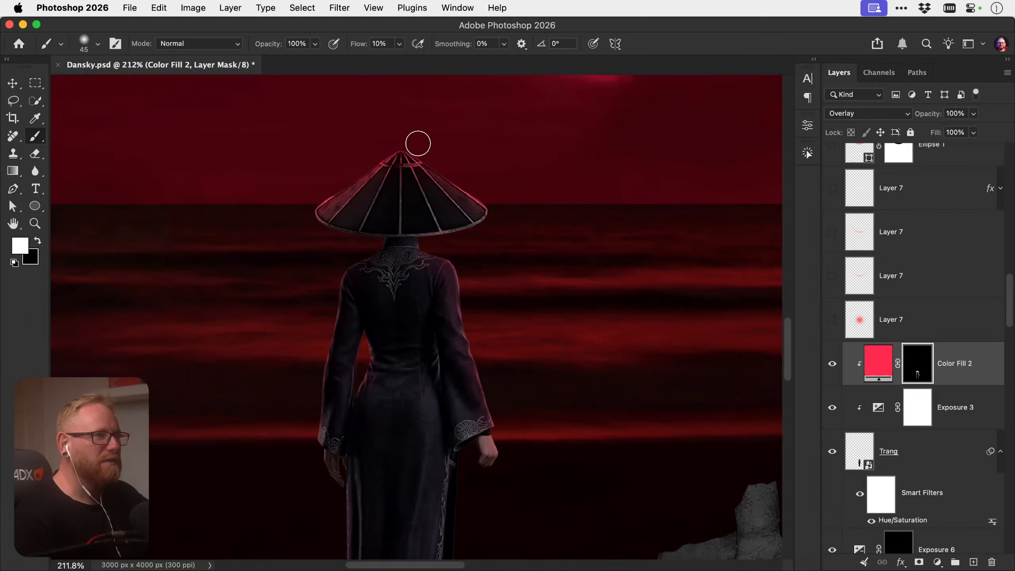
pyautogui.press('v')
pyautogui.press('super+0')
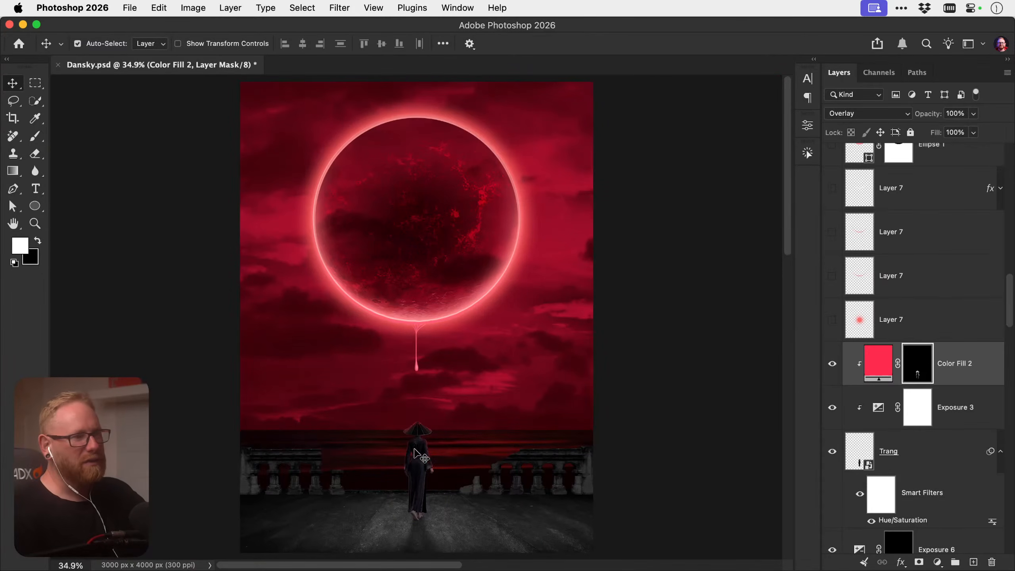
pyautogui.click(832, 364)
pyautogui.click(832, 363)
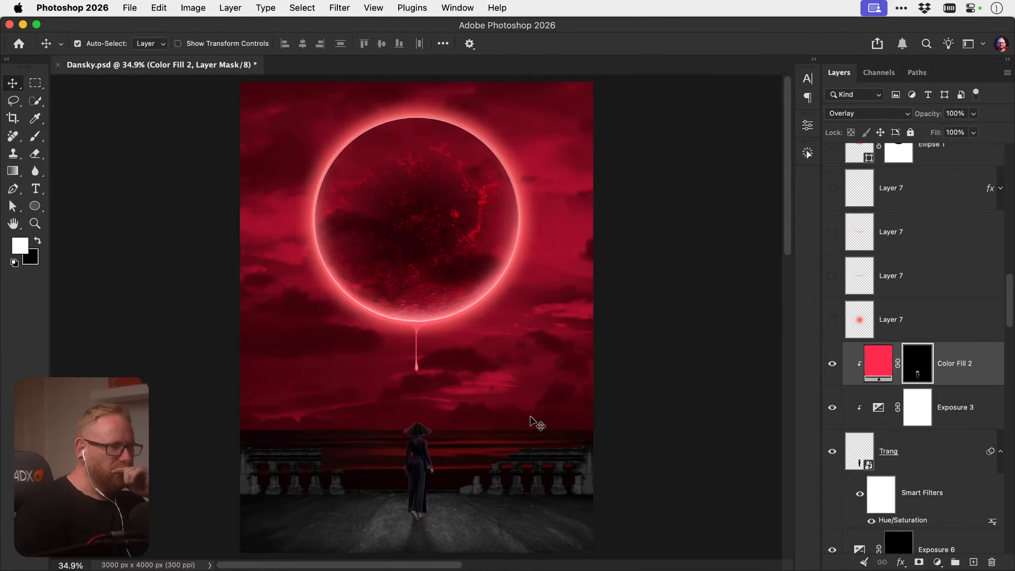
pyautogui.scroll(-10, 902, 416)
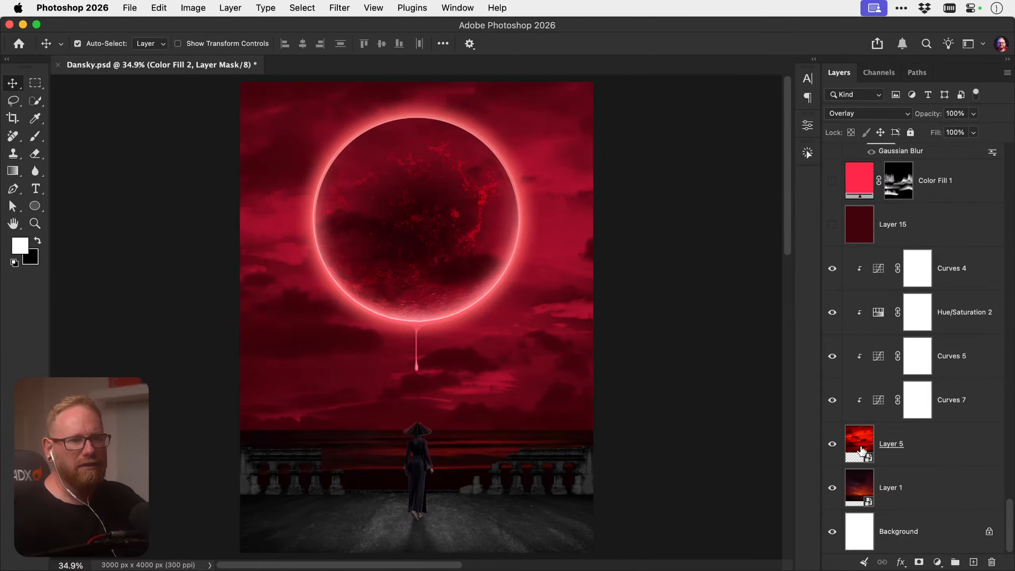
pyautogui.doubleClick(861, 450)
pyautogui.press('super+w')
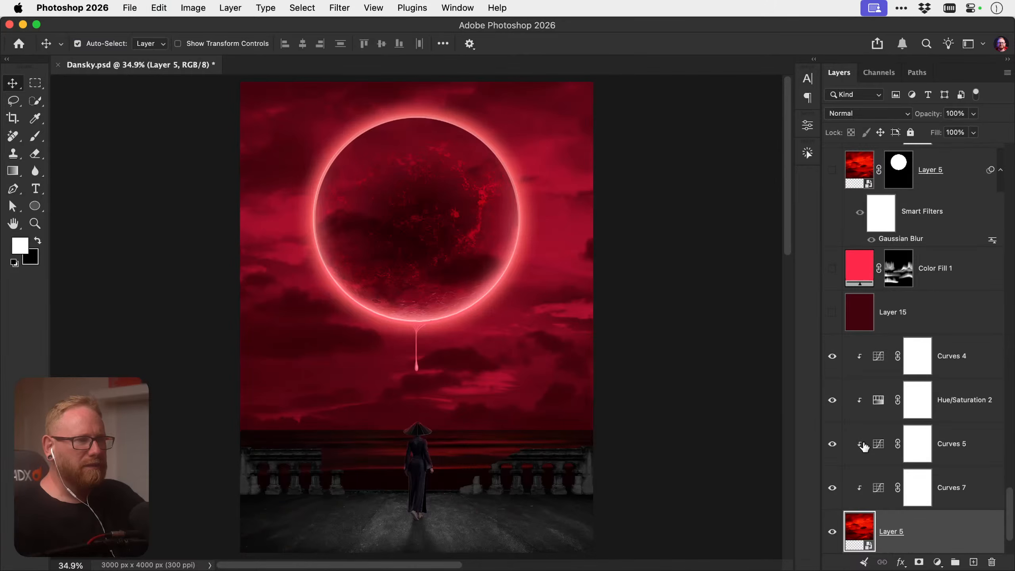
pyautogui.scroll(3, 855, 494)
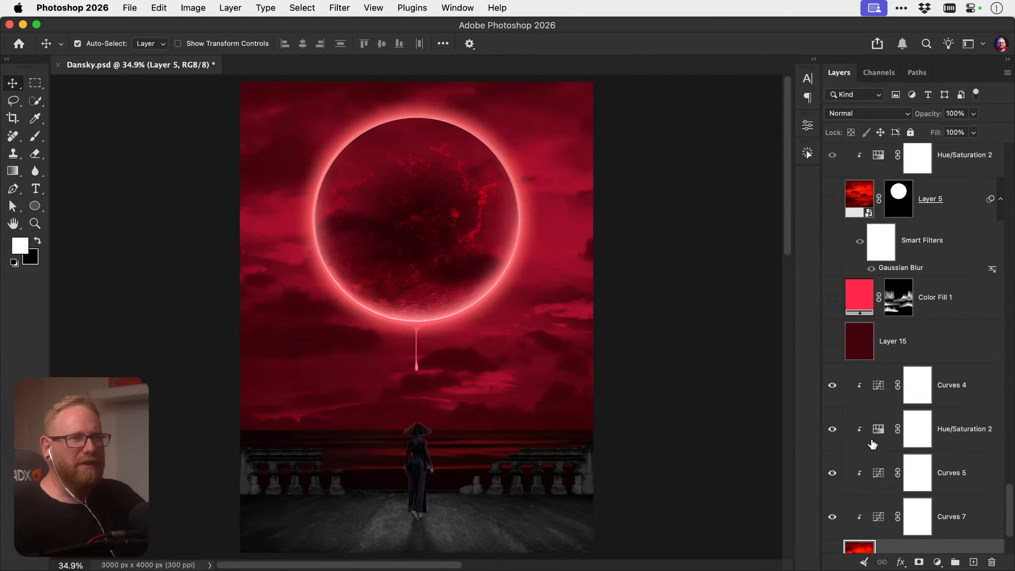
pyautogui.scroll(-5, 899, 360)
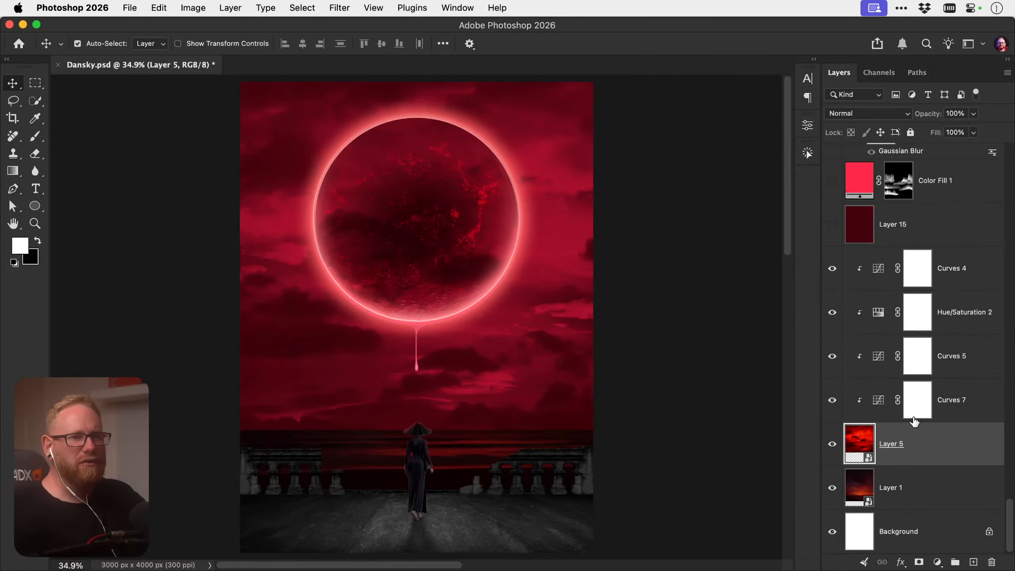
# Toggle the sky layers' visibility to compare them, leaving Layer 5 shown and Layer 1 hidden
pyautogui.click(832, 445)
pyautogui.click(832, 445)
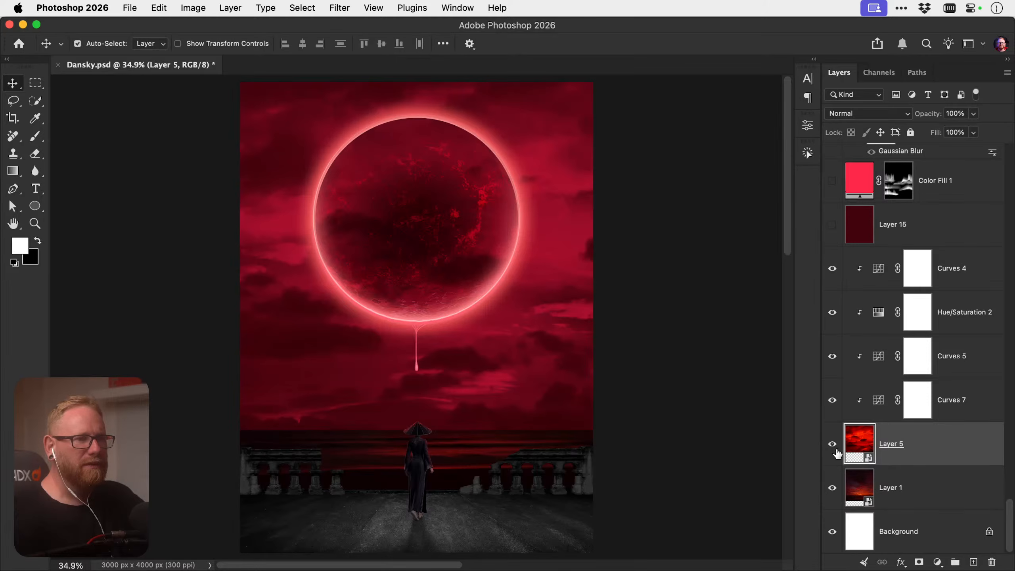
pyautogui.click(833, 490)
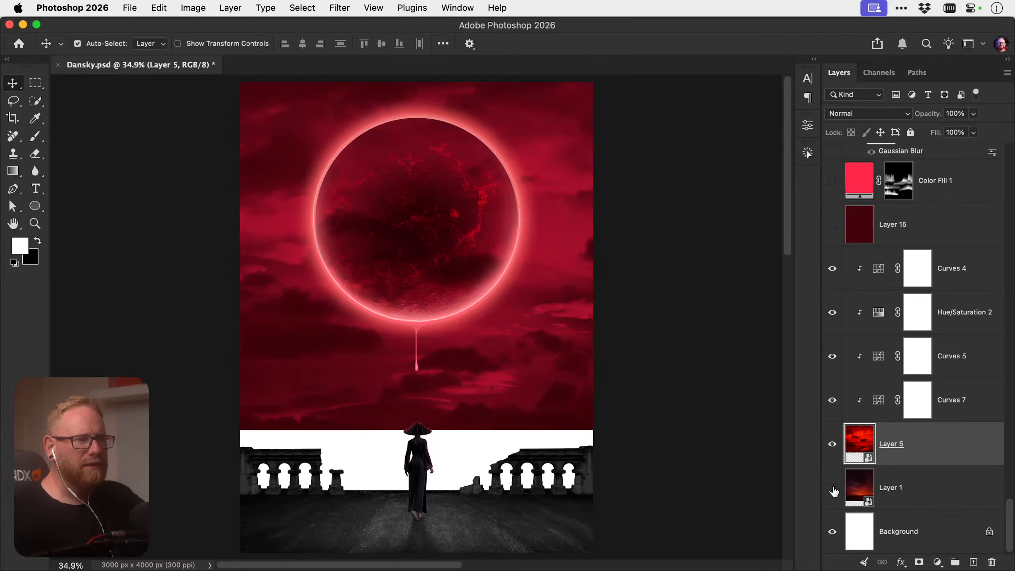
pyautogui.click(833, 488)
pyautogui.click(833, 488)
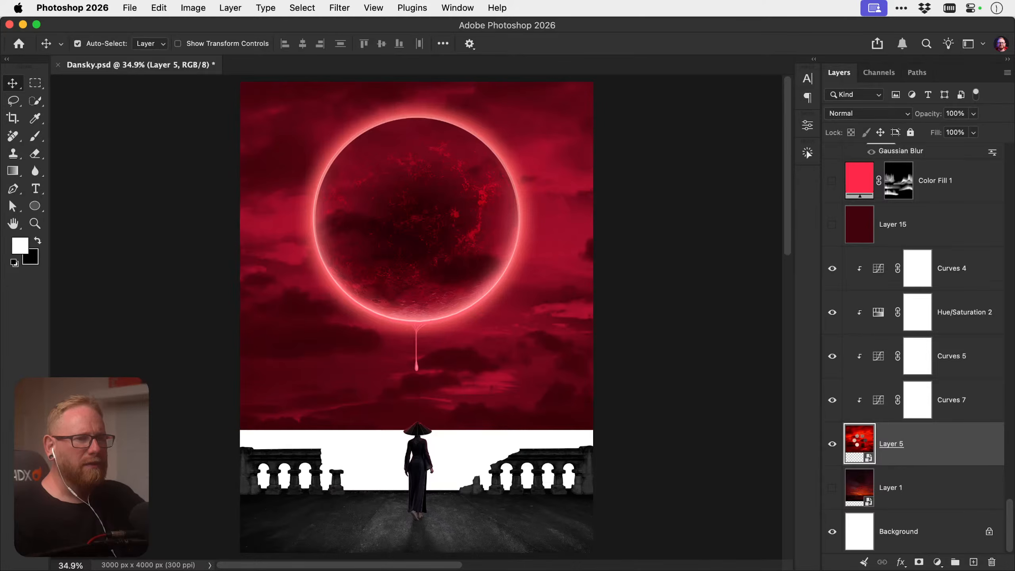
# Open the sky's Layer 5 smart object and extend its crop frame evenly on all sides to about 10268 × 6846 px
pyautogui.doubleClick(859, 443)
pyautogui.press('super+minus')
pyautogui.press('super+minus')
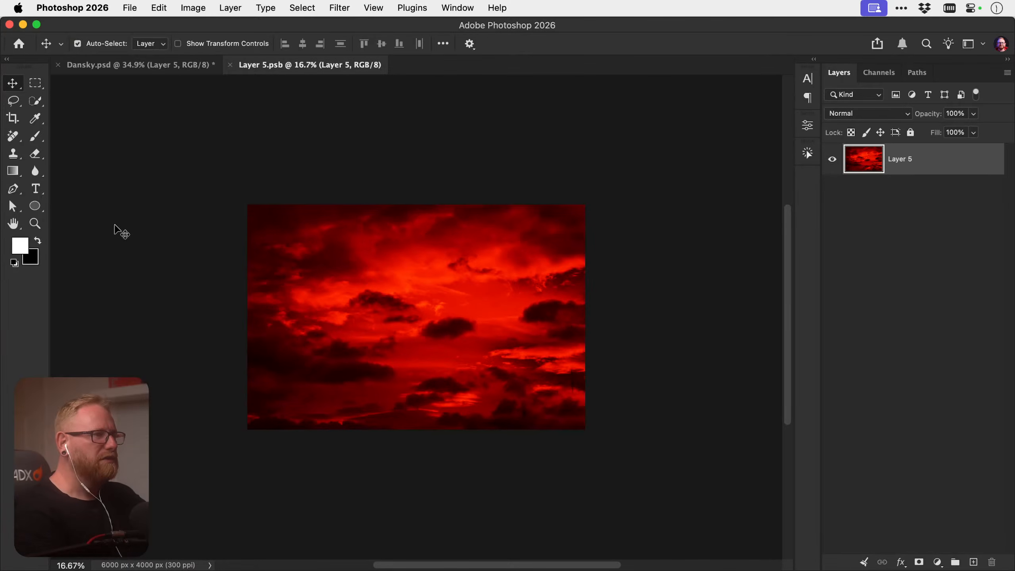
pyautogui.press('c')
pyautogui.moveTo(248, 430); pyautogui.dragTo(125, 511)
# Fill the extended sky canvas with Generative Expand, leaving the prompt empty
pyautogui.click(567, 45)
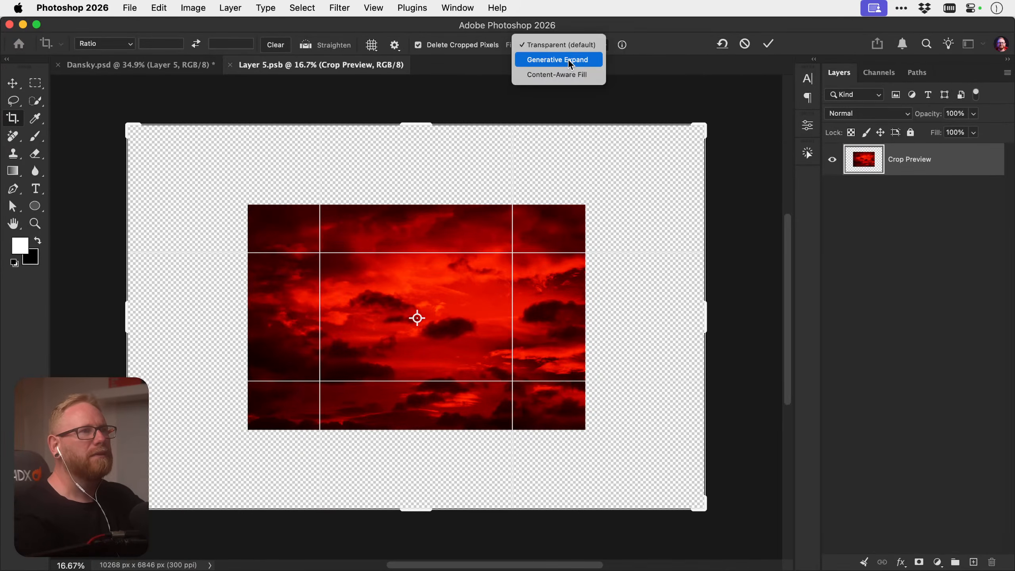
pyautogui.click(567, 60)
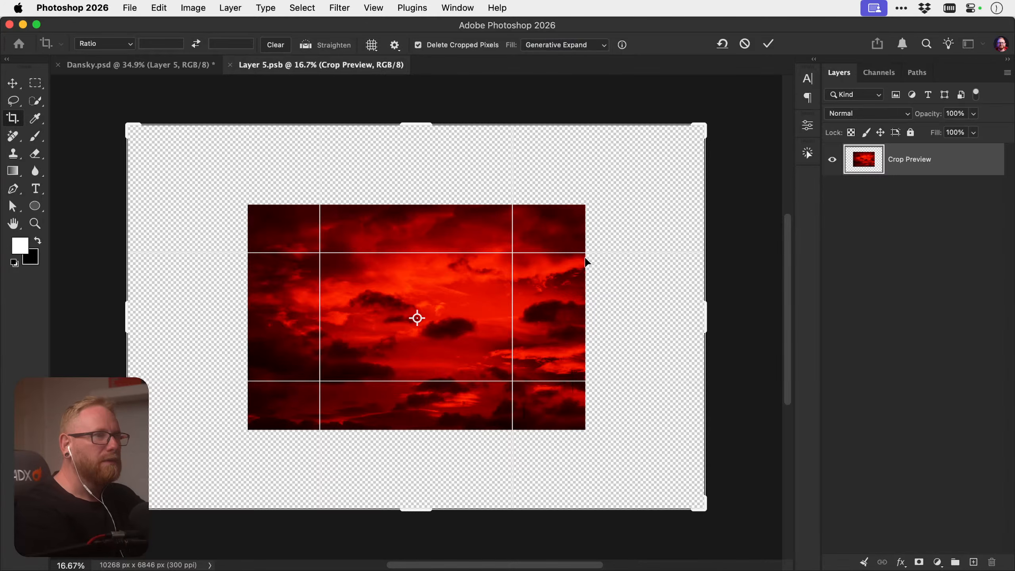
pyautogui.press('Return')
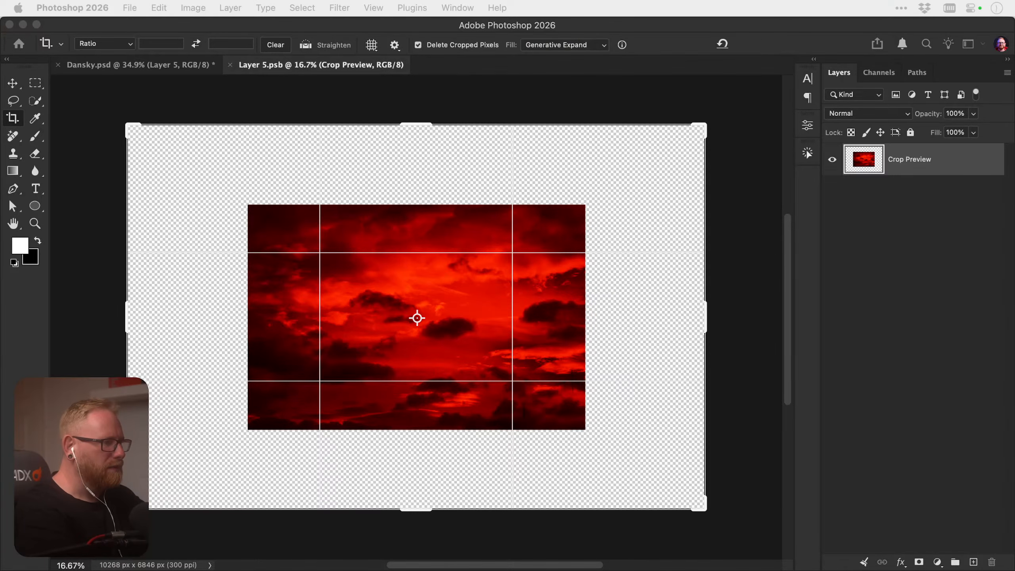
pyautogui.moveTo(639, 398); pyautogui.dragTo(600, 284)
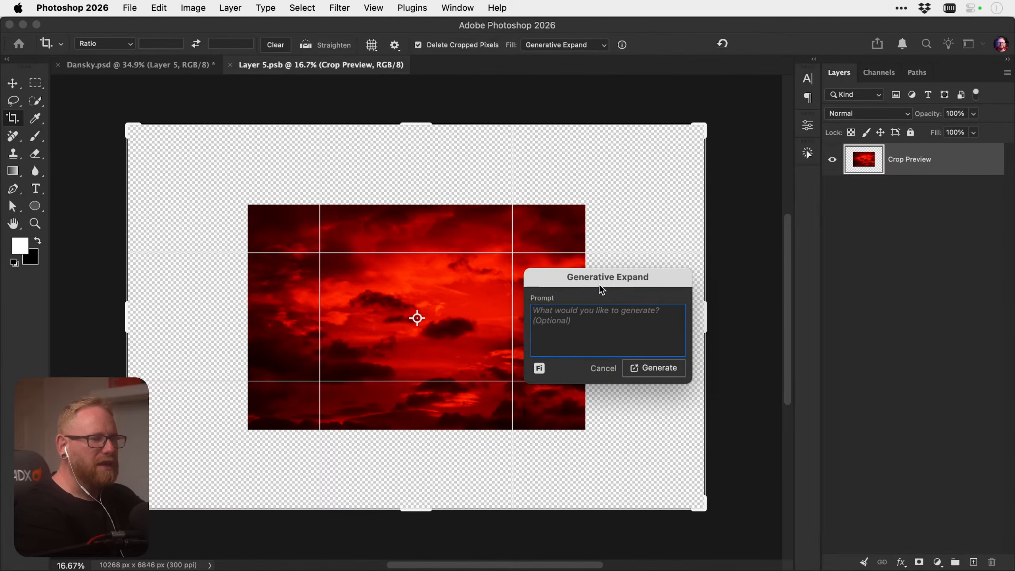
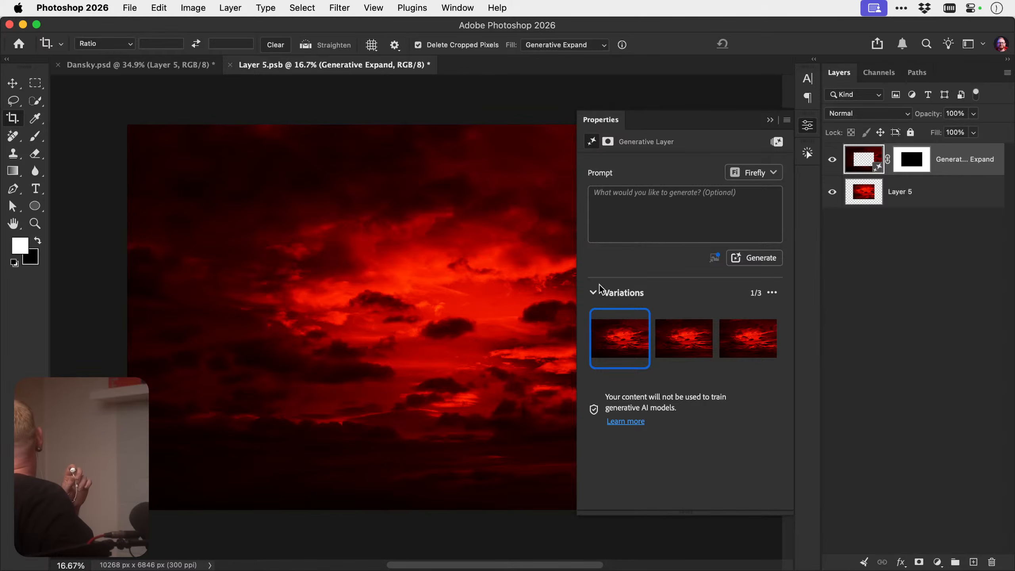
# Keep the first generated sky variation, save the Layer 5 smart object and close it to return to the poster
pyautogui.click(599, 287)
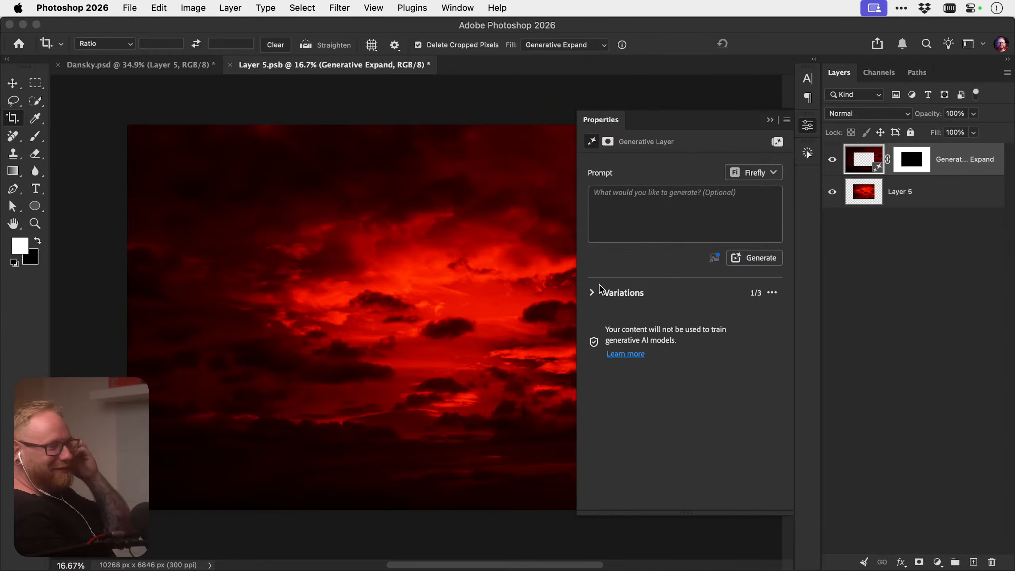
pyautogui.click(807, 124)
pyautogui.hotkey('ctrl', 's')
pyautogui.press('v')
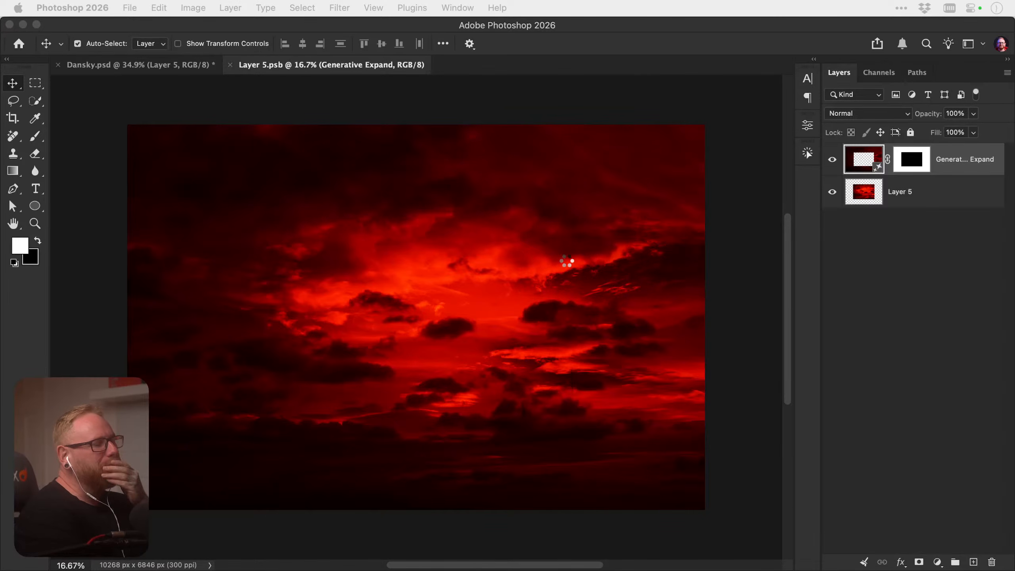
pyautogui.click(231, 64)
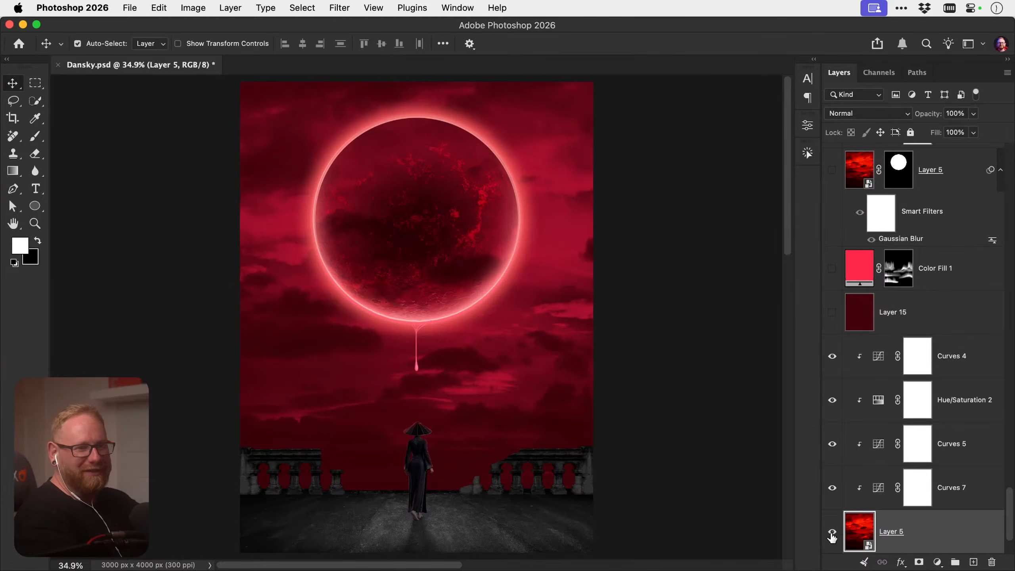
# Toggle the extended sky's Layer 5 off and on to compare the poster without and with it
pyautogui.click(832, 532)
pyautogui.click(832, 531)
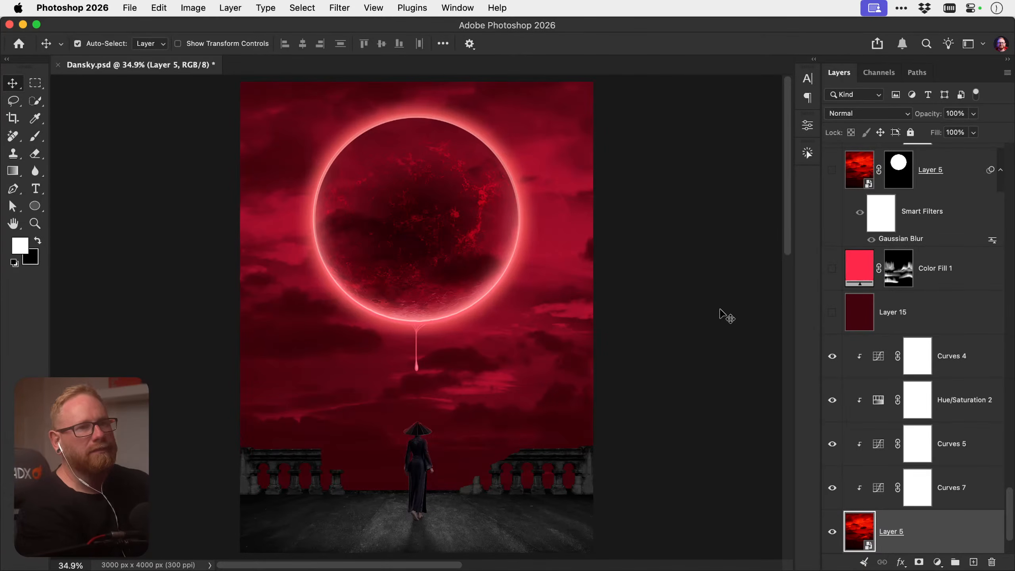
# Copy the red of Color Fill 2 and add a Solid Color layer of ff2b4e above the right wall's Exposure 4 adjustment
pyautogui.scroll(10, 890, 356)
pyautogui.scroll(15, 890, 355)
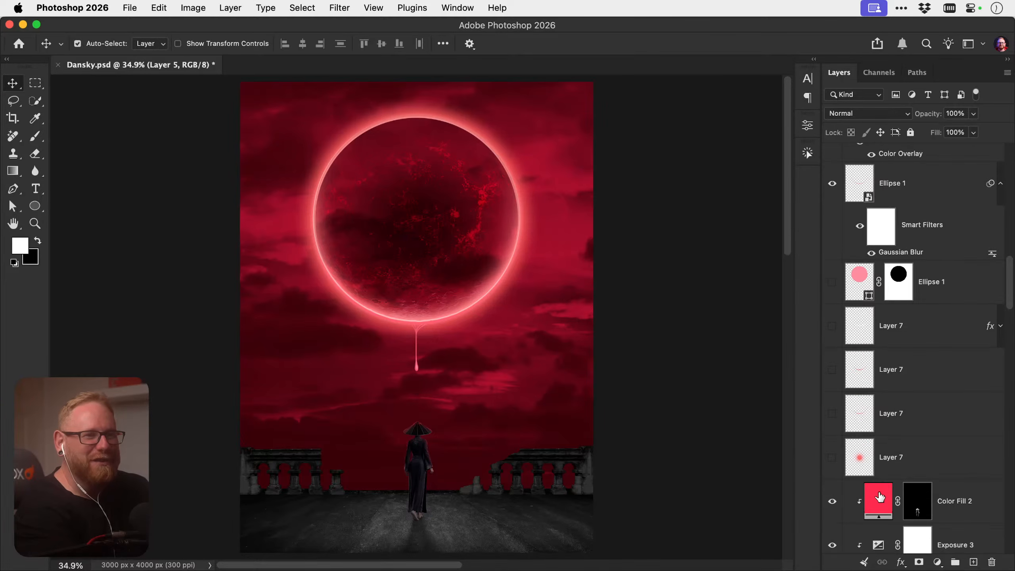
pyautogui.doubleClick(879, 496)
pyautogui.press('Return')
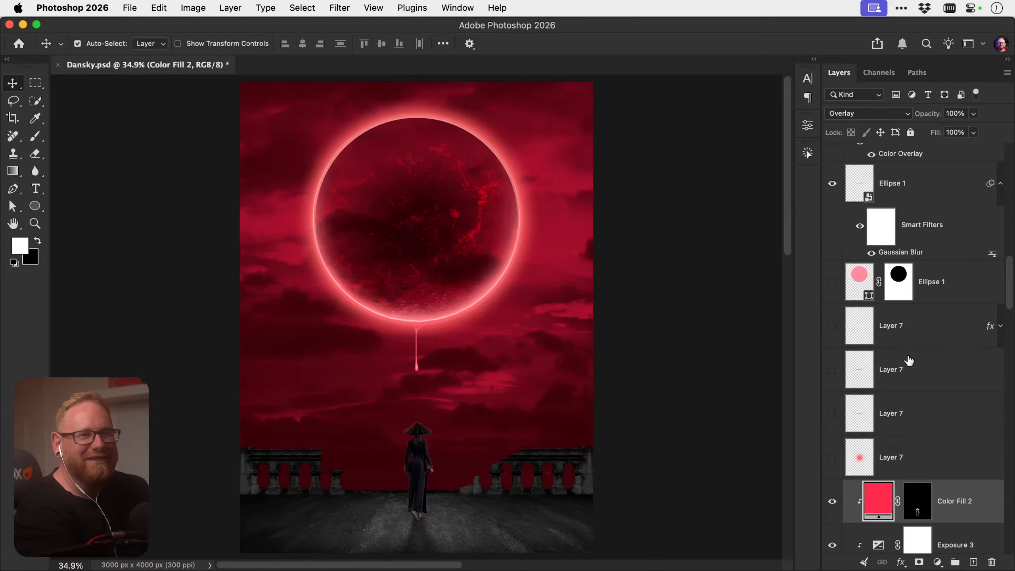
pyautogui.scroll(-10, 909, 359)
pyautogui.click(586, 460)
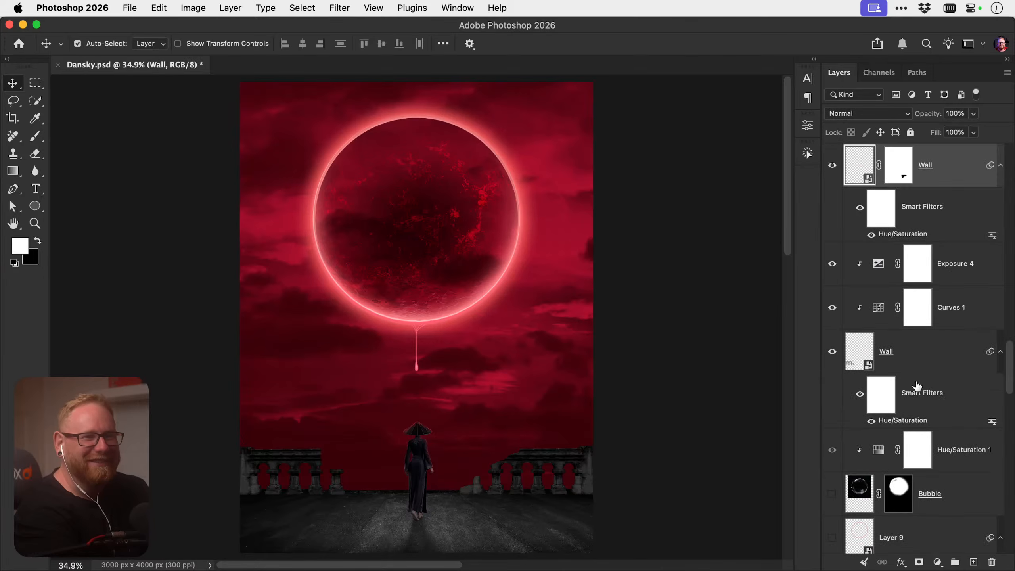
pyautogui.scroll(5, 928, 380)
pyautogui.click(959, 312)
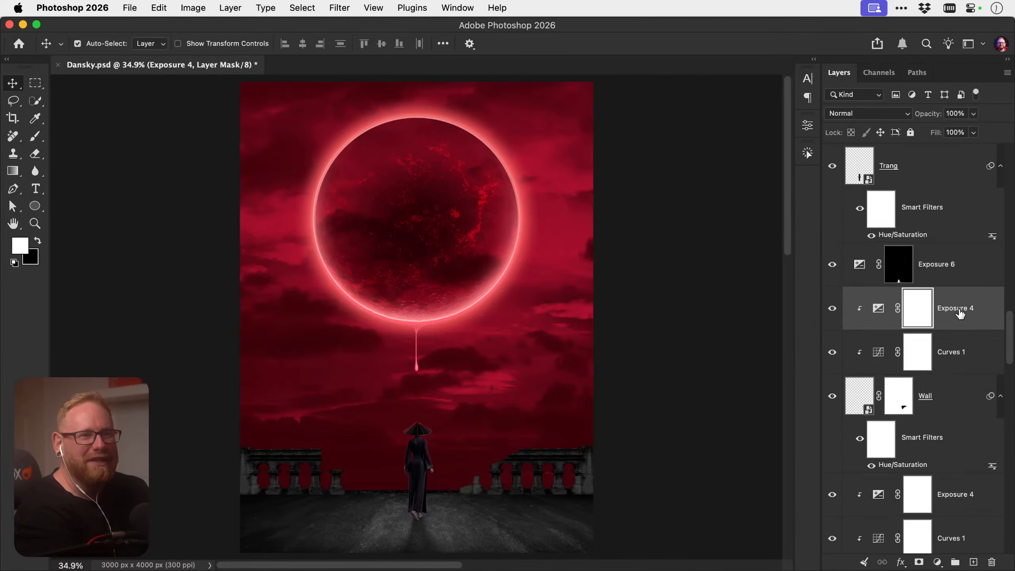
pyautogui.click(937, 562)
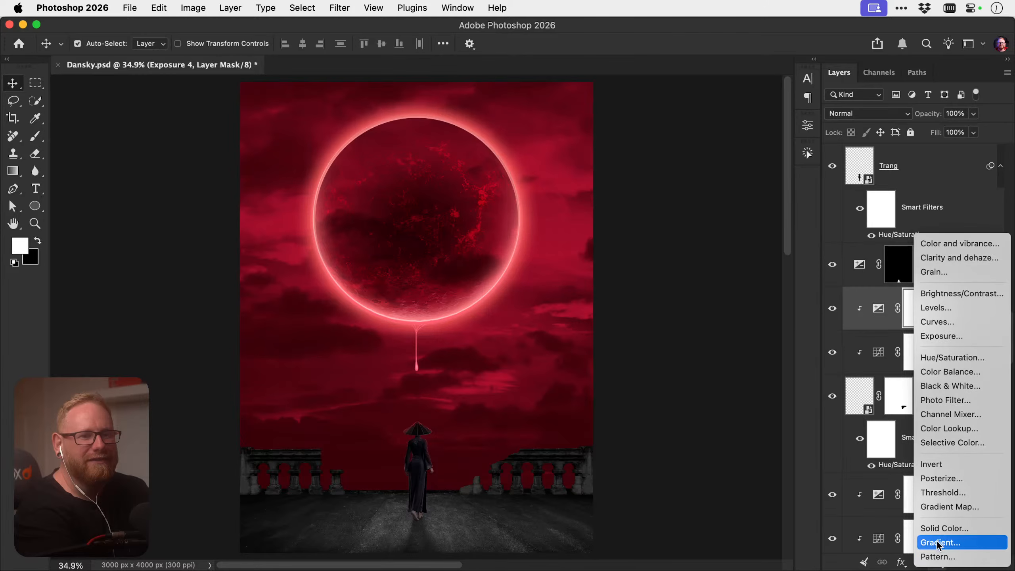
pyautogui.click(945, 527)
pyautogui.hotkey('ctrl', 'v')
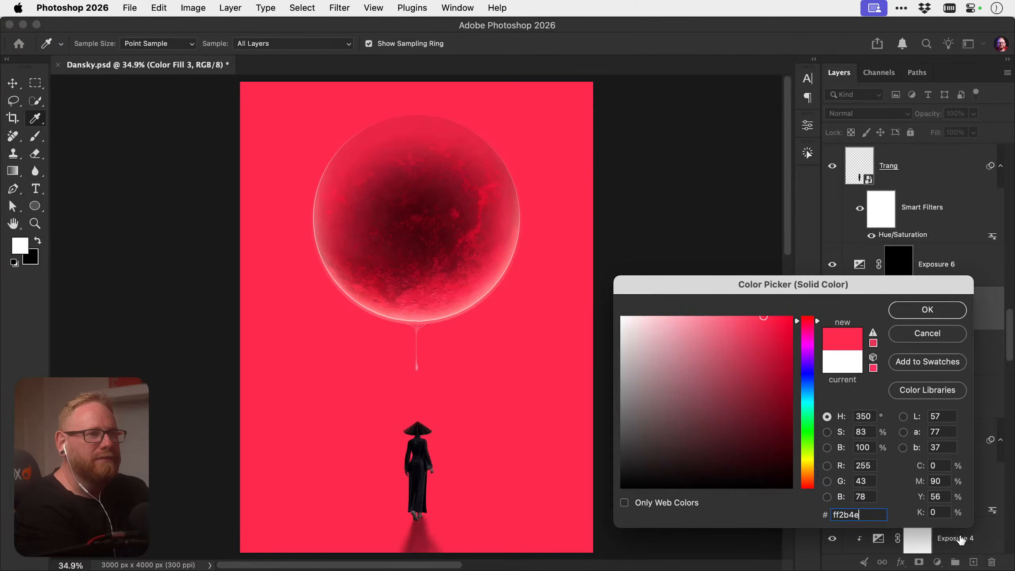
pyautogui.press('Return')
# Clip the new red fill layer to the right wall and set its blend mode to Overlay
pyautogui.keyDown('alt'); pyautogui.click(962, 326); pyautogui.keyUp('alt')
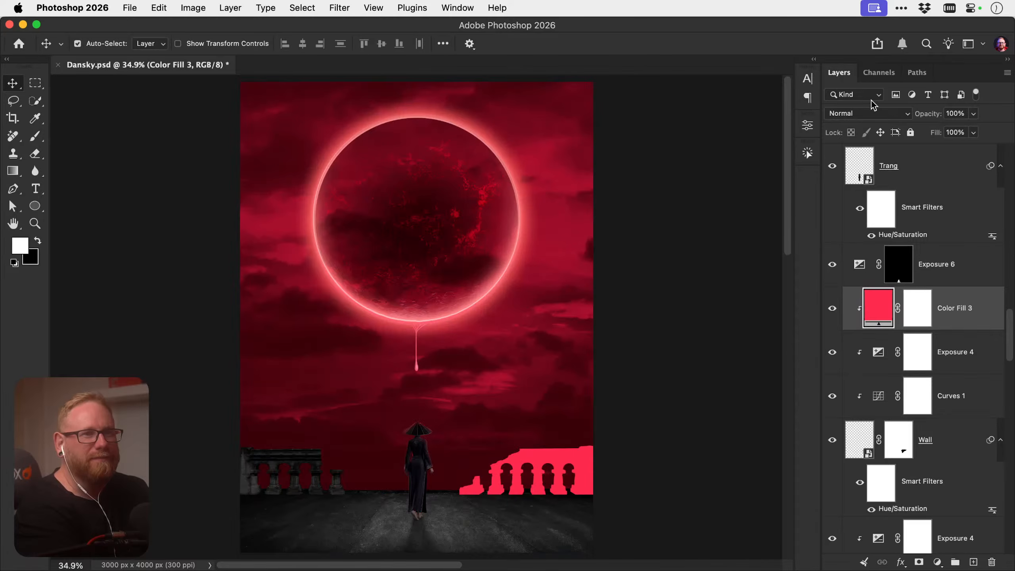
pyautogui.click(868, 116)
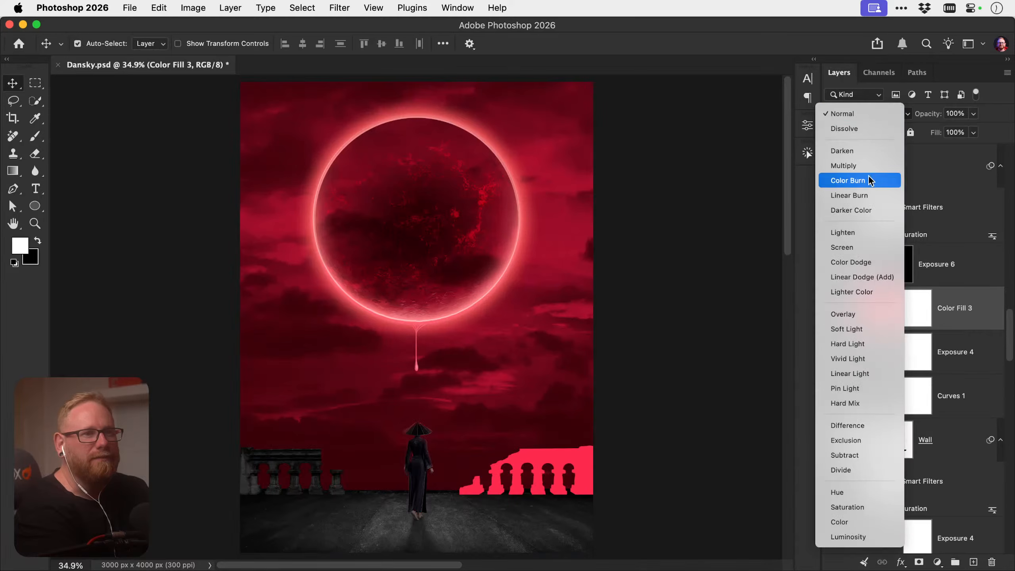
pyautogui.click(864, 314)
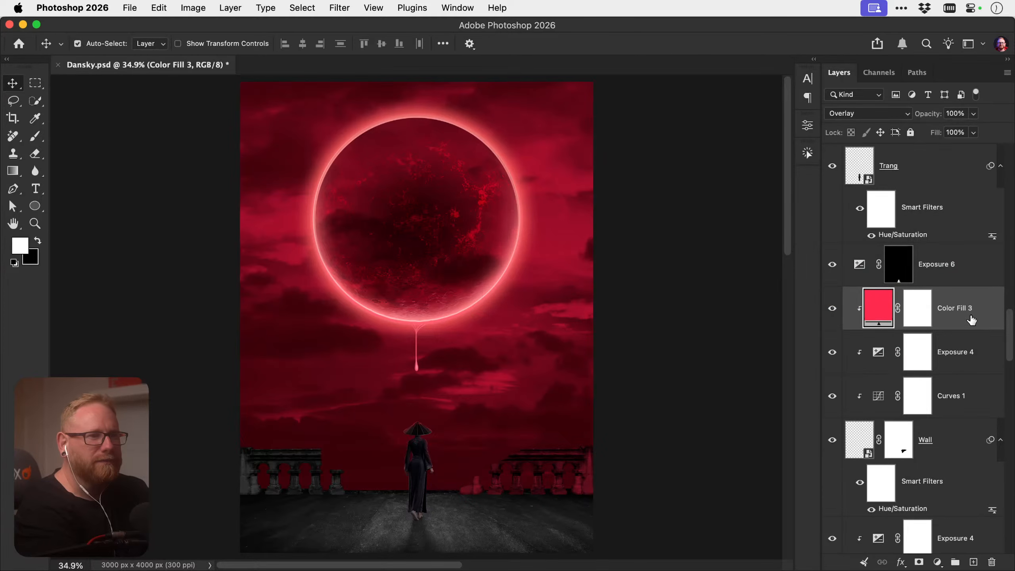
# Invert the layer mask of the right wall's Color Fill 3 to black
pyautogui.scroll(-2, 871, 316)
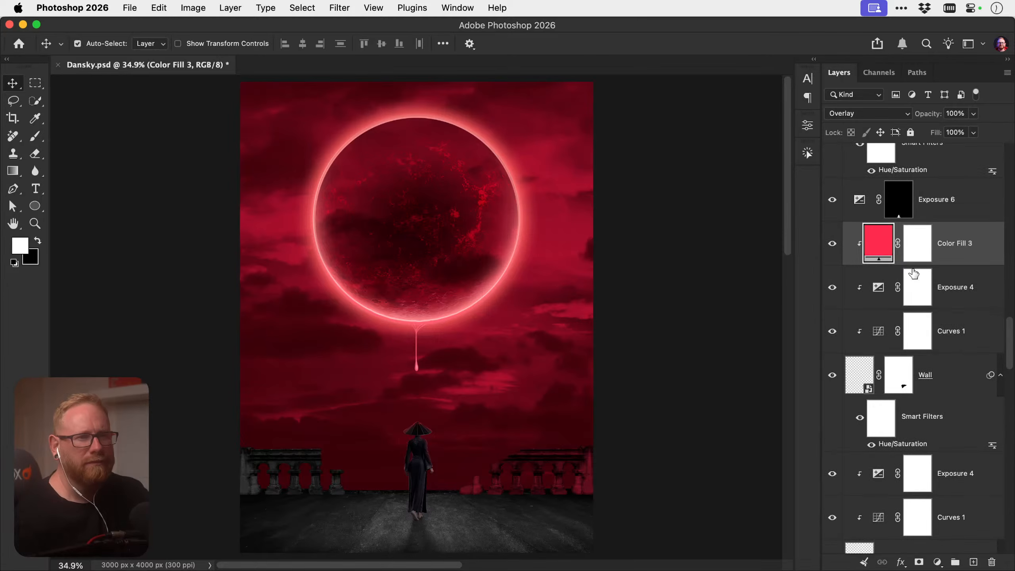
pyautogui.click(916, 252)
pyautogui.press('z')
pyautogui.click(545, 464)
pyautogui.click(546, 466)
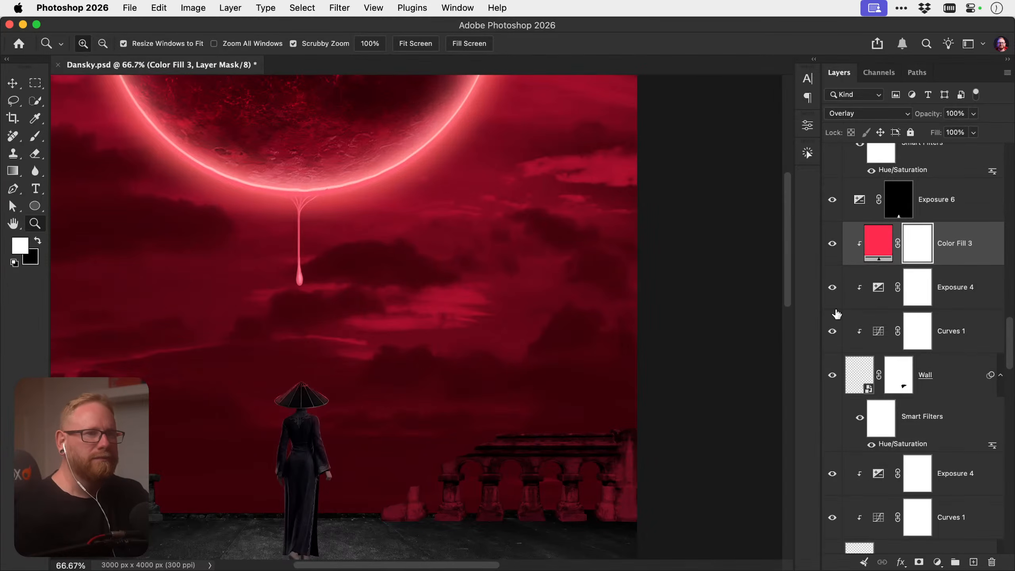
pyautogui.press('v')
pyautogui.press('super+i')
# Paint white on the right wall's fill mask along the balustrade's upper edge with a 150 px brush at 100% flow
pyautogui.press('z')
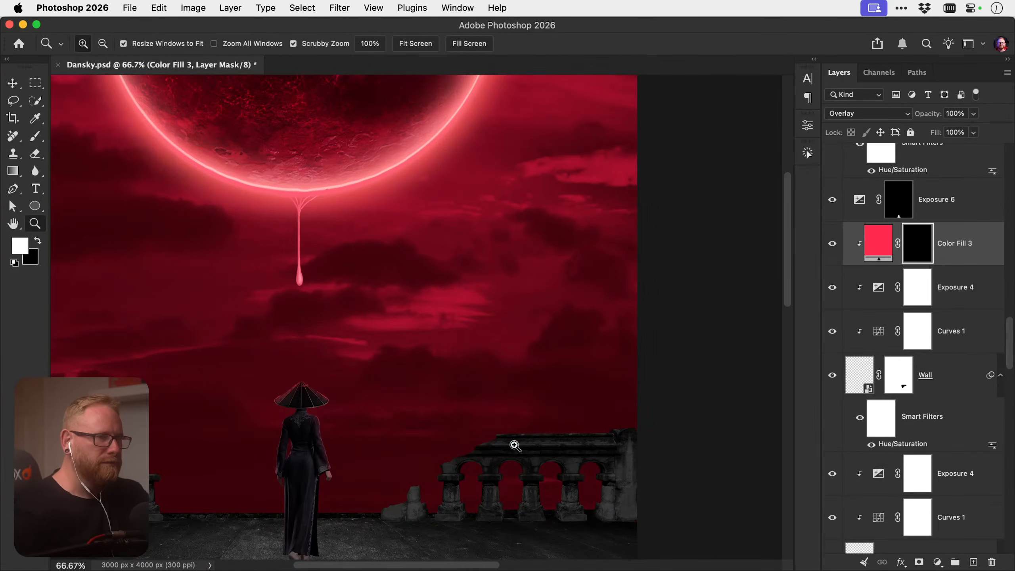
pyautogui.click(514, 448)
pyautogui.press('b')
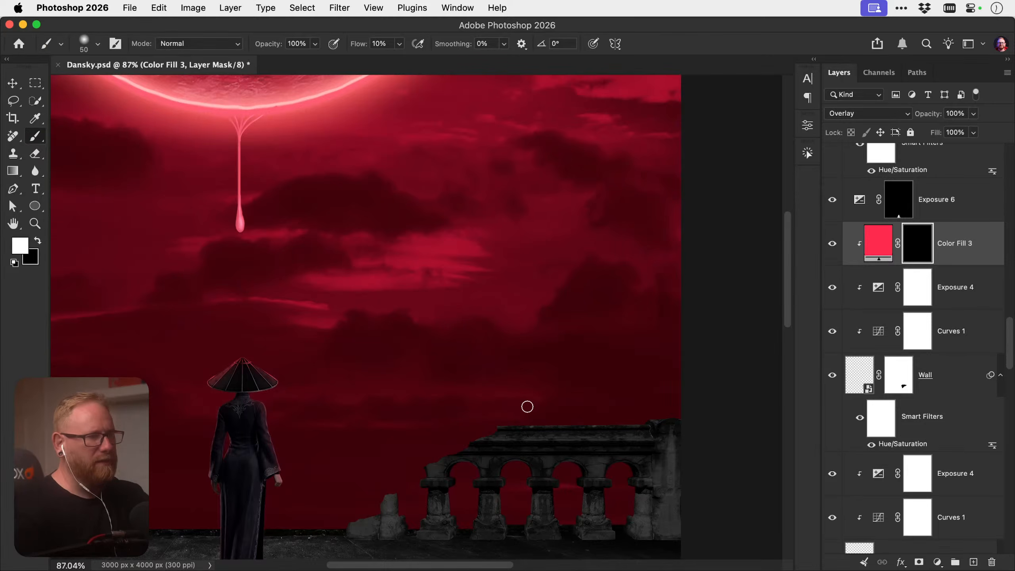
pyautogui.press(']')
pyautogui.press(']')
pyautogui.press(']')
pyautogui.press(']')
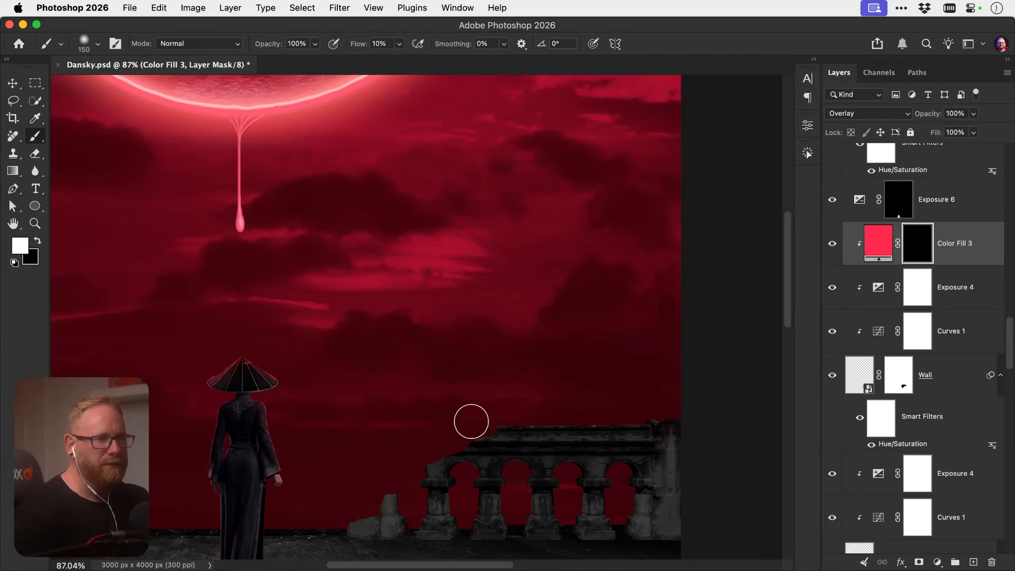
pyautogui.moveTo(399, 44); pyautogui.dragTo(500, 155)
pyautogui.moveTo(416, 450); pyautogui.dragTo(568, 407)
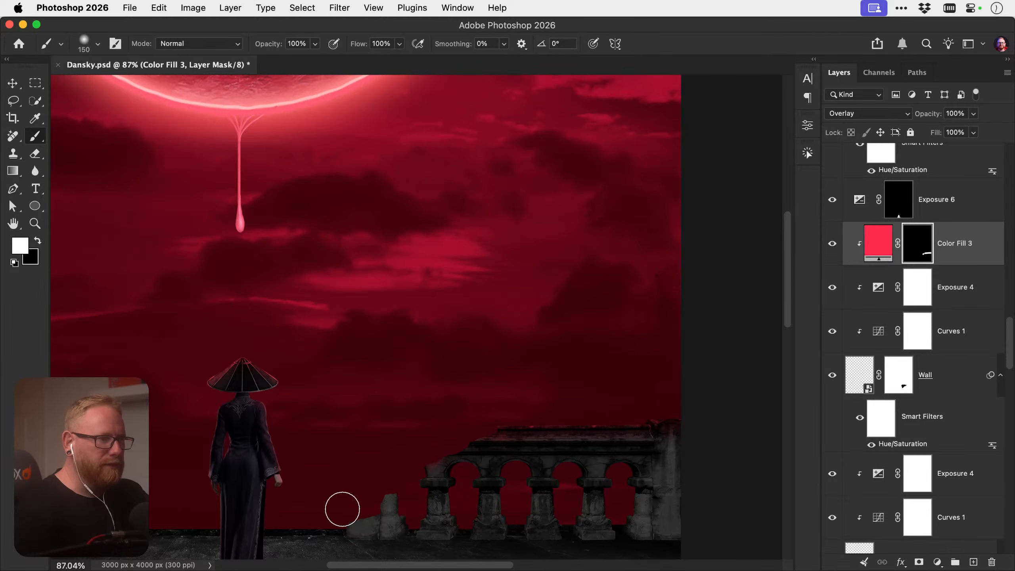
# Brush softer red light over the right balustrade at 30% flow, enlarging the brush to 300 px for broader coverage
pyautogui.hotkey('shift', '3')
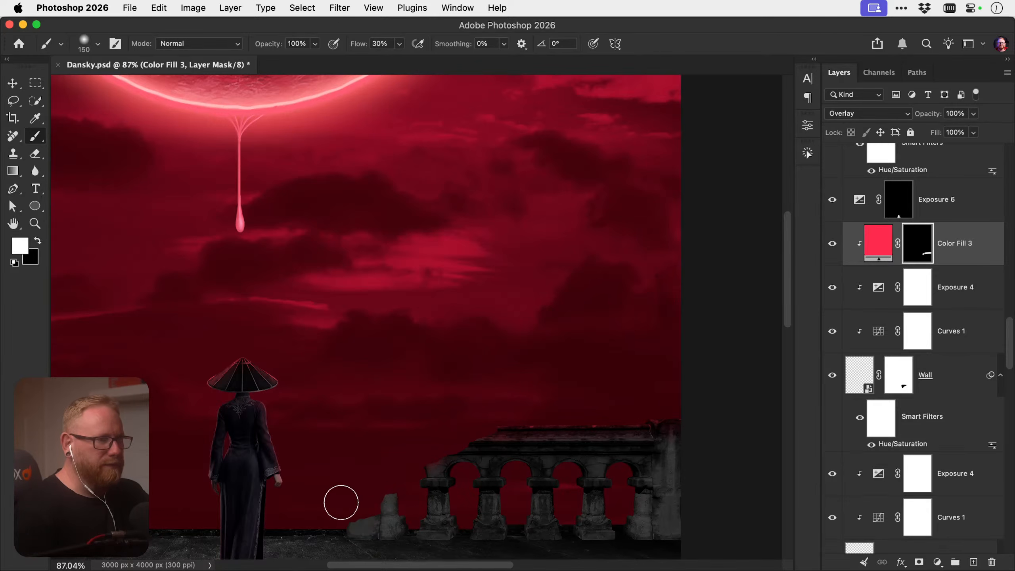
pyautogui.moveTo(356, 504)
pyautogui.mouseDown()
pyautogui.moveTo(399, 446)
pyautogui.moveTo(444, 439)
pyautogui.moveTo(571, 454)
pyautogui.mouseUp()
pyautogui.press('super+0')
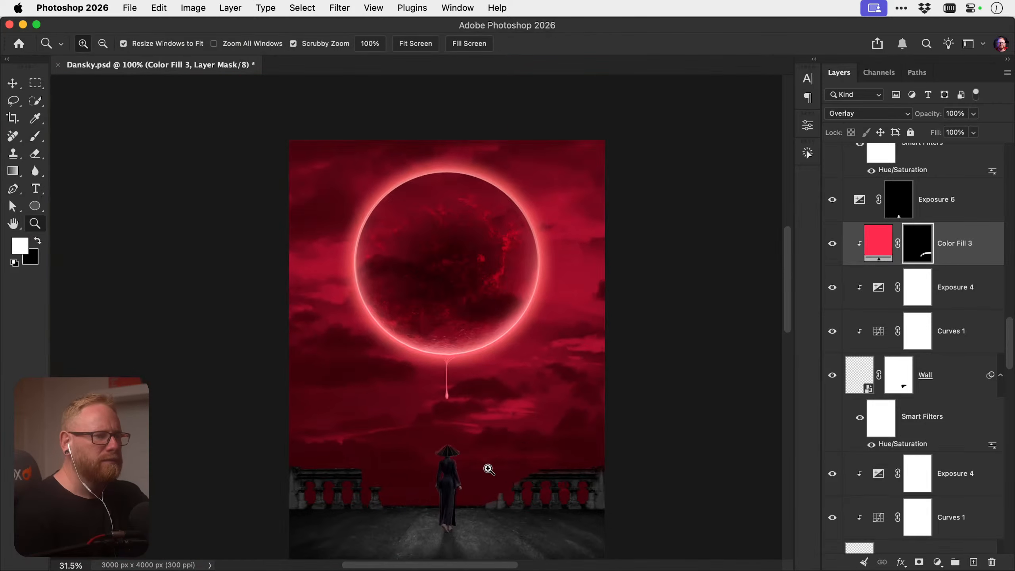
pyautogui.press(']')
pyautogui.press(']')
pyautogui.press(']')
pyautogui.press(']')
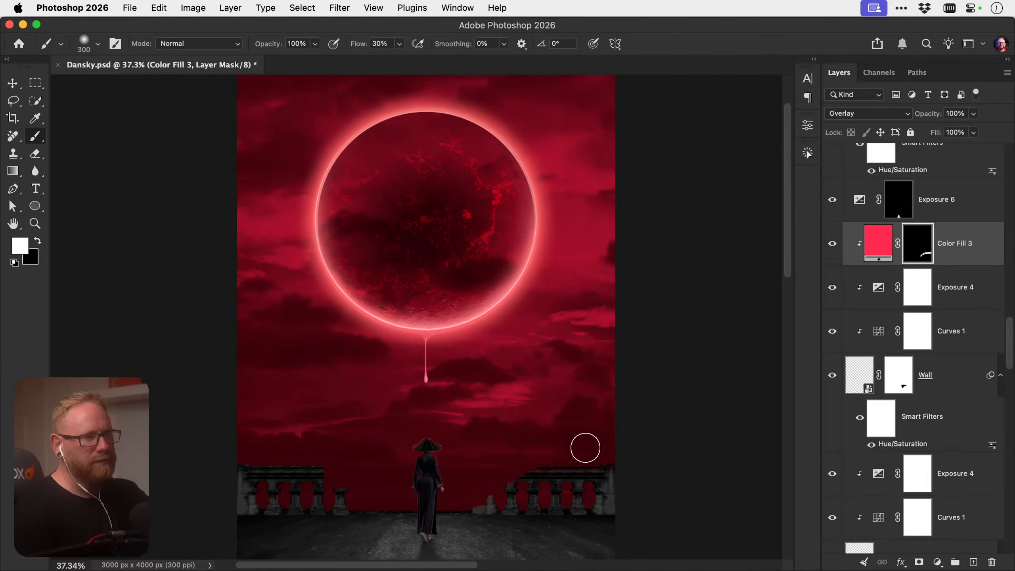
# Duplicate the red fill above the left wall's Exposure 4, clip it, and replace its mask with a black one
pyautogui.press('v')
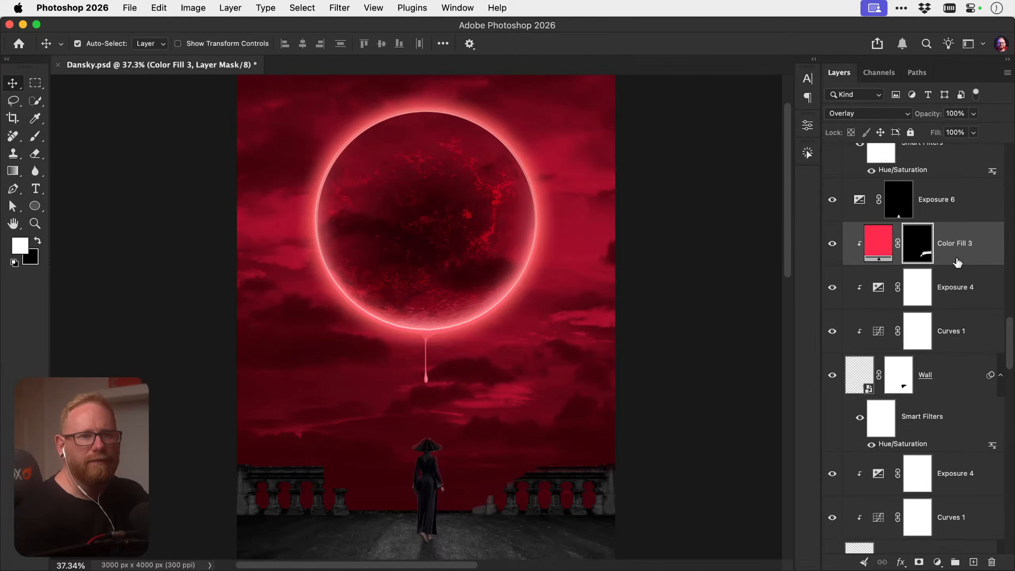
pyautogui.moveTo(958, 260); pyautogui.dragTo(963, 482)
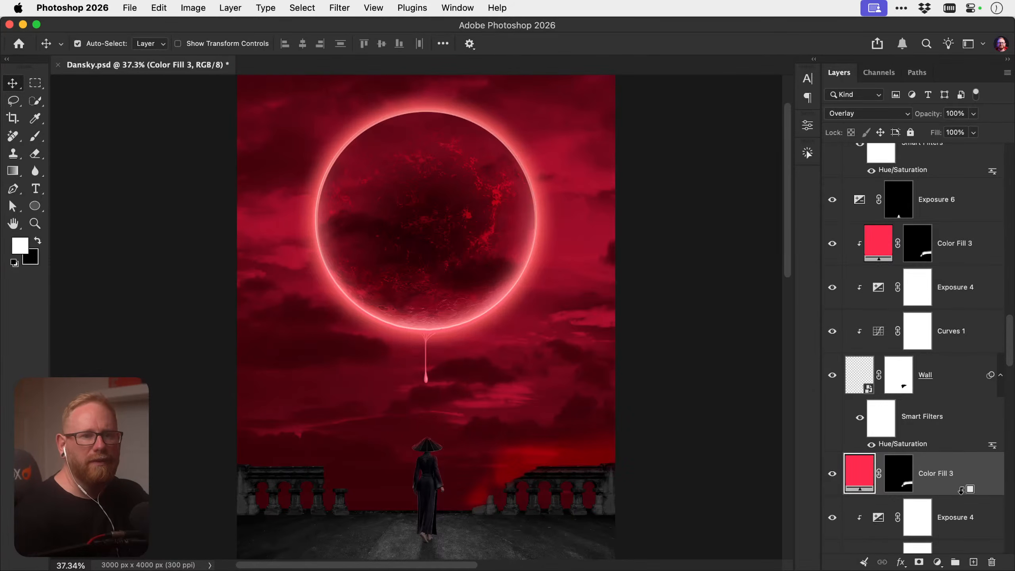
pyautogui.keyDown('alt'); pyautogui.click(961, 489); pyautogui.keyUp('alt')
pyautogui.rightClick(917, 474)
pyautogui.click(881, 513)
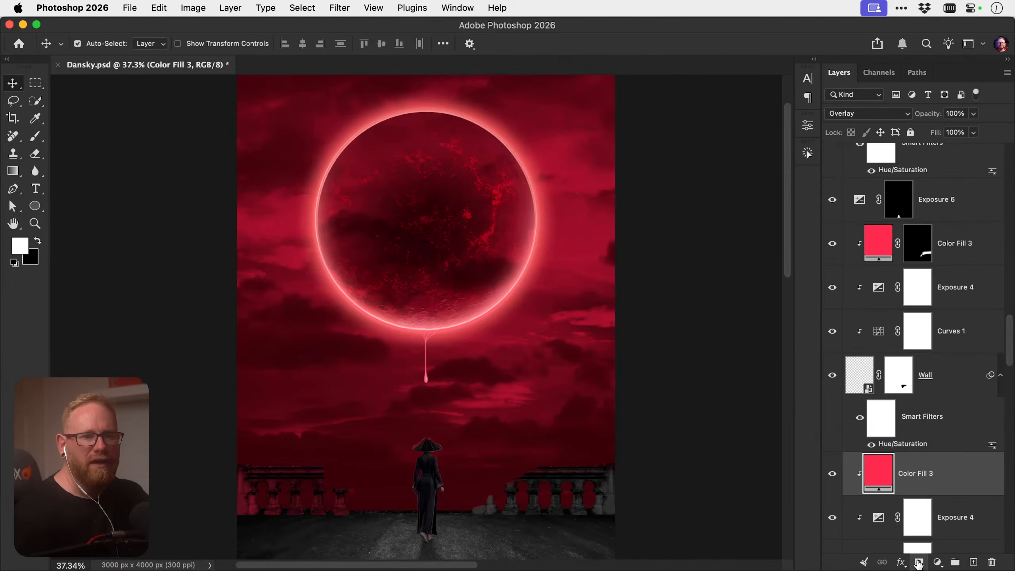
pyautogui.keyDown('alt'); pyautogui.click(918, 563); pyautogui.keyUp('alt')
# Paint white on the left wall's fill mask over the balustrade's upper part with a 300 px brush at 30% flow
pyautogui.press('b')
pyautogui.scroll(3, 301, 494)
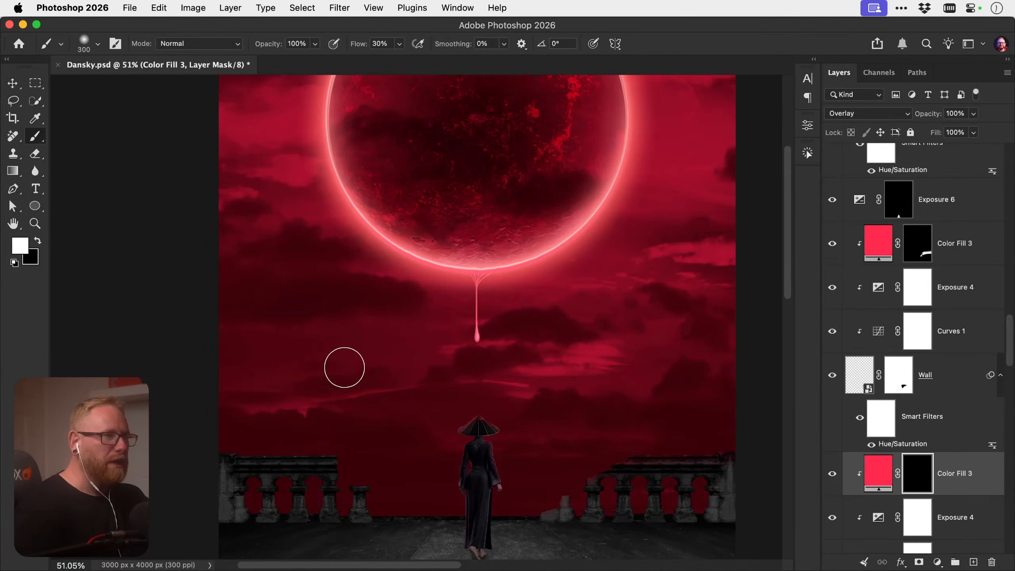
pyautogui.moveTo(335, 438)
pyautogui.mouseDown()
pyautogui.moveTo(227, 444)
pyautogui.moveTo(334, 446)
pyautogui.moveTo(224, 443)
pyautogui.moveTo(405, 429)
pyautogui.moveTo(373, 449)
pyautogui.moveTo(358, 465)
pyautogui.moveTo(365, 473)
pyautogui.moveTo(428, 421)
pyautogui.moveTo(381, 434)
pyautogui.moveTo(386, 465)
pyautogui.moveTo(339, 440)
pyautogui.mouseUp()
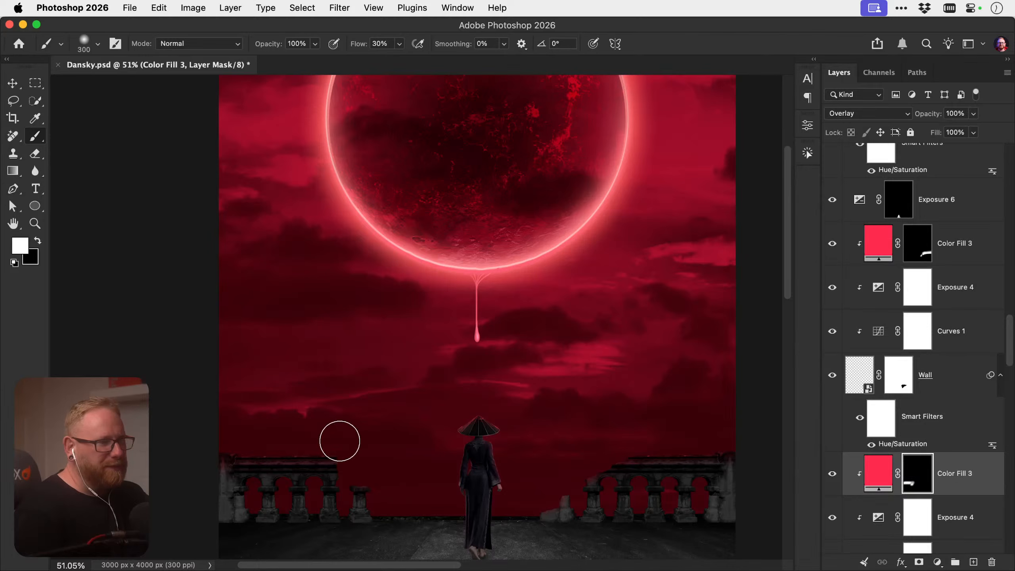
pyautogui.scroll(3, 484, 367)
pyautogui.hscroll(3, 485, 367)
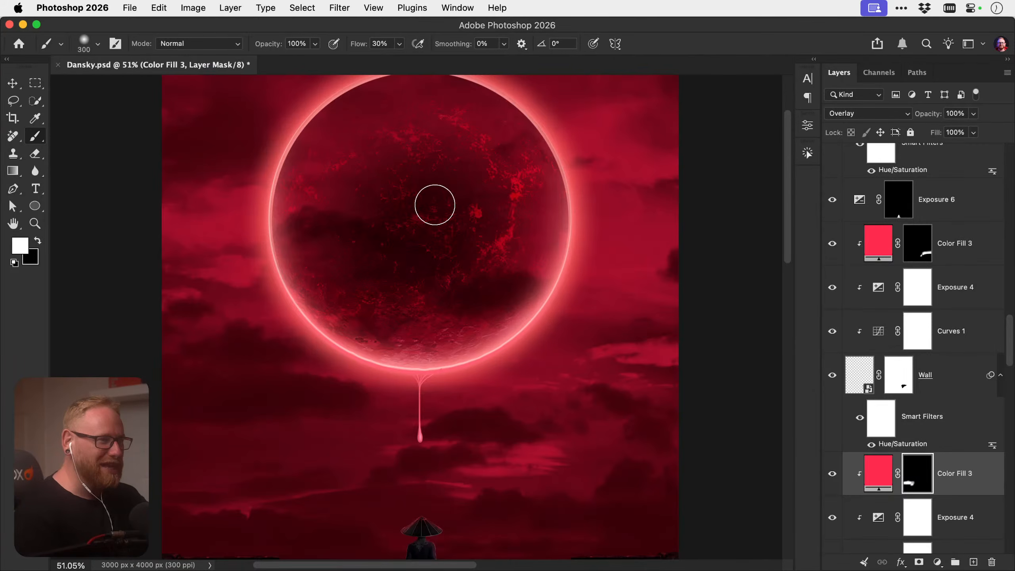
pyautogui.scroll(-10, 435, 204)
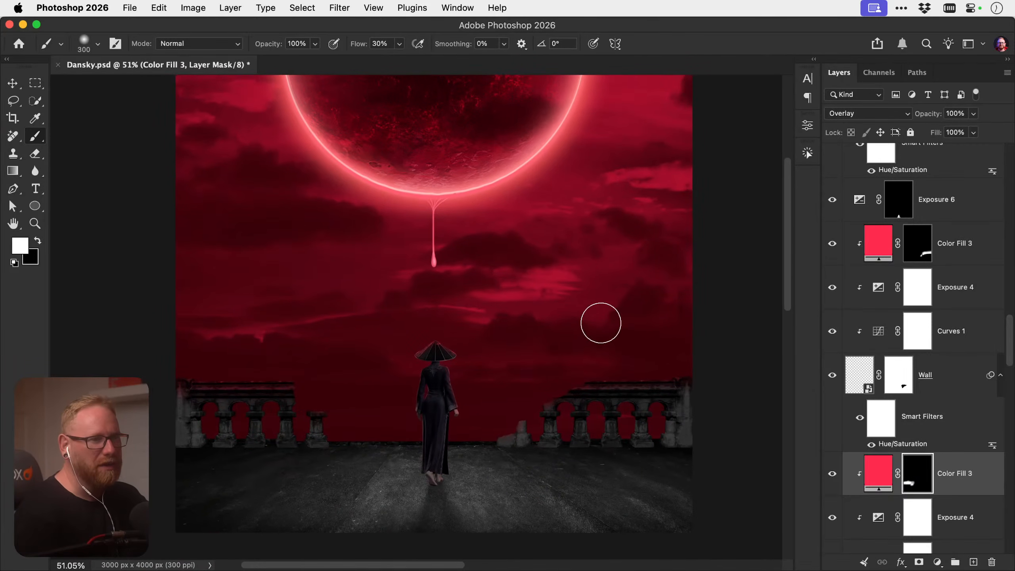
# Select the right wall's red fill mask and reduce the brush to 40 px for its broken end
pyautogui.click(919, 254)
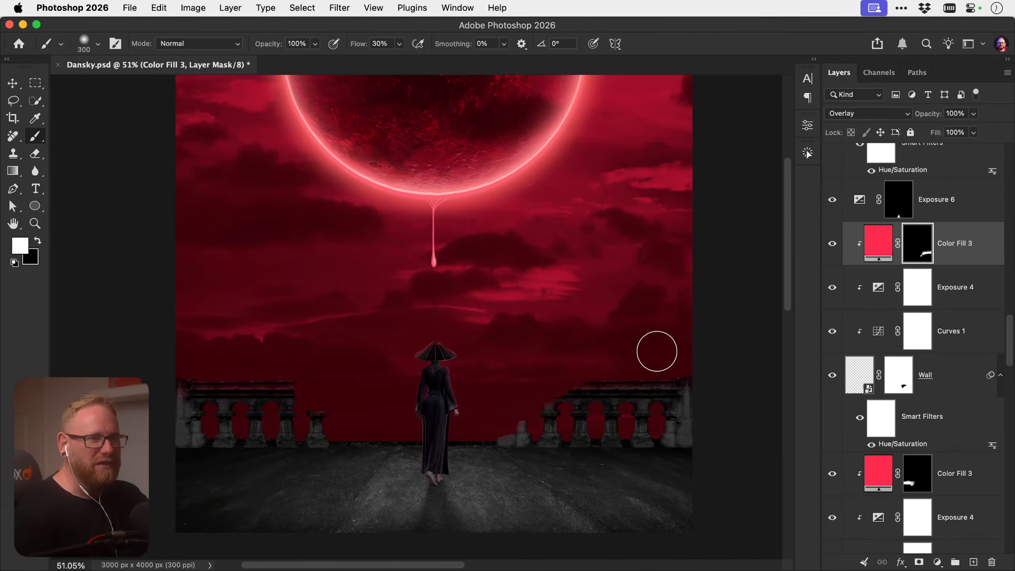
pyautogui.press('z')
pyautogui.moveTo(546, 392); pyautogui.dragTo(564, 403)
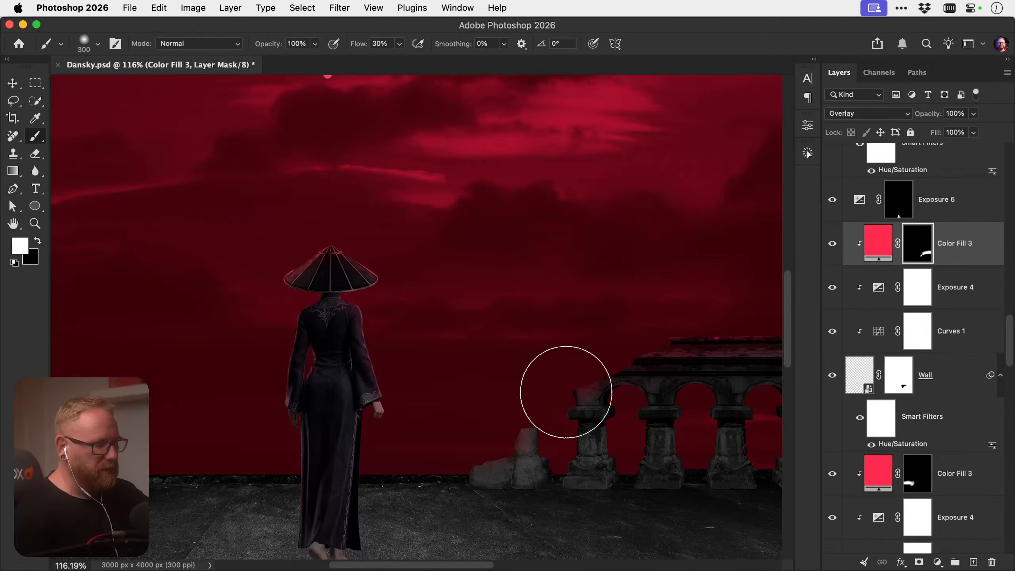
pyautogui.press('[')
pyautogui.press('[')
pyautogui.press('[')
pyautogui.press('[')
pyautogui.press('[')
pyautogui.press('[')
pyautogui.press('[')
pyautogui.press('[')
pyautogui.press('[')
pyautogui.press('[')
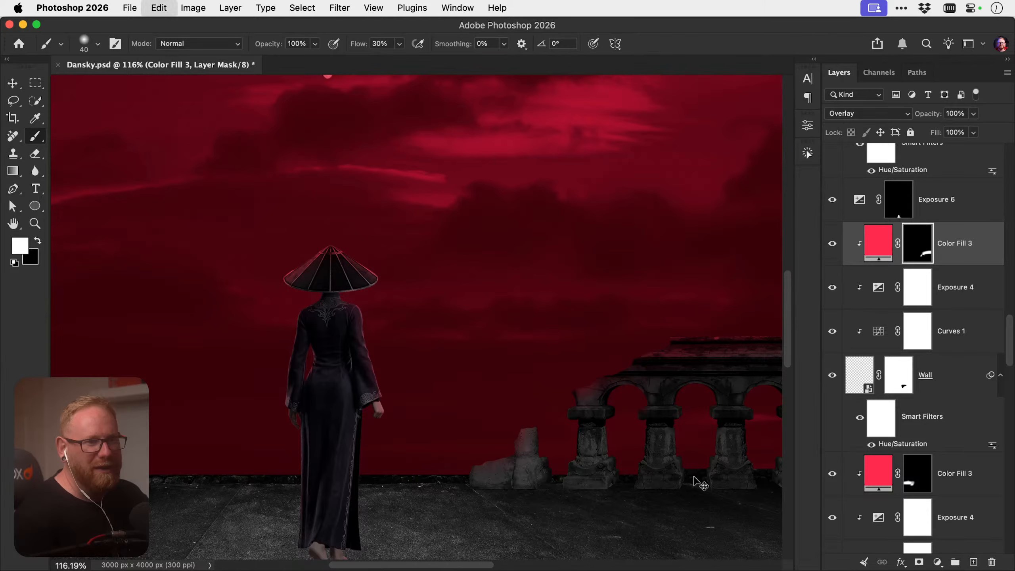
pyautogui.press('v')
pyautogui.press('super+0')
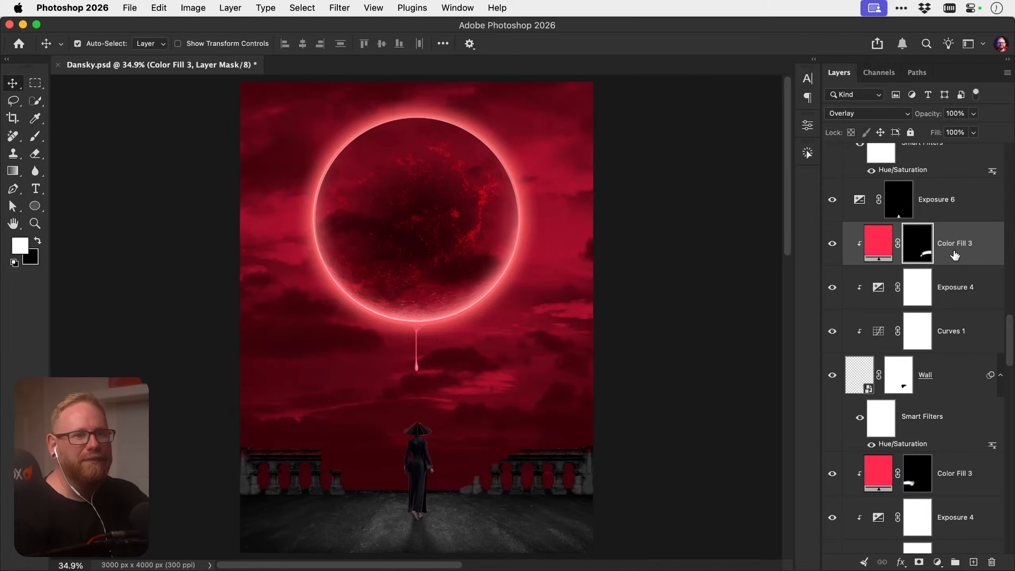
# Duplicate the left wall's red fill, place the copy above the floor's Curves 1, and clip it to the floor
pyautogui.scroll(-5, 955, 257)
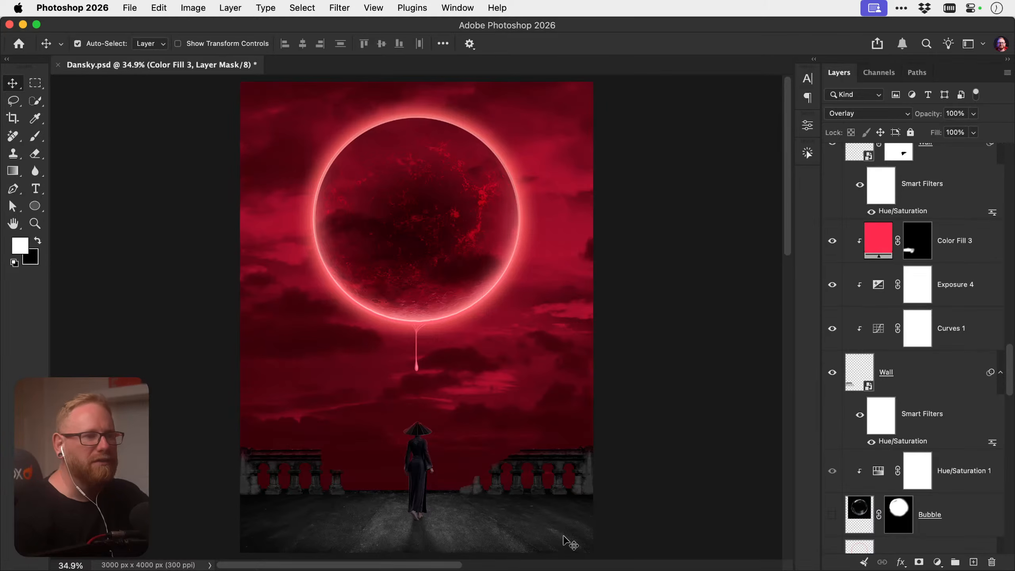
pyautogui.click(519, 541)
pyautogui.scroll(-8, 877, 449)
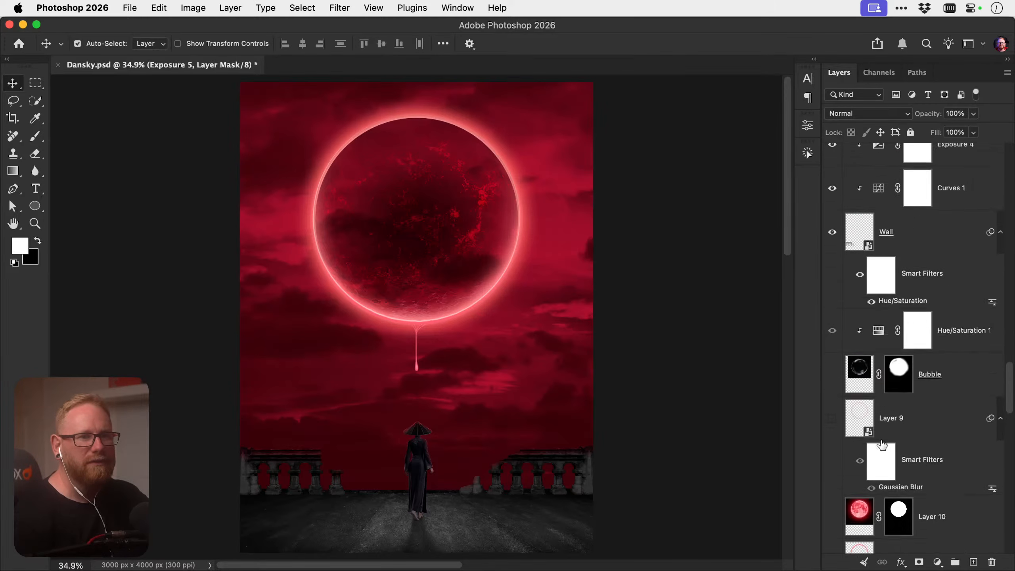
pyautogui.moveTo(952, 336)
pyautogui.mouseDown()
pyautogui.moveTo(952, 564)
pyautogui.moveTo(951, 266)
pyautogui.moveTo(949, 338)
pyautogui.mouseUp()
pyautogui.scroll(4, 945, 342)
pyautogui.scroll(2, 945, 342)
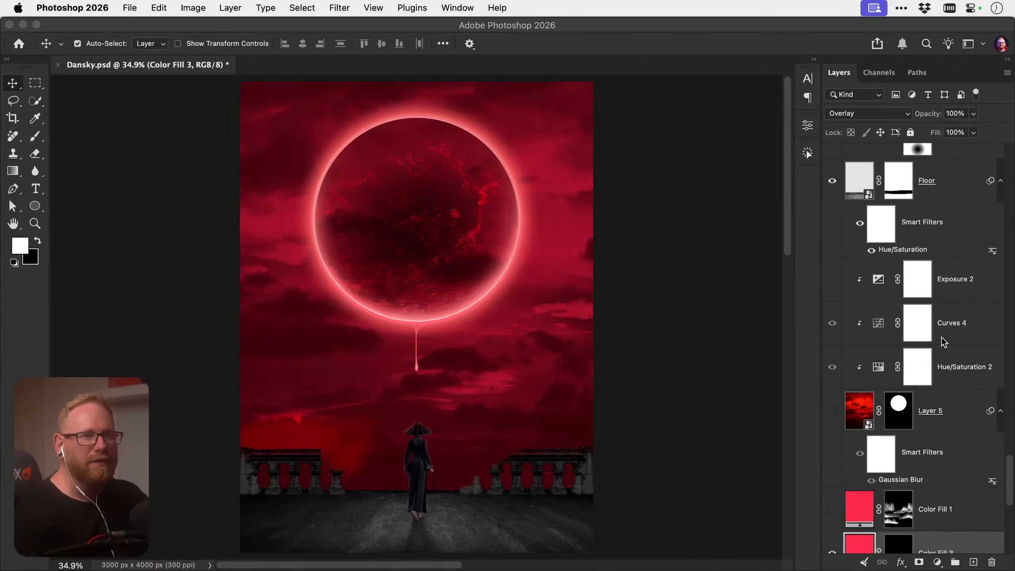
pyautogui.scroll(-1, 942, 377)
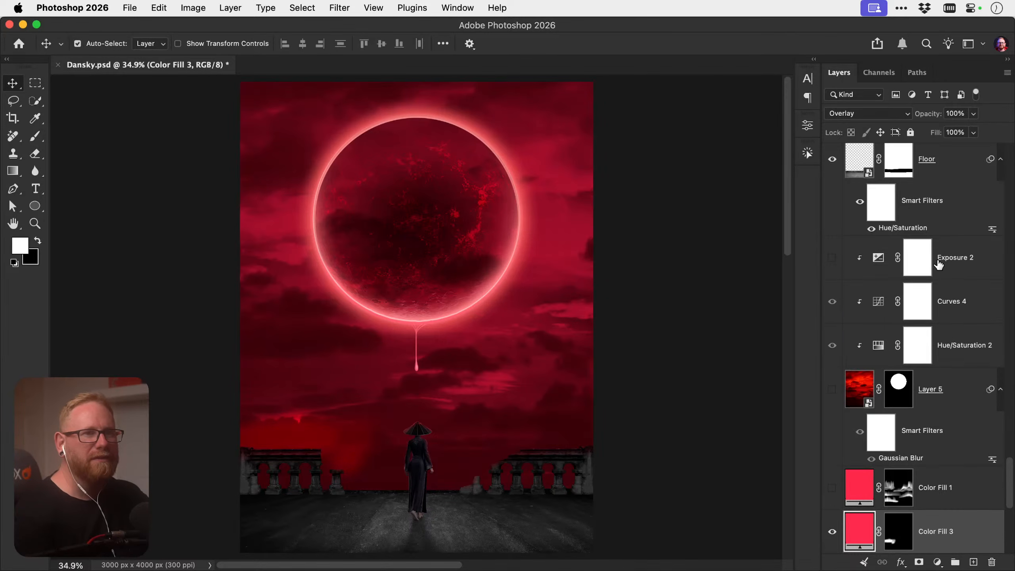
pyautogui.moveTo(945, 529); pyautogui.dragTo(954, 245)
pyautogui.scroll(6, 949, 492)
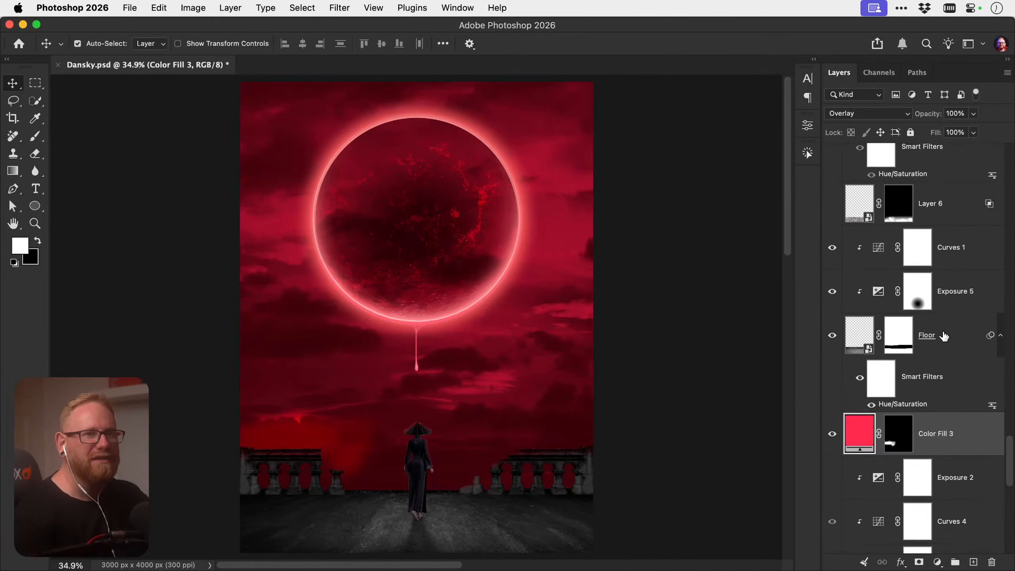
pyautogui.moveTo(948, 492); pyautogui.dragTo(952, 302)
pyautogui.keyDown('alt'); pyautogui.click(951, 319); pyautogui.keyUp('alt')
# Replace the mask on the floor's red fill with a black one
pyautogui.rightClick(919, 304)
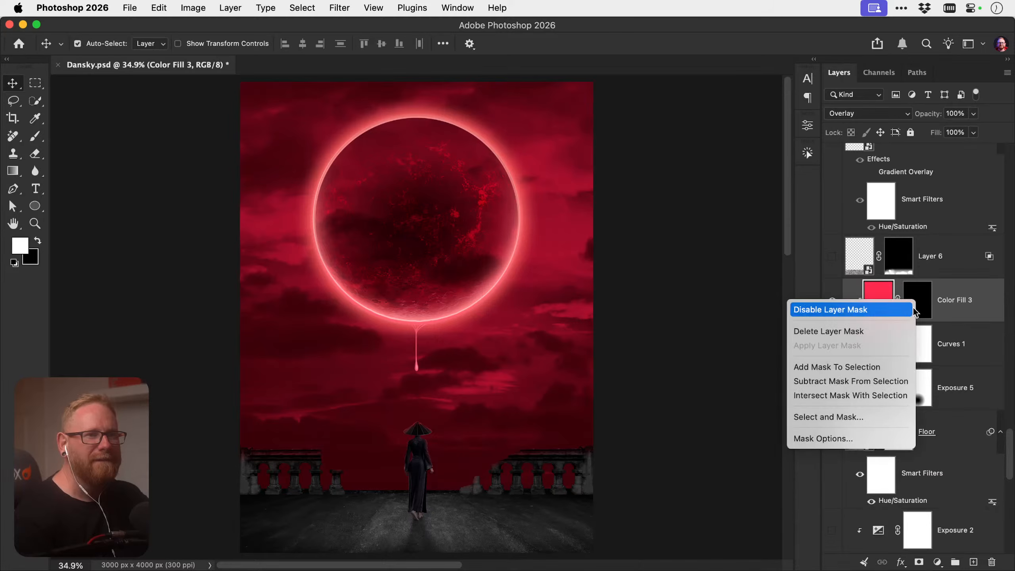
pyautogui.click(900, 329)
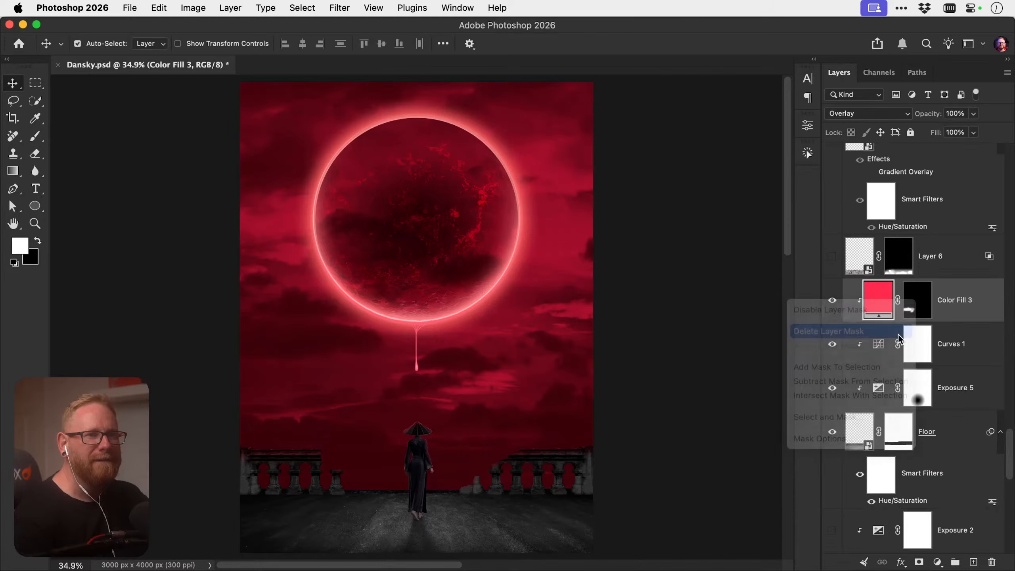
pyautogui.keyDown('alt'); pyautogui.click(920, 562); pyautogui.keyUp('alt')
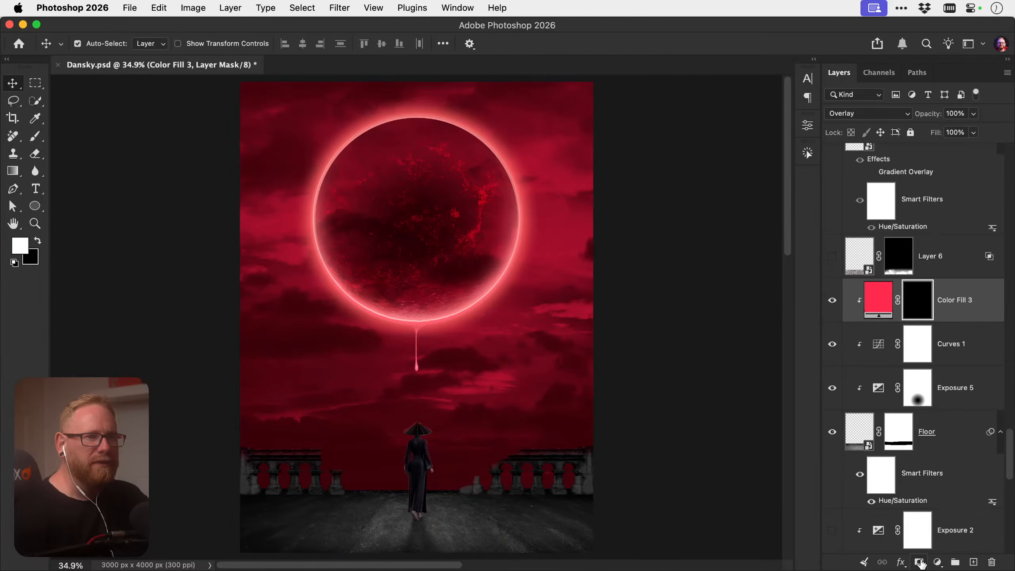
# Paint white on the floor fill's mask around the woman's feet with a large soft brush at 30% flow
pyautogui.press('b')
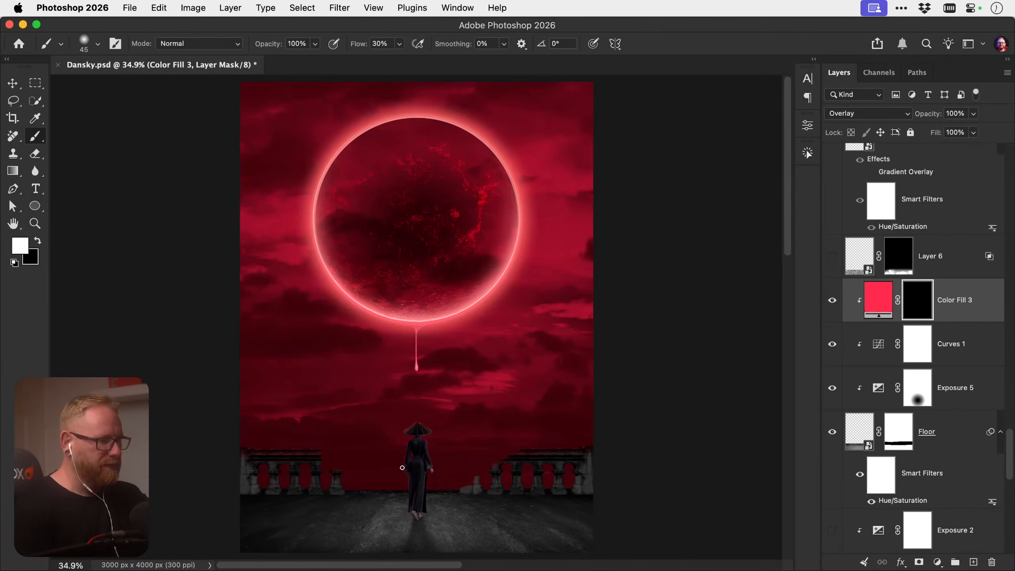
pyautogui.press(']')
pyautogui.press(']')
pyautogui.press(']')
pyautogui.press(']')
pyautogui.press(']')
pyautogui.press(']')
pyautogui.press(']')
pyautogui.press(']')
pyautogui.moveTo(375, 485)
pyautogui.mouseDown()
pyautogui.moveTo(479, 475)
pyautogui.moveTo(384, 483)
pyautogui.moveTo(436, 463)
pyautogui.mouseUp()
pyautogui.press(']')
pyautogui.press(']')
pyautogui.press(']')
pyautogui.press(']')
pyautogui.press(']')
pyautogui.moveTo(372, 465); pyautogui.dragTo(448, 448)
pyautogui.press('[')
pyautogui.press('[')
pyautogui.press('[')
pyautogui.press('[')
pyautogui.press('[')
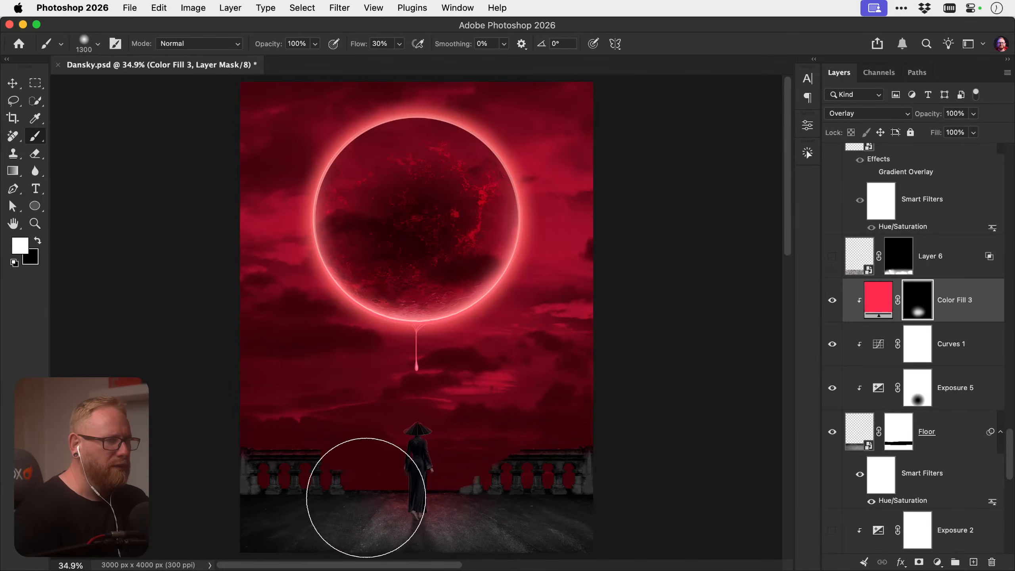
# Spread the red light wider across the floor toward the poster's lower edge with a larger brush at 30% flow
pyautogui.press(']')
pyautogui.press(']')
pyautogui.press(']')
pyautogui.moveTo(367, 482)
pyautogui.mouseDown()
pyautogui.moveTo(430, 442)
pyautogui.moveTo(579, 566)
pyautogui.mouseUp()
pyautogui.press('[')
pyautogui.press('[')
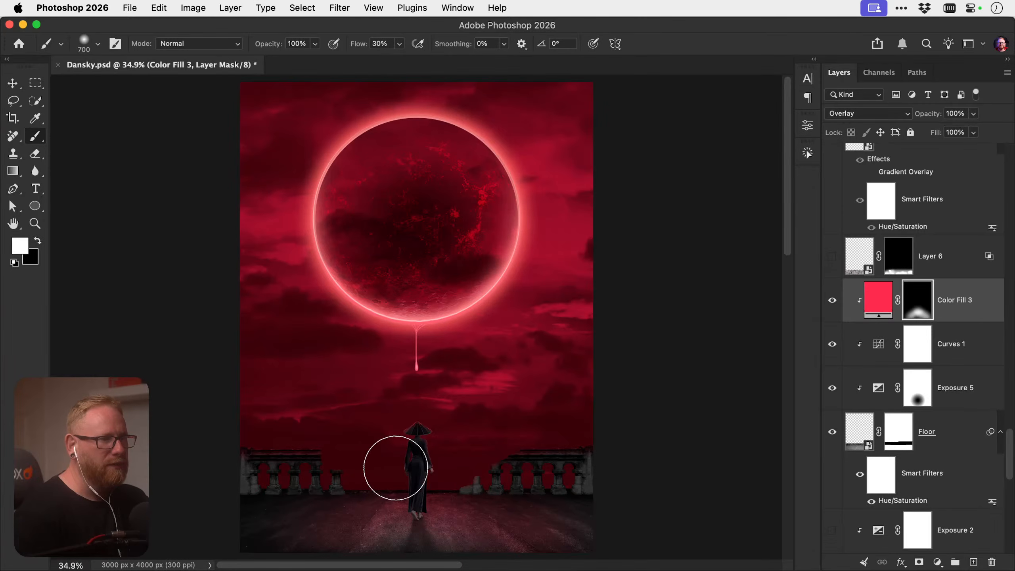
pyautogui.press(']')
pyautogui.press(']')
pyautogui.press(']')
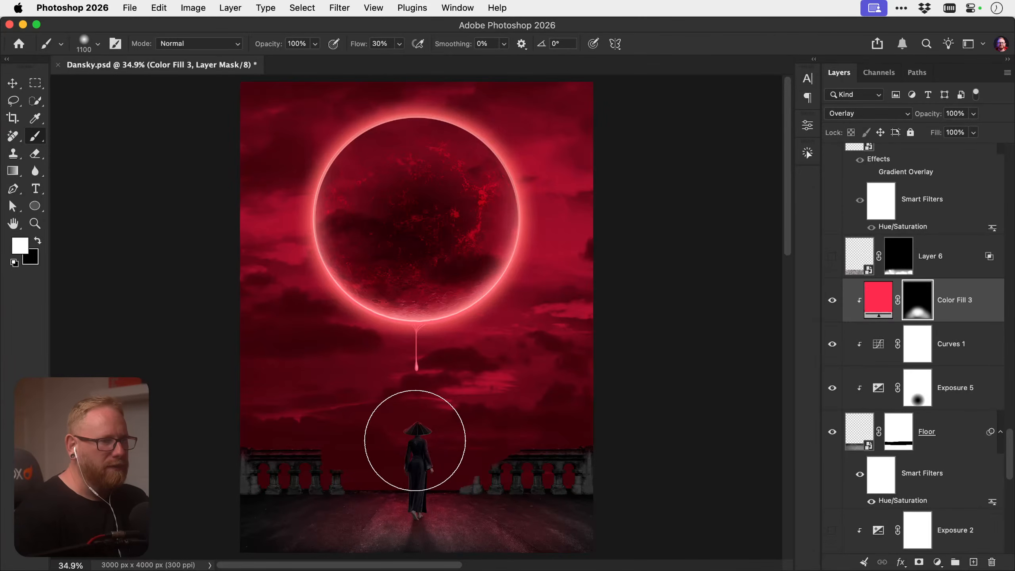
# Compare the floor with and without its red fill, and with and without Layer 6
pyautogui.press('v')
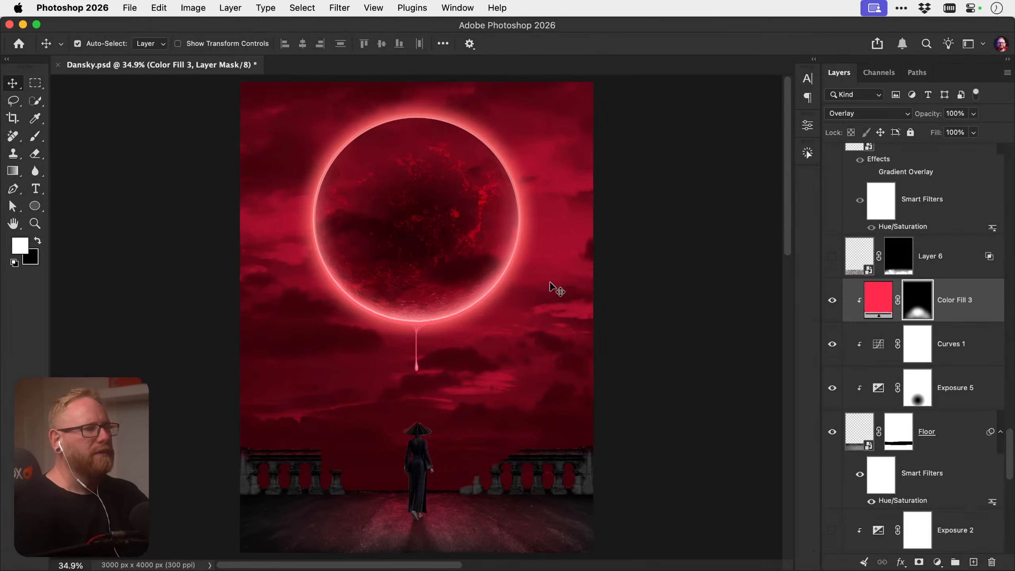
pyautogui.click(832, 300)
pyautogui.click(833, 300)
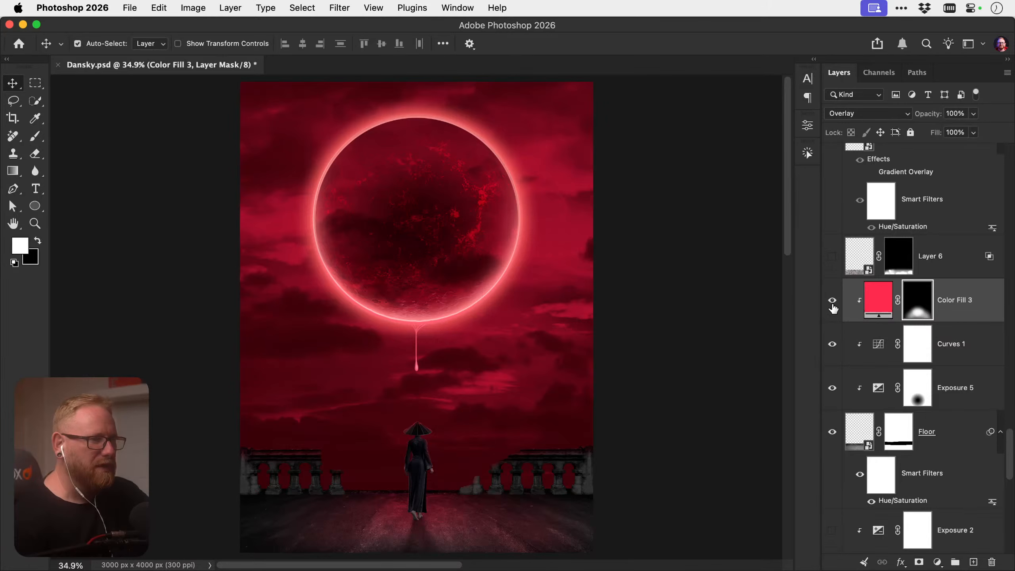
pyautogui.click(832, 256)
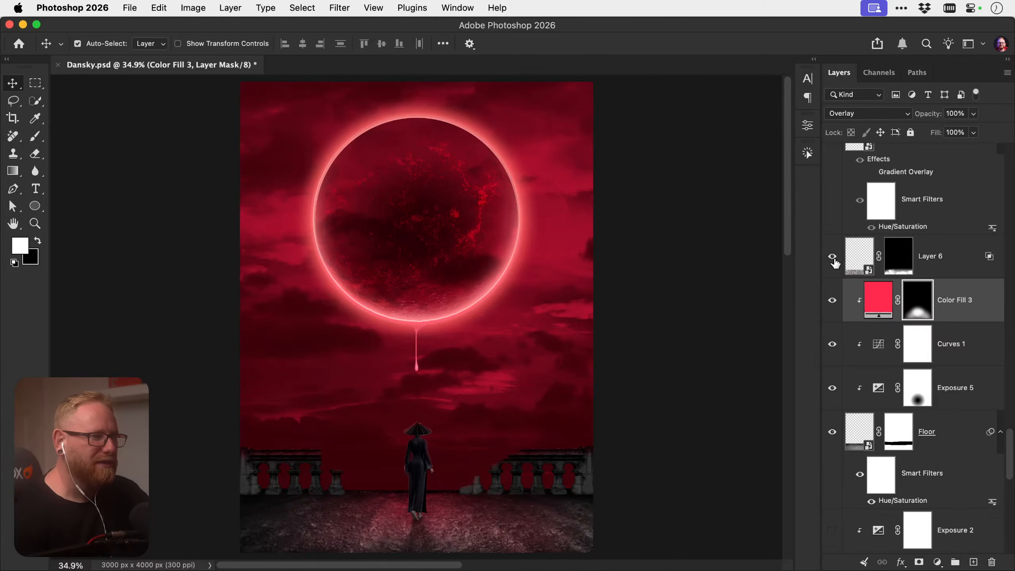
pyautogui.click(833, 258)
pyautogui.click(833, 258)
pyautogui.click(832, 258)
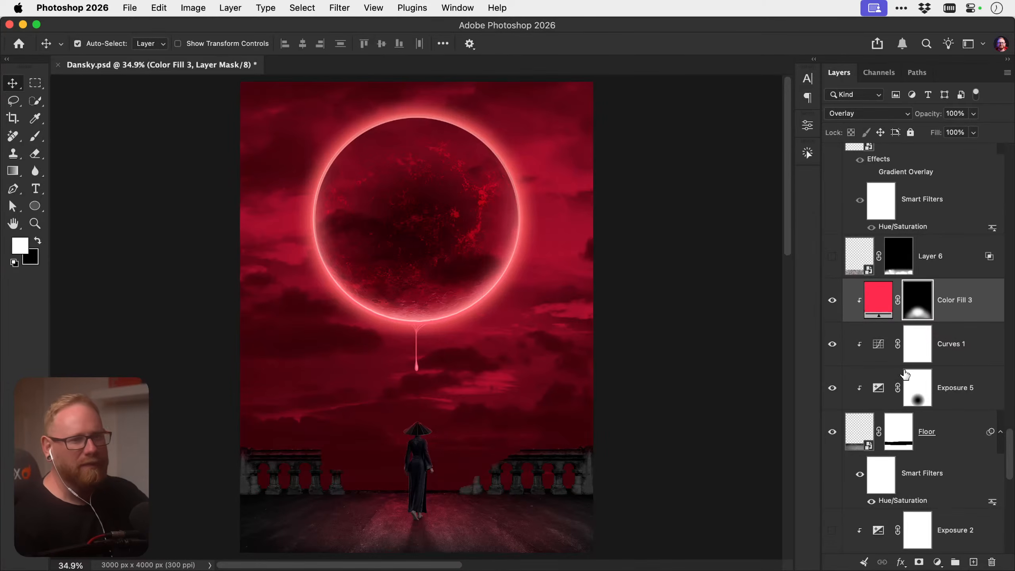
# Add an Exposure adjustment of -2.30 above the floor's red fill and invert its mask to black
pyautogui.scroll(-2, 907, 374)
pyautogui.scroll(5, 926, 387)
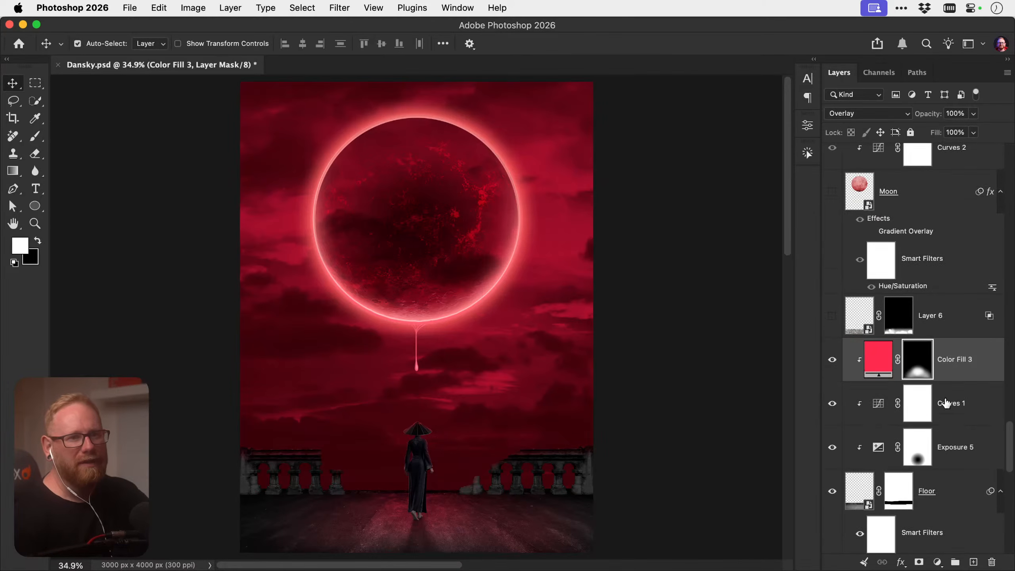
pyautogui.click(946, 565)
pyautogui.click(951, 387)
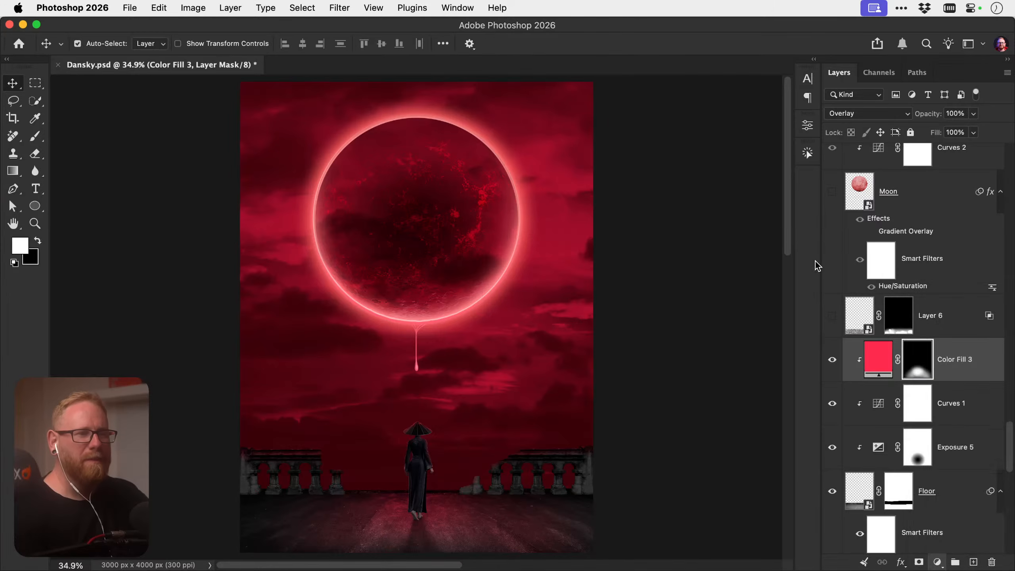
pyautogui.moveTo(674, 194); pyautogui.dragTo(648, 196)
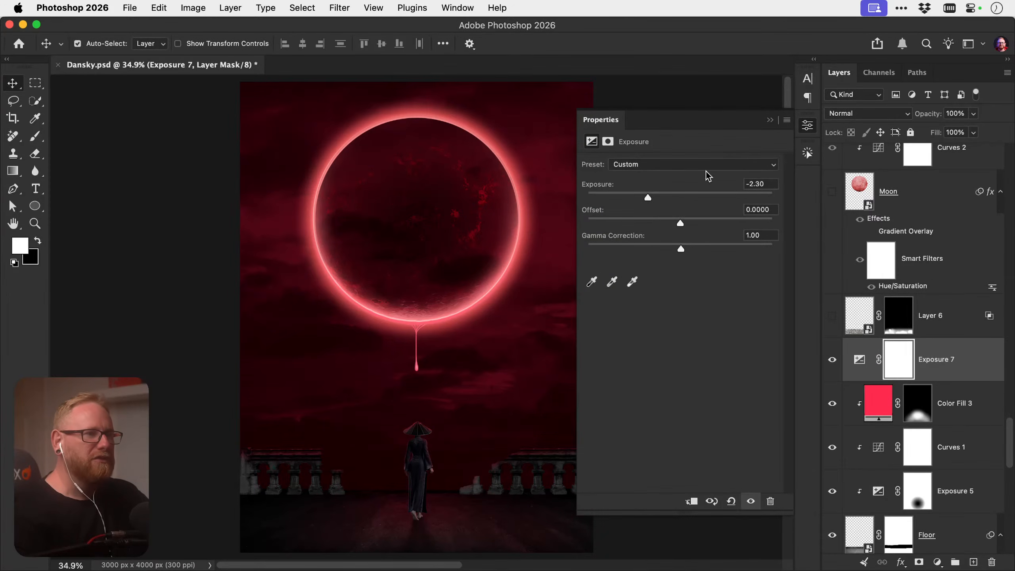
pyautogui.click(806, 126)
pyautogui.press('super+i')
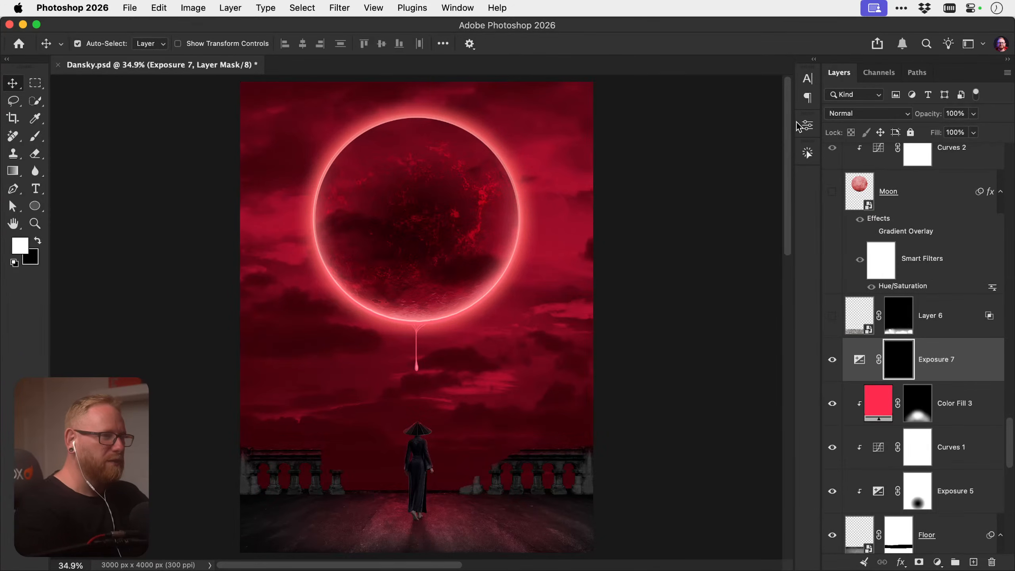
# Paint white on the Exposure 7 mask beneath the left balustrade's pillars, using a 250 px brush reduced for the bases
pyautogui.moveTo(378, 445); pyautogui.dragTo(423, 359)
pyautogui.press('b')
pyautogui.moveTo(363, 438)
pyautogui.mouseDown()
pyautogui.moveTo(398, 401)
pyautogui.moveTo(443, 420)
pyautogui.mouseUp()
pyautogui.press('[')
pyautogui.press('[')
pyautogui.press('[')
pyautogui.press('[')
pyautogui.press('[')
pyautogui.press('[')
pyautogui.press('[')
pyautogui.press('[')
pyautogui.press('[')
pyautogui.press('[')
pyautogui.press('[')
pyautogui.press('[')
pyautogui.press('[')
pyautogui.press('[')
pyautogui.press('[')
pyautogui.press('[')
pyautogui.press('[')
pyautogui.press('[')
pyautogui.press('[')
pyautogui.press('[')
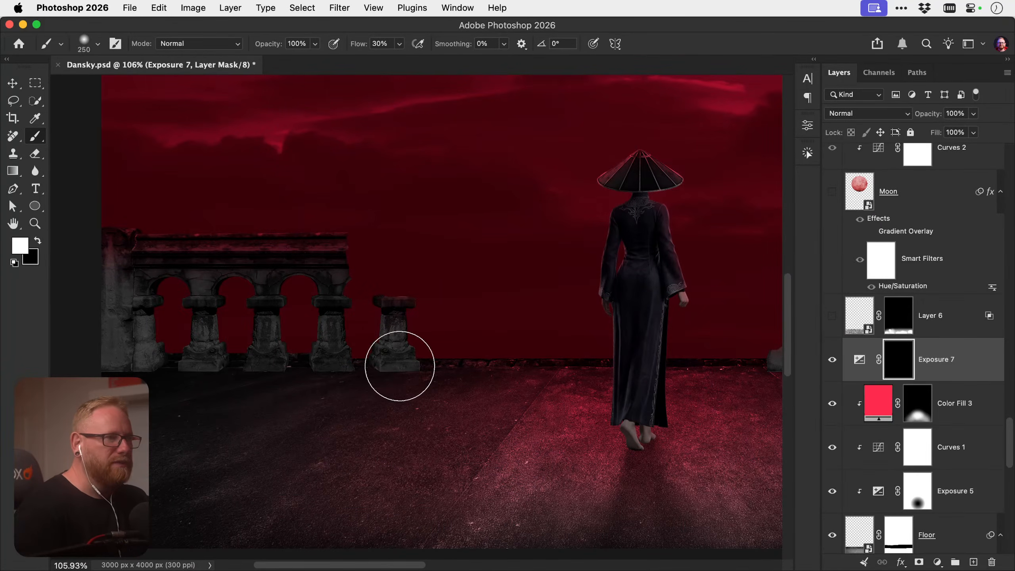
pyautogui.moveTo(407, 372)
pyautogui.mouseDown()
pyautogui.moveTo(364, 398)
pyautogui.moveTo(410, 369)
pyautogui.moveTo(365, 417)
pyautogui.moveTo(394, 369)
pyautogui.moveTo(365, 405)
pyautogui.moveTo(343, 375)
pyautogui.moveTo(267, 428)
pyautogui.moveTo(326, 366)
pyautogui.moveTo(304, 419)
pyautogui.mouseUp()
pyautogui.press('[')
pyautogui.press('[')
pyautogui.press('[')
pyautogui.press(']')
pyautogui.press(']')
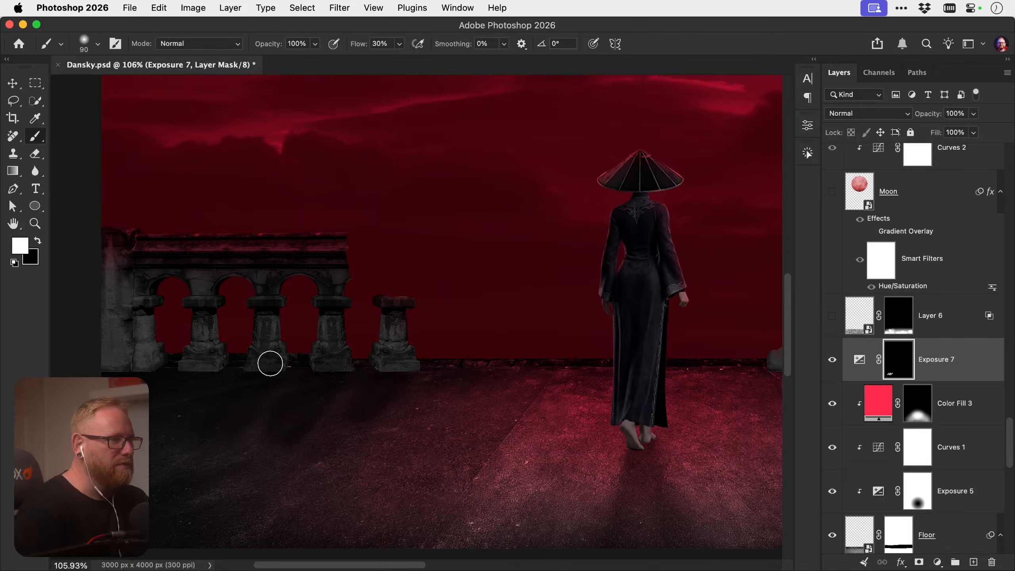
# Broaden the shadow over the floor below the left balustrade, enlarging the brush to 400 px toward the poster's edge
pyautogui.press(']')
pyautogui.press(']')
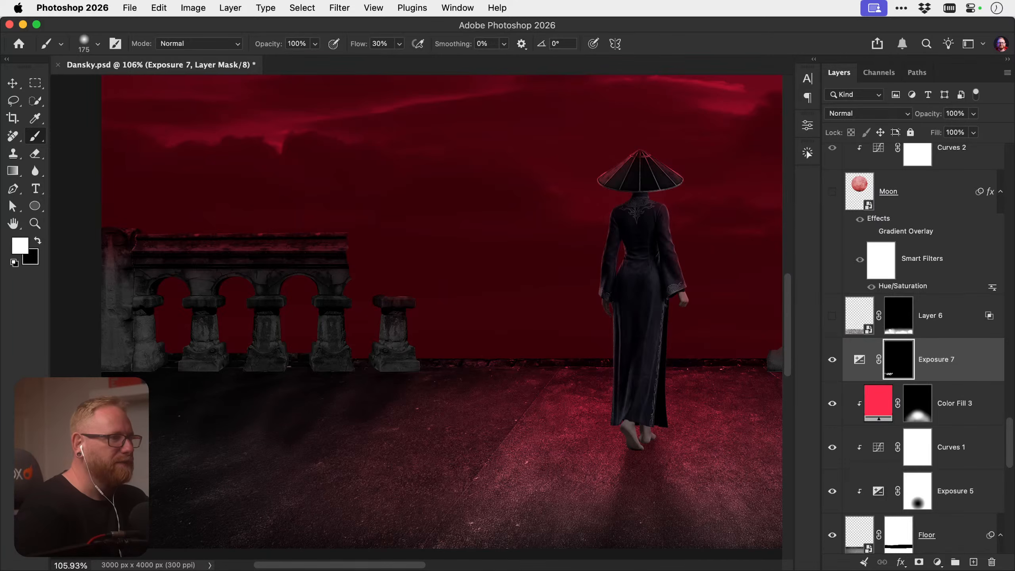
pyautogui.press(']')
pyautogui.press(']')
pyautogui.press(']')
pyautogui.press(']')
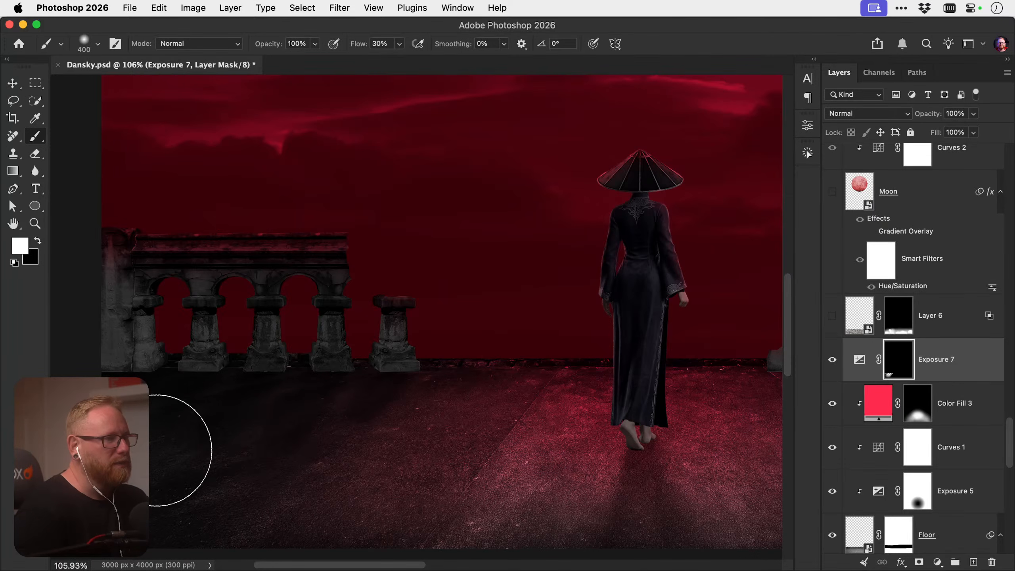
# Darken the floor around the right wall's broken stones on the Exposure 7 mask with a 70 to 90 px brush
pyautogui.press('super+minus')
pyautogui.press('super+minus')
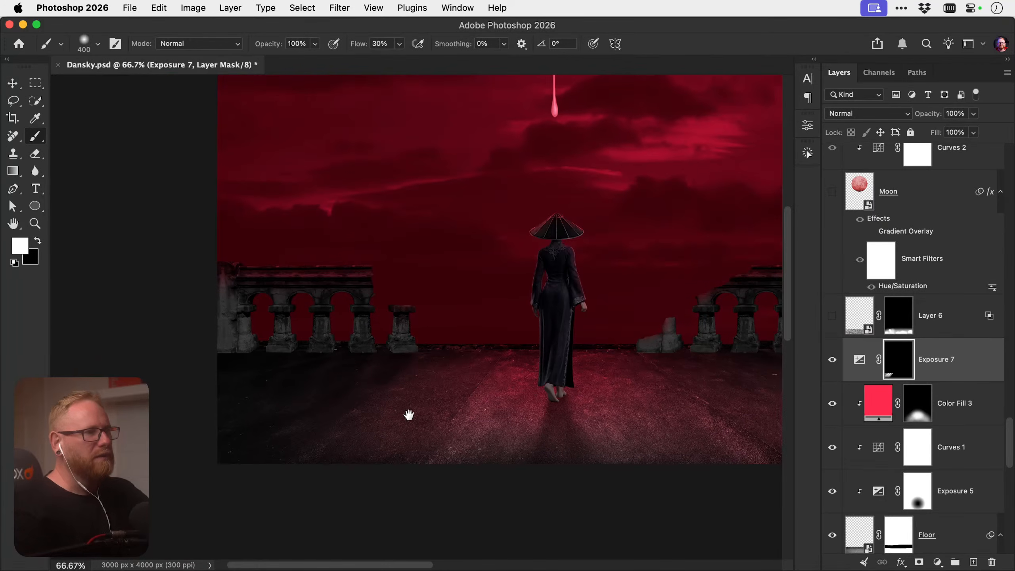
pyautogui.moveTo(408, 415); pyautogui.dragTo(258, 390)
pyautogui.press('z')
pyautogui.moveTo(407, 419); pyautogui.dragTo(451, 413)
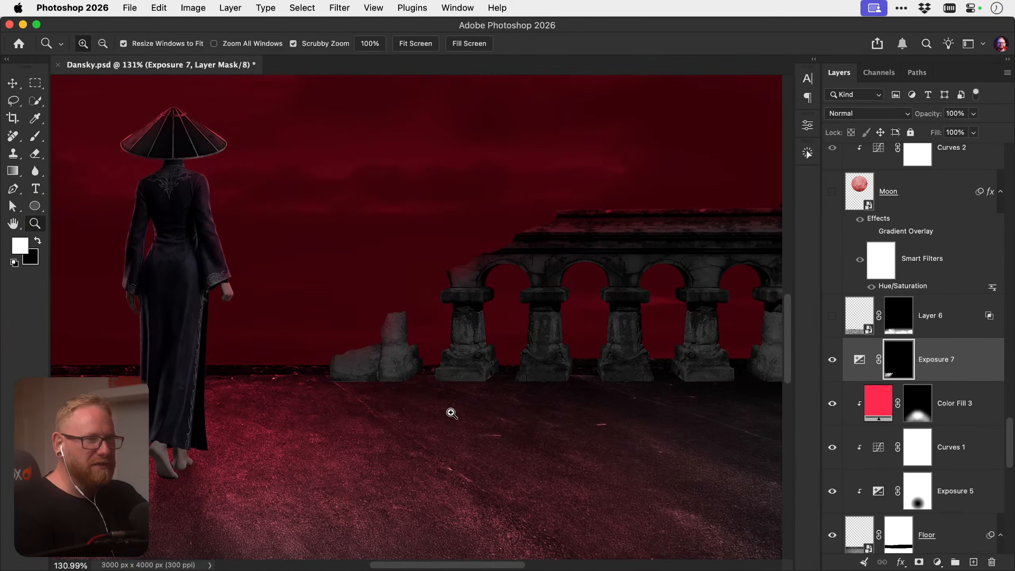
pyautogui.press('v')
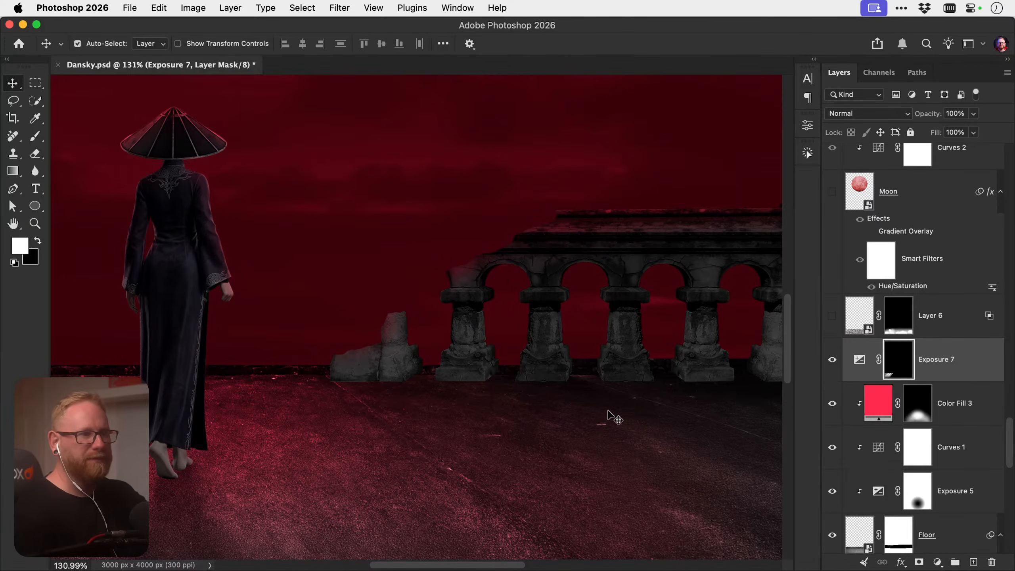
pyautogui.press('b')
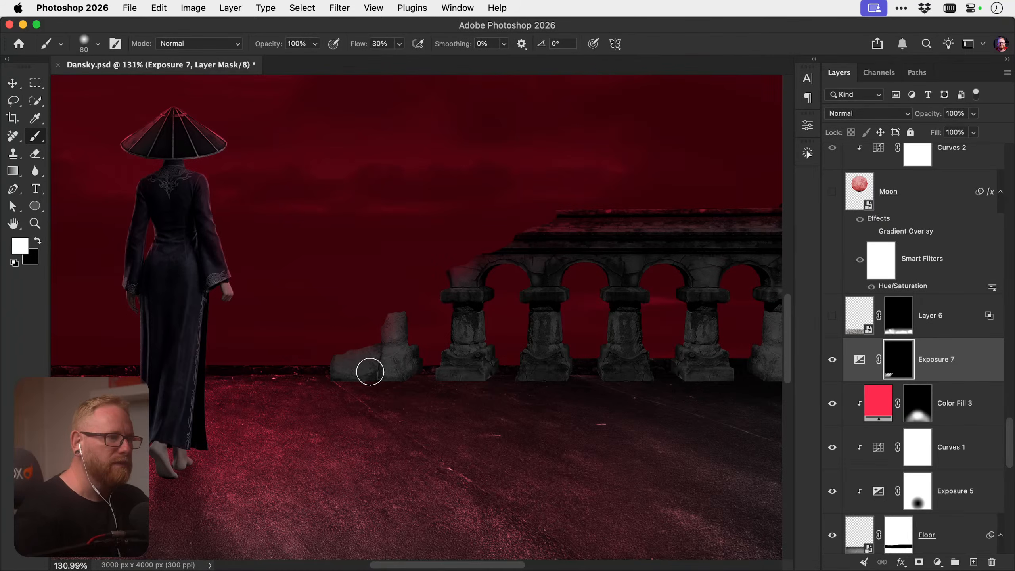
pyautogui.press('[')
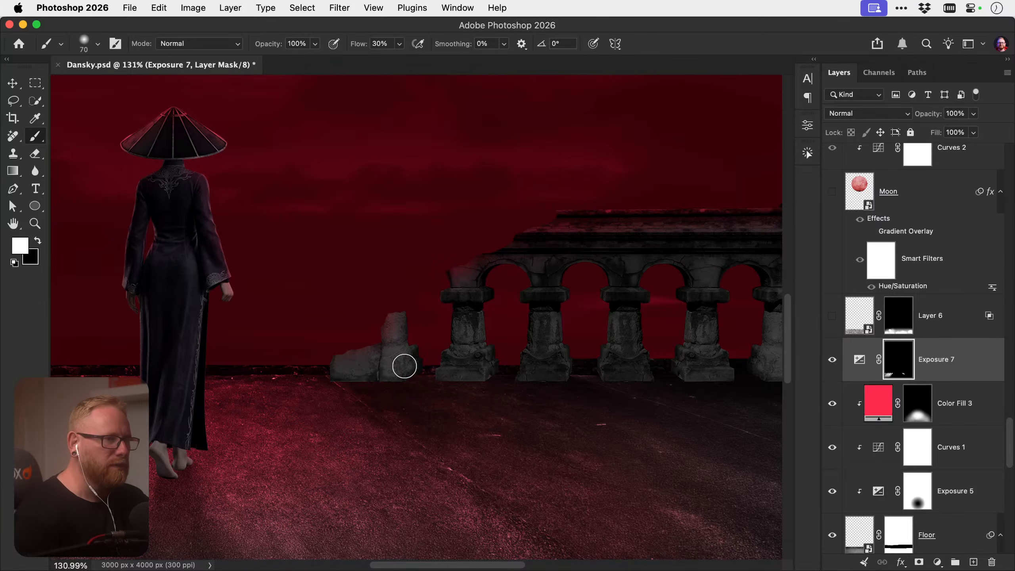
pyautogui.press(']')
pyautogui.press(']')
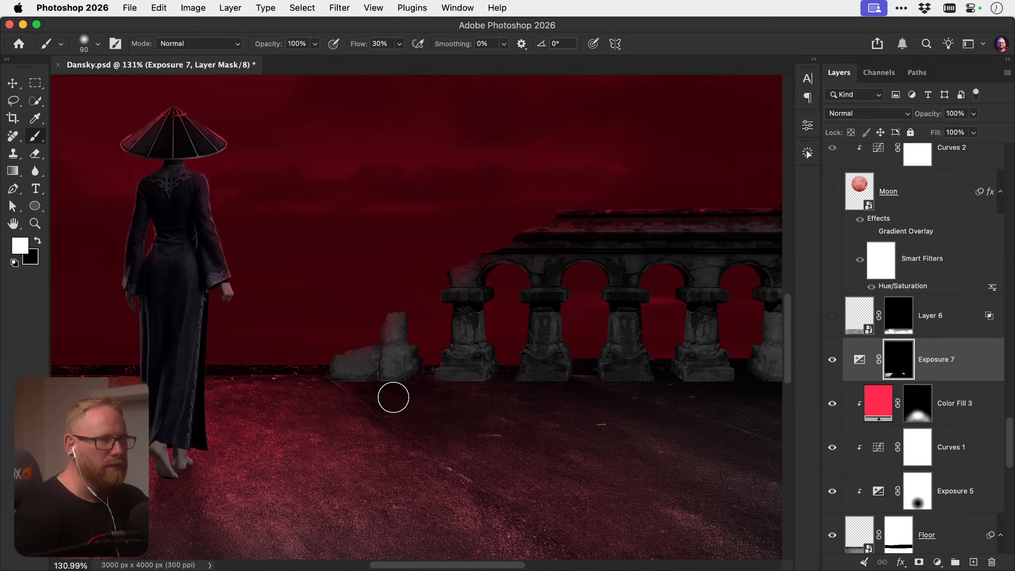
# Paint slanting shadows on the floor from the right balustrade's pillars with a 90 px brush at 30% flow
pyautogui.moveTo(450, 376); pyautogui.dragTo(541, 429)
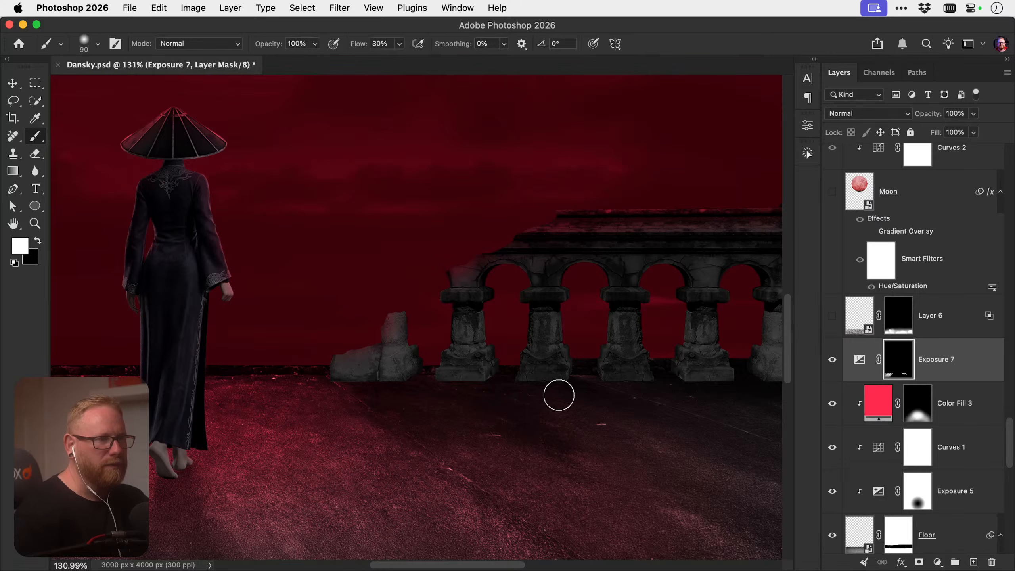
pyautogui.moveTo(558, 394)
pyautogui.mouseDown()
pyautogui.moveTo(547, 373)
pyautogui.moveTo(615, 427)
pyautogui.moveTo(642, 435)
pyautogui.moveTo(640, 385)
pyautogui.moveTo(626, 373)
pyautogui.moveTo(696, 430)
pyautogui.mouseUp()
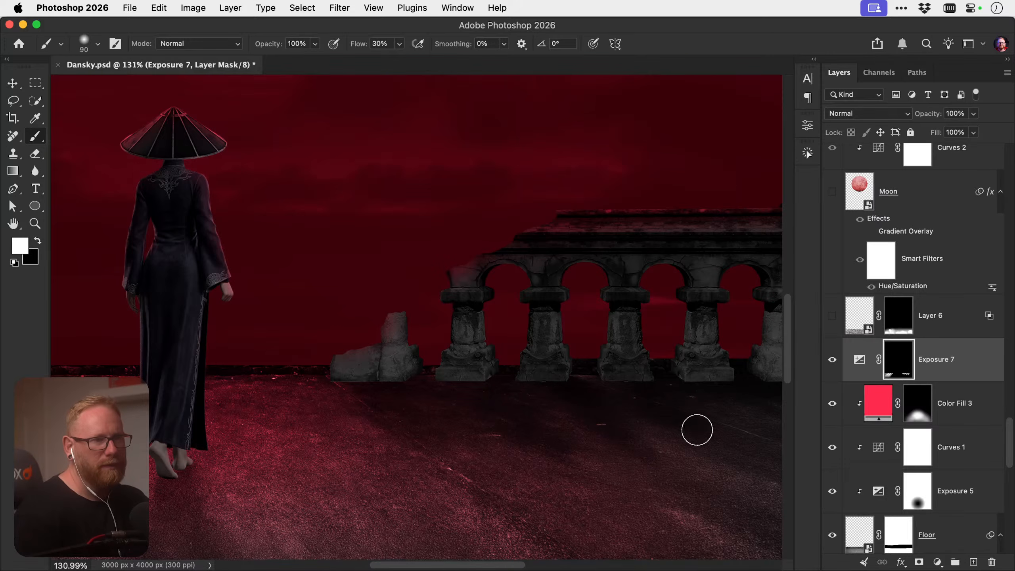
pyautogui.moveTo(708, 374); pyautogui.dragTo(788, 428)
# Extend the shadow across the floor to the poster's right edge, enlarging the brush to 200 and 300 px
pyautogui.moveTo(681, 411); pyautogui.dragTo(447, 399)
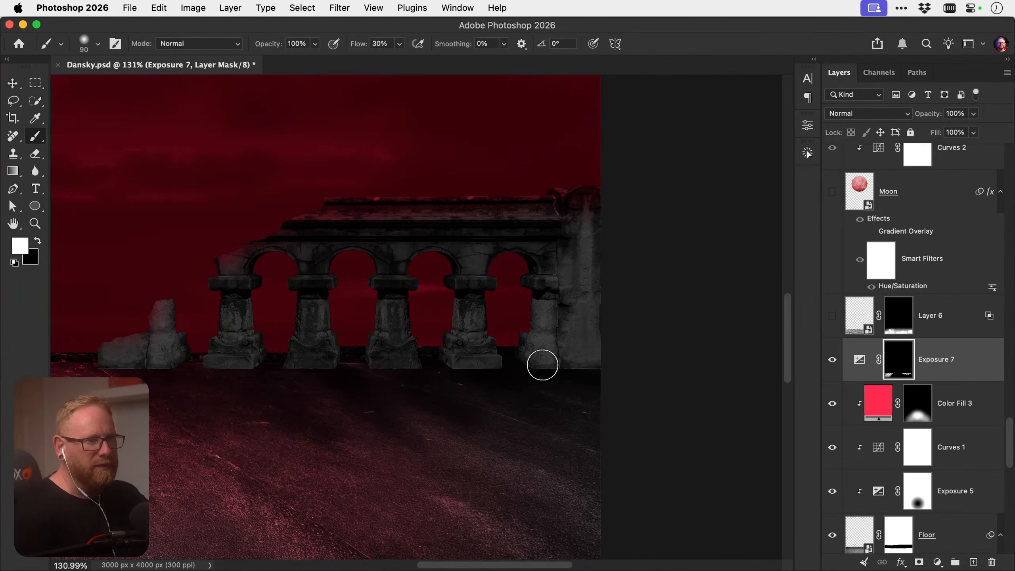
pyautogui.press(']')
pyautogui.press(']')
pyautogui.press(']')
pyautogui.press(']')
pyautogui.press(']')
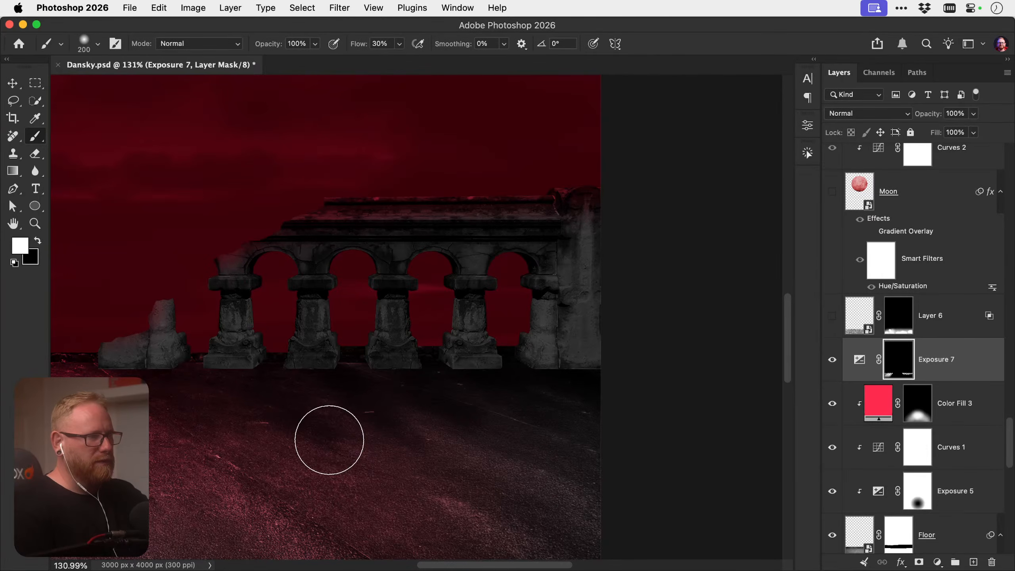
pyautogui.press(']')
pyautogui.press(']')
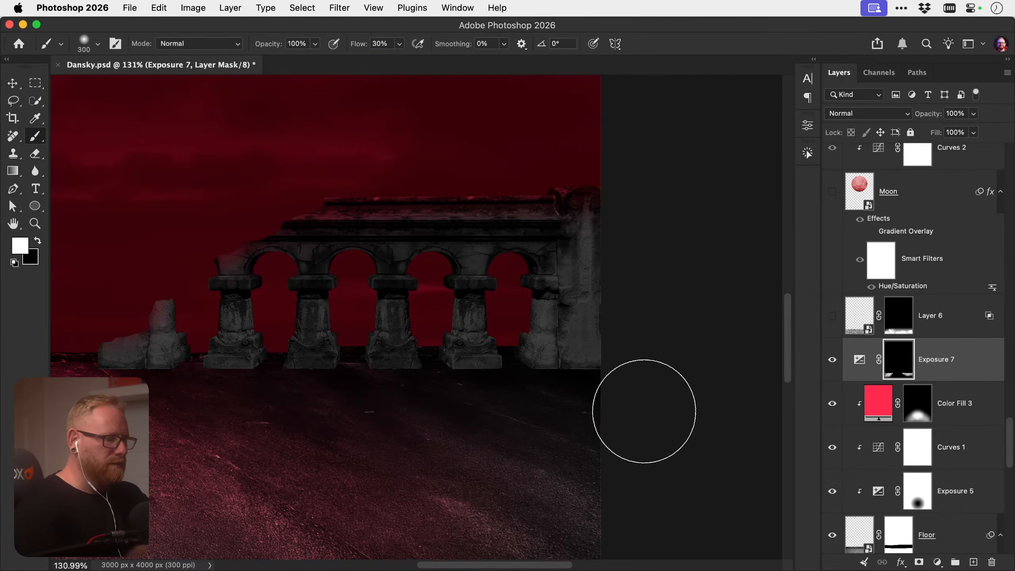
# View the whole poster and compare the floor with the Exposure 7 shadow layer hidden and shown
pyautogui.press('super+0')
pyautogui.press('v')
pyautogui.click(832, 361)
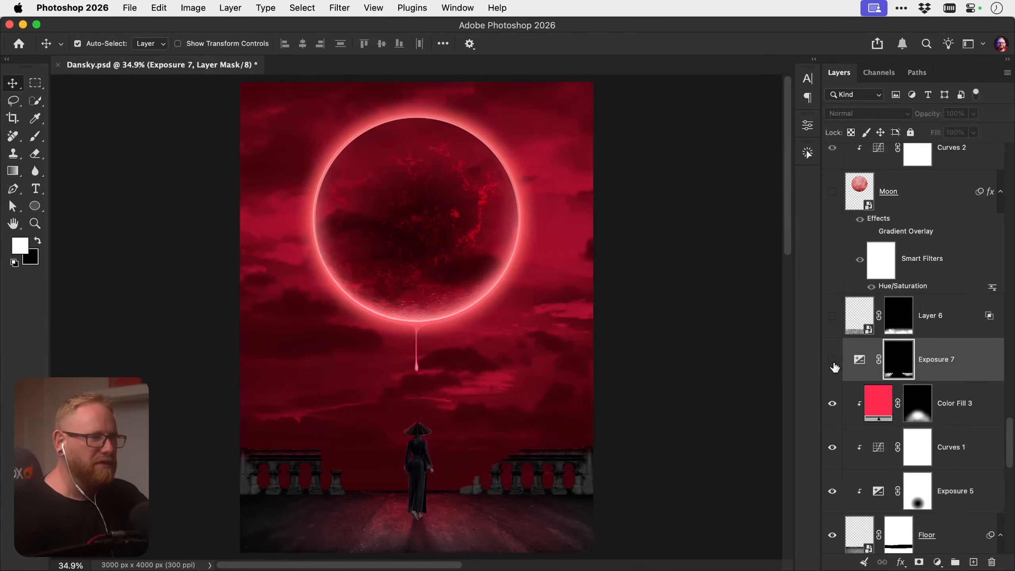
pyautogui.click(833, 362)
pyautogui.click(833, 362)
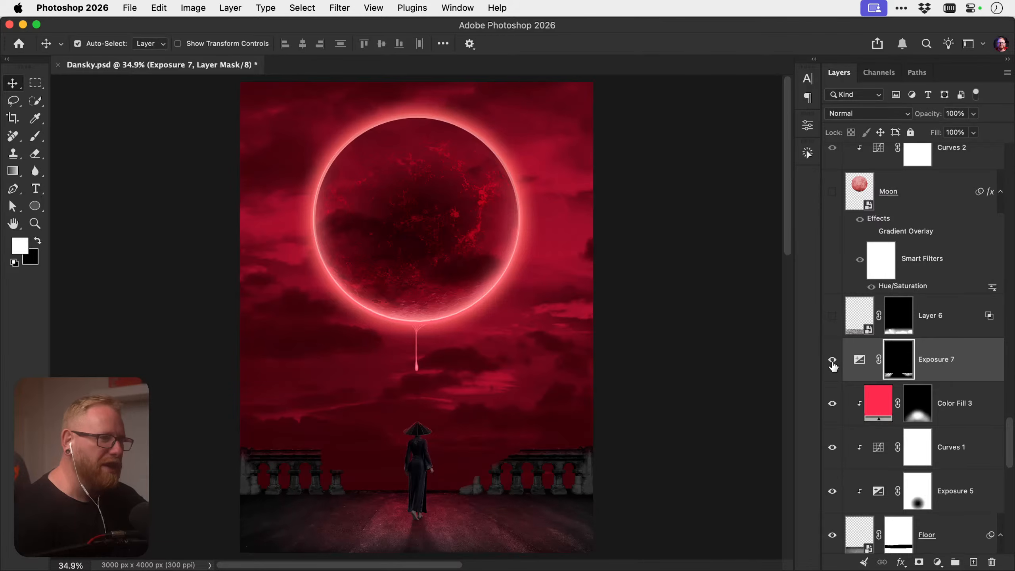
pyautogui.click(833, 362)
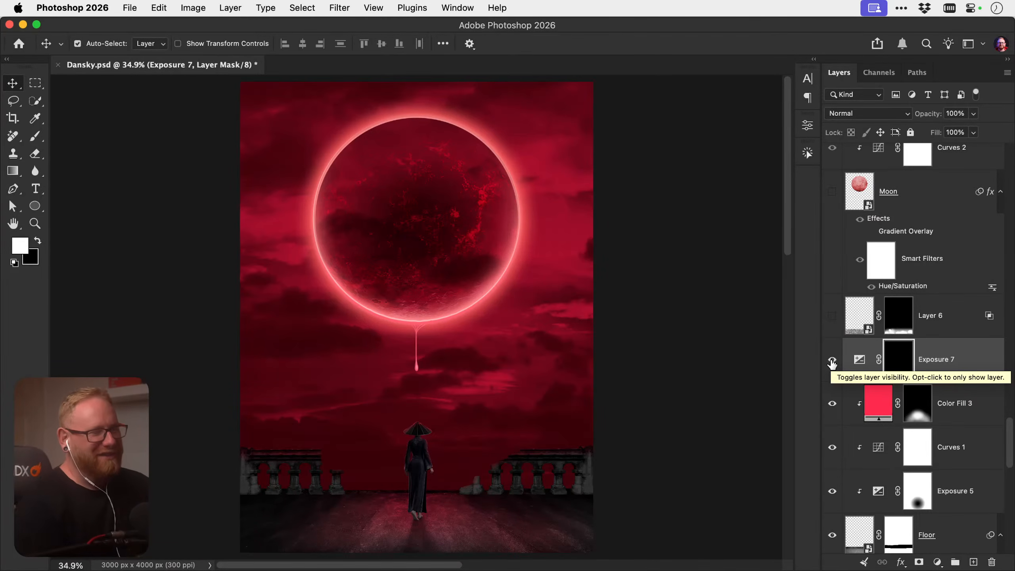
# Add a Curves adjustment clipped to the sky above Curves 4, lowering the midtones from input 132 to output 84
pyautogui.scroll(-10, 862, 399)
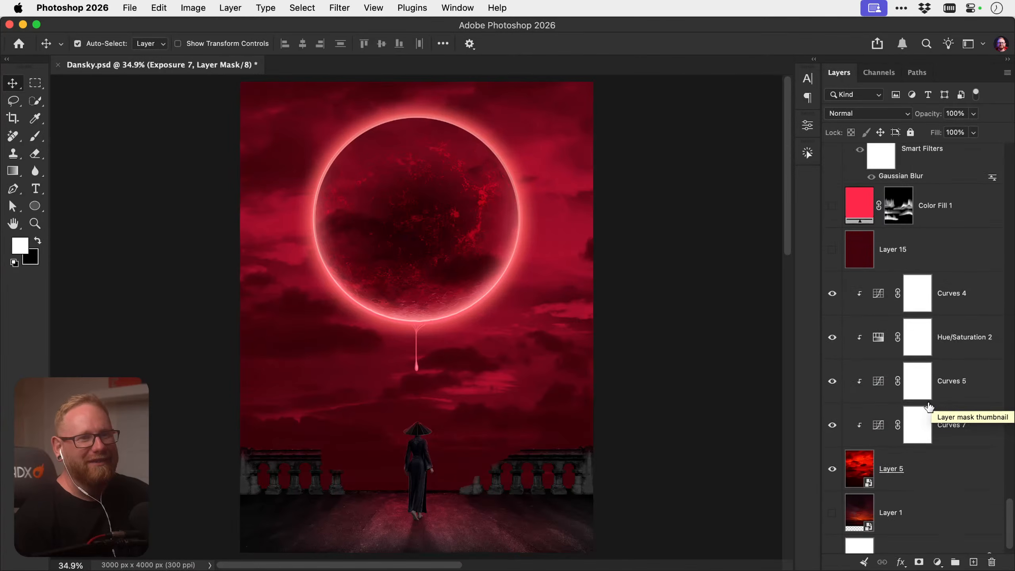
pyautogui.click(954, 324)
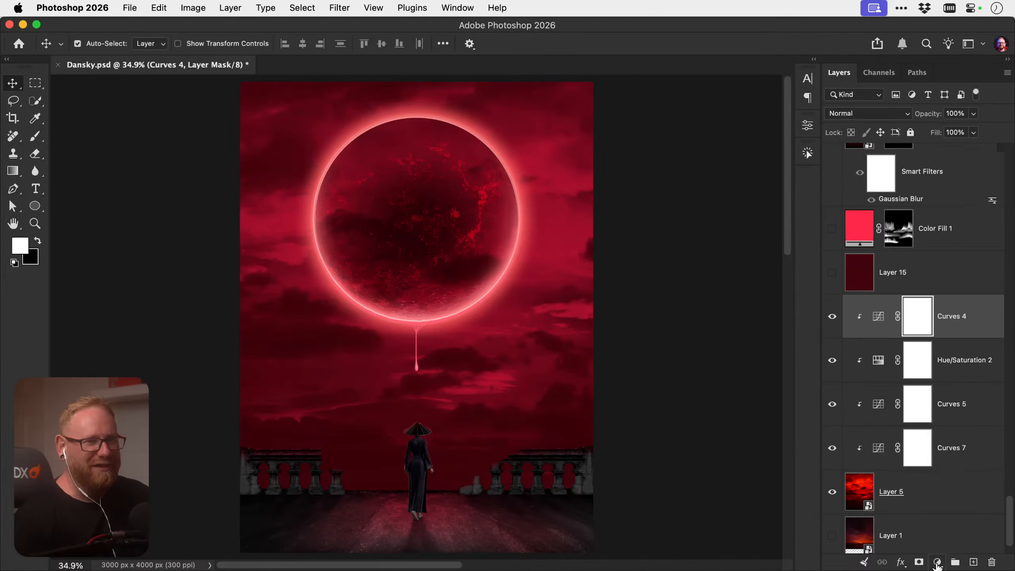
pyautogui.click(937, 562)
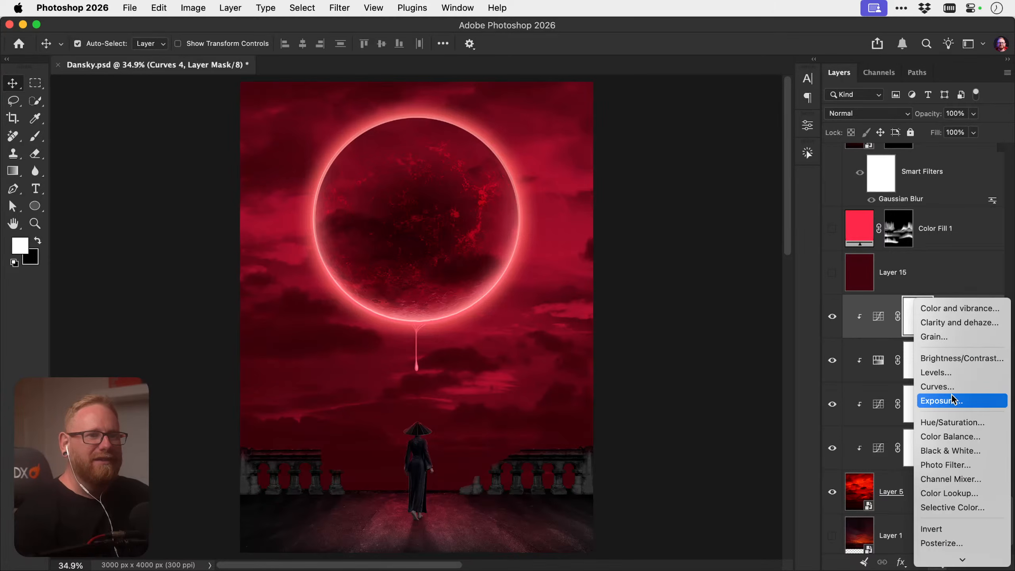
pyautogui.click(936, 386)
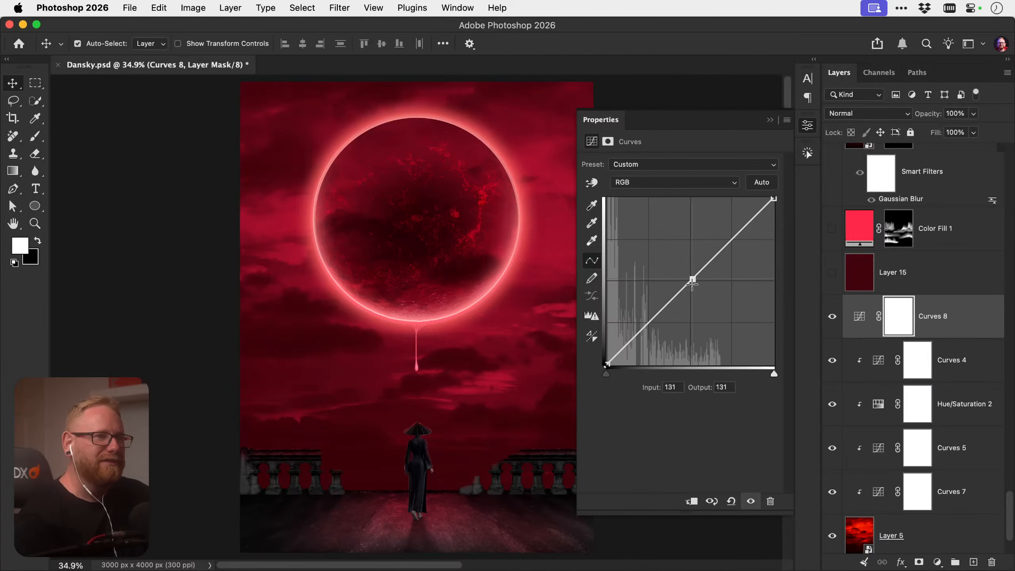
pyautogui.moveTo(692, 280); pyautogui.dragTo(693, 310)
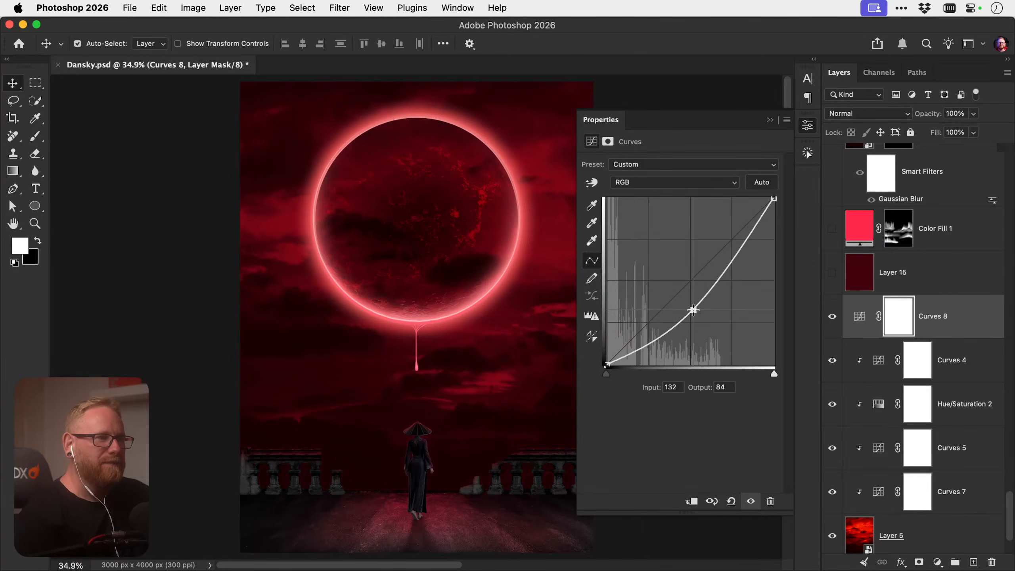
pyautogui.click(807, 126)
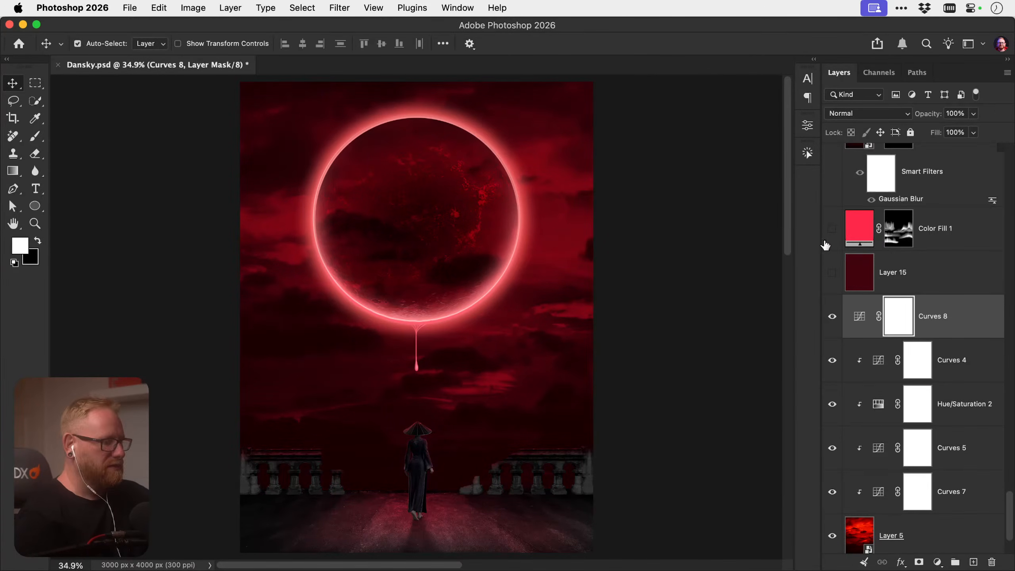
pyautogui.keyDown('alt'); pyautogui.click(881, 337); pyautogui.keyUp('alt')
# Mask the Curves 8 darkening with a reversed radial gradient centred on the moon, reaching almost to the poster's side edges
pyautogui.press('g')
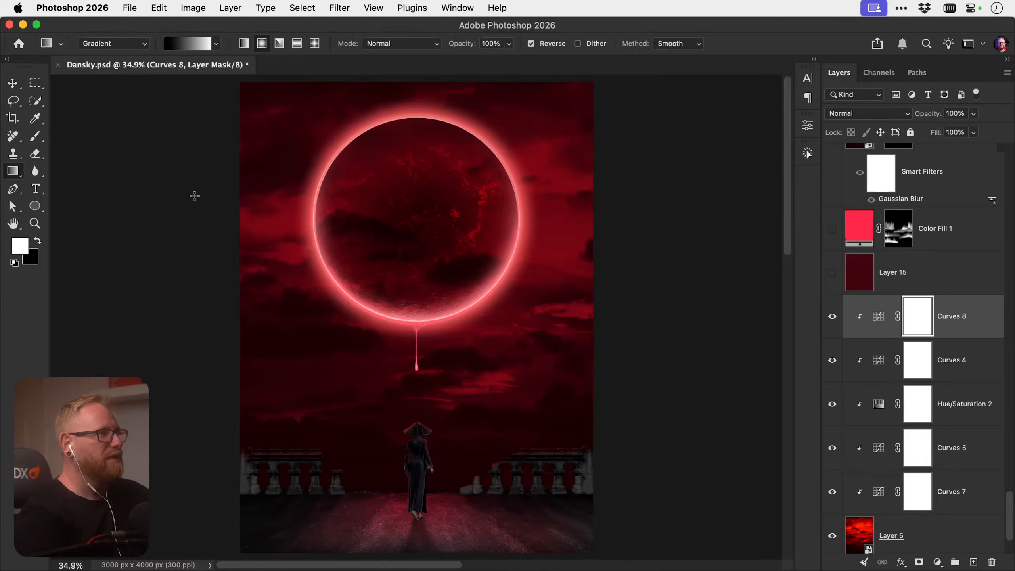
pyautogui.moveTo(417, 223); pyautogui.dragTo(488, 234)
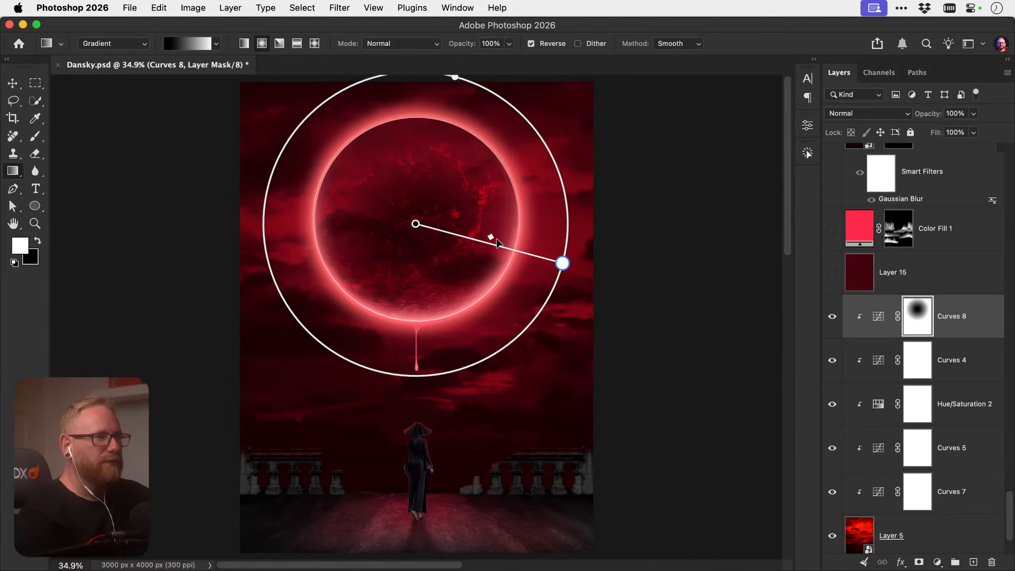
pyautogui.moveTo(563, 264); pyautogui.dragTo(584, 271)
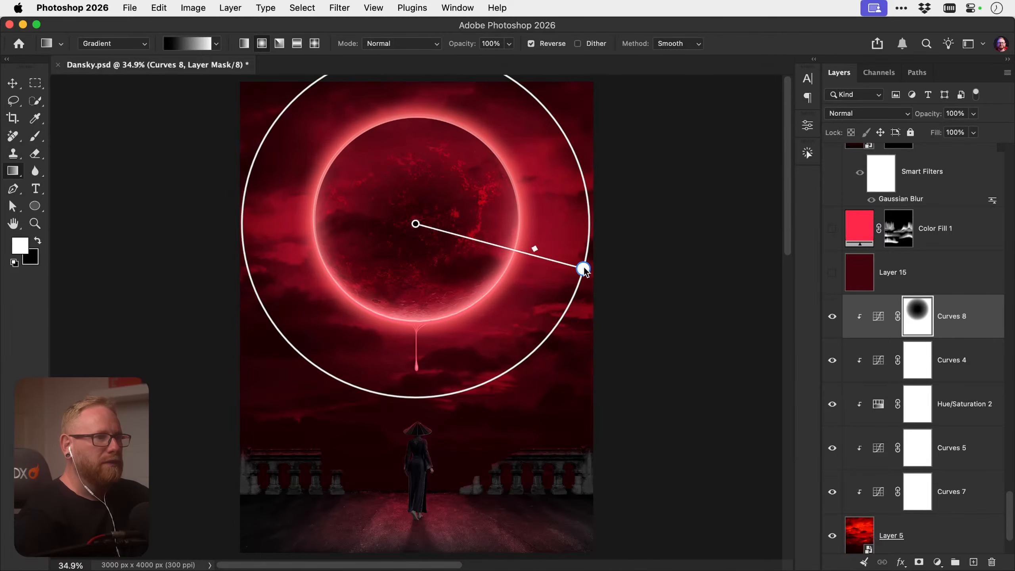
# Reshape the Curves 8 curve, setting the midpoint to input 132, output 101 and the white point's output to 233
pyautogui.doubleClick(877, 316)
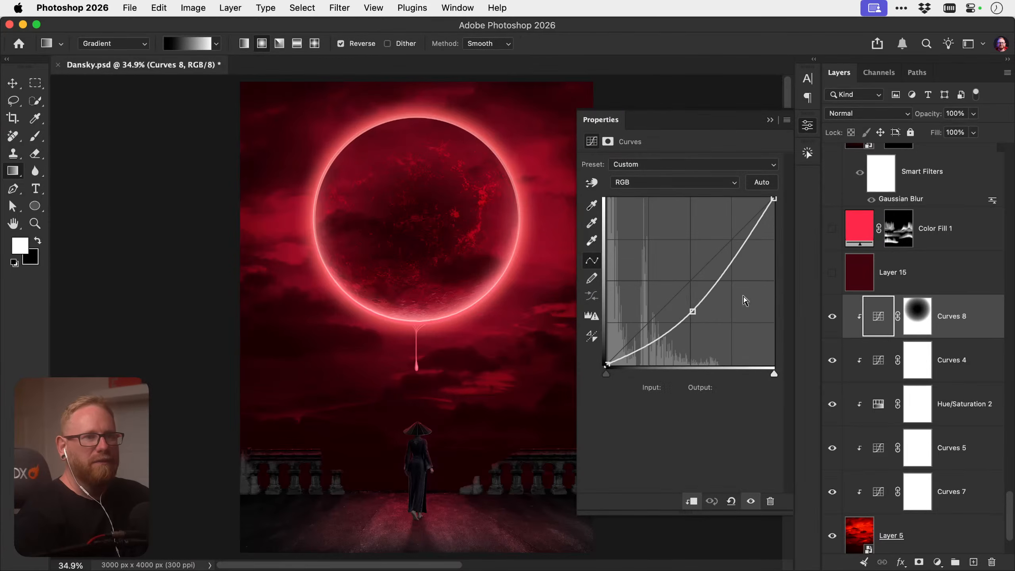
pyautogui.moveTo(773, 198); pyautogui.dragTo(773, 229)
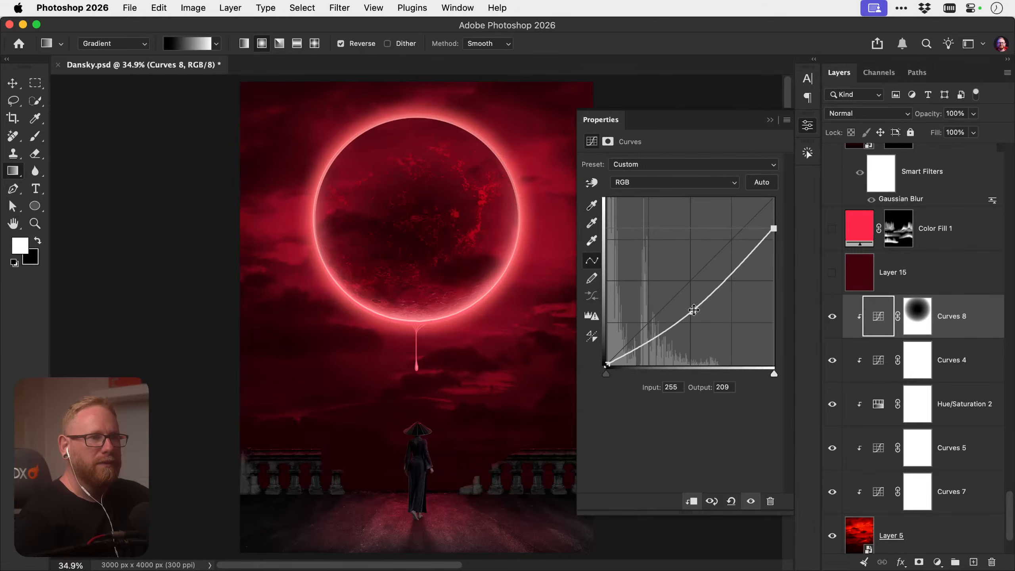
pyautogui.moveTo(693, 310); pyautogui.dragTo(693, 313)
pyautogui.press('v')
pyautogui.click(833, 319)
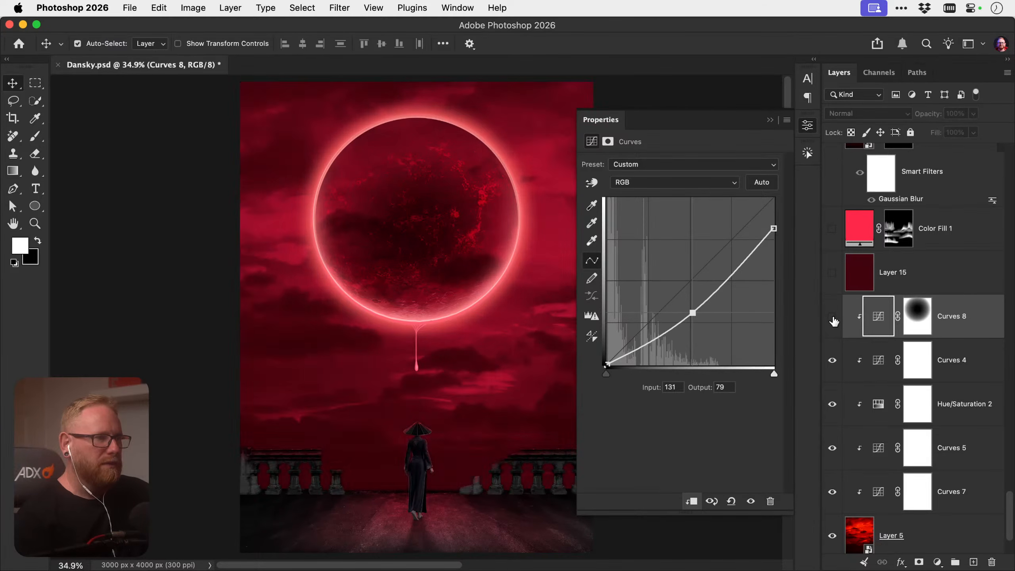
pyautogui.click(833, 319)
pyautogui.moveTo(692, 313); pyautogui.dragTo(693, 298)
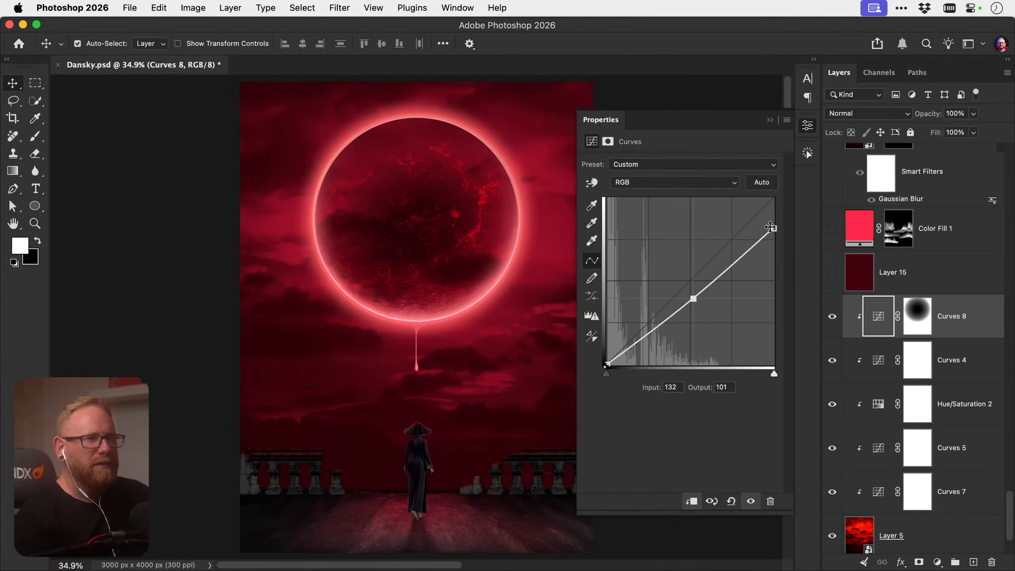
pyautogui.moveTo(770, 227); pyautogui.dragTo(773, 212)
pyautogui.click(833, 319)
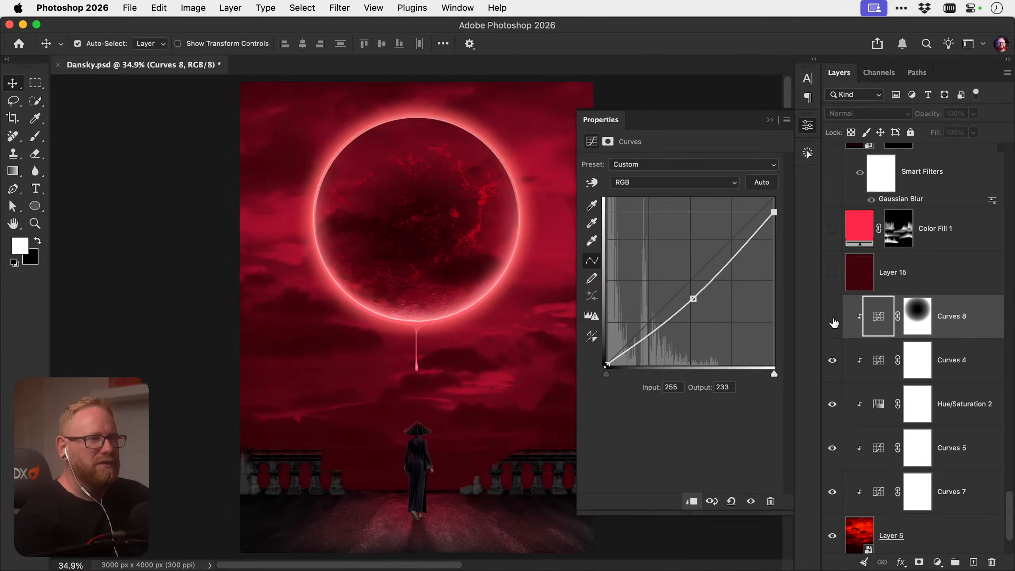
pyautogui.click(833, 320)
# Close the curve settings and compare the sky with the Curves 8 layer hidden and shown
pyautogui.click(808, 126)
pyautogui.click(827, 320)
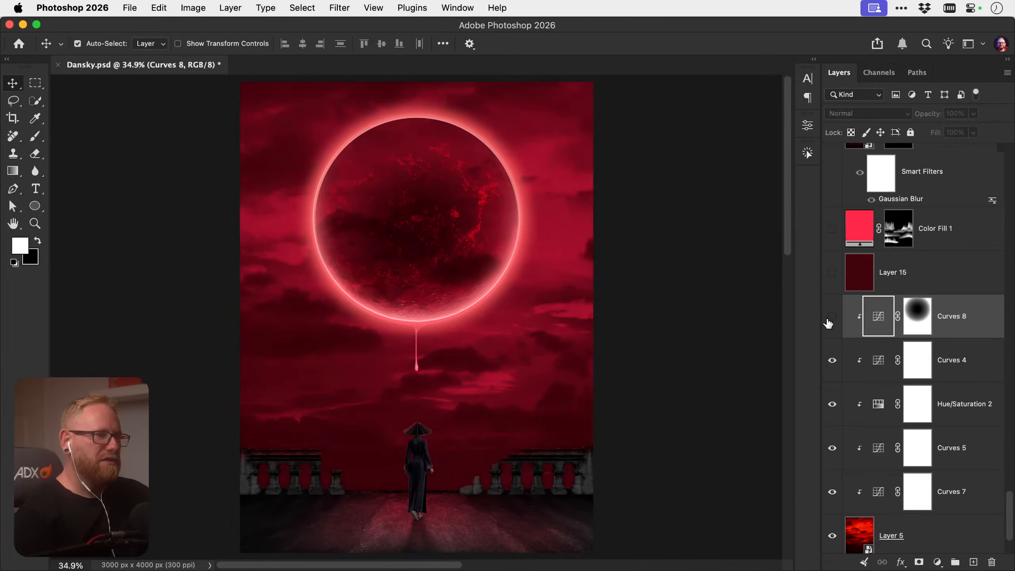
pyautogui.click(828, 320)
pyautogui.click(828, 320)
pyautogui.click(828, 320)
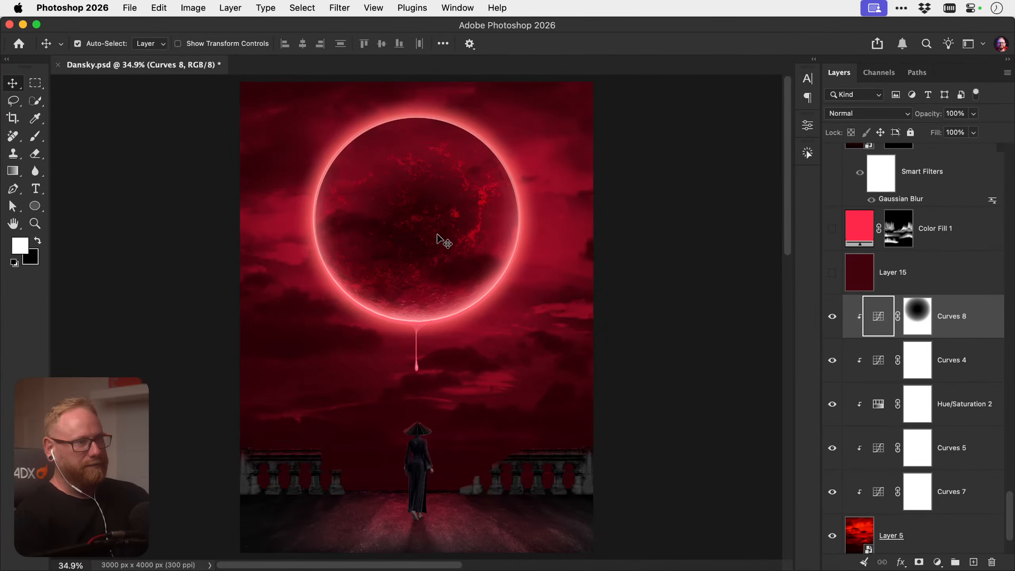
# Add an Exposure adjustment clipped to the sky above Curves 8 and lower its exposure strongly
pyautogui.click(937, 562)
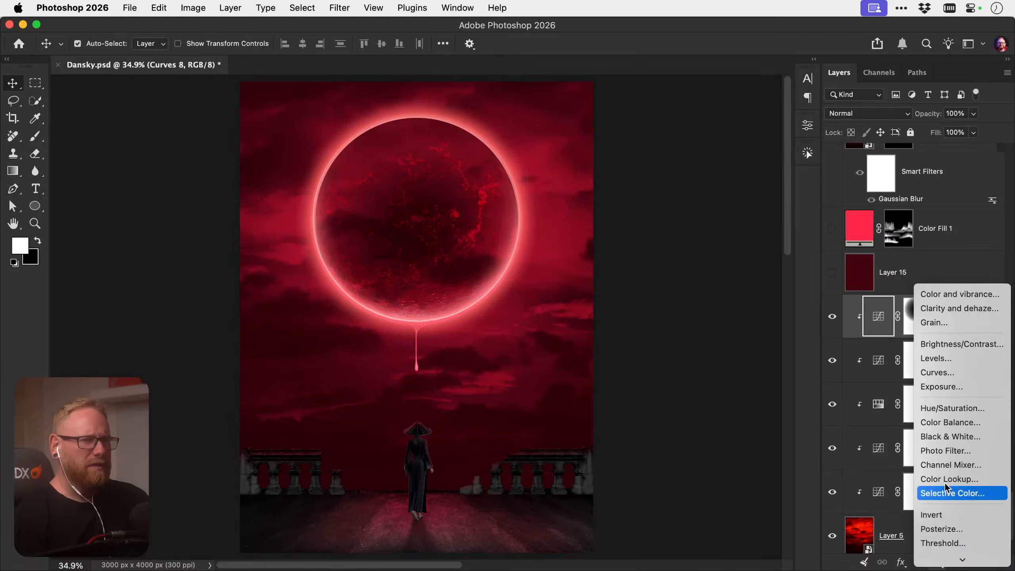
pyautogui.click(951, 386)
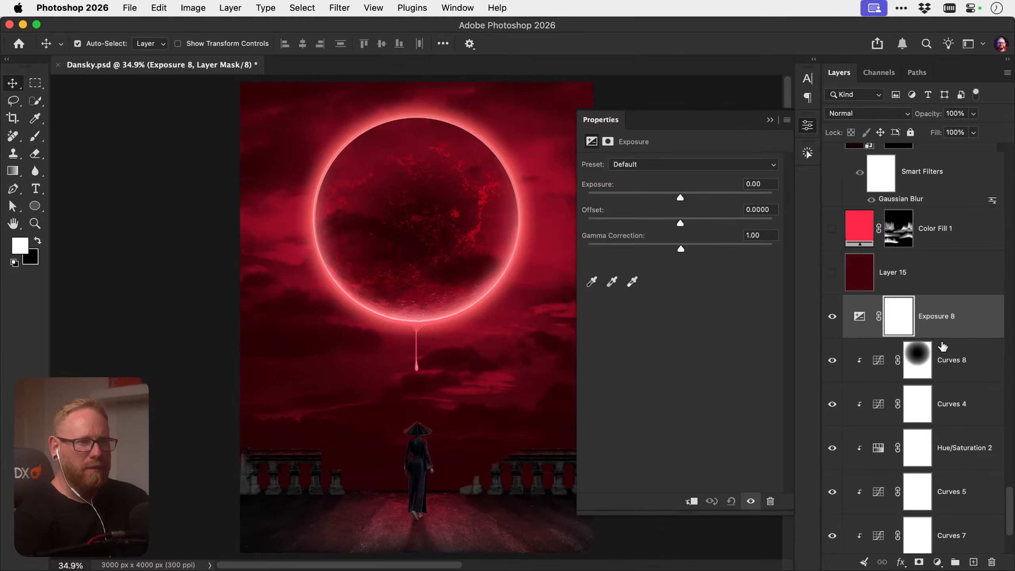
pyautogui.keyDown('alt'); pyautogui.click(939, 338); pyautogui.keyUp('alt')
pyautogui.moveTo(679, 196); pyautogui.dragTo(647, 197)
pyautogui.click(807, 125)
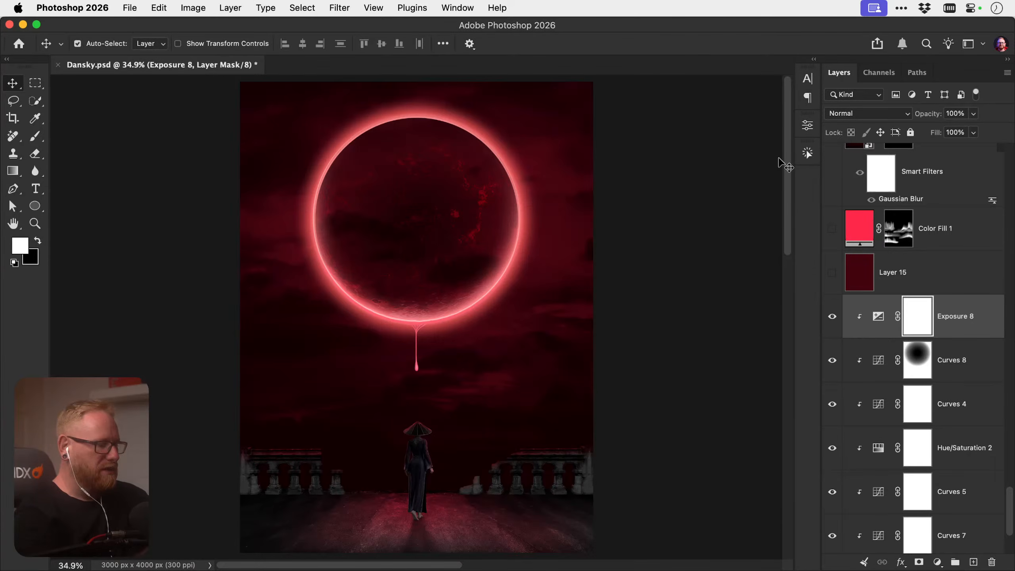
# Invert the Exposure 8 mask and darken the lower sky and outer edges with a 2200 px white brush at 10% flow
pyautogui.hotkey('ctrl', 'i')
pyautogui.press('b')
pyautogui.press(']')
pyautogui.press(']')
pyautogui.press(']')
pyautogui.press(']')
pyautogui.press(']')
pyautogui.press(']')
pyautogui.press(']')
pyautogui.press(']')
pyautogui.press(']')
pyautogui.press(']')
pyautogui.press(']')
pyautogui.press(']')
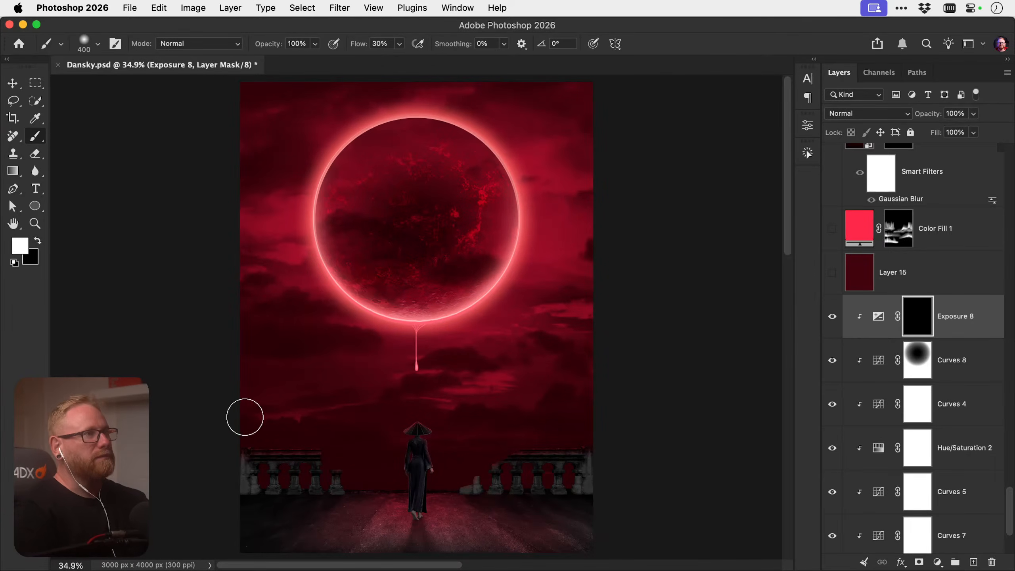
pyautogui.press(']')
pyautogui.press(']')
pyautogui.press(']')
pyautogui.press(']')
pyautogui.press(']')
pyautogui.press(']')
pyautogui.press(']')
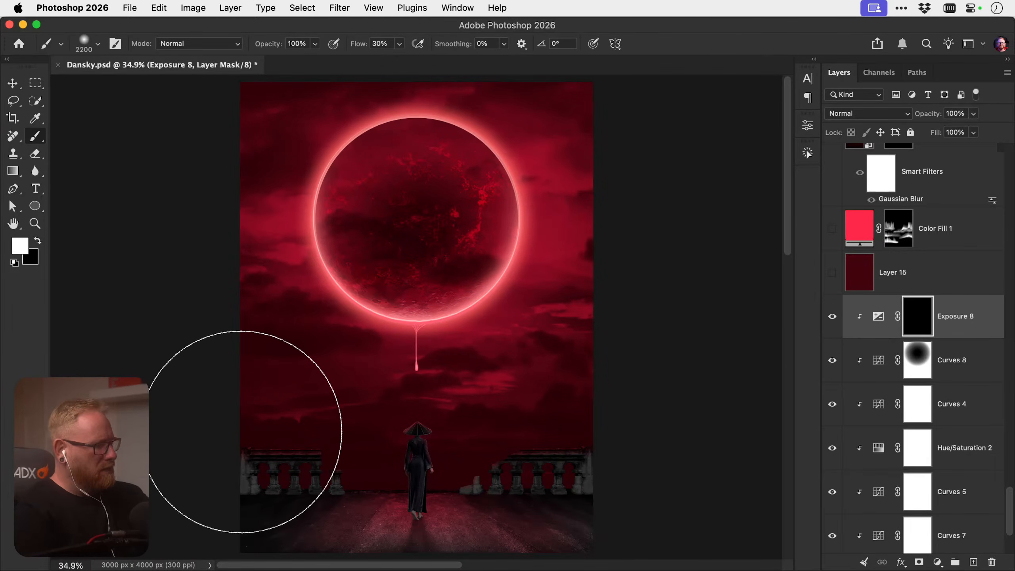
pyautogui.hotkey('shift', '1')
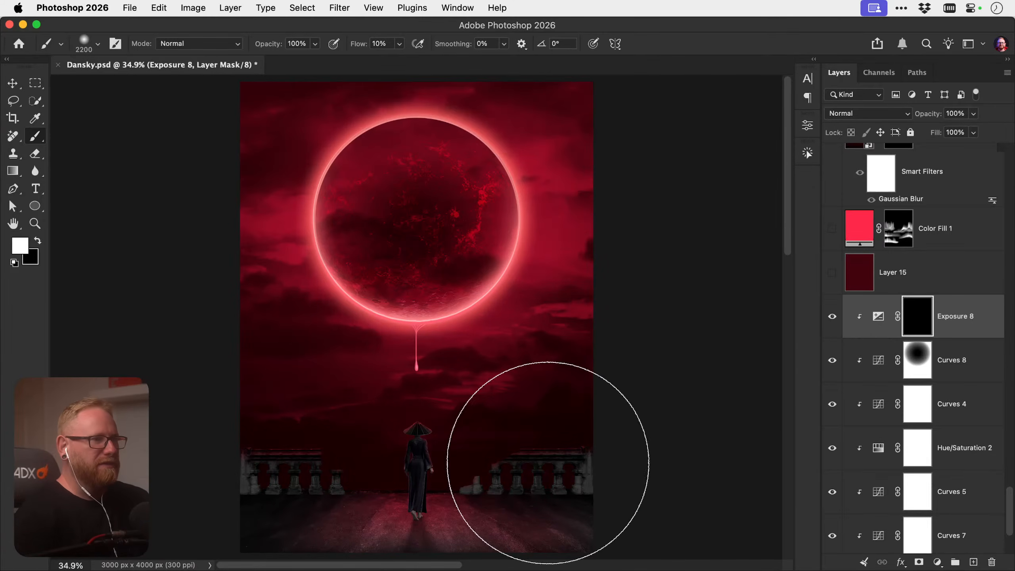
pyautogui.scroll(5, 168, 312)
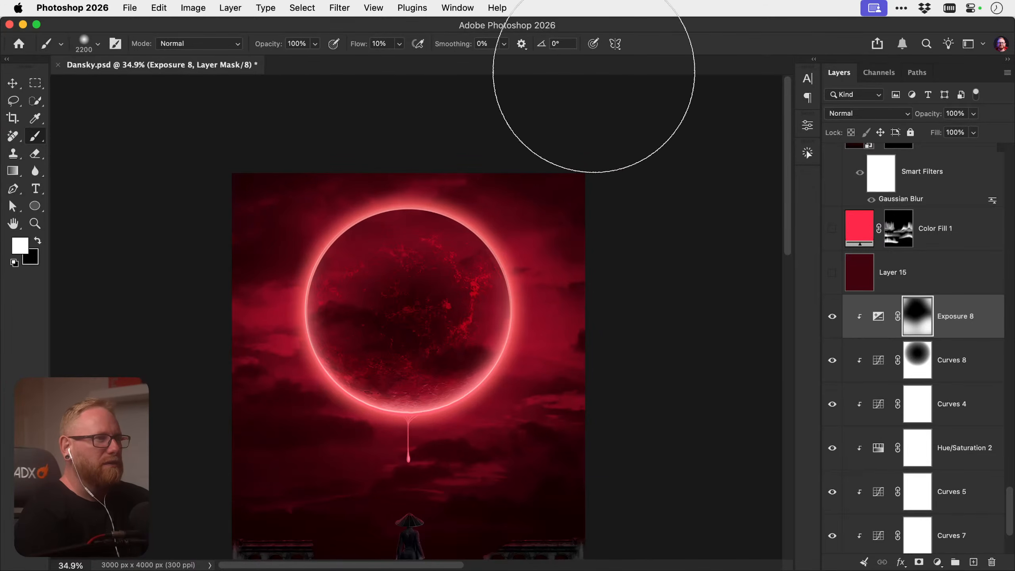
# Compare the sky with the Exposure 8 and Curves 8 darkening layers hidden and shown
pyautogui.press('v')
pyautogui.scroll(-5, 595, 76)
pyautogui.click(832, 316)
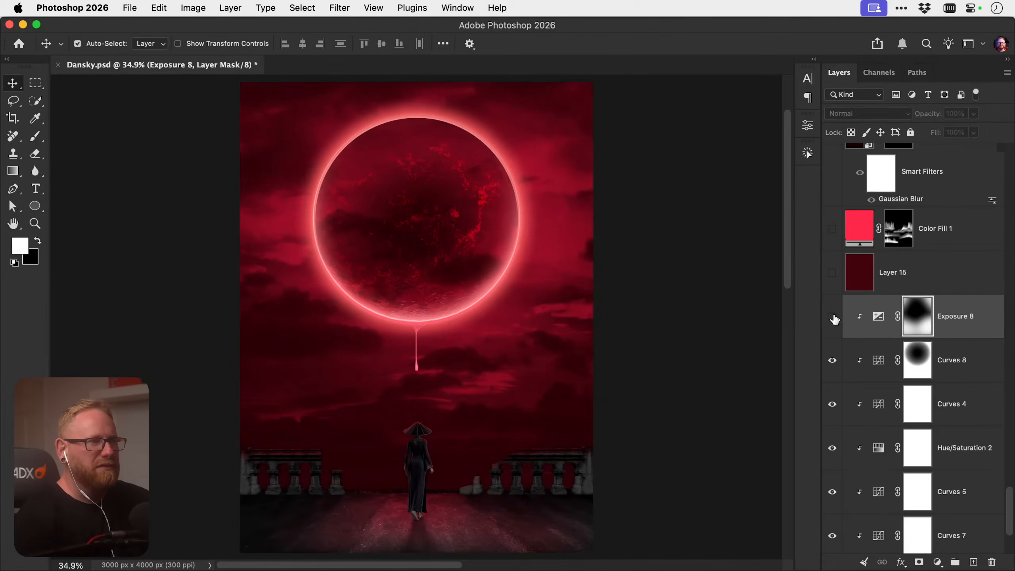
pyautogui.click(832, 316)
pyautogui.click(832, 360)
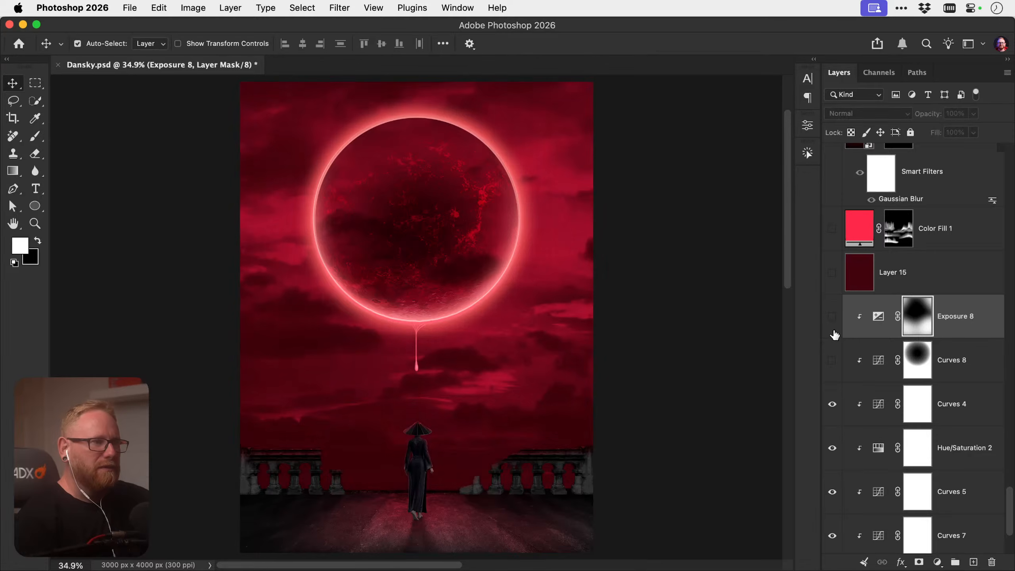
pyautogui.click(832, 359)
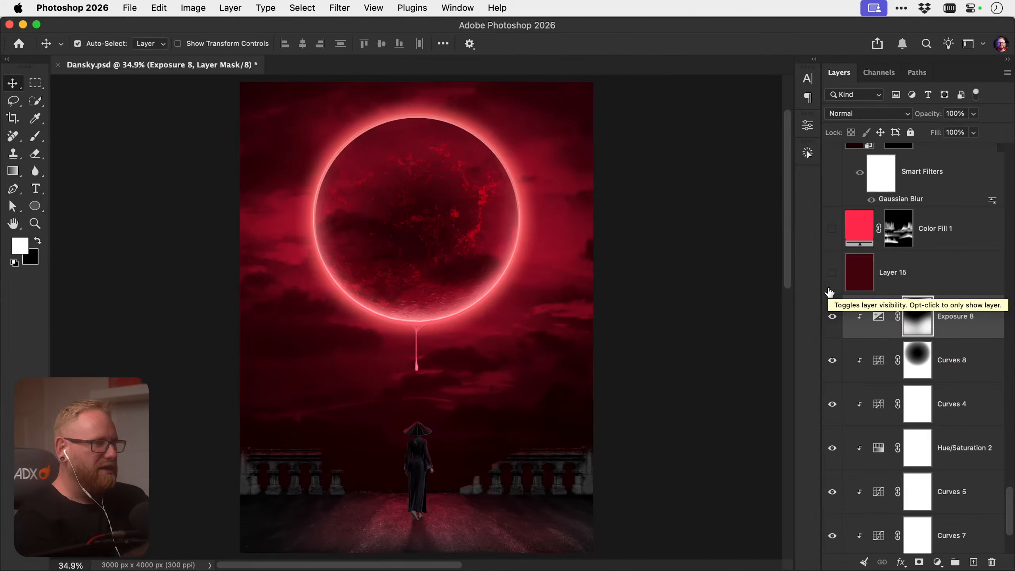
# Darken the left wall by setting its Exposure 4 adjustment to -5.75
pyautogui.click(251, 485)
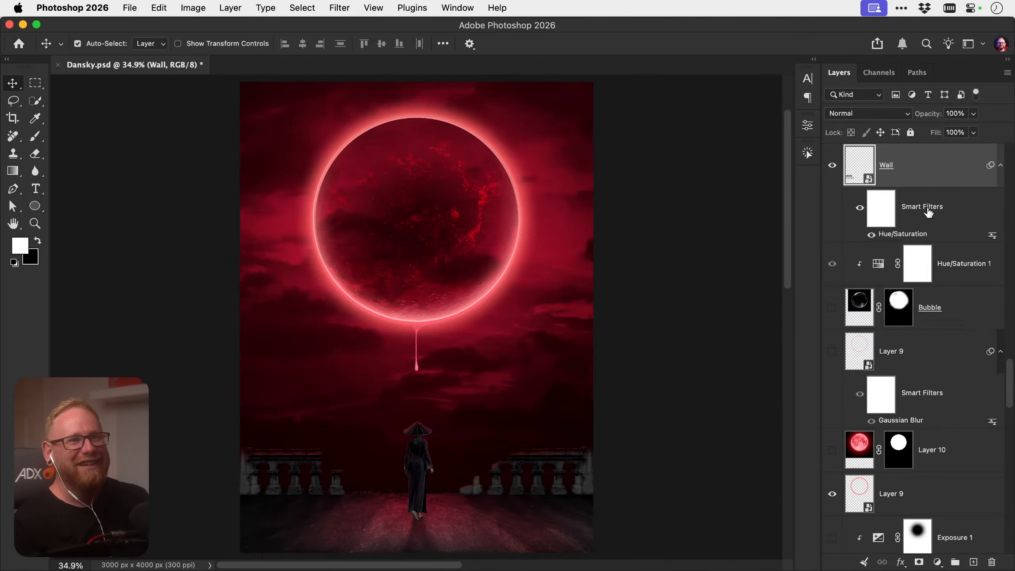
pyautogui.scroll(6, 928, 211)
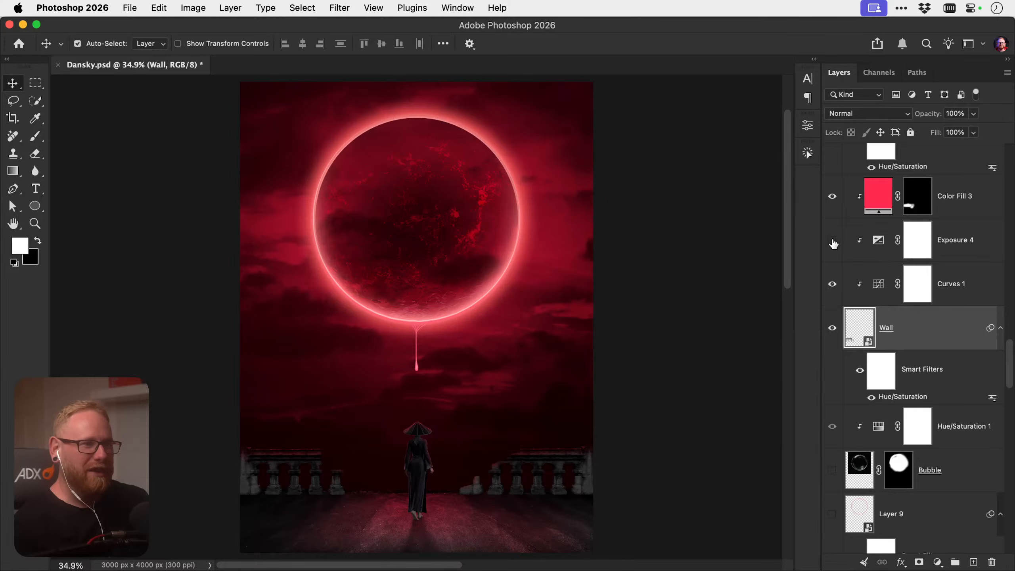
pyautogui.click(833, 242)
pyautogui.doubleClick(875, 242)
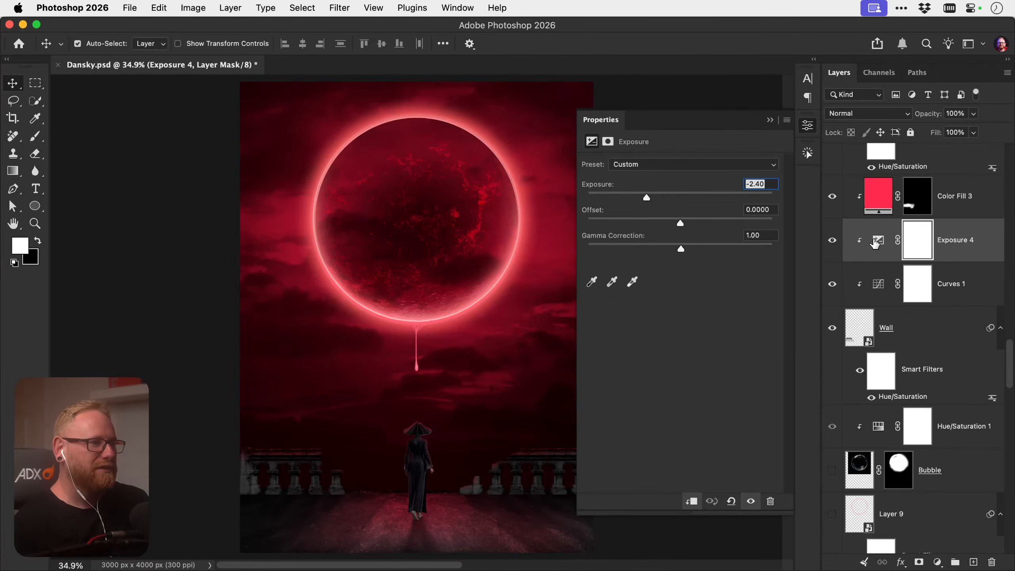
pyautogui.moveTo(630, 197); pyautogui.dragTo(620, 199)
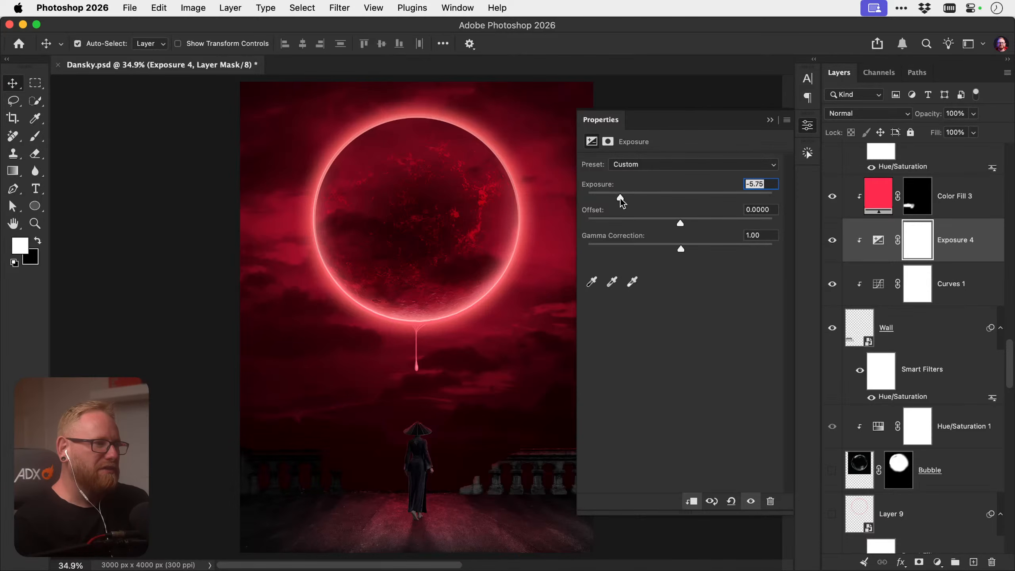
# Copy the left wall's Exposure value of -5.75 to the right wall's Exposure 4 adjustment
pyautogui.click(774, 183)
pyautogui.press('super+a')
pyautogui.press('super+c')
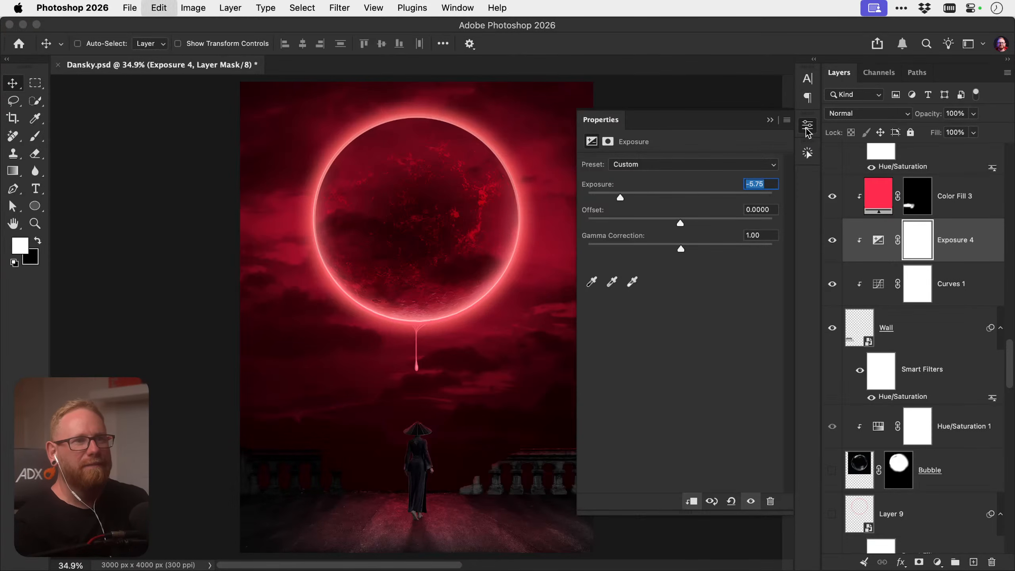
pyautogui.click(807, 126)
pyautogui.scroll(6, 899, 399)
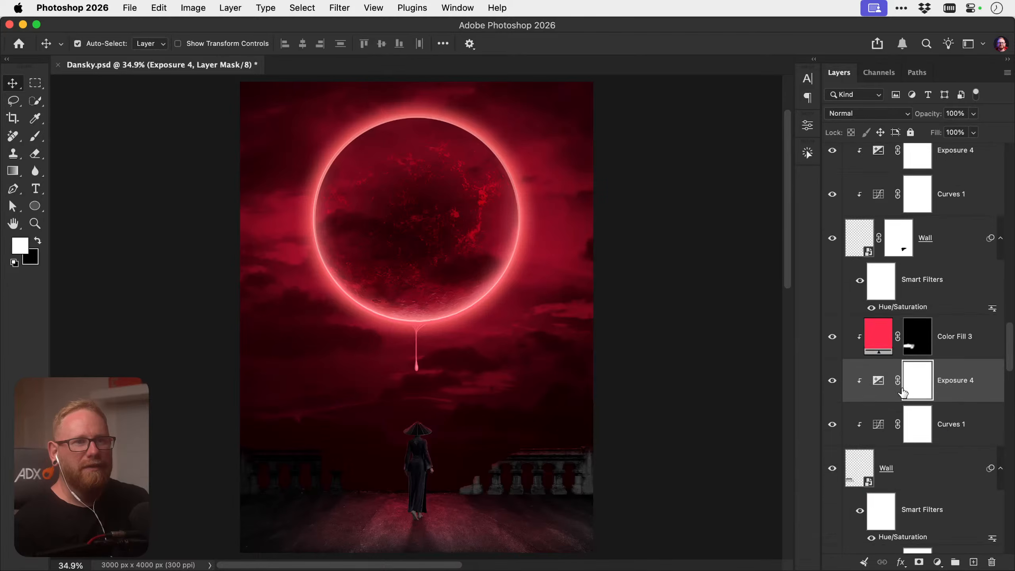
pyautogui.doubleClick(877, 271)
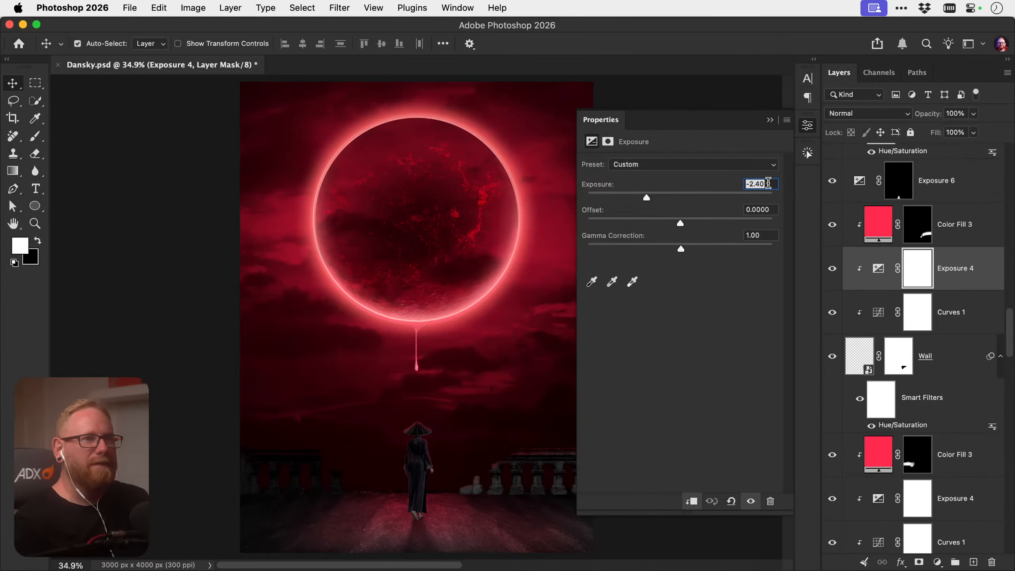
pyautogui.press('super+v')
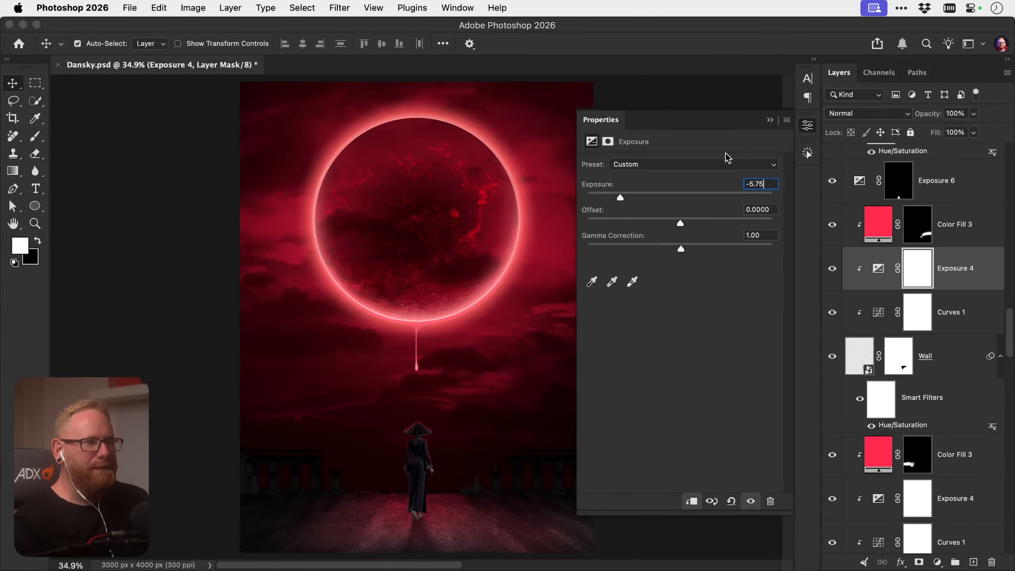
pyautogui.click(808, 127)
# Darken the woman by lowering the exposure of her clipped Exposure 3 adjustment
pyautogui.click(426, 485)
pyautogui.scroll(3, 905, 227)
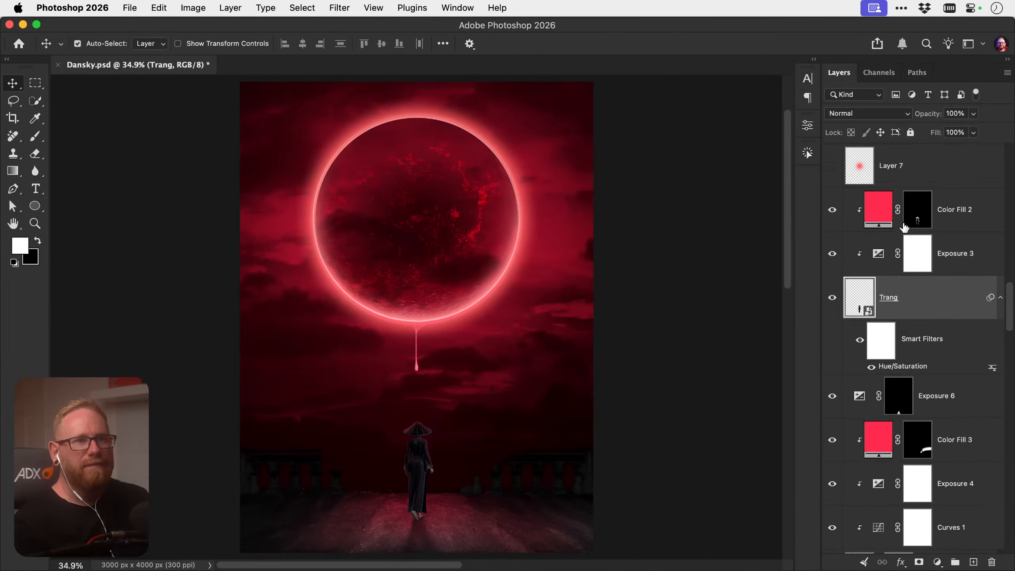
pyautogui.scroll(1, 904, 227)
pyautogui.doubleClick(878, 268)
pyautogui.moveTo(646, 200); pyautogui.dragTo(623, 197)
pyautogui.click(807, 125)
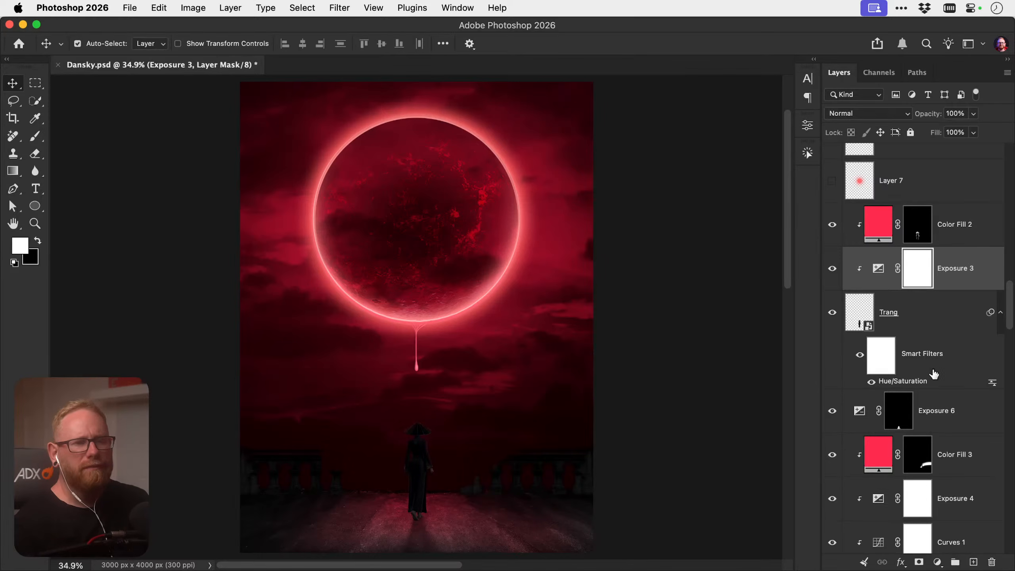
# Deepen the woman's floor shadow by setting the Exposure 6 adjustment to -3.76
pyautogui.click(939, 405)
pyautogui.click(855, 416)
pyautogui.doubleClick(855, 416)
pyautogui.moveTo(639, 197)
pyautogui.mouseDown()
pyautogui.moveTo(608, 200)
pyautogui.moveTo(634, 199)
pyautogui.mouseUp()
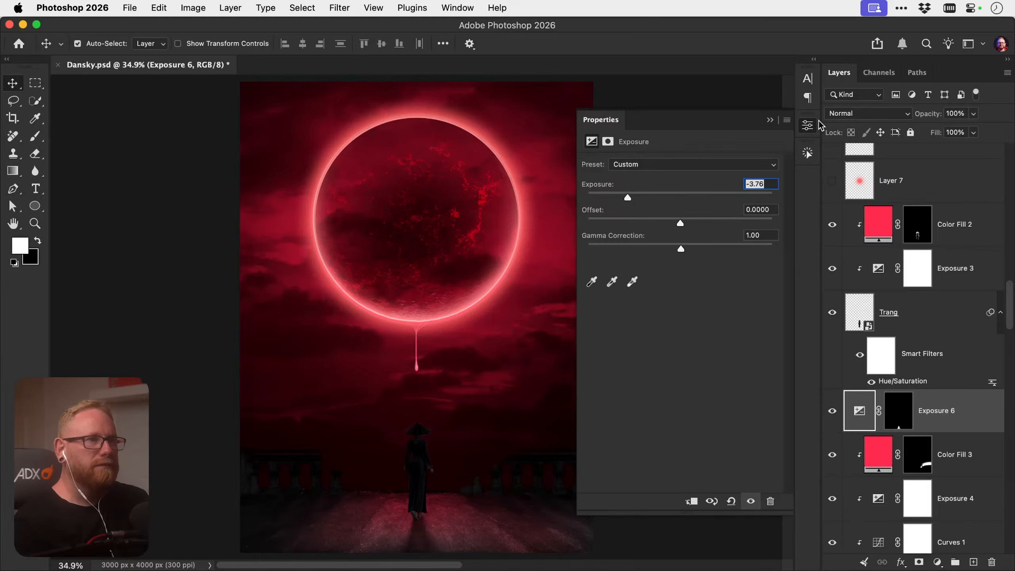
pyautogui.click(809, 127)
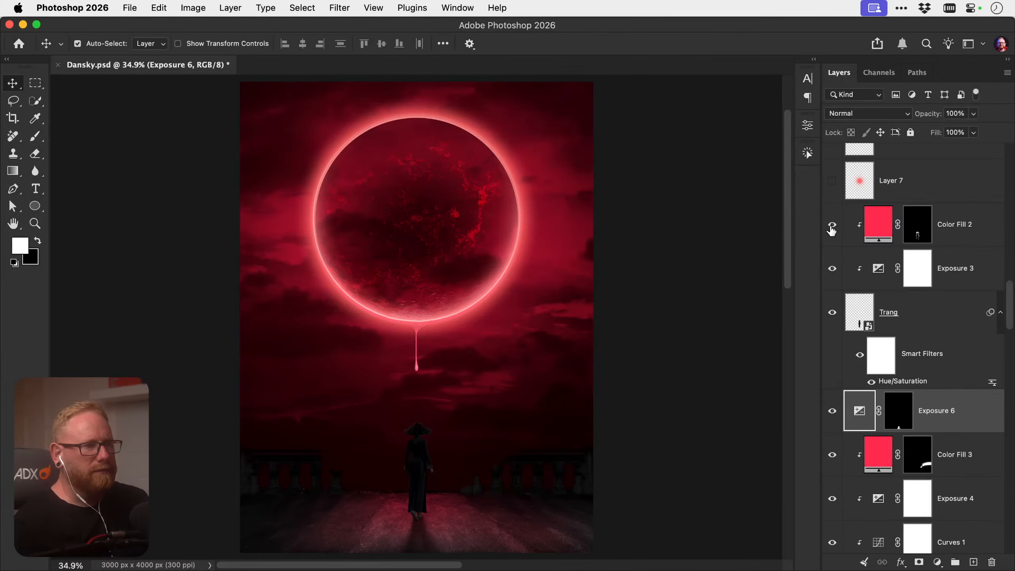
# Set the woman's Color Fill 2 to Linear Dodge (Add) and split its underlying-layer black Blend If range to 0 / 41
pyautogui.click(847, 233)
pyautogui.click(867, 114)
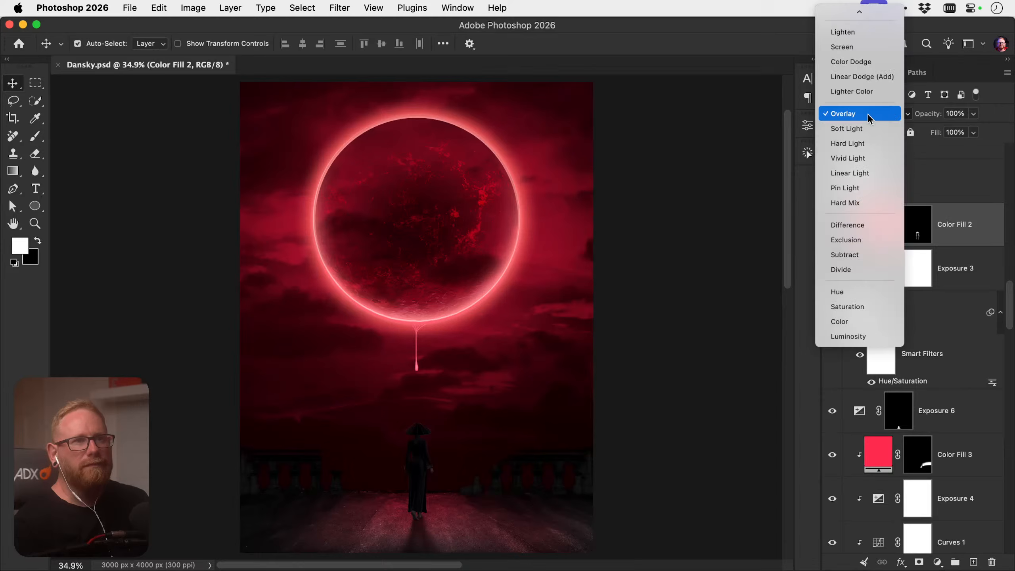
pyautogui.click(863, 77)
pyautogui.doubleClick(927, 249)
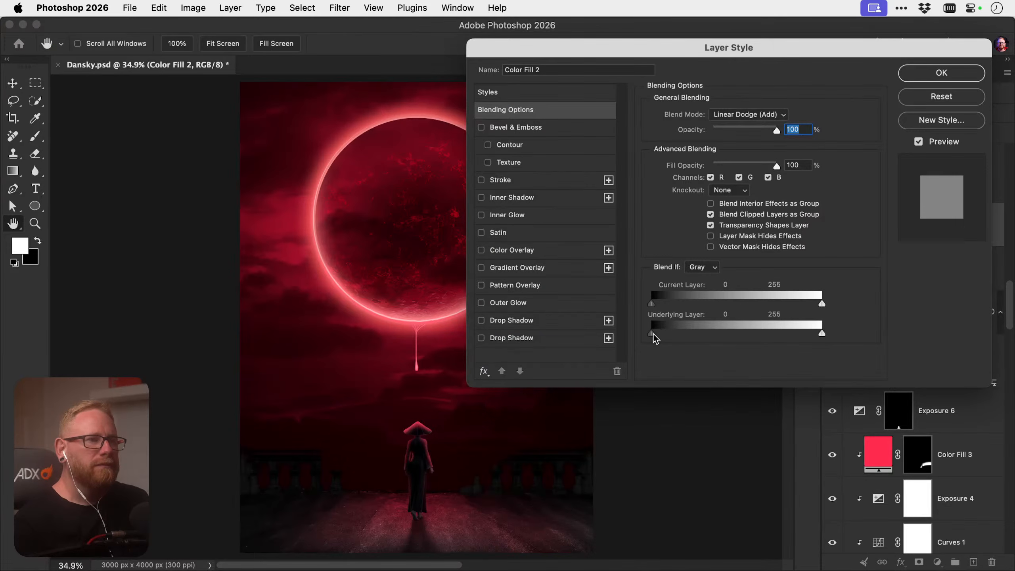
pyautogui.moveTo(653, 335); pyautogui.dragTo(679, 333)
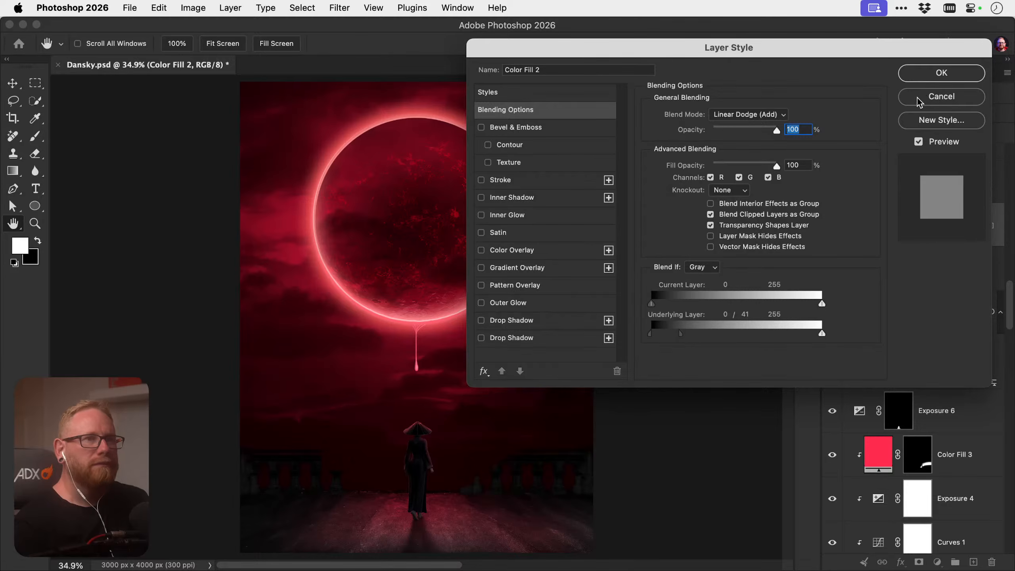
pyautogui.click(925, 78)
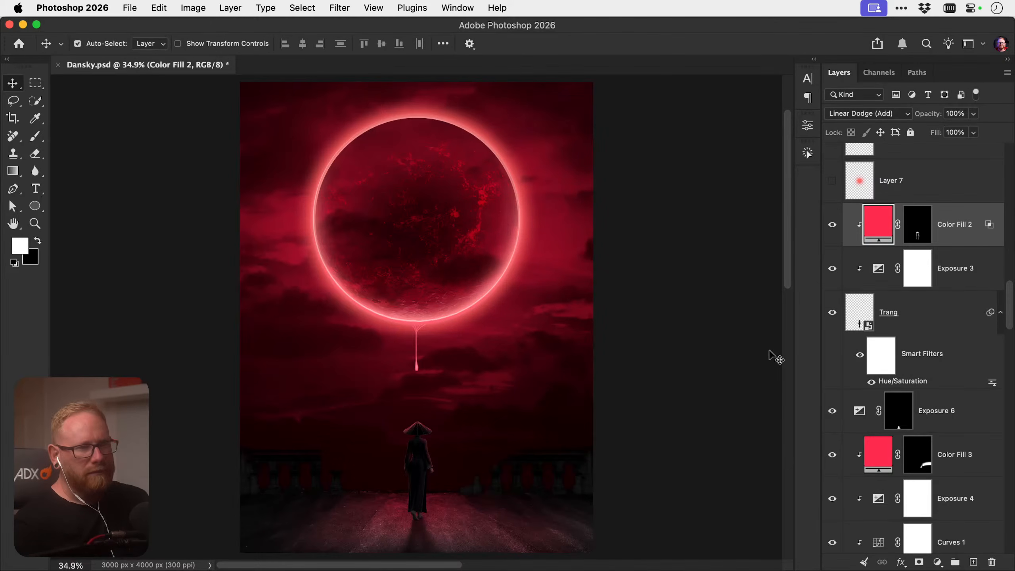
# Set the right wall's Color Fill 3 to Linear Dodge (Add) and split its underlying-layer black Blend If range to about 0 / 24
pyautogui.scroll(-3, 953, 417)
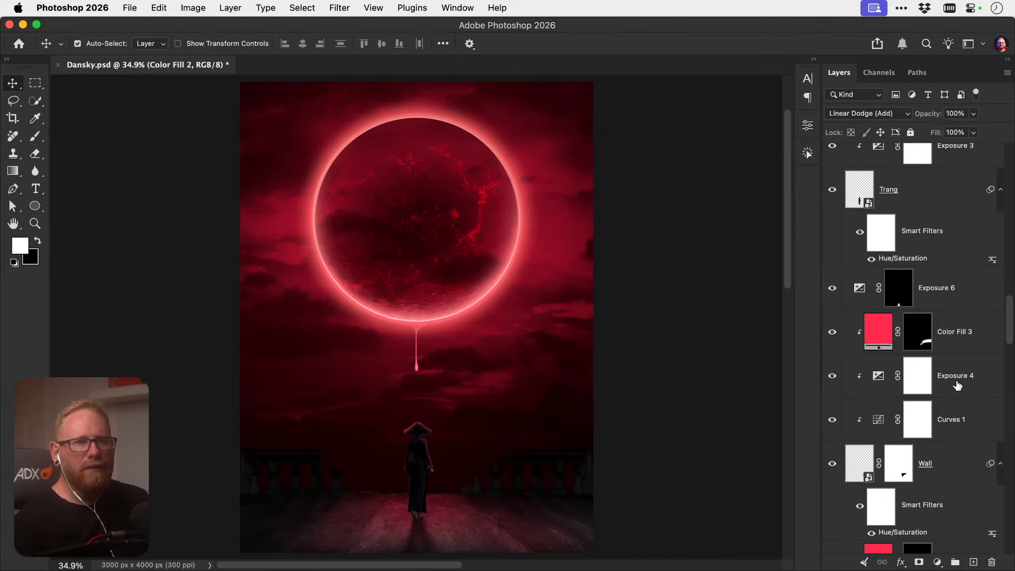
pyautogui.click(957, 339)
pyautogui.click(856, 114)
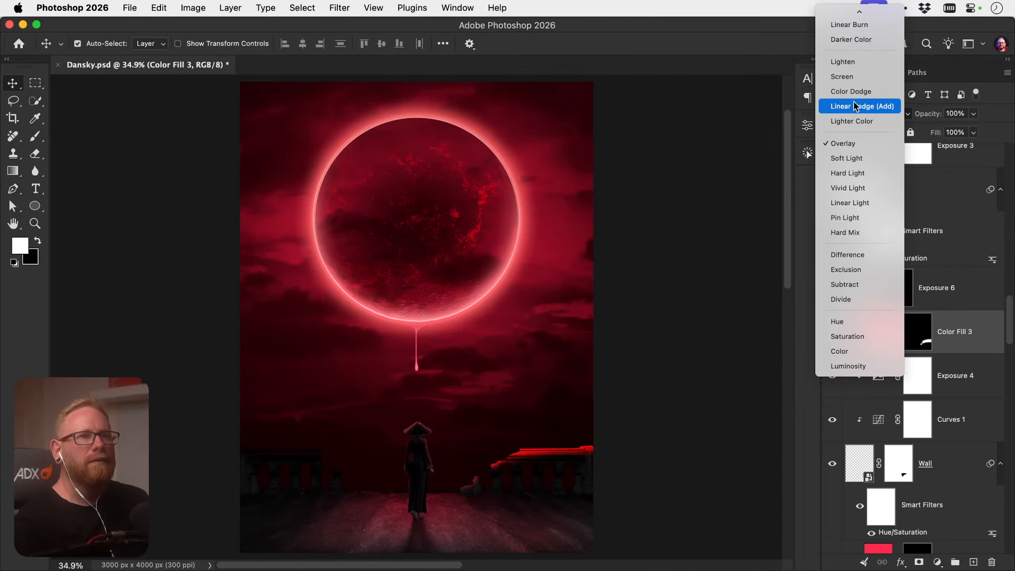
pyautogui.click(853, 105)
pyautogui.doubleClick(961, 350)
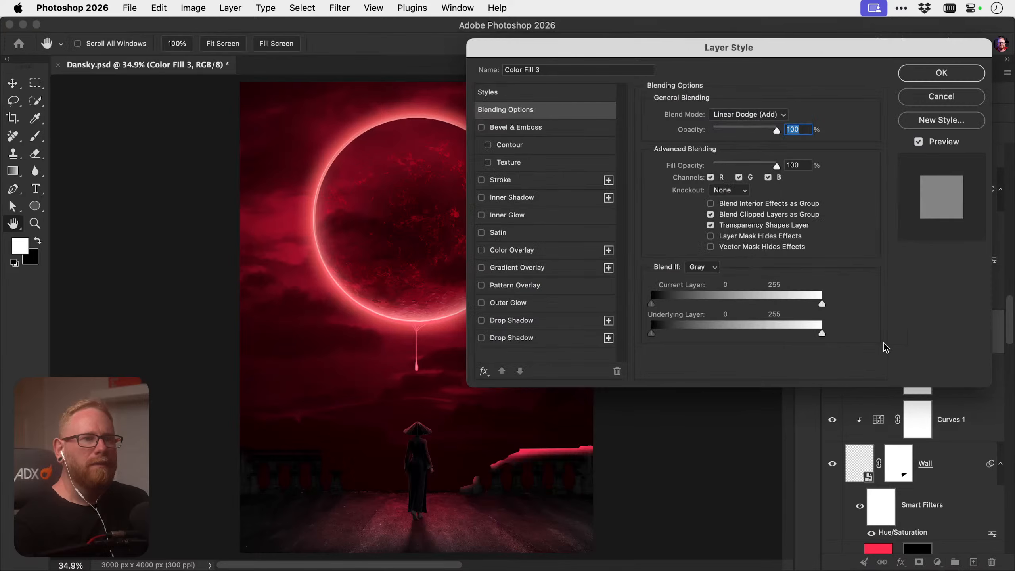
pyautogui.keyDown('alt'); pyautogui.moveTo(654, 336); pyautogui.dragTo(679, 335); pyautogui.keyUp('alt')
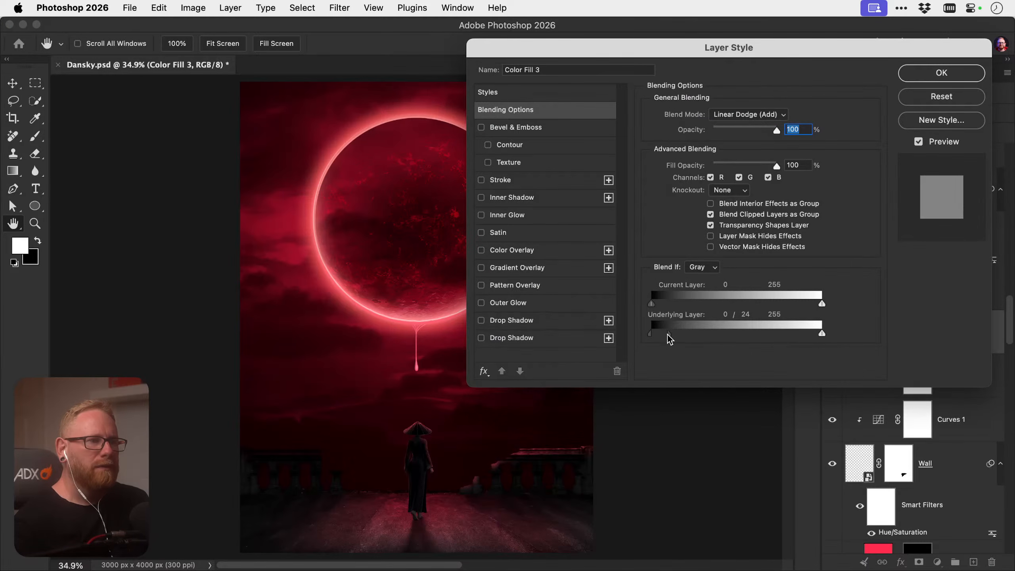
pyautogui.click(918, 75)
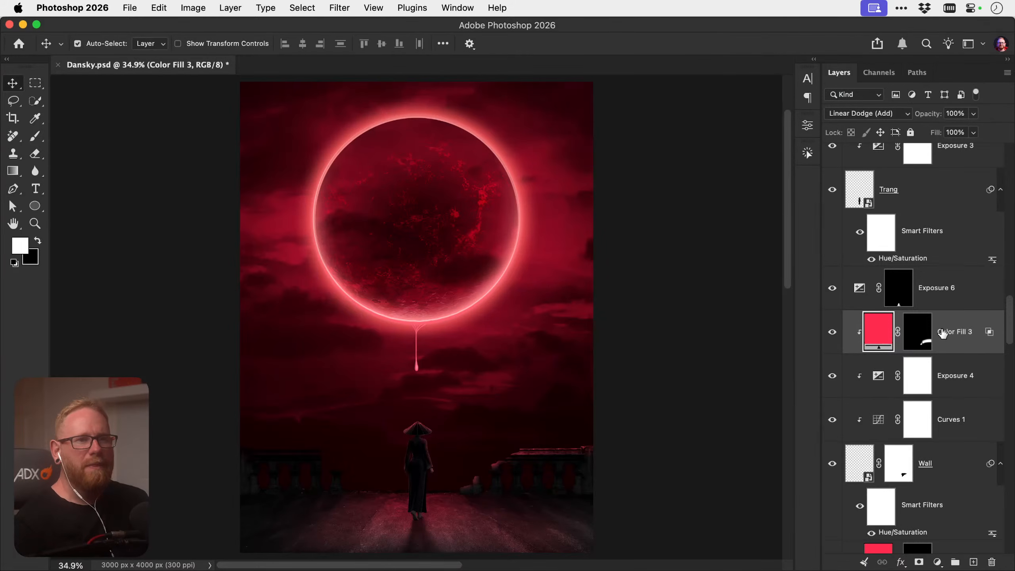
# Copy the layer style of the right wall's Color Fill 3 onto the left wall's Color Fill 3 and save the document
pyautogui.scroll(-4, 954, 283)
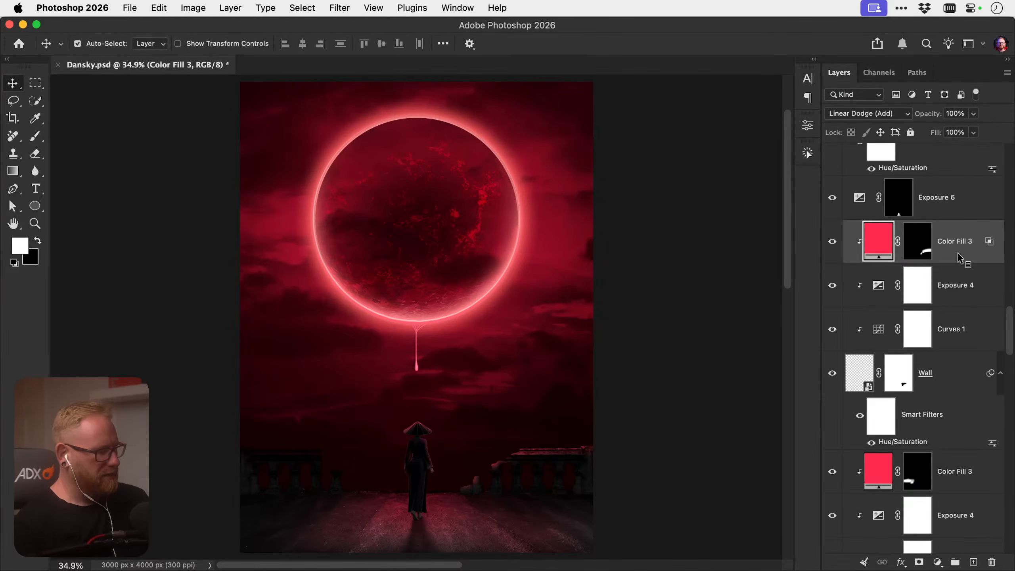
pyautogui.rightClick(958, 257)
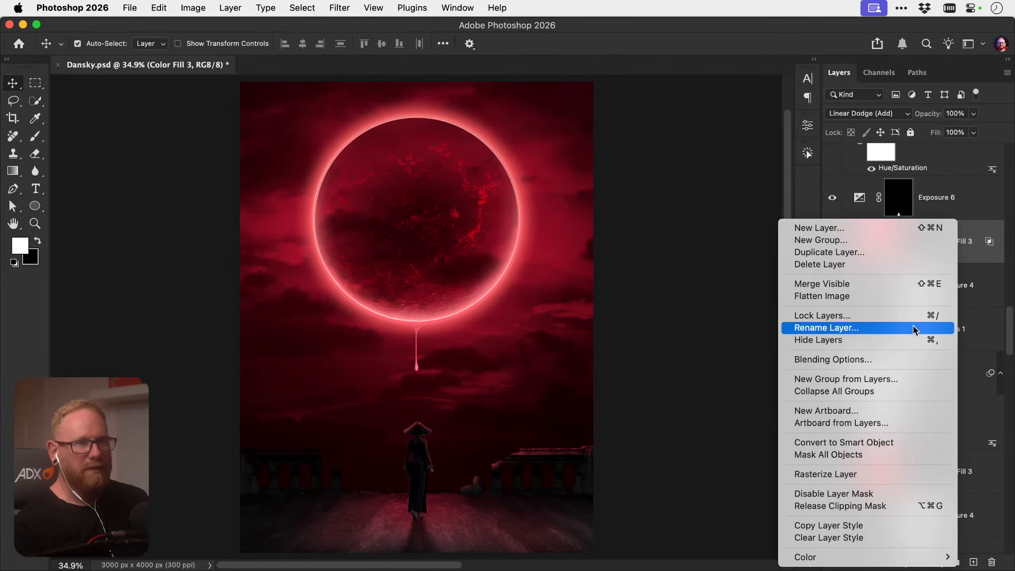
pyautogui.click(822, 526)
pyautogui.rightClick(958, 475)
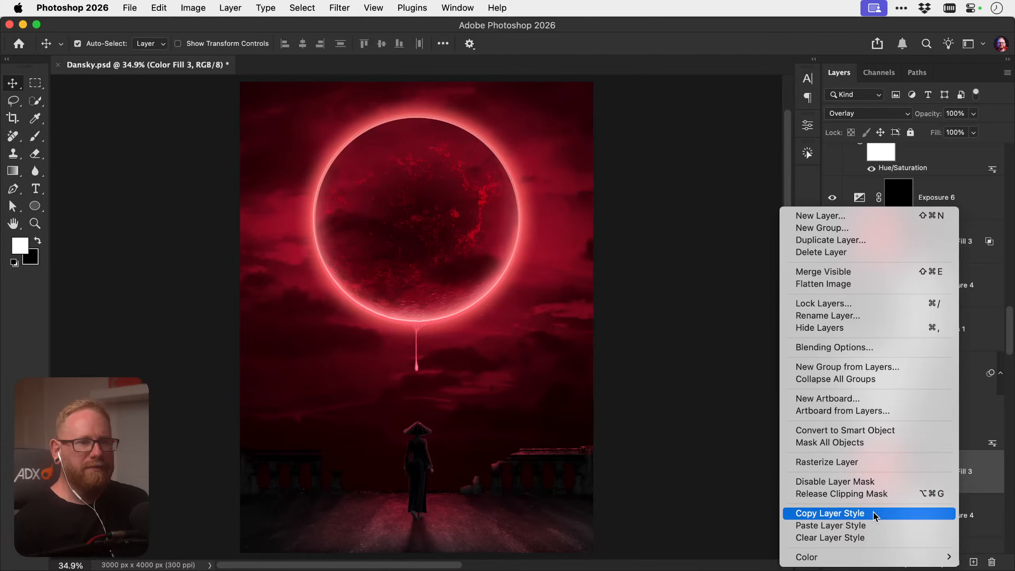
pyautogui.click(868, 526)
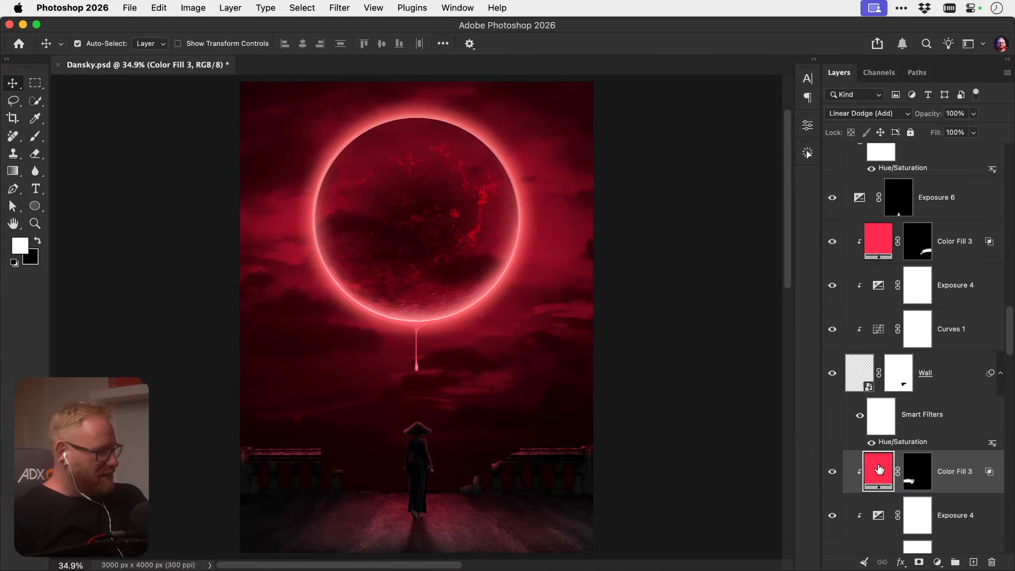
pyautogui.press('cmd+s')
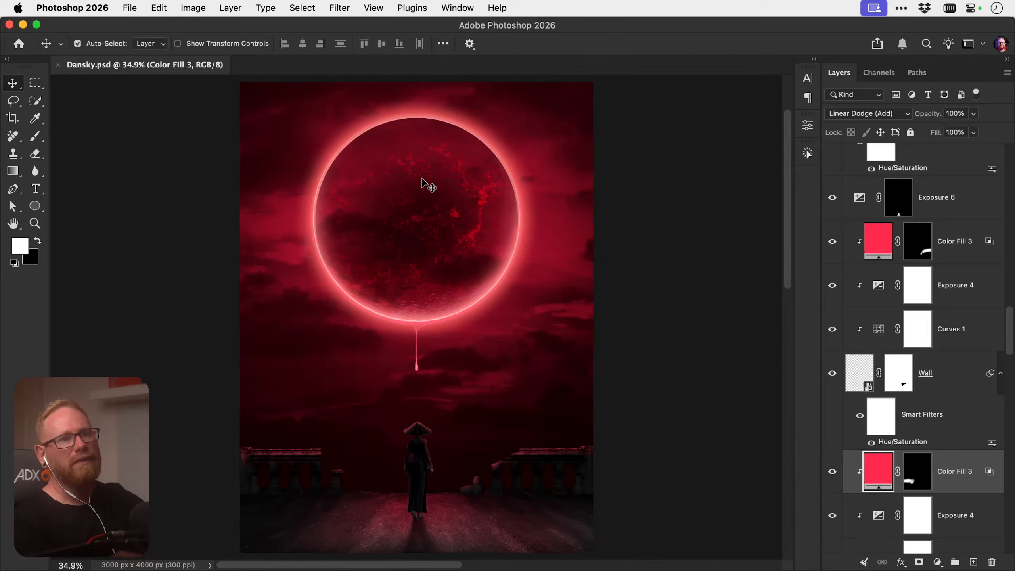
# Rename the topmost layer, Layer 8, as Reference and save the document
pyautogui.scroll(15, 921, 286)
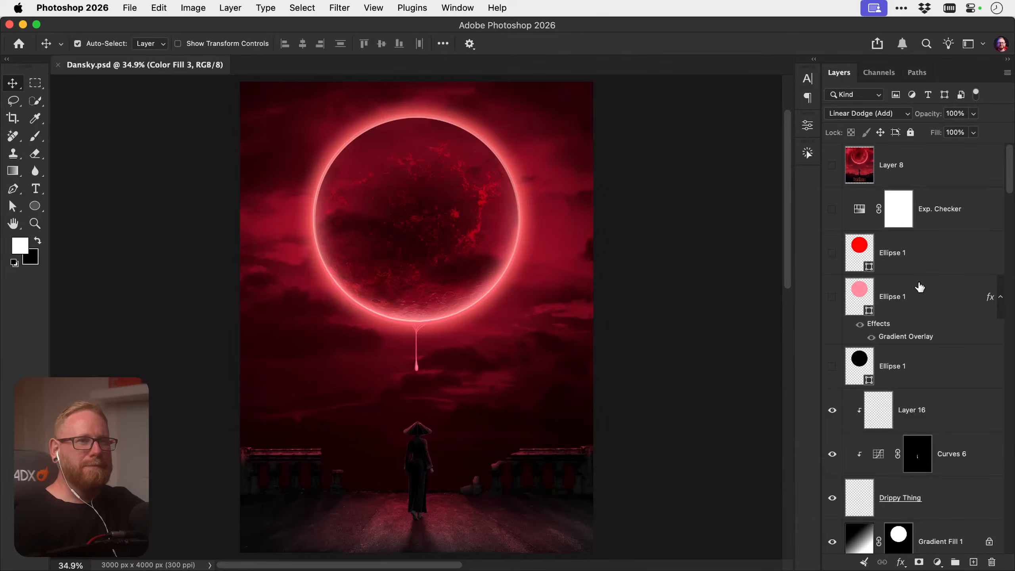
pyautogui.doubleClick(891, 166)
pyautogui.write('Re')
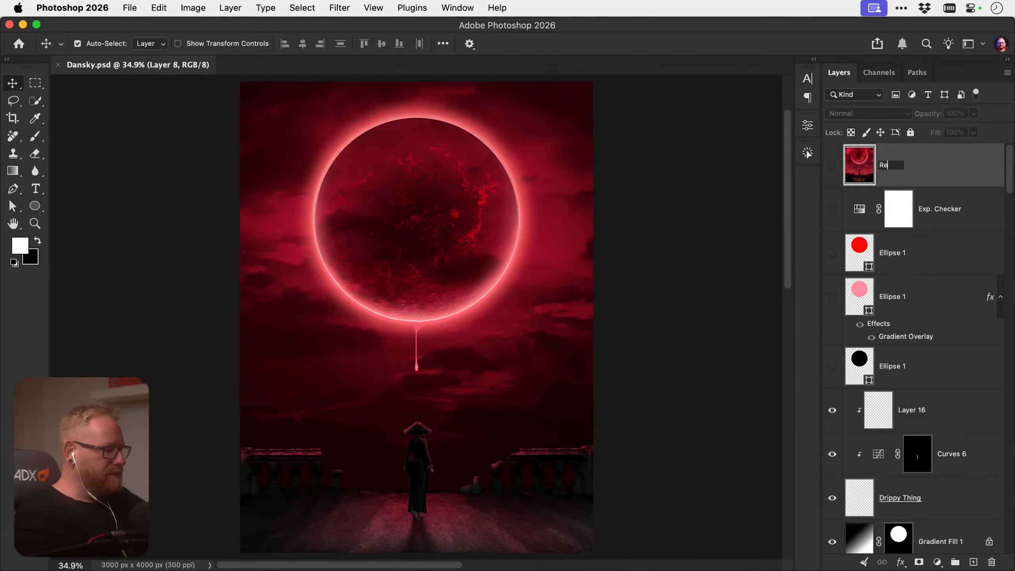
pyautogui.write('ference')
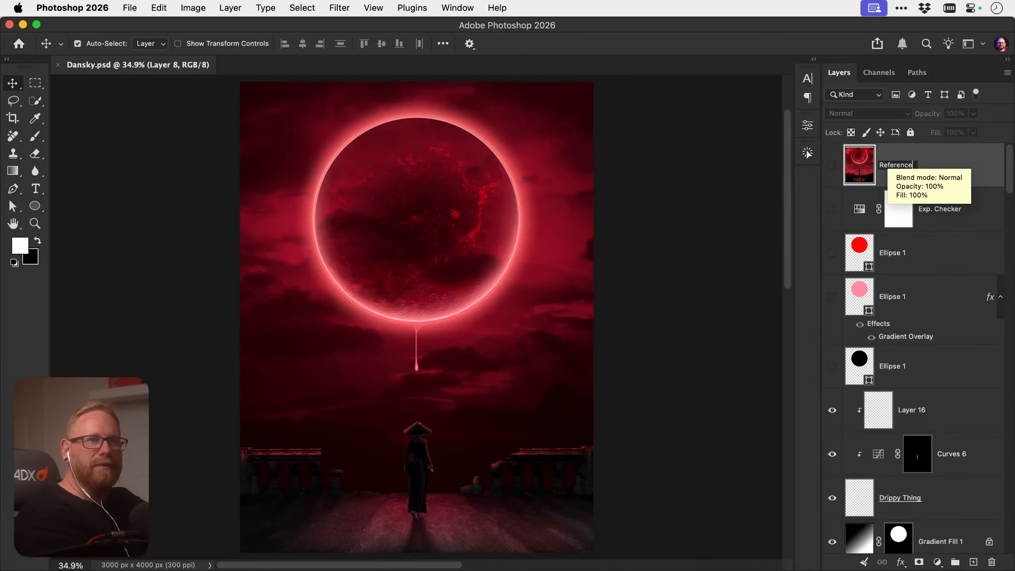
pyautogui.press('Return')
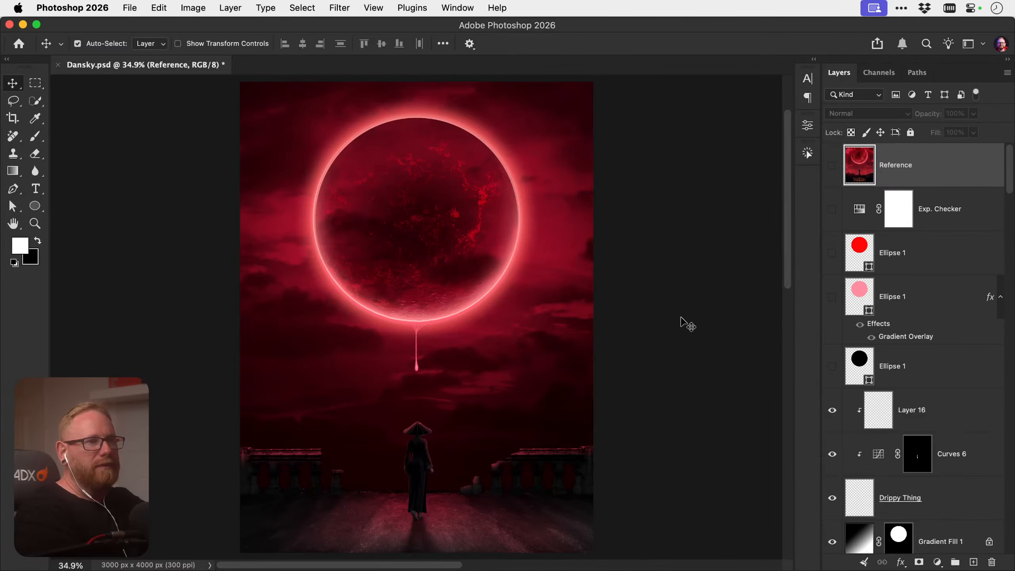
pyautogui.press('super+s')
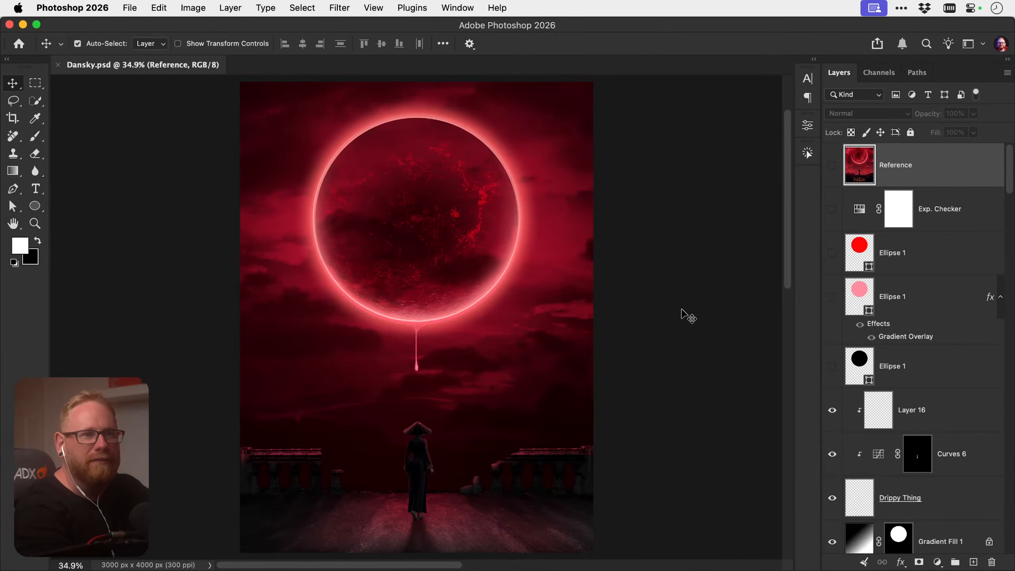
# Check the poster's tones with the Exp. Checker layer shown, hide it again and save the document
pyautogui.click(833, 210)
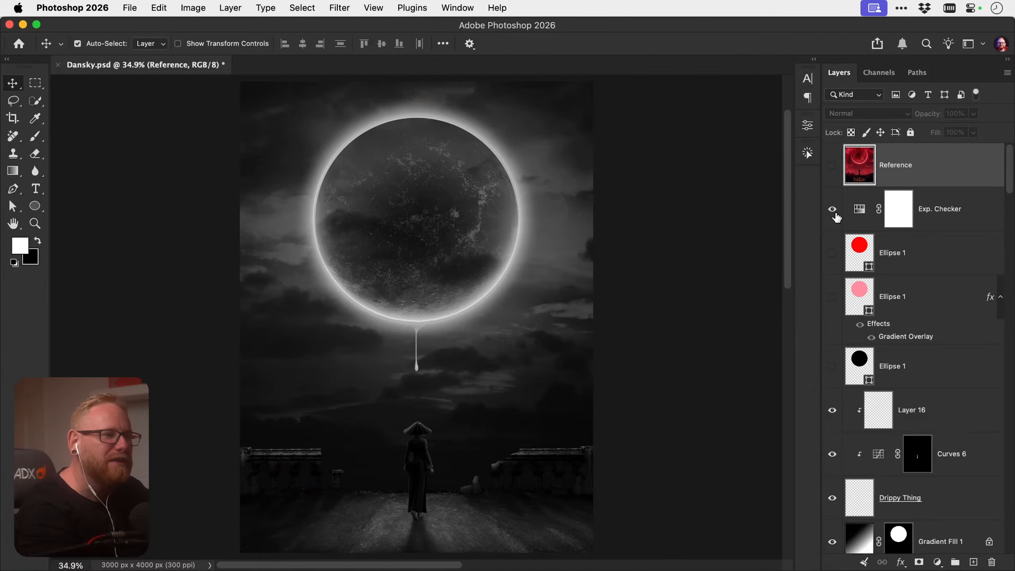
pyautogui.click(833, 210)
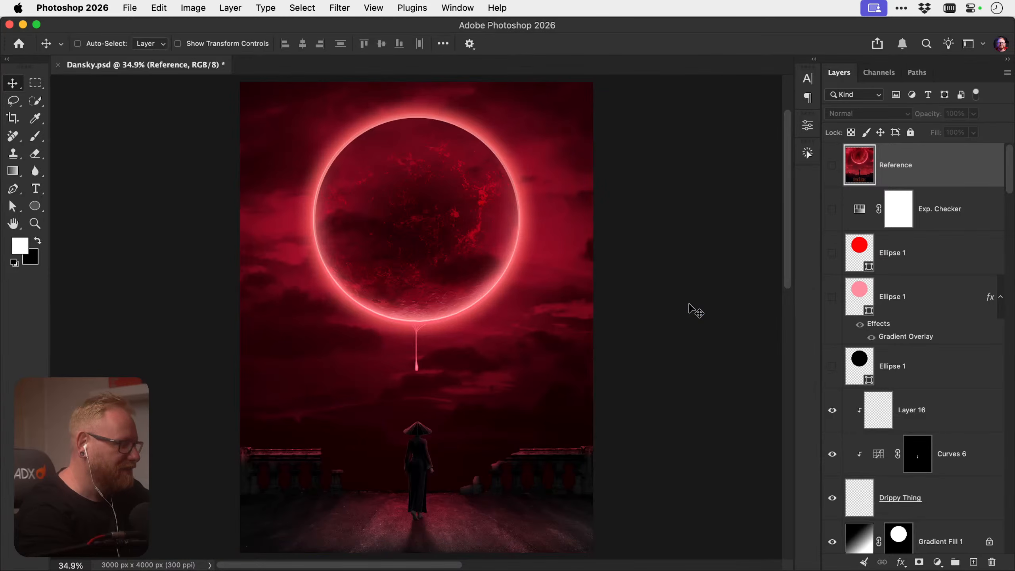
pyautogui.press('super+s')
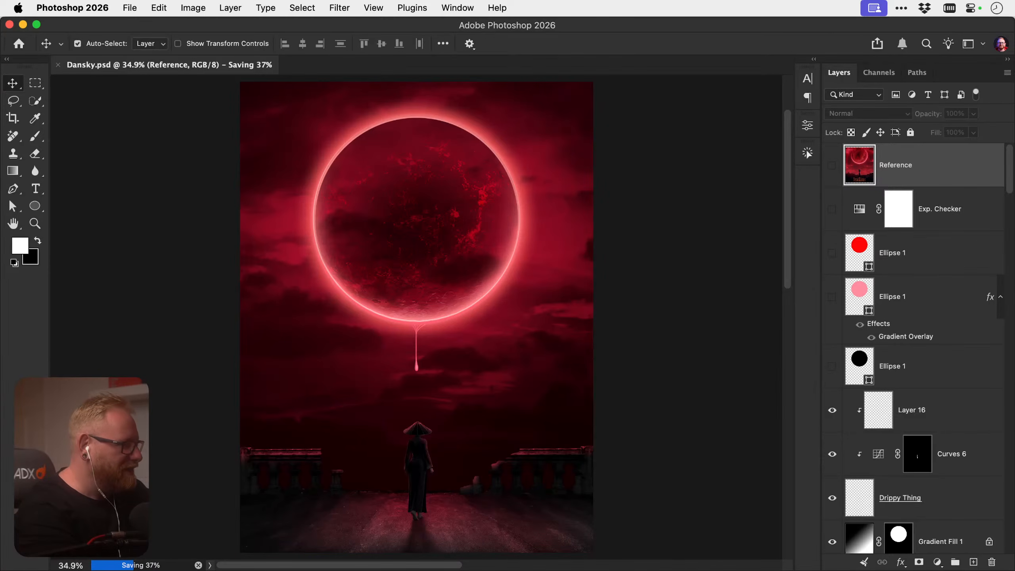